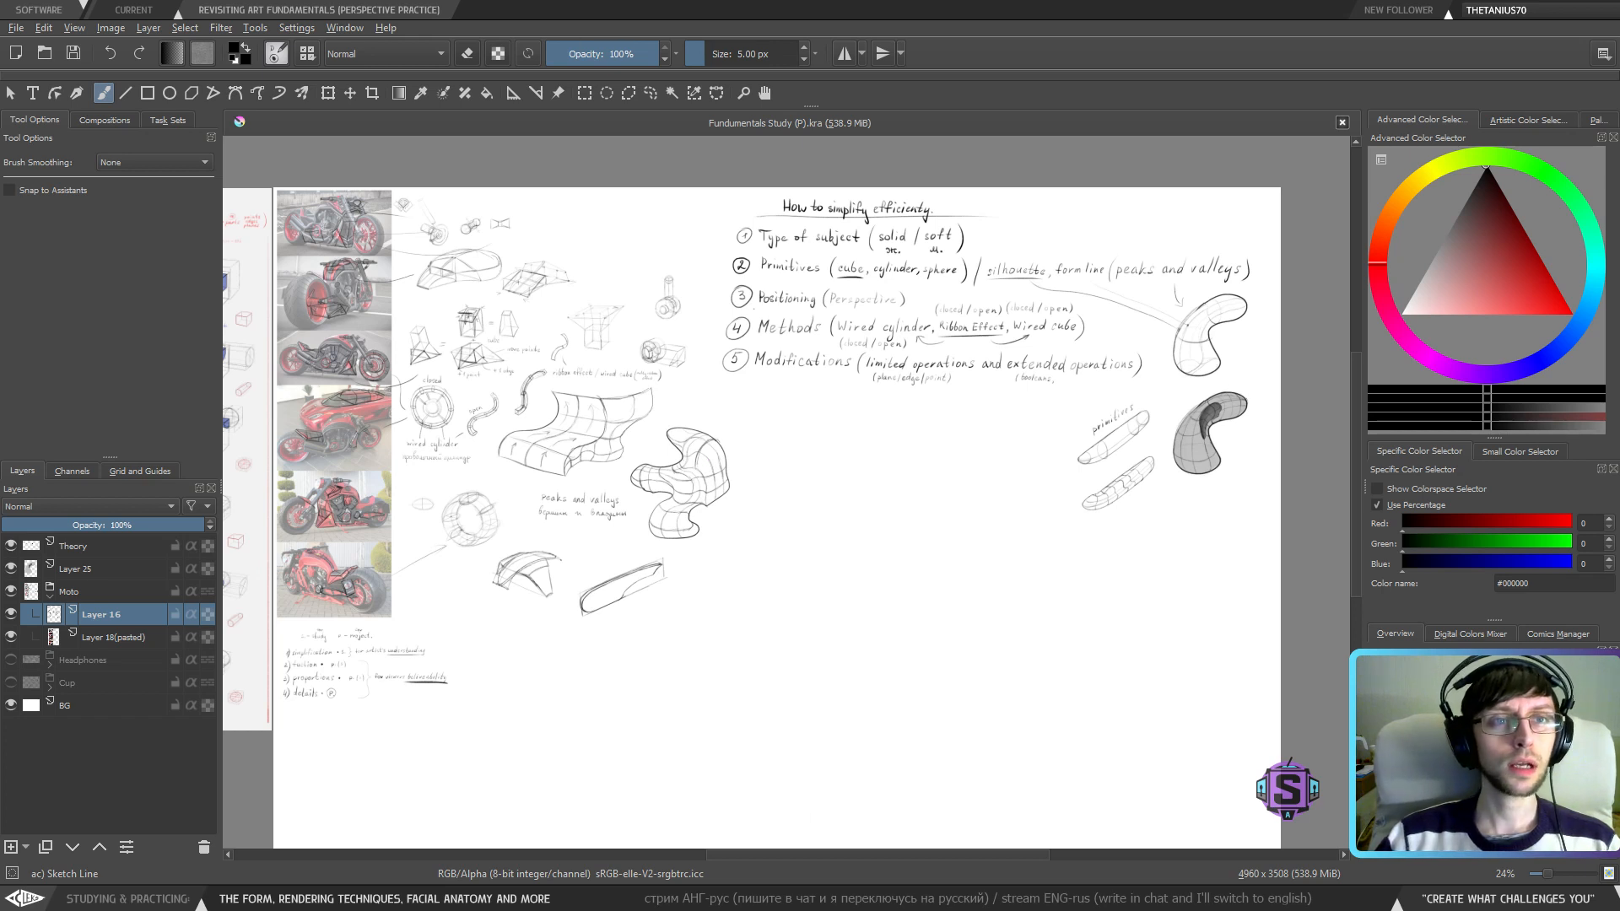
pyautogui.hotkey('alt', 'Tab')
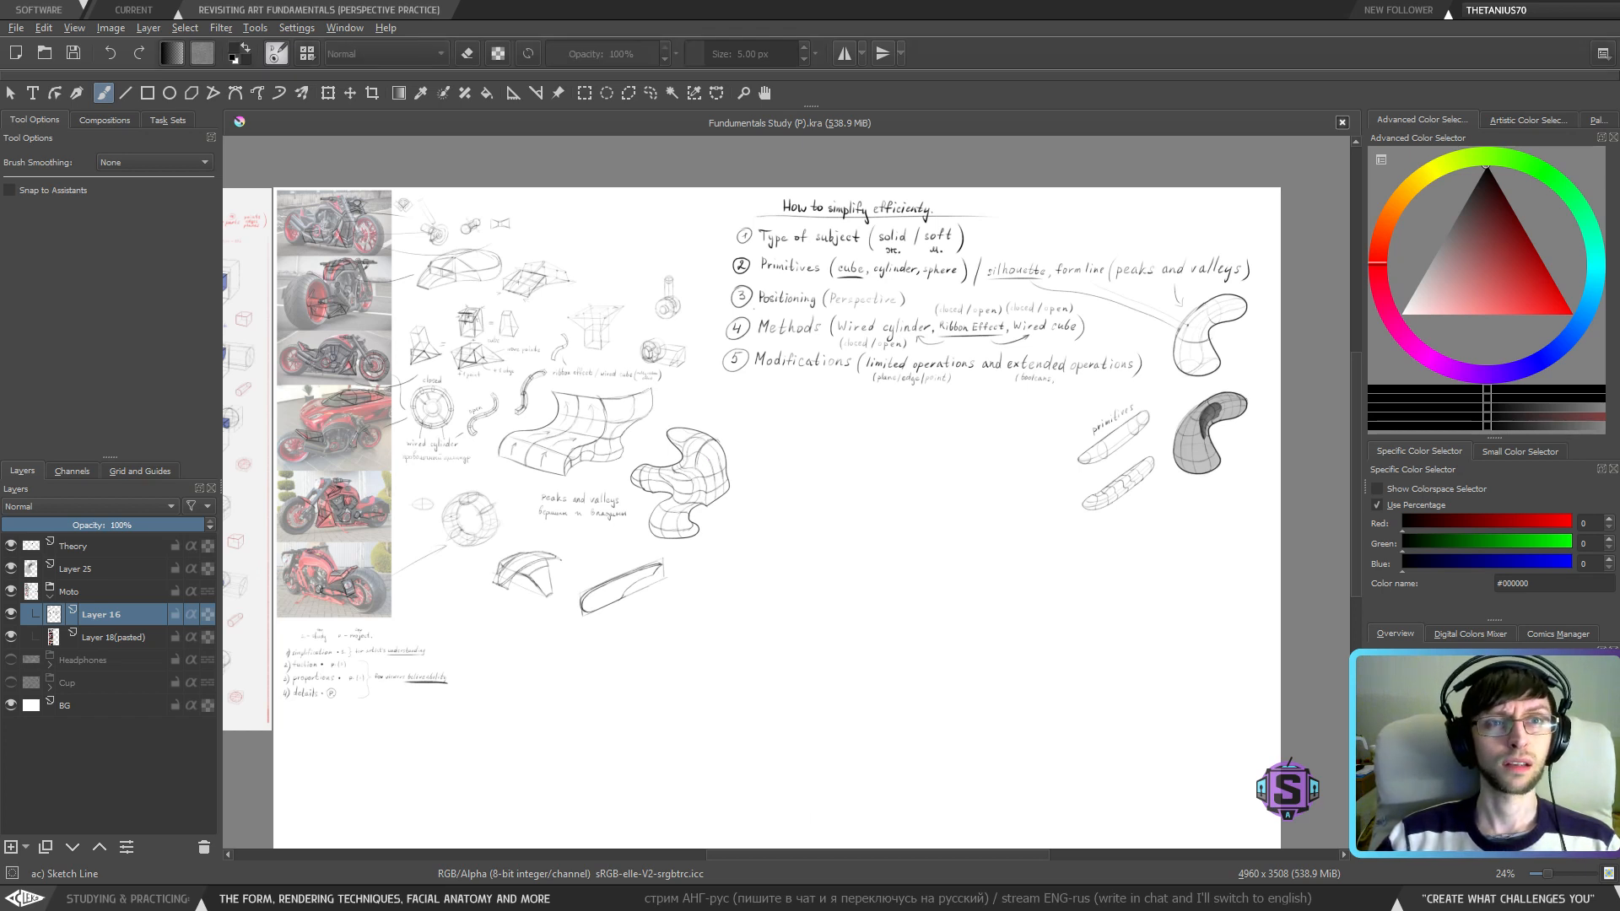
pyautogui.press('XF86AudioLowerVolume')
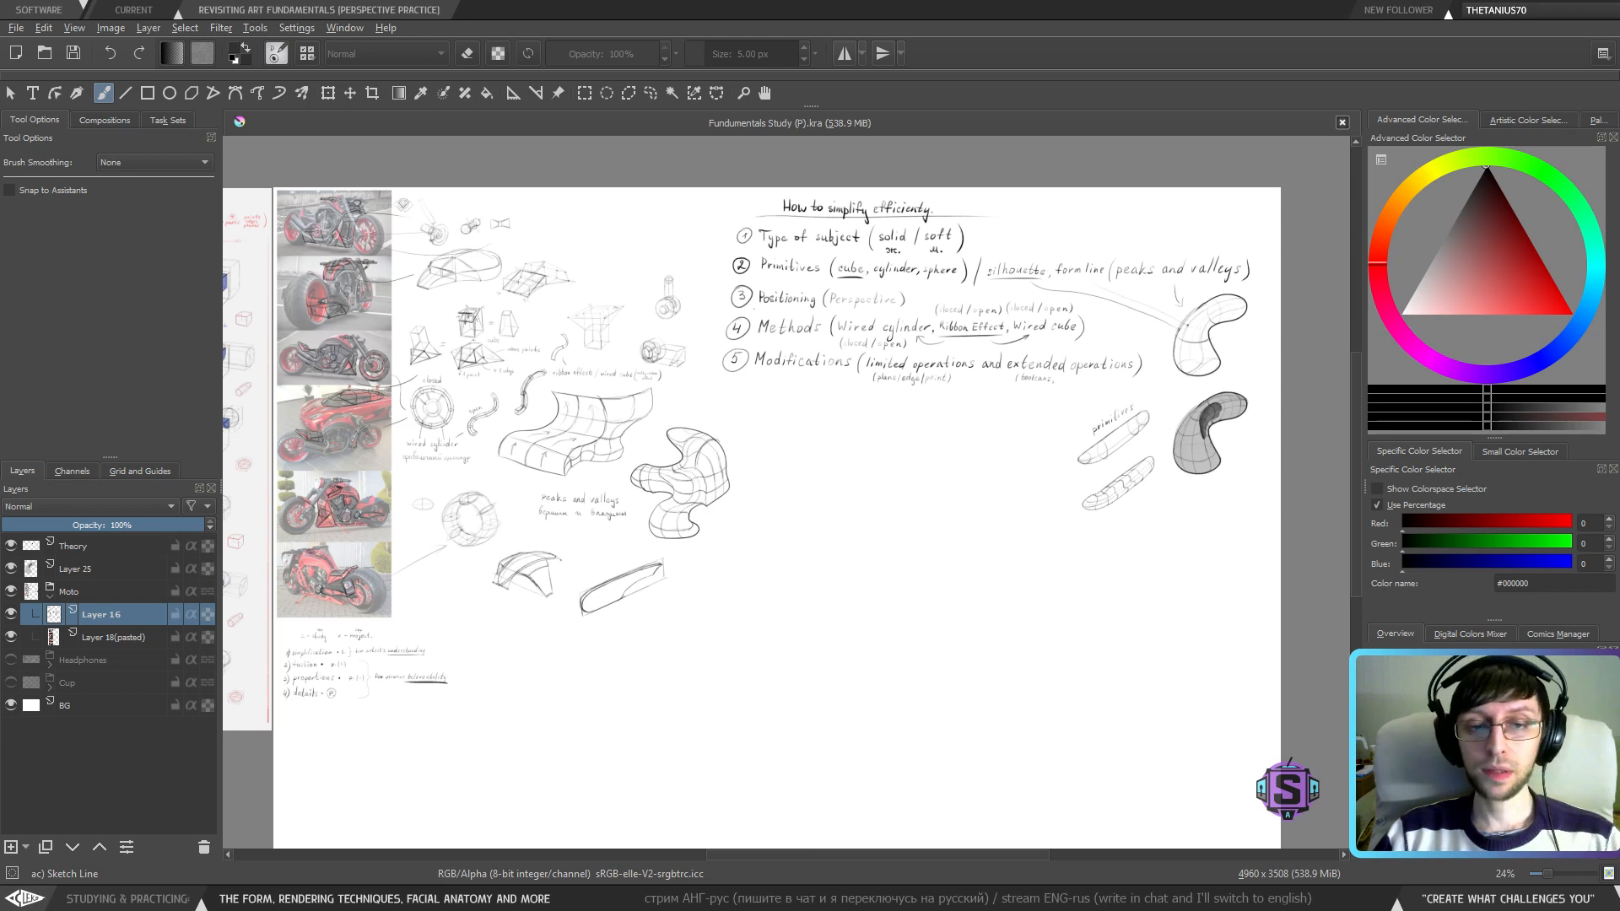
# - Examine the motorcycle construction sketches and the handwritten "How to simplify" theory notes beside them
pyautogui.scroll(4, 511, 334)
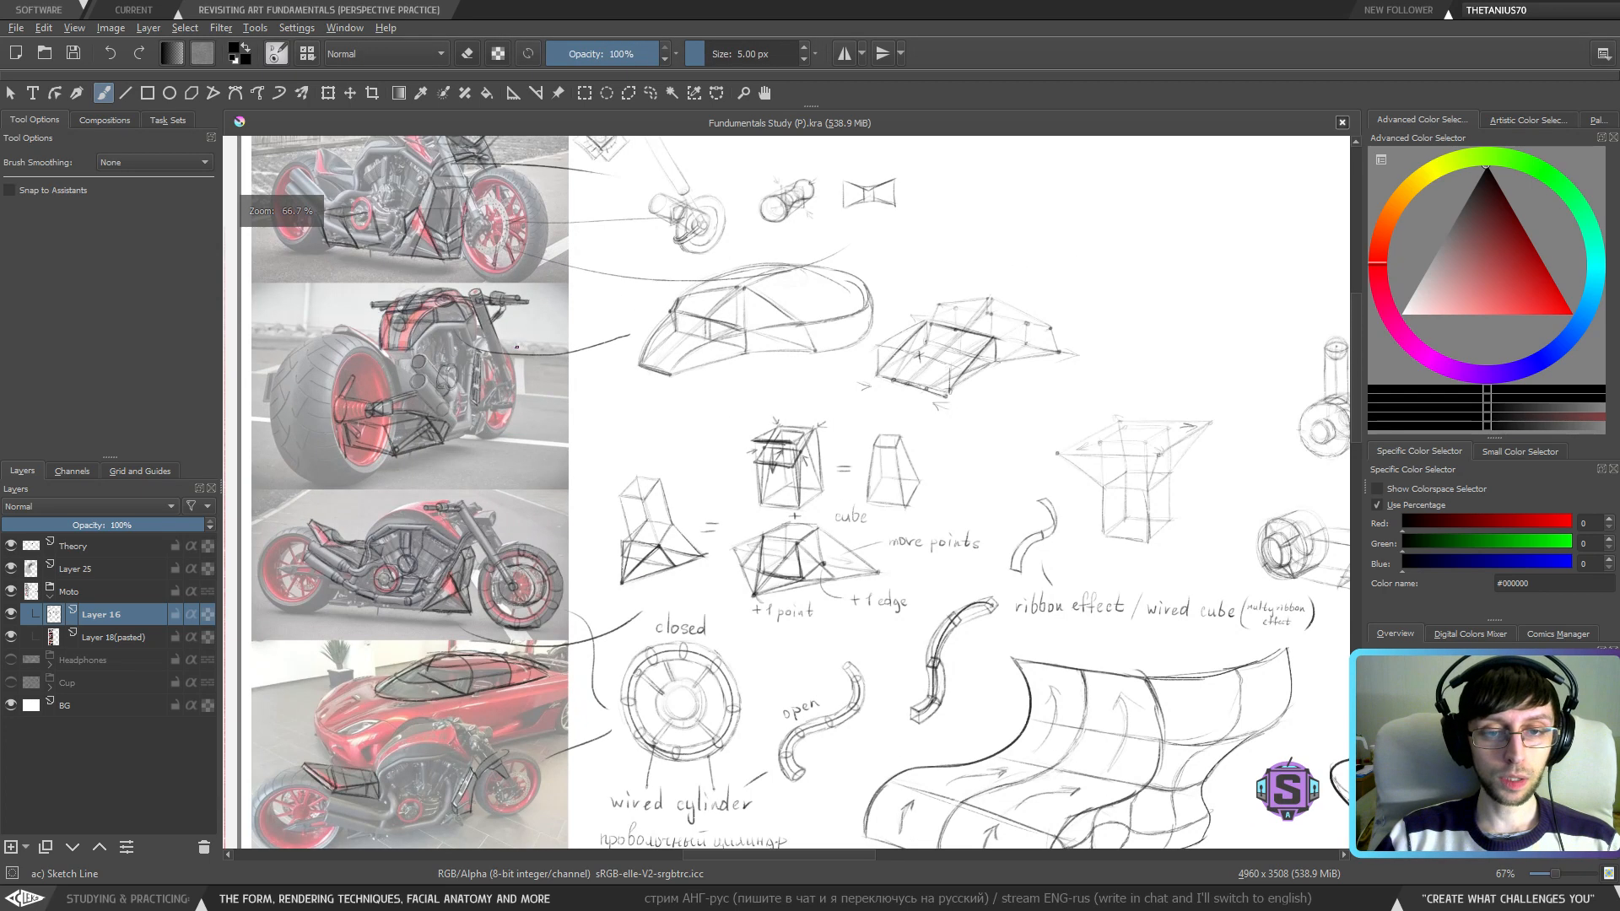
pyautogui.moveTo(640, 334); pyautogui.dragTo(654, 411)
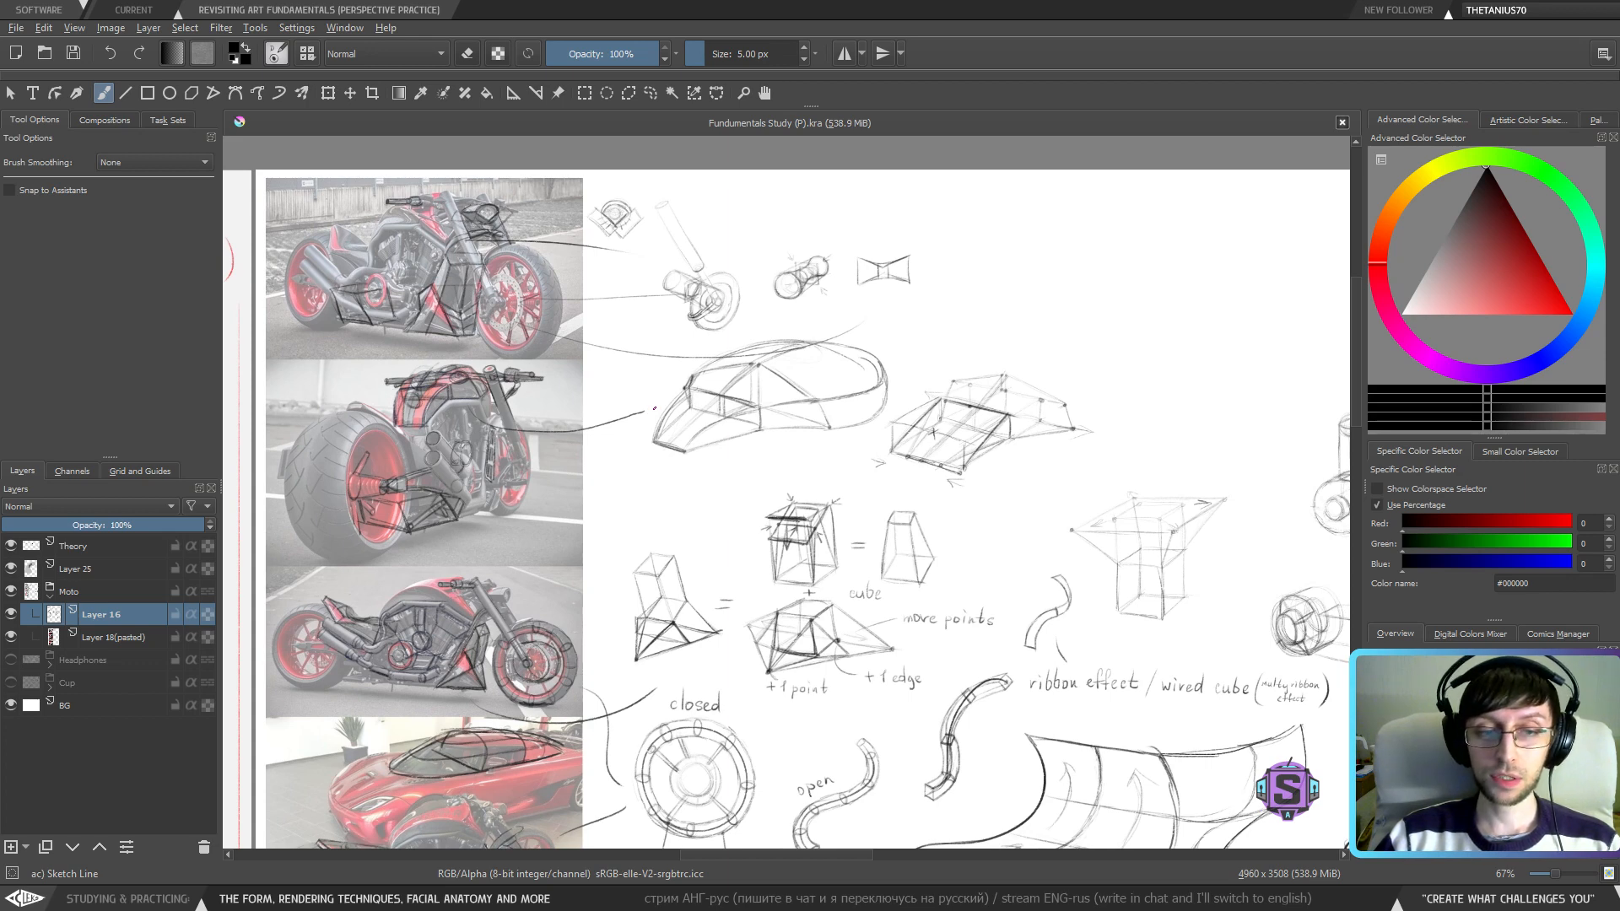
pyautogui.moveTo(842, 504)
pyautogui.mouseDown()
pyautogui.moveTo(820, 423)
pyautogui.moveTo(784, 387)
pyautogui.moveTo(785, 326)
pyautogui.moveTo(738, 338)
pyautogui.moveTo(738, 287)
pyautogui.moveTo(641, 372)
pyautogui.moveTo(658, 378)
pyautogui.moveTo(171, 475)
pyautogui.mouseUp()
pyautogui.moveTo(853, 385); pyautogui.dragTo(658, 450)
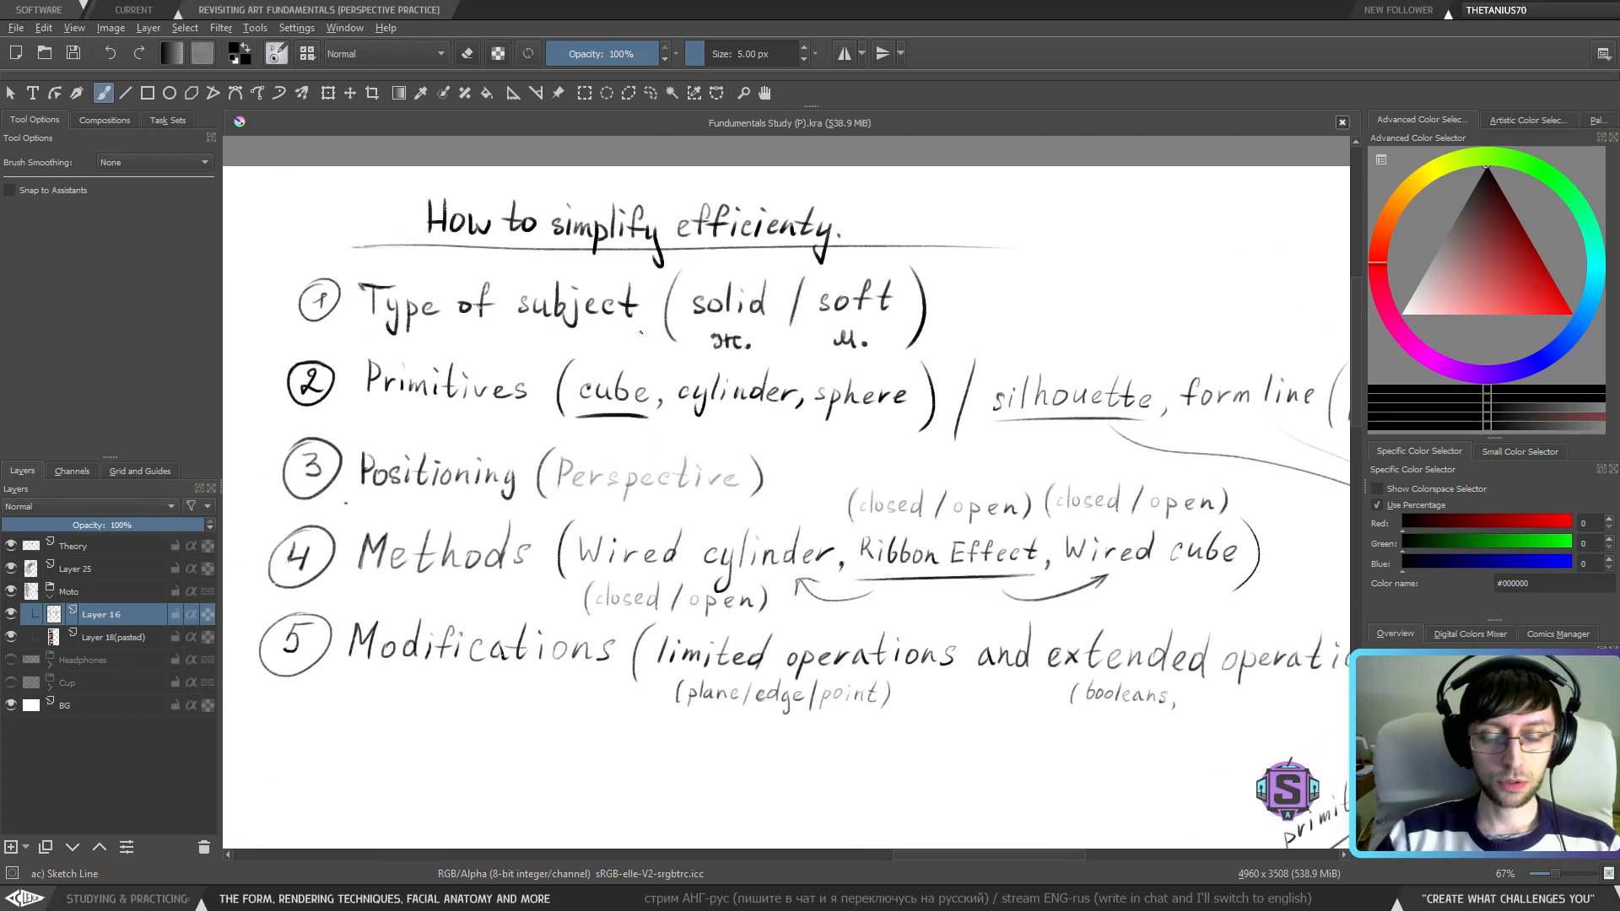
pyautogui.moveTo(736, 341); pyautogui.dragTo(1232, 329)
pyautogui.moveTo(541, 396)
pyautogui.mouseDown()
pyautogui.moveTo(936, 372)
pyautogui.moveTo(1369, 406)
pyautogui.mouseUp()
# - Collapse and hide the Moto group, and display the Headphones and Cup groups one at a time to review their sketches
pyautogui.click(42, 595)
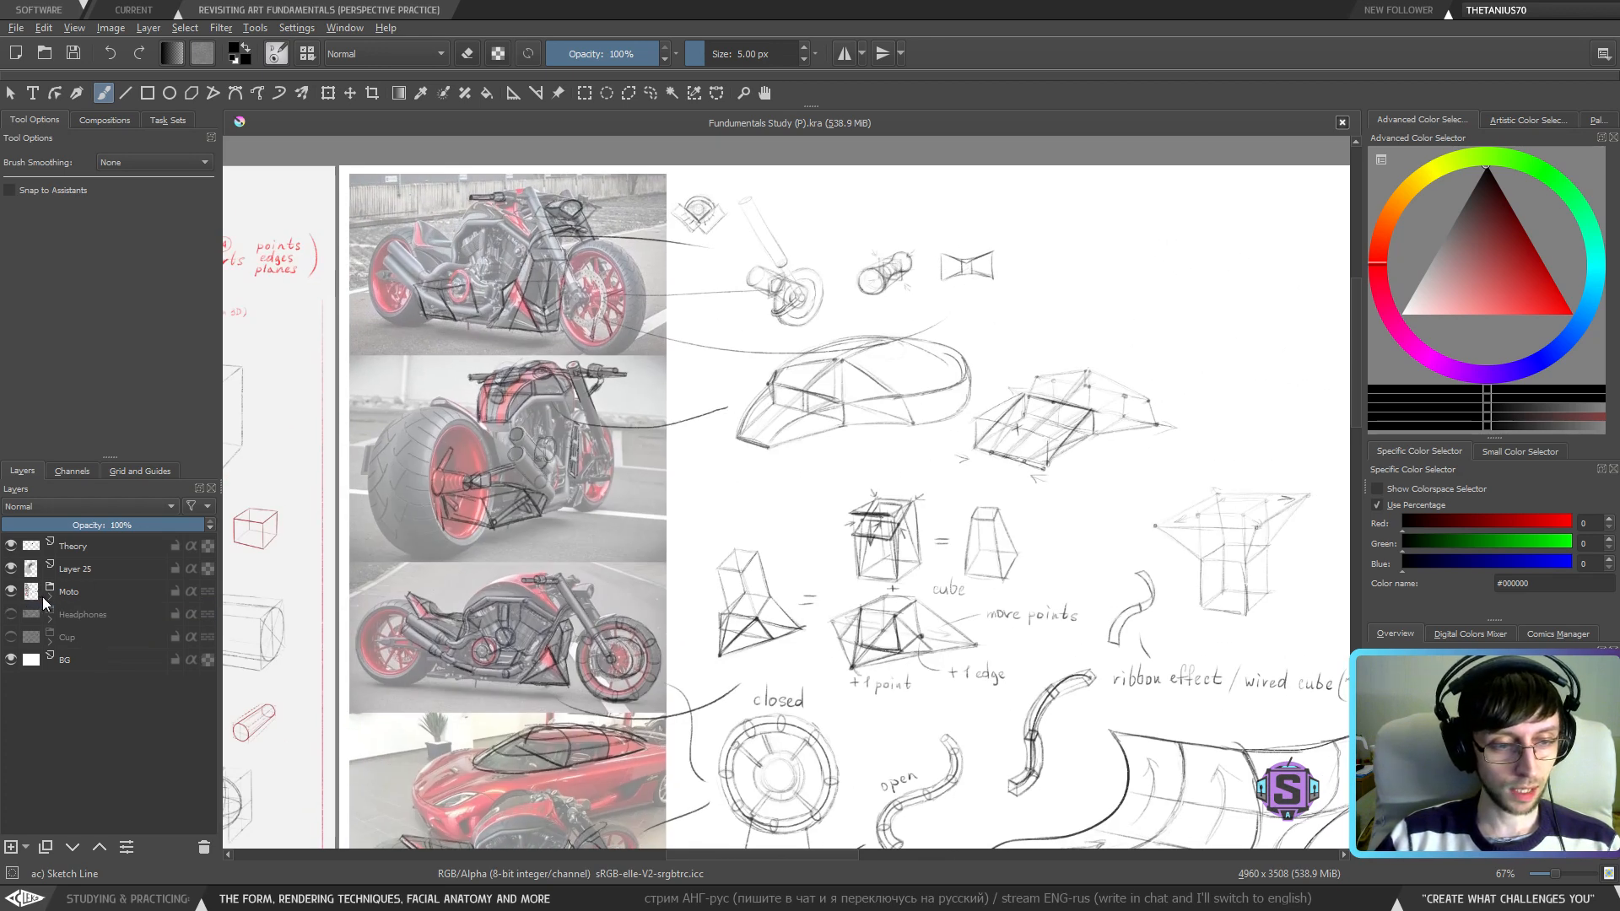
pyautogui.click(10, 592)
pyautogui.click(10, 614)
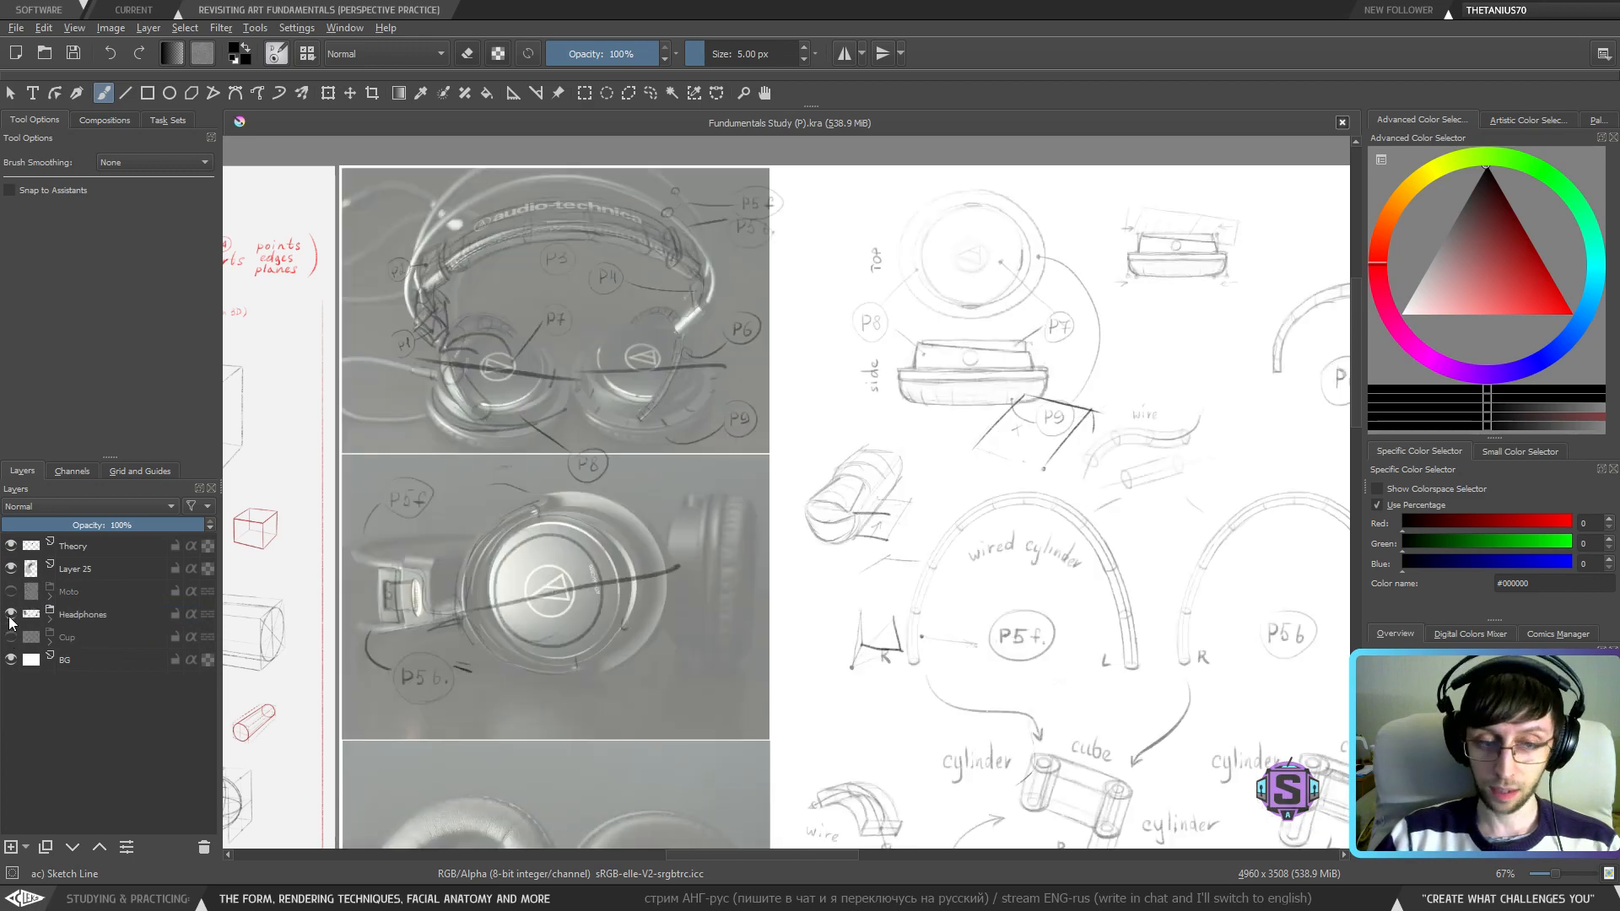
pyautogui.click(10, 614)
pyautogui.click(10, 637)
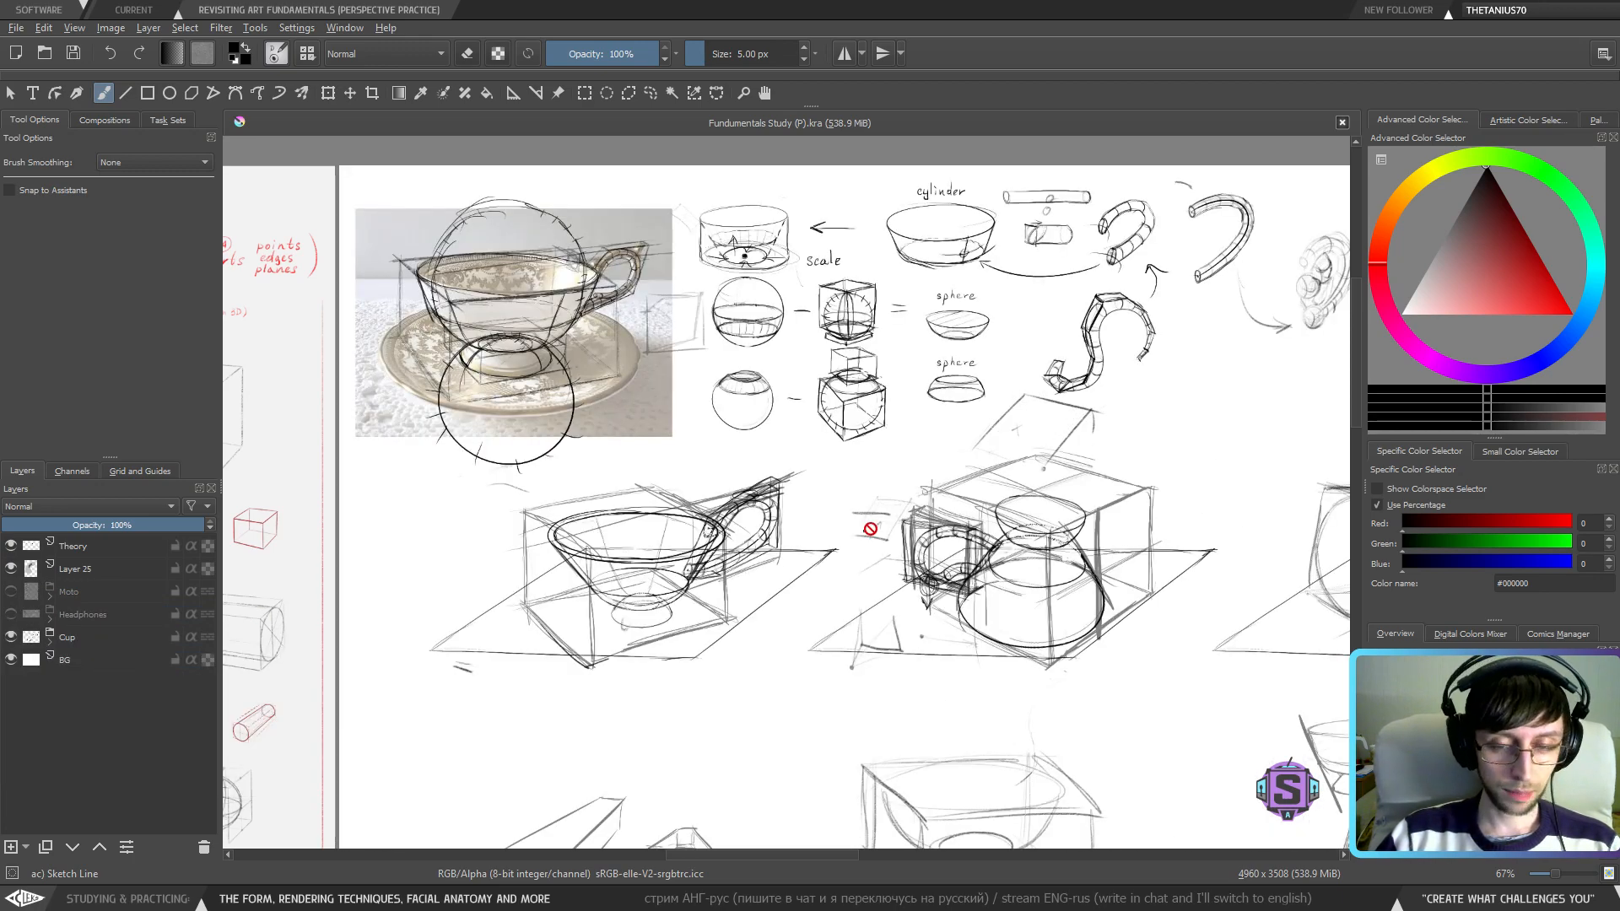
pyautogui.scroll(-2, 870, 529)
pyautogui.moveTo(1116, 629); pyautogui.dragTo(766, 499)
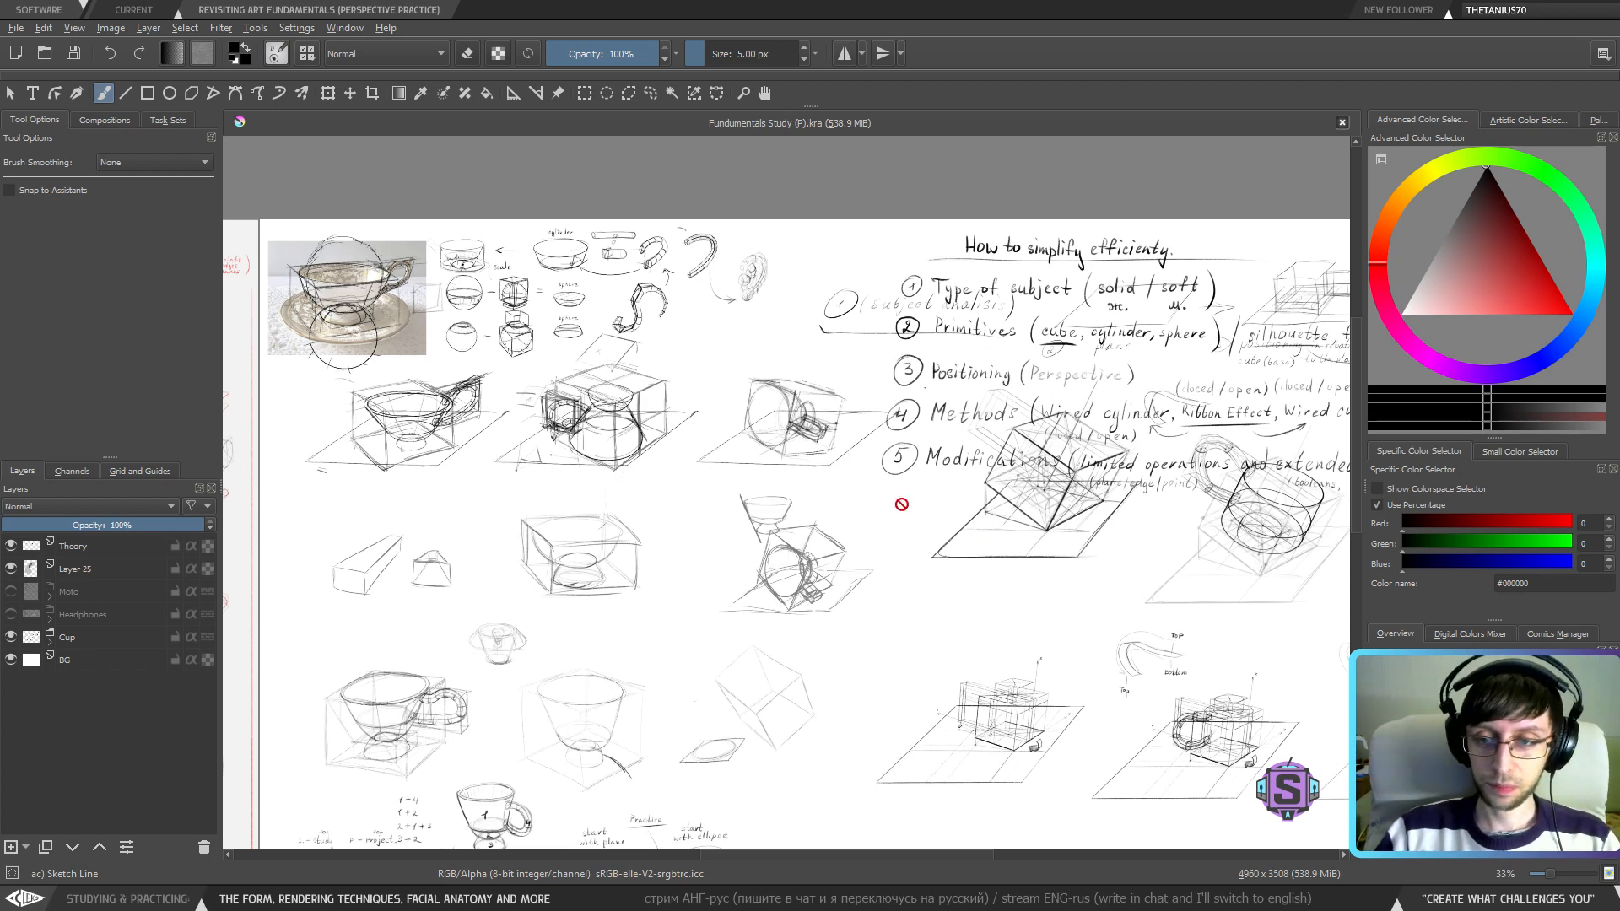
pyautogui.moveTo(1051, 380); pyautogui.dragTo(932, 372)
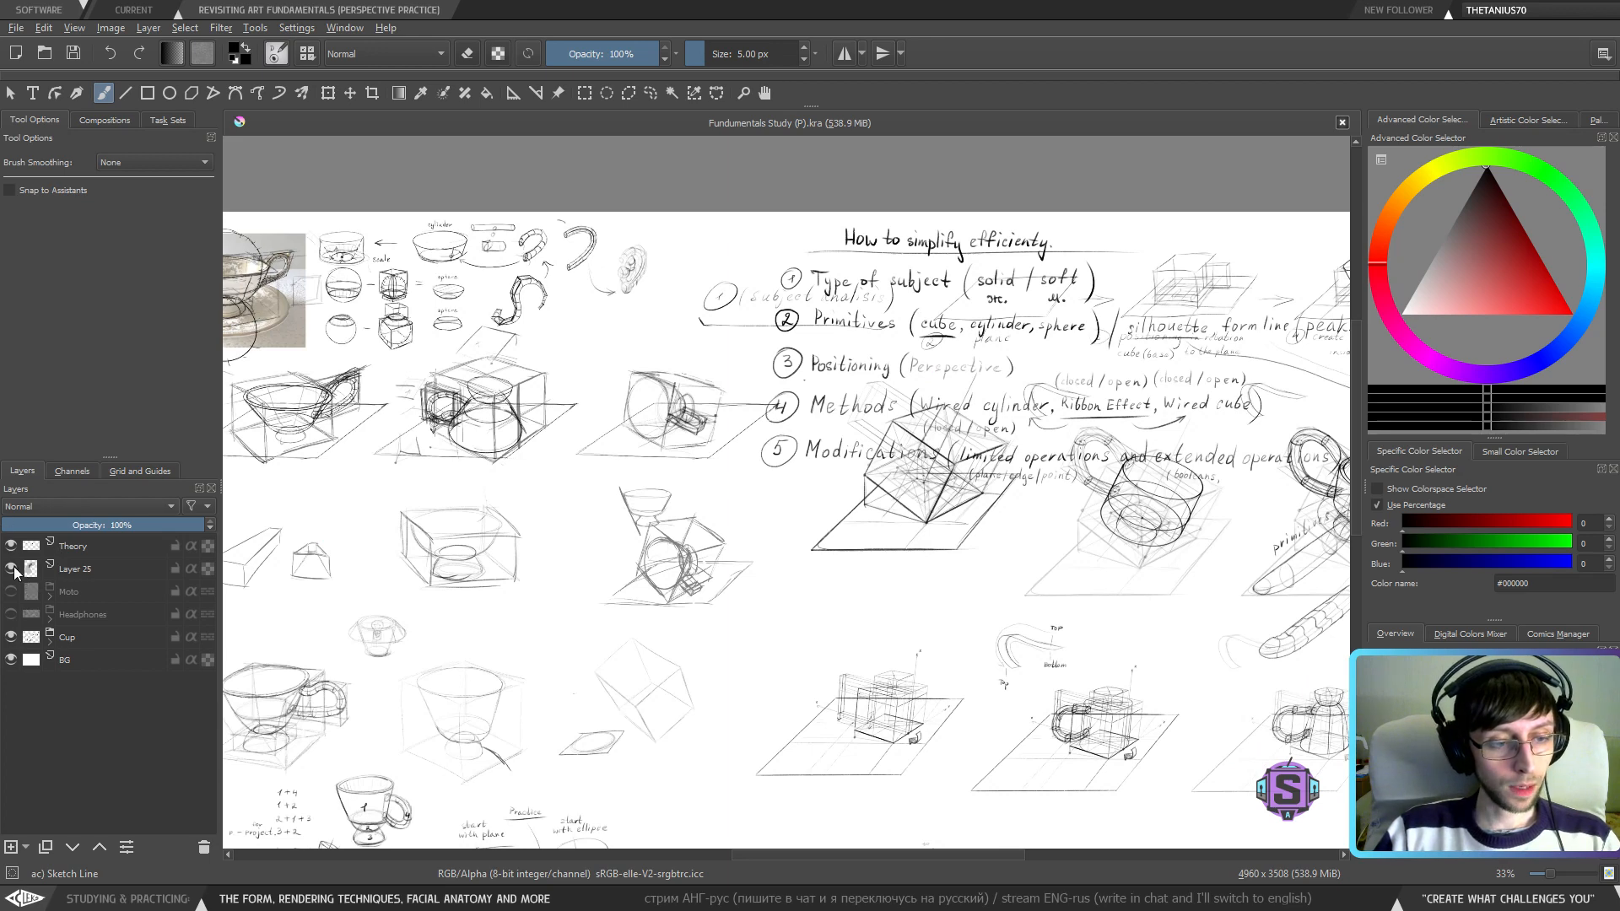
# - Hide the Cup group, briefly display Headphones, and make the Moto group visible again
pyautogui.click(10, 637)
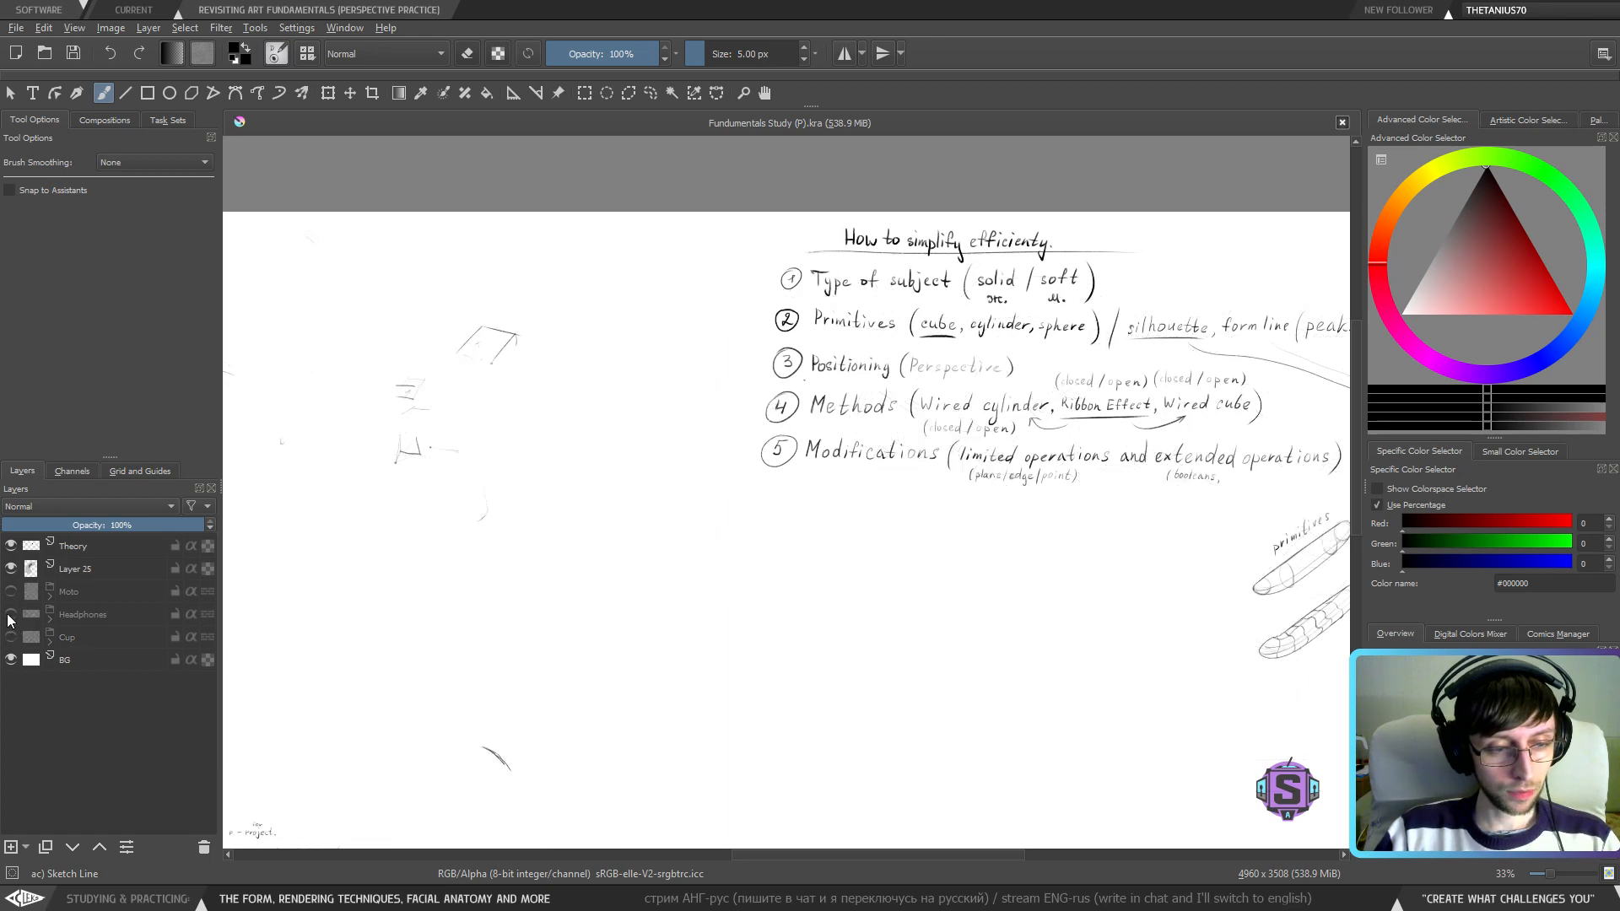
pyautogui.click(11, 614)
pyautogui.click(10, 614)
pyautogui.click(10, 591)
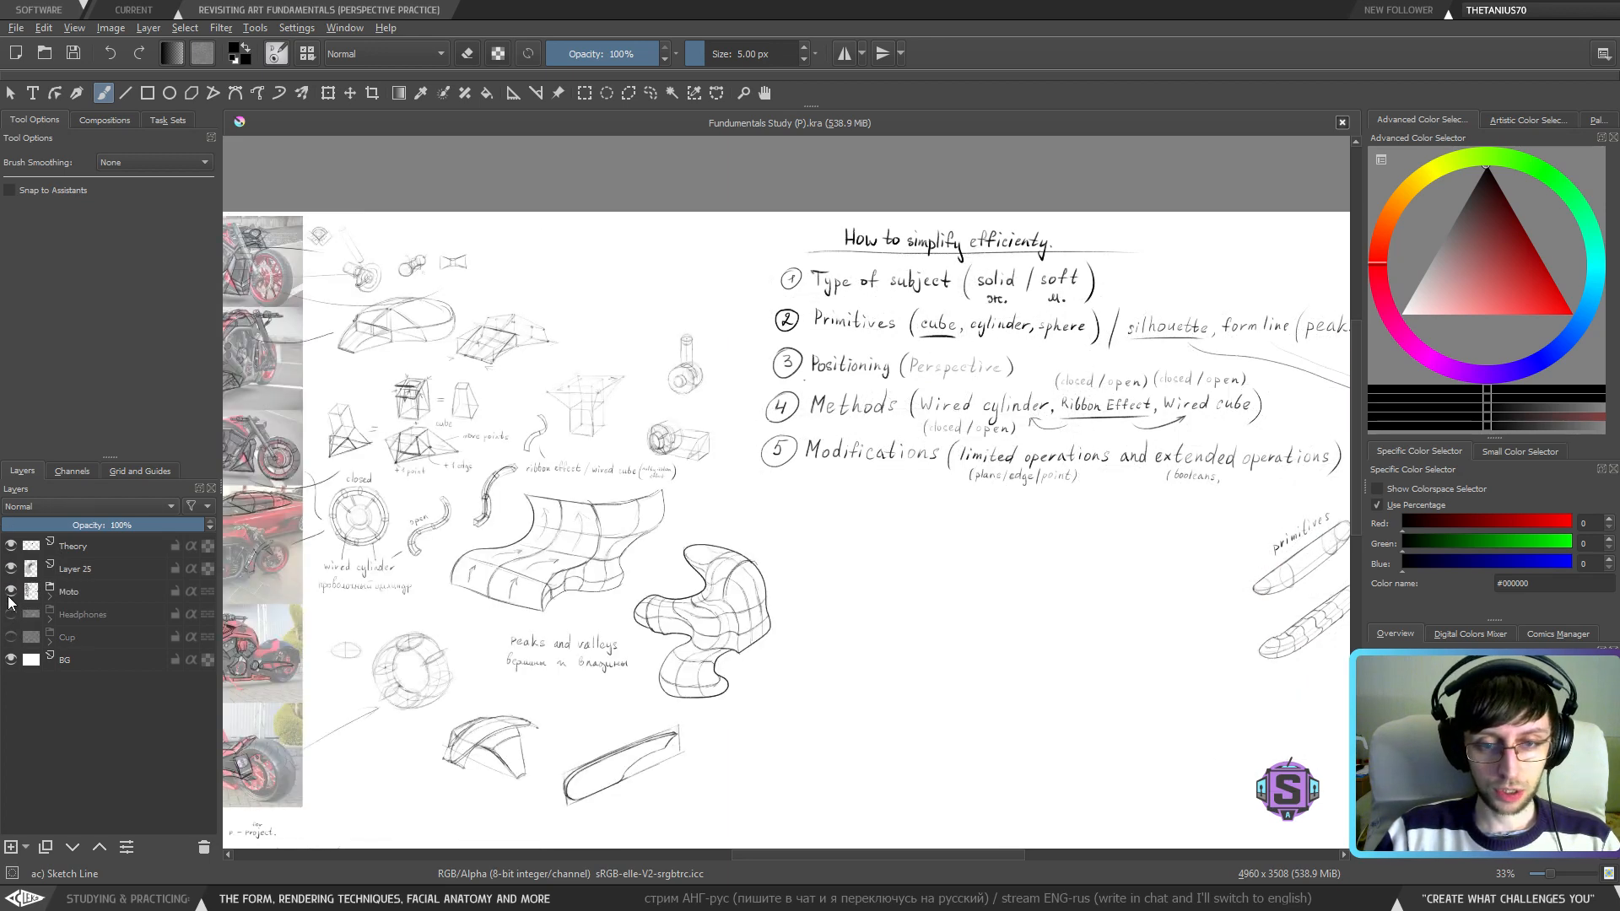
# - Examine the motorcycle references, their construction sketches and the theory list up close
pyautogui.moveTo(648, 618); pyautogui.dragTo(886, 560)
pyautogui.scroll(2, 791, 485)
pyautogui.moveTo(667, 331)
pyautogui.mouseDown()
pyautogui.moveTo(903, 619)
pyautogui.moveTo(1054, 741)
pyautogui.mouseUp()
pyautogui.scroll(2, 680, 420)
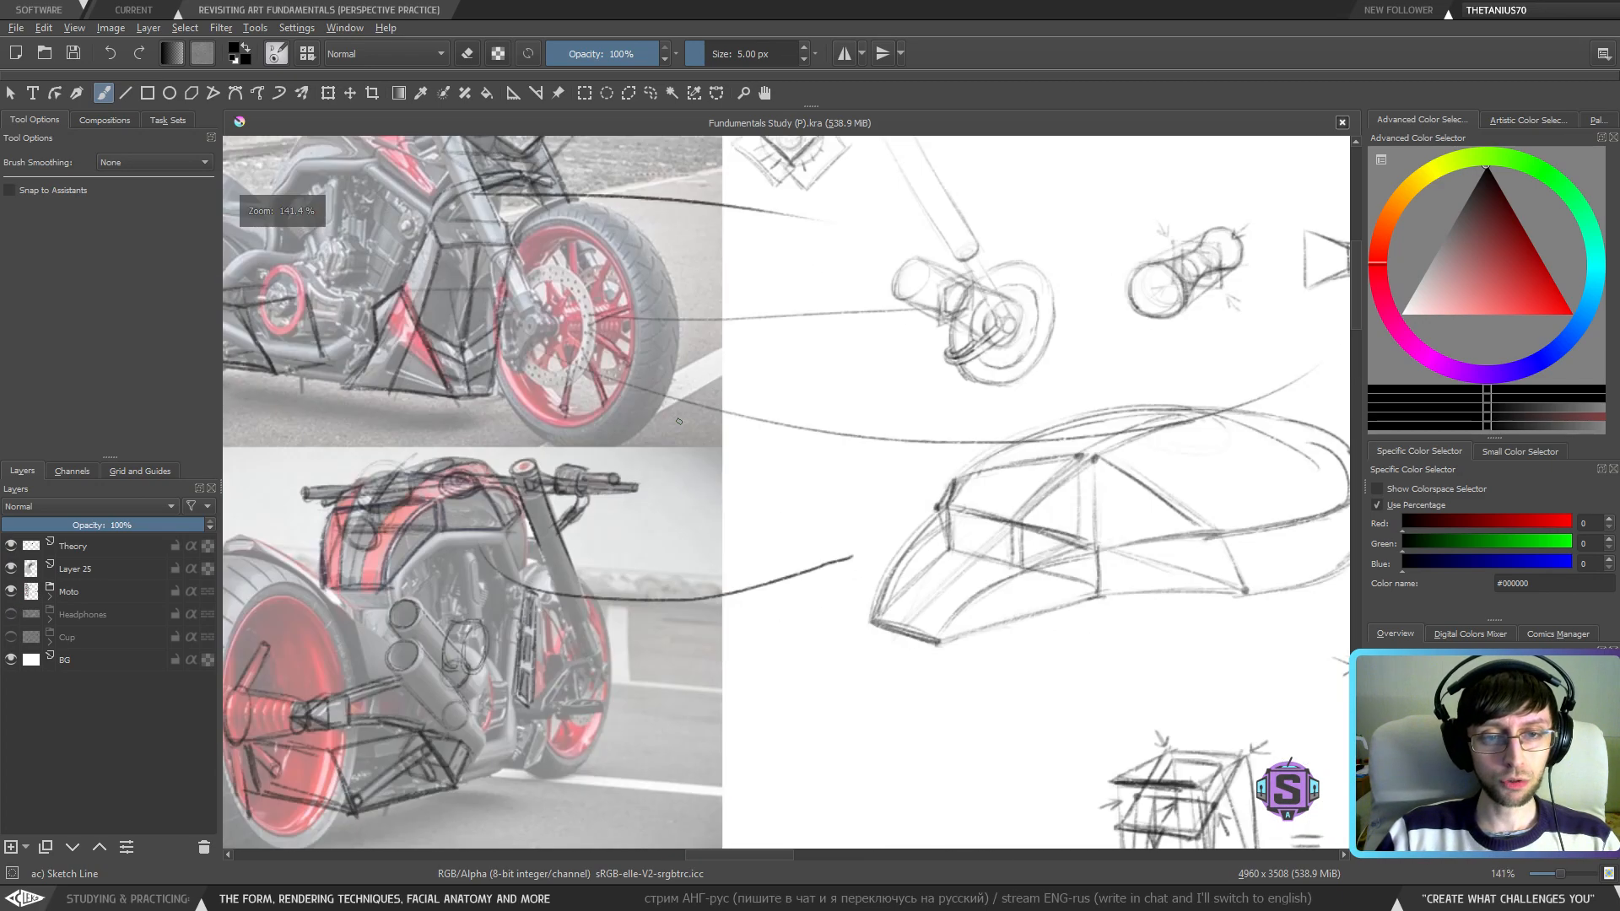
pyautogui.moveTo(679, 421); pyautogui.dragTo(880, 578)
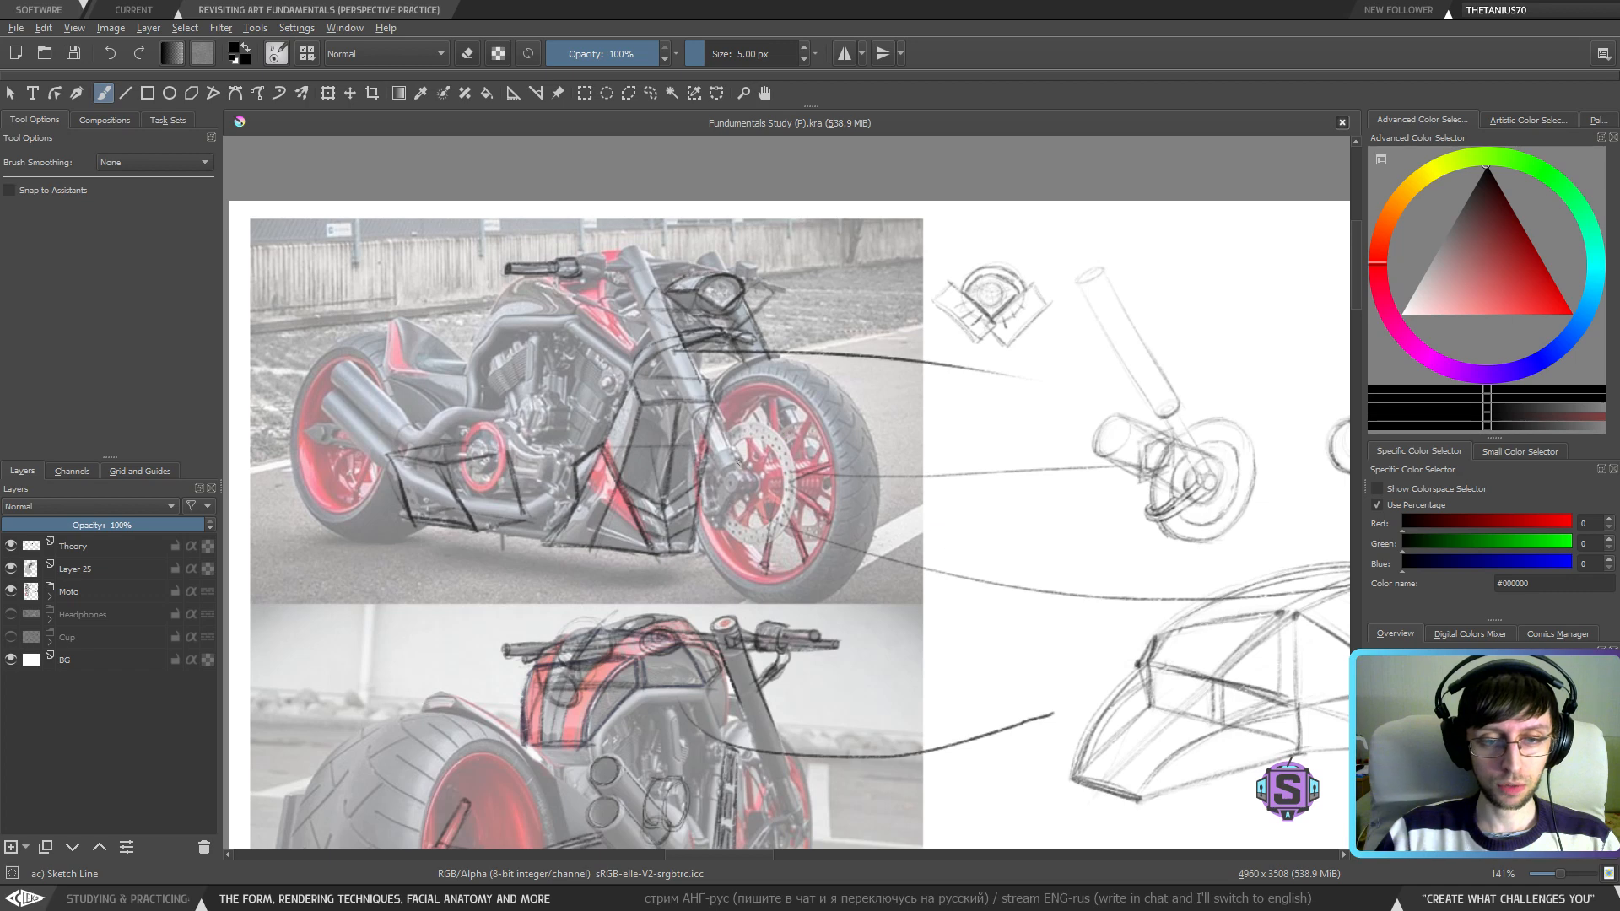
pyautogui.moveTo(739, 463); pyautogui.dragTo(708, 210)
pyautogui.moveTo(661, 634); pyautogui.dragTo(614, 509)
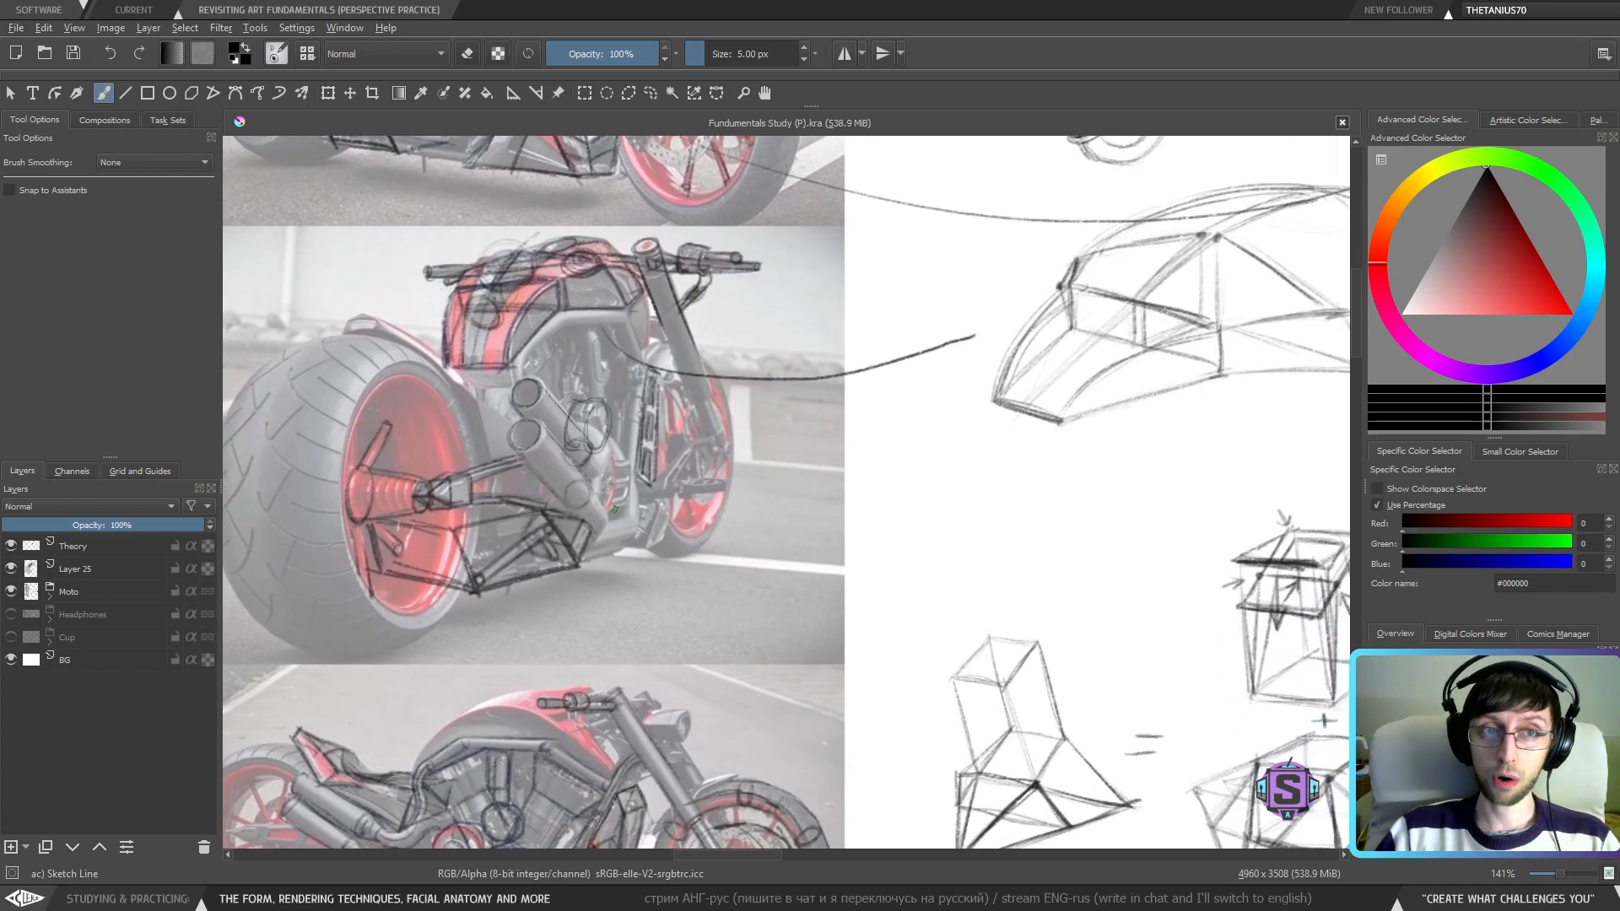
pyautogui.scroll(-1, 615, 509)
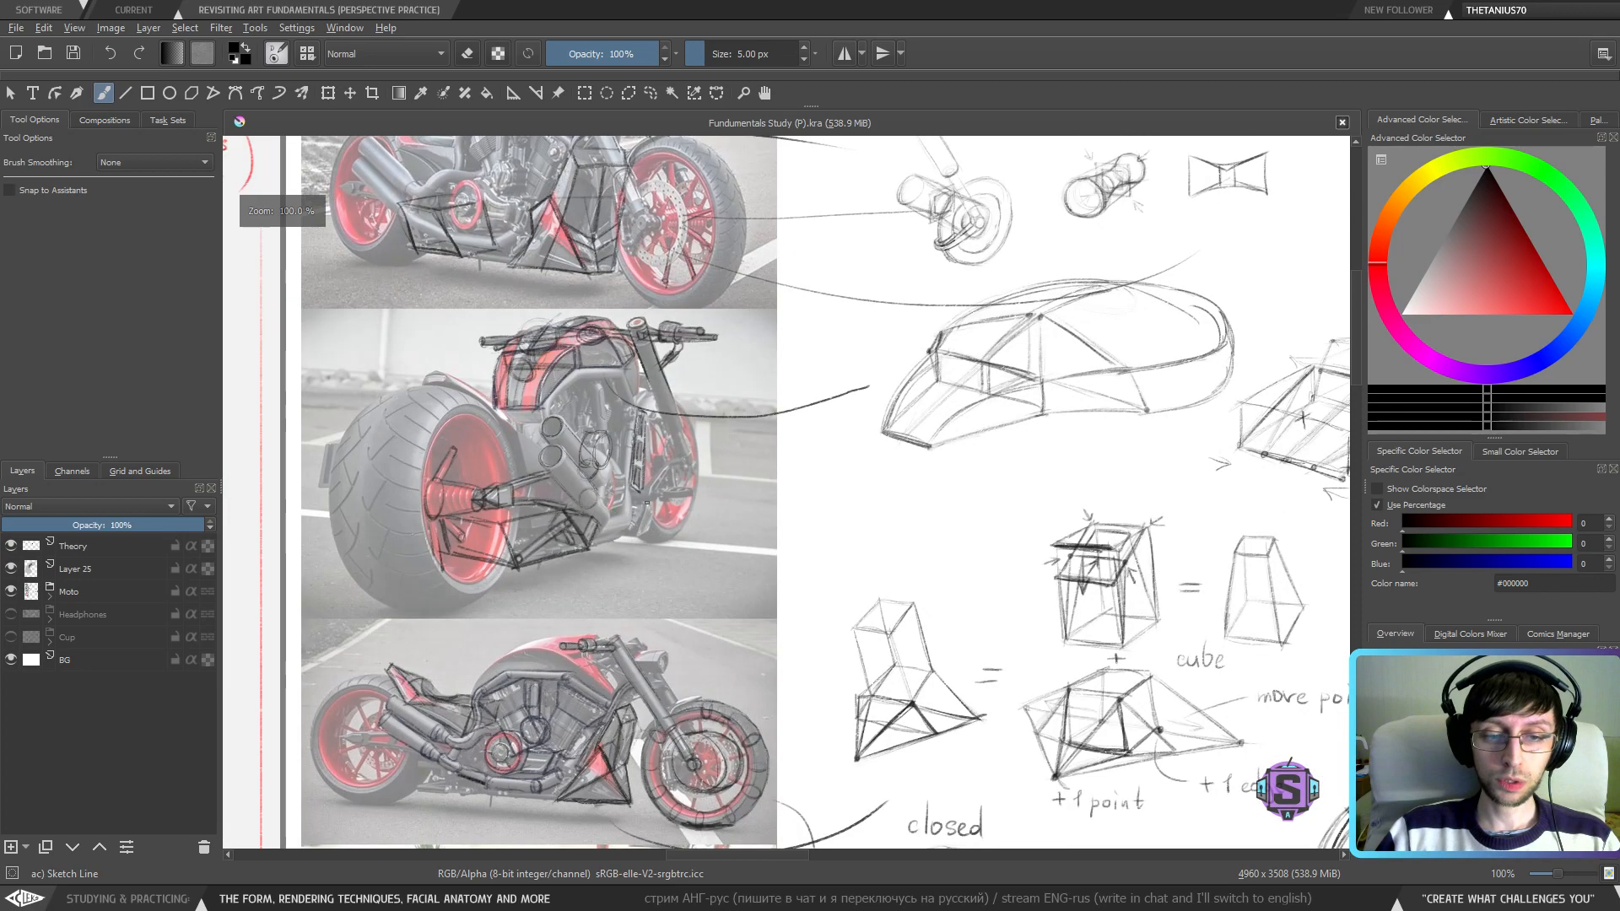
pyautogui.moveTo(615, 510); pyautogui.dragTo(297, 535)
pyautogui.moveTo(1266, 405); pyautogui.dragTo(503, 448)
pyautogui.moveTo(1071, 373); pyautogui.dragTo(435, 354)
pyautogui.scroll(-1, 433, 353)
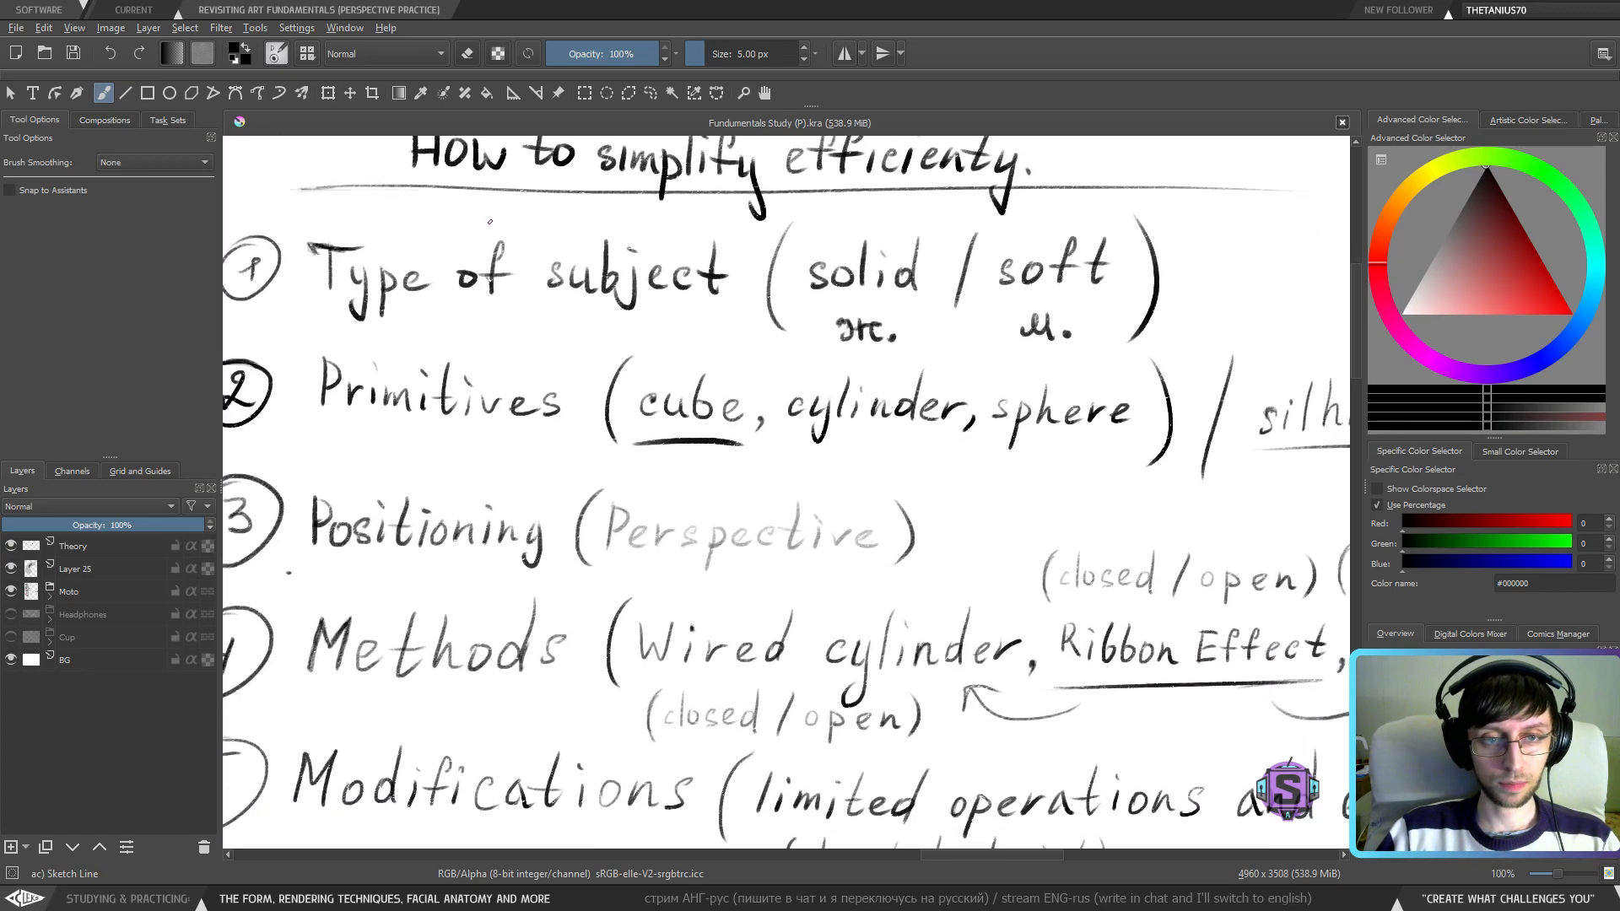
# - Lasso the final "y." of the title on the Theory layer, shift it right to open a gap, and deselect
pyautogui.moveTo(463, 190); pyautogui.dragTo(434, 251)
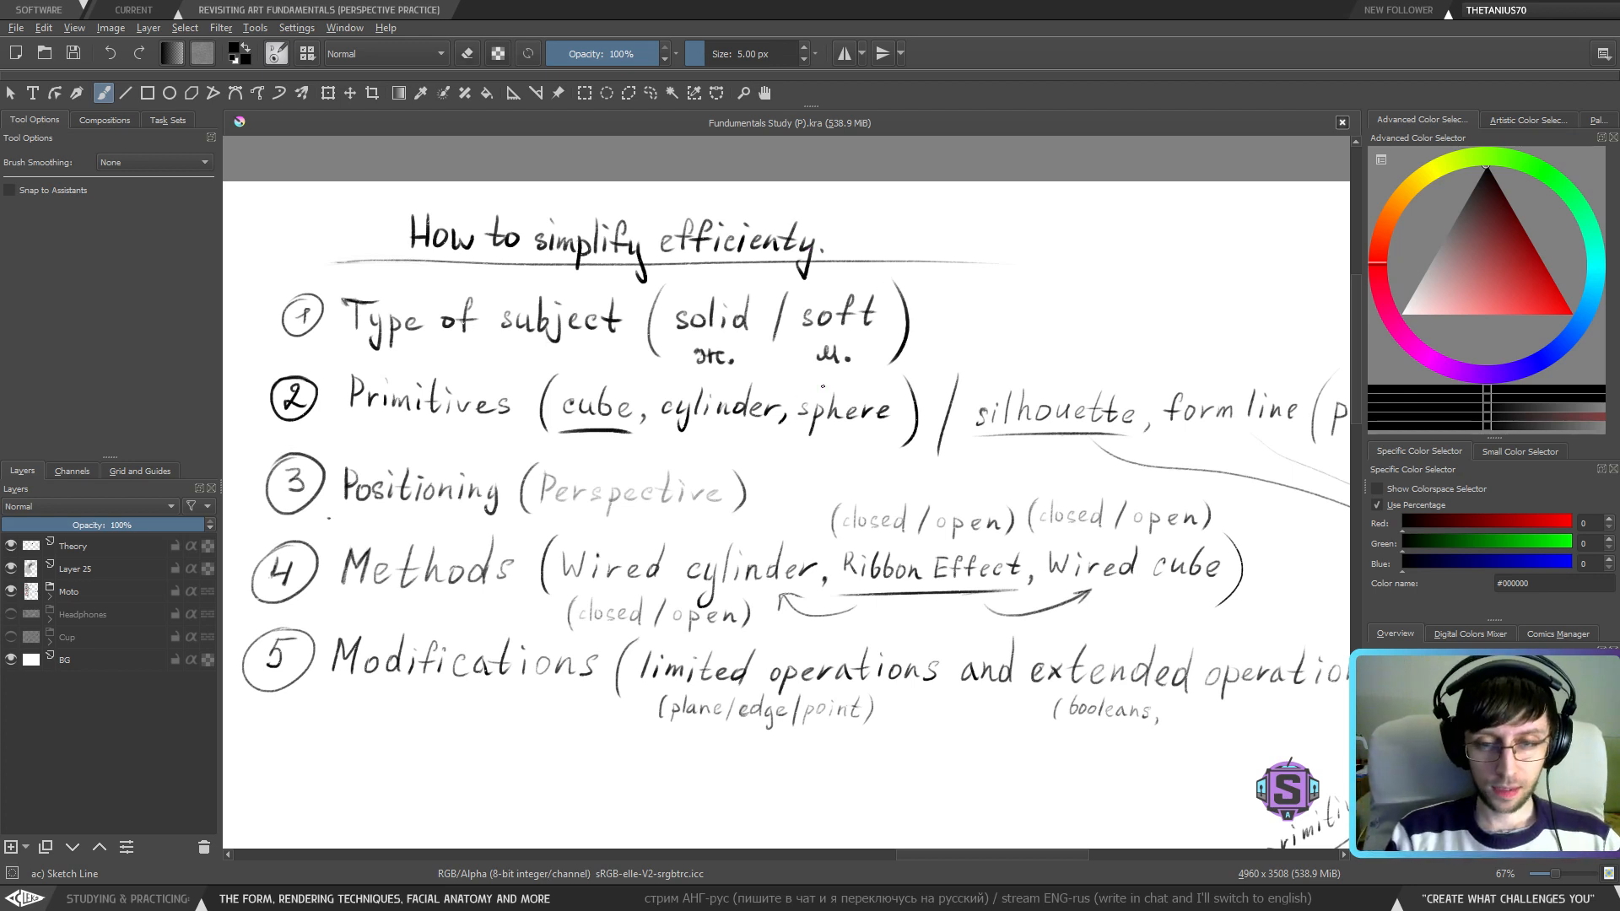
pyautogui.scroll(2, 860, 259)
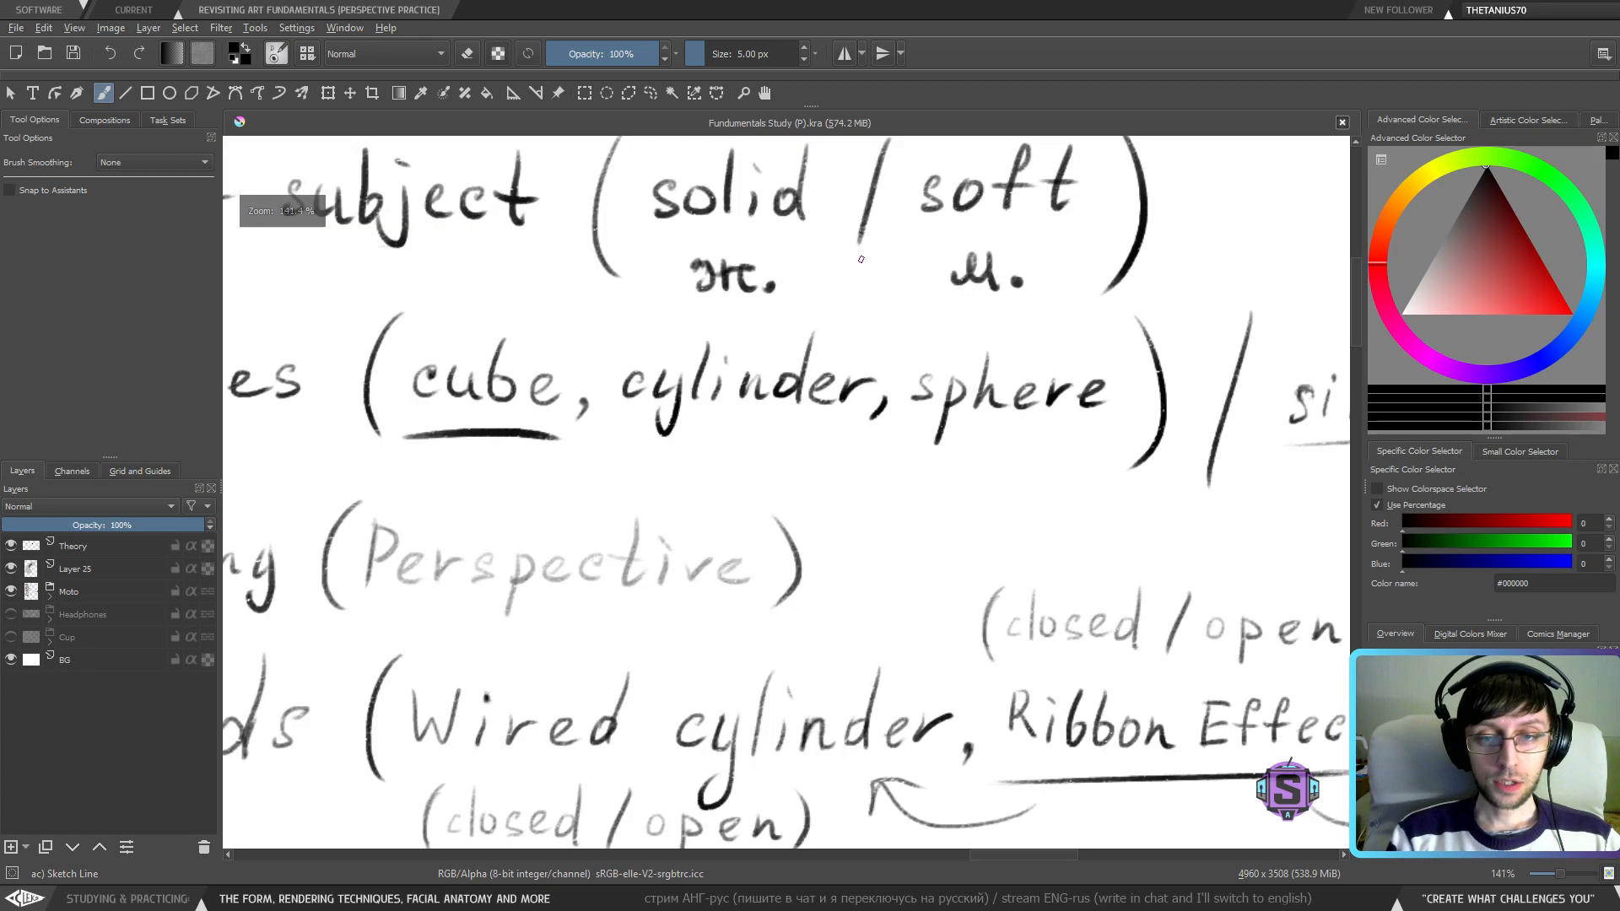
pyautogui.moveTo(860, 259); pyautogui.dragTo(797, 419)
pyautogui.click(650, 93)
pyautogui.moveTo(912, 172)
pyautogui.mouseDown()
pyautogui.moveTo(850, 198)
pyautogui.moveTo(840, 245)
pyautogui.moveTo(884, 259)
pyautogui.moveTo(903, 228)
pyautogui.moveTo(876, 201)
pyautogui.mouseUp()
pyautogui.press('b')
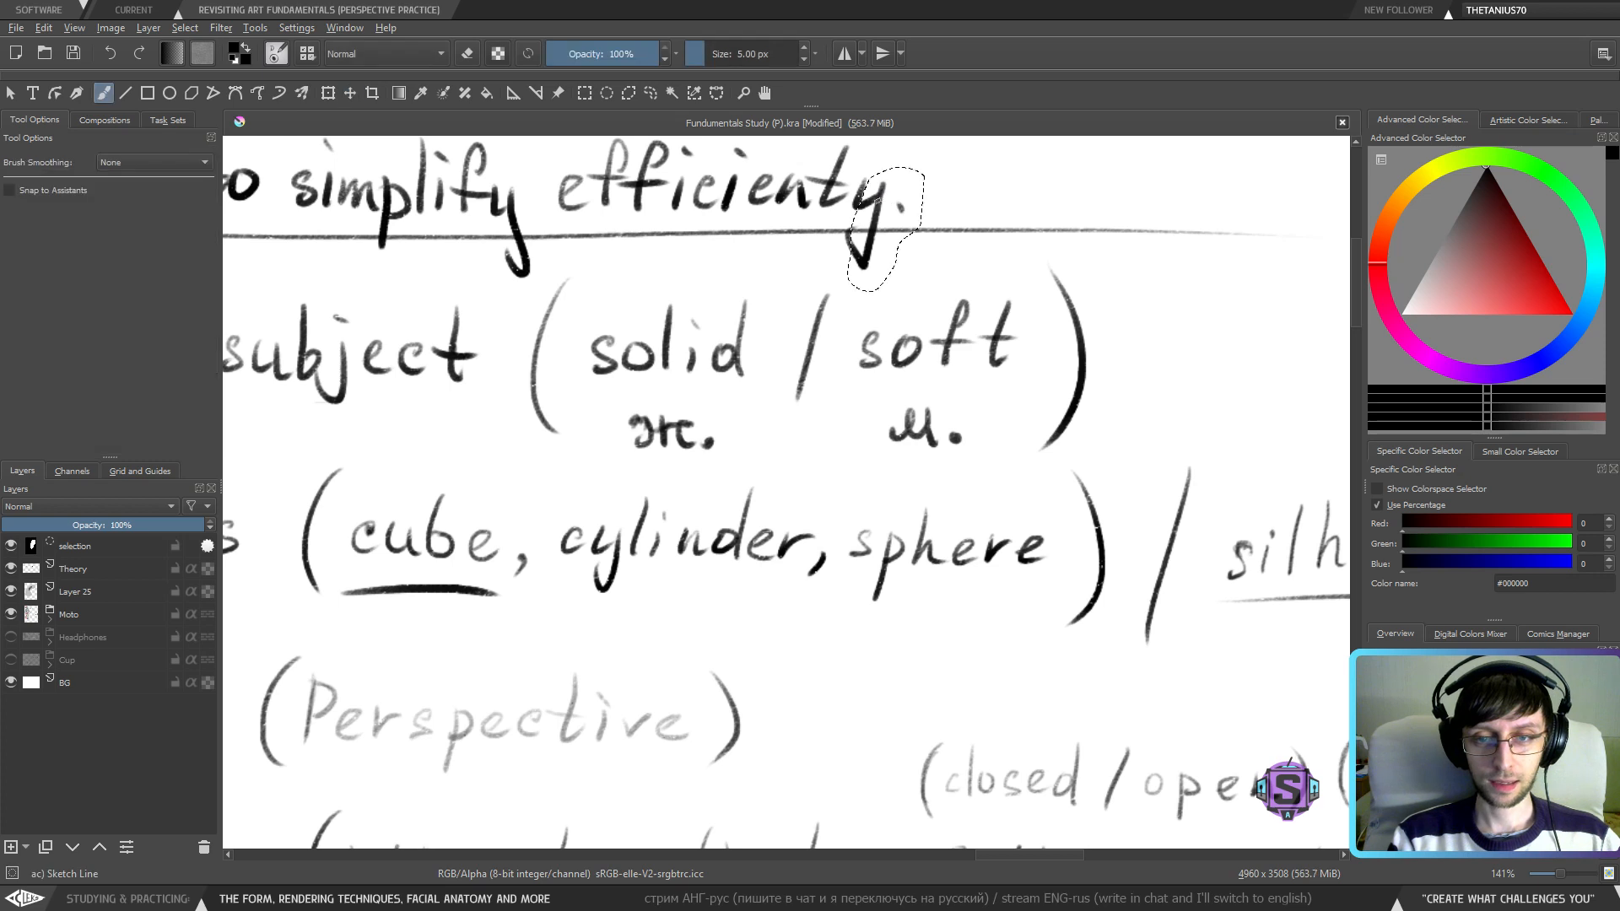
pyautogui.hotkey('ctrl', 'z')
pyautogui.press('t')
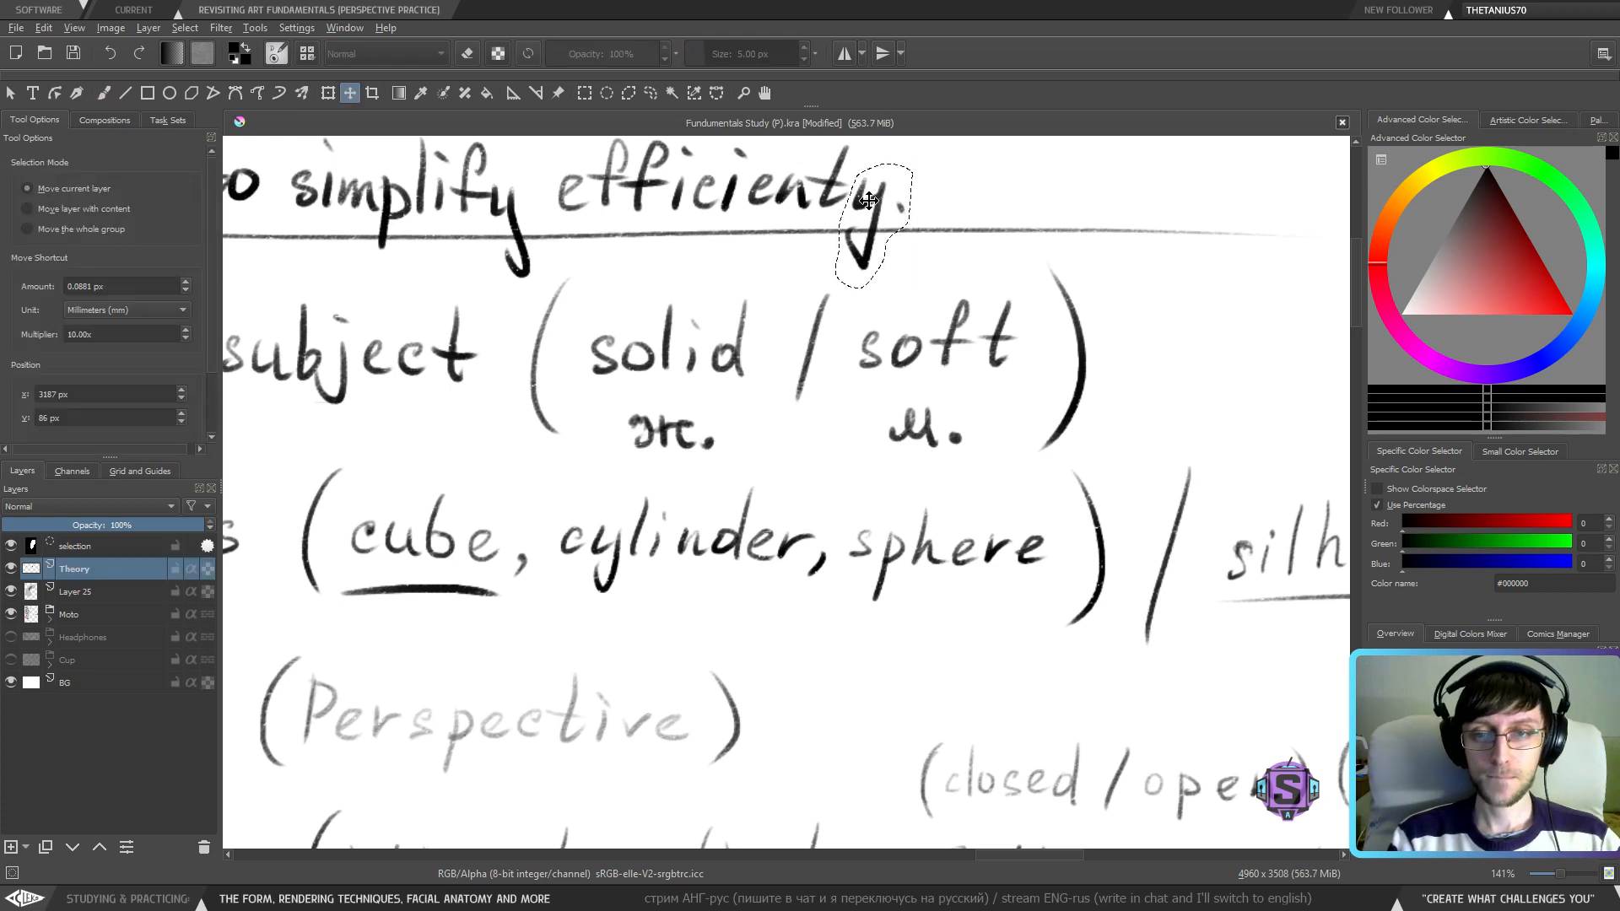
pyautogui.moveTo(868, 201); pyautogui.dragTo(898, 200)
pyautogui.press('v')
pyautogui.hotkey('ctrl', 'shift', 'a')
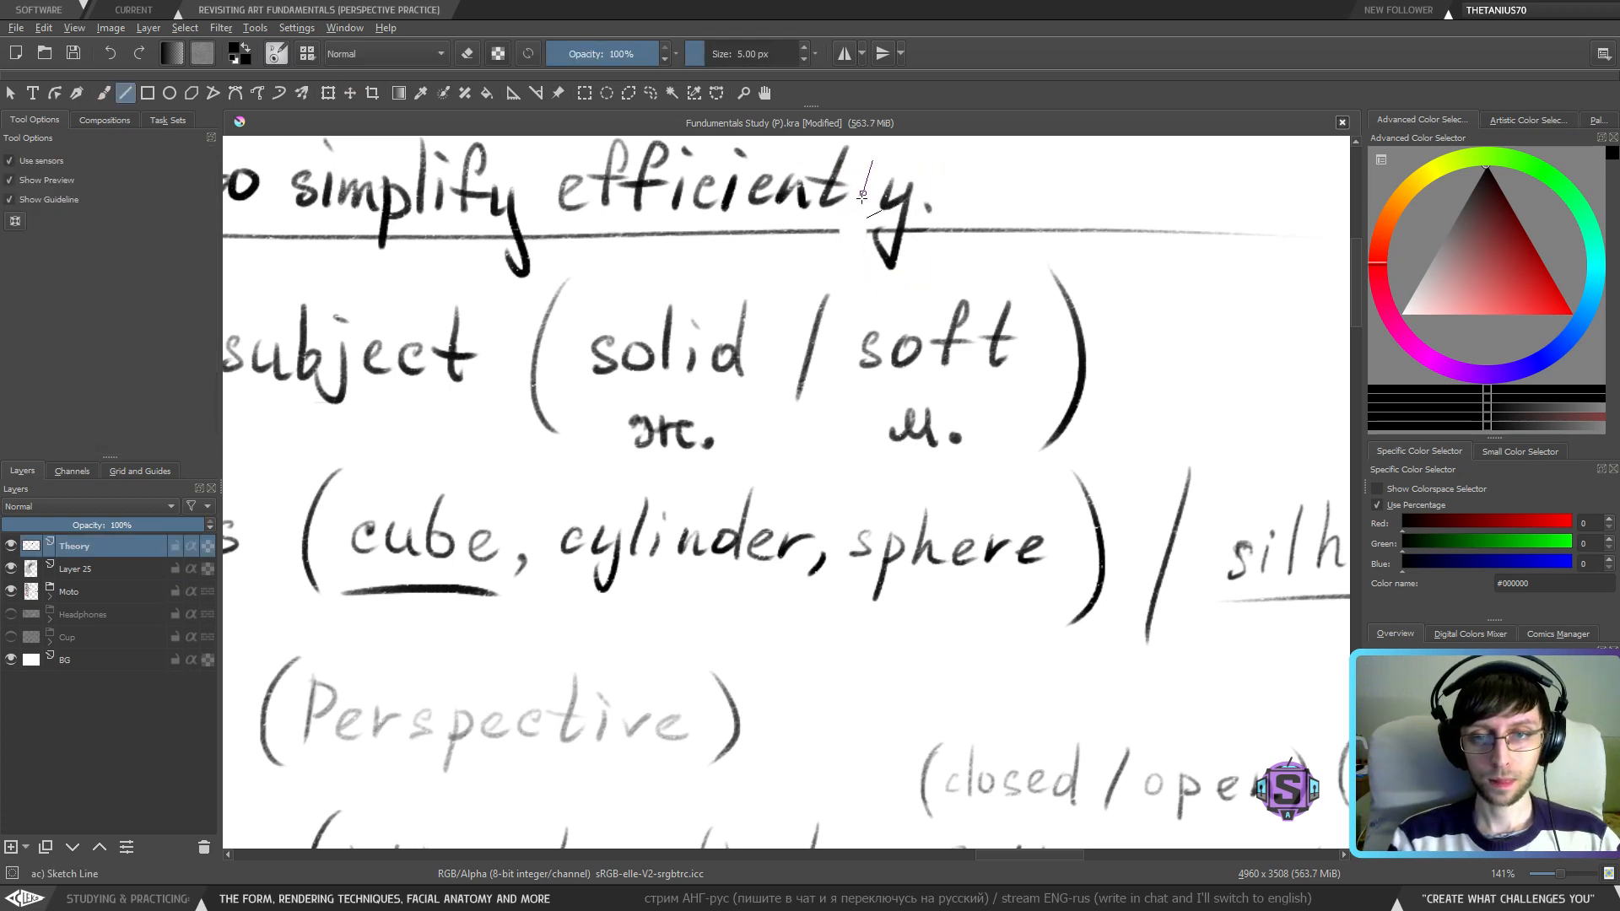
# - Draw the missing "l" in the title's last word to spell "efficiently" and close the gap in the title underline
pyautogui.press('b')
pyautogui.moveTo(870, 157); pyautogui.dragTo(870, 196)
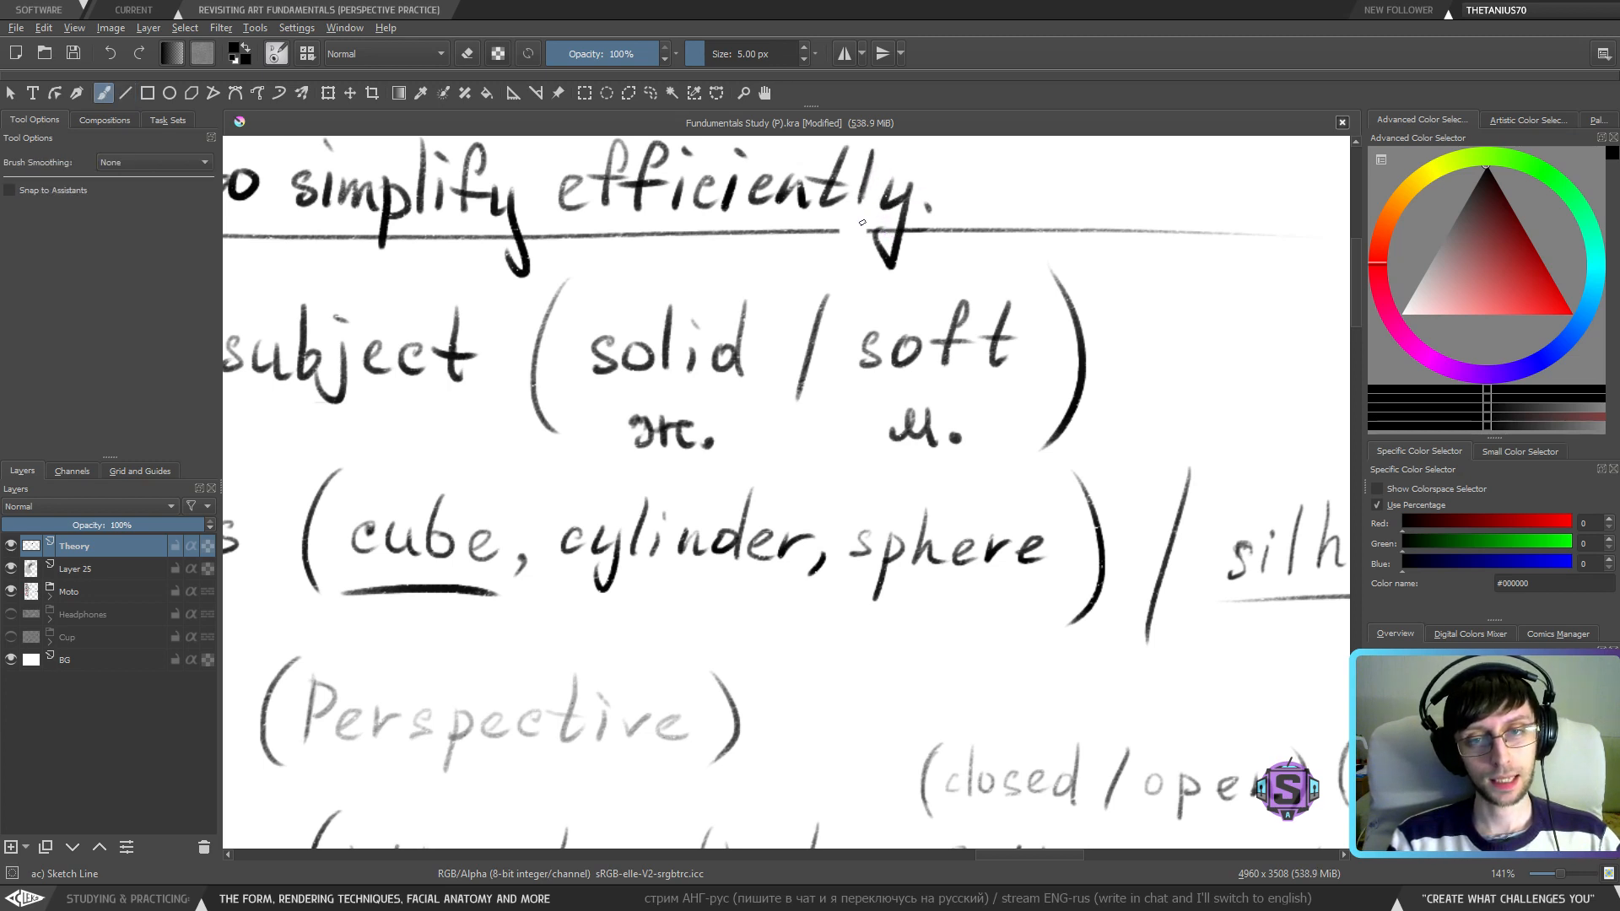
pyautogui.moveTo(840, 232); pyautogui.dragTo(867, 231)
pyautogui.scroll(-2, 844, 498)
pyautogui.moveTo(851, 516)
pyautogui.mouseDown()
pyautogui.moveTo(872, 456)
pyautogui.moveTo(840, 410)
pyautogui.mouseUp()
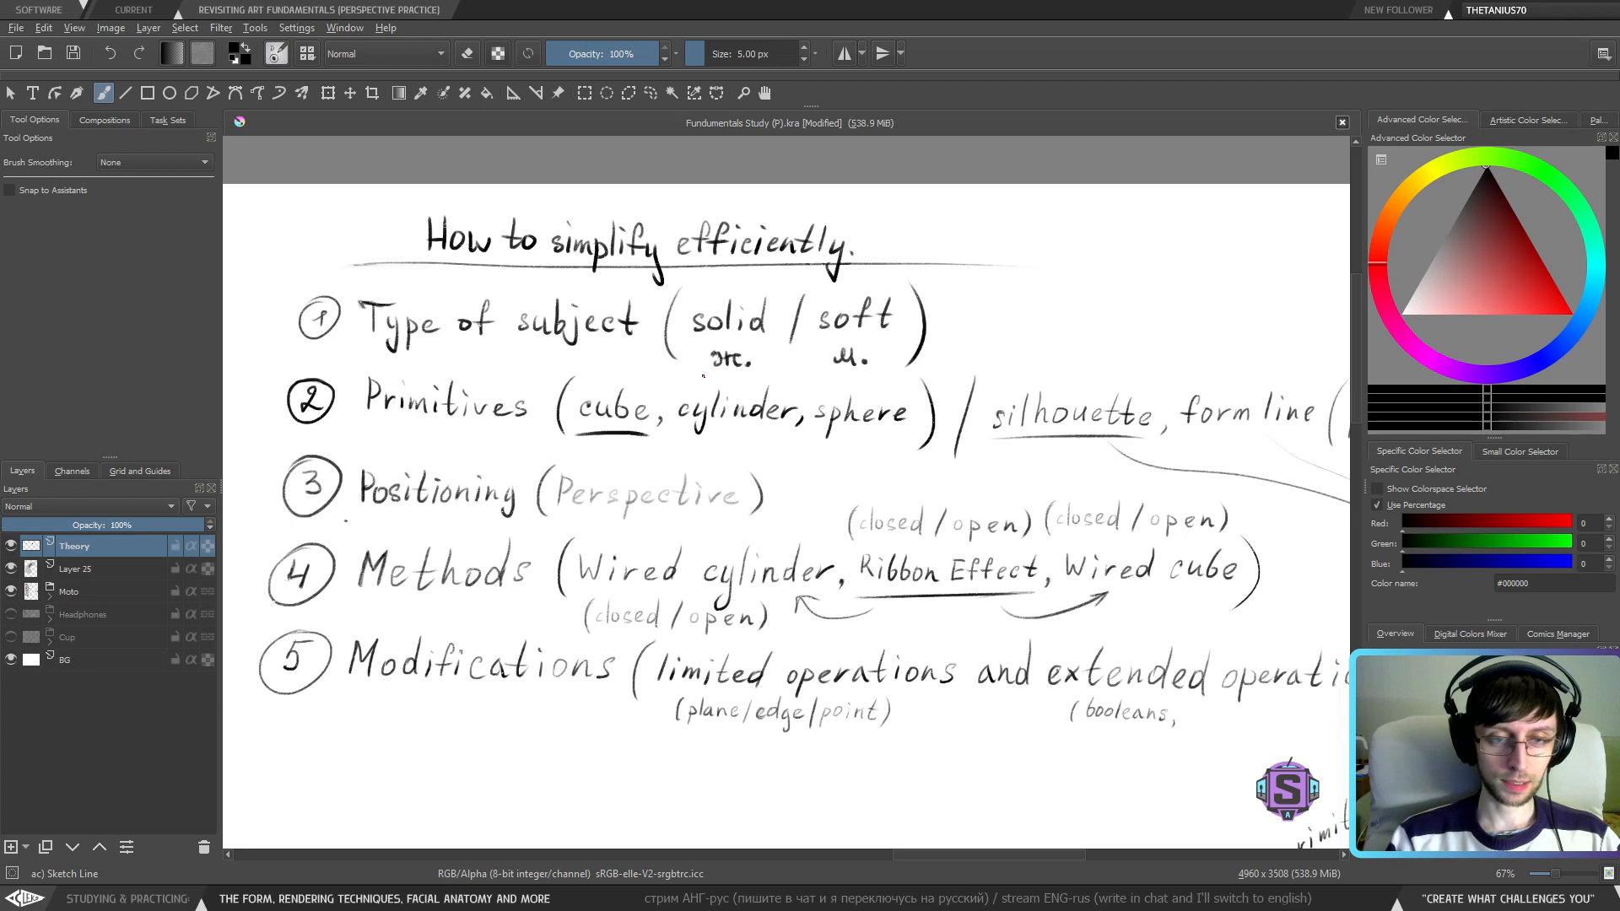
# - Underline "Type of subject" in the first item of the theory list and undo the stroke
pyautogui.moveTo(758, 542)
pyautogui.mouseDown()
pyautogui.moveTo(721, 492)
pyautogui.moveTo(817, 538)
pyautogui.mouseUp()
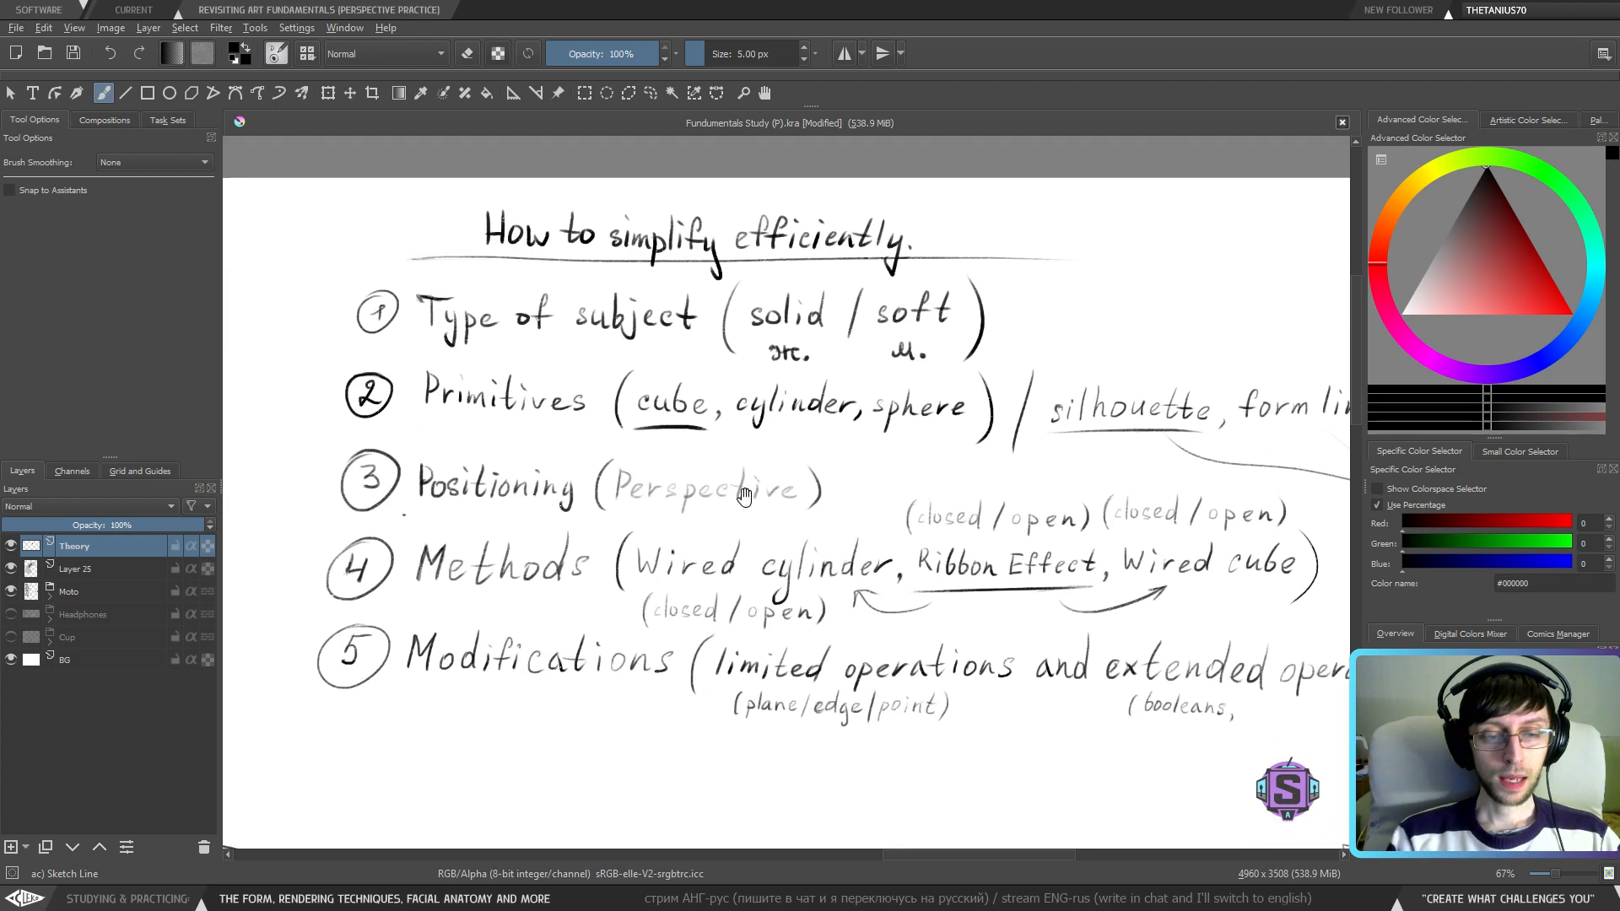
pyautogui.moveTo(409, 342); pyautogui.dragTo(654, 347)
pyautogui.hotkey('ctrl', 'z')
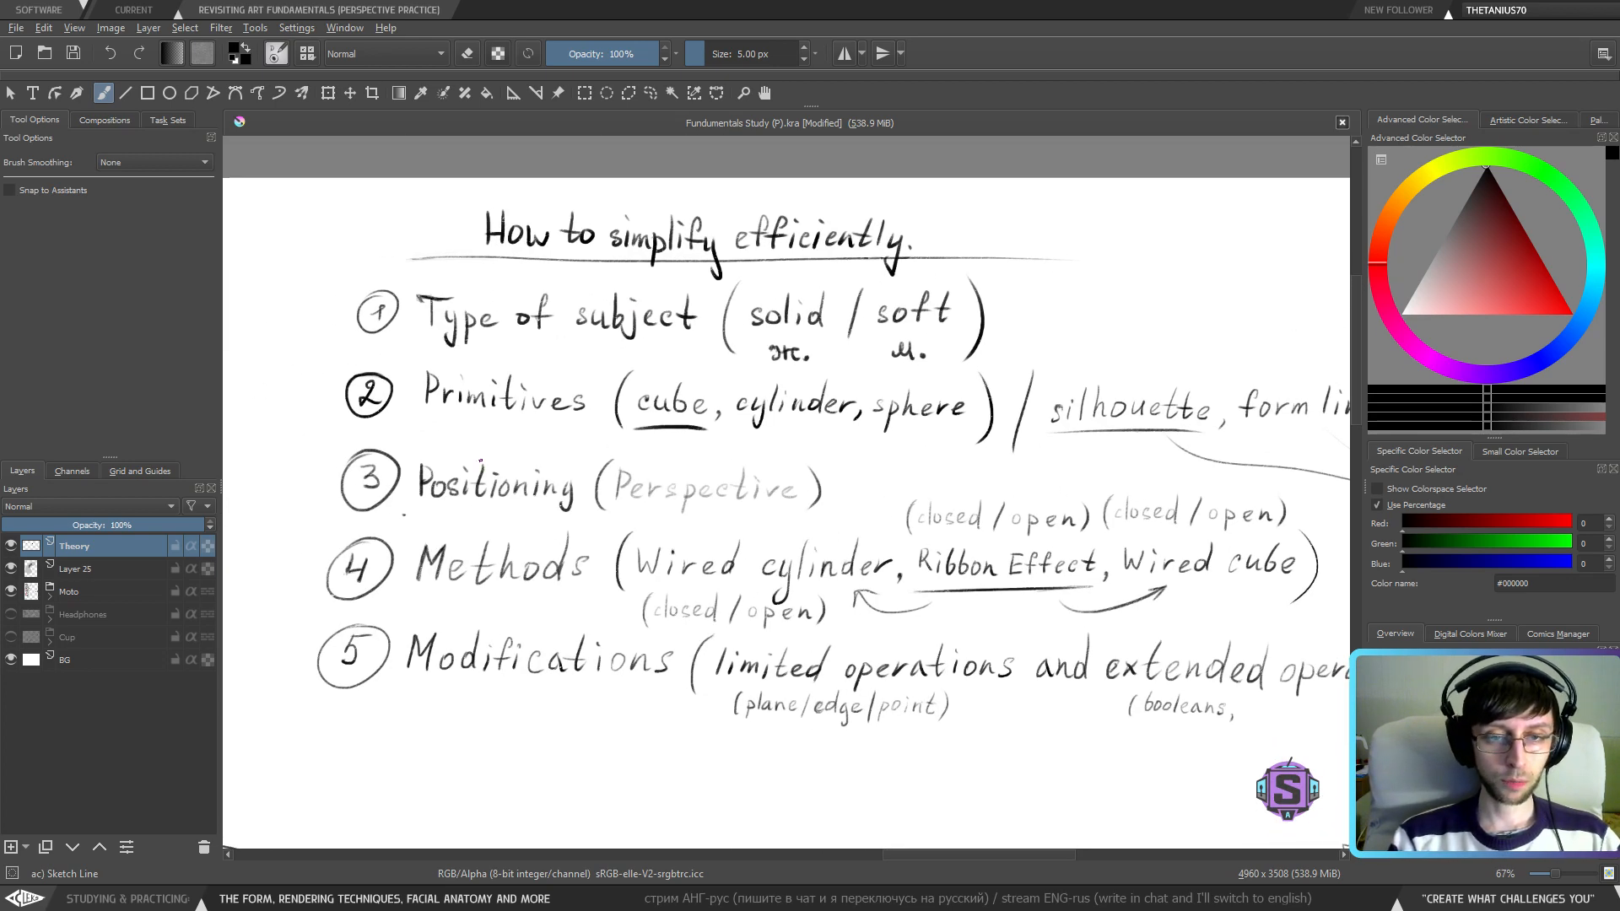
# - Underline "fuction" in the study/project list below the motorcycle references
pyautogui.scroll(-4, 756, 305)
pyautogui.scroll(4, 912, 597)
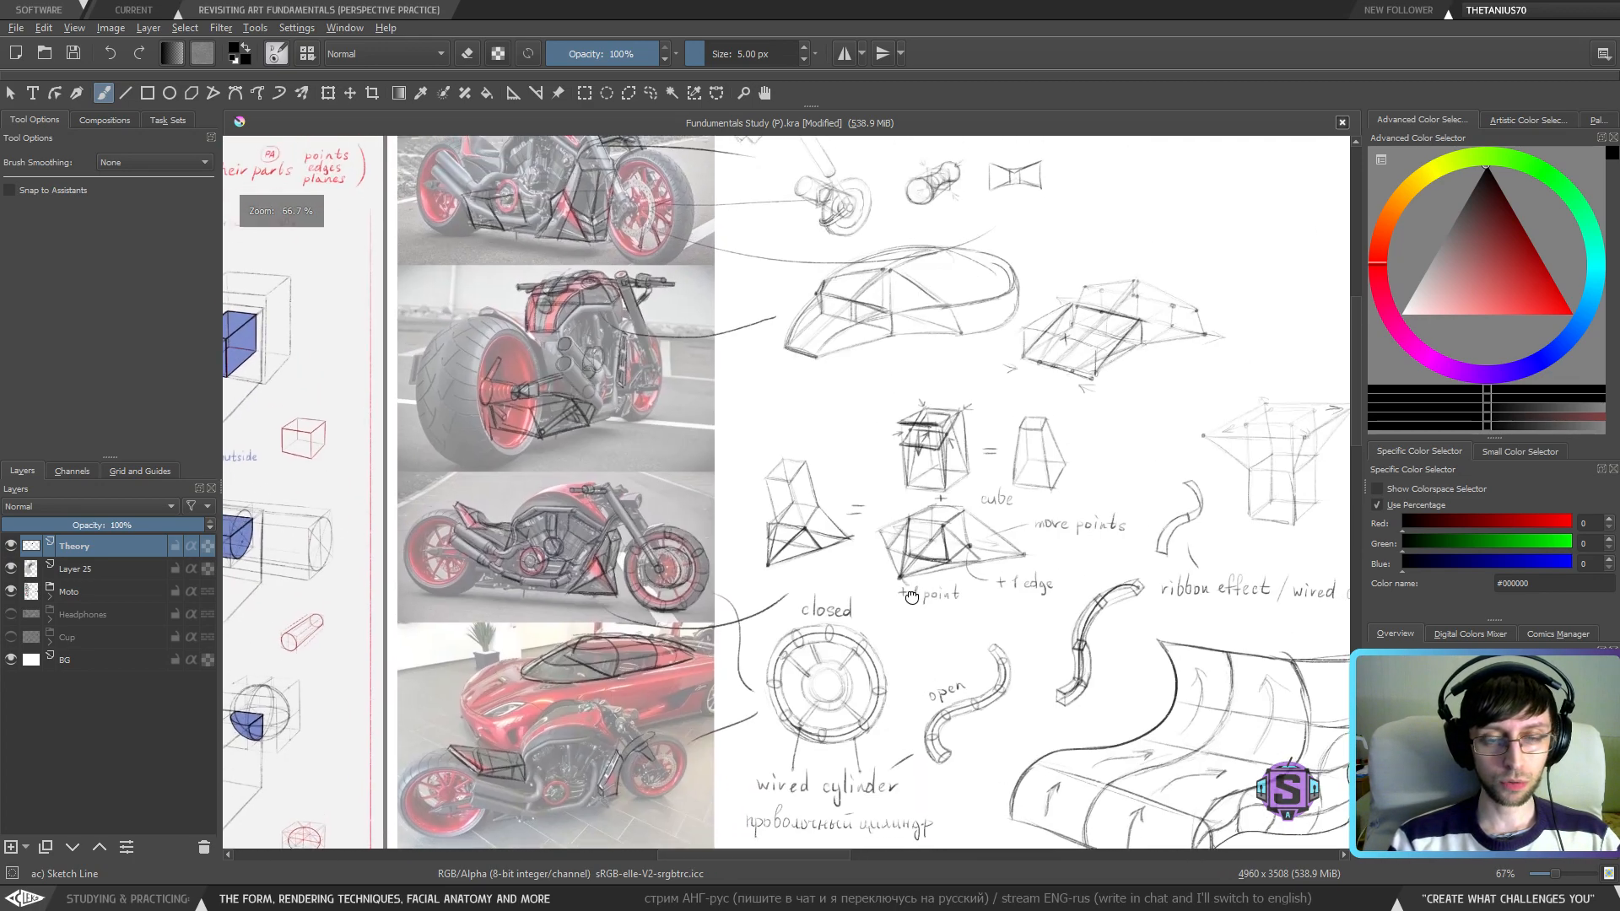
pyautogui.moveTo(911, 597); pyautogui.dragTo(905, 653)
pyautogui.moveTo(880, 531); pyautogui.dragTo(874, 622)
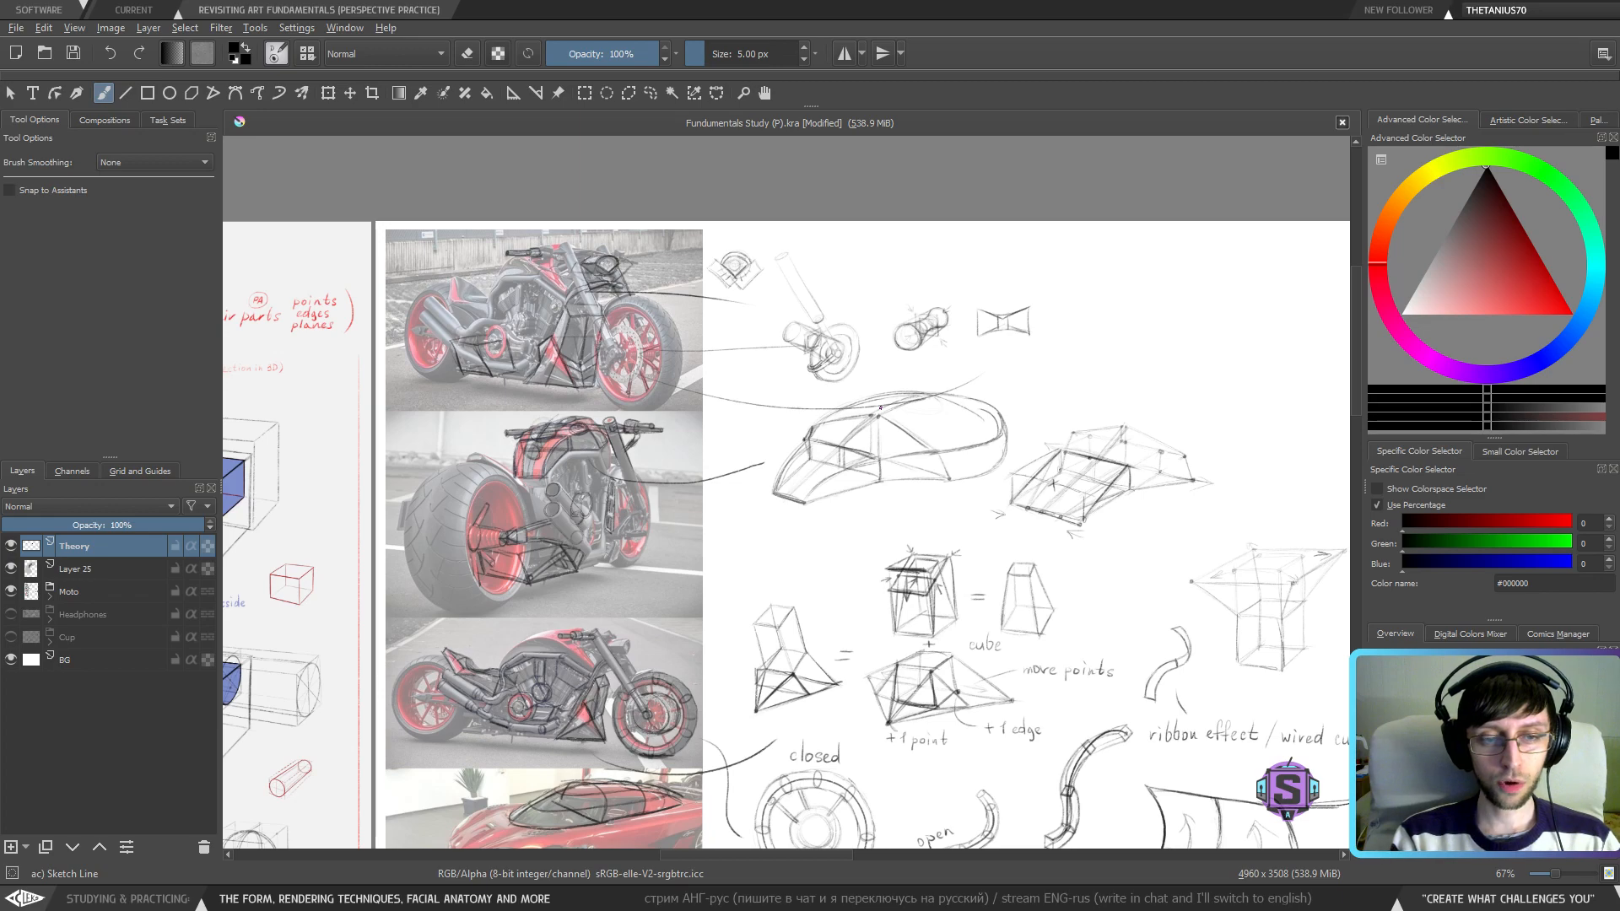
pyautogui.scroll(-5, 679, 498)
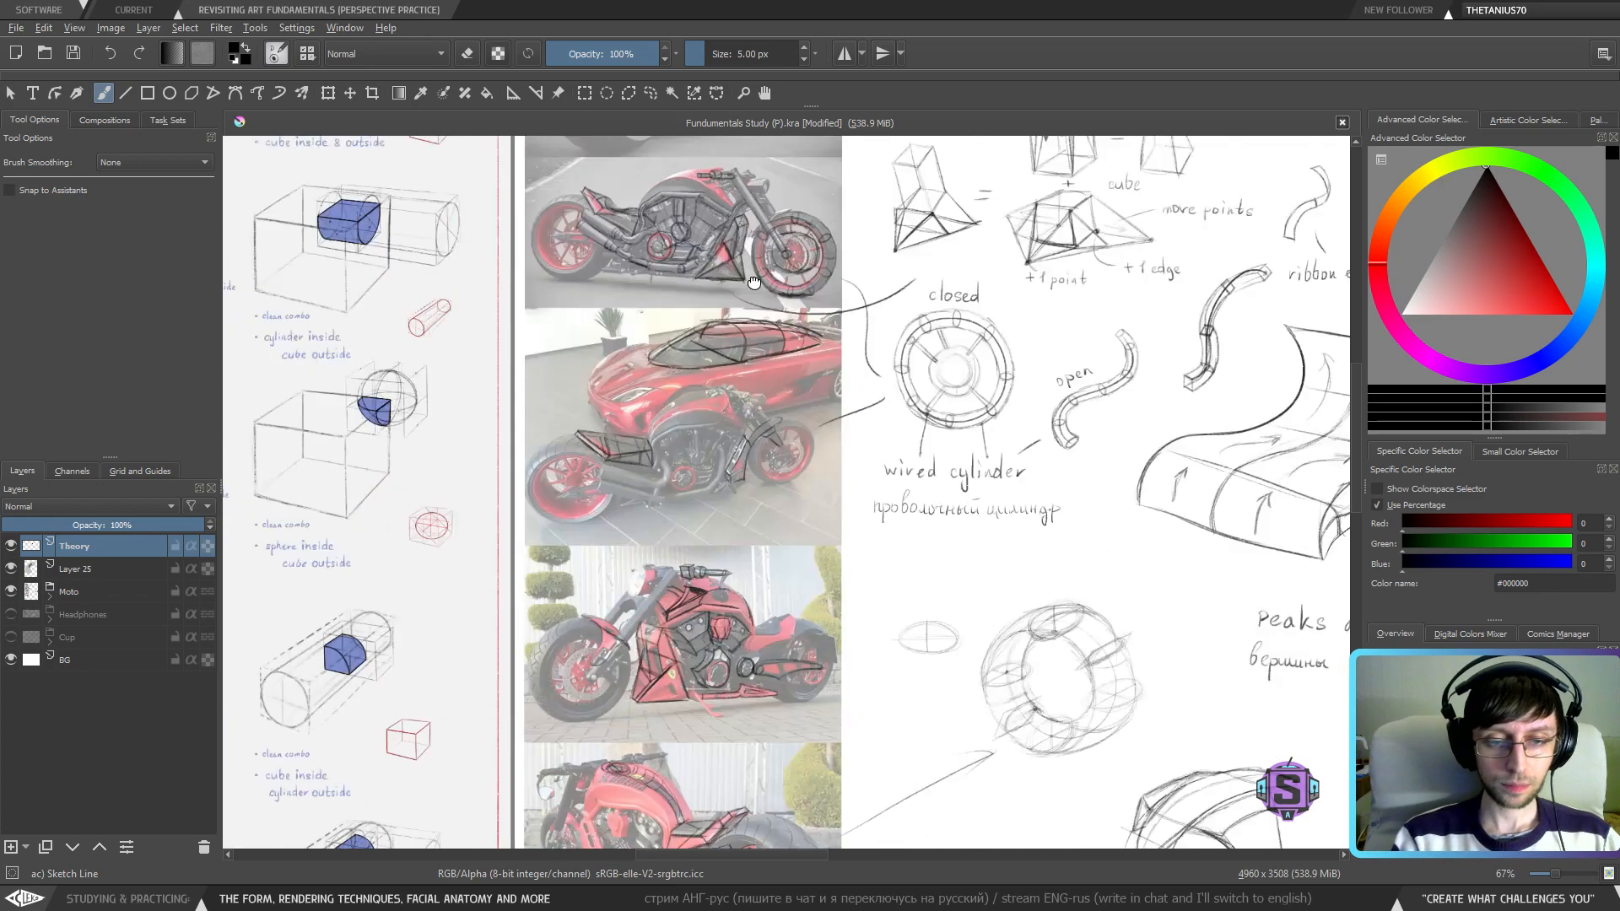
pyautogui.scroll(2, 720, 524)
pyautogui.moveTo(719, 523); pyautogui.dragTo(675, 472)
pyautogui.moveTo(439, 415); pyautogui.dragTo(642, 422)
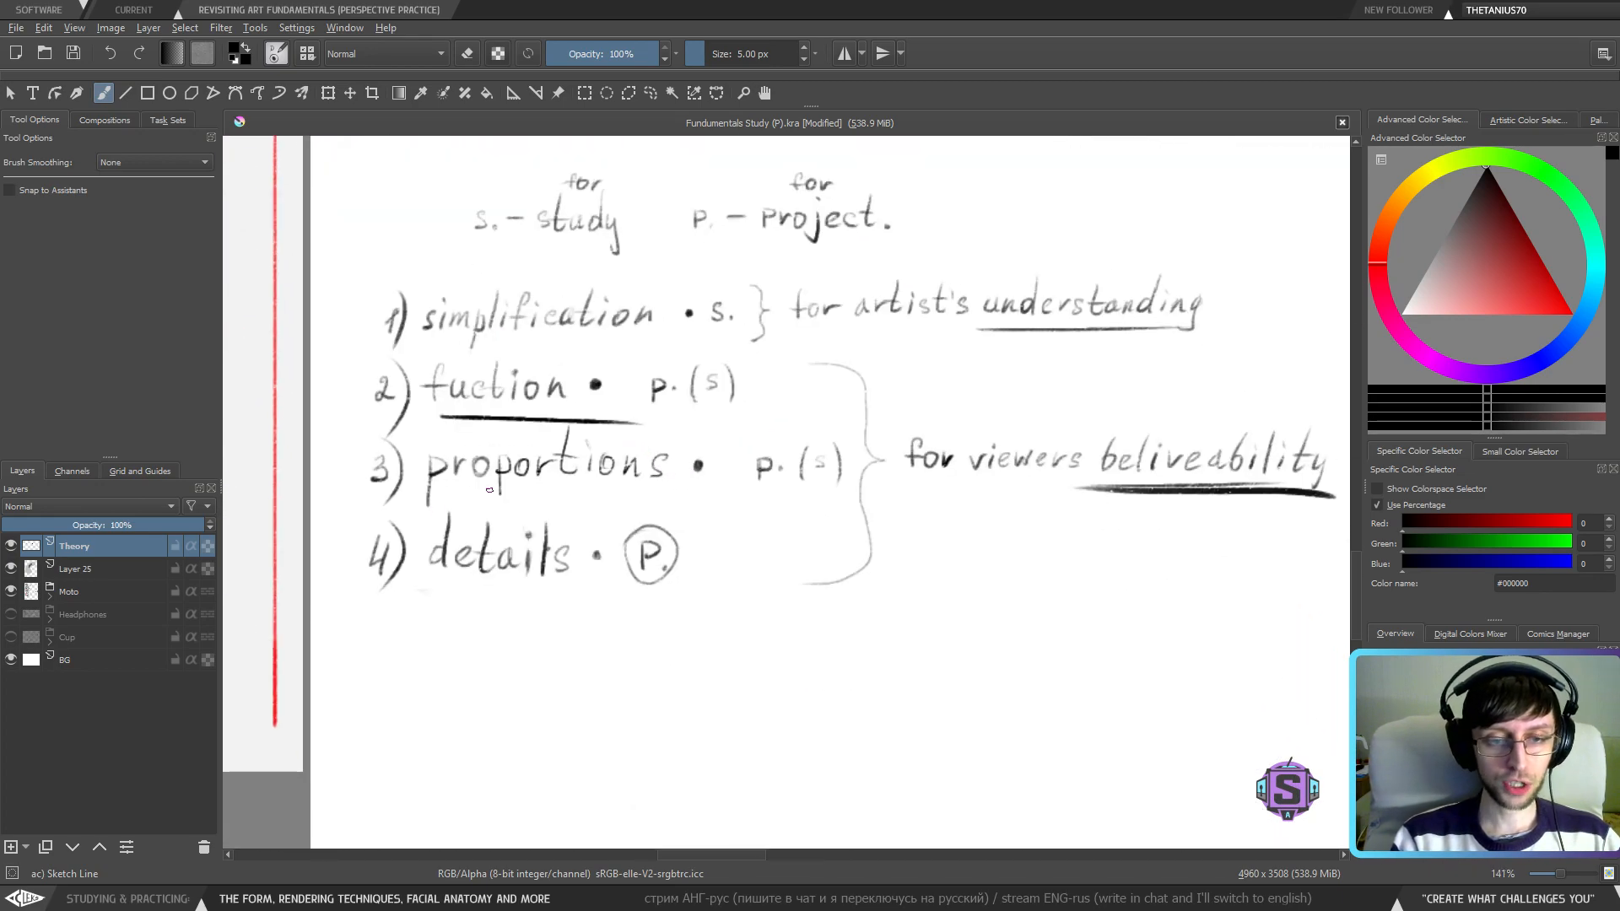
# - Underline "proportions" and "details", circle "beliveability", and undo these marks
pyautogui.moveTo(426, 506); pyautogui.dragTo(688, 505)
pyautogui.moveTo(415, 599); pyautogui.dragTo(684, 589)
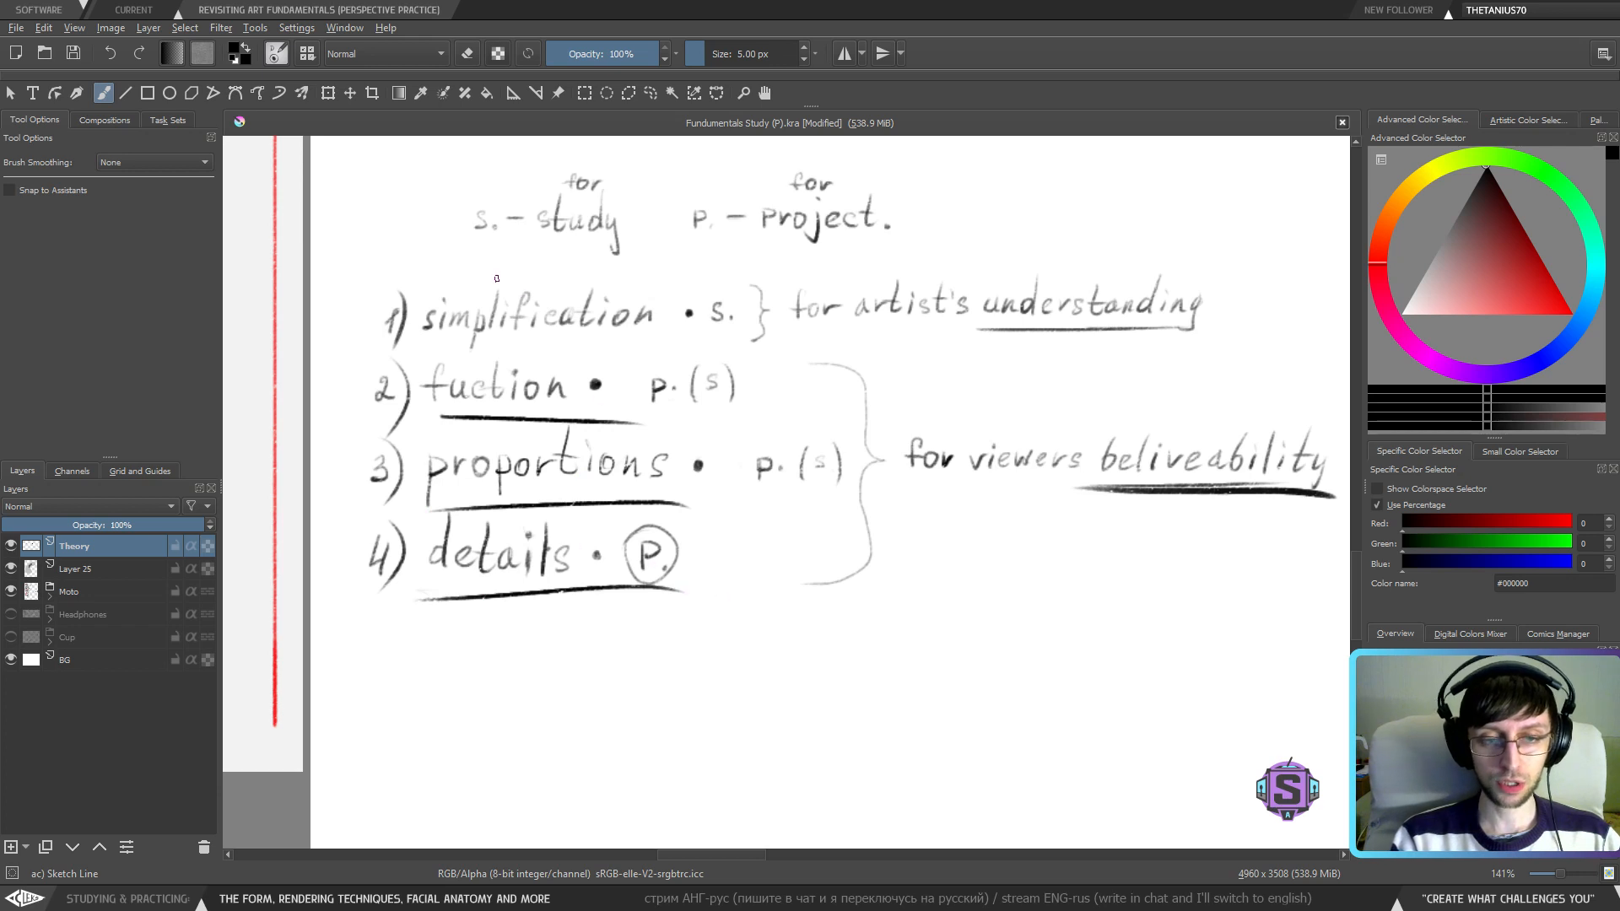
pyautogui.moveTo(776, 372); pyautogui.dragTo(736, 389)
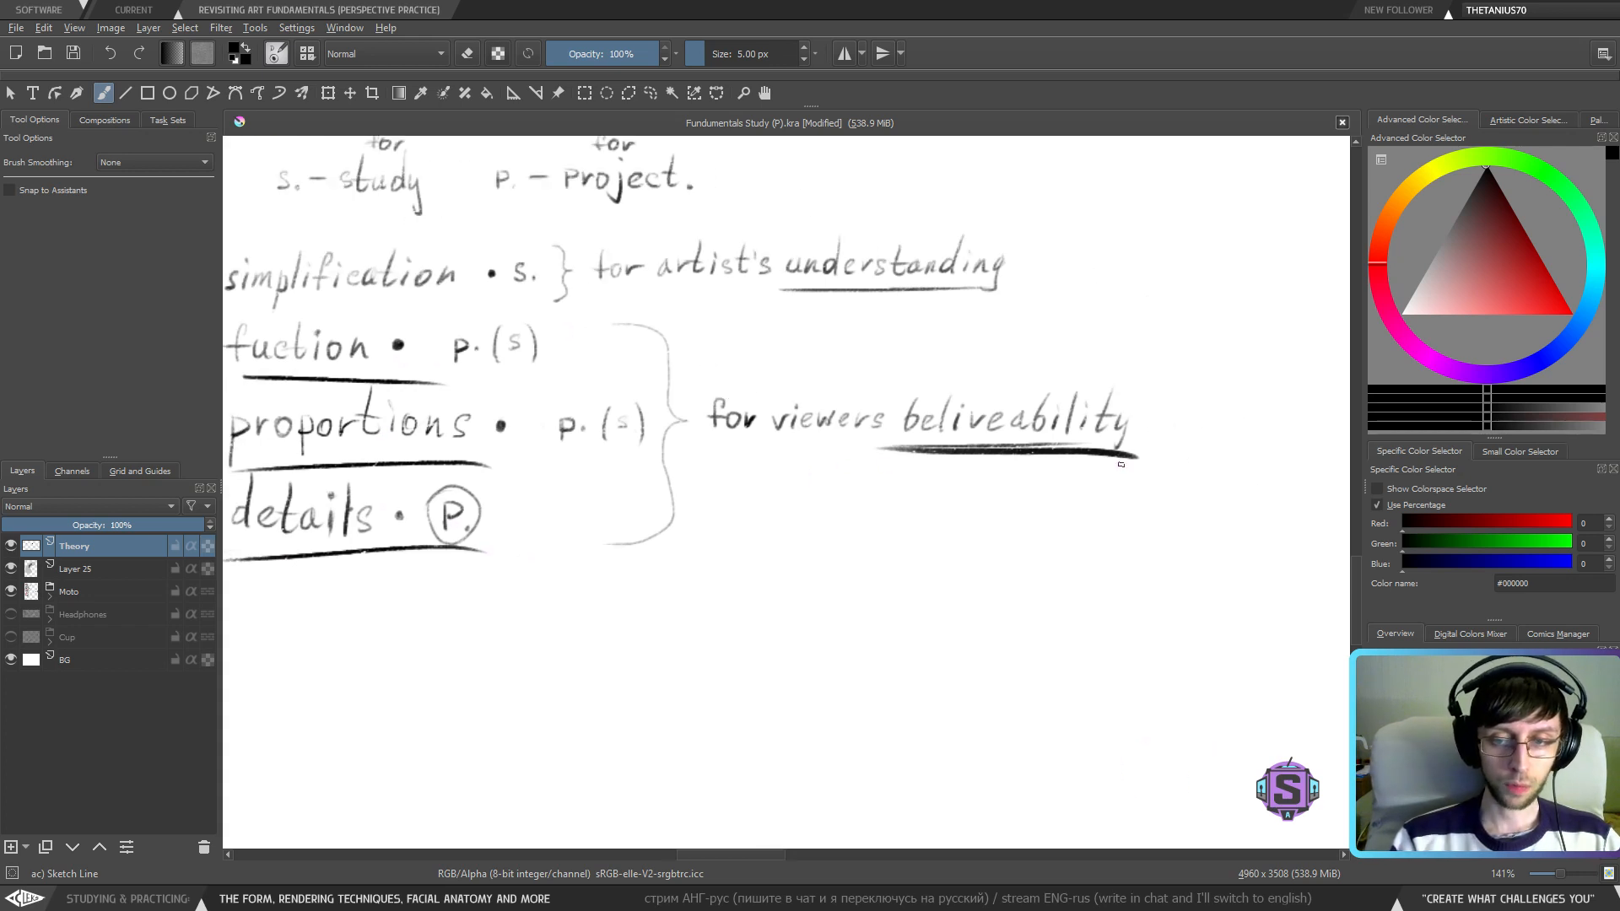
pyautogui.moveTo(1157, 397)
pyautogui.mouseDown()
pyautogui.moveTo(878, 451)
pyautogui.moveTo(1171, 461)
pyautogui.moveTo(1155, 398)
pyautogui.mouseUp()
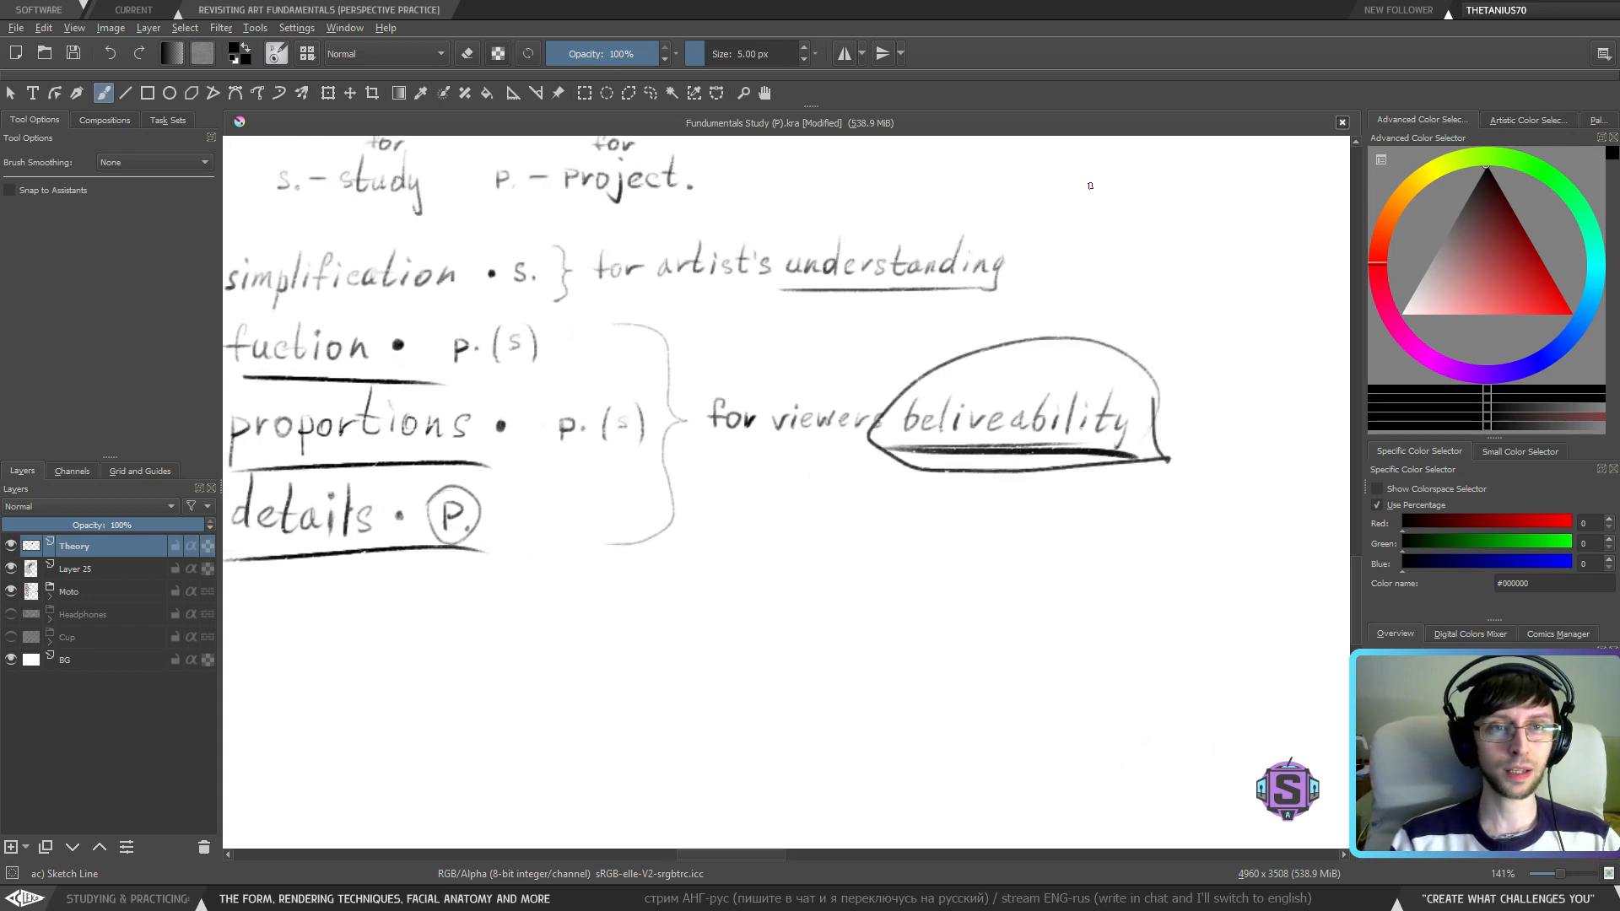
pyautogui.hotkey('ctrl', 'z')
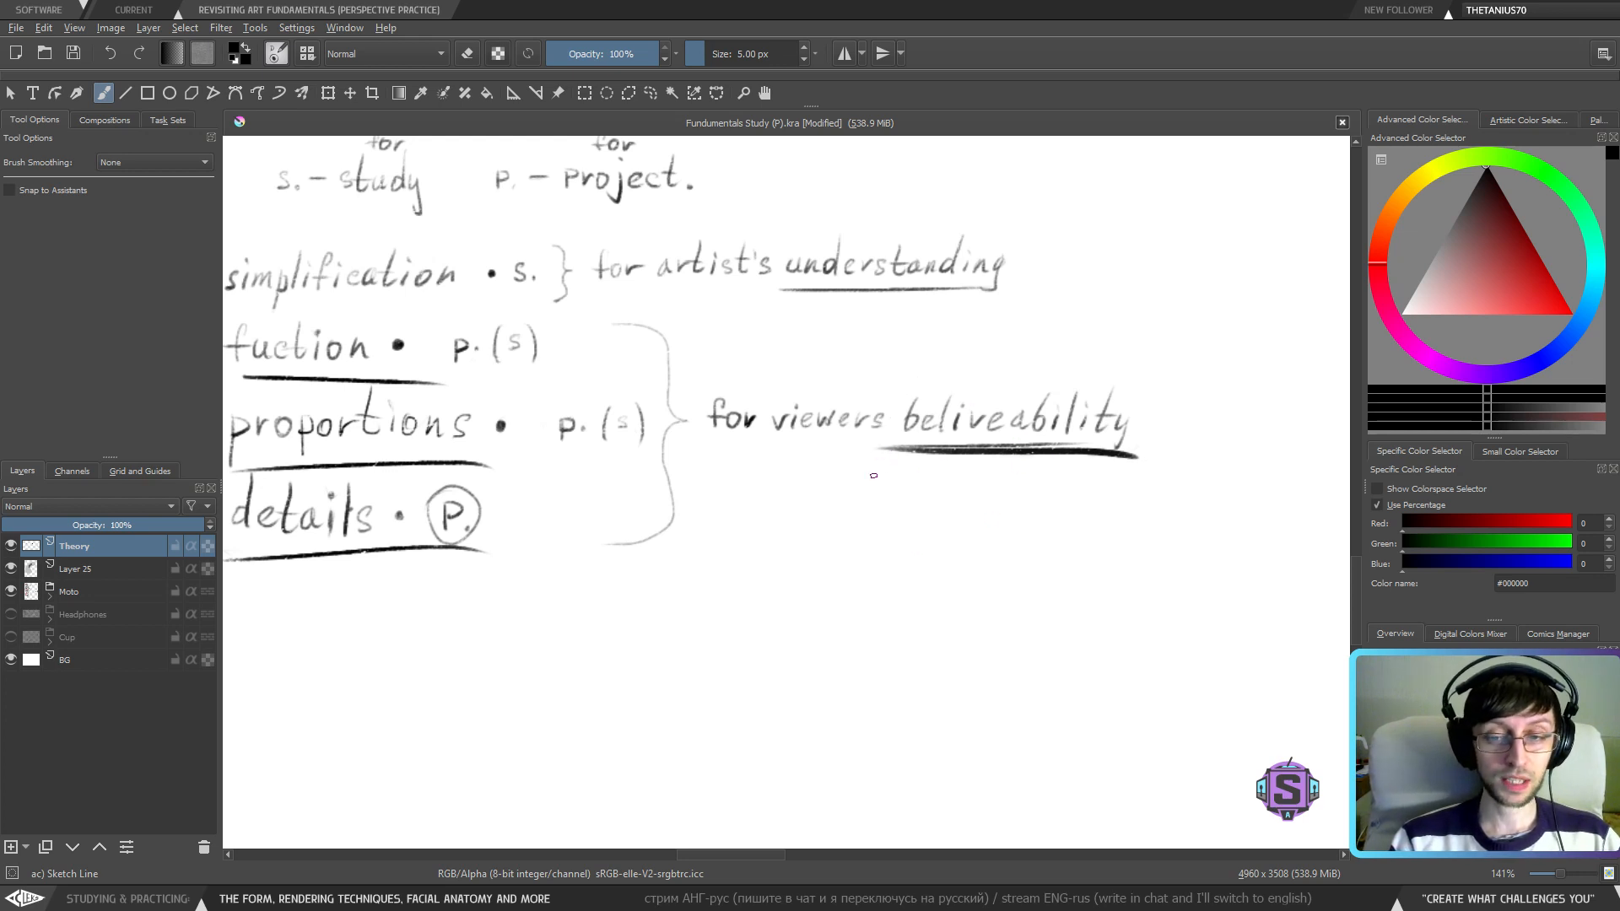
pyautogui.hotkey('ctrl', 'z')
pyautogui.hotkey('ctrl', 'z')
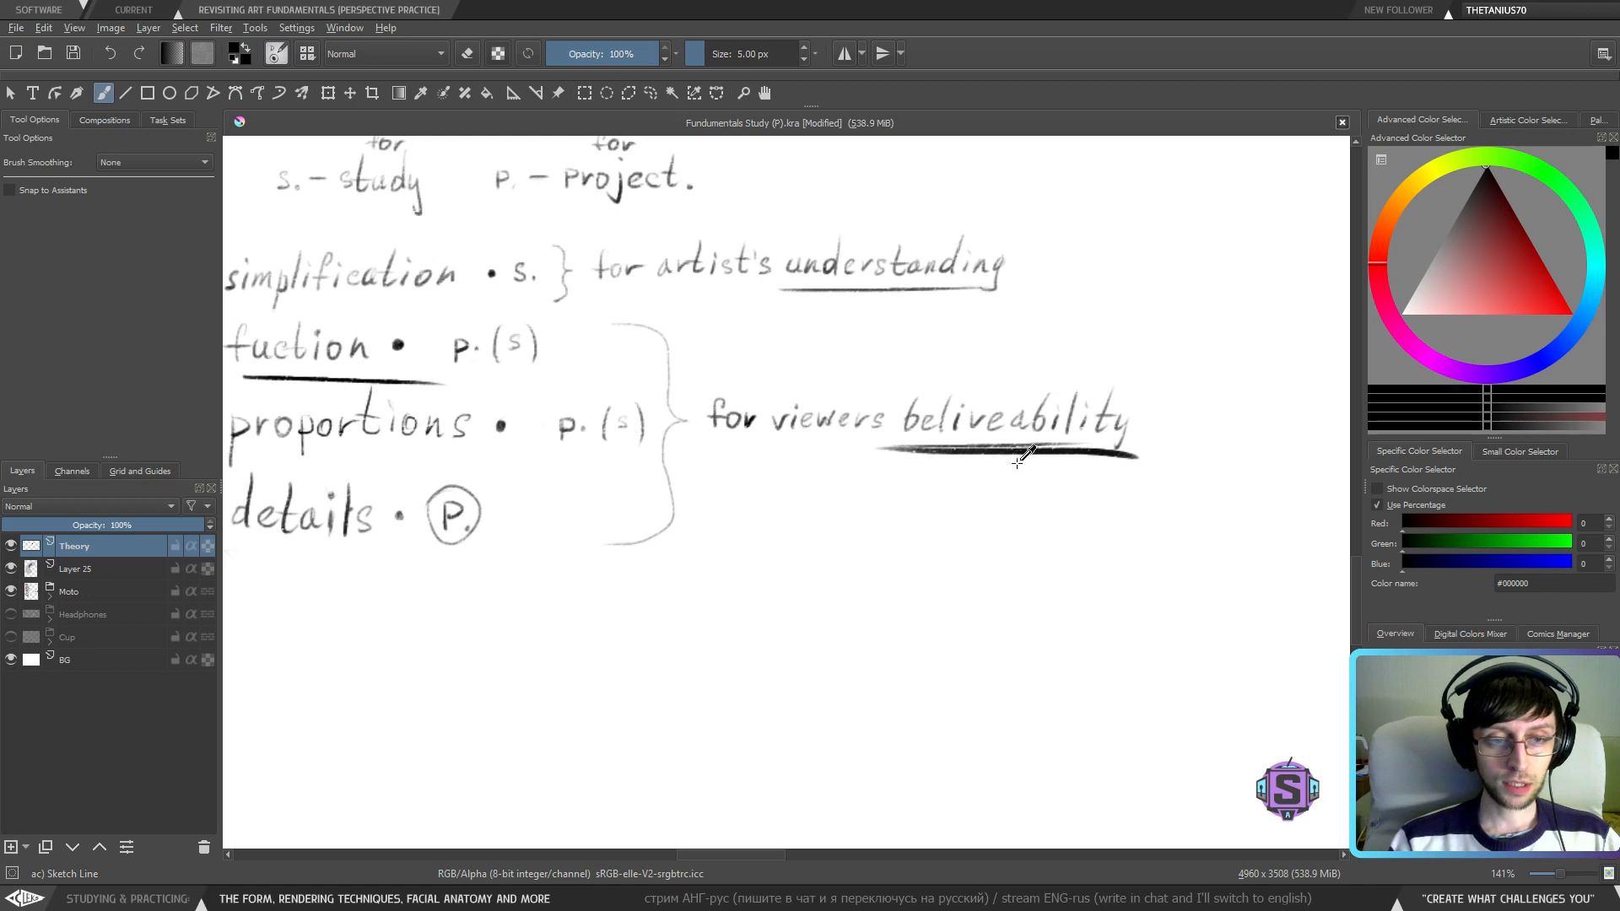
# - Undo the "fuction" underline, draw a curved line linking "beliveability" to "understanding", and undo that line
pyautogui.hotkey('ctrl', 'z')
pyautogui.moveTo(854, 358); pyautogui.dragTo(909, 401)
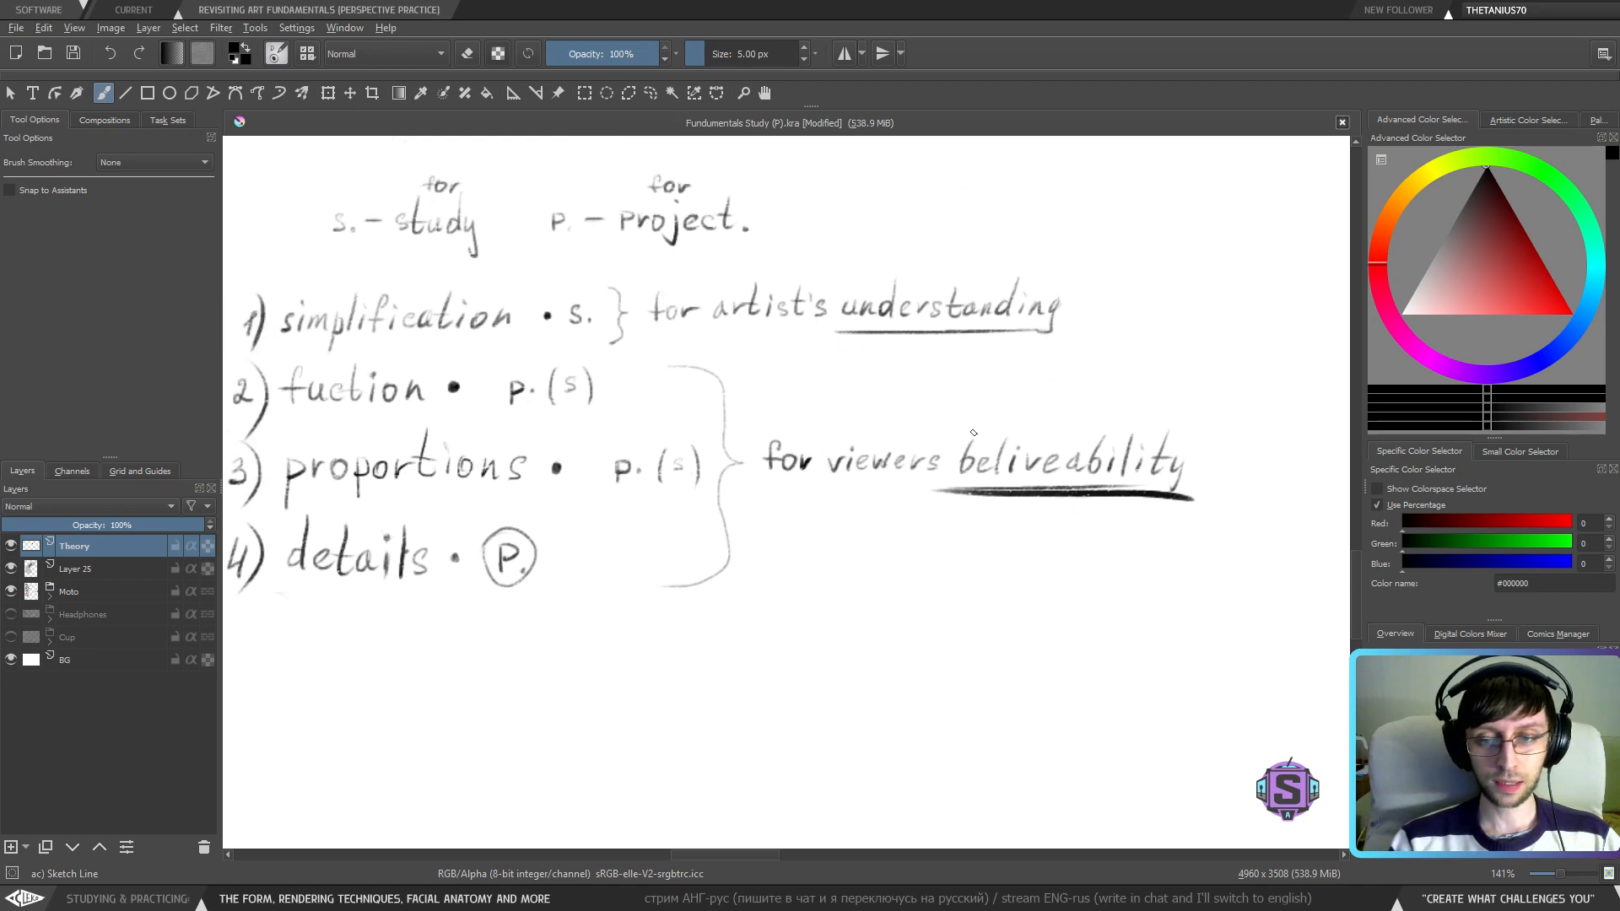
pyautogui.moveTo(1215, 451)
pyautogui.mouseDown()
pyautogui.moveTo(1143, 343)
pyautogui.moveTo(1089, 329)
pyautogui.mouseUp()
pyautogui.hotkey('ctrl', 'z')
pyautogui.moveTo(1209, 466)
pyautogui.mouseDown()
pyautogui.moveTo(1225, 424)
pyautogui.moveTo(1107, 331)
pyautogui.moveTo(1133, 336)
pyautogui.moveTo(1205, 430)
pyautogui.moveTo(1183, 430)
pyautogui.moveTo(1189, 454)
pyautogui.moveTo(1218, 444)
pyautogui.moveTo(1101, 311)
pyautogui.mouseUp()
pyautogui.hotkey('ctrl', 'z')
pyautogui.hotkey('ctrl', 'z')
pyautogui.hotkey('ctrl', 'z')
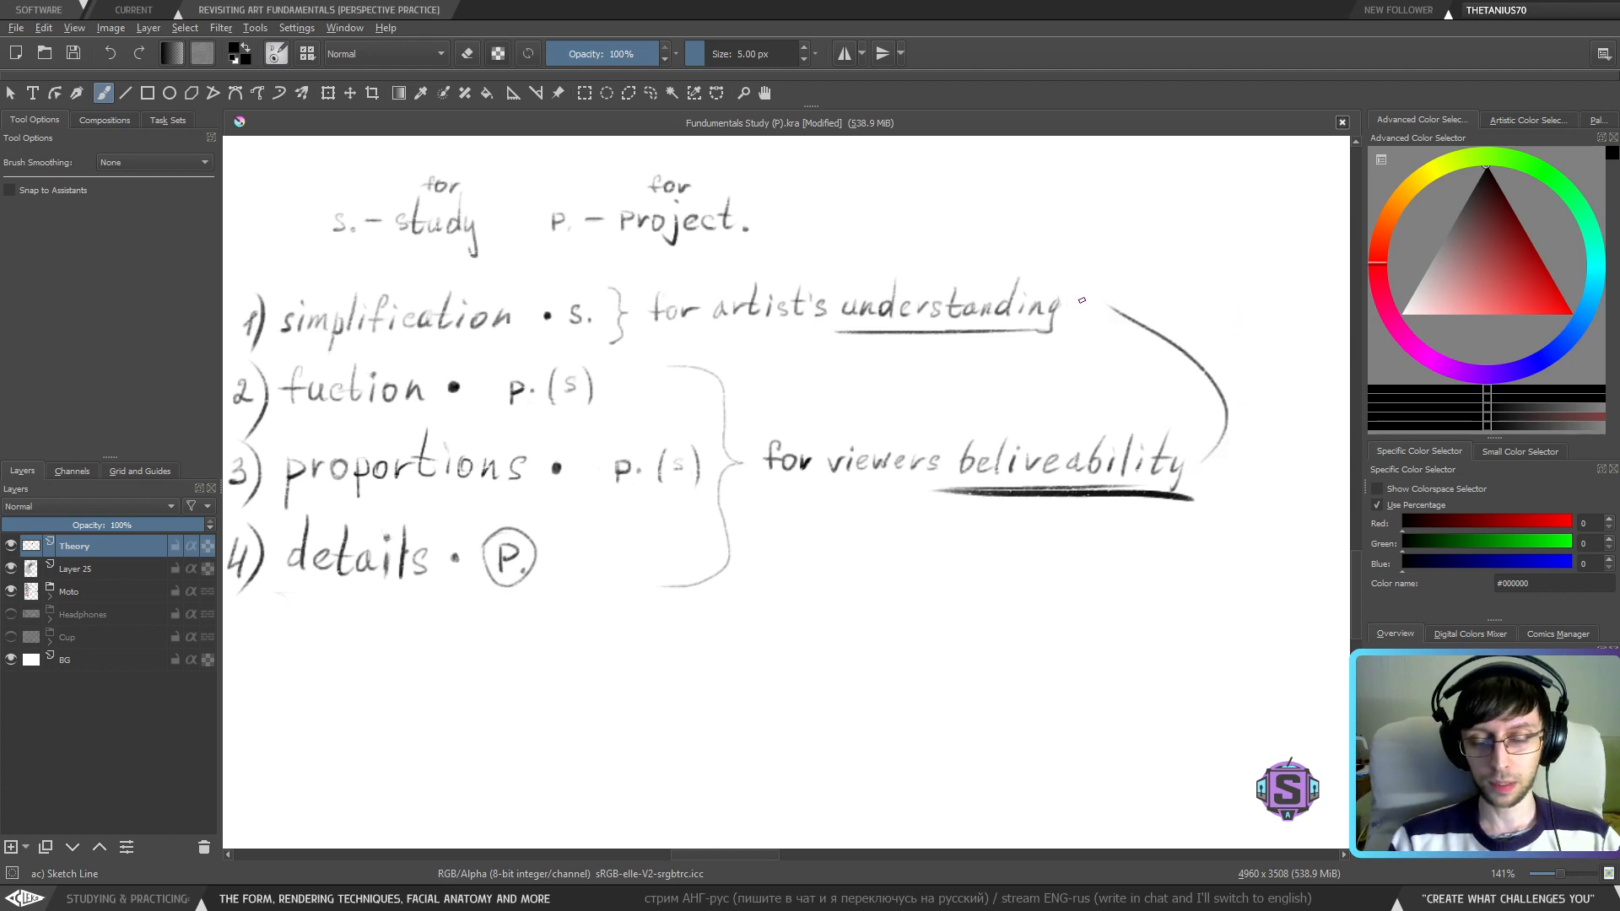
pyautogui.hotkey('ctrl', 'z')
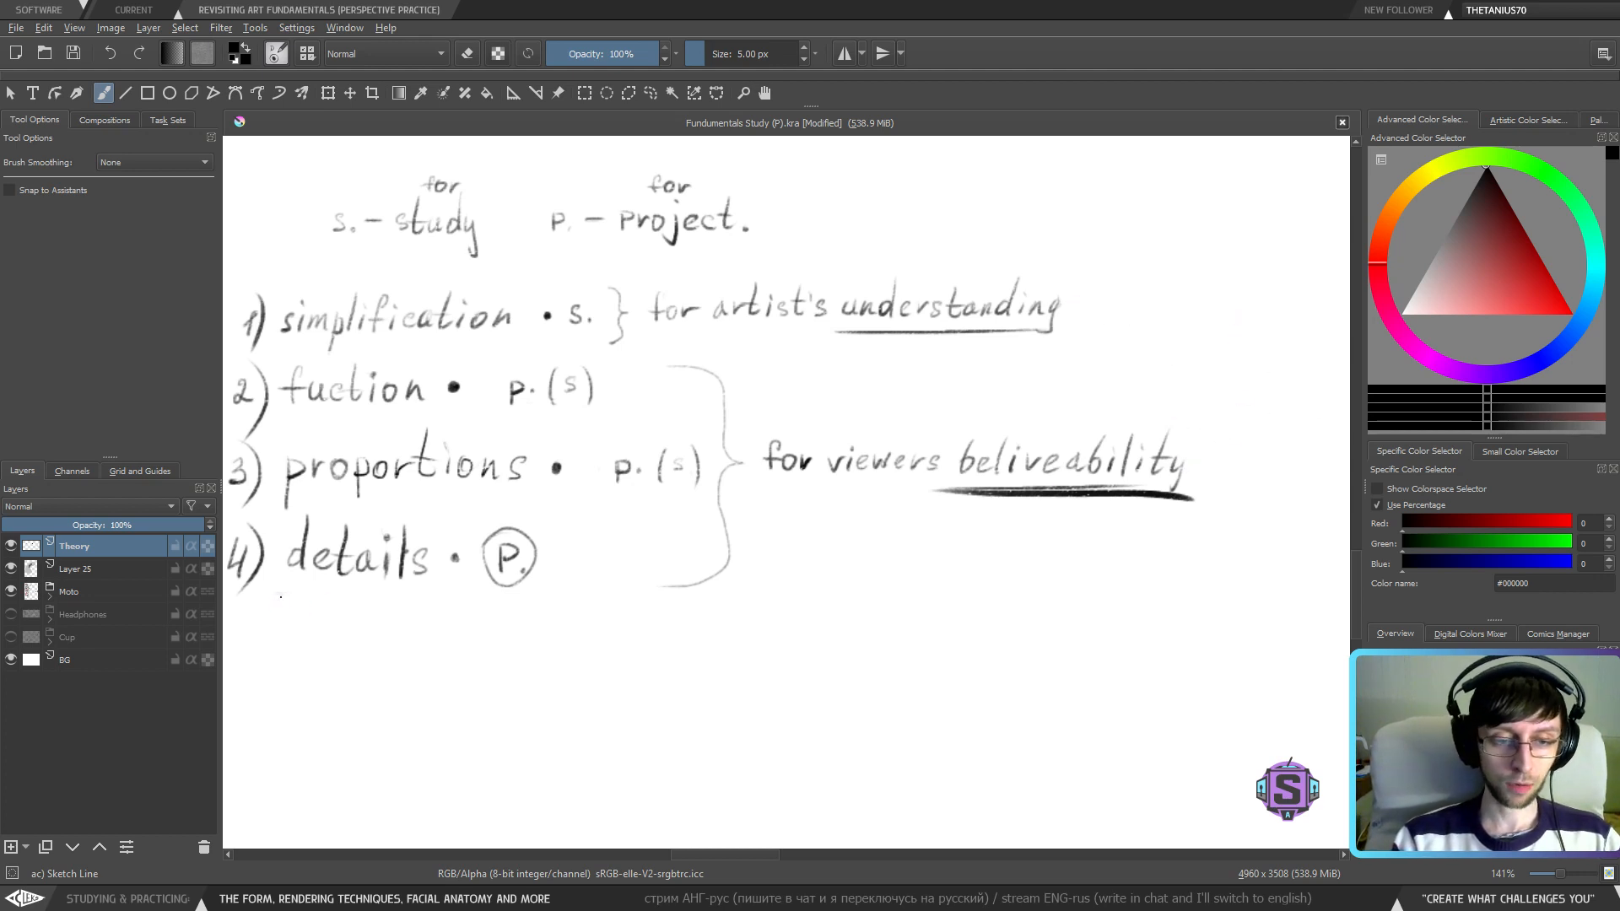
# - Underline "details", "proportions" and "fuction" in the numbered list and undo these underlines
pyautogui.moveTo(281, 597); pyautogui.dragTo(433, 602)
pyautogui.moveTo(287, 513); pyautogui.dragTo(508, 503)
pyautogui.hotkey('ctrl', 'z')
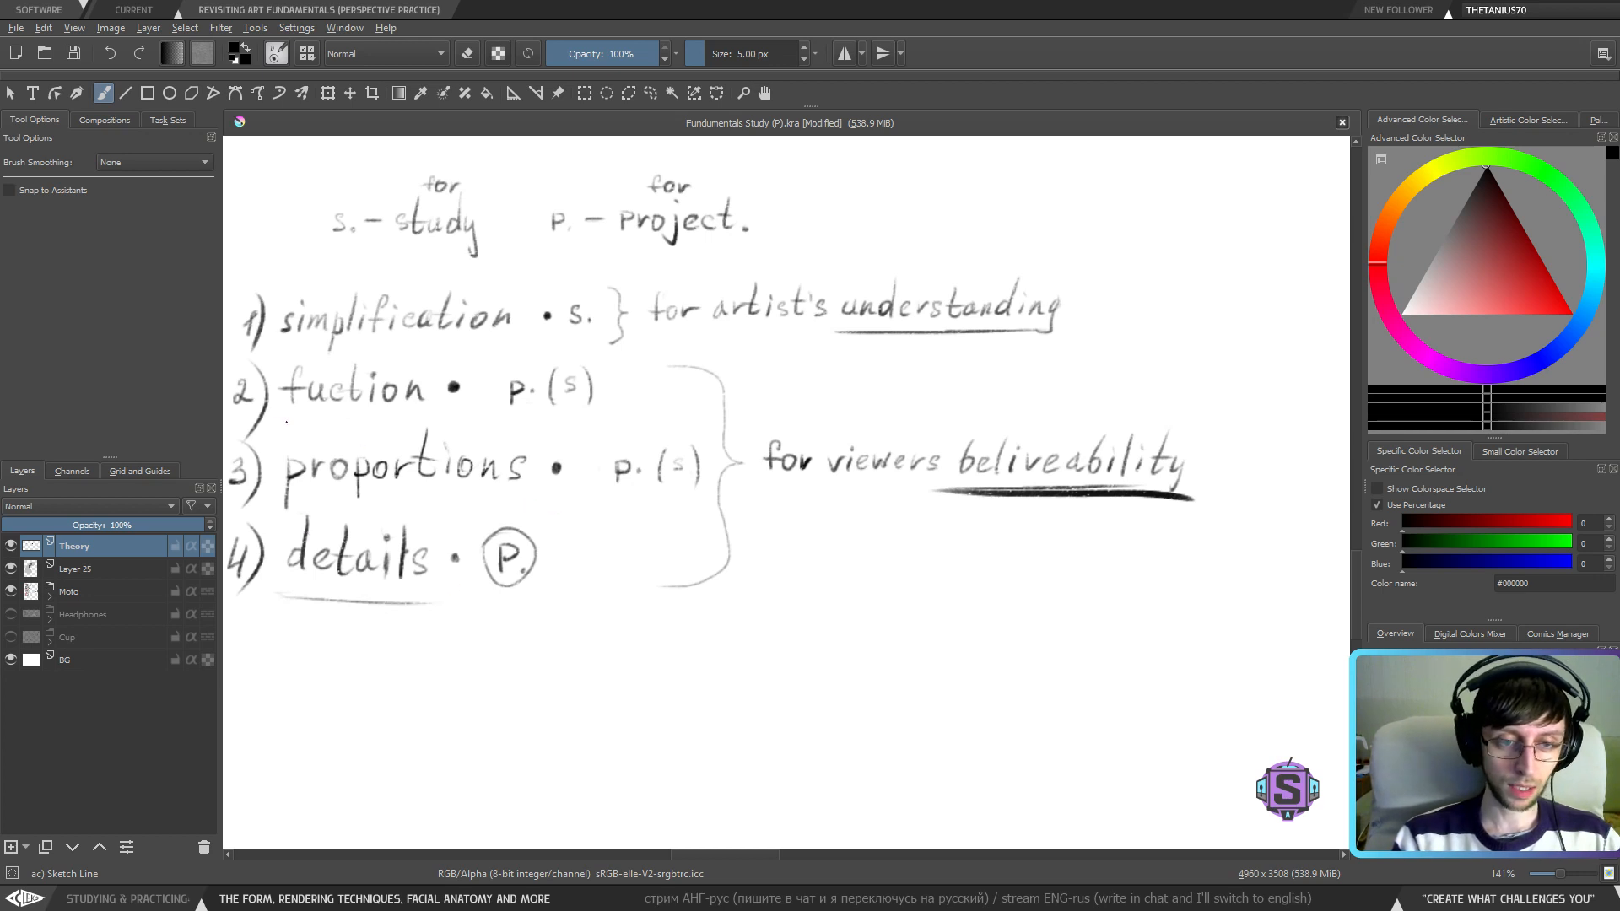
pyautogui.moveTo(299, 422); pyautogui.dragTo(435, 422)
pyautogui.hotkey('ctrl', 'z')
pyautogui.hotkey('ctrl', 'z')
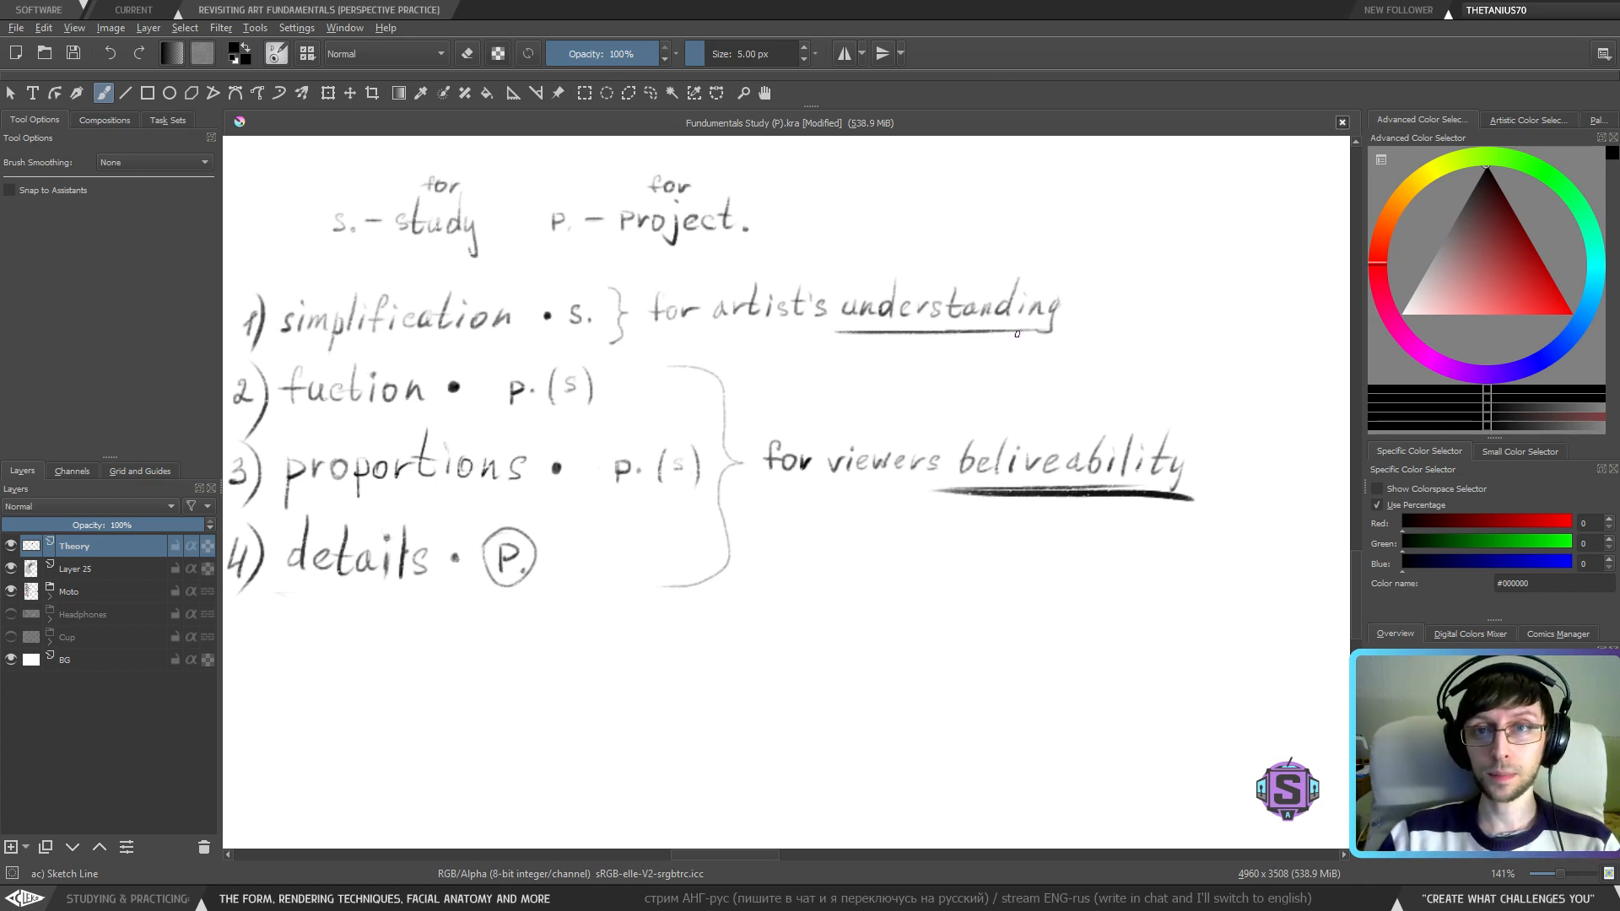
# - Underline items 2 to 4, "fuction", "proportions" and "details", from first to last, and undo all the strokes
pyautogui.moveTo(1020, 439); pyautogui.dragTo(1037, 458)
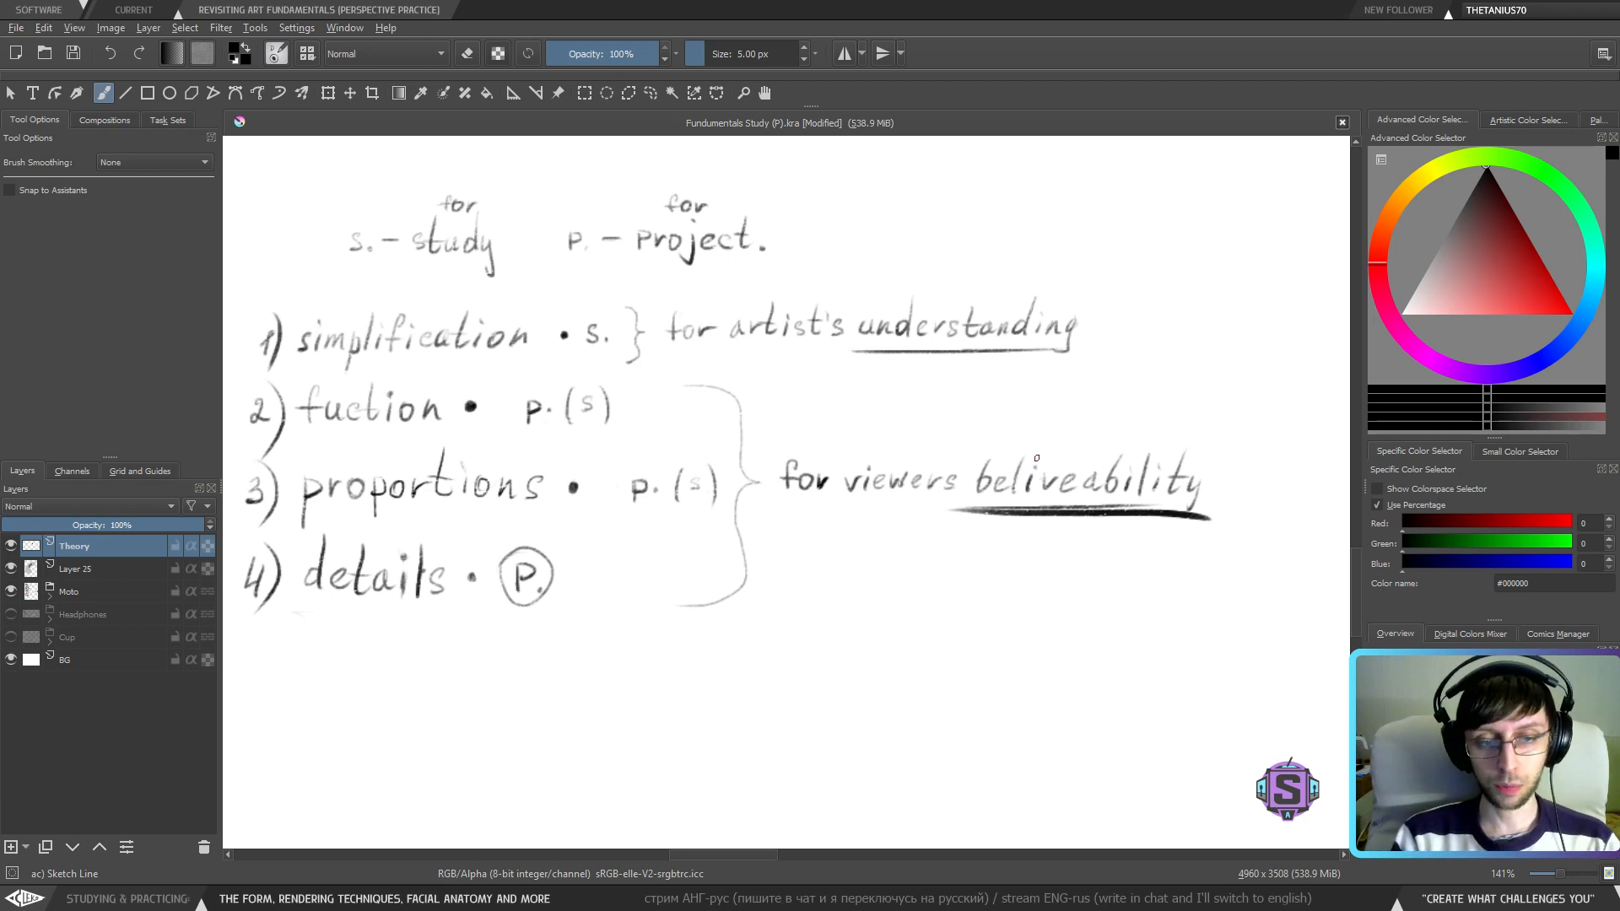
pyautogui.moveTo(287, 443); pyautogui.dragTo(468, 435)
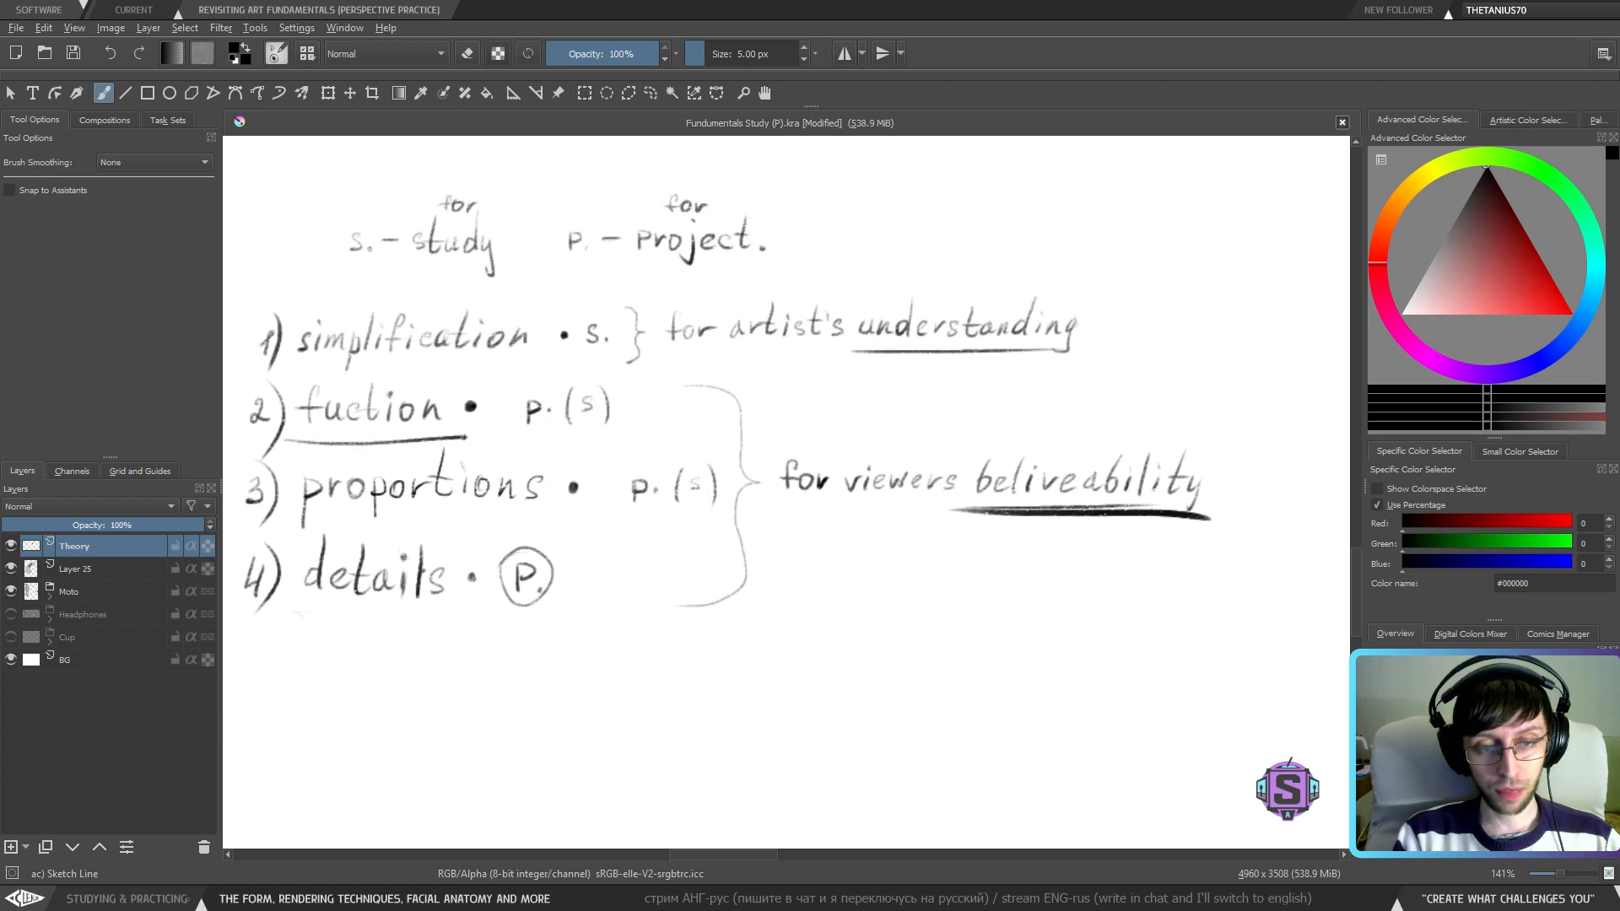
pyautogui.hotkey('ctrl', 'z')
pyautogui.moveTo(301, 439); pyautogui.dragTo(448, 435)
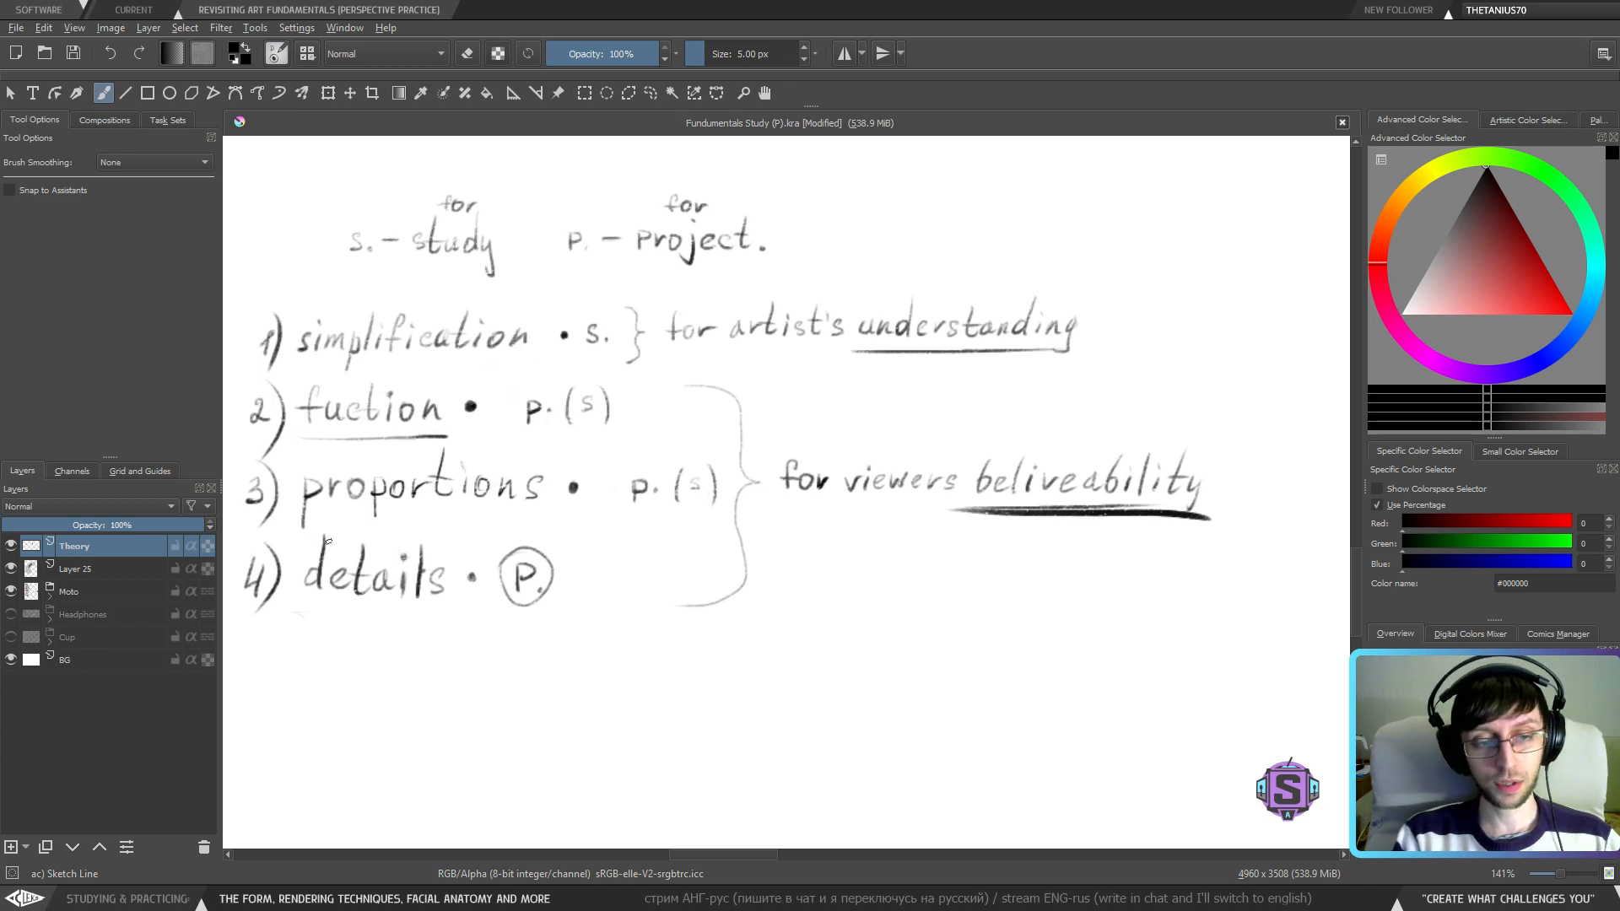
pyautogui.moveTo(306, 529); pyautogui.dragTo(526, 527)
pyautogui.moveTo(315, 620); pyautogui.dragTo(463, 621)
pyautogui.hotkey('ctrl', 'z')
pyautogui.hotkey('ctrl', 'z')
pyautogui.hotkey('ctrl', 'z')
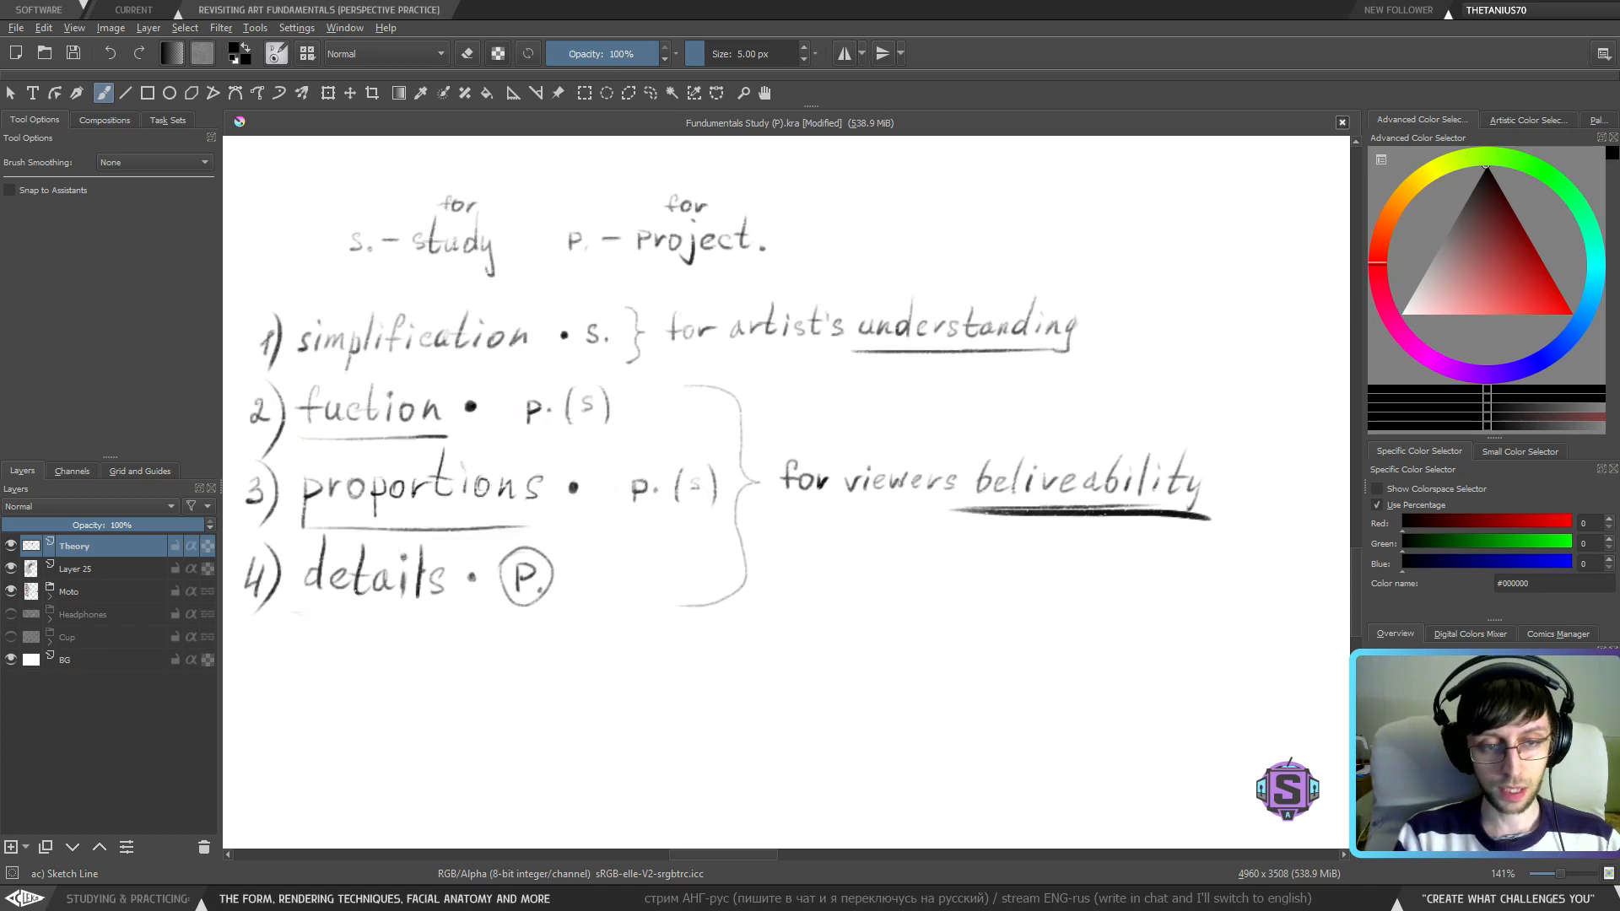
# - Underline "fuction" three times in a row, undoing each stroke
pyautogui.moveTo(296, 436); pyautogui.dragTo(449, 434)
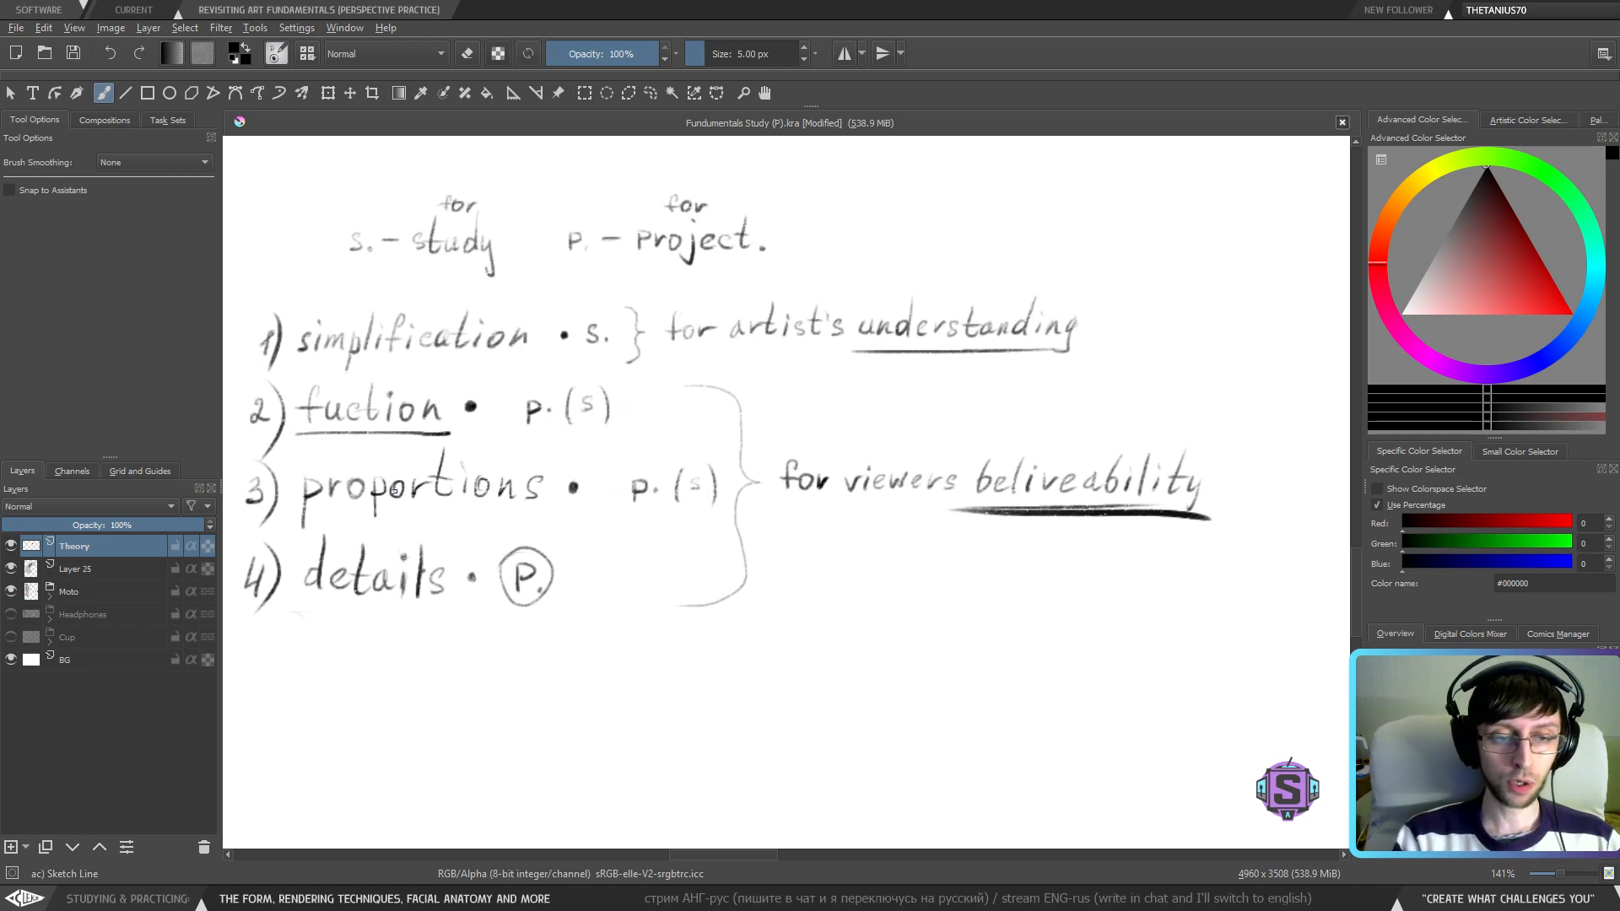
pyautogui.hotkey('ctrl', 'z')
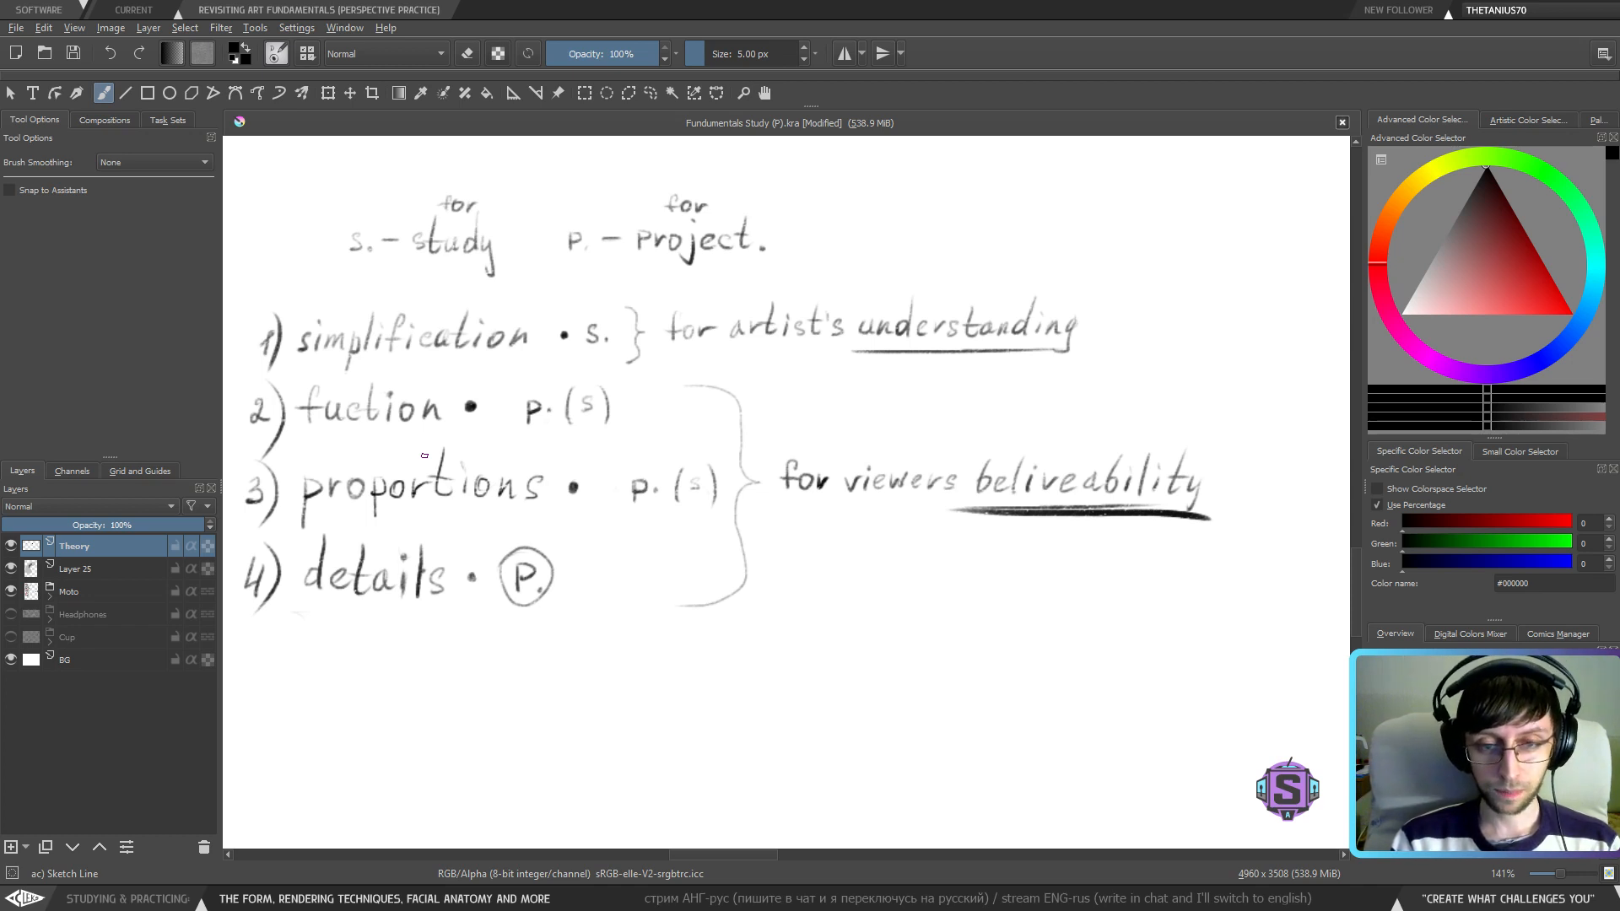
pyautogui.moveTo(290, 444); pyautogui.dragTo(431, 446)
pyautogui.hotkey('ctrl', 'z')
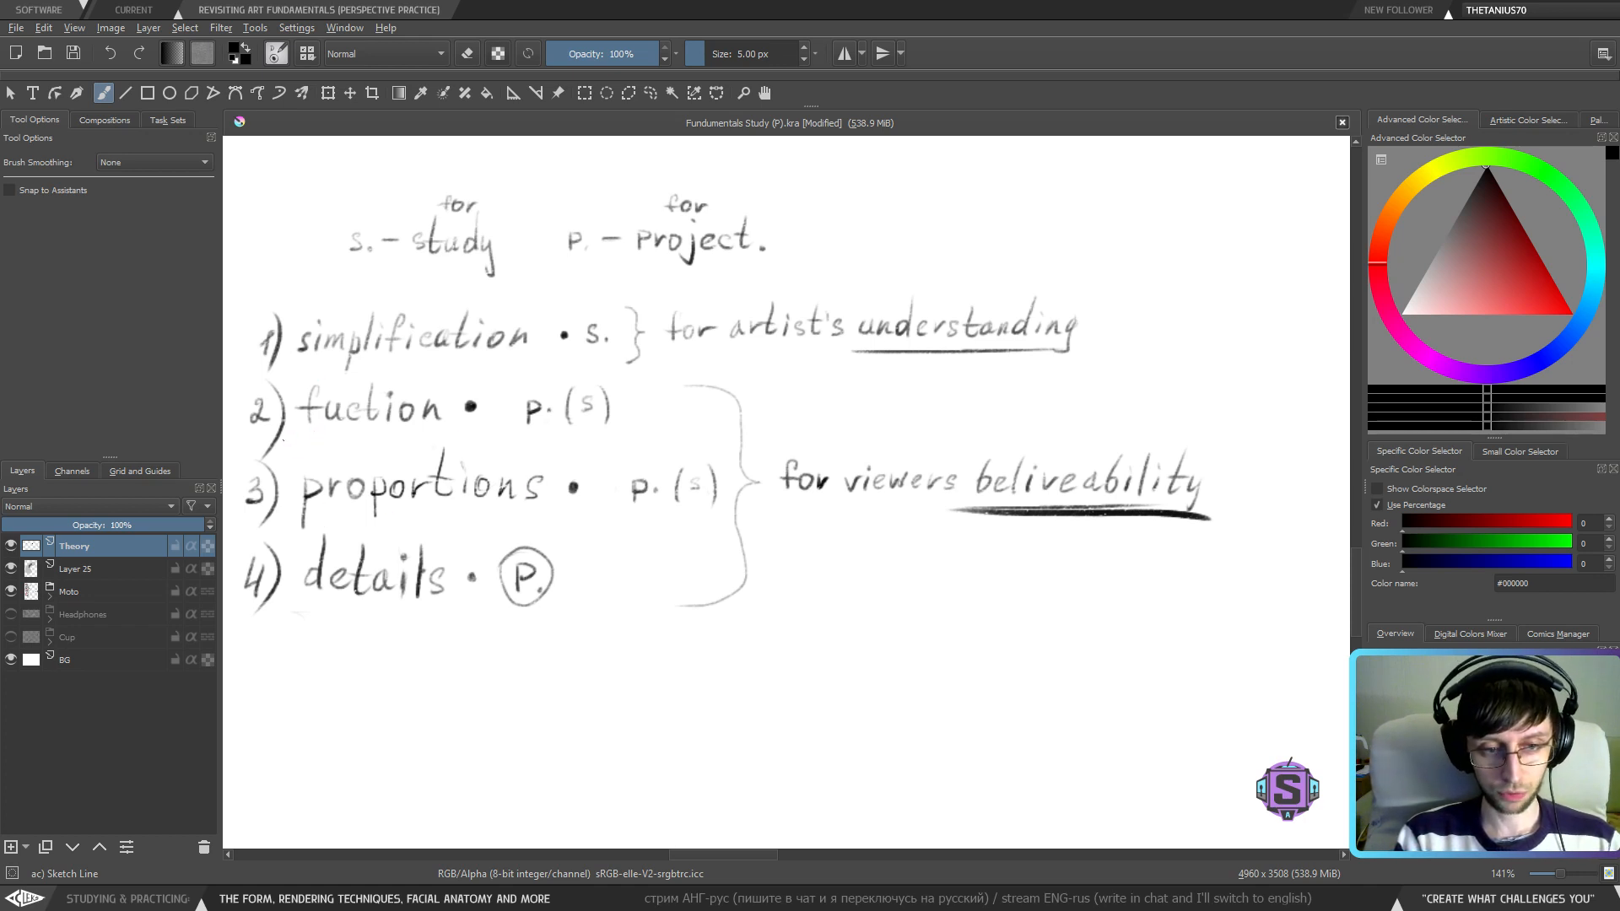
pyautogui.moveTo(287, 439); pyautogui.dragTo(466, 437)
pyautogui.hotkey('ctrl', 'z')
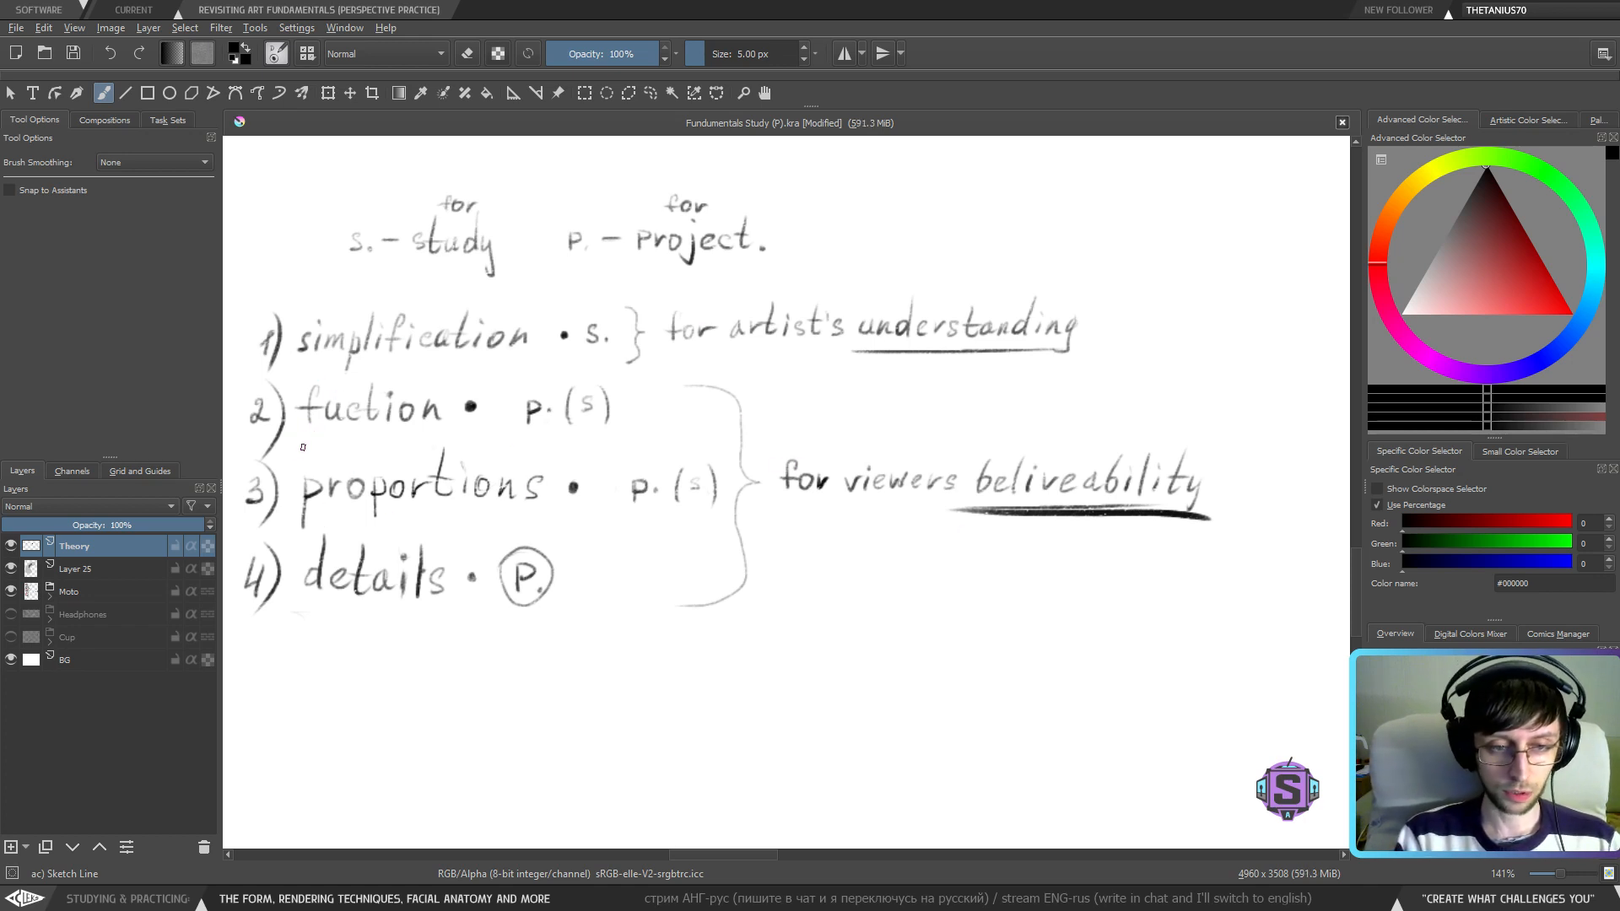
# - Underline "fuction", "proportions" and "details" one at a time, undoing each underline before drawing the next one
pyautogui.moveTo(297, 444); pyautogui.dragTo(456, 442)
pyautogui.hotkey('ctrl', 'z')
pyautogui.moveTo(311, 528); pyautogui.dragTo(597, 527)
pyautogui.hotkey('ctrl', 'z')
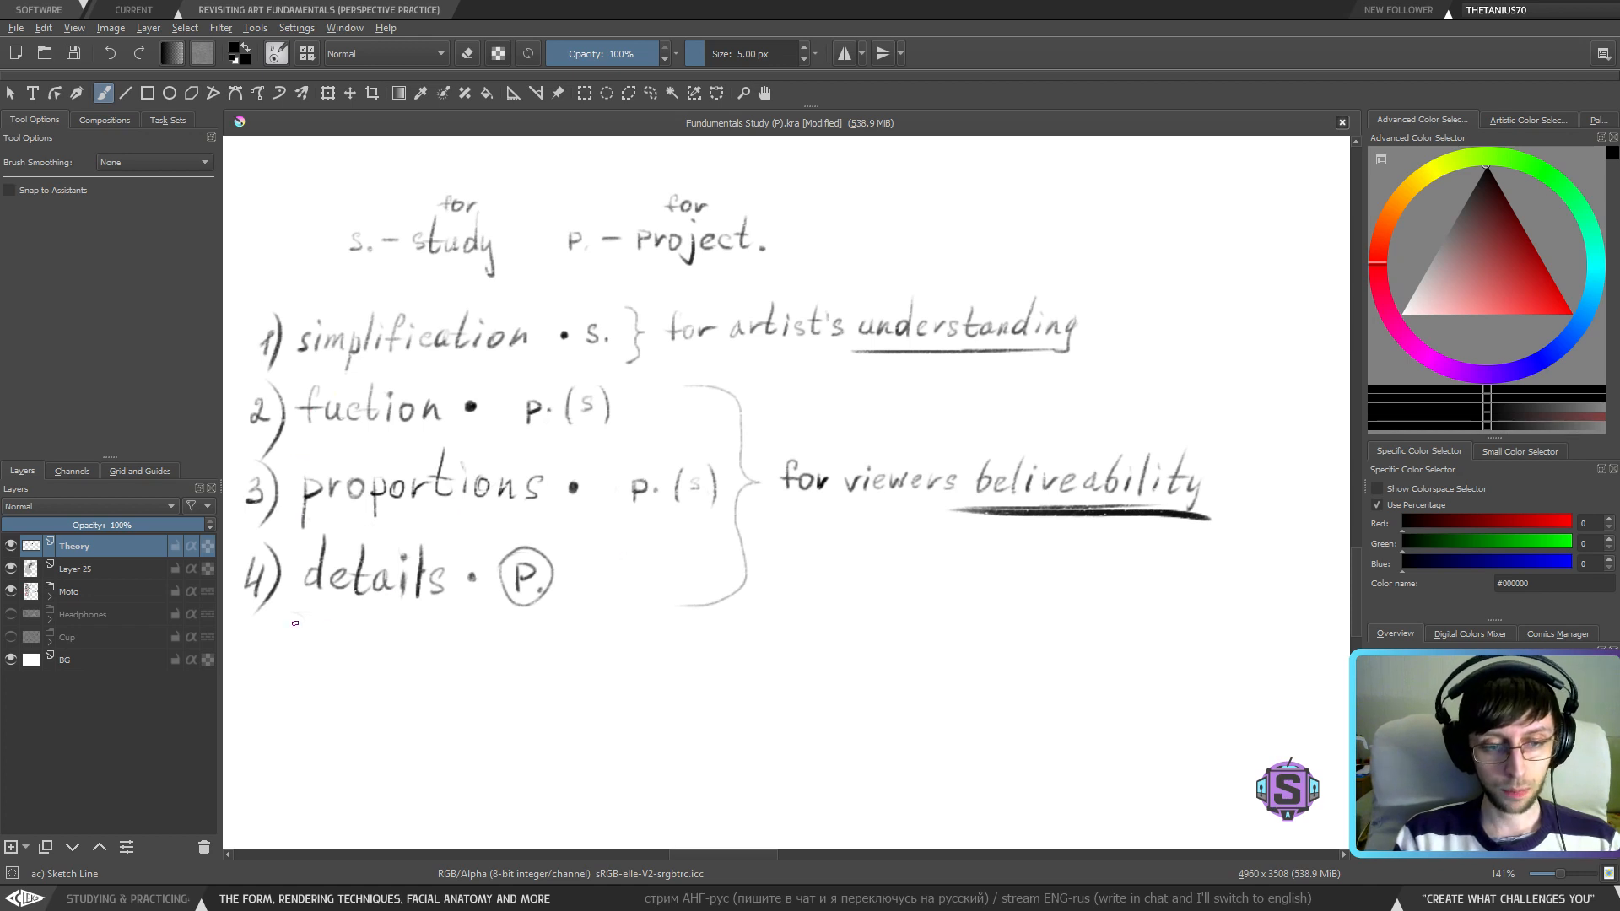
pyautogui.moveTo(295, 623); pyautogui.dragTo(603, 625)
pyautogui.hotkey('ctrl', 'z')
# - Draw two diverging strokes beside the circled "P.", underline "details", and undo these marks
pyautogui.moveTo(577, 561); pyautogui.dragTo(606, 549)
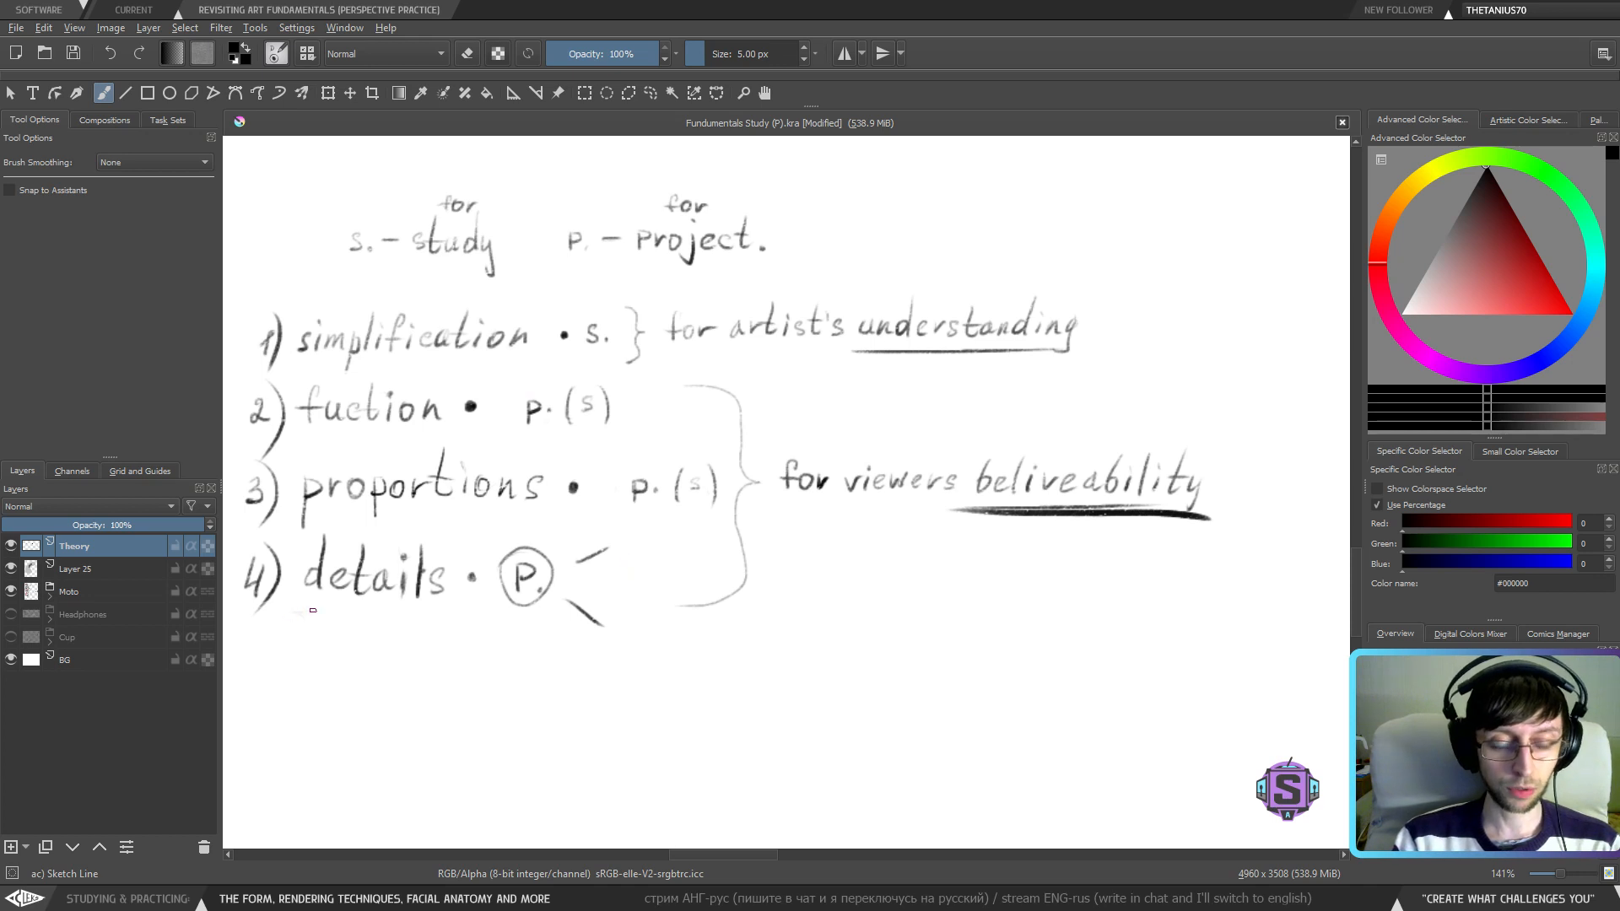
pyautogui.moveTo(293, 613); pyautogui.dragTo(471, 633)
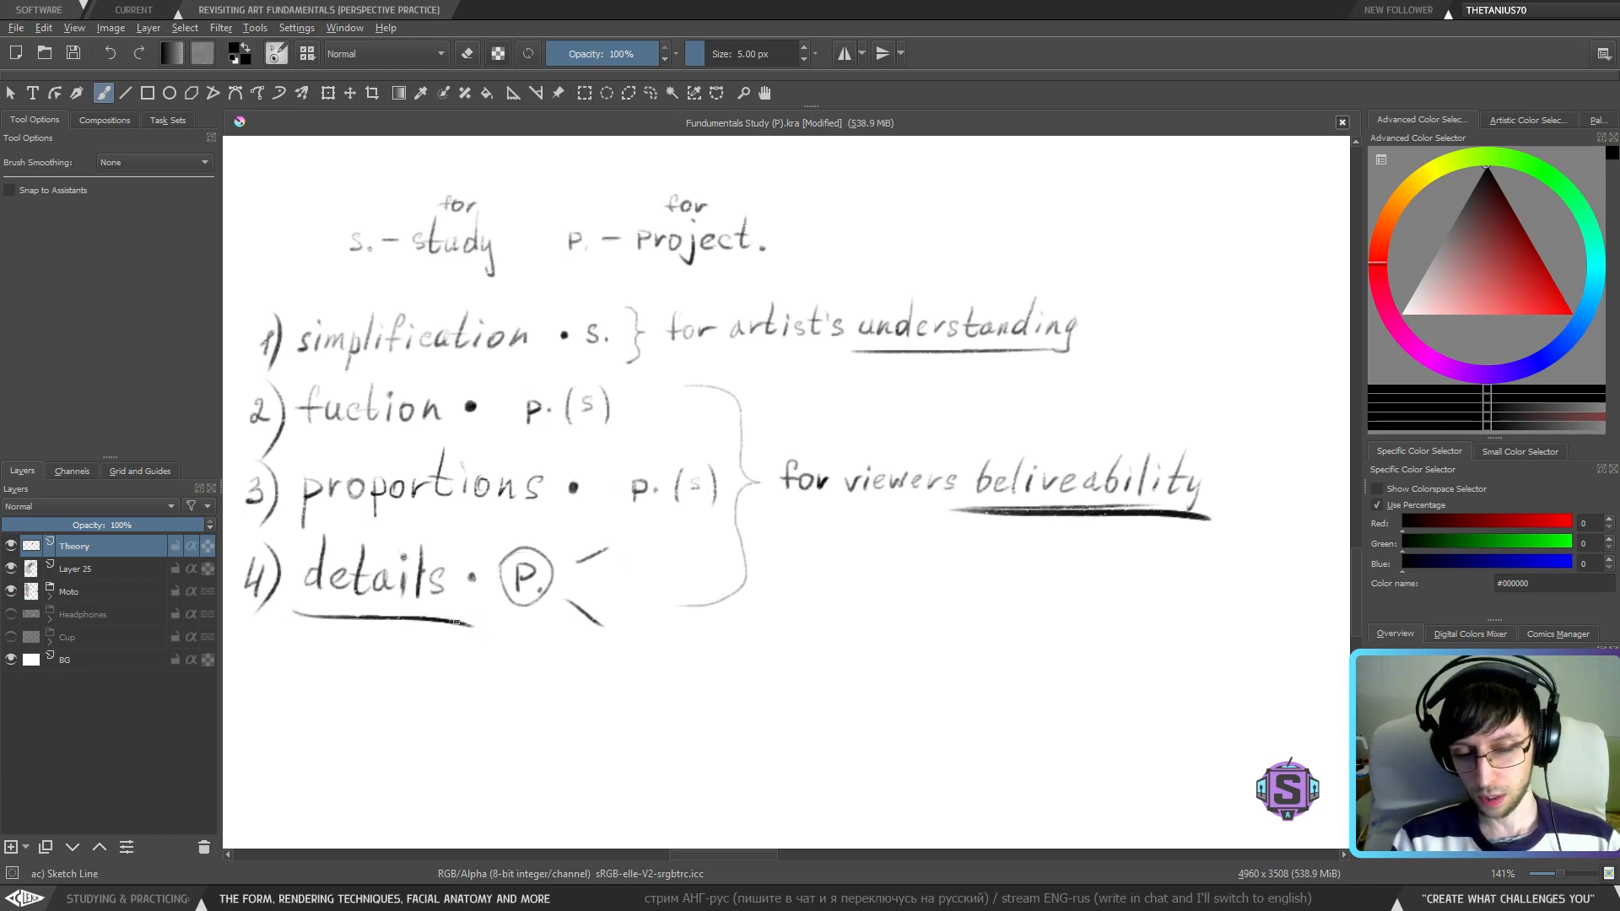
pyautogui.hotkey('ctrl', 'z')
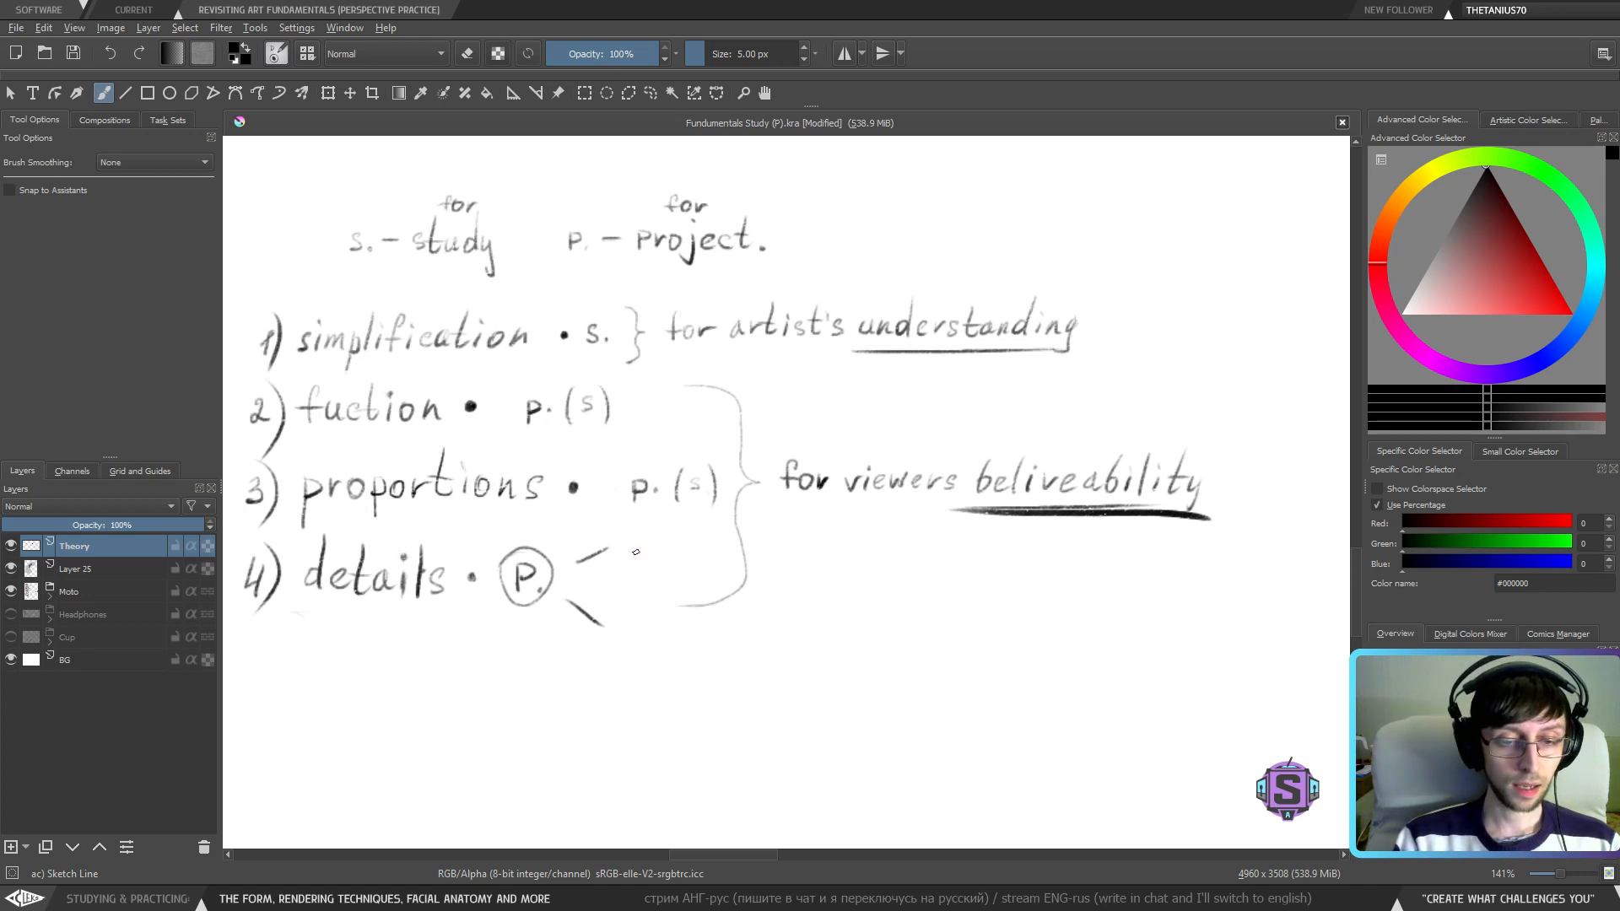
pyautogui.hotkey('ctrl', 'z')
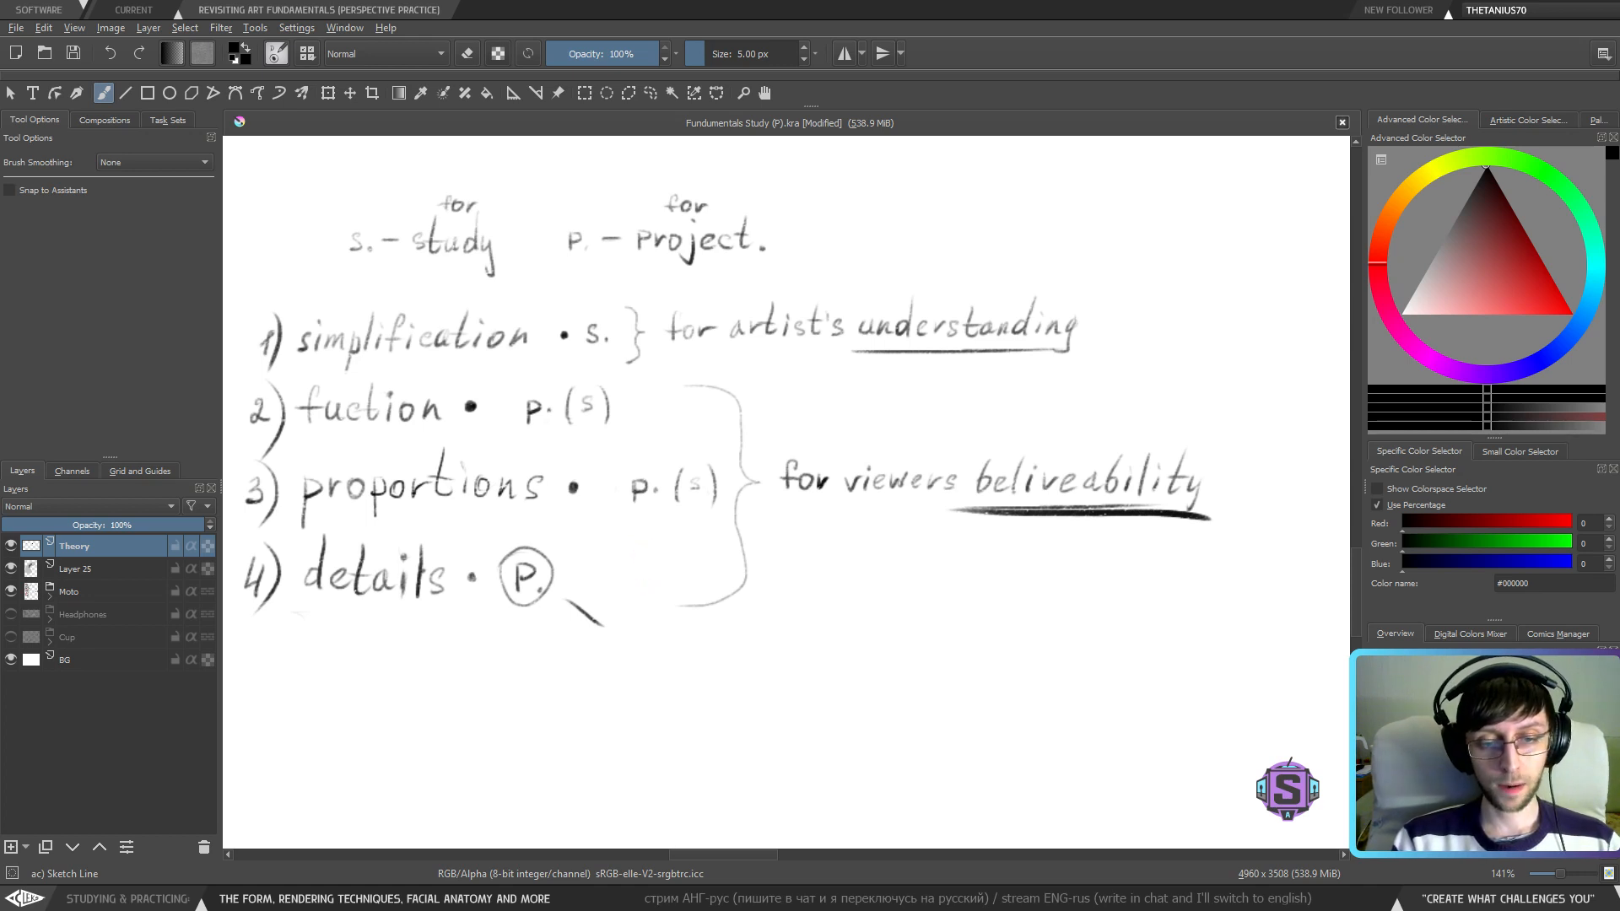
pyautogui.hotkey('ctrl', 'z')
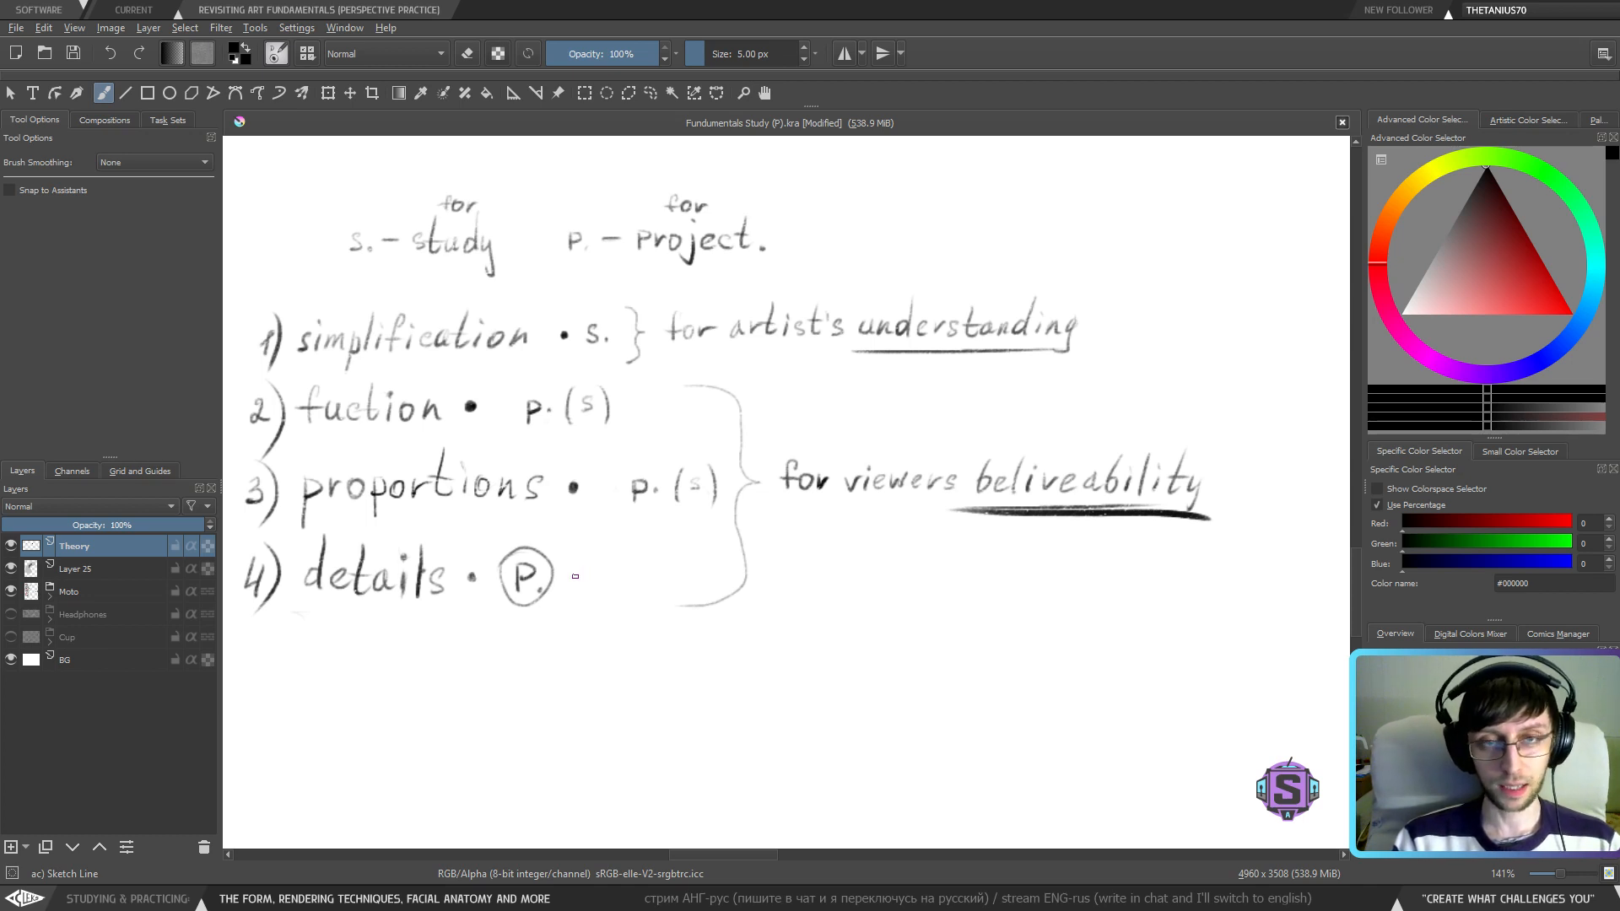
# - Underline "proportions" in the third list item several times and undo every stroke
pyautogui.moveTo(294, 525); pyautogui.dragTo(578, 522)
pyautogui.hotkey('ctrl', 'z')
pyautogui.moveTo(301, 523); pyautogui.dragTo(549, 525)
pyautogui.hotkey('ctrl', 'z')
pyautogui.moveTo(289, 522); pyautogui.dragTo(544, 514)
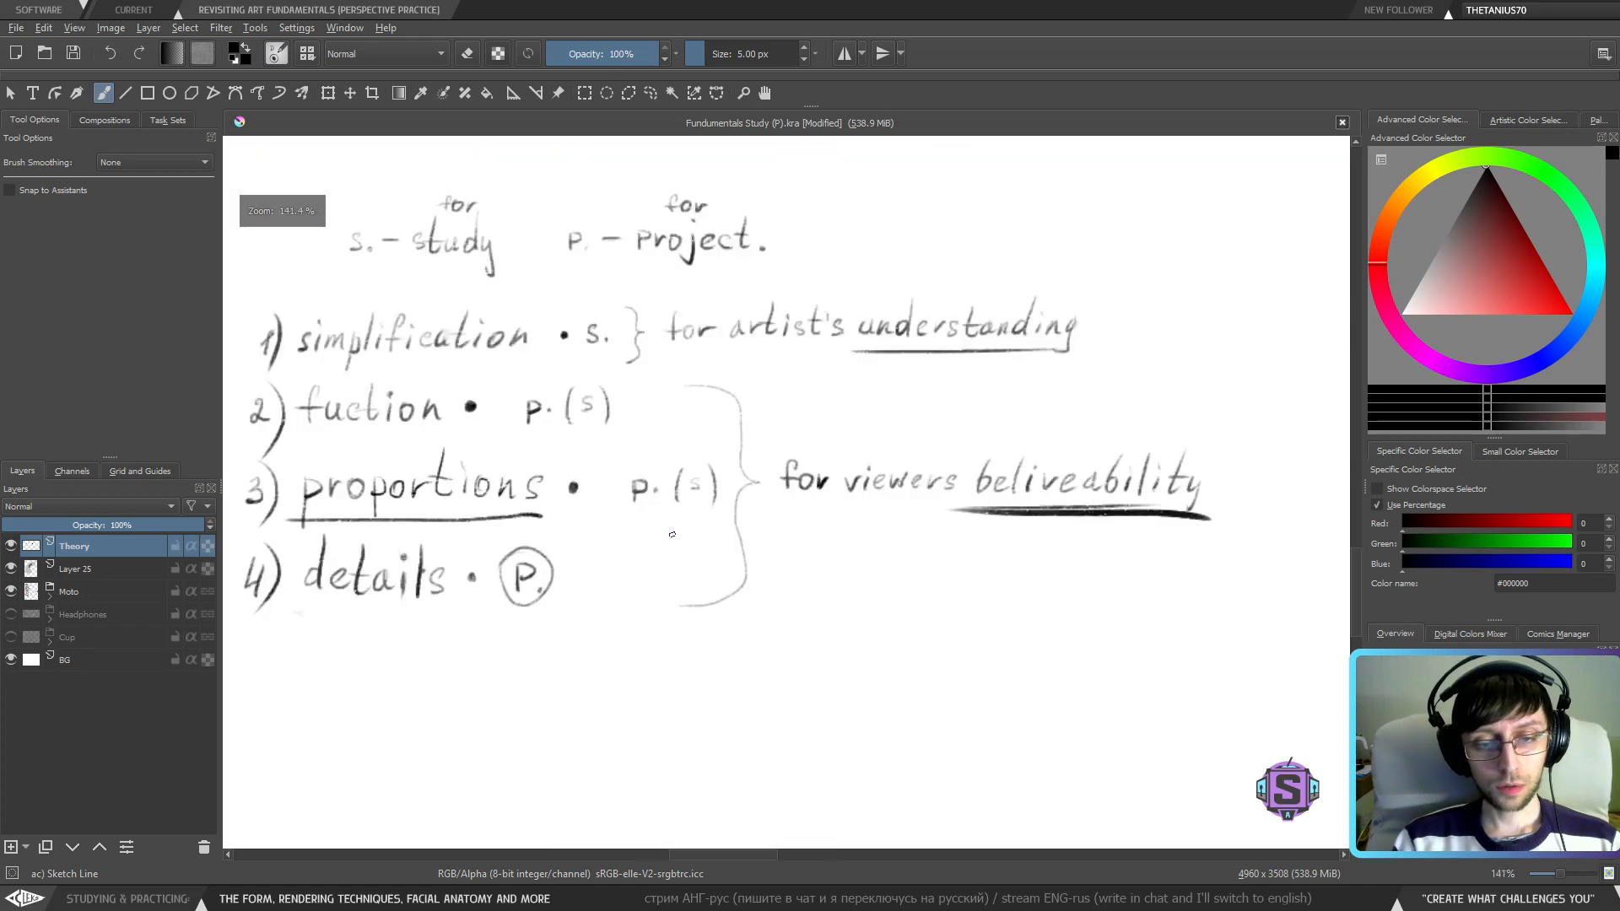
pyautogui.moveTo(675, 529); pyautogui.dragTo(770, 517)
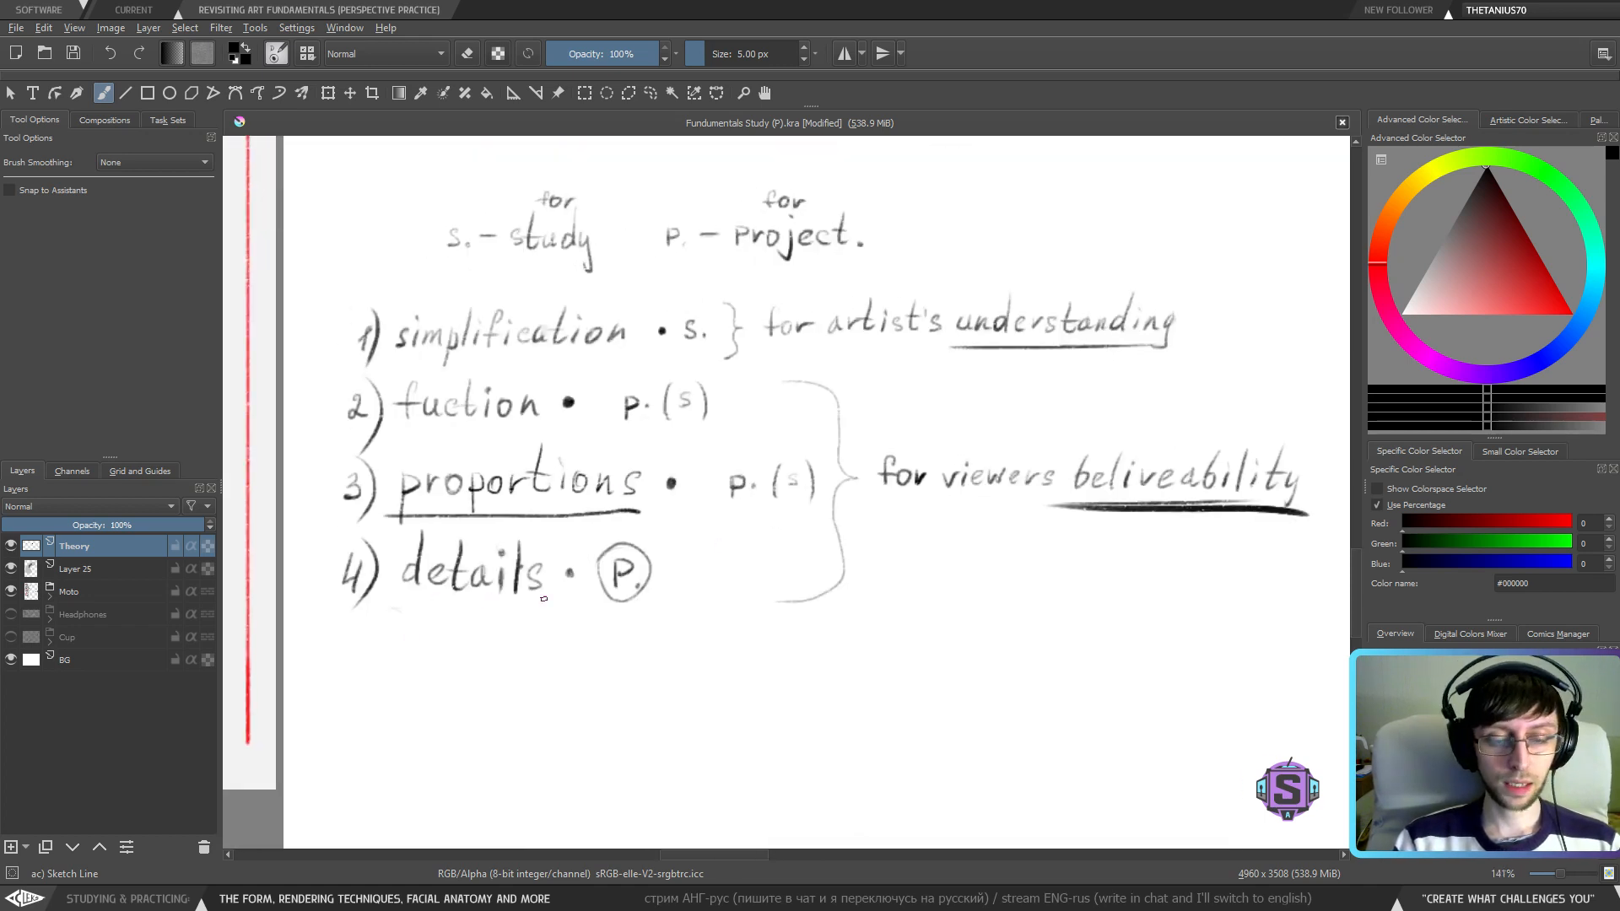
pyautogui.hotkey('ctrl', 'z')
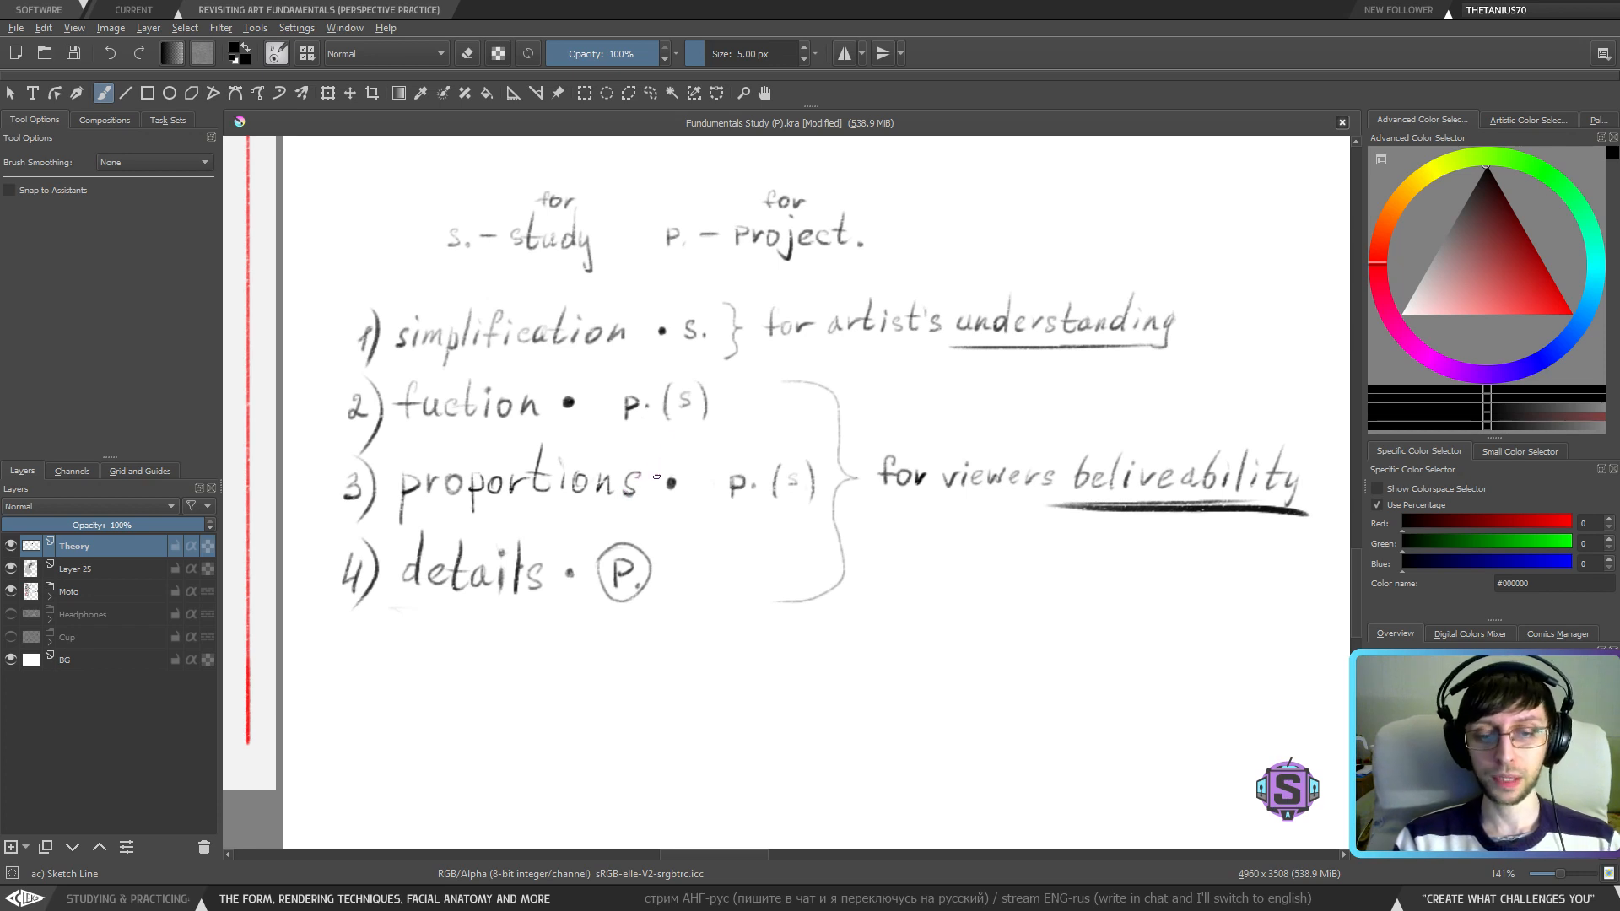
# - Underline the three bracketed list words, "fuction", "proportions" and "details", and undo the underlines
pyautogui.scroll(1, 647, 485)
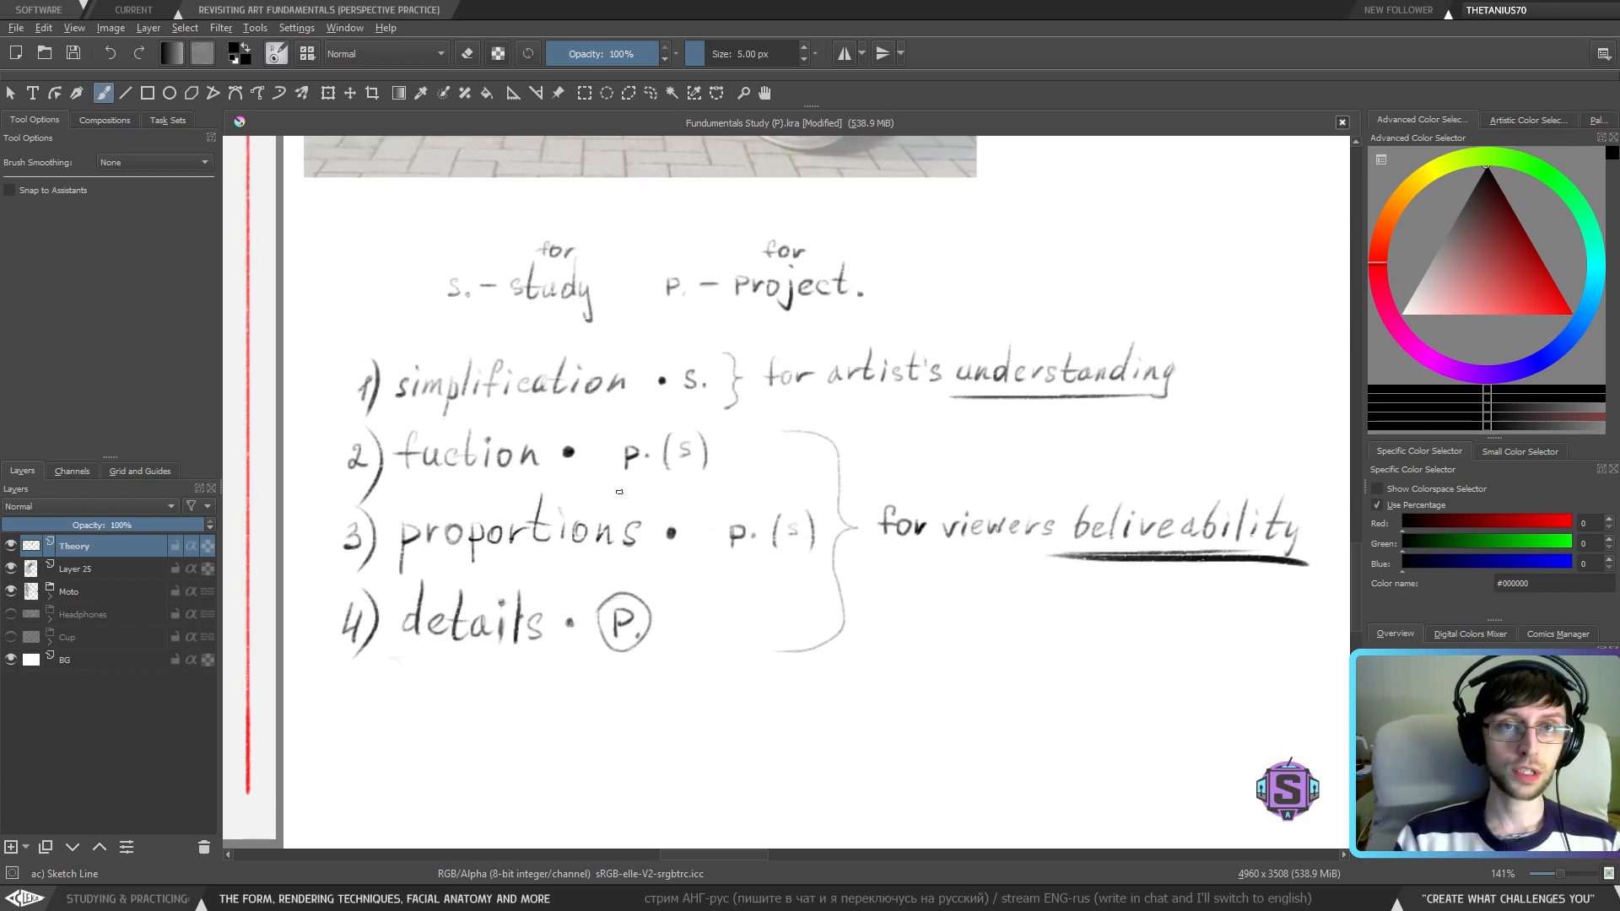
pyautogui.scroll(1, 590, 505)
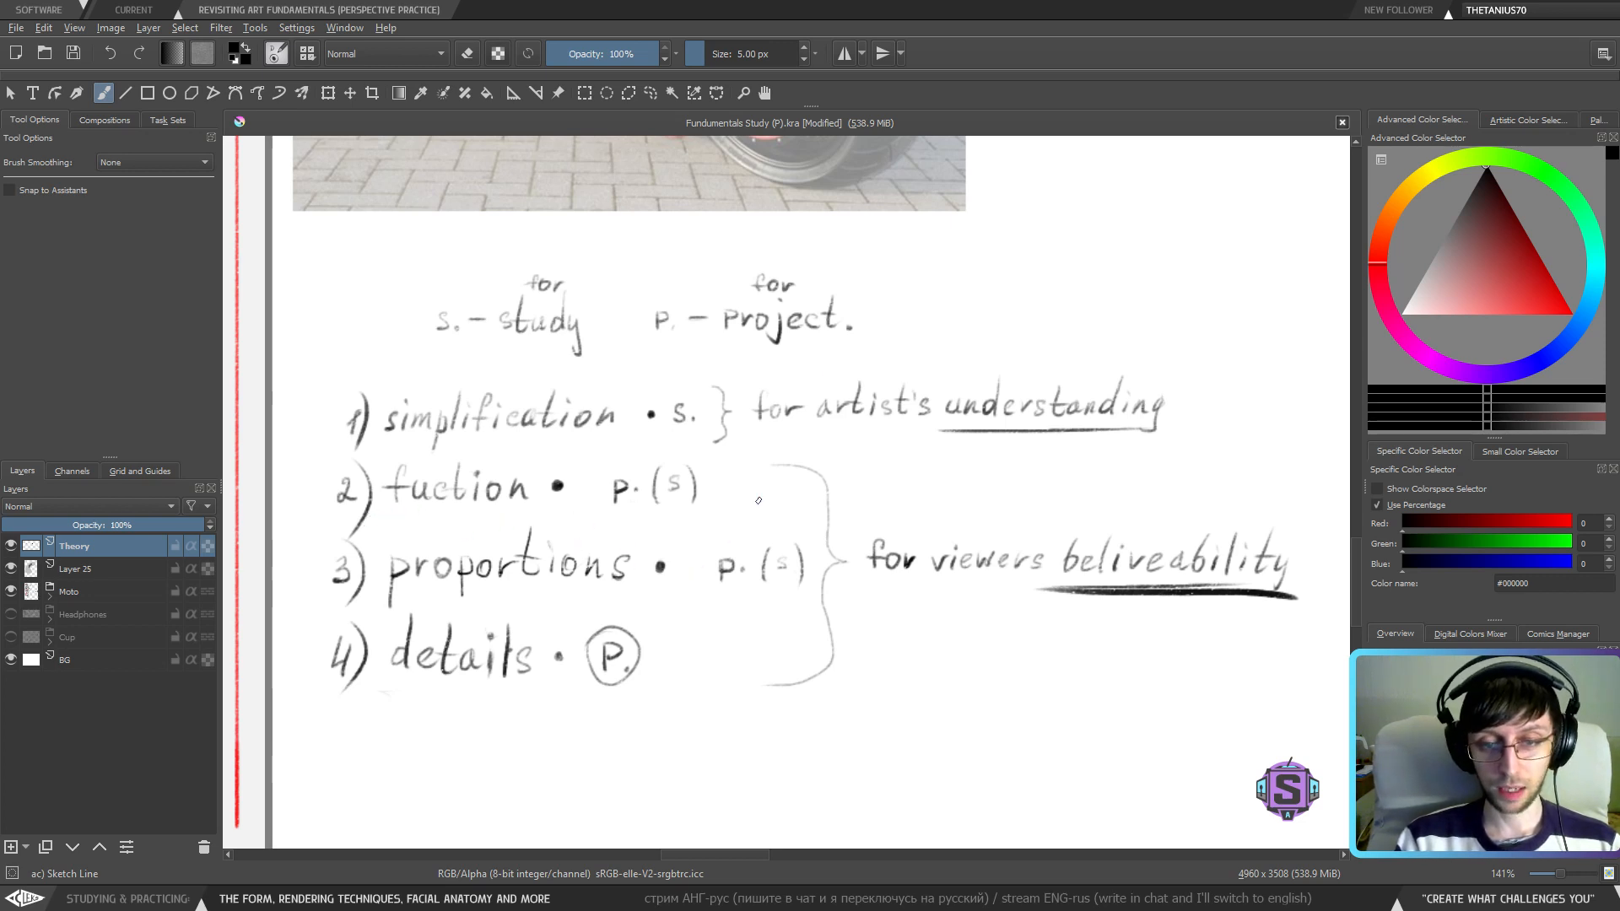
pyautogui.moveTo(844, 557); pyautogui.dragTo(766, 577)
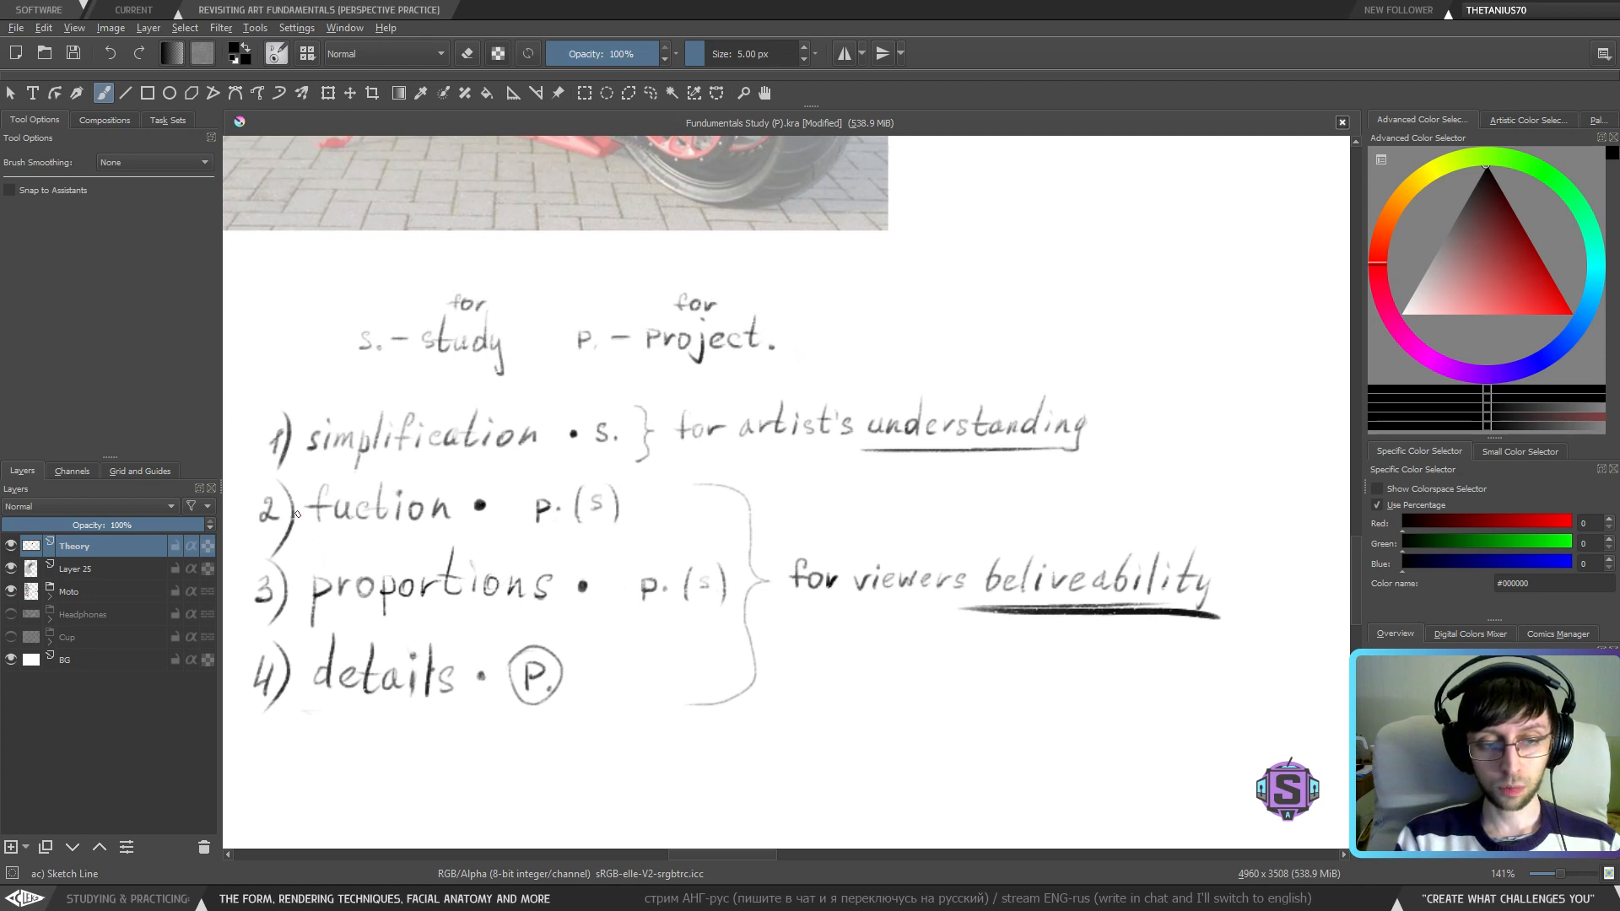
pyautogui.moveTo(409, 490); pyautogui.dragTo(485, 487)
pyautogui.moveTo(379, 544); pyautogui.dragTo(545, 548)
pyautogui.moveTo(390, 623); pyautogui.dragTo(607, 629)
pyautogui.moveTo(352, 724); pyautogui.dragTo(562, 713)
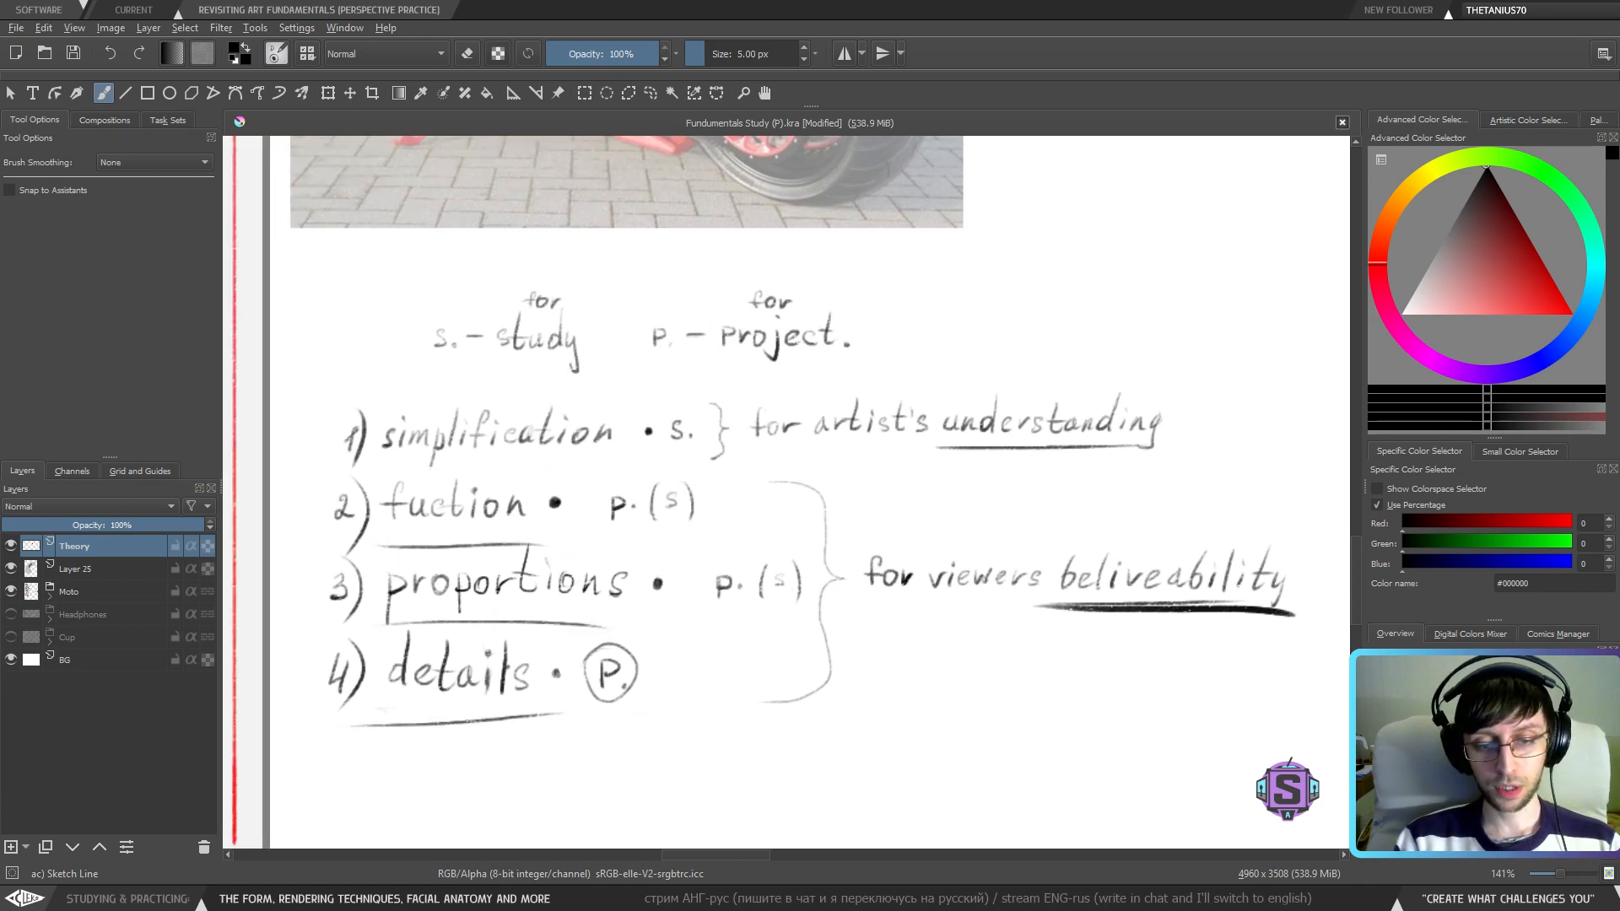
pyautogui.hotkey('ctrl', 'z')
pyautogui.hotkey('ctrl', 'z')
pyautogui.hotkey('ctrl', 'z')
# - Draw an angled arrow from "beliveability" up to "p. – project." and undo it
pyautogui.moveTo(916, 611); pyautogui.dragTo(779, 626)
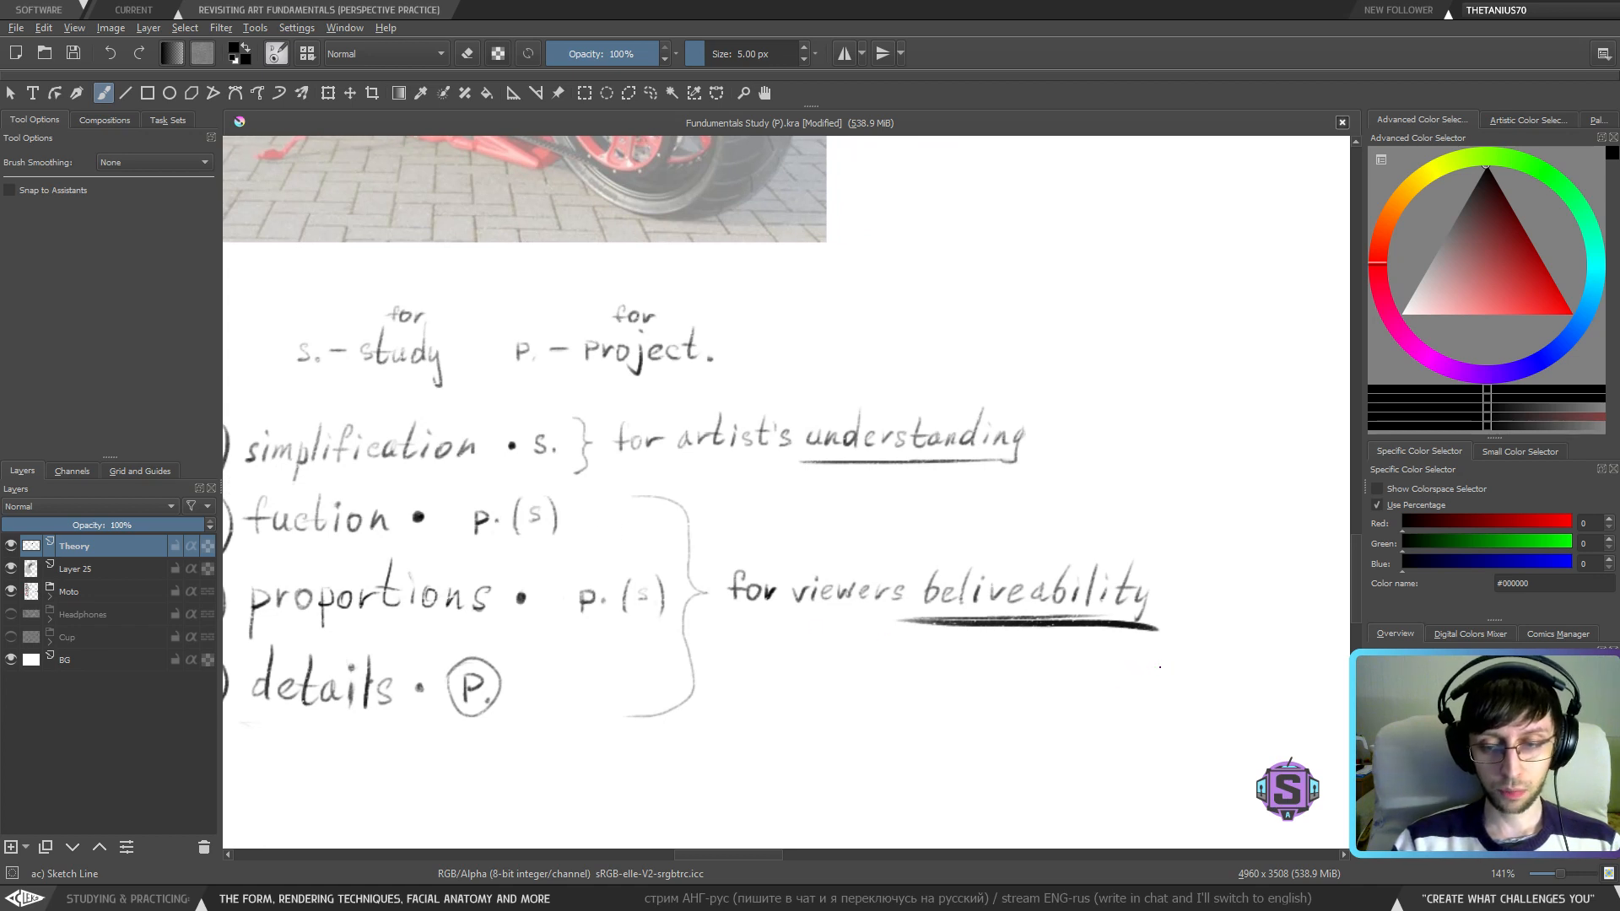
pyautogui.moveTo(1160, 668)
pyautogui.mouseDown()
pyautogui.moveTo(1164, 526)
pyautogui.moveTo(969, 527)
pyautogui.moveTo(904, 565)
pyautogui.moveTo(887, 648)
pyautogui.moveTo(1119, 642)
pyautogui.moveTo(1141, 347)
pyautogui.moveTo(757, 365)
pyautogui.mouseUp()
pyautogui.hotkey('ctrl', 'z')
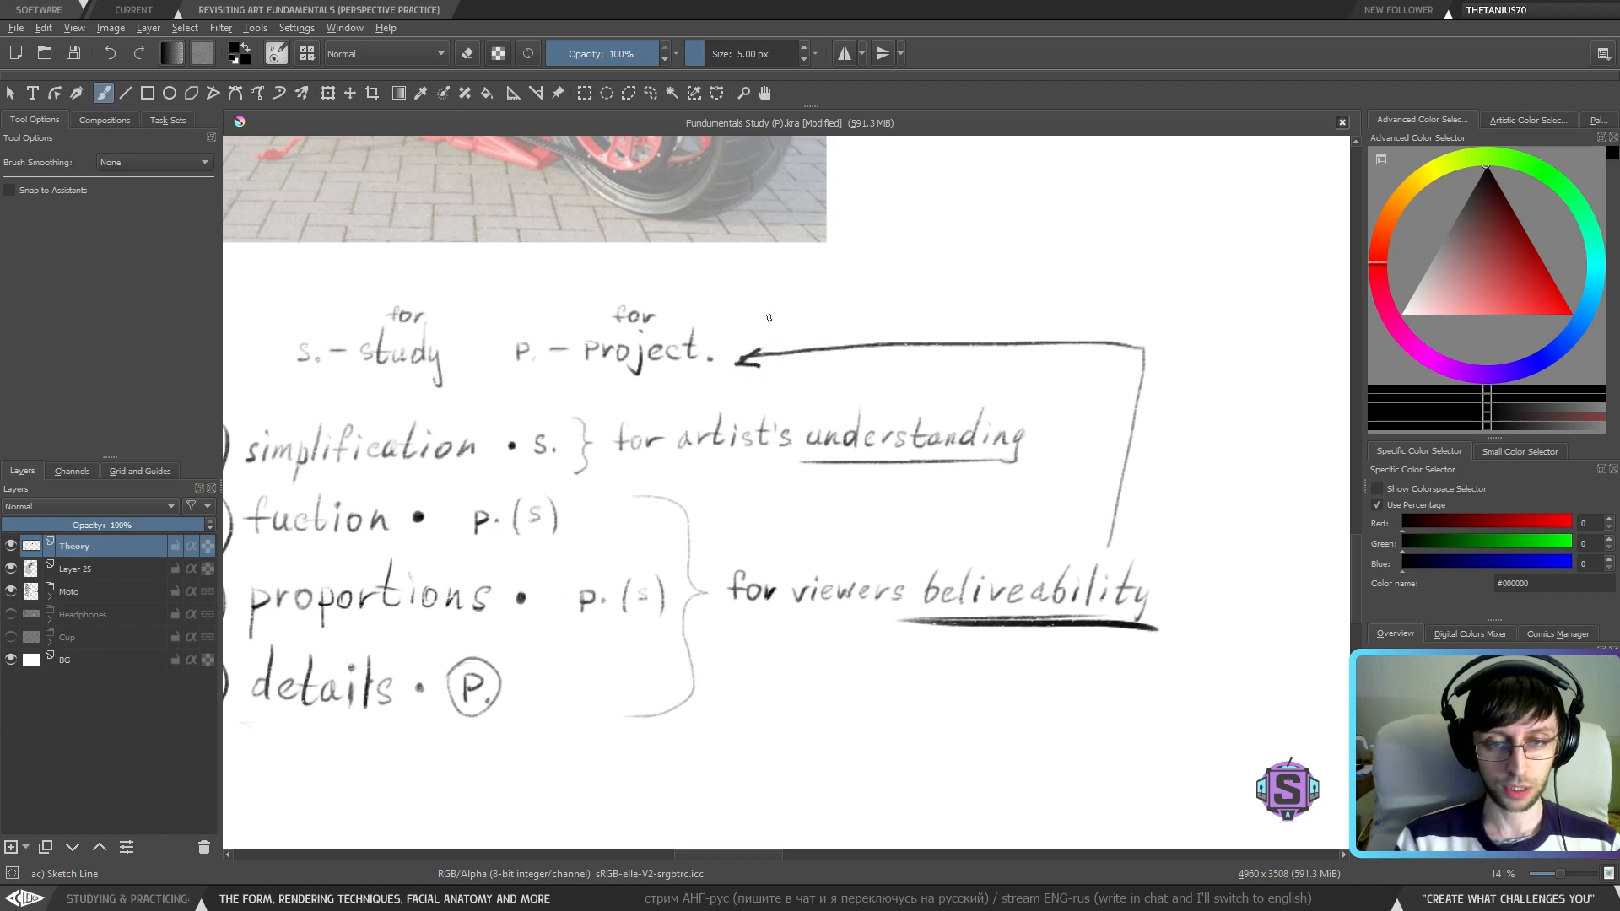
pyautogui.hotkey('ctrl', 'z')
pyautogui.hotkey('ctrl', 'z')
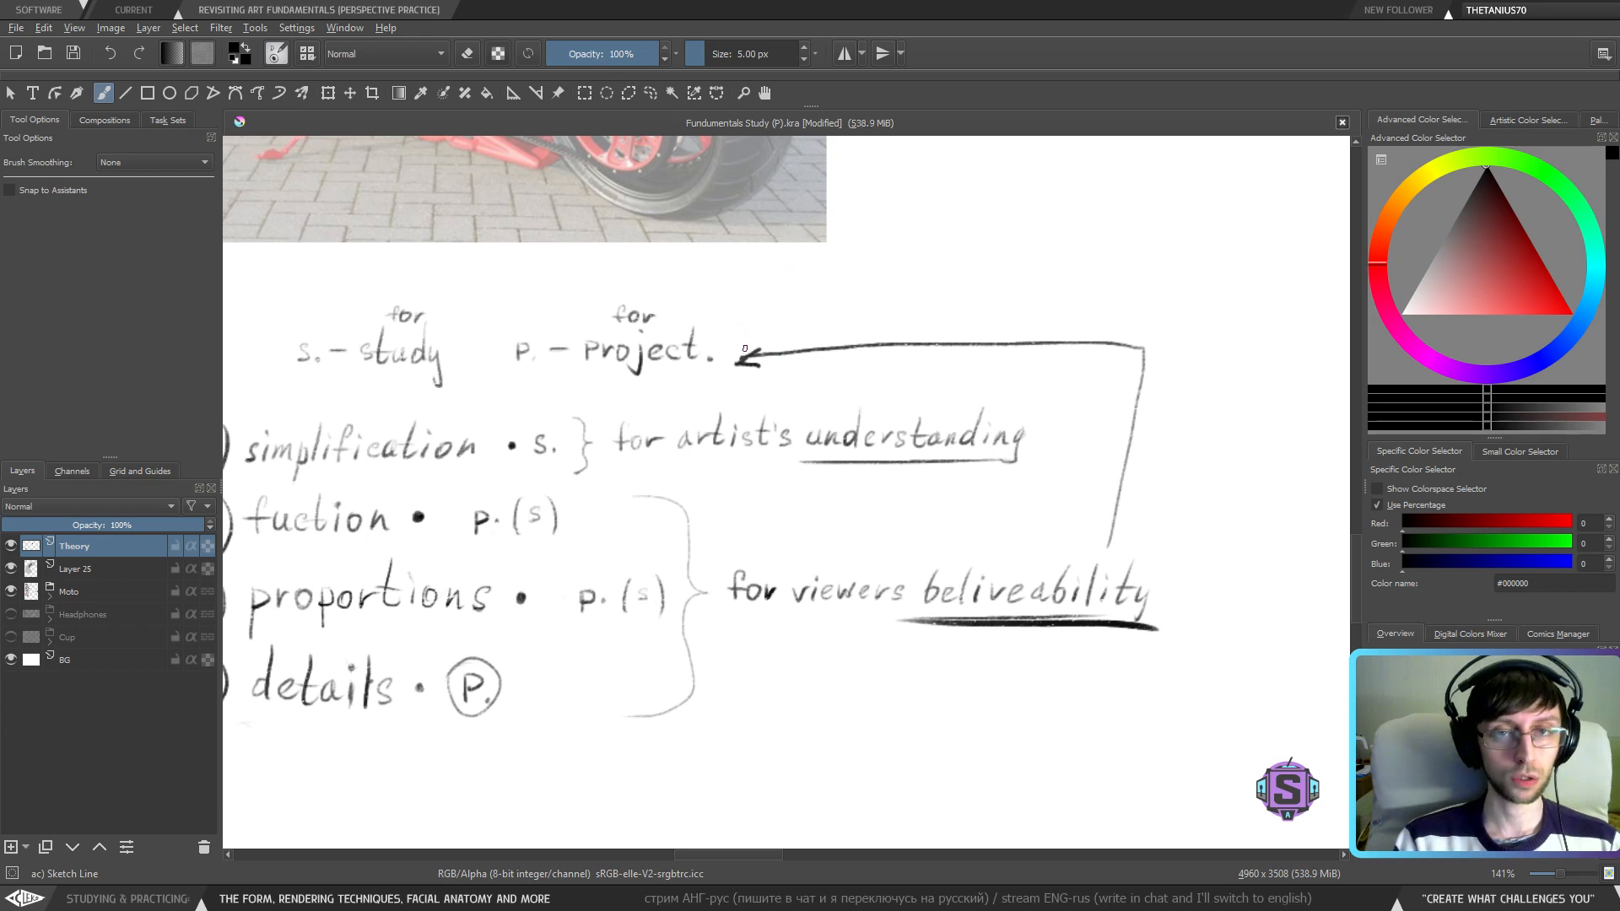
pyautogui.moveTo(746, 293)
pyautogui.mouseDown()
pyautogui.moveTo(497, 318)
pyautogui.moveTo(574, 374)
pyautogui.moveTo(749, 354)
pyautogui.mouseUp()
pyautogui.hotkey('ctrl', 'z')
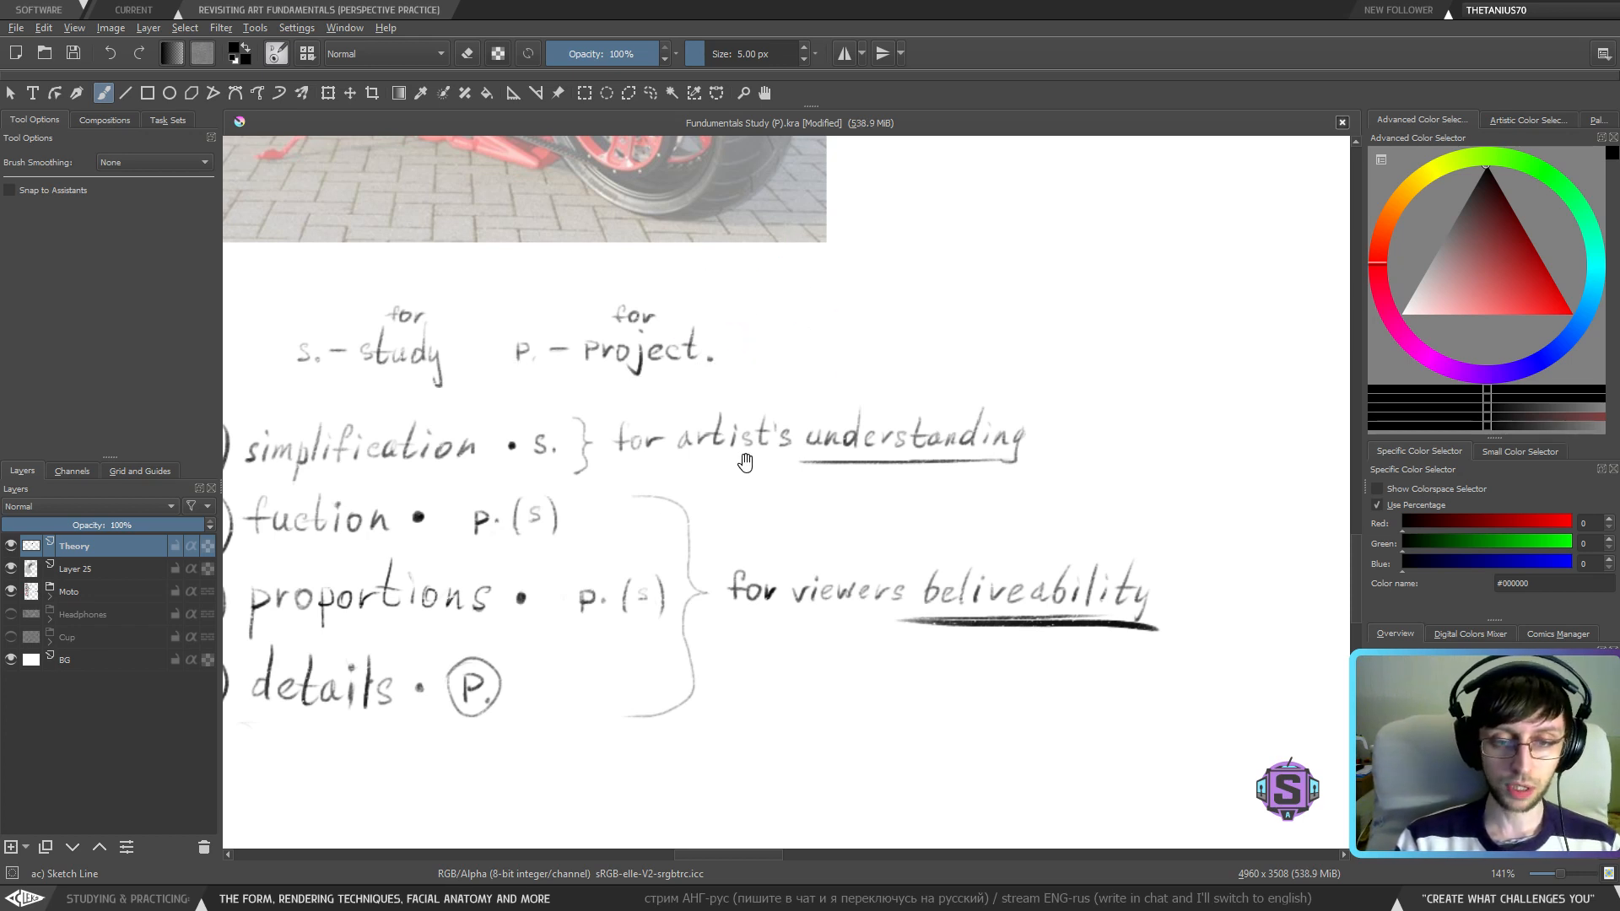
# - Underline "fuction" and "proportions" in the list and undo both strokes
pyautogui.hscroll(-2, 745, 463)
pyautogui.scroll(-1, 745, 463)
pyautogui.moveTo(372, 505); pyautogui.dragTo(560, 511)
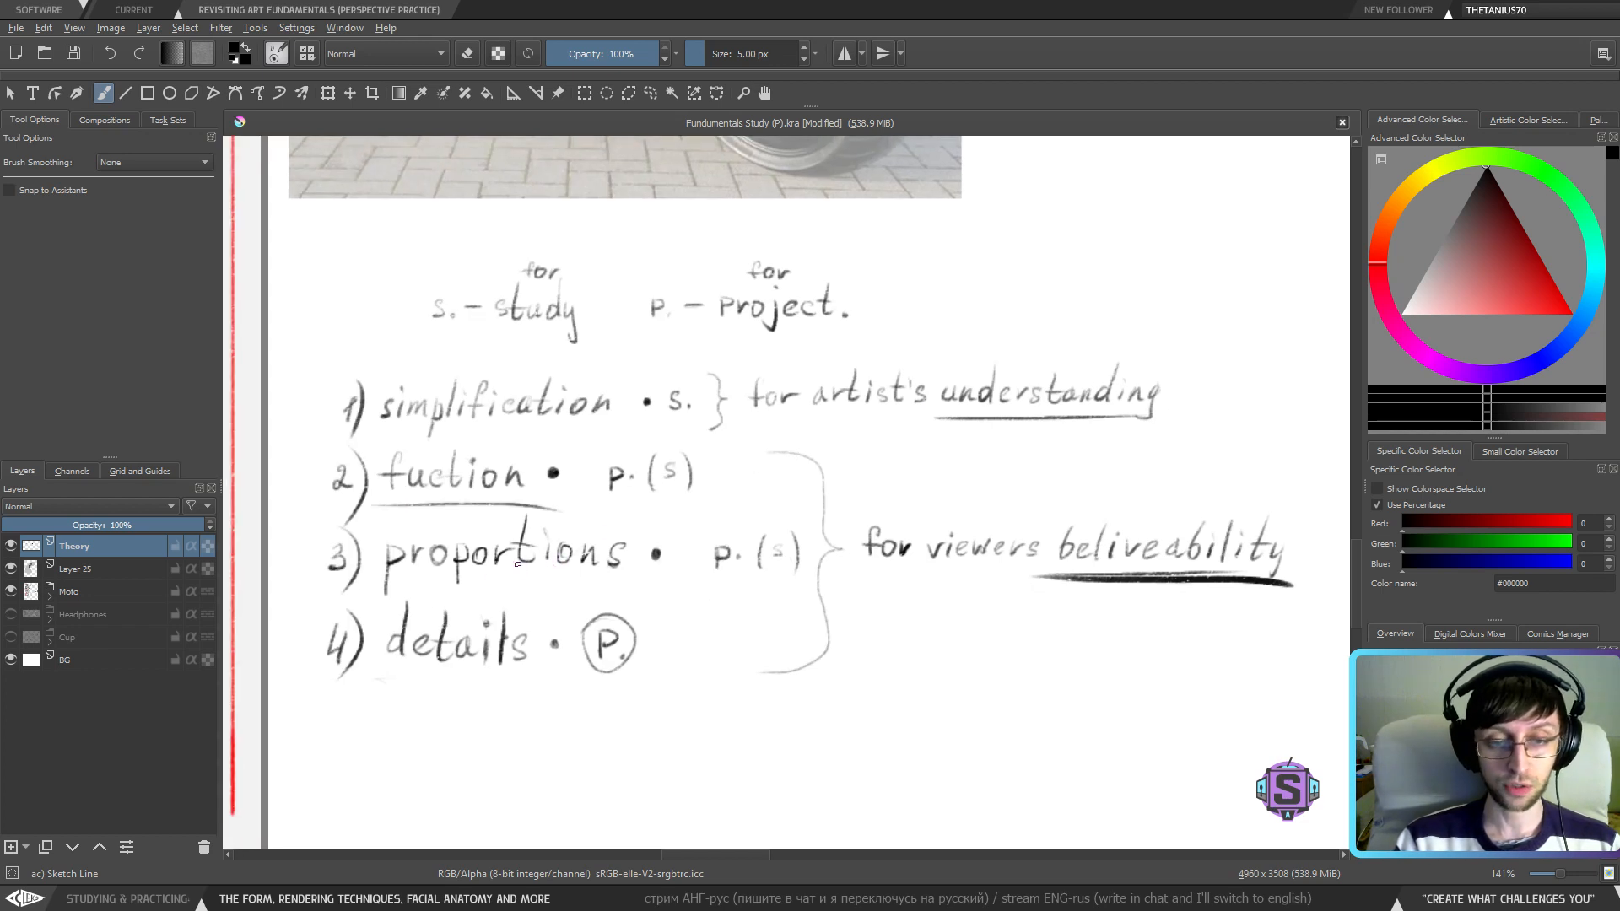
pyautogui.moveTo(378, 589); pyautogui.dragTo(653, 588)
pyautogui.hotkey('ctrl', 'z')
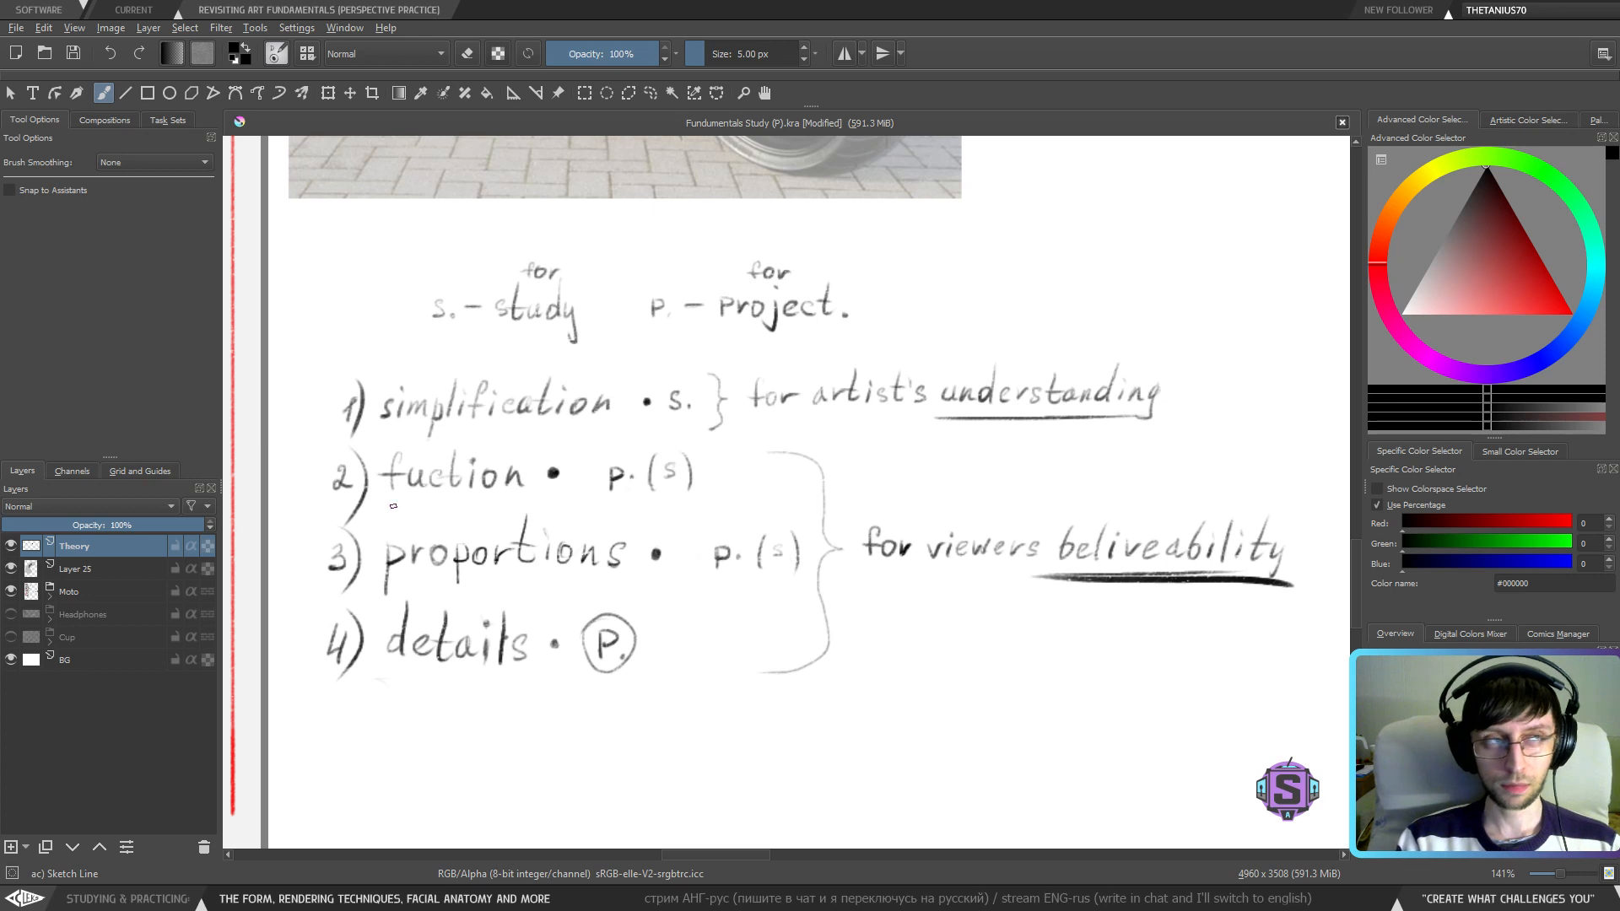
# - Underline "fuction" with a slightly curved stroke, then underline "p. – project." and undo only that second stroke
pyautogui.moveTo(379, 509); pyautogui.dragTo(545, 501)
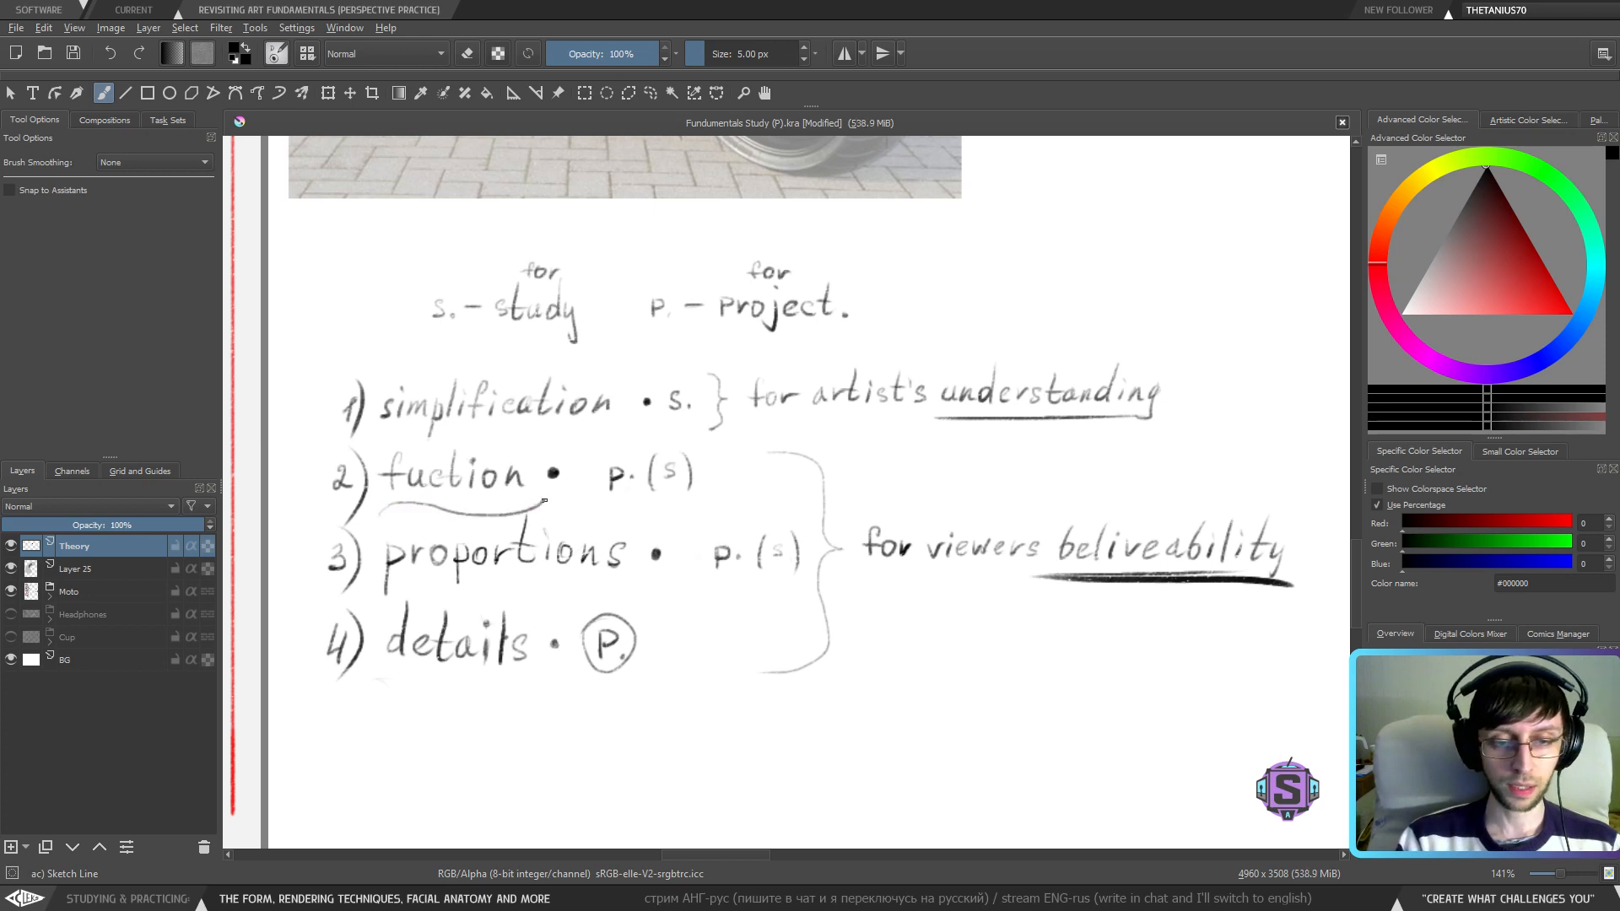
pyautogui.moveTo(671, 338)
pyautogui.mouseDown()
pyautogui.moveTo(705, 335)
pyautogui.moveTo(841, 334)
pyautogui.mouseUp()
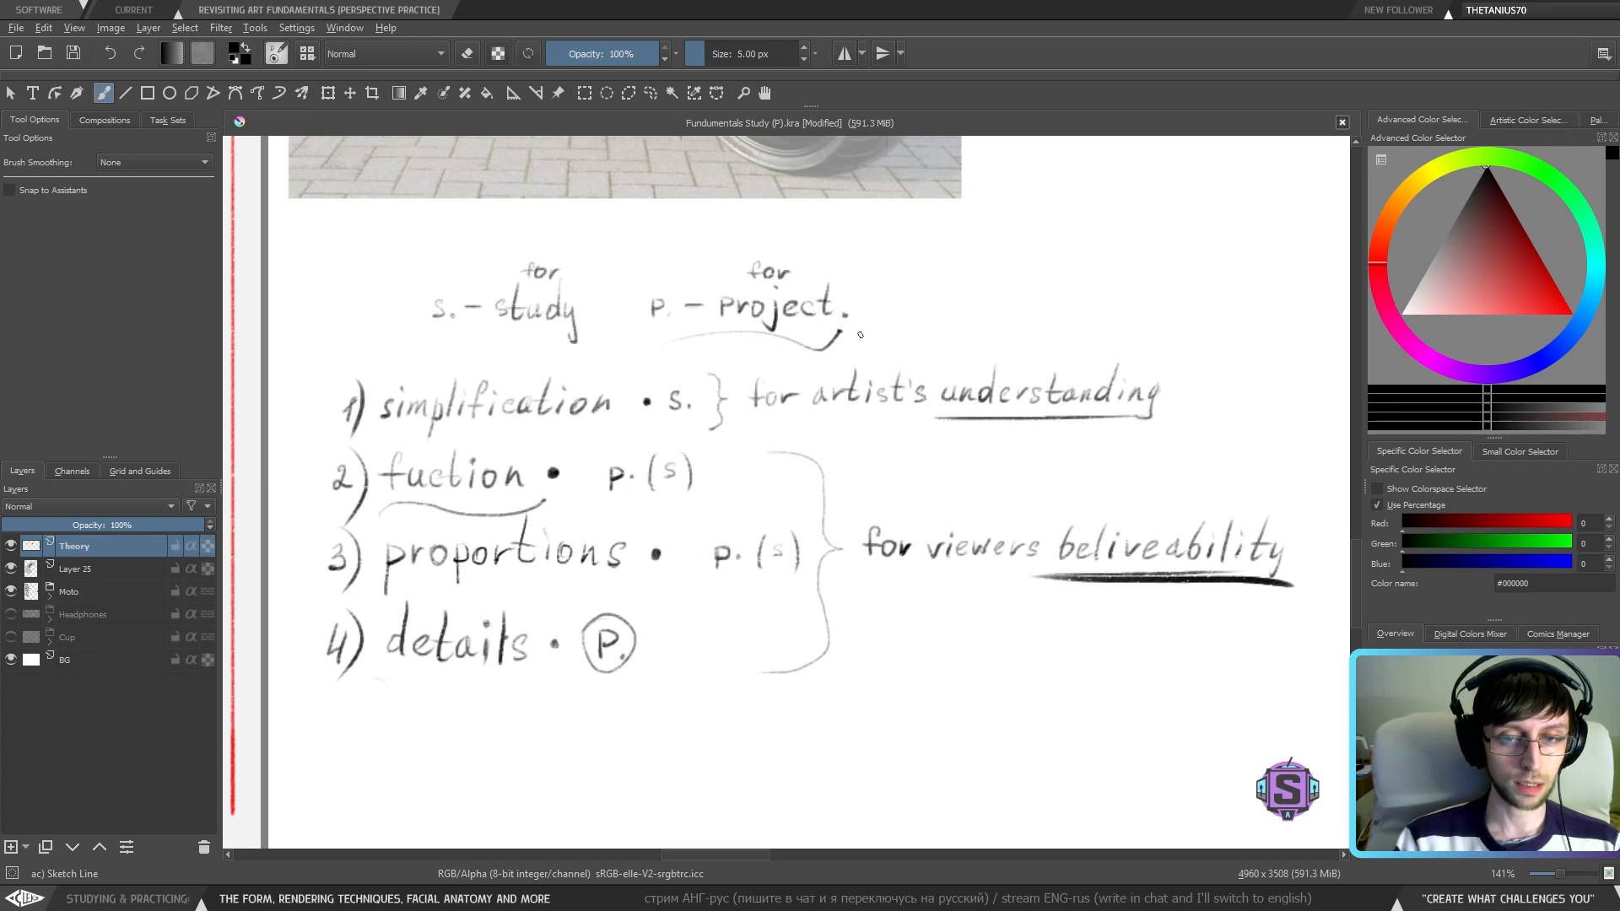
pyautogui.hotkey('ctrl', 'z')
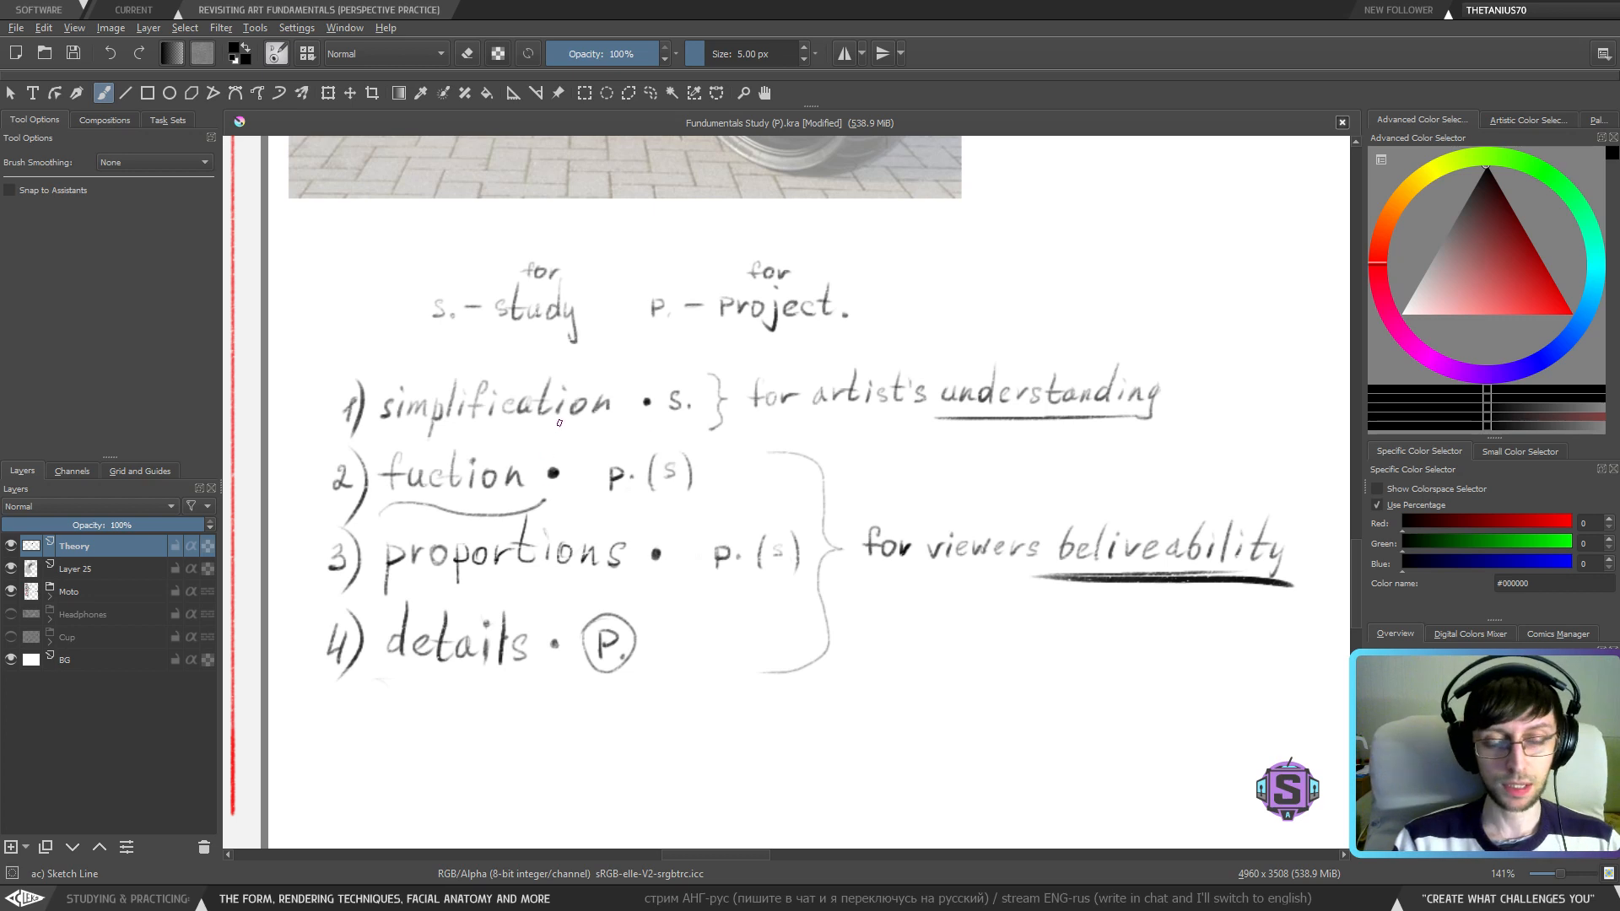
# - Undo the curved underline below "fuction" and draw a short upward arrow beside "p. – project."
pyautogui.hotkey('ctrl', 'z')
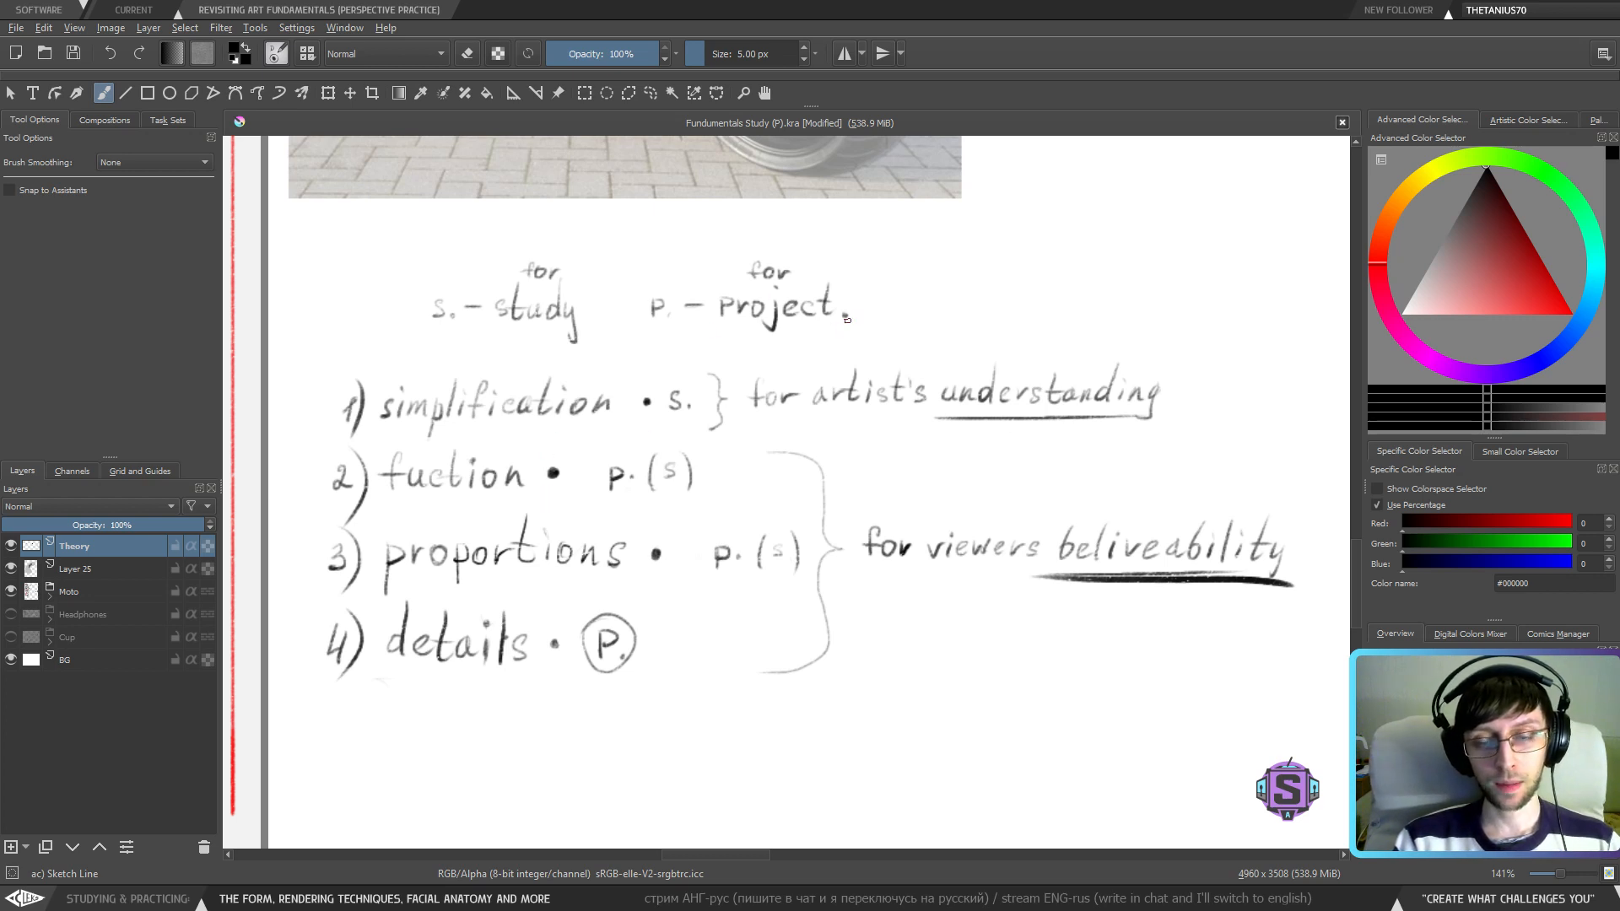
pyautogui.moveTo(858, 295); pyautogui.dragTo(900, 248)
pyautogui.moveTo(878, 255)
pyautogui.mouseDown()
pyautogui.moveTo(901, 247)
pyautogui.moveTo(900, 267)
pyautogui.mouseUp()
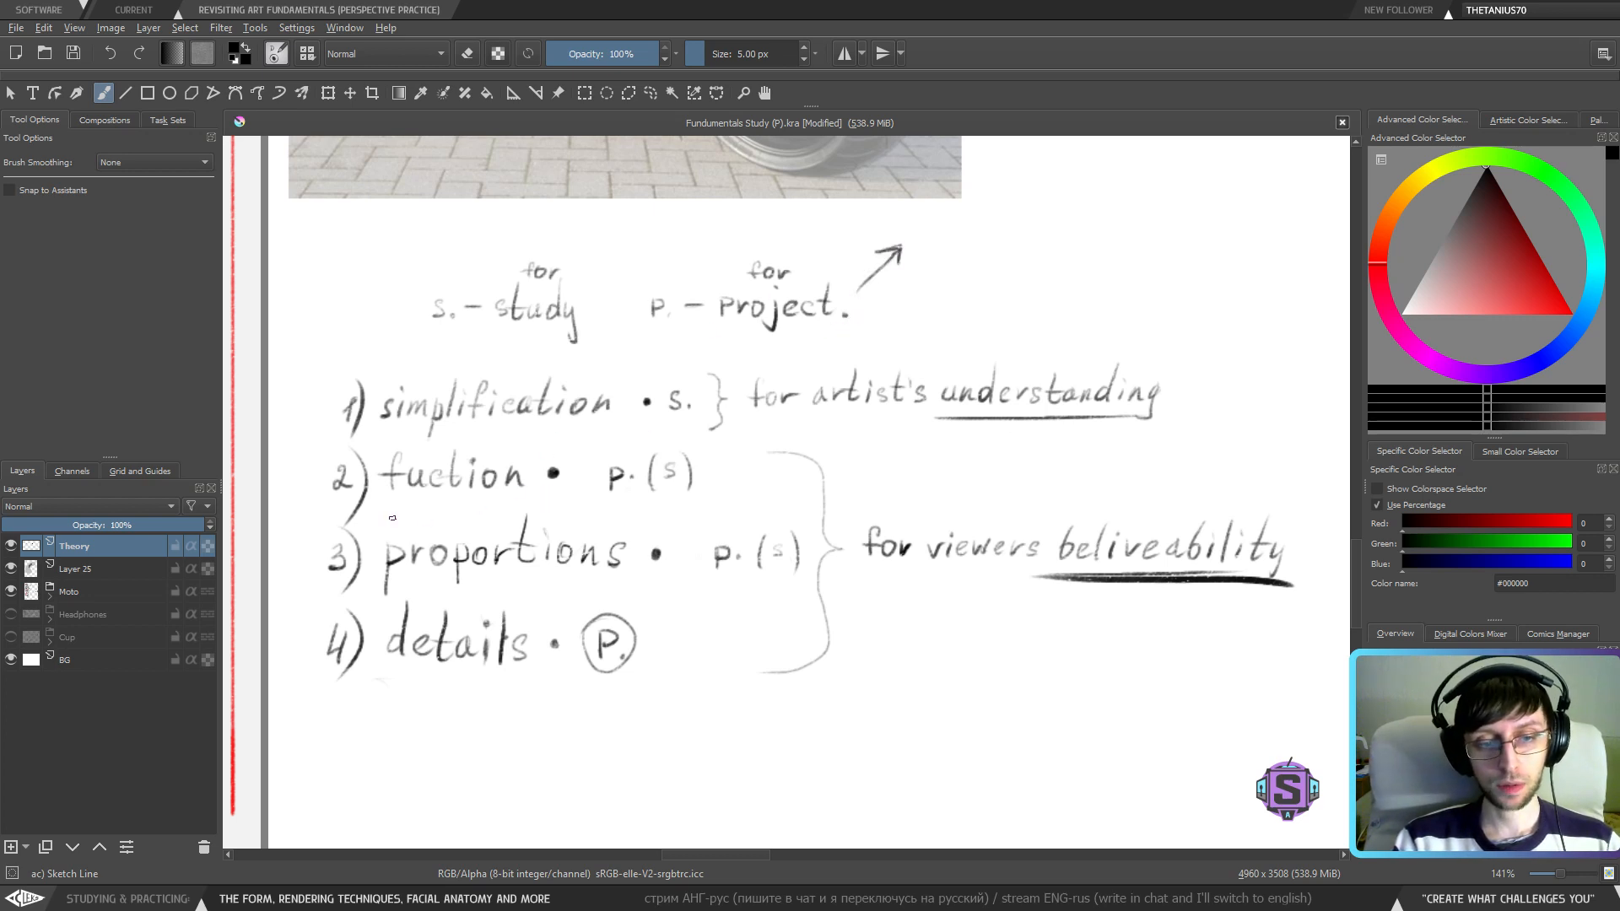
# - Underline "fuction", "proportions" and "details" in the list, and undo the underlines together with the arrow beside "project."
pyautogui.moveTo(398, 506); pyautogui.dragTo(549, 497)
pyautogui.moveTo(402, 591); pyautogui.dragTo(595, 587)
pyautogui.moveTo(380, 689); pyautogui.dragTo(539, 700)
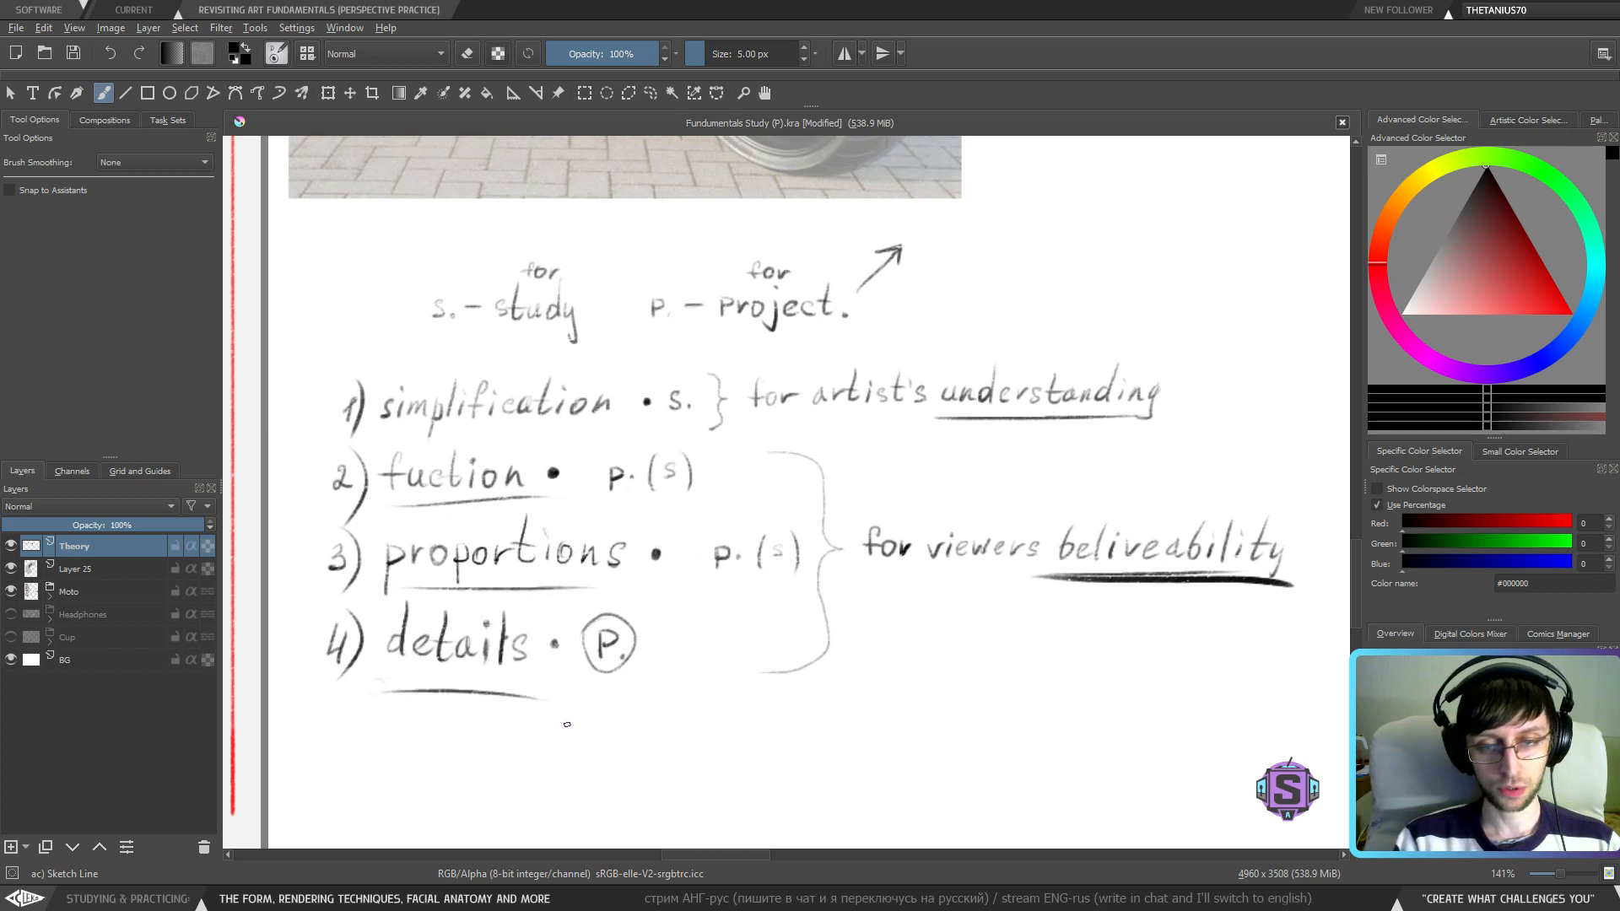
pyautogui.hotkey('ctrl', 'z')
pyautogui.hotkey('ctrl', 'z')
pyautogui.hotkey('ctrl', 'z')
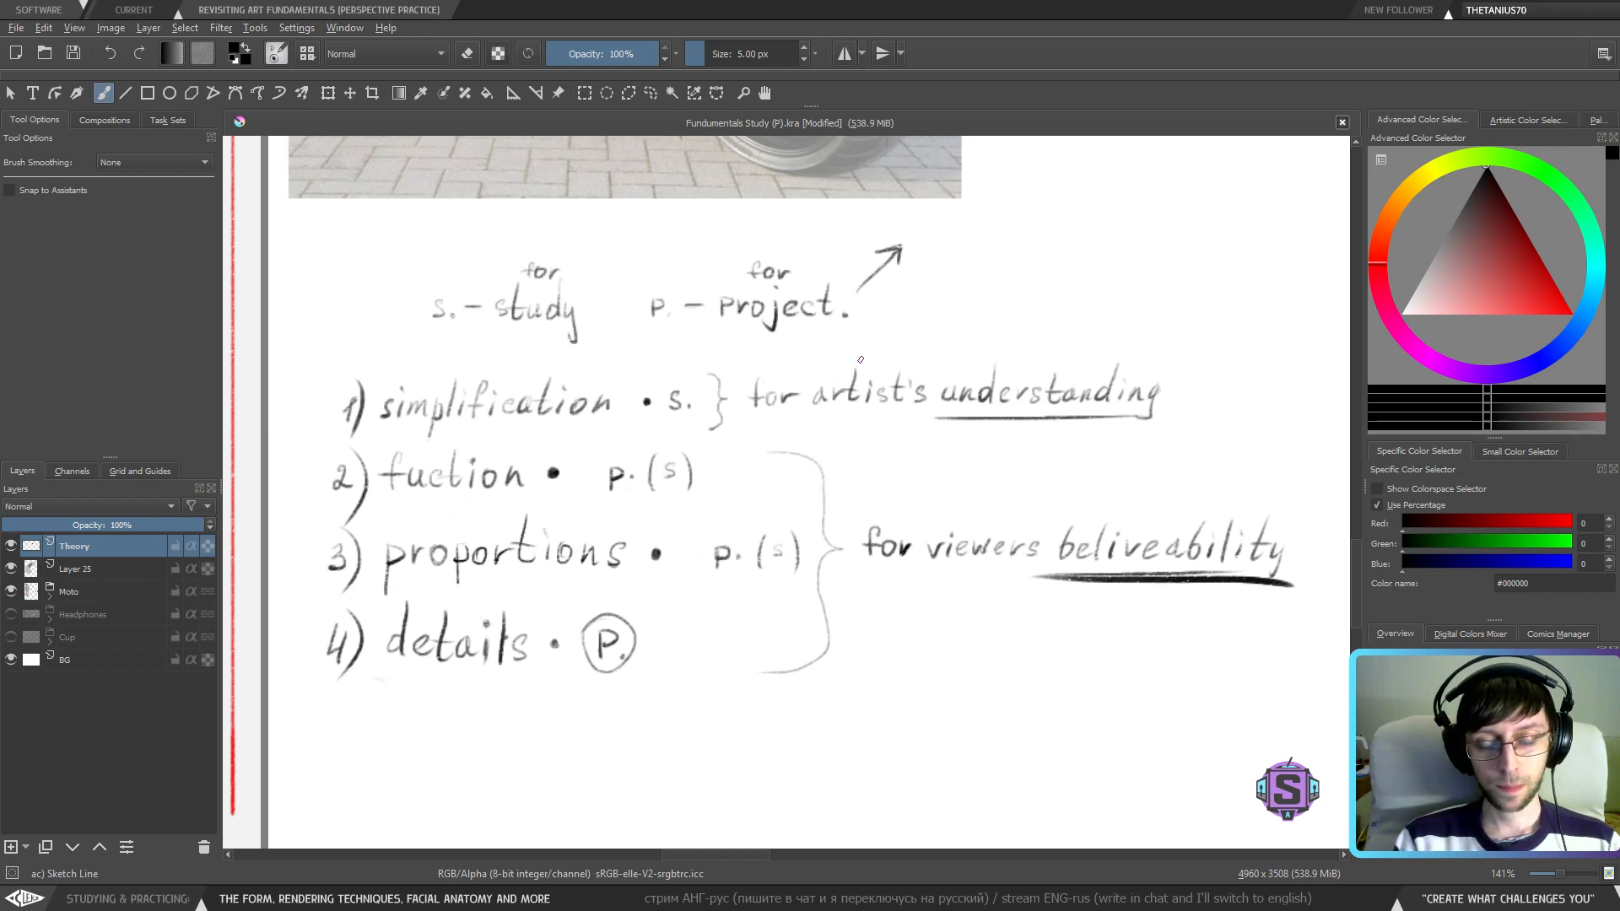
pyautogui.hotkey('ctrl', 'z')
# - Strike slanted lines through "fuction", "proportions" and "details", and undo all three strokes
pyautogui.moveTo(808, 518); pyautogui.dragTo(831, 514)
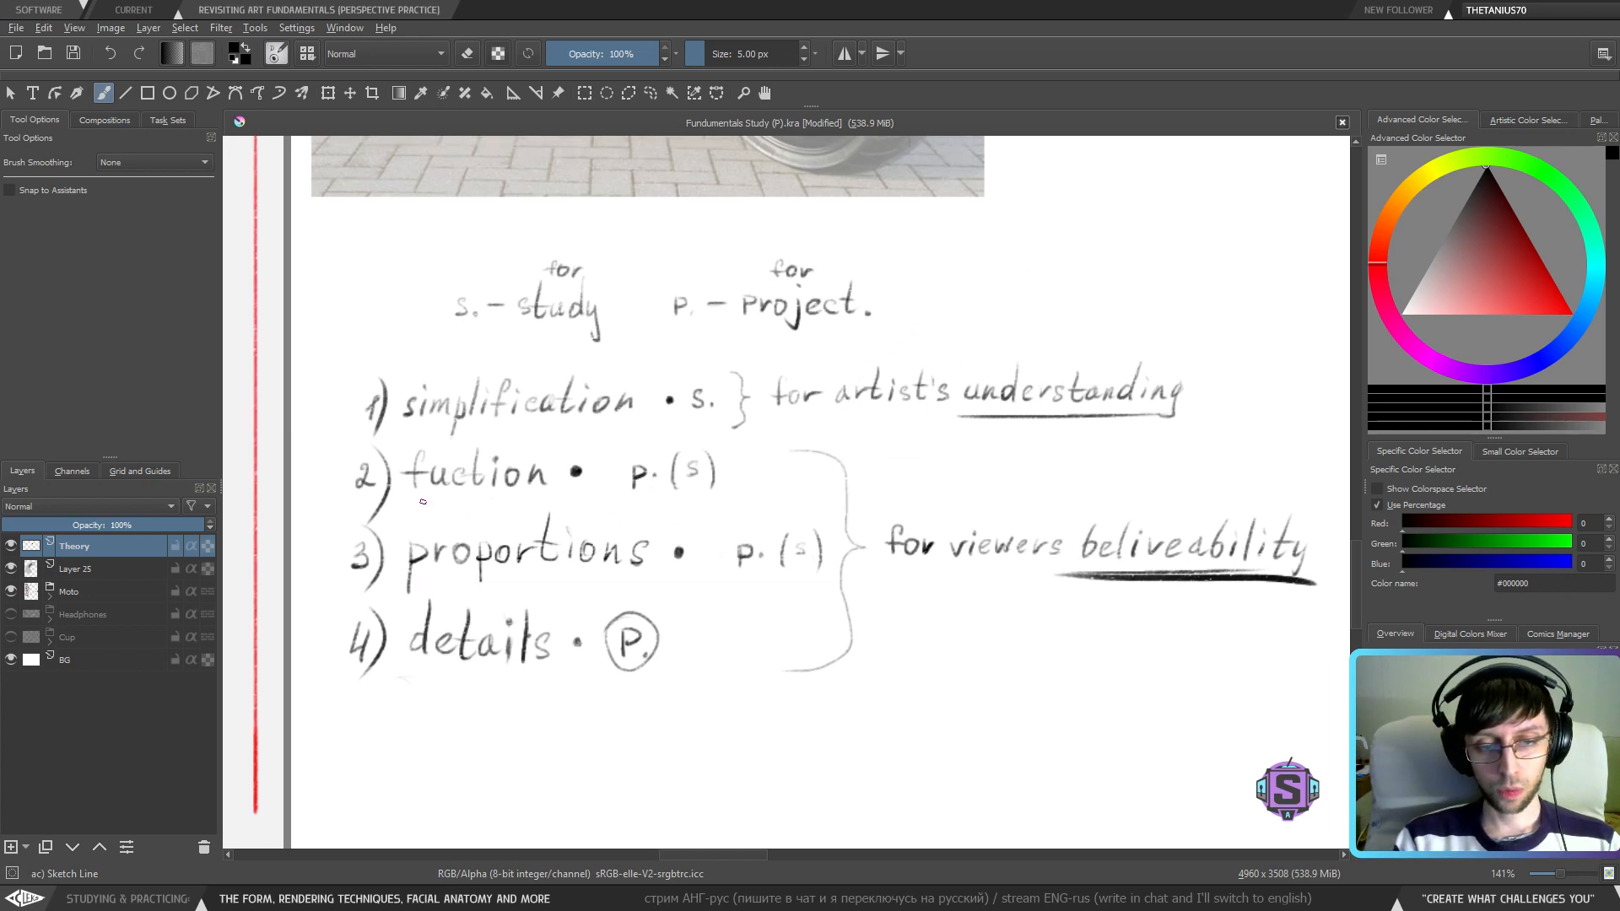
pyautogui.moveTo(409, 508); pyautogui.dragTo(505, 453)
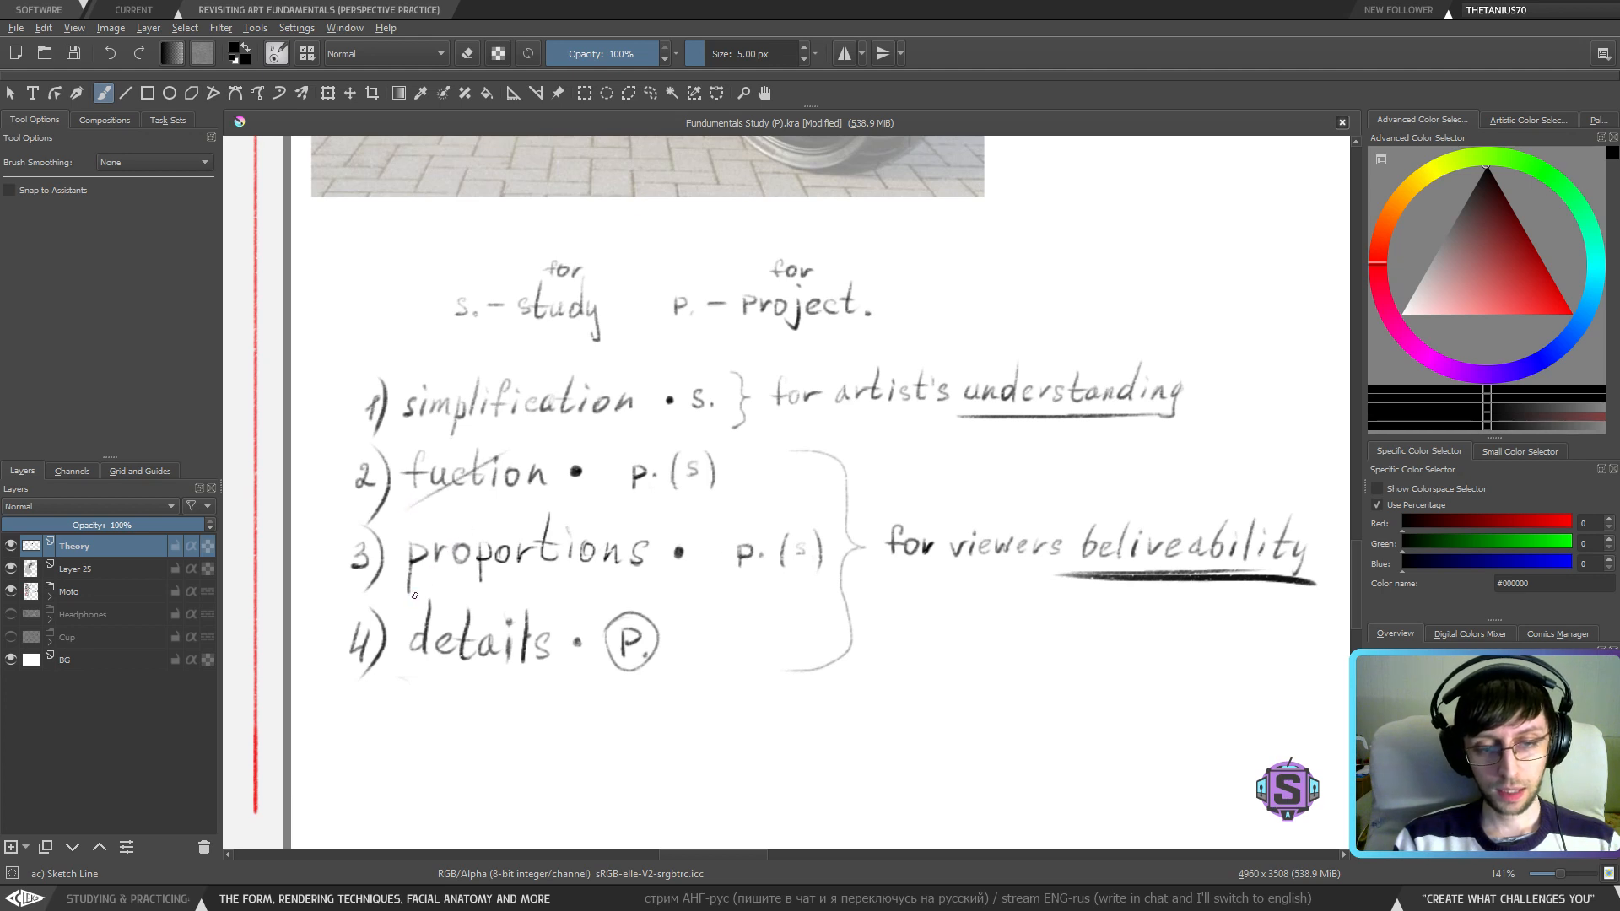
pyautogui.moveTo(430, 586); pyautogui.dragTo(565, 530)
pyautogui.moveTo(403, 676); pyautogui.dragTo(586, 590)
pyautogui.hotkey('ctrl', 'z')
pyautogui.hotkey('ctrl', 'z')
pyautogui.hotkey('ctrl', 'z')
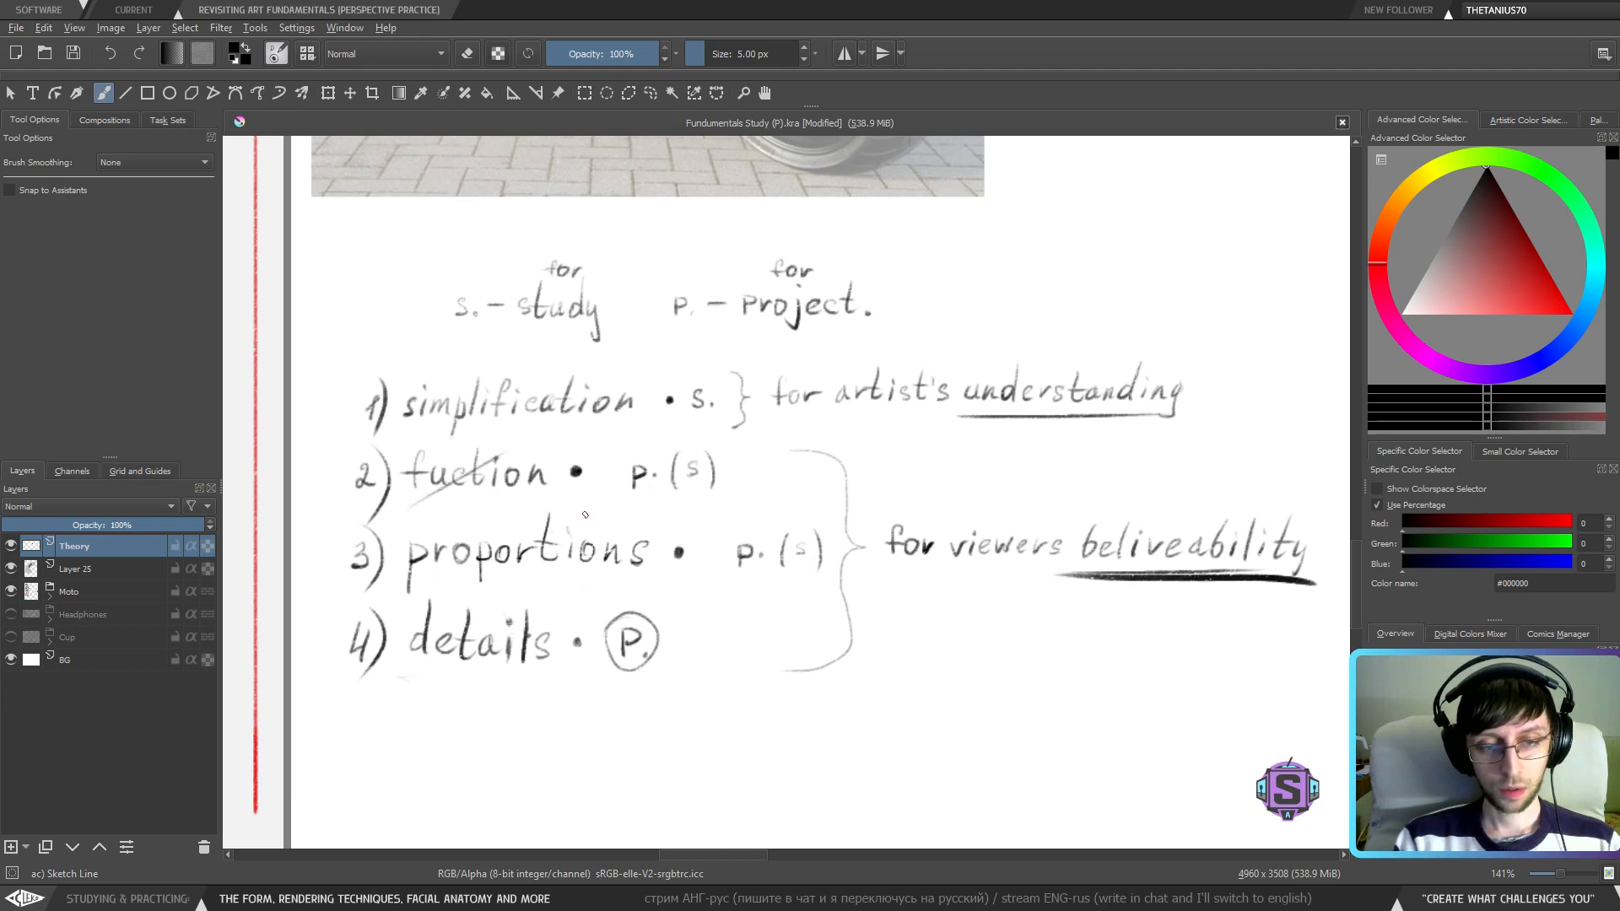
# - Underline "simplification" and draw a rectangular box around "understanding" in the first list line
pyautogui.moveTo(388, 434); pyautogui.dragTo(642, 441)
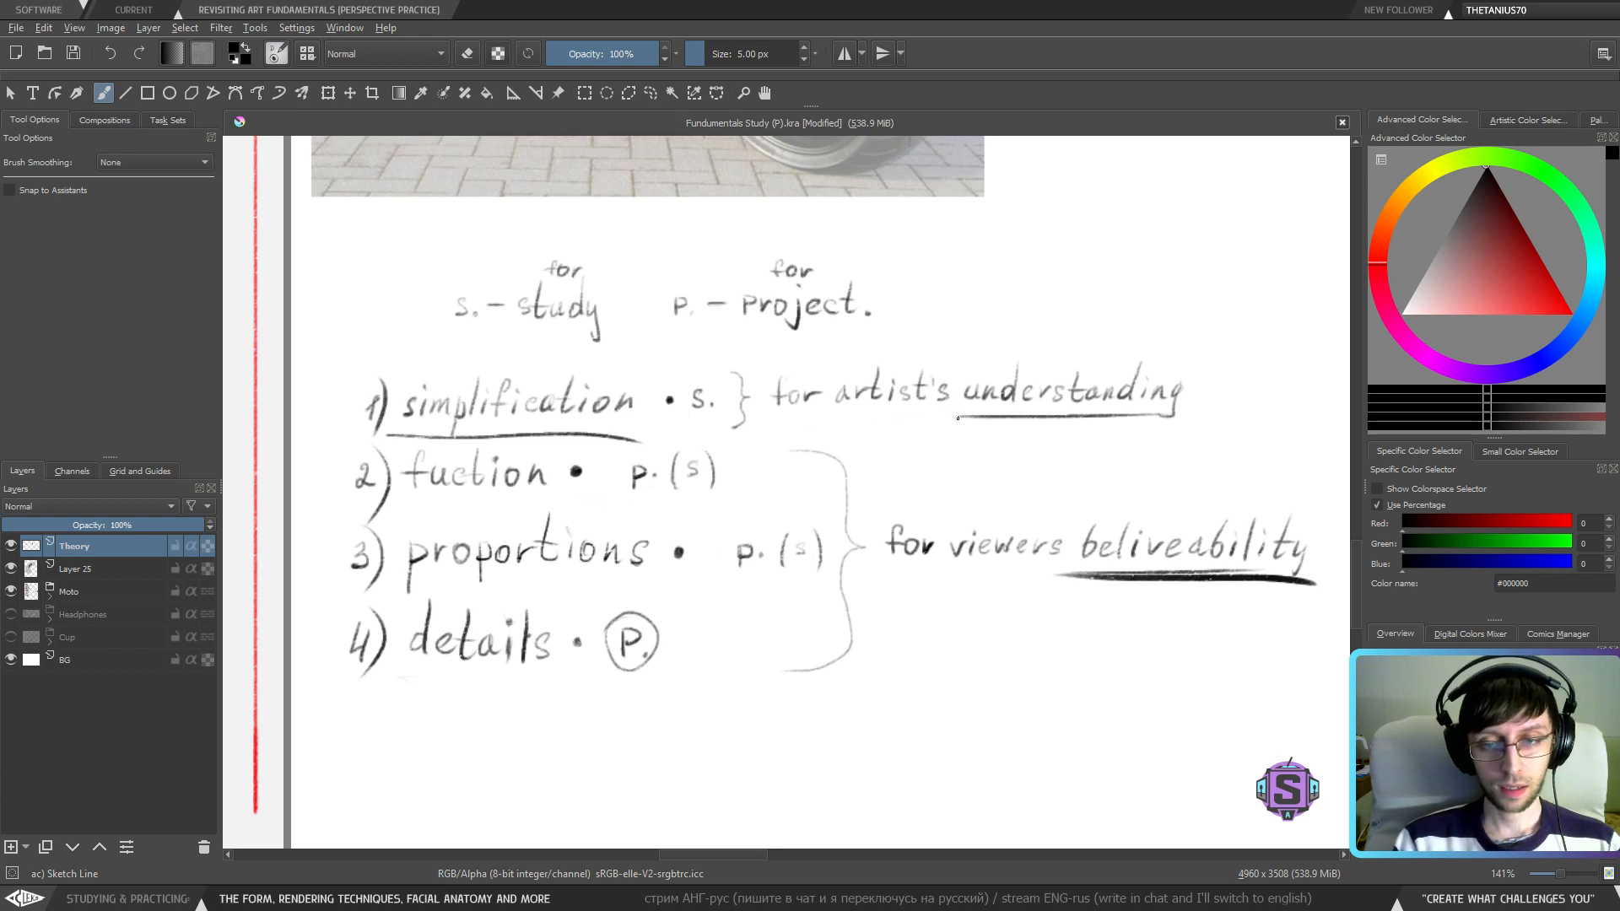
pyautogui.moveTo(958, 418)
pyautogui.mouseDown()
pyautogui.moveTo(959, 356)
pyautogui.moveTo(1226, 405)
pyautogui.moveTo(1070, 422)
pyautogui.mouseUp()
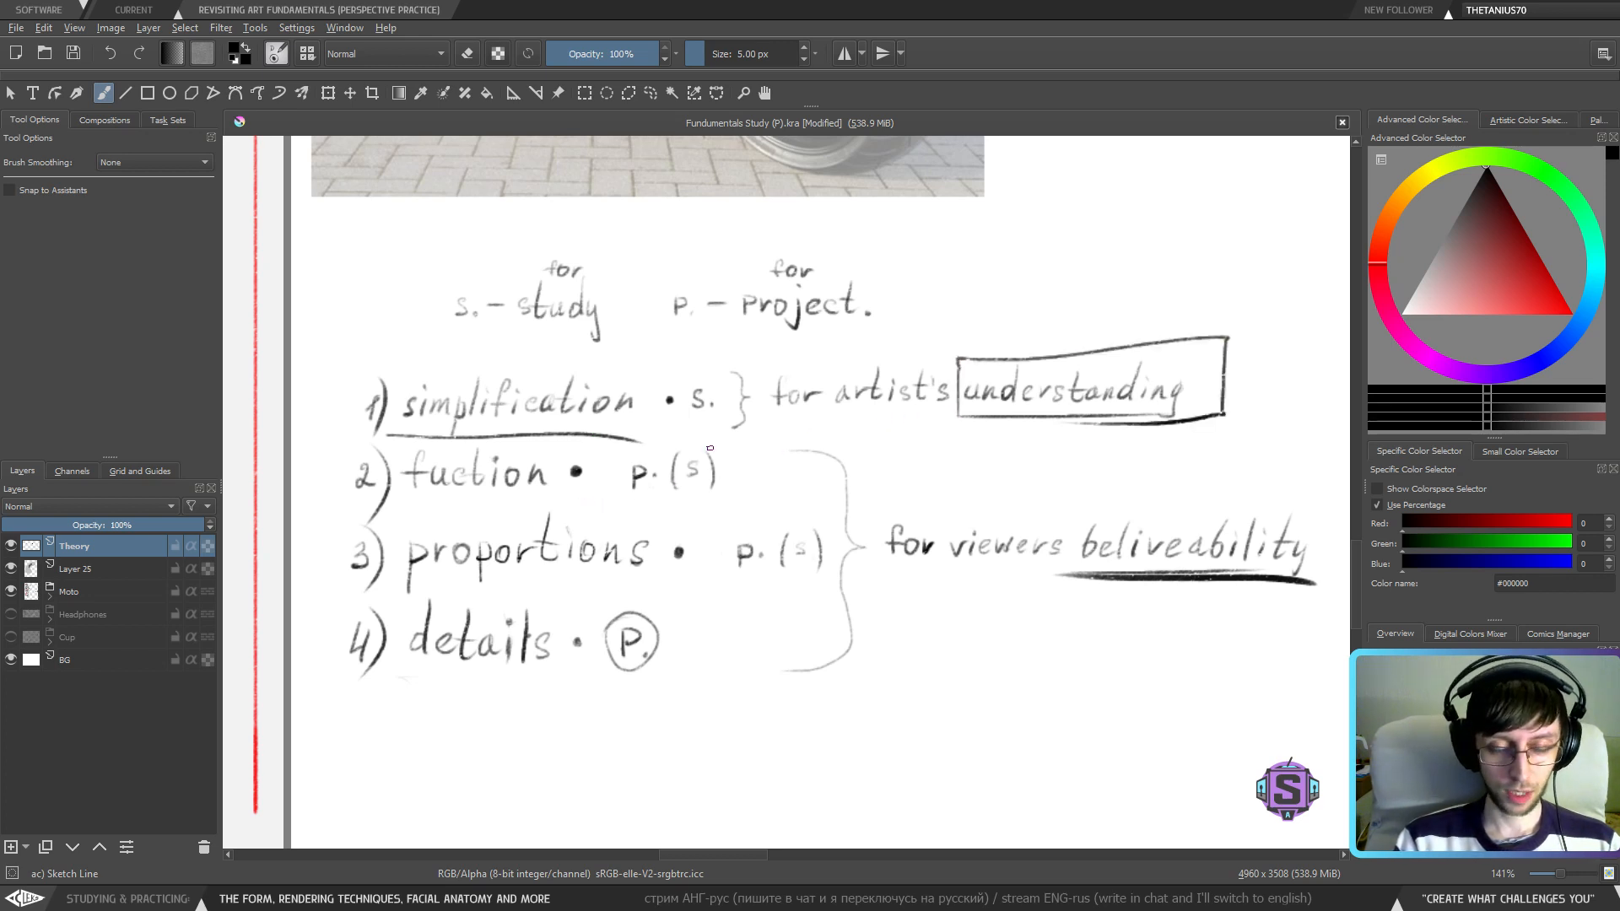
pyautogui.moveTo(751, 510); pyautogui.dragTo(704, 499)
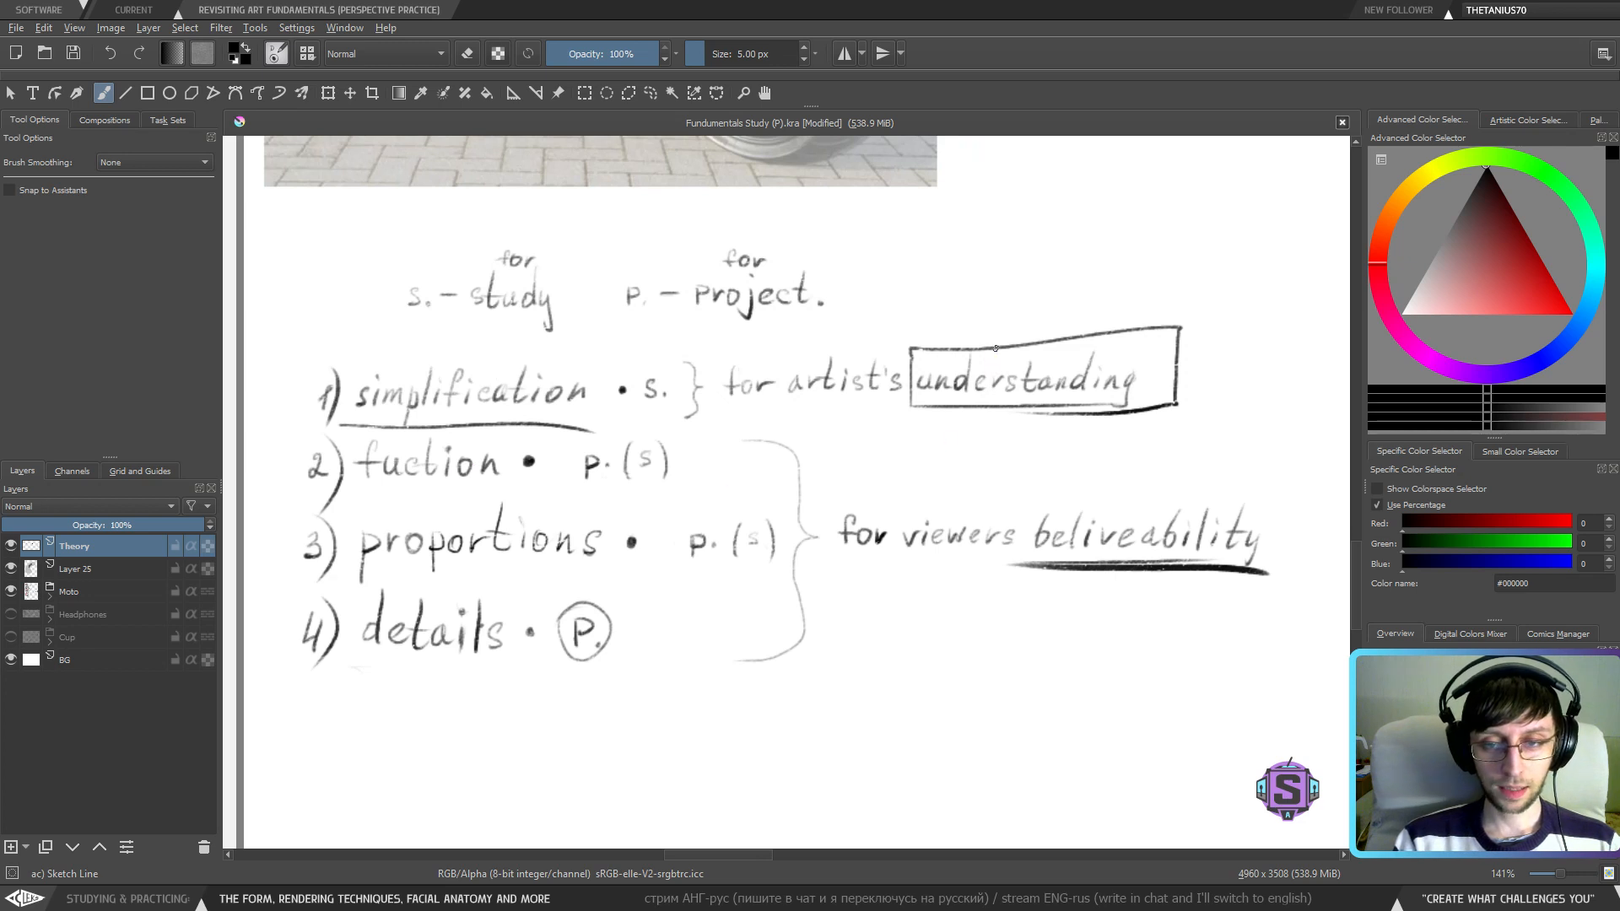
# - Link "understanding" and "simplification" with an arrow in each direction, circle "simplification", and undo all the marks on that line
pyautogui.moveTo(997, 347)
pyautogui.mouseDown()
pyautogui.moveTo(973, 319)
pyautogui.moveTo(867, 323)
pyautogui.moveTo(494, 374)
pyautogui.mouseUp()
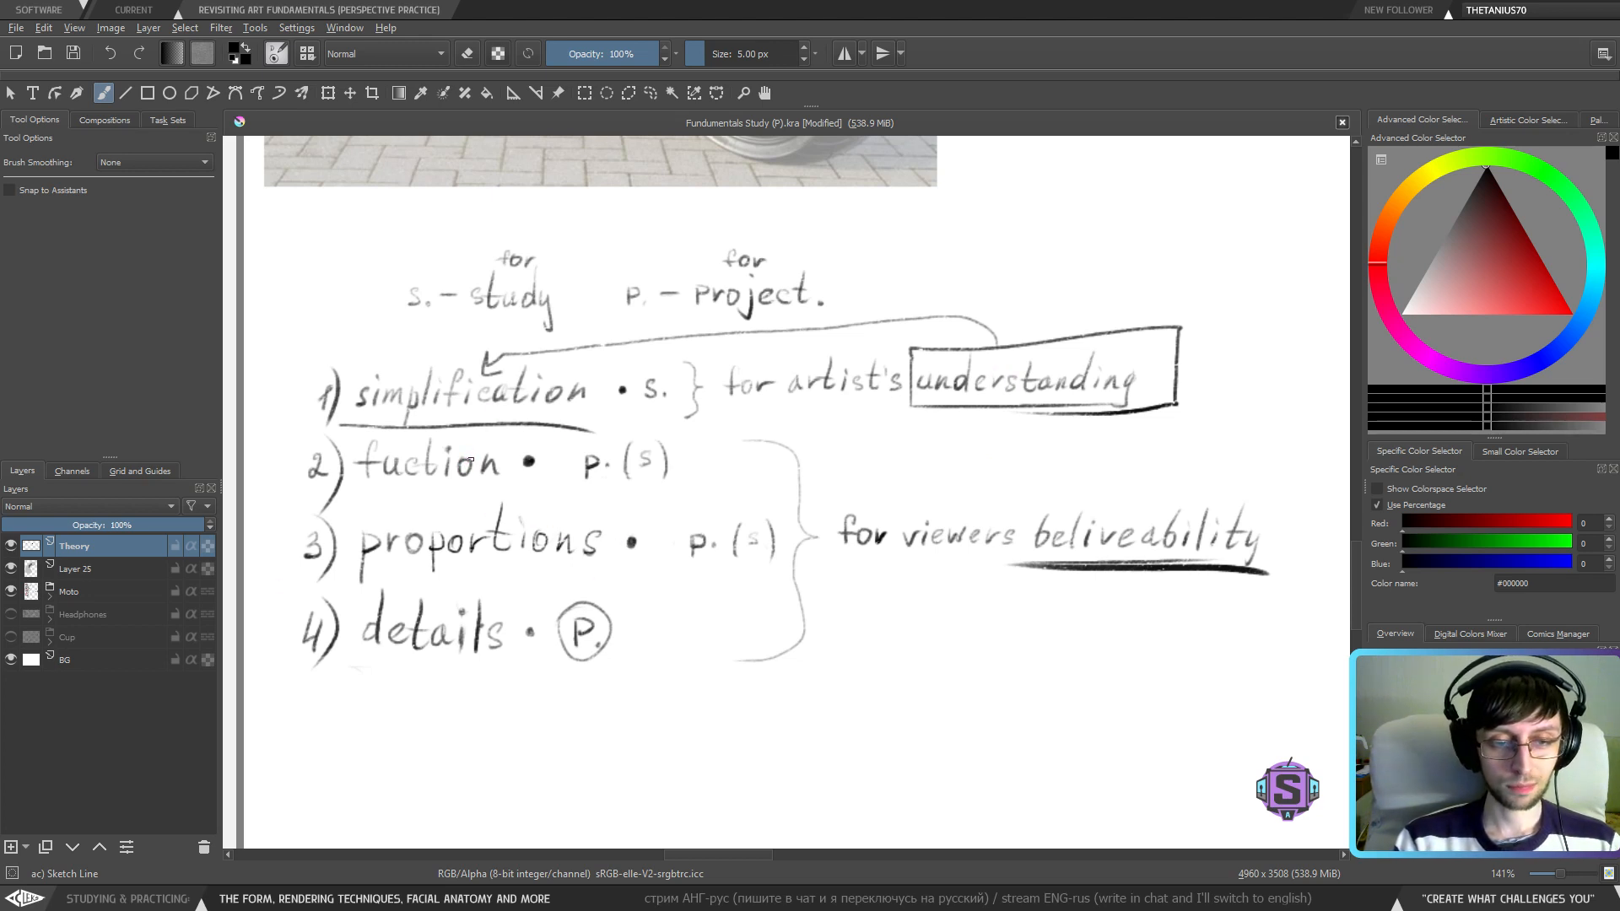
pyautogui.moveTo(391, 371)
pyautogui.mouseDown()
pyautogui.moveTo(428, 462)
pyautogui.moveTo(434, 353)
pyautogui.mouseUp()
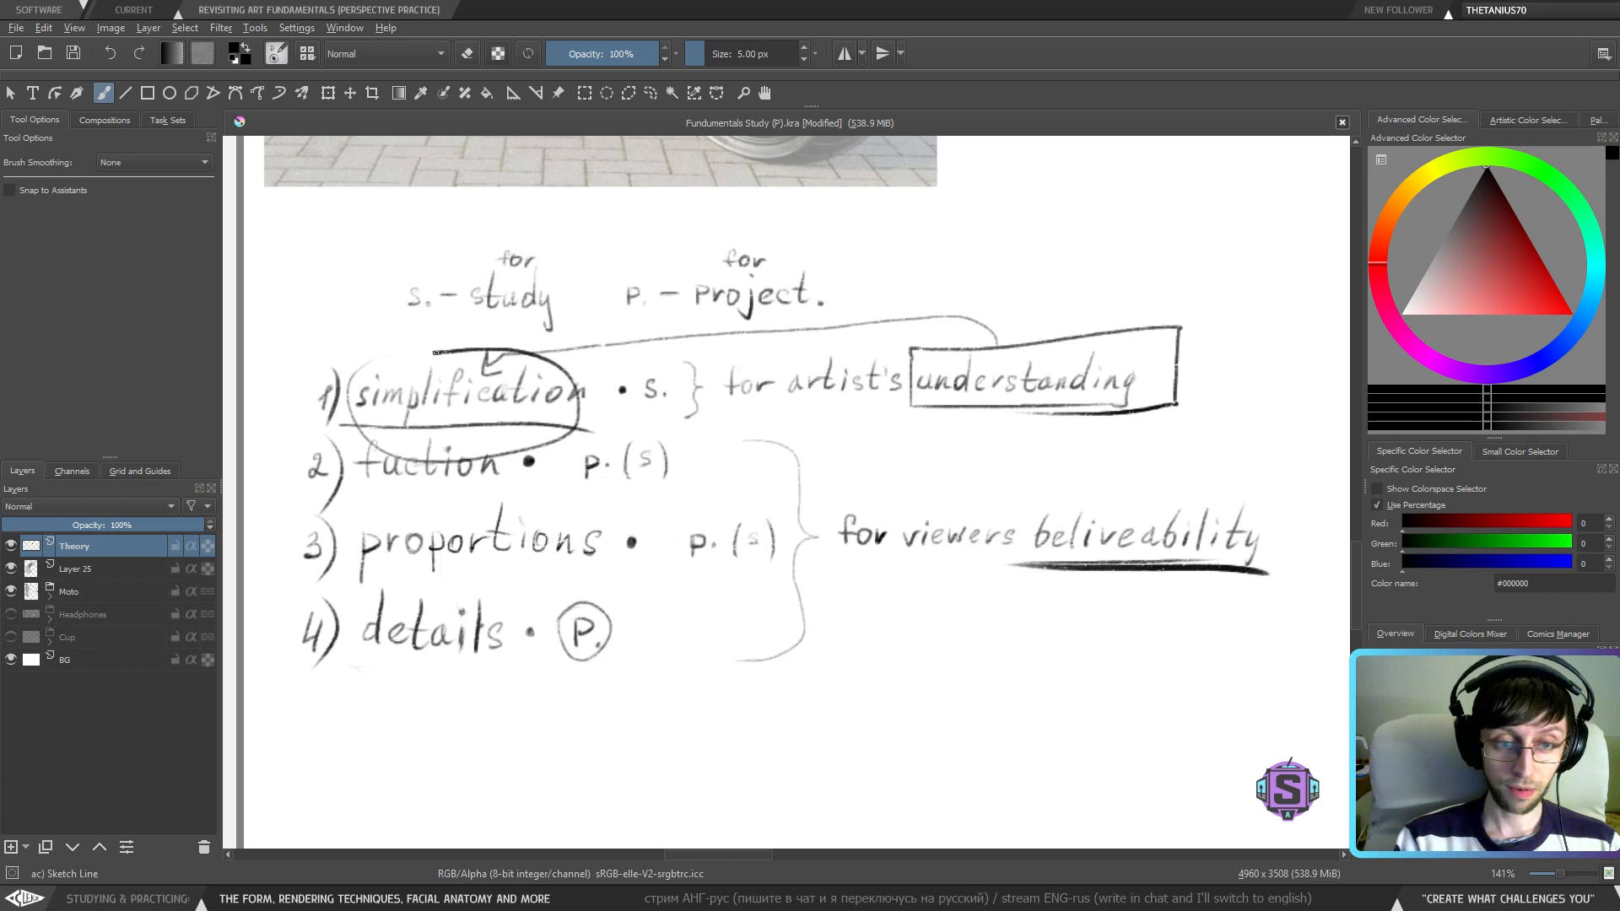
pyautogui.hotkey('ctrl', 'z')
pyautogui.hotkey('ctrl', 'z')
pyautogui.hotkey('ctrl', 'z')
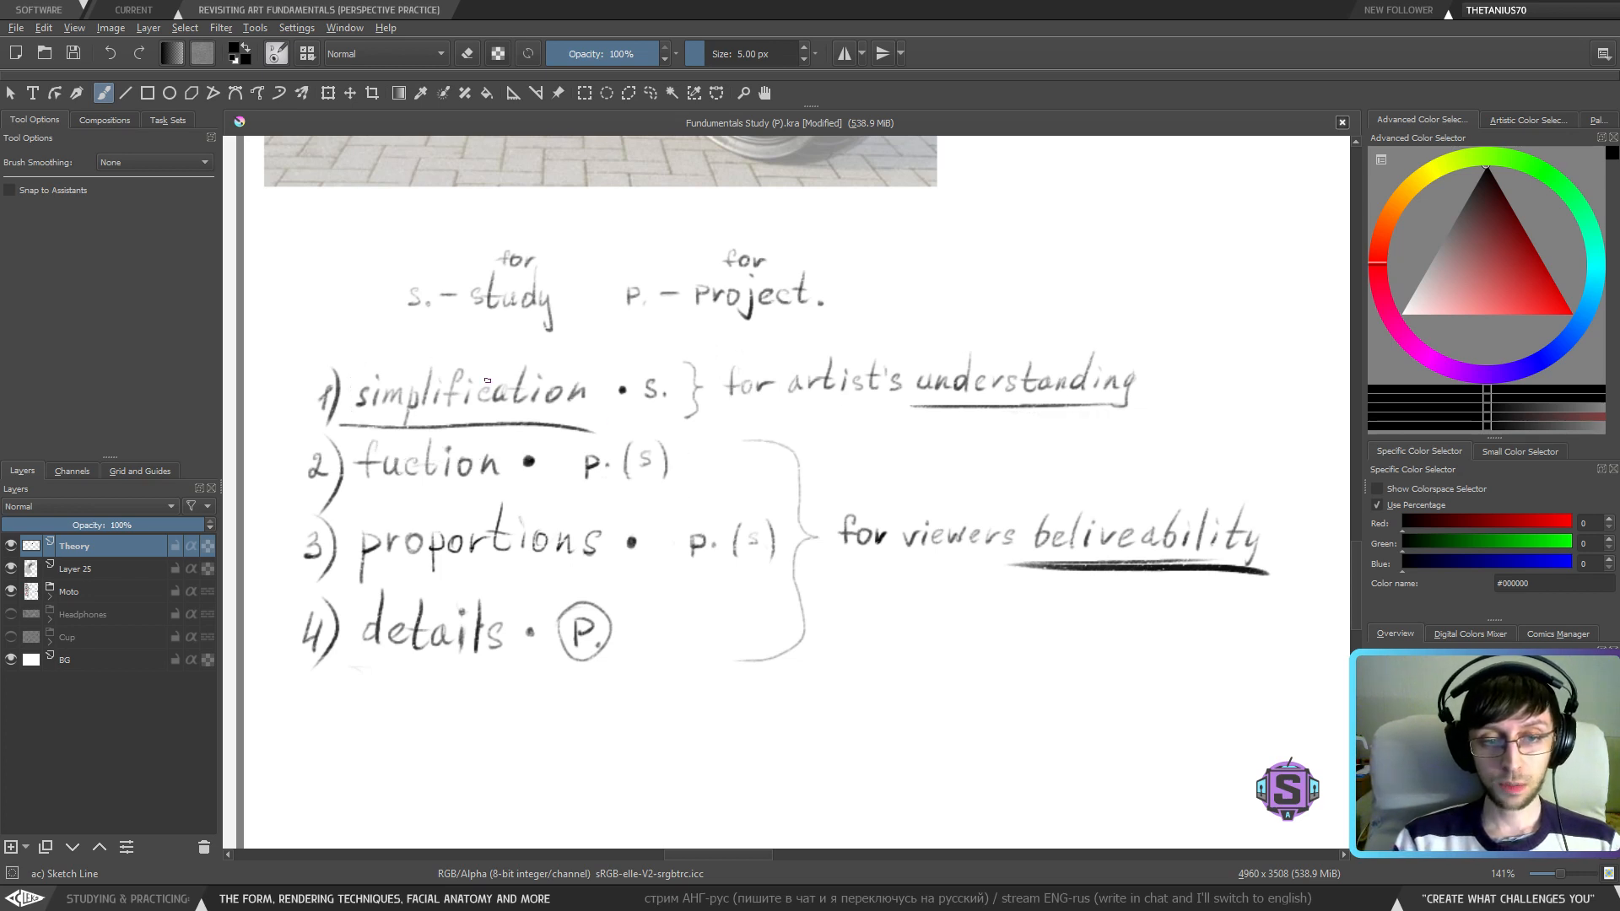
pyautogui.hotkey('ctrl', 'z')
pyautogui.moveTo(566, 367)
pyautogui.mouseDown()
pyautogui.moveTo(667, 334)
pyautogui.moveTo(977, 346)
pyautogui.moveTo(957, 330)
pyautogui.mouseUp()
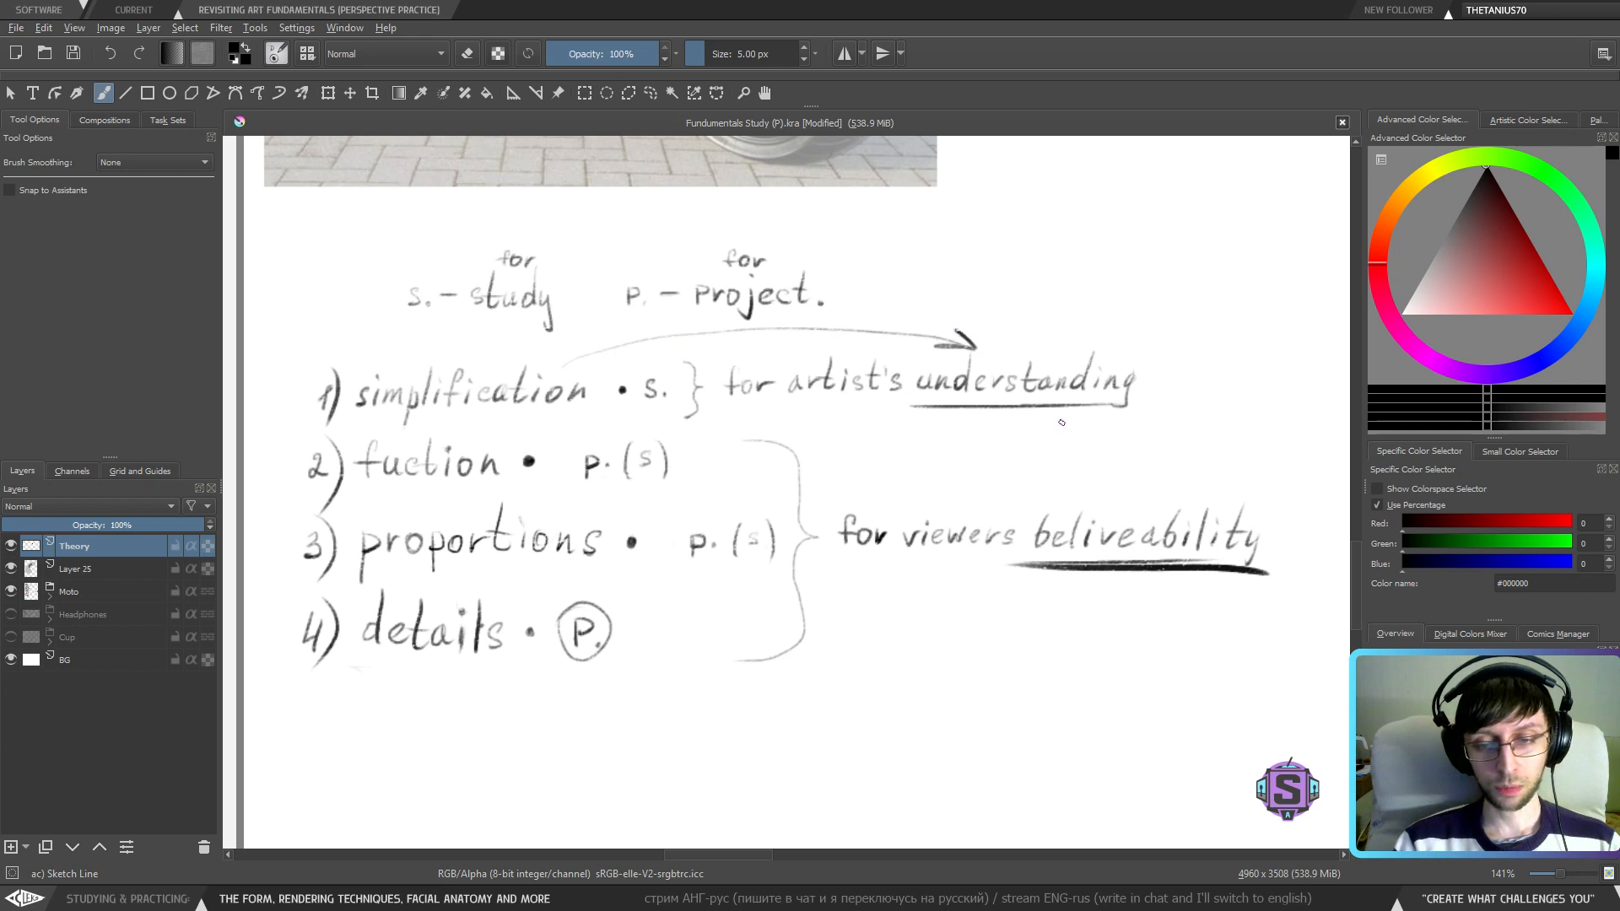
pyautogui.hotkey('ctrl', 'z')
# - Underline and box "beliveability", draw a wavy stroke below the large bracket, and undo these marks
pyautogui.moveTo(1024, 553)
pyautogui.mouseDown()
pyautogui.moveTo(1037, 493)
pyautogui.moveTo(1269, 481)
pyautogui.moveTo(1272, 569)
pyautogui.moveTo(1189, 578)
pyautogui.moveTo(1011, 557)
pyautogui.moveTo(1236, 577)
pyautogui.mouseUp()
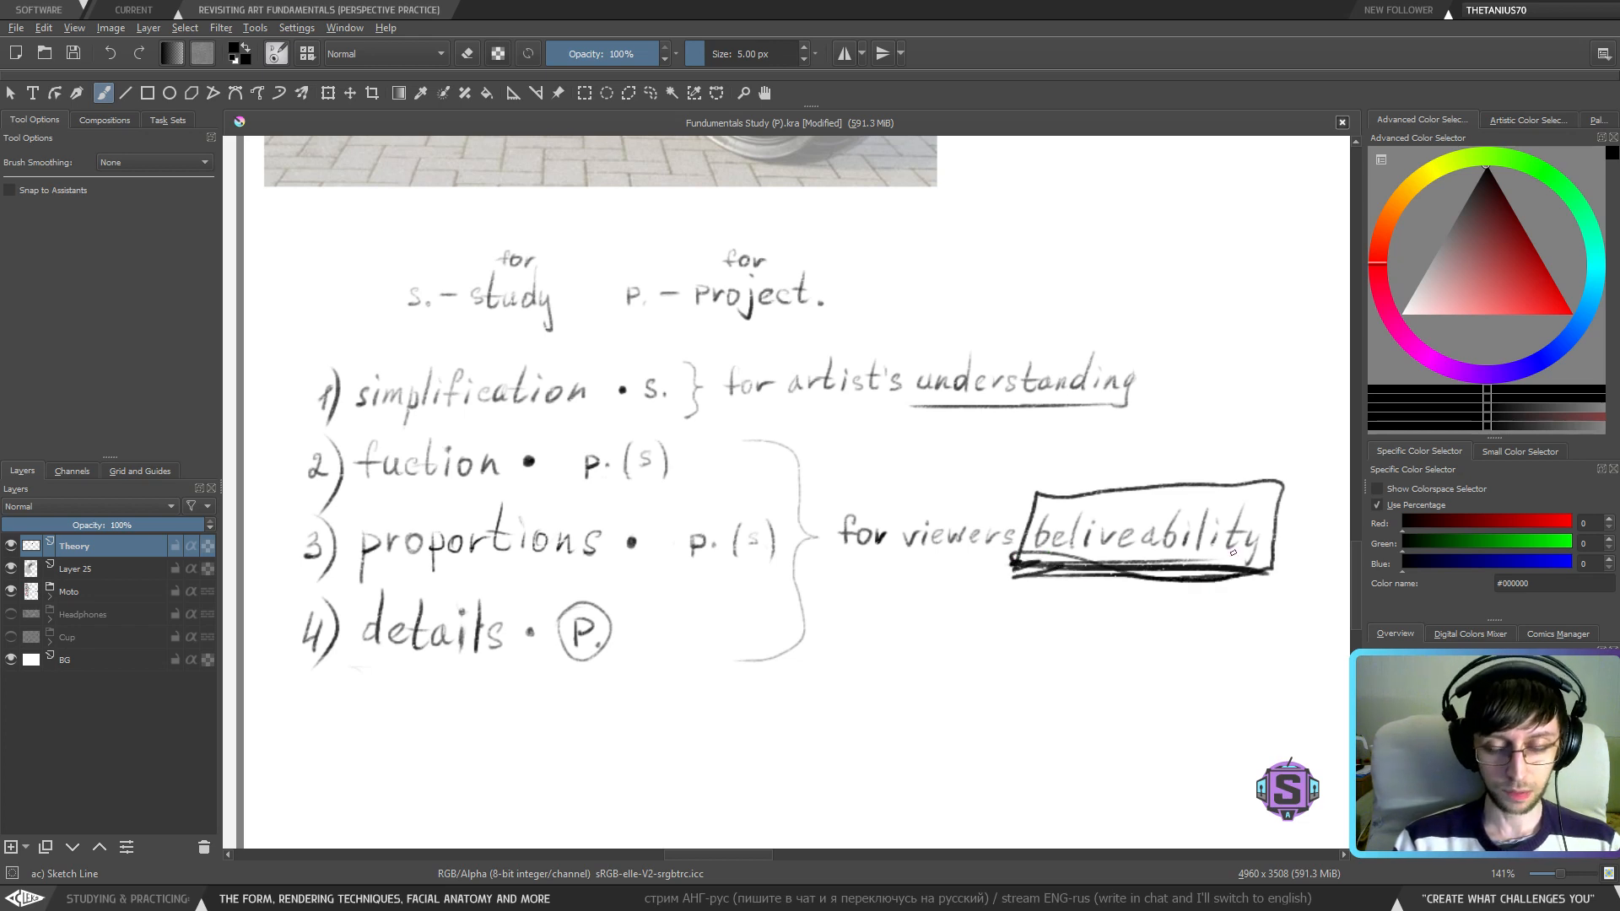
pyautogui.hotkey('ctrl', 'z')
pyautogui.hotkey('ctrl', 'z')
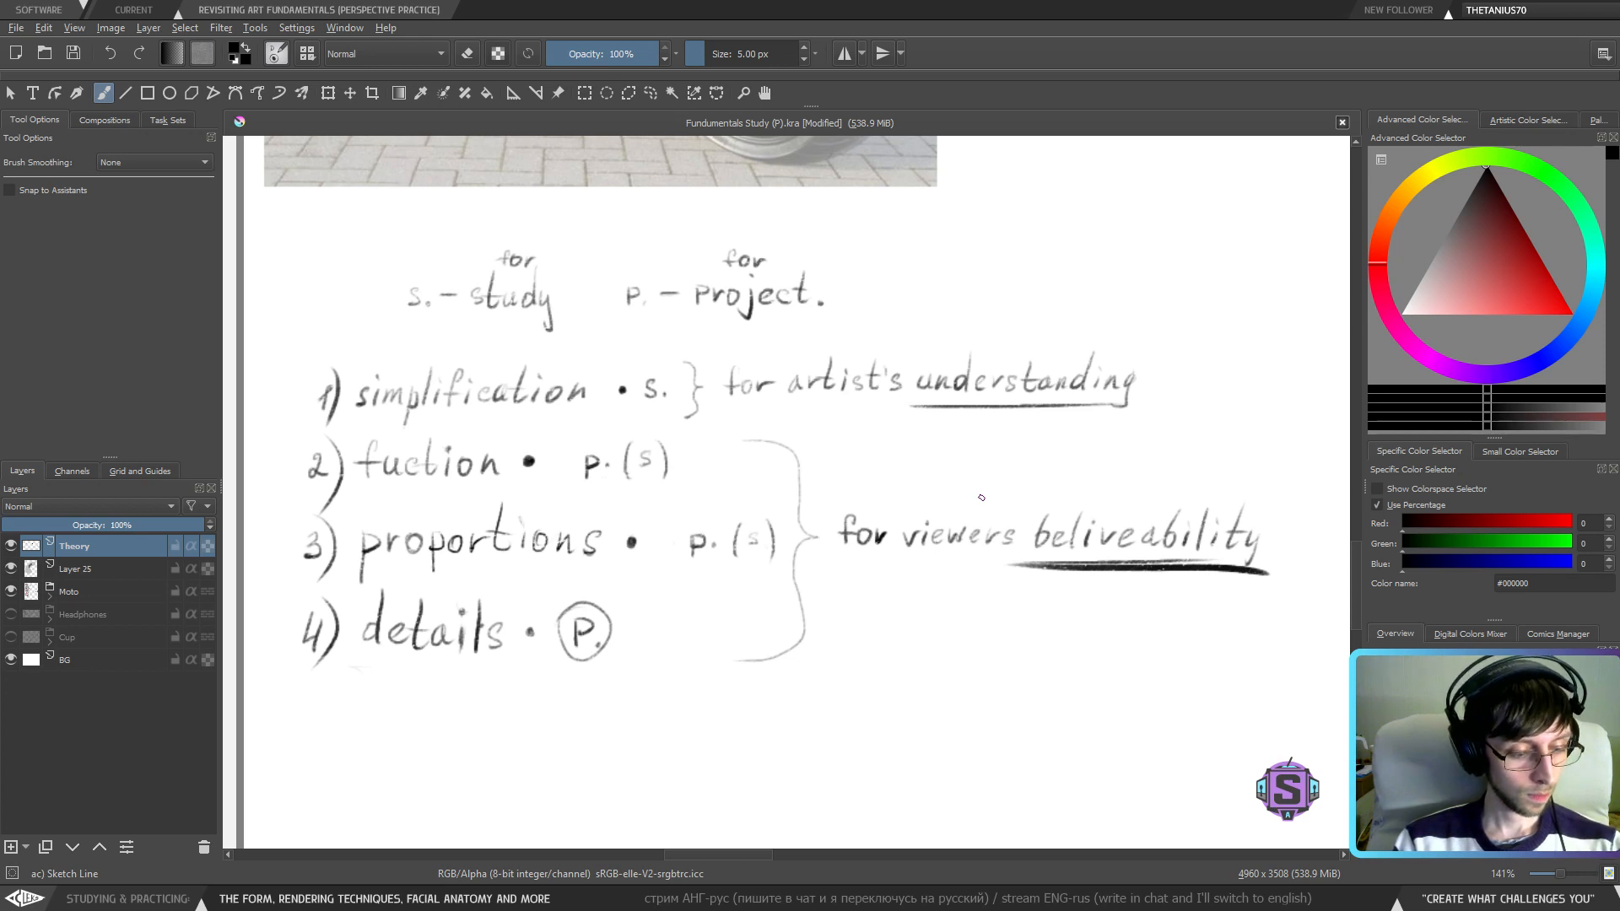
pyautogui.moveTo(774, 645); pyautogui.dragTo(988, 710)
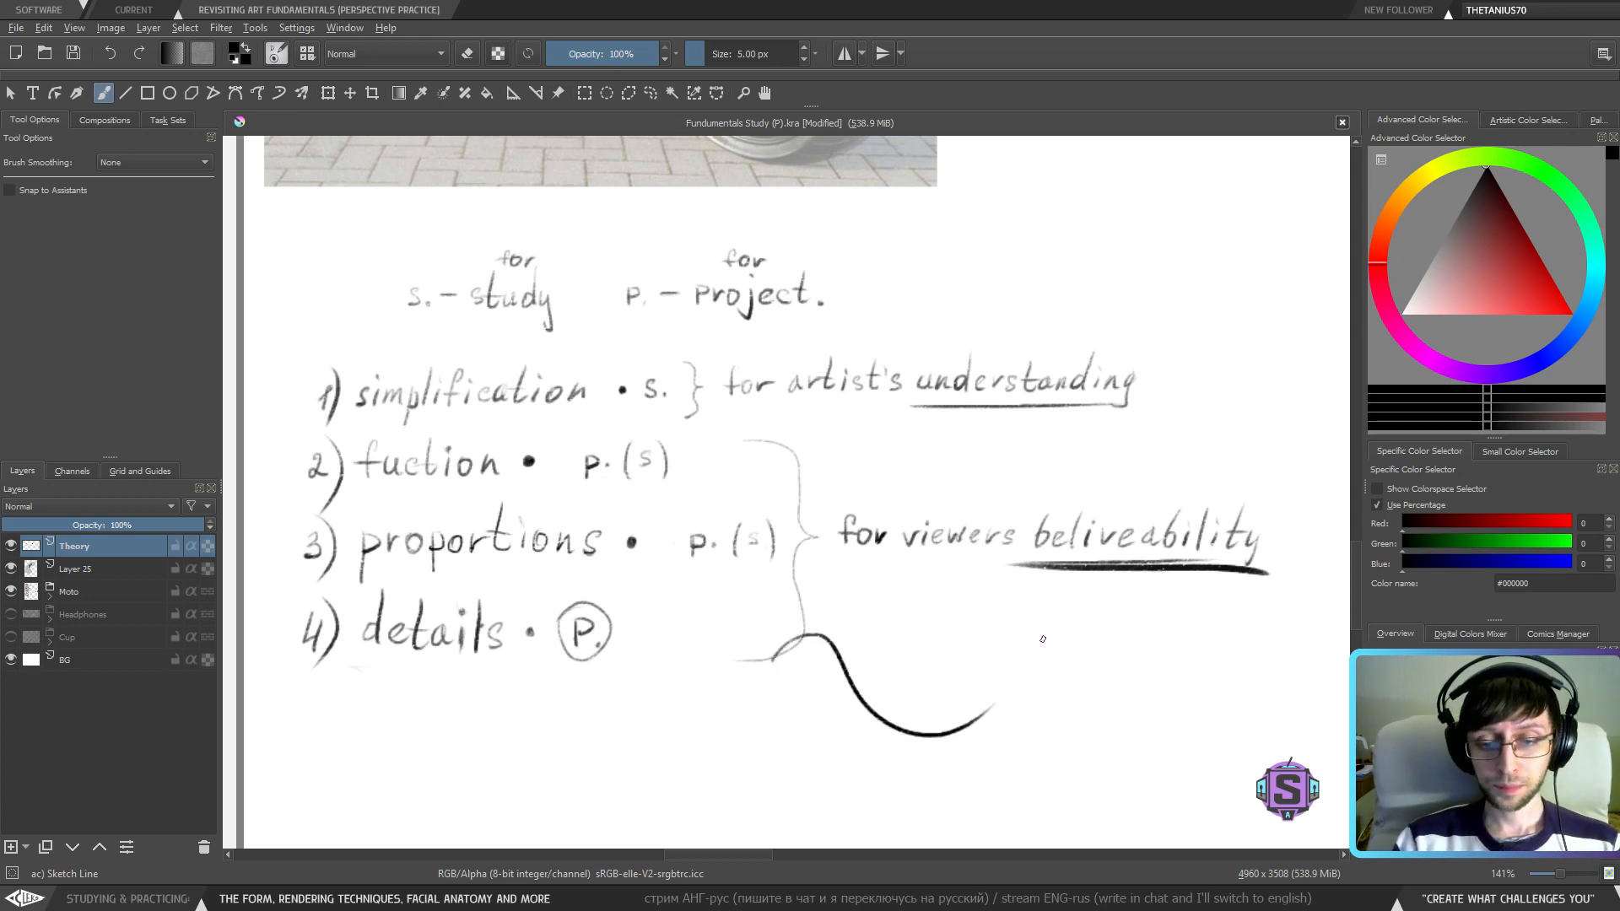
pyautogui.hotkey('ctrl', 'z')
# - Examine the motorcycle overlay studies and the sketched wheel form beside them, down to the study/project notes
pyautogui.hotkey('ctrl', '-')
pyautogui.hotkey('ctrl', '-')
pyautogui.hotkey('ctrl', '+')
pyautogui.hotkey('ctrl', '+')
pyautogui.hotkey('ctrl', '-')
pyautogui.hotkey('ctrl', '-')
pyautogui.moveTo(754, 381); pyautogui.dragTo(556, 660)
pyautogui.hotkey('ctrl', '+')
pyautogui.hotkey('ctrl', '+')
pyautogui.moveTo(969, 475)
pyautogui.mouseDown()
pyautogui.moveTo(857, 539)
pyautogui.moveTo(721, 743)
pyautogui.mouseUp()
pyautogui.moveTo(733, 483); pyautogui.dragTo(1101, 479)
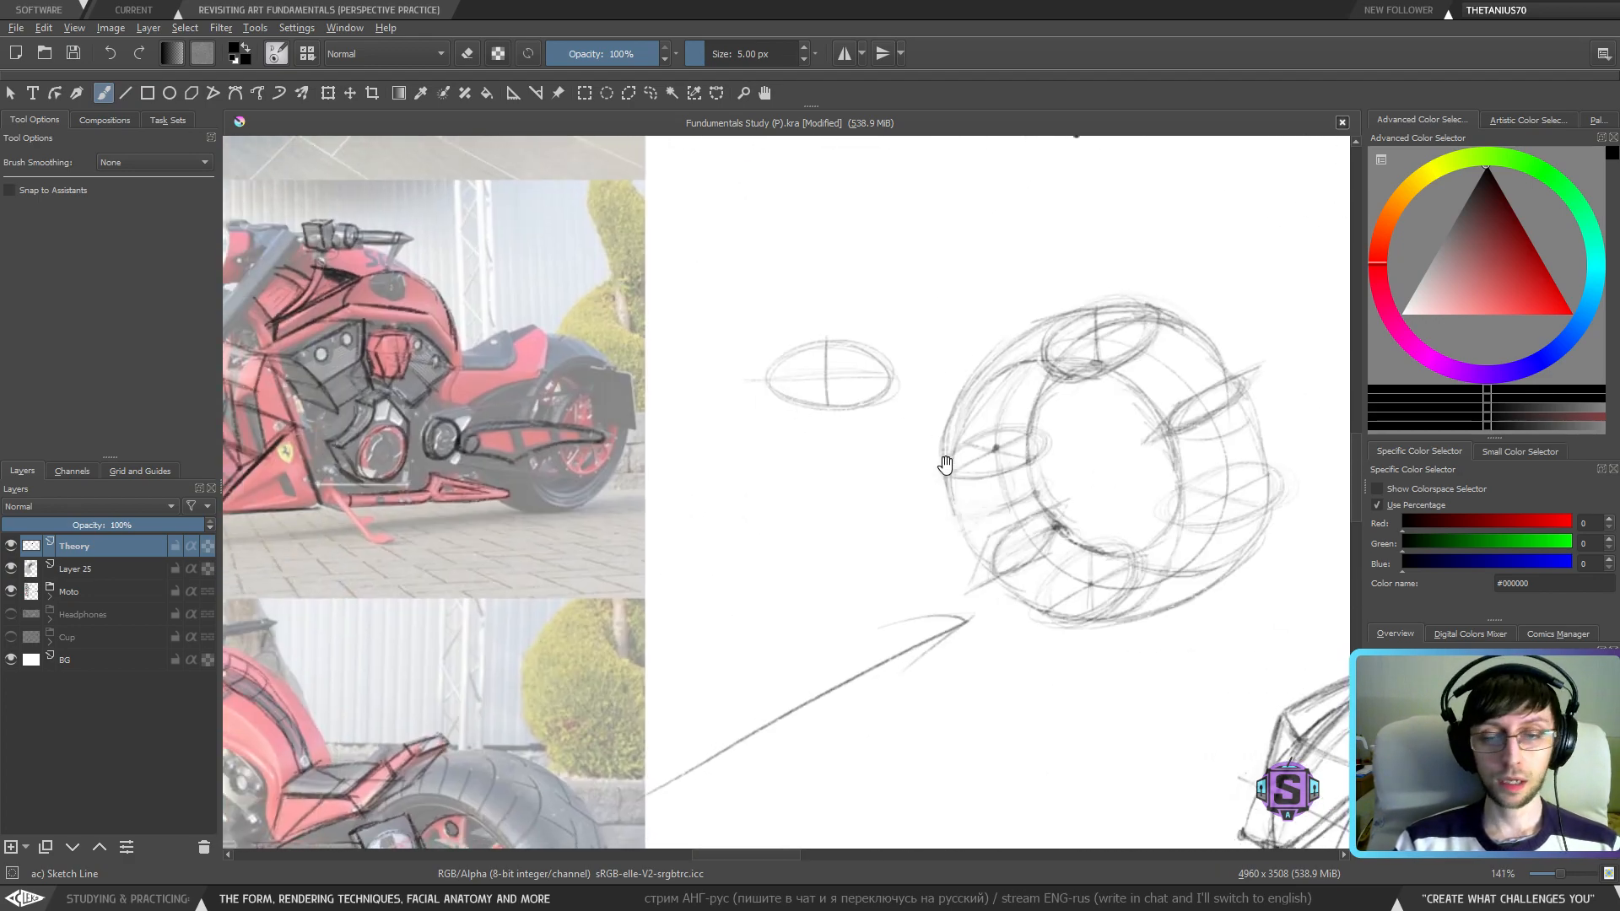
pyautogui.hotkey('ctrl', '-')
pyautogui.hotkey('ctrl', '-')
pyautogui.hotkey('ctrl', '-')
pyautogui.hotkey('ctrl', '+')
pyautogui.moveTo(854, 681); pyautogui.dragTo(1010, 372)
pyautogui.hotkey('ctrl', '+')
pyautogui.hotkey('ctrl', '+')
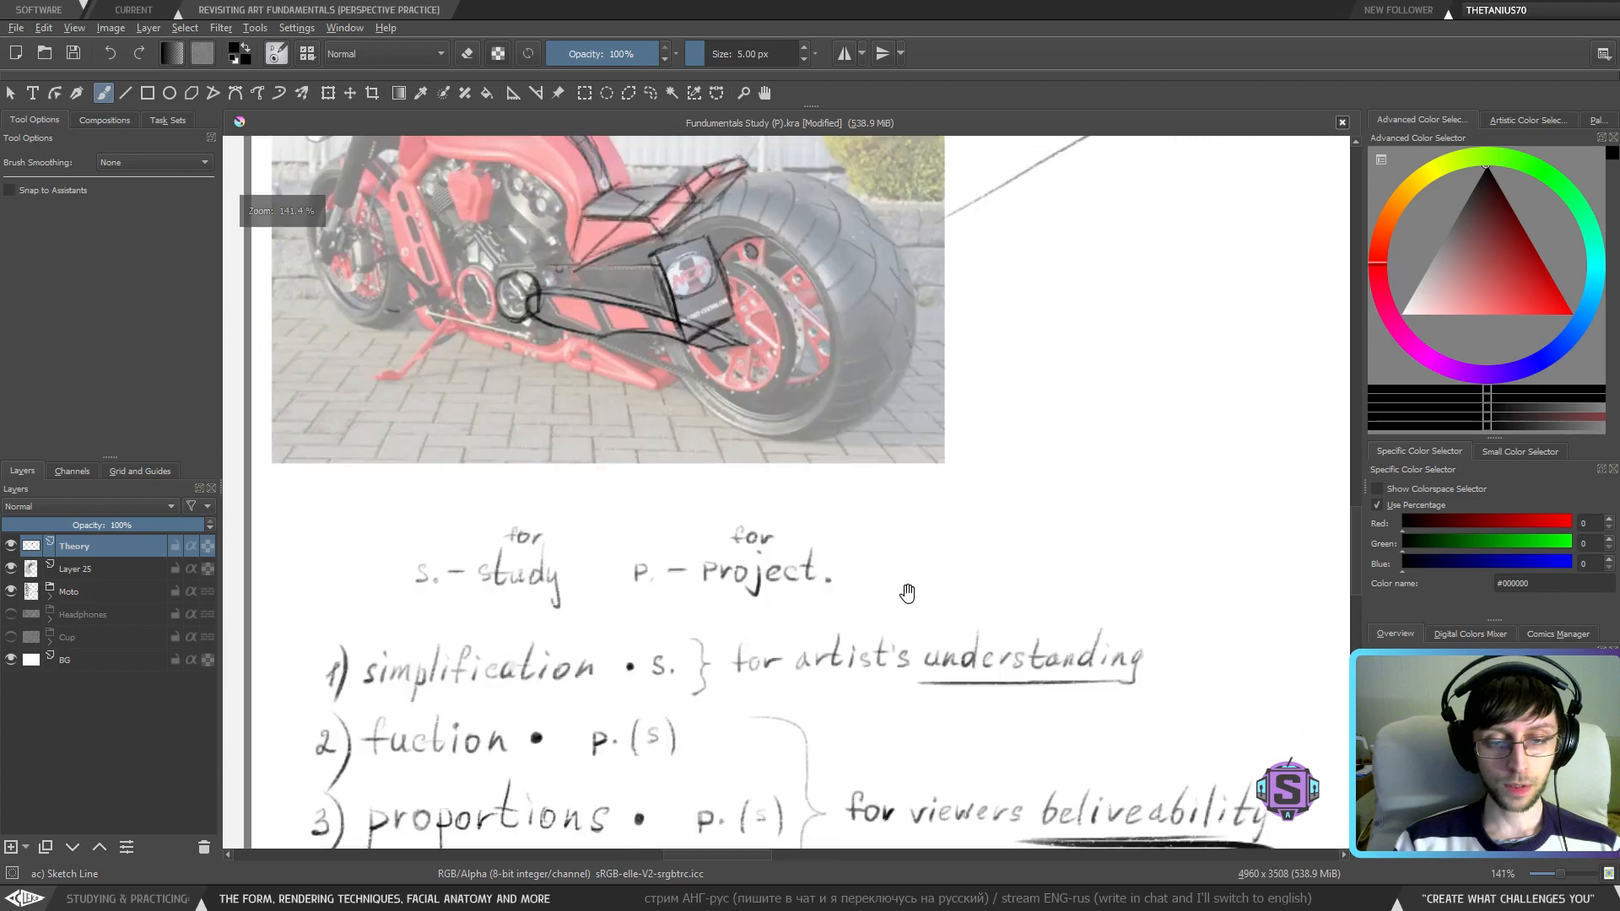
pyautogui.moveTo(908, 590); pyautogui.dragTo(981, 346)
pyautogui.moveTo(667, 349)
pyautogui.mouseDown()
pyautogui.moveTo(517, 257)
pyautogui.moveTo(467, 315)
pyautogui.moveTo(467, 375)
pyautogui.moveTo(651, 365)
pyautogui.mouseUp()
# - Review the "How to simplify efficiently" notes on subject type, primitives, positioning, methods and modifications
pyautogui.hotkey('ctrl', '-')
pyautogui.hotkey('ctrl', '-')
pyautogui.hotkey('ctrl', 'z')
pyautogui.moveTo(1013, 323); pyautogui.dragTo(532, 549)
pyautogui.moveTo(1104, 300); pyautogui.dragTo(337, 801)
pyautogui.moveTo(959, 328); pyautogui.dragTo(785, 643)
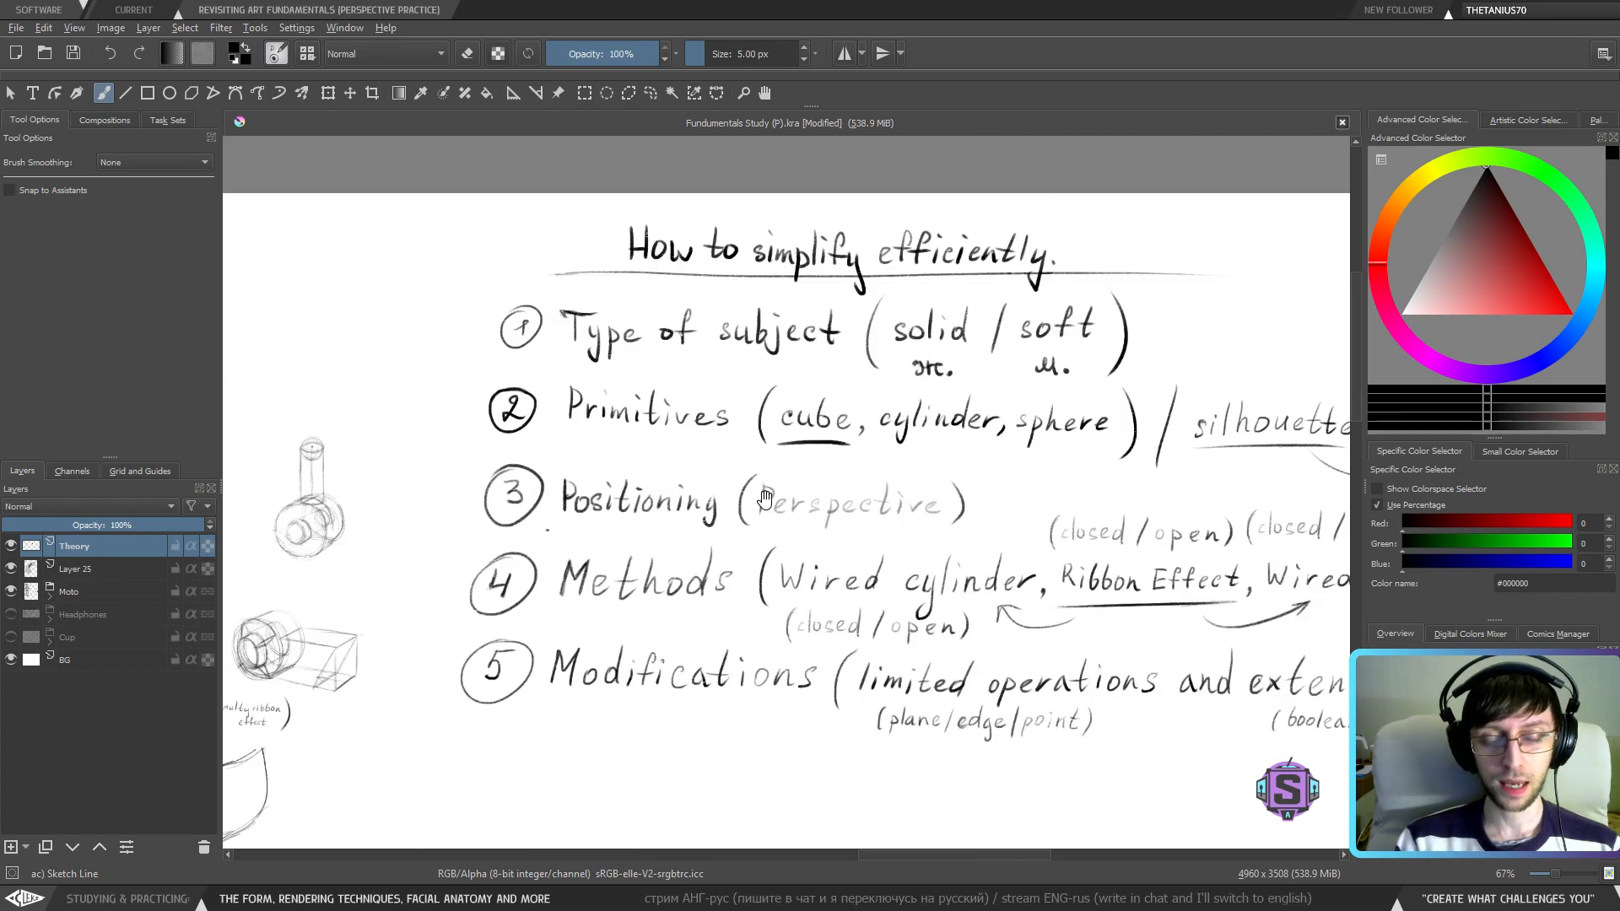
pyautogui.moveTo(765, 500); pyautogui.dragTo(1365, 258)
pyautogui.moveTo(626, 551)
pyautogui.mouseDown()
pyautogui.moveTo(1029, 404)
pyautogui.moveTo(1257, 148)
pyautogui.mouseUp()
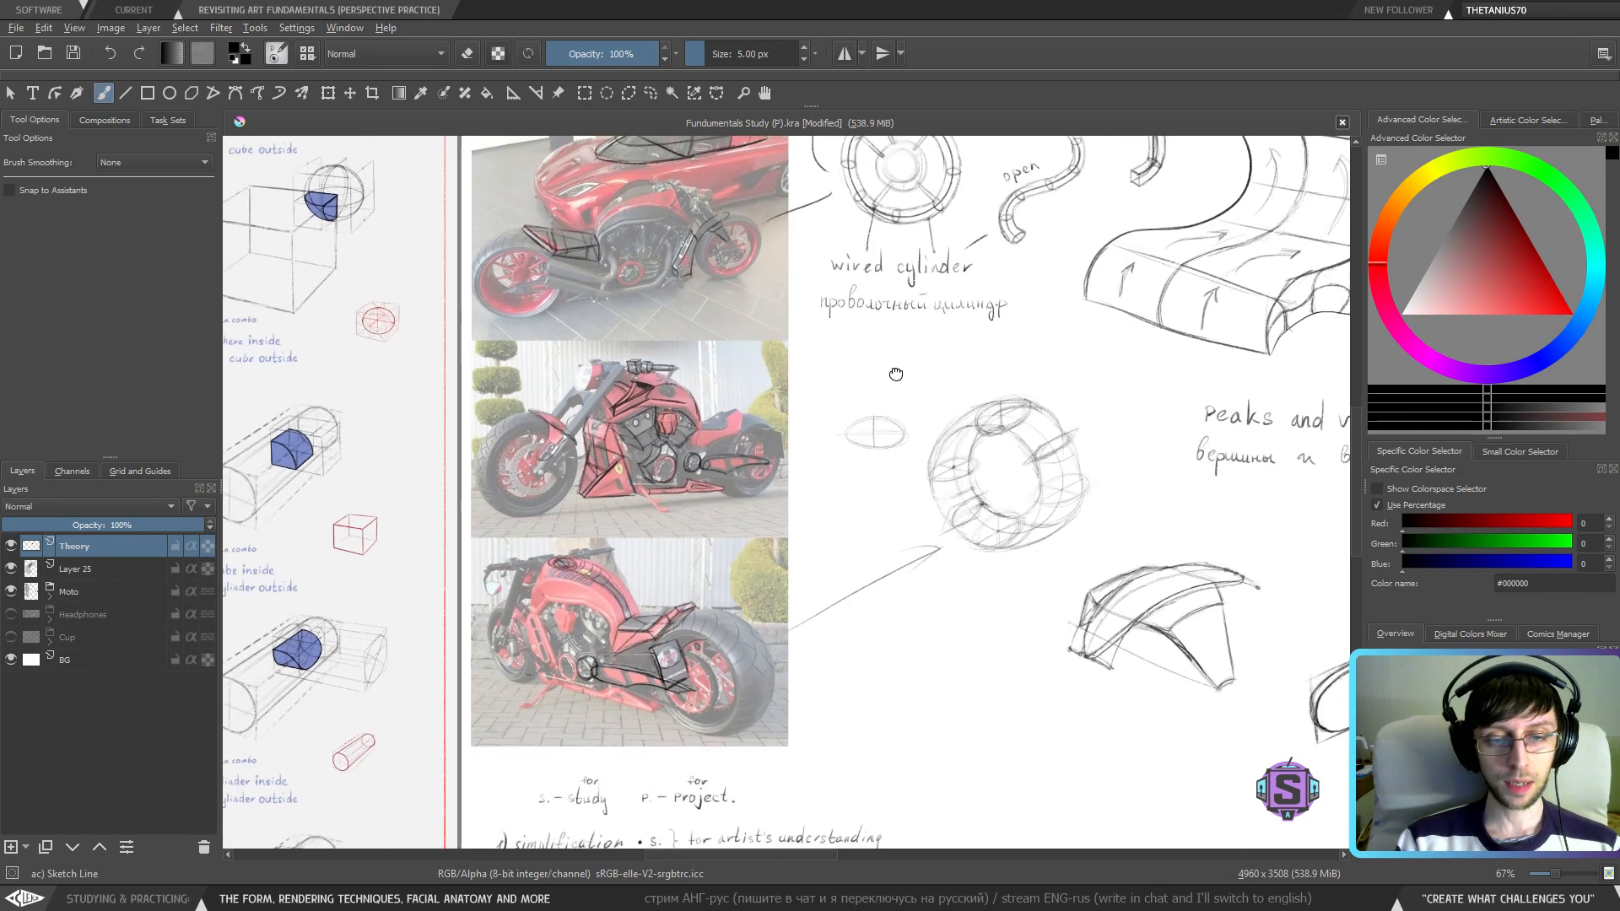
# - Review the column of motorcycle photo overlays from the rear-view bike down to the study/project notes
pyautogui.moveTo(897, 373); pyautogui.dragTo(886, 651)
pyautogui.scroll(2, 670, 308)
pyautogui.moveTo(649, 367); pyautogui.dragTo(759, 810)
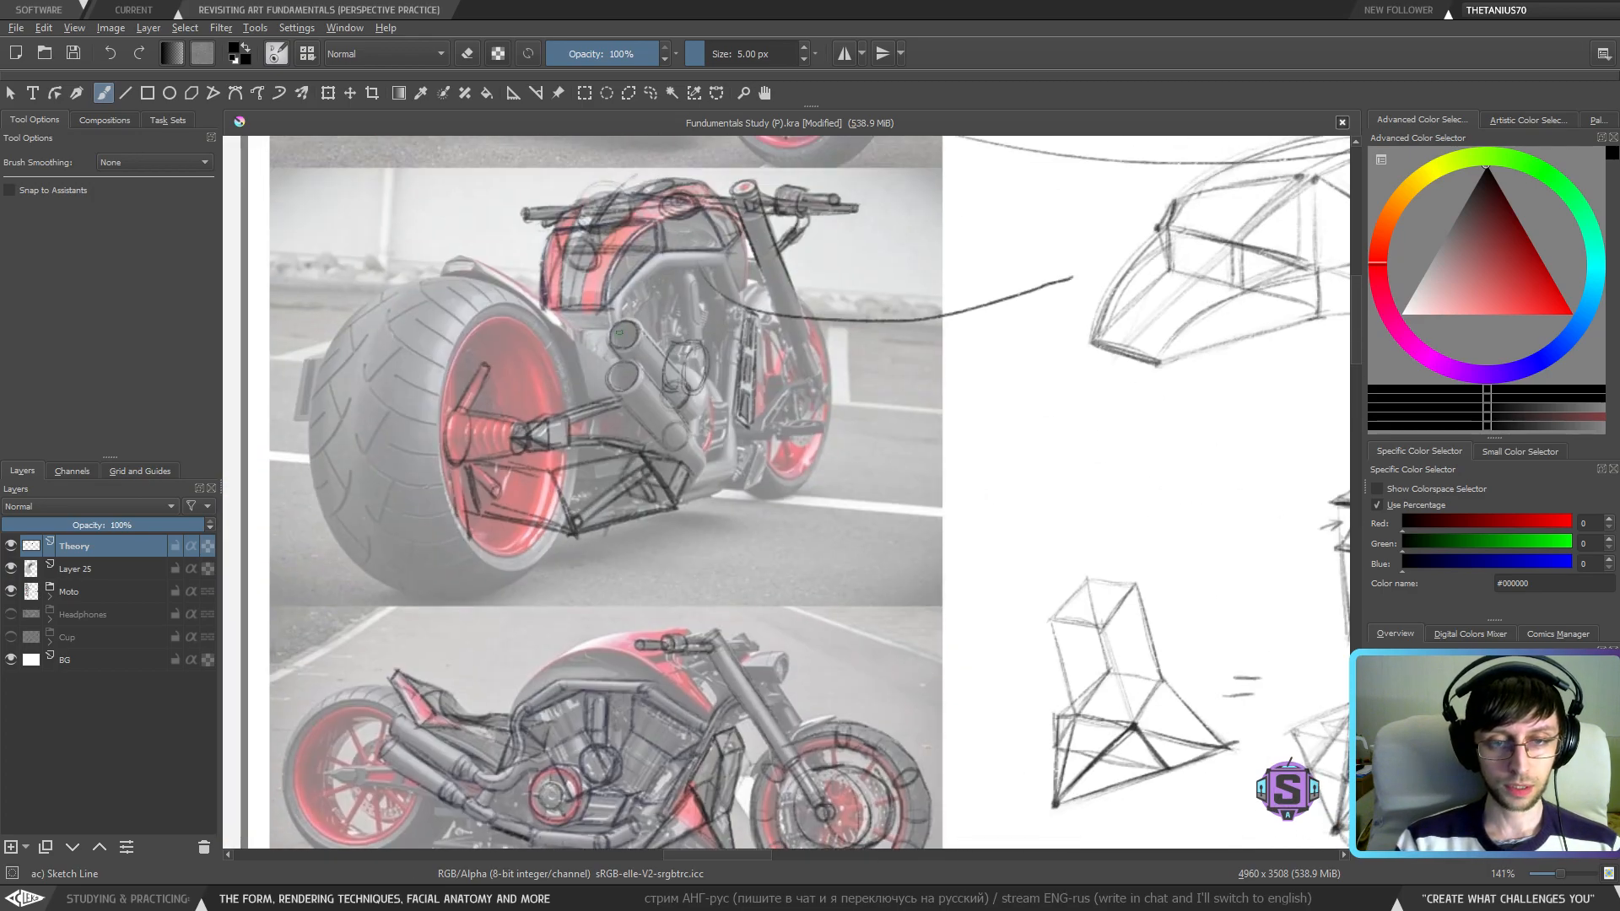
pyautogui.scroll(-3, 654, 612)
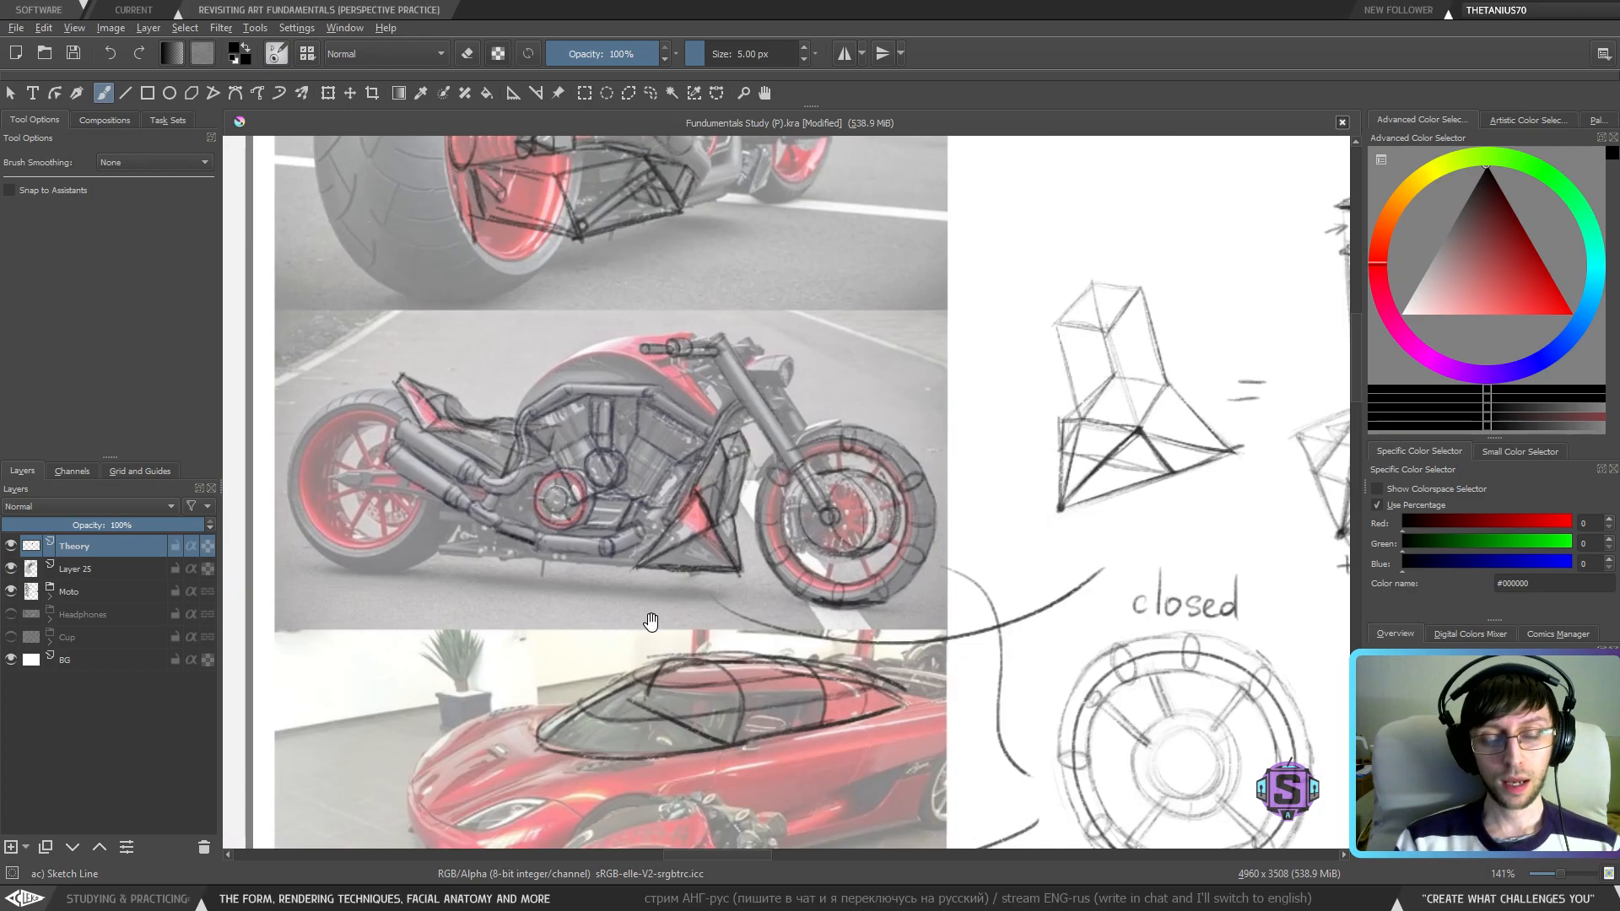
pyautogui.scroll(-3, 646, 629)
pyautogui.scroll(-6, 632, 652)
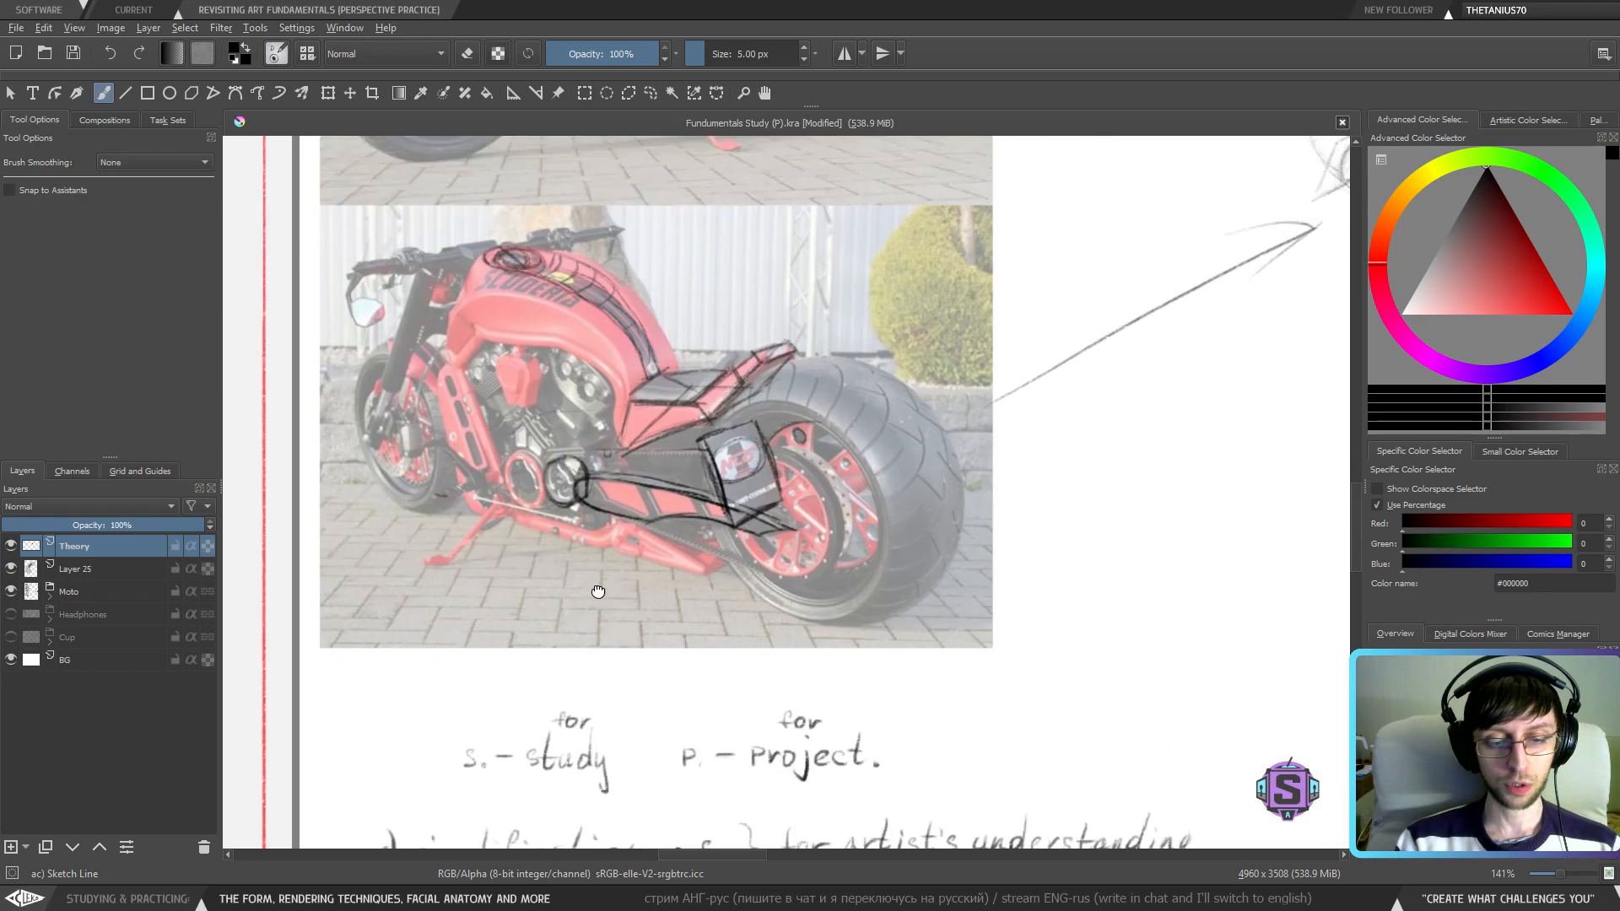
pyautogui.moveTo(598, 592); pyautogui.dragTo(593, 461)
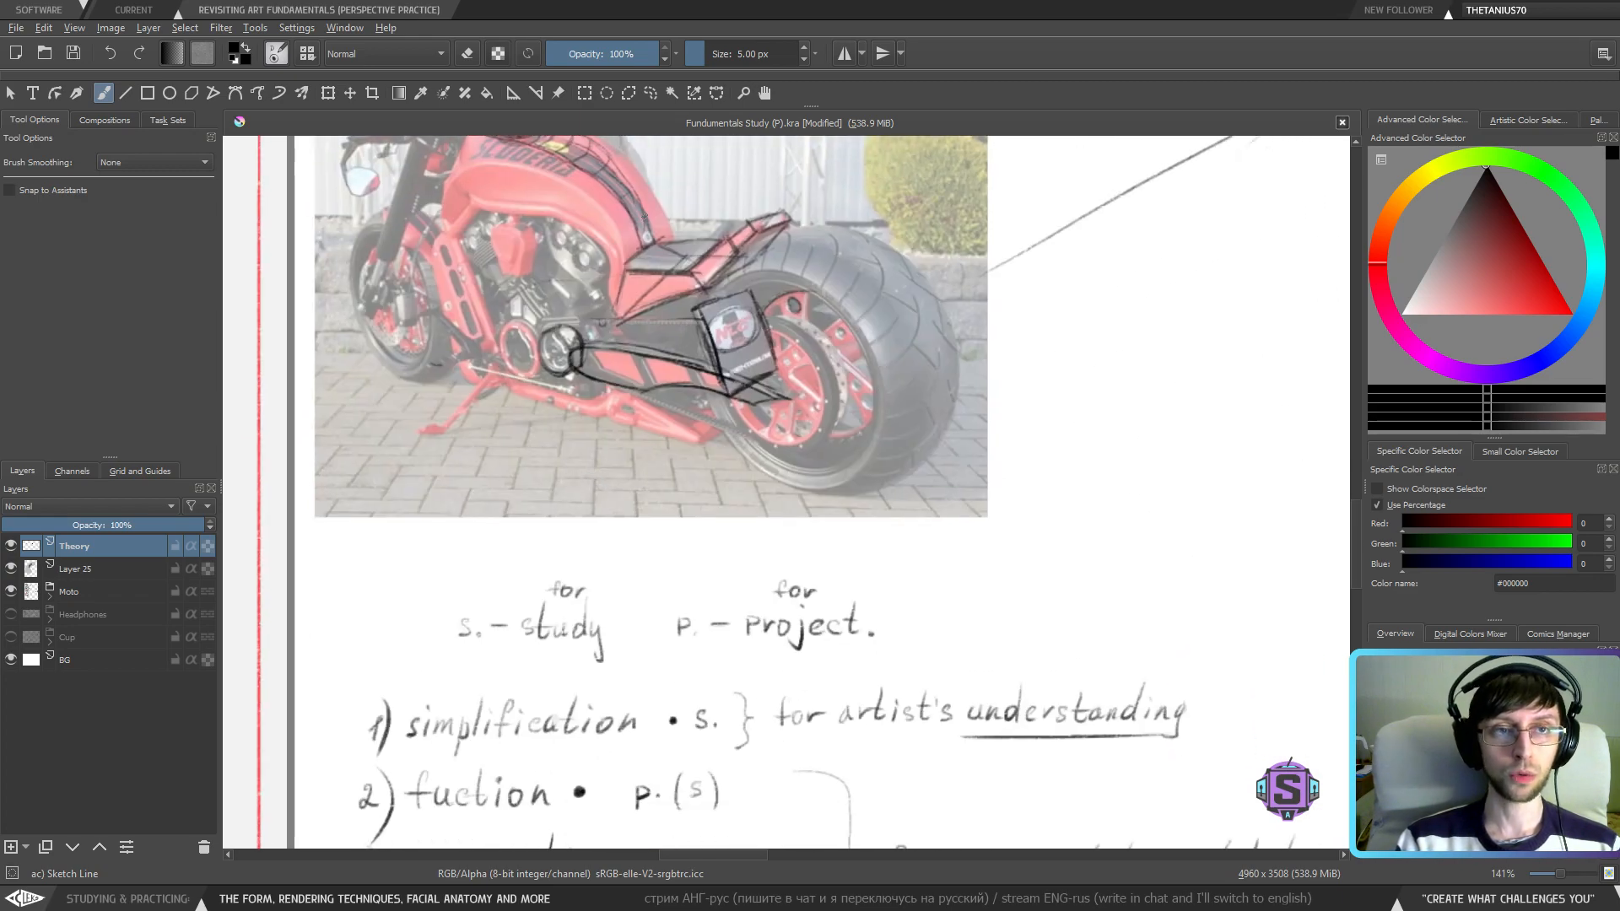
# - Draw a circle and an inner outline around "s. – for study", and undo both marks
pyautogui.moveTo(625, 578)
pyautogui.mouseDown()
pyautogui.moveTo(464, 680)
pyautogui.moveTo(607, 552)
pyautogui.moveTo(459, 557)
pyautogui.mouseUp()
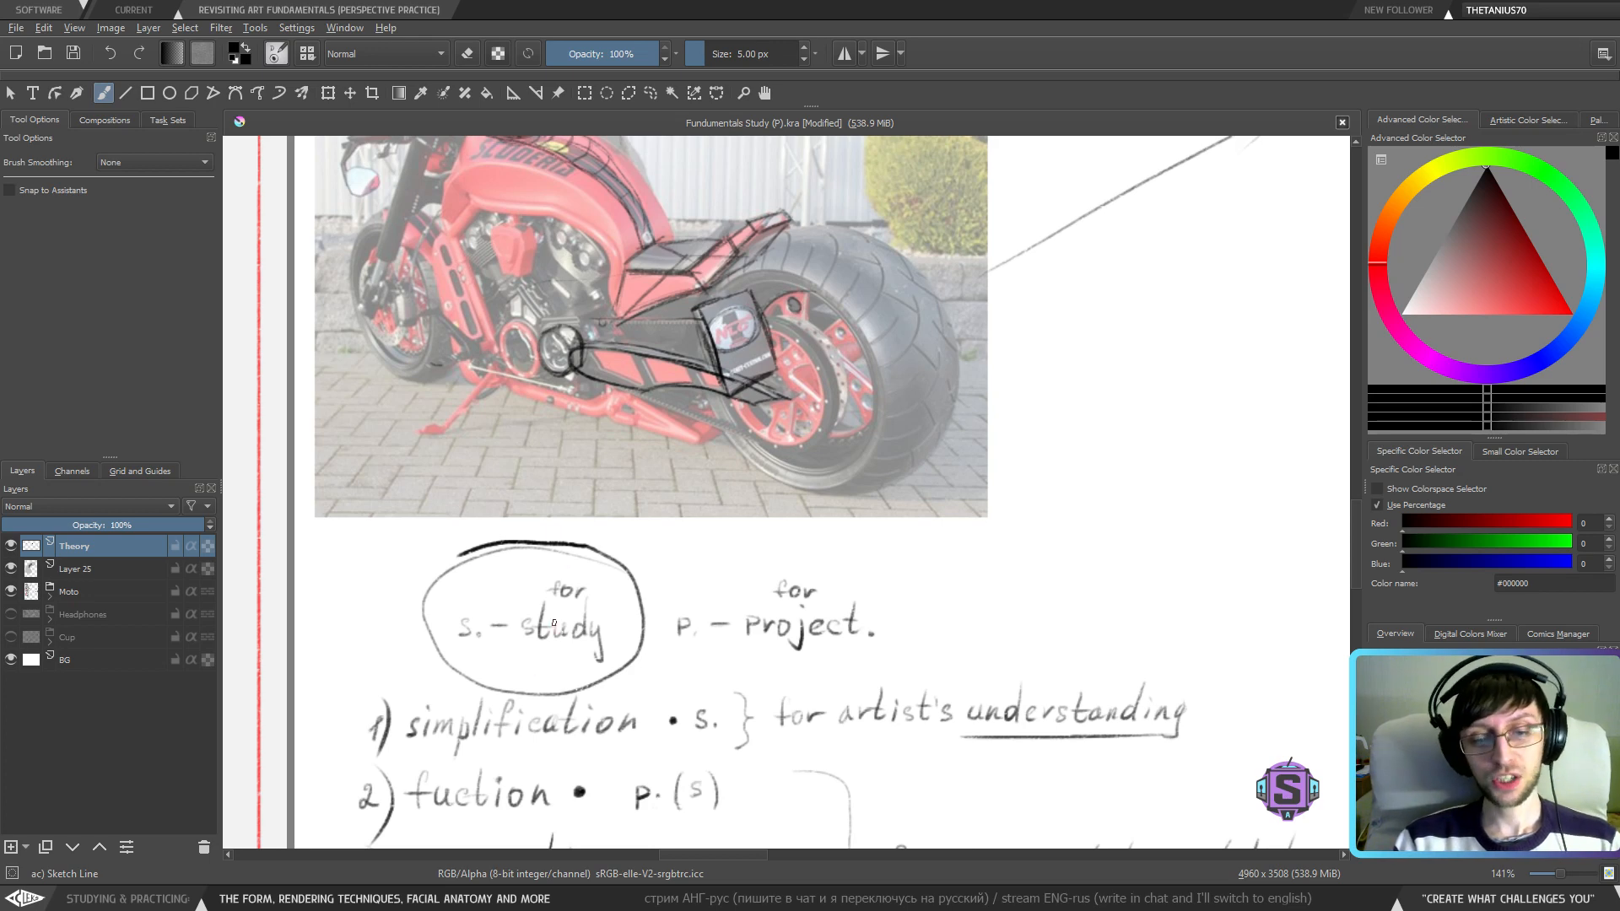
pyautogui.hotkey('ctrl', '-')
pyautogui.hotkey('ctrl', '-')
pyautogui.hotkey('ctrl', '+')
pyautogui.hotkey('ctrl', '+')
pyautogui.moveTo(634, 666)
pyautogui.mouseDown()
pyautogui.moveTo(650, 631)
pyautogui.moveTo(595, 634)
pyautogui.moveTo(608, 620)
pyautogui.mouseUp()
pyautogui.moveTo(664, 520)
pyautogui.mouseDown()
pyautogui.moveTo(618, 501)
pyautogui.moveTo(551, 511)
pyautogui.moveTo(487, 541)
pyautogui.moveTo(487, 559)
pyautogui.moveTo(502, 589)
pyautogui.moveTo(649, 595)
pyautogui.moveTo(659, 511)
pyautogui.mouseUp()
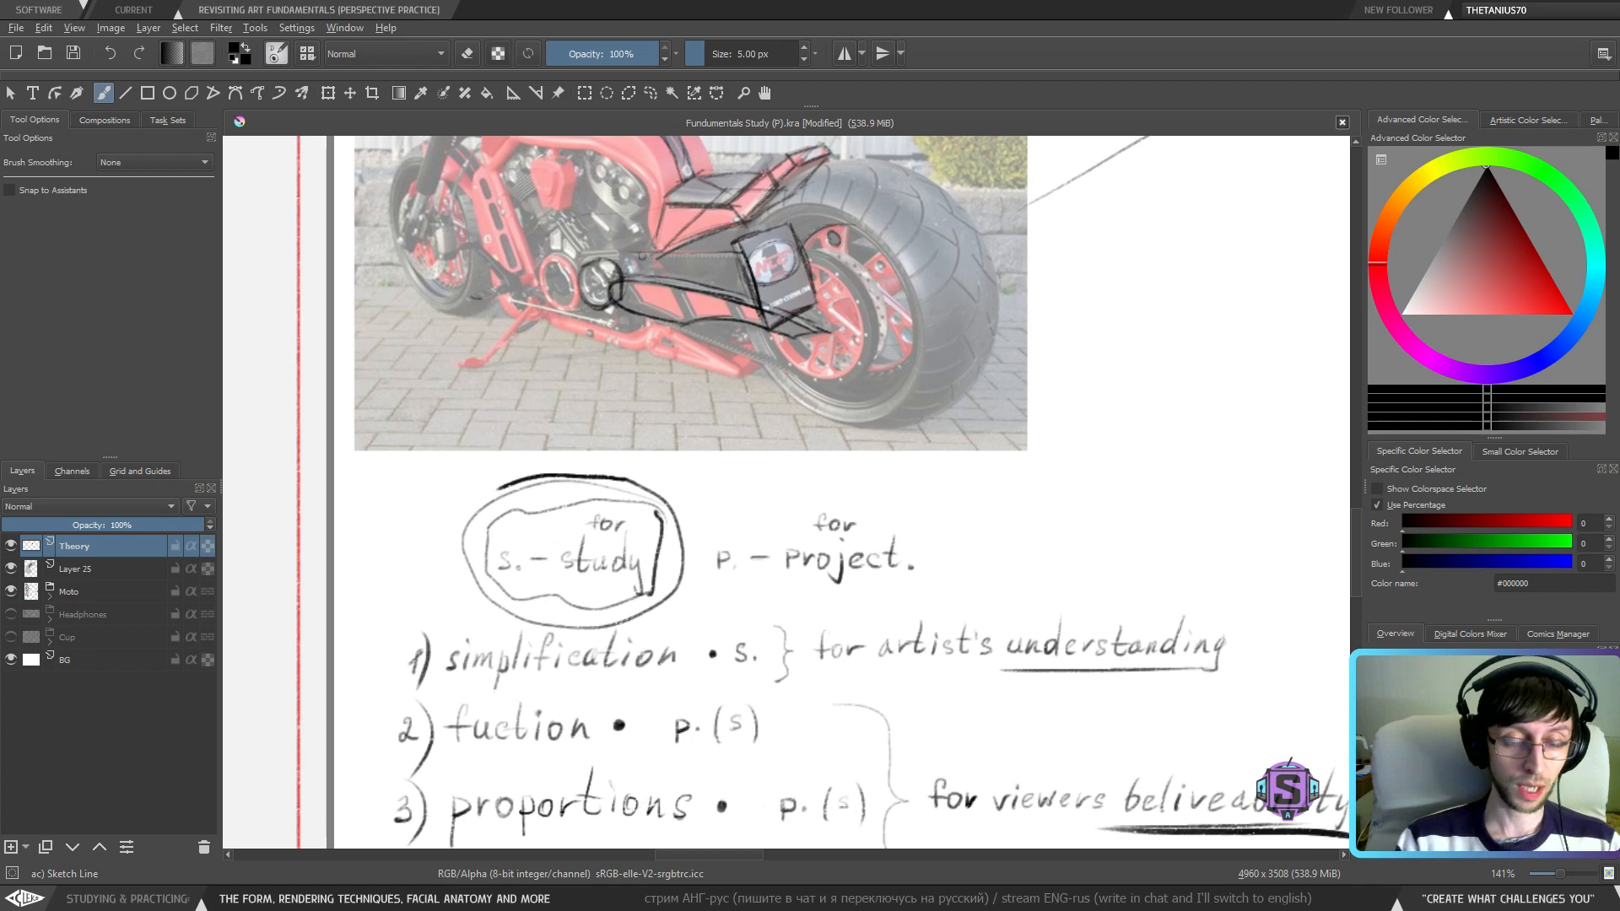
pyautogui.hotkey('ctrl', 'z')
pyautogui.hotkey('ctrl', 'z')
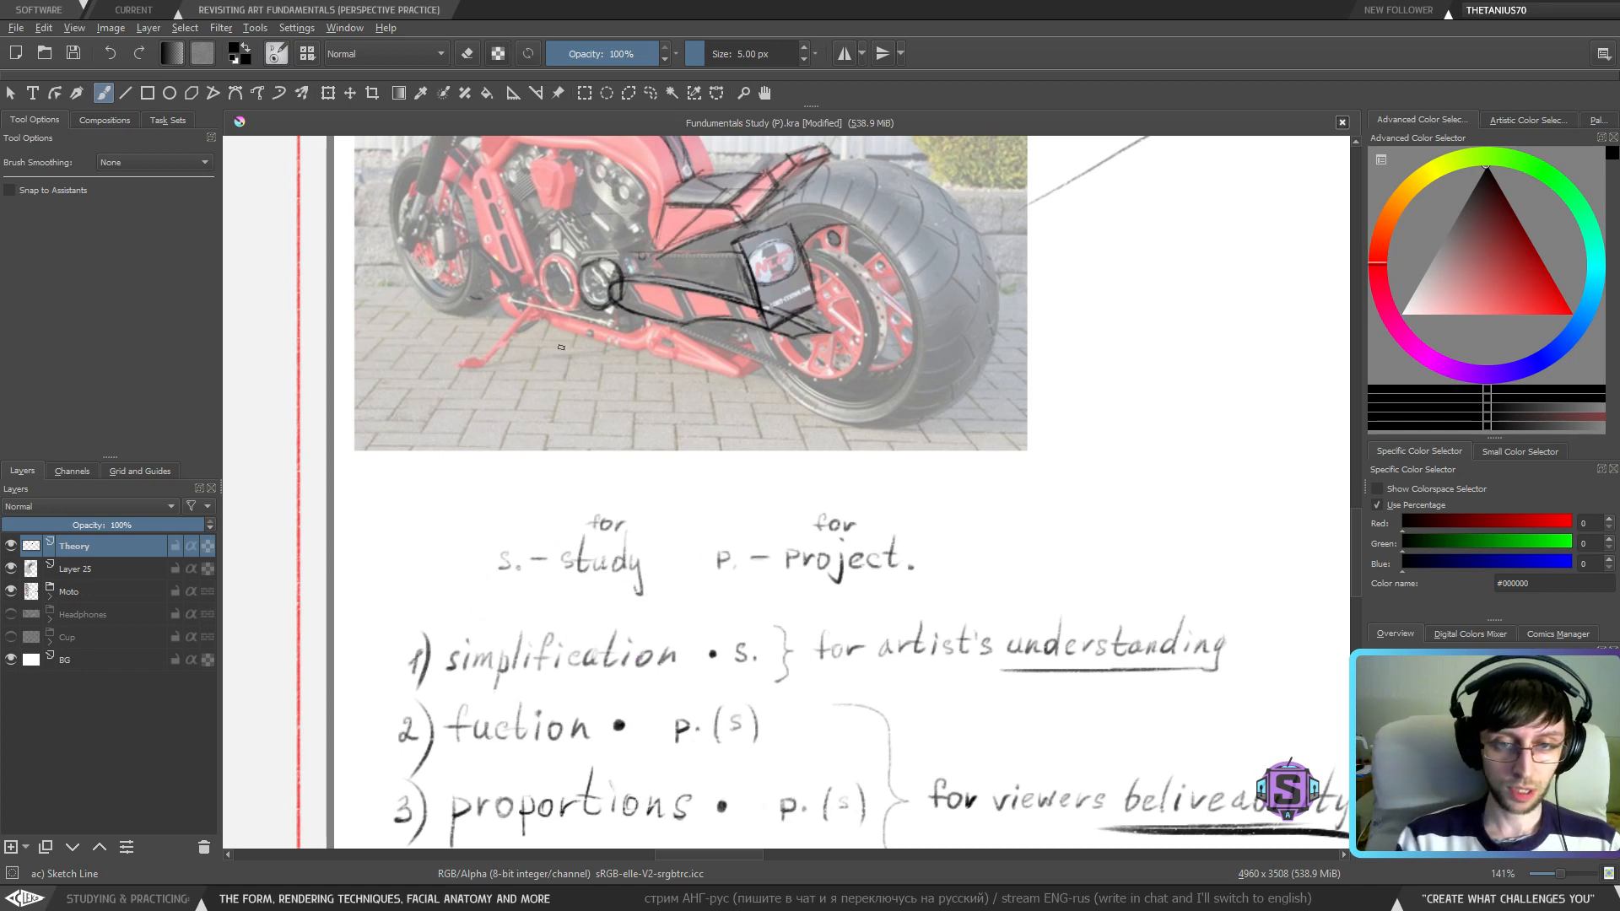
# - Draw a stroke across the lowest motorcycle photo and undo it
pyautogui.moveTo(438, 324); pyautogui.dragTo(936, 464)
pyautogui.hotkey('ctrl', 'z')
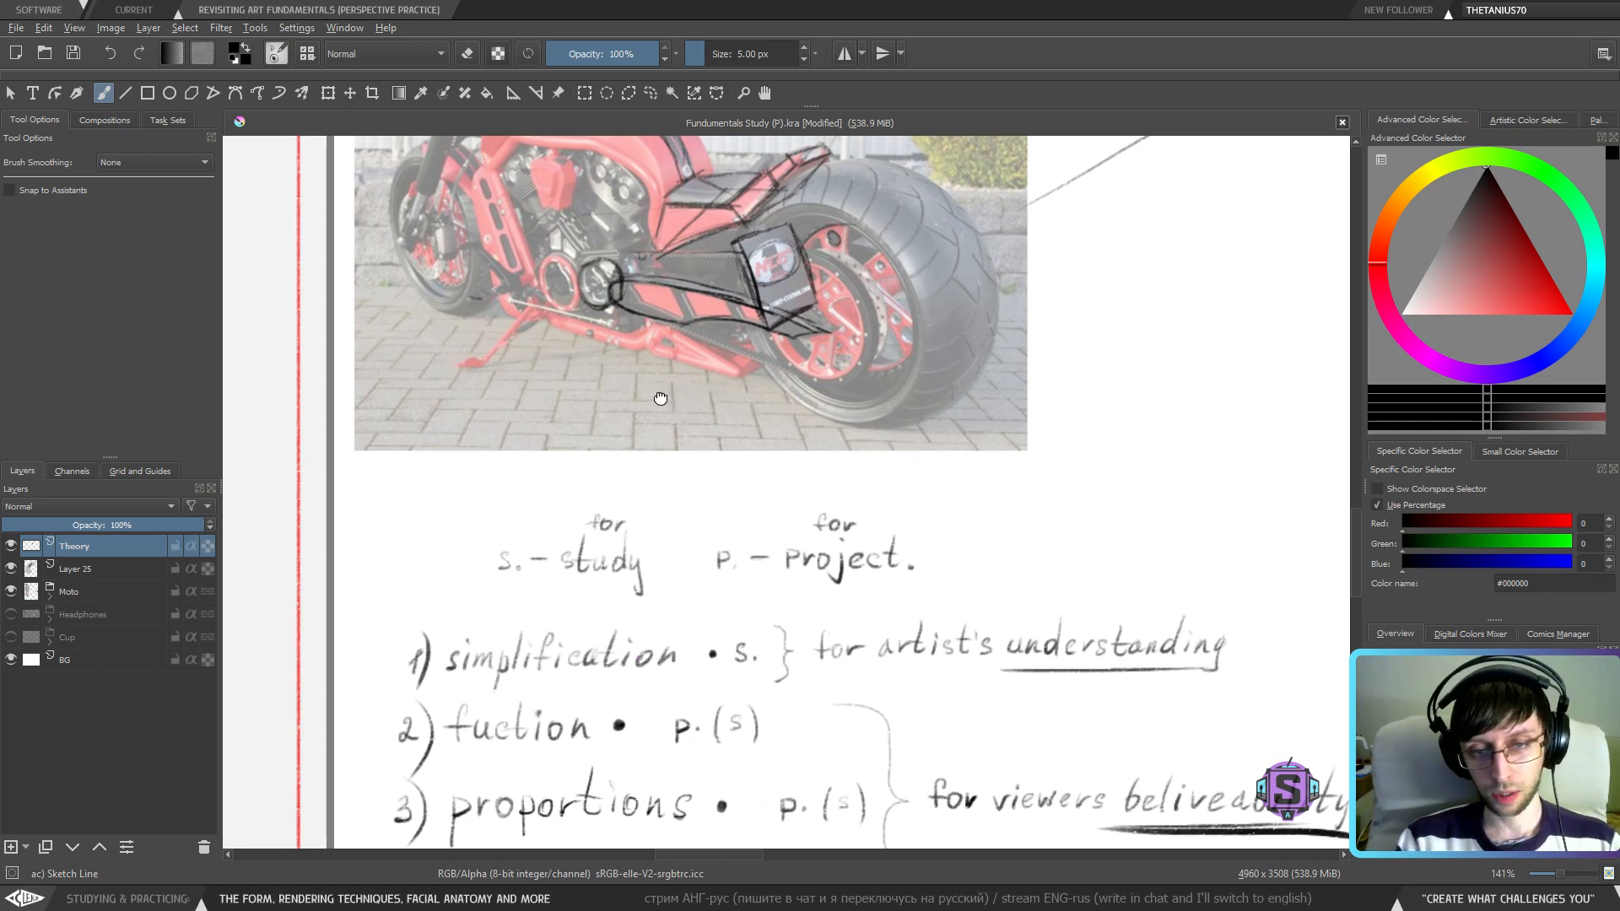
pyautogui.scroll(3, 697, 341)
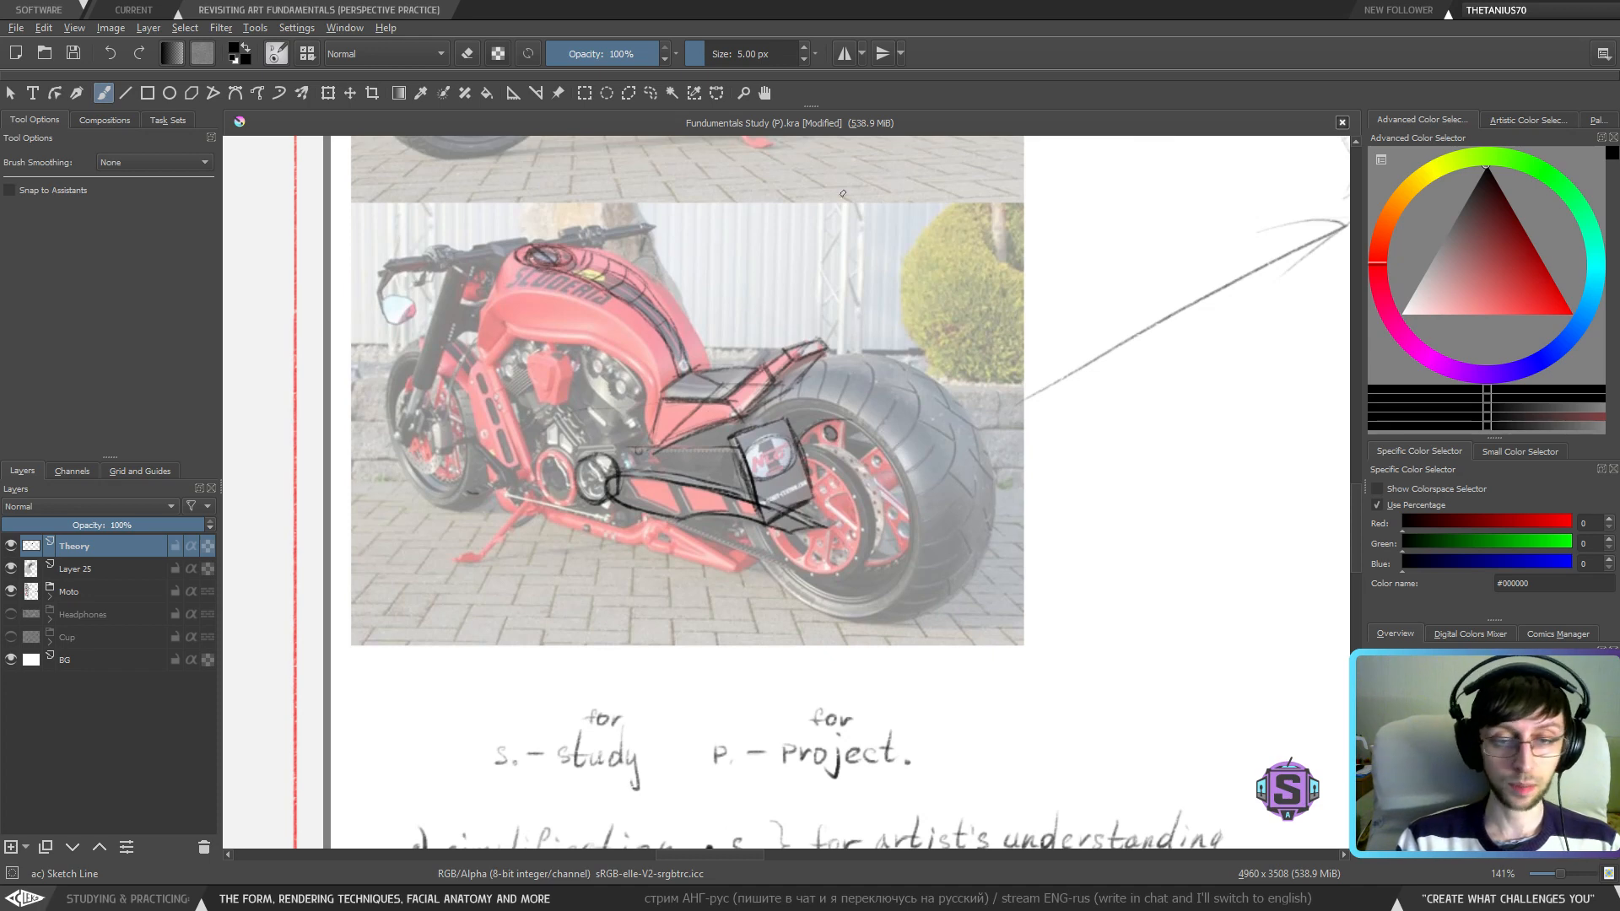
pyautogui.scroll(-4, 754, 487)
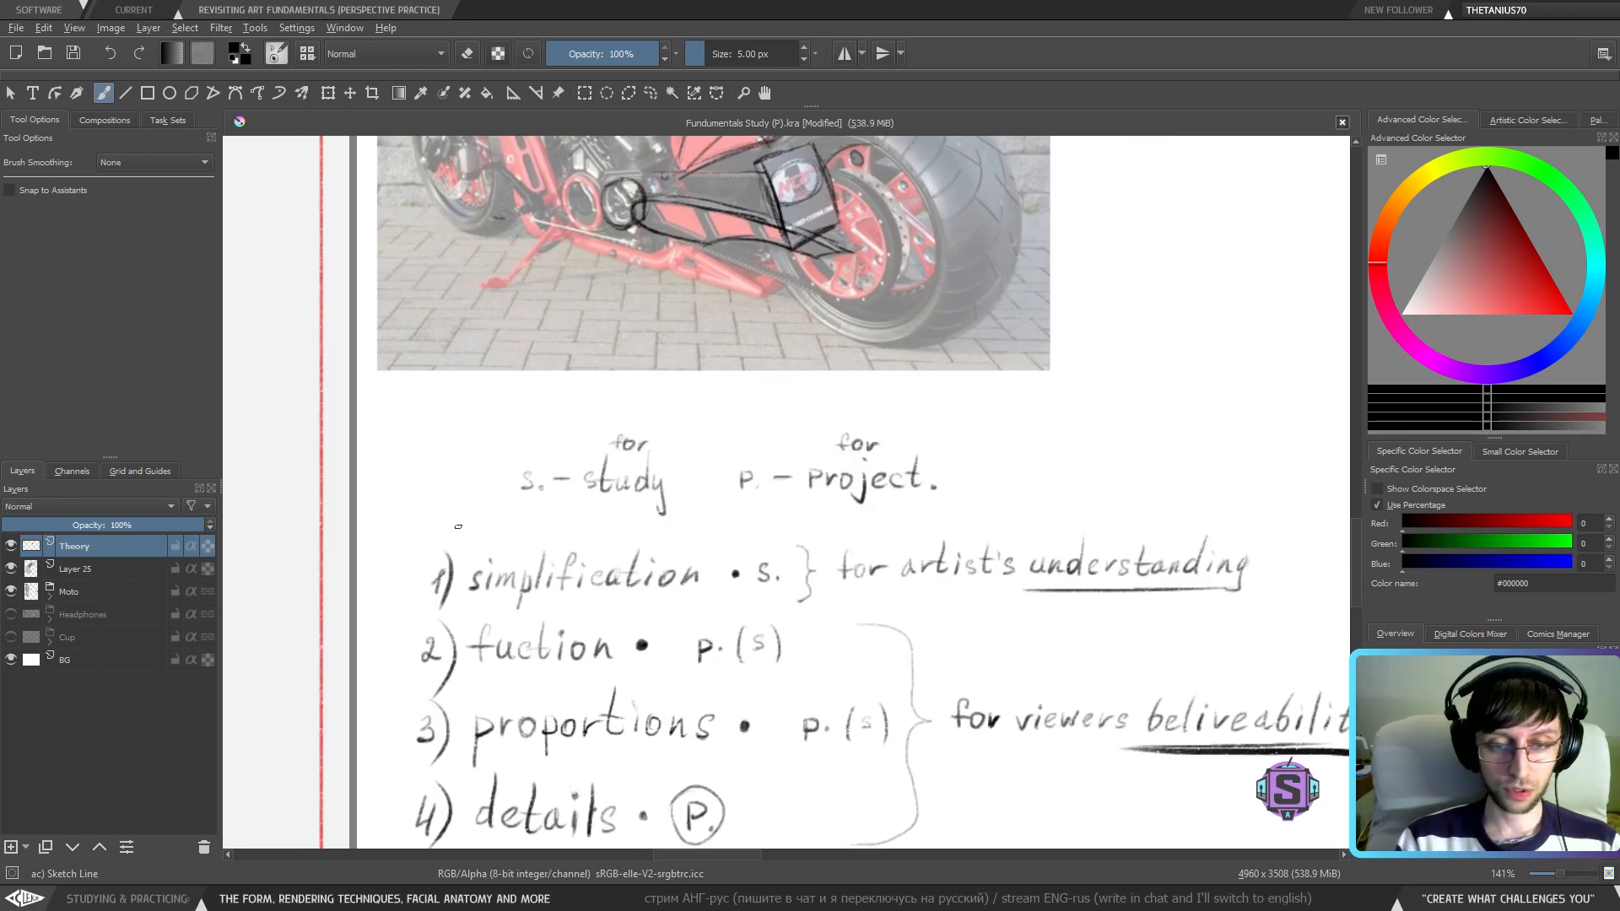
# - Box "p. – for project." with a rectangle and draw a curved arrow from it to "study"
pyautogui.moveTo(799, 549)
pyautogui.mouseDown()
pyautogui.moveTo(754, 515)
pyautogui.moveTo(817, 476)
pyautogui.mouseUp()
pyautogui.moveTo(696, 502); pyautogui.dragTo(659, 524)
pyautogui.moveTo(663, 424)
pyautogui.mouseDown()
pyautogui.moveTo(659, 504)
pyautogui.moveTo(903, 511)
pyautogui.moveTo(904, 392)
pyautogui.moveTo(661, 389)
pyautogui.moveTo(653, 448)
pyautogui.mouseUp()
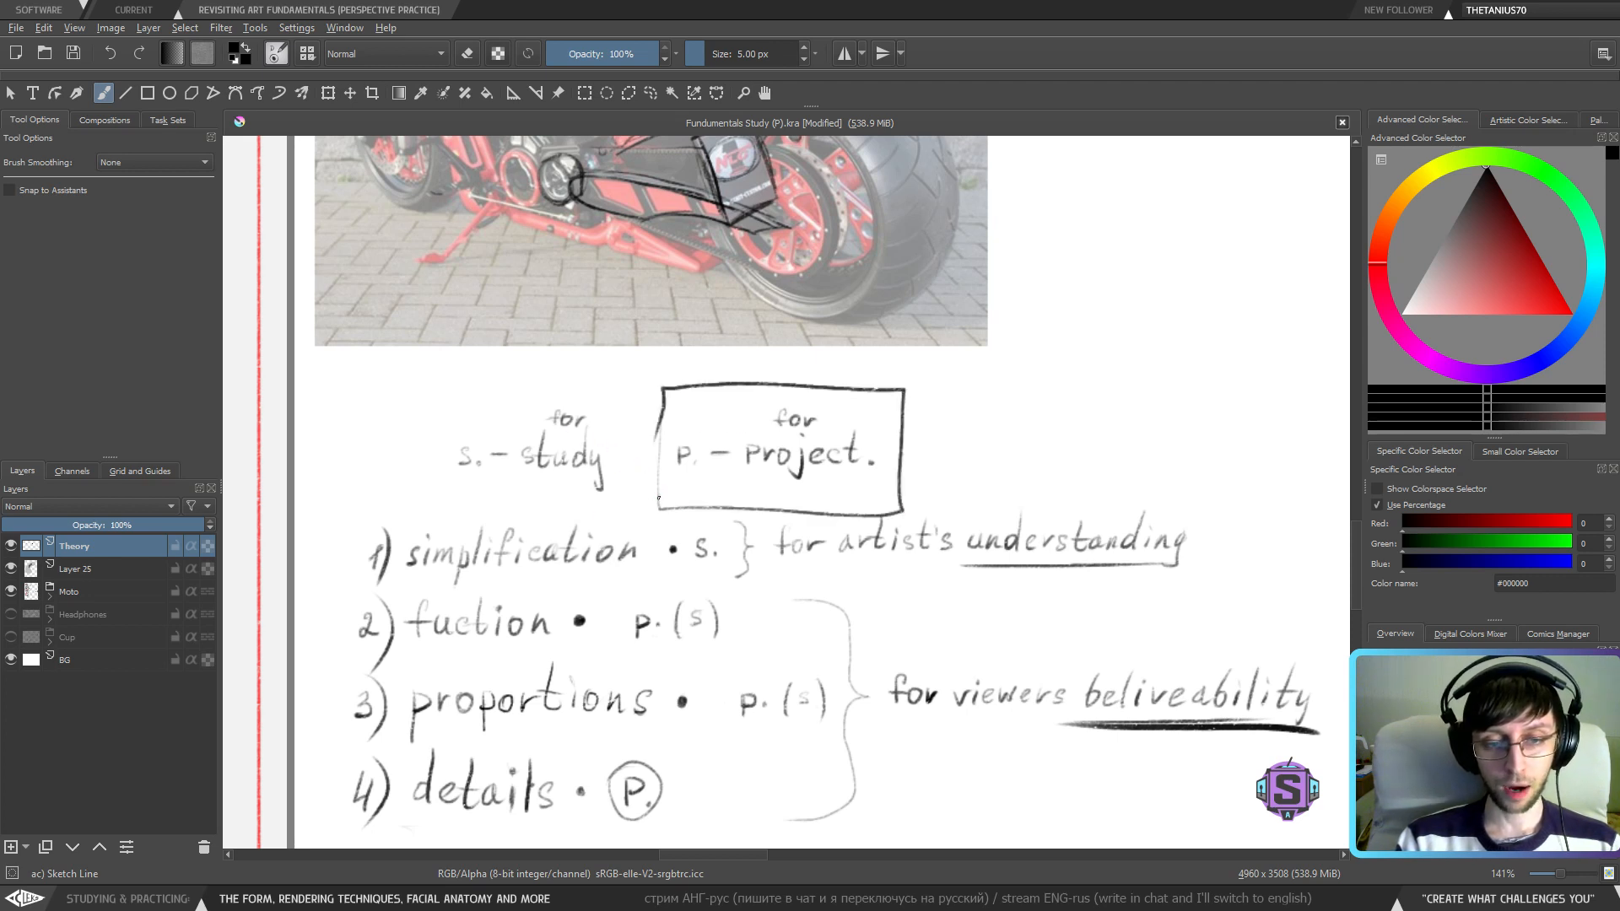
pyautogui.moveTo(658, 500)
pyautogui.mouseDown()
pyautogui.moveTo(557, 488)
pyautogui.moveTo(570, 494)
pyautogui.moveTo(550, 504)
pyautogui.moveTo(574, 498)
pyautogui.mouseUp()
pyautogui.moveTo(664, 399); pyautogui.dragTo(659, 515)
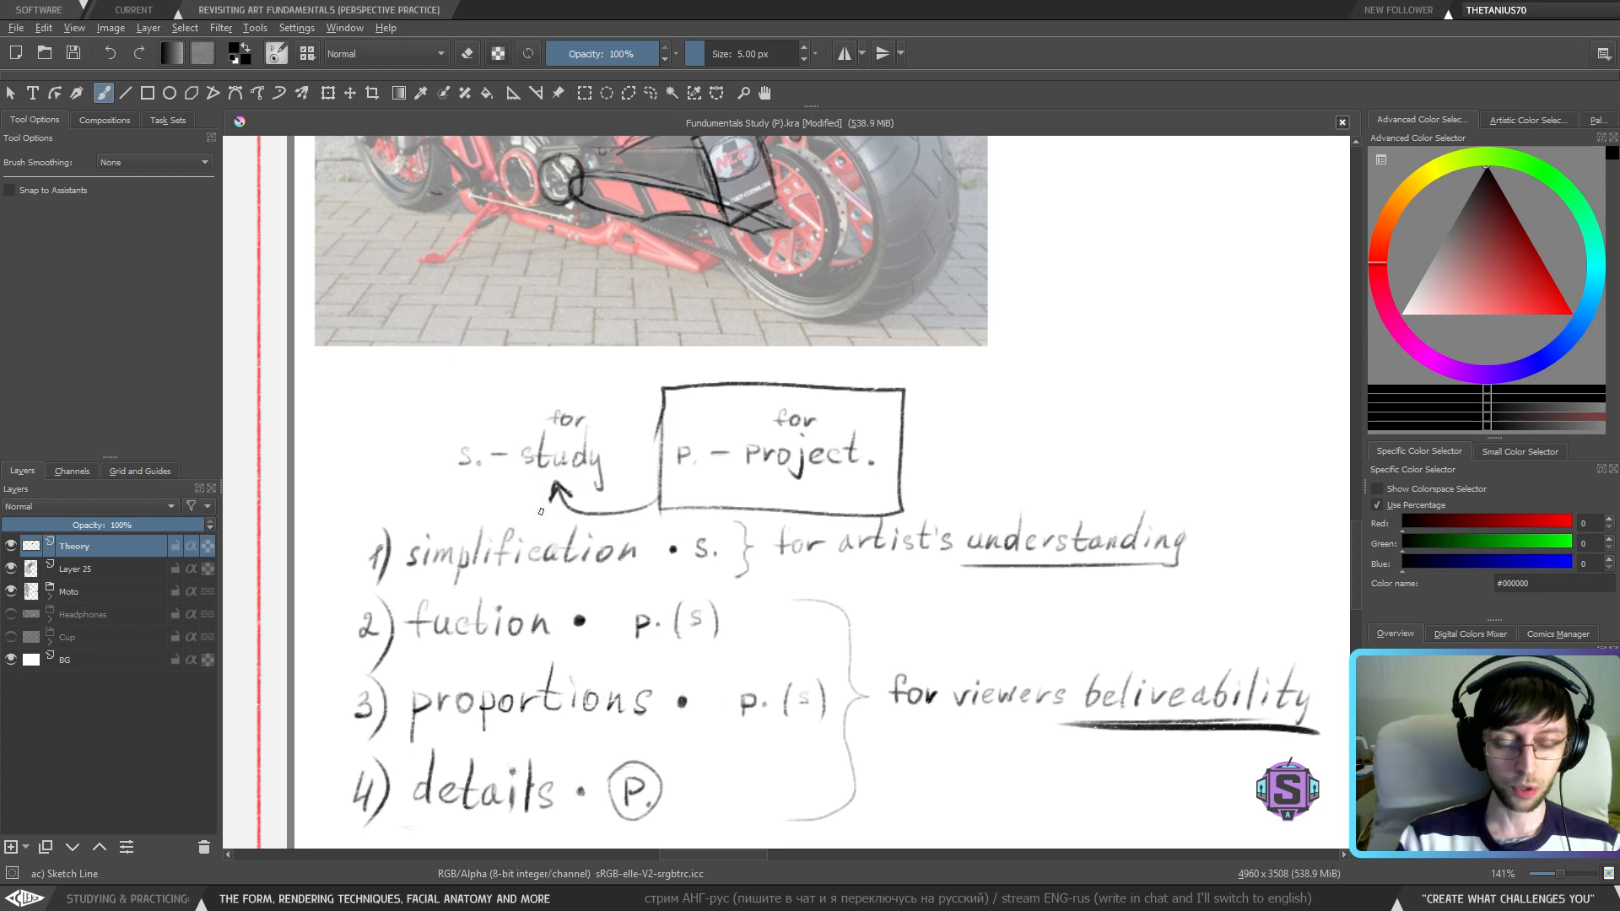
# - Circle "simplification", "fuction" and "proportions" in the list, and undo the circles
pyautogui.moveTo(490, 511)
pyautogui.mouseDown()
pyautogui.moveTo(557, 448)
pyautogui.moveTo(451, 485)
pyautogui.moveTo(586, 529)
pyautogui.moveTo(675, 464)
pyautogui.moveTo(479, 474)
pyautogui.mouseUp()
pyautogui.moveTo(606, 520)
pyautogui.mouseDown()
pyautogui.moveTo(472, 528)
pyautogui.moveTo(645, 550)
pyautogui.mouseUp()
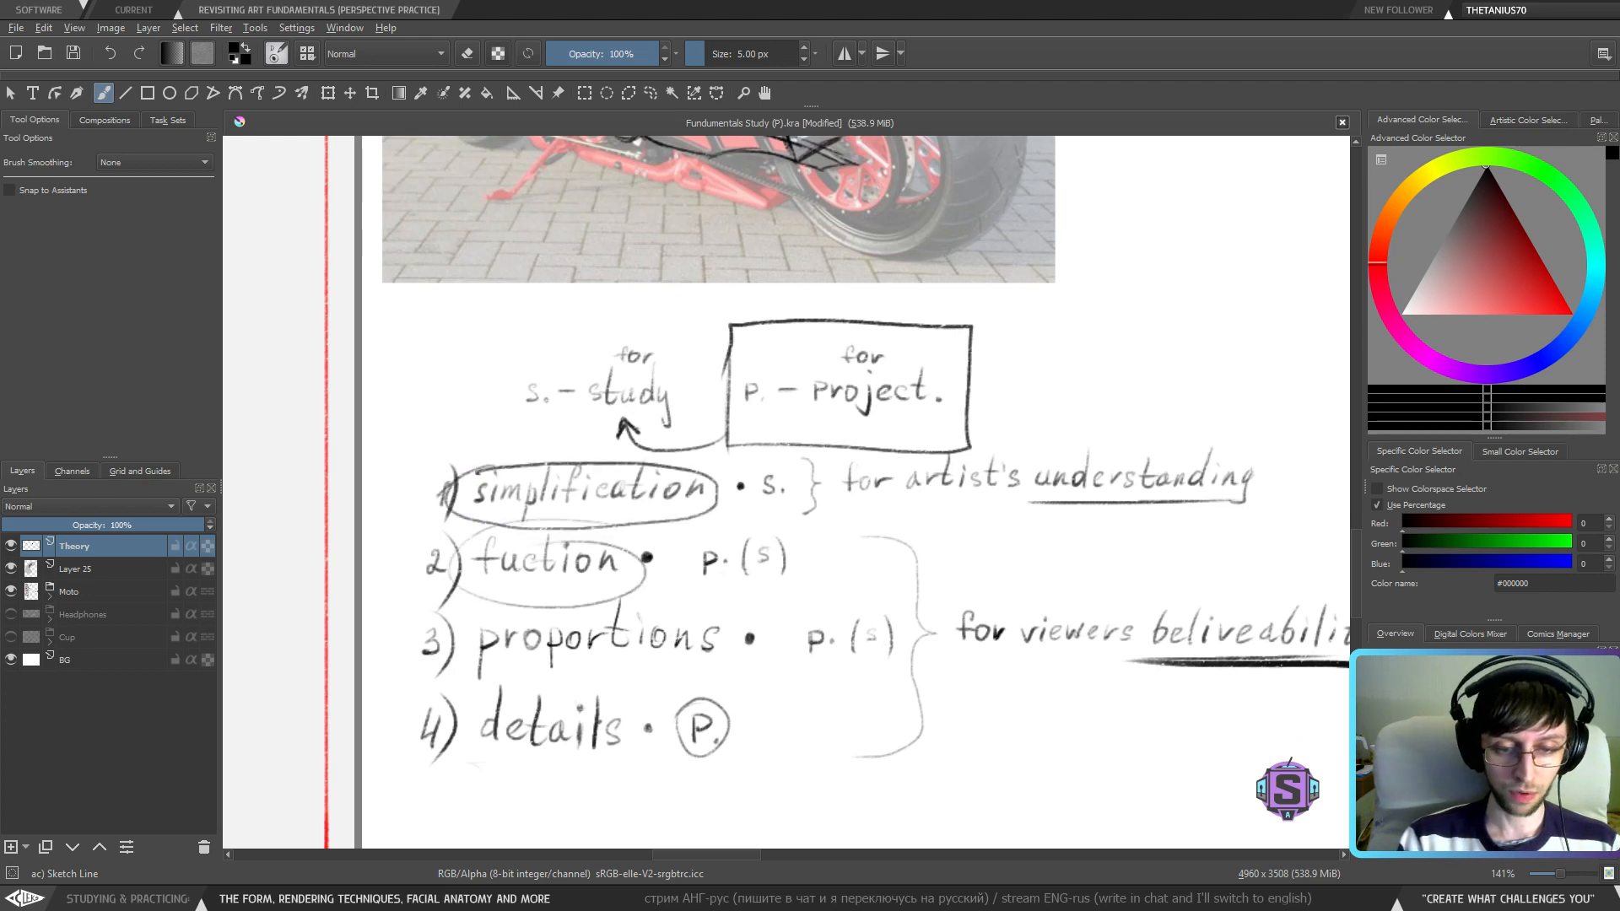
pyautogui.moveTo(549, 601)
pyautogui.mouseDown()
pyautogui.moveTo(717, 658)
pyautogui.moveTo(548, 599)
pyautogui.mouseUp()
pyautogui.moveTo(498, 690)
pyautogui.mouseDown()
pyautogui.moveTo(430, 772)
pyautogui.moveTo(507, 688)
pyautogui.mouseUp()
pyautogui.hotkey('ctrl', 'z')
pyautogui.hotkey('ctrl', 'z')
pyautogui.hotkey('ctrl', 'z')
pyautogui.hotkey('ctrl', 'z')
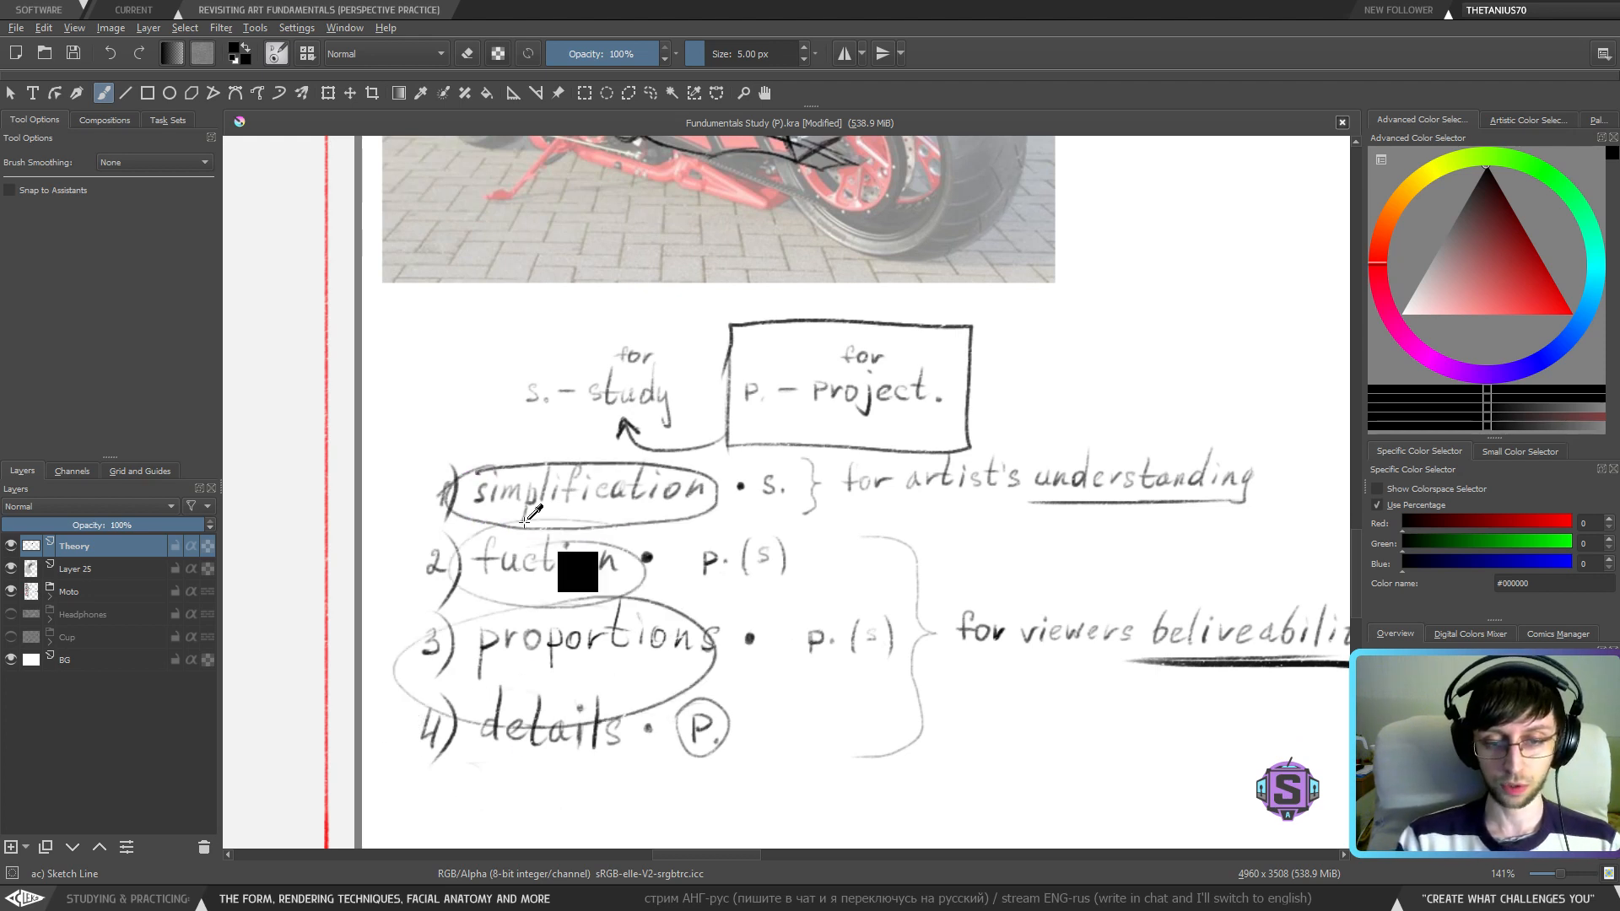
# - Undo the circles in the list, the curved arrow to "study" and the box around "p. – for project."
pyautogui.hotkey('ctrl', 'z')
pyautogui.hotkey('ctrl', 'z')
pyautogui.hotkey('ctrl', 'z')
pyautogui.hotkey('ctrl', 'z')
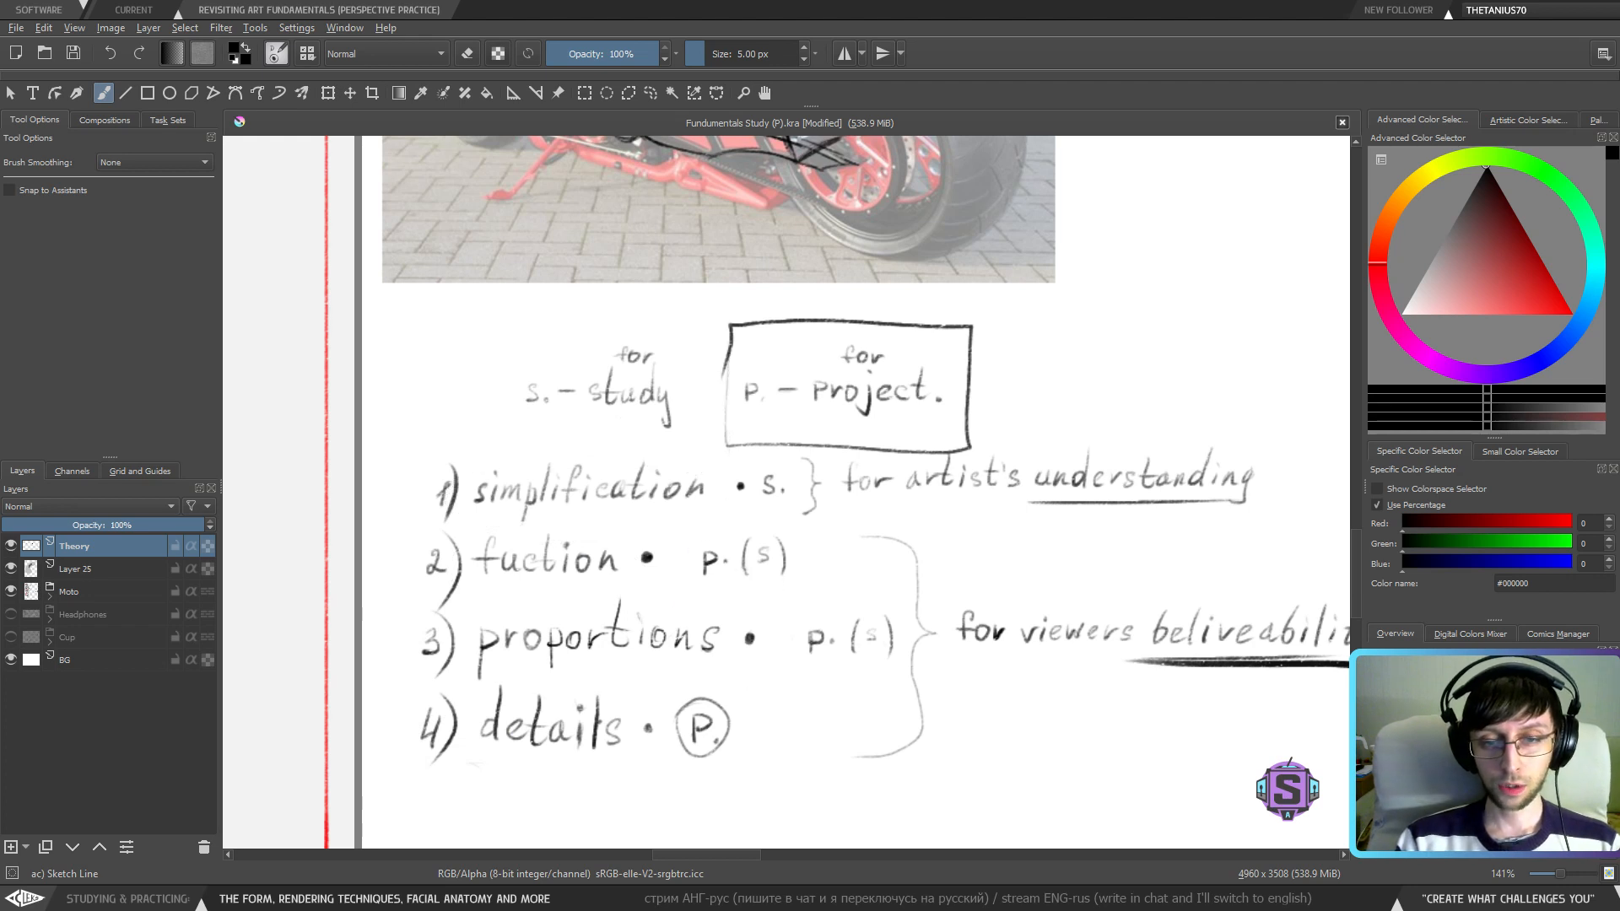
# - Underline "s. – for study", add small marks around it, and undo the underline and marks
pyautogui.moveTo(488, 419); pyautogui.dragTo(716, 417)
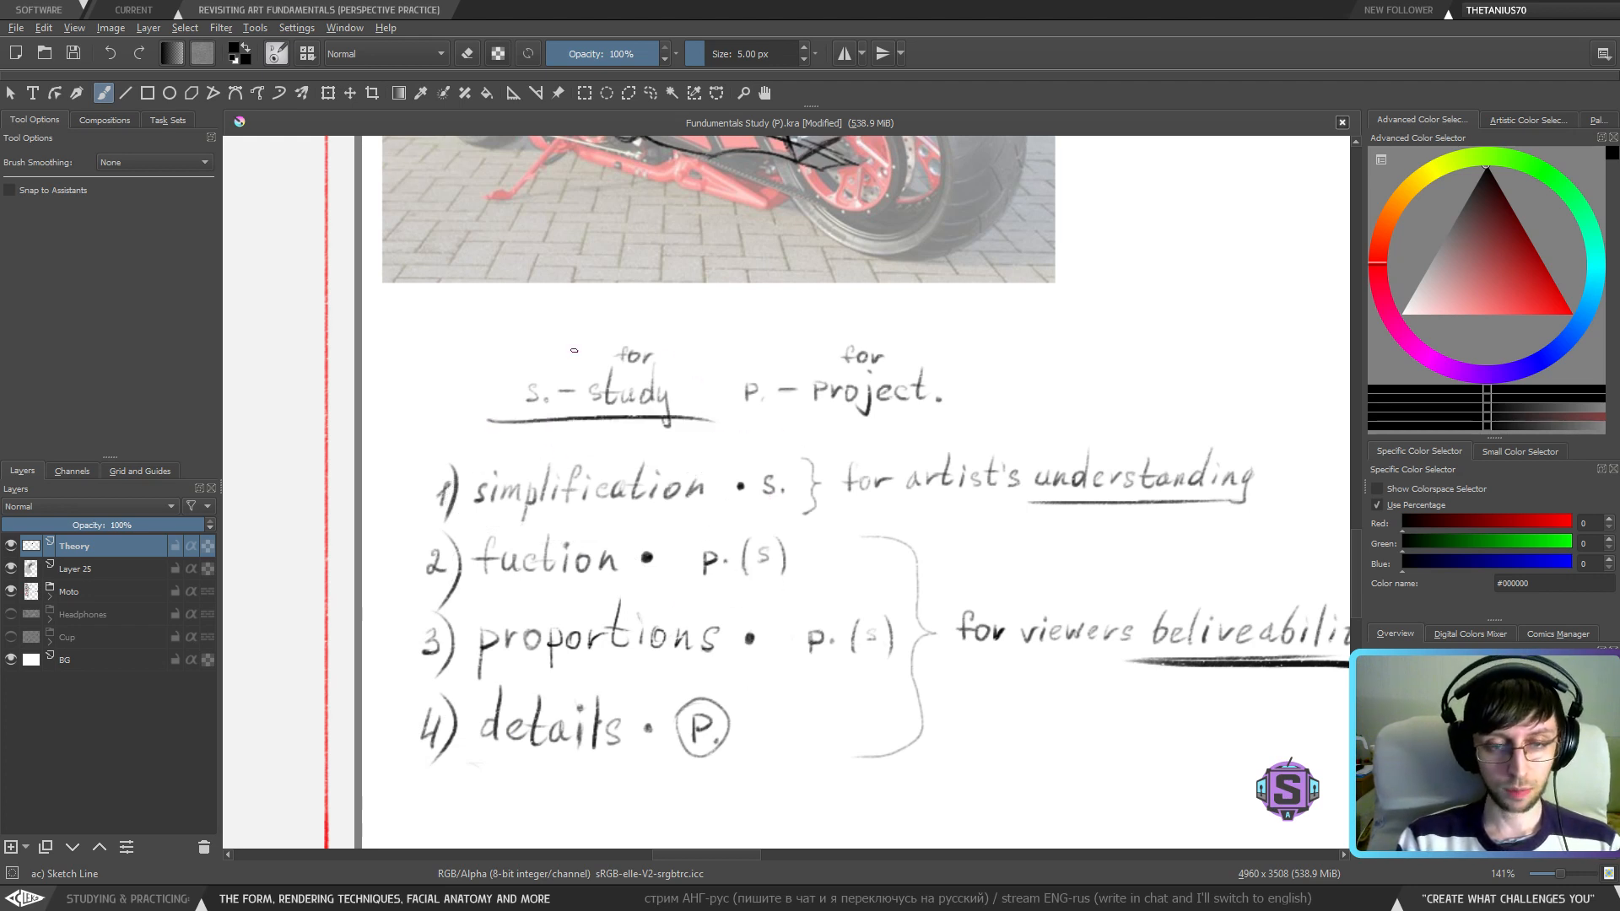
pyautogui.moveTo(574, 351); pyautogui.dragTo(503, 362)
pyautogui.moveTo(663, 433)
pyautogui.mouseDown()
pyautogui.moveTo(875, 426)
pyautogui.moveTo(869, 358)
pyautogui.moveTo(715, 348)
pyautogui.moveTo(667, 425)
pyautogui.mouseUp()
pyautogui.hotkey('ctrl', 'z')
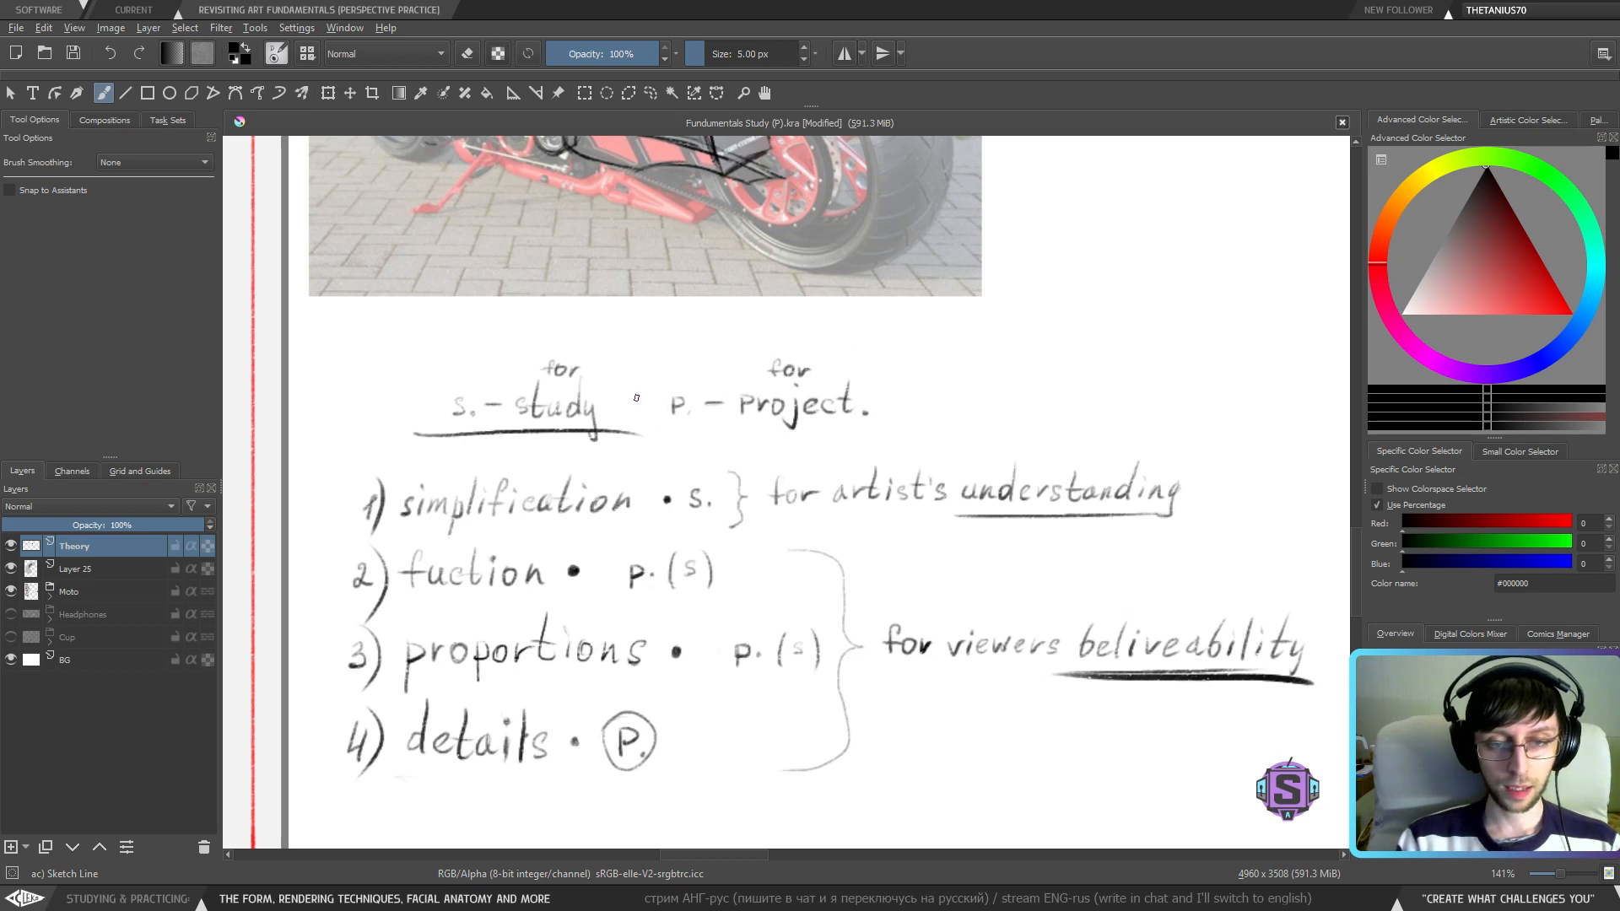
pyautogui.hotkey('ctrl', 'z')
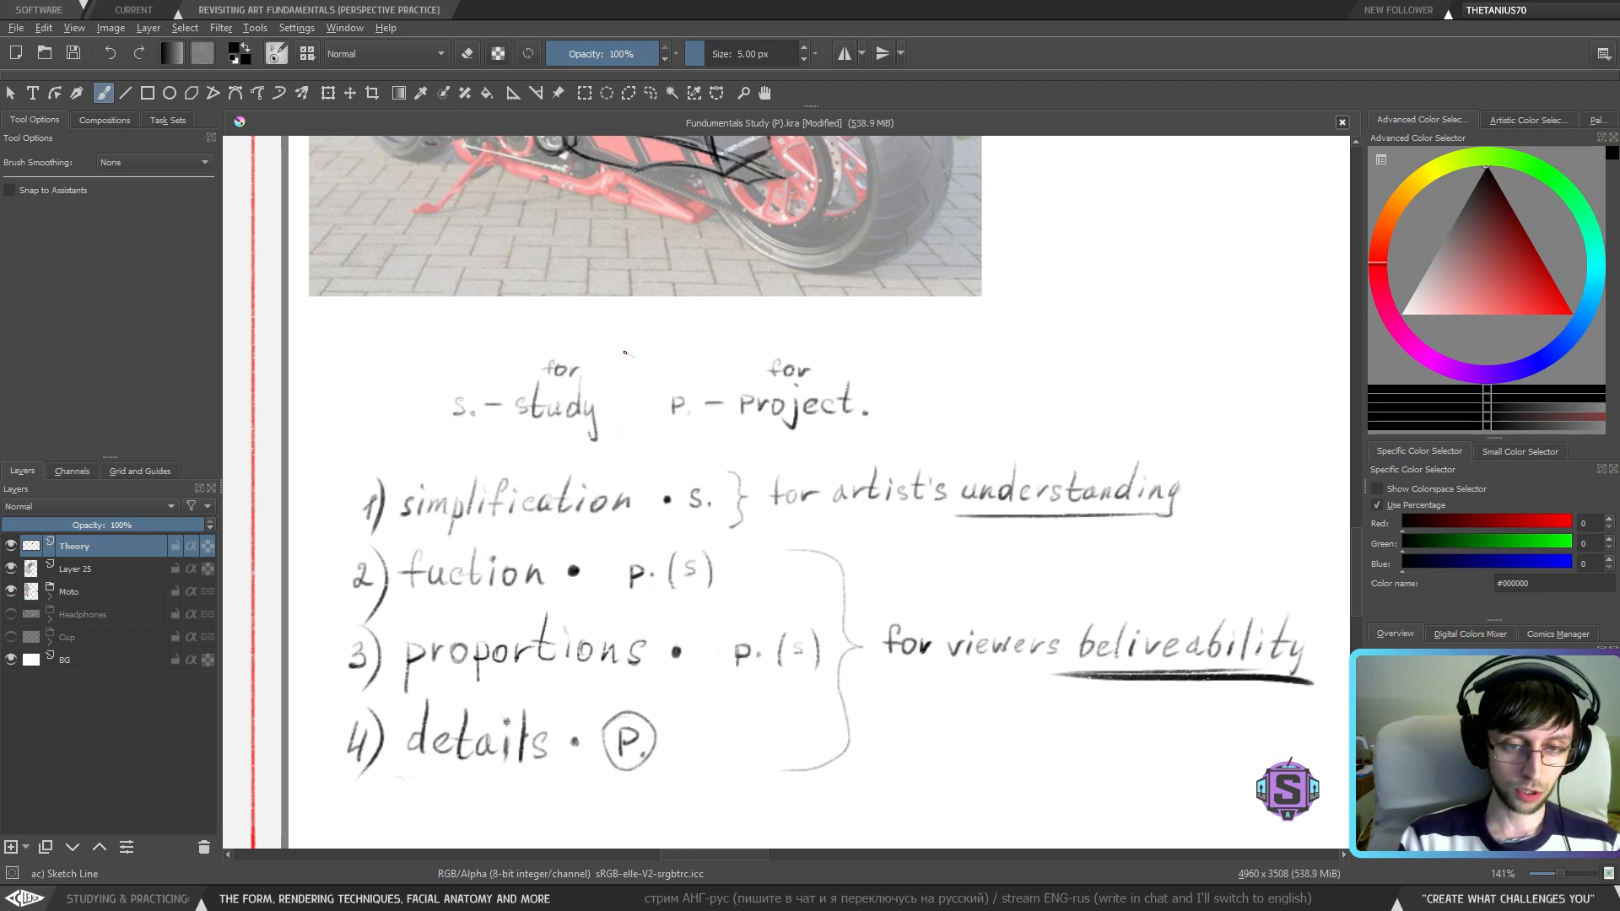
pyautogui.moveTo(624, 352)
pyautogui.mouseDown()
pyautogui.moveTo(629, 466)
pyautogui.moveTo(642, 348)
pyautogui.mouseUp()
pyautogui.hotkey('ctrl', 'z')
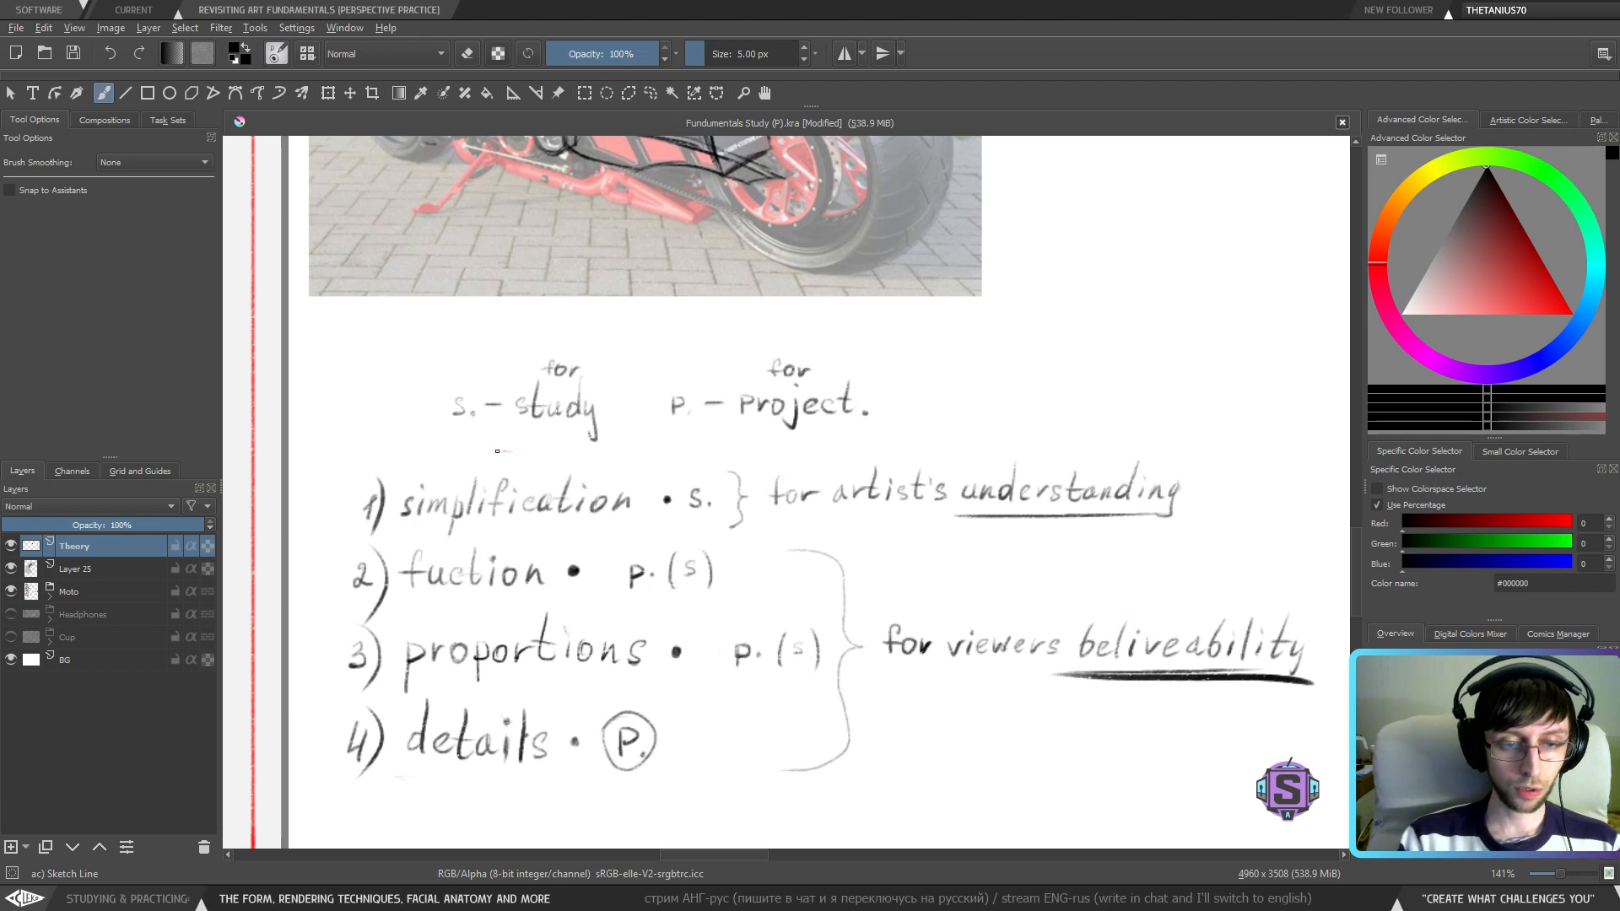
# - Circle "simplification" in the list, draw a stroke from it towards the lower bracket, and undo both
pyautogui.moveTo(497, 451)
pyautogui.mouseDown()
pyautogui.moveTo(395, 525)
pyautogui.moveTo(607, 525)
pyautogui.moveTo(452, 454)
pyautogui.mouseUp()
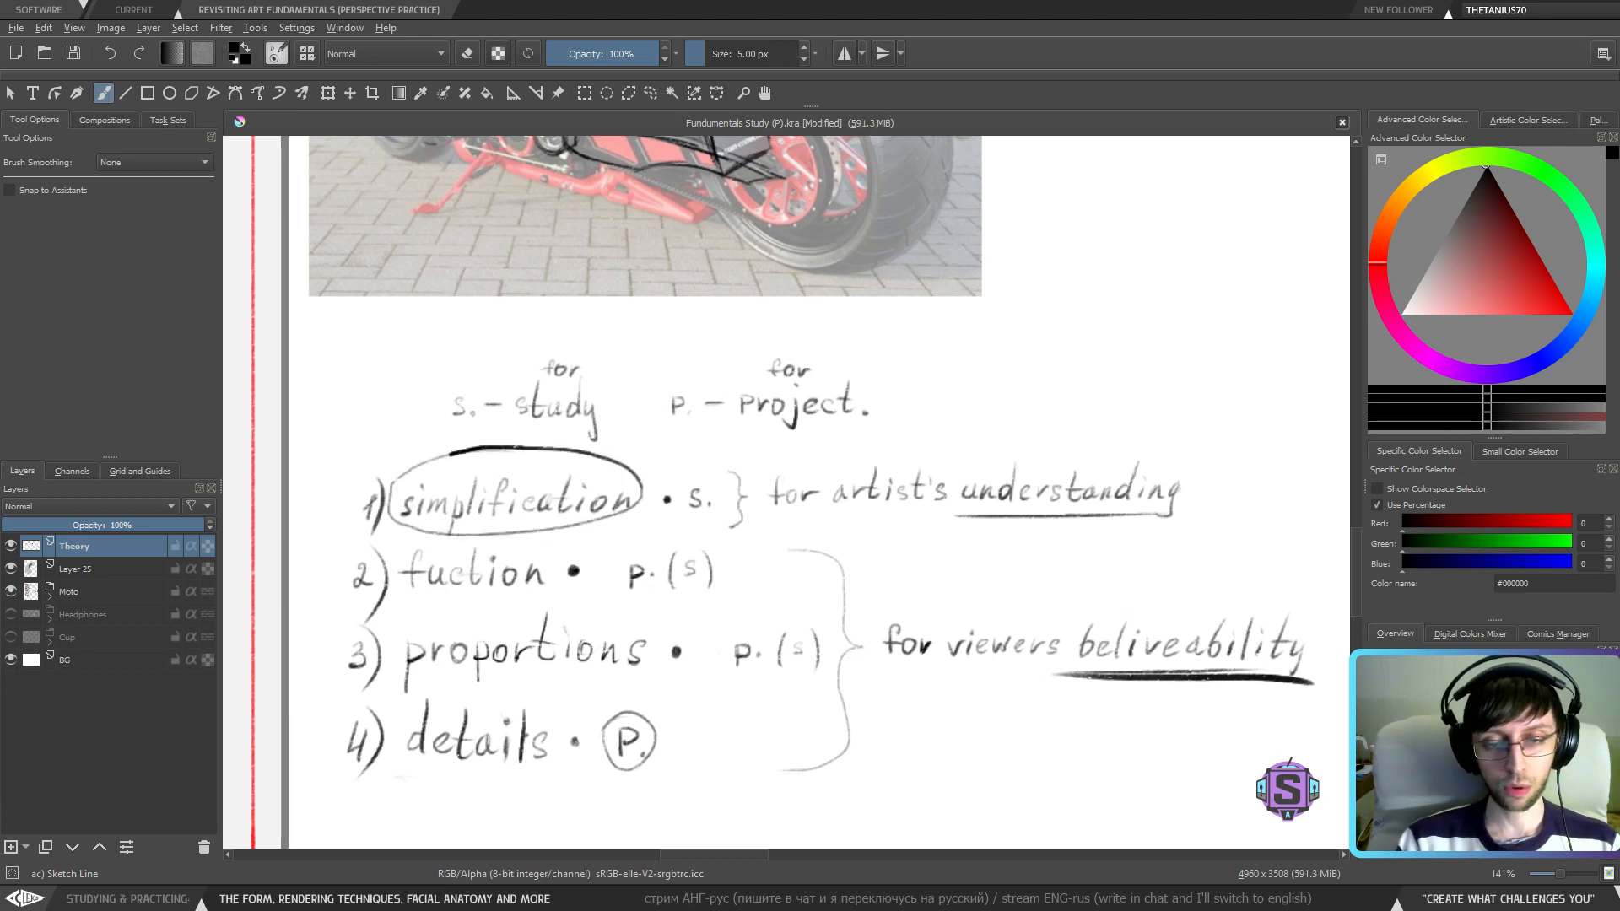
pyautogui.hotkey('ctrl', 'z')
pyautogui.moveTo(589, 521)
pyautogui.mouseDown()
pyautogui.moveTo(962, 538)
pyautogui.moveTo(981, 525)
pyautogui.moveTo(953, 557)
pyautogui.mouseUp()
pyautogui.hotkey('ctrl', 'z')
pyautogui.hotkey('ctrl', 'z')
# - Review the "How to simplify efficiently" list and the motorcycle photos with their traced forms
pyautogui.scroll(-3, 953, 558)
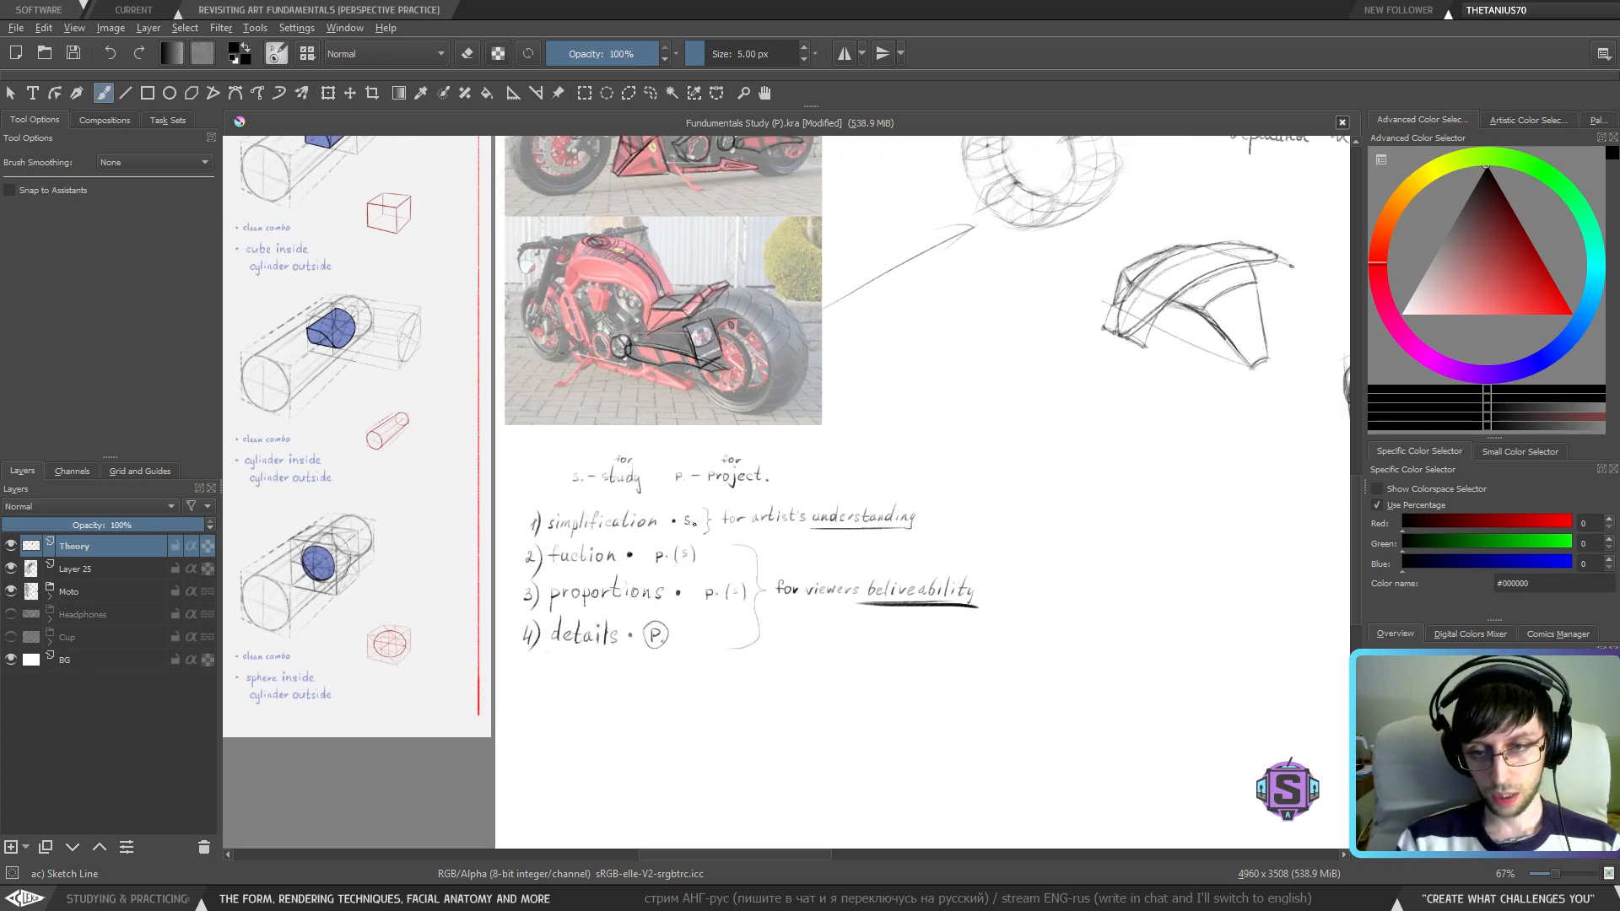
pyautogui.moveTo(1009, 223)
pyautogui.mouseDown()
pyautogui.moveTo(951, 411)
pyautogui.moveTo(862, 446)
pyautogui.moveTo(256, 841)
pyautogui.mouseUp()
pyautogui.moveTo(842, 428)
pyautogui.mouseDown()
pyautogui.moveTo(768, 504)
pyautogui.moveTo(697, 510)
pyautogui.moveTo(653, 478)
pyautogui.mouseUp()
pyautogui.moveTo(665, 536); pyautogui.dragTo(666, 518)
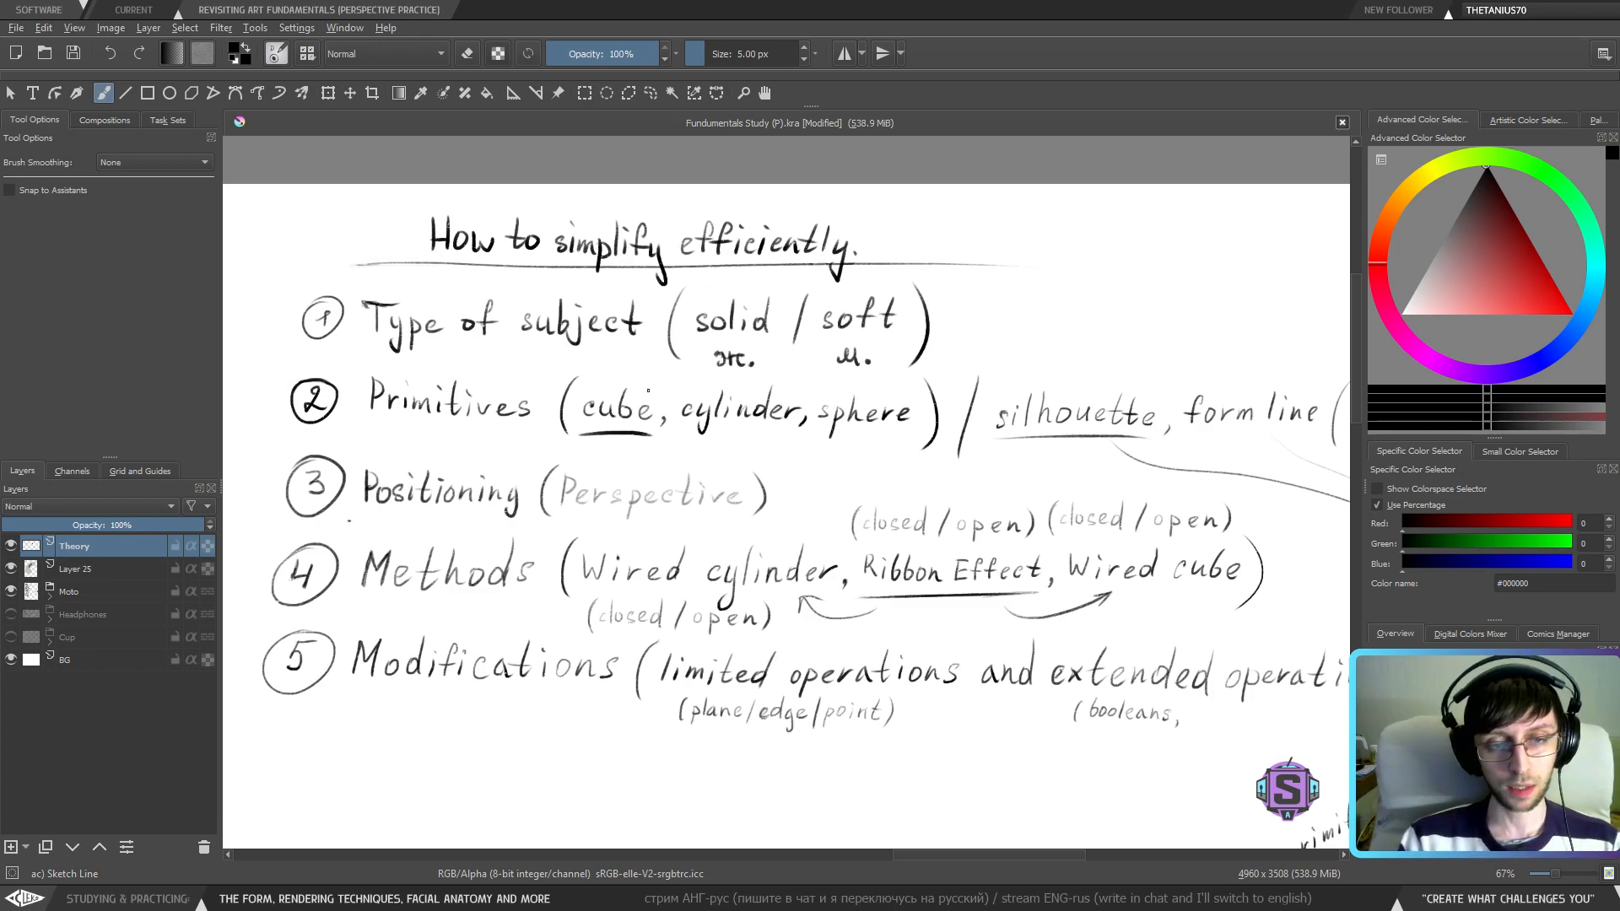
pyautogui.scroll(-2, 760, 489)
pyautogui.moveTo(502, 507); pyautogui.dragTo(1240, 447)
pyautogui.scroll(2, 906, 416)
pyautogui.moveTo(872, 460); pyautogui.dragTo(760, 600)
pyautogui.scroll(2, 762, 450)
pyautogui.moveTo(763, 449); pyautogui.dragTo(843, 594)
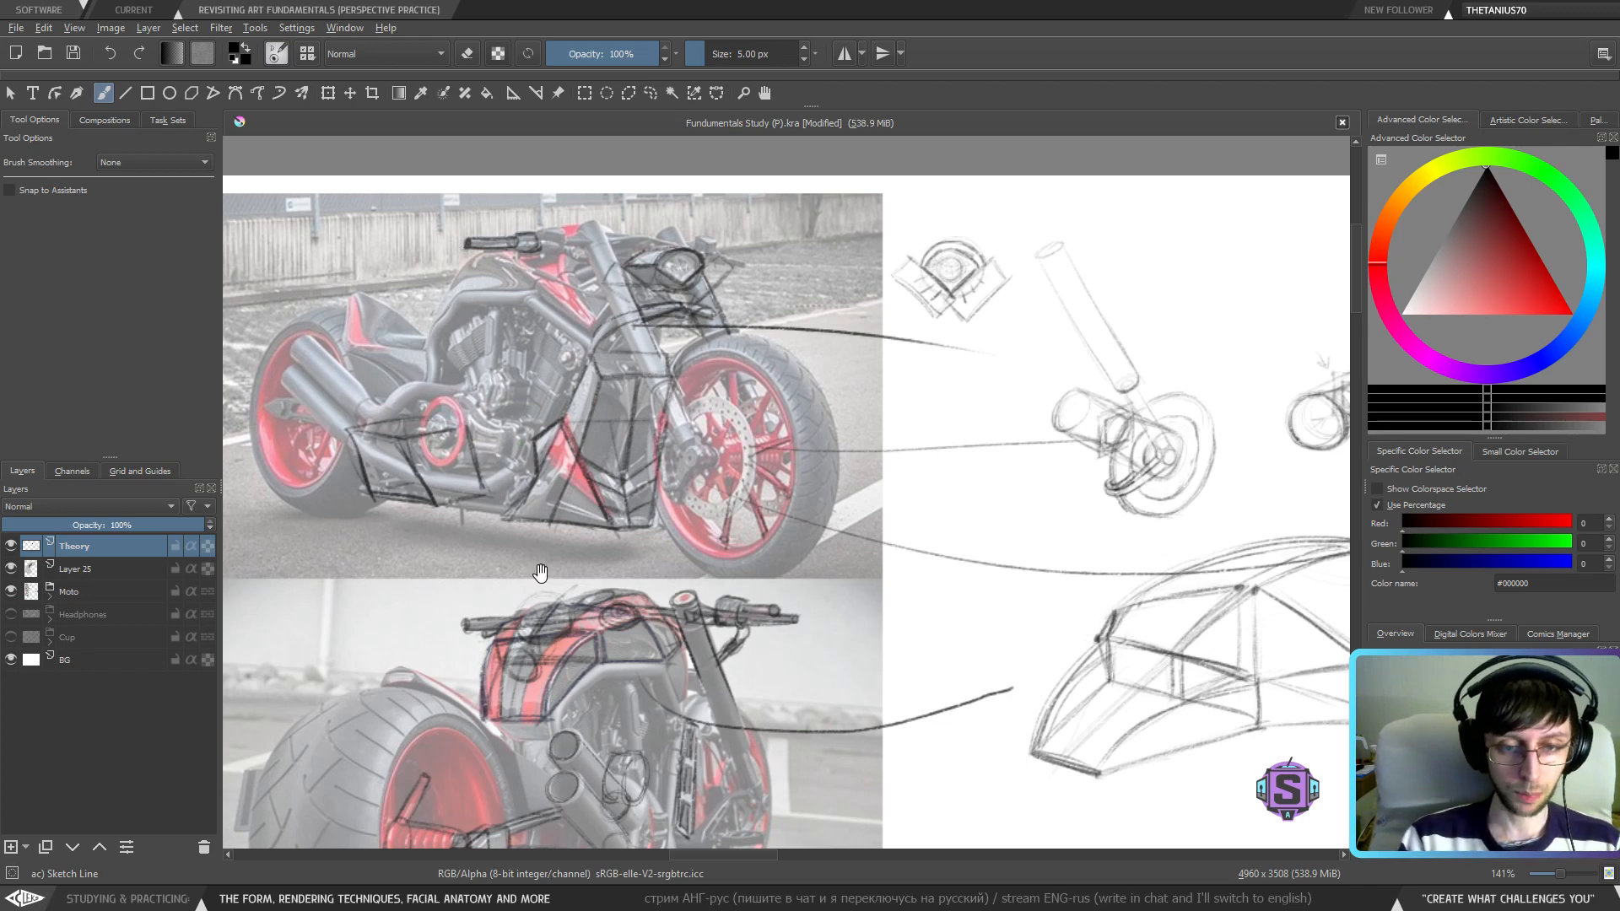
pyautogui.moveTo(542, 572)
pyautogui.mouseDown()
pyautogui.moveTo(549, 474)
pyautogui.moveTo(536, 570)
pyautogui.mouseUp()
pyautogui.moveTo(592, 722); pyautogui.dragTo(607, 461)
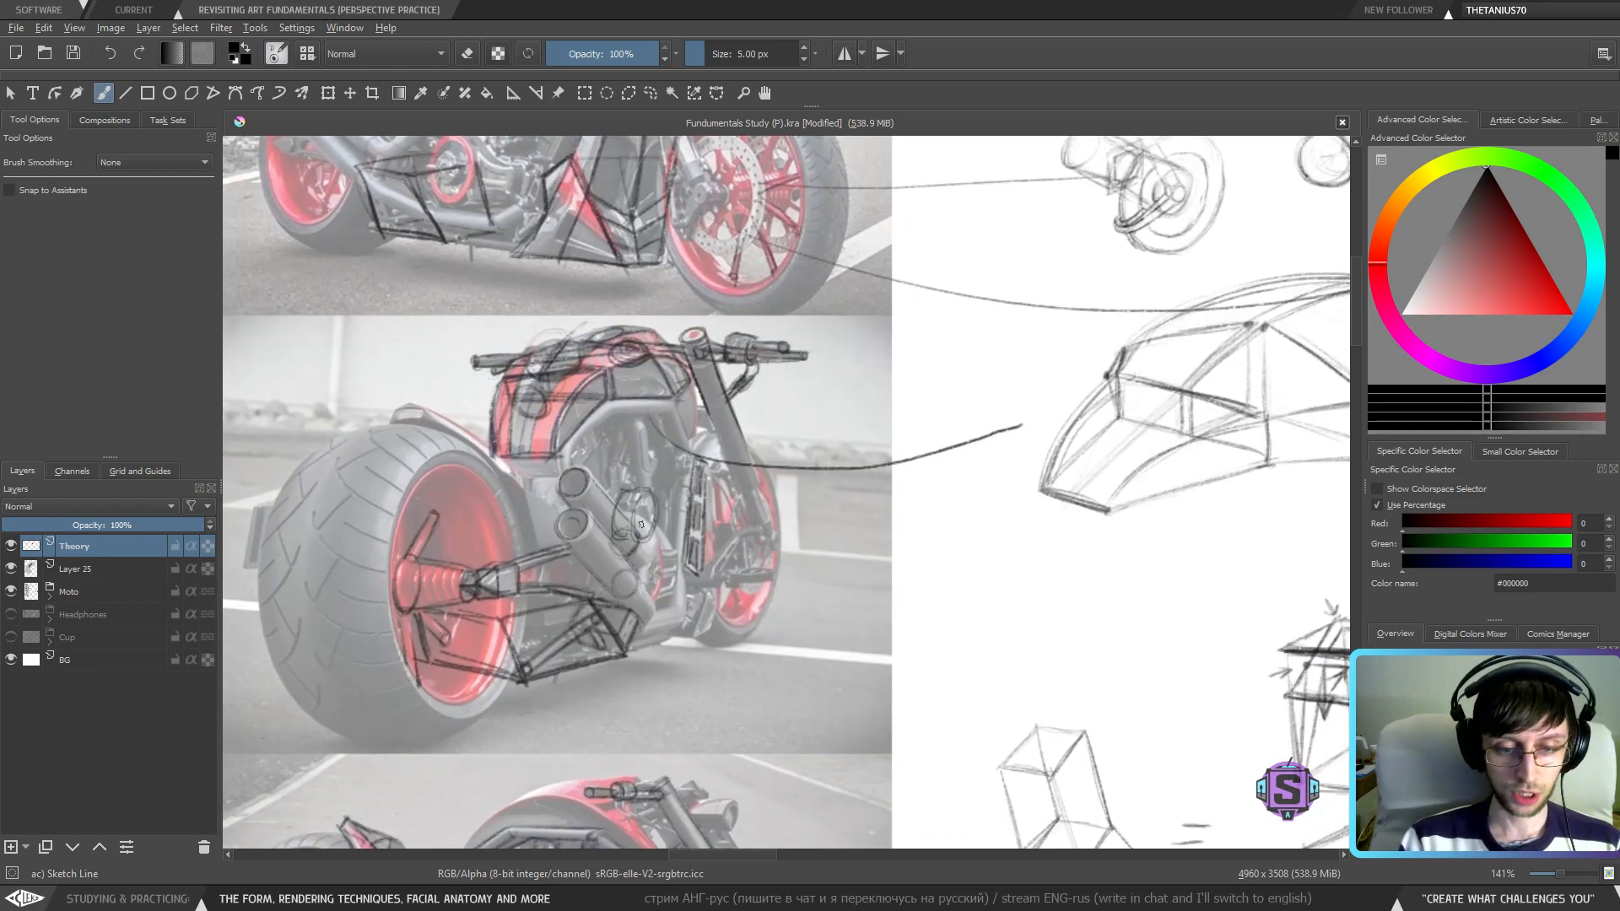
pyautogui.moveTo(632, 702); pyautogui.dragTo(644, 336)
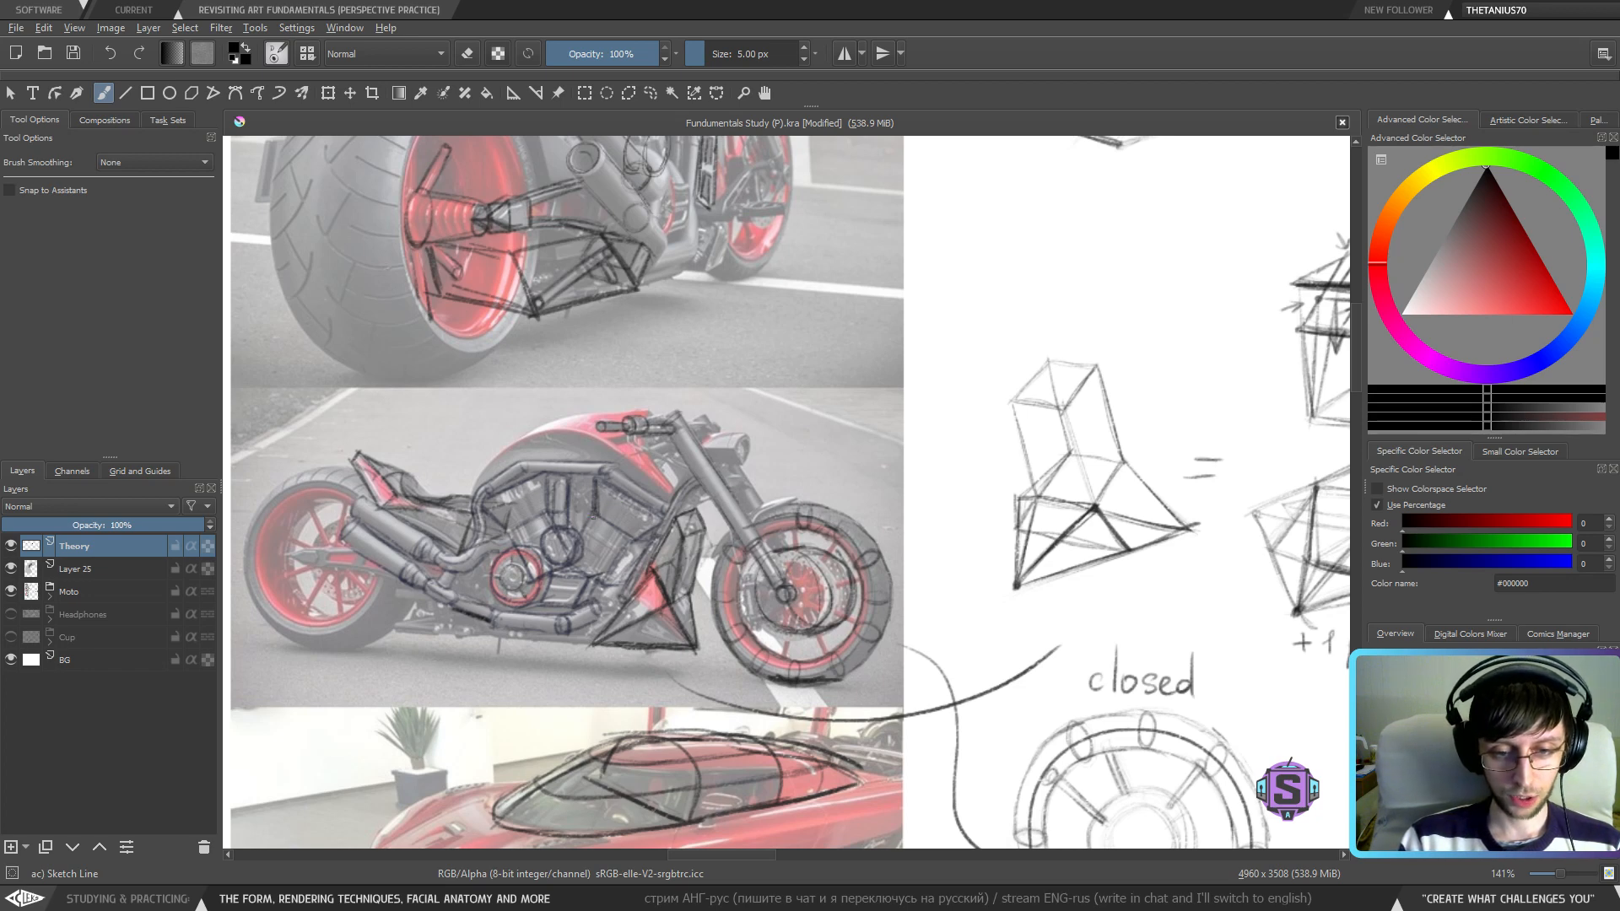
# - Draw a mark around the flared box form study above the ribbon effect note, and undo it
pyautogui.moveTo(1070, 419); pyautogui.dragTo(322, 438)
pyautogui.moveTo(821, 525); pyautogui.dragTo(571, 767)
pyautogui.moveTo(662, 660); pyautogui.dragTo(547, 455)
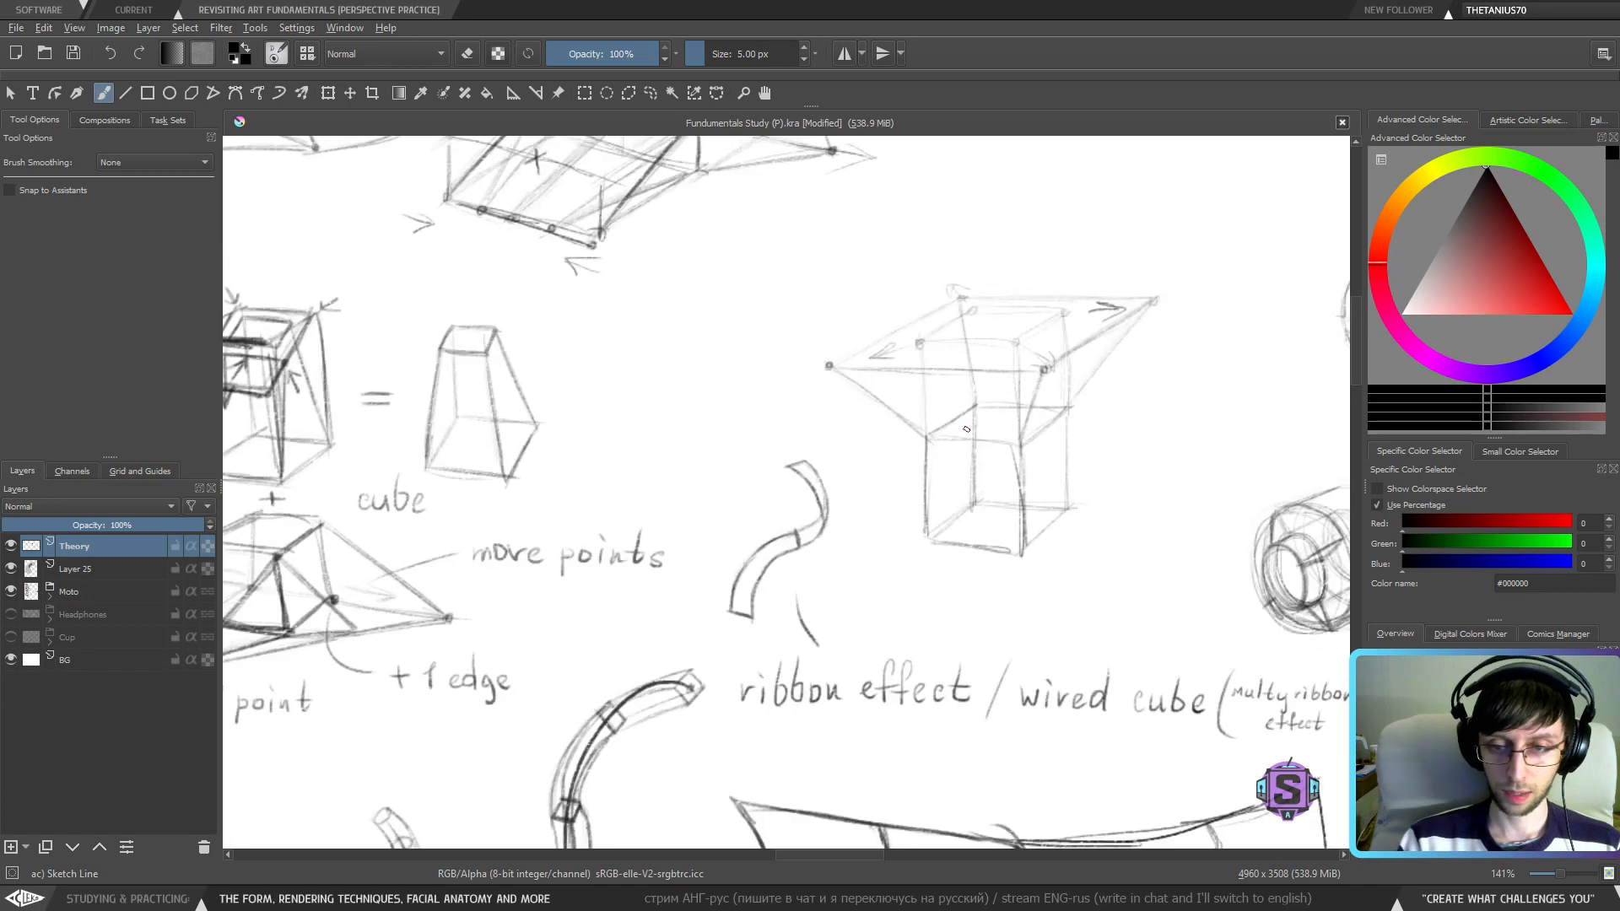
pyautogui.moveTo(1216, 321)
pyautogui.mouseDown()
pyautogui.moveTo(1208, 248)
pyautogui.moveTo(781, 464)
pyautogui.moveTo(1133, 546)
pyautogui.mouseUp()
pyautogui.hotkey('ctrl', 'z')
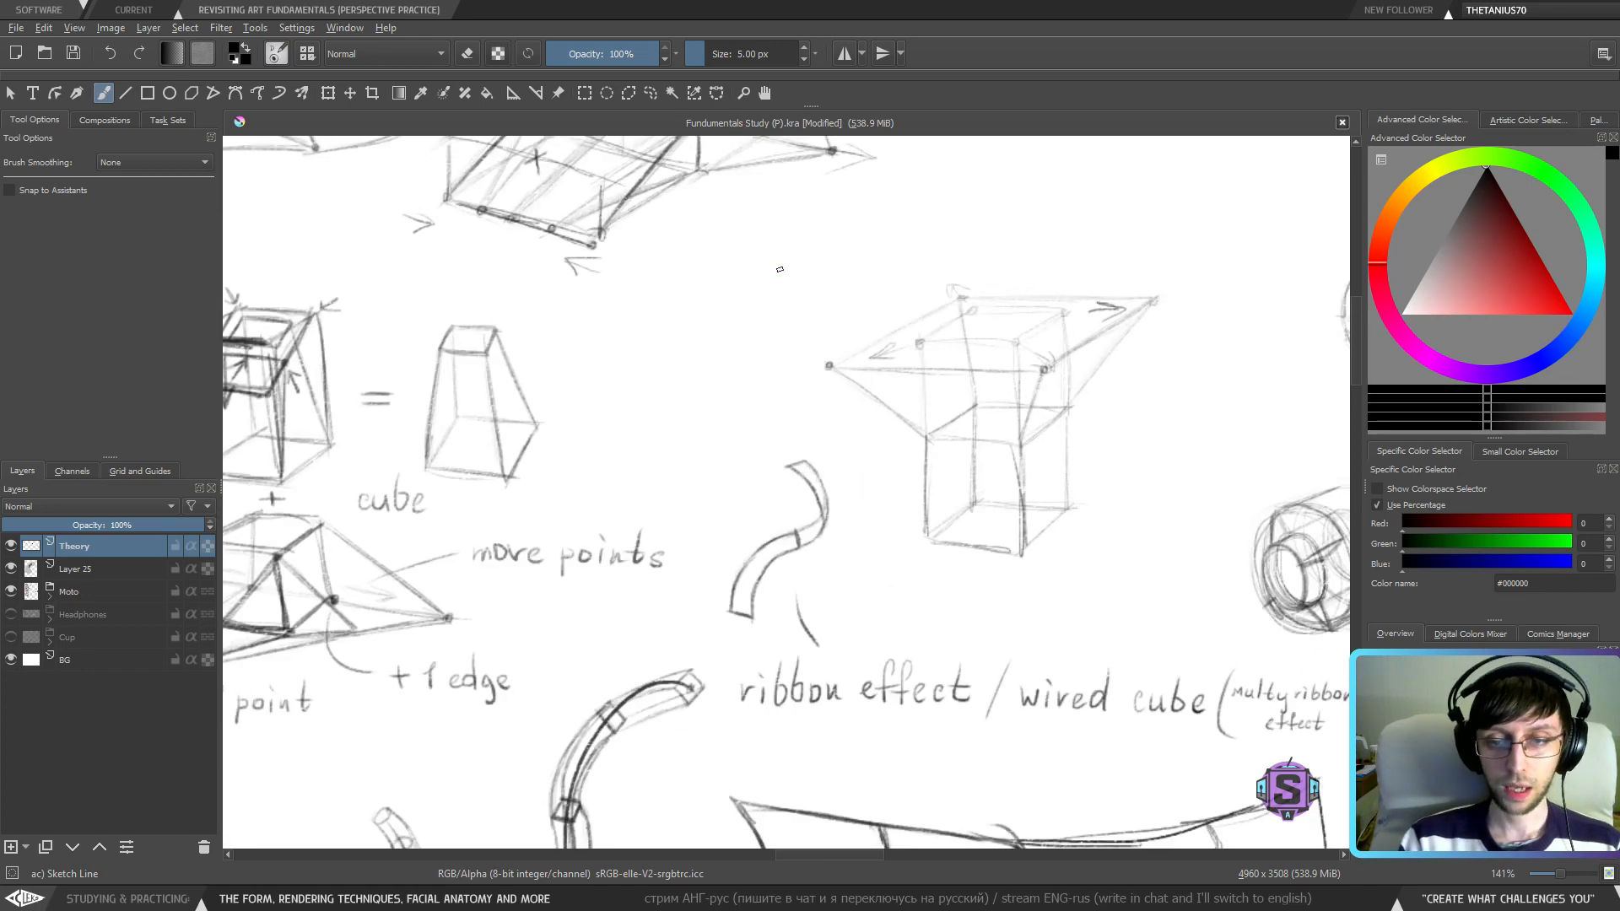
# - Draw a stroke over the exhaust pipes and tank in the rear-view motorcycle photo, and undo it
pyautogui.moveTo(245, 549); pyautogui.dragTo(711, 530)
pyautogui.moveTo(474, 543); pyautogui.dragTo(661, 495)
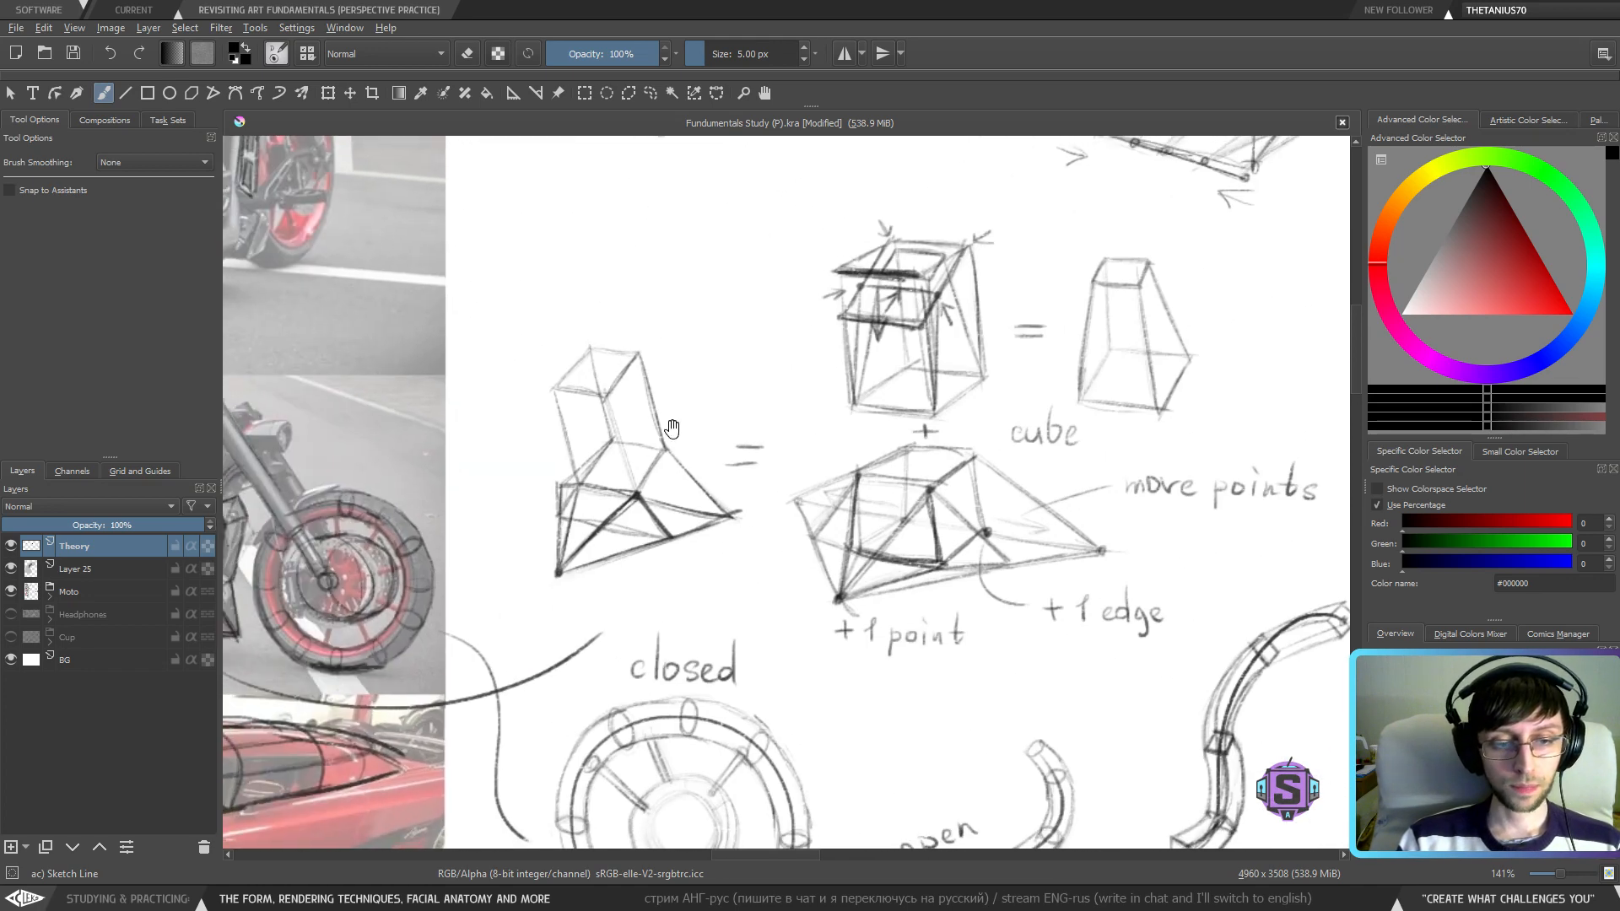
pyautogui.moveTo(672, 429); pyautogui.dragTo(951, 372)
pyautogui.moveTo(827, 472)
pyautogui.mouseDown()
pyautogui.moveTo(869, 469)
pyautogui.moveTo(861, 490)
pyautogui.mouseUp()
pyautogui.moveTo(712, 533); pyautogui.dragTo(834, 537)
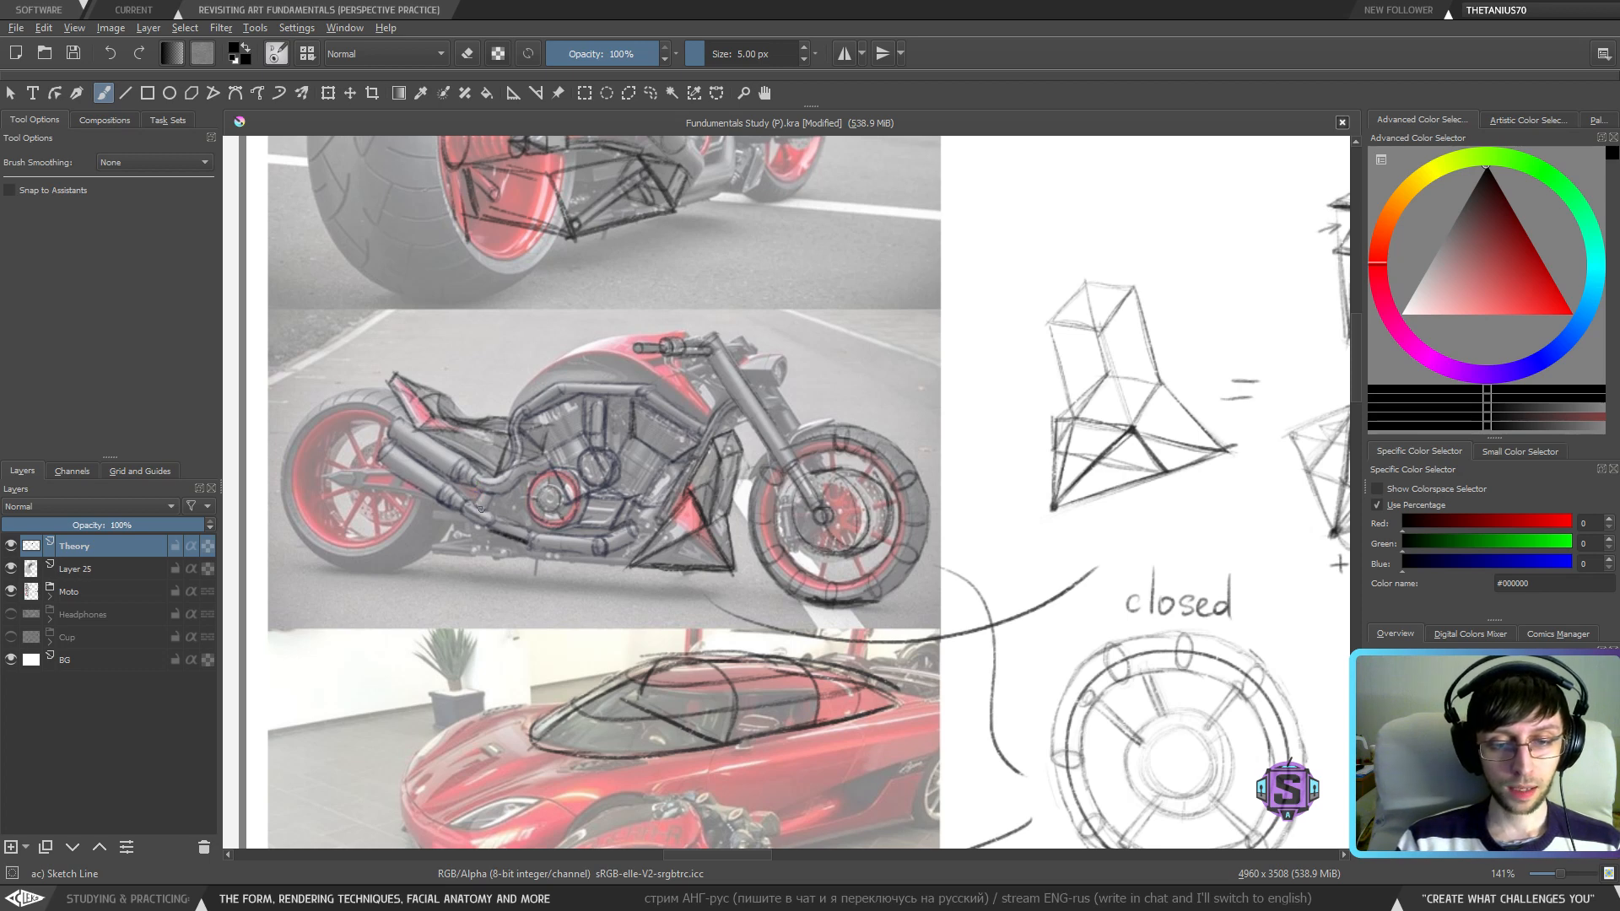
pyautogui.moveTo(547, 544); pyautogui.dragTo(539, 618)
pyautogui.moveTo(823, 453); pyautogui.dragTo(744, 519)
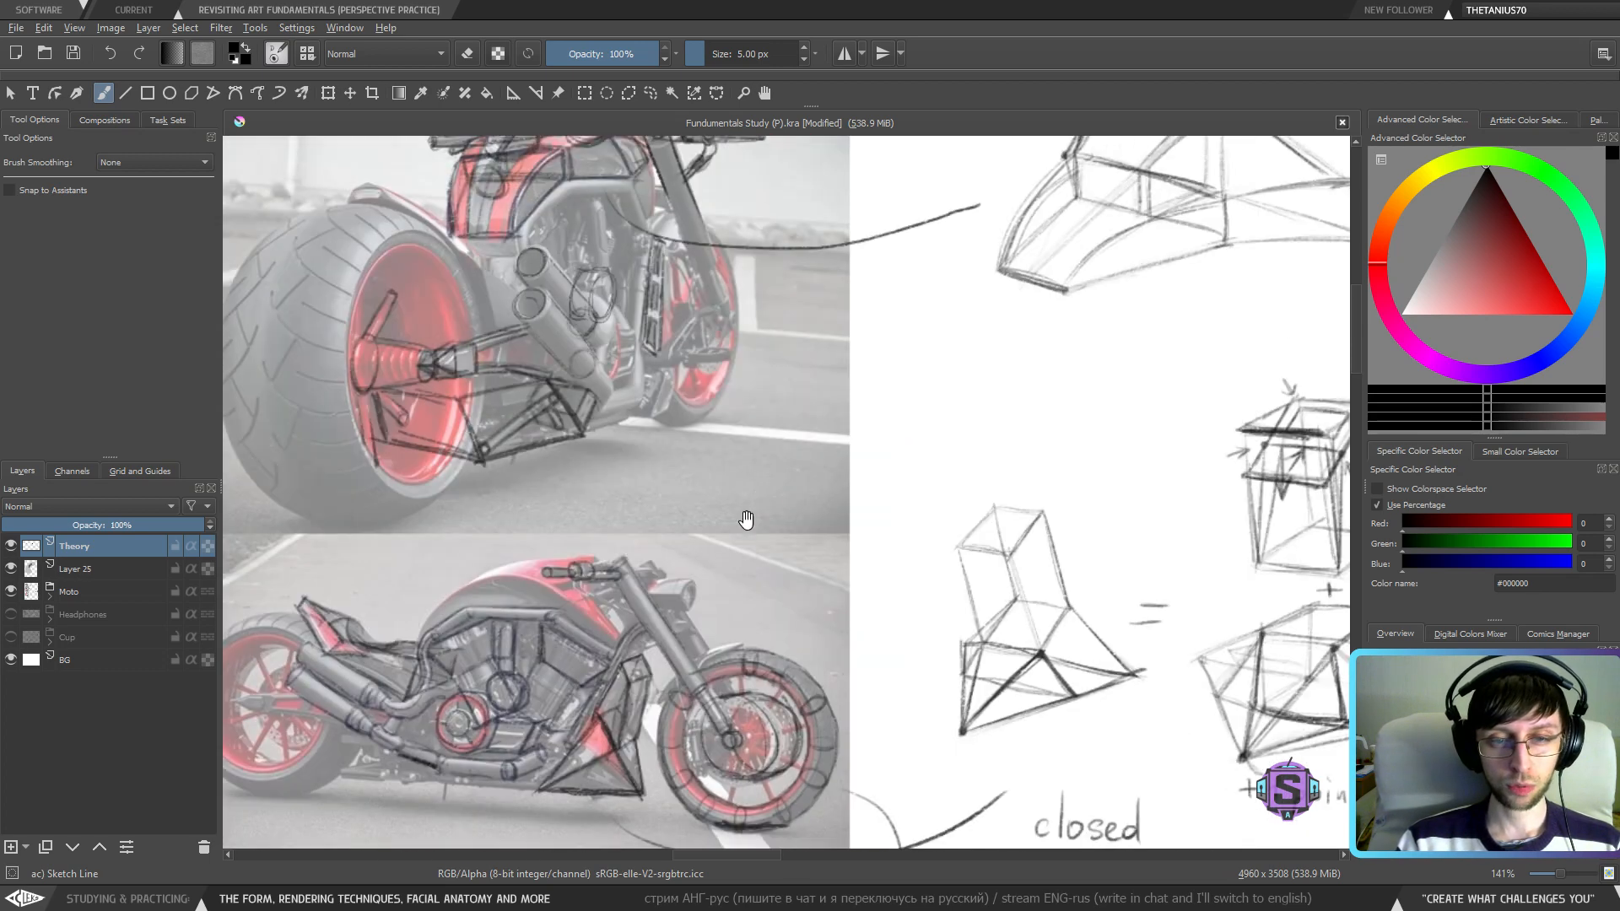
pyautogui.moveTo(709, 340); pyautogui.dragTo(715, 589)
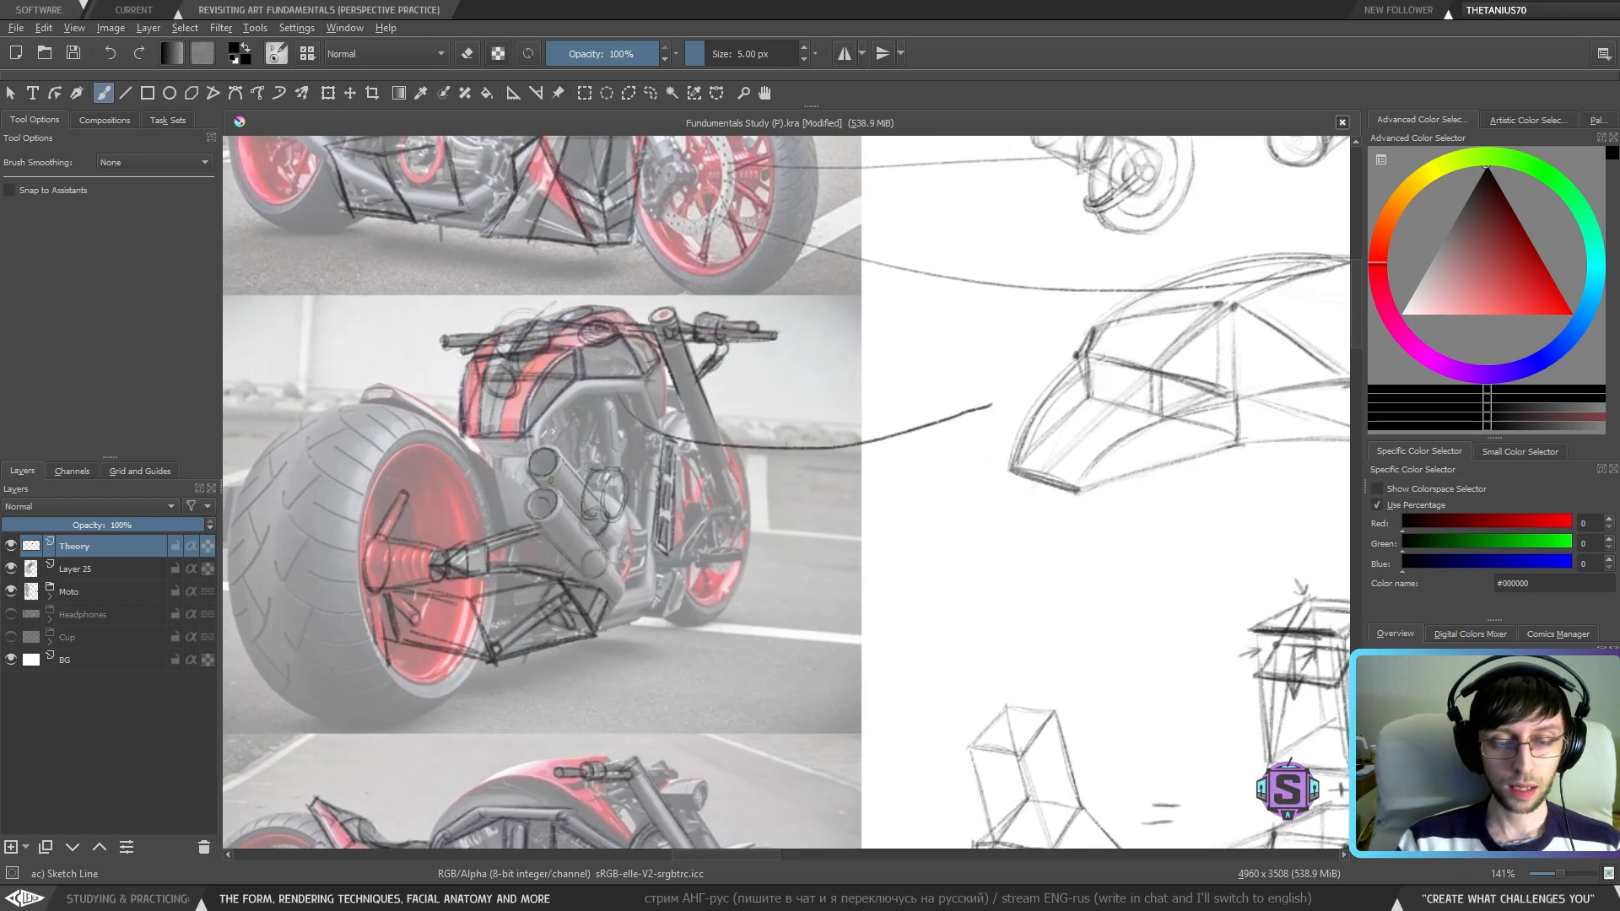
pyautogui.moveTo(516, 508); pyautogui.dragTo(584, 379)
pyautogui.hotkey('ctrl', 'z')
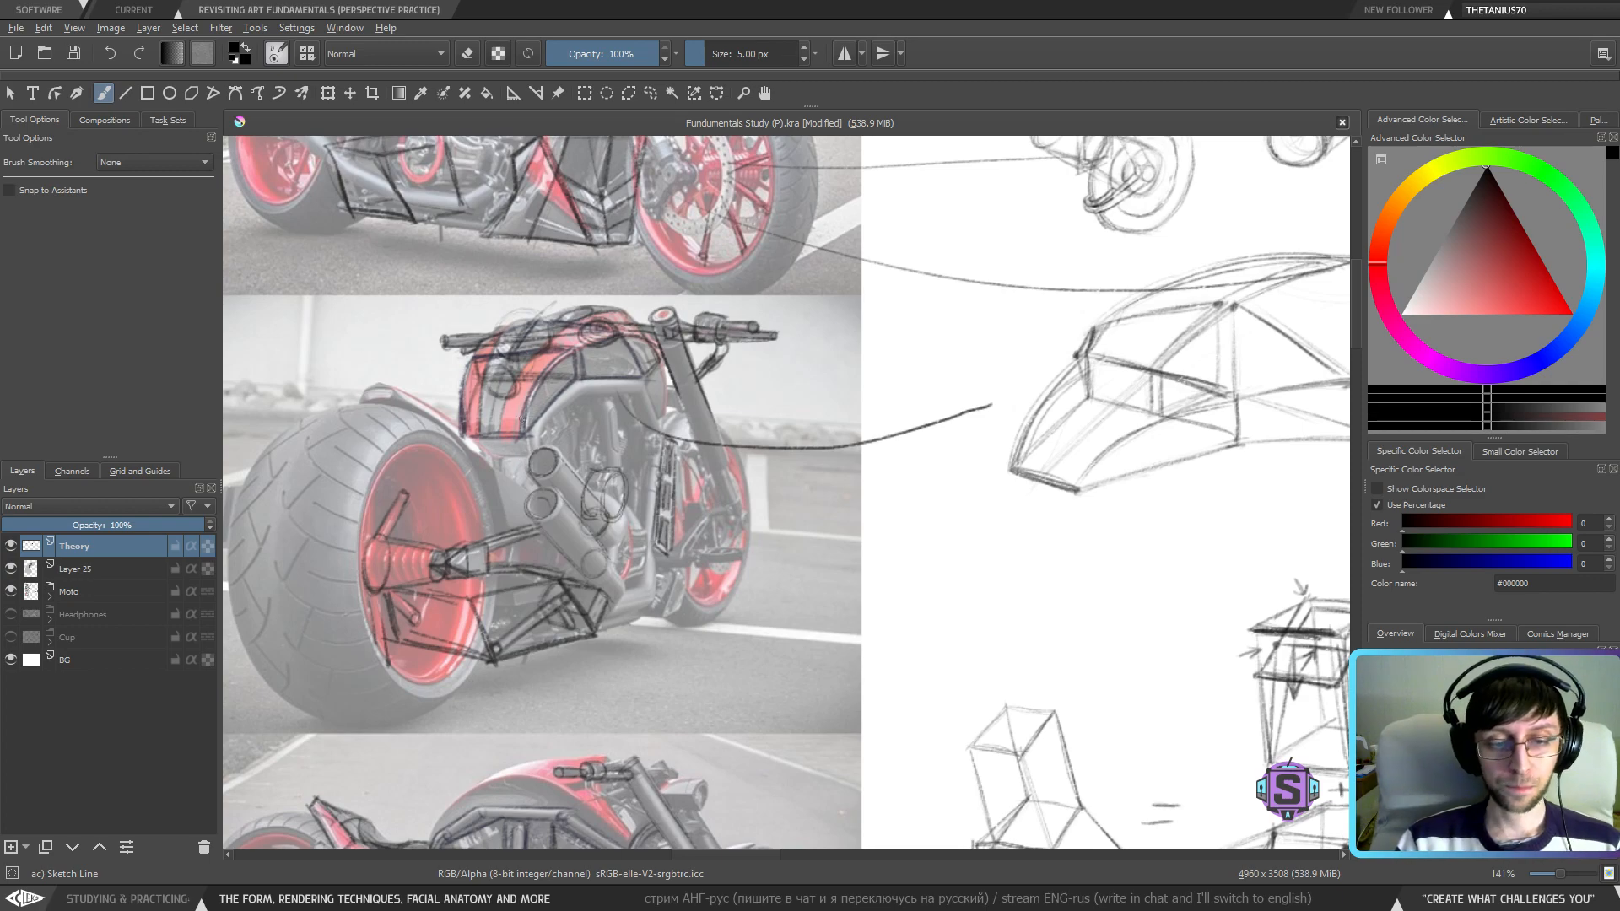
# - Look over the form studies across the whole canvas, ending at the "How to simplify efficiently" list
pyautogui.press('-')
pyautogui.press('-')
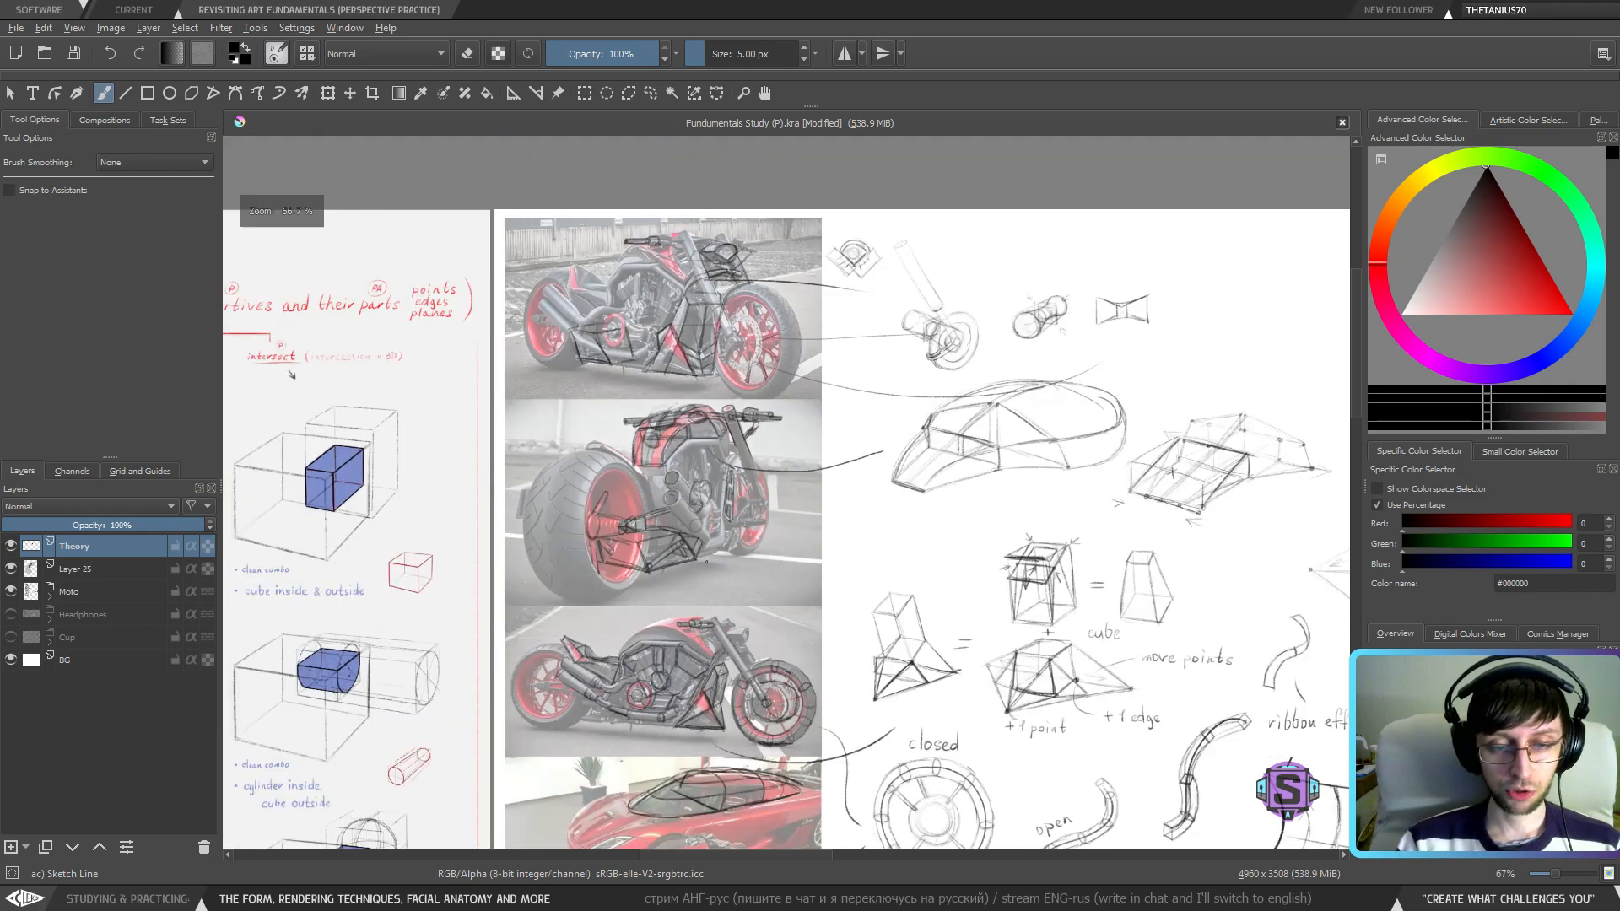
pyautogui.moveTo(1030, 626)
pyautogui.mouseDown()
pyautogui.moveTo(916, 537)
pyautogui.moveTo(788, 335)
pyautogui.mouseUp()
pyautogui.moveTo(981, 405); pyautogui.dragTo(640, 554)
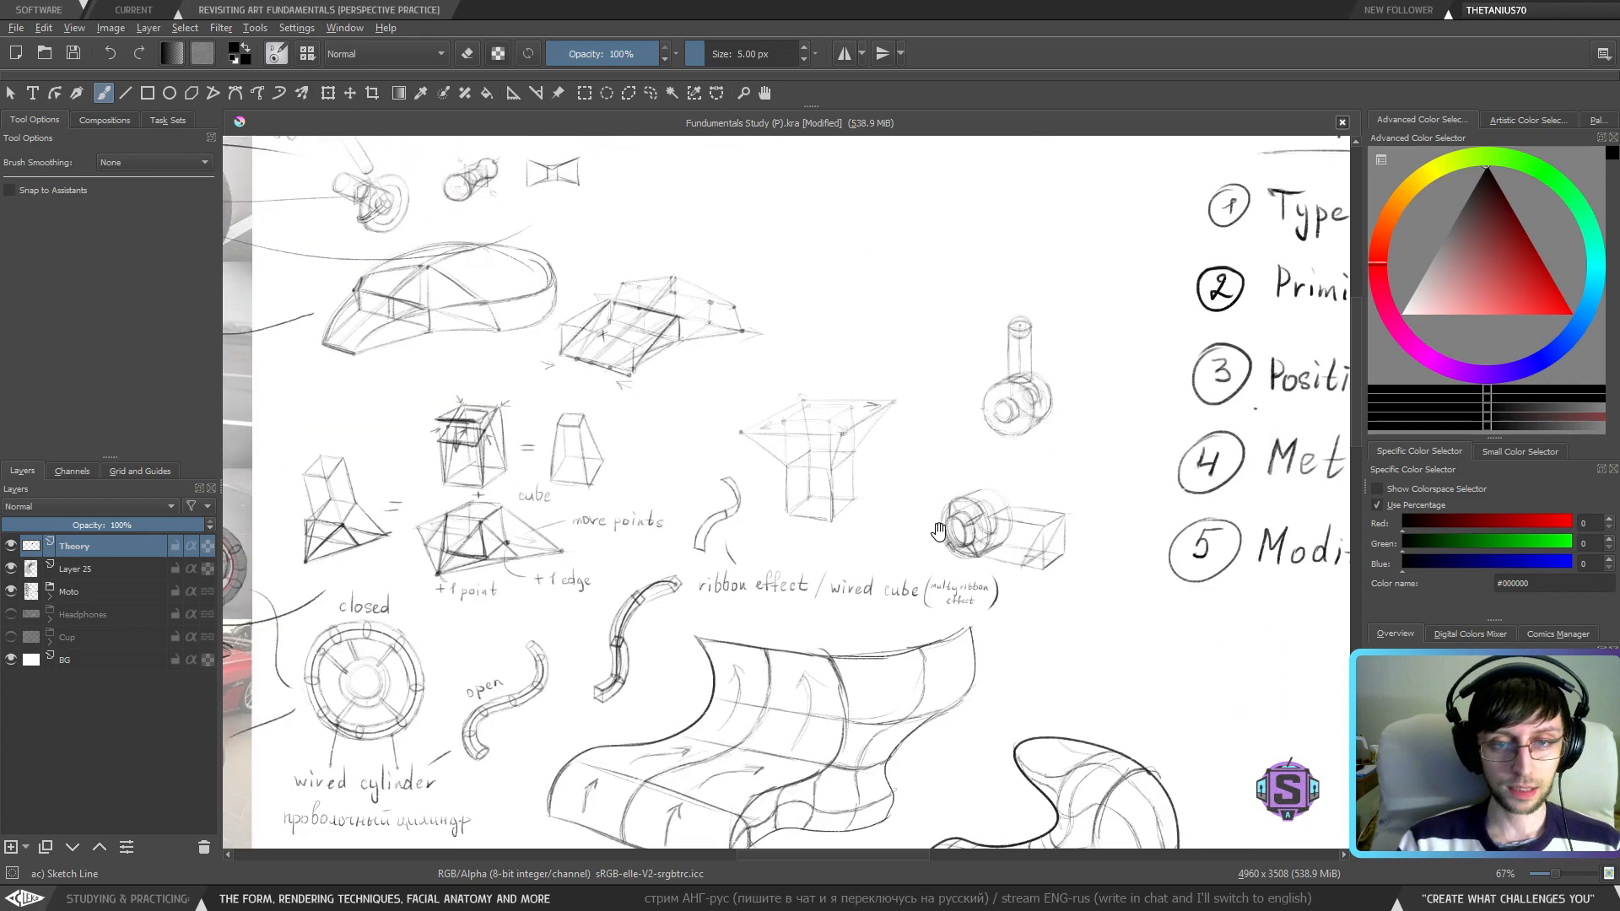
pyautogui.moveTo(929, 557); pyautogui.dragTo(915, 208)
pyautogui.moveTo(691, 661); pyautogui.dragTo(796, 393)
pyautogui.moveTo(714, 713); pyautogui.dragTo(623, 384)
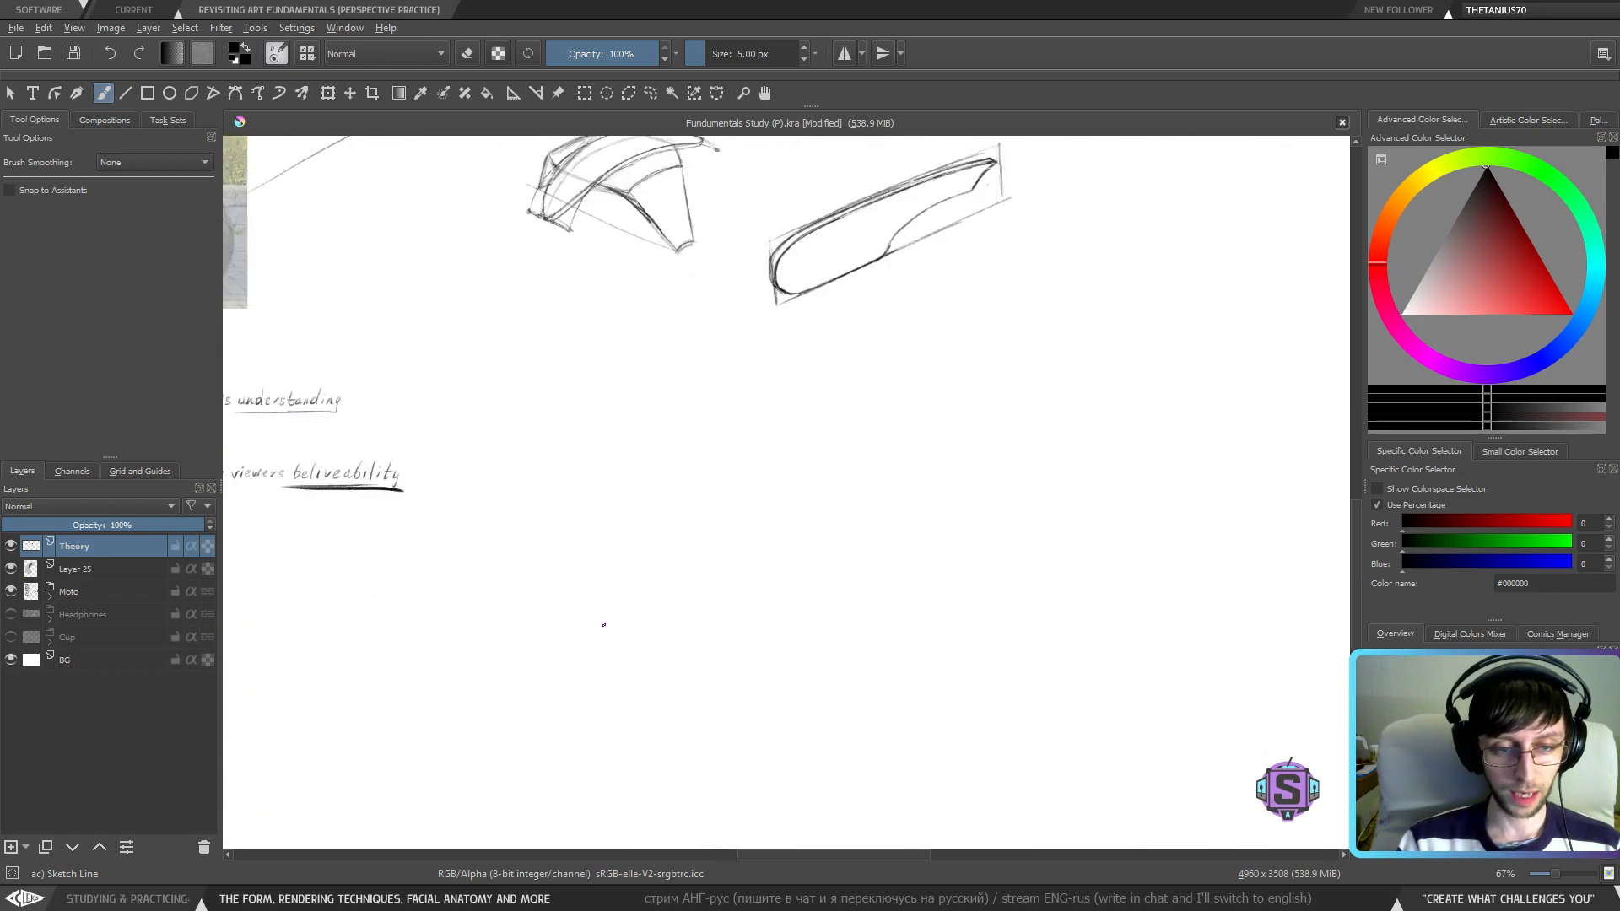
pyautogui.press('-')
pyautogui.press('-')
pyautogui.moveTo(700, 521); pyautogui.dragTo(810, 650)
pyautogui.press('+')
pyautogui.press('+')
pyautogui.moveTo(710, 484); pyautogui.dragTo(992, 656)
pyautogui.moveTo(1266, 231); pyautogui.dragTo(896, 451)
pyautogui.moveTo(1200, 263); pyautogui.dragTo(796, 461)
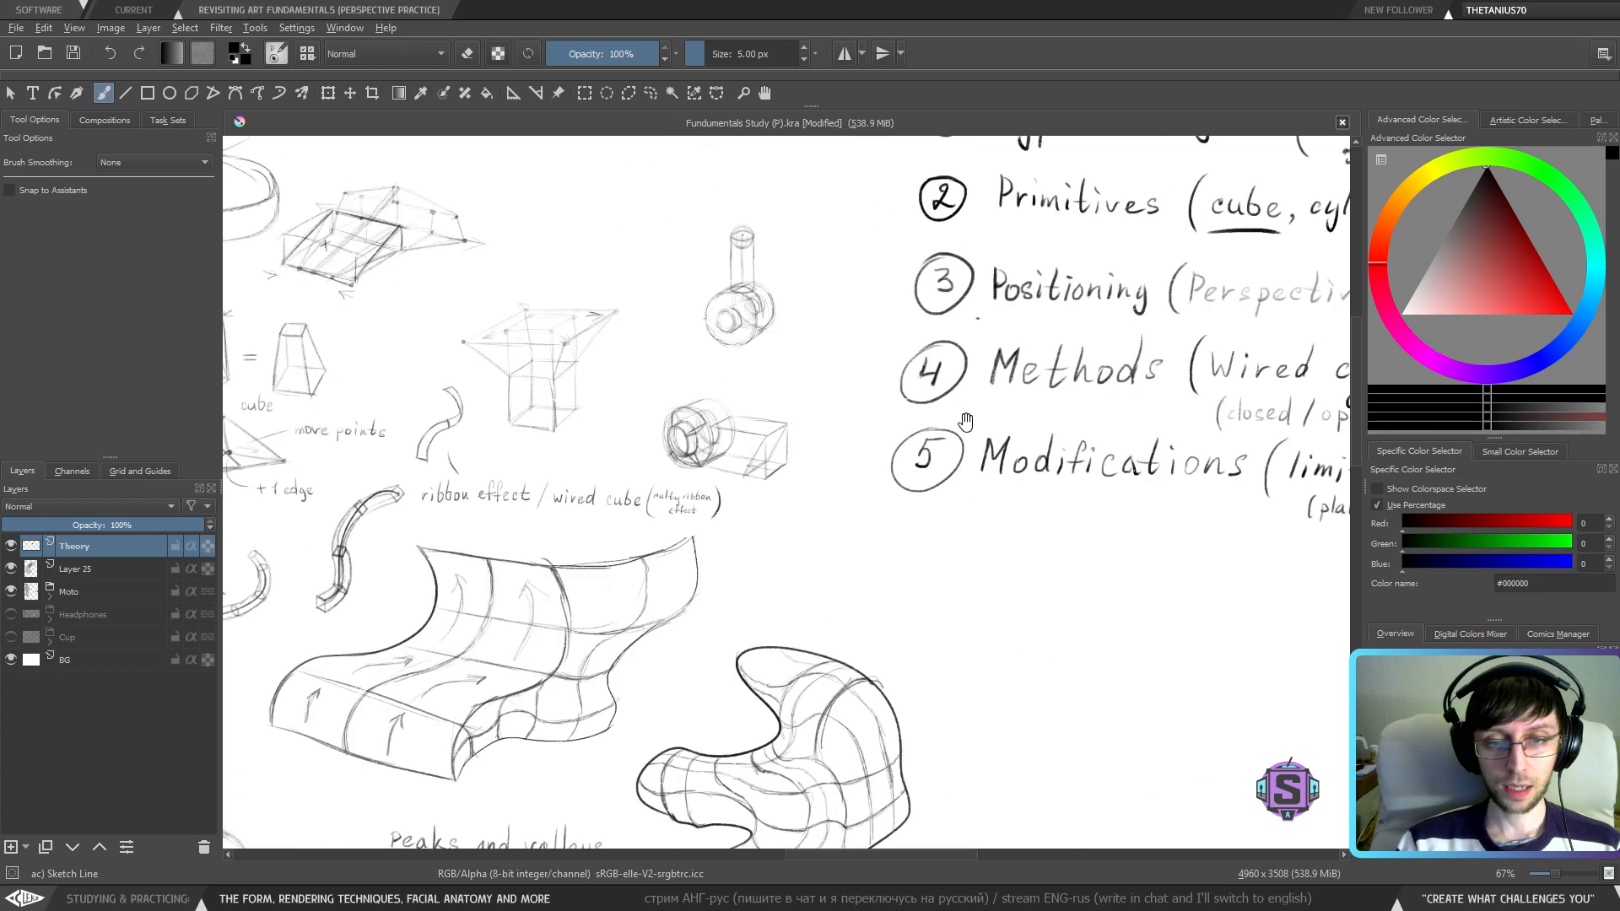
pyautogui.moveTo(1062, 341); pyautogui.dragTo(525, 570)
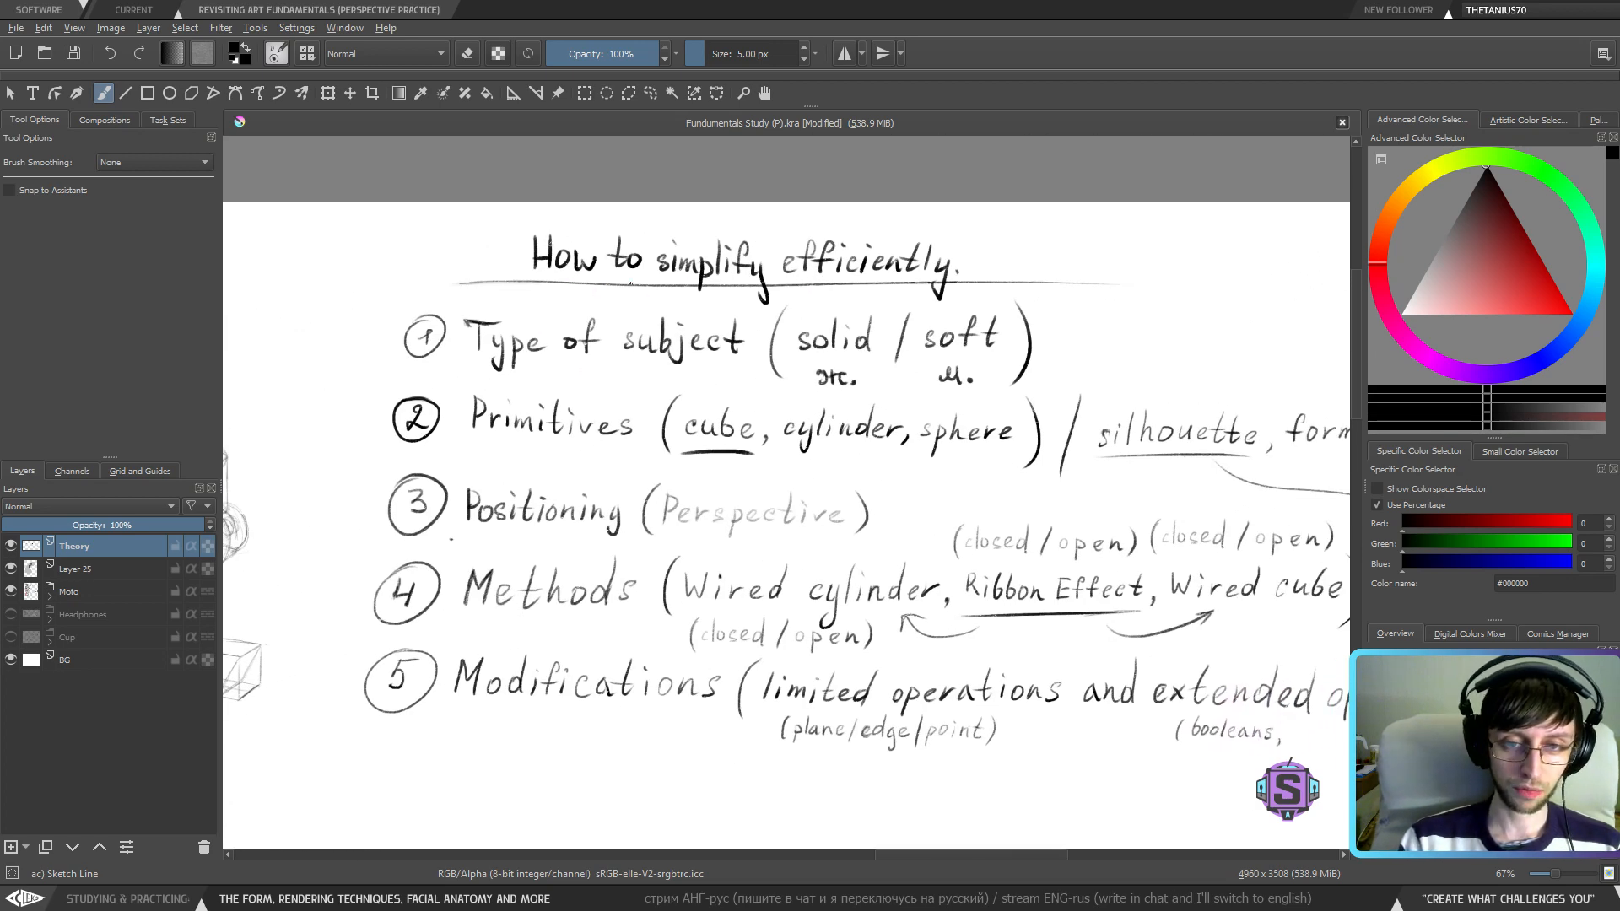
# - Mark the number of "Type of subject", underline "solid / soft", and undo the marks
pyautogui.moveTo(427, 302)
pyautogui.mouseDown()
pyautogui.moveTo(385, 377)
pyautogui.moveTo(440, 294)
pyautogui.moveTo(443, 311)
pyautogui.moveTo(410, 303)
pyautogui.moveTo(427, 301)
pyautogui.mouseUp()
pyautogui.hotkey('ctrl', 'z')
pyautogui.hotkey('ctrl', 'z')
pyautogui.hotkey('ctrl', 'z')
pyautogui.hotkey('ctrl', 'z')
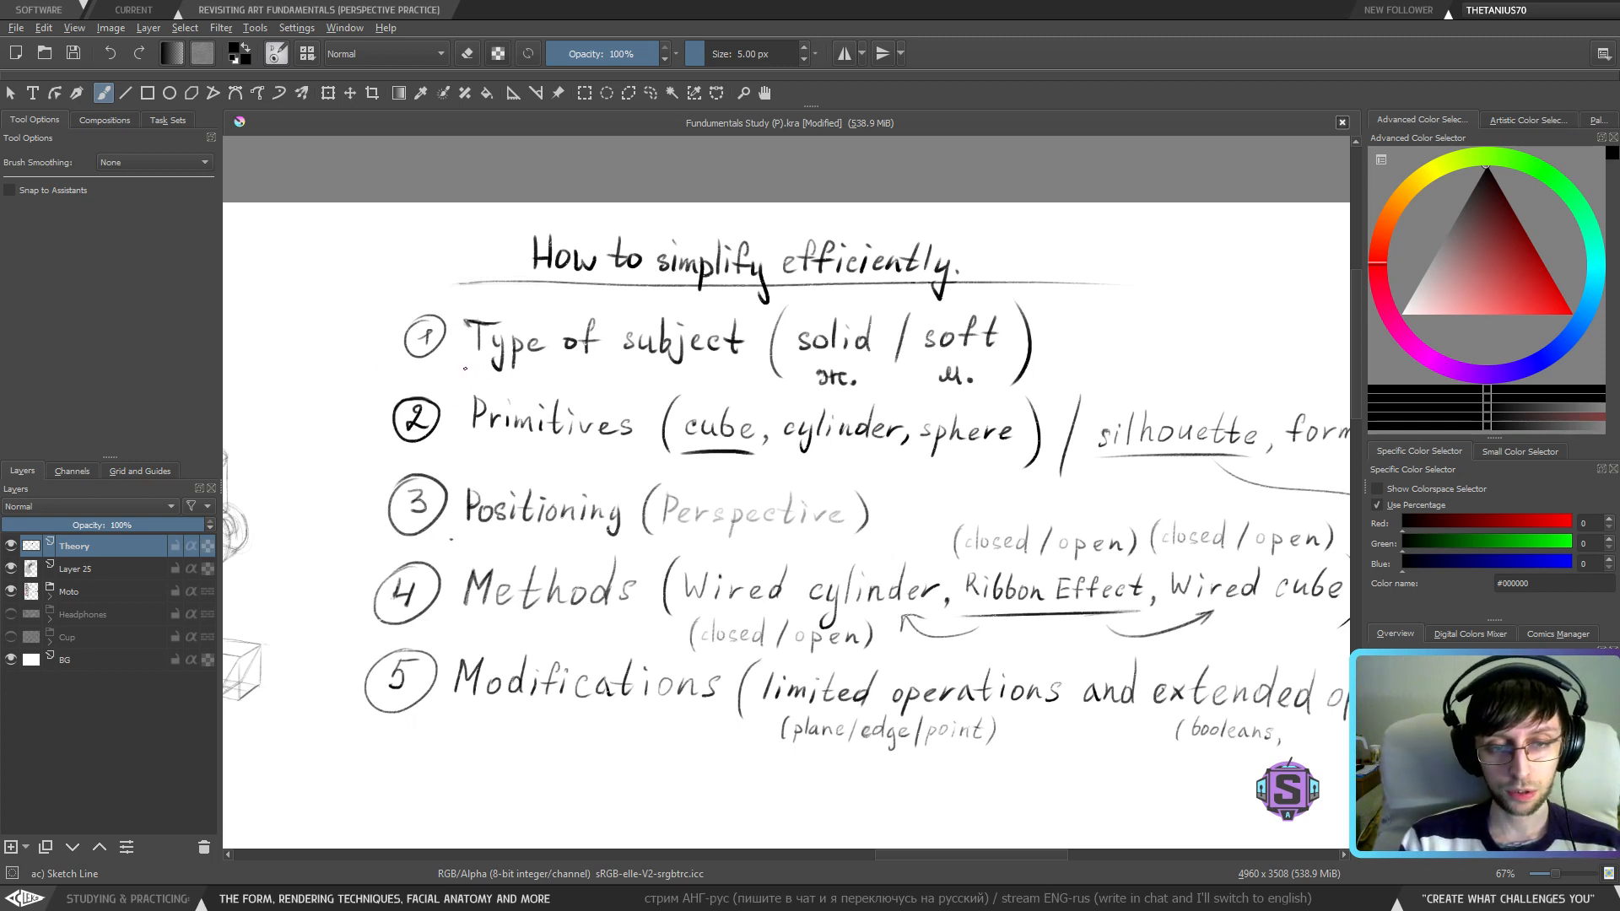
pyautogui.moveTo(794, 360); pyautogui.dragTo(1006, 362)
pyautogui.hotkey('ctrl', 'z')
pyautogui.hotkey('ctrl', 'z')
# - Draw an arrow from "solid" to "Primitives", underline "Primitives", and undo both marks
pyautogui.moveTo(897, 481); pyautogui.dragTo(805, 422)
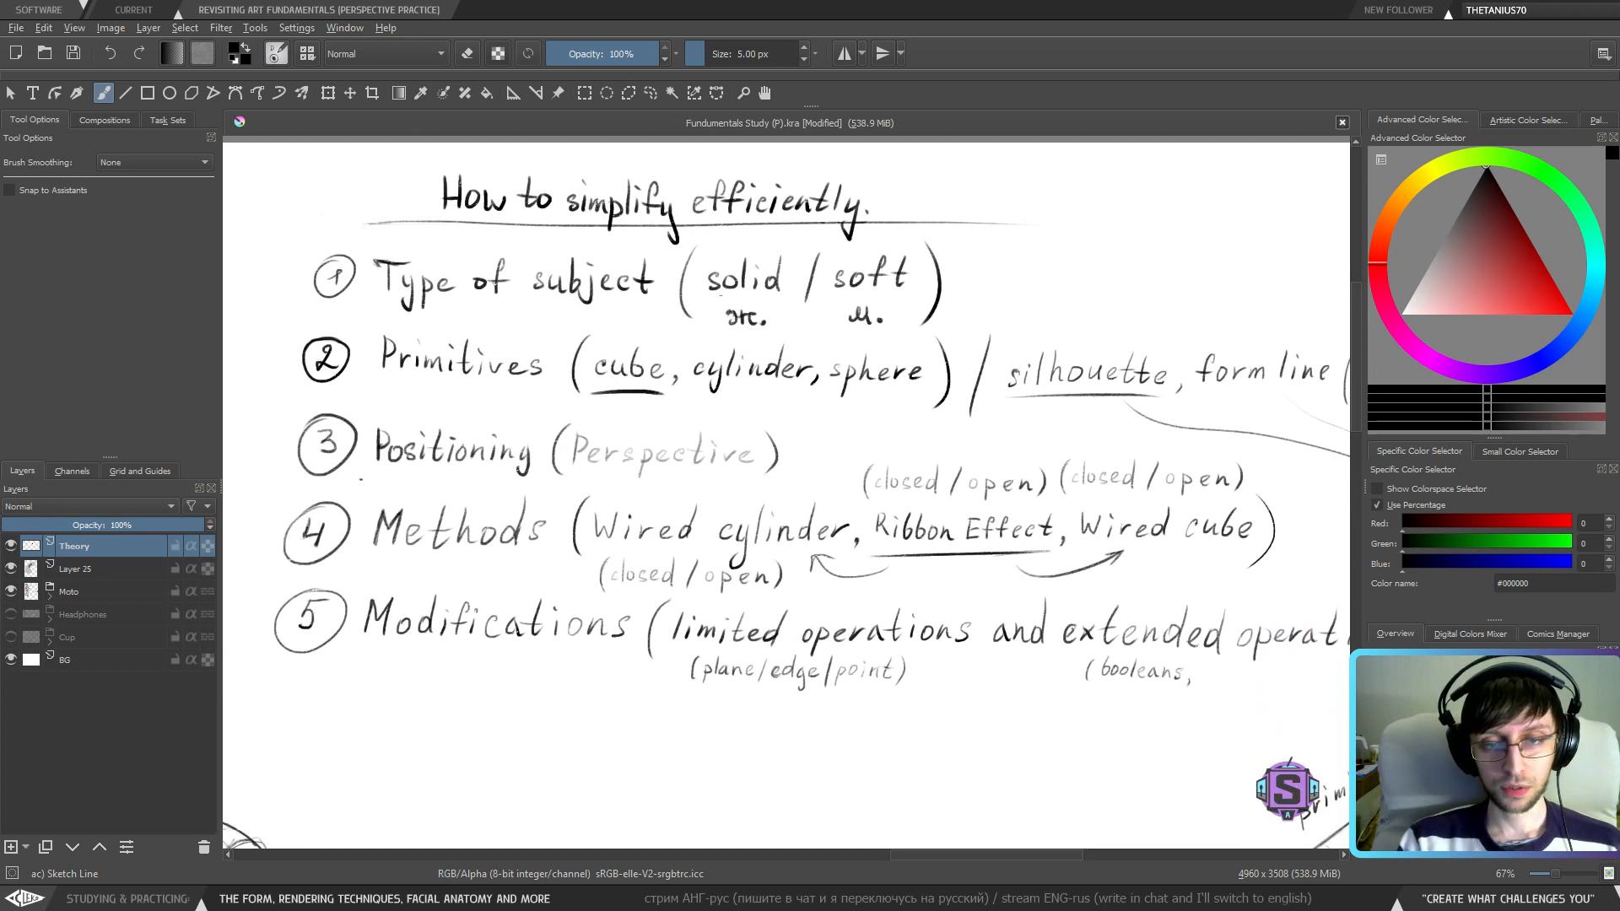
pyautogui.moveTo(715, 307); pyautogui.dragTo(508, 326)
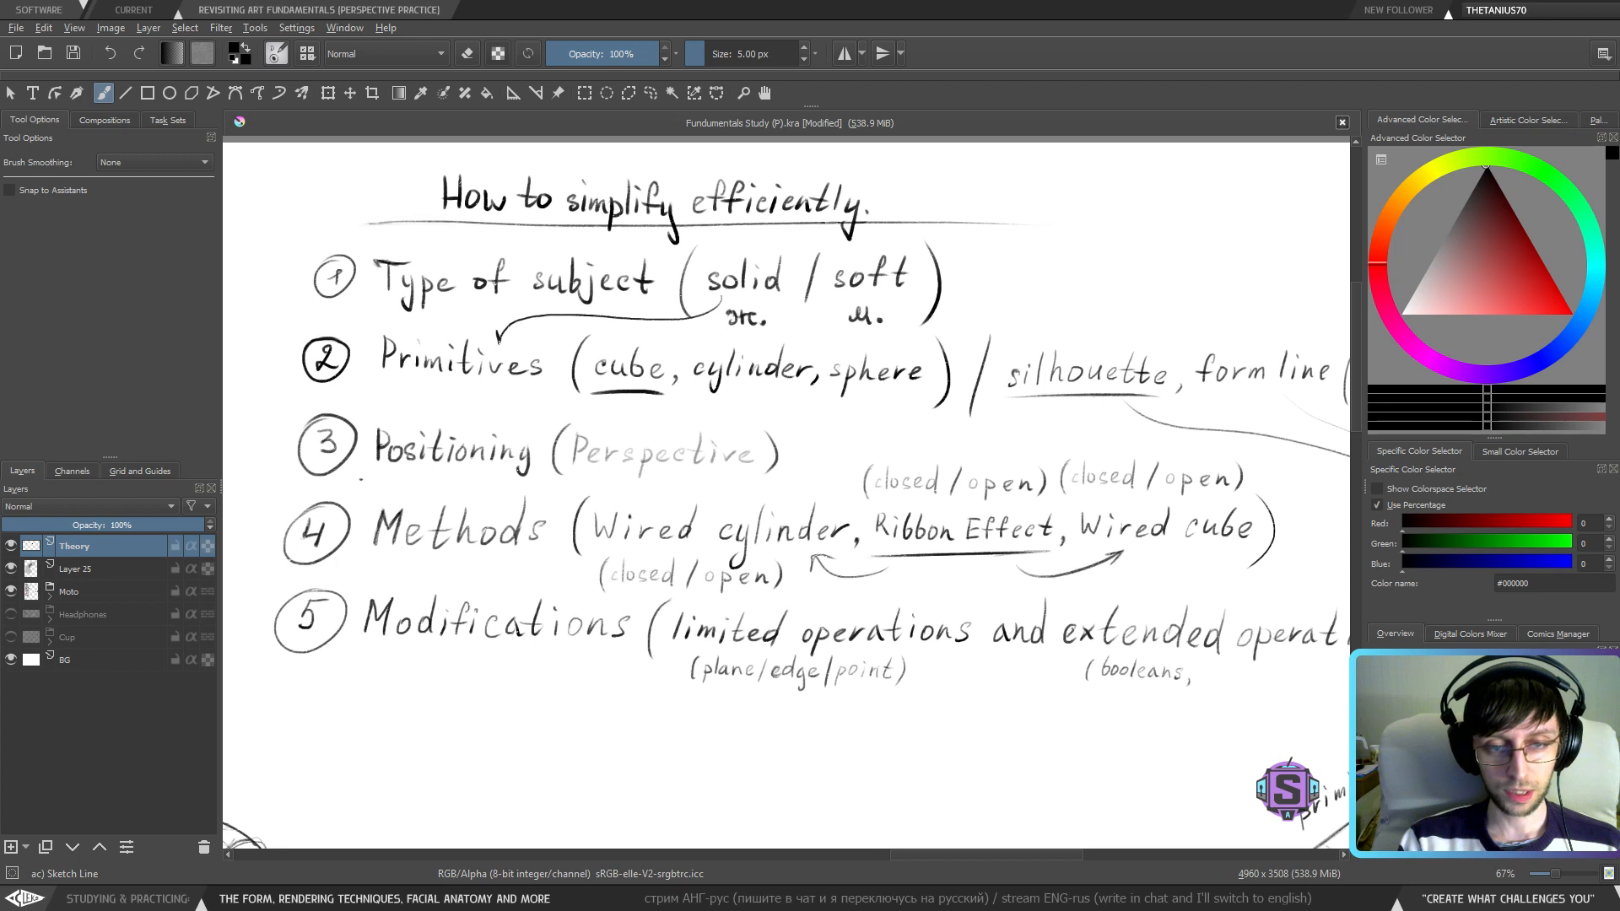
pyautogui.moveTo(370, 389); pyautogui.dragTo(537, 394)
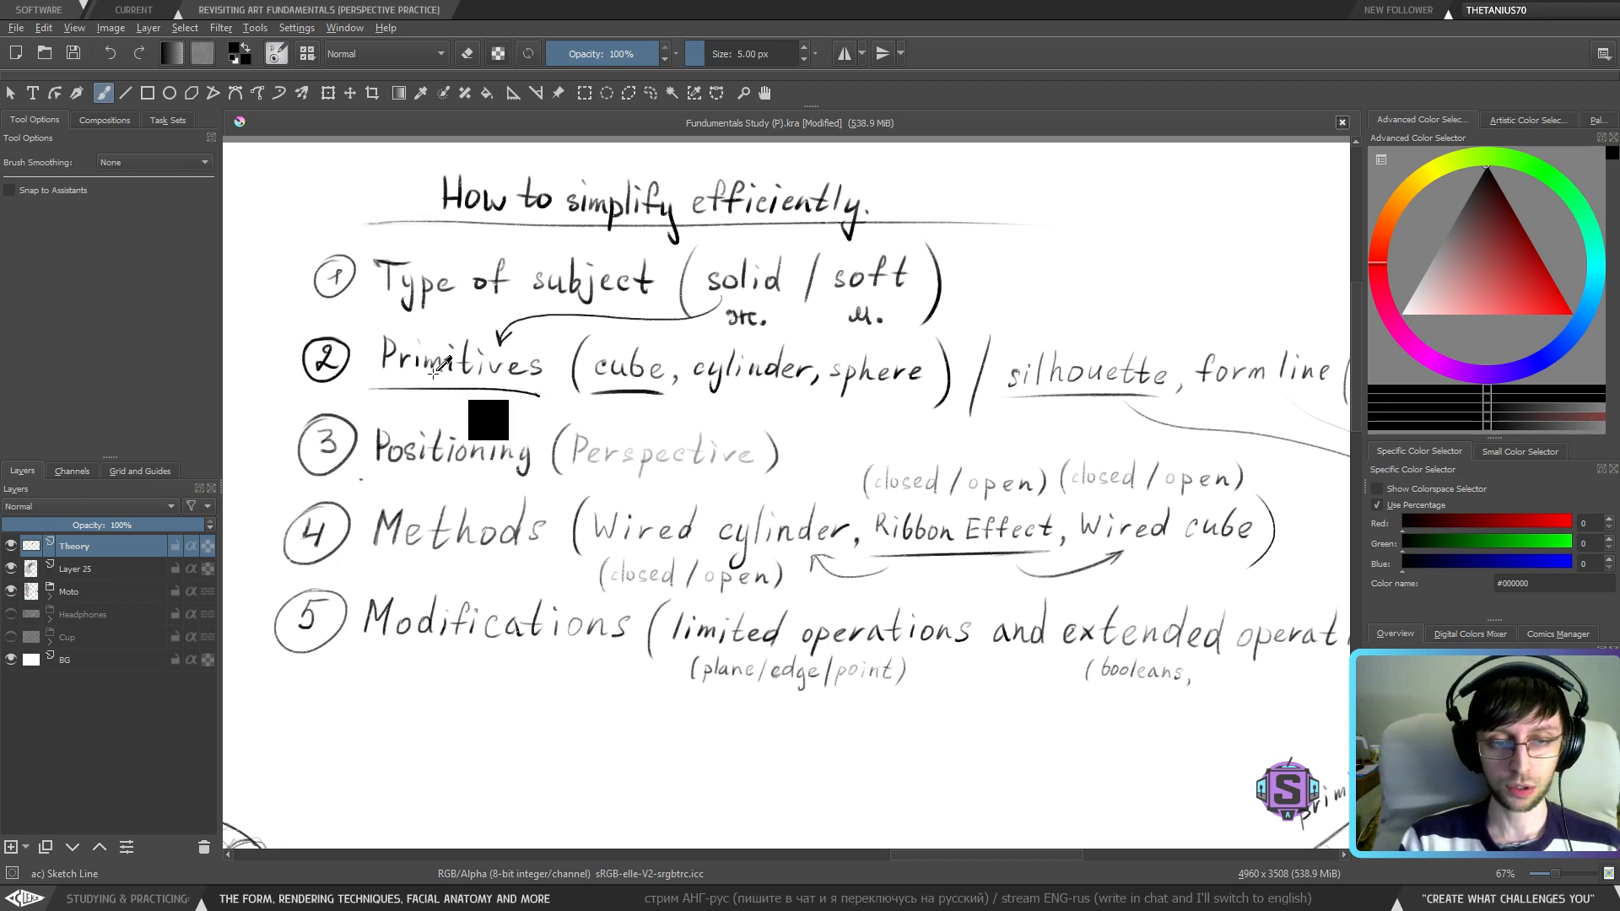
pyautogui.hotkey('ctrl', 'z')
pyautogui.hotkey('ctrl', 'z')
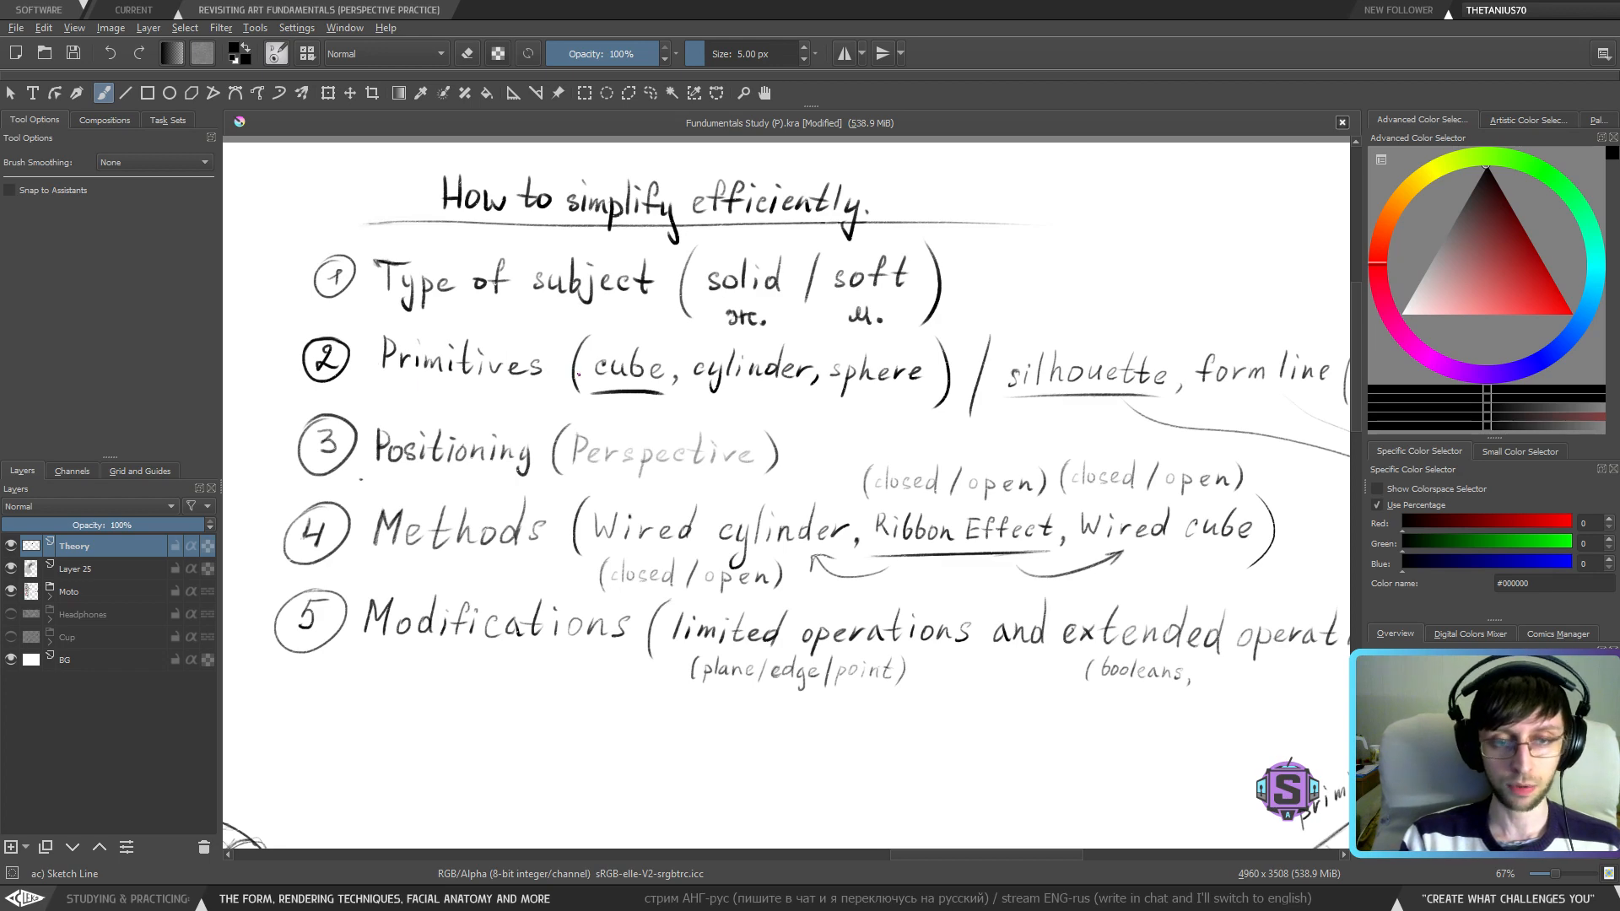
# - Examine the cube studies with moved points and added edges, and the closed and open wired cylinder studies
pyautogui.moveTo(545, 525); pyautogui.dragTo(1416, 455)
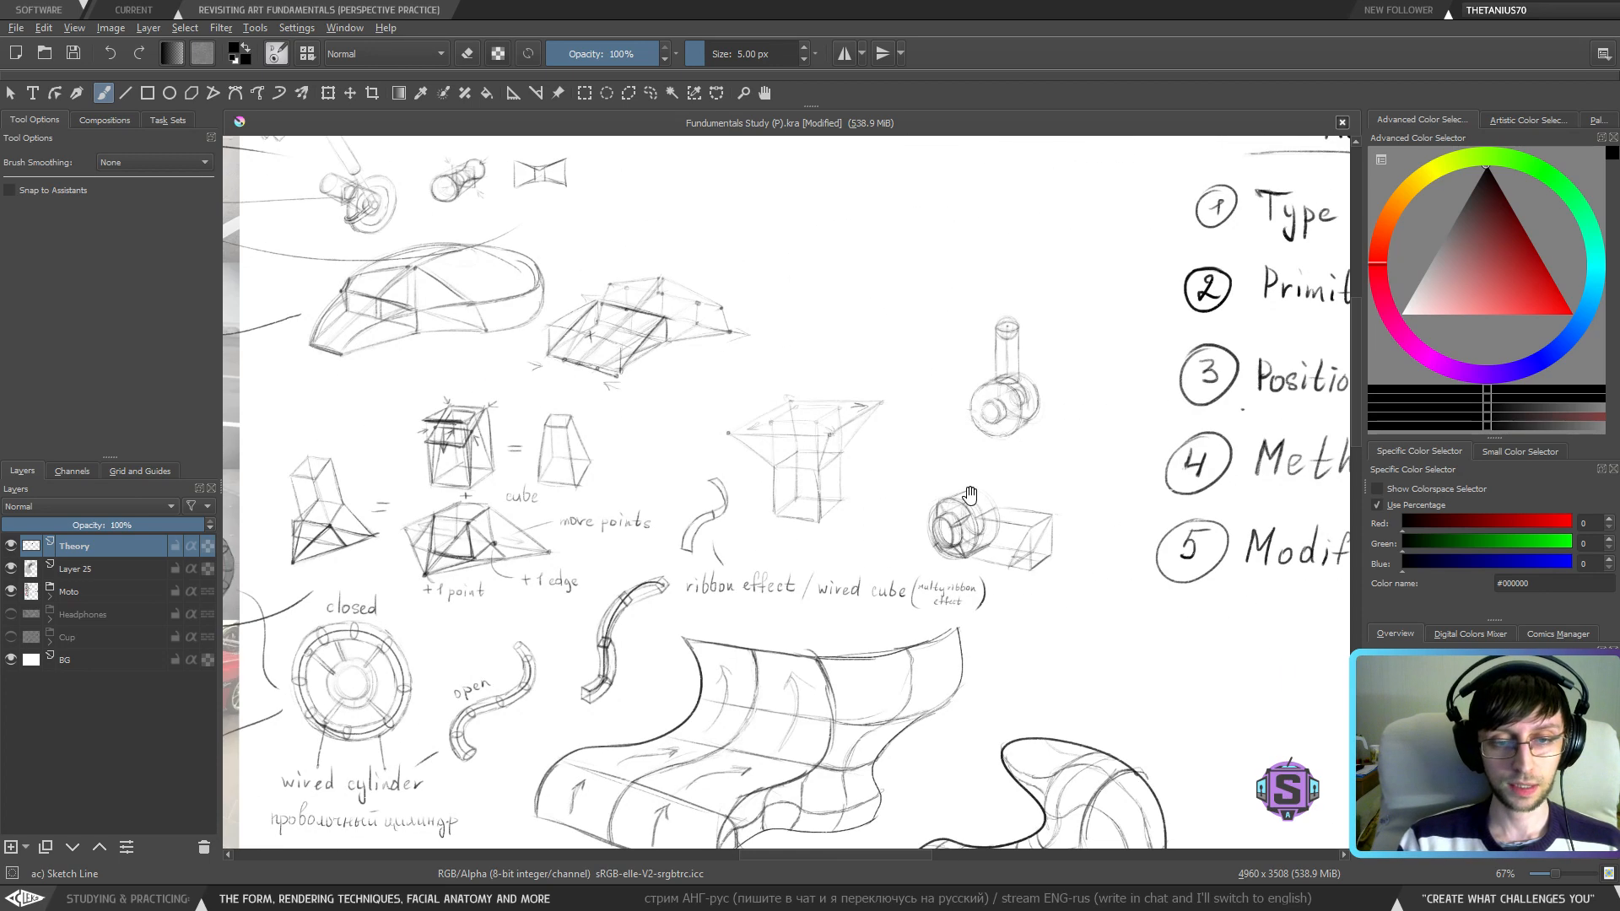
pyautogui.moveTo(618, 472)
pyautogui.mouseDown()
pyautogui.moveTo(813, 475)
pyautogui.moveTo(1008, 565)
pyautogui.mouseUp()
pyautogui.scroll(3, 1007, 564)
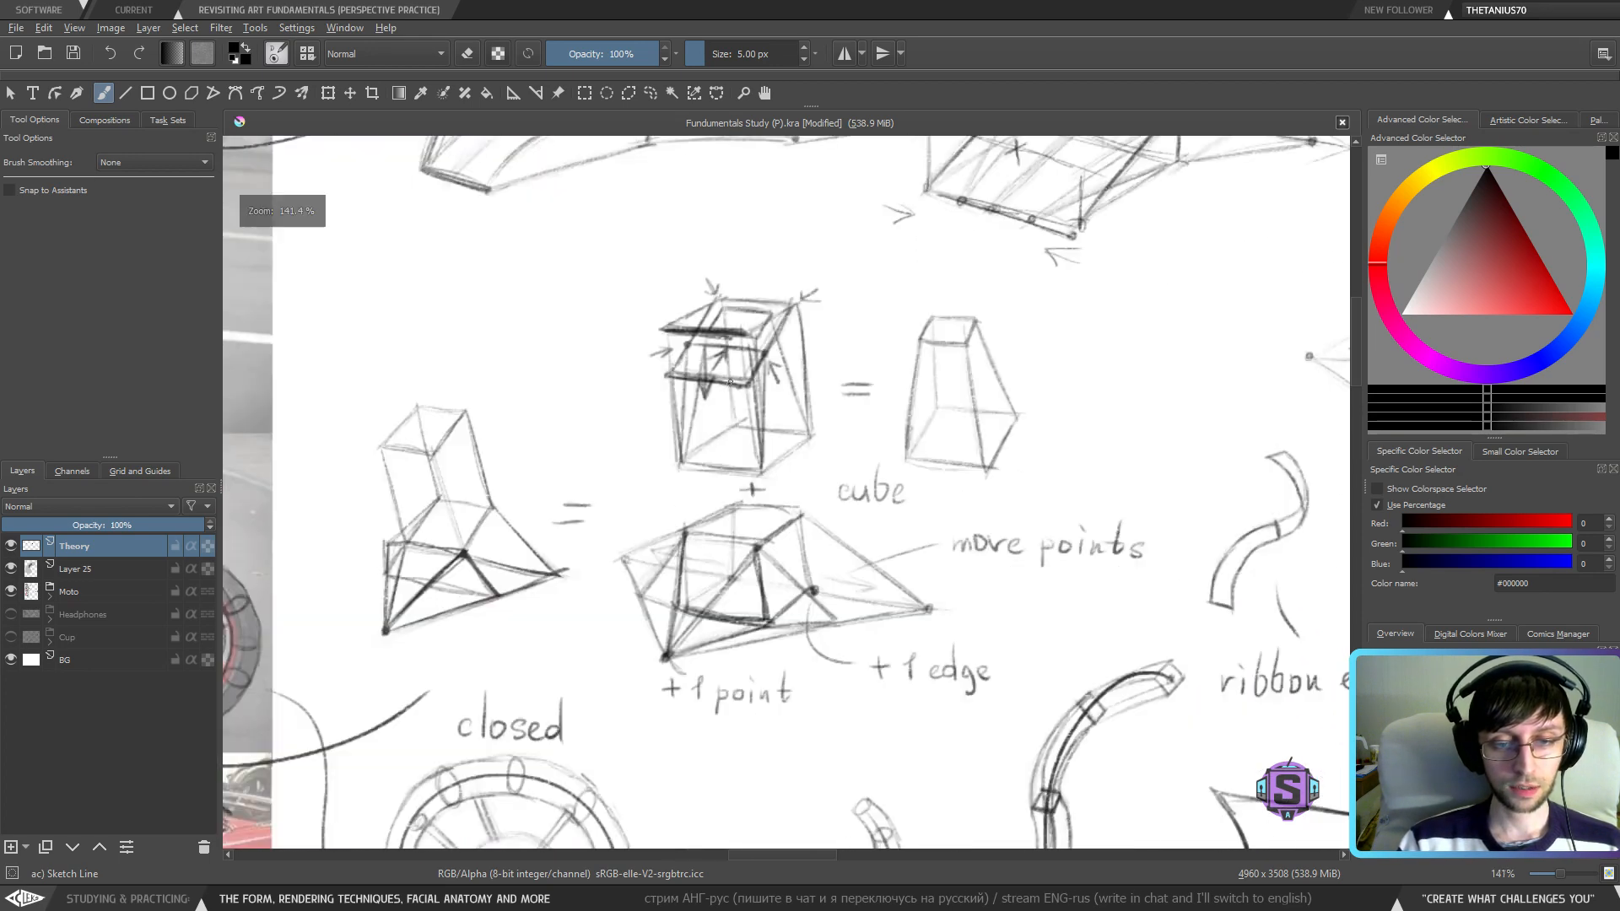
pyautogui.moveTo(727, 667); pyautogui.dragTo(682, 616)
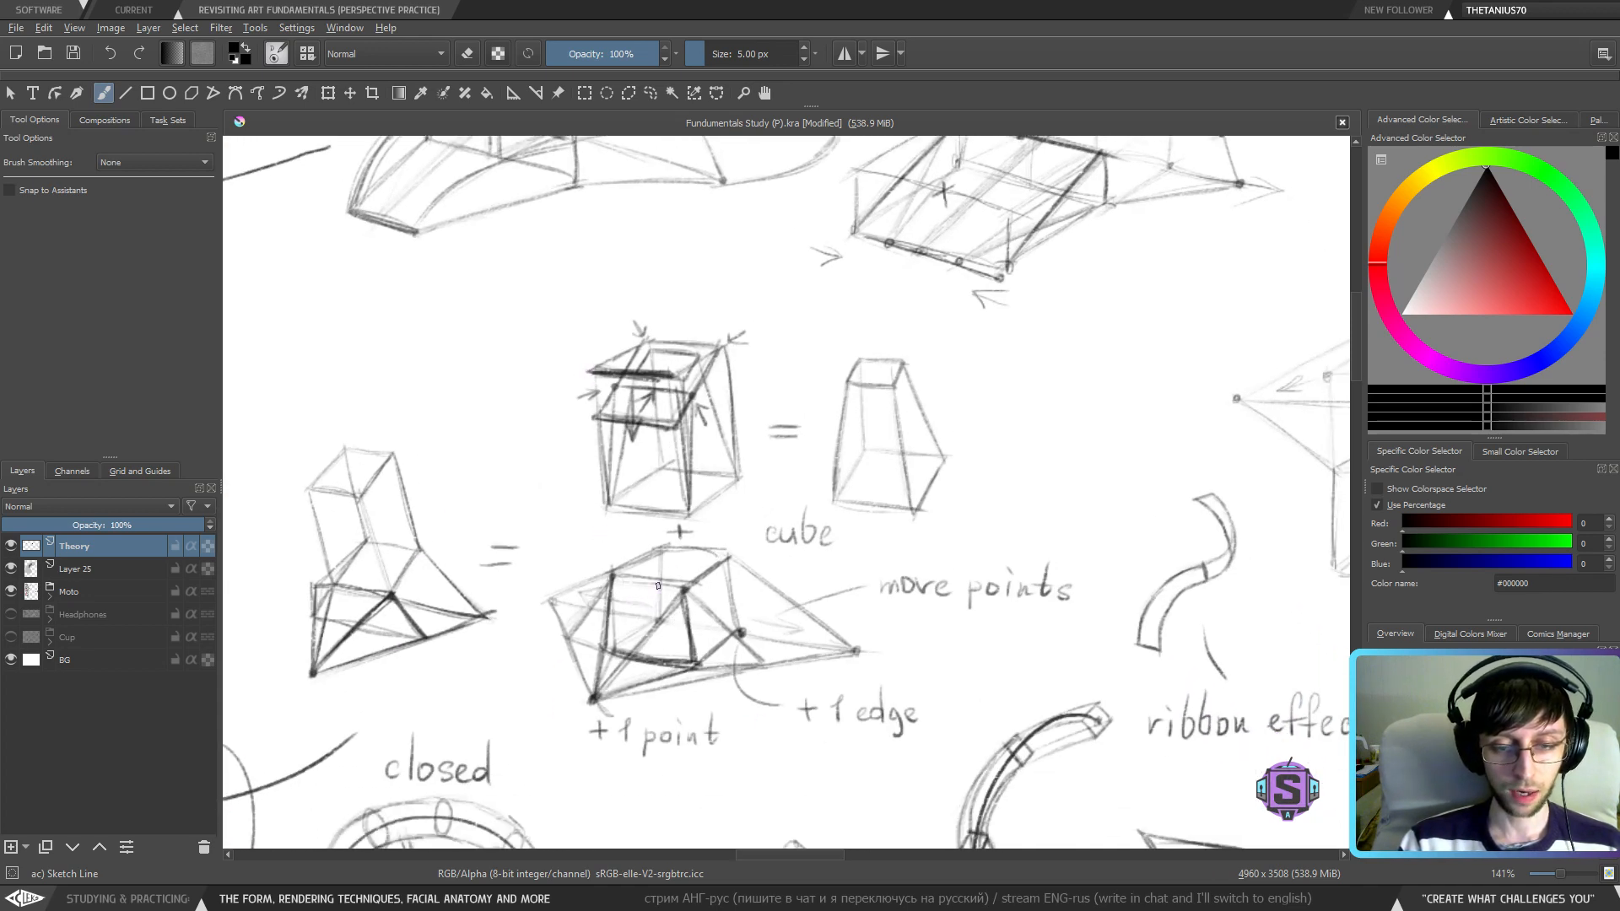
pyautogui.moveTo(461, 571); pyautogui.dragTo(1071, 576)
pyautogui.moveTo(1150, 509)
pyautogui.mouseDown()
pyautogui.moveTo(960, 498)
pyautogui.moveTo(634, 361)
pyautogui.mouseUp()
pyautogui.moveTo(667, 473); pyautogui.dragTo(621, 439)
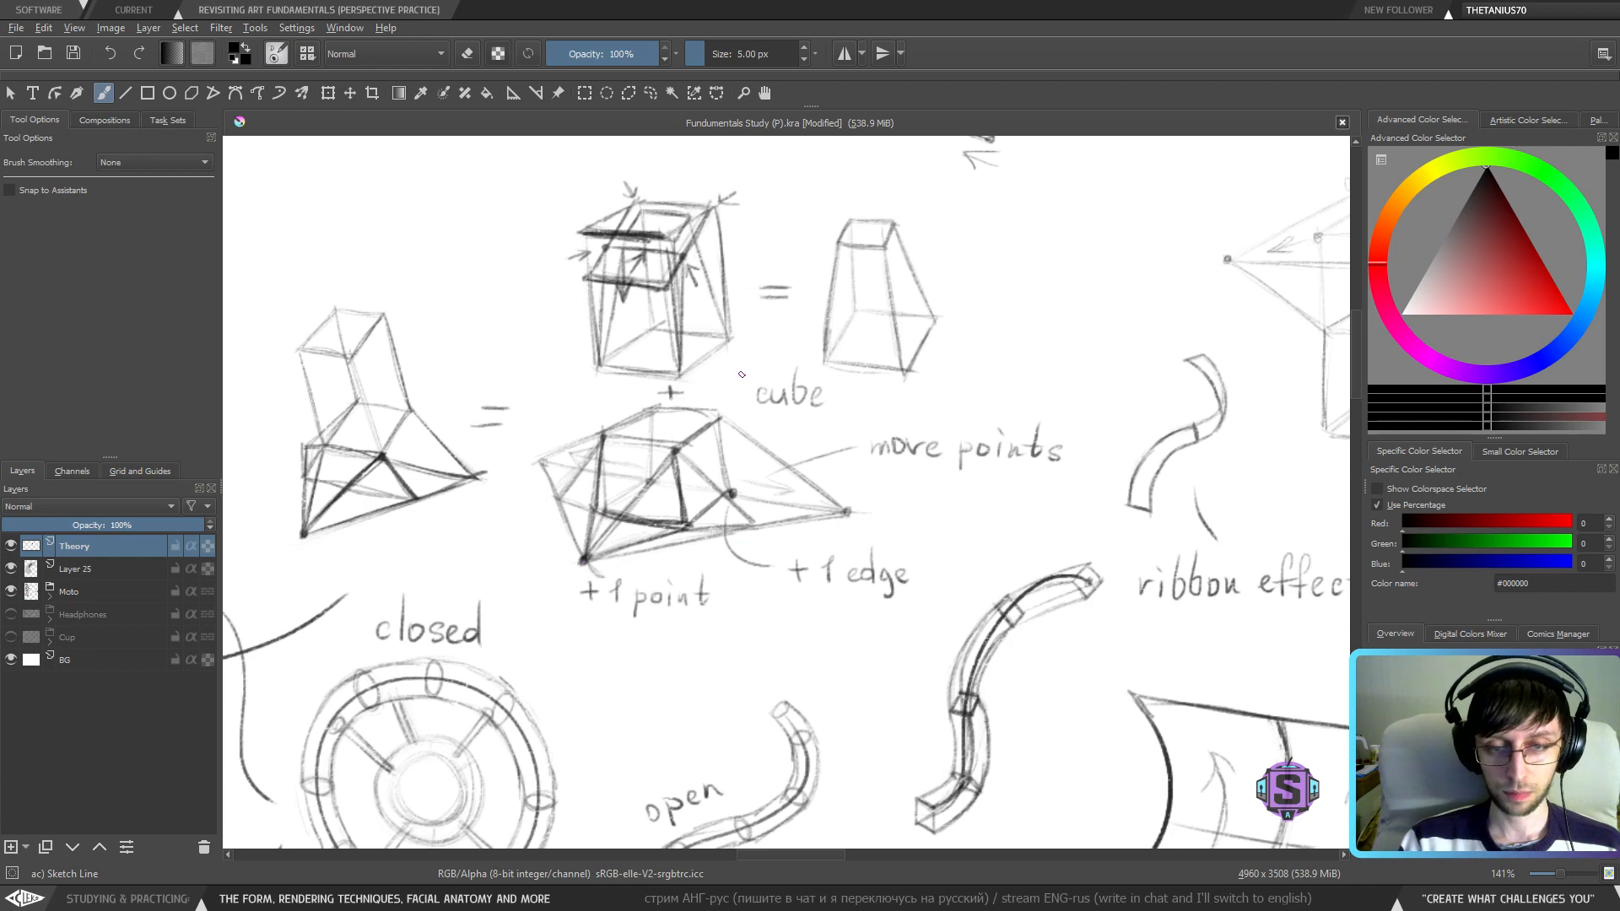
pyautogui.moveTo(831, 642); pyautogui.dragTo(678, 286)
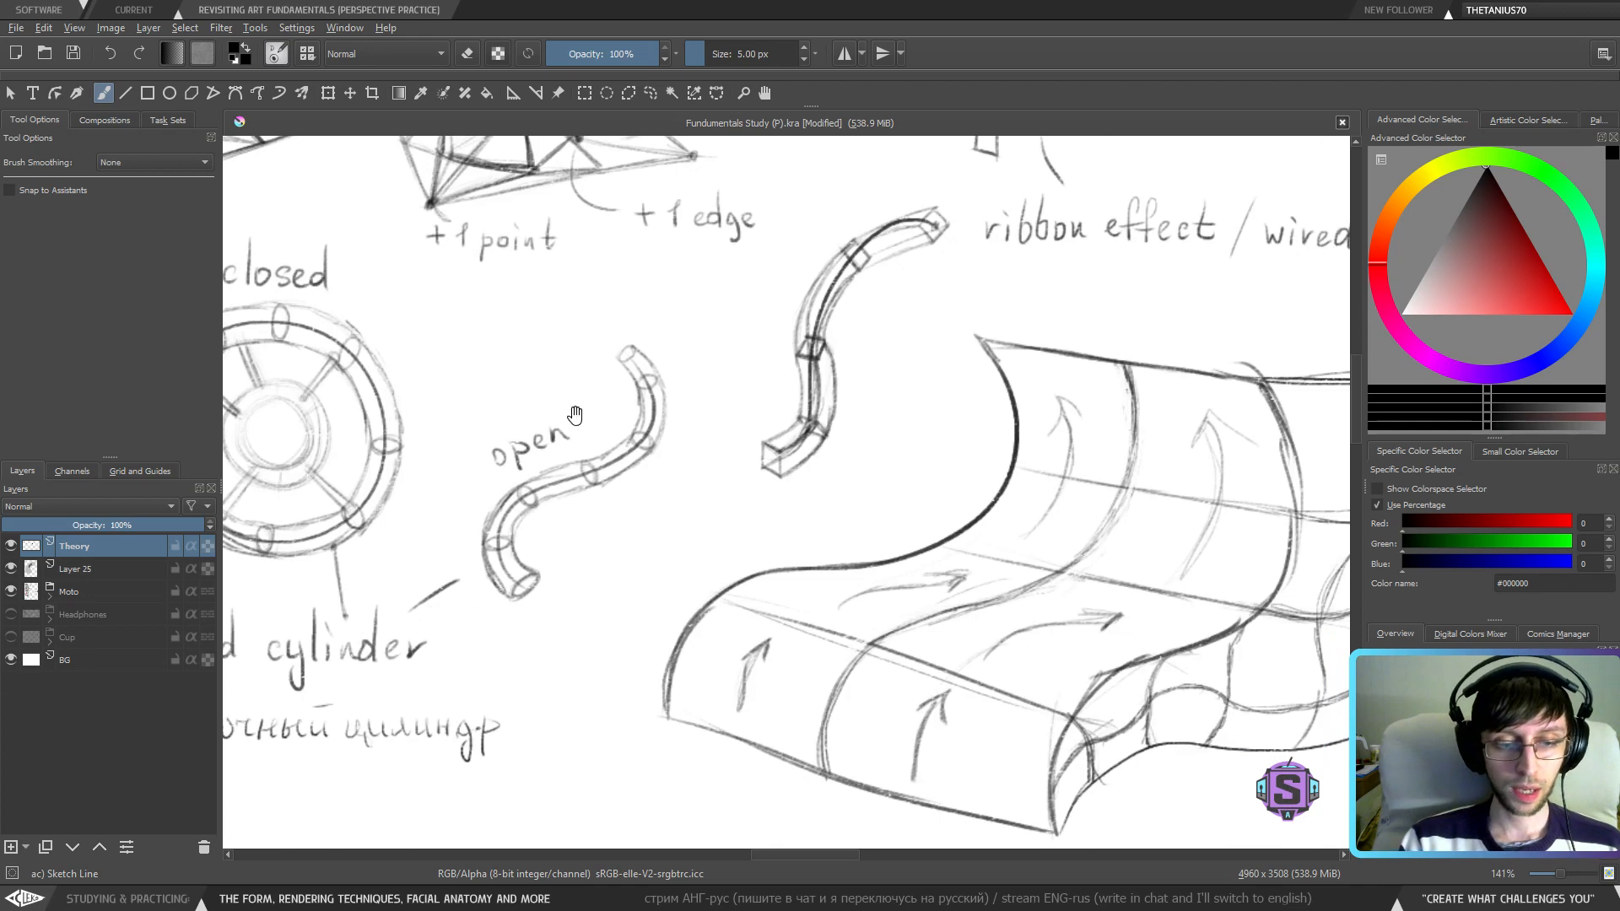
pyautogui.moveTo(533, 483); pyautogui.dragTo(766, 444)
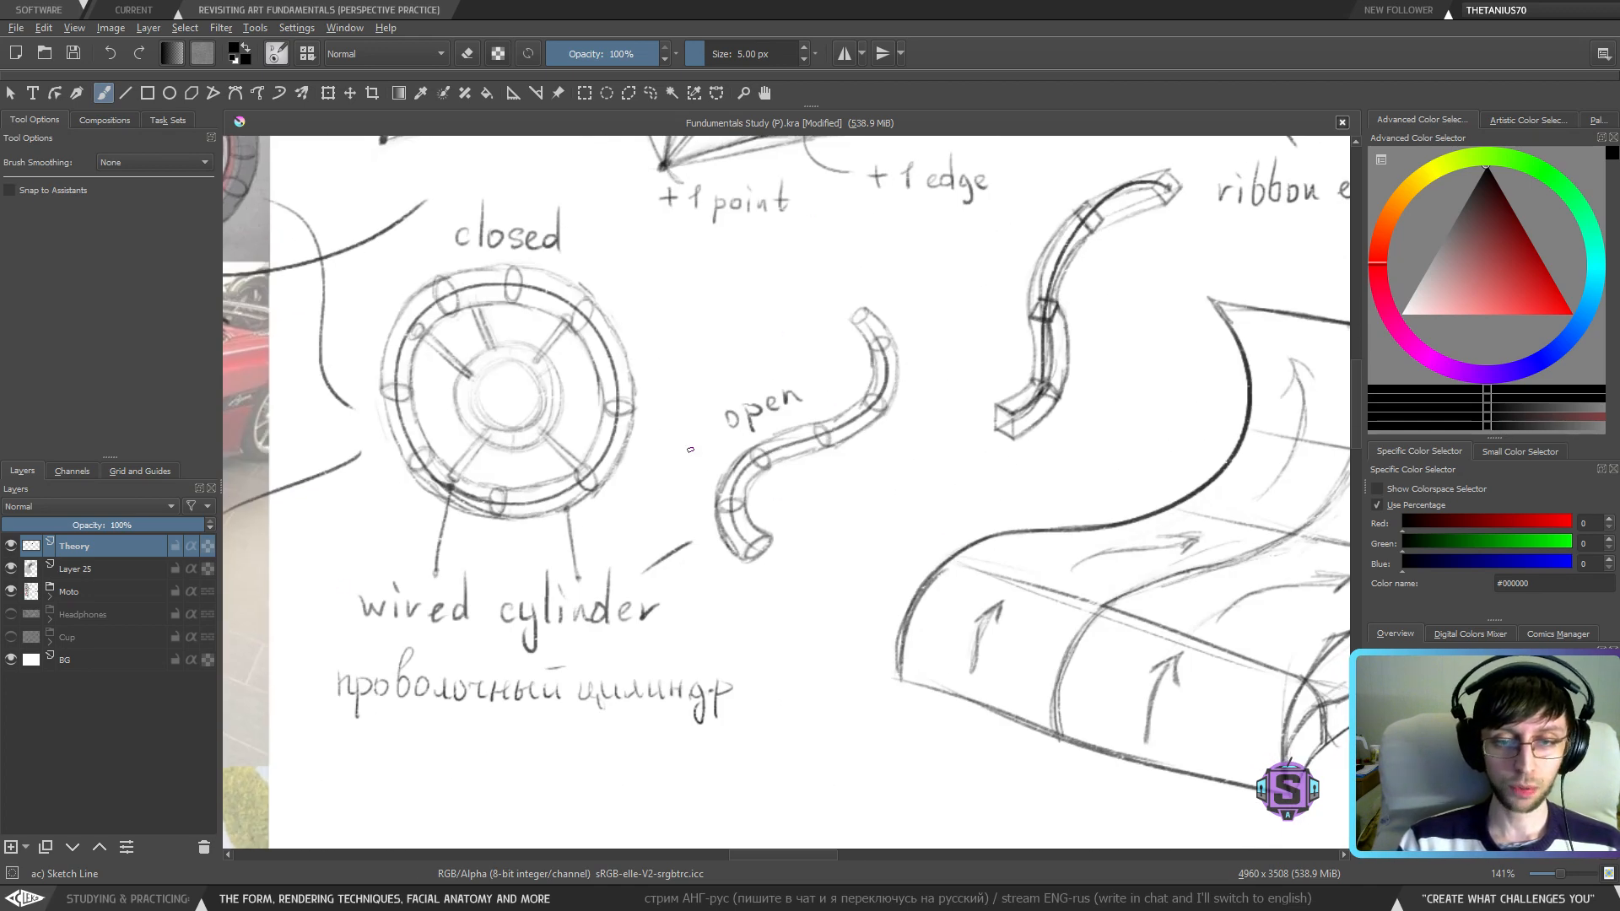
pyautogui.moveTo(956, 487)
pyautogui.mouseDown()
pyautogui.moveTo(720, 532)
pyautogui.moveTo(579, 590)
pyautogui.moveTo(667, 817)
pyautogui.mouseUp()
pyautogui.moveTo(743, 335); pyautogui.dragTo(873, 491)
pyautogui.moveTo(601, 447); pyautogui.dragTo(792, 468)
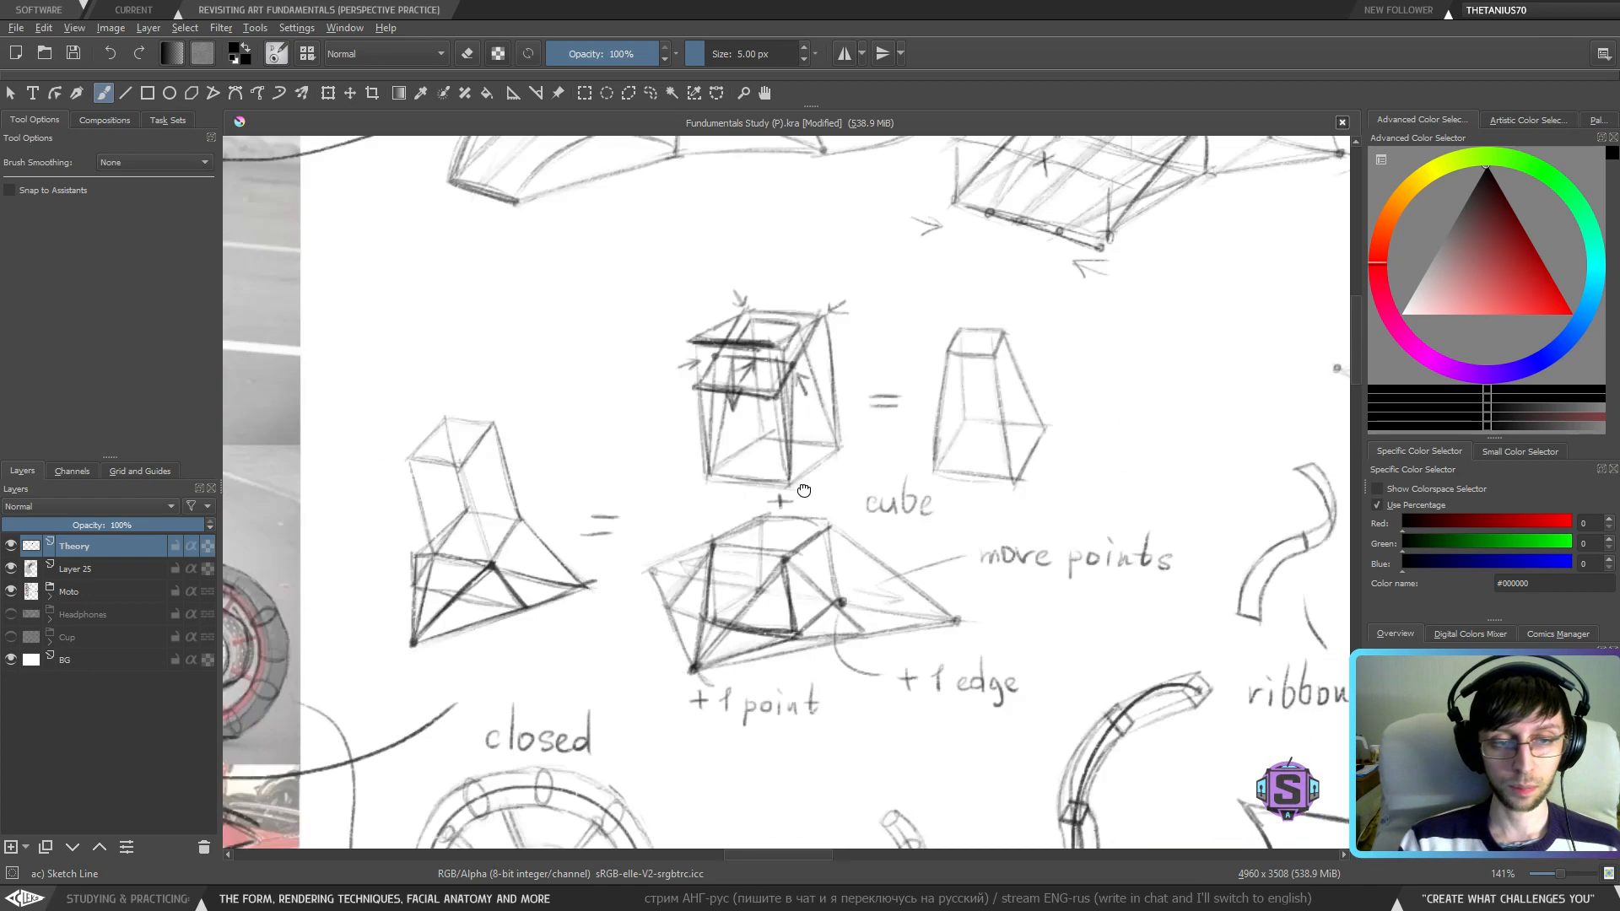
# - Examine the motorcycle reference photos alongside the cube, wired cylinder, ribbon effect, and peaks and valleys form studies
pyautogui.moveTo(246, 507); pyautogui.dragTo(992, 436)
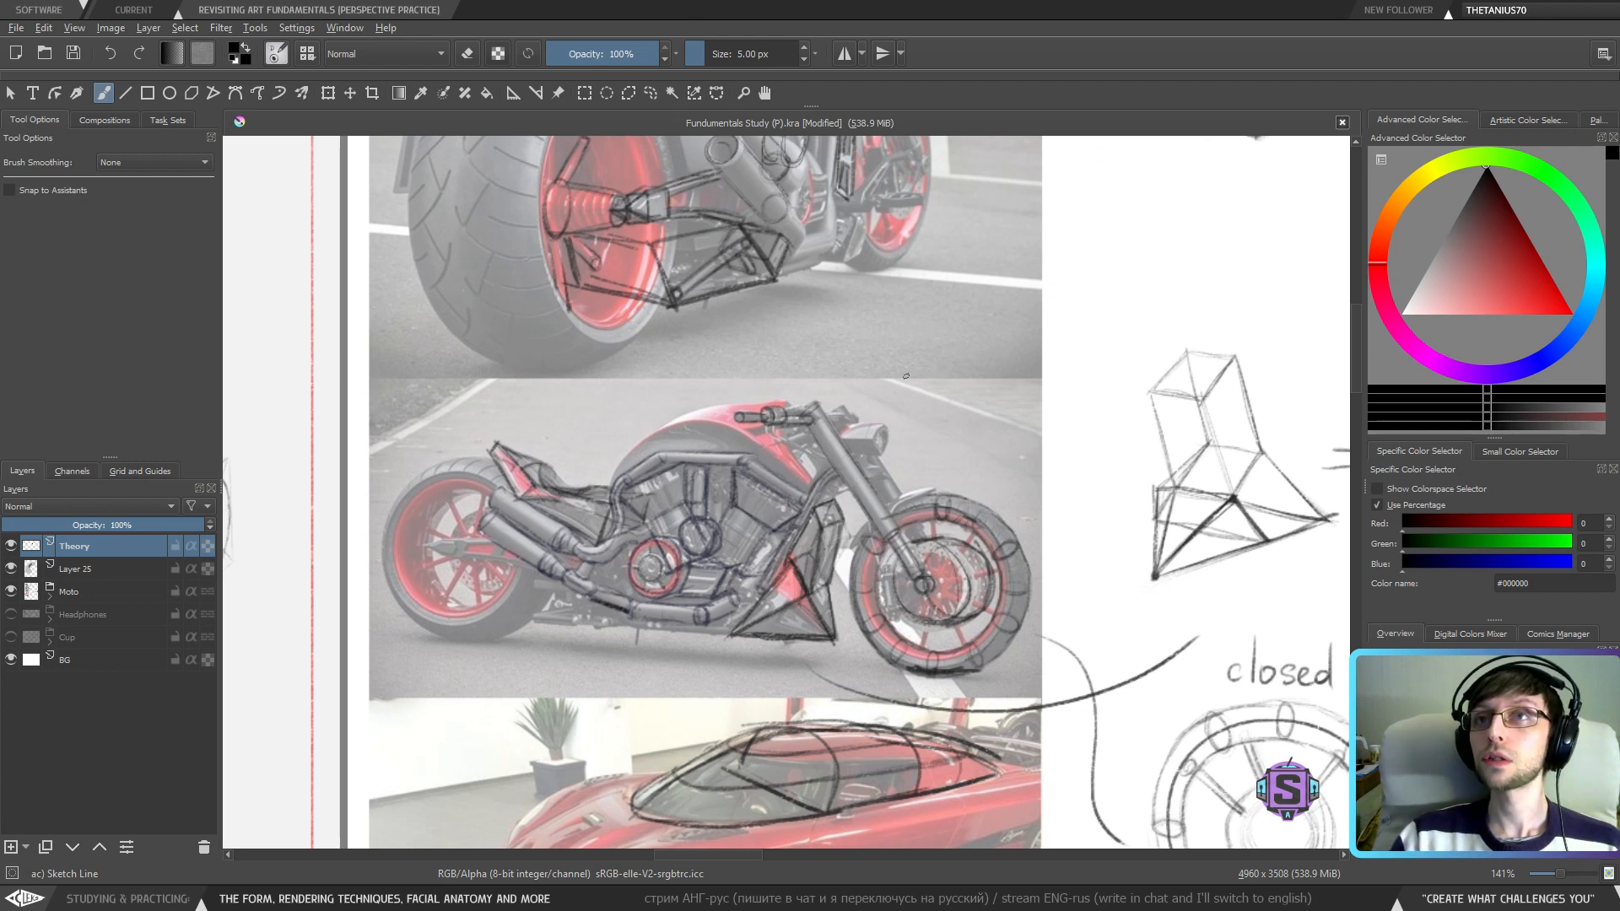
pyautogui.scroll(-1, 905, 376)
pyautogui.scroll(-4, 651, 343)
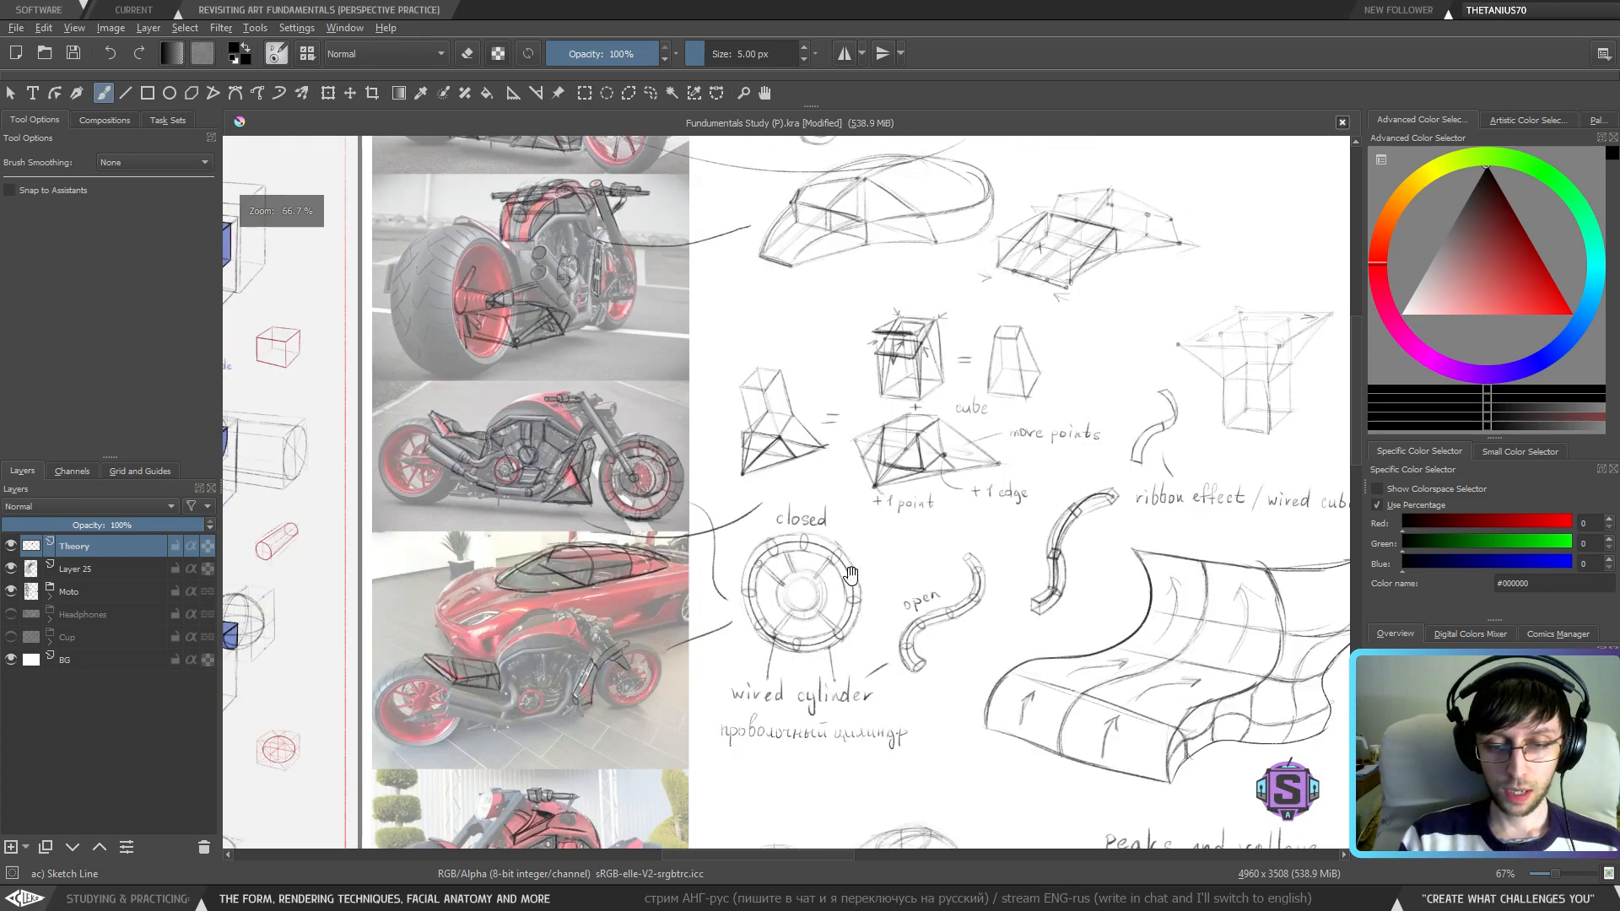
pyautogui.moveTo(850, 574); pyautogui.dragTo(701, 540)
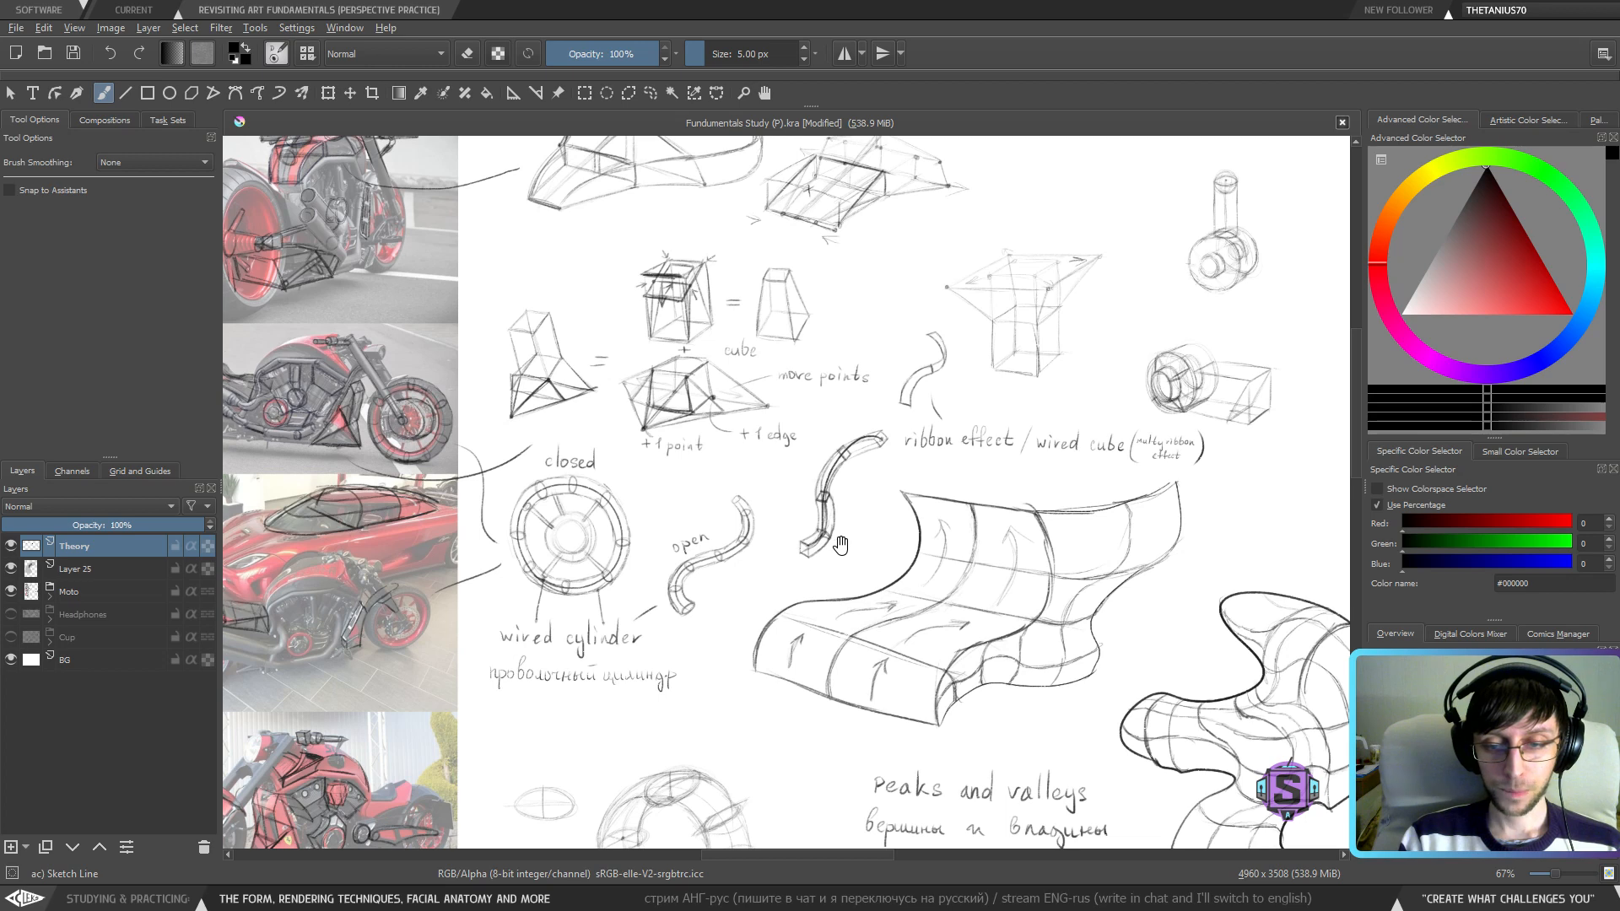
pyautogui.moveTo(844, 544); pyautogui.dragTo(549, 550)
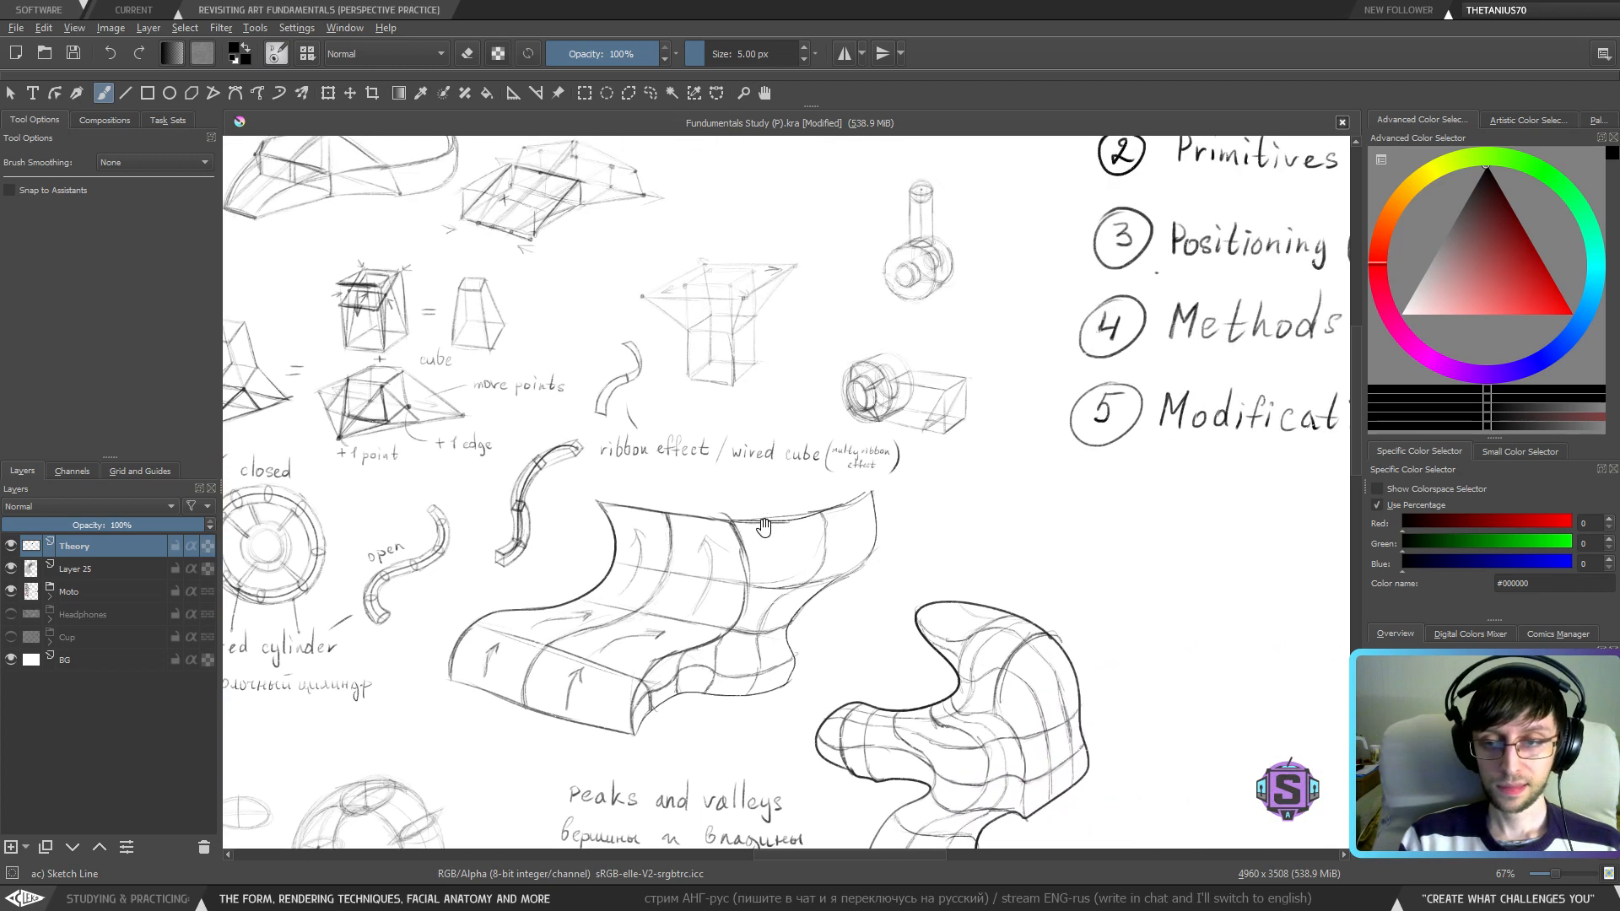
pyautogui.moveTo(672, 526)
pyautogui.mouseDown()
pyautogui.moveTo(762, 517)
pyautogui.moveTo(621, 536)
pyautogui.moveTo(682, 513)
pyautogui.mouseUp()
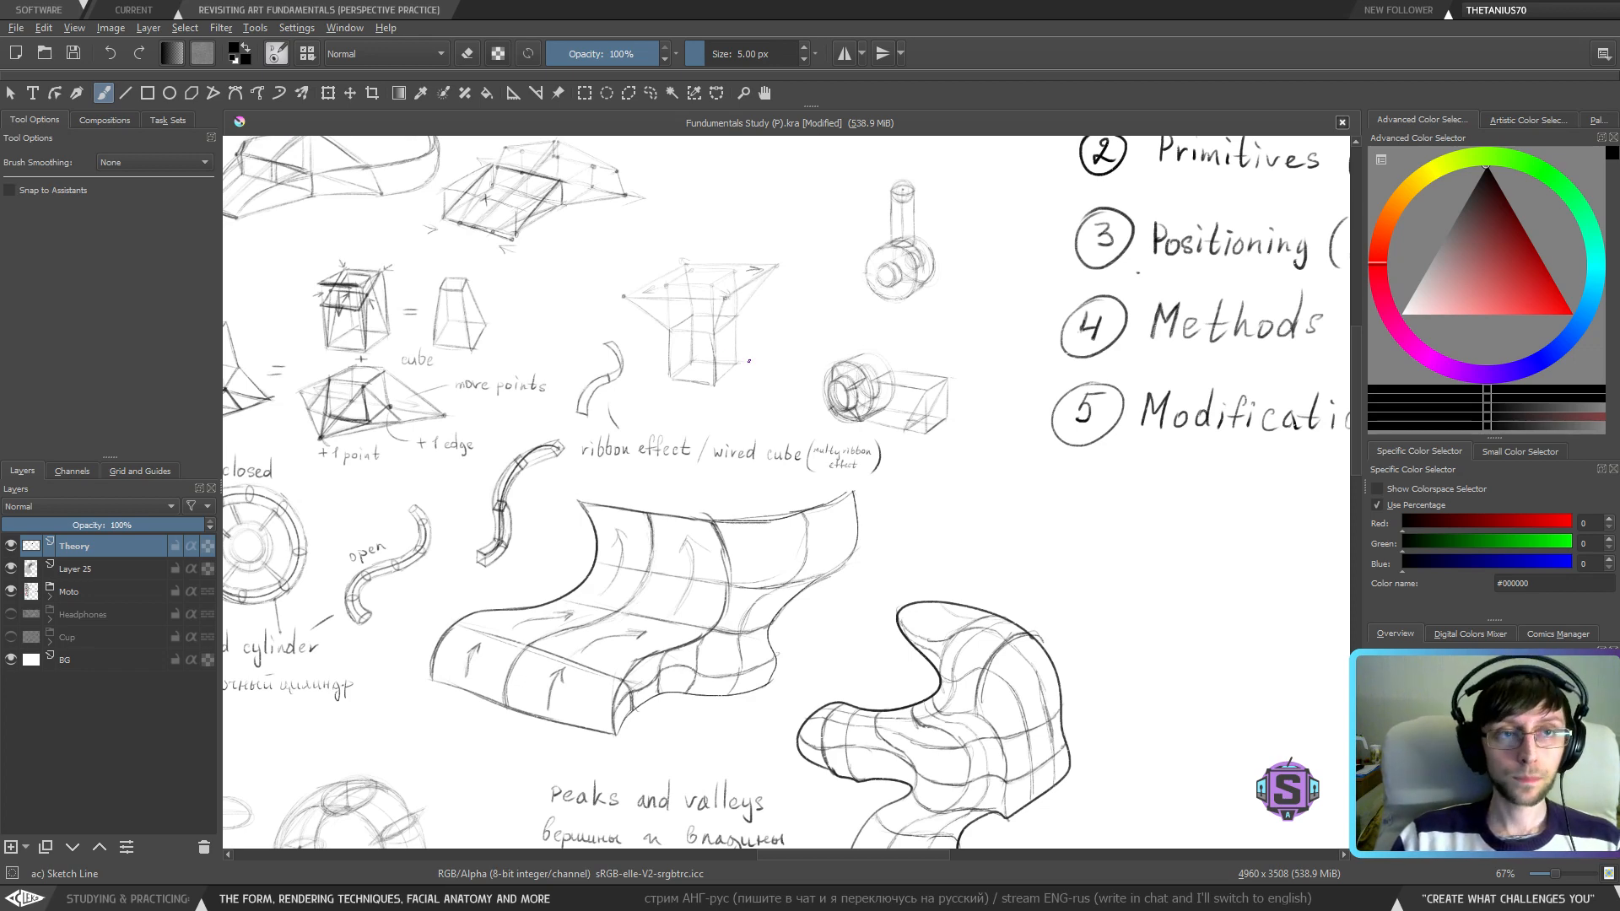
pyautogui.moveTo(693, 309); pyautogui.dragTo(739, 243)
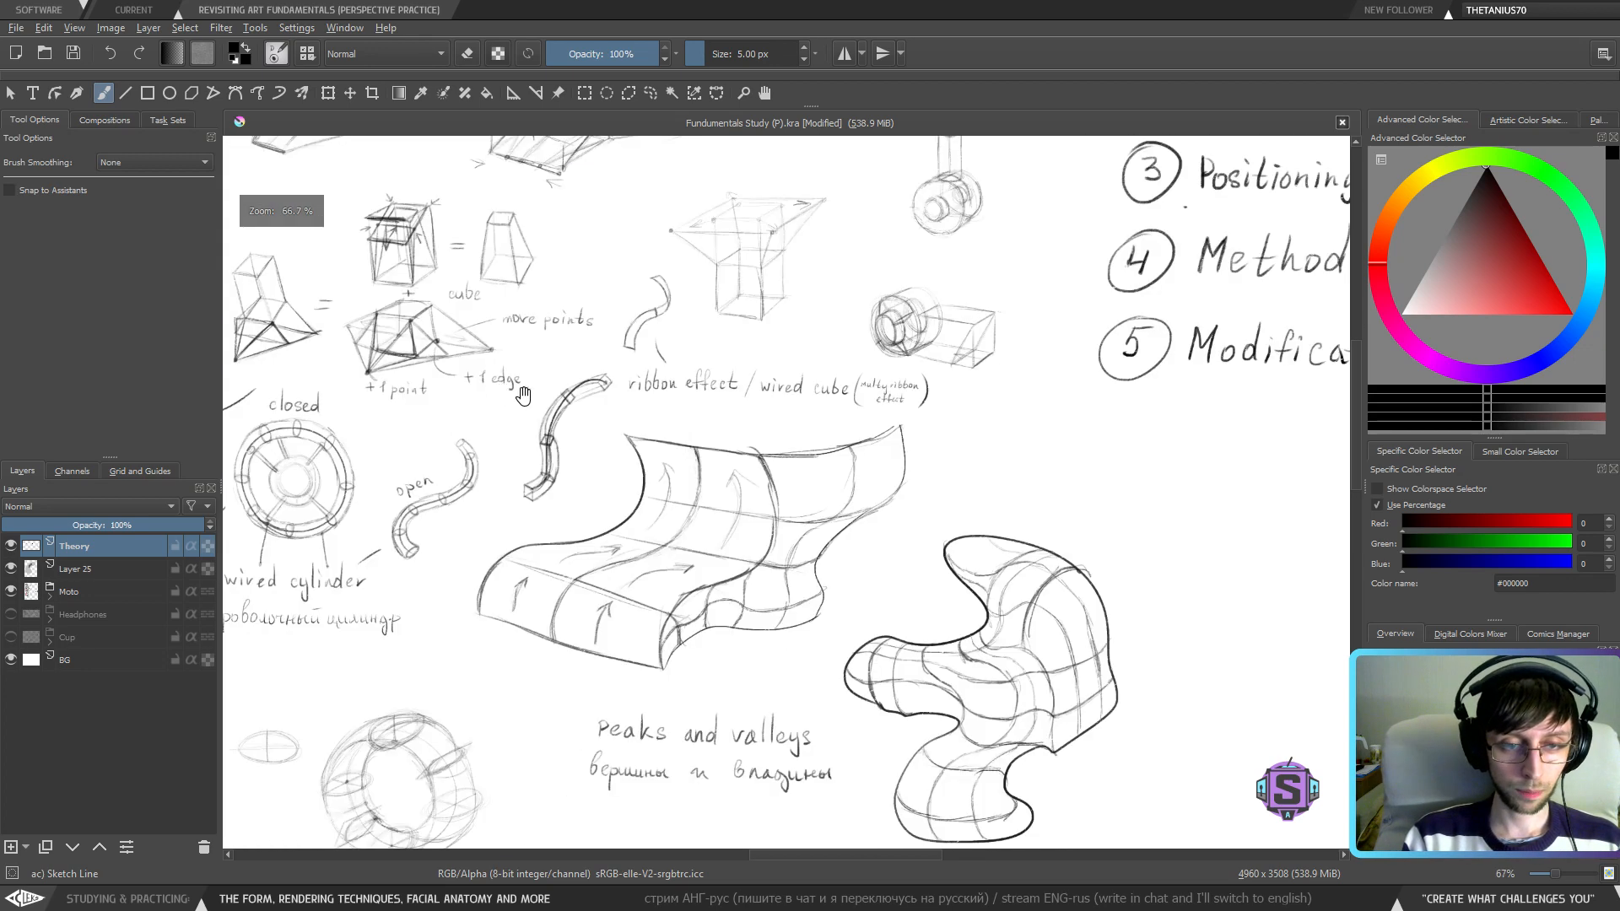
pyautogui.moveTo(518, 329); pyautogui.dragTo(561, 432)
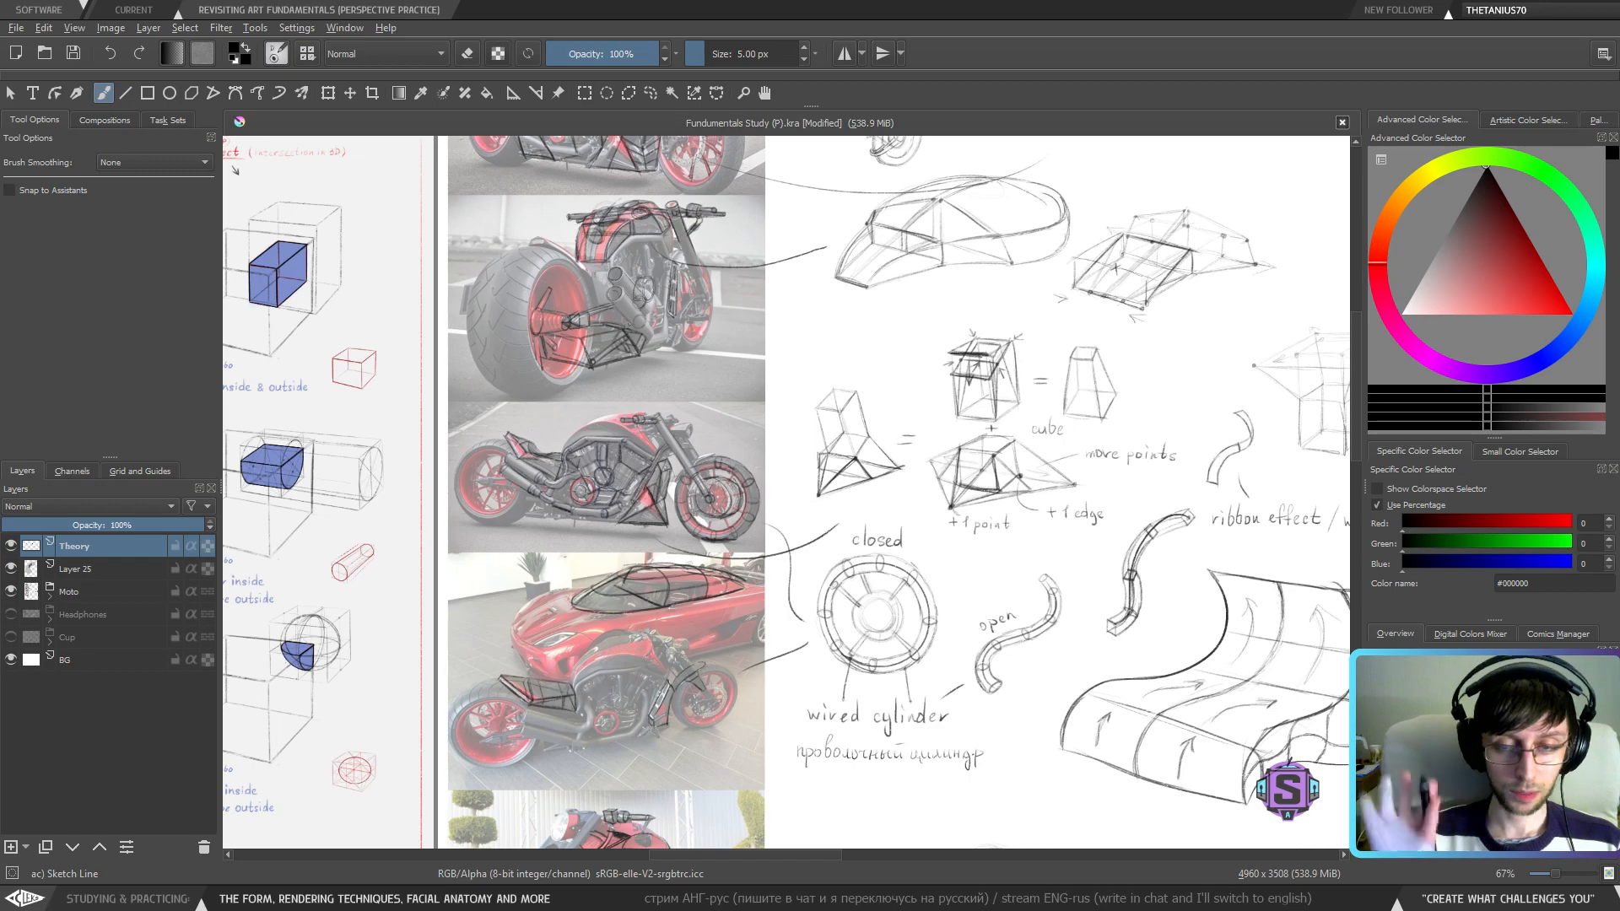
pyautogui.moveTo(1005, 381)
pyautogui.mouseDown()
pyautogui.moveTo(848, 530)
pyautogui.moveTo(899, 611)
pyautogui.moveTo(852, 464)
pyautogui.mouseUp()
pyautogui.moveTo(727, 369); pyautogui.dragTo(940, 631)
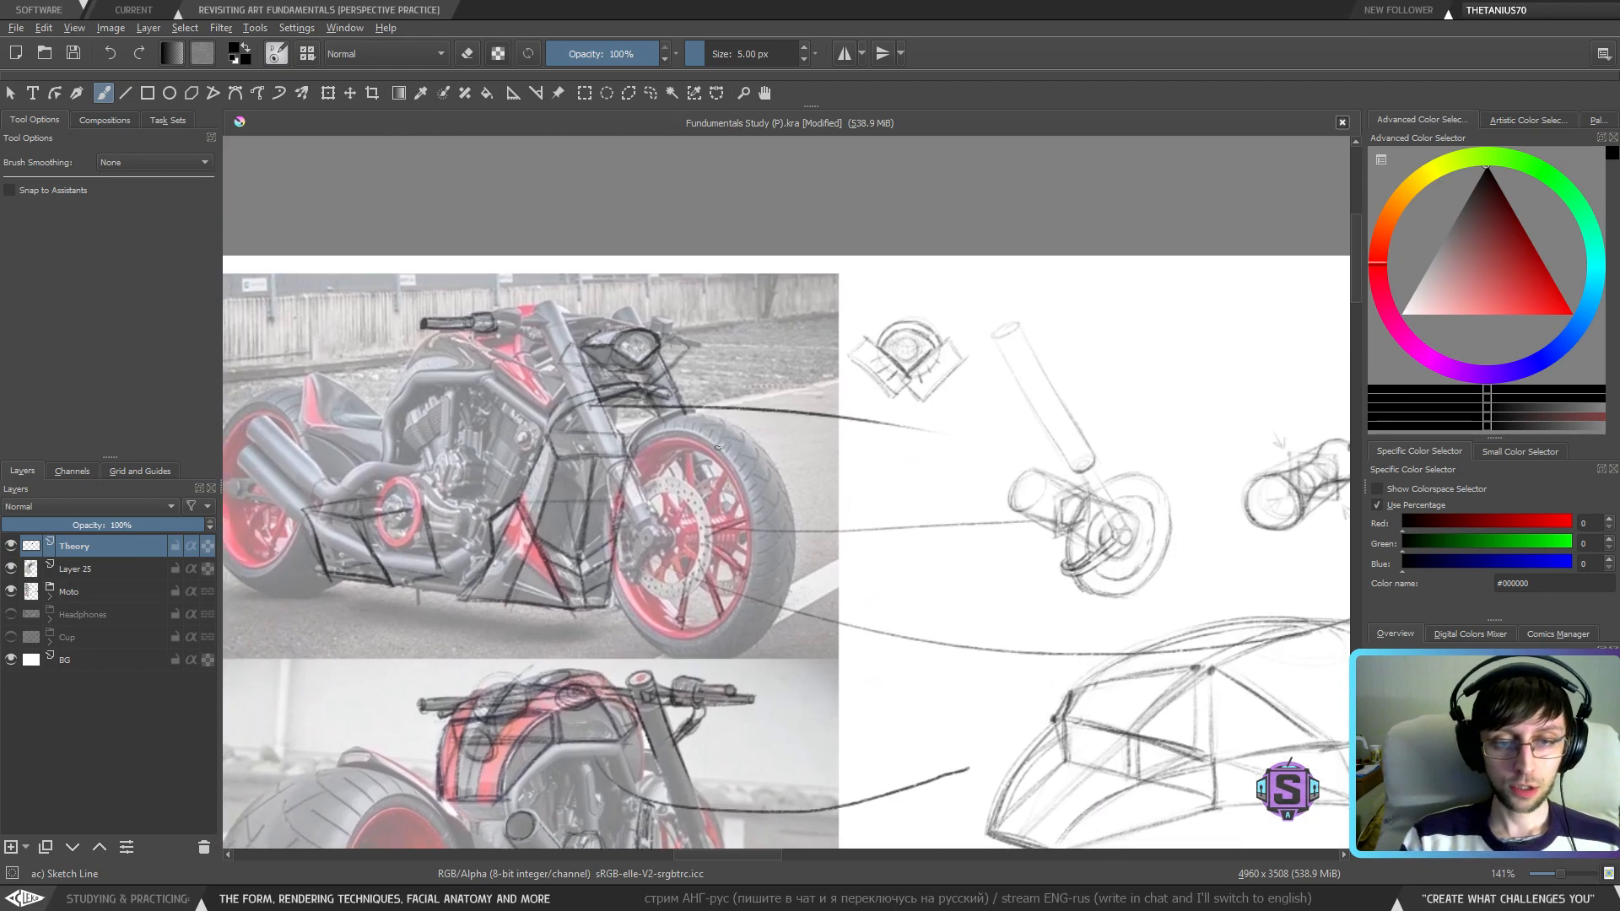
# - Circle "Primitives" in the "How to simplify efficiently" list and undo the circle
pyautogui.moveTo(951, 435)
pyautogui.mouseDown()
pyautogui.moveTo(802, 661)
pyautogui.moveTo(964, 511)
pyautogui.moveTo(1164, 577)
pyautogui.moveTo(665, 506)
pyautogui.moveTo(687, 481)
pyautogui.moveTo(803, 470)
pyautogui.moveTo(691, 424)
pyautogui.mouseUp()
pyautogui.press('-')
pyautogui.press('-')
pyautogui.moveTo(874, 425)
pyautogui.mouseDown()
pyautogui.moveTo(799, 402)
pyautogui.moveTo(714, 453)
pyautogui.moveTo(744, 458)
pyautogui.mouseUp()
pyautogui.hotkey('ctrl', 'z')
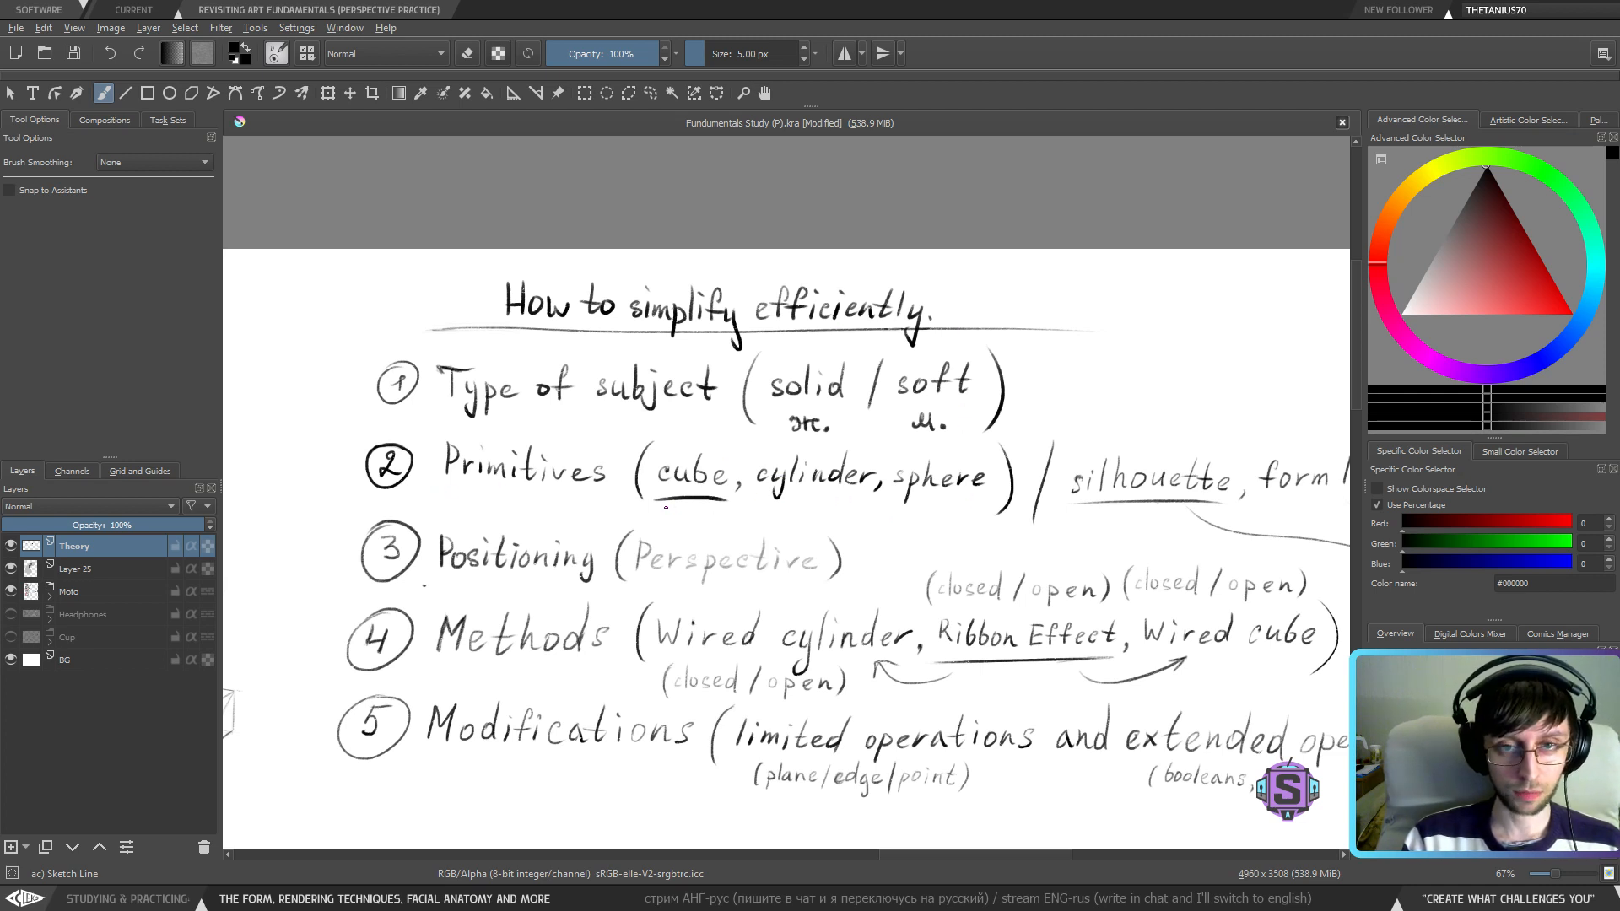
pyautogui.moveTo(562, 533); pyautogui.dragTo(707, 498)
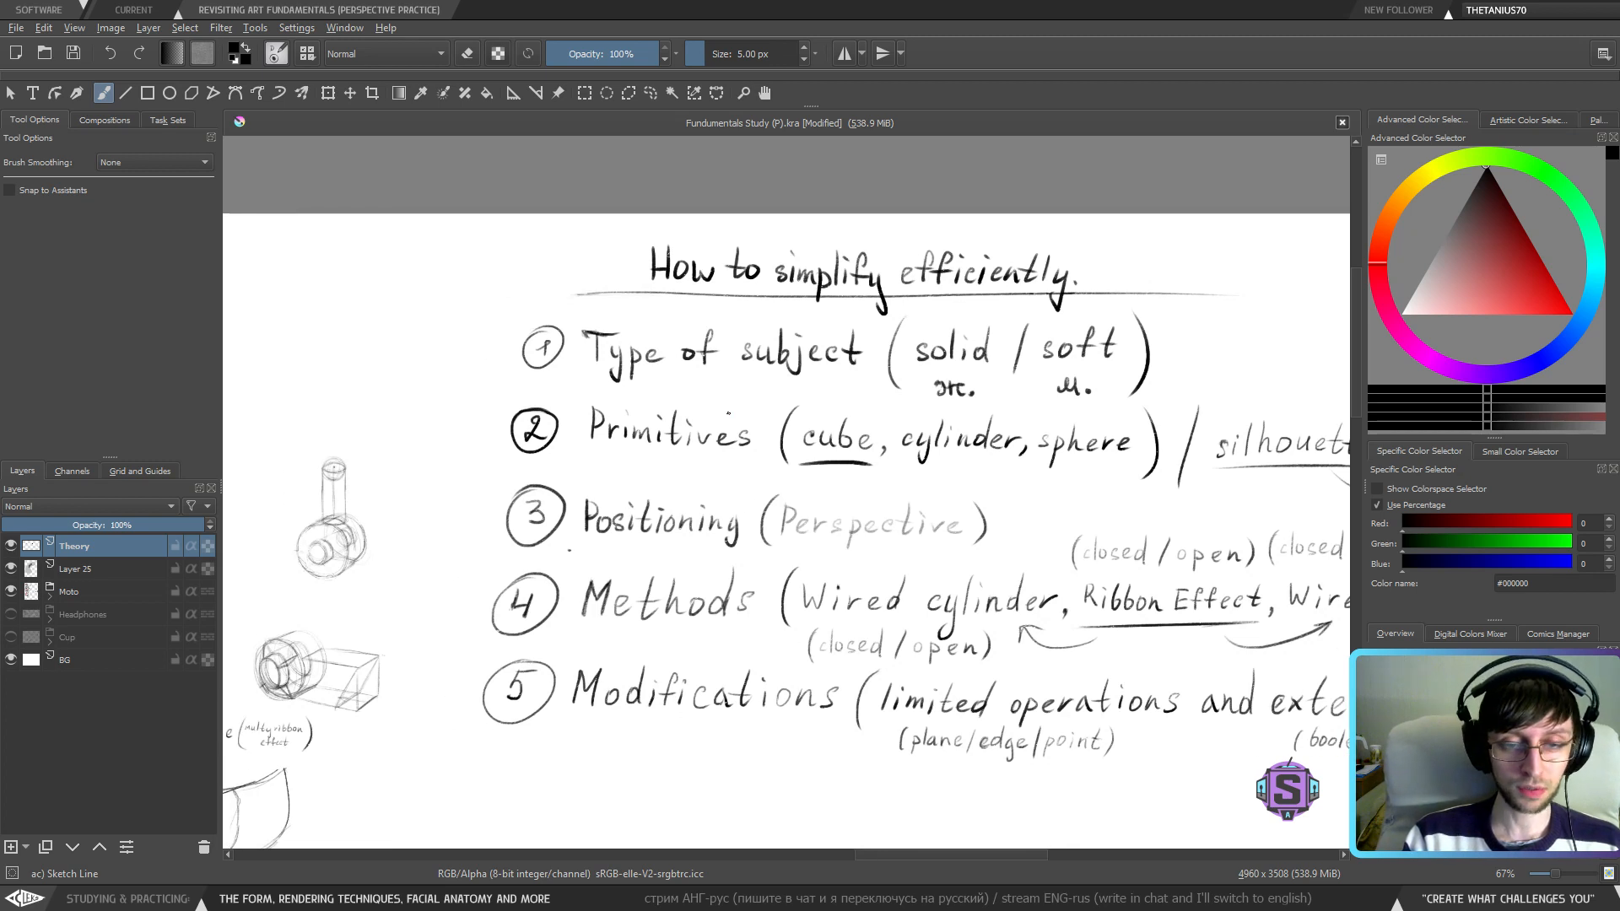
pyautogui.moveTo(728, 413)
pyautogui.mouseDown()
pyautogui.moveTo(597, 398)
pyautogui.moveTo(617, 461)
pyautogui.moveTo(688, 472)
pyautogui.moveTo(755, 452)
pyautogui.moveTo(748, 409)
pyautogui.moveTo(673, 404)
pyautogui.mouseUp()
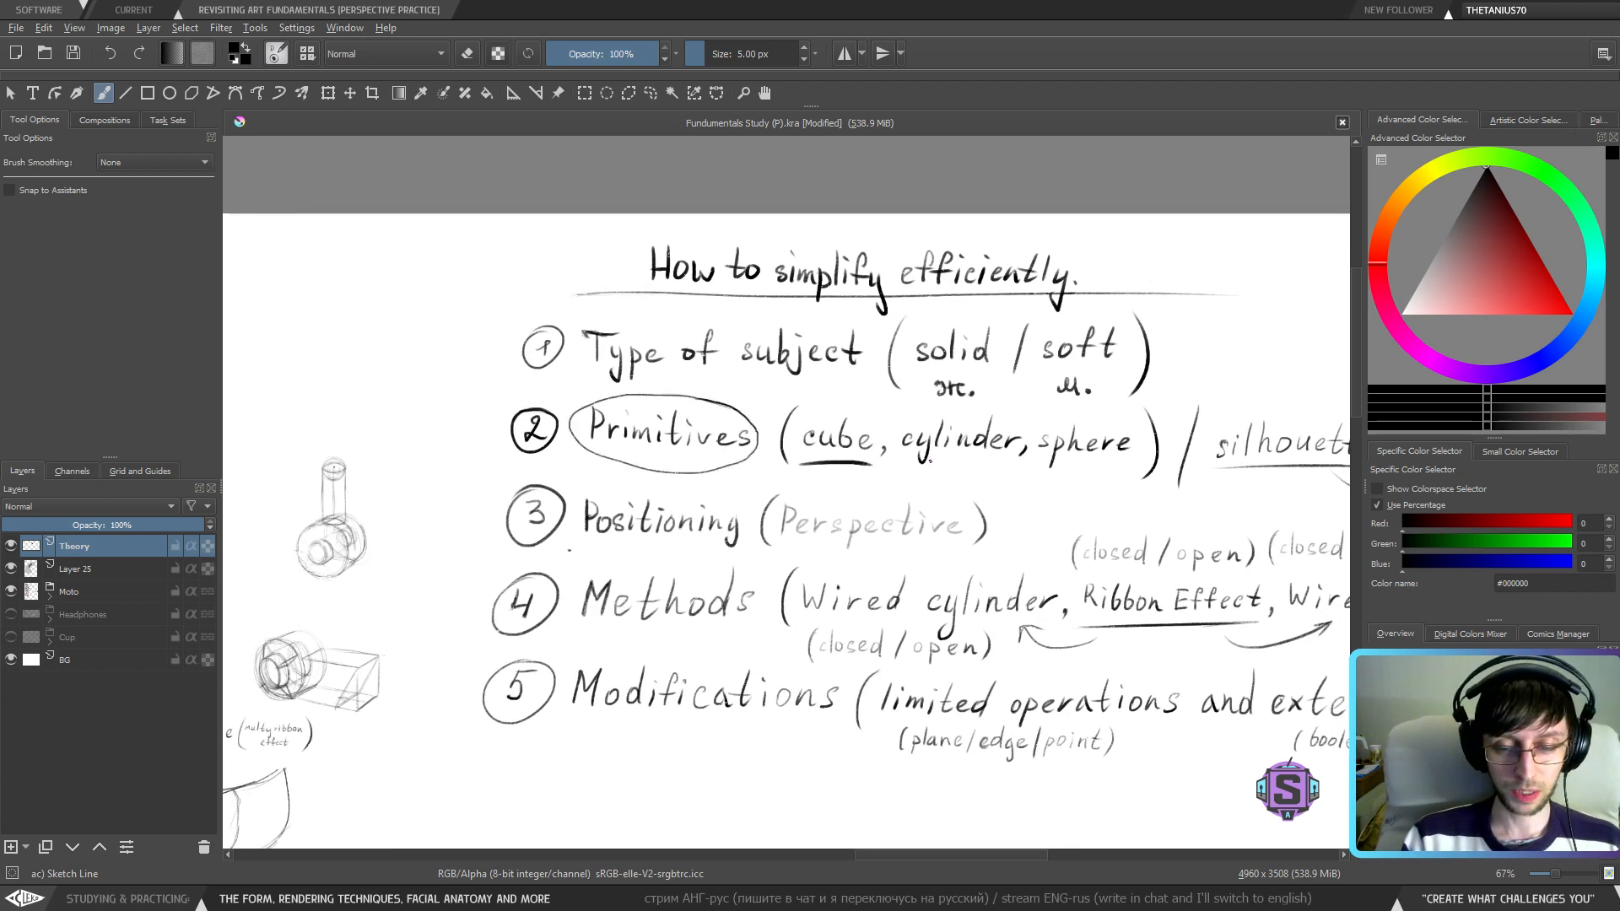
pyautogui.hotkey('ctrl', 'z')
pyautogui.moveTo(786, 459); pyautogui.dragTo(605, 430)
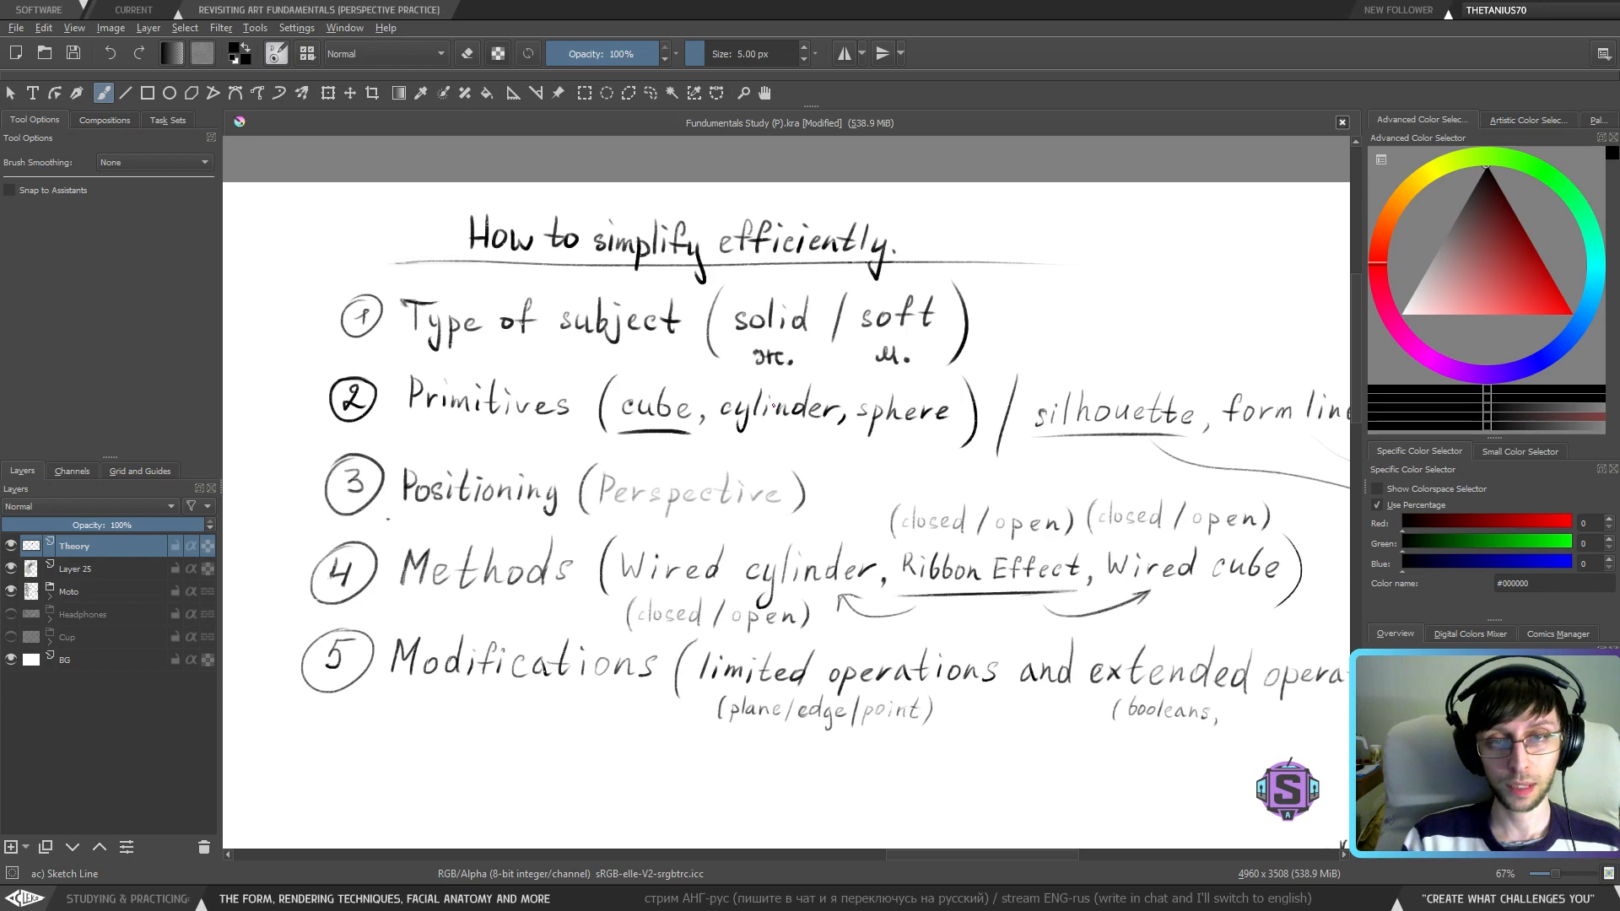
# - Examine the "Basic primitives" sheet with the limited and extended operations for cube, cylinder and sphere, ending back at the simplification list
pyautogui.hotkey('ctrl', '-')
pyautogui.hotkey('ctrl', '-')
pyautogui.hotkey('ctrl', '+')
pyautogui.hotkey('ctrl', '+')
pyautogui.moveTo(1077, 425); pyautogui.dragTo(1281, 413)
pyautogui.hotkey('ctrl', '-')
pyautogui.hotkey('ctrl', '-')
pyautogui.moveTo(590, 439); pyautogui.dragTo(1153, 470)
pyautogui.moveTo(282, 552); pyautogui.dragTo(977, 520)
pyautogui.hotkey('ctrl', '+')
pyautogui.hotkey('ctrl', '+')
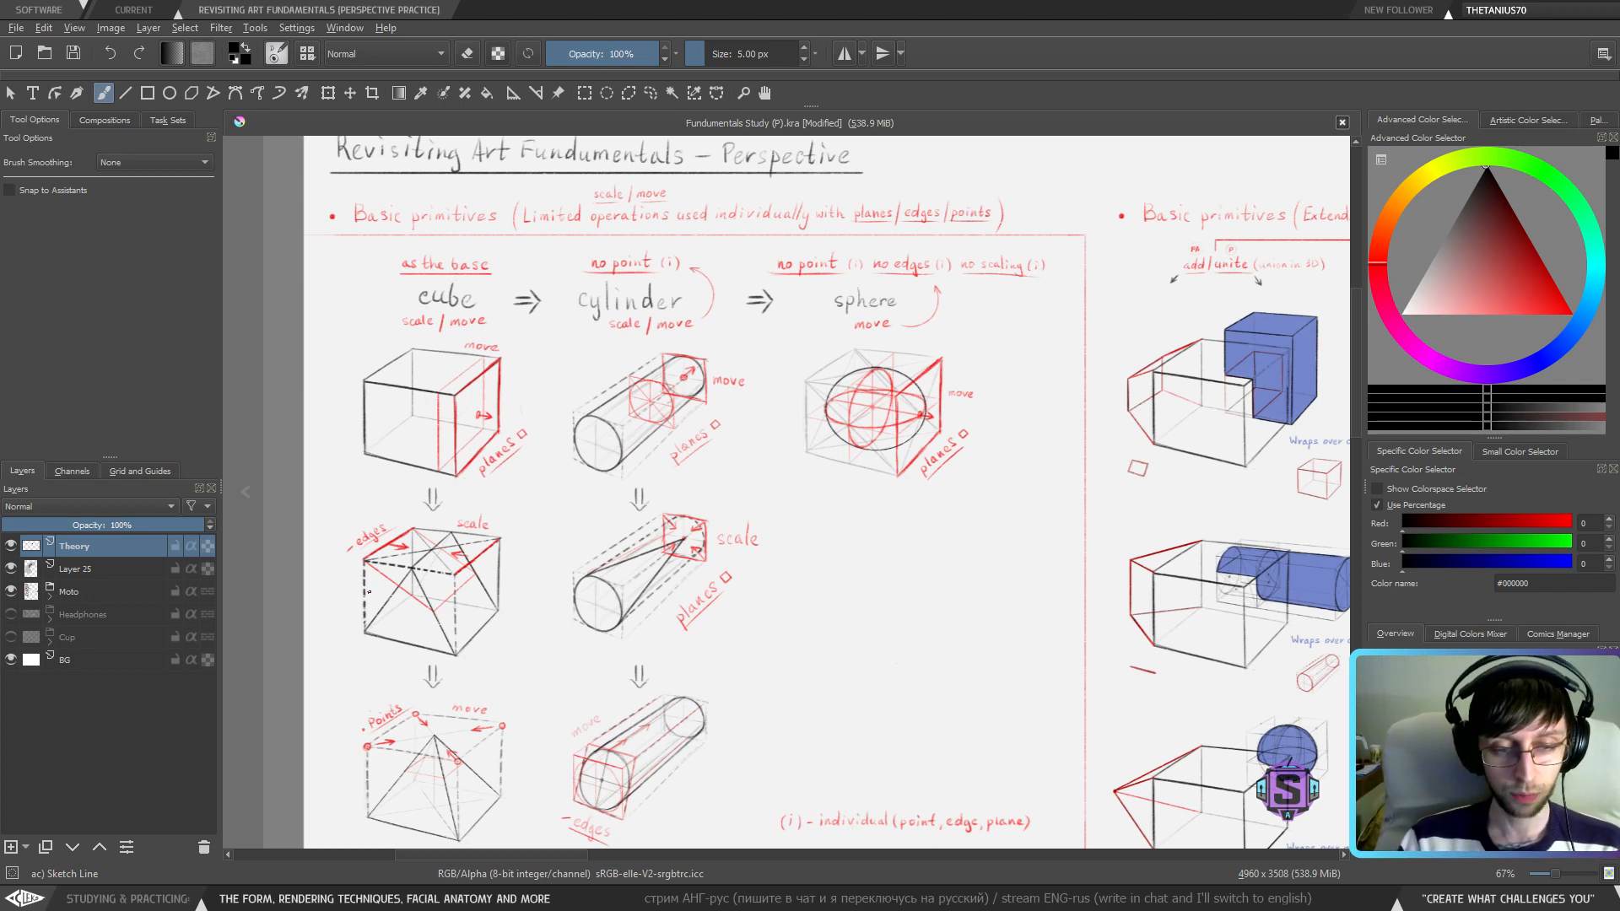
pyautogui.hotkey('ctrl', '-')
pyautogui.hotkey('ctrl', '-')
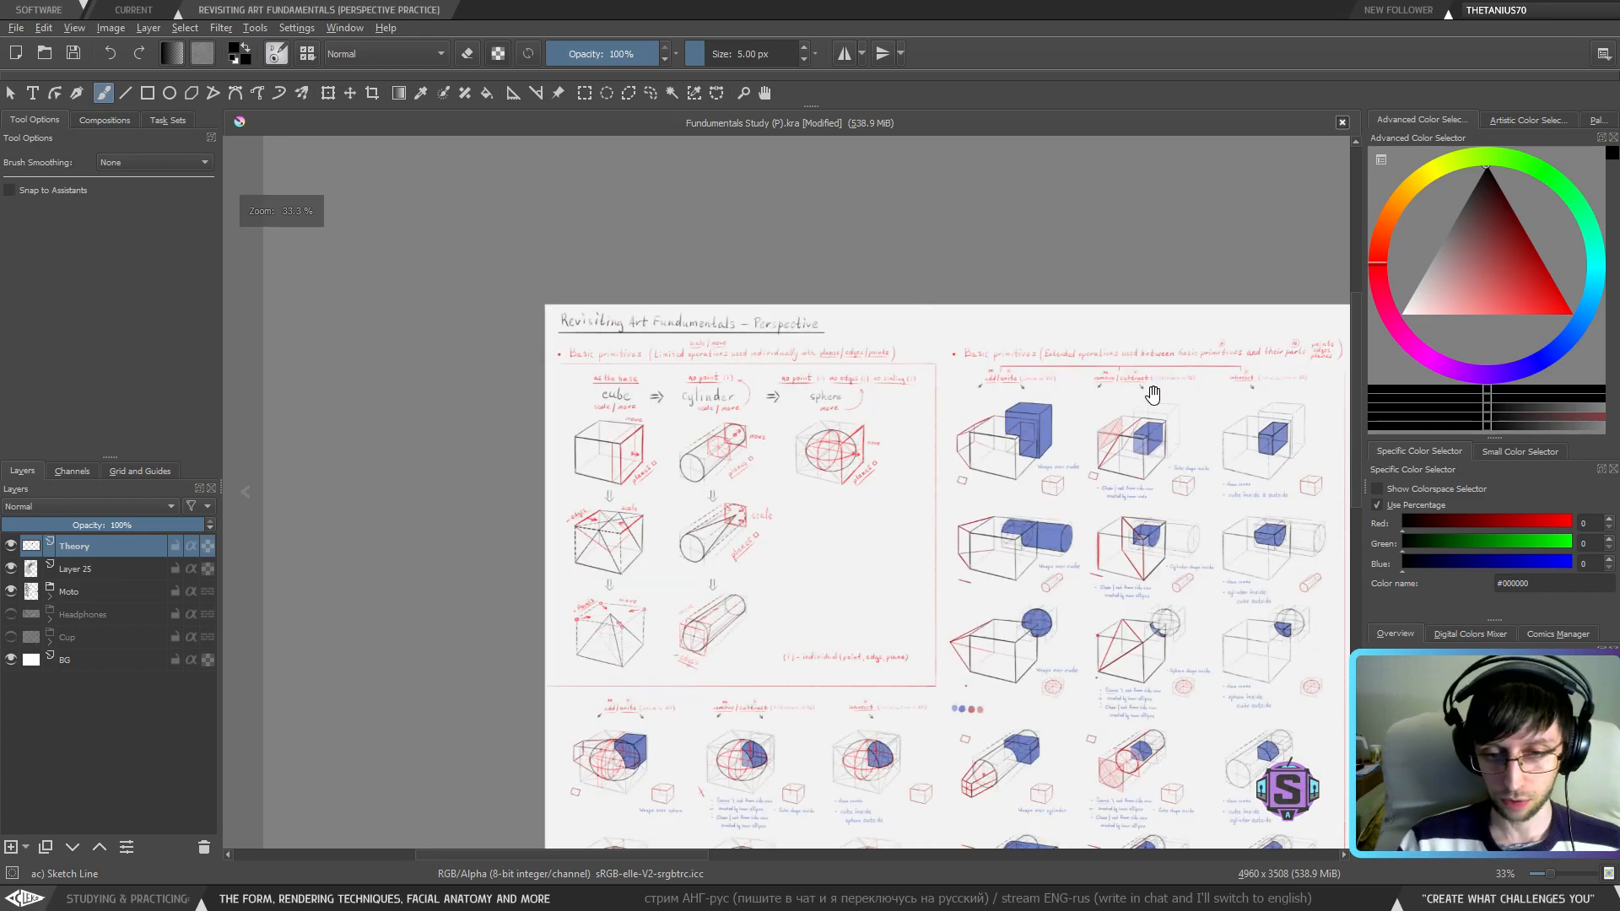
pyautogui.moveTo(1154, 394); pyautogui.dragTo(554, 406)
pyautogui.moveTo(1279, 530); pyautogui.dragTo(798, 450)
pyautogui.hotkey('ctrl', '+')
pyautogui.hotkey('ctrl', '+')
pyautogui.moveTo(1079, 430); pyautogui.dragTo(794, 504)
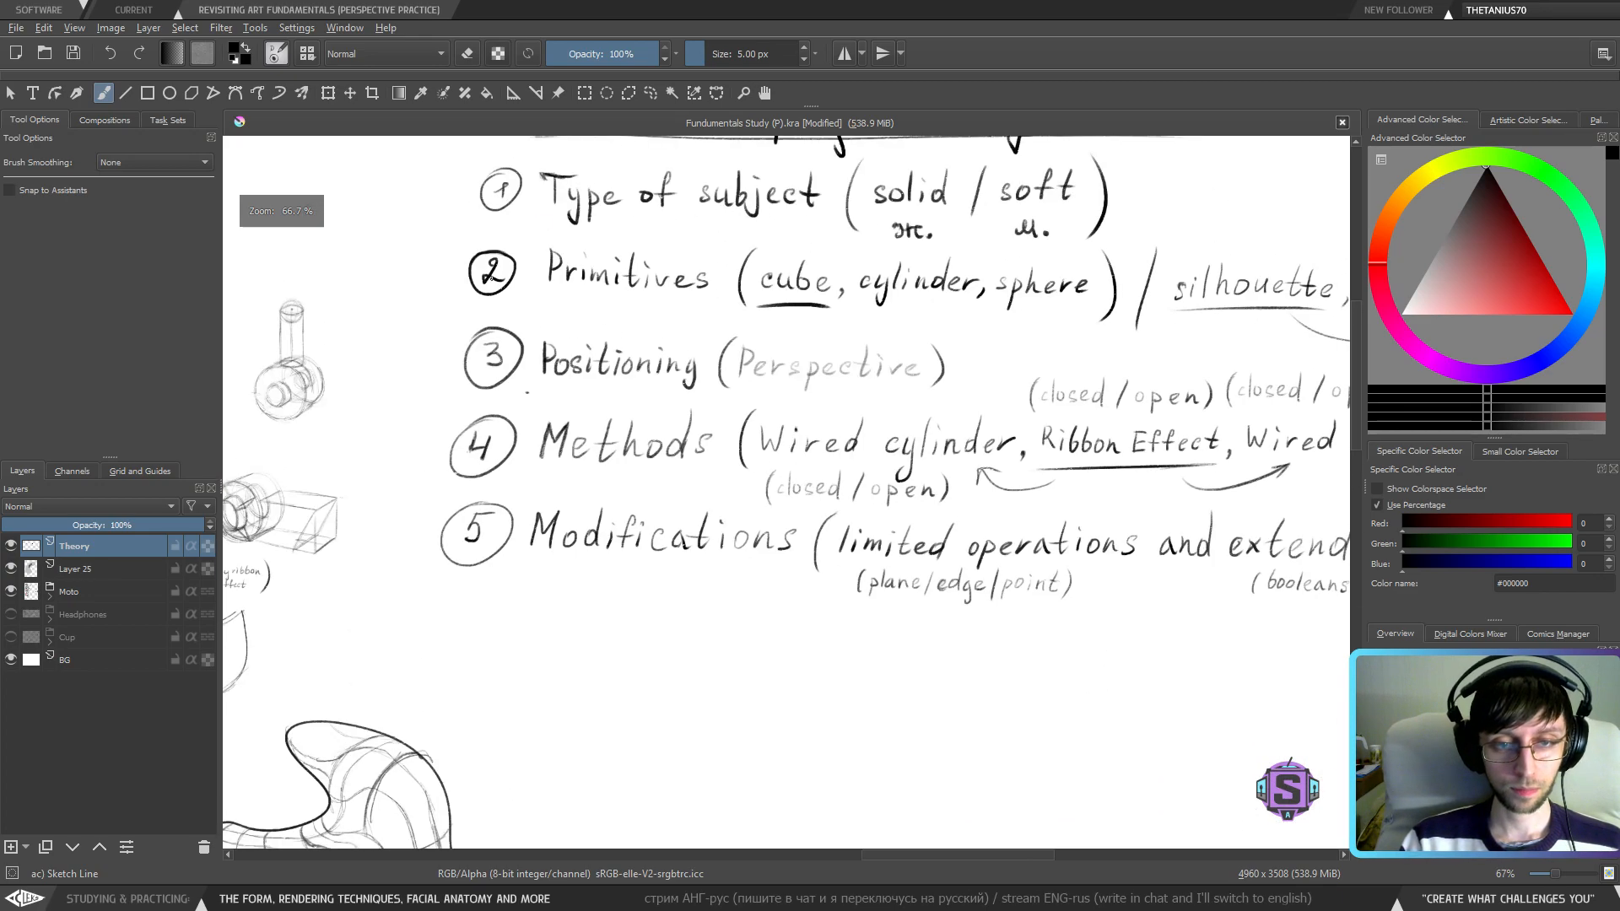
# - Underline "solid" and undo the mark, underline "Primitives" and undo that mark too
pyautogui.moveTo(869, 408); pyautogui.dragTo(774, 518)
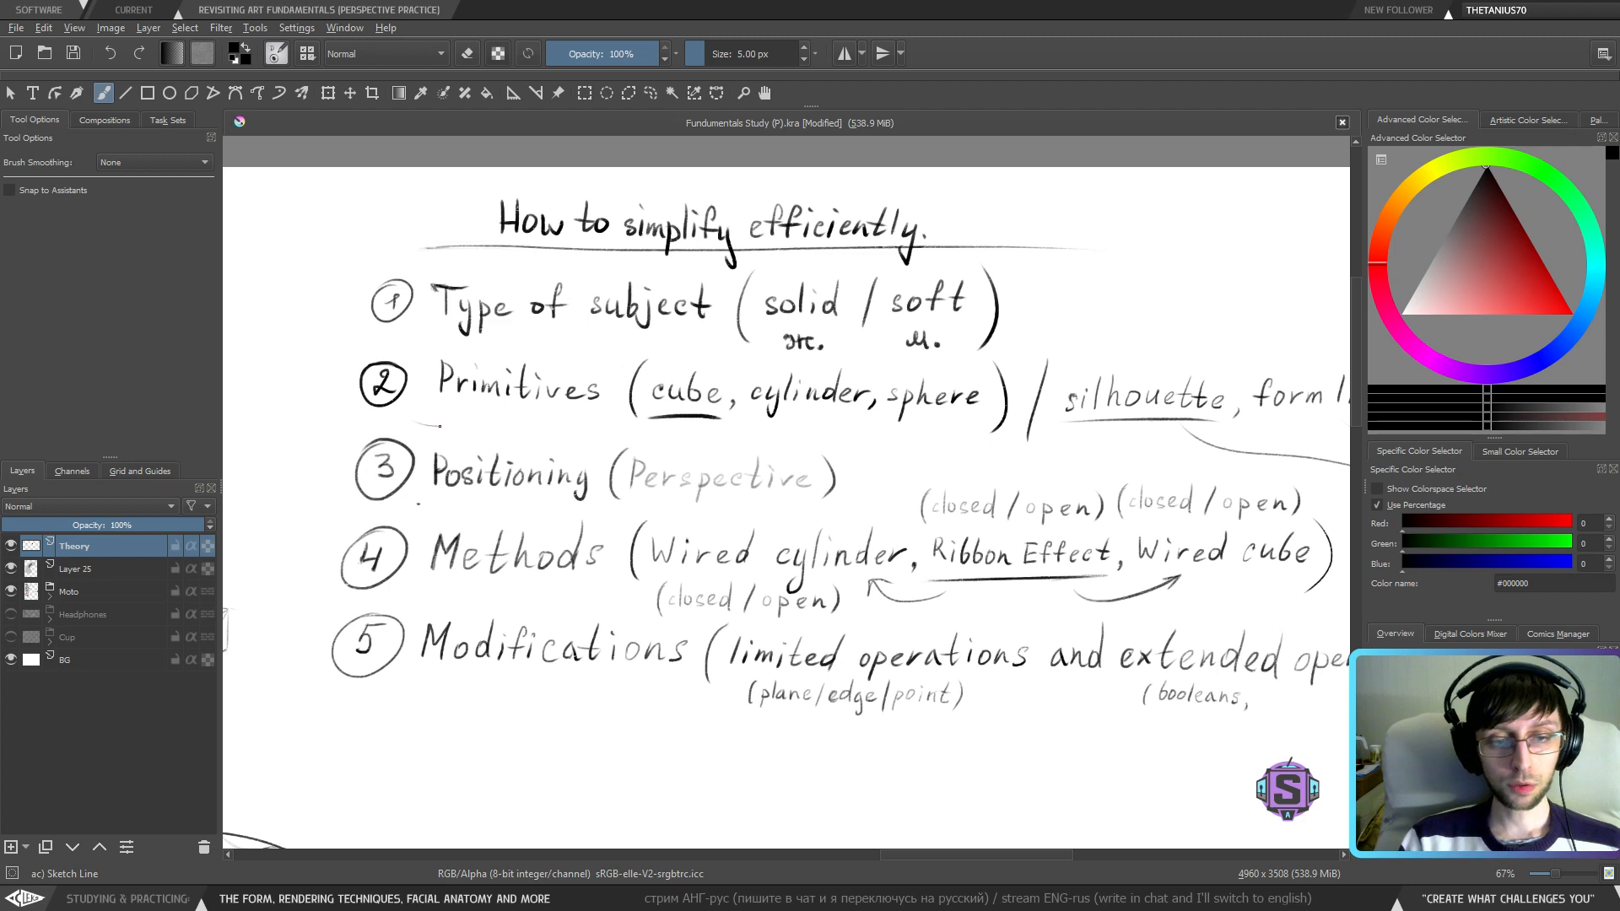
pyautogui.moveTo(764, 321); pyautogui.dragTo(842, 324)
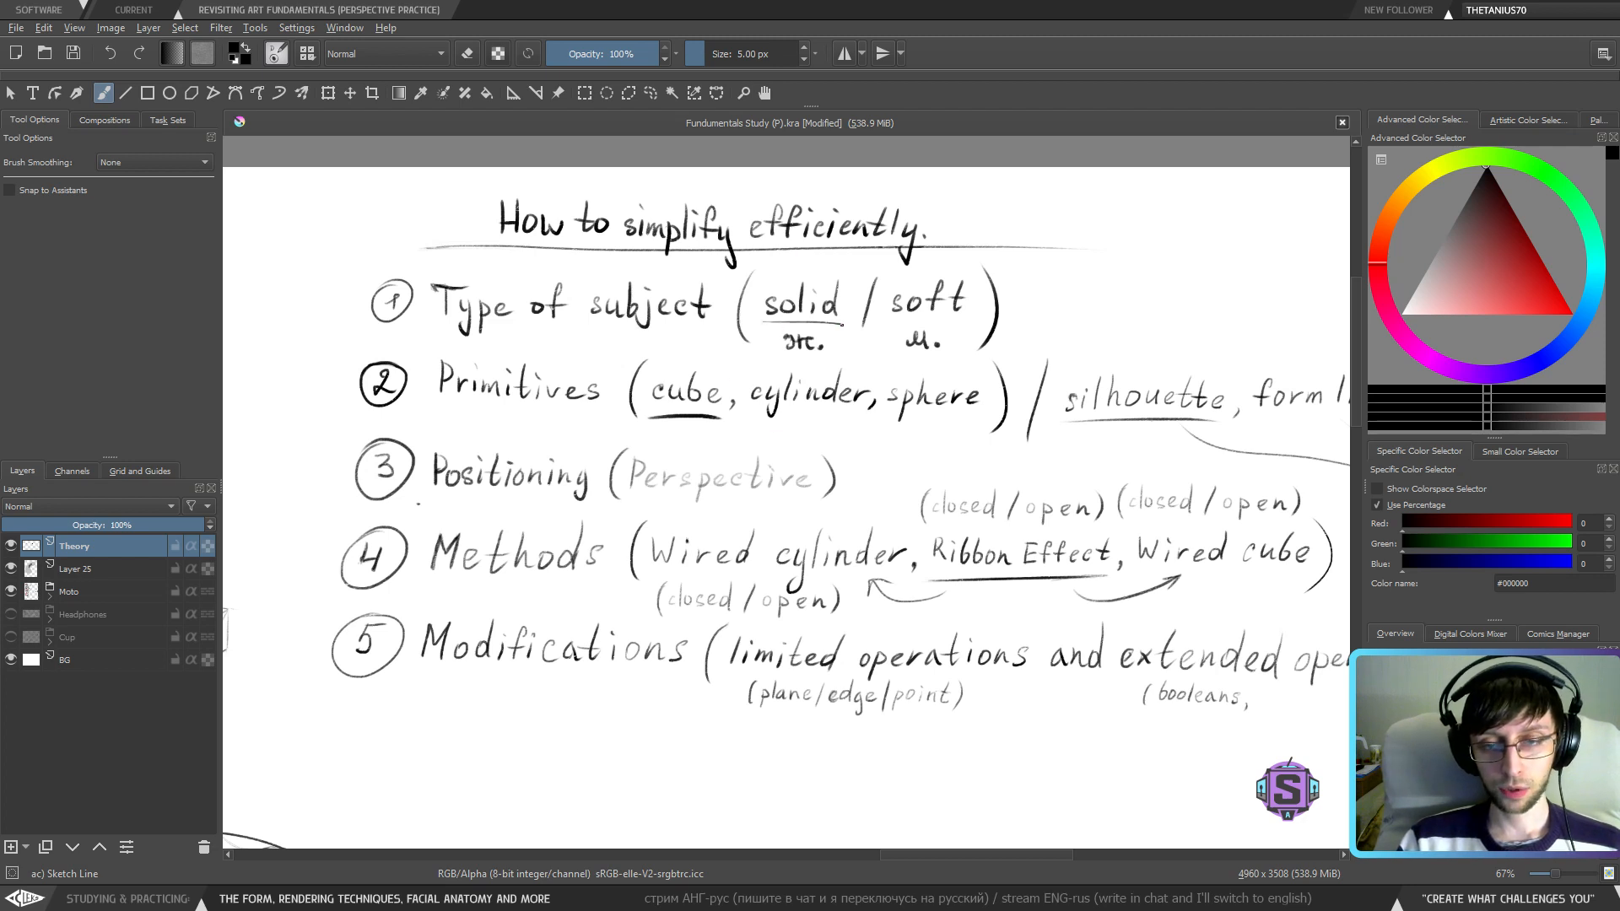
pyautogui.hotkey('ctrl', 'z')
pyautogui.moveTo(421, 415); pyautogui.dragTo(634, 424)
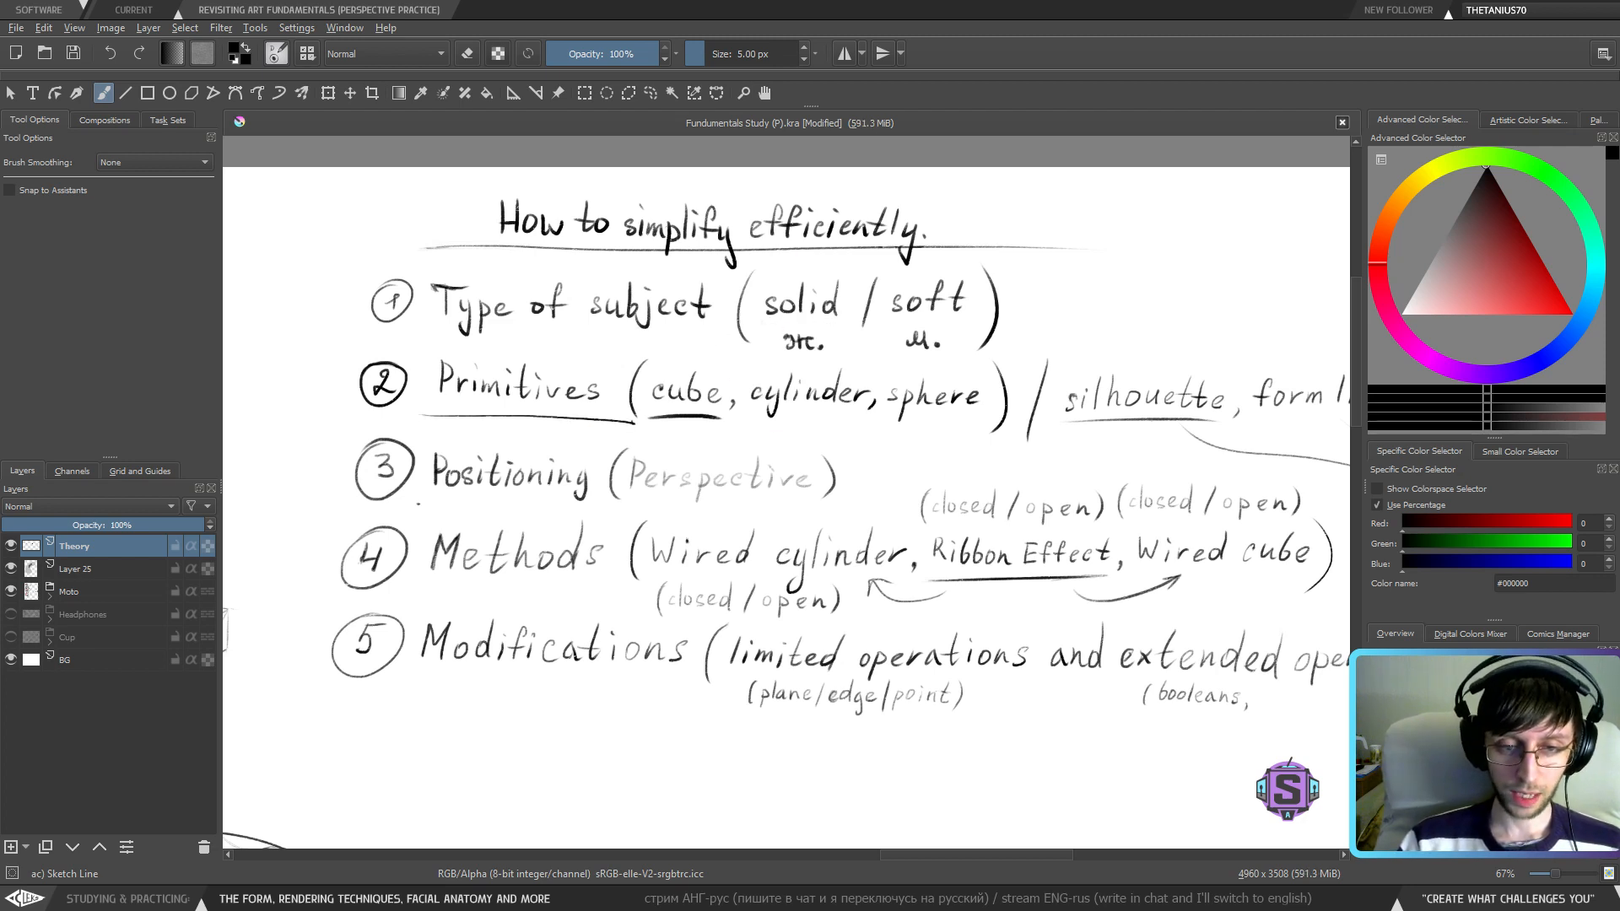
pyautogui.hotkey('ctrl', 'z')
pyautogui.moveTo(875, 431); pyautogui.dragTo(775, 436)
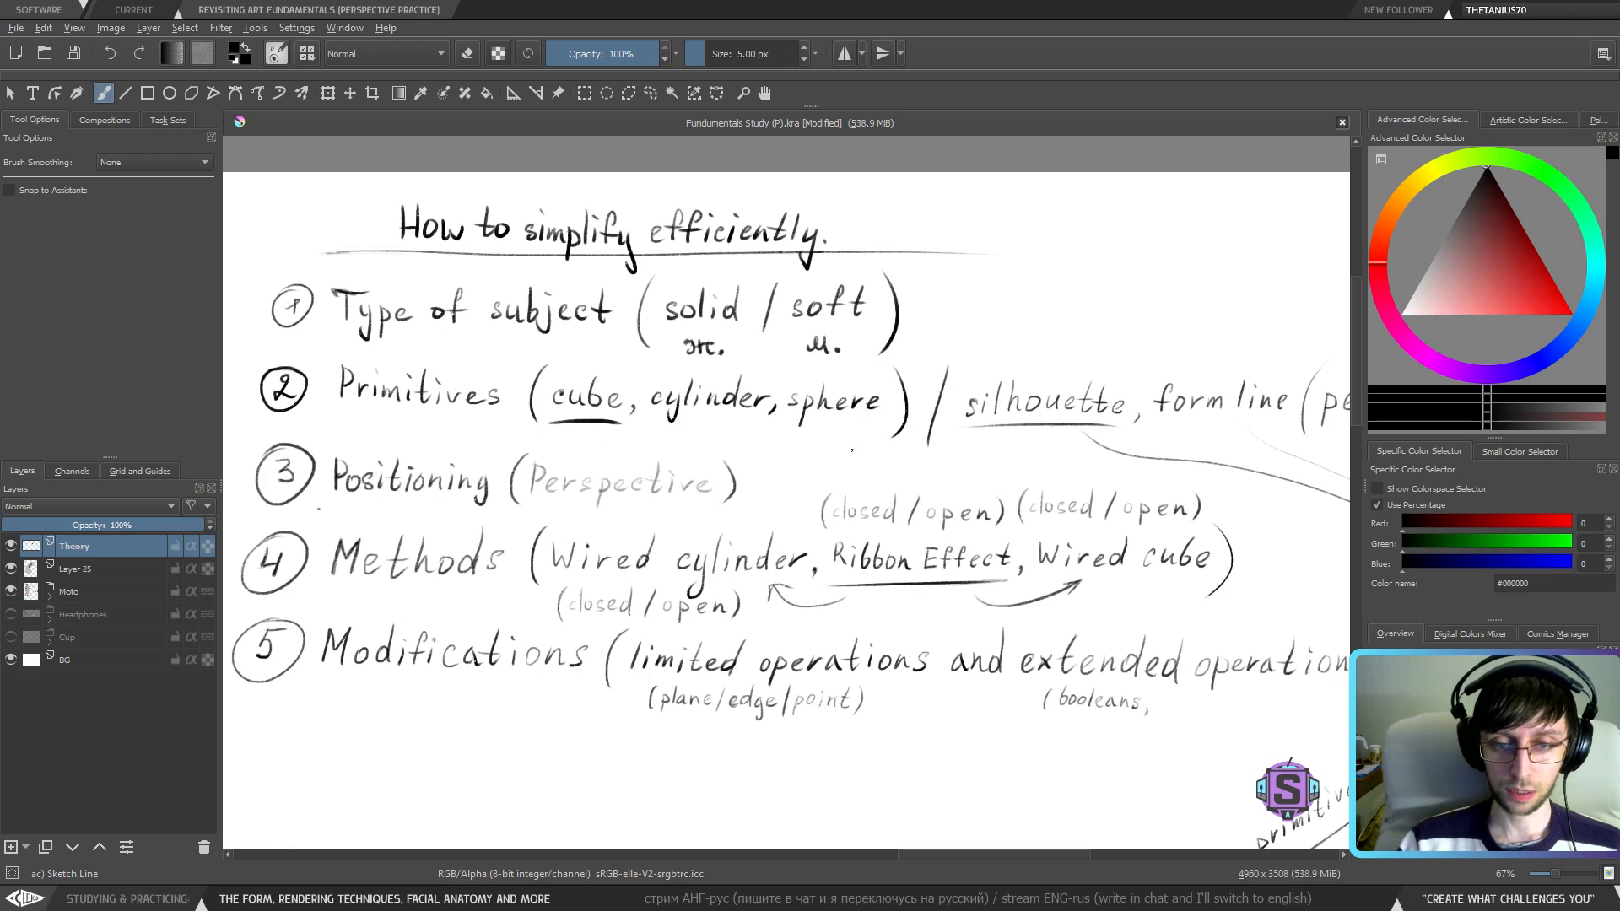
pyautogui.moveTo(870, 481); pyautogui.dragTo(499, 501)
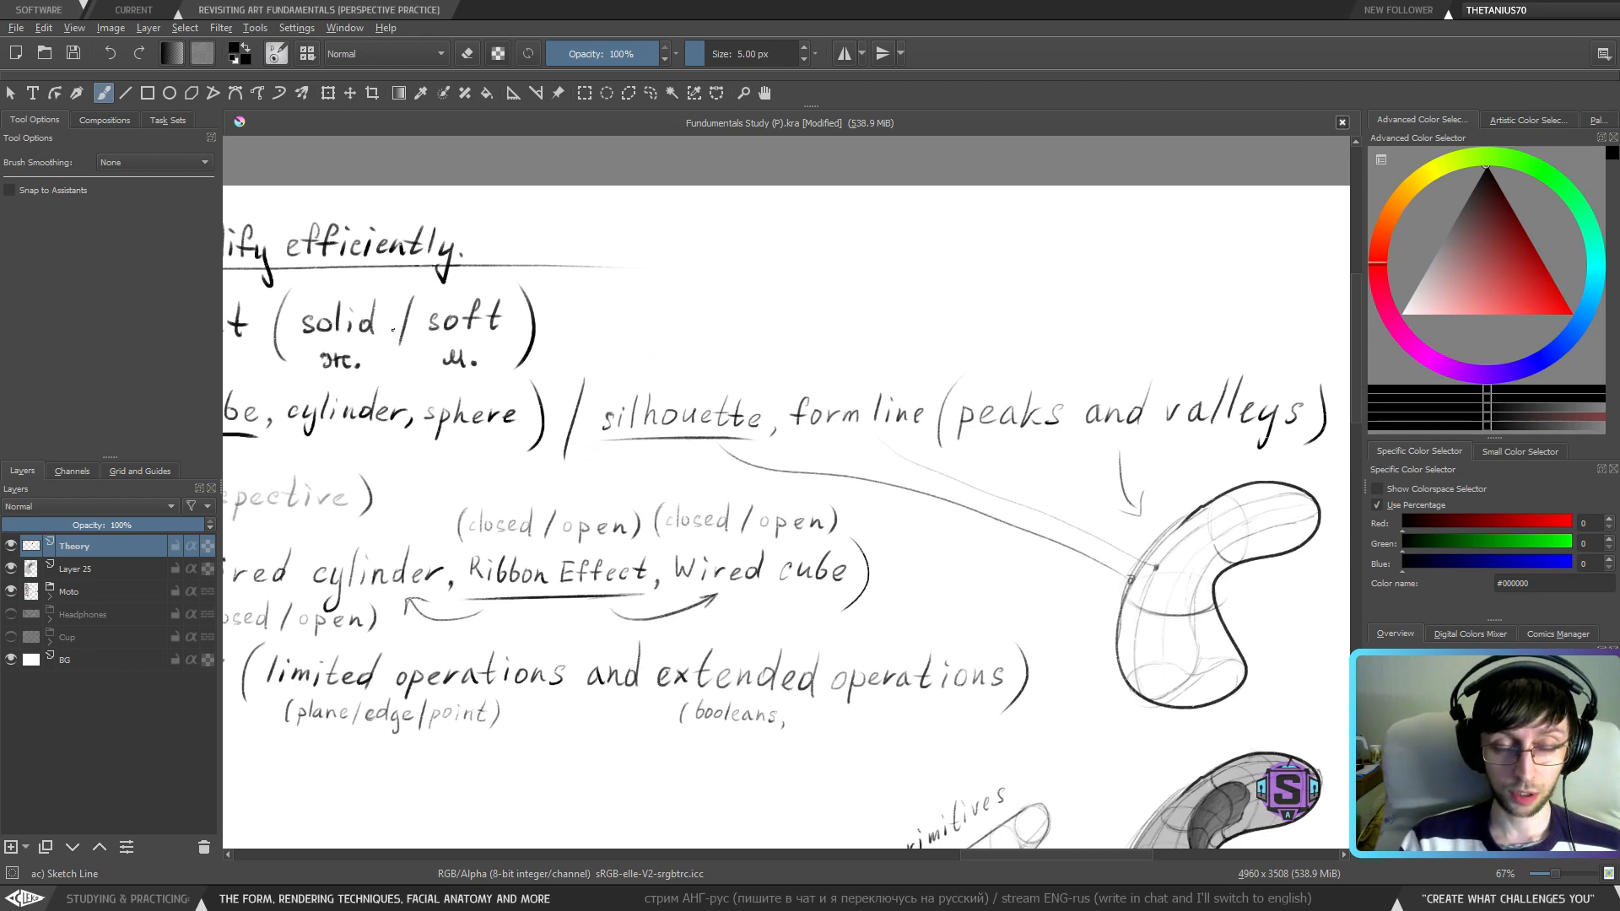
# - Sketch a wavy cross-contour over the red car's hood and two lengthwise contour lines running from its nose
pyautogui.moveTo(393, 329); pyautogui.dragTo(1052, 290)
pyautogui.moveTo(609, 502); pyautogui.dragTo(1166, 410)
pyautogui.scroll(3, 497, 527)
pyautogui.moveTo(496, 527); pyautogui.dragTo(998, 440)
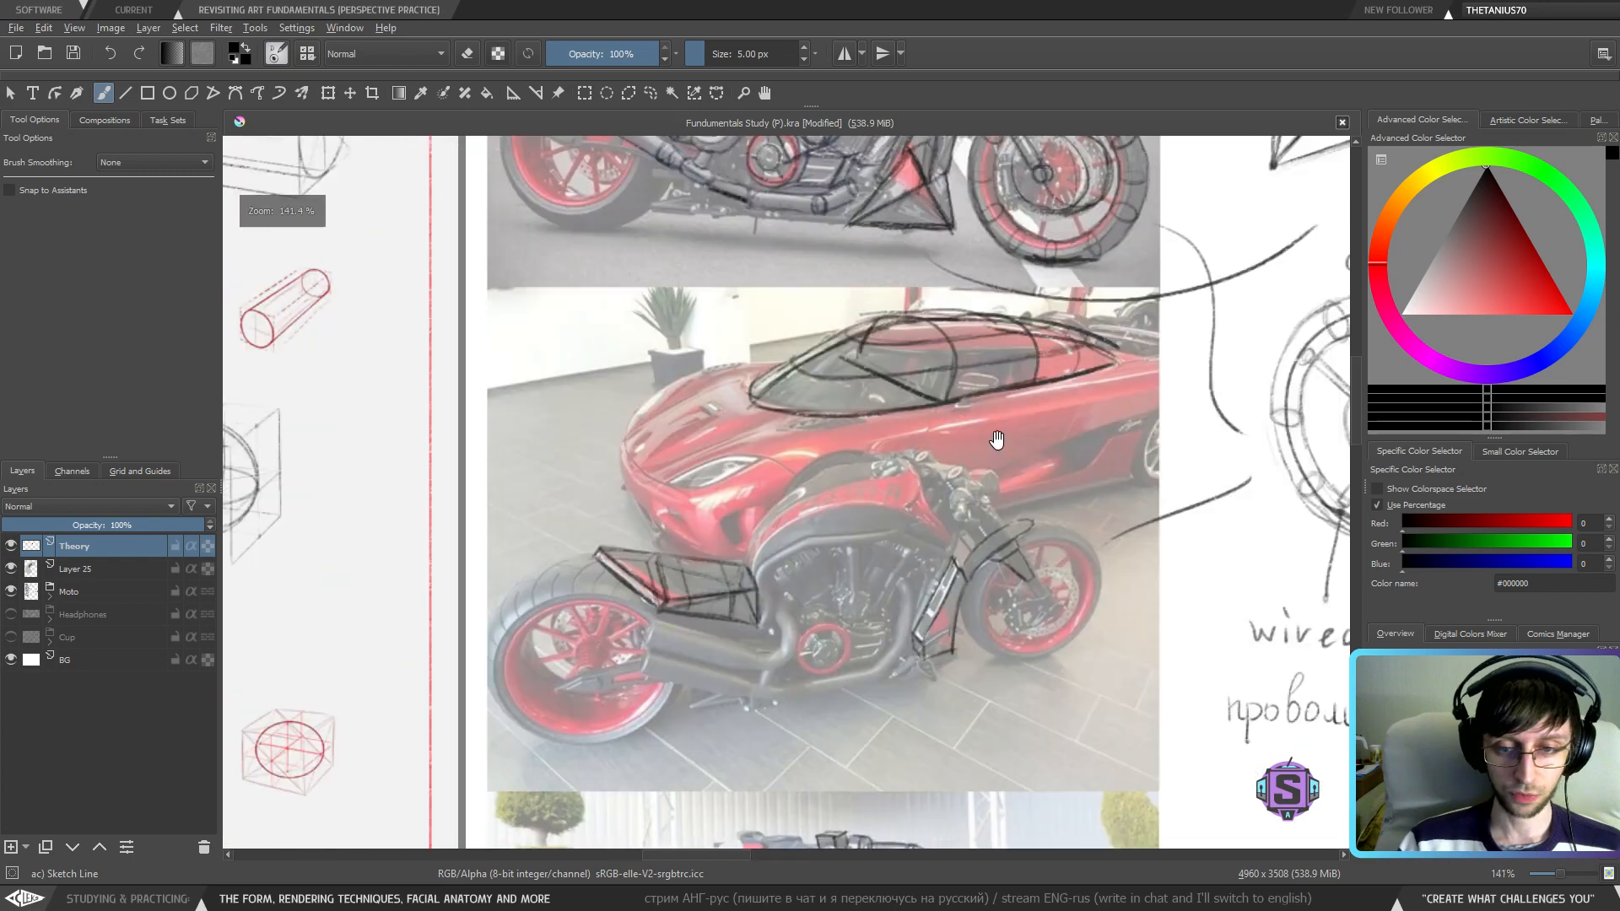
pyautogui.scroll(2, 1046, 412)
pyautogui.moveTo(798, 380); pyautogui.dragTo(752, 448)
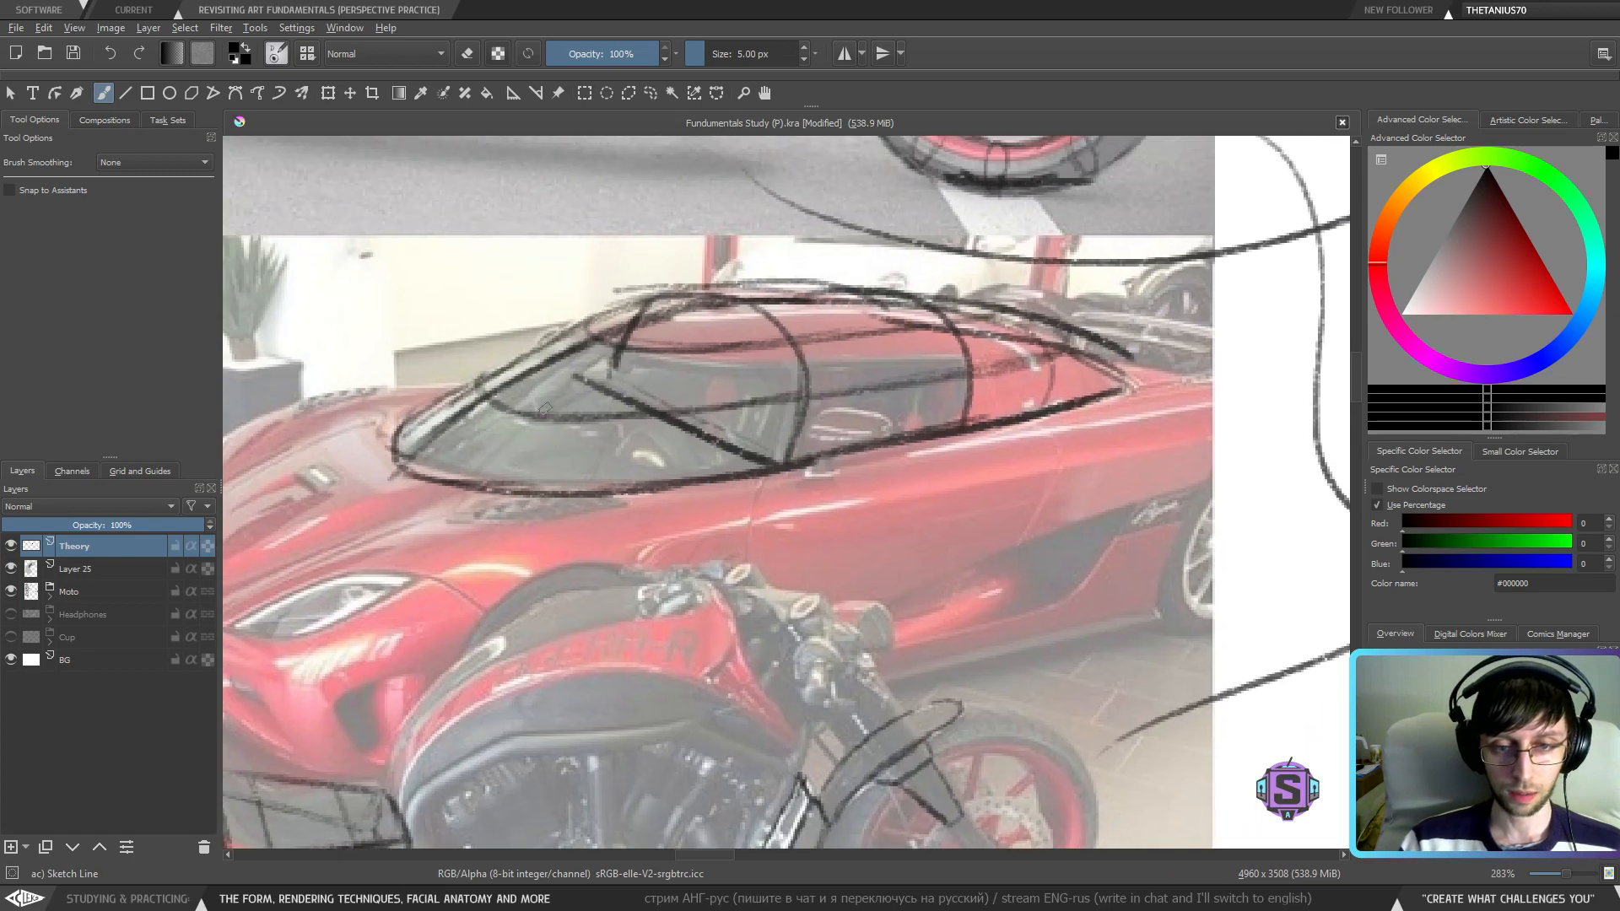
pyautogui.moveTo(667, 499); pyautogui.dragTo(878, 474)
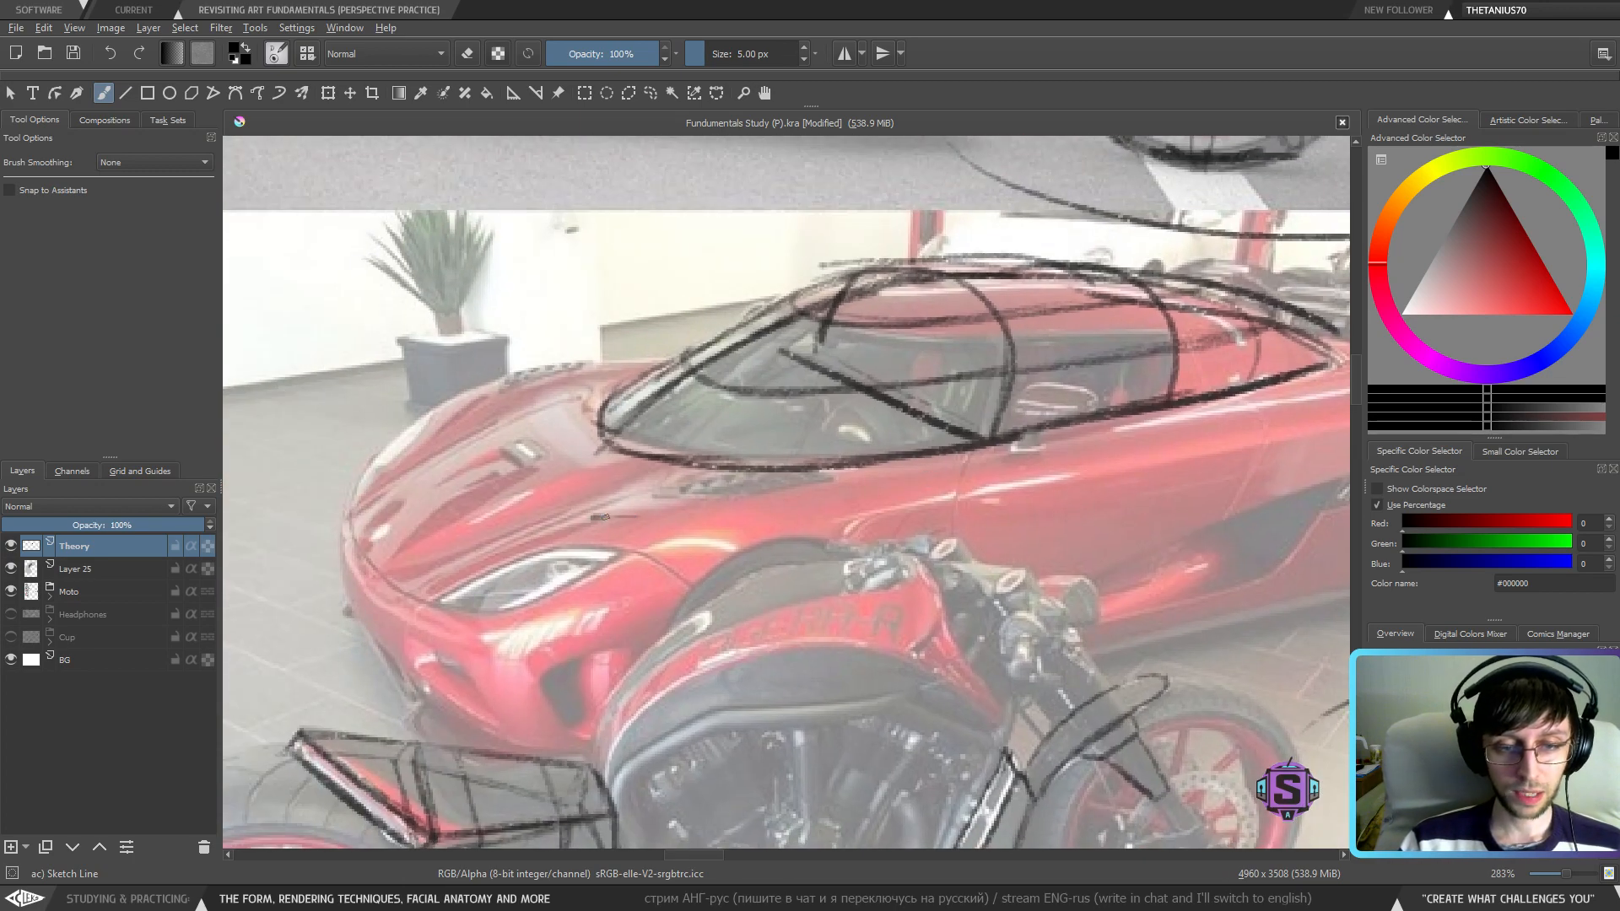
pyautogui.moveTo(601, 517)
pyautogui.mouseDown()
pyautogui.moveTo(548, 491)
pyautogui.moveTo(563, 516)
pyautogui.moveTo(544, 462)
pyautogui.moveTo(477, 401)
pyautogui.mouseUp()
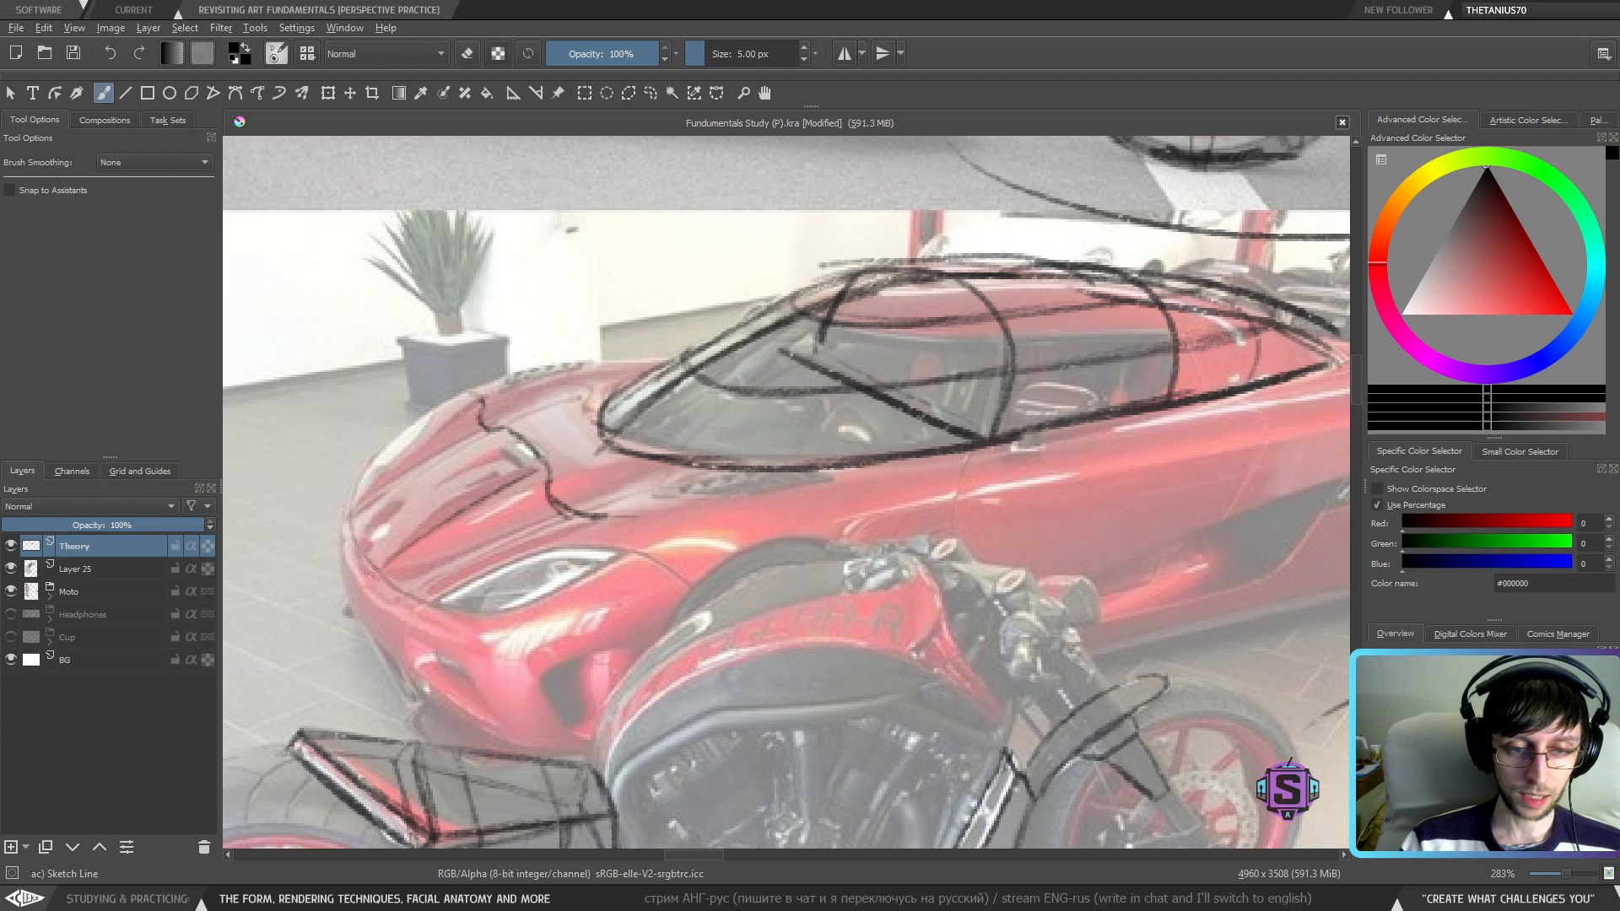
pyautogui.moveTo(351, 515)
pyautogui.mouseDown()
pyautogui.moveTo(379, 578)
pyautogui.moveTo(417, 467)
pyautogui.moveTo(503, 432)
pyautogui.moveTo(539, 466)
pyautogui.moveTo(458, 517)
pyautogui.moveTo(431, 515)
pyautogui.moveTo(540, 460)
pyautogui.moveTo(461, 512)
pyautogui.mouseUp()
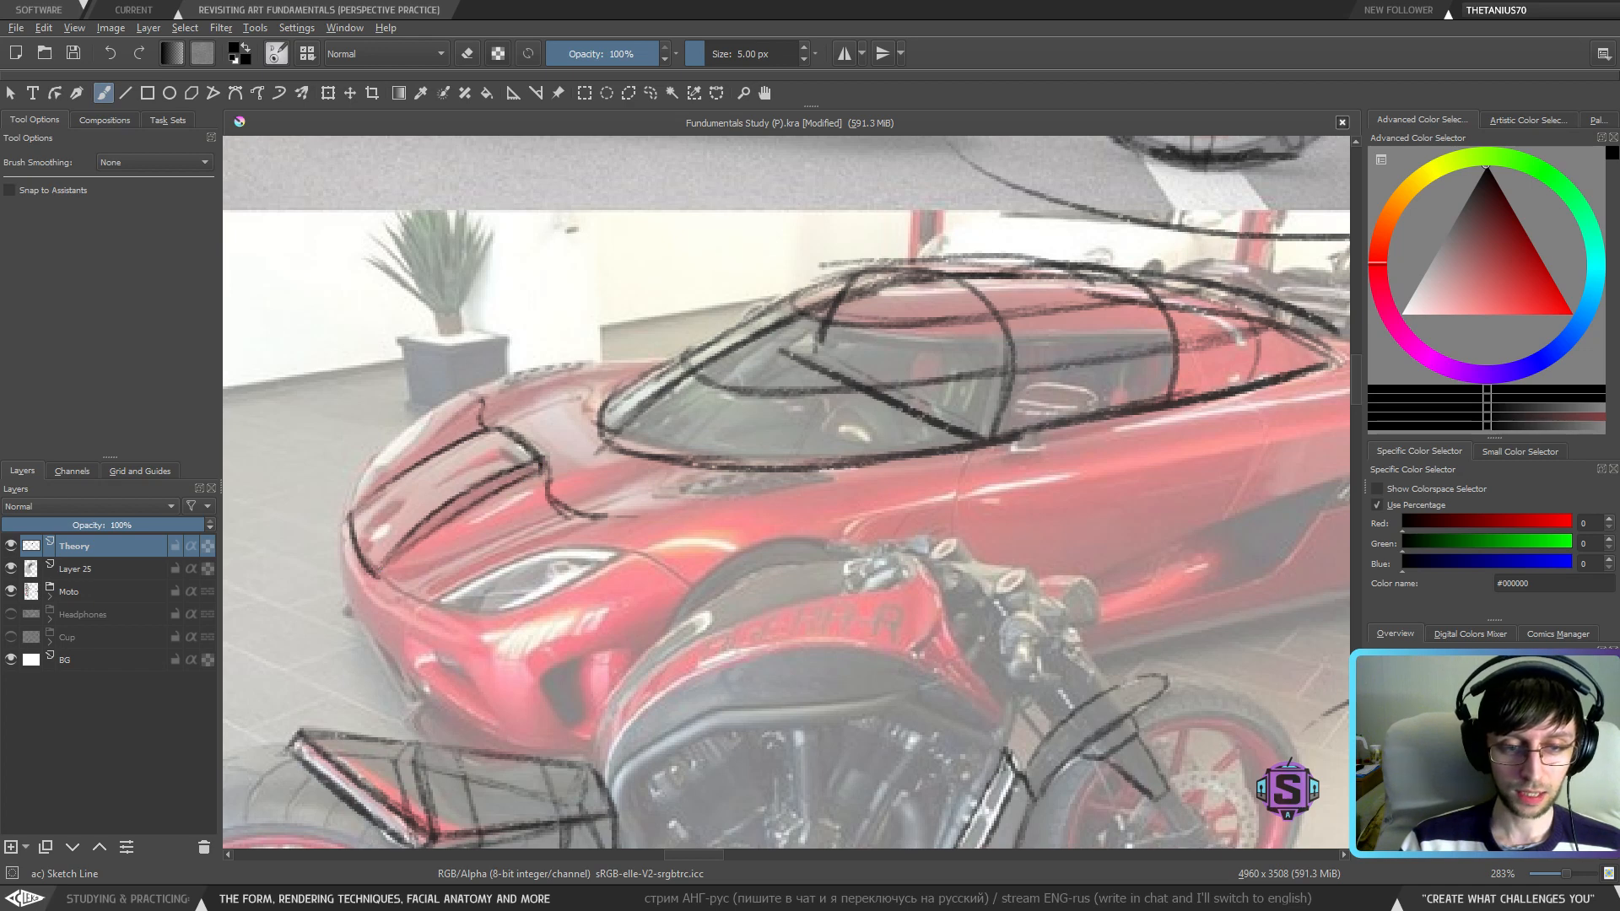
# - Sketch ridge lines and oval cross-sections along the near and far raised forms of the red car's hood
pyautogui.moveTo(390, 564); pyautogui.dragTo(443, 521)
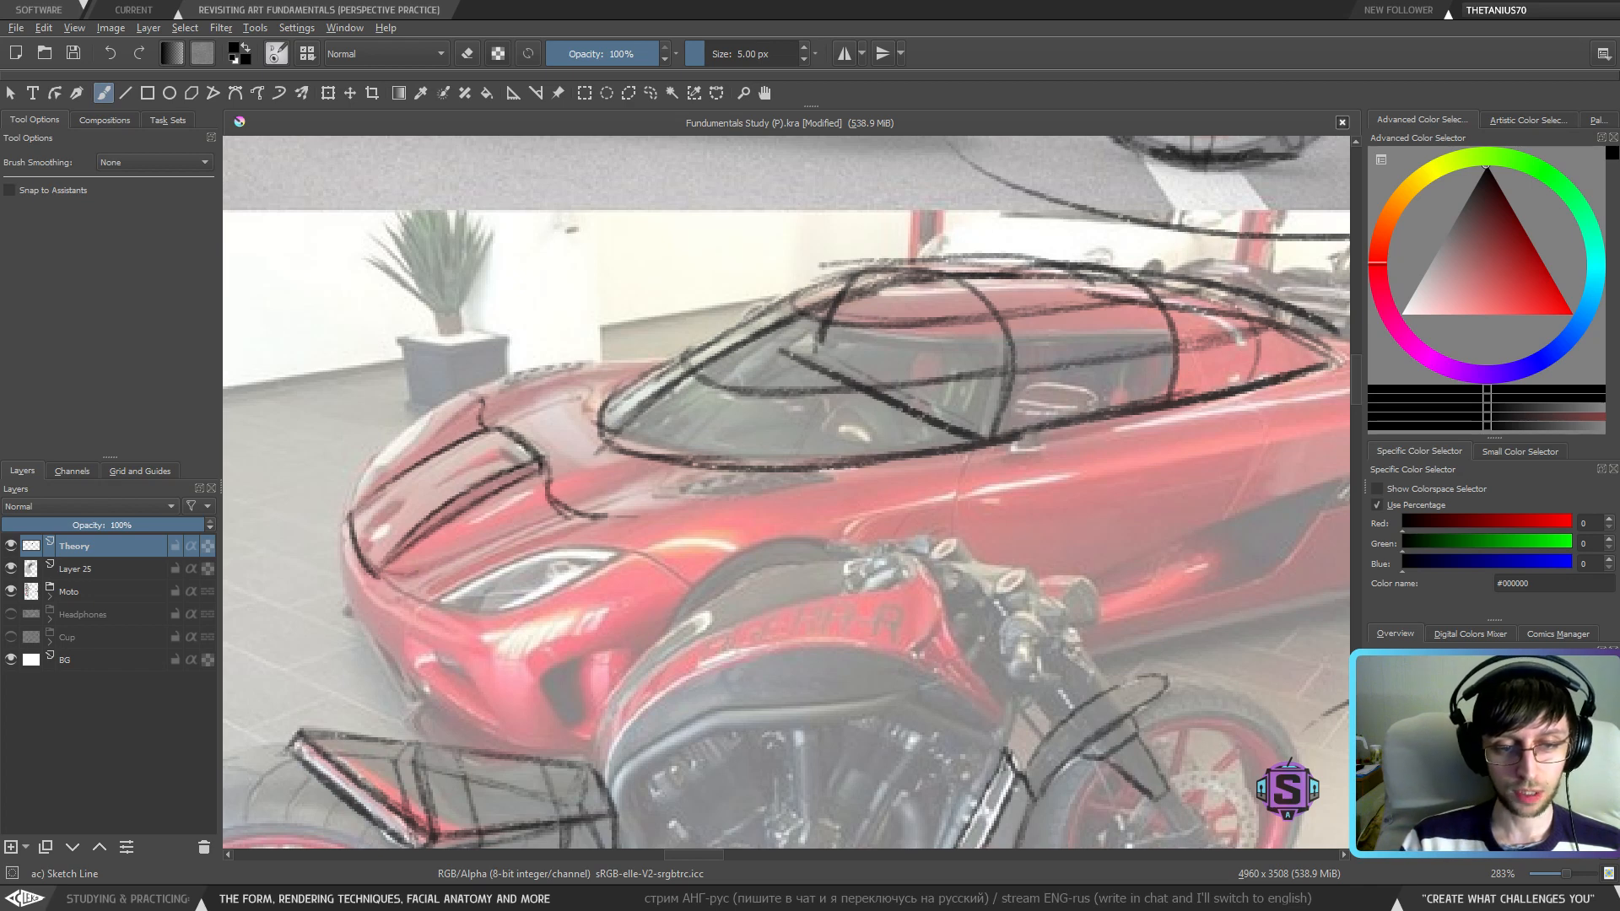
pyautogui.moveTo(373, 573)
pyautogui.mouseDown()
pyautogui.moveTo(438, 565)
pyautogui.moveTo(643, 472)
pyautogui.moveTo(629, 475)
pyautogui.mouseUp()
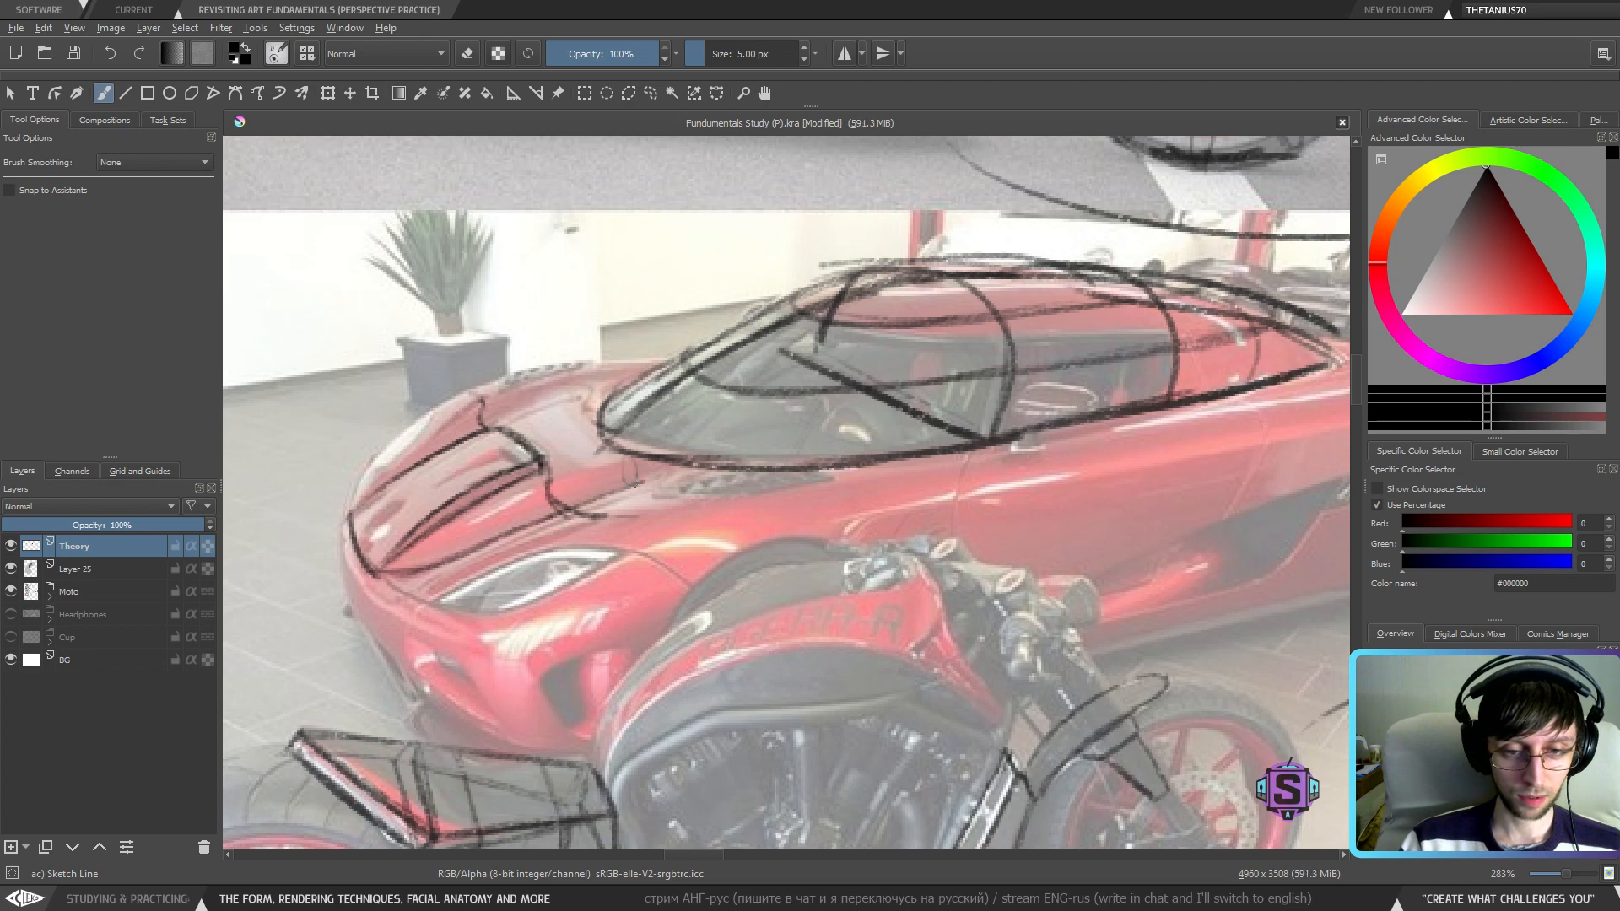
pyautogui.moveTo(577, 477)
pyautogui.mouseDown()
pyautogui.moveTo(584, 496)
pyautogui.moveTo(579, 481)
pyautogui.moveTo(508, 500)
pyautogui.moveTo(460, 552)
pyautogui.moveTo(446, 530)
pyautogui.mouseUp()
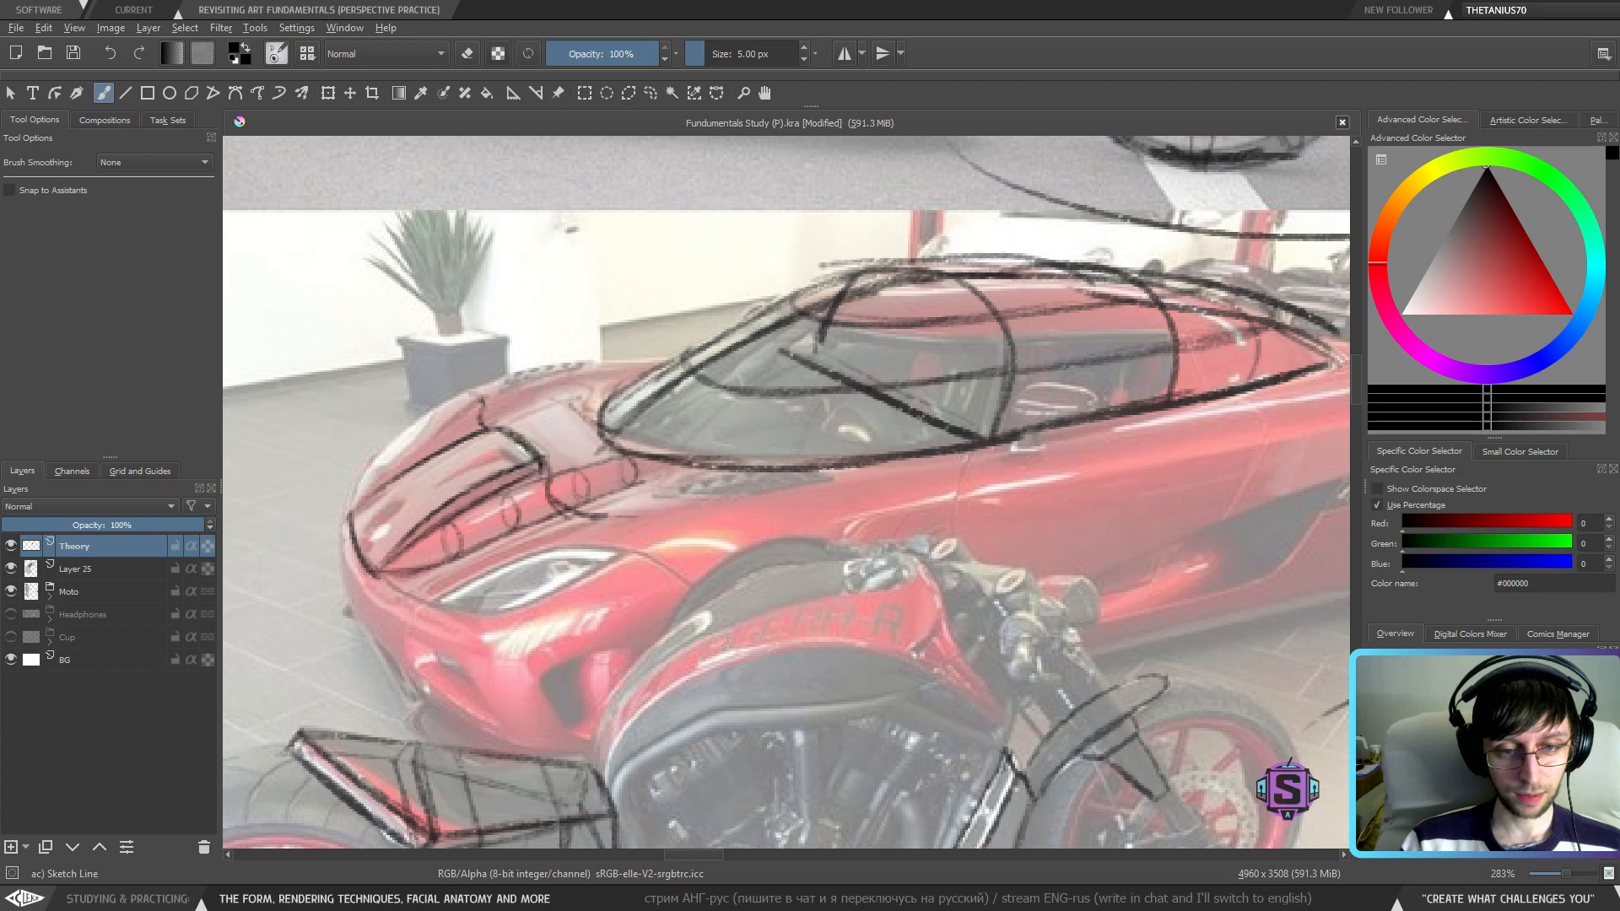
pyautogui.moveTo(553, 403)
pyautogui.mouseDown()
pyautogui.moveTo(503, 428)
pyautogui.moveTo(557, 409)
pyautogui.mouseUp()
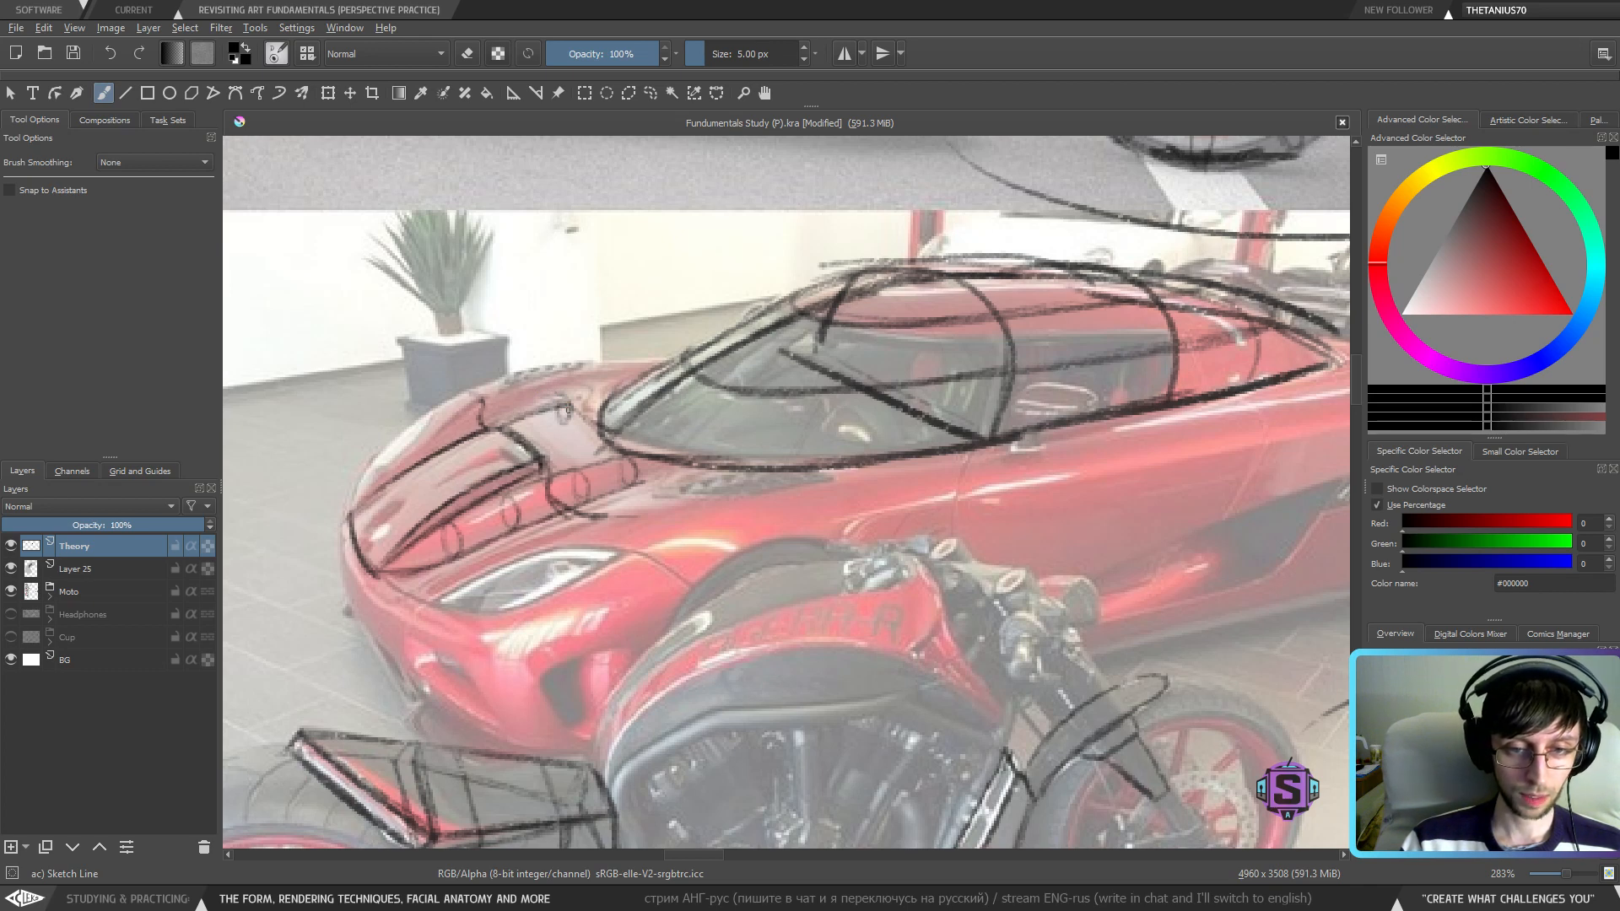
pyautogui.moveTo(373, 509); pyautogui.dragTo(540, 417)
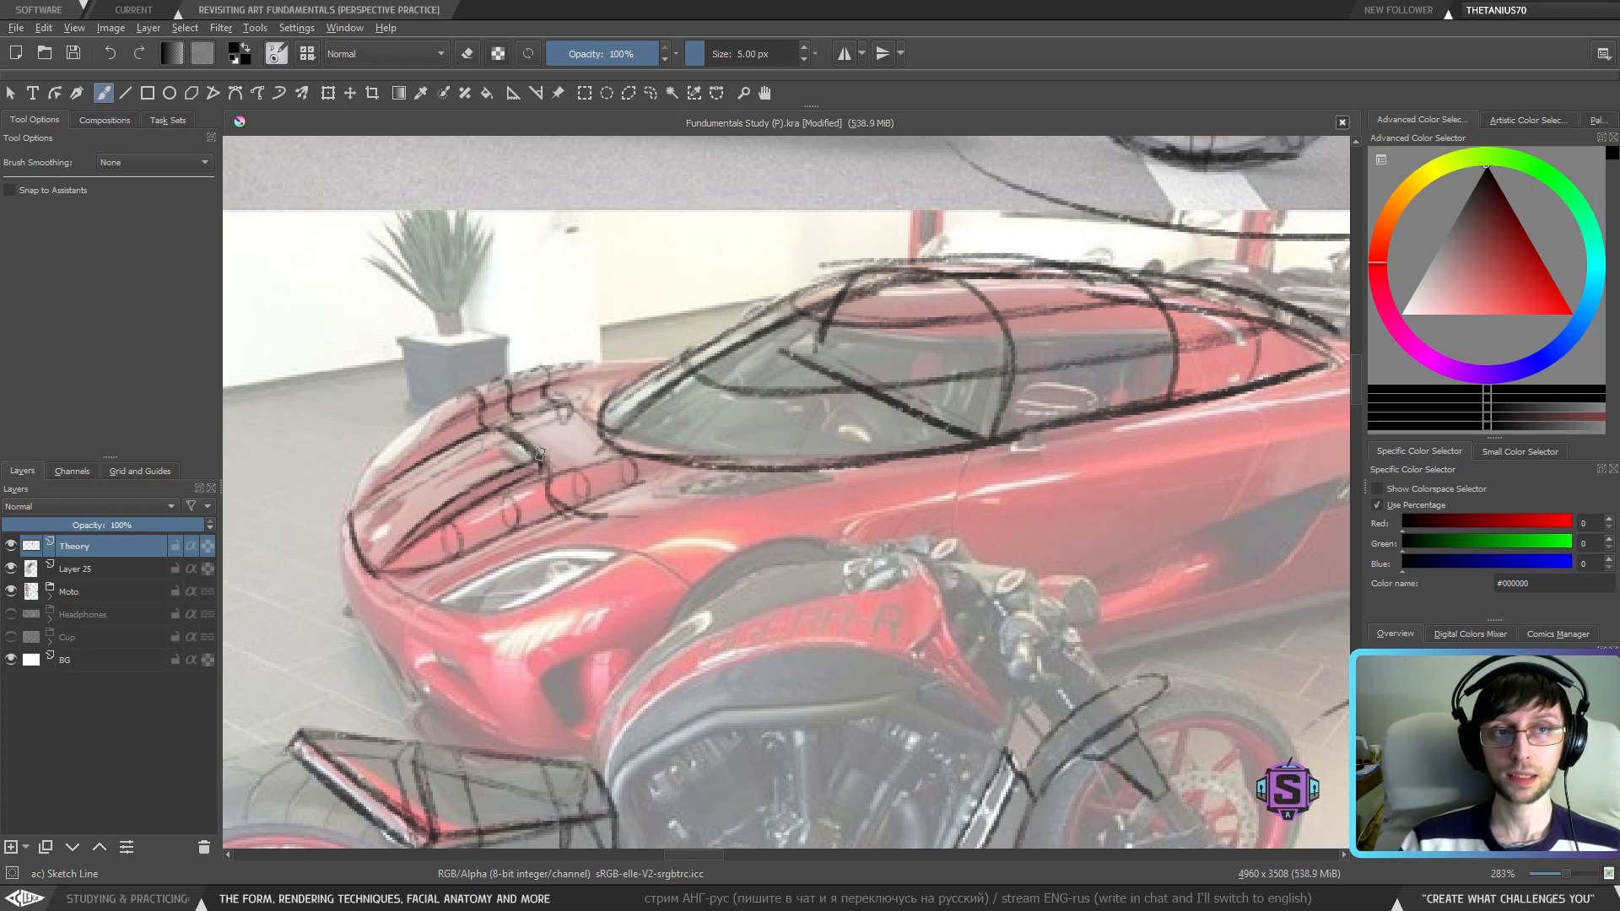
# - Trace the far outer edge of the red car's hood down to the nose
pyautogui.moveTo(547, 488); pyautogui.dragTo(528, 482)
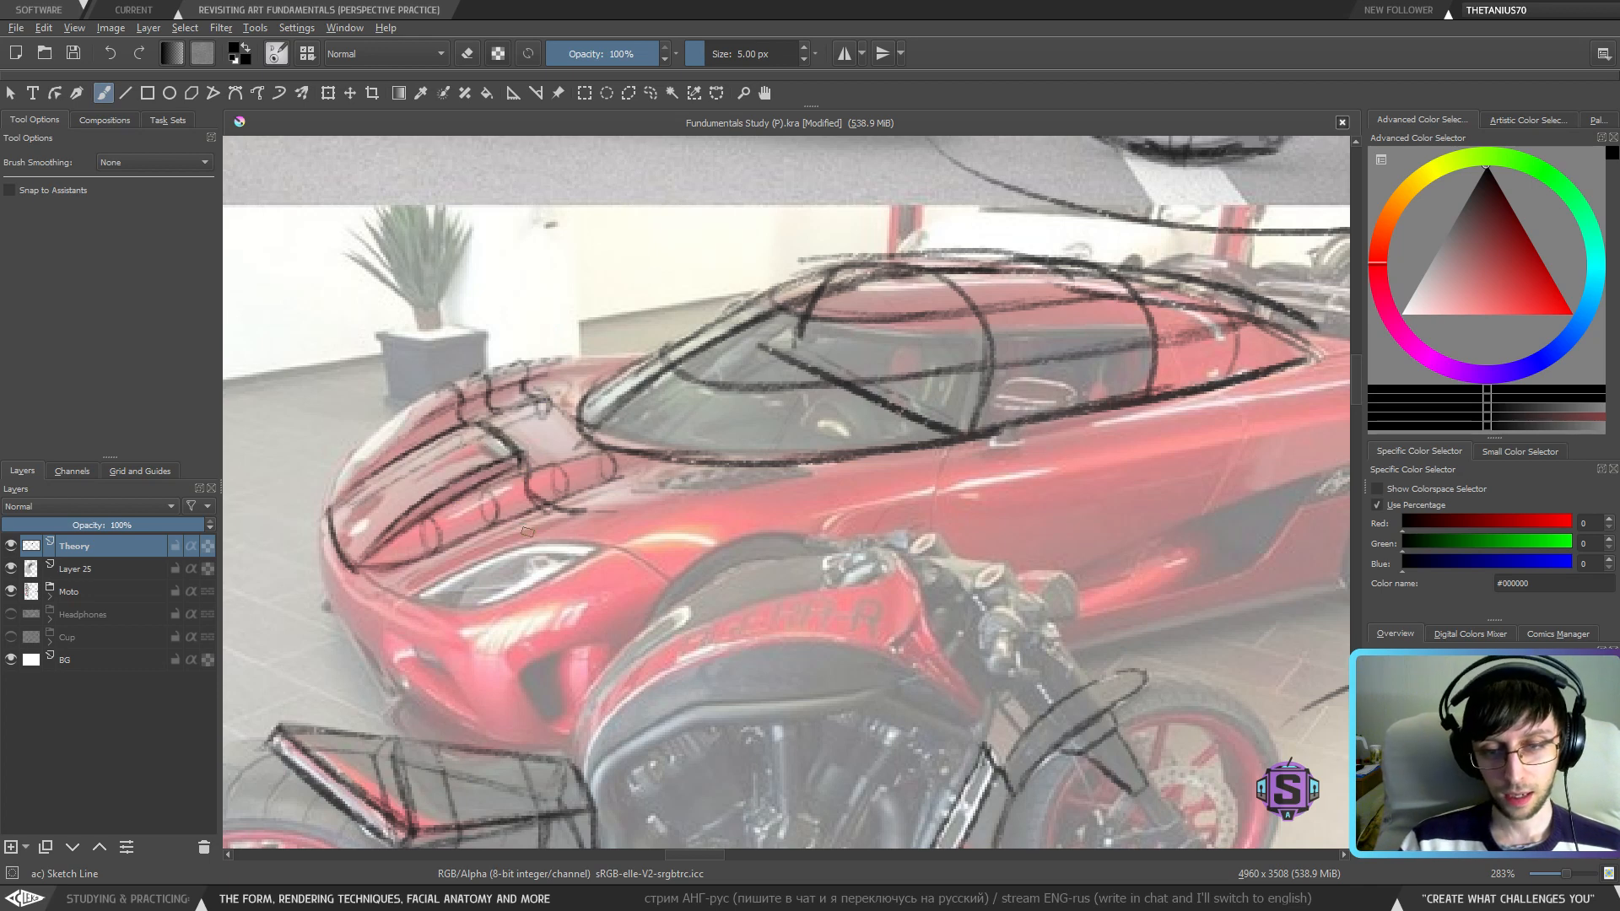
pyautogui.moveTo(1080, 495); pyautogui.dragTo(926, 427)
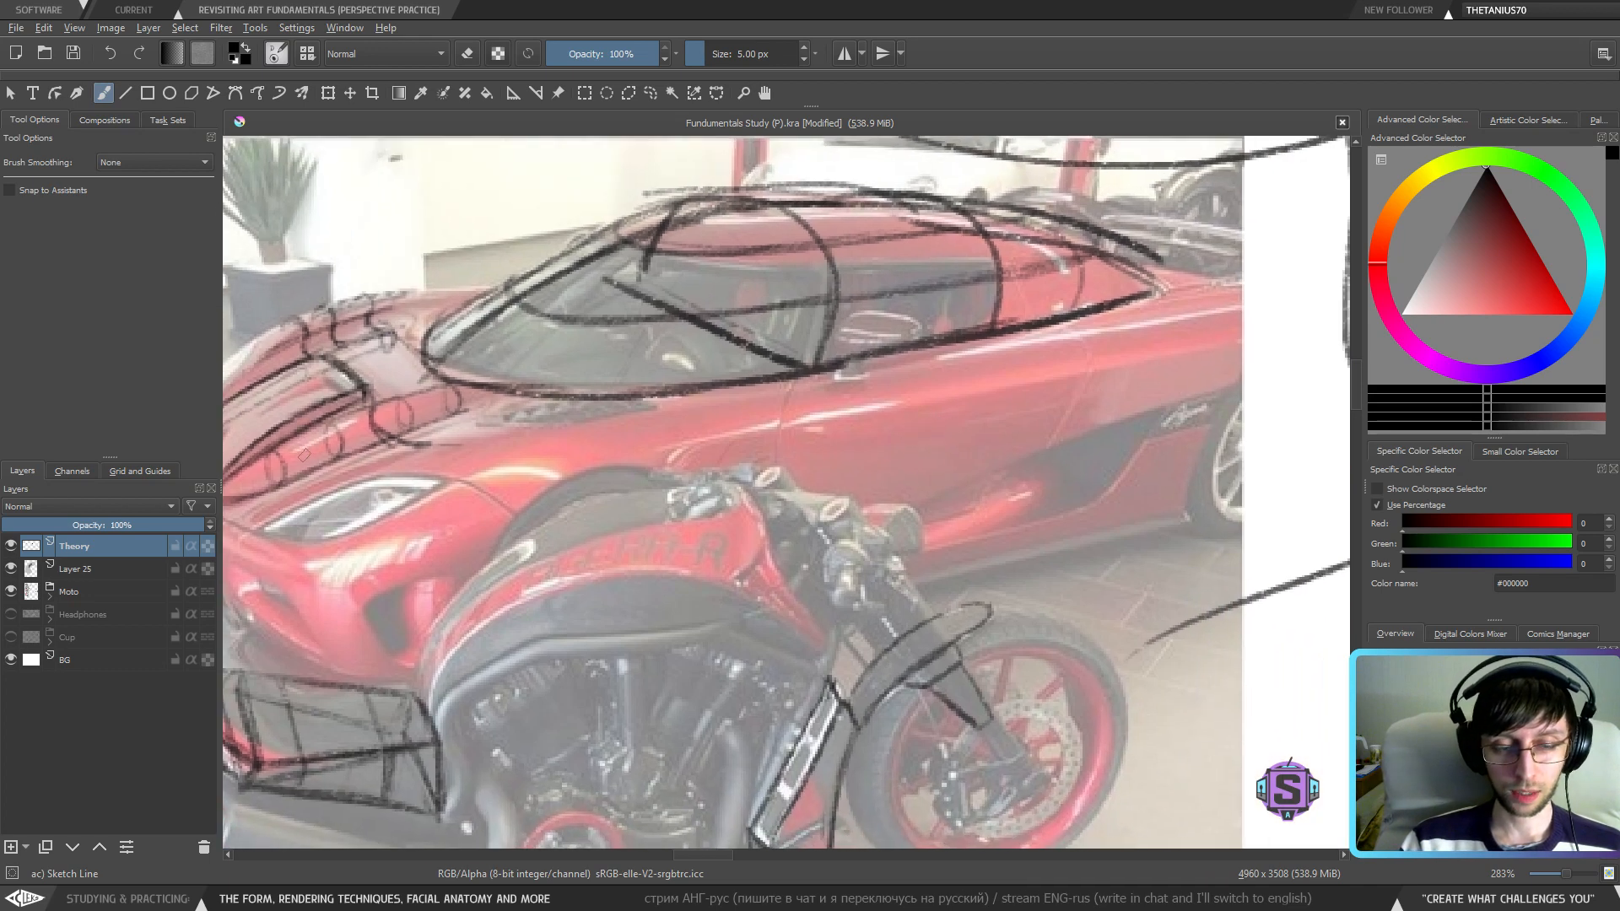
pyautogui.moveTo(350, 458); pyautogui.dragTo(459, 479)
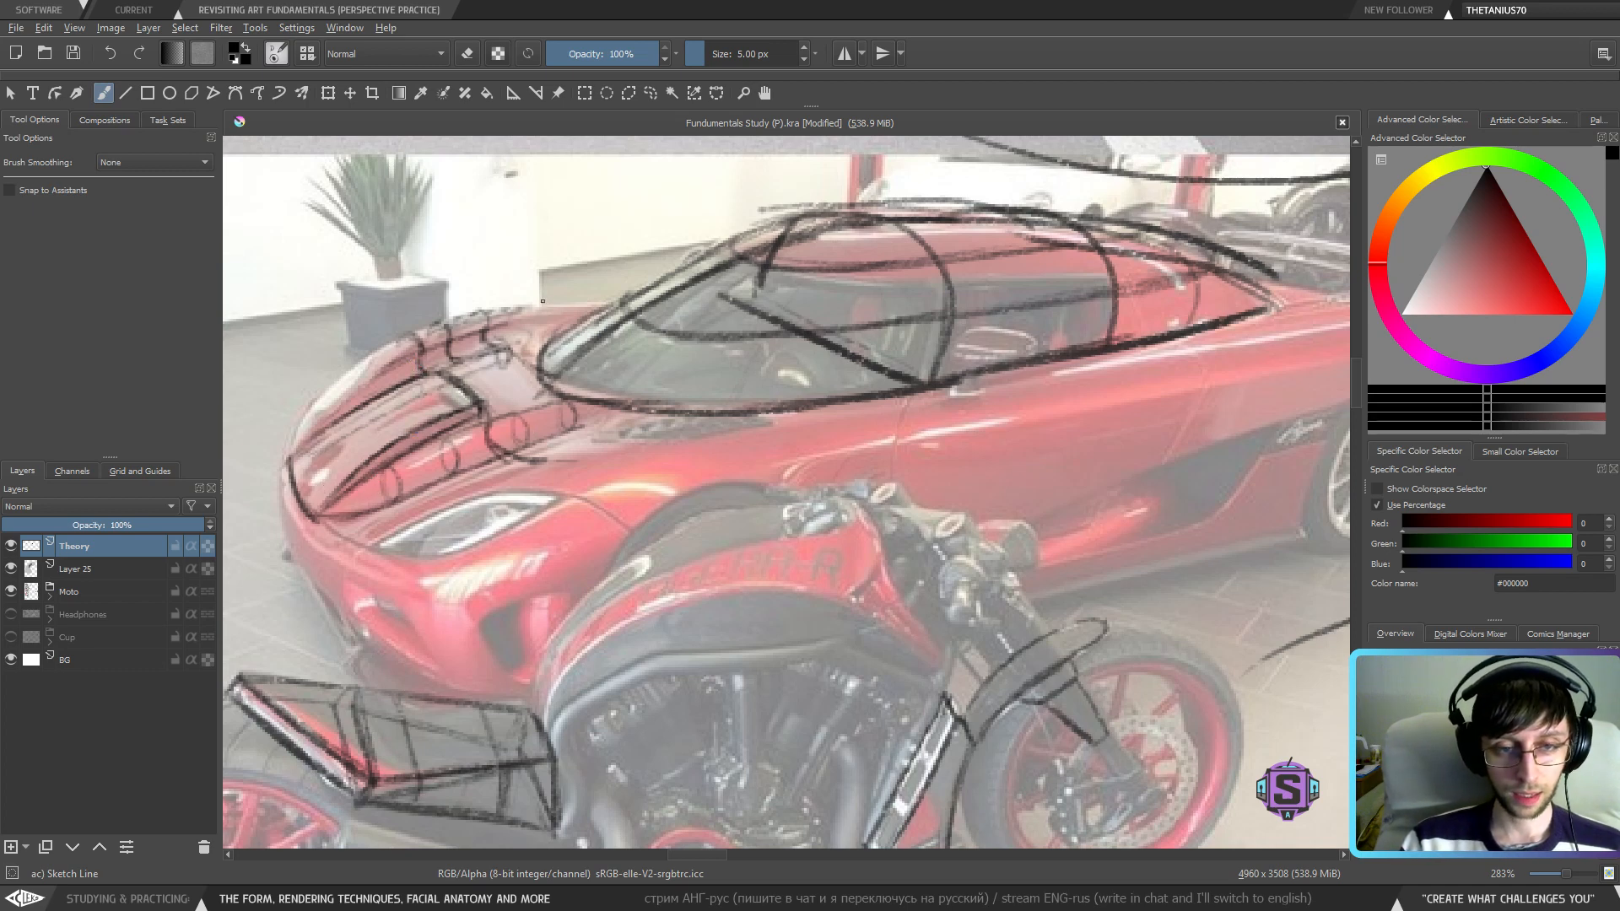
pyautogui.moveTo(515, 305)
pyautogui.mouseDown()
pyautogui.moveTo(357, 362)
pyautogui.moveTo(291, 445)
pyautogui.mouseUp()
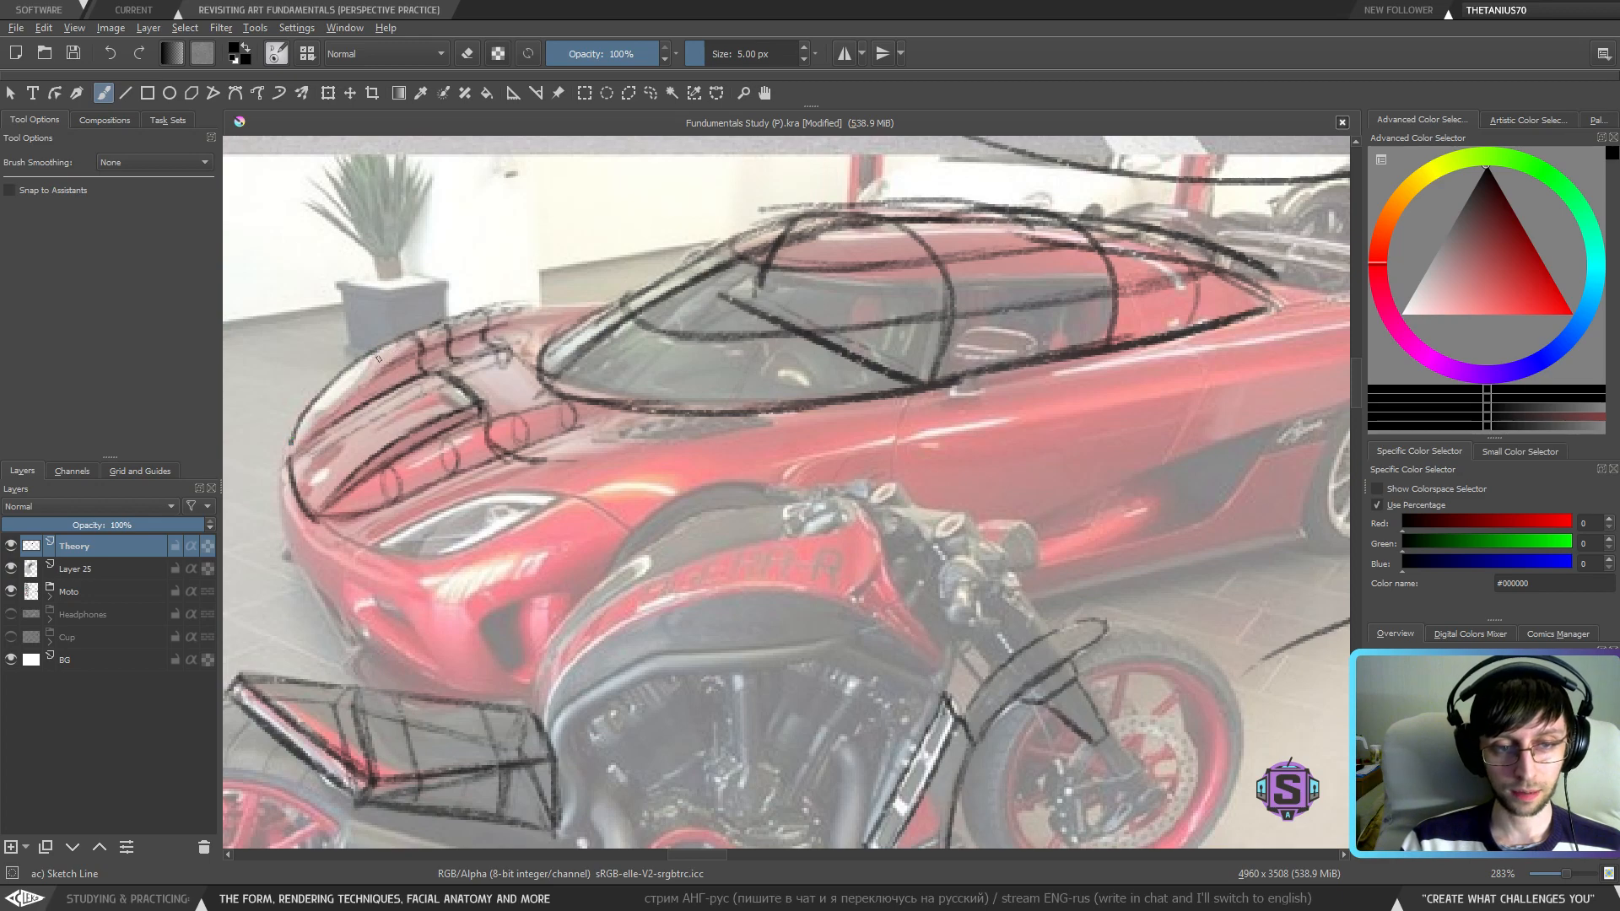
pyautogui.press('-')
pyautogui.press('-')
pyautogui.press('-')
pyautogui.press('-')
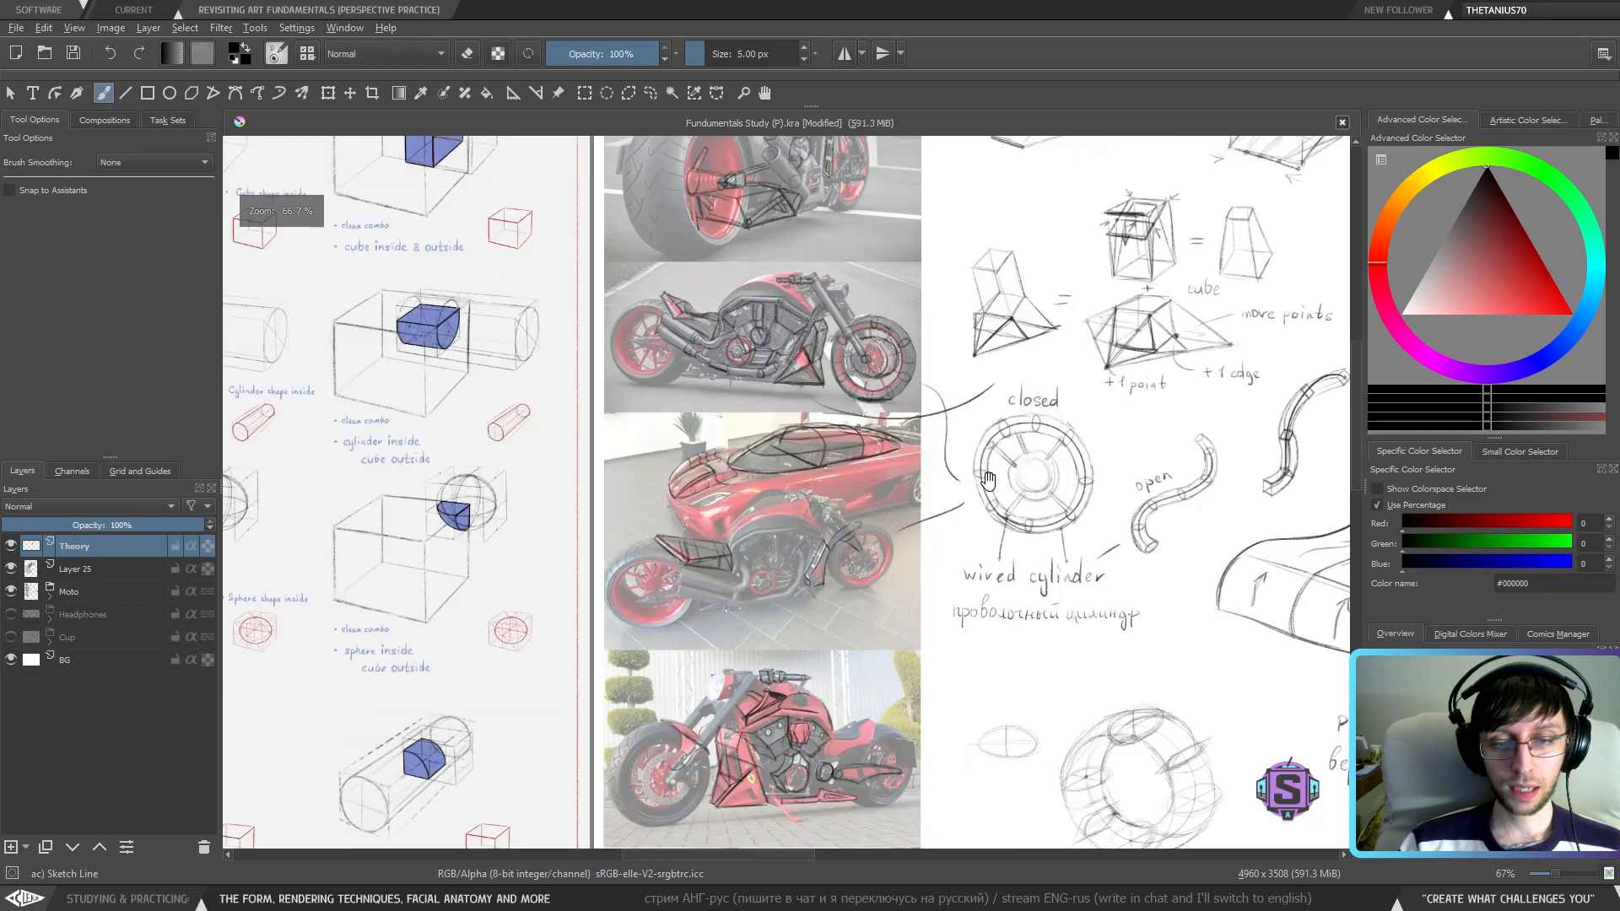
# - Examine the form lines on the reference car and the "How to simplify efficiently" list
pyautogui.moveTo(769, 558); pyautogui.dragTo(699, 592)
pyautogui.press('+')
pyautogui.press('+')
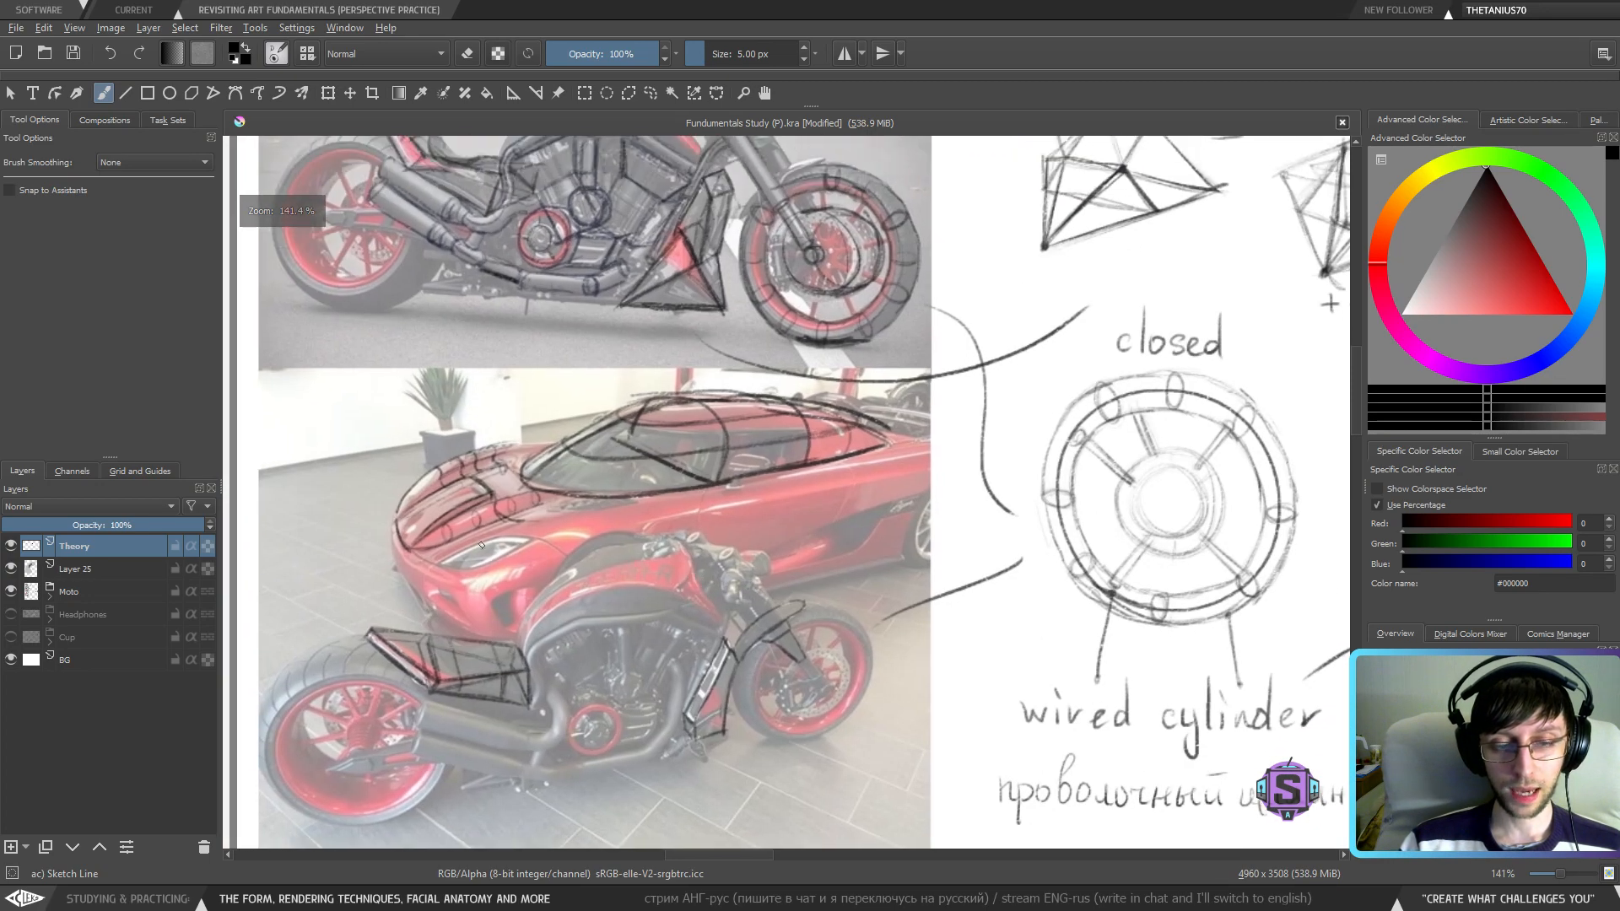
pyautogui.press('-')
pyautogui.press('-')
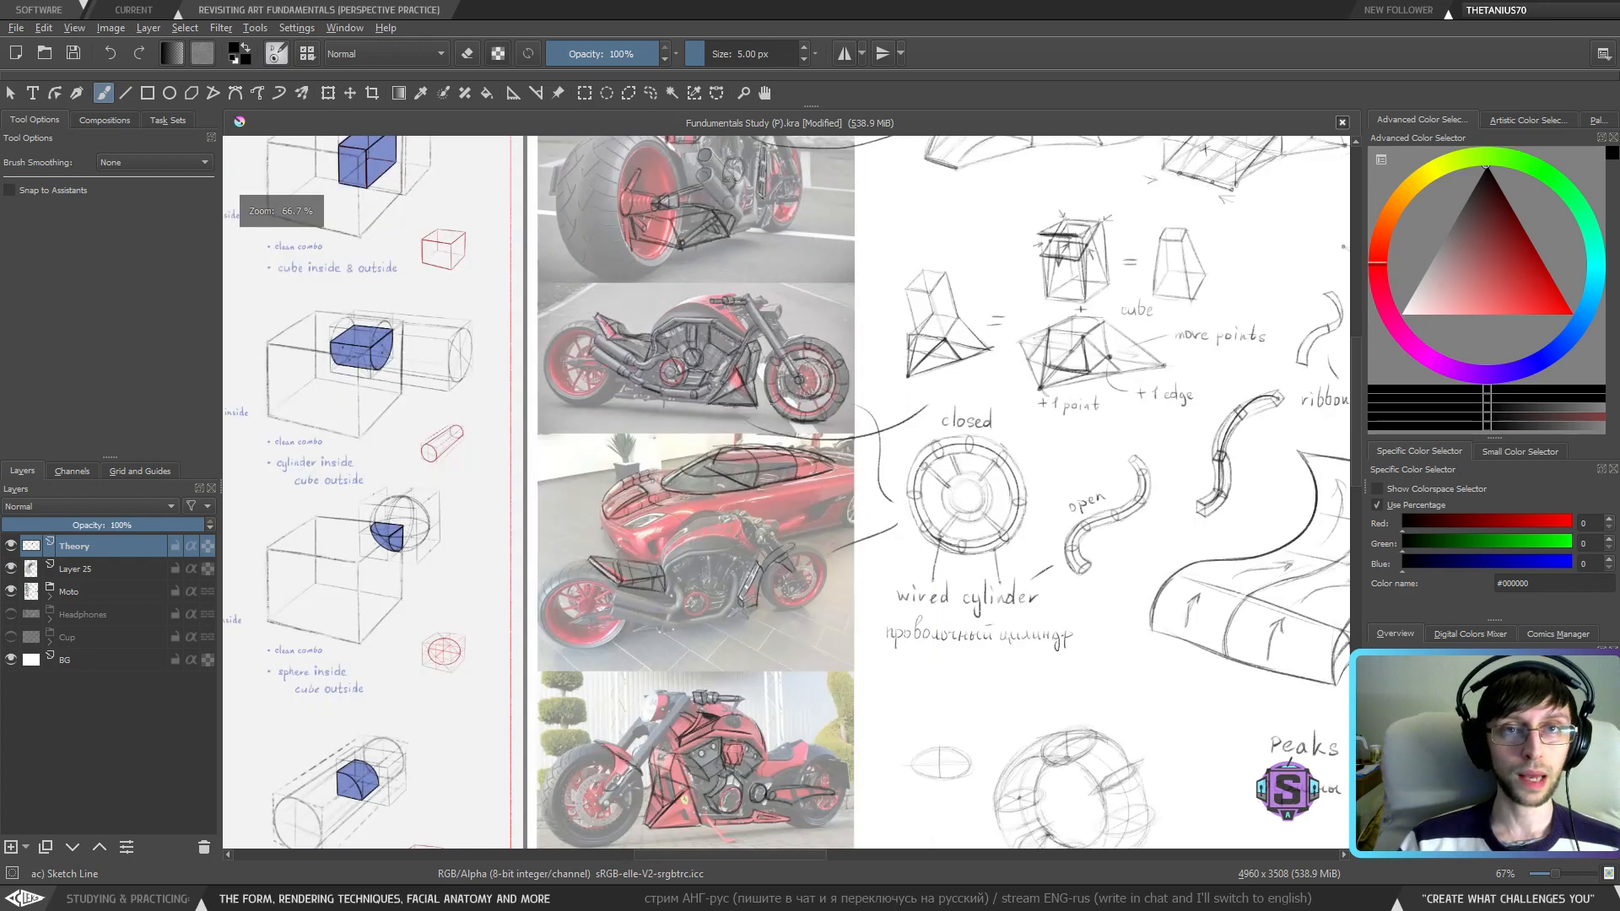
pyautogui.moveTo(1224, 372); pyautogui.dragTo(796, 487)
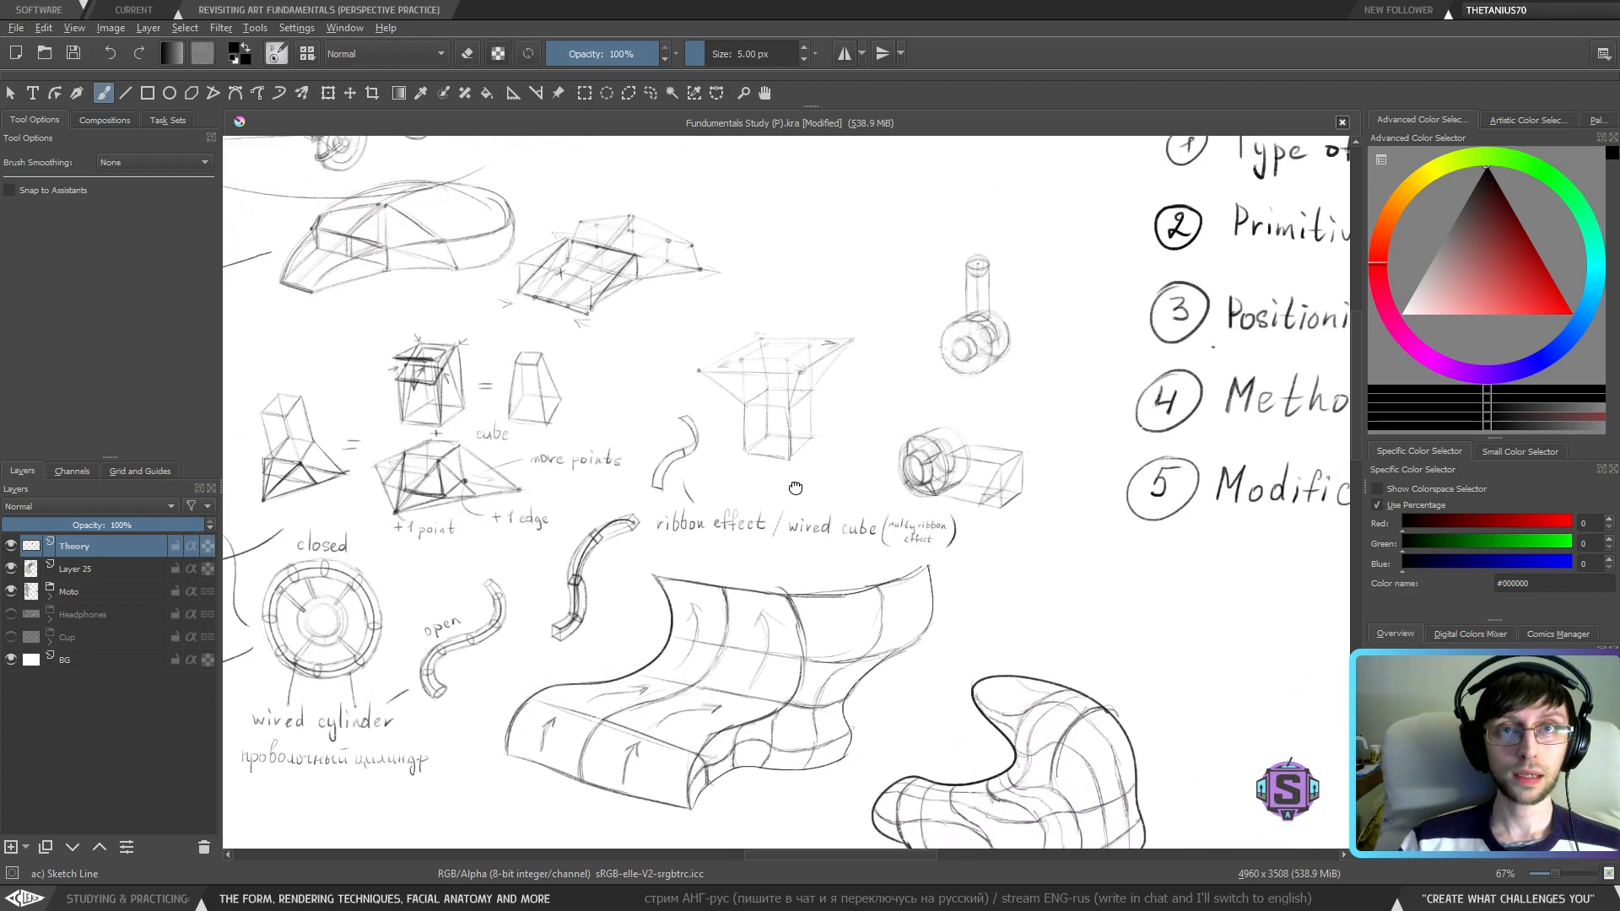
pyautogui.moveTo(1091, 409); pyautogui.dragTo(629, 497)
pyautogui.moveTo(958, 370); pyautogui.dragTo(627, 472)
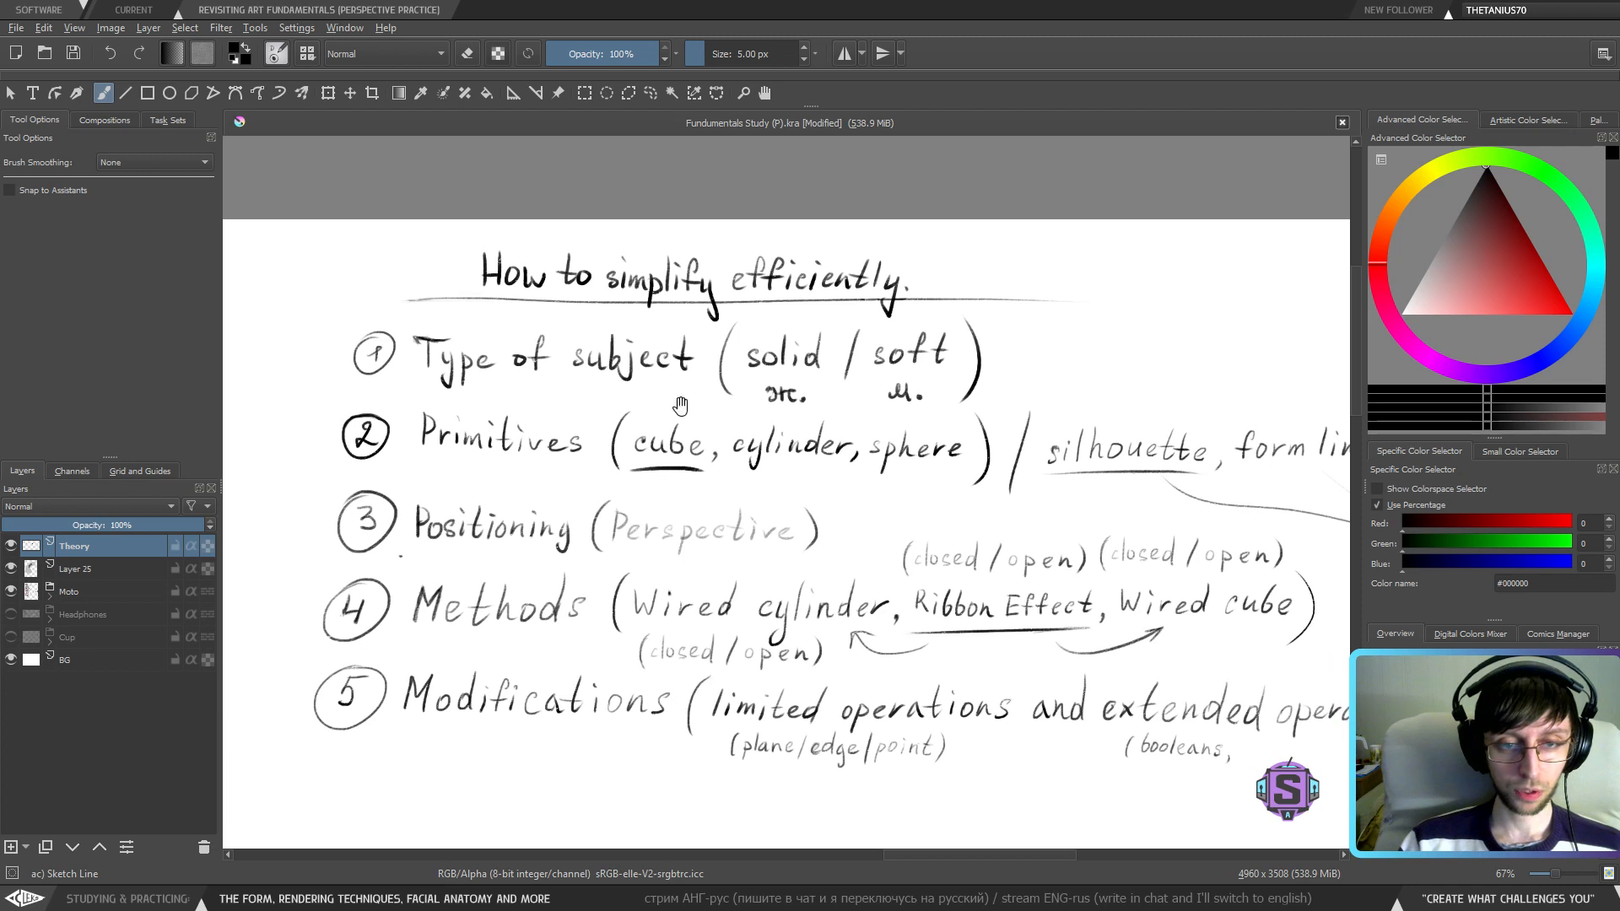
pyautogui.moveTo(530, 476); pyautogui.dragTo(477, 452)
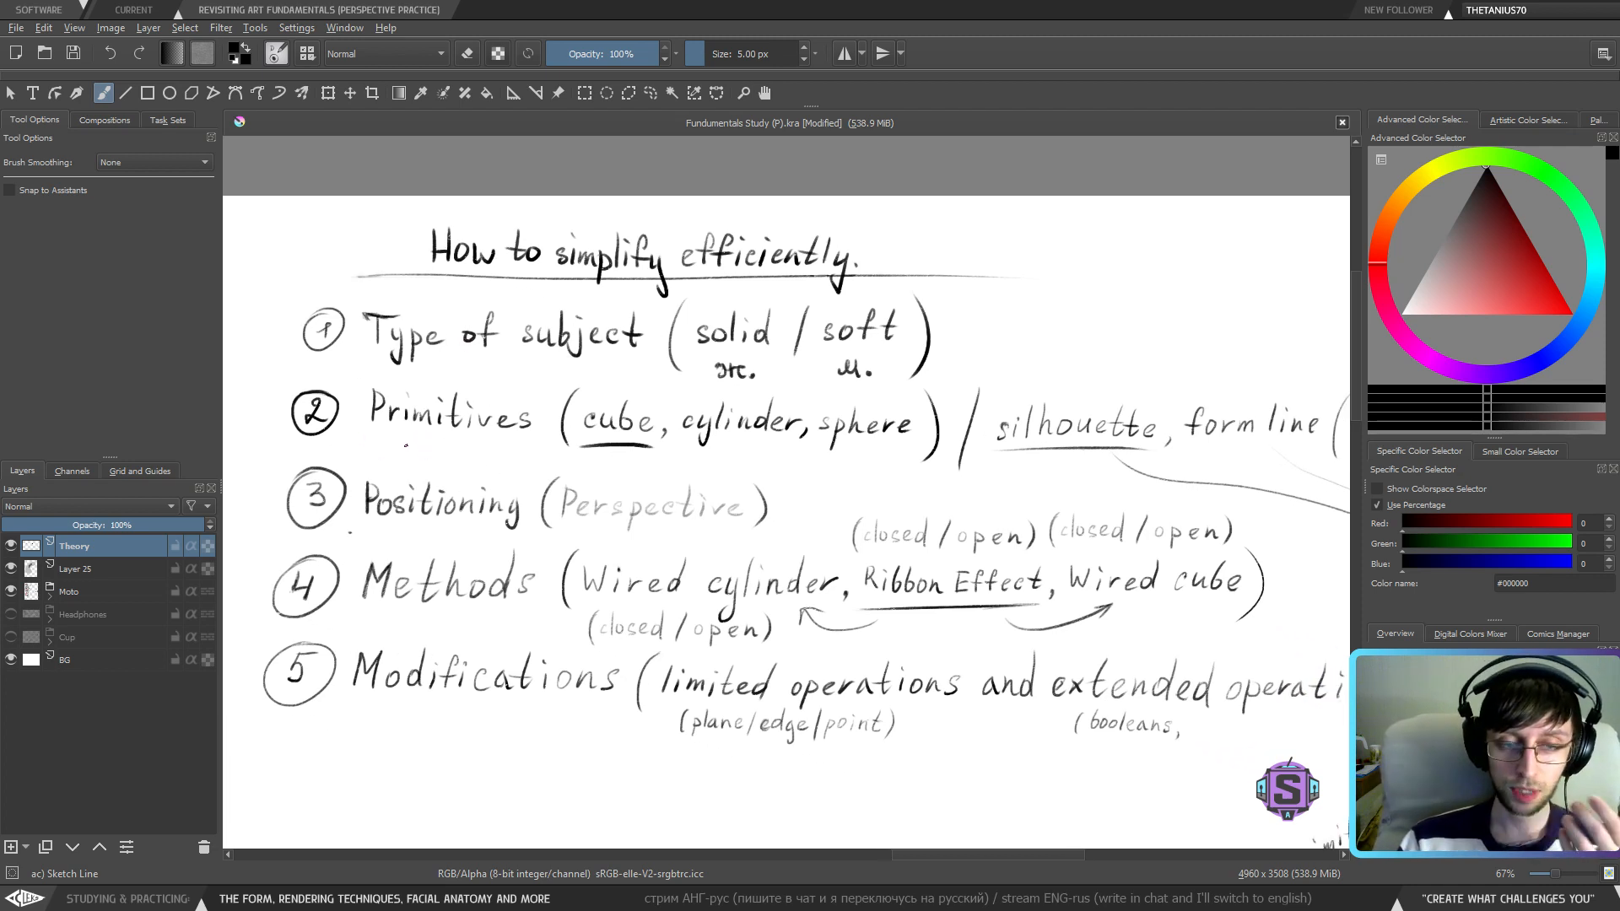
# - Hide and reshow the Theory layer, and review the wired cylinder and ribbon studies beside the simplification steps
pyautogui.click(11, 546)
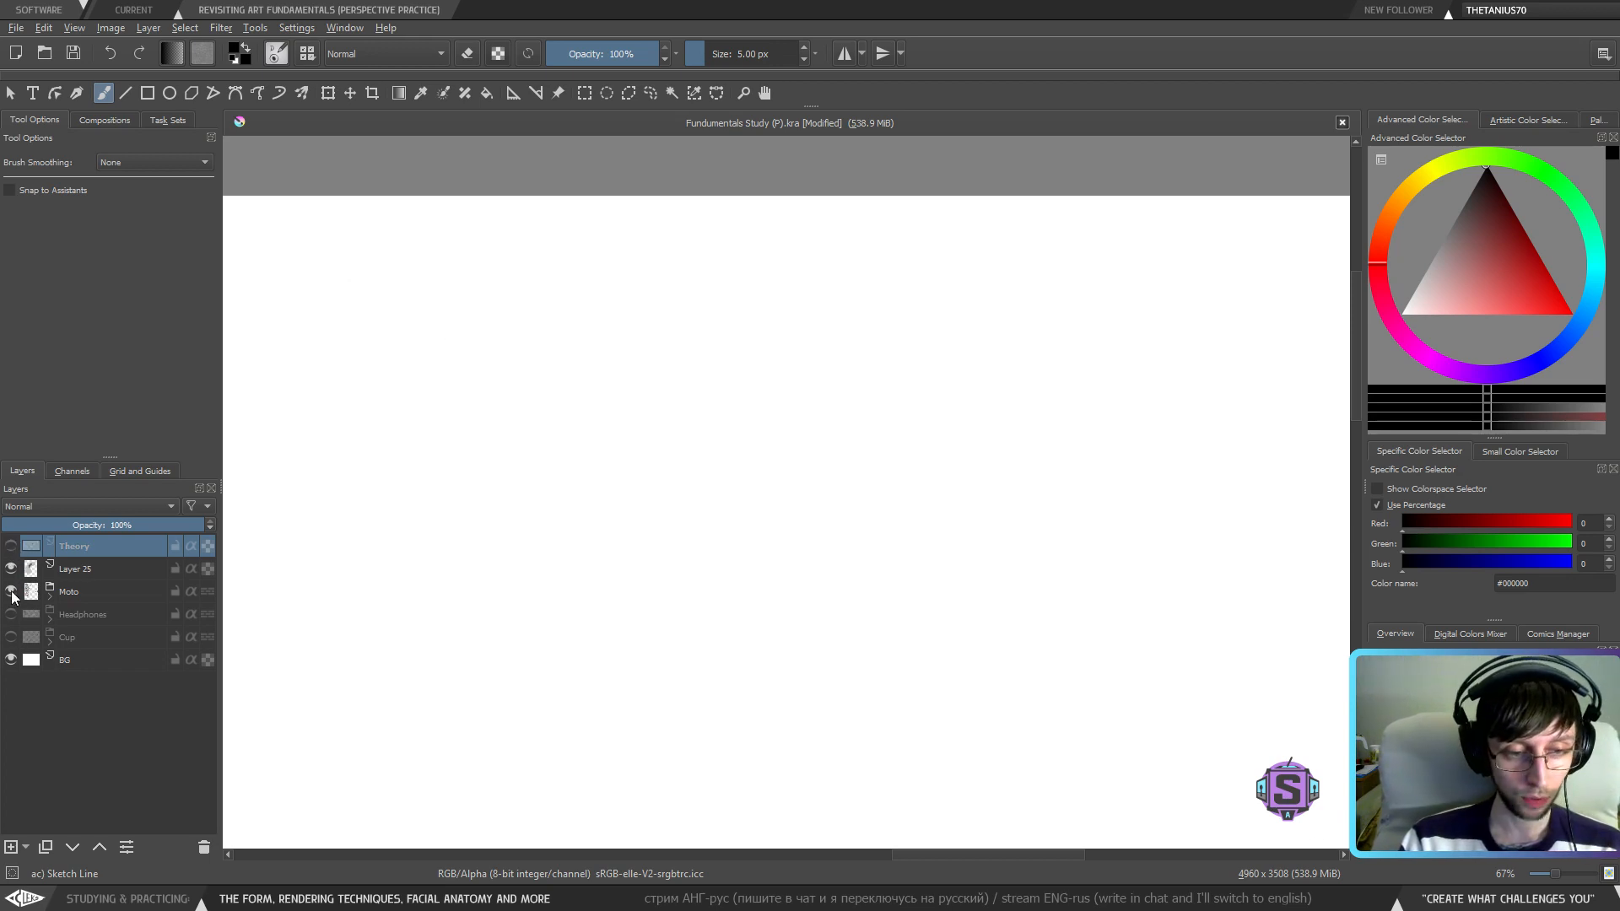
pyautogui.click(11, 546)
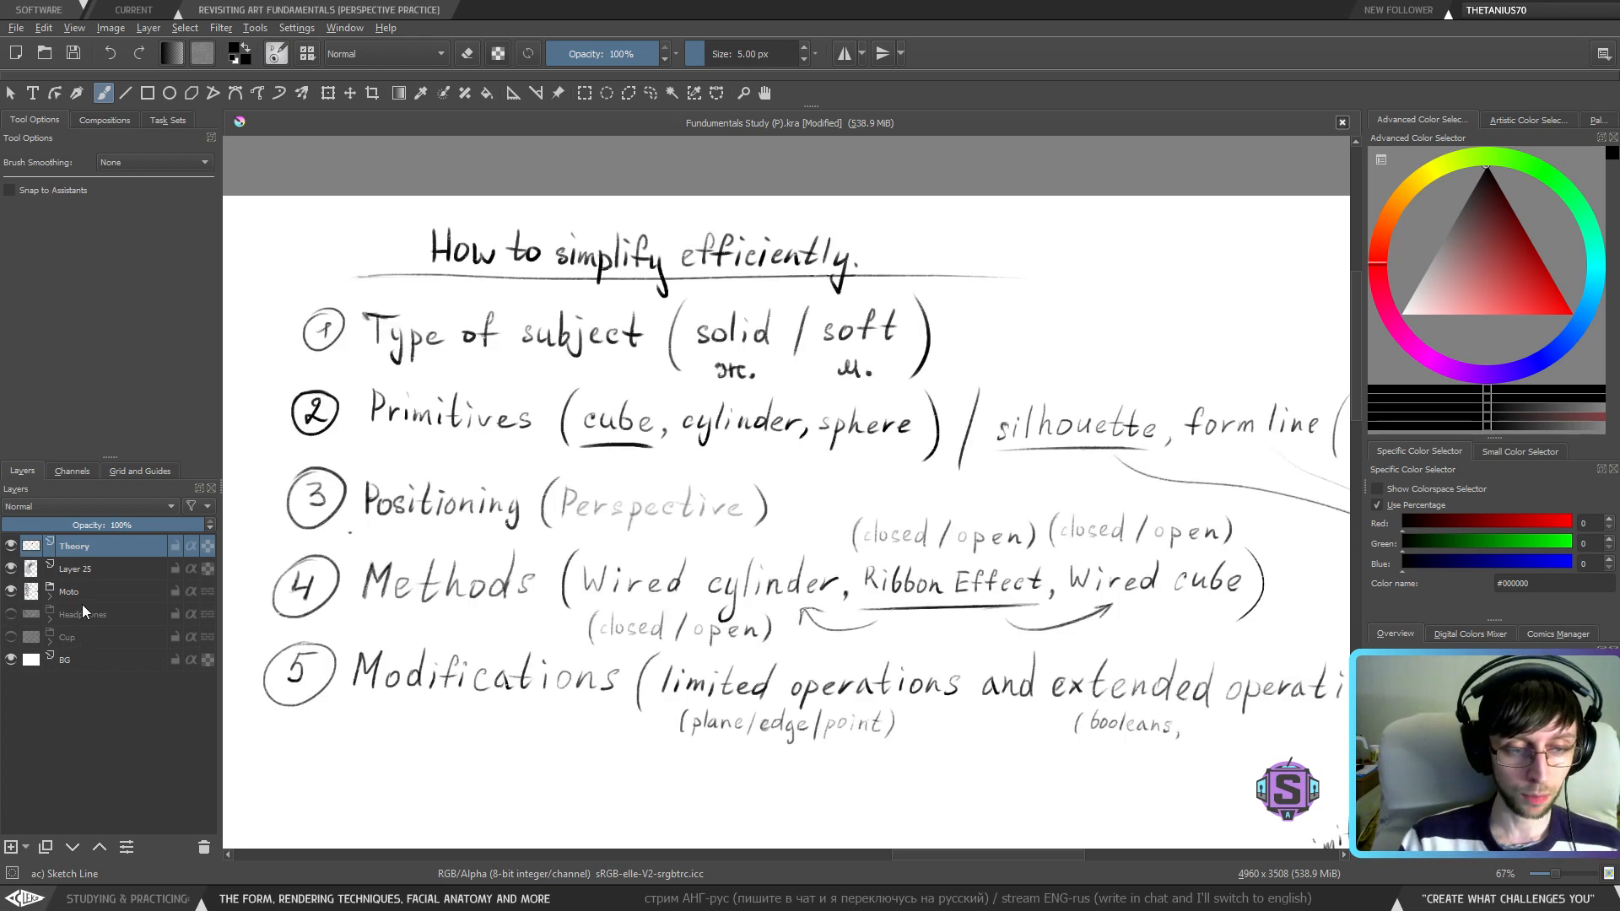
pyautogui.hotkey('ctrl', '-')
pyautogui.hotkey('ctrl', '-')
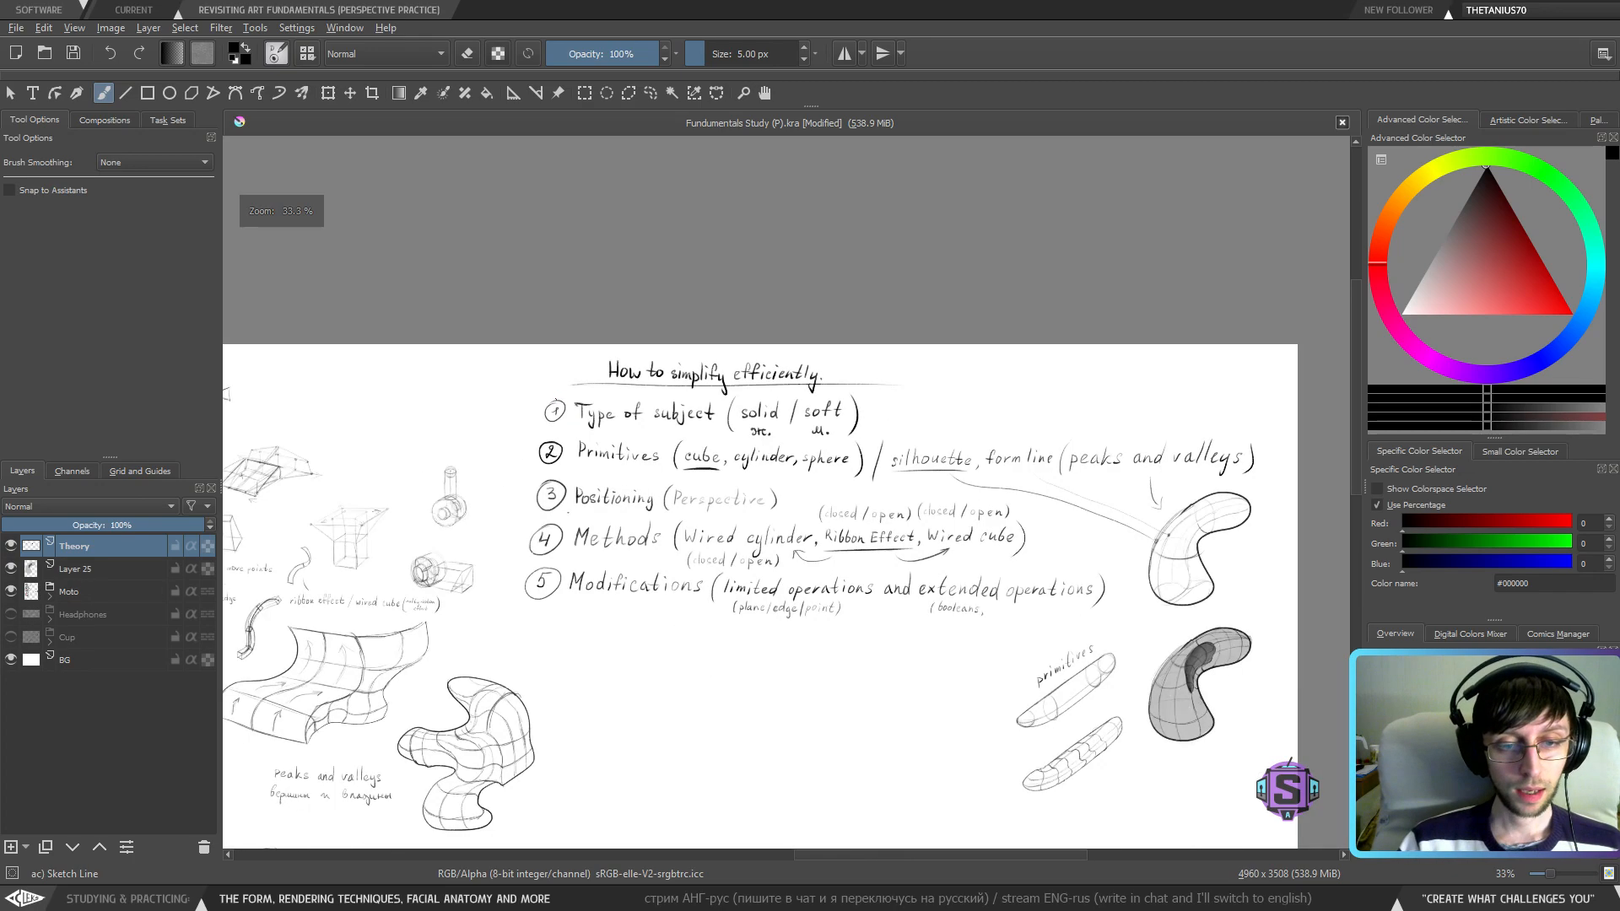
pyautogui.moveTo(620, 639); pyautogui.dragTo(1002, 476)
pyautogui.scroll(6, 637, 492)
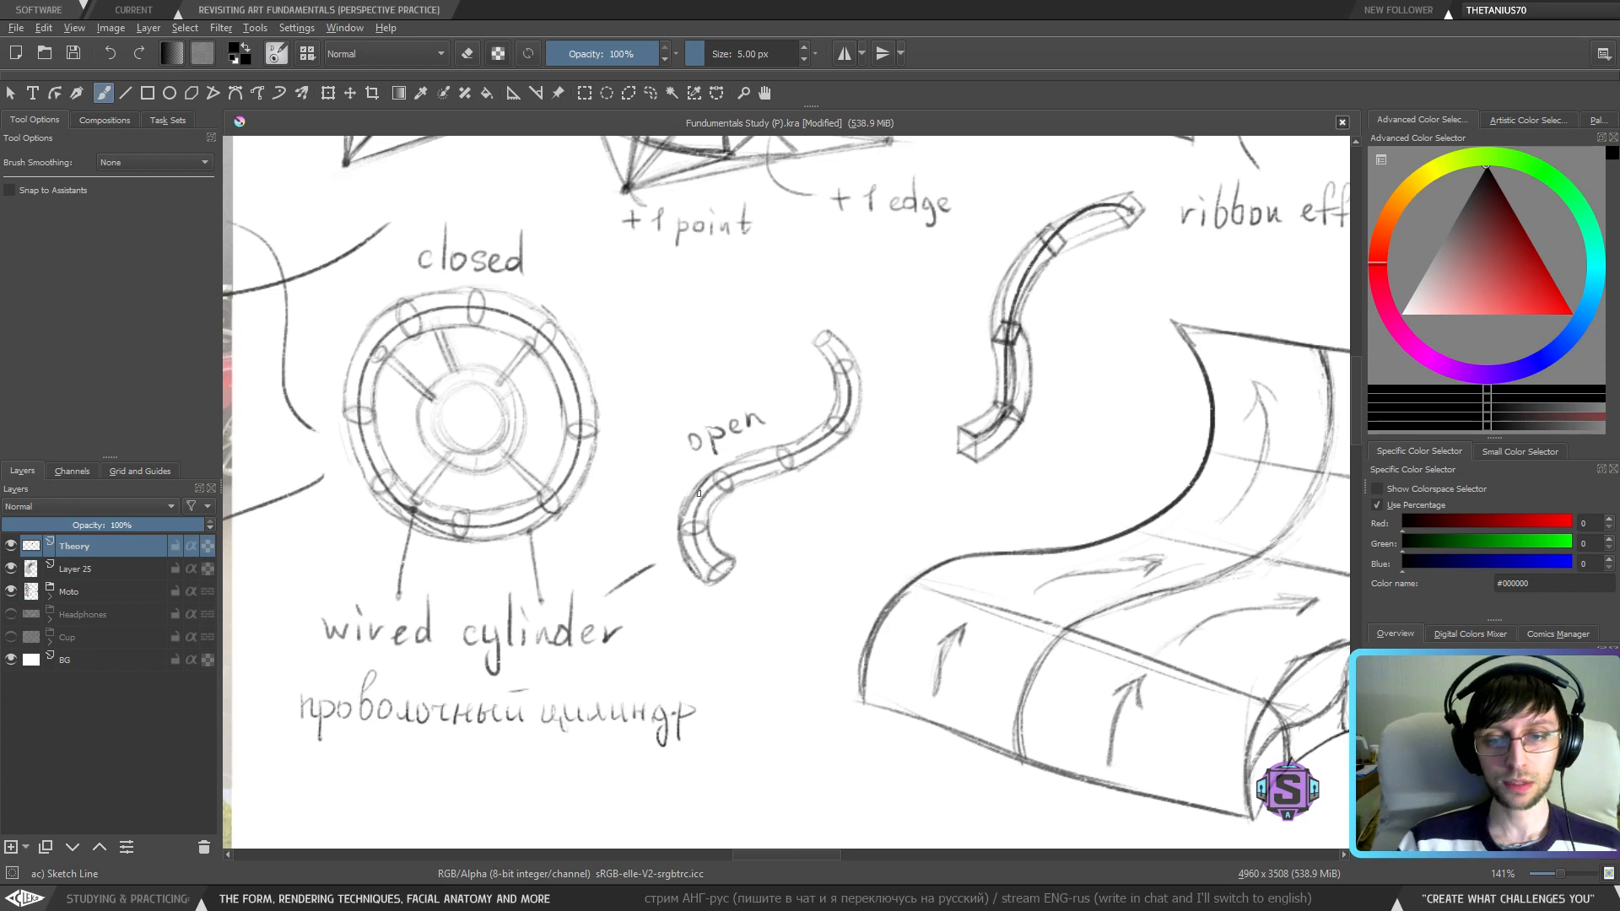
pyautogui.hotkey('ctrl', '-')
pyautogui.hotkey('ctrl', '-')
pyautogui.moveTo(1059, 479); pyautogui.dragTo(777, 476)
pyautogui.moveTo(970, 451); pyautogui.dragTo(669, 613)
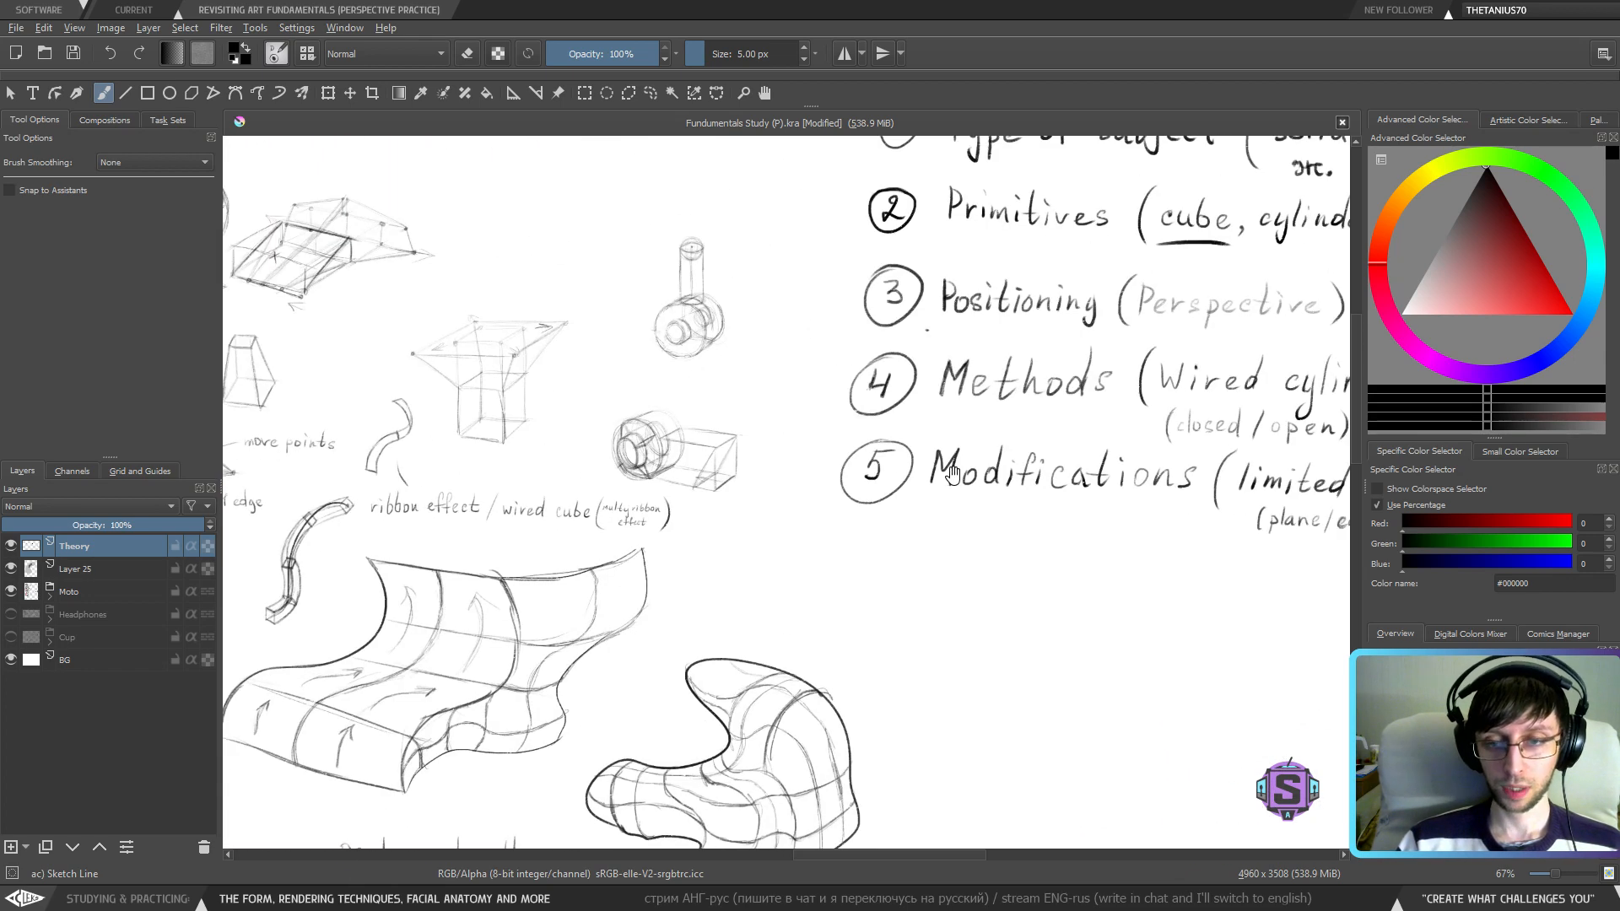
pyautogui.moveTo(881, 475); pyautogui.dragTo(662, 565)
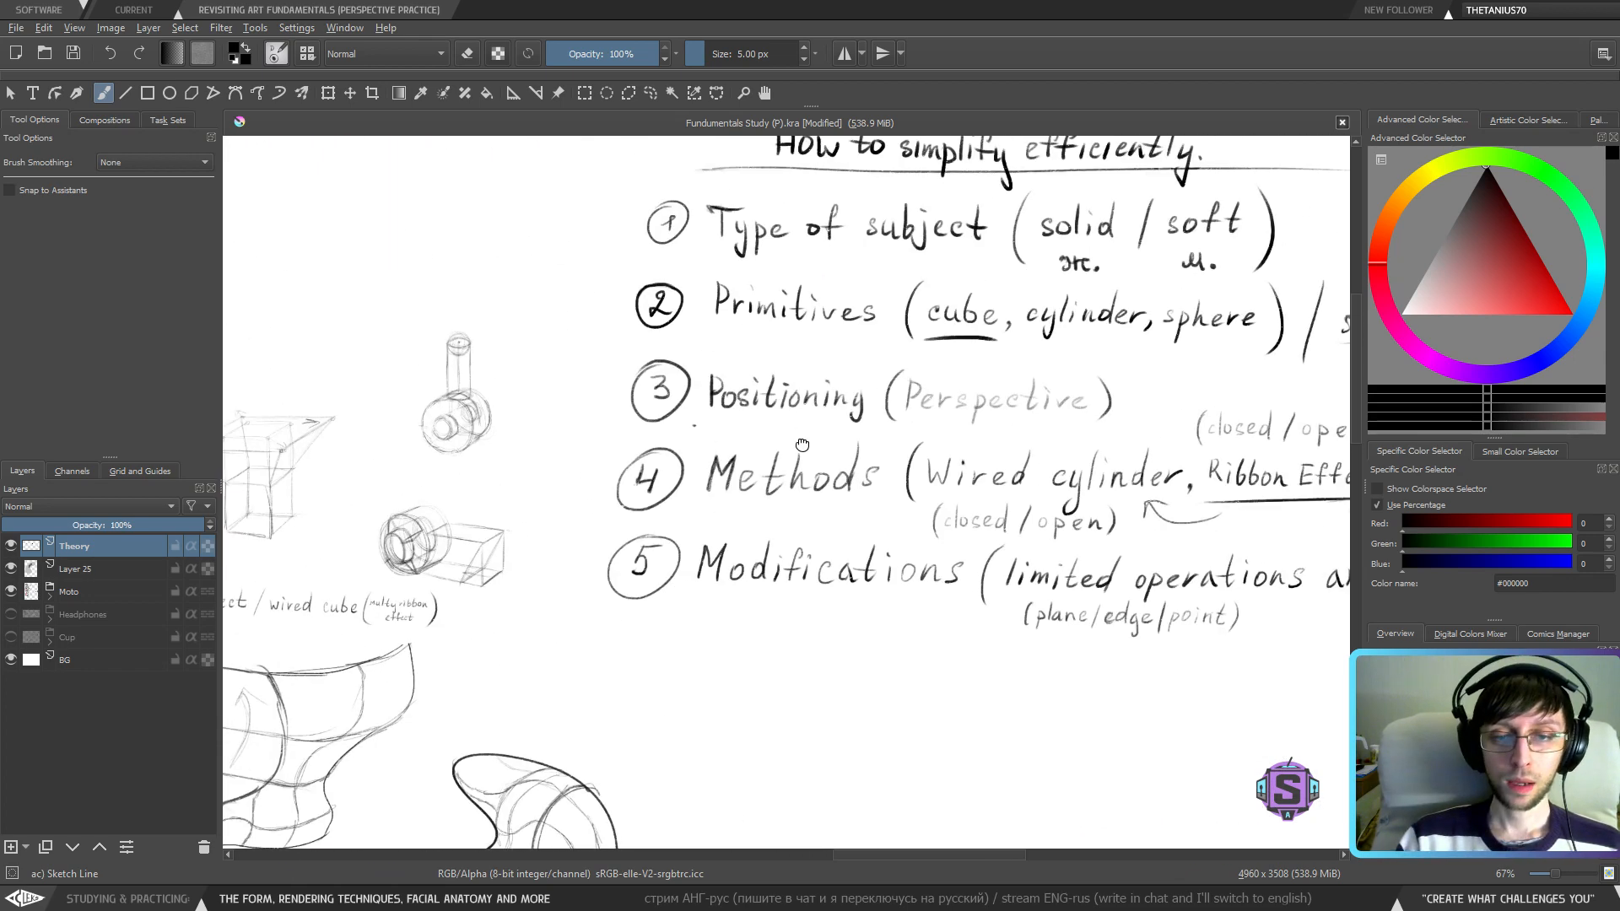
pyautogui.moveTo(798, 440)
pyautogui.mouseDown()
pyautogui.moveTo(696, 478)
pyautogui.moveTo(709, 548)
pyautogui.moveTo(624, 568)
pyautogui.moveTo(615, 553)
pyautogui.mouseUp()
pyautogui.moveTo(725, 431); pyautogui.dragTo(568, 450)
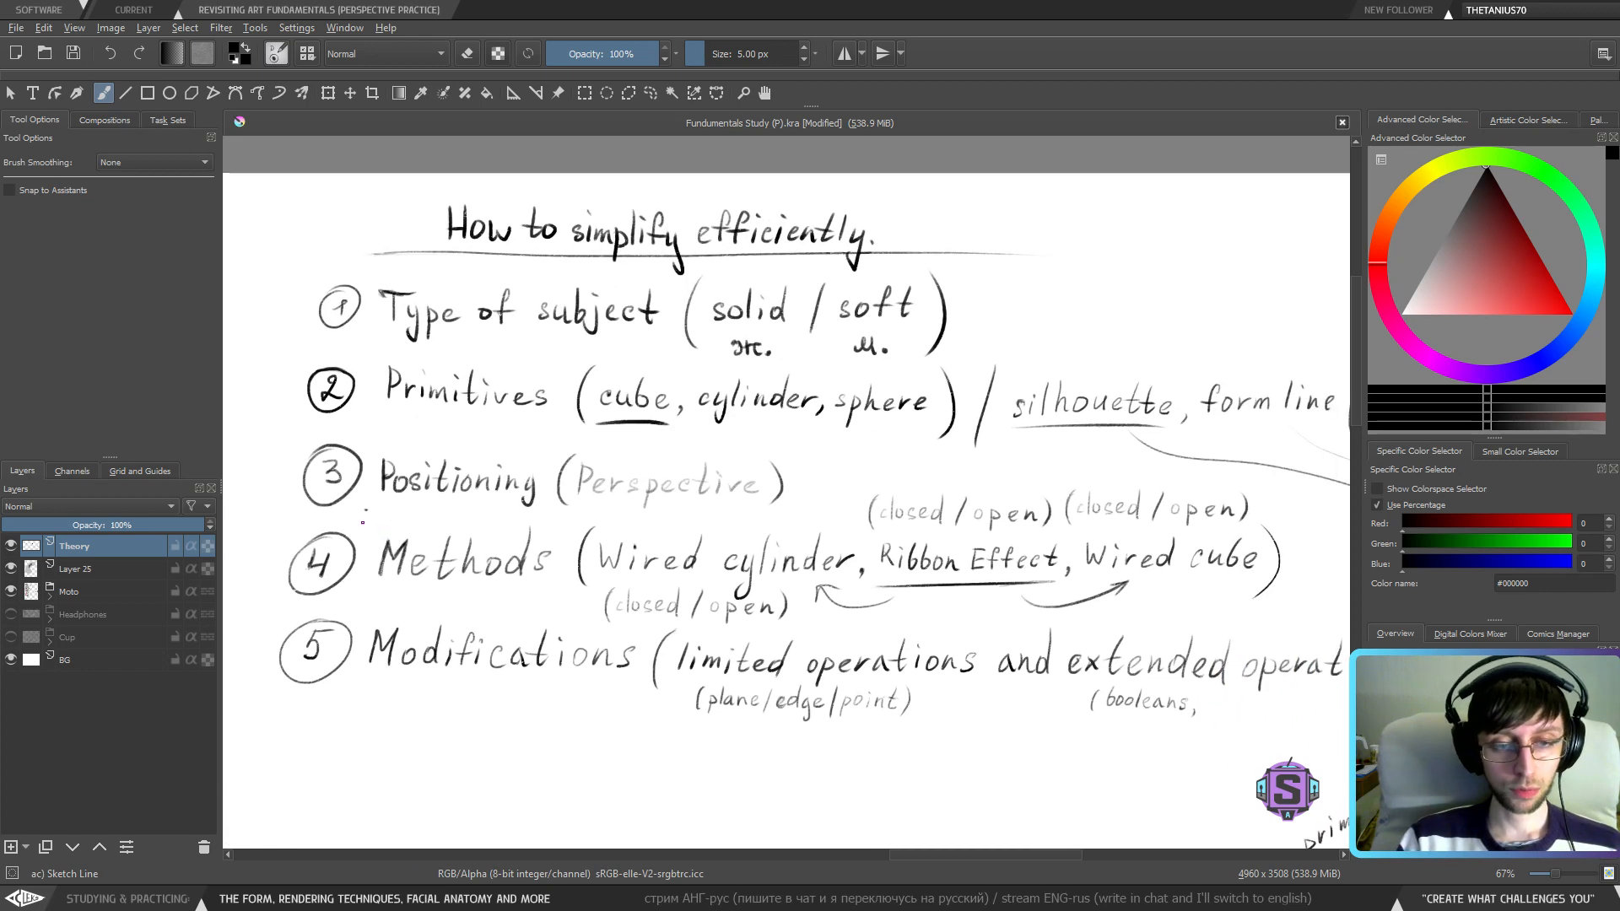
# - Draw an arrow from "soft" to "Primitives" and undo it
pyautogui.moveTo(853, 481); pyautogui.dragTo(637, 462)
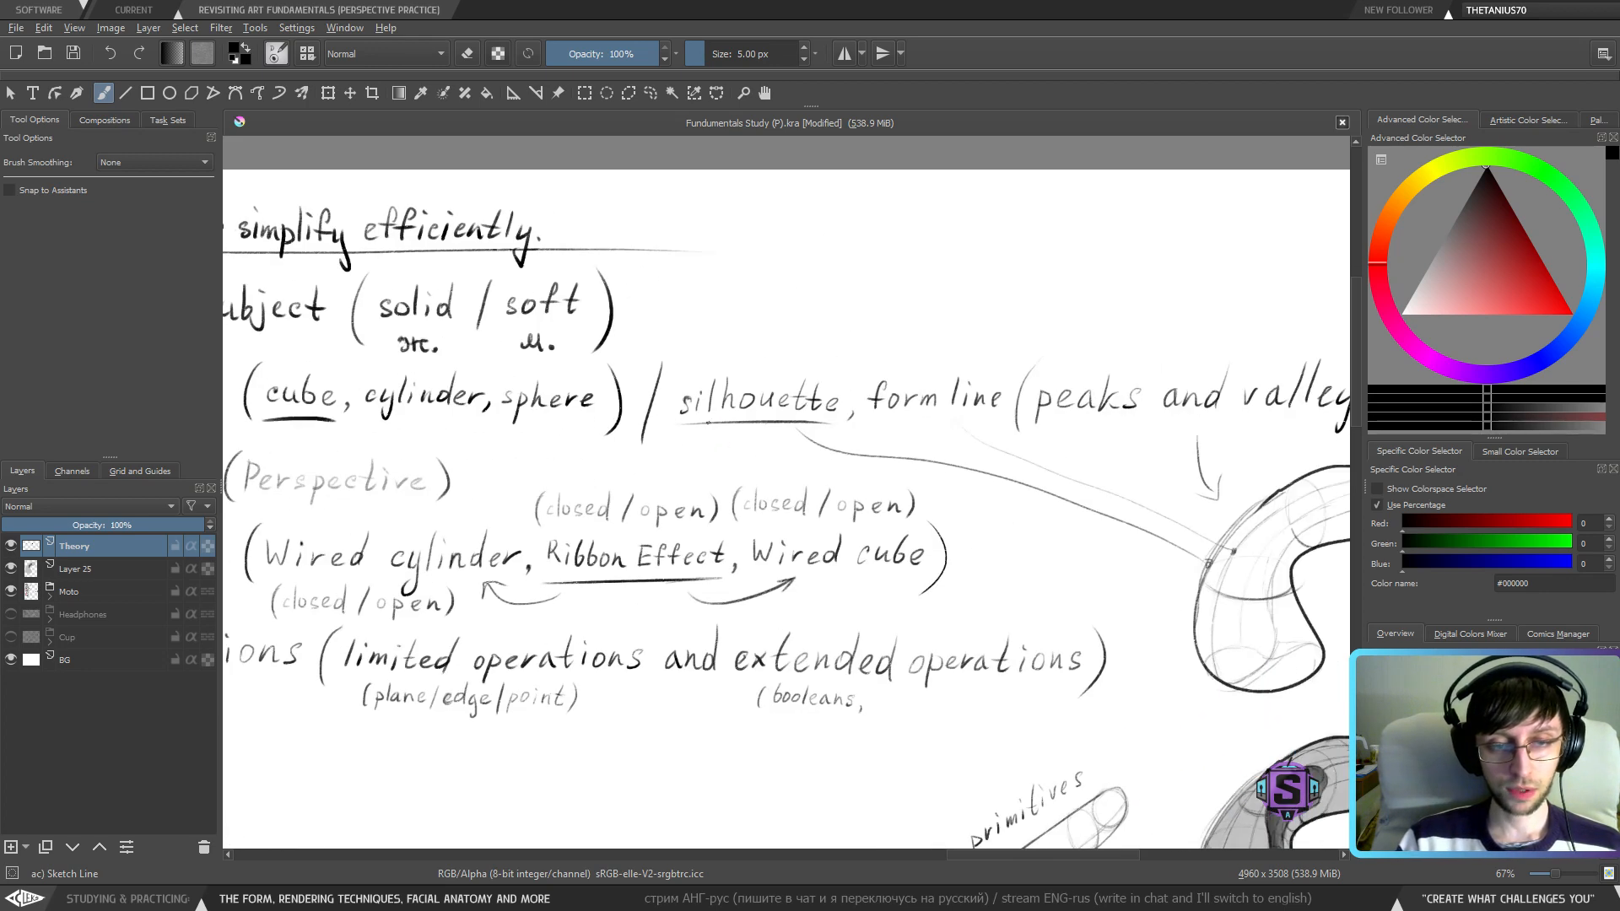
pyautogui.moveTo(515, 358)
pyautogui.mouseDown()
pyautogui.moveTo(553, 386)
pyautogui.moveTo(731, 389)
pyautogui.moveTo(453, 392)
pyautogui.moveTo(433, 407)
pyautogui.moveTo(447, 404)
pyautogui.mouseUp()
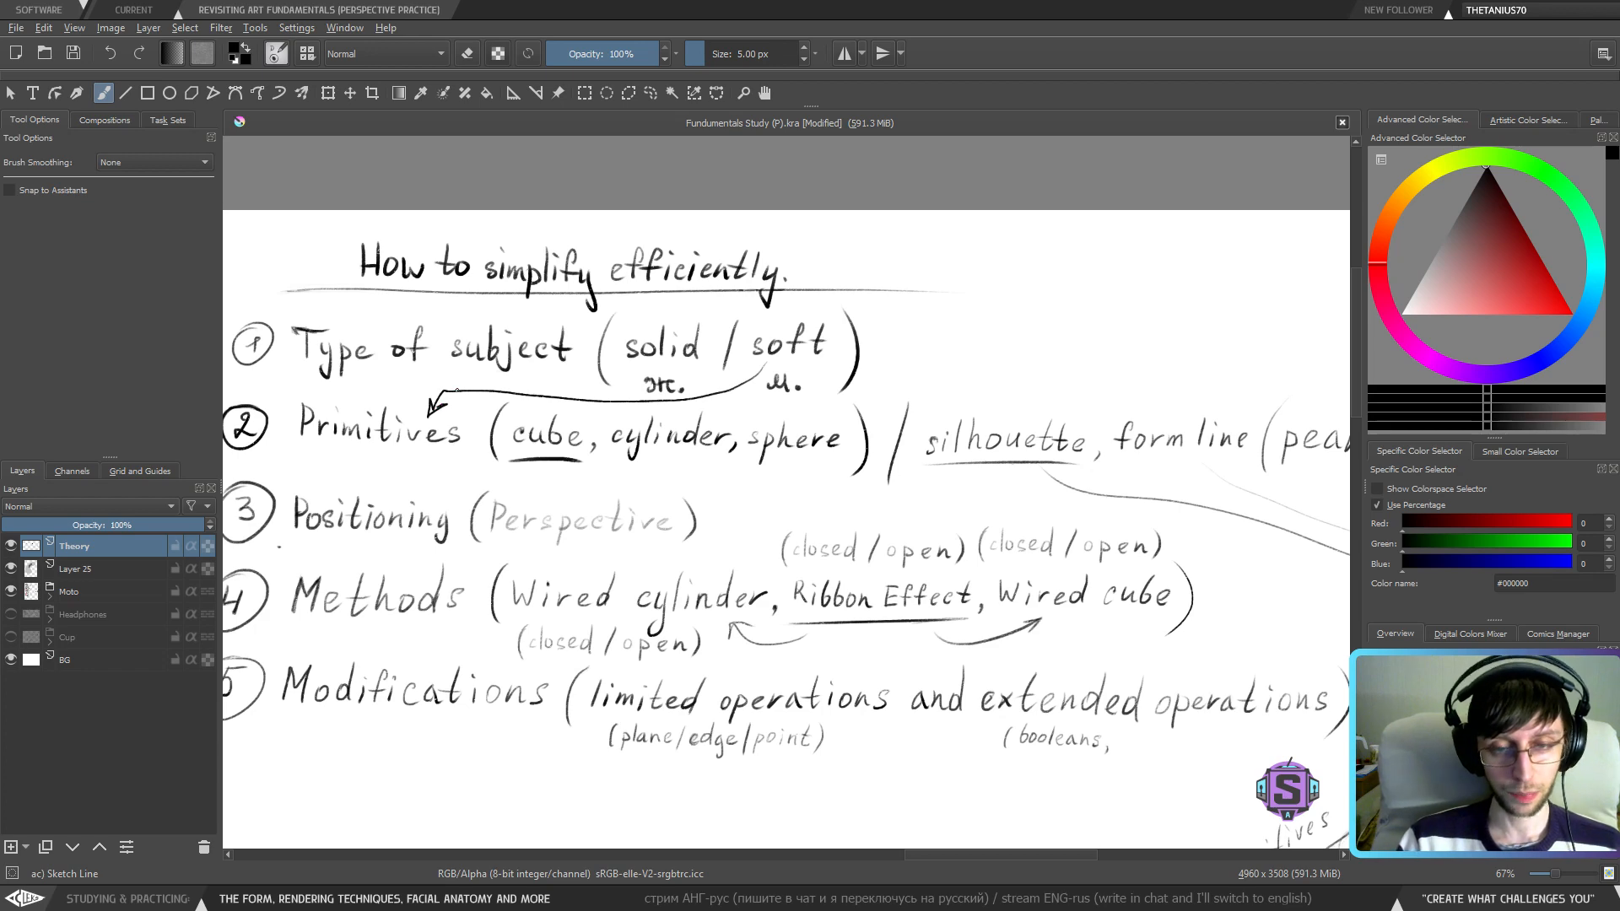
pyautogui.hotkey('ctrl', 'z')
pyautogui.hotkey('ctrl', 'z')
# - Draw an arrow from "soft" to "form line" and undo the strokes
pyautogui.moveTo(878, 402)
pyautogui.mouseDown()
pyautogui.moveTo(441, 422)
pyautogui.moveTo(687, 394)
pyautogui.moveTo(713, 428)
pyautogui.mouseUp()
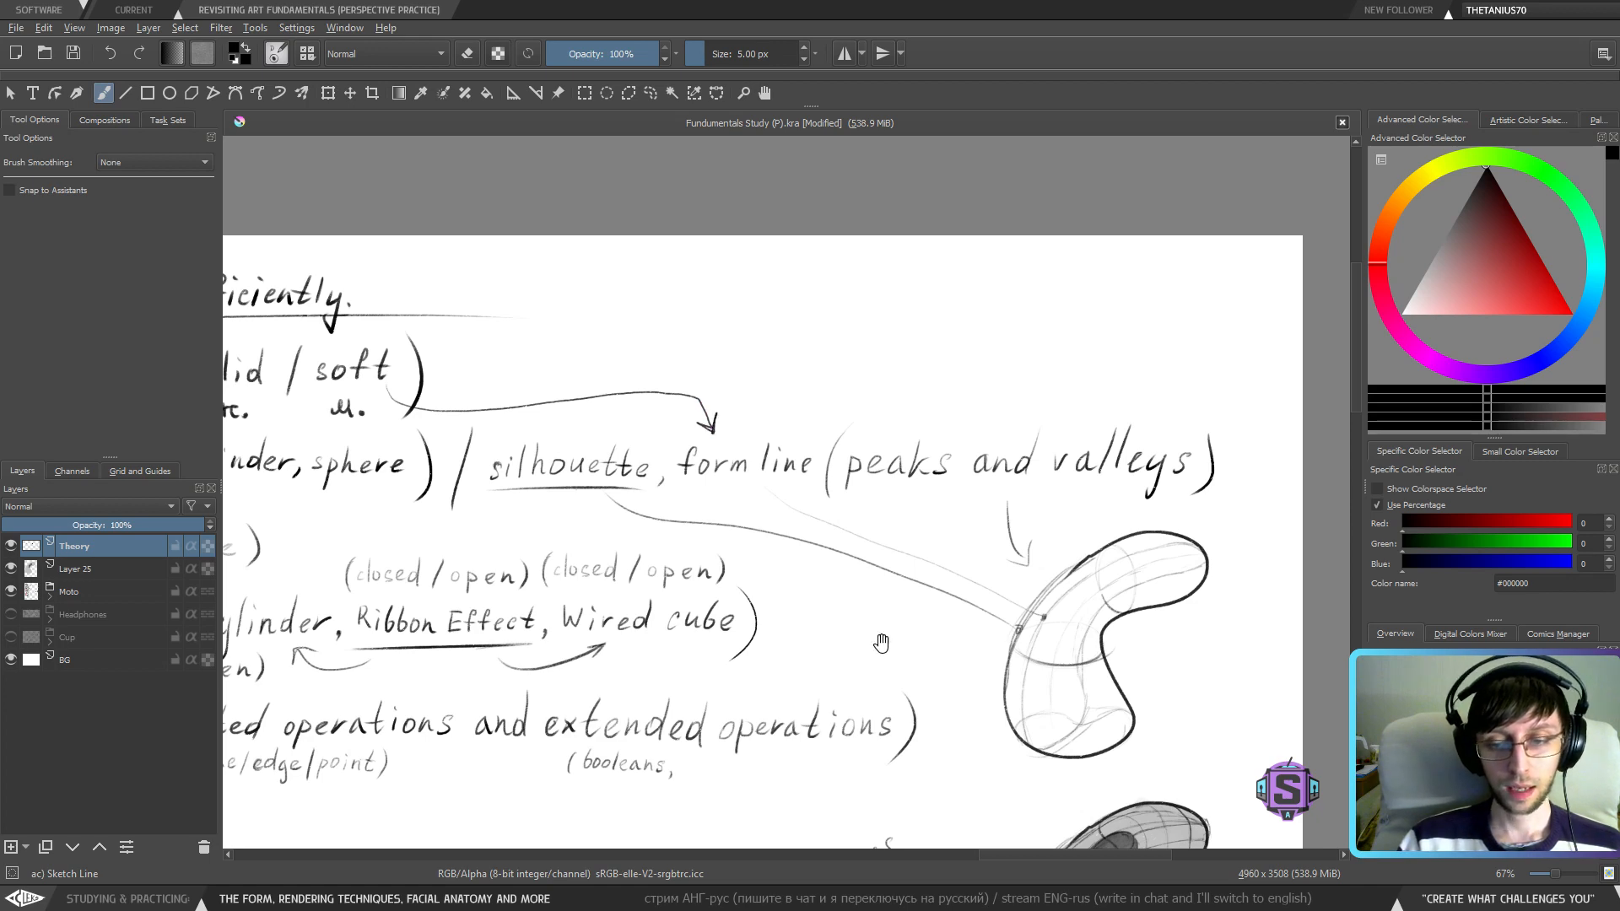
pyautogui.moveTo(880, 644); pyautogui.dragTo(744, 290)
pyautogui.moveTo(928, 549); pyautogui.dragTo(1025, 840)
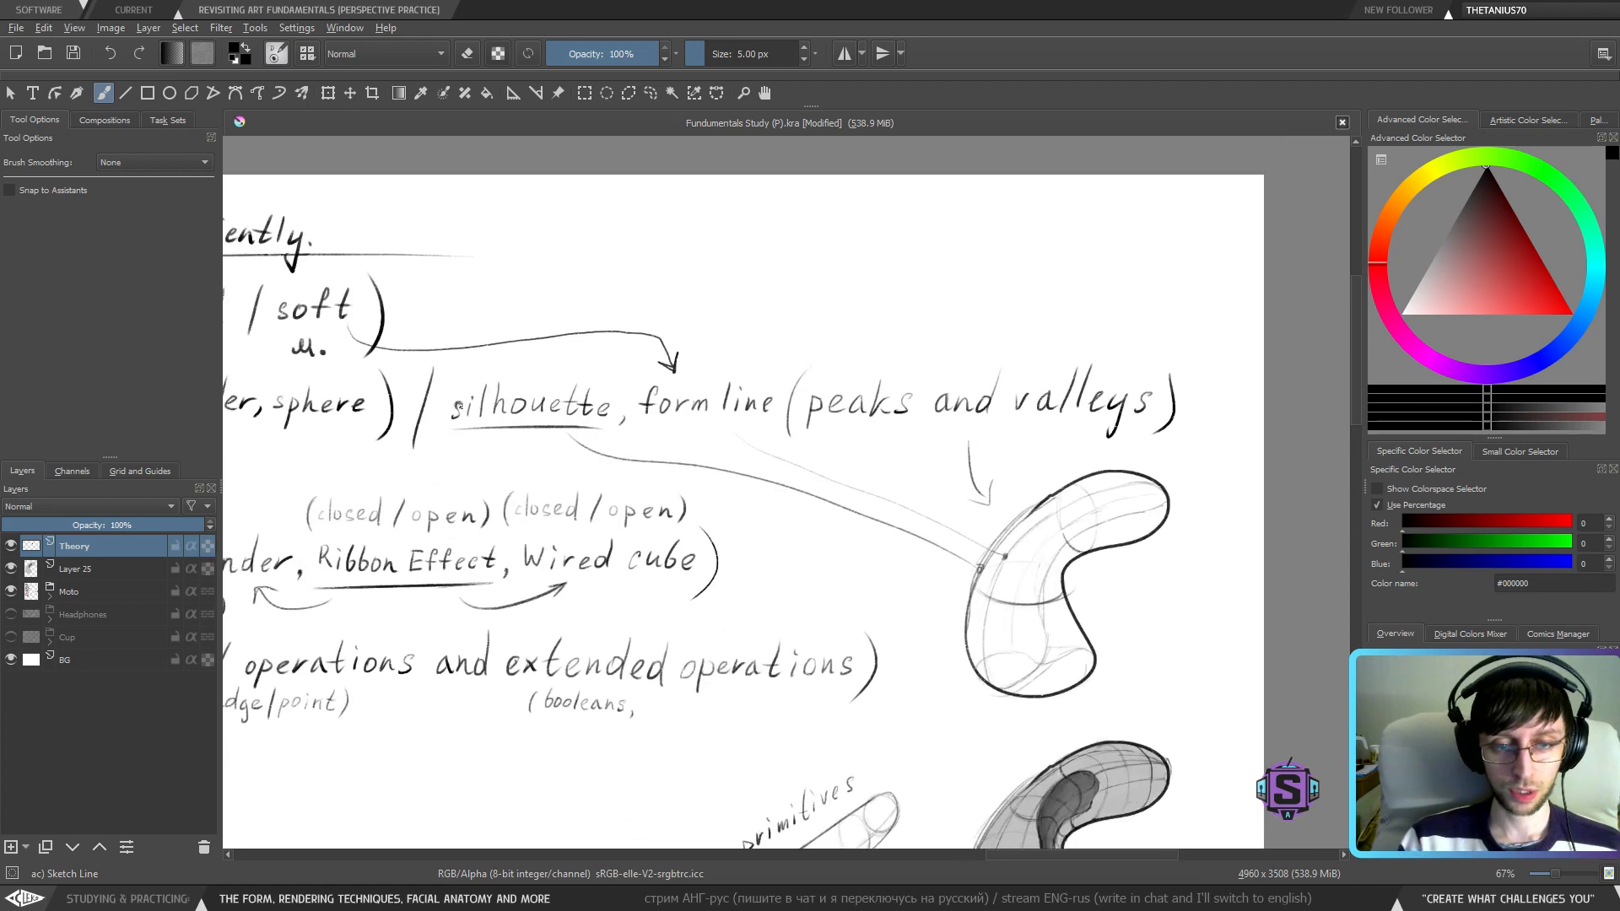
pyautogui.hotkey('ctrl', 'z')
pyautogui.hotkey('ctrl', 'z')
pyautogui.hotkey('ctrl', 'z')
pyautogui.hotkey('ctrl', 'z')
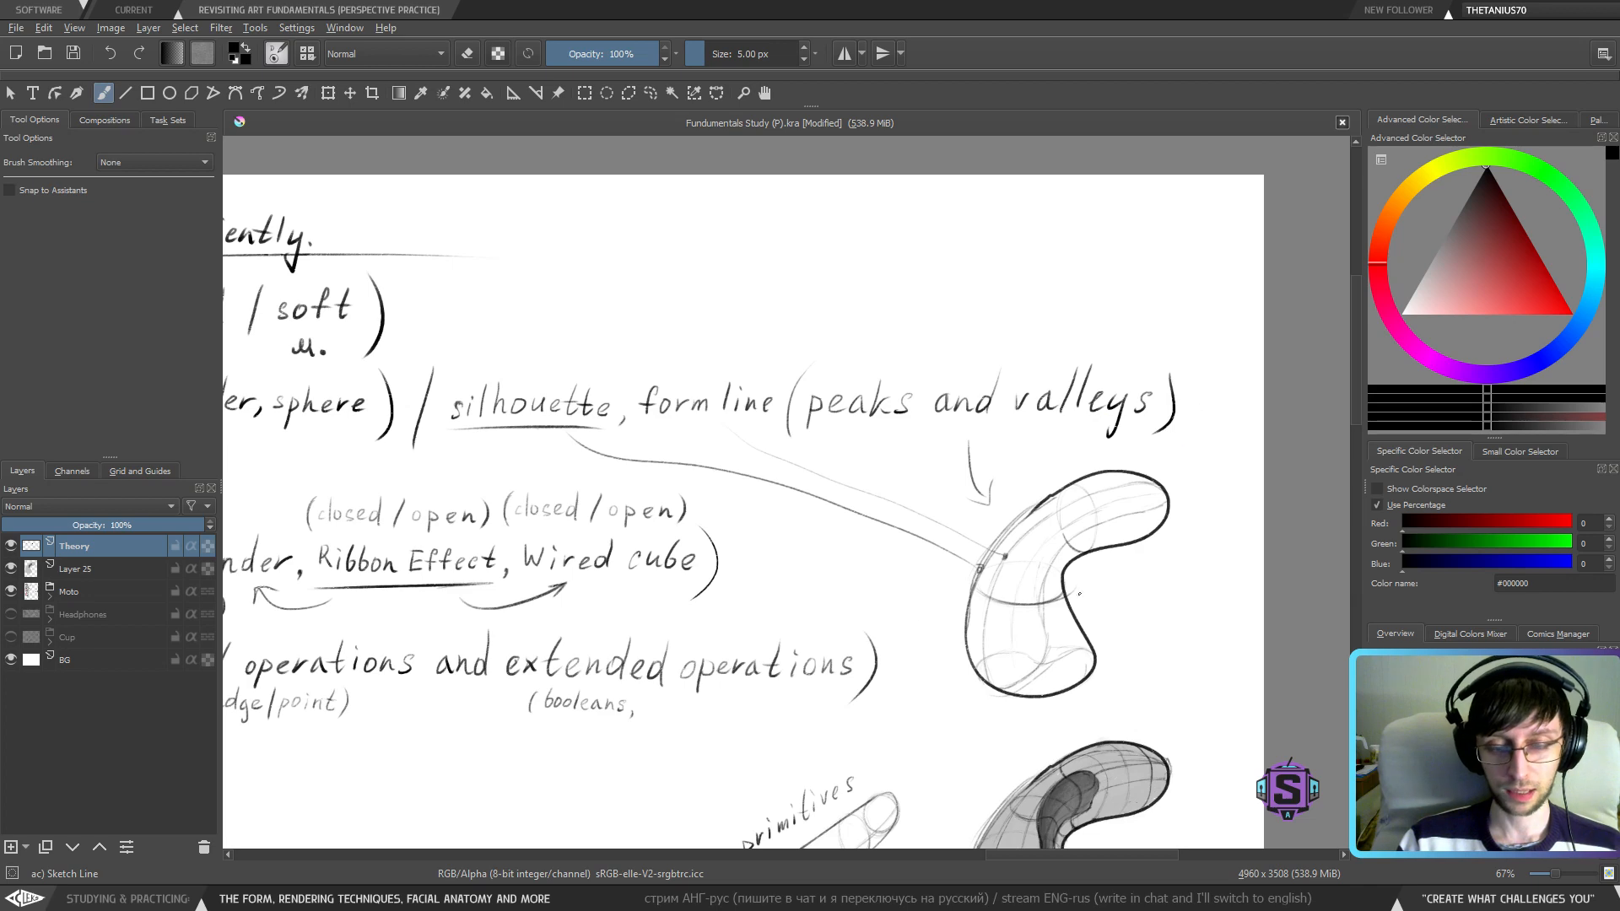
# - Sketch a curve from below "soft" across to above "silhouette" and undo it
pyautogui.moveTo(814, 504); pyautogui.dragTo(1040, 530)
pyautogui.moveTo(563, 371); pyautogui.dragTo(893, 371)
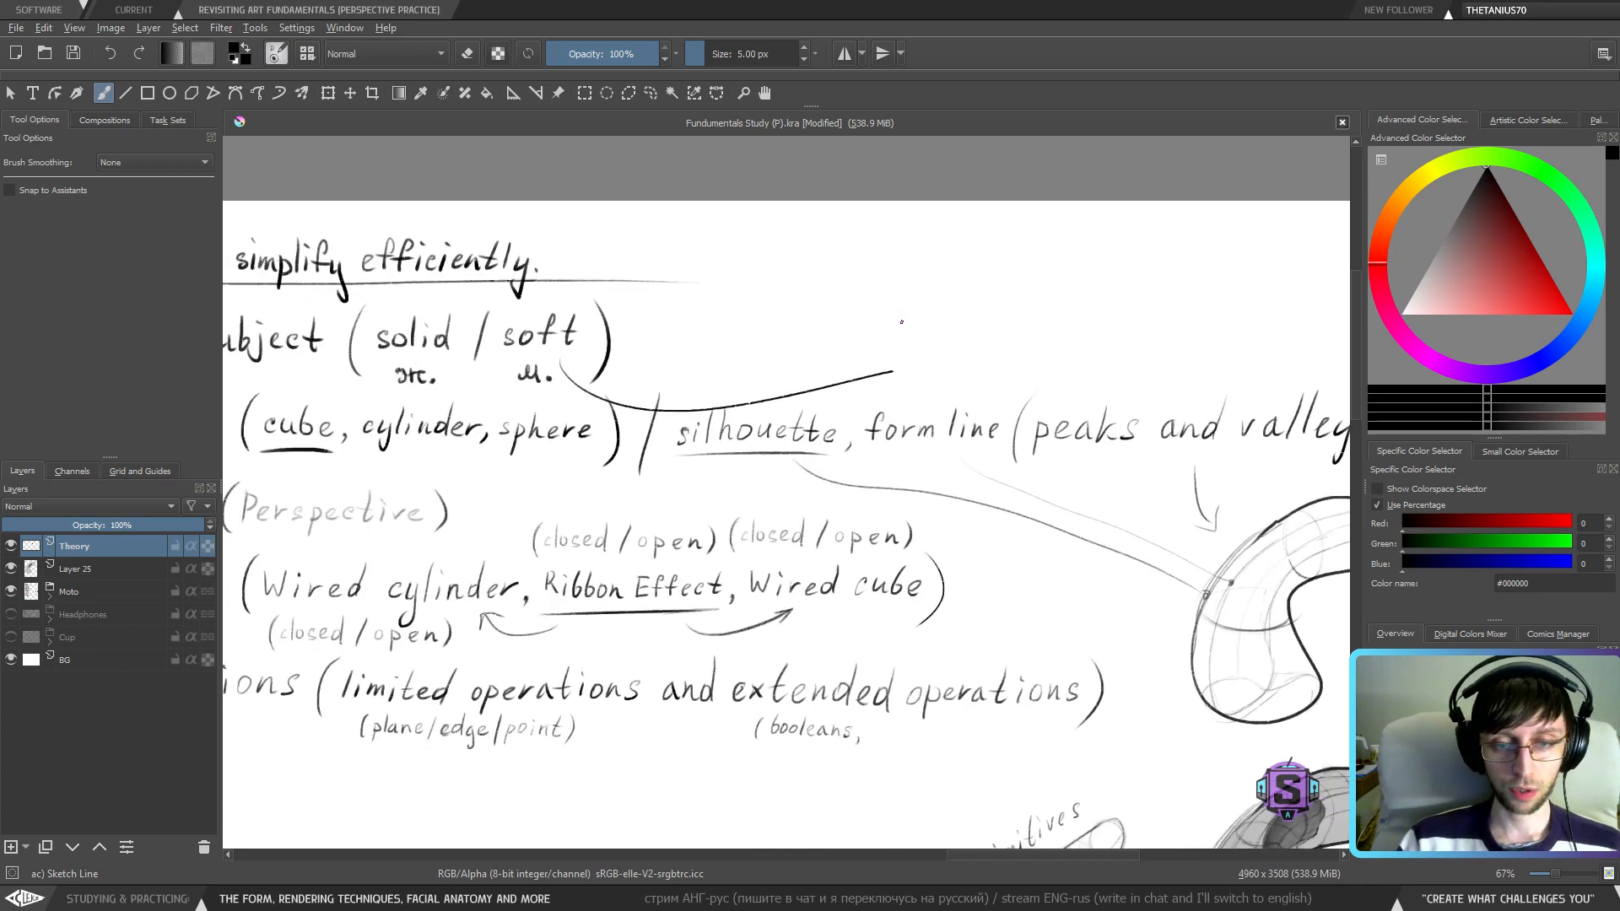
pyautogui.hotkey('ctrl', 'z')
# - Underline "solid" and "soft" in the first step and undo both marks
pyautogui.moveTo(498, 458); pyautogui.dragTo(912, 452)
pyautogui.moveTo(445, 365)
pyautogui.mouseDown()
pyautogui.moveTo(769, 384)
pyautogui.moveTo(859, 346)
pyautogui.moveTo(995, 346)
pyautogui.mouseUp()
pyautogui.hotkey('ctrl', 'z')
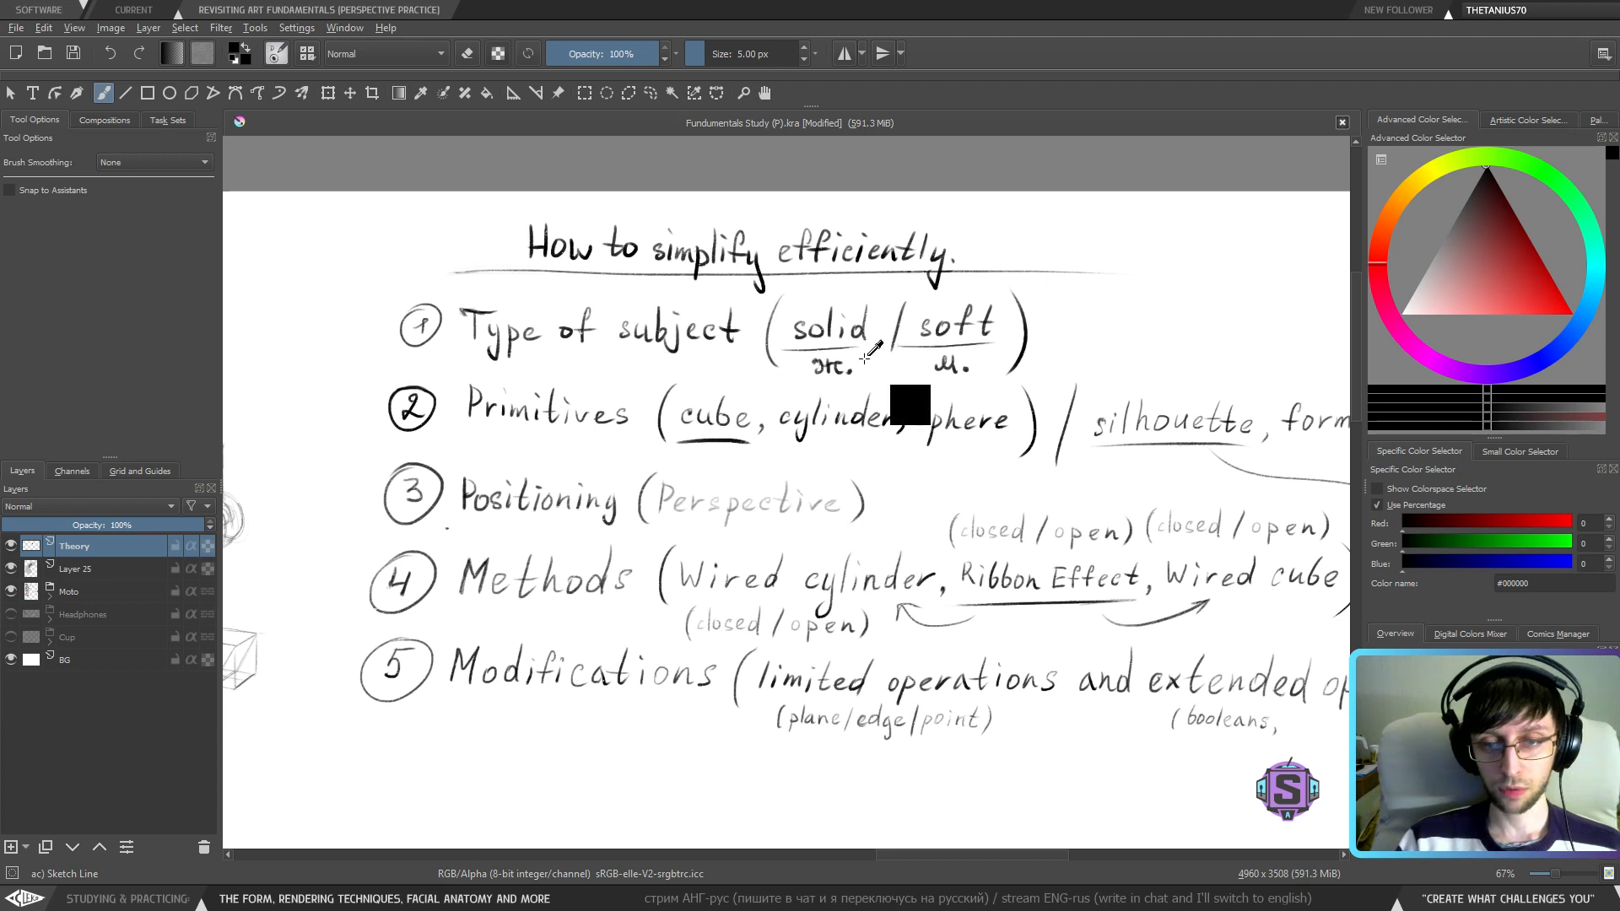
pyautogui.hotkey('ctrl', 'z')
pyautogui.hotkey('ctrl', 'z')
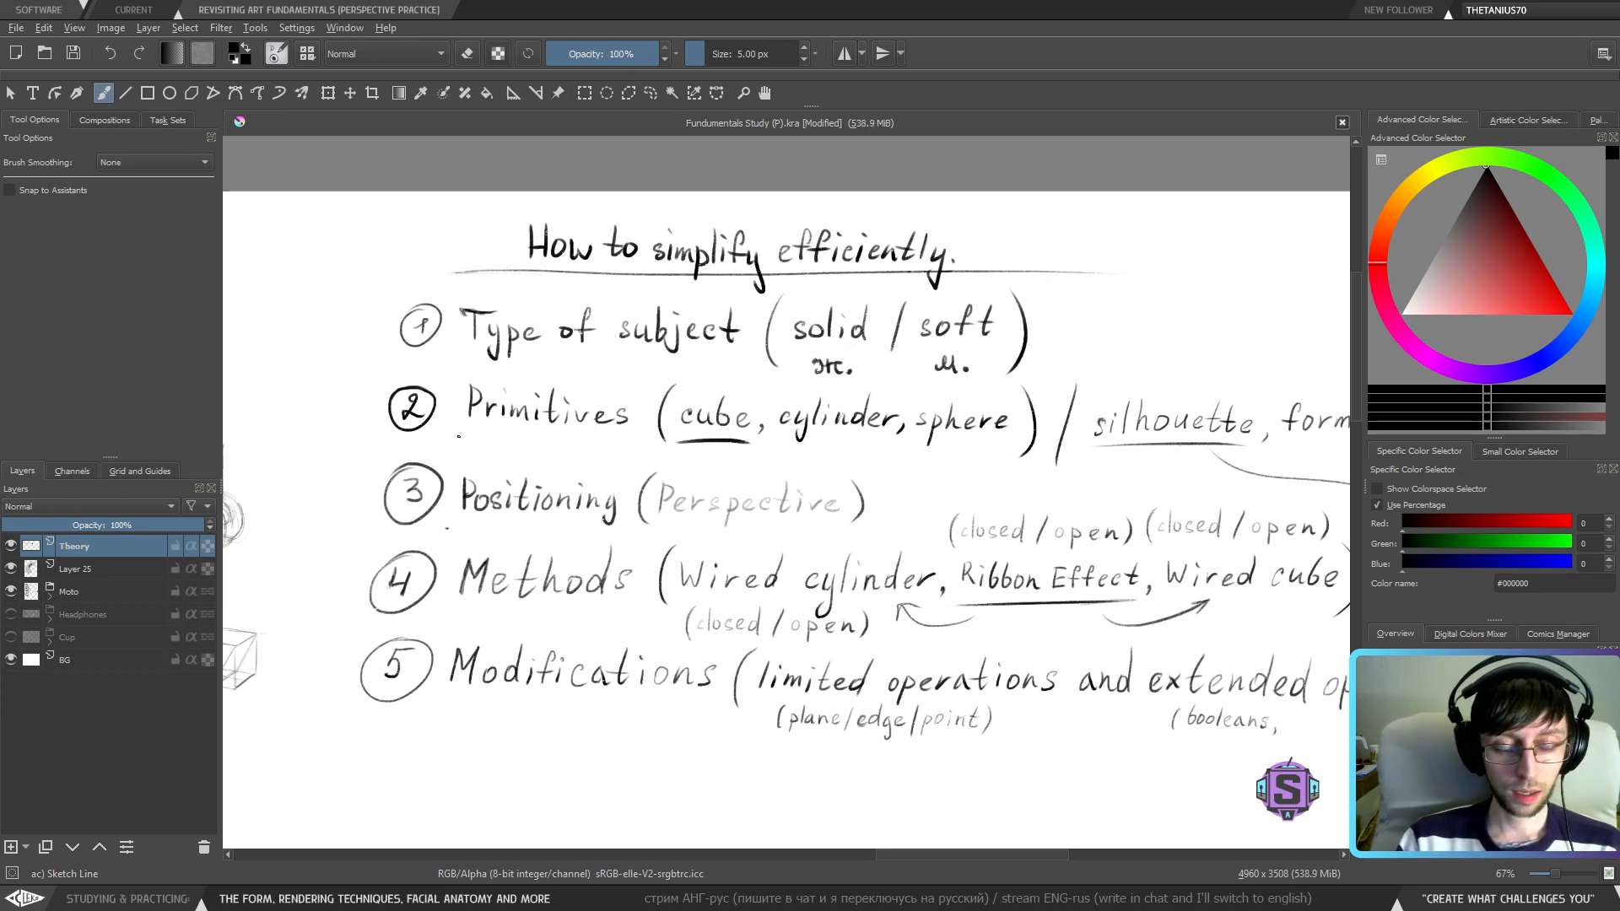
# - Underline "Primitives", mark the "silhouette, form line" part of the second step, and undo each mark
pyautogui.moveTo(458, 436); pyautogui.dragTo(655, 441)
pyautogui.hotkey('ctrl', 'z')
pyautogui.moveTo(1039, 470)
pyautogui.mouseDown()
pyautogui.moveTo(742, 436)
pyautogui.moveTo(674, 449)
pyautogui.moveTo(1147, 415)
pyautogui.mouseUp()
pyautogui.hotkey('ctrl', 'z')
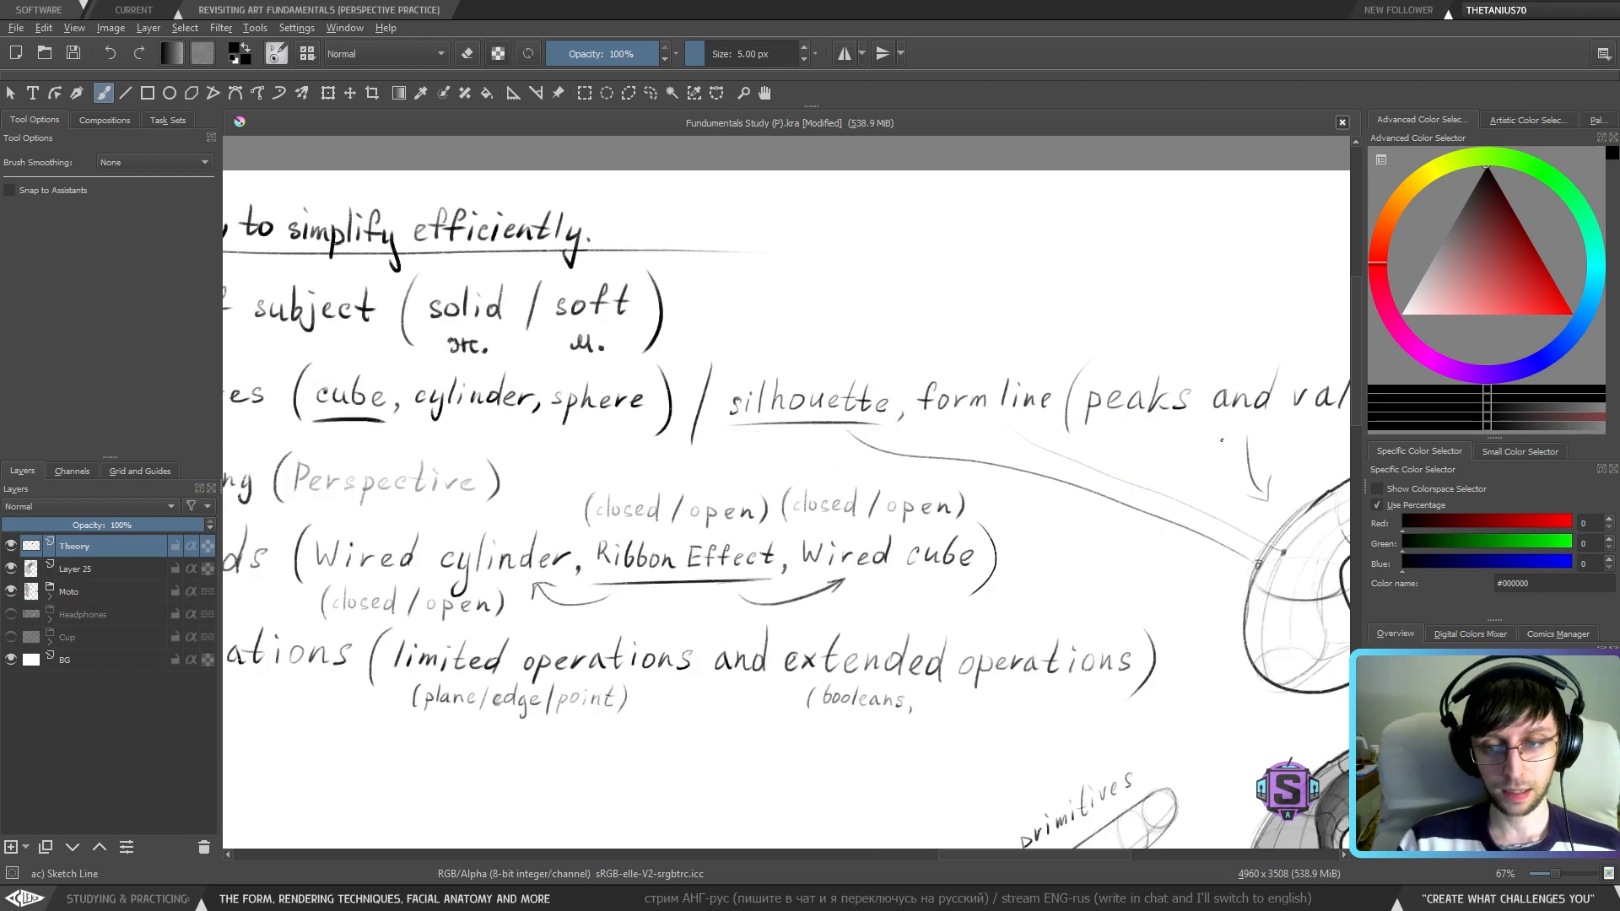
pyautogui.scroll(-1, 810, 411)
pyautogui.scroll(-1, 917, 436)
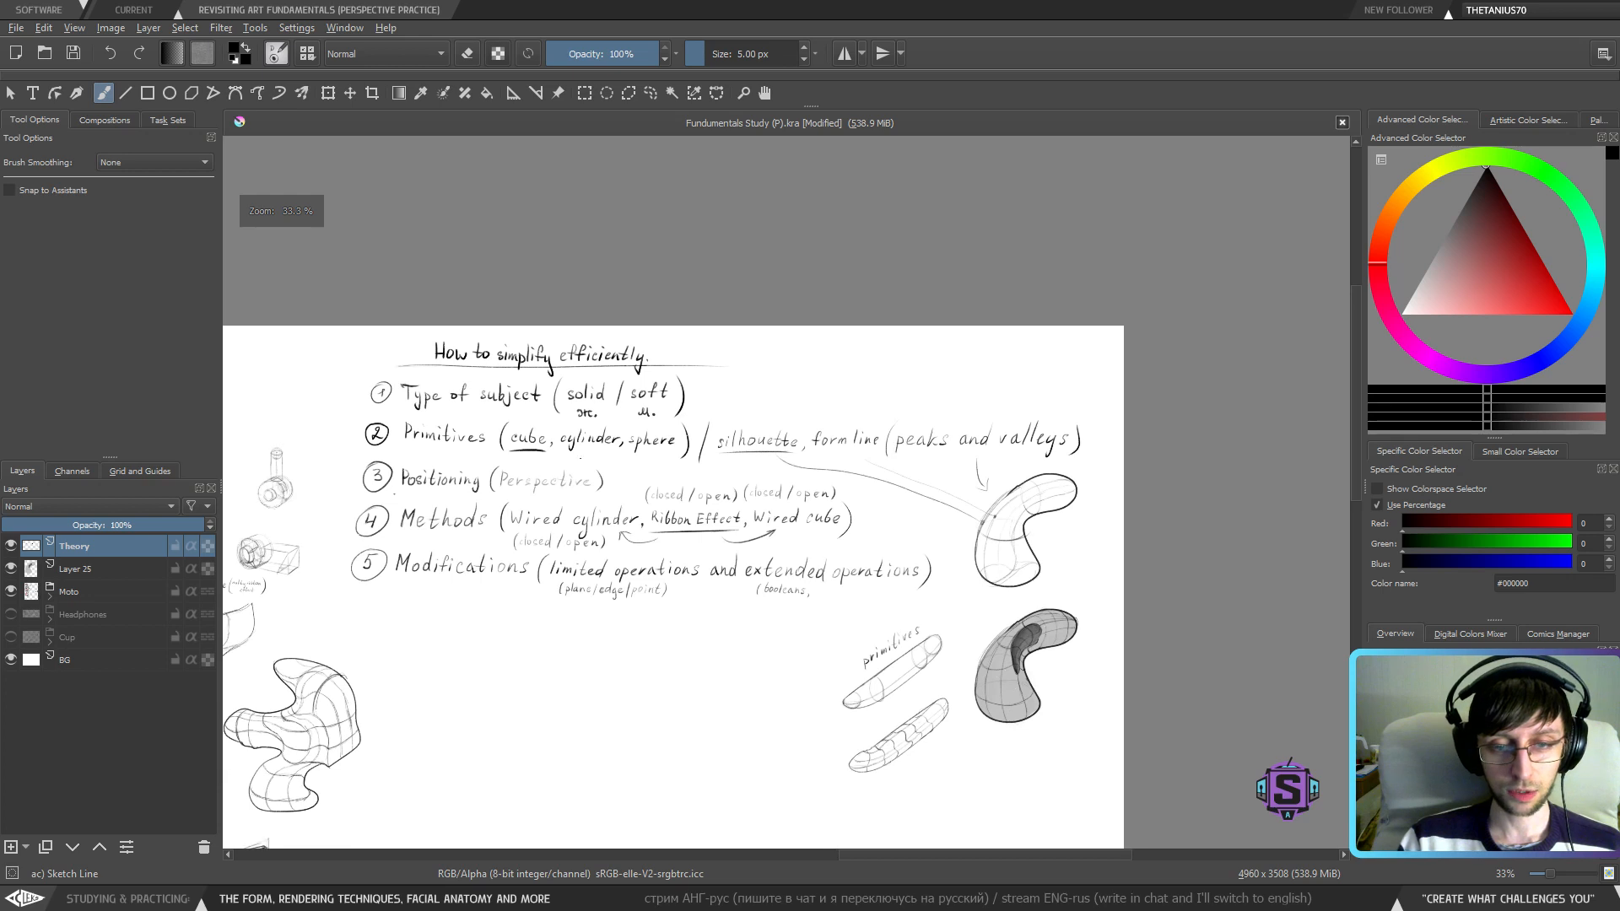
pyautogui.moveTo(897, 411)
pyautogui.mouseDown()
pyautogui.moveTo(850, 411)
pyautogui.moveTo(793, 463)
pyautogui.moveTo(851, 422)
pyautogui.mouseUp()
pyautogui.hotkey('ctrl', 'z')
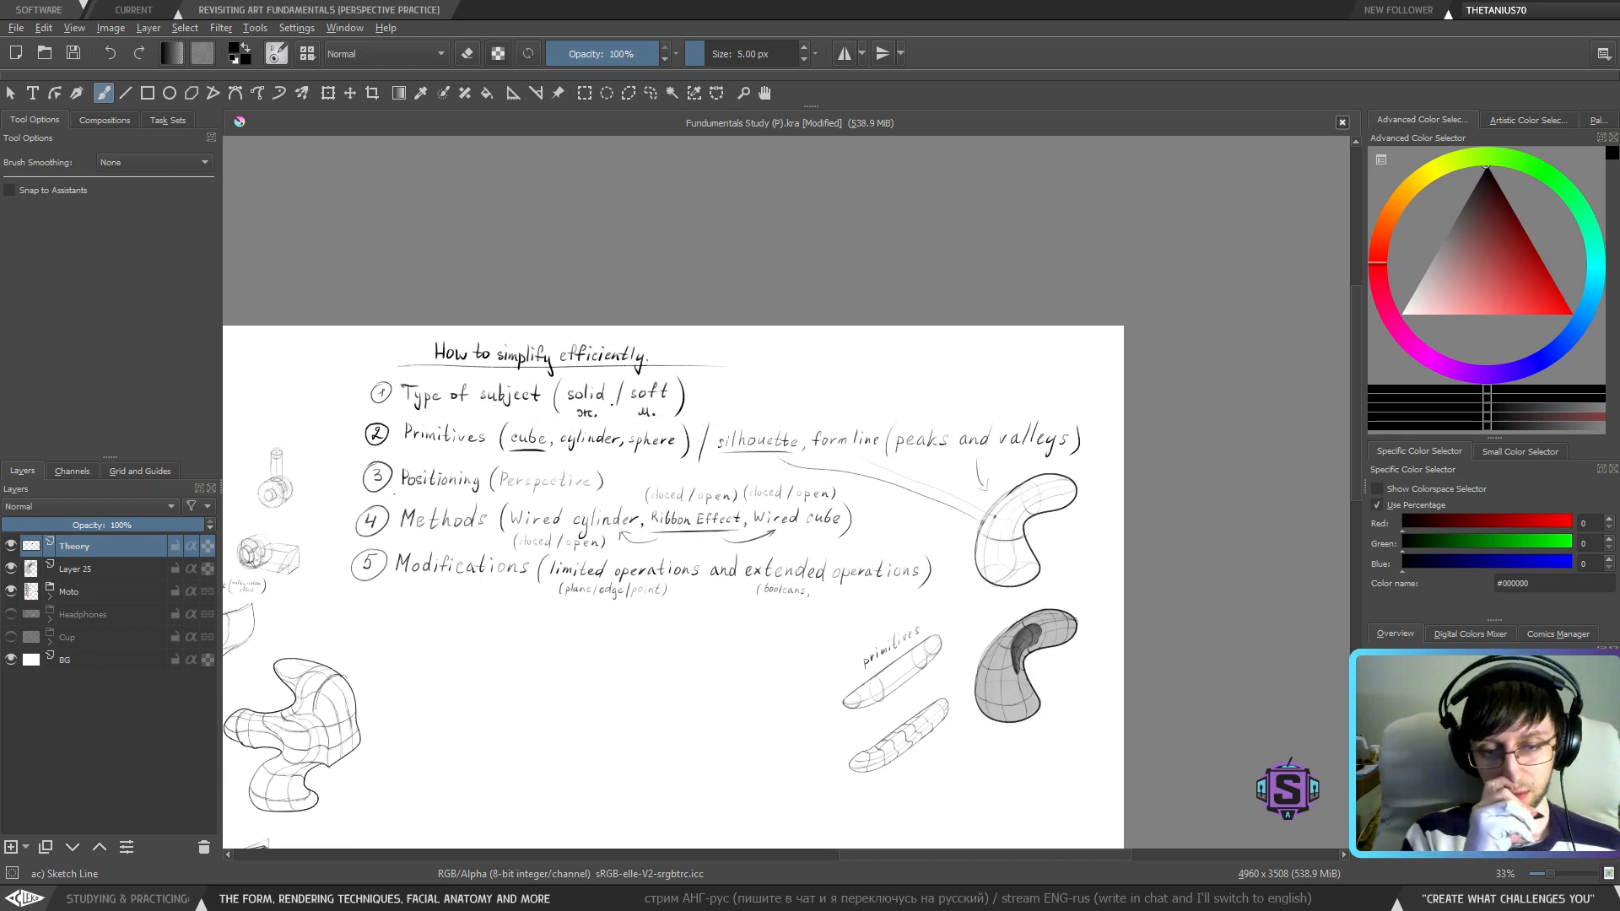
# - Sketch the top face of a perspective box in the blank area below the "Modifications" line
pyautogui.hotkey('ctrl', '+')
pyautogui.hotkey('ctrl', '+')
pyautogui.moveTo(258, 520); pyautogui.dragTo(769, 480)
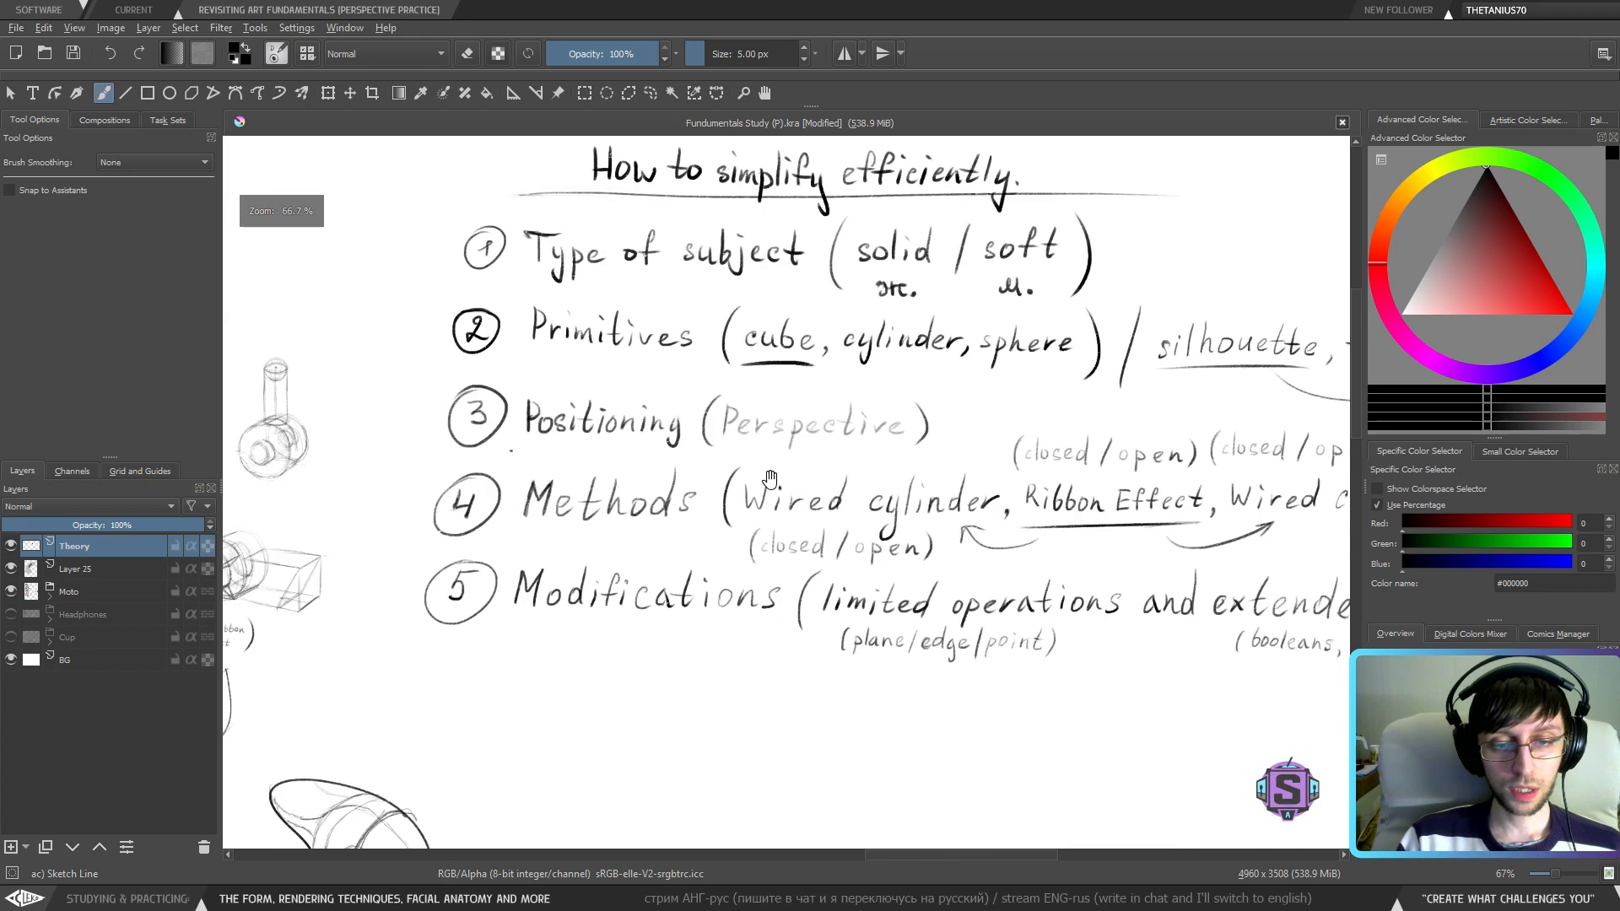
pyautogui.moveTo(620, 716); pyautogui.dragTo(572, 298)
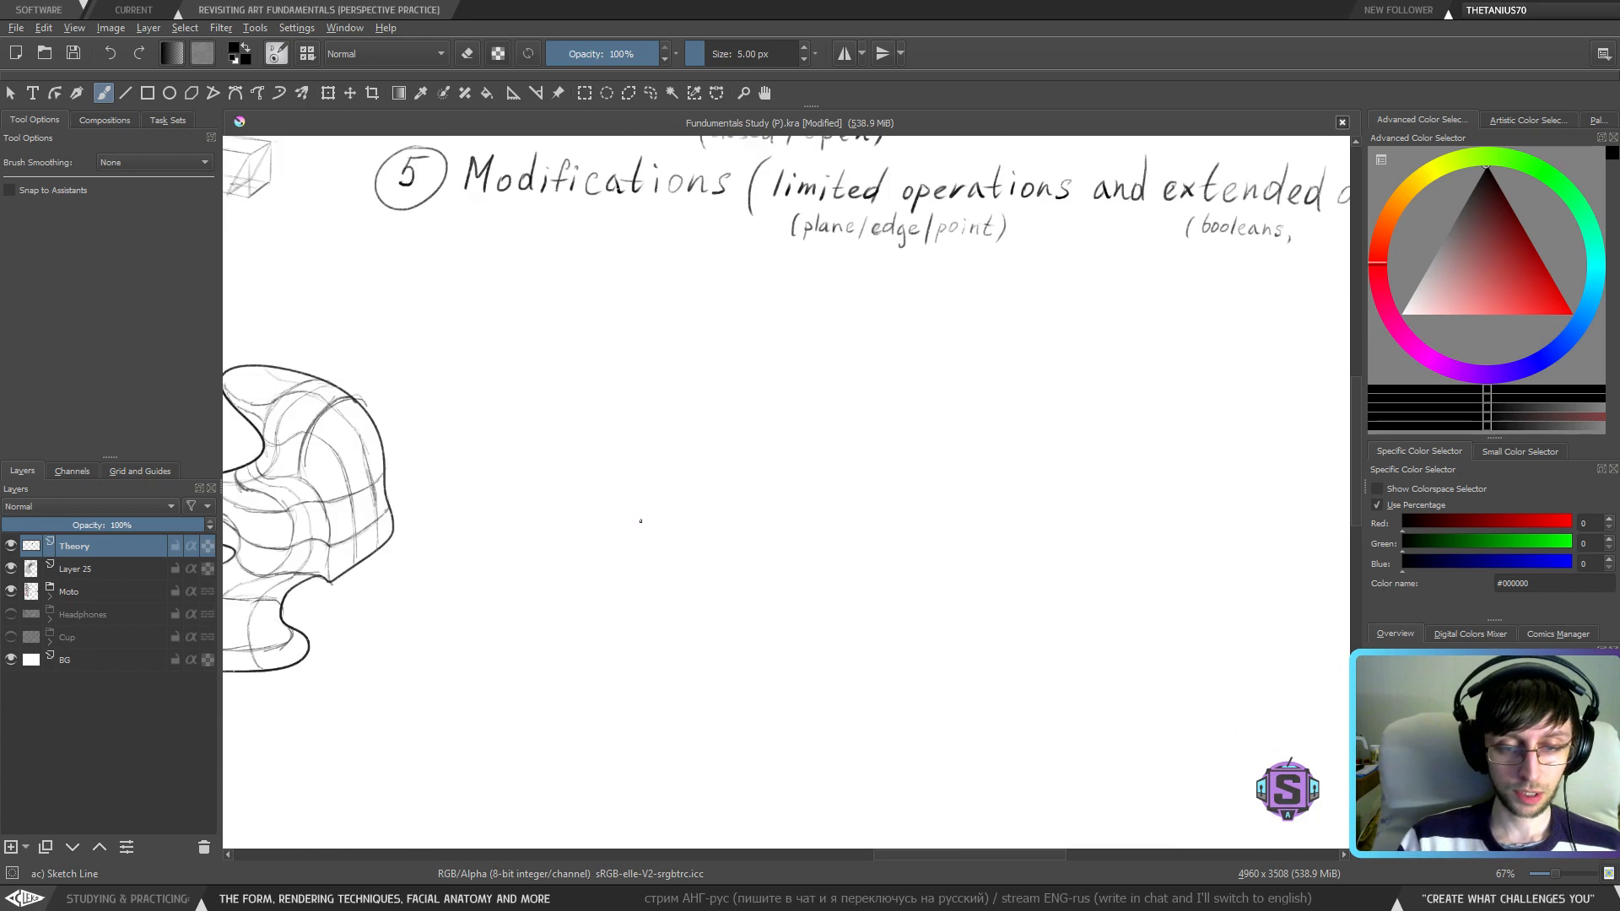
pyautogui.moveTo(610, 526)
pyautogui.mouseDown()
pyautogui.moveTo(717, 450)
pyautogui.moveTo(731, 547)
pyautogui.moveTo(826, 464)
pyautogui.mouseUp()
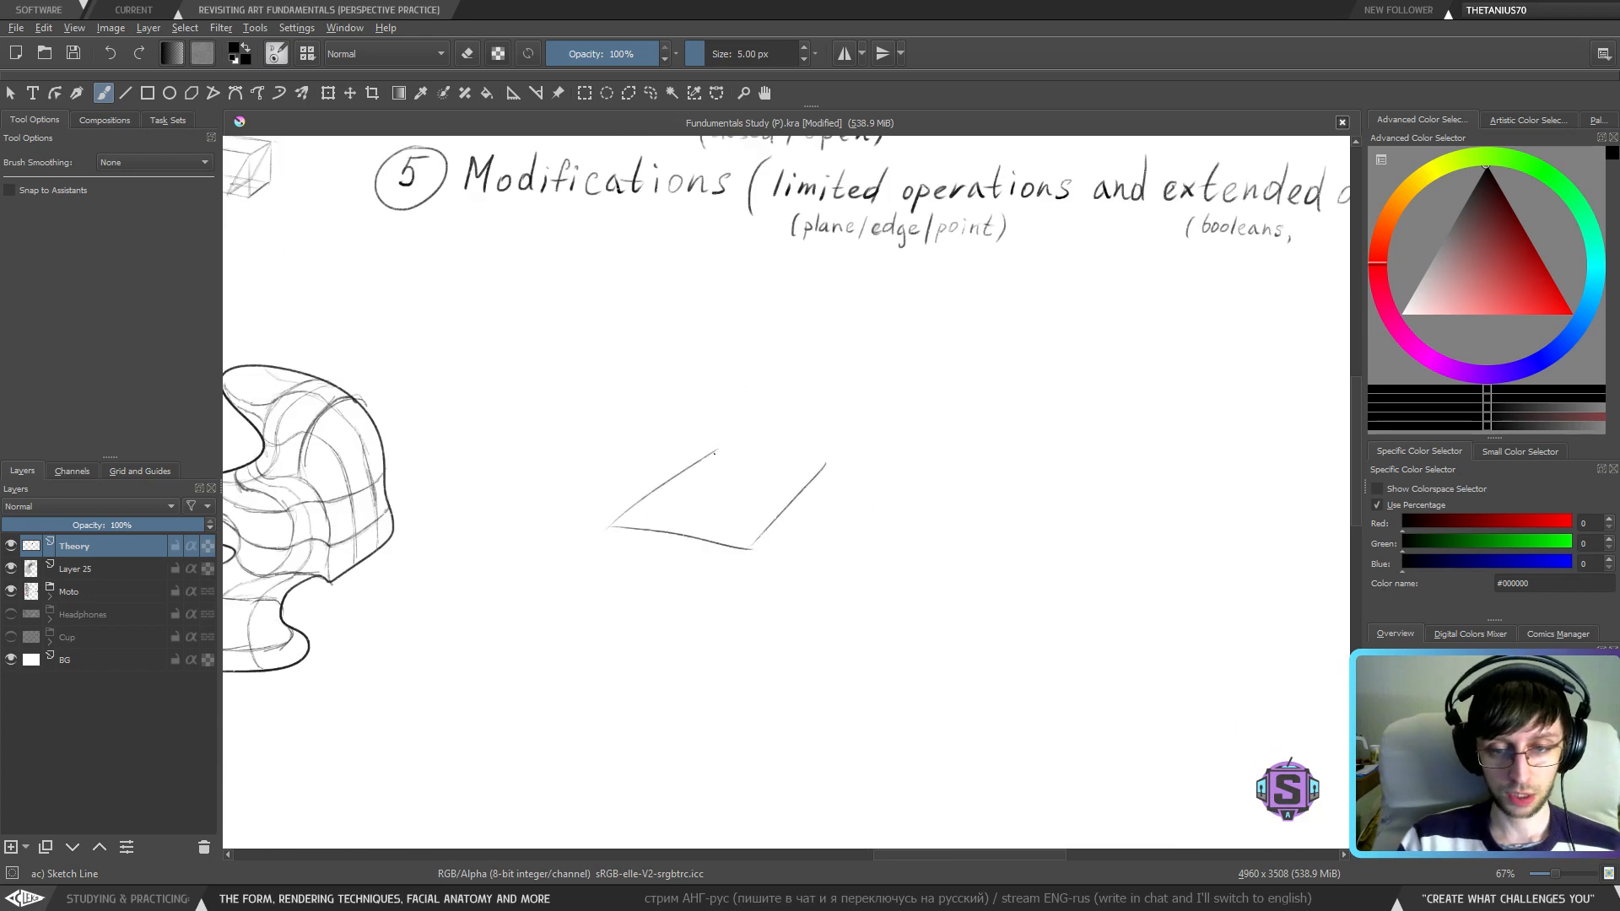
pyautogui.moveTo(715, 453); pyautogui.dragTo(826, 464)
# - Complete the box with its vertical edges, base edges and hidden back edges
pyautogui.moveTo(750, 549); pyautogui.dragTo(744, 625)
pyautogui.moveTo(607, 527); pyautogui.dragTo(610, 598)
pyautogui.moveTo(613, 587)
pyautogui.mouseDown()
pyautogui.moveTo(741, 614)
pyautogui.moveTo(728, 620)
pyautogui.moveTo(802, 548)
pyautogui.mouseUp()
pyautogui.moveTo(760, 602); pyautogui.dragTo(817, 533)
pyautogui.moveTo(824, 467); pyautogui.dragTo(821, 527)
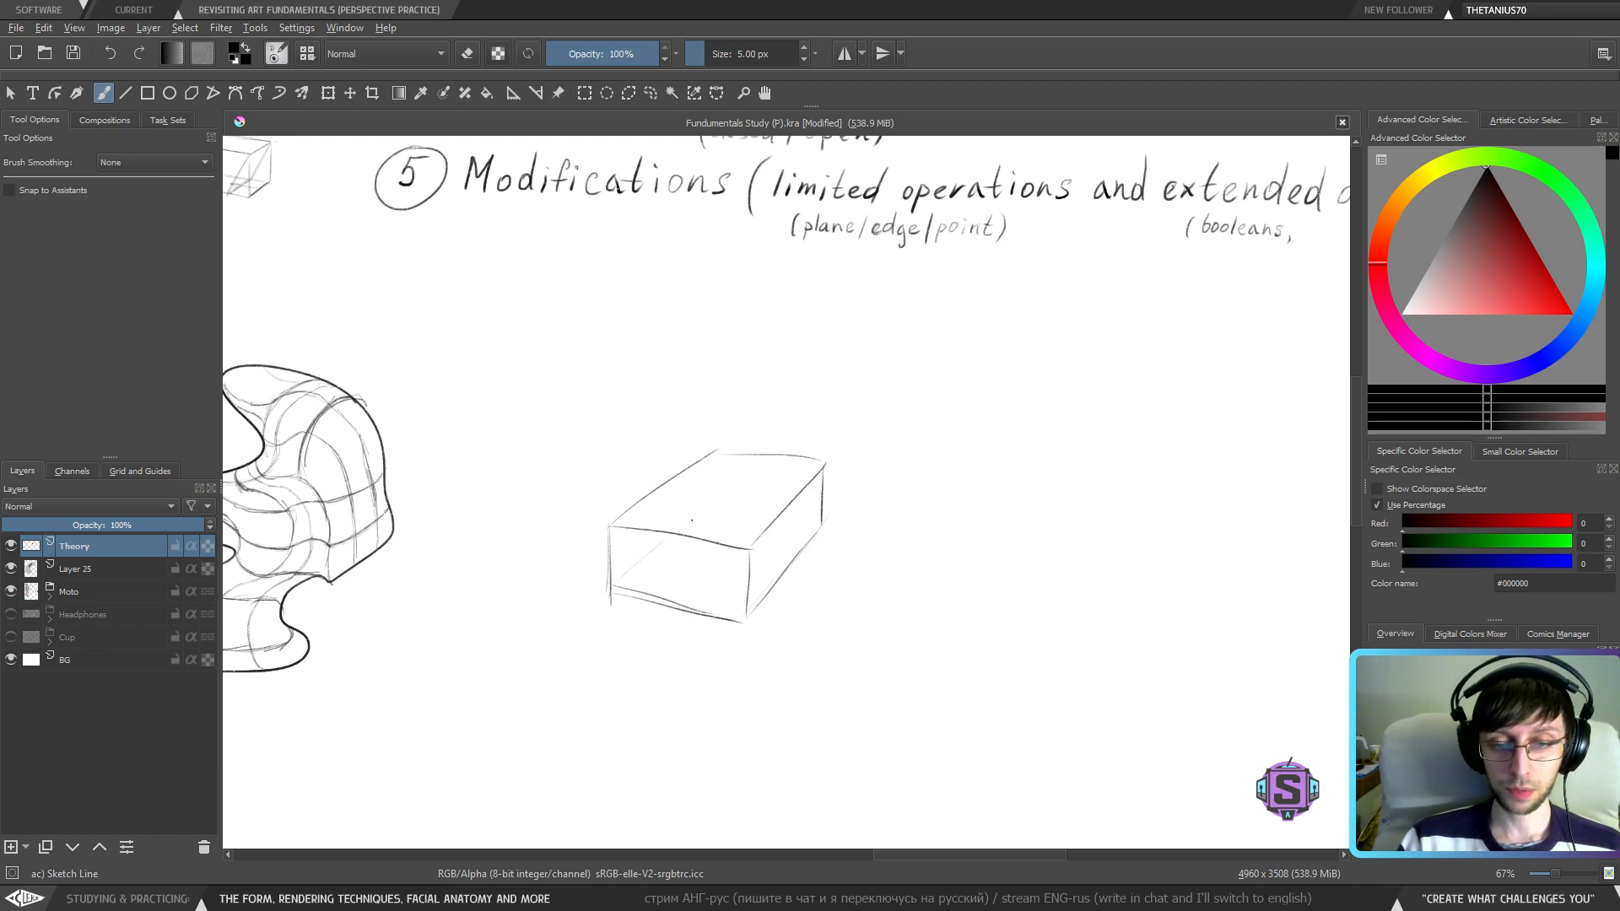
pyautogui.moveTo(713, 453)
pyautogui.mouseDown()
pyautogui.moveTo(716, 502)
pyautogui.moveTo(833, 528)
pyautogui.mouseUp()
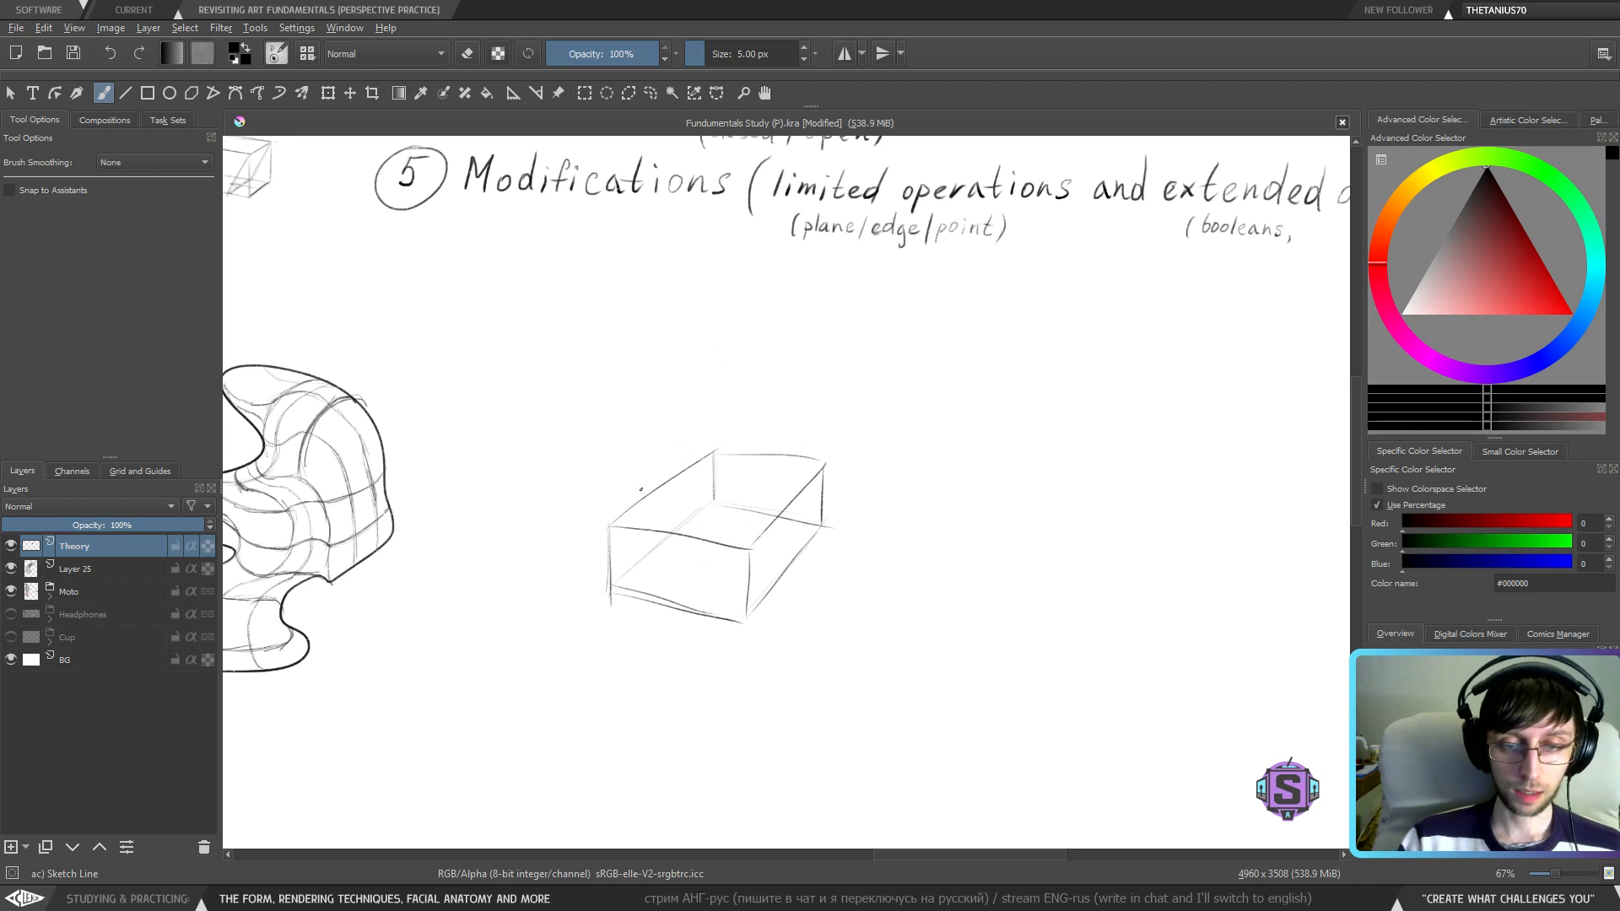
# - Sketch wavy peak-and-valley profiles on the box's front and back faces and connect them with lengthwise contour lines
pyautogui.moveTo(850, 518); pyautogui.dragTo(745, 492)
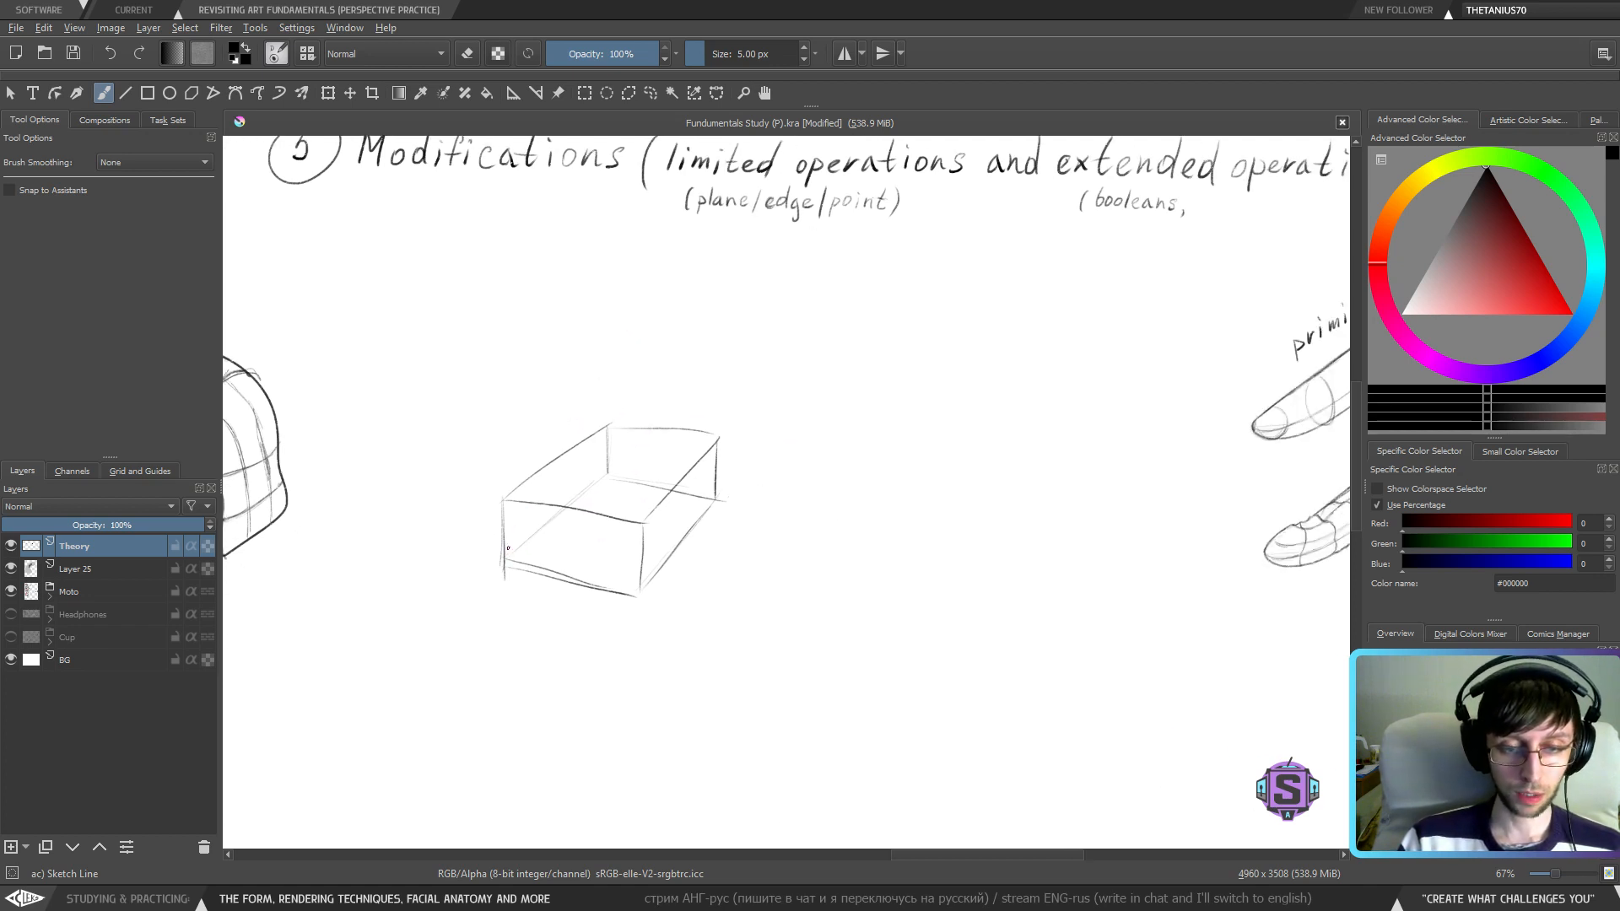
pyautogui.moveTo(509, 552)
pyautogui.mouseDown()
pyautogui.moveTo(500, 542)
pyautogui.moveTo(525, 510)
pyautogui.moveTo(547, 521)
pyautogui.moveTo(555, 557)
pyautogui.moveTo(585, 518)
pyautogui.moveTo(618, 527)
pyautogui.moveTo(633, 589)
pyautogui.mouseUp()
pyautogui.hotkey('ctrl', 'z')
pyautogui.moveTo(616, 525); pyautogui.dragTo(634, 594)
pyautogui.moveTo(537, 505); pyautogui.dragTo(595, 457)
pyautogui.moveTo(519, 515)
pyautogui.mouseDown()
pyautogui.moveTo(569, 473)
pyautogui.moveTo(560, 513)
pyautogui.moveTo(611, 450)
pyautogui.moveTo(623, 463)
pyautogui.moveTo(598, 455)
pyautogui.moveTo(640, 475)
pyautogui.moveTo(627, 452)
pyautogui.moveTo(636, 482)
pyautogui.moveTo(678, 458)
pyautogui.moveTo(714, 498)
pyautogui.mouseUp()
pyautogui.moveTo(633, 599); pyautogui.dragTo(715, 501)
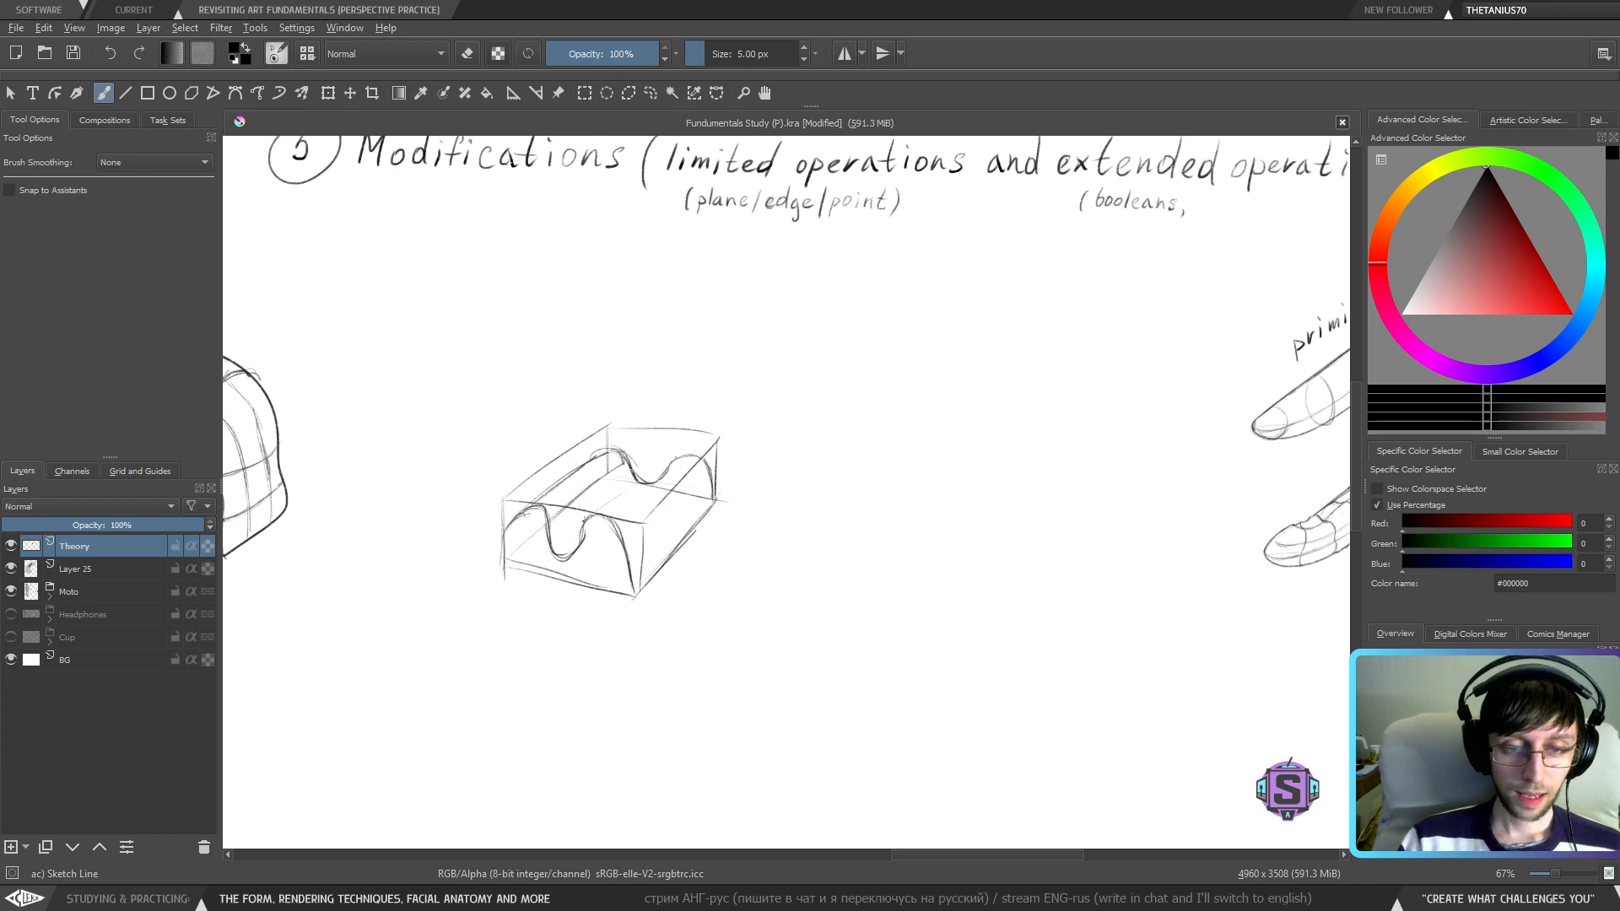
pyautogui.moveTo(591, 515); pyautogui.dragTo(679, 464)
pyautogui.moveTo(595, 516)
pyautogui.mouseDown()
pyautogui.moveTo(688, 456)
pyautogui.moveTo(649, 483)
pyautogui.mouseUp()
# - Select the wavy box study with a freehand outline, move it slightly up and to the left, and deselect it
pyautogui.hotkey('ctrl', '-')
pyautogui.hotkey('ctrl', '-')
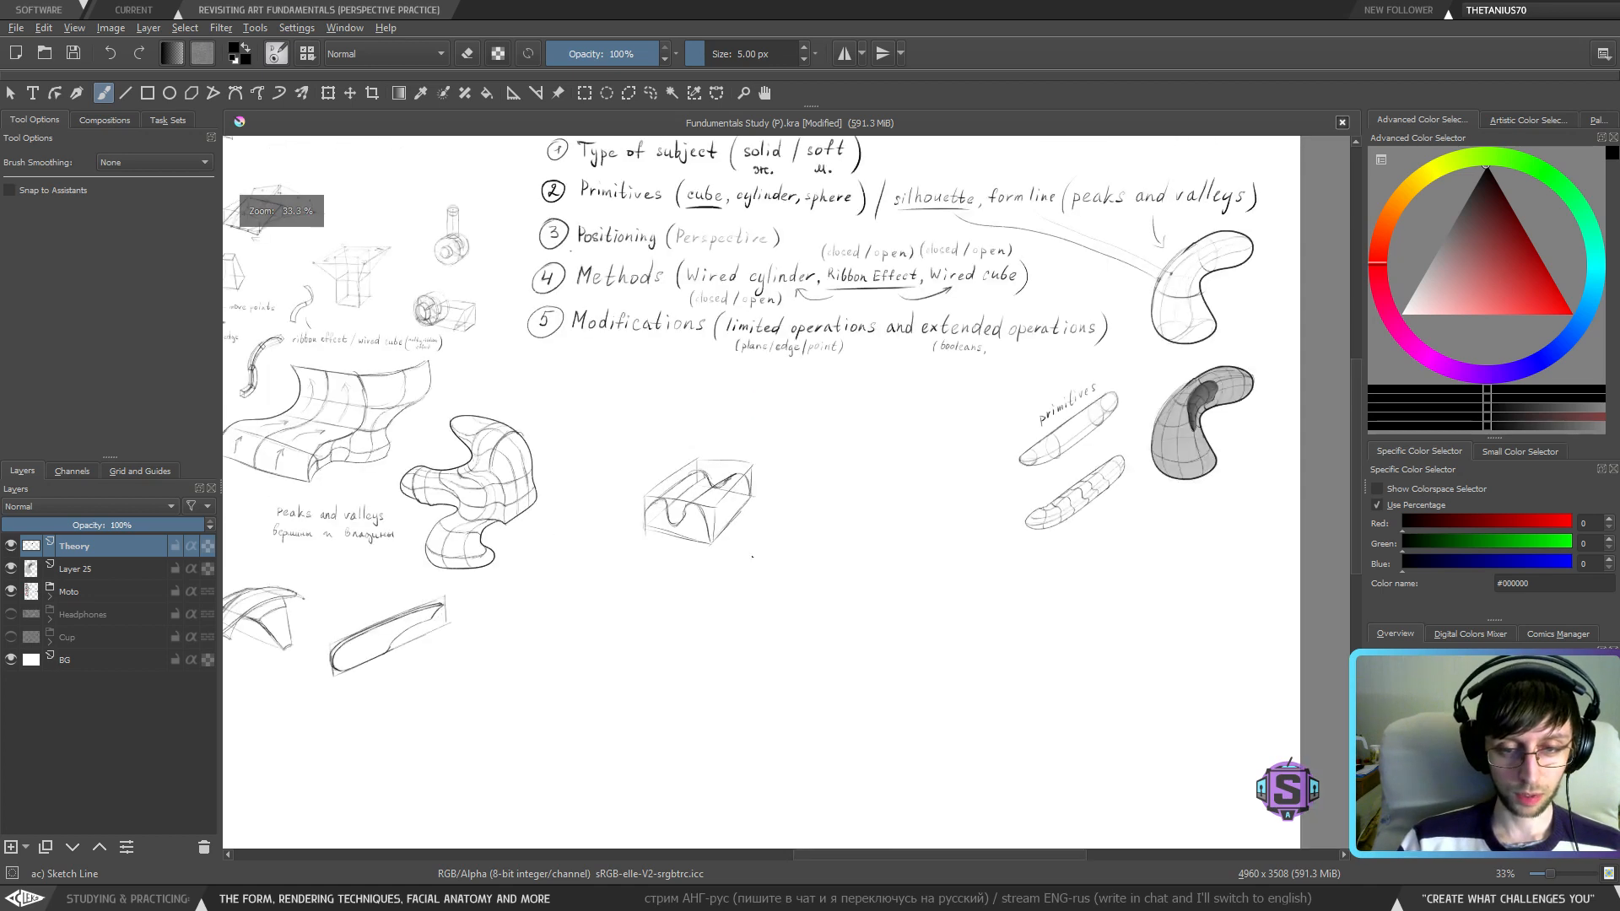
pyautogui.hotkey('ctrl', '+')
pyautogui.hotkey('ctrl', '+')
pyautogui.press('l')
pyautogui.moveTo(694, 655)
pyautogui.mouseDown()
pyautogui.moveTo(561, 670)
pyautogui.moveTo(634, 668)
pyautogui.mouseUp()
pyautogui.press('t')
pyautogui.moveTo(607, 498); pyautogui.dragTo(597, 485)
pyautogui.press('b')
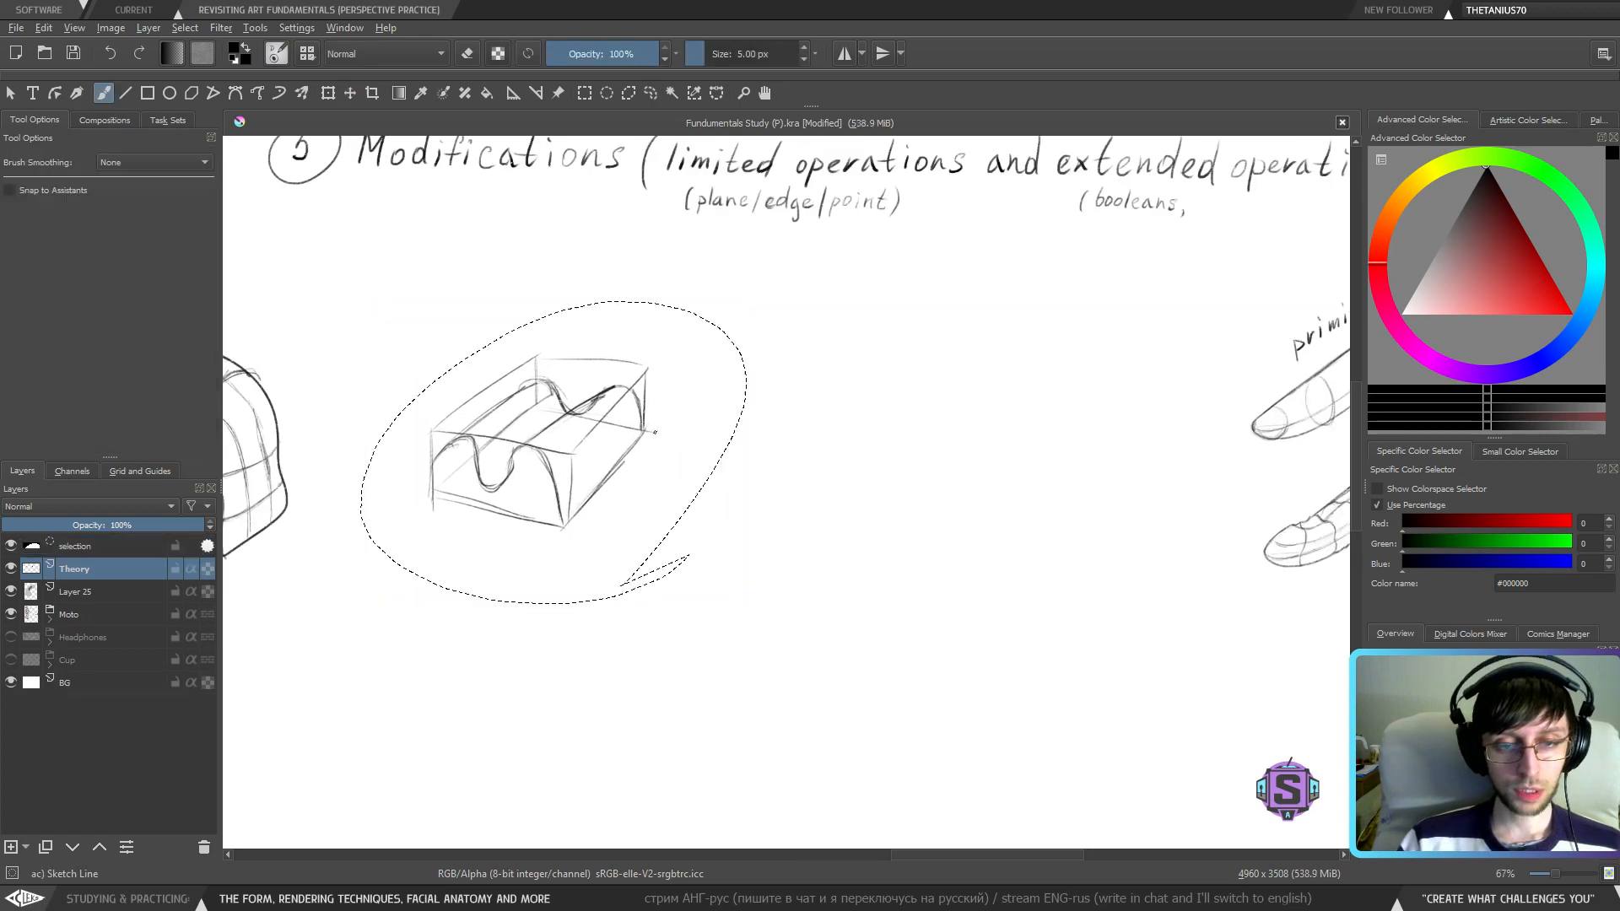
pyautogui.hotkey('ctrl', 'shift', 'a')
# - Underline "Positioning" and undo the mark, and draw a curved arrow from step 3 up to step 2
pyautogui.hotkey('ctrl', '-')
pyautogui.hotkey('ctrl', '-')
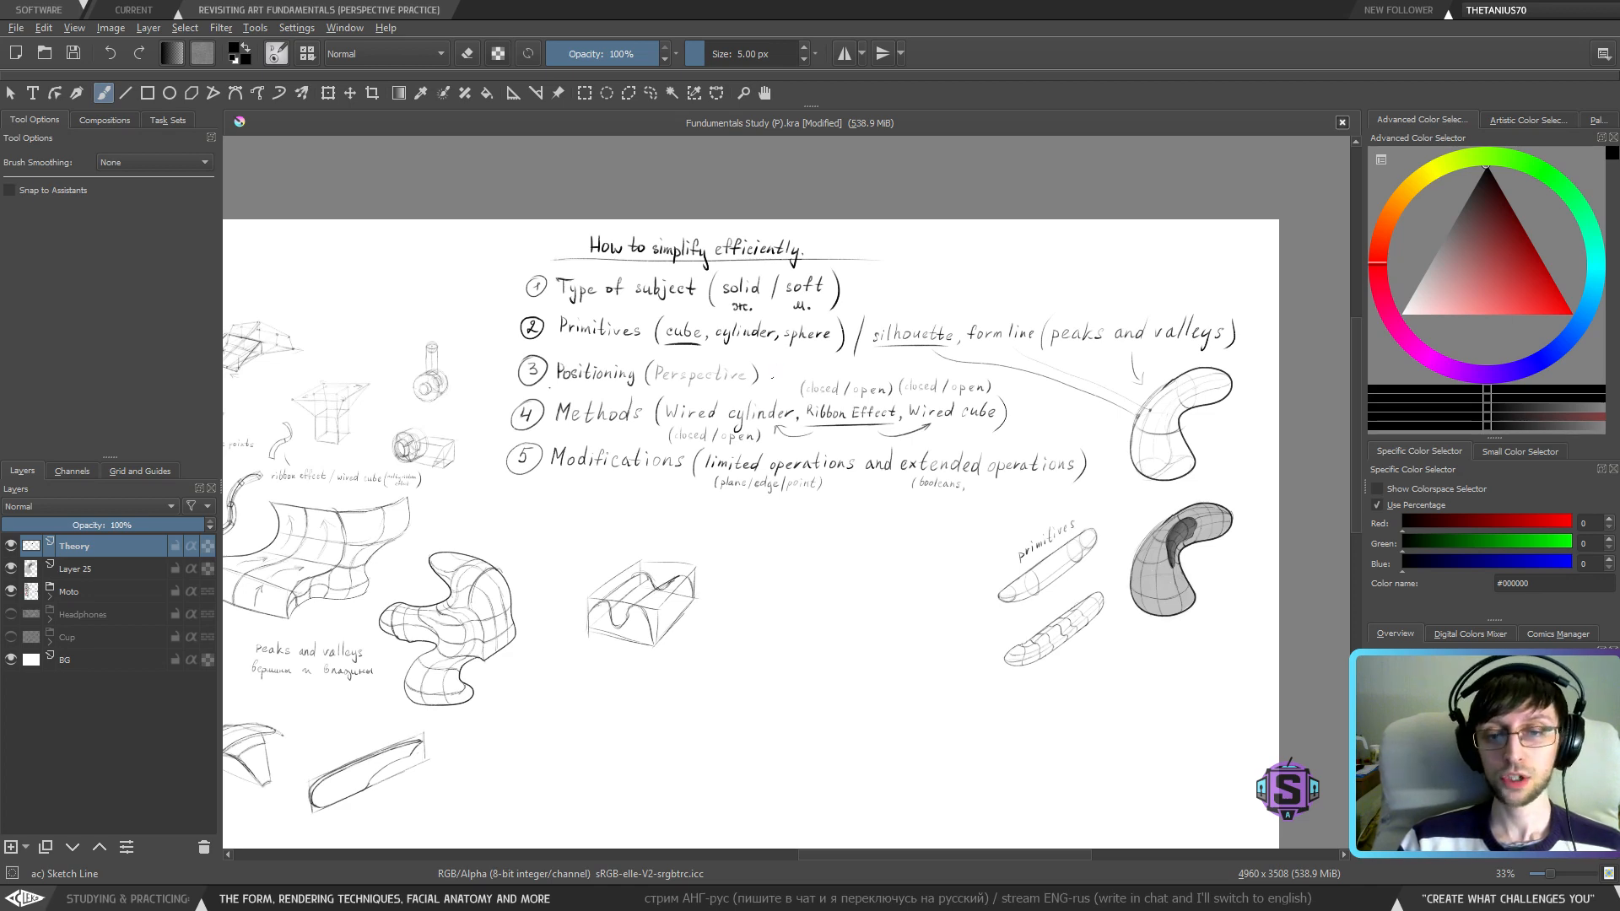
pyautogui.hotkey('ctrl', '+')
pyautogui.hotkey('ctrl', '+')
pyautogui.moveTo(772, 377); pyautogui.dragTo(938, 524)
pyautogui.moveTo(462, 433); pyautogui.dragTo(689, 439)
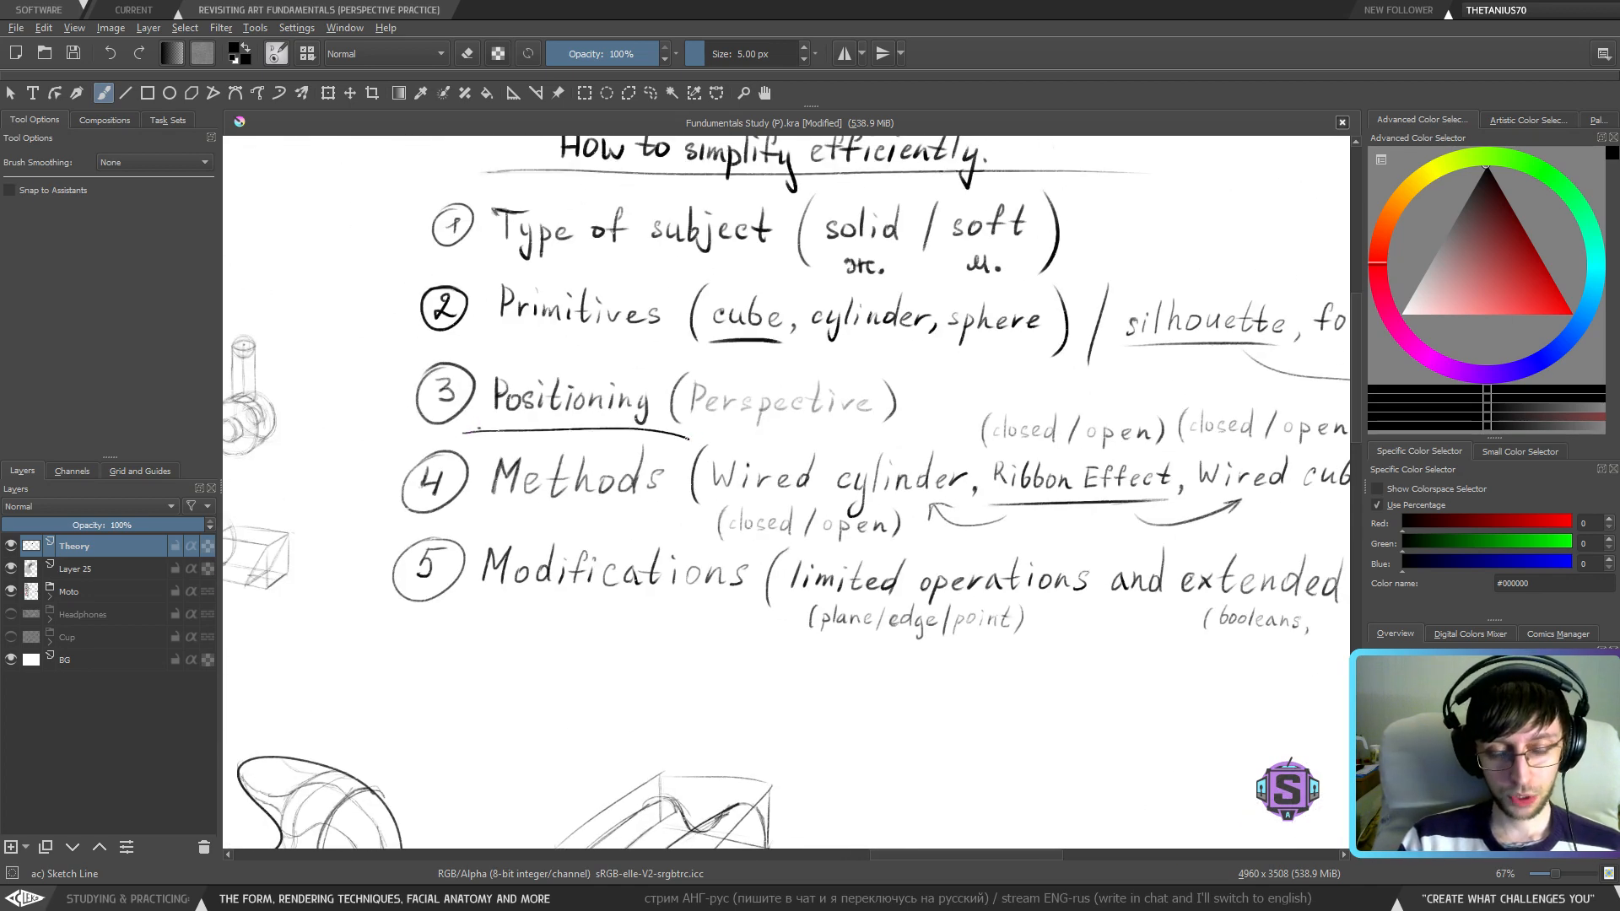
pyautogui.hotkey('ctrl', 'z')
pyautogui.moveTo(479, 428)
pyautogui.mouseDown()
pyautogui.moveTo(376, 386)
pyautogui.moveTo(418, 331)
pyautogui.moveTo(403, 356)
pyautogui.mouseUp()
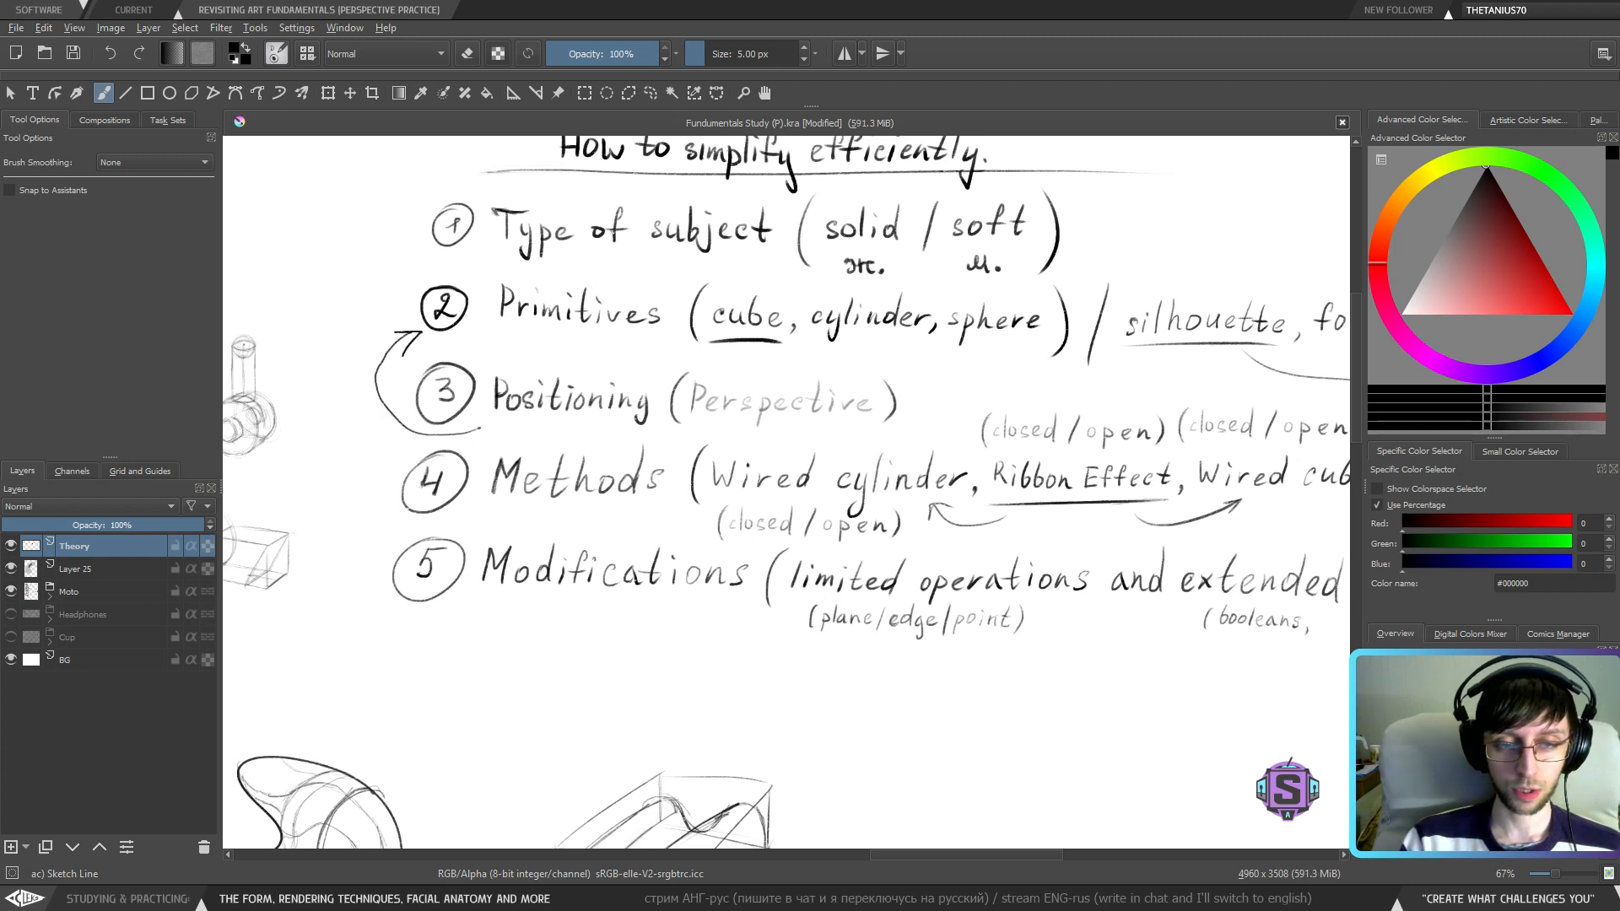
# - Undo the curved arrow drawn from step 3 up to step 2
pyautogui.hotkey('ctrl', 'z')
pyautogui.hotkey('ctrl', 'z')
pyautogui.press('l')
pyautogui.moveTo(489, 422); pyautogui.dragTo(925, 453)
pyautogui.hotkey('ctrl', 'z')
pyautogui.press('b')
pyautogui.hotkey('ctrl', 'z')
pyautogui.hotkey('ctrl', 'z')
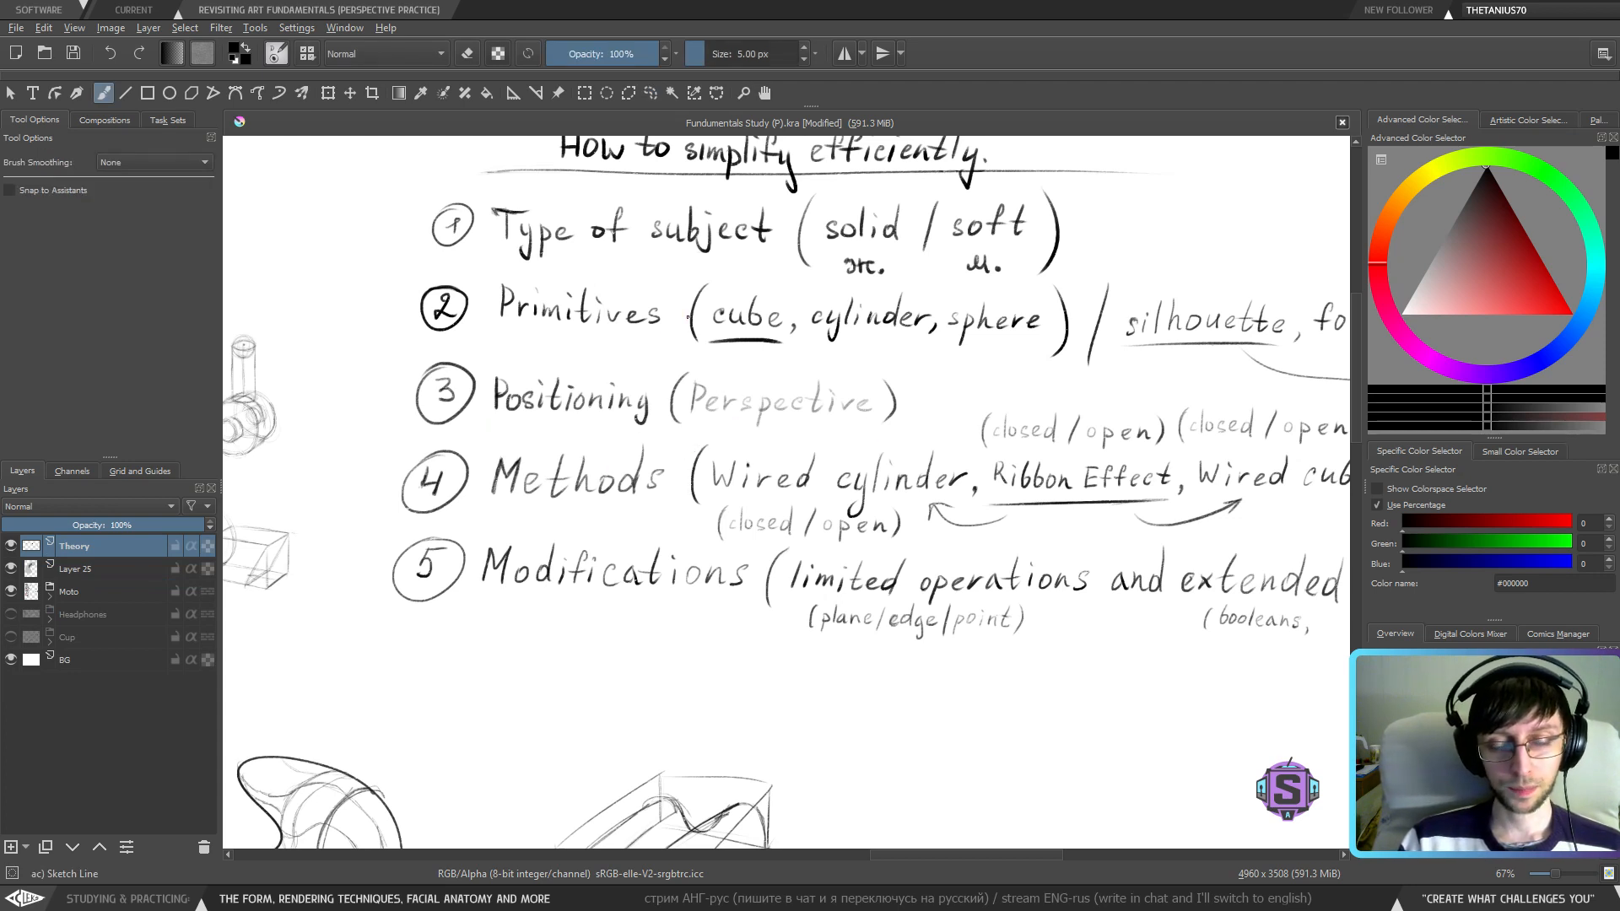
# - Underline "Positioning" in step 3 and the "silhouette, form line" part of step 2, undoing each mark
pyautogui.moveTo(624, 451)
pyautogui.mouseDown()
pyautogui.moveTo(641, 484)
pyautogui.moveTo(703, 476)
pyautogui.mouseUp()
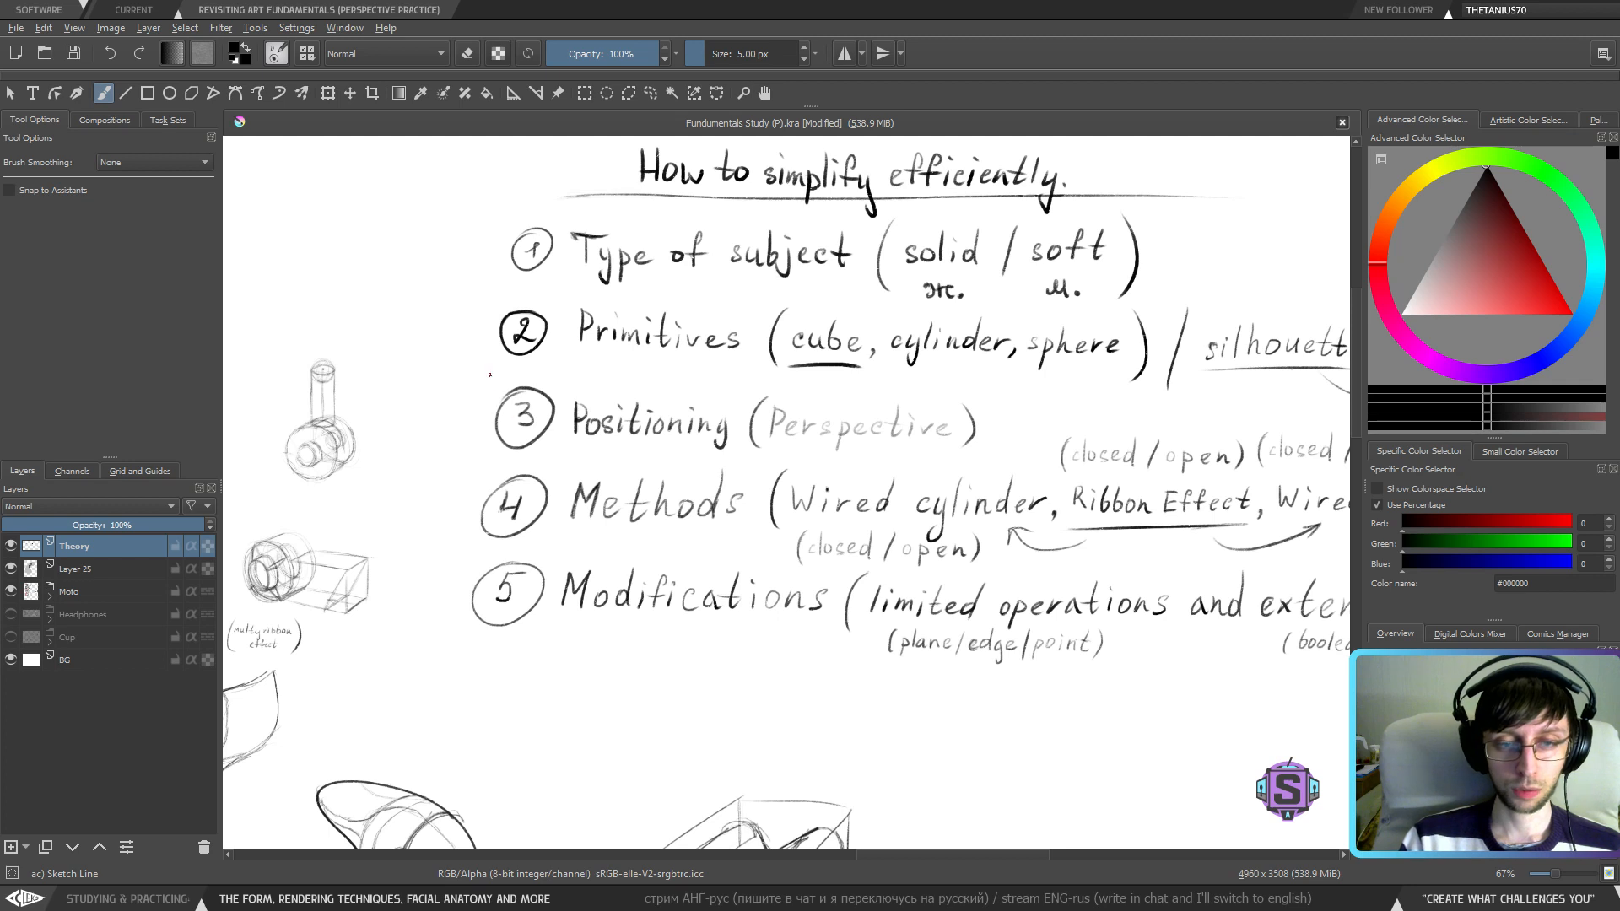
pyautogui.moveTo(550, 462); pyautogui.dragTo(741, 452)
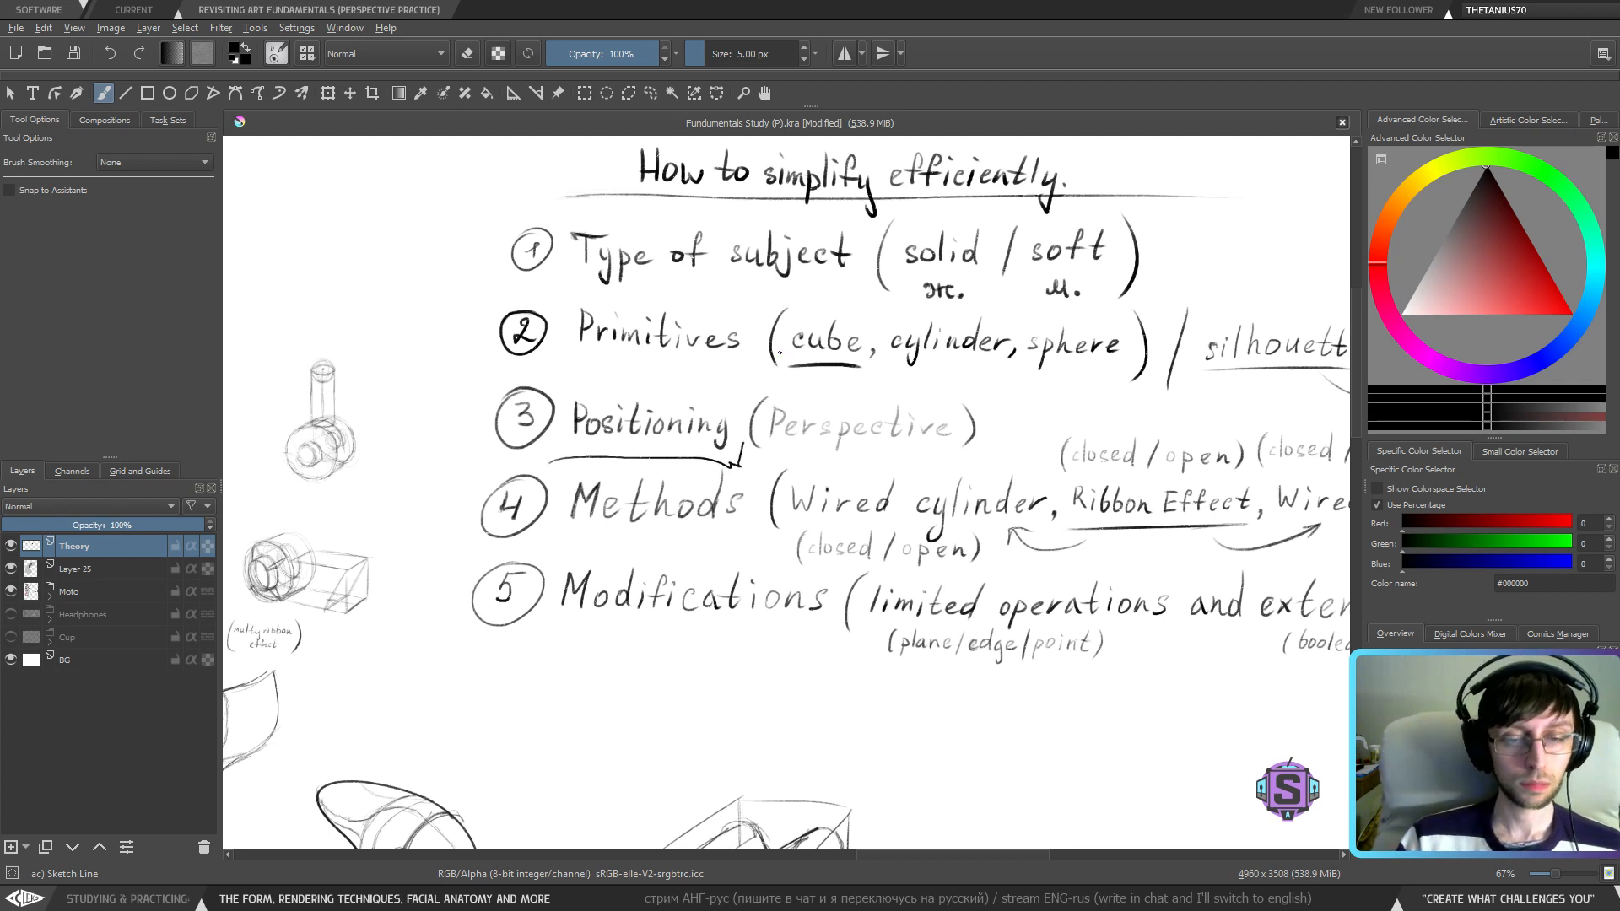
pyautogui.hotkey('ctrl', 'z')
pyautogui.moveTo(941, 373); pyautogui.dragTo(477, 375)
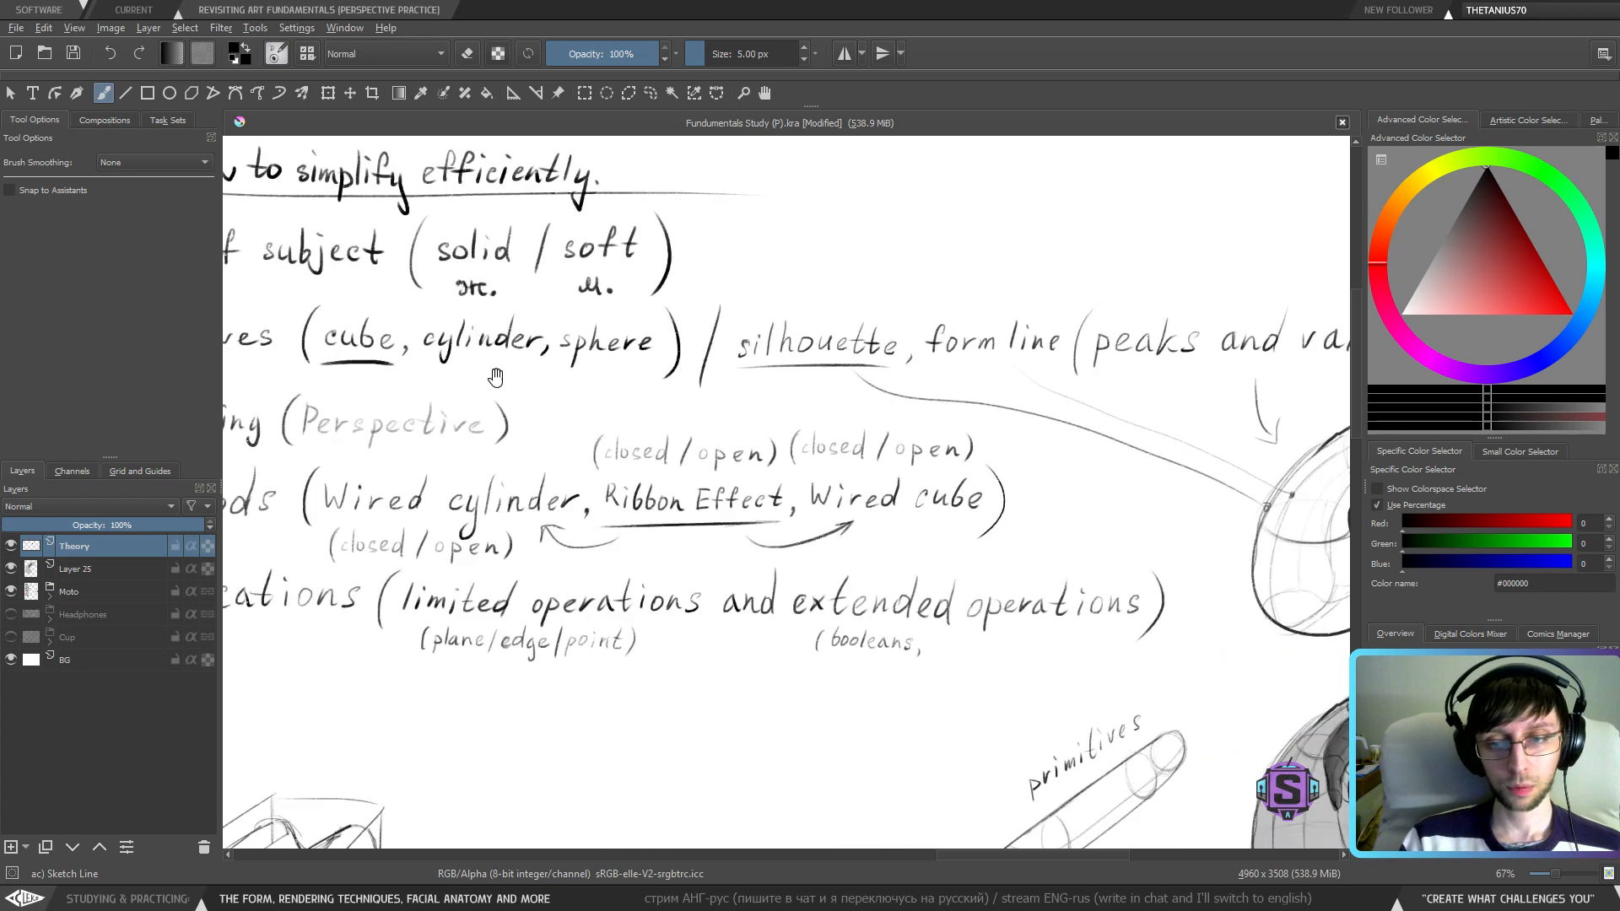
pyautogui.moveTo(747, 386); pyautogui.dragTo(1260, 385)
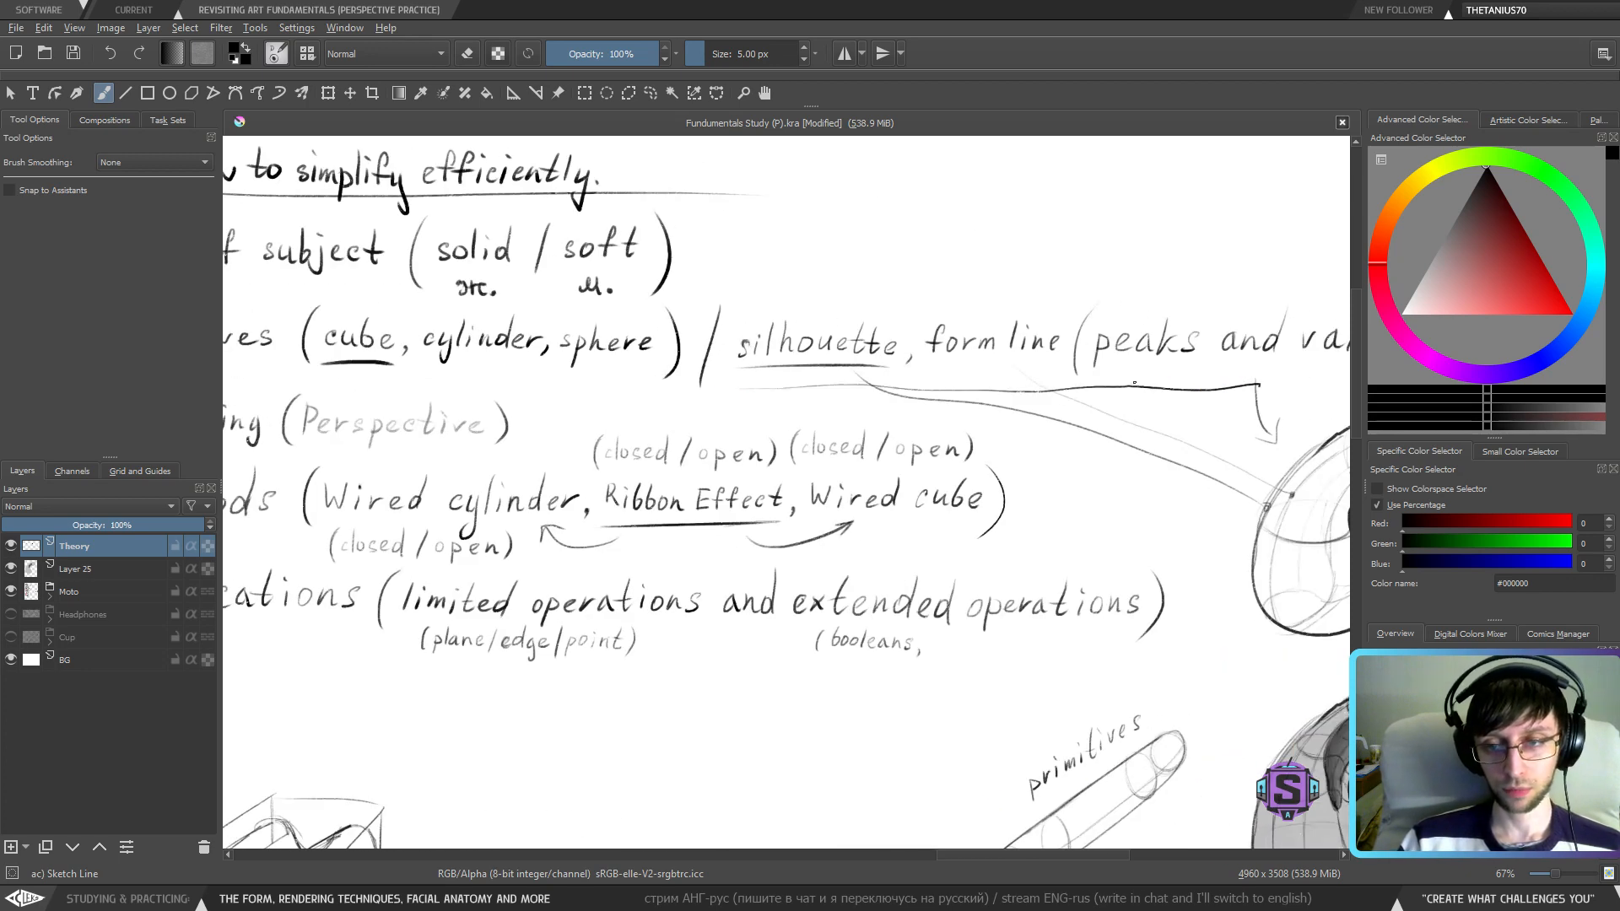
pyautogui.moveTo(1135, 383); pyautogui.dragTo(957, 370)
pyautogui.hotkey('ctrl', 'z')
# - Underline "Primitives" in step 2 and undo the mark
pyautogui.moveTo(752, 667); pyautogui.dragTo(577, 535)
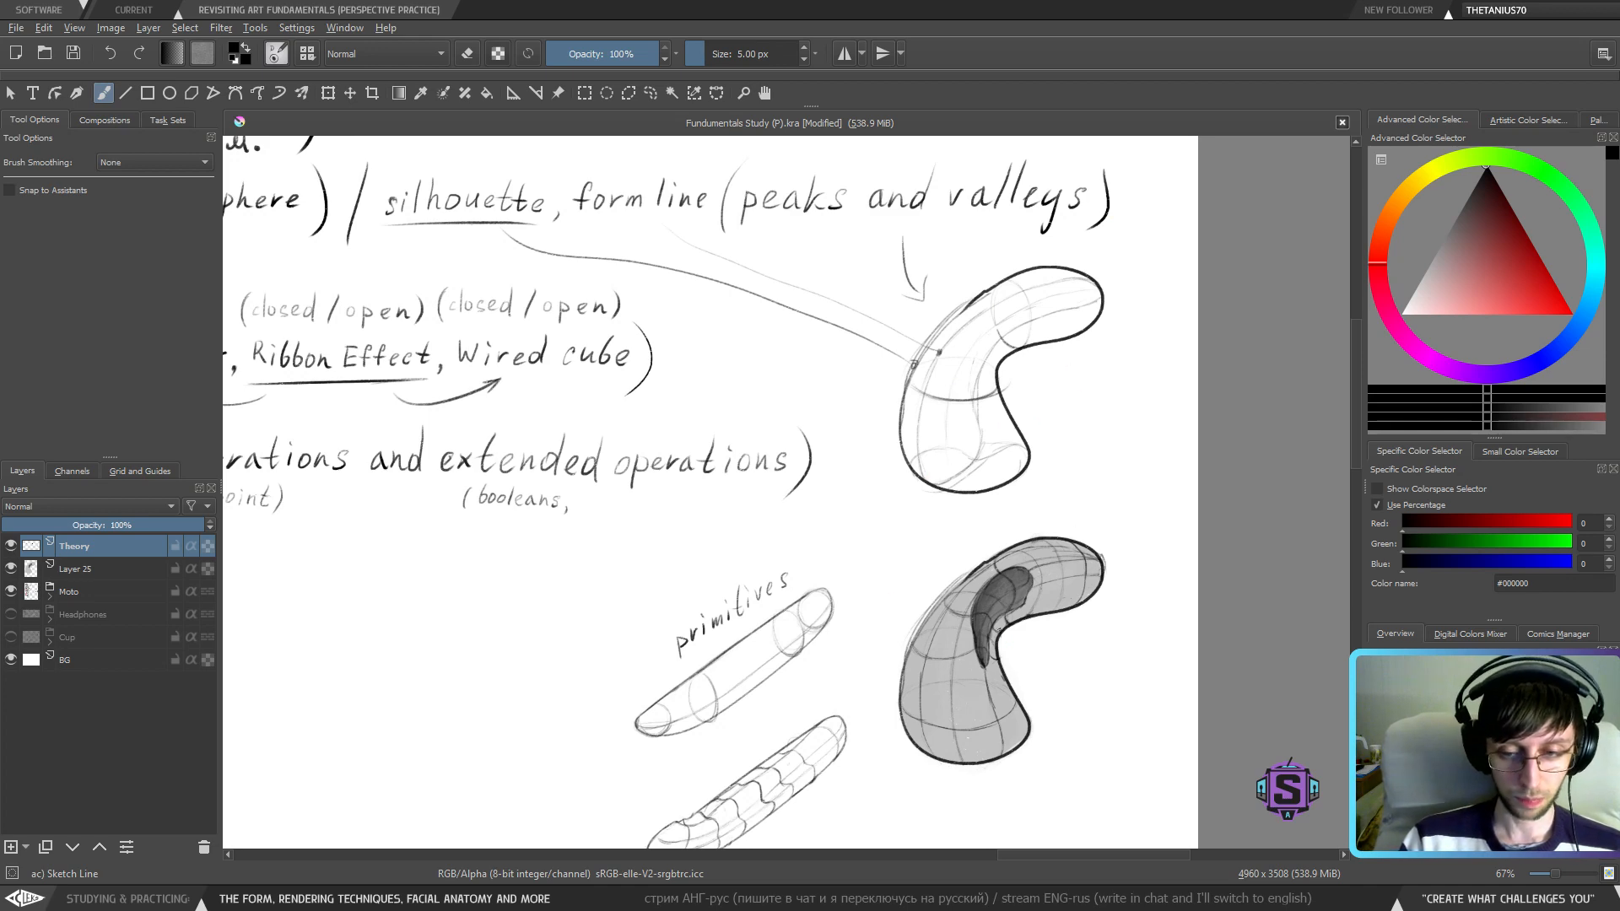
pyautogui.moveTo(821, 696); pyautogui.dragTo(968, 578)
pyautogui.moveTo(549, 391); pyautogui.dragTo(768, 636)
pyautogui.moveTo(392, 350); pyautogui.dragTo(721, 396)
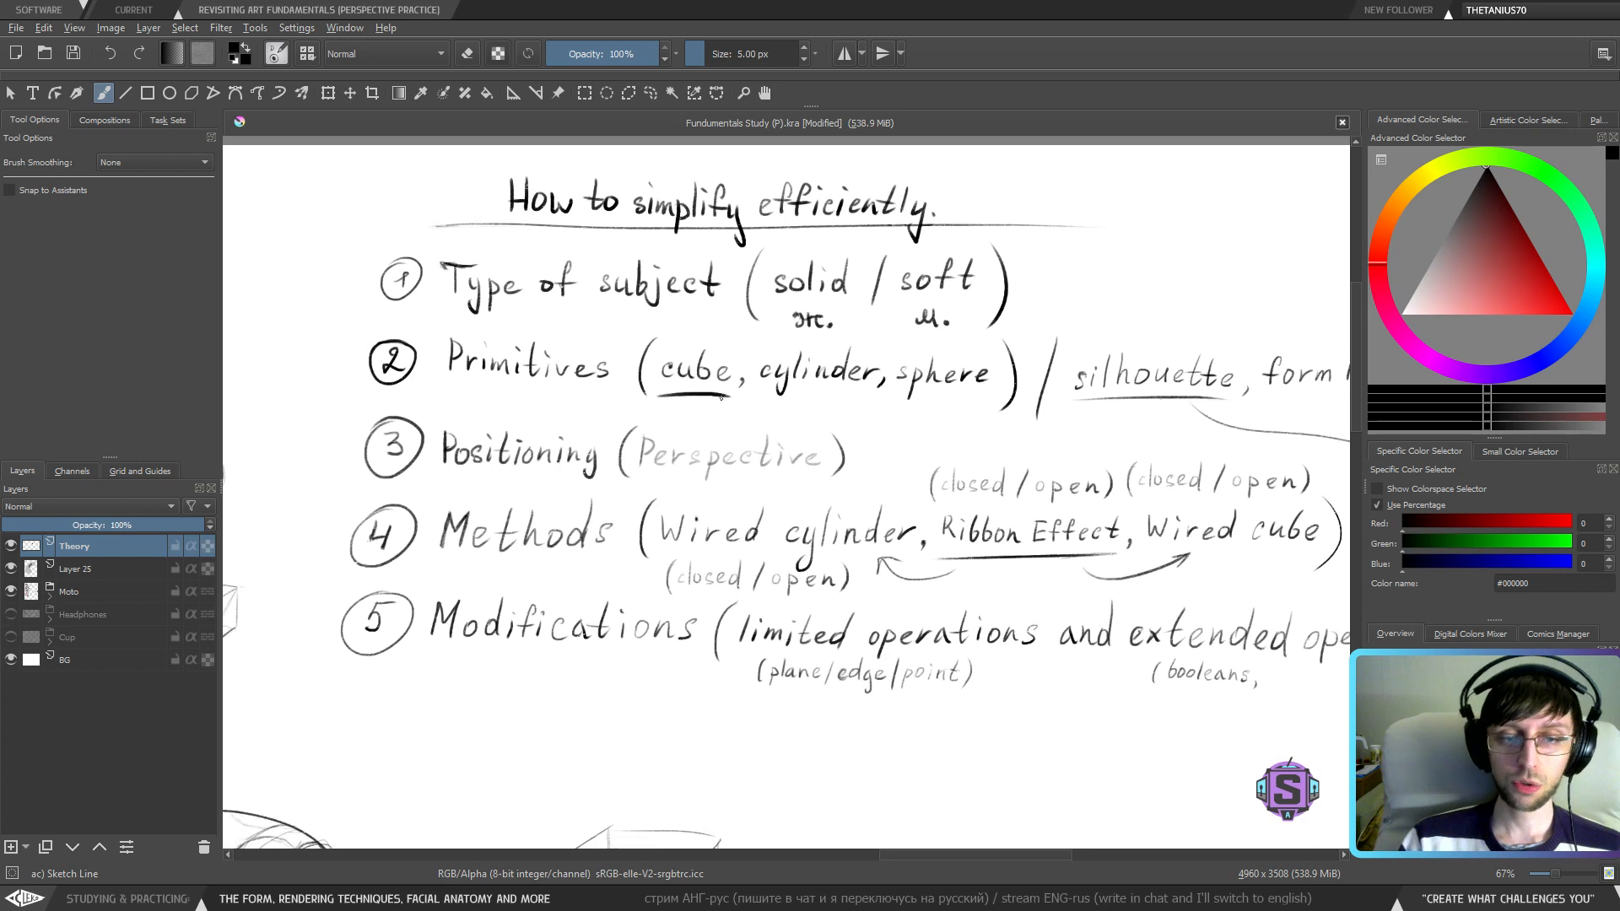
pyautogui.moveTo(420, 401); pyautogui.dragTo(609, 394)
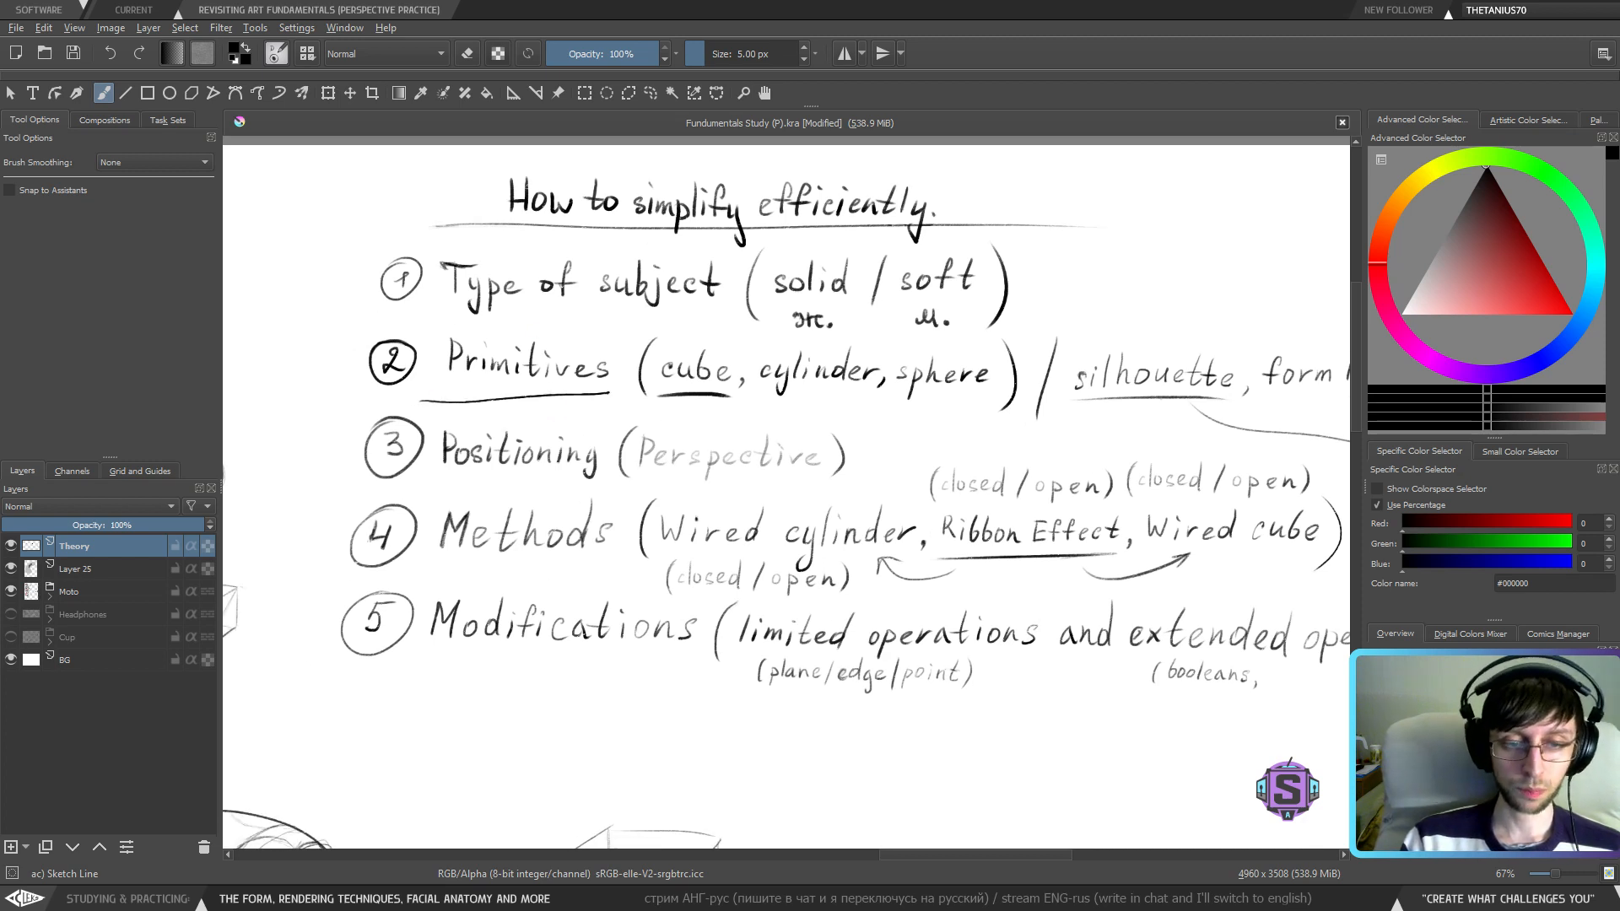
pyautogui.hotkey('ctrl', 'z')
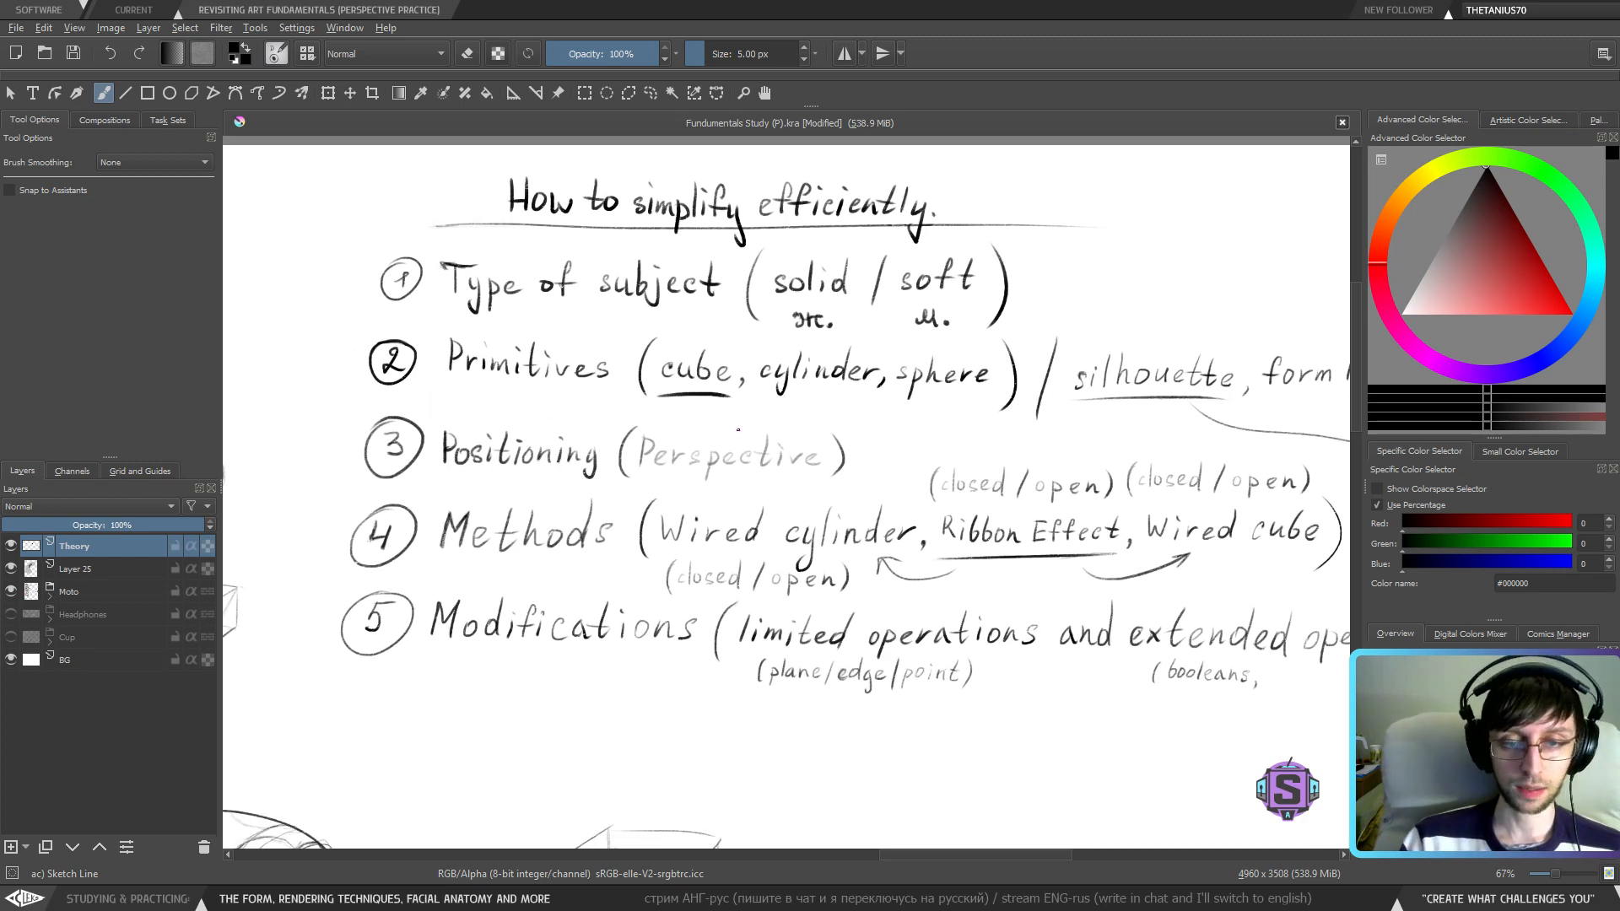
# - Draw an arrow from "Perspective" to "silhouette" and underline "Methods" in step 4, undoing both marks
pyautogui.moveTo(1143, 426); pyautogui.dragTo(802, 378)
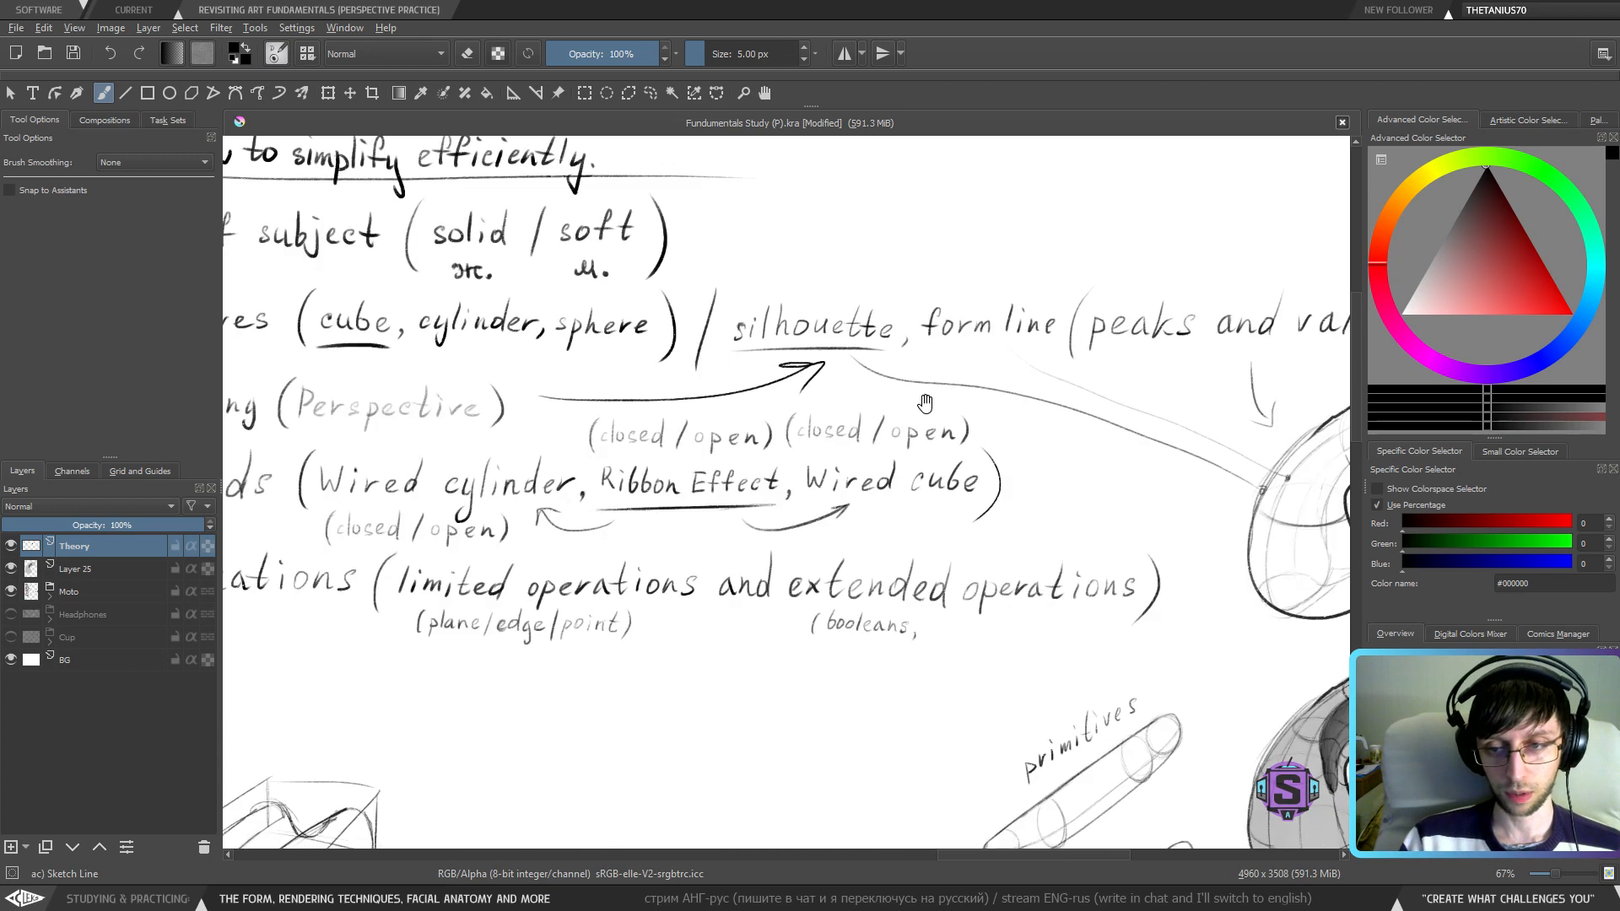
pyautogui.moveTo(472, 511); pyautogui.dragTo(804, 515)
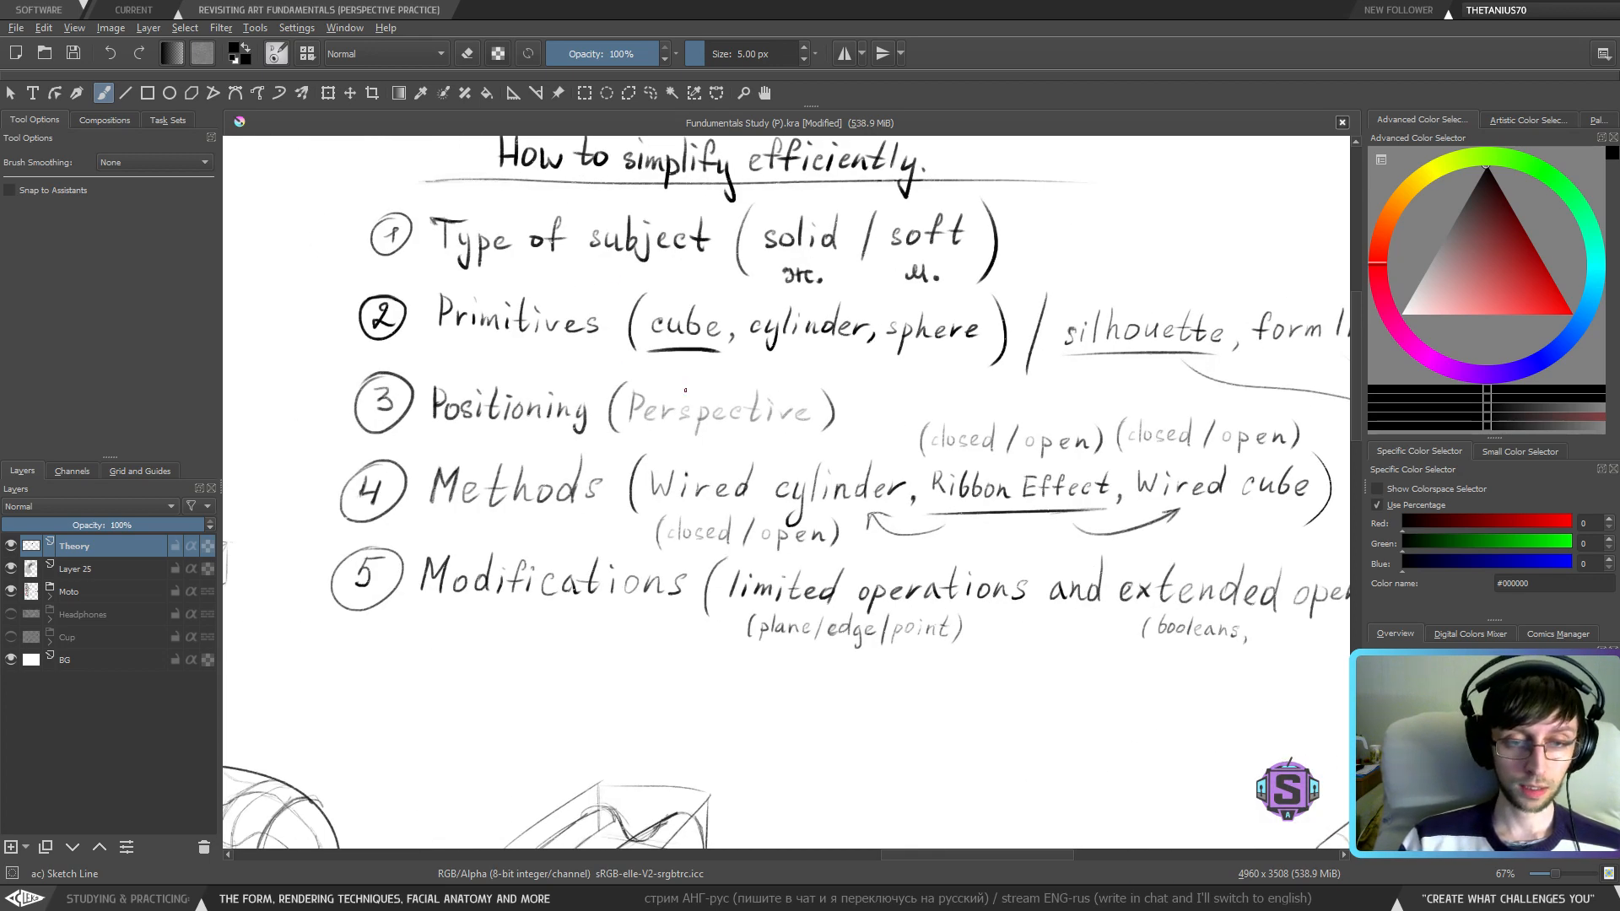
pyautogui.hscroll(-2, 685, 390)
pyautogui.hscroll(-2, 477, 515)
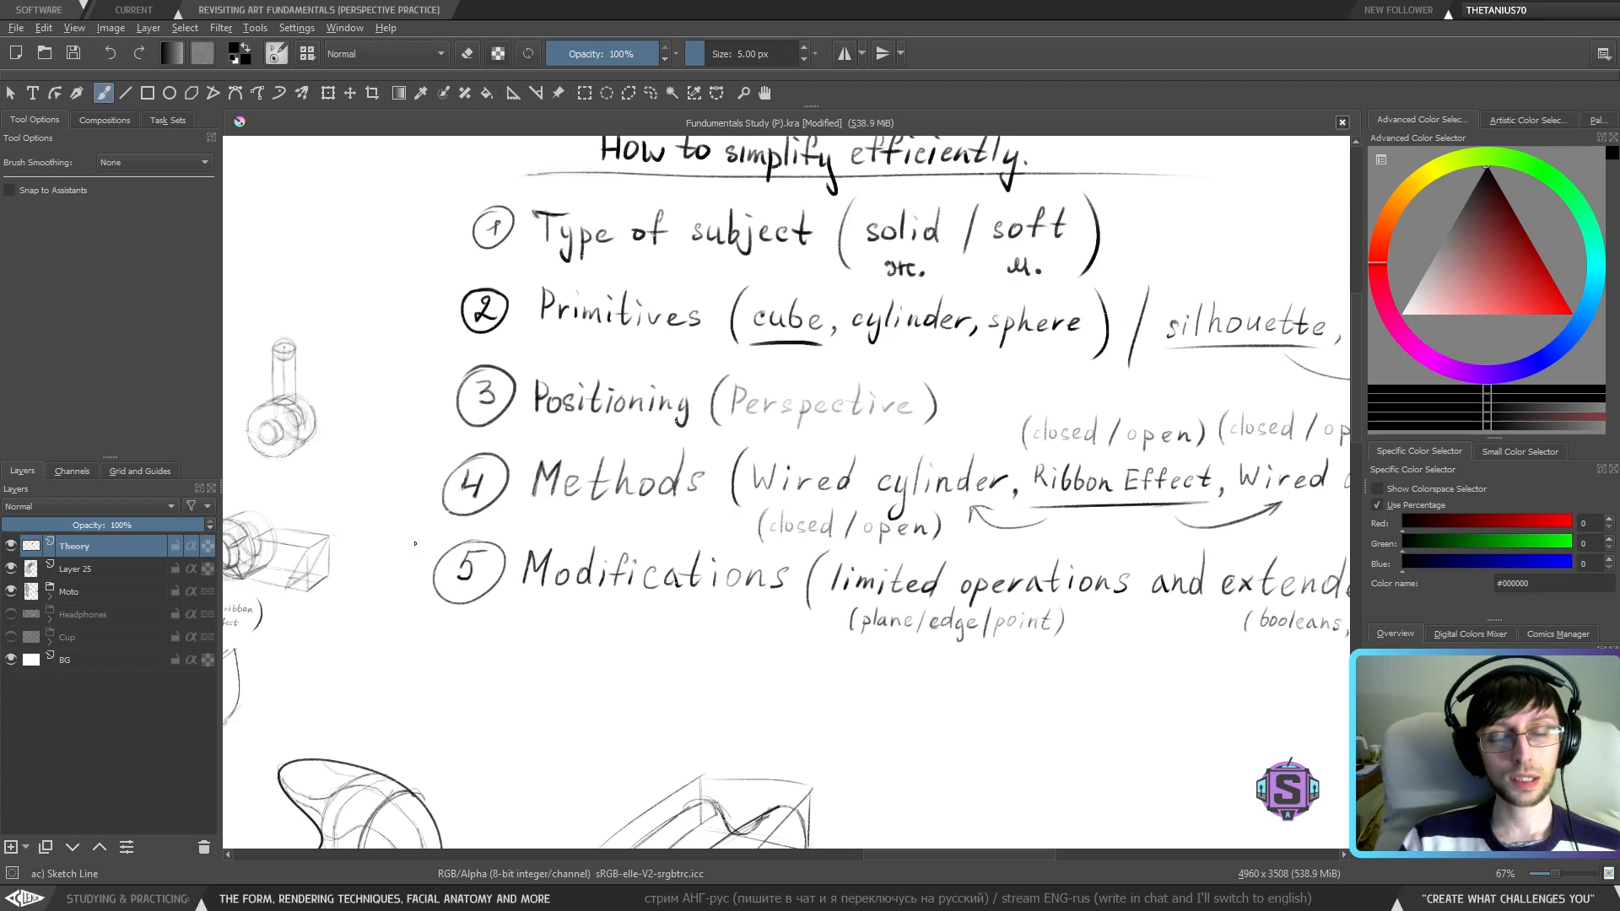
pyautogui.moveTo(482, 578); pyautogui.dragTo(345, 567)
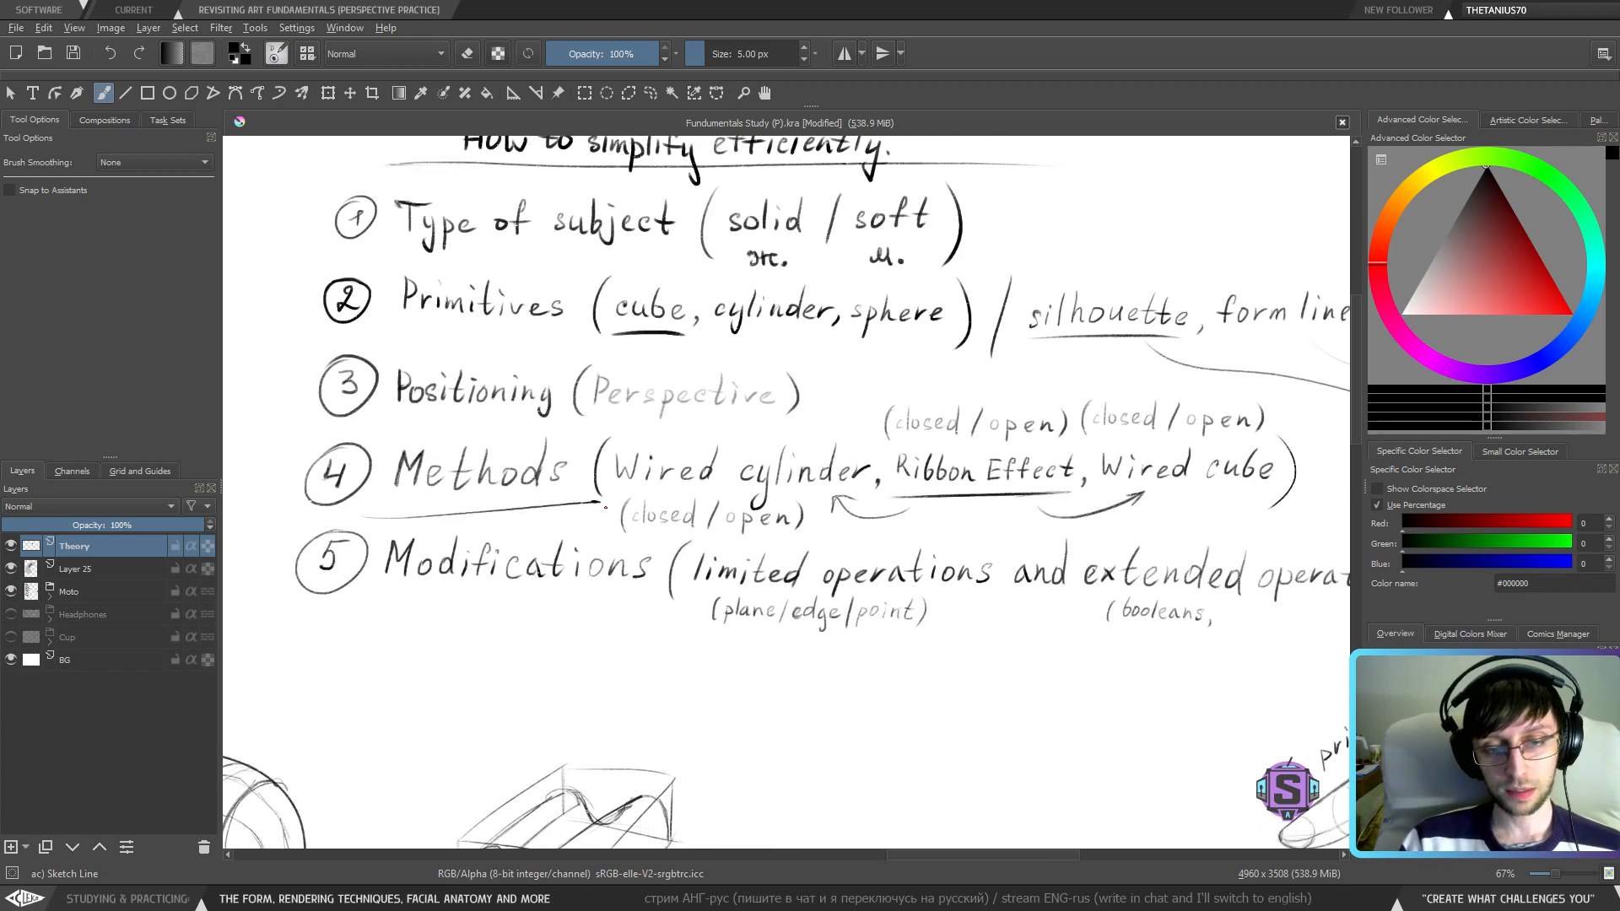
pyautogui.moveTo(557, 416); pyautogui.dragTo(466, 397)
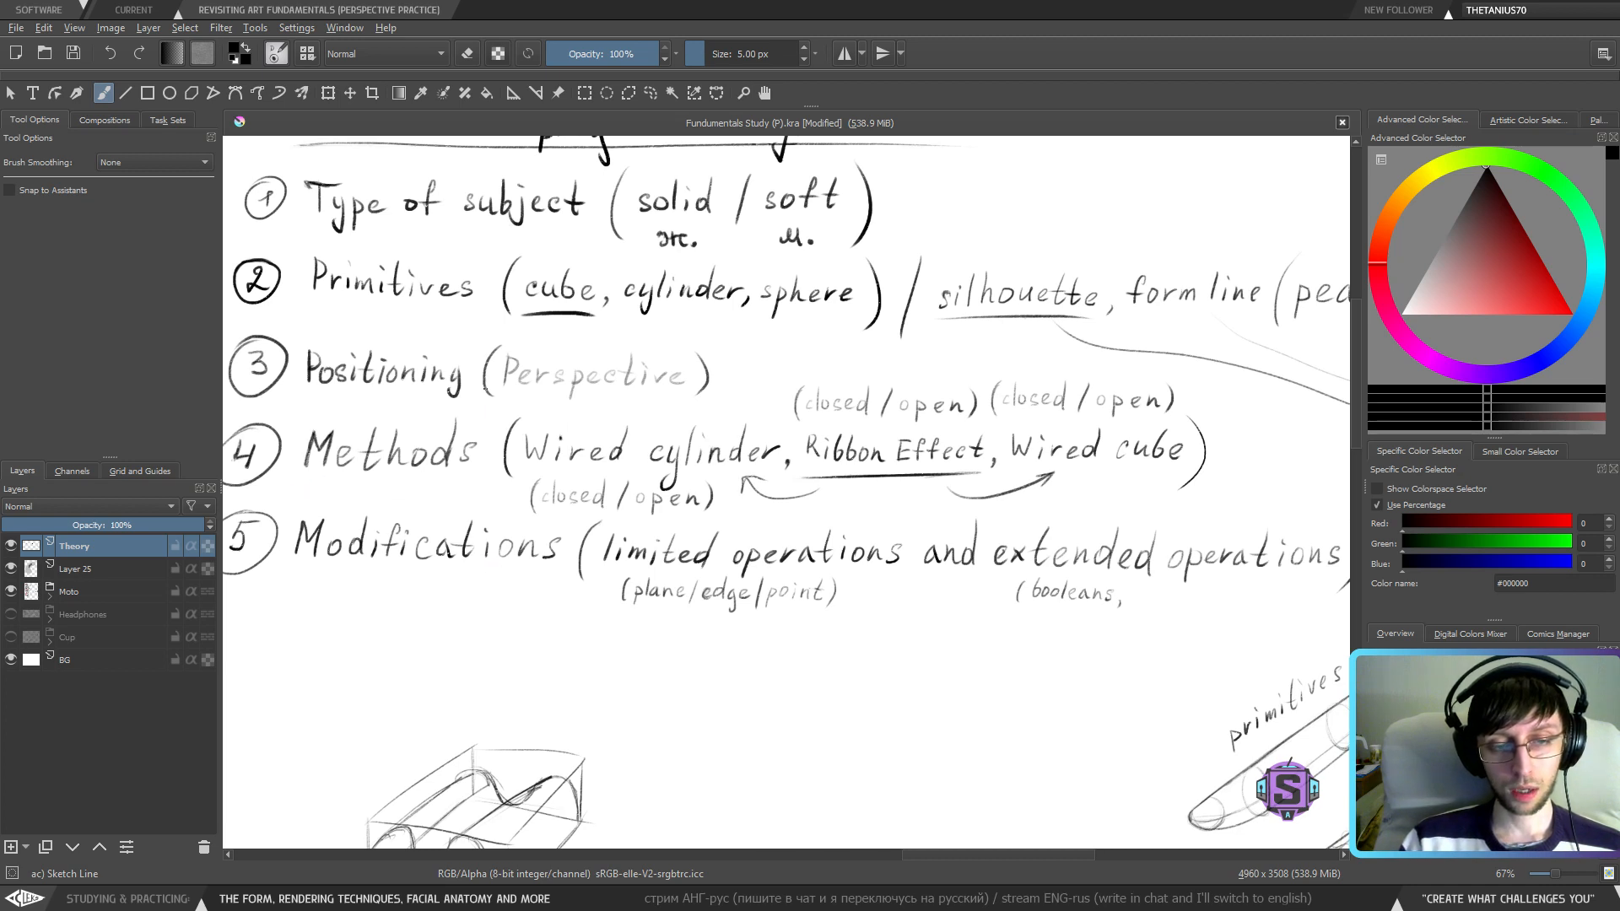
pyautogui.moveTo(528, 470); pyautogui.dragTo(439, 463)
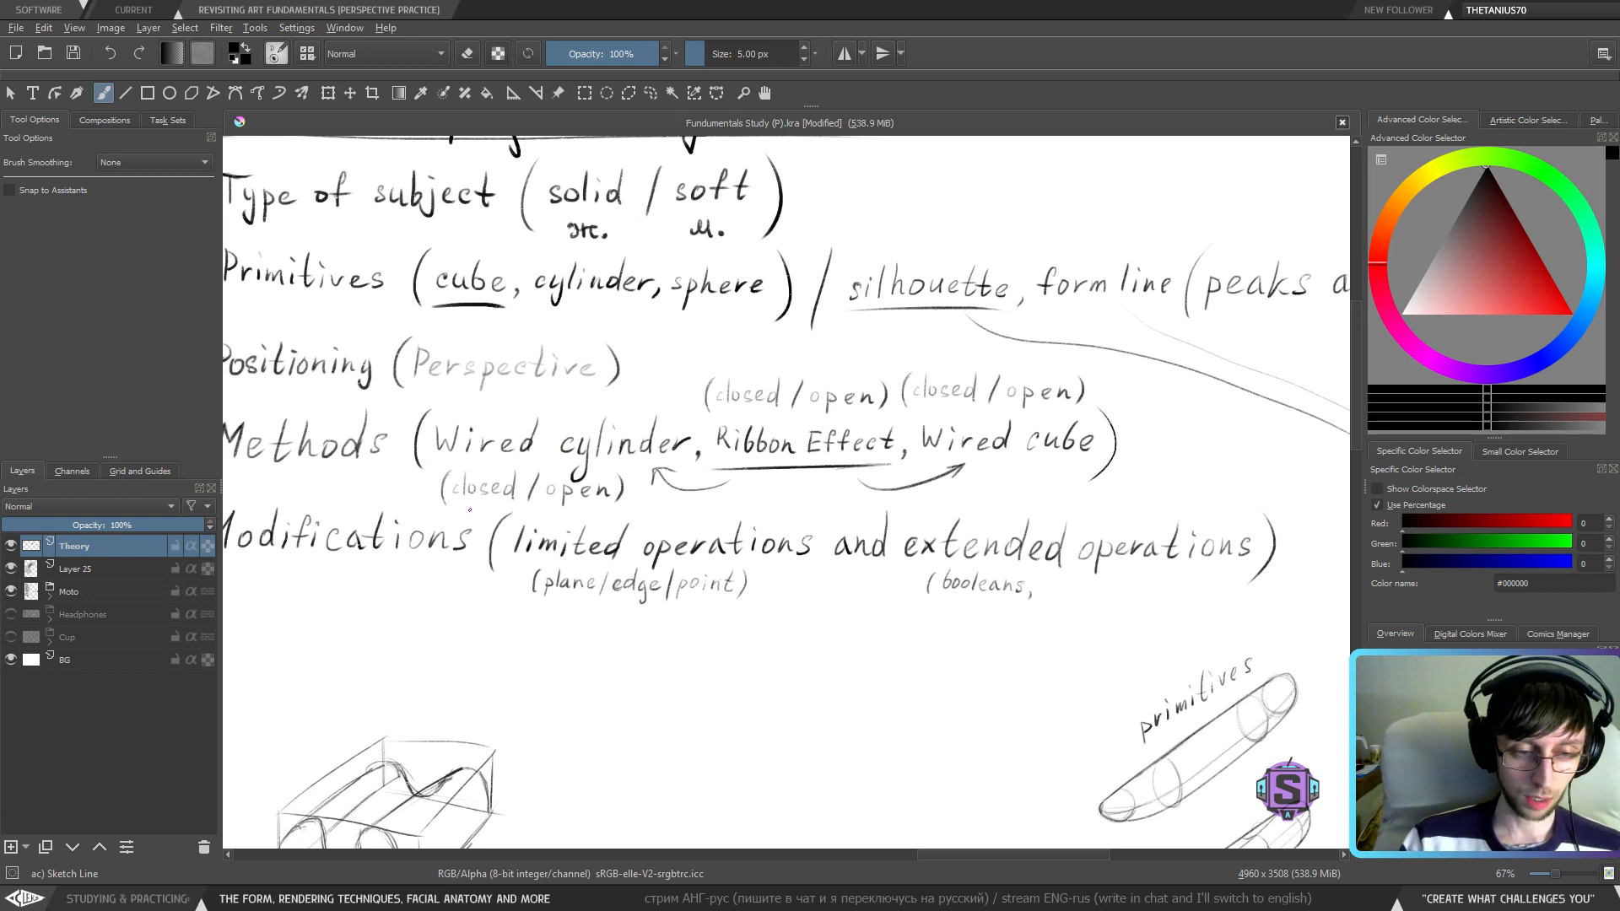
# - Make the Moto layer group active and undo the stray black patch on the notes
pyautogui.click(69, 637)
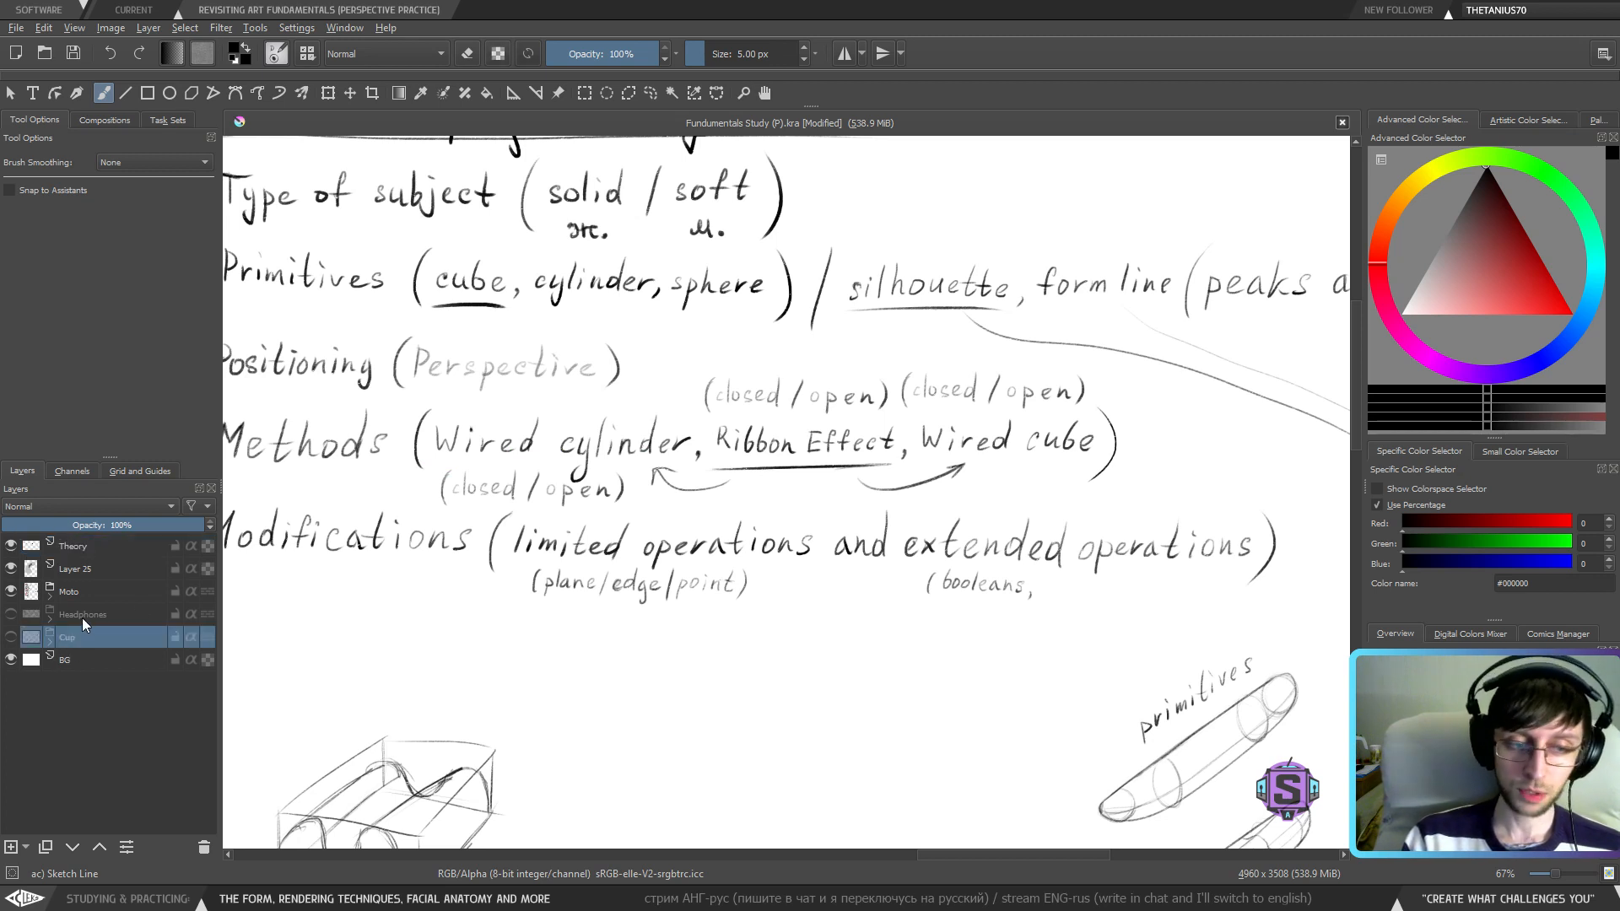
pyautogui.click(86, 592)
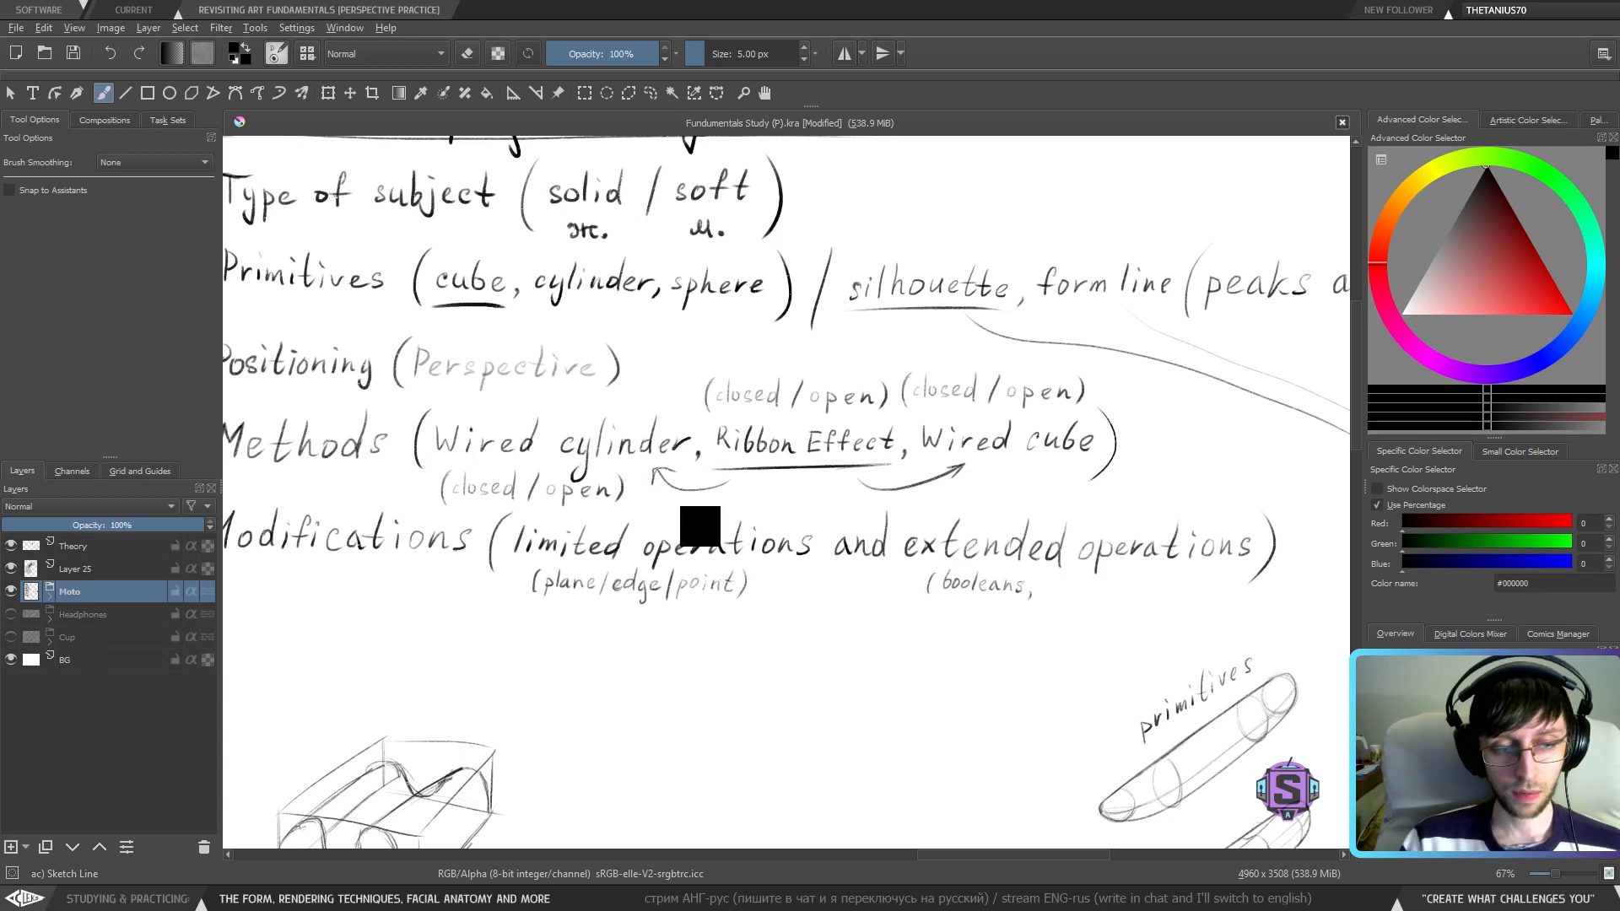
pyautogui.hotkey('ctrl', 'z')
pyautogui.hotkey('ctrl', 'shift', 'z')
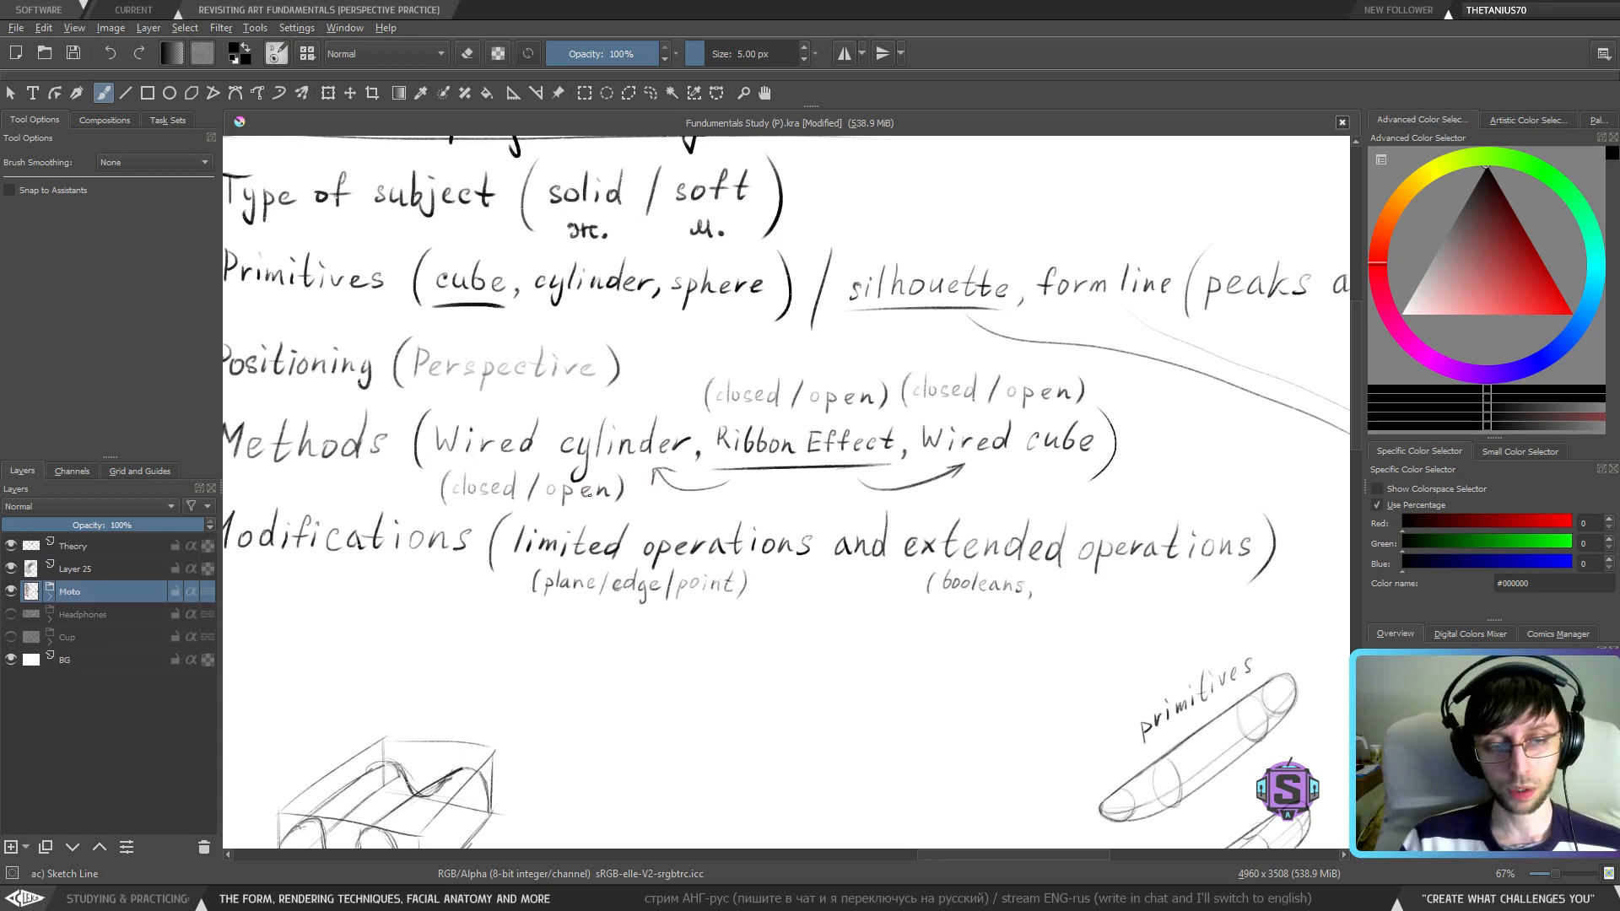
pyautogui.moveTo(589, 494); pyautogui.dragTo(794, 488)
pyautogui.moveTo(722, 537); pyautogui.dragTo(528, 537)
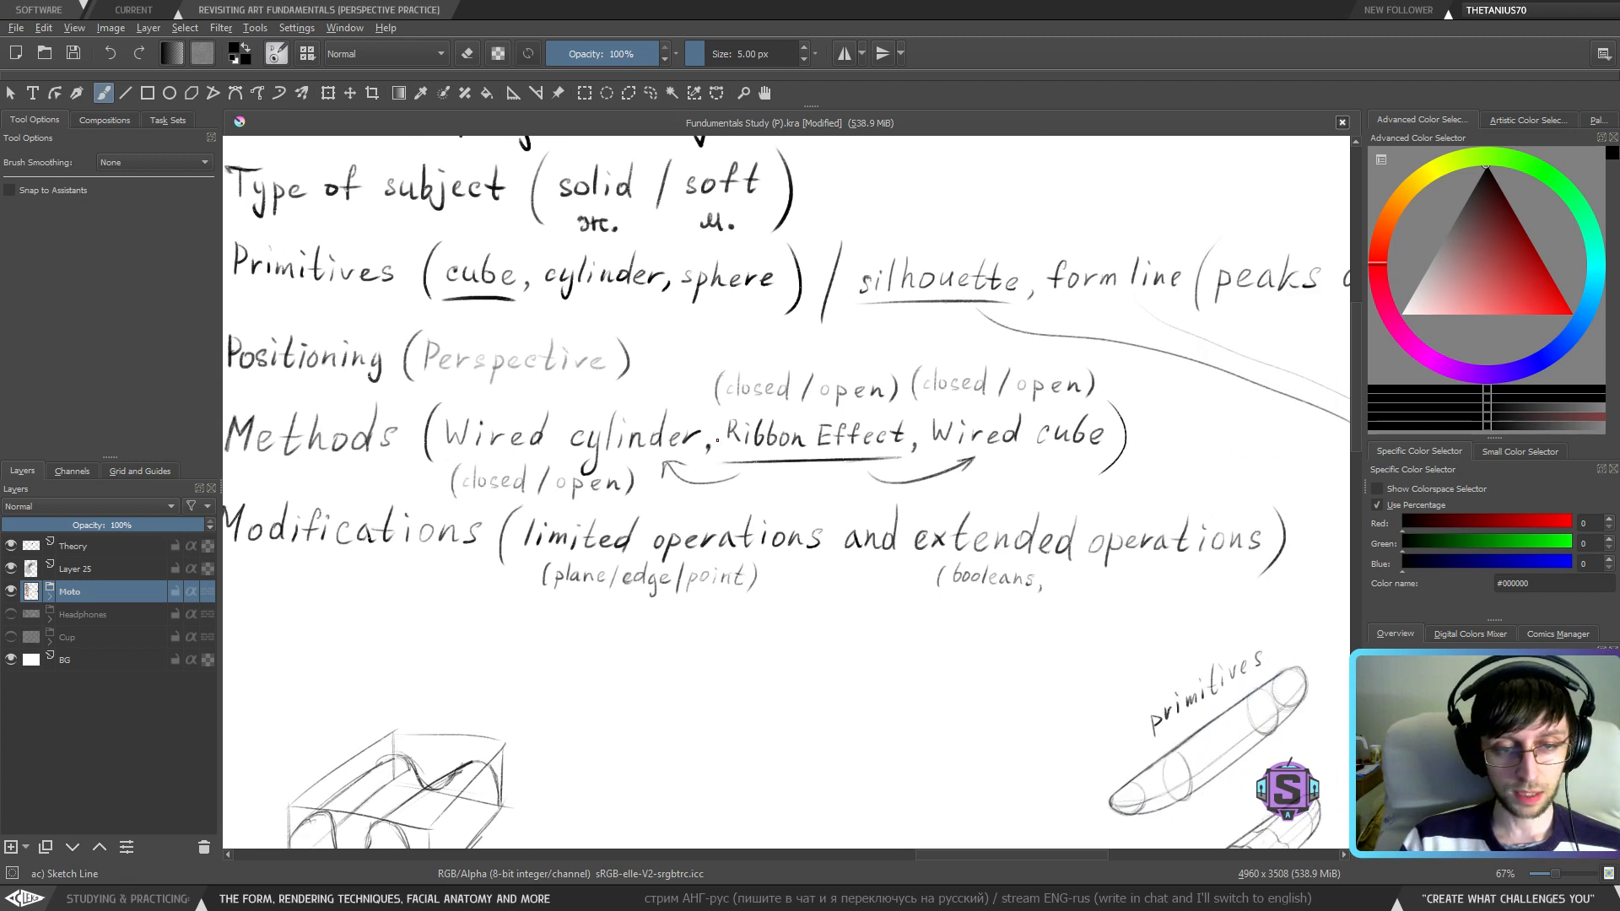
pyautogui.hotkey('ctrl', 'z')
pyautogui.hotkey('ctrl', 'shift', 'z')
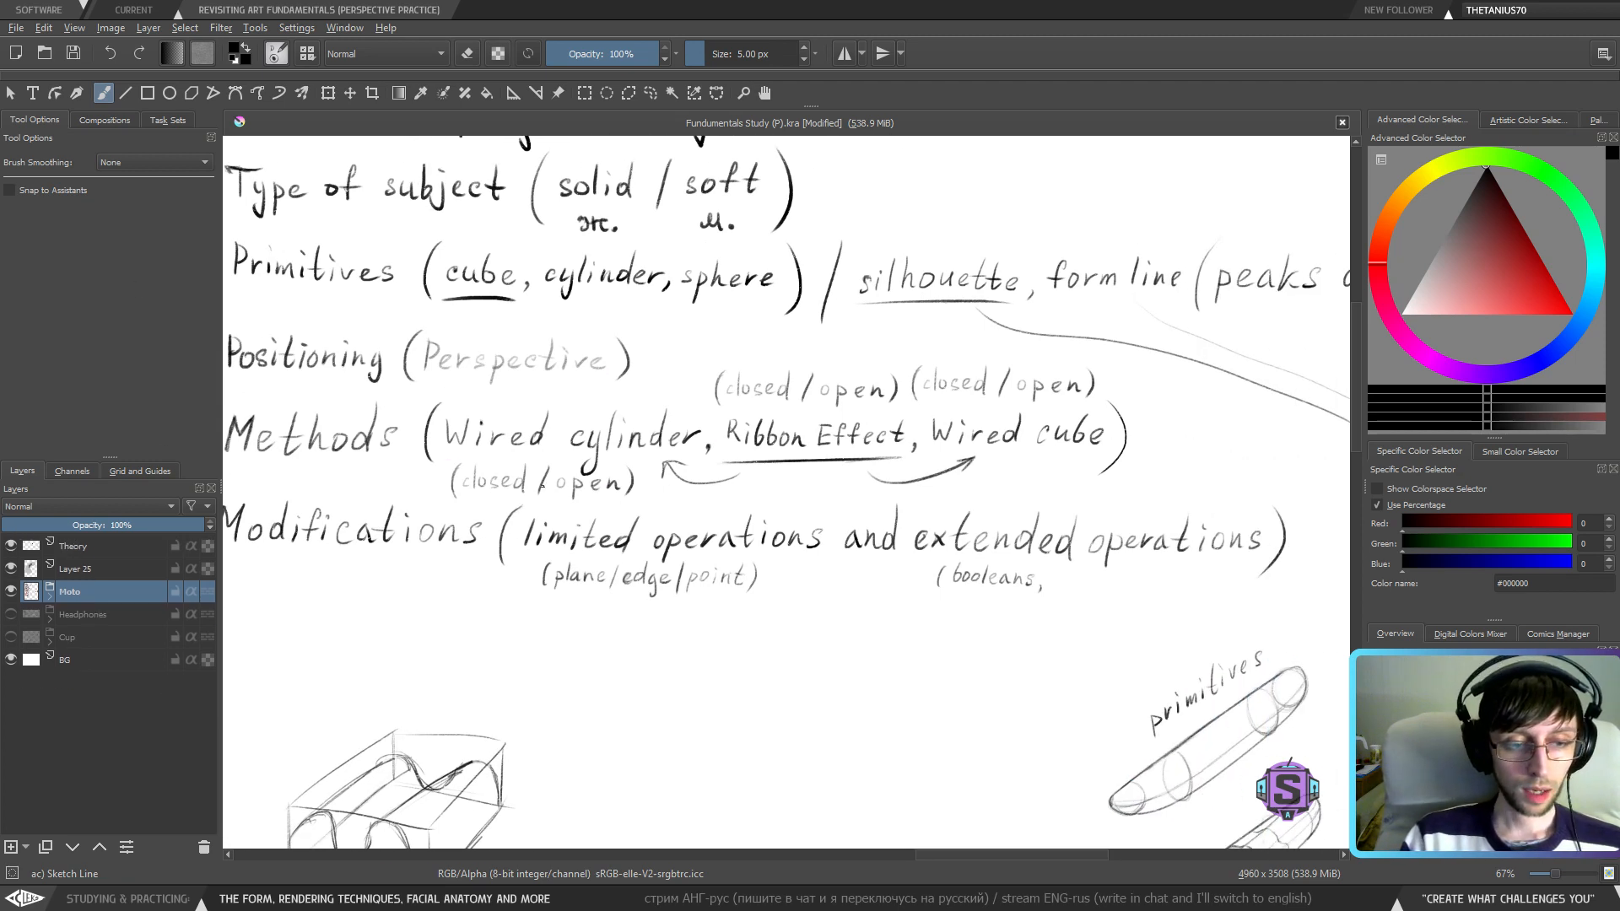
# - Expand the Moto group, check the opacity of Layer 25 and Layer 16, and make the Theory layer active
pyautogui.click(84, 588)
pyautogui.click(97, 617)
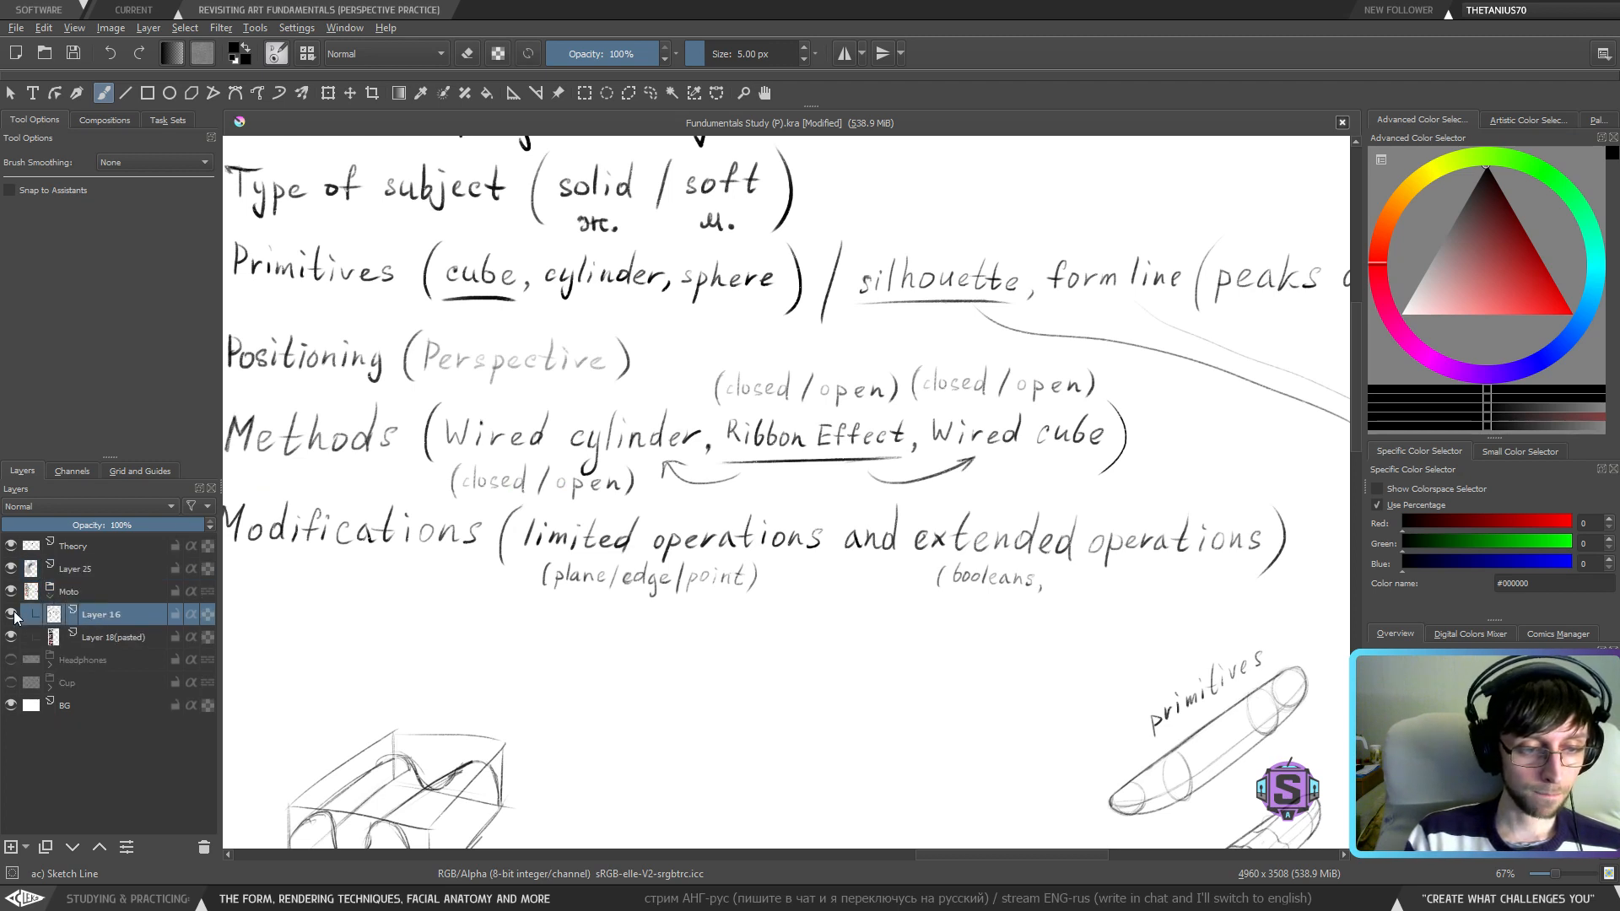
pyautogui.click(85, 546)
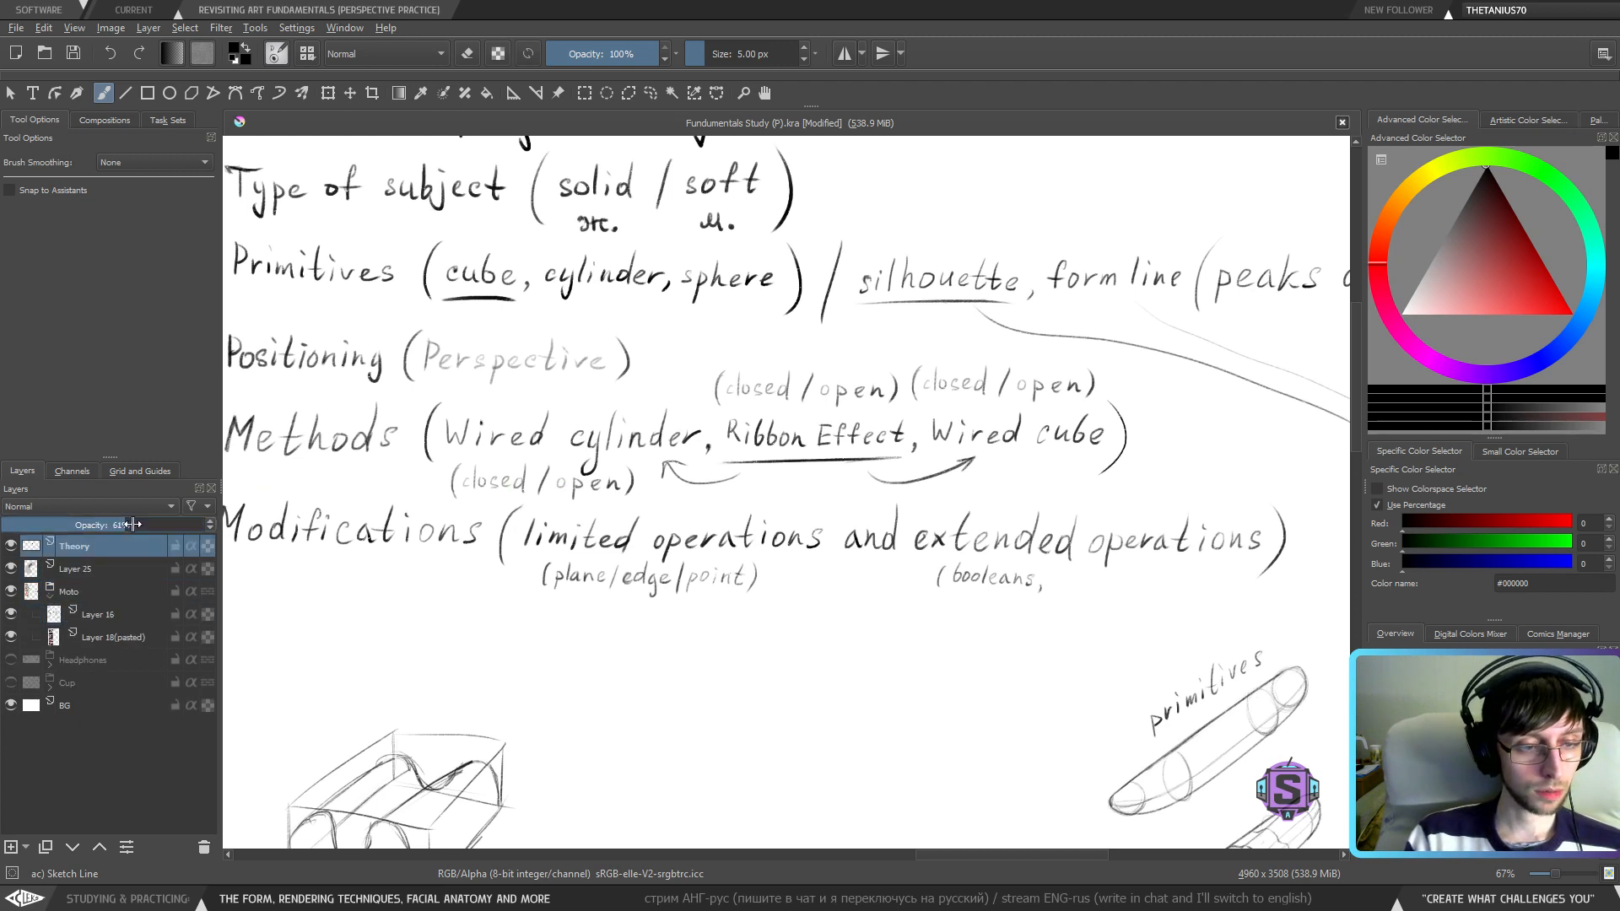
pyautogui.click(93, 569)
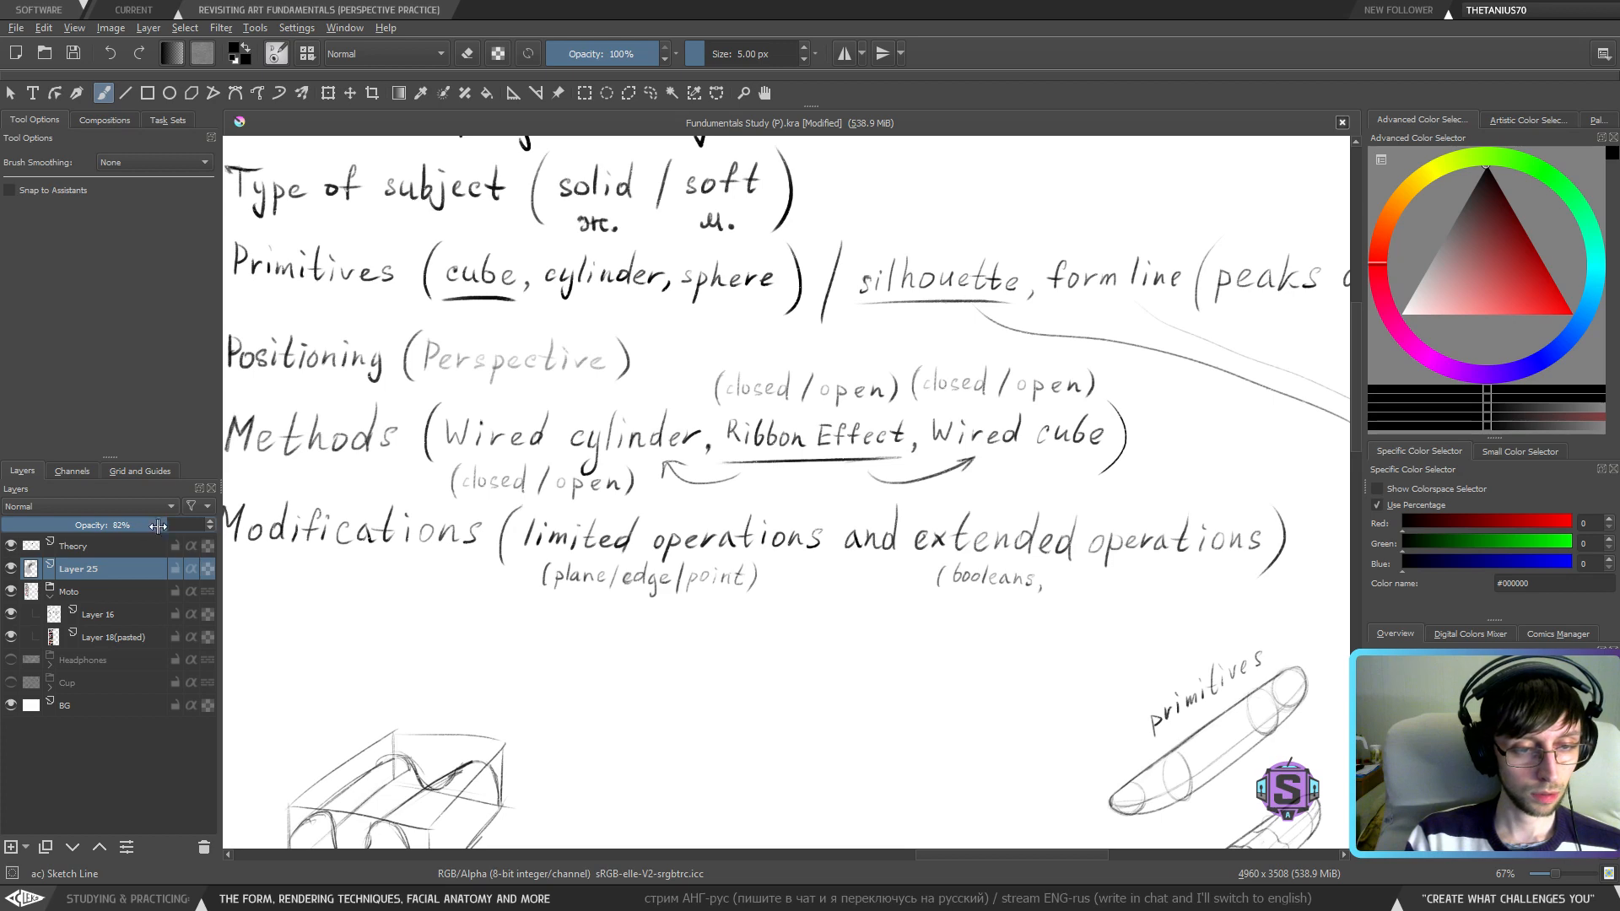
pyautogui.moveTo(150, 524); pyautogui.dragTo(211, 524)
pyautogui.click(100, 596)
pyautogui.click(106, 623)
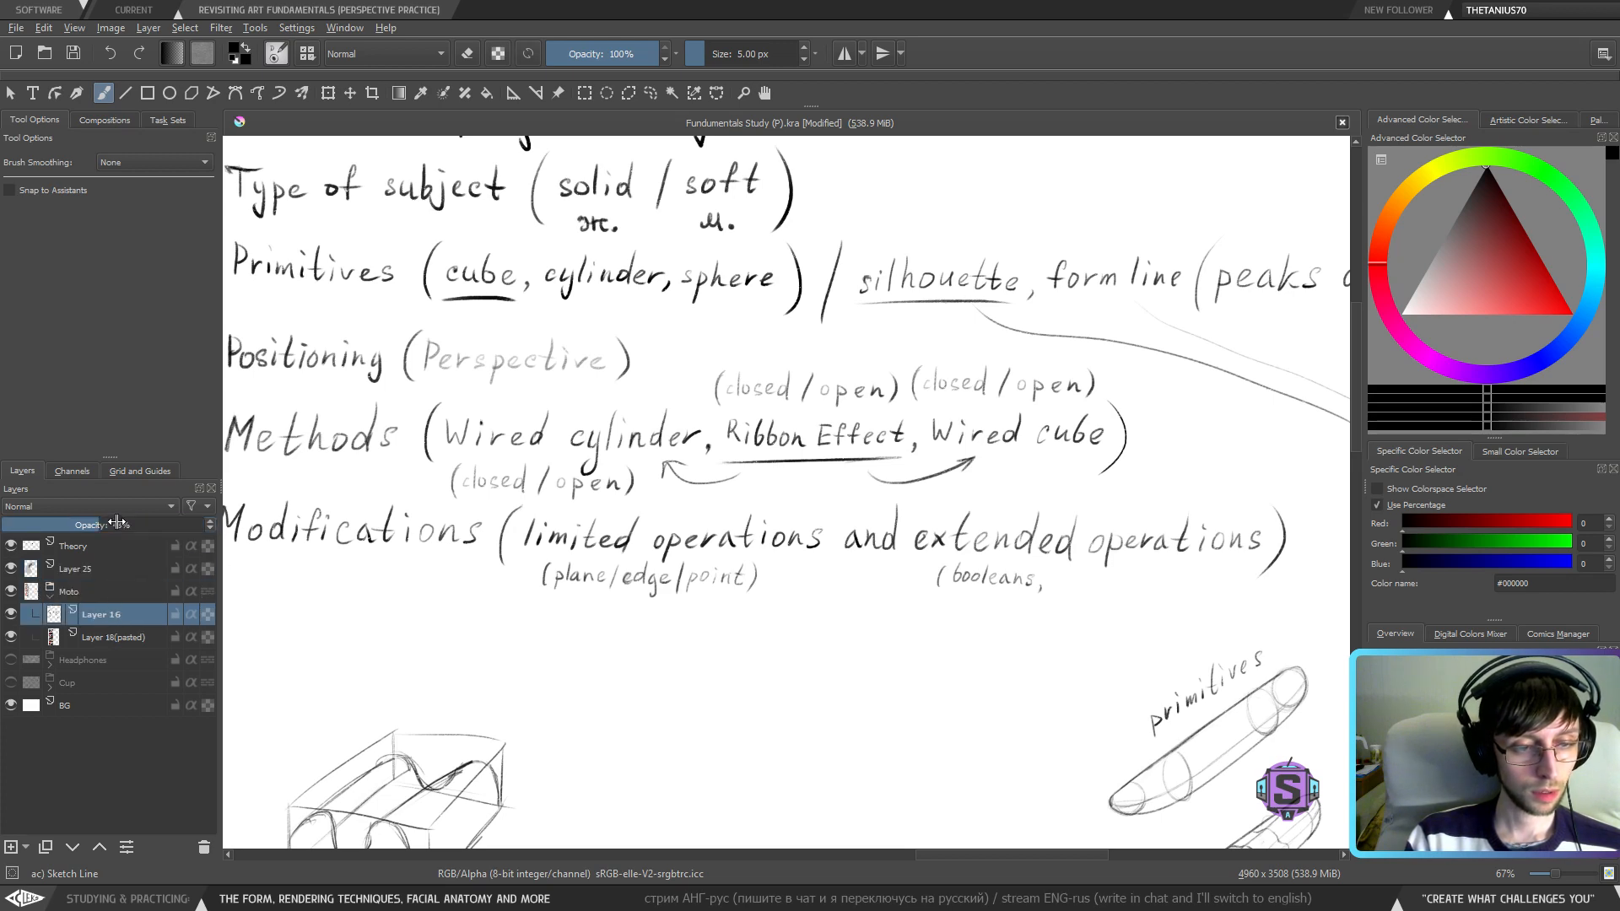
pyautogui.click(86, 551)
pyautogui.click(12, 547)
pyautogui.click(11, 546)
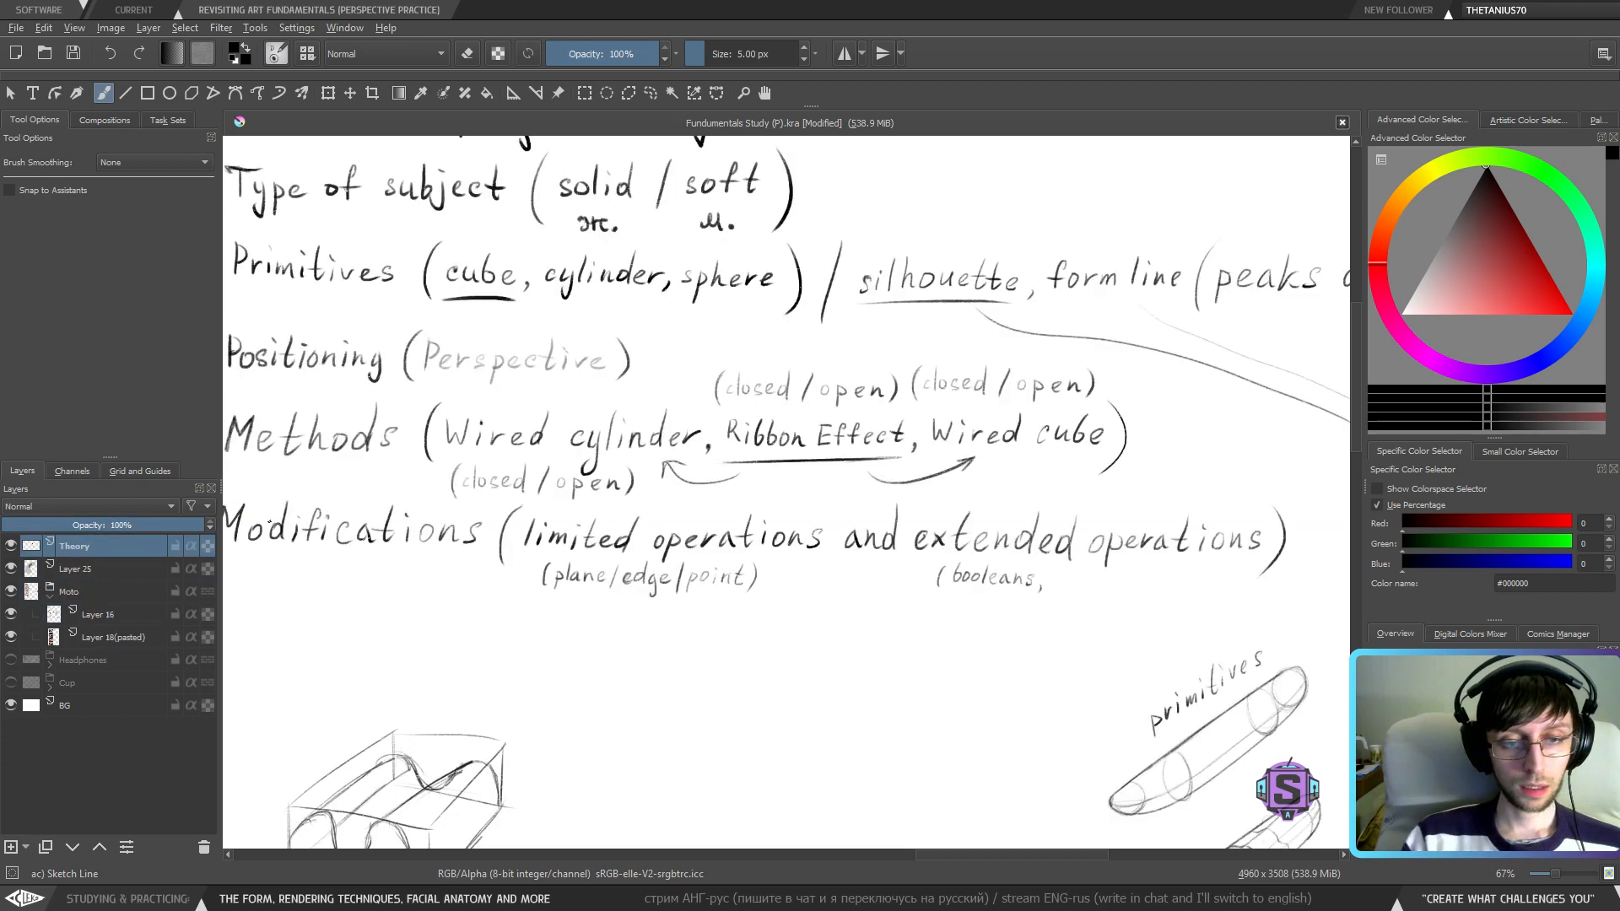
# - Circle "Ribbon Effect" in the Methods line at 100% zoom and undo the mark
pyautogui.press('-')
pyautogui.press('1')
pyautogui.moveTo(490, 488)
pyautogui.mouseDown()
pyautogui.moveTo(727, 510)
pyautogui.moveTo(893, 471)
pyautogui.mouseUp()
pyautogui.hotkey('ctrl', 'z')
pyautogui.moveTo(509, 461); pyautogui.dragTo(840, 481)
pyautogui.moveTo(987, 470); pyautogui.dragTo(713, 449)
pyautogui.hotkey('ctrl', 'z')
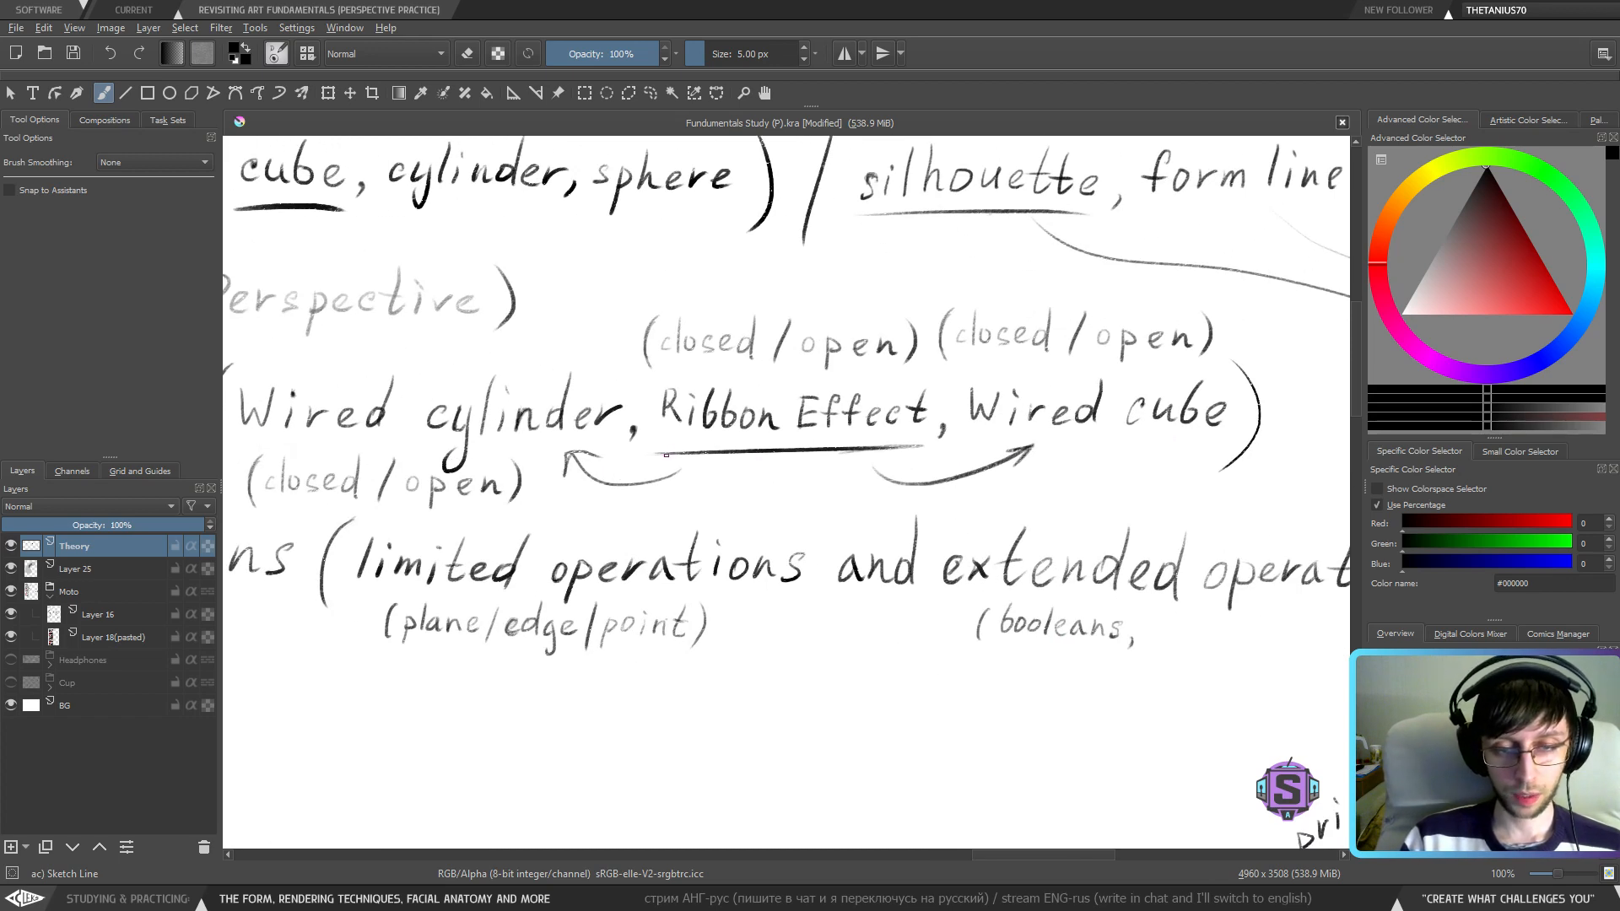
pyautogui.moveTo(521, 474); pyautogui.dragTo(546, 480)
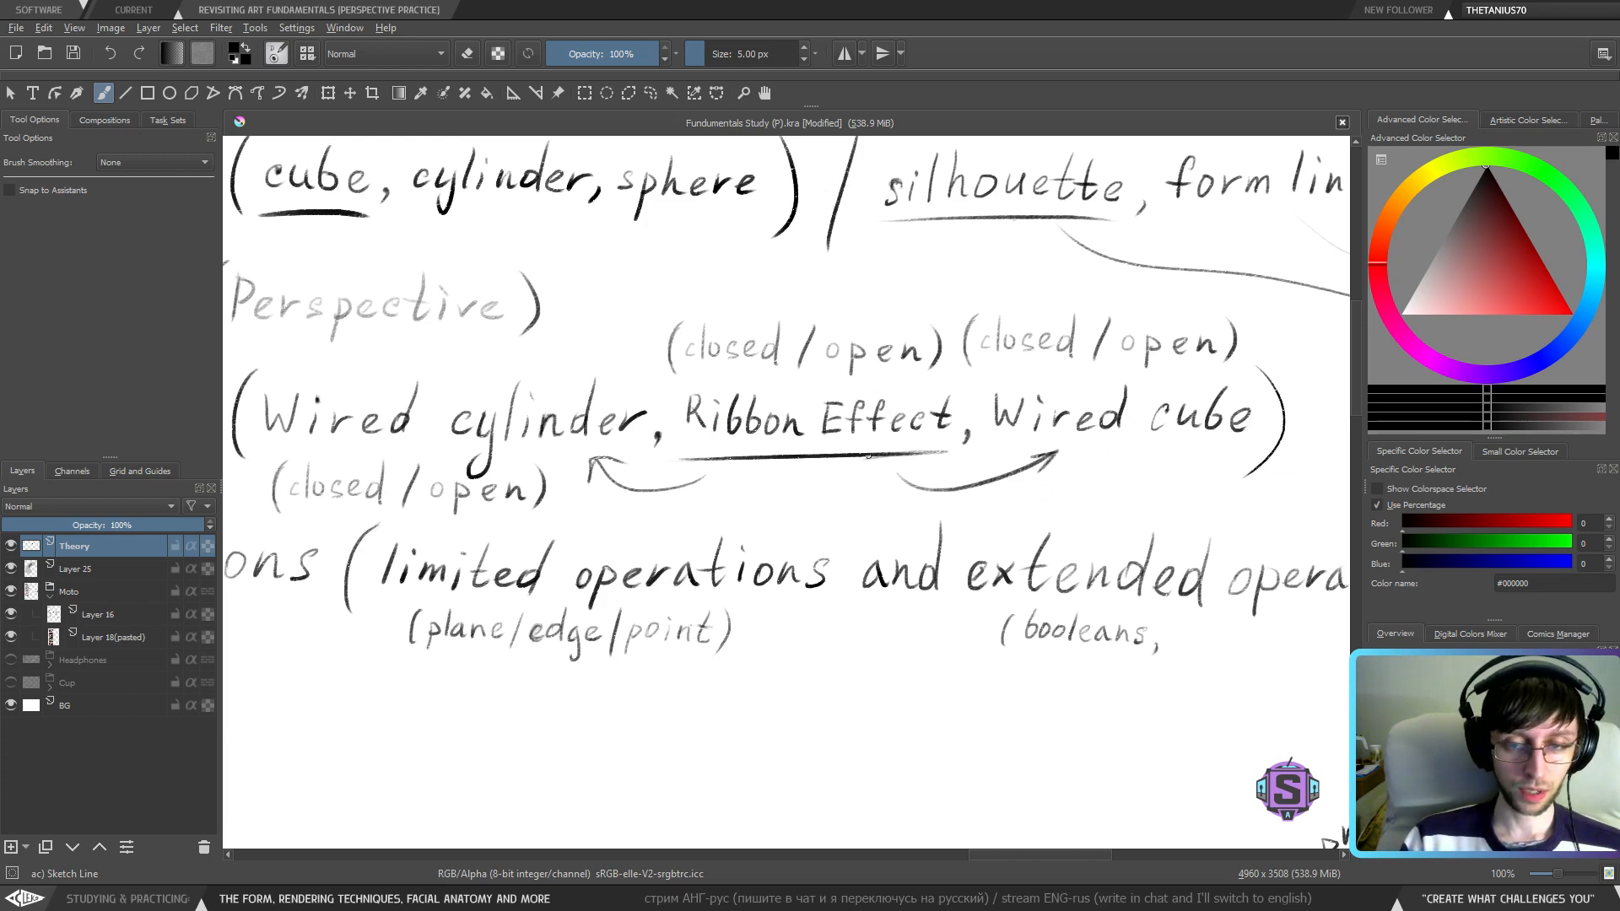
pyautogui.moveTo(943, 387)
pyautogui.mouseDown()
pyautogui.moveTo(998, 452)
pyautogui.moveTo(795, 365)
pyautogui.mouseUp()
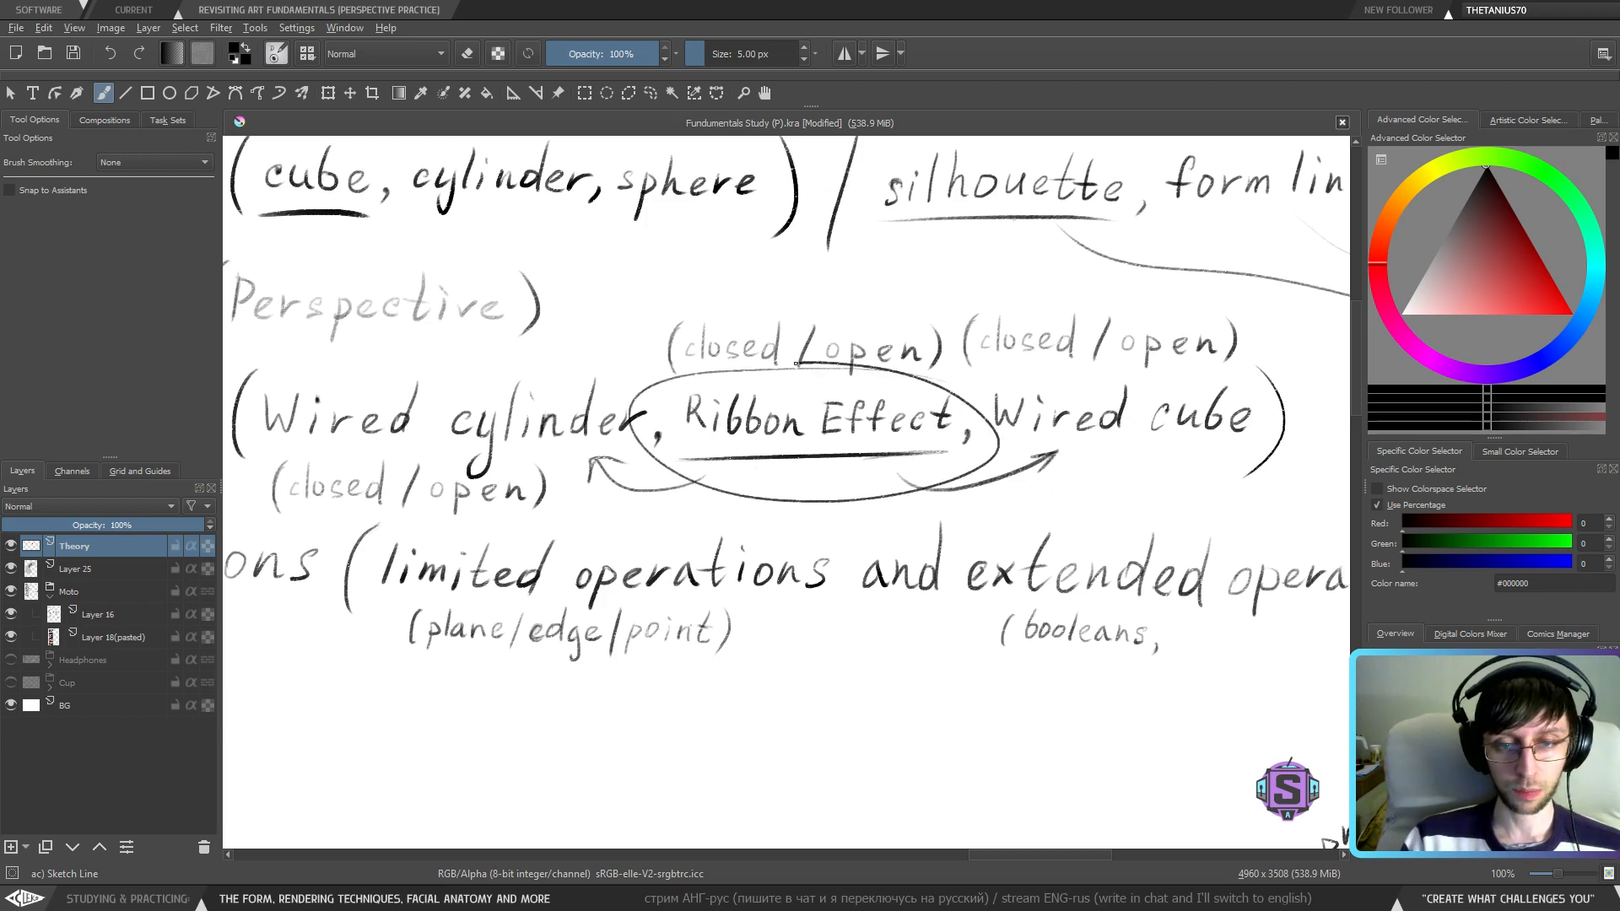
pyautogui.hotkey('ctrl', 'z')
# - Circle "cube" in step 2 and mark along "cylinder, sphere", undoing the marks
pyautogui.moveTo(388, 385); pyautogui.dragTo(635, 549)
pyautogui.moveTo(548, 287)
pyautogui.mouseDown()
pyautogui.moveTo(541, 413)
pyautogui.moveTo(532, 297)
pyautogui.mouseUp()
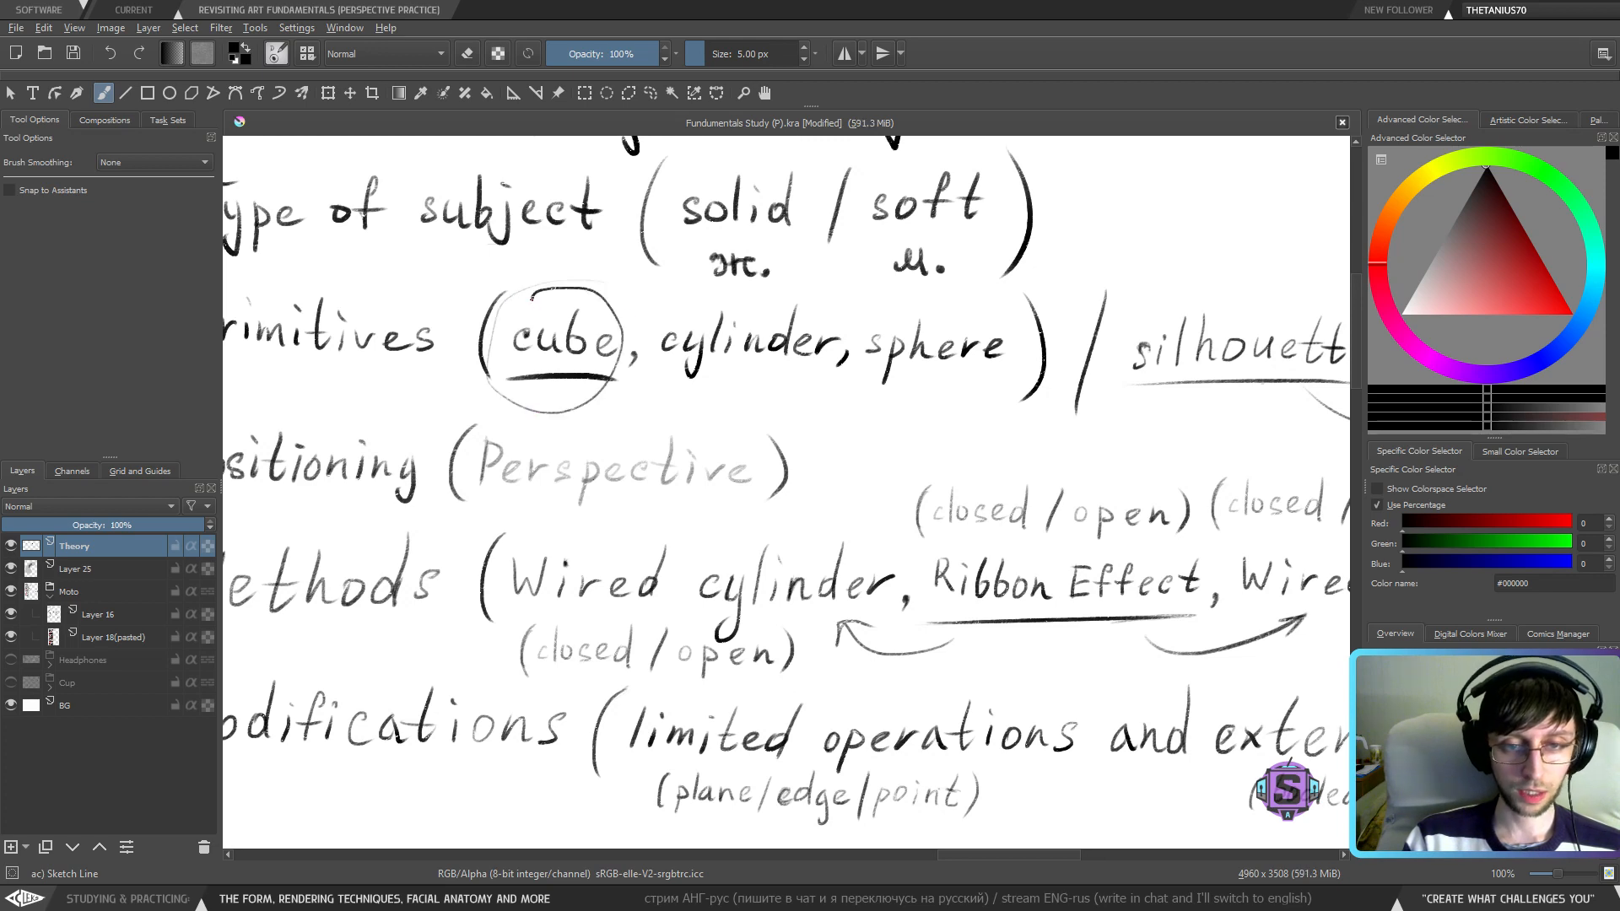
pyautogui.moveTo(589, 385)
pyautogui.mouseDown()
pyautogui.moveTo(934, 403)
pyautogui.moveTo(962, 379)
pyautogui.mouseUp()
pyautogui.hotkey('ctrl', 'z')
pyautogui.hotkey('ctrl', 'z')
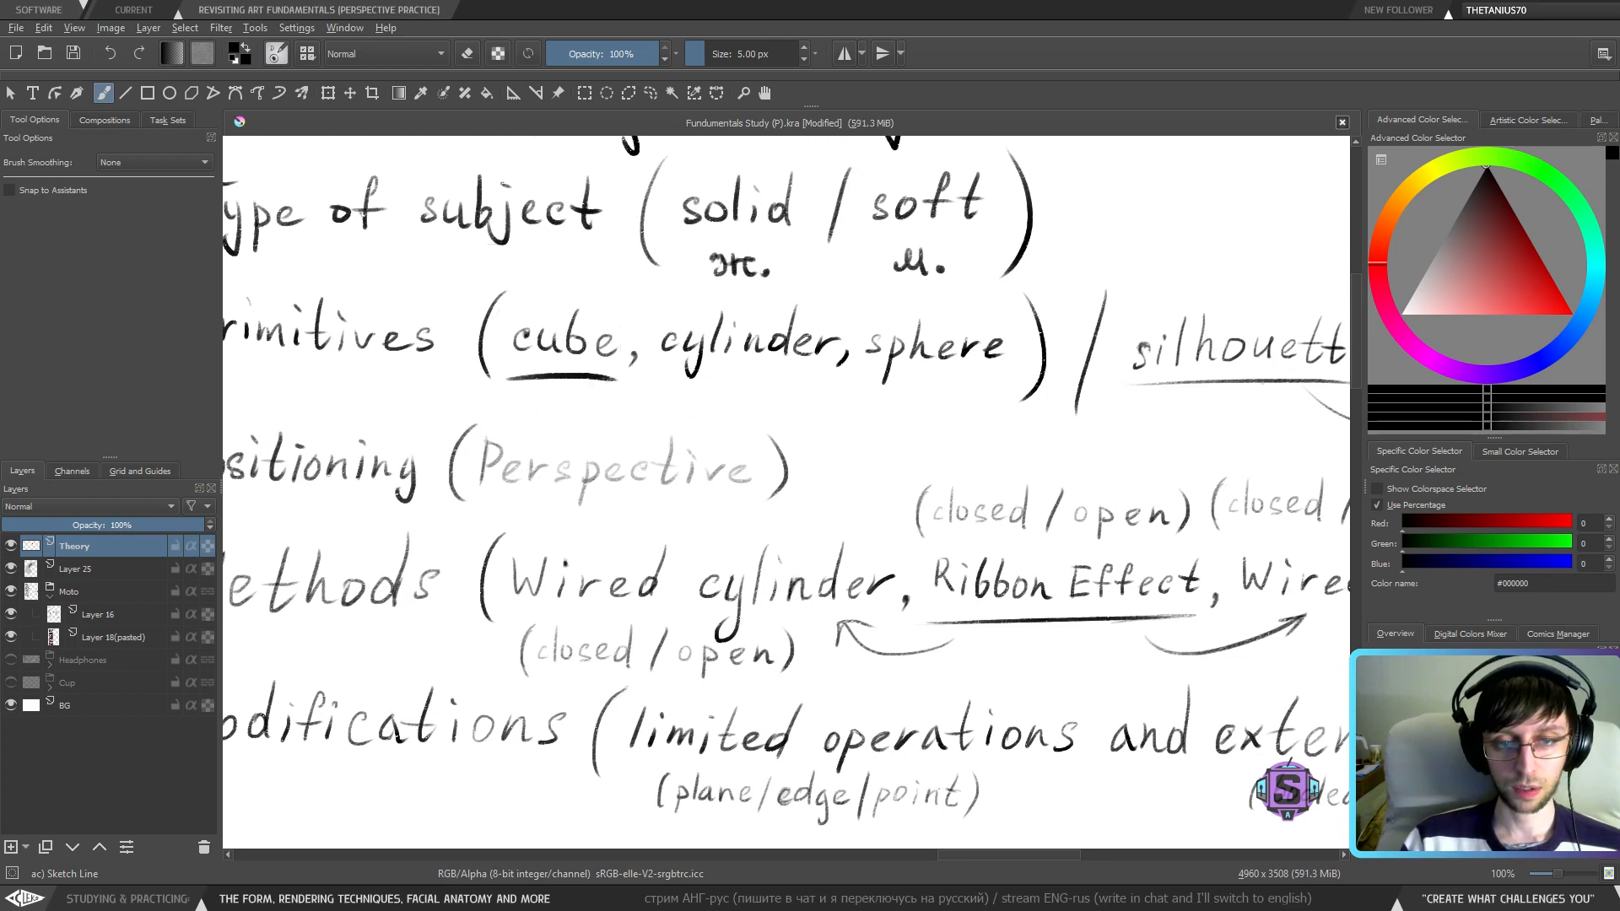
# - Draw a wavy underline beneath "form line" and a curved arrow from it to "silhouette", and undo them
pyautogui.moveTo(1112, 484); pyautogui.dragTo(728, 453)
pyautogui.moveTo(1346, 487); pyautogui.dragTo(878, 518)
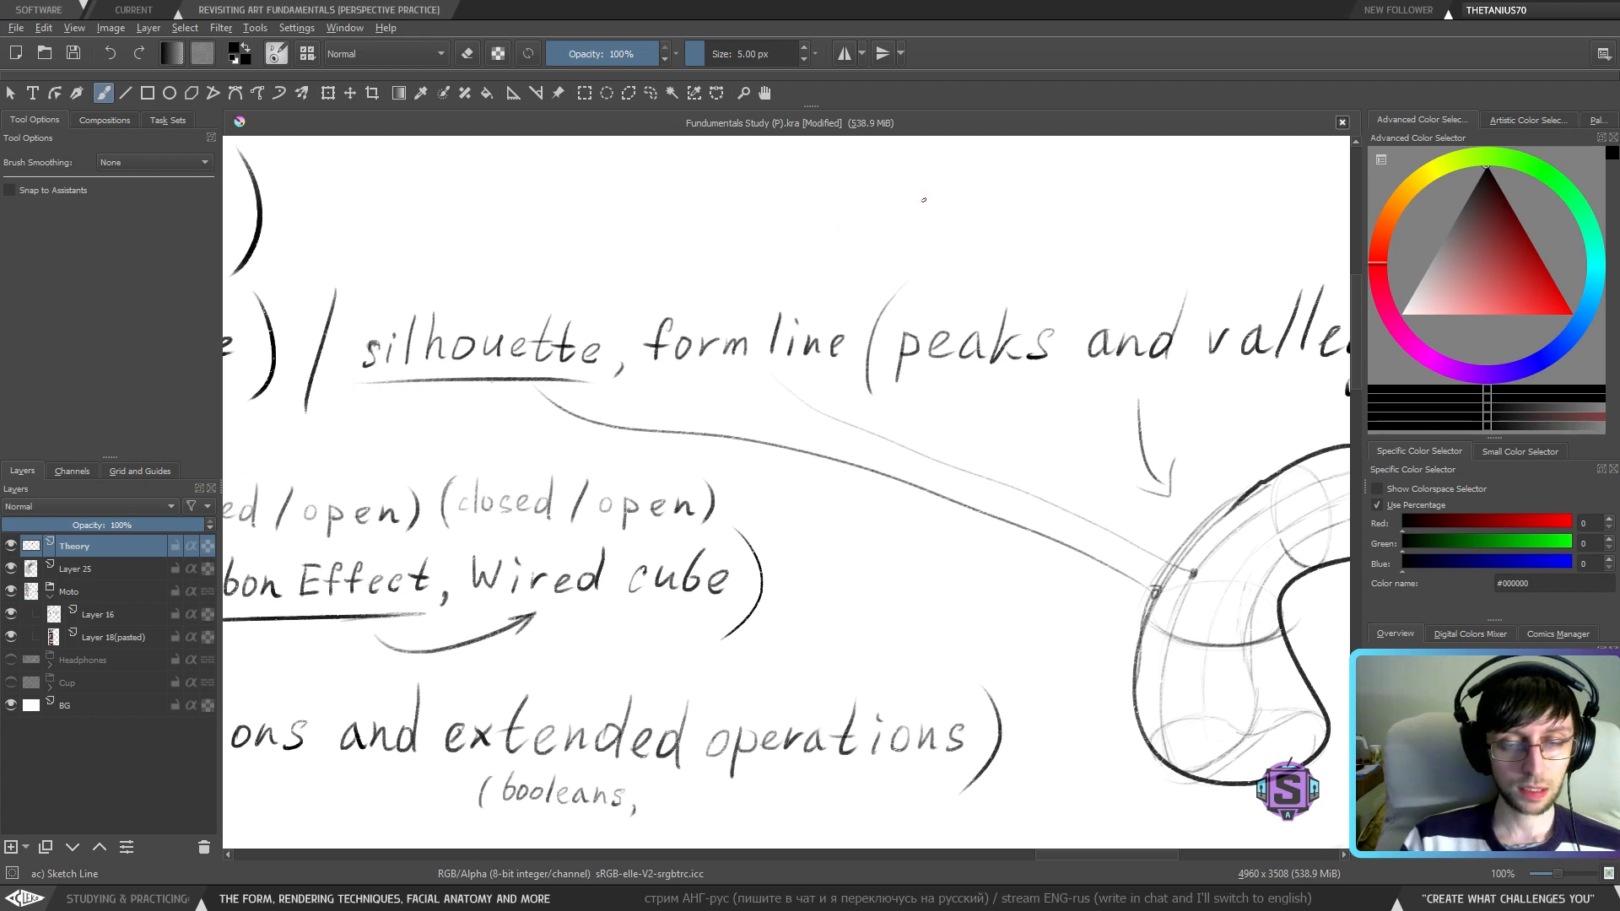
pyautogui.moveTo(651, 382); pyautogui.dragTo(848, 383)
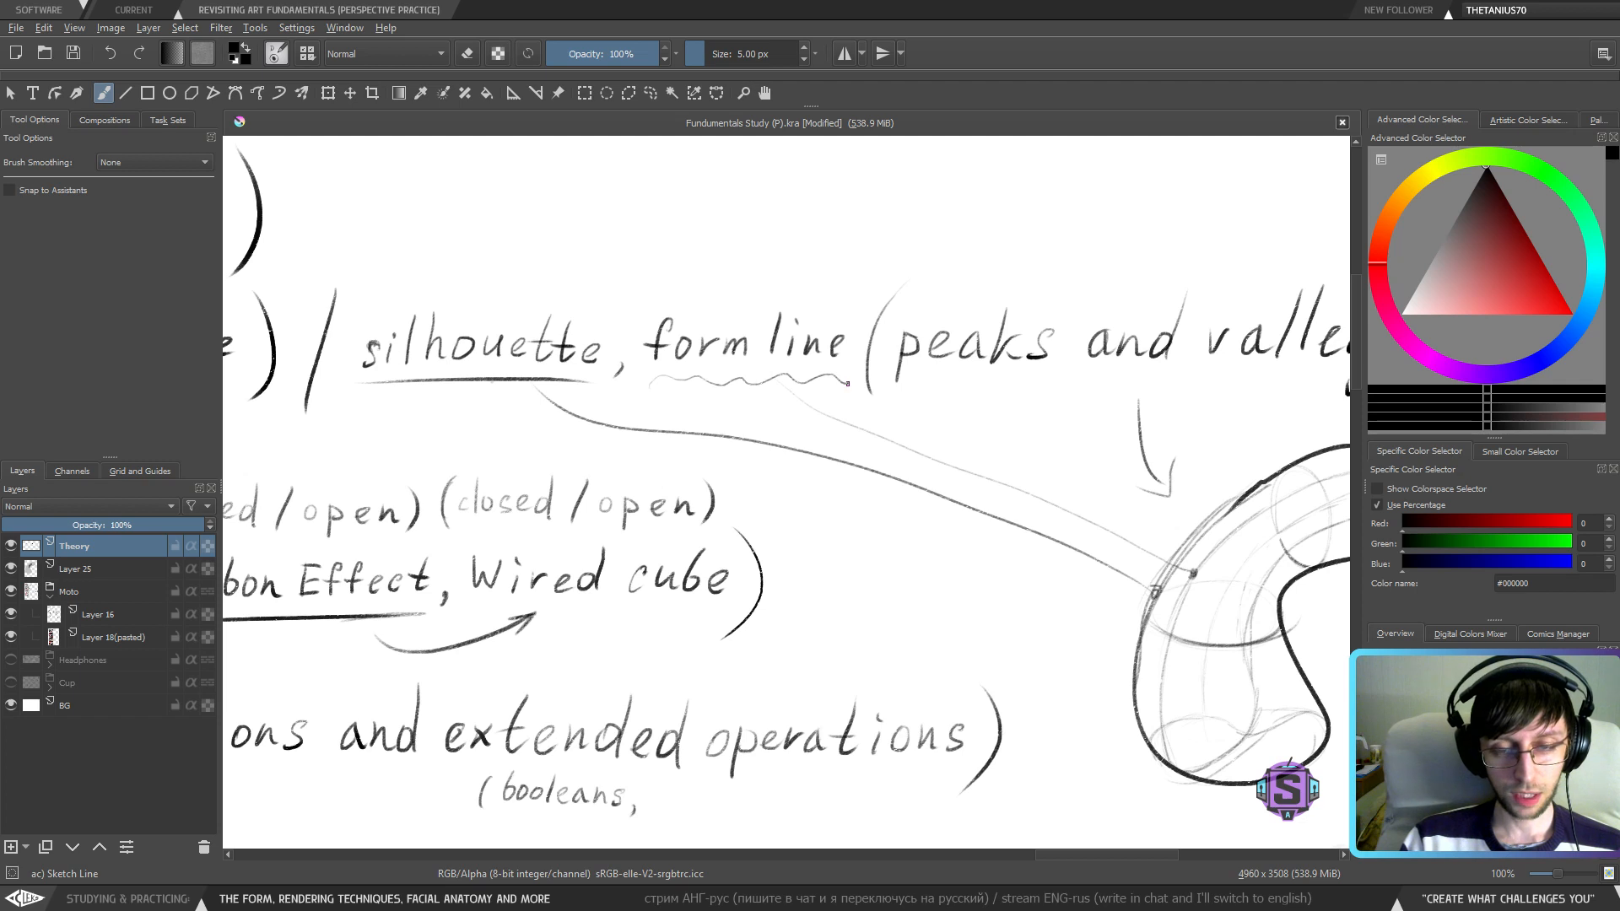
pyautogui.moveTo(722, 391)
pyautogui.mouseDown()
pyautogui.moveTo(709, 420)
pyautogui.moveTo(512, 386)
pyautogui.moveTo(535, 396)
pyautogui.mouseUp()
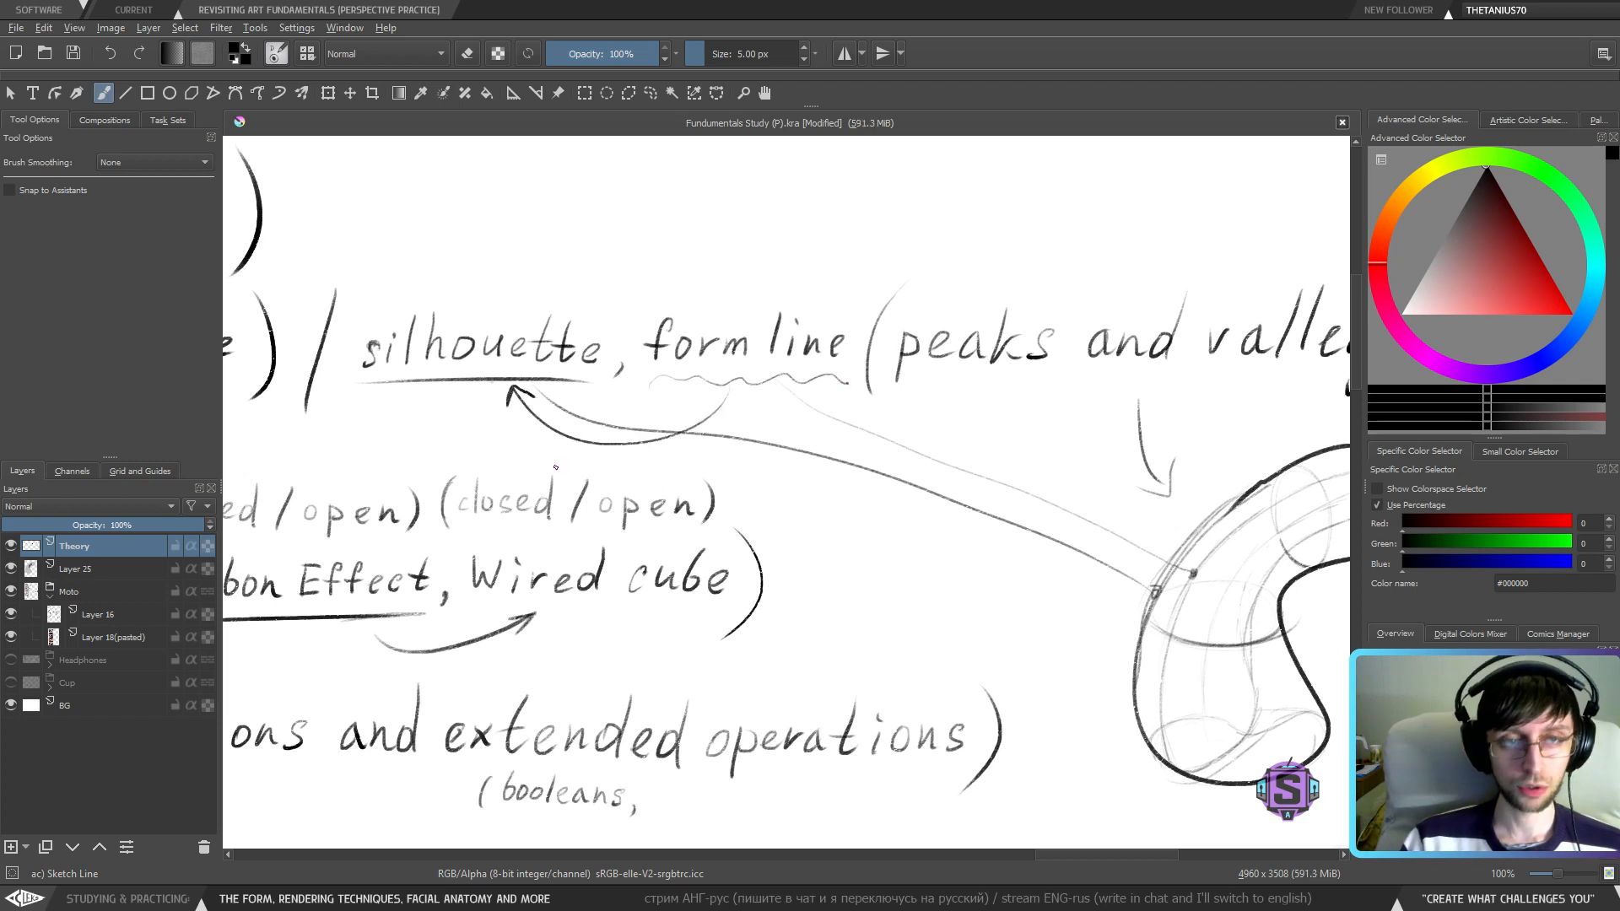
pyautogui.hotkey('ctrl', 'z')
pyautogui.hotkey('ctrl', 'z')
pyautogui.hotkey('ctrl', 'z')
pyautogui.moveTo(839, 610); pyautogui.dragTo(720, 99)
pyautogui.moveTo(764, 799)
pyautogui.mouseDown()
pyautogui.moveTo(720, 568)
pyautogui.moveTo(716, 612)
pyautogui.mouseUp()
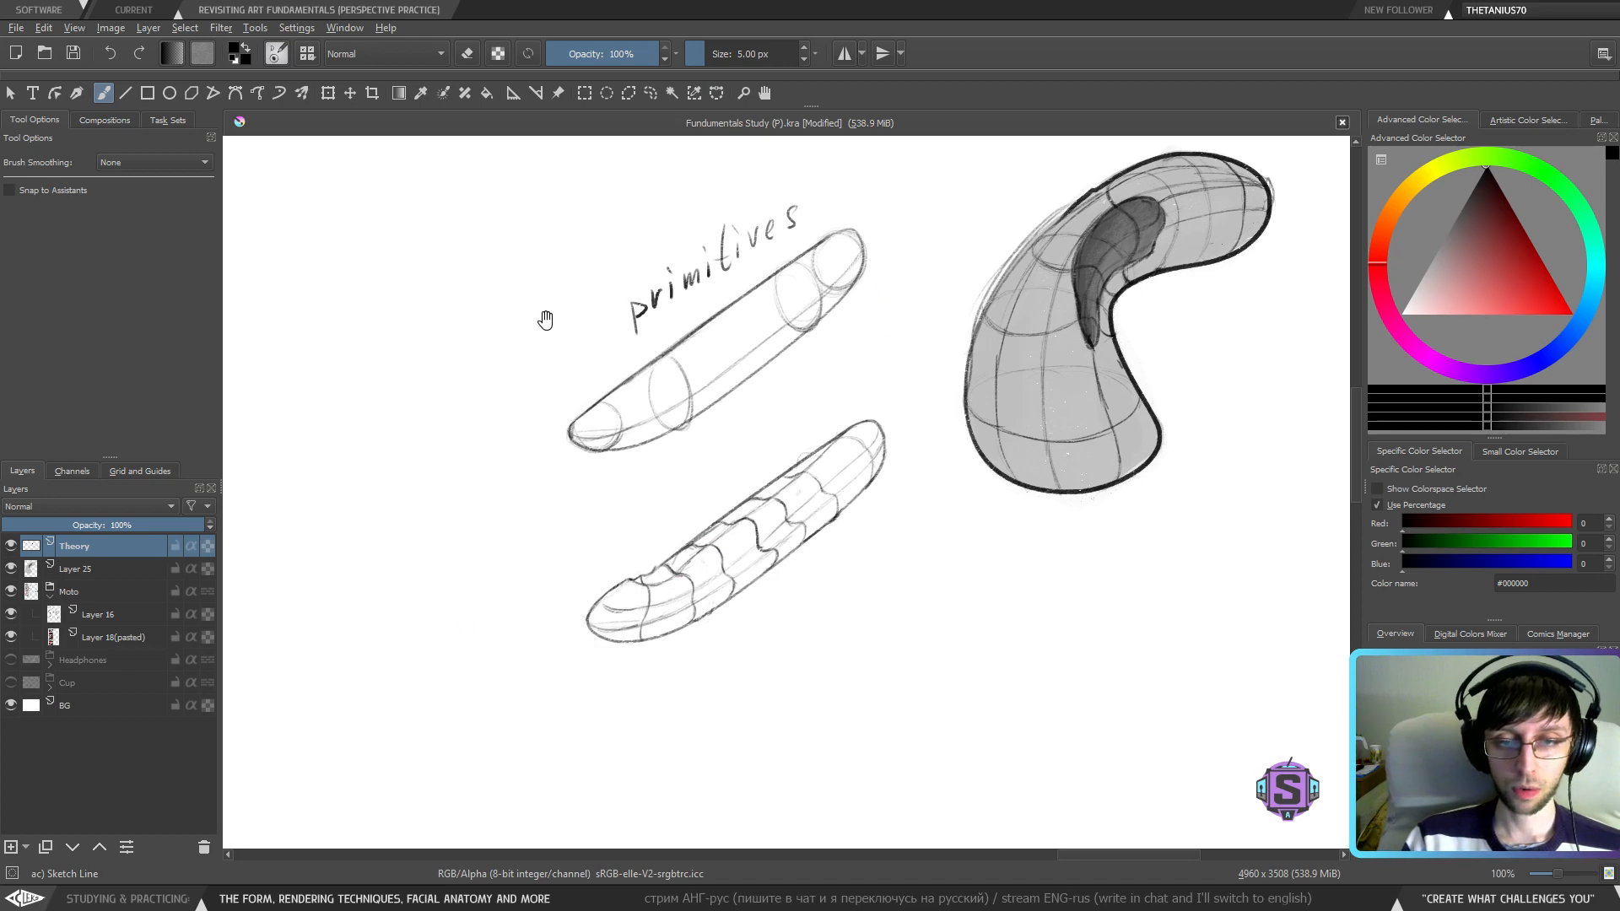
pyautogui.moveTo(546, 319); pyautogui.dragTo(665, 691)
pyautogui.moveTo(641, 413); pyautogui.dragTo(1067, 542)
pyautogui.scroll(-4, 774, 530)
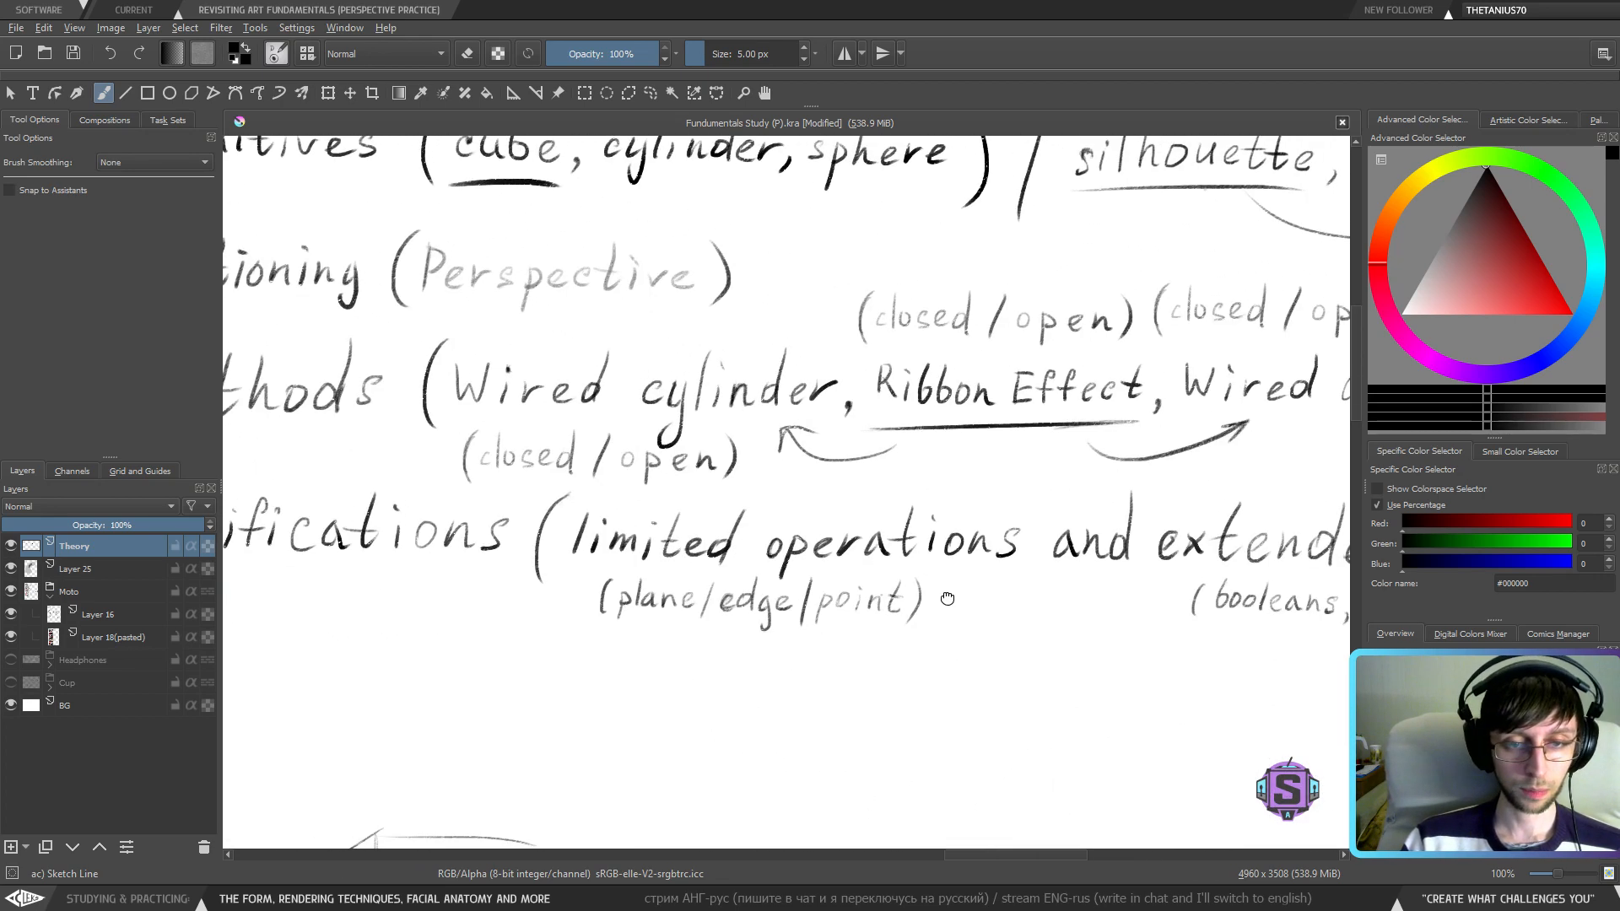
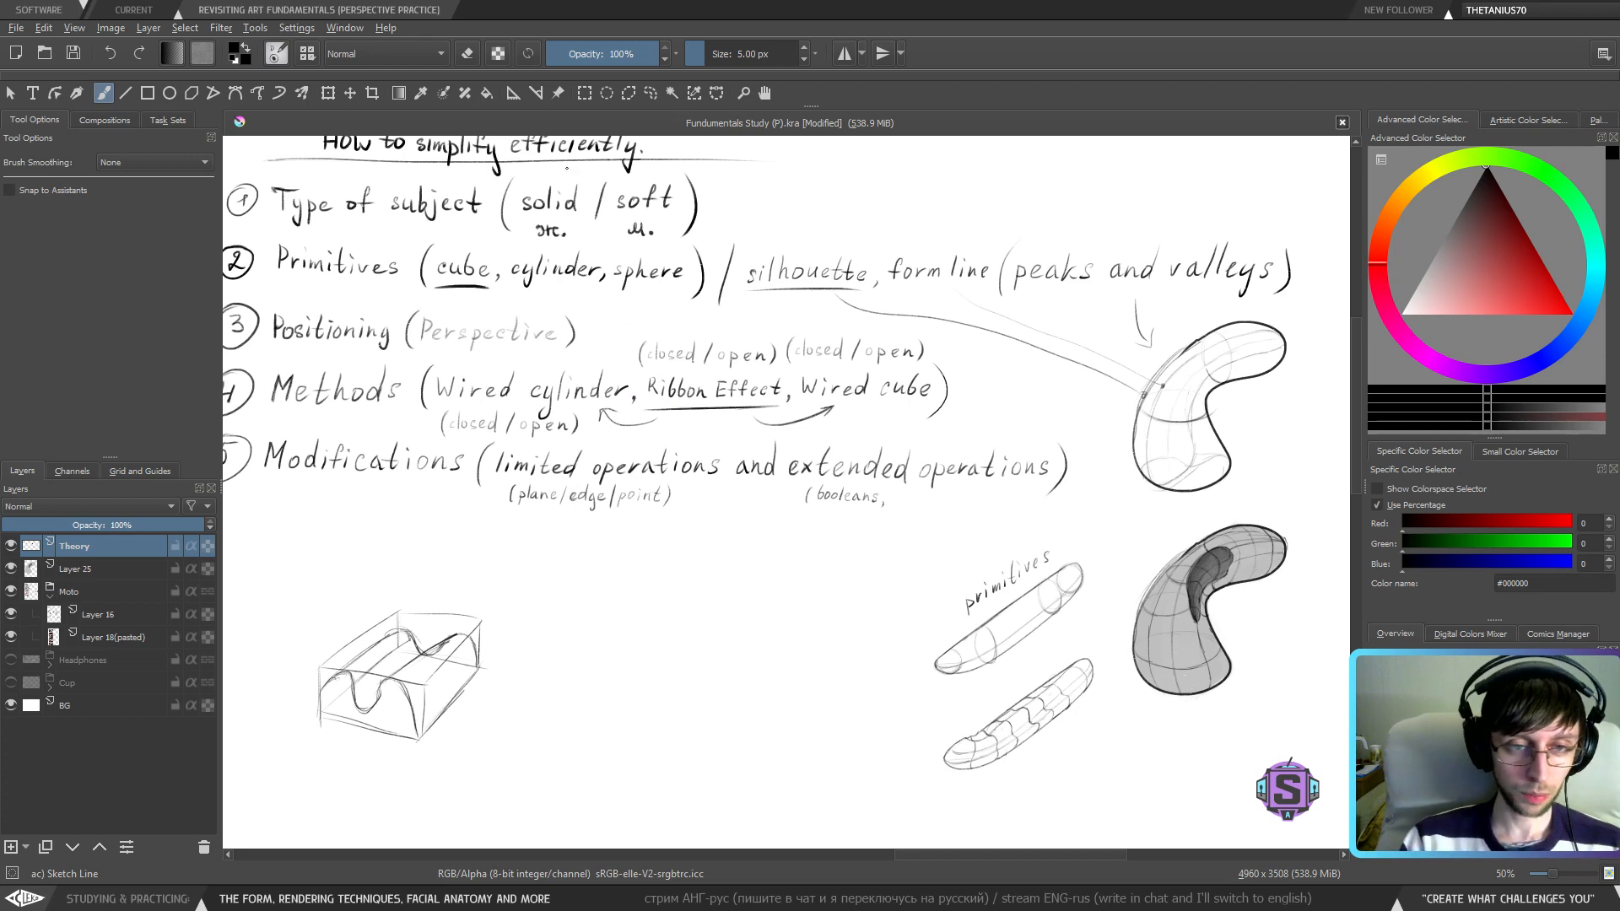
# - Review the five "How to simplify efficiently" steps at 50% zoom
pyautogui.hotkey('ctrl', '-')
pyautogui.hotkey('ctrl', '-')
pyautogui.hotkey('ctrl', '+')
pyautogui.hotkey('ctrl', '+')
pyautogui.moveTo(540, 424); pyautogui.dragTo(775, 519)
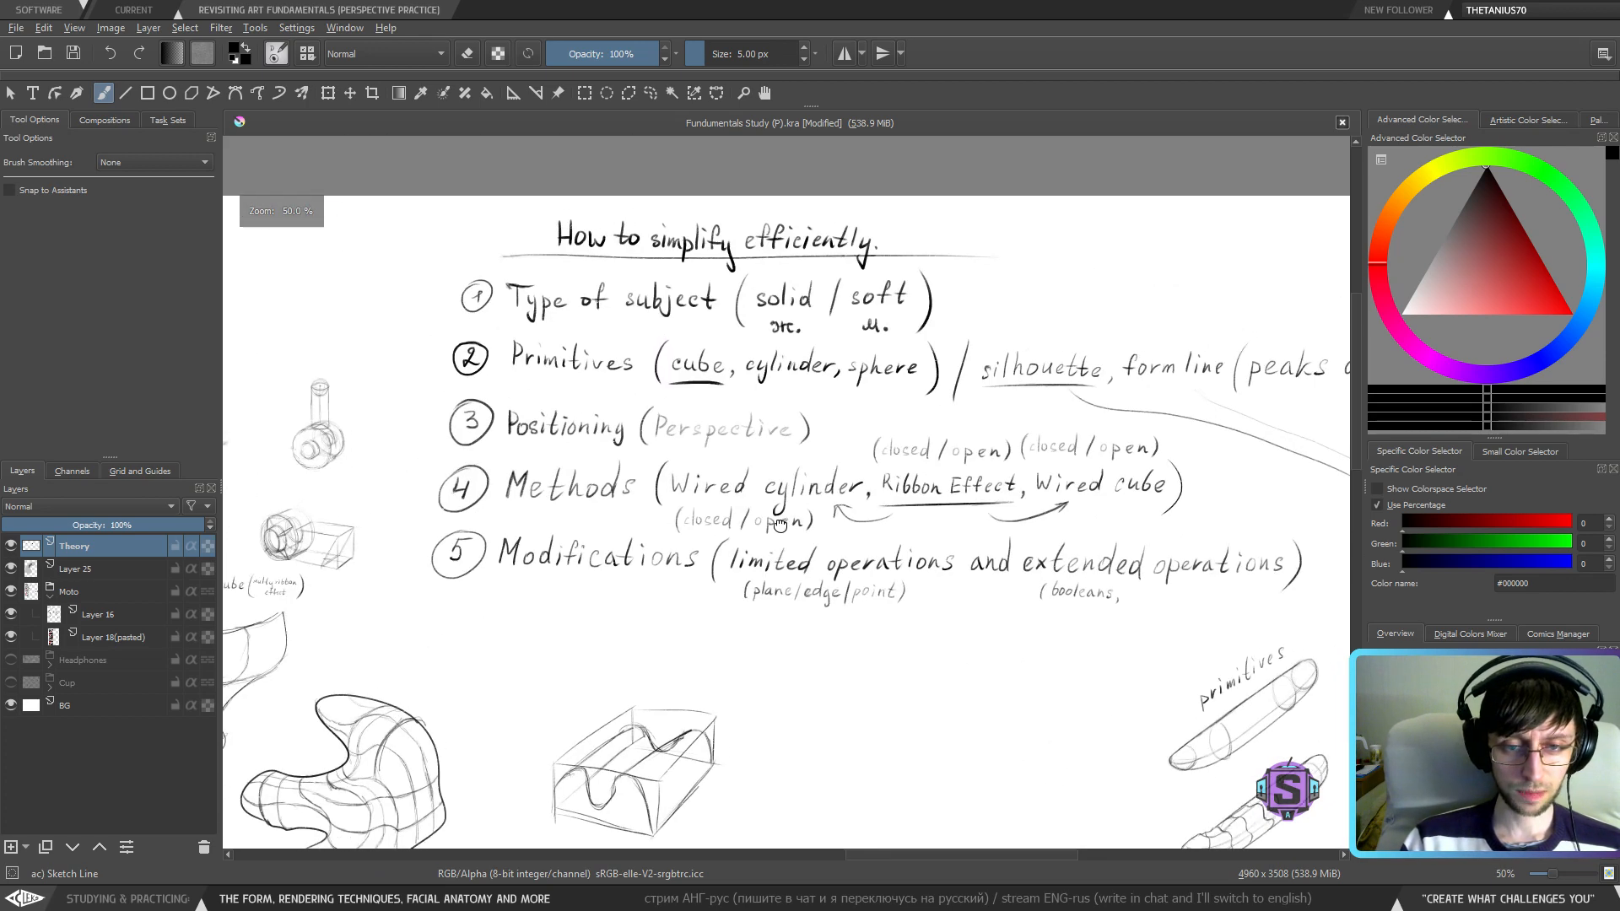
pyautogui.moveTo(975, 280); pyautogui.dragTo(783, 288)
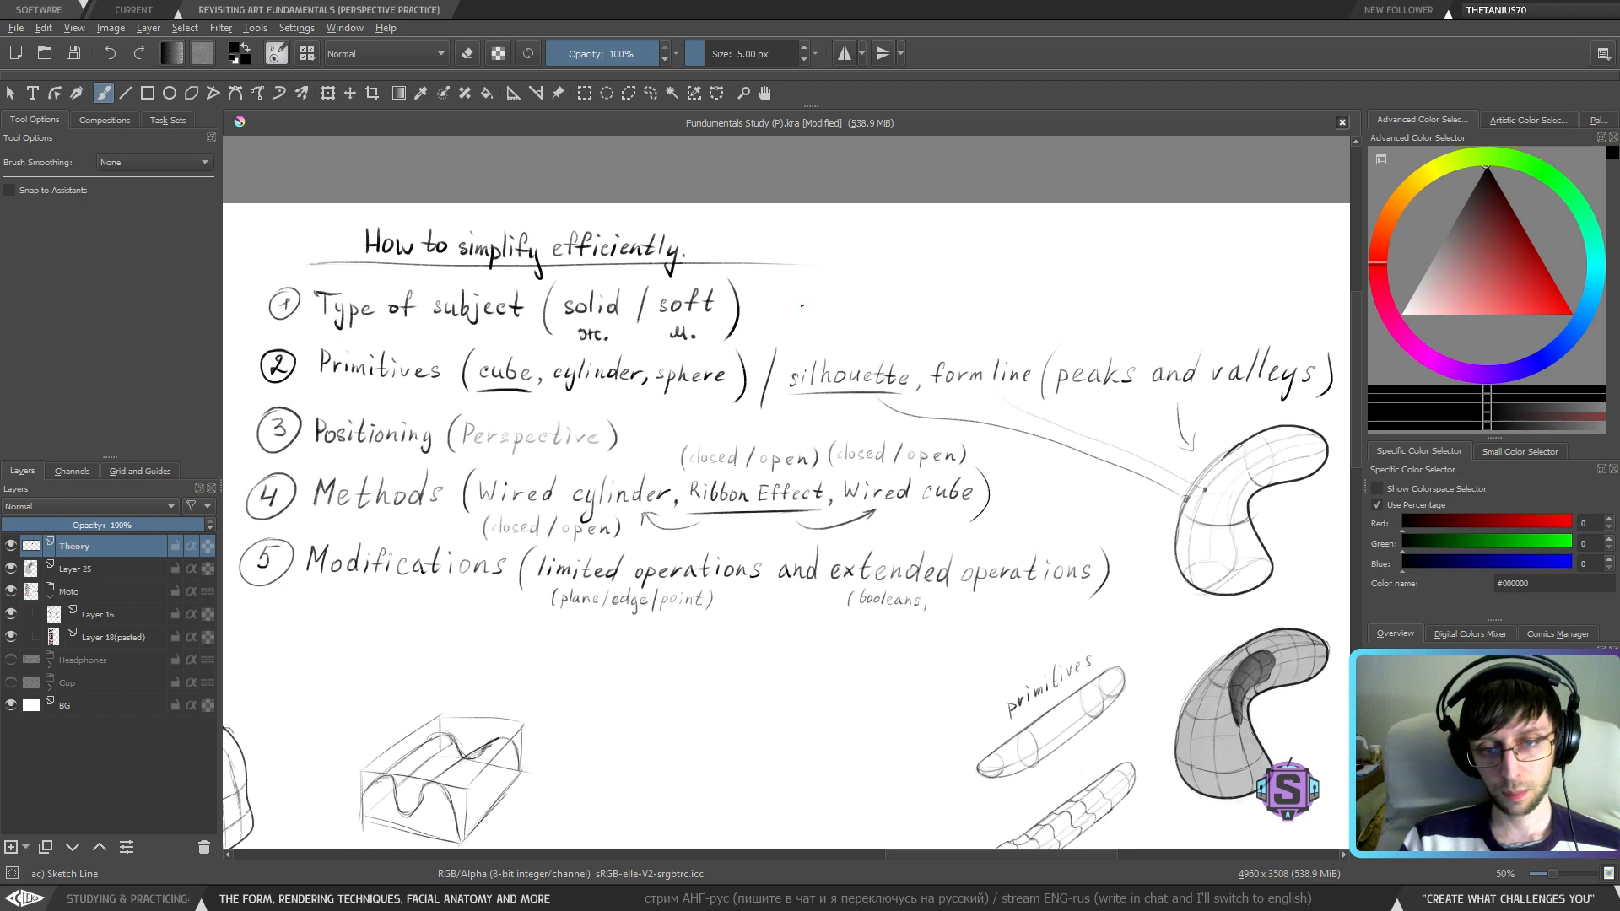
pyautogui.moveTo(808, 449); pyautogui.dragTo(818, 446)
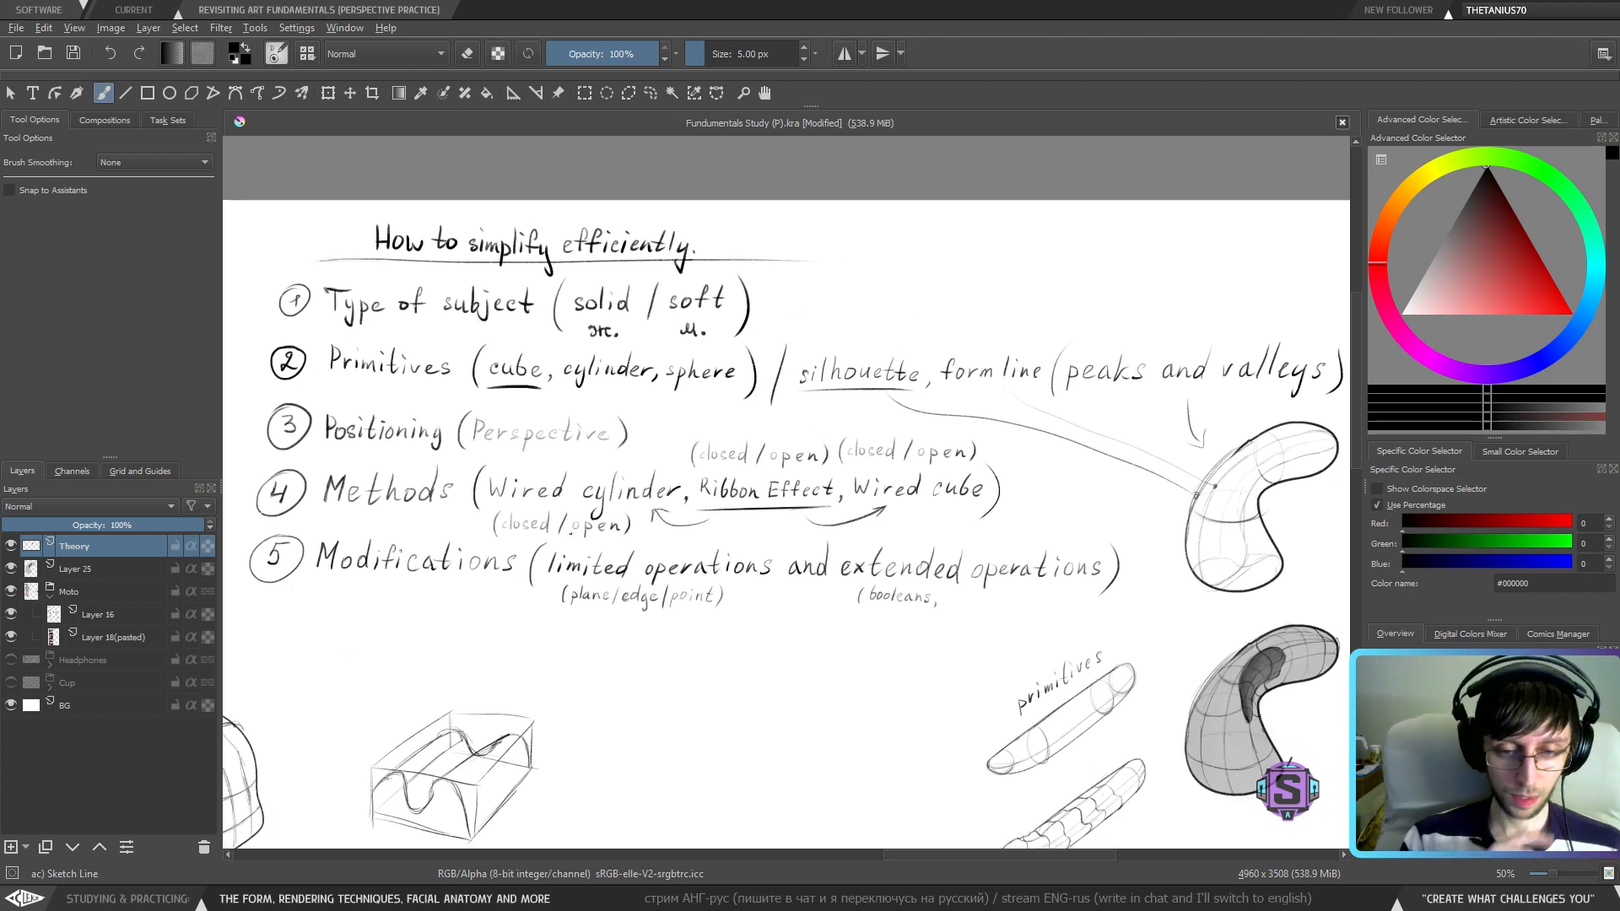
pyautogui.moveTo(565, 547)
pyautogui.mouseDown()
pyautogui.moveTo(716, 560)
pyautogui.moveTo(653, 606)
pyautogui.moveTo(669, 557)
pyautogui.mouseUp()
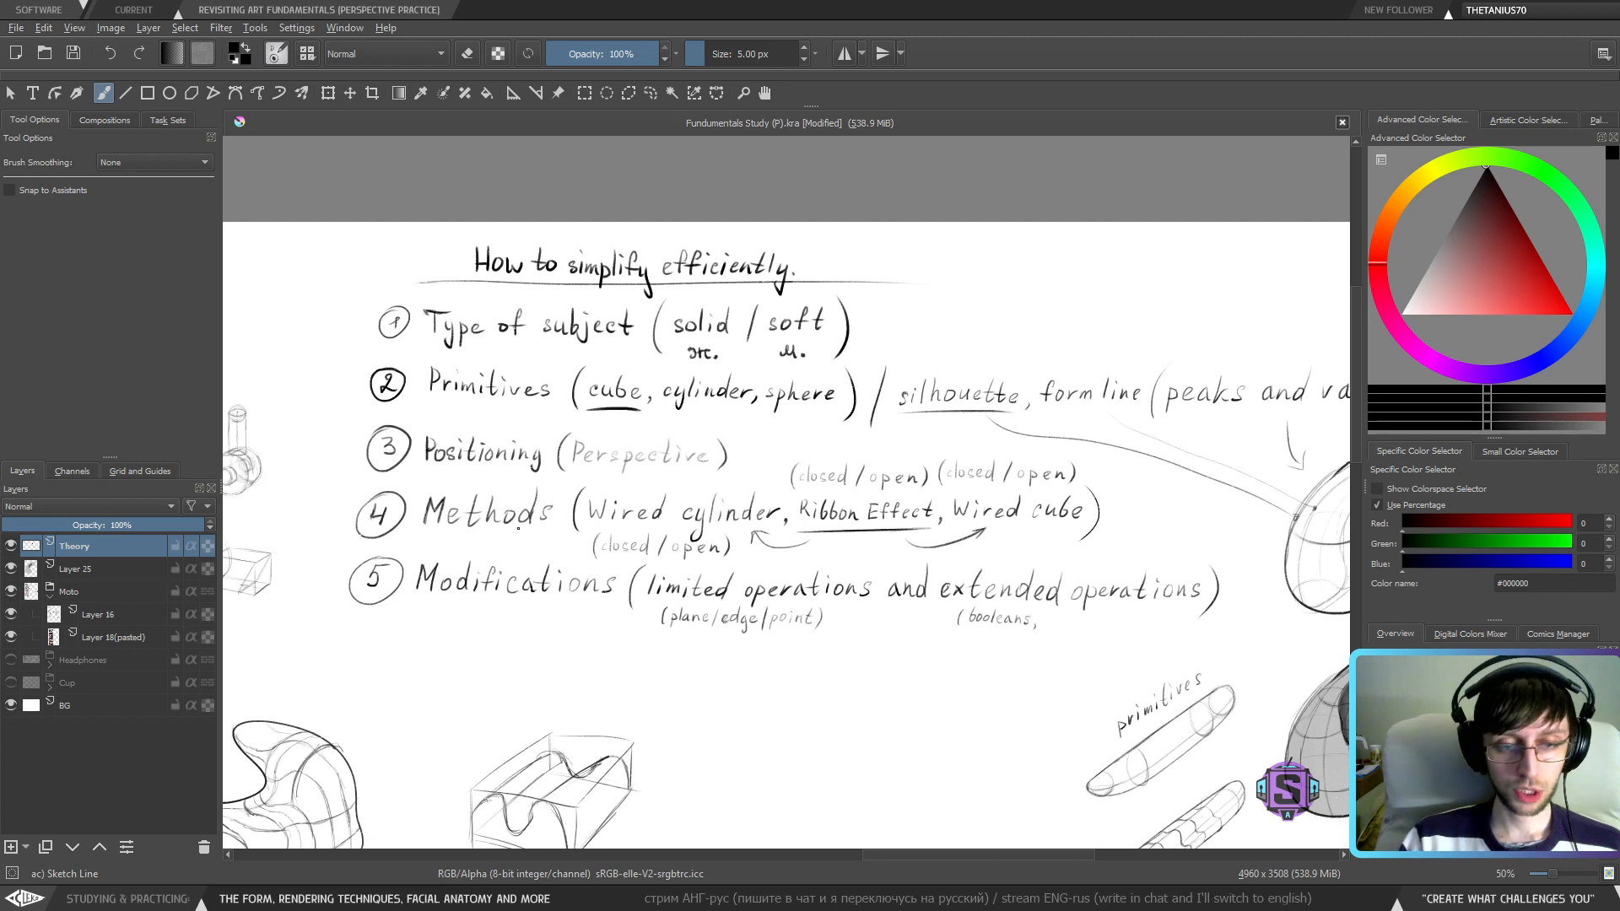
pyautogui.moveTo(679, 607); pyautogui.dragTo(586, 577)
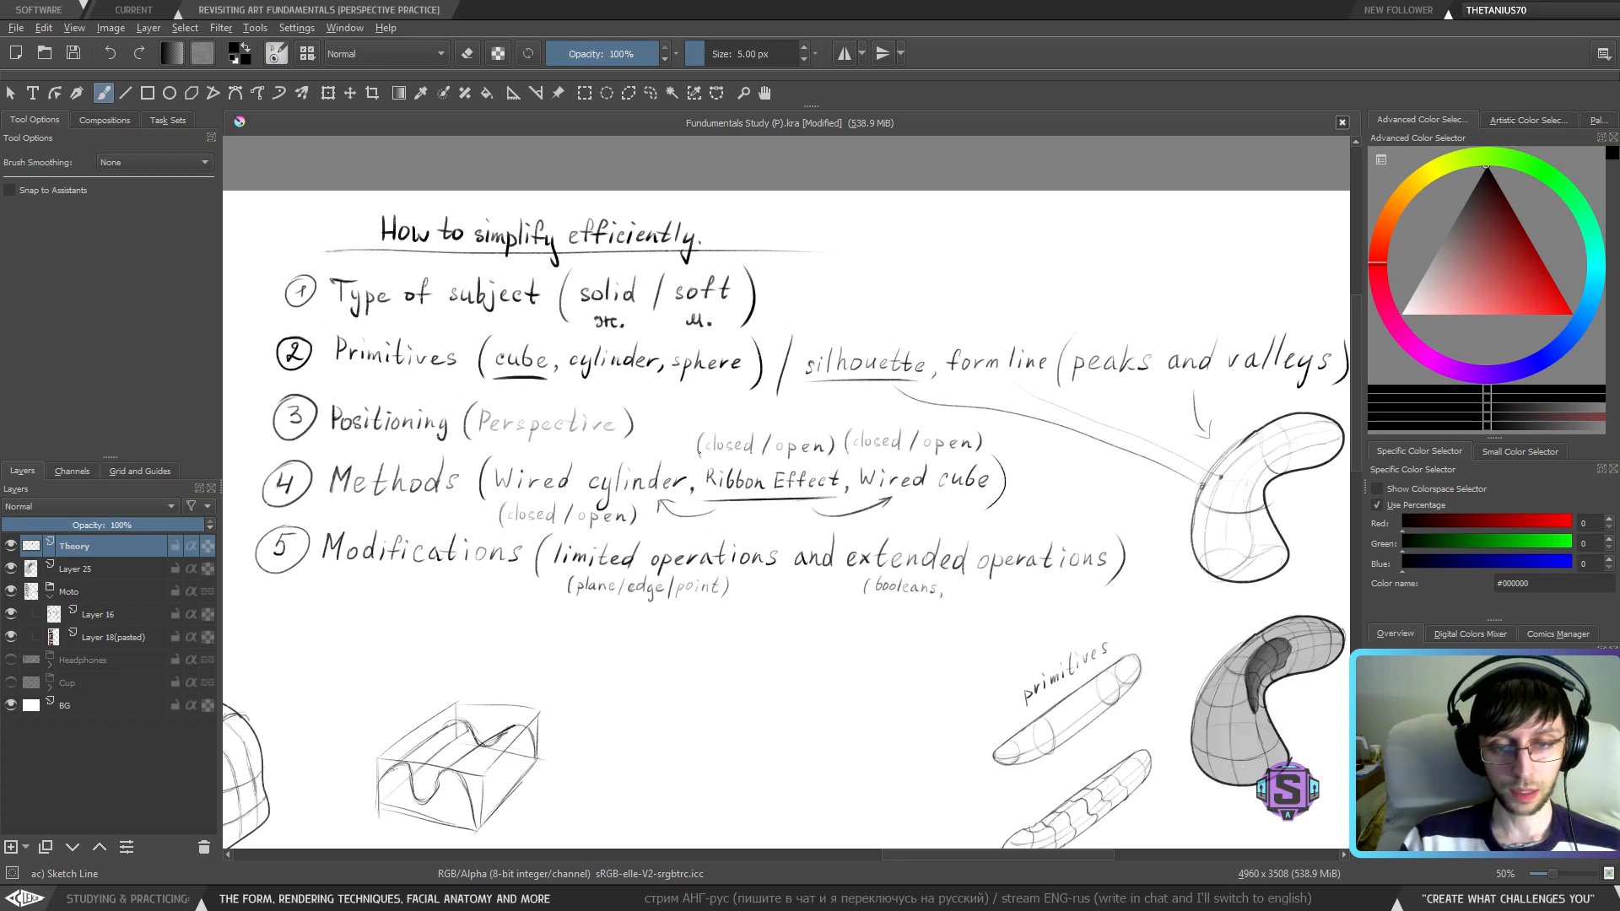
pyautogui.moveTo(734, 680)
pyautogui.mouseDown()
pyautogui.moveTo(1020, 430)
pyautogui.moveTo(712, 549)
pyautogui.moveTo(739, 598)
pyautogui.moveTo(701, 615)
pyautogui.mouseUp()
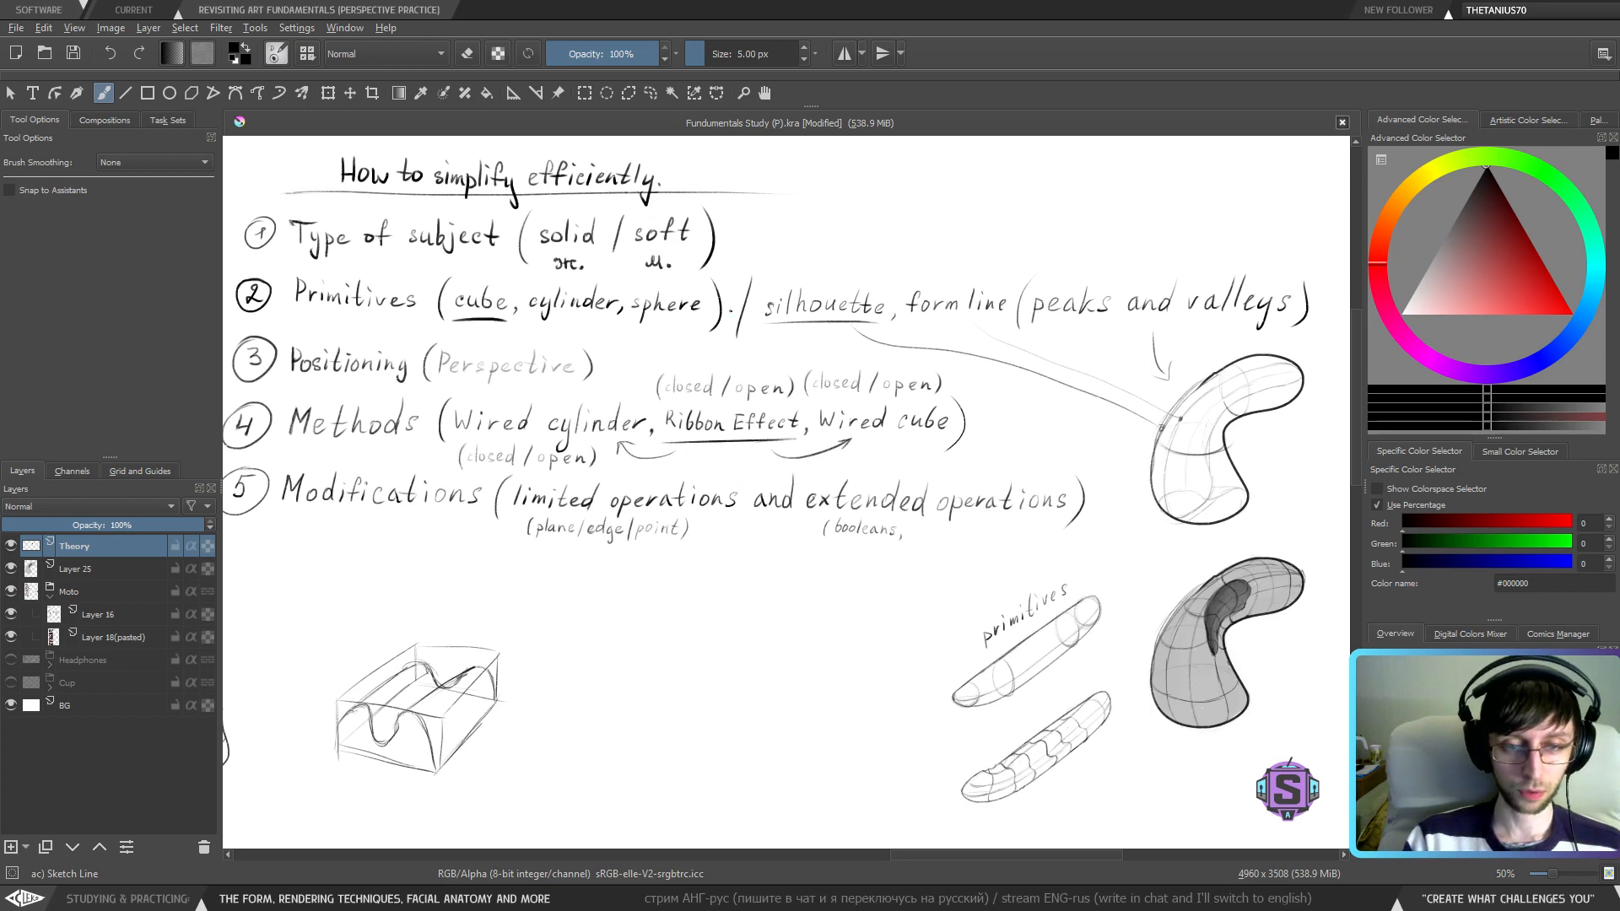
# - Trace a cross-section ellipse and bold contour lines over the torus sketch at 100% zoom, and undo all the strokes
pyautogui.moveTo(532, 594); pyautogui.dragTo(1173, 363)
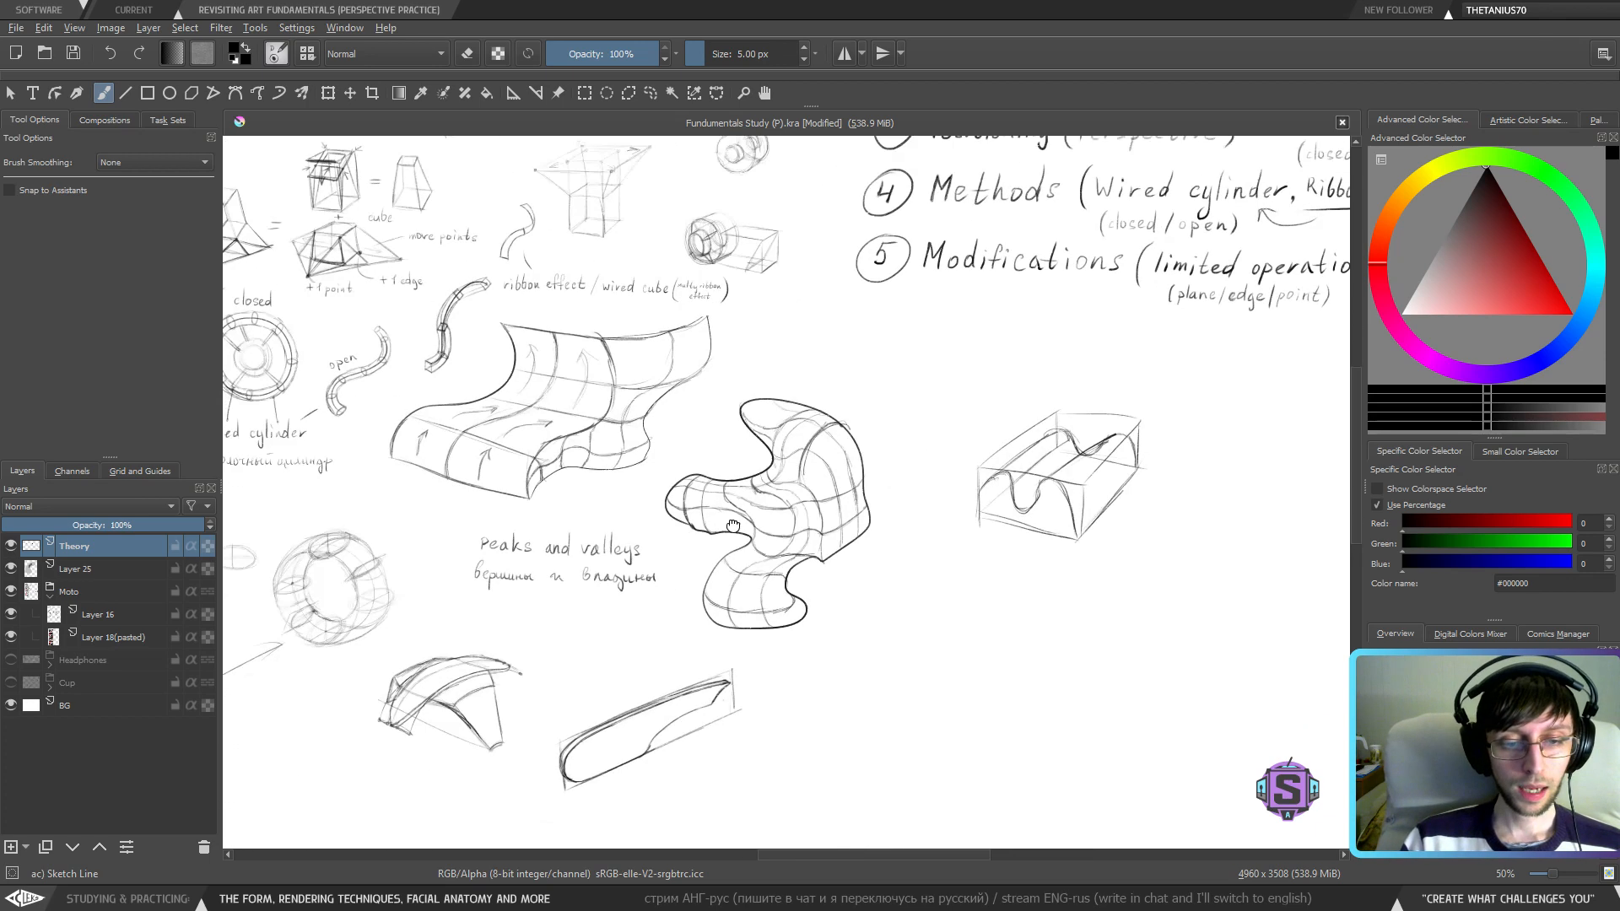
pyautogui.moveTo(625, 540); pyautogui.dragTo(998, 461)
pyautogui.press('1')
pyautogui.moveTo(662, 521); pyautogui.dragTo(717, 545)
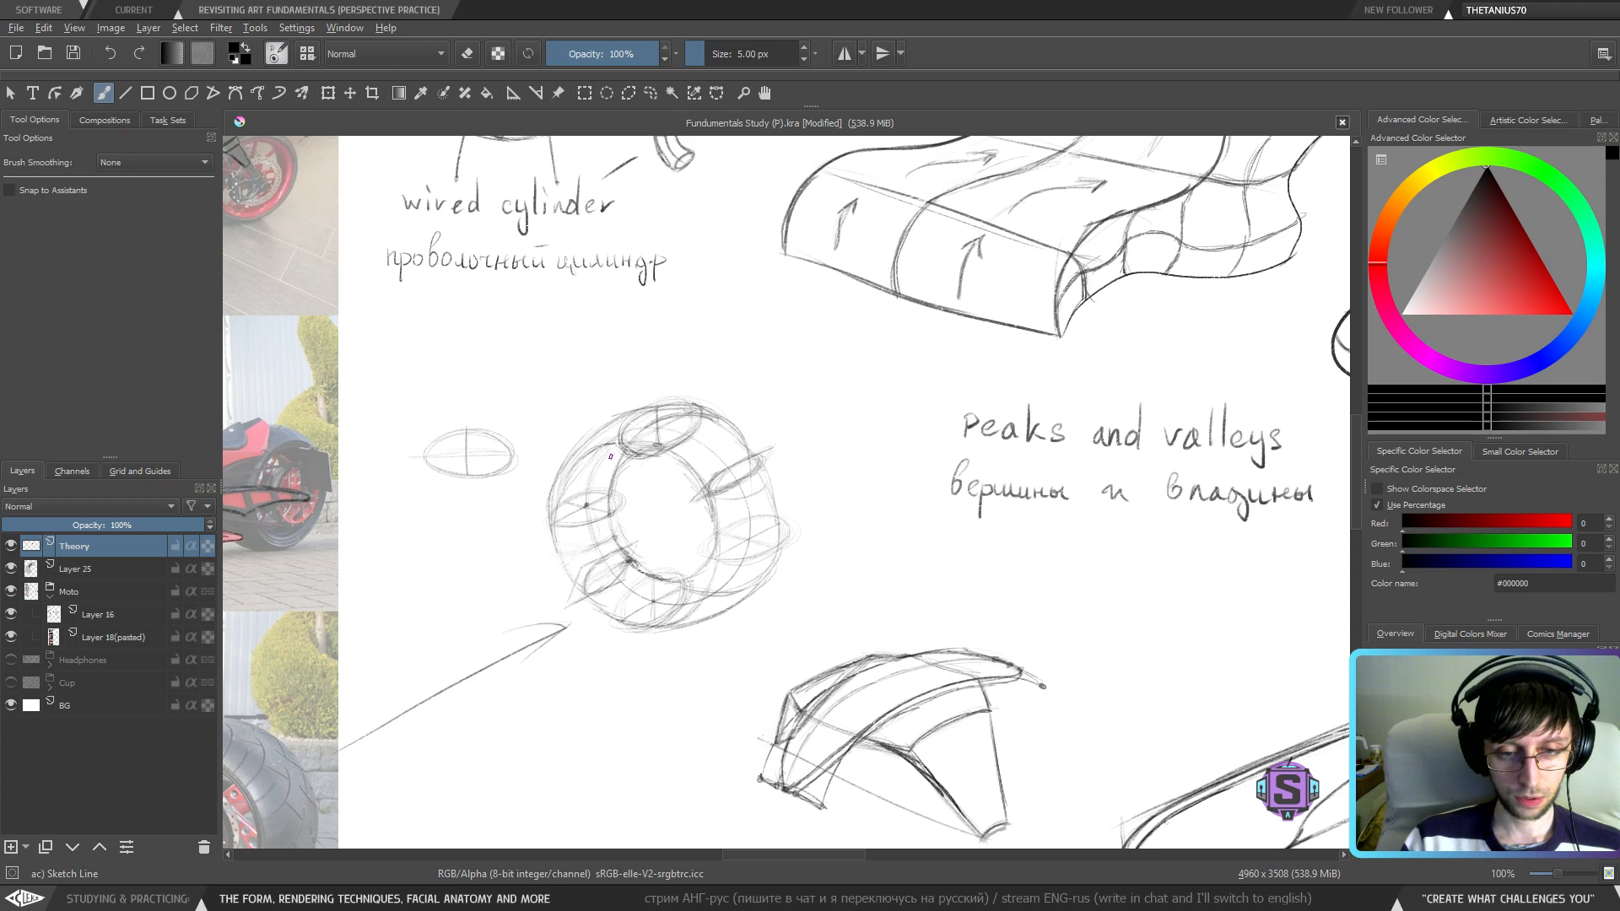
pyautogui.moveTo(590, 450)
pyautogui.mouseDown()
pyautogui.moveTo(588, 520)
pyautogui.moveTo(602, 569)
pyautogui.moveTo(736, 590)
pyautogui.moveTo(776, 526)
pyautogui.moveTo(600, 457)
pyautogui.moveTo(616, 426)
pyautogui.moveTo(705, 486)
pyautogui.moveTo(717, 532)
pyautogui.moveTo(678, 589)
pyautogui.mouseUp()
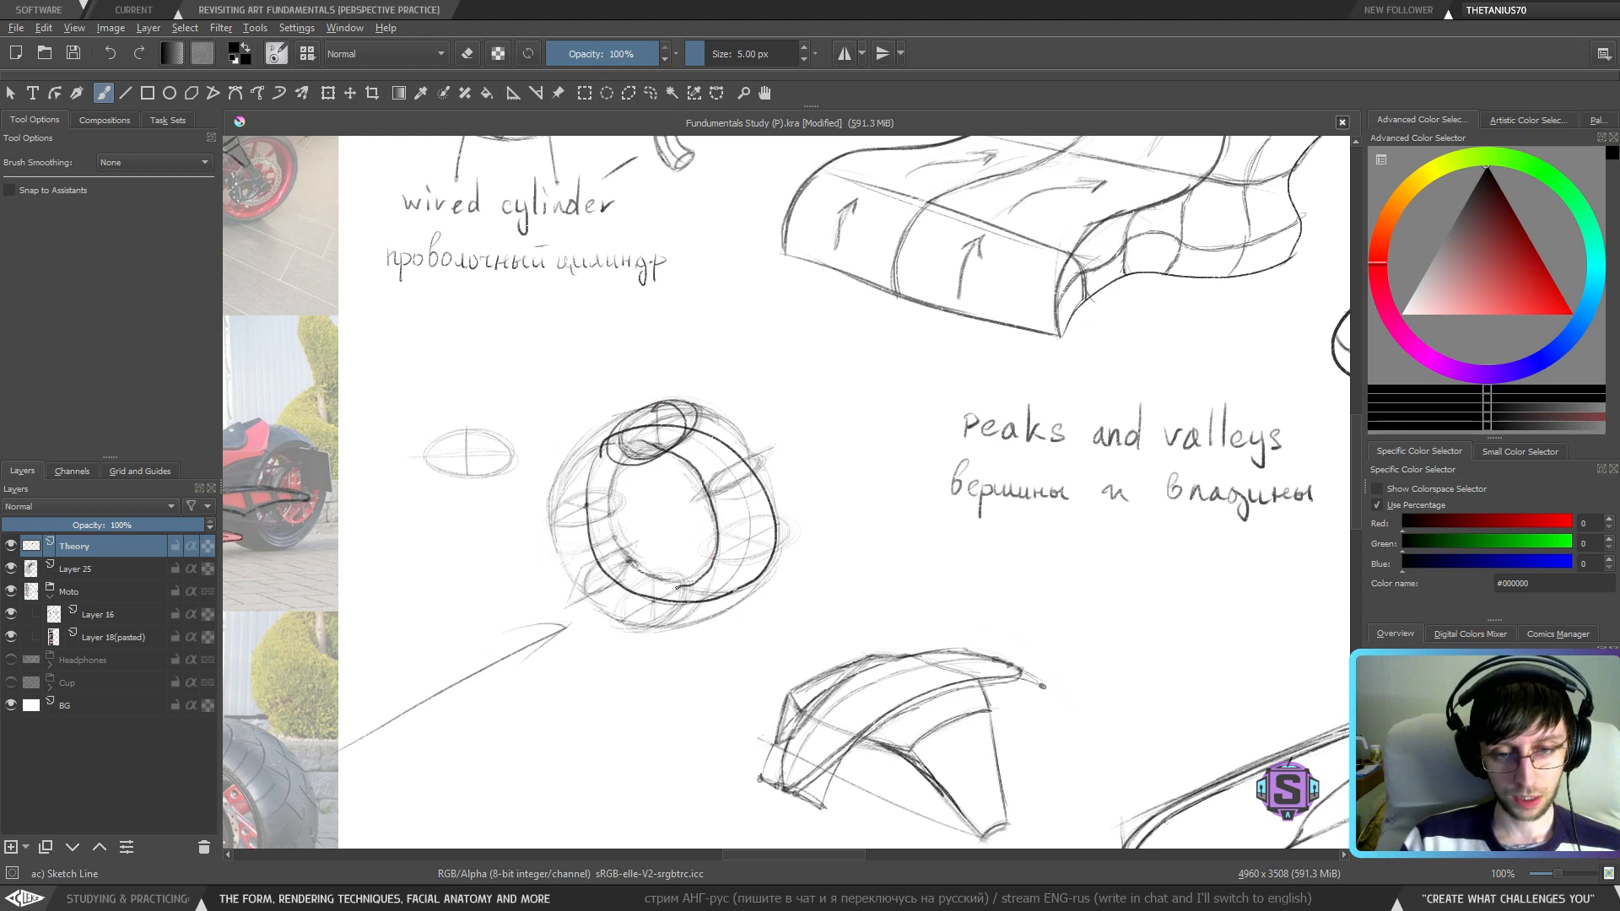
pyautogui.moveTo(633, 433)
pyautogui.mouseDown()
pyautogui.moveTo(712, 423)
pyautogui.moveTo(782, 496)
pyautogui.moveTo(784, 544)
pyautogui.moveTo(710, 578)
pyautogui.mouseUp()
pyautogui.moveTo(698, 437)
pyautogui.mouseDown()
pyautogui.moveTo(719, 592)
pyautogui.moveTo(589, 481)
pyautogui.mouseUp()
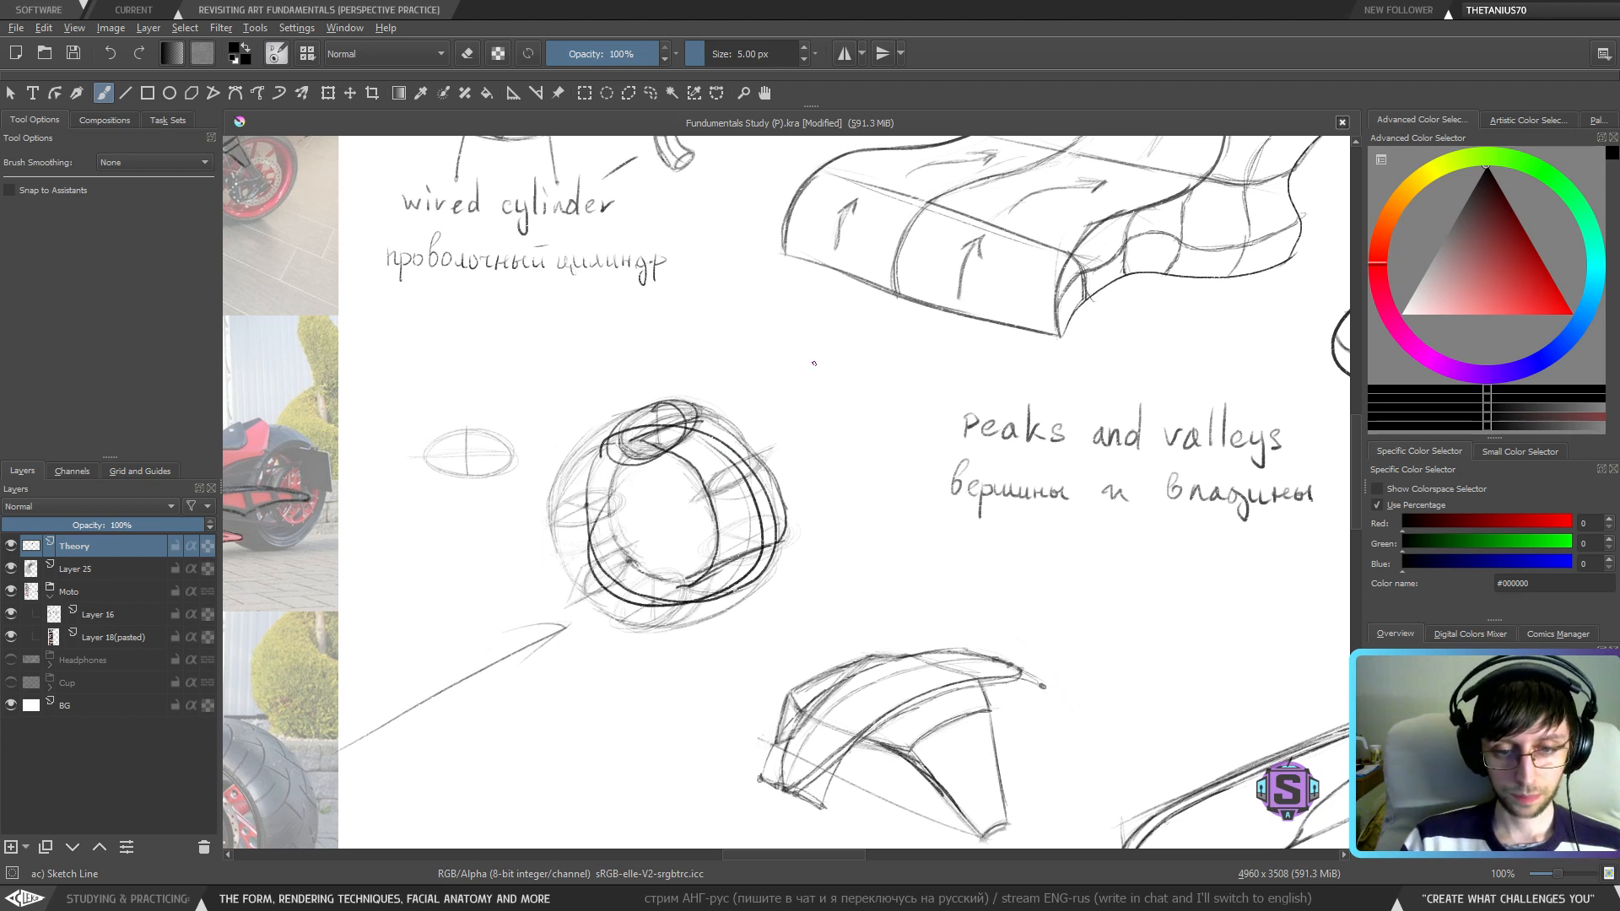
pyautogui.hotkey('ctrl', 'z')
pyautogui.hotkey('ctrl', 'z')
pyautogui.hotkey('ctrl', 'z')
pyautogui.hotkey('ctrl', 'z')
pyautogui.hotkey('ctrl', 'z')
pyautogui.hotkey('ctrl', 'z')
pyautogui.hotkey('ctrl', 'z')
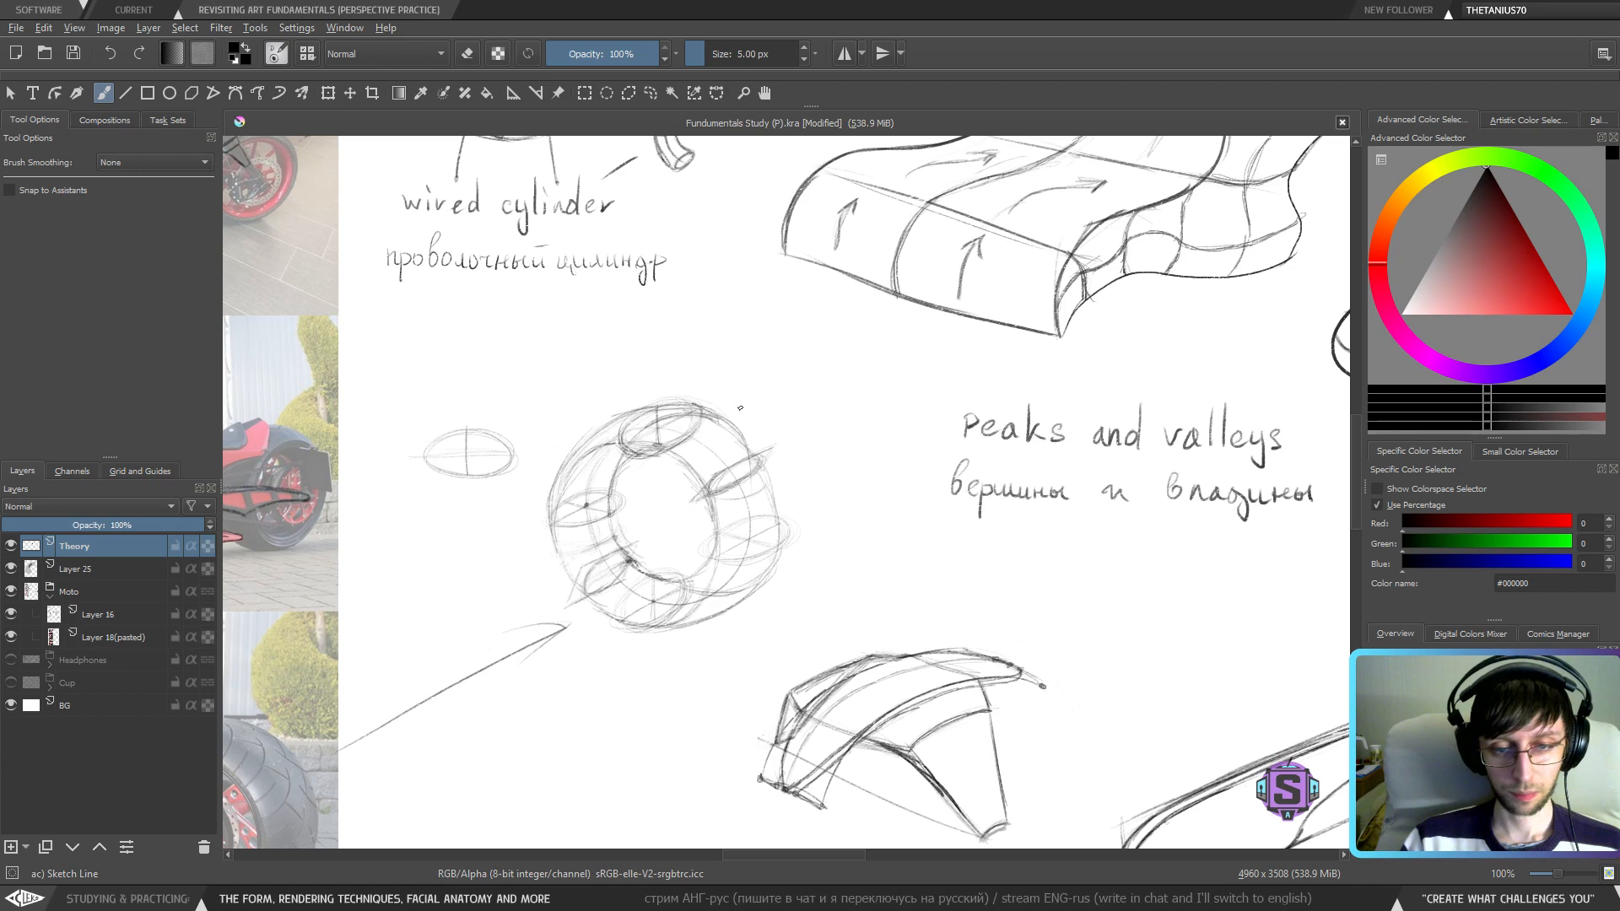
# - Trace along the edges of the curved wired-cube strip beside the "ribbon effect" label at 200% zoom, and undo the strokes
pyautogui.moveTo(648, 216); pyautogui.dragTo(625, 621)
pyautogui.moveTo(636, 478); pyautogui.dragTo(583, 493)
pyautogui.hotkey('ctrl', '+')
pyautogui.hotkey('ctrl', '+')
pyautogui.moveTo(703, 626); pyautogui.dragTo(531, 705)
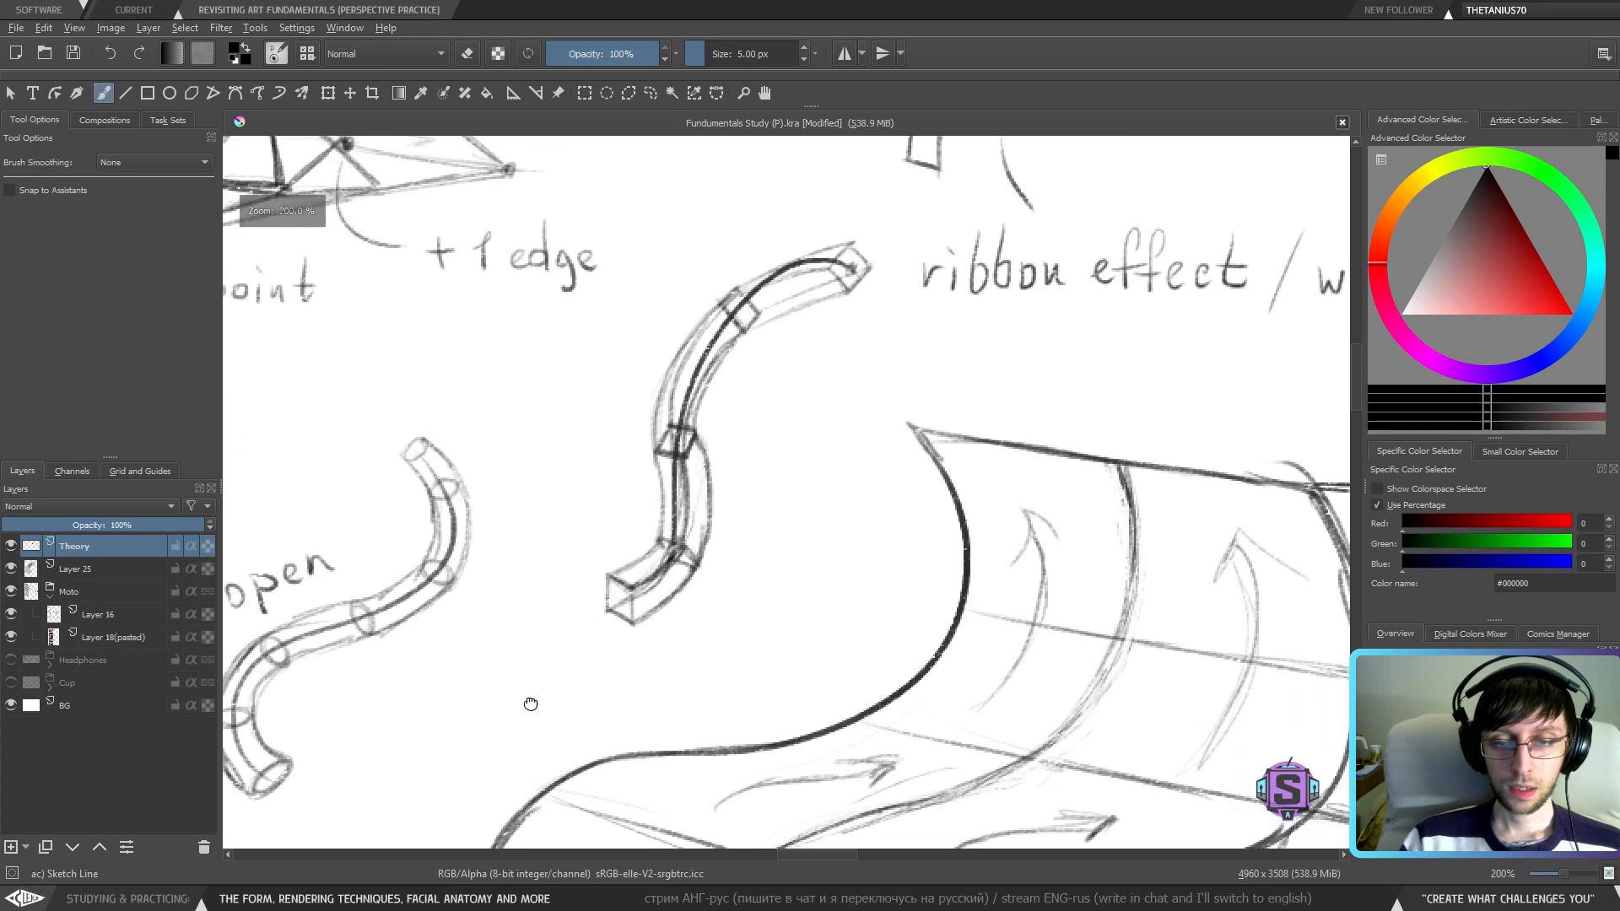
pyautogui.moveTo(628, 588)
pyautogui.mouseDown()
pyautogui.moveTo(671, 548)
pyautogui.moveTo(670, 414)
pyautogui.mouseUp()
pyautogui.moveTo(604, 581)
pyautogui.mouseDown()
pyautogui.moveTo(660, 525)
pyautogui.moveTo(658, 419)
pyautogui.moveTo(688, 341)
pyautogui.moveTo(756, 281)
pyautogui.moveTo(856, 255)
pyautogui.mouseUp()
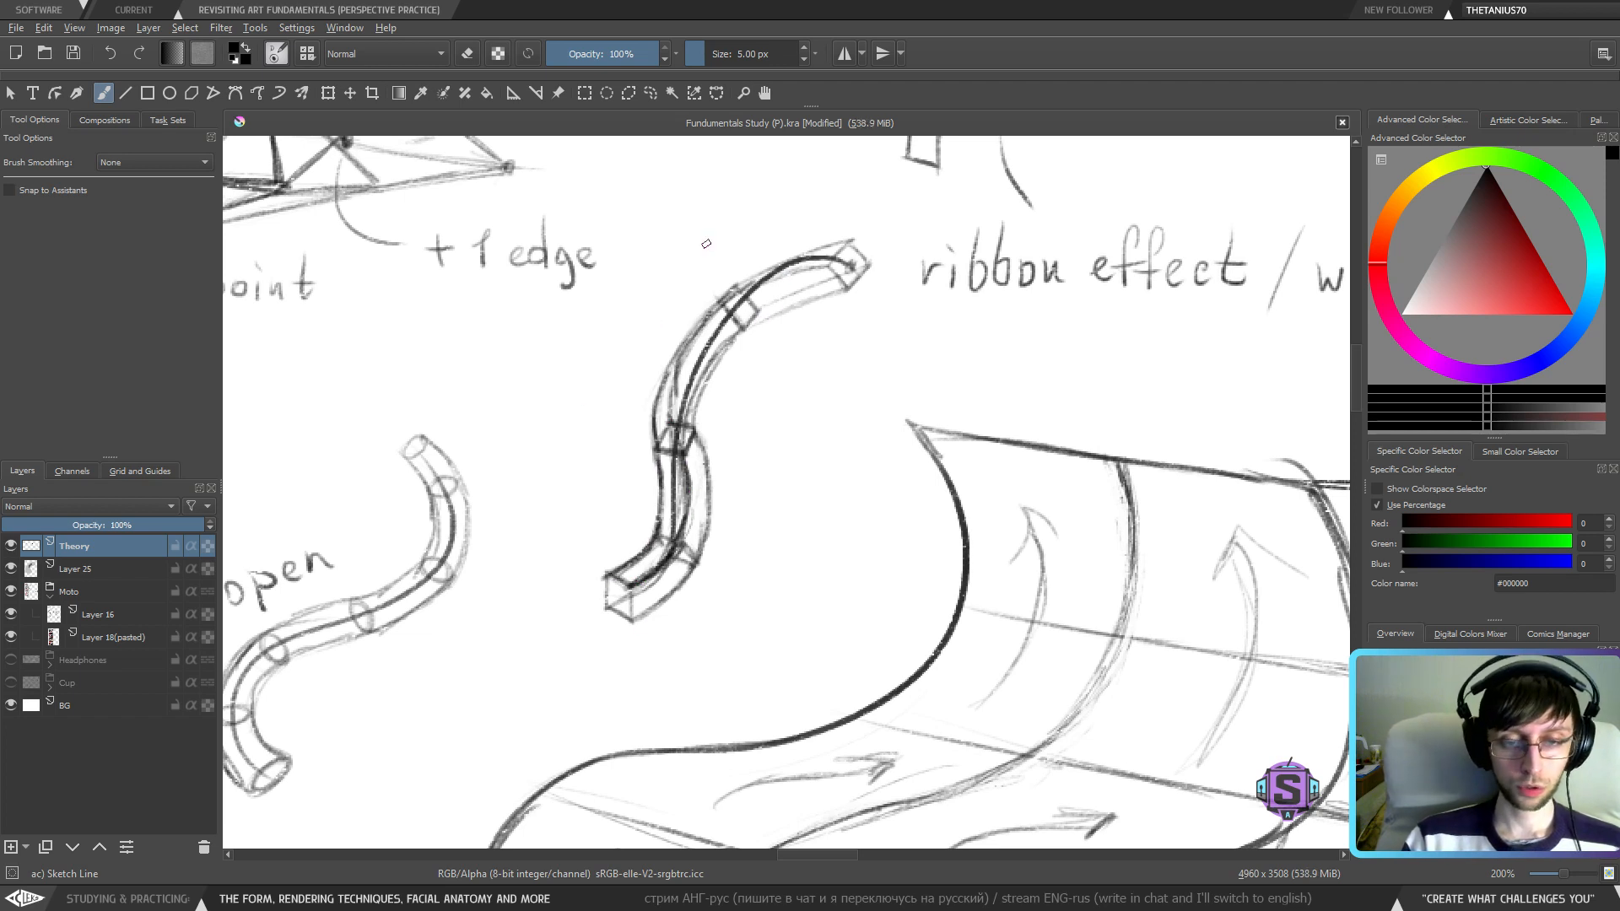
pyautogui.hotkey('ctrl', 'z')
pyautogui.hotkey('ctrl', 'z')
pyautogui.hotkey('ctrl', 'z')
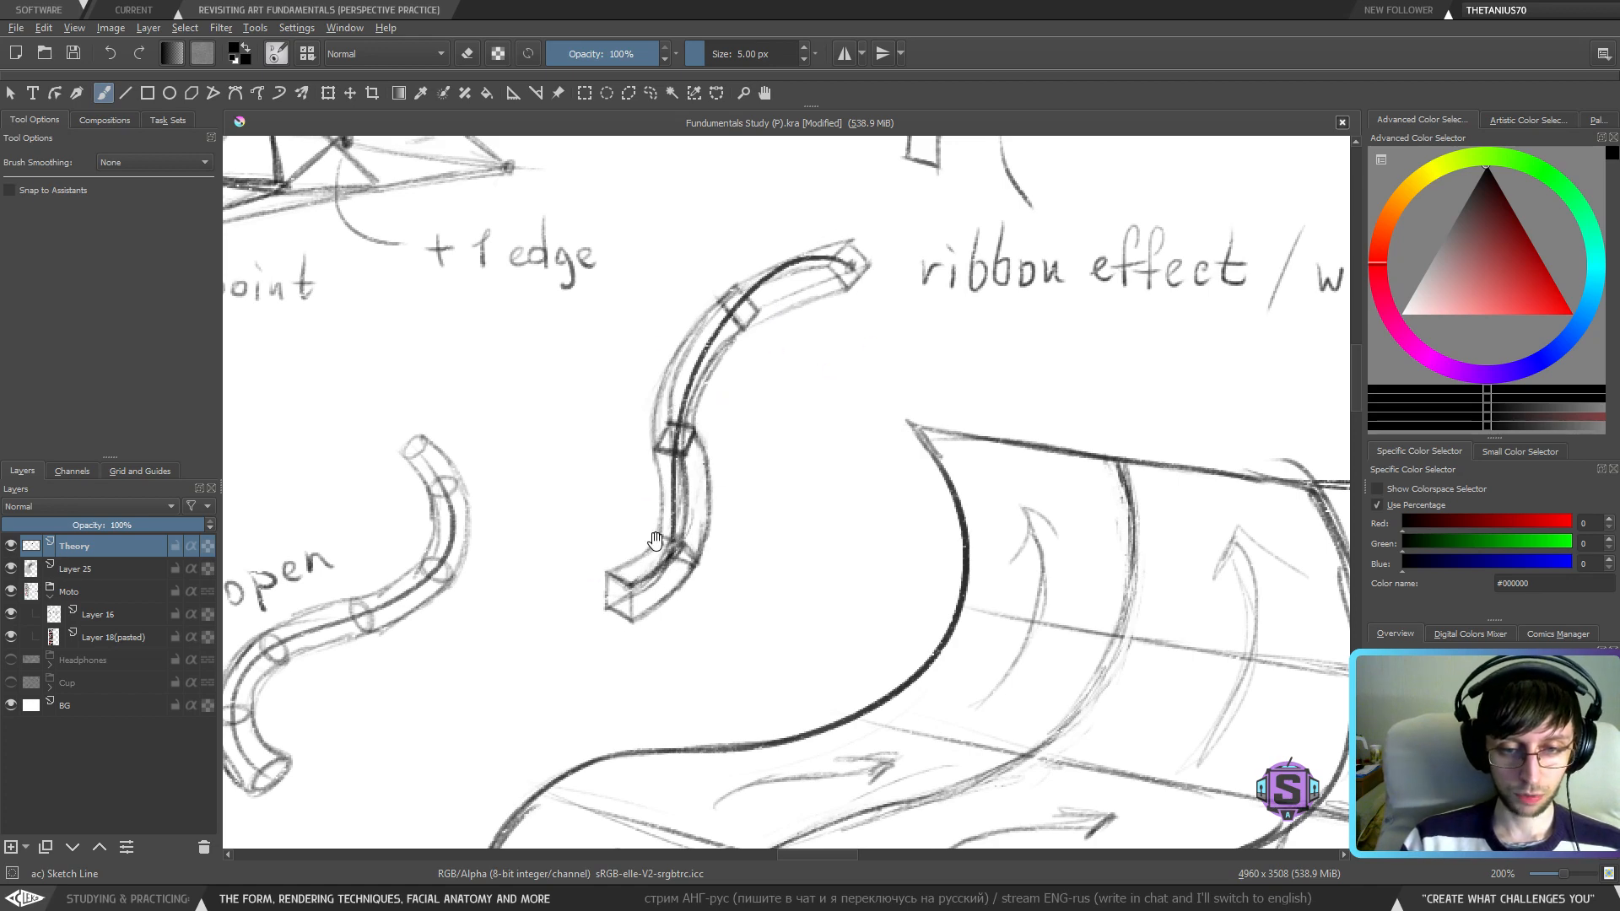
# - Examine the cube modification sketches with moved points and edges, and the open and closed wired cylinder examples
pyautogui.moveTo(653, 542); pyautogui.dragTo(884, 463)
pyautogui.press('1')
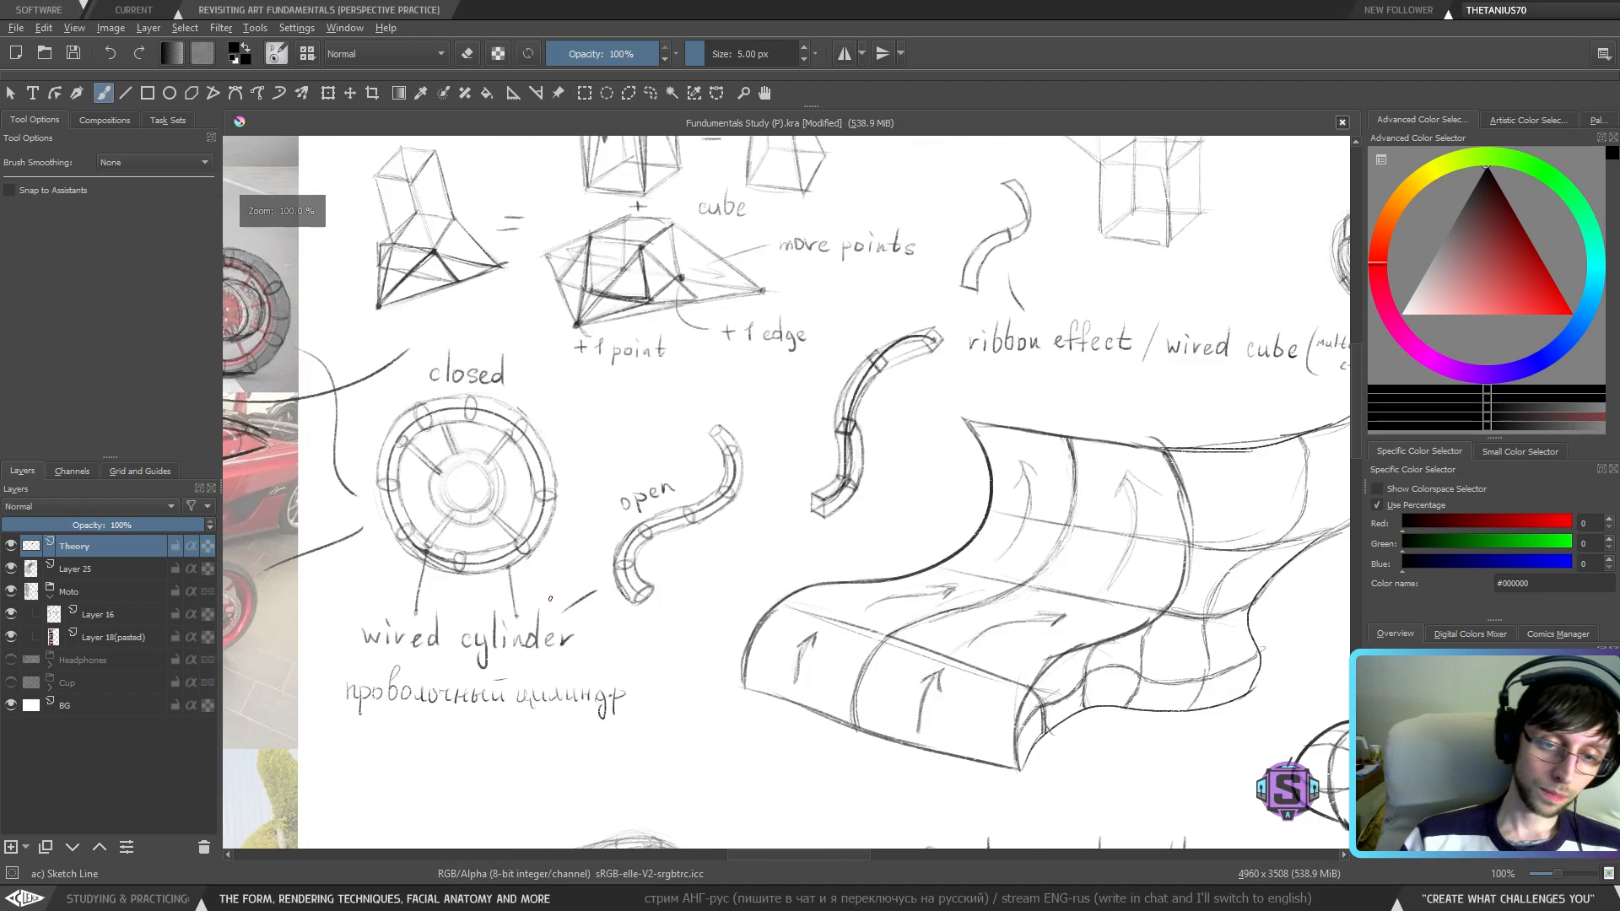
pyautogui.hotkey('ctrl', '+')
pyautogui.moveTo(633, 181)
pyautogui.mouseDown()
pyautogui.moveTo(537, 742)
pyautogui.moveTo(564, 707)
pyautogui.mouseUp()
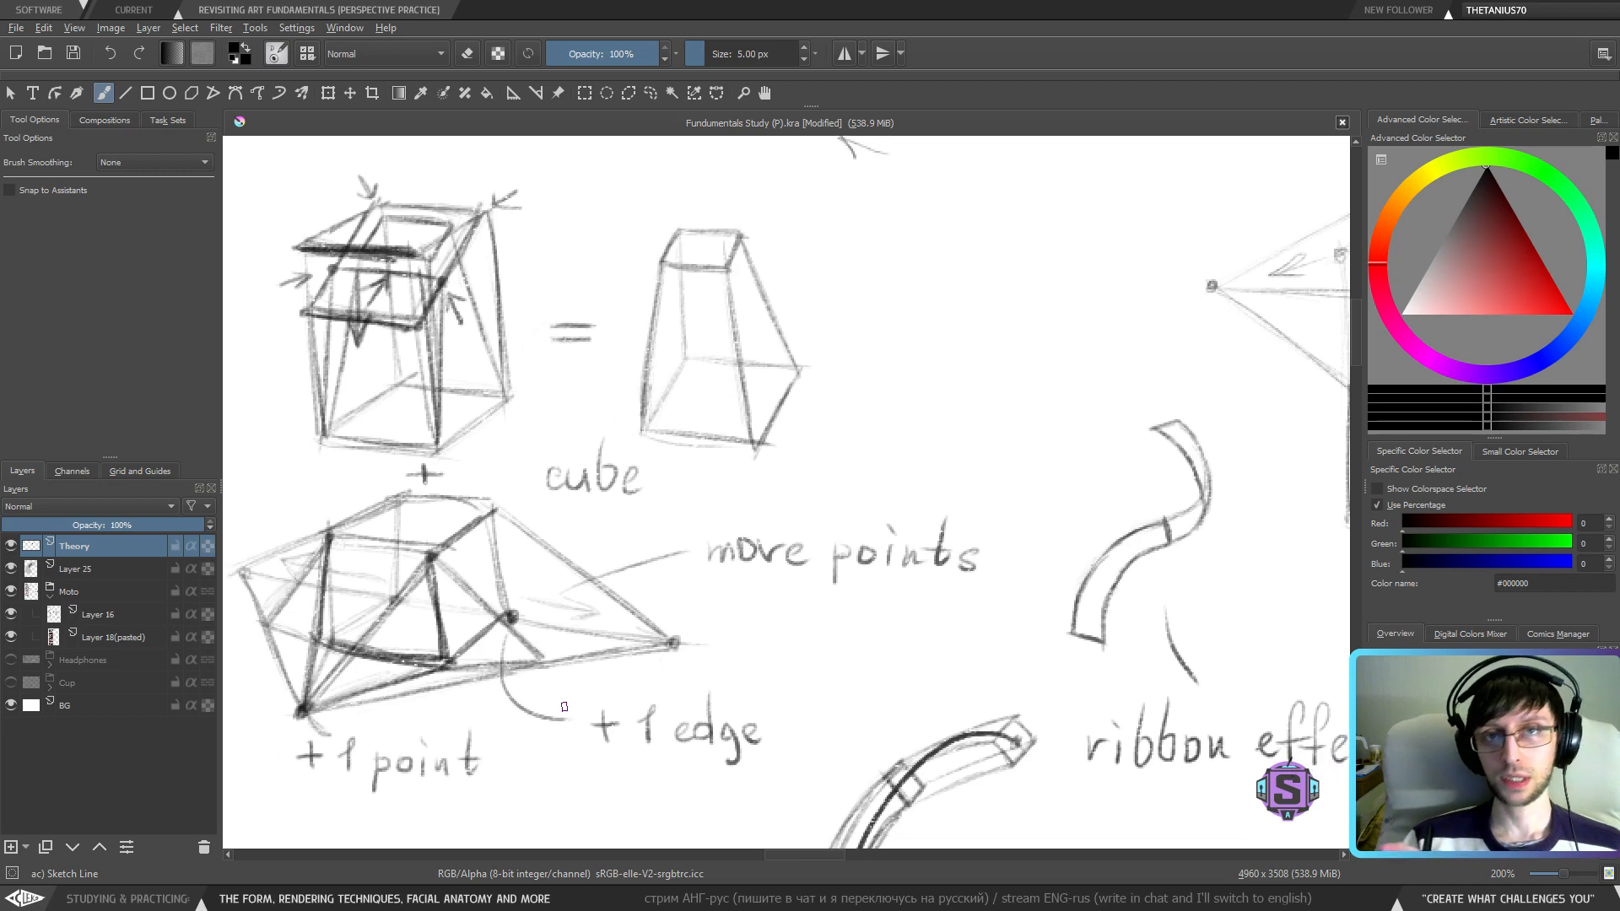
pyautogui.moveTo(802, 409)
pyautogui.mouseDown()
pyautogui.moveTo(850, 474)
pyautogui.moveTo(906, 475)
pyautogui.mouseUp()
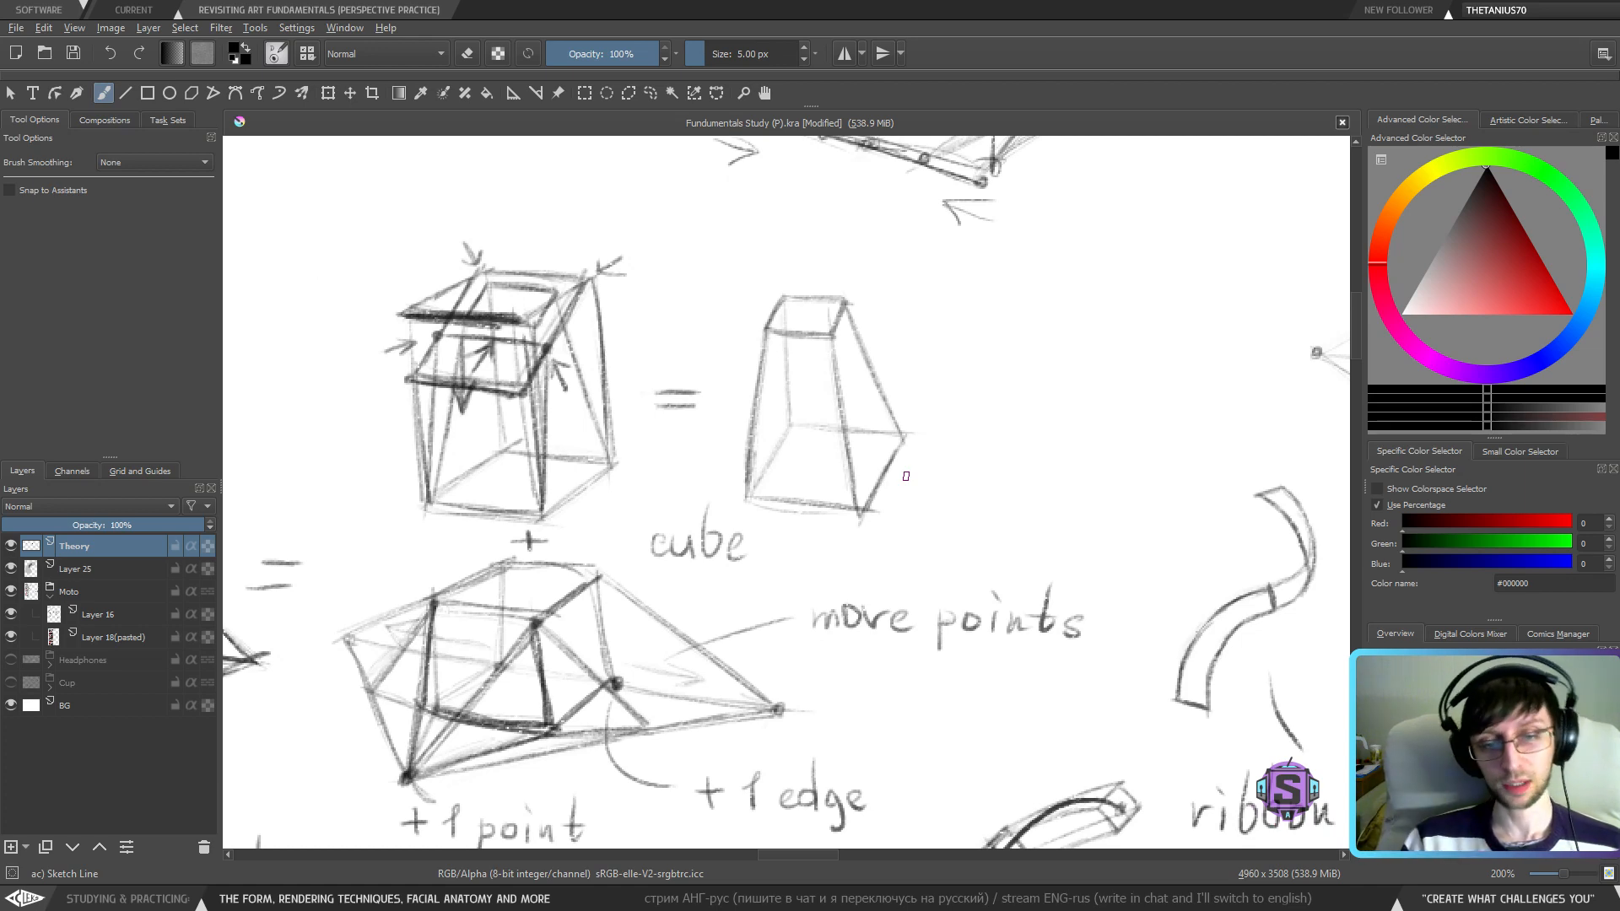
pyautogui.hotkey('ctrl', '-')
pyautogui.moveTo(712, 405)
pyautogui.mouseDown()
pyautogui.moveTo(700, 444)
pyautogui.moveTo(861, 484)
pyautogui.moveTo(829, 588)
pyautogui.moveTo(998, 601)
pyautogui.moveTo(853, 474)
pyautogui.mouseUp()
pyautogui.moveTo(805, 713); pyautogui.dragTo(606, 398)
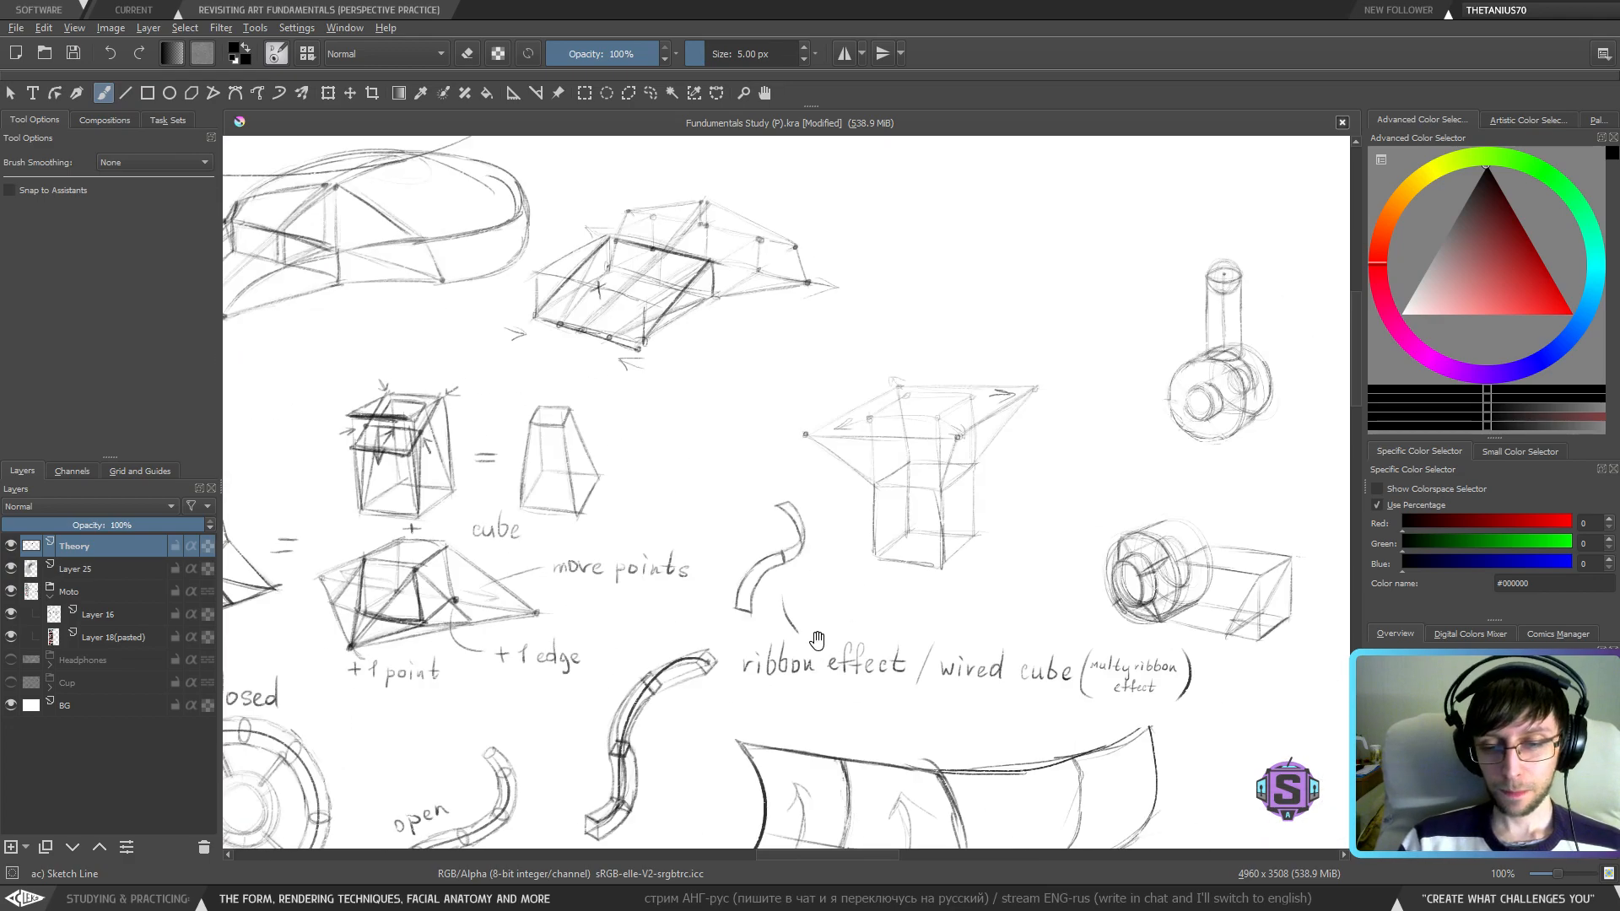
pyautogui.moveTo(817, 639); pyautogui.dragTo(780, 385)
pyautogui.moveTo(723, 540); pyautogui.dragTo(777, 547)
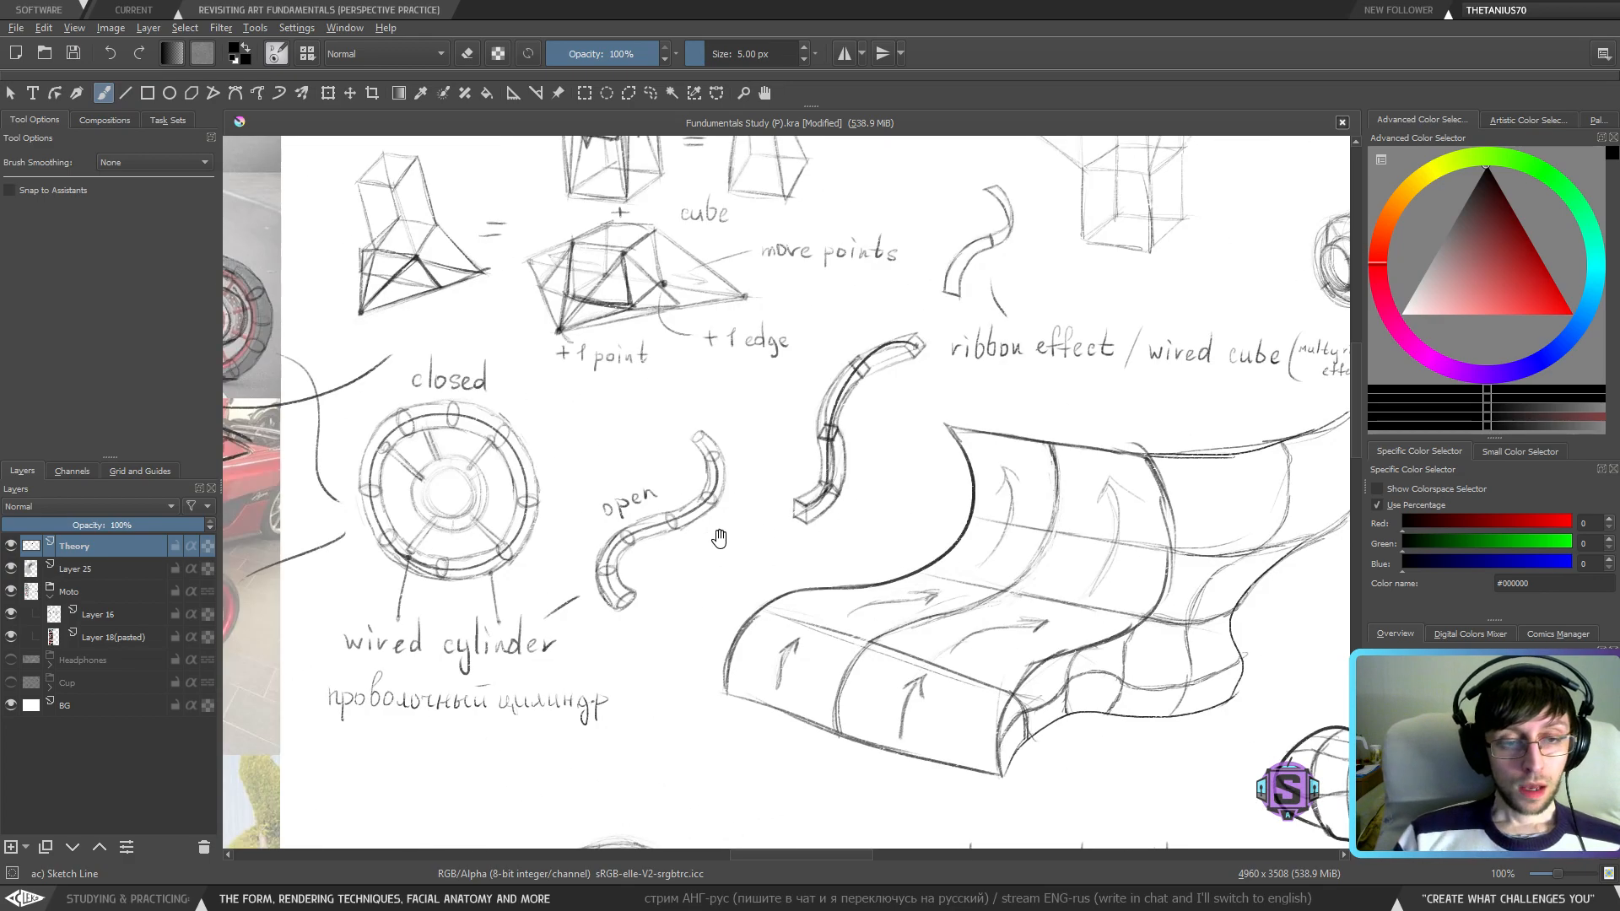
pyautogui.moveTo(654, 635); pyautogui.dragTo(832, 524)
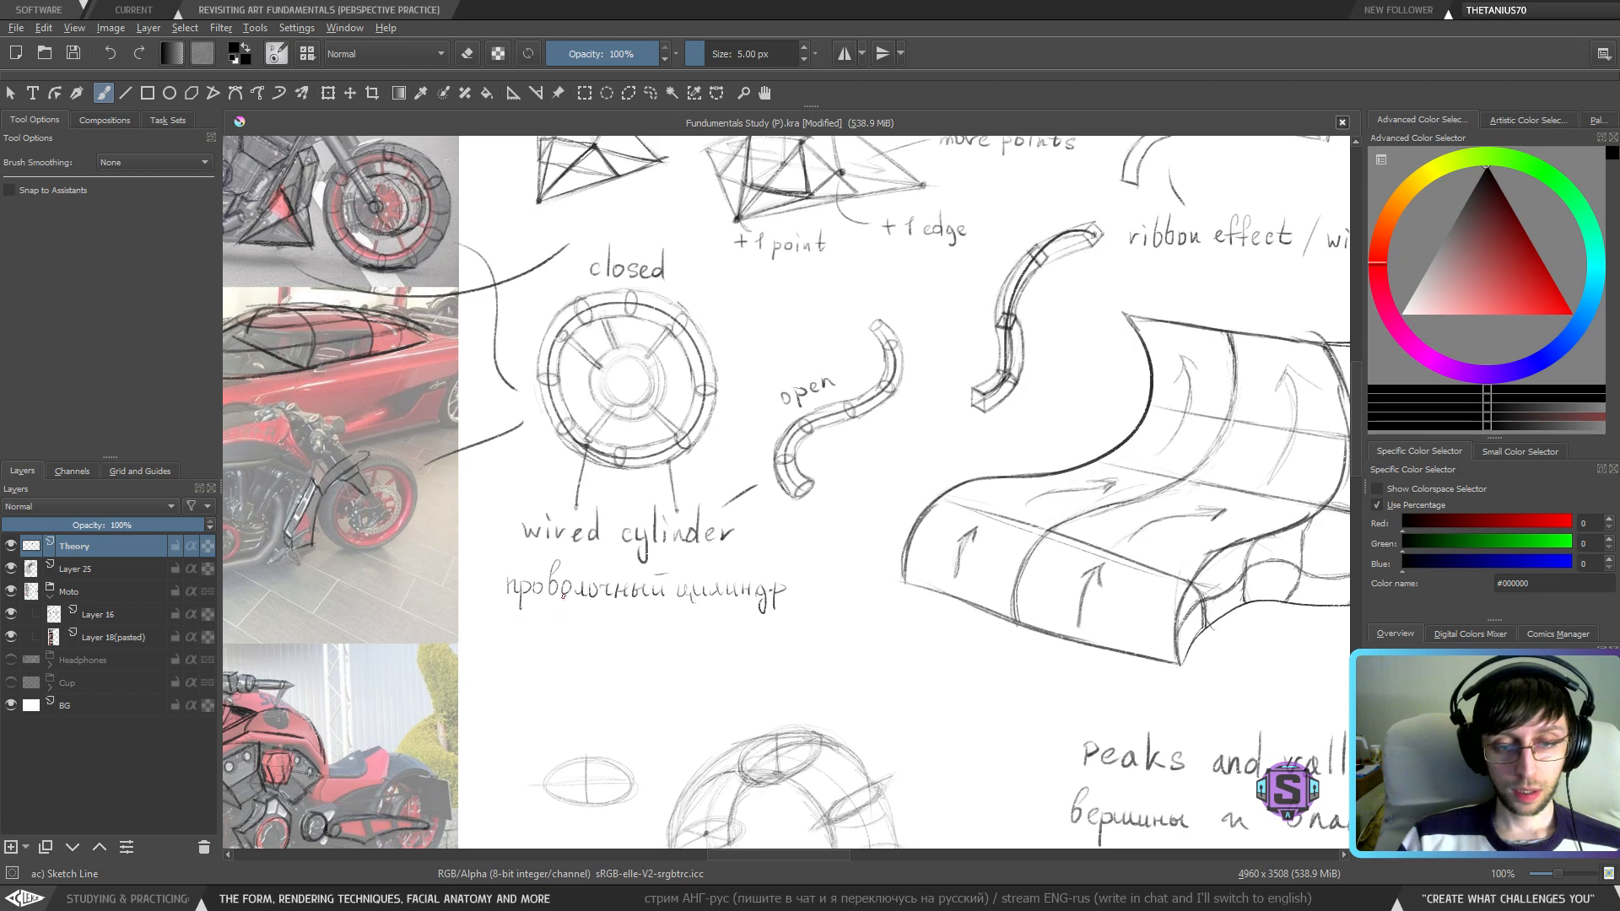
pyautogui.moveTo(767, 353)
pyautogui.mouseDown()
pyautogui.moveTo(724, 466)
pyautogui.moveTo(679, 467)
pyautogui.moveTo(565, 606)
pyautogui.mouseUp()
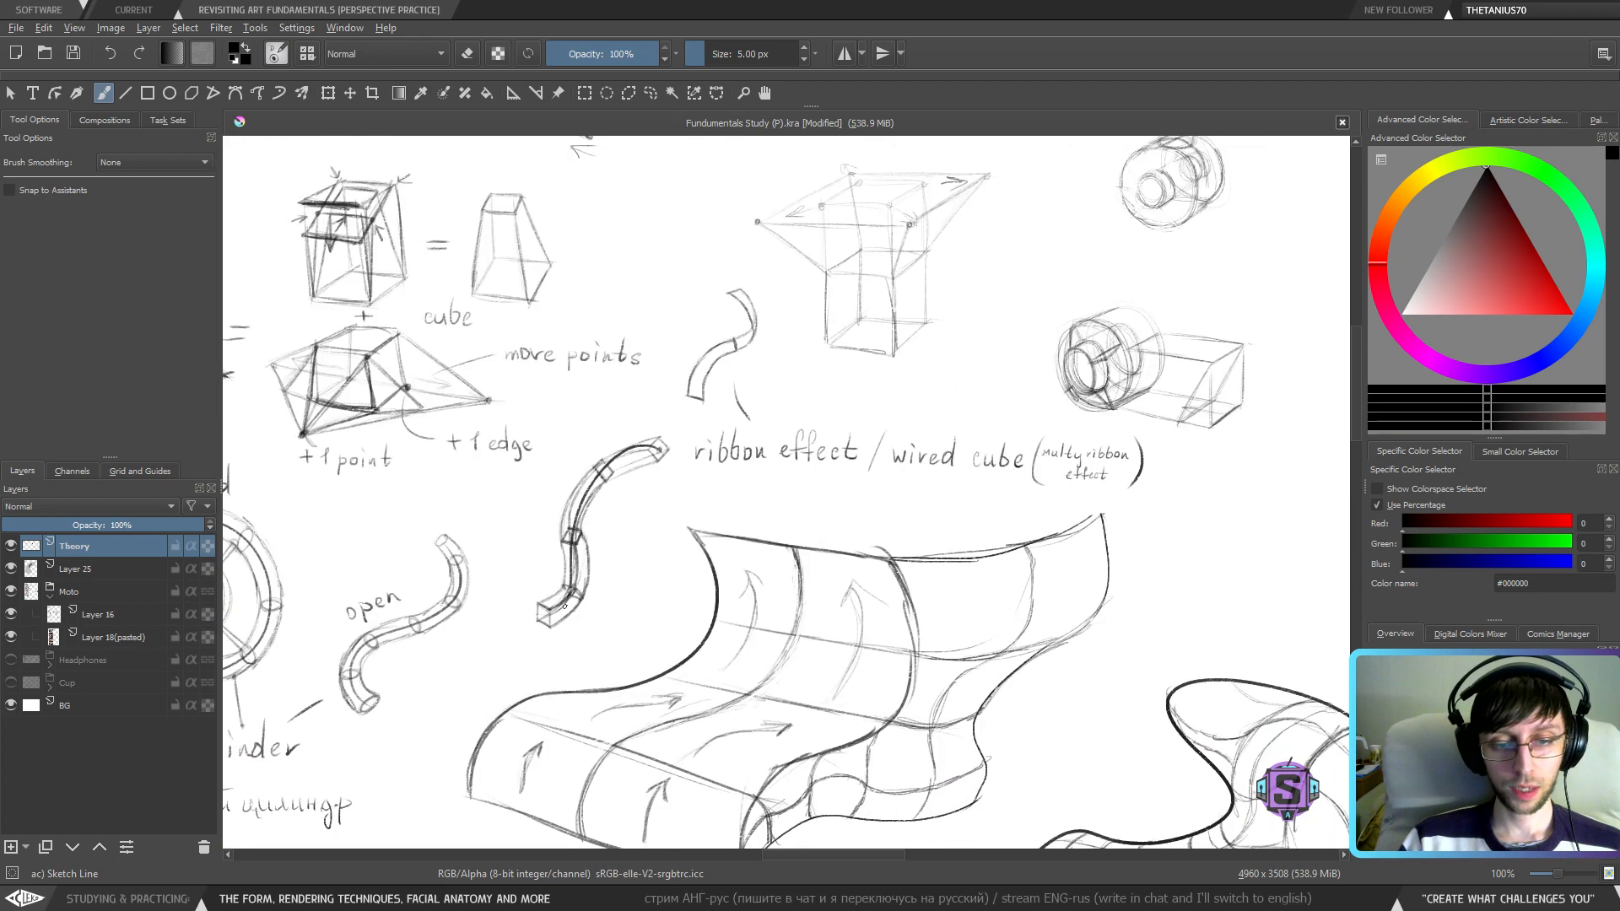
# - Trace the small ribbon sketch above the "ribbon effect" label at 200% zoom, and undo each stroke
pyautogui.scroll(-2, 630, 460)
pyautogui.scroll(4, 540, 461)
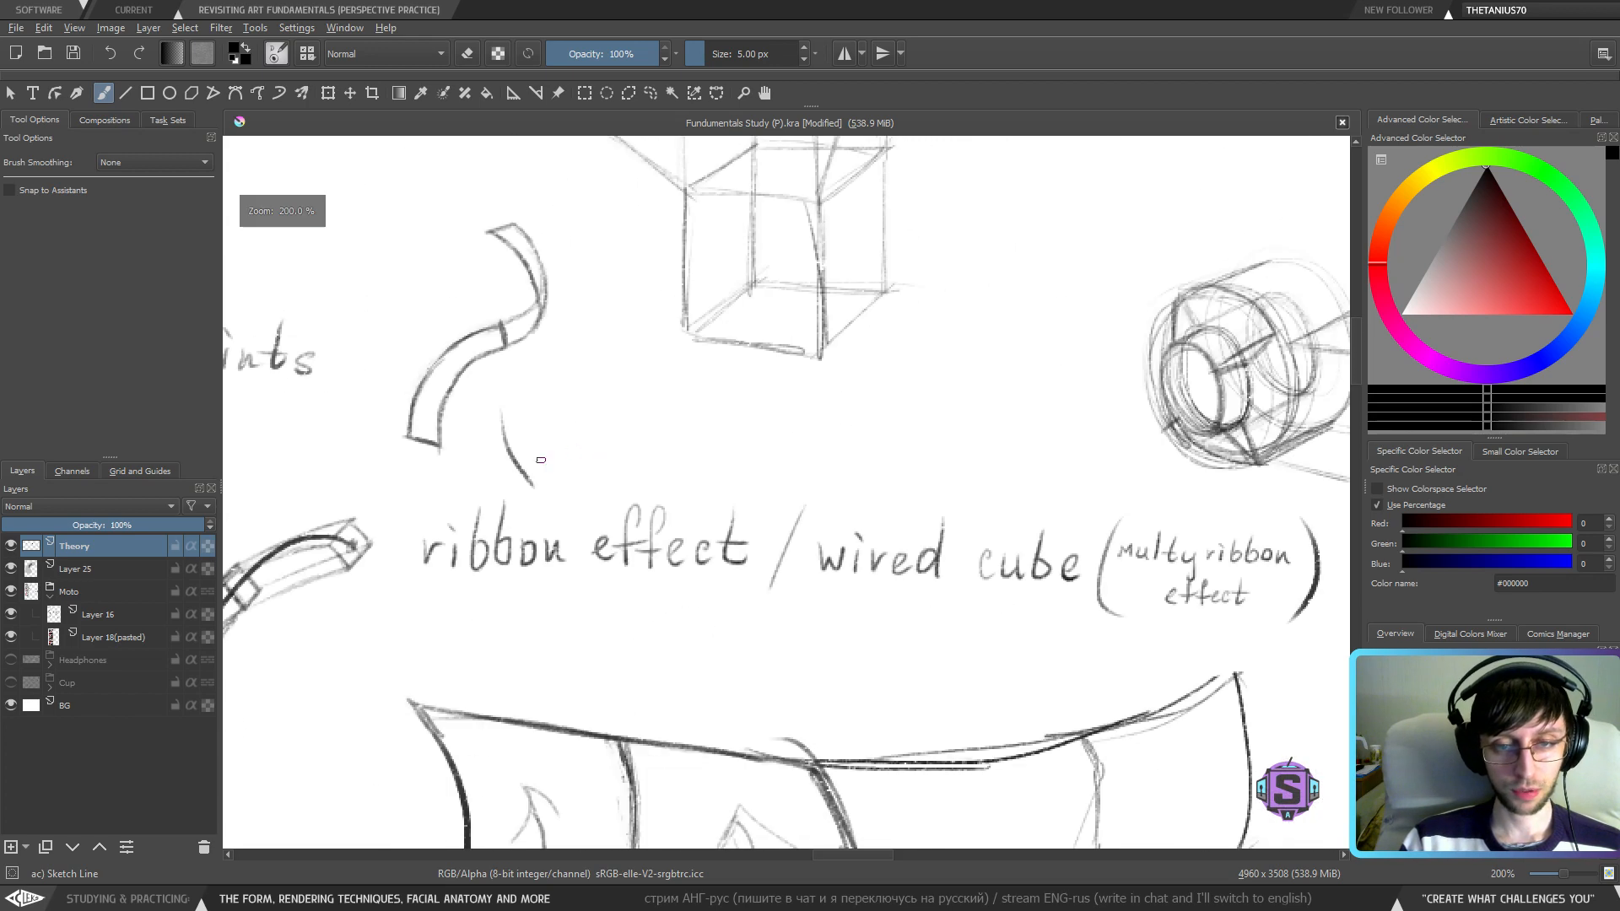
pyautogui.moveTo(446, 412); pyautogui.dragTo(603, 221)
pyautogui.hotkey('ctrl', 'z')
pyautogui.moveTo(482, 403)
pyautogui.mouseDown()
pyautogui.moveTo(541, 454)
pyautogui.moveTo(630, 386)
pyautogui.moveTo(591, 267)
pyautogui.mouseUp()
pyautogui.hotkey('ctrl', 'z')
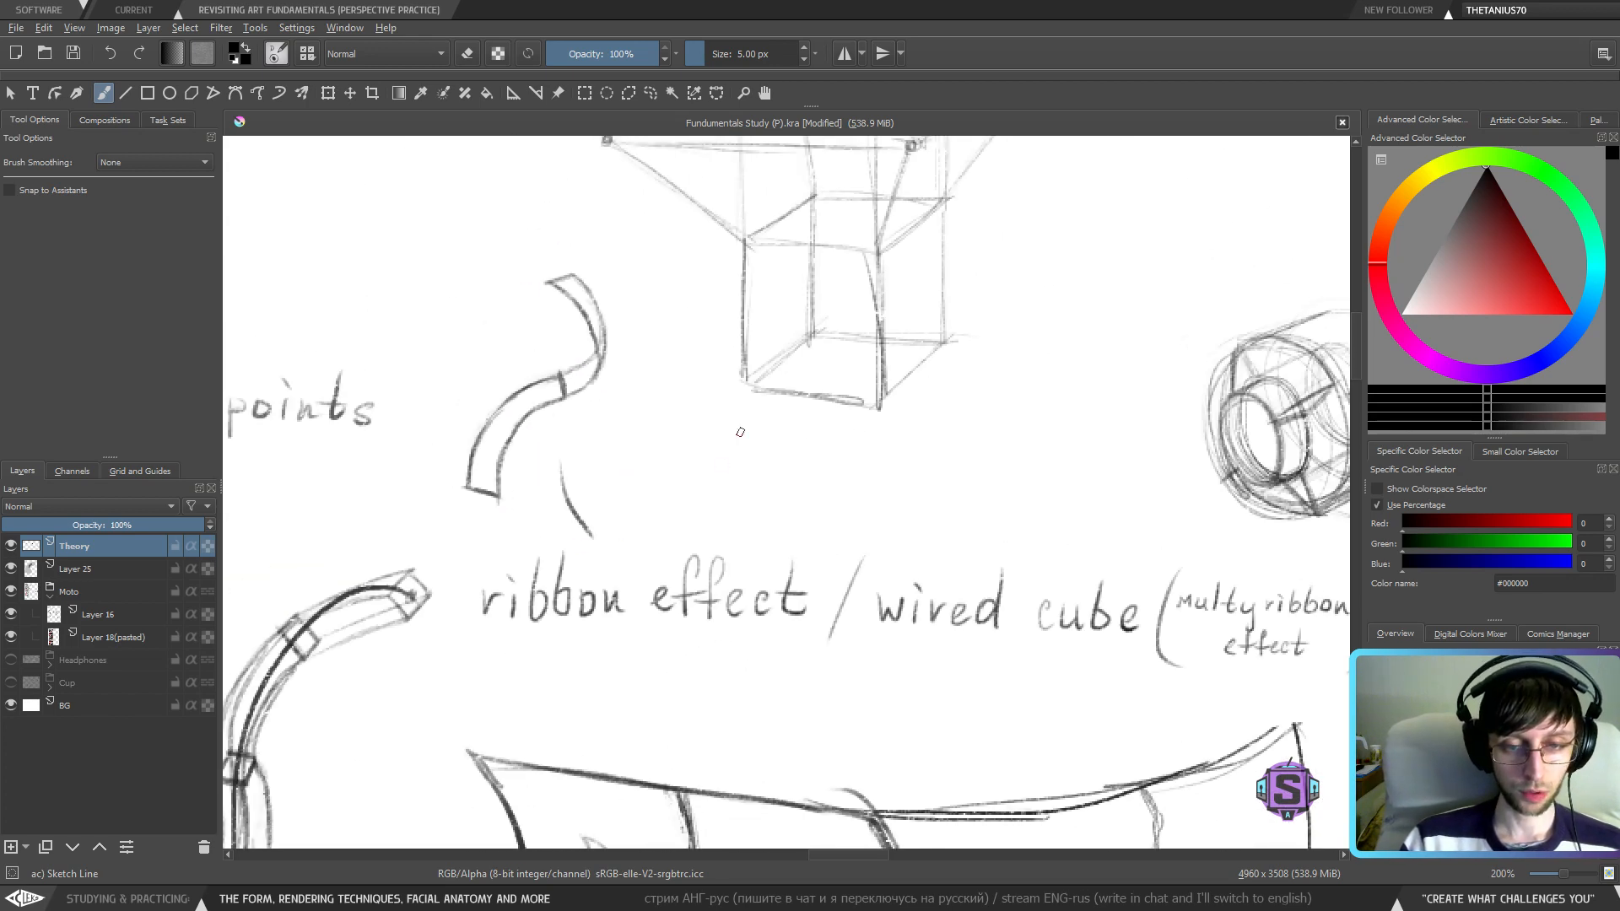
# - Examine the box sketch with added points and moved edges above the cube examples at 200% zoom
pyautogui.press('1')
pyautogui.moveTo(1118, 460); pyautogui.dragTo(892, 465)
pyautogui.moveTo(1078, 499)
pyautogui.mouseDown()
pyautogui.moveTo(1249, 432)
pyautogui.moveTo(676, 473)
pyautogui.moveTo(913, 567)
pyautogui.mouseUp()
pyautogui.moveTo(498, 577)
pyautogui.mouseDown()
pyautogui.moveTo(882, 649)
pyautogui.moveTo(1028, 749)
pyautogui.mouseUp()
pyautogui.hotkey('ctrl', '+')
pyautogui.moveTo(944, 499); pyautogui.dragTo(813, 571)
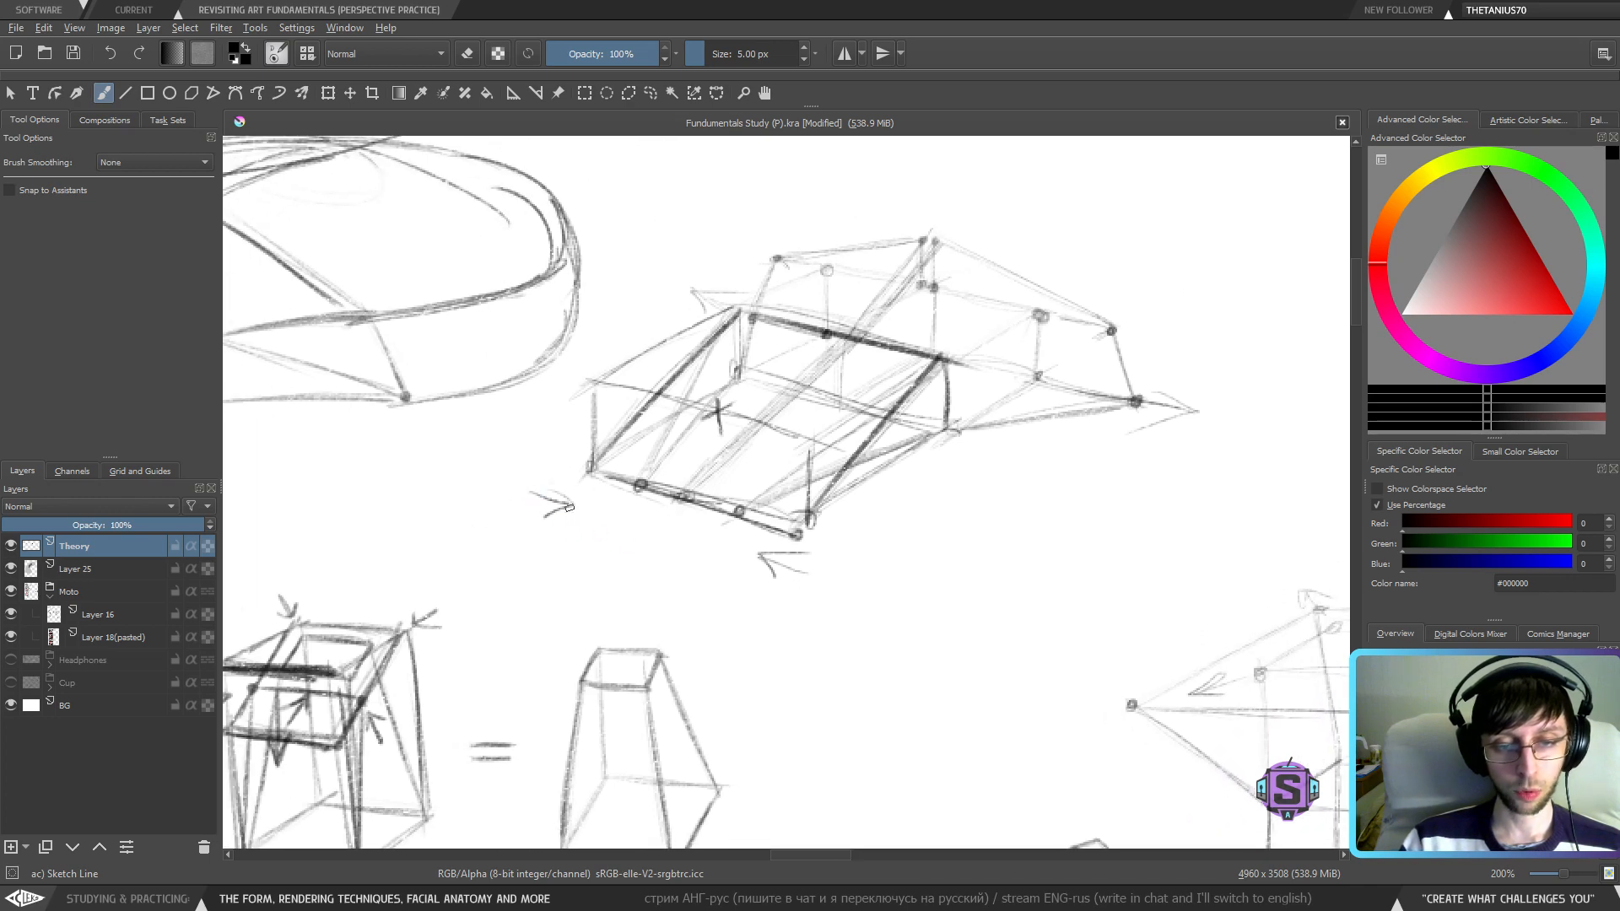
pyautogui.hotkey('ctrl', '-')
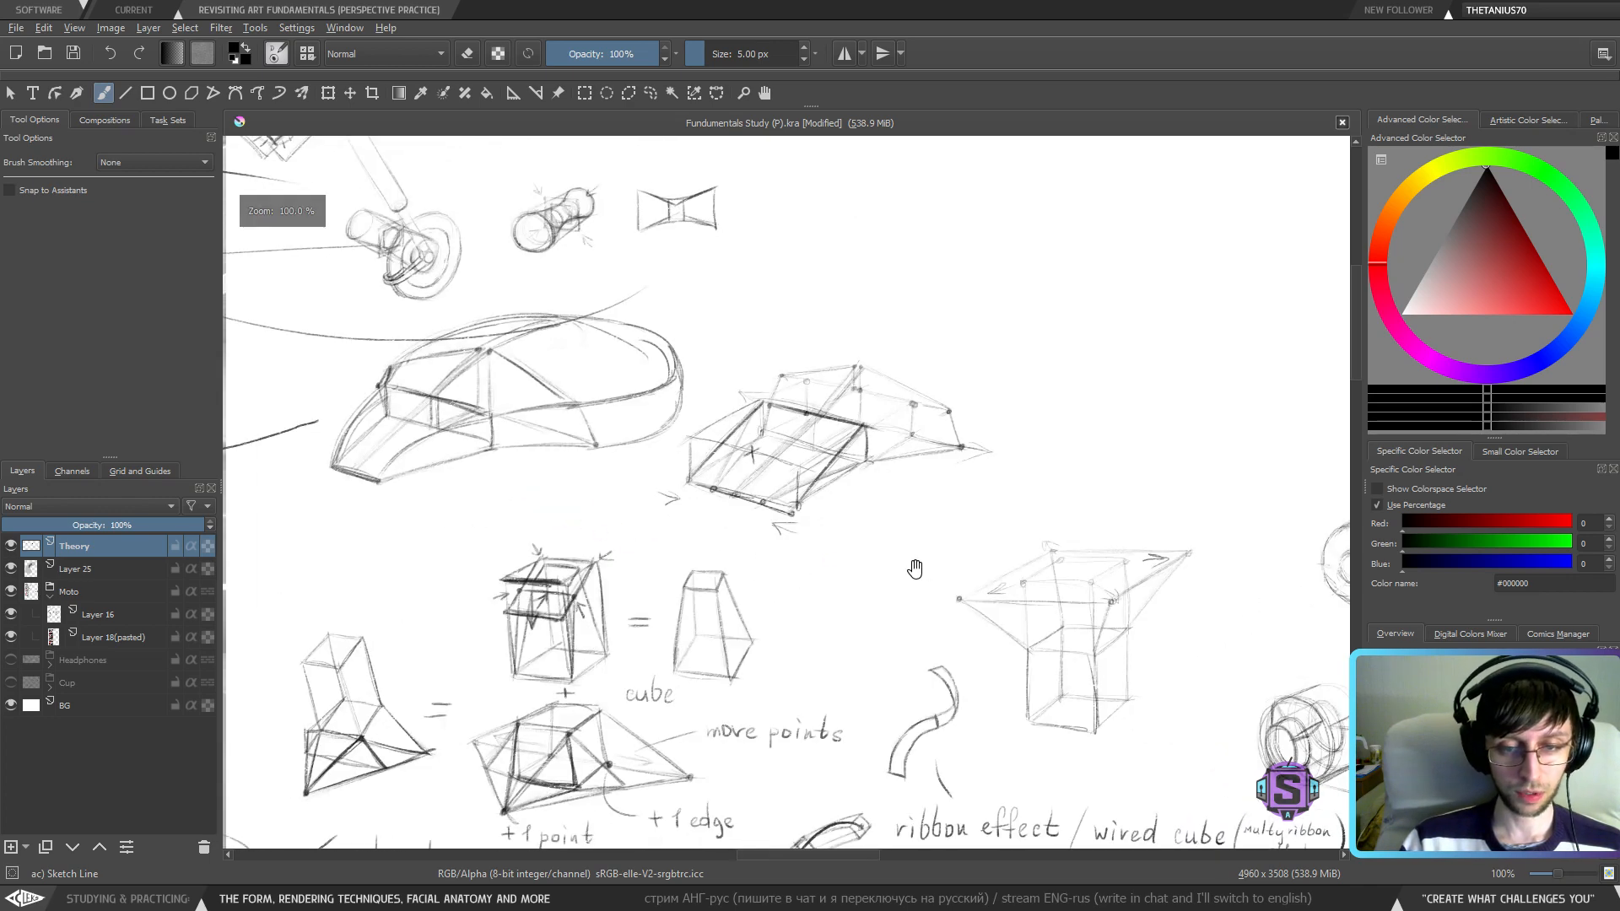
# - Underline "Modifications" in step 5 and undo the mark
pyautogui.moveTo(1097, 527); pyautogui.dragTo(585, 475)
pyautogui.moveTo(1076, 486)
pyautogui.mouseDown()
pyautogui.moveTo(581, 434)
pyautogui.moveTo(203, 261)
pyautogui.mouseUp()
pyautogui.moveTo(410, 503); pyautogui.dragTo(833, 515)
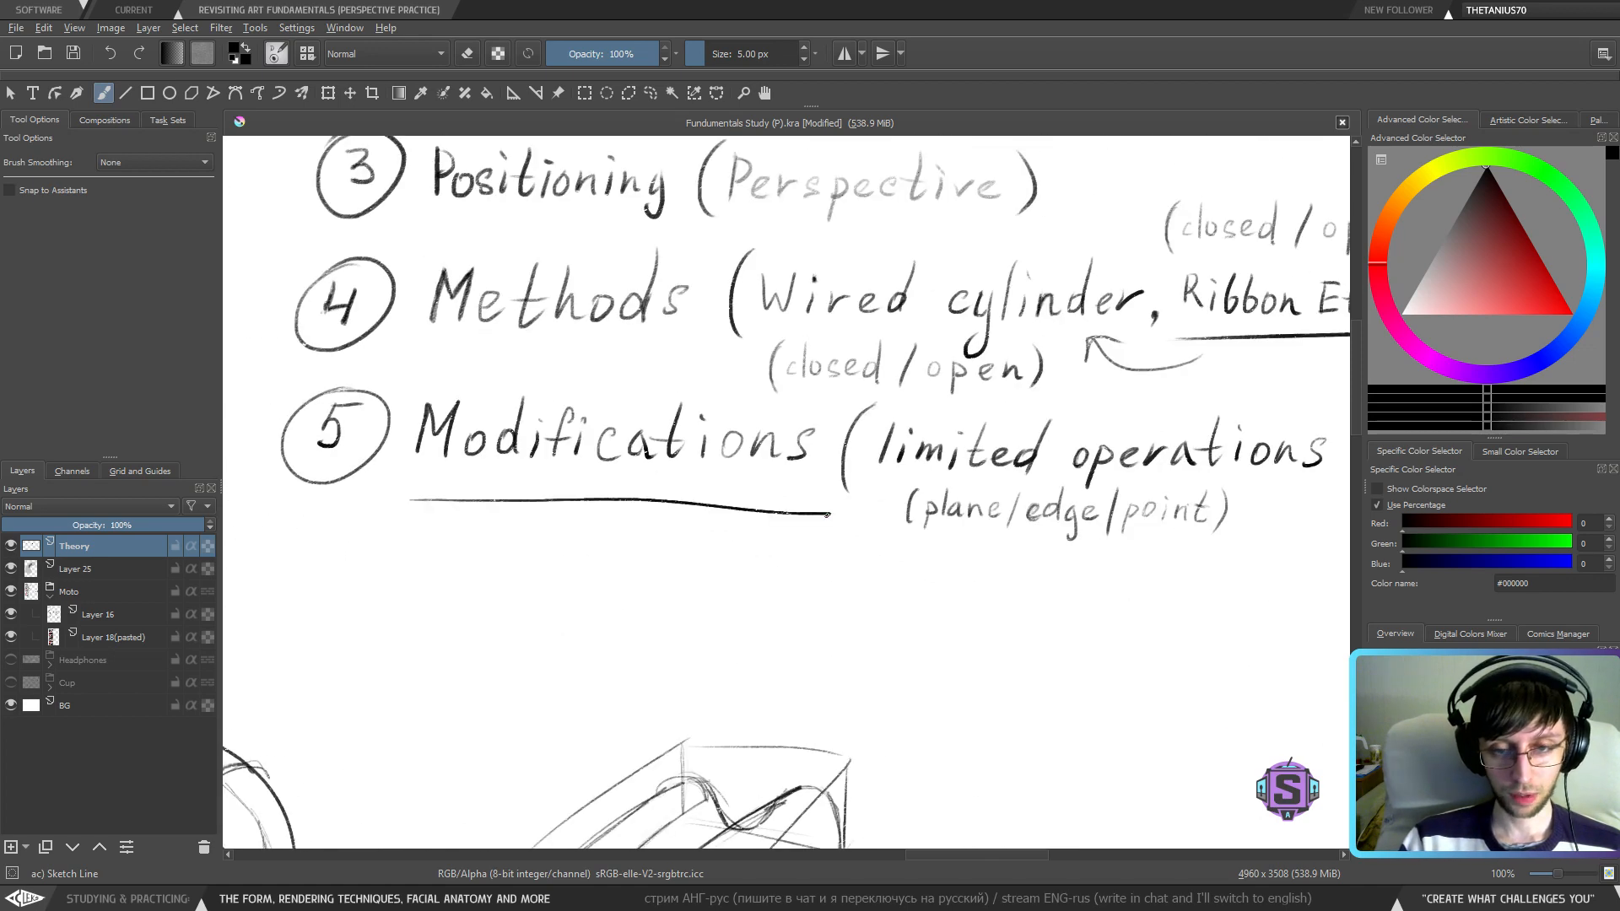
pyautogui.hotkey('ctrl', 'z')
# - Underline "limited operations" and "extended operations" in the Modifications line, and undo the marks
pyautogui.moveTo(944, 552); pyautogui.dragTo(550, 500)
pyautogui.moveTo(511, 429); pyautogui.dragTo(978, 428)
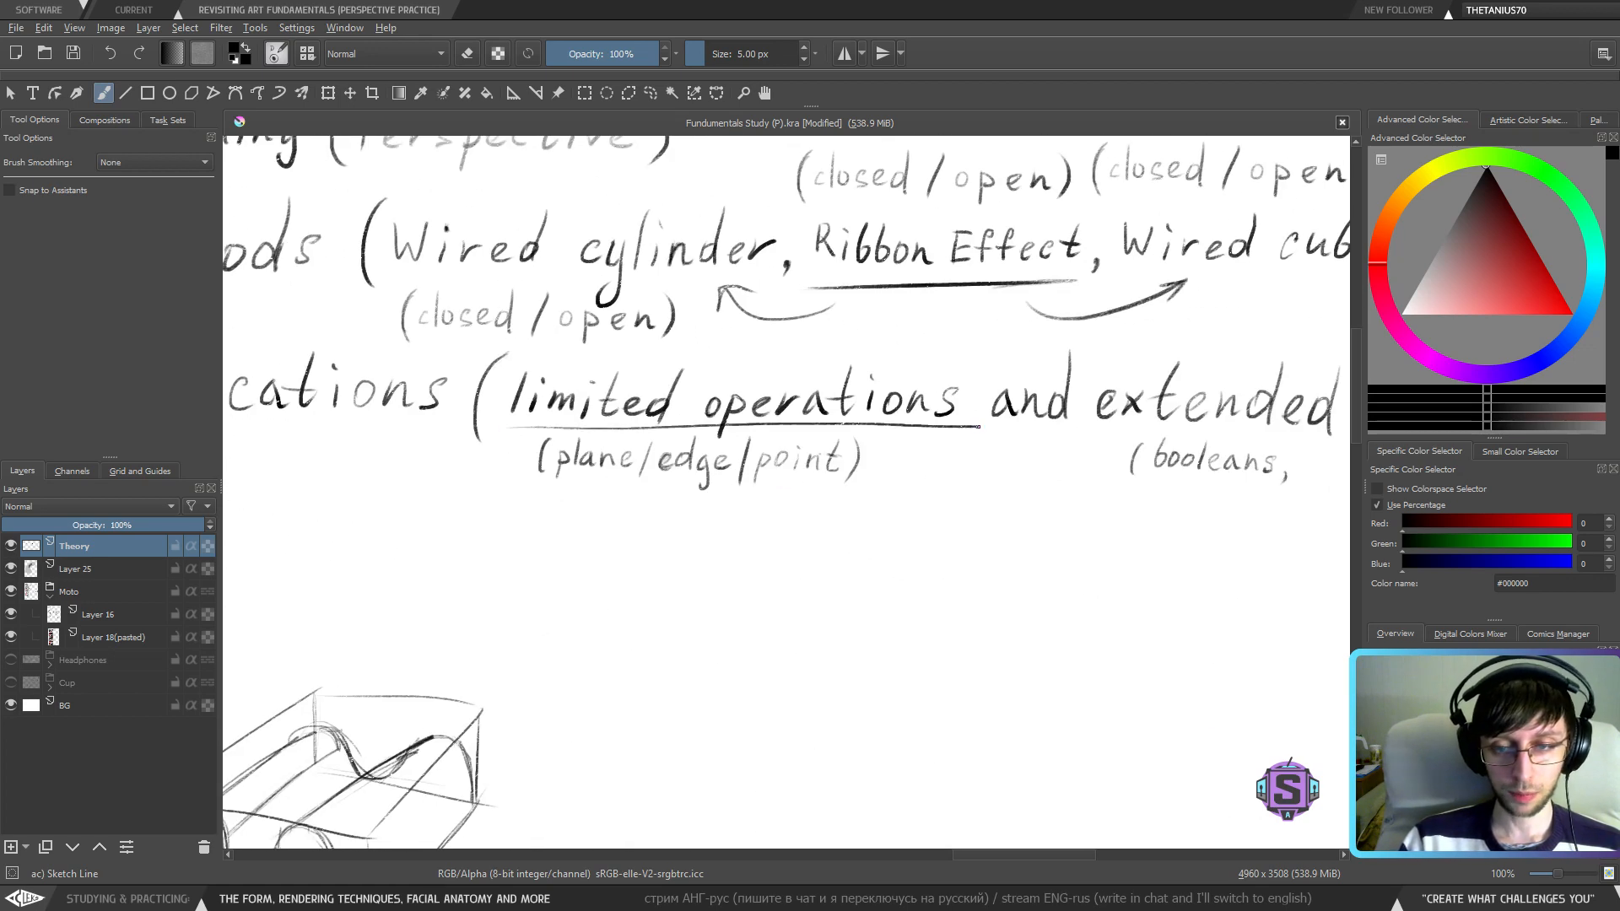
pyautogui.moveTo(1036, 481); pyautogui.dragTo(769, 455)
pyautogui.moveTo(823, 404); pyautogui.dragTo(1287, 408)
pyautogui.moveTo(1081, 458)
pyautogui.mouseDown()
pyautogui.moveTo(889, 467)
pyautogui.moveTo(1015, 456)
pyautogui.mouseUp()
pyautogui.hotkey('ctrl', 'z')
pyautogui.moveTo(467, 511); pyautogui.dragTo(580, 562)
pyautogui.hotkey('ctrl', 'z')
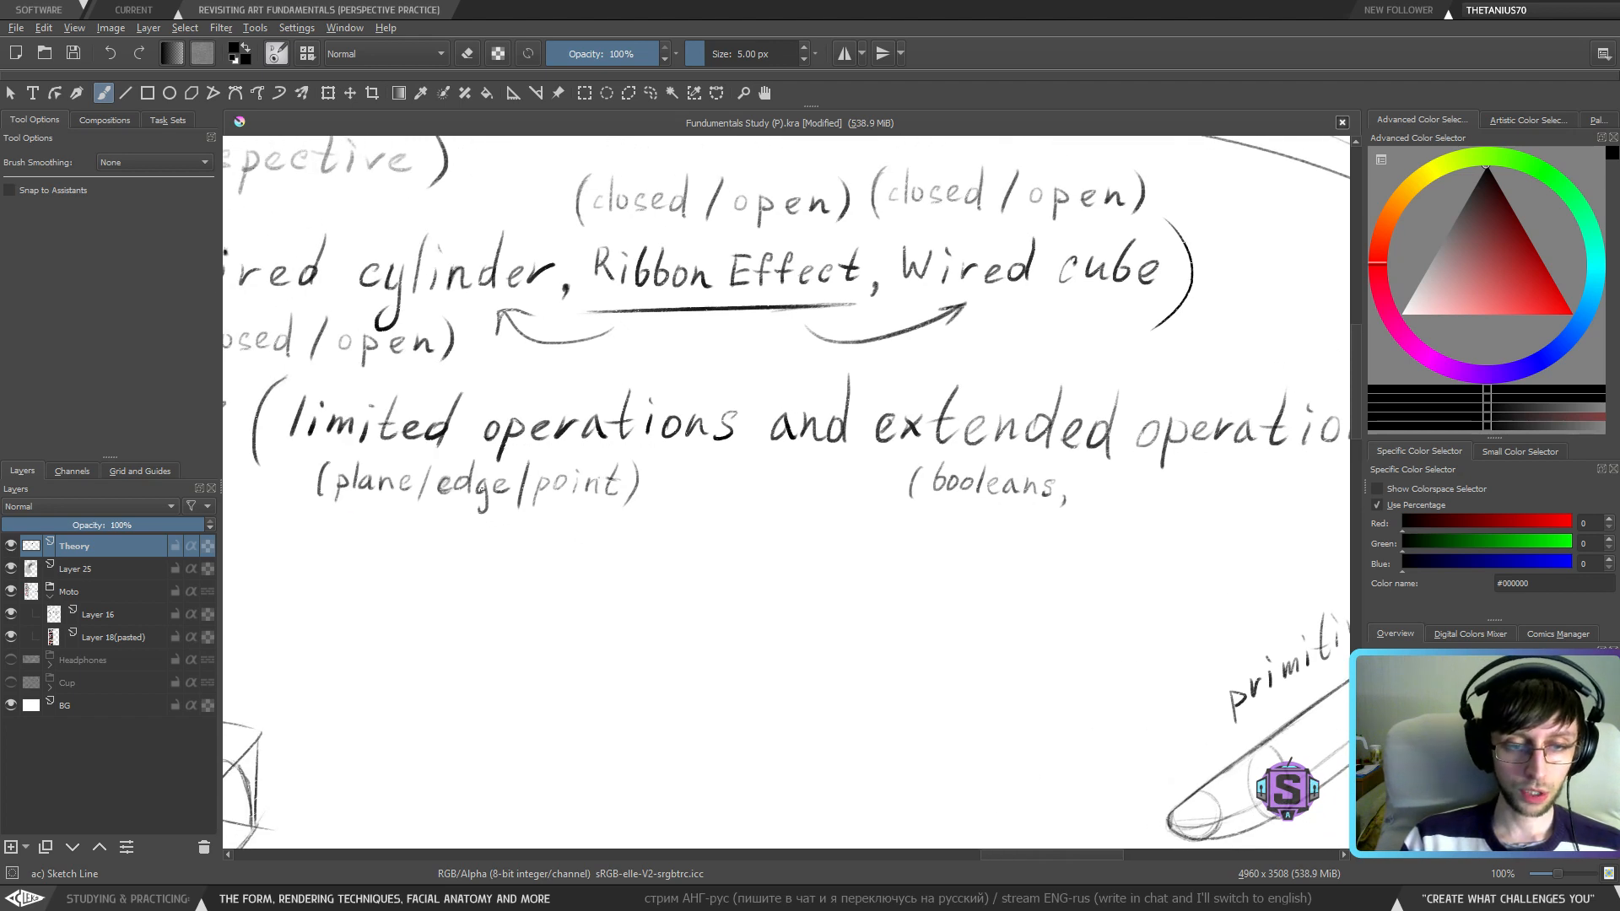
# - Underline "plane", "edge" and "point" beneath "limited operations", and undo the three marks
pyautogui.moveTo(323, 510); pyautogui.dragTo(498, 516)
pyautogui.moveTo(535, 516); pyautogui.dragTo(619, 516)
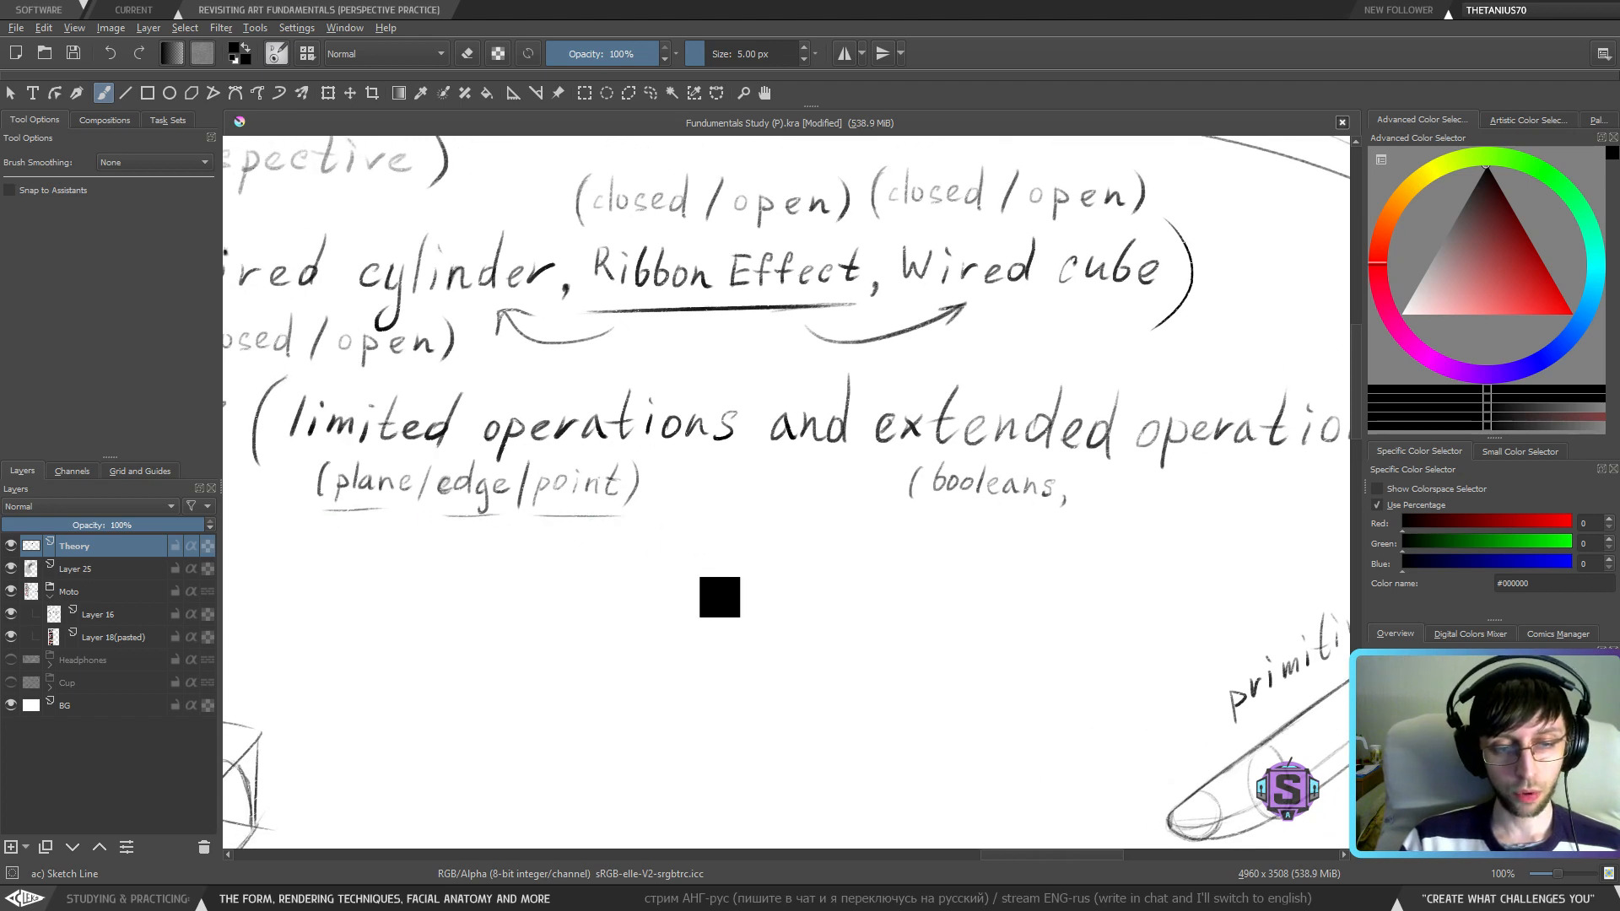
pyautogui.hotkey('ctrl', 'z')
pyautogui.hotkey('ctrl', 'z')
pyautogui.hotkey('ctrl', 'z')
# - Examine the "booleans" note under extended operations and the perspective charts of limited and extended operations on basic primitives
pyautogui.moveTo(452, 549)
pyautogui.mouseDown()
pyautogui.moveTo(483, 520)
pyautogui.moveTo(470, 530)
pyautogui.moveTo(510, 523)
pyautogui.moveTo(541, 540)
pyautogui.moveTo(643, 530)
pyautogui.mouseUp()
pyautogui.moveTo(871, 536); pyautogui.dragTo(755, 518)
pyautogui.moveTo(1086, 484)
pyautogui.mouseDown()
pyautogui.moveTo(920, 468)
pyautogui.moveTo(805, 514)
pyautogui.mouseUp()
pyautogui.moveTo(864, 411)
pyautogui.mouseDown()
pyautogui.moveTo(808, 437)
pyautogui.moveTo(804, 423)
pyautogui.mouseUp()
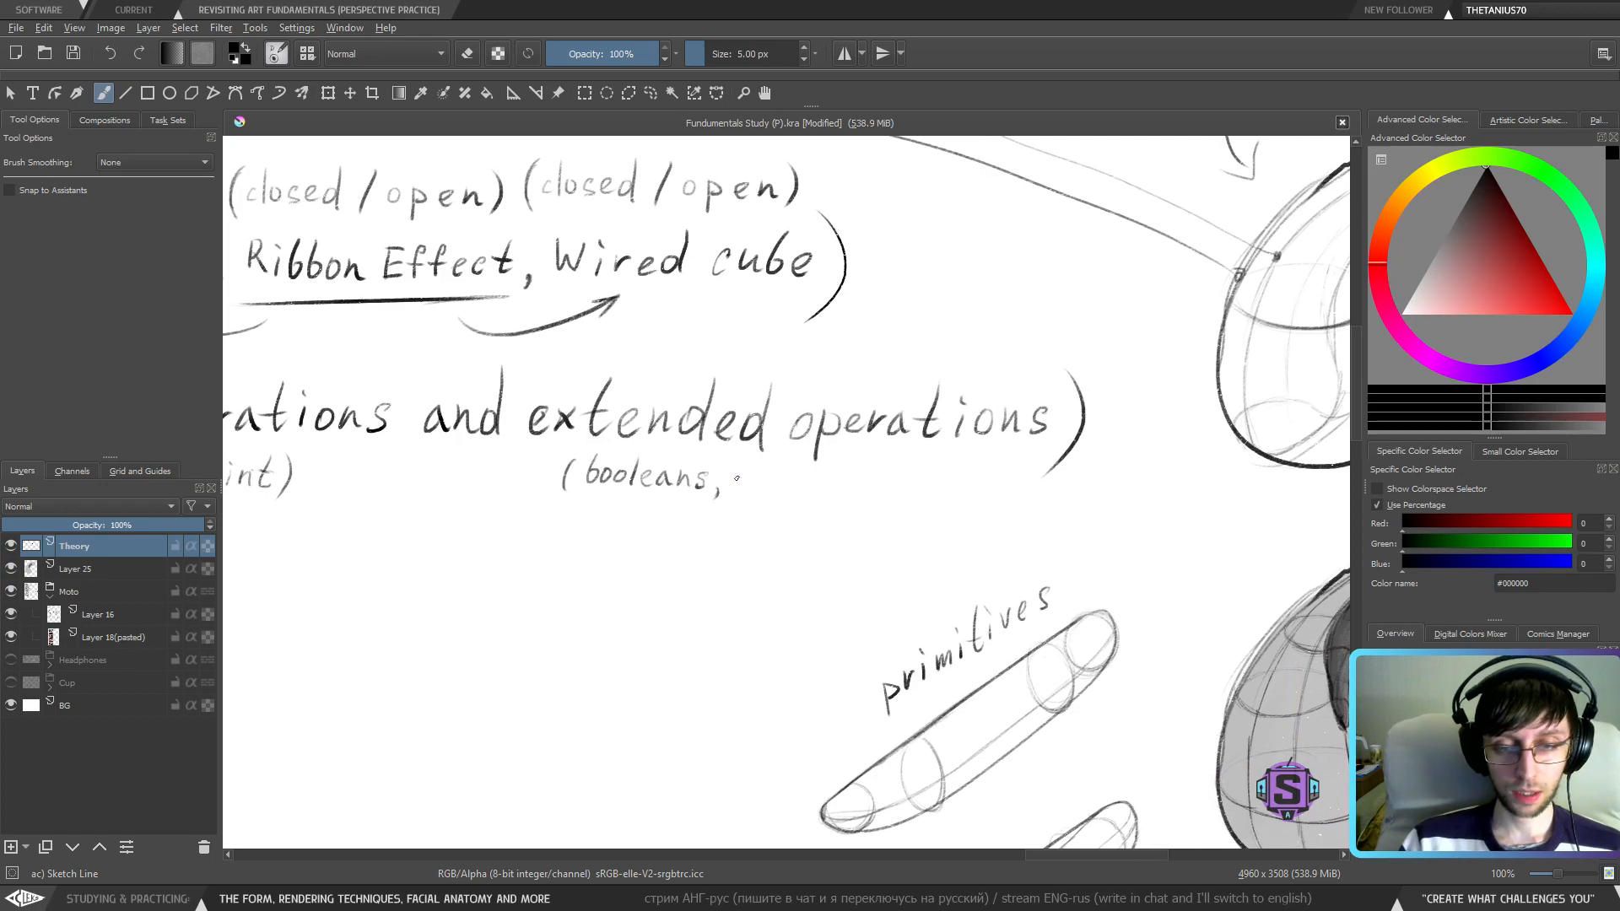
pyautogui.press('-')
pyautogui.press('-')
pyautogui.moveTo(670, 581); pyautogui.dragTo(1263, 548)
pyautogui.moveTo(582, 523); pyautogui.dragTo(1150, 517)
pyautogui.moveTo(290, 524); pyautogui.dragTo(987, 524)
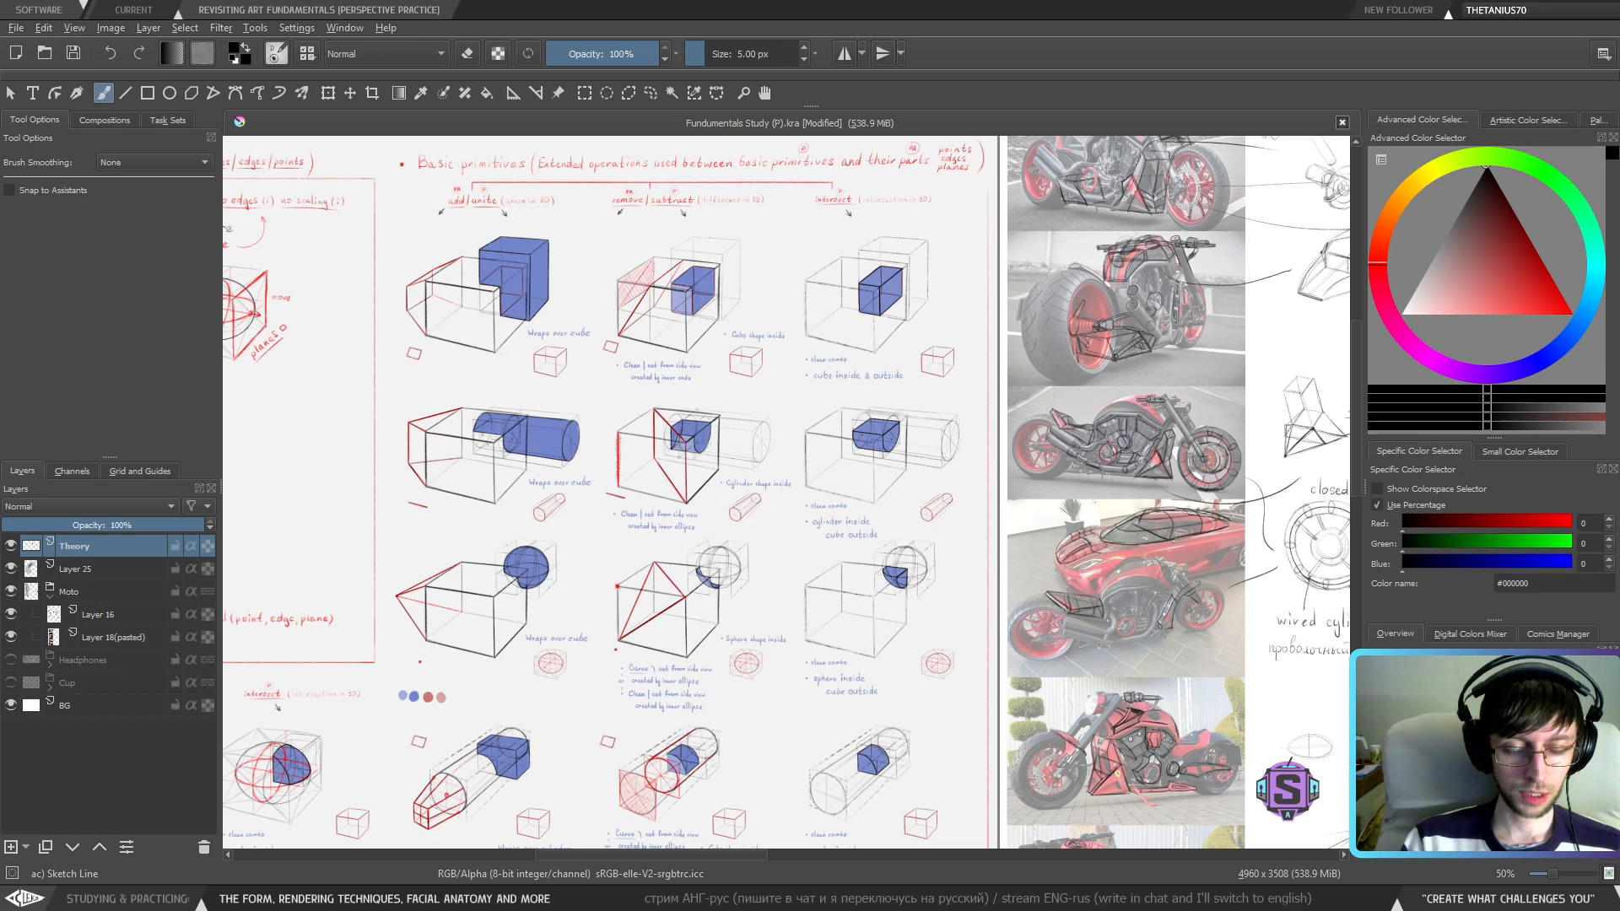
pyautogui.moveTo(517, 448); pyautogui.dragTo(682, 512)
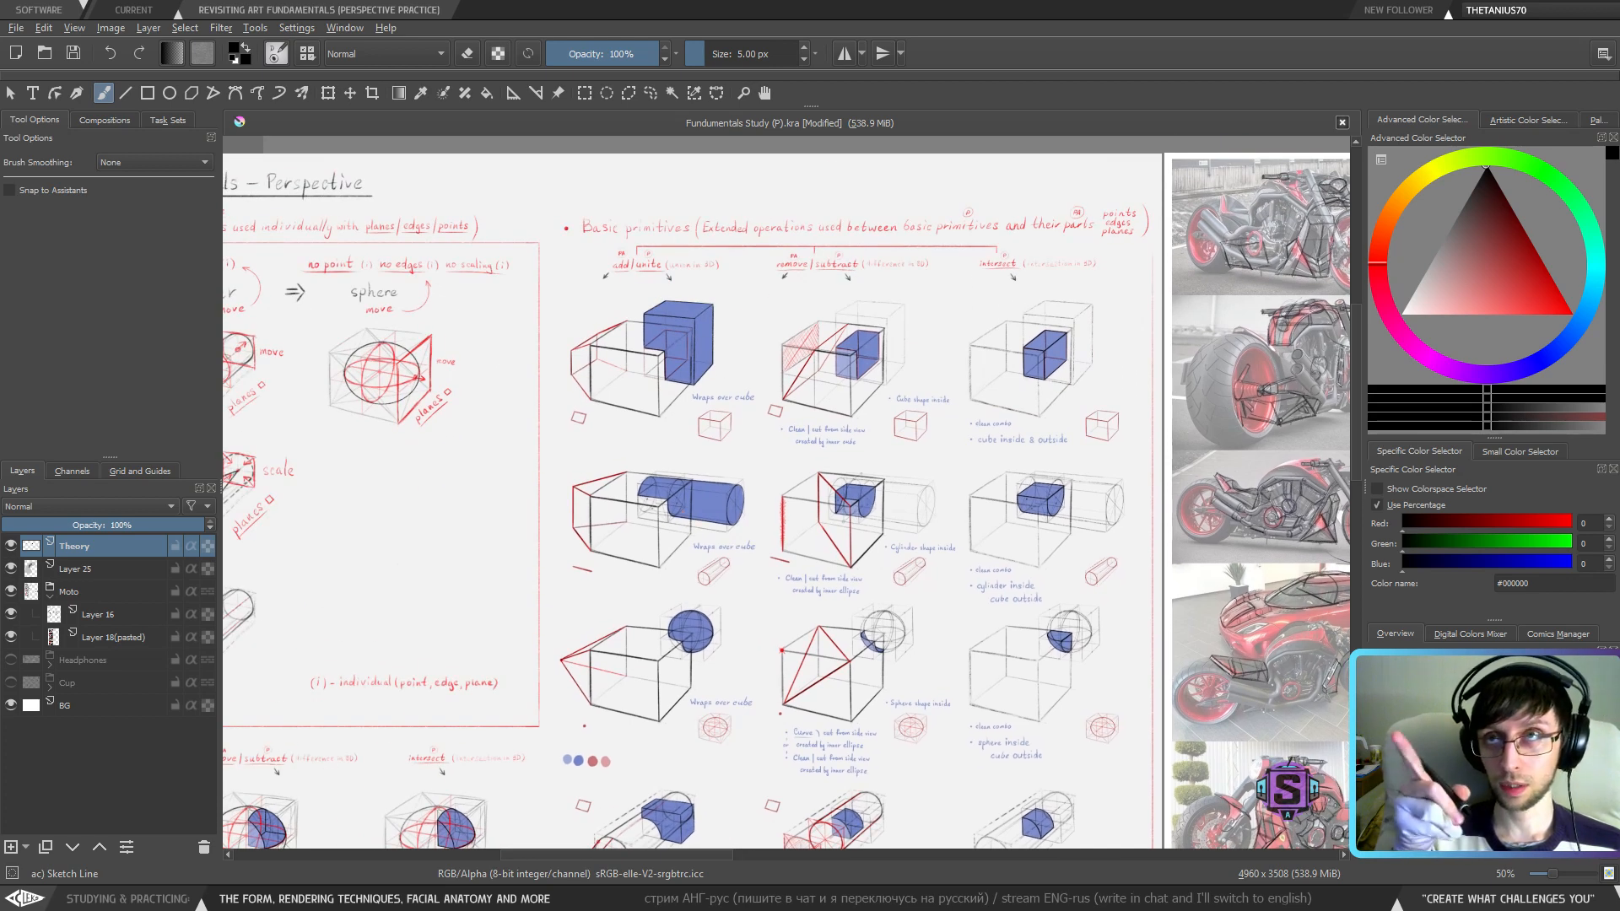
pyautogui.press('-')
pyautogui.press('-')
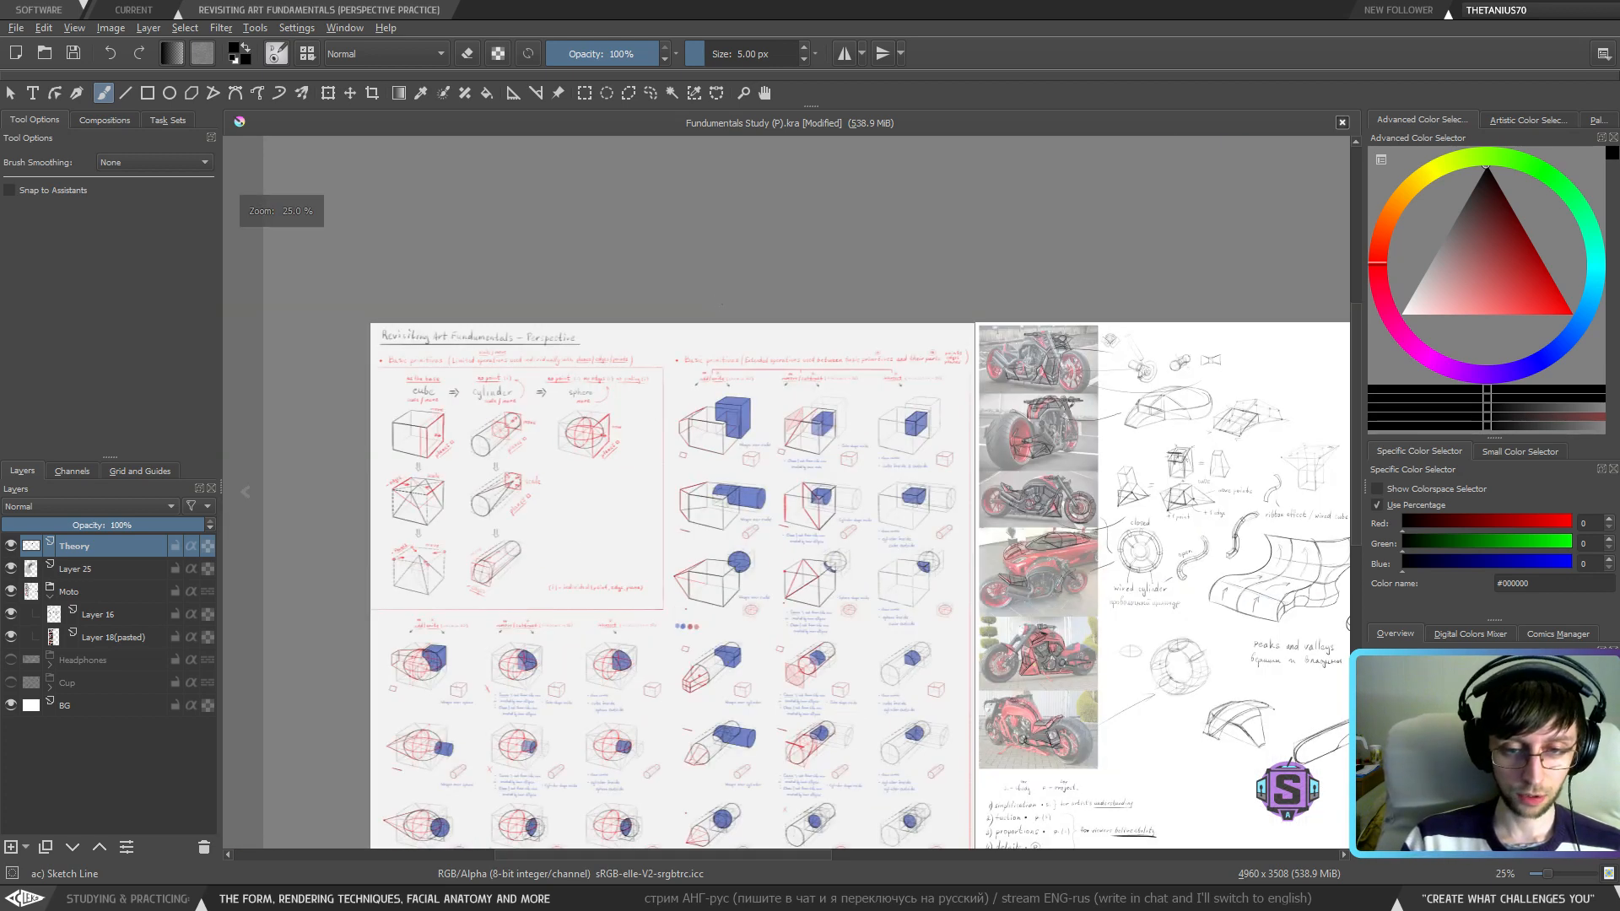
pyautogui.press('+')
pyautogui.press('+')
pyautogui.moveTo(687, 513); pyautogui.dragTo(881, 401)
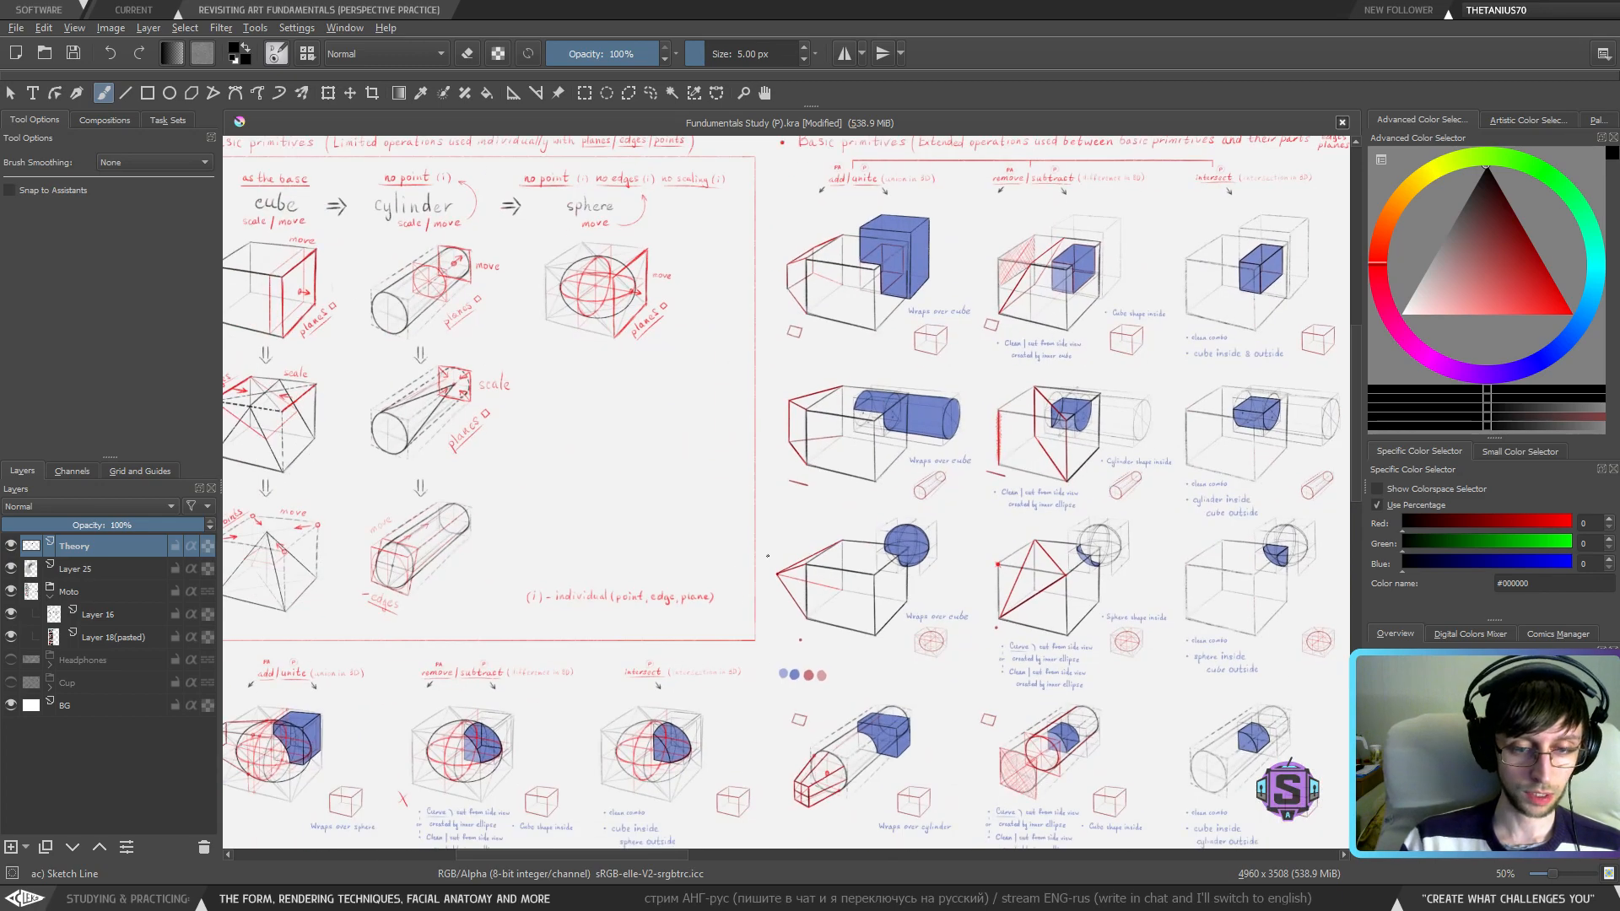
# - Examine the "Extended operations used between basic primitives and their parts" heading and its add/unite, remove/subtract and intersect branches
pyautogui.moveTo(767, 556); pyautogui.dragTo(463, 643)
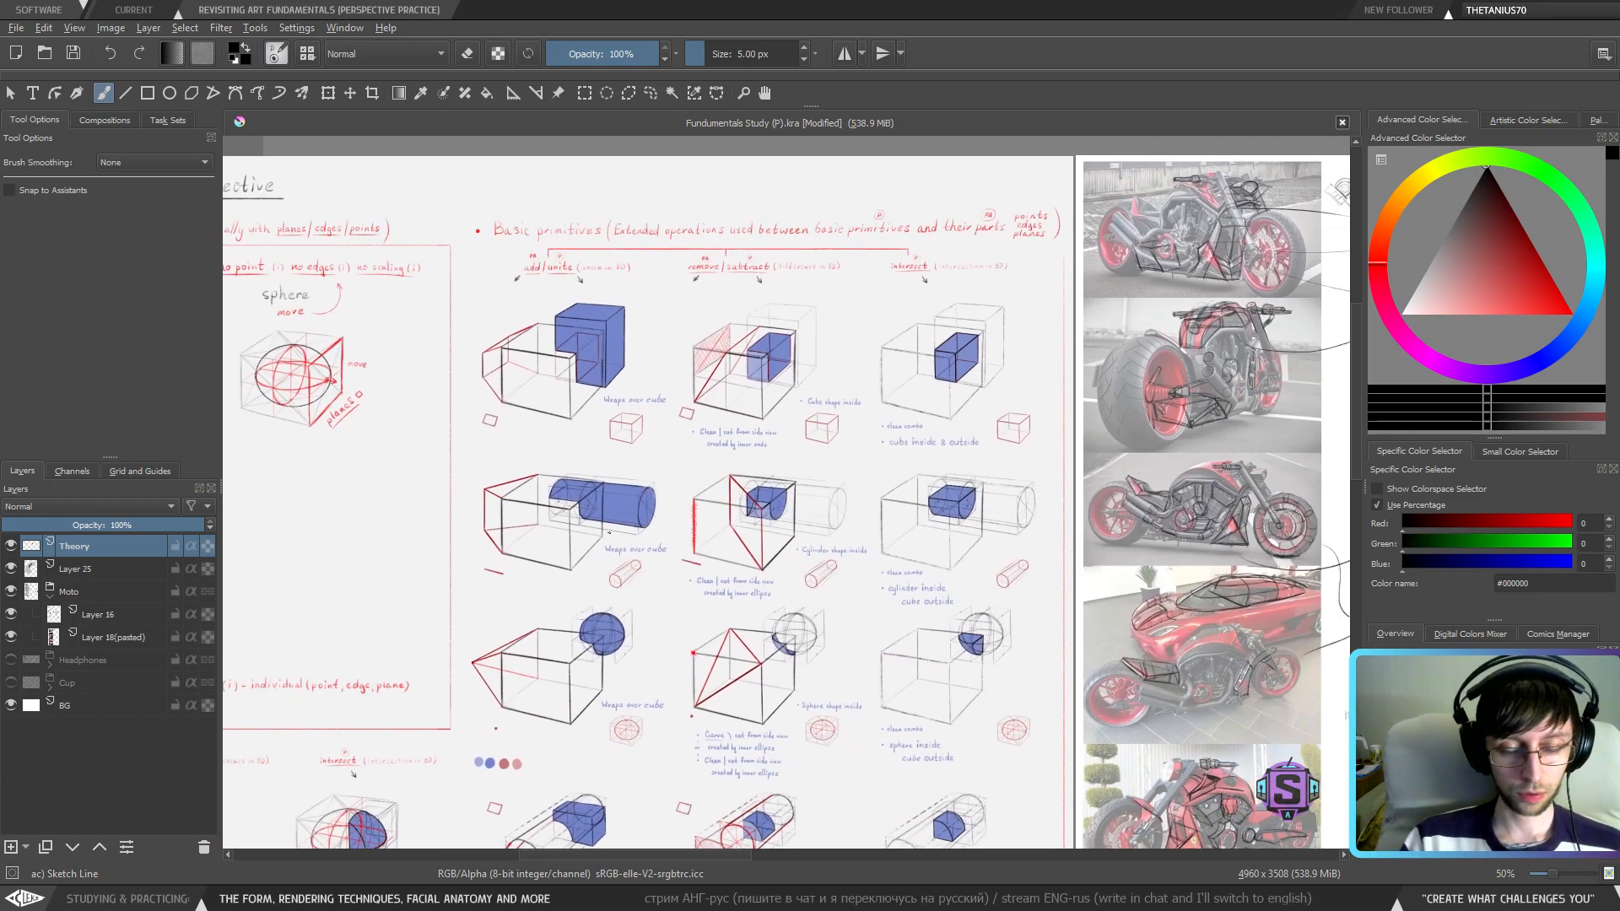
pyautogui.press('+')
pyautogui.press('+')
pyautogui.moveTo(617, 558); pyautogui.dragTo(768, 799)
pyautogui.moveTo(506, 270); pyautogui.dragTo(447, 389)
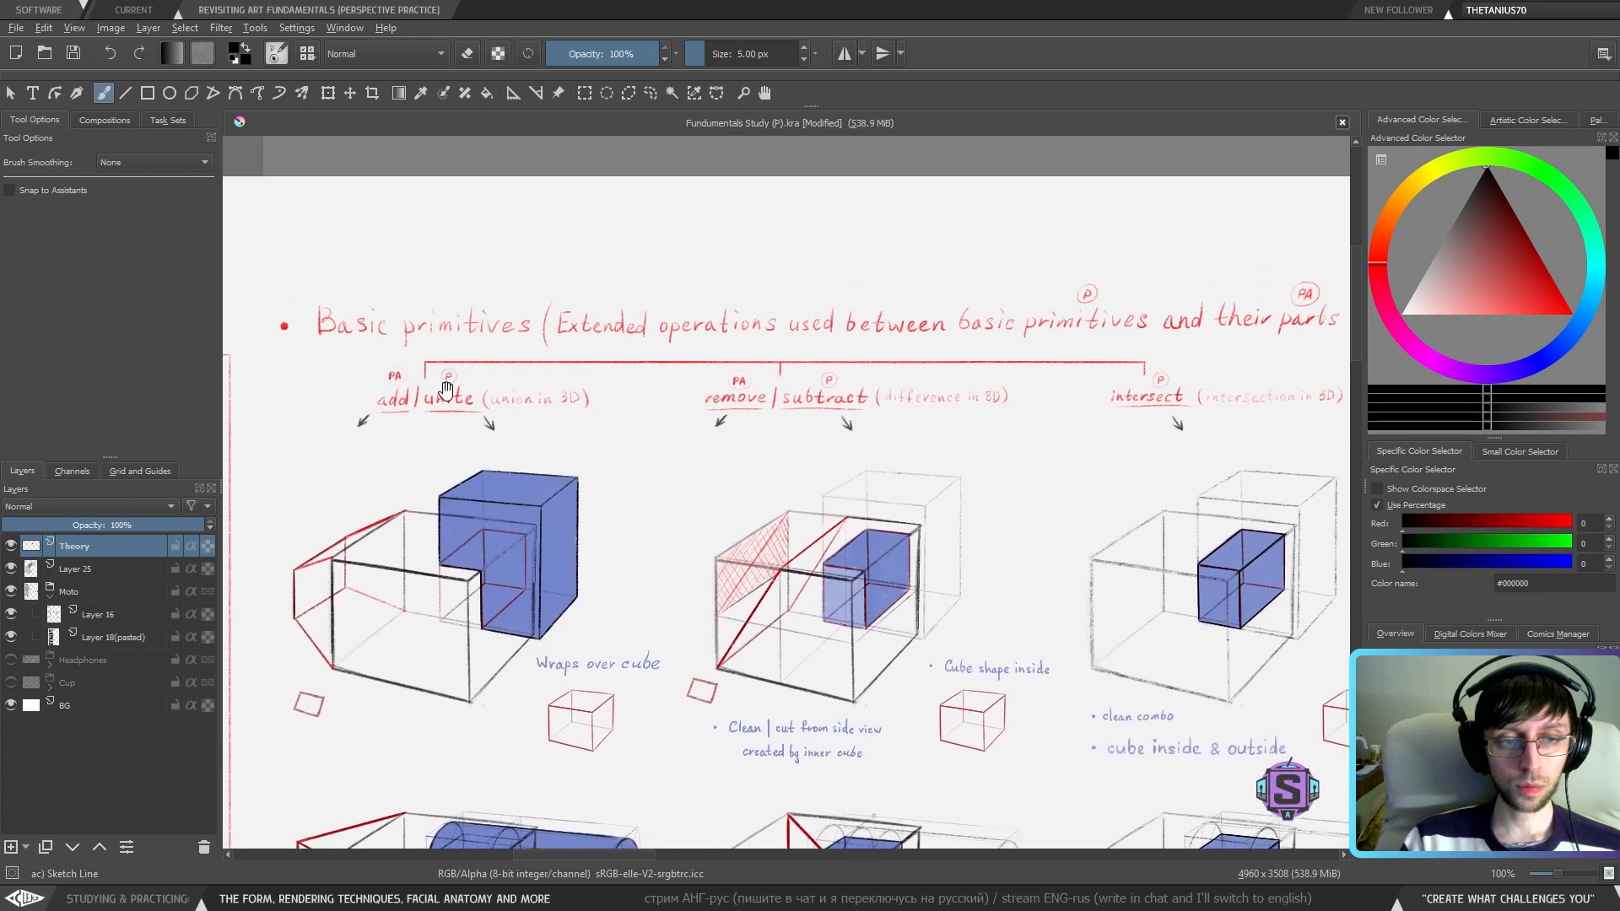
pyautogui.moveTo(803, 454); pyautogui.dragTo(753, 463)
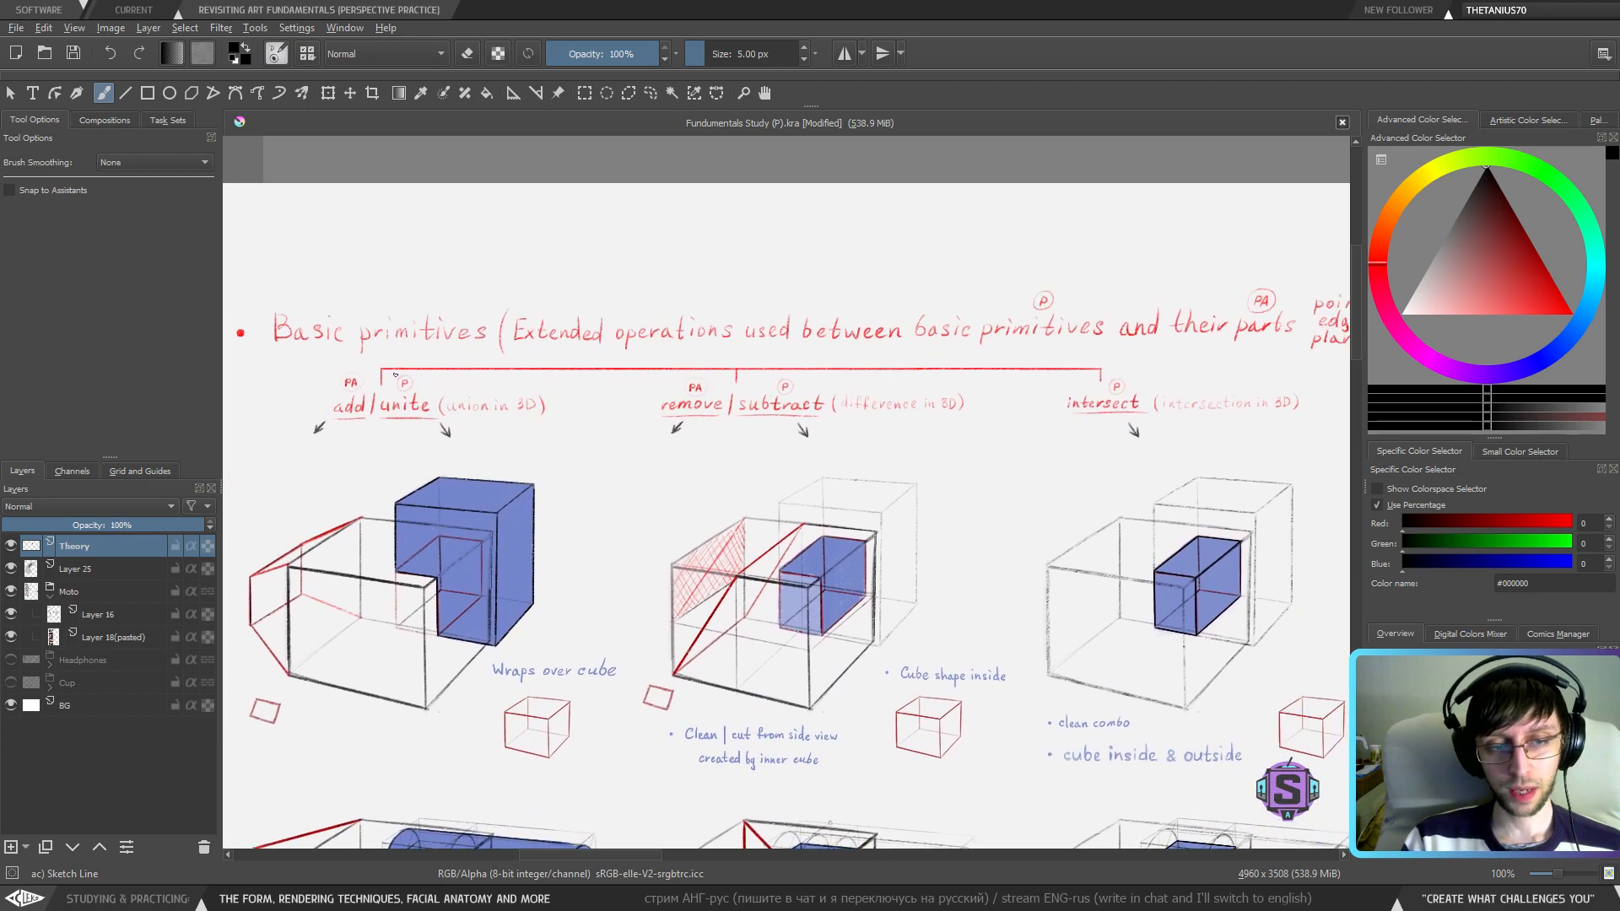
pyautogui.moveTo(1017, 491); pyautogui.dragTo(740, 516)
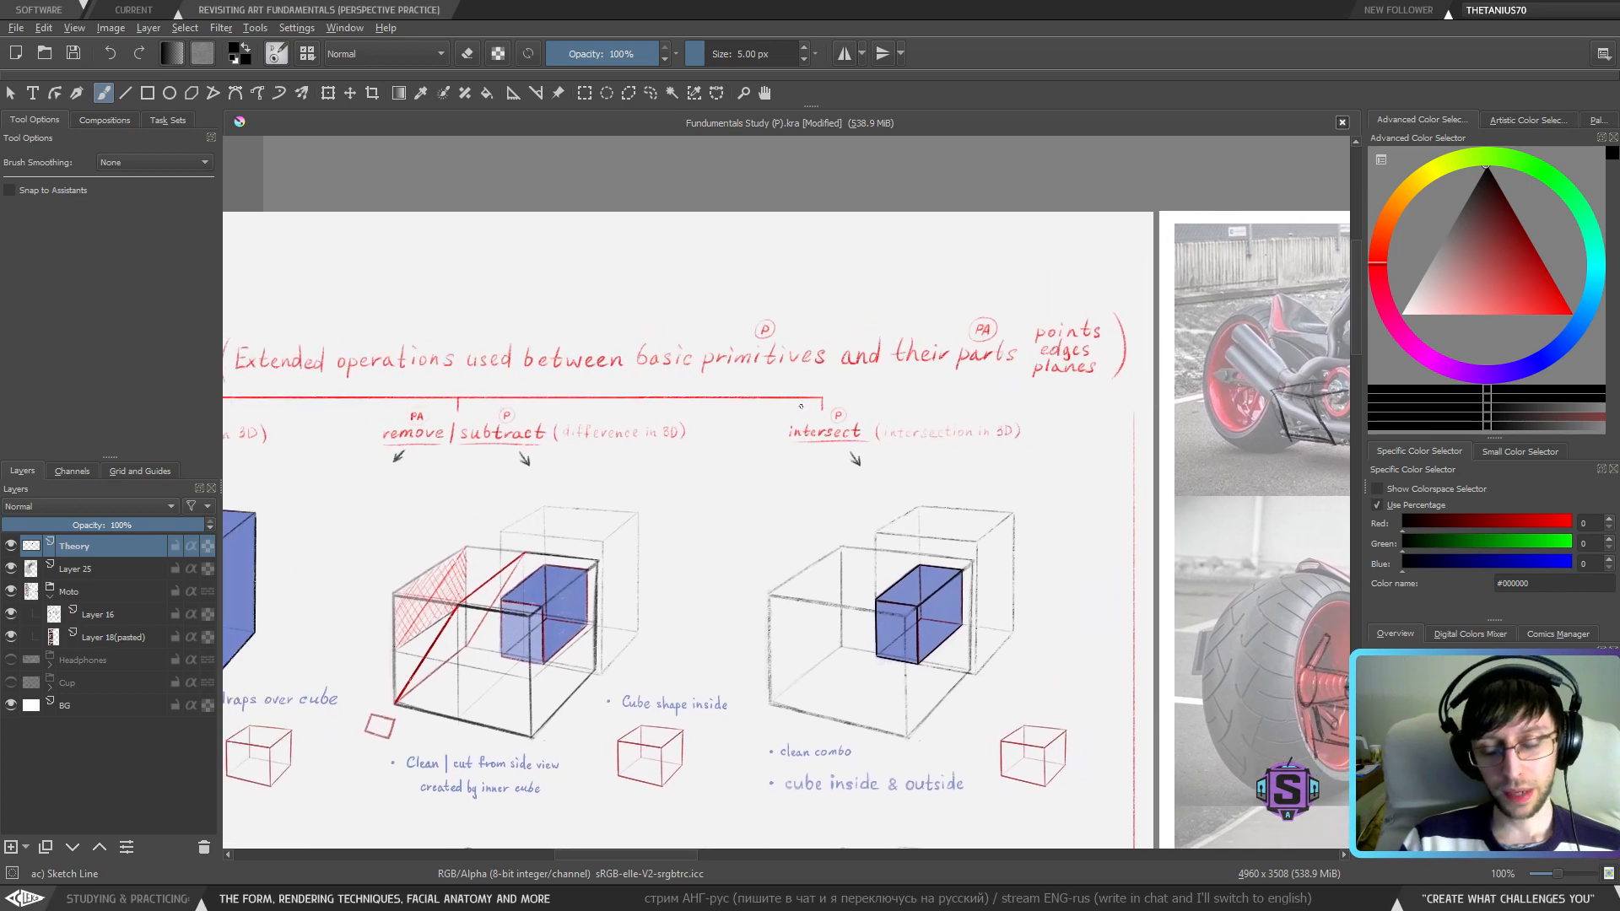
pyautogui.moveTo(604, 545); pyautogui.dragTo(722, 490)
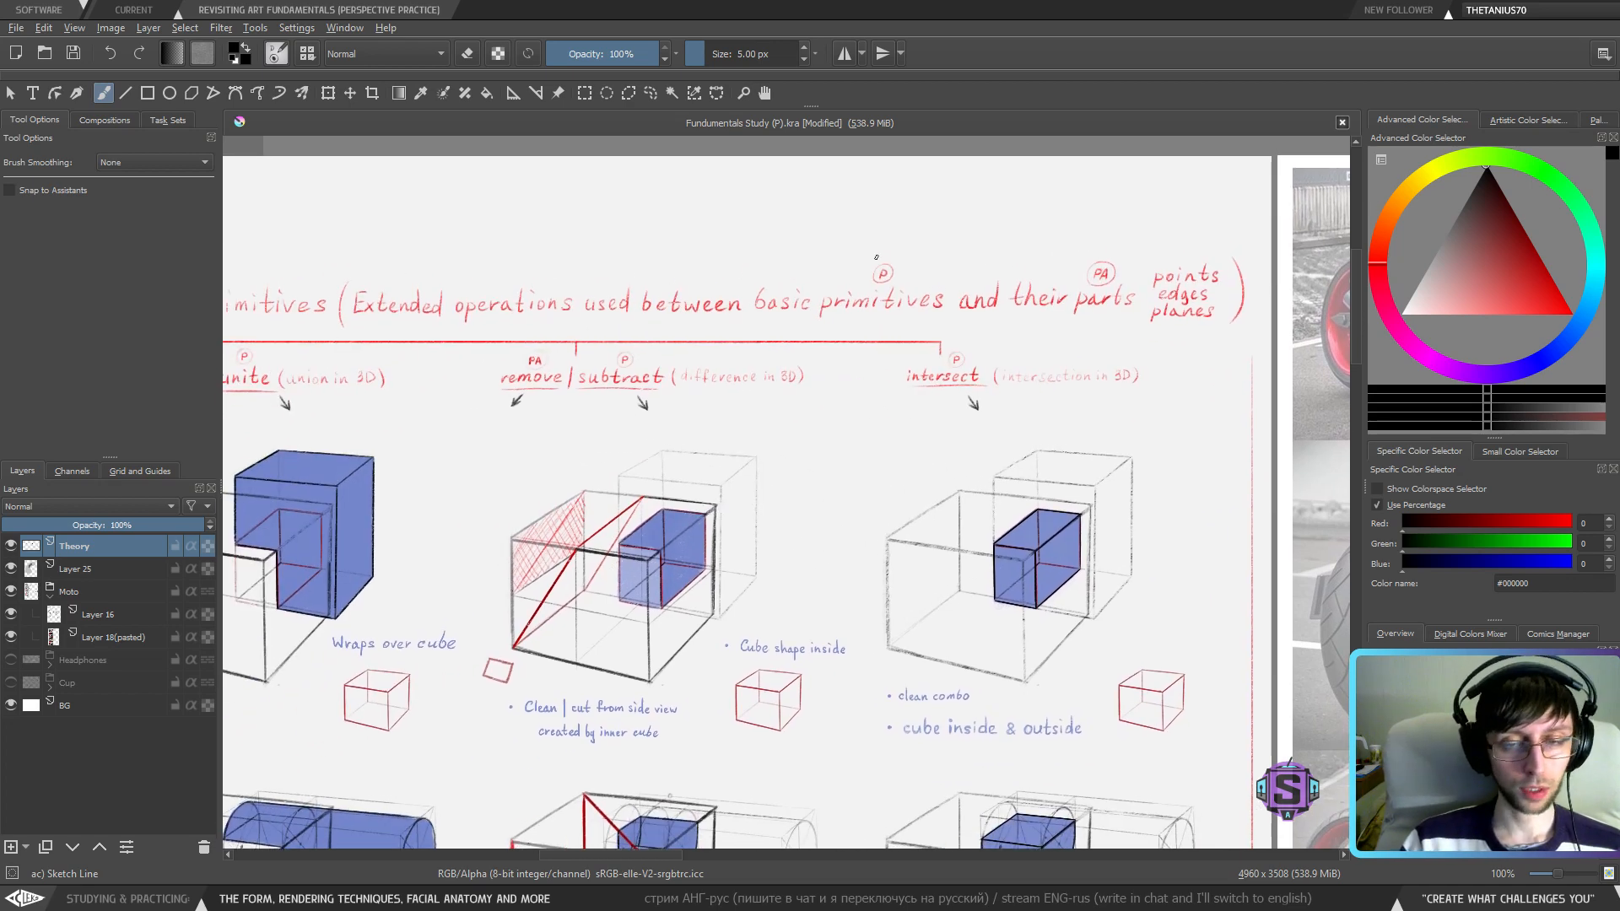
pyautogui.moveTo(906, 426); pyautogui.dragTo(755, 475)
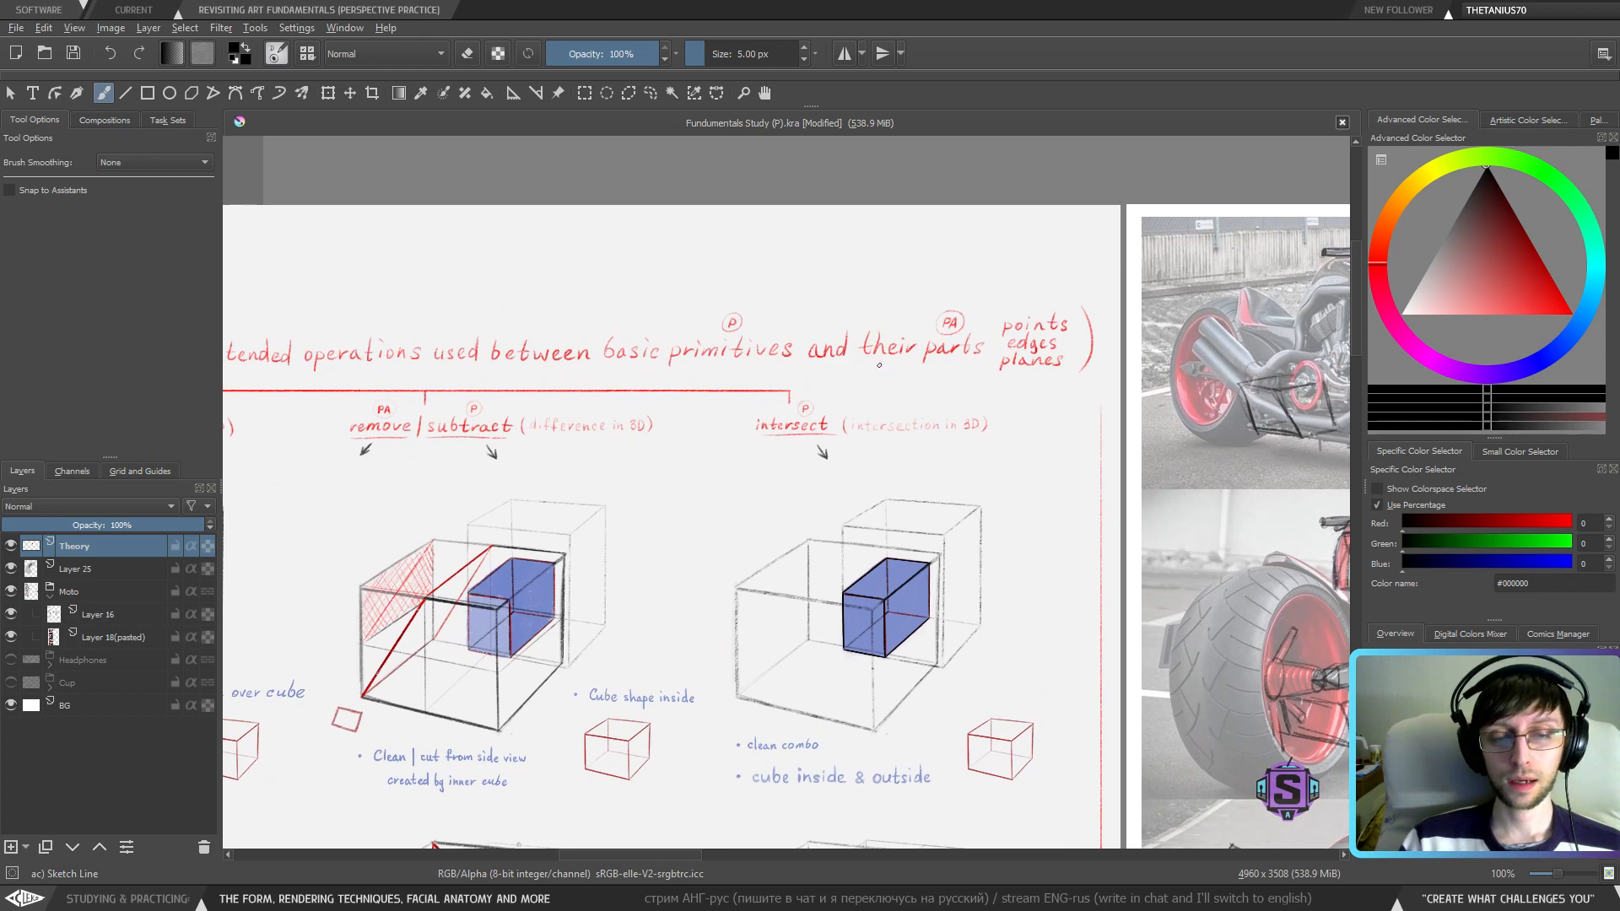
pyautogui.moveTo(839, 393); pyautogui.dragTo(990, 400)
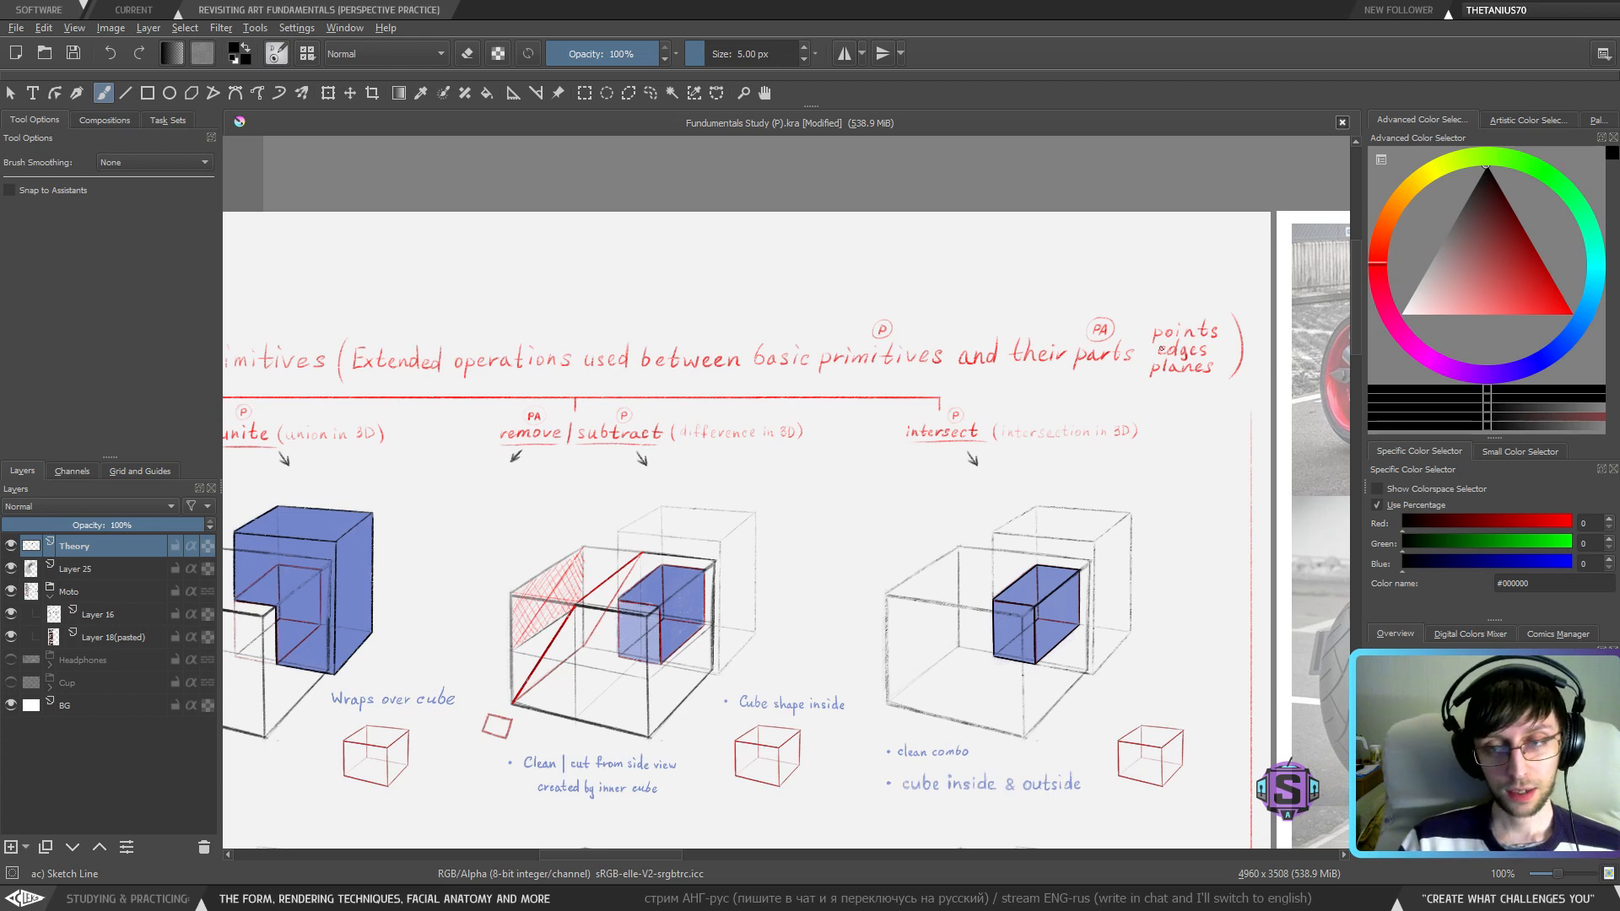
pyautogui.moveTo(833, 499); pyautogui.dragTo(1057, 407)
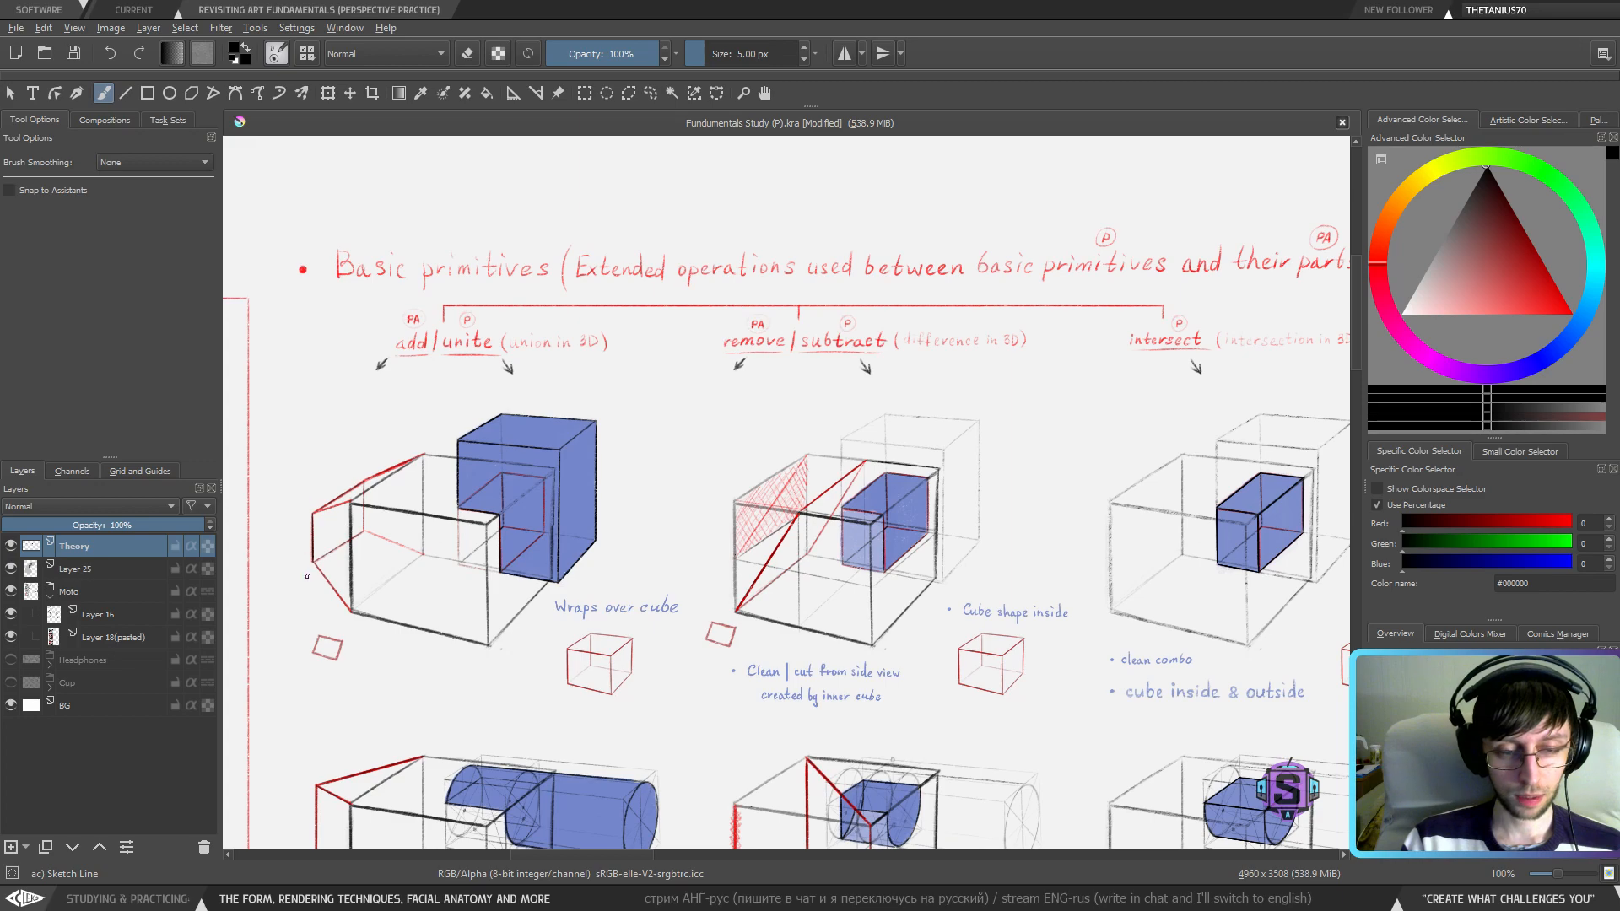
pyautogui.moveTo(884, 426); pyautogui.dragTo(613, 465)
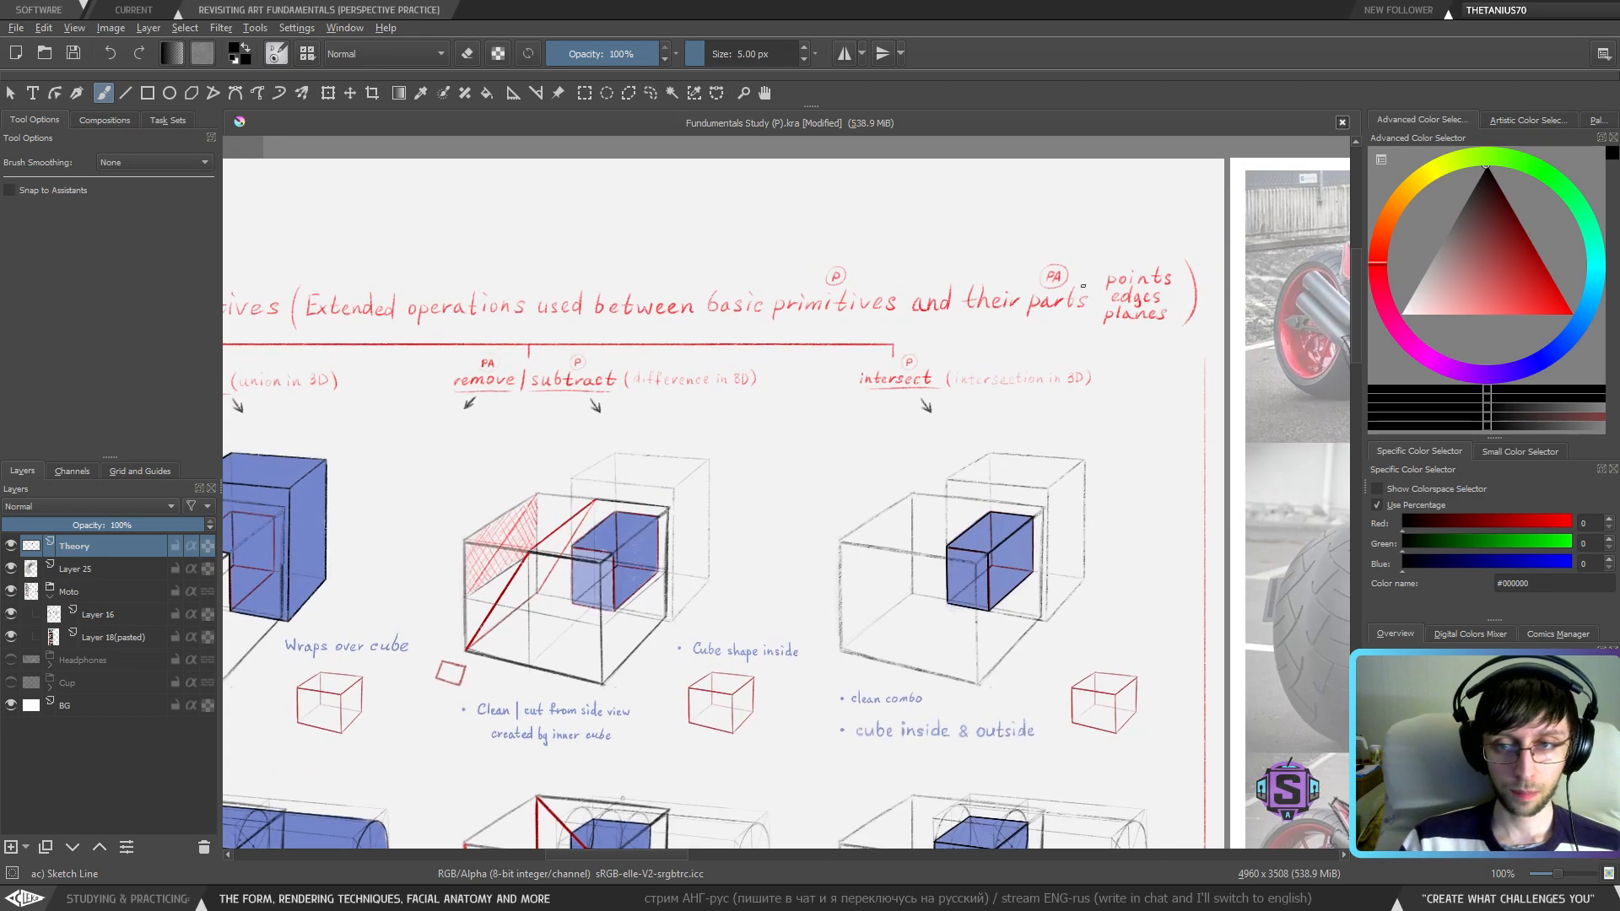
# - Copy the "plane/edge/point" text from beneath "limited operations" and place the copy right after "booleans," beneath "extended operations"
pyautogui.moveTo(1210, 481); pyautogui.dragTo(439, 413)
pyautogui.moveTo(1249, 531); pyautogui.dragTo(422, 498)
pyautogui.moveTo(1097, 512); pyautogui.dragTo(777, 503)
pyautogui.moveTo(1037, 528); pyautogui.dragTo(560, 497)
pyautogui.moveTo(1181, 507); pyautogui.dragTo(554, 498)
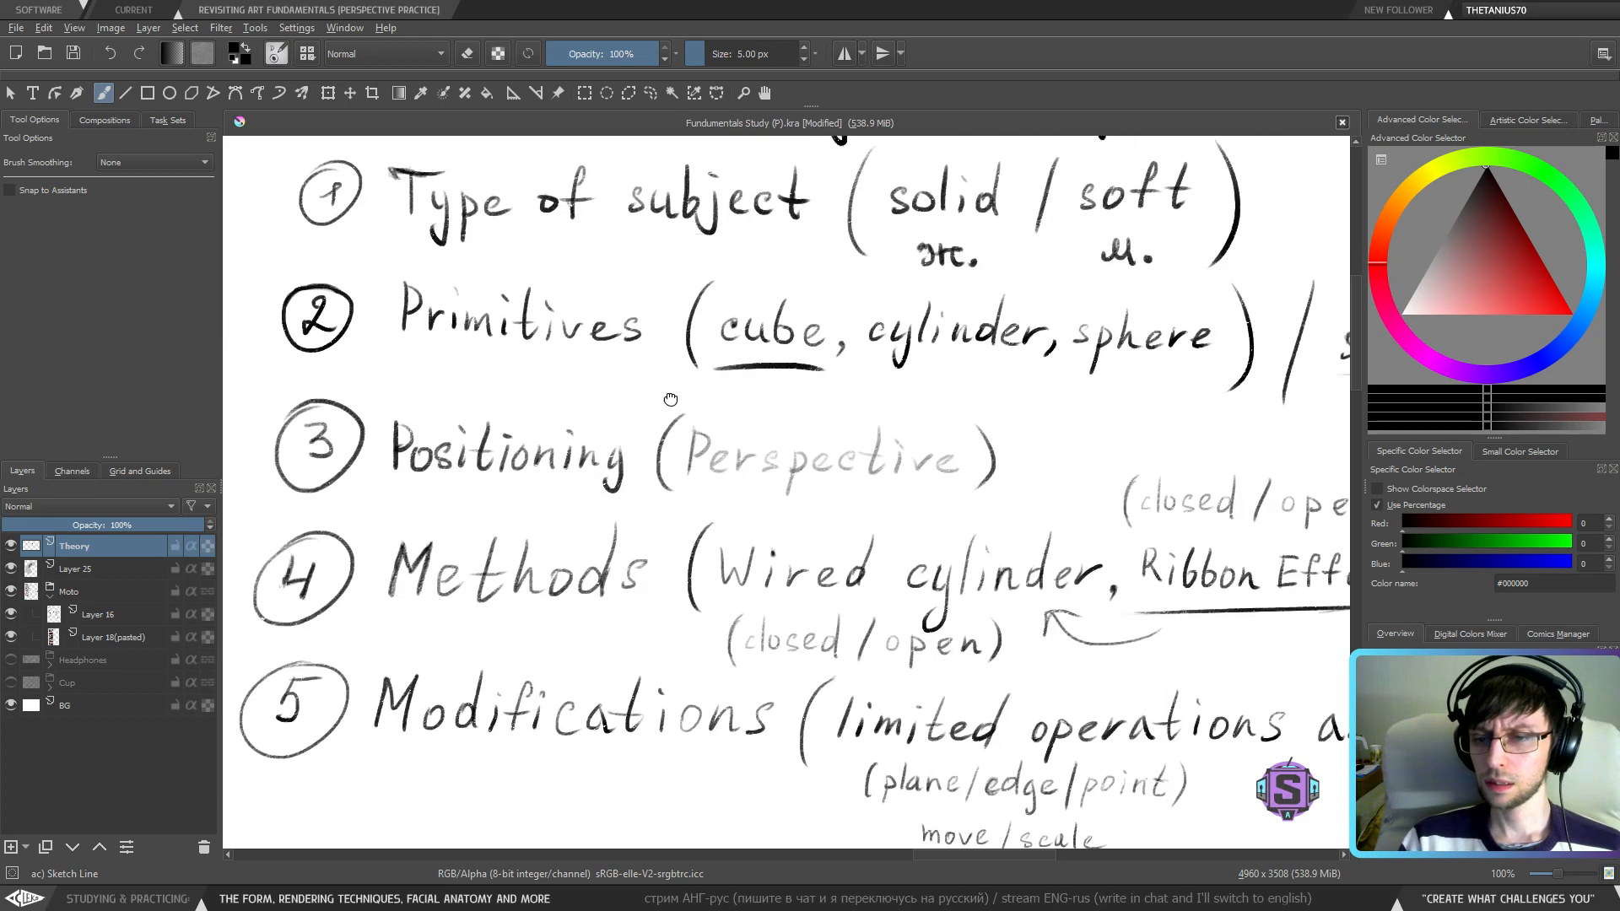
pyautogui.moveTo(1224, 590); pyautogui.dragTo(573, 439)
pyautogui.moveTo(1164, 555); pyautogui.dragTo(720, 439)
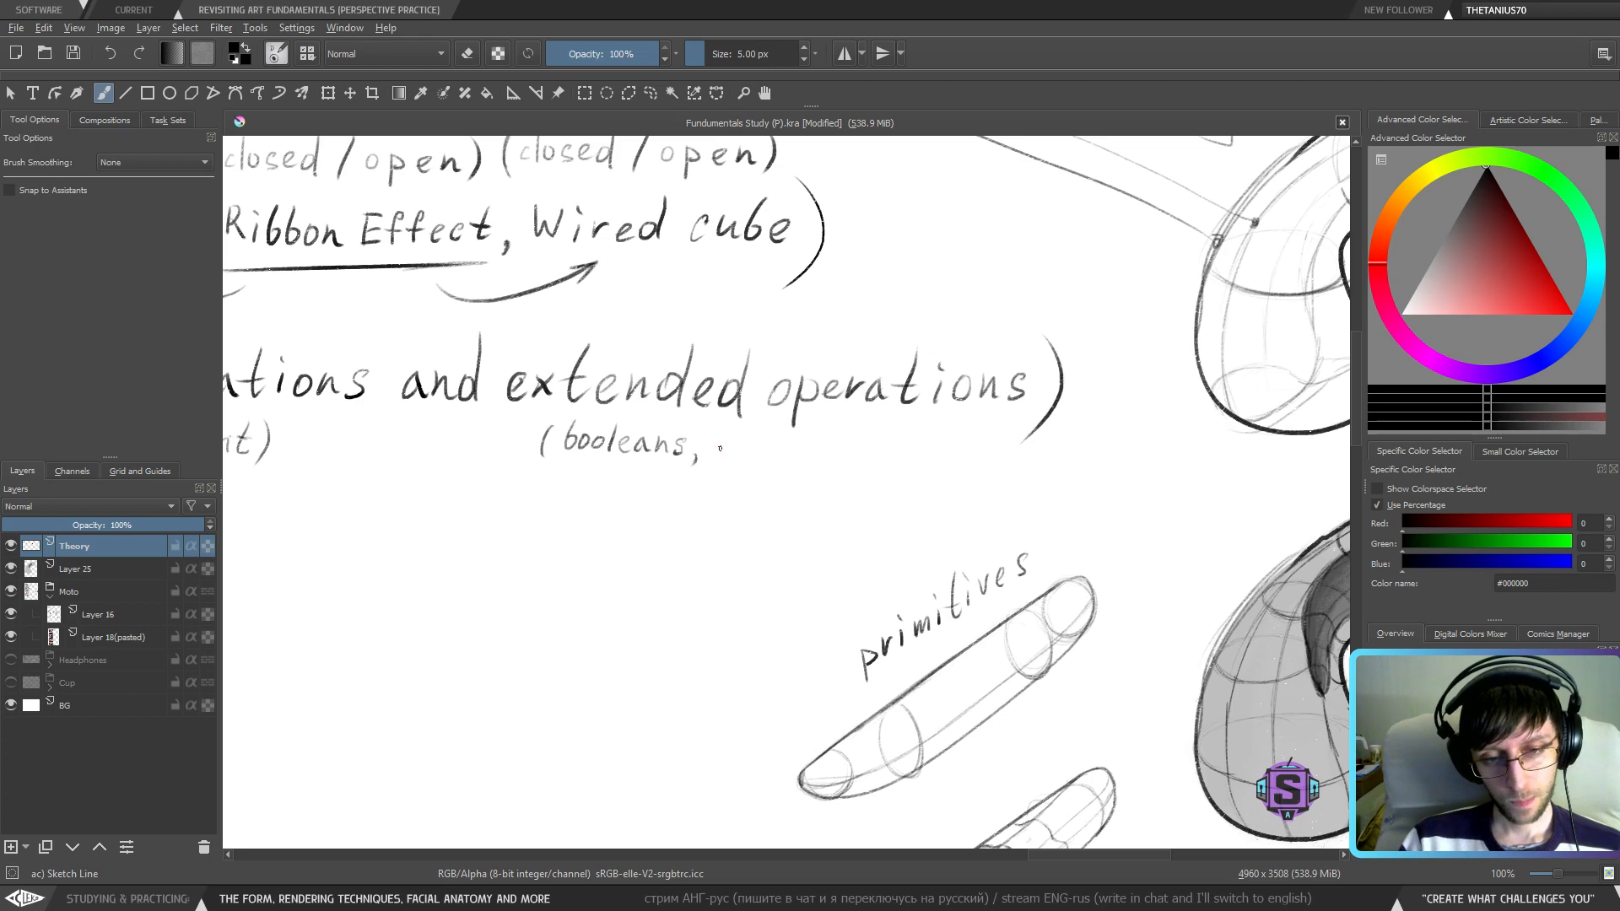
pyautogui.moveTo(642, 511); pyautogui.dragTo(1047, 497)
pyautogui.press('l')
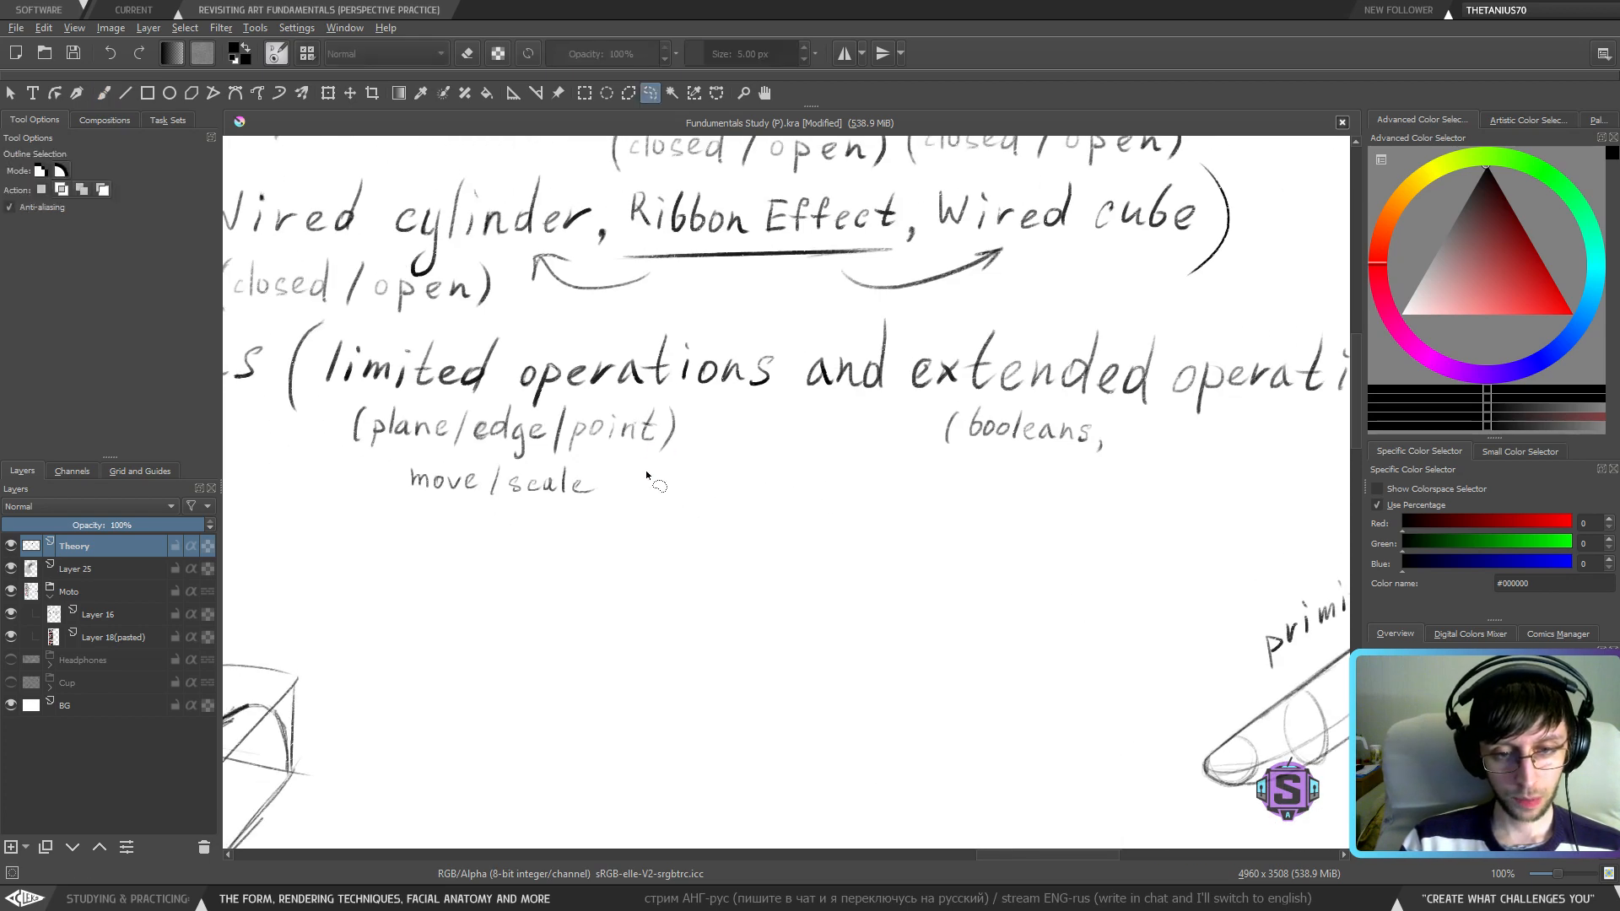
pyautogui.moveTo(646, 471)
pyautogui.mouseDown()
pyautogui.moveTo(663, 410)
pyautogui.moveTo(636, 397)
pyautogui.moveTo(383, 401)
pyautogui.moveTo(381, 463)
pyautogui.mouseUp()
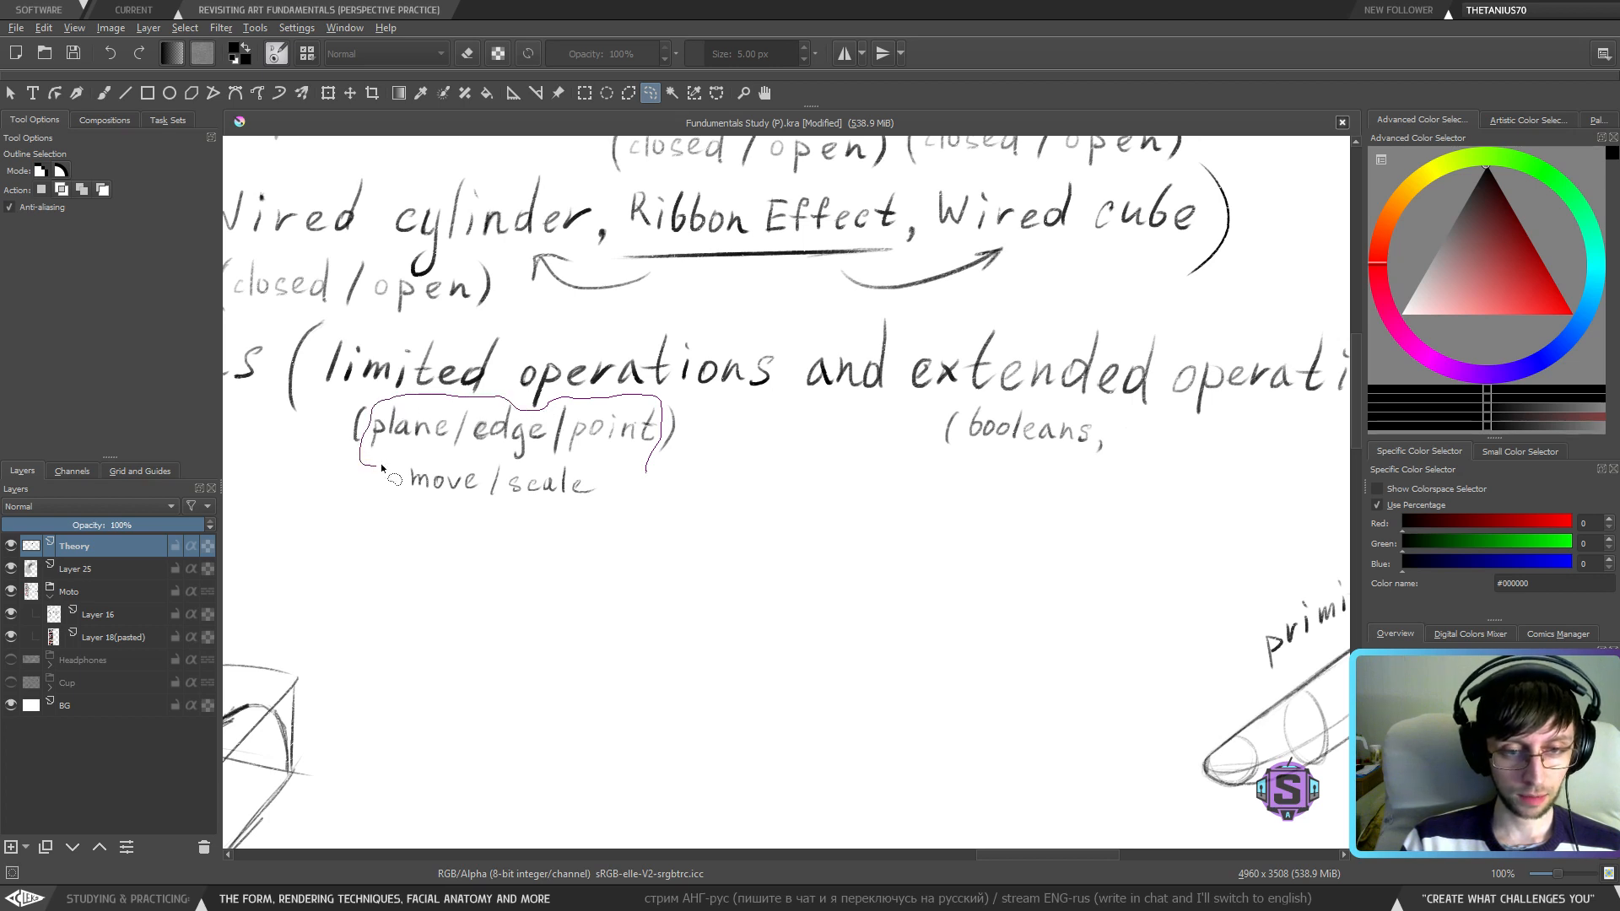
pyautogui.moveTo(544, 463); pyautogui.dragTo(646, 470)
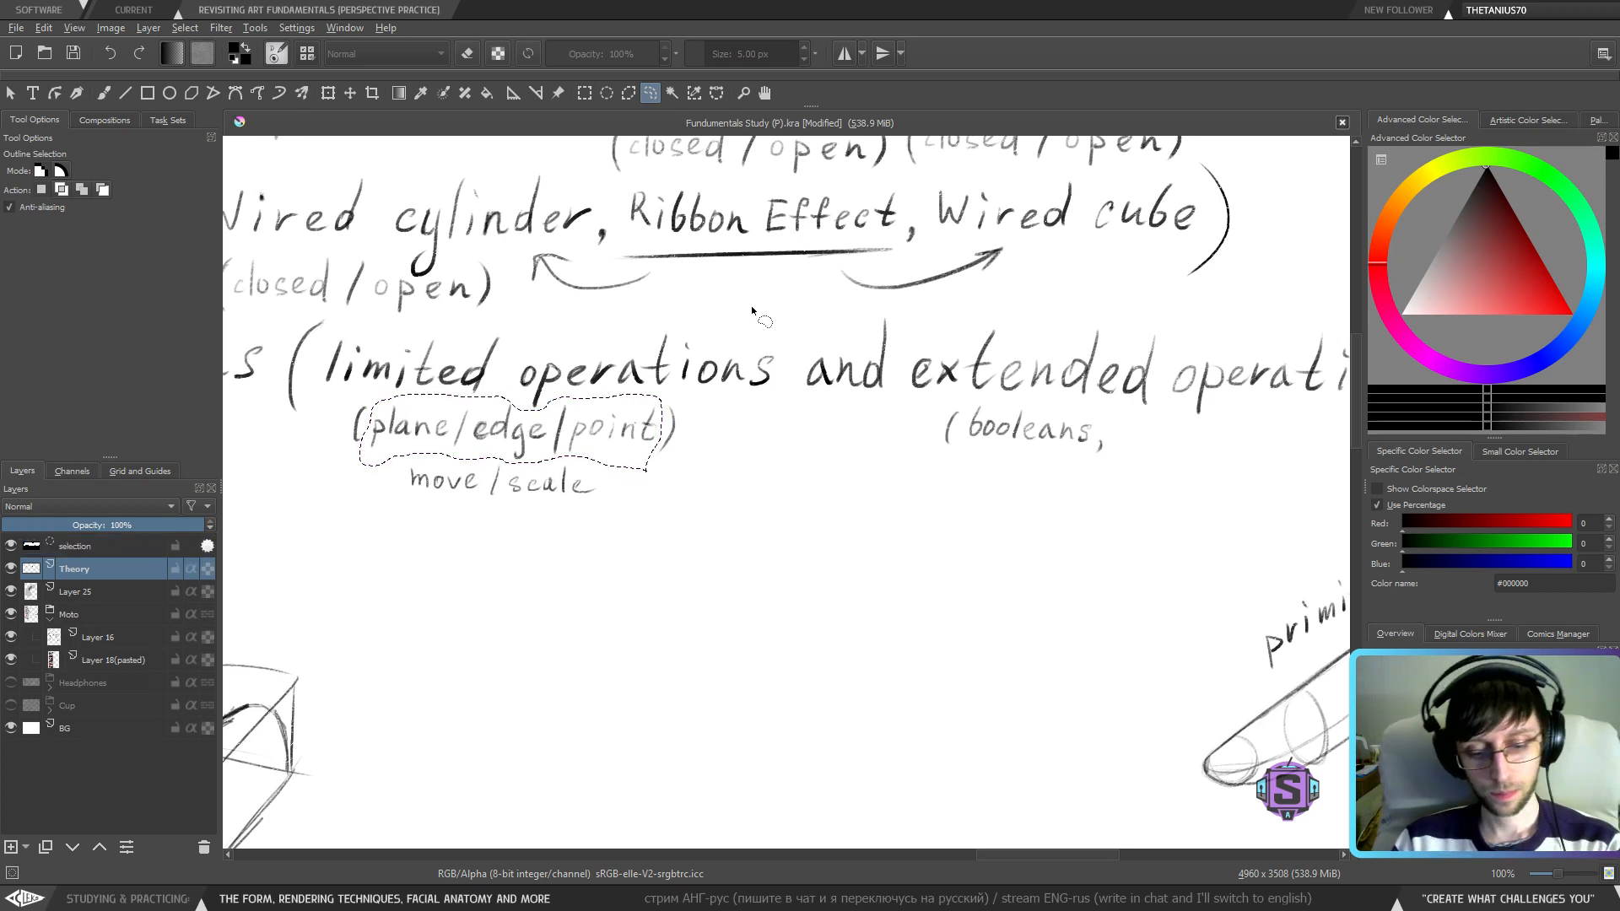
pyautogui.hotkey('ctrl', 'c')
pyautogui.hotkey('ctrl', 'v')
pyautogui.press('t')
pyautogui.moveTo(549, 440); pyautogui.dragTo(1271, 494)
pyautogui.moveTo(1142, 466); pyautogui.dragTo(620, 486)
pyautogui.moveTo(706, 456); pyautogui.dragTo(701, 463)
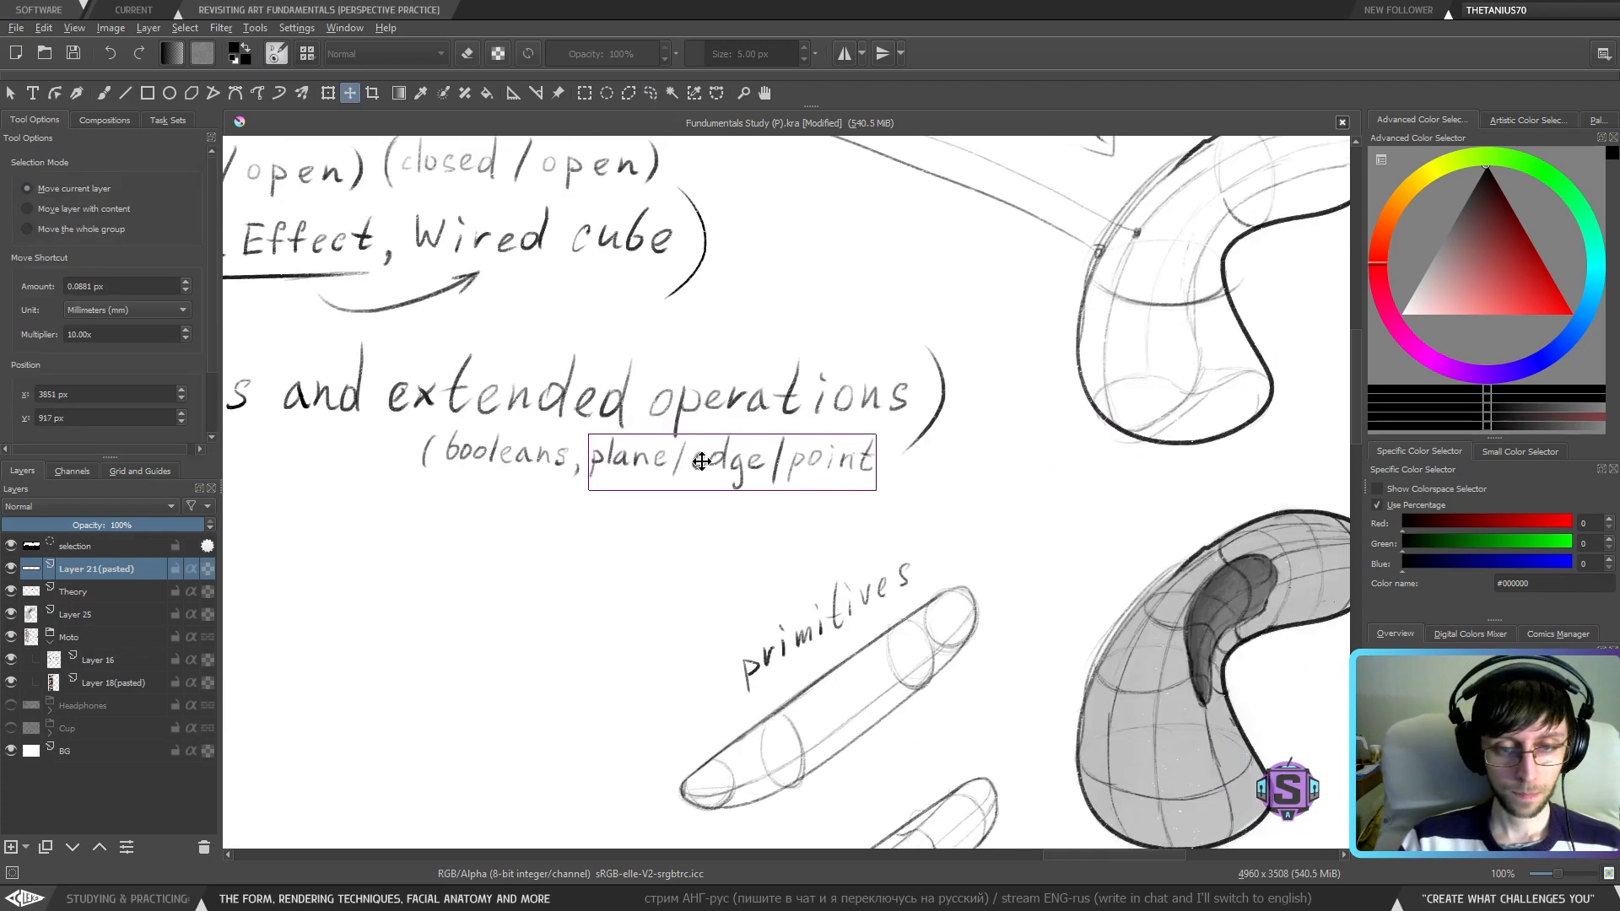
# - Try to shift the whole "booleans, plane/edge/point" note as one selection while the pasted layer is active
pyautogui.press('b')
pyautogui.hotkey('ctrl', 'shift', 'a')
pyautogui.press('l')
pyautogui.moveTo(863, 527)
pyautogui.mouseDown()
pyautogui.moveTo(869, 434)
pyautogui.moveTo(437, 421)
pyautogui.moveTo(404, 467)
pyautogui.moveTo(745, 521)
pyautogui.moveTo(706, 523)
pyautogui.mouseUp()
pyautogui.press('t')
pyautogui.moveTo(728, 455)
pyautogui.mouseDown()
pyautogui.moveTo(711, 468)
pyautogui.moveTo(727, 457)
pyautogui.mouseUp()
pyautogui.press('b')
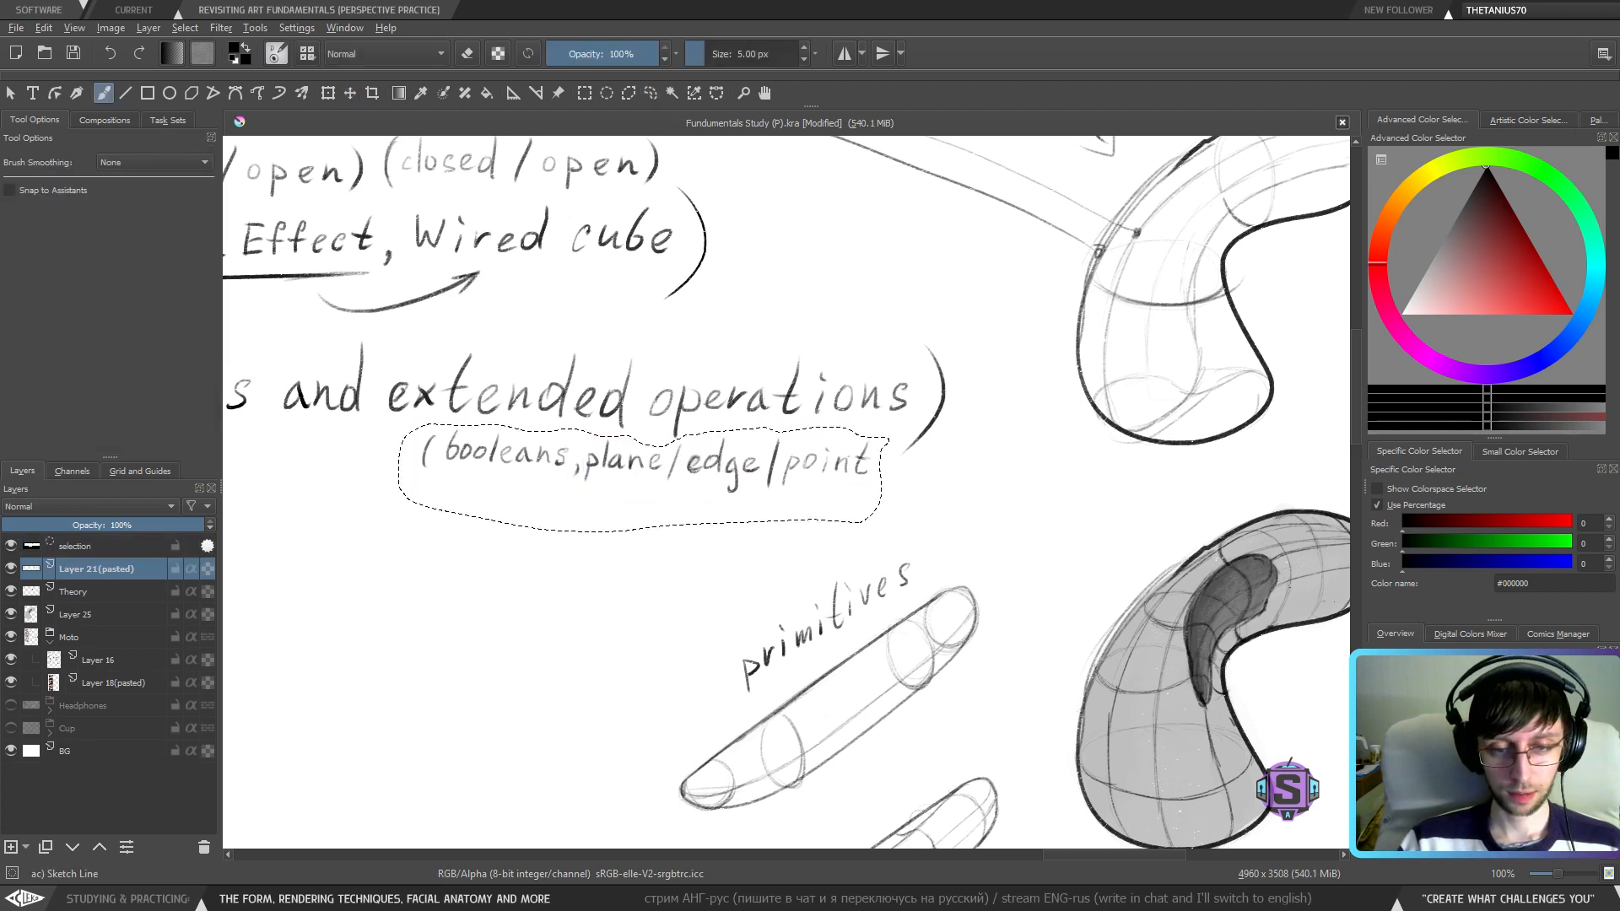
# - Merge the pasted text into the Theory layer and shift the whole "booleans, plane/edge/point" note slightly left and down
pyautogui.hotkey('ctrl', 'shift', 'a')
pyautogui.hotkey('ctrl', 'e')
pyautogui.press('l')
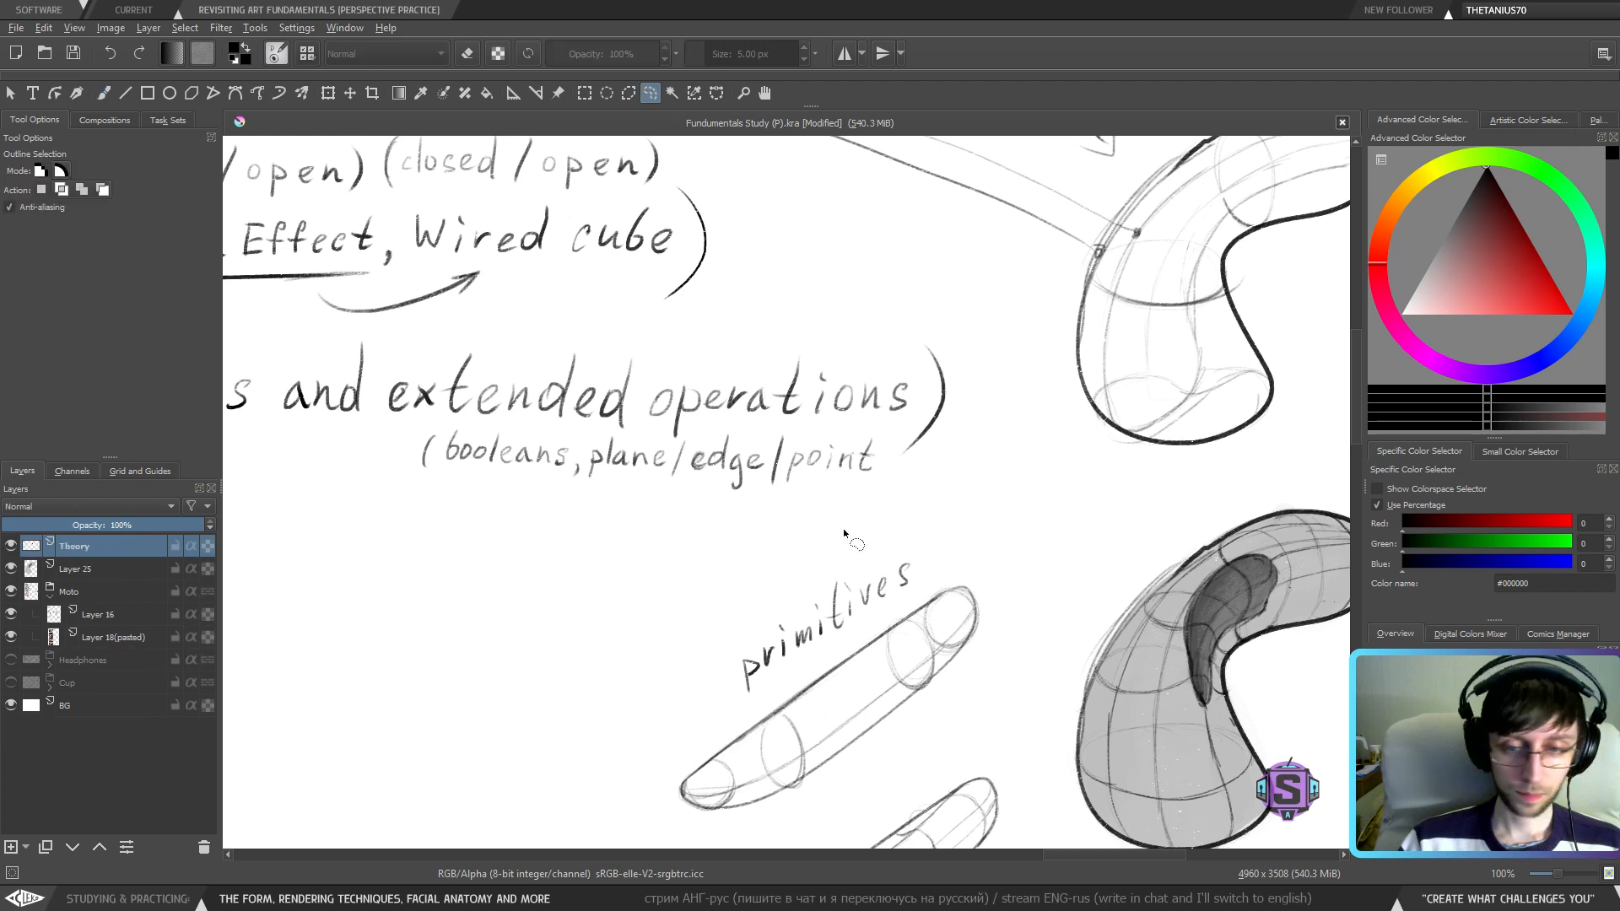
pyautogui.moveTo(810, 429)
pyautogui.mouseDown()
pyautogui.moveTo(400, 432)
pyautogui.moveTo(621, 553)
pyautogui.mouseUp()
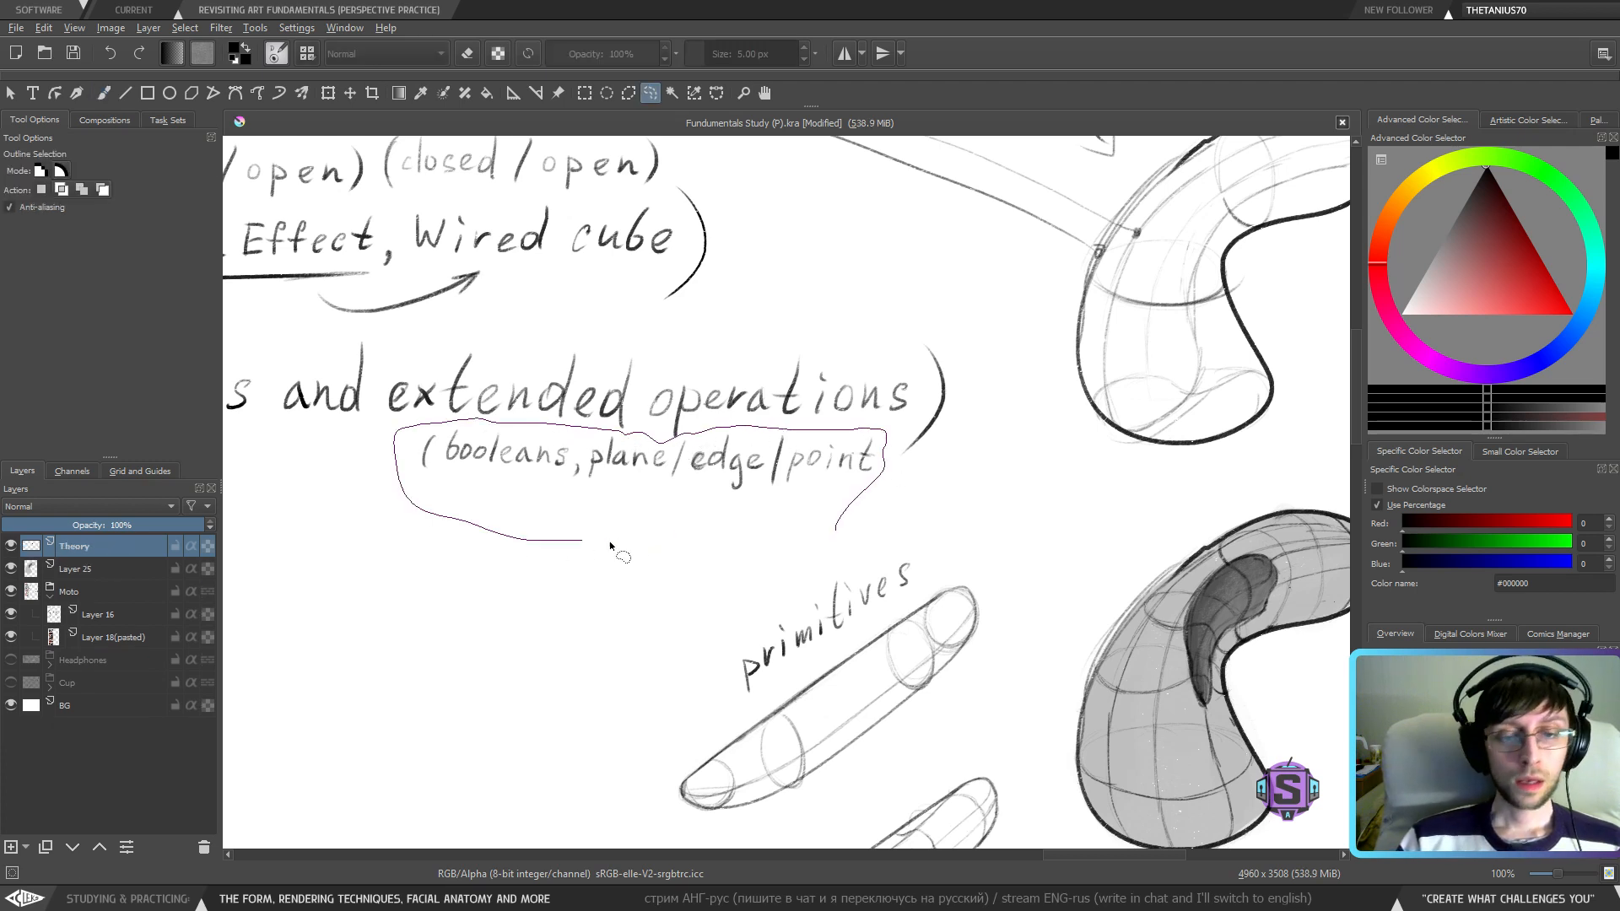
pyautogui.press('t')
pyautogui.moveTo(706, 478); pyautogui.dragTo(672, 486)
pyautogui.press('b')
pyautogui.hotkey('ctrl', 'shift', 'a')
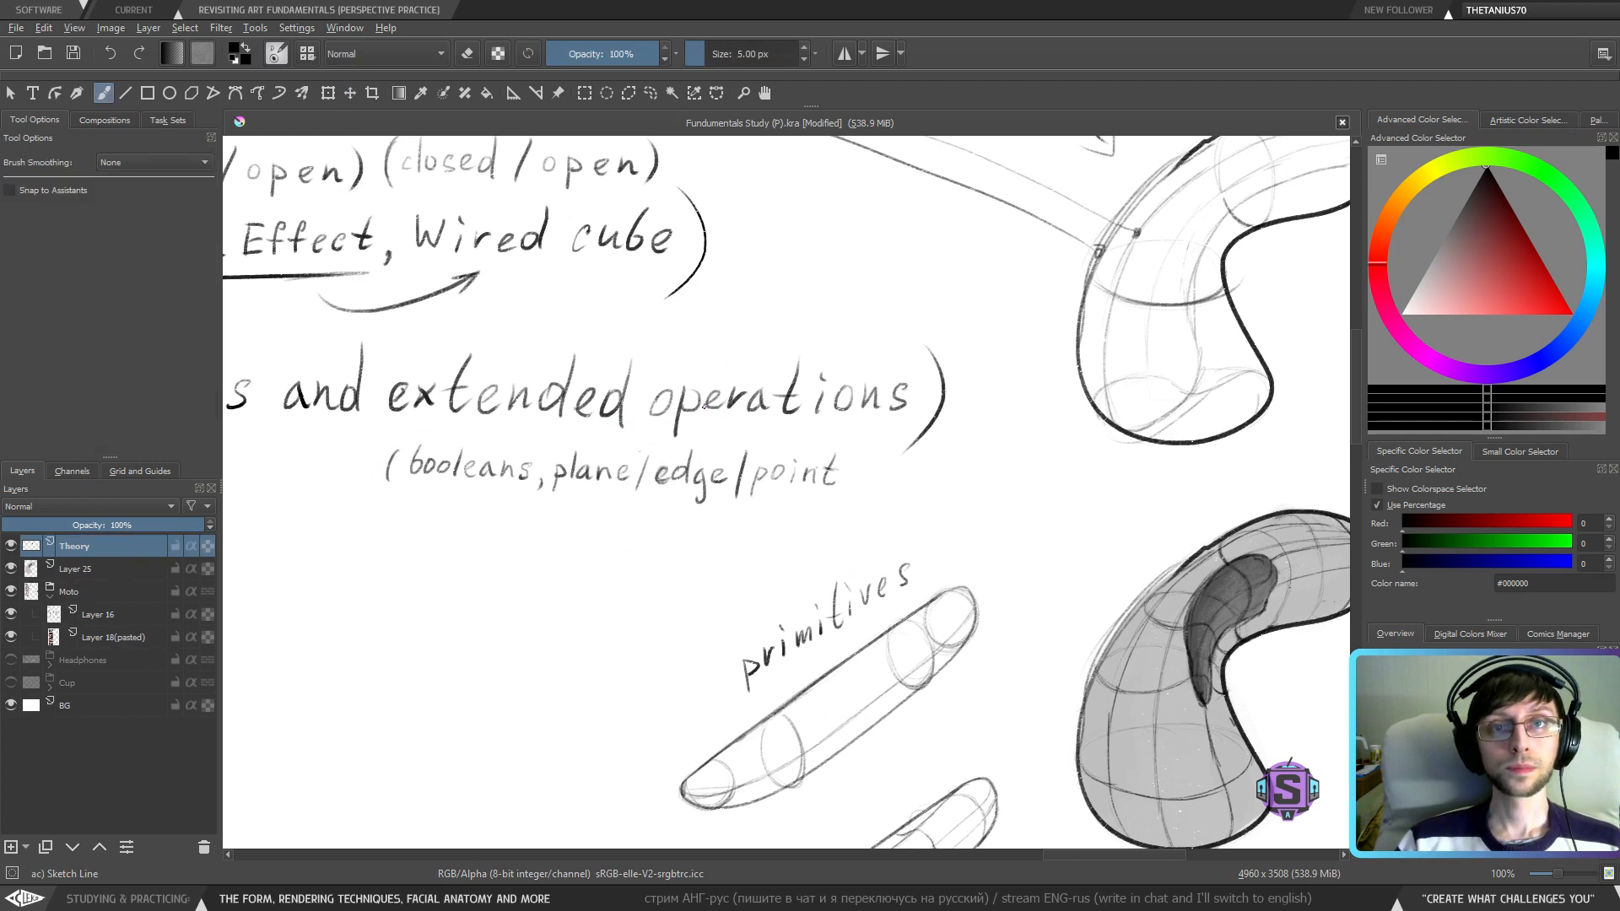
# - Mark "plane/edge/point" in the extended operations note with a curved line beneath it, undoing the first stroke
pyautogui.moveTo(762, 535); pyautogui.dragTo(771, 531)
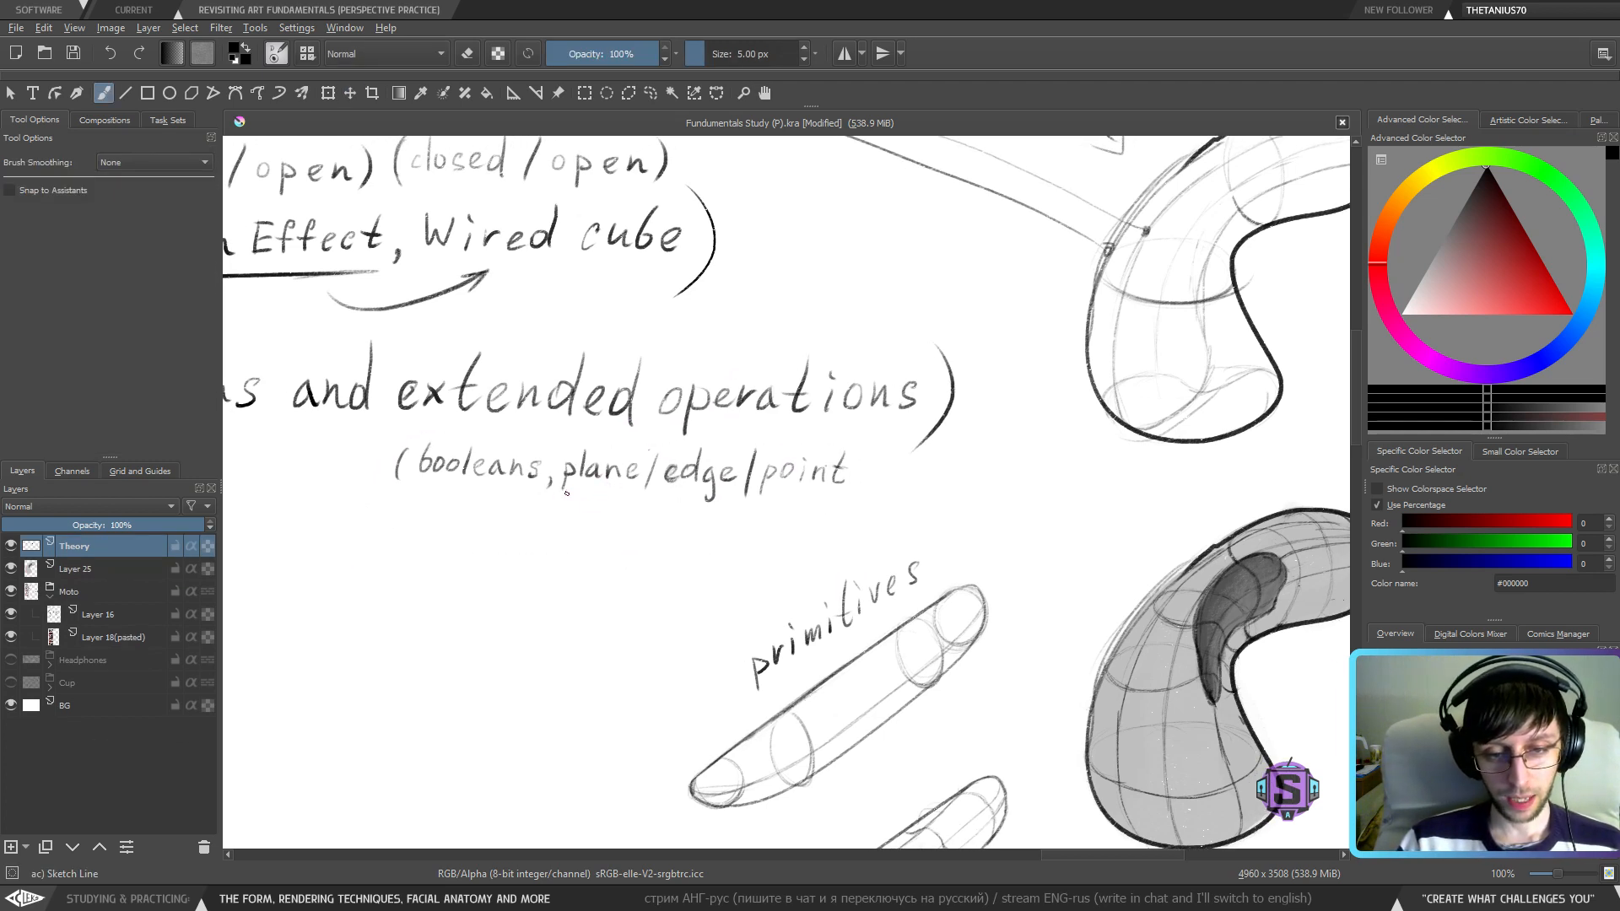
pyautogui.moveTo(599, 493)
pyautogui.mouseDown()
pyautogui.moveTo(658, 492)
pyautogui.moveTo(703, 522)
pyautogui.moveTo(850, 487)
pyautogui.mouseUp()
pyautogui.hotkey('ctrl', 'z')
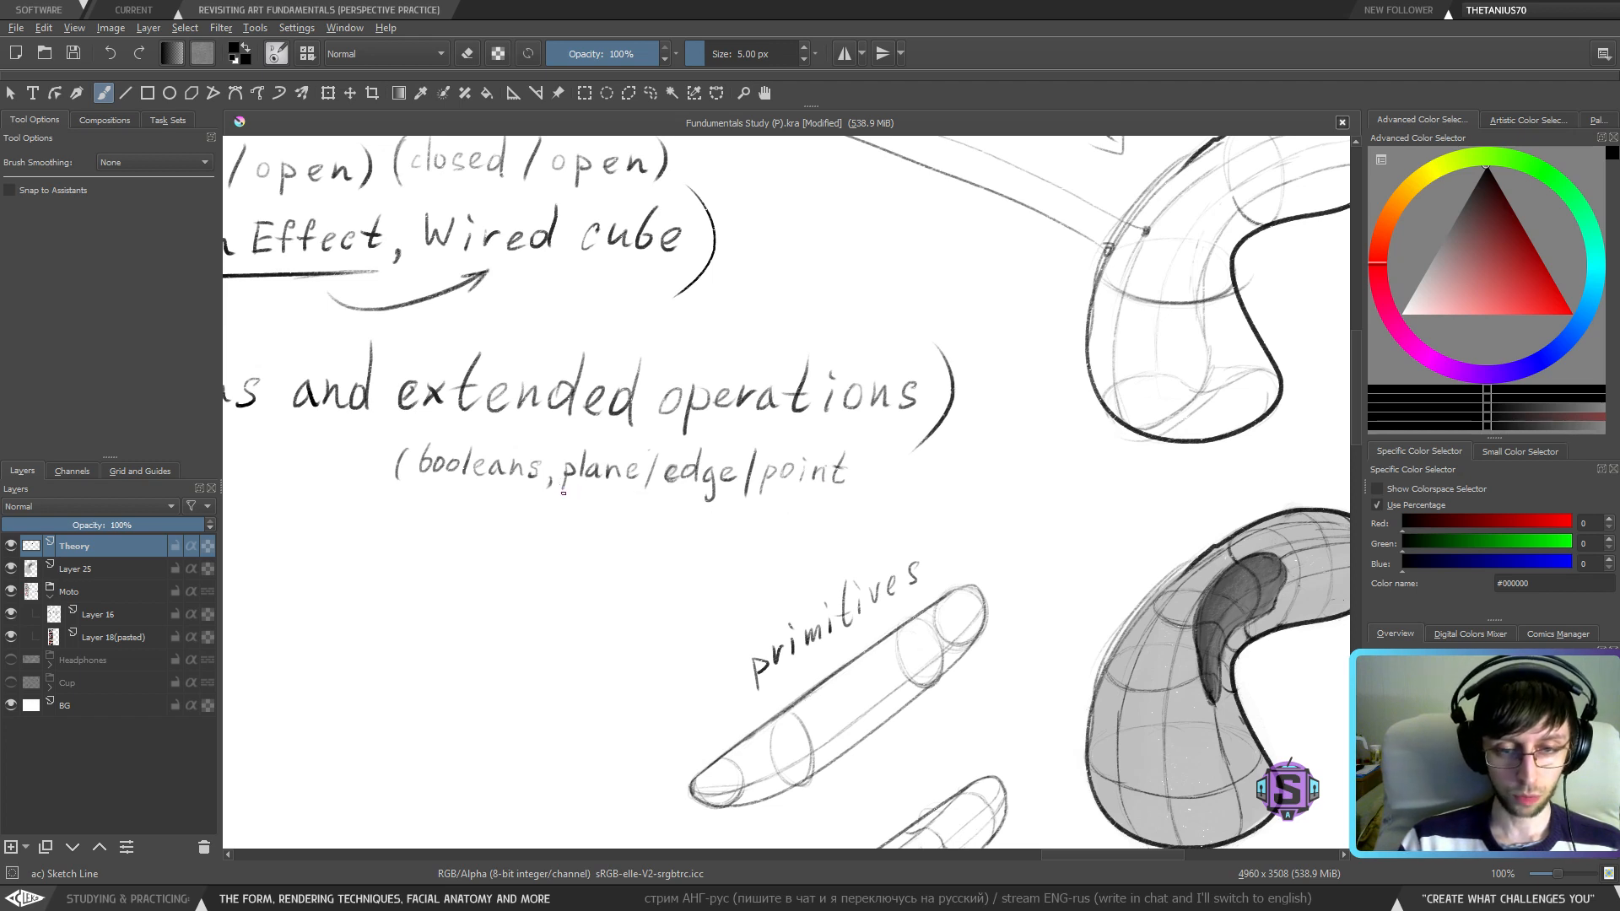
pyautogui.moveTo(722, 518)
pyautogui.mouseDown()
pyautogui.moveTo(798, 513)
pyautogui.moveTo(873, 488)
pyautogui.mouseUp()
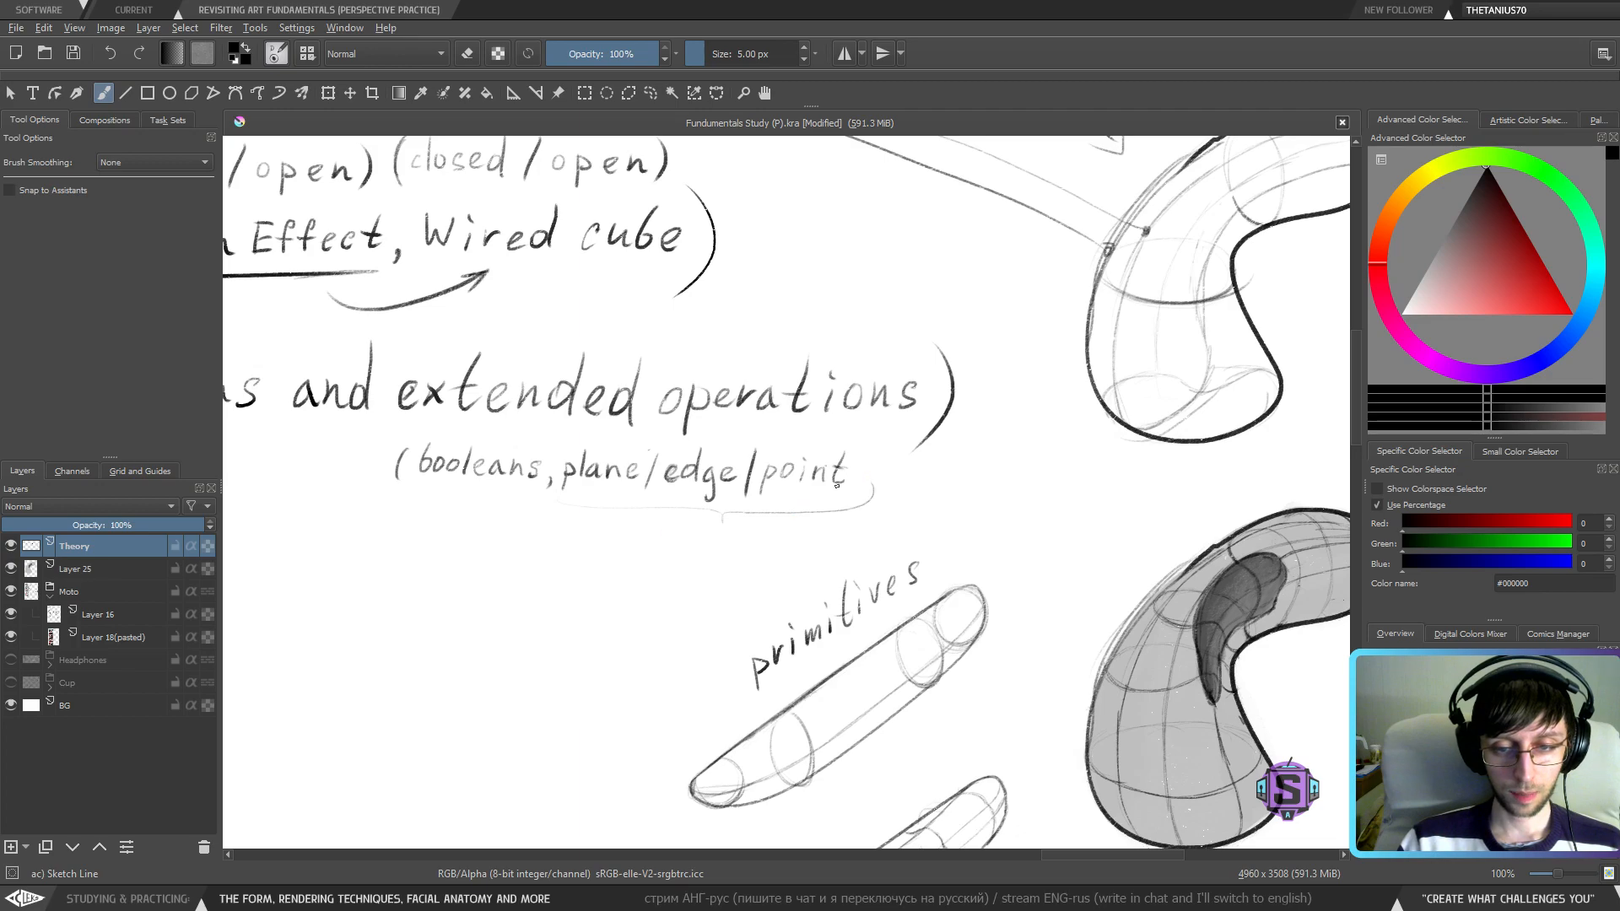
# - Examine the add/unite column of the extended operations chart, comparing the plane, edge and point extensions of the cube
pyautogui.moveTo(468, 609); pyautogui.dragTo(1004, 639)
pyautogui.press('-')
pyautogui.press('-')
pyautogui.moveTo(519, 525)
pyautogui.mouseDown()
pyautogui.moveTo(713, 507)
pyautogui.moveTo(883, 517)
pyautogui.moveTo(829, 578)
pyautogui.mouseUp()
pyautogui.moveTo(527, 609); pyautogui.dragTo(936, 586)
pyautogui.moveTo(413, 512); pyautogui.dragTo(809, 466)
pyautogui.scroll(2, 540, 329)
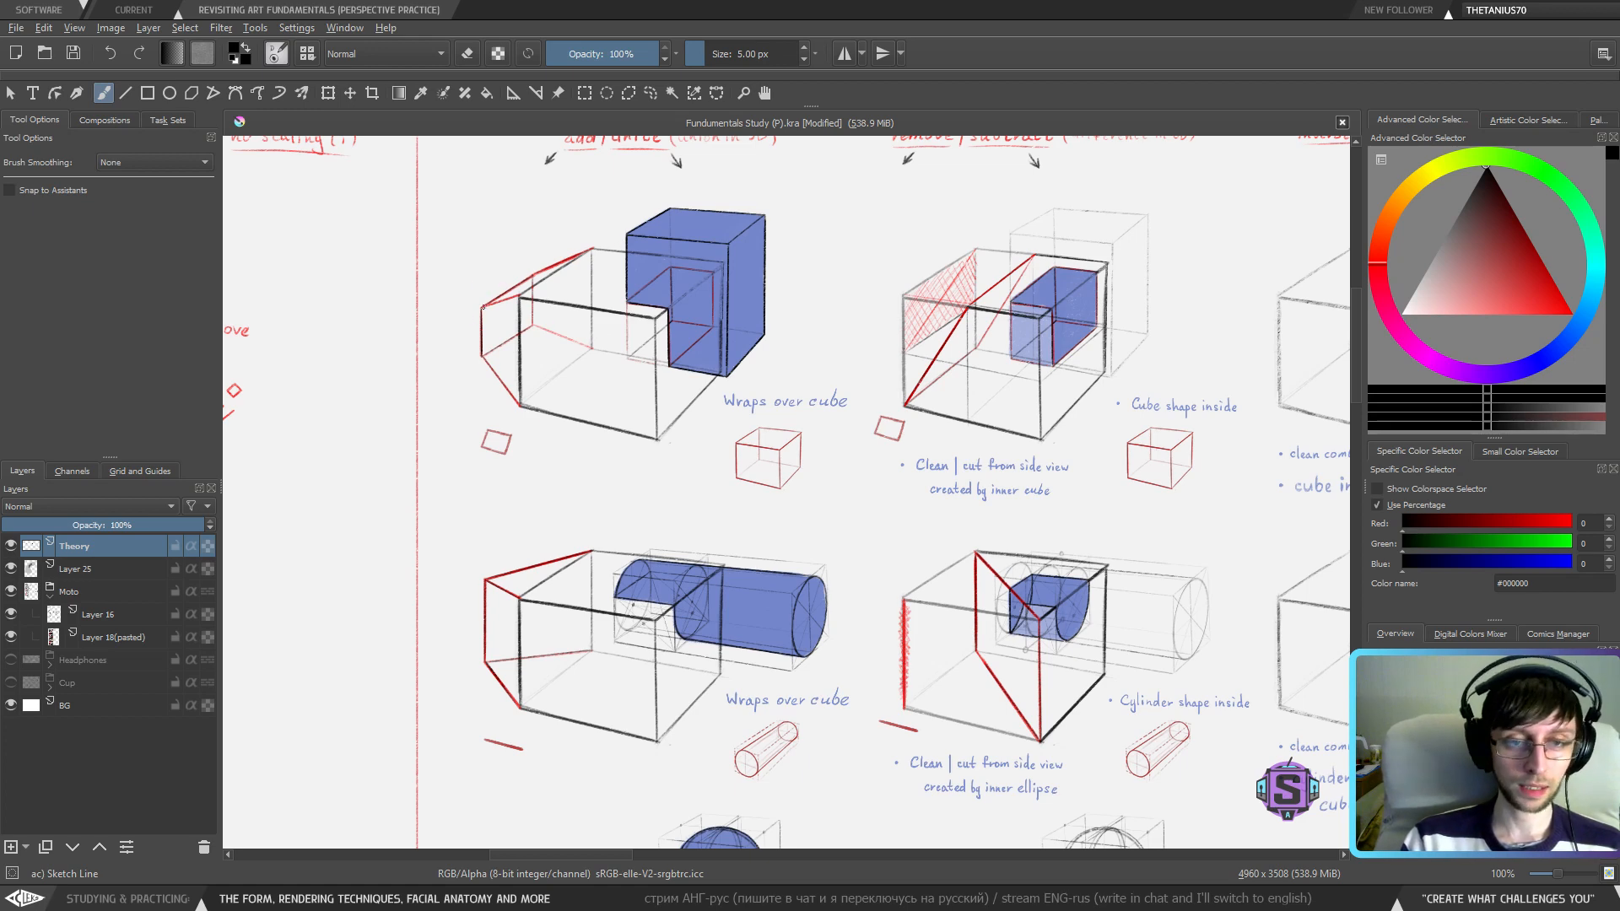
pyautogui.moveTo(495, 742); pyautogui.dragTo(477, 578)
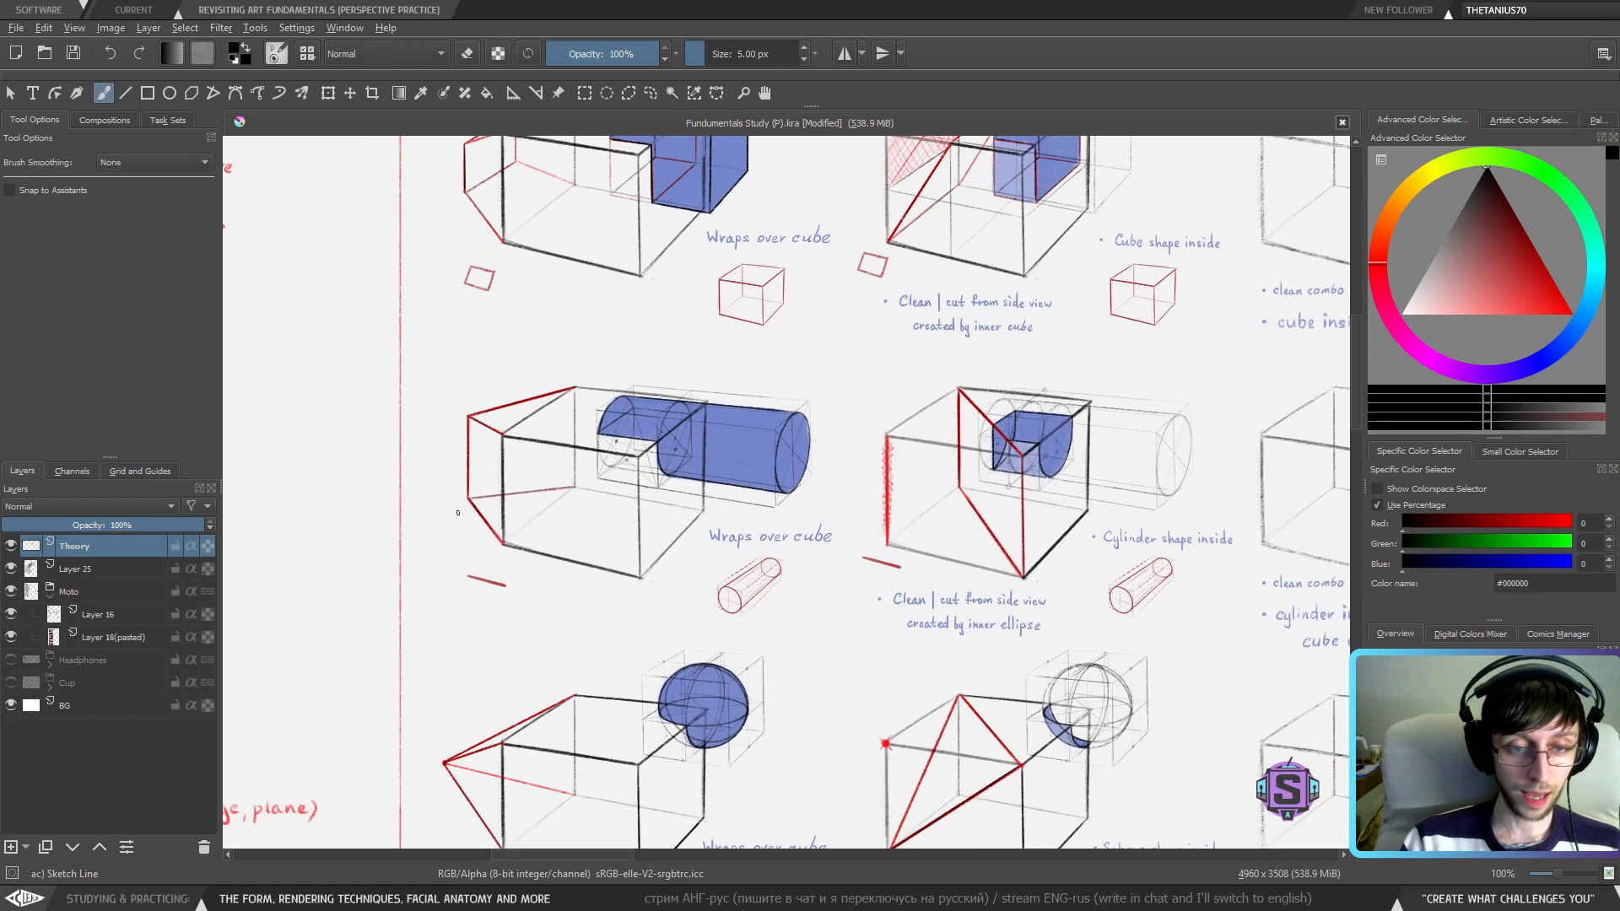
pyautogui.moveTo(458, 512); pyautogui.dragTo(464, 454)
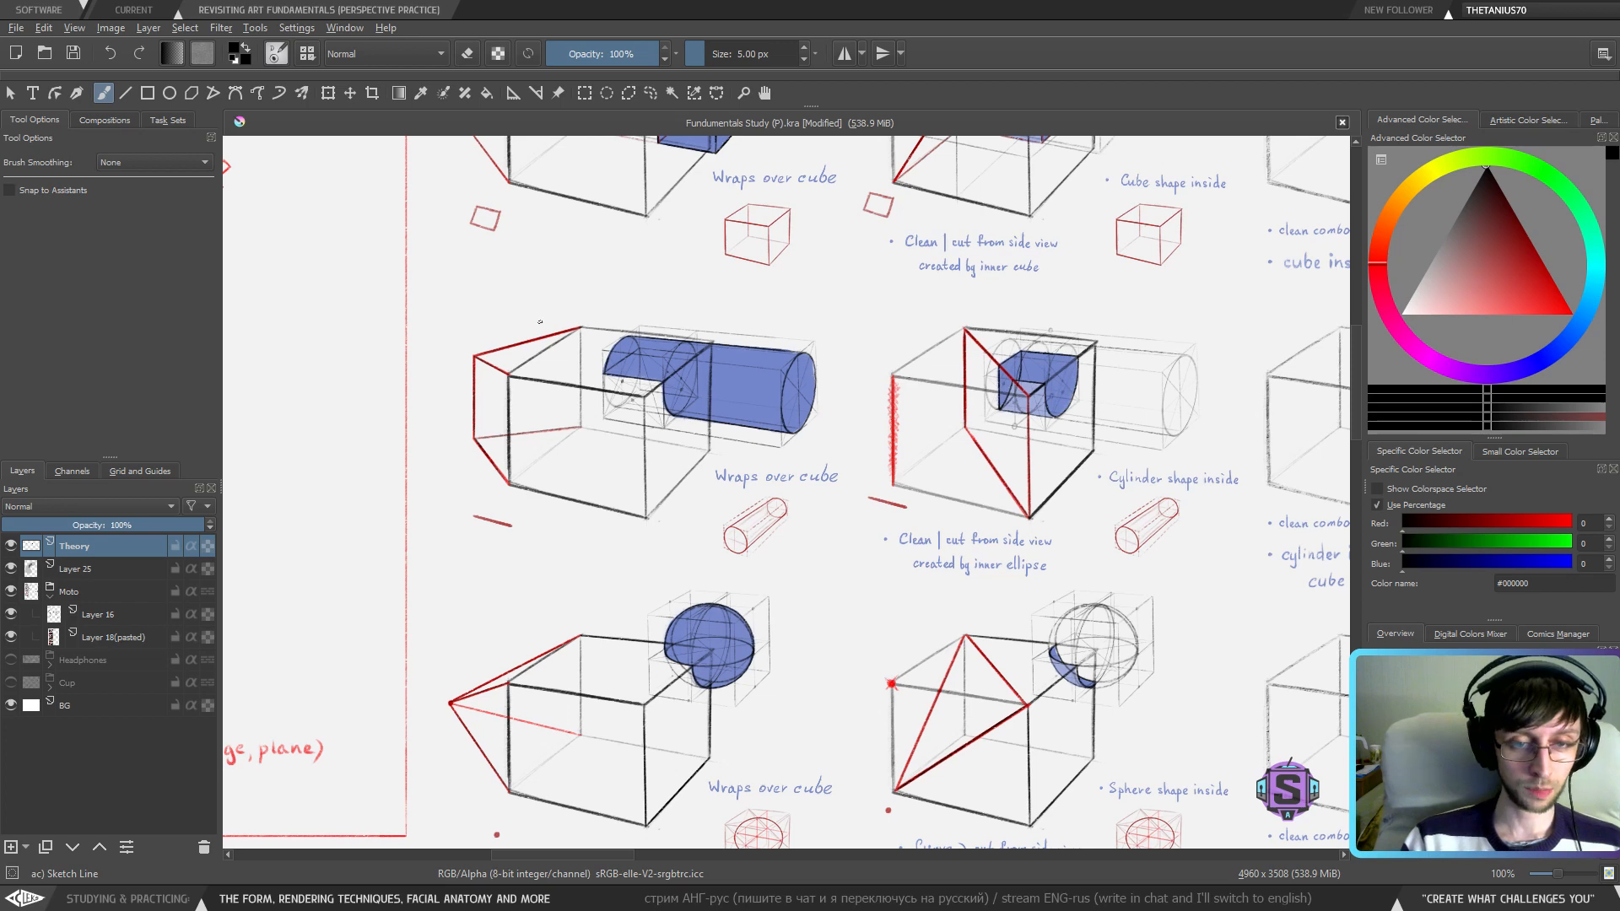
pyautogui.moveTo(550, 629); pyautogui.dragTo(560, 375)
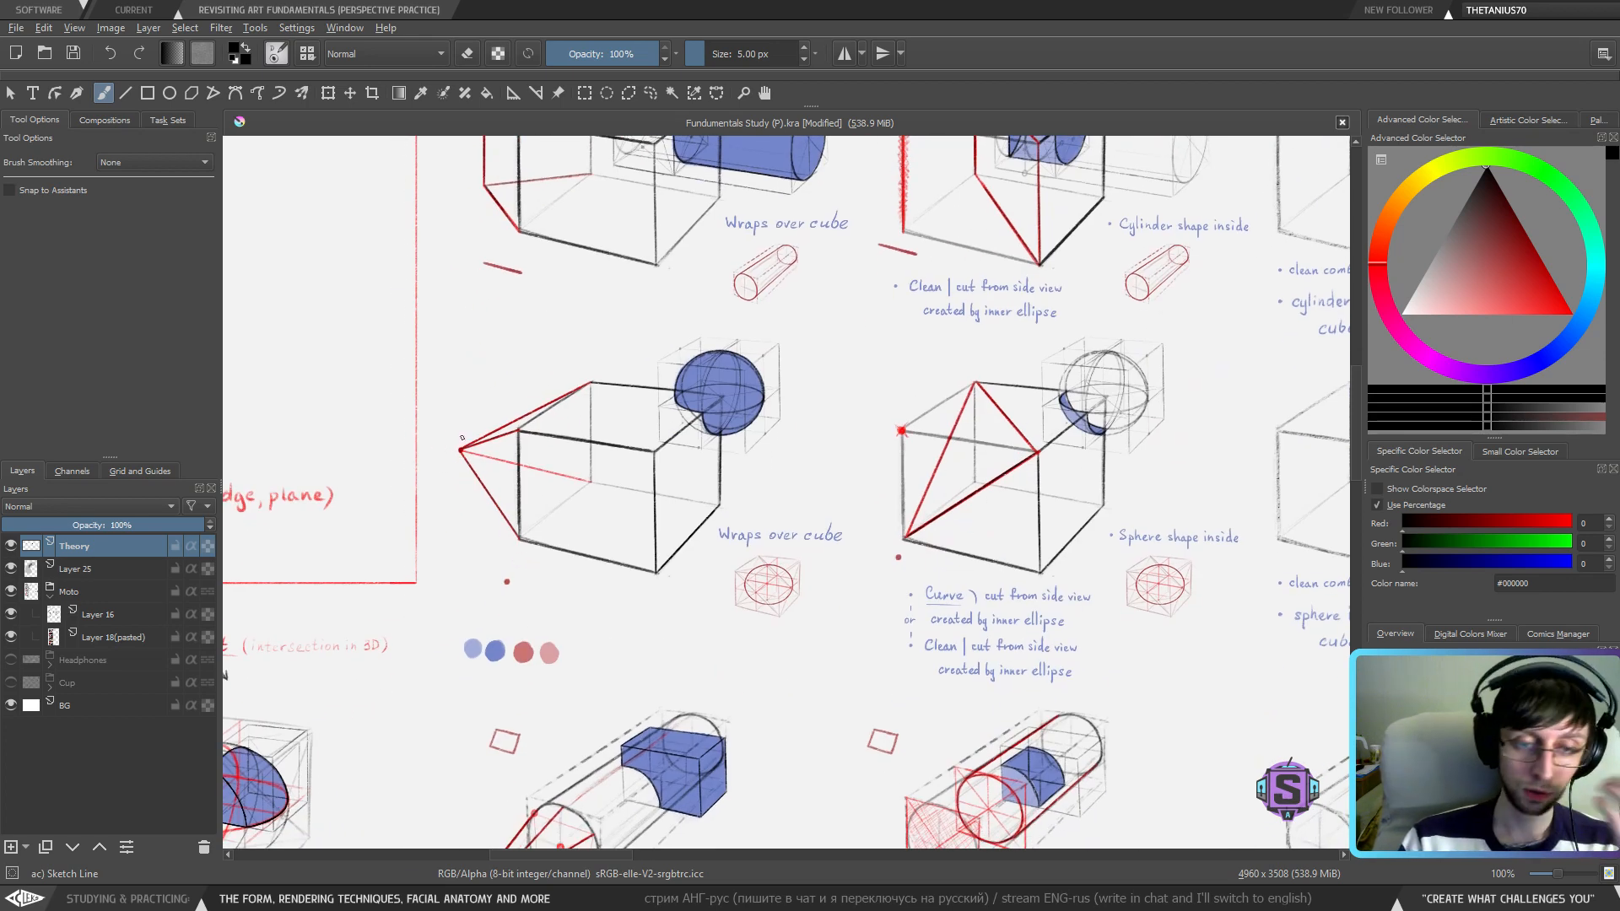
# - Examine the remove/subtract examples on the cube, especially the cylinder cut, and compare them with the sphere and cylinder charts
pyautogui.moveTo(853, 441); pyautogui.dragTo(614, 523)
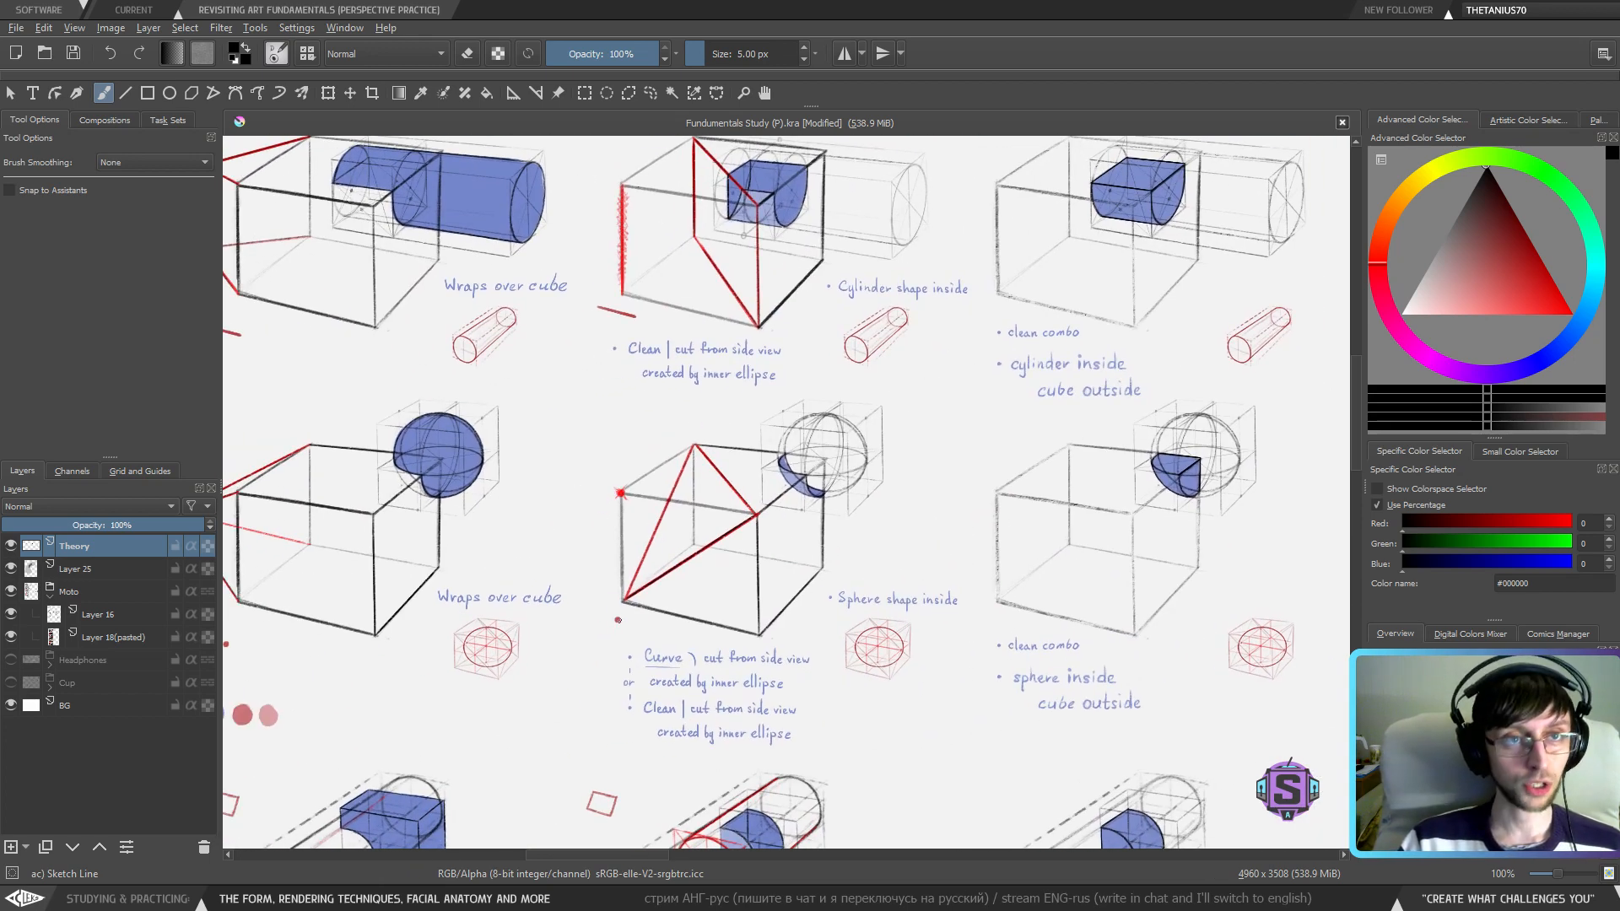
pyautogui.moveTo(626, 355); pyautogui.dragTo(615, 586)
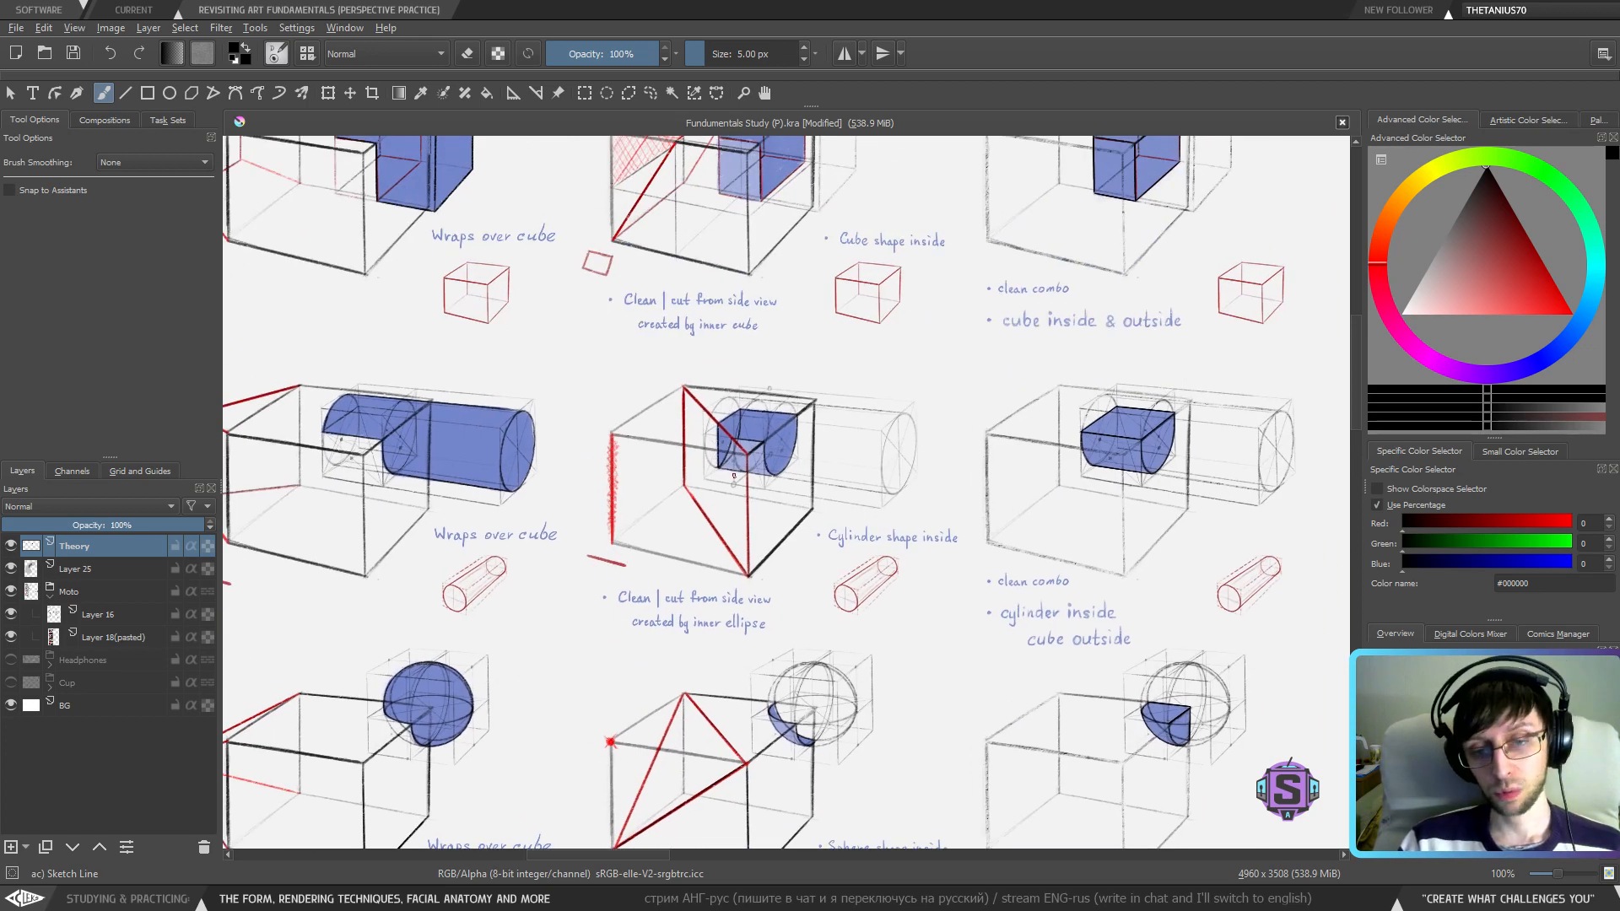
pyautogui.moveTo(659, 361); pyautogui.dragTo(666, 660)
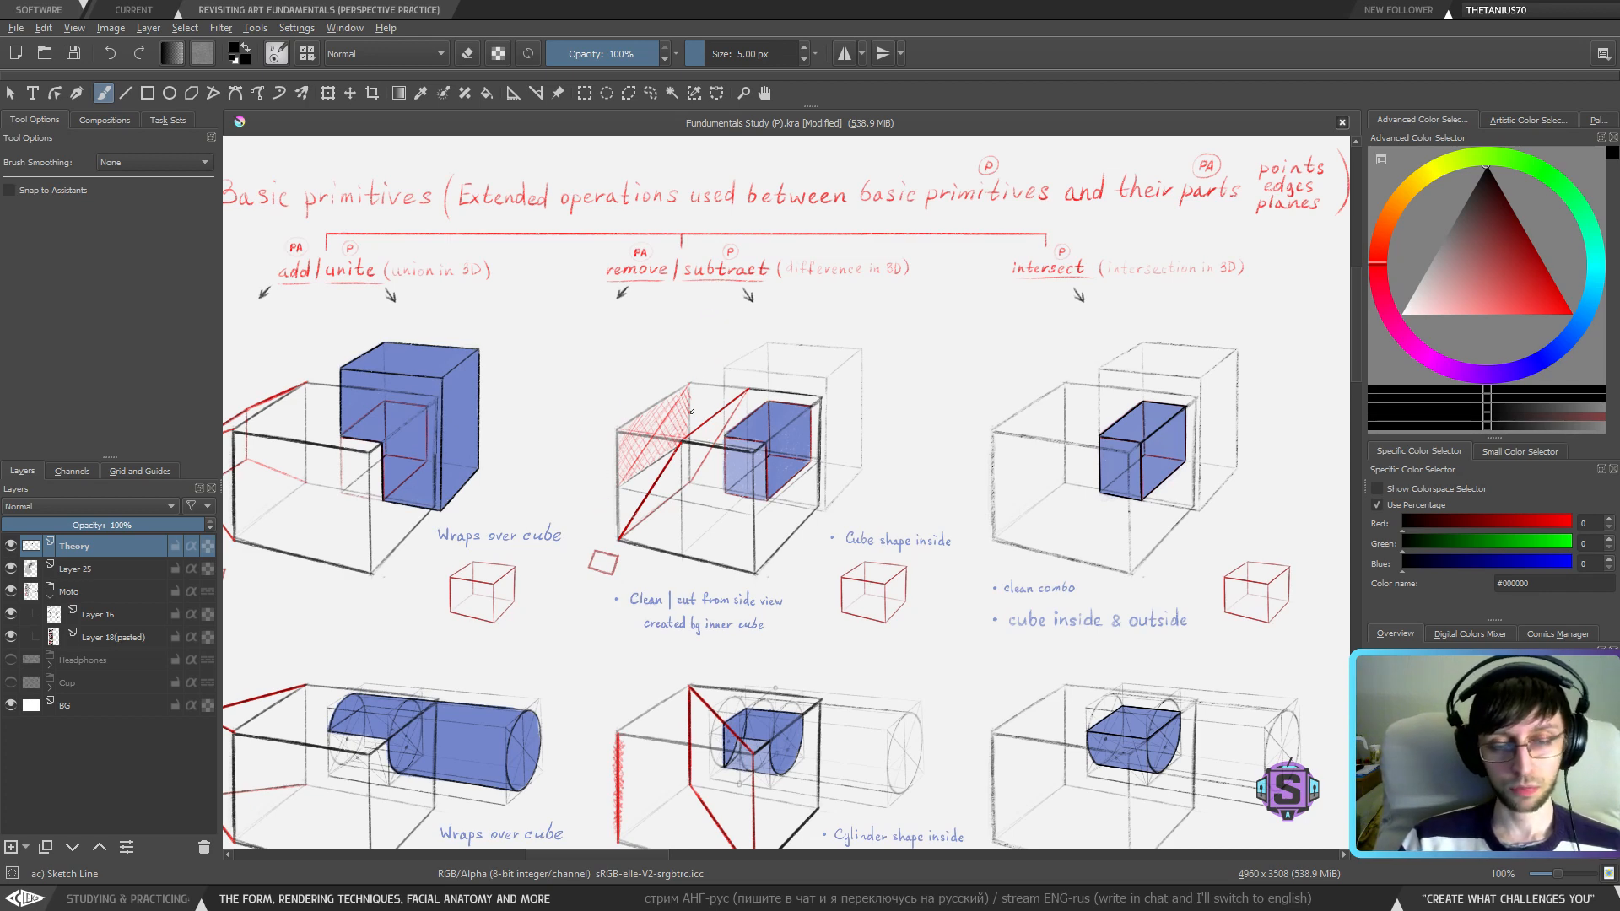
pyautogui.moveTo(625, 635); pyautogui.dragTo(672, 272)
pyautogui.hotkey('ctrl', '+')
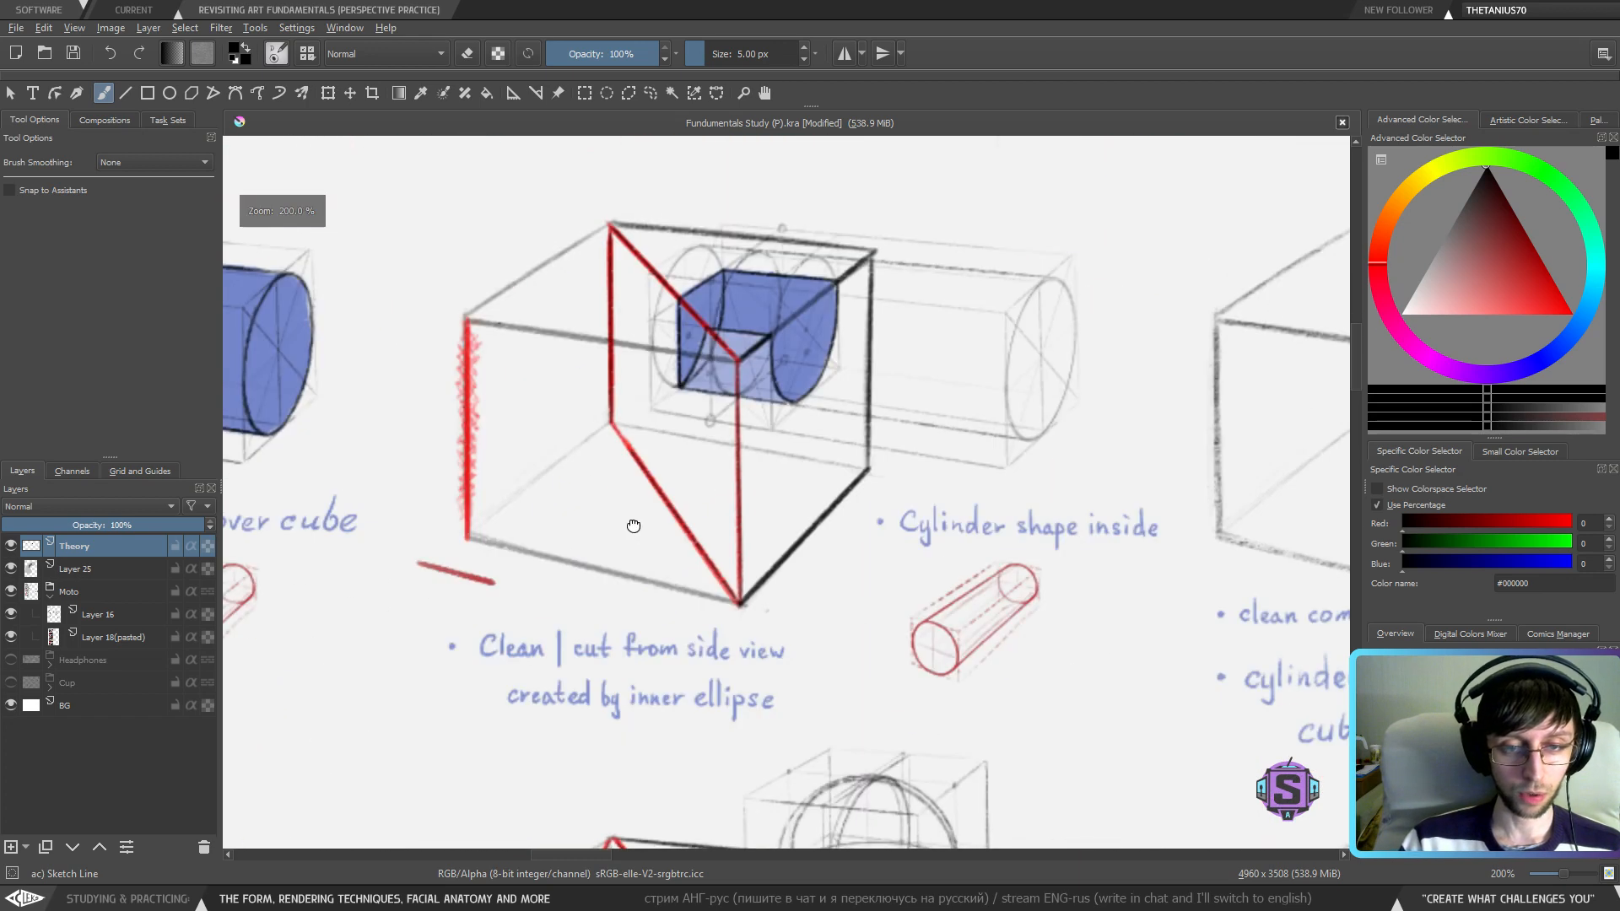
pyautogui.moveTo(633, 525); pyautogui.dragTo(684, 585)
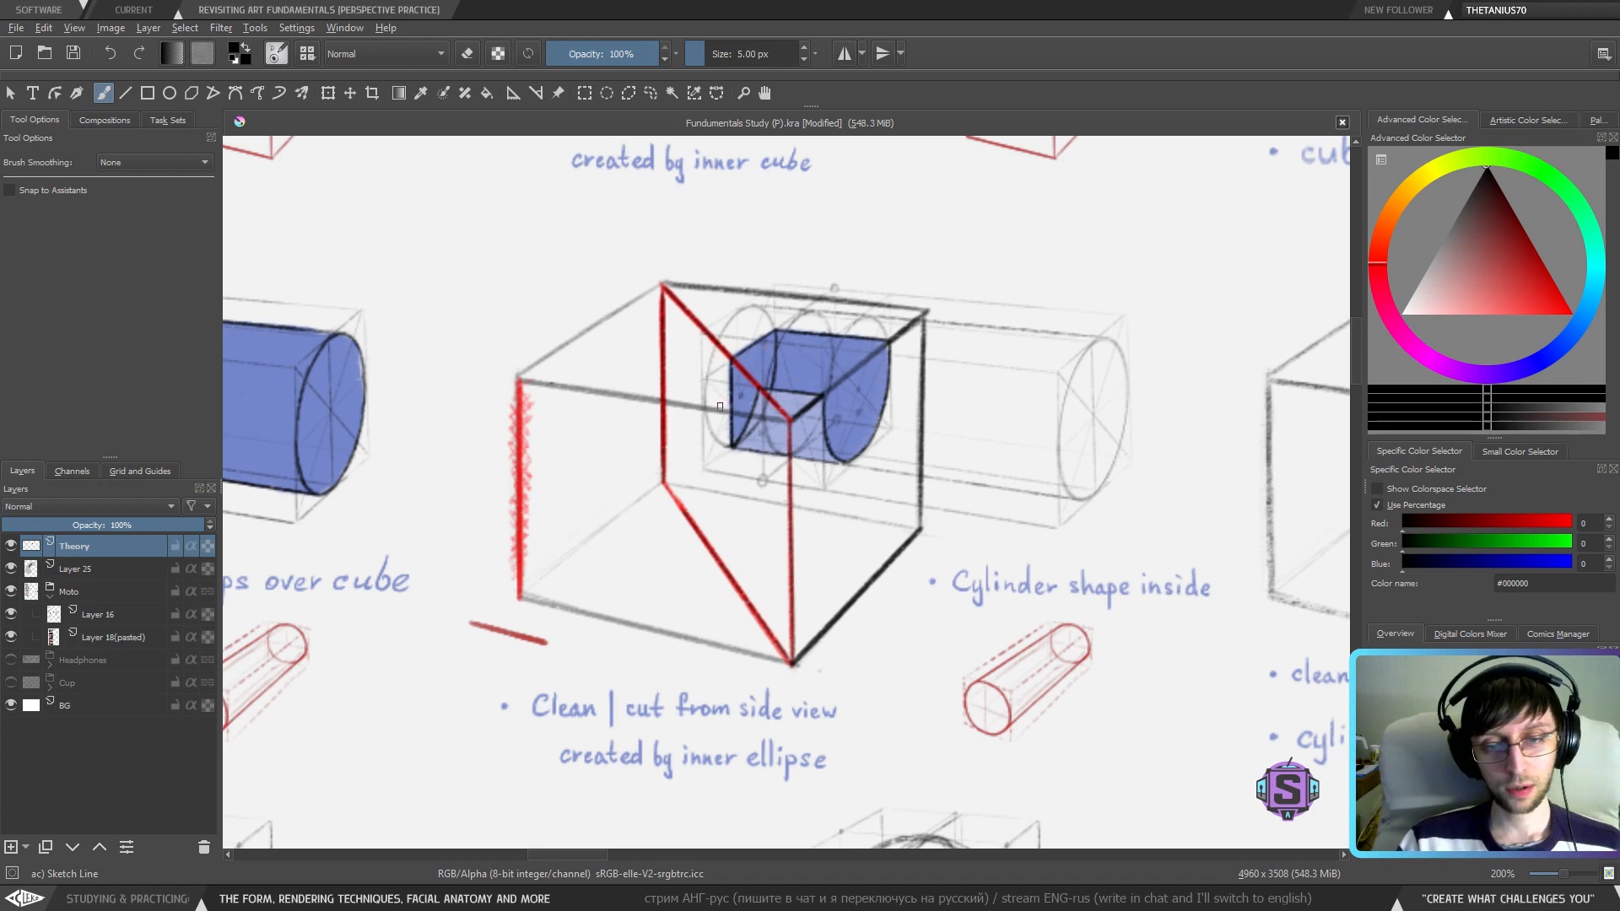
pyautogui.press('-')
pyautogui.scroll(-2, 716, 422)
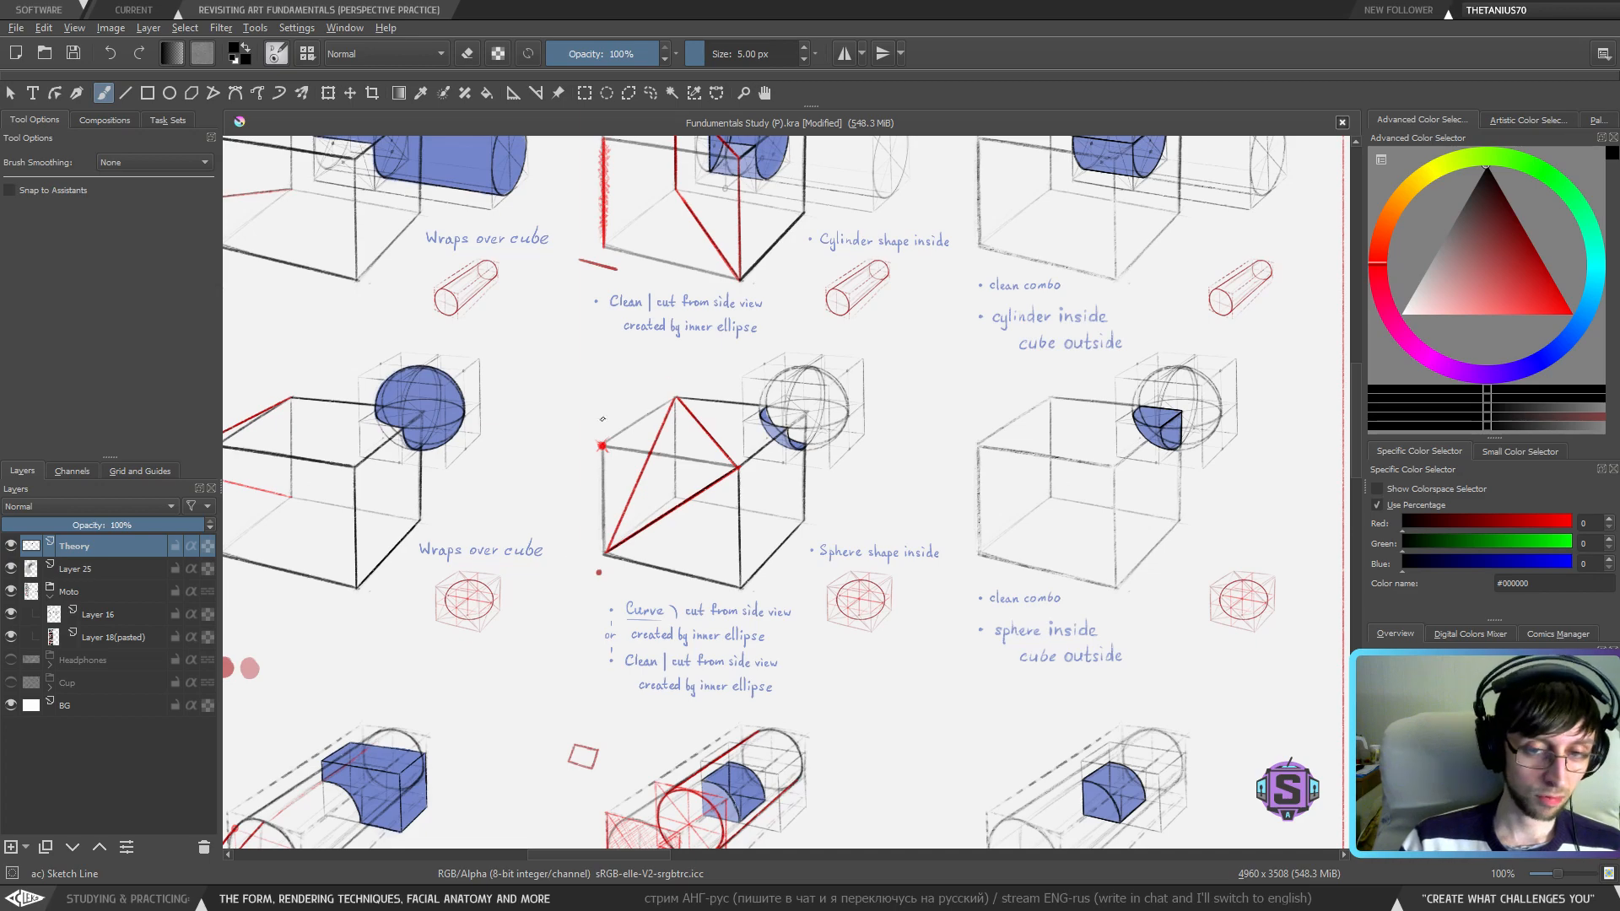
pyautogui.press('-')
pyautogui.moveTo(870, 544); pyautogui.dragTo(1191, 342)
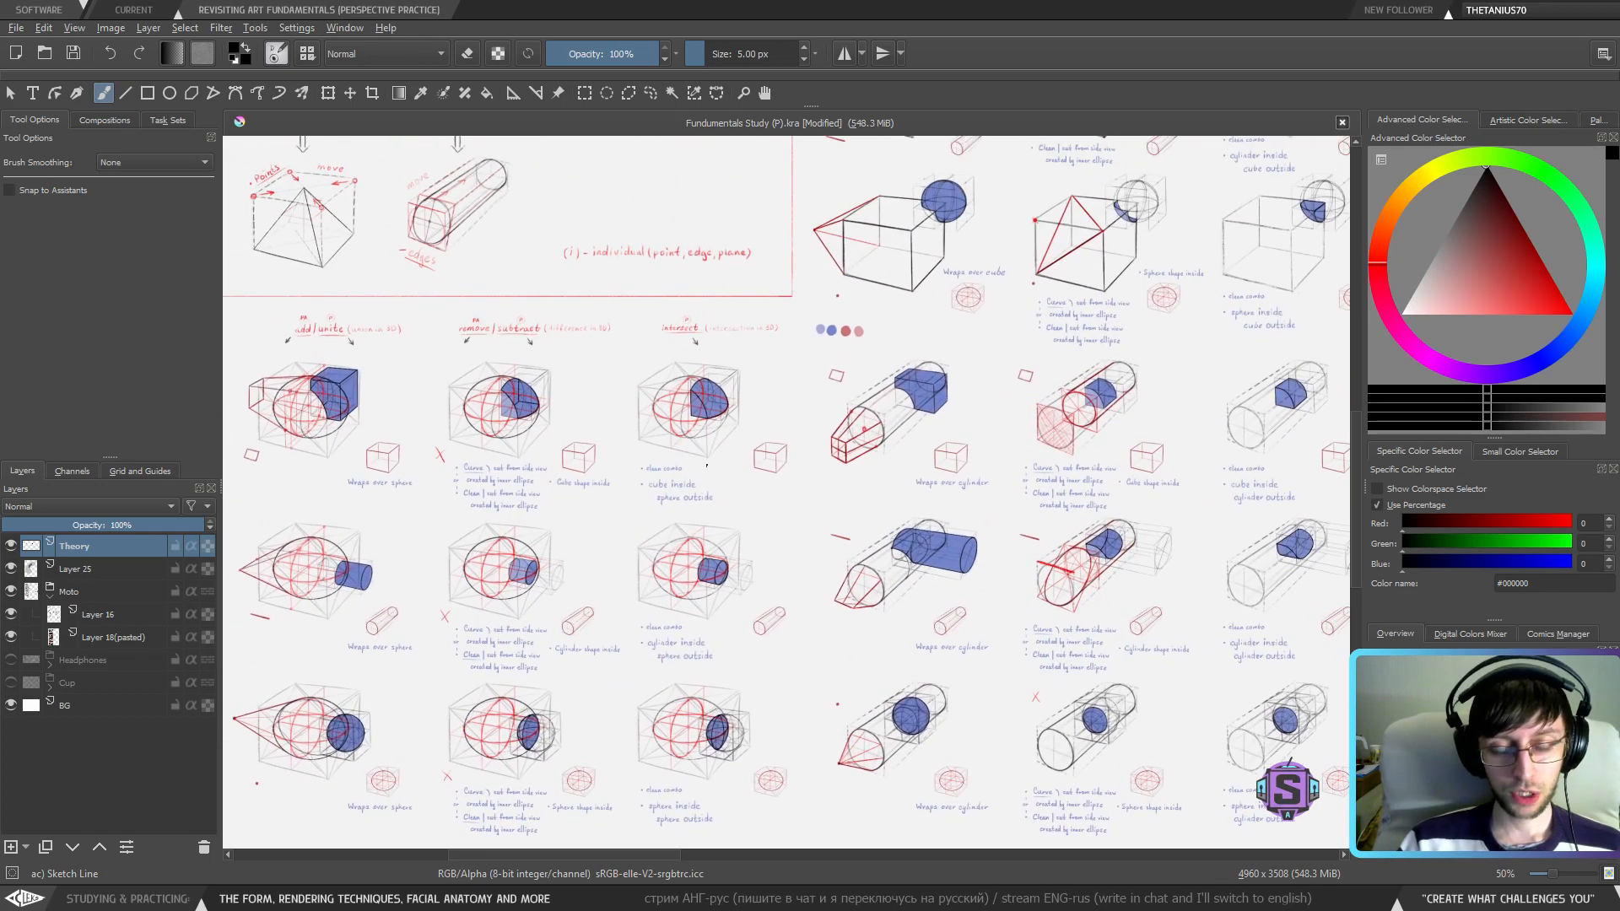
pyautogui.moveTo(607, 532); pyautogui.dragTo(322, 832)
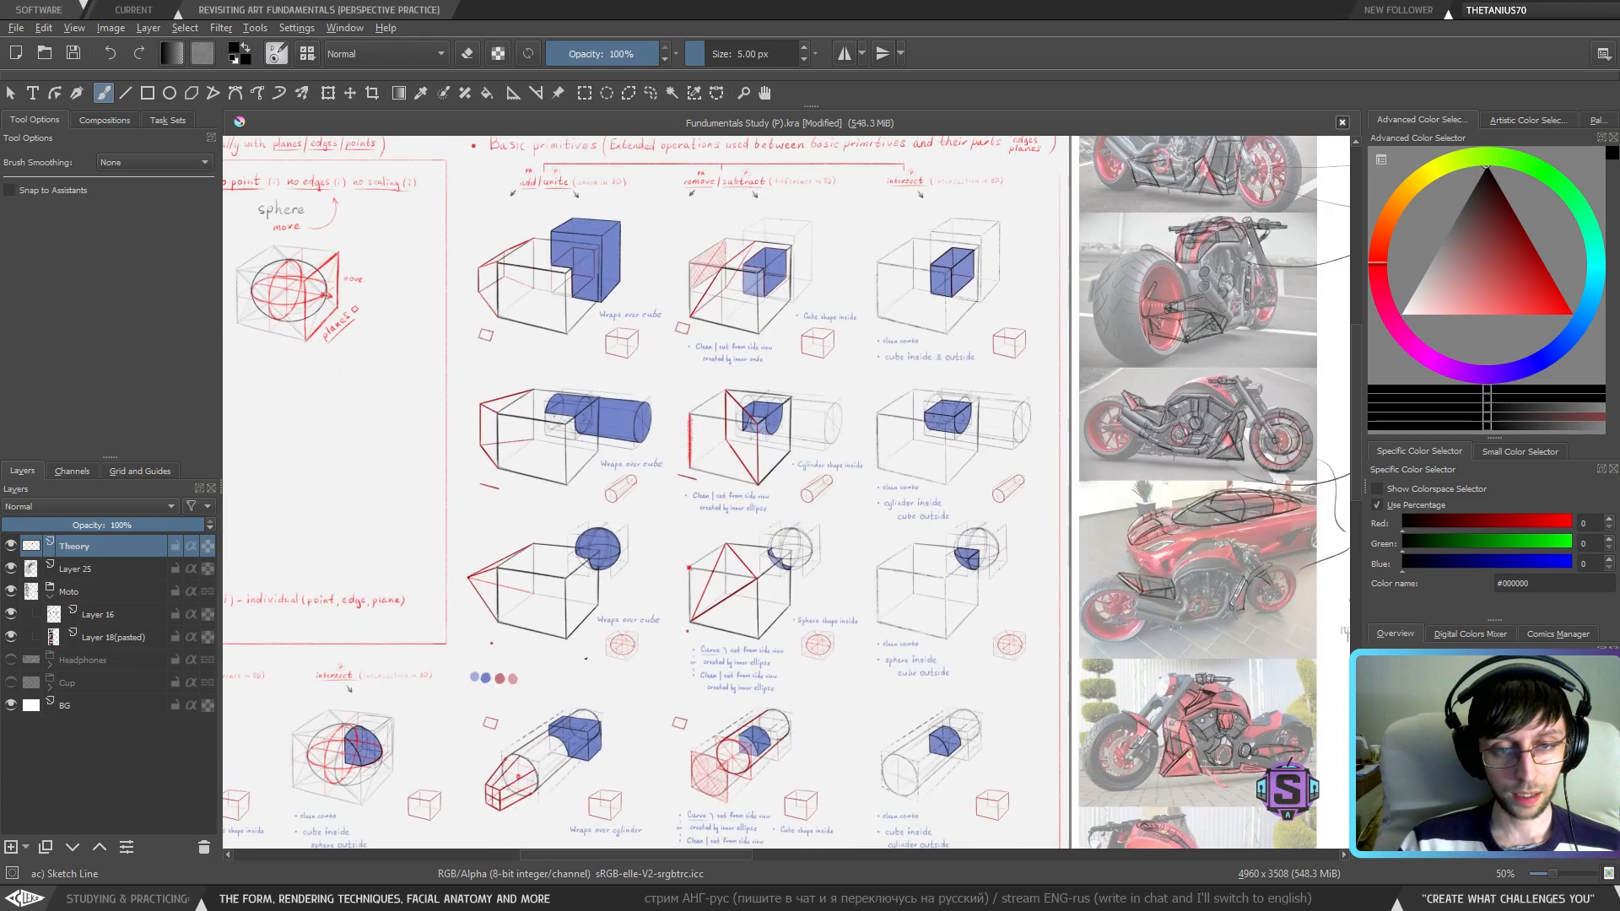
pyautogui.press('1')
pyautogui.moveTo(537, 442); pyautogui.dragTo(656, 704)
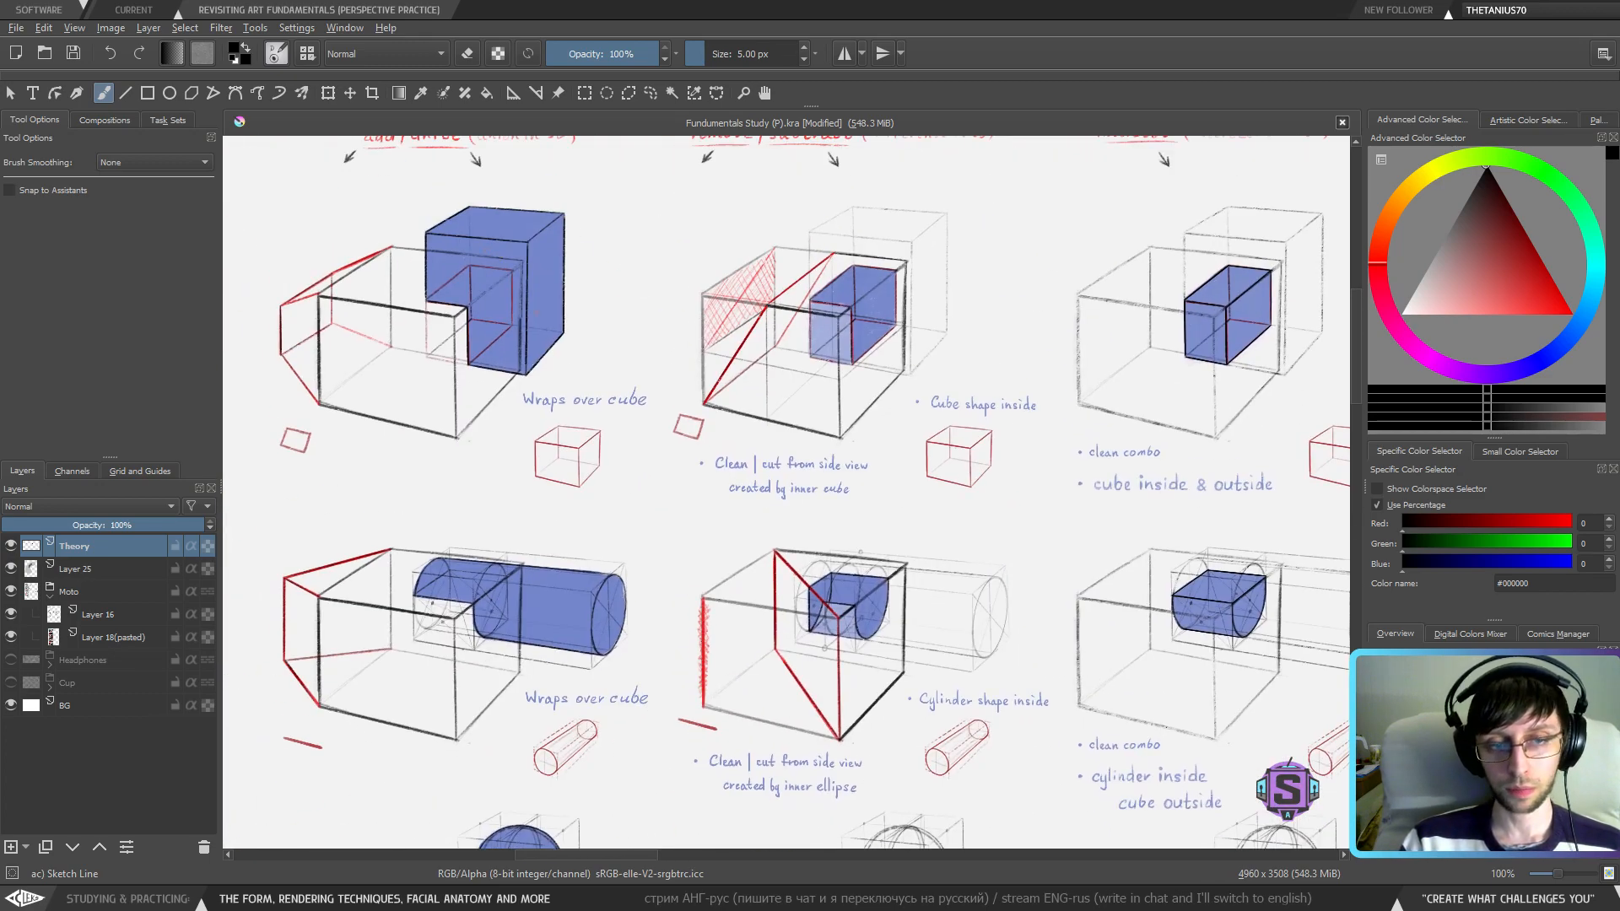
# - Examine the limited operations chart, comparing moving and scaling of planes, edges and points on the cube, cylinder and sphere
pyautogui.moveTo(481, 350); pyautogui.dragTo(928, 421)
pyautogui.moveTo(542, 422); pyautogui.dragTo(995, 483)
pyautogui.moveTo(691, 388); pyautogui.dragTo(943, 393)
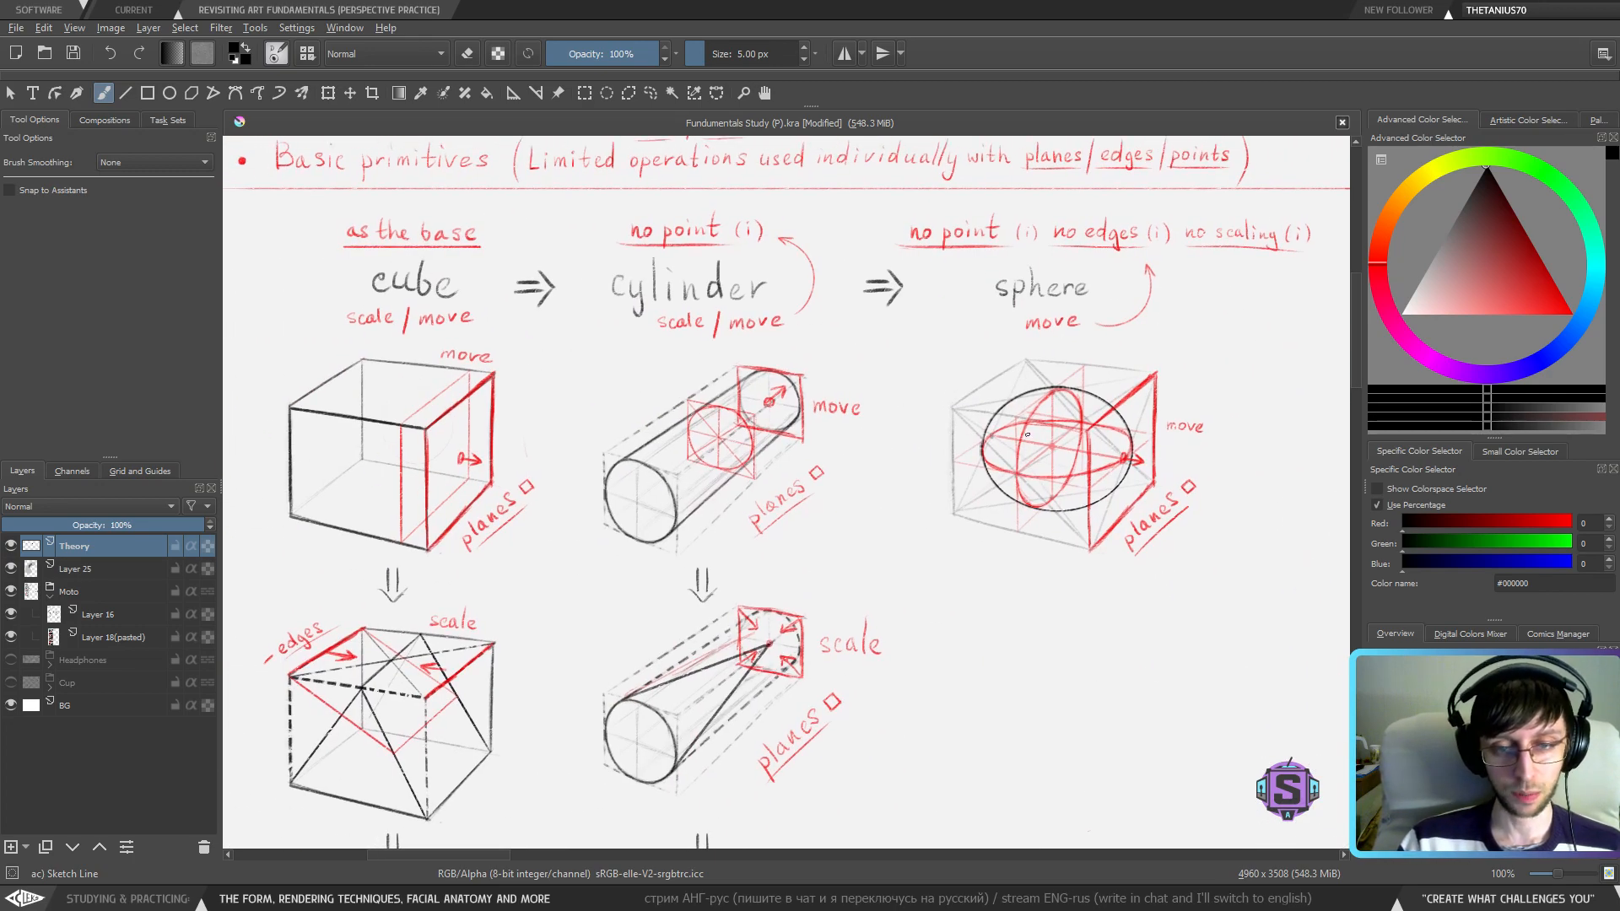
pyautogui.moveTo(909, 658); pyautogui.dragTo(925, 351)
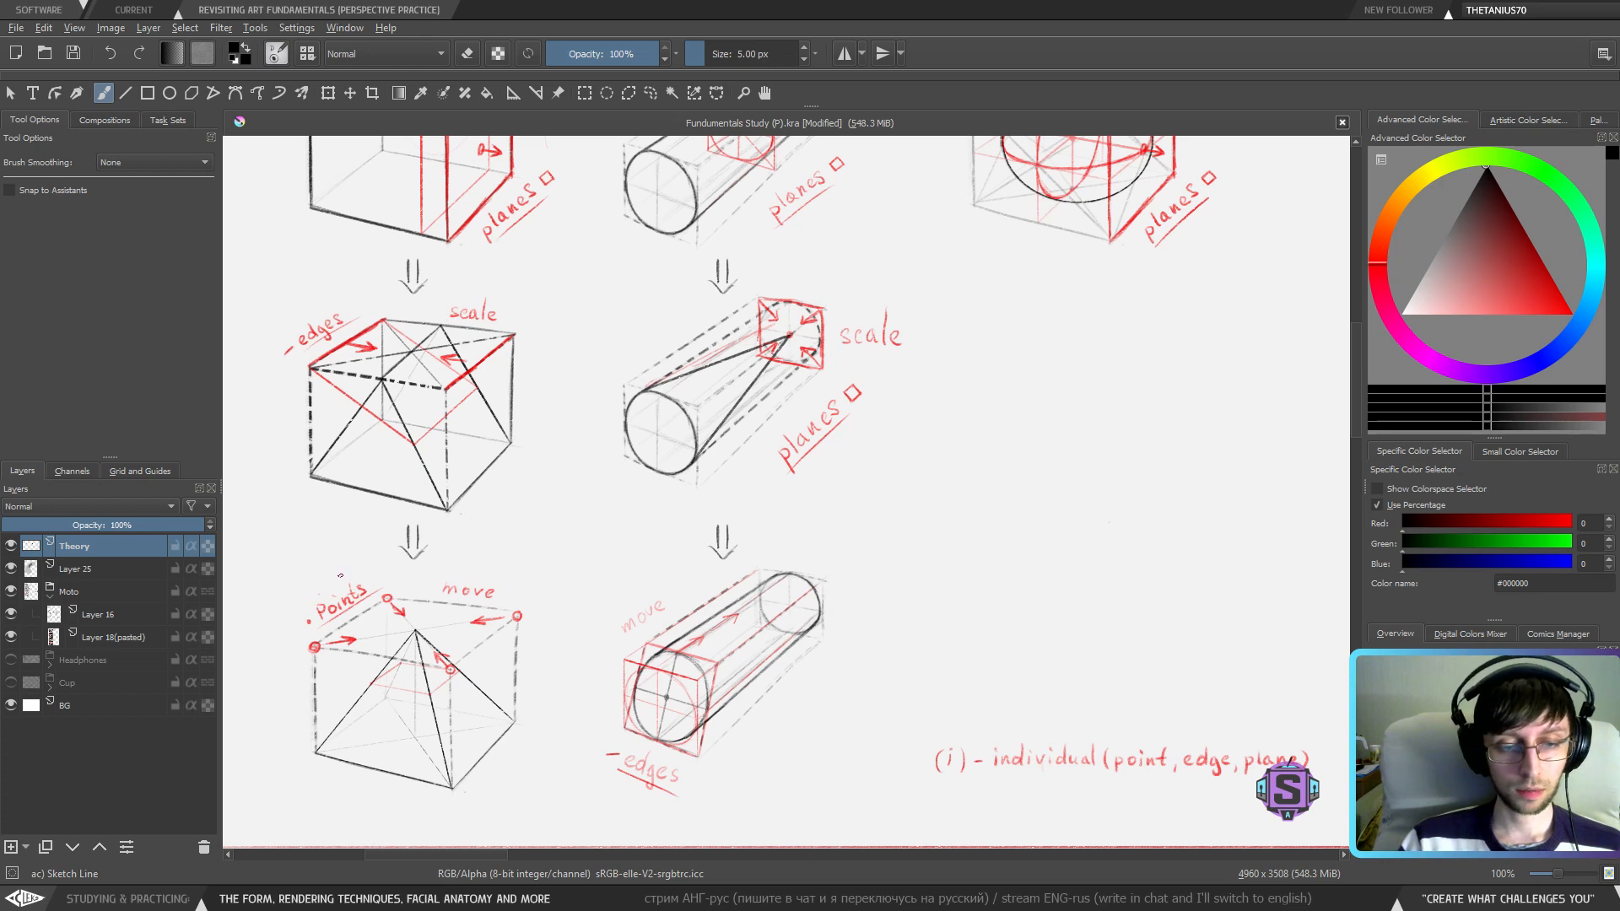
pyautogui.moveTo(355, 306); pyautogui.dragTo(392, 527)
pyautogui.moveTo(434, 203); pyautogui.dragTo(429, 301)
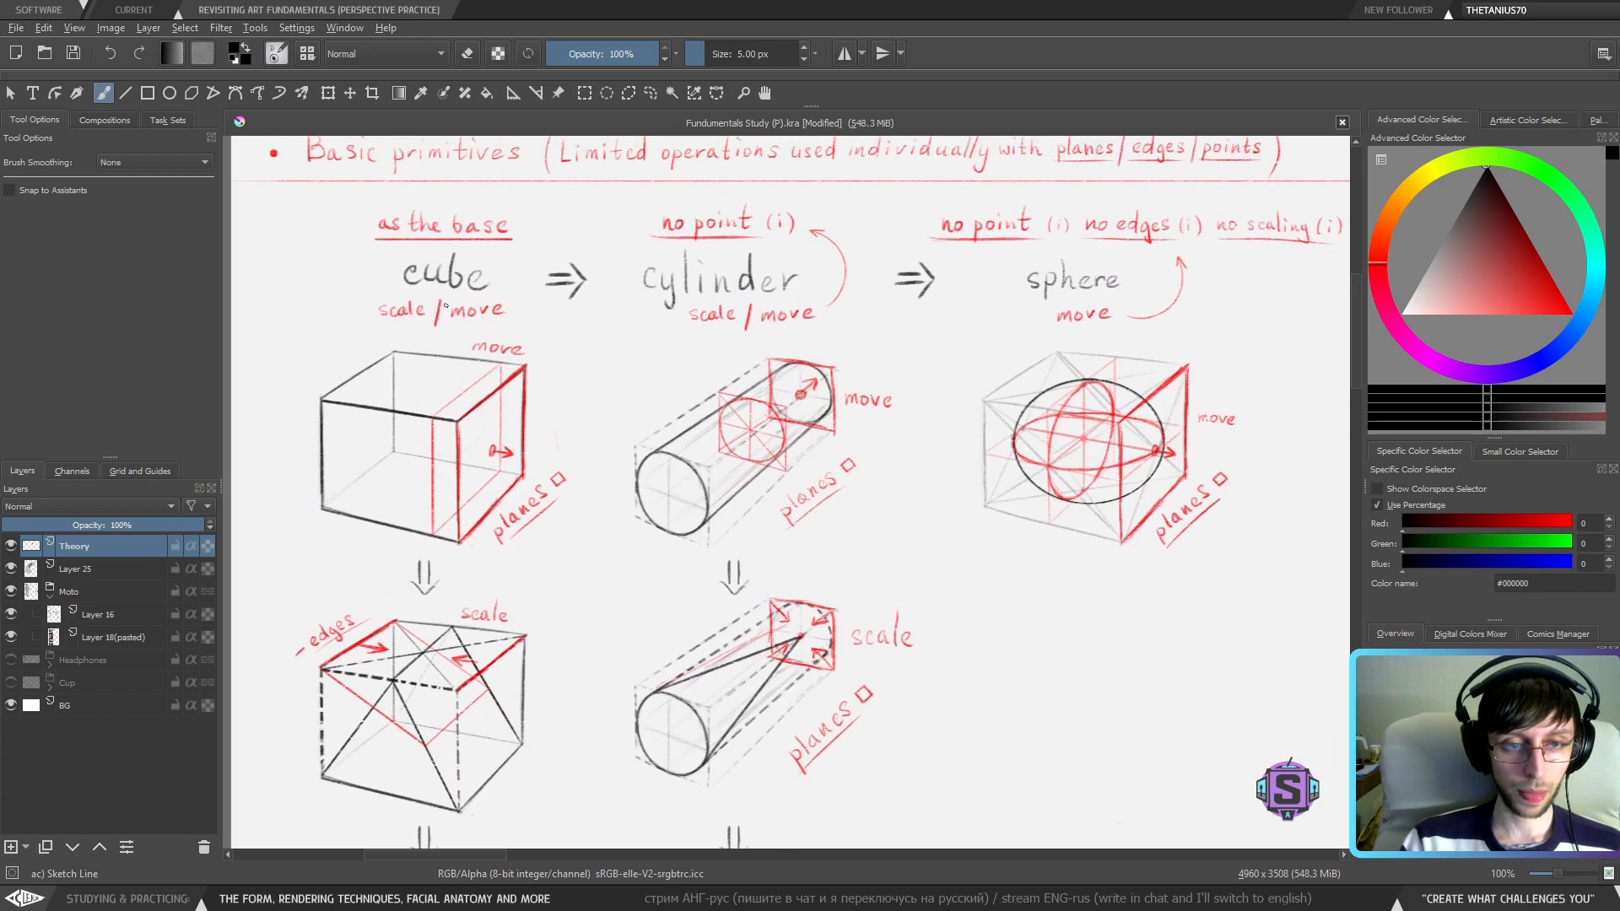
pyautogui.moveTo(798, 669); pyautogui.dragTo(671, 583)
# - Examine the extended operations chart as a whole and compare it with the neighbouring motorcycle photos and form sketches
pyautogui.scroll(-1, 650, 567)
pyautogui.scroll(-1, 1071, 582)
pyautogui.moveTo(1072, 582); pyautogui.dragTo(678, 437)
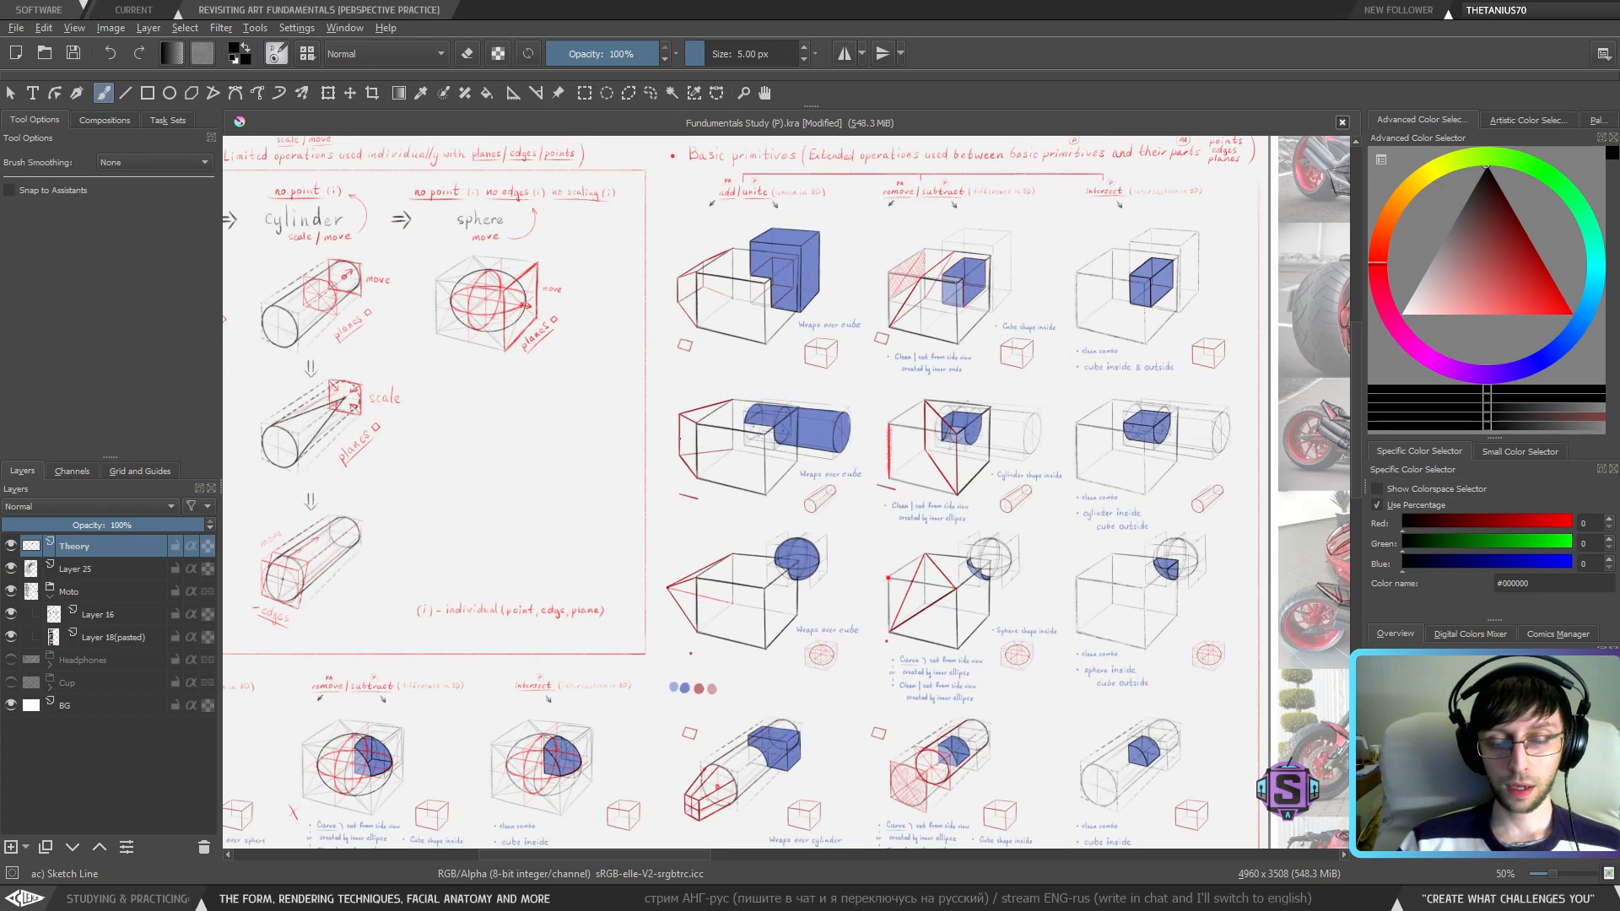
pyautogui.moveTo(1037, 409)
pyautogui.mouseDown()
pyautogui.moveTo(986, 435)
pyautogui.moveTo(508, 422)
pyautogui.mouseUp()
pyautogui.moveTo(1325, 409)
pyautogui.mouseDown()
pyautogui.moveTo(895, 459)
pyautogui.moveTo(757, 451)
pyautogui.mouseUp()
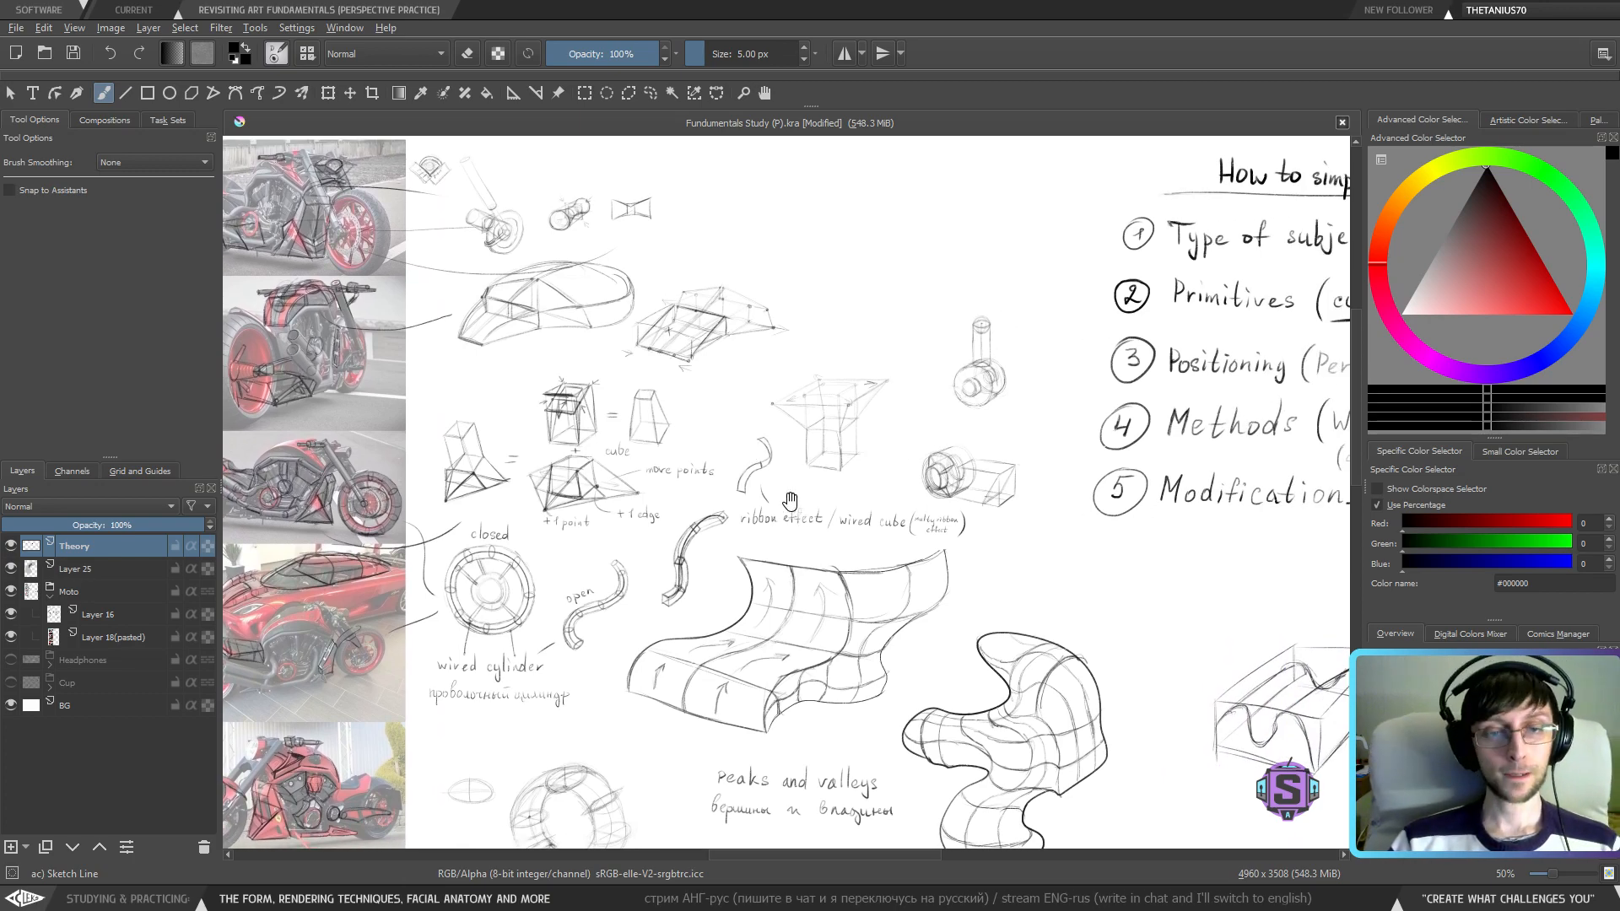
pyautogui.moveTo(648, 478); pyautogui.dragTo(1051, 578)
pyautogui.moveTo(664, 563); pyautogui.dragTo(1073, 510)
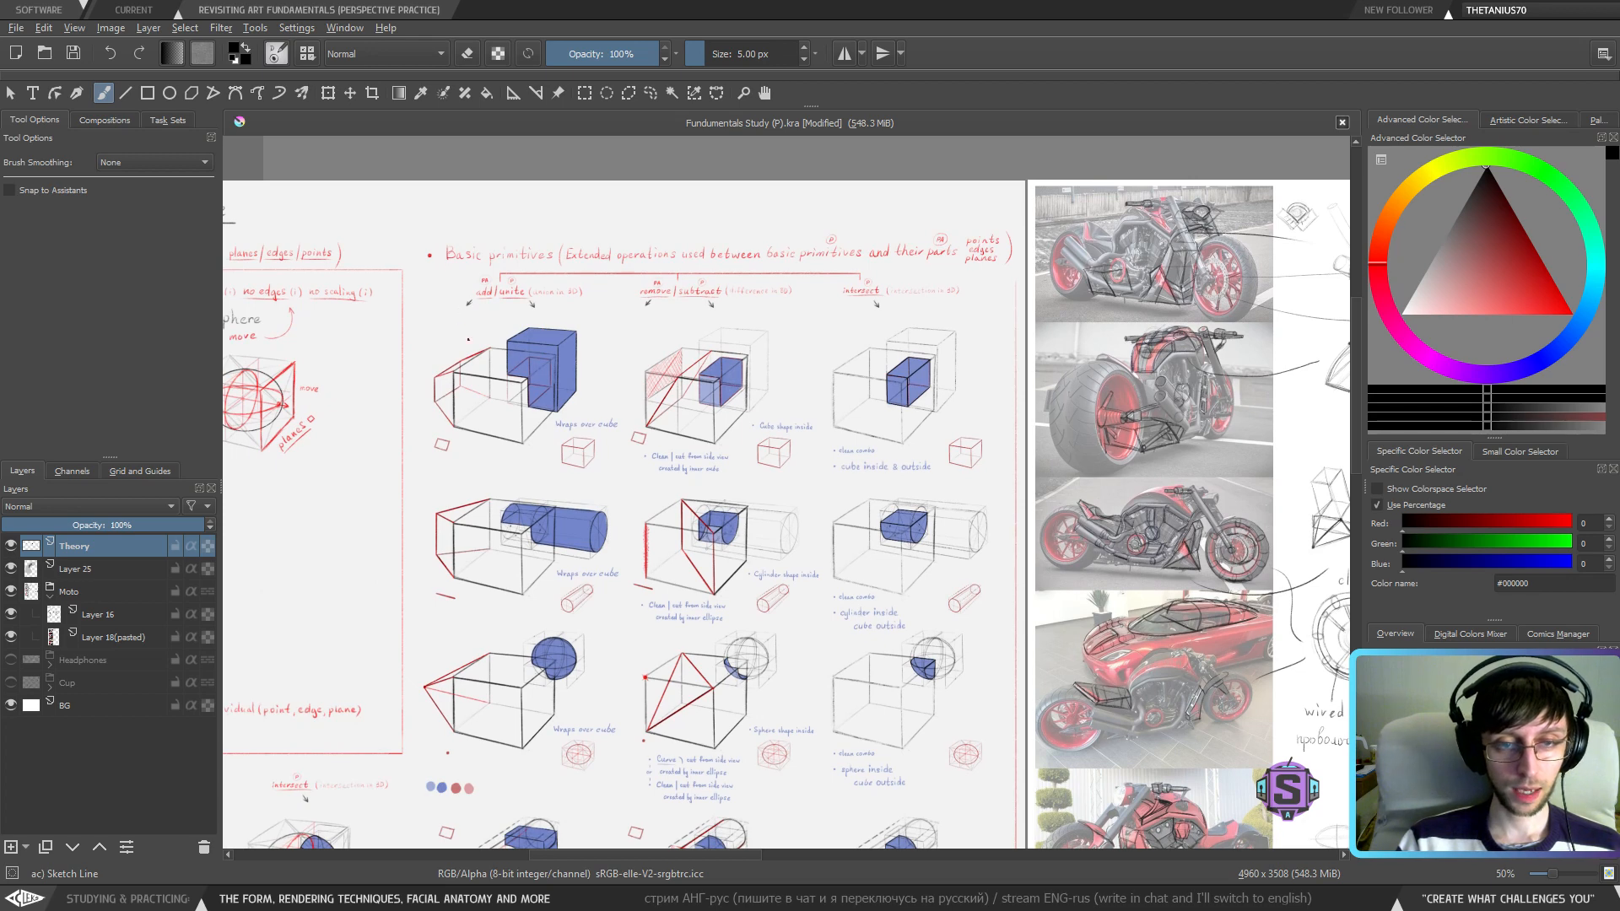
pyautogui.moveTo(546, 513); pyautogui.dragTo(555, 491)
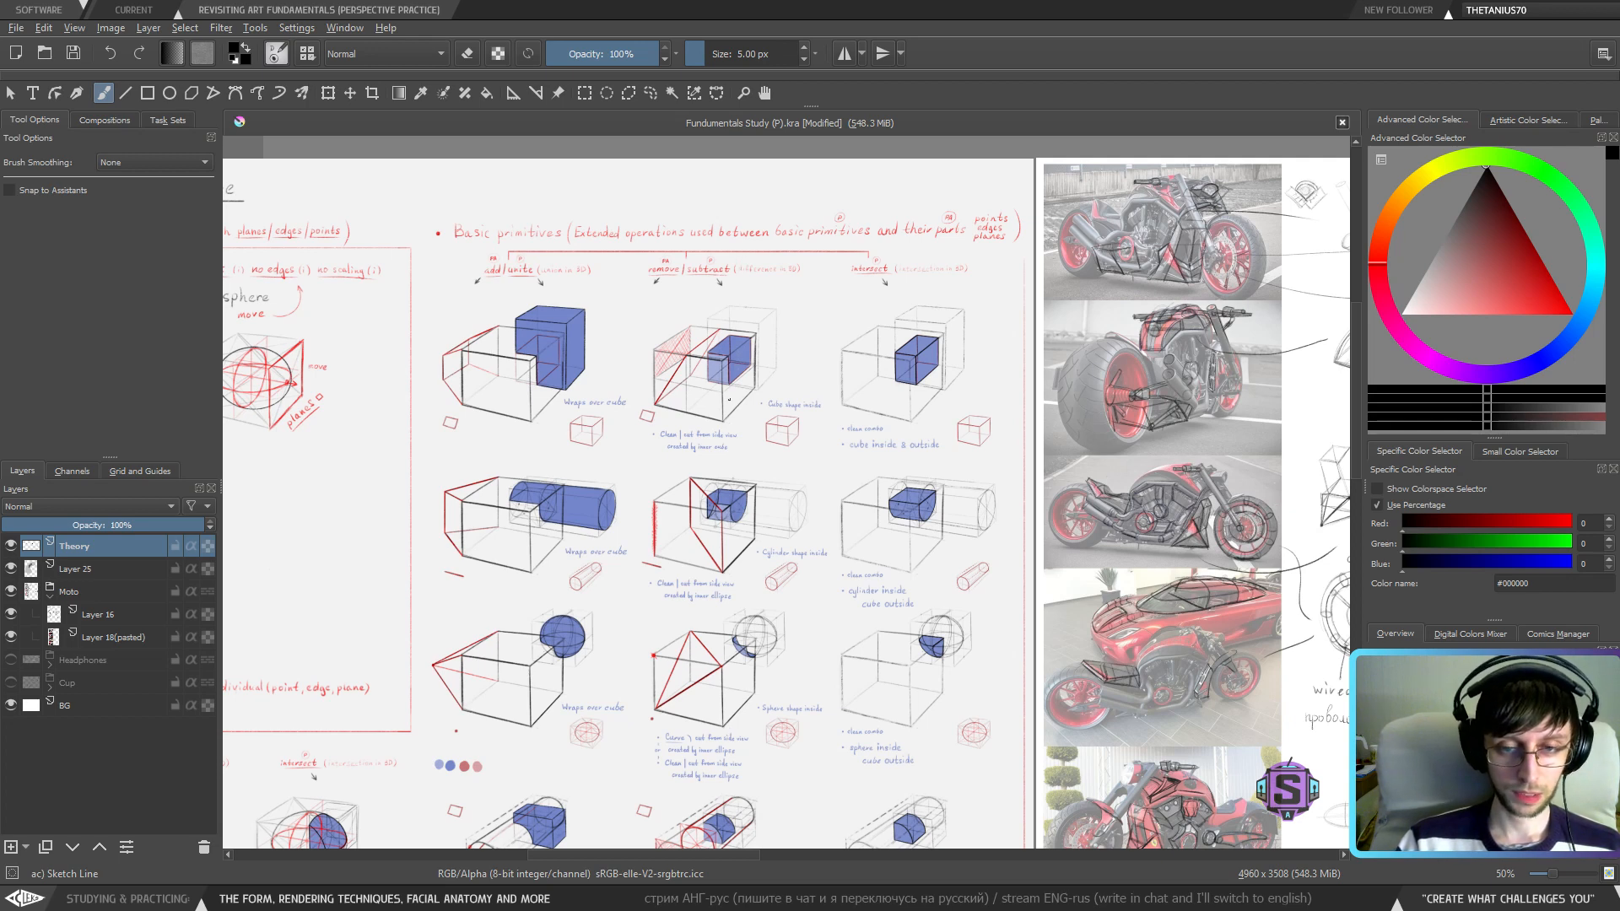
pyautogui.moveTo(745, 449); pyautogui.dragTo(665, 441)
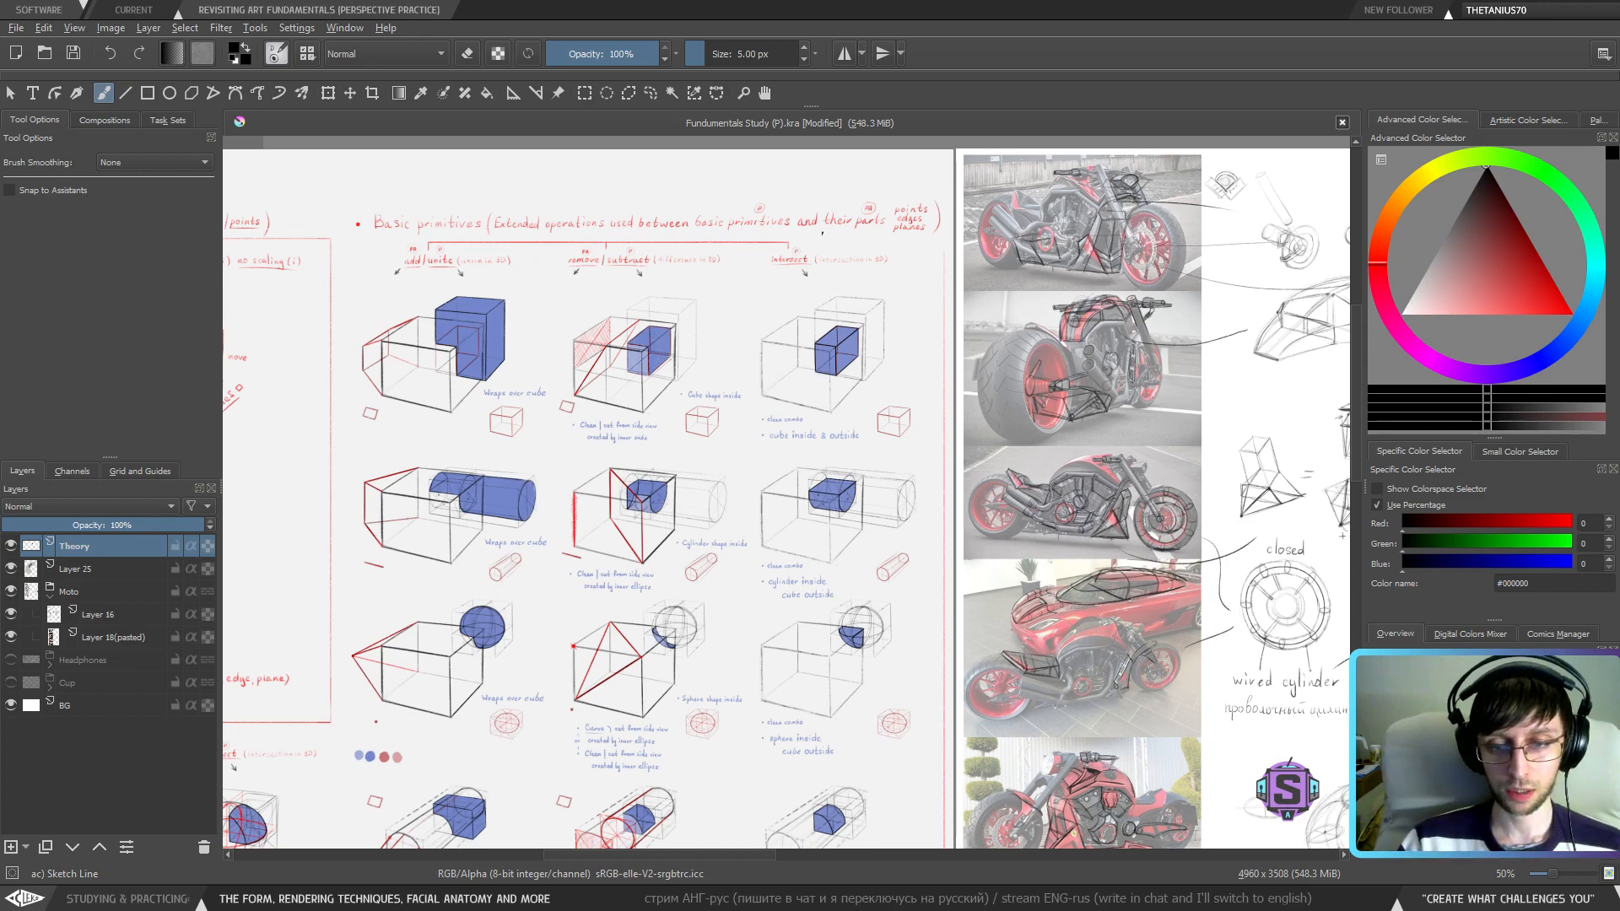
# - Review the five "How to simplify efficiently" steps, from type of subject to the limited and extended operations in Modifications
pyautogui.hotkey('ctrl', '-')
pyautogui.hotkey('ctrl', '-')
pyautogui.moveTo(802, 616); pyautogui.dragTo(819, 422)
pyautogui.moveTo(742, 472); pyautogui.dragTo(457, 540)
pyautogui.moveTo(1041, 466); pyautogui.dragTo(660, 518)
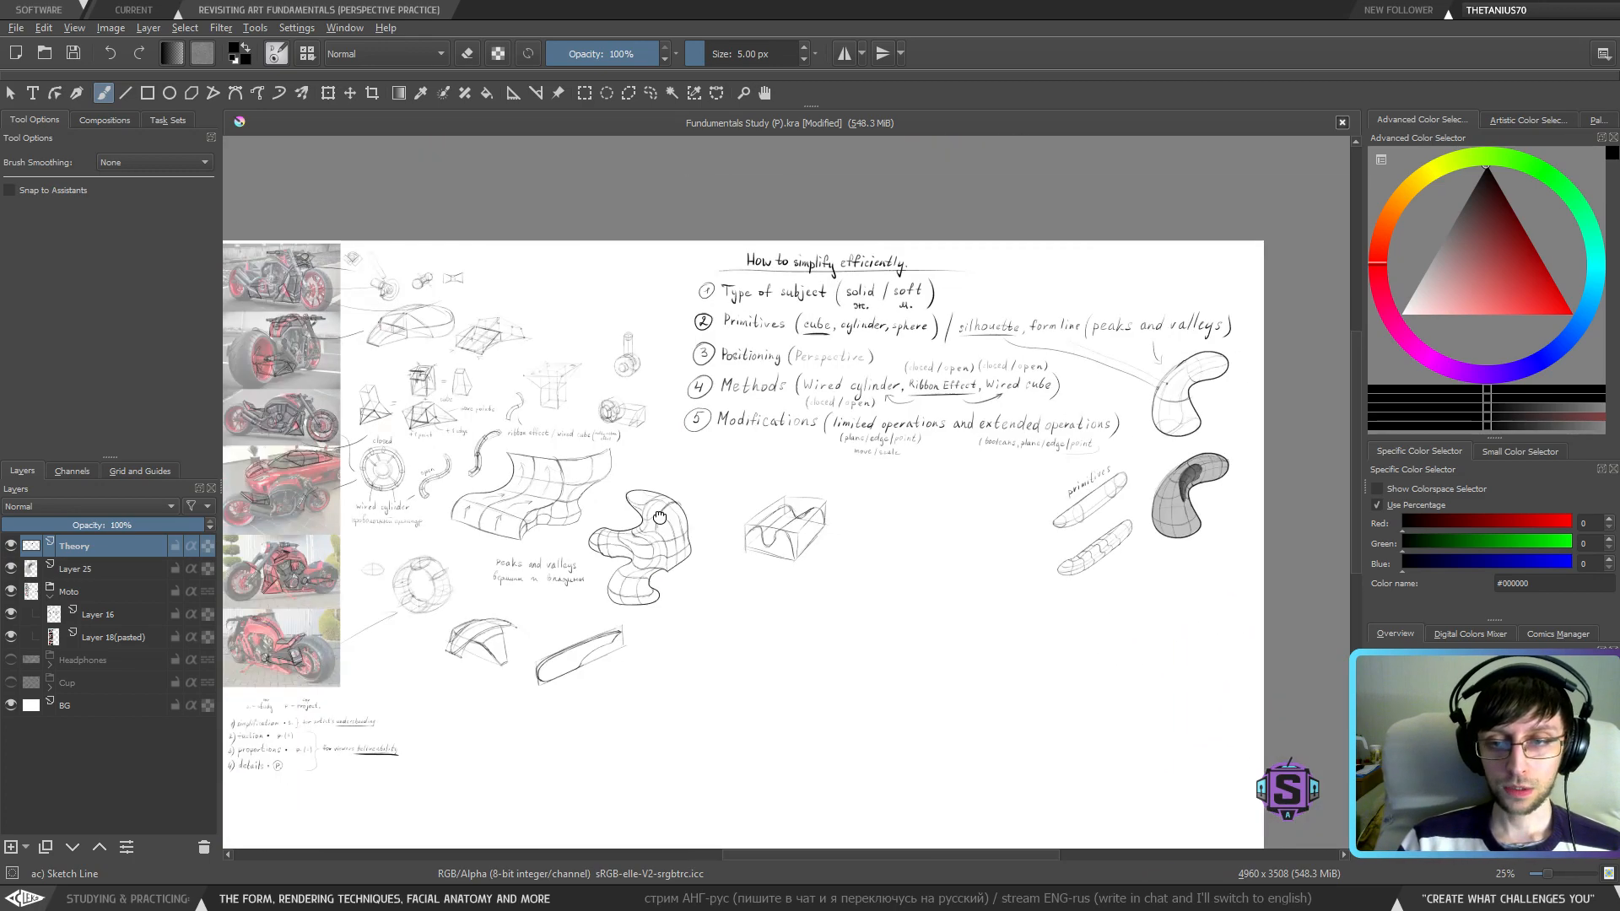
pyautogui.hotkey('ctrl', '+')
pyautogui.hotkey('ctrl', '+')
pyautogui.moveTo(904, 465); pyautogui.dragTo(620, 531)
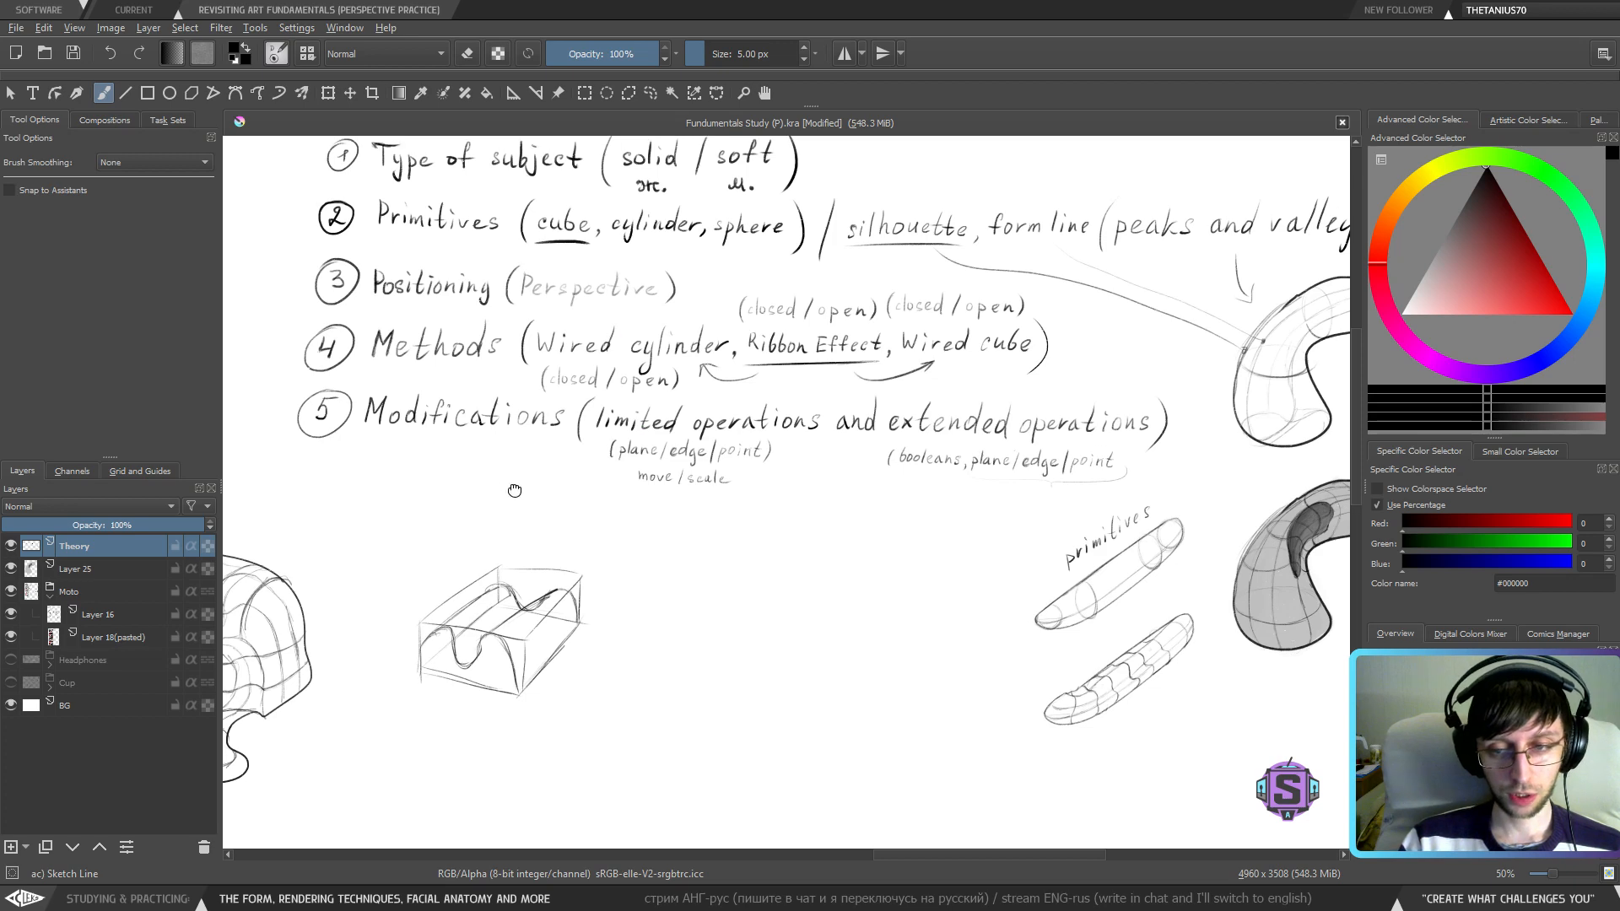
pyautogui.moveTo(515, 490); pyautogui.dragTo(540, 533)
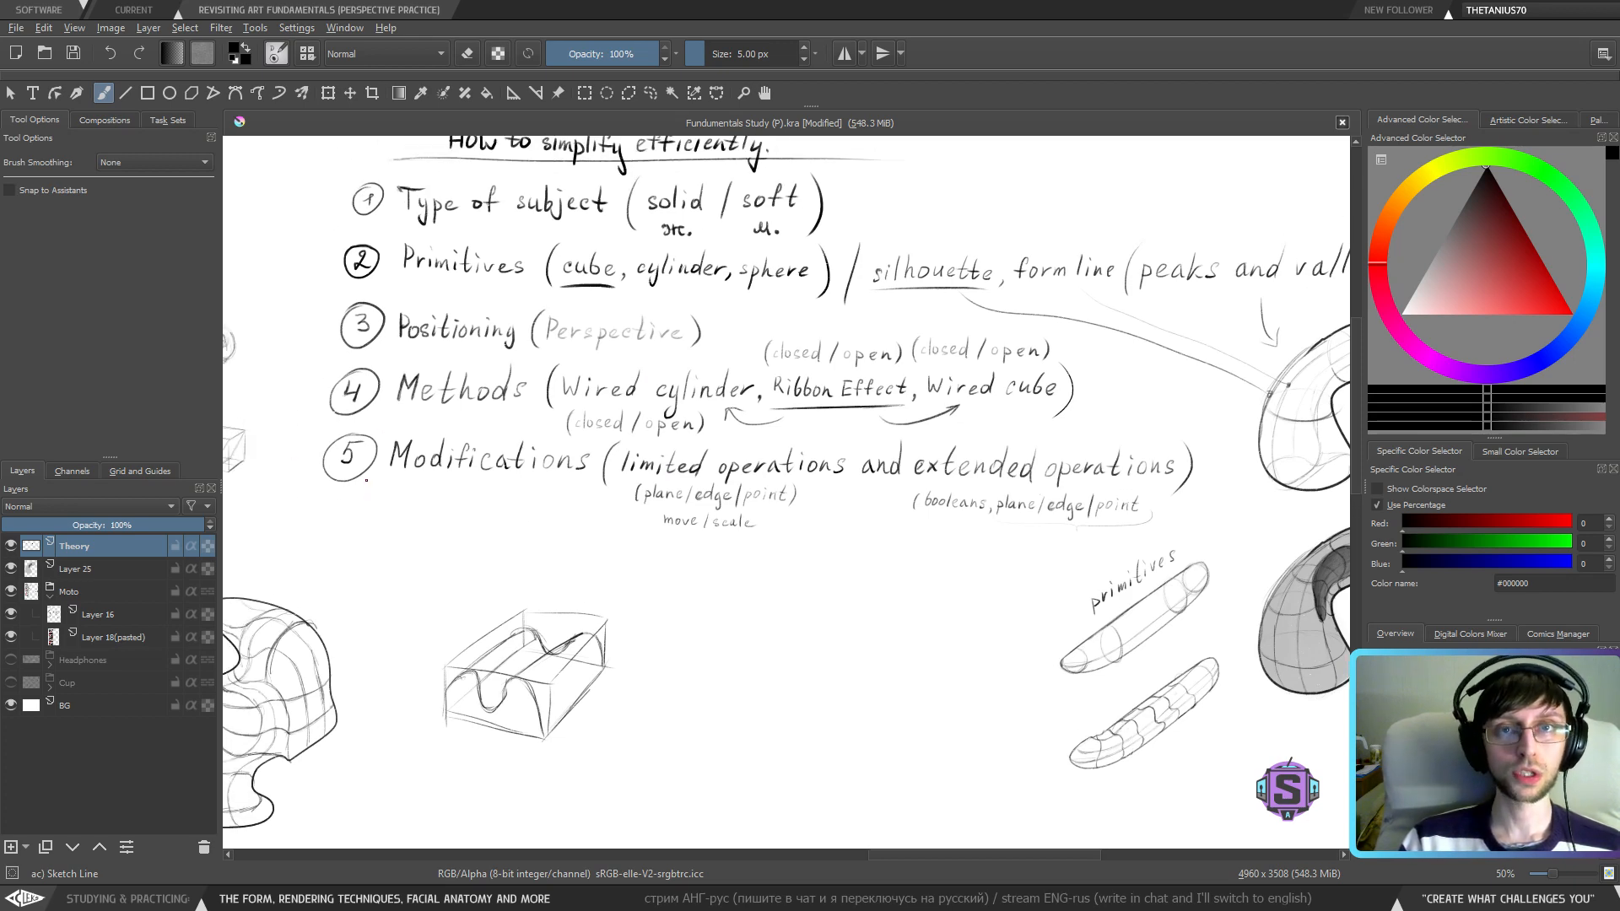
pyautogui.moveTo(762, 447)
pyautogui.mouseDown()
pyautogui.moveTo(643, 489)
pyautogui.moveTo(630, 452)
pyautogui.mouseUp()
pyautogui.moveTo(625, 579); pyautogui.dragTo(682, 581)
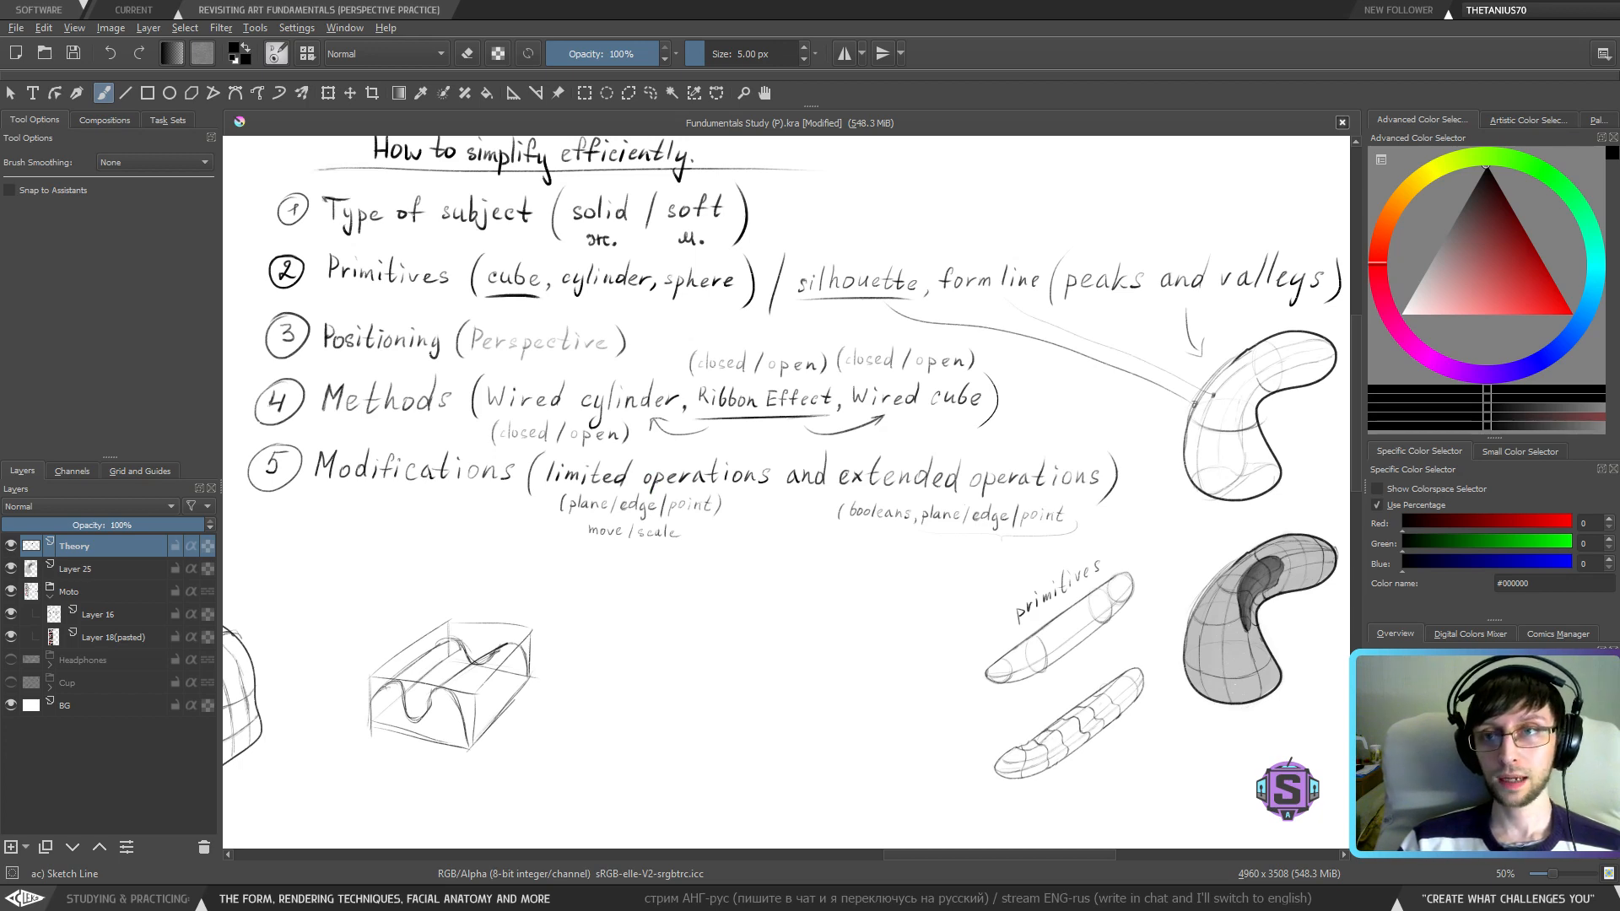
# - Examine the peaks and valleys, ribbon effect and moved-point cube sketches, comparing them with the motorcycle photos
pyautogui.hotkey('ctrl', '-')
pyautogui.hotkey('ctrl', '-')
pyautogui.moveTo(598, 575); pyautogui.dragTo(896, 465)
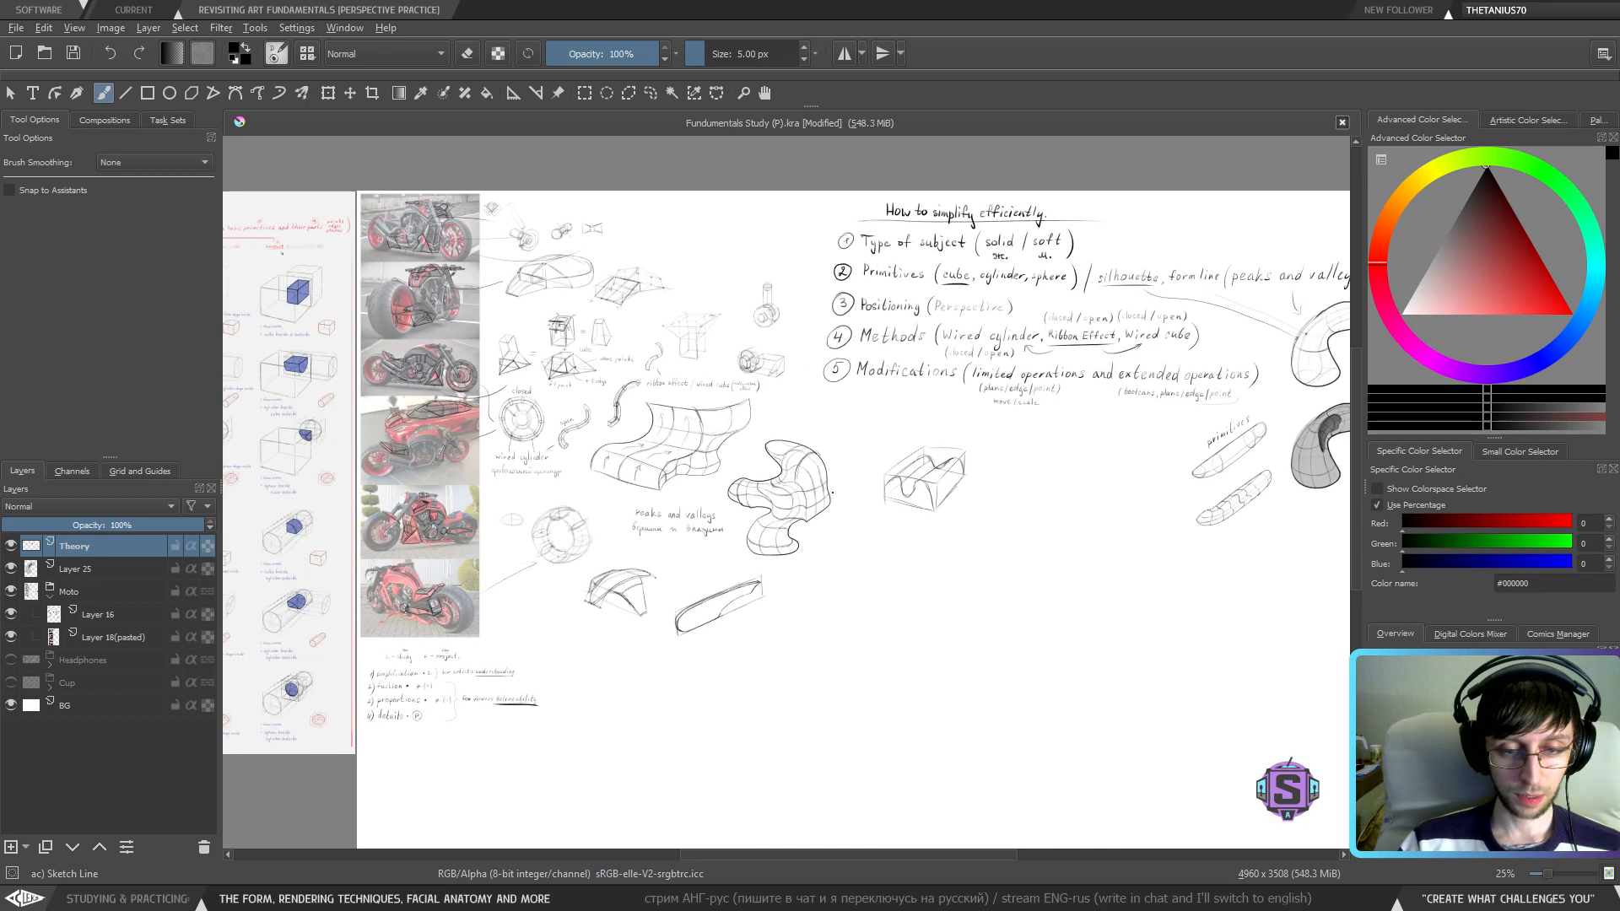
pyautogui.hotkey('ctrl', '+')
pyautogui.hotkey('ctrl', '+')
pyautogui.moveTo(776, 472); pyautogui.dragTo(942, 502)
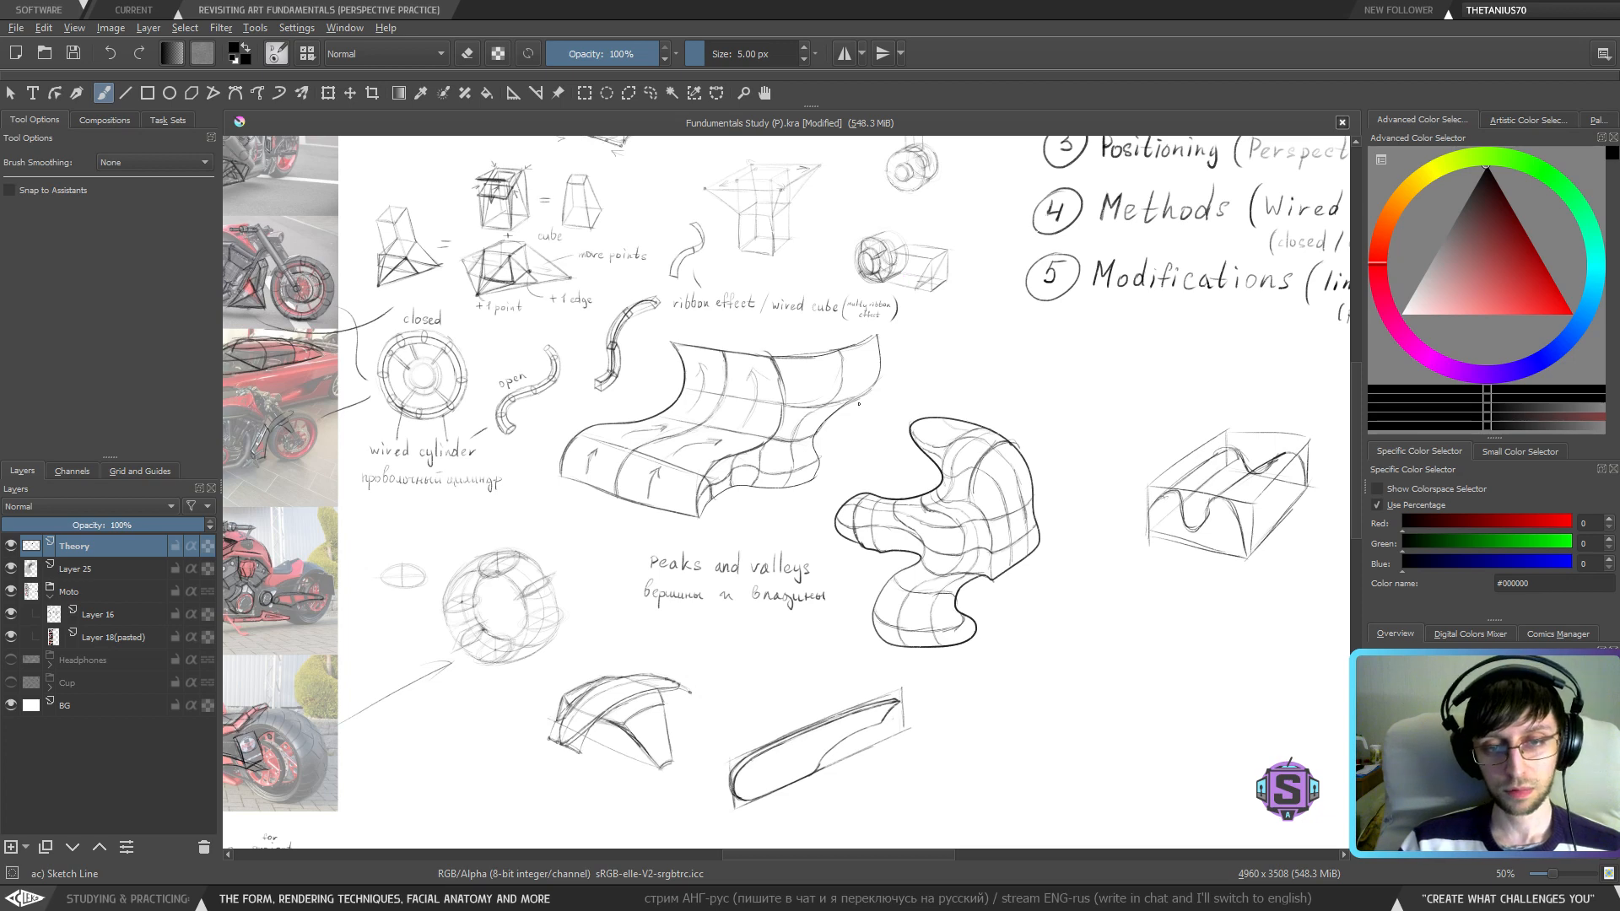
pyautogui.moveTo(801, 527); pyautogui.dragTo(848, 499)
pyautogui.hotkey('ctrl', '+')
pyautogui.hotkey('ctrl', '+')
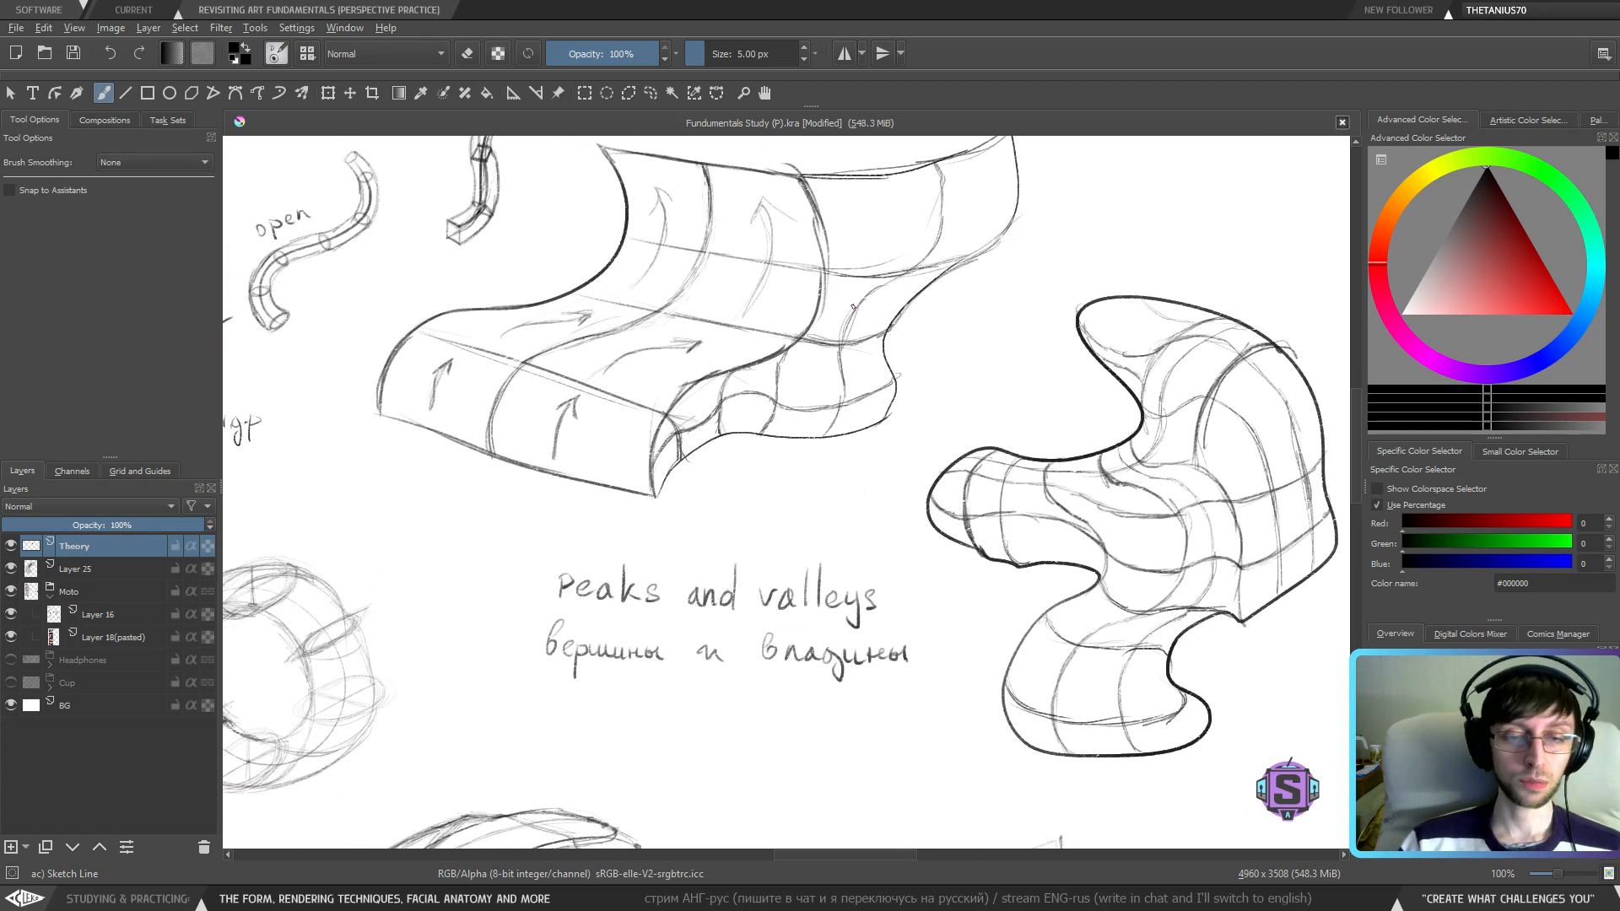
pyautogui.moveTo(875, 262); pyautogui.dragTo(857, 354)
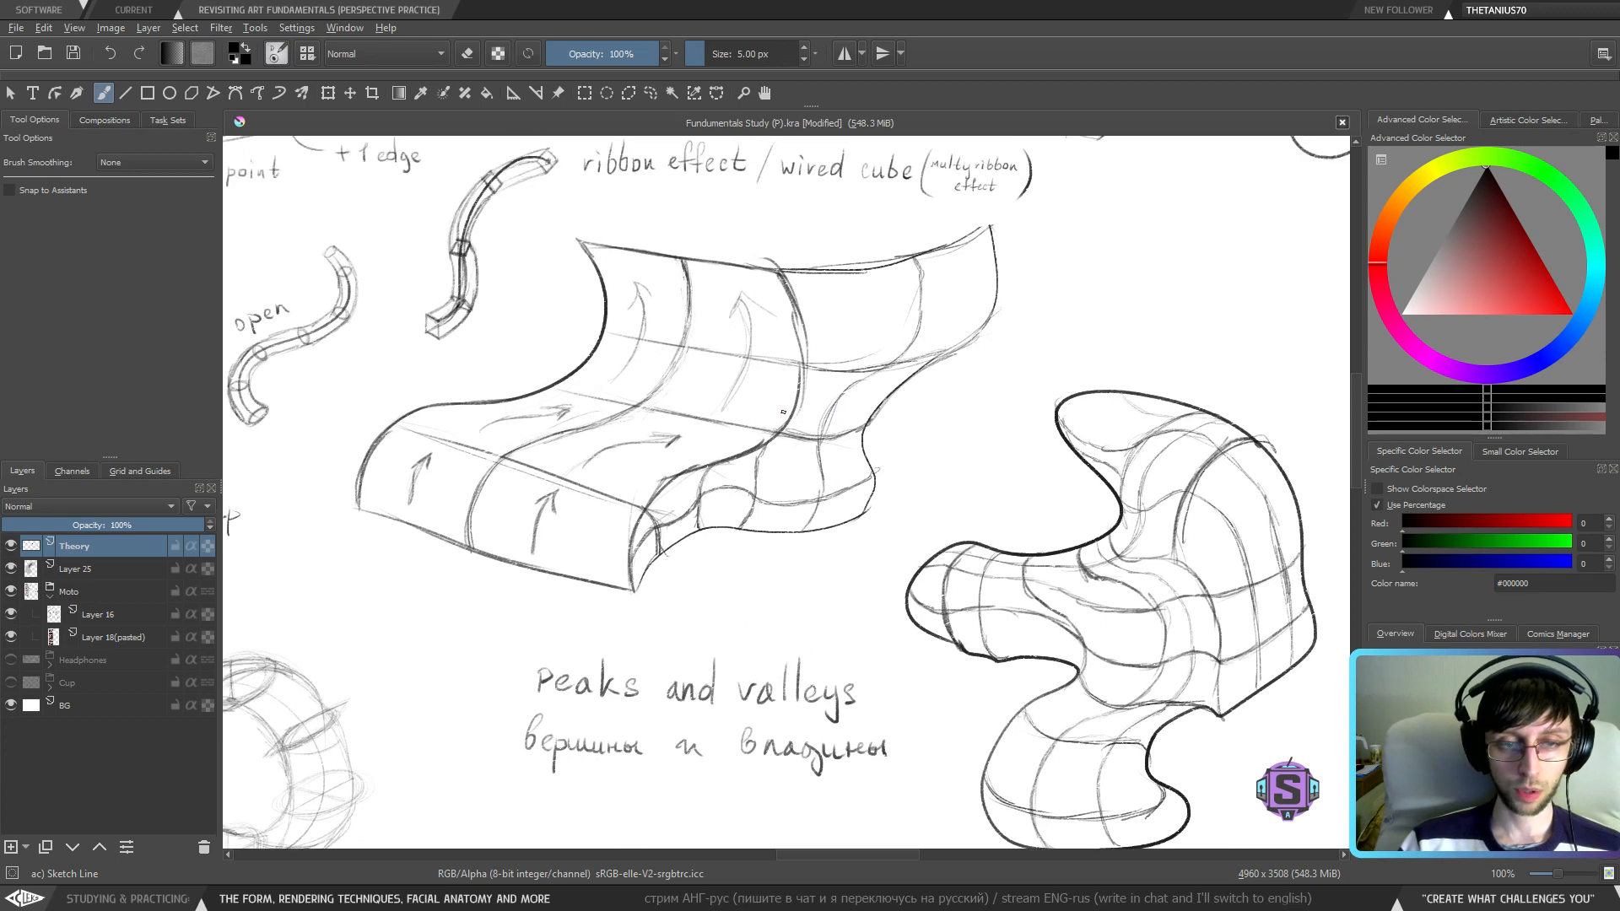
pyautogui.moveTo(783, 412)
pyautogui.mouseDown()
pyautogui.moveTo(761, 476)
pyautogui.moveTo(851, 671)
pyautogui.mouseUp()
pyautogui.moveTo(813, 481); pyautogui.dragTo(977, 486)
pyautogui.moveTo(831, 437); pyautogui.dragTo(831, 671)
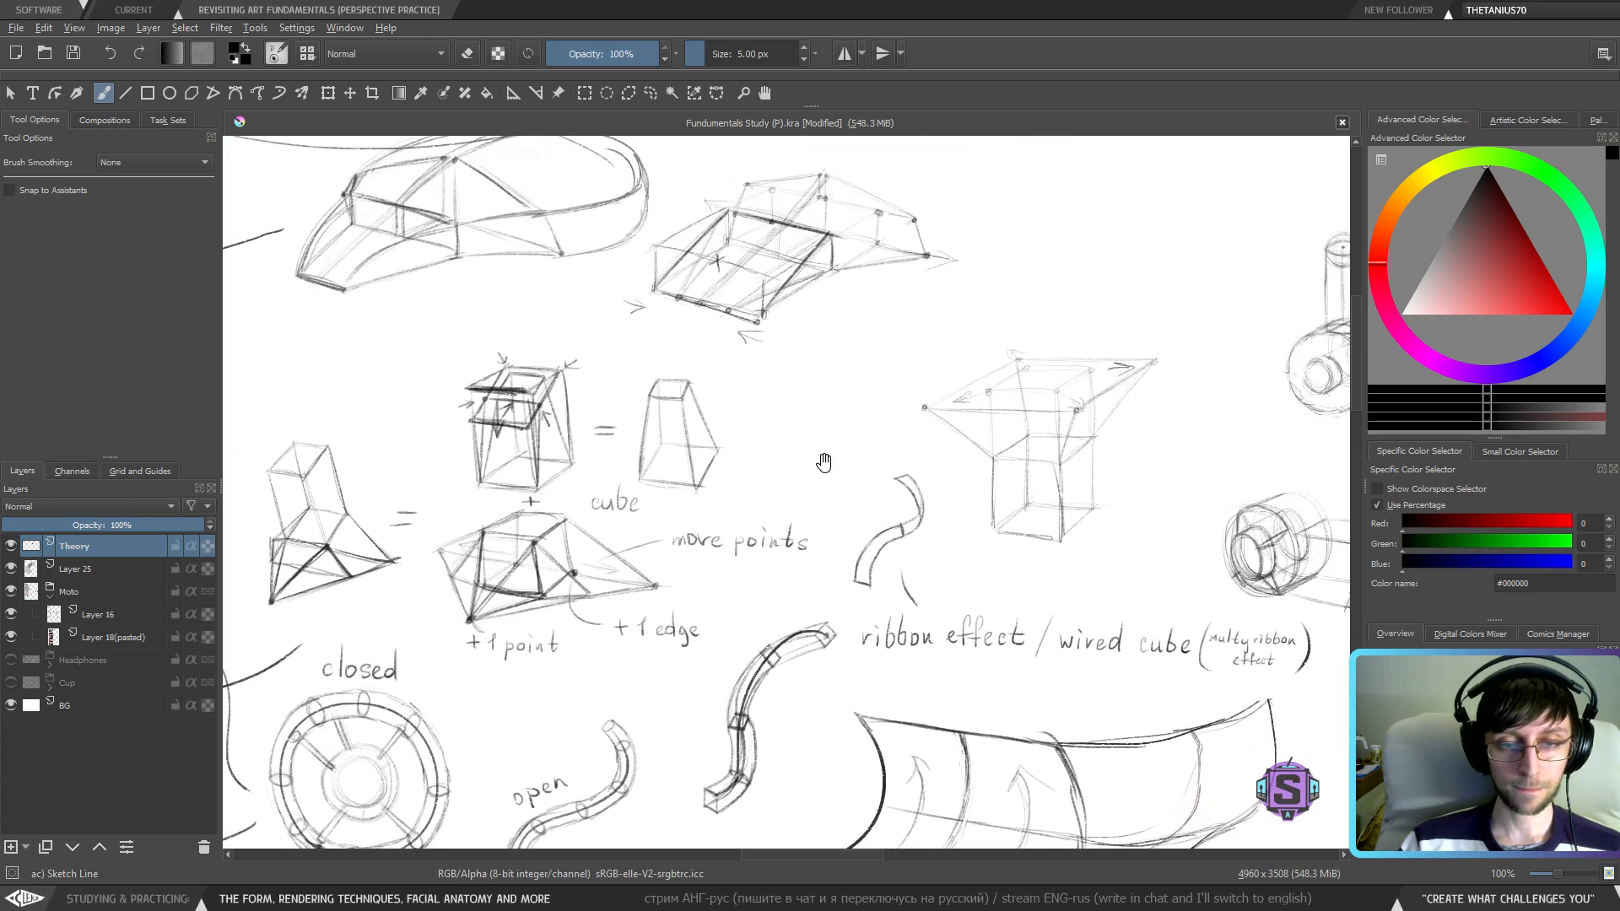
pyautogui.moveTo(824, 463); pyautogui.dragTo(843, 658)
pyautogui.moveTo(494, 459); pyautogui.dragTo(1102, 553)
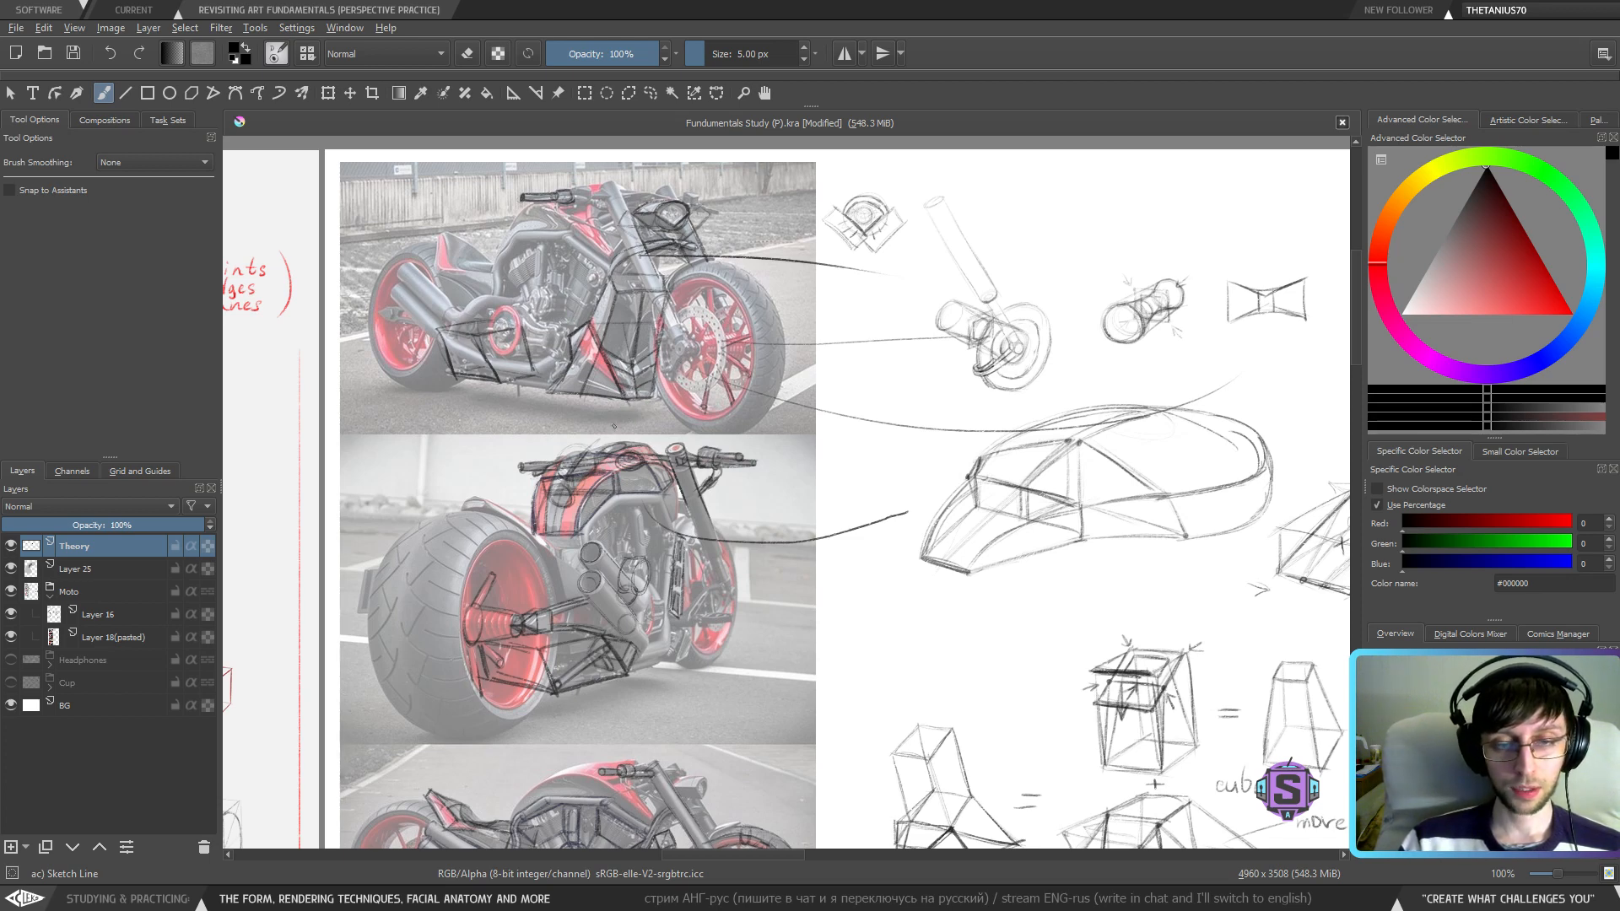
# - Try marking "solid" in the Type of subject line with trial strokes and an underline, undoing them
pyautogui.moveTo(1041, 400); pyautogui.dragTo(590, 397)
pyautogui.moveTo(1199, 414)
pyautogui.mouseDown()
pyautogui.moveTo(886, 433)
pyautogui.moveTo(271, 372)
pyautogui.mouseUp()
pyautogui.moveTo(1302, 439)
pyautogui.mouseDown()
pyautogui.moveTo(876, 460)
pyautogui.moveTo(486, 439)
pyautogui.mouseUp()
pyautogui.moveTo(716, 385)
pyautogui.mouseDown()
pyautogui.moveTo(787, 404)
pyautogui.moveTo(846, 361)
pyautogui.mouseUp()
pyautogui.moveTo(800, 372)
pyautogui.mouseDown()
pyautogui.moveTo(851, 358)
pyautogui.moveTo(840, 393)
pyautogui.mouseUp()
pyautogui.hotkey('ctrl', 'z')
pyautogui.hotkey('ctrl', 'z')
pyautogui.moveTo(632, 371); pyautogui.dragTo(747, 378)
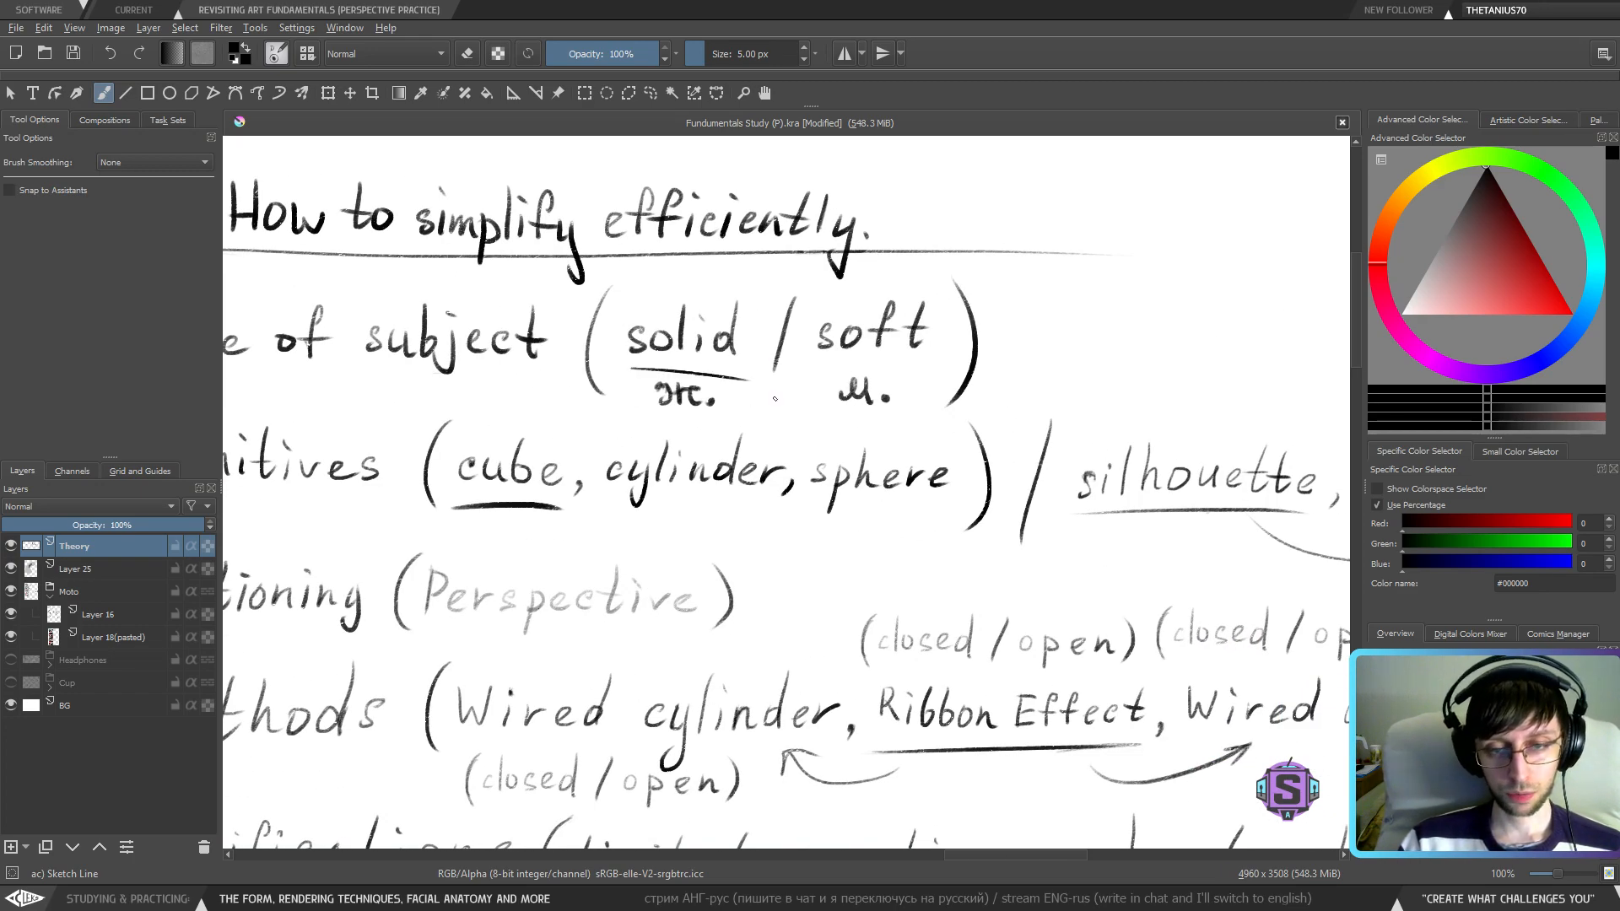
pyautogui.hotkey('ctrl', 'z')
# - Examine the red motorcycle photos at the end of the photo column and the wired torus sketch beside them
pyautogui.hotkey('ctrl', '-')
pyautogui.hotkey('ctrl', '-')
pyautogui.hotkey('ctrl', '-')
pyautogui.hotkey('ctrl', '-')
pyautogui.moveTo(612, 627)
pyautogui.mouseDown()
pyautogui.moveTo(666, 581)
pyautogui.moveTo(1164, 376)
pyautogui.mouseUp()
pyautogui.hotkey('ctrl', '+')
pyautogui.hotkey('ctrl', '+')
pyautogui.moveTo(896, 525); pyautogui.dragTo(911, 432)
pyautogui.hotkey('ctrl', '+')
pyautogui.hotkey('ctrl', '+')
pyautogui.moveTo(832, 524); pyautogui.dragTo(833, 539)
pyautogui.moveTo(633, 398); pyautogui.dragTo(601, 474)
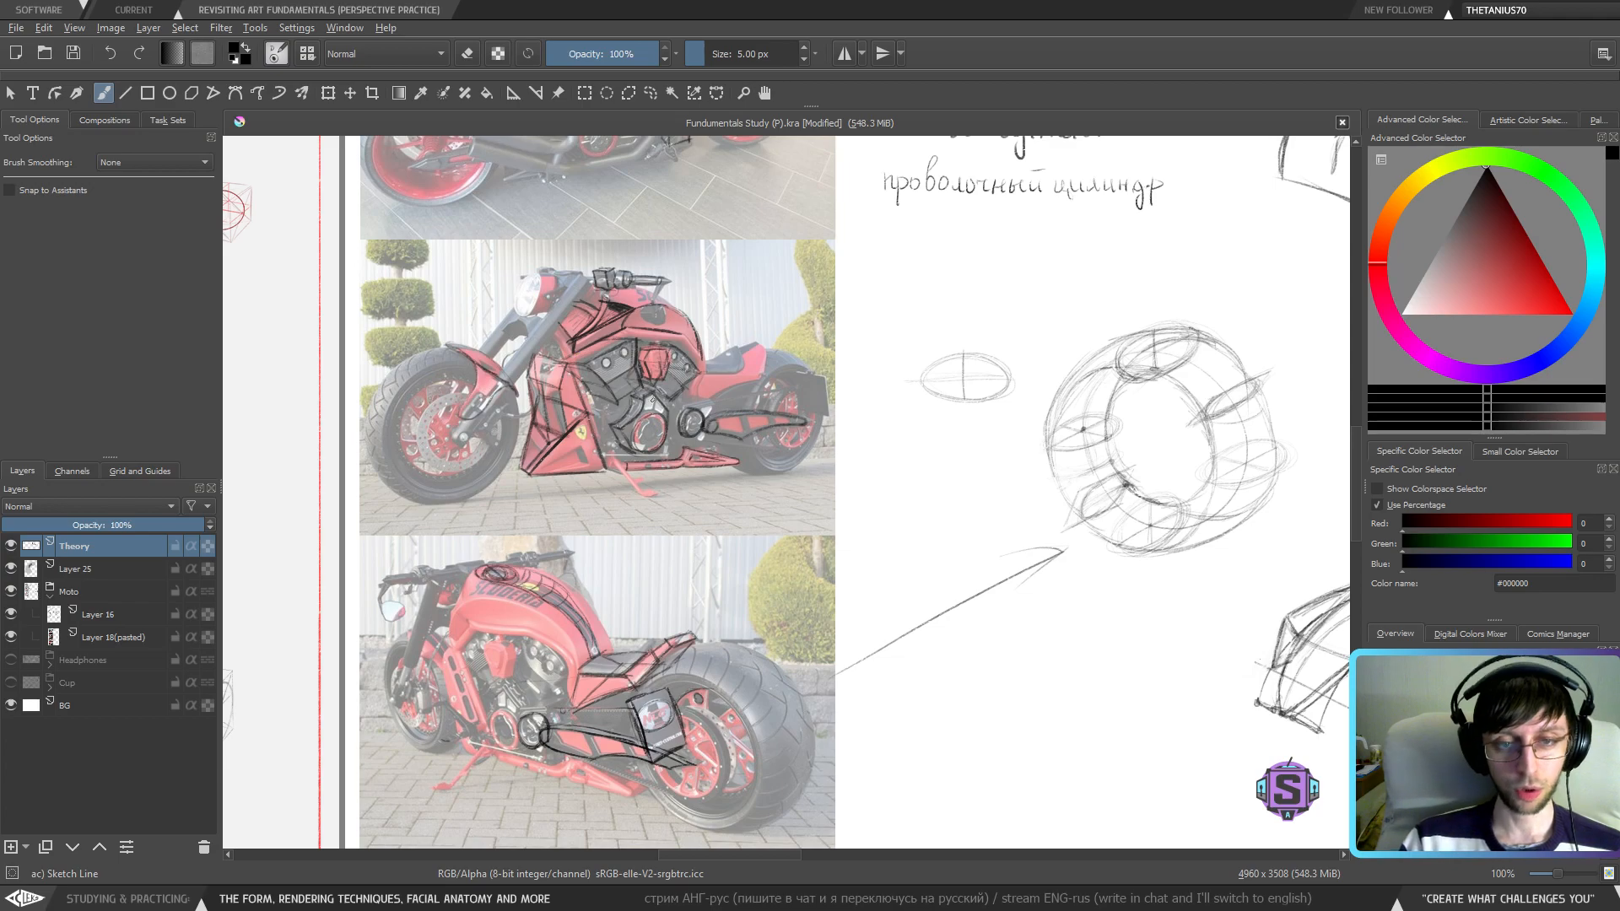
pyautogui.moveTo(907, 428); pyautogui.dragTo(583, 643)
pyautogui.moveTo(945, 515); pyautogui.dragTo(513, 397)
# - Examine the construction lines over the side-view motorcycle photo, then compare the whole sheet of charts, sketches and notes
pyautogui.hotkey('ctrl', '-')
pyautogui.hotkey('ctrl', '-')
pyautogui.moveTo(803, 412)
pyautogui.mouseDown()
pyautogui.moveTo(729, 490)
pyautogui.moveTo(808, 560)
pyautogui.moveTo(808, 712)
pyautogui.mouseUp()
pyautogui.hotkey('ctrl', '+')
pyautogui.hotkey('ctrl', '+')
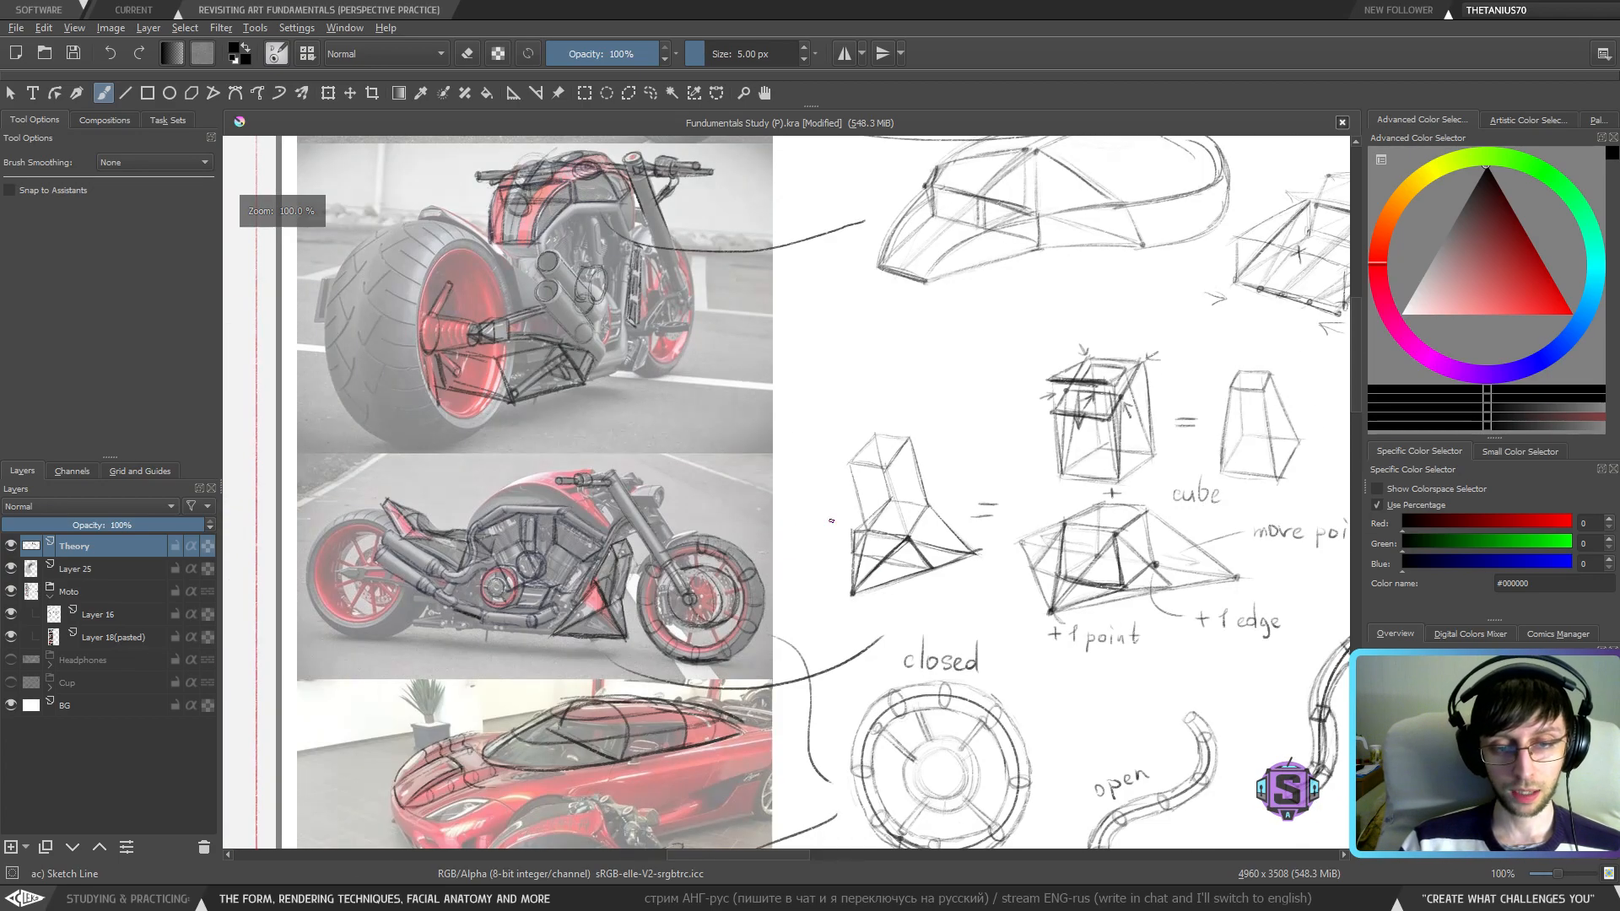
pyautogui.hotkey('ctrl', '+')
pyautogui.hotkey('ctrl', '+')
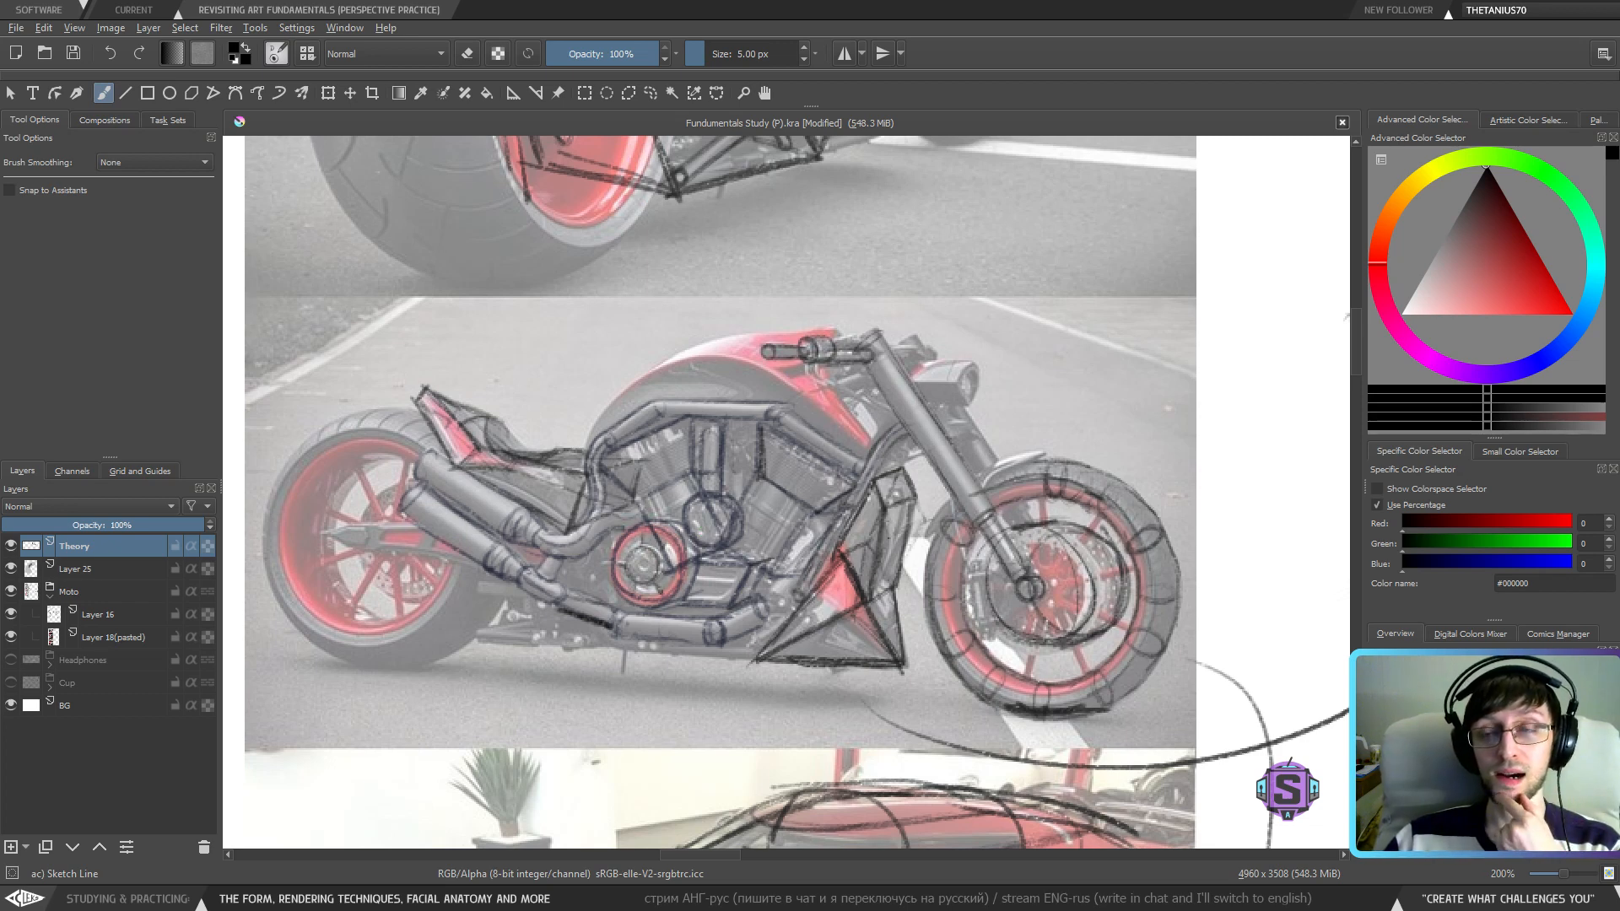
pyautogui.scroll(-10, 920, 367)
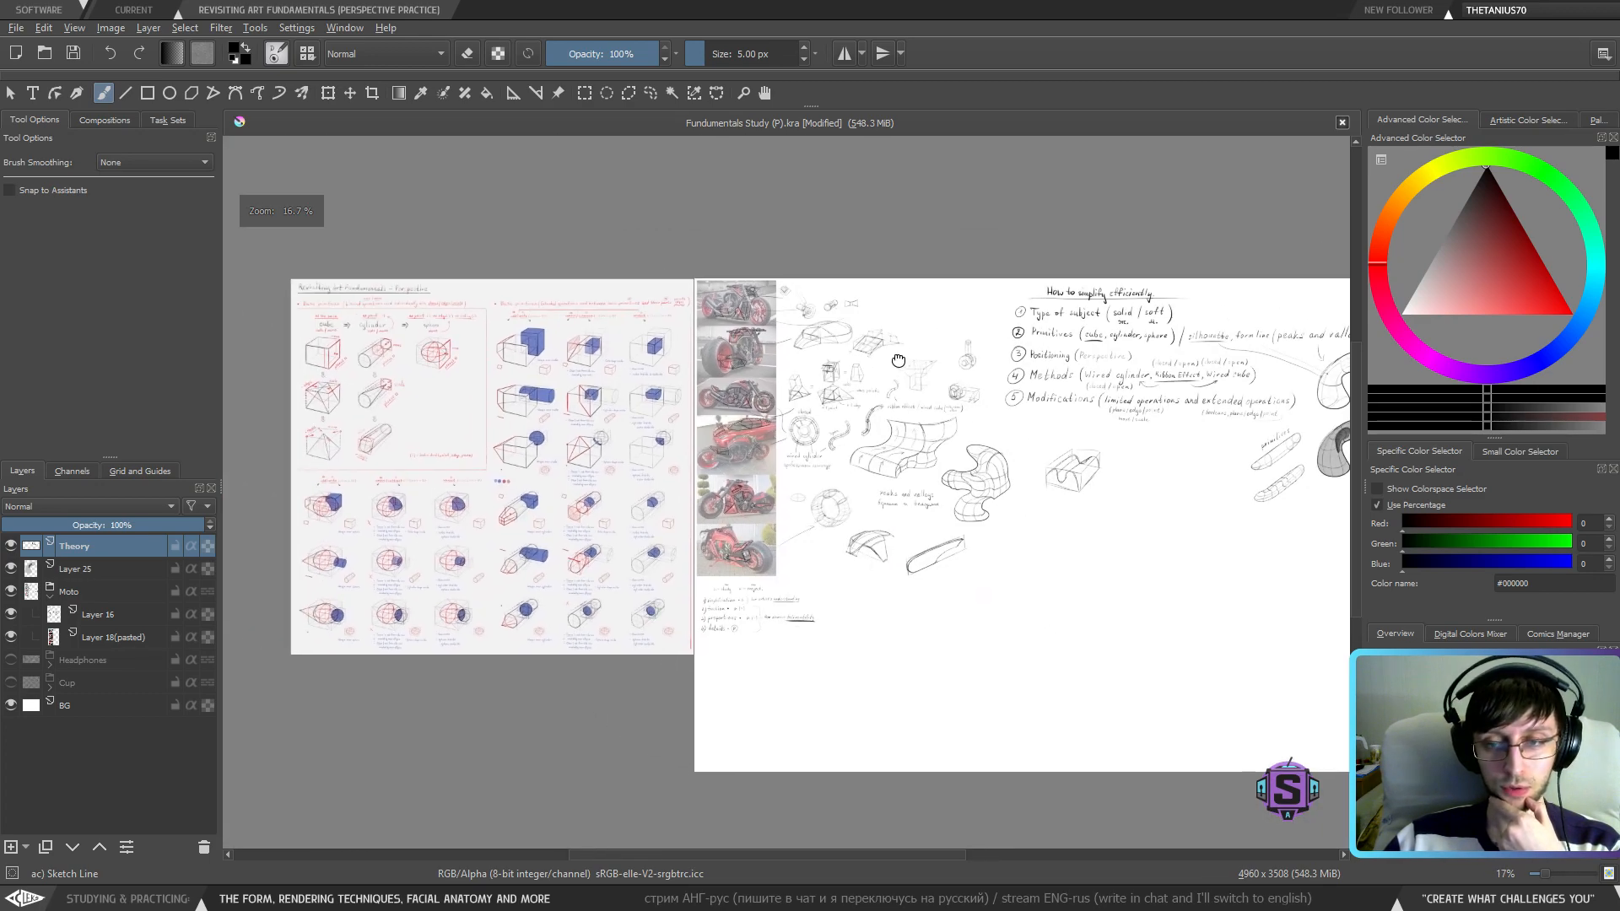
pyautogui.moveTo(899, 360)
pyautogui.mouseDown()
pyautogui.moveTo(839, 242)
pyautogui.moveTo(856, 419)
pyautogui.moveTo(832, 252)
pyautogui.moveTo(845, 420)
pyautogui.moveTo(833, 346)
pyautogui.mouseUp()
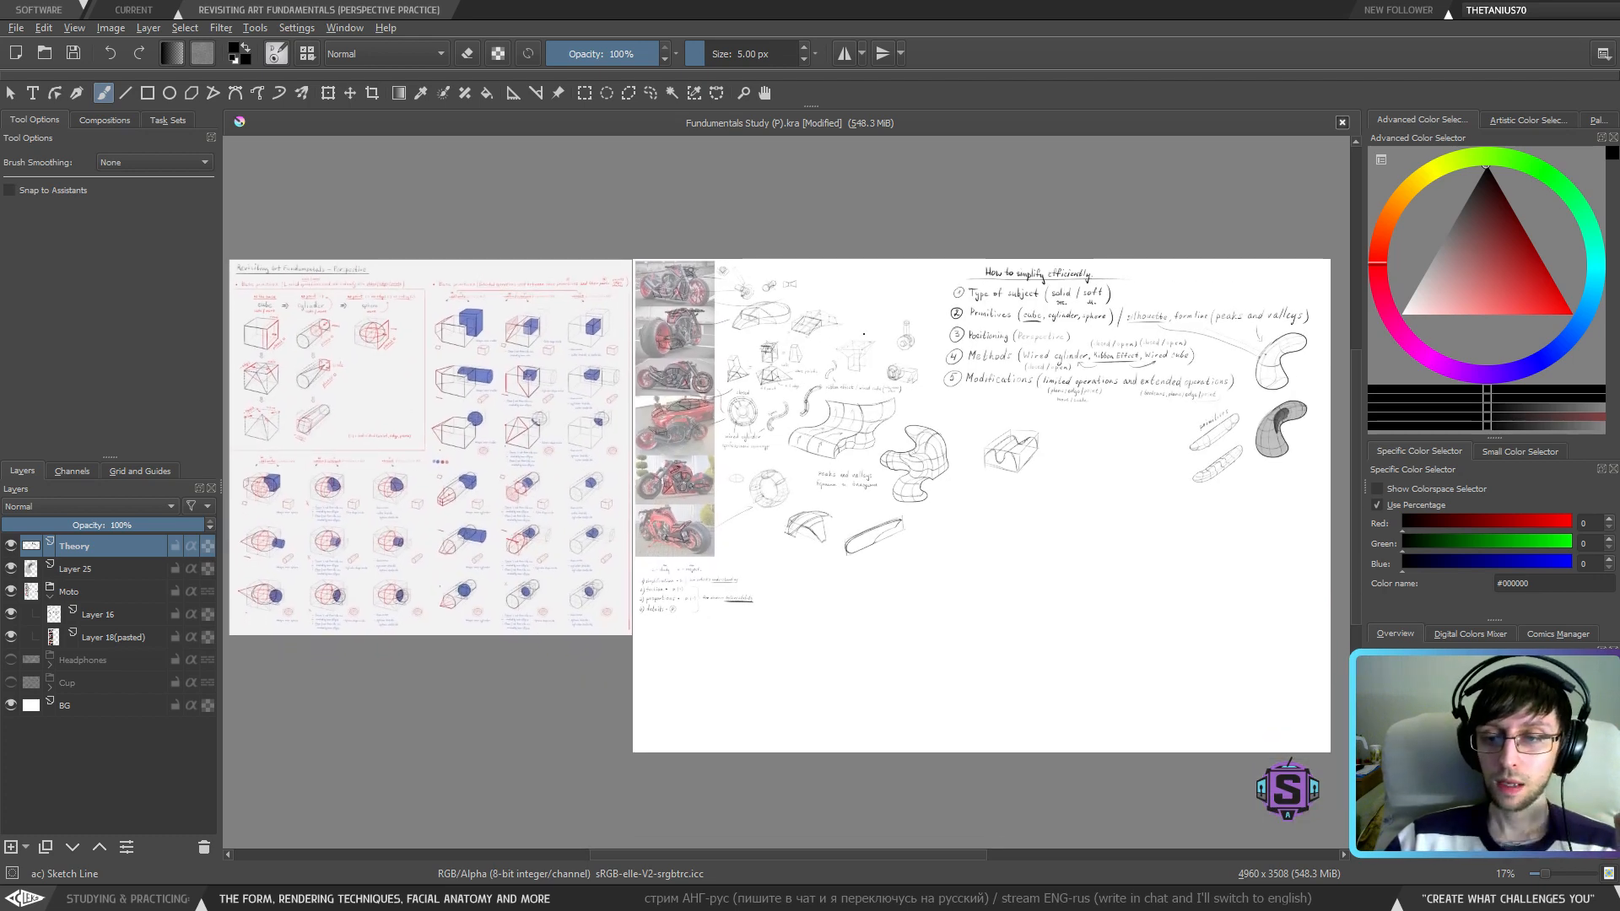
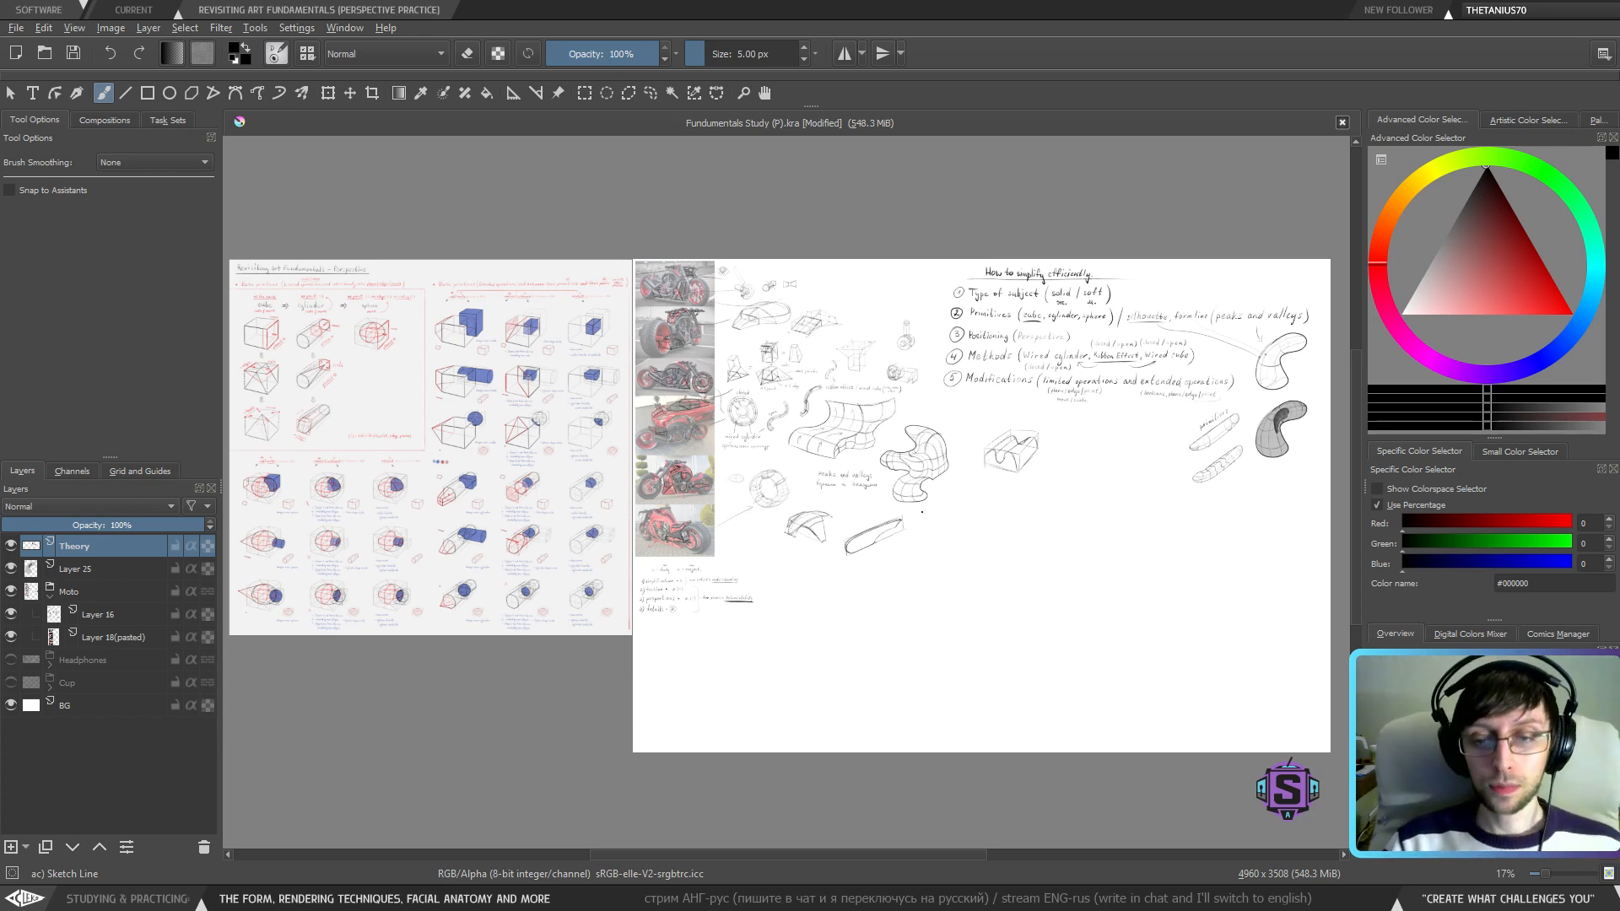
# - Try out freehand curves in the empty area below the form sketches, undoing each attempt
pyautogui.moveTo(929, 576)
pyautogui.mouseDown()
pyautogui.moveTo(1012, 662)
pyautogui.moveTo(1056, 672)
pyautogui.mouseUp()
pyautogui.hotkey('ctrl', 'z')
pyautogui.moveTo(914, 626)
pyautogui.mouseDown()
pyautogui.moveTo(955, 638)
pyautogui.moveTo(950, 667)
pyautogui.mouseUp()
pyautogui.moveTo(952, 673); pyautogui.dragTo(1076, 497)
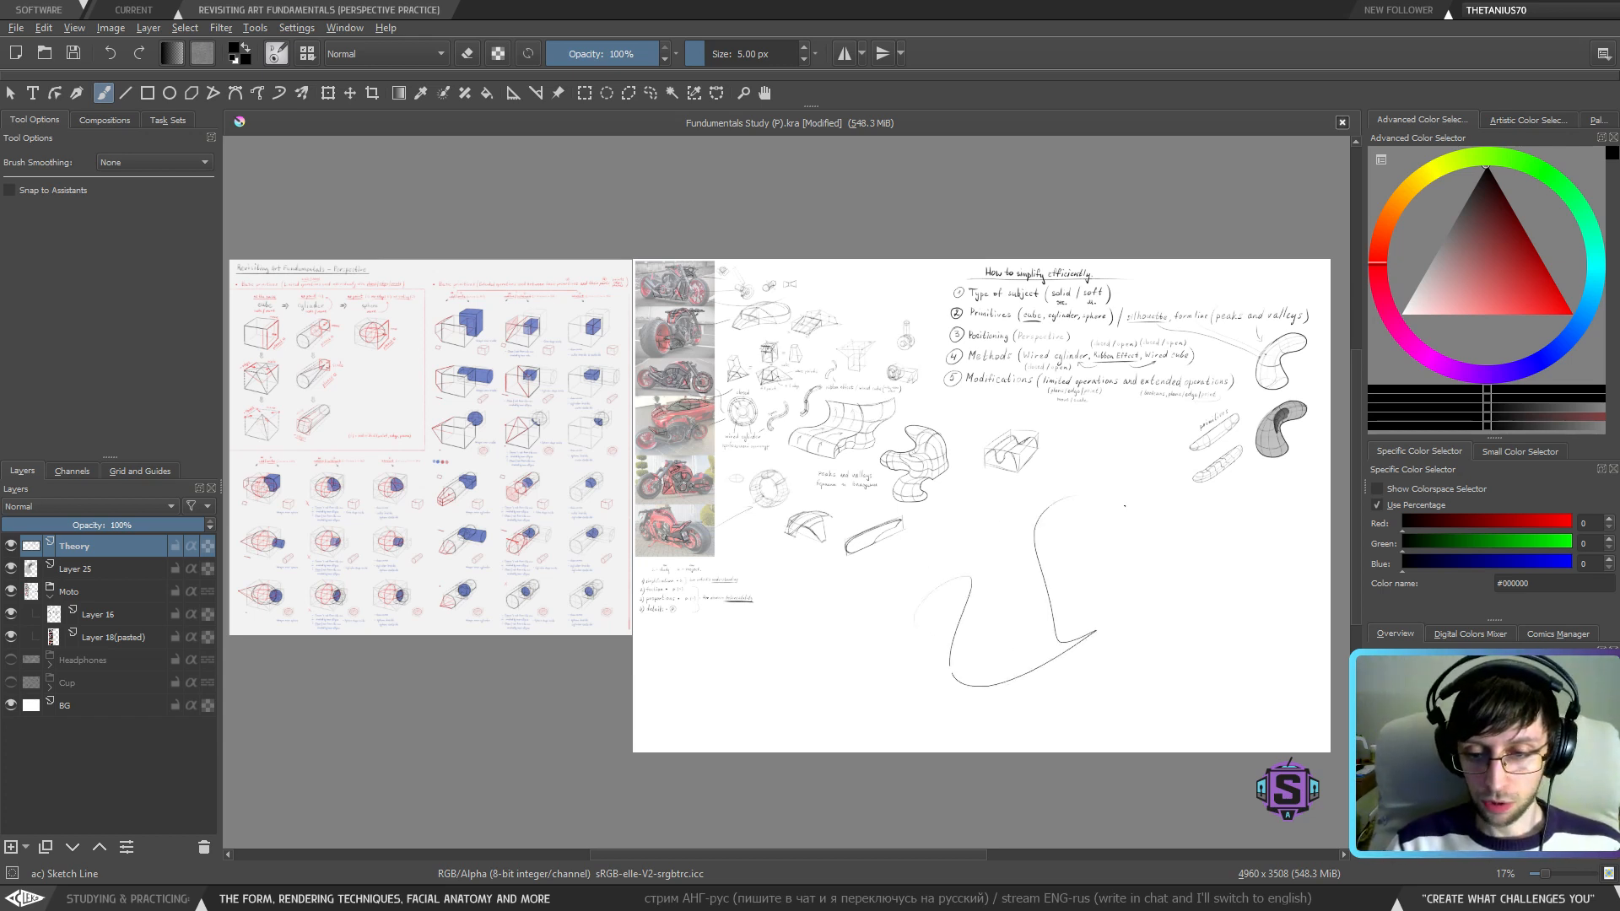
pyautogui.hotkey('ctrl', 'z')
pyautogui.hotkey('ctrl', 'z')
pyautogui.hotkey('ctrl', '+')
pyautogui.hotkey('ctrl', '+')
pyautogui.moveTo(1029, 568)
pyautogui.mouseDown()
pyautogui.moveTo(817, 520)
pyautogui.moveTo(759, 533)
pyautogui.moveTo(811, 506)
pyautogui.moveTo(802, 480)
pyautogui.mouseUp()
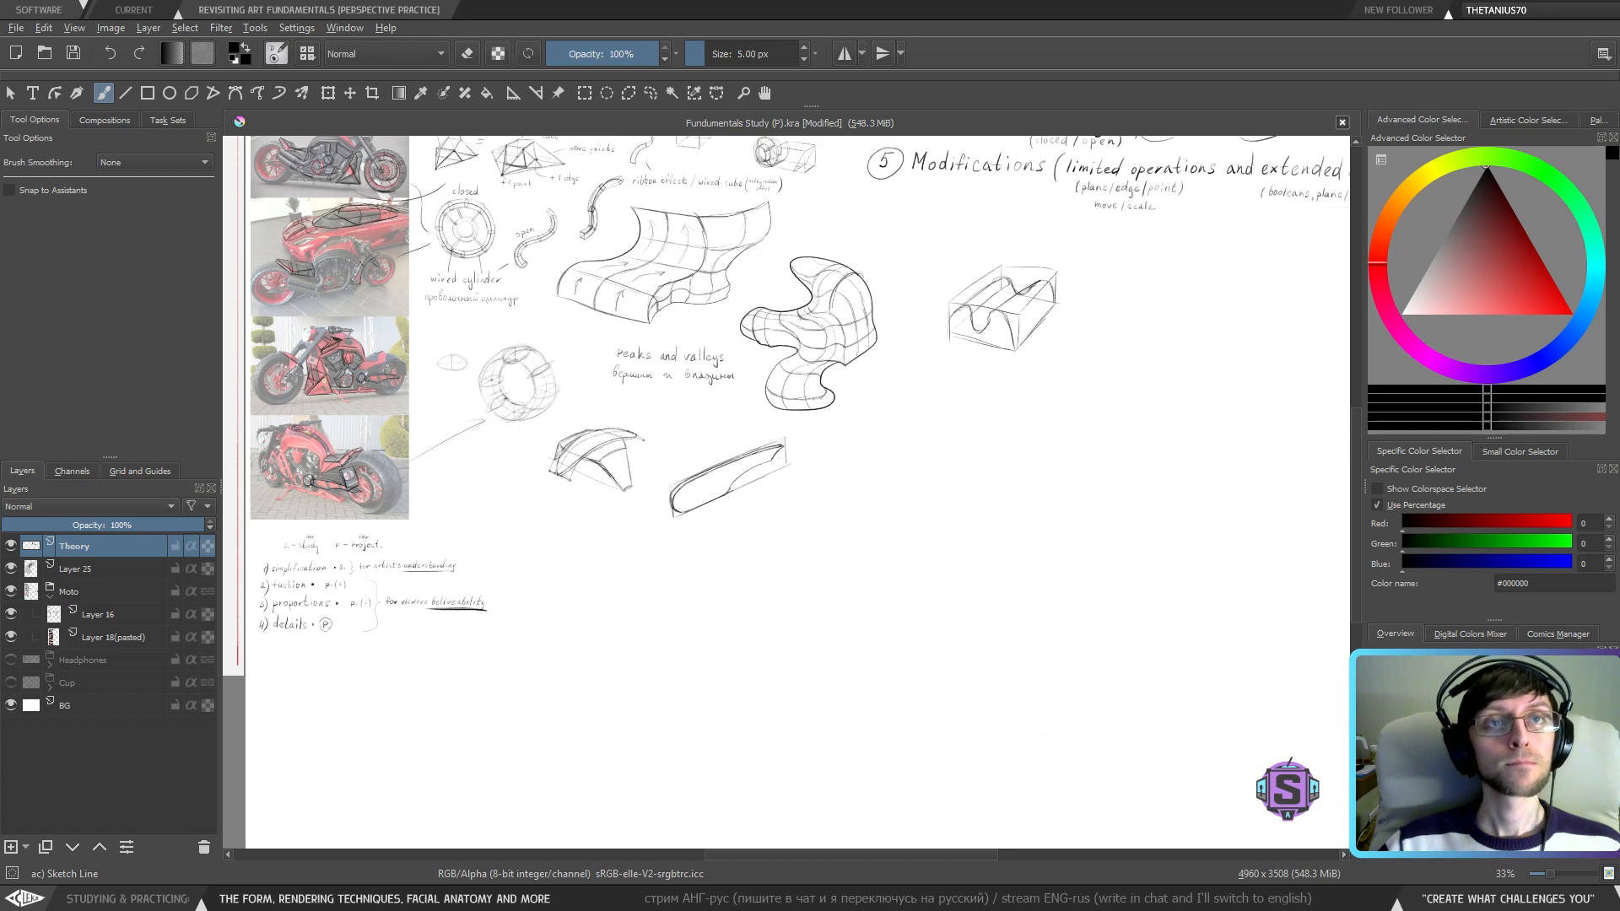
pyautogui.moveTo(854, 464); pyautogui.dragTo(847, 424)
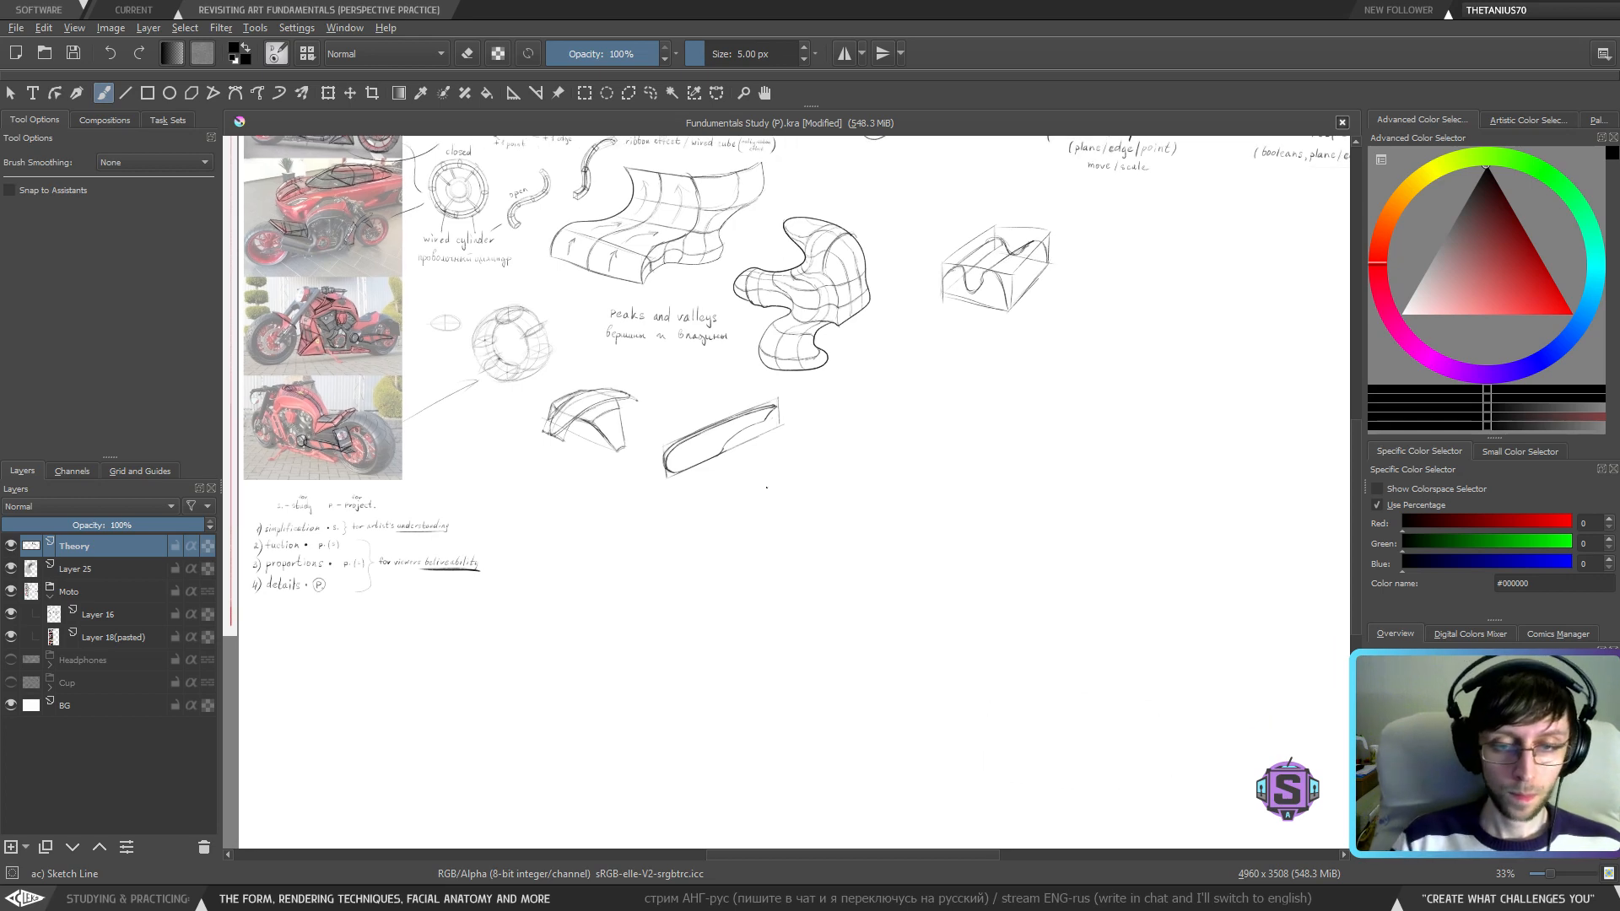
pyautogui.moveTo(708, 552); pyautogui.dragTo(887, 615)
pyautogui.hotkey('ctrl', 'z')
# - Examine the motorcycle photos one after another, studying the construction lines drawn over their bodies, engines and wheels
pyautogui.moveTo(726, 445); pyautogui.dragTo(813, 617)
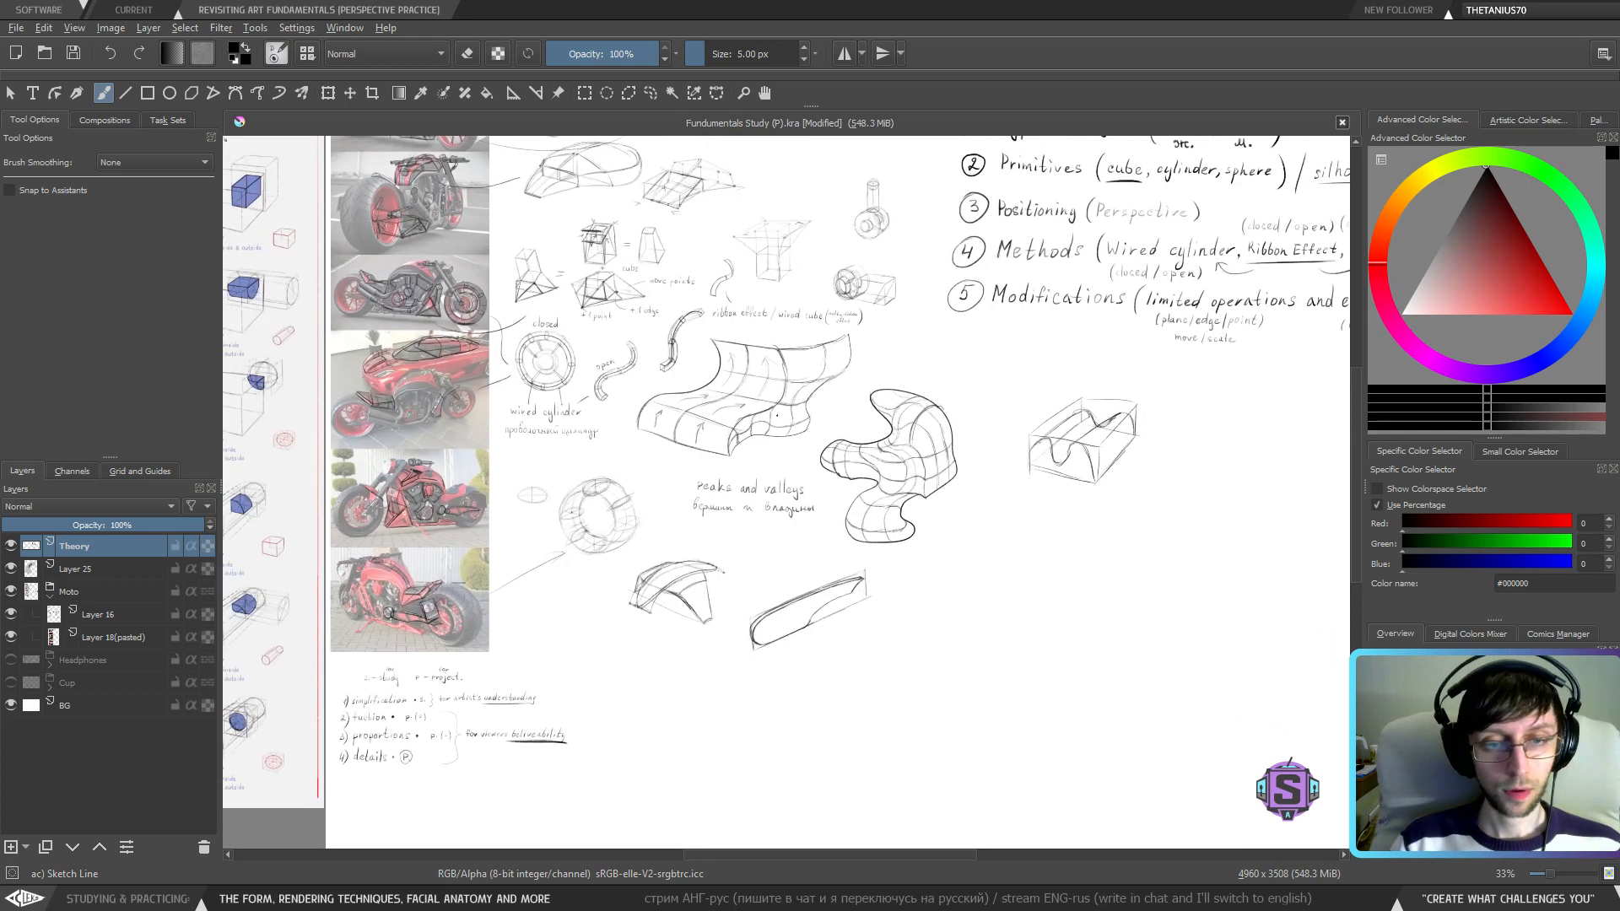
pyautogui.hotkey('ctrl', '+')
pyautogui.hotkey('ctrl', '+')
pyautogui.moveTo(770, 508); pyautogui.dragTo(765, 645)
pyautogui.moveTo(803, 331); pyautogui.dragTo(772, 672)
pyautogui.moveTo(738, 384)
pyautogui.mouseDown()
pyautogui.moveTo(739, 487)
pyautogui.moveTo(930, 550)
pyautogui.moveTo(1065, 342)
pyautogui.moveTo(1274, 190)
pyautogui.mouseUp()
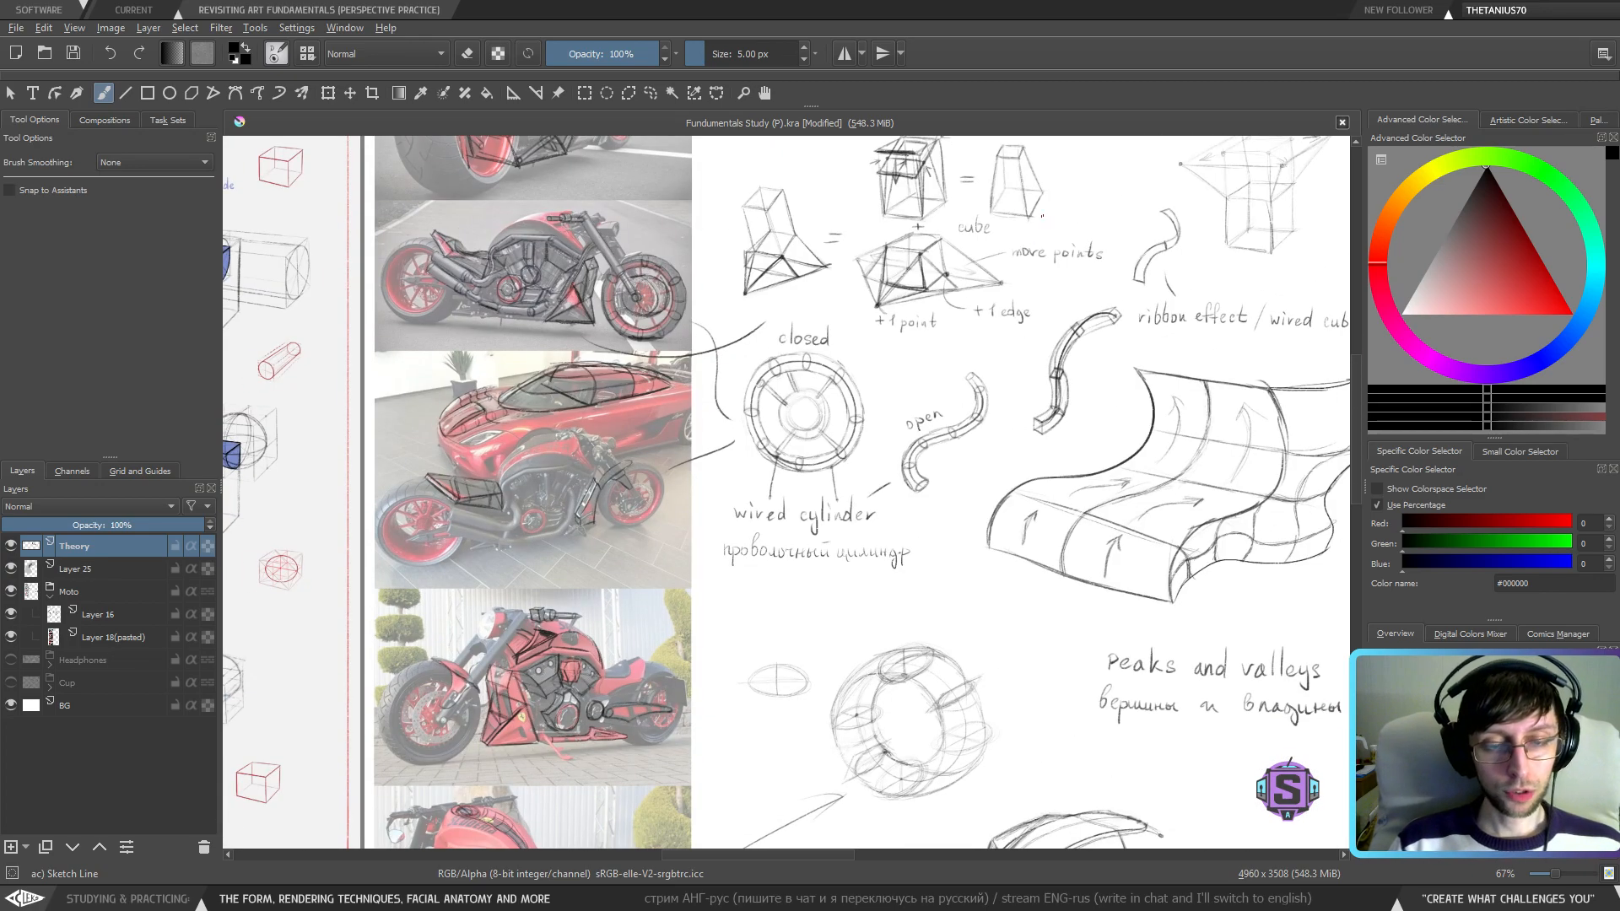
pyautogui.moveTo(952, 604); pyautogui.dragTo(915, 388)
pyautogui.moveTo(828, 524); pyautogui.dragTo(1059, 439)
pyautogui.hotkey('ctrl', '+')
pyautogui.hotkey('ctrl', '+')
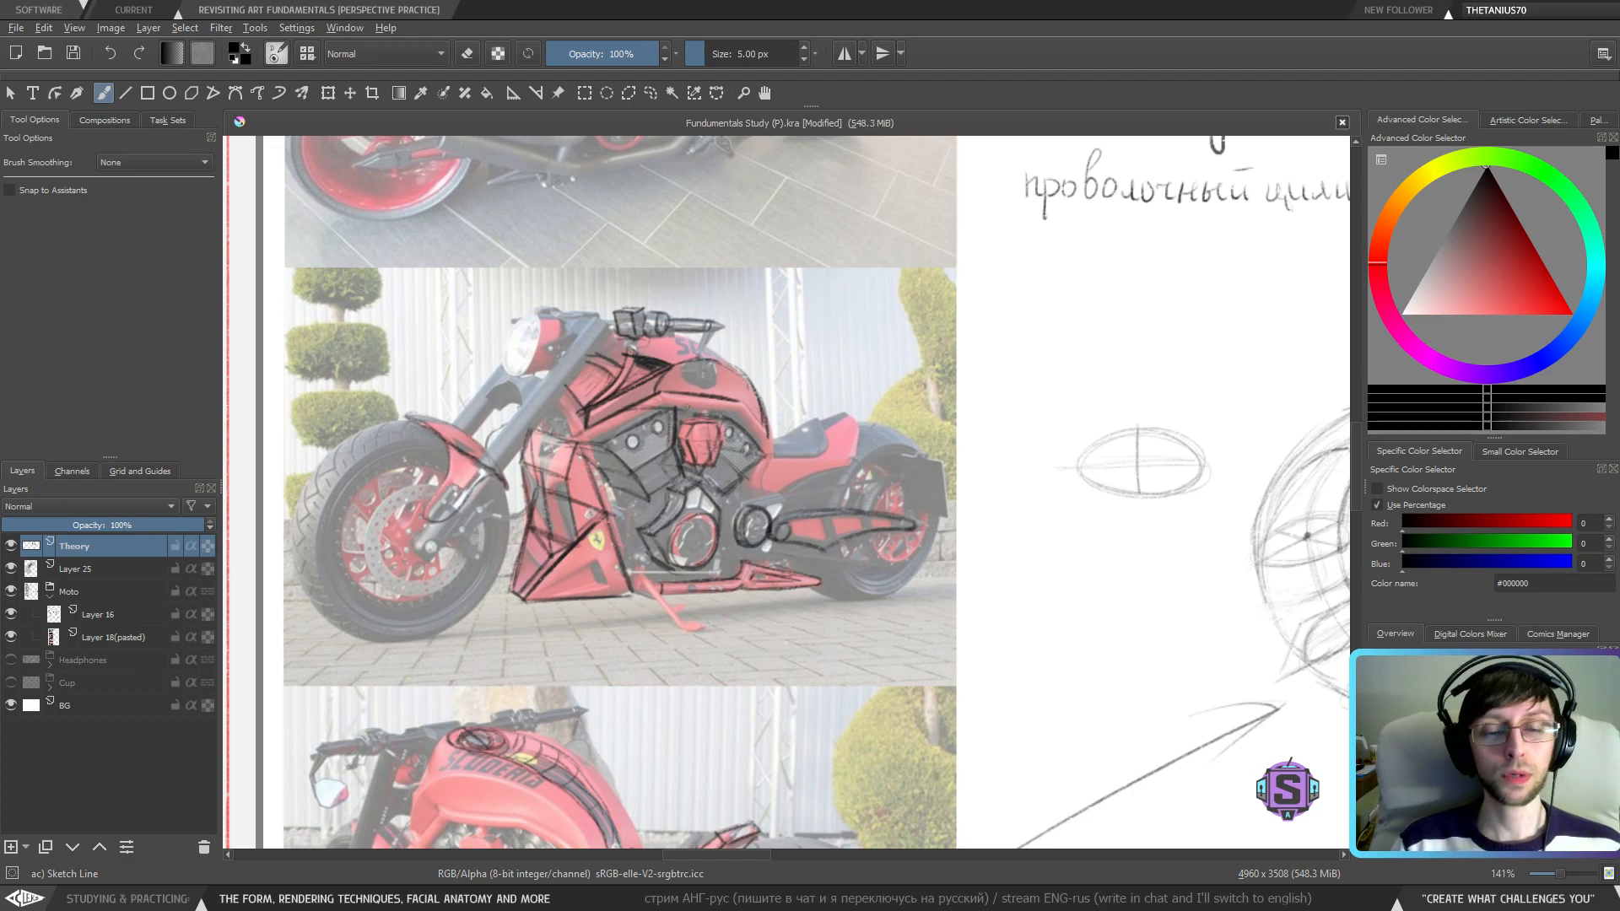
pyautogui.scroll(10, 803, 270)
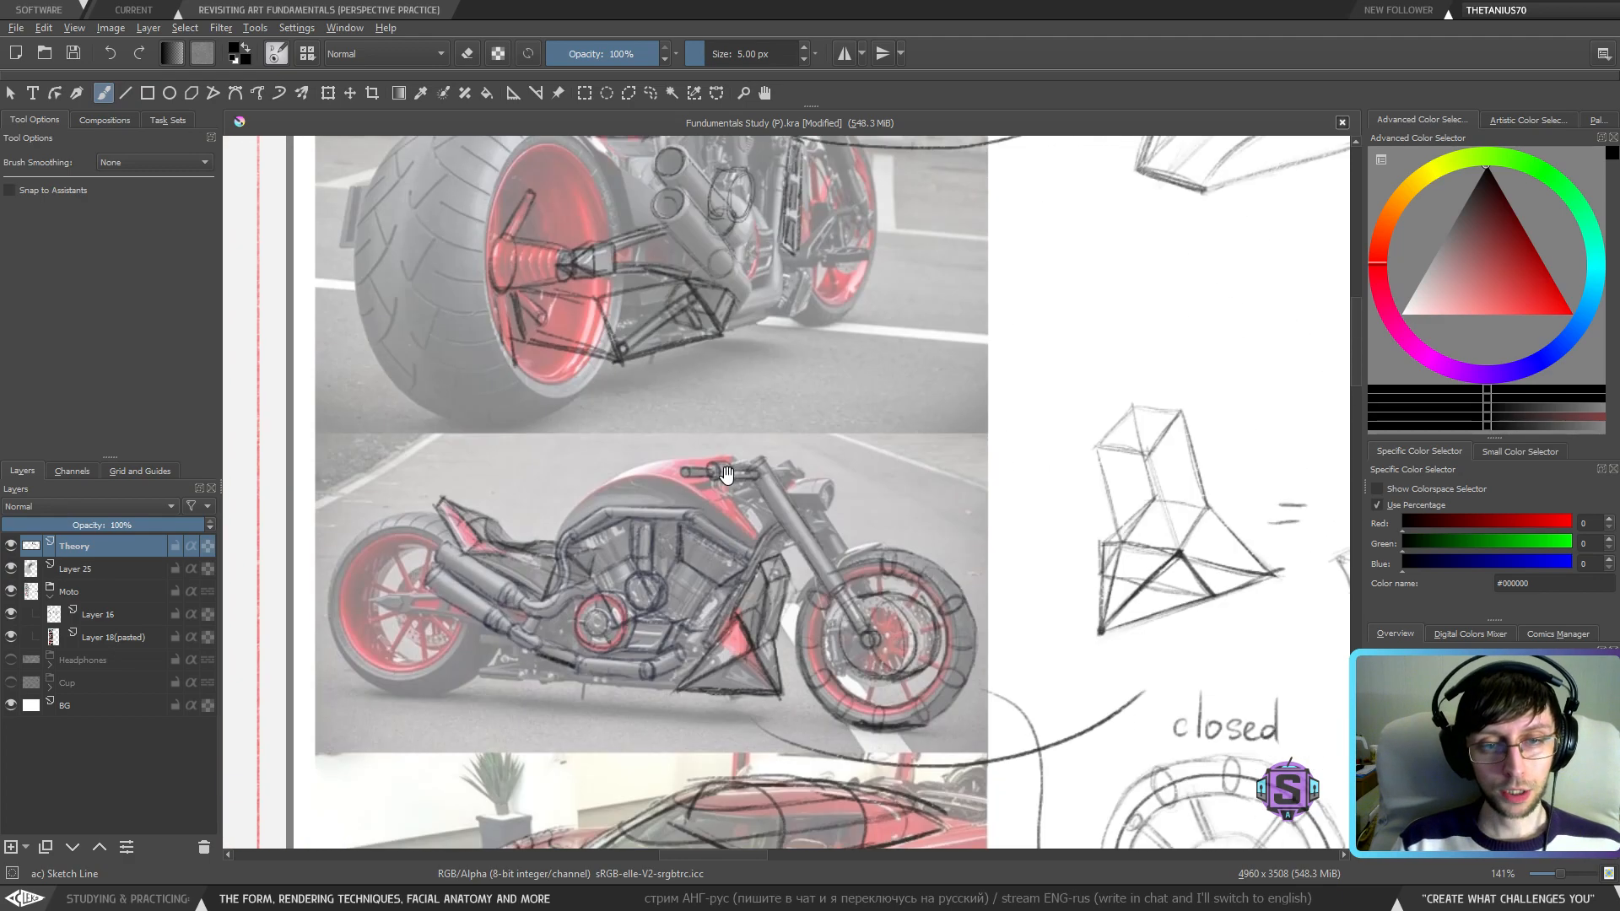
pyautogui.scroll(10, 727, 475)
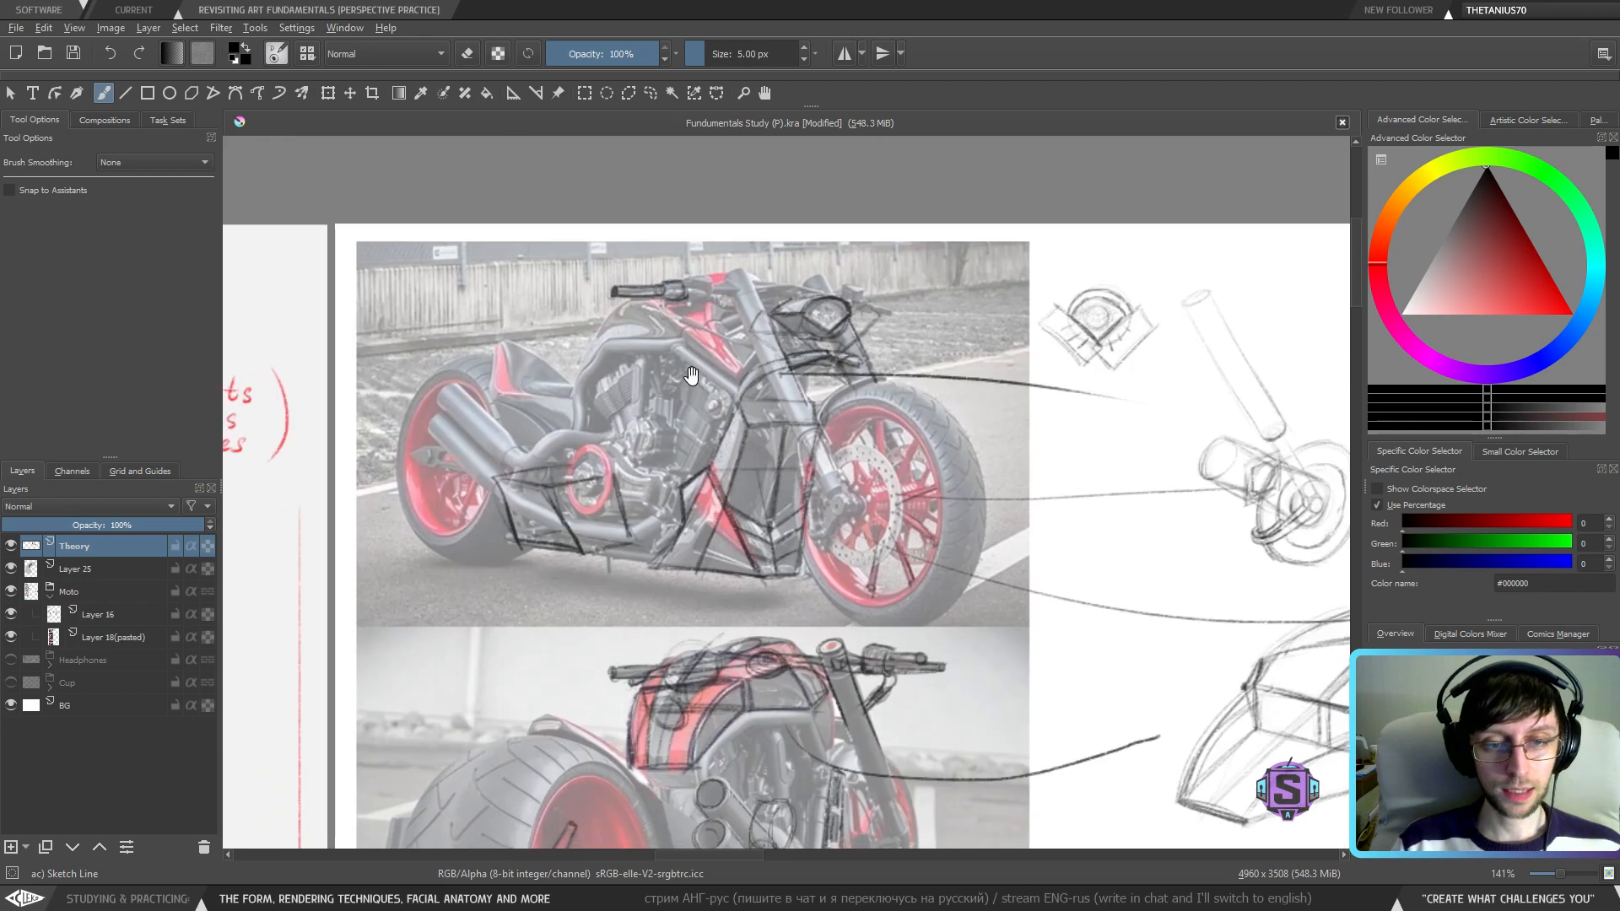
# - Circle the engine of the first motorcycle photo and draw arrows from it towards the rear and front wheels
pyautogui.moveTo(674, 426); pyautogui.dragTo(686, 413)
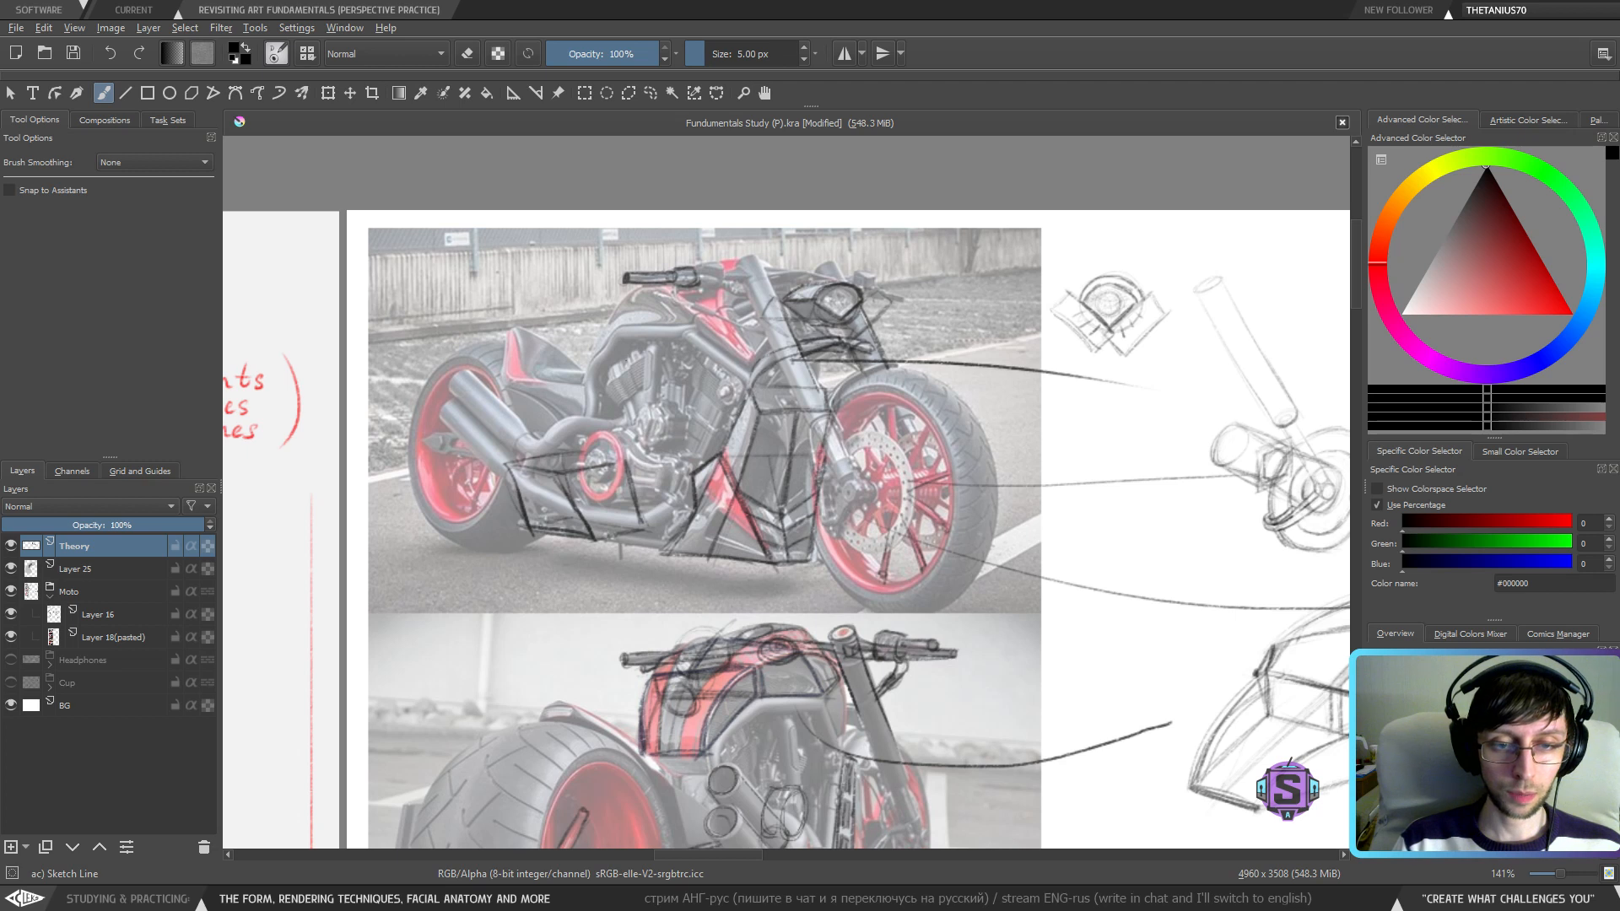
pyautogui.moveTo(716, 444)
pyautogui.mouseDown()
pyautogui.moveTo(637, 342)
pyautogui.moveTo(696, 479)
pyautogui.moveTo(675, 351)
pyautogui.mouseUp()
pyautogui.moveTo(609, 393)
pyautogui.mouseDown()
pyautogui.moveTo(537, 407)
pyautogui.moveTo(564, 383)
pyautogui.moveTo(590, 416)
pyautogui.mouseUp()
pyautogui.moveTo(754, 406)
pyautogui.mouseDown()
pyautogui.moveTo(788, 421)
pyautogui.moveTo(797, 449)
pyautogui.moveTo(859, 452)
pyautogui.moveTo(830, 406)
pyautogui.mouseUp()
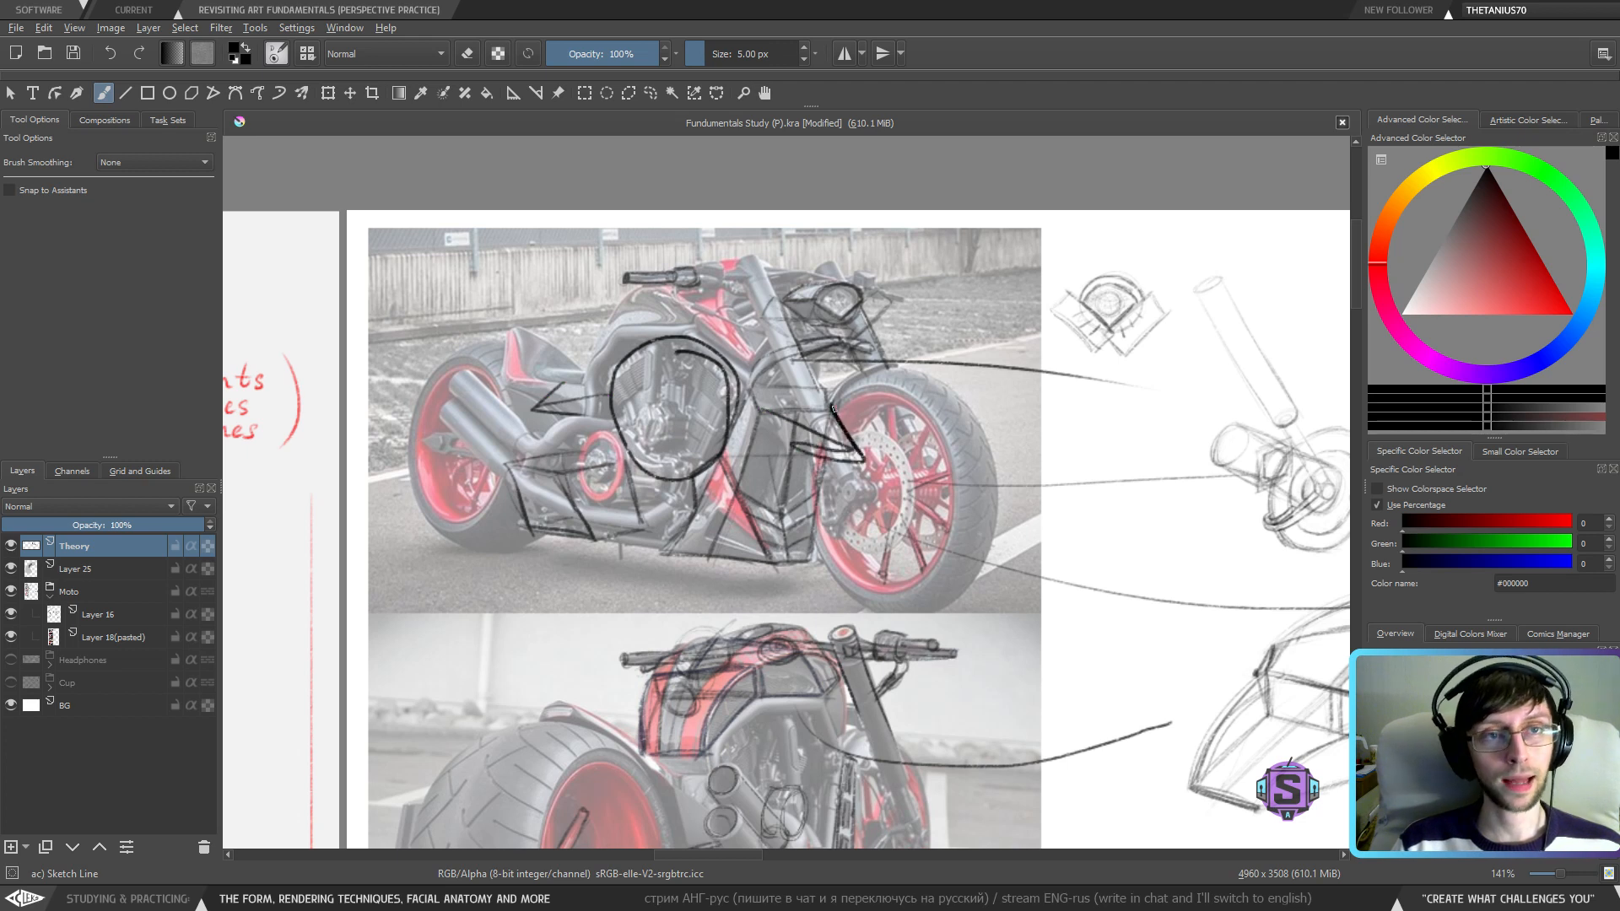
# - Undo the arrow drawn from the engine towards the front wheel on the first motorcycle photo
pyautogui.keyDown('ctrl'); pyautogui.click(753, 419); pyautogui.keyUp('ctrl')
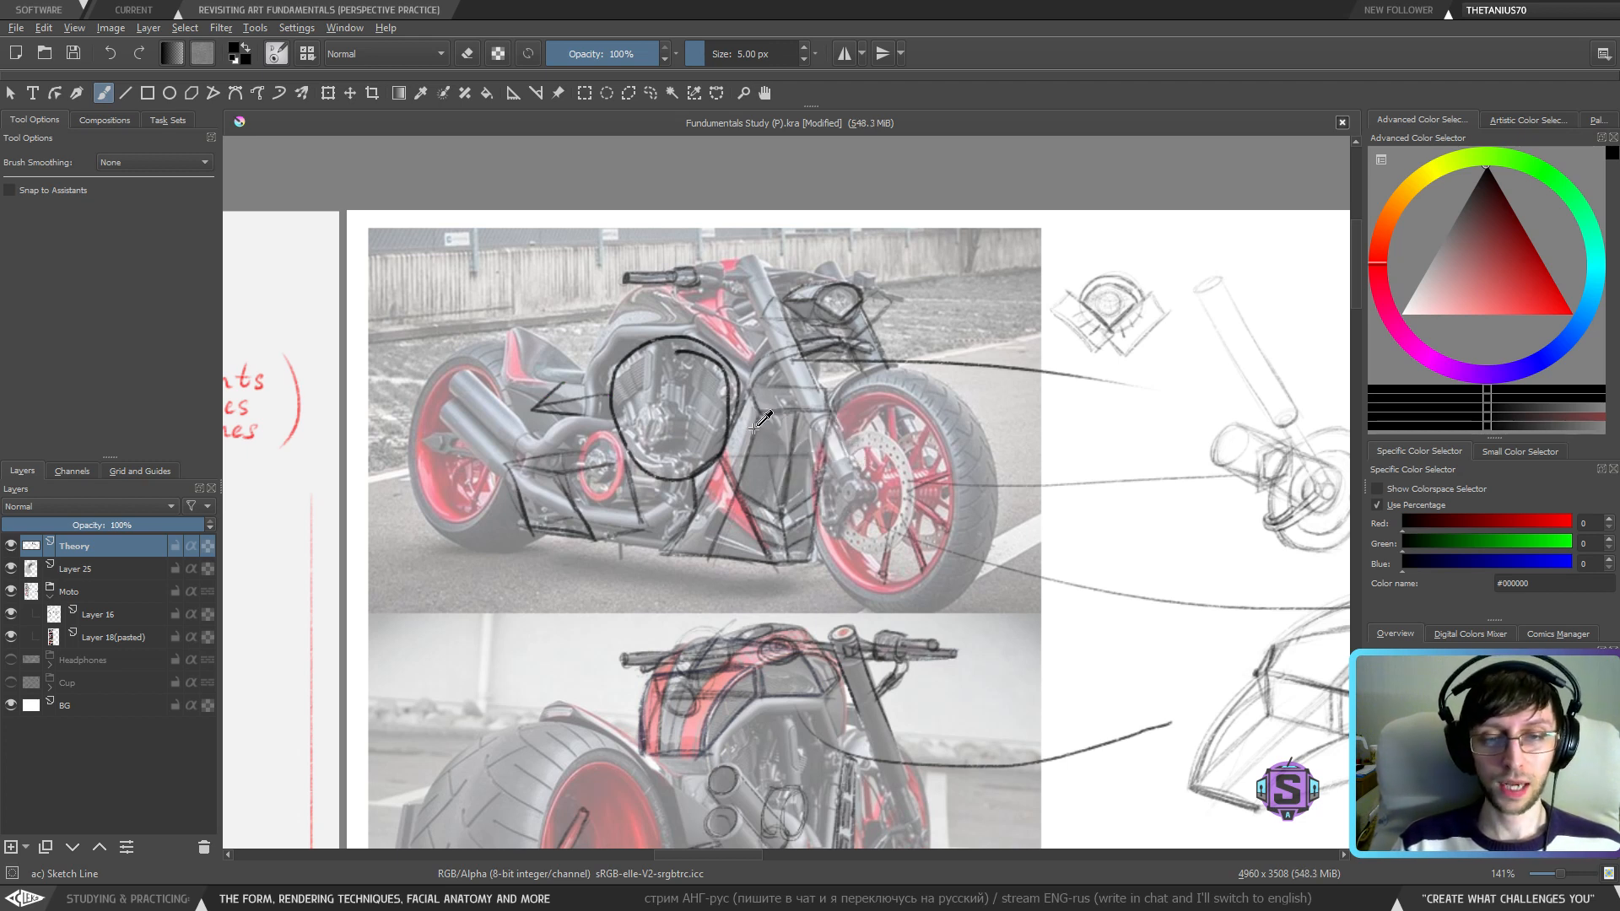
pyautogui.press('-')
pyautogui.press('-')
# - Compare the motorcycle photos with the neighbouring primitive intersection charts and the cube and wired cylinder sketches
pyautogui.moveTo(963, 820); pyautogui.dragTo(806, 536)
pyautogui.moveTo(1087, 774); pyautogui.dragTo(866, 571)
pyautogui.moveTo(874, 640); pyautogui.dragTo(792, 274)
pyautogui.press('-')
pyautogui.press('-')
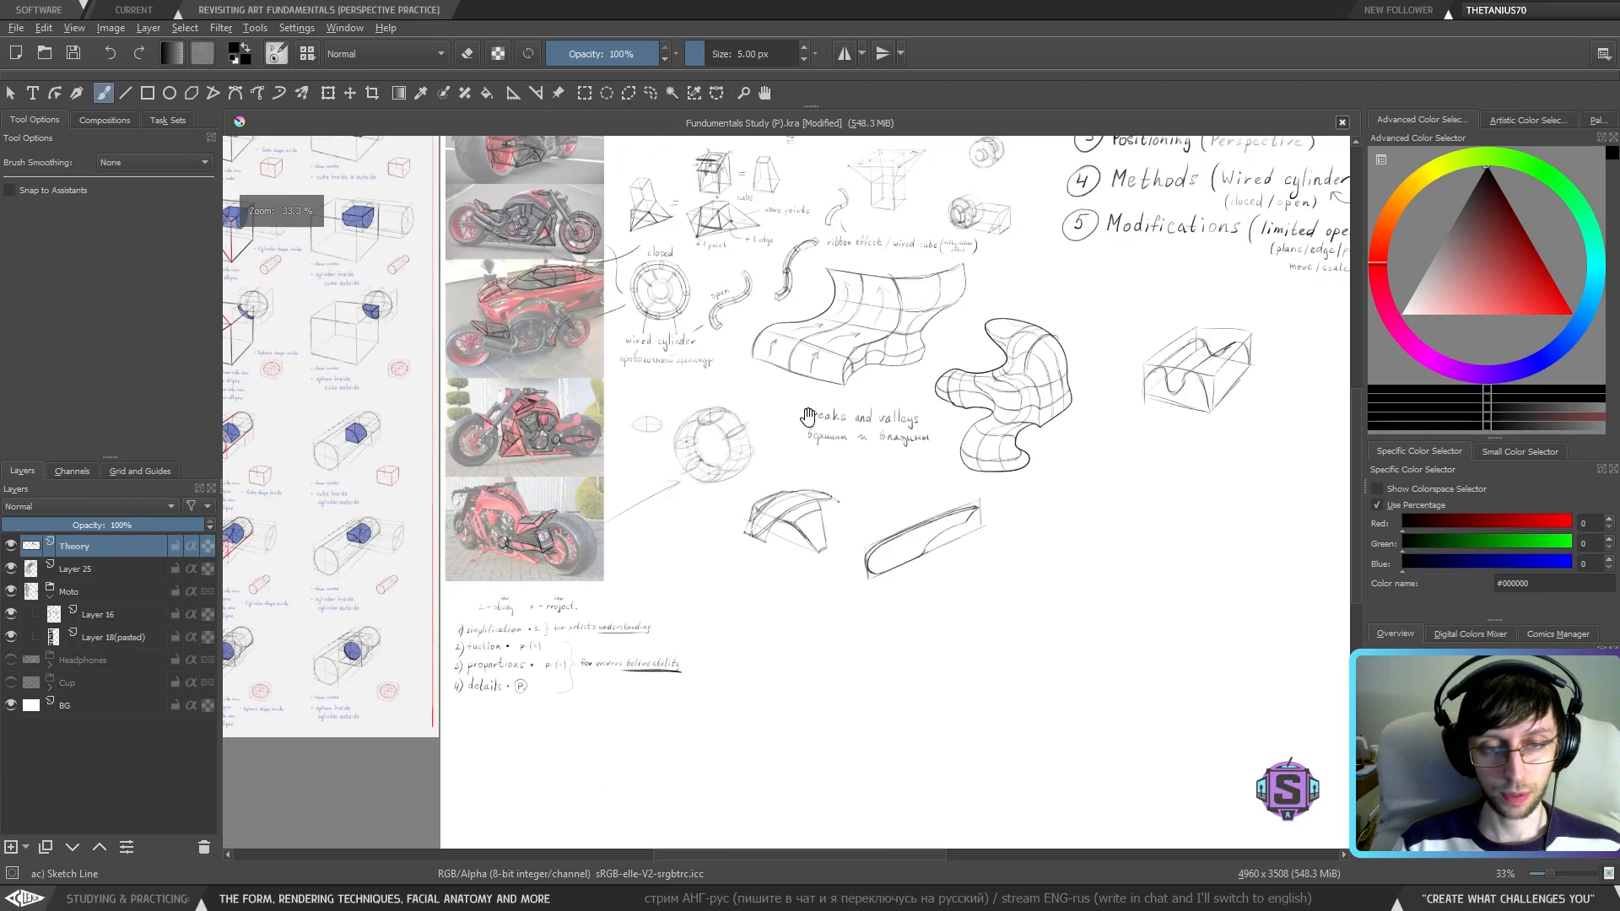
pyautogui.moveTo(791, 518); pyautogui.dragTo(724, 654)
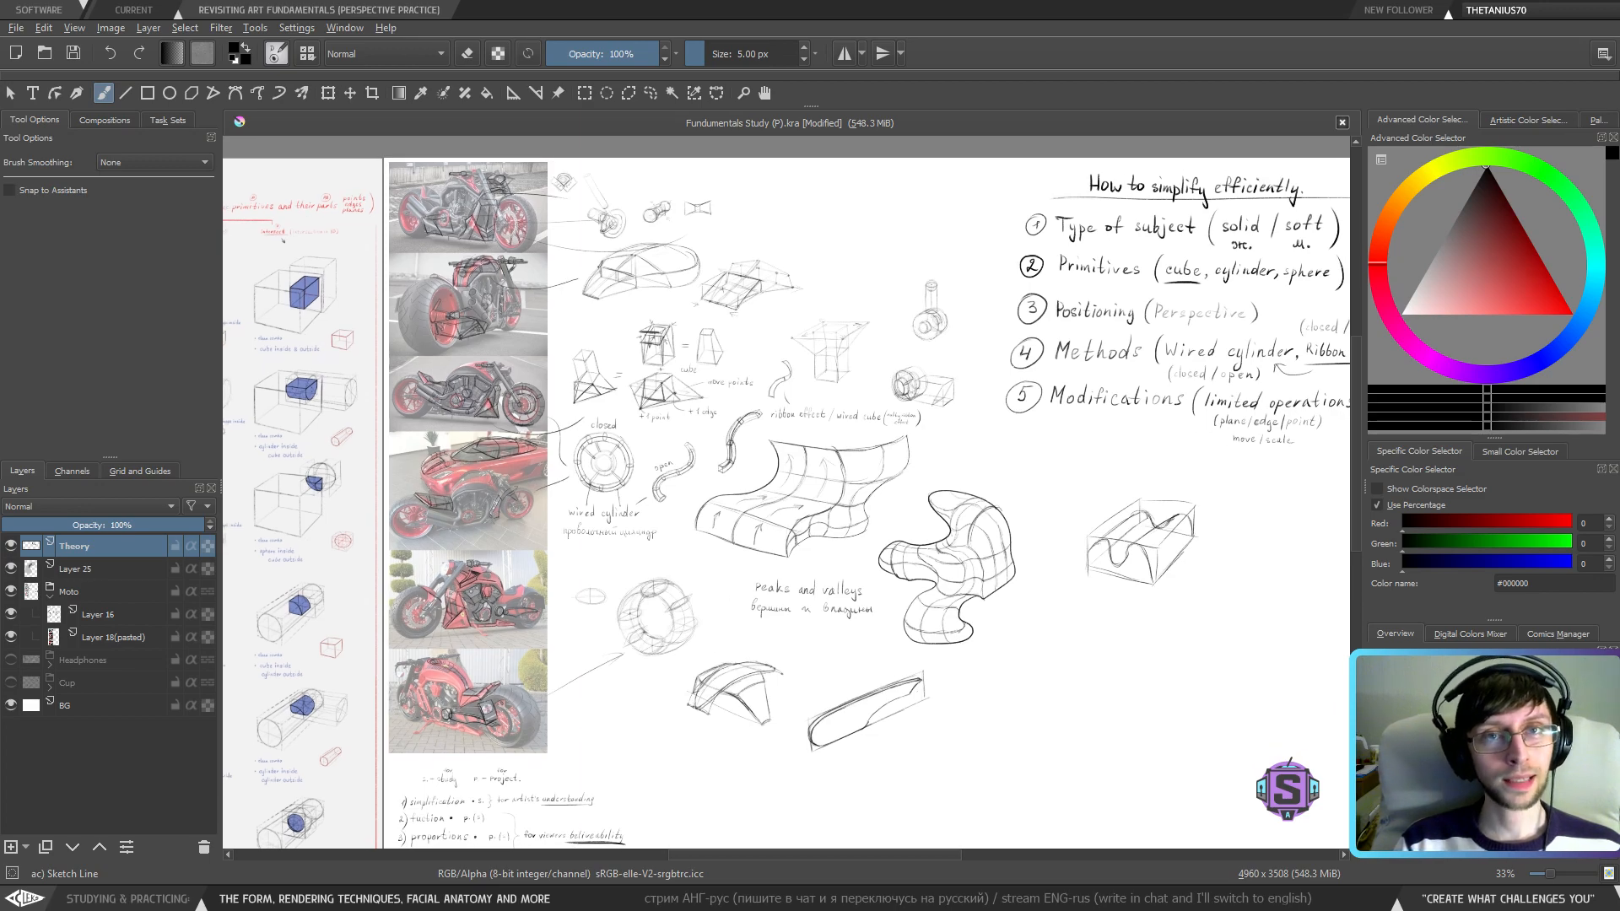
pyautogui.press('+')
pyautogui.moveTo(455, 311); pyautogui.dragTo(1002, 518)
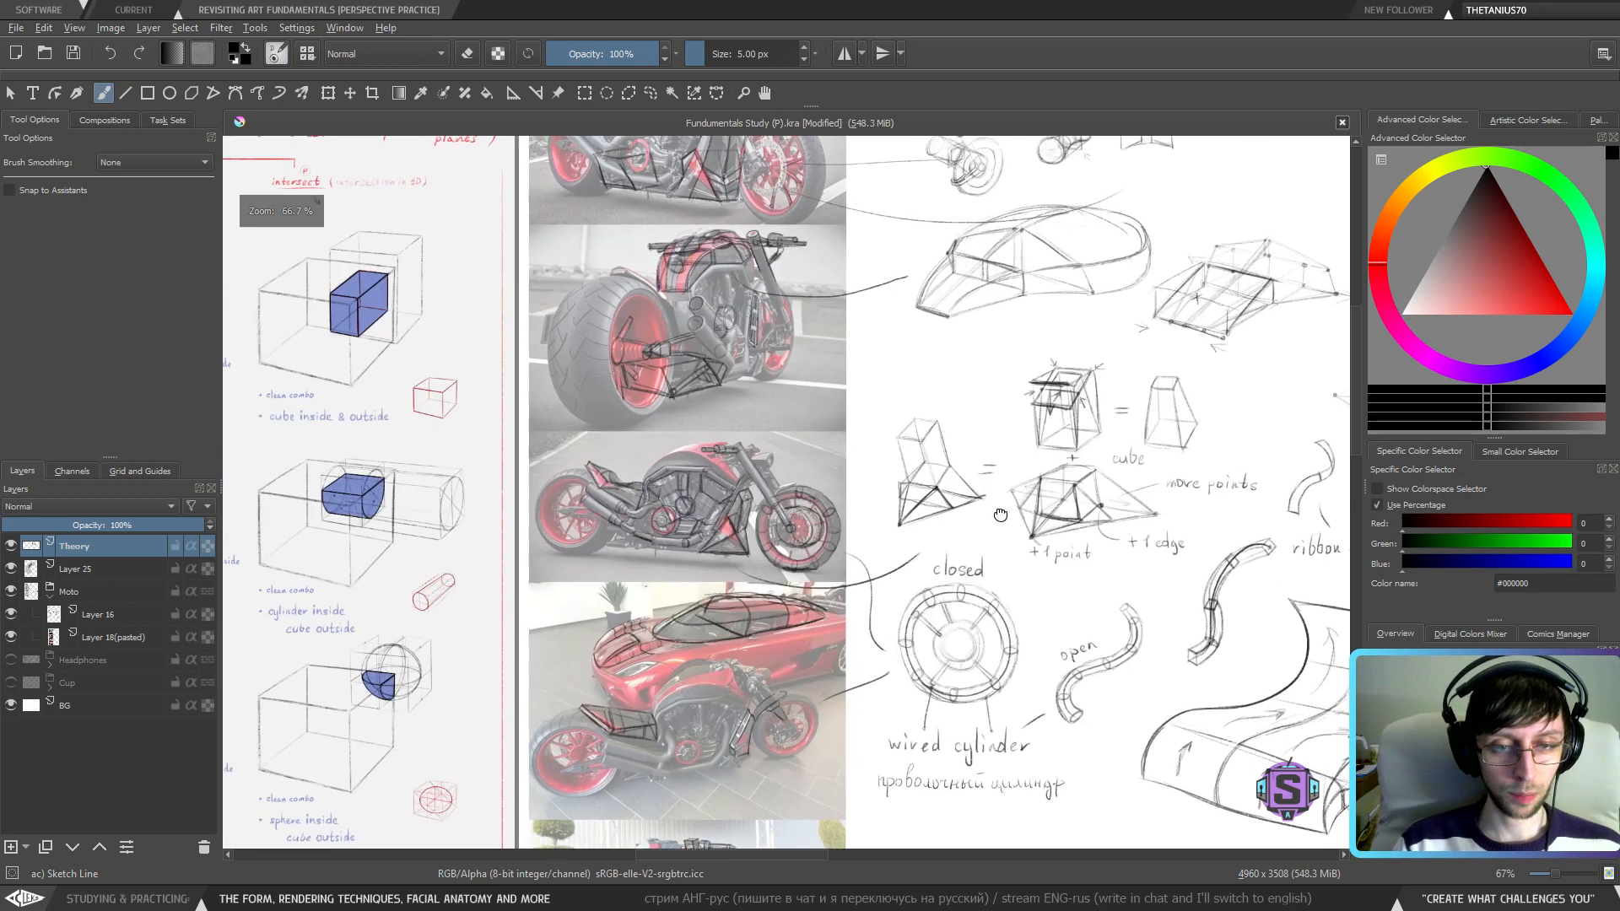
pyautogui.press('+')
pyautogui.press('-')
pyautogui.press('-')
pyautogui.press('+')
pyautogui.press('+')
pyautogui.press('+')
pyautogui.press('+')
pyautogui.press('-')
pyautogui.press('-')
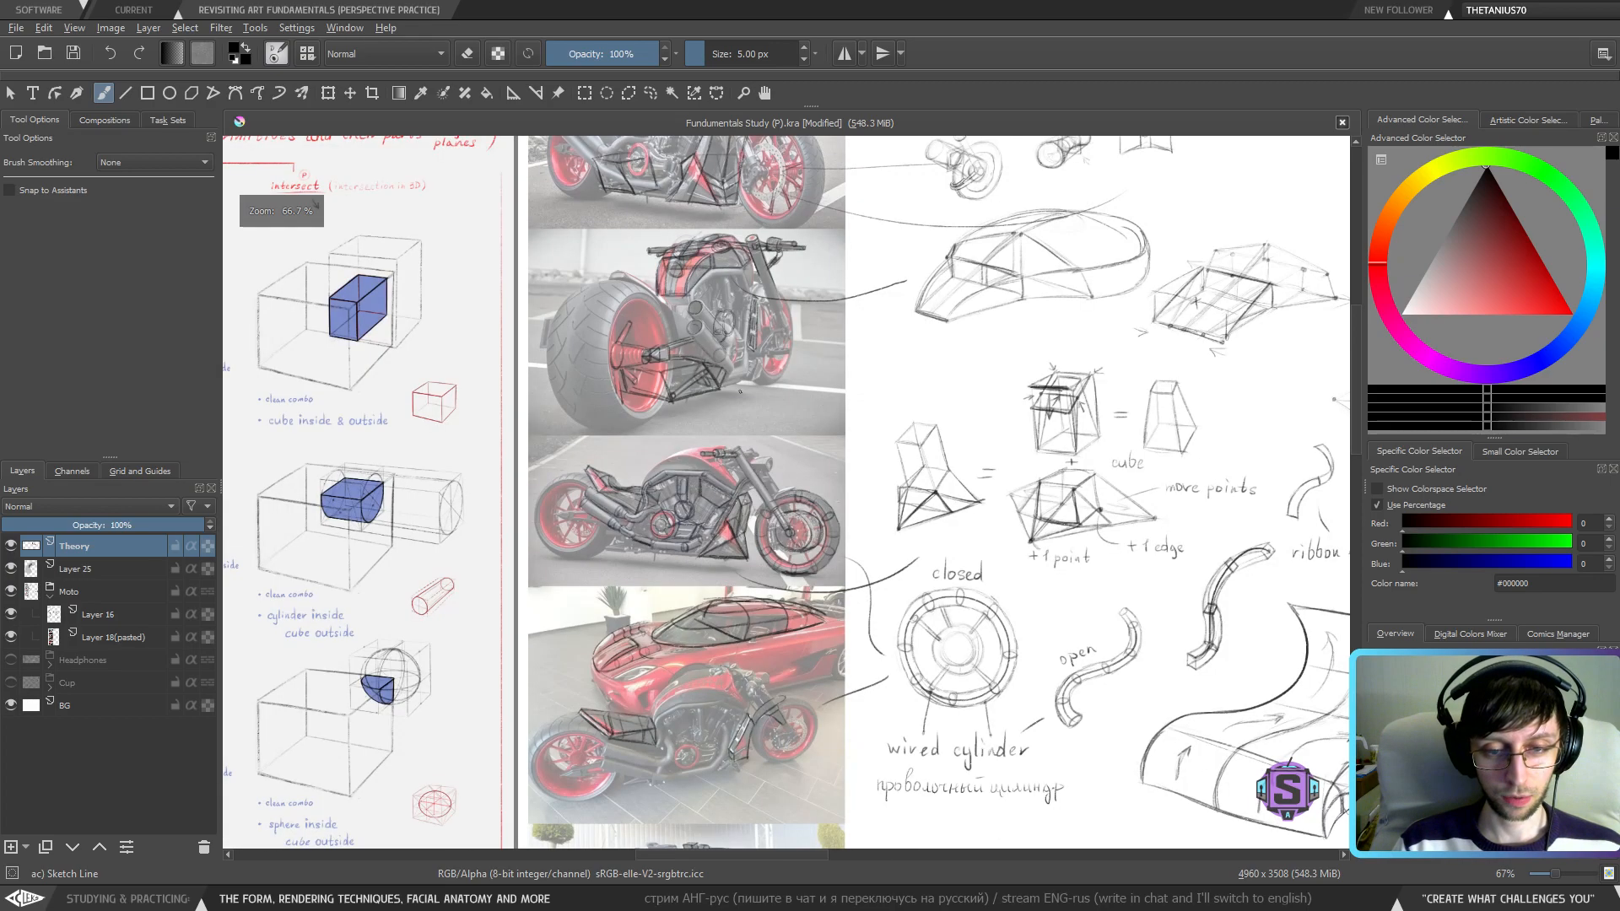
pyautogui.press('+')
pyautogui.press('+')
pyautogui.press('+')
pyautogui.press('-')
pyautogui.press('-')
pyautogui.press('-')
pyautogui.press('-')
pyautogui.press('-')
# - Examine the form sketches beside the motorcycle photos together with the "How to simplify efficiently" list
pyautogui.moveTo(824, 441); pyautogui.dragTo(625, 281)
pyautogui.moveTo(843, 511)
pyautogui.mouseDown()
pyautogui.moveTo(733, 605)
pyautogui.moveTo(695, 559)
pyautogui.moveTo(717, 563)
pyautogui.moveTo(751, 657)
pyautogui.mouseUp()
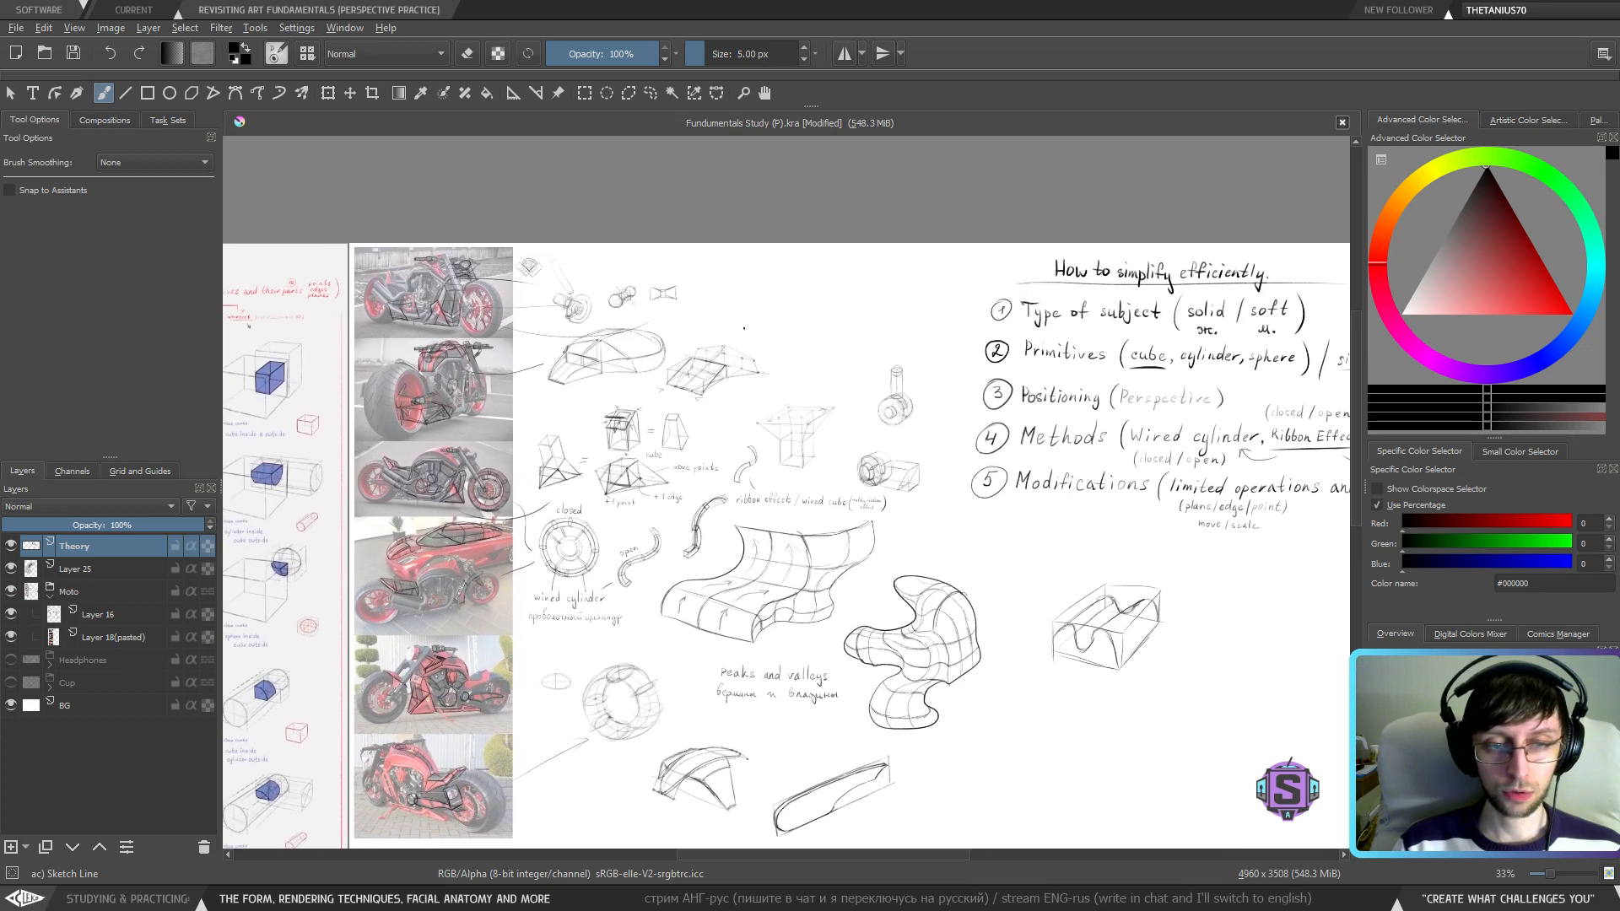
pyautogui.press('+')
pyautogui.press('+')
pyautogui.moveTo(744, 328); pyautogui.dragTo(934, 536)
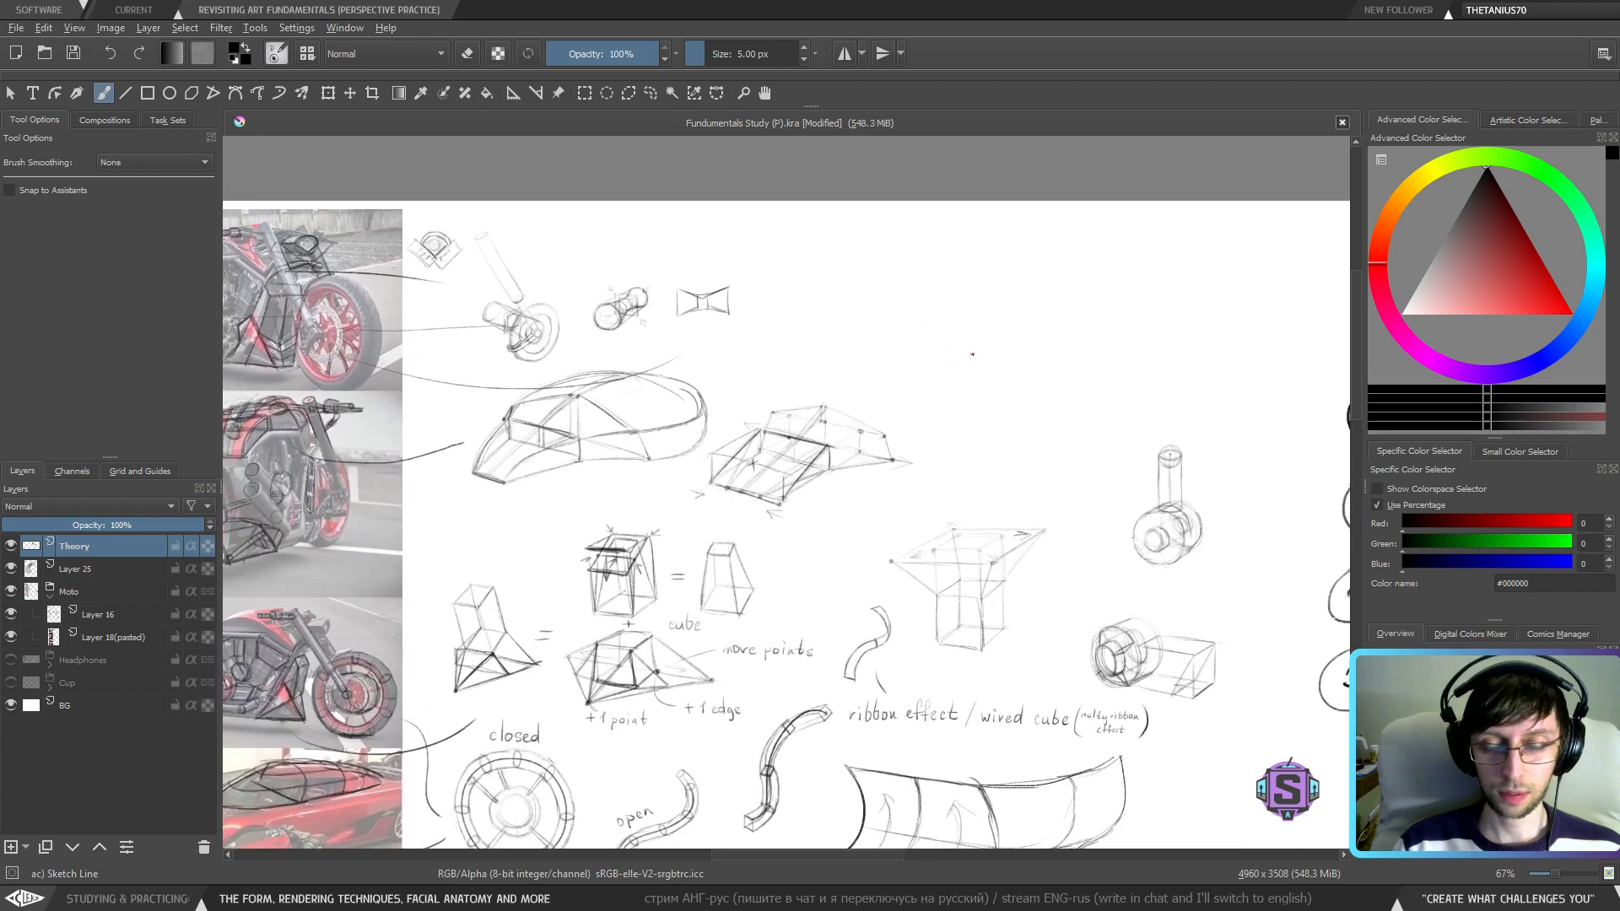
pyautogui.press('-')
pyautogui.press('-')
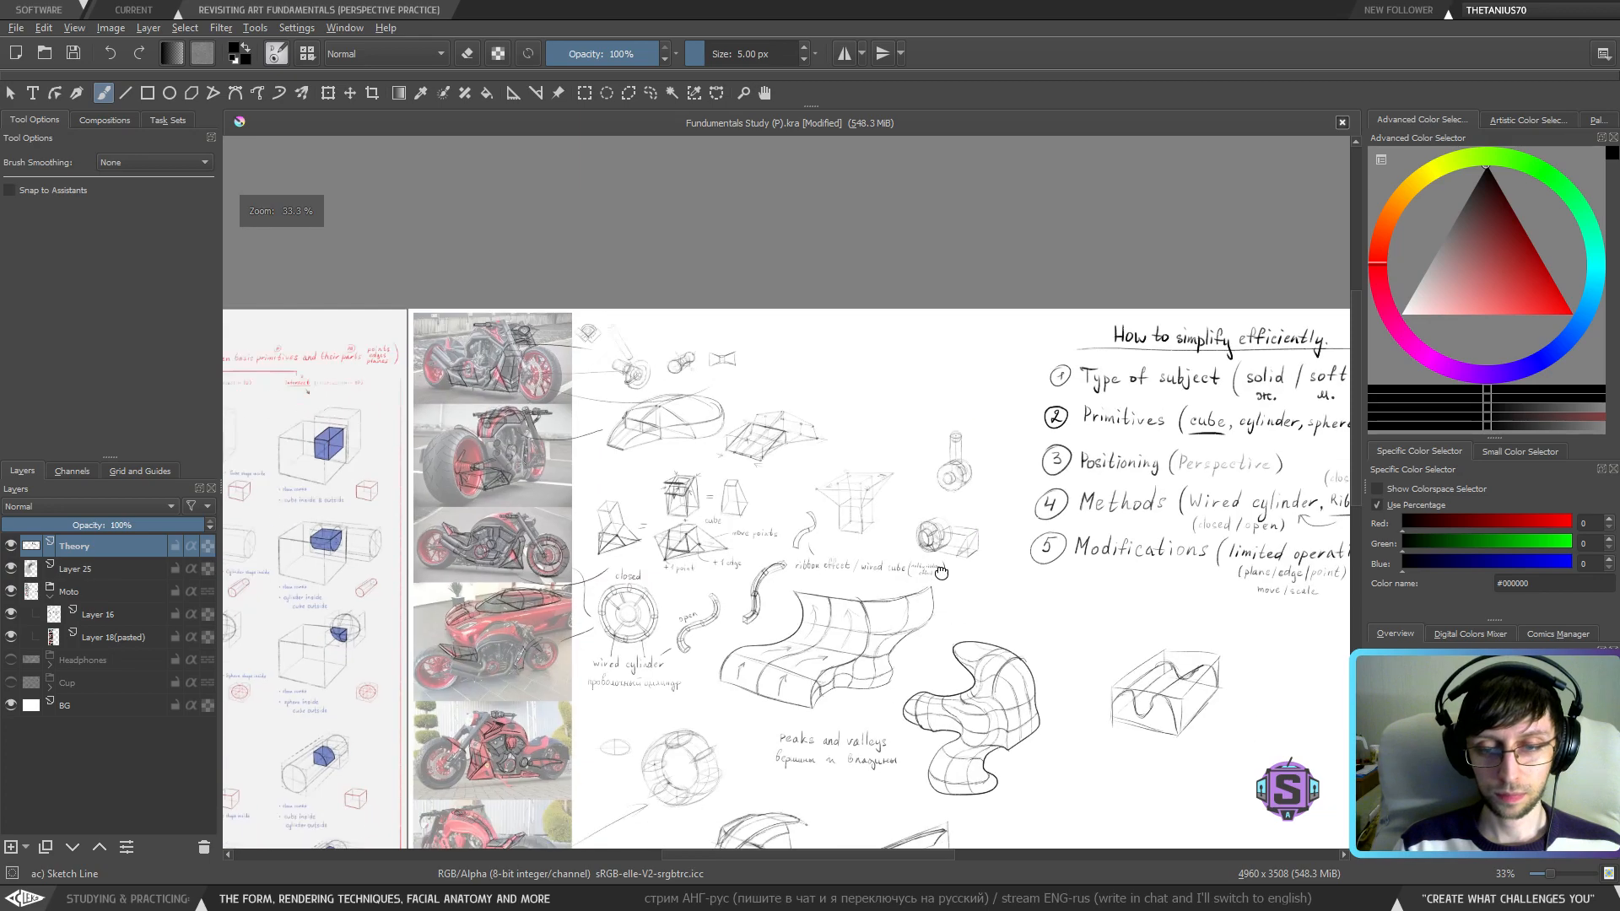
# - Try out a freehand closed silhouette in the empty area below the simplification notes and undo the strokes
pyautogui.moveTo(933, 422); pyautogui.dragTo(885, 322)
pyautogui.moveTo(896, 733)
pyautogui.mouseDown()
pyautogui.moveTo(791, 547)
pyautogui.moveTo(674, 550)
pyautogui.moveTo(973, 406)
pyautogui.moveTo(596, 634)
pyautogui.mouseUp()
pyautogui.hotkey('ctrl', 'z')
pyautogui.press('-')
pyautogui.press('-')
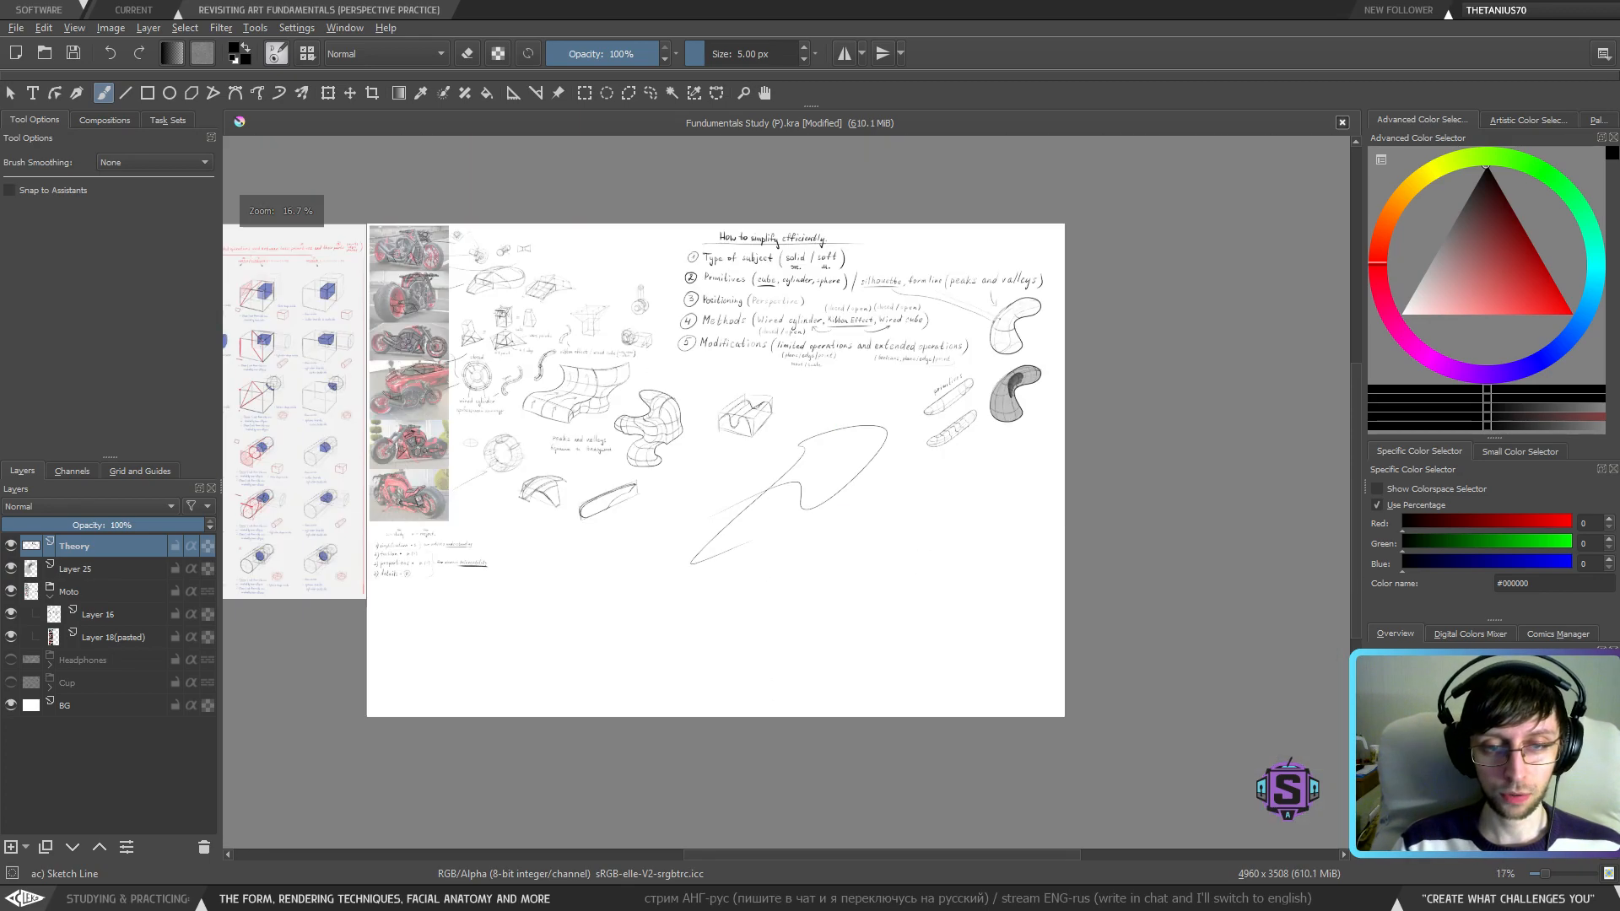
pyautogui.hotkey('ctrl', 'z')
pyautogui.moveTo(649, 411); pyautogui.dragTo(916, 635)
pyautogui.press('+')
pyautogui.press('+')
pyautogui.moveTo(903, 479)
pyautogui.mouseDown()
pyautogui.moveTo(932, 390)
pyautogui.moveTo(1073, 422)
pyautogui.moveTo(962, 348)
pyautogui.moveTo(951, 421)
pyautogui.moveTo(995, 452)
pyautogui.moveTo(1012, 416)
pyautogui.moveTo(1068, 420)
pyautogui.moveTo(1132, 377)
pyautogui.moveTo(1016, 329)
pyautogui.moveTo(893, 329)
pyautogui.moveTo(879, 365)
pyautogui.mouseUp()
pyautogui.hotkey('ctrl', 'z')
pyautogui.hotkey('ctrl', 'z')
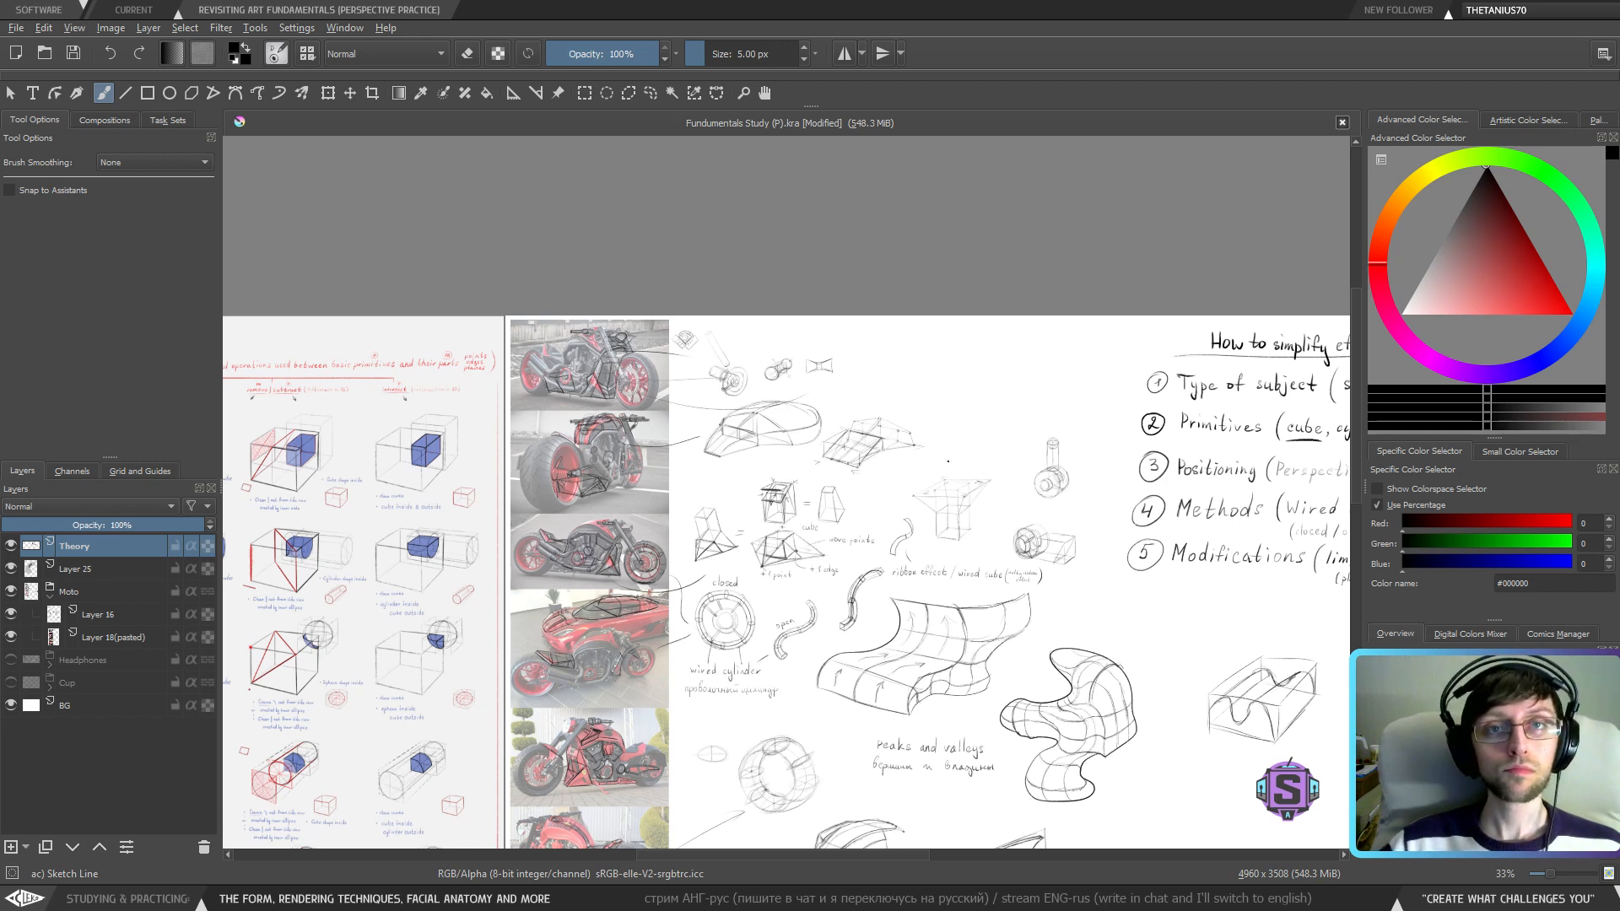
# - Sketch faint diagonal parallel lines with a 6 px brush in the empty area between the upper form sketches and the notes
pyautogui.moveTo(938, 552); pyautogui.dragTo(848, 491)
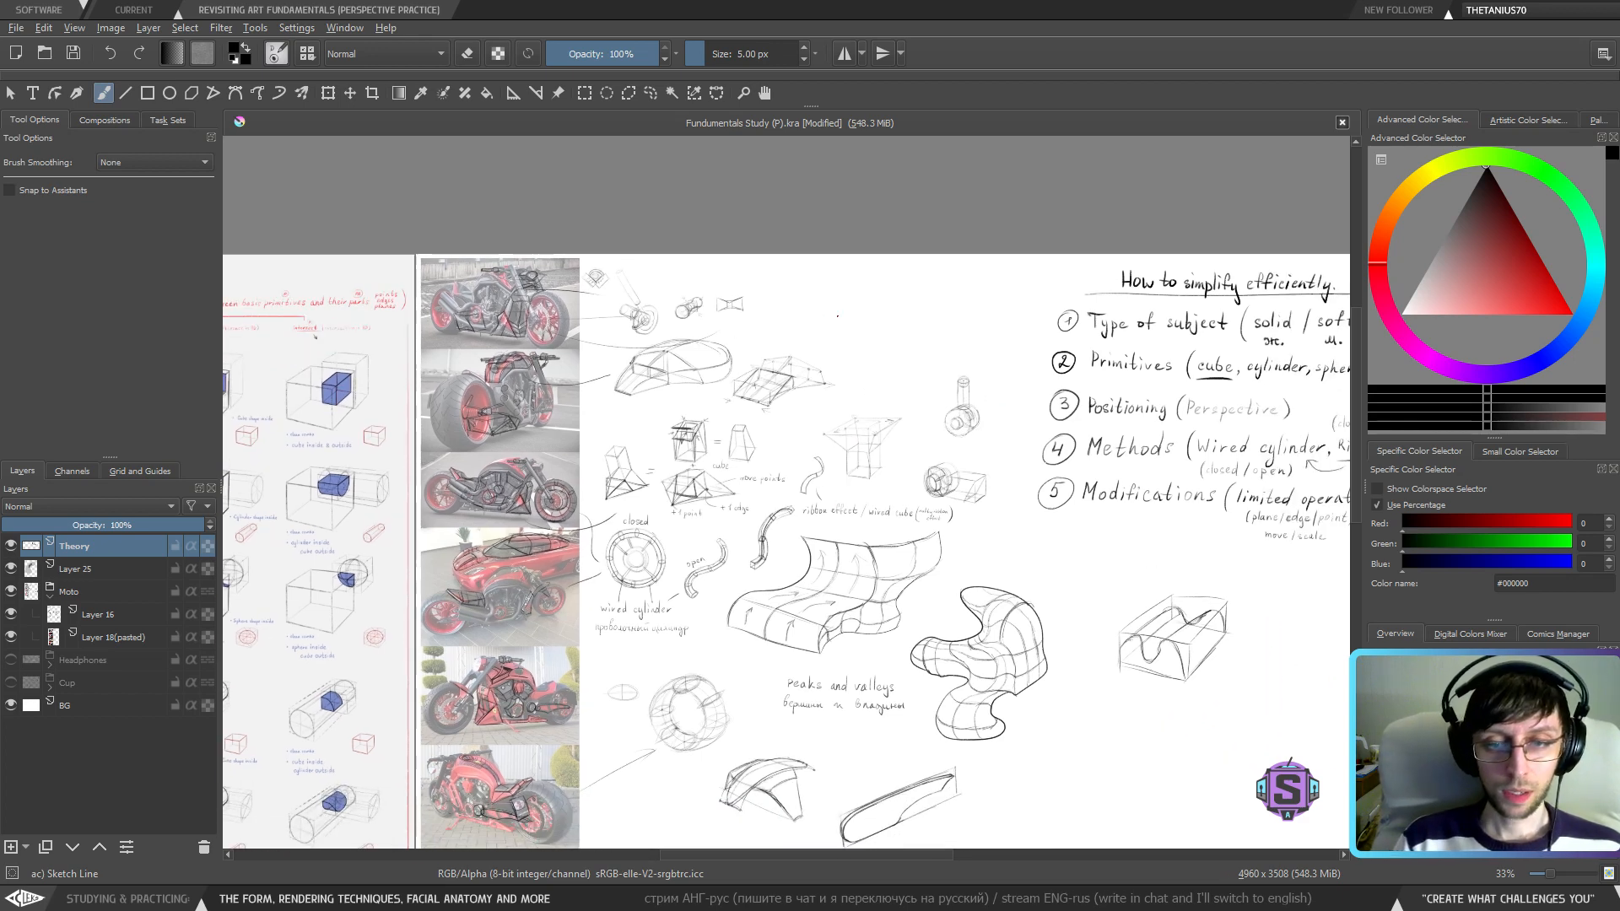
pyautogui.scroll(2, 836, 426)
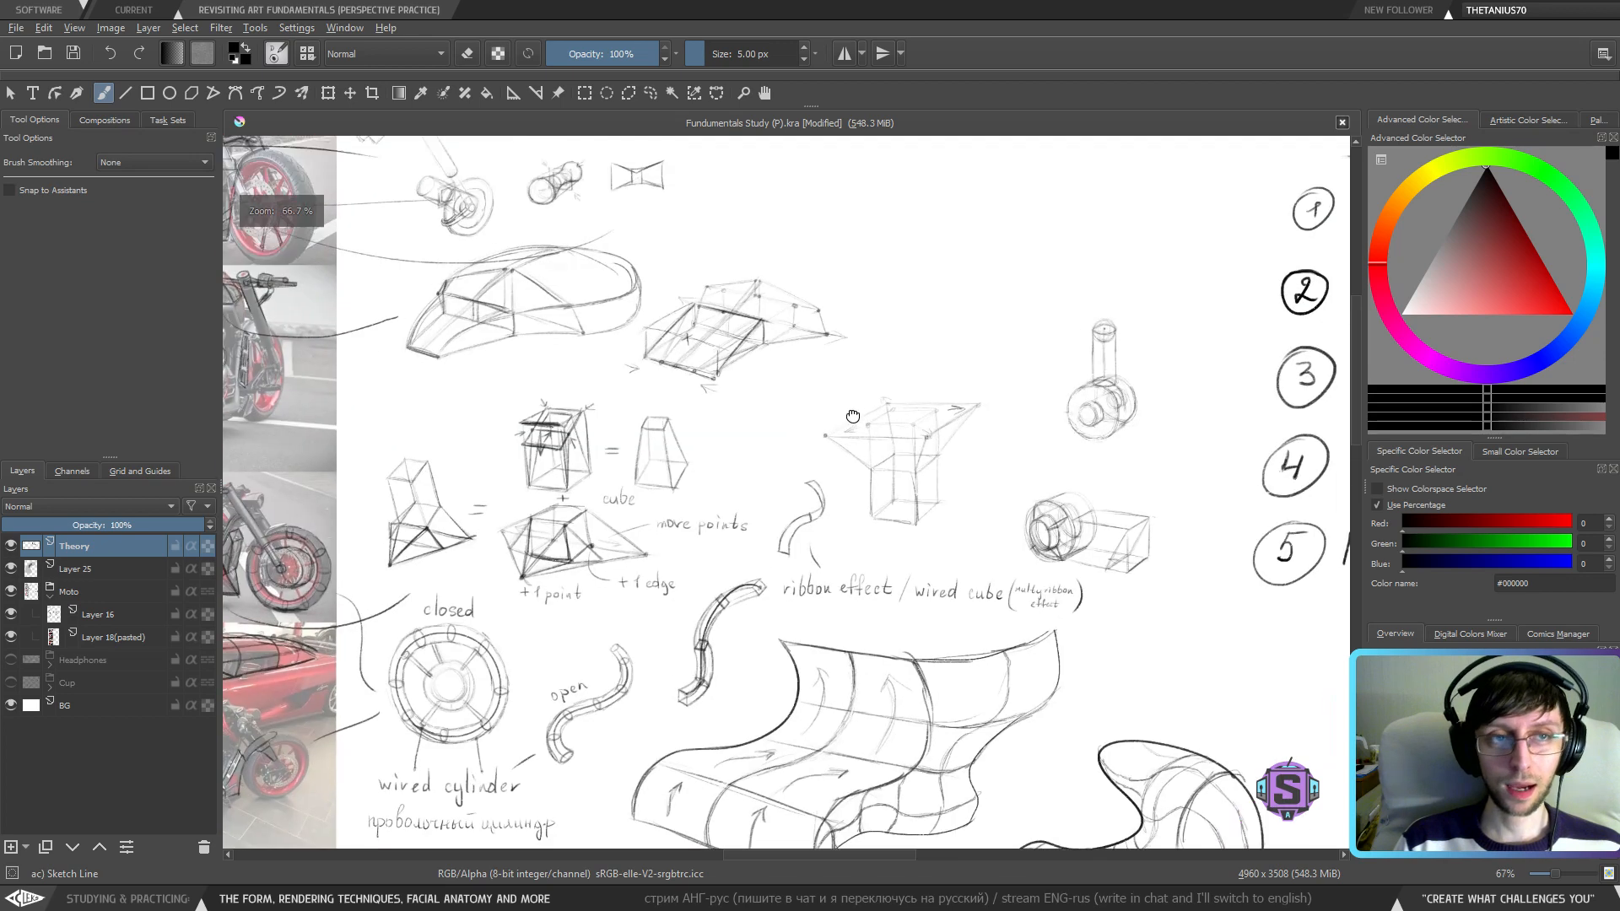
pyautogui.moveTo(853, 416); pyautogui.dragTo(743, 582)
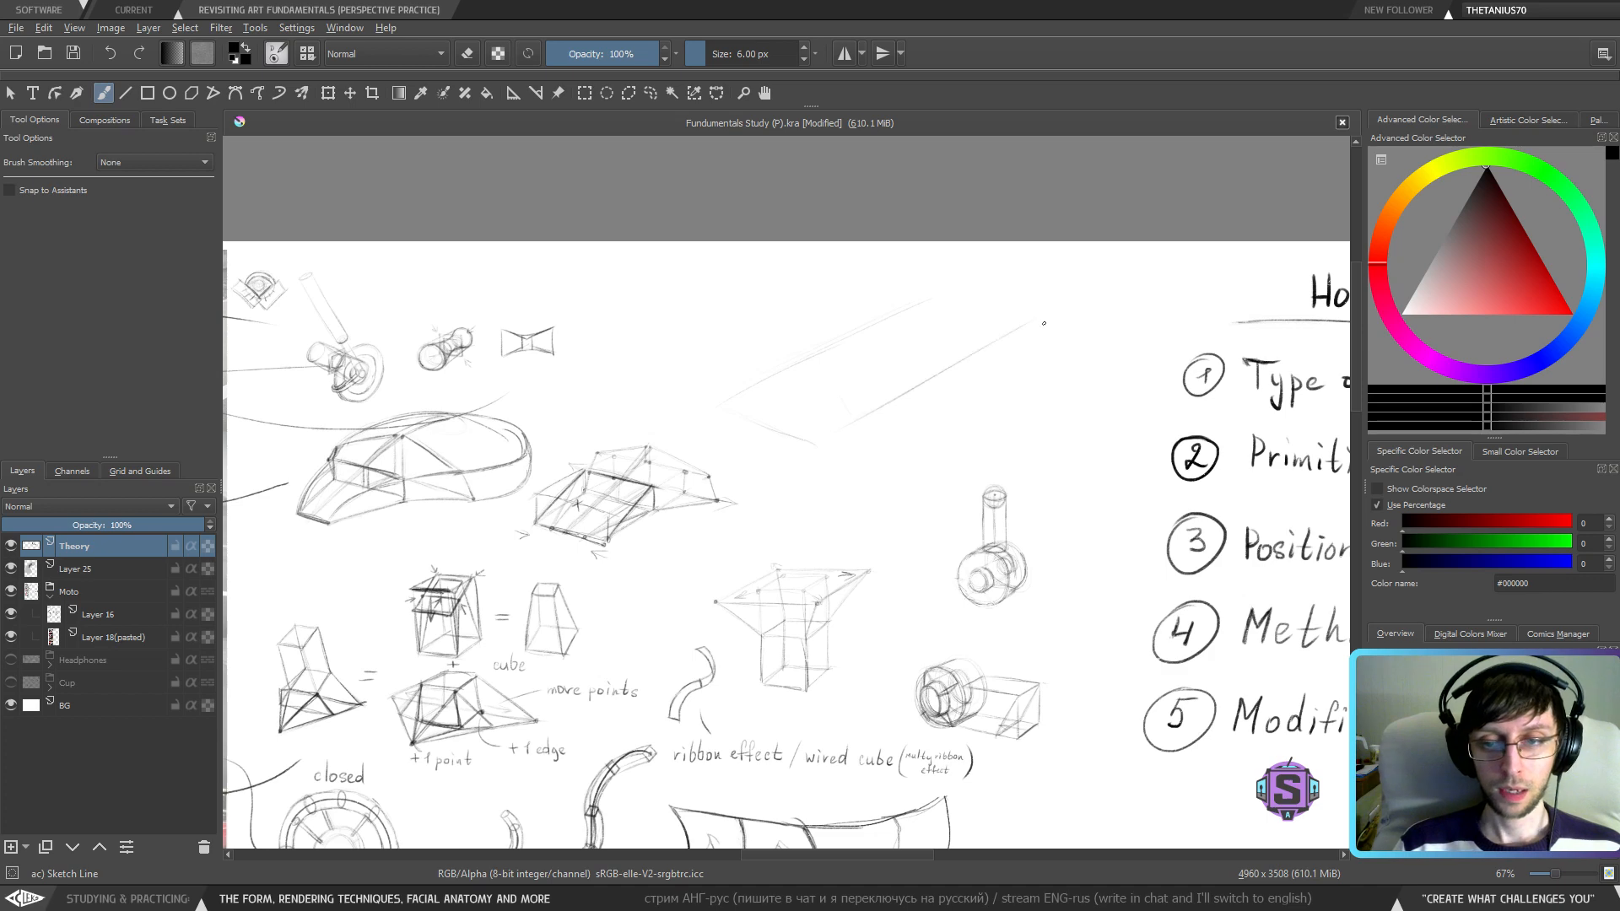
# - Link the circled numbers 2 (Primitives) and 3 (Positioning) in the notes with a curved line
pyautogui.moveTo(1286, 432); pyautogui.dragTo(676, 354)
pyautogui.moveTo(767, 388); pyautogui.dragTo(825, 390)
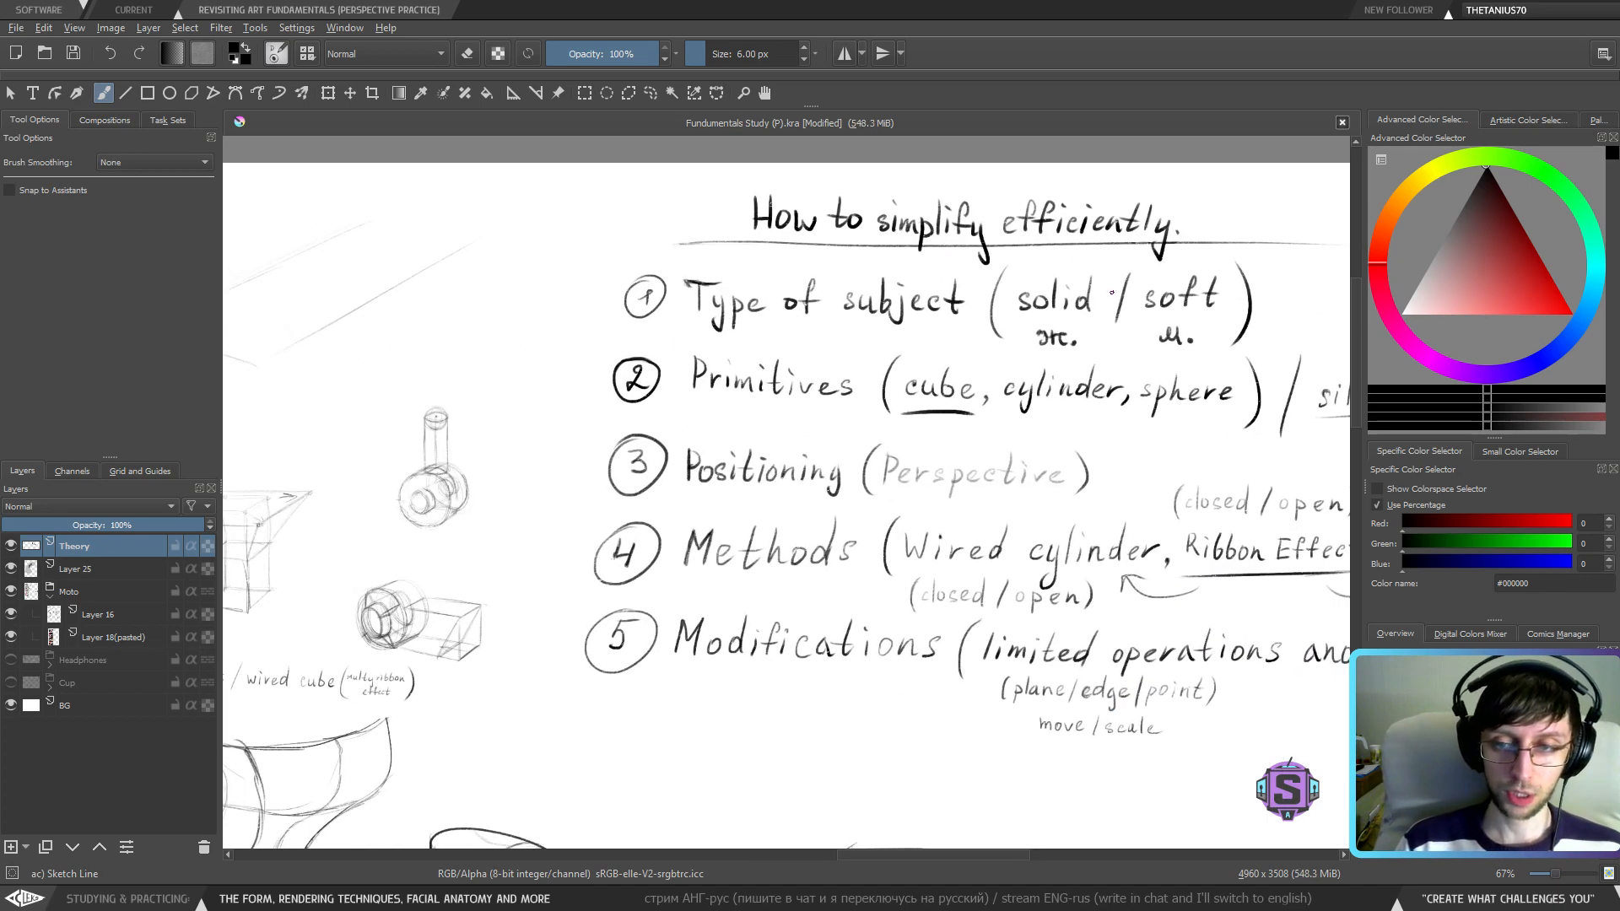
pyautogui.moveTo(1112, 268)
pyautogui.mouseDown()
pyautogui.moveTo(1025, 312)
pyautogui.moveTo(1127, 270)
pyautogui.mouseUp()
pyautogui.hotkey('ctrl', 'z')
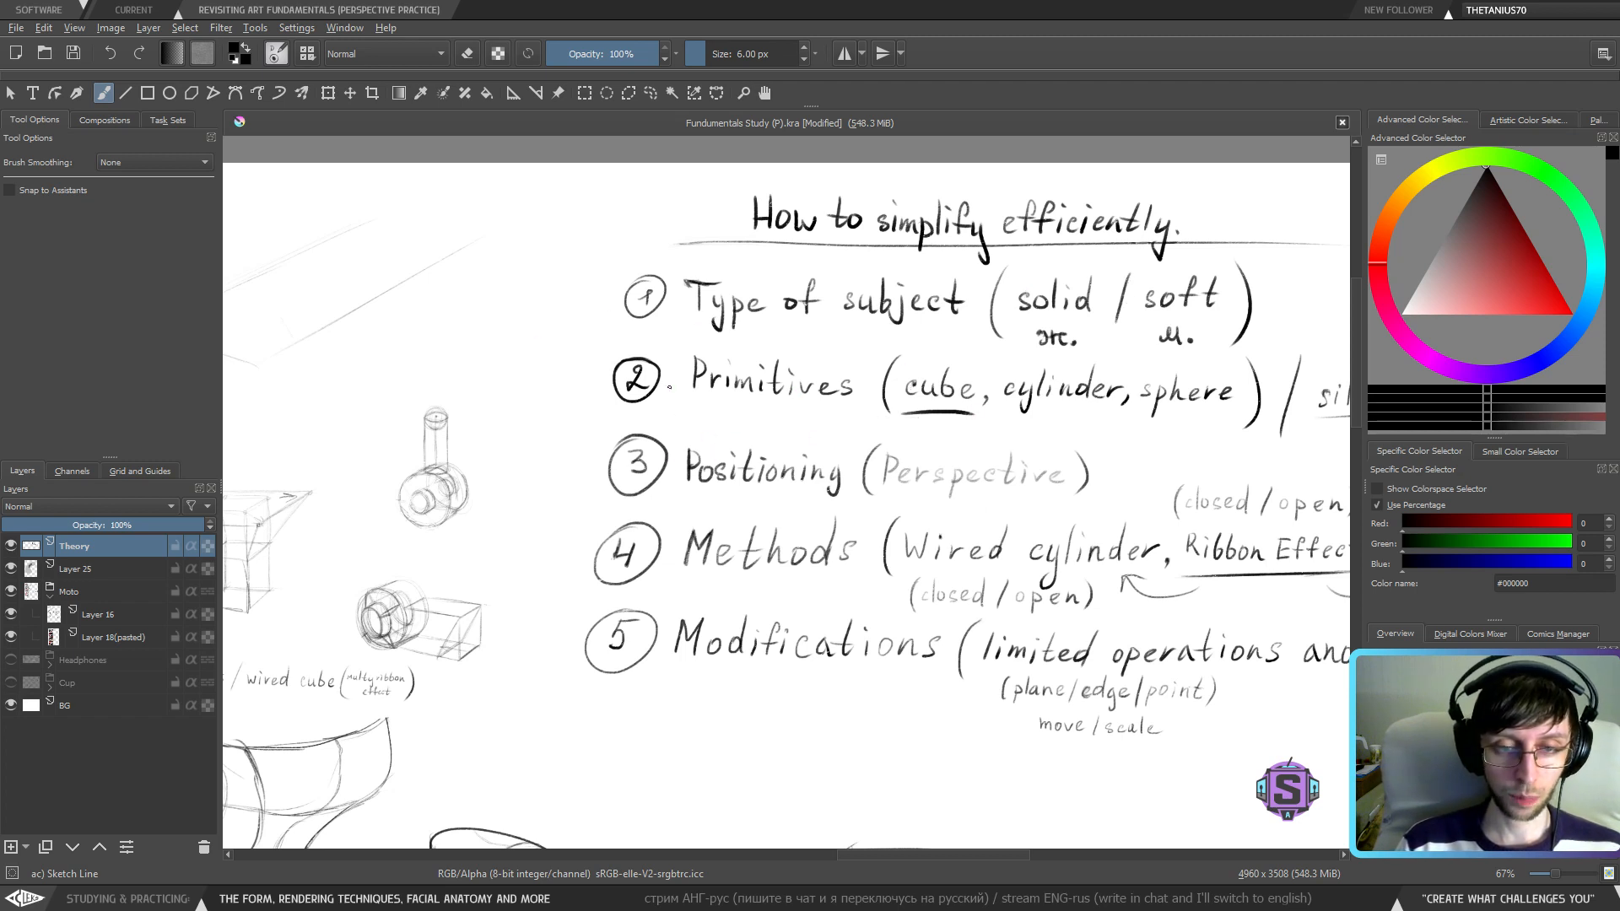
pyautogui.moveTo(597, 467); pyautogui.dragTo(609, 381)
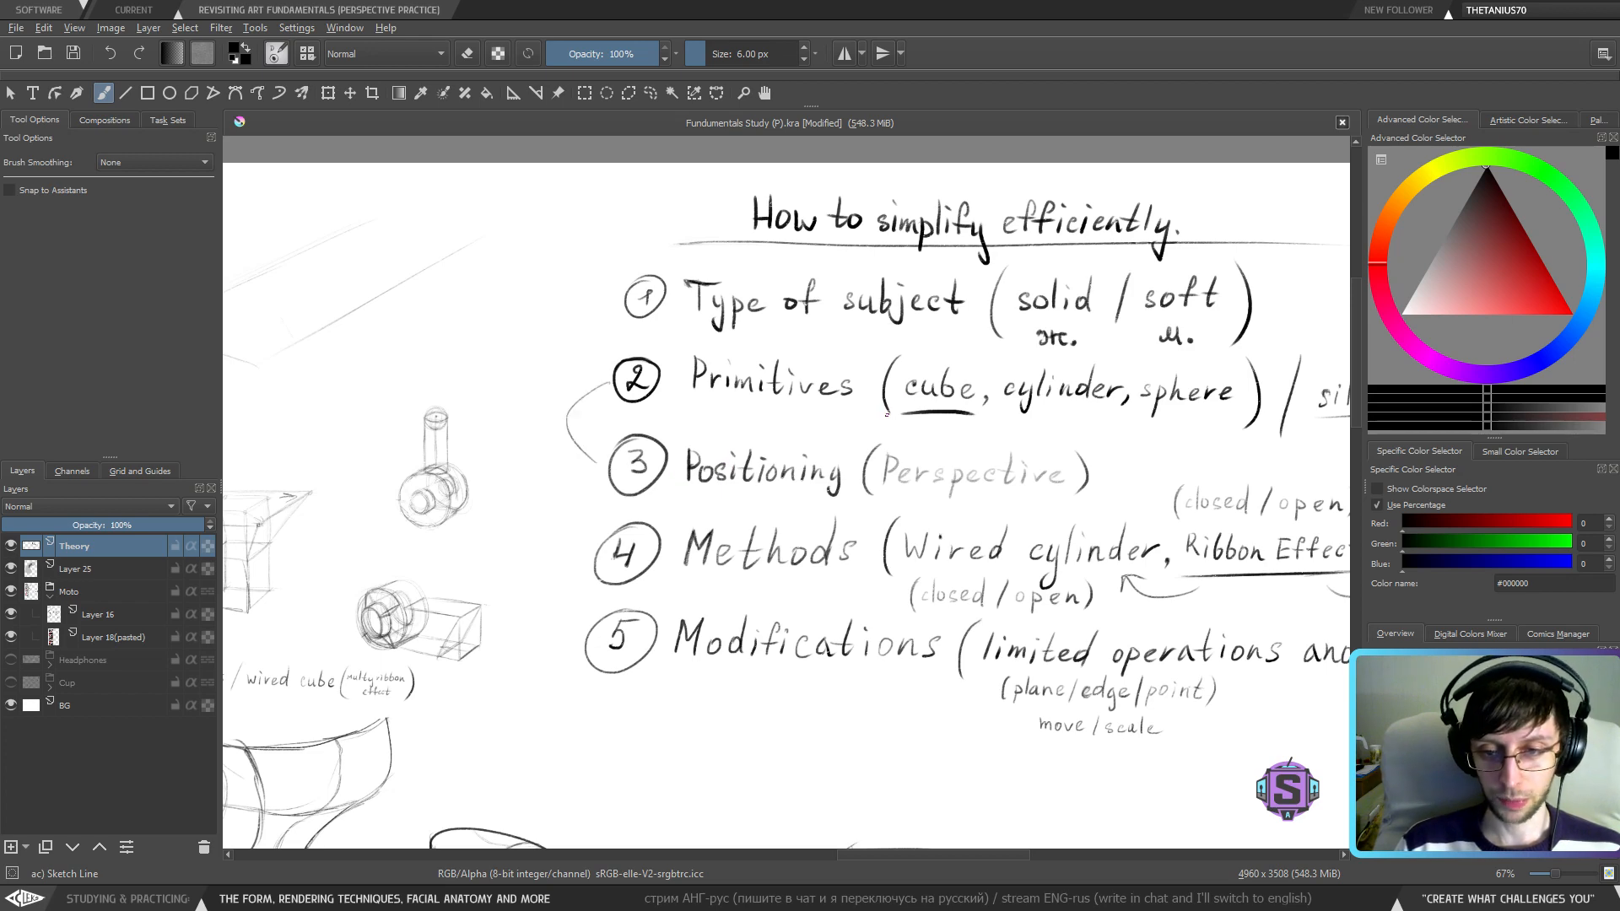
# - Undo the last stroke, mark the Methods and Modifications entries with temporary underlines, and undo each underline
pyautogui.hotkey('ctrl', 'z')
pyautogui.moveTo(575, 531); pyautogui.dragTo(750, 517)
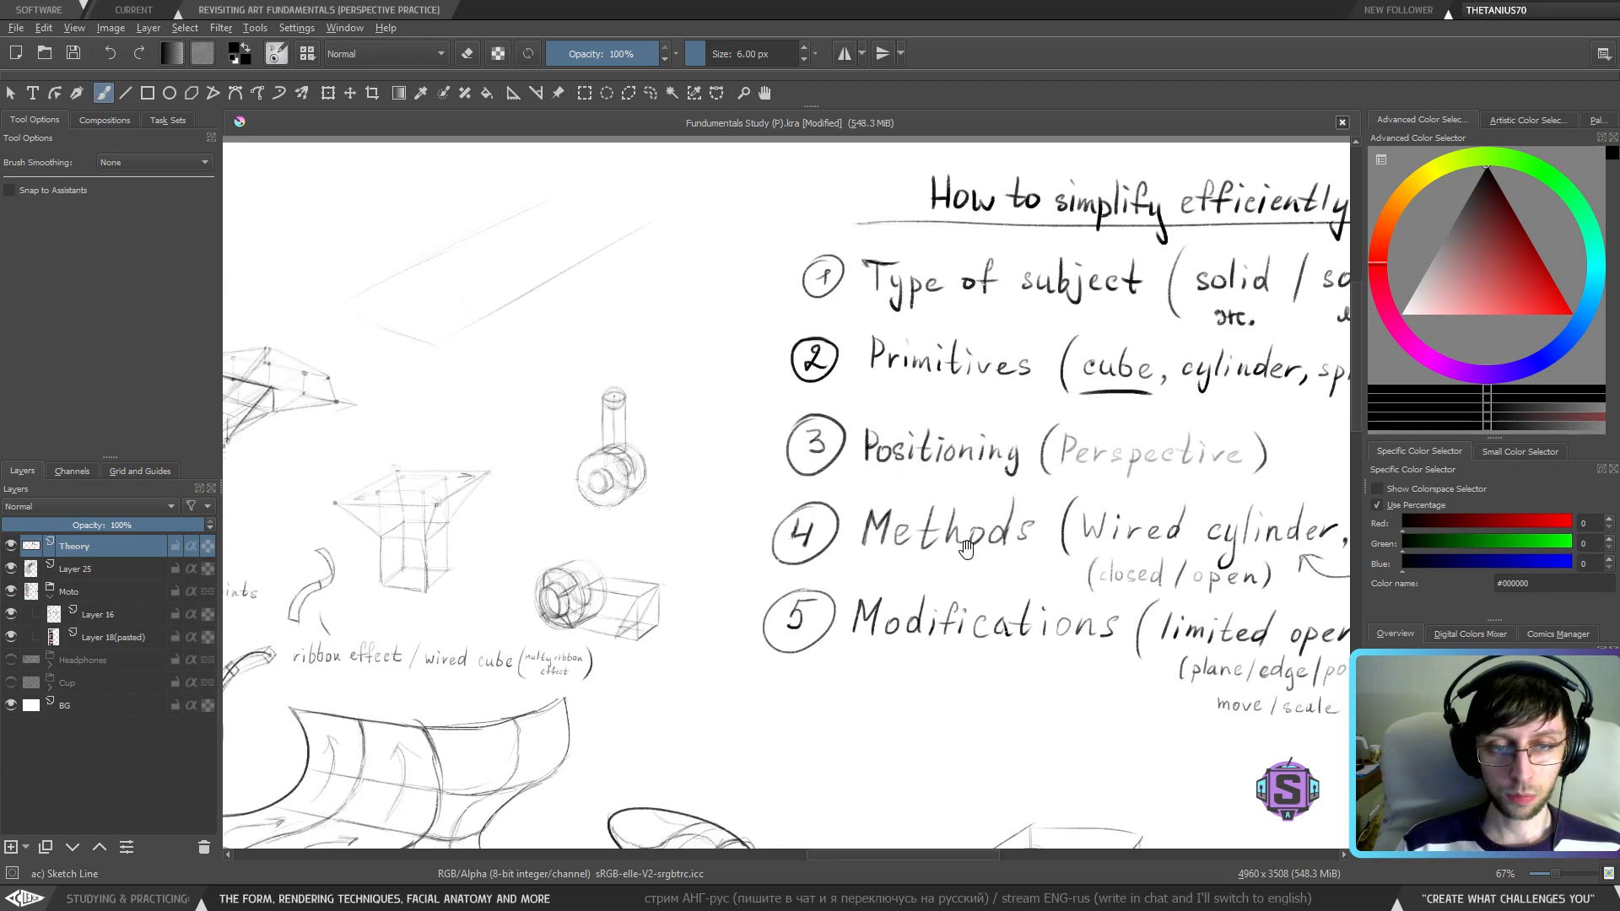
pyautogui.moveTo(1176, 575); pyautogui.dragTo(639, 555)
pyautogui.moveTo(729, 398)
pyautogui.mouseDown()
pyautogui.moveTo(851, 409)
pyautogui.moveTo(842, 314)
pyautogui.moveTo(686, 416)
pyautogui.moveTo(838, 368)
pyautogui.mouseUp()
pyautogui.hotkey('ctrl', 'z')
pyautogui.moveTo(612, 439); pyautogui.dragTo(851, 435)
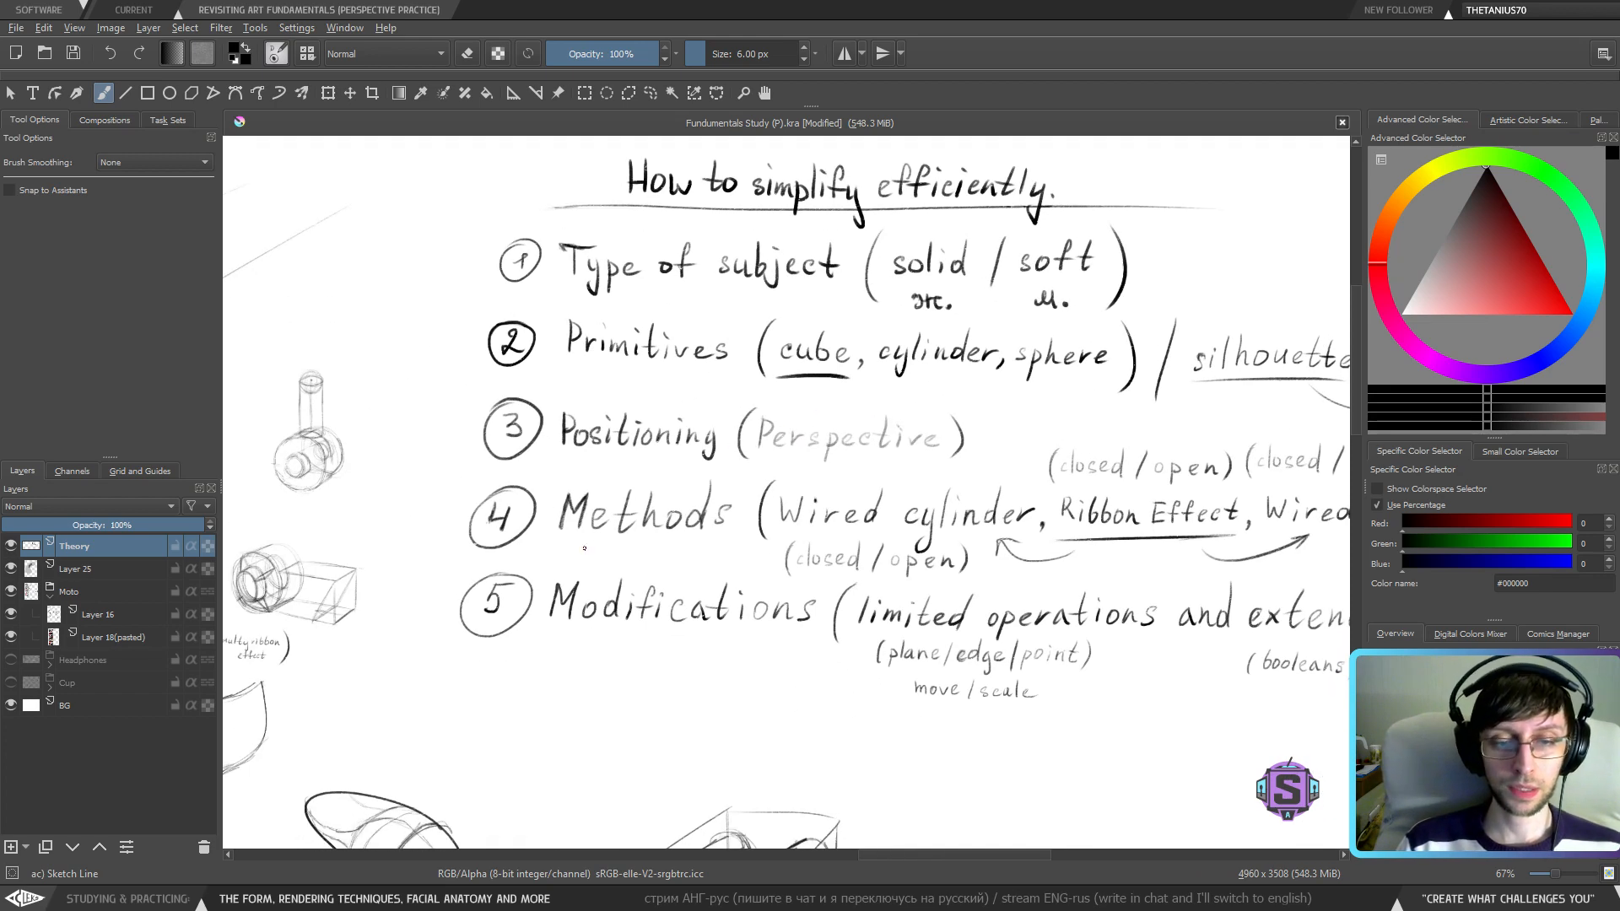
pyautogui.moveTo(546, 545); pyautogui.dragTo(751, 544)
pyautogui.hotkey('ctrl', 'z')
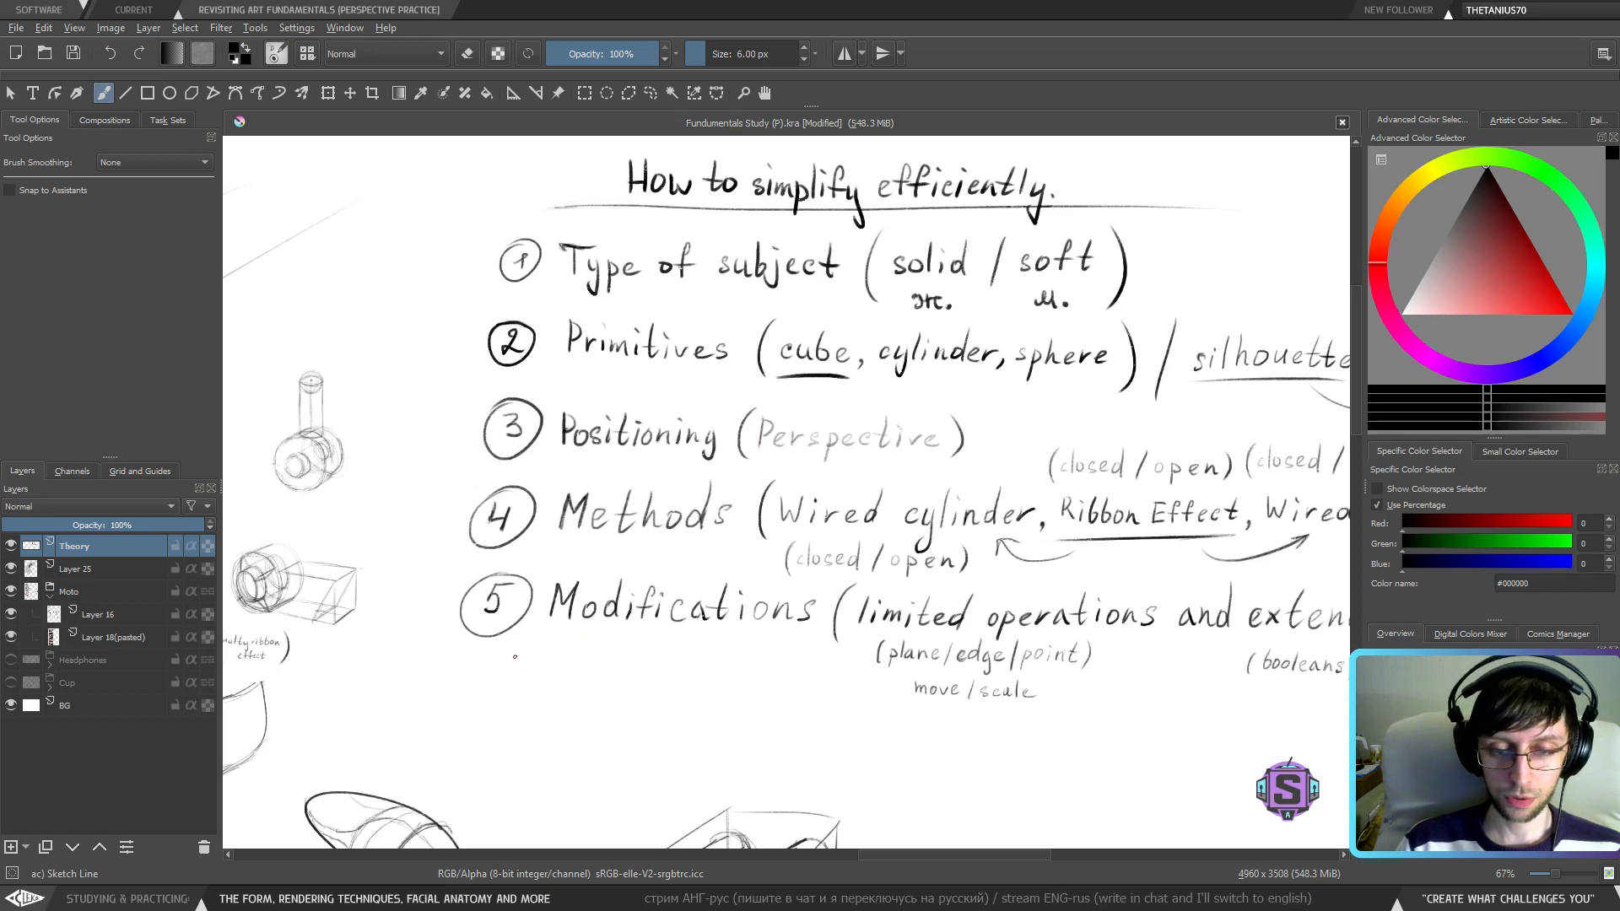
pyautogui.moveTo(1182, 542); pyautogui.dragTo(1032, 503)
pyautogui.moveTo(397, 616); pyautogui.dragTo(720, 631)
pyautogui.hotkey('ctrl', 'z')
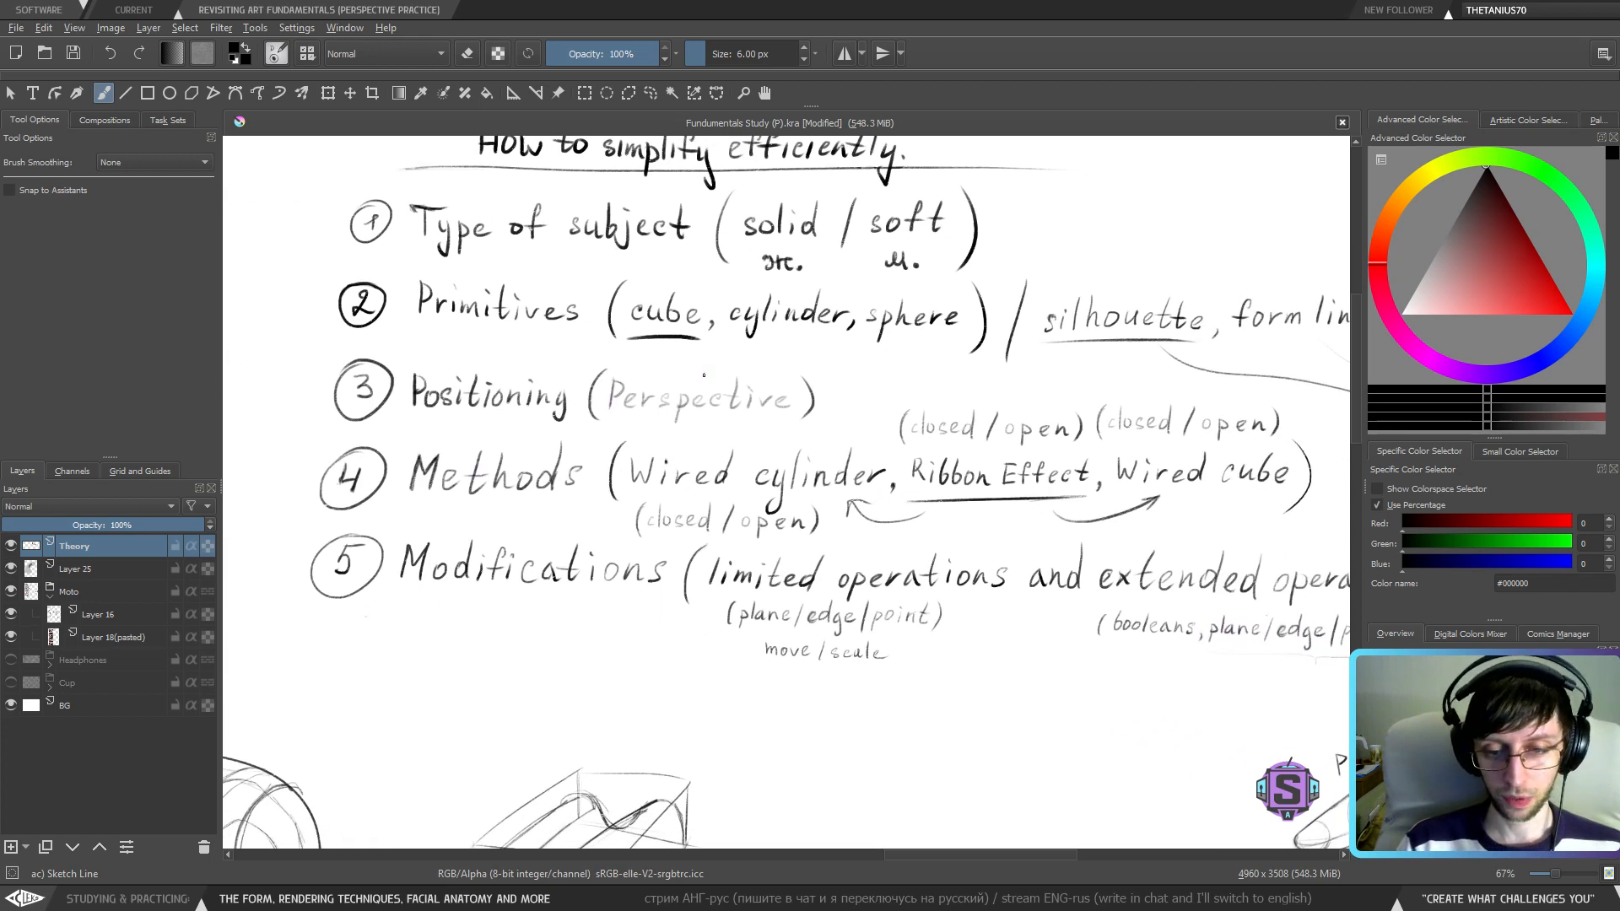
pyautogui.moveTo(224, 372); pyautogui.dragTo(812, 536)
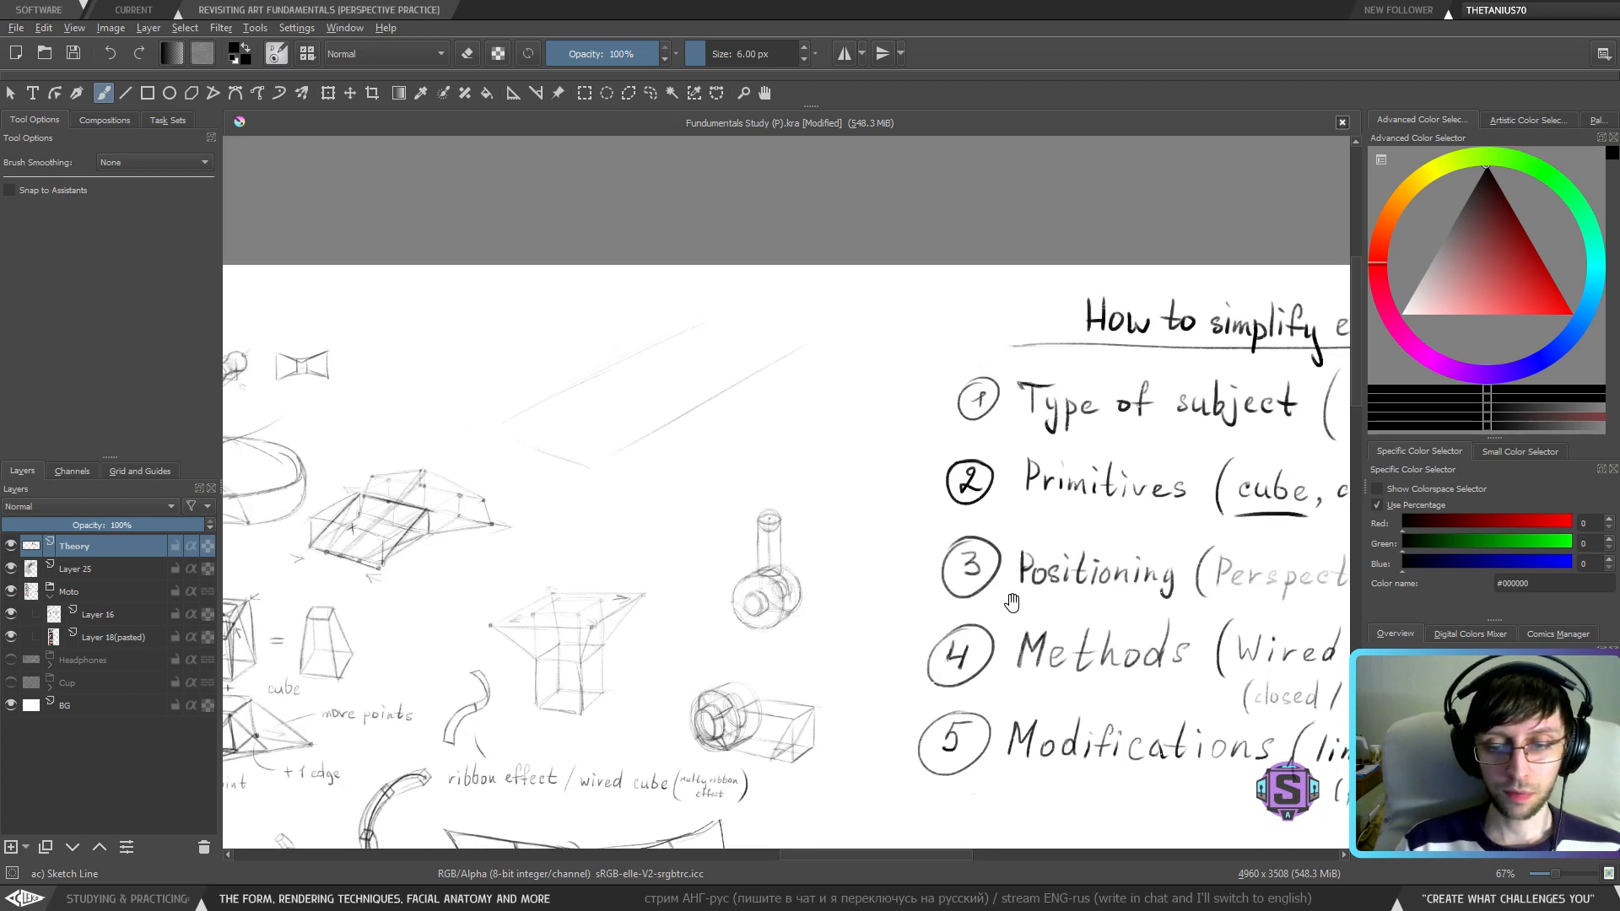
pyautogui.moveTo(1011, 603); pyautogui.dragTo(562, 412)
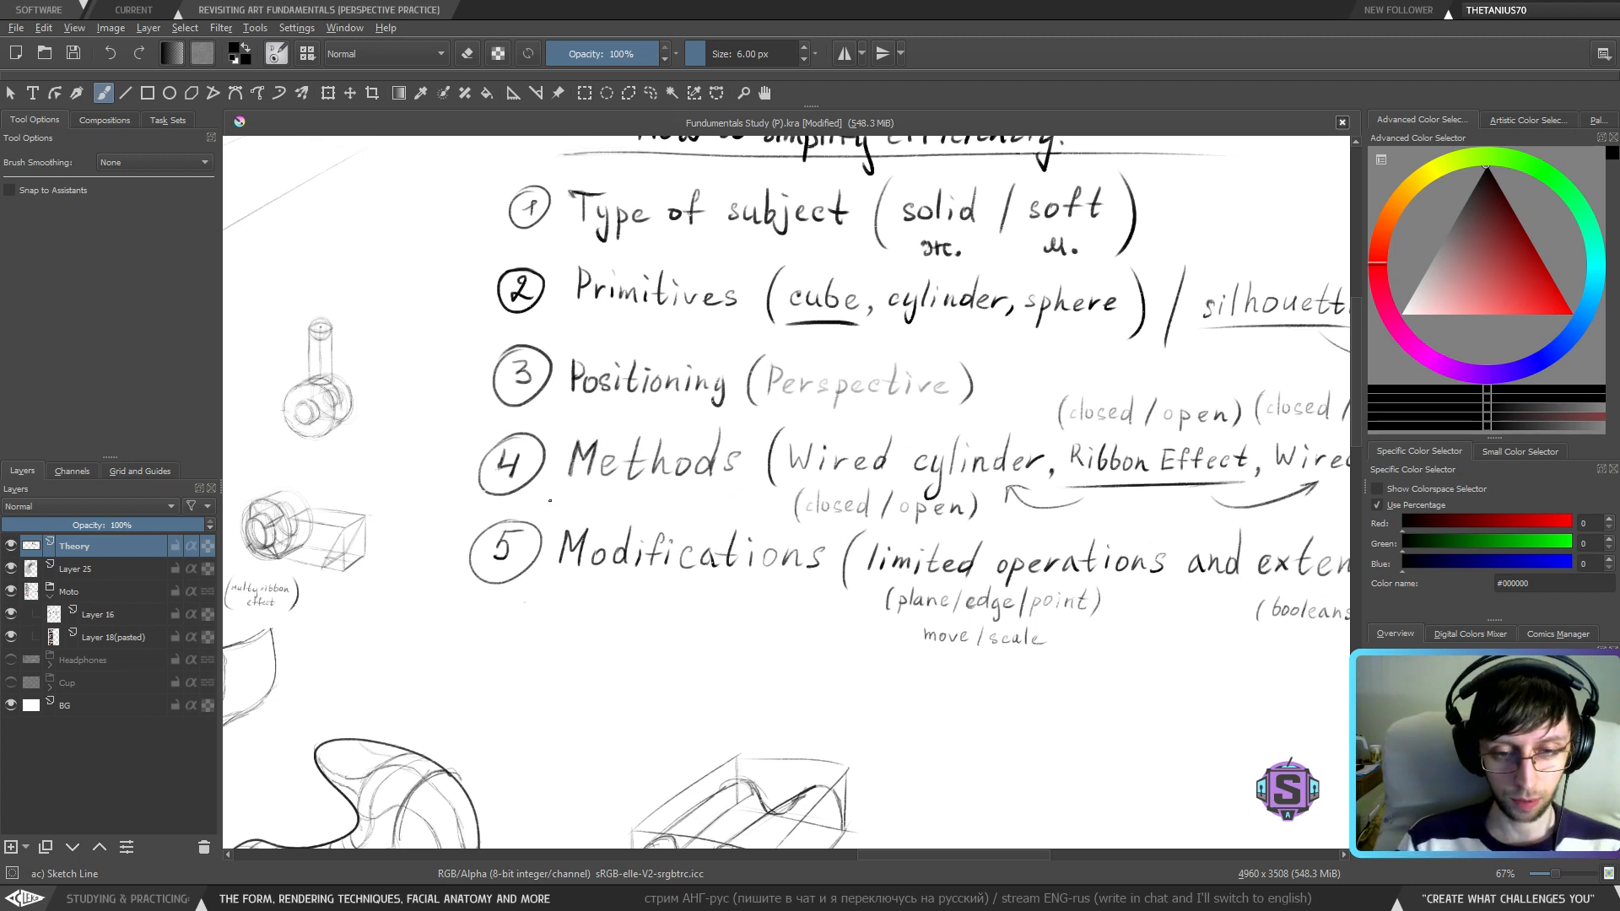
# - Underline the words Methods and Modifications in the list, and undo both underlines
pyautogui.moveTo(549, 501); pyautogui.dragTo(729, 496)
pyautogui.moveTo(563, 594); pyautogui.dragTo(874, 589)
pyautogui.hotkey('ctrl', 'z')
pyautogui.hotkey('ctrl', 'z')
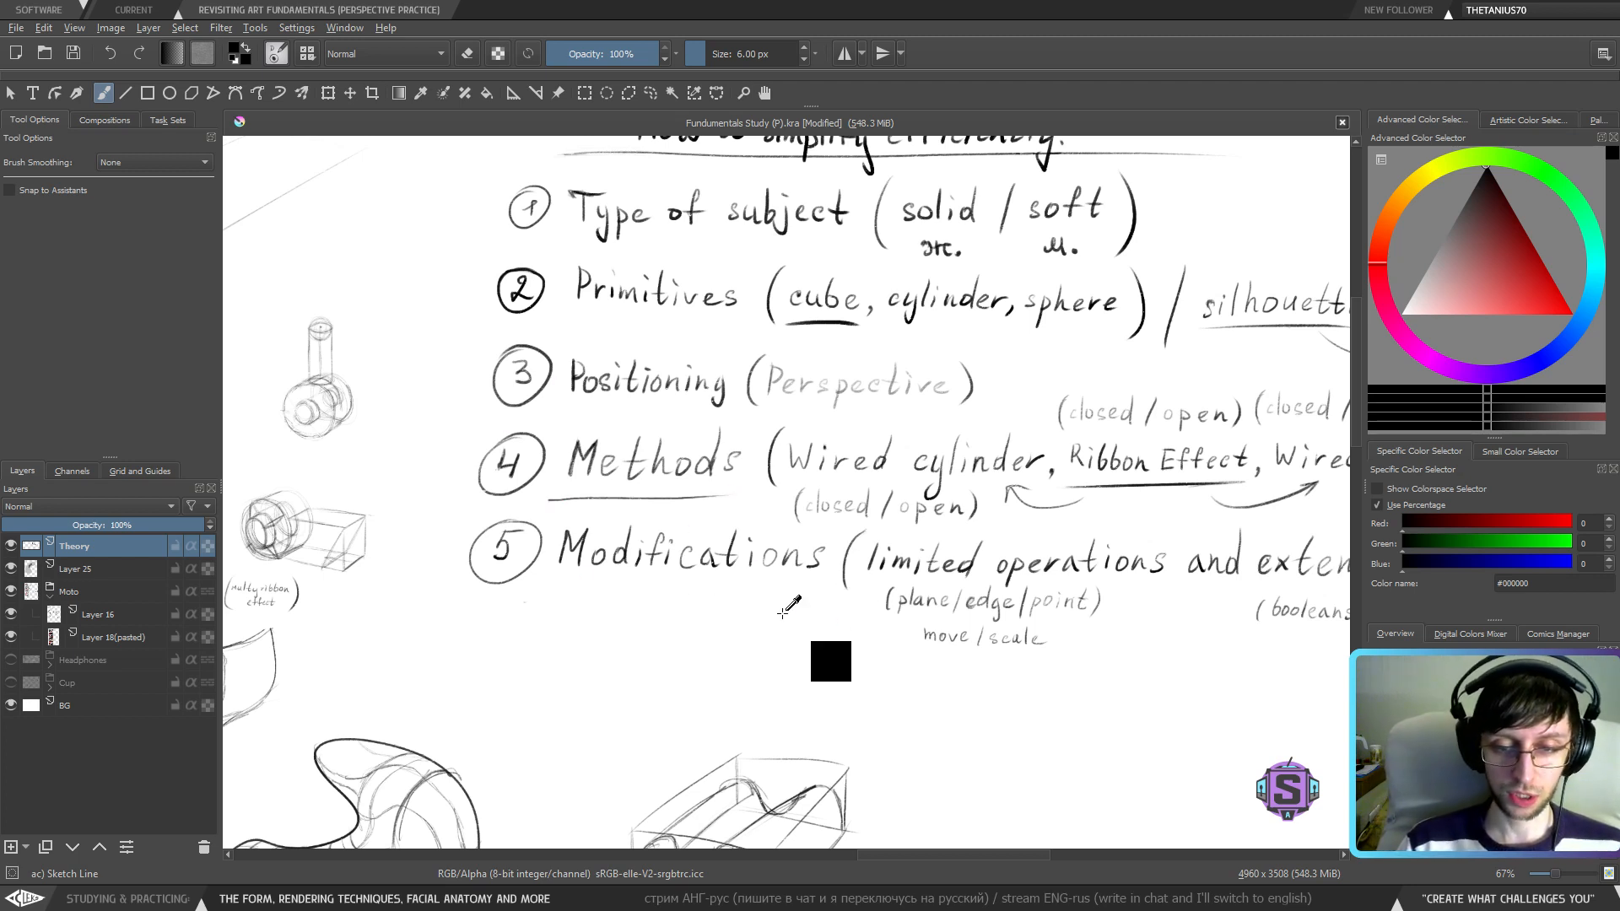
# - Underline the words Primitives and Positioning in the list, and undo both underlines
pyautogui.moveTo(449, 421); pyautogui.dragTo(640, 543)
pyautogui.moveTo(467, 355); pyautogui.dragTo(678, 473)
pyautogui.moveTo(949, 550)
pyautogui.mouseDown()
pyautogui.moveTo(670, 432)
pyautogui.moveTo(877, 464)
pyautogui.mouseUp()
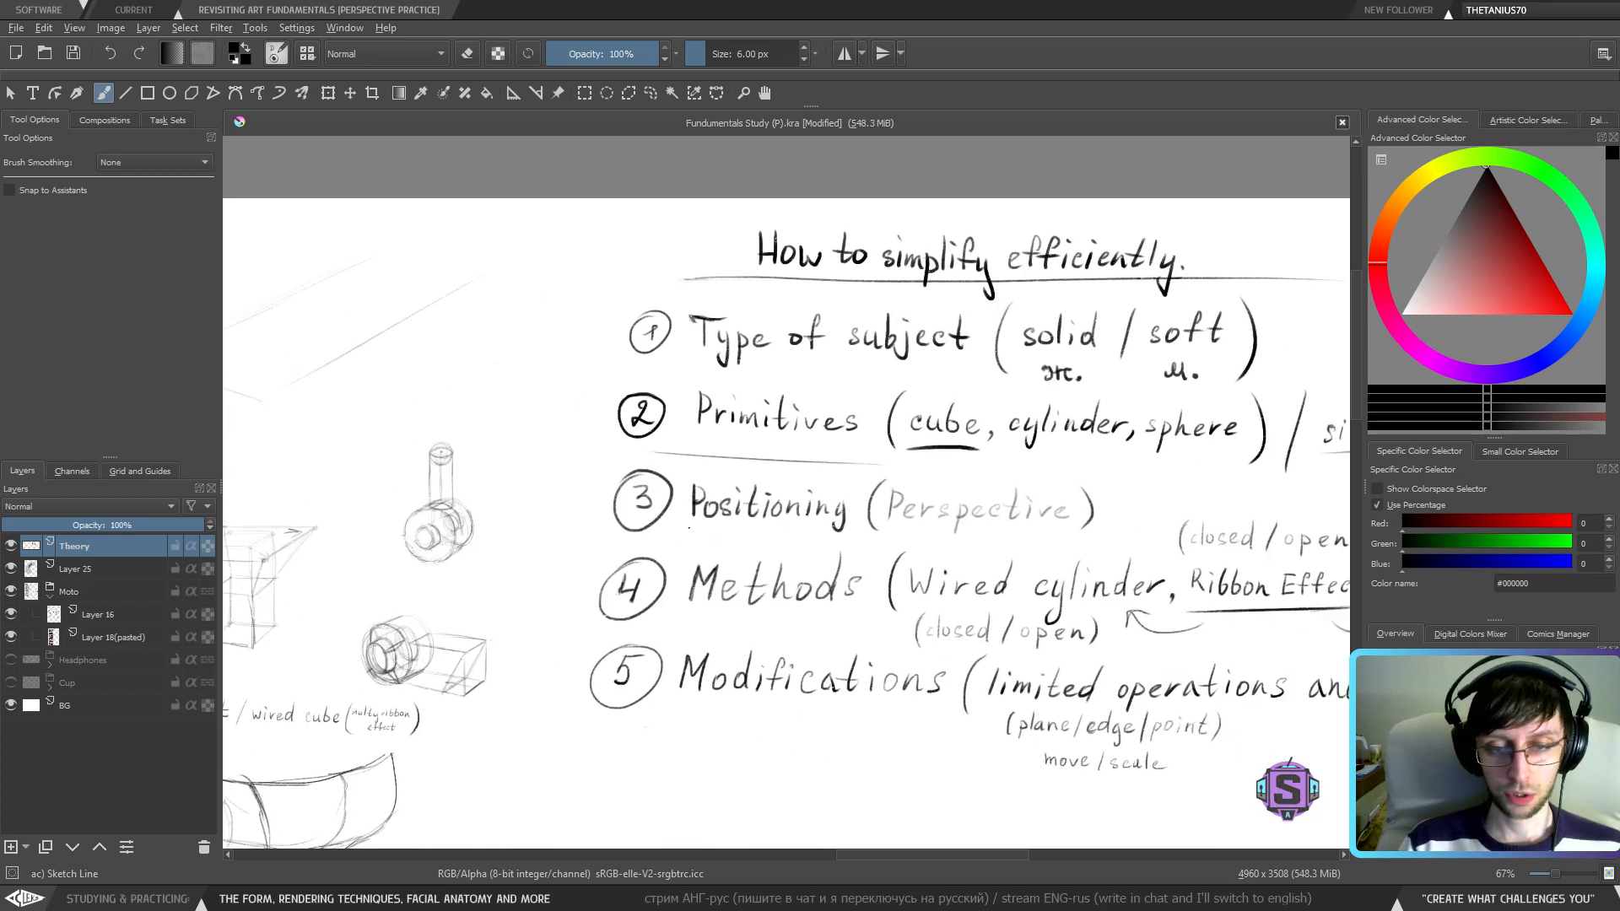
pyautogui.moveTo(688, 528); pyautogui.dragTo(871, 532)
pyautogui.hotkey('ctrl', 'z')
pyautogui.hotkey('ctrl', 'z')
# - Close the far short edge of the faint slab sketch and extend its long near edge to the front corner
pyautogui.moveTo(576, 464); pyautogui.dragTo(757, 570)
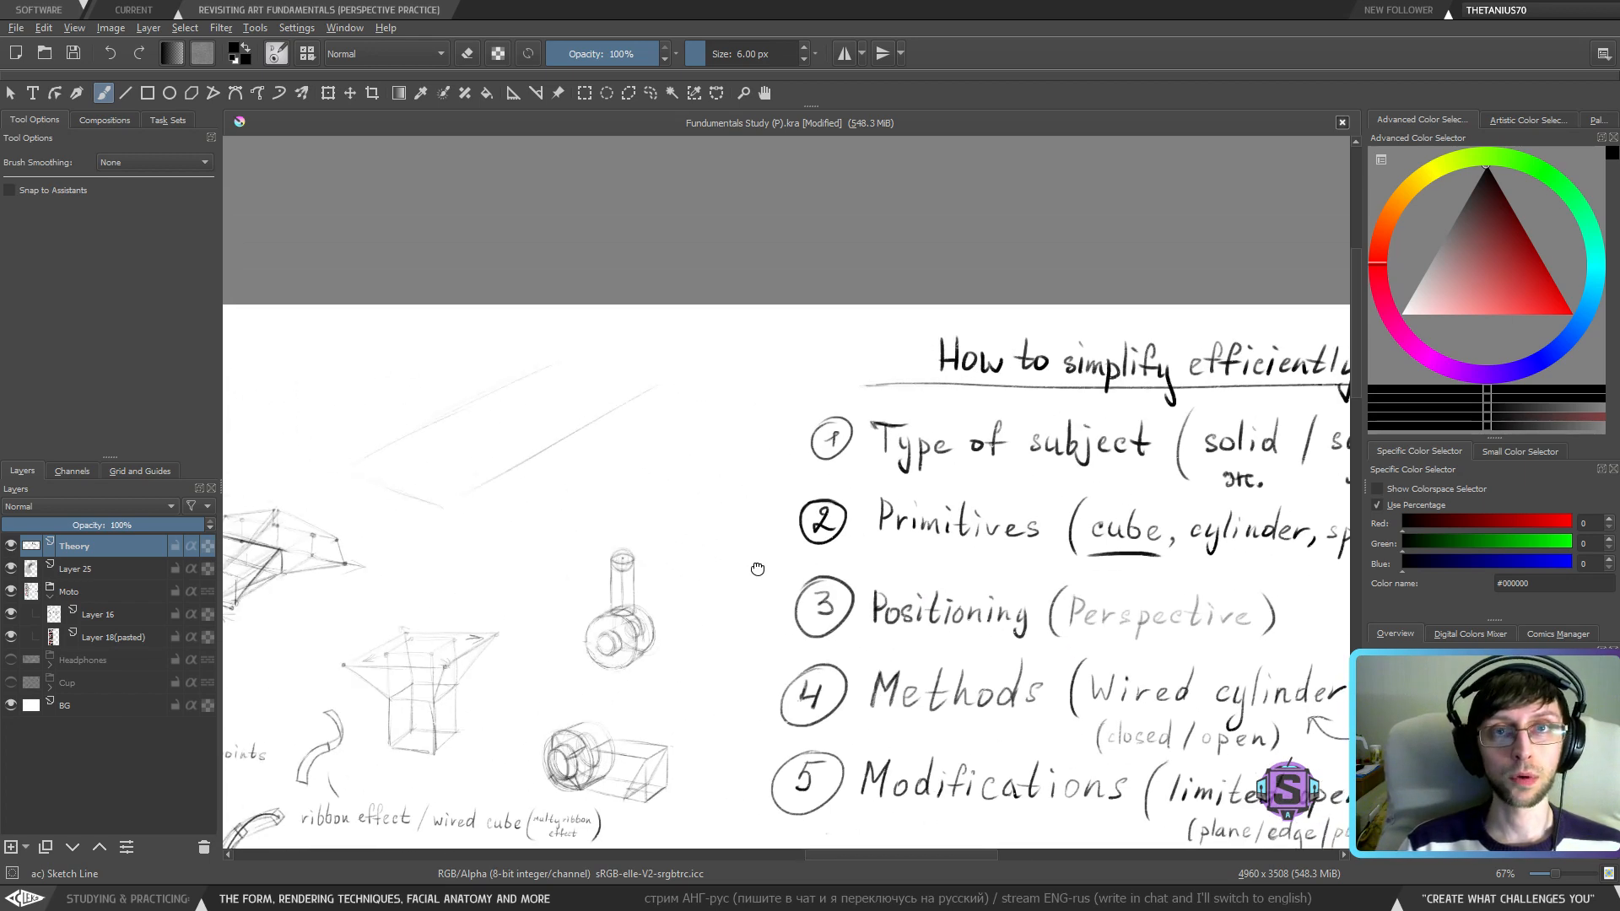
pyautogui.scroll(2, 703, 479)
pyautogui.moveTo(702, 479); pyautogui.dragTo(977, 563)
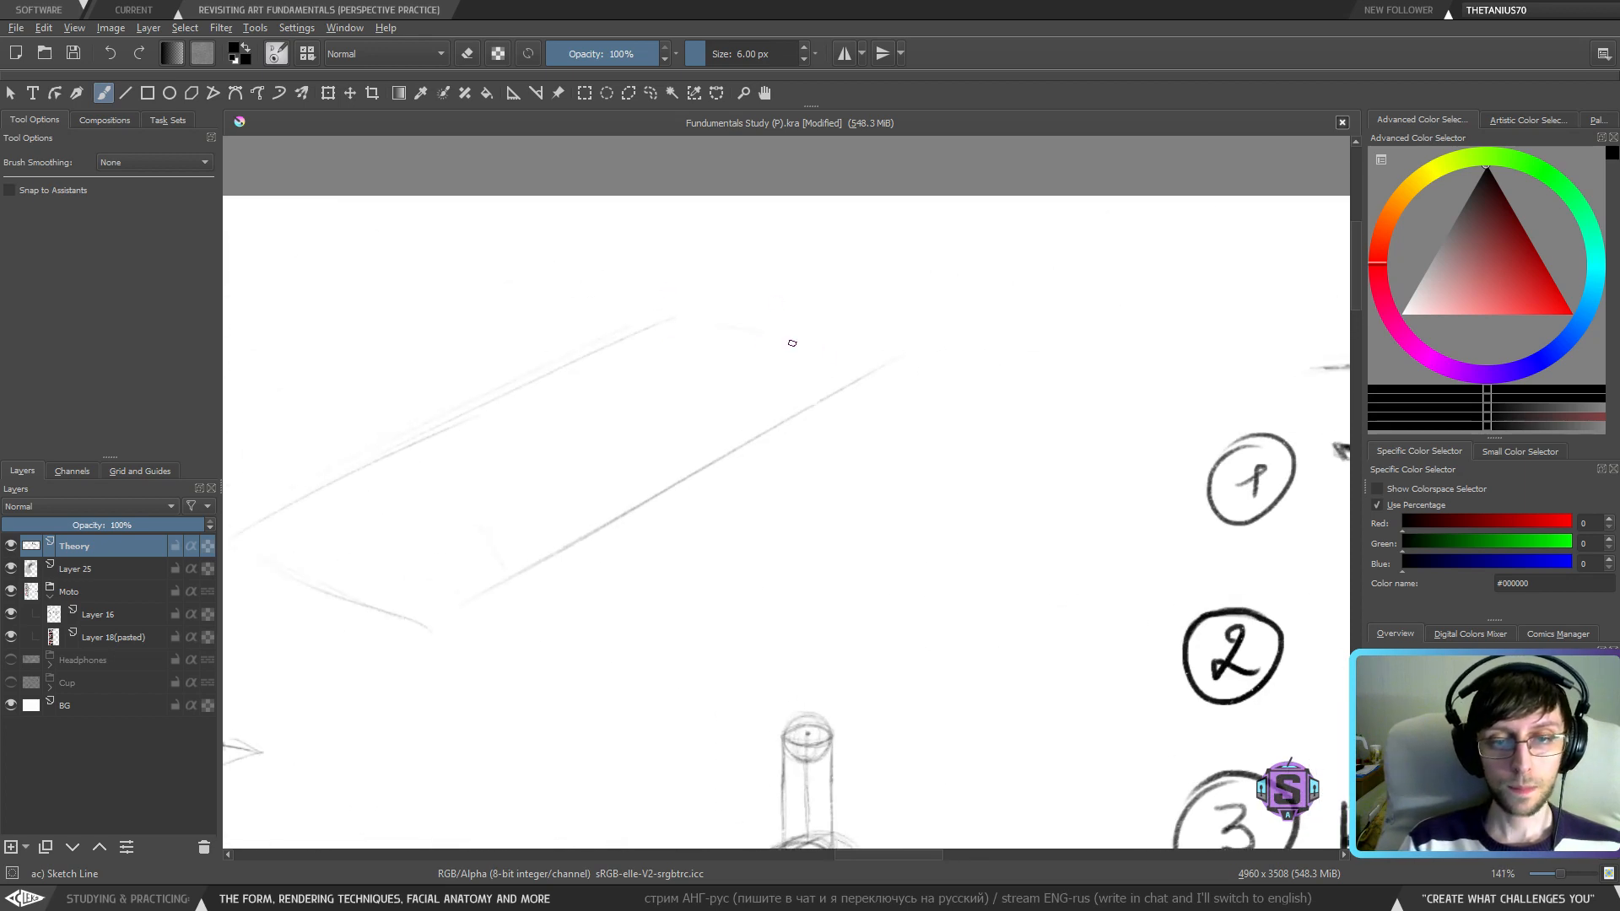
pyautogui.moveTo(699, 321)
pyautogui.mouseDown()
pyautogui.moveTo(907, 359)
pyautogui.moveTo(522, 579)
pyautogui.mouseUp()
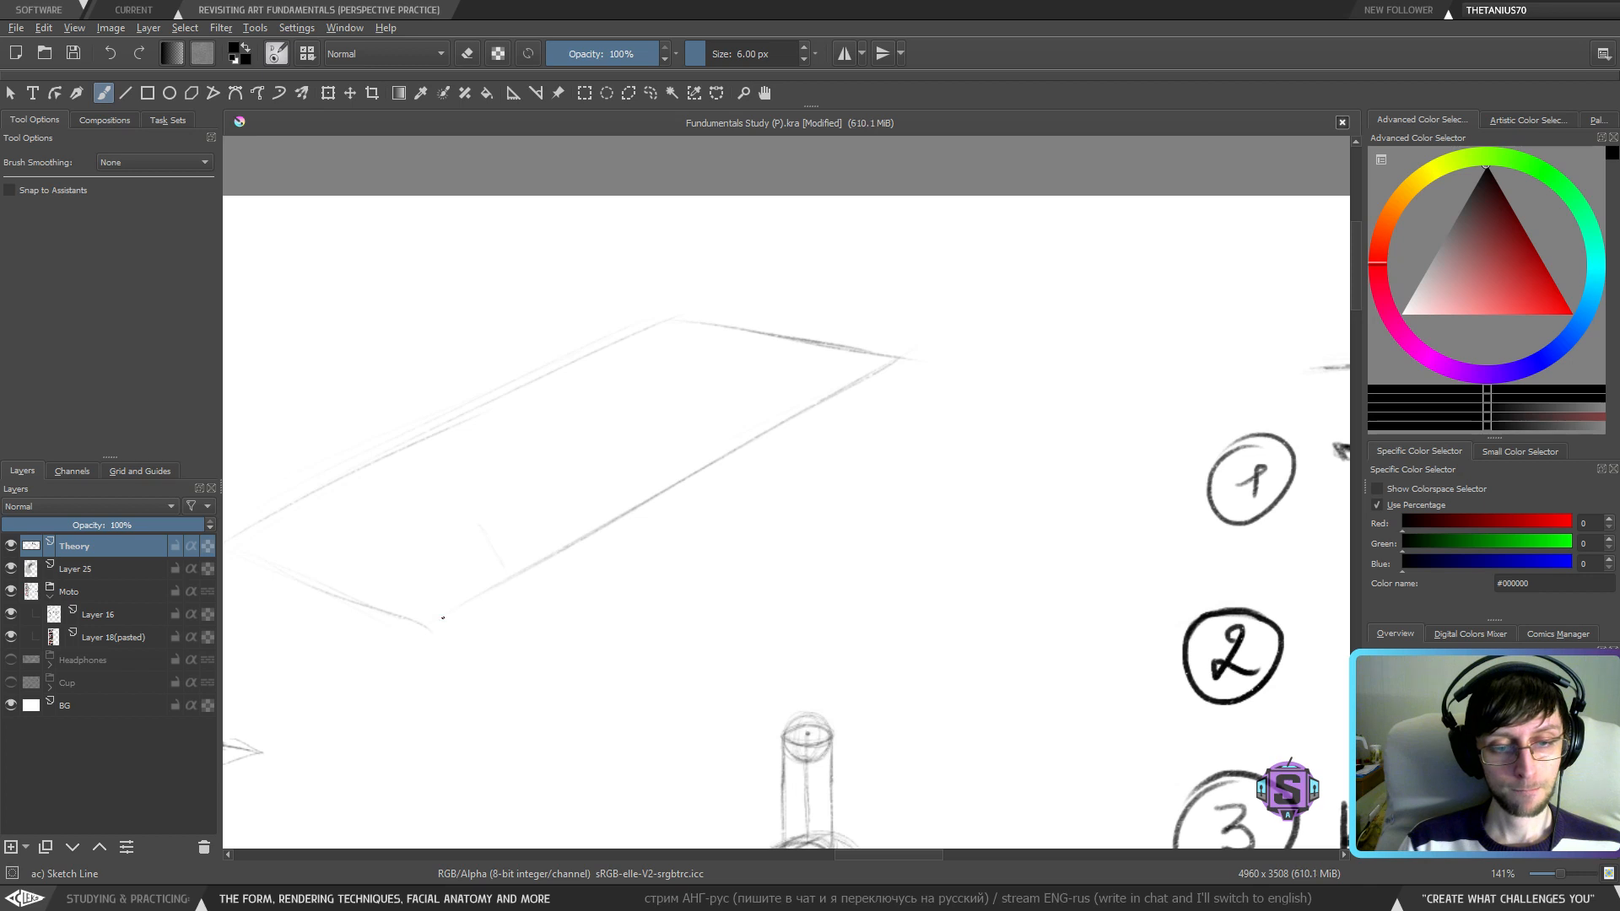
pyautogui.moveTo(425, 630); pyautogui.dragTo(742, 453)
# - Darken the slab's short front edge and add a faint vertical edge down from its nearest corner
pyautogui.moveTo(482, 596)
pyautogui.mouseDown()
pyautogui.moveTo(630, 582)
pyautogui.moveTo(510, 587)
pyautogui.moveTo(381, 535)
pyautogui.mouseUp()
pyautogui.hotkey('ctrl', 'z')
pyautogui.hotkey('ctrl', 'z')
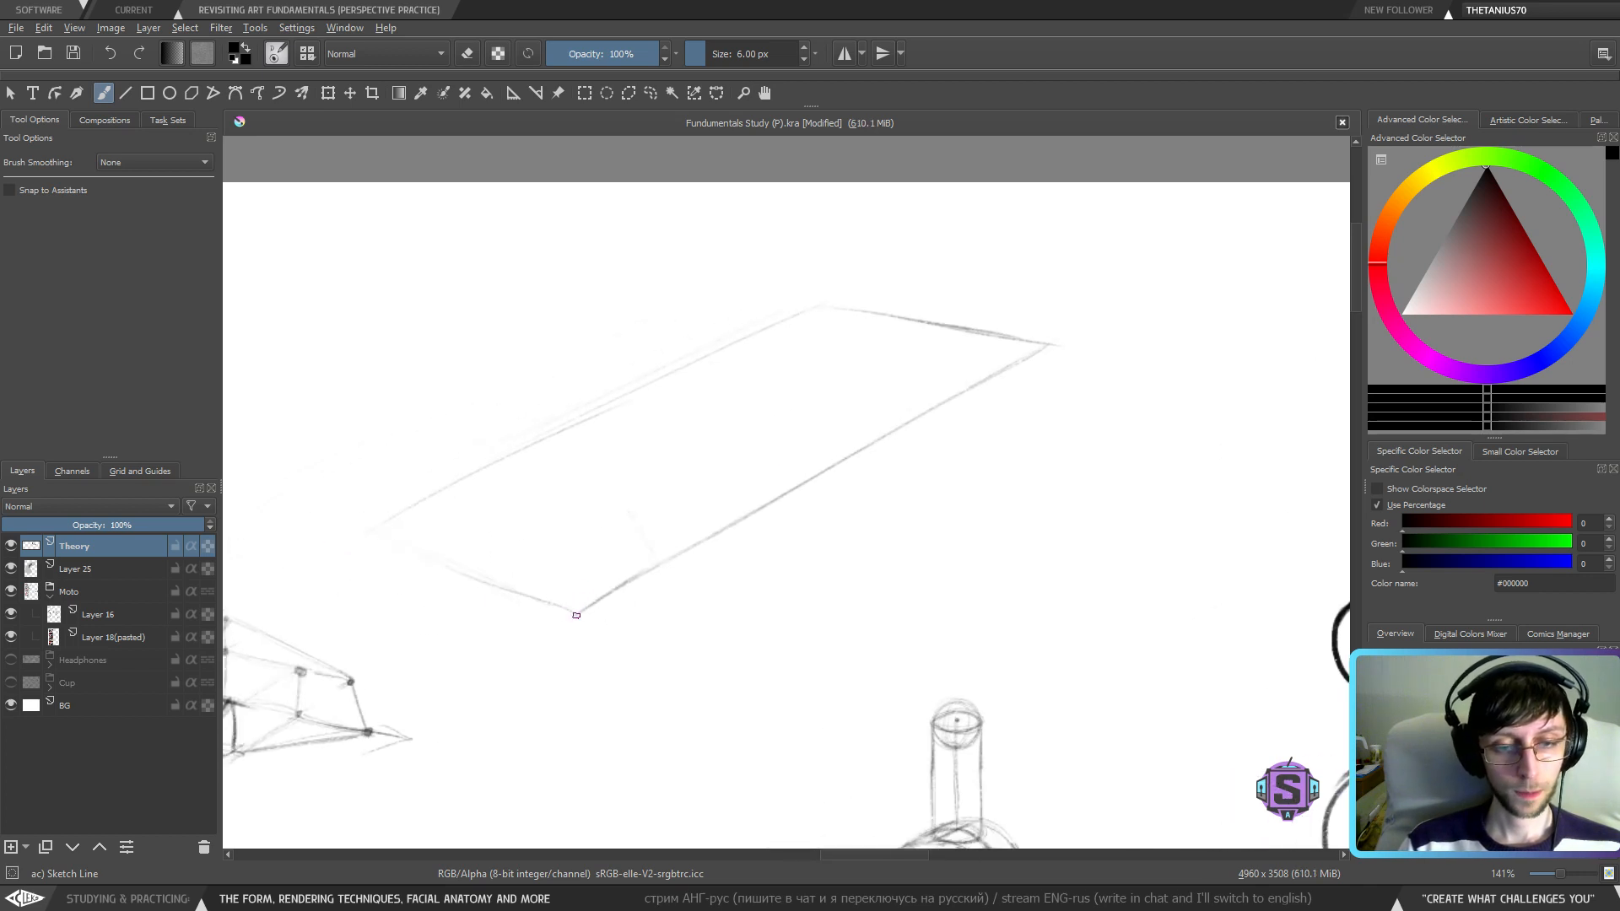
pyautogui.moveTo(577, 616)
pyautogui.mouseDown()
pyautogui.moveTo(407, 547)
pyautogui.moveTo(513, 587)
pyautogui.mouseUp()
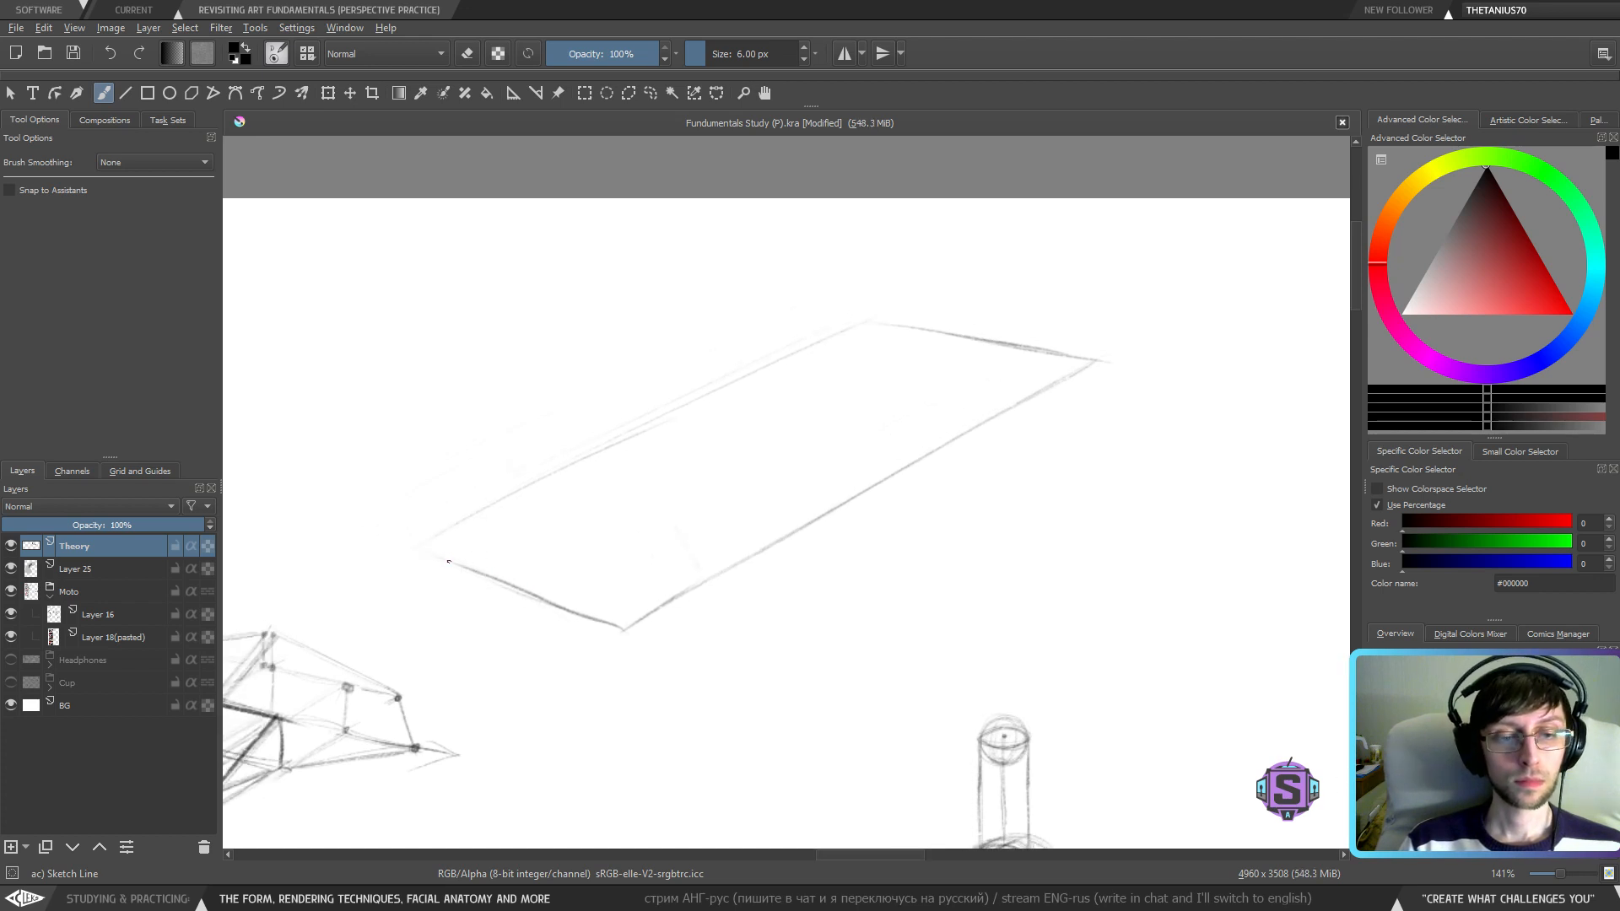
pyautogui.moveTo(660, 533)
pyautogui.mouseDown()
pyautogui.moveTo(600, 557)
pyautogui.moveTo(587, 543)
pyautogui.moveTo(639, 419)
pyautogui.mouseUp()
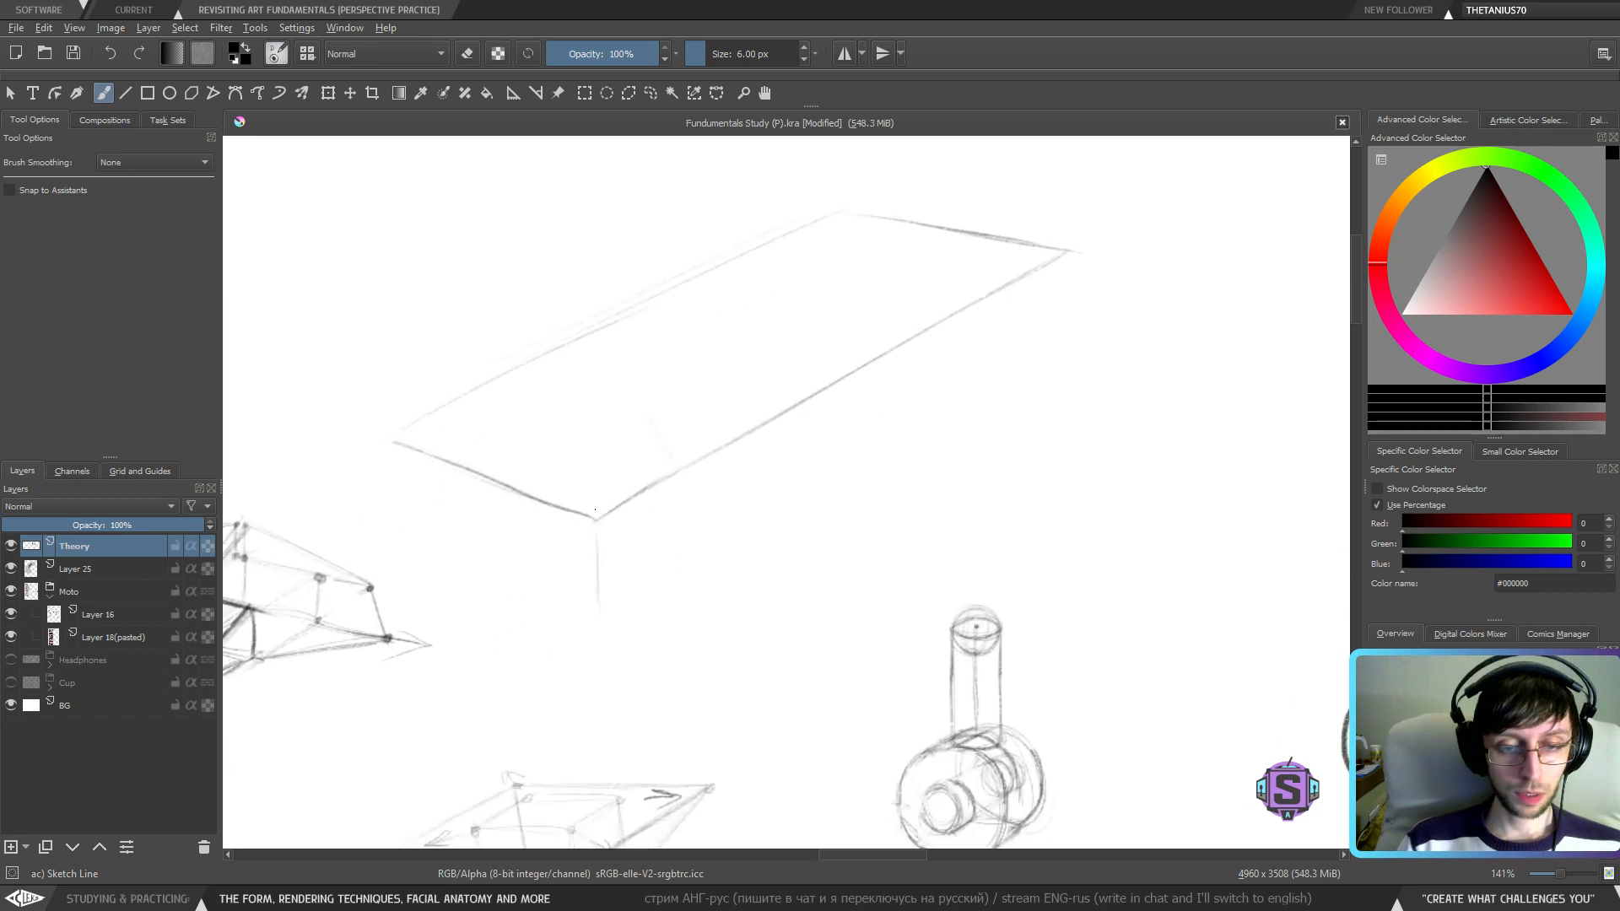
# - Outline-select the slab sketch, scale it down slightly, and shift it toward the handwritten list
pyautogui.press('-')
pyautogui.press('-')
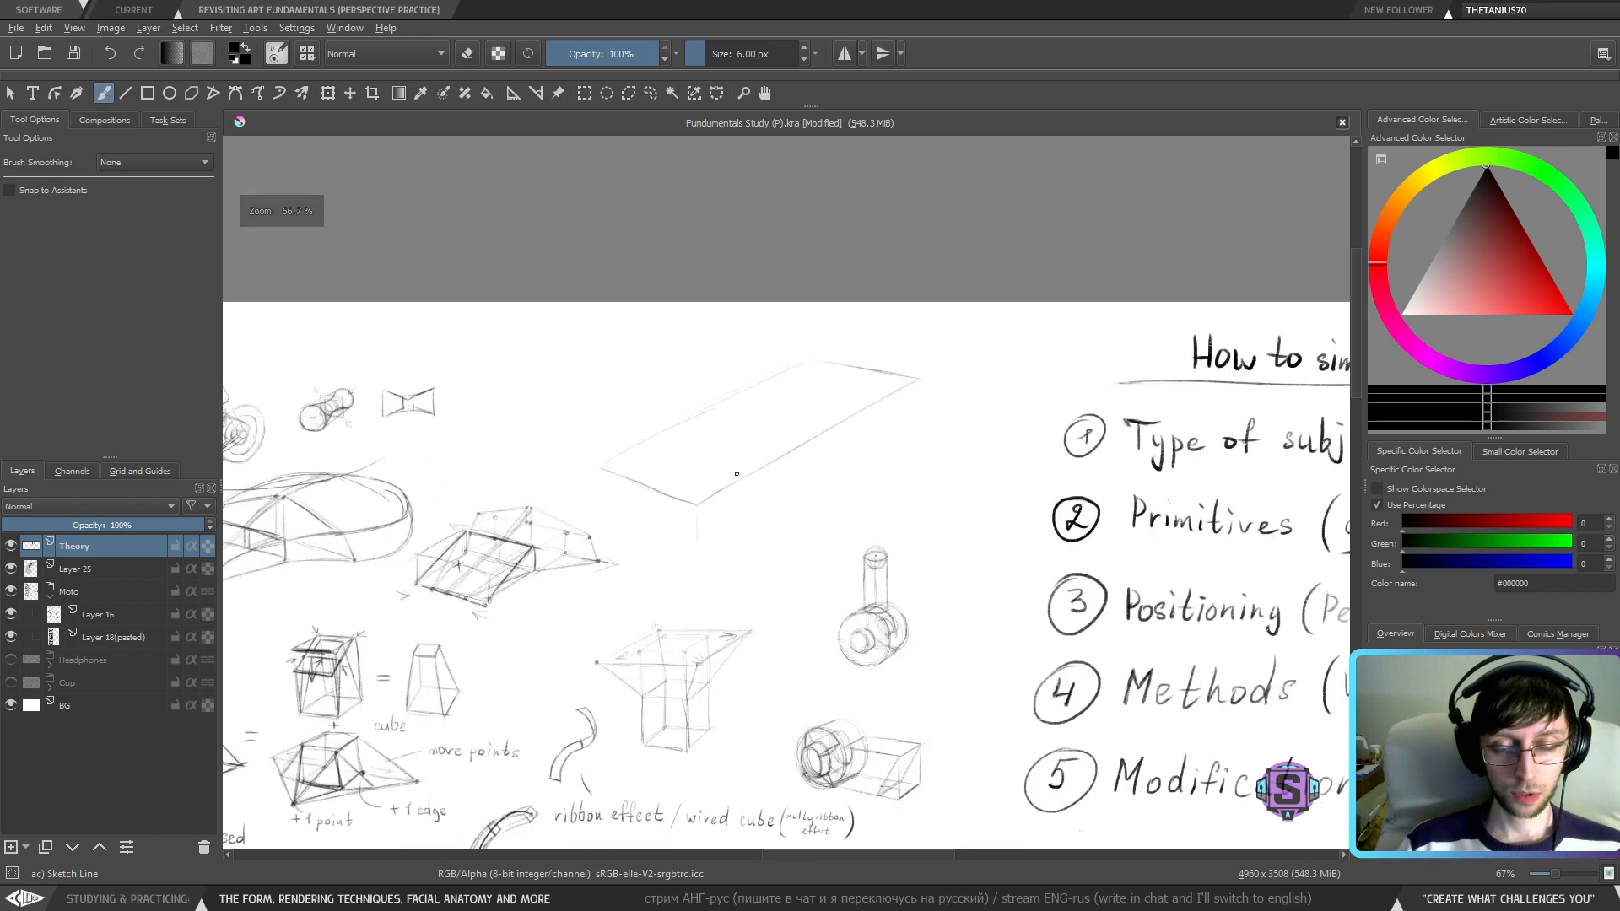
pyautogui.hotkey('ctrl', 'r')
pyautogui.moveTo(717, 557)
pyautogui.mouseDown()
pyautogui.moveTo(879, 452)
pyautogui.moveTo(640, 383)
pyautogui.moveTo(582, 481)
pyautogui.moveTo(717, 556)
pyautogui.mouseUp()
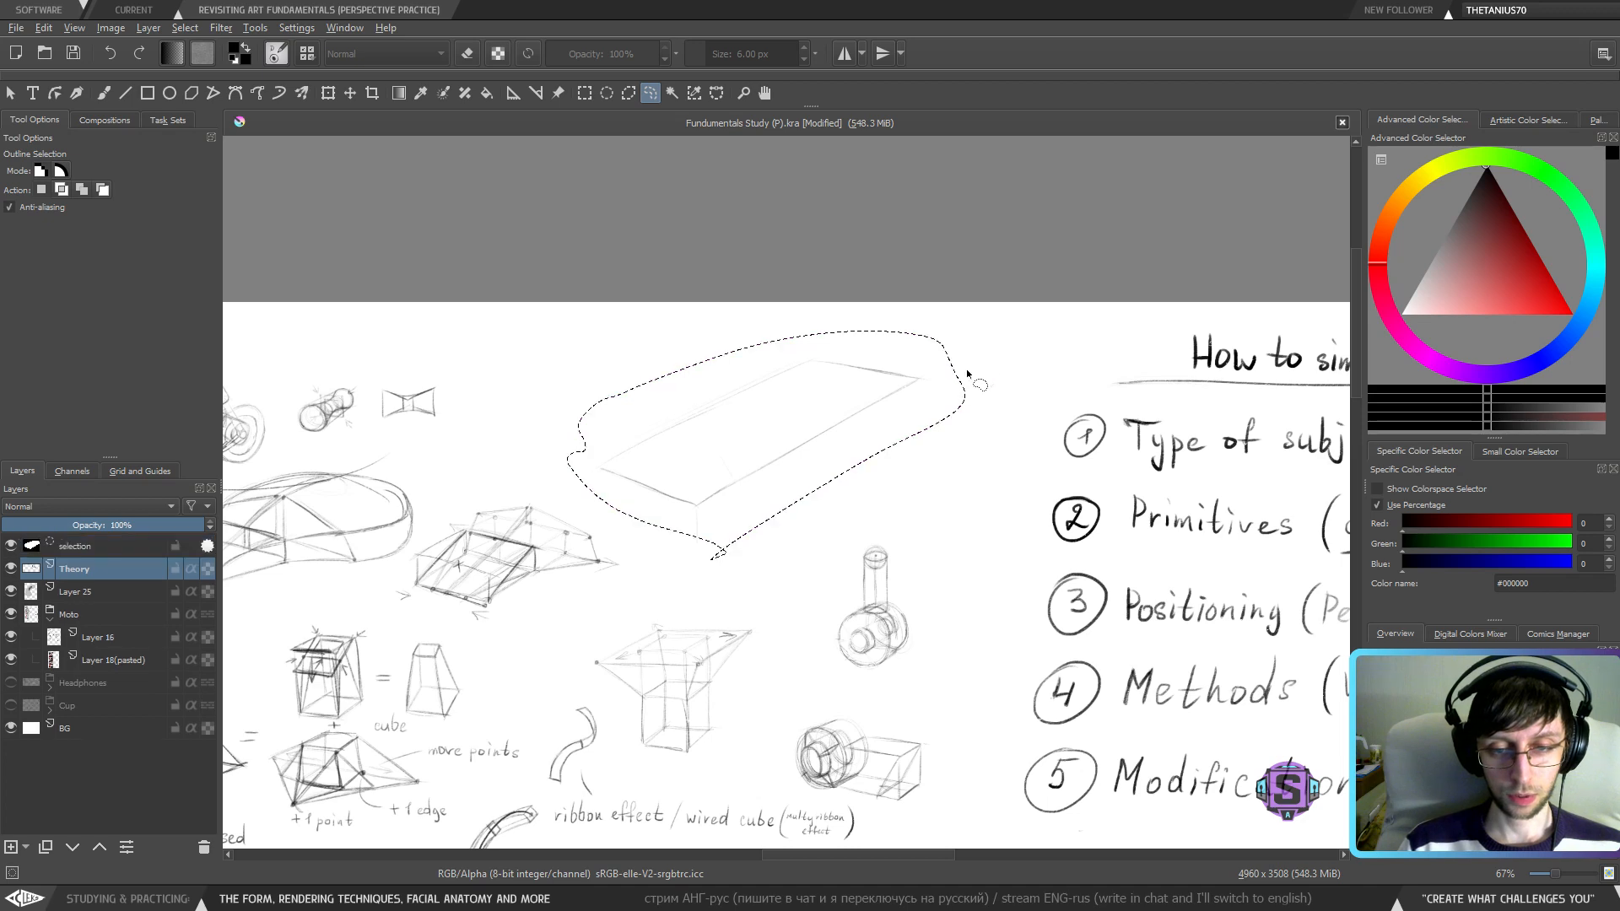
pyautogui.hotkey('ctrl', 't')
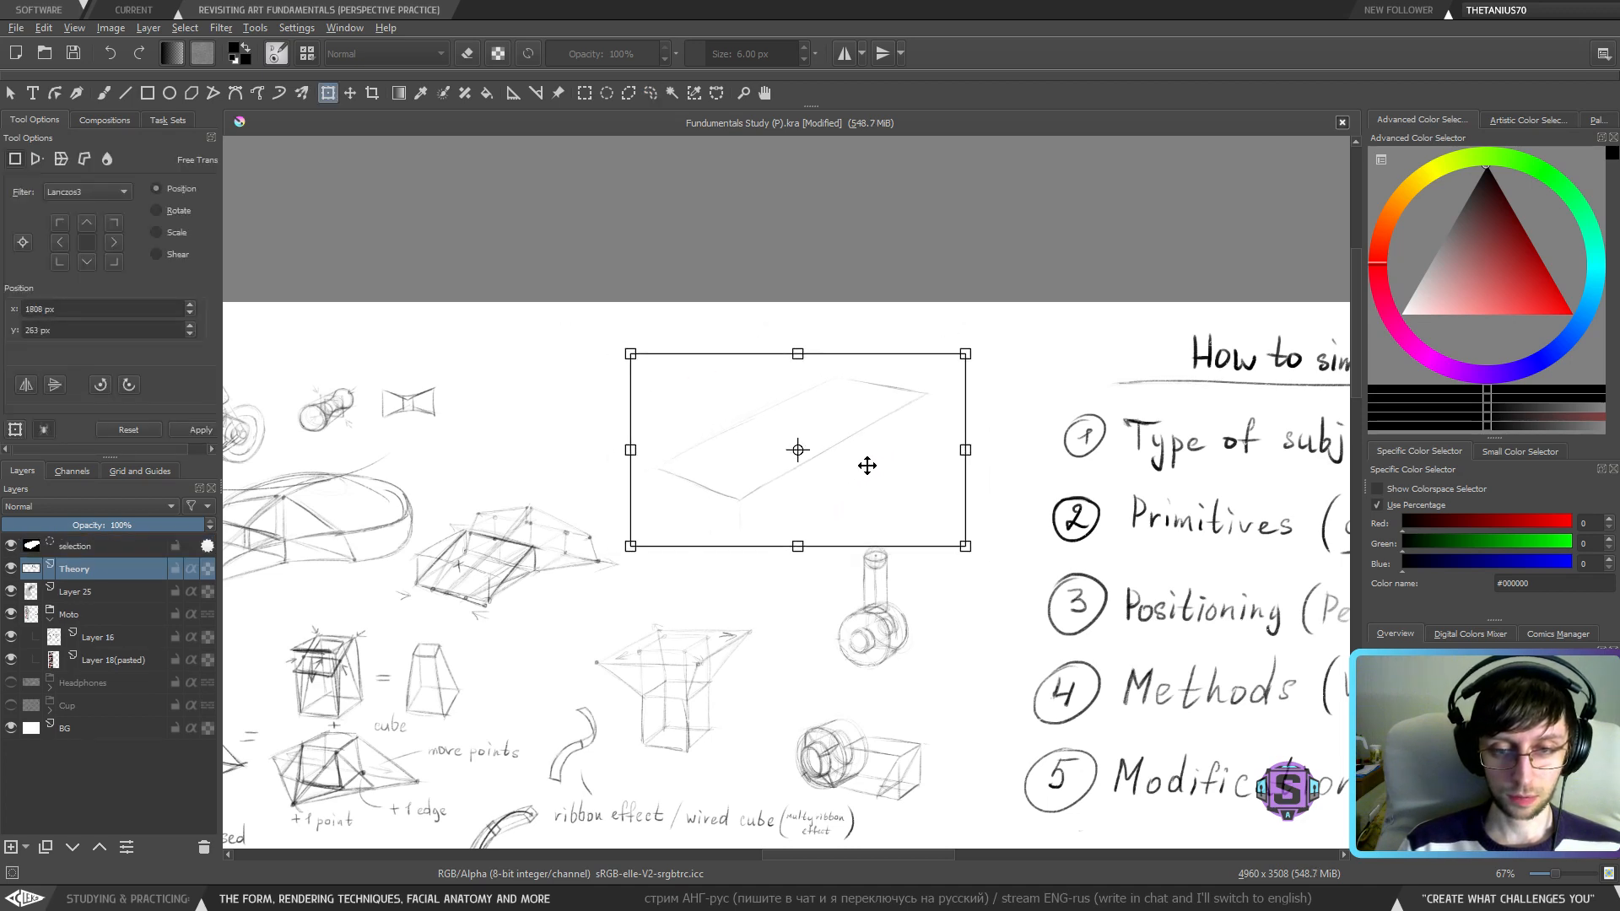
pyautogui.press('Return')
# - Outline-select the slab sketch on the Theory layer and paste it onto its own new layer
pyautogui.scroll(-3, 903, 467)
pyautogui.hotkey('ctrl', 'r')
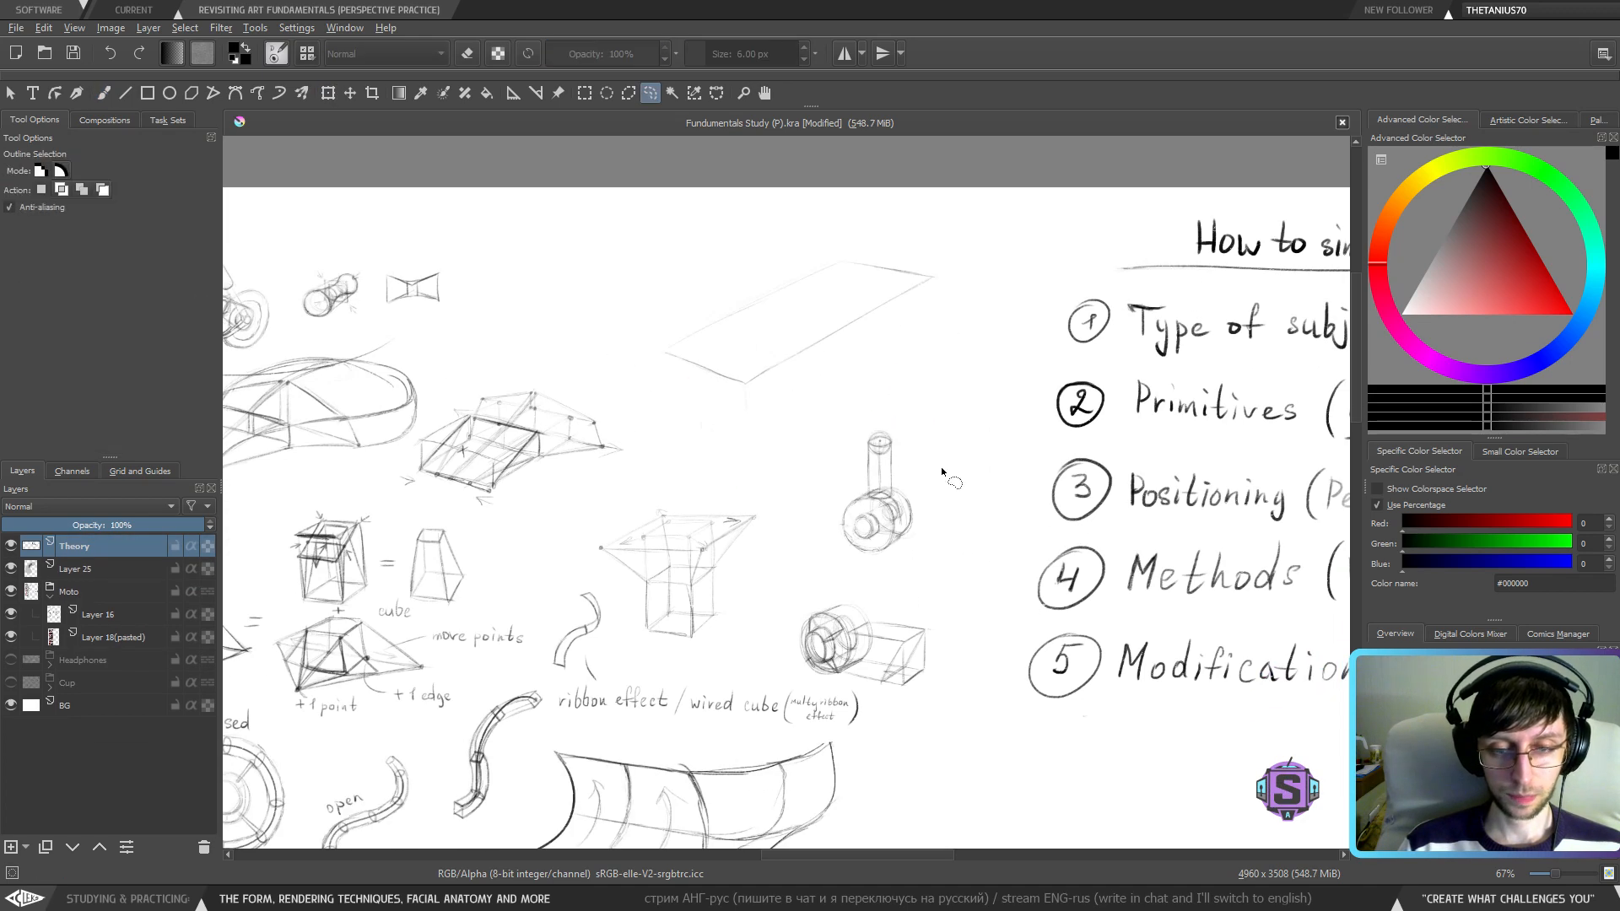
pyautogui.moveTo(757, 414)
pyautogui.mouseDown()
pyautogui.moveTo(977, 303)
pyautogui.moveTo(703, 443)
pyautogui.moveTo(779, 414)
pyautogui.mouseUp()
pyautogui.hotkey('ctrl', 'c')
pyautogui.hotkey('ctrl', 'v')
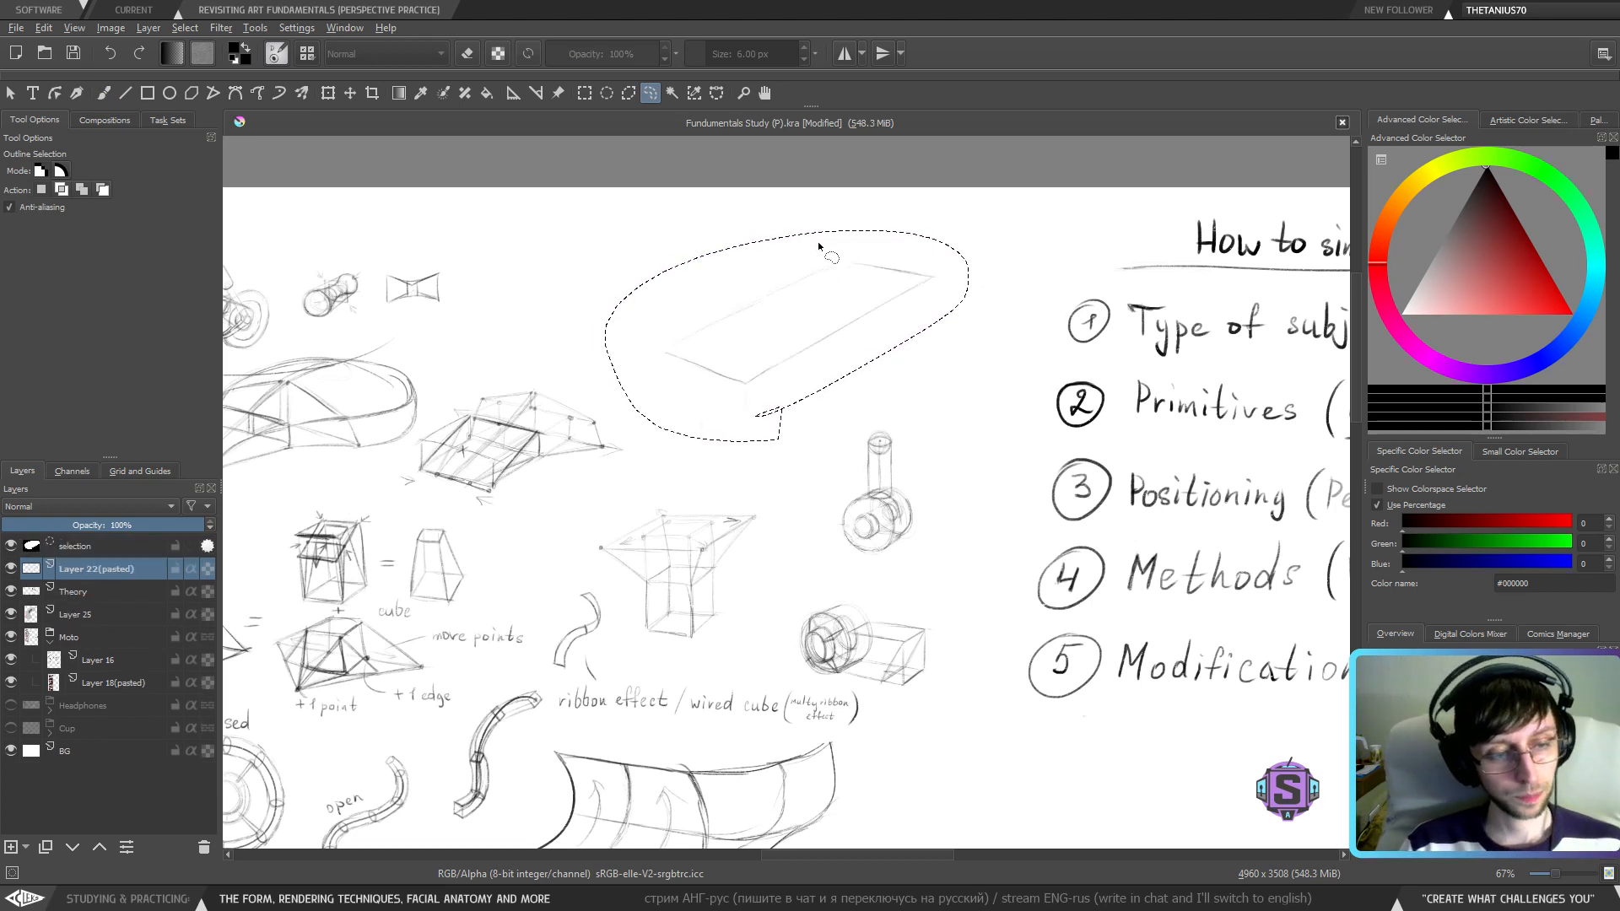
# - Clear the selection, move the pasted slab layer into the Moto group, and merge it into Layer 16
pyautogui.hotkey('ctrl', 'shift', 'a')
pyautogui.press('b')
pyautogui.hotkey('ctrl', 'pagedown')
pyautogui.hotkey('ctrl', 'pagedown')
pyautogui.hotkey('ctrl', 'pagedown')
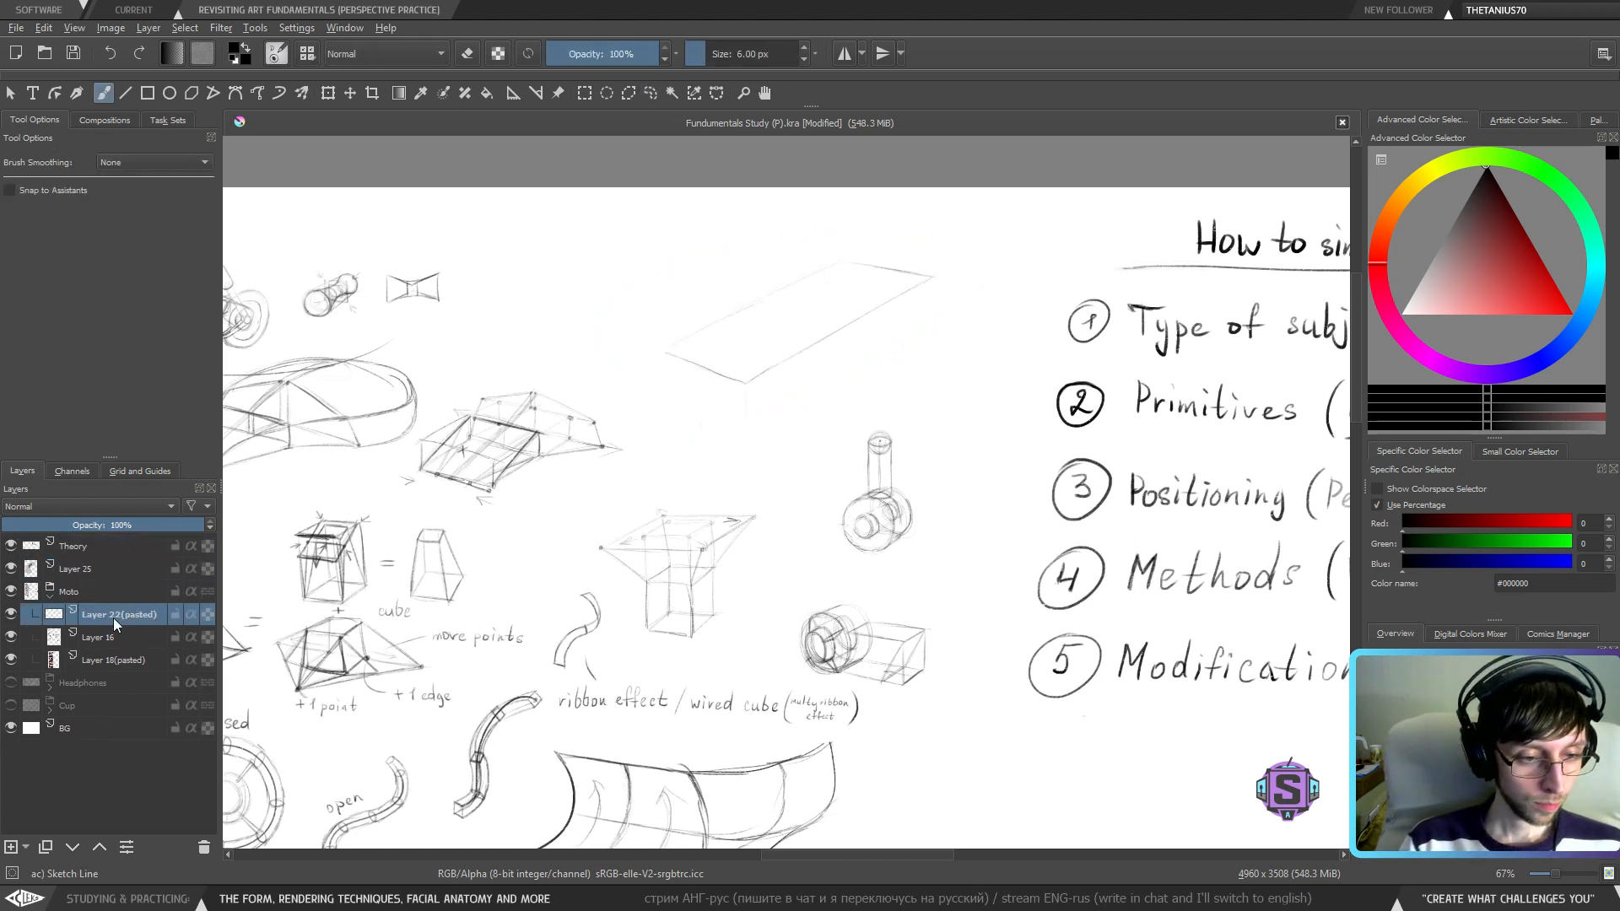
pyautogui.hotkey('shift', 'Delete')
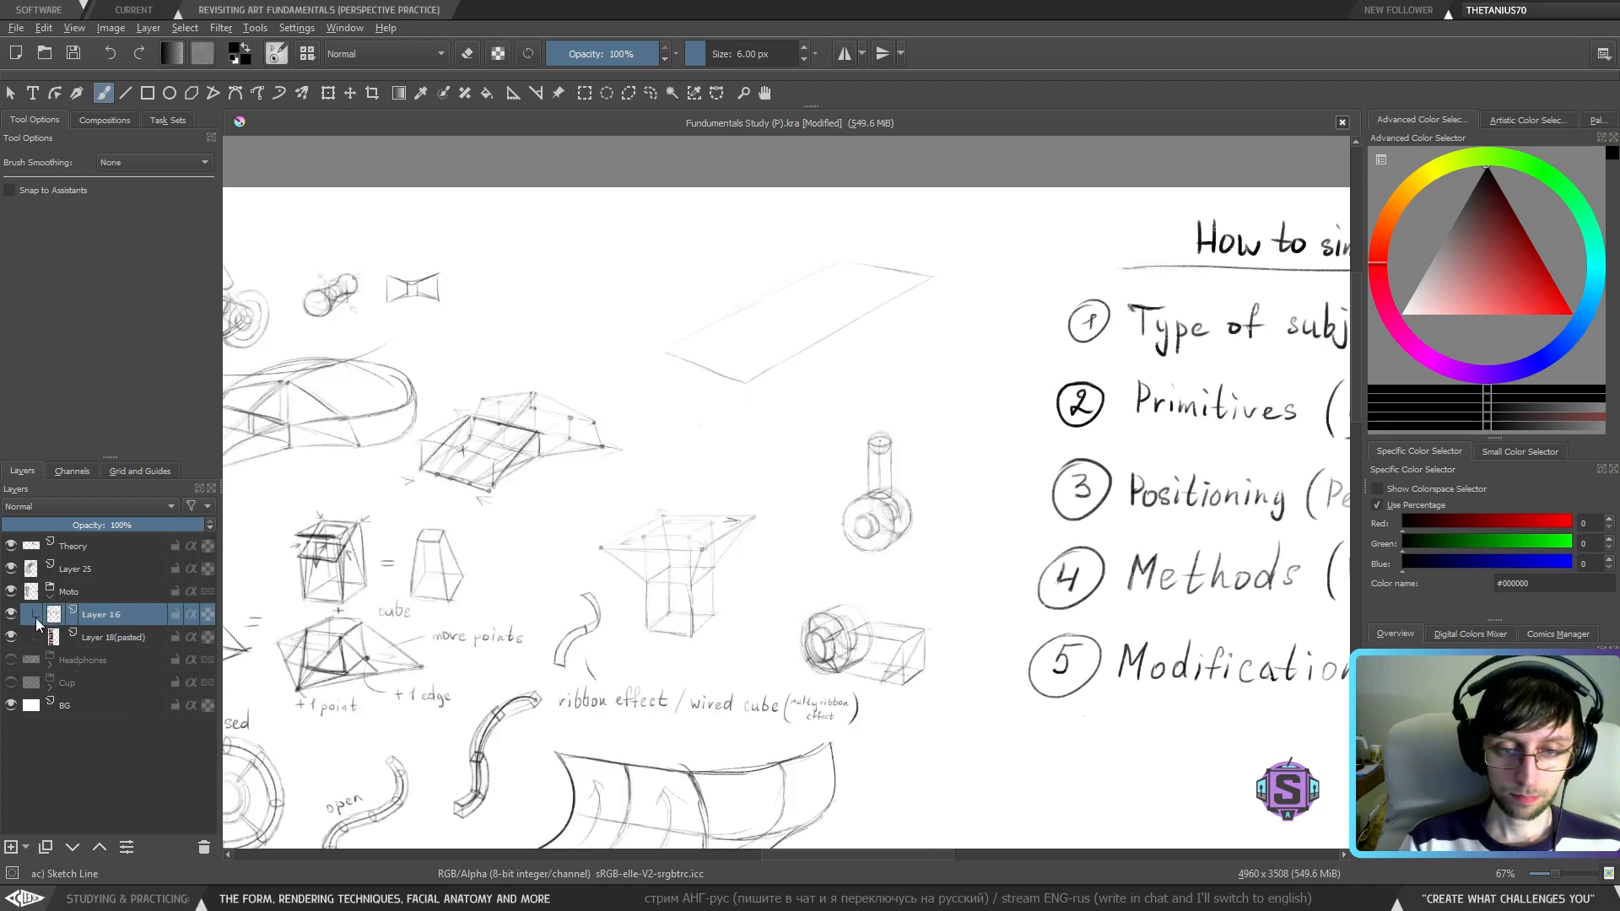
# - Outline-select the sketch of the upright cylinder with a round joint, scale it down, and move it closer to the funnel-shaped block
pyautogui.press('l')
pyautogui.moveTo(945, 425)
pyautogui.mouseDown()
pyautogui.moveTo(845, 422)
pyautogui.moveTo(959, 545)
pyautogui.mouseUp()
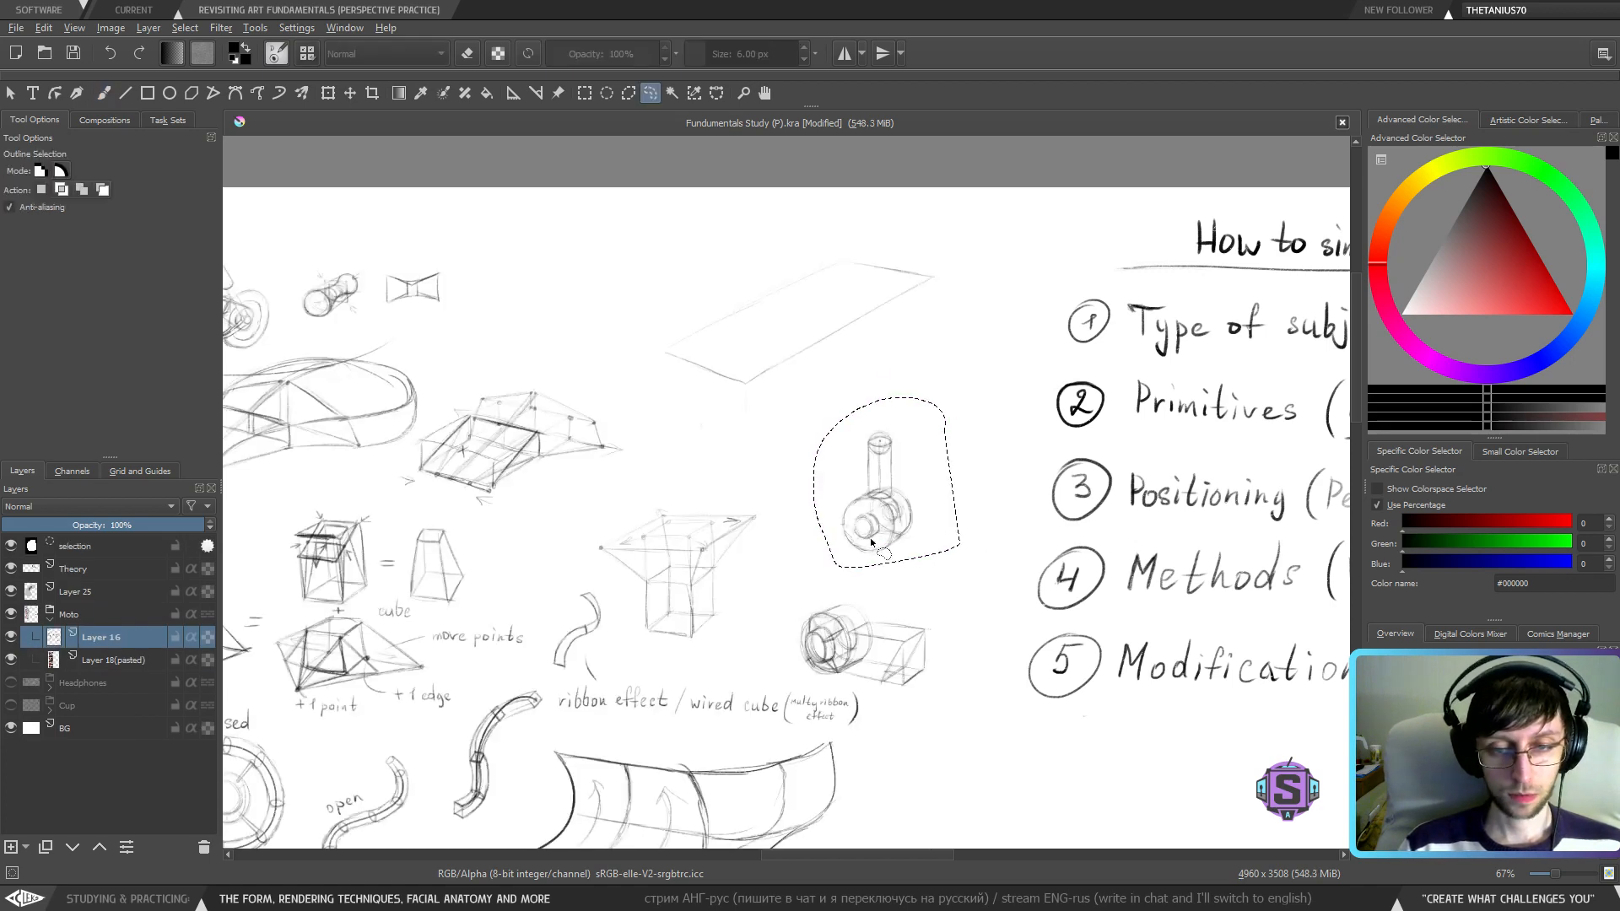
pyautogui.press('t')
pyautogui.hotkey('ctrl', 't')
pyautogui.moveTo(960, 398)
pyautogui.mouseDown()
pyautogui.moveTo(892, 453)
pyautogui.moveTo(920, 447)
pyautogui.mouseUp()
pyautogui.moveTo(878, 539); pyautogui.dragTo(814, 568)
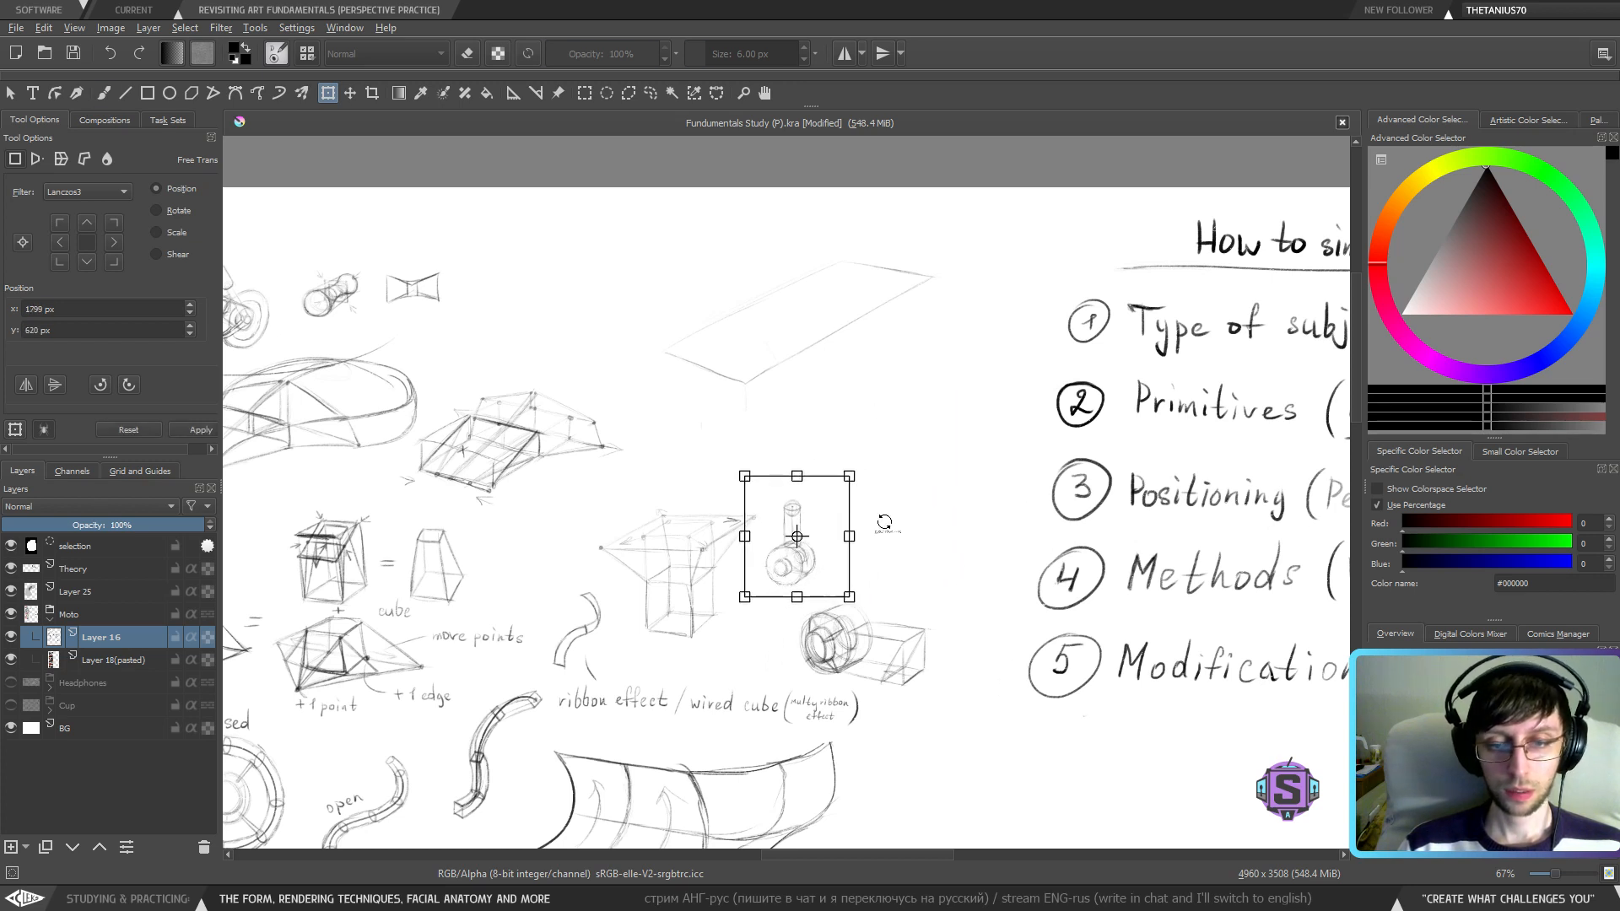
pyautogui.press('Return')
pyautogui.press('b')
pyautogui.hotkey('ctrl', 'shift', 'a')
# - Outline-select the funnel-shaped block sketch and move it up and away from the cylinder joint
pyautogui.press('l')
pyautogui.moveTo(744, 652)
pyautogui.mouseDown()
pyautogui.moveTo(737, 476)
pyautogui.moveTo(584, 525)
pyautogui.moveTo(623, 643)
pyautogui.moveTo(724, 651)
pyautogui.mouseUp()
pyautogui.press('t')
pyautogui.moveTo(696, 590); pyautogui.dragTo(672, 565)
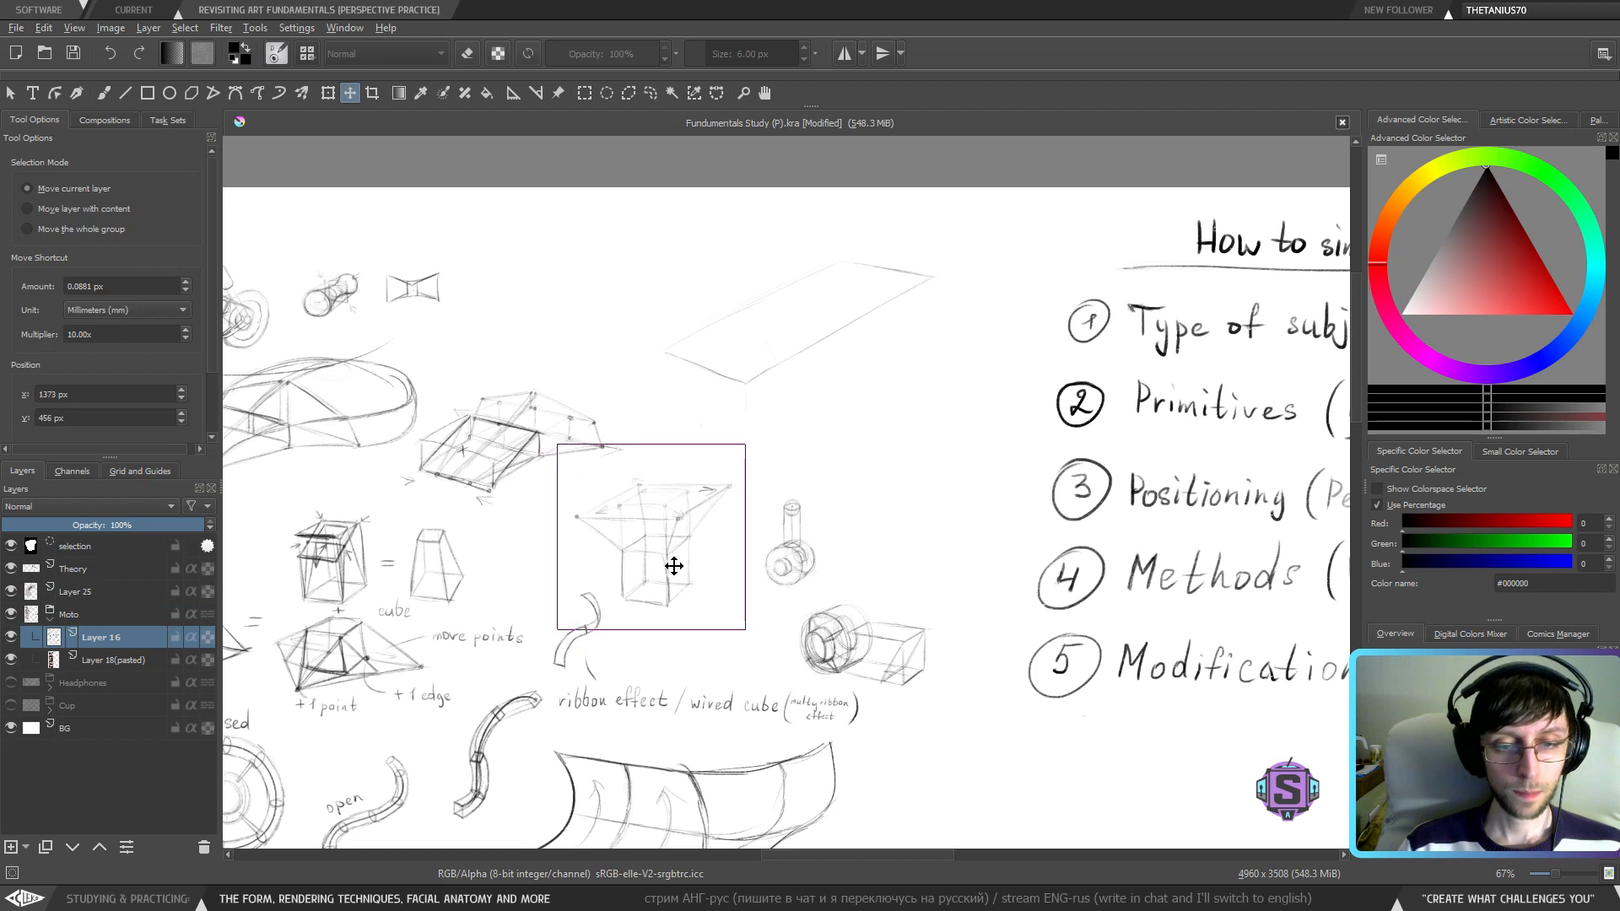
pyautogui.hotkey('ctrl', 't')
pyautogui.moveTo(742, 445); pyautogui.dragTo(694, 492)
pyautogui.hotkey('ctrl', 'z')
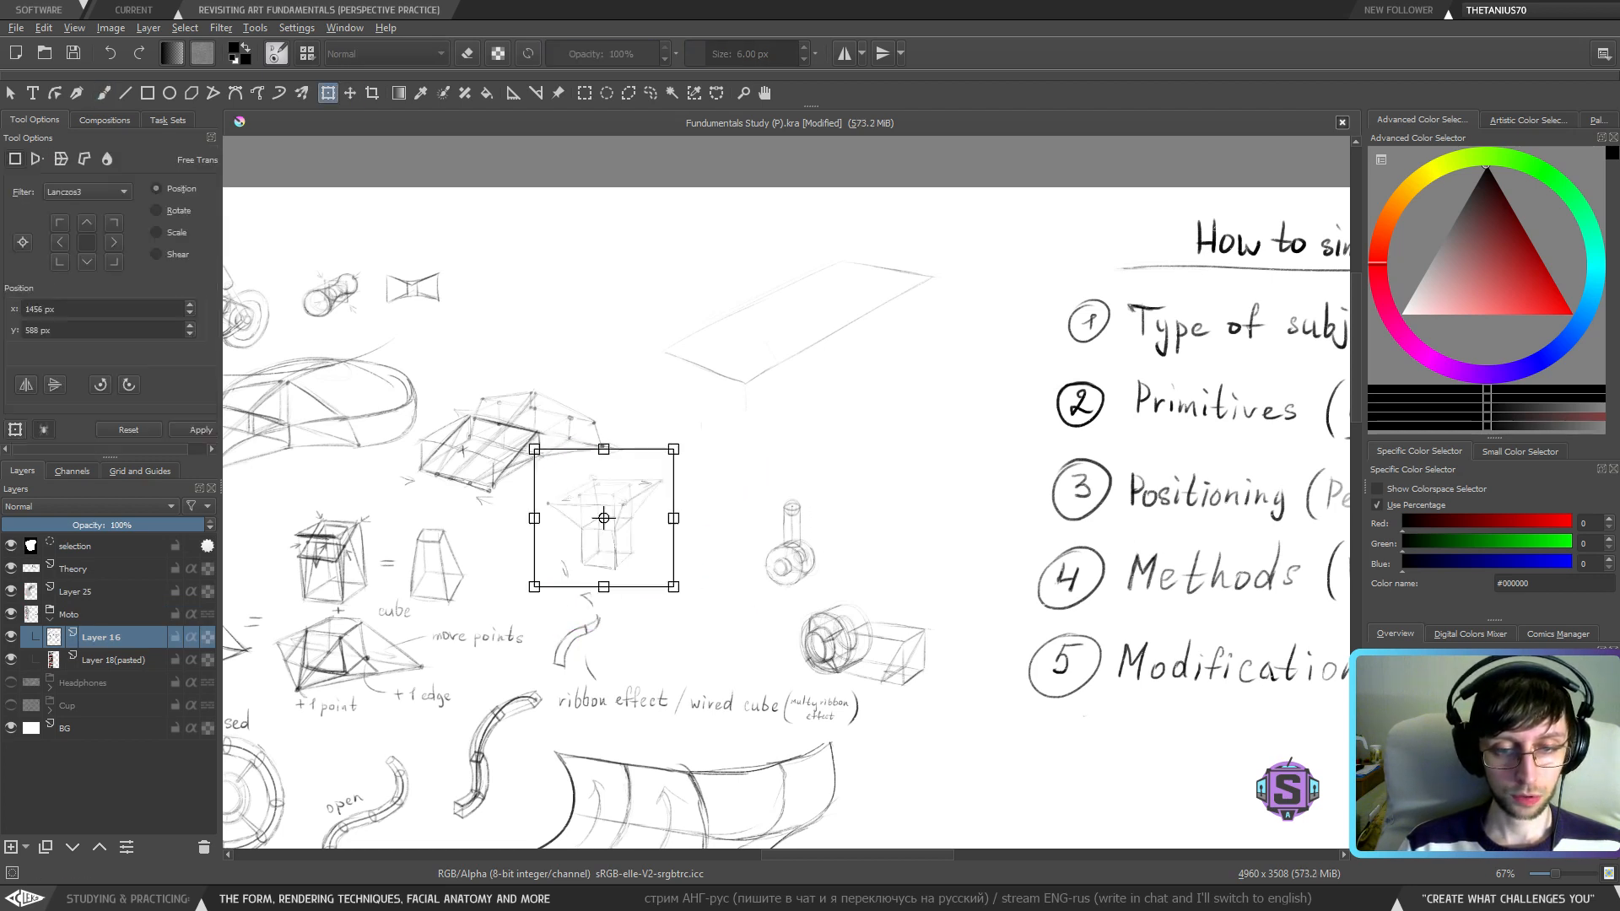
pyautogui.press('b')
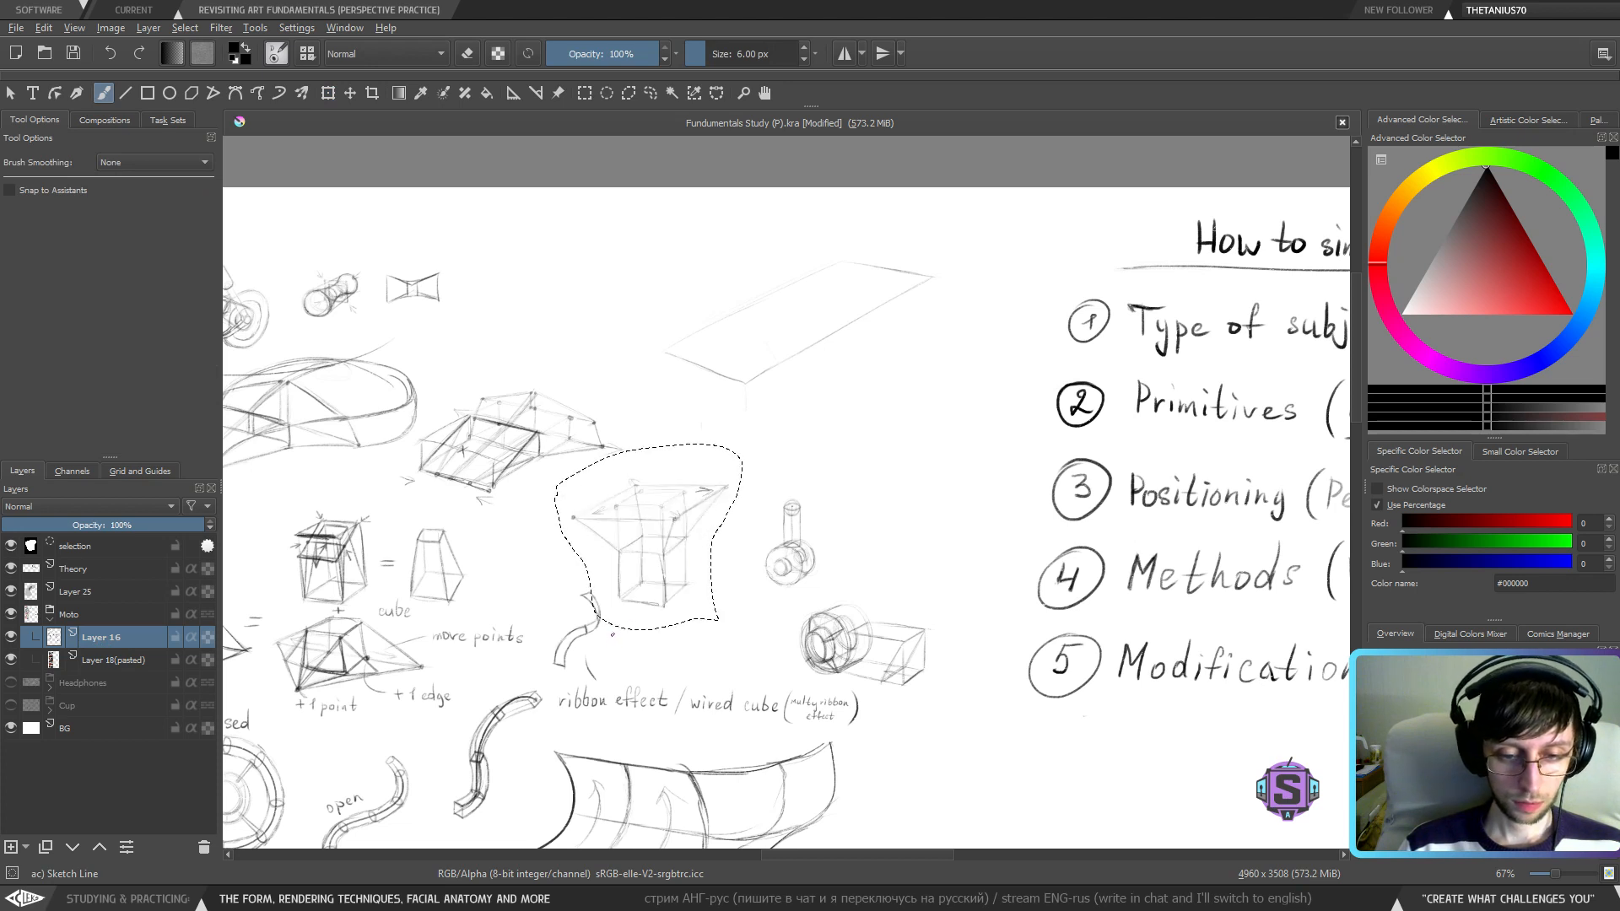
# - Exclude the ribbon's tip from the selection, scale down the funnel-shaped block, and move it toward the cylinder joint
pyautogui.press('l')
pyautogui.moveTo(610, 636)
pyautogui.mouseDown()
pyautogui.moveTo(609, 590)
pyautogui.moveTo(574, 599)
pyautogui.mouseUp()
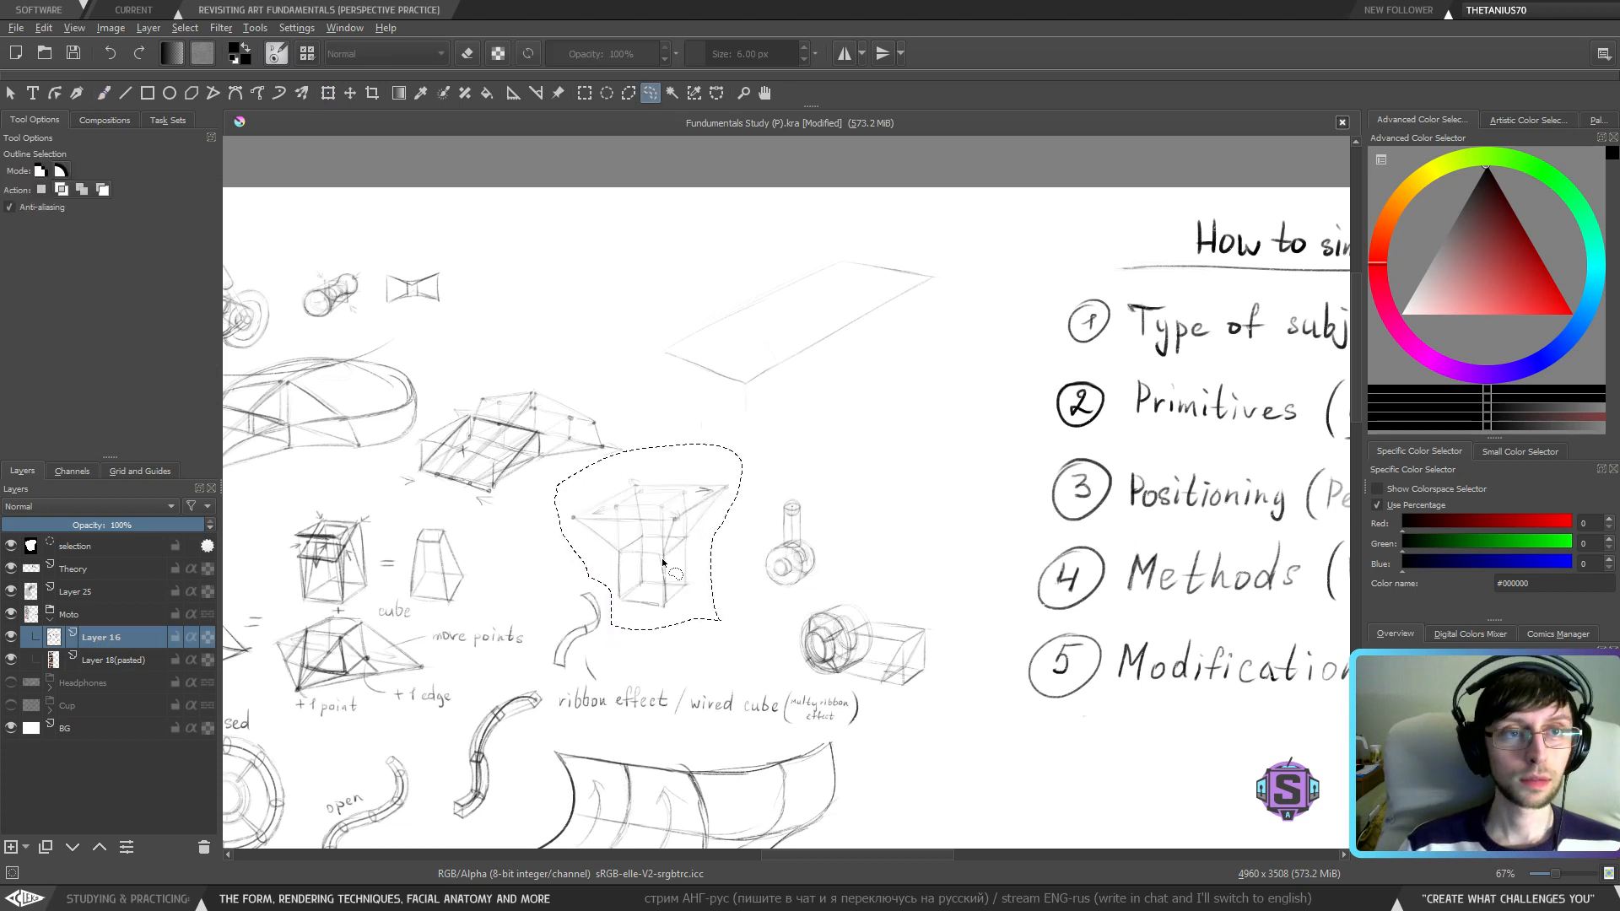
pyautogui.hotkey('ctrl', 't')
pyautogui.moveTo(743, 443)
pyautogui.mouseDown()
pyautogui.moveTo(702, 487)
pyautogui.moveTo(683, 465)
pyautogui.mouseUp()
pyautogui.moveTo(662, 543)
pyautogui.mouseDown()
pyautogui.moveTo(585, 552)
pyautogui.moveTo(691, 542)
pyautogui.mouseUp()
pyautogui.press('b')
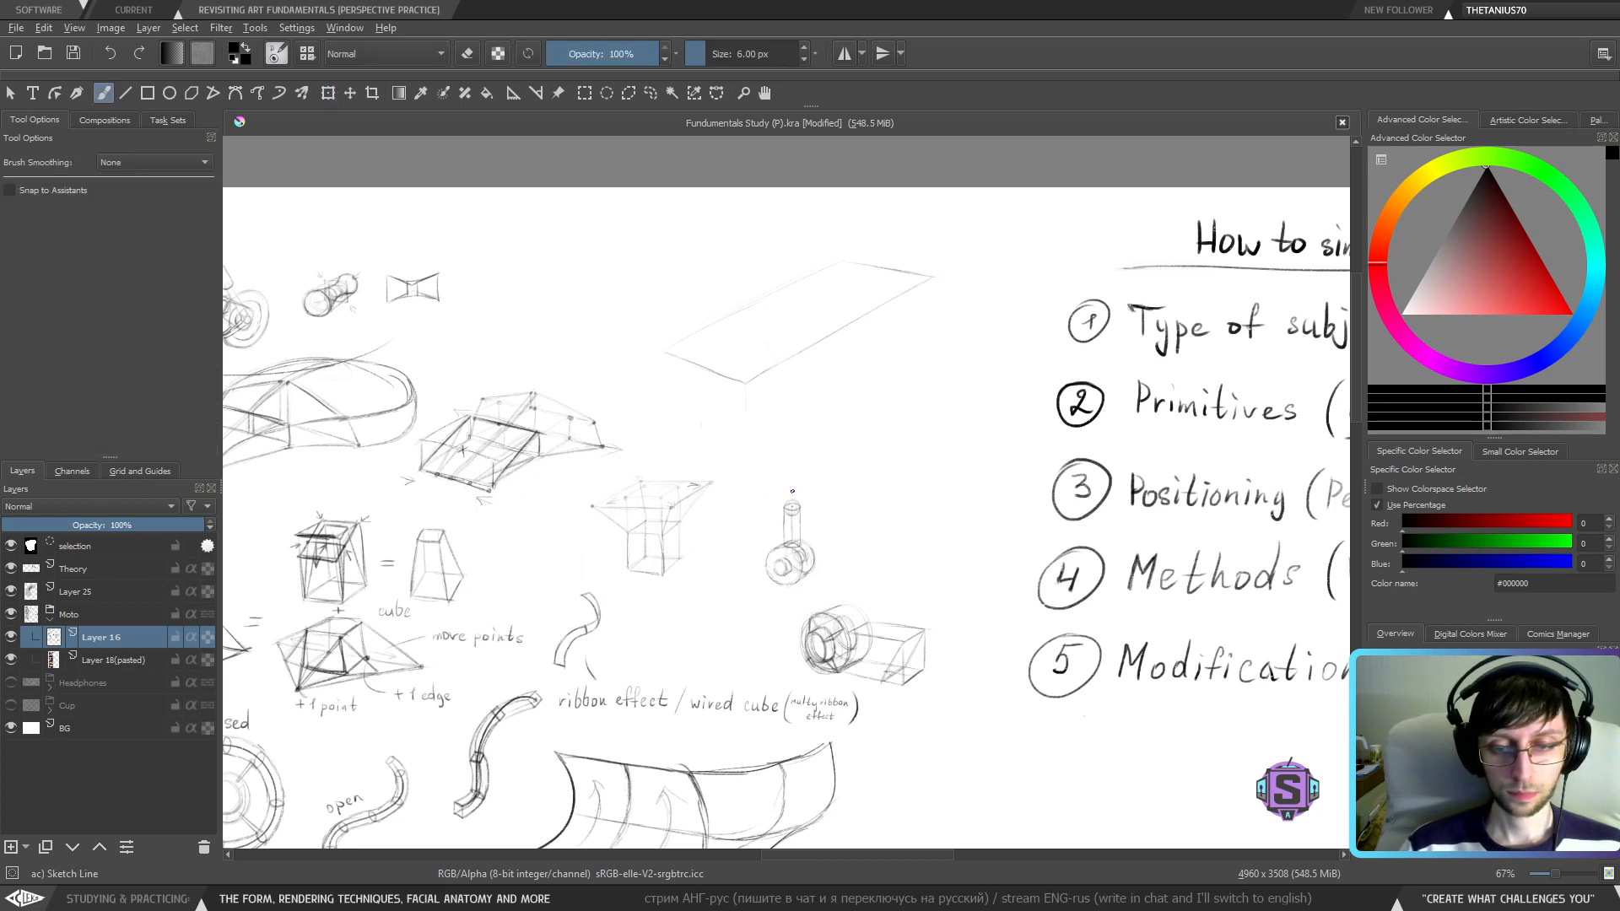
# - Outline-select the wheel-and-box sketch, move it below the funnel-shaped block and cylinder joint, and clear the selection
pyautogui.hotkey('ctrl', 'shift', 'a')
pyautogui.press('l')
pyautogui.moveTo(955, 700); pyautogui.dragTo(876, 590)
pyautogui.moveTo(770, 661)
pyautogui.mouseDown()
pyautogui.moveTo(843, 701)
pyautogui.moveTo(895, 702)
pyautogui.moveTo(752, 622)
pyautogui.moveTo(786, 626)
pyautogui.moveTo(934, 447)
pyautogui.mouseUp()
pyautogui.press('t')
pyautogui.press('b')
pyautogui.hotkey('ctrl', 'shift', 'a')
# - Outline-select the wireframe block with the tapered extension, move it slightly down, and clear the selection
pyautogui.scroll(-2, 933, 447)
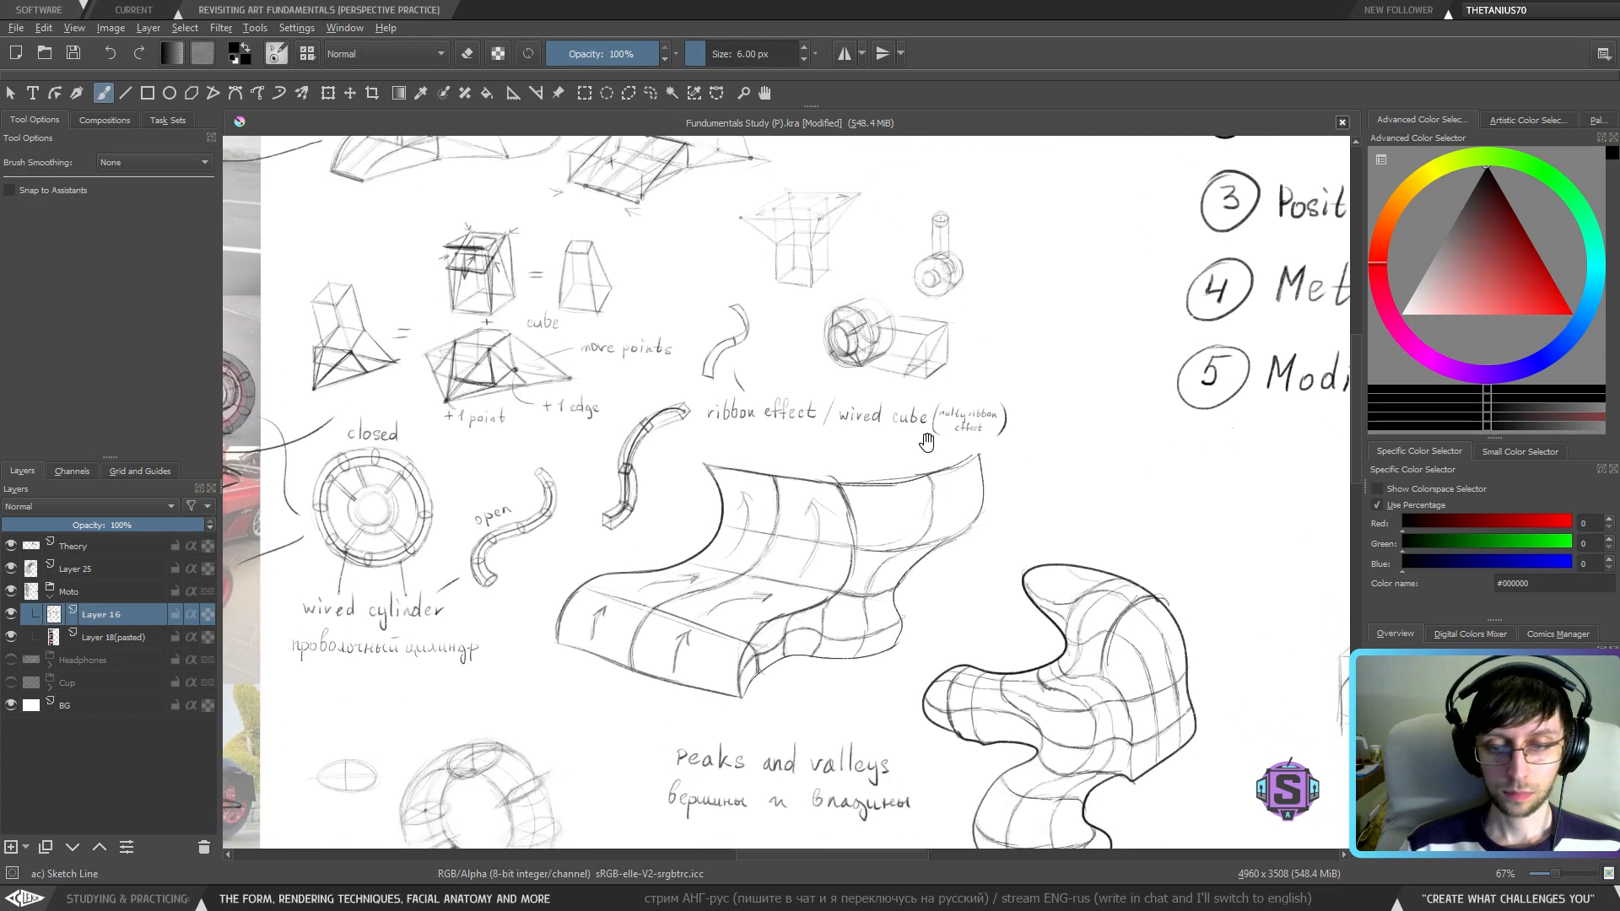
pyautogui.scroll(2, 839, 421)
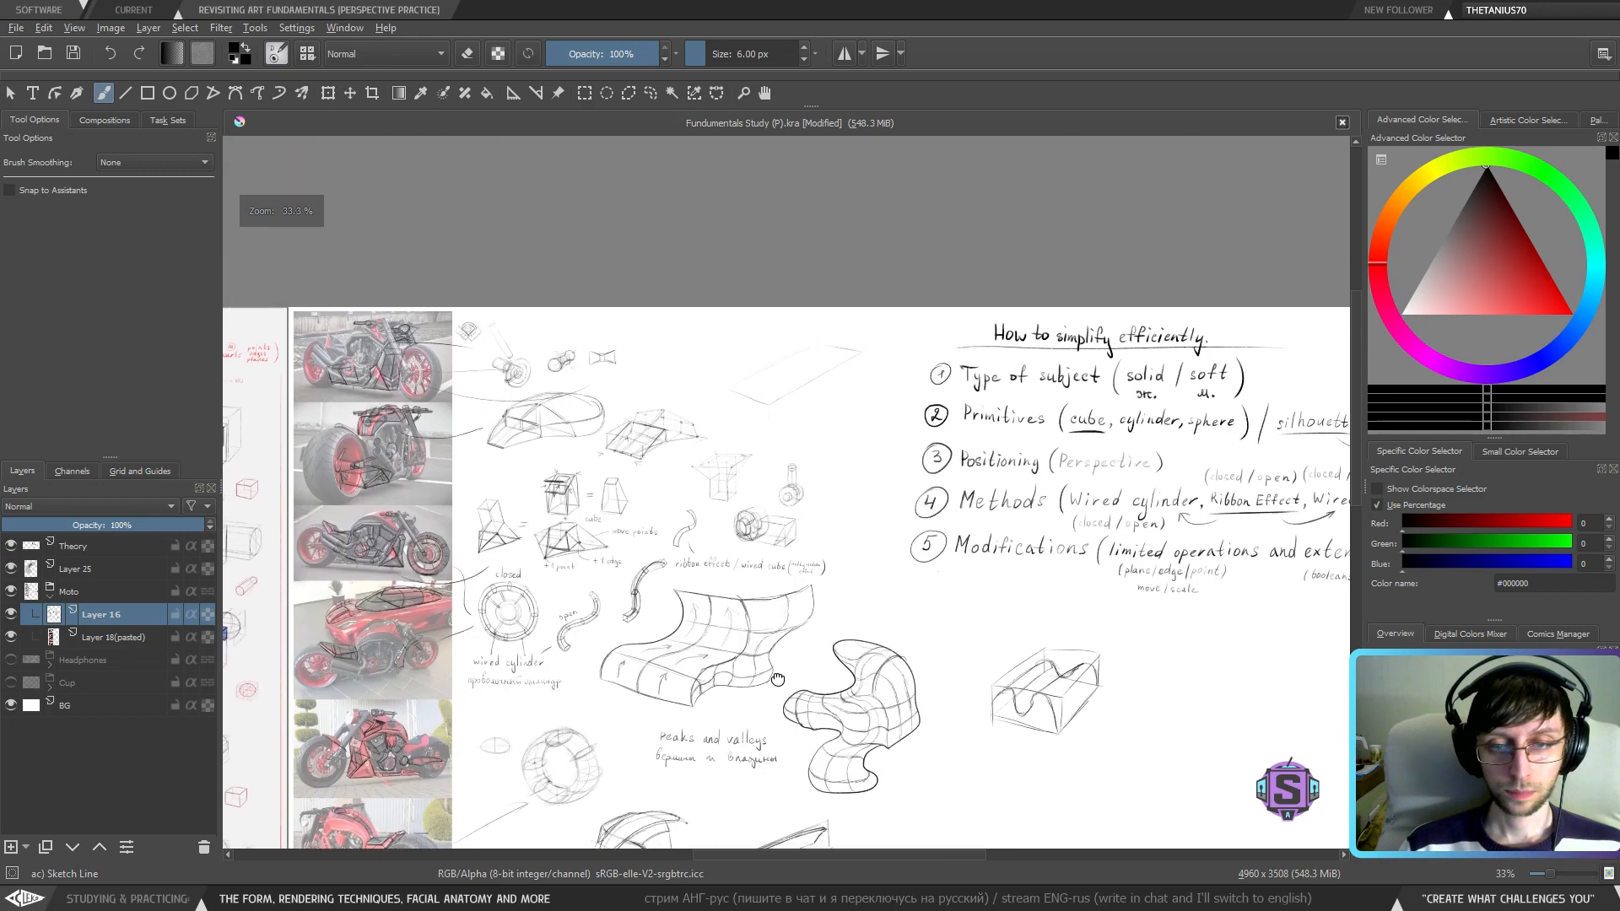
pyautogui.moveTo(822, 423)
pyautogui.mouseDown()
pyautogui.moveTo(936, 483)
pyautogui.moveTo(1067, 423)
pyautogui.moveTo(1050, 457)
pyautogui.moveTo(953, 524)
pyautogui.moveTo(996, 483)
pyautogui.mouseUp()
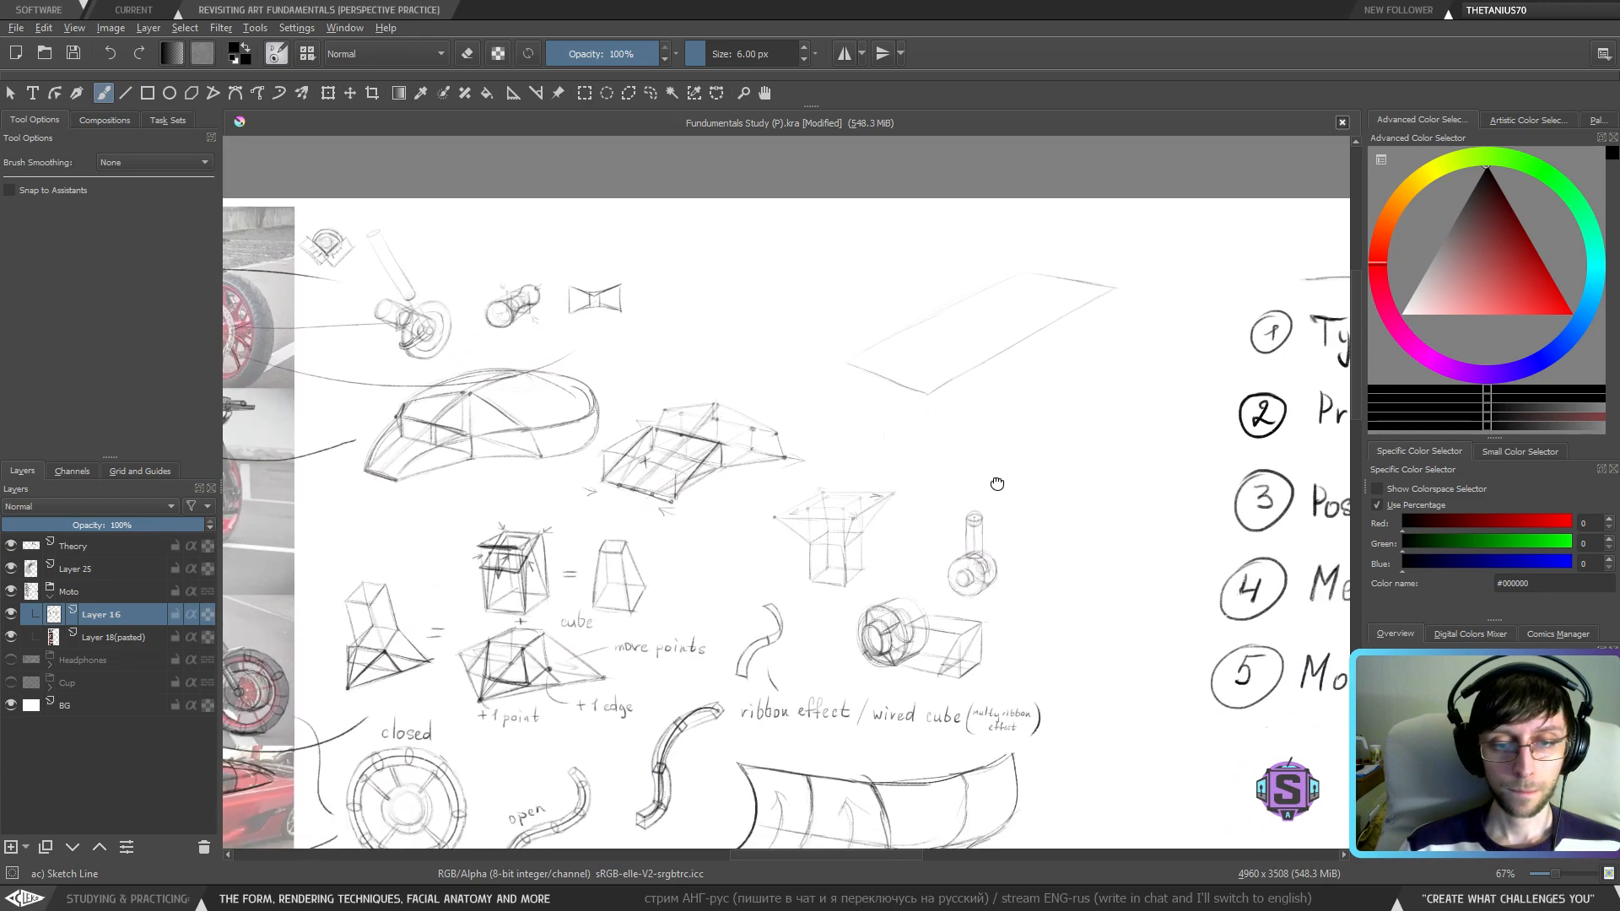
pyautogui.press('l')
pyautogui.moveTo(712, 557)
pyautogui.mouseDown()
pyautogui.moveTo(740, 497)
pyautogui.moveTo(801, 475)
pyautogui.moveTo(782, 384)
pyautogui.moveTo(664, 392)
pyautogui.mouseUp()
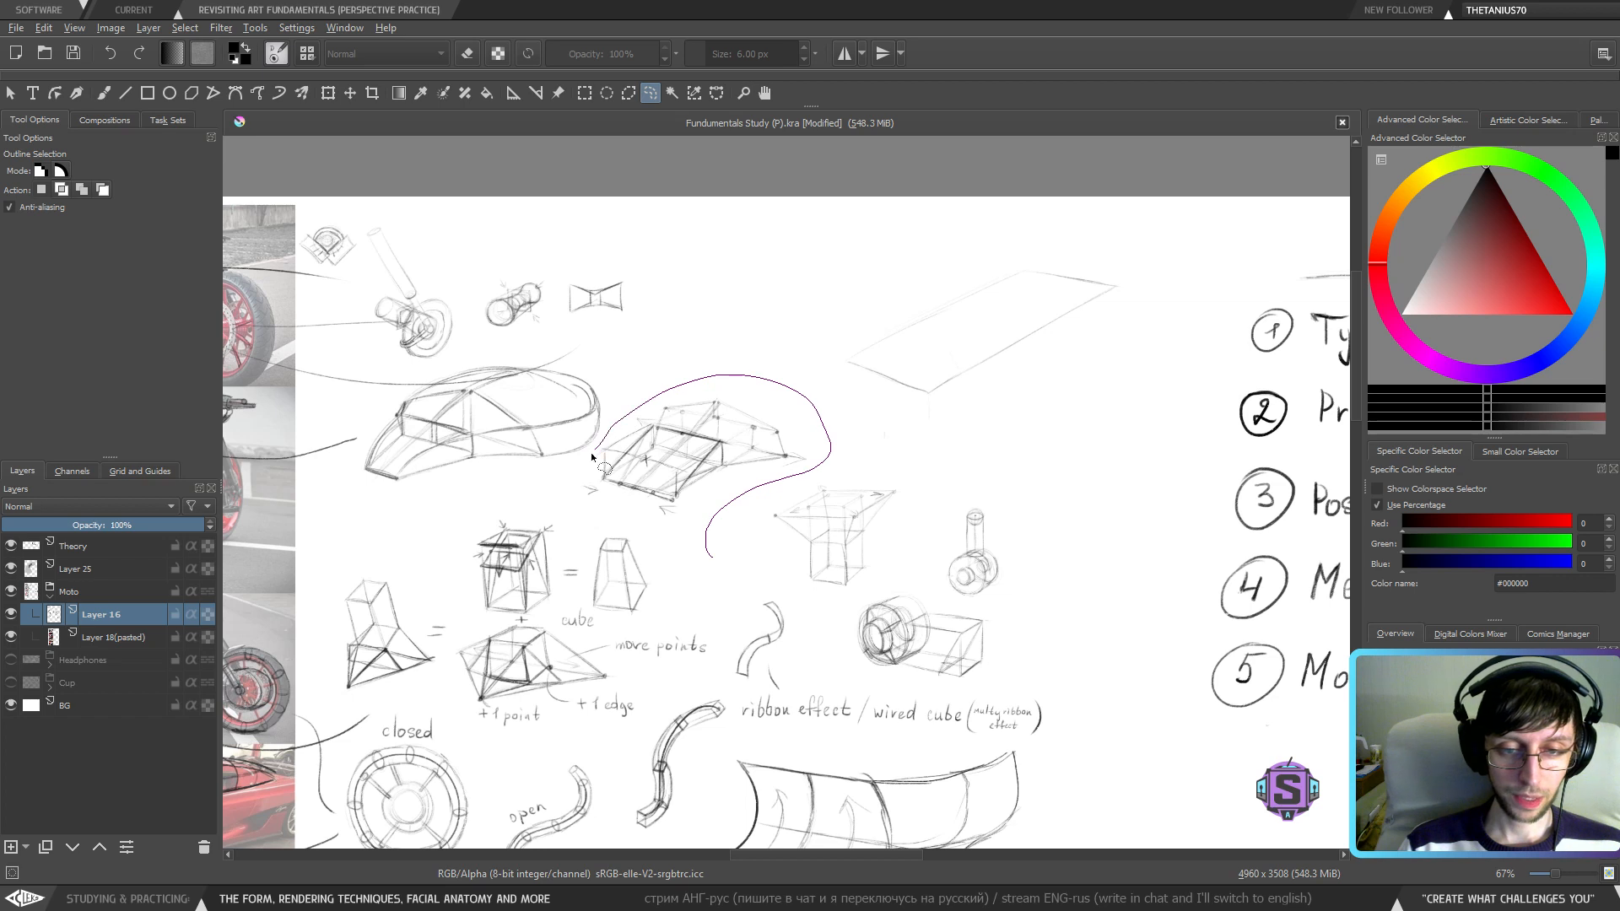
pyautogui.moveTo(591, 513); pyautogui.dragTo(697, 538)
pyautogui.press('t')
pyautogui.moveTo(683, 468); pyautogui.dragTo(687, 492)
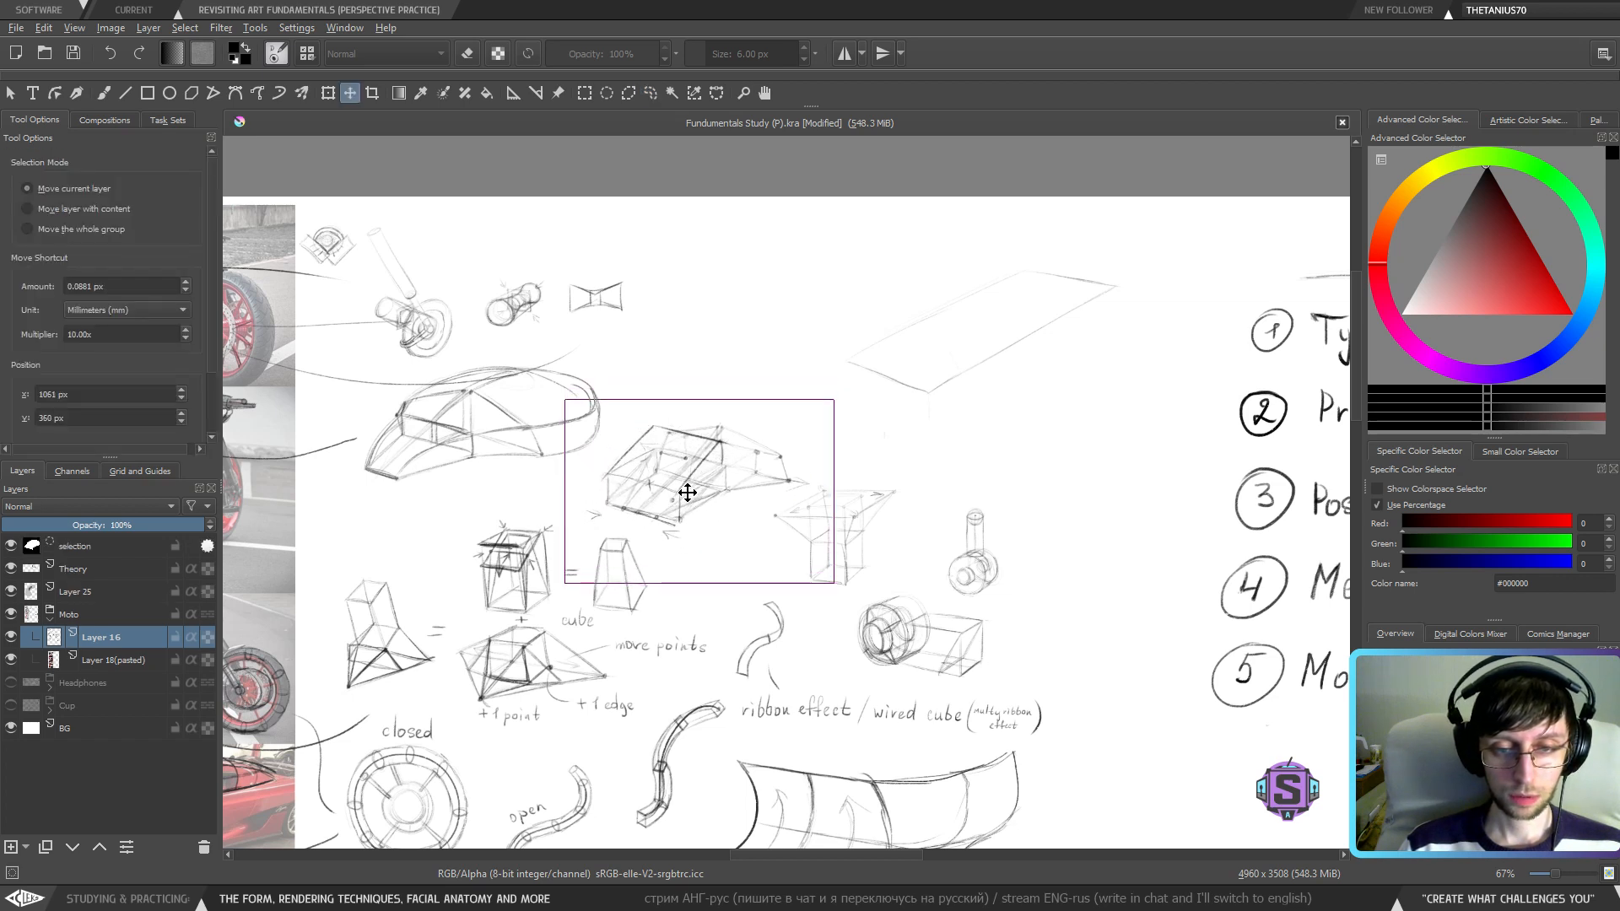
pyautogui.press('b')
pyautogui.hotkey('ctrl', 'shift', 'a')
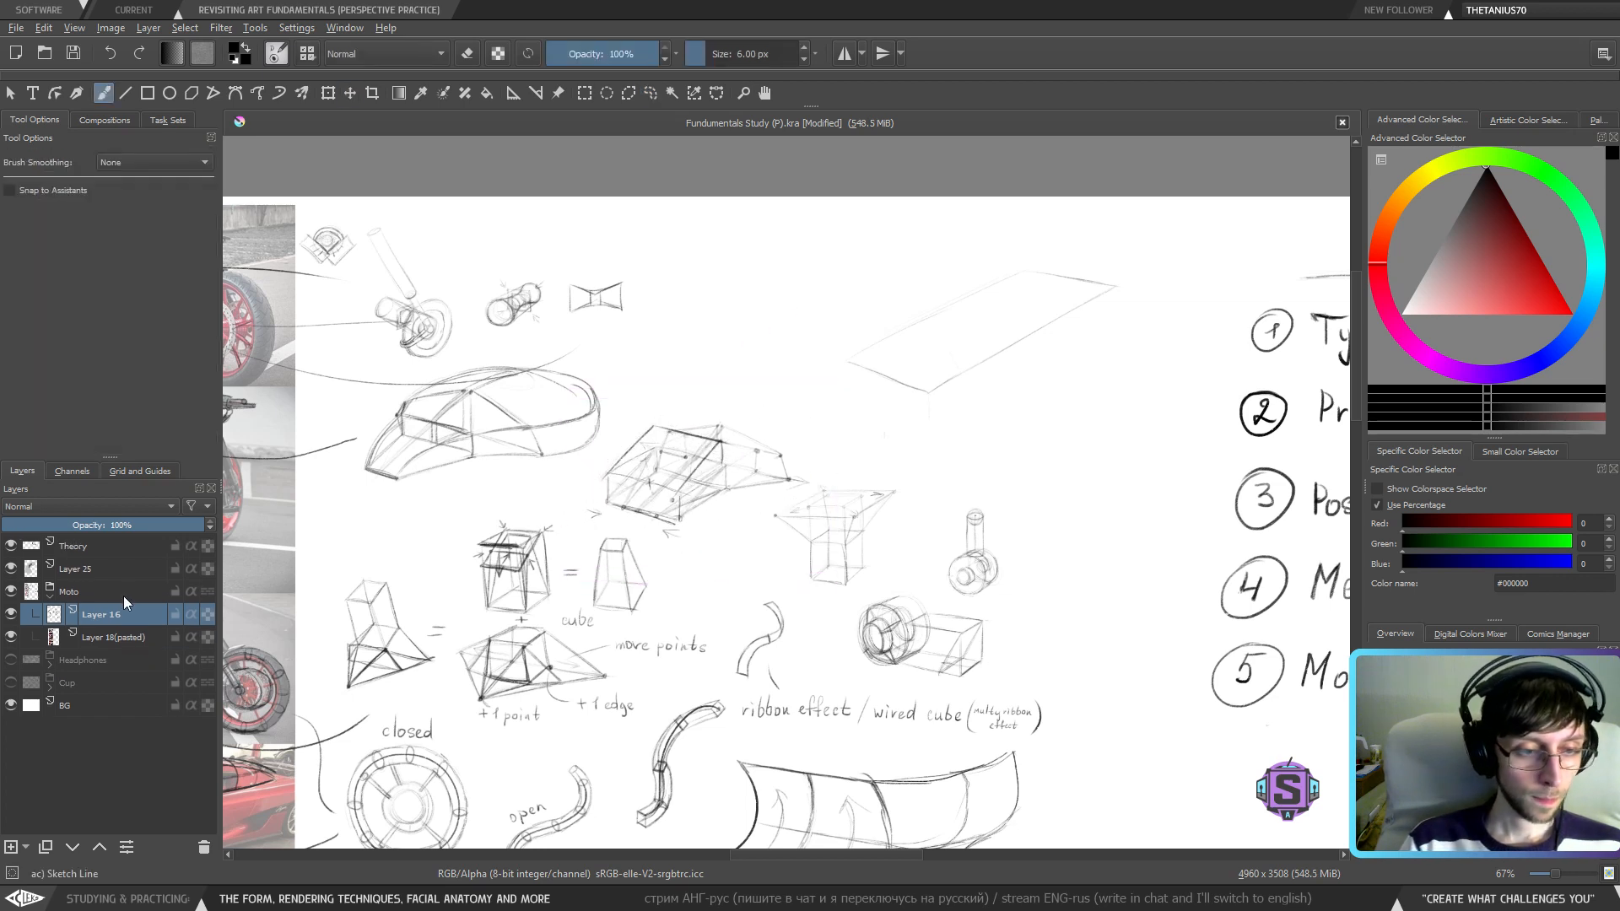
# - Outline-select the wireframe block with the tapered extension and try to reposition its Layer 16 linework
pyautogui.press('l')
pyautogui.moveTo(716, 570)
pyautogui.mouseDown()
pyautogui.moveTo(746, 436)
pyautogui.moveTo(666, 403)
pyautogui.mouseUp()
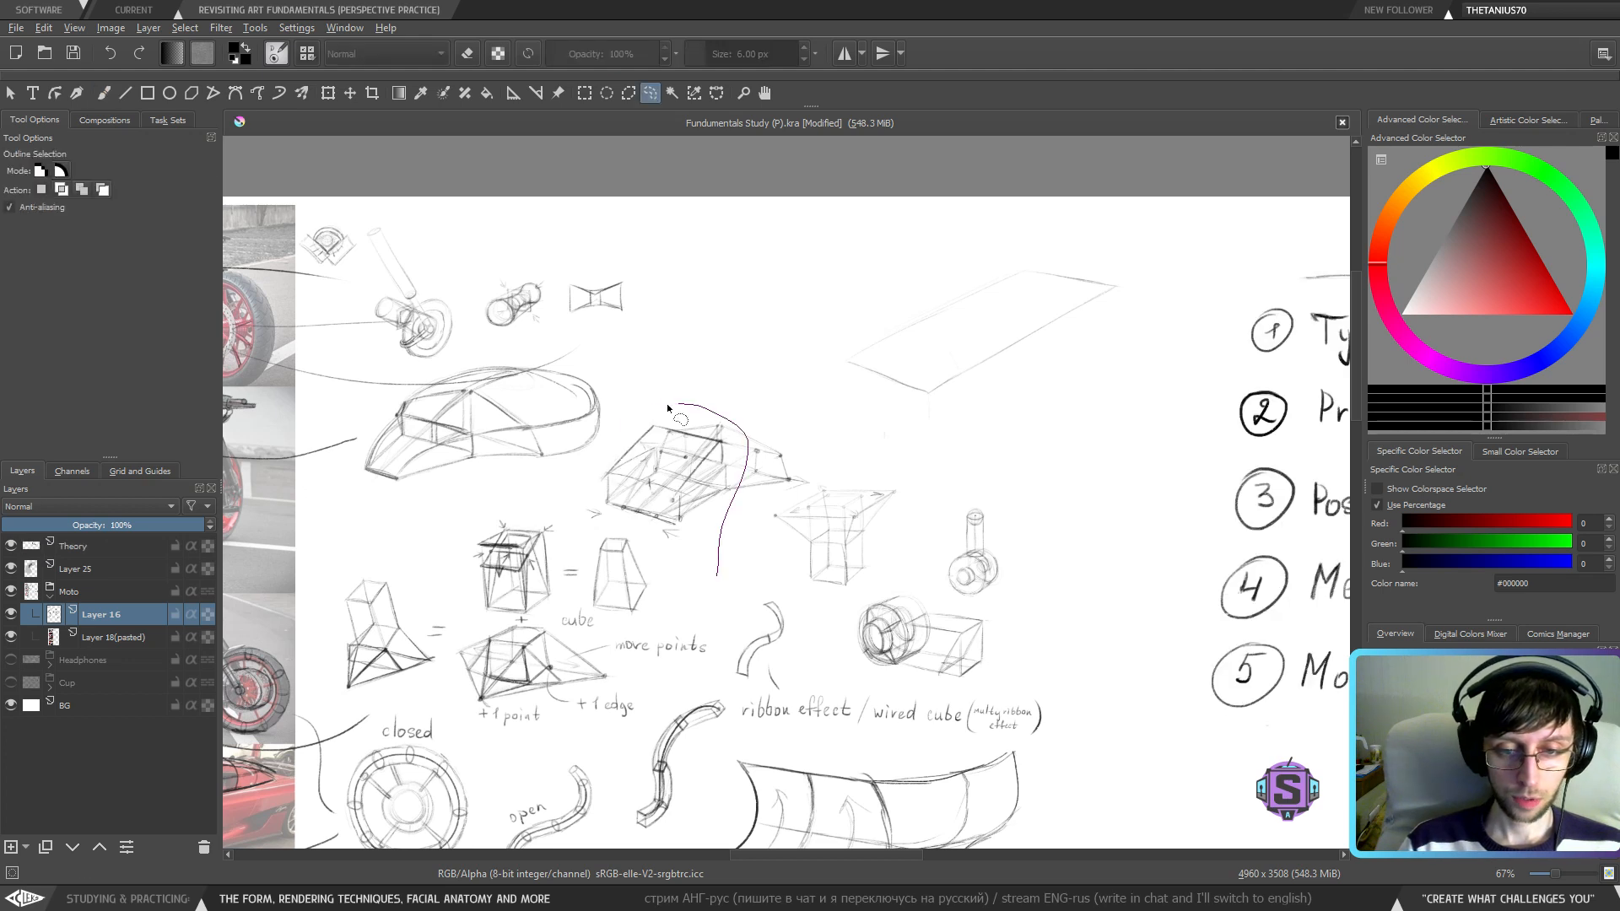
pyautogui.moveTo(594, 525); pyautogui.dragTo(705, 548)
pyautogui.hotkey('ctrl', 't')
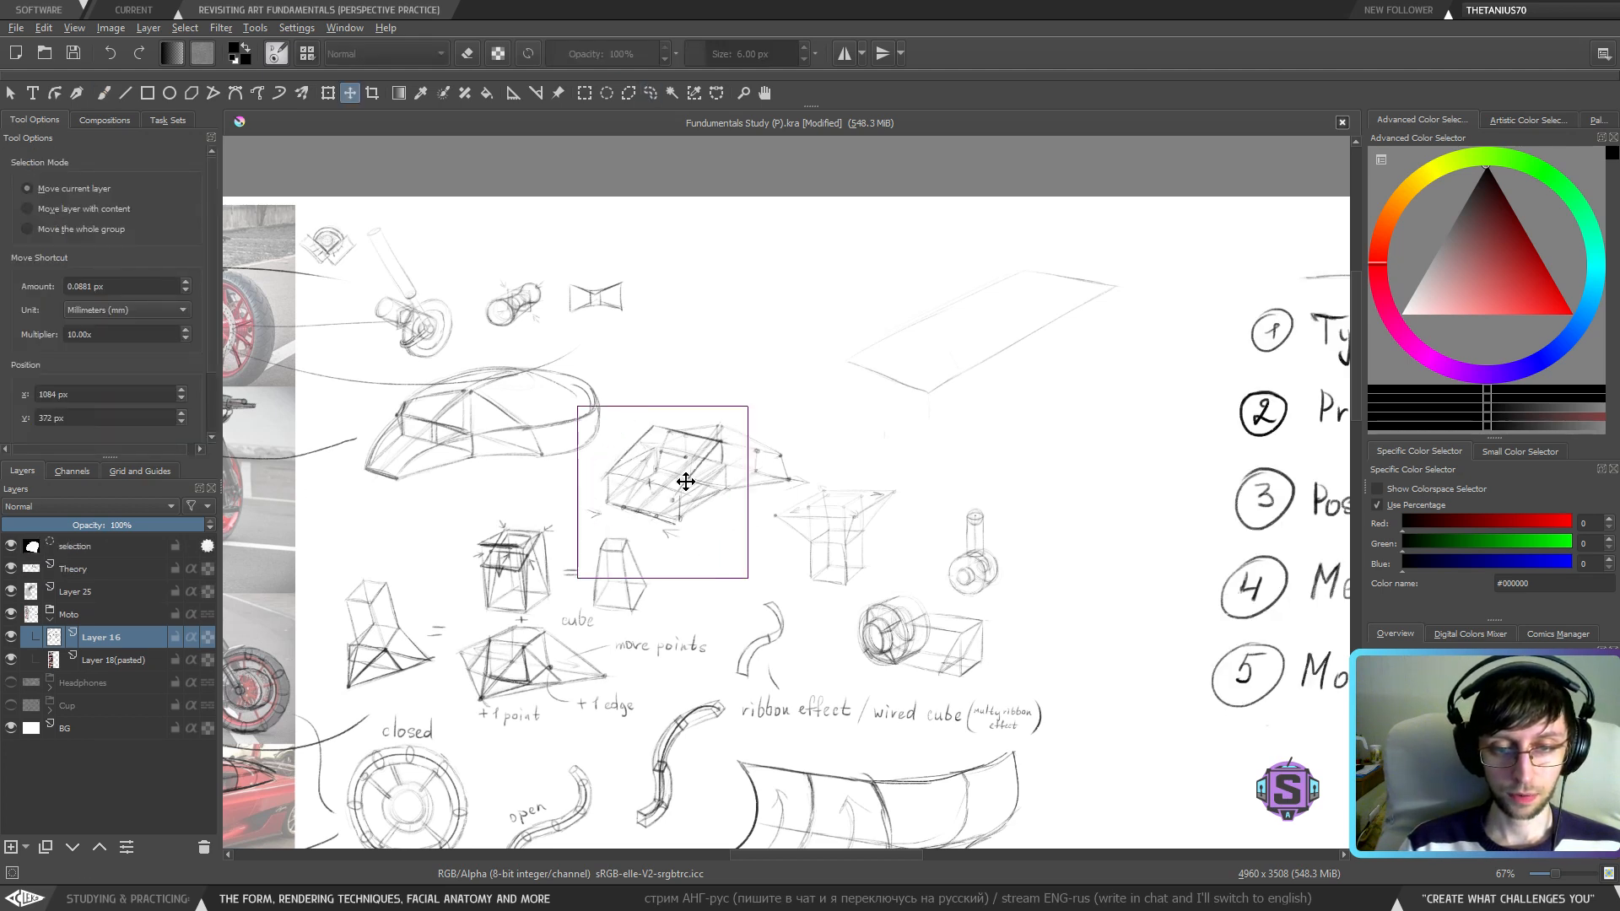
pyautogui.press('b')
pyautogui.hotkey('ctrl', 't')
pyautogui.moveTo(651, 445); pyautogui.dragTo(644, 451)
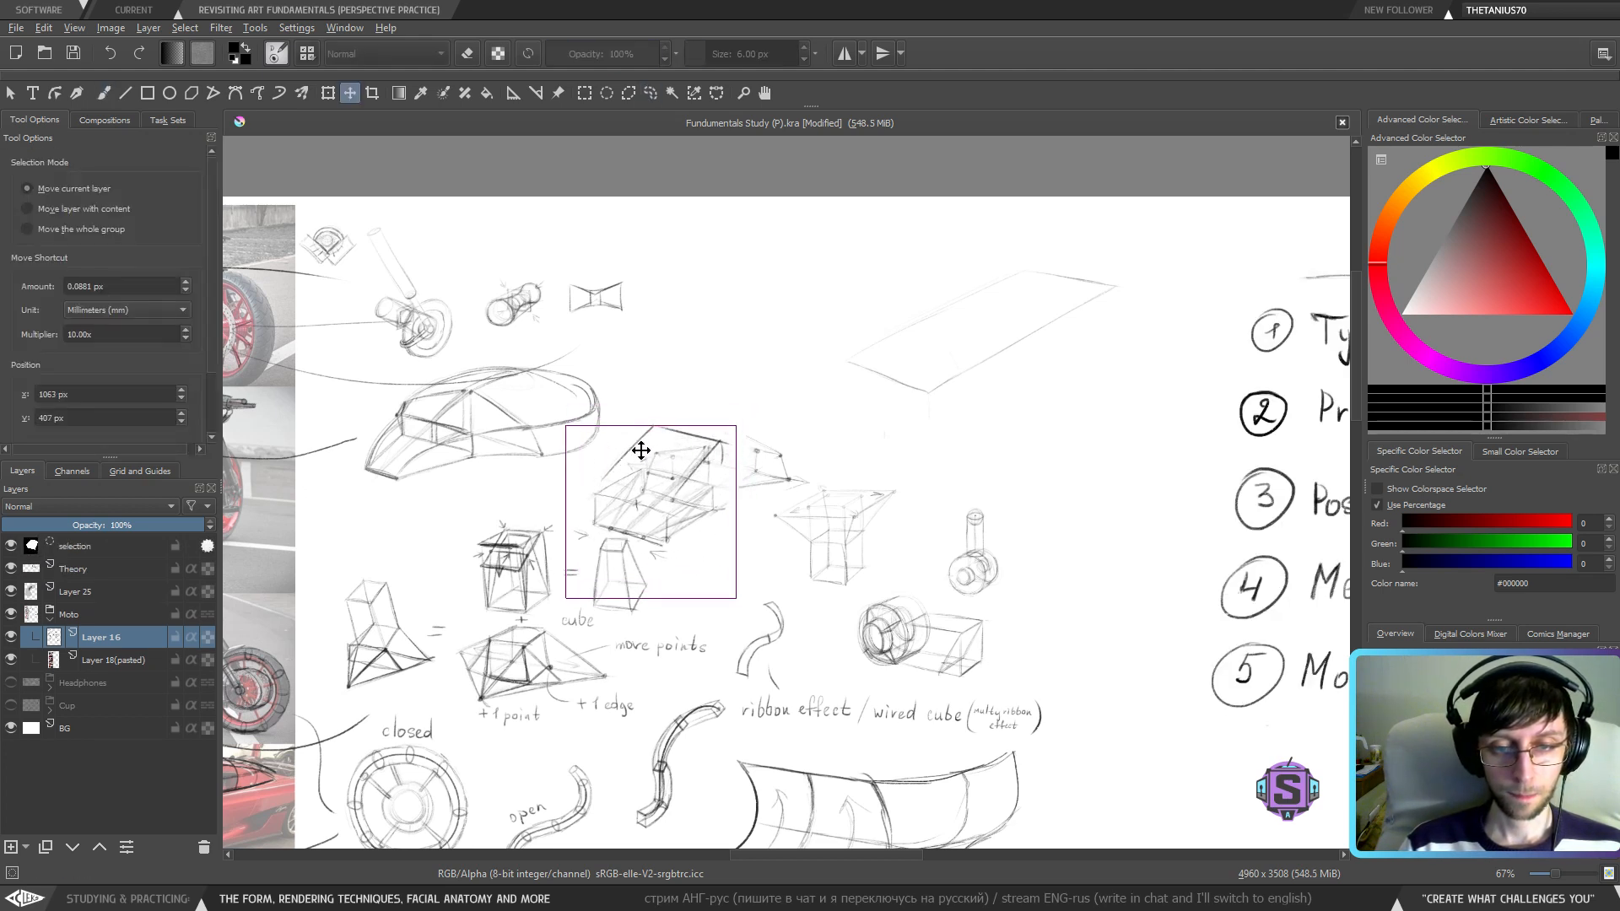
pyautogui.press('b')
# - Try to move the selected wireframe block's linework on the Theory layer, and clear the selection
pyautogui.click(97, 572)
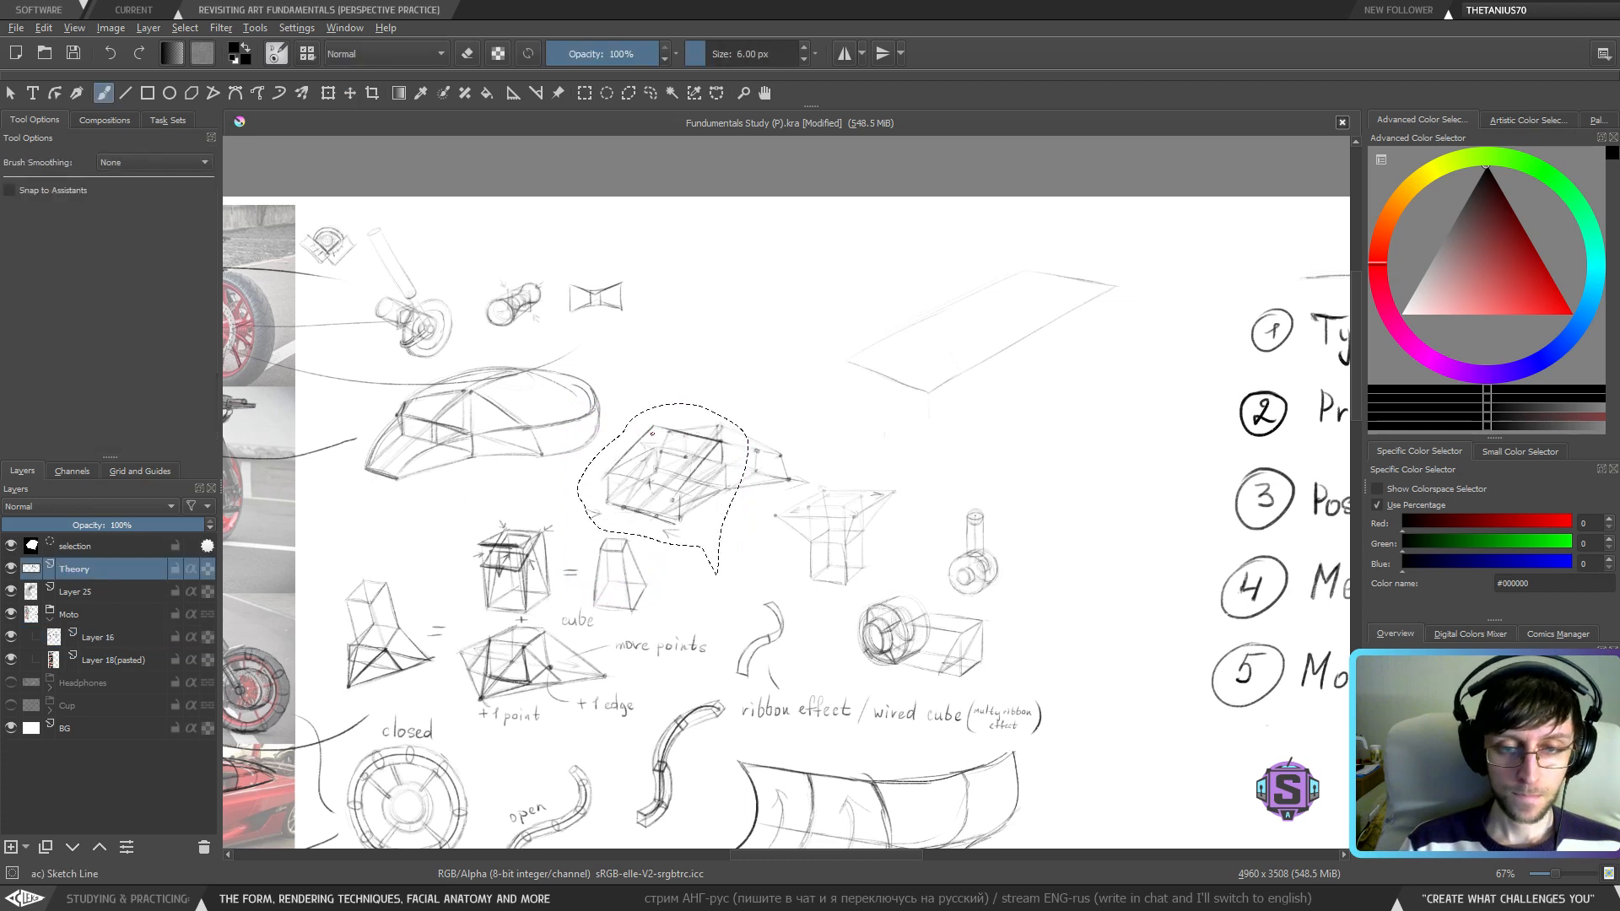
pyautogui.press('t')
pyautogui.moveTo(660, 422); pyautogui.dragTo(661, 445)
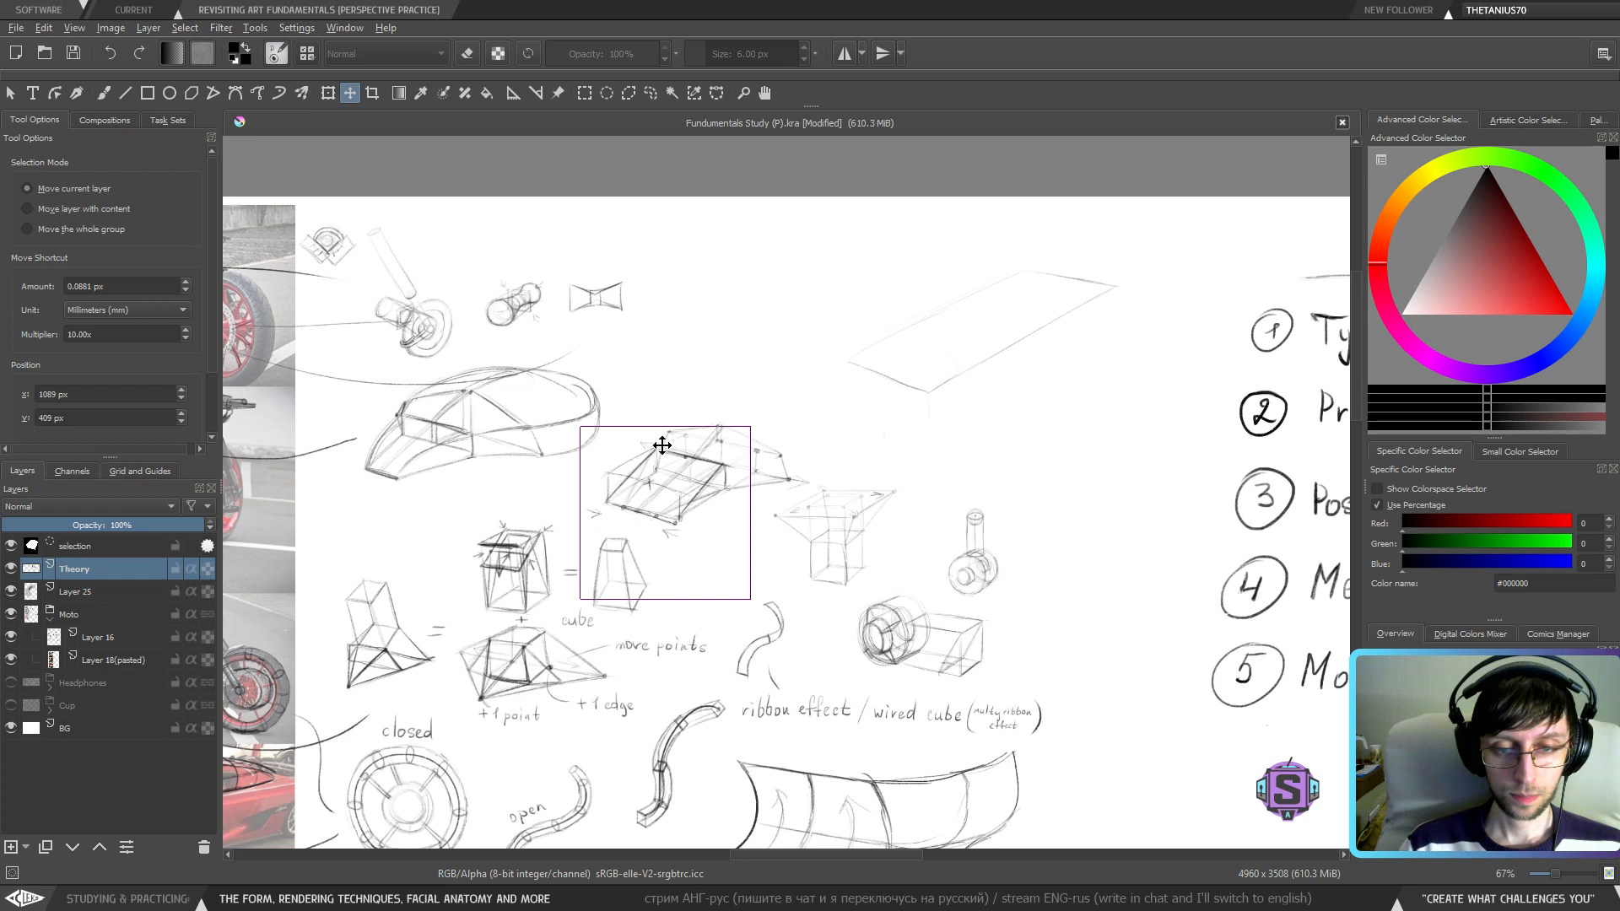
pyautogui.hotkey('ctrl', 'shift', 'a')
pyautogui.press('b')
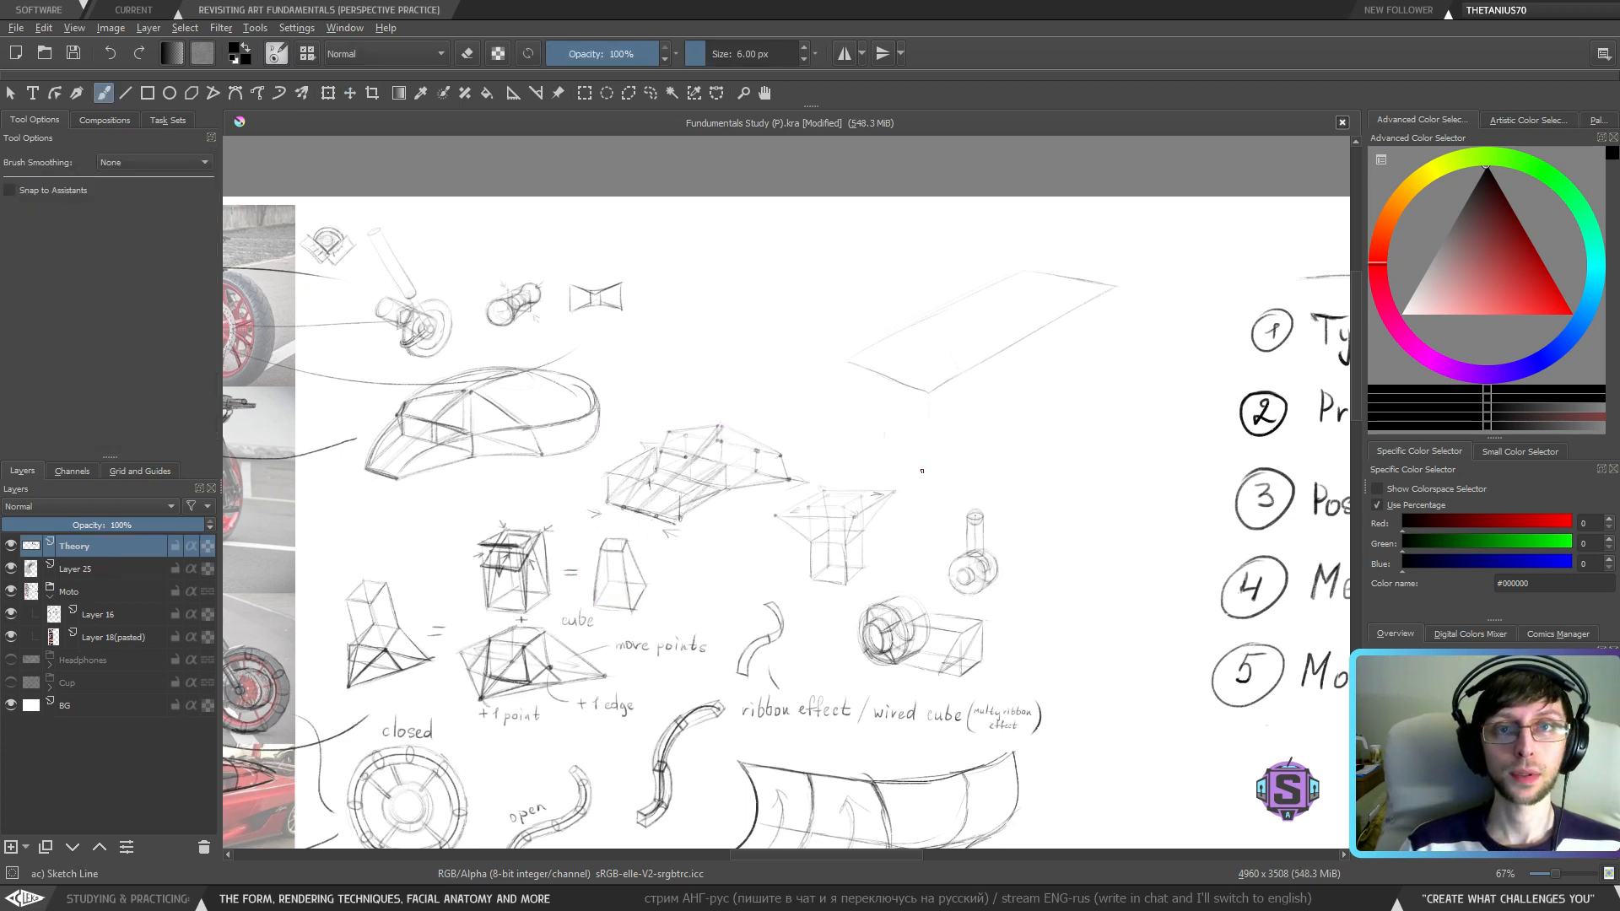
# - Hide and reshow the Moto group and Layer 16 to check their contents, and make Layer 16 the active layer
pyautogui.moveTo(960, 429); pyautogui.dragTo(878, 532)
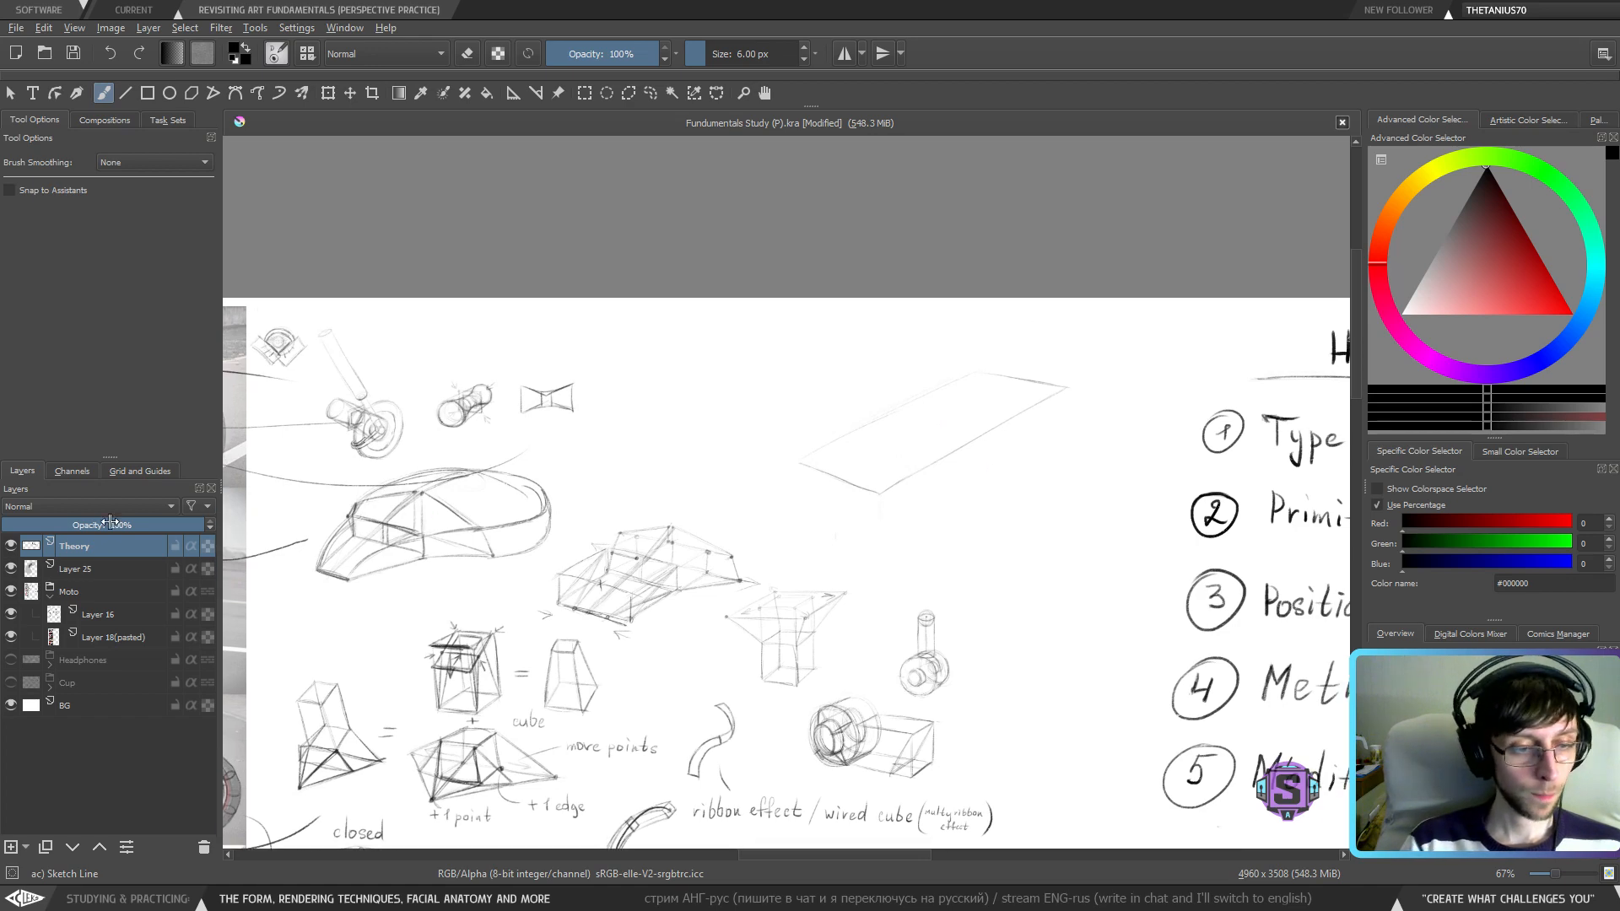
pyautogui.click(31, 576)
pyautogui.click(34, 593)
pyautogui.click(11, 592)
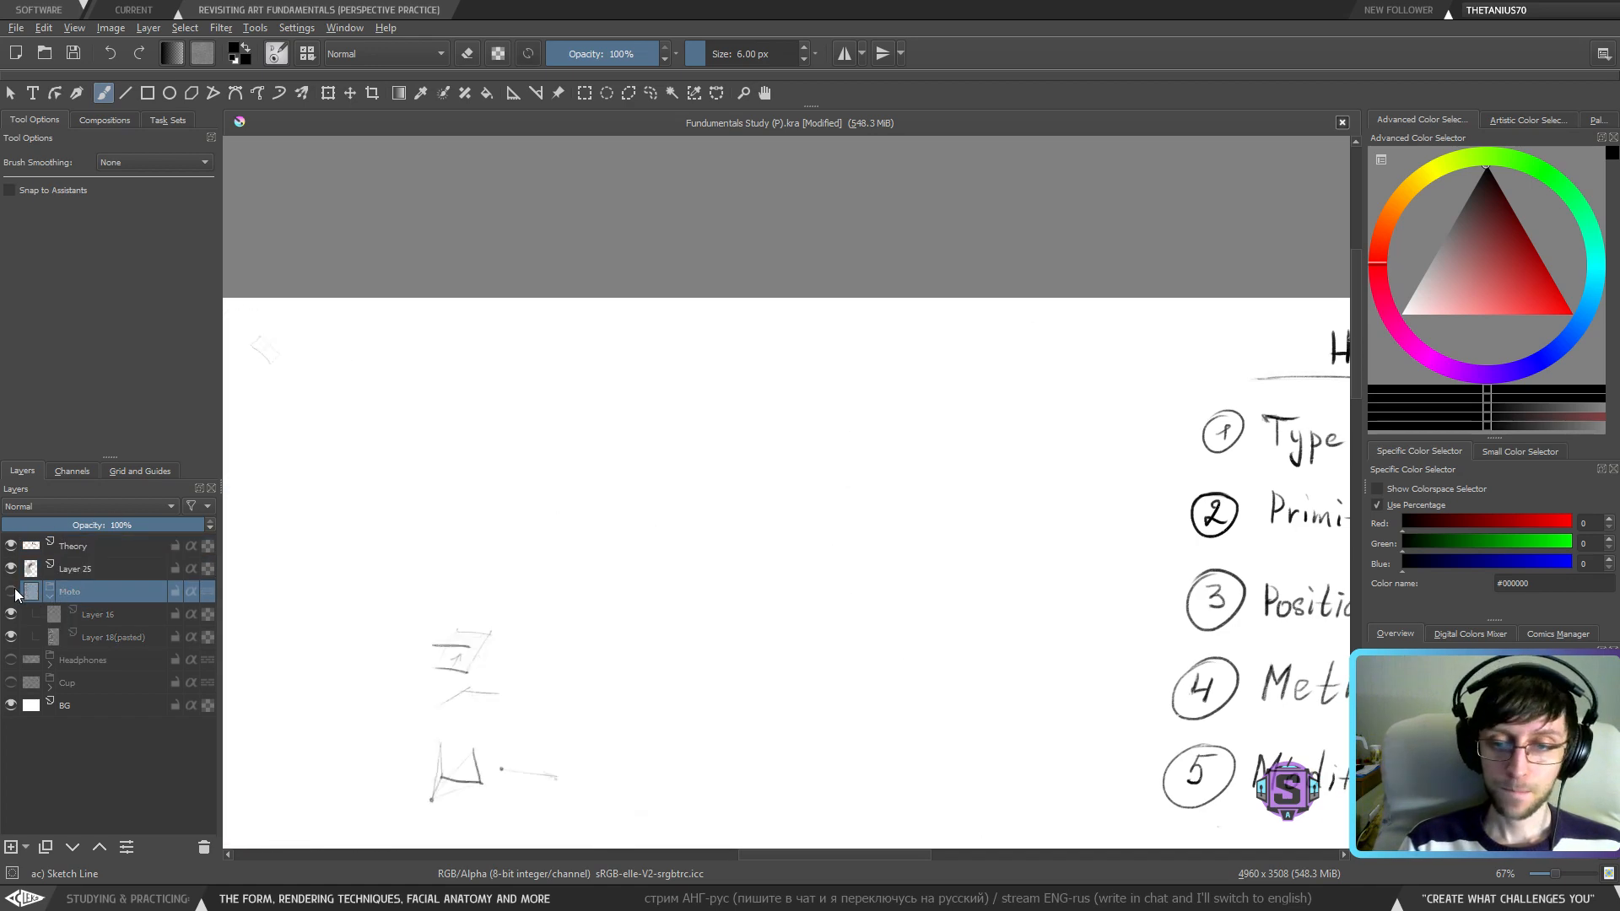
pyautogui.click(12, 592)
pyautogui.click(141, 620)
pyautogui.click(11, 615)
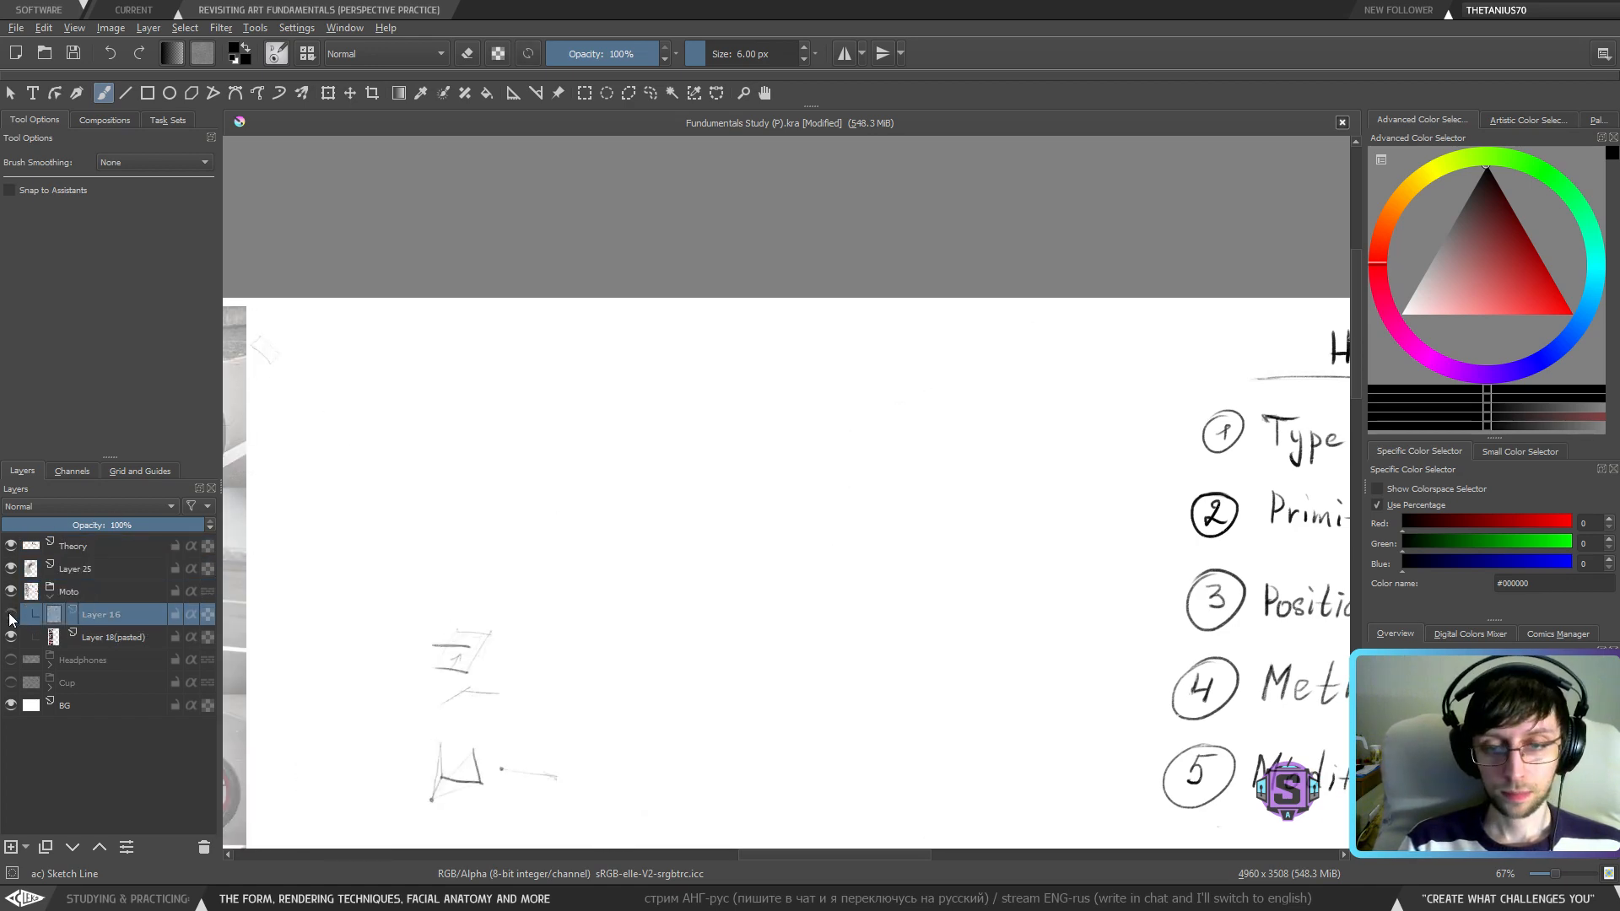
pyautogui.click(11, 615)
# - Sketch the vertical and lower edges beneath the perspective slab to turn it into a long box
pyautogui.scroll(-1, 687, 518)
pyautogui.scroll(2, 687, 517)
pyautogui.moveTo(688, 517)
pyautogui.mouseDown()
pyautogui.moveTo(581, 570)
pyautogui.moveTo(696, 561)
pyautogui.mouseUp()
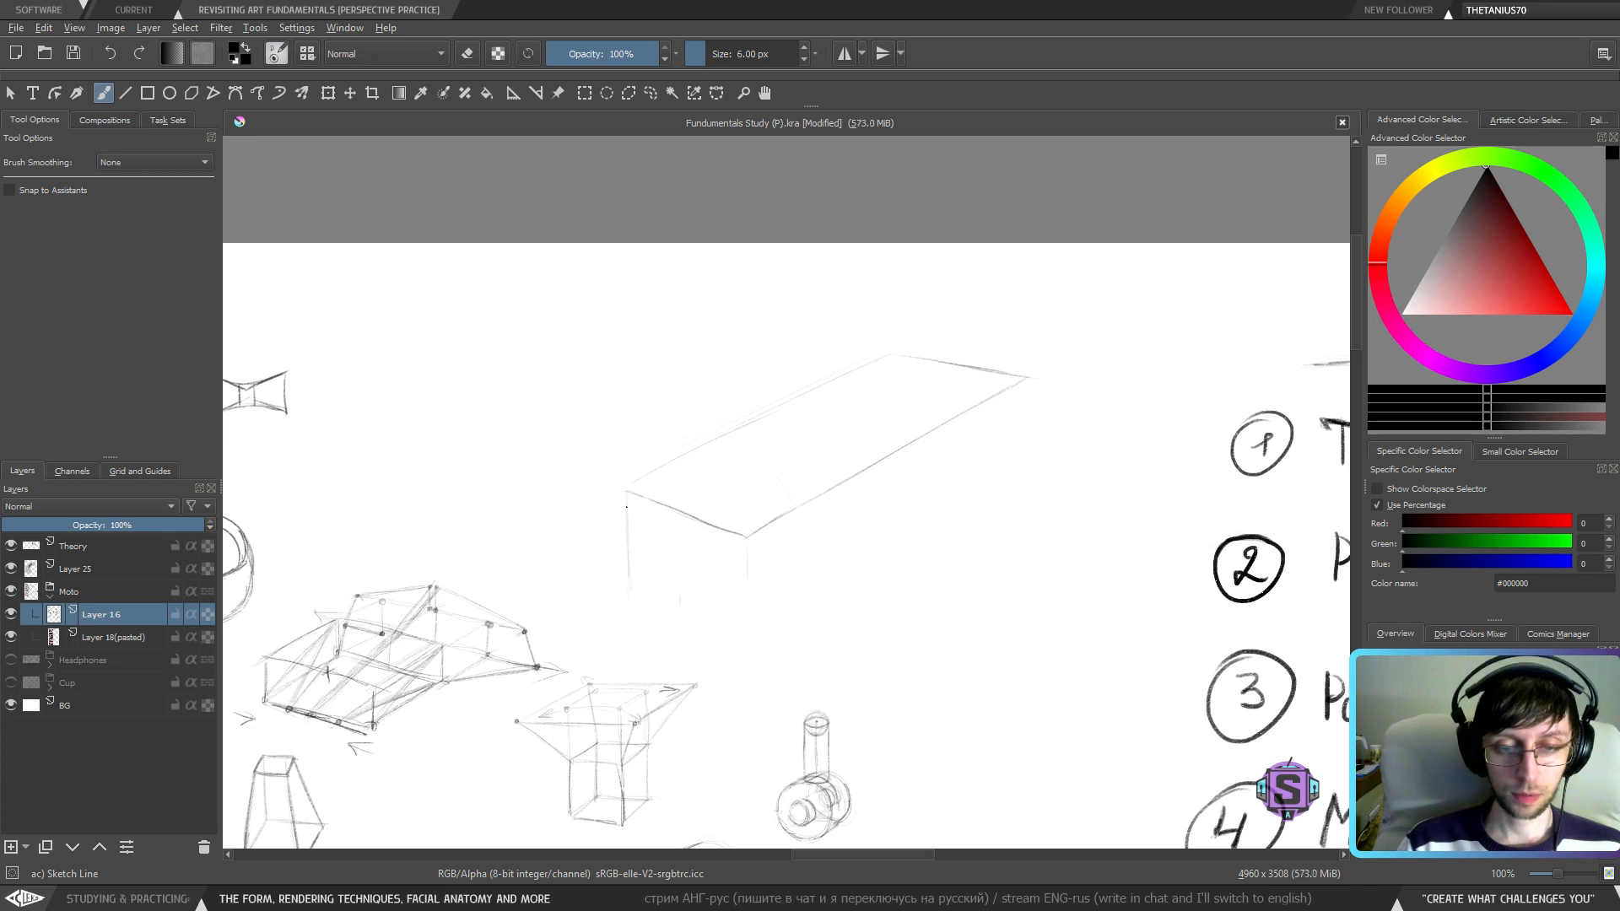
pyautogui.moveTo(767, 604); pyautogui.dragTo(746, 532)
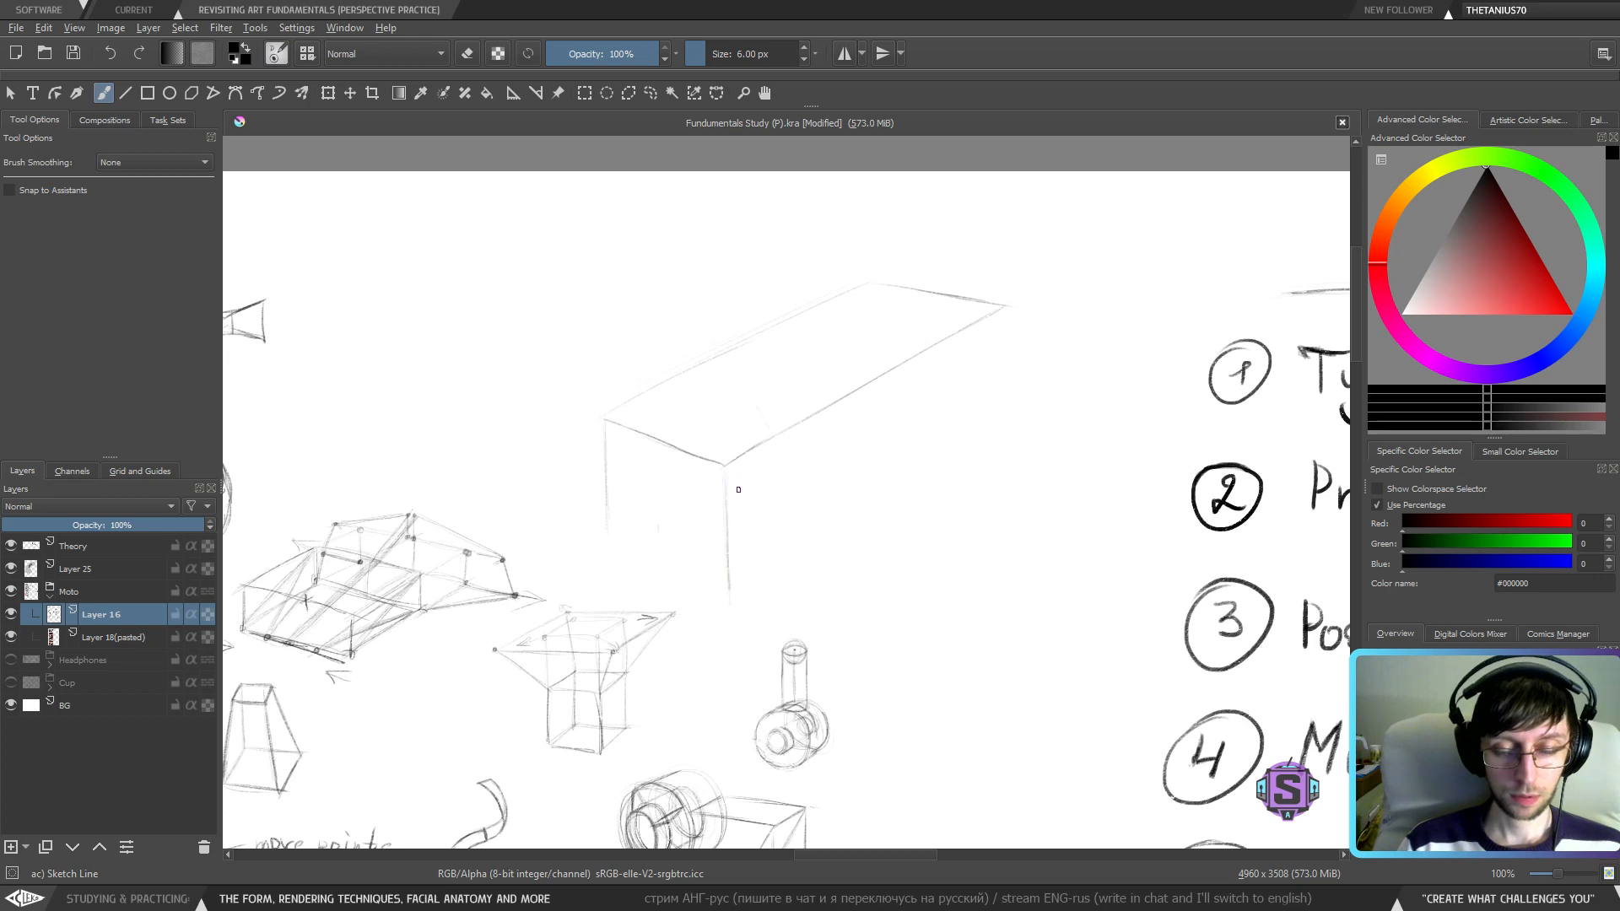
pyautogui.press('-')
pyautogui.press('-')
pyautogui.moveTo(646, 544); pyautogui.dragTo(838, 507)
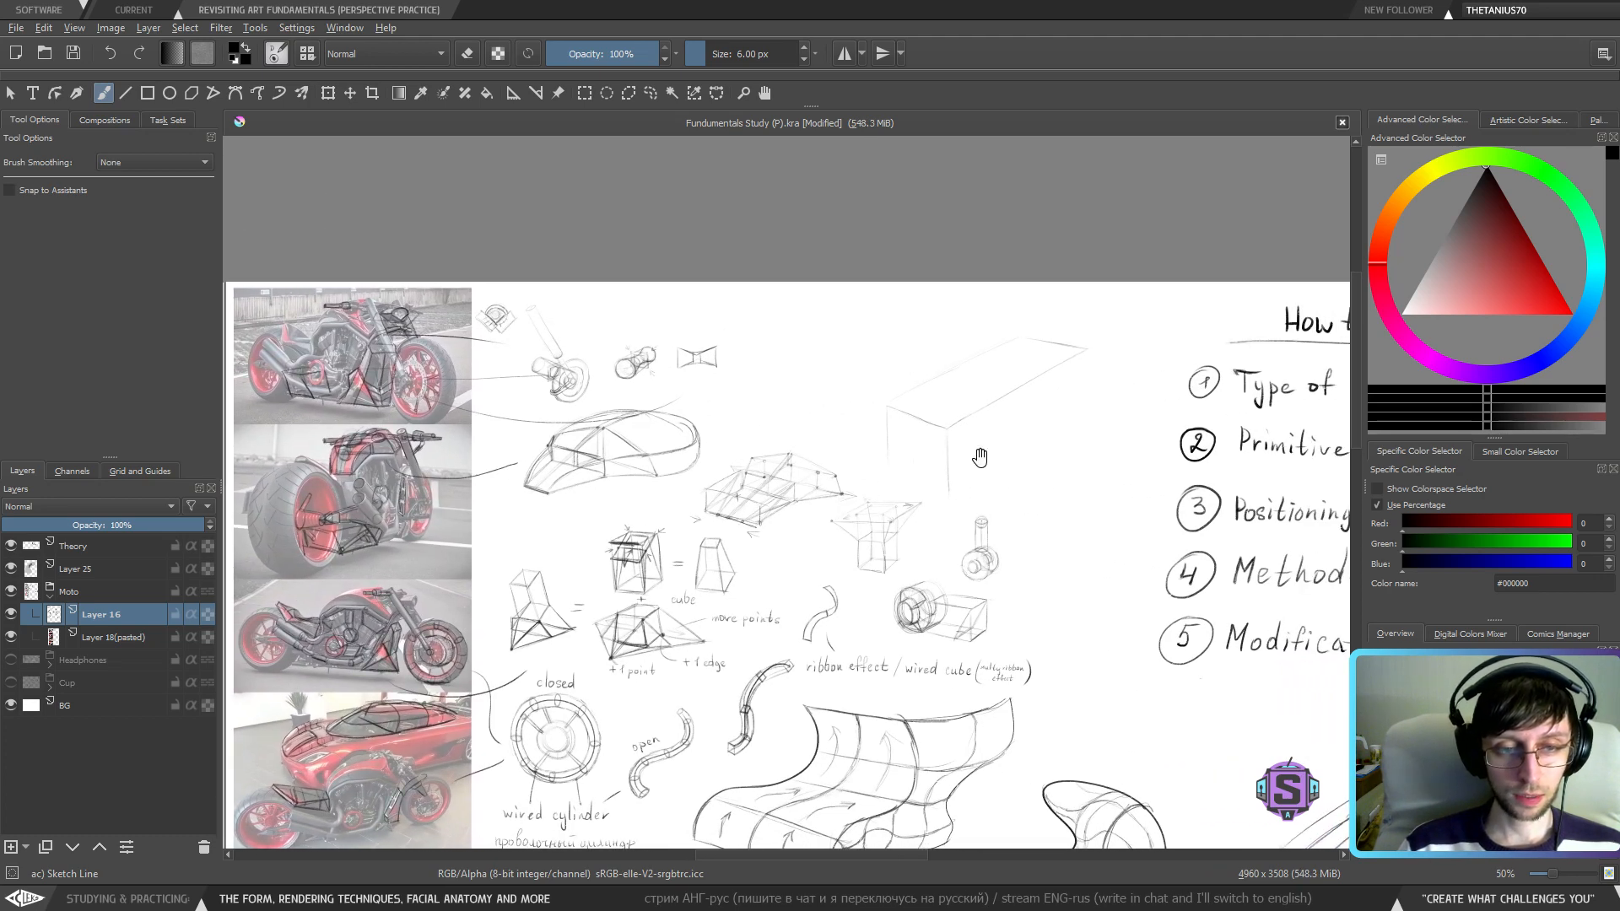
pyautogui.moveTo(979, 457); pyautogui.dragTo(955, 451)
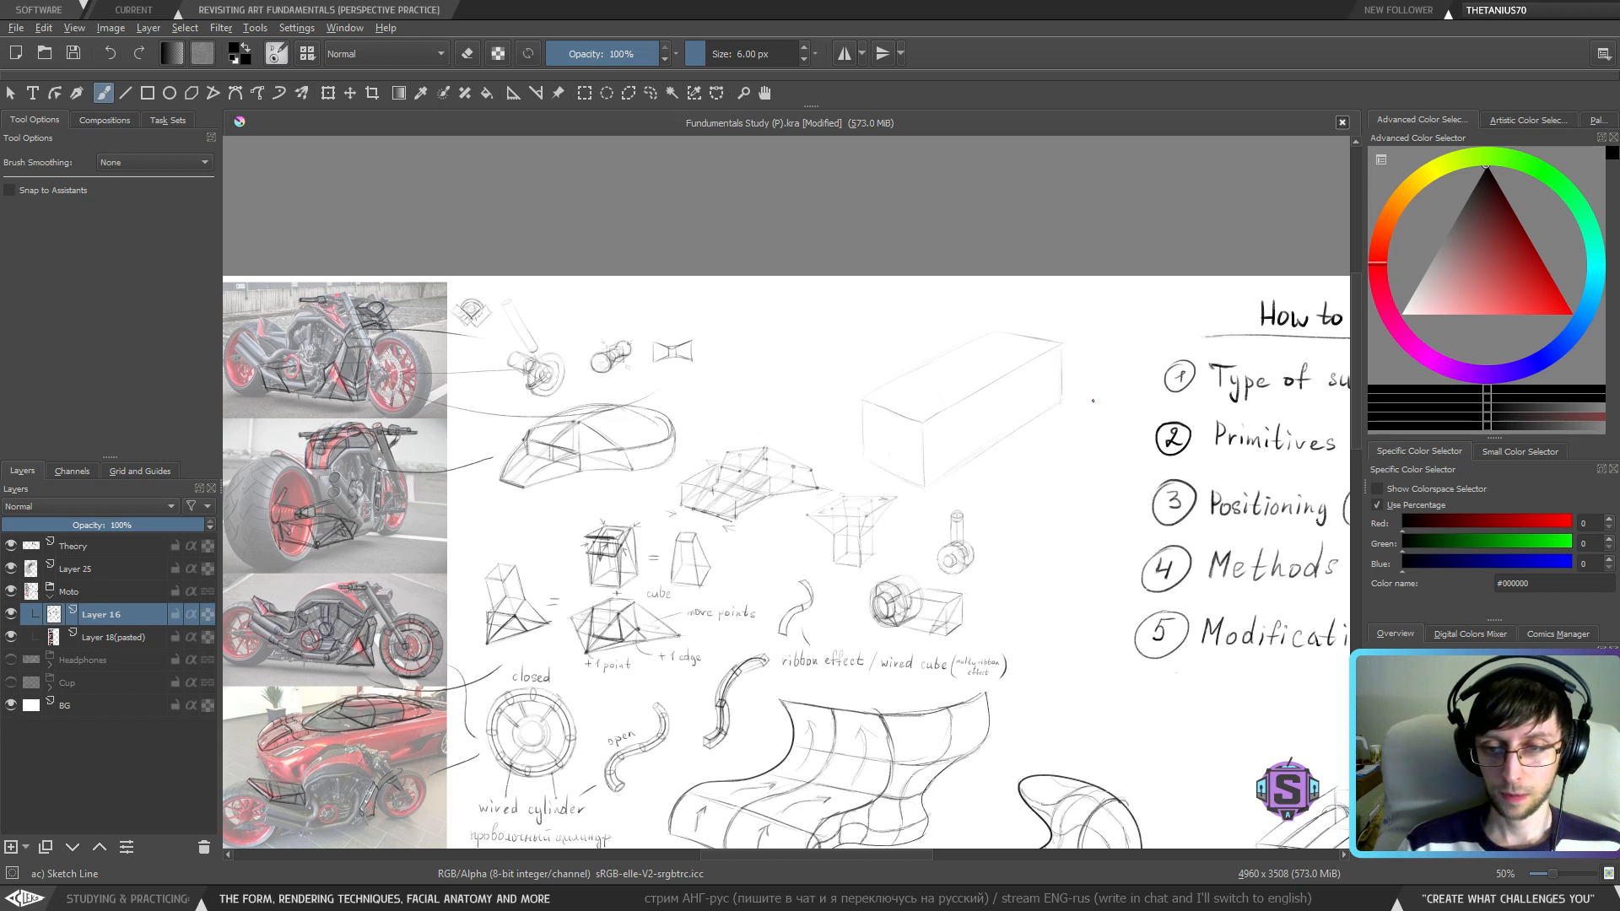
# - Extend the far end of the long box and sketch a cross-section that marks off its rear block
pyautogui.moveTo(1093, 401); pyautogui.dragTo(1060, 414)
pyautogui.moveTo(935, 417); pyautogui.dragTo(969, 411)
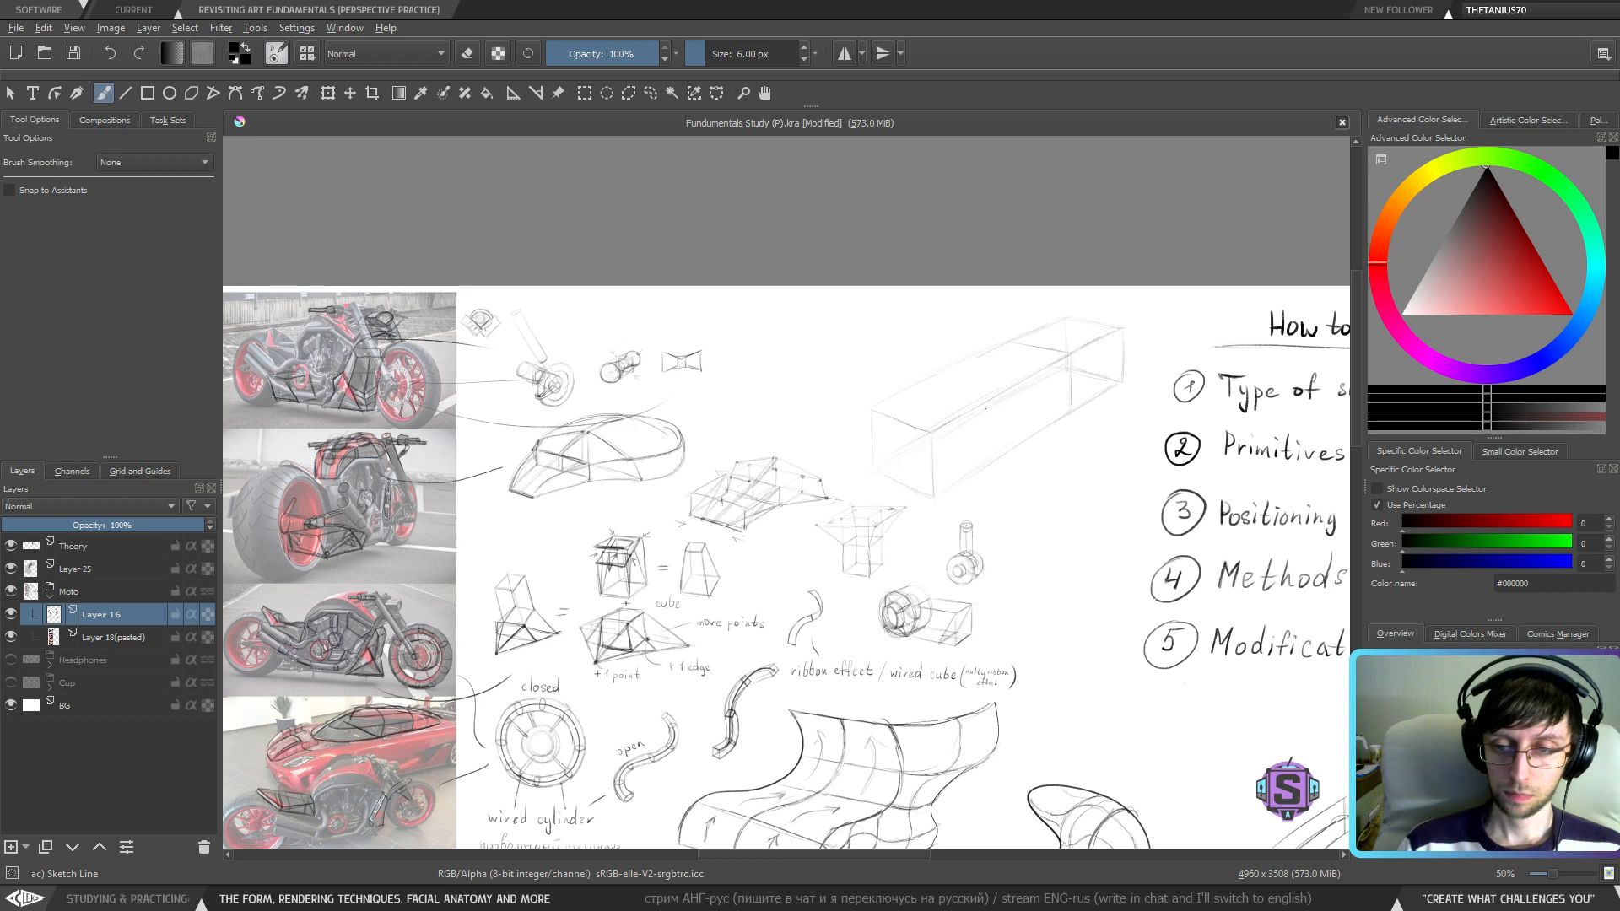
pyautogui.moveTo(1001, 419)
pyautogui.mouseDown()
pyautogui.moveTo(911, 431)
pyautogui.moveTo(987, 434)
pyautogui.mouseUp()
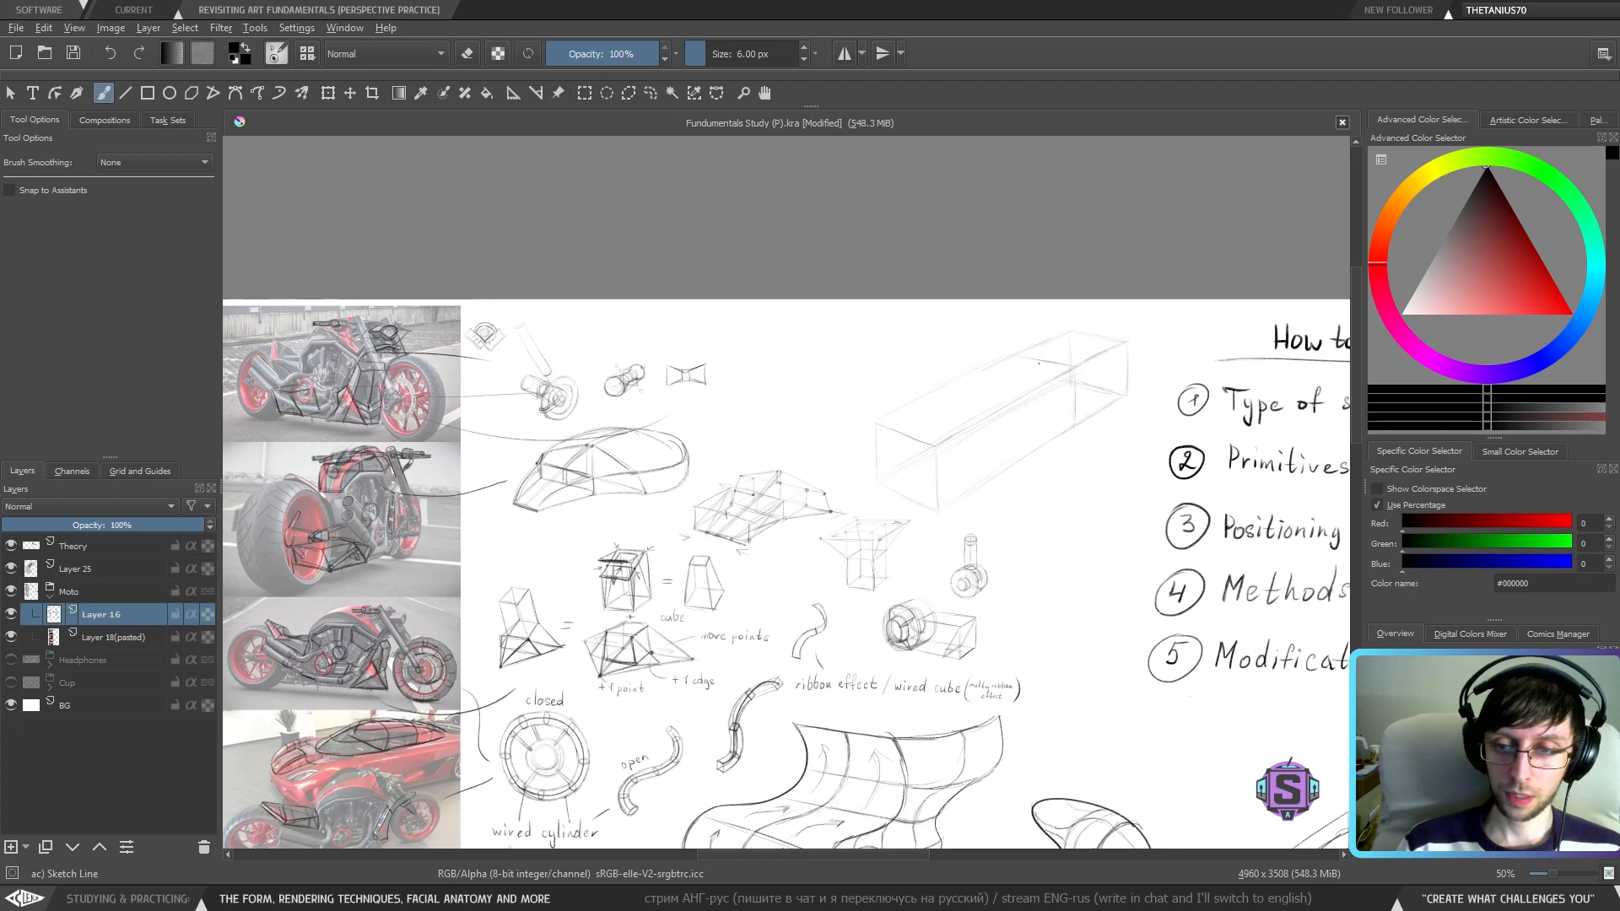
pyautogui.press('e')
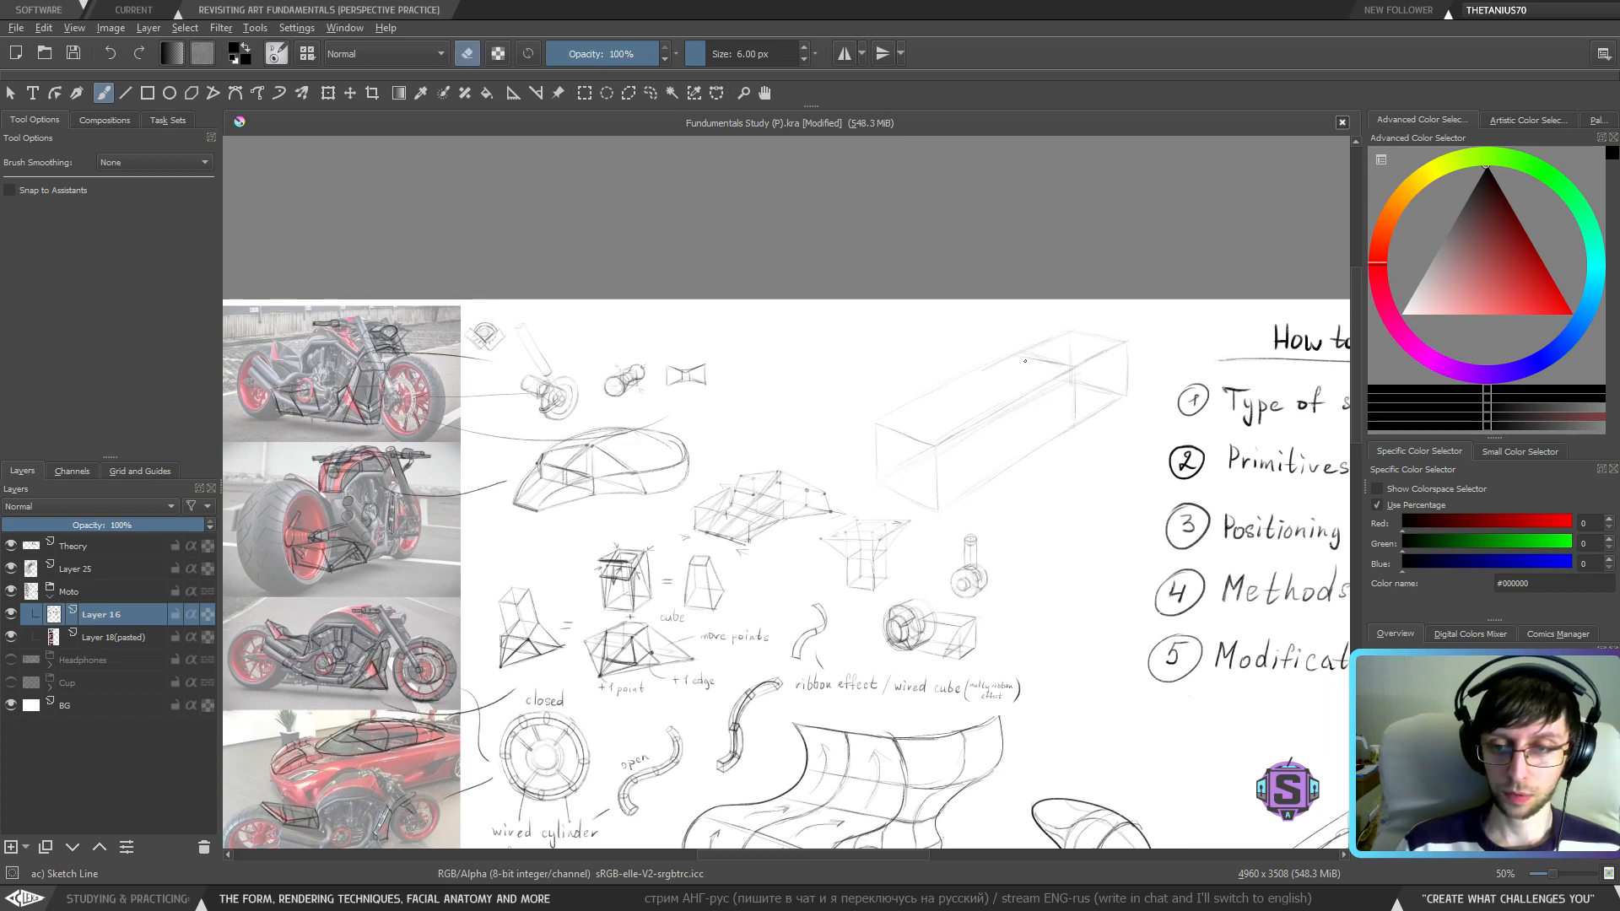
pyautogui.press('e')
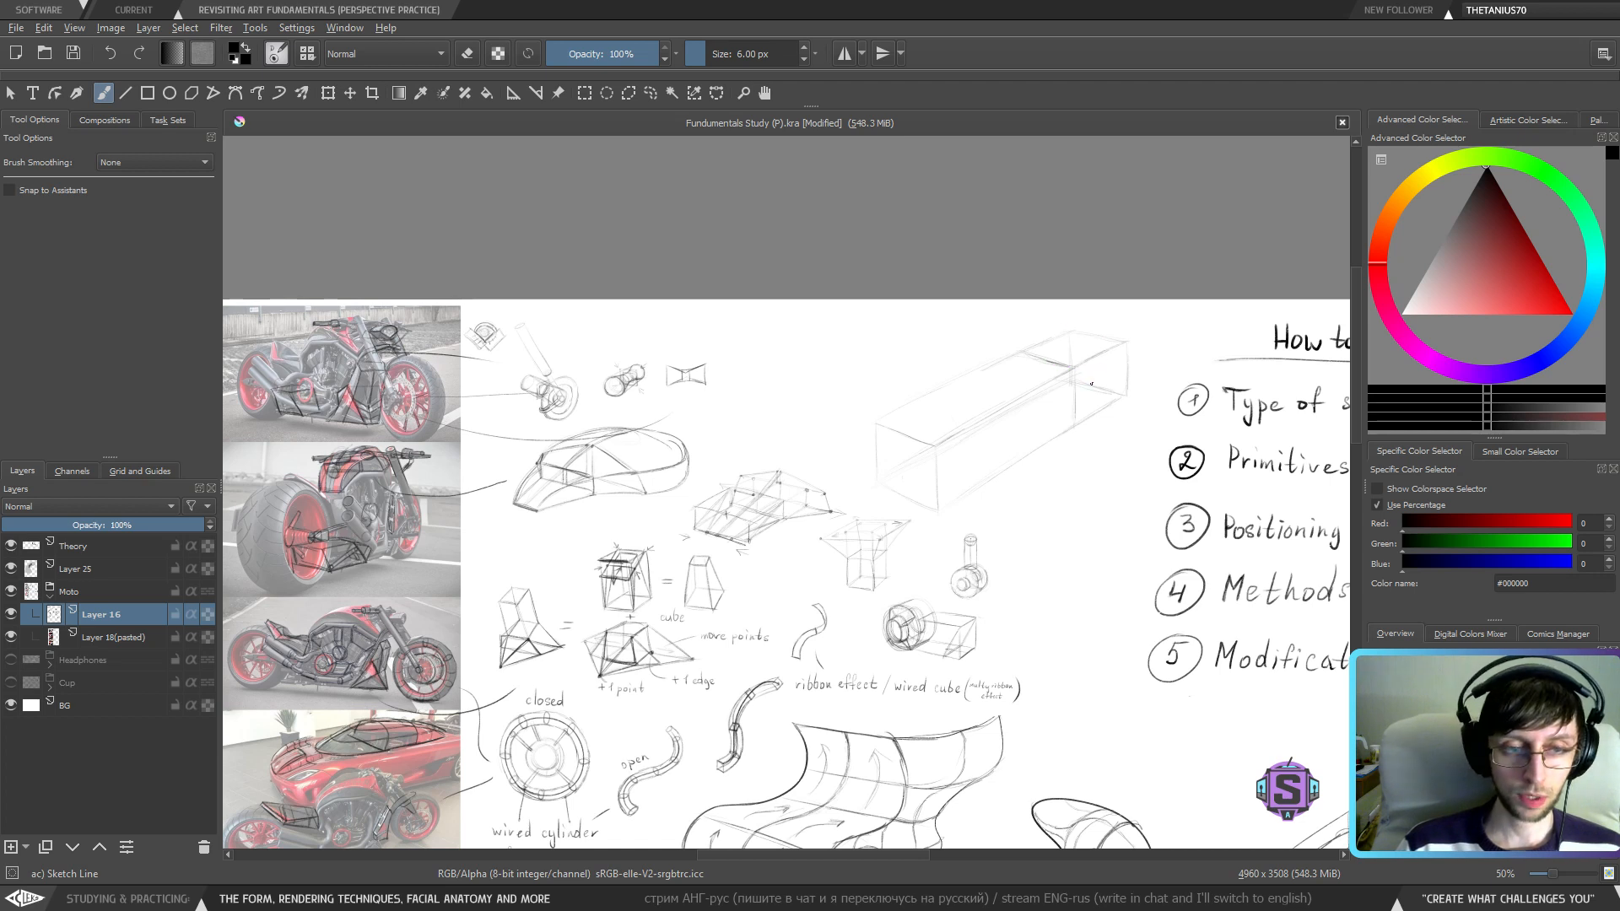
# - Undo the ellipse on the rear block, mark off a front block, and sketch a wheel ellipse on its side
pyautogui.moveTo(1121, 409); pyautogui.dragTo(1114, 356)
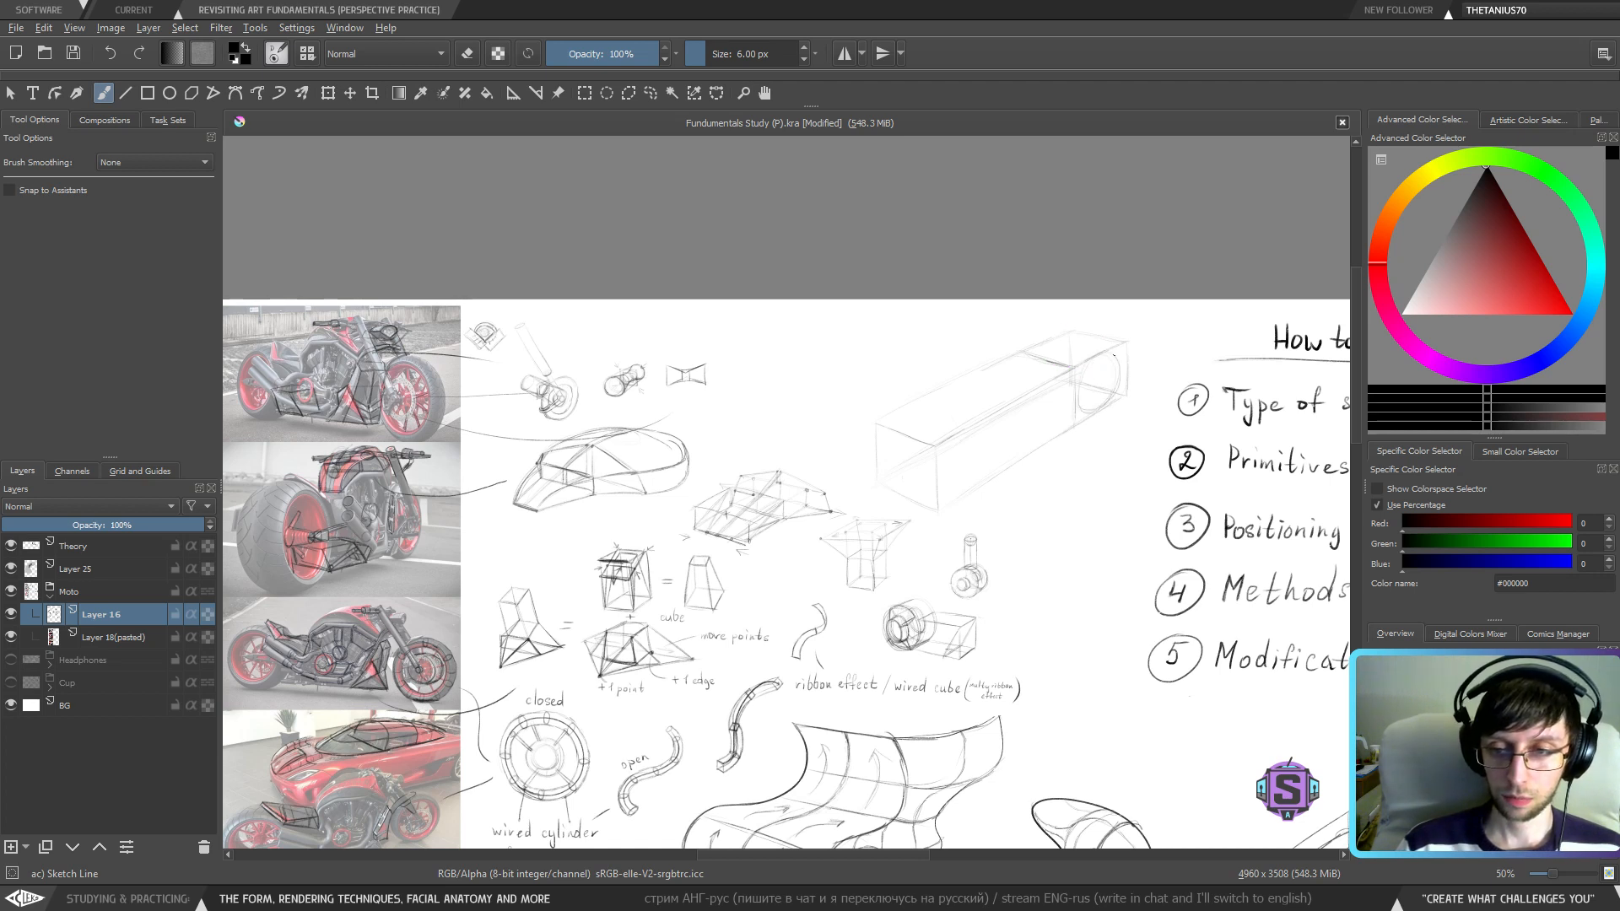
pyautogui.hotkey('ctrl', 'z')
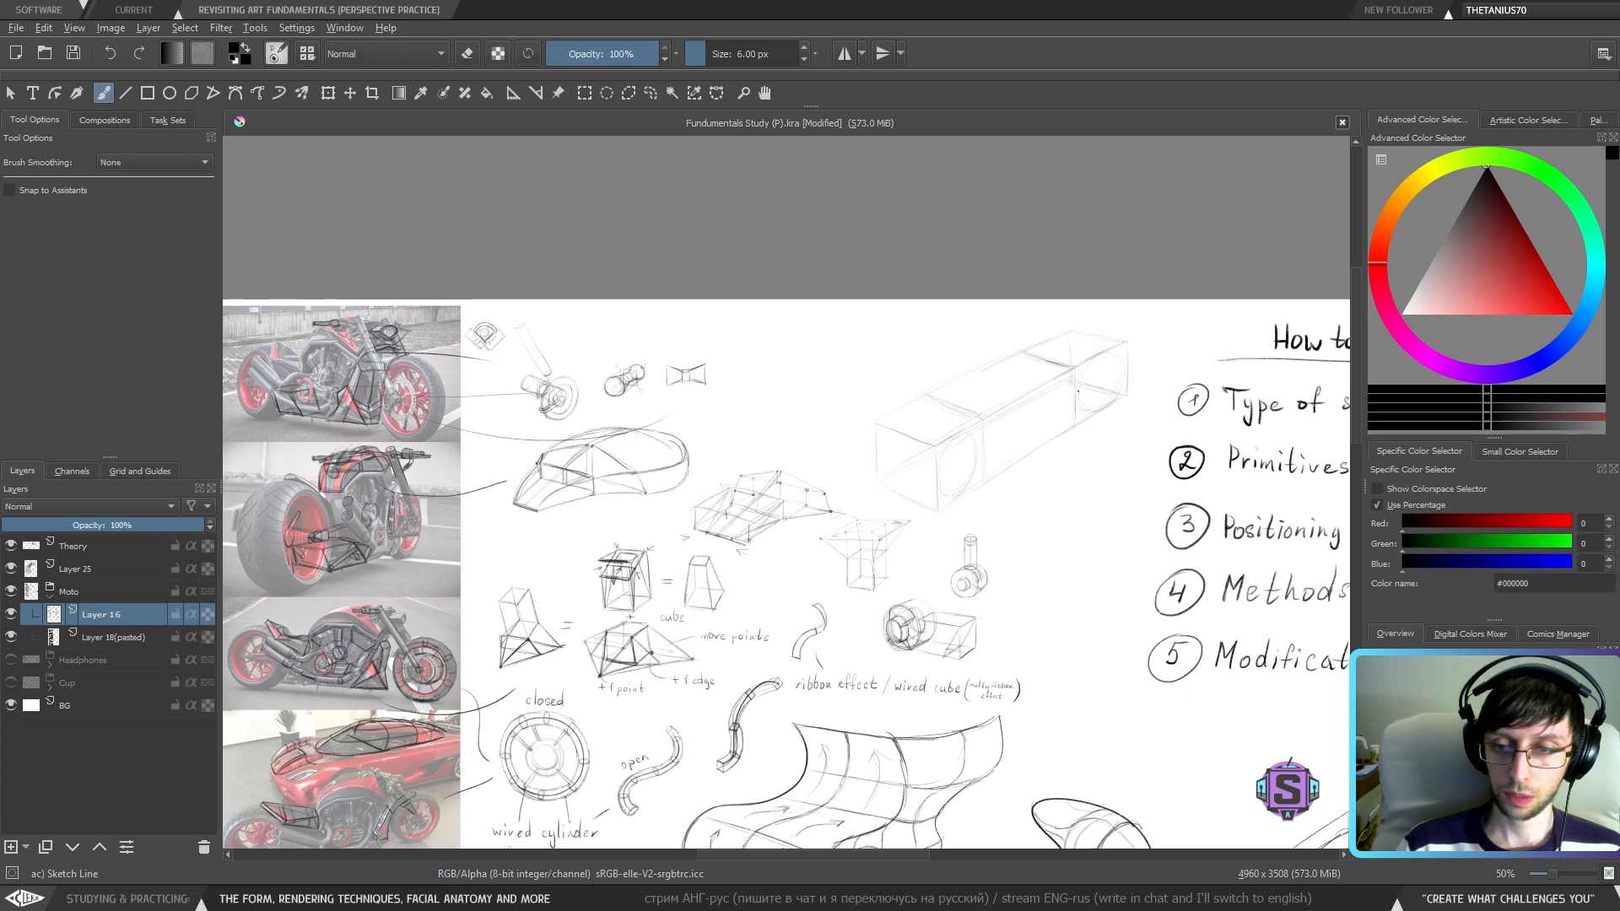
pyautogui.moveTo(1058, 386); pyautogui.dragTo(1053, 394)
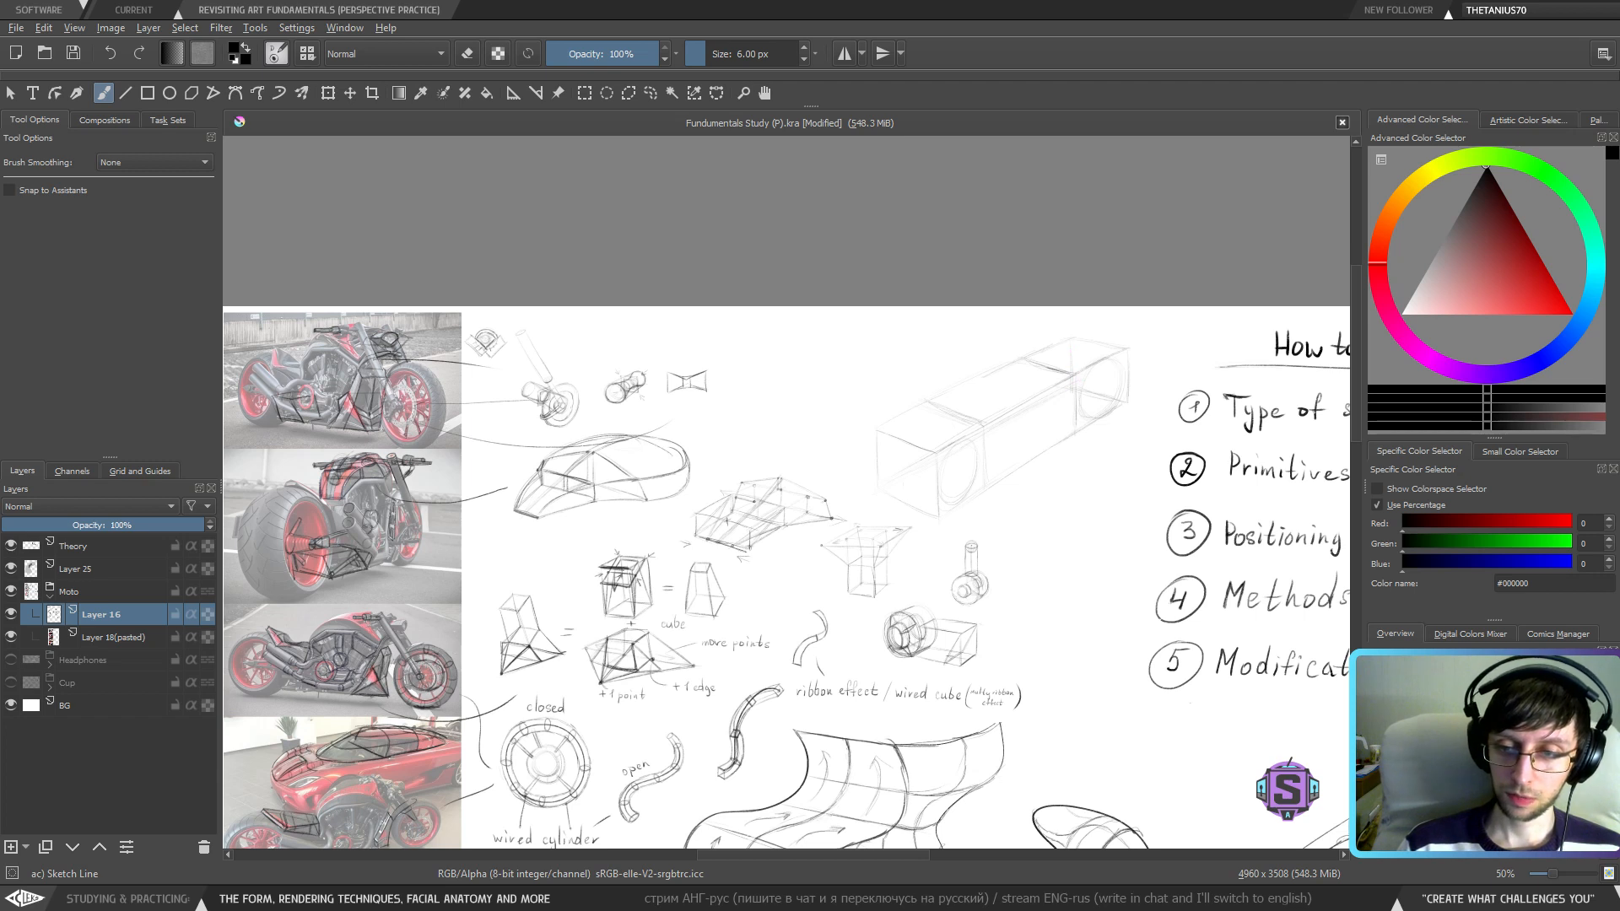
# - Undo the last stroke and sketch a raised box section on top of the long box's rear block
pyautogui.hotkey('ctrl', 'z')
pyautogui.moveTo(1076, 361); pyautogui.dragTo(1076, 393)
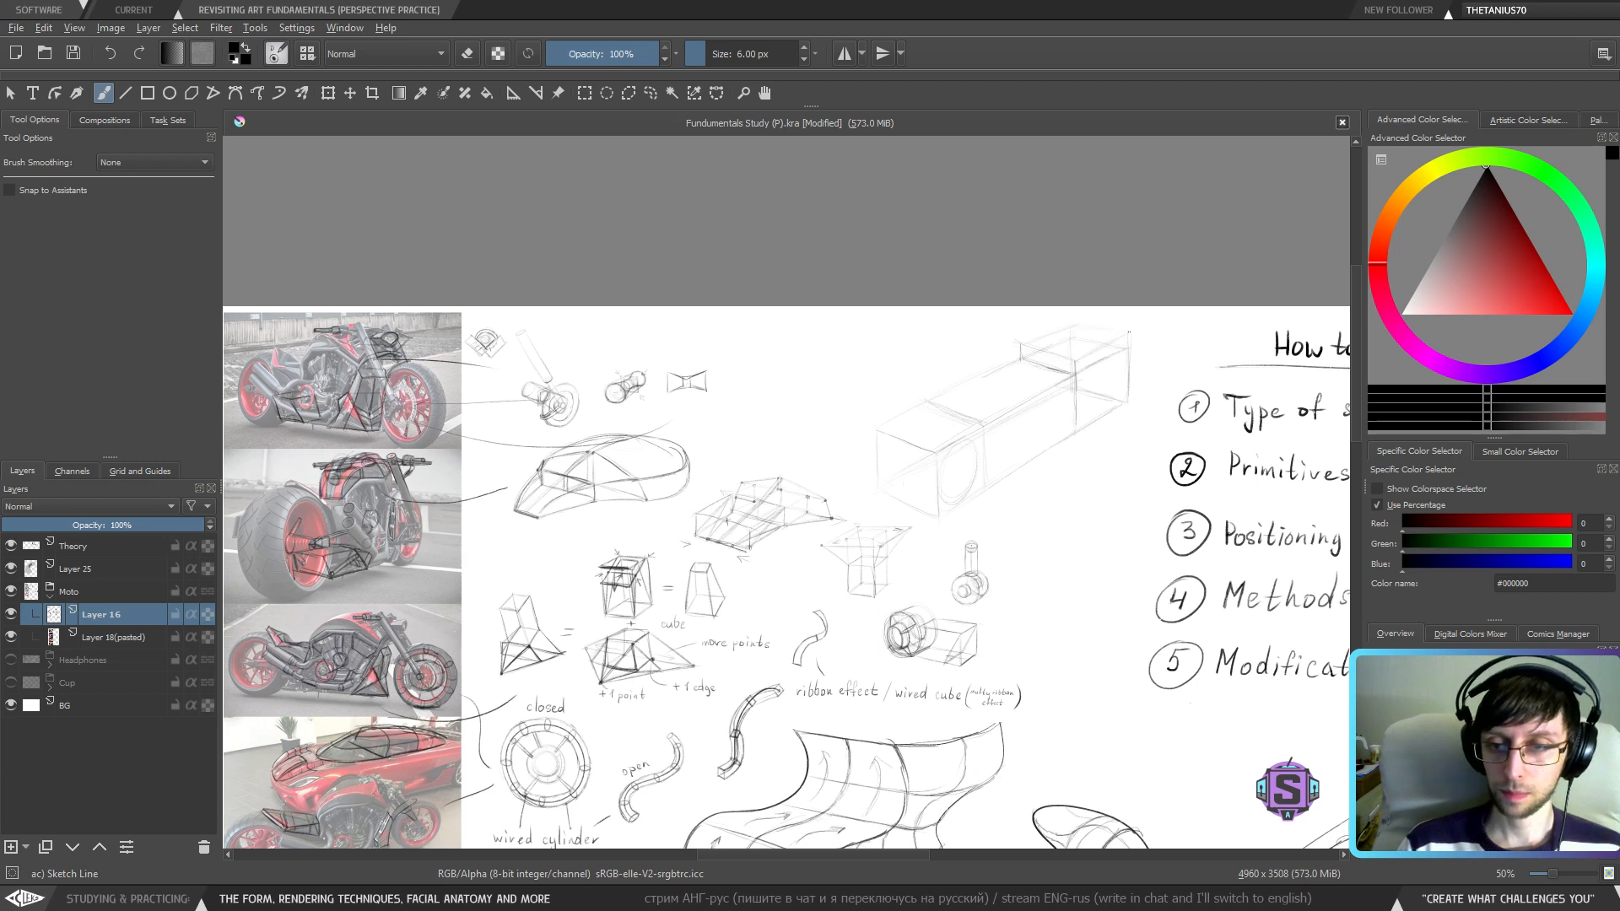
pyautogui.moveTo(1100, 331)
pyautogui.mouseDown()
pyautogui.moveTo(1135, 335)
pyautogui.moveTo(1045, 378)
pyautogui.moveTo(1085, 377)
pyautogui.mouseUp()
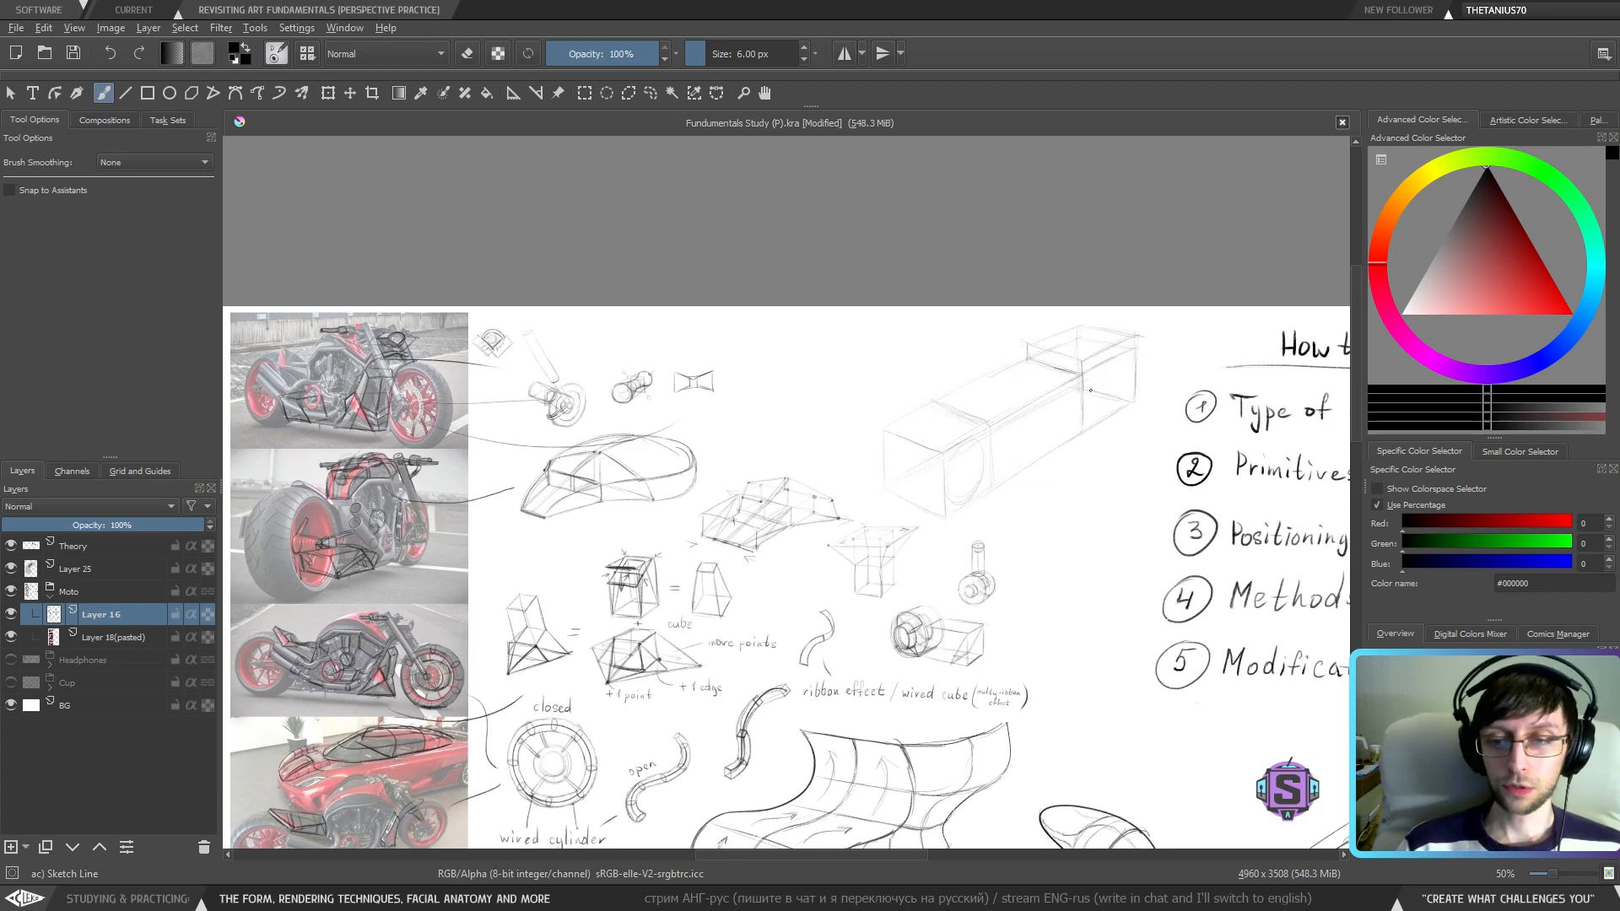
# - Examine the proportions of the long box construction up close and alongside the other study sketches
pyautogui.press('1')
pyautogui.moveTo(1178, 376)
pyautogui.mouseDown()
pyautogui.moveTo(625, 544)
pyautogui.moveTo(705, 506)
pyautogui.mouseUp()
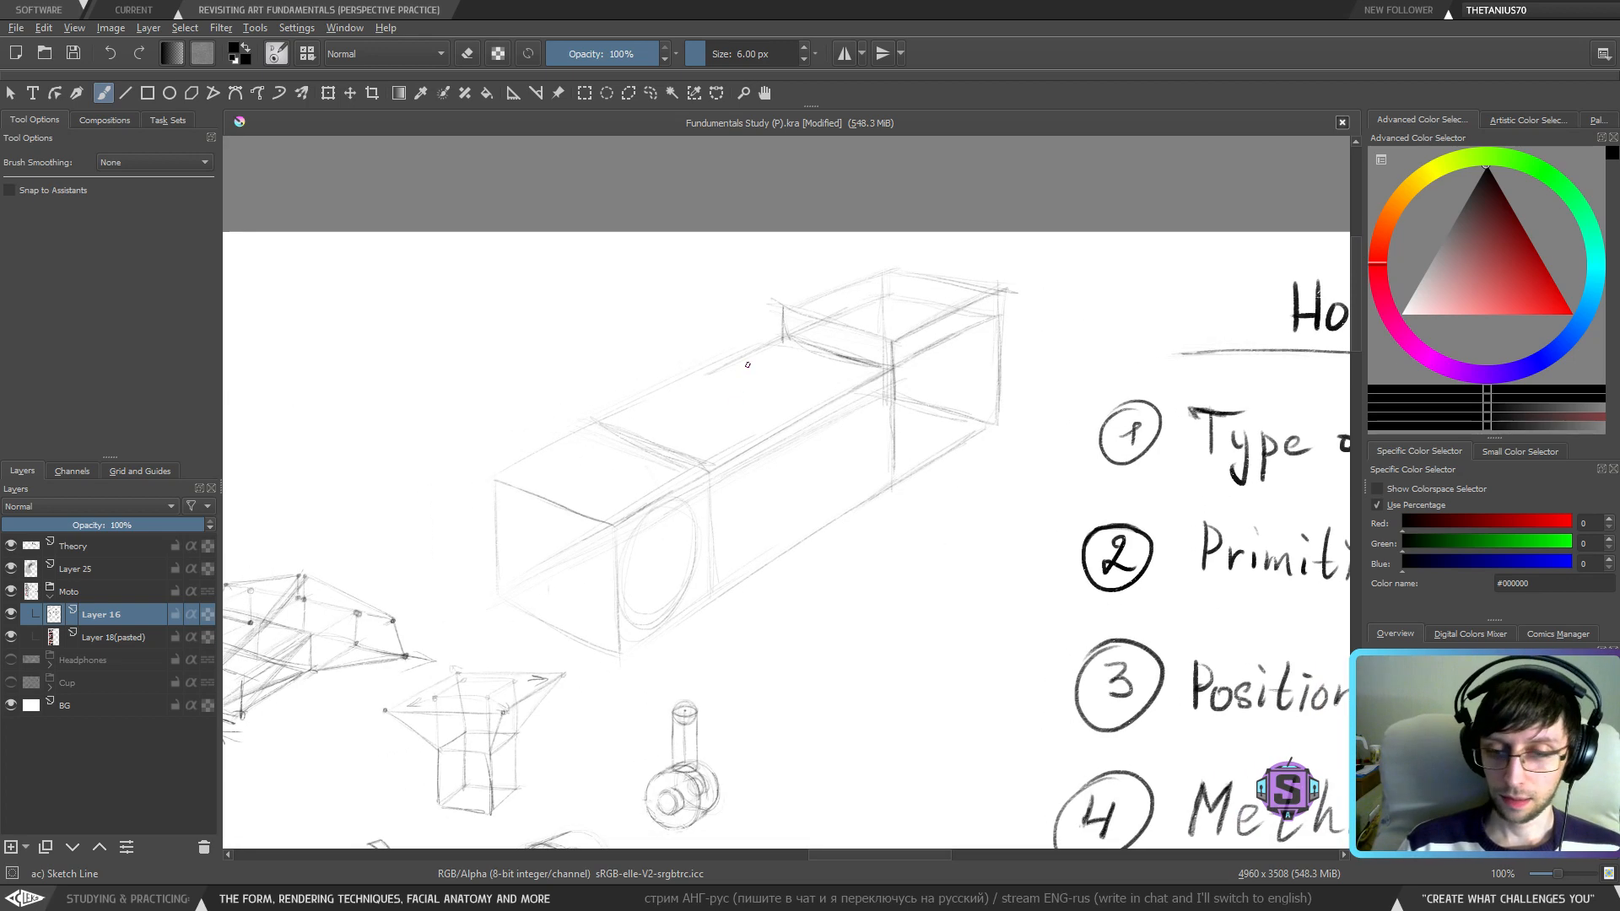
pyautogui.scroll(-2, 748, 364)
pyautogui.moveTo(588, 509); pyautogui.dragTo(855, 356)
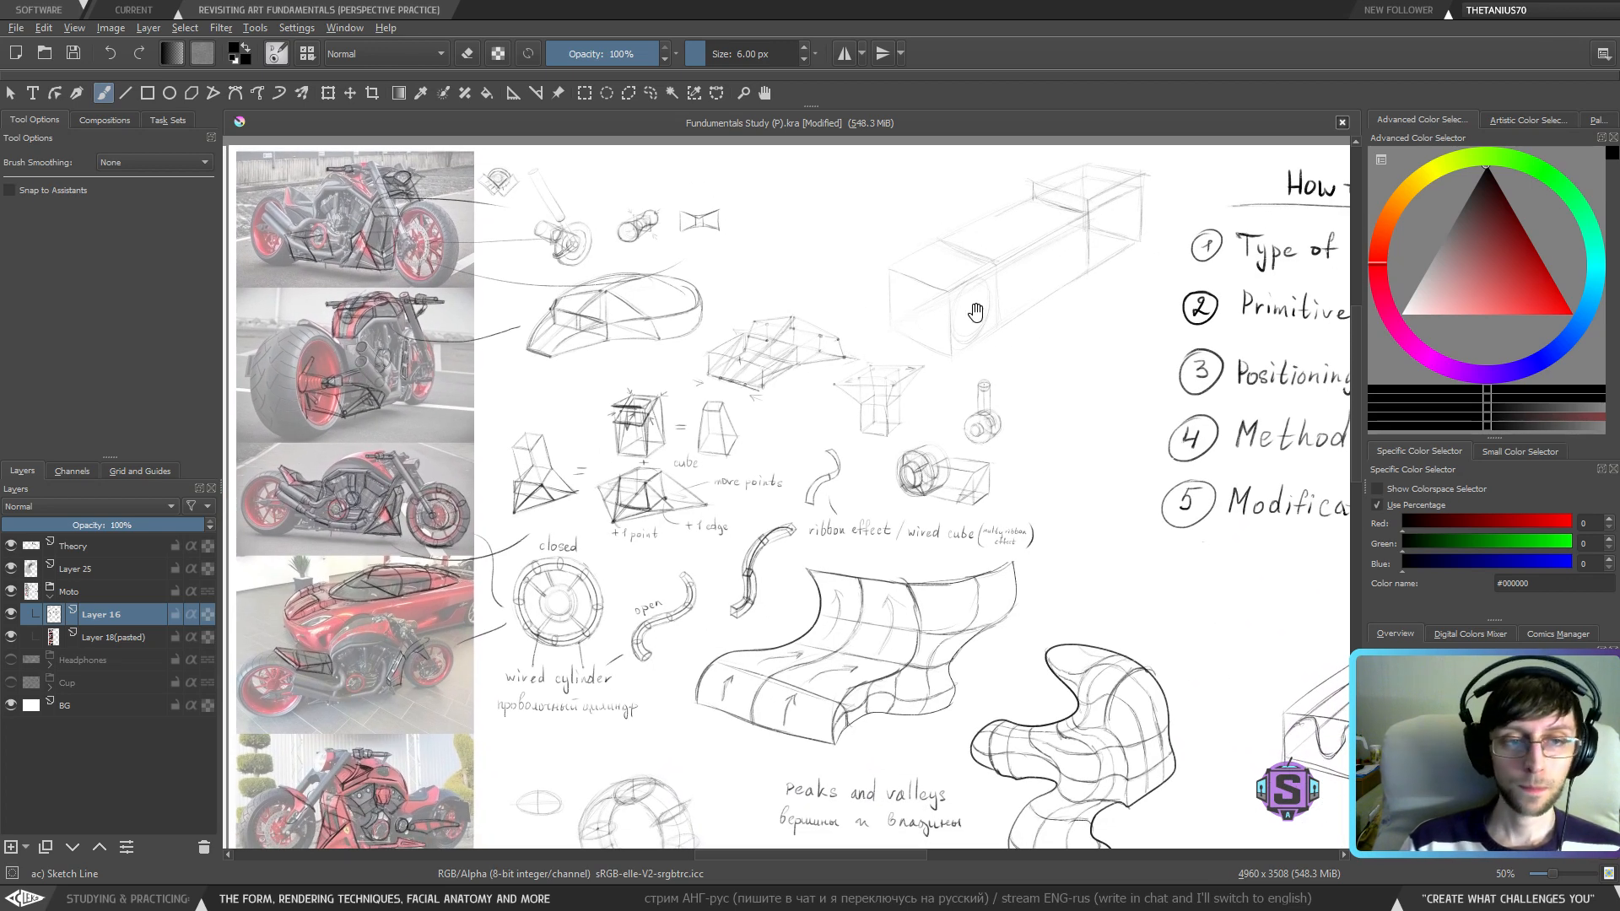
pyautogui.moveTo(940, 405); pyautogui.dragTo(938, 394)
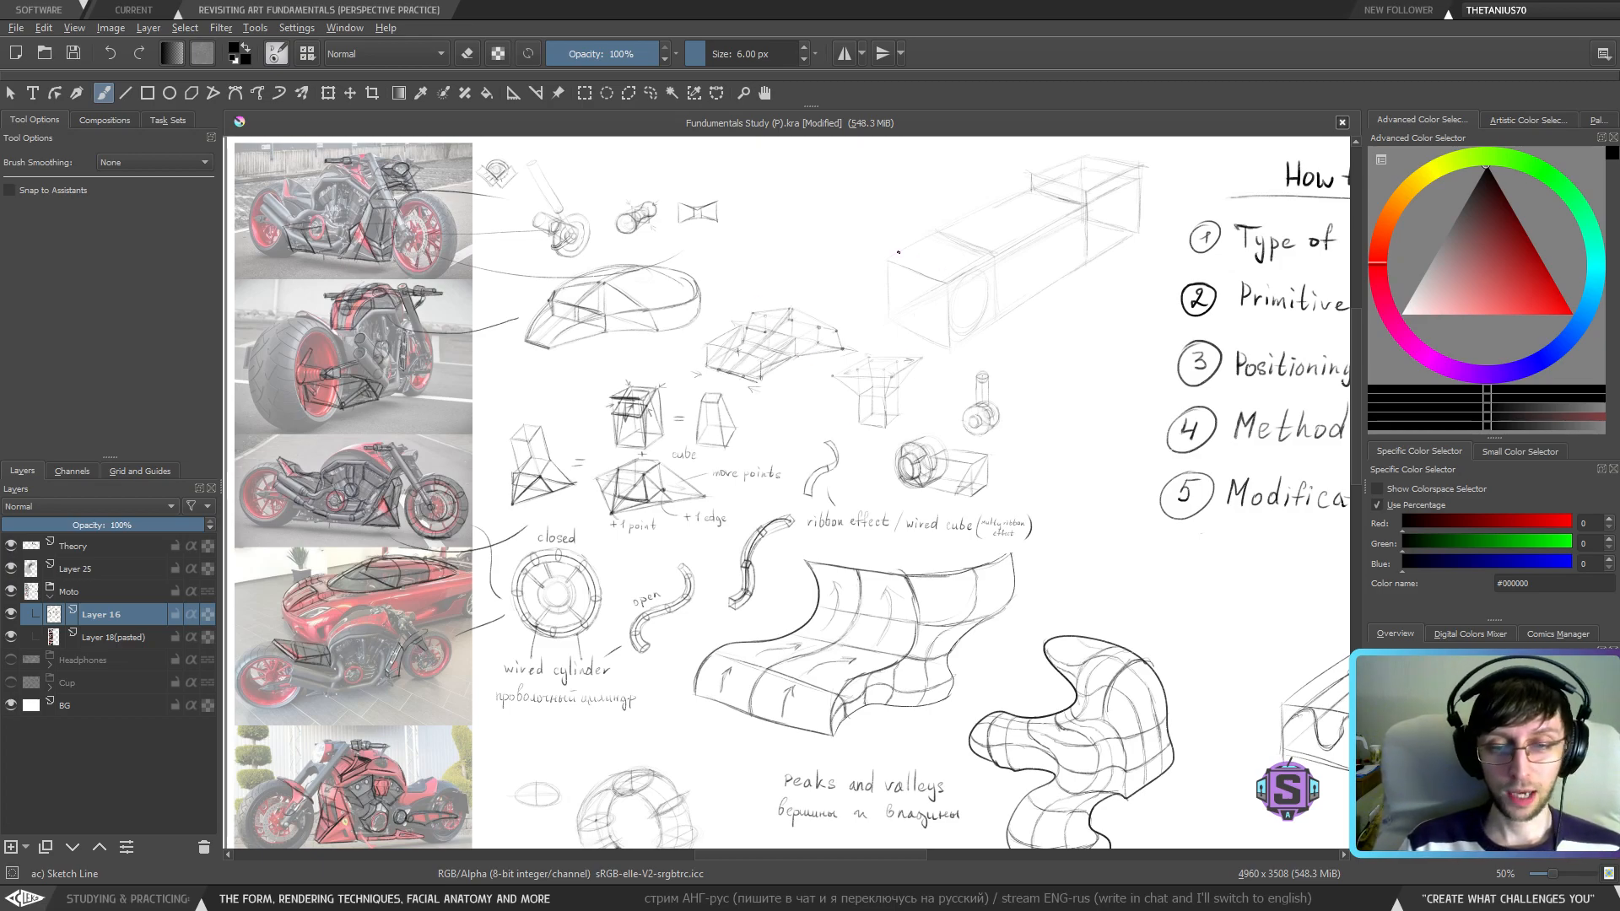
pyautogui.moveTo(1109, 473)
pyautogui.mouseDown()
pyautogui.moveTo(639, 645)
pyautogui.moveTo(1291, 375)
pyautogui.moveTo(1112, 403)
pyautogui.moveTo(1089, 444)
pyautogui.mouseUp()
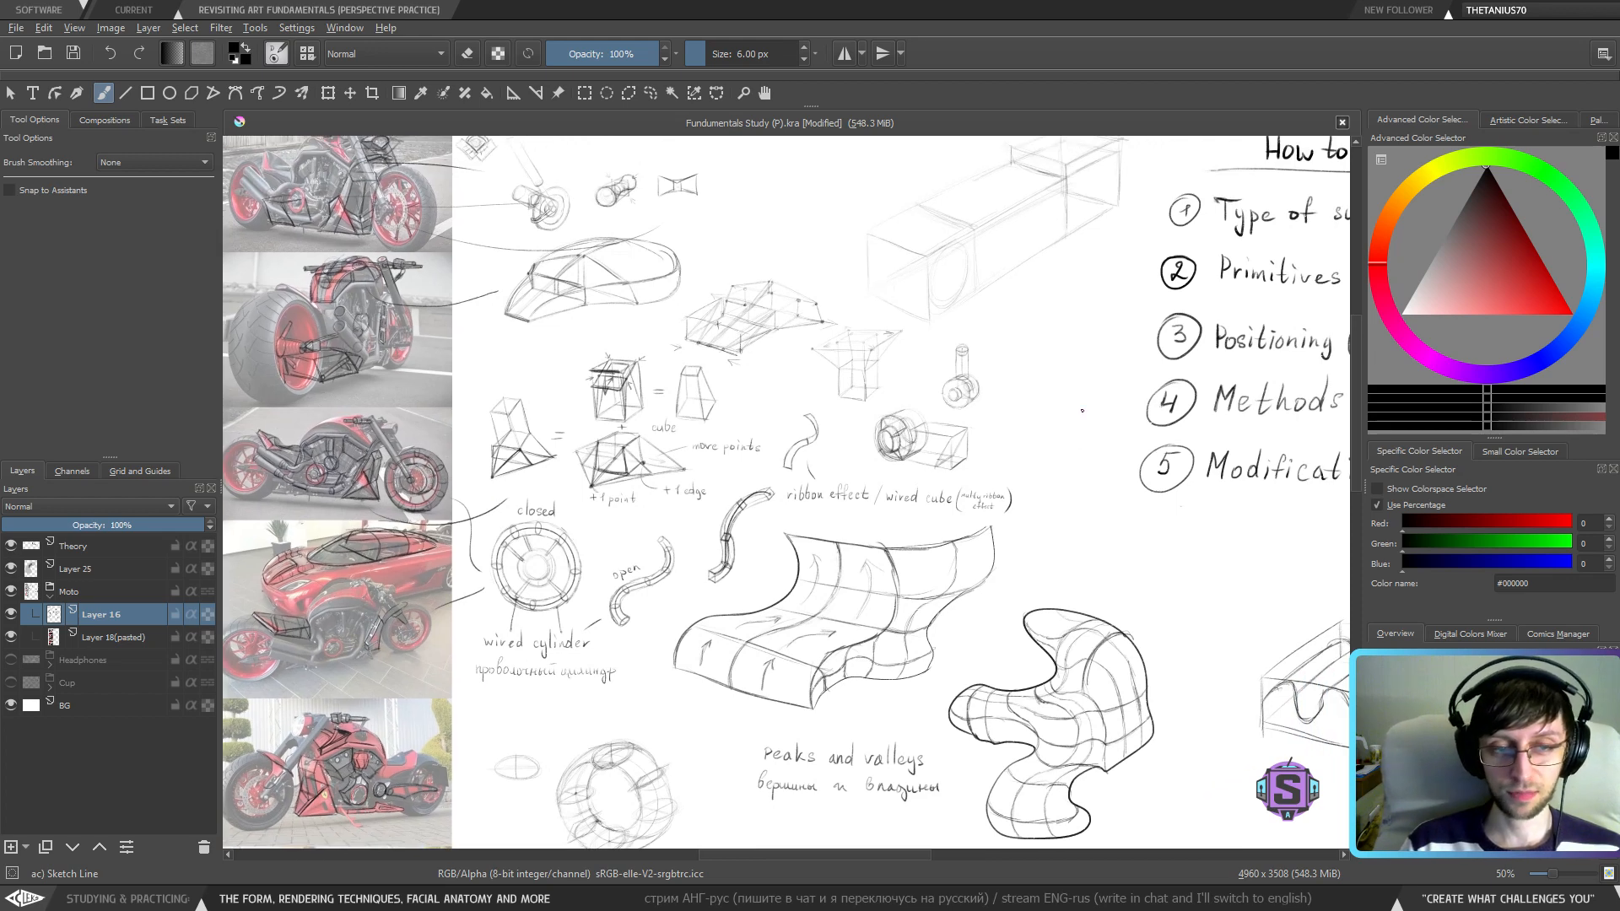
pyautogui.moveTo(795, 419); pyautogui.dragTo(815, 449)
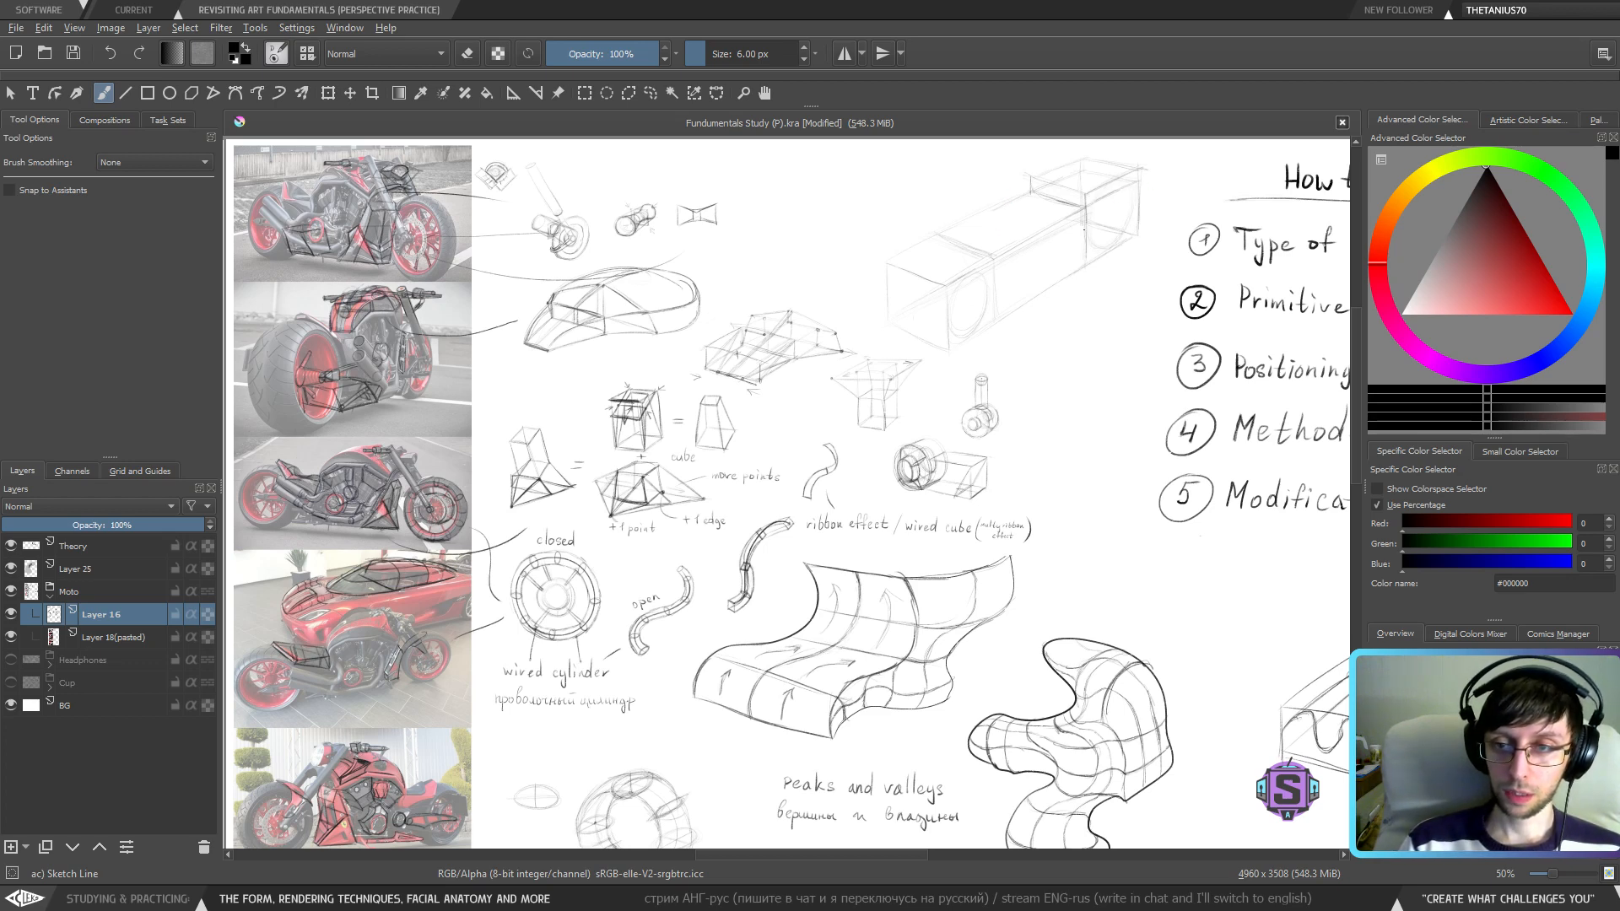
pyautogui.moveTo(976, 310); pyautogui.dragTo(980, 326)
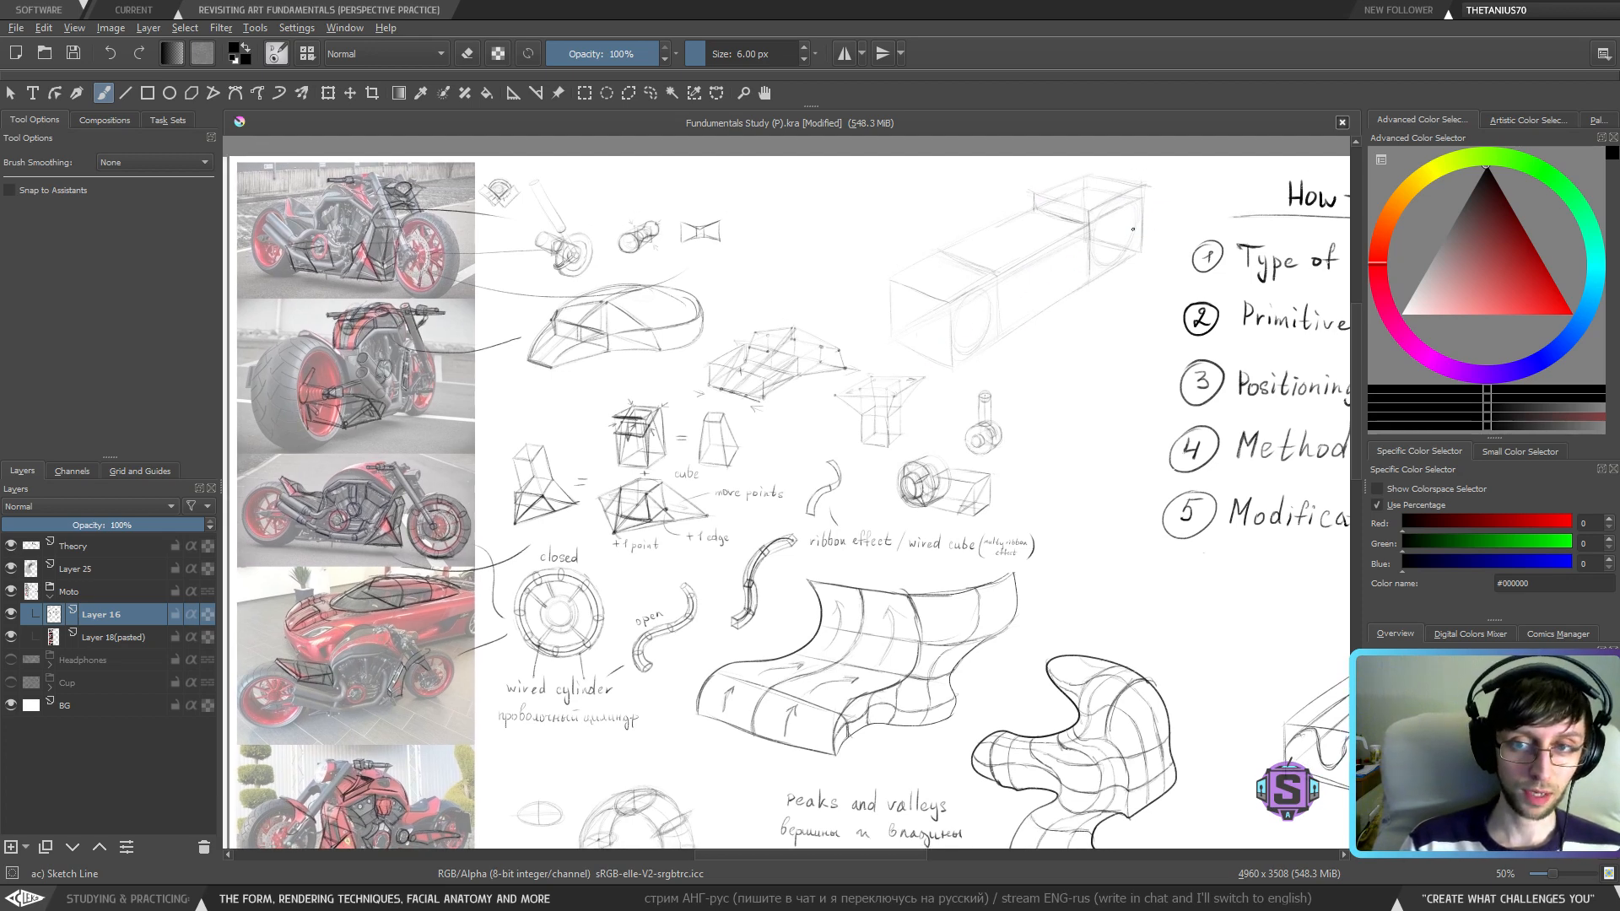
pyautogui.moveTo(1010, 328); pyautogui.dragTo(1010, 344)
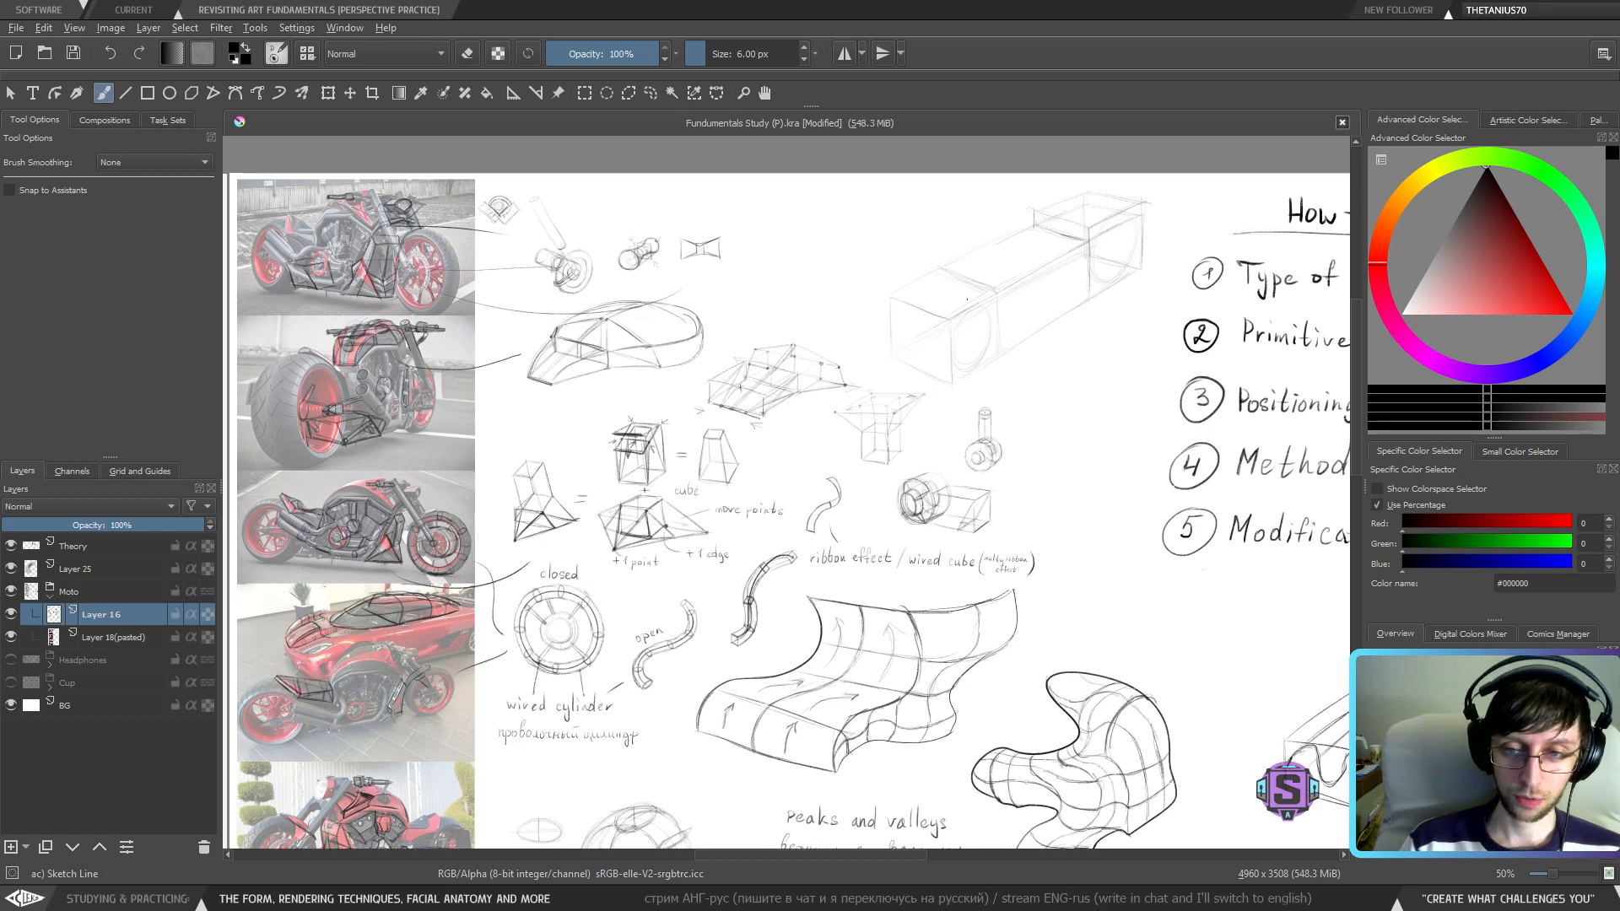
# - Sketch a tapered cab with a slanted windshield on the middle section of the long box
pyautogui.moveTo(973, 355); pyautogui.dragTo(973, 368)
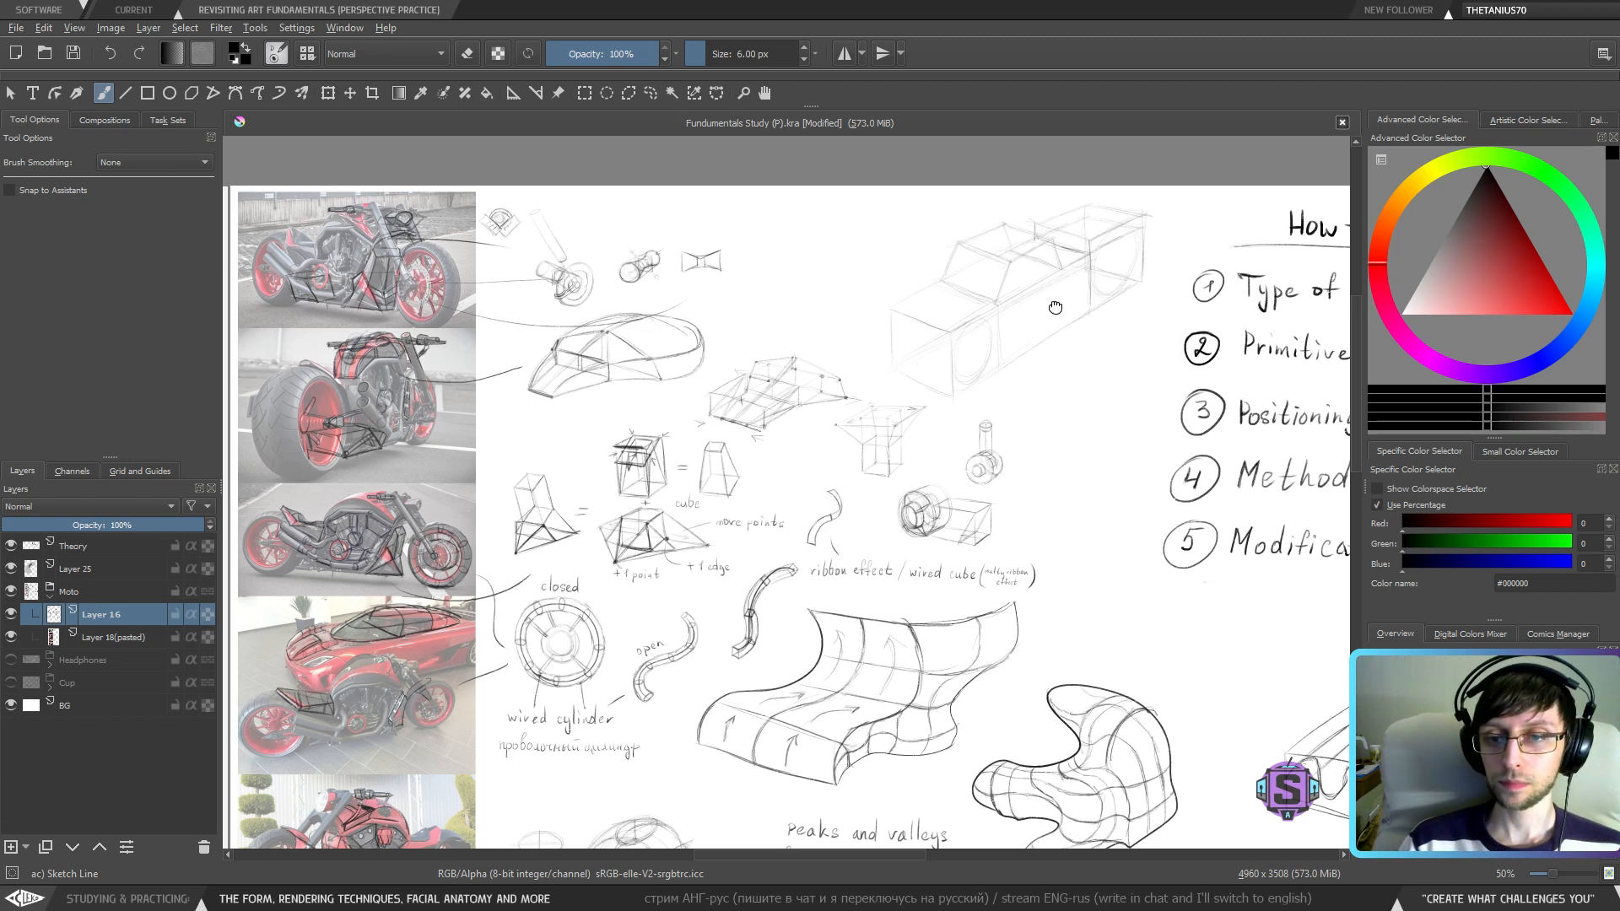
pyautogui.moveTo(1056, 309); pyautogui.dragTo(1017, 328)
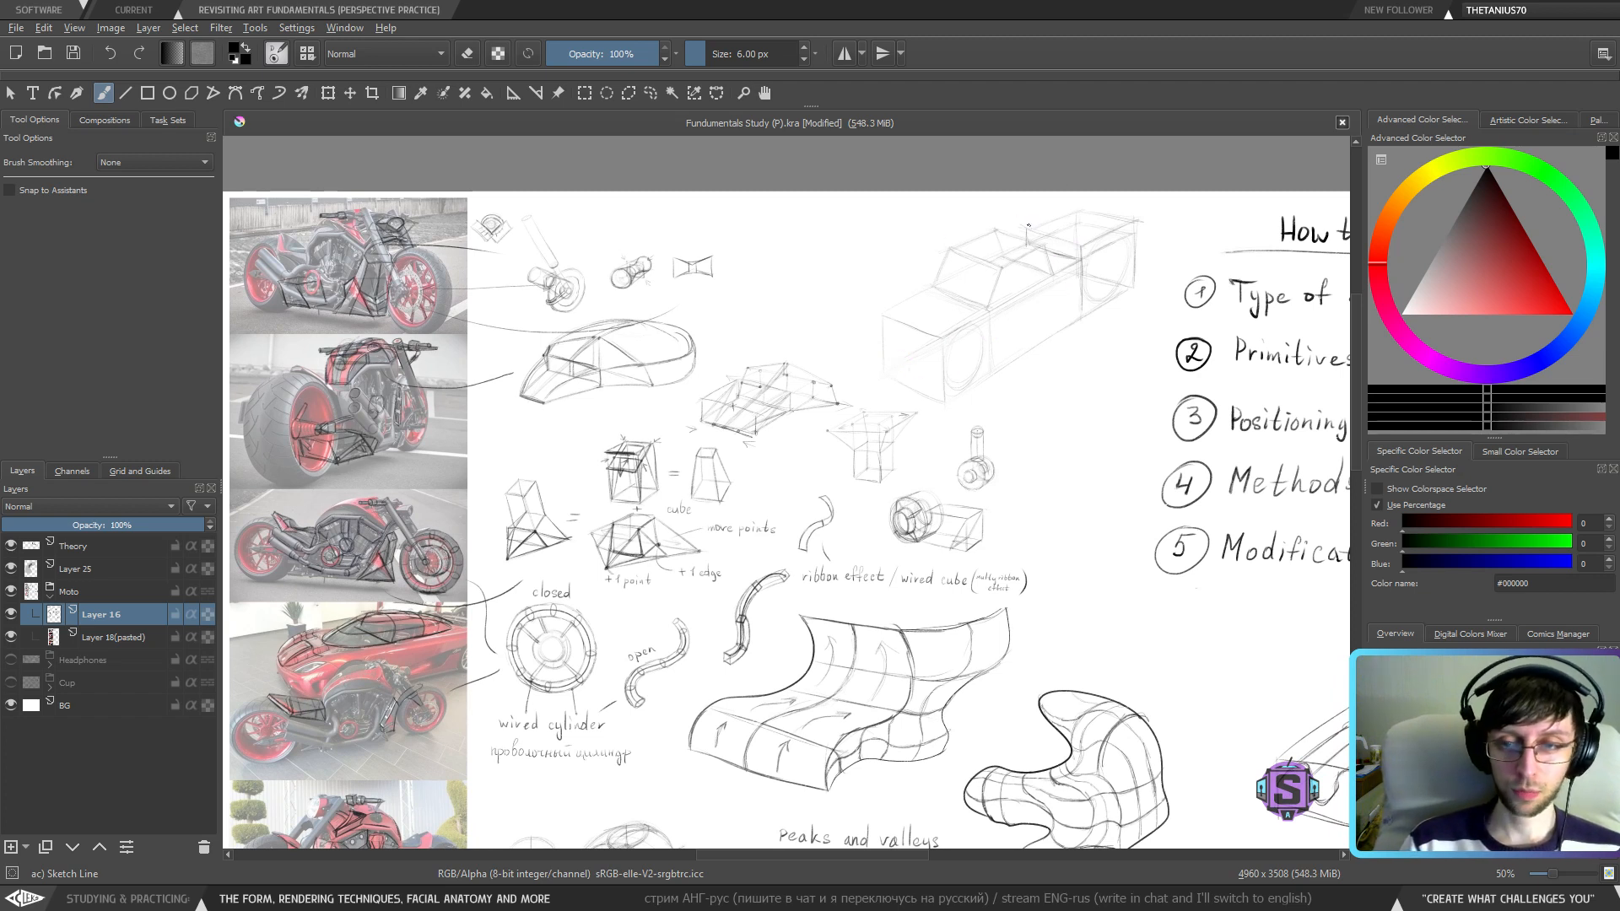
pyautogui.moveTo(983, 245); pyautogui.dragTo(979, 254)
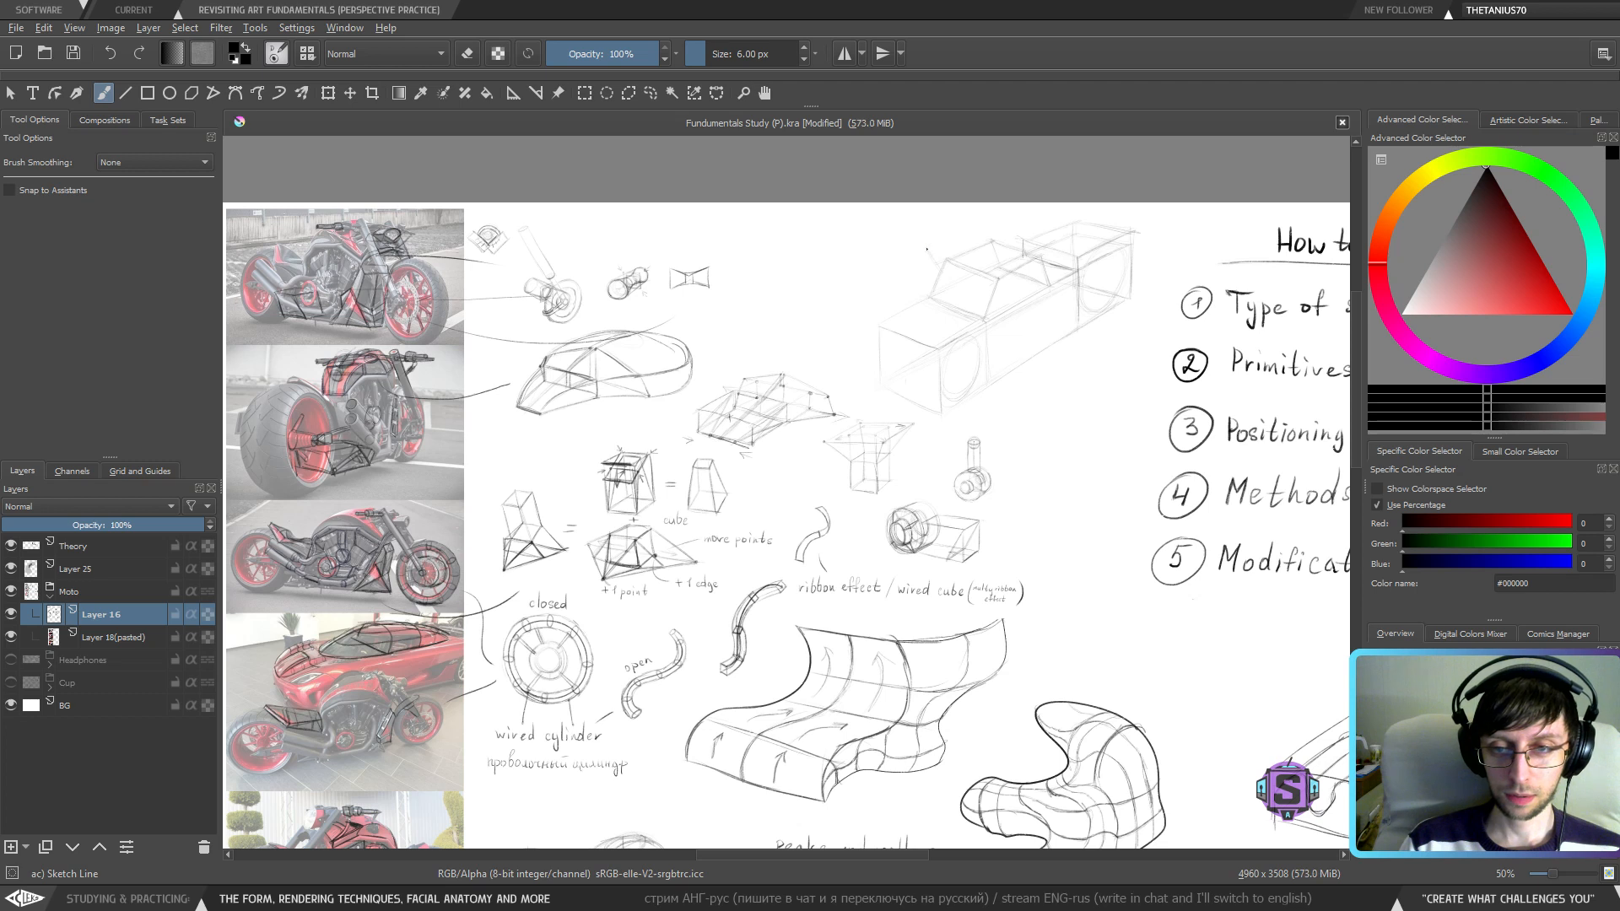
# - Try an extra slanted line above the front of the cab, and undo it
pyautogui.moveTo(1005, 277); pyautogui.dragTo(1028, 281)
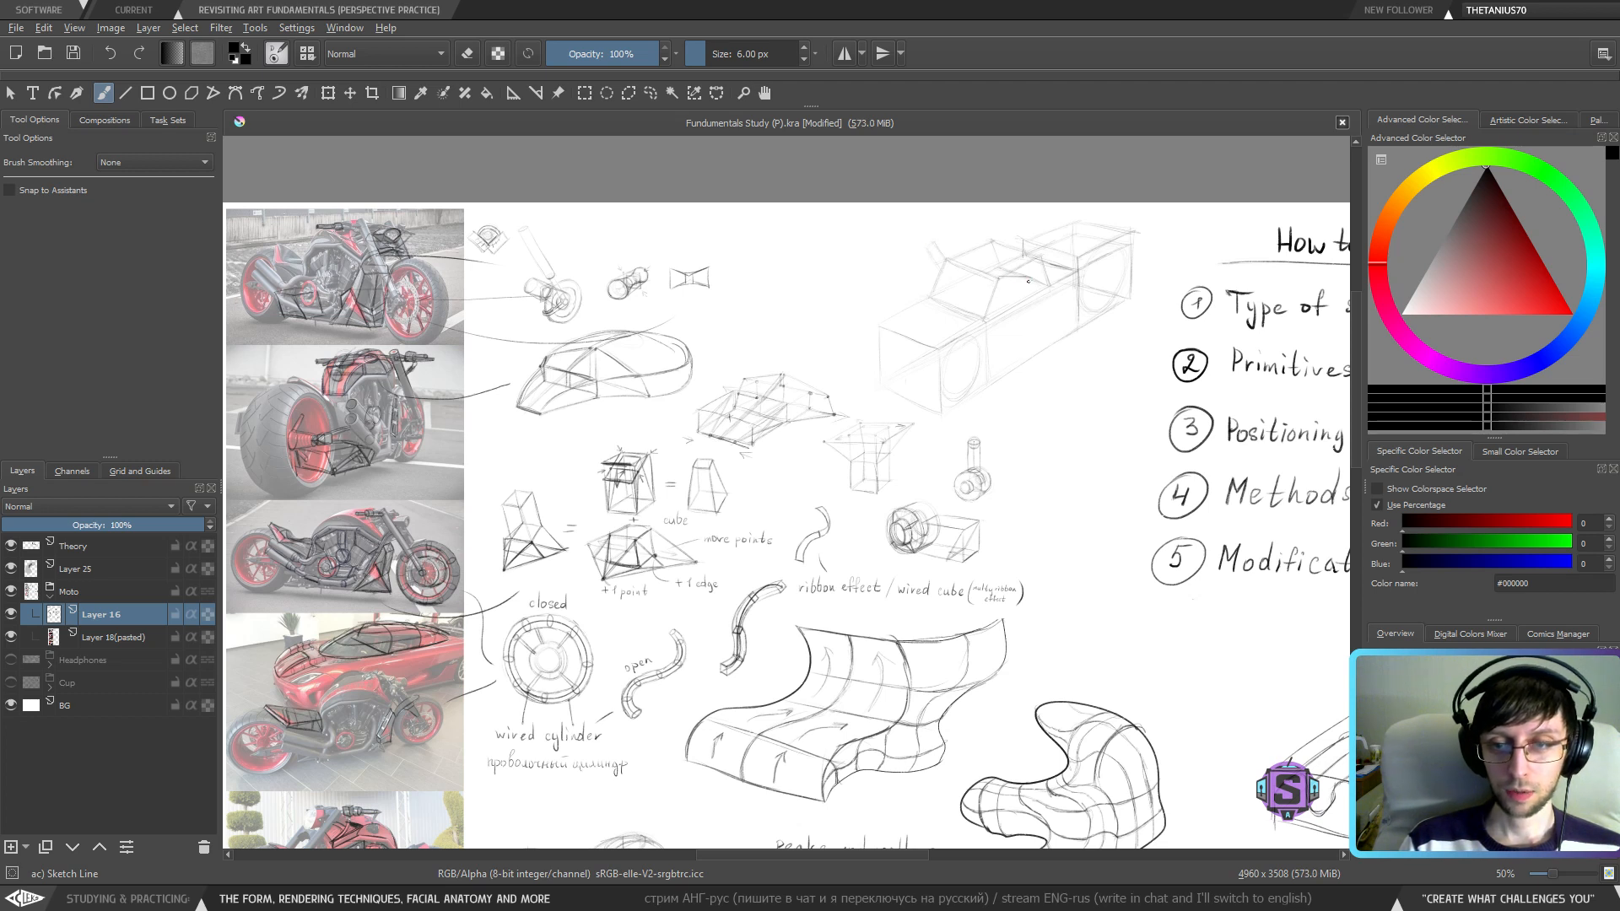
pyautogui.hotkey('ctrl', 'z')
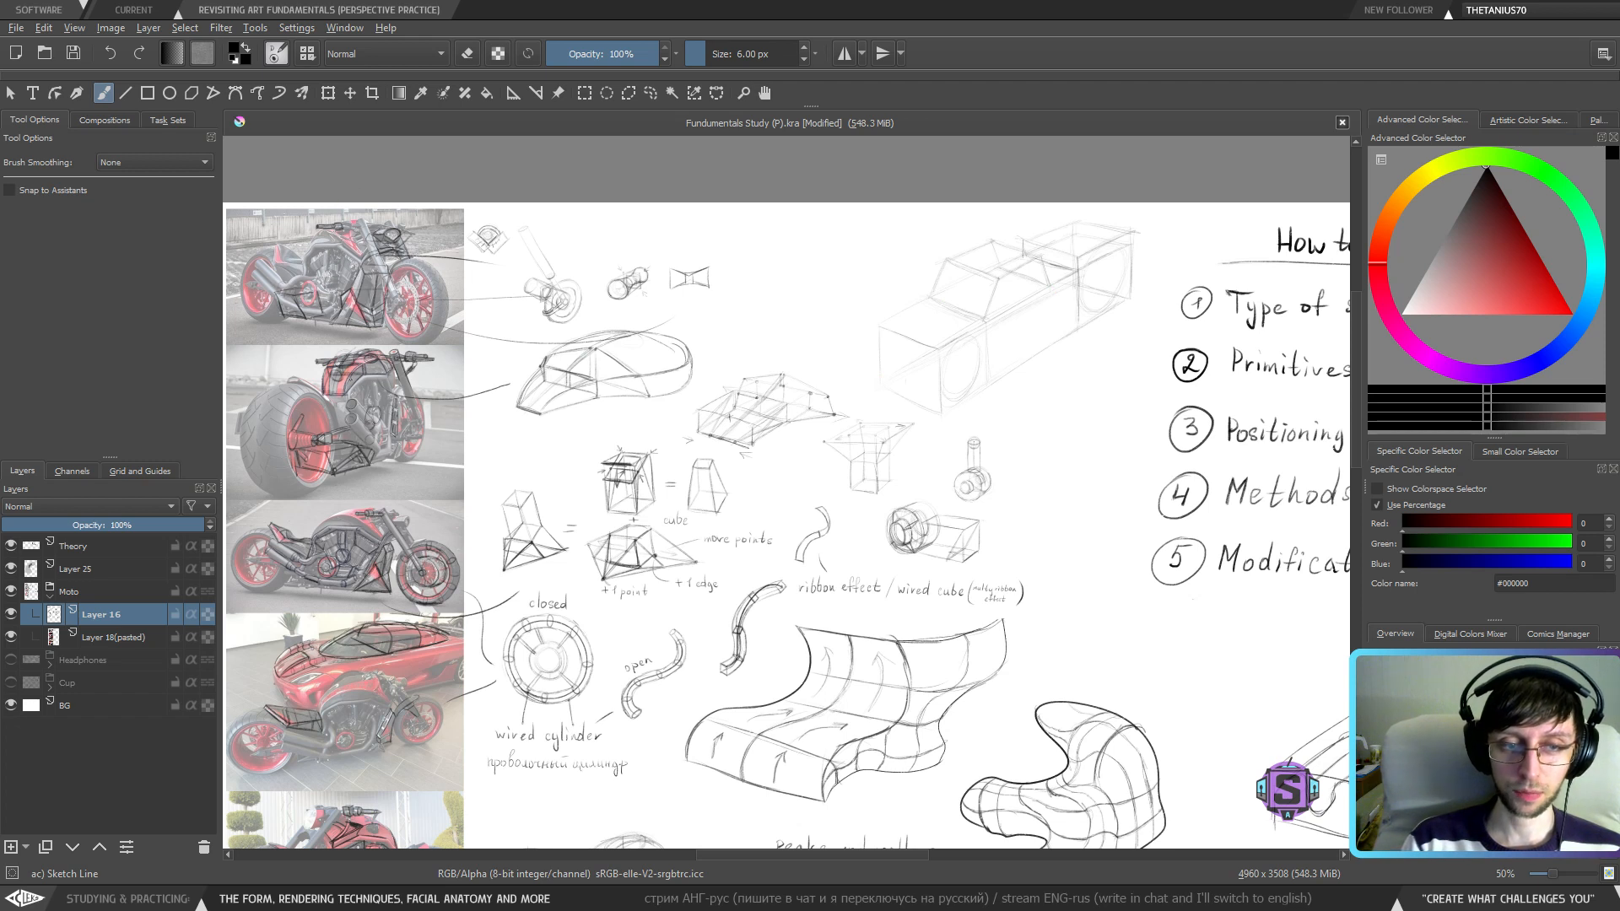
pyautogui.moveTo(439, 341)
pyautogui.mouseDown()
pyautogui.moveTo(400, 361)
pyautogui.moveTo(420, 369)
pyautogui.moveTo(432, 339)
pyautogui.mouseUp()
pyautogui.hotkey('ctrl', 'z')
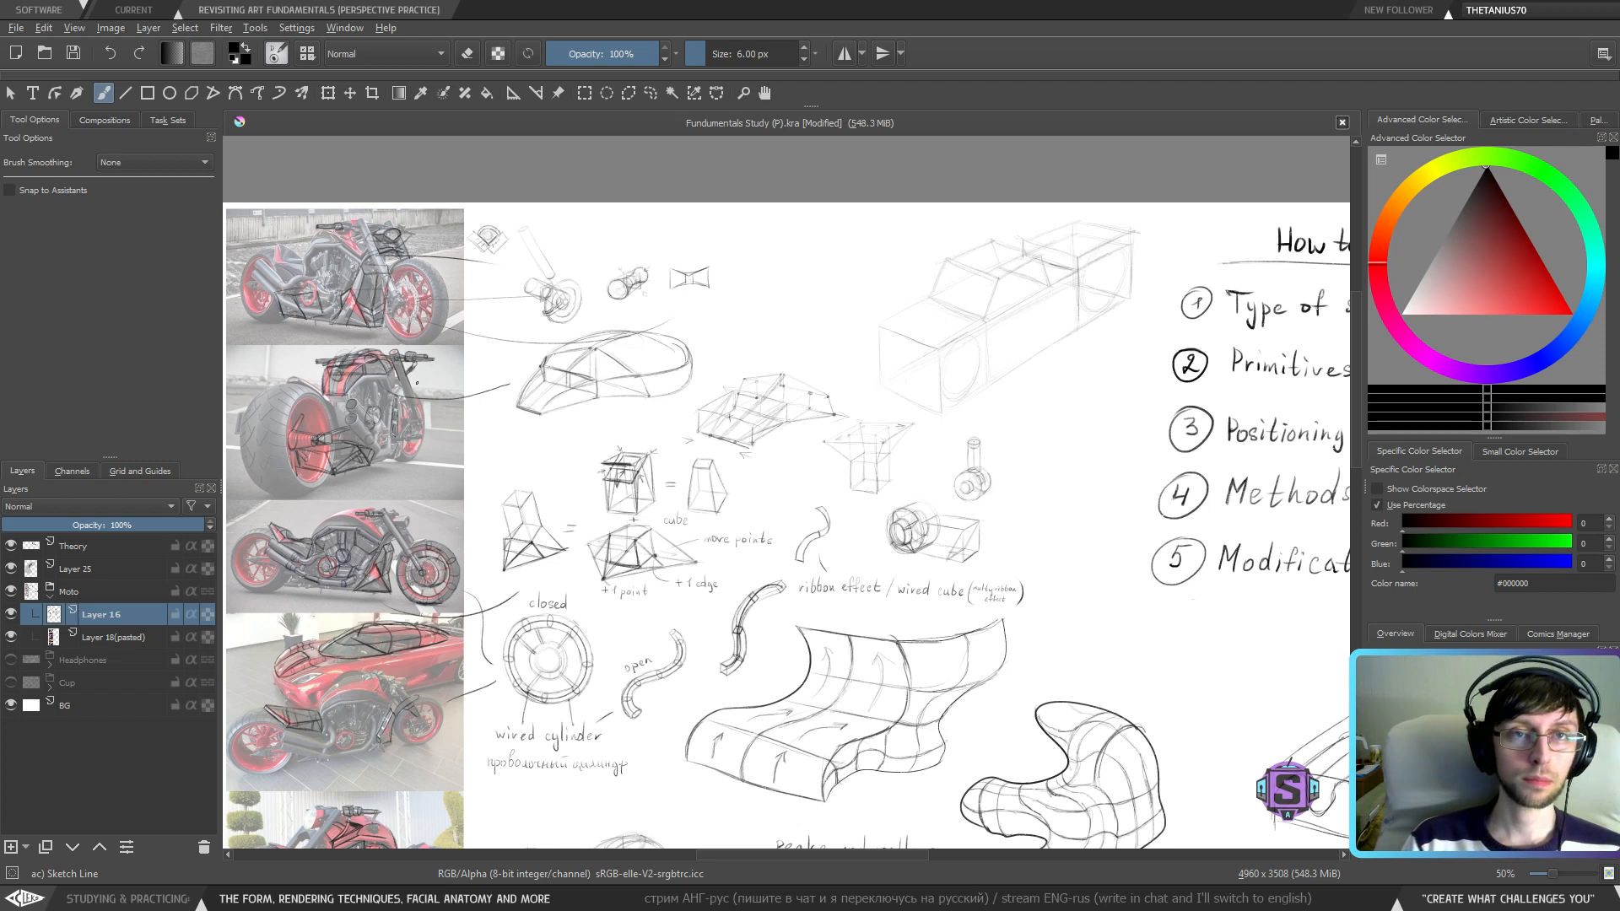
pyautogui.moveTo(448, 400); pyautogui.dragTo(460, 405)
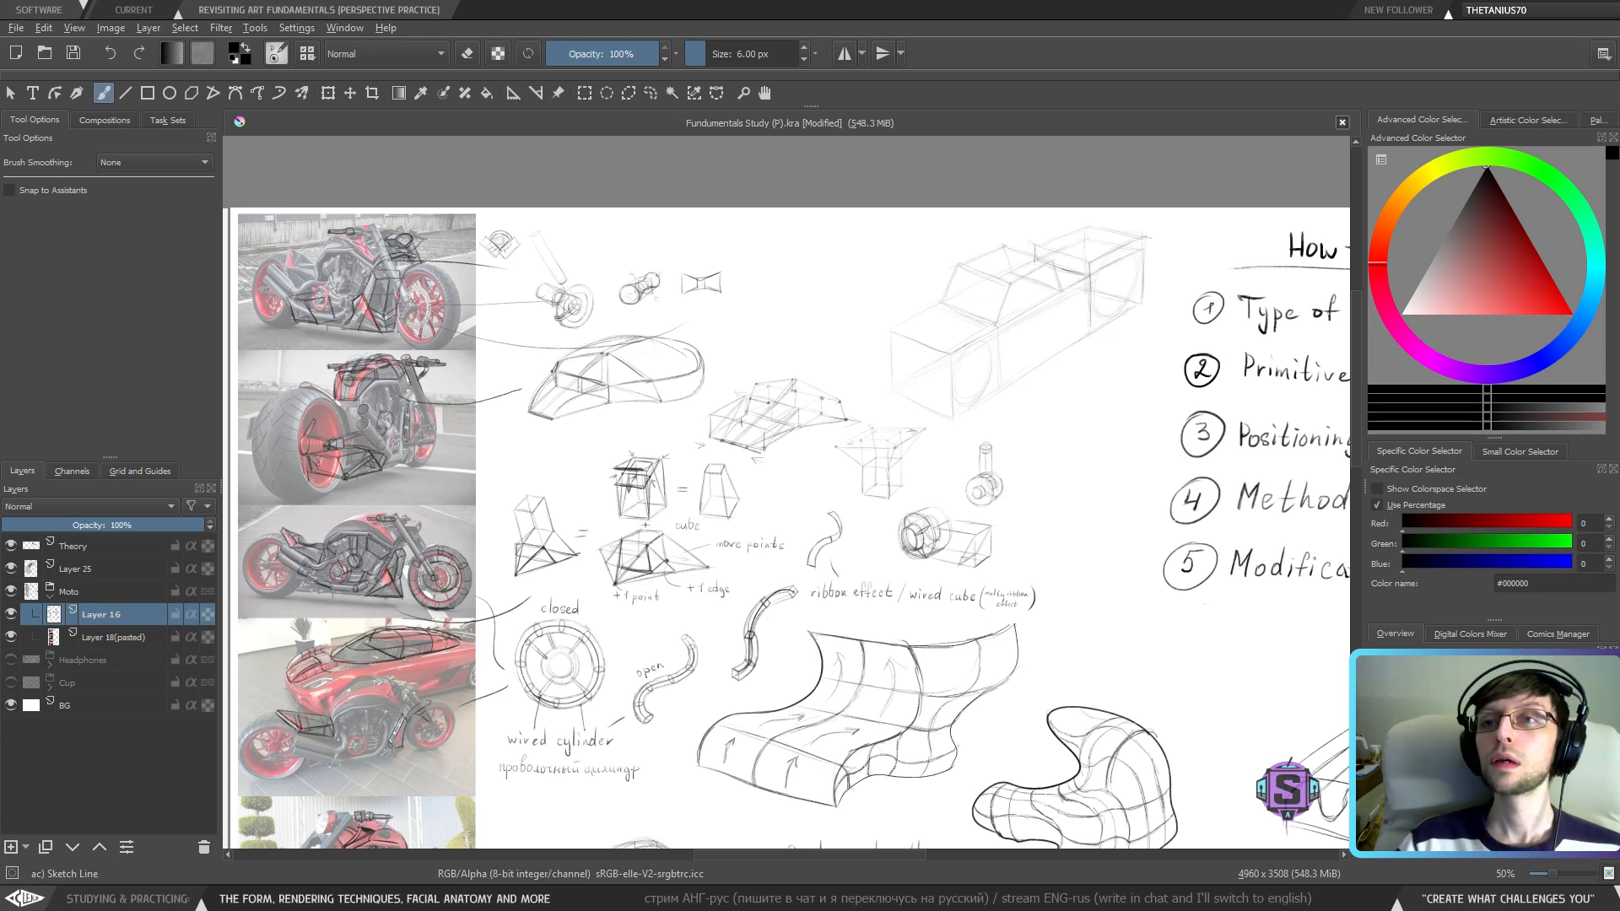
pyautogui.moveTo(815, 472); pyautogui.dragTo(787, 446)
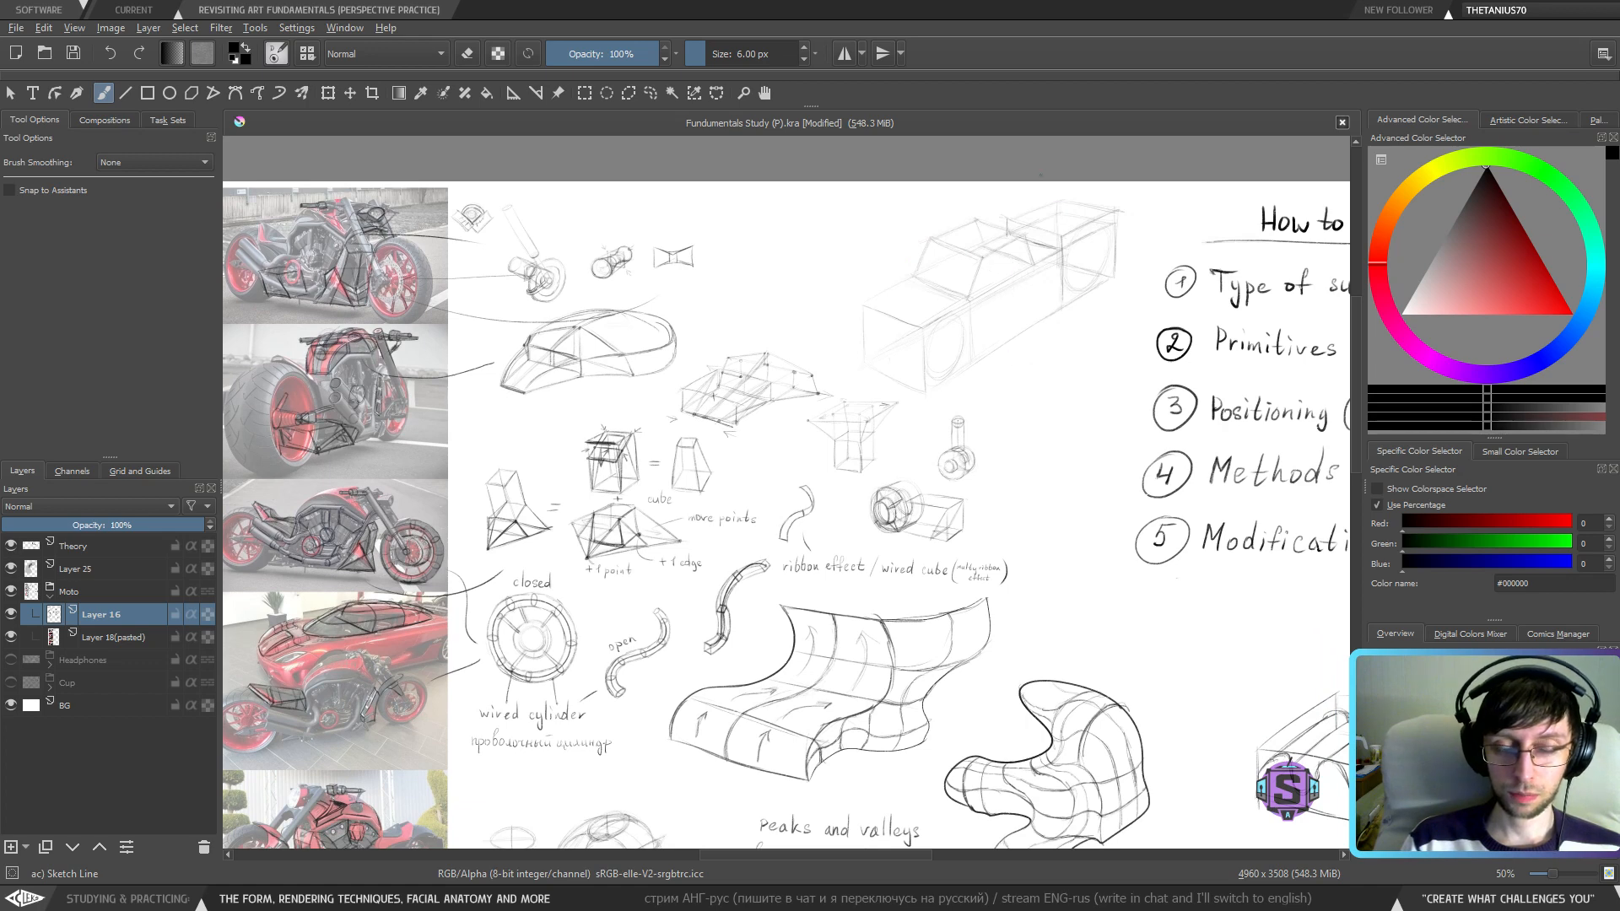
pyautogui.scroll(1, 989, 318)
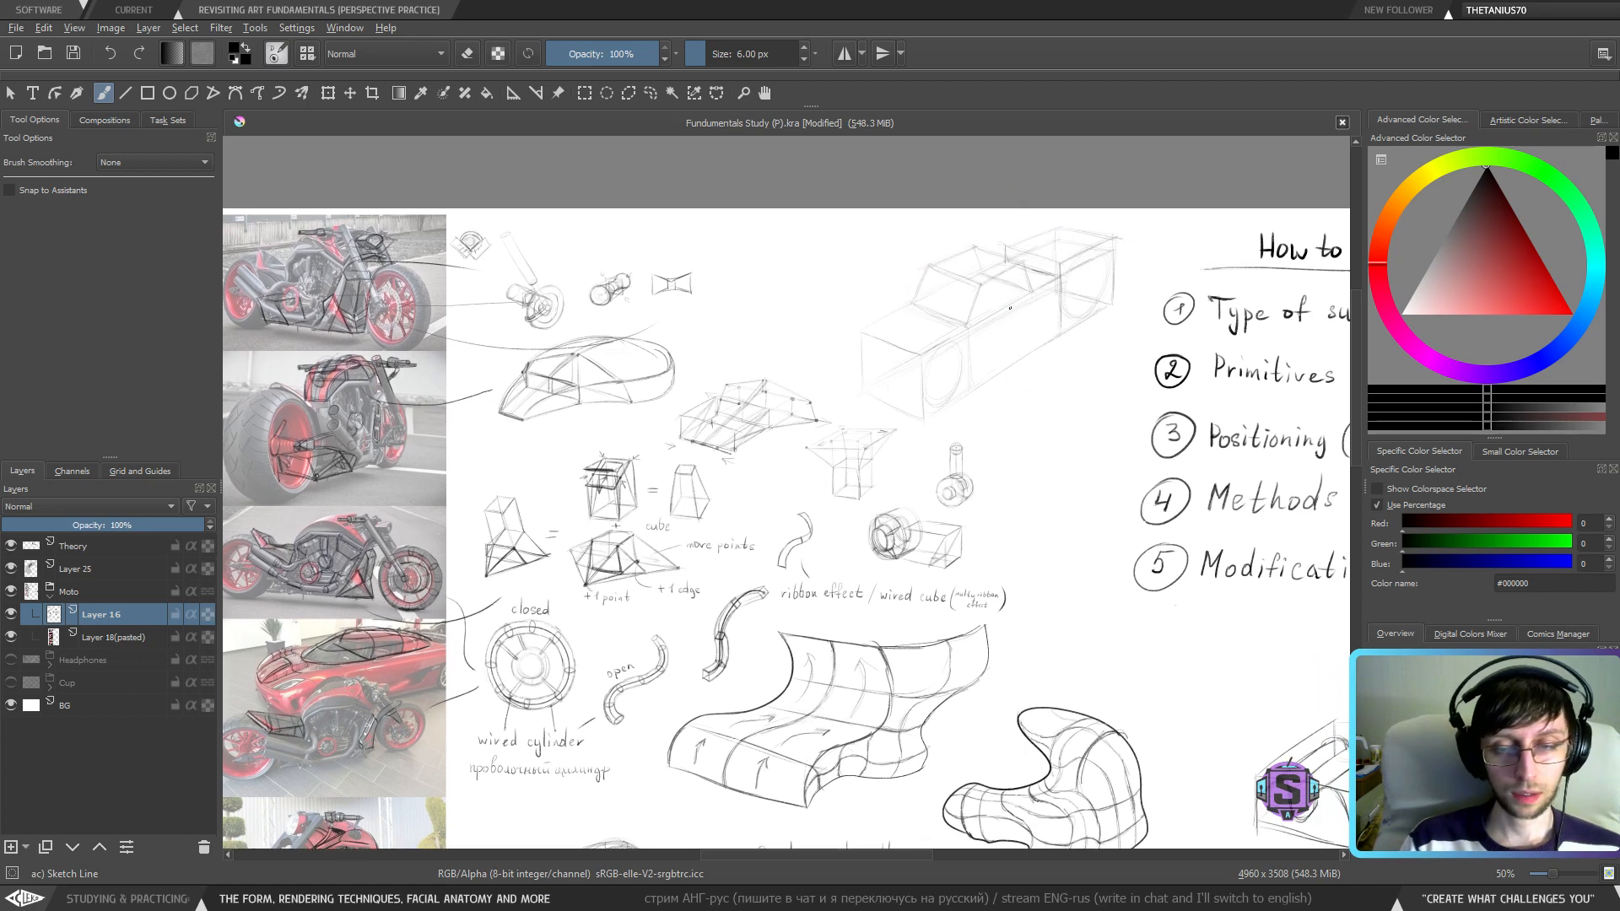
pyautogui.moveTo(1000, 329); pyautogui.dragTo(997, 347)
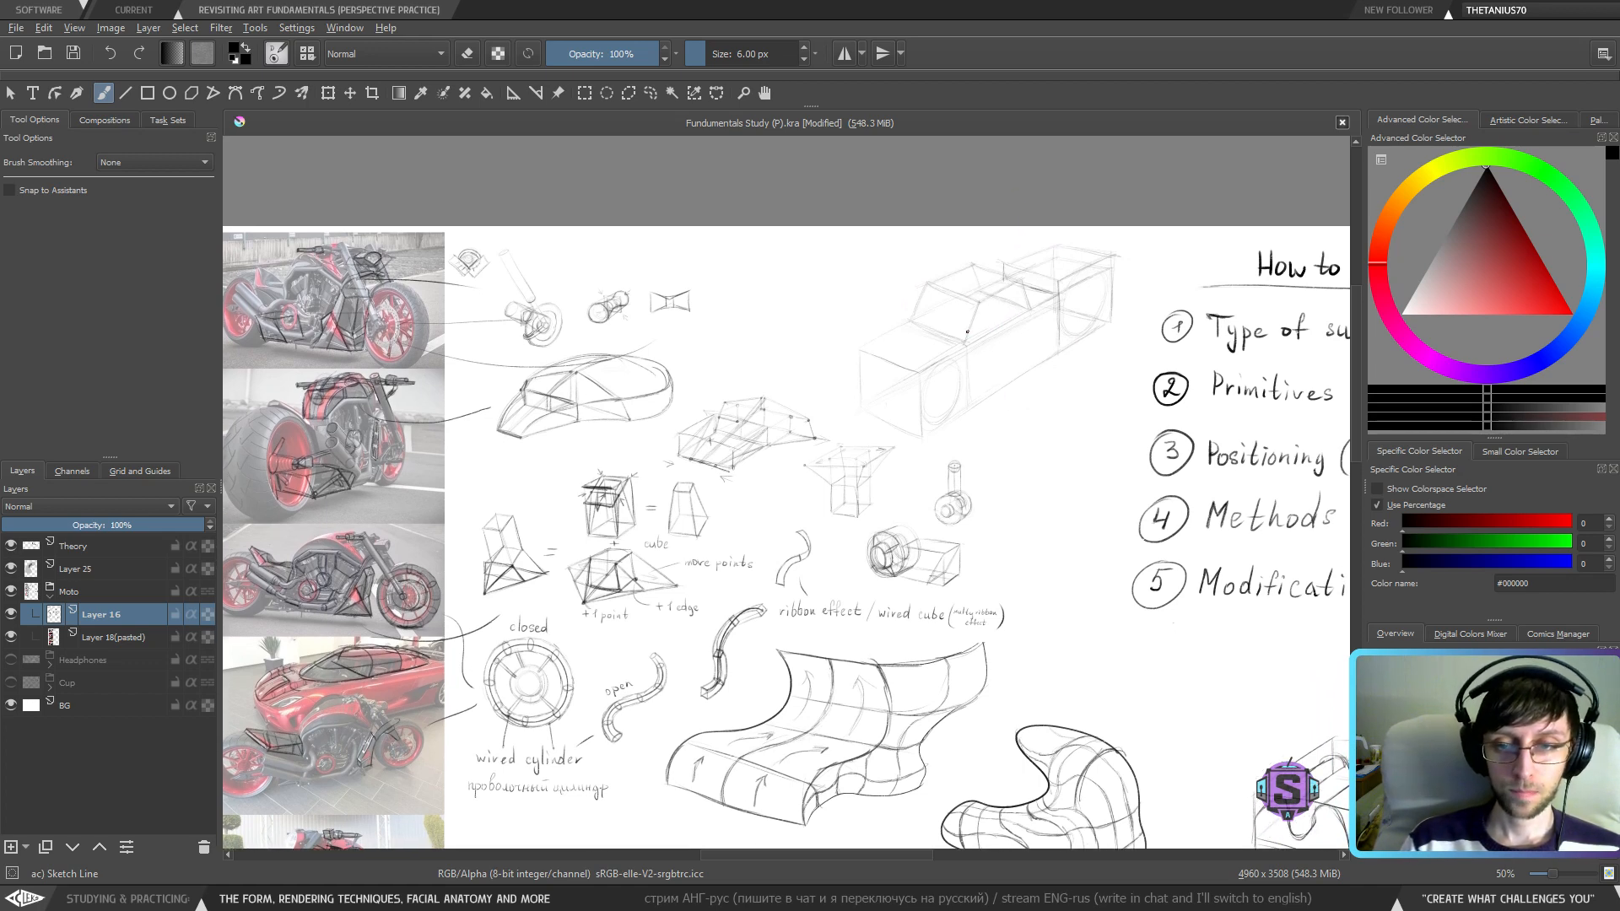
# - Temporarily underline "proportions" and "details" in the numbered list below the motorcycle references, undoing each underline
pyautogui.moveTo(846, 643); pyautogui.dragTo(994, 362)
pyautogui.moveTo(876, 670); pyautogui.dragTo(882, 463)
pyautogui.press('1')
pyautogui.moveTo(637, 463); pyautogui.dragTo(825, 572)
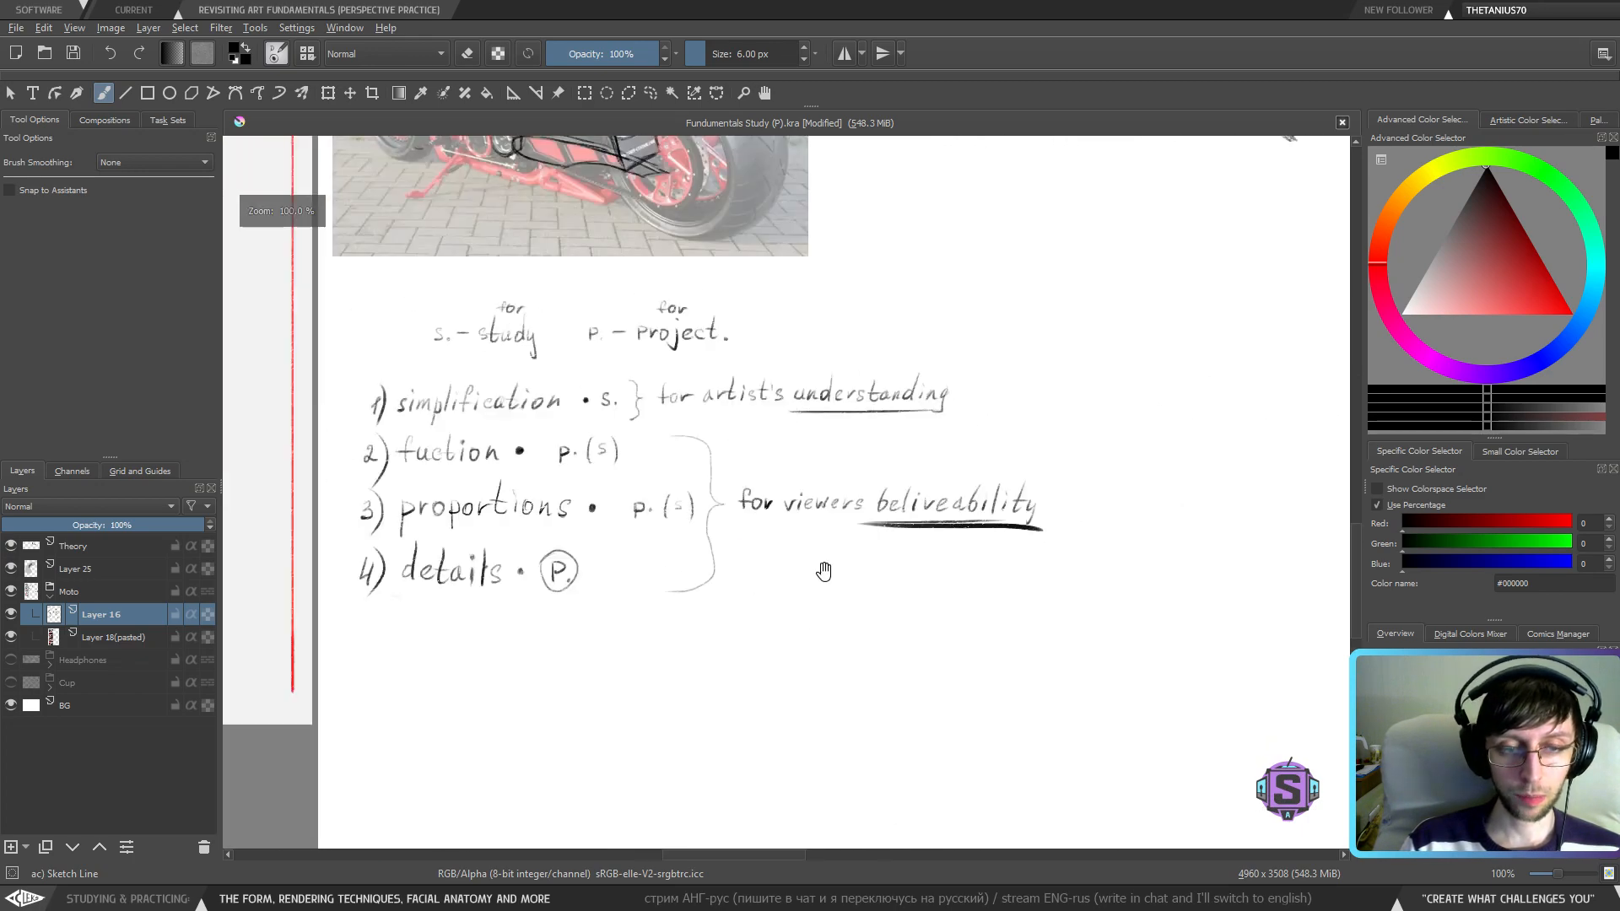
pyautogui.moveTo(387, 521); pyautogui.dragTo(584, 523)
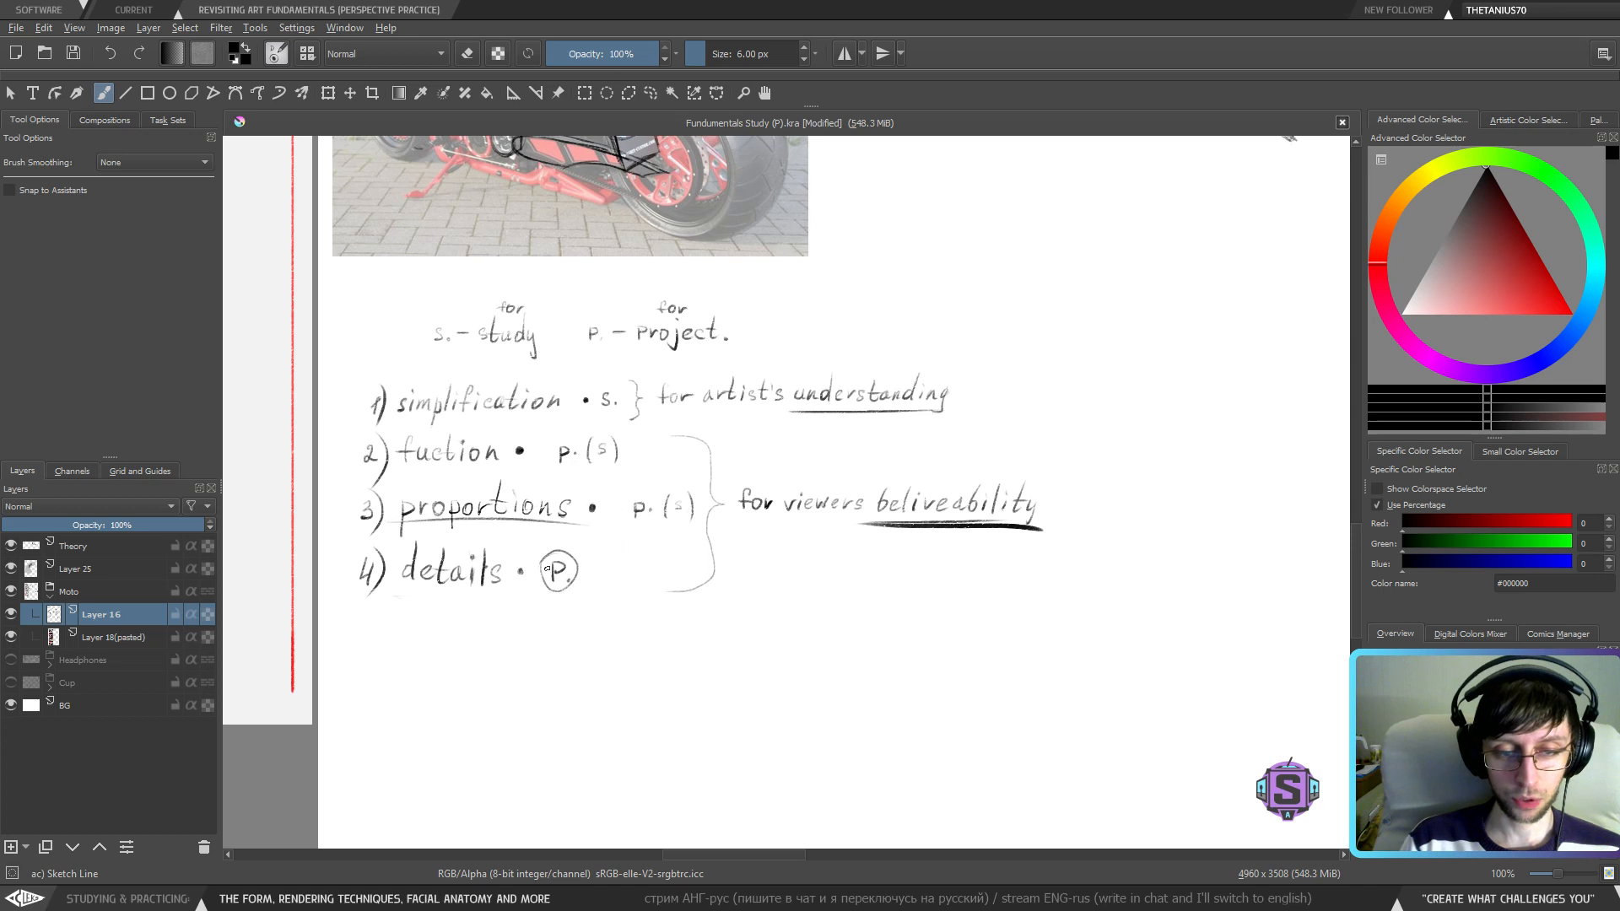
pyautogui.hotkey('ctrl', 'z')
pyautogui.moveTo(393, 597); pyautogui.dragTo(492, 599)
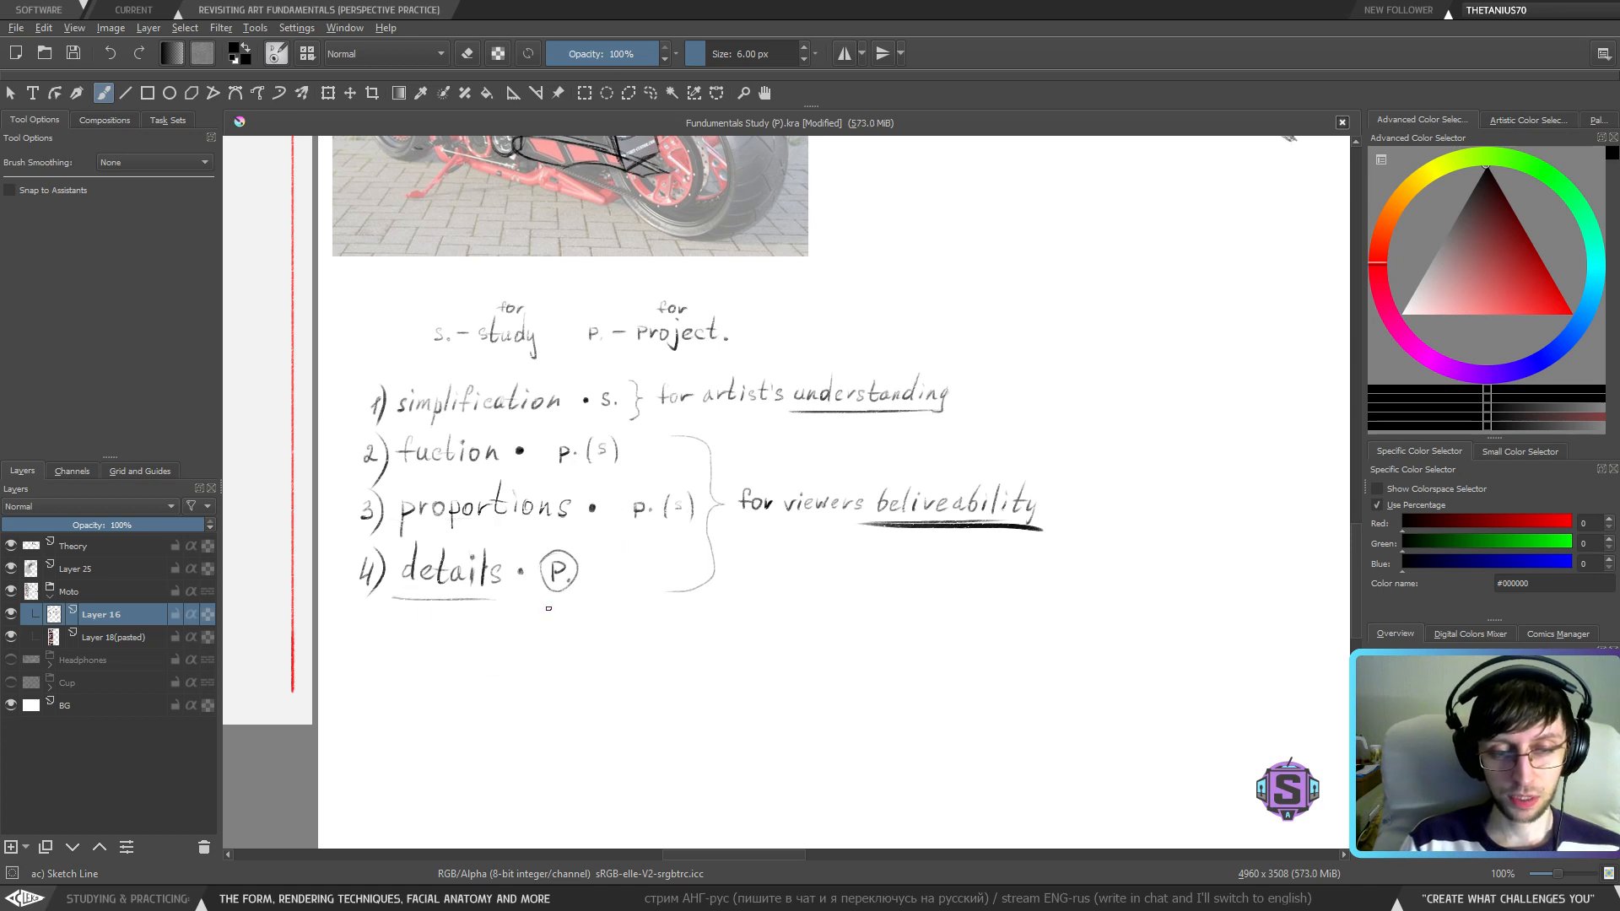
pyautogui.hotkey('ctrl', 'z')
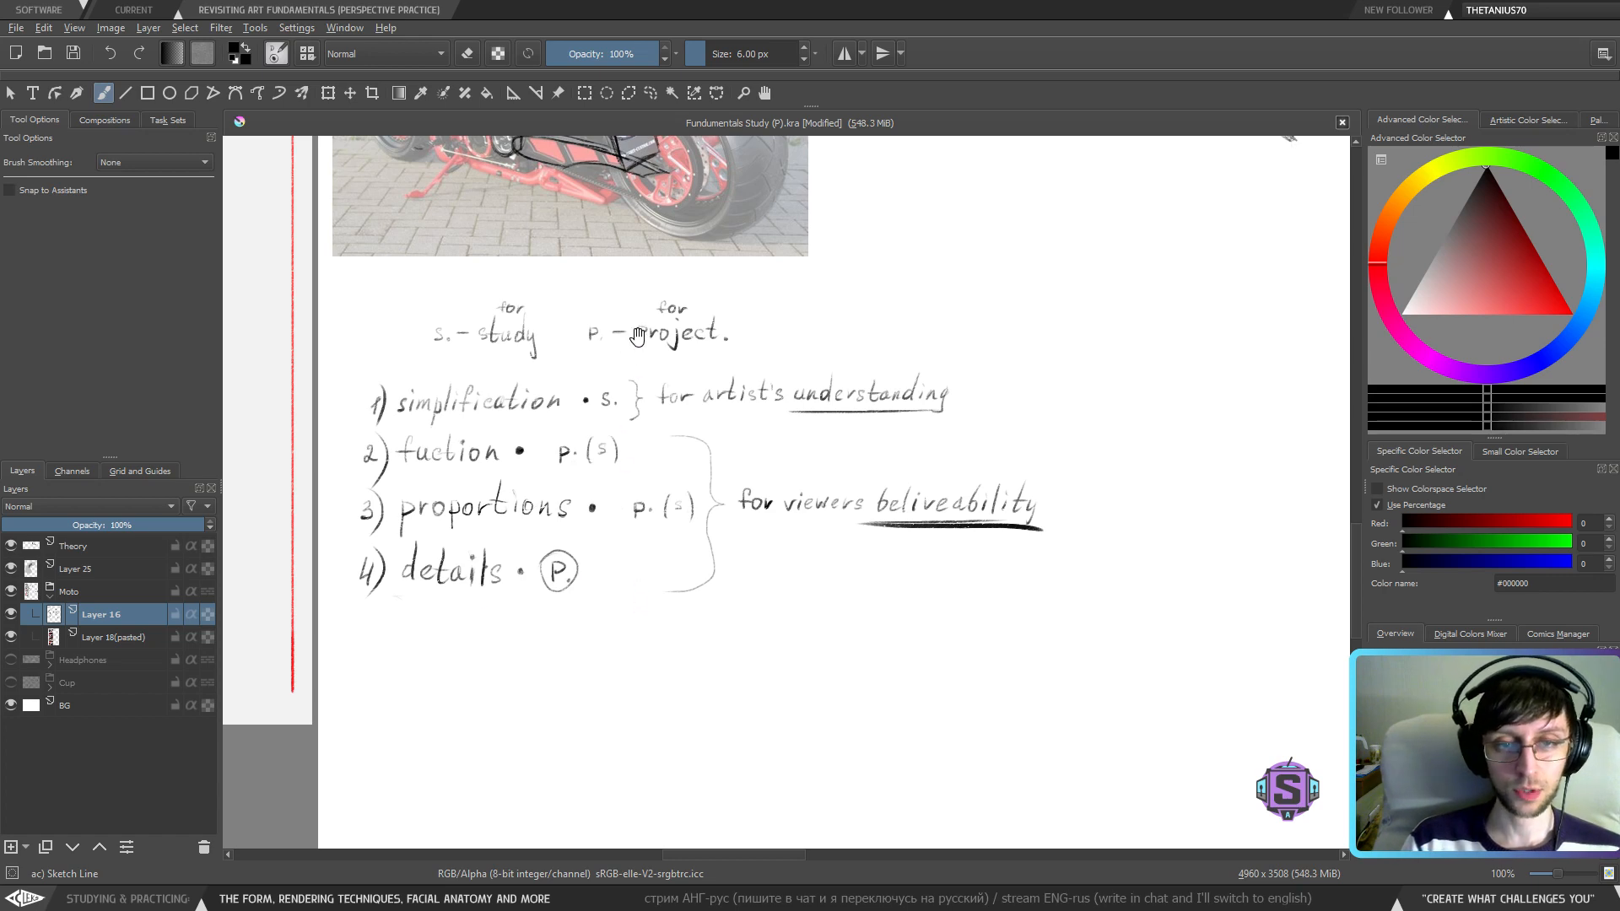
# - Sketch centre lines over the vehicle's hood, front face, windshield and raised rear block, plus a vertical line inside the rear block
pyautogui.scroll(6, 639, 584)
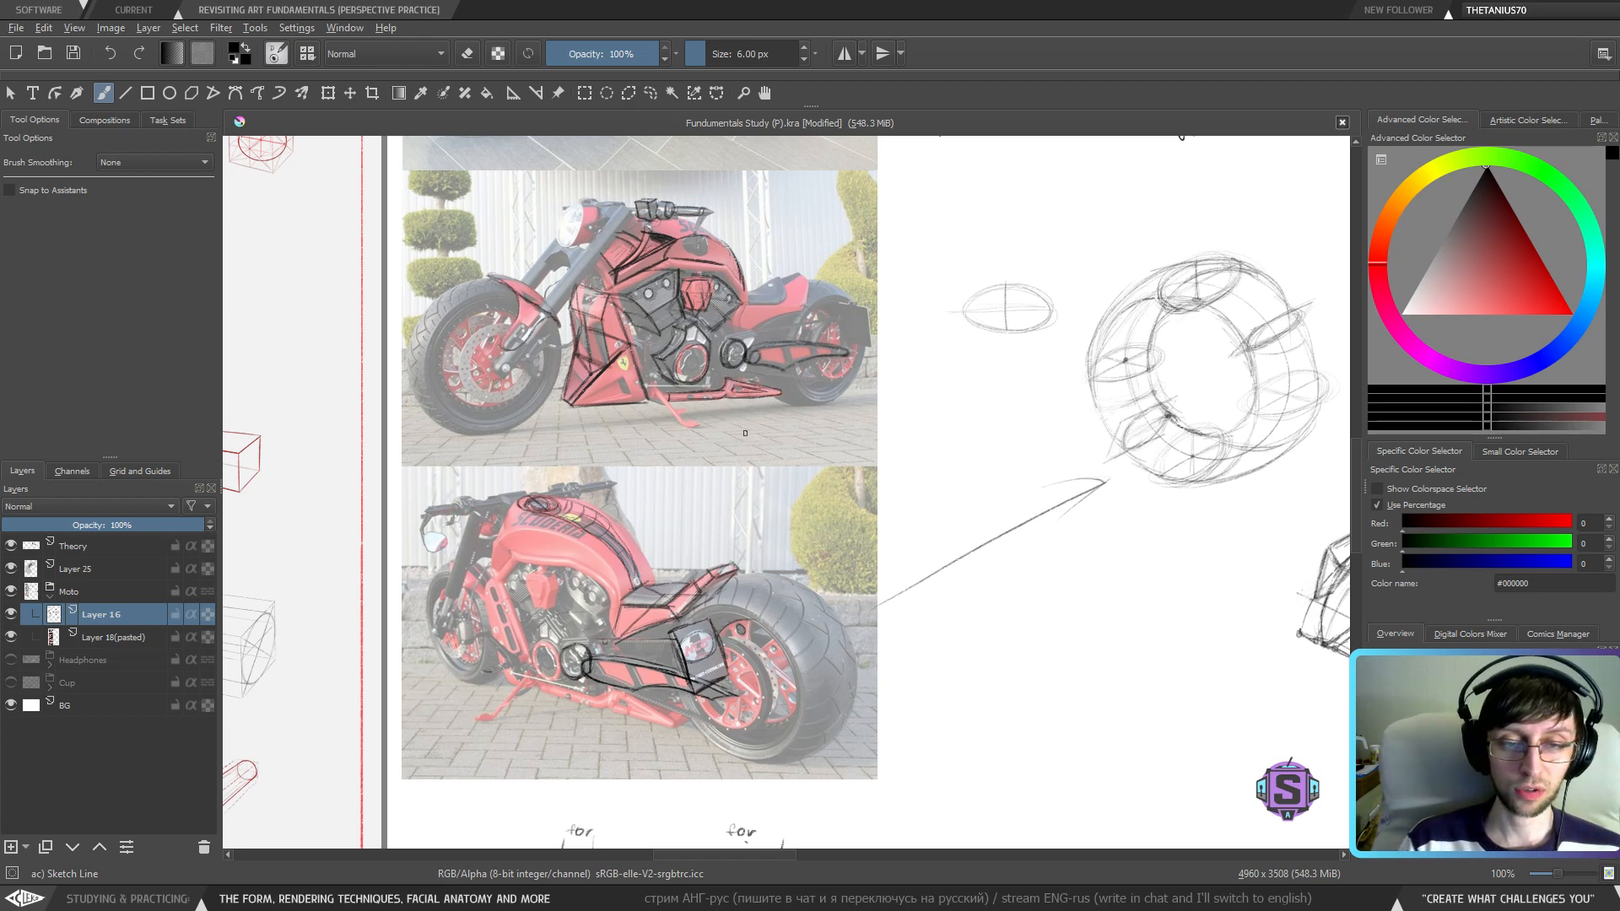
pyautogui.moveTo(1054, 316); pyautogui.dragTo(905, 558)
pyautogui.moveTo(1007, 326)
pyautogui.mouseDown()
pyautogui.moveTo(953, 452)
pyautogui.moveTo(910, 423)
pyautogui.moveTo(910, 661)
pyautogui.mouseUp()
pyautogui.moveTo(958, 304); pyautogui.dragTo(917, 520)
pyautogui.moveTo(859, 421); pyautogui.dragTo(841, 678)
pyautogui.moveTo(827, 524); pyautogui.dragTo(900, 562)
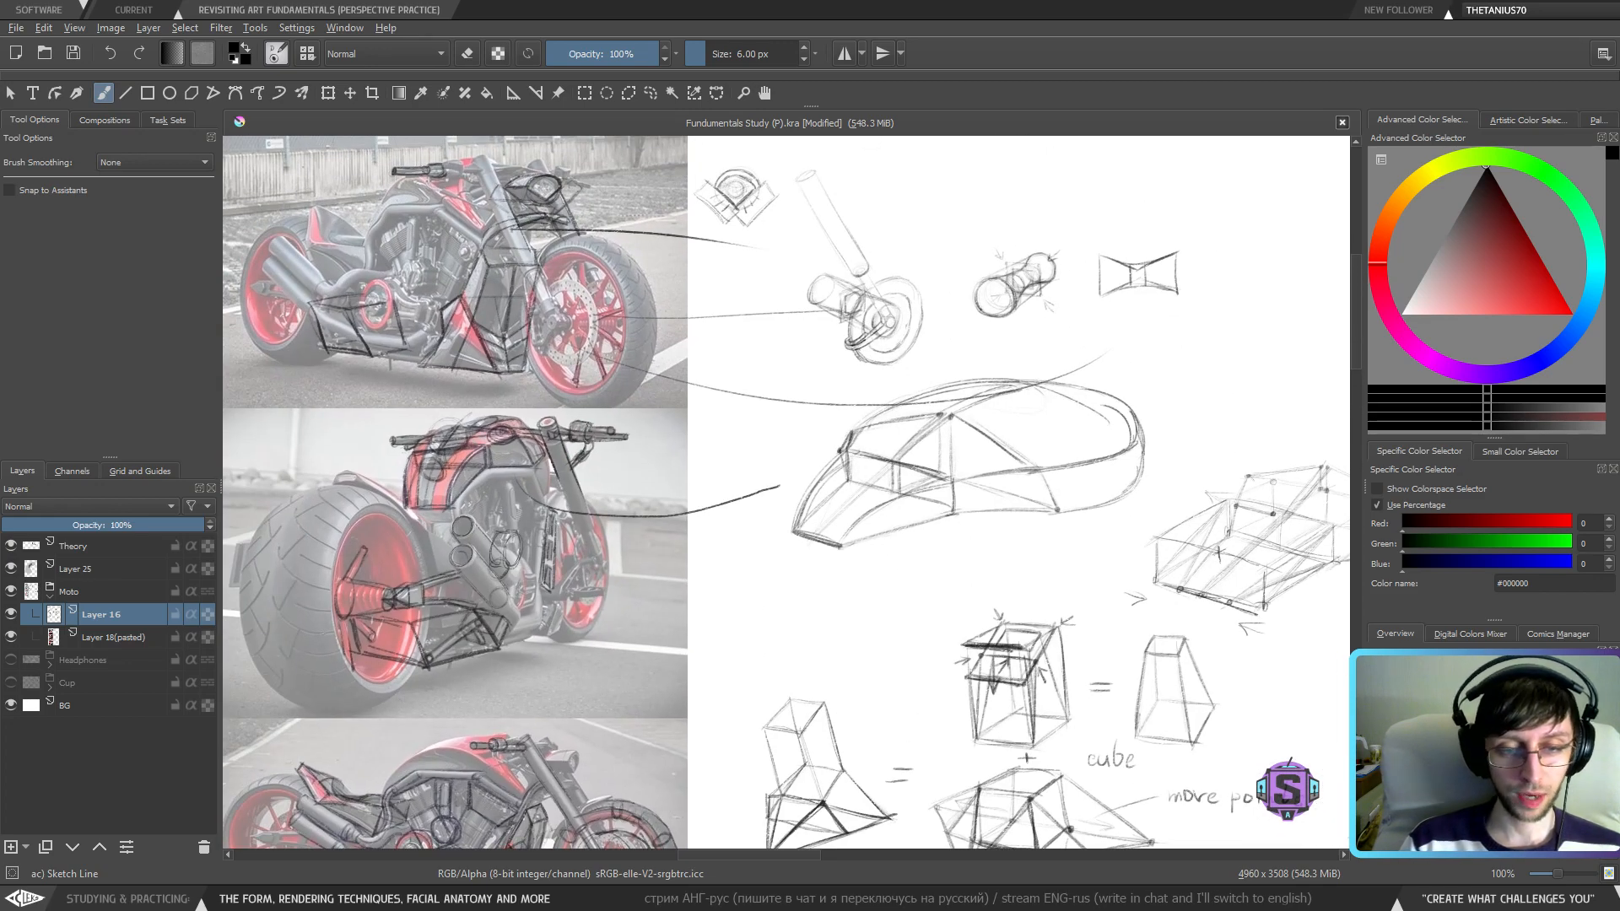
pyautogui.moveTo(1075, 492); pyautogui.dragTo(597, 570)
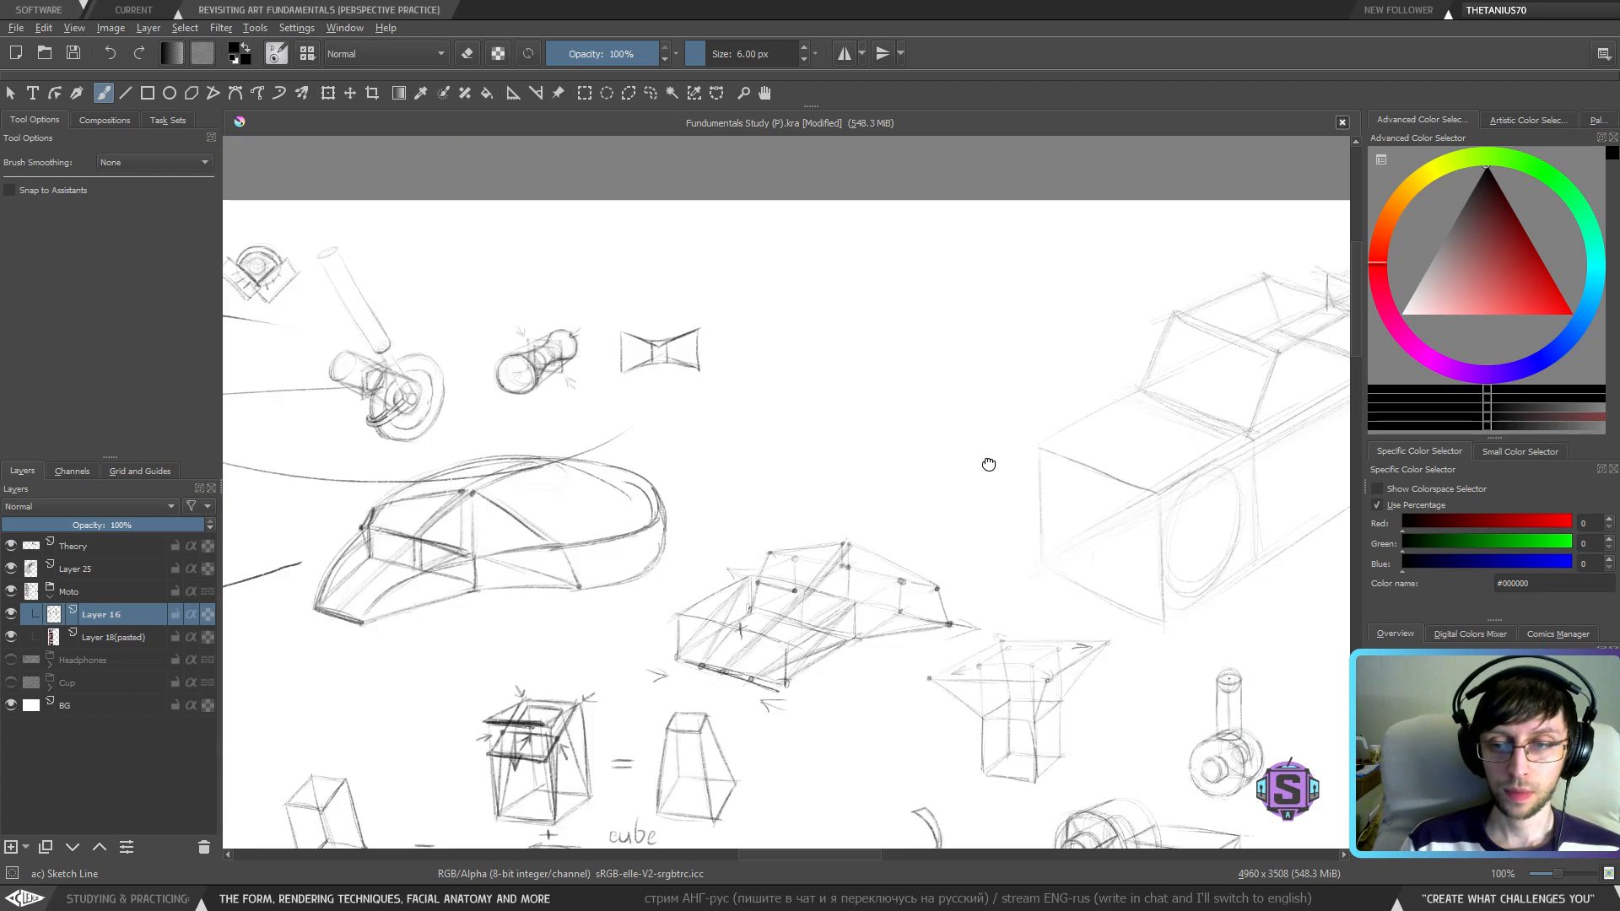
pyautogui.moveTo(1174, 542)
pyautogui.mouseDown()
pyautogui.moveTo(818, 518)
pyautogui.moveTo(764, 564)
pyautogui.mouseUp()
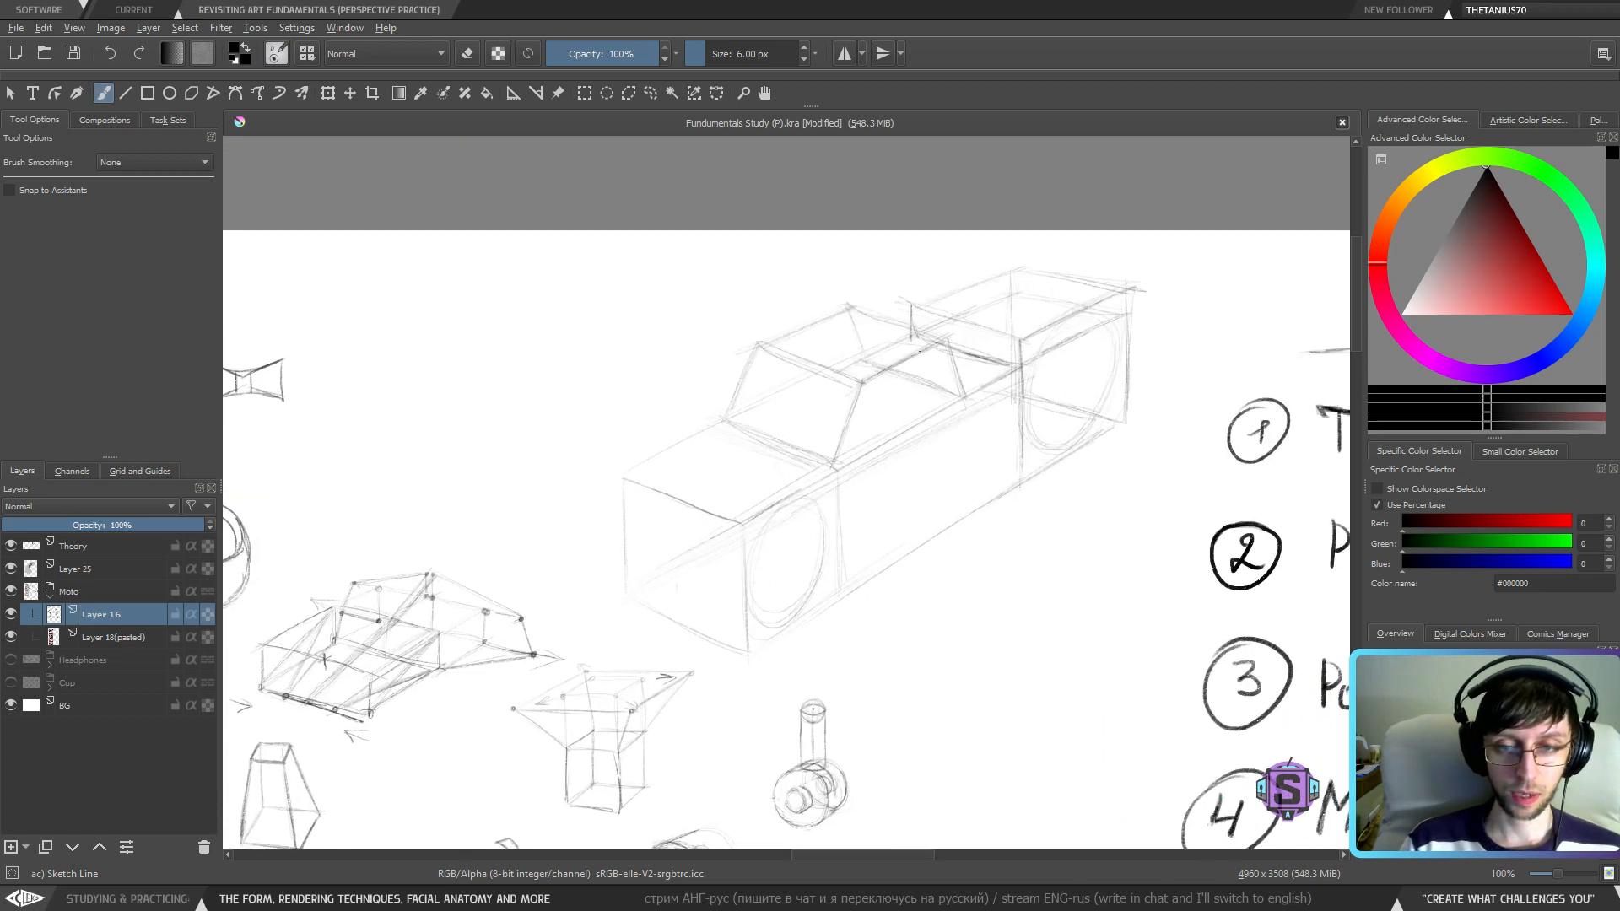
pyautogui.moveTo(886, 464)
pyautogui.mouseDown()
pyautogui.moveTo(767, 489)
pyautogui.moveTo(842, 471)
pyautogui.mouseUp()
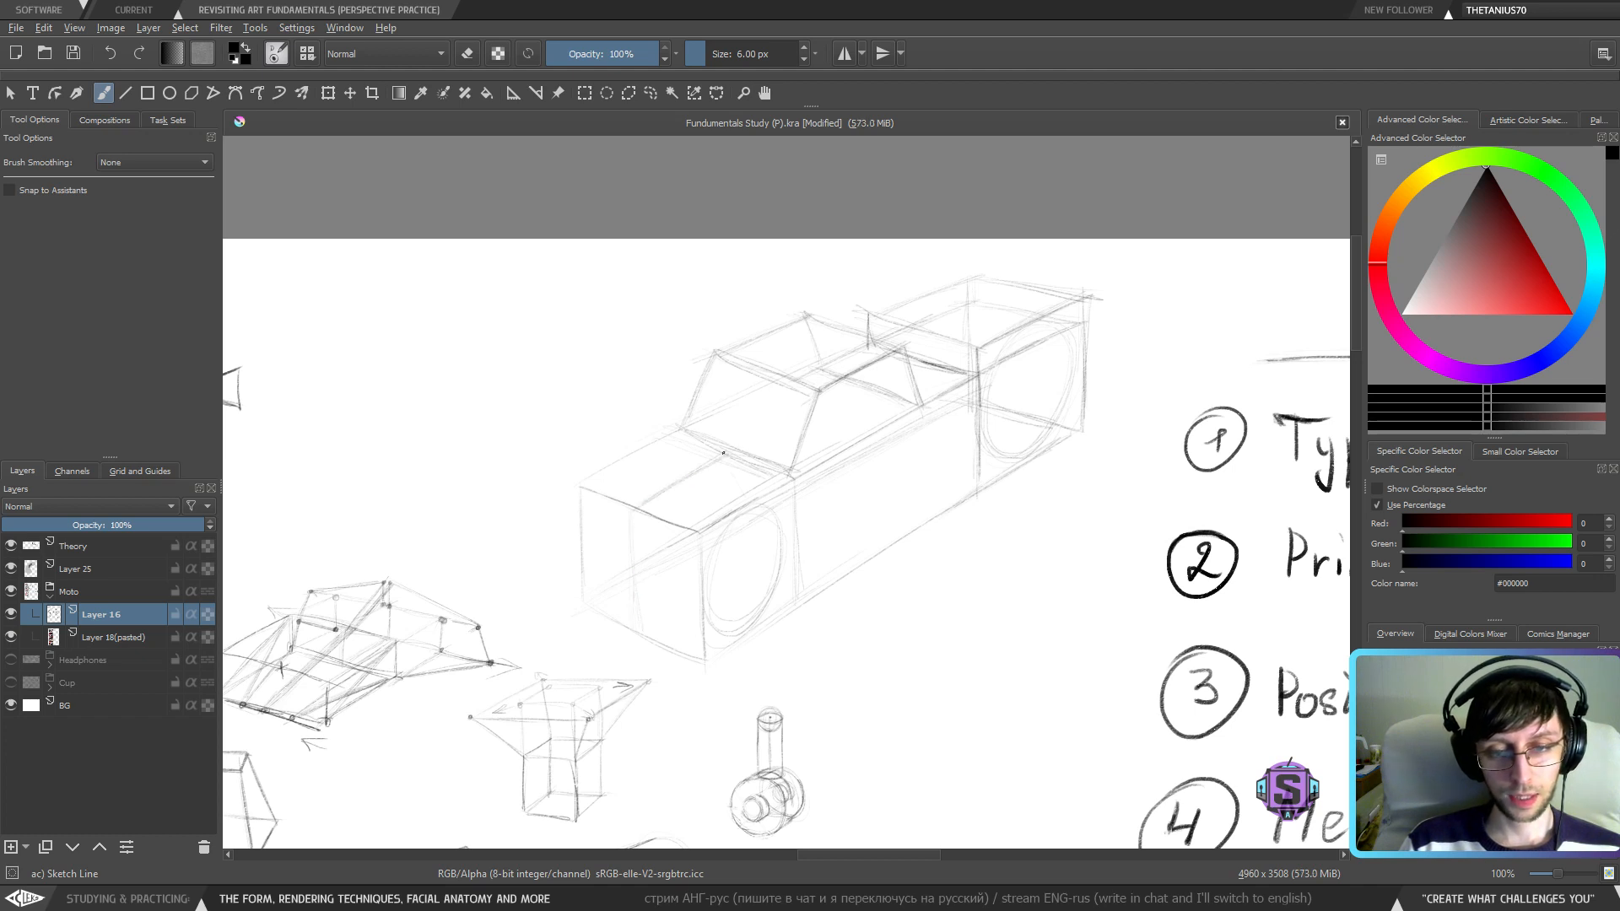
pyautogui.moveTo(639, 508); pyautogui.dragTo(727, 450)
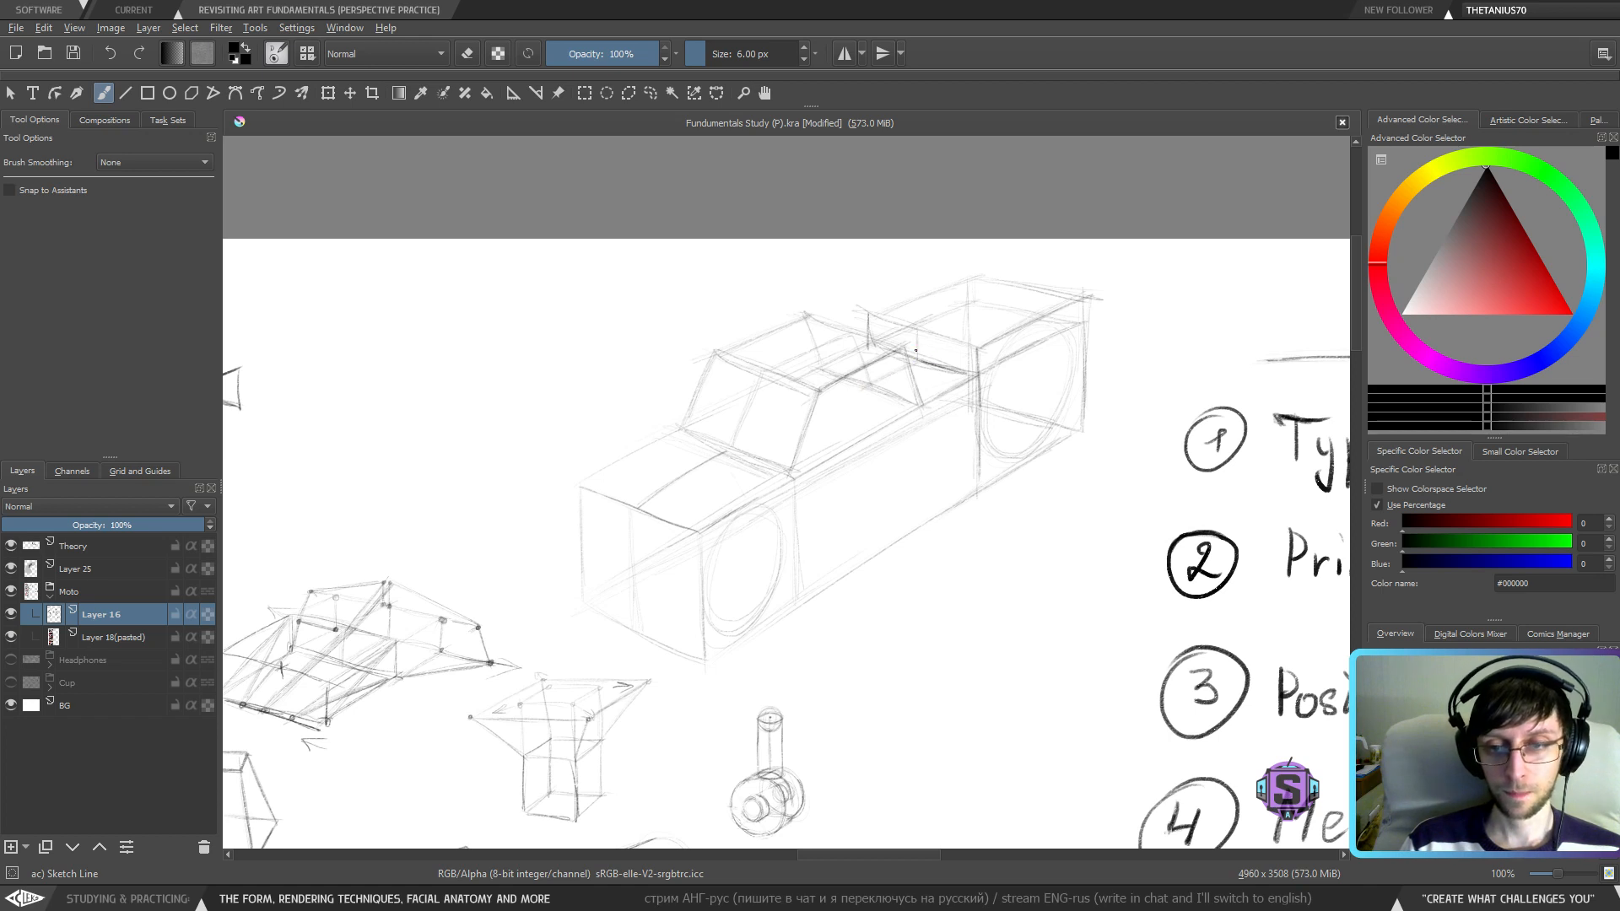
pyautogui.moveTo(957, 314); pyautogui.dragTo(1015, 289)
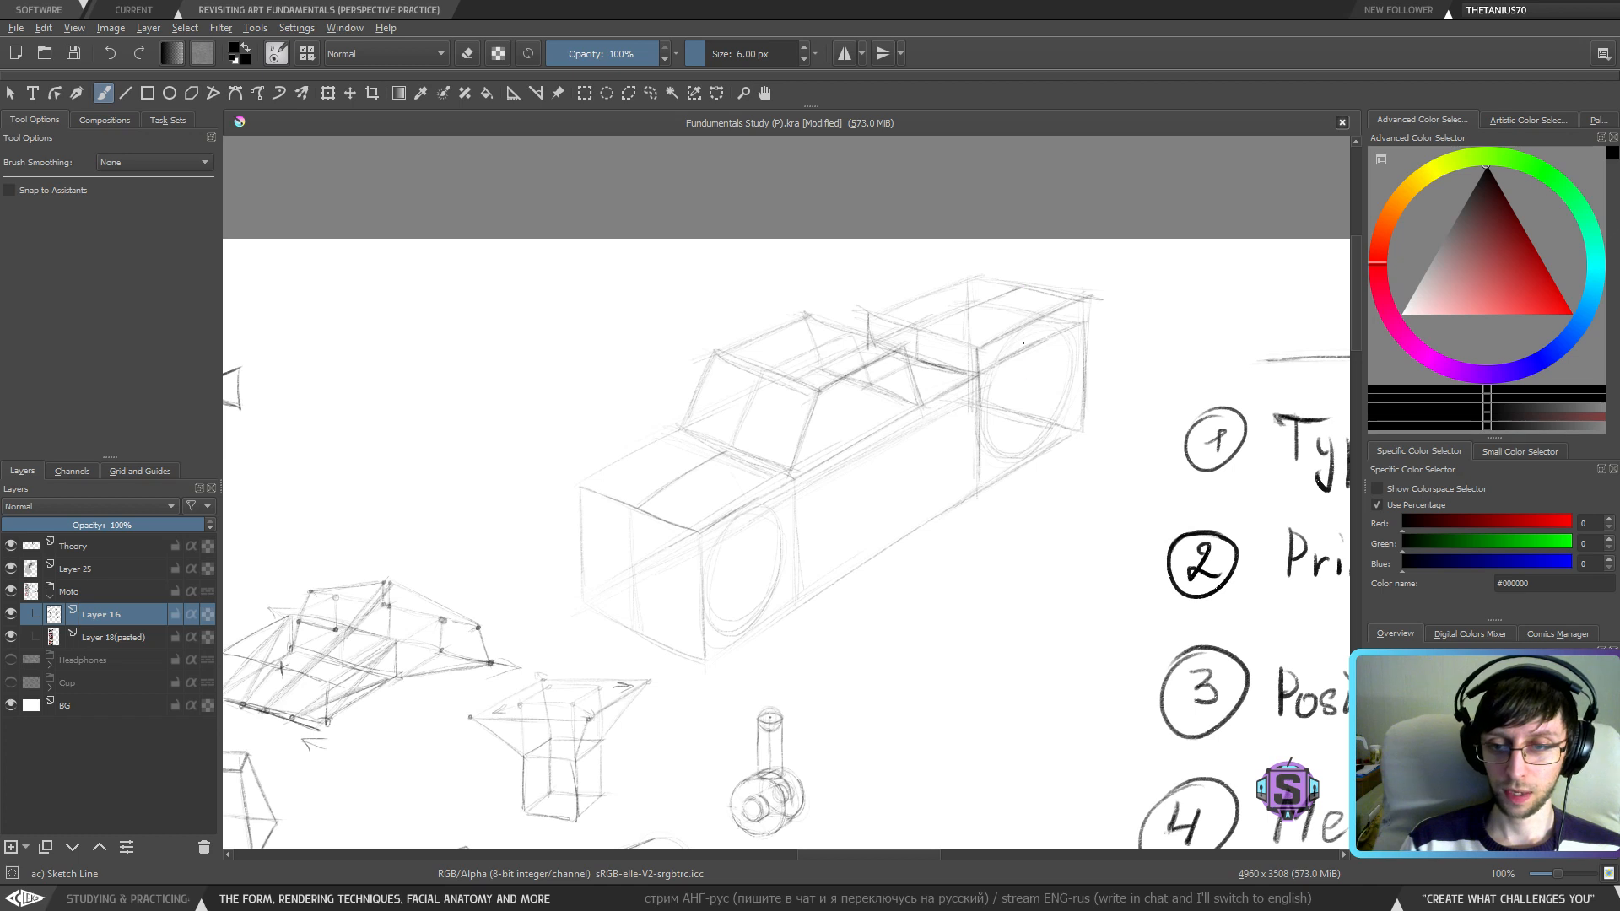
pyautogui.moveTo(1021, 403); pyautogui.dragTo(1020, 366)
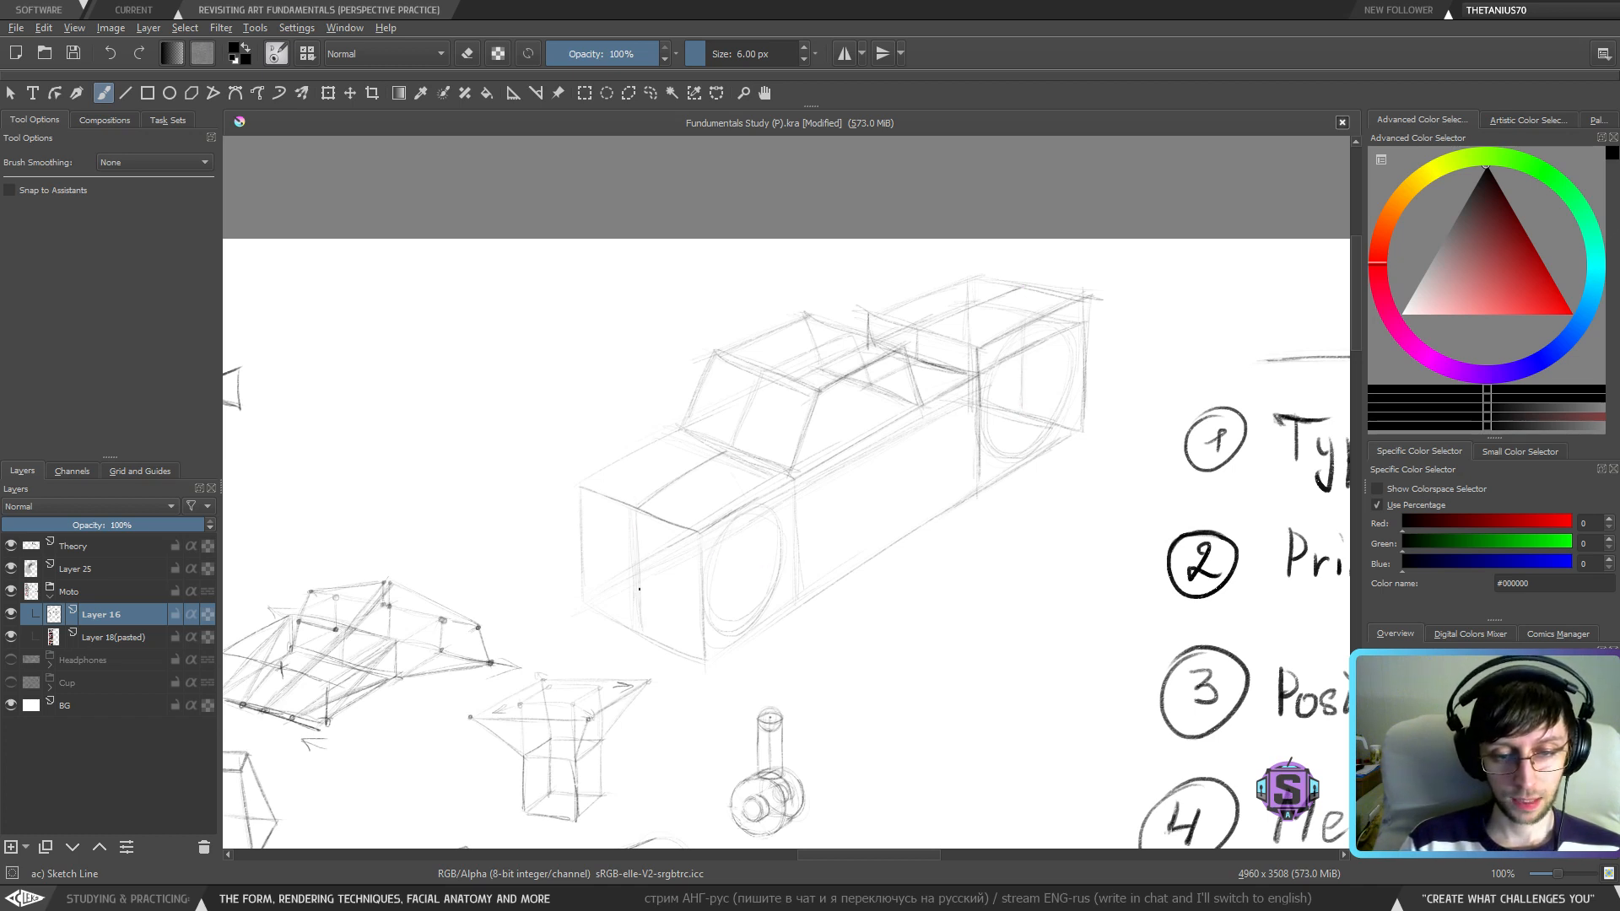
pyautogui.moveTo(639, 580)
pyautogui.mouseDown()
pyautogui.moveTo(637, 624)
pyautogui.moveTo(739, 575)
pyautogui.mouseUp()
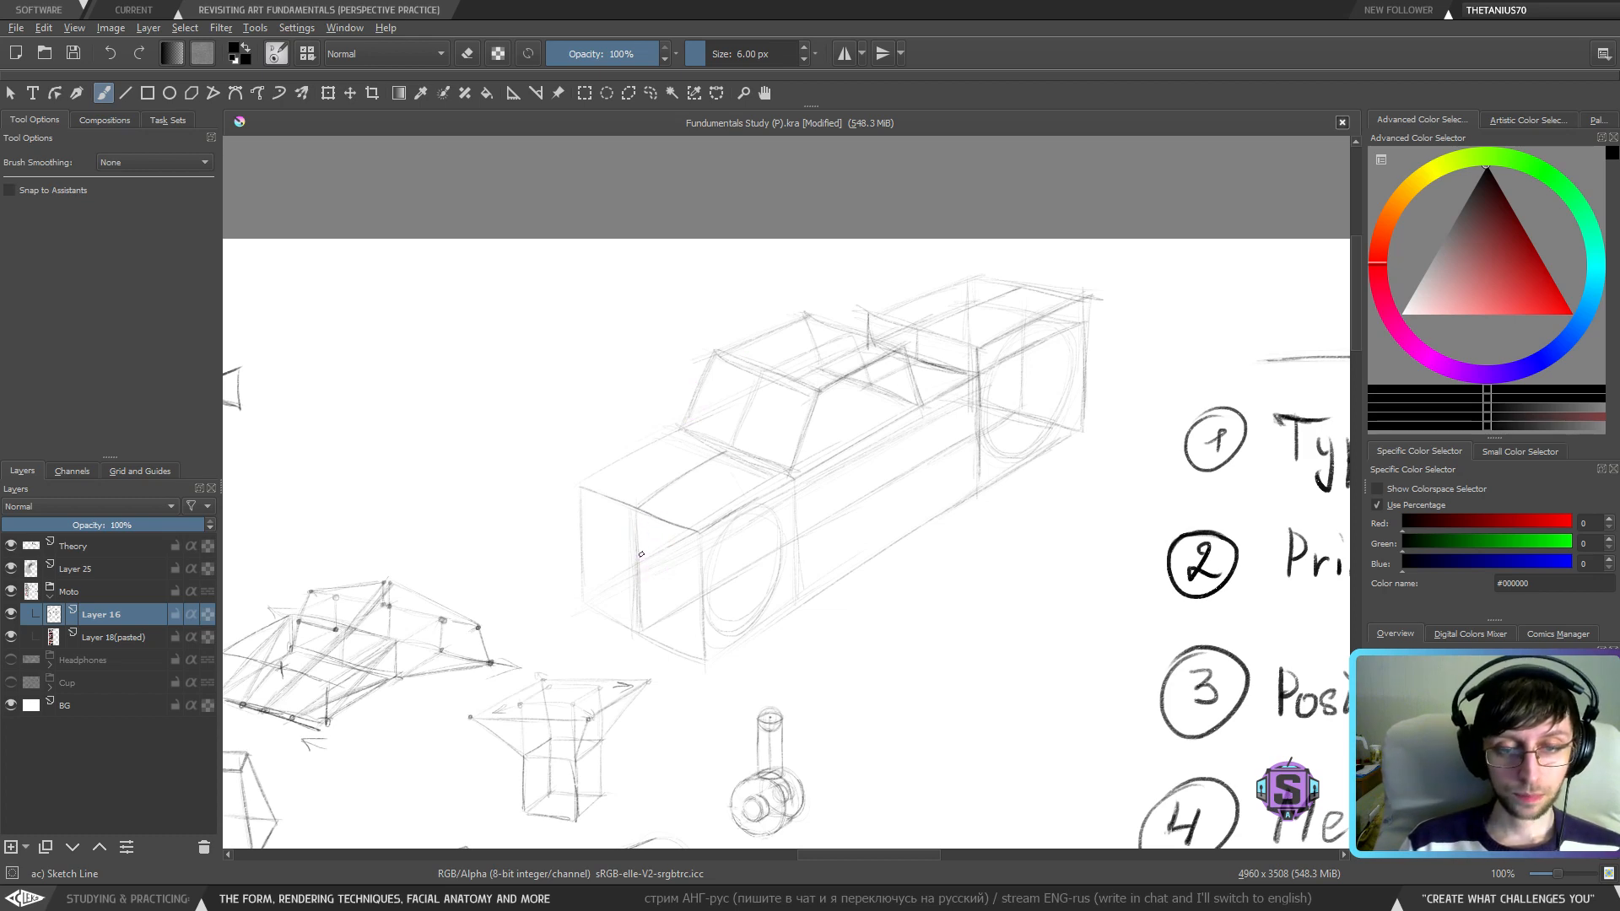
# - Sketch a wheel ellipse on the centre plane of the vehicle's front block, with short tick marks across its rim
pyautogui.press('-')
pyautogui.press('-')
pyautogui.moveTo(679, 557); pyautogui.dragTo(895, 363)
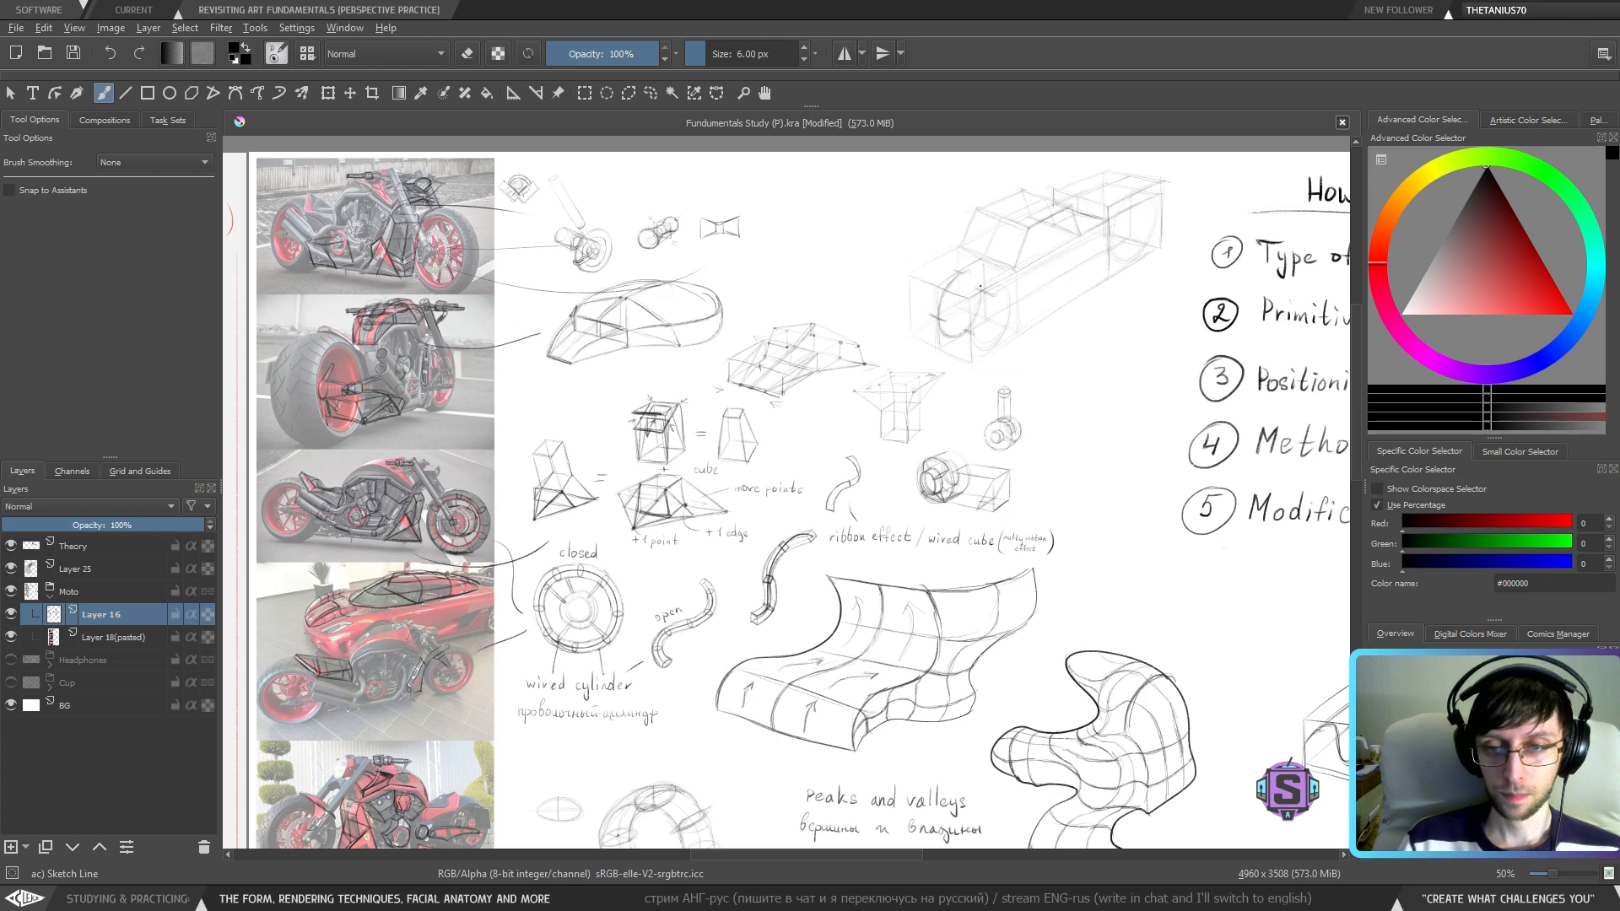
pyautogui.moveTo(960, 290); pyautogui.dragTo(962, 274)
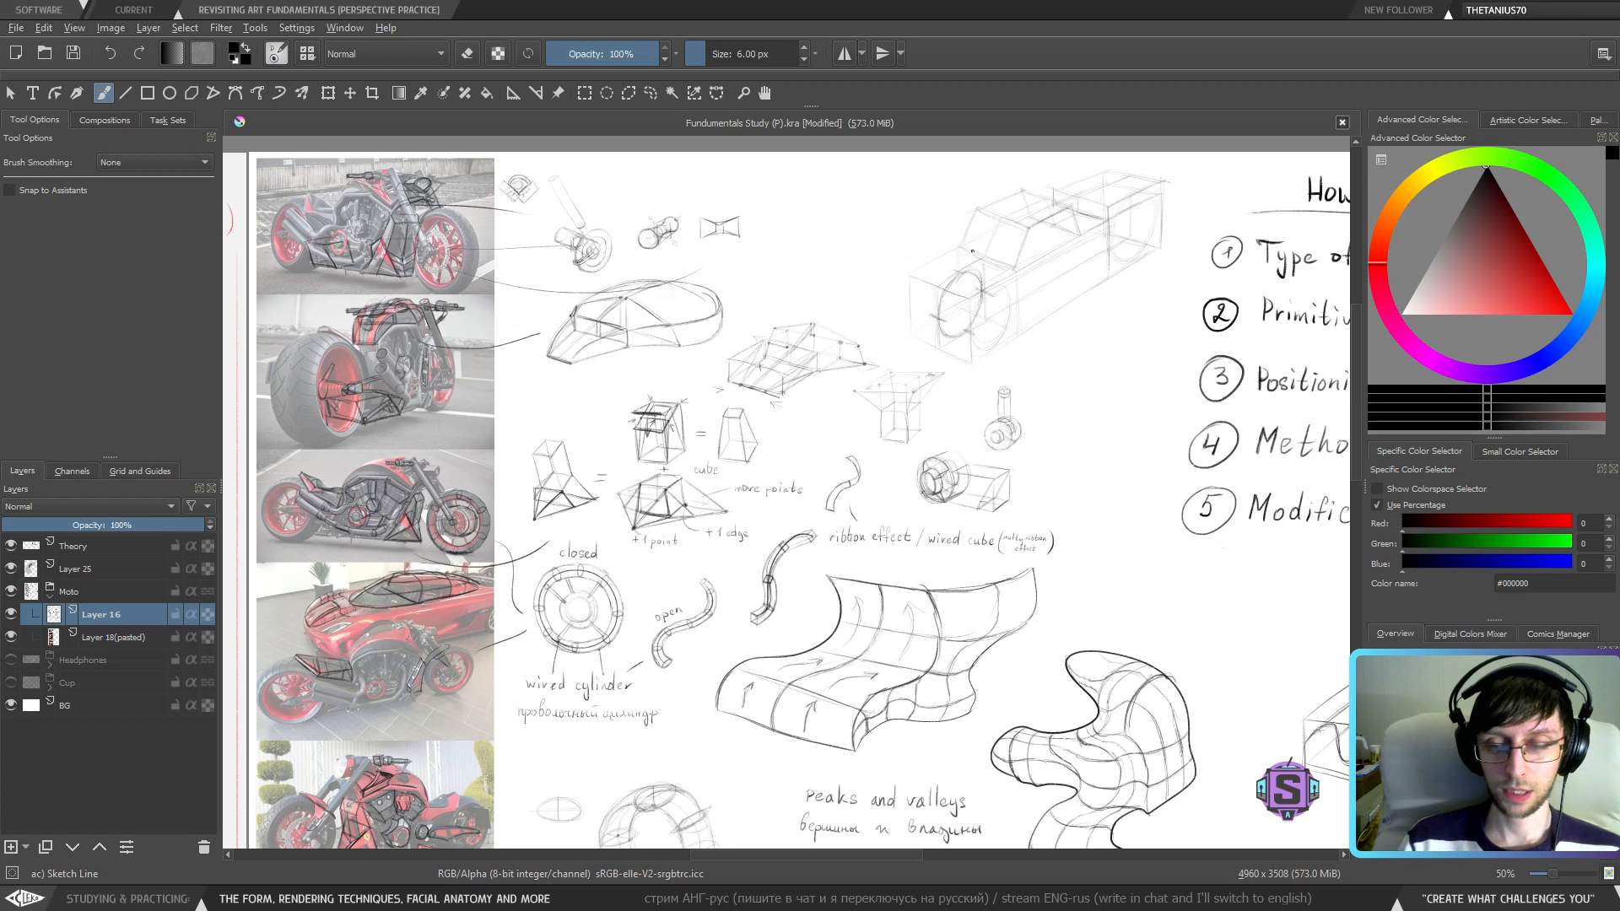
pyautogui.moveTo(971, 327); pyautogui.dragTo(963, 324)
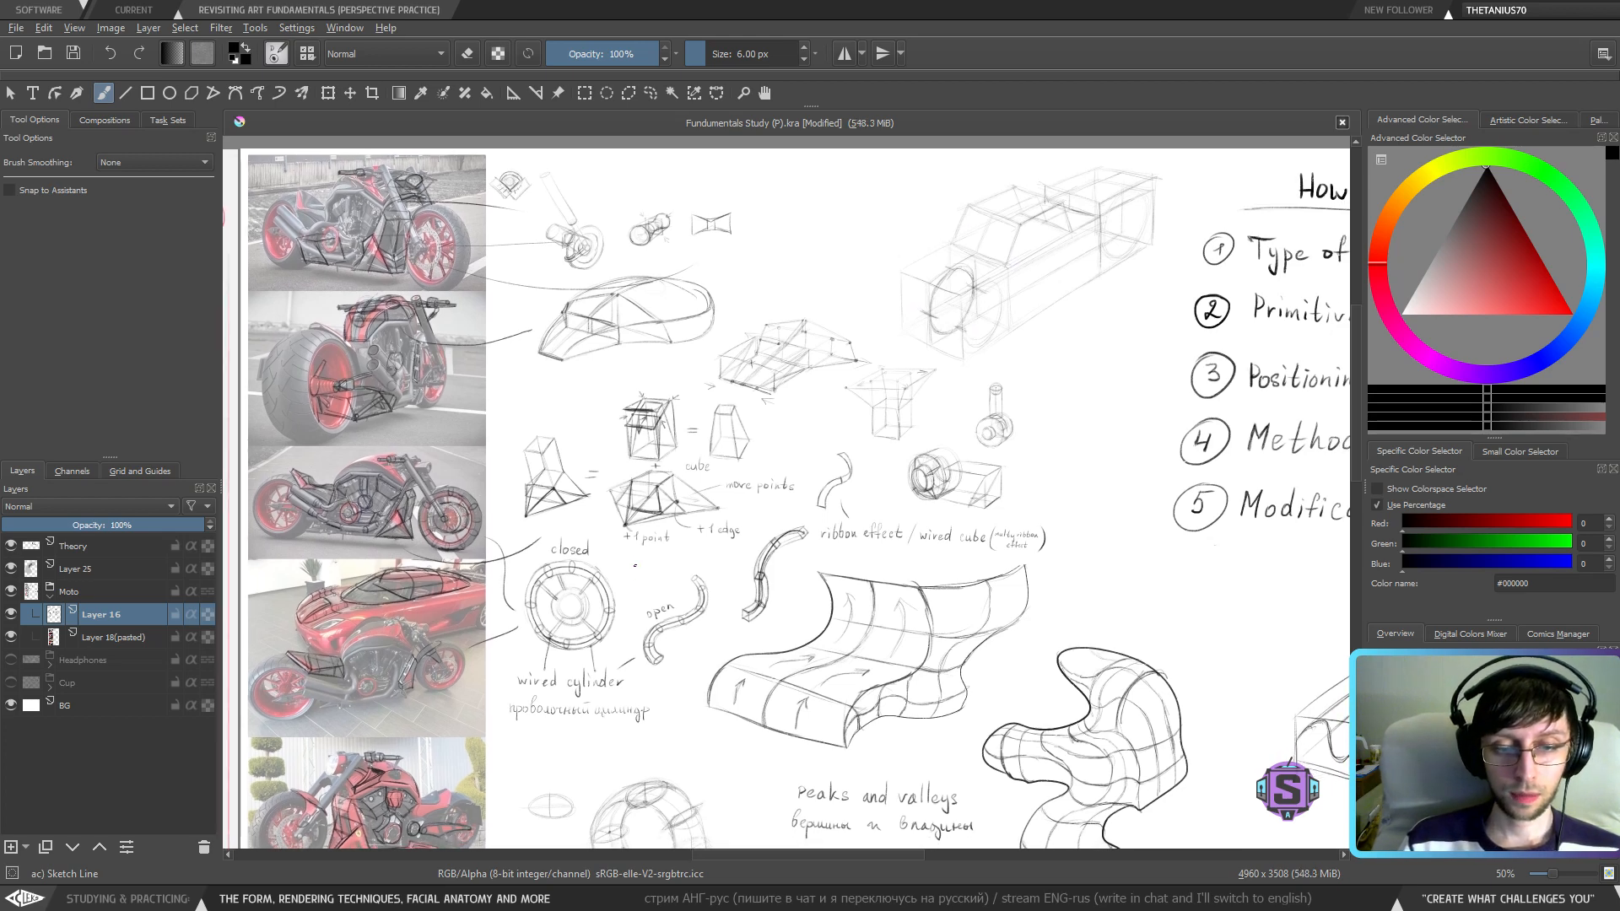
# - Underline the "wired cylinder" label beneath the closed wheel sketch and bring the simplification theory notes into view
pyautogui.moveTo(509, 693); pyautogui.dragTo(636, 692)
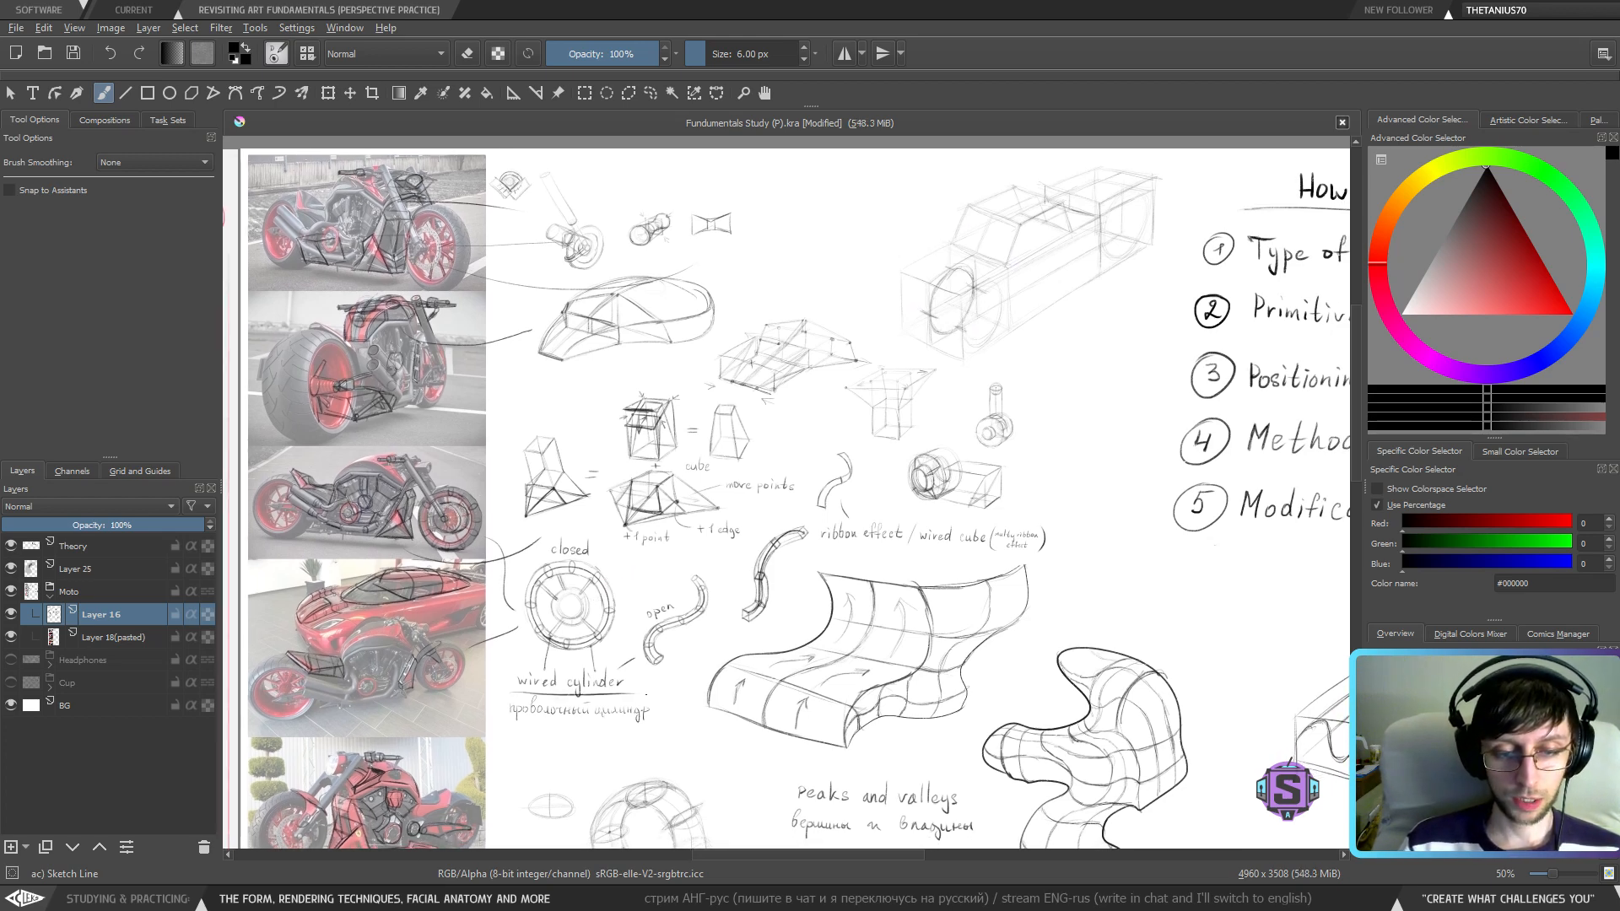
pyautogui.moveTo(1283, 422); pyautogui.dragTo(1086, 416)
pyautogui.moveTo(996, 467)
pyautogui.mouseDown()
pyautogui.moveTo(1187, 476)
pyautogui.moveTo(775, 439)
pyautogui.mouseUp()
# - Temporarily underline "Wired" and its "closed/open" variants in the Methods line of the theory notes, undoing the marks
pyautogui.hotkey('ctrl', 'z')
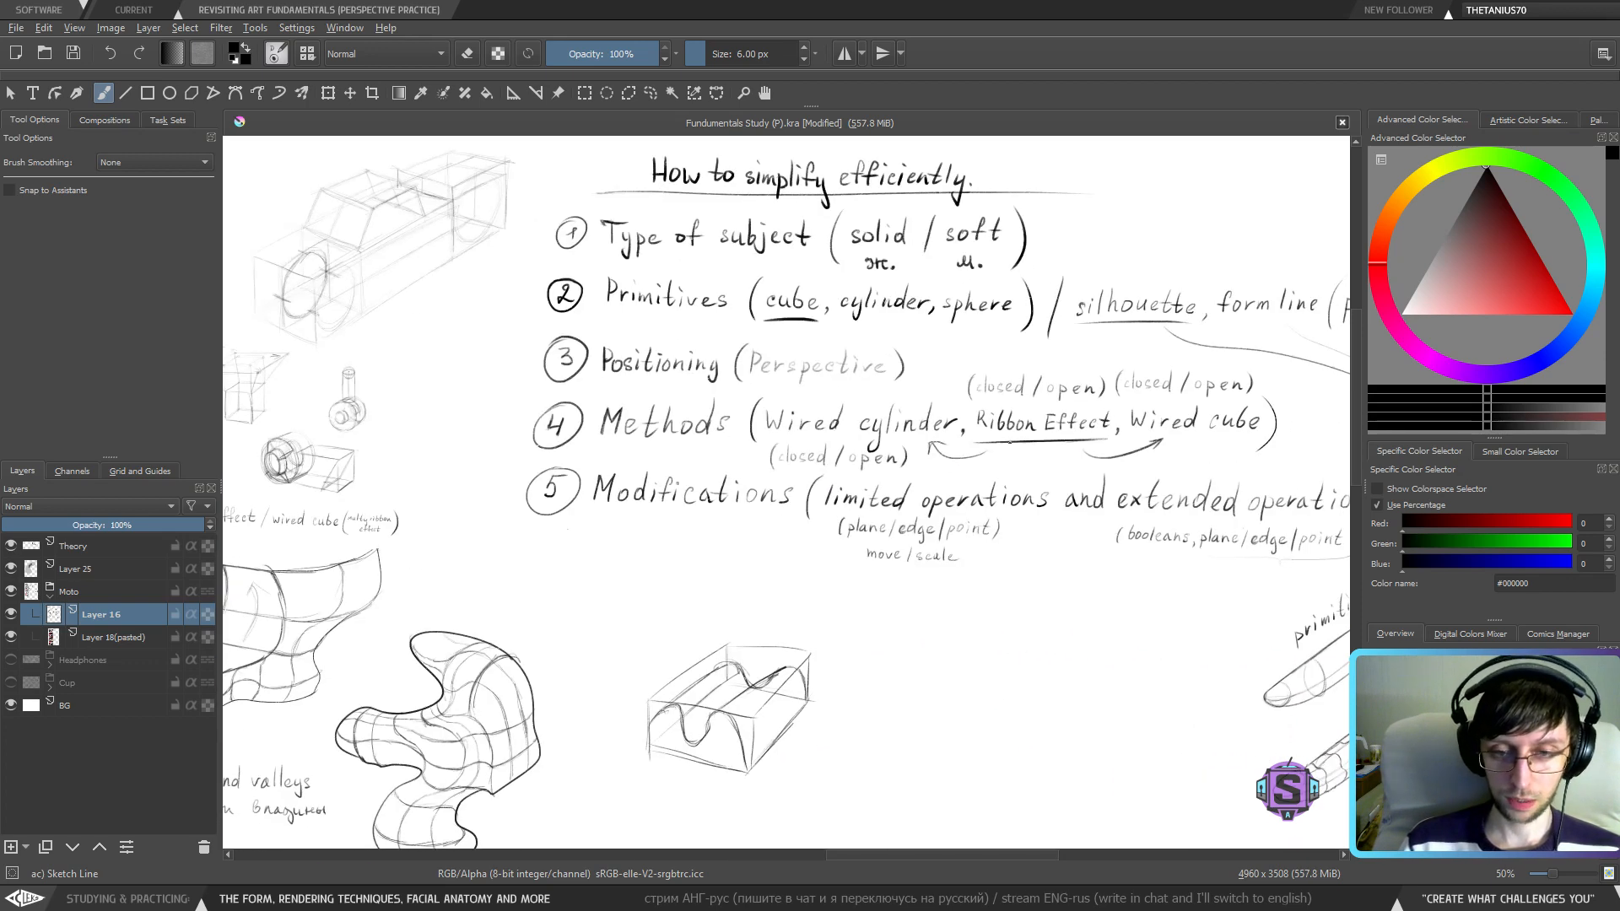
pyautogui.moveTo(759, 437)
pyautogui.mouseDown()
pyautogui.moveTo(838, 443)
pyautogui.moveTo(835, 469)
pyautogui.moveTo(775, 476)
pyautogui.moveTo(828, 473)
pyautogui.mouseUp()
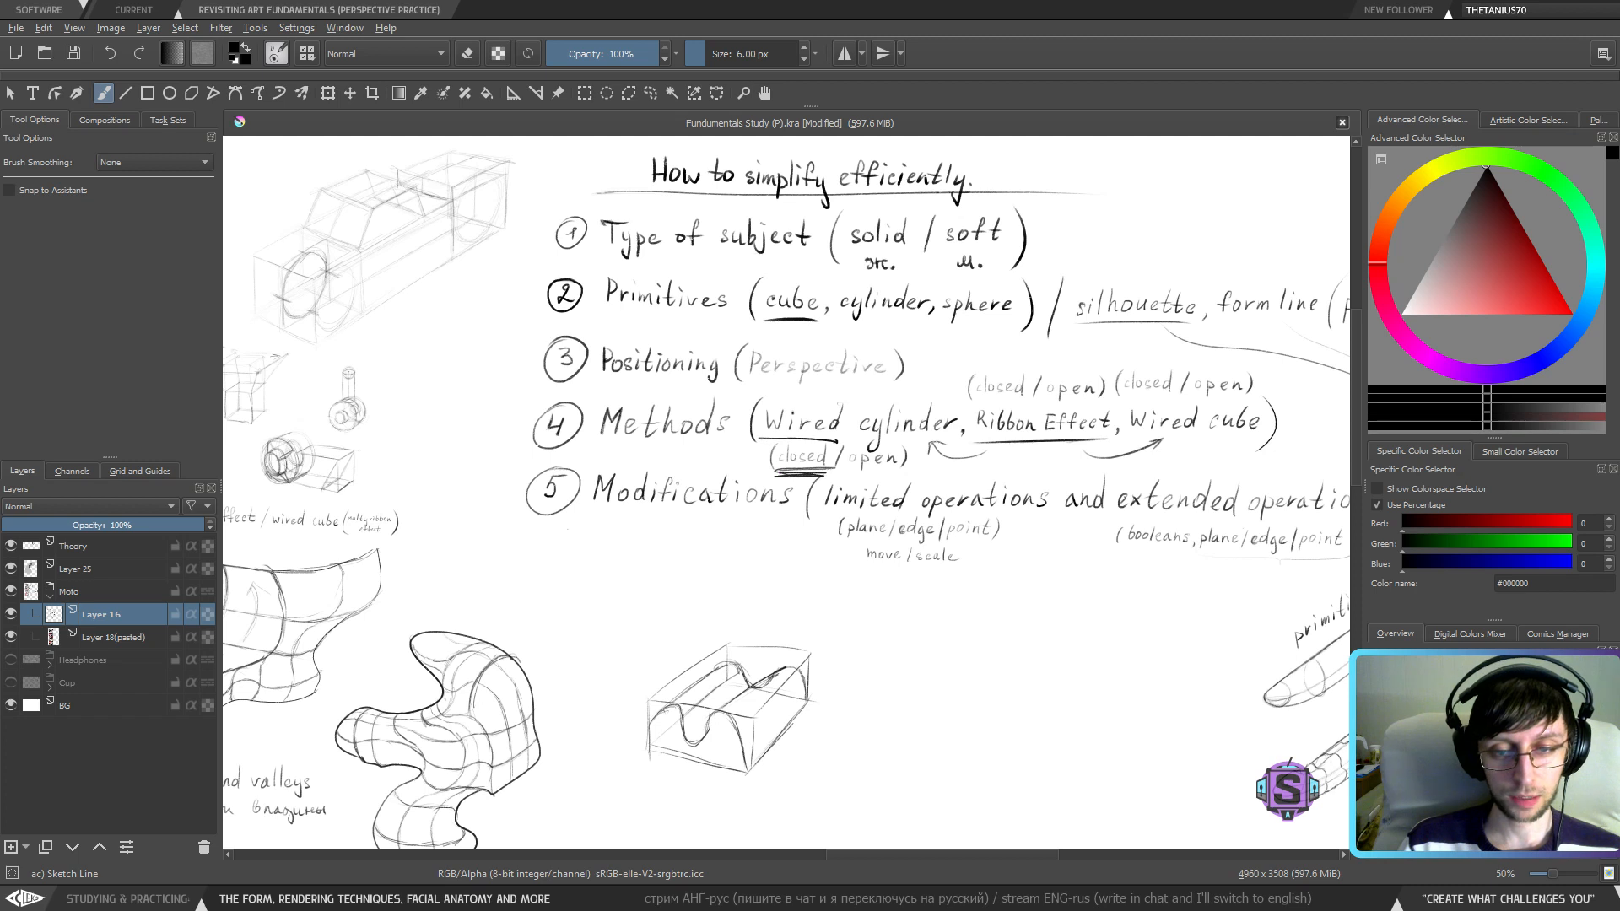
pyautogui.hotkey('ctrl', 'z')
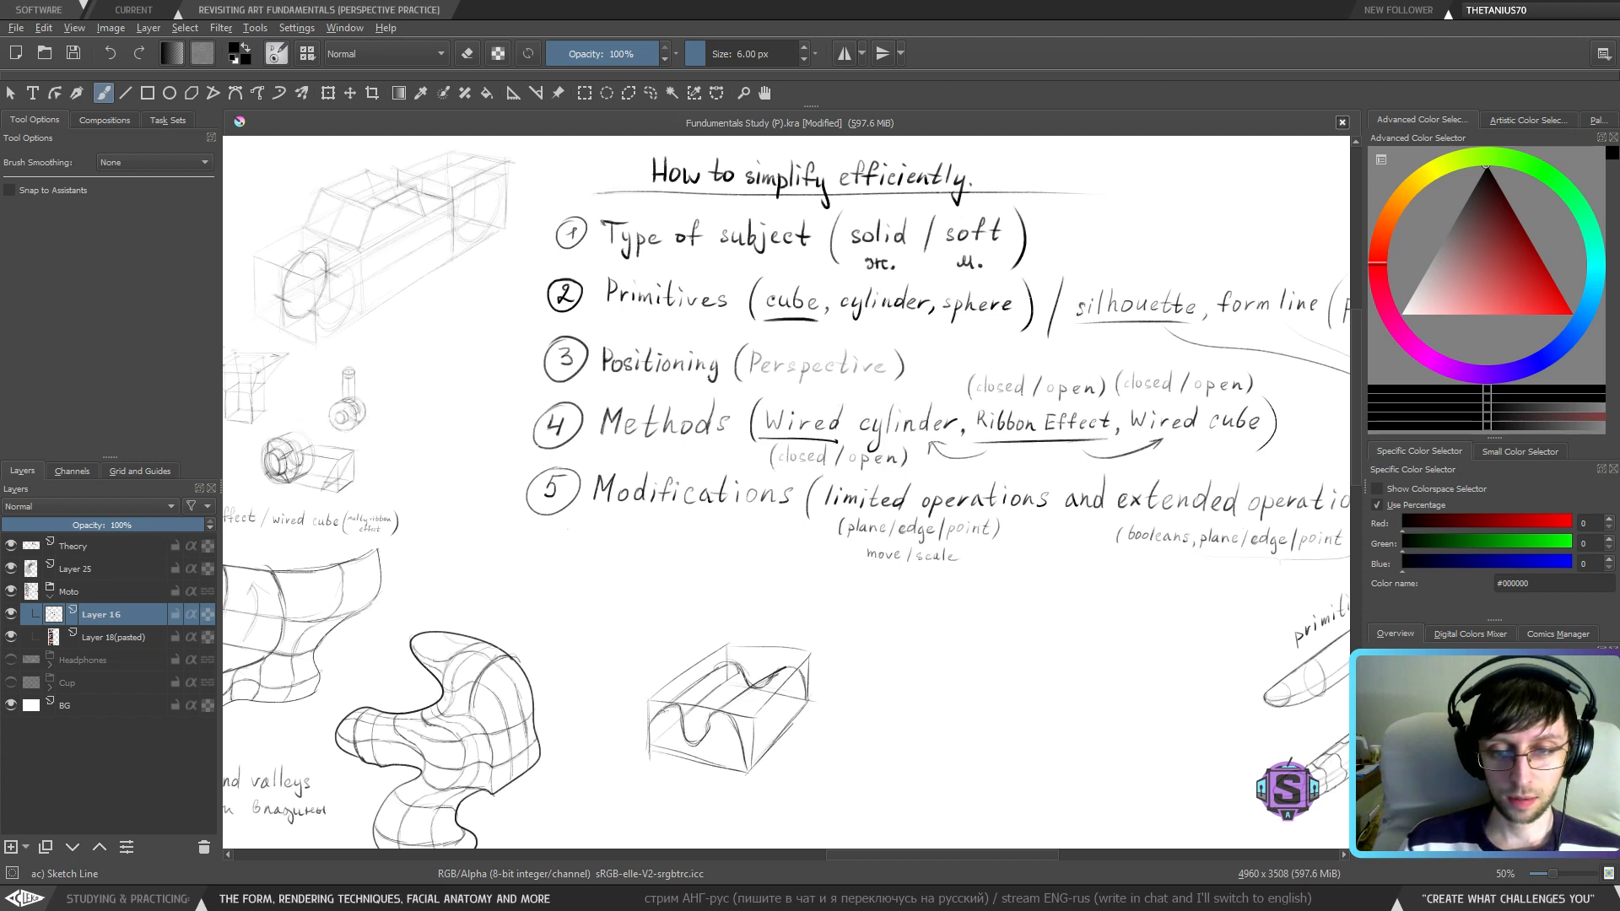
pyautogui.hotkey('ctrl', 'z')
pyautogui.moveTo(275, 220); pyautogui.dragTo(347, 242)
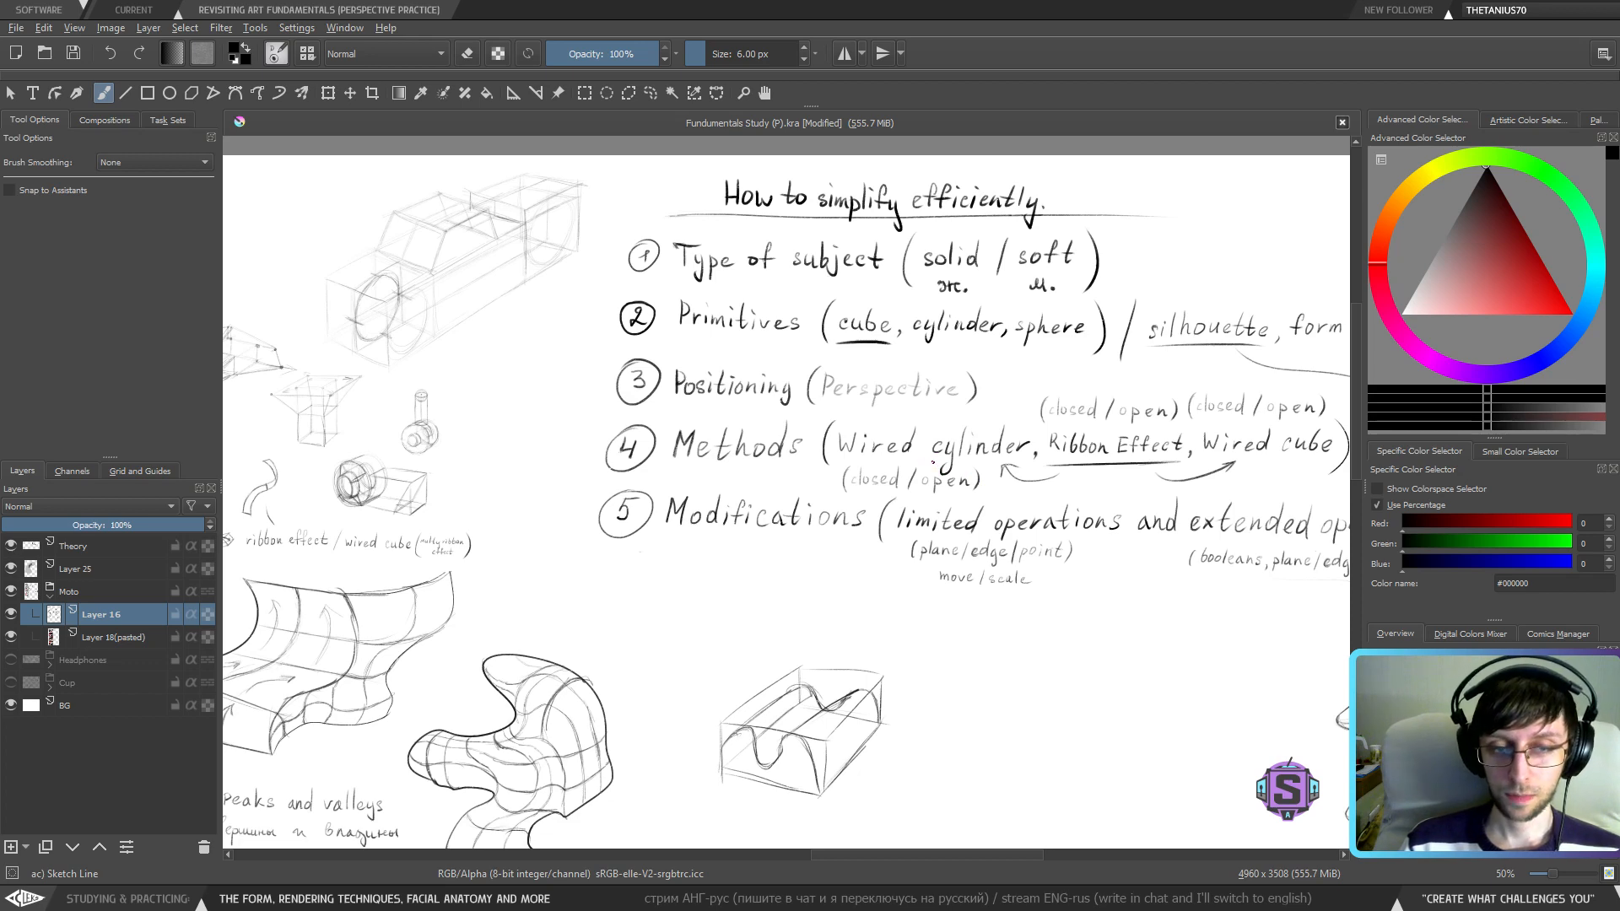
pyautogui.moveTo(955, 465); pyautogui.dragTo(1053, 464)
pyautogui.hotkey('ctrl', 'z')
# - Try a short mark on the front wheel ellipse of the vehicle, and undo it
pyautogui.moveTo(567, 470); pyautogui.dragTo(752, 549)
pyautogui.scroll(2, 565, 439)
pyautogui.moveTo(565, 438)
pyautogui.mouseDown()
pyautogui.moveTo(673, 535)
pyautogui.moveTo(785, 578)
pyautogui.mouseUp()
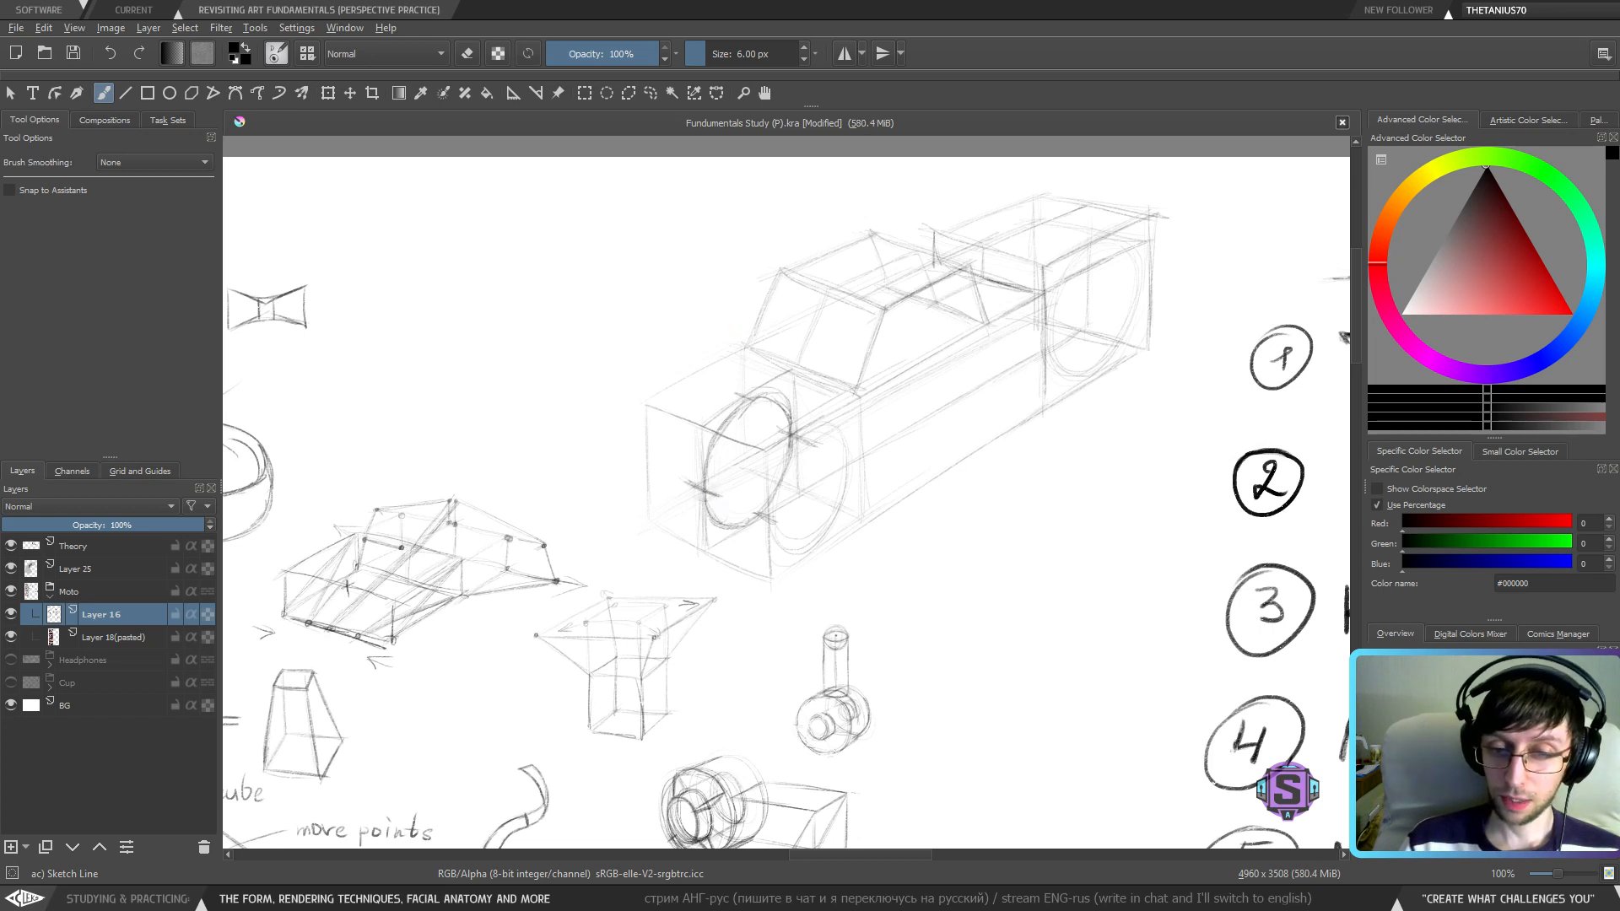
pyautogui.moveTo(708, 475)
pyautogui.mouseDown()
pyautogui.moveTo(690, 470)
pyautogui.moveTo(717, 477)
pyautogui.mouseUp()
pyautogui.hotkey('ctrl', 'z')
pyautogui.press('-')
pyautogui.press('-')
pyautogui.moveTo(684, 534); pyautogui.dragTo(865, 489)
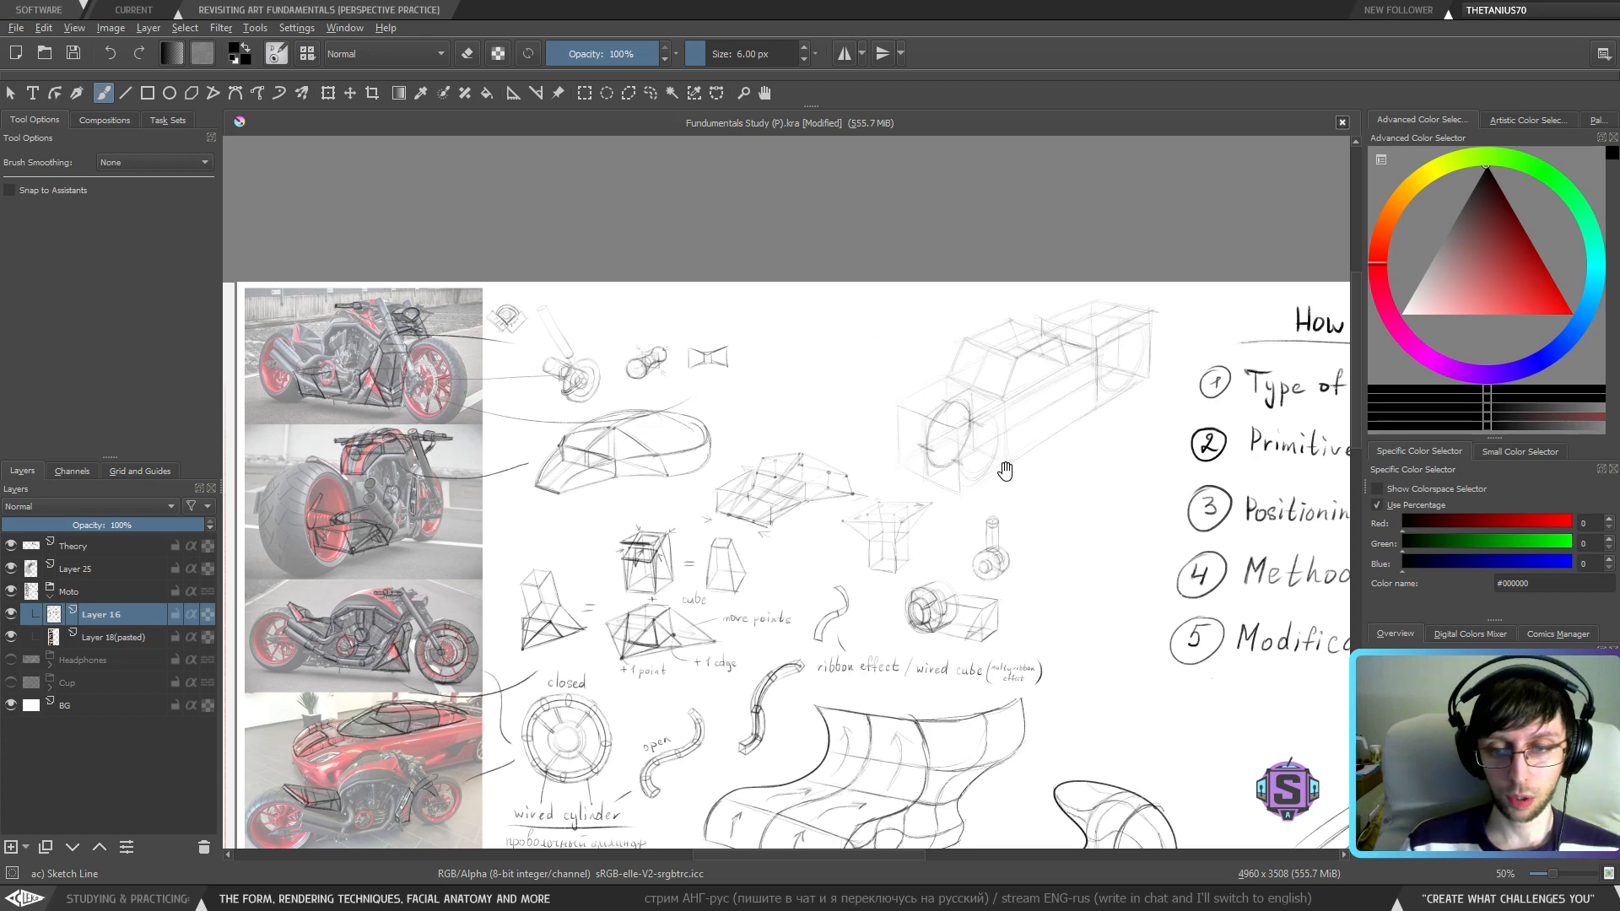
# - Draw four short, bold cross-section ticks across the front wheel's rim, undoing the overlong first attempt
pyautogui.press('+')
pyautogui.press('+')
pyautogui.moveTo(1256, 207); pyautogui.dragTo(1158, 316)
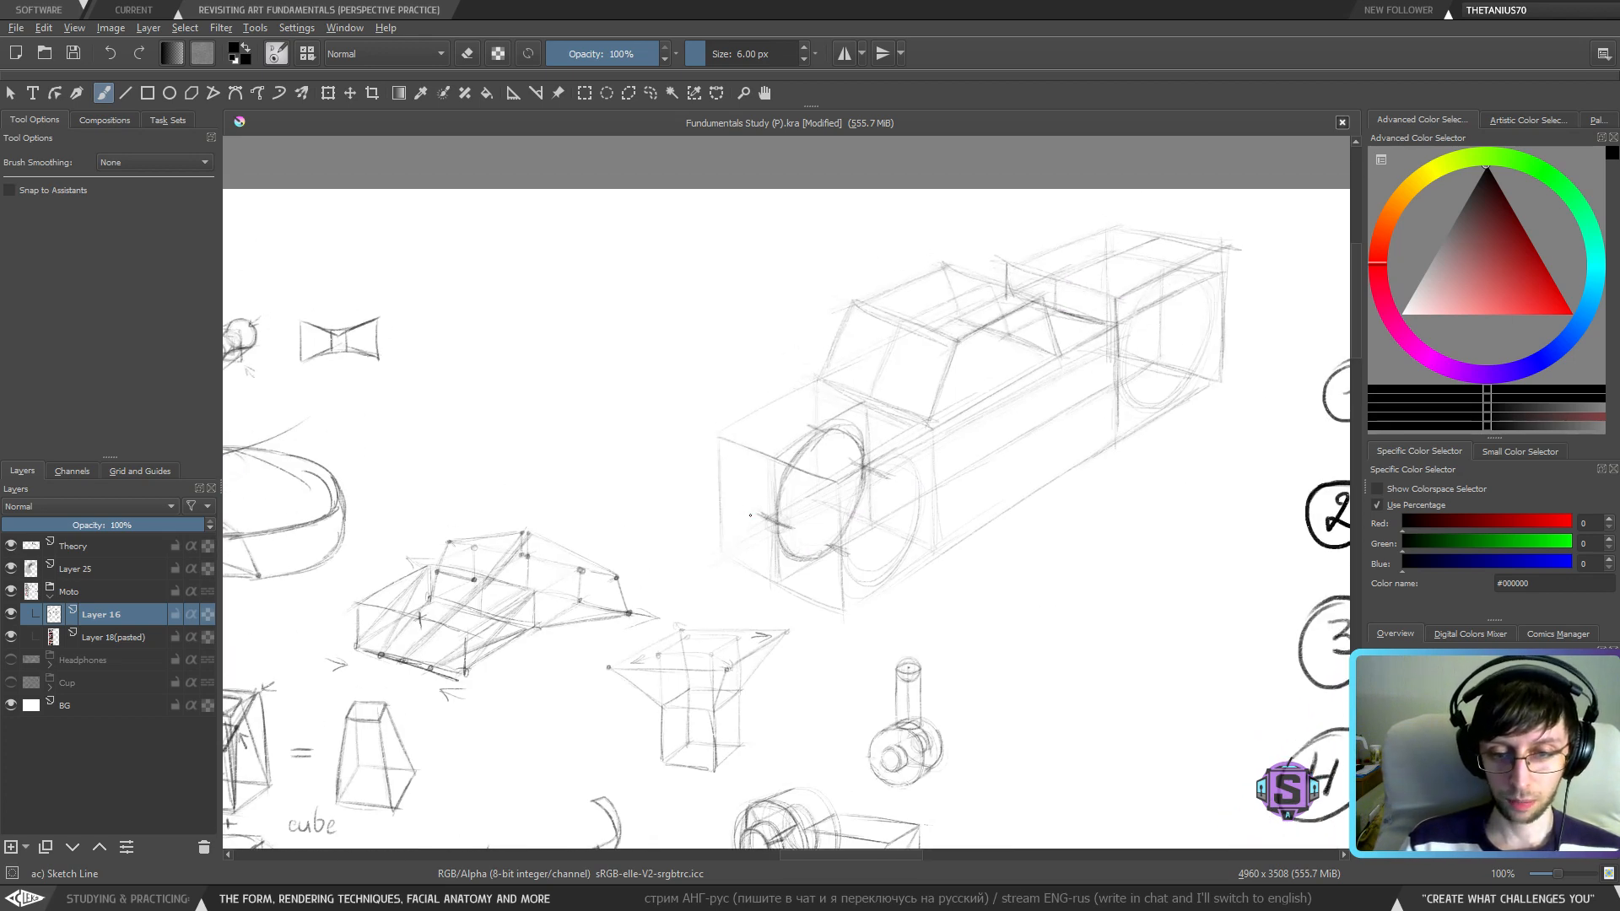
pyautogui.moveTo(750, 515)
pyautogui.mouseDown()
pyautogui.moveTo(810, 536)
pyautogui.moveTo(797, 530)
pyautogui.mouseUp()
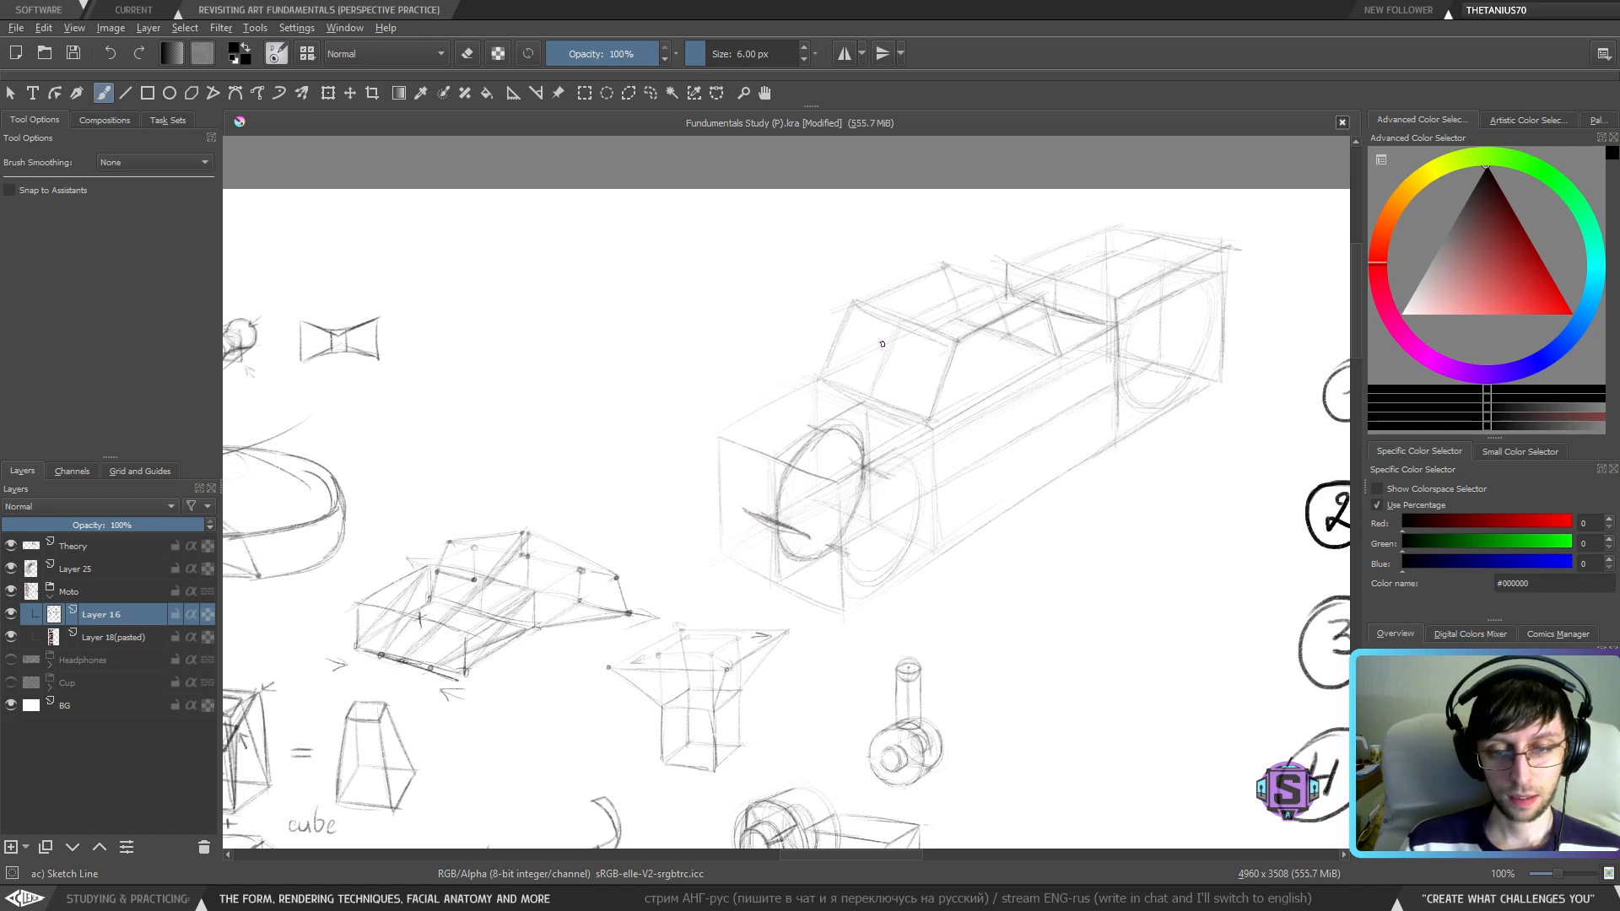
pyautogui.hotkey('ctrl', 'z')
pyautogui.hotkey('ctrl', 'z')
pyautogui.moveTo(766, 517); pyautogui.dragTo(790, 526)
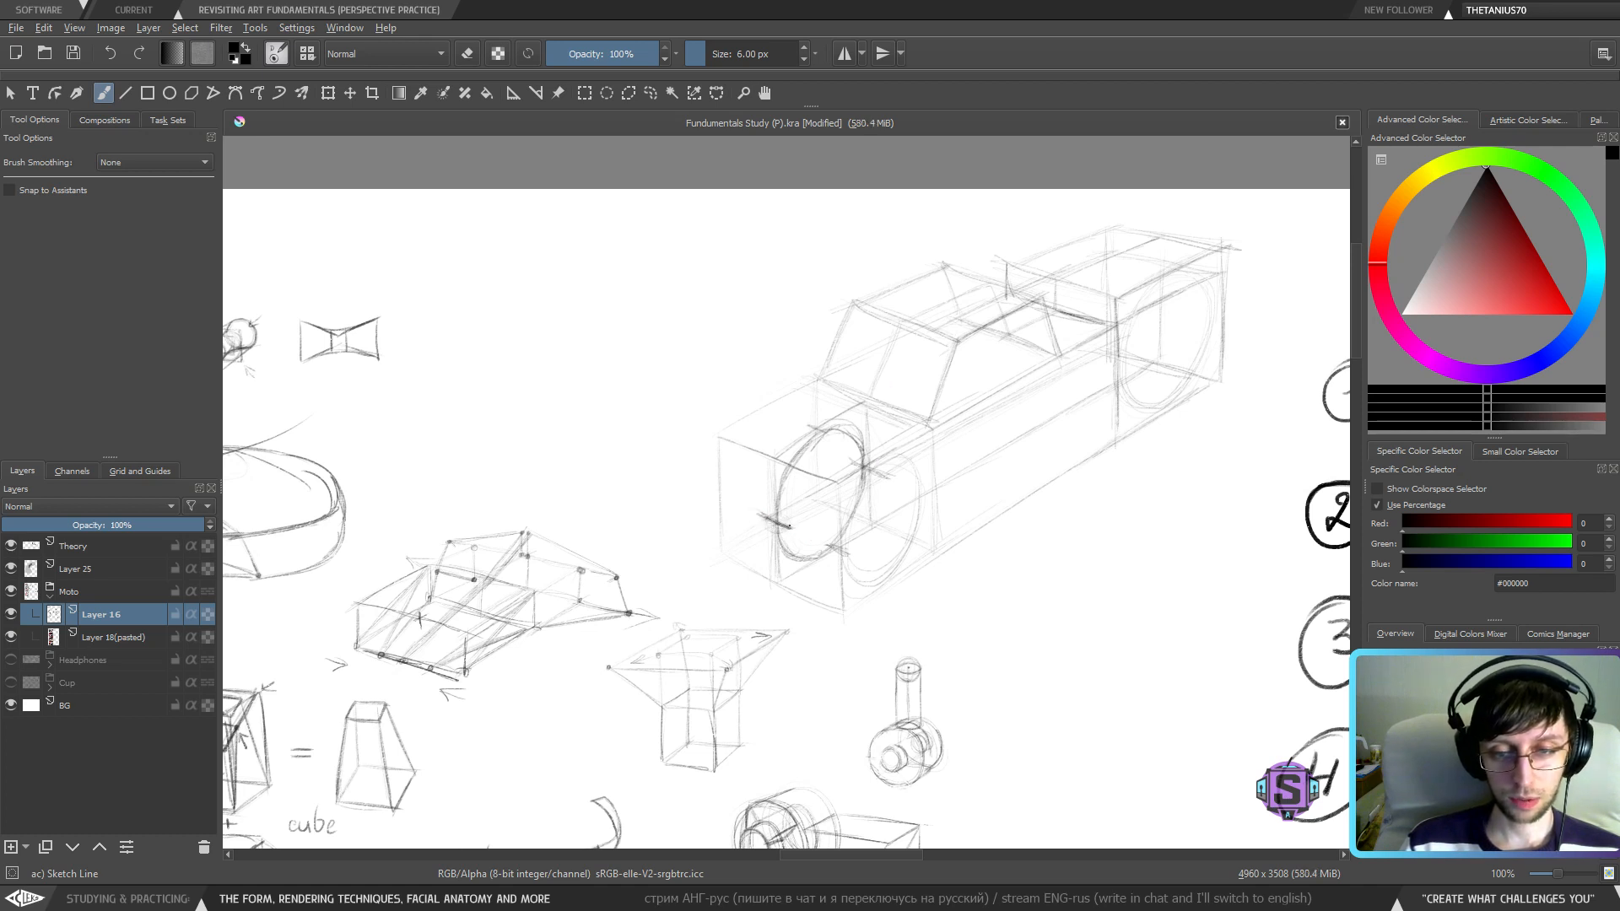
pyautogui.moveTo(832, 437)
pyautogui.mouseDown()
pyautogui.moveTo(810, 427)
pyautogui.moveTo(831, 443)
pyautogui.mouseUp()
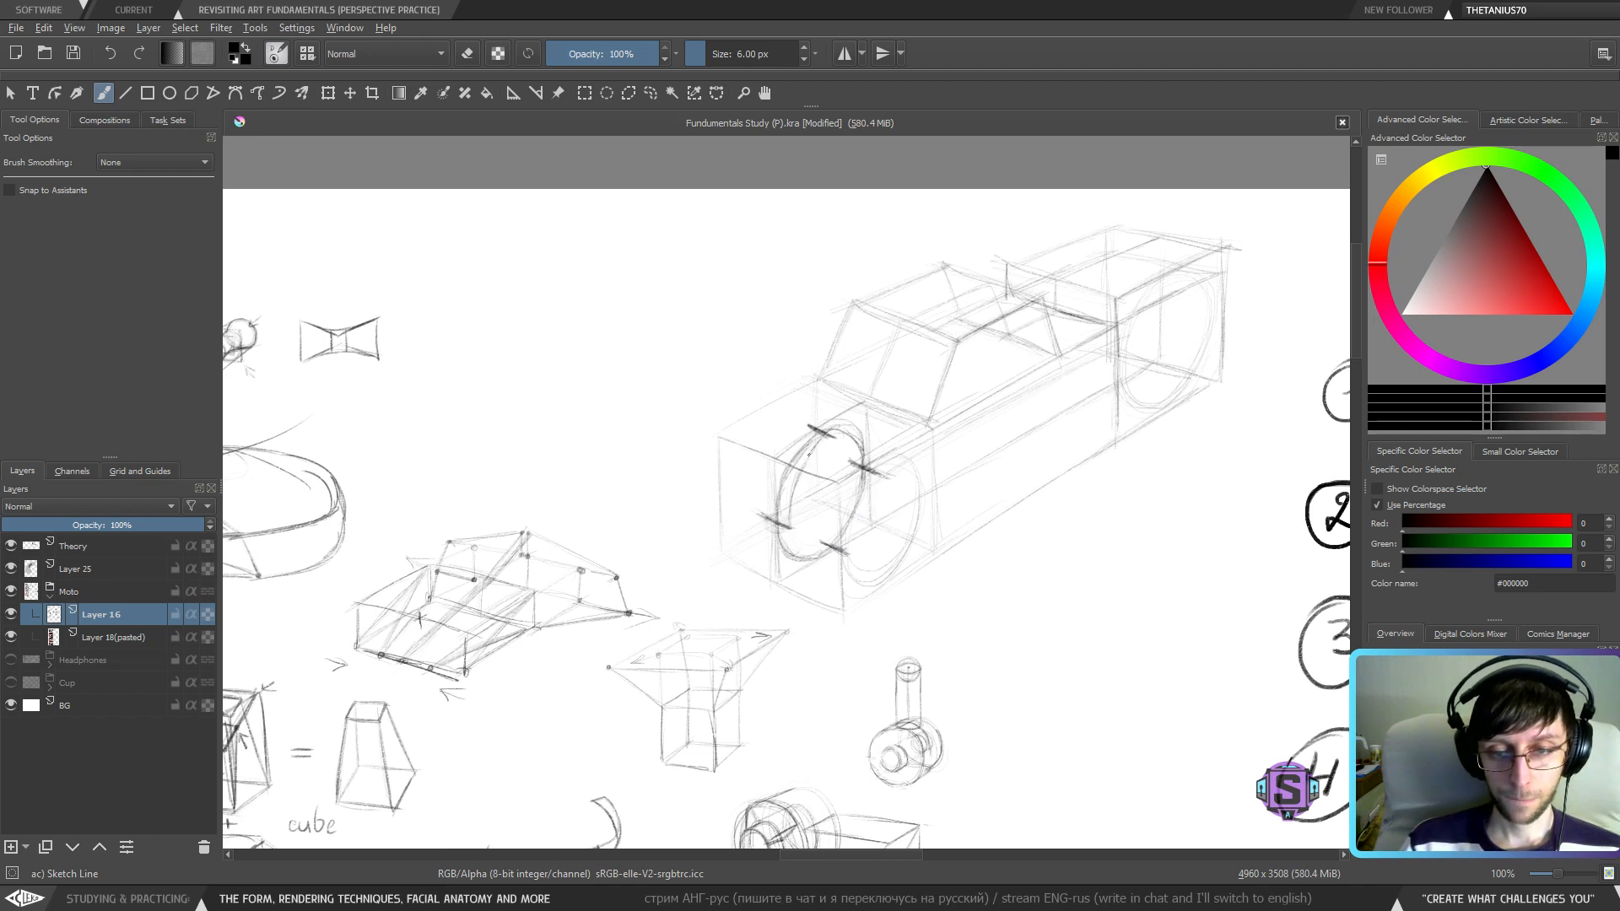
# - Reinforce the front wheel's ellipse with curved strokes connecting its four cross-section ticks, undoing the misplaced ones
pyautogui.hotkey('ctrl', 'z')
pyautogui.moveTo(796, 487); pyautogui.dragTo(789, 524)
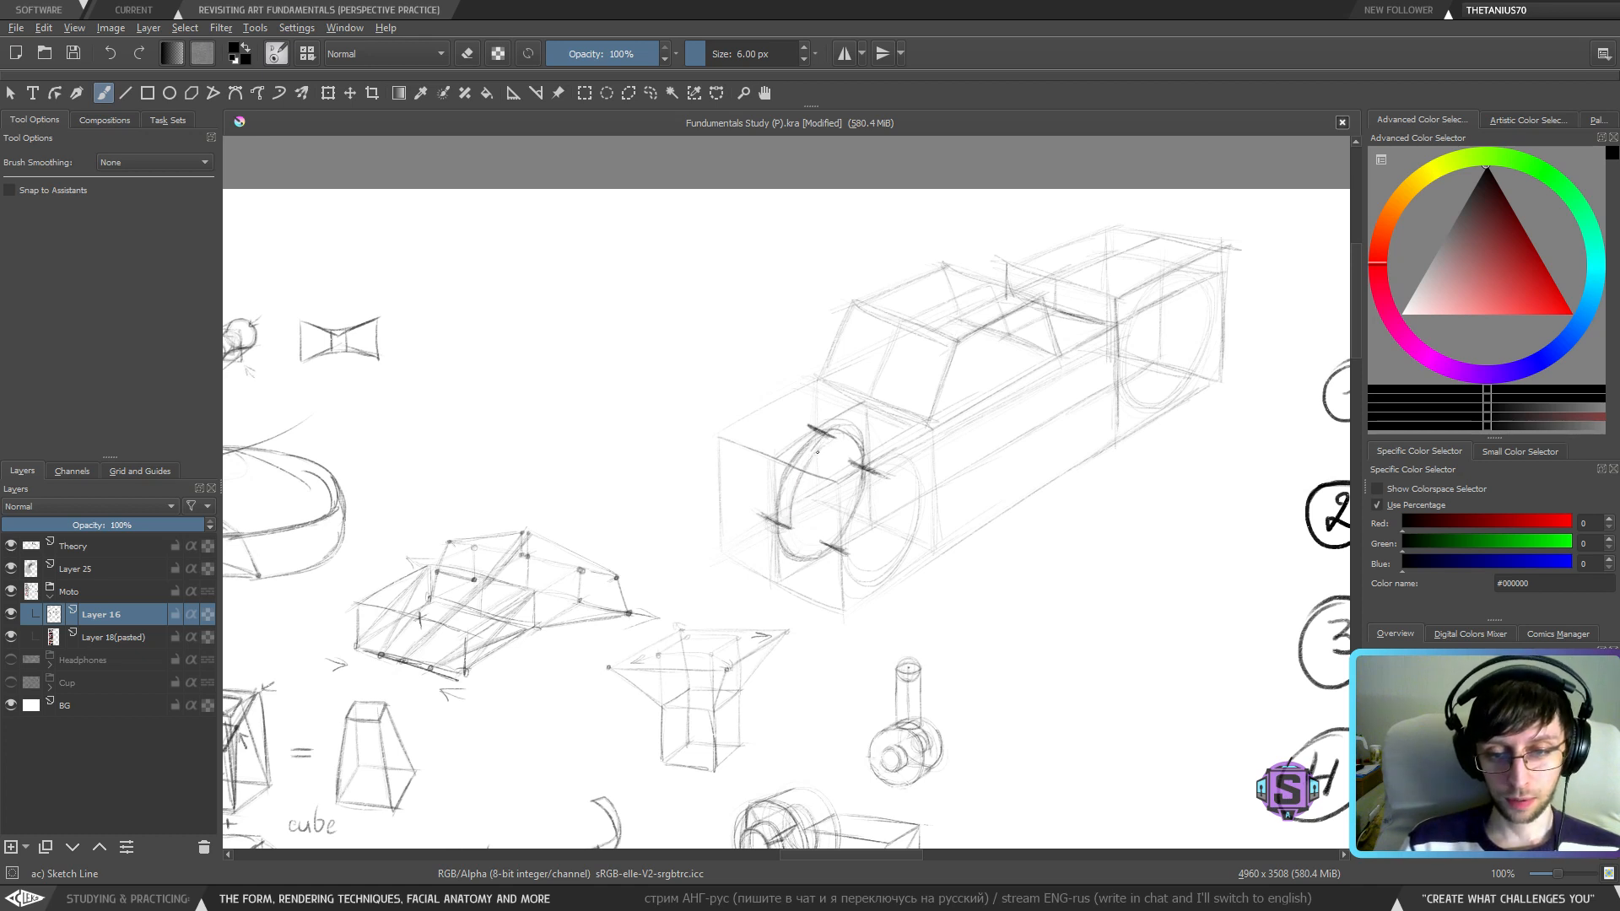
pyautogui.moveTo(793, 491); pyautogui.dragTo(831, 440)
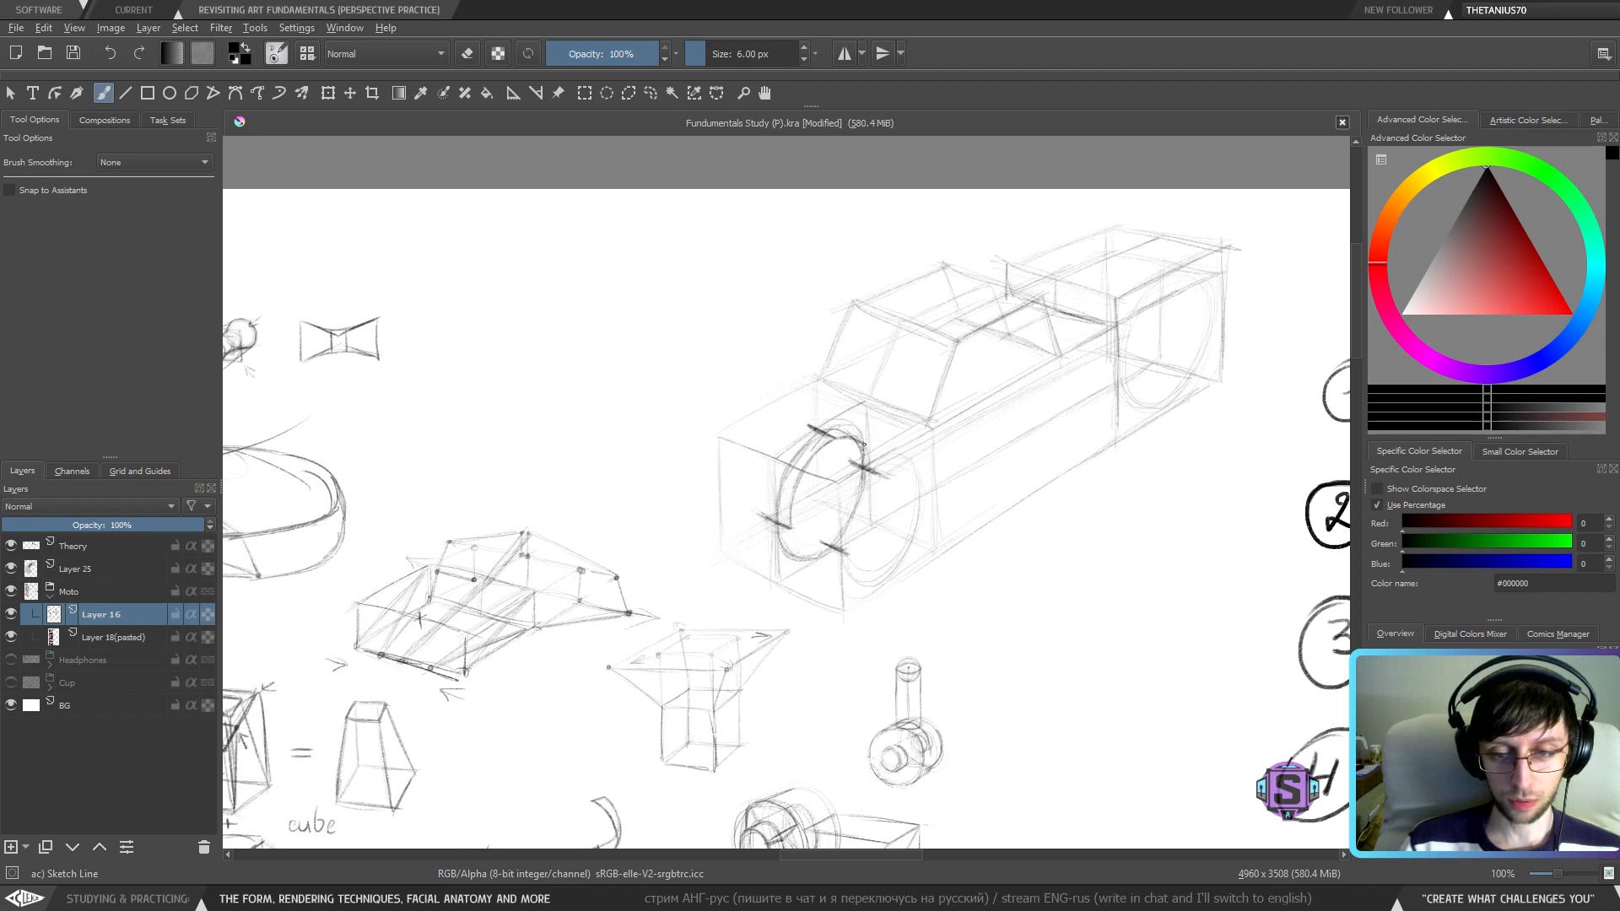
pyautogui.moveTo(855, 437); pyautogui.dragTo(875, 483)
pyautogui.hotkey('ctrl', 'z')
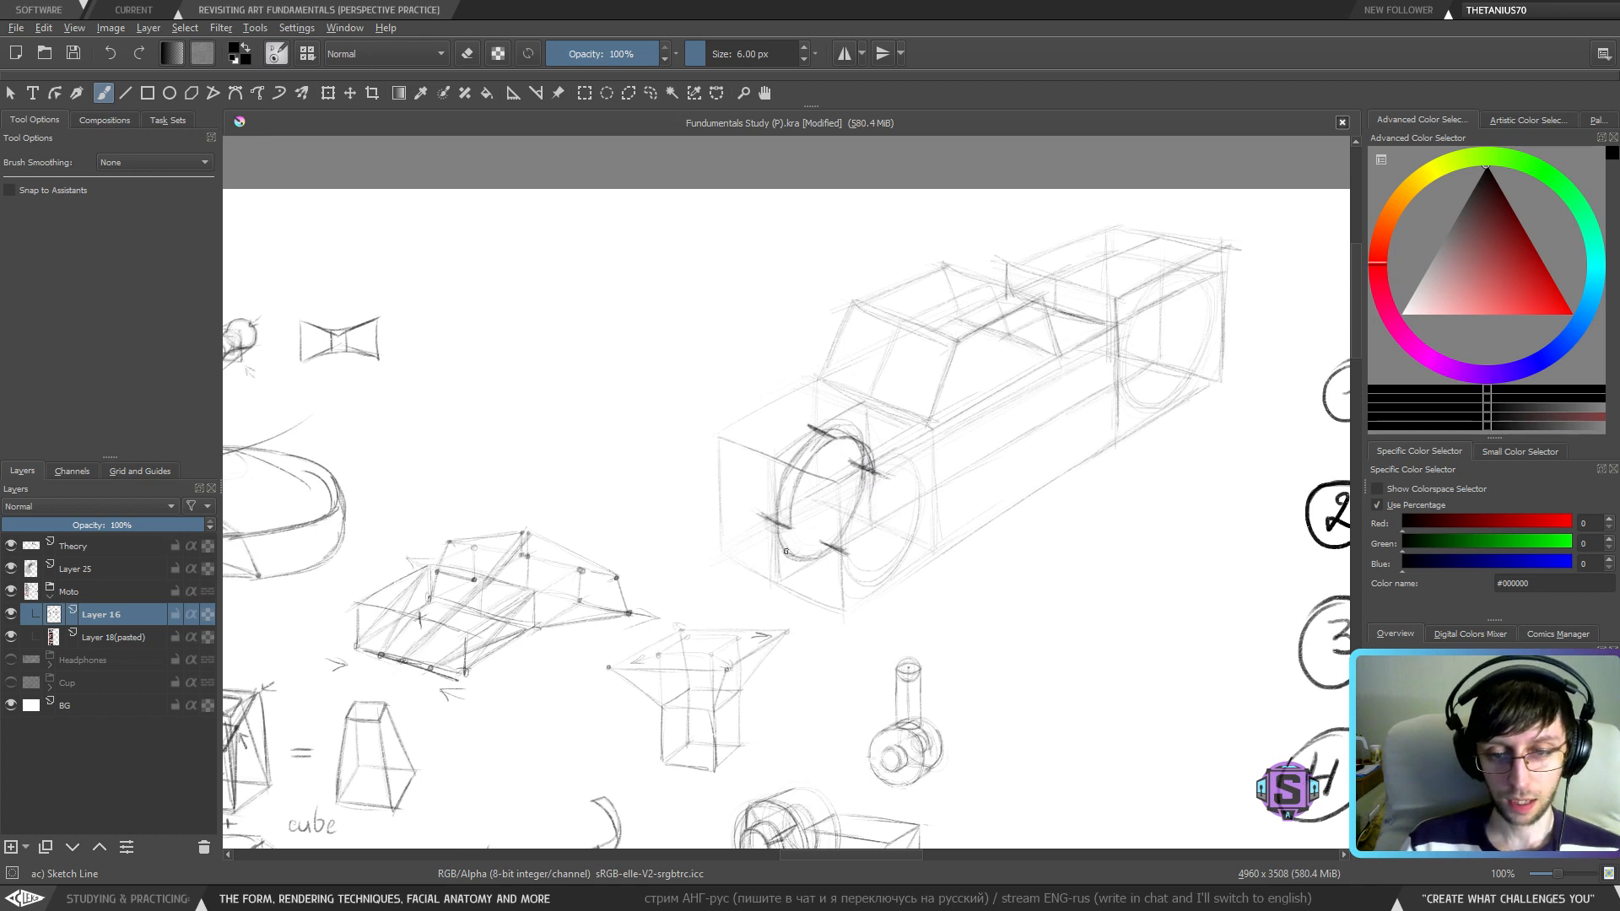
pyautogui.moveTo(790, 525)
pyautogui.mouseDown()
pyautogui.moveTo(839, 560)
pyautogui.moveTo(805, 555)
pyautogui.moveTo(853, 544)
pyautogui.mouseUp()
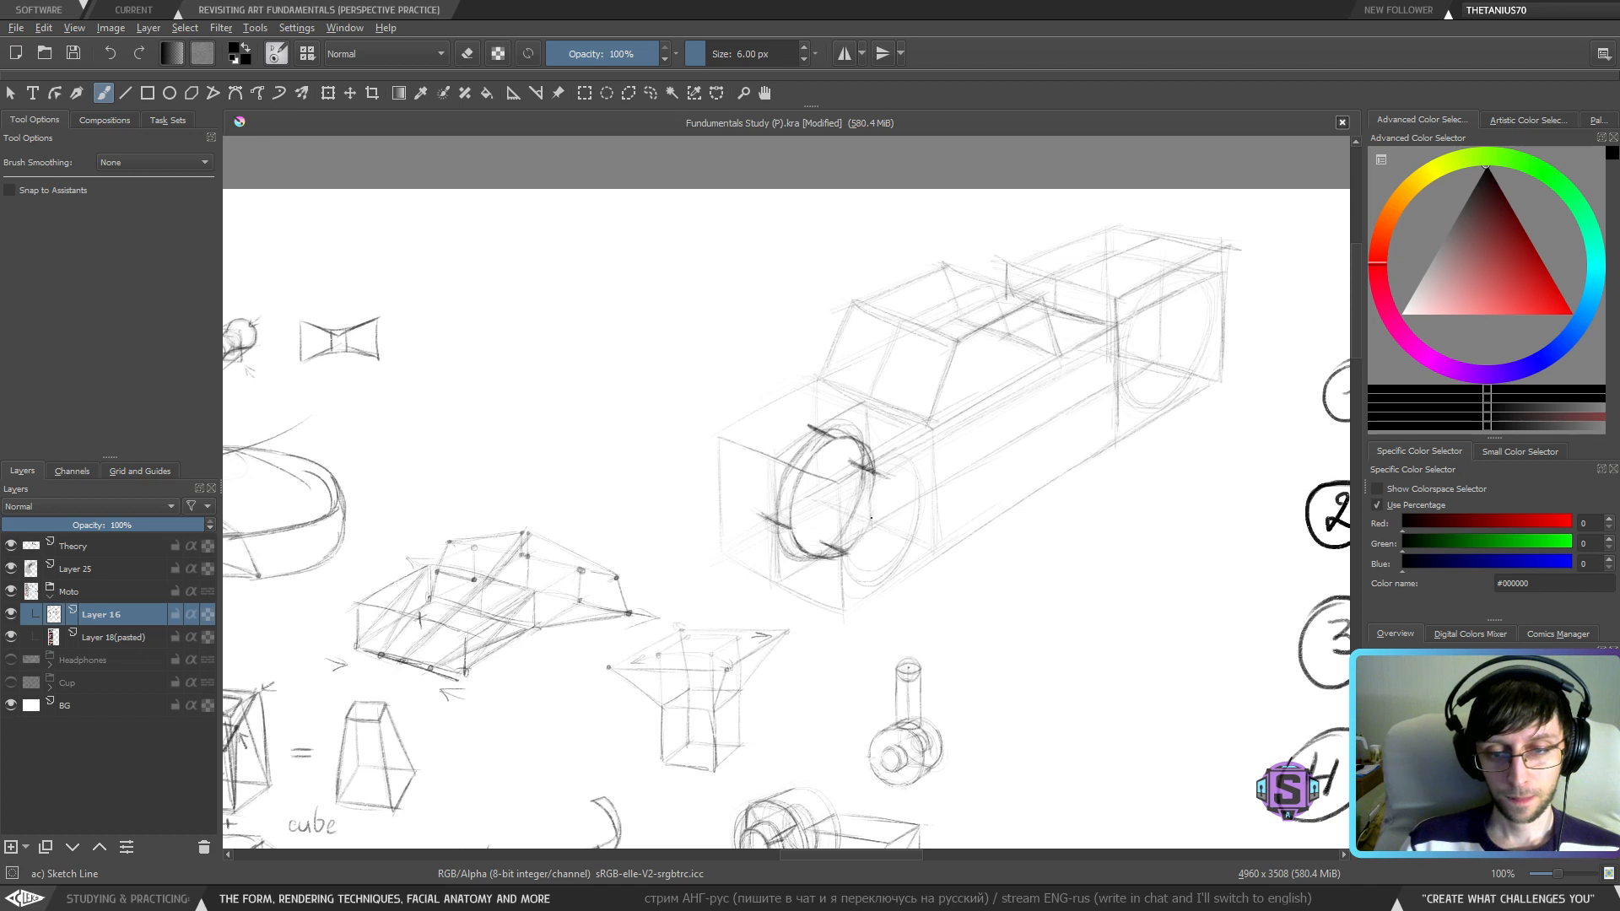
pyautogui.moveTo(874, 498)
pyautogui.mouseDown()
pyautogui.moveTo(860, 538)
pyautogui.moveTo(872, 505)
pyautogui.mouseUp()
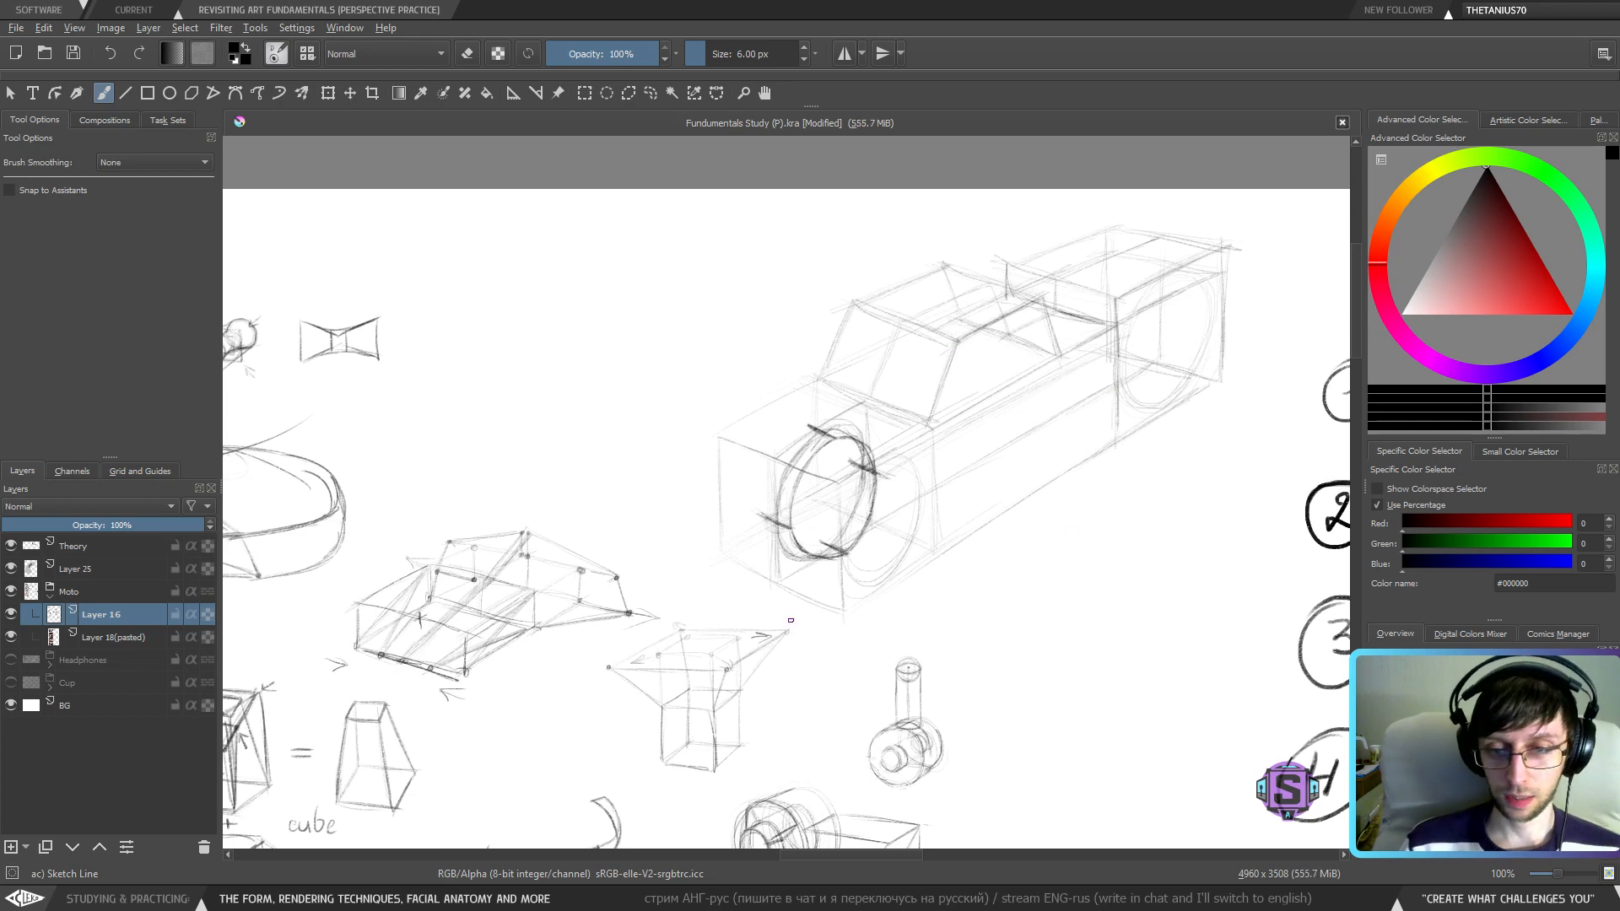
# - Temporarily underline "solid", "Primitives" and "silhouette" in the simplification theory notes, undoing the marks
pyautogui.press('-')
pyautogui.press('-')
pyautogui.moveTo(1205, 492); pyautogui.dragTo(762, 431)
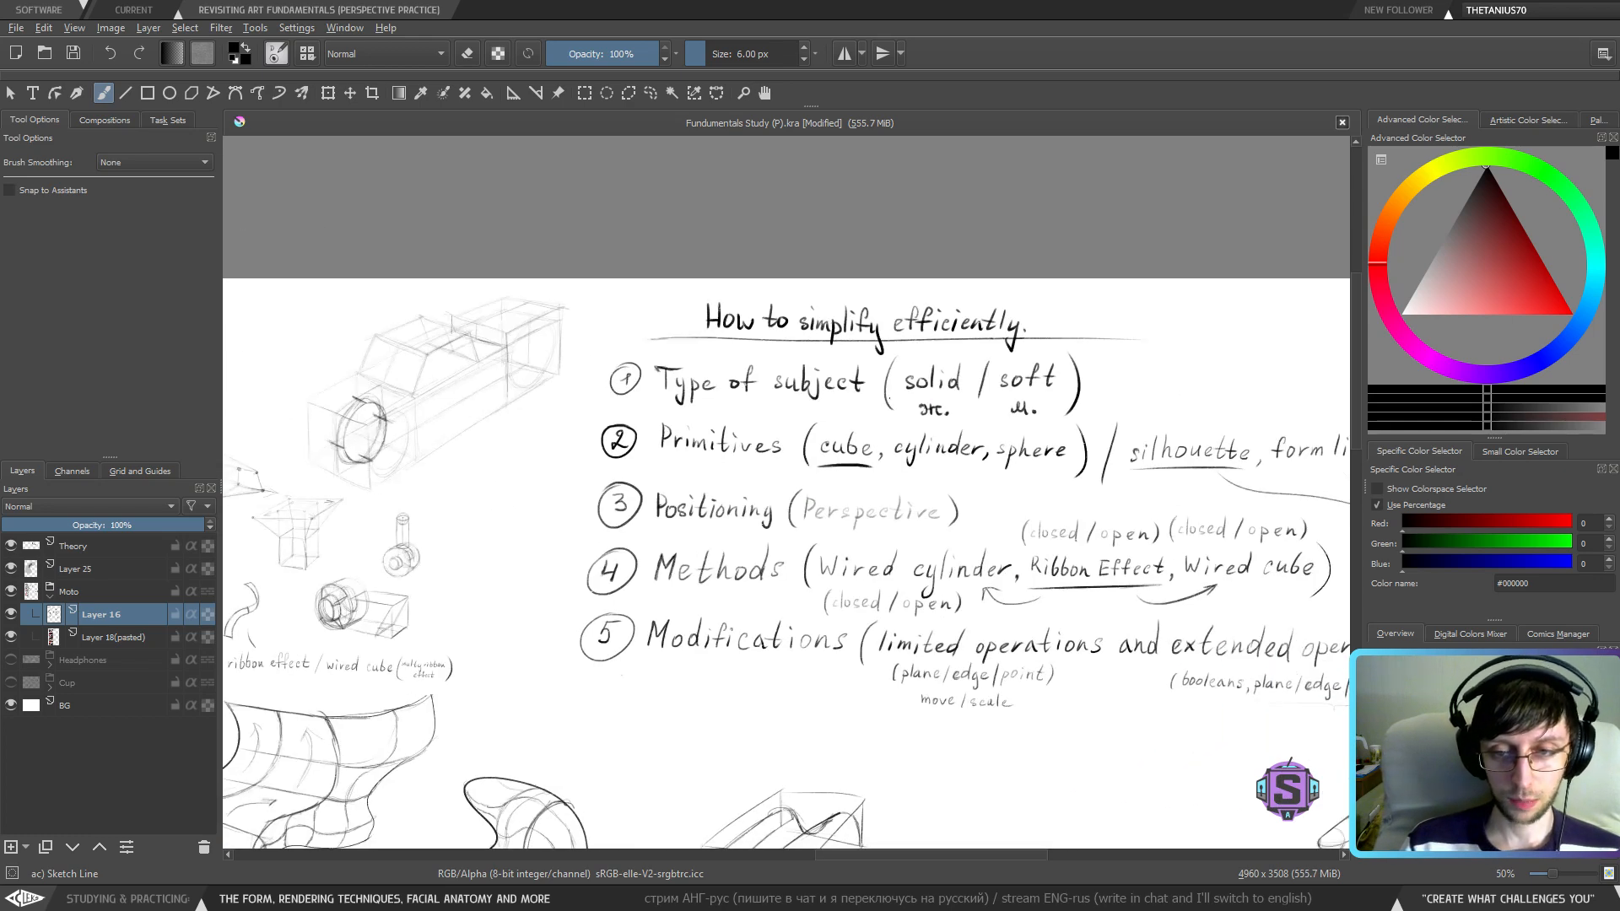
pyautogui.moveTo(891, 398); pyautogui.dragTo(973, 397)
pyautogui.hotkey('ctrl', 'z')
pyautogui.moveTo(650, 462); pyautogui.dragTo(786, 461)
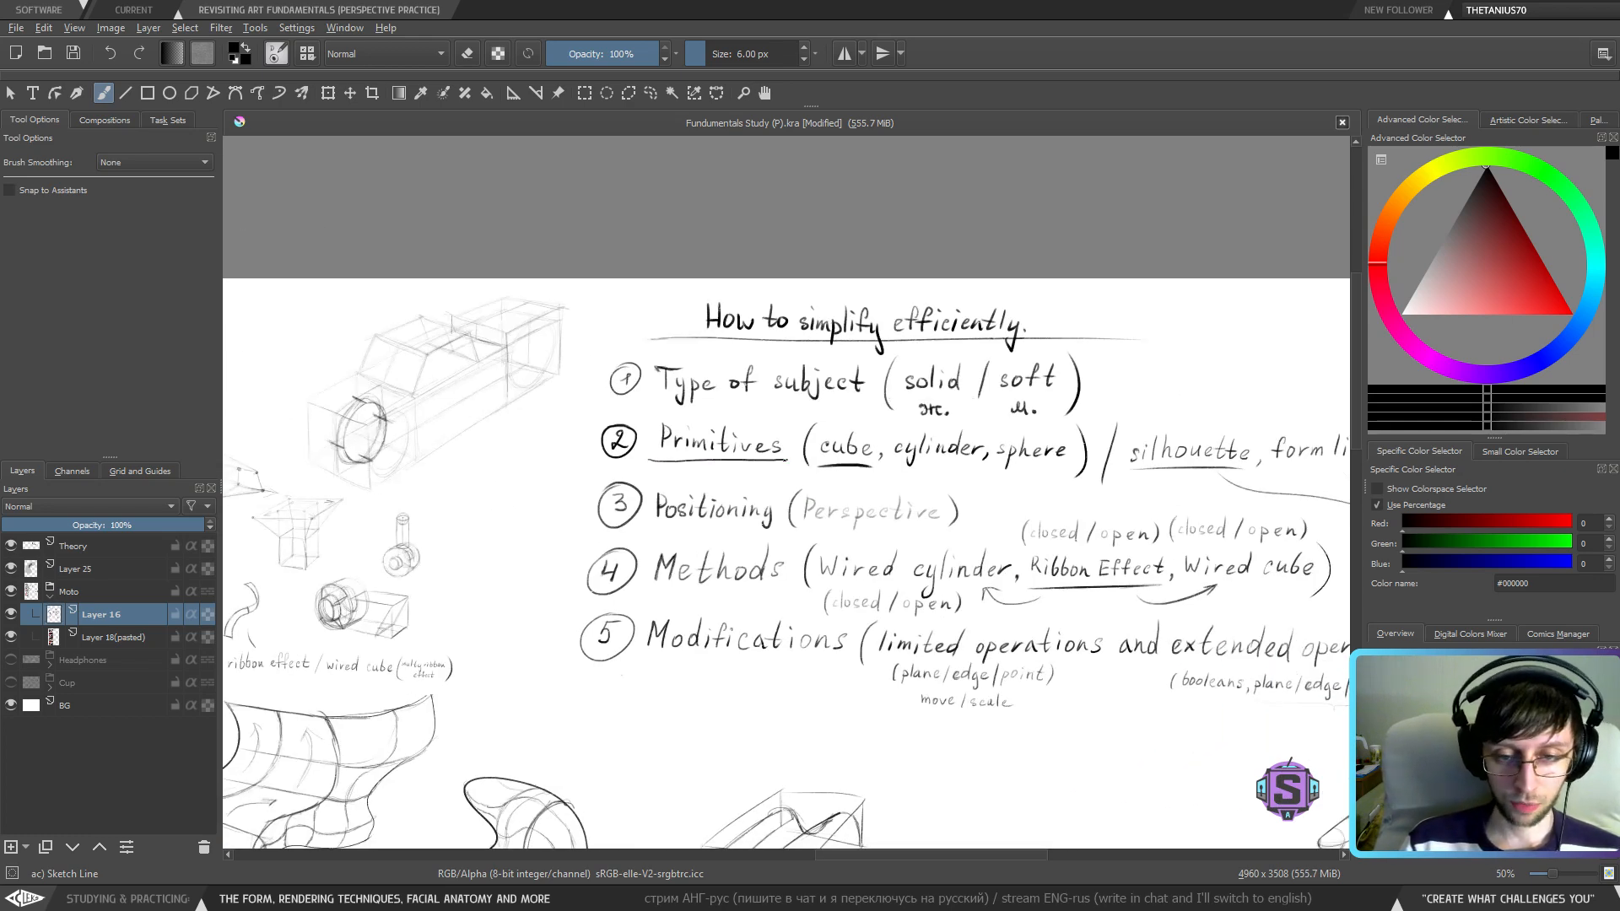
pyautogui.hotkey('ctrl', 'z')
pyautogui.moveTo(666, 467); pyautogui.dragTo(782, 481)
pyautogui.moveTo(1129, 479); pyautogui.dragTo(986, 458)
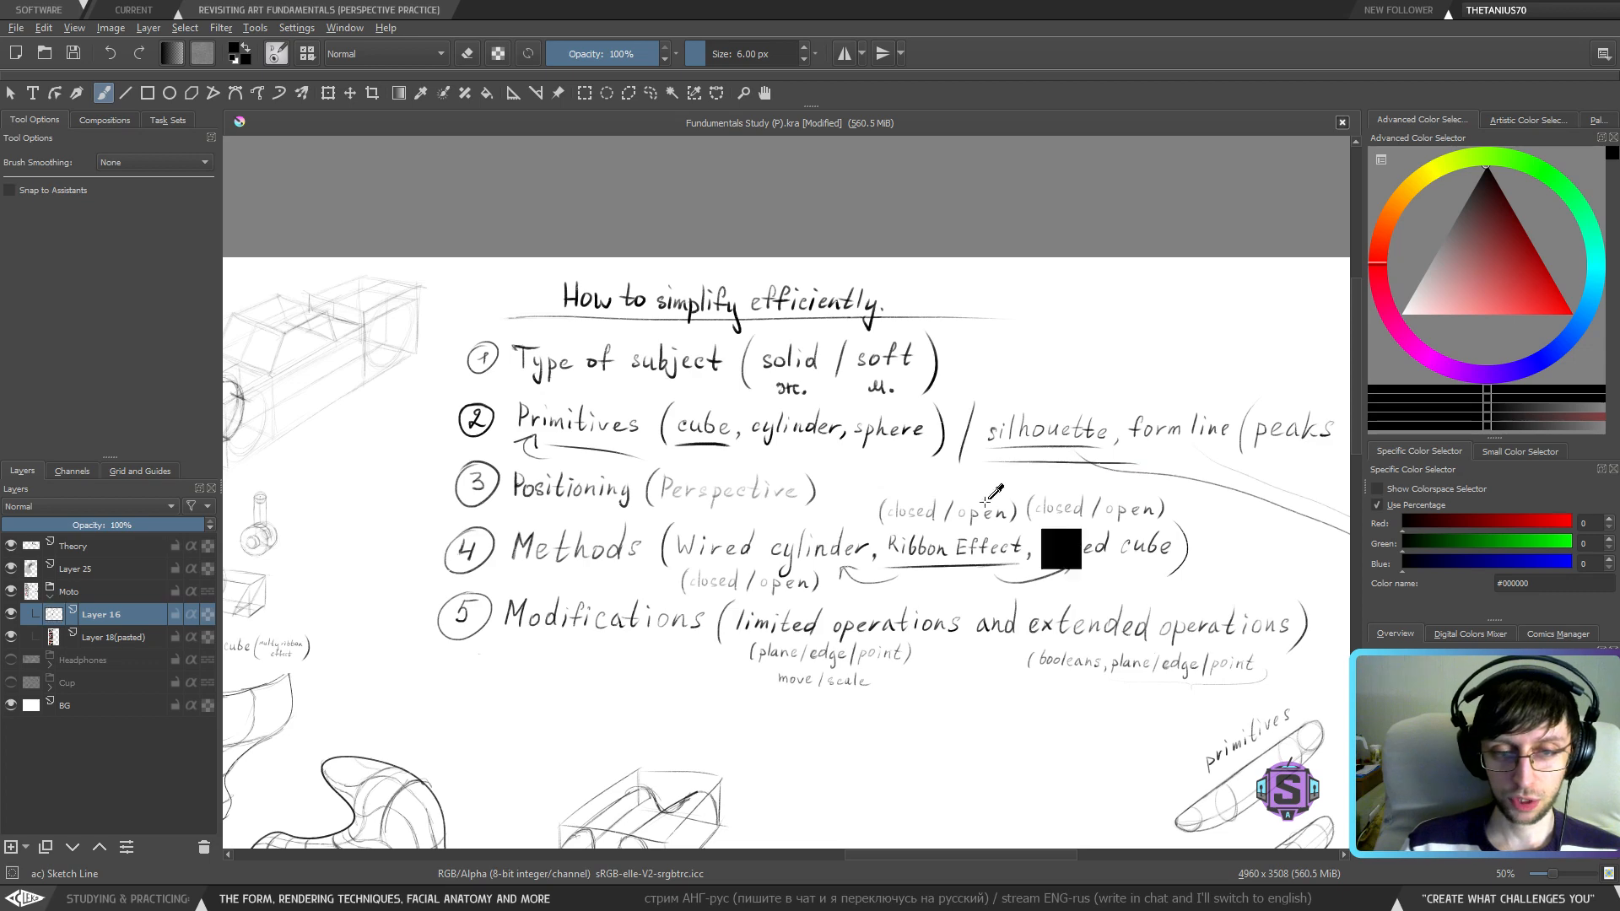
pyautogui.hotkey('ctrl', 'z')
pyautogui.hotkey('ctrl', 'z')
pyautogui.hotkey('ctrl', 'z')
# - Temporarily mark "Positioning" and "Methods" in the theory notes, undoing each mark
pyautogui.moveTo(511, 506); pyautogui.dragTo(651, 499)
pyautogui.hotkey('ctrl', 'z')
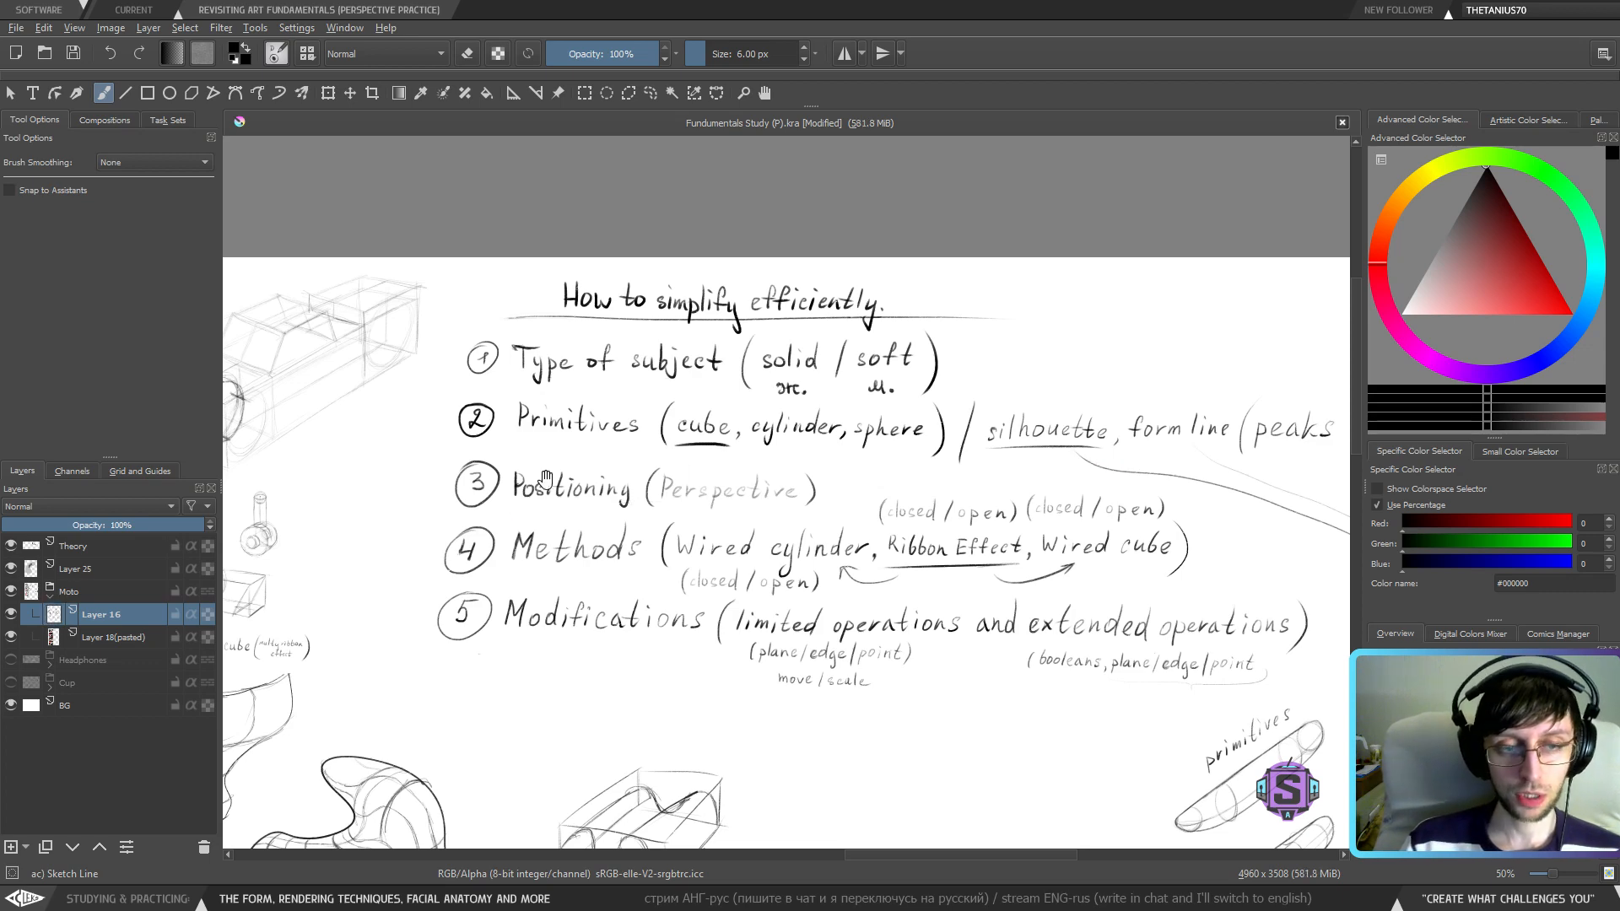
pyautogui.moveTo(427, 438)
pyautogui.mouseDown()
pyautogui.moveTo(640, 474)
pyautogui.moveTo(967, 496)
pyautogui.mouseUp()
pyautogui.hotkey('ctrl', 'z')
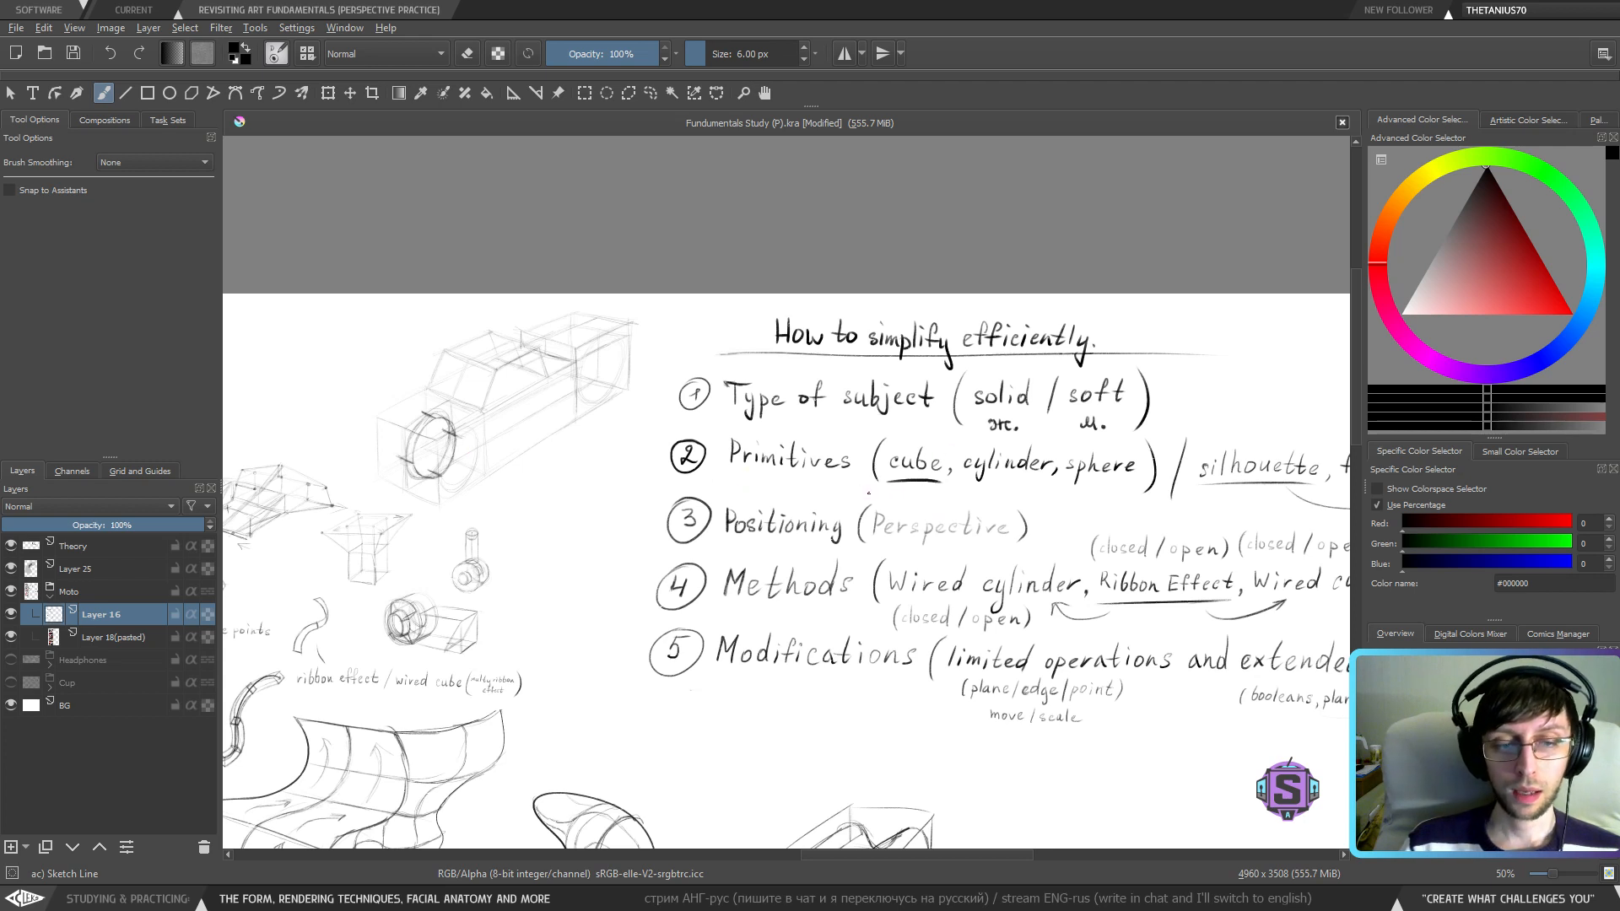
pyautogui.moveTo(757, 594)
pyautogui.mouseDown()
pyautogui.moveTo(739, 548)
pyautogui.moveTo(719, 564)
pyautogui.moveTo(834, 563)
pyautogui.mouseUp()
pyautogui.hotkey('ctrl', 'z')
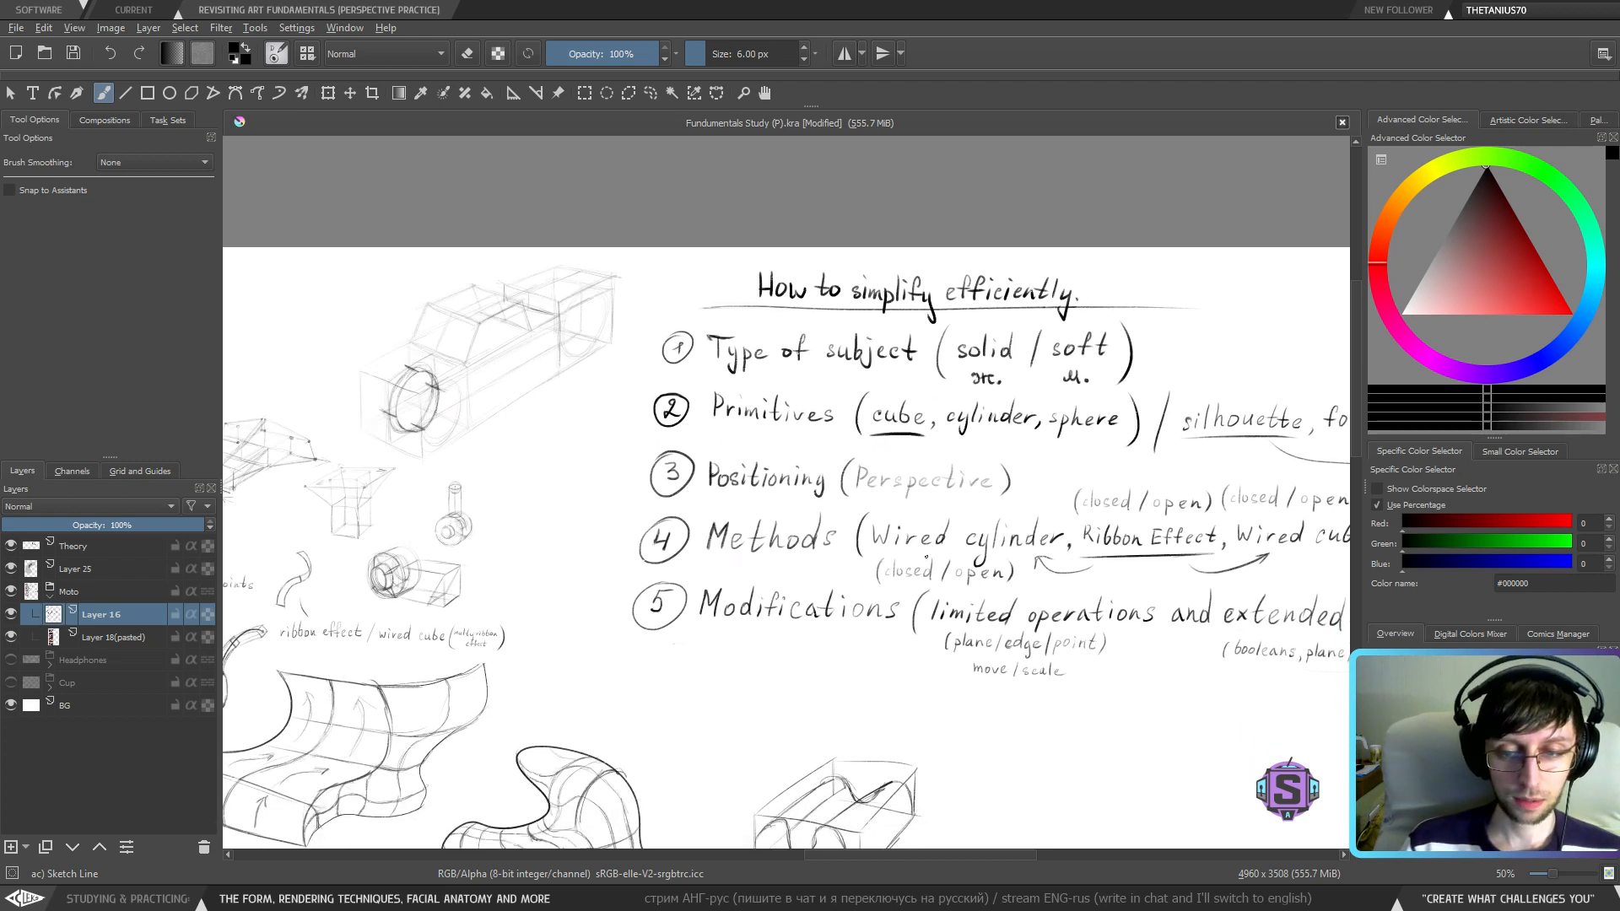
# - Temporarily draw linking arrows between points 2 and 4 of the notes and underline "Modifications", undoing all of it
pyautogui.moveTo(791, 452); pyautogui.dragTo(822, 465)
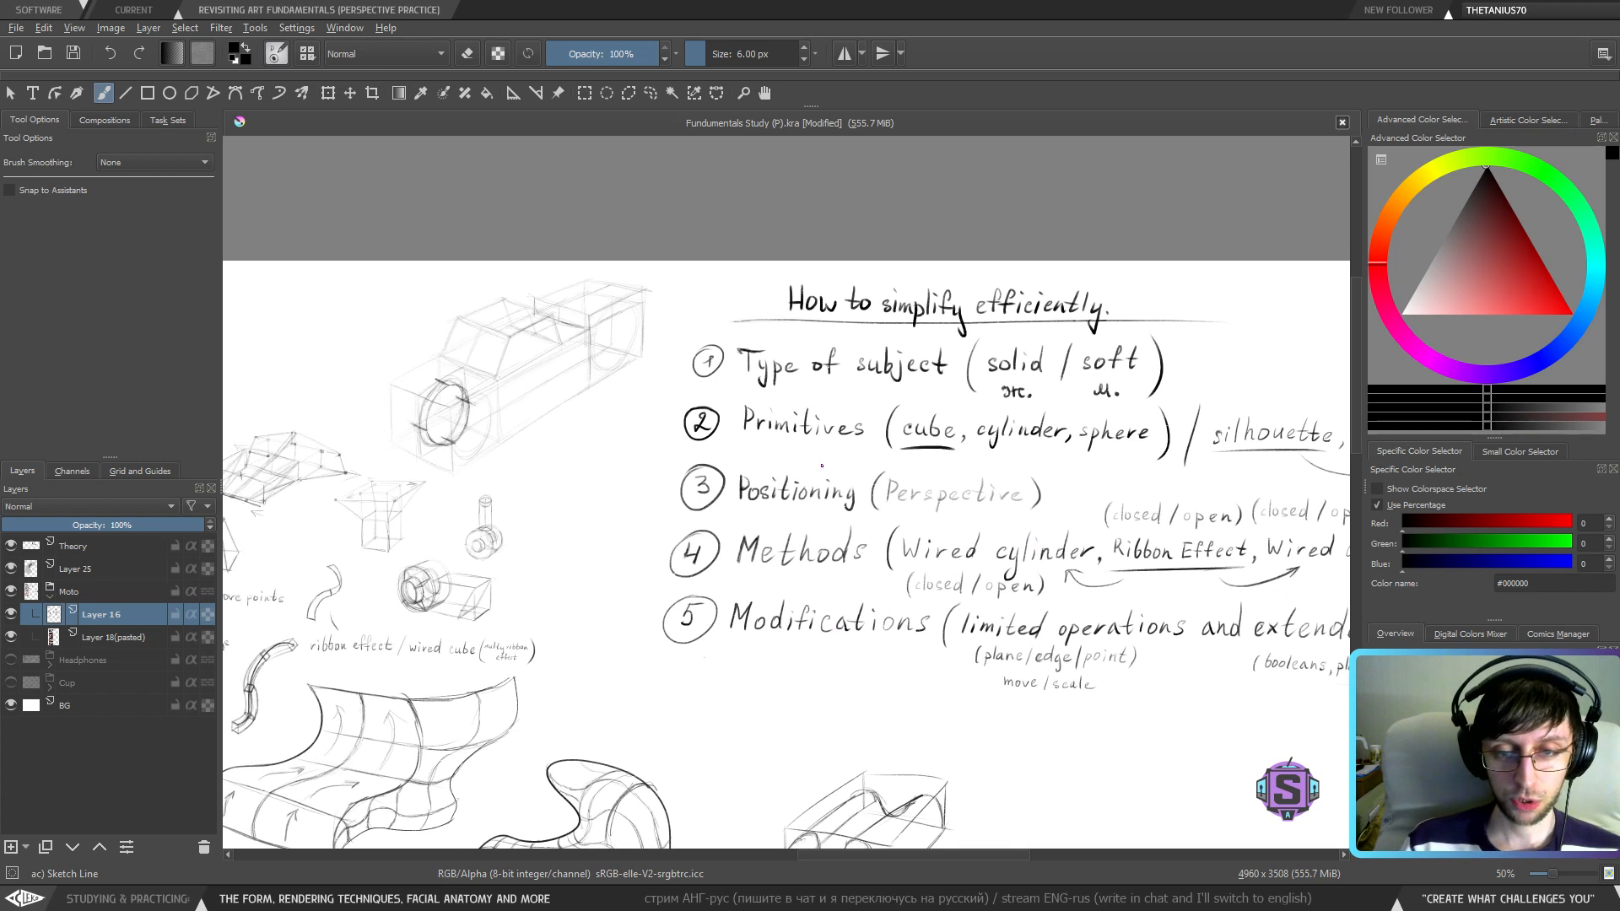
pyautogui.moveTo(662, 547)
pyautogui.mouseDown()
pyautogui.moveTo(643, 541)
pyautogui.moveTo(640, 437)
pyautogui.moveTo(648, 460)
pyautogui.mouseUp()
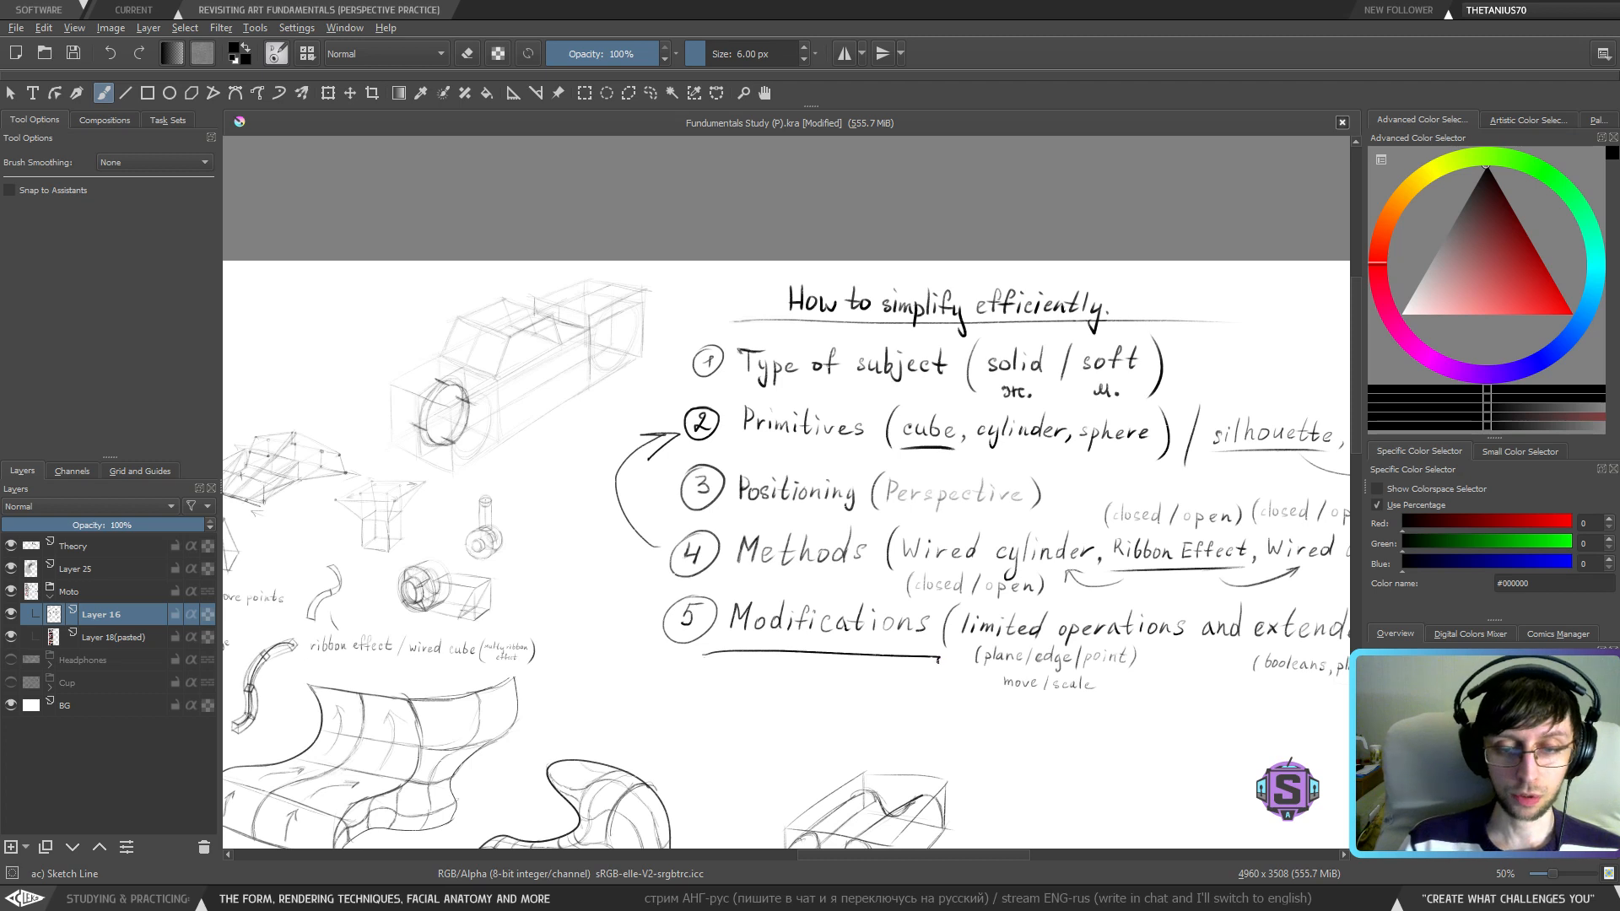
pyautogui.hotkey('ctrl', 'z')
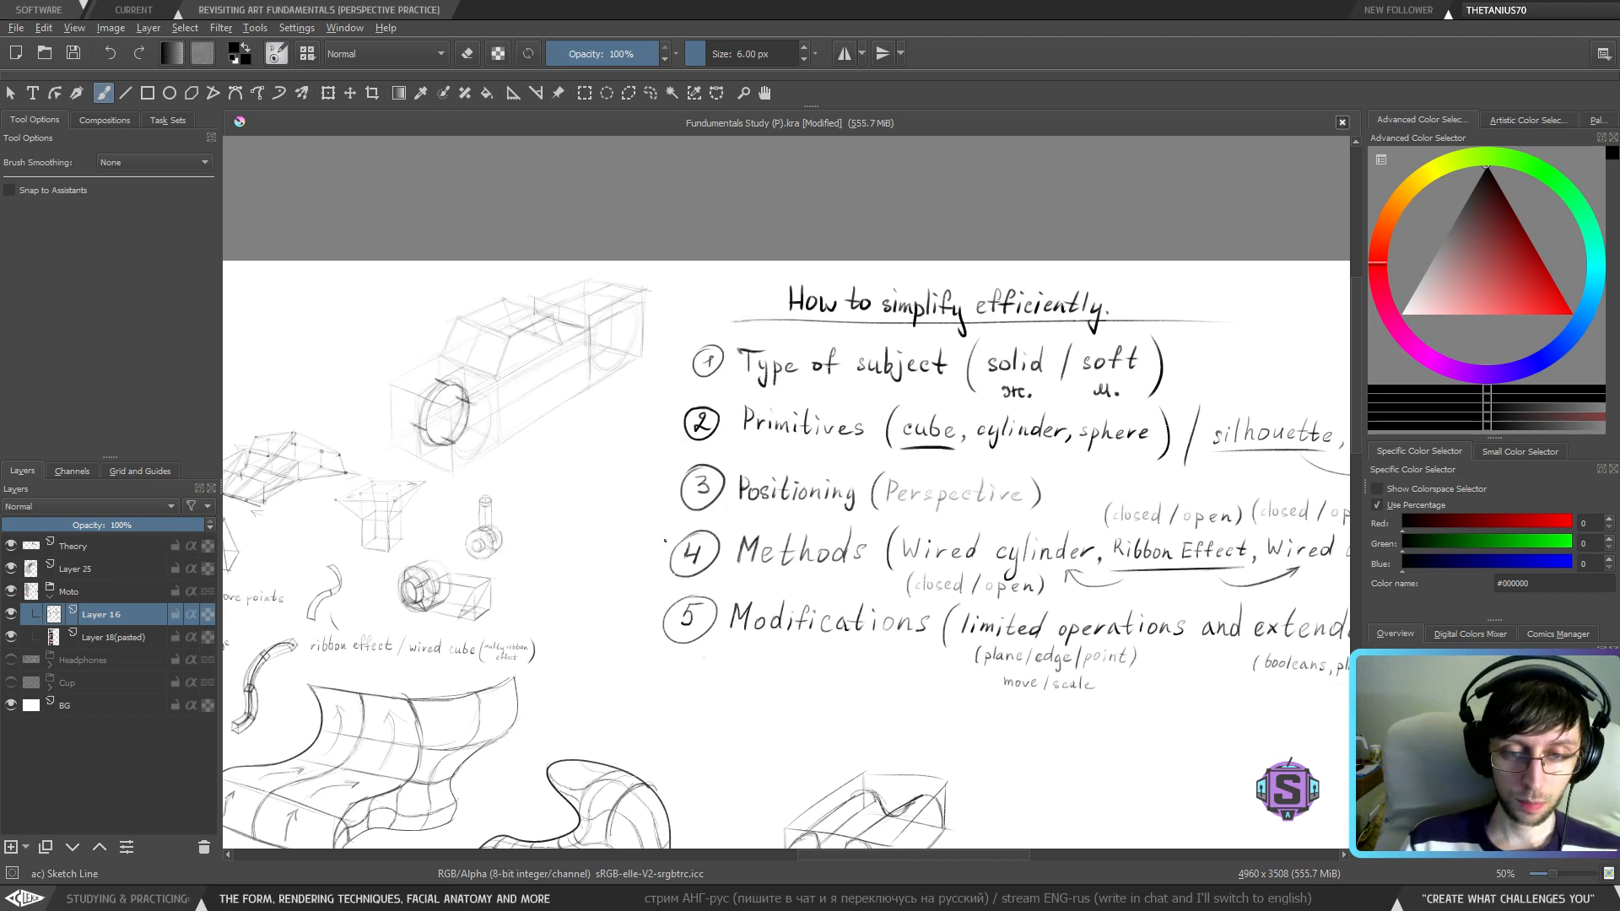
pyautogui.moveTo(660, 548)
pyautogui.mouseDown()
pyautogui.moveTo(642, 464)
pyautogui.moveTo(675, 427)
pyautogui.mouseUp()
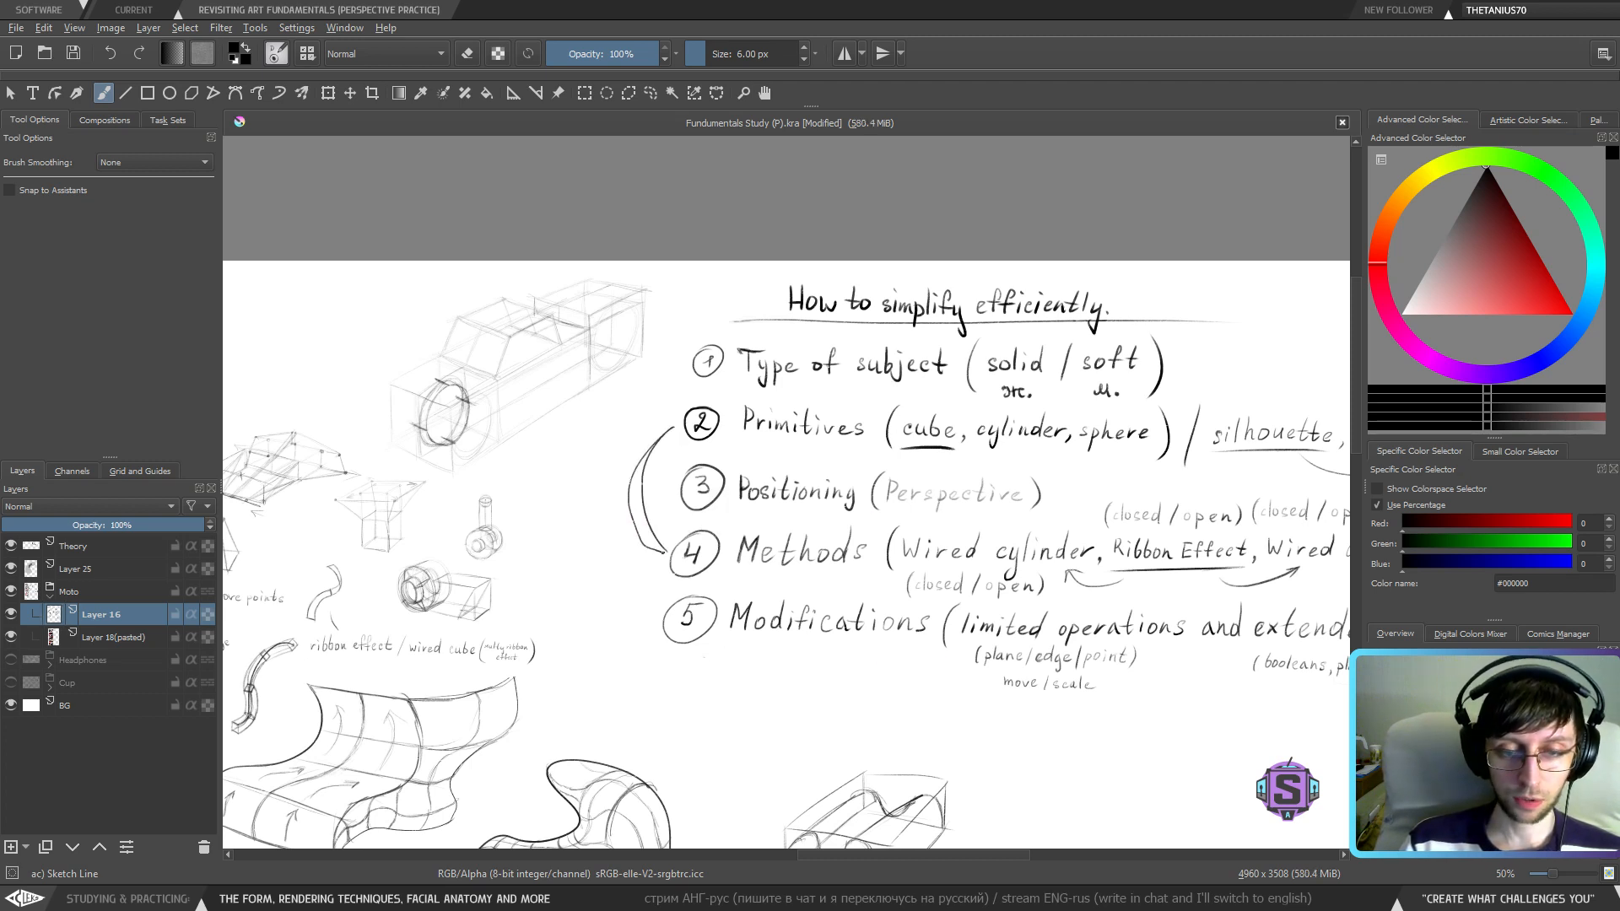
pyautogui.moveTo(667, 523); pyautogui.dragTo(668, 554)
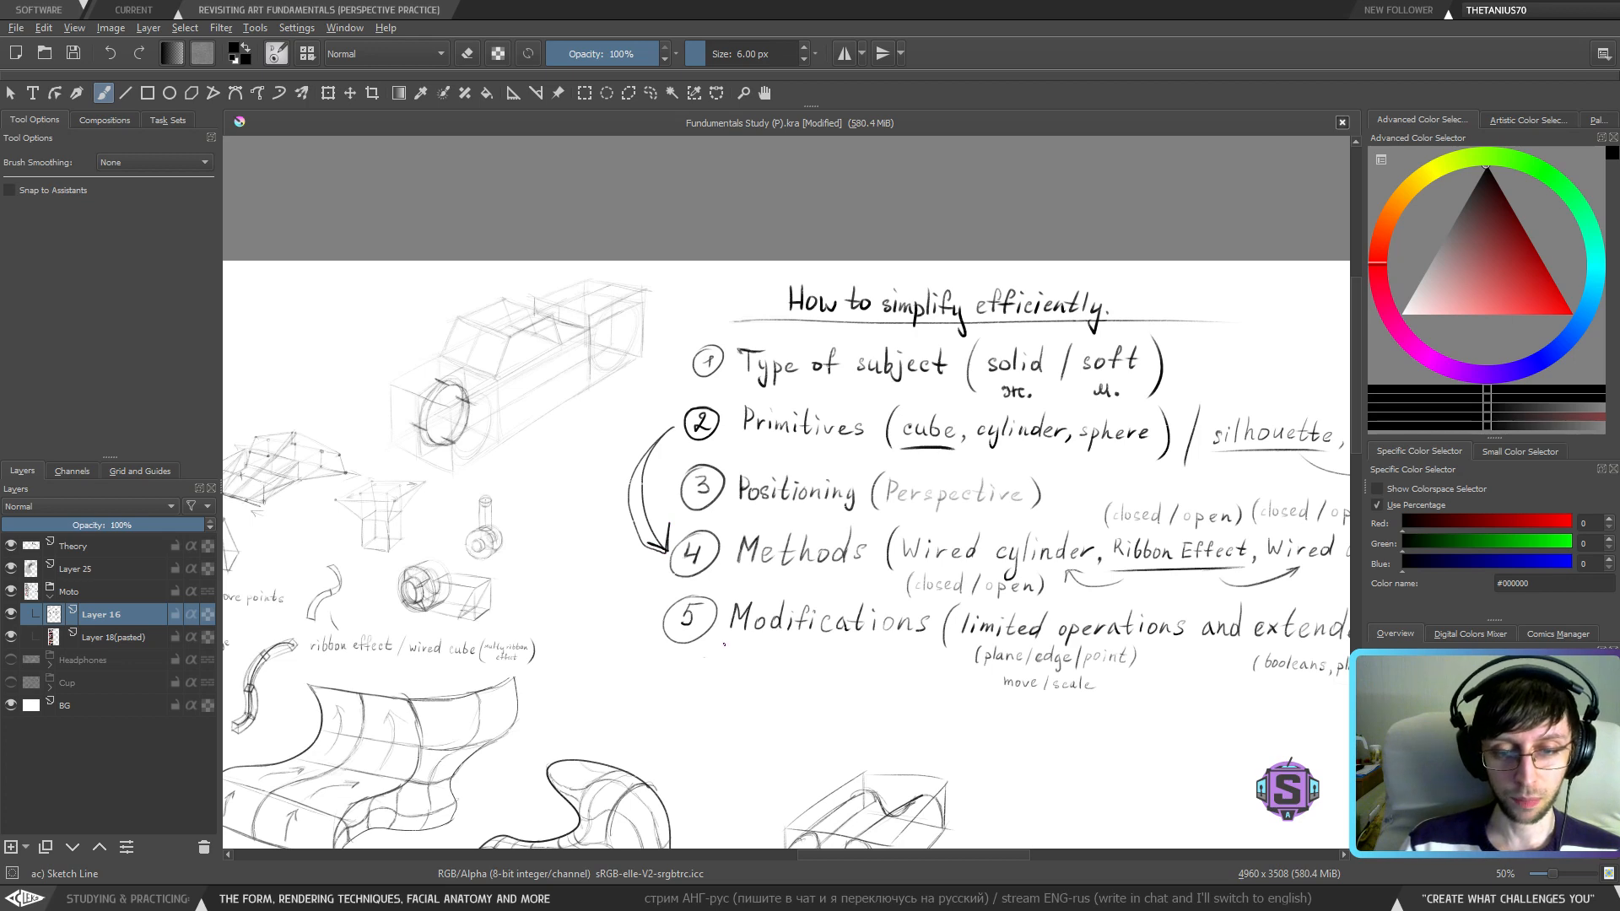
pyautogui.moveTo(700, 640); pyautogui.dragTo(944, 639)
pyautogui.hotkey('ctrl', 'z')
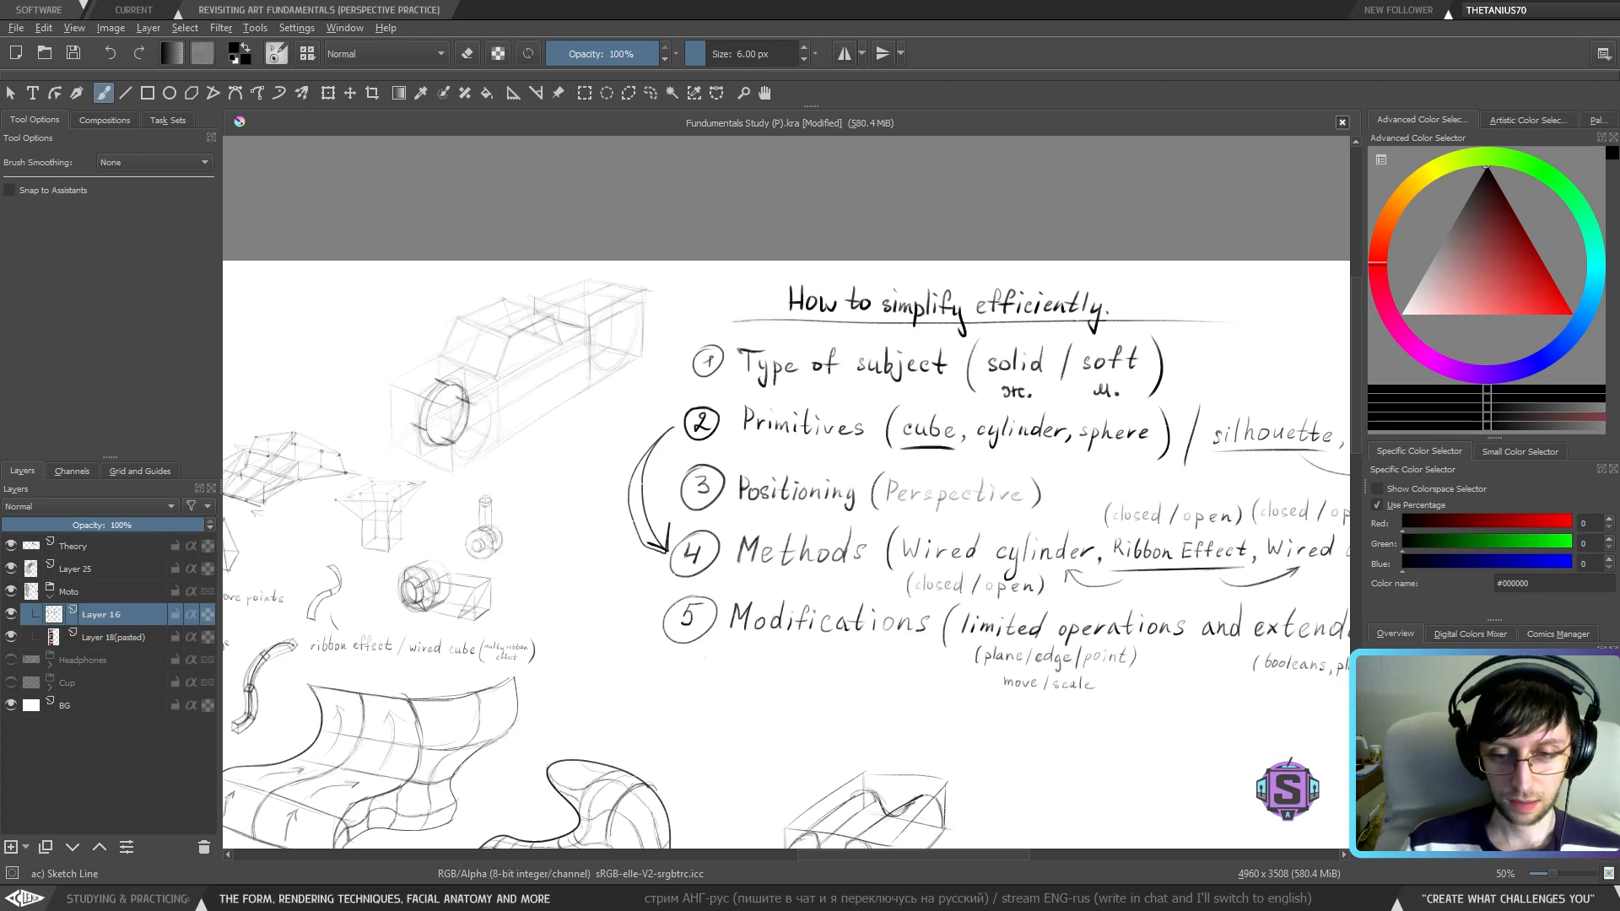
pyautogui.hotkey('ctrl', 'z')
# - Darken the lower rim of the vehicle's front wheel and save the study file
pyautogui.scroll(2, 363, 393)
pyautogui.moveTo(479, 487)
pyautogui.mouseDown()
pyautogui.moveTo(662, 473)
pyautogui.moveTo(665, 576)
pyautogui.mouseUp()
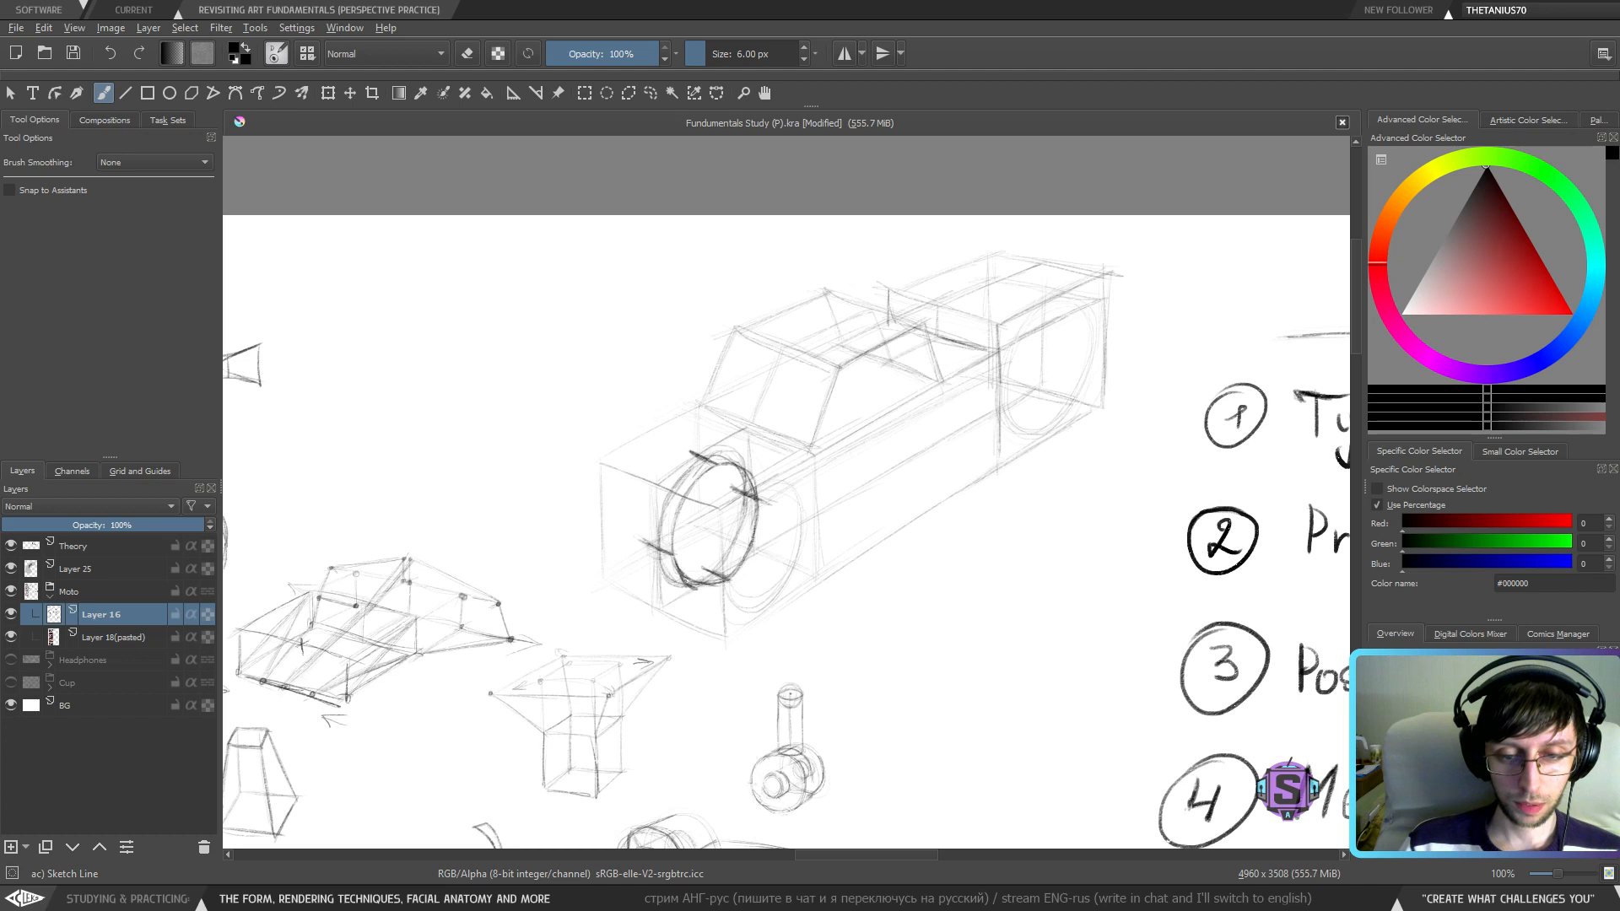
pyautogui.moveTo(683, 581)
pyautogui.mouseDown()
pyautogui.moveTo(740, 567)
pyautogui.moveTo(731, 581)
pyautogui.mouseUp()
pyautogui.press('e')
pyautogui.press('e')
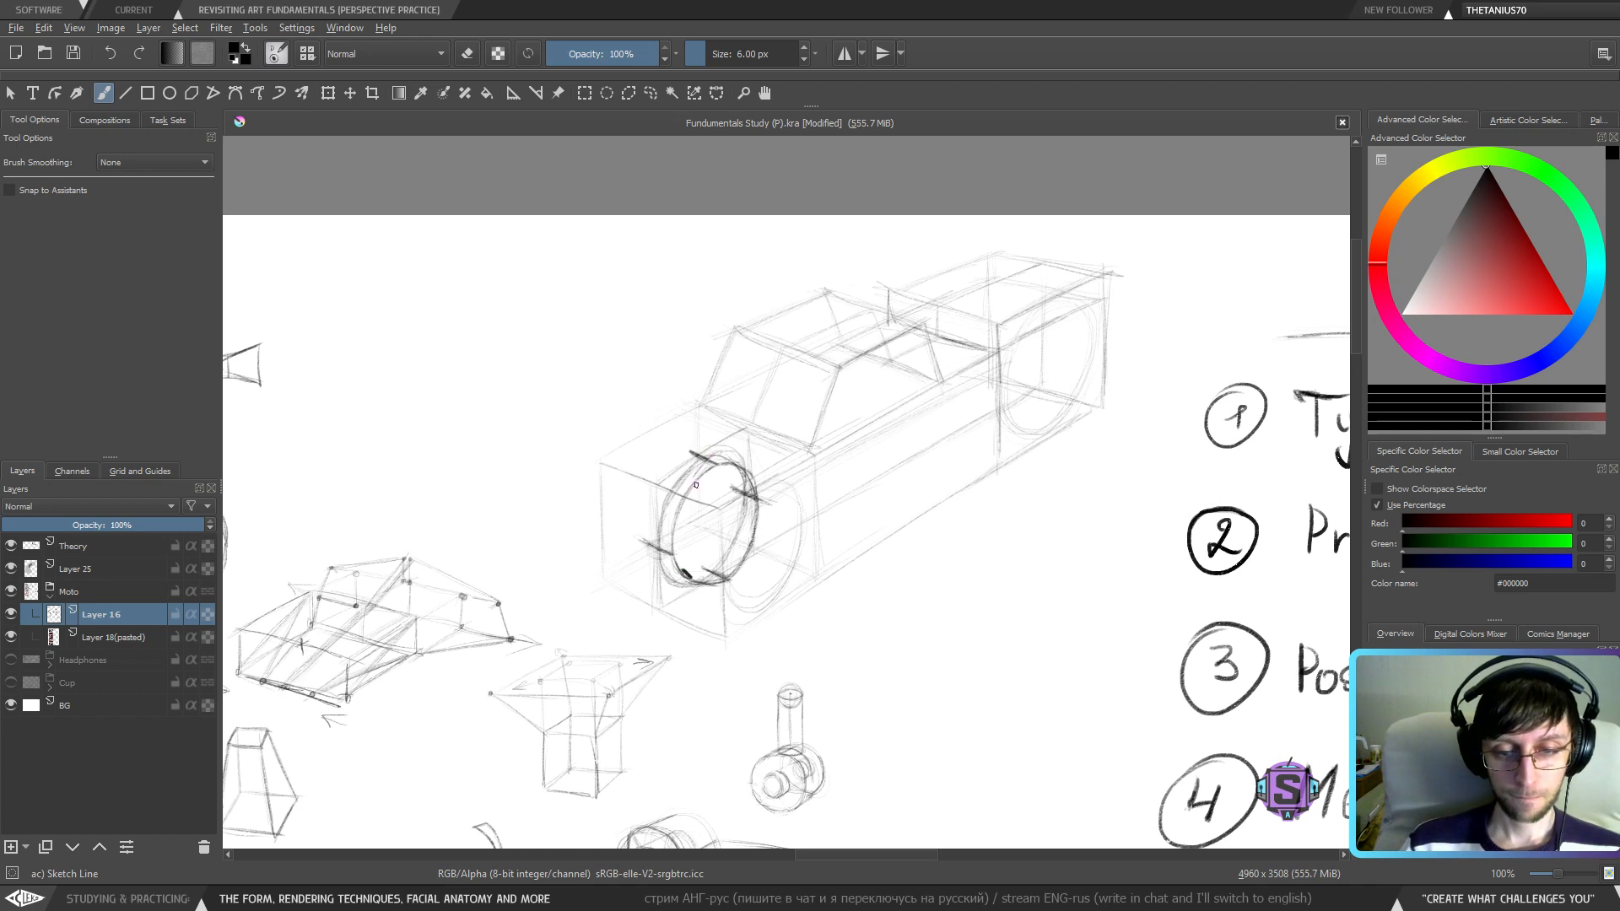
pyautogui.hotkey('ctrl', 's')
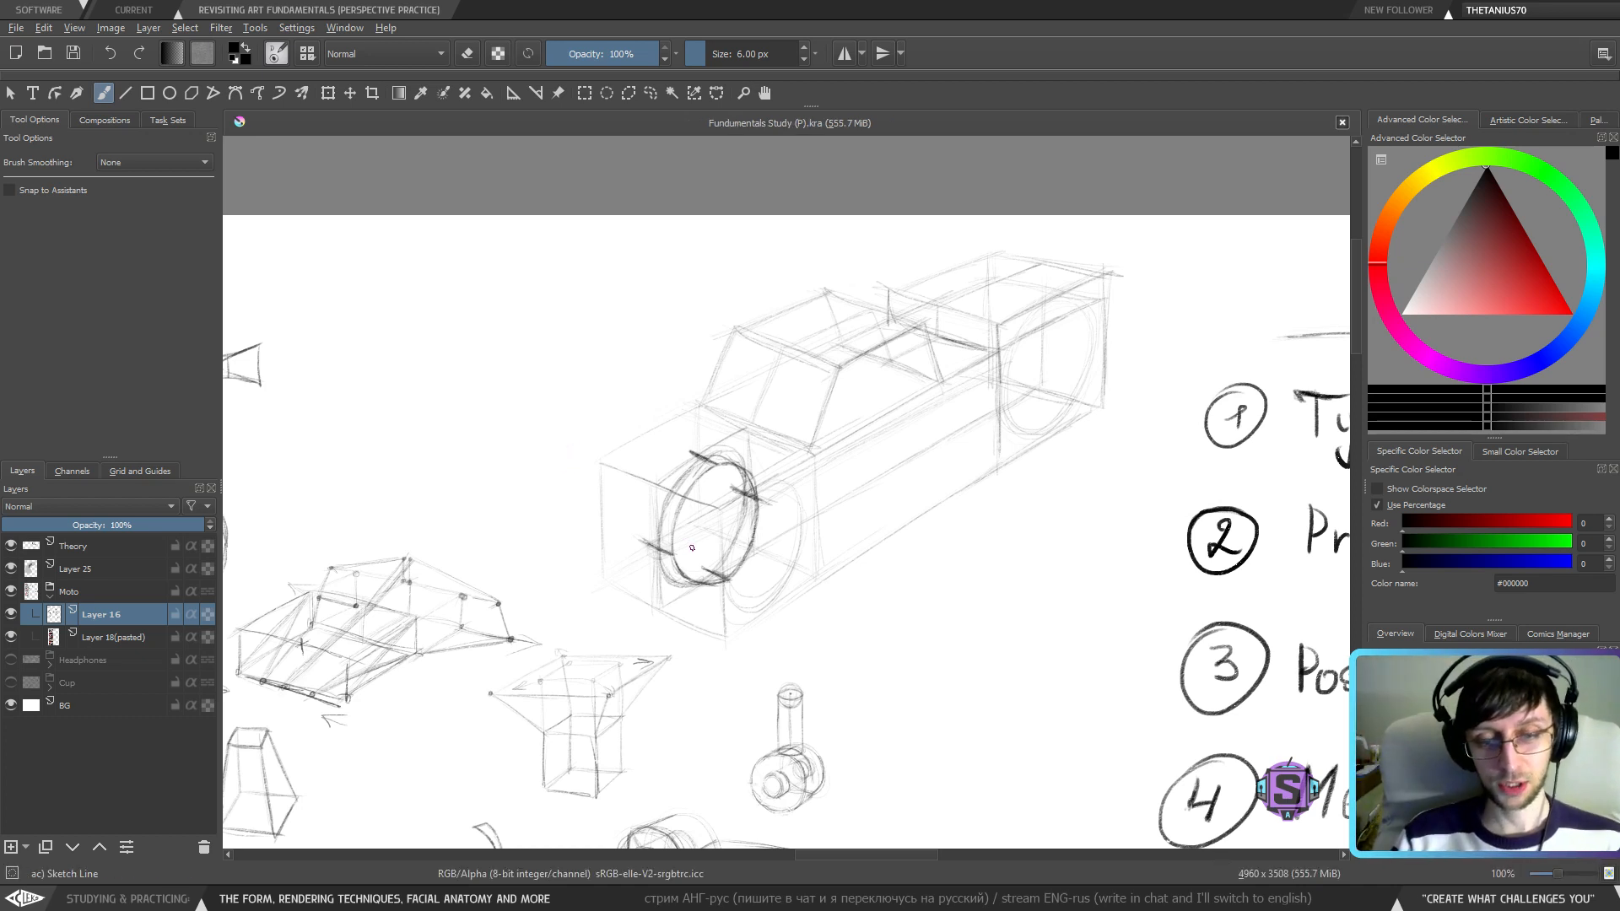
# - Erase the excess dark marks on the front wheel's lower rim and redraw its bottom curve
pyautogui.press('e')
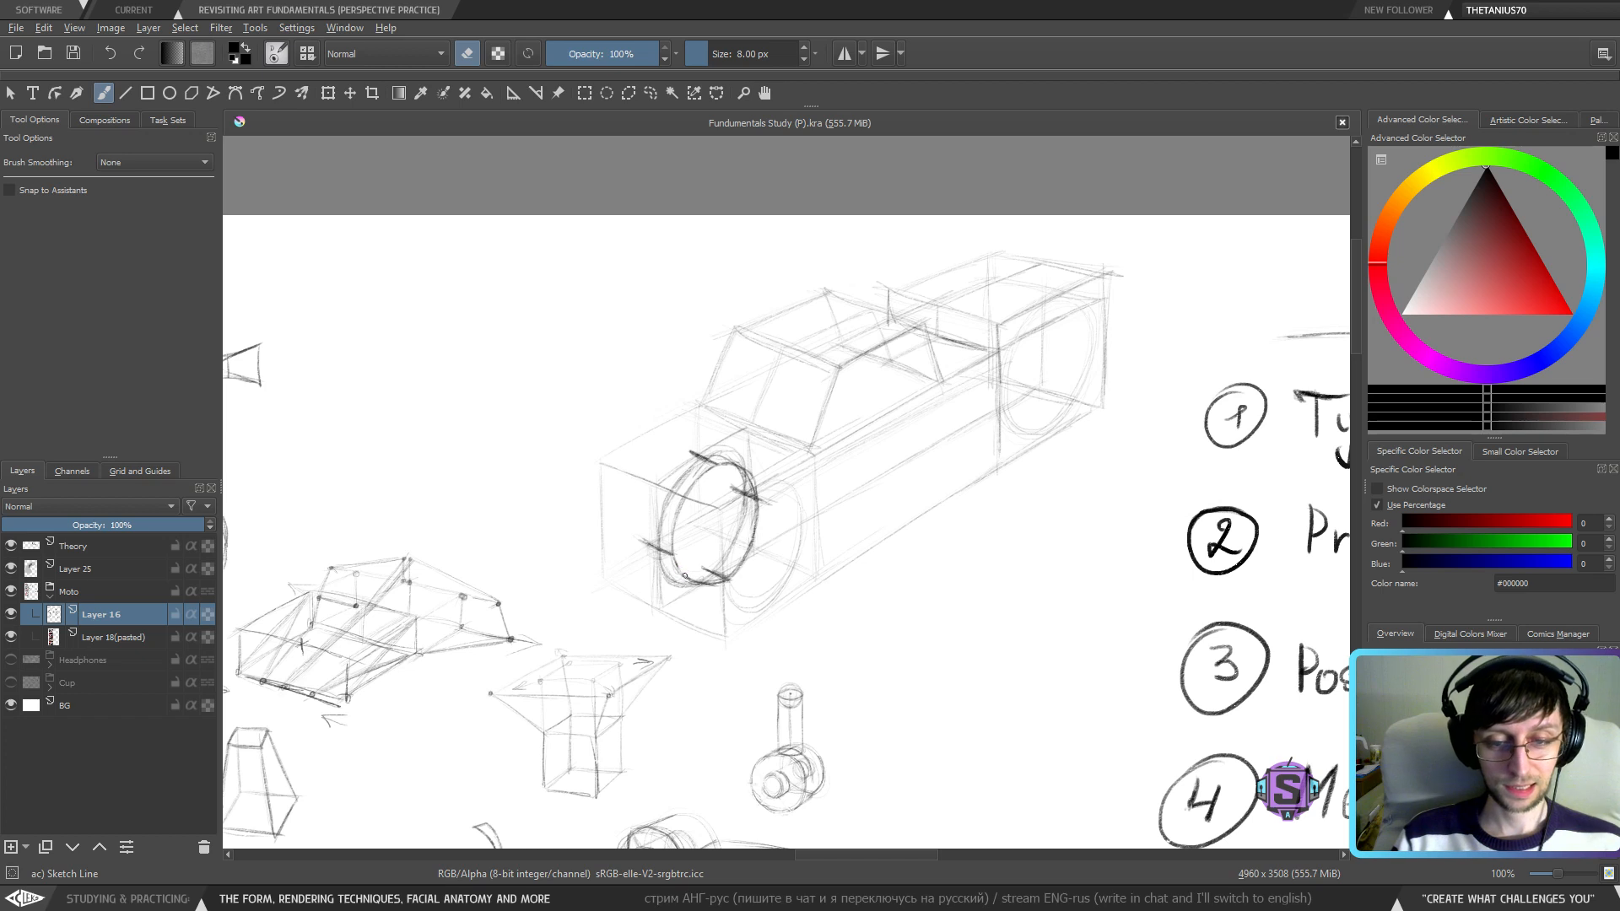
pyautogui.moveTo(685, 575); pyautogui.dragTo(721, 583)
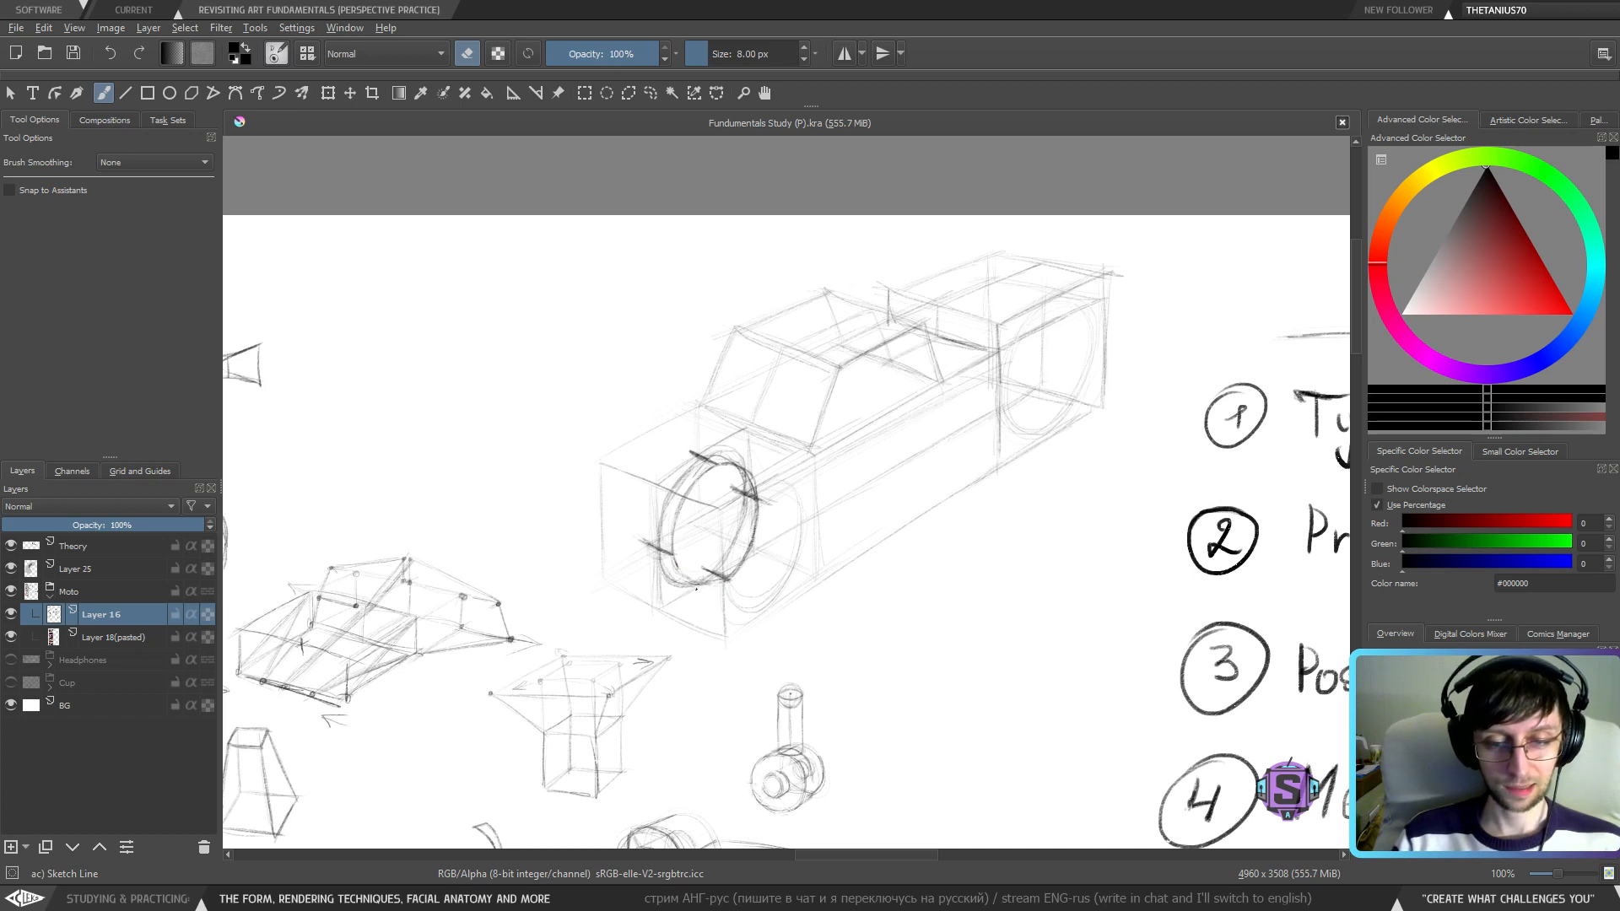
pyautogui.press('e')
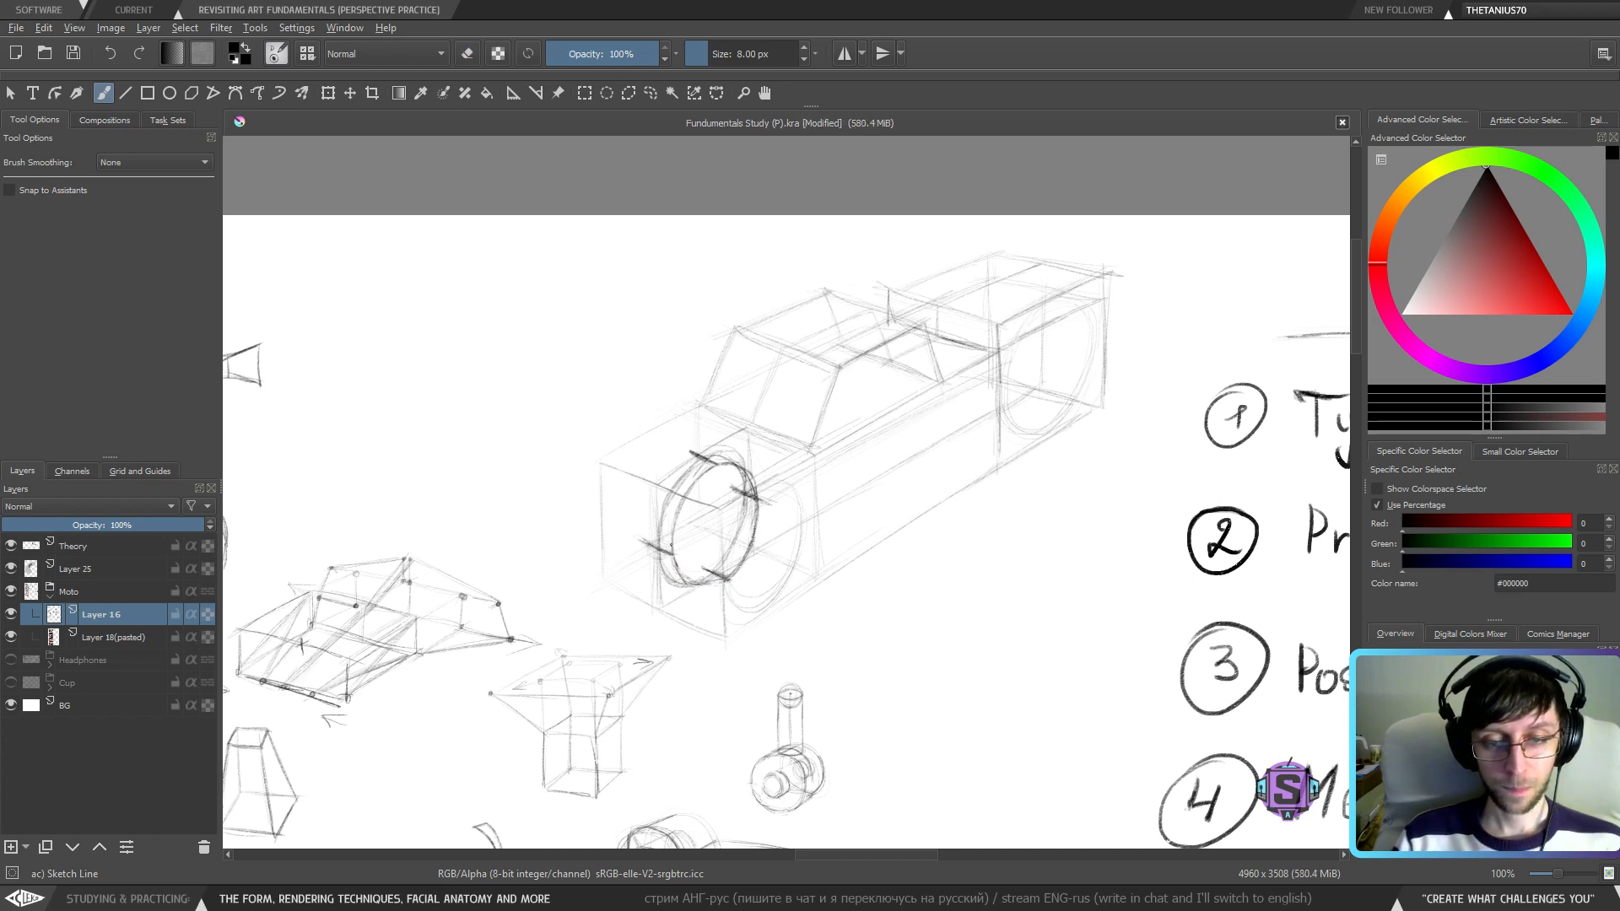
pyautogui.moveTo(673, 563)
pyautogui.mouseDown()
pyautogui.moveTo(704, 590)
pyautogui.moveTo(732, 578)
pyautogui.mouseUp()
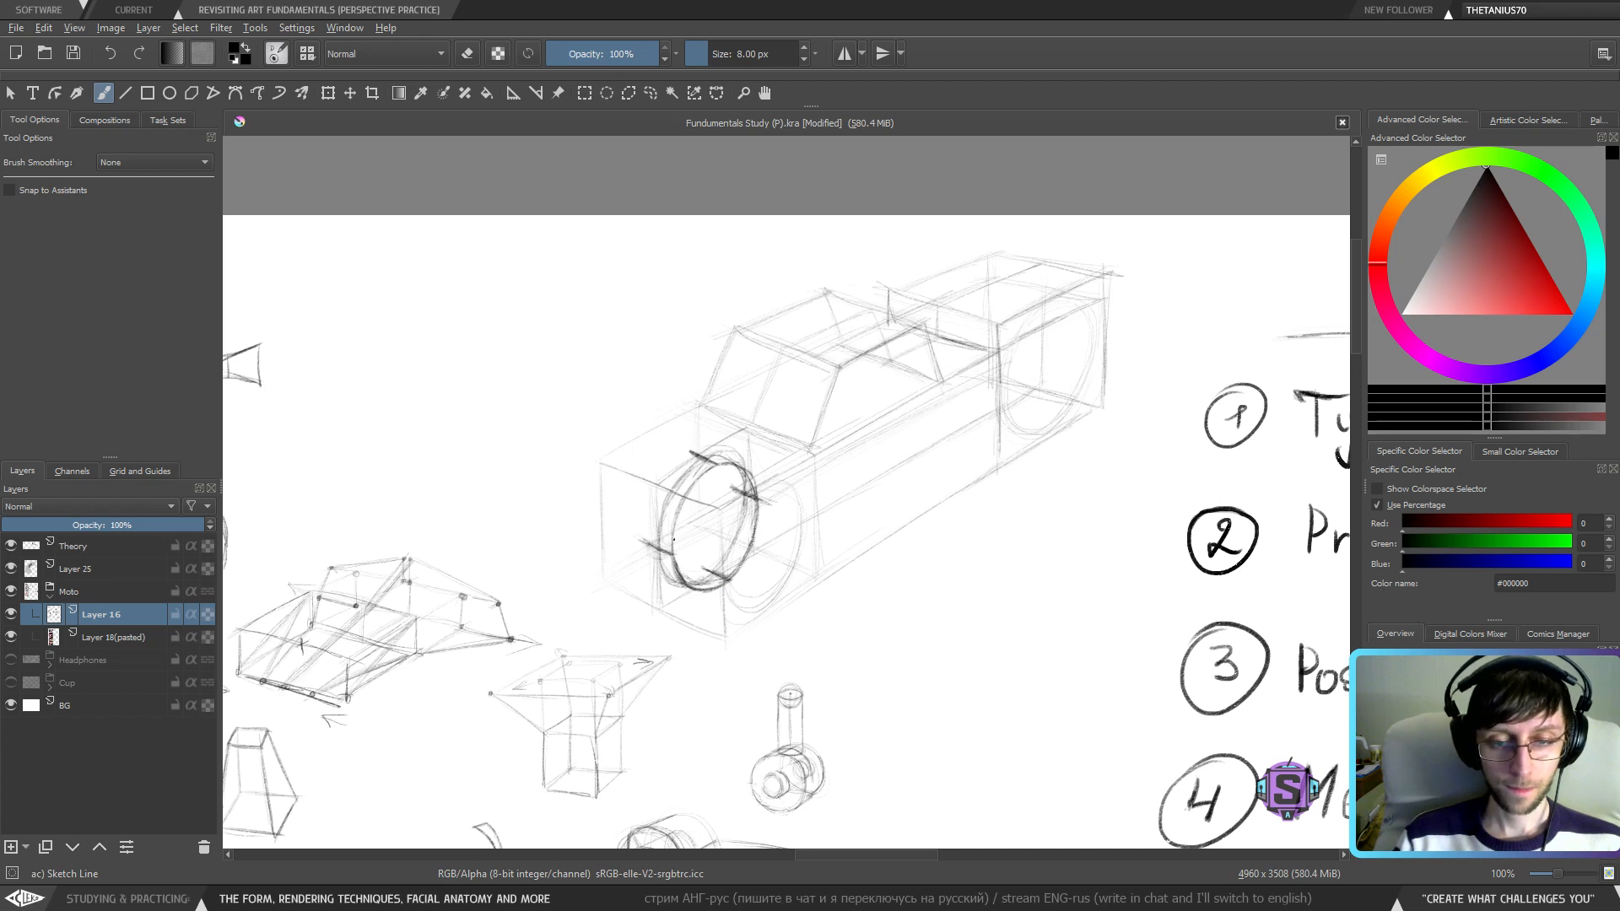
# - Build up the front wheel's thickness with an outer side curve and inner rim curves joined to the ticks
pyautogui.moveTo(674, 544); pyautogui.dragTo(697, 484)
pyautogui.moveTo(672, 572); pyautogui.dragTo(684, 572)
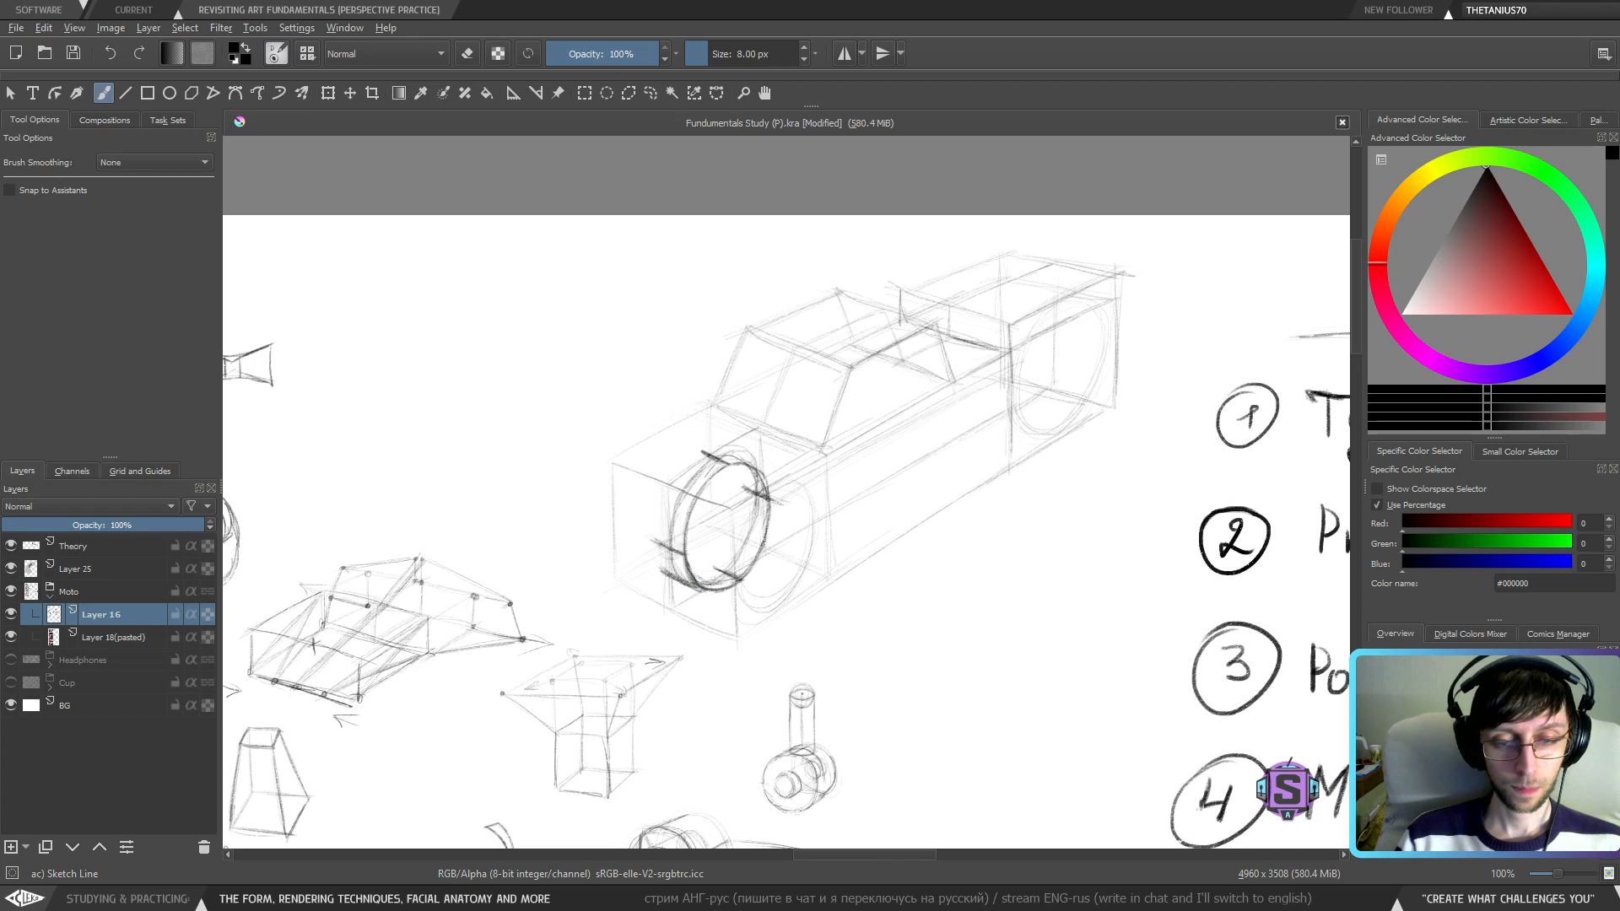
pyautogui.moveTo(696, 588); pyautogui.dragTo(682, 577)
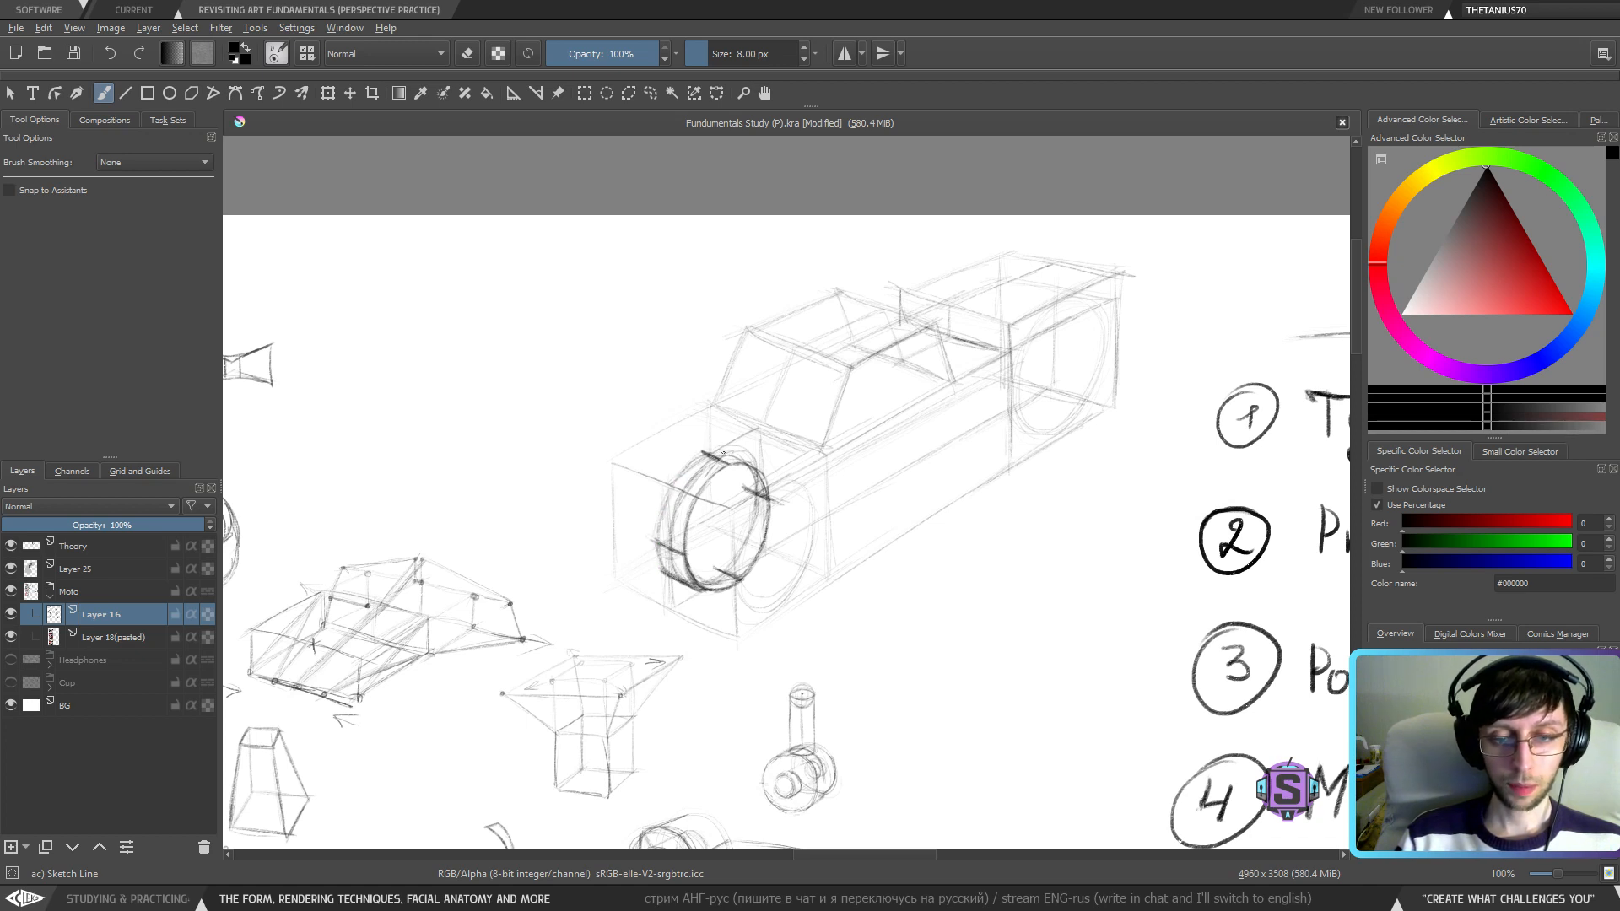
pyautogui.moveTo(706, 456)
pyautogui.mouseDown()
pyautogui.moveTo(666, 547)
pyautogui.moveTo(685, 471)
pyautogui.moveTo(717, 452)
pyautogui.moveTo(748, 498)
pyautogui.mouseUp()
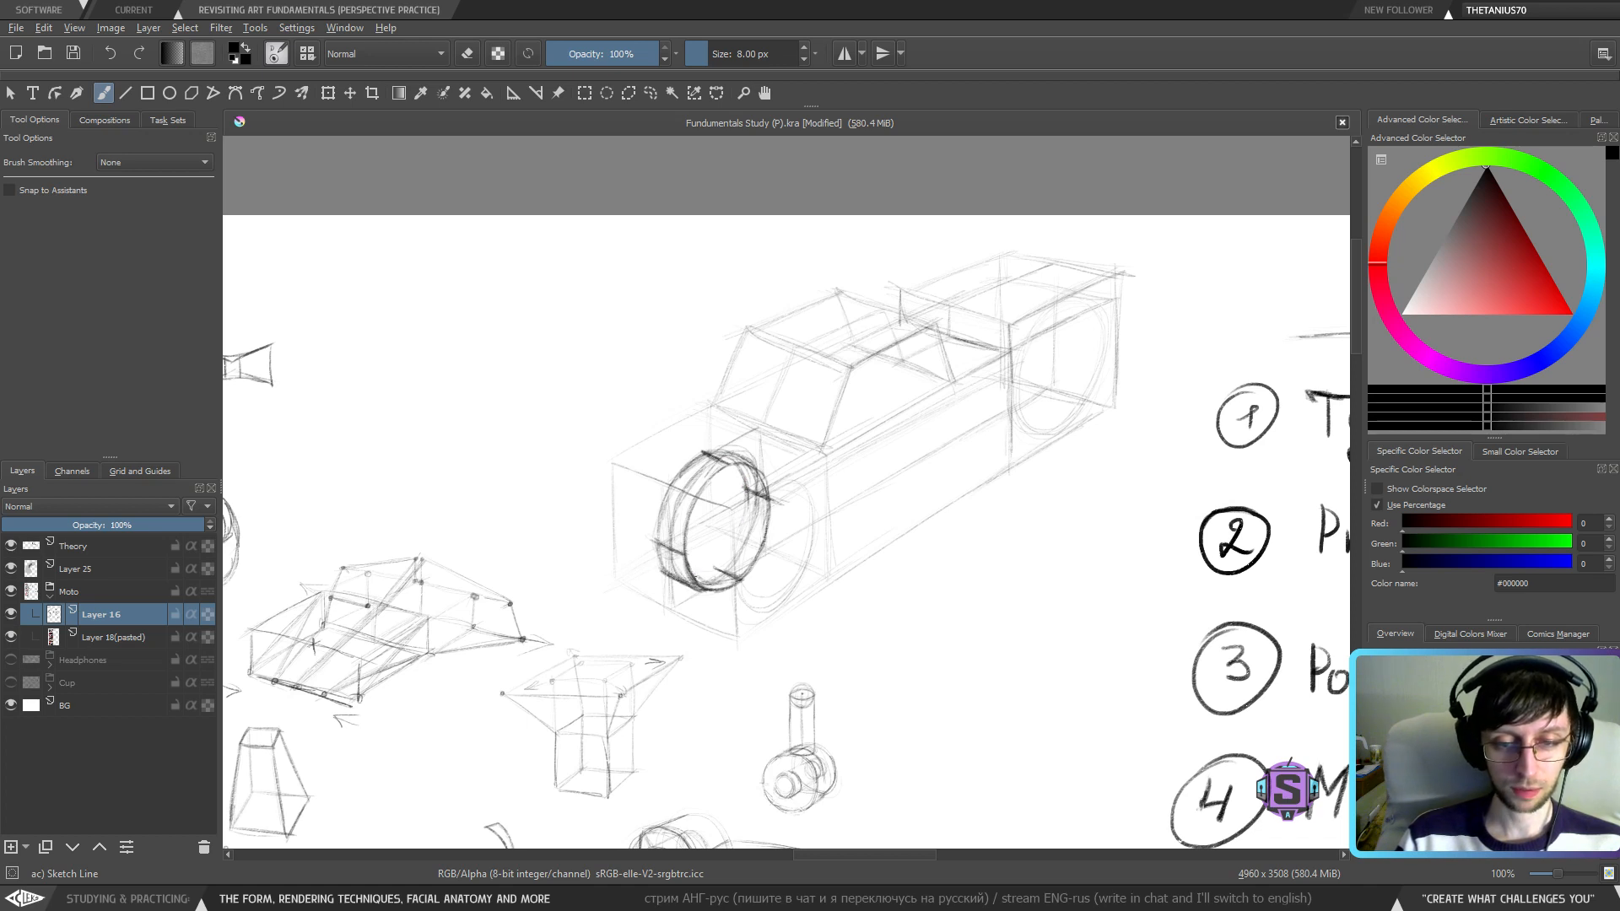
pyautogui.moveTo(669, 575)
pyautogui.mouseDown()
pyautogui.moveTo(716, 569)
pyautogui.moveTo(695, 575)
pyautogui.moveTo(736, 544)
pyautogui.moveTo(725, 559)
pyautogui.mouseUp()
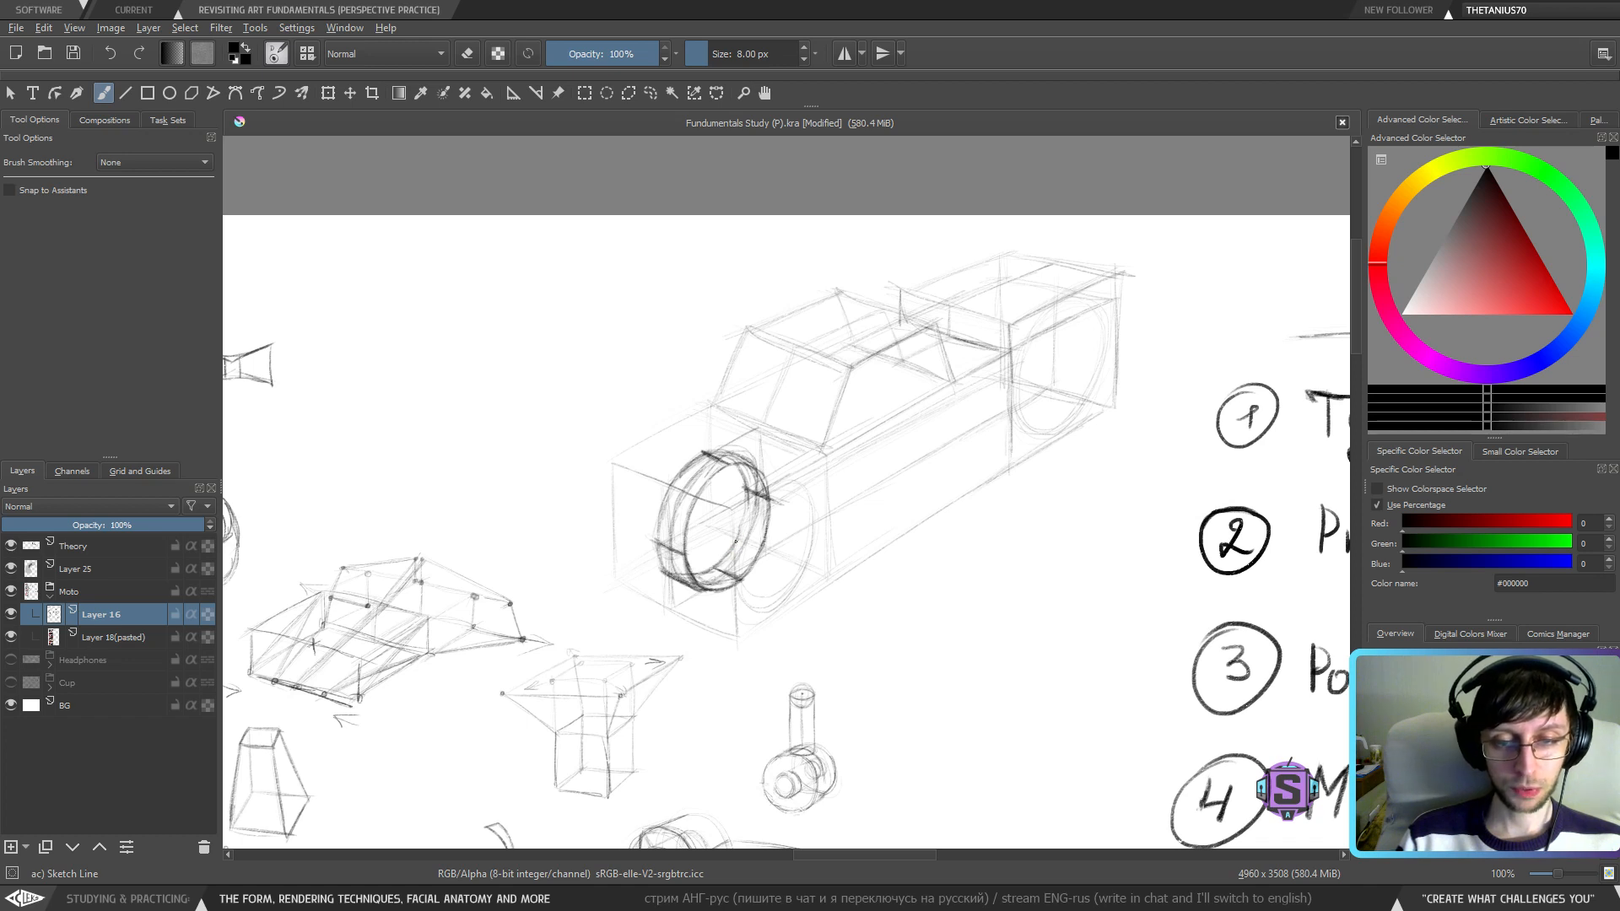
pyautogui.moveTo(748, 490); pyautogui.dragTo(743, 522)
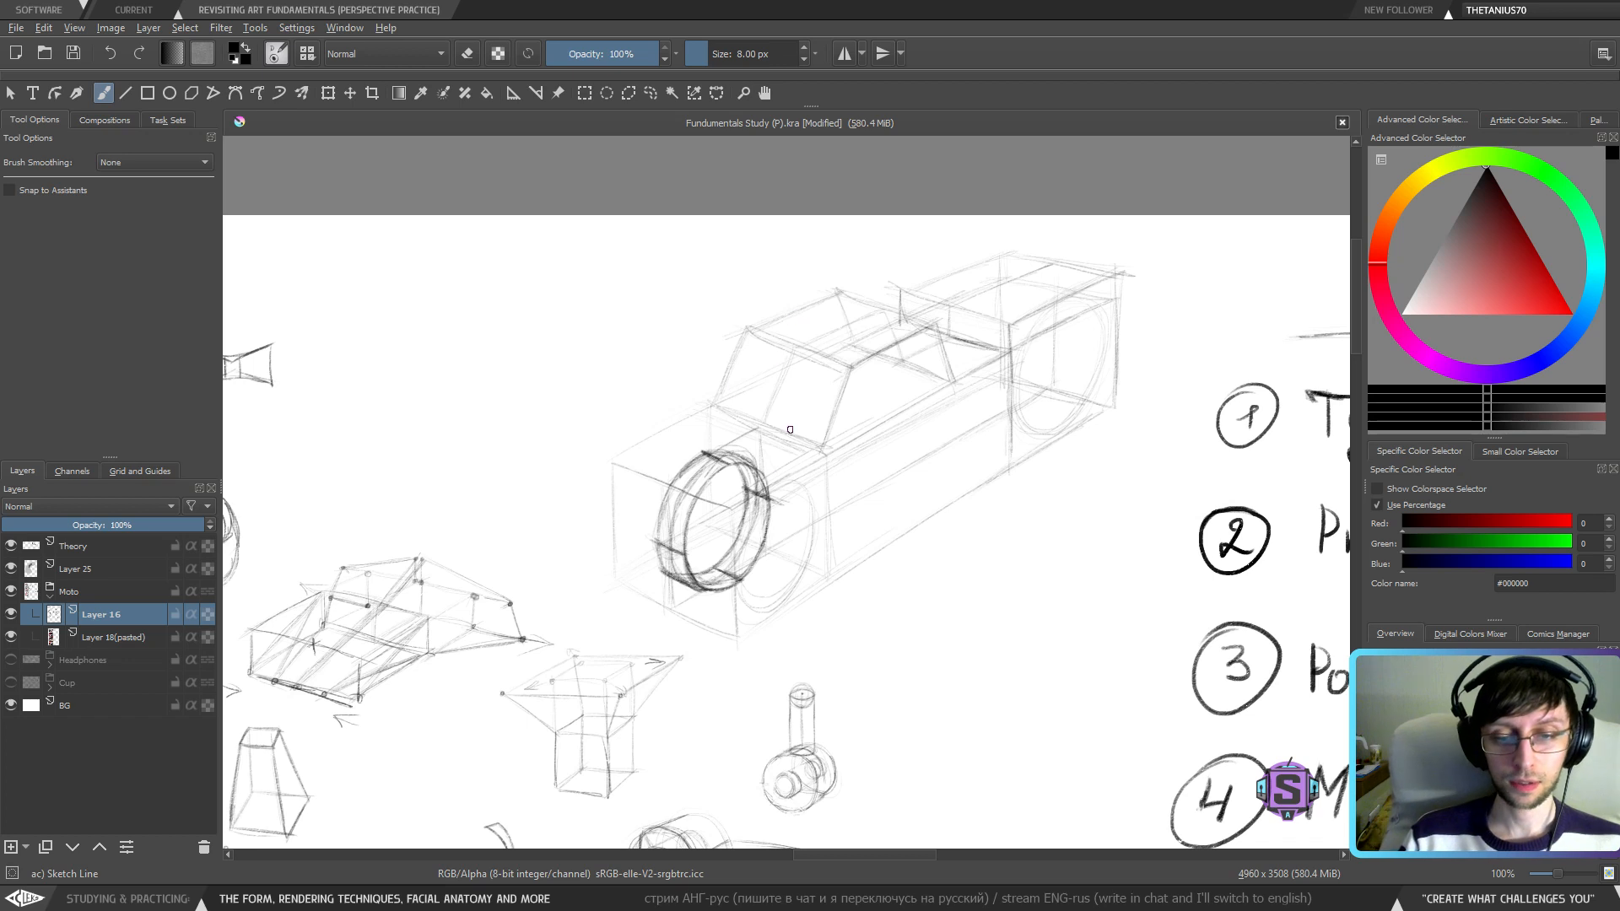
# - Temporarily circle the front wheel and sketch a simplified example wheel below the vehicle, undoing both
pyautogui.moveTo(848, 472)
pyautogui.mouseDown()
pyautogui.moveTo(688, 447)
pyautogui.moveTo(882, 559)
pyautogui.mouseUp()
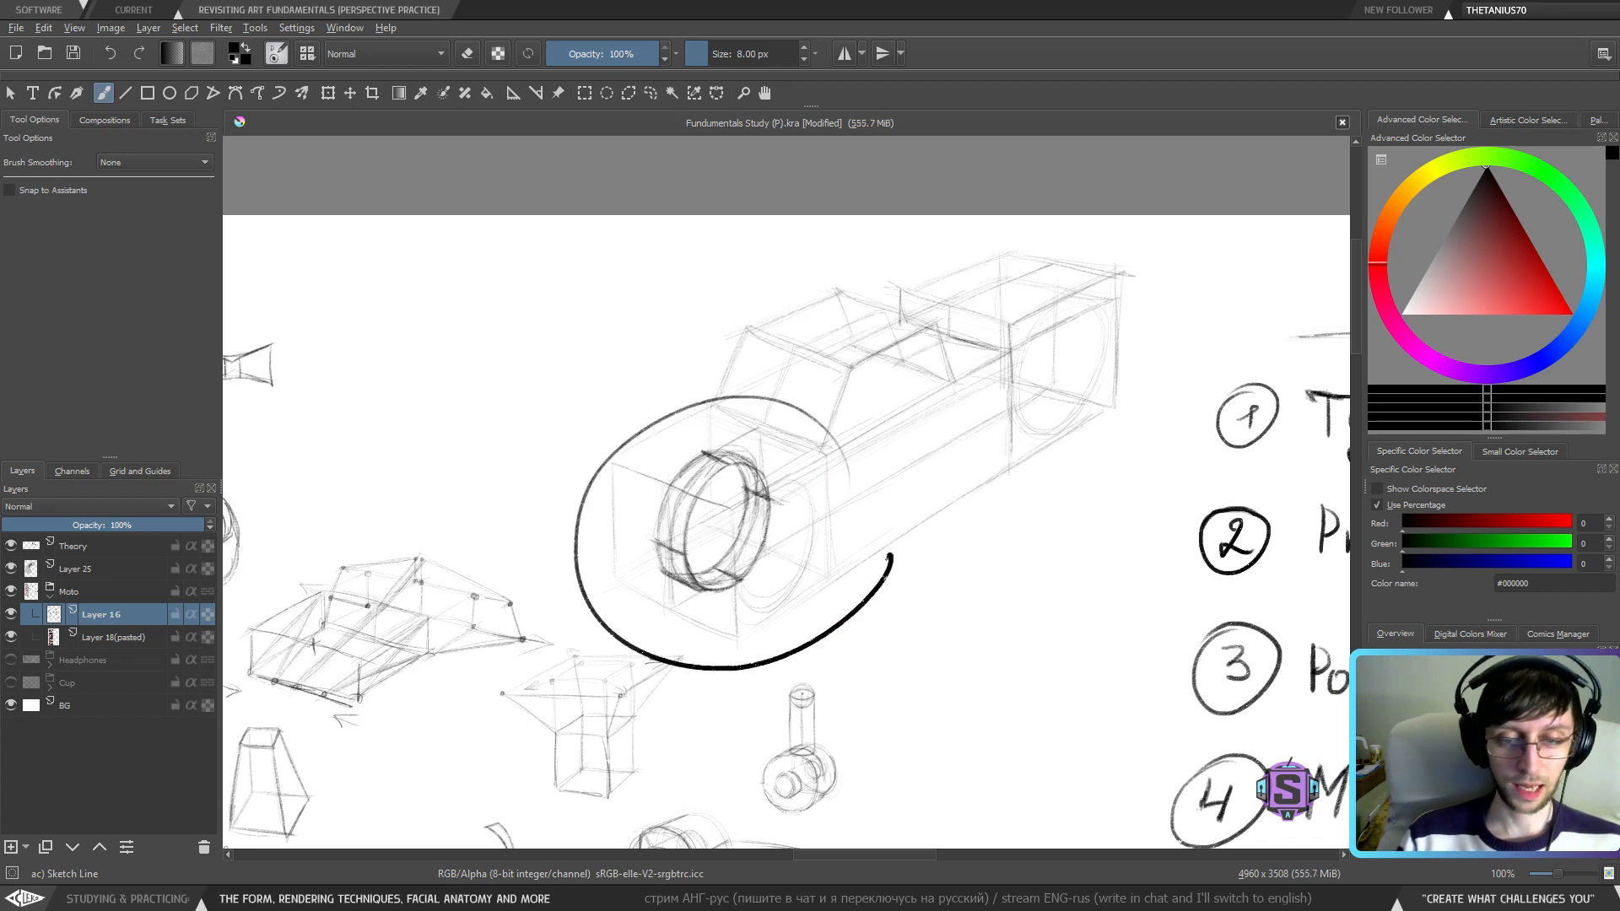
pyautogui.hotkey('ctrl', 'z')
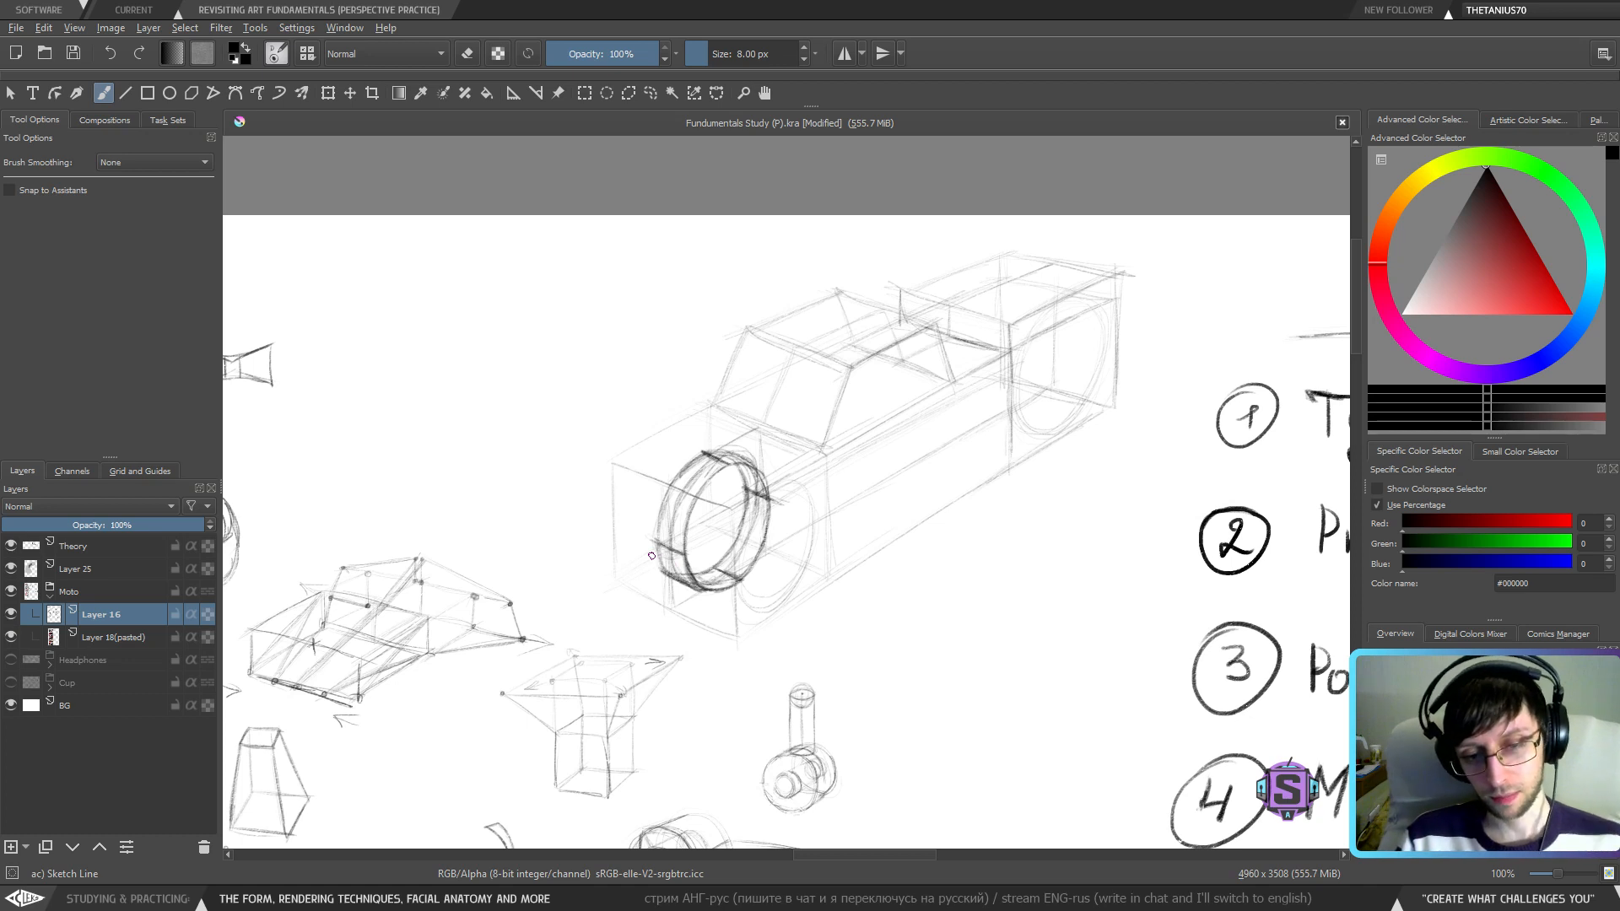
pyautogui.moveTo(915, 663)
pyautogui.mouseDown()
pyautogui.moveTo(962, 672)
pyautogui.moveTo(918, 534)
pyautogui.moveTo(1015, 513)
pyautogui.moveTo(964, 666)
pyautogui.moveTo(927, 663)
pyautogui.moveTo(966, 679)
pyautogui.mouseUp()
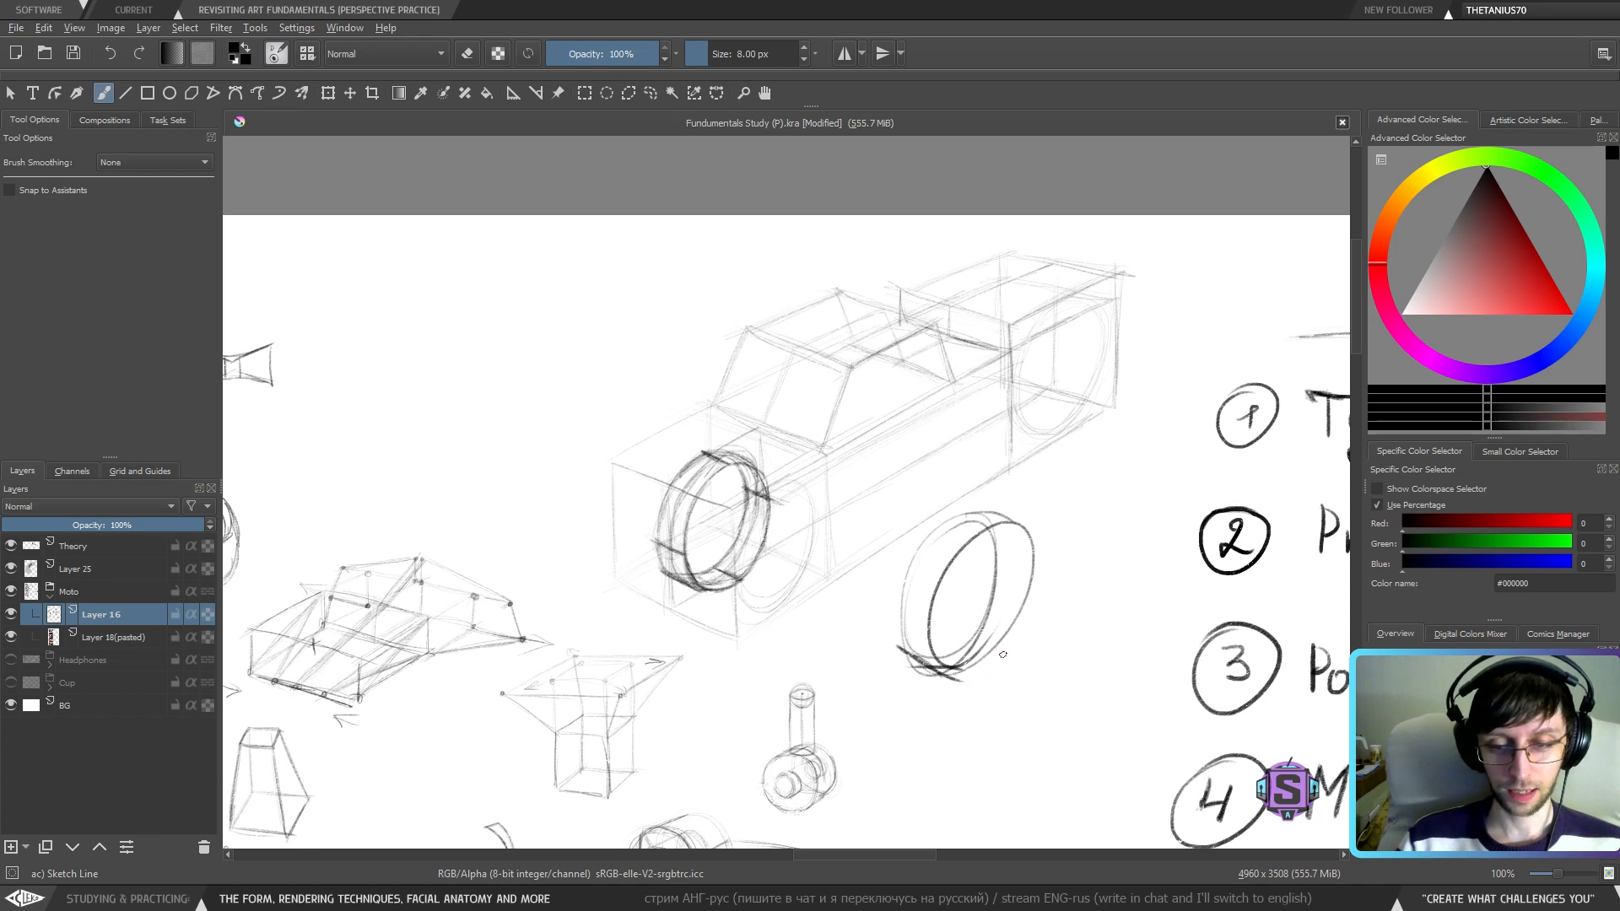
pyautogui.moveTo(958, 529)
pyautogui.mouseDown()
pyautogui.moveTo(901, 654)
pyautogui.moveTo(1016, 510)
pyautogui.mouseUp()
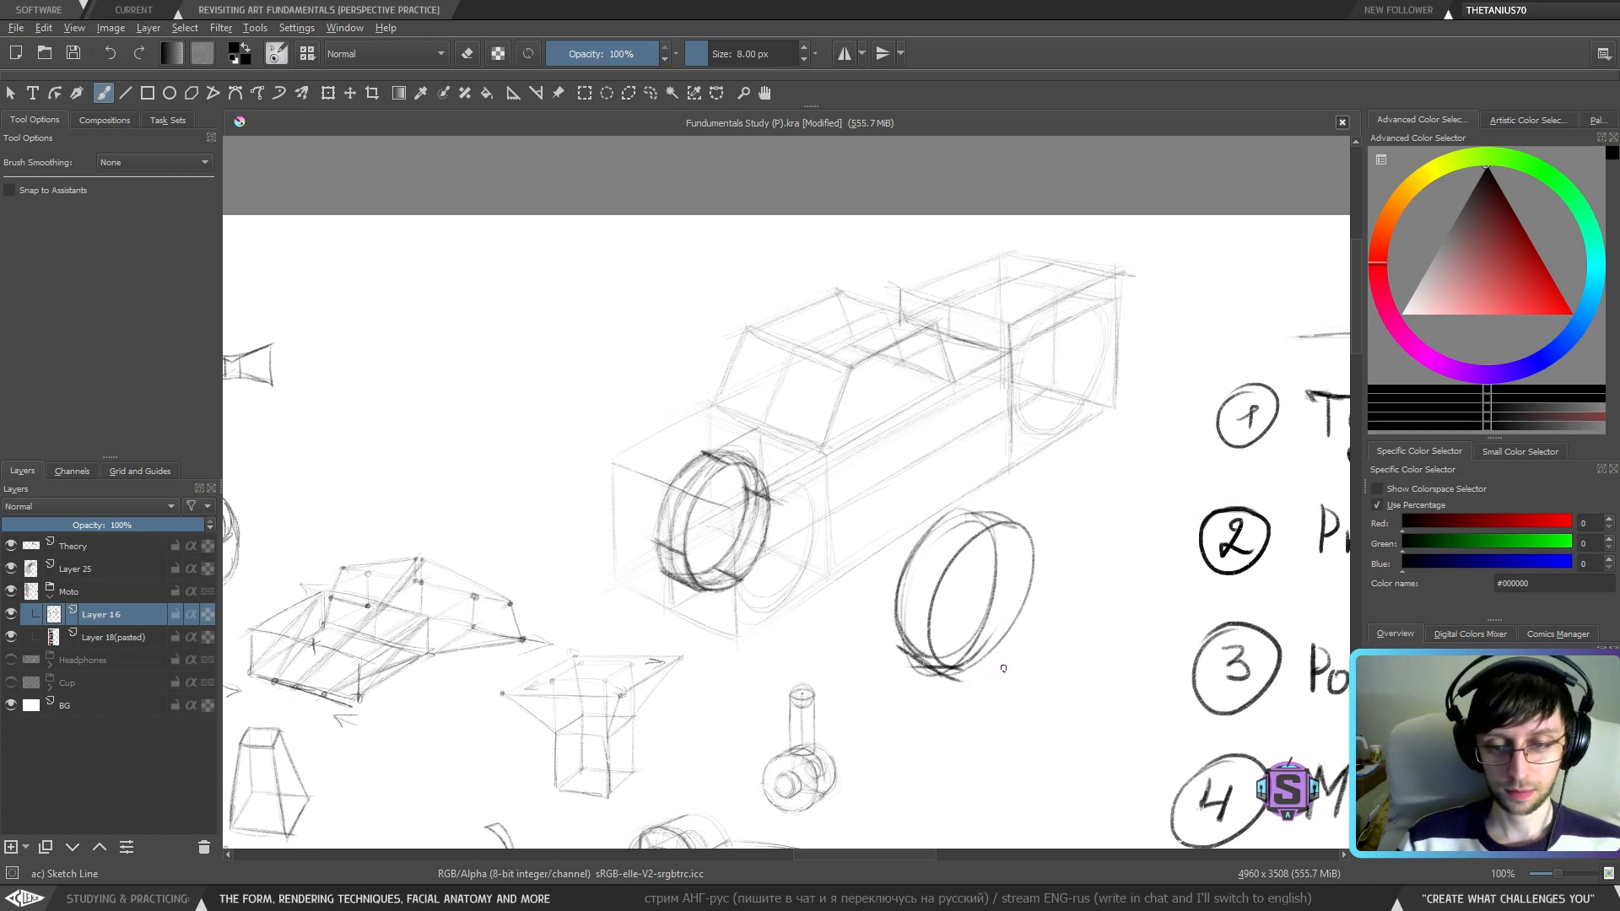
pyautogui.moveTo(970, 638); pyautogui.dragTo(1028, 556)
pyautogui.hotkey('ctrl', 'z')
pyautogui.hotkey('ctrl', 'z')
pyautogui.hotkey('ctrl', 'z')
pyautogui.hotkey('ctrl', 'z')
pyautogui.hotkey('ctrl', 'z')
pyautogui.hotkey('ctrl', 'z')
pyautogui.hotkey('ctrl', 'z')
pyautogui.hotkey('ctrl', 'z')
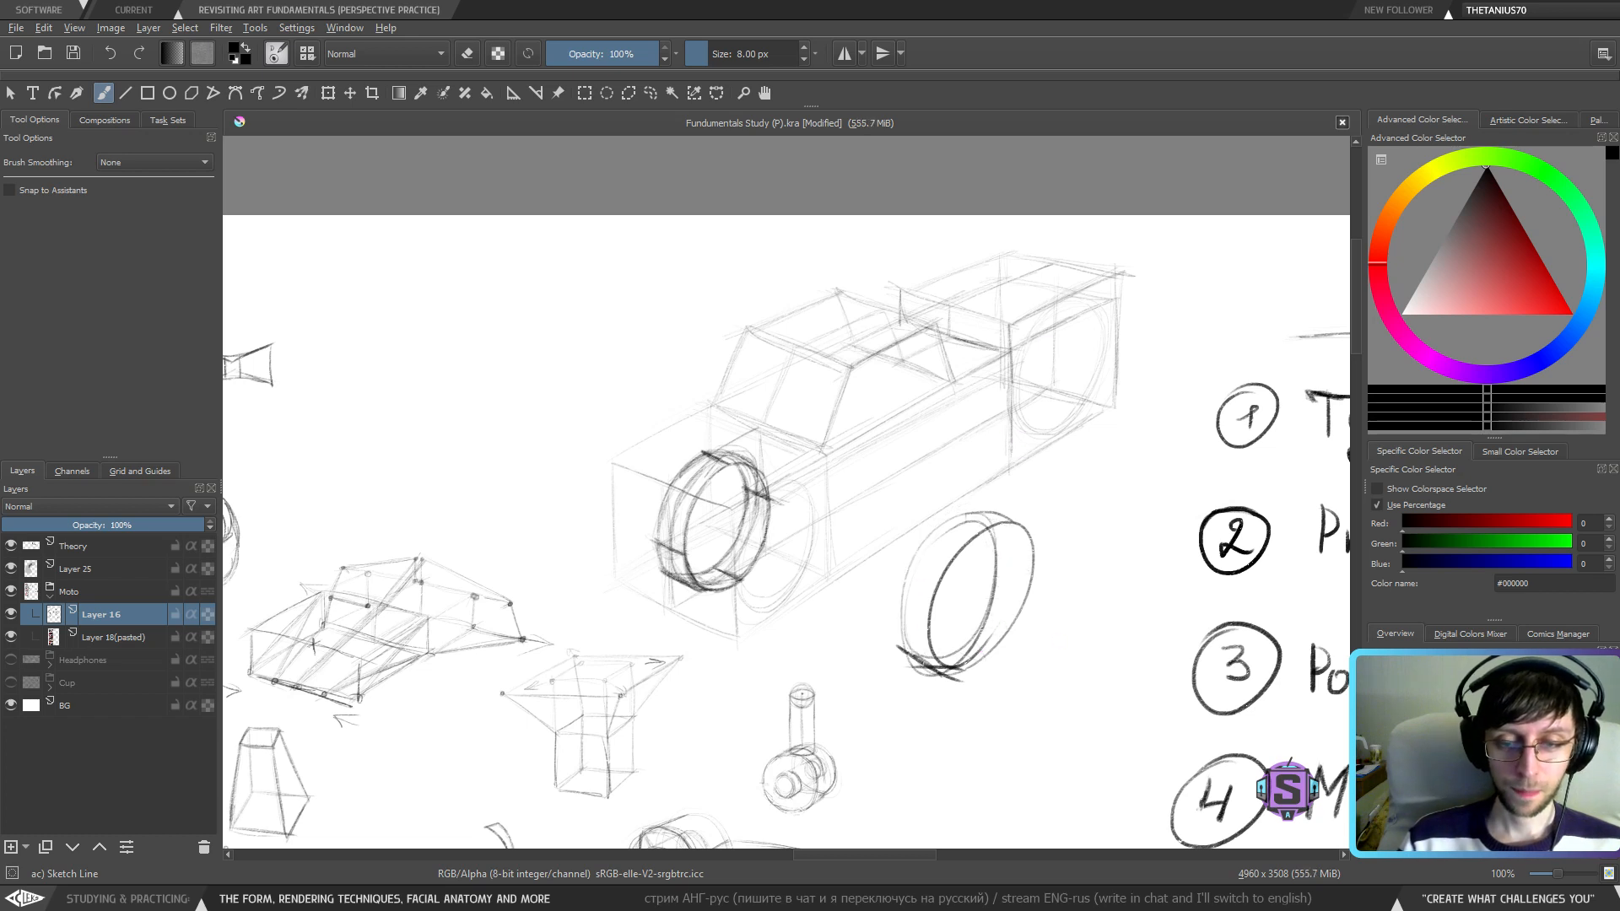
# - Add trial strokes across the front wheel's lower rim and opening, and undo them
pyautogui.moveTo(738, 578); pyautogui.dragTo(727, 495)
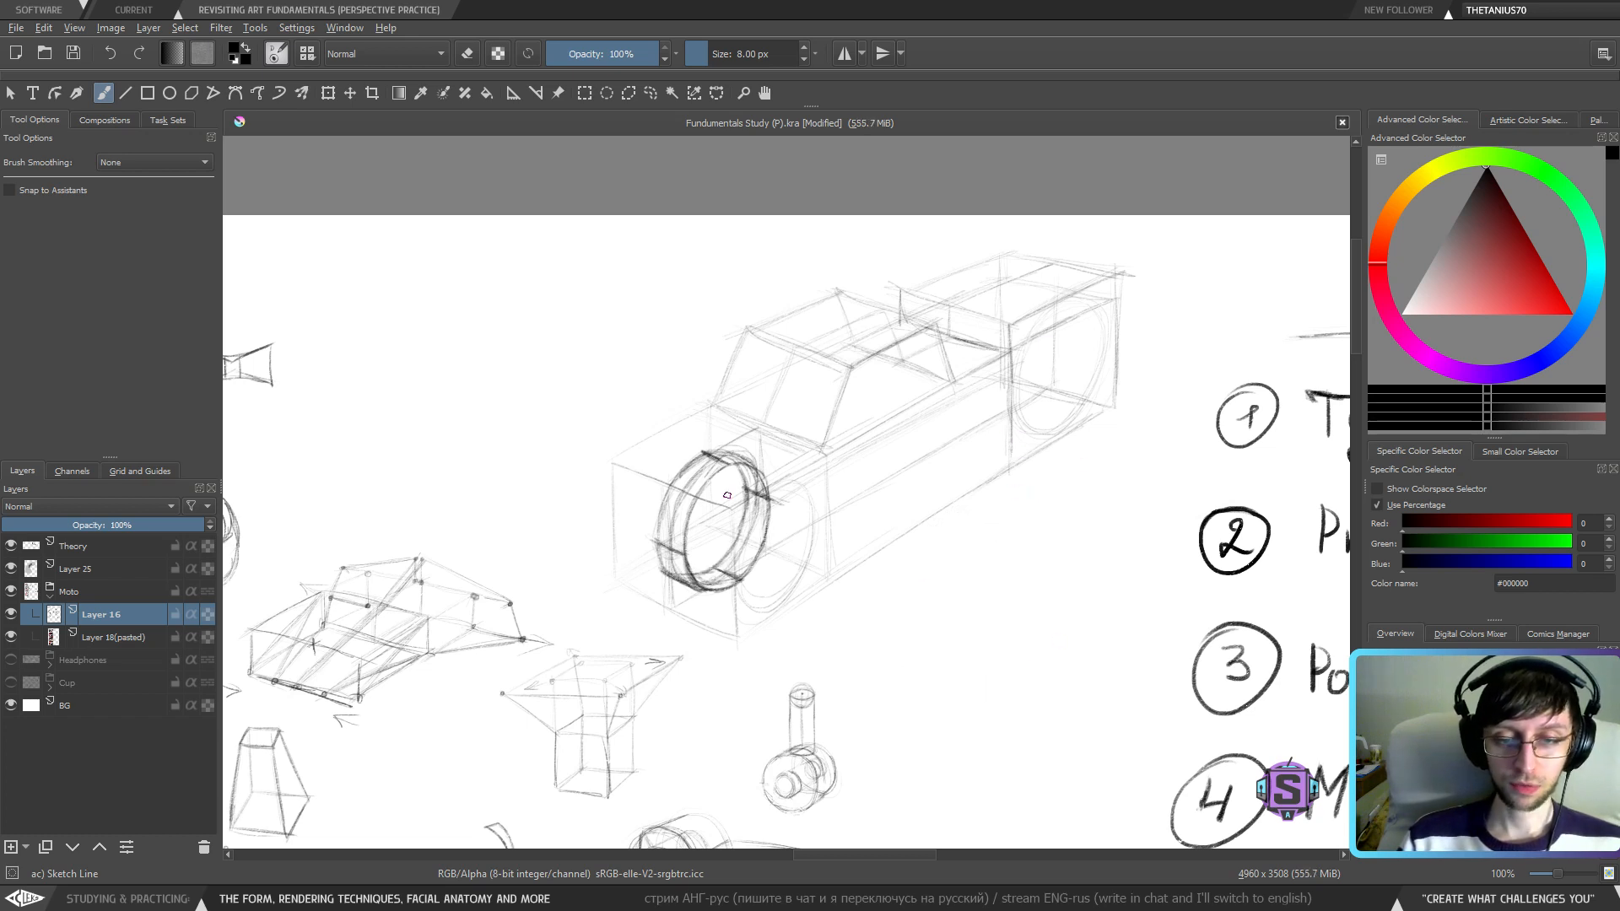
pyautogui.hotkey('ctrl', '-')
pyautogui.hotkey('ctrl', '-')
pyautogui.hotkey('ctrl', '+')
pyautogui.hotkey('ctrl', '+')
pyautogui.moveTo(764, 572)
pyautogui.mouseDown()
pyautogui.moveTo(733, 570)
pyautogui.moveTo(763, 586)
pyautogui.moveTo(747, 609)
pyautogui.mouseUp()
pyautogui.moveTo(718, 521); pyautogui.dragTo(716, 594)
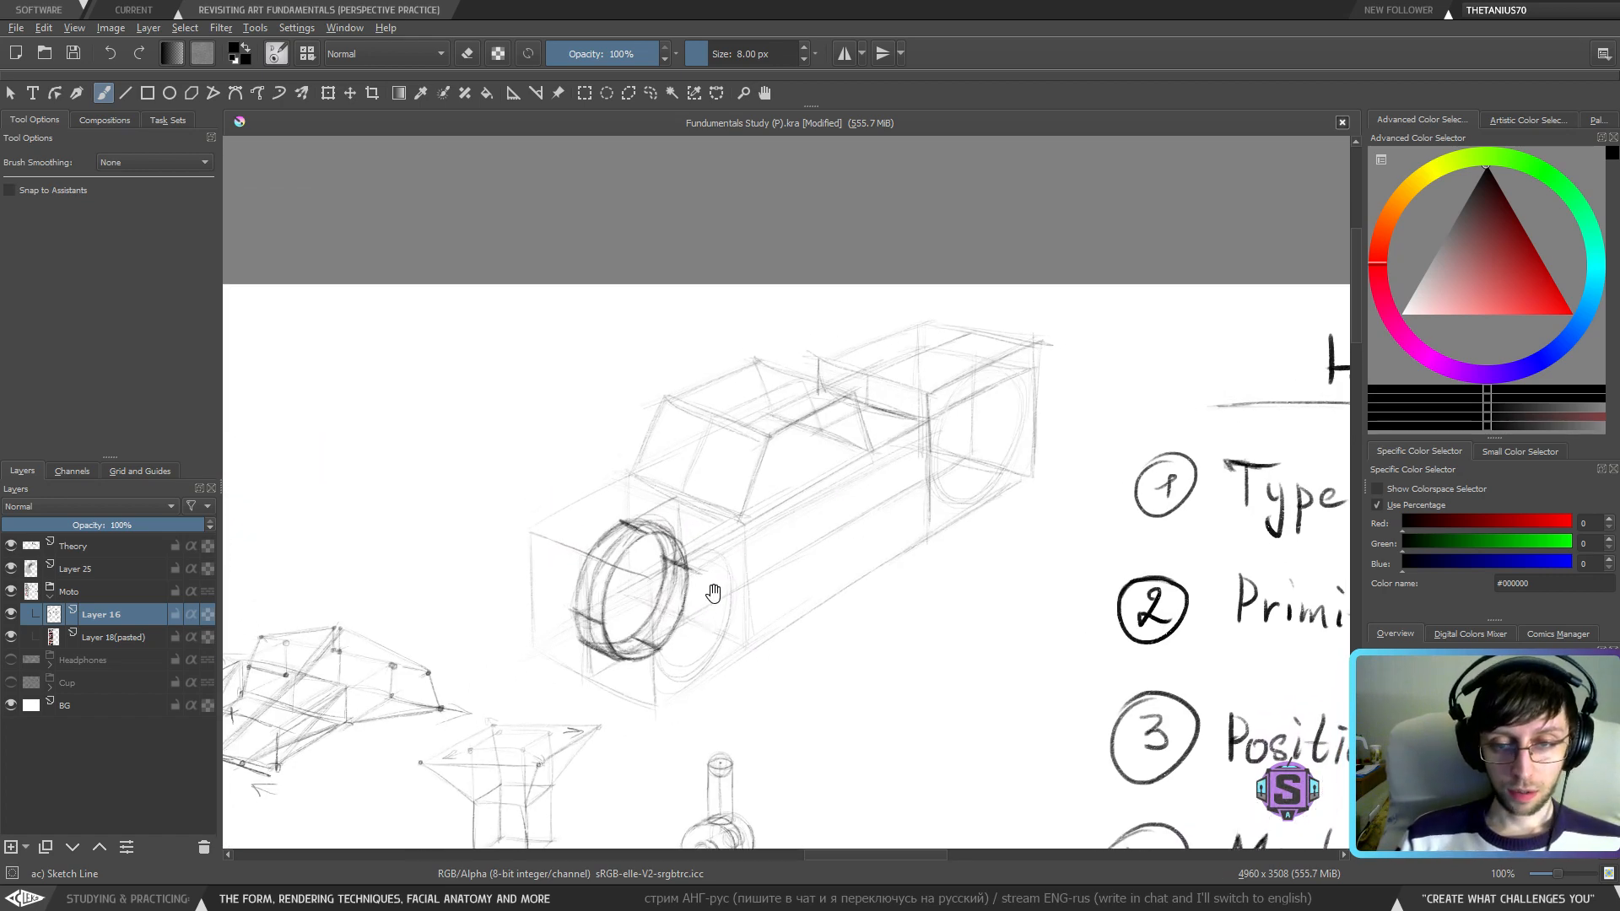
pyautogui.moveTo(812, 527); pyautogui.dragTo(845, 539)
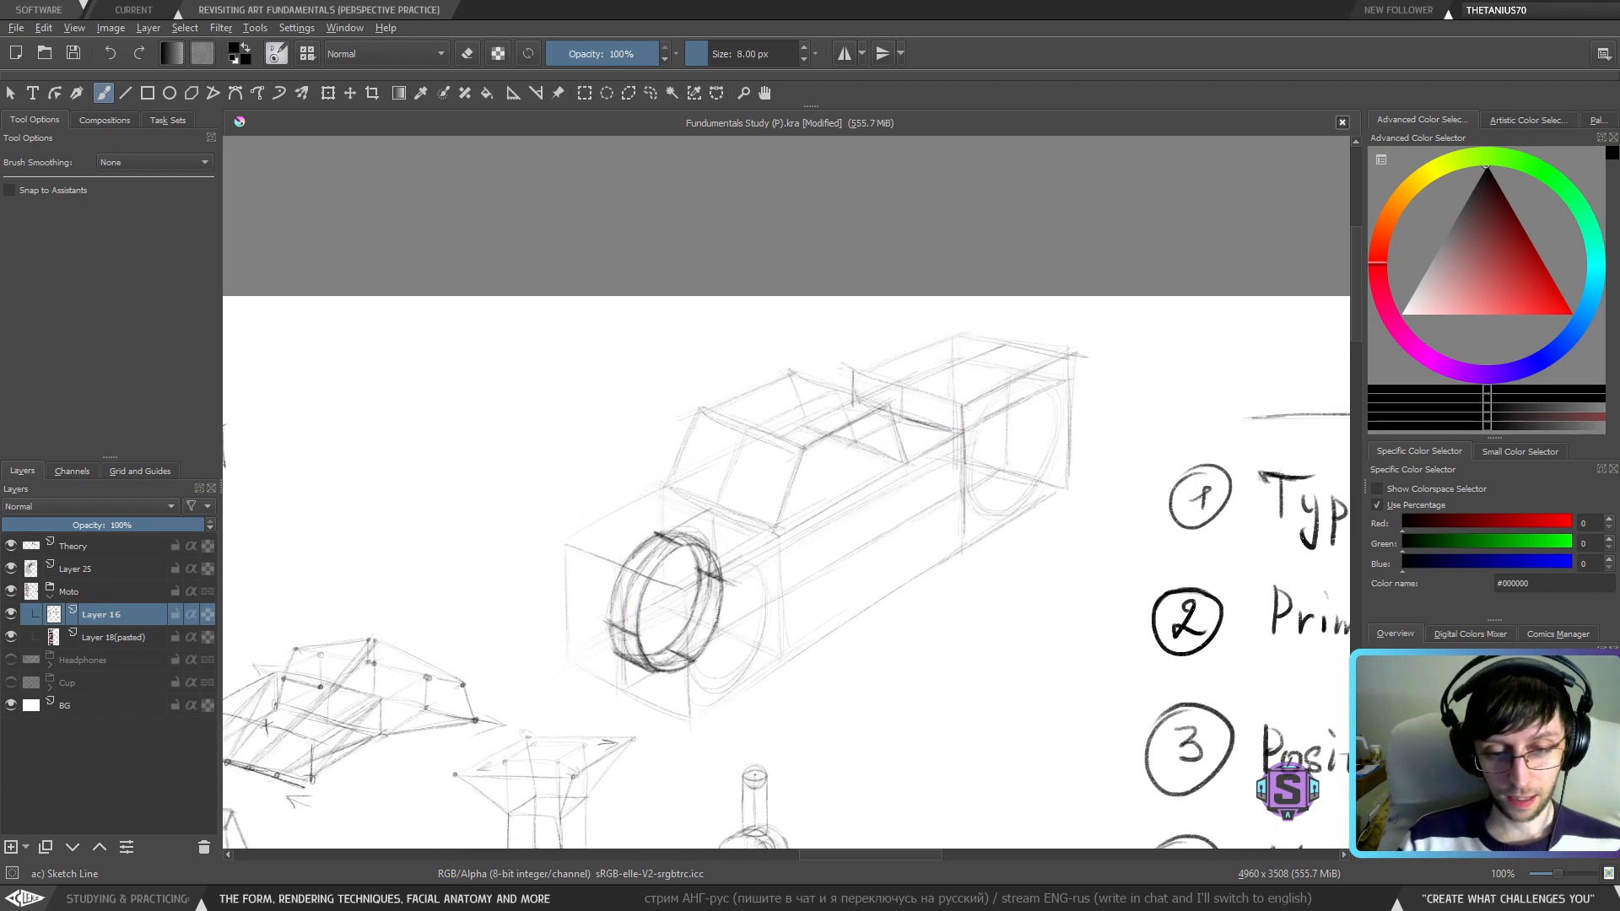
pyautogui.moveTo(608, 639); pyautogui.dragTo(631, 626)
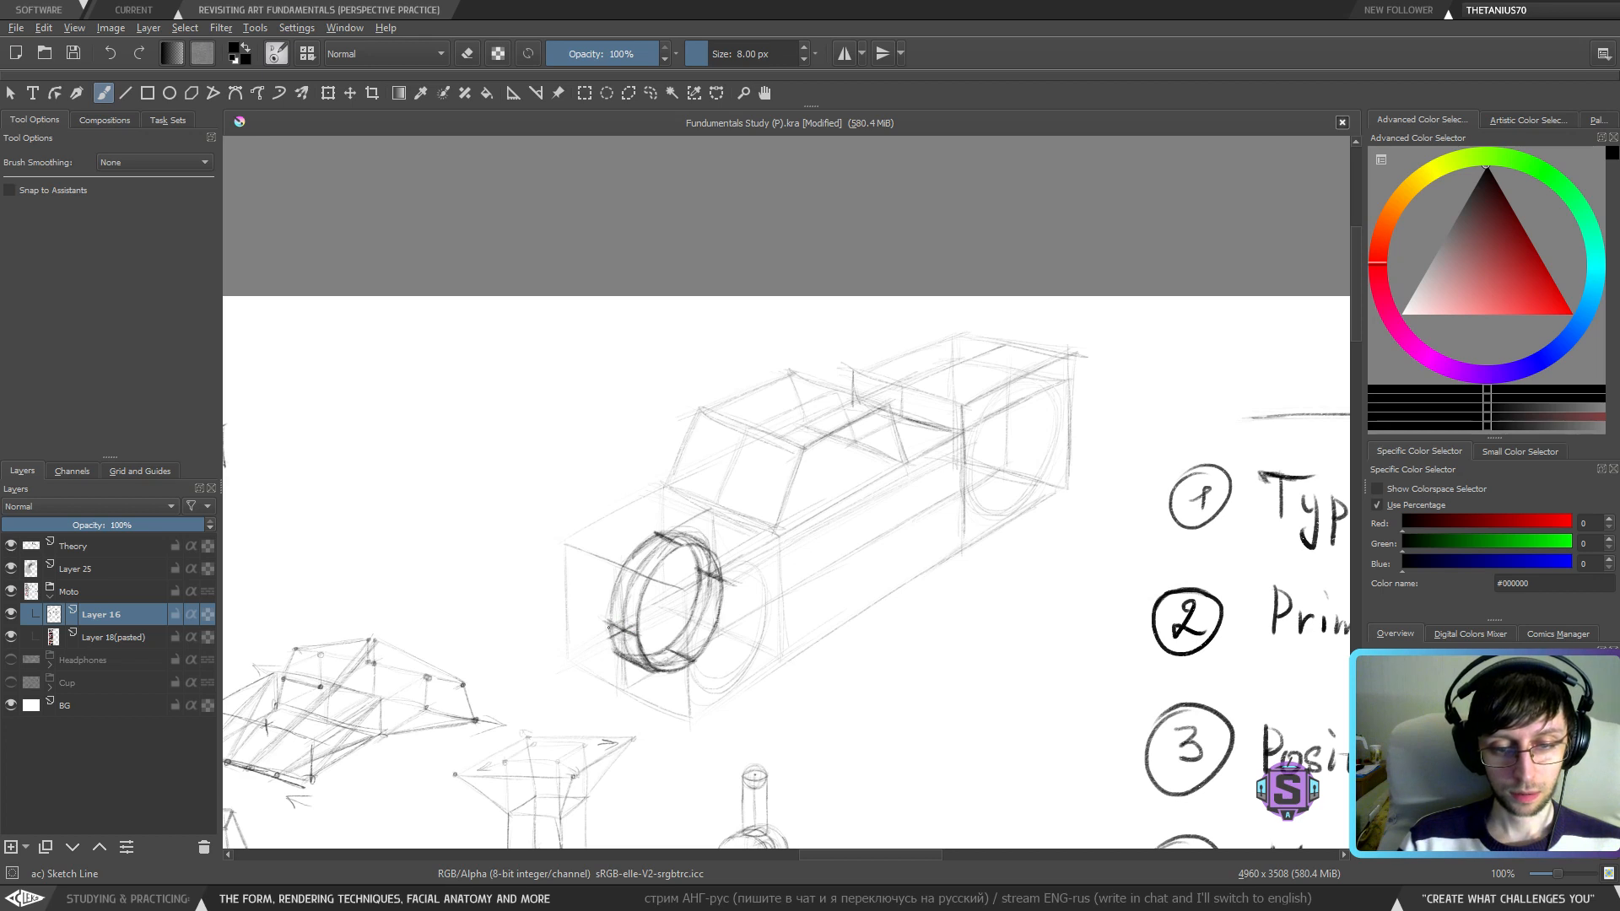
pyautogui.moveTo(612, 629)
pyautogui.mouseDown()
pyautogui.moveTo(634, 643)
pyautogui.moveTo(614, 628)
pyautogui.moveTo(712, 594)
pyautogui.moveTo(673, 594)
pyautogui.moveTo(697, 587)
pyautogui.mouseUp()
pyautogui.hotkey('ctrl', 'z')
pyautogui.hotkey('ctrl', 'z')
pyautogui.hotkey('ctrl', 'z')
# - Sketch a flat square in perspective in the empty space below the vehicle
pyautogui.moveTo(795, 705); pyautogui.dragTo(582, 485)
pyautogui.moveTo(781, 452)
pyautogui.mouseDown()
pyautogui.moveTo(723, 491)
pyautogui.moveTo(807, 521)
pyautogui.moveTo(863, 475)
pyautogui.mouseUp()
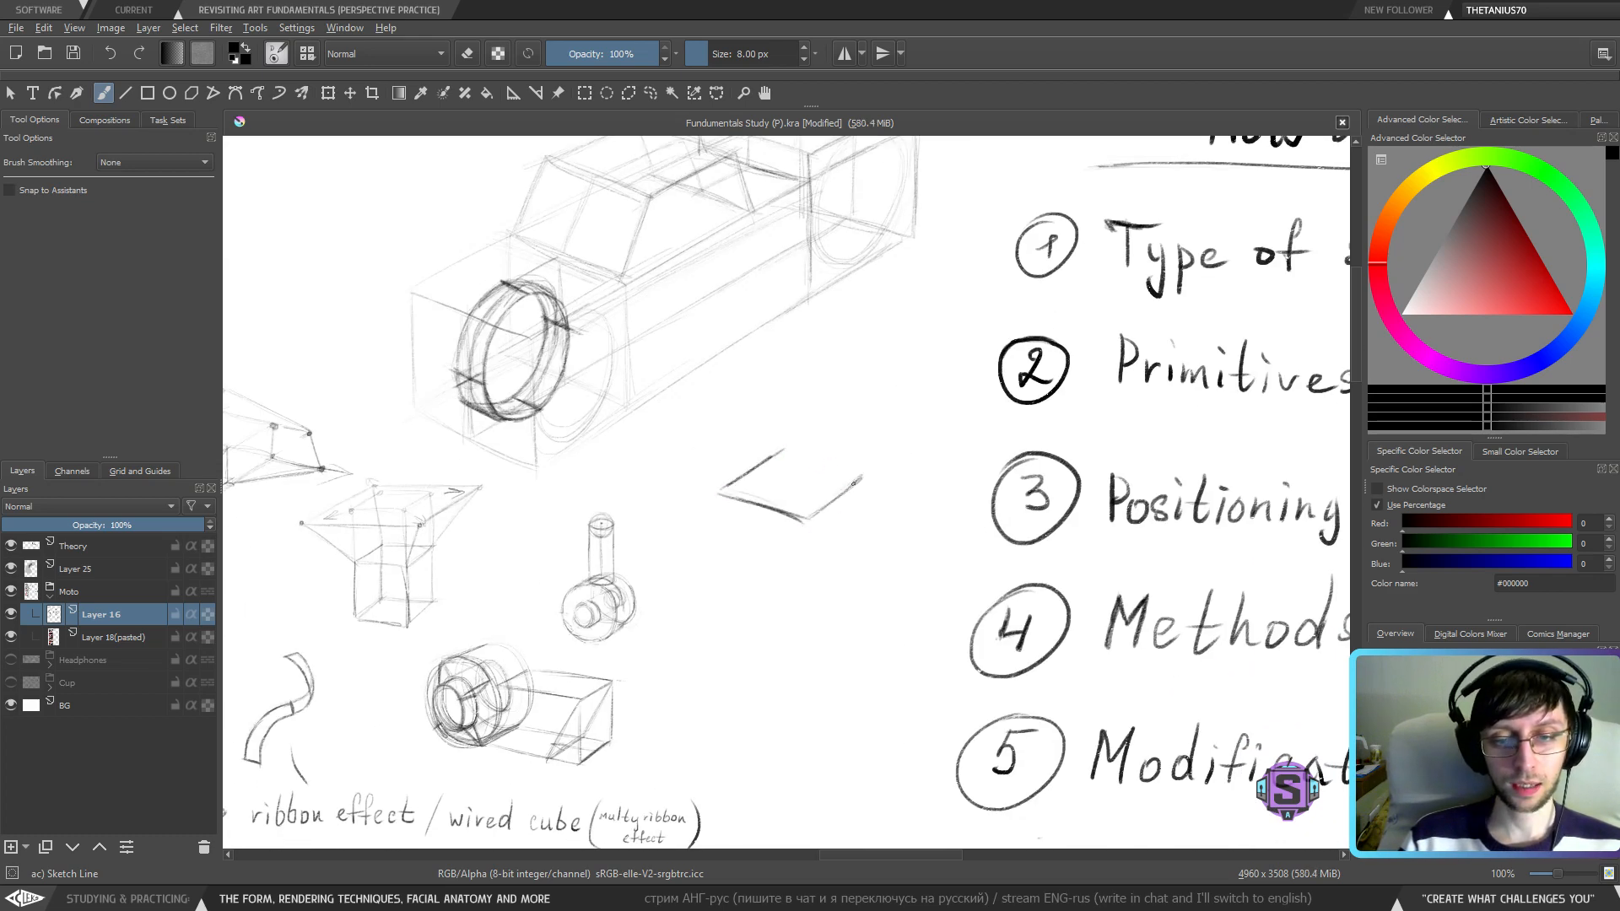
pyautogui.moveTo(802, 521); pyautogui.dragTo(870, 473)
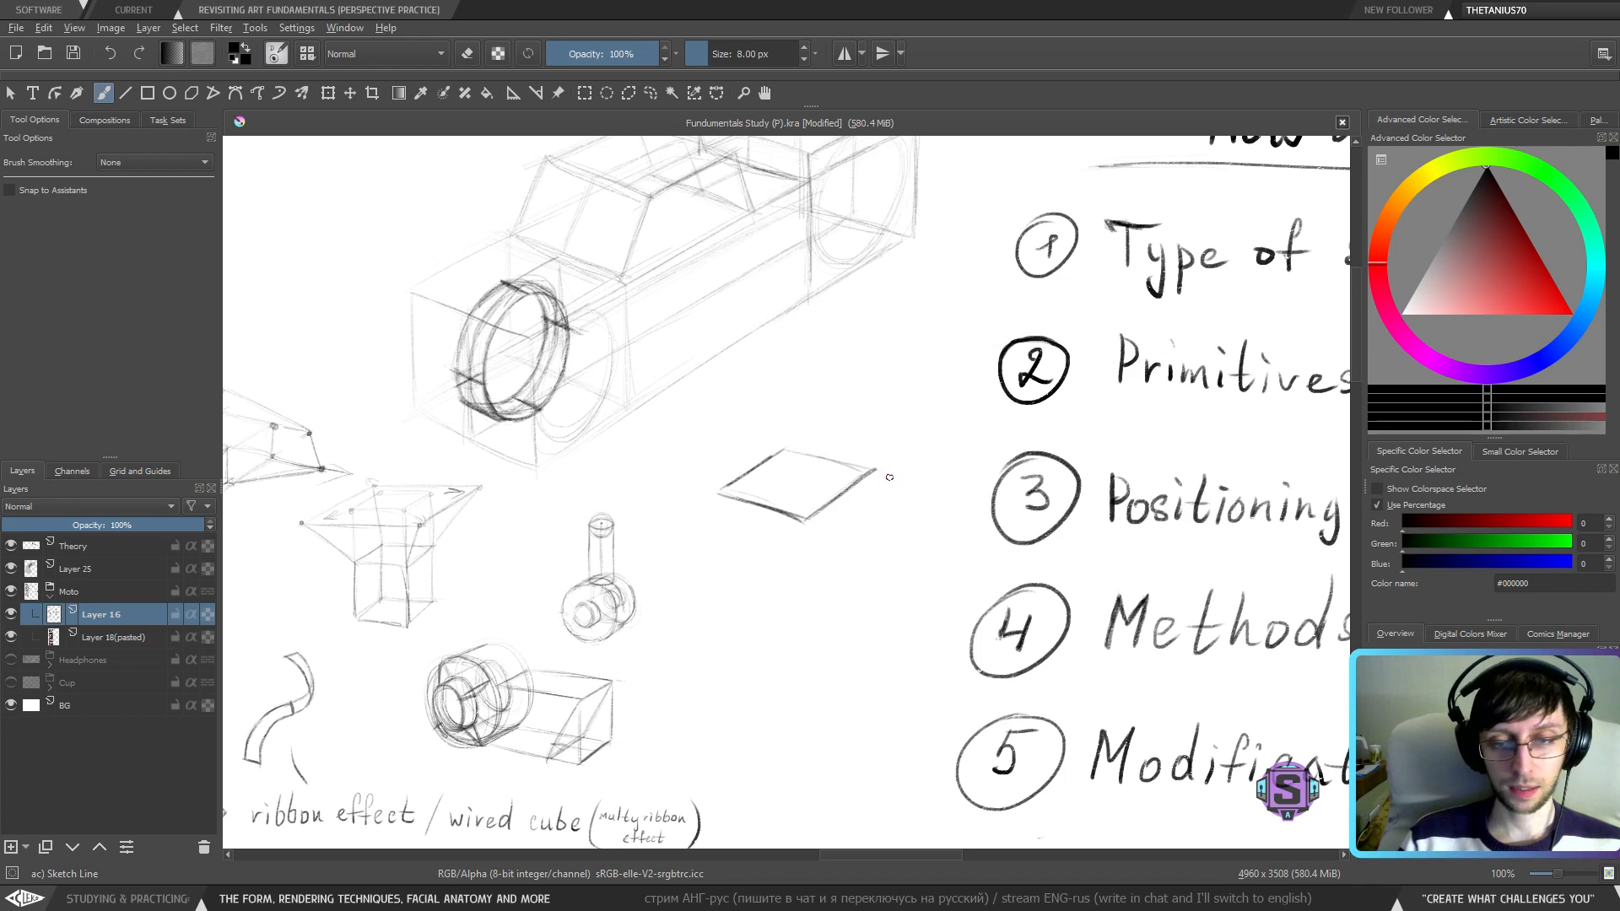
# - Sketch a tilted ellipse beneath the perspective square, undoing the unsuccessful trial strokes
pyautogui.moveTo(752, 630); pyautogui.dragTo(760, 547)
pyautogui.moveTo(786, 622)
pyautogui.mouseDown()
pyautogui.moveTo(835, 582)
pyautogui.moveTo(802, 517)
pyautogui.mouseUp()
pyautogui.hotkey('ctrl', 'z')
pyautogui.moveTo(754, 590)
pyautogui.mouseDown()
pyautogui.moveTo(823, 616)
pyautogui.moveTo(821, 564)
pyautogui.moveTo(859, 542)
pyautogui.mouseUp()
pyautogui.hotkey('ctrl', 'z')
pyautogui.hotkey('ctrl', 'z')
pyautogui.moveTo(763, 578)
pyautogui.mouseDown()
pyautogui.moveTo(842, 587)
pyautogui.moveTo(797, 504)
pyautogui.mouseUp()
pyautogui.hotkey('ctrl', 'z')
pyautogui.moveTo(764, 570); pyautogui.dragTo(786, 524)
# - Temporarily underline the Methods heading and mark other lines in the theory notes, undoing the marks
pyautogui.hotkey('ctrl', '-')
pyautogui.hotkey('ctrl', '-')
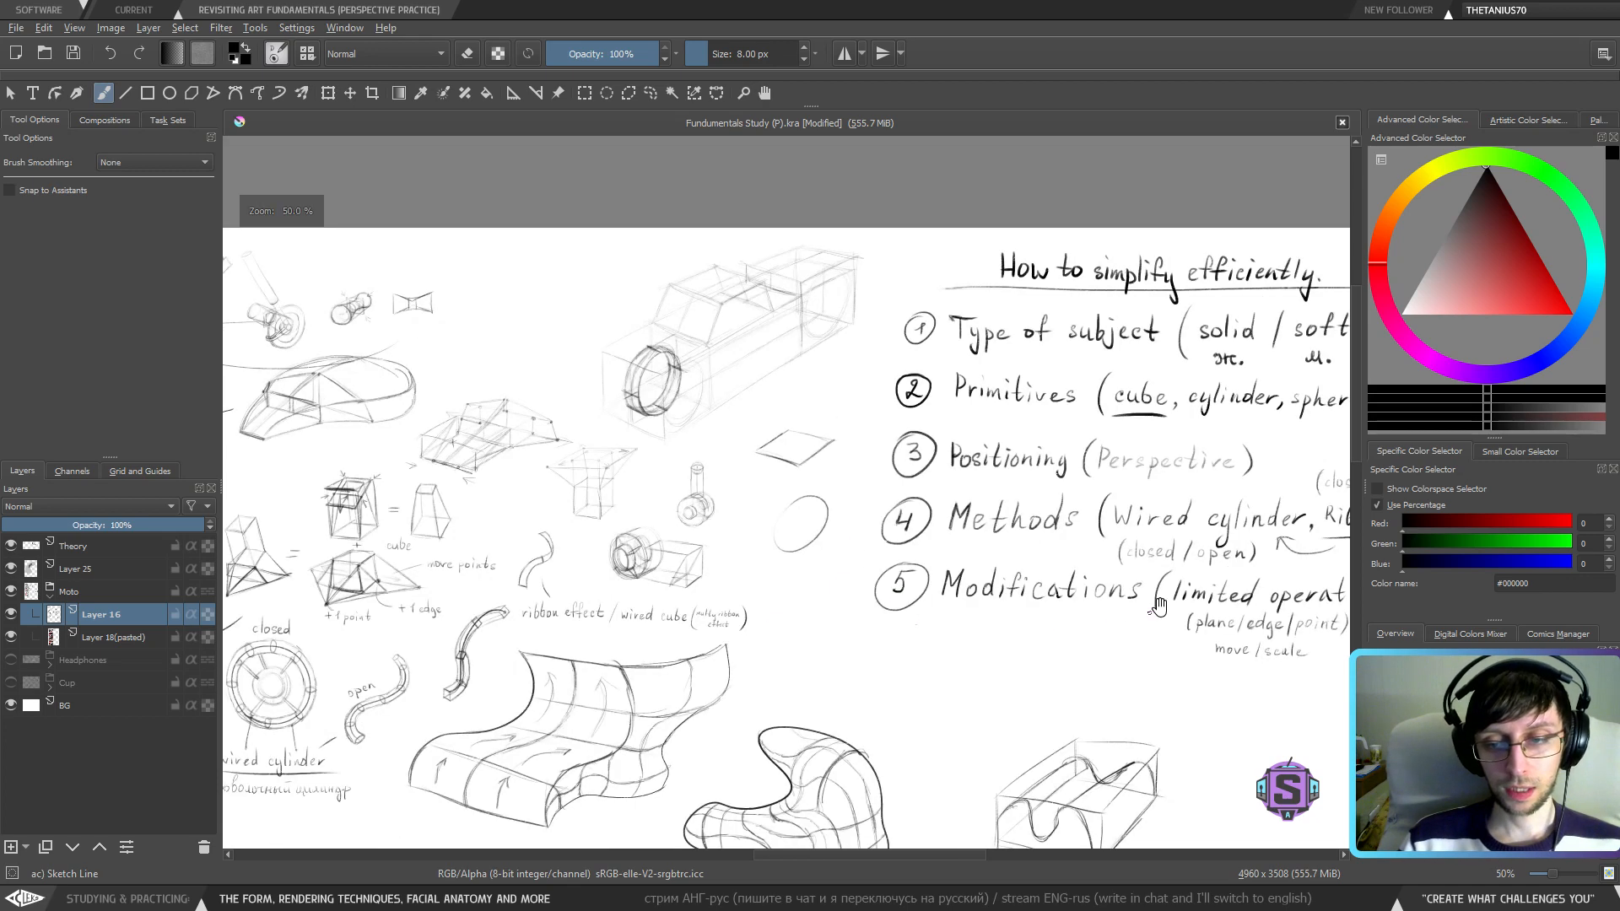
pyautogui.moveTo(1104, 570); pyautogui.dragTo(826, 533)
pyautogui.moveTo(674, 516); pyautogui.dragTo(845, 515)
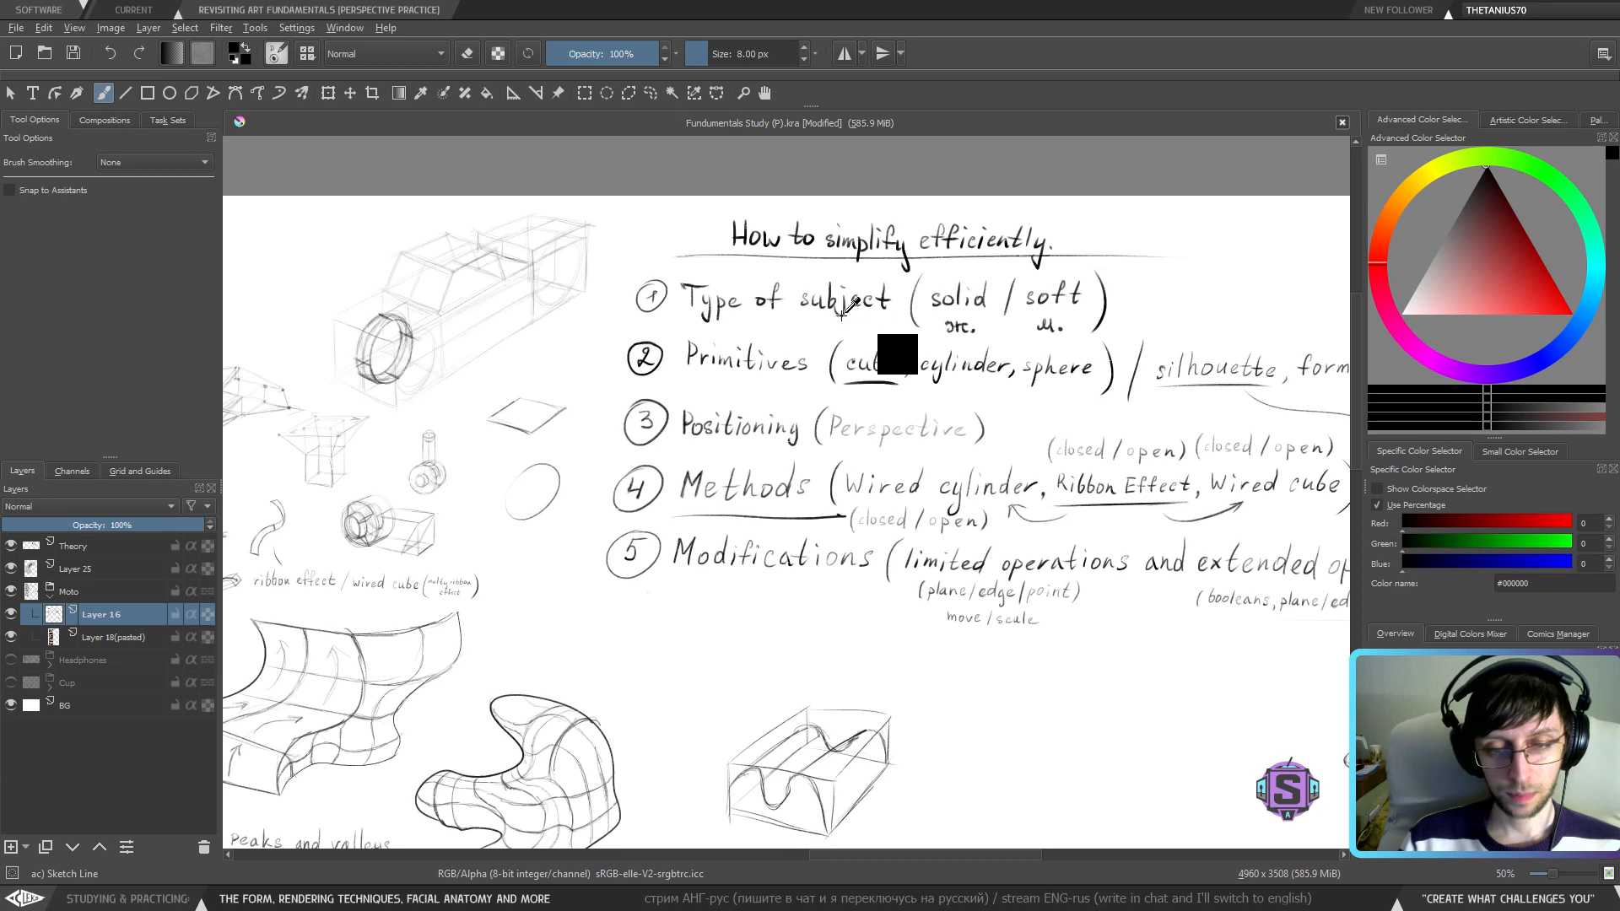
pyautogui.hotkey('ctrl', 'z')
pyautogui.moveTo(531, 482); pyautogui.dragTo(631, 535)
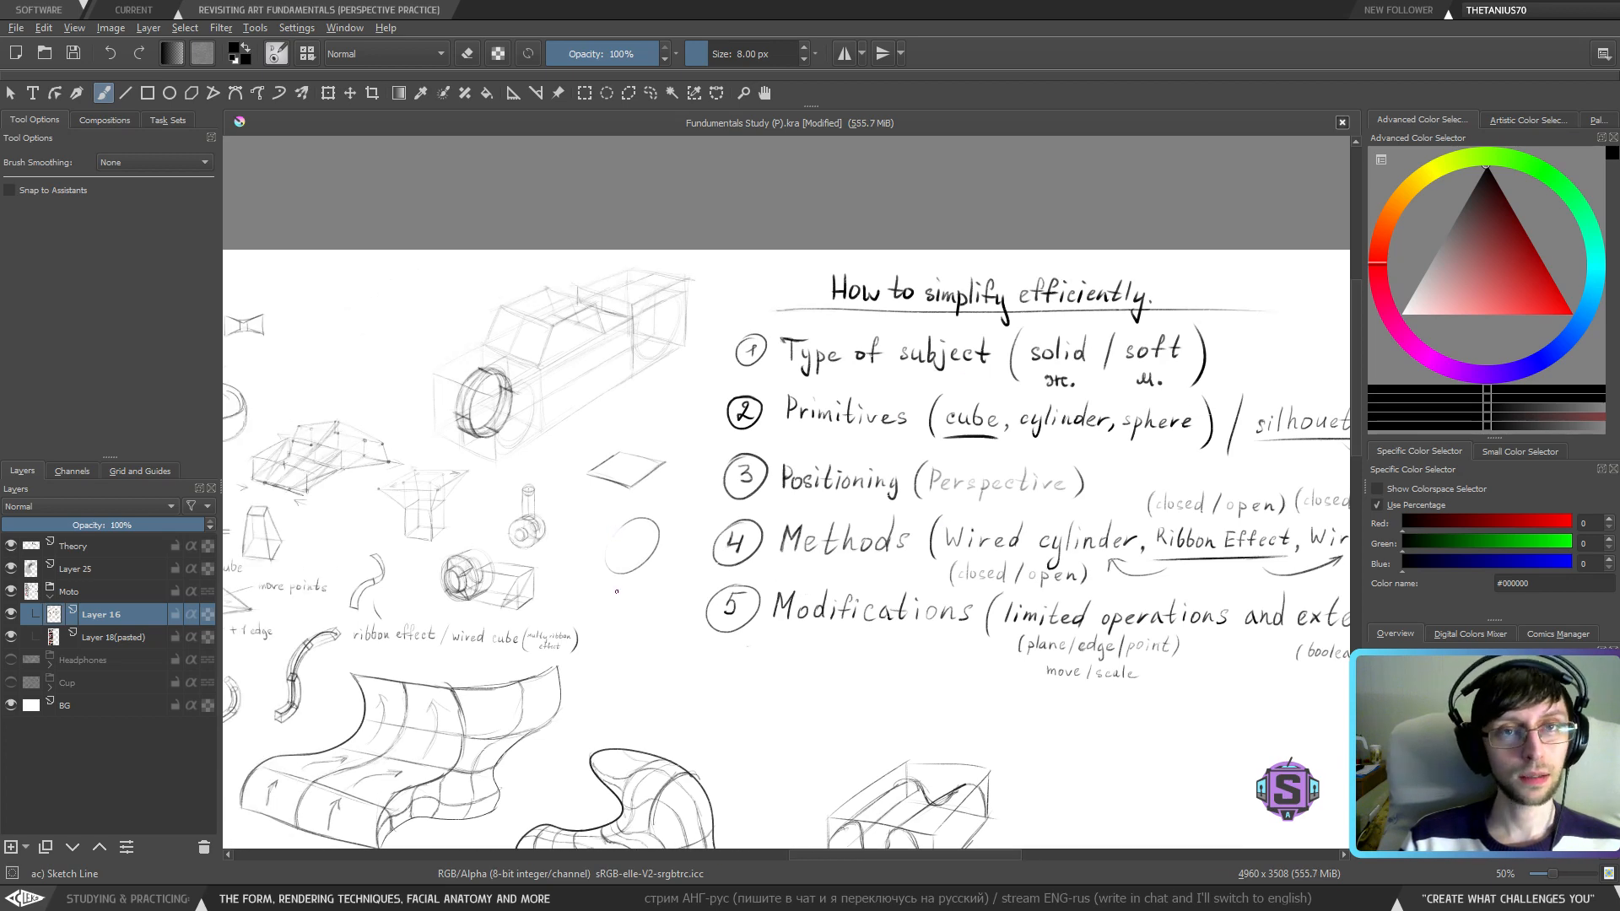
pyautogui.hotkey('ctrl', '+')
pyautogui.hotkey('ctrl', '+')
pyautogui.moveTo(579, 668); pyautogui.dragTo(793, 663)
pyautogui.moveTo(1066, 473); pyautogui.dragTo(538, 536)
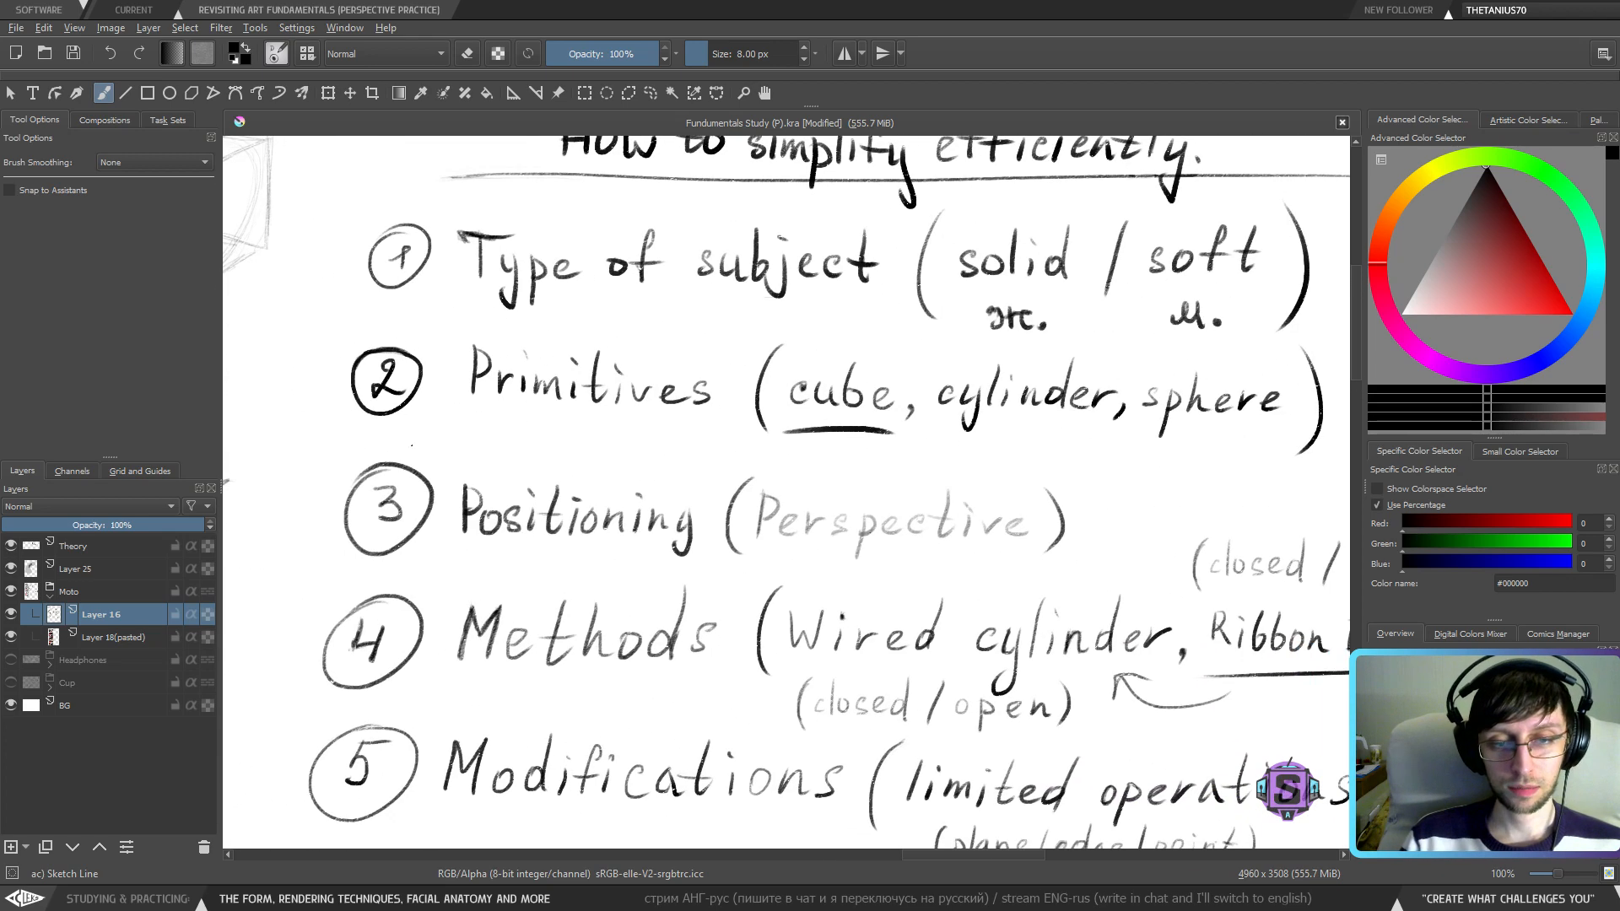
pyautogui.moveTo(442, 451); pyautogui.dragTo(1318, 422)
pyautogui.hotkey('ctrl', 'z')
pyautogui.moveTo(829, 536); pyautogui.dragTo(1278, 473)
pyautogui.moveTo(555, 645)
pyautogui.mouseDown()
pyautogui.moveTo(554, 603)
pyautogui.moveTo(594, 552)
pyautogui.moveTo(603, 664)
pyautogui.mouseUp()
pyautogui.hotkey('ctrl', 'z')
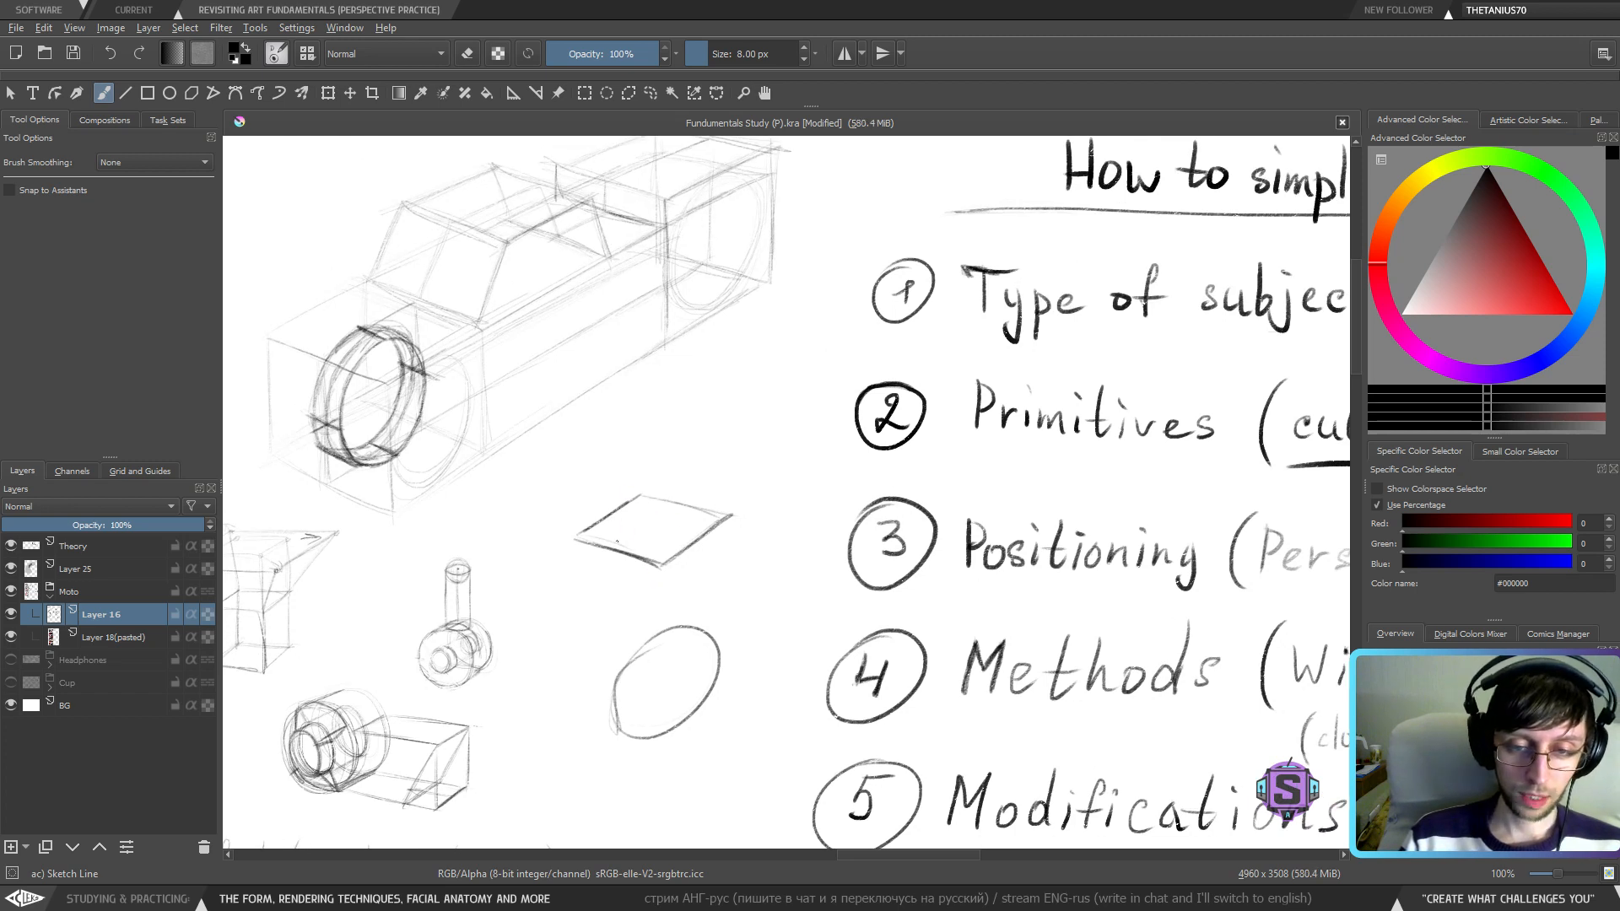
# - Inscribe an ellipse in the perspective square and try framing lines around the tilted ellipse below, undoing those lines
pyautogui.moveTo(618, 535)
pyautogui.mouseDown()
pyautogui.moveTo(679, 546)
pyautogui.moveTo(664, 551)
pyautogui.moveTo(656, 497)
pyautogui.moveTo(648, 557)
pyautogui.moveTo(665, 550)
pyautogui.moveTo(606, 524)
pyautogui.moveTo(684, 542)
pyautogui.moveTo(654, 526)
pyautogui.mouseUp()
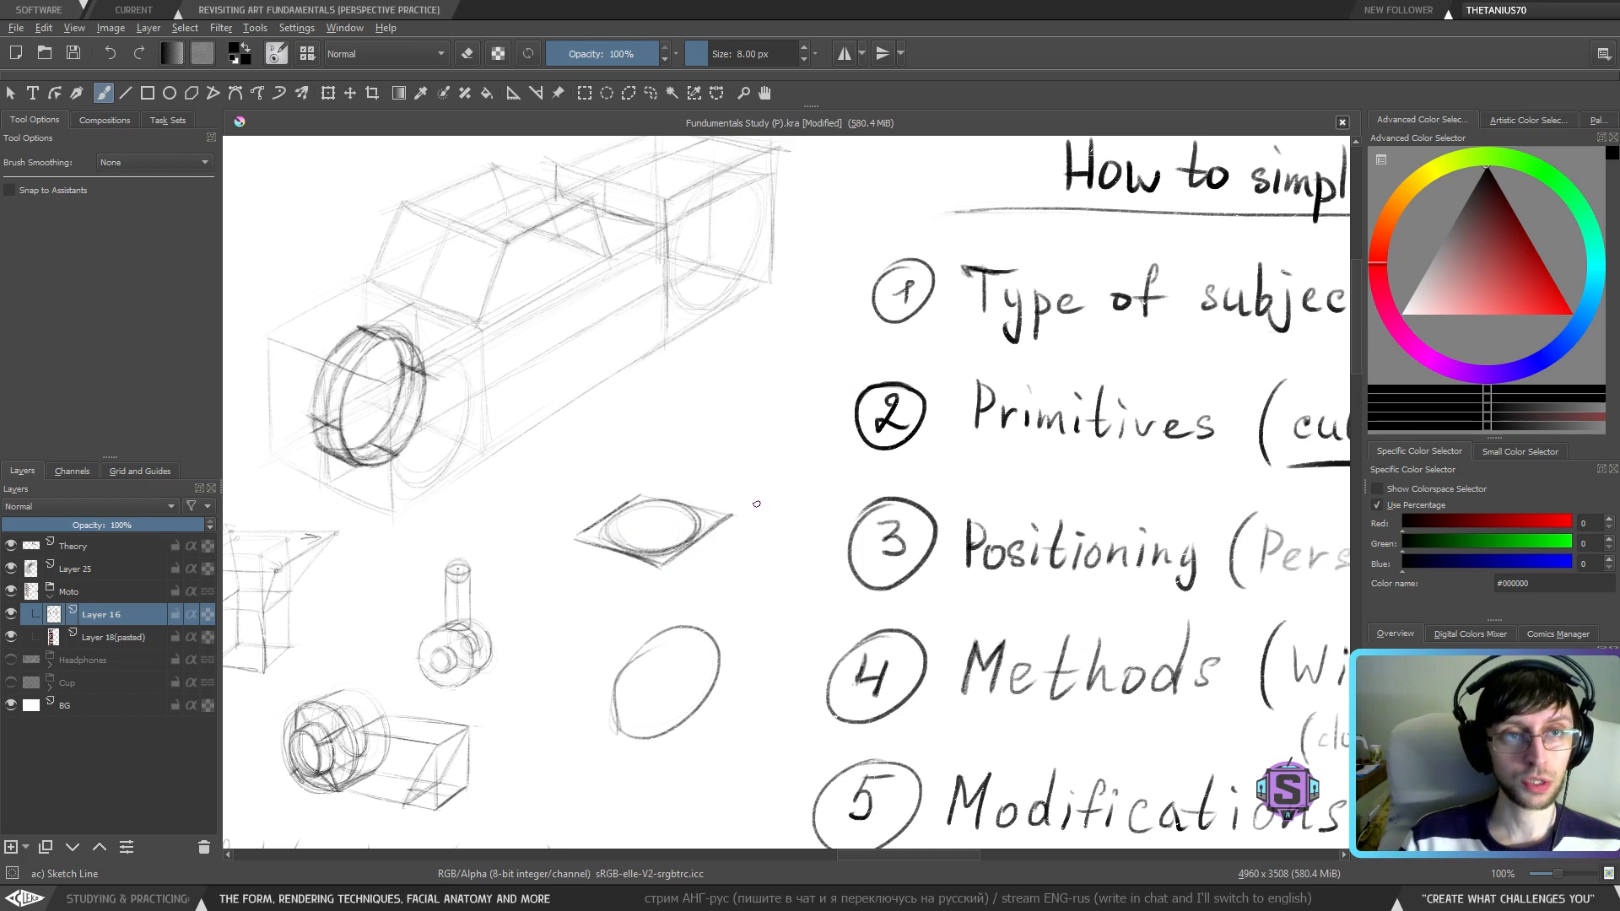
pyautogui.moveTo(698, 631)
pyautogui.mouseDown()
pyautogui.moveTo(733, 535)
pyautogui.moveTo(648, 670)
pyautogui.mouseUp()
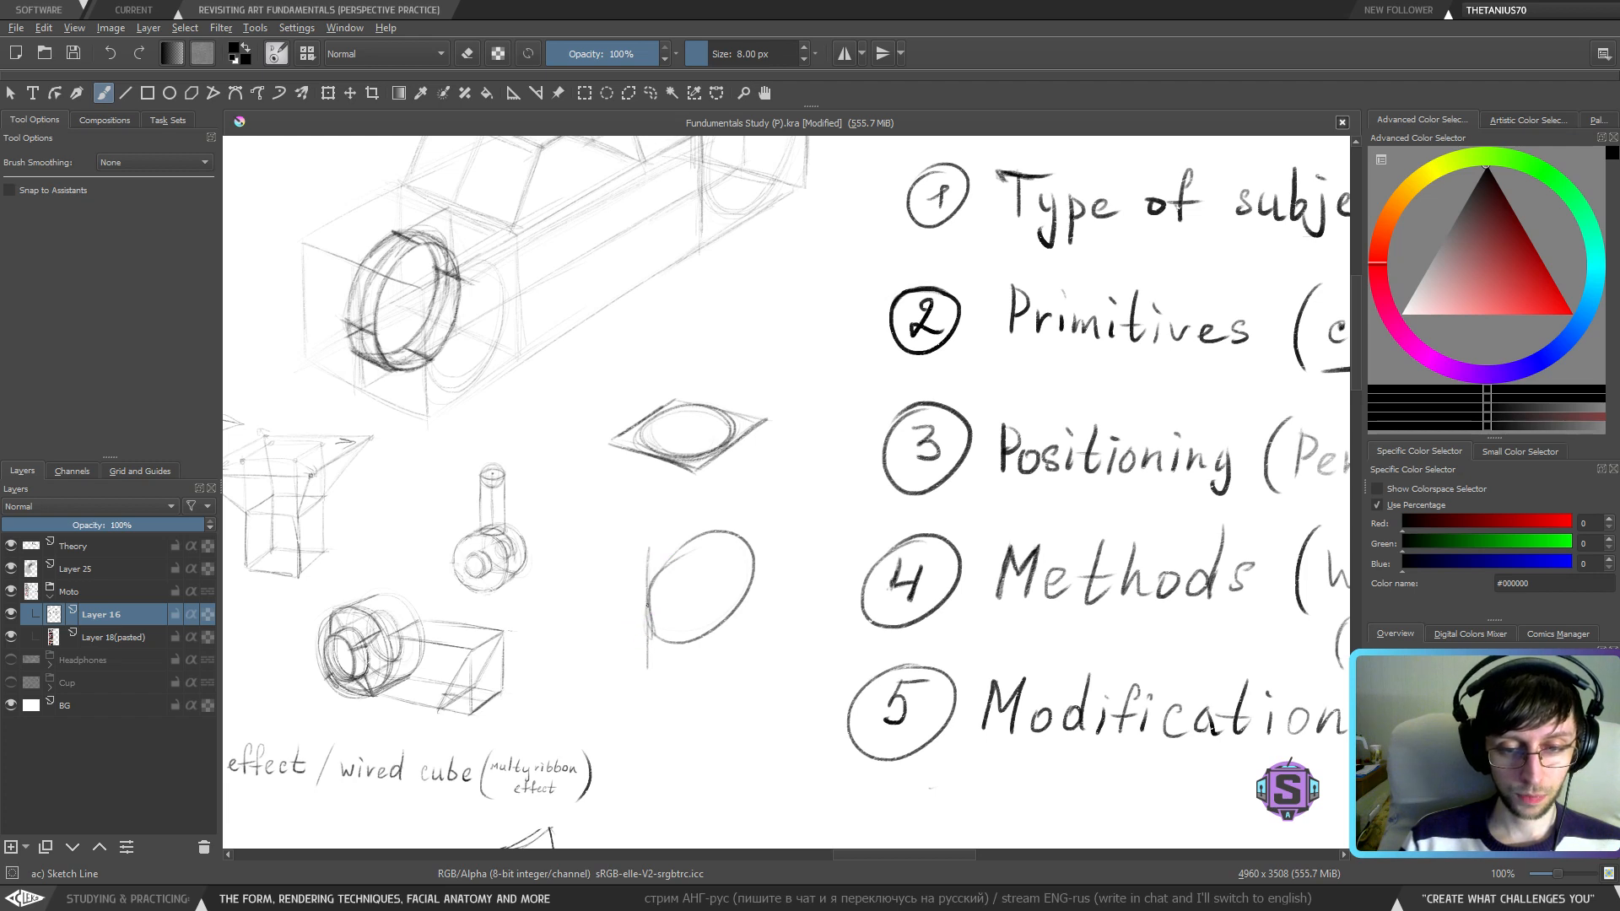
pyautogui.moveTo(647, 547); pyautogui.dragTo(648, 664)
pyautogui.moveTo(647, 563); pyautogui.dragTo(743, 503)
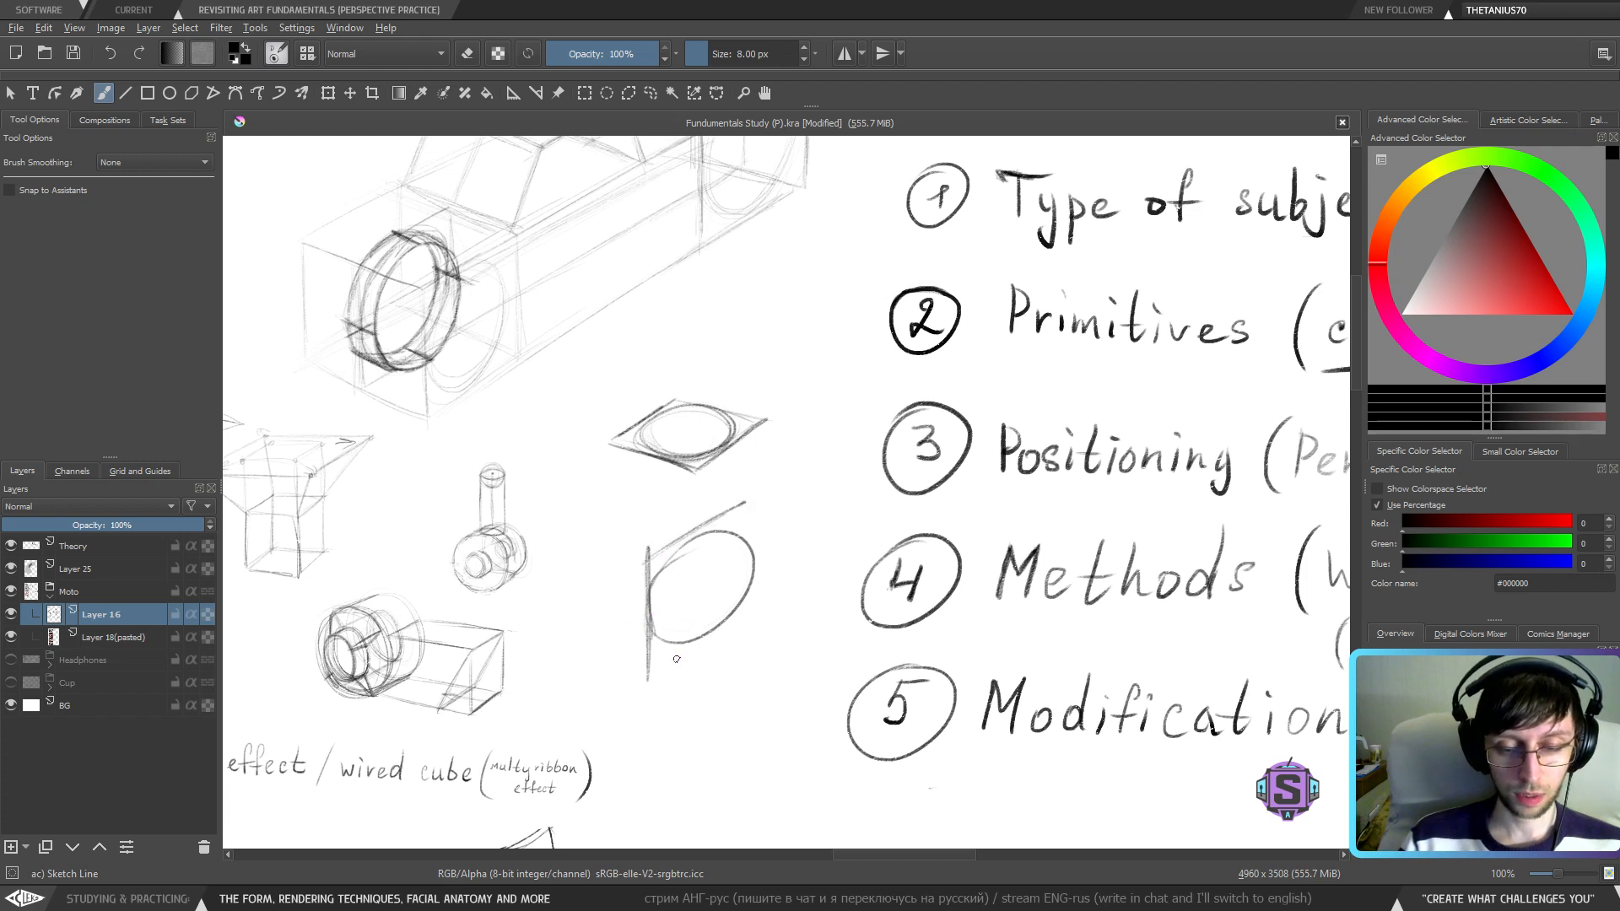
pyautogui.hotkey('ctrl', 'z')
pyautogui.hotkey('ctrl', 'z')
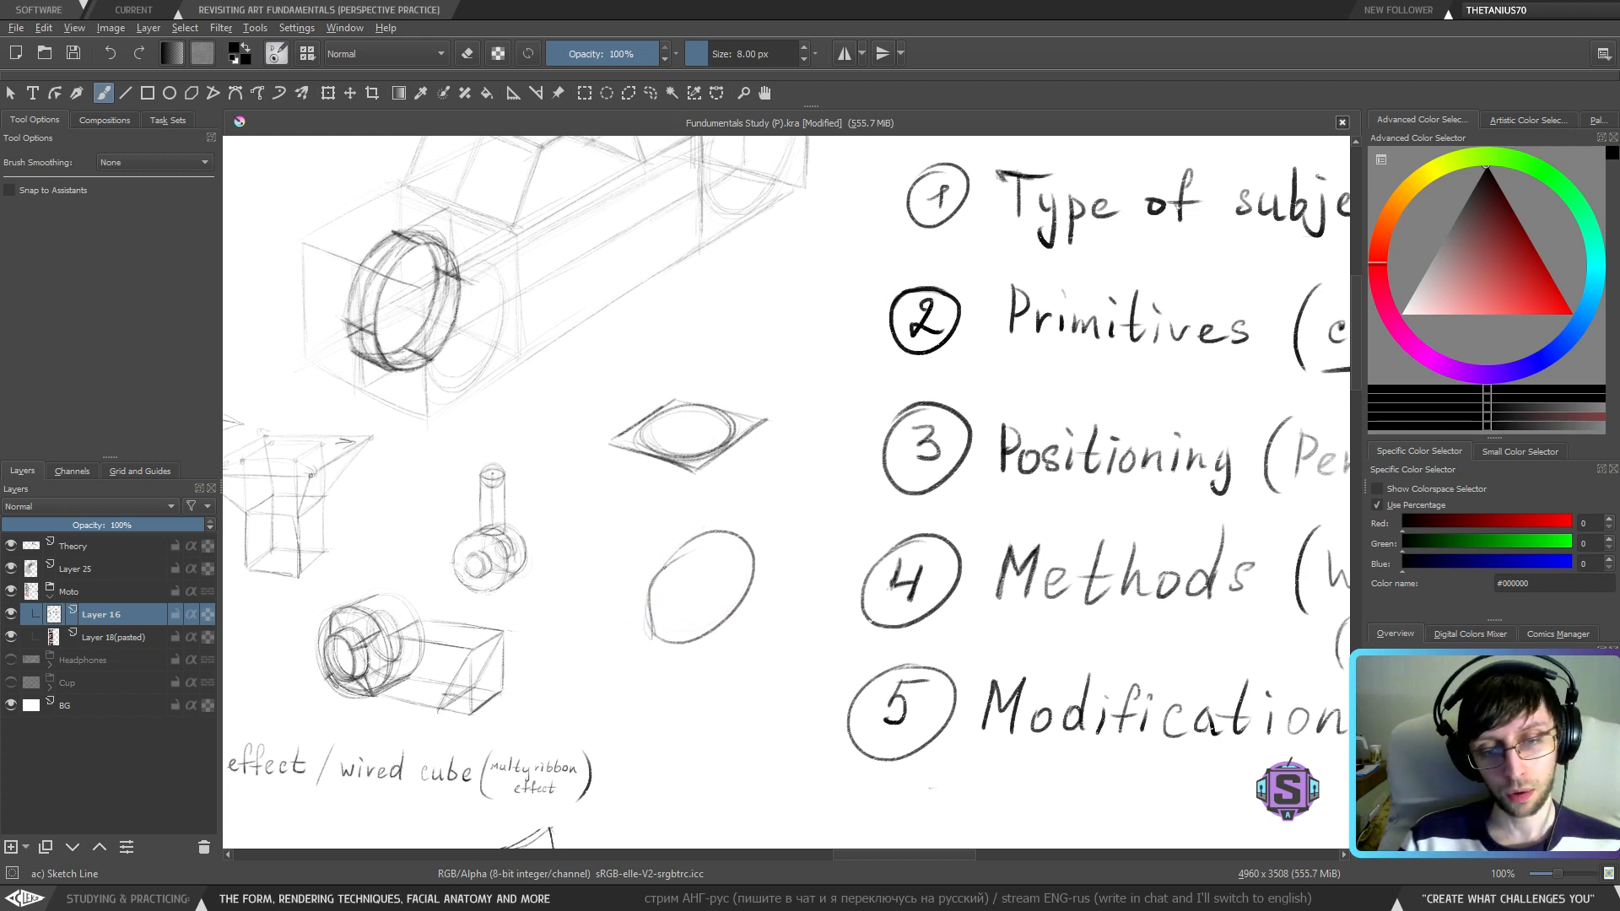
pyautogui.moveTo(703, 511)
pyautogui.mouseDown()
pyautogui.moveTo(635, 604)
pyautogui.moveTo(660, 553)
pyautogui.moveTo(740, 508)
pyautogui.mouseUp()
pyautogui.hotkey('ctrl', 'z')
pyautogui.hotkey('ctrl', 'z')
# - Enclose the tilted ellipse in a four-sided perspective plane touching its outline
pyautogui.moveTo(672, 559)
pyautogui.mouseDown()
pyautogui.moveTo(725, 522)
pyautogui.moveTo(640, 577)
pyautogui.mouseUp()
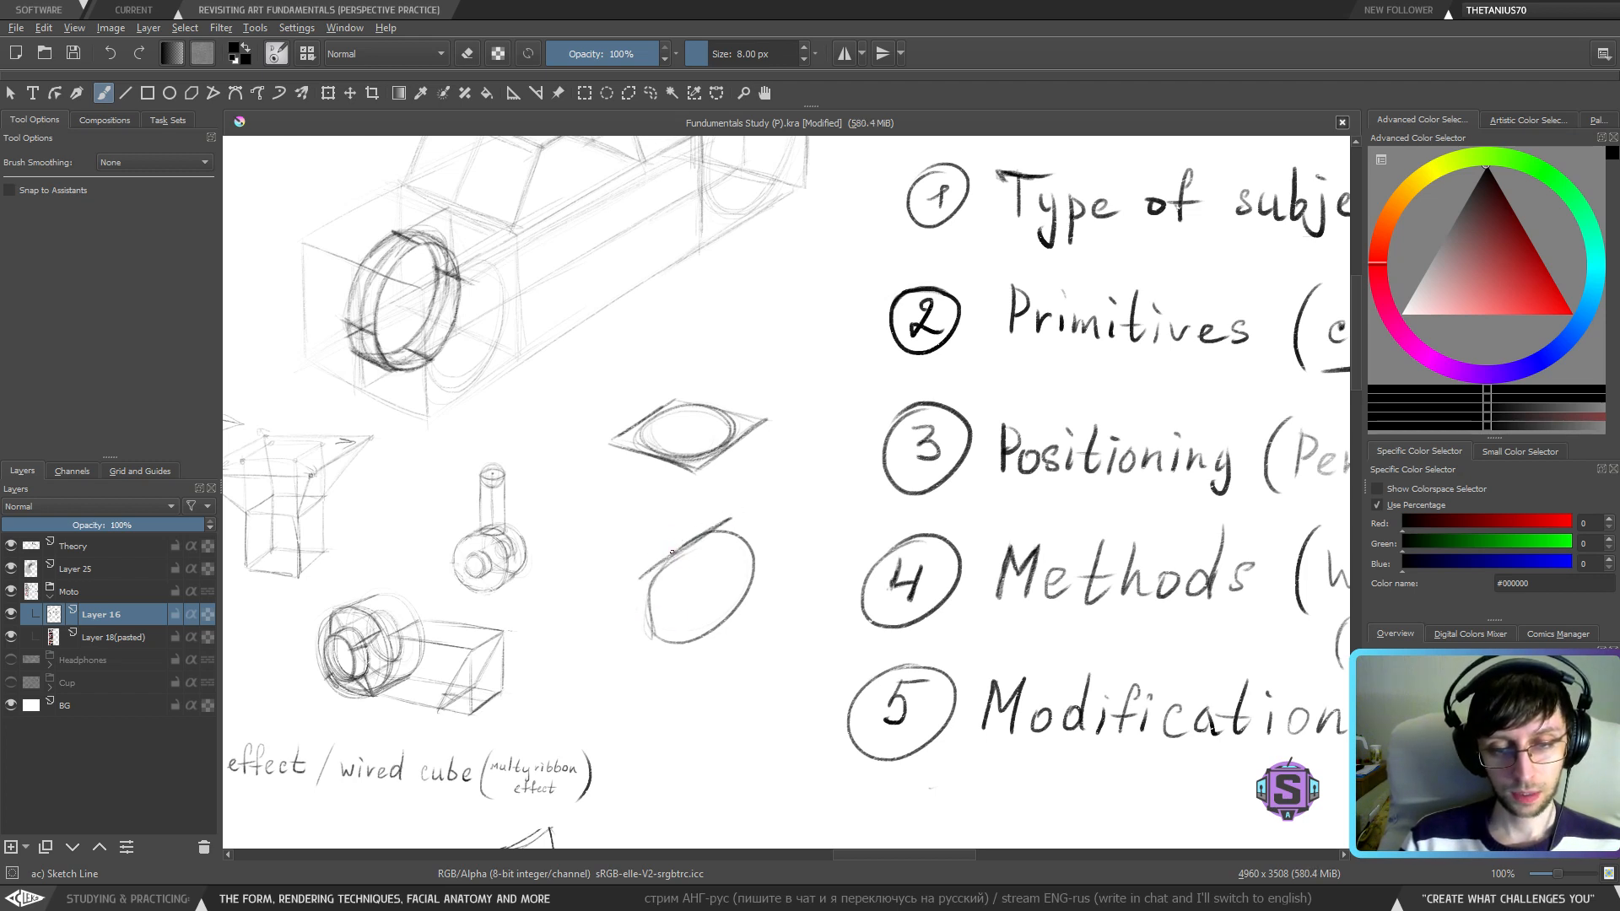
pyautogui.moveTo(728, 515)
pyautogui.mouseDown()
pyautogui.moveTo(637, 574)
pyautogui.moveTo(650, 673)
pyautogui.mouseUp()
pyautogui.moveTo(638, 581)
pyautogui.mouseDown()
pyautogui.moveTo(651, 680)
pyautogui.moveTo(742, 614)
pyautogui.mouseUp()
pyautogui.moveTo(648, 680)
pyautogui.mouseDown()
pyautogui.moveTo(766, 599)
pyautogui.moveTo(751, 536)
pyautogui.mouseUp()
pyautogui.moveTo(768, 609)
pyautogui.mouseDown()
pyautogui.moveTo(742, 509)
pyautogui.moveTo(701, 539)
pyautogui.moveTo(739, 507)
pyautogui.mouseUp()
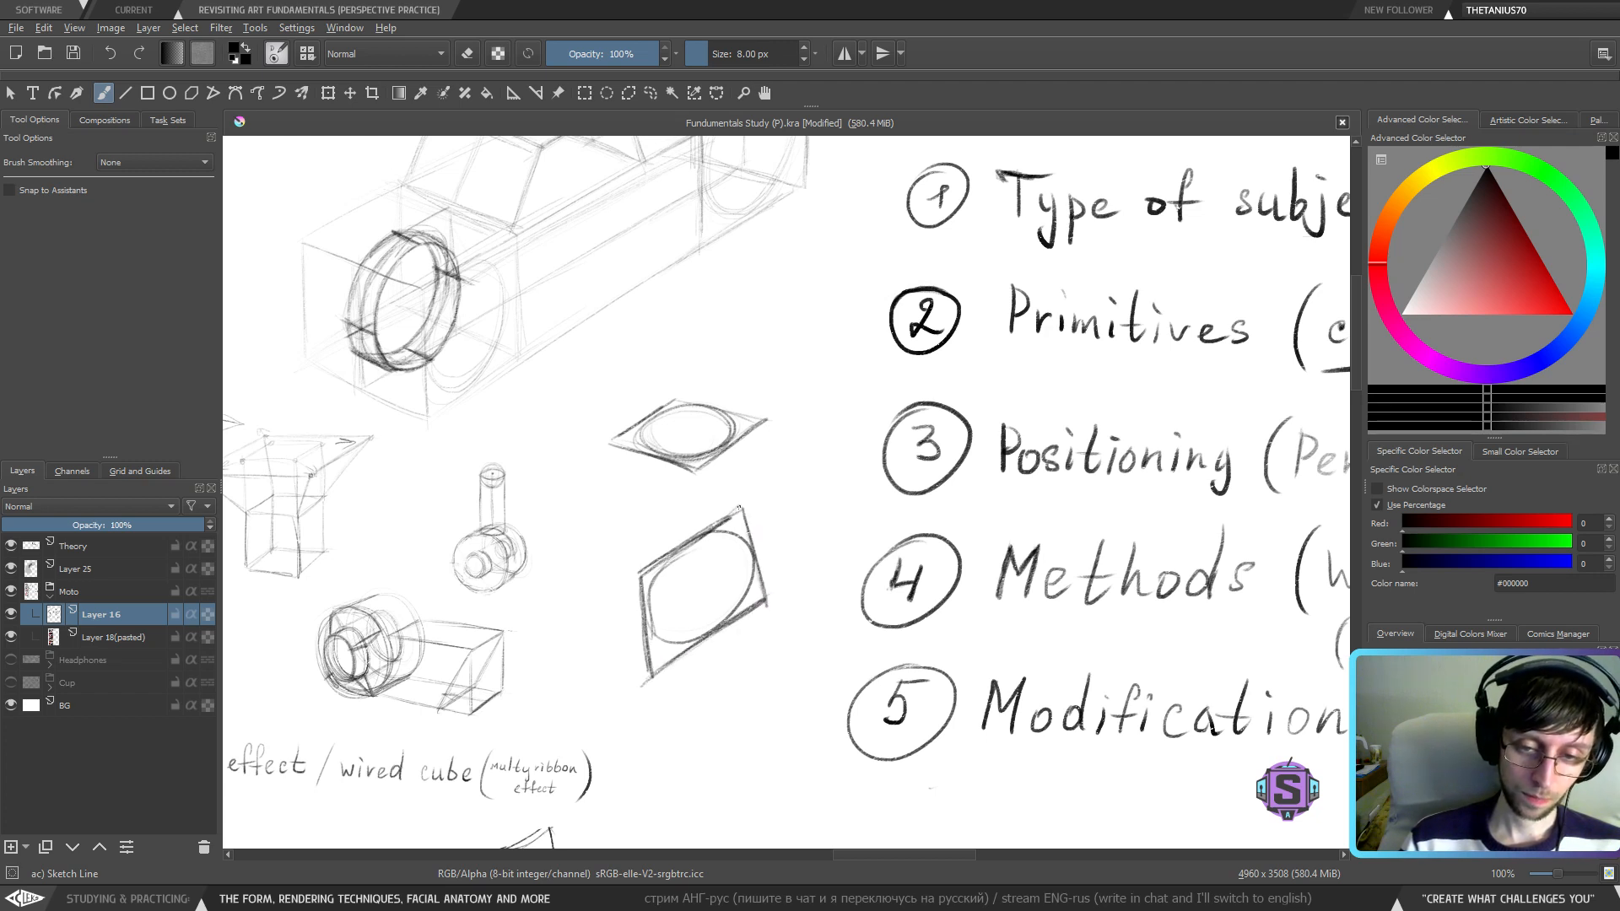
pyautogui.moveTo(659, 636)
pyautogui.mouseDown()
pyautogui.moveTo(681, 556)
pyautogui.moveTo(646, 557)
pyautogui.mouseUp()
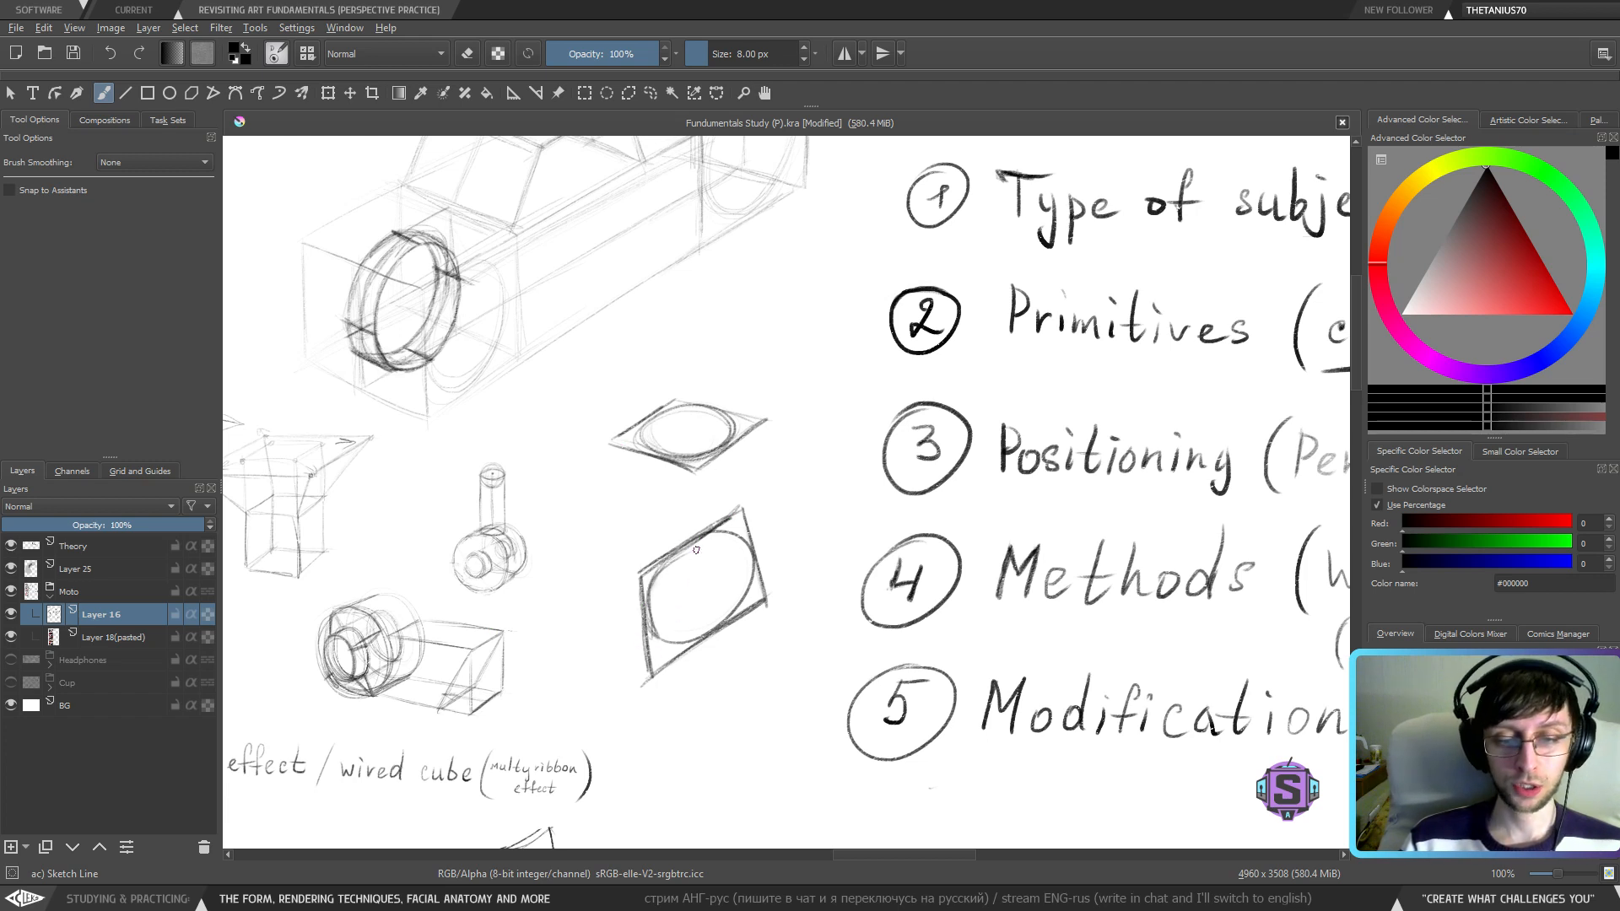
# - Draw crossing diagonals through the lower framed ellipse and centre lines through the upper one
pyautogui.moveTo(652, 676); pyautogui.dragTo(788, 470)
pyautogui.hotkey('ctrl', 'z')
pyautogui.moveTo(653, 672)
pyautogui.mouseDown()
pyautogui.moveTo(752, 506)
pyautogui.moveTo(712, 559)
pyautogui.moveTo(740, 511)
pyautogui.mouseUp()
pyautogui.hotkey('ctrl', 'z')
pyautogui.moveTo(634, 570); pyautogui.dragTo(789, 604)
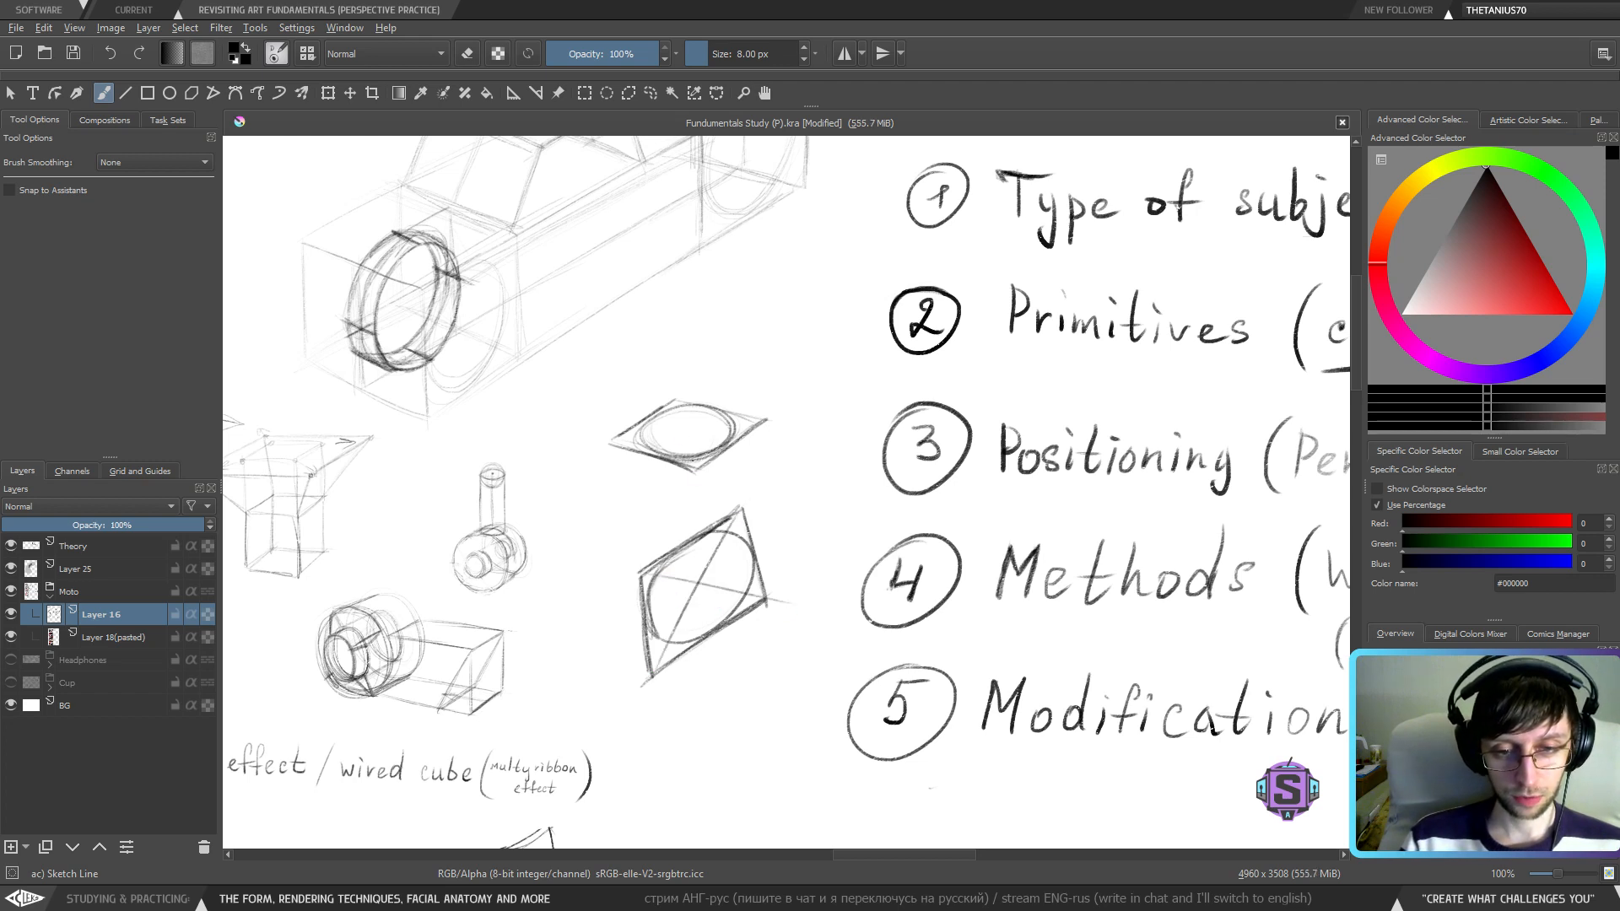
pyautogui.moveTo(683, 430)
pyautogui.mouseDown()
pyautogui.moveTo(693, 465)
pyautogui.moveTo(734, 422)
pyautogui.mouseUp()
pyautogui.moveTo(634, 437)
pyautogui.mouseDown()
pyautogui.moveTo(758, 421)
pyautogui.moveTo(738, 423)
pyautogui.mouseUp()
# - Select both framed ellipses with an outline selection, move them to the empty area below the wavy box, and deselect
pyautogui.hotkey('ctrl', '-')
pyautogui.hotkey('ctrl', '-')
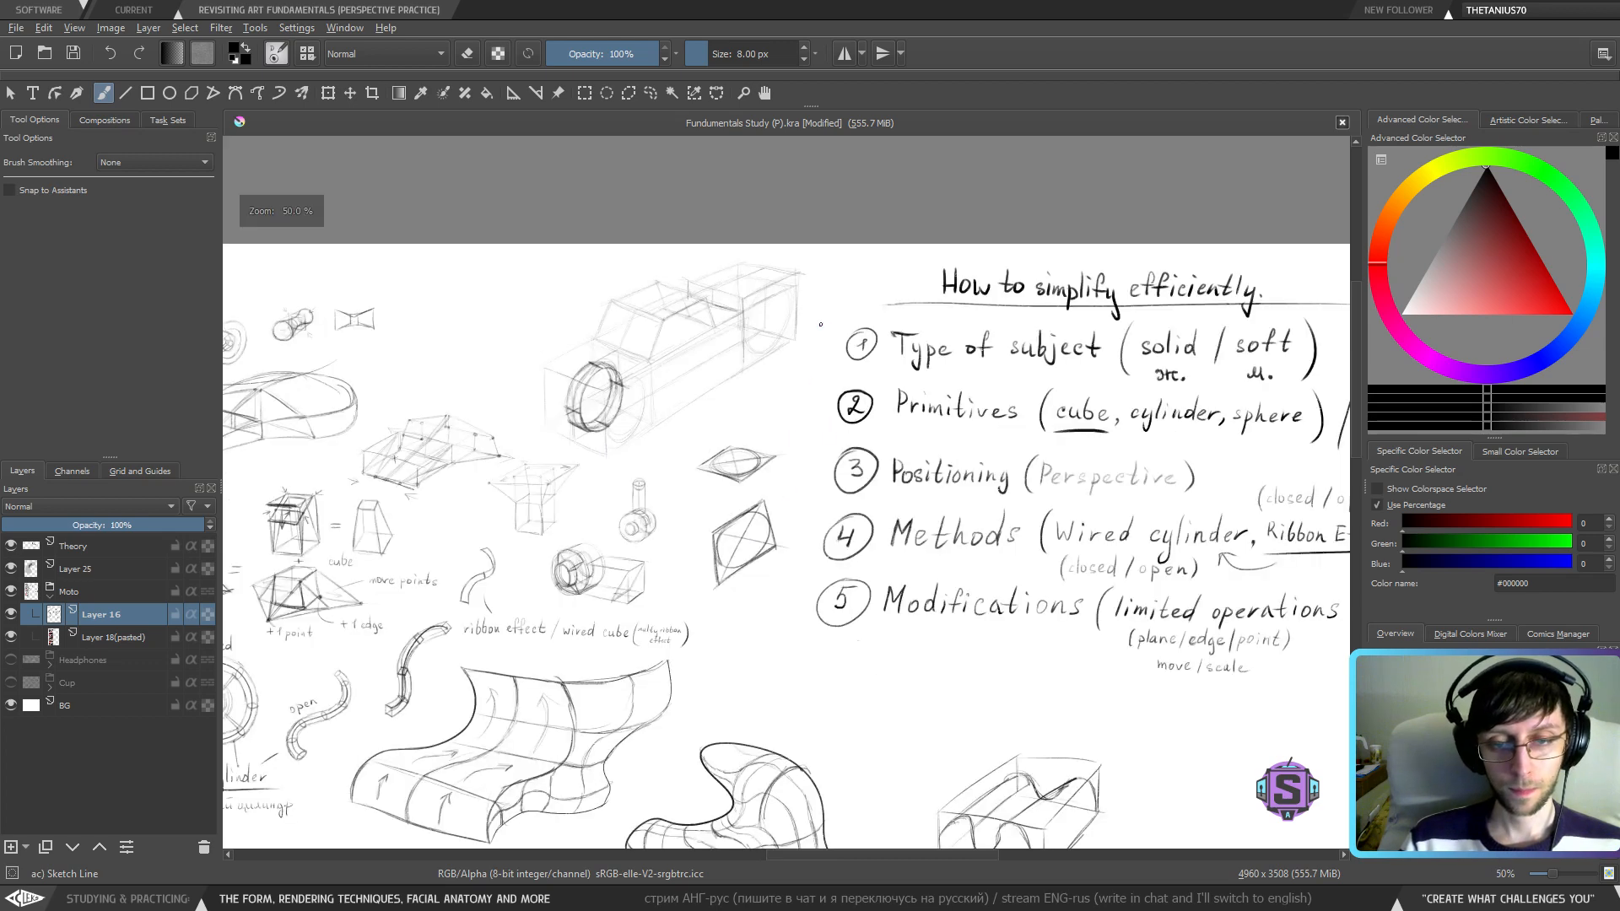
pyautogui.hotkey('ctrl', '+')
pyautogui.hotkey('ctrl', '+')
pyautogui.moveTo(755, 658)
pyautogui.mouseDown()
pyautogui.moveTo(799, 608)
pyautogui.moveTo(852, 646)
pyautogui.moveTo(909, 413)
pyautogui.moveTo(685, 423)
pyautogui.moveTo(895, 675)
pyautogui.mouseUp()
pyautogui.press('q')
pyautogui.hotkey('ctrl', '-')
pyautogui.hotkey('ctrl', '-')
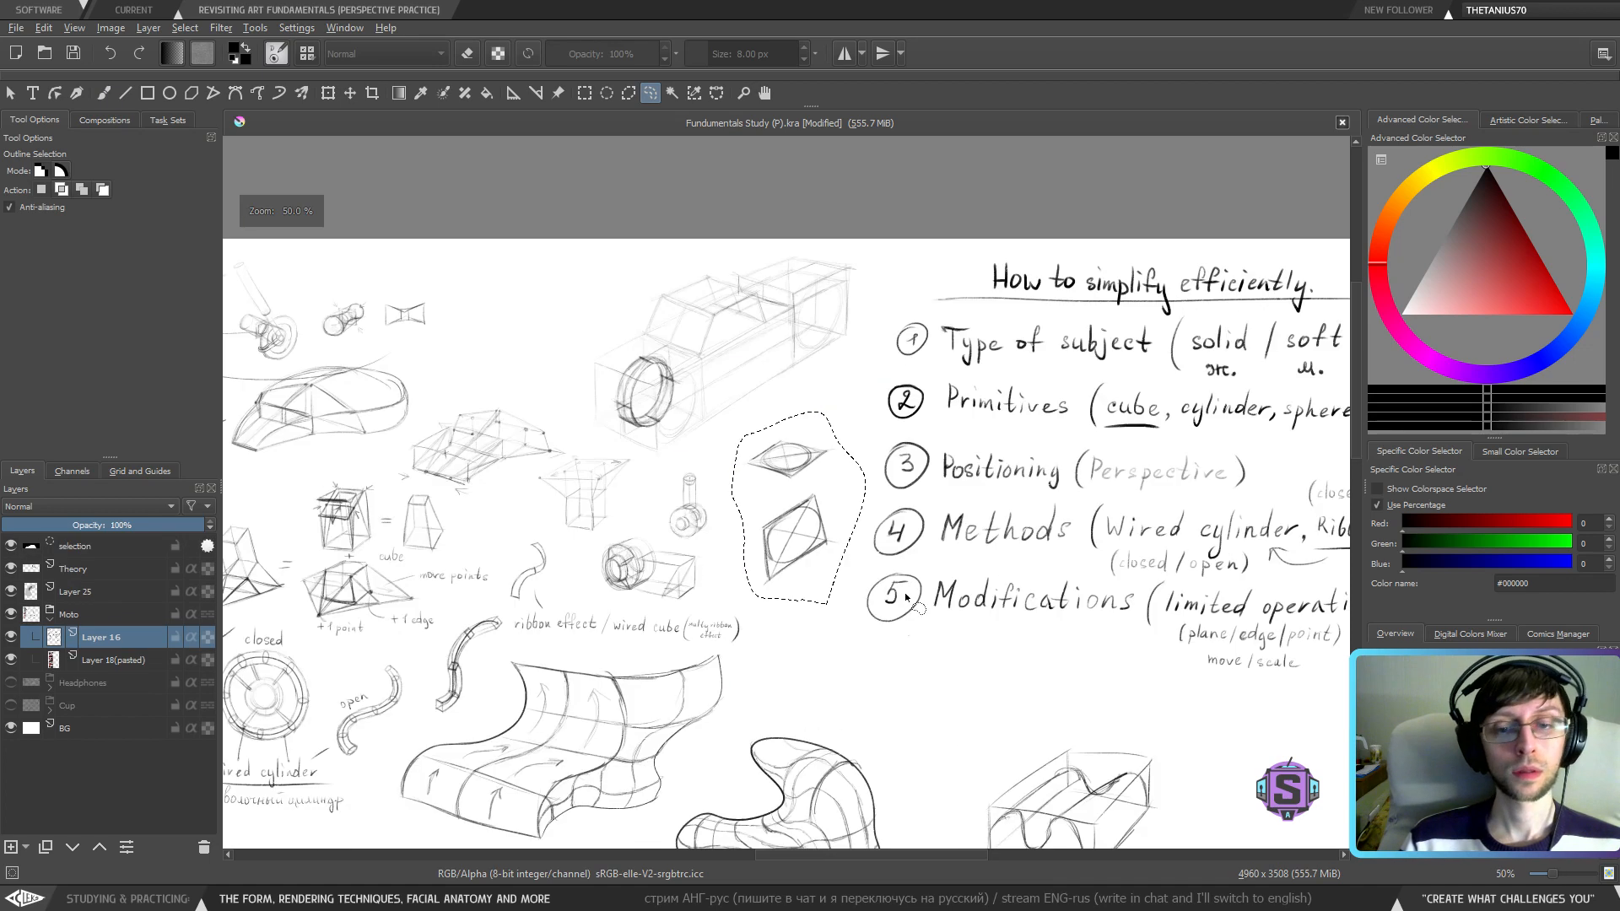
pyautogui.moveTo(907, 597); pyautogui.dragTo(421, 561)
pyautogui.press('t')
pyautogui.moveTo(319, 498)
pyautogui.mouseDown()
pyautogui.moveTo(1089, 333)
pyautogui.moveTo(1018, 581)
pyautogui.moveTo(886, 696)
pyautogui.moveTo(960, 397)
pyautogui.moveTo(553, 619)
pyautogui.moveTo(582, 615)
pyautogui.mouseUp()
pyautogui.press('b')
pyautogui.hotkey('ctrl', 'shift', 'a')
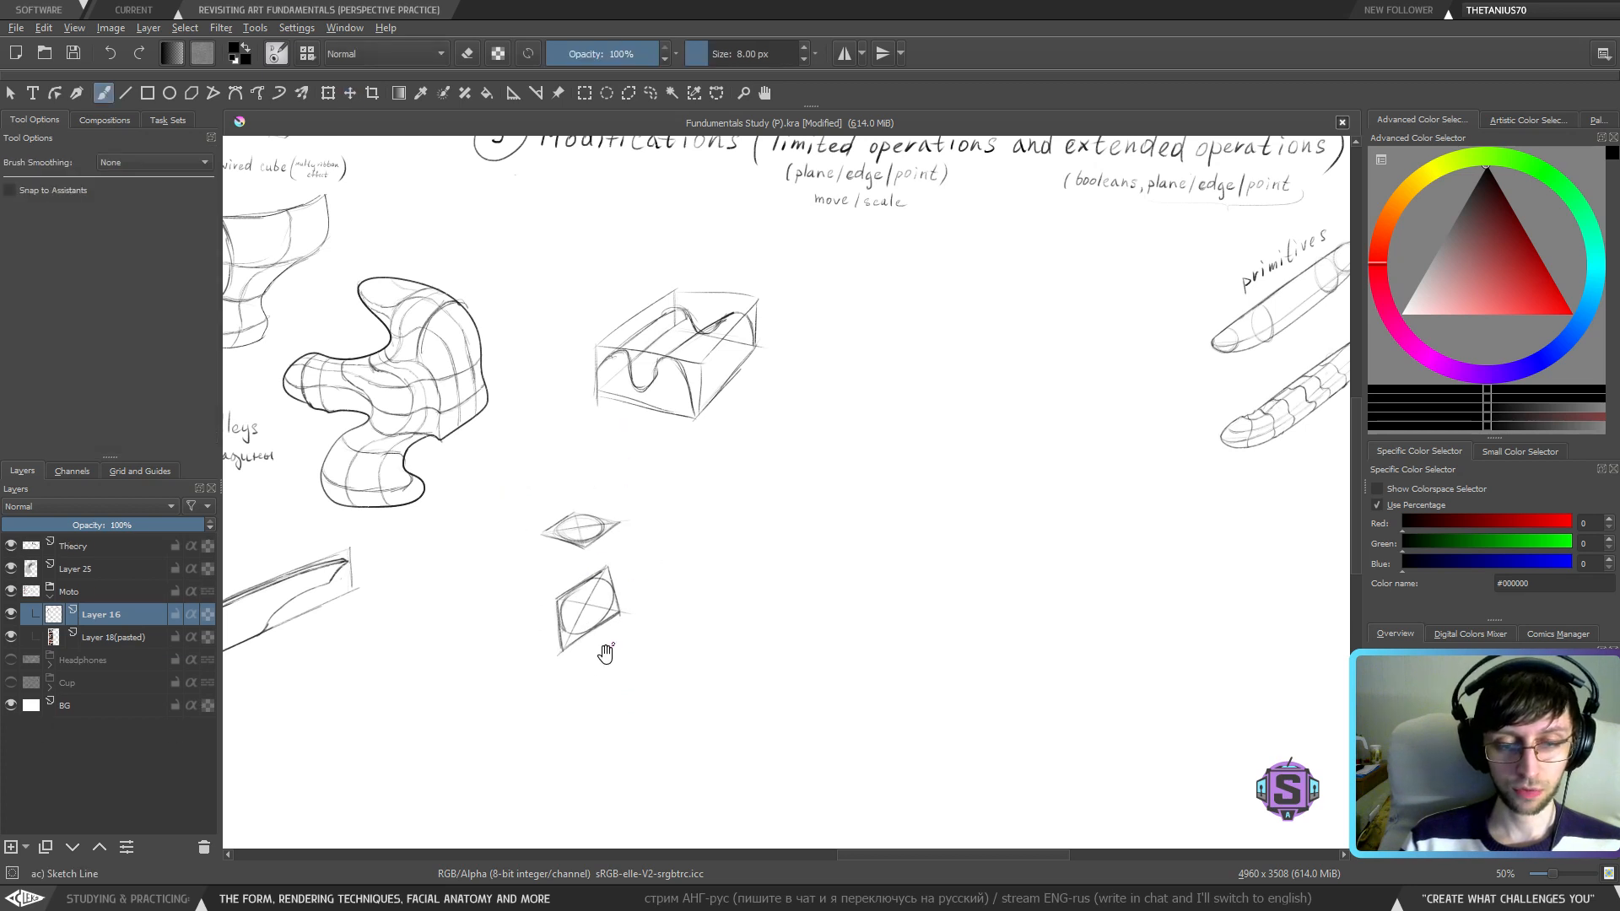
# - Clean up and redraw the left edge of the lower ellipse's frame, and reduce the brush size to 7 px
pyautogui.scroll(2, 606, 652)
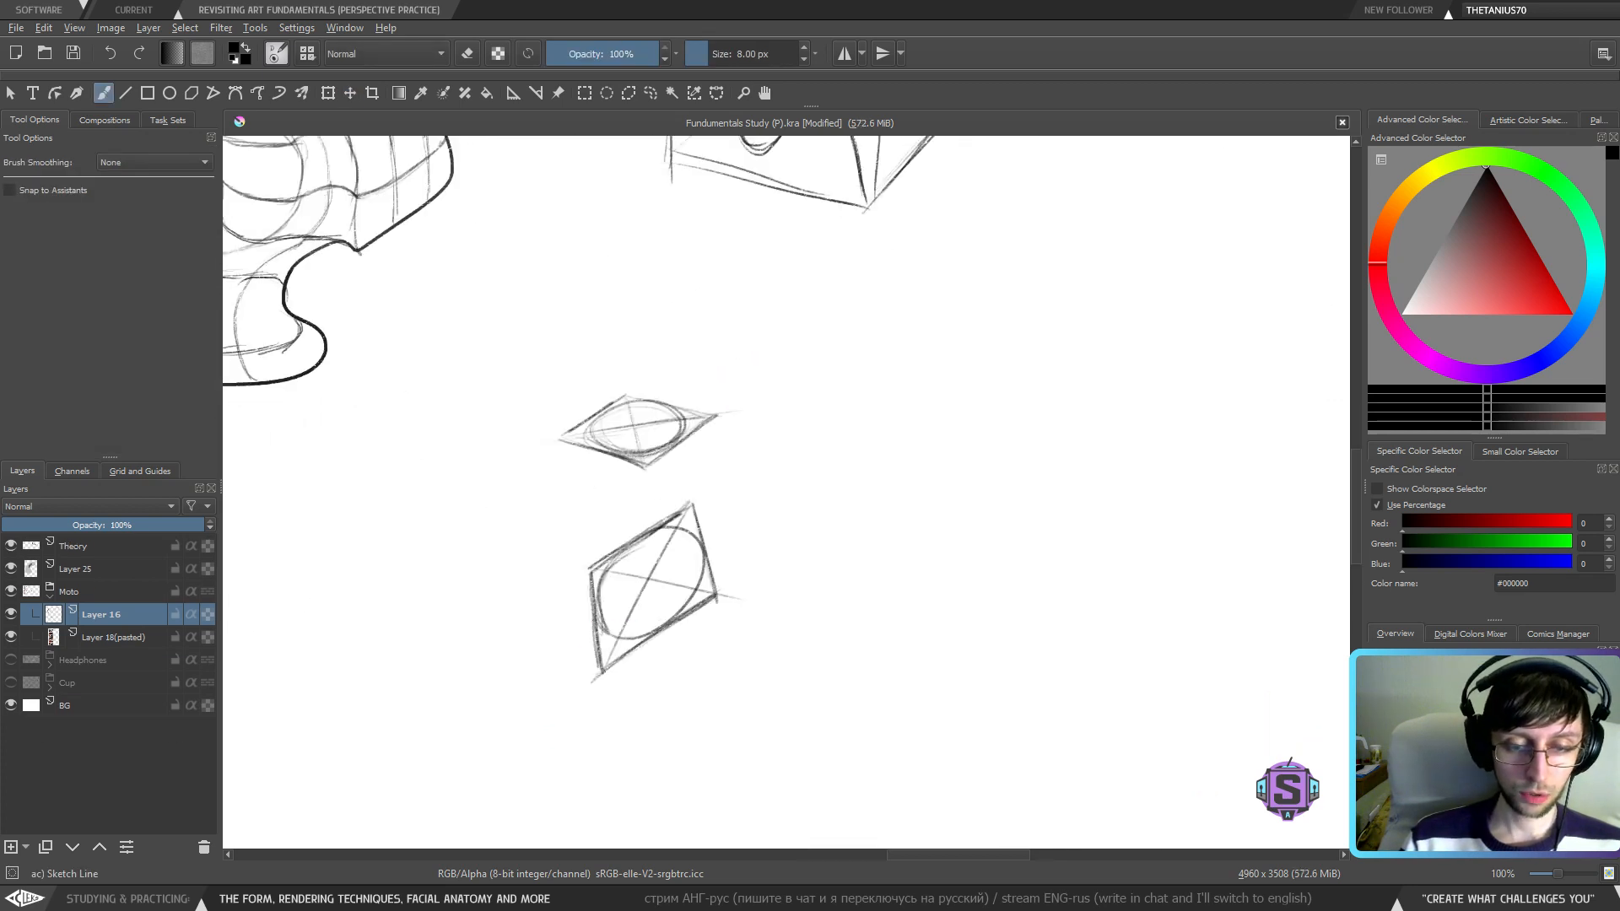
pyautogui.press('e')
pyautogui.moveTo(592, 594); pyautogui.dragTo(600, 677)
pyautogui.press('e')
pyautogui.moveTo(592, 601); pyautogui.dragTo(601, 674)
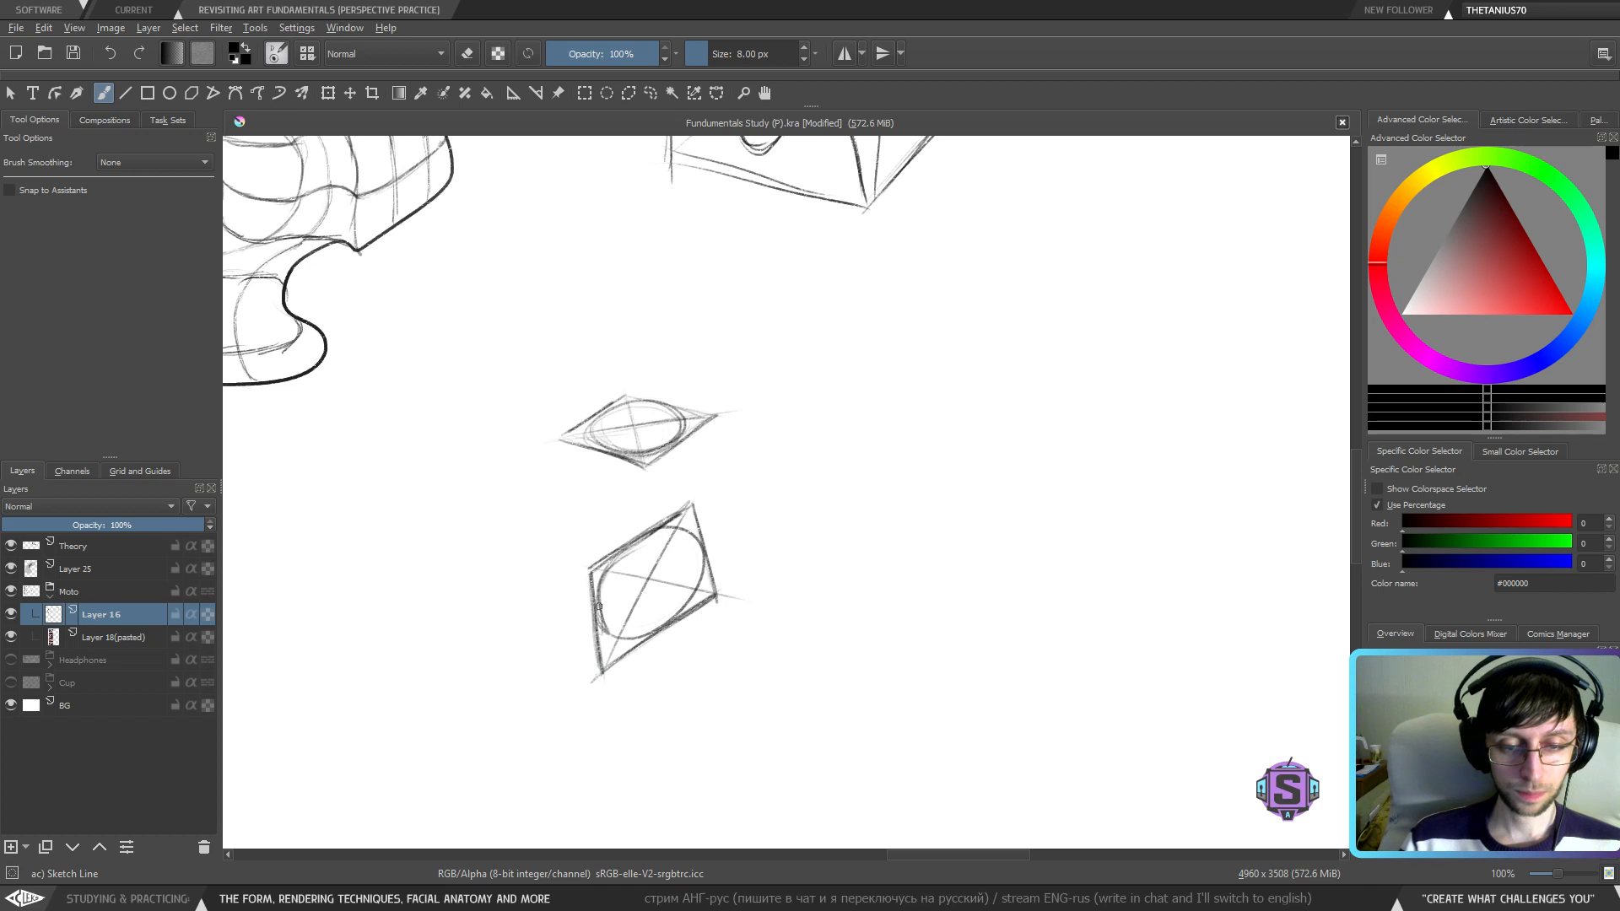
pyautogui.press('[')
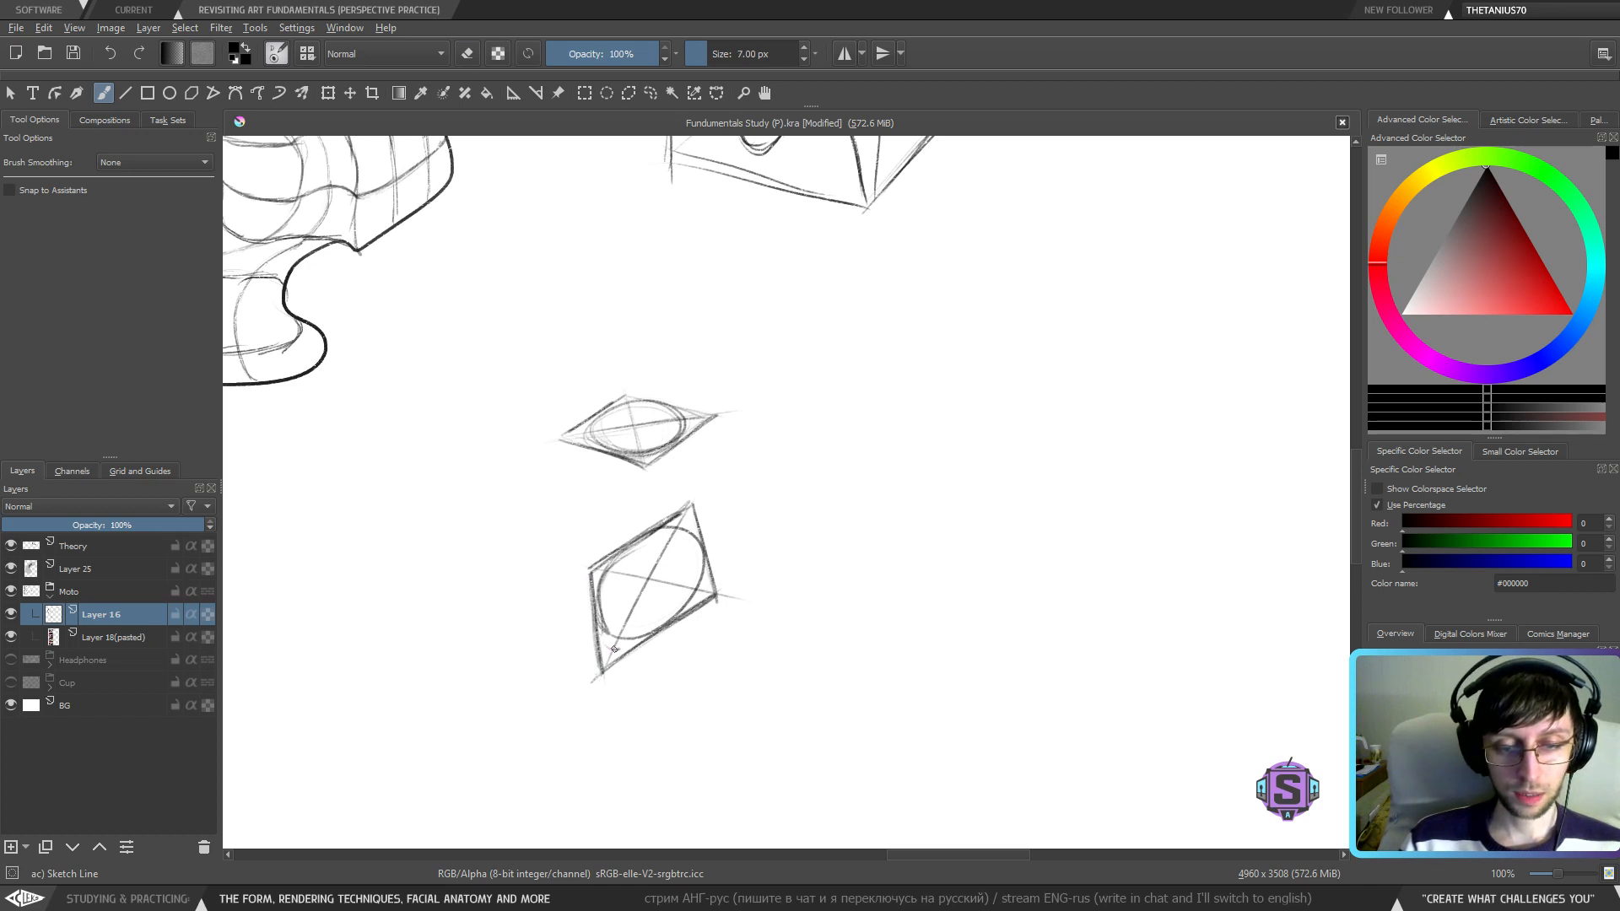
pyautogui.press('e')
pyautogui.press('e')
# - Mark the far corner gaps of the lower framed ellipse and draw two long lines along its sides, undoing the marks
pyautogui.moveTo(606, 643); pyautogui.dragTo(618, 645)
pyautogui.moveTo(681, 525); pyautogui.dragTo(677, 514)
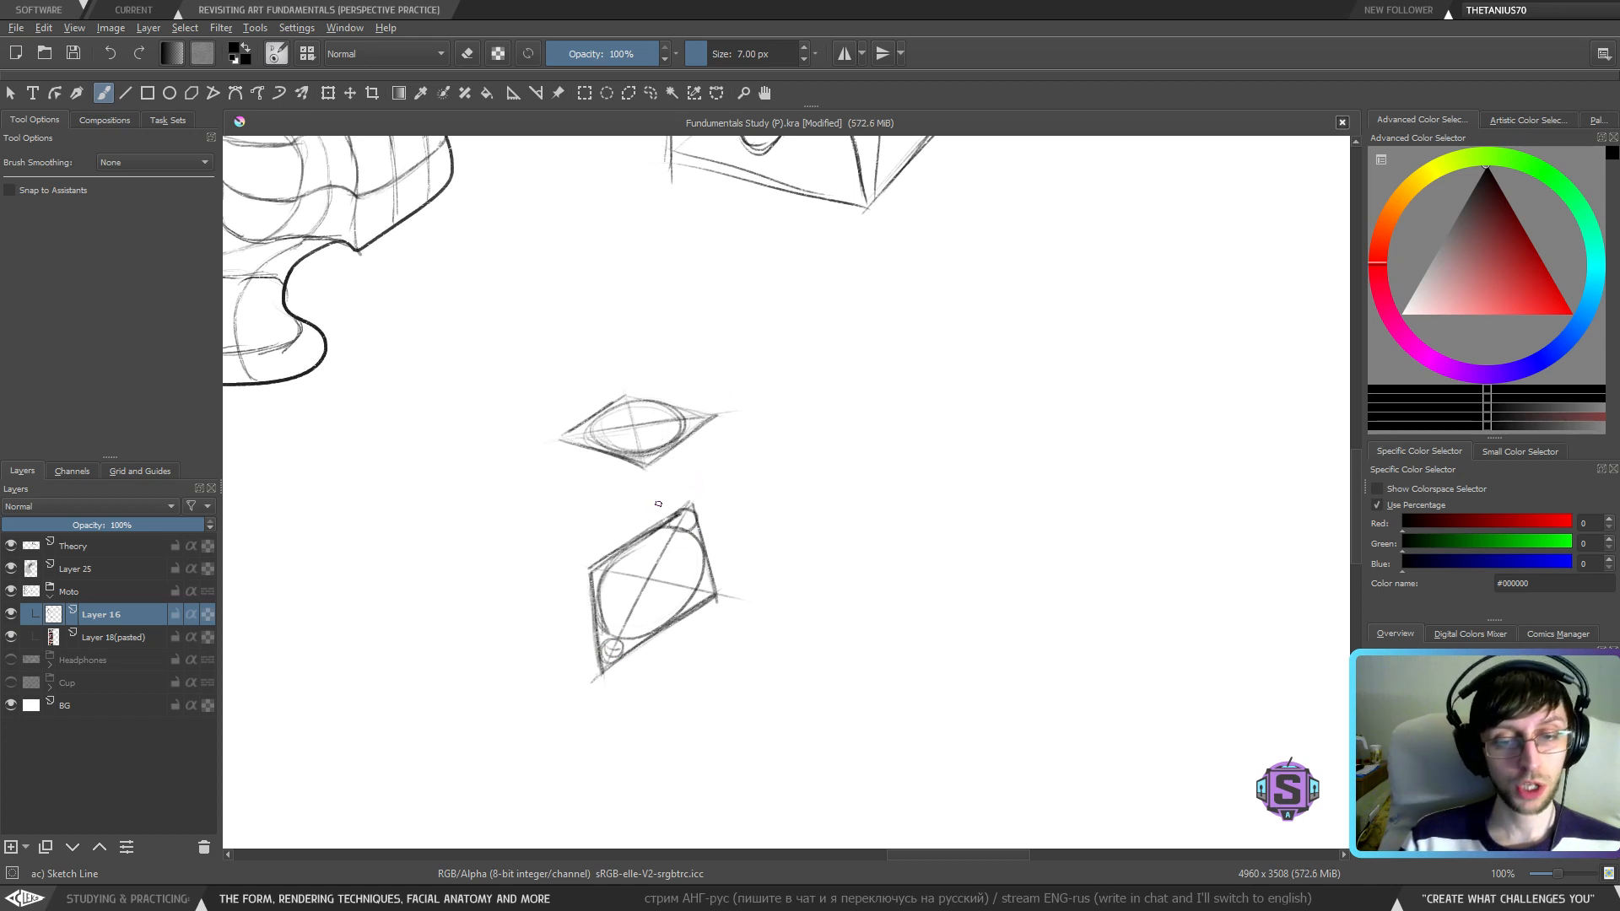
pyautogui.moveTo(637, 740); pyautogui.dragTo(745, 430)
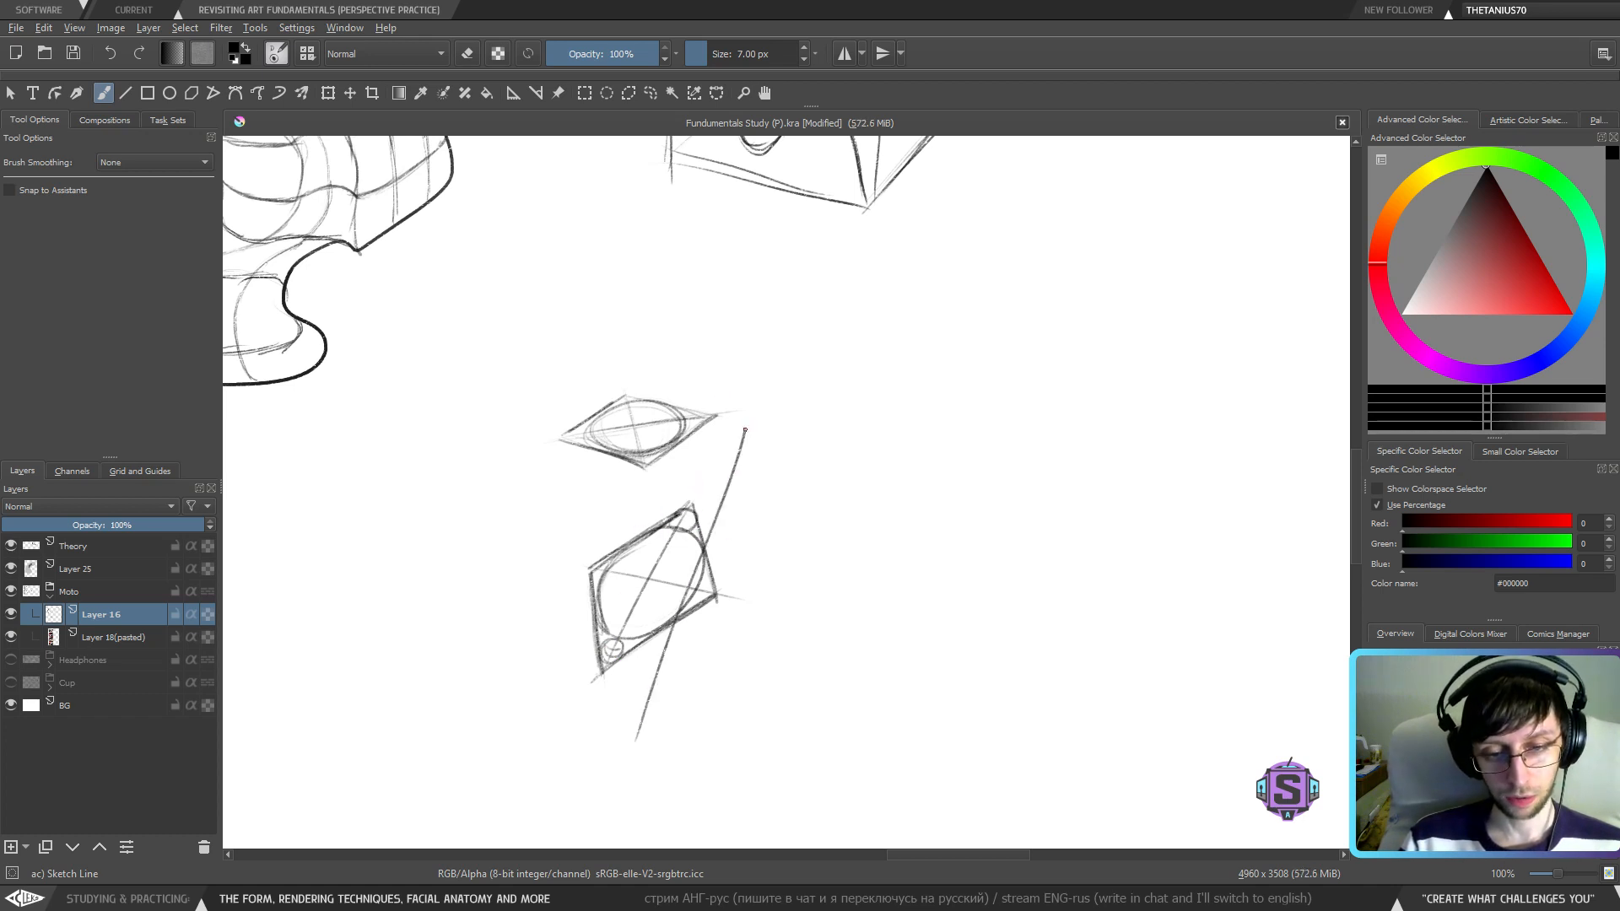
pyautogui.moveTo(531, 731); pyautogui.dragTo(737, 376)
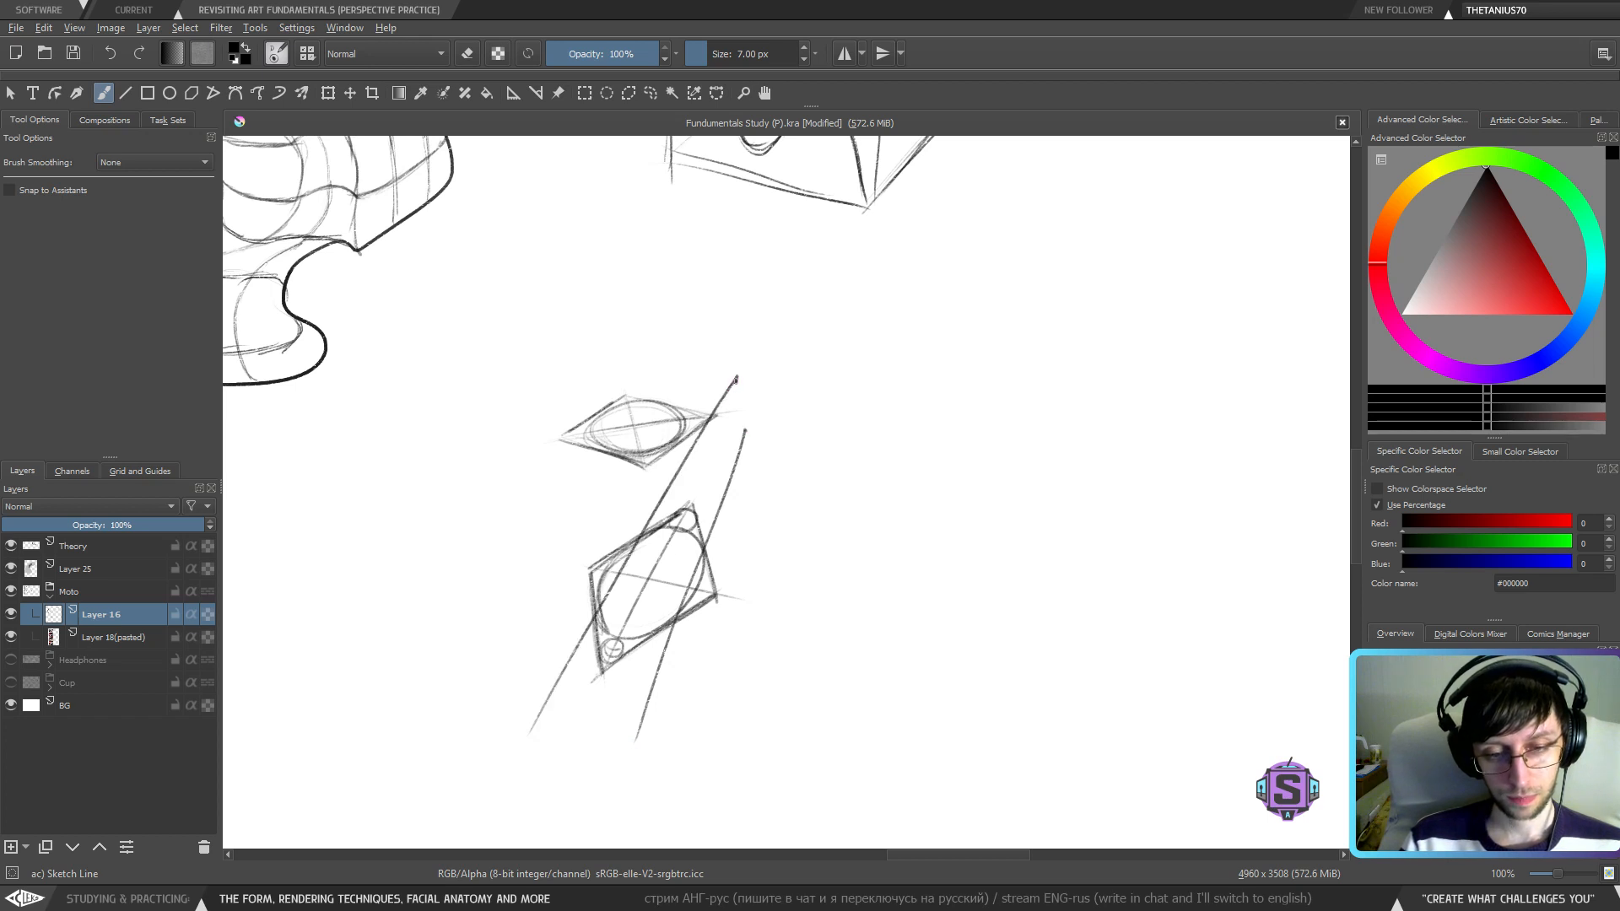
pyautogui.hotkey('ctrl', 'z')
pyautogui.hotkey('ctrl', 'z')
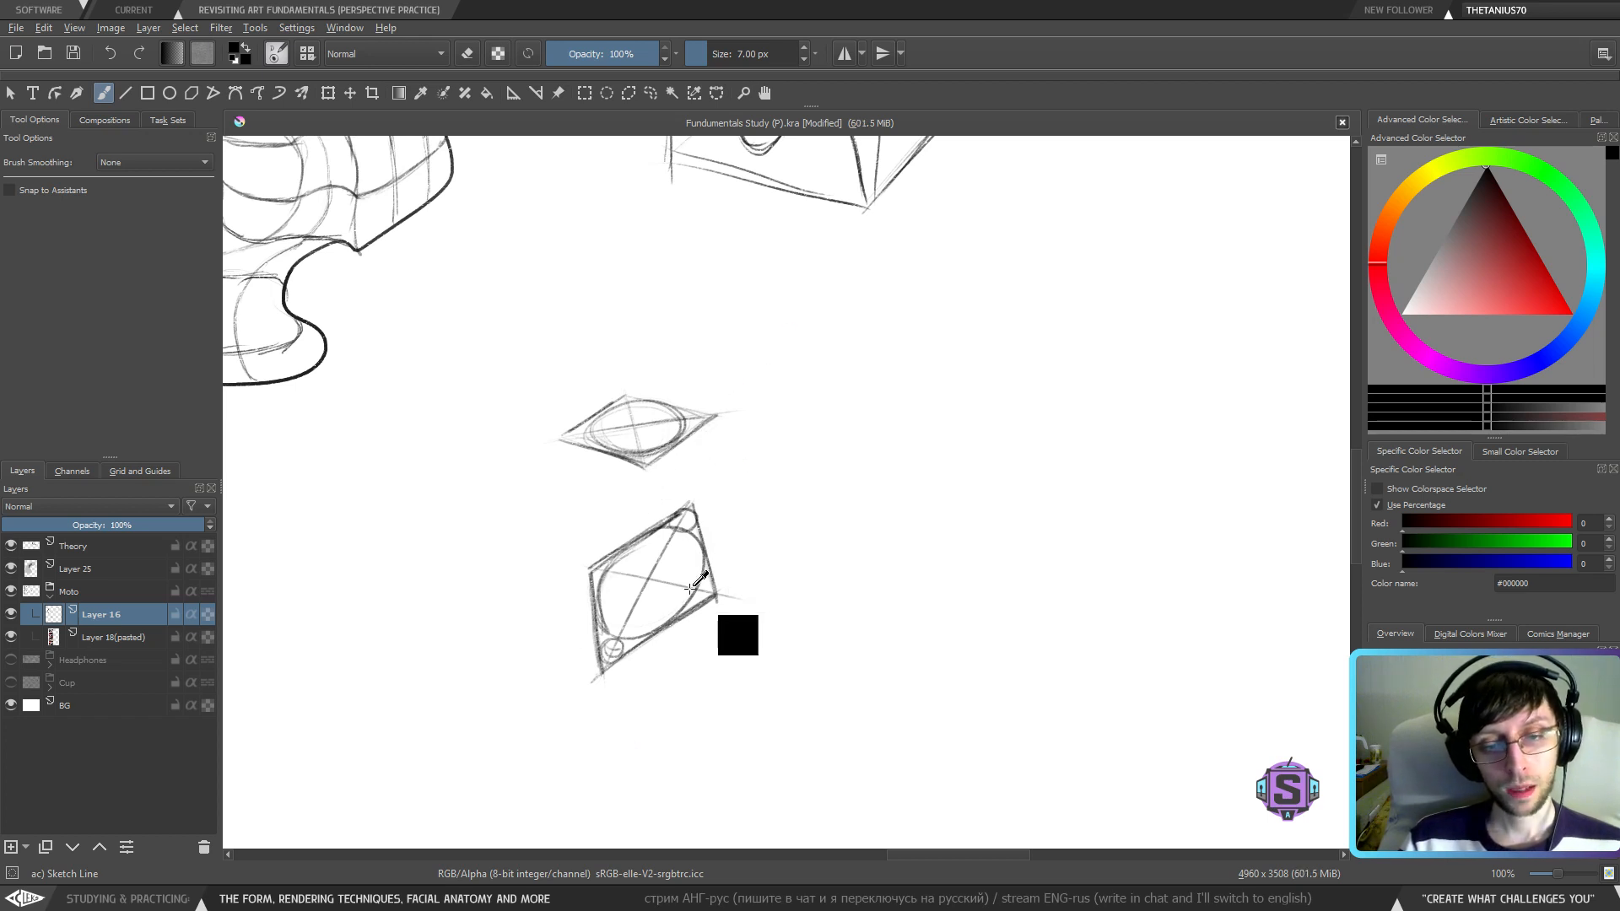
pyautogui.hotkey('ctrl', 'z')
pyautogui.hotkey('ctrl', 'z')
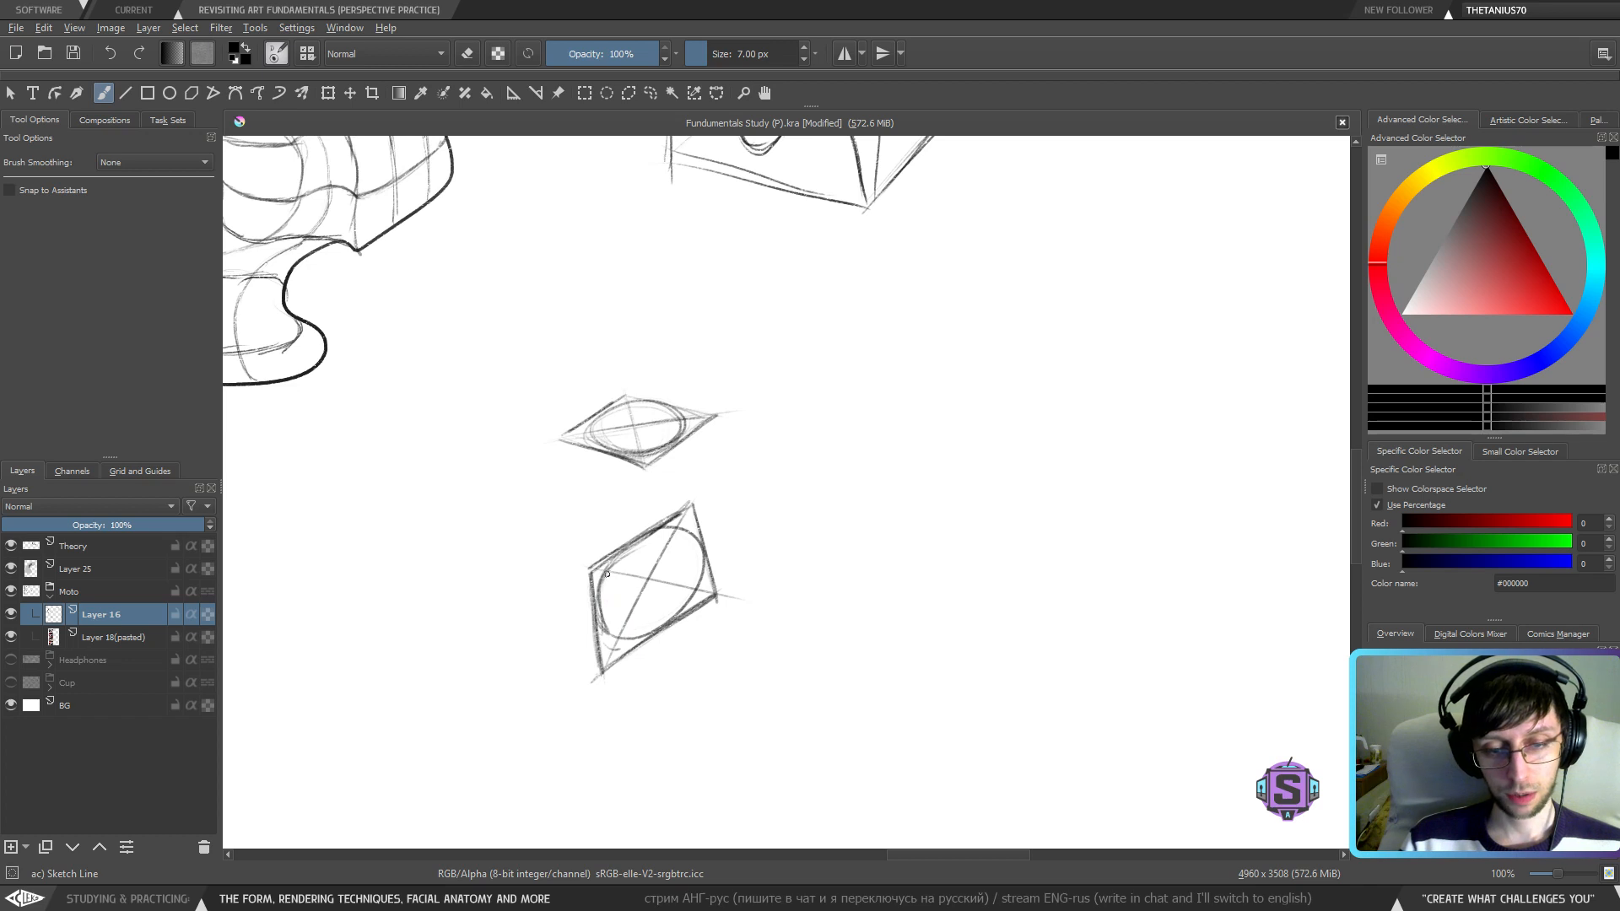
# - Circle the lower frame's left corner, clear that mark, and mark the corner gaps around the upper framed ellipse
pyautogui.moveTo(602, 590)
pyautogui.mouseDown()
pyautogui.moveTo(582, 593)
pyautogui.moveTo(604, 562)
pyautogui.mouseUp()
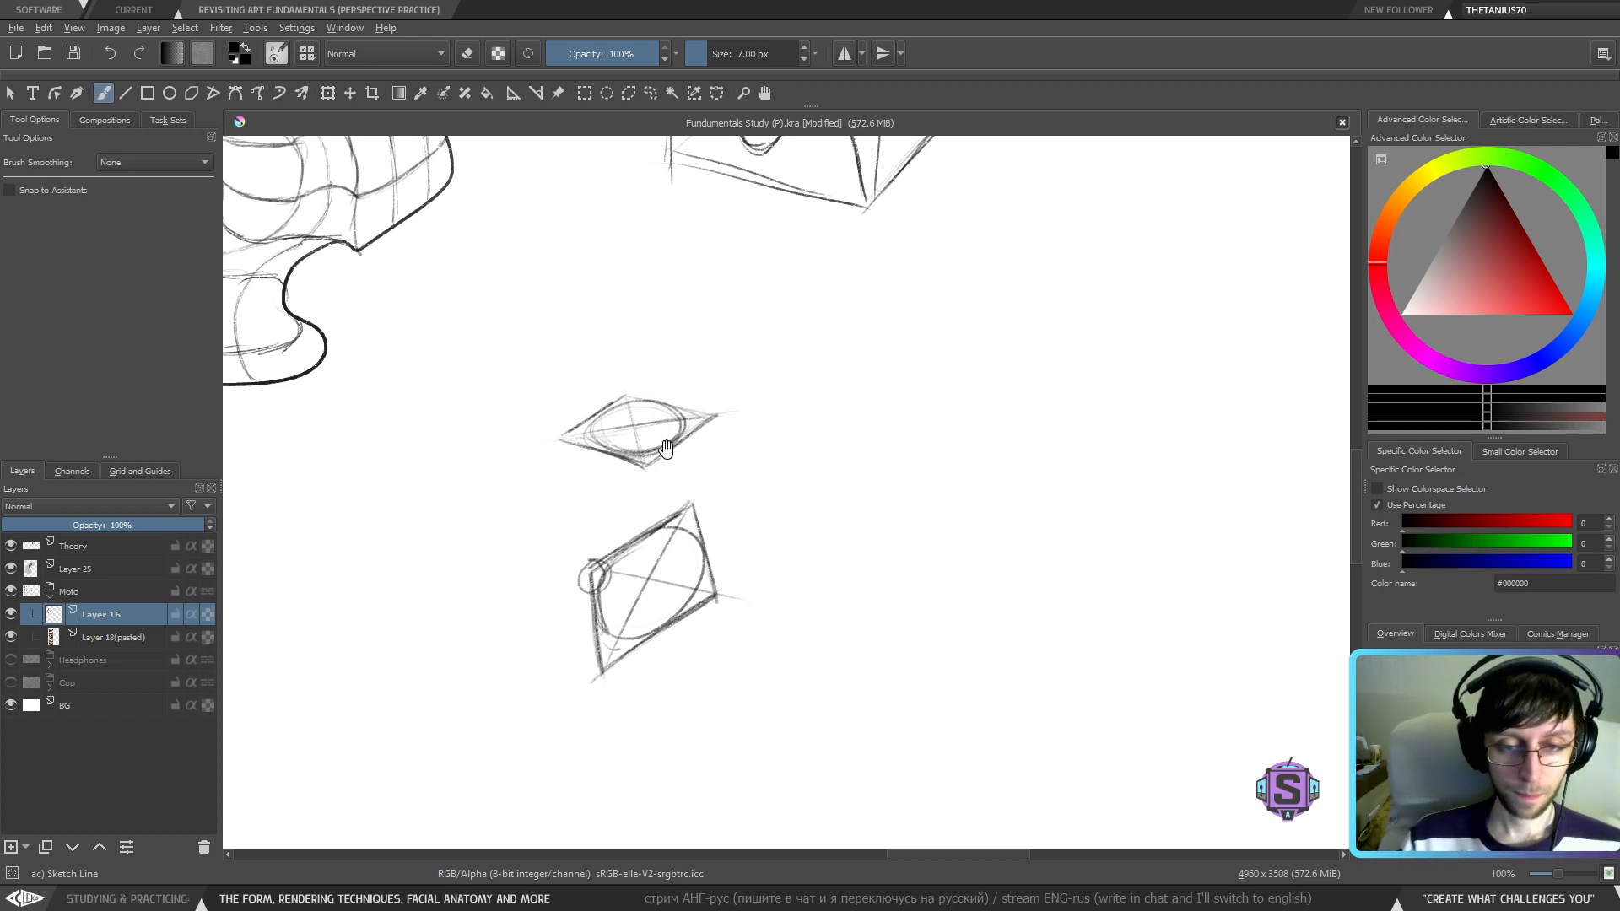
pyautogui.moveTo(596, 316); pyautogui.dragTo(609, 374)
pyautogui.moveTo(672, 517)
pyautogui.mouseDown()
pyautogui.moveTo(689, 529)
pyautogui.moveTo(650, 506)
pyautogui.moveTo(672, 494)
pyautogui.mouseUp()
pyautogui.moveTo(791, 491)
pyautogui.mouseDown()
pyautogui.moveTo(706, 463)
pyautogui.moveTo(722, 463)
pyautogui.mouseUp()
pyautogui.hotkey('ctrl', 'z')
pyautogui.moveTo(726, 521)
pyautogui.mouseDown()
pyautogui.moveTo(714, 530)
pyautogui.moveTo(738, 525)
pyautogui.mouseUp()
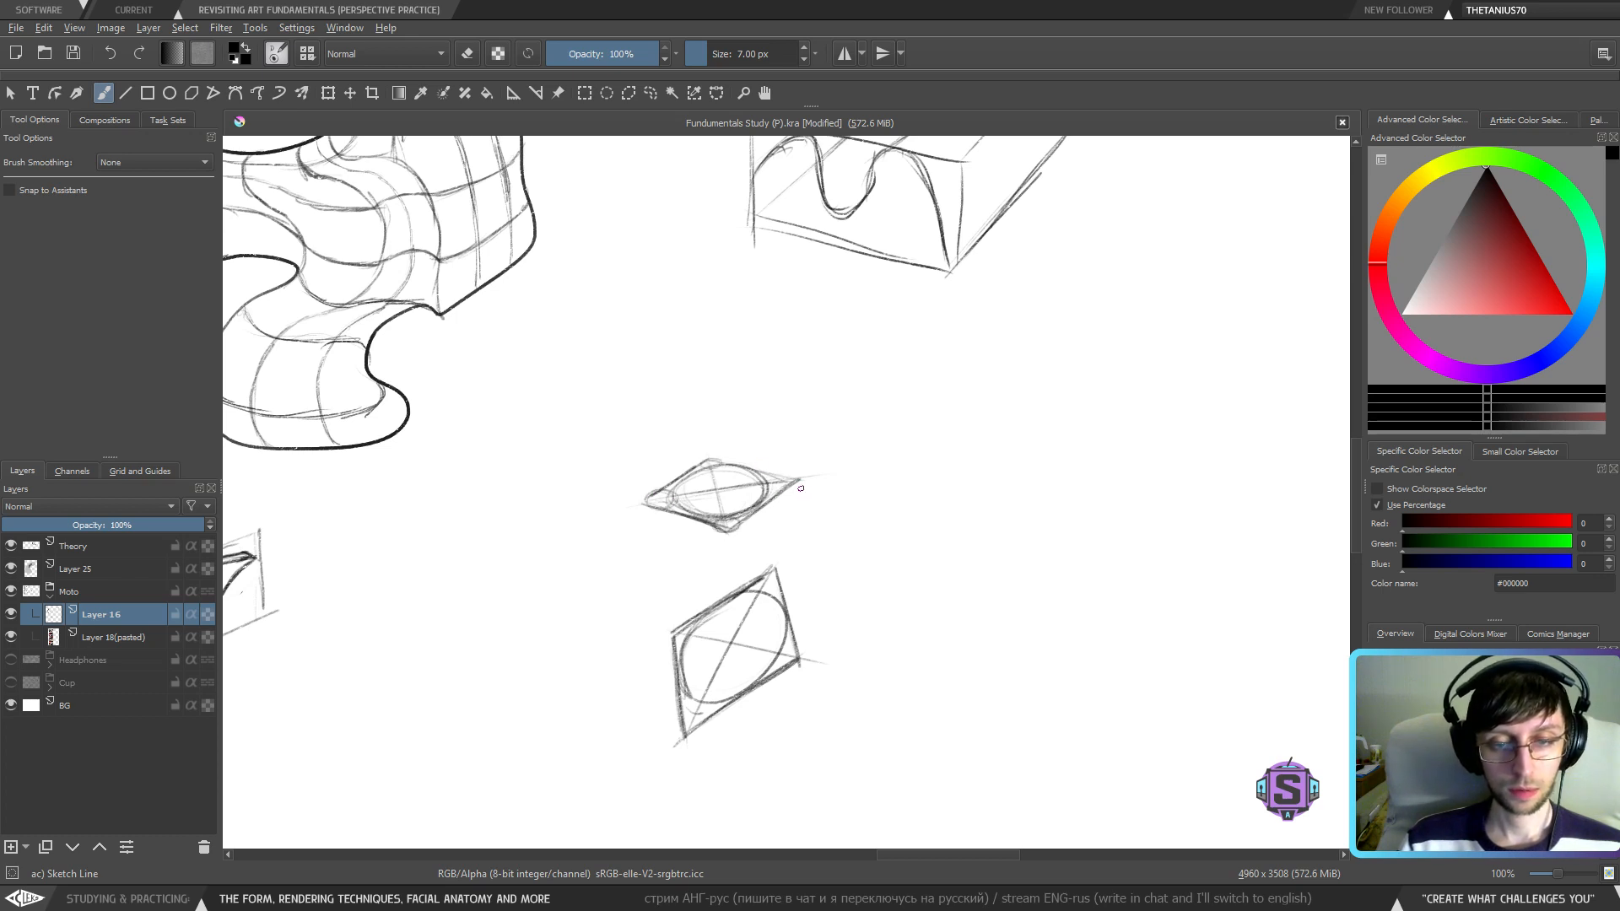
# - Draw crossing guide lines through the upper framed ellipse and undo them together with the corner marks
pyautogui.moveTo(741, 584); pyautogui.dragTo(682, 365)
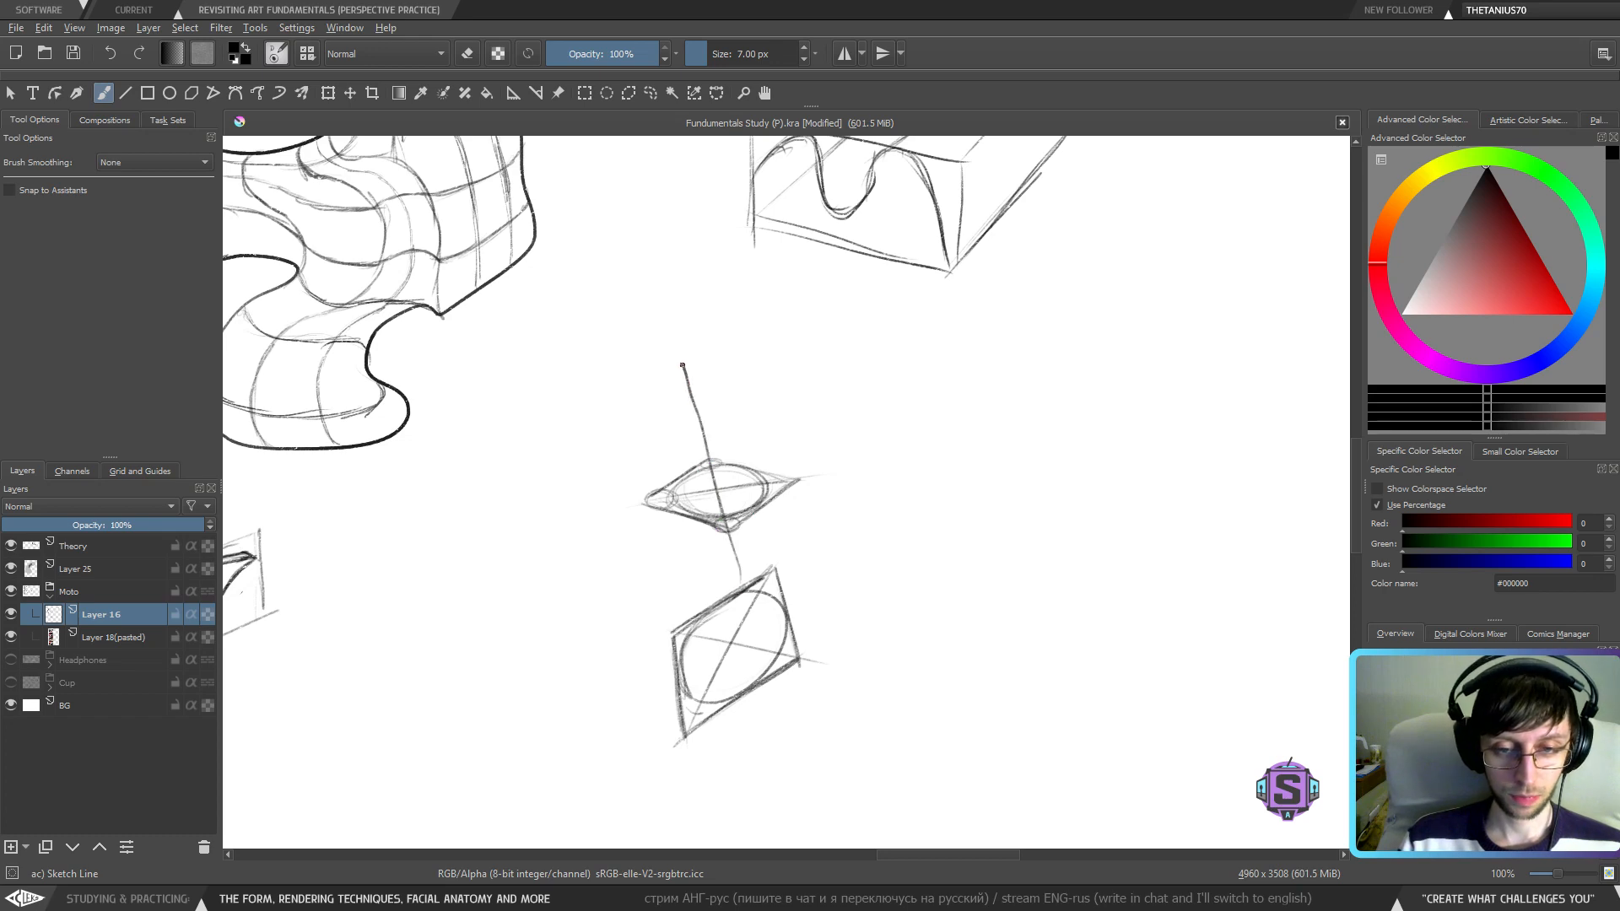
pyautogui.moveTo(711, 552); pyautogui.dragTo(760, 403)
pyautogui.hotkey('ctrl', 'z')
pyautogui.hotkey('ctrl', 'z')
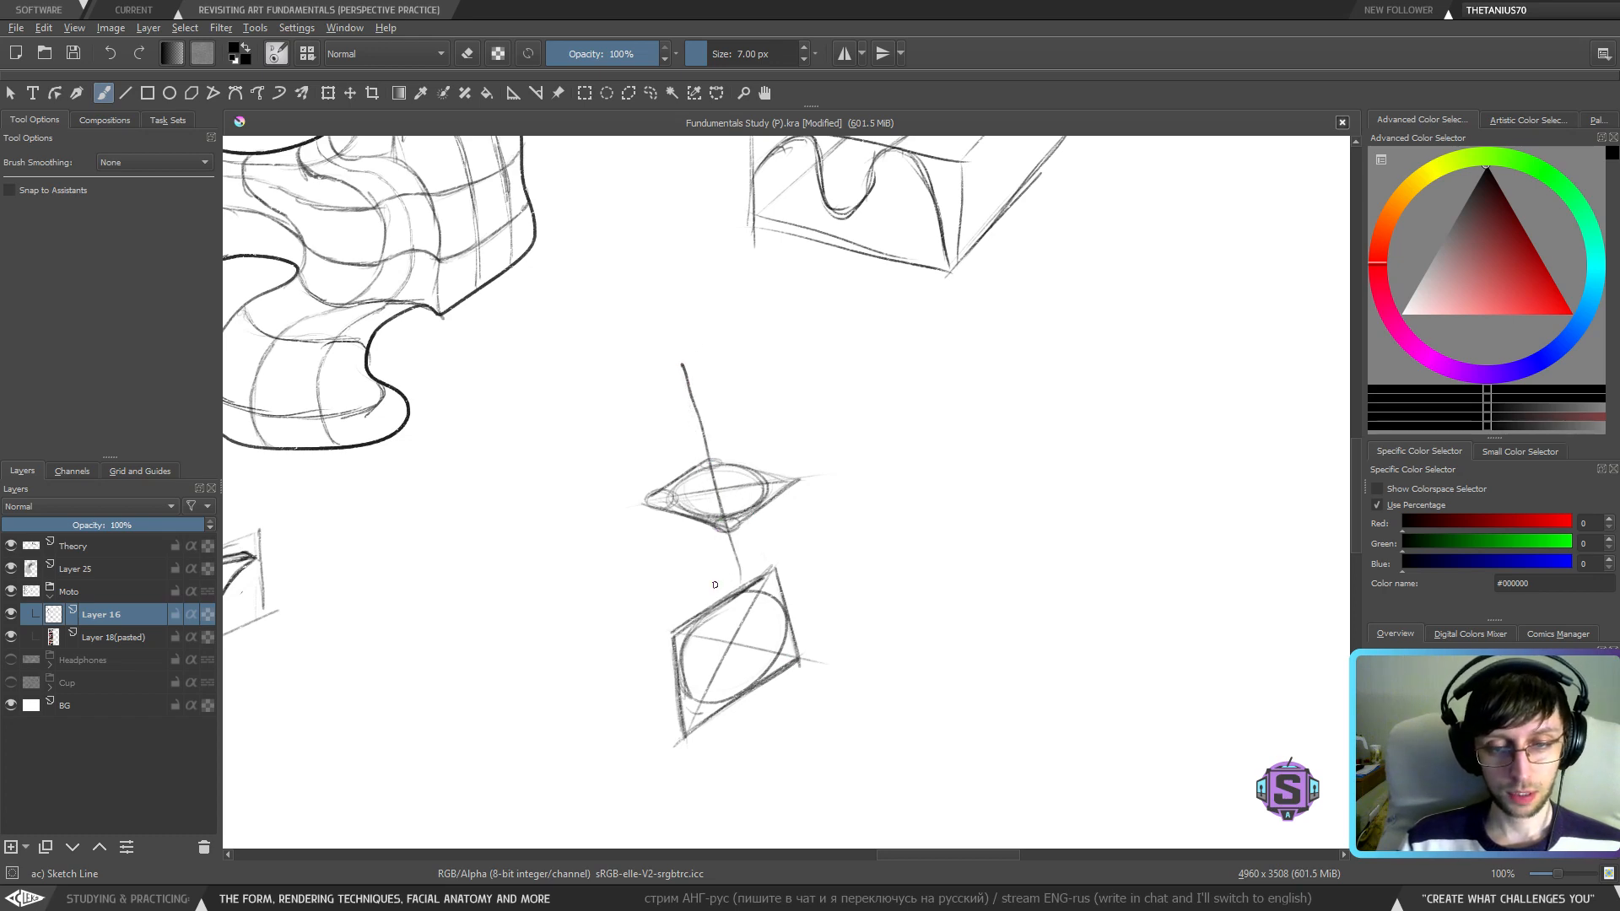
pyautogui.hotkey('ctrl', 'z')
pyautogui.hotkey('ctrl', 'z')
pyautogui.hotkey('ctrl', 'z')
pyautogui.hotkey('ctrl', 'z')
pyautogui.press('-')
pyautogui.press('-')
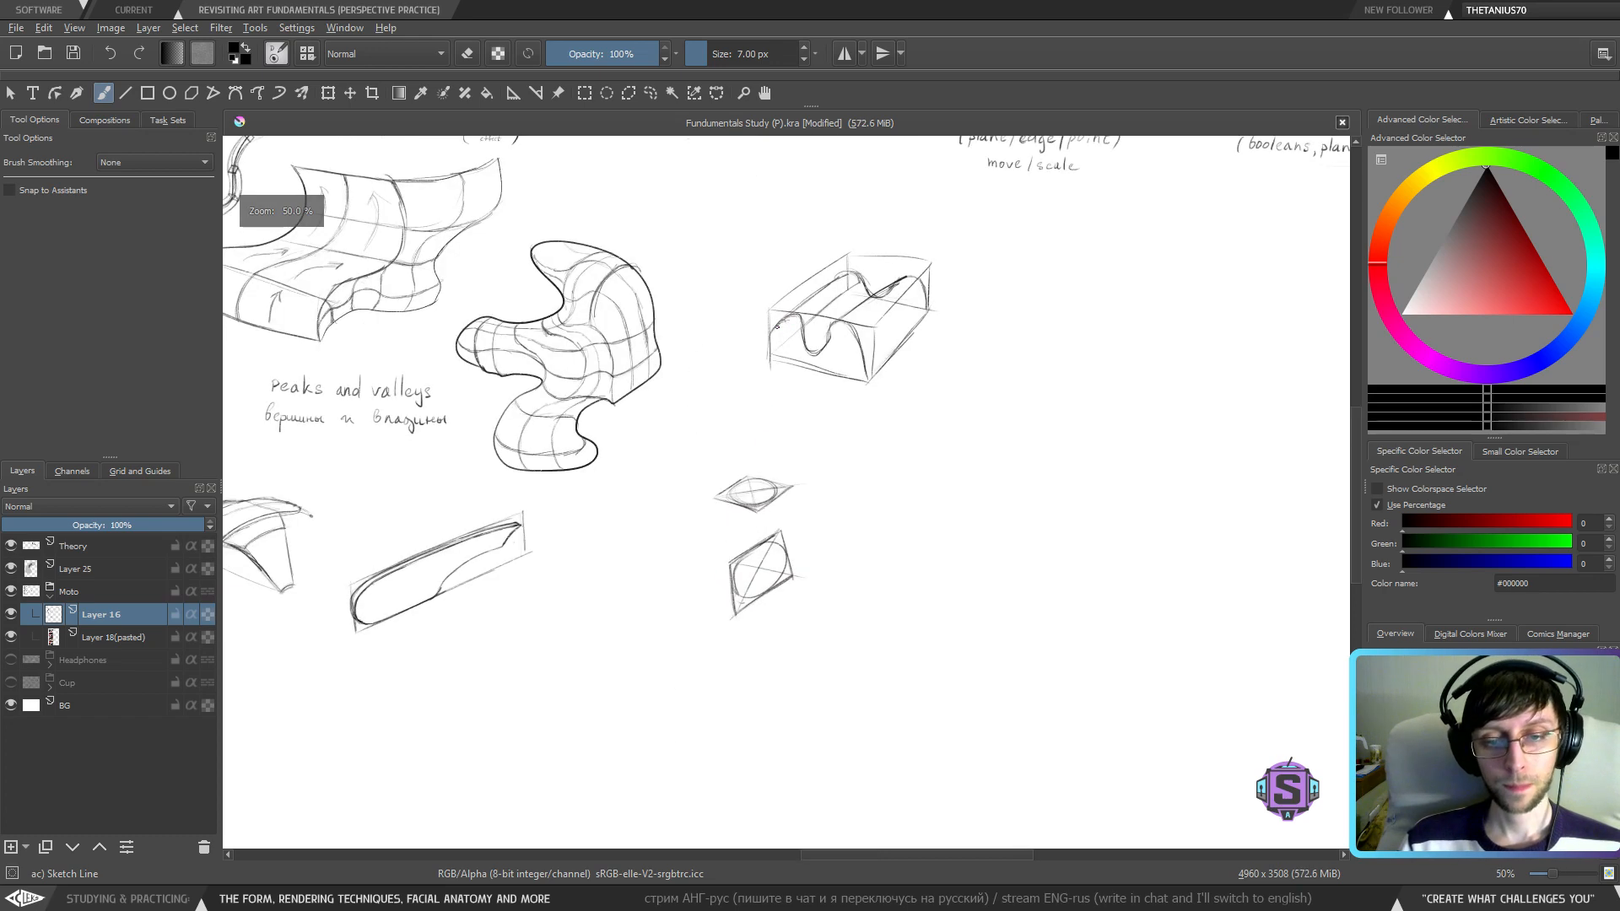
# - Write the label "skill" beside the two framed ellipses
pyautogui.press('+')
pyautogui.press('+')
pyautogui.moveTo(681, 615)
pyautogui.mouseDown()
pyautogui.moveTo(760, 579)
pyautogui.moveTo(824, 502)
pyautogui.mouseUp()
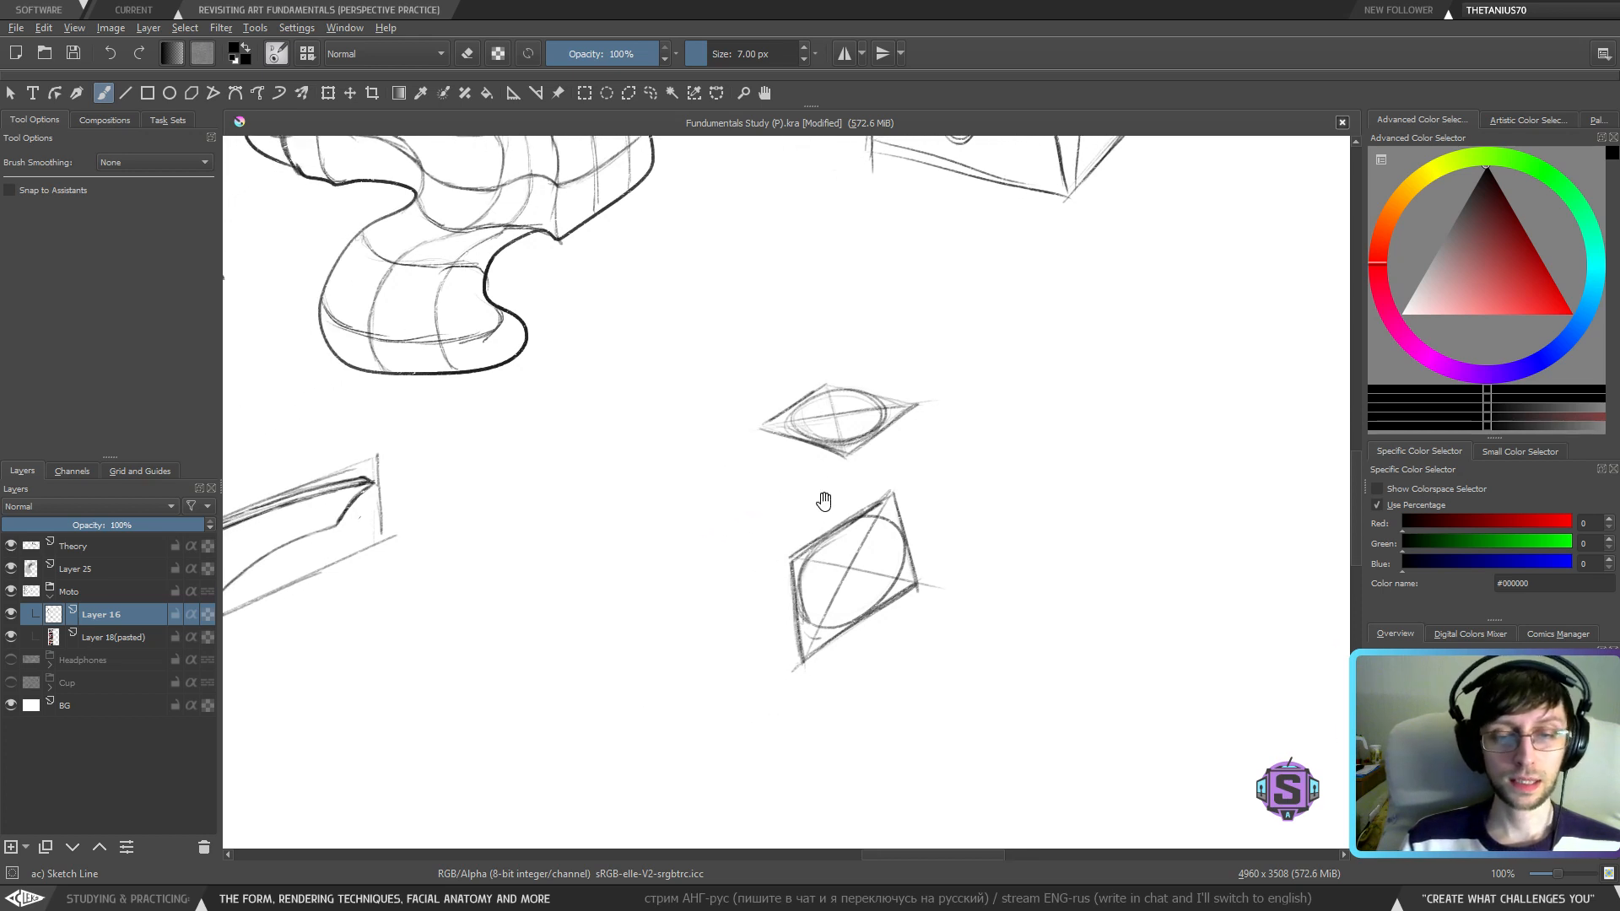
pyautogui.moveTo(648, 494)
pyautogui.mouseDown()
pyautogui.moveTo(636, 517)
pyautogui.moveTo(680, 523)
pyautogui.mouseUp()
pyautogui.hotkey('ctrl', 'z')
pyautogui.moveTo(685, 501); pyautogui.dragTo(687, 523)
pyautogui.moveTo(697, 462); pyautogui.dragTo(697, 524)
pyautogui.moveTo(707, 469); pyautogui.dragTo(707, 523)
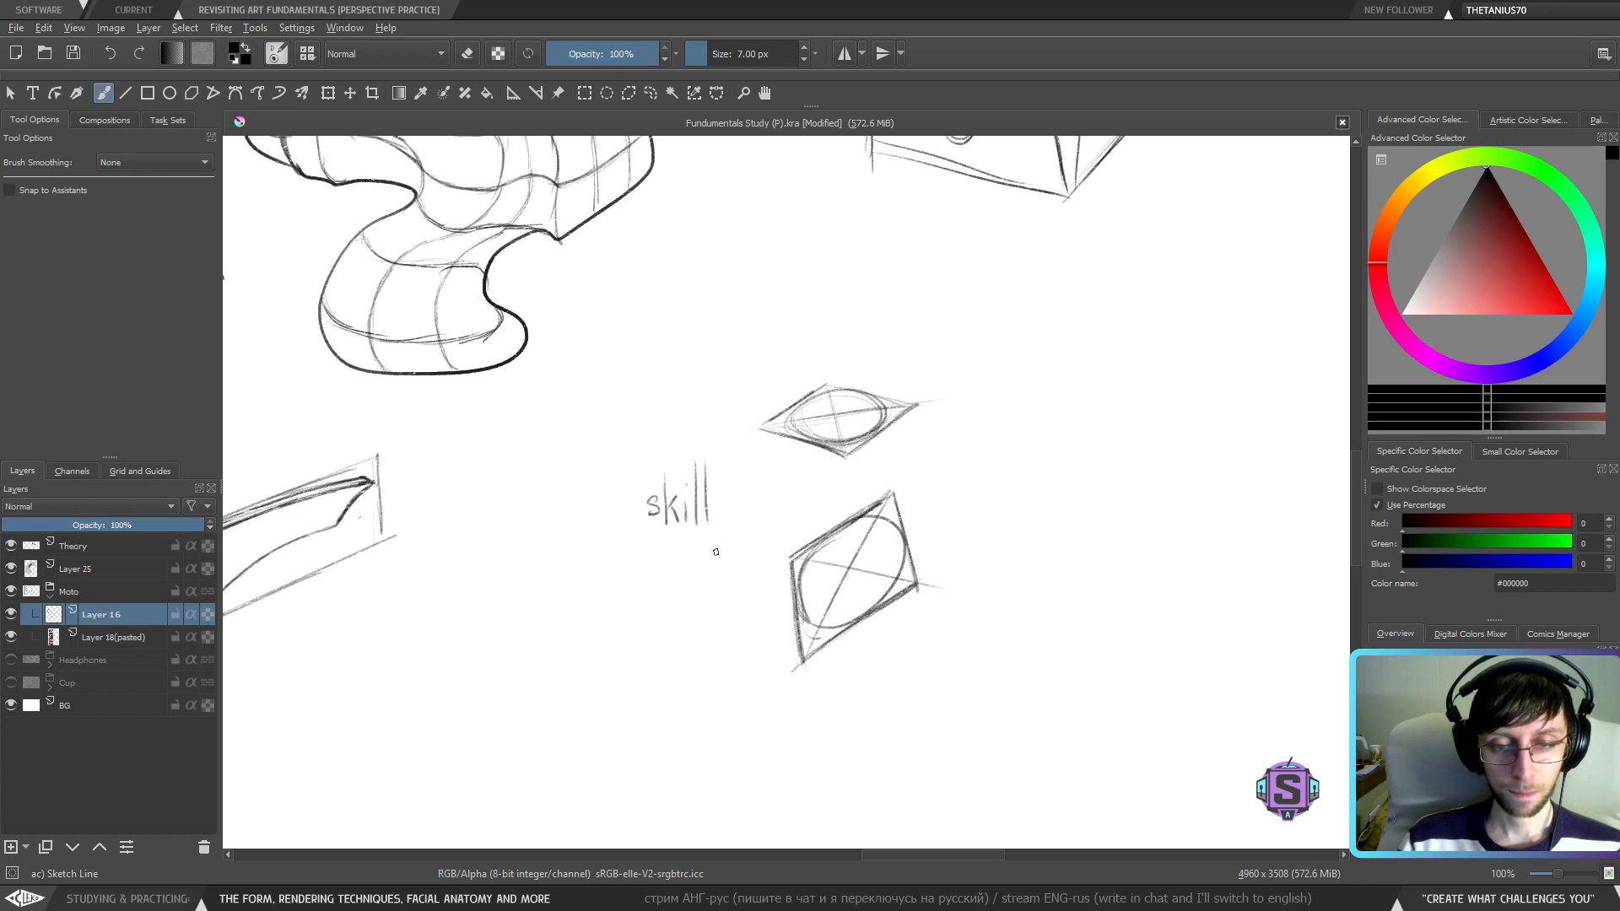
# - Write "sylinder + plane" next to the upper framed ellipse, redrawing the plus sign once
pyautogui.moveTo(892, 520); pyautogui.dragTo(742, 505)
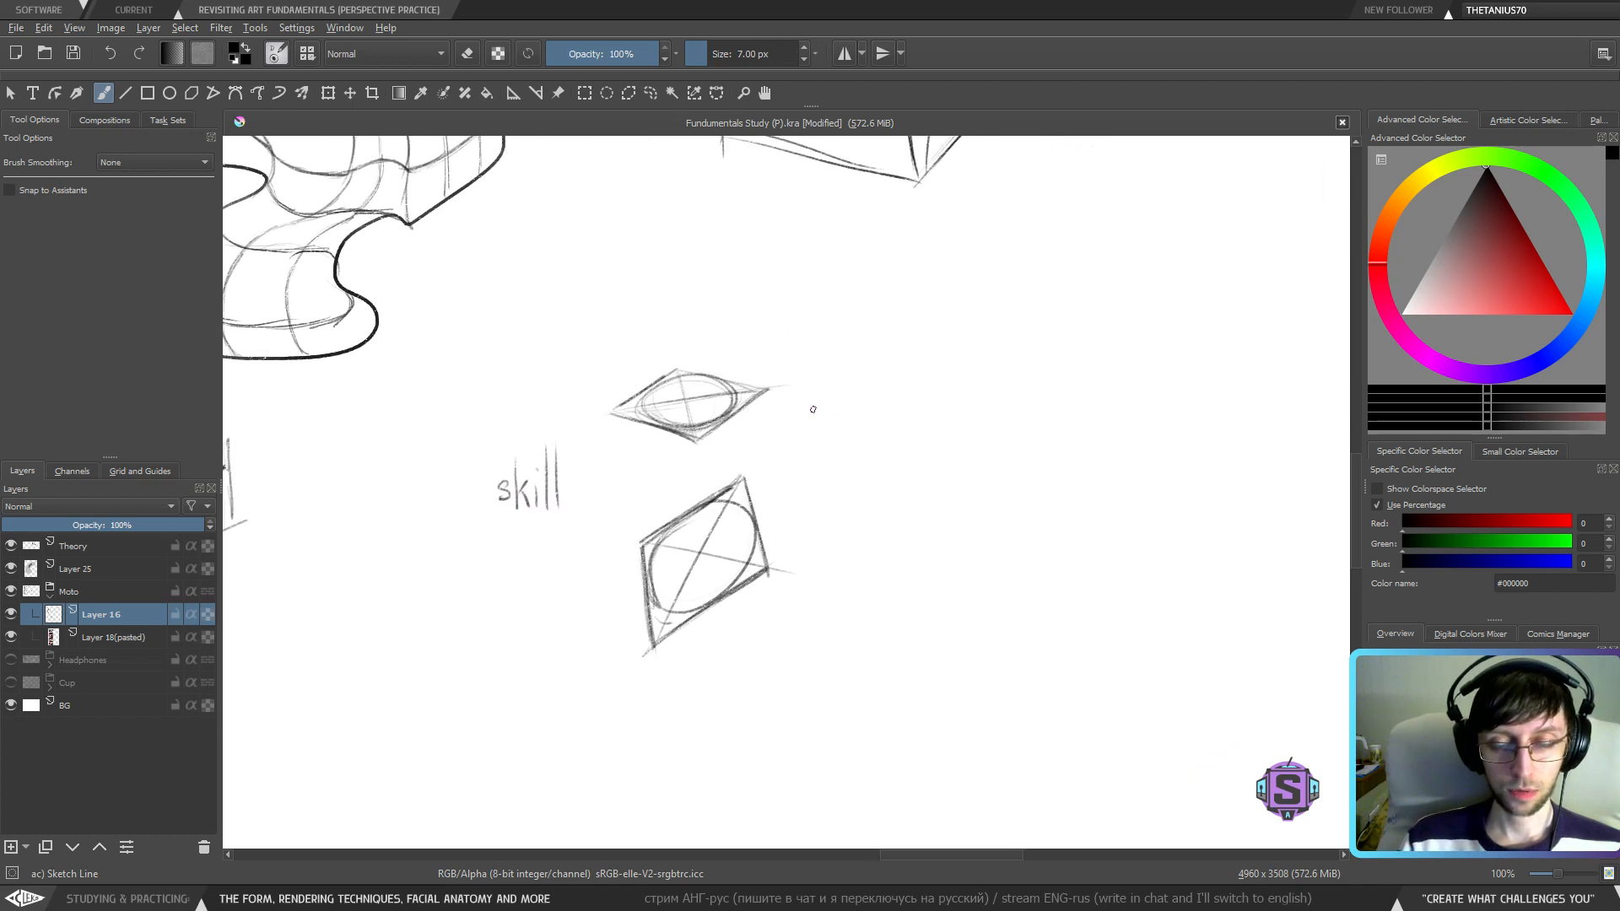
pyautogui.moveTo(817, 396)
pyautogui.mouseDown()
pyautogui.moveTo(804, 419)
pyautogui.moveTo(837, 421)
pyautogui.moveTo(836, 447)
pyautogui.mouseUp()
pyautogui.moveTo(844, 371)
pyautogui.mouseDown()
pyautogui.moveTo(847, 418)
pyautogui.moveTo(954, 408)
pyautogui.mouseUp()
pyautogui.moveTo(1046, 309); pyautogui.dragTo(947, 319)
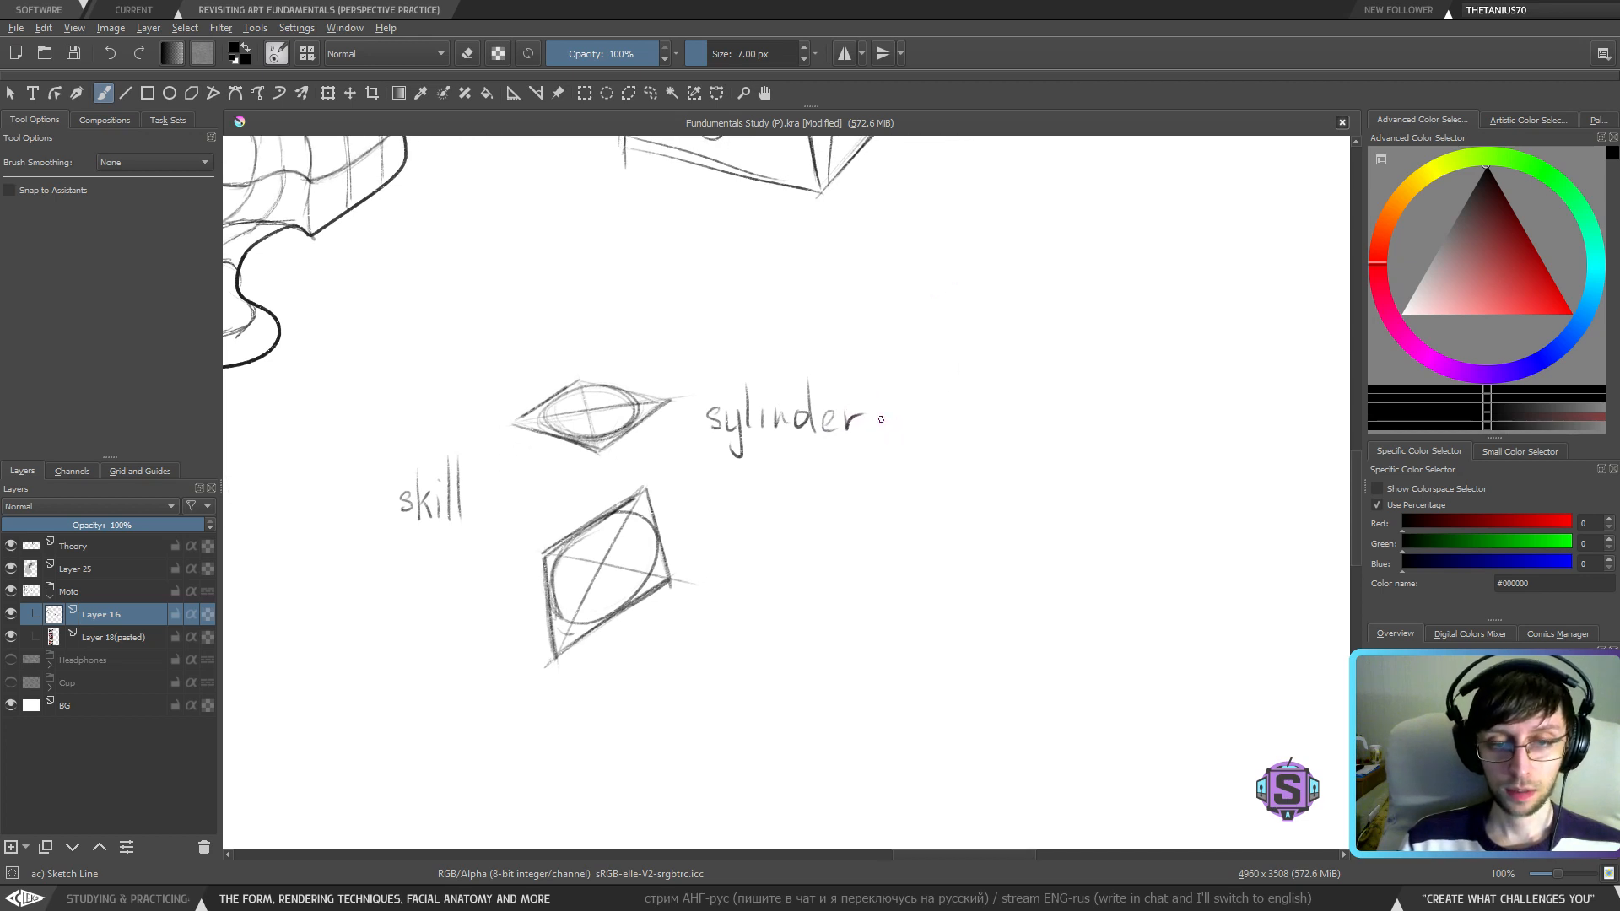
pyautogui.moveTo(876, 420)
pyautogui.mouseDown()
pyautogui.moveTo(905, 420)
pyautogui.moveTo(890, 430)
pyautogui.mouseUp()
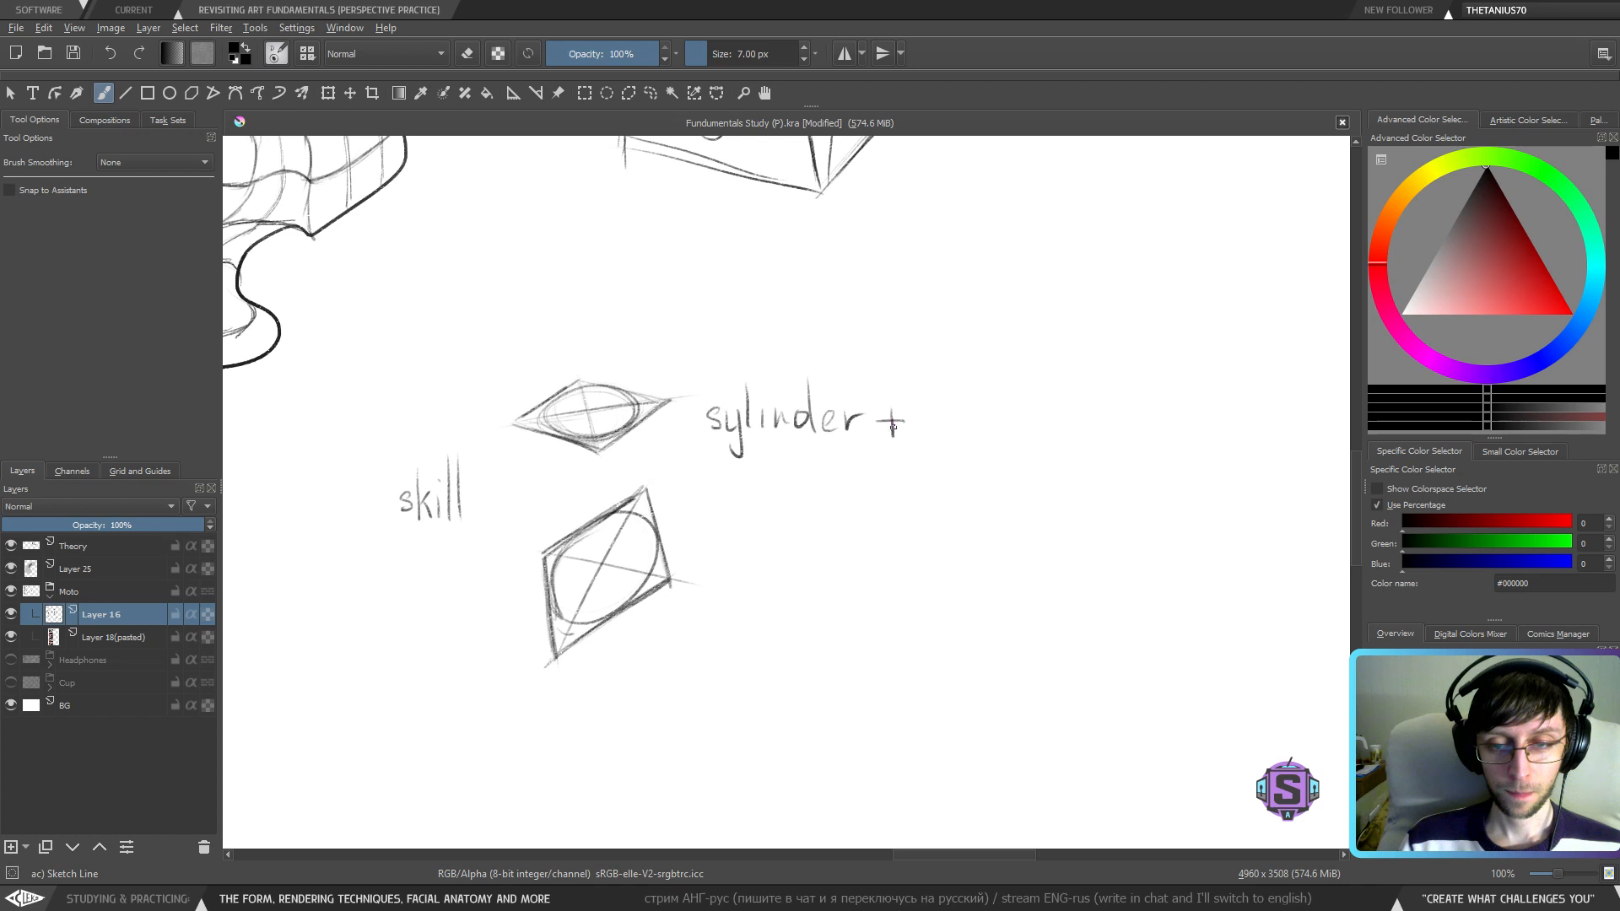
pyautogui.hotkey('ctrl', 'z')
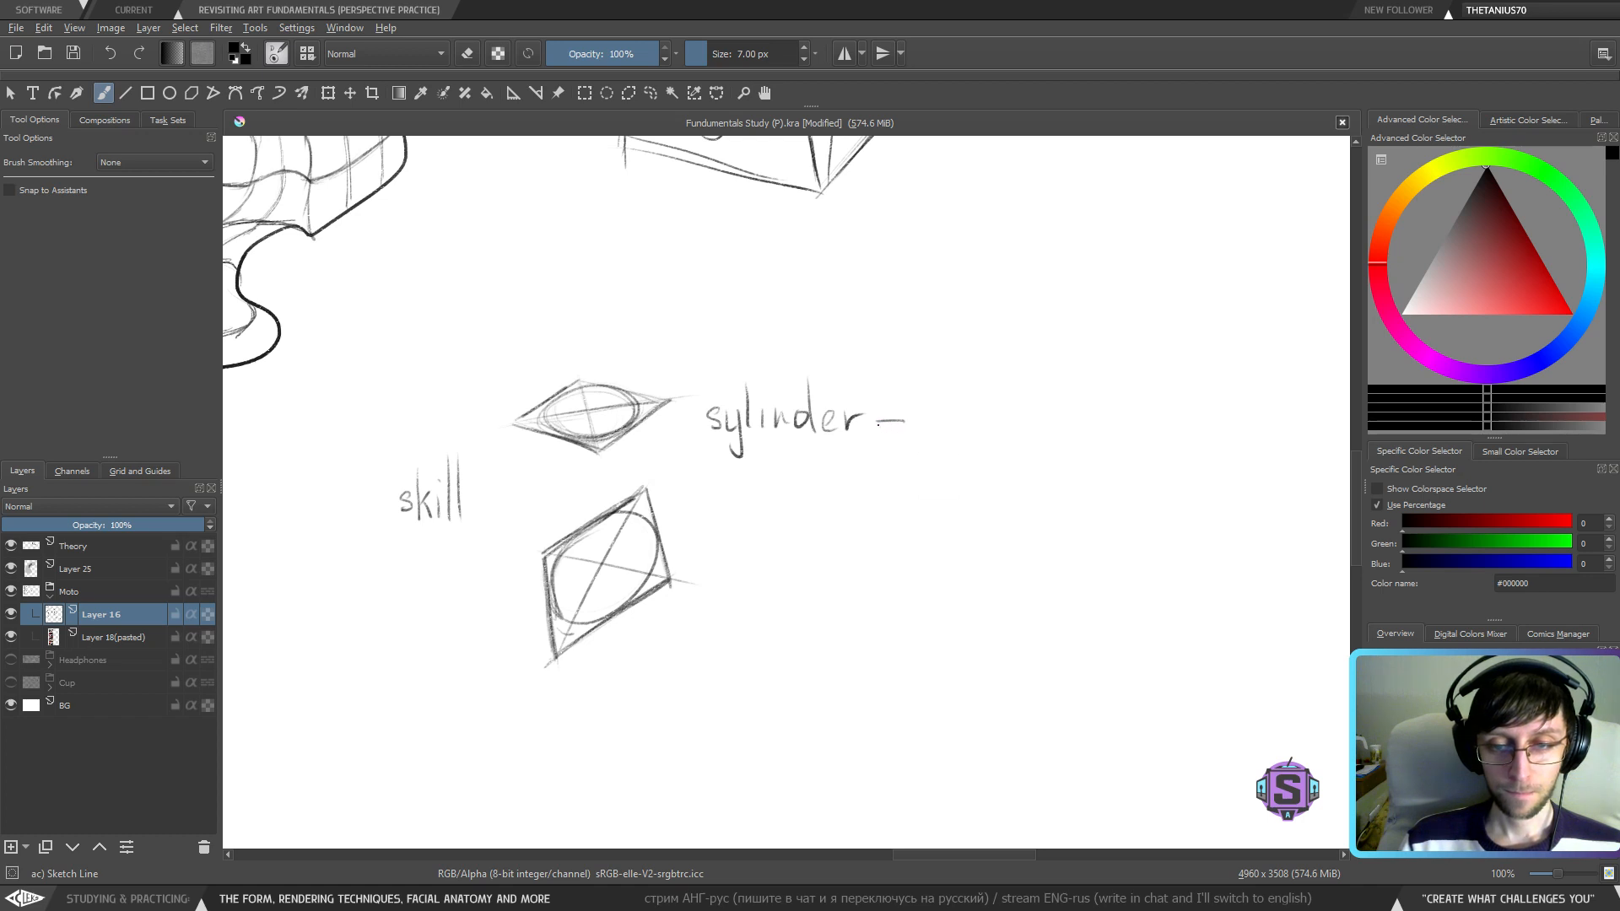
pyautogui.moveTo(876, 420)
pyautogui.mouseDown()
pyautogui.moveTo(909, 420)
pyautogui.moveTo(891, 433)
pyautogui.moveTo(932, 456)
pyautogui.moveTo(933, 435)
pyautogui.moveTo(954, 432)
pyautogui.mouseUp()
pyautogui.moveTo(978, 406)
pyautogui.mouseDown()
pyautogui.moveTo(967, 426)
pyautogui.moveTo(987, 410)
pyautogui.mouseUp()
pyautogui.moveTo(994, 407); pyautogui.dragTo(1008, 431)
pyautogui.moveTo(1020, 424); pyautogui.dragTo(1034, 432)
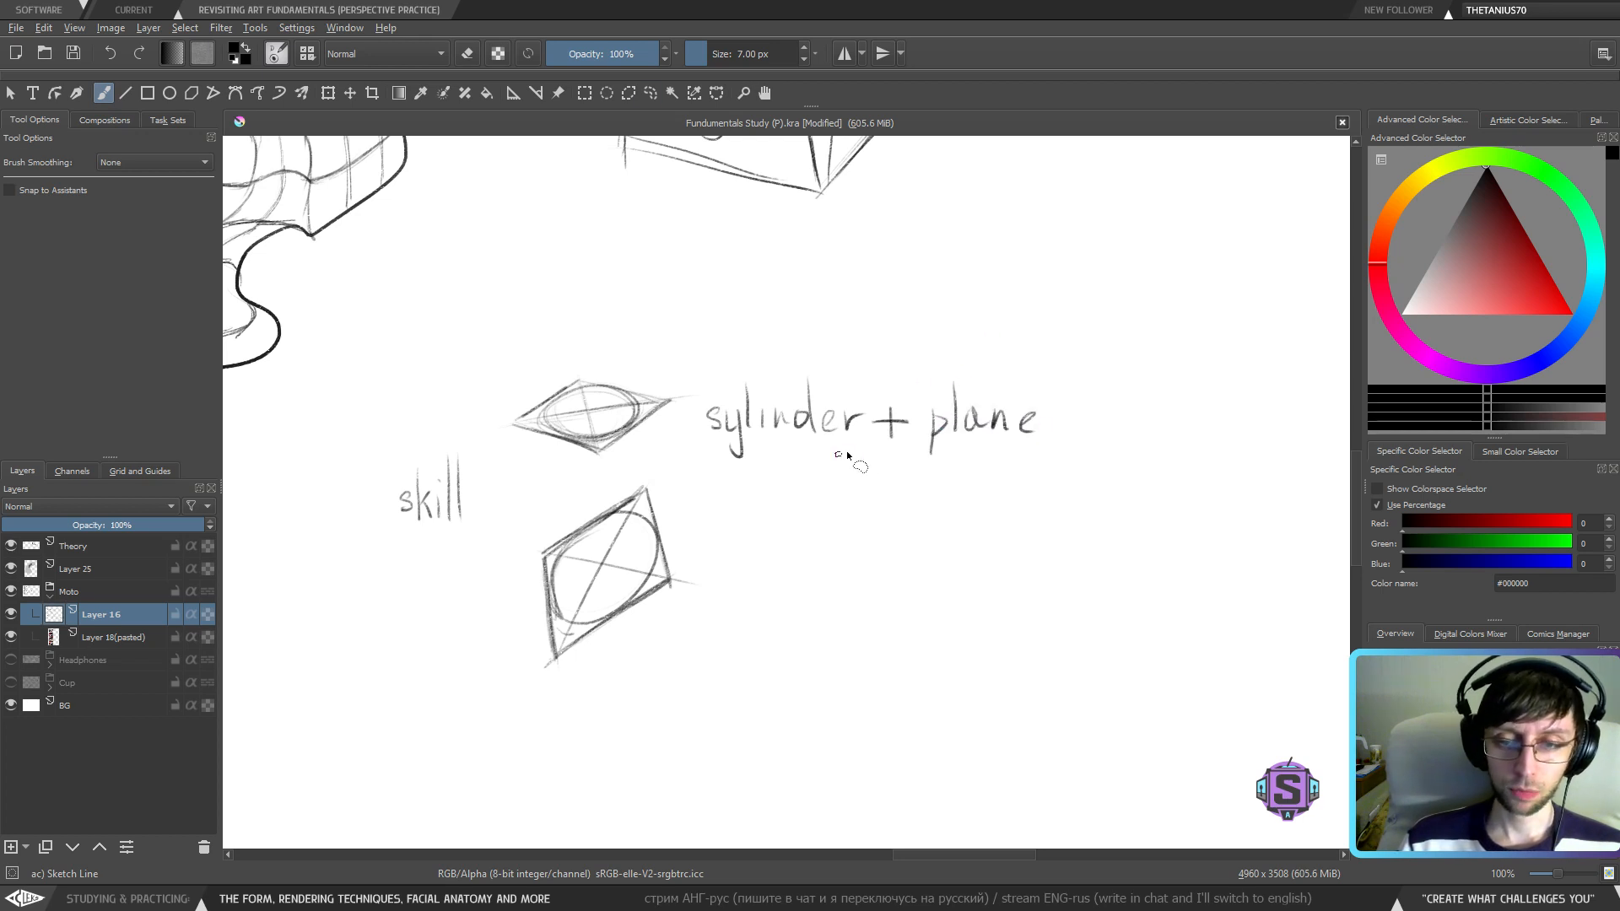
# - Erase the word "sylinder" with a freehand selection and write "ellipse" in its place
pyautogui.press('l')
pyautogui.moveTo(858, 463)
pyautogui.mouseDown()
pyautogui.moveTo(869, 391)
pyautogui.moveTo(710, 398)
pyautogui.moveTo(846, 495)
pyautogui.mouseUp()
pyautogui.press('Delete')
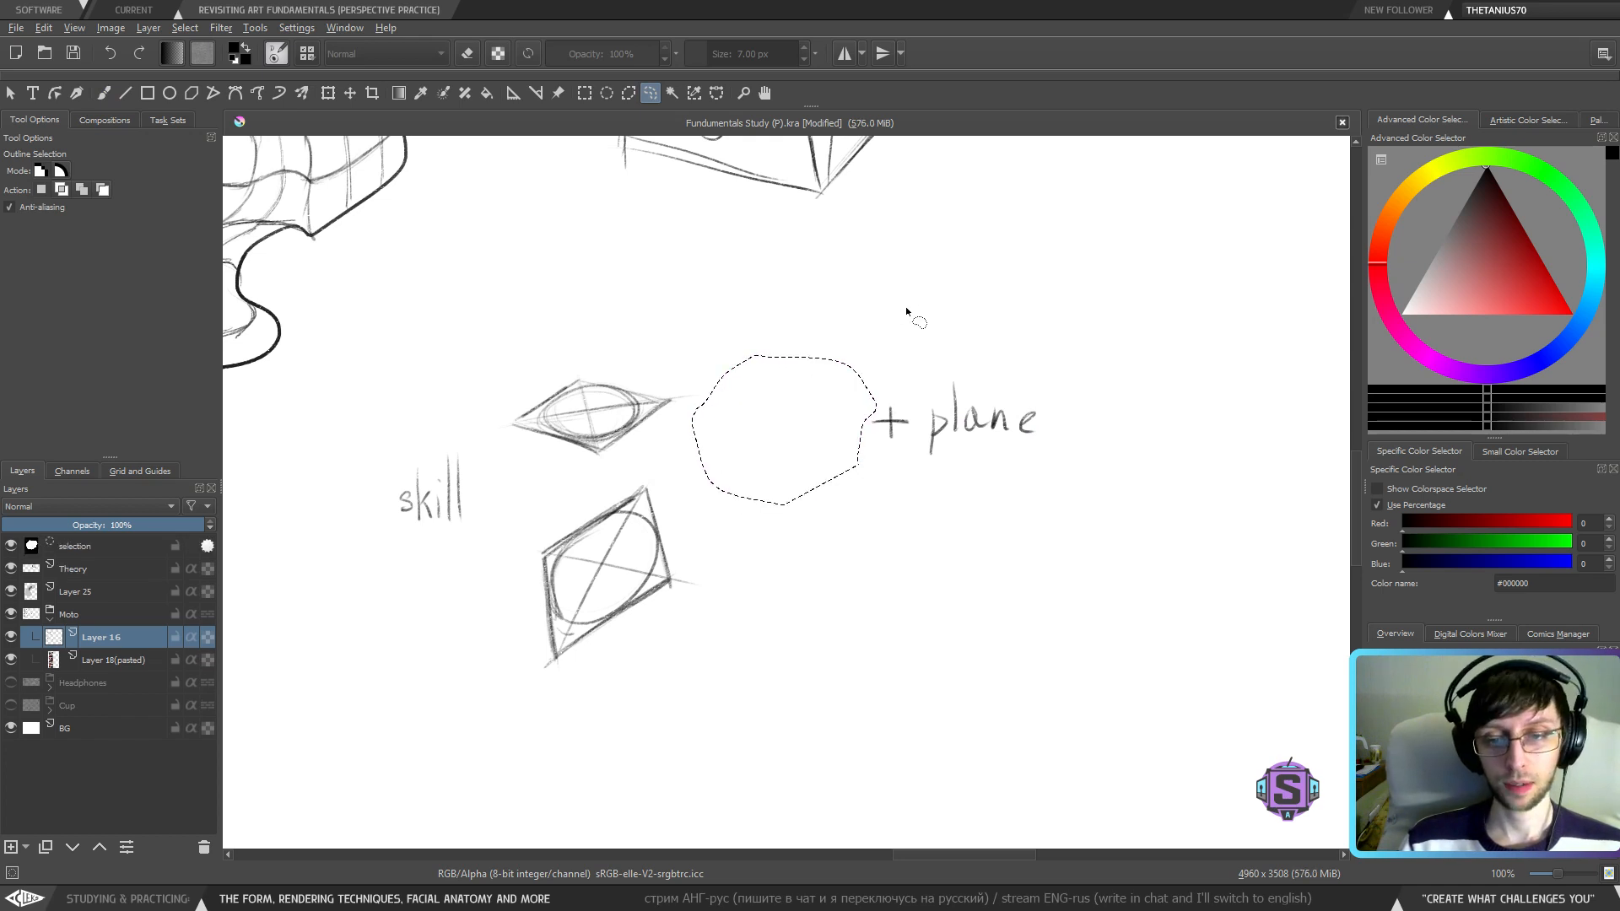
pyautogui.hotkey('ctrl', 'shift', 'a')
pyautogui.press('b')
pyautogui.moveTo(707, 422)
pyautogui.mouseDown()
pyautogui.moveTo(751, 431)
pyautogui.moveTo(765, 455)
pyautogui.mouseUp()
pyautogui.moveTo(768, 418)
pyautogui.mouseDown()
pyautogui.moveTo(794, 428)
pyautogui.moveTo(822, 413)
pyautogui.moveTo(827, 428)
pyautogui.mouseUp()
# - Select the word "ellipse", move it closer to the plus sign, and clear the selection
pyautogui.press('l')
pyautogui.moveTo(848, 440)
pyautogui.mouseDown()
pyautogui.moveTo(804, 355)
pyautogui.moveTo(681, 459)
pyautogui.moveTo(840, 455)
pyautogui.mouseUp()
pyautogui.press('t')
pyautogui.moveTo(792, 425); pyautogui.dragTo(817, 429)
pyautogui.press('b')
pyautogui.hotkey('ctrl', 'shift', 'a')
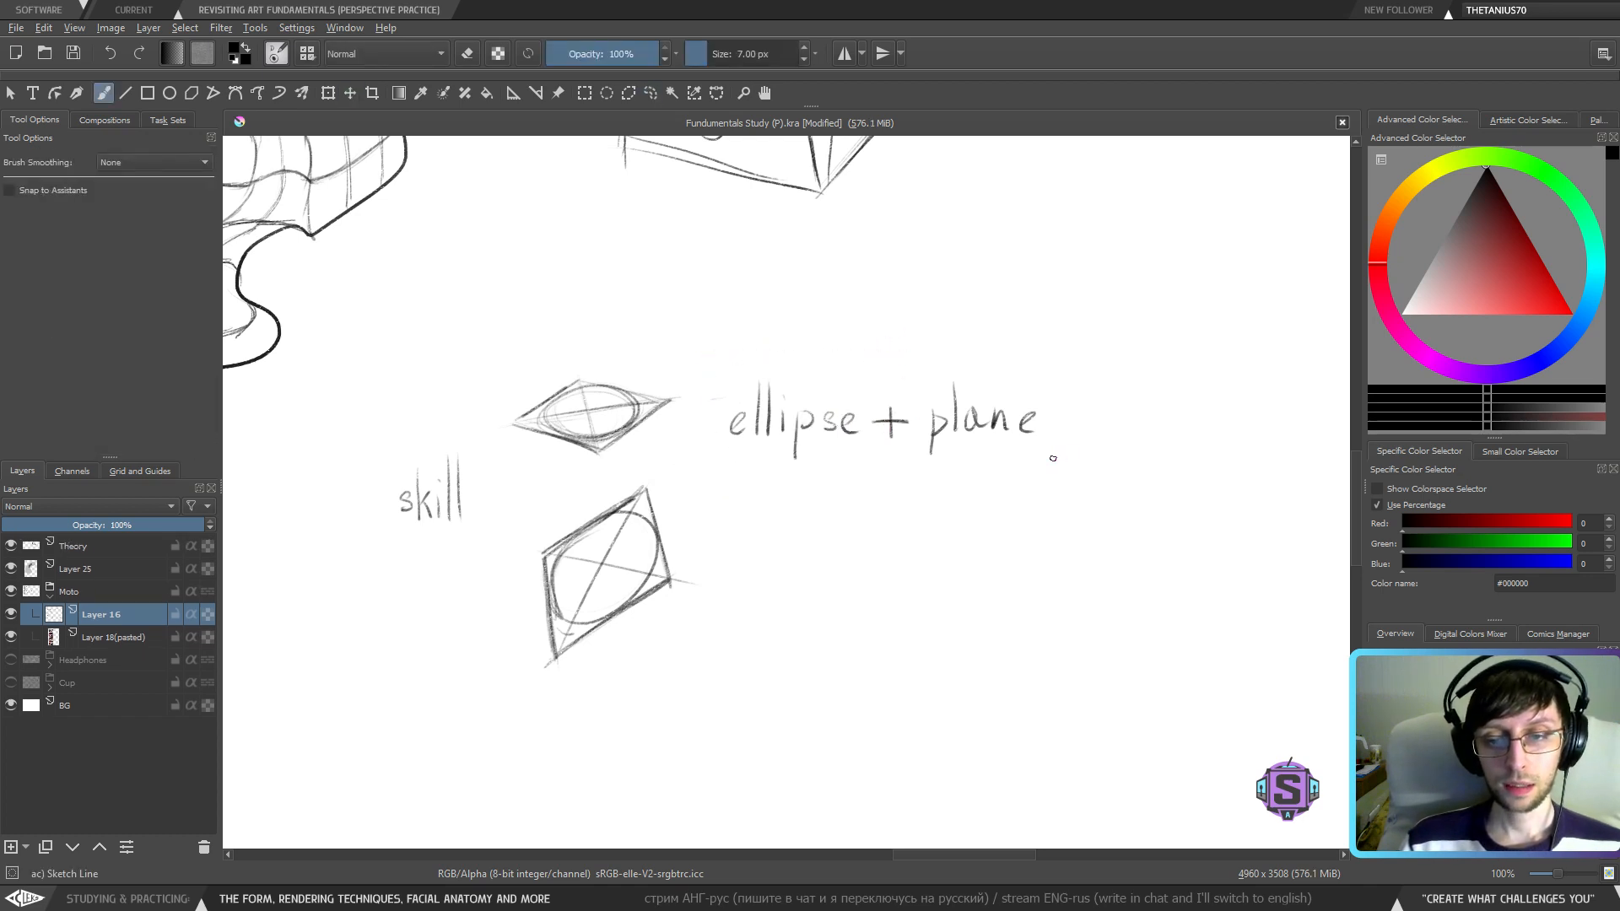
# - Write "plane + ellipse" next to the lower framed ellipse
pyautogui.scroll(-3, 970, 410)
pyautogui.moveTo(764, 448)
pyautogui.mouseDown()
pyautogui.moveTo(762, 491)
pyautogui.moveTo(787, 438)
pyautogui.moveTo(785, 469)
pyautogui.mouseUp()
pyautogui.moveTo(803, 450)
pyautogui.mouseDown()
pyautogui.moveTo(821, 469)
pyautogui.moveTo(909, 459)
pyautogui.mouseUp()
pyautogui.moveTo(896, 448)
pyautogui.mouseDown()
pyautogui.moveTo(896, 473)
pyautogui.moveTo(949, 470)
pyautogui.mouseUp()
pyautogui.moveTo(966, 421)
pyautogui.mouseDown()
pyautogui.moveTo(963, 462)
pyautogui.moveTo(993, 497)
pyautogui.moveTo(999, 469)
pyautogui.moveTo(1048, 468)
pyautogui.mouseUp()
pyautogui.hotkey('ctrl', 'z')
pyautogui.press('-')
pyautogui.press('-')
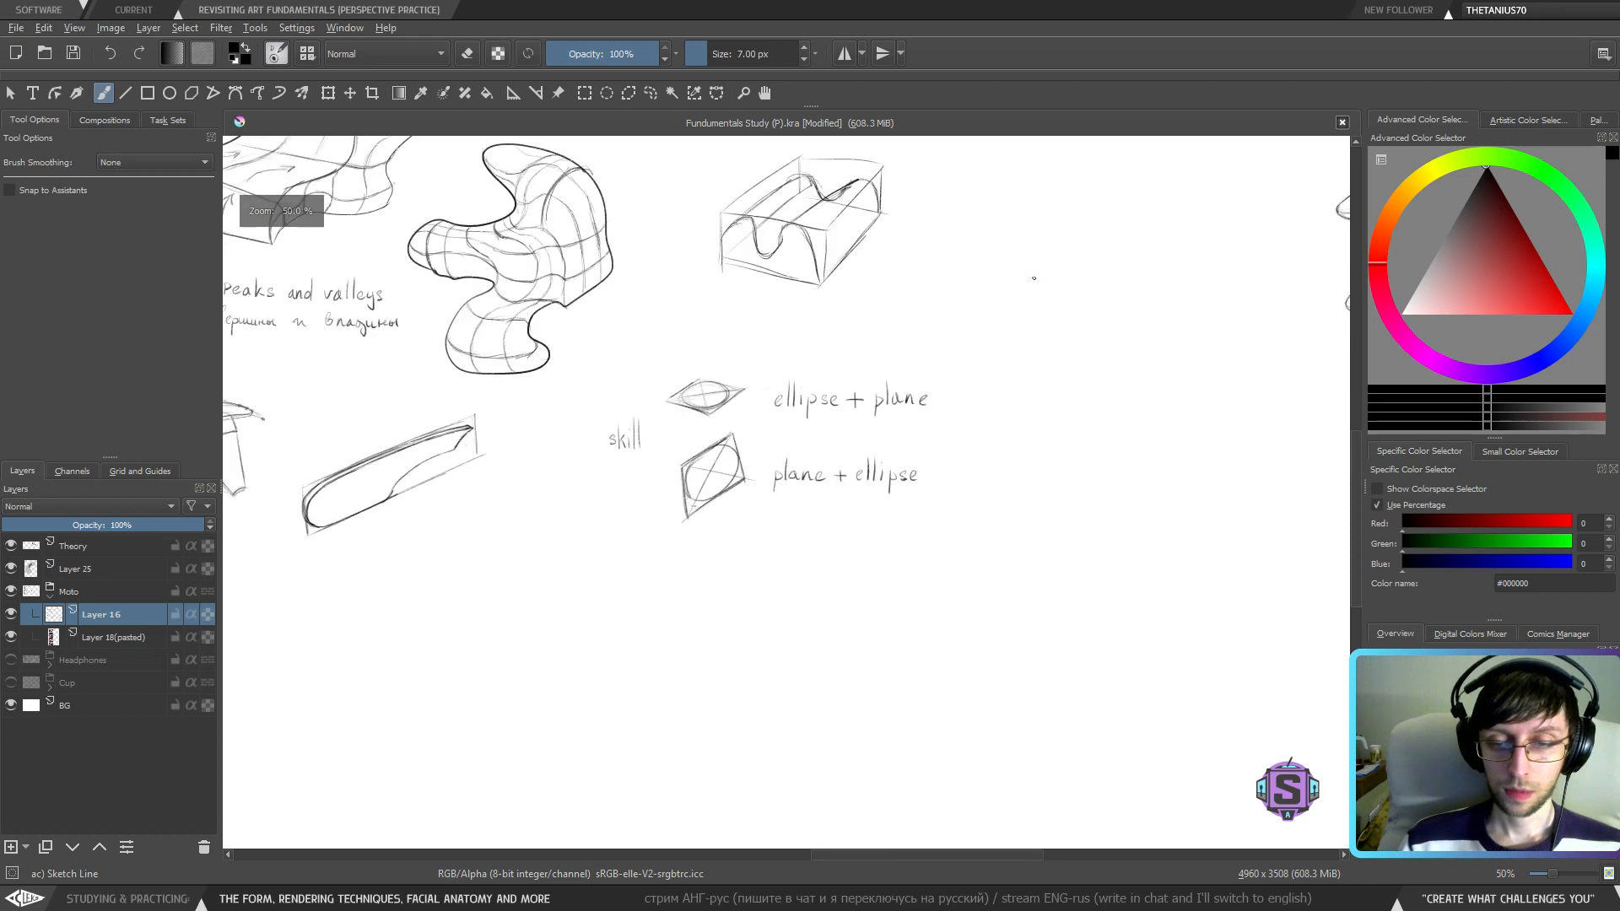
# - Draw curved bracket lines connecting the word "skill" to the two framed ellipses
pyautogui.moveTo(934, 537); pyautogui.dragTo(896, 540)
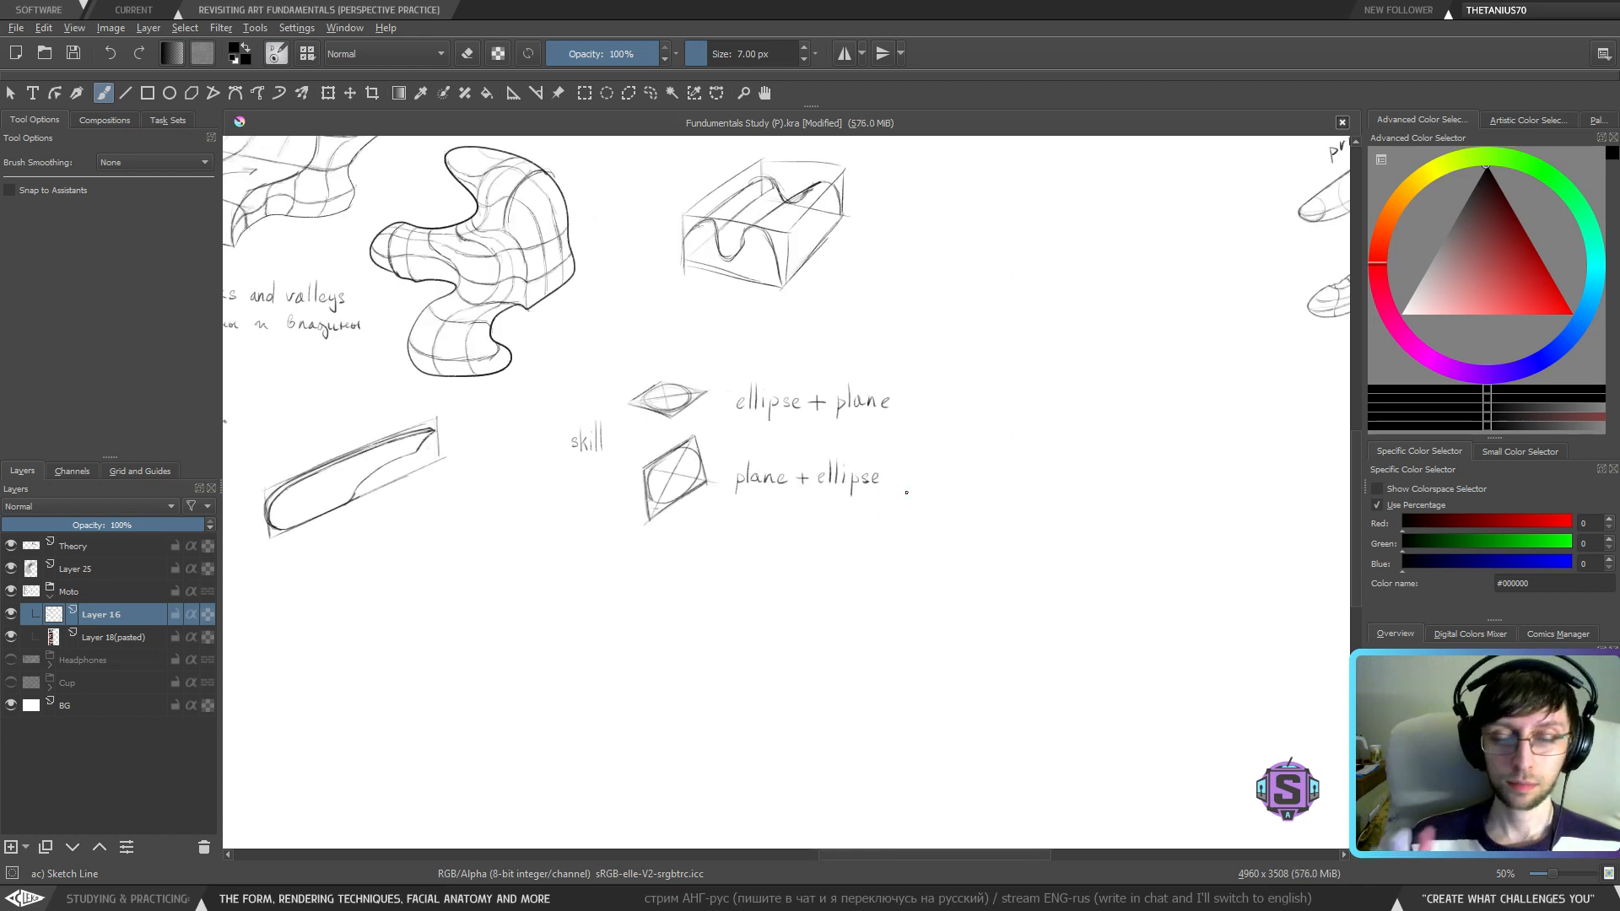
pyautogui.press('+')
pyautogui.press('+')
pyautogui.moveTo(408, 459)
pyautogui.mouseDown()
pyautogui.moveTo(672, 550)
pyautogui.moveTo(691, 533)
pyautogui.moveTo(741, 553)
pyautogui.mouseUp()
pyautogui.moveTo(690, 417); pyautogui.dragTo(743, 368)
pyautogui.hotkey('ctrl', 'z')
# - Write "start w." above both the "ellipse + plane" and the "plane + ellipse" notes
pyautogui.moveTo(1016, 330)
pyautogui.mouseDown()
pyautogui.moveTo(806, 341)
pyautogui.moveTo(863, 331)
pyautogui.mouseUp()
pyautogui.moveTo(872, 316)
pyautogui.mouseDown()
pyautogui.moveTo(868, 343)
pyautogui.moveTo(903, 333)
pyautogui.mouseUp()
pyautogui.click(908, 342)
pyautogui.moveTo(884, 433); pyautogui.dragTo(882, 420)
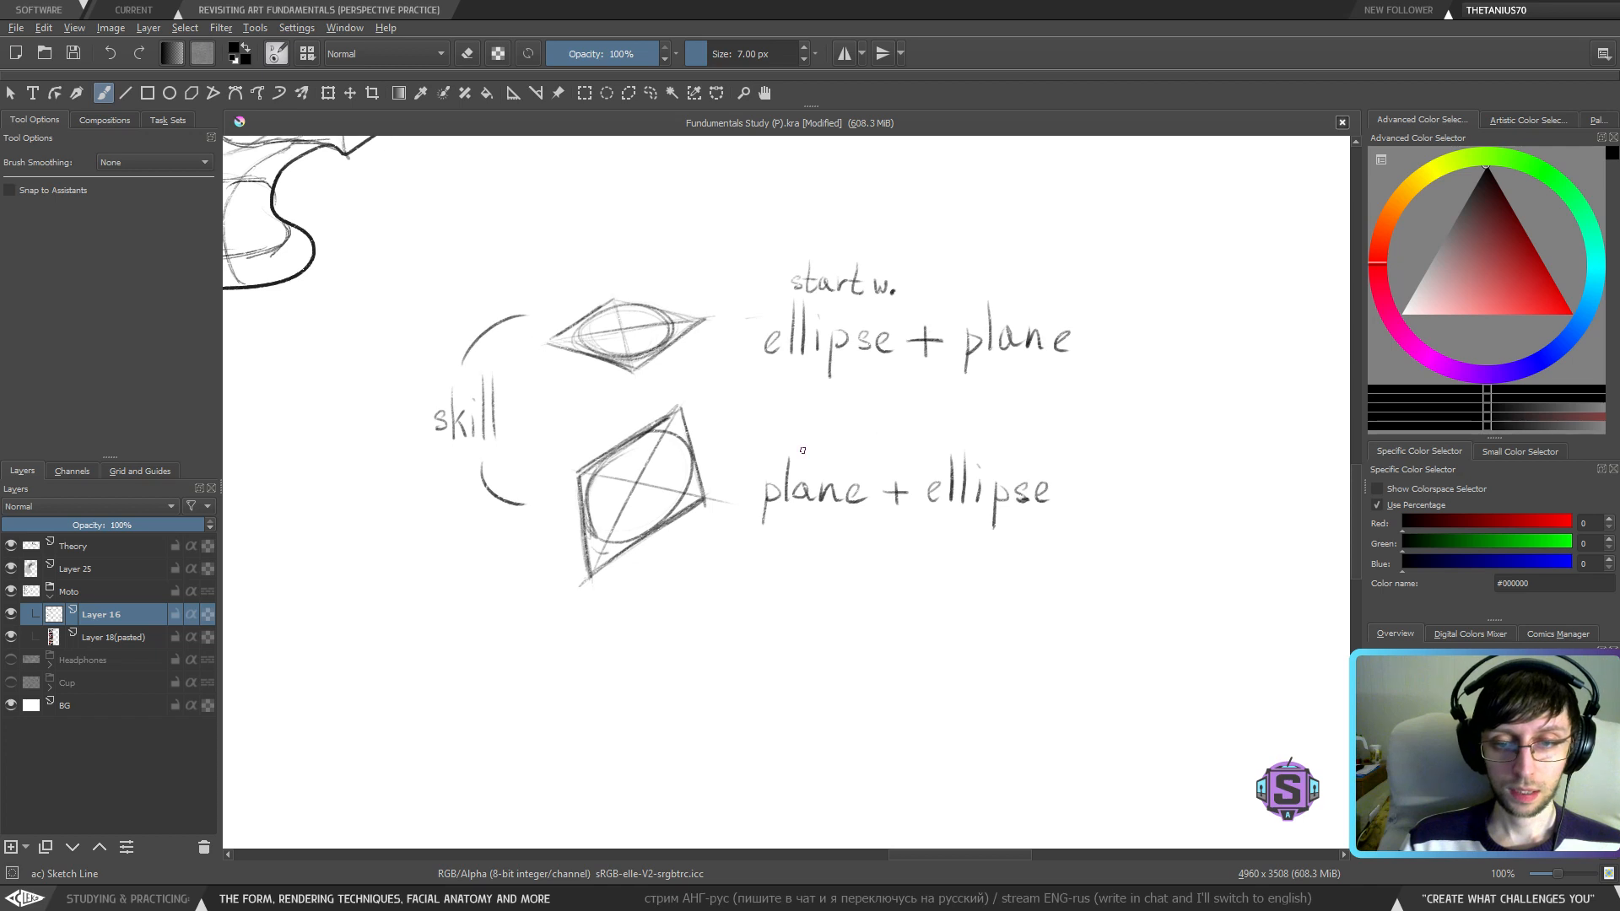
pyautogui.moveTo(782, 425)
pyautogui.mouseDown()
pyautogui.moveTo(771, 438)
pyautogui.moveTo(859, 429)
pyautogui.mouseUp()
pyautogui.click(863, 442)
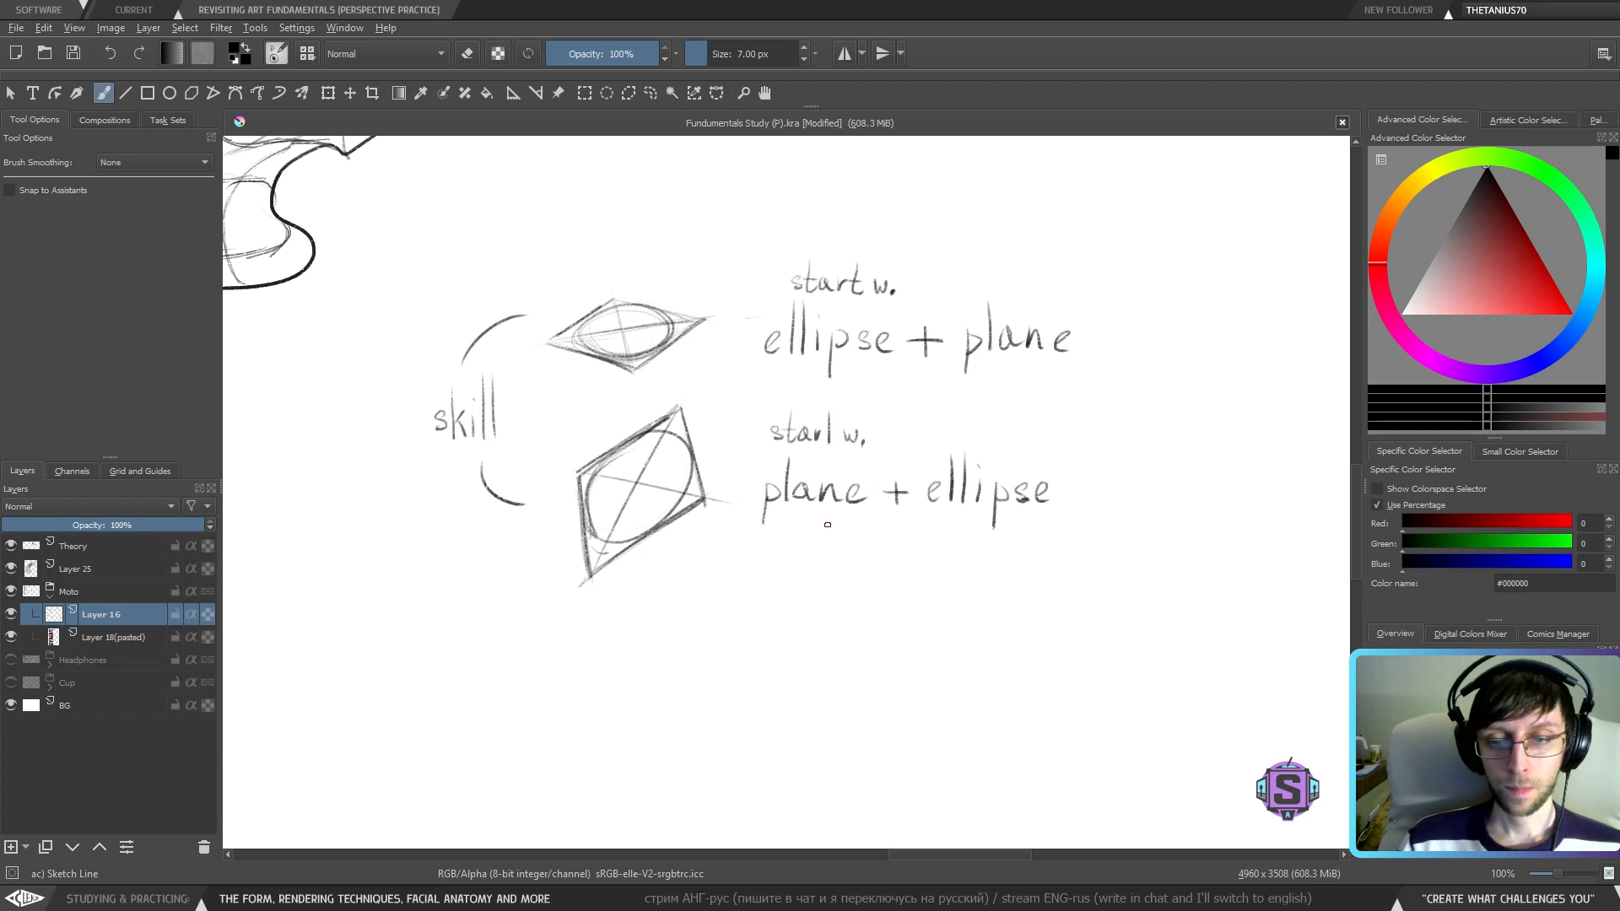
# - Sketch a small perspective square around the section mark on the front wheel's lower-left rim and fit an ellipse inside with a 6 px brush
pyautogui.moveTo(922, 537)
pyautogui.mouseDown()
pyautogui.moveTo(810, 517)
pyautogui.moveTo(820, 601)
pyautogui.moveTo(850, 524)
pyautogui.mouseUp()
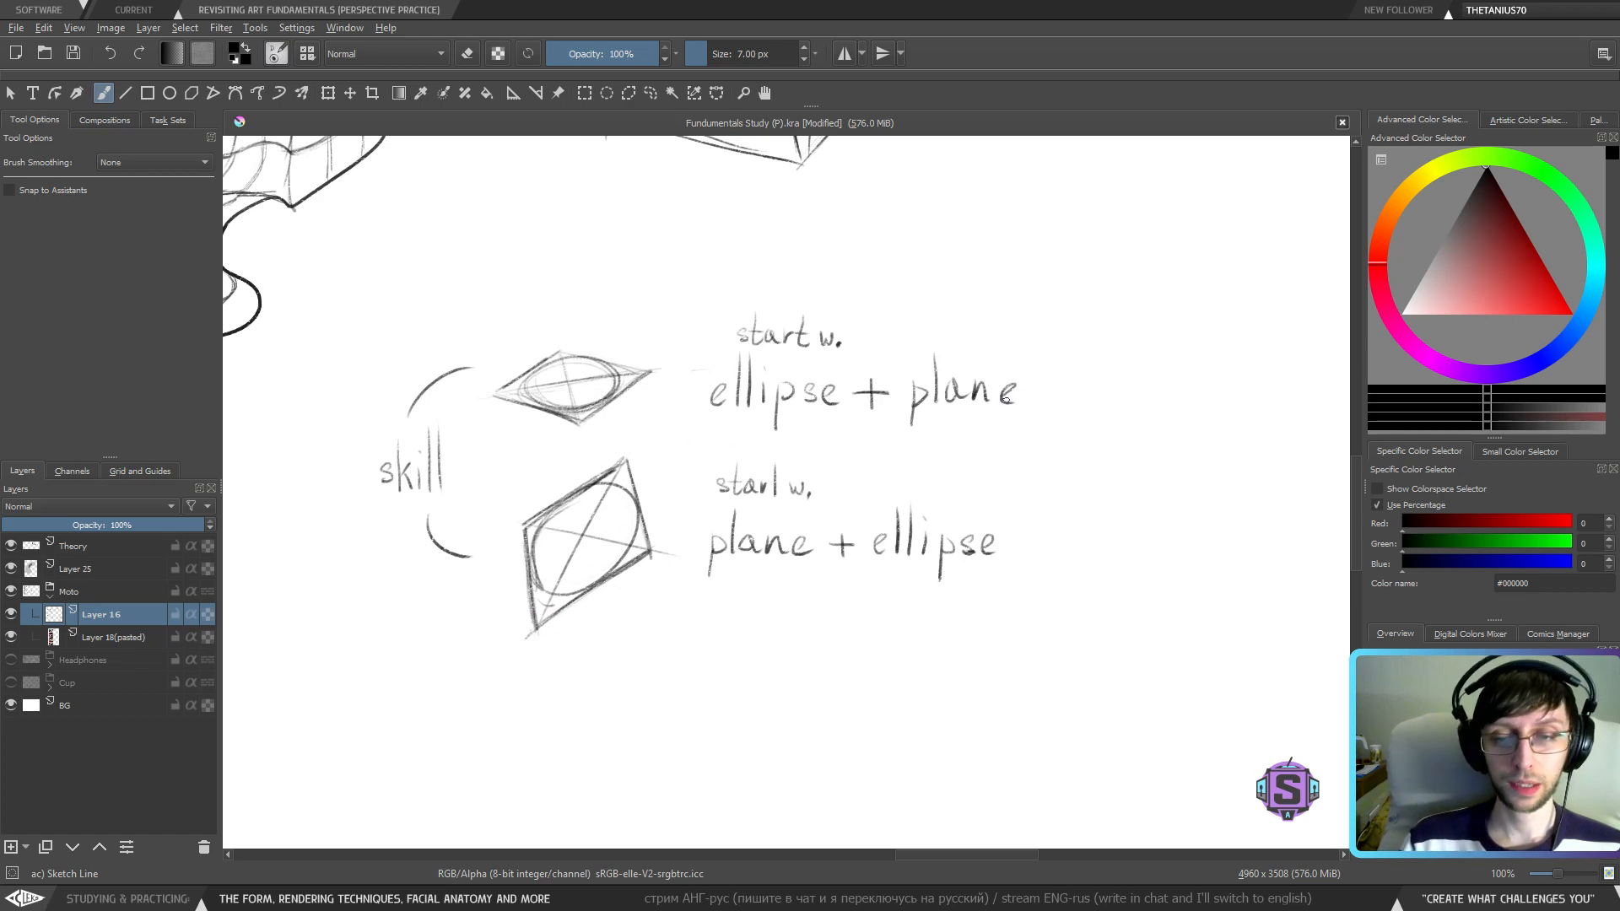
pyautogui.hotkey('ctrl', '-')
pyautogui.hotkey('ctrl', '-')
pyautogui.moveTo(669, 327)
pyautogui.mouseDown()
pyautogui.moveTo(702, 427)
pyautogui.moveTo(879, 490)
pyautogui.moveTo(1124, 410)
pyautogui.moveTo(1016, 667)
pyautogui.mouseUp()
pyautogui.hotkey('ctrl', '+')
pyautogui.hotkey('ctrl', '+')
pyautogui.moveTo(827, 312)
pyautogui.mouseDown()
pyautogui.moveTo(912, 646)
pyautogui.moveTo(854, 519)
pyautogui.moveTo(789, 579)
pyautogui.mouseUp()
pyautogui.hotkey('ctrl', '+')
pyautogui.hotkey('ctrl', '+')
pyautogui.hotkey('ctrl', '-')
pyautogui.hotkey('ctrl', '-')
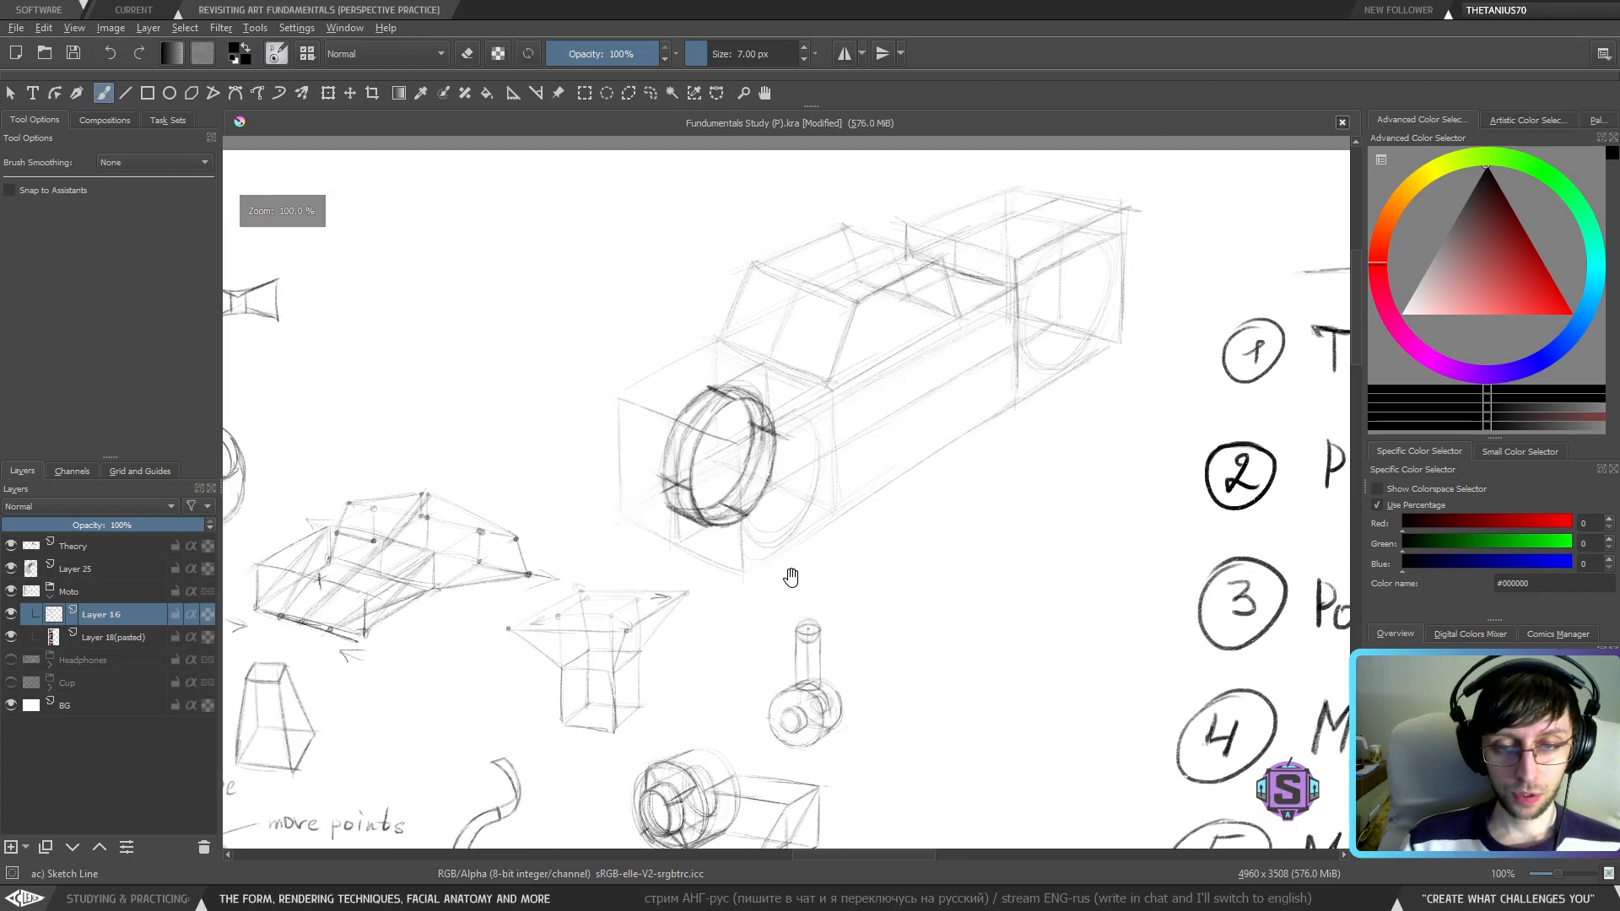
pyautogui.hotkey('ctrl', '+')
pyautogui.hotkey('ctrl', '+')
pyautogui.moveTo(681, 502); pyautogui.dragTo(649, 400)
pyautogui.hotkey('ctrl', '-')
pyautogui.hotkey('ctrl', '-')
pyautogui.moveTo(720, 525); pyautogui.dragTo(751, 637)
pyautogui.hotkey('ctrl', '+')
pyautogui.hotkey('ctrl', '+')
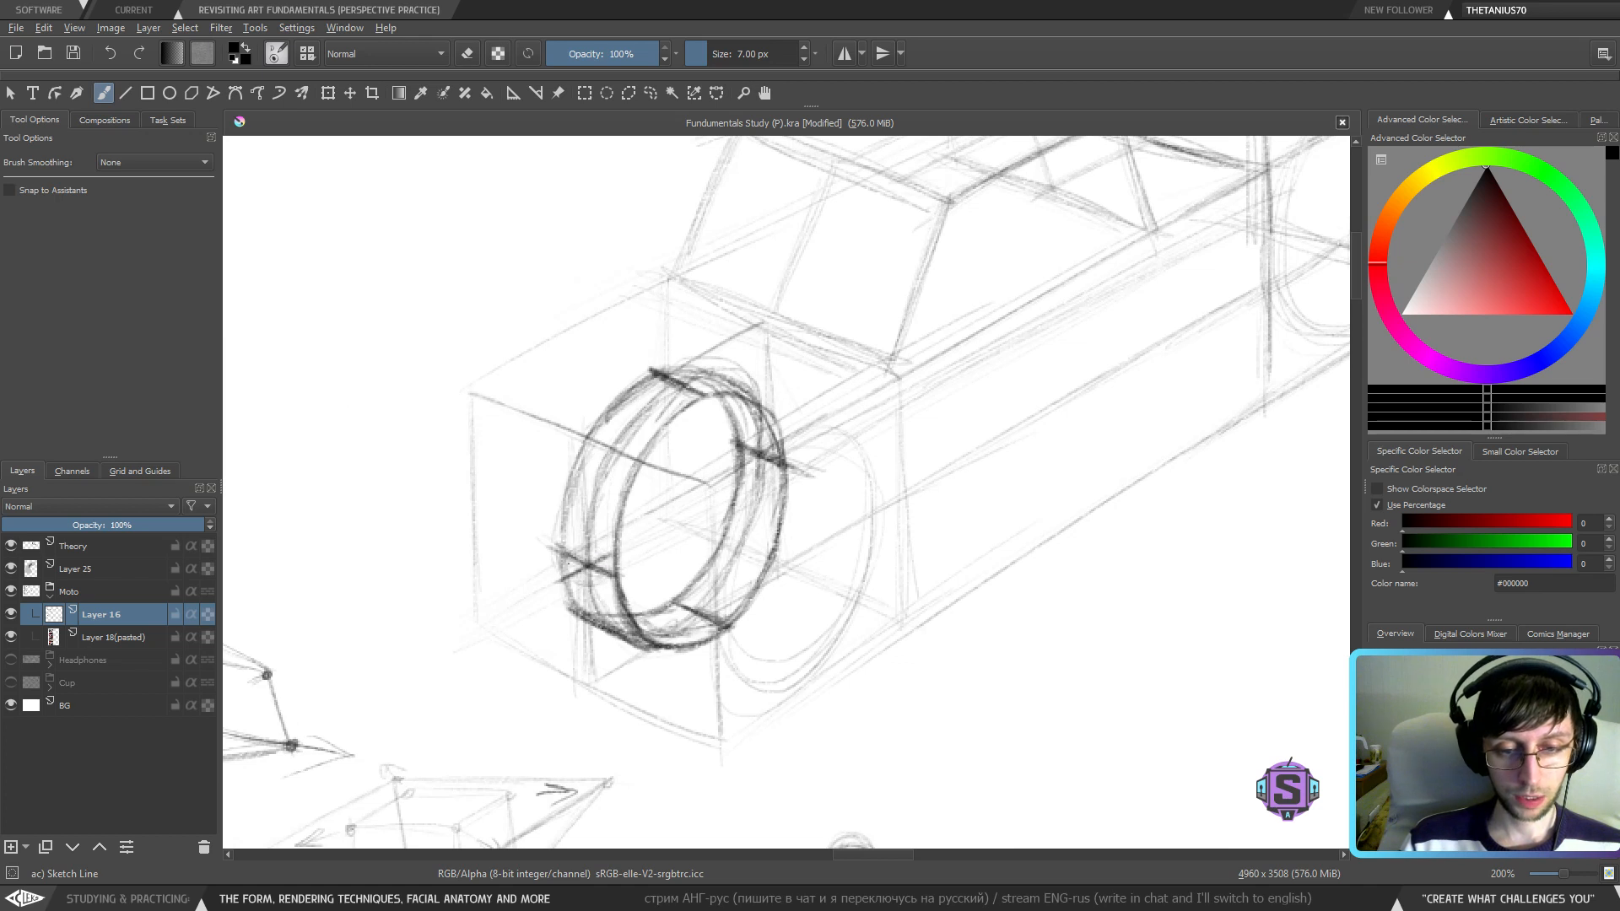
pyautogui.moveTo(544, 570)
pyautogui.mouseDown()
pyautogui.moveTo(608, 581)
pyautogui.moveTo(592, 591)
pyautogui.moveTo(644, 566)
pyautogui.mouseUp()
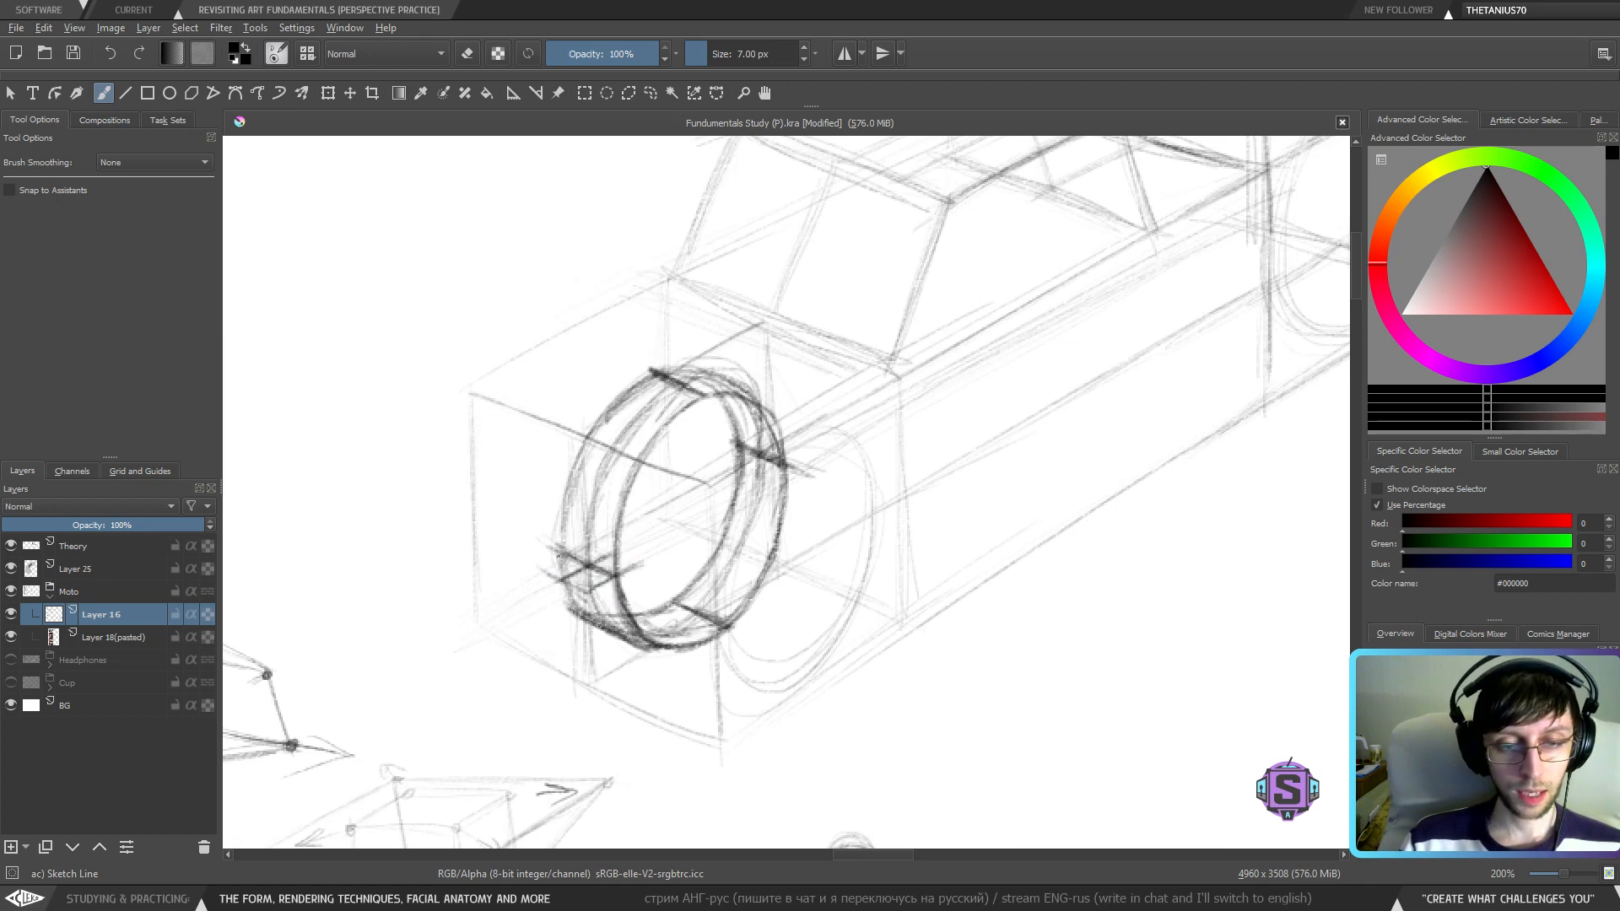
pyautogui.moveTo(542, 566); pyautogui.dragTo(584, 543)
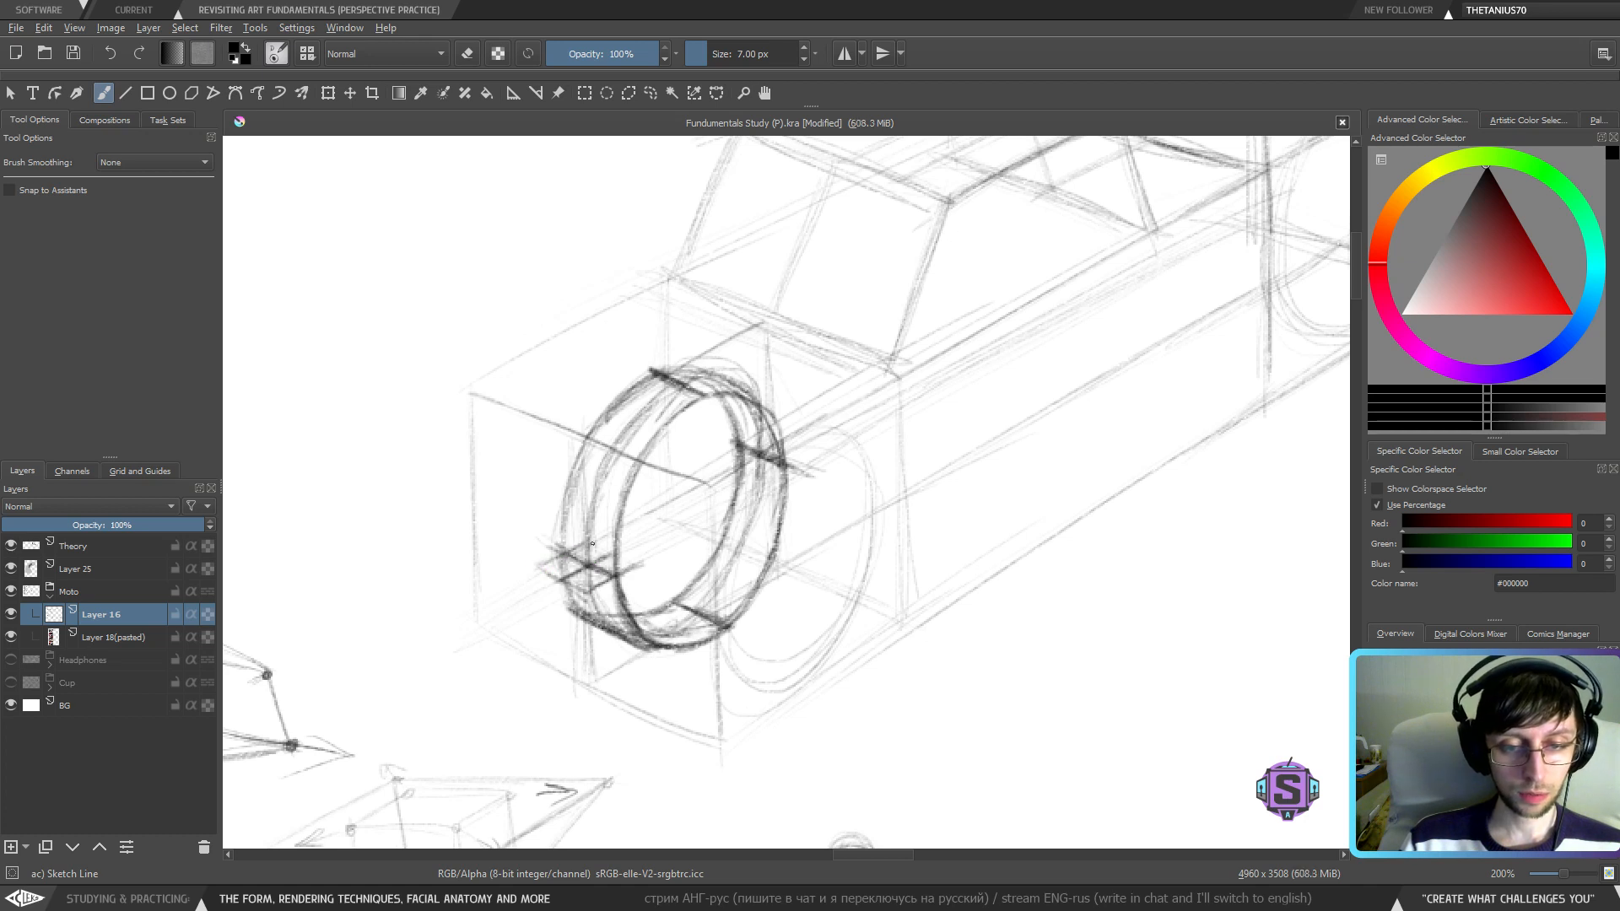
pyautogui.press('[')
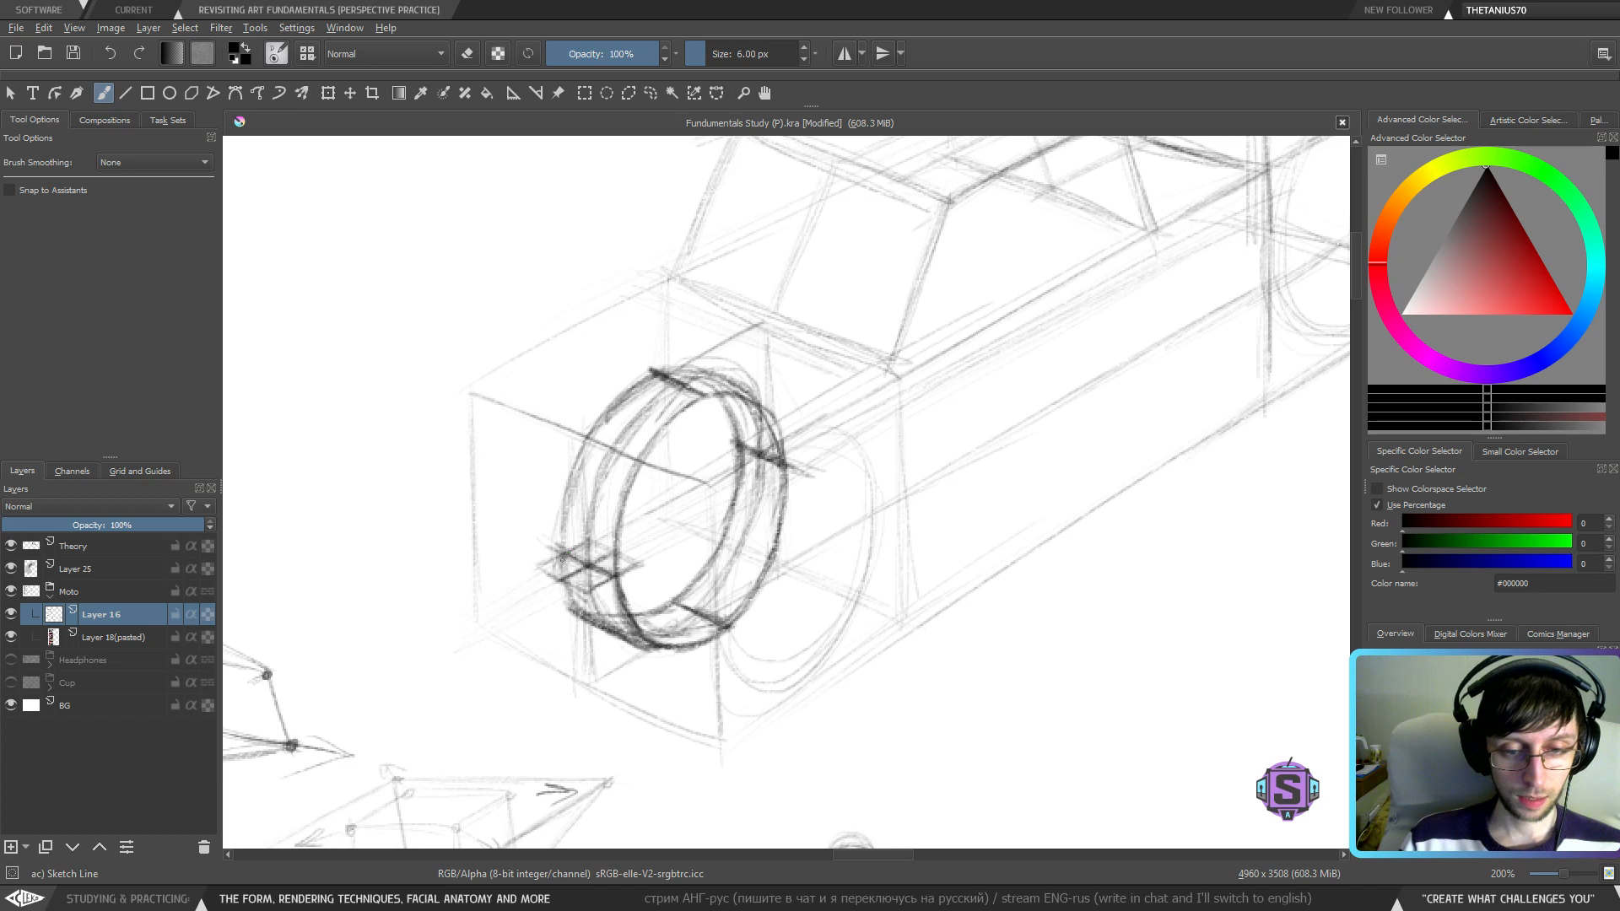
pyautogui.moveTo(554, 579)
pyautogui.mouseDown()
pyautogui.moveTo(574, 561)
pyautogui.moveTo(590, 583)
pyautogui.moveTo(615, 578)
pyautogui.moveTo(619, 564)
pyautogui.moveTo(564, 554)
pyautogui.moveTo(583, 547)
pyautogui.mouseUp()
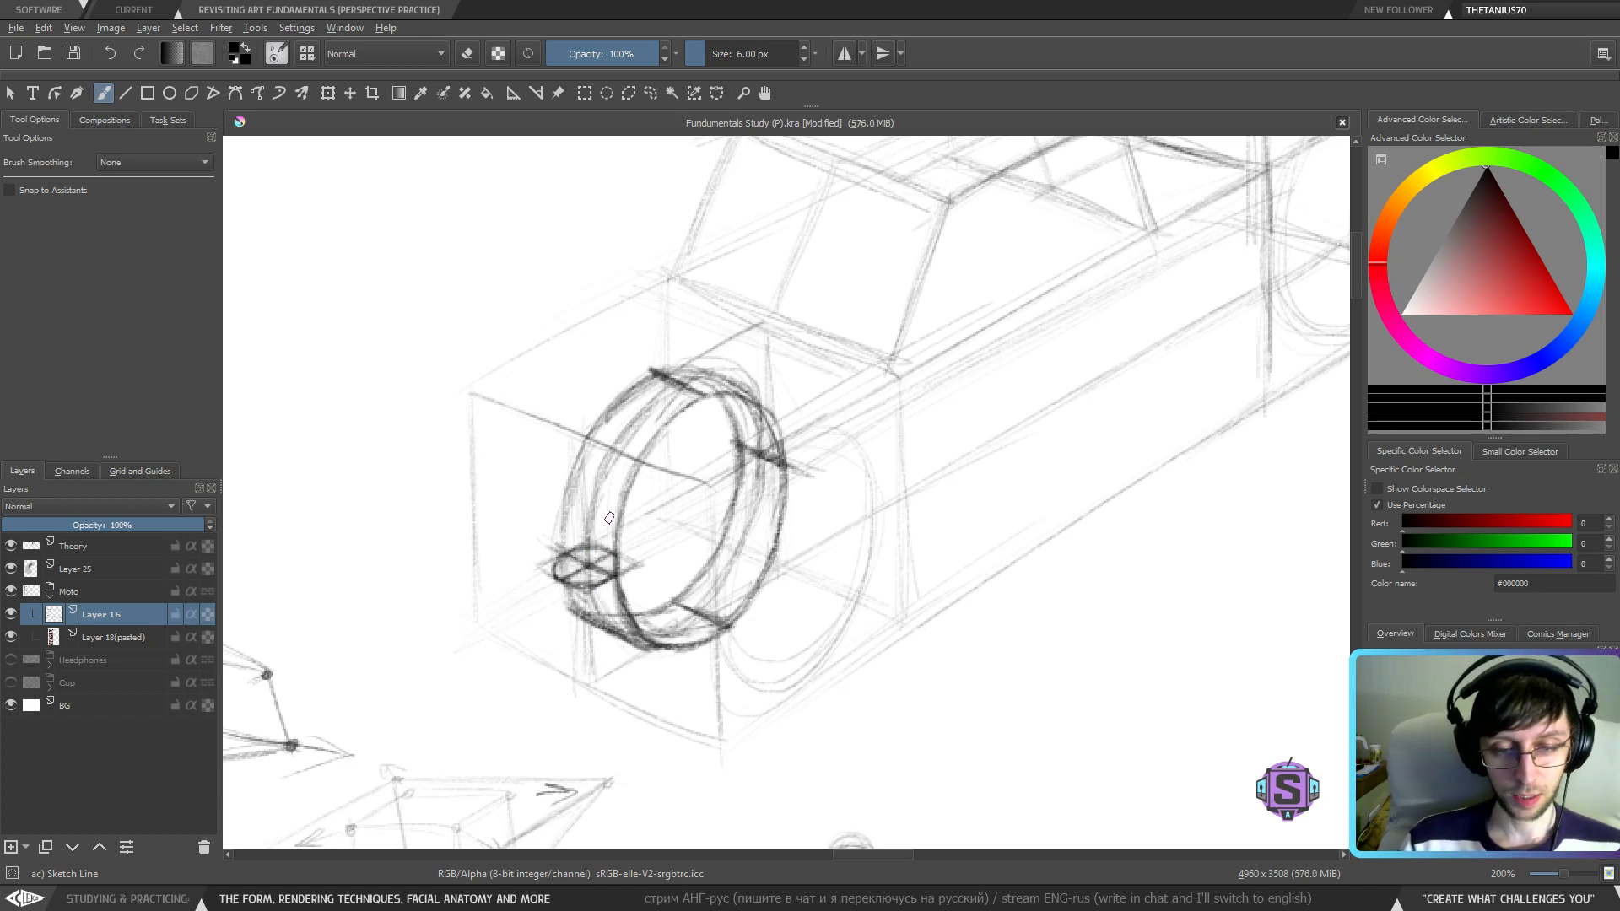
# - Reduce the brush size to 3 px and sketch a perspective square with an ellipse inside around the section mark atop the front wheel
pyautogui.press('[')
pyautogui.press('[')
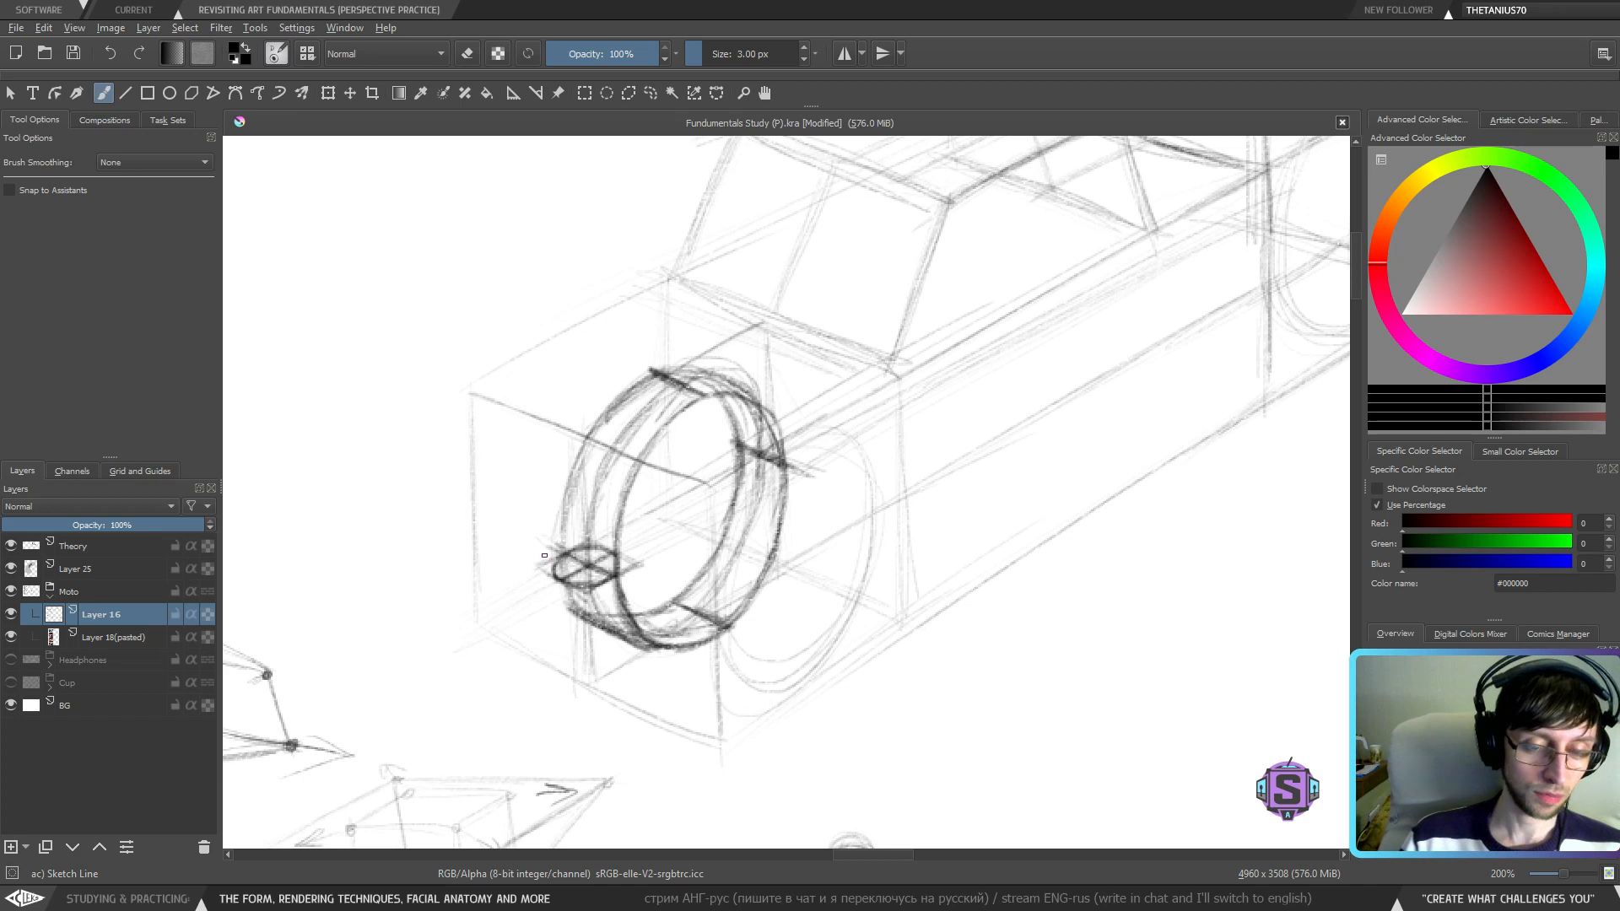
pyautogui.moveTo(639, 549); pyautogui.dragTo(626, 565)
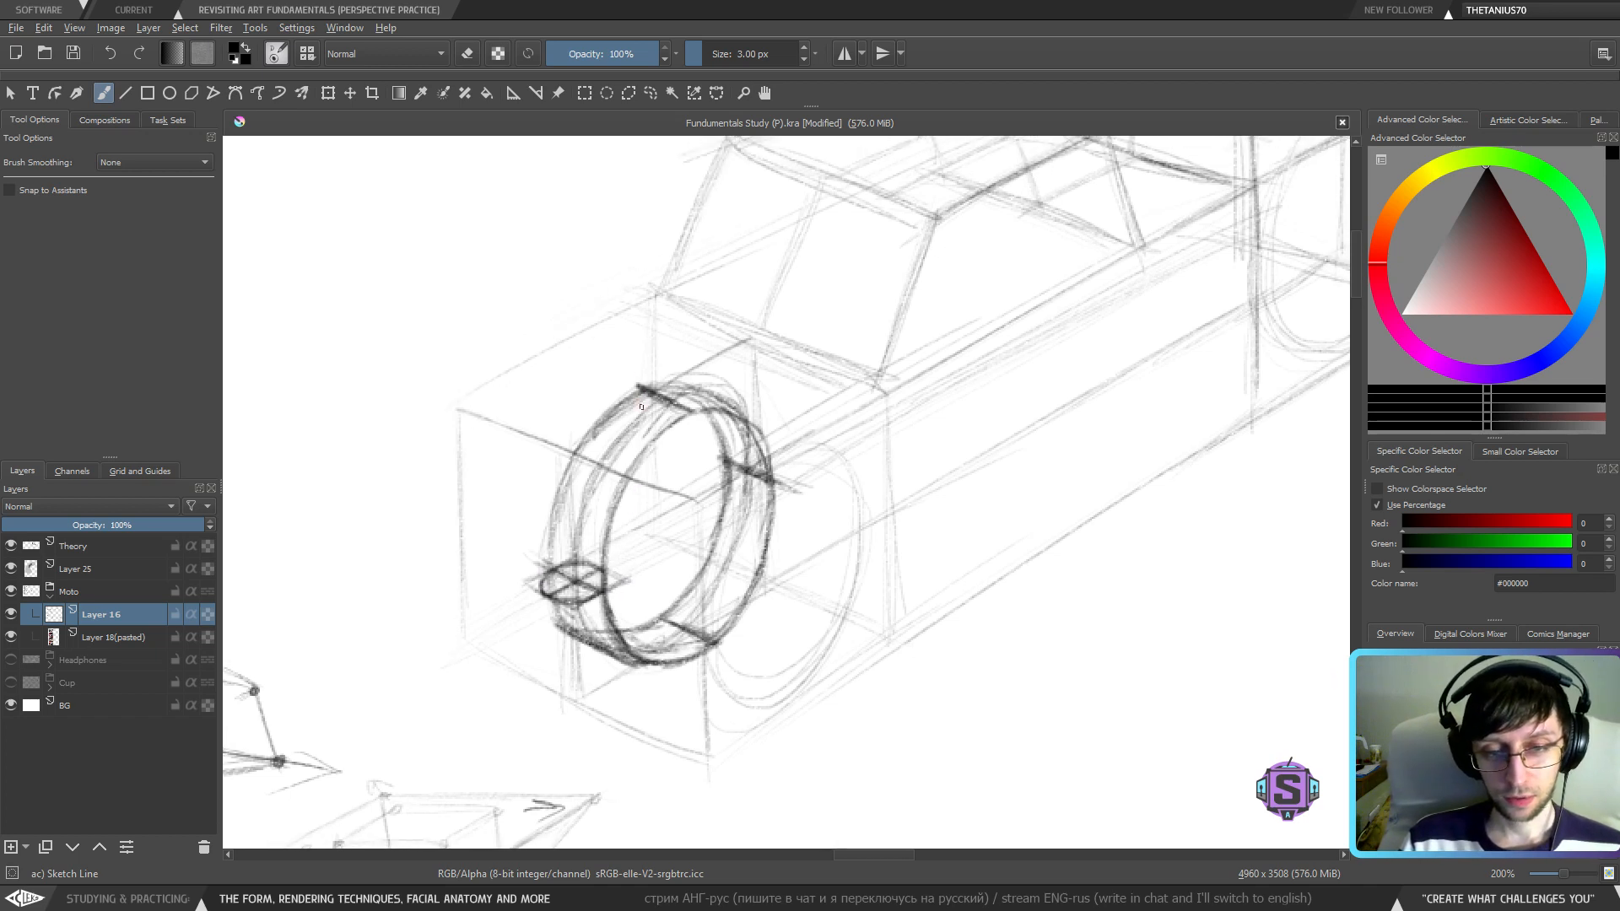
pyautogui.moveTo(640, 362)
pyautogui.mouseDown()
pyautogui.moveTo(640, 413)
pyautogui.moveTo(642, 360)
pyautogui.moveTo(693, 436)
pyautogui.moveTo(691, 379)
pyautogui.moveTo(691, 436)
pyautogui.mouseUp()
pyautogui.moveTo(690, 378); pyautogui.dragTo(689, 410)
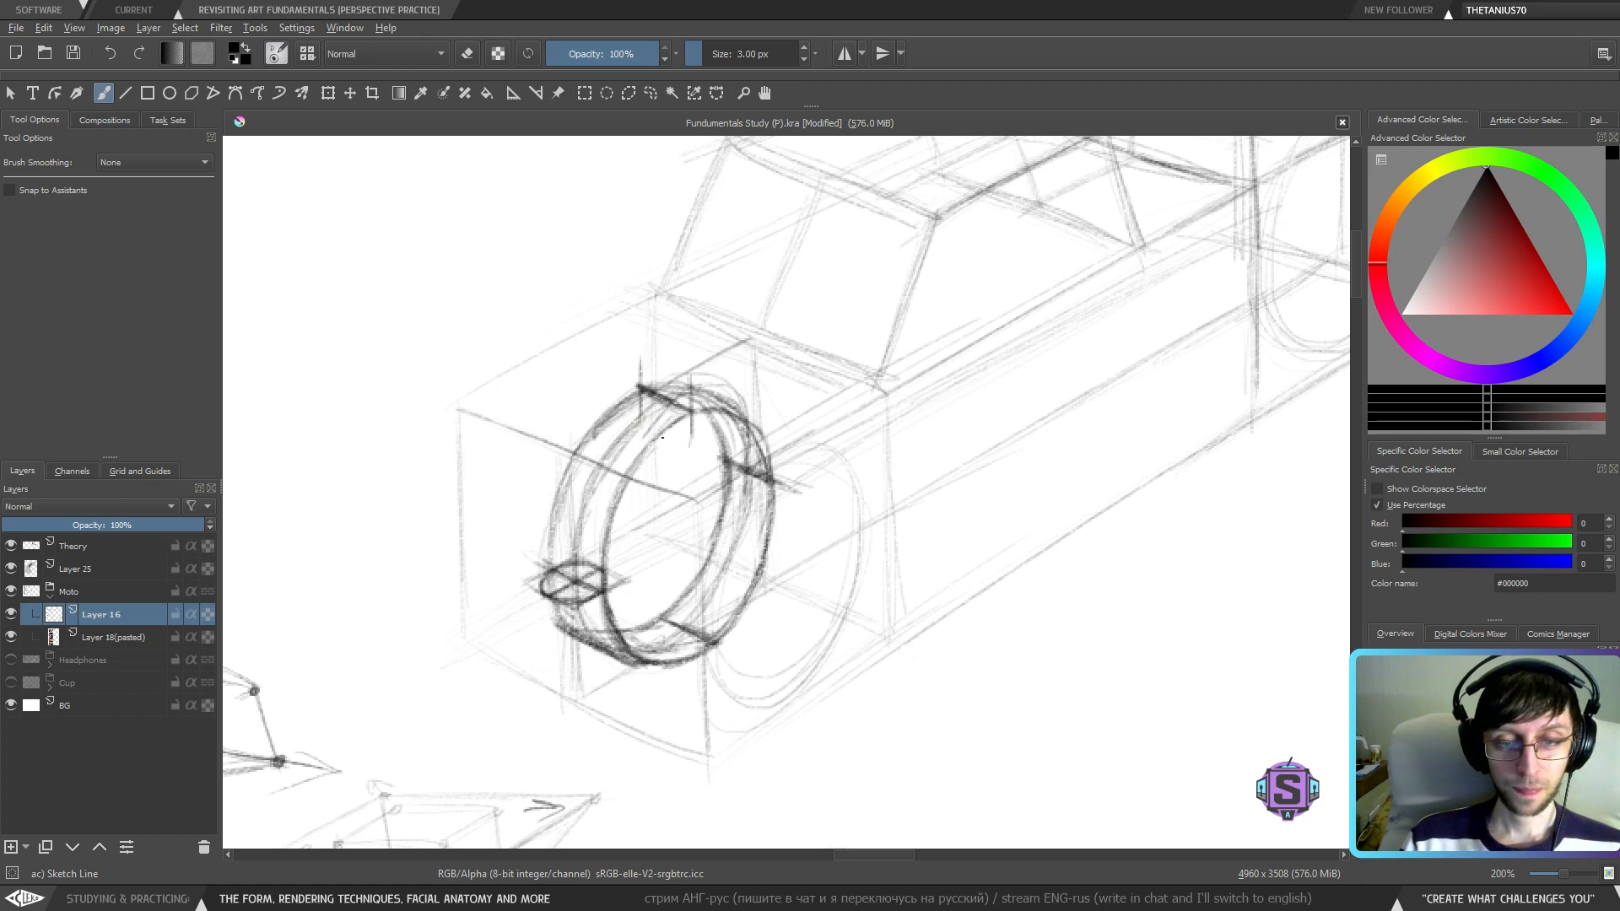
pyautogui.moveTo(662, 437)
pyautogui.mouseDown()
pyautogui.moveTo(686, 448)
pyautogui.moveTo(657, 432)
pyautogui.mouseUp()
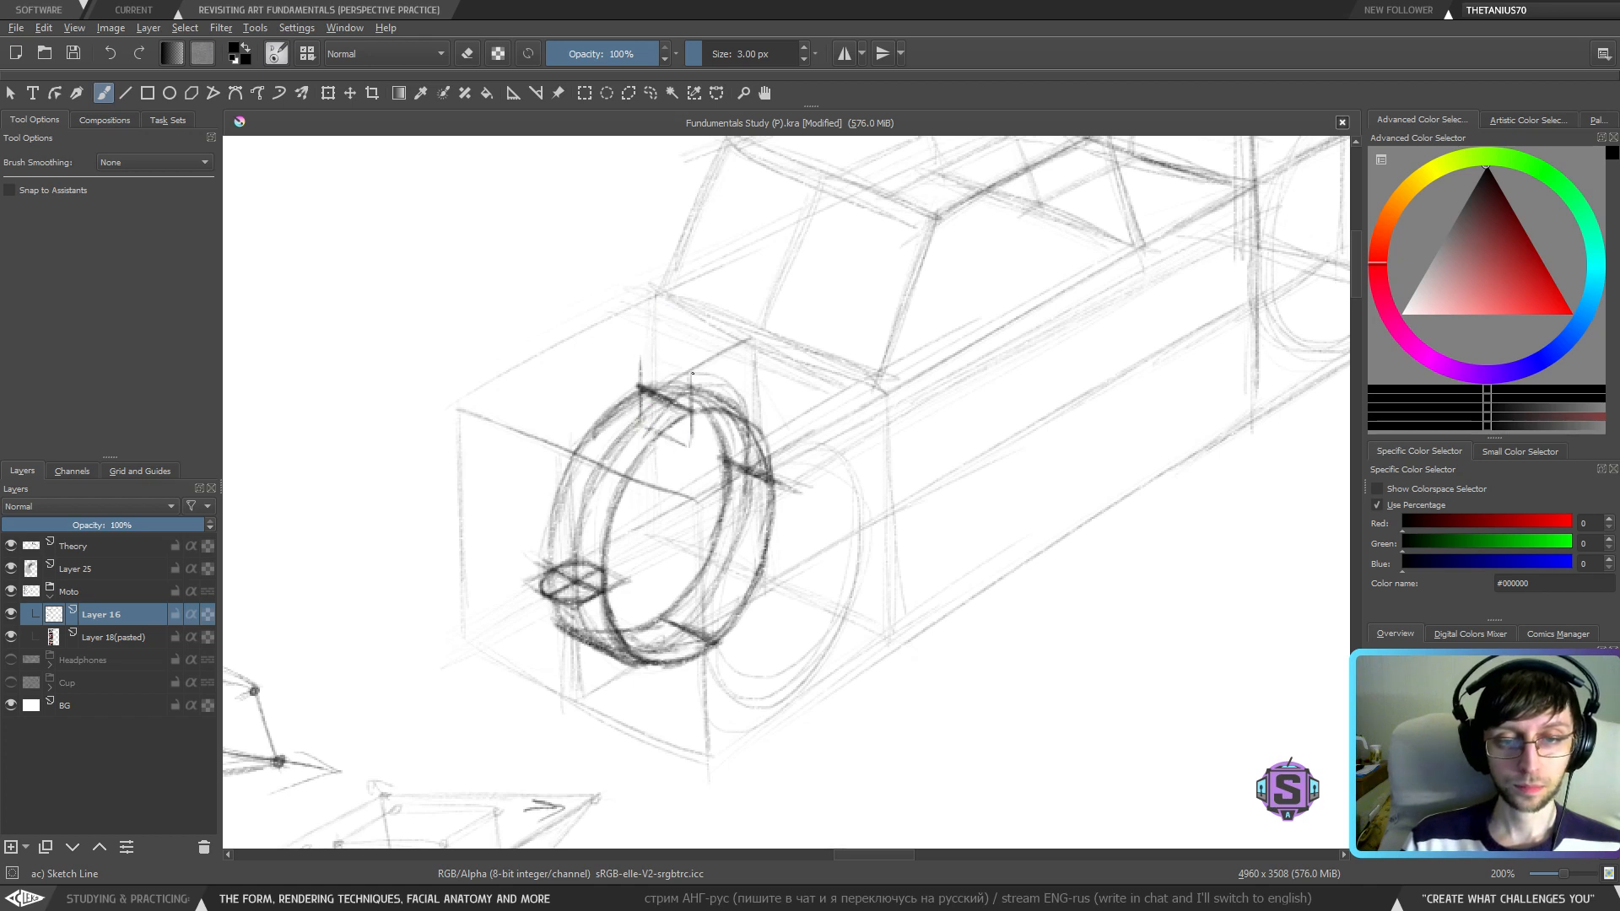
pyautogui.moveTo(688, 373); pyautogui.dragTo(643, 360)
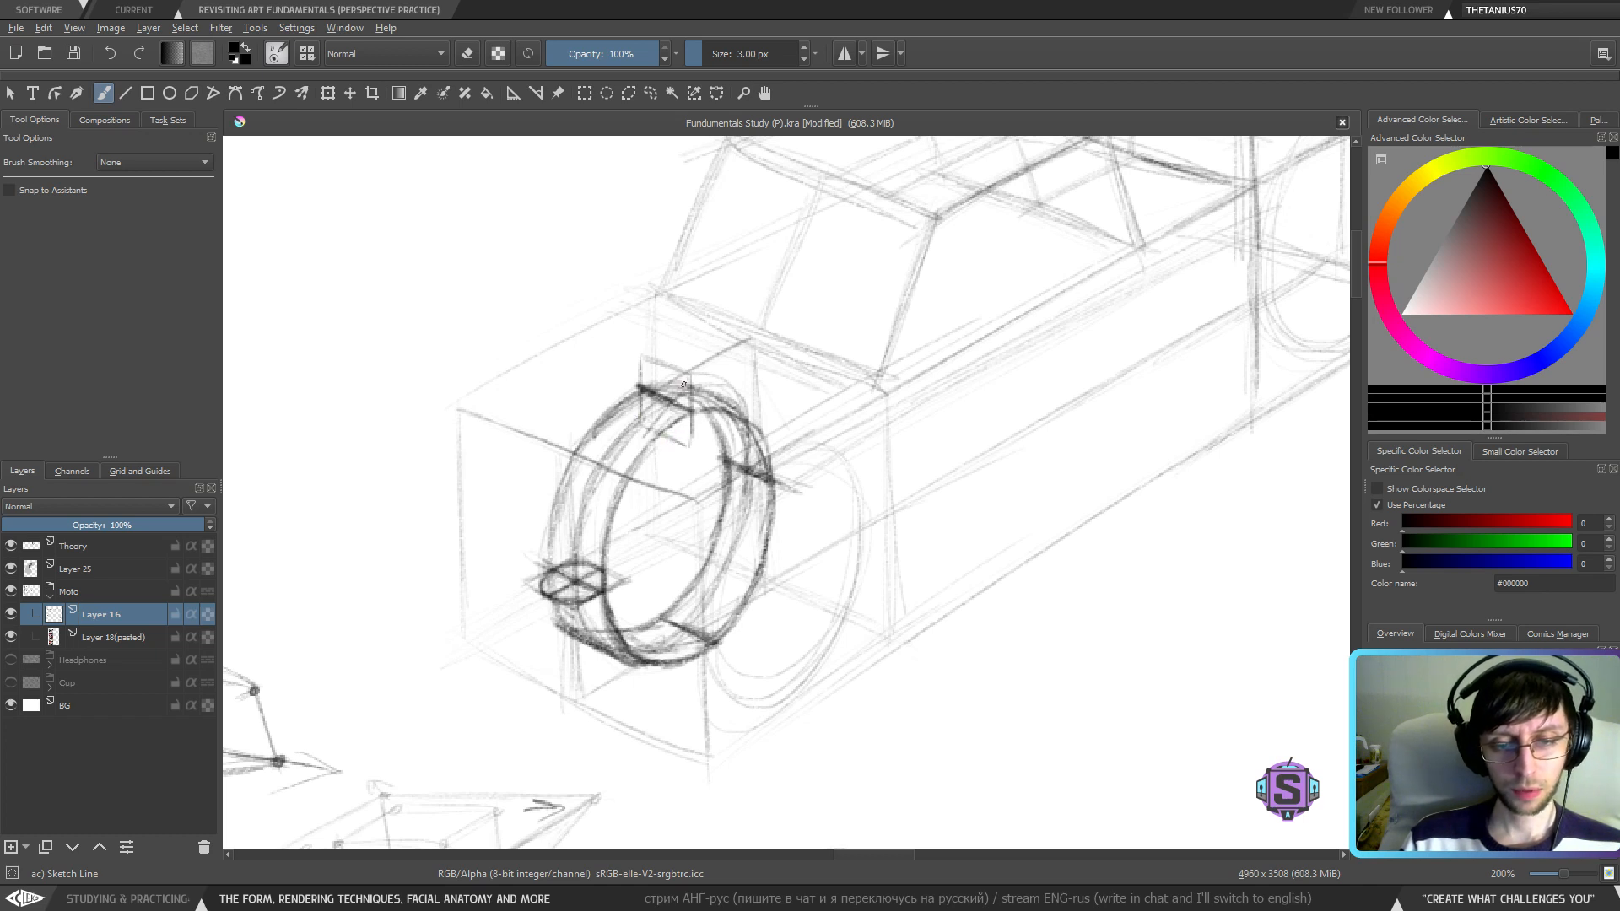
pyautogui.moveTo(688, 400)
pyautogui.mouseDown()
pyautogui.moveTo(684, 436)
pyautogui.moveTo(683, 420)
pyautogui.mouseUp()
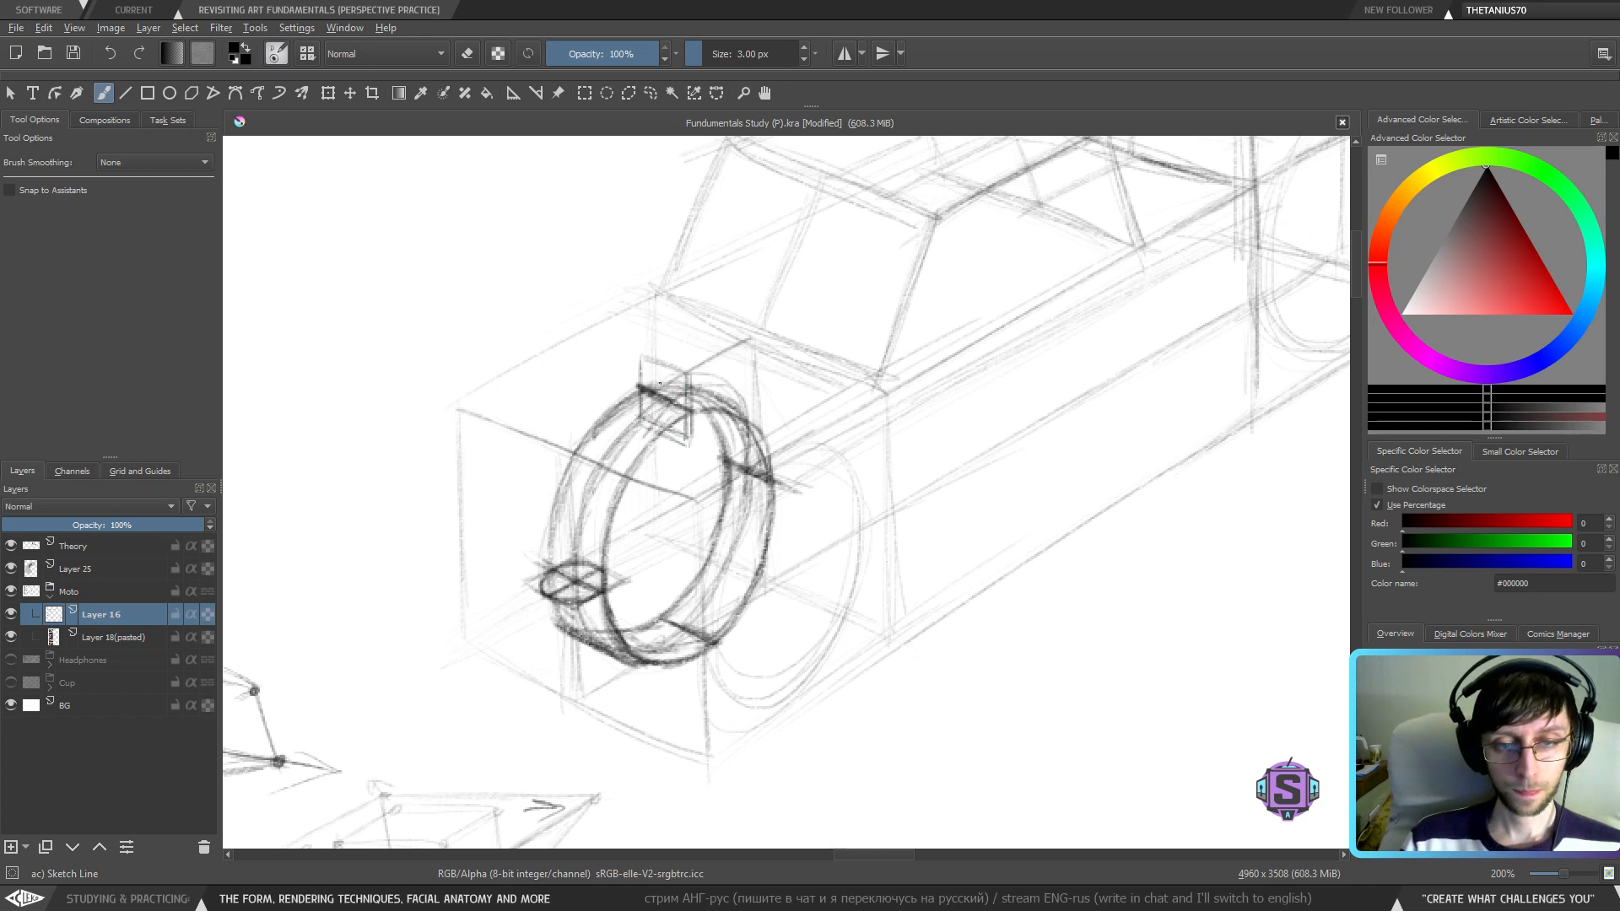
pyautogui.moveTo(663, 415); pyautogui.dragTo(662, 363)
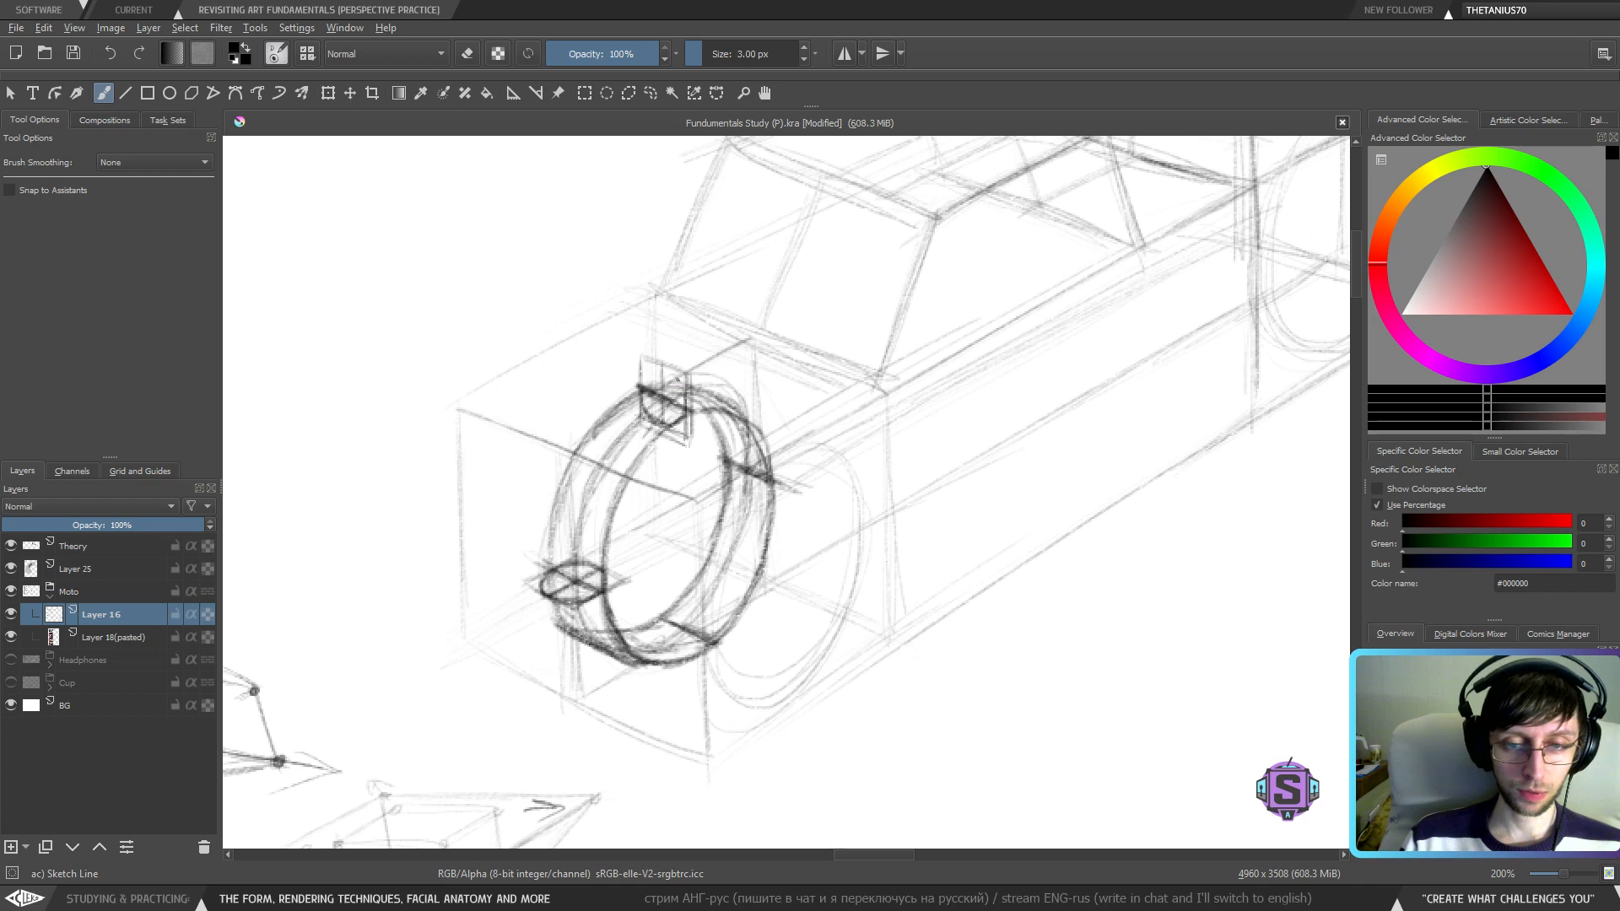
pyautogui.moveTo(678, 376)
pyautogui.mouseDown()
pyautogui.moveTo(684, 406)
pyautogui.moveTo(653, 368)
pyautogui.mouseUp()
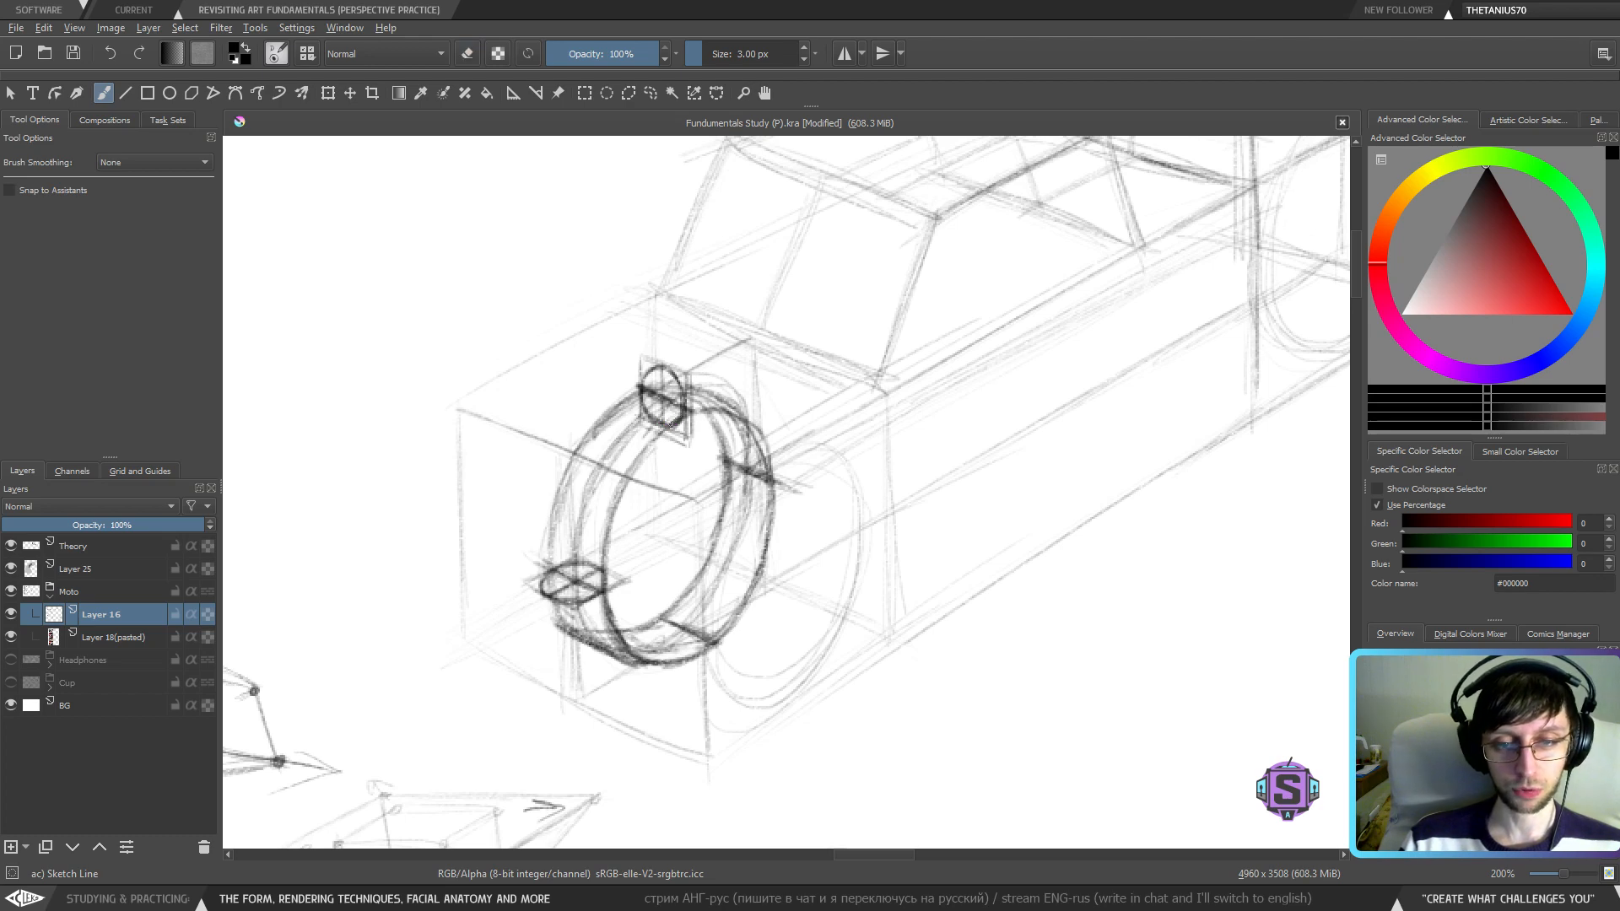
# - Examine how the two framed cross sections sit on the front wheel within the whole boxy vehicle
pyautogui.press('-')
pyautogui.press('-')
pyautogui.press('-')
pyautogui.press('-')
pyautogui.press('+')
pyautogui.press('+')
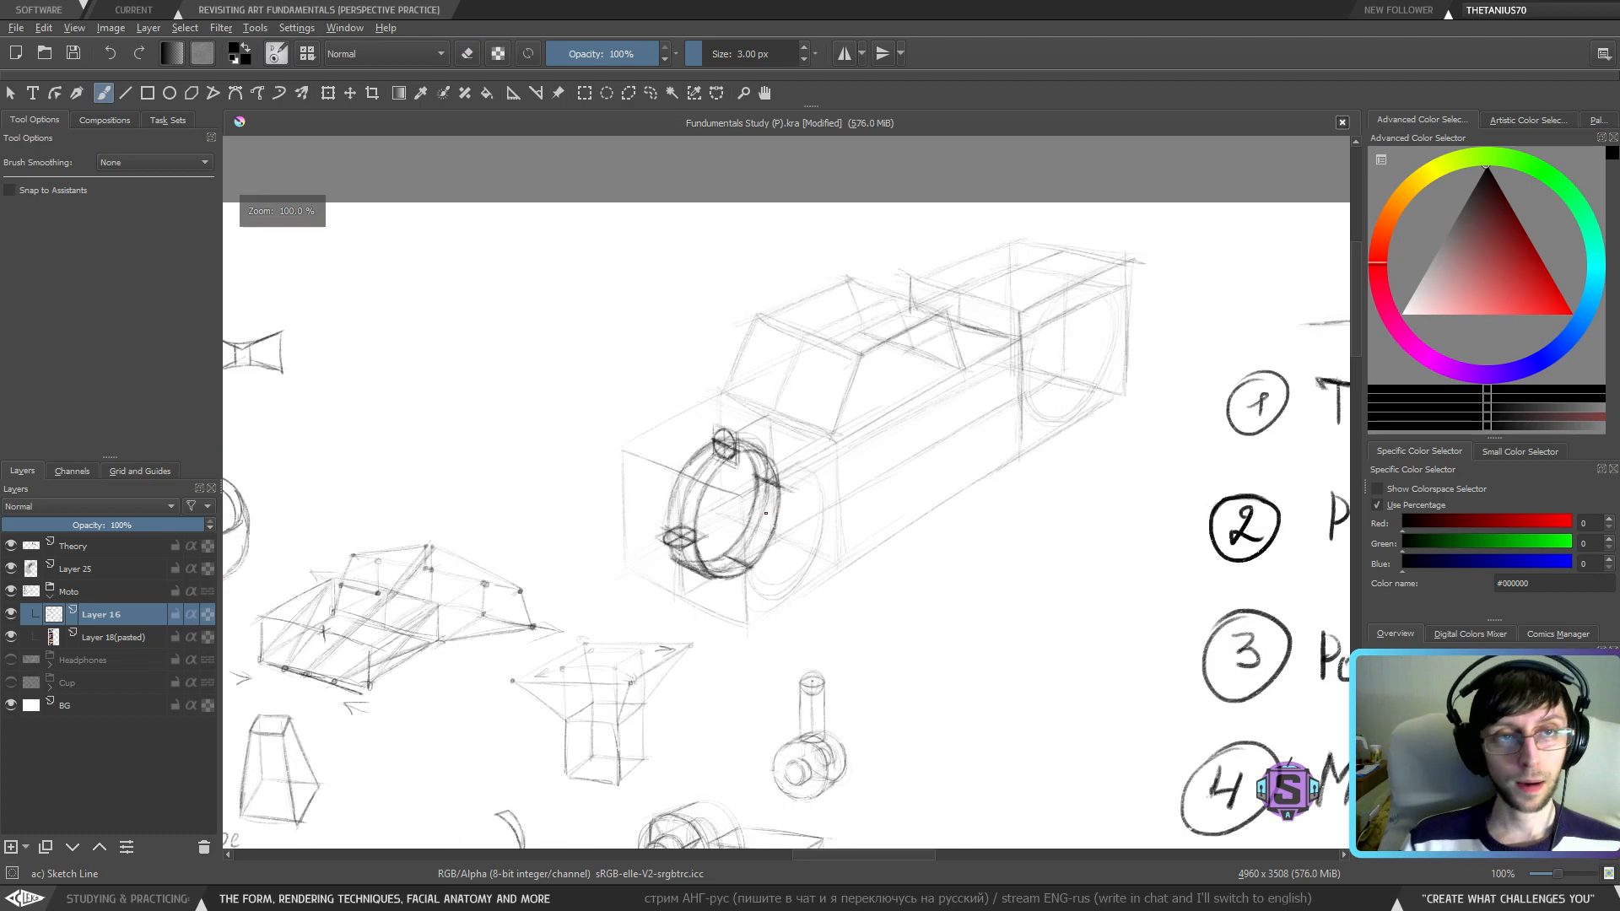
pyautogui.press('-')
pyautogui.press('-')
pyautogui.press('+')
pyautogui.press('+')
pyautogui.moveTo(823, 506); pyautogui.dragTo(665, 533)
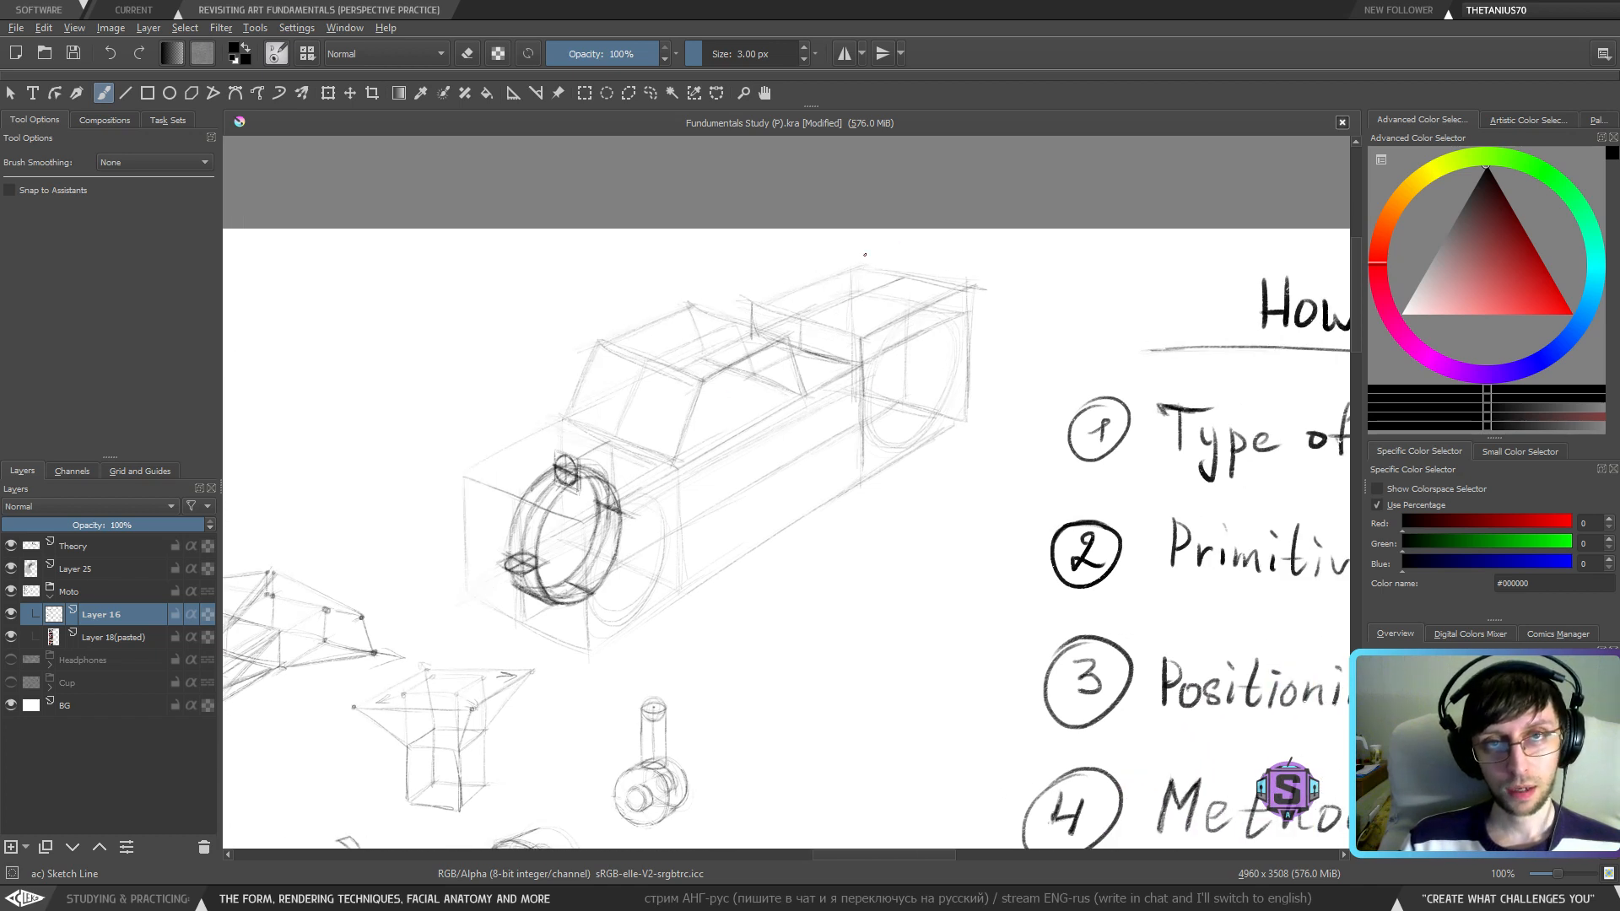
pyautogui.moveTo(818, 467)
pyautogui.mouseDown()
pyautogui.moveTo(878, 470)
pyautogui.moveTo(897, 434)
pyautogui.moveTo(793, 477)
pyautogui.moveTo(788, 458)
pyautogui.moveTo(821, 432)
pyautogui.moveTo(808, 429)
pyautogui.mouseUp()
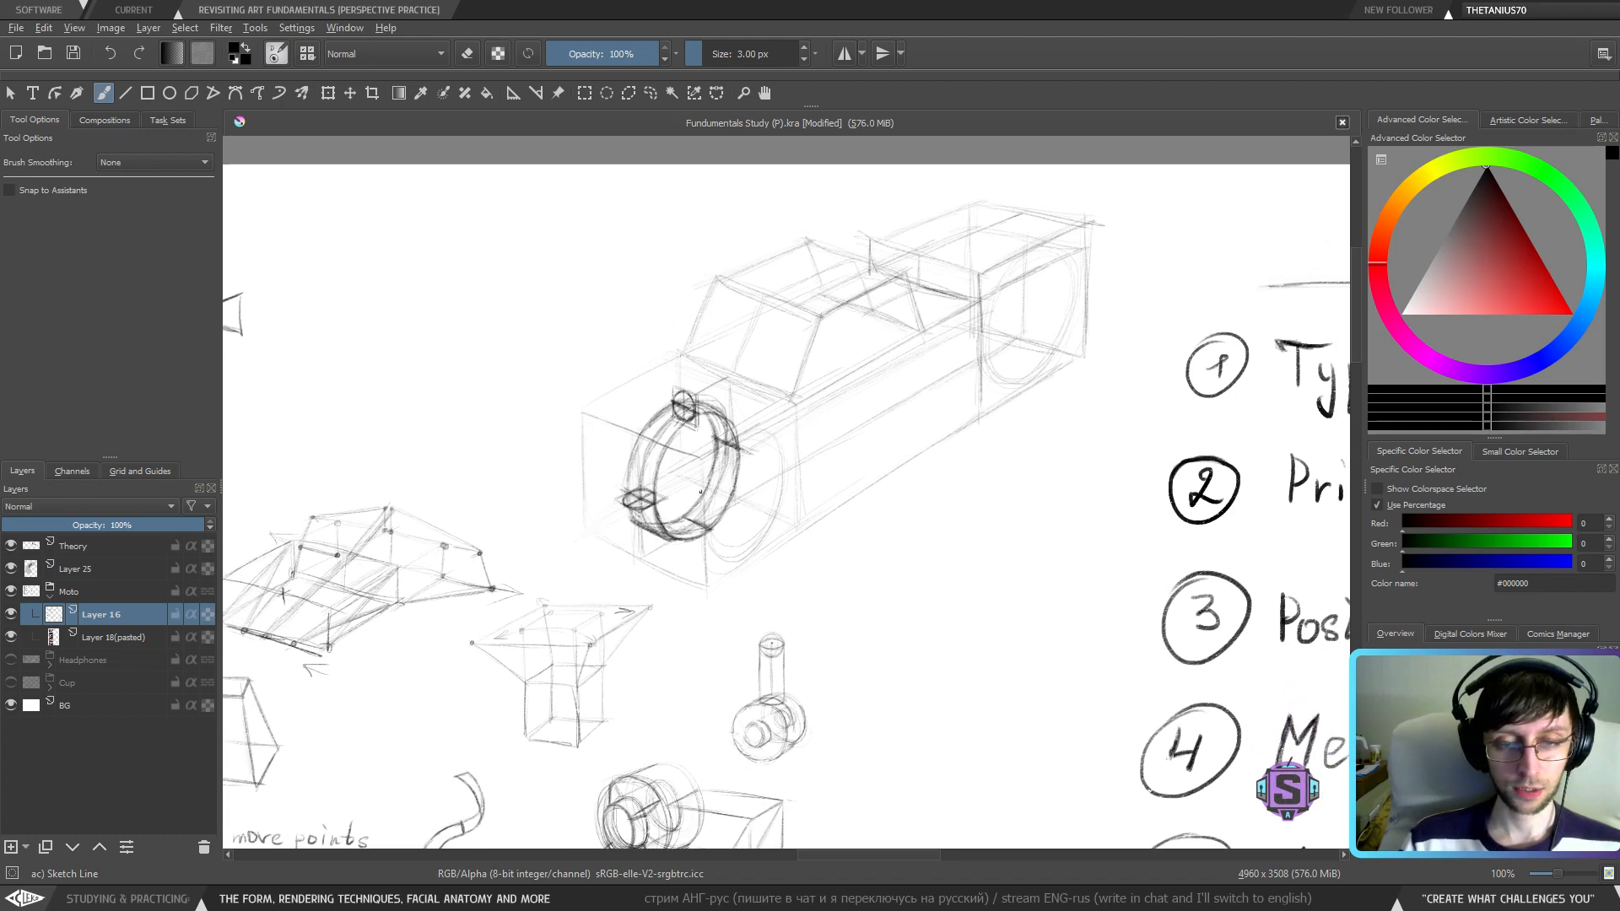
pyautogui.scroll(2, 701, 492)
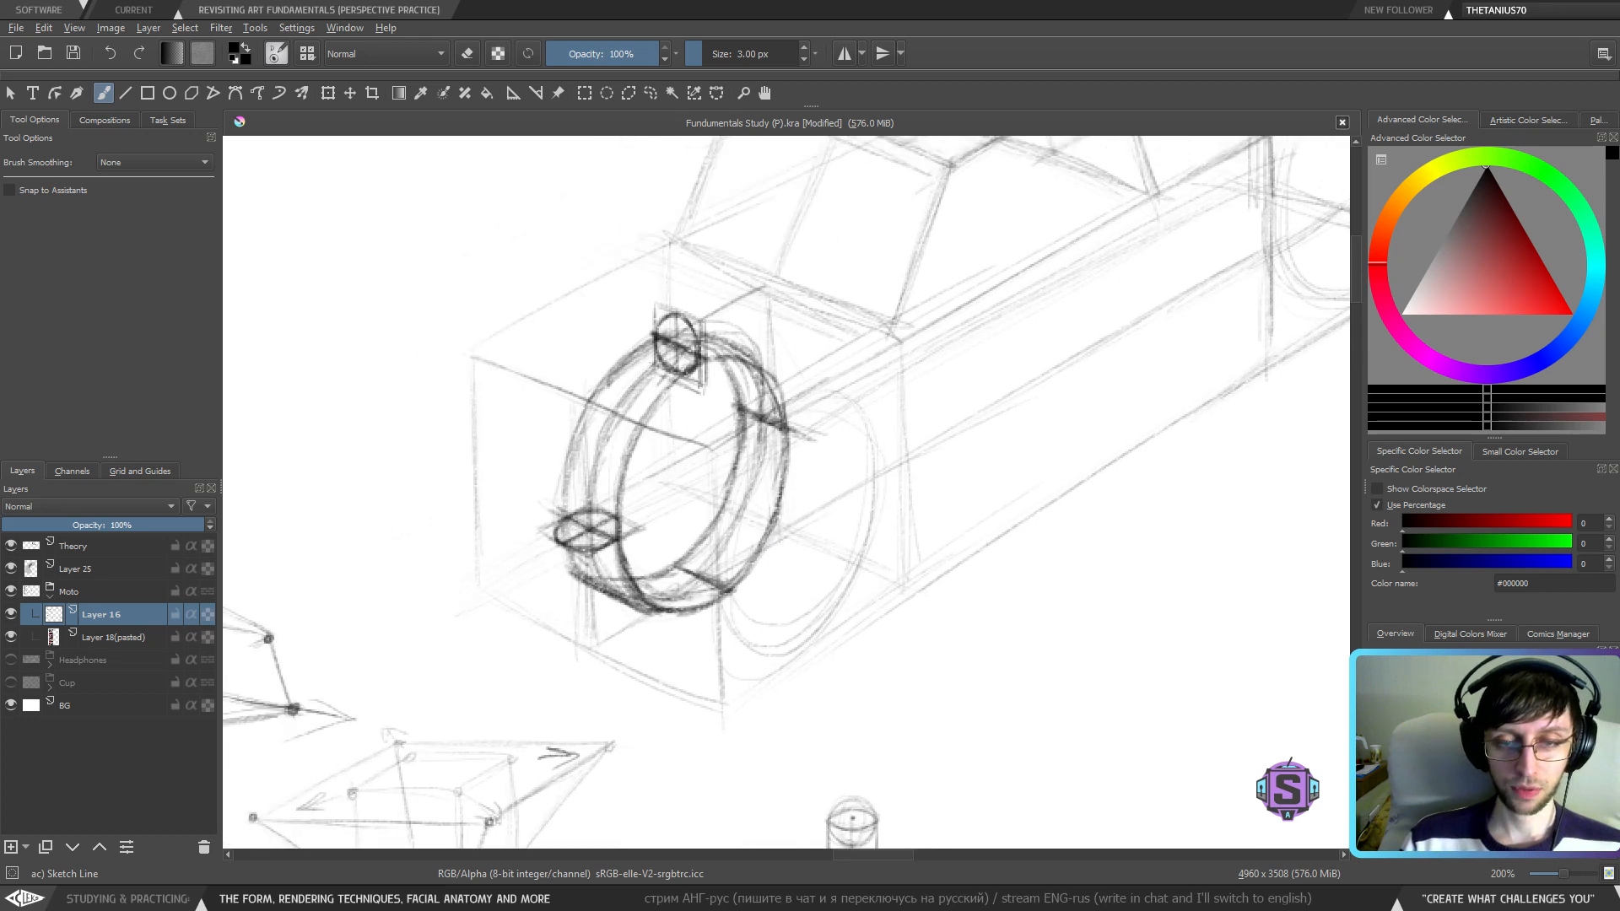
pyautogui.hotkey('ctrl', 'z')
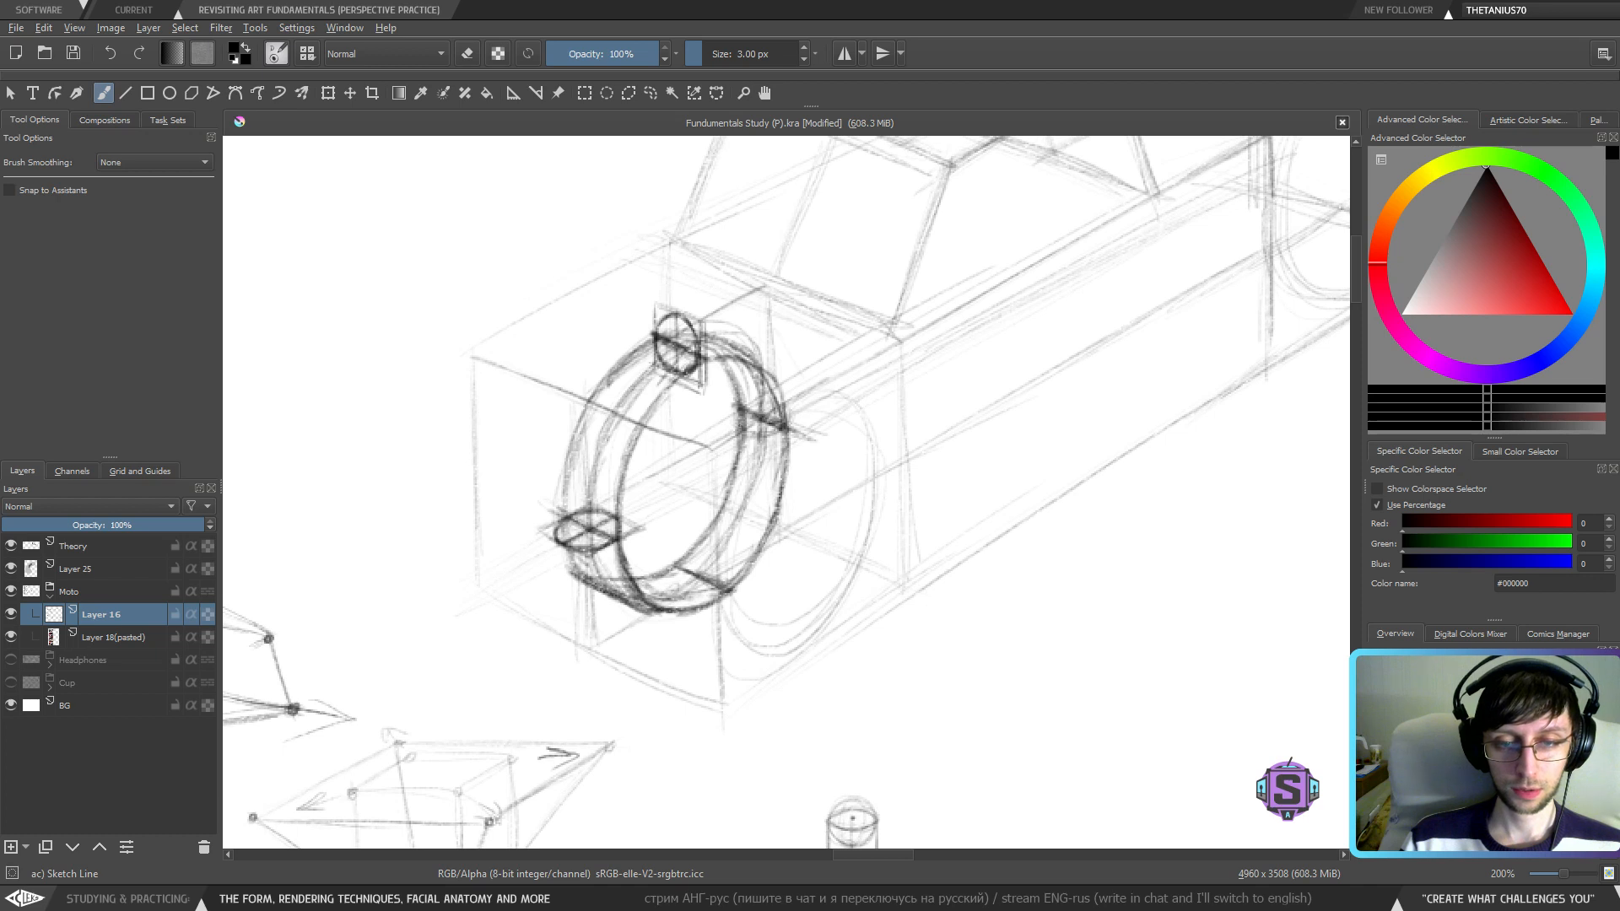
pyautogui.moveTo(730, 427)
pyautogui.mouseDown()
pyautogui.moveTo(771, 443)
pyautogui.moveTo(741, 413)
pyautogui.moveTo(763, 399)
pyautogui.mouseUp()
pyautogui.hotkey('ctrl', 'z')
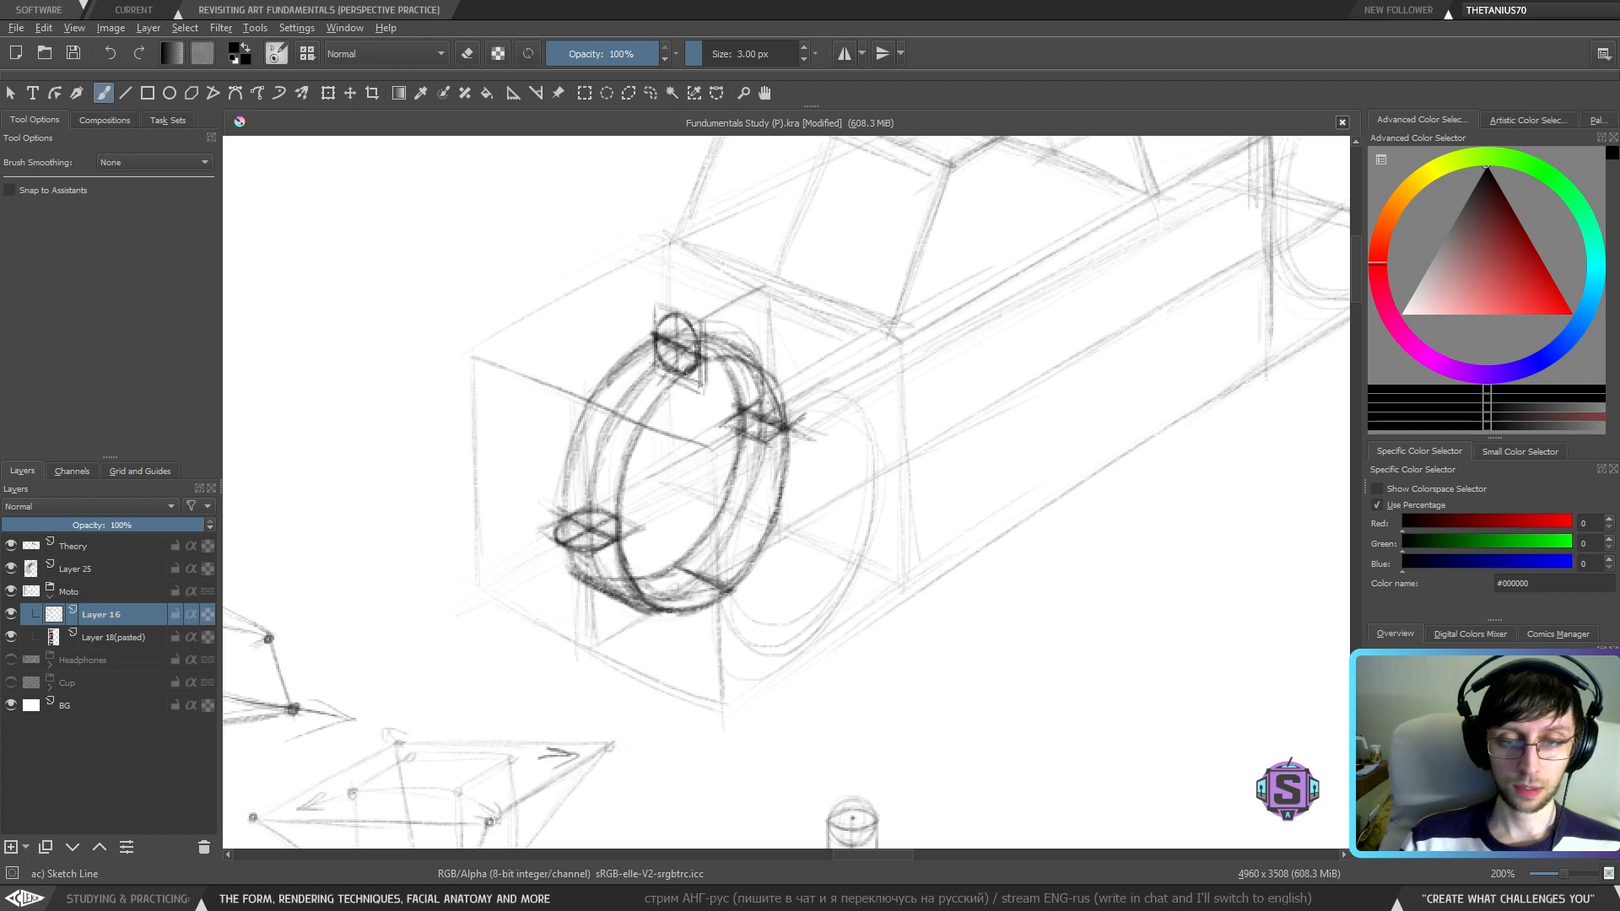
pyautogui.hotkey('ctrl', 'z')
pyautogui.keyDown('ctrl'); pyautogui.click(796, 438); pyautogui.keyUp('ctrl')
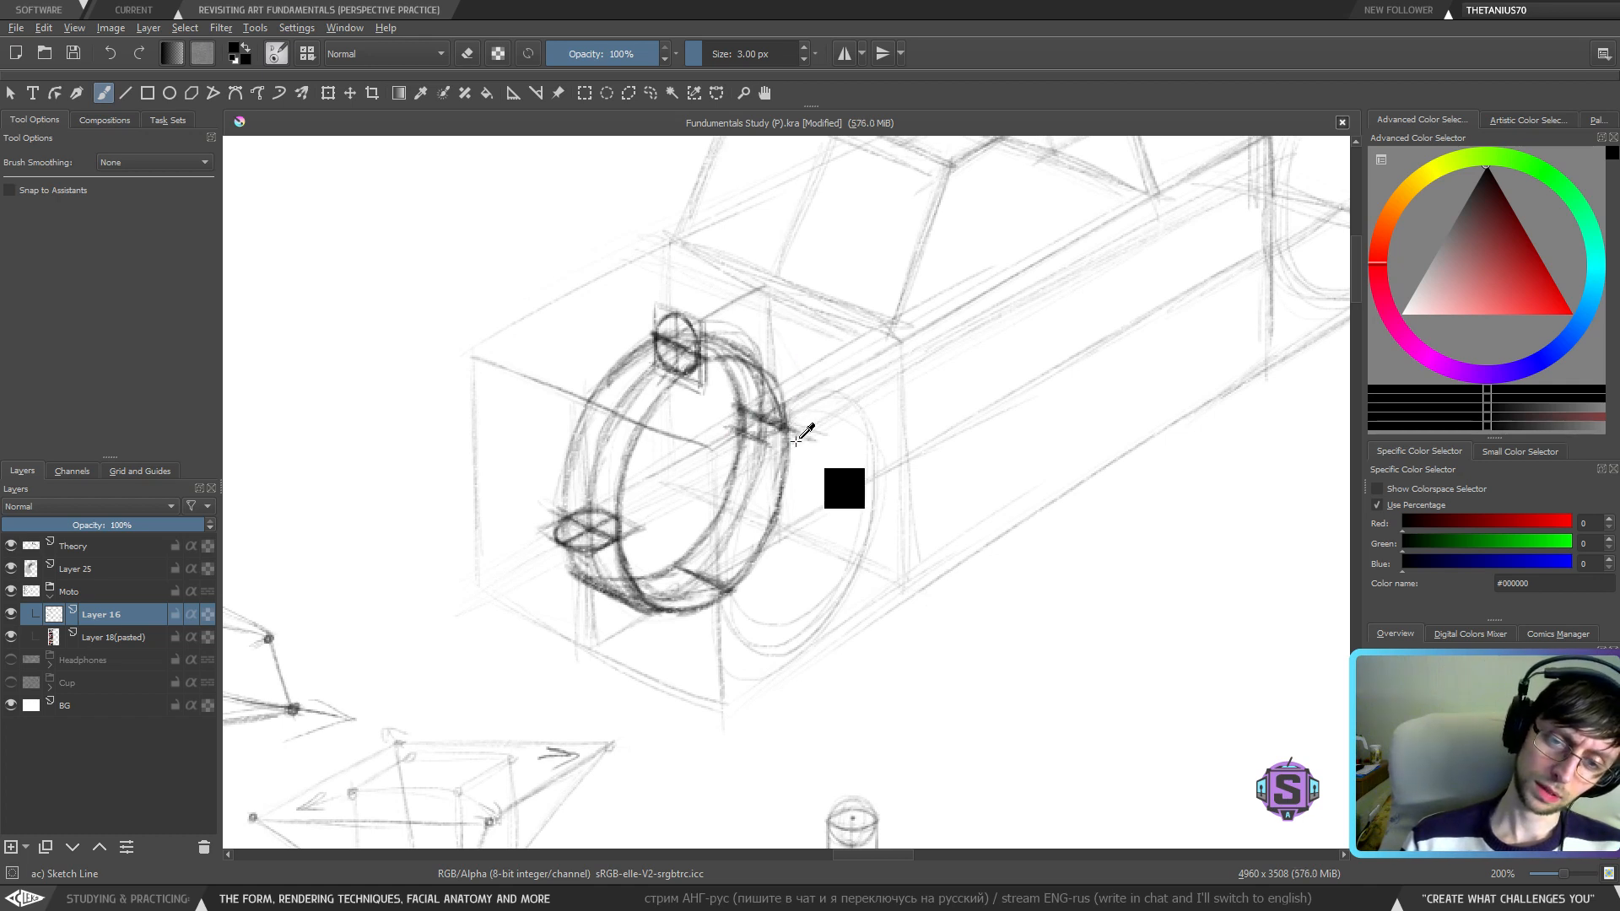
pyautogui.hotkey('ctrl', 'z')
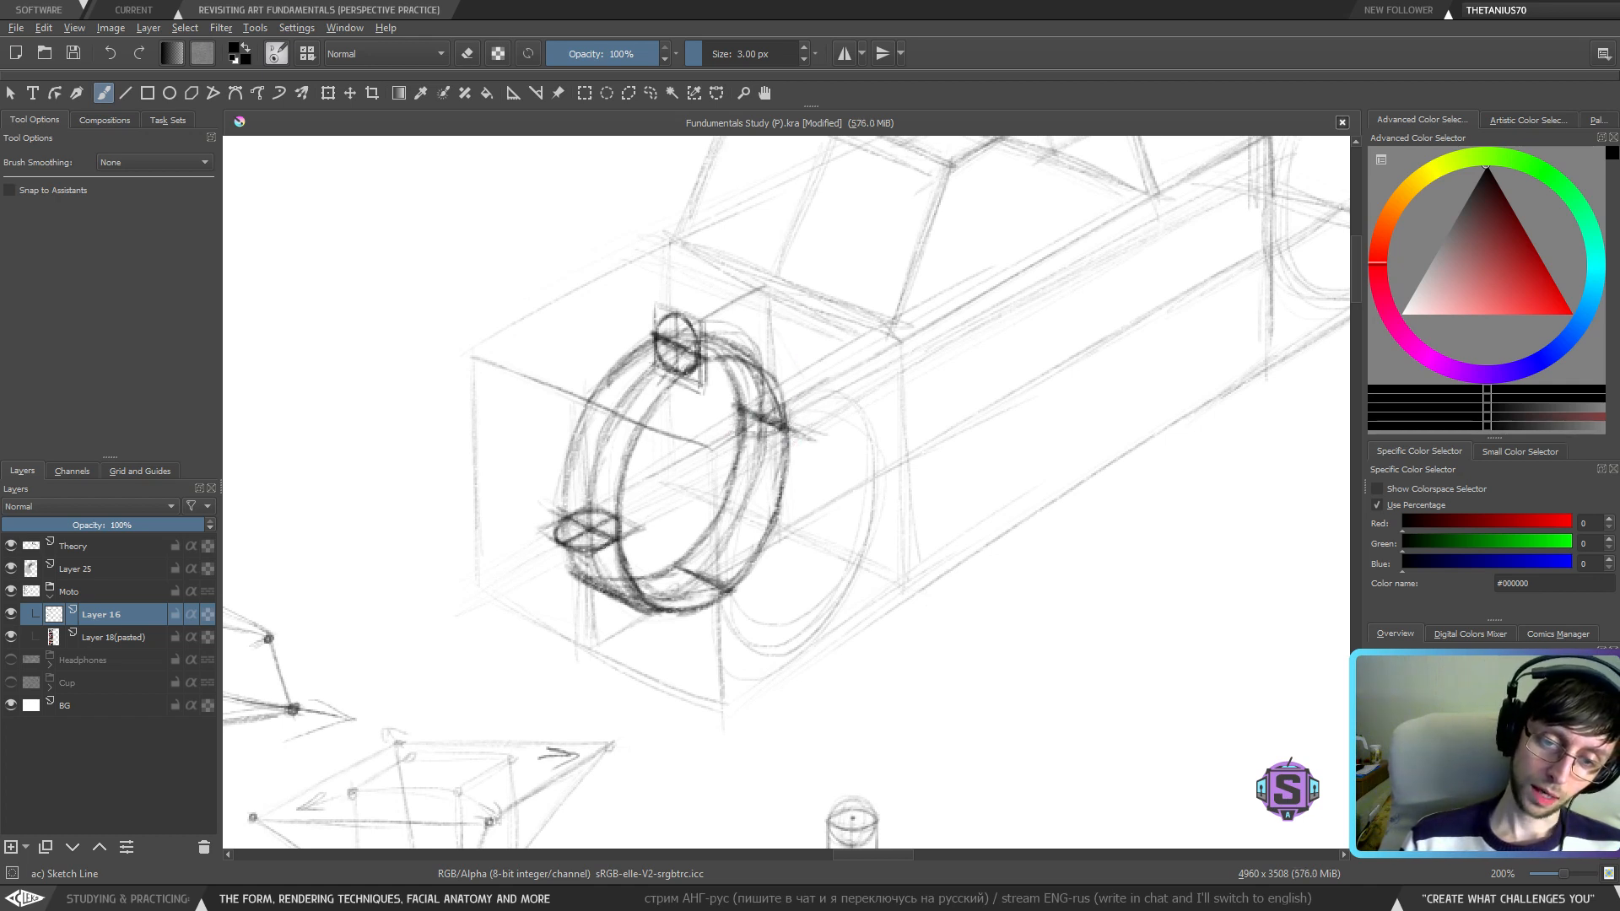
# - Sketch perspective guide lines from the lower-left framed cross section across the front wheel to the section mark on its right rim
pyautogui.moveTo(638, 527); pyautogui.dragTo(807, 429)
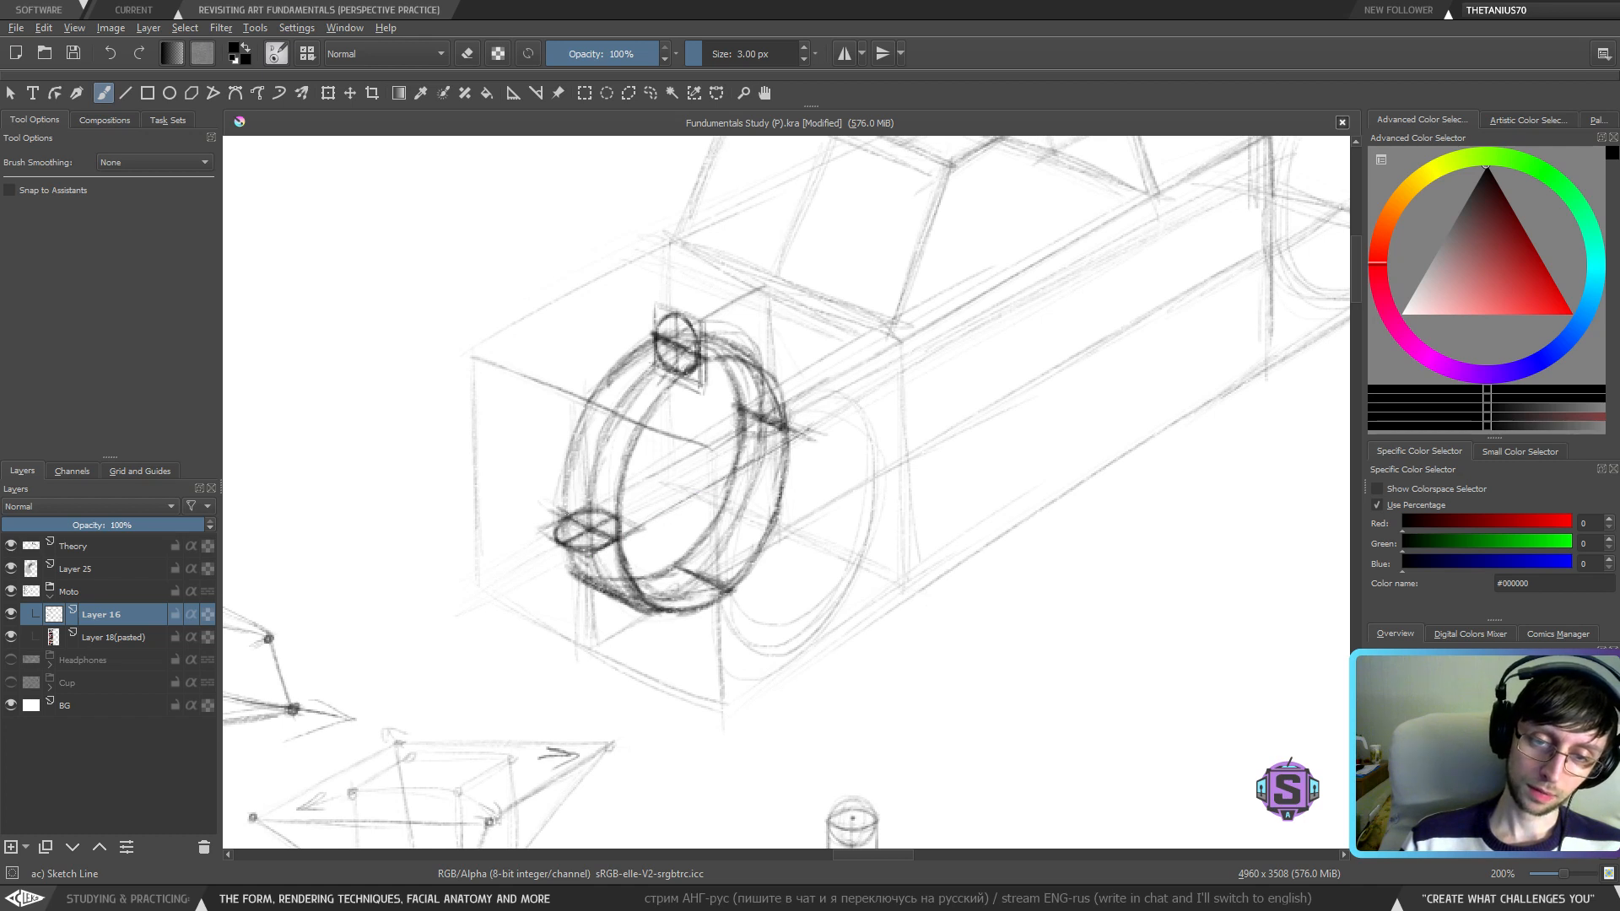
pyautogui.moveTo(672, 455); pyautogui.dragTo(778, 404)
pyautogui.moveTo(668, 466); pyautogui.dragTo(764, 410)
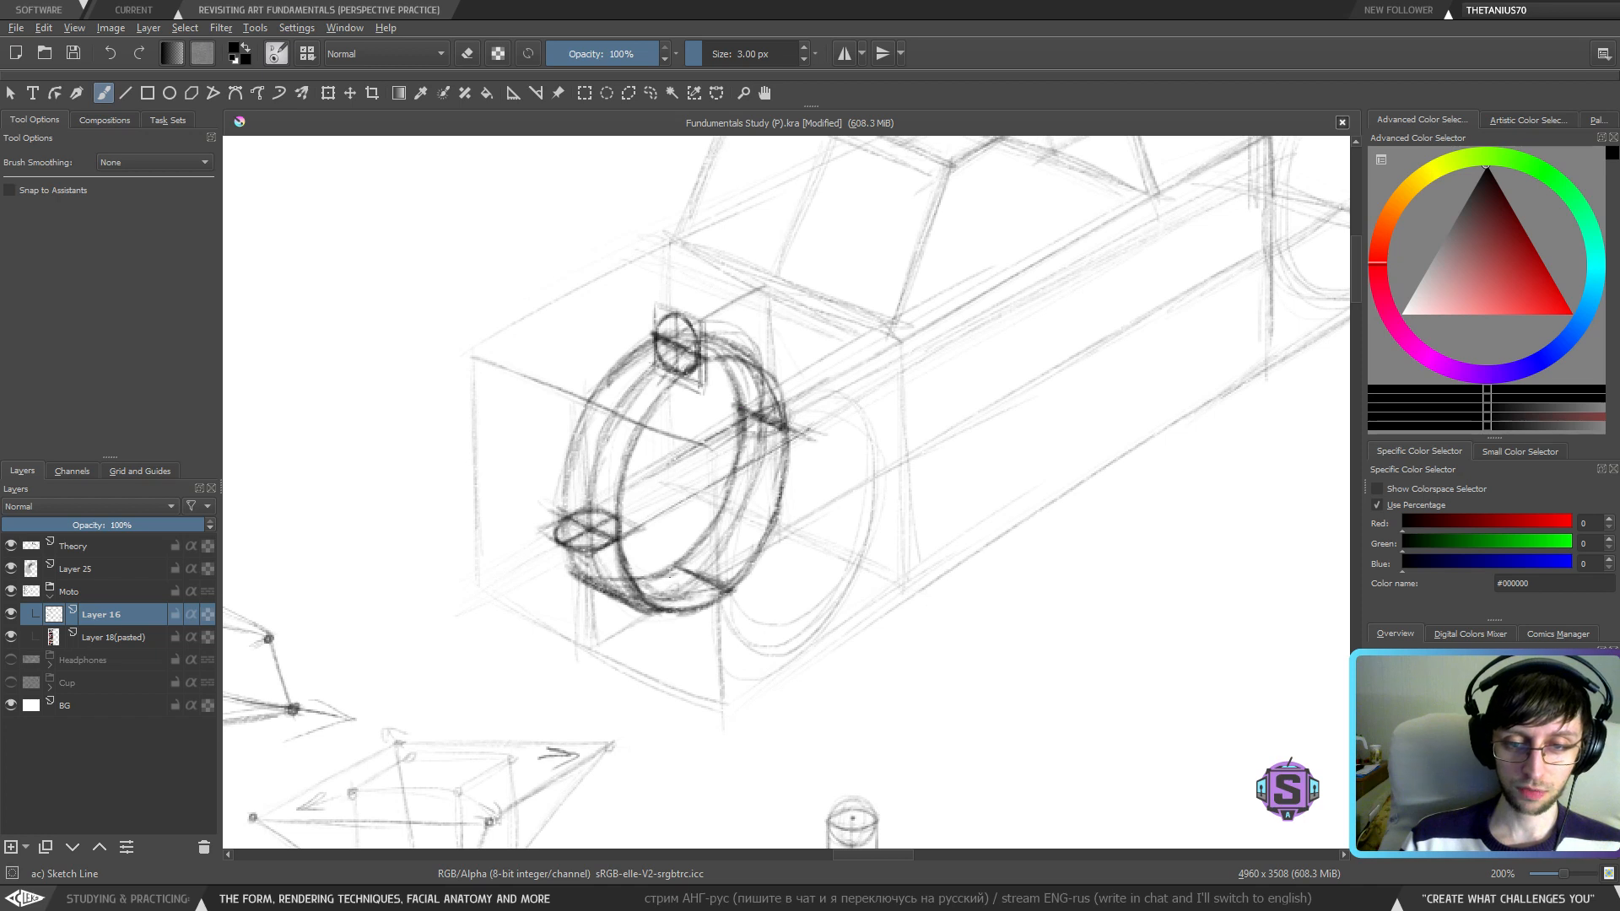
# - Redraw the inner curve along the front wheel's right rim and clean up the stray lines on both right-hand rim curves
pyautogui.moveTo(682, 556); pyautogui.dragTo(731, 503)
pyautogui.moveTo(712, 523); pyautogui.dragTo(744, 474)
pyautogui.moveTo(710, 523); pyautogui.dragTo(745, 435)
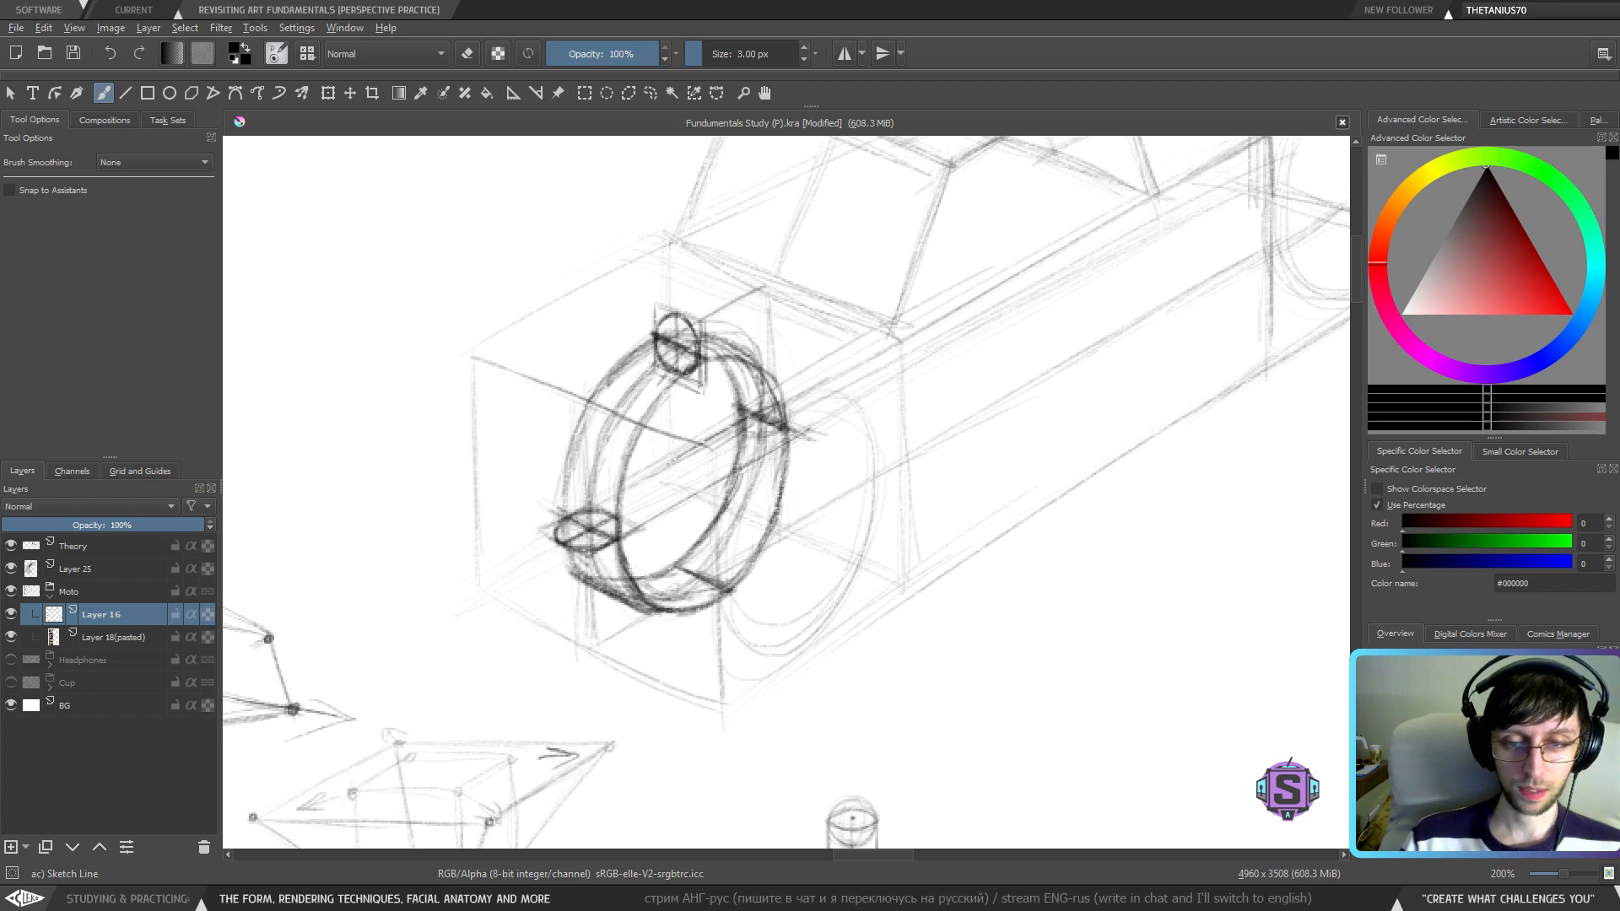
pyautogui.moveTo(731, 495)
pyautogui.mouseDown()
pyautogui.moveTo(746, 368)
pyautogui.moveTo(682, 343)
pyautogui.moveTo(739, 395)
pyautogui.moveTo(739, 460)
pyautogui.moveTo(750, 429)
pyautogui.mouseUp()
pyautogui.press('e')
pyautogui.moveTo(731, 496); pyautogui.dragTo(717, 515)
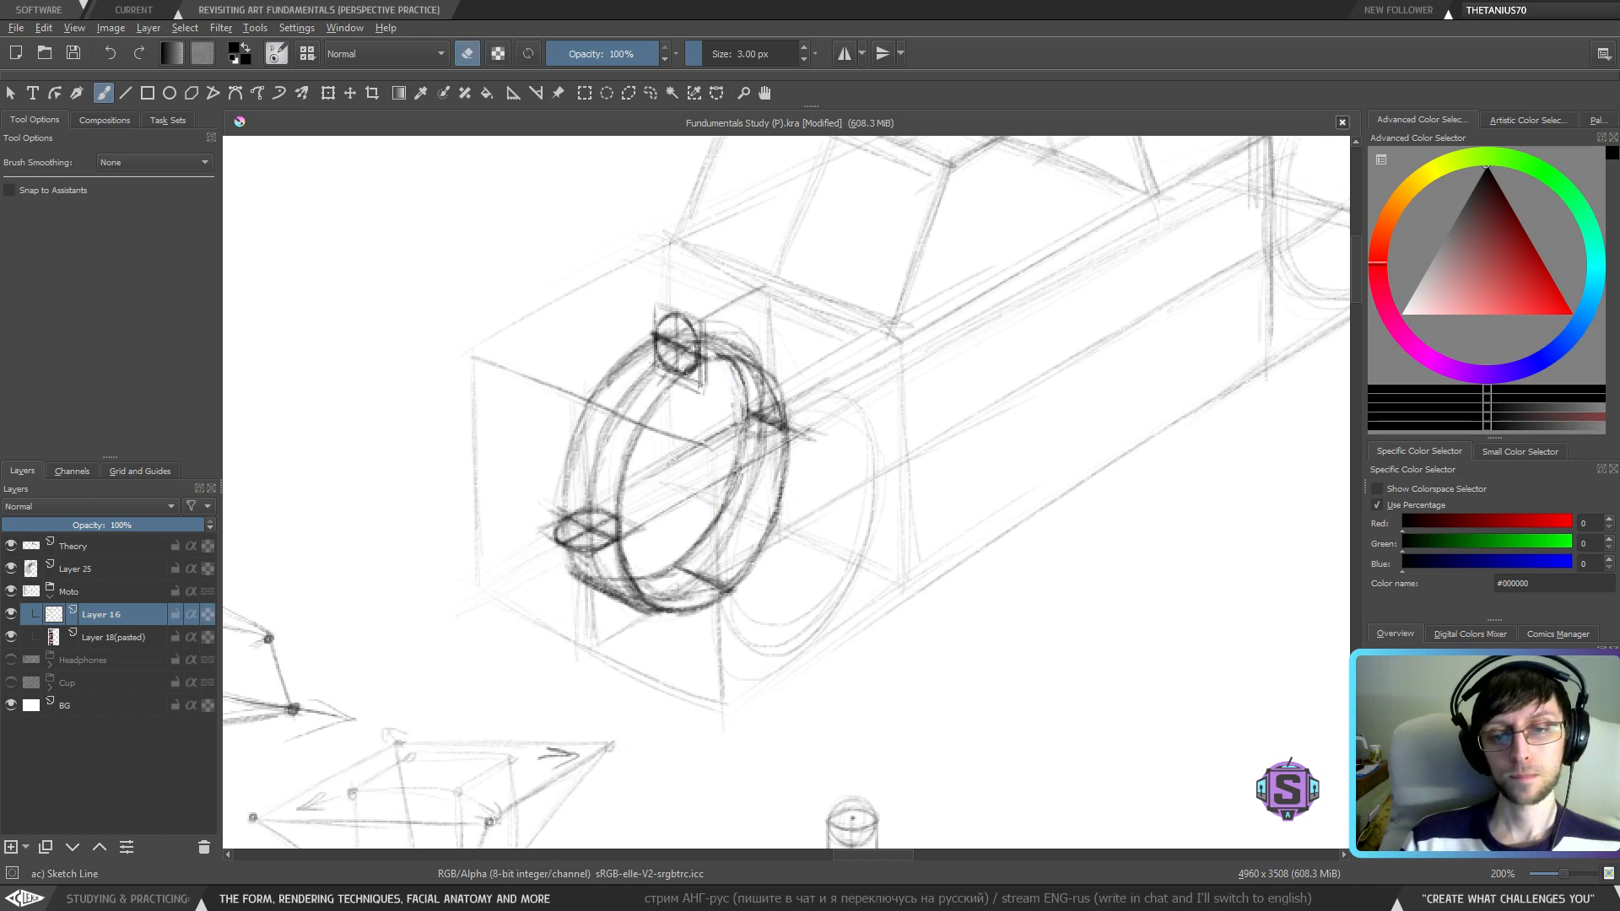
pyautogui.press('e')
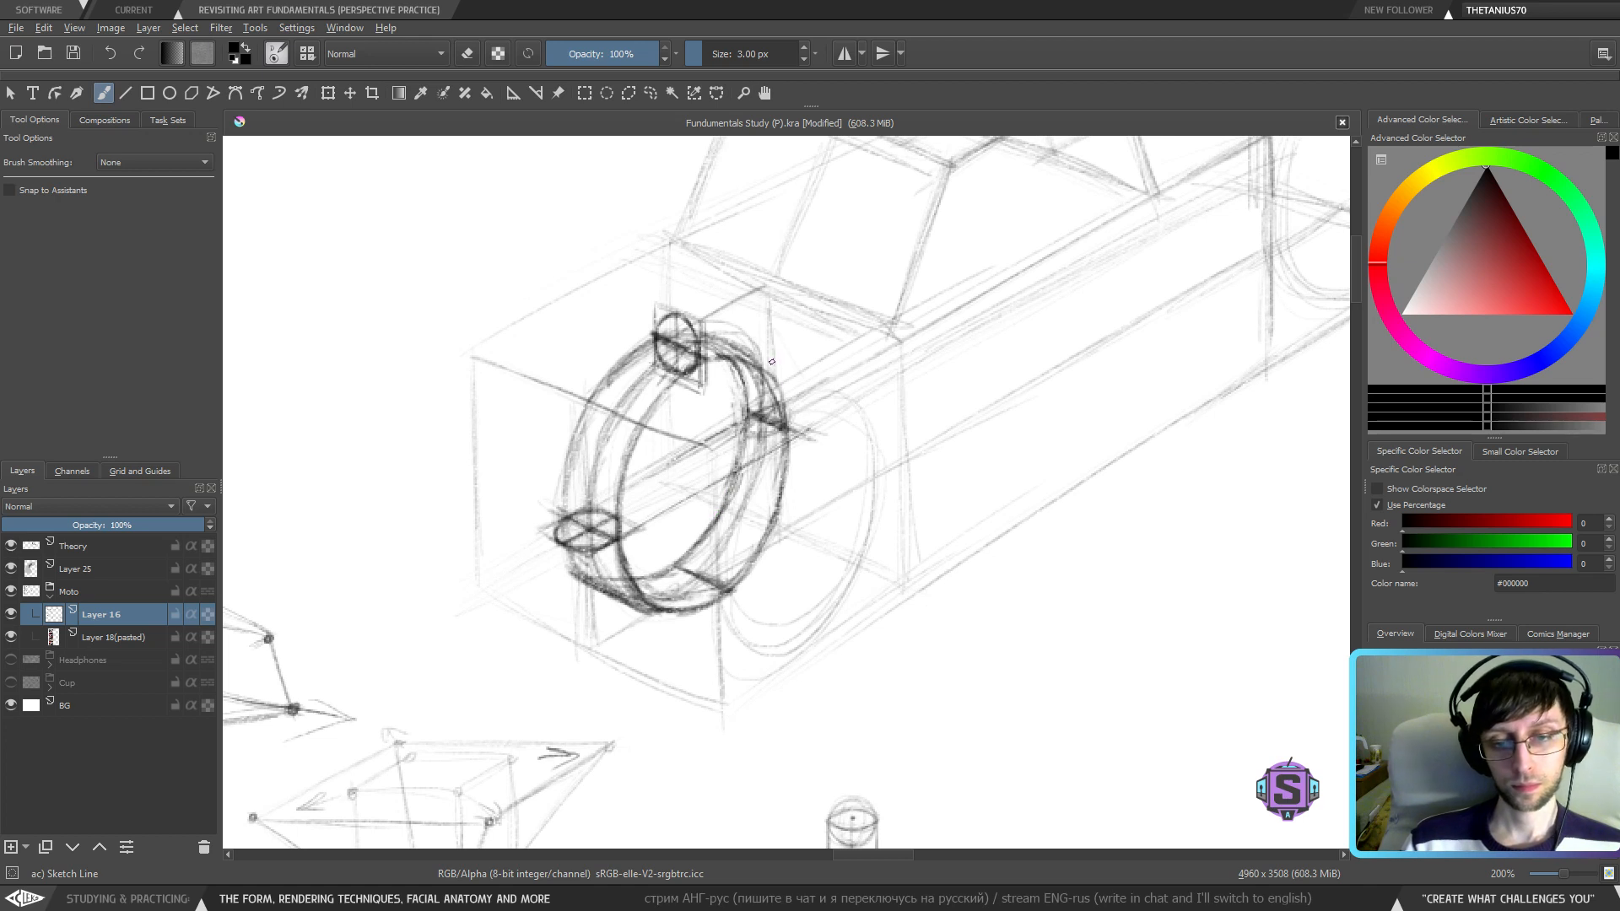
pyautogui.press('e')
pyautogui.moveTo(781, 531)
pyautogui.mouseDown()
pyautogui.moveTo(793, 451)
pyautogui.moveTo(724, 611)
pyautogui.moveTo(730, 589)
pyautogui.moveTo(686, 615)
pyautogui.moveTo(725, 590)
pyautogui.moveTo(701, 601)
pyautogui.moveTo(763, 527)
pyautogui.moveTo(783, 435)
pyautogui.mouseUp()
pyautogui.press('e')
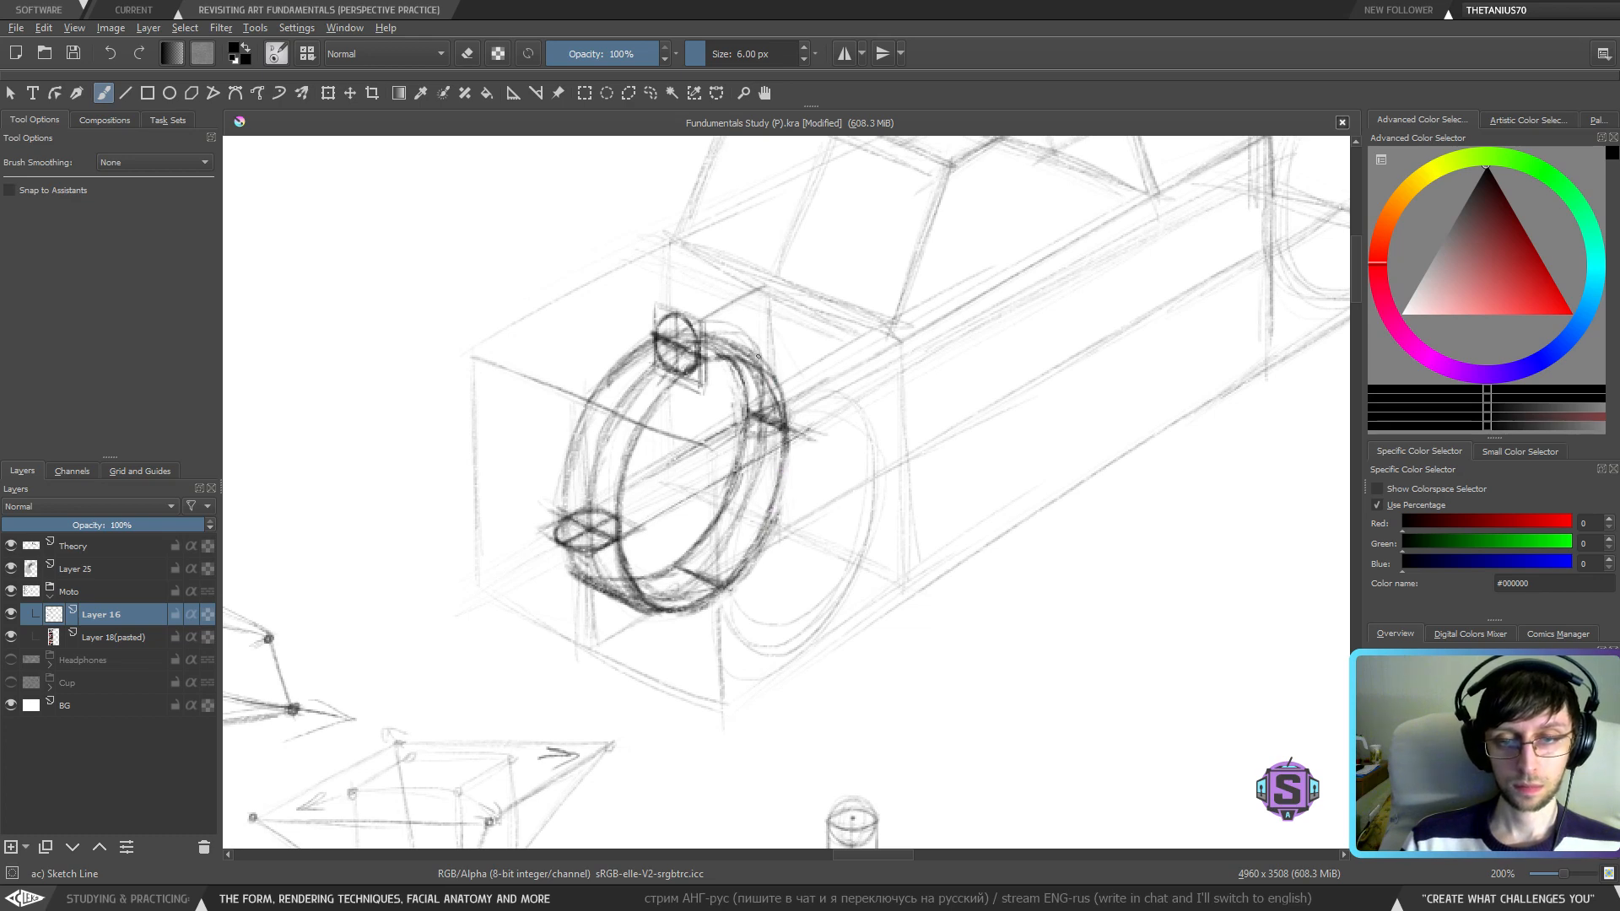
# - Examine the reworked right rim of the front wheel against the whole vehicle at smaller and larger zoom levels
pyautogui.press('e')
pyautogui.press('-')
pyautogui.press('-')
pyautogui.press('-')
pyautogui.press('-')
pyautogui.press('+')
pyautogui.press('+')
pyautogui.press('+')
pyautogui.press('+')
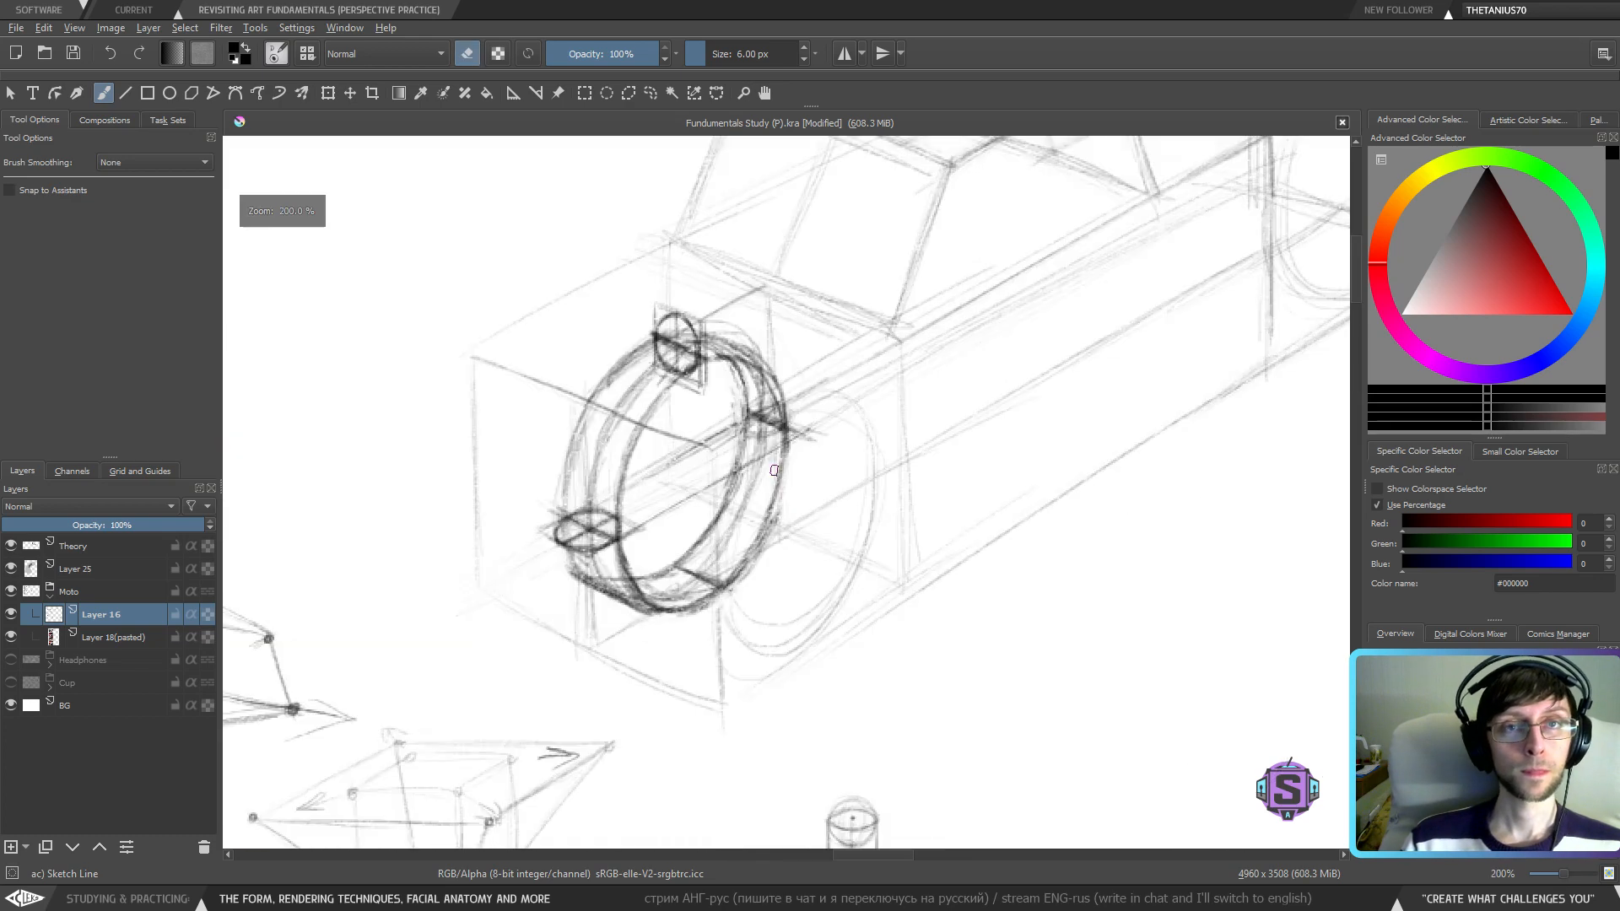
pyautogui.press('-')
pyautogui.press('-')
pyautogui.press('+')
pyautogui.press('+')
pyautogui.moveTo(812, 509); pyautogui.dragTo(790, 504)
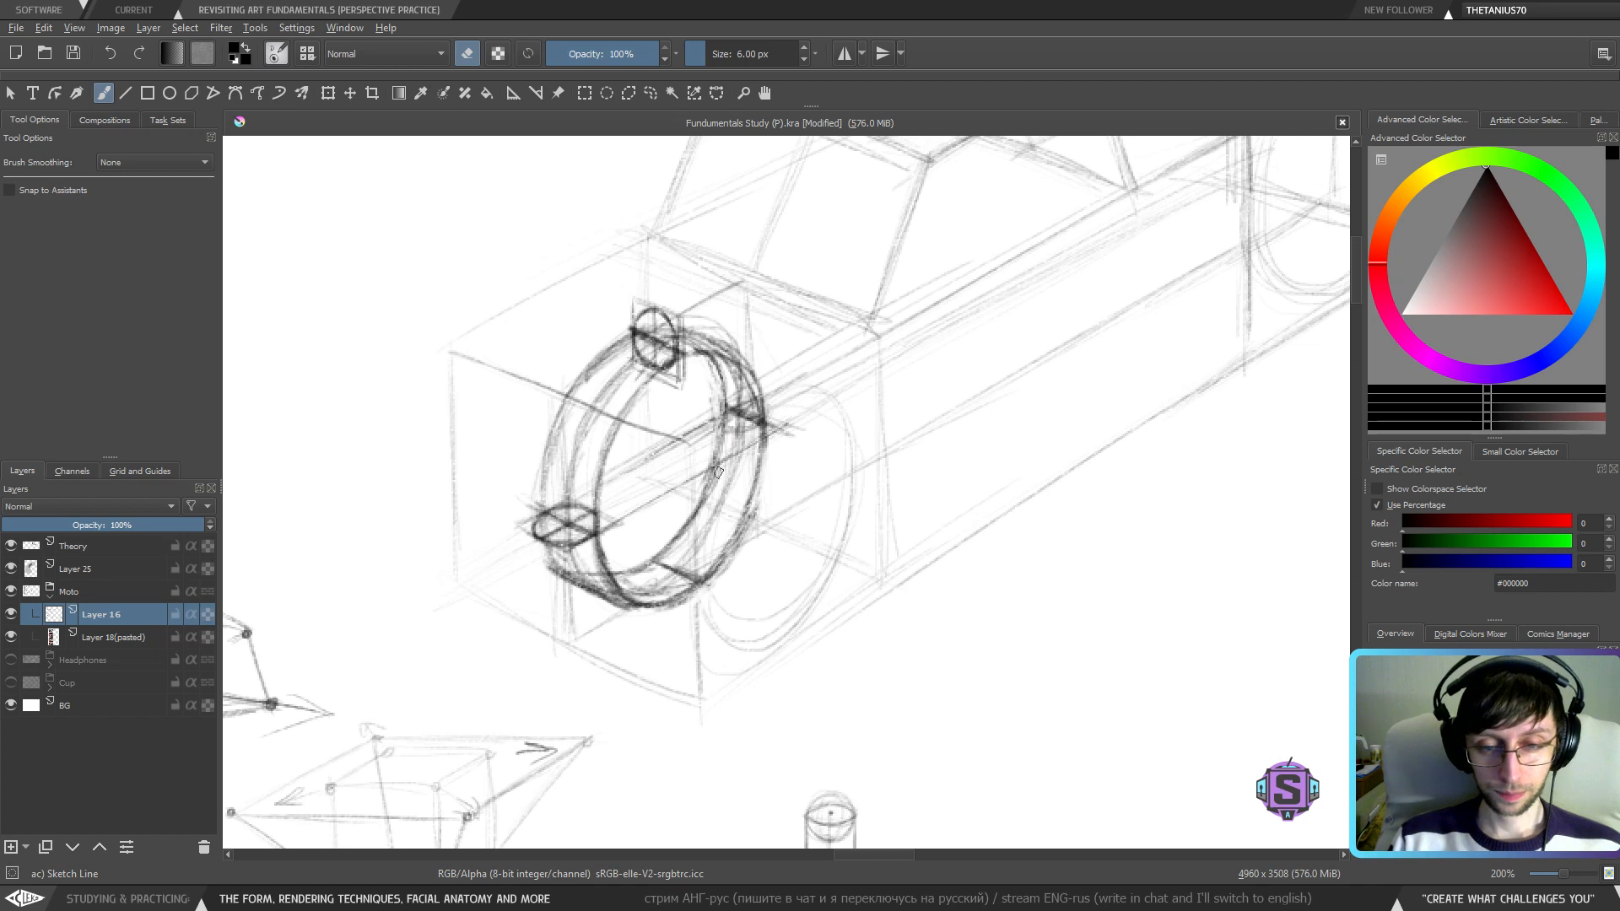
# - Sketch a perspective square around the section mark on the front wheel's right rim and fit an ellipse inside with a 4 px brush
pyautogui.press('e')
pyautogui.moveTo(711, 418)
pyautogui.mouseDown()
pyautogui.moveTo(742, 400)
pyautogui.moveTo(713, 413)
pyautogui.moveTo(747, 438)
pyautogui.moveTo(713, 416)
pyautogui.moveTo(777, 415)
pyautogui.moveTo(747, 433)
pyautogui.moveTo(785, 414)
pyautogui.moveTo(774, 388)
pyautogui.moveTo(711, 417)
pyautogui.moveTo(746, 413)
pyautogui.moveTo(719, 432)
pyautogui.moveTo(761, 425)
pyautogui.mouseUp()
pyautogui.hotkey('ctrl', 'z')
pyautogui.press('[')
pyautogui.moveTo(765, 422)
pyautogui.mouseDown()
pyautogui.moveTo(781, 413)
pyautogui.moveTo(761, 426)
pyautogui.mouseUp()
pyautogui.moveTo(768, 422); pyautogui.dragTo(782, 413)
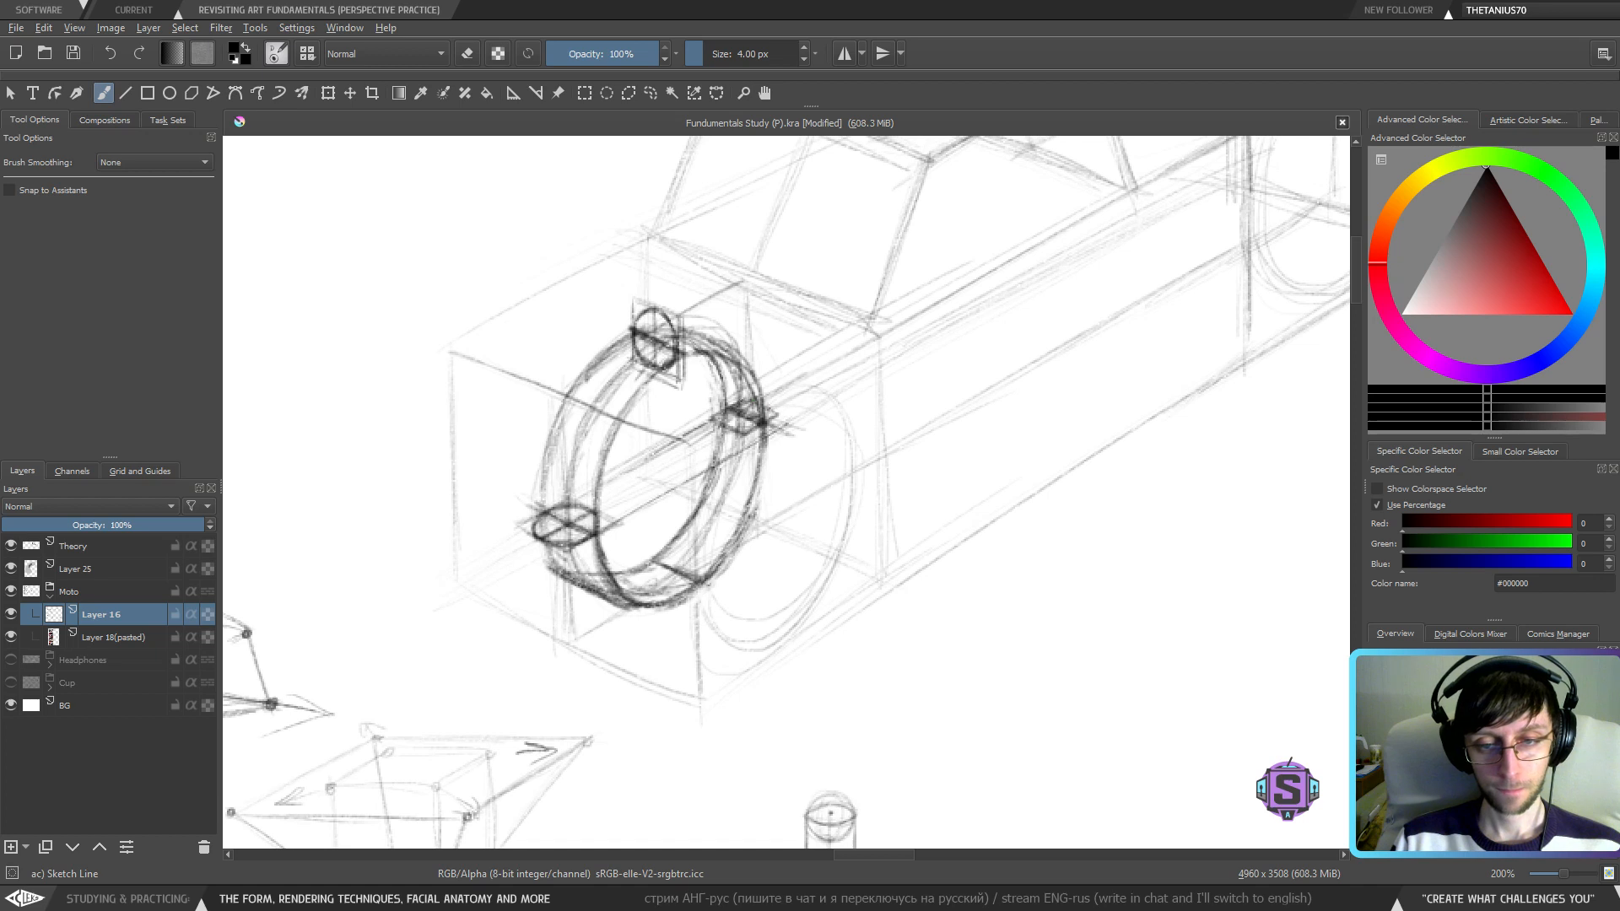
pyautogui.scroll(-1, 758, 488)
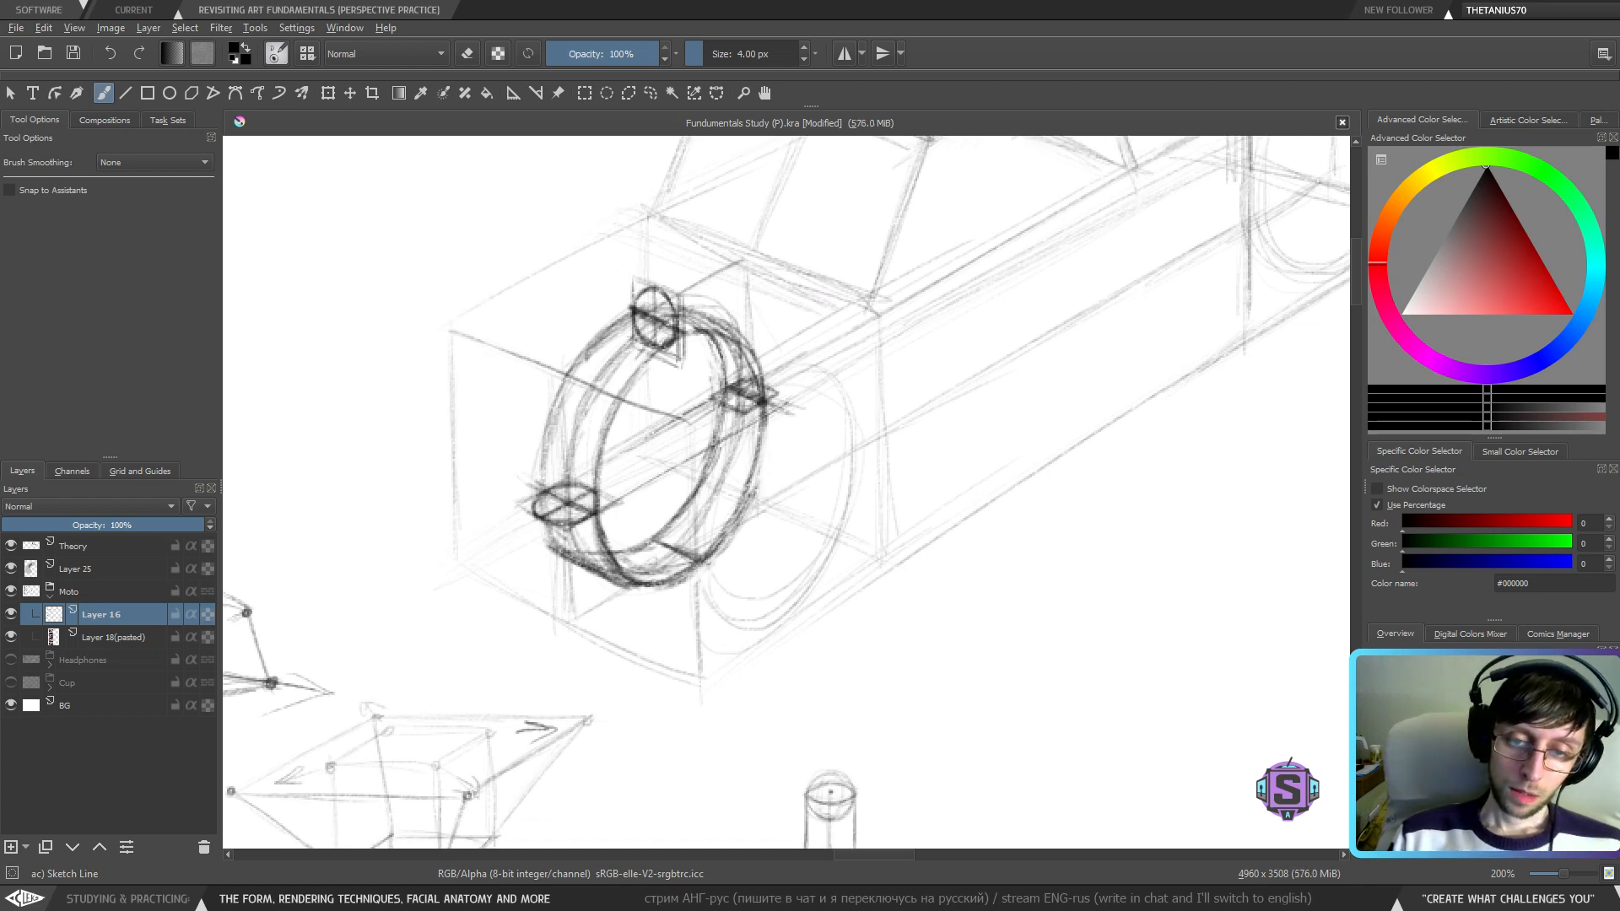
pyautogui.moveTo(723, 410); pyautogui.dragTo(756, 401)
pyautogui.moveTo(725, 405); pyautogui.dragTo(767, 381)
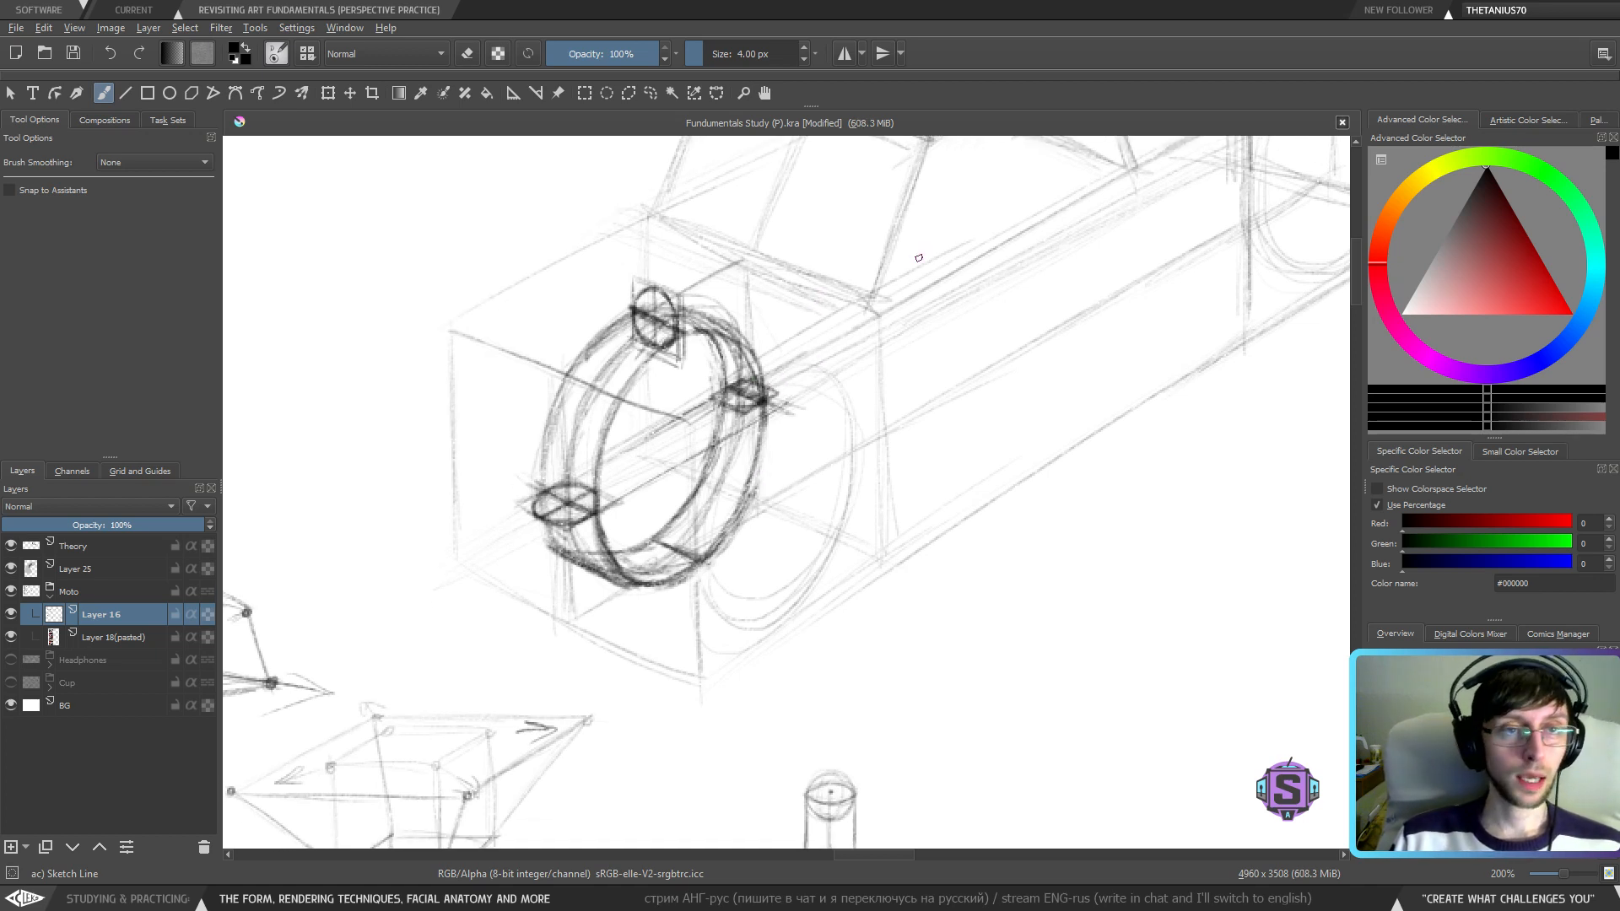
# - Sketch a perspective square around the section mark at the front wheel's lower right, and work out another cross section on the rim's lower left
pyautogui.moveTo(655, 513)
pyautogui.mouseDown()
pyautogui.moveTo(658, 565)
pyautogui.moveTo(701, 579)
pyautogui.moveTo(700, 532)
pyautogui.moveTo(657, 513)
pyautogui.moveTo(699, 532)
pyautogui.moveTo(677, 522)
pyautogui.moveTo(675, 578)
pyautogui.moveTo(700, 560)
pyautogui.moveTo(697, 584)
pyautogui.mouseUp()
pyautogui.moveTo(692, 540); pyautogui.dragTo(693, 573)
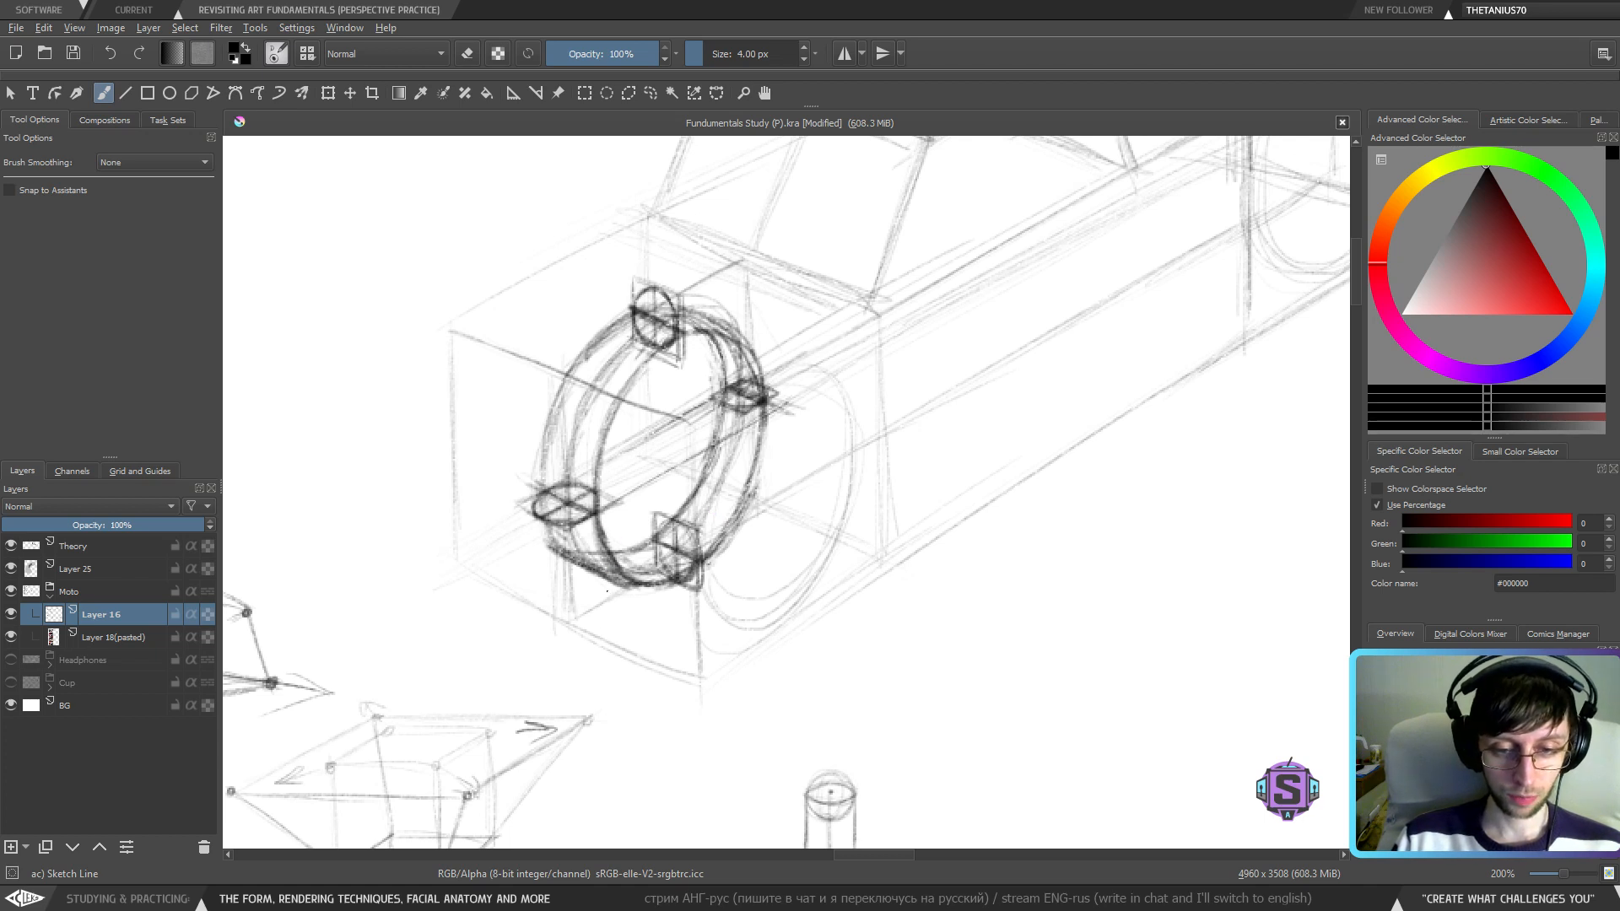
pyautogui.moveTo(618, 610); pyautogui.dragTo(631, 557)
pyautogui.hotkey('ctrl', 'z')
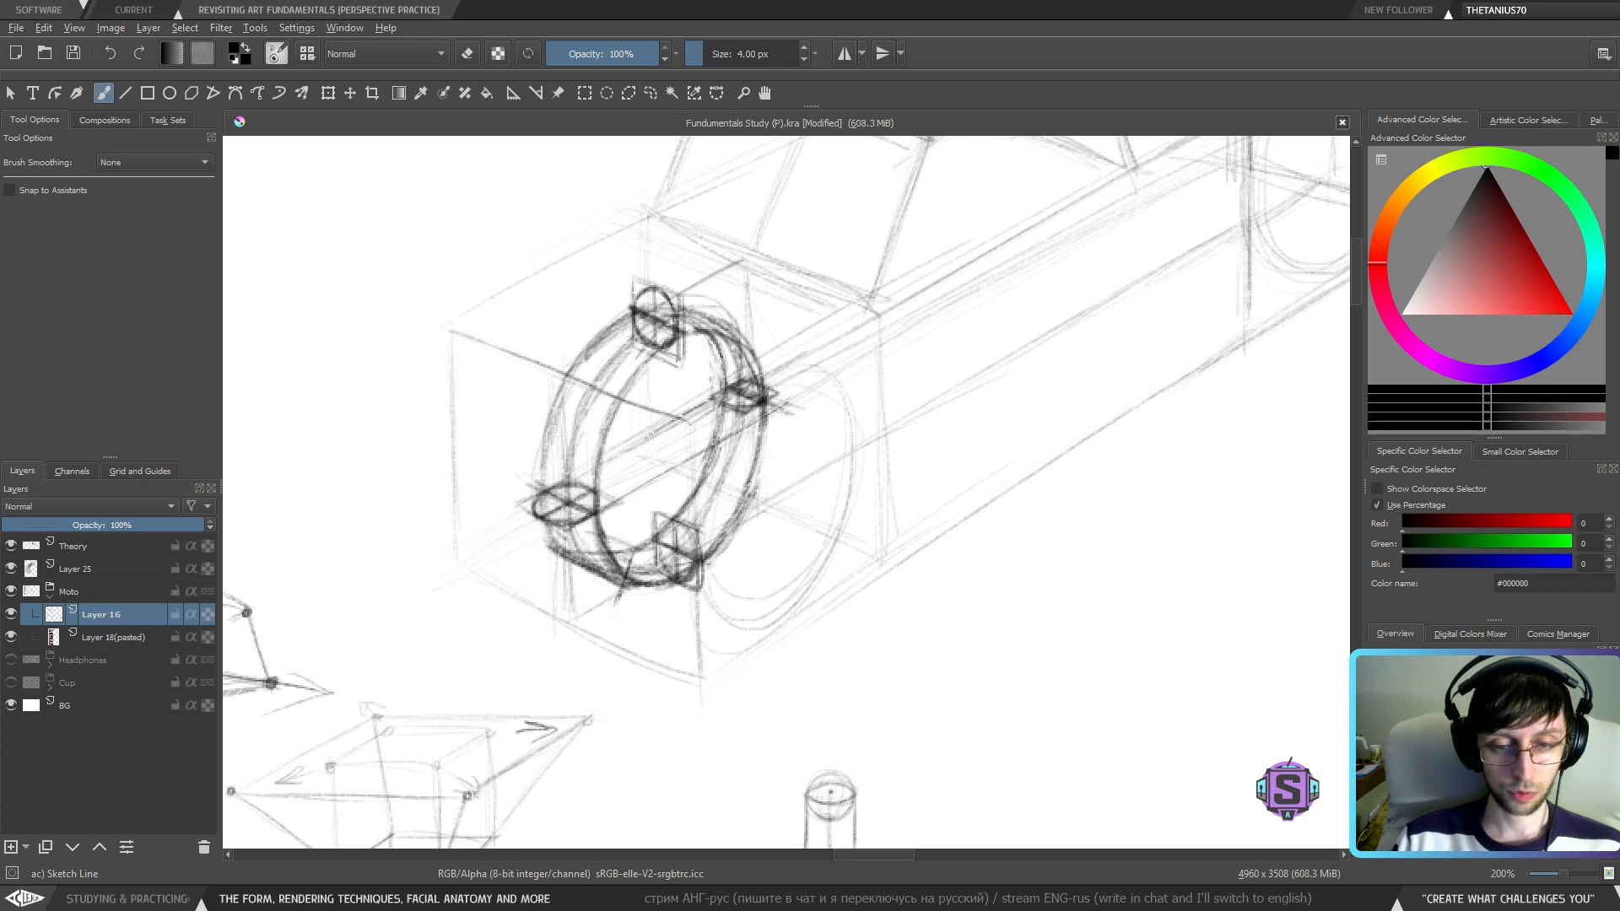
pyautogui.moveTo(590, 531)
pyautogui.mouseDown()
pyautogui.moveTo(570, 586)
pyautogui.moveTo(611, 604)
pyautogui.moveTo(572, 588)
pyautogui.moveTo(610, 553)
pyautogui.moveTo(625, 578)
pyautogui.moveTo(588, 583)
pyautogui.moveTo(591, 536)
pyautogui.moveTo(626, 566)
pyautogui.moveTo(585, 585)
pyautogui.moveTo(604, 579)
pyautogui.moveTo(582, 567)
pyautogui.moveTo(592, 595)
pyautogui.moveTo(580, 561)
pyautogui.moveTo(614, 593)
pyautogui.moveTo(600, 546)
pyautogui.mouseUp()
pyautogui.hotkey('ctrl', 'z')
# - Add a section mark on the front wheel's lower-right rim, between the right and bottom sections, and build its perspective square and ellipse
pyautogui.moveTo(622, 537)
pyautogui.mouseDown()
pyautogui.moveTo(597, 546)
pyautogui.moveTo(674, 578)
pyautogui.moveTo(714, 557)
pyautogui.moveTo(682, 488)
pyautogui.moveTo(753, 545)
pyautogui.mouseUp()
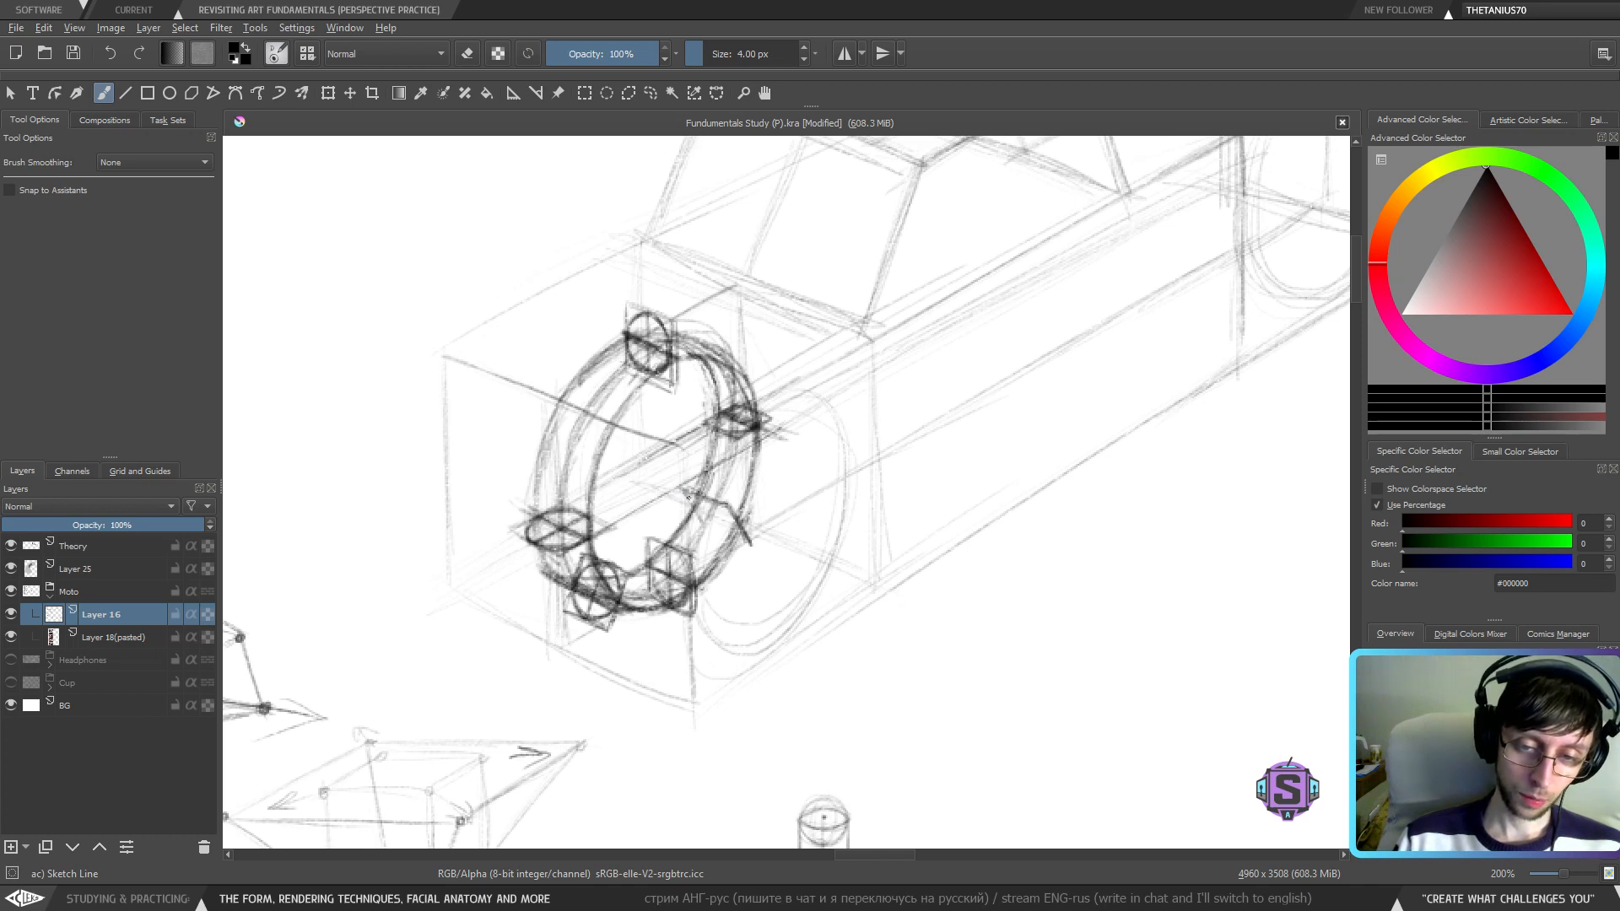
pyautogui.moveTo(700, 527); pyautogui.dragTo(748, 546)
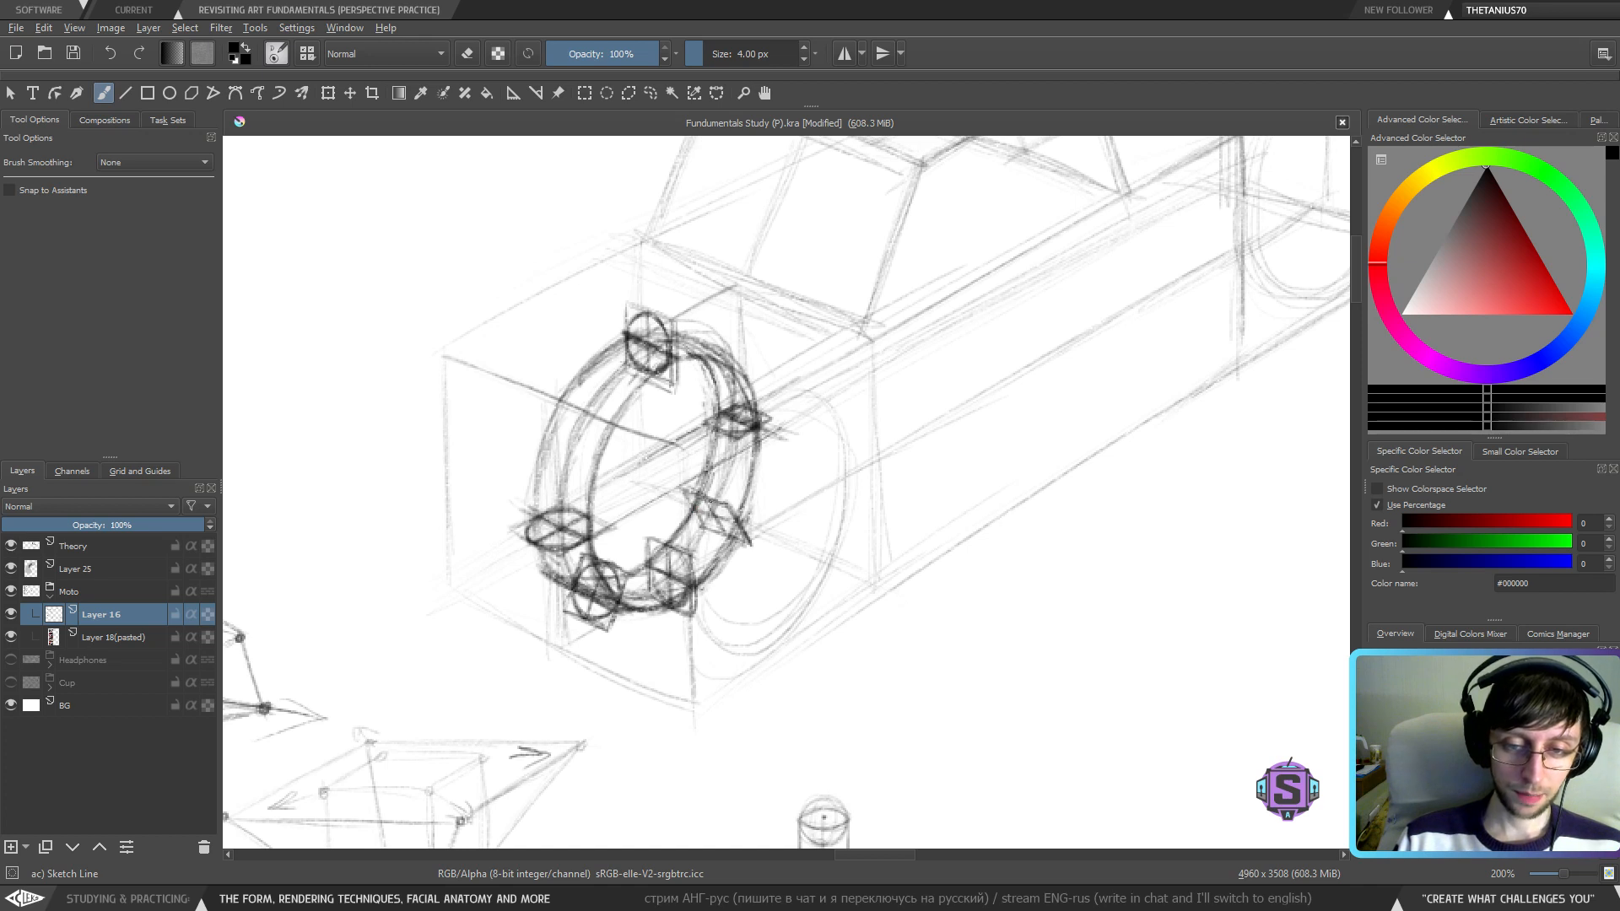
pyautogui.moveTo(711, 506); pyautogui.dragTo(726, 529)
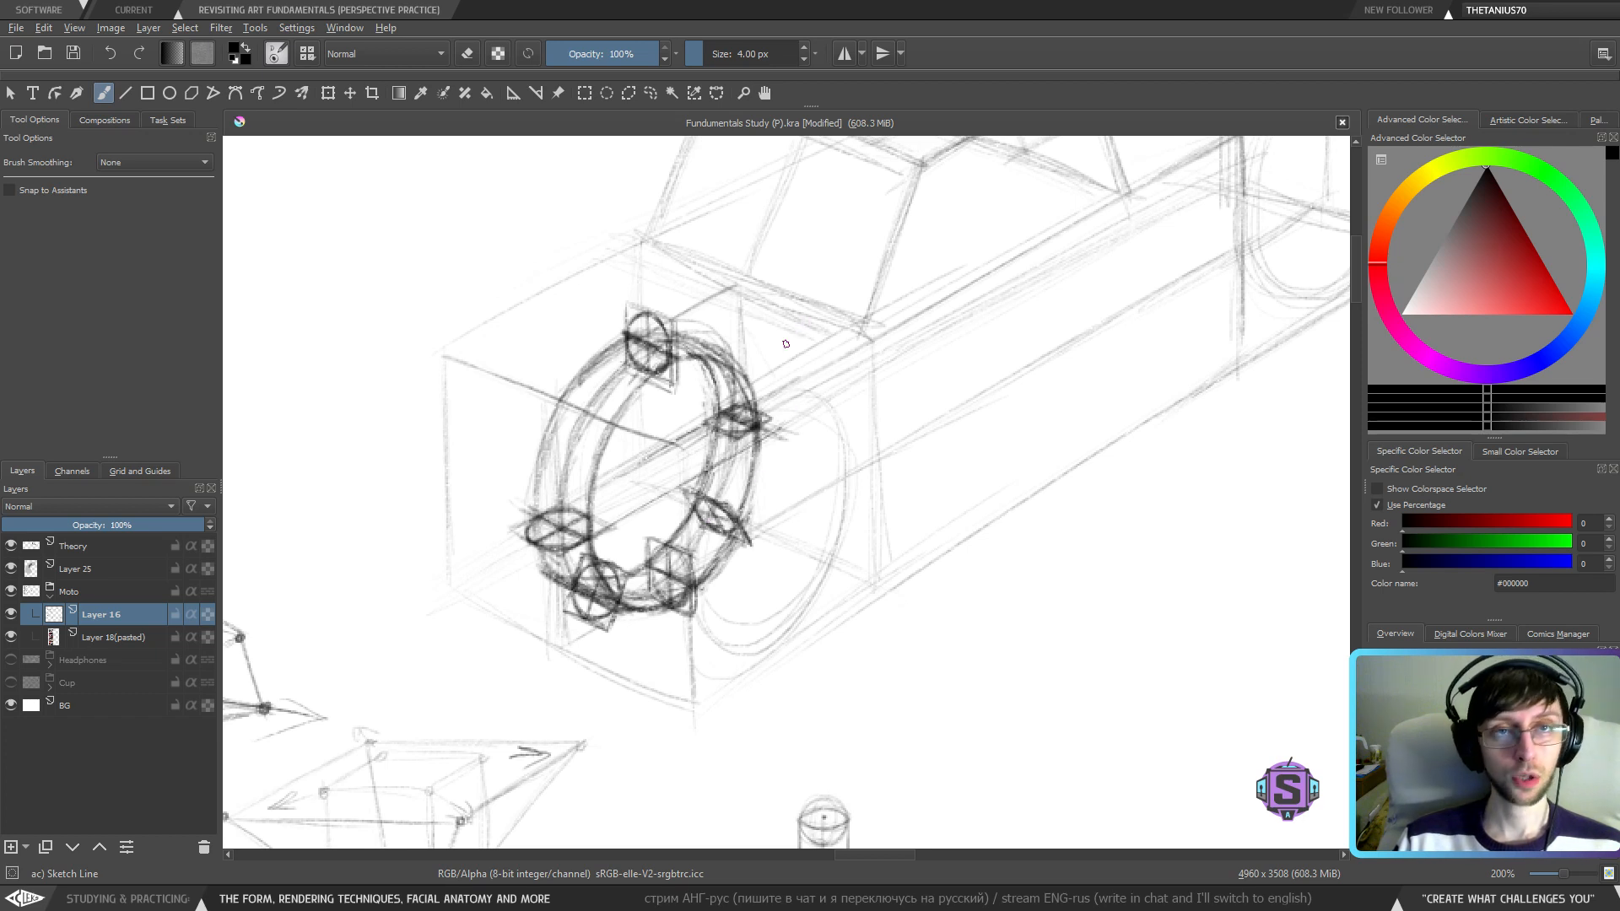
# - Sketch a slanted perspective square across the front wheel's upper-left rim and fit a narrow ellipse inside, finishing with a 2 px brush
pyautogui.moveTo(785, 343); pyautogui.dragTo(794, 432)
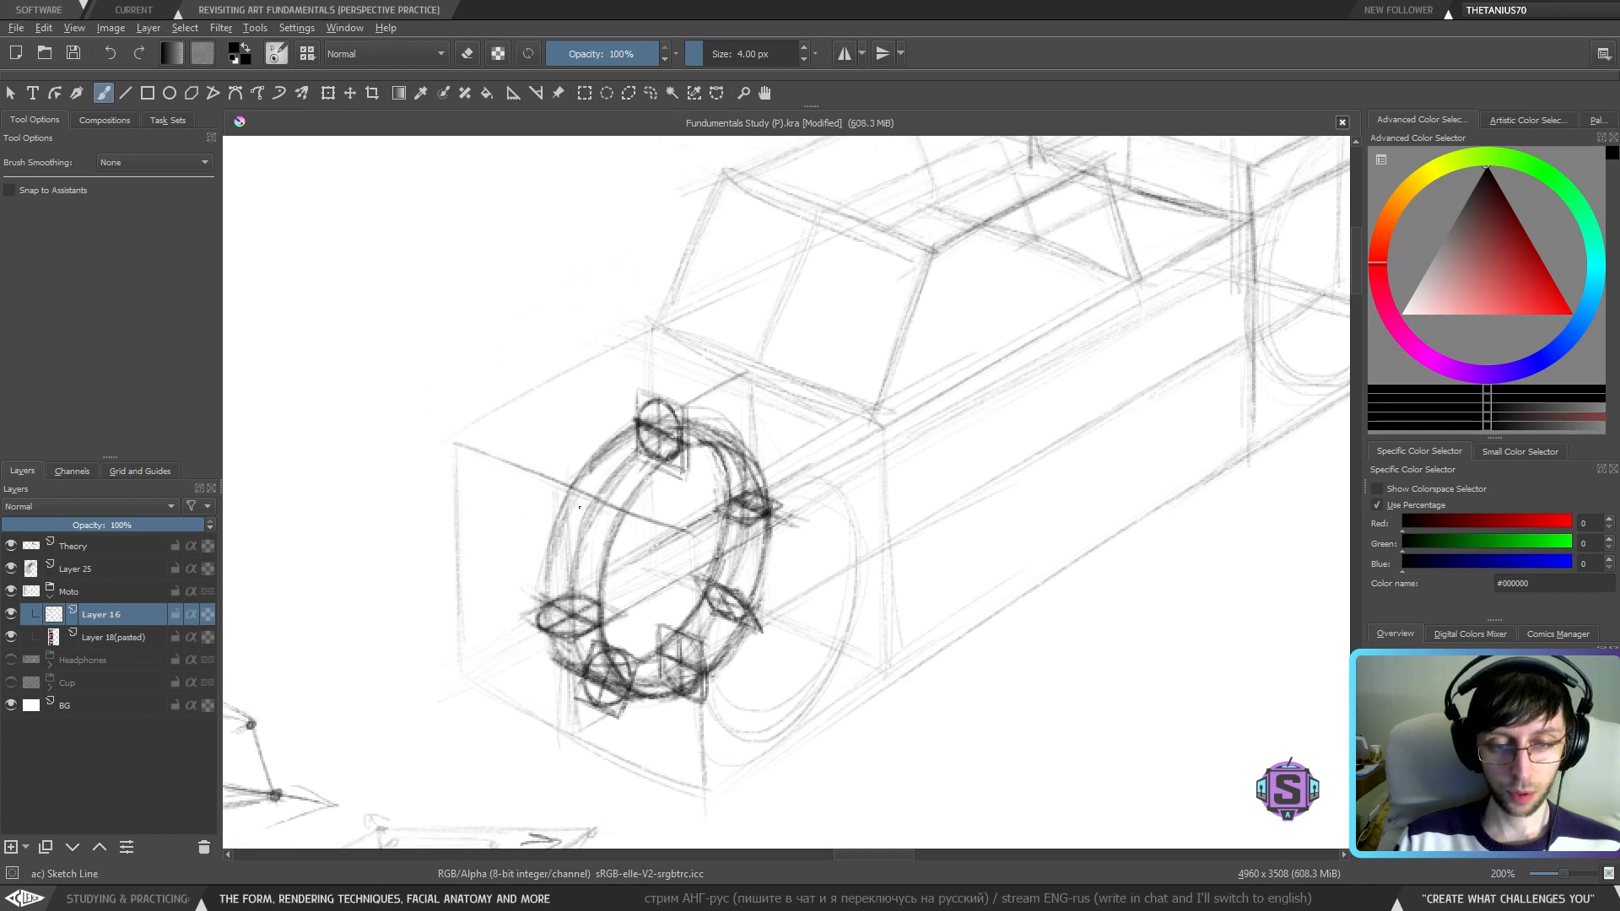
pyautogui.moveTo(555, 488); pyautogui.dragTo(633, 547)
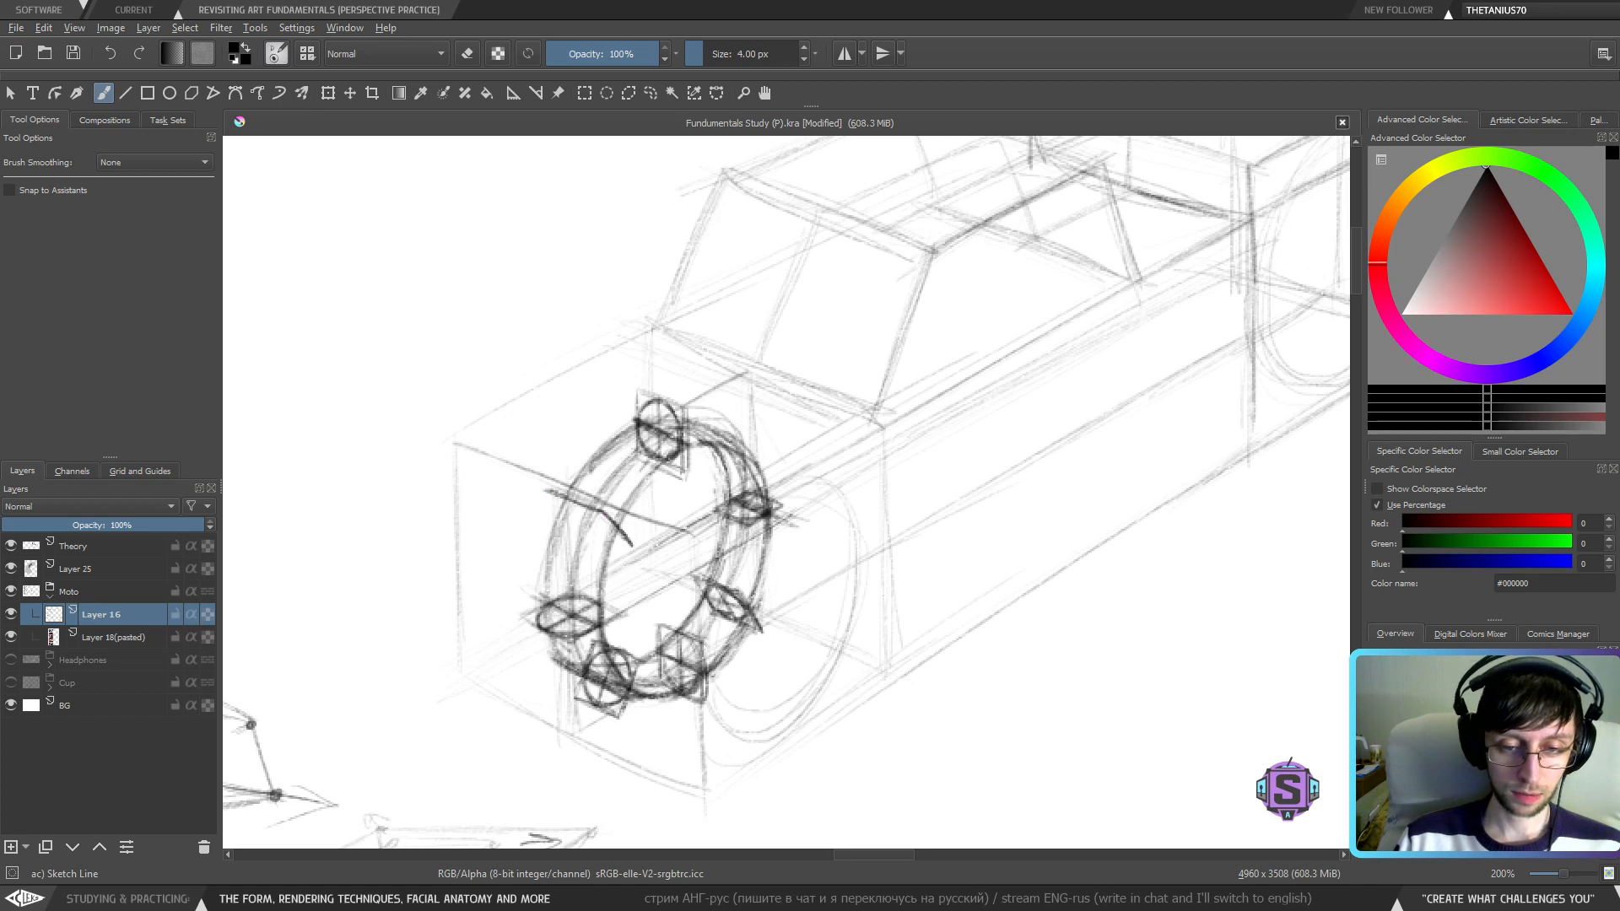
pyautogui.moveTo(561, 510)
pyautogui.mouseDown()
pyautogui.moveTo(630, 544)
pyautogui.moveTo(572, 524)
pyautogui.moveTo(634, 546)
pyautogui.mouseUp()
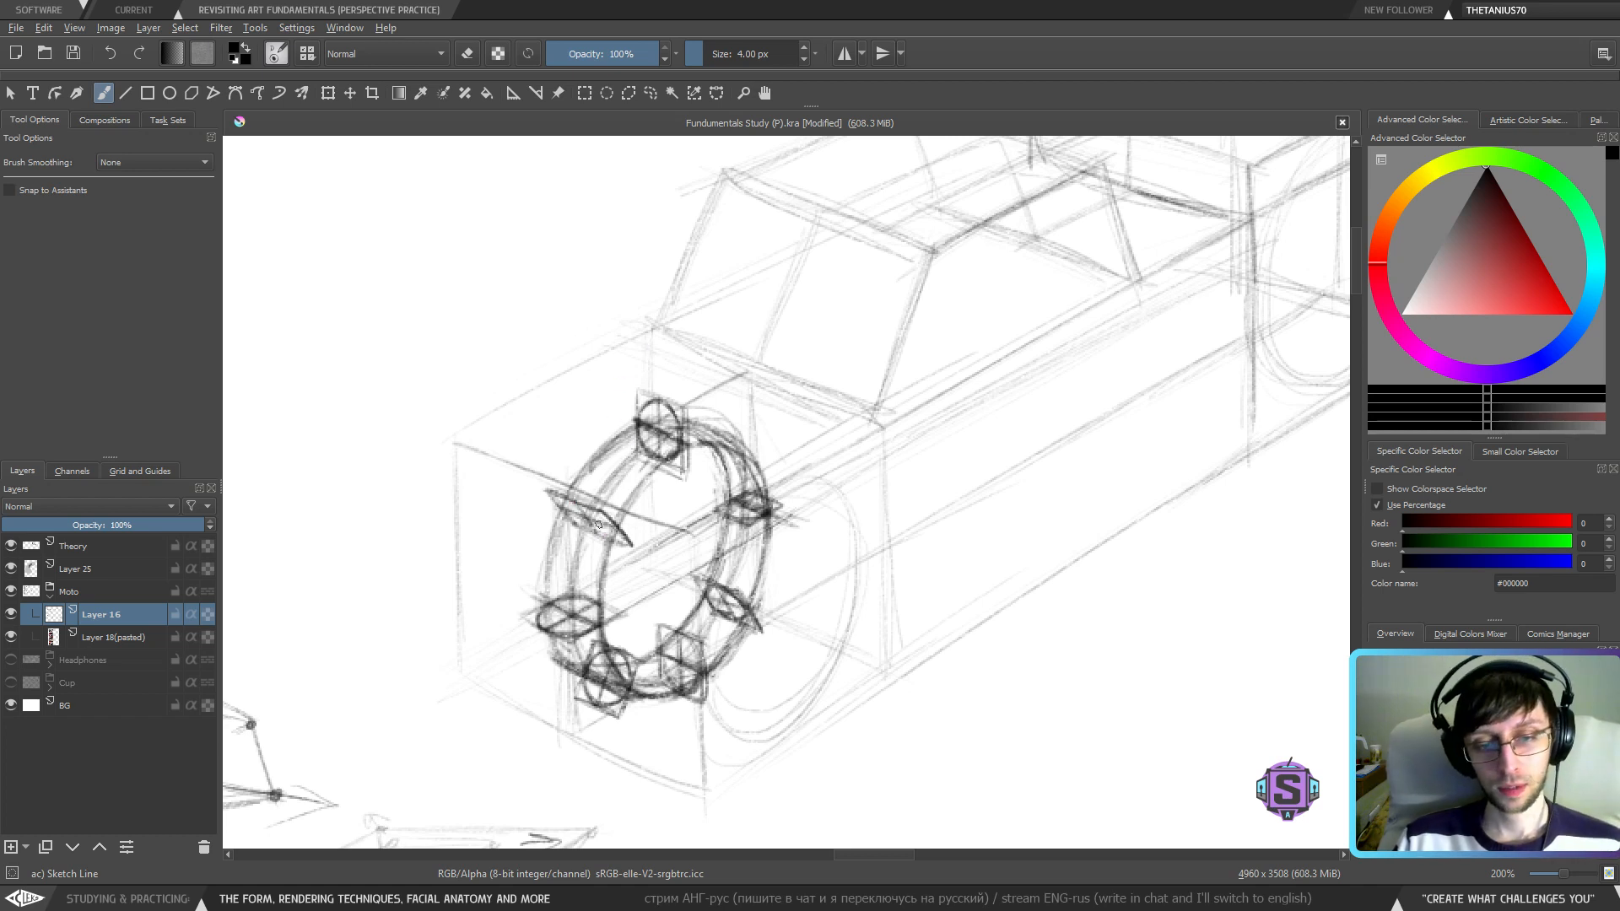
pyautogui.press('[')
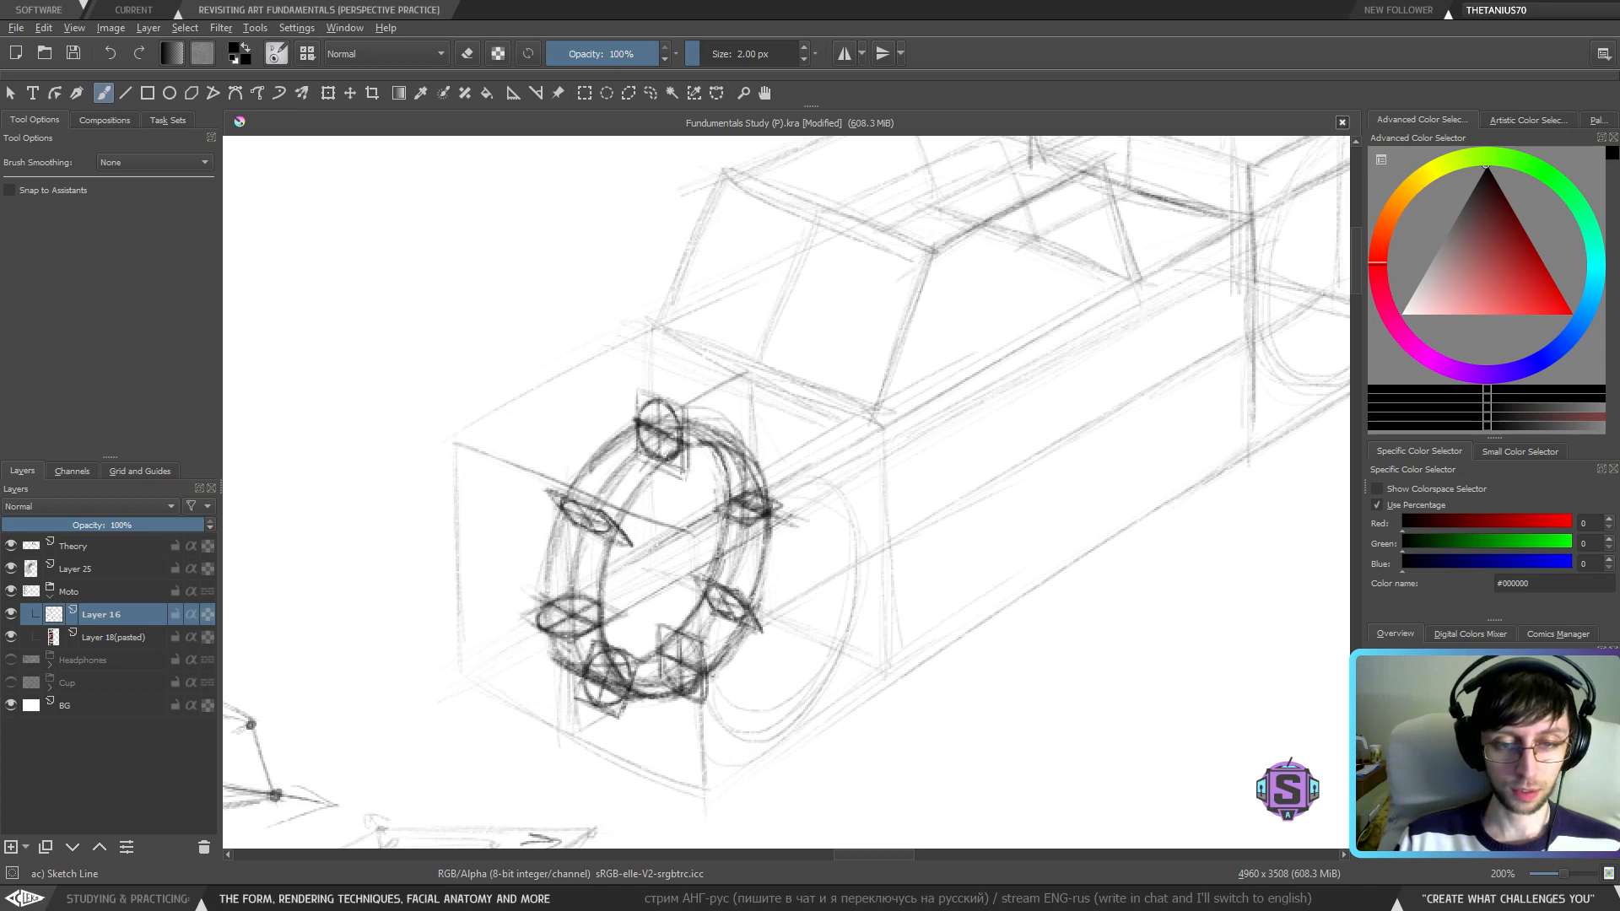
pyautogui.moveTo(580, 507); pyautogui.dragTo(602, 516)
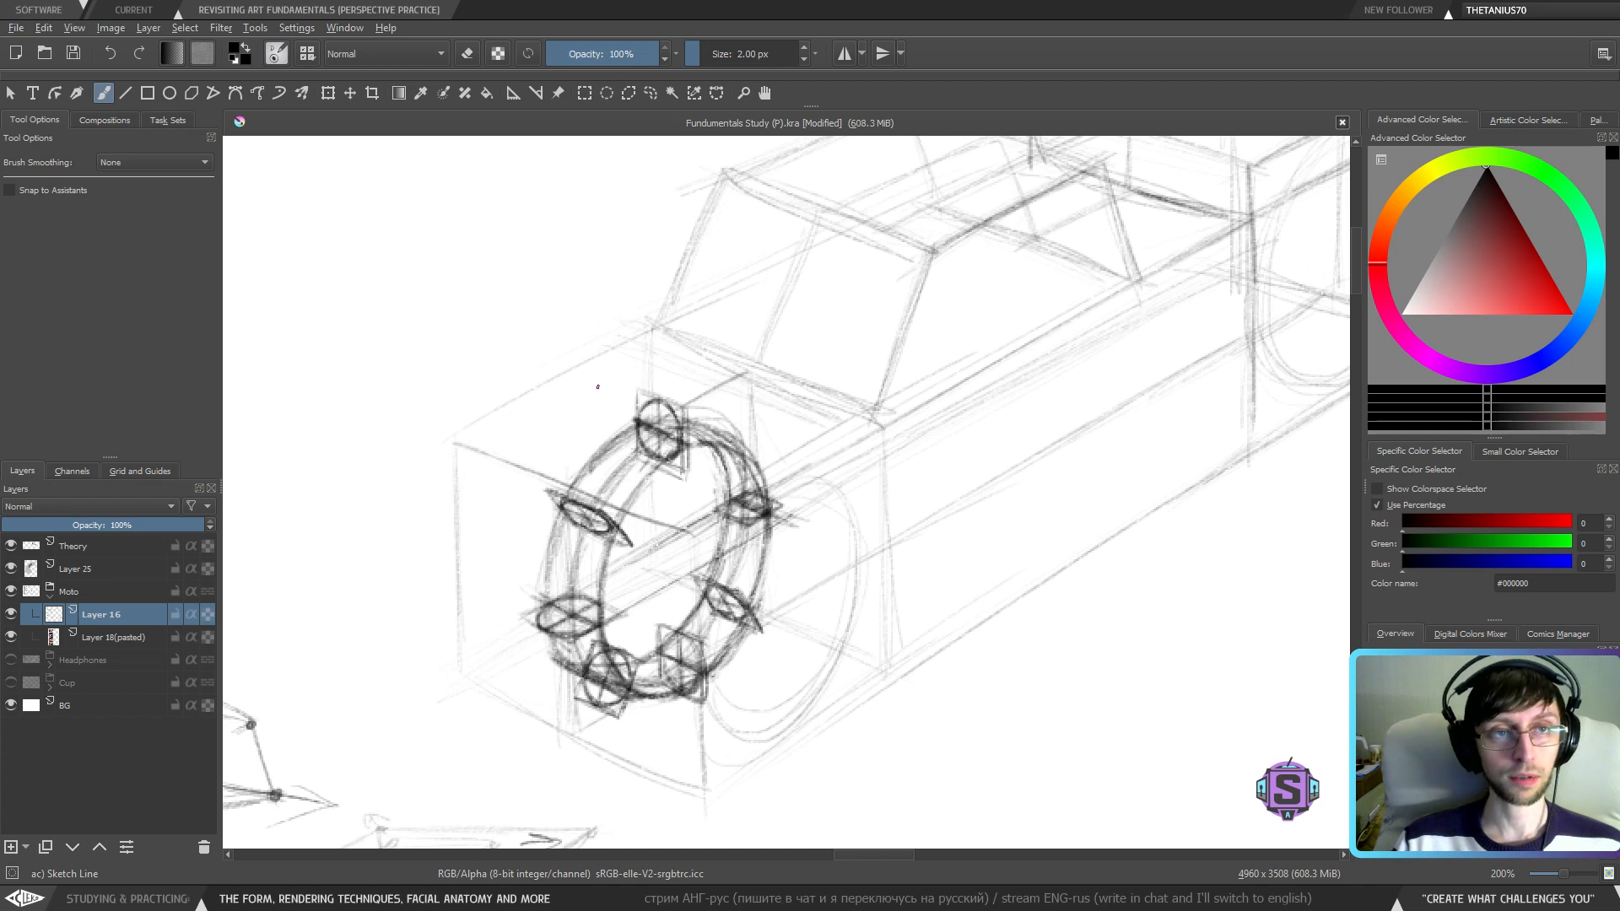
# - Sketch a small tilted perspective square on the front wheel's upper-right rim and build a cross-section ellipse inside it
pyautogui.moveTo(664, 553); pyautogui.dragTo(651, 560)
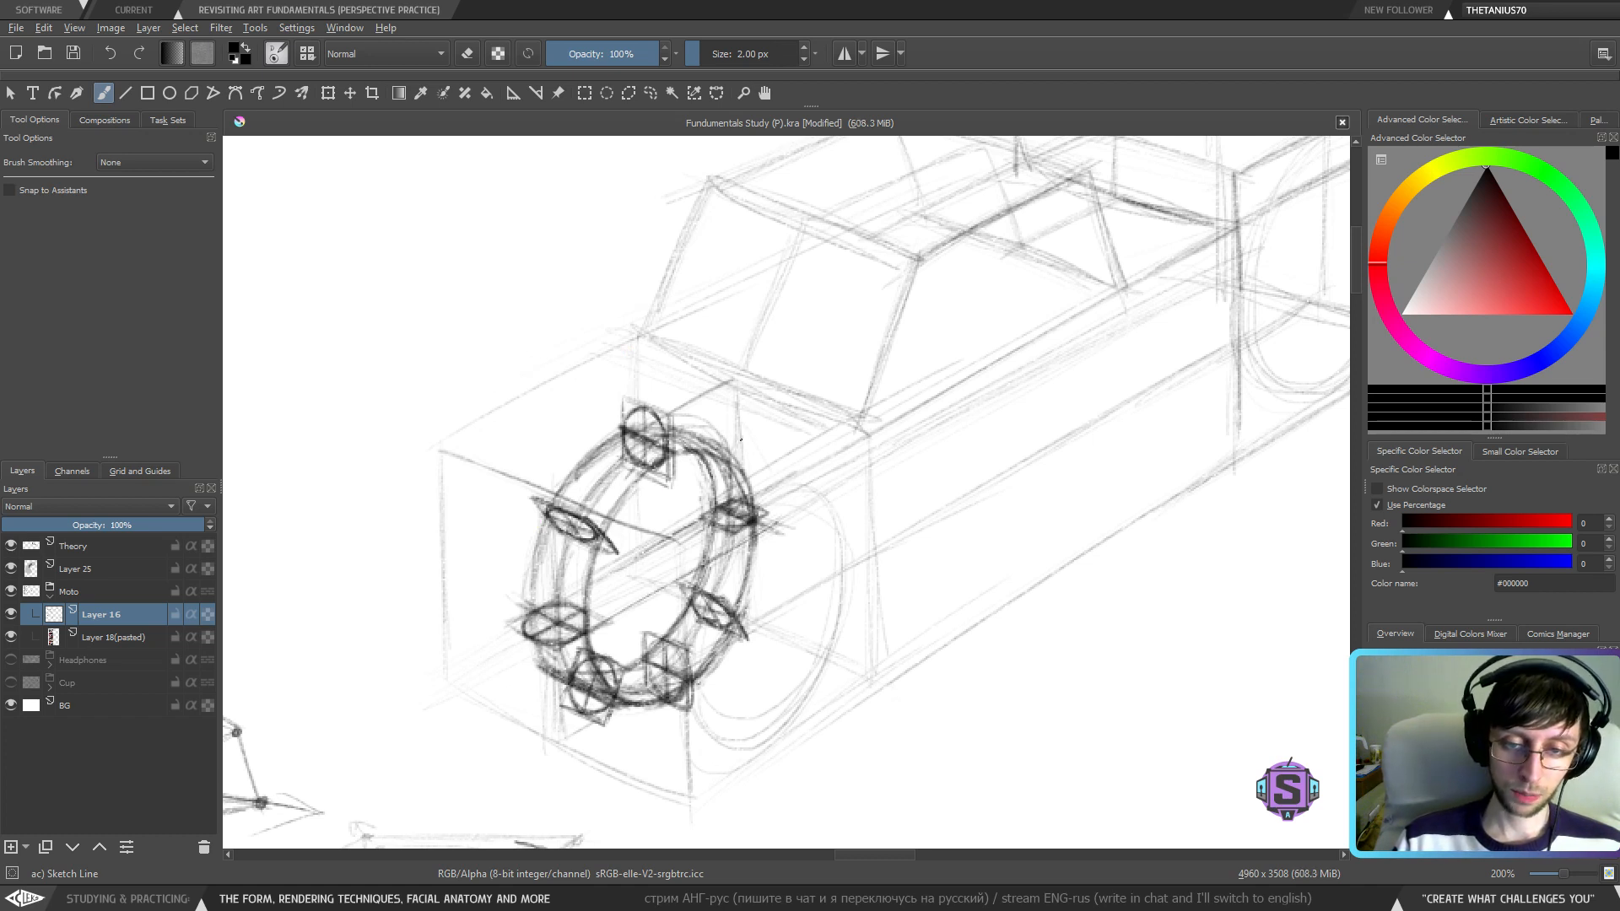
pyautogui.moveTo(723, 469); pyautogui.dragTo(739, 434)
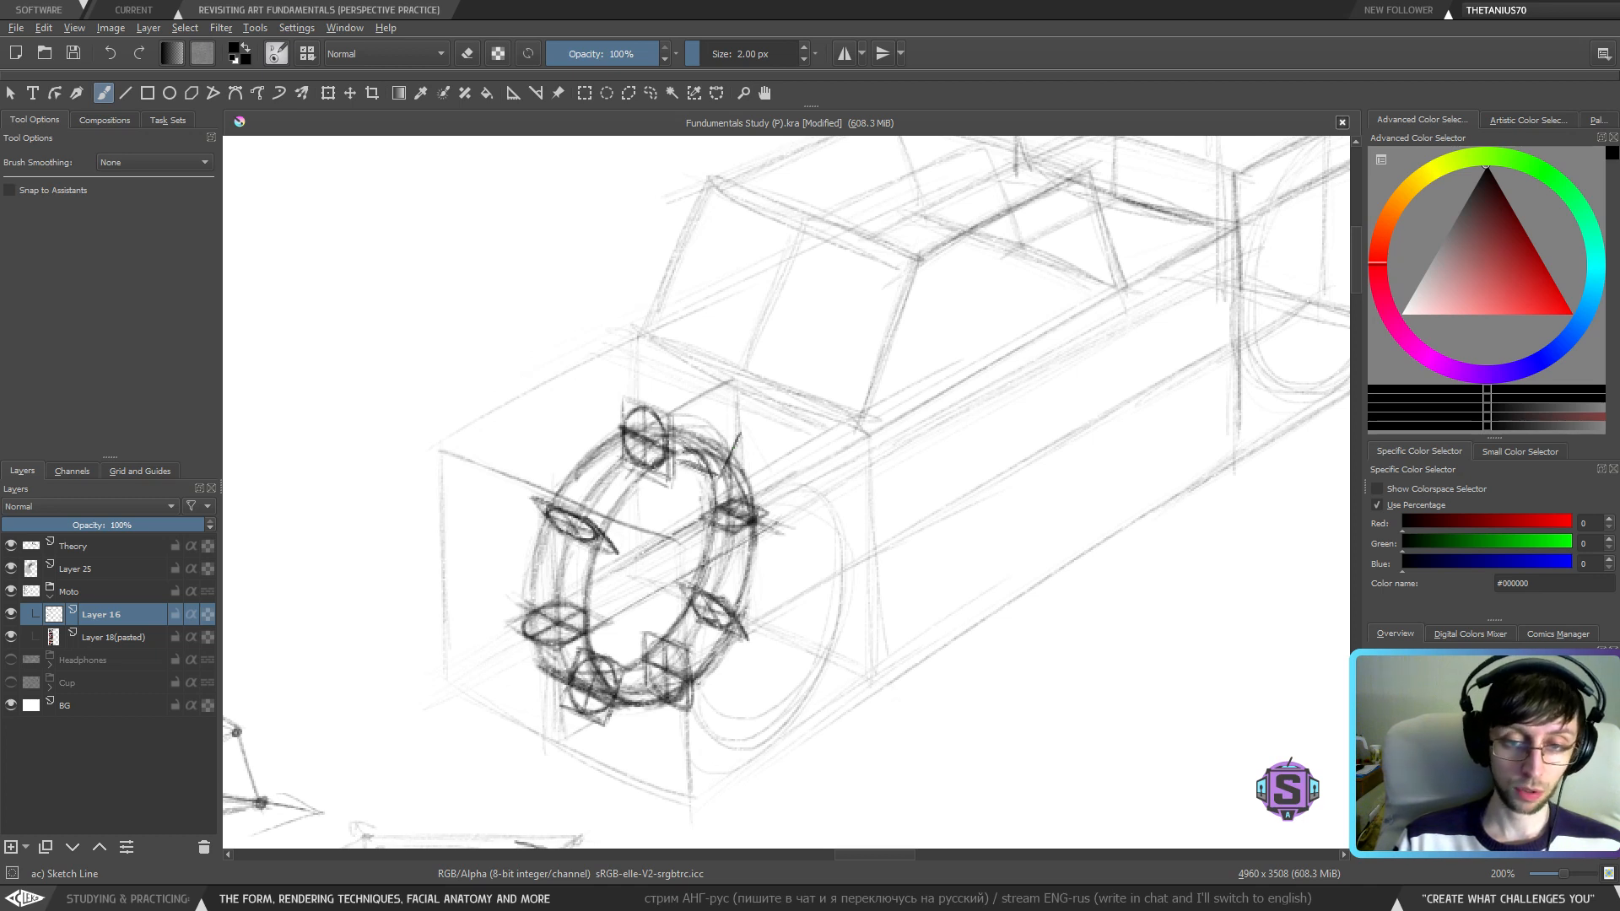
pyautogui.moveTo(700, 420); pyautogui.dragTo(682, 456)
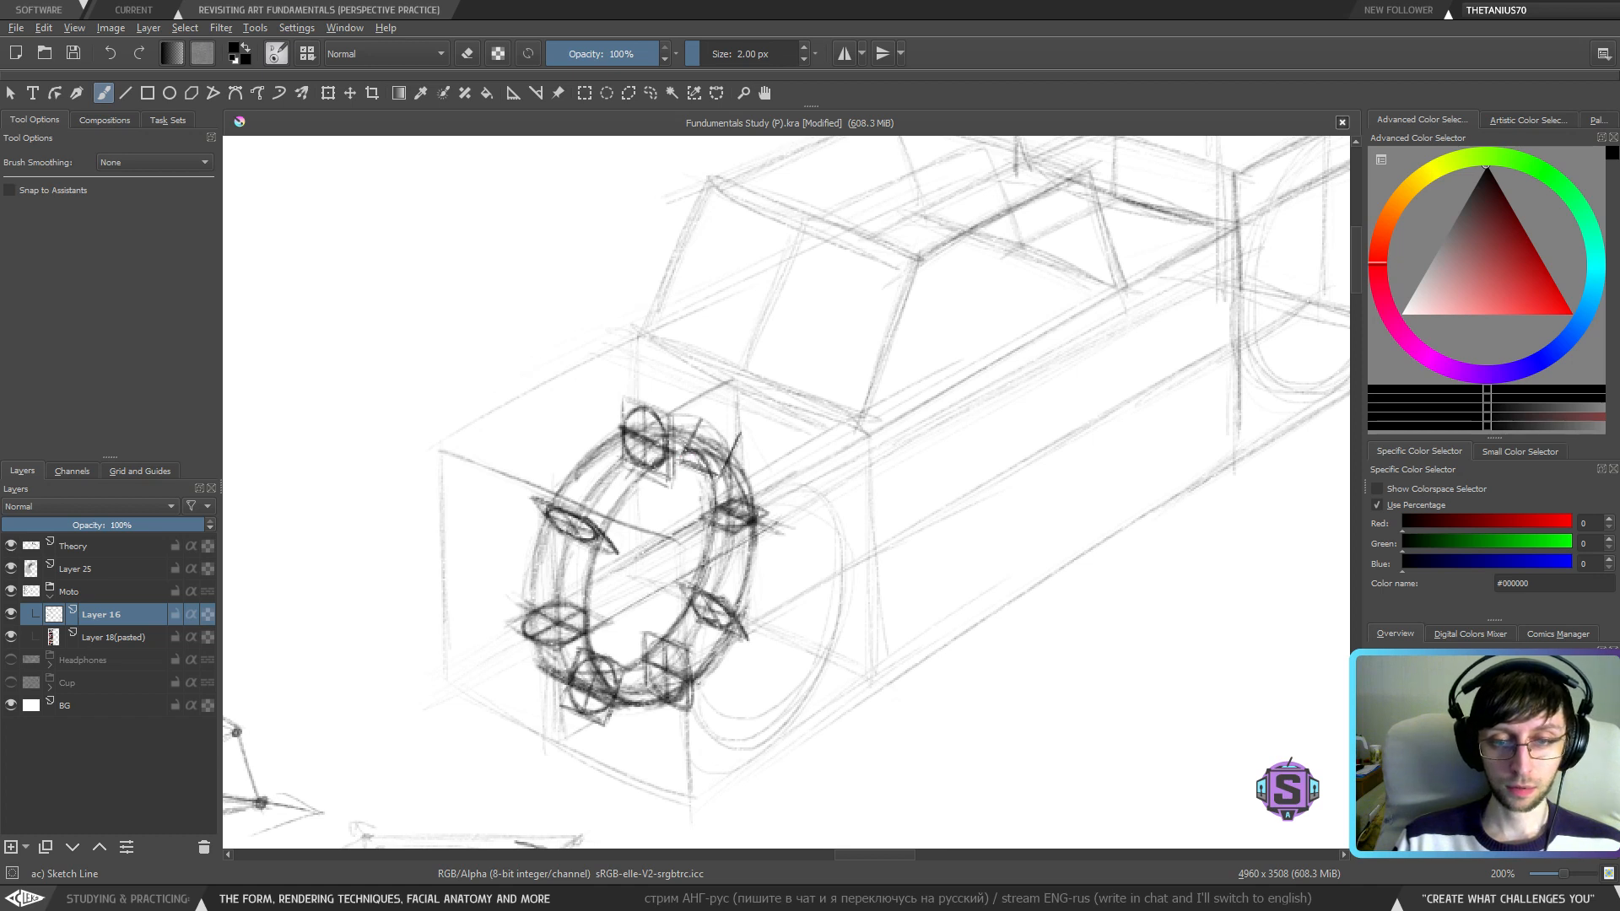
pyautogui.moveTo(699, 419)
pyautogui.mouseDown()
pyautogui.moveTo(739, 434)
pyautogui.moveTo(727, 455)
pyautogui.moveTo(709, 446)
pyautogui.mouseUp()
pyautogui.moveTo(703, 463); pyautogui.dragTo(718, 428)
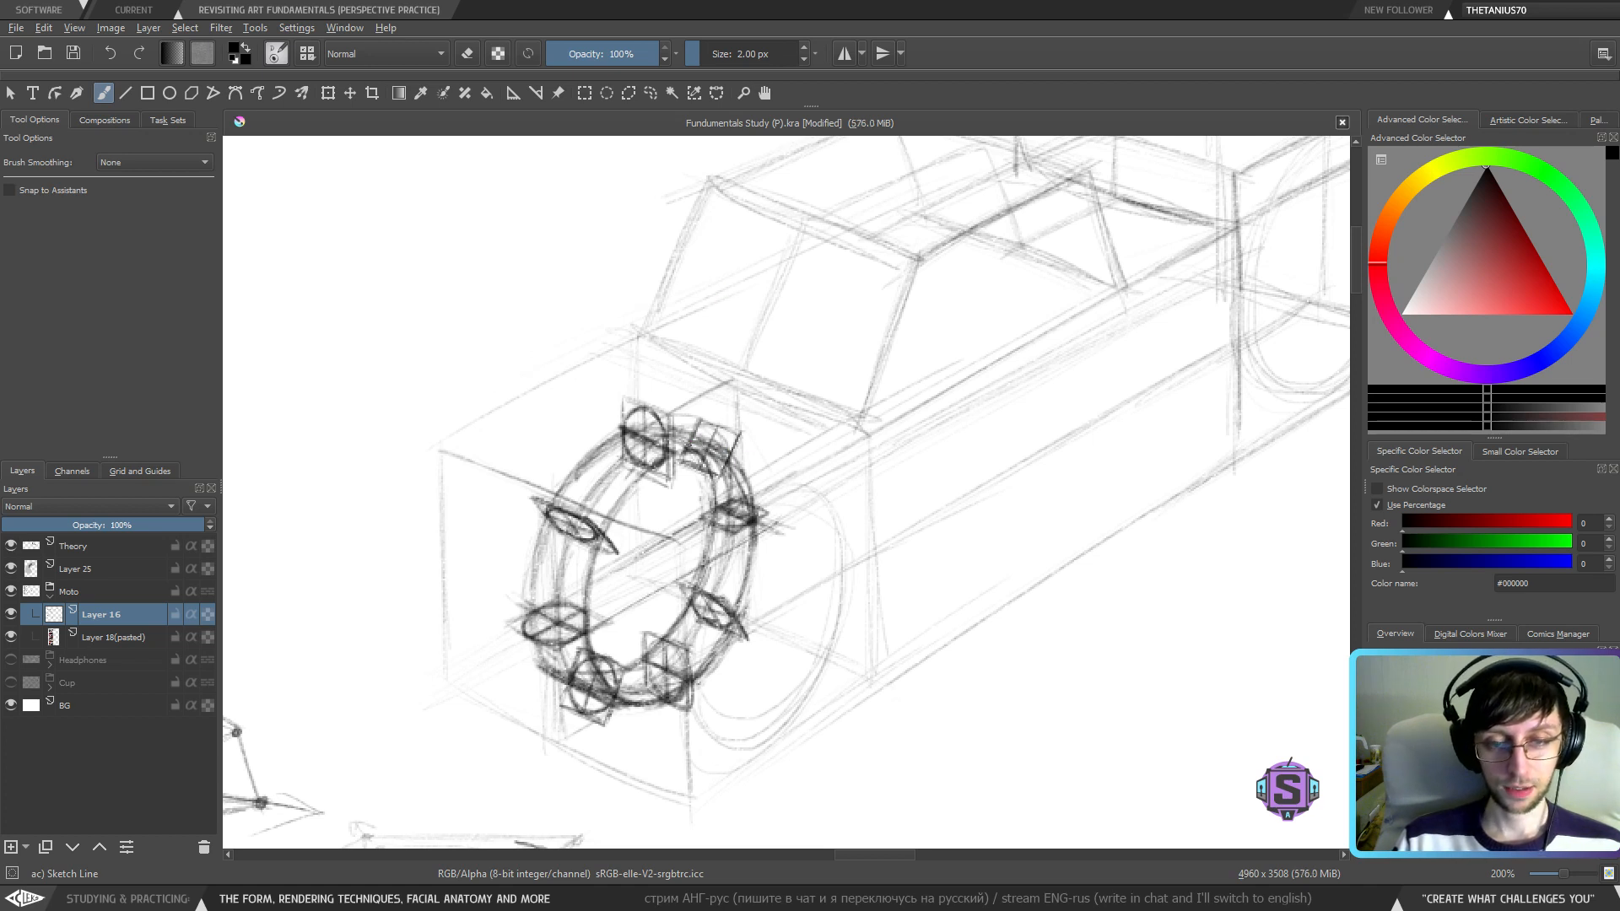
pyautogui.moveTo(689, 464); pyautogui.dragTo(699, 441)
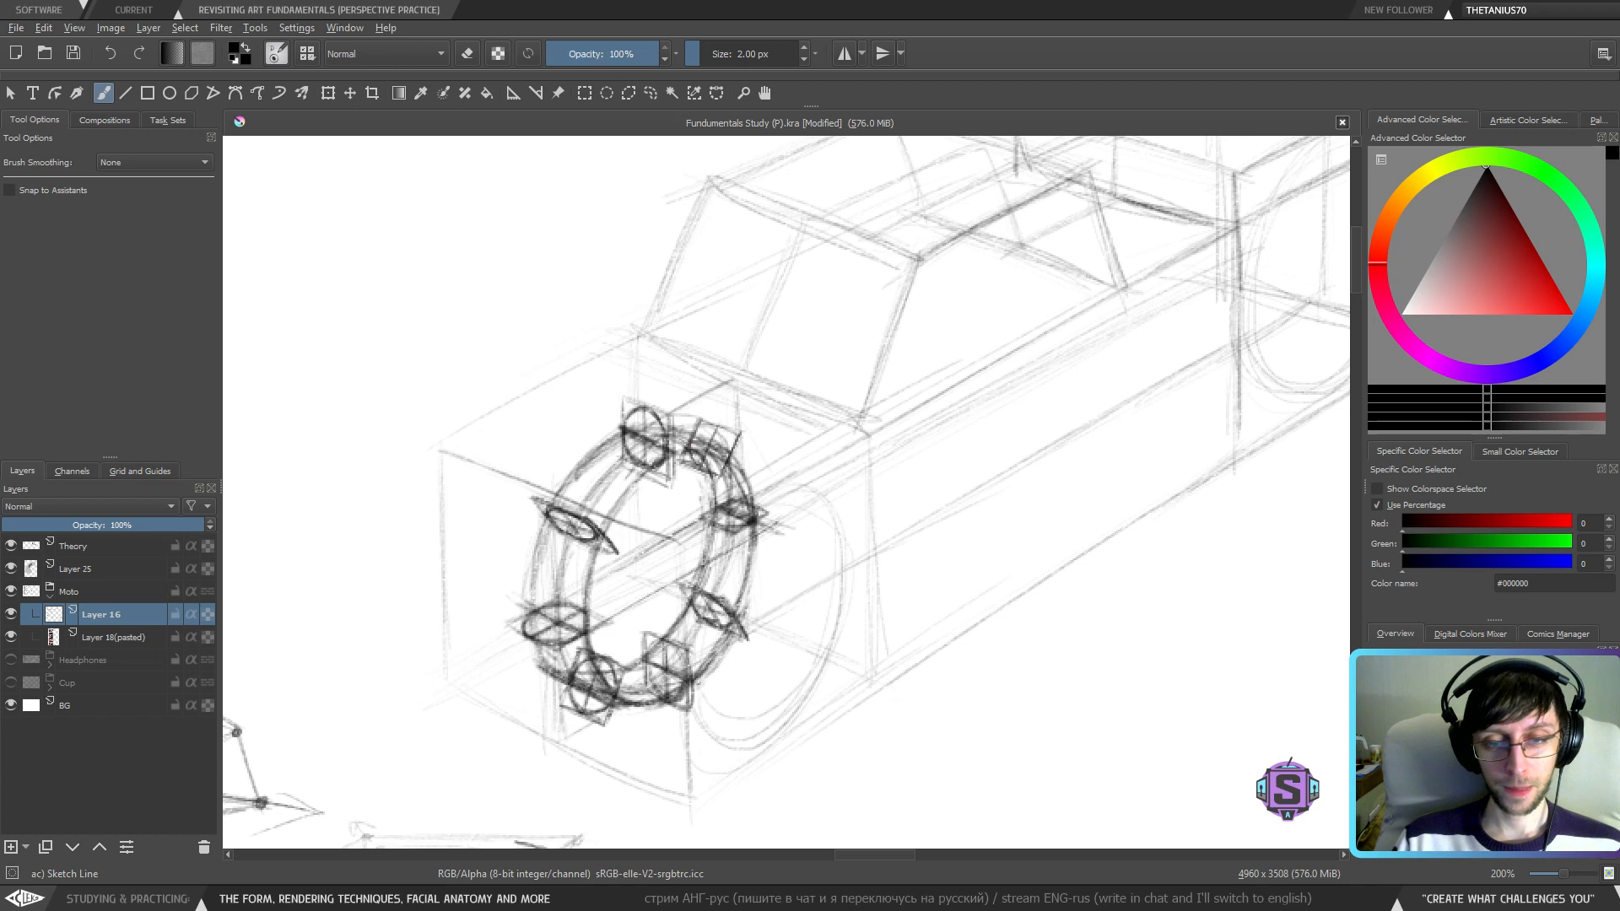
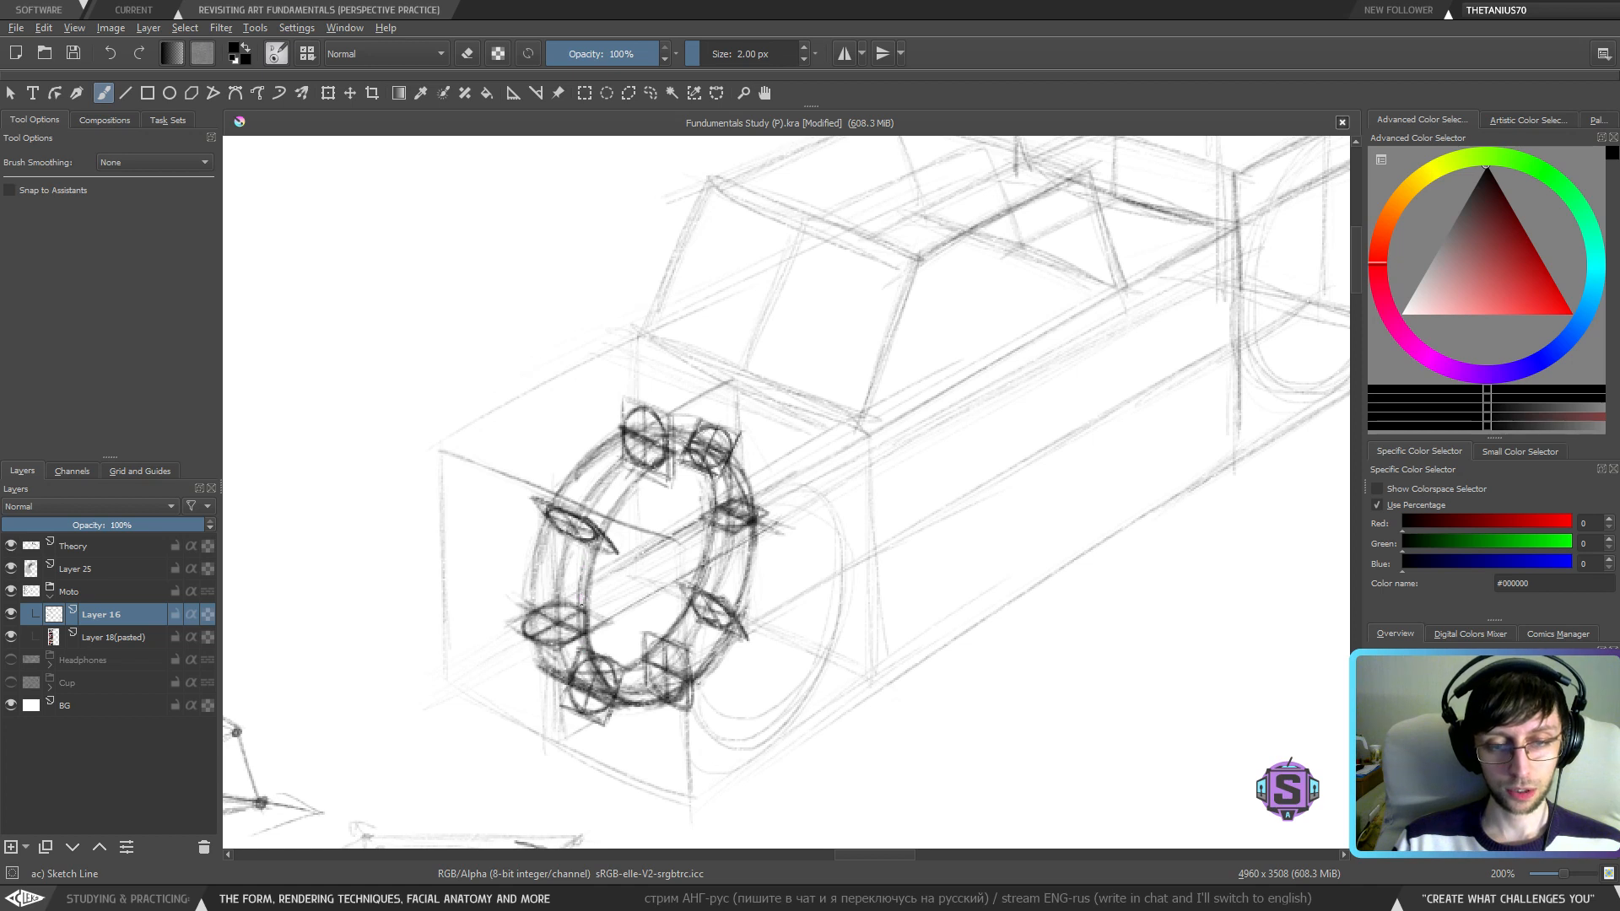
pyautogui.moveTo(580, 589); pyautogui.dragTo(587, 558)
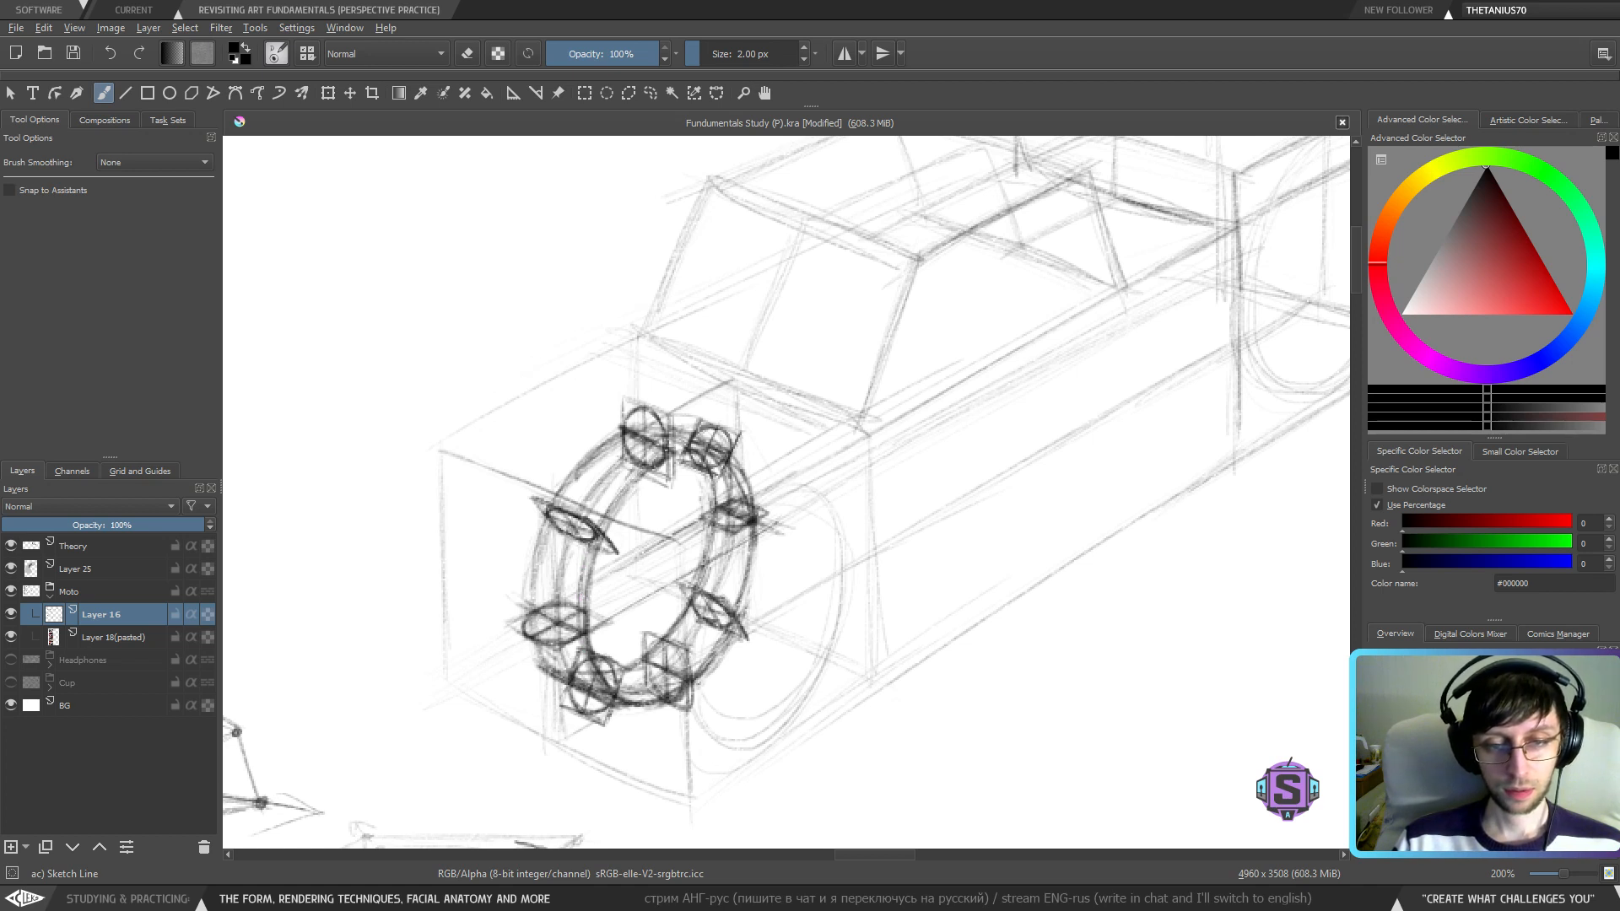
pyautogui.moveTo(660, 454); pyautogui.dragTo(682, 447)
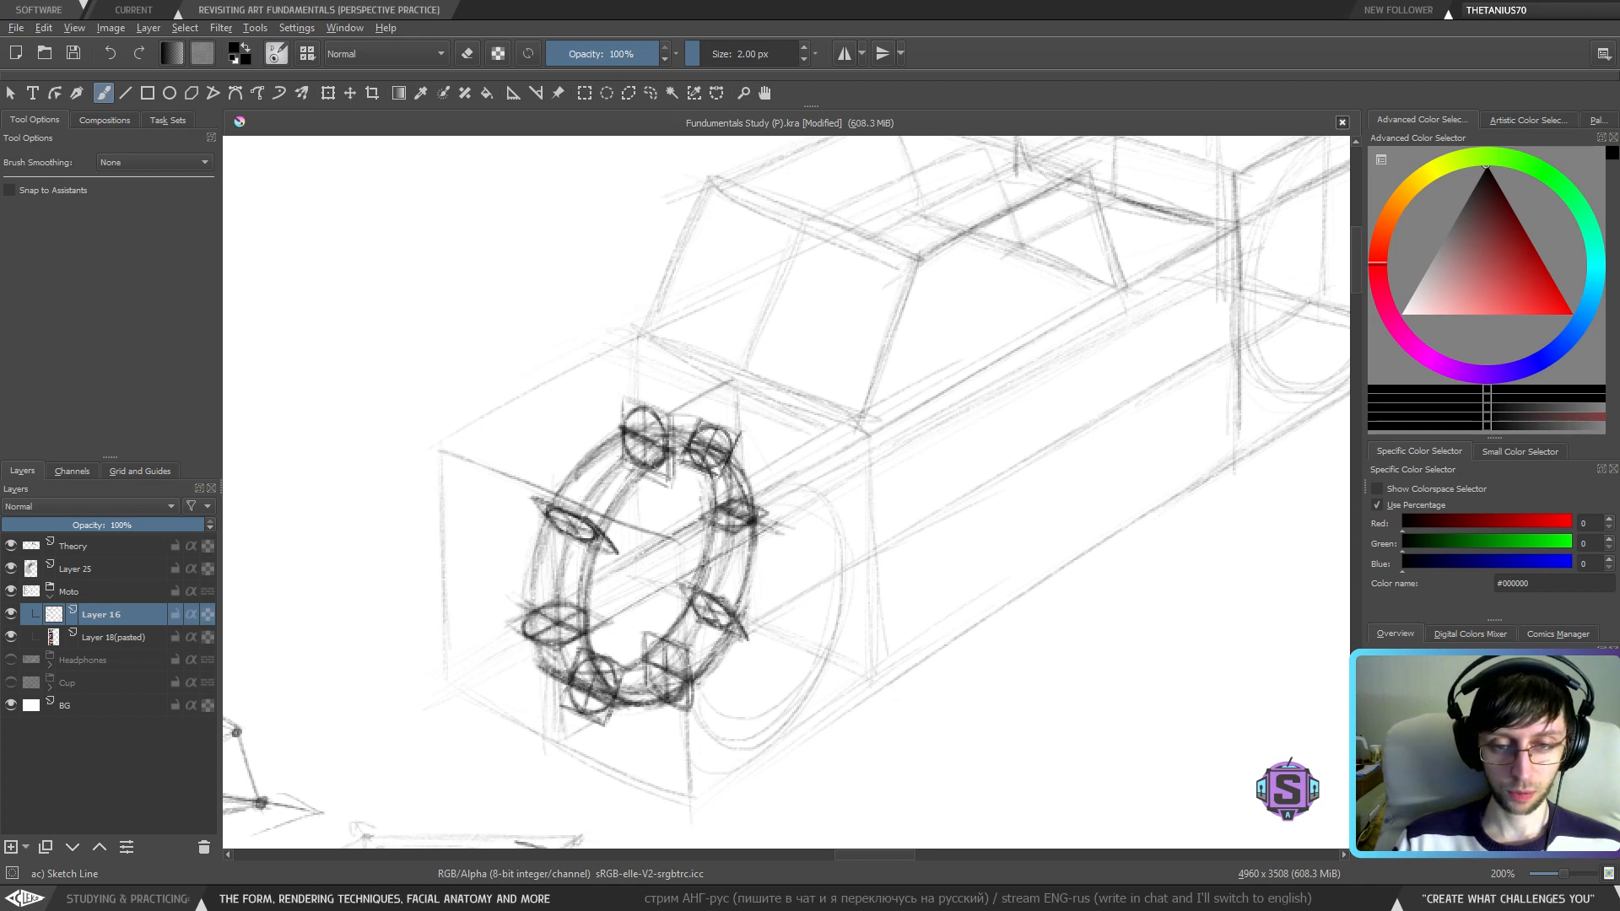
pyautogui.moveTo(740, 494)
pyautogui.mouseDown()
pyautogui.moveTo(742, 469)
pyautogui.moveTo(749, 495)
pyautogui.mouseUp()
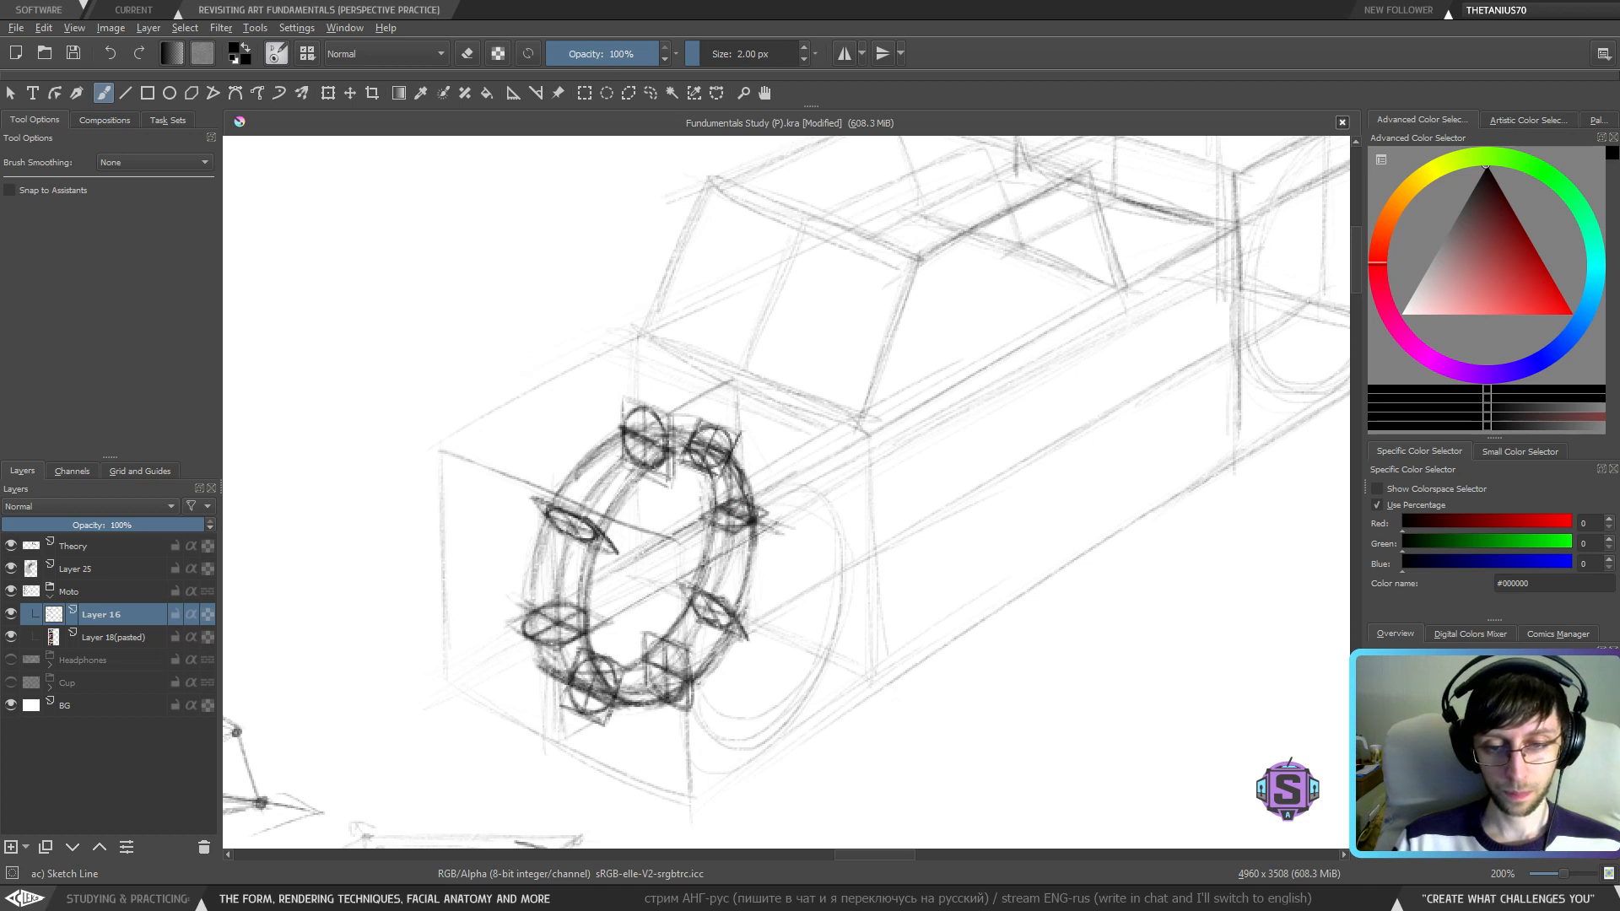
pyautogui.moveTo(743, 611); pyautogui.dragTo(752, 569)
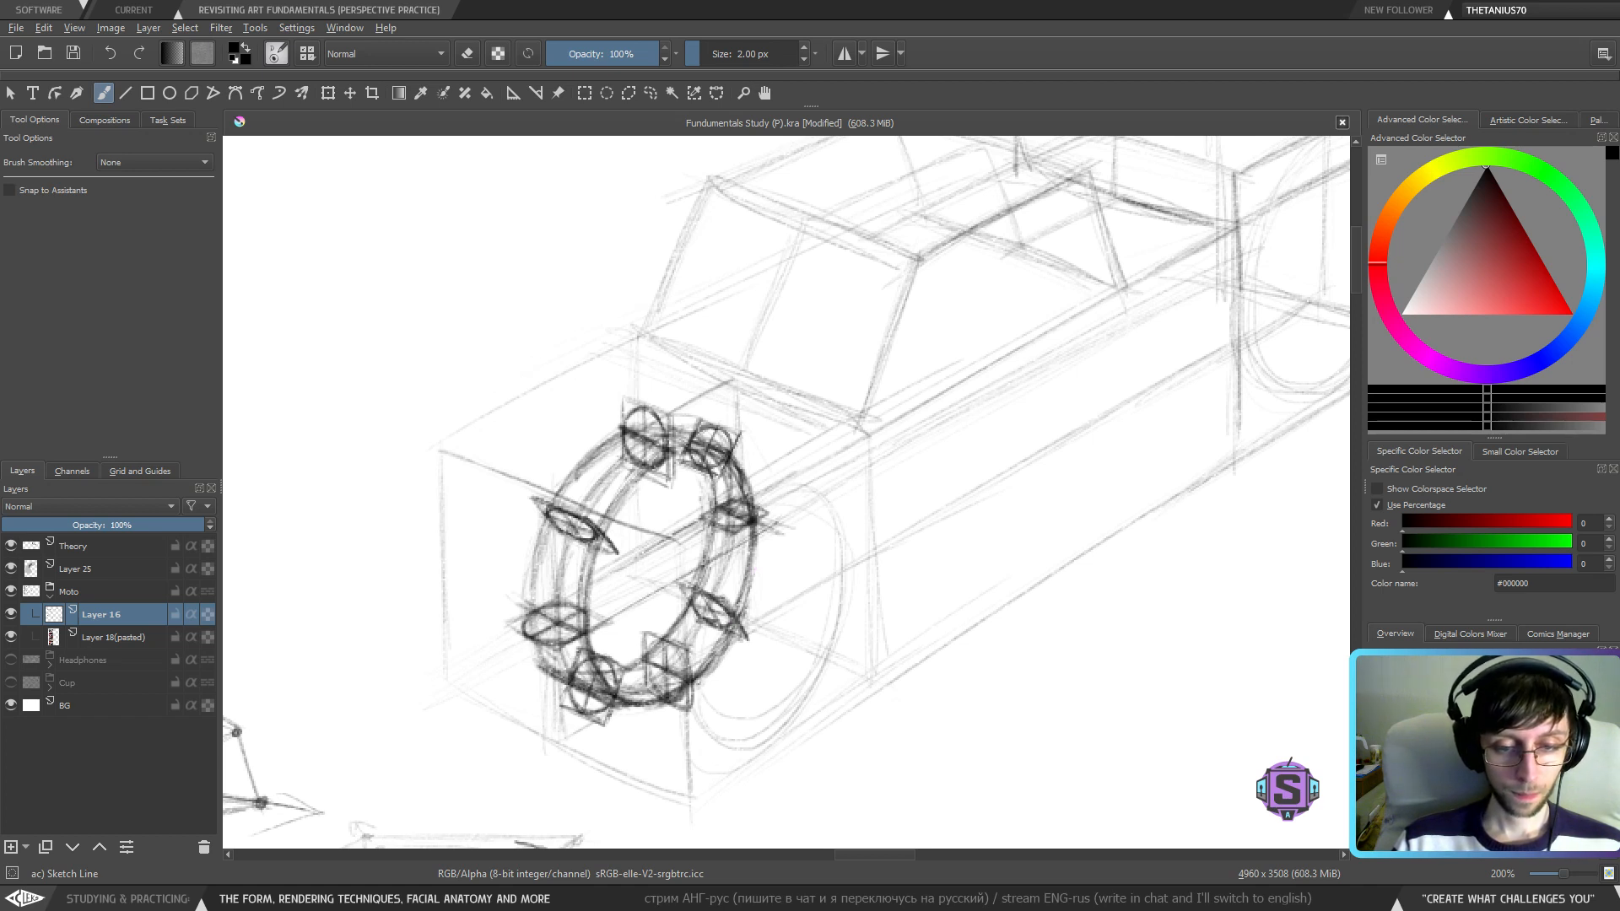
pyautogui.moveTo(588, 653); pyautogui.dragTo(595, 684)
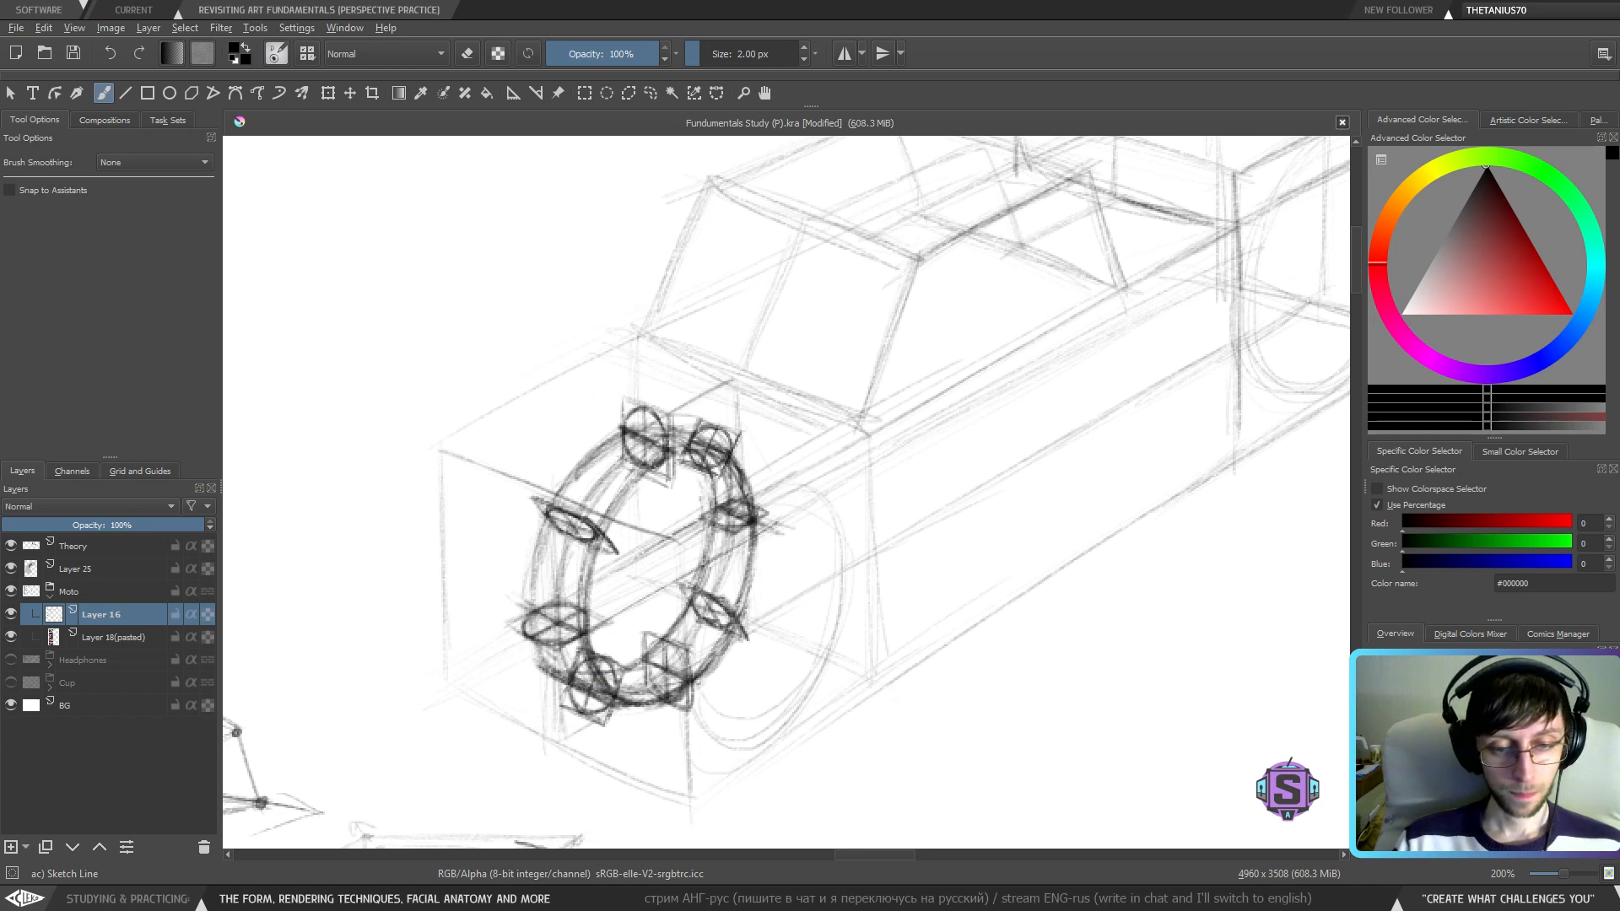
# - Wrap an outer tube contour around the front wheel's upper left and top, joining the cross-section edges with a 4 px brush
pyautogui.moveTo(535, 528); pyautogui.dragTo(521, 604)
pyautogui.moveTo(540, 515)
pyautogui.mouseDown()
pyautogui.moveTo(529, 548)
pyautogui.moveTo(563, 480)
pyautogui.moveTo(622, 431)
pyautogui.mouseUp()
pyautogui.press(']')
pyautogui.press(']')
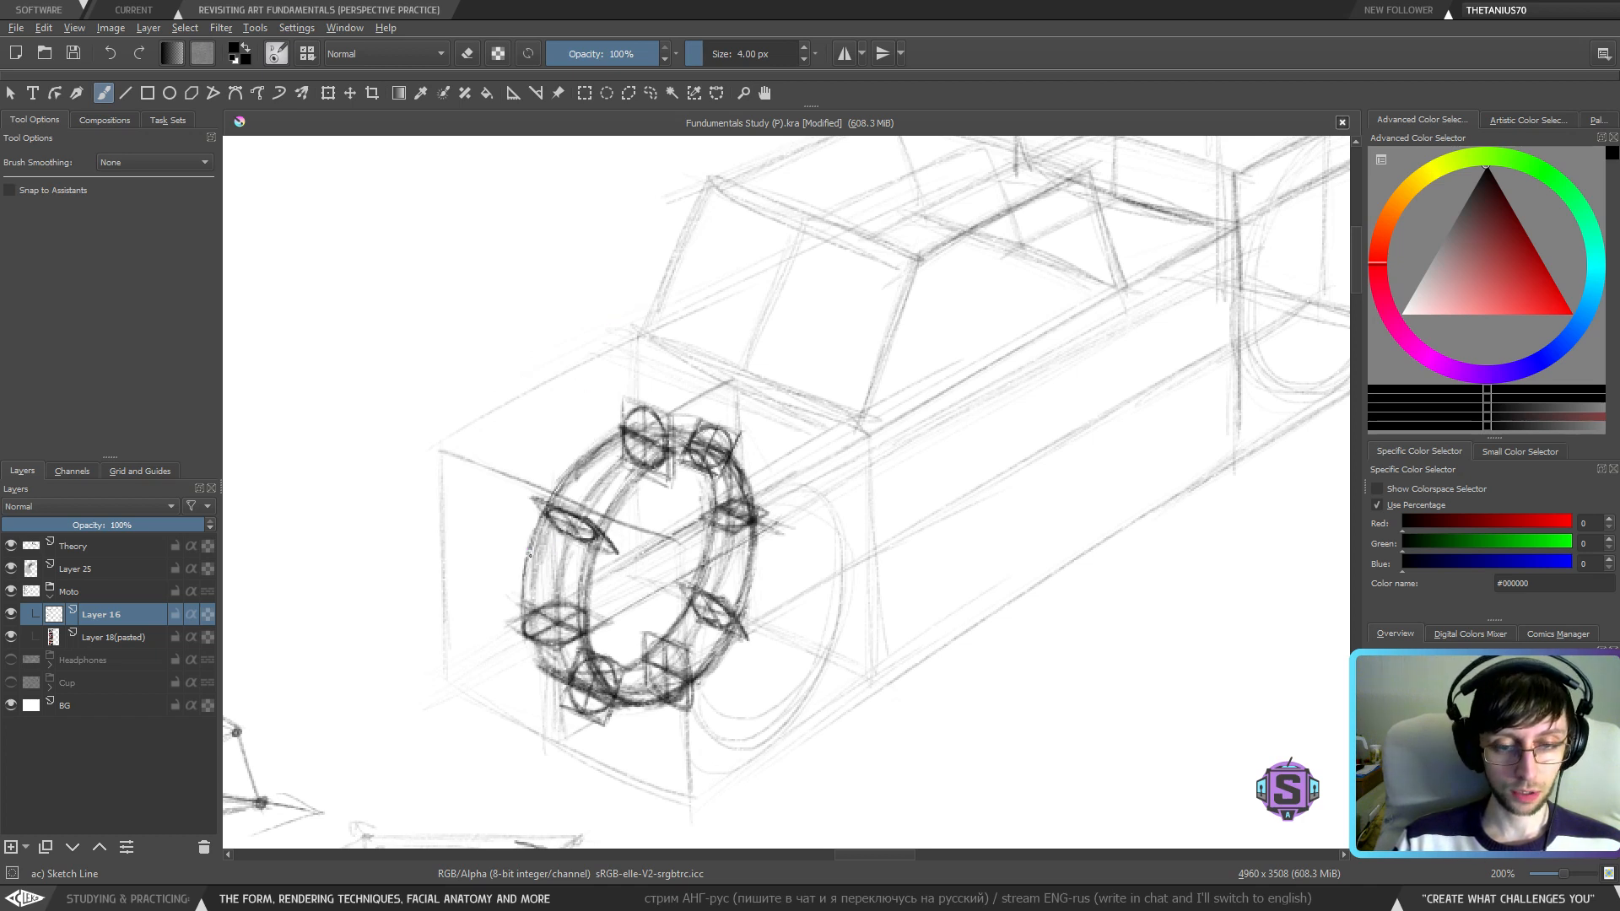
pyautogui.moveTo(546, 505)
pyautogui.mouseDown()
pyautogui.moveTo(530, 534)
pyautogui.moveTo(569, 462)
pyautogui.mouseUp()
pyautogui.moveTo(529, 545); pyautogui.dragTo(596, 439)
pyautogui.moveTo(551, 490)
pyautogui.mouseDown()
pyautogui.moveTo(618, 422)
pyautogui.moveTo(700, 411)
pyautogui.moveTo(686, 411)
pyautogui.mouseUp()
pyautogui.moveTo(588, 435); pyautogui.dragTo(628, 414)
pyautogui.moveTo(631, 419); pyautogui.dragTo(699, 411)
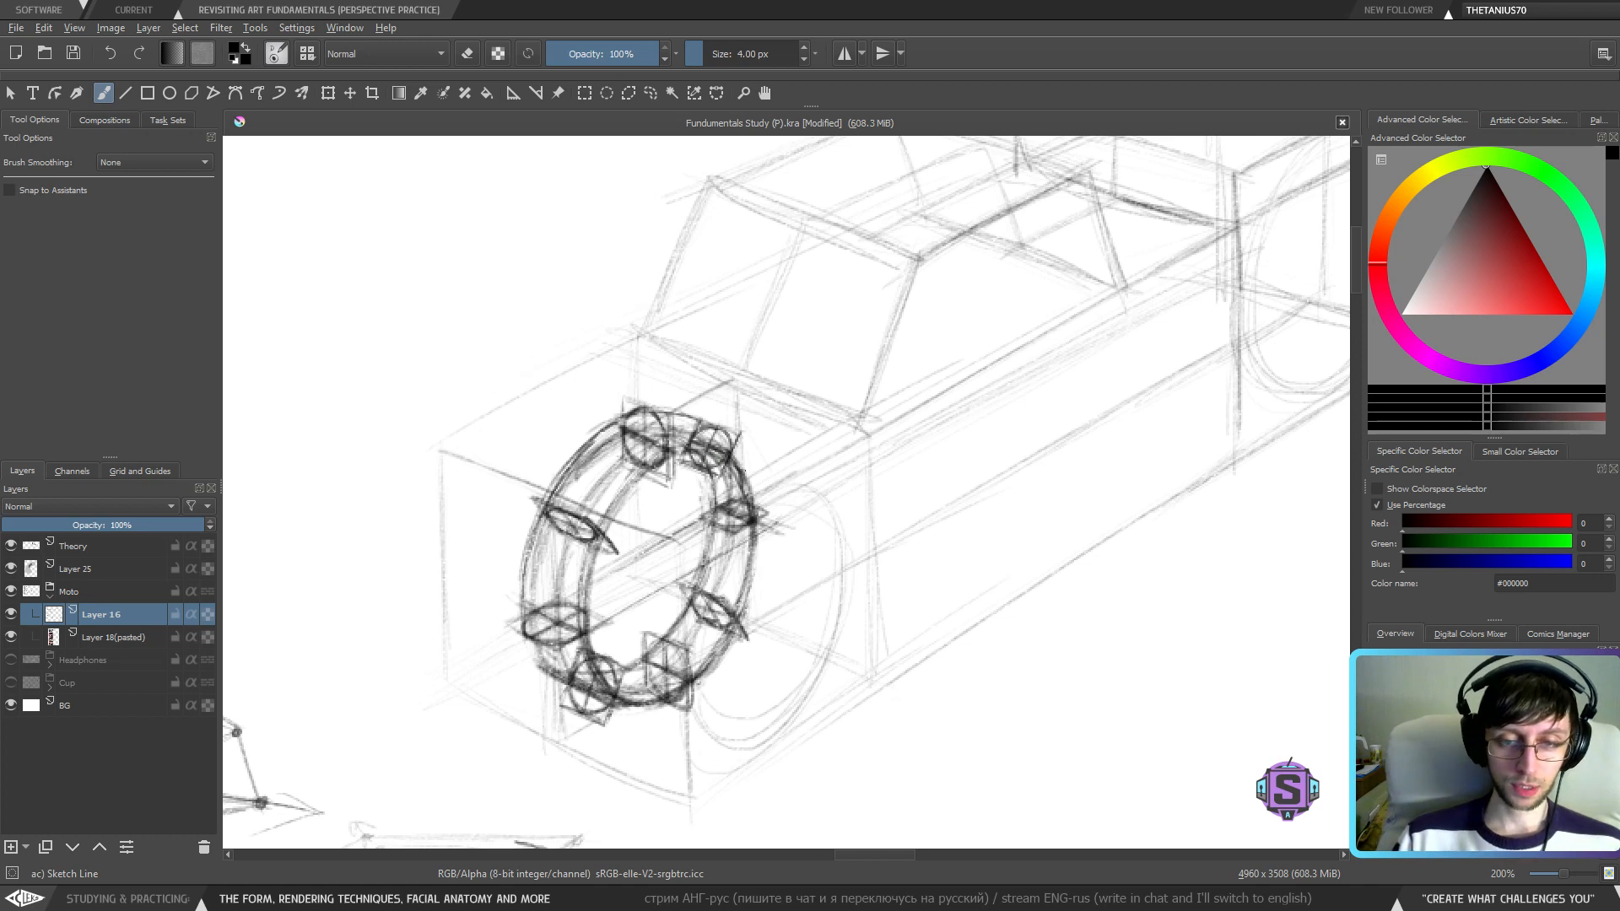
# - Continue the wheel's outer contour down the right side and around the bottom to the lower-left cross section
pyautogui.moveTo(735, 493)
pyautogui.mouseDown()
pyautogui.moveTo(758, 437)
pyautogui.moveTo(765, 595)
pyautogui.mouseUp()
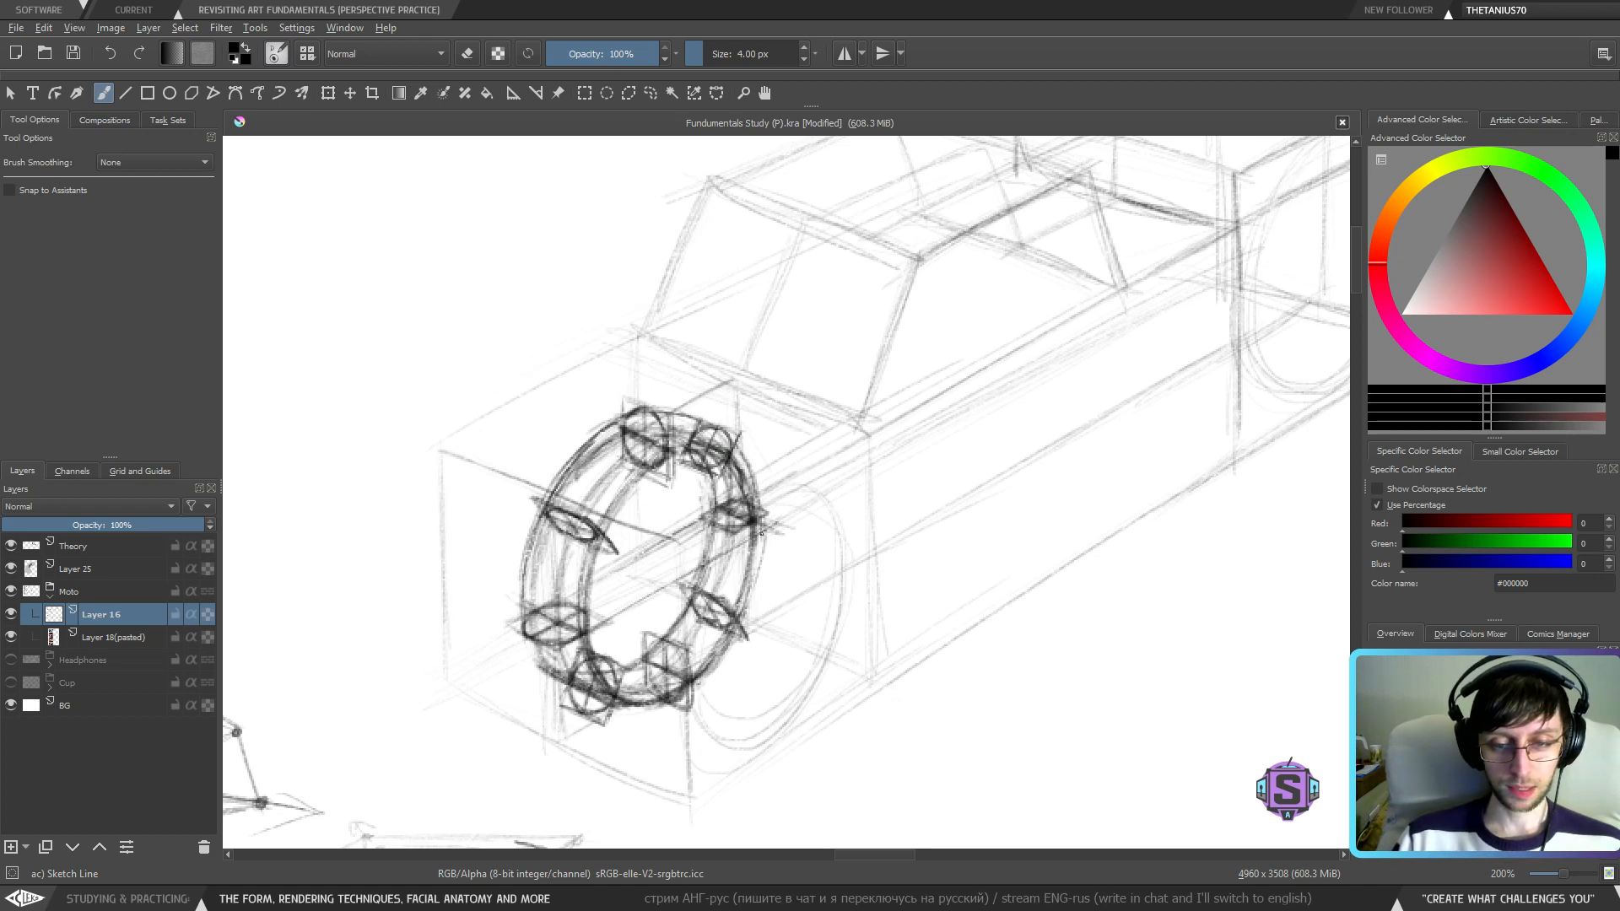
pyautogui.moveTo(760, 533); pyautogui.dragTo(746, 637)
pyautogui.moveTo(760, 577)
pyautogui.mouseDown()
pyautogui.moveTo(712, 679)
pyautogui.moveTo(662, 721)
pyautogui.moveTo(726, 660)
pyautogui.moveTo(662, 717)
pyautogui.mouseUp()
pyautogui.moveTo(707, 685); pyautogui.dragTo(730, 659)
pyautogui.moveTo(667, 713)
pyautogui.mouseDown()
pyautogui.moveTo(737, 637)
pyautogui.moveTo(755, 589)
pyautogui.moveTo(748, 468)
pyautogui.mouseUp()
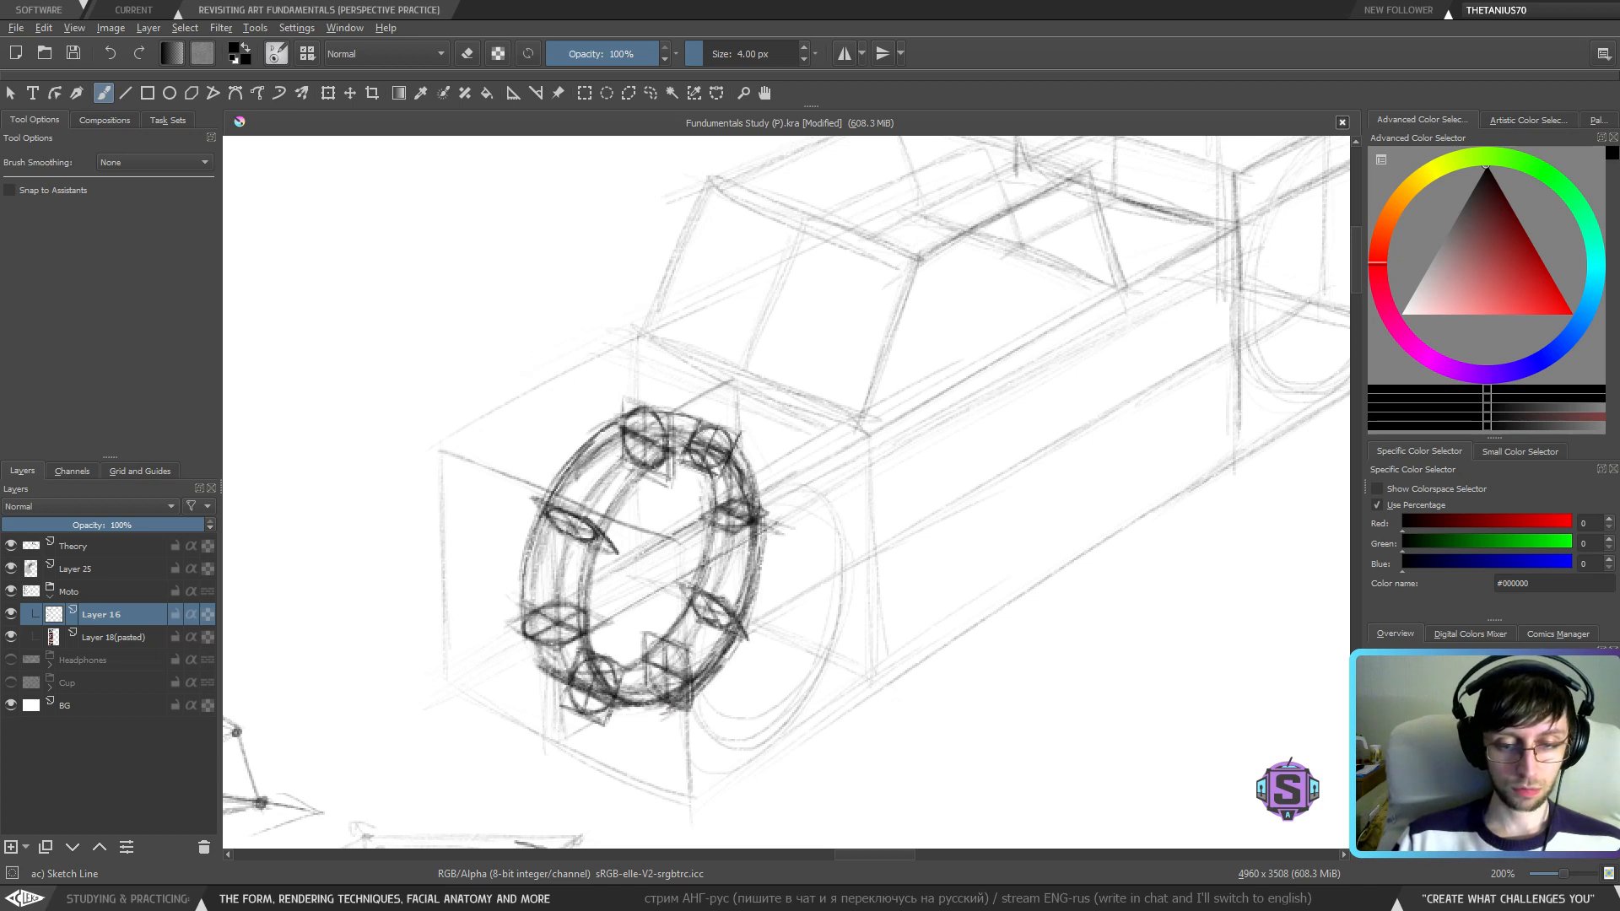
pyautogui.moveTo(683, 702)
pyautogui.mouseDown()
pyautogui.moveTo(567, 717)
pyautogui.moveTo(523, 616)
pyautogui.mouseUp()
pyautogui.moveTo(561, 694)
pyautogui.mouseDown()
pyautogui.moveTo(537, 658)
pyautogui.moveTo(545, 675)
pyautogui.mouseUp()
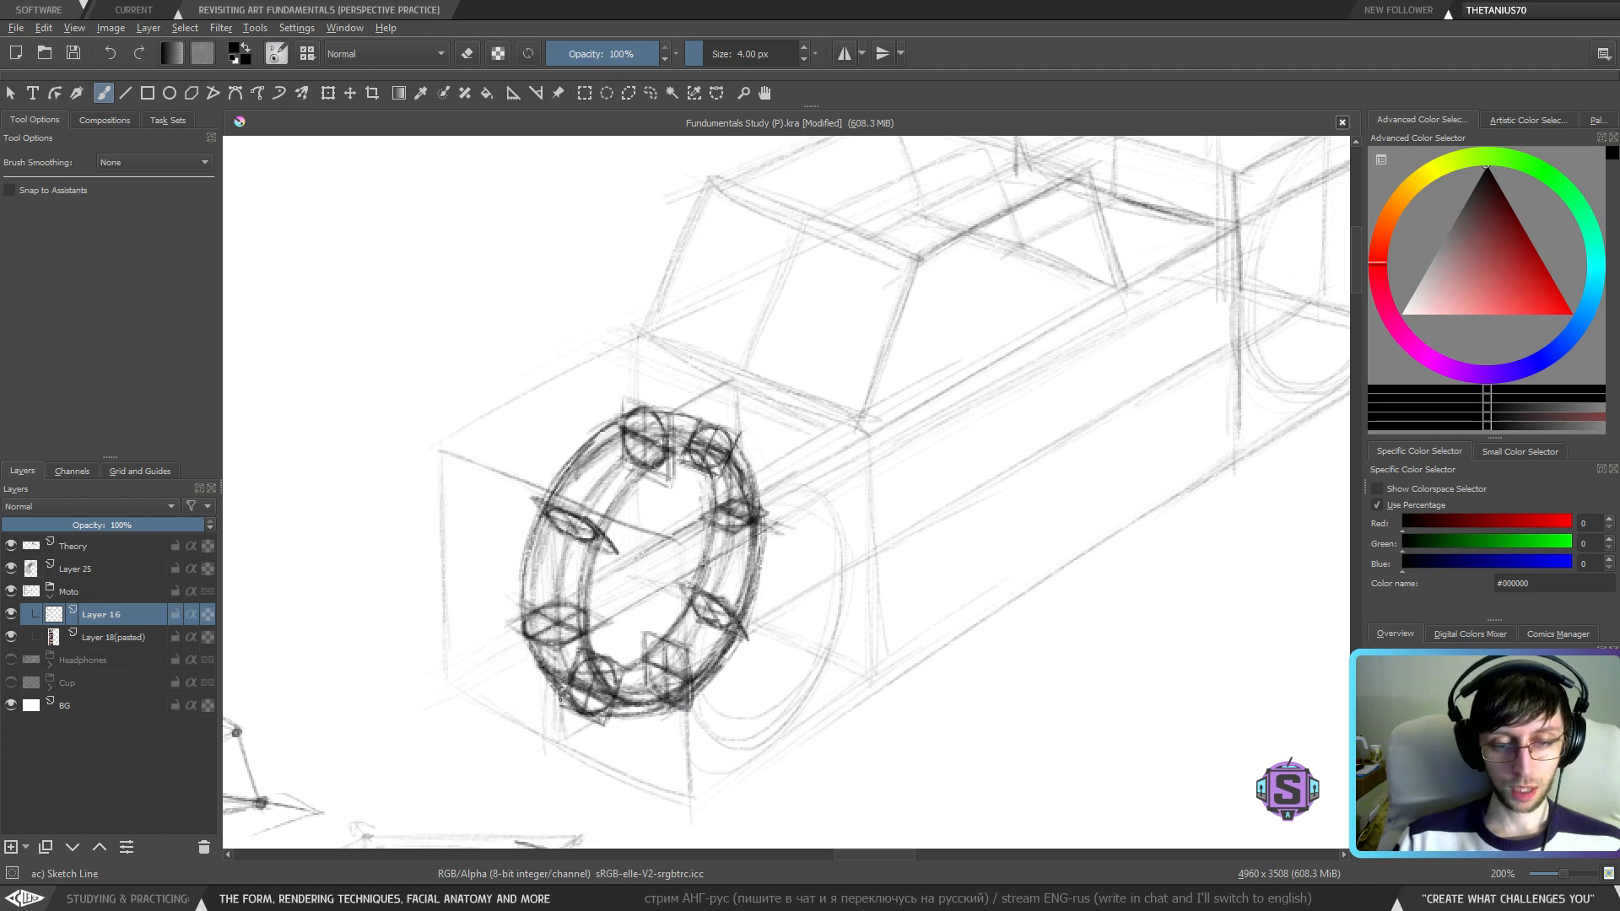
pyautogui.moveTo(667, 708); pyautogui.dragTo(595, 722)
# - Draw the front wheel's inner tube contour around the central opening, linking the inner edges of the cross sections
pyautogui.press('1')
pyautogui.hotkey('ctrl', '+')
pyautogui.hotkey('ctrl', '+')
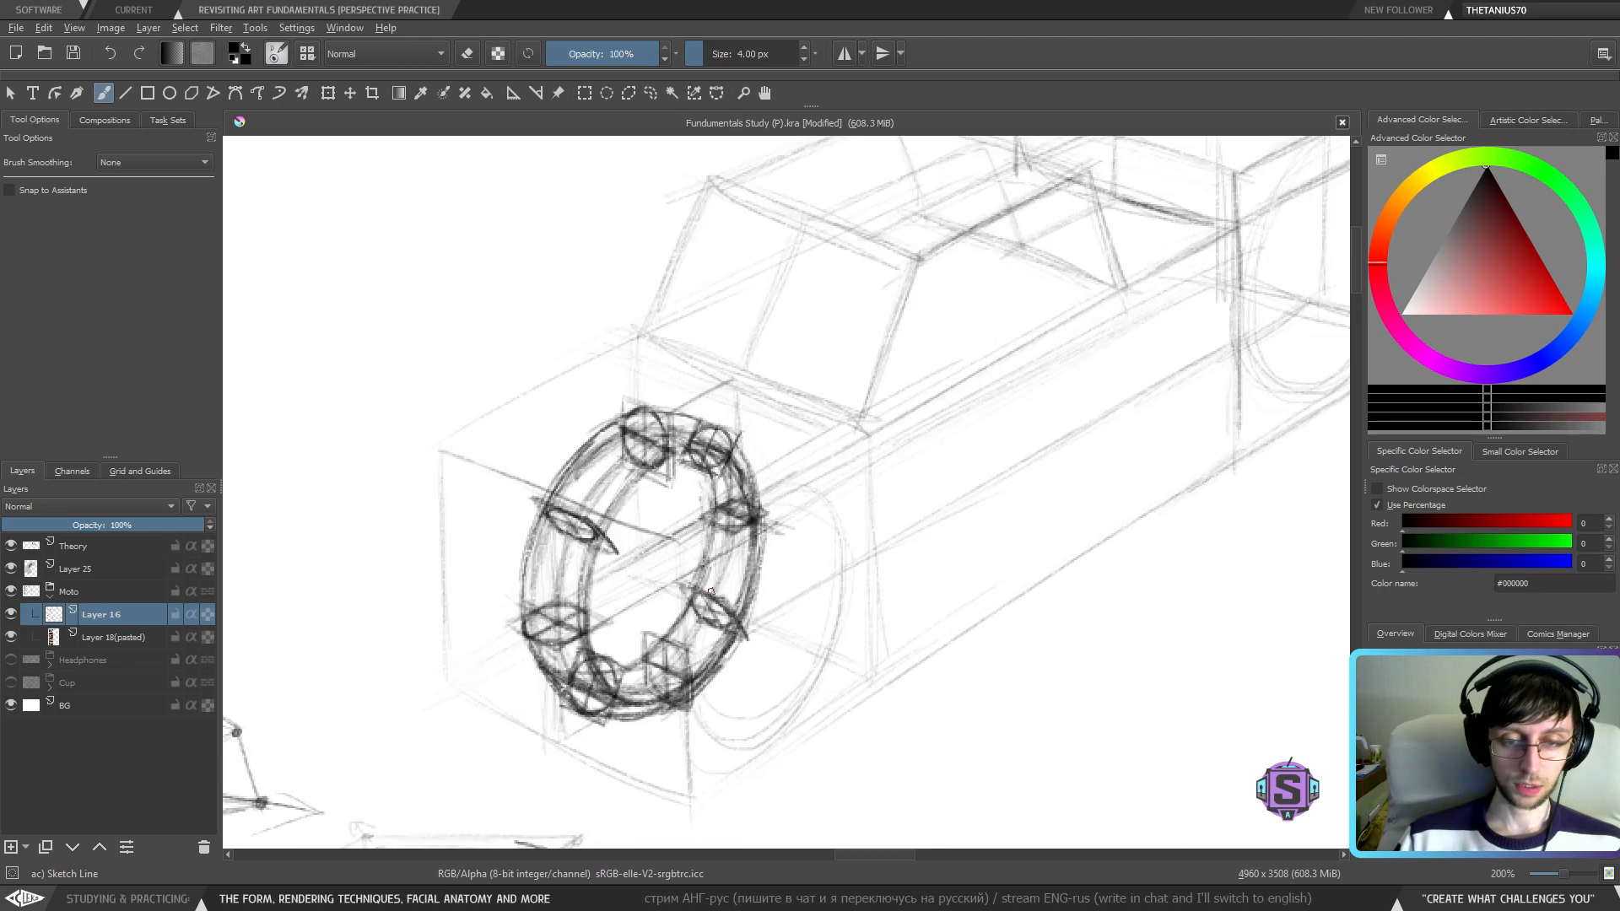
pyautogui.moveTo(718, 584); pyautogui.dragTo(759, 528)
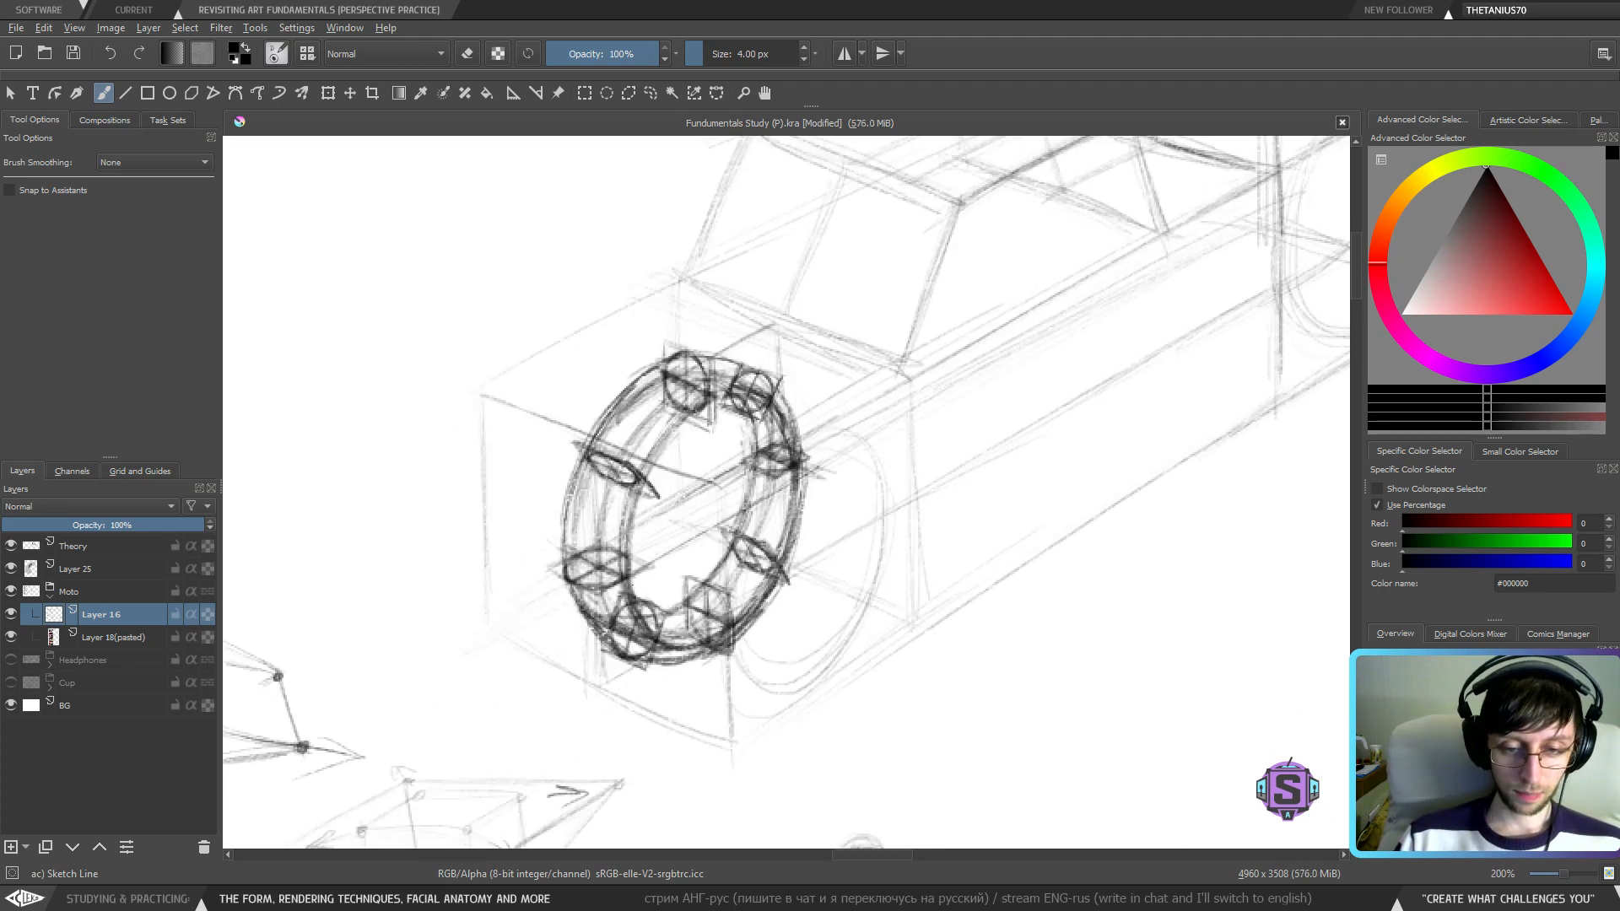
pyautogui.moveTo(647, 601); pyautogui.dragTo(631, 575)
pyautogui.moveTo(646, 579); pyautogui.dragTo(632, 599)
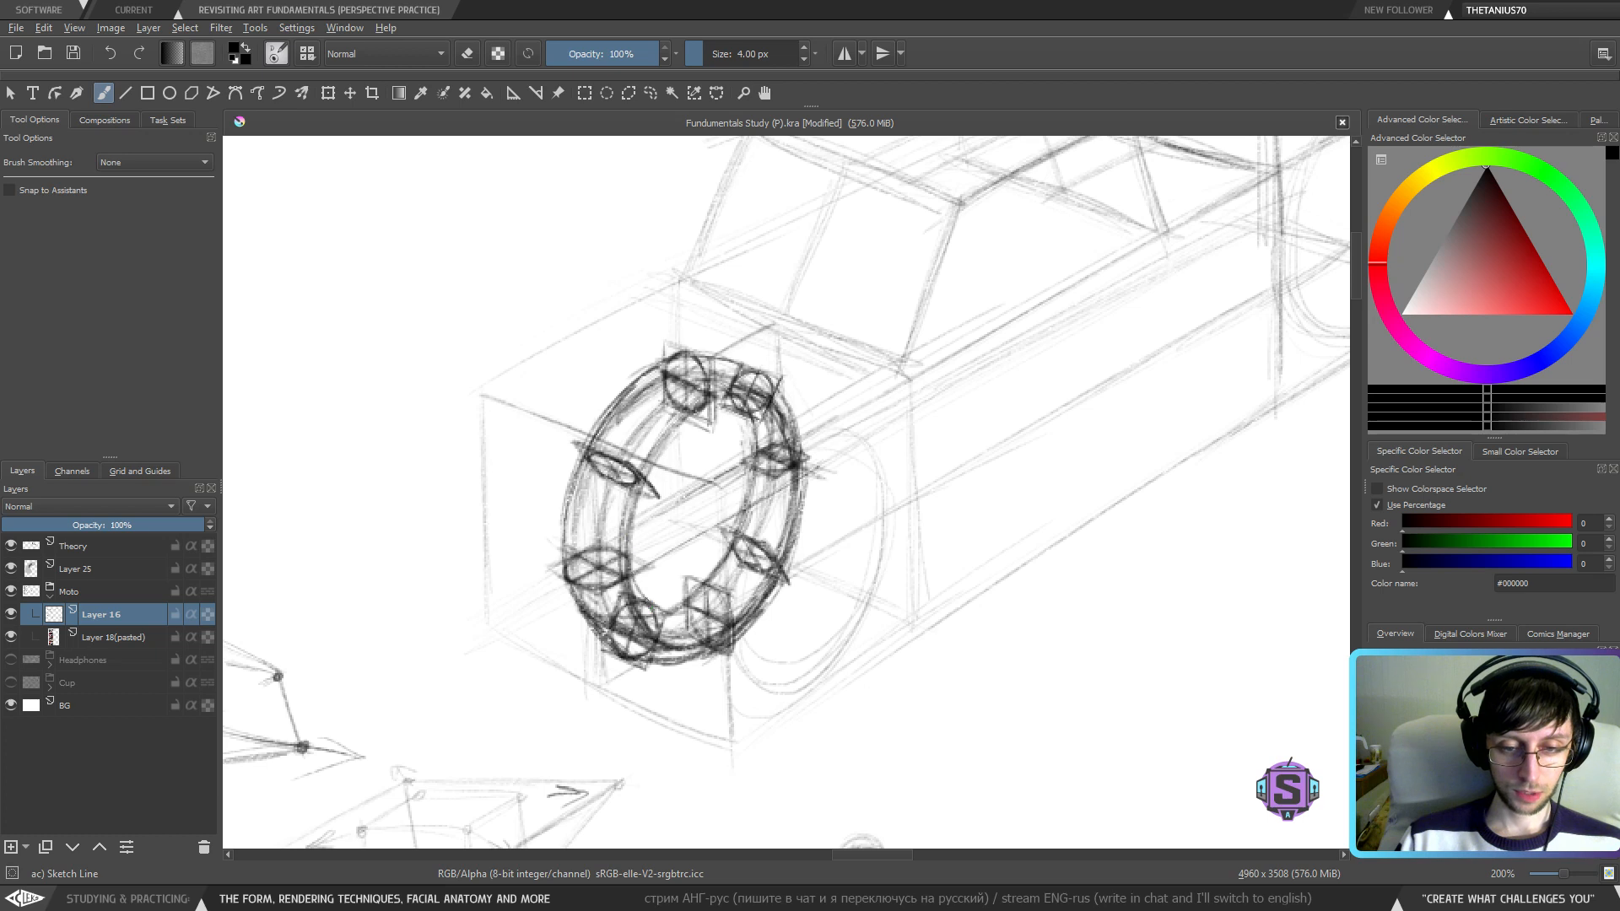
pyautogui.moveTo(649, 508)
pyautogui.mouseDown()
pyautogui.moveTo(630, 601)
pyautogui.moveTo(679, 433)
pyautogui.moveTo(738, 404)
pyautogui.mouseUp()
pyautogui.moveTo(692, 412)
pyautogui.mouseDown()
pyautogui.moveTo(711, 404)
pyautogui.moveTo(751, 443)
pyautogui.moveTo(730, 548)
pyautogui.moveTo(688, 598)
pyautogui.mouseUp()
pyautogui.moveTo(725, 551)
pyautogui.mouseDown()
pyautogui.moveTo(692, 594)
pyautogui.moveTo(638, 597)
pyautogui.moveTo(676, 602)
pyautogui.moveTo(710, 576)
pyautogui.moveTo(653, 613)
pyautogui.mouseUp()
pyautogui.moveTo(743, 545); pyautogui.dragTo(696, 594)
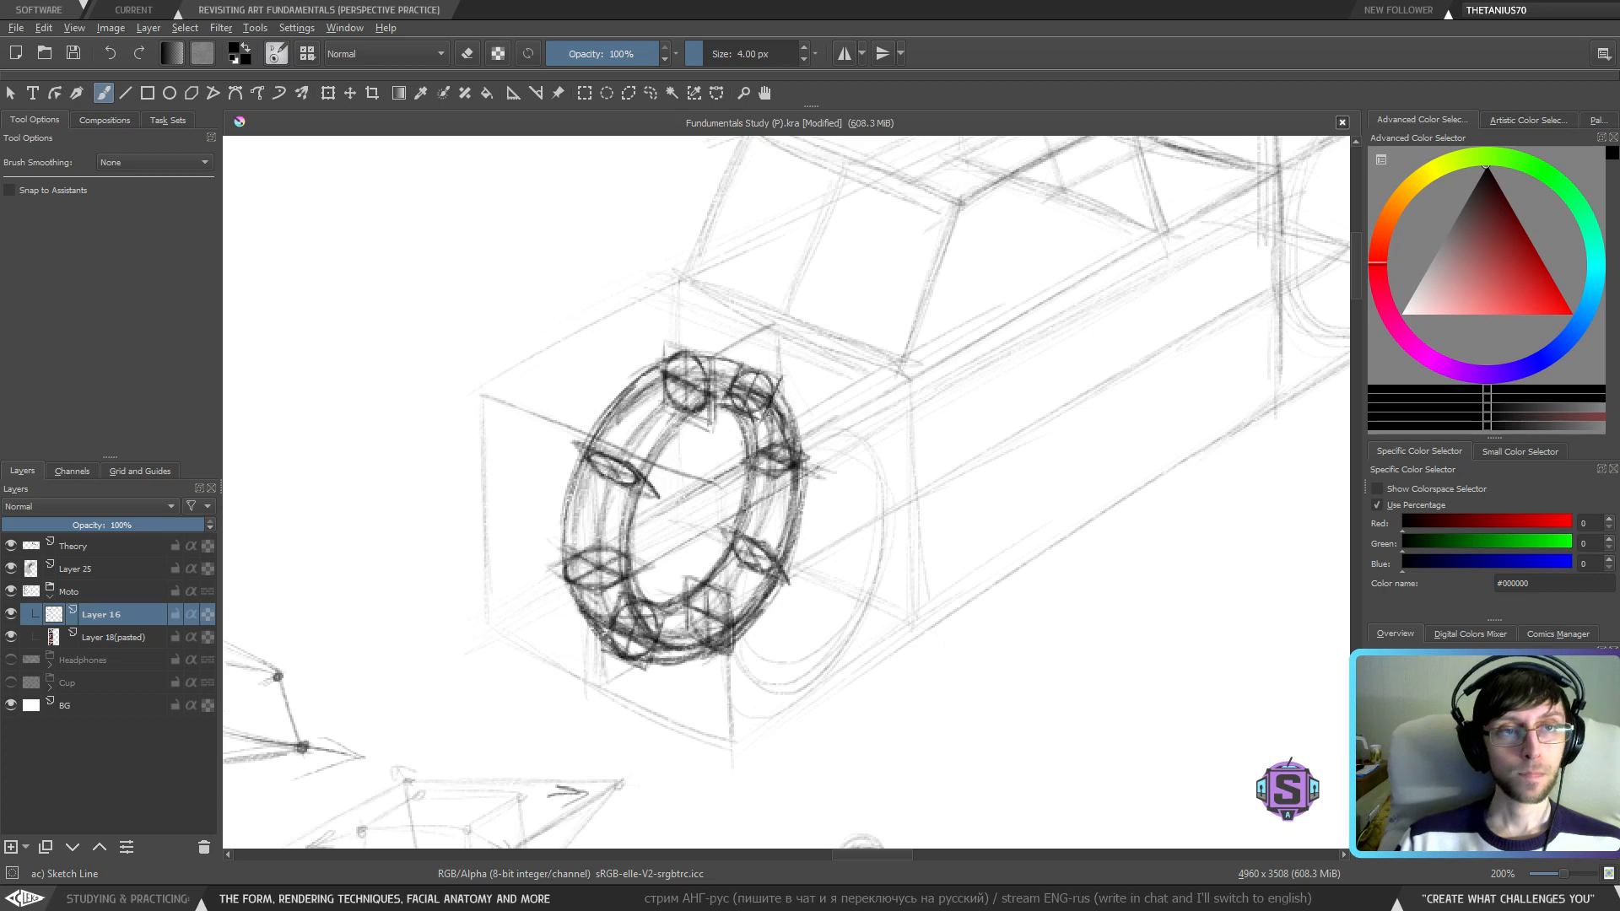
# - Examine the front wheel at smaller scale against the whole vehicle and the neighbouring form sketches and motorcycle references
pyautogui.press('1')
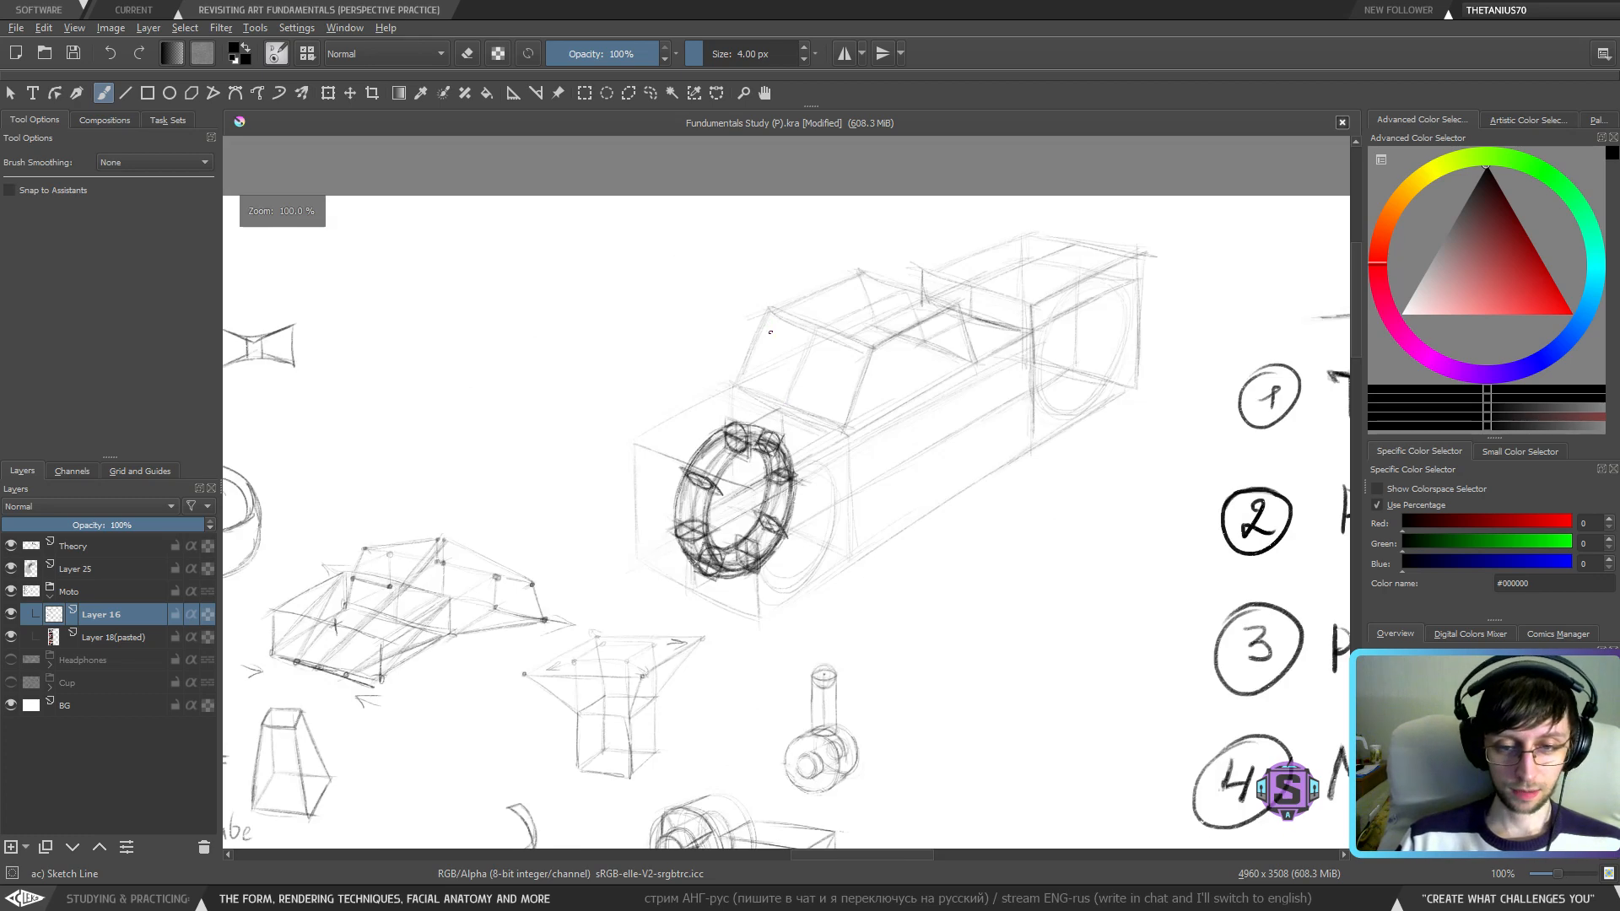
pyautogui.hotkey('ctrl', '-')
pyautogui.hotkey('ctrl', '-')
pyautogui.hotkey('ctrl', '-')
pyautogui.hotkey('ctrl', '+')
pyautogui.hotkey('ctrl', '+')
pyautogui.hotkey('ctrl', '+')
pyautogui.hotkey('ctrl', '+')
pyautogui.hotkey('ctrl', '-')
pyautogui.hotkey('ctrl', '-')
pyautogui.moveTo(727, 518)
pyautogui.mouseDown()
pyautogui.moveTo(1089, 504)
pyautogui.moveTo(1064, 492)
pyautogui.moveTo(1111, 508)
pyautogui.mouseUp()
pyautogui.moveTo(1167, 409)
pyautogui.mouseDown()
pyautogui.moveTo(1132, 437)
pyautogui.moveTo(1246, 424)
pyautogui.mouseUp()
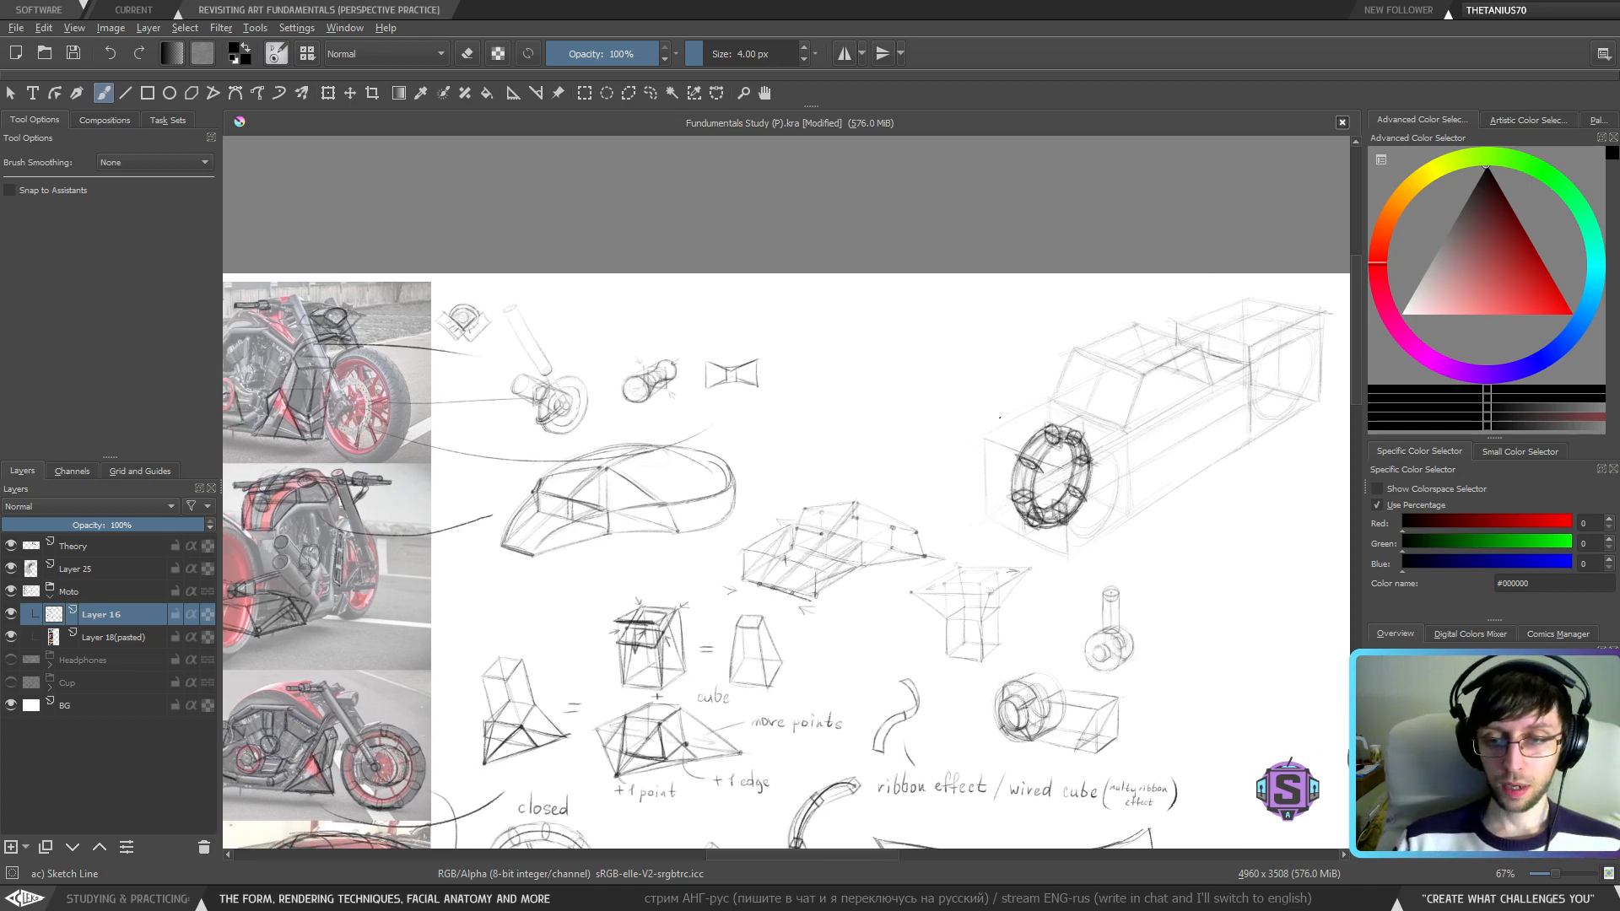
# - Underline "Positioning" in the notes and trace the vehicle's bounding box edges as temporary emphasis, and undo the marks
pyautogui.moveTo(1000, 417); pyautogui.dragTo(1024, 405)
pyautogui.hotkey('ctrl', 'z')
pyautogui.moveTo(1178, 529); pyautogui.dragTo(722, 512)
pyautogui.moveTo(1053, 594)
pyautogui.mouseDown()
pyautogui.moveTo(671, 530)
pyautogui.moveTo(546, 536)
pyautogui.mouseUp()
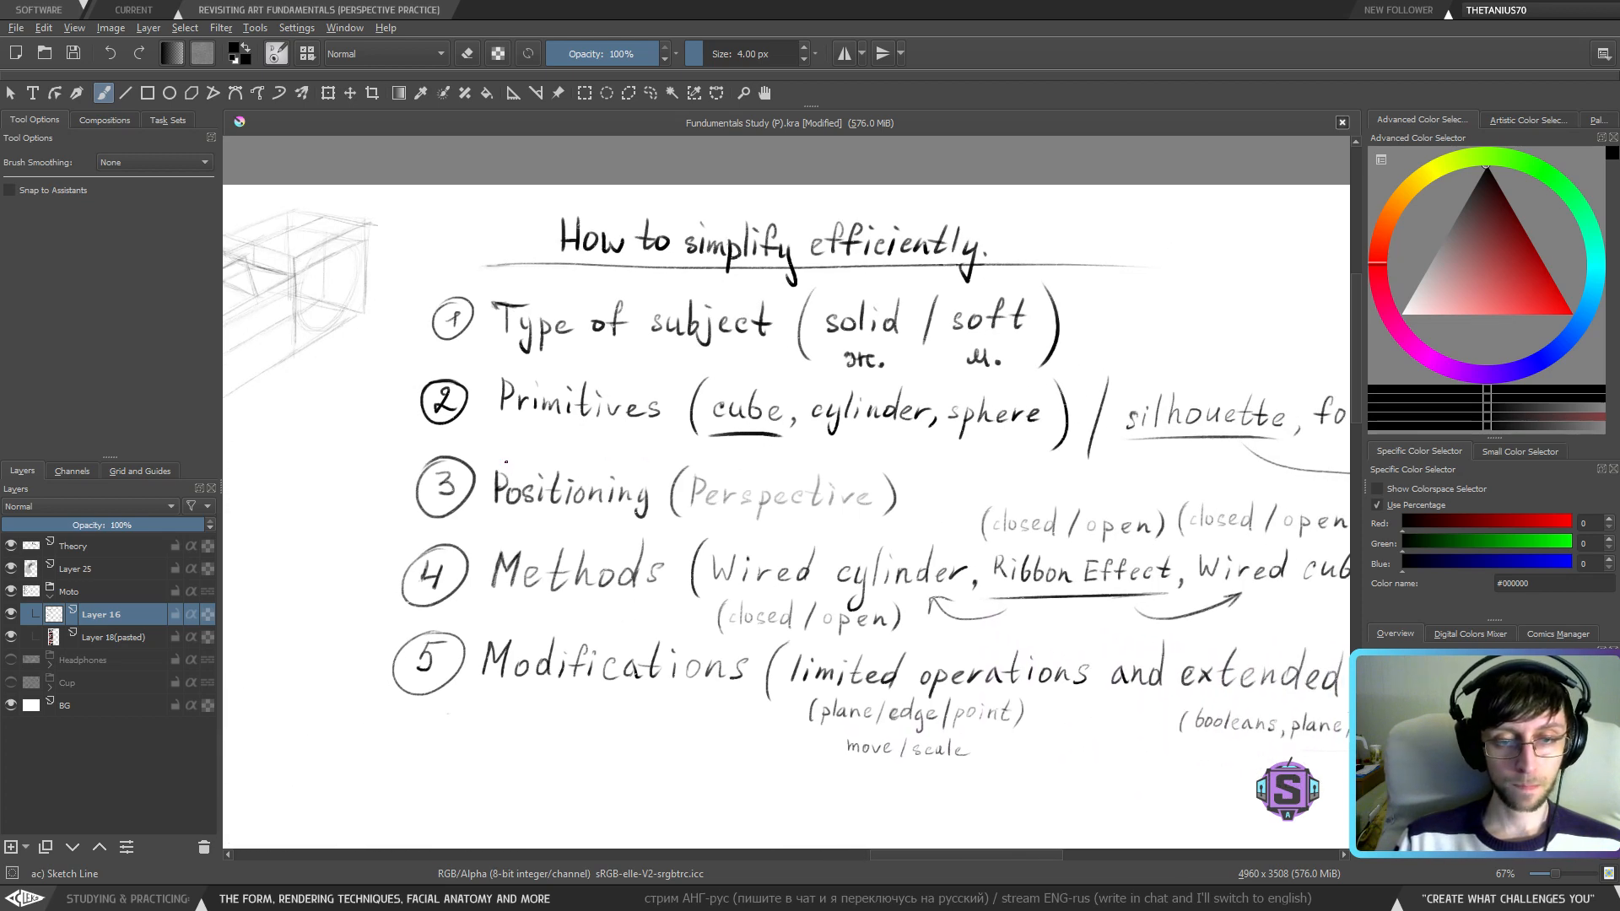
pyautogui.moveTo(504, 454); pyautogui.dragTo(928, 468)
pyautogui.moveTo(519, 487)
pyautogui.mouseDown()
pyautogui.moveTo(787, 319)
pyautogui.moveTo(791, 230)
pyautogui.moveTo(625, 230)
pyautogui.mouseUp()
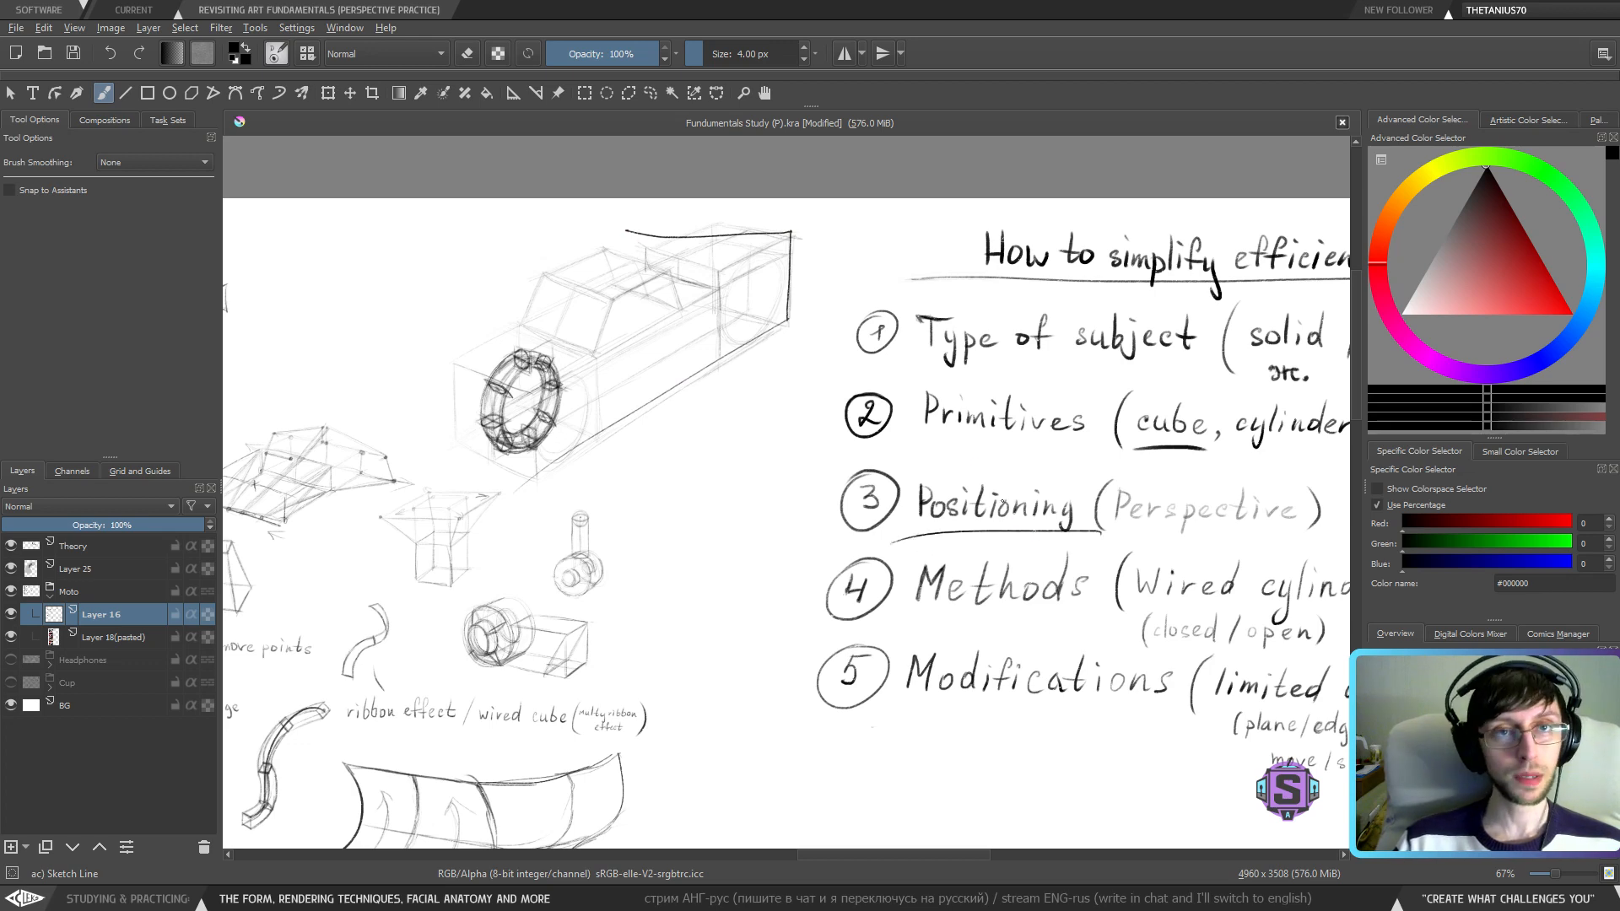
pyautogui.hotkey('ctrl', 'z')
# - Underline "Wired cylinder" in the Methods line of the notes as temporary emphasis, and undo the marks
pyautogui.moveTo(1002, 570); pyautogui.dragTo(919, 572)
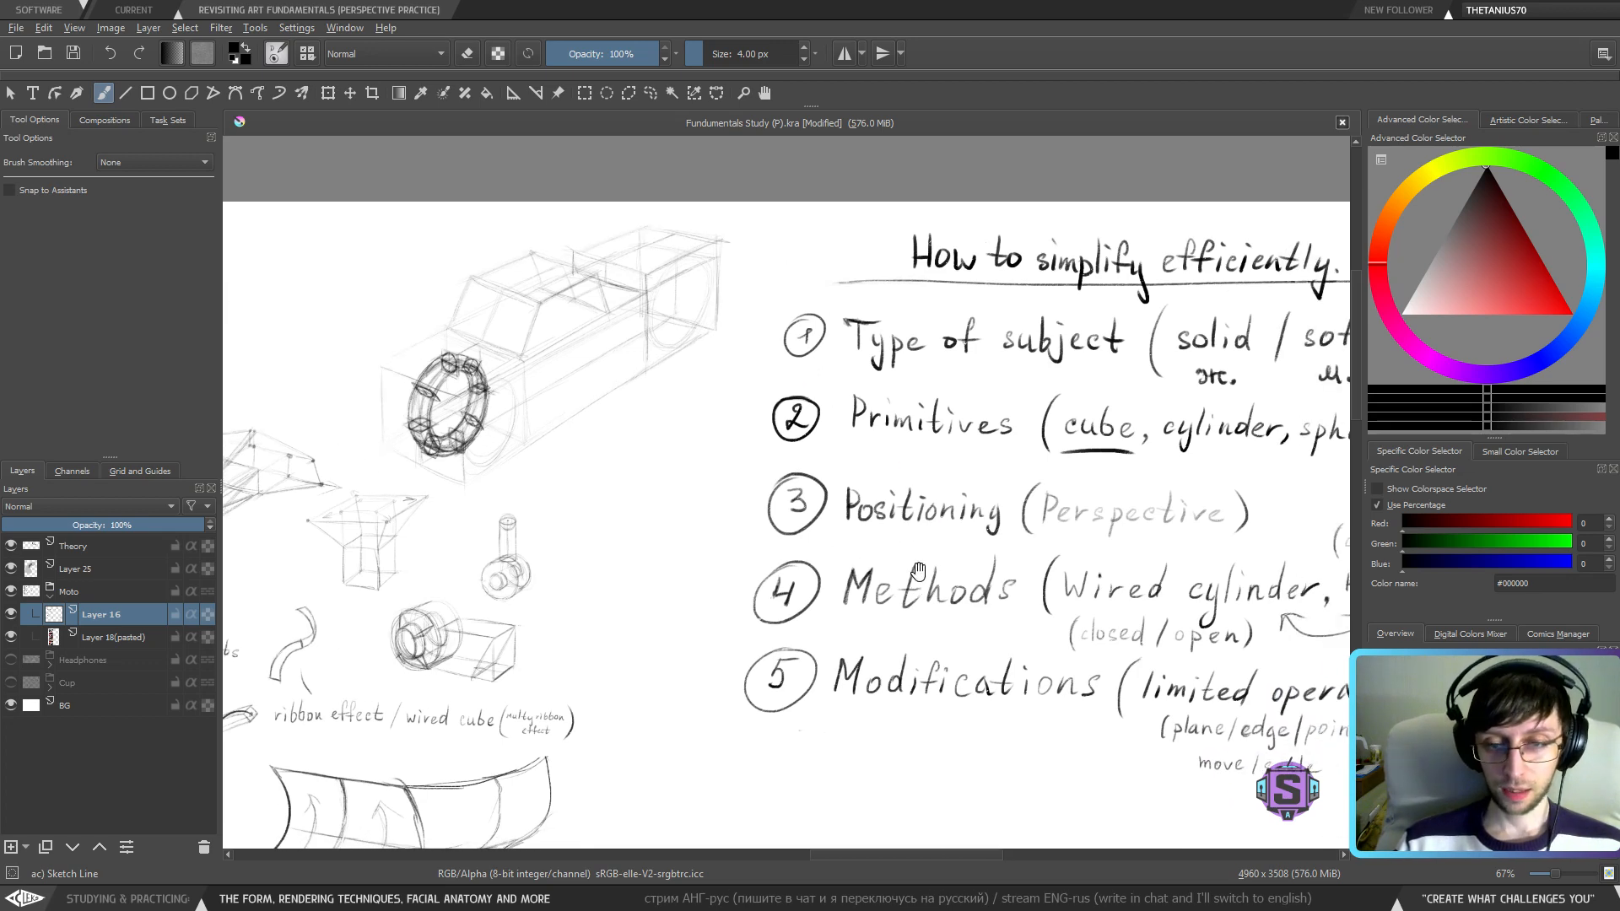
pyautogui.moveTo(979, 515); pyautogui.dragTo(843, 443)
pyautogui.moveTo(927, 541)
pyautogui.mouseDown()
pyautogui.moveTo(615, 517)
pyautogui.moveTo(912, 512)
pyautogui.mouseUp()
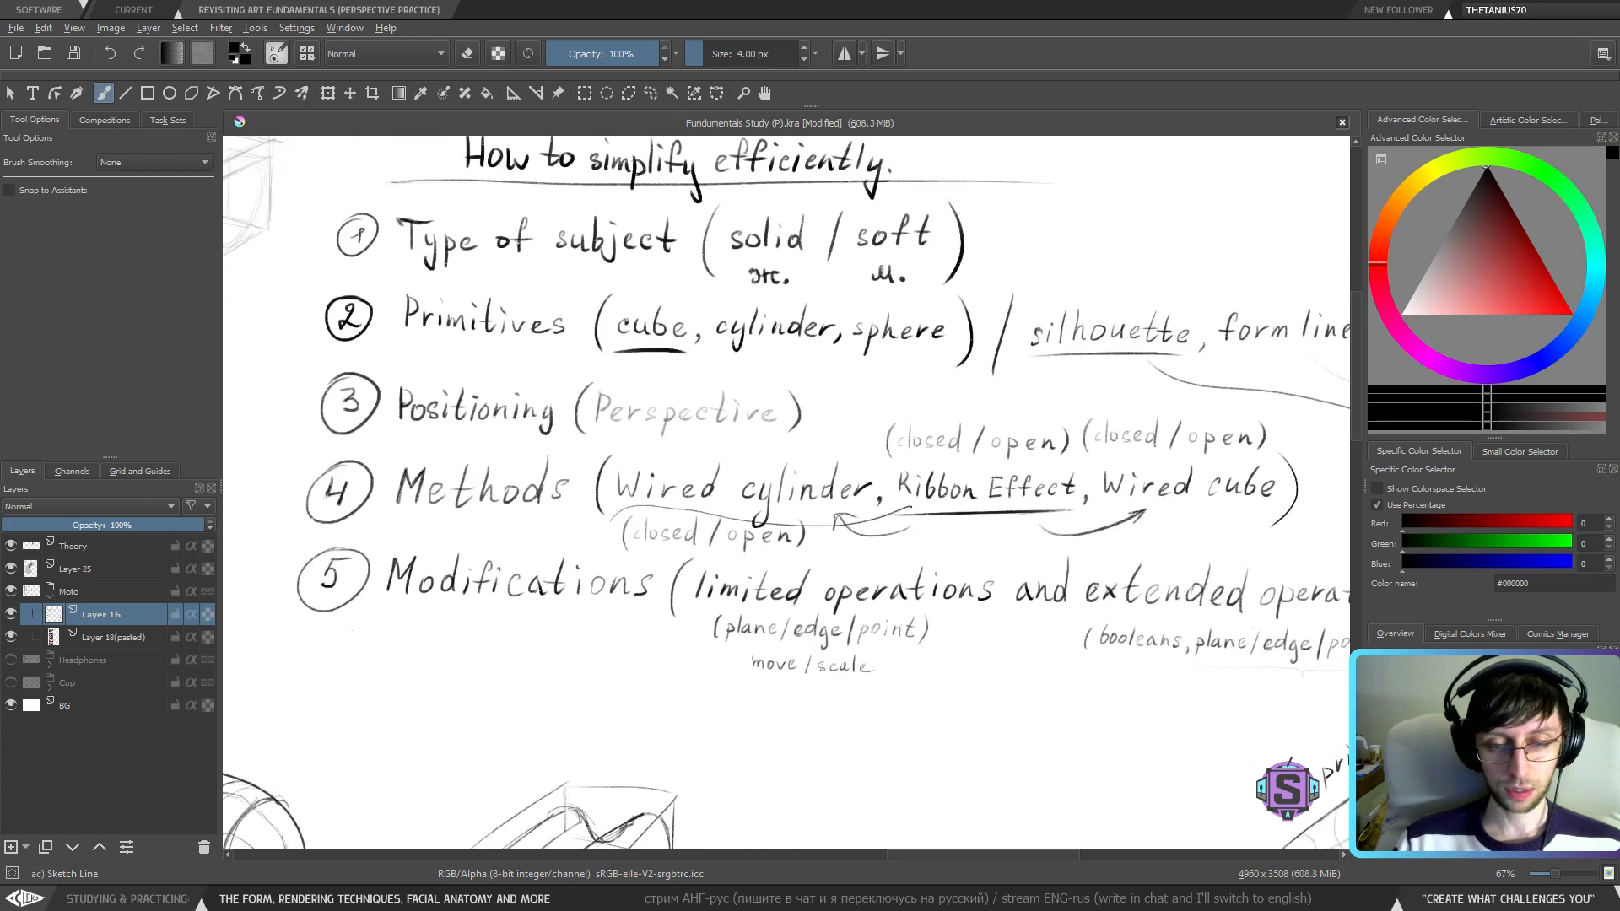
pyautogui.hotkey('ctrl', 'z')
pyautogui.moveTo(611, 518); pyautogui.dragTo(922, 490)
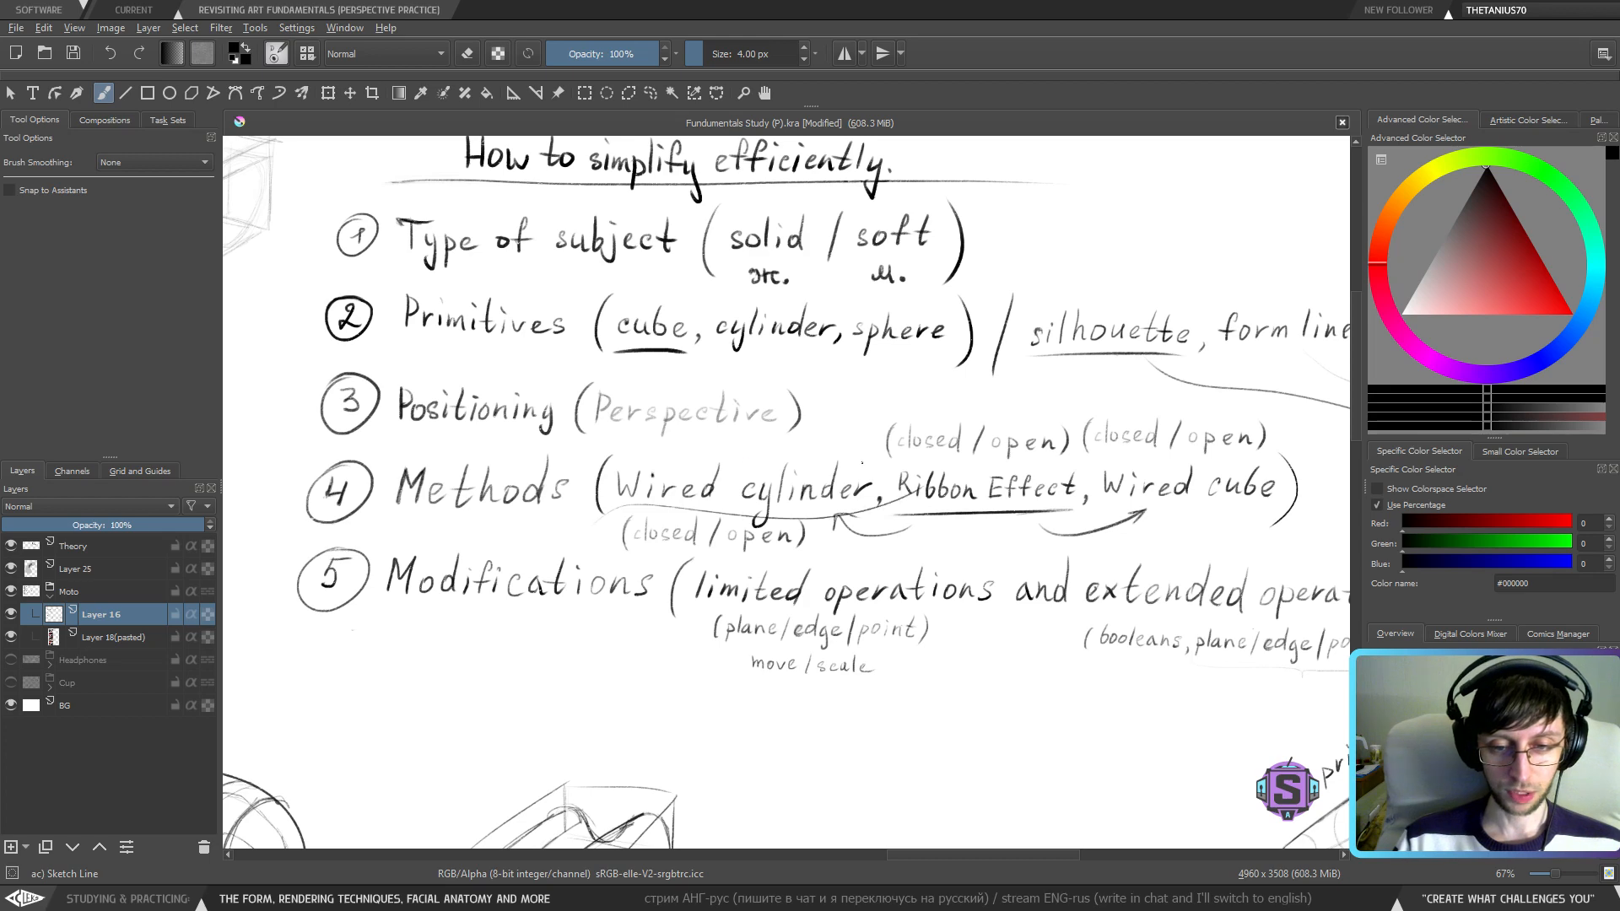
pyautogui.hotkey('ctrl', 'z')
# - Review the wired cylinder, ribbon effect and curved surface examples, and compare them with the Methods line in the notes
pyautogui.moveTo(506, 409); pyautogui.dragTo(1003, 545)
pyautogui.moveTo(600, 567); pyautogui.dragTo(986, 458)
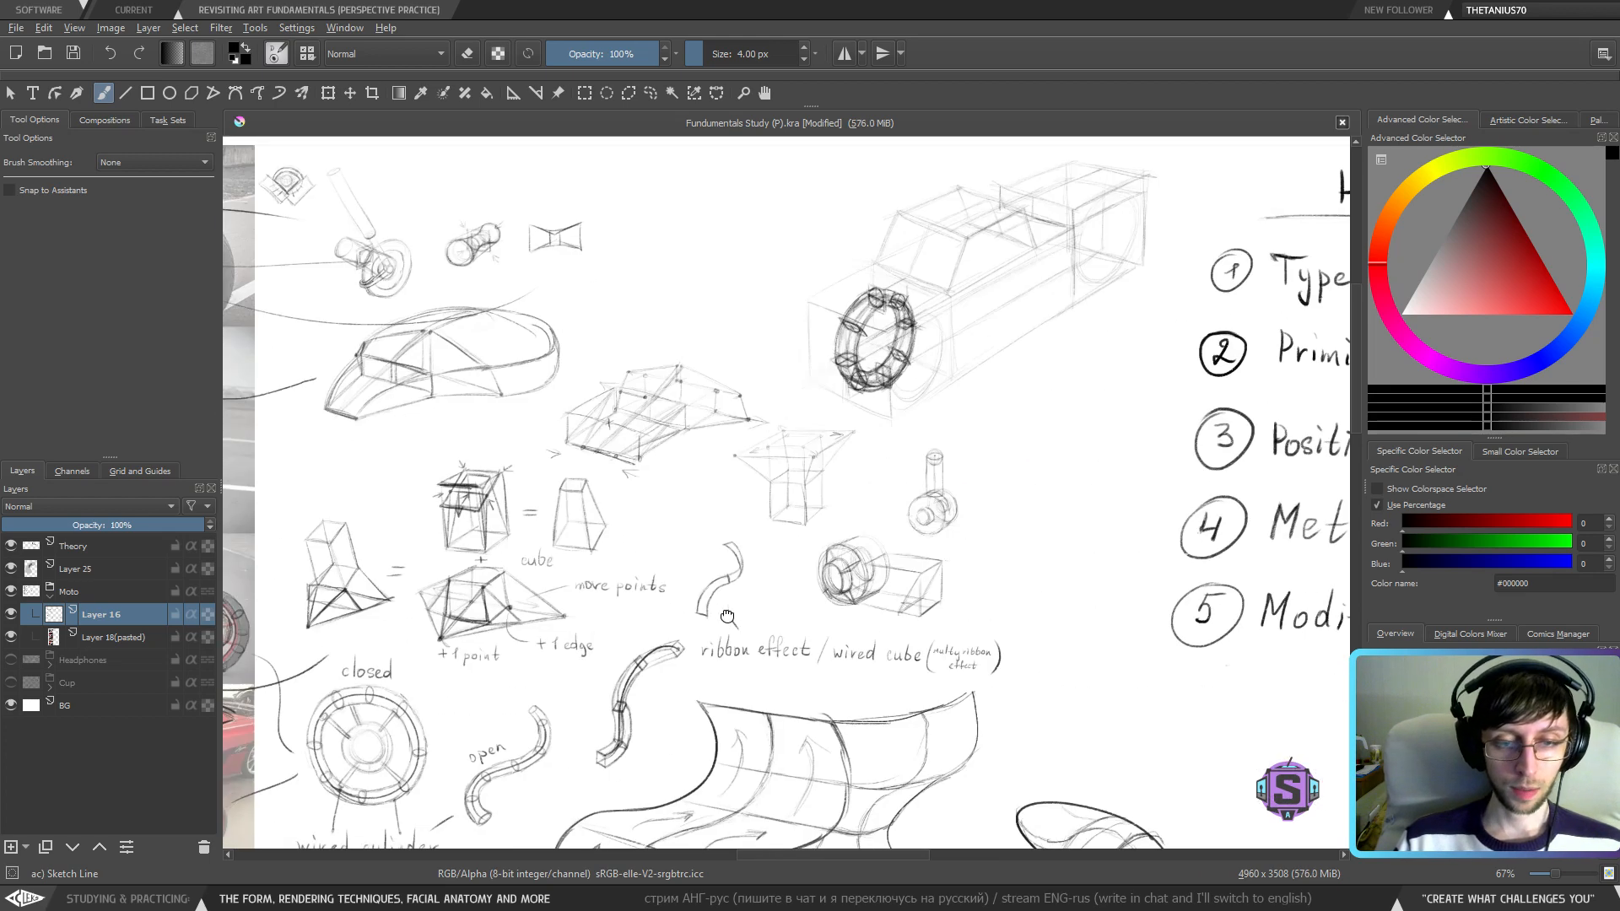
pyautogui.moveTo(726, 616); pyautogui.dragTo(891, 515)
pyautogui.moveTo(571, 700); pyautogui.dragTo(675, 606)
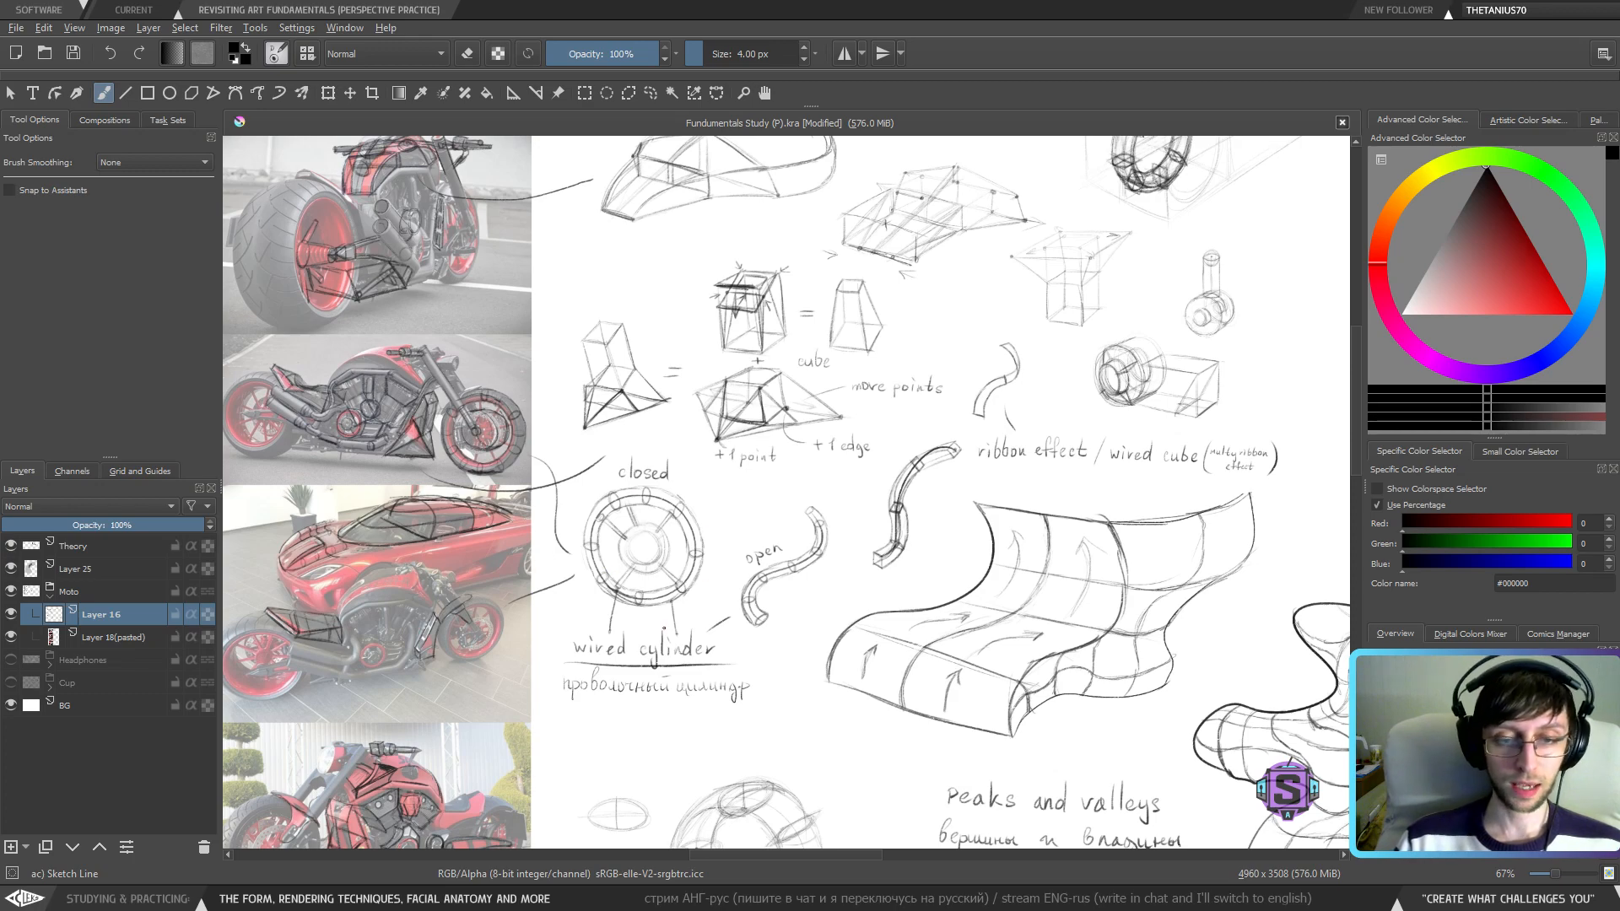
pyautogui.moveTo(773, 675); pyautogui.dragTo(296, 506)
pyautogui.moveTo(1266, 631); pyautogui.dragTo(796, 493)
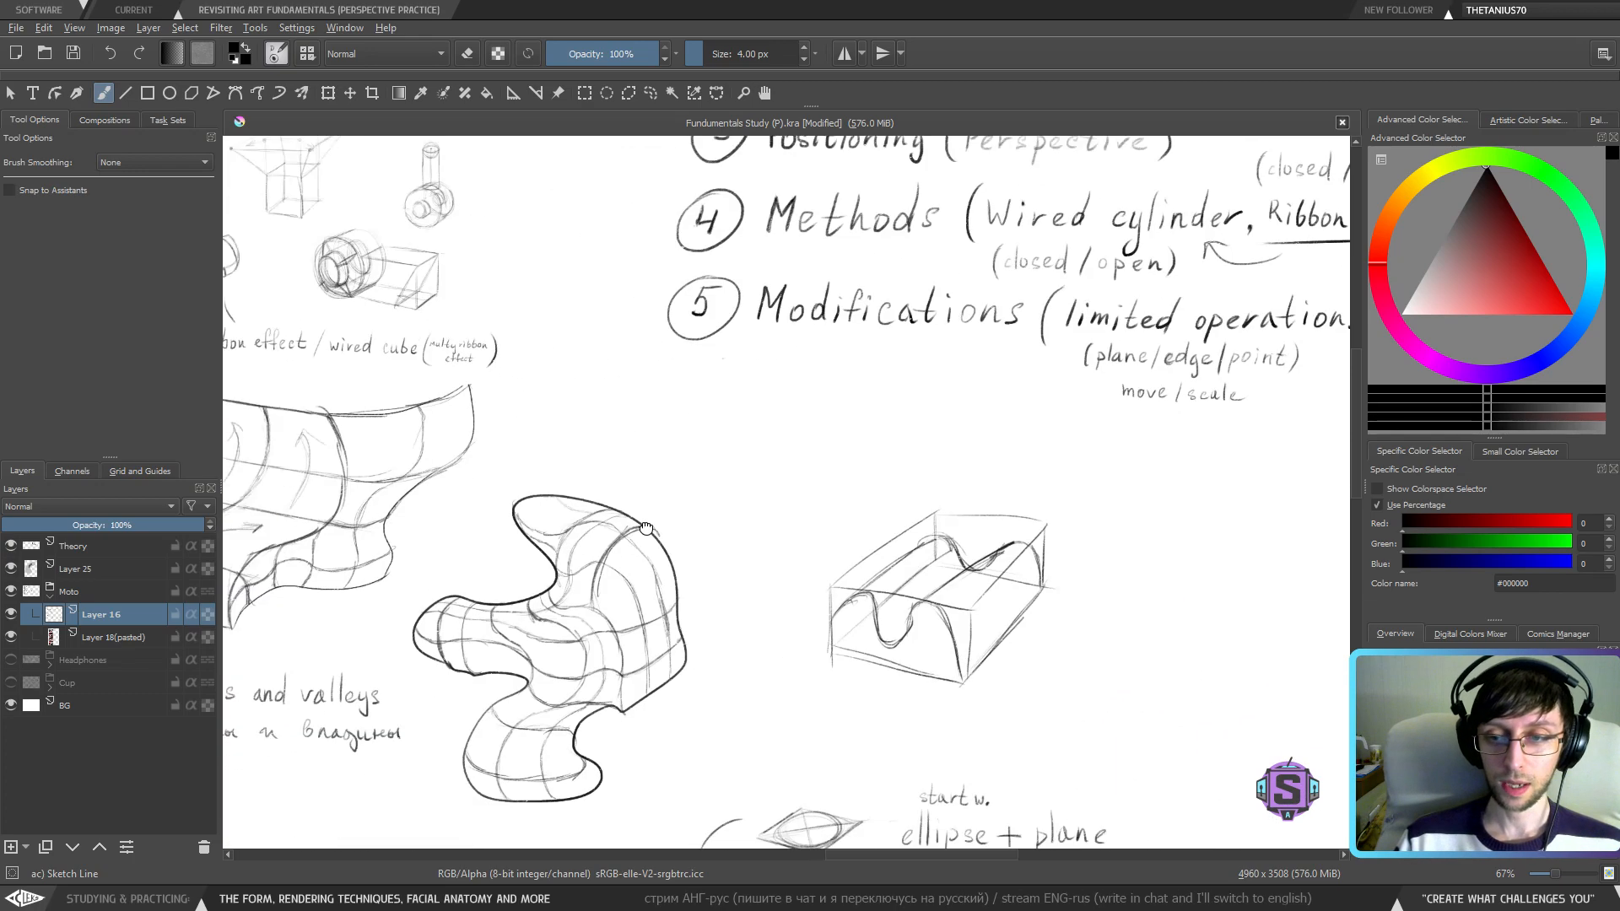
pyautogui.moveTo(1008, 493)
pyautogui.mouseDown()
pyautogui.moveTo(935, 692)
pyautogui.moveTo(771, 734)
pyautogui.moveTo(644, 730)
pyautogui.mouseUp()
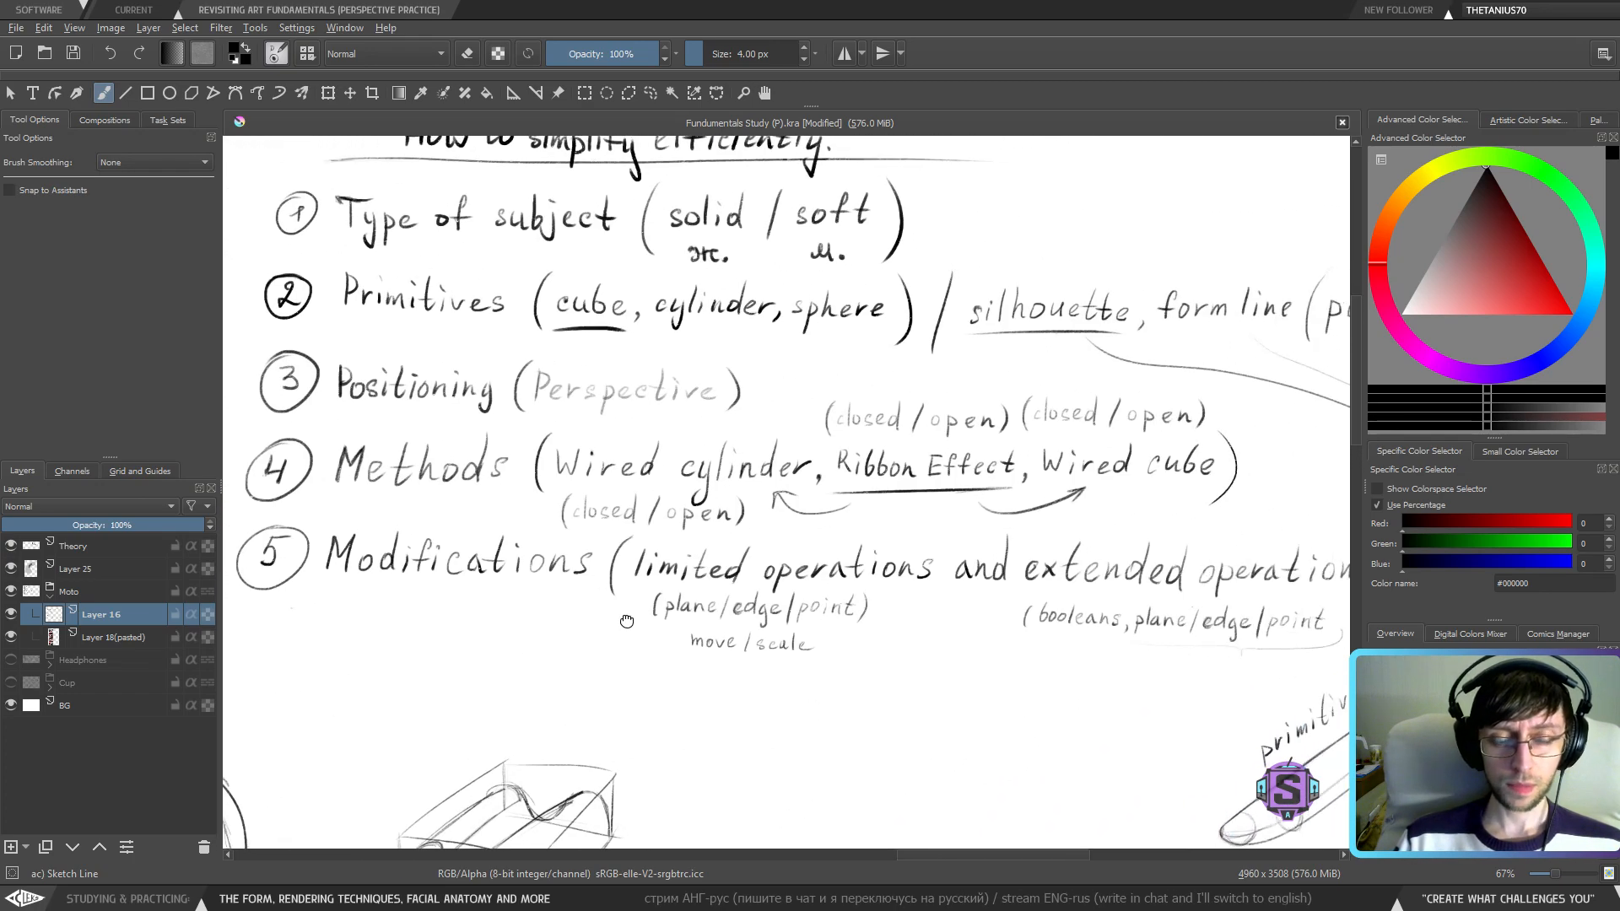
pyautogui.moveTo(362, 497)
pyautogui.mouseDown()
pyautogui.moveTo(601, 576)
pyautogui.moveTo(620, 622)
pyautogui.moveTo(818, 622)
pyautogui.moveTo(833, 645)
pyautogui.mouseUp()
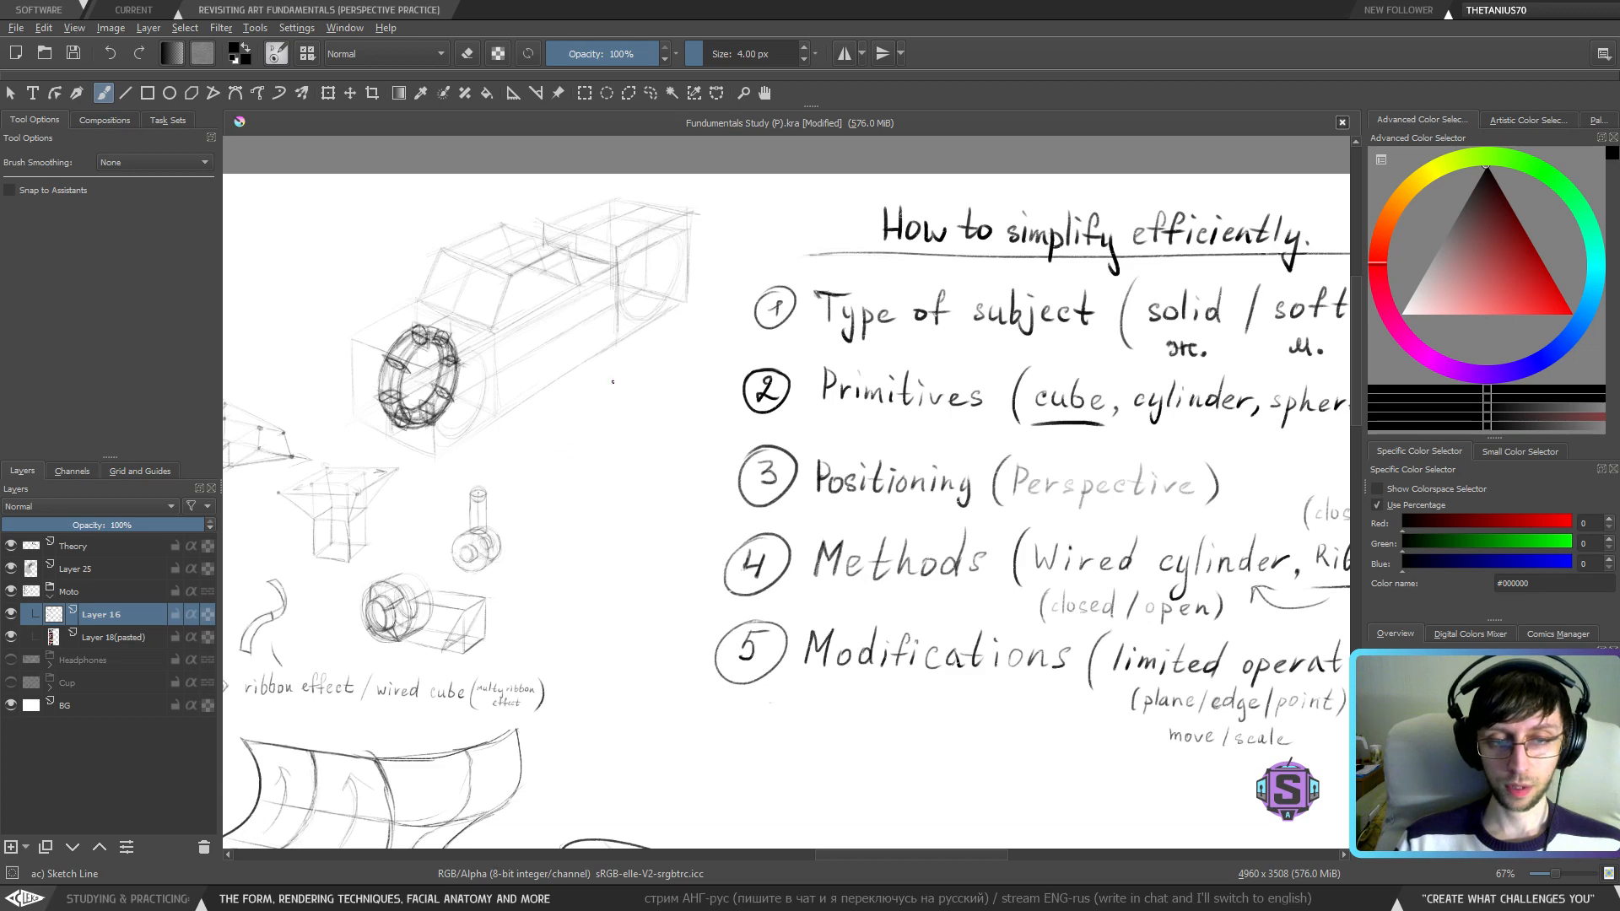
pyautogui.moveTo(621, 550); pyautogui.dragTo(679, 598)
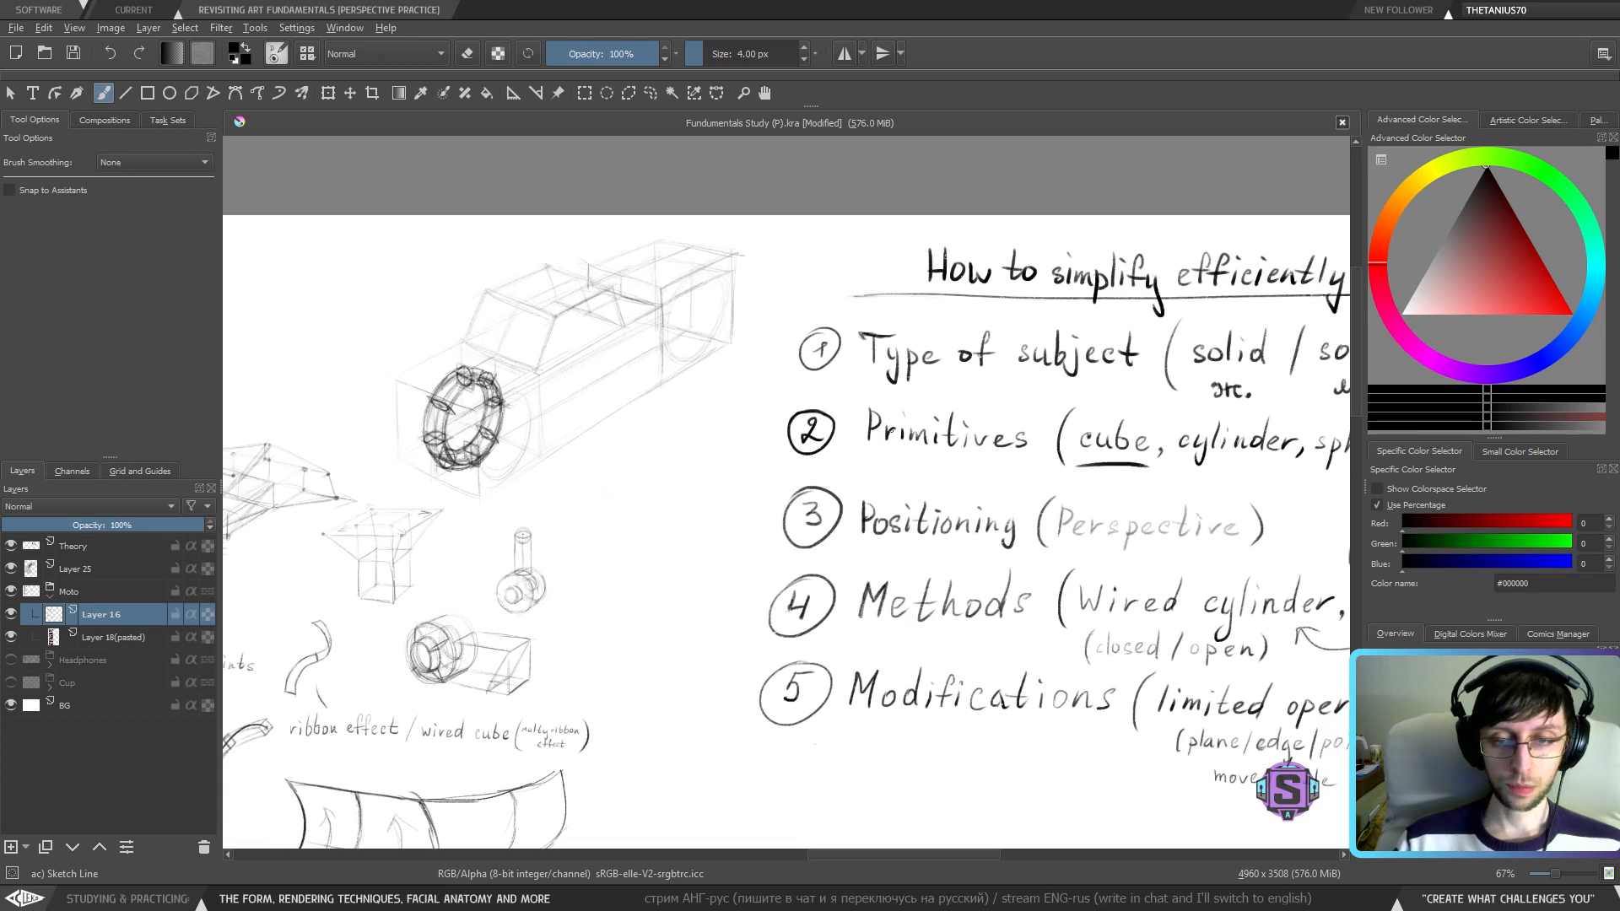
pyautogui.moveTo(882, 440); pyautogui.dragTo(580, 325)
pyautogui.hotkey('ctrl', 'z')
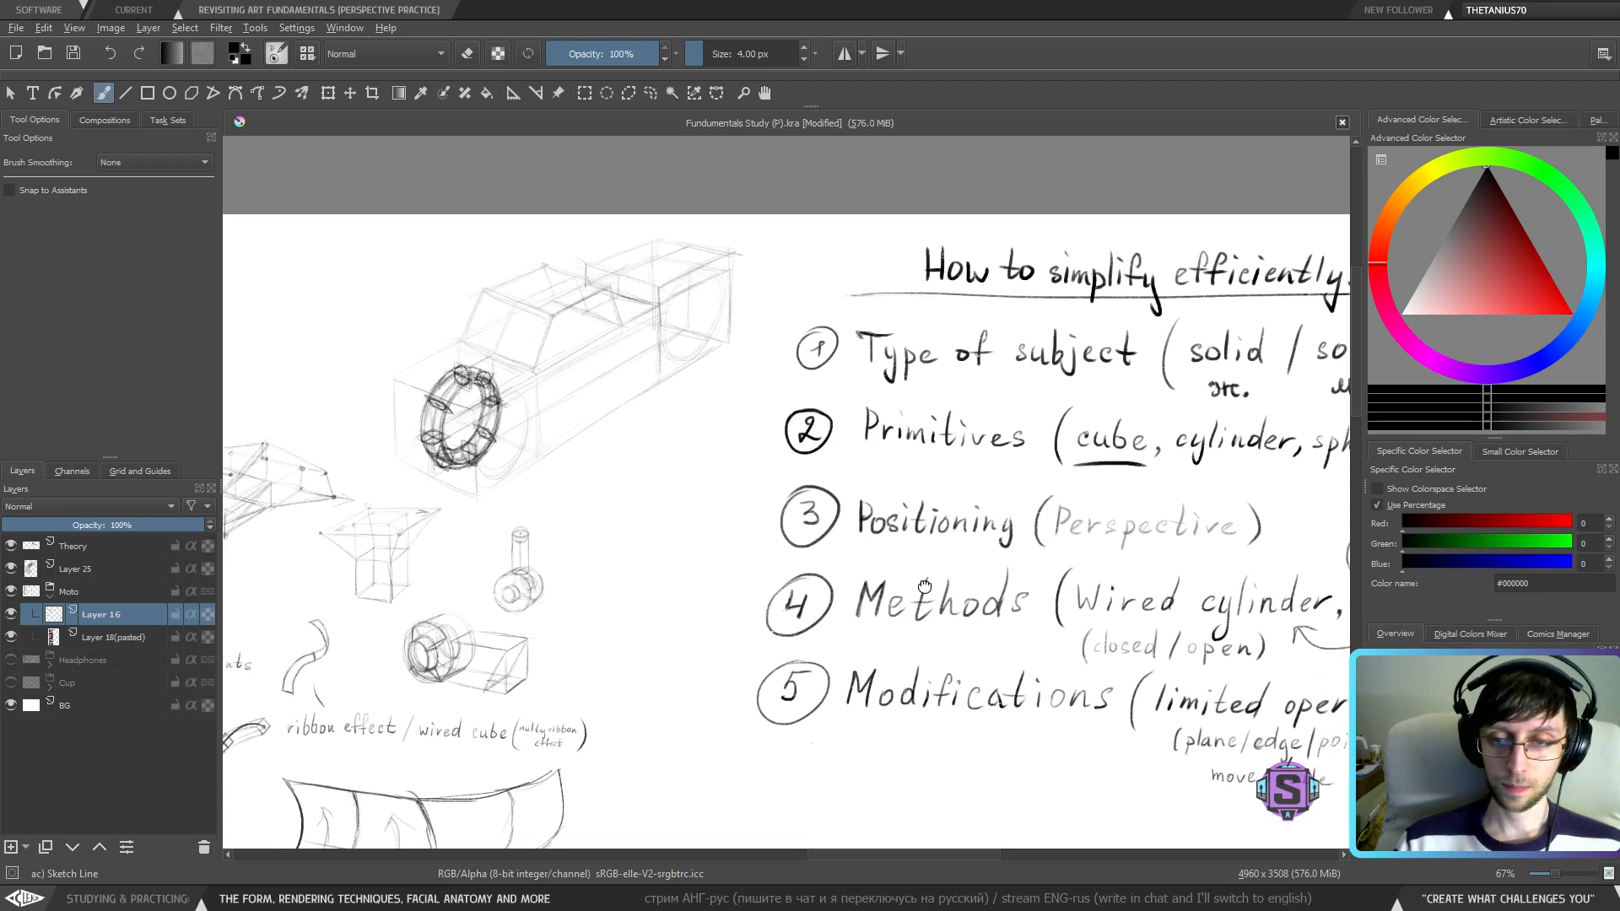
pyautogui.moveTo(946, 589)
pyautogui.mouseDown()
pyautogui.moveTo(609, 581)
pyautogui.moveTo(606, 550)
pyautogui.moveTo(479, 528)
pyautogui.moveTo(105, 524)
pyautogui.moveTo(189, 618)
pyautogui.mouseUp()
pyautogui.moveTo(578, 342)
pyautogui.mouseDown()
pyautogui.moveTo(882, 376)
pyautogui.moveTo(700, 372)
pyautogui.moveTo(696, 418)
pyautogui.mouseUp()
pyautogui.hotkey('ctrl', 'z')
pyautogui.hotkey('ctrl', 'z')
# - Draw a curved arrow from item 4 (Methods) back to item 2 (Primitives) in the notes, and undo it
pyautogui.moveTo(777, 355); pyautogui.dragTo(1214, 299)
pyautogui.moveTo(779, 389); pyautogui.dragTo(717, 368)
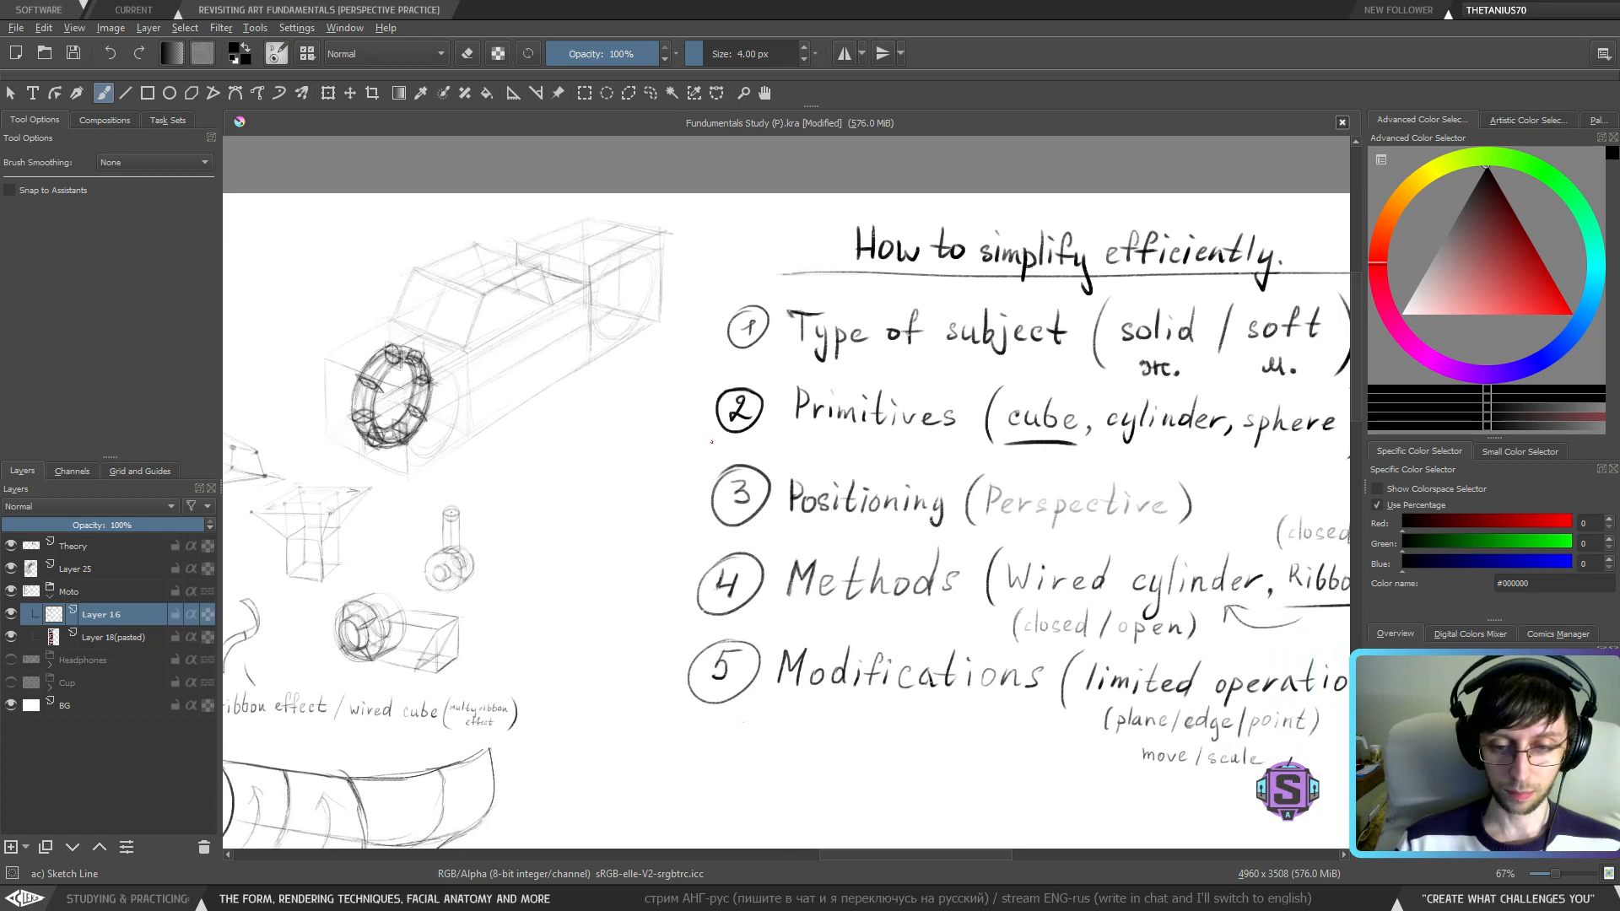
pyautogui.moveTo(782, 632); pyautogui.dragTo(426, 567)
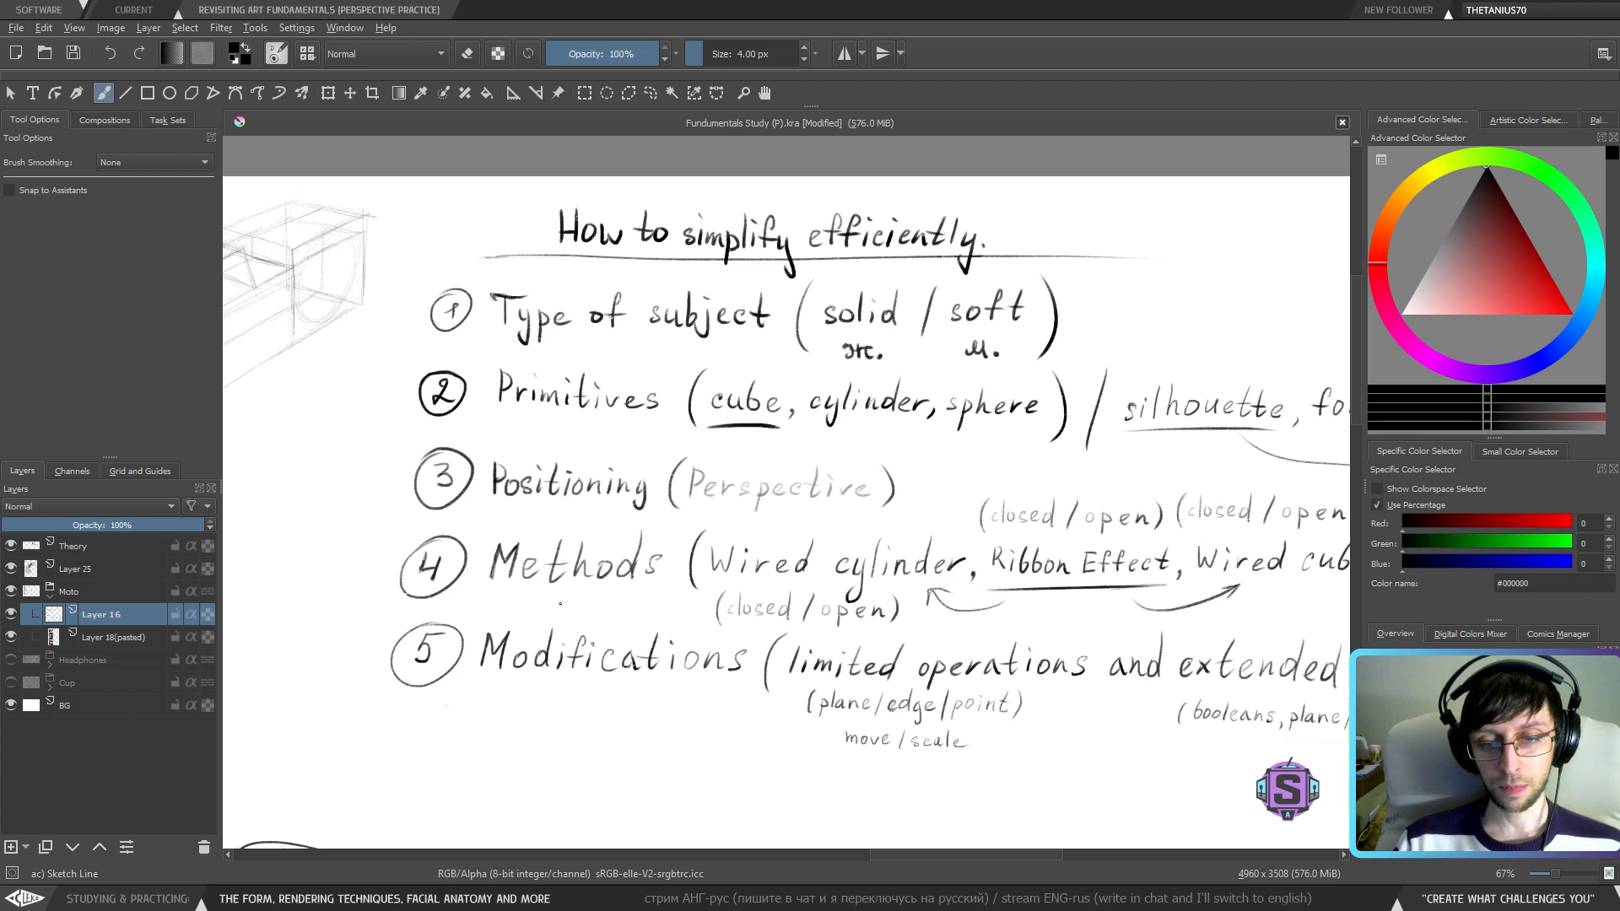
pyautogui.moveTo(560, 604)
pyautogui.mouseDown()
pyautogui.moveTo(399, 559)
pyautogui.moveTo(768, 633)
pyautogui.mouseUp()
pyautogui.moveTo(584, 606)
pyautogui.mouseDown()
pyautogui.moveTo(522, 527)
pyautogui.moveTo(532, 460)
pyautogui.moveTo(595, 431)
pyautogui.moveTo(567, 454)
pyautogui.mouseUp()
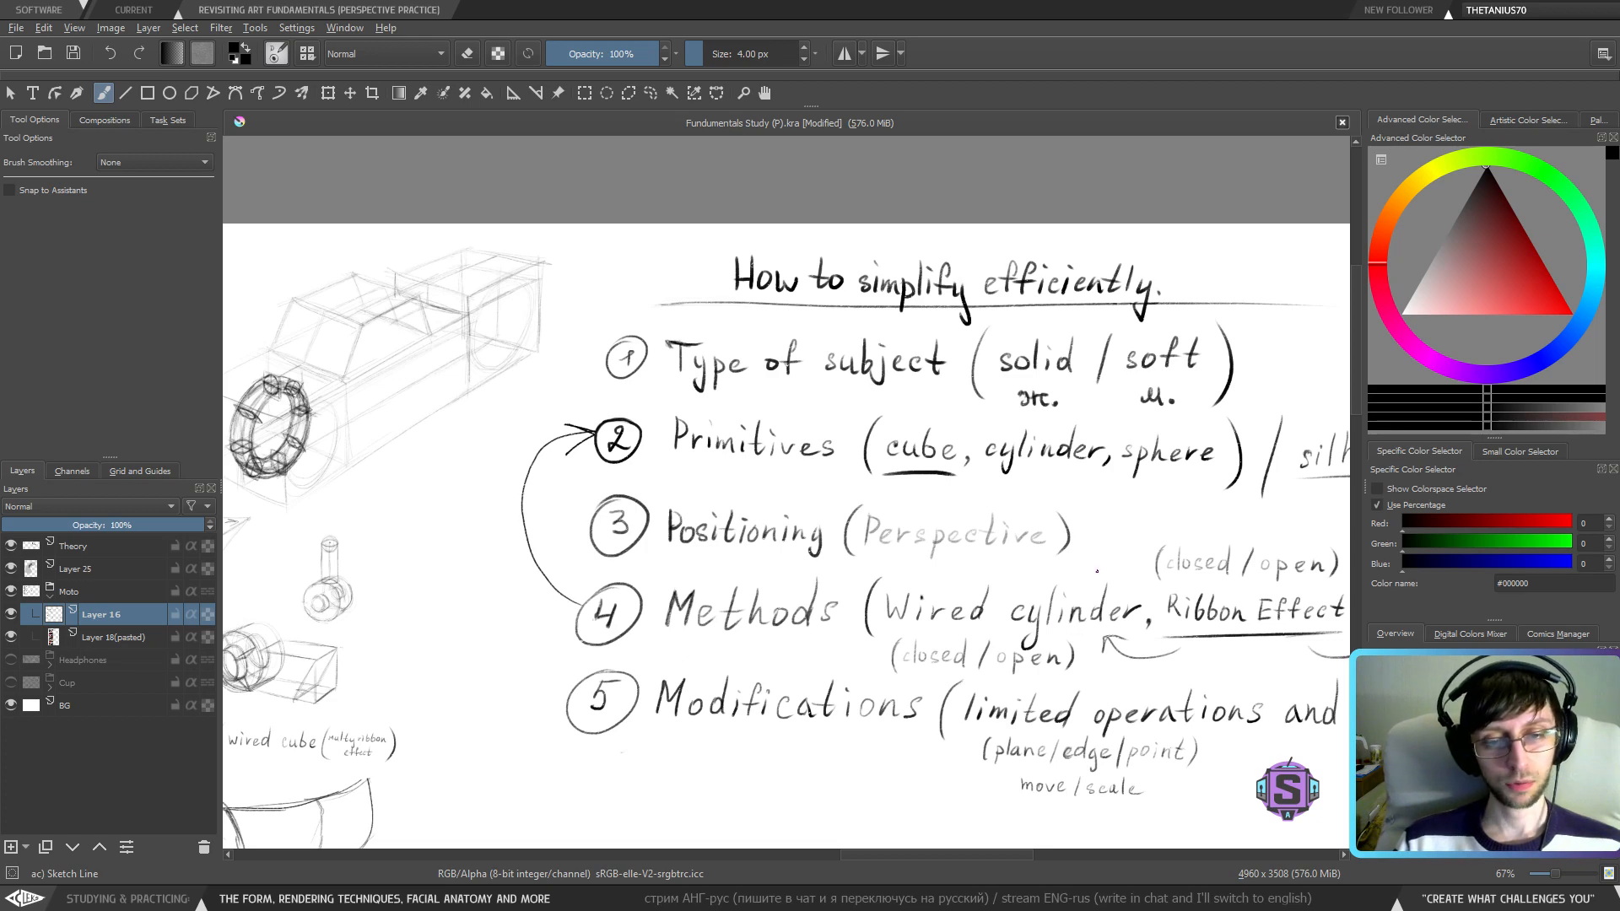
pyautogui.hotkey('ctrl', 'z')
pyautogui.hotkey('ctrl', 'z')
# - Sketch a small ellipse with crossed axes beside the ribbon example above the "ribbon effect" label
pyautogui.moveTo(460, 769)
pyautogui.mouseDown()
pyautogui.moveTo(896, 524)
pyautogui.moveTo(1237, 415)
pyautogui.mouseUp()
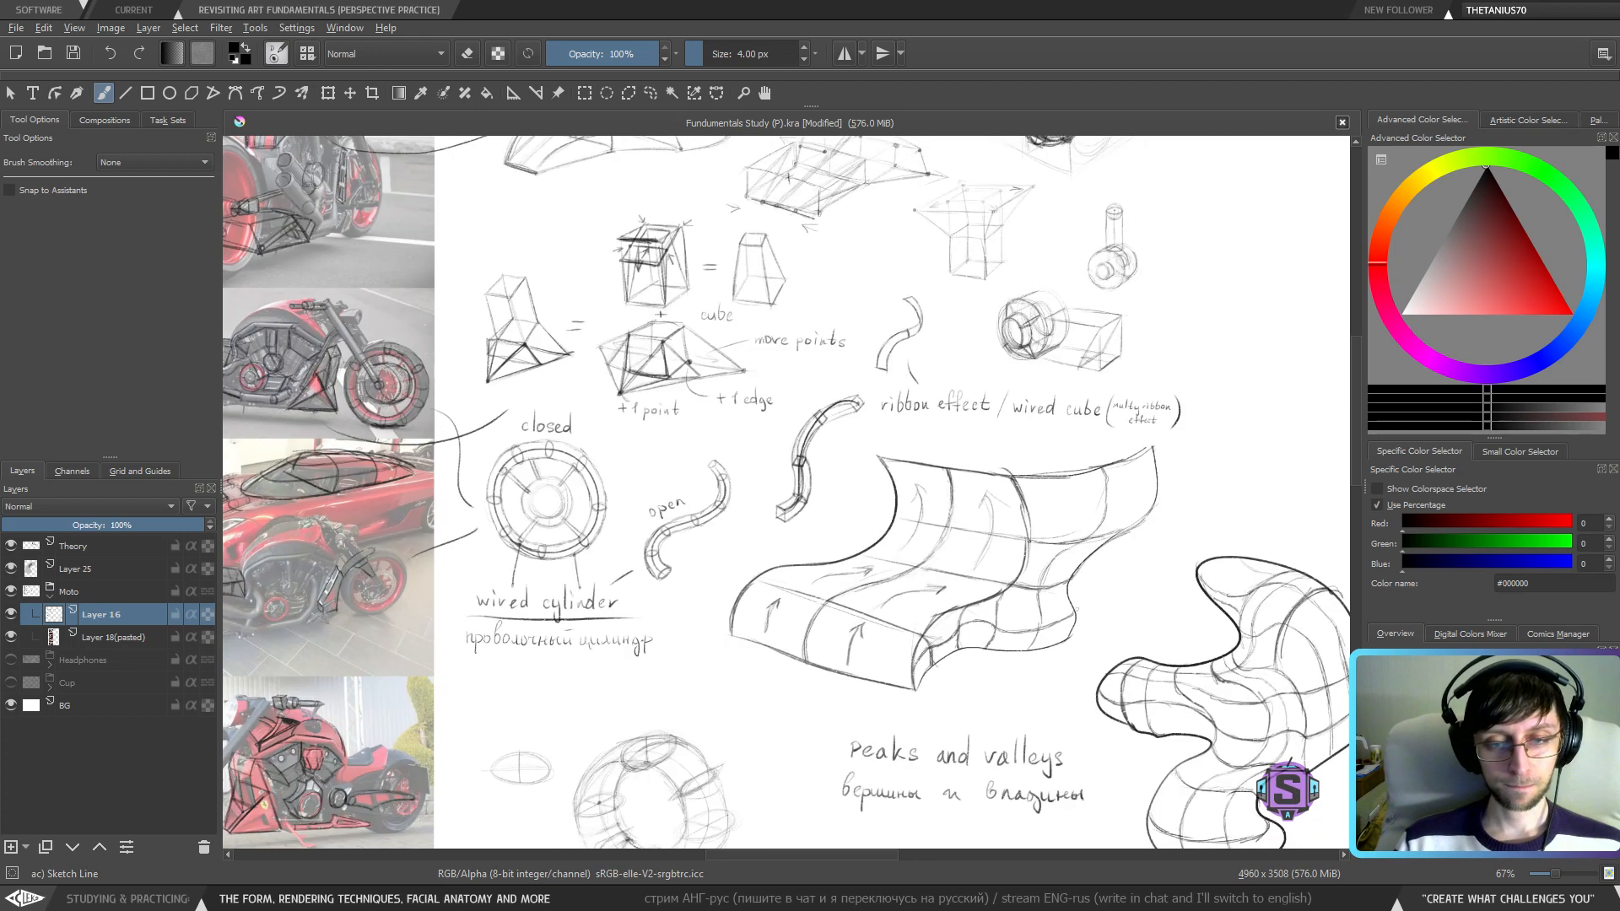
pyautogui.scroll(2, 863, 403)
pyautogui.moveTo(863, 404); pyautogui.dragTo(681, 659)
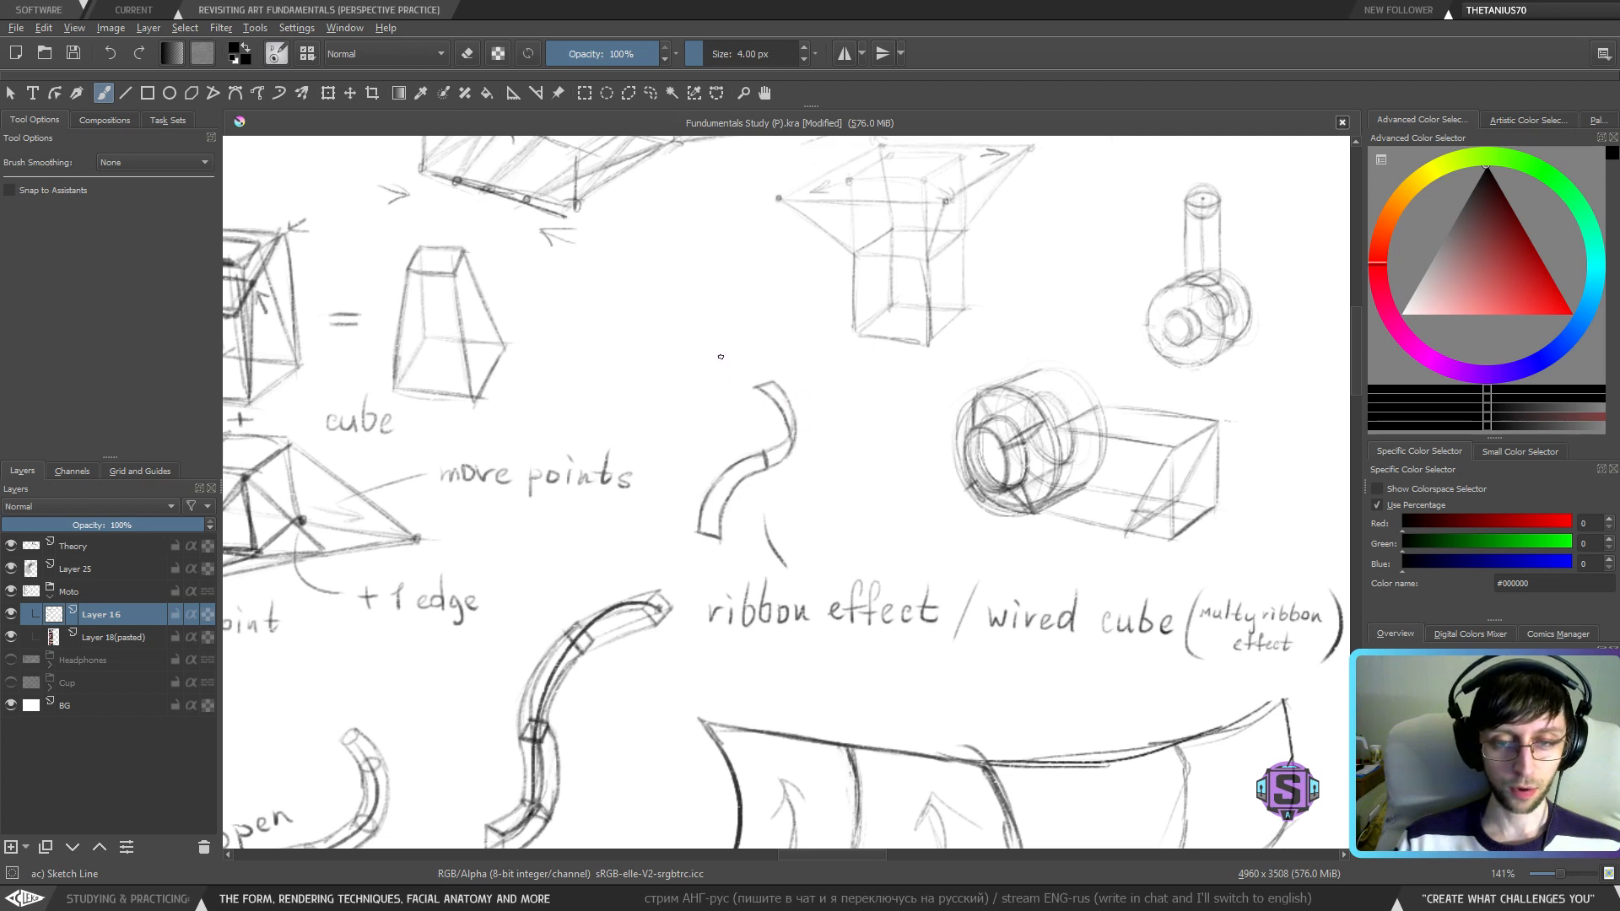
pyautogui.moveTo(692, 656); pyautogui.dragTo(599, 659)
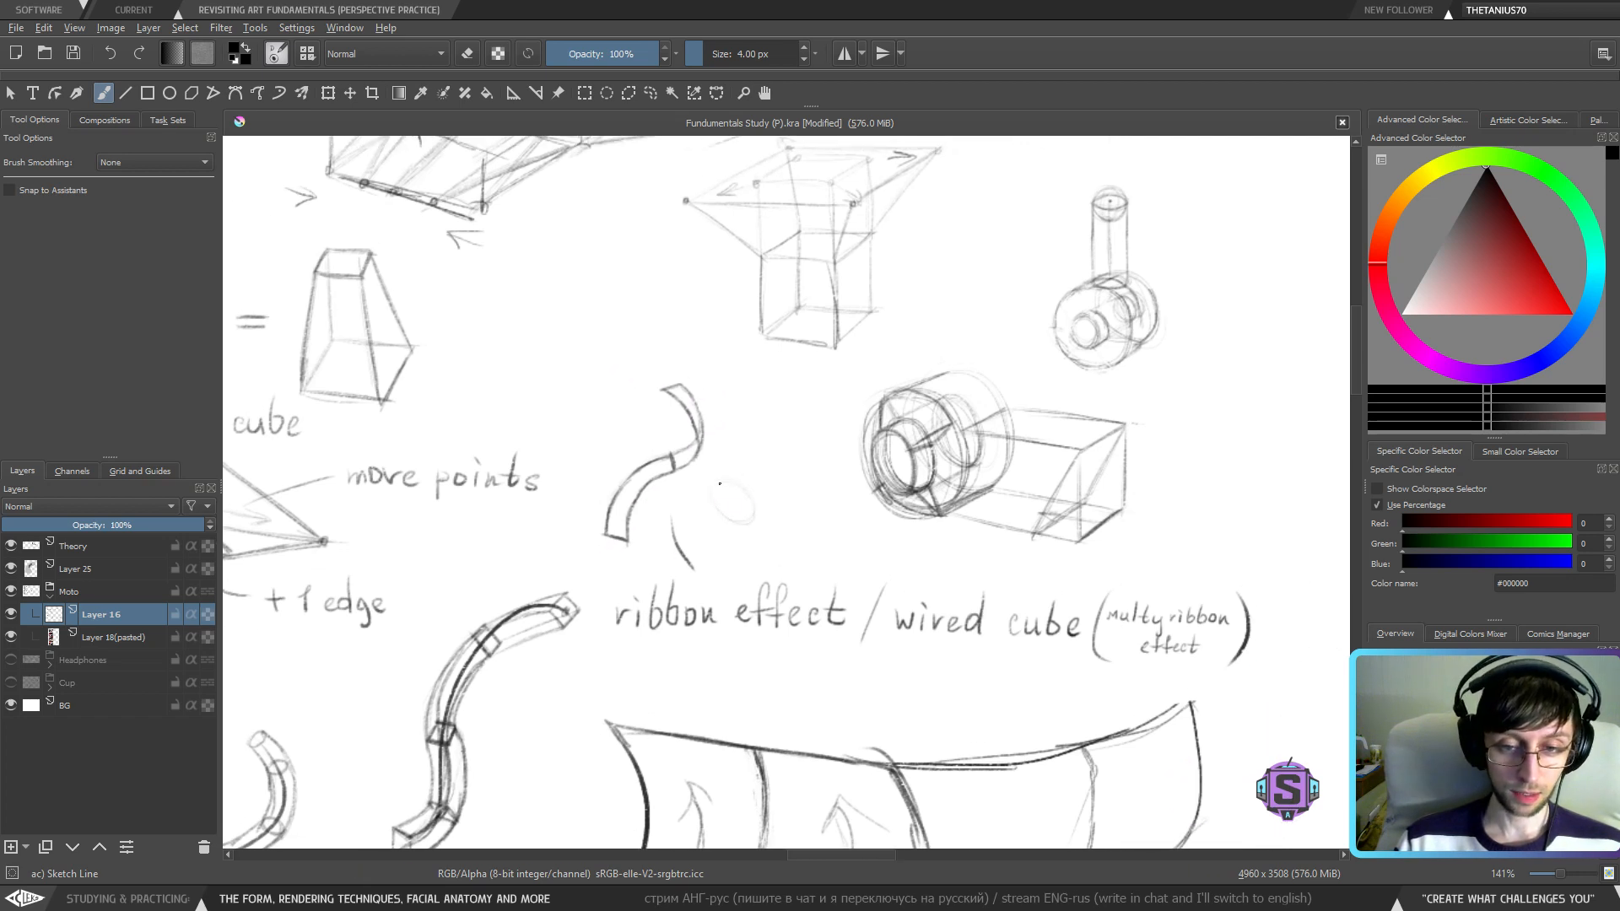
pyautogui.moveTo(714, 488); pyautogui.dragTo(711, 492)
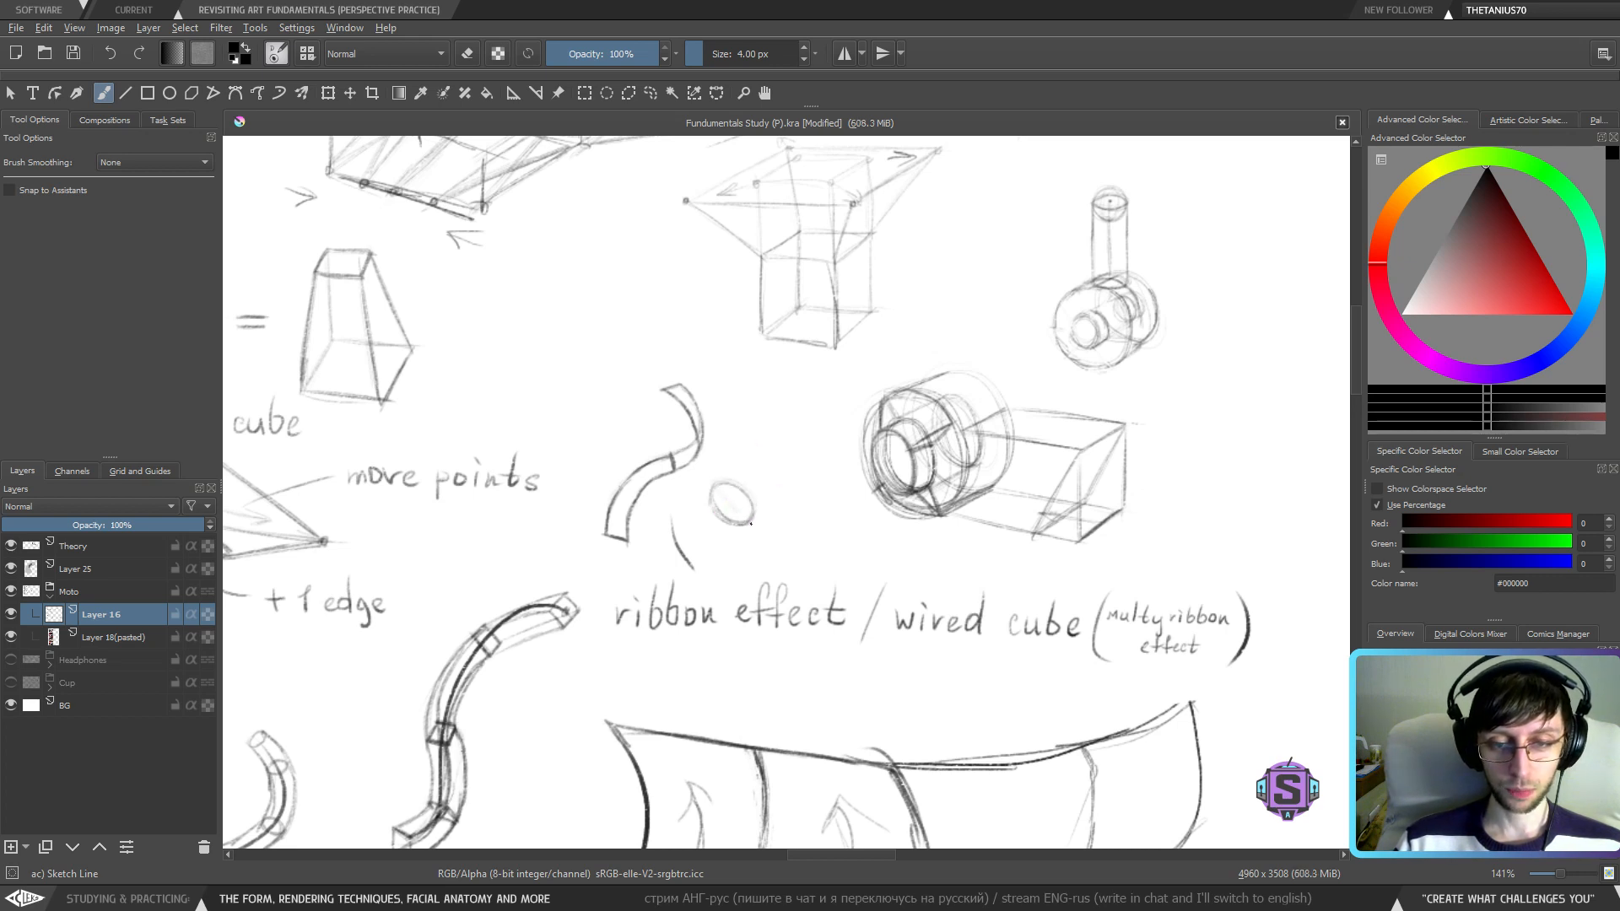
pyautogui.moveTo(747, 518)
pyautogui.mouseDown()
pyautogui.moveTo(722, 492)
pyautogui.moveTo(746, 496)
pyautogui.moveTo(719, 512)
pyautogui.mouseUp()
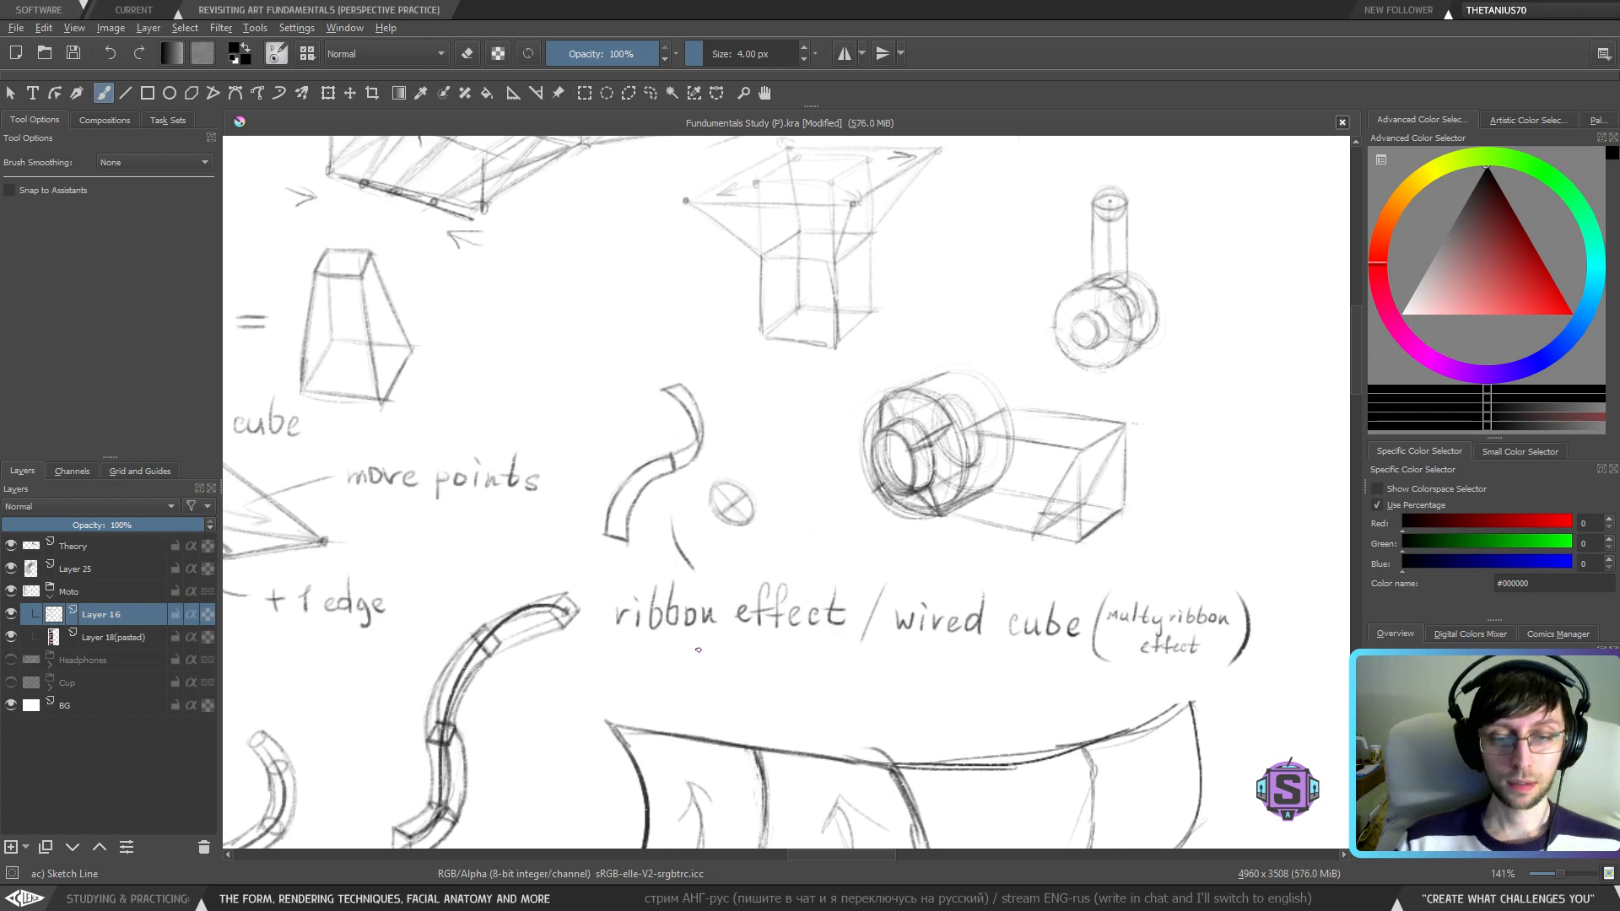
pyautogui.scroll(-2, 801, 523)
pyautogui.scroll(2, 835, 466)
pyautogui.moveTo(693, 665)
pyautogui.mouseDown()
pyautogui.moveTo(835, 467)
pyautogui.moveTo(773, 601)
pyautogui.moveTo(671, 666)
pyautogui.mouseUp()
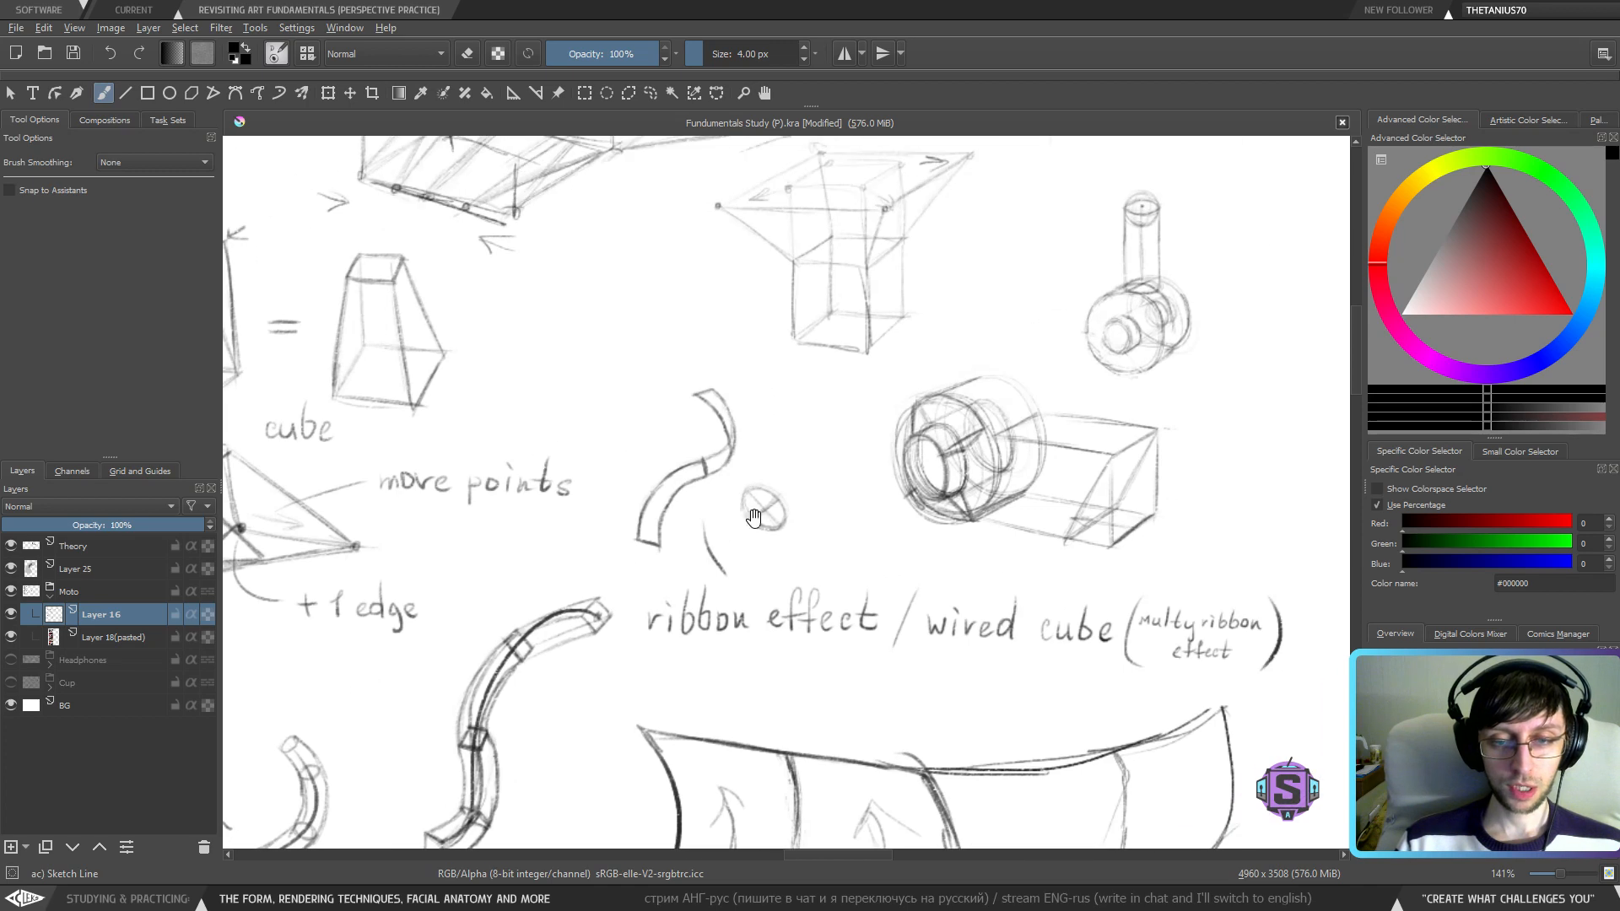
# - Make temporary marks around the crossed ellipse and the ribbon example, and undo them
pyautogui.moveTo(721, 510)
pyautogui.mouseDown()
pyautogui.moveTo(793, 471)
pyautogui.moveTo(720, 505)
pyautogui.mouseUp()
pyautogui.moveTo(733, 366)
pyautogui.mouseDown()
pyautogui.moveTo(605, 533)
pyautogui.moveTo(646, 614)
pyautogui.moveTo(773, 428)
pyautogui.moveTo(744, 364)
pyautogui.mouseUp()
pyautogui.hotkey('ctrl', 'z')
pyautogui.hotkey('ctrl', 'z')
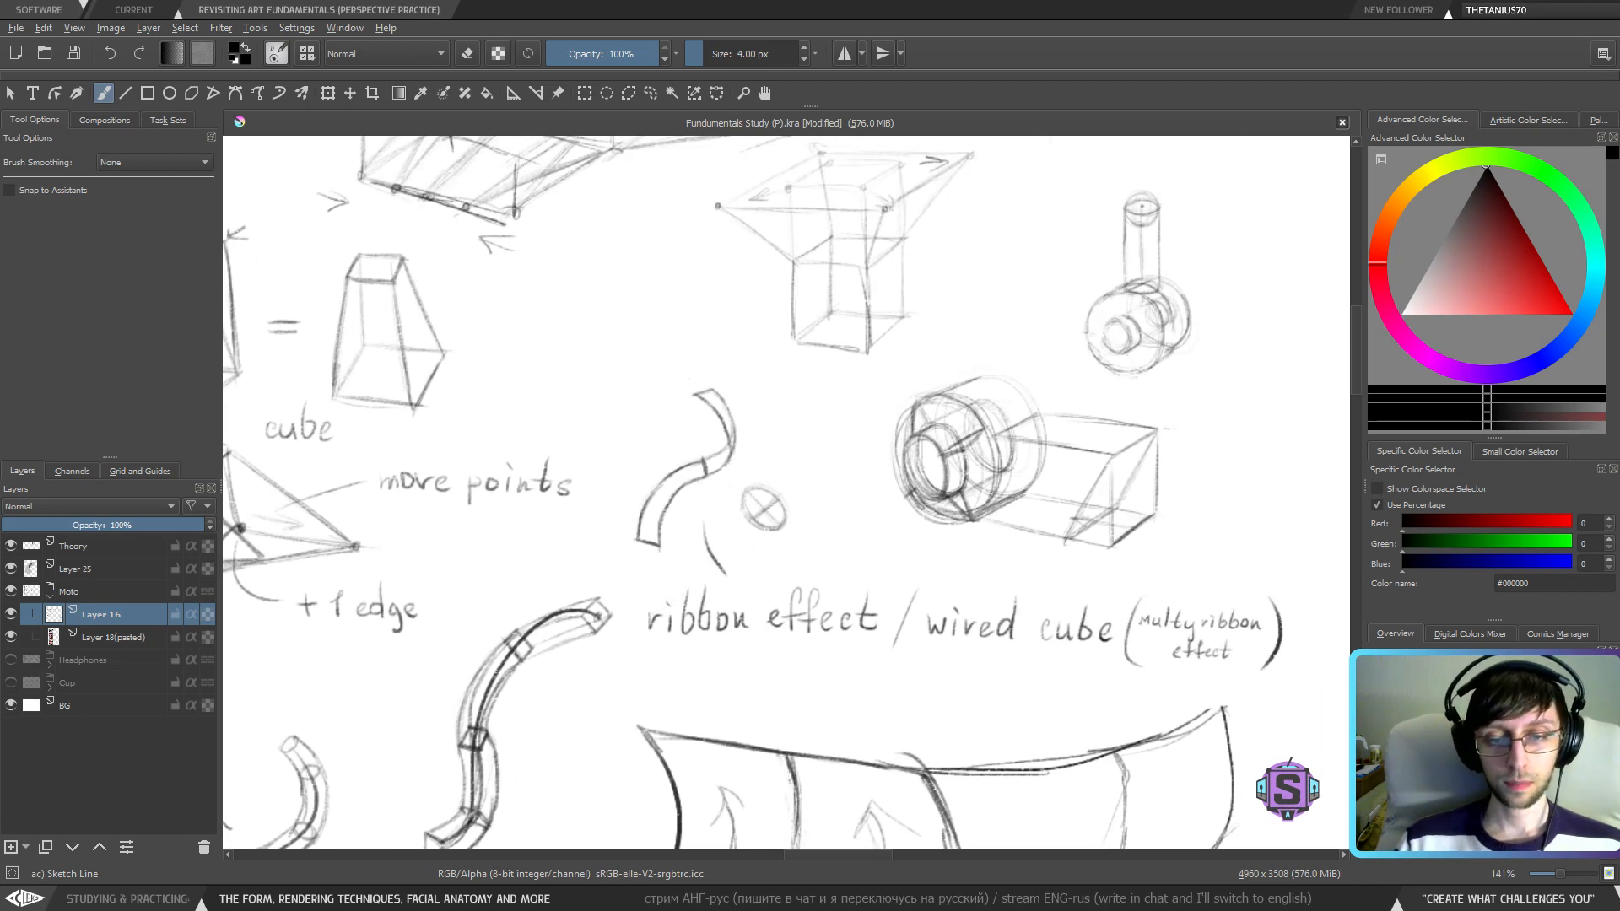
# - Draw vertical and diagonal construction lines for the rear wheel's plane on the far side of the vehicle's rear box
pyautogui.moveTo(1219, 263)
pyautogui.mouseDown()
pyautogui.moveTo(804, 490)
pyautogui.moveTo(772, 591)
pyautogui.moveTo(771, 543)
pyautogui.moveTo(669, 615)
pyautogui.moveTo(923, 405)
pyautogui.moveTo(925, 459)
pyautogui.moveTo(506, 423)
pyautogui.moveTo(835, 507)
pyautogui.moveTo(823, 490)
pyautogui.moveTo(818, 514)
pyautogui.moveTo(737, 419)
pyautogui.moveTo(1054, 413)
pyautogui.mouseUp()
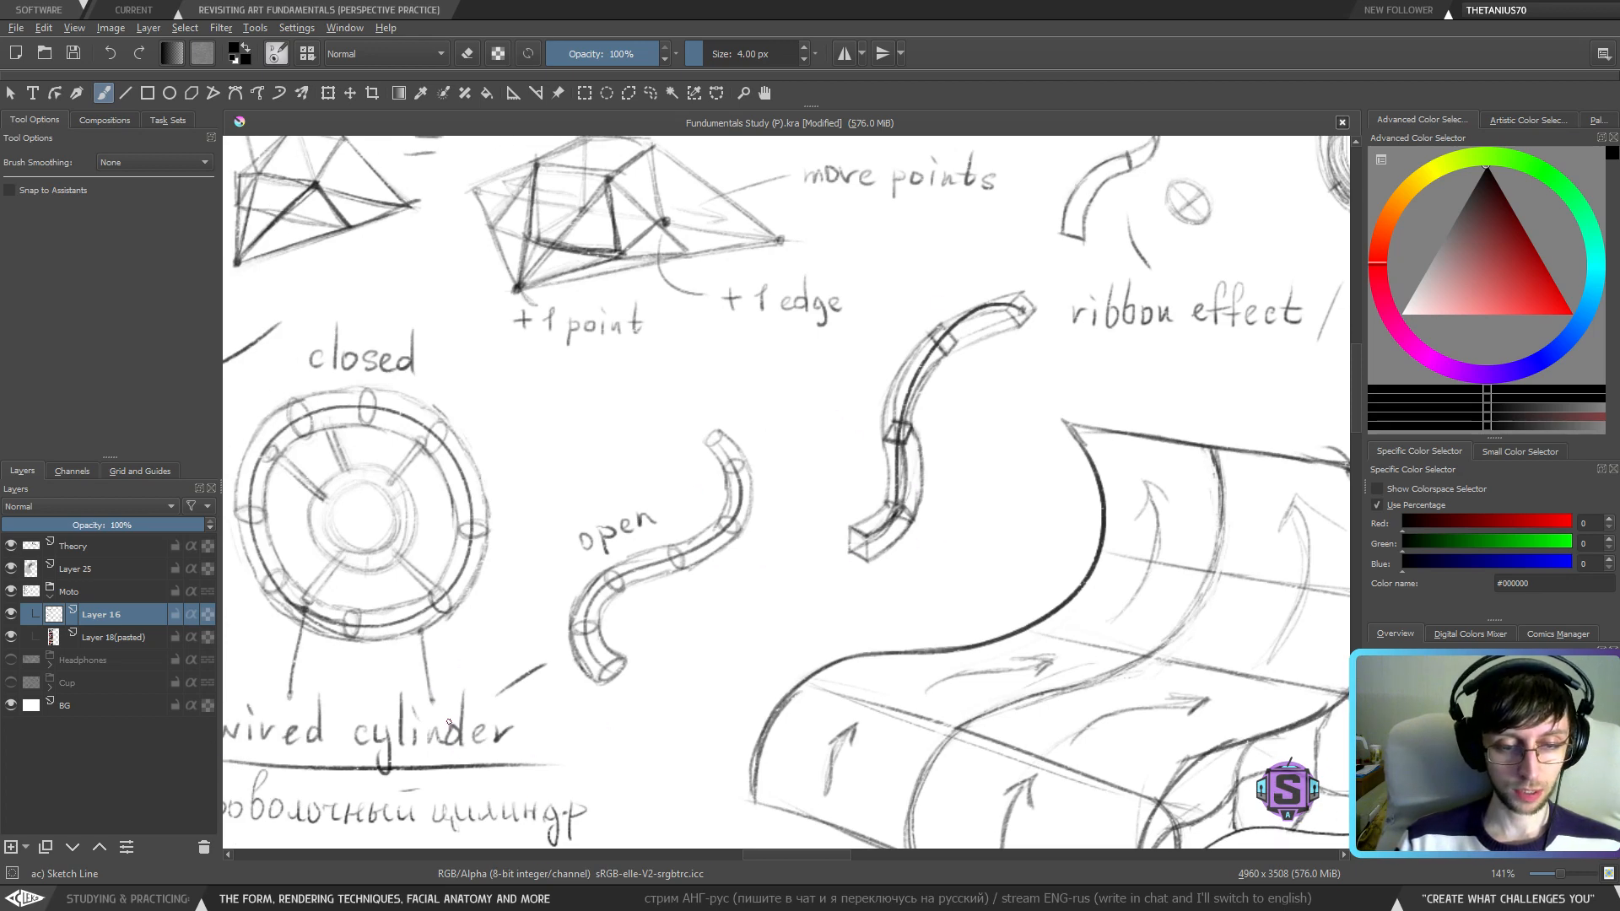
pyautogui.moveTo(810, 620); pyautogui.dragTo(643, 705)
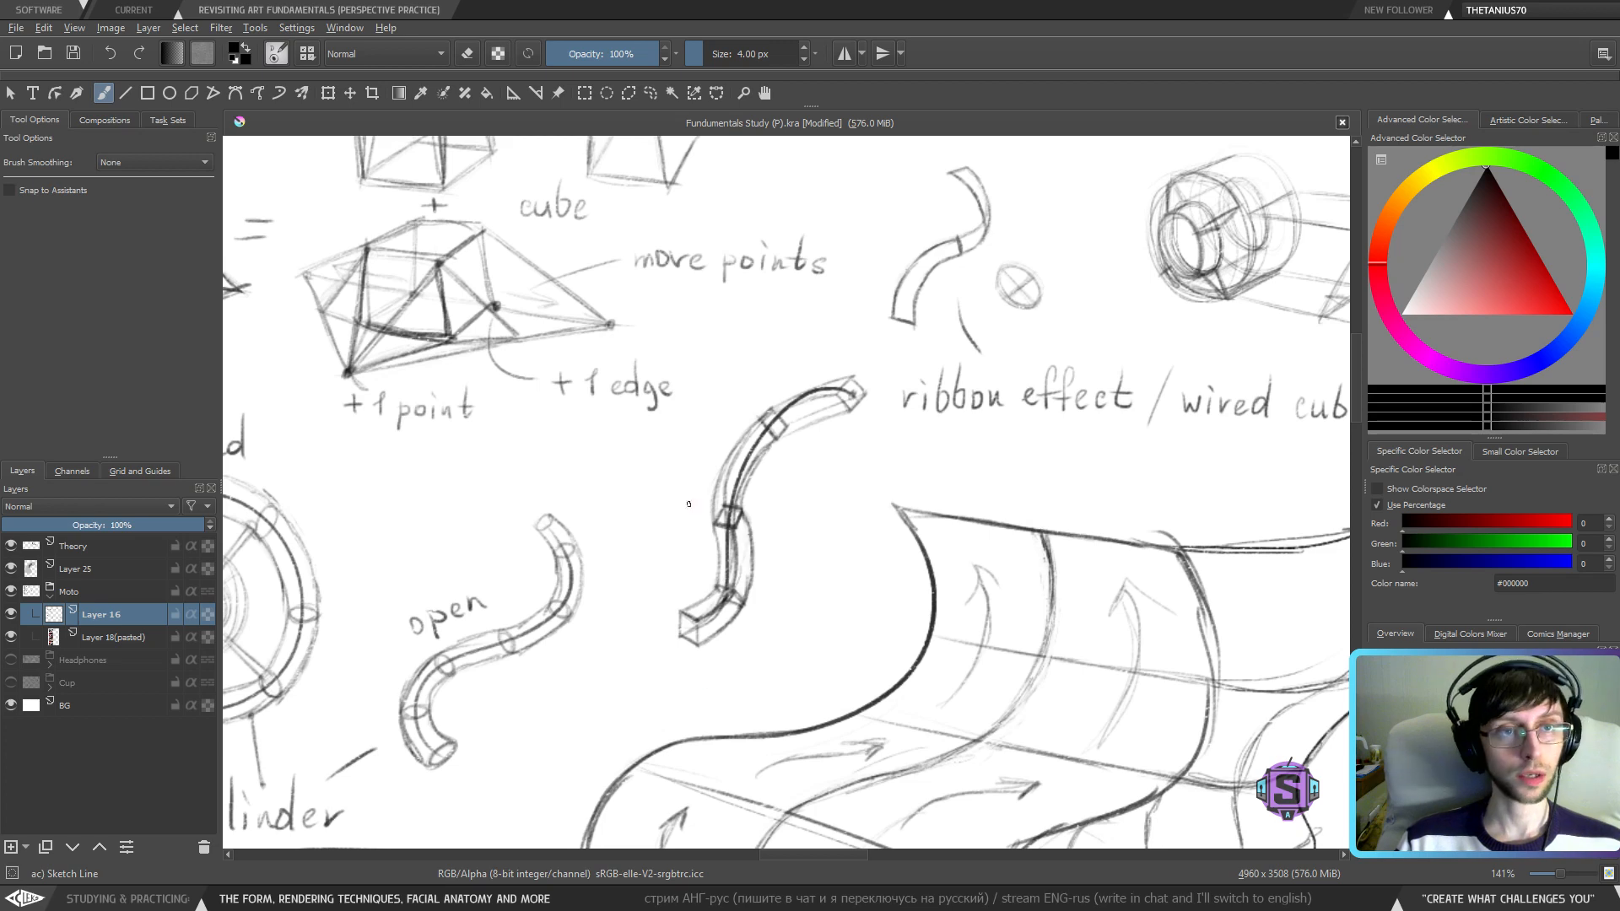
pyautogui.moveTo(996, 405); pyautogui.dragTo(560, 746)
pyautogui.moveTo(835, 478); pyautogui.dragTo(666, 764)
pyautogui.moveTo(821, 451)
pyautogui.mouseDown()
pyautogui.moveTo(698, 665)
pyautogui.moveTo(726, 687)
pyautogui.mouseUp()
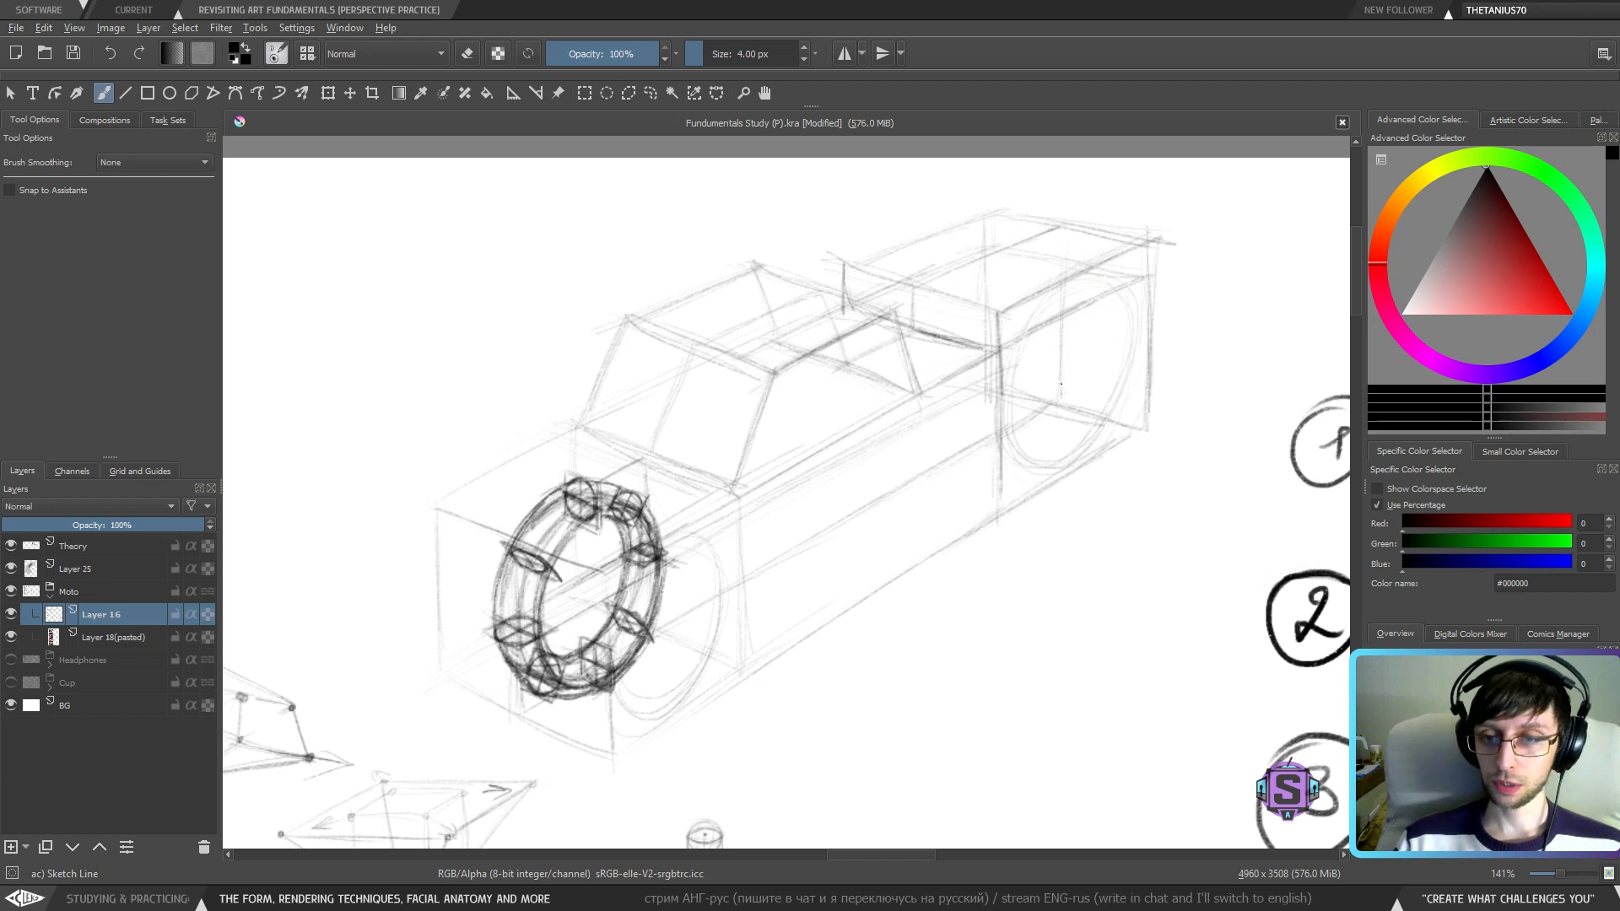
pyautogui.moveTo(1058, 380); pyautogui.dragTo(1065, 212)
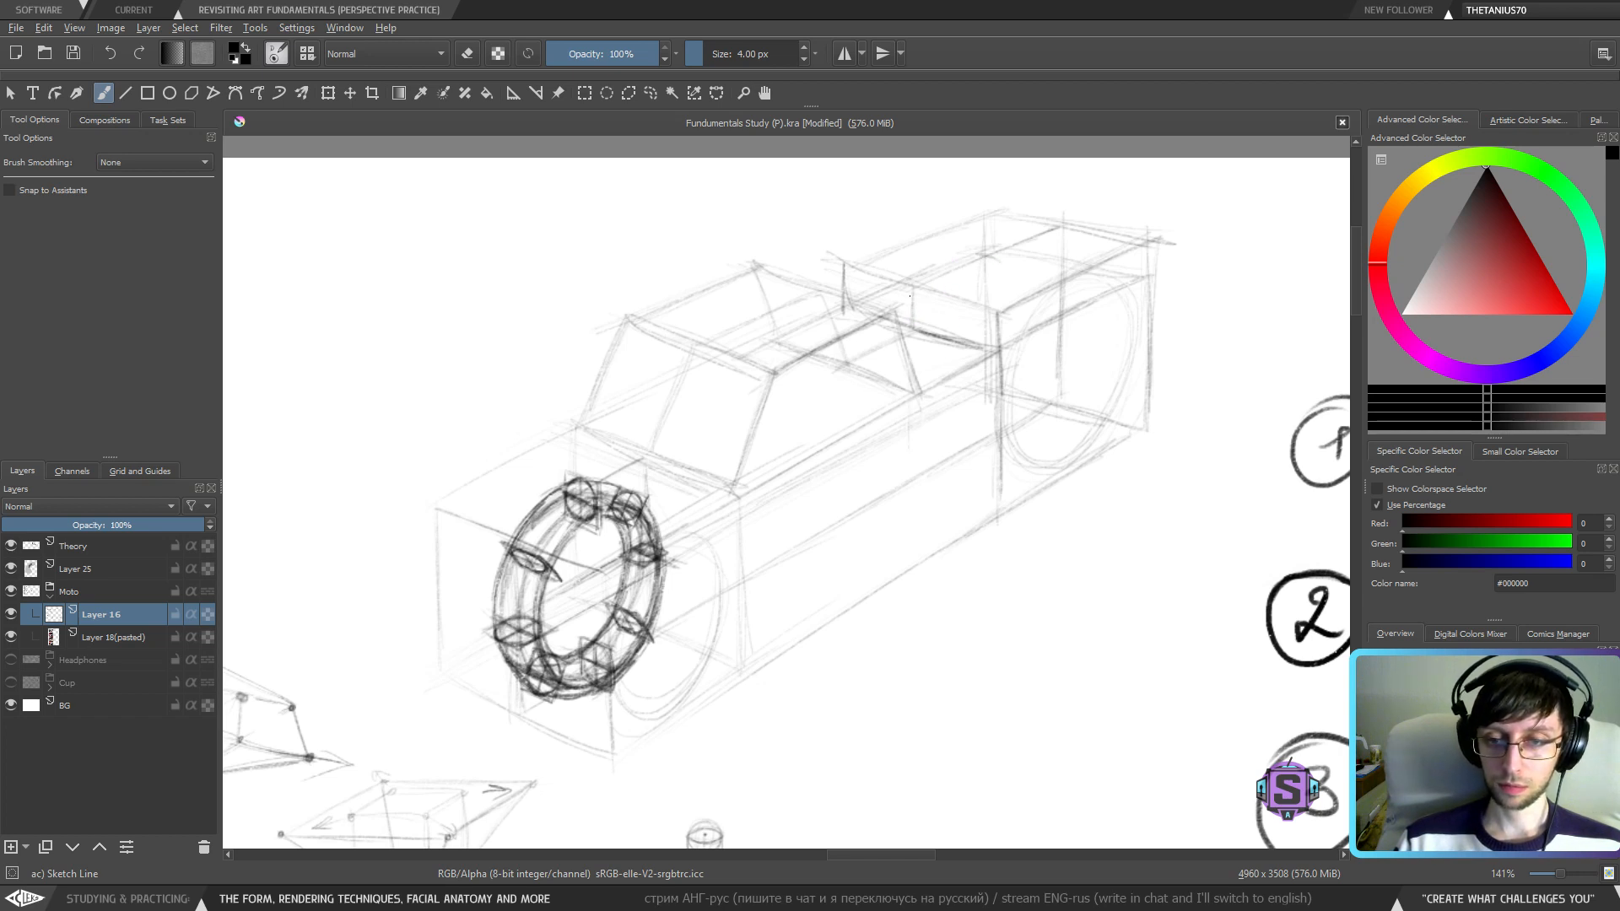
pyautogui.moveTo(909, 296); pyautogui.dragTo(913, 443)
pyautogui.moveTo(914, 337)
pyautogui.mouseDown()
pyautogui.moveTo(915, 474)
pyautogui.moveTo(910, 451)
pyautogui.mouseUp()
pyautogui.hotkey('ctrl', 'z')
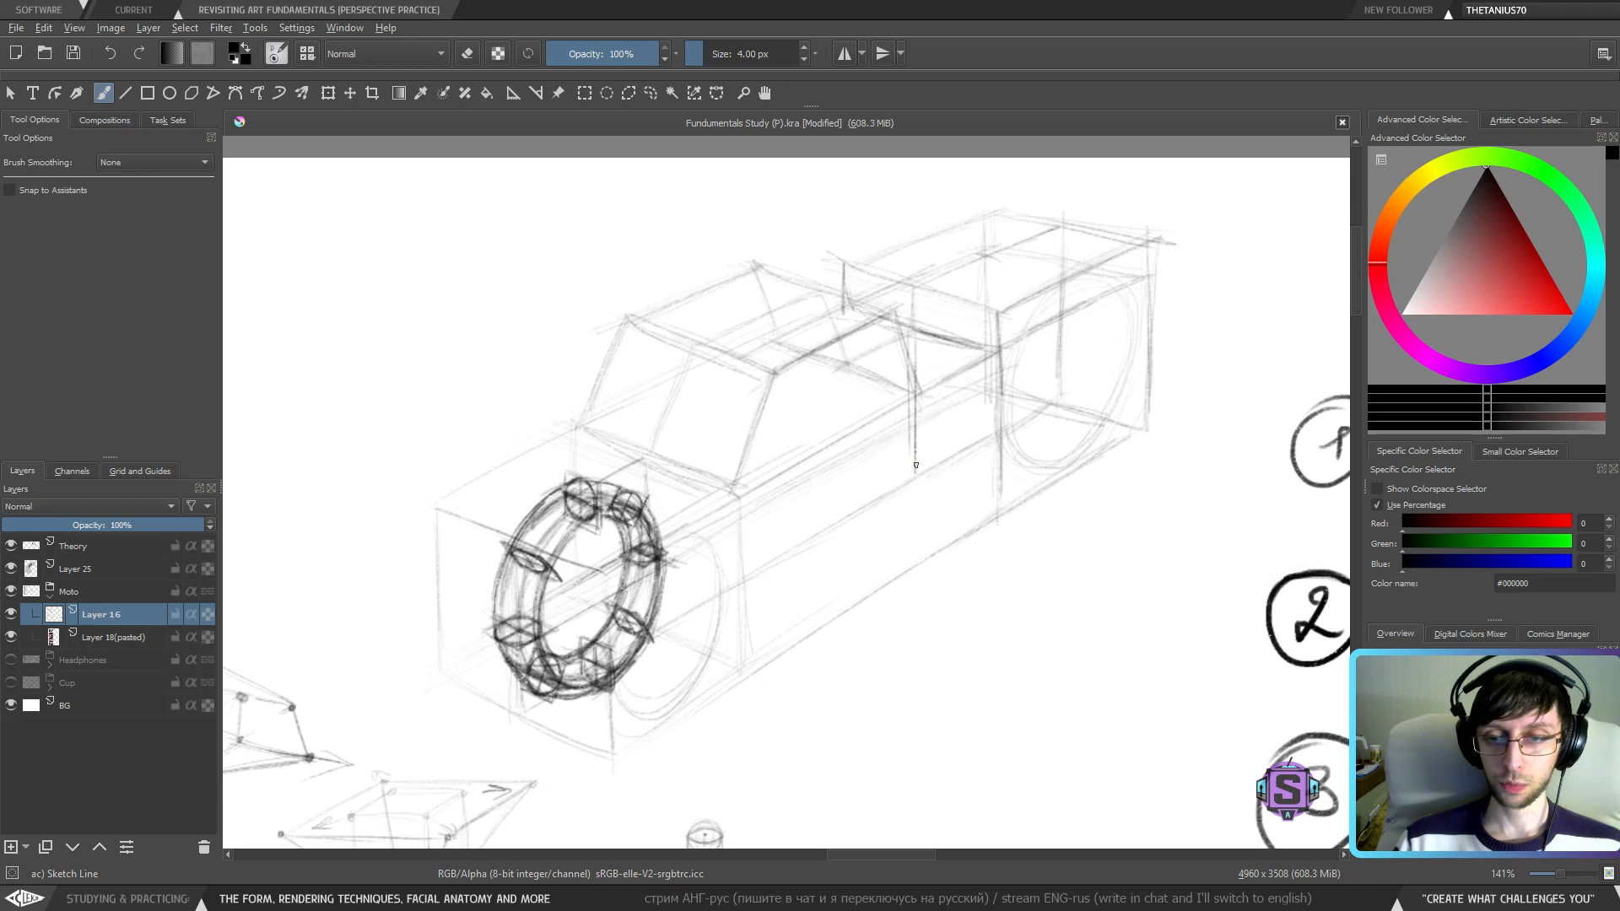
pyautogui.moveTo(914, 384); pyautogui.dragTo(917, 473)
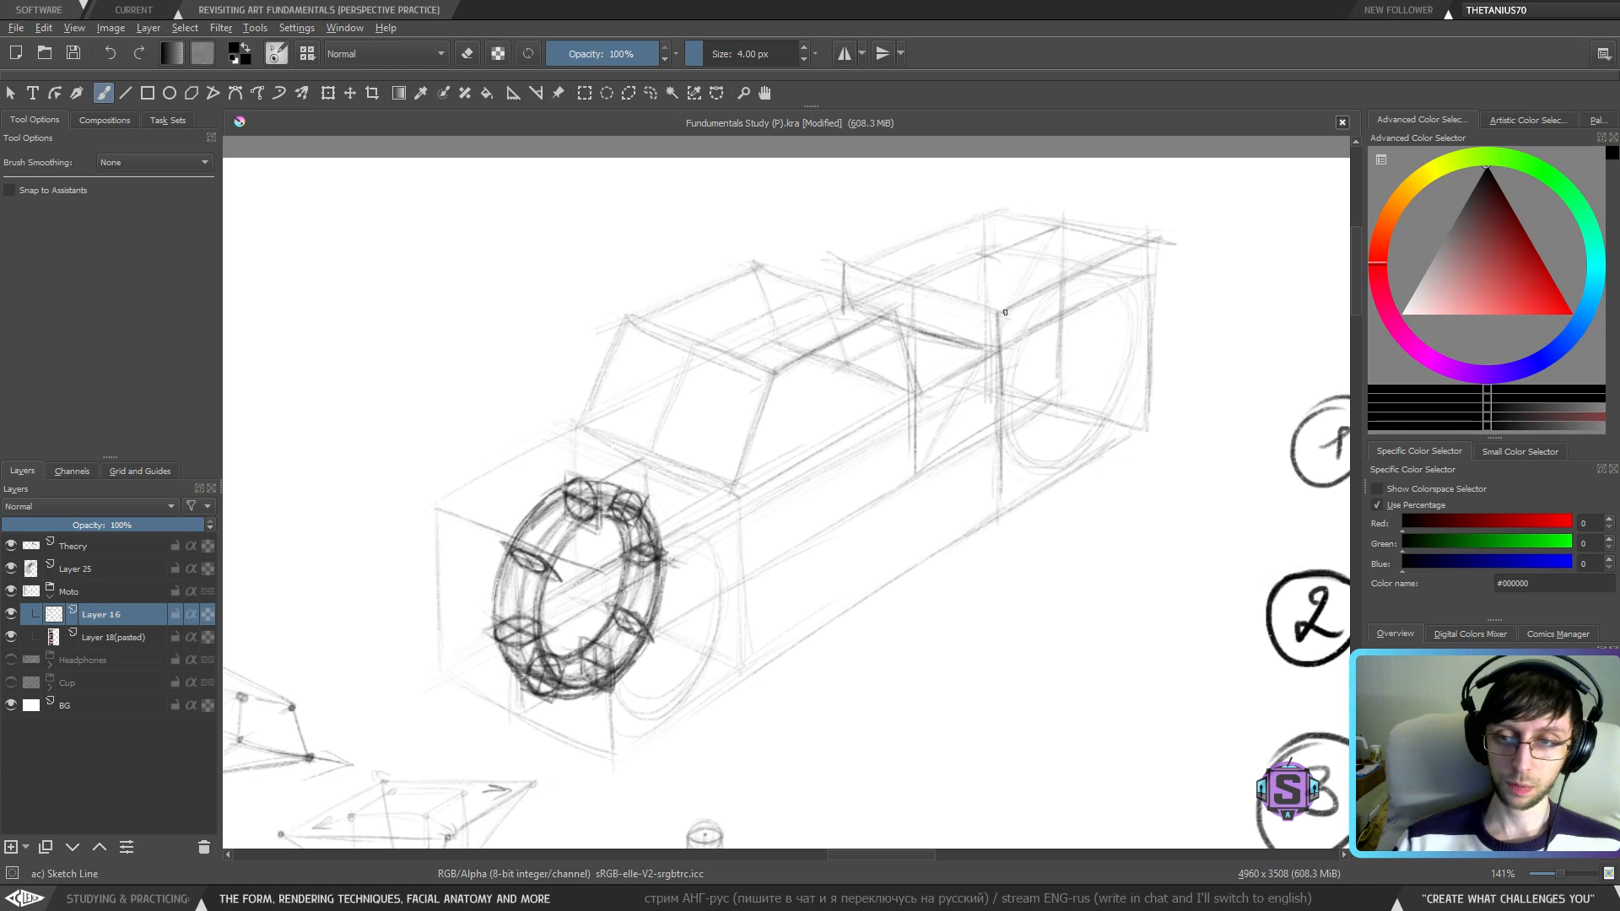
pyautogui.moveTo(936, 301); pyautogui.dragTo(1089, 411)
pyautogui.hotkey('ctrl', 'z')
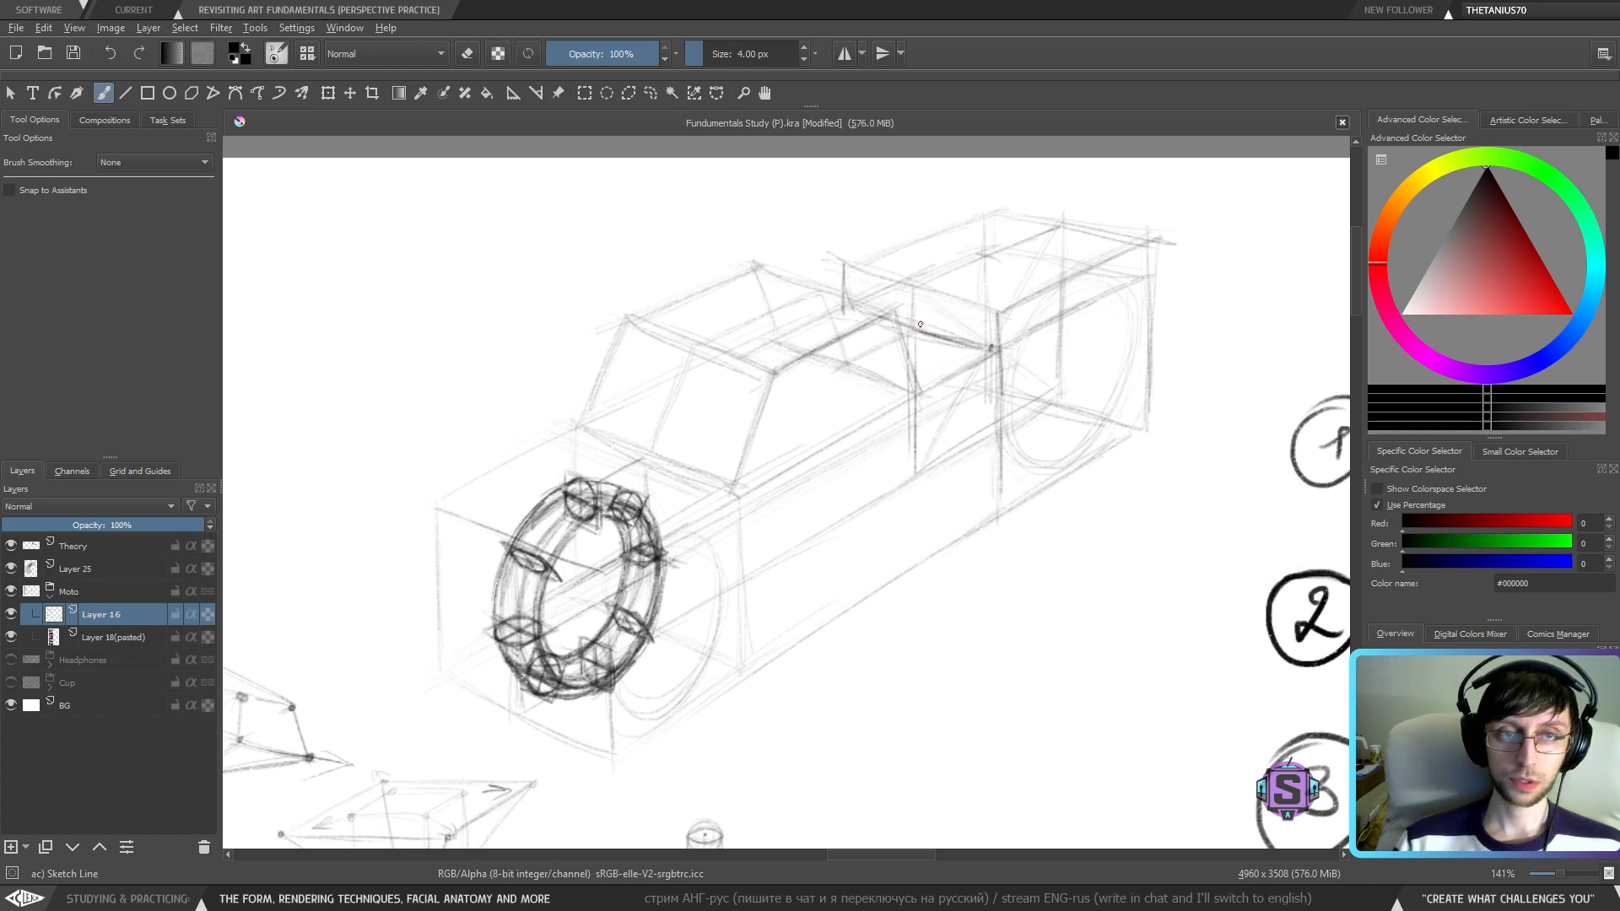
# - Set the brush size to 6 px and draw the vehicle's rear wheel as a darkened ellipse inside its construction plane
pyautogui.moveTo(989, 385); pyautogui.dragTo(952, 422)
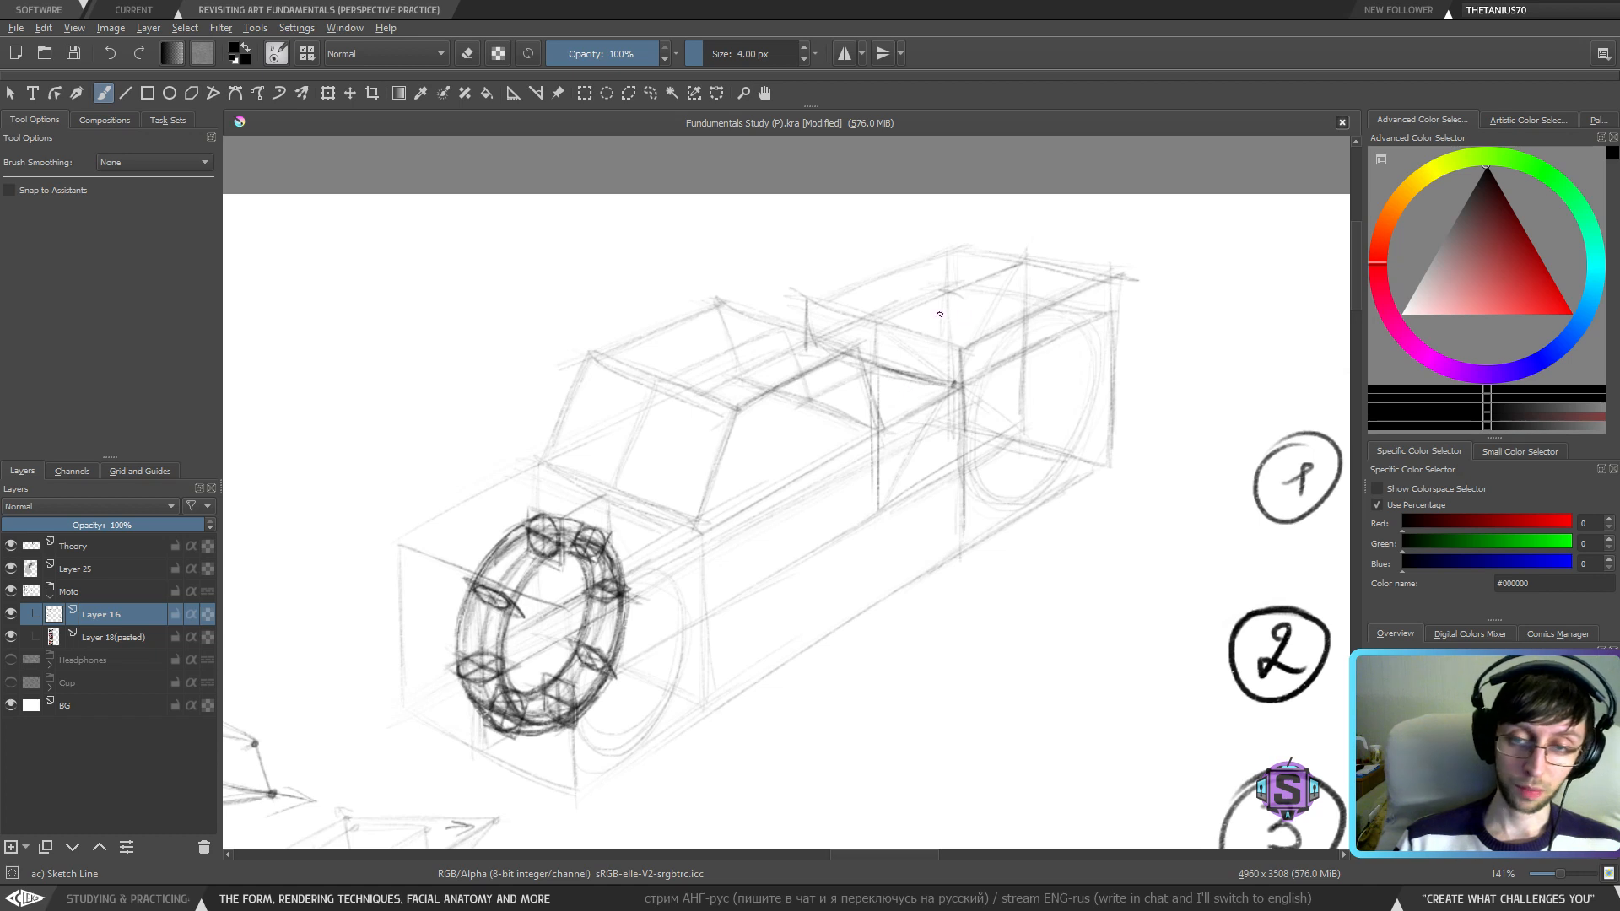
pyautogui.press(']')
pyautogui.press(']')
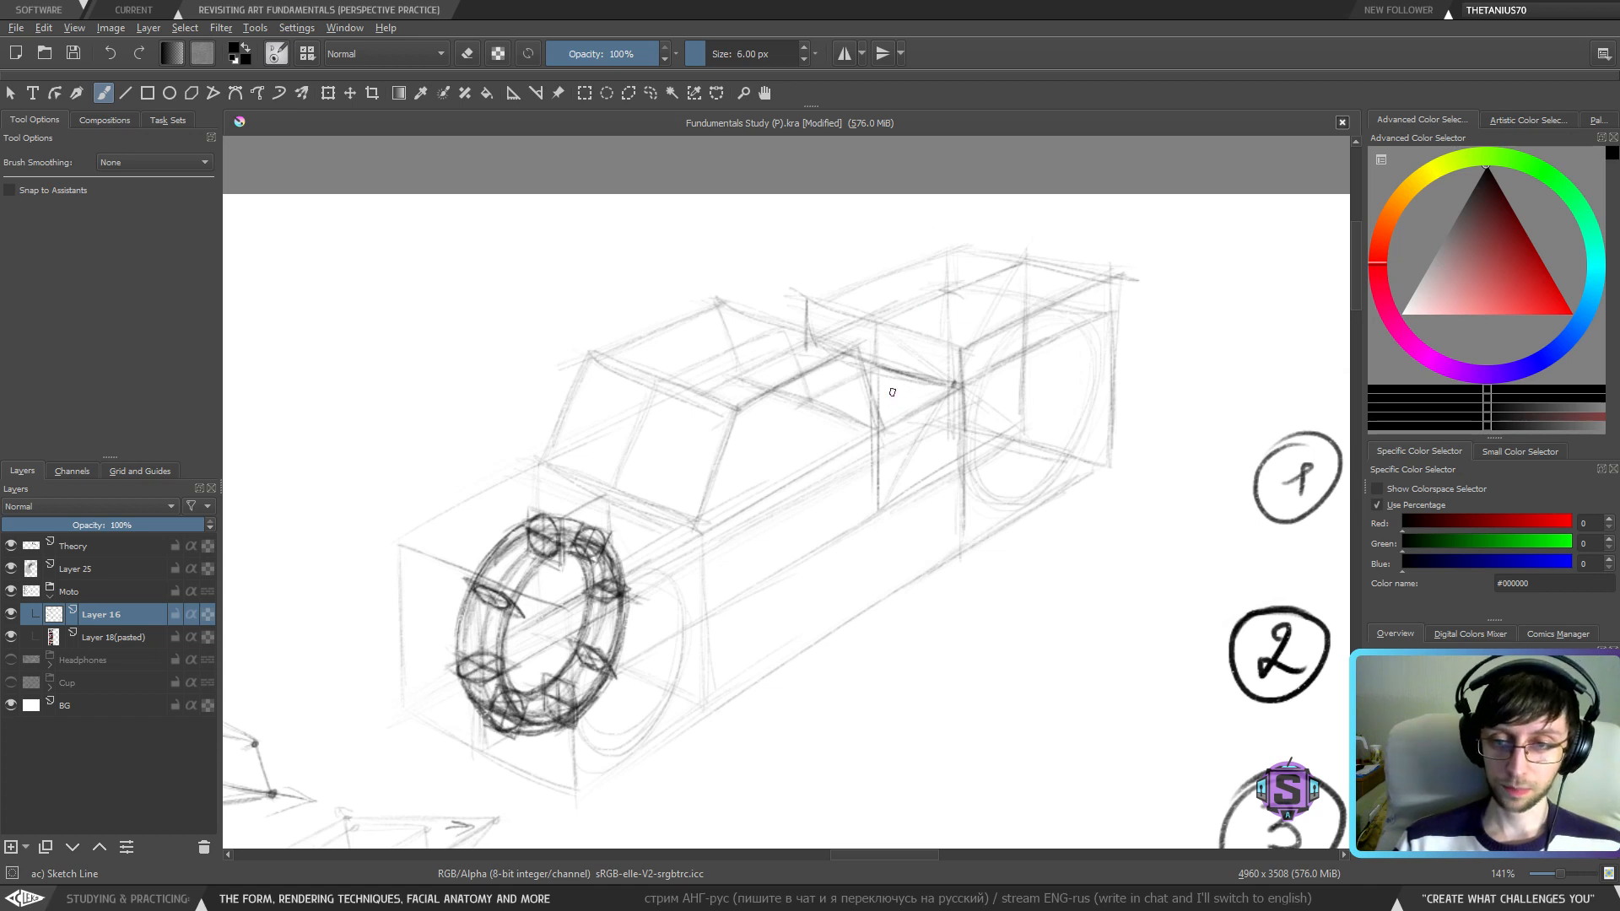
pyautogui.moveTo(878, 438); pyautogui.dragTo(878, 429)
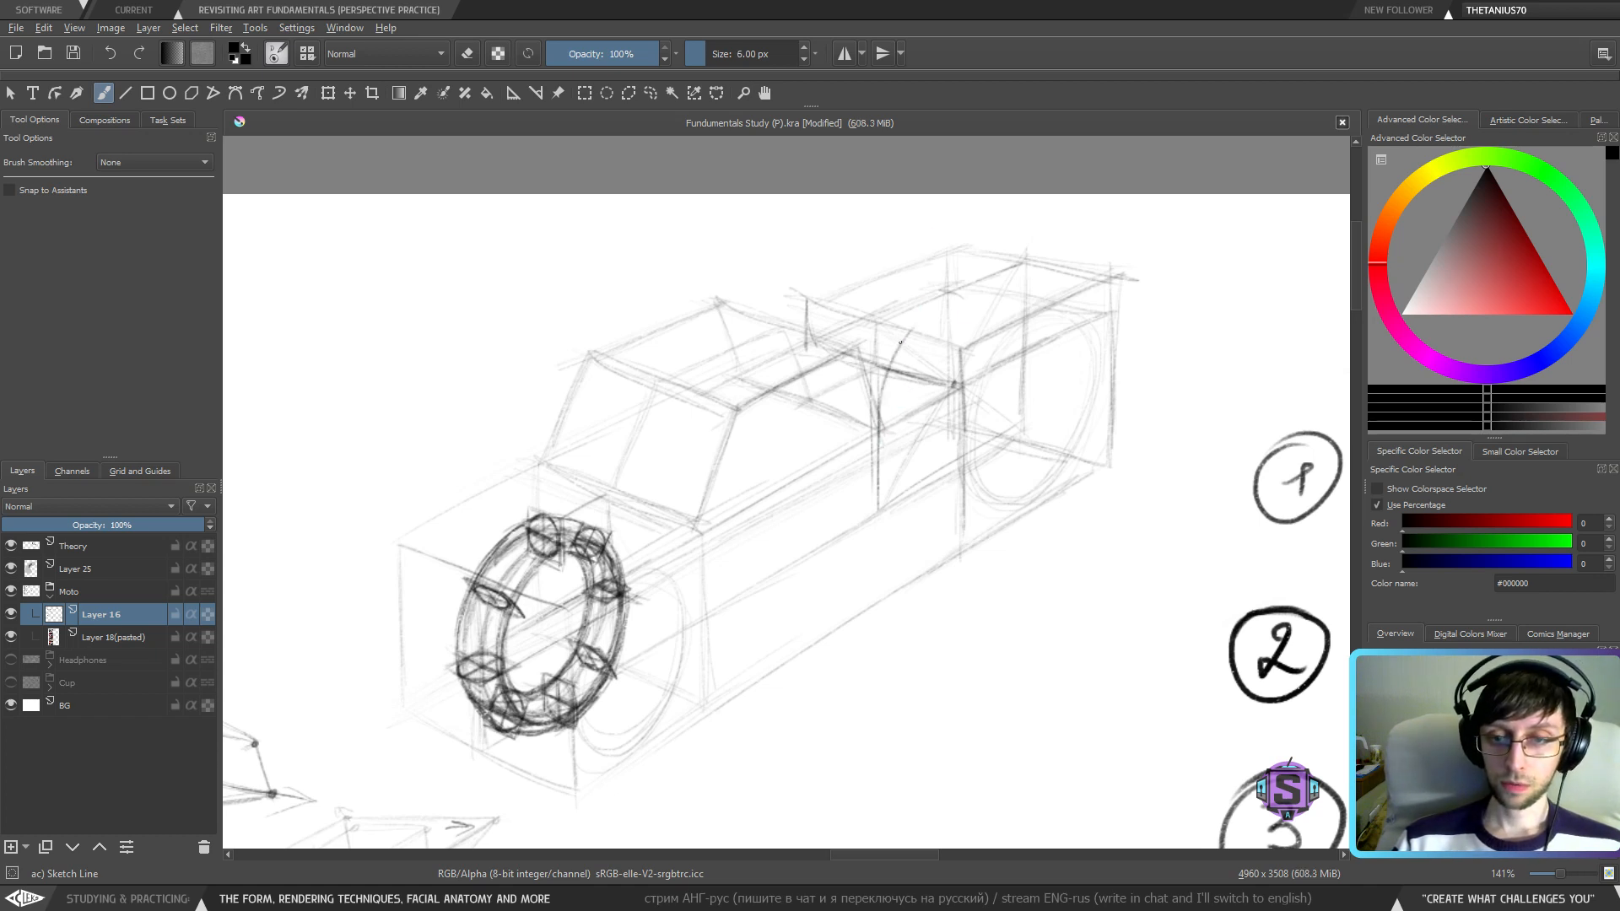
pyautogui.moveTo(908, 342); pyautogui.dragTo(946, 297)
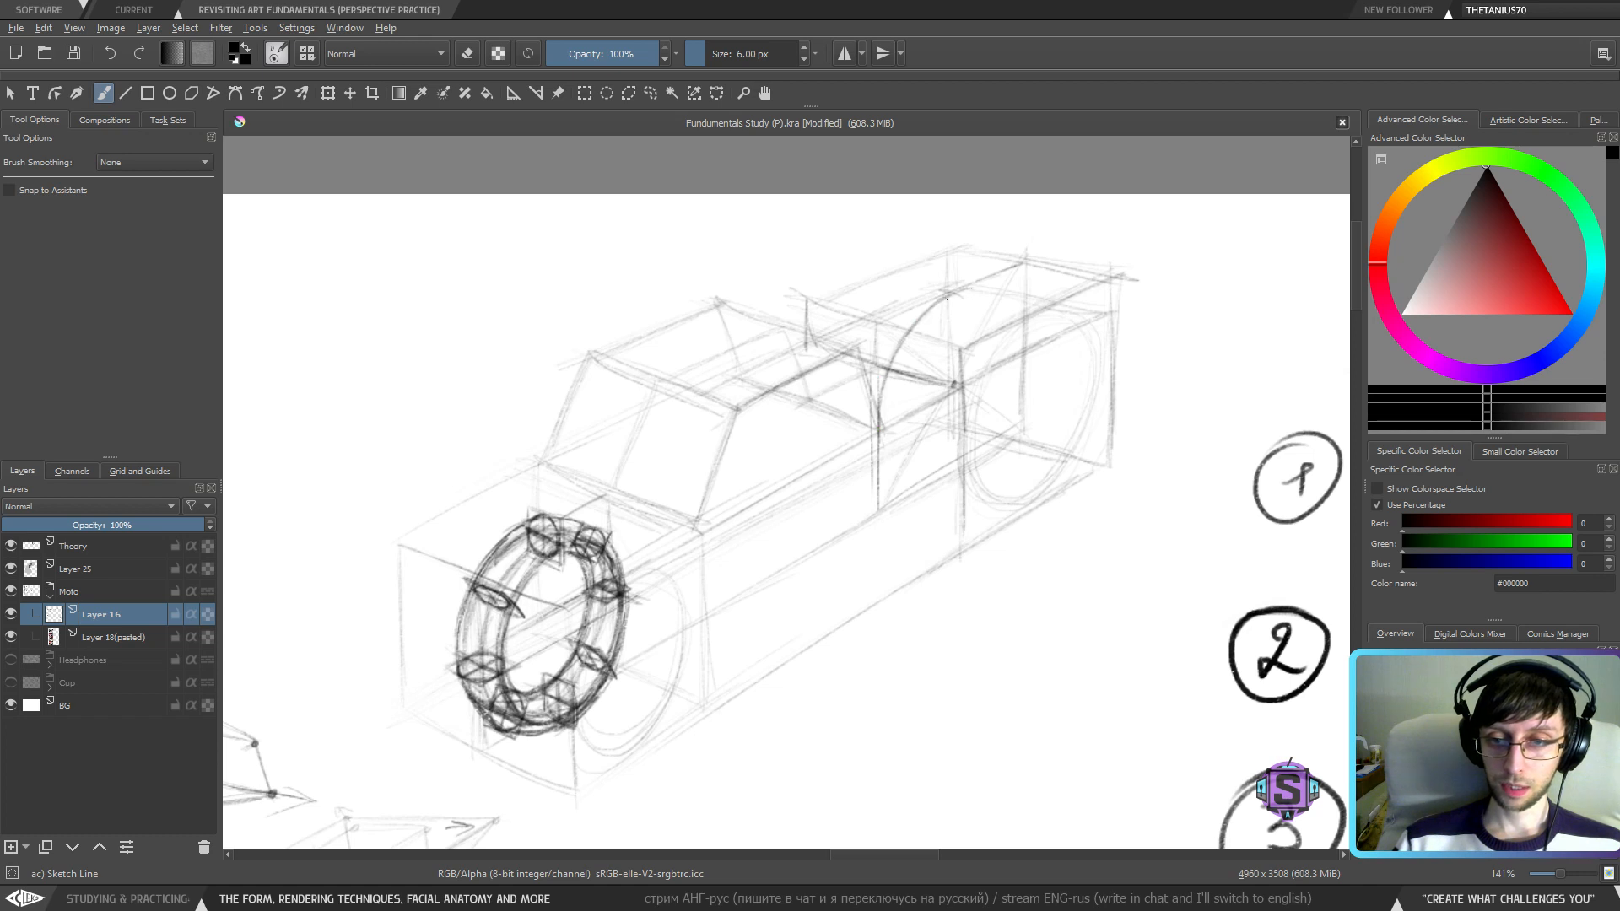
pyautogui.moveTo(881, 426)
pyautogui.mouseDown()
pyautogui.moveTo(902, 471)
pyautogui.moveTo(970, 462)
pyautogui.moveTo(1011, 395)
pyautogui.moveTo(1013, 324)
pyautogui.moveTo(995, 299)
pyautogui.mouseUp()
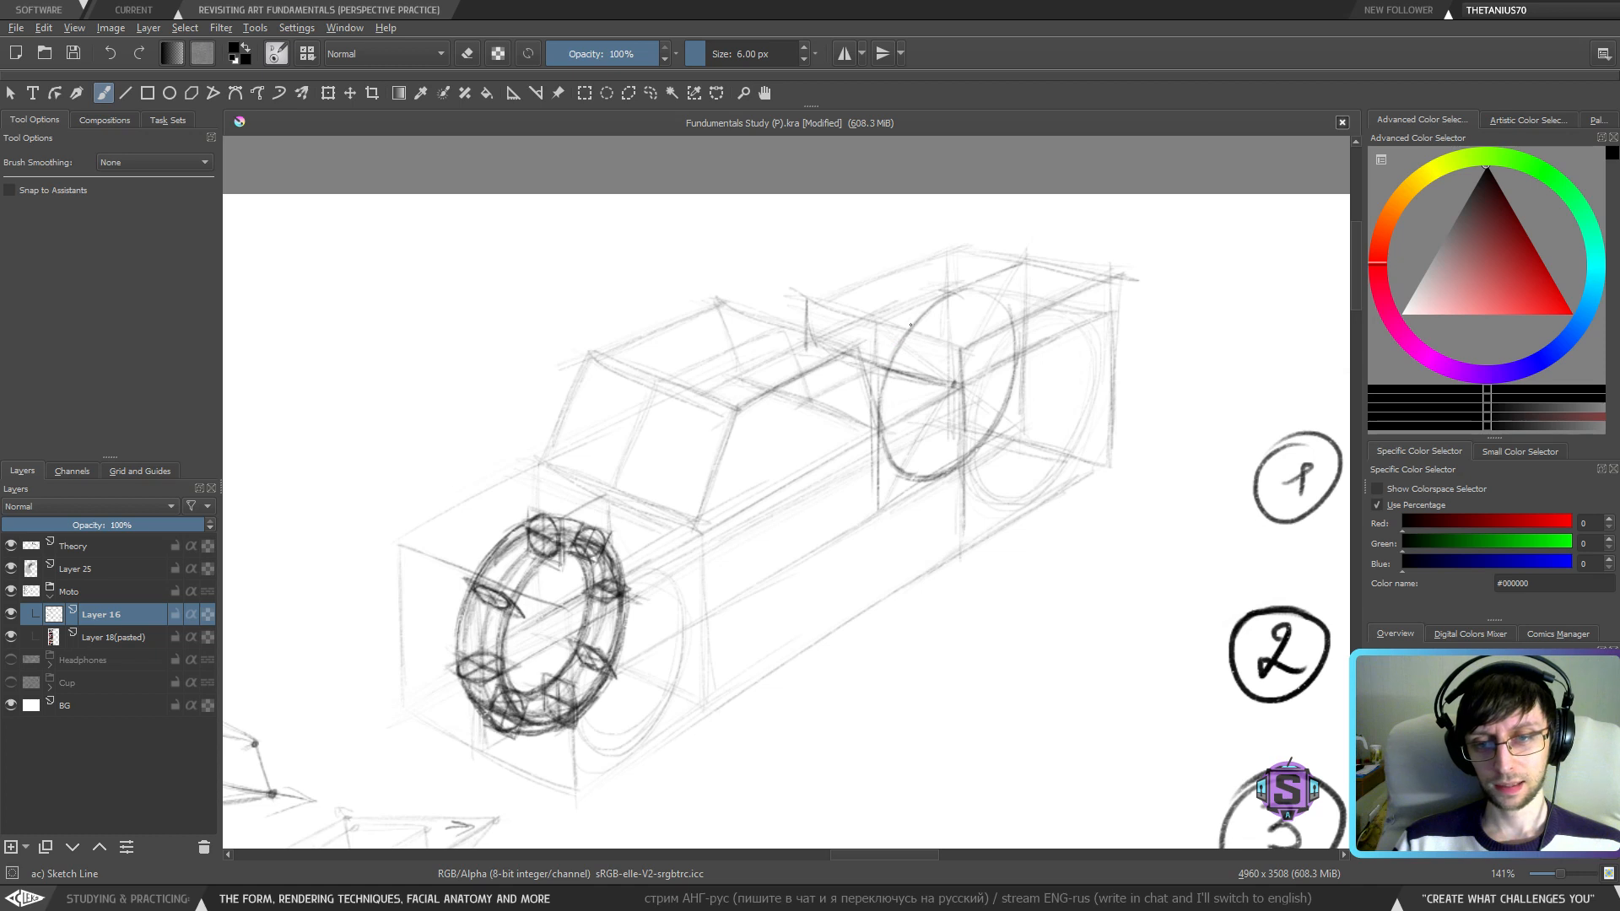
pyautogui.moveTo(889, 393); pyautogui.dragTo(881, 459)
pyautogui.moveTo(900, 345); pyautogui.dragTo(886, 468)
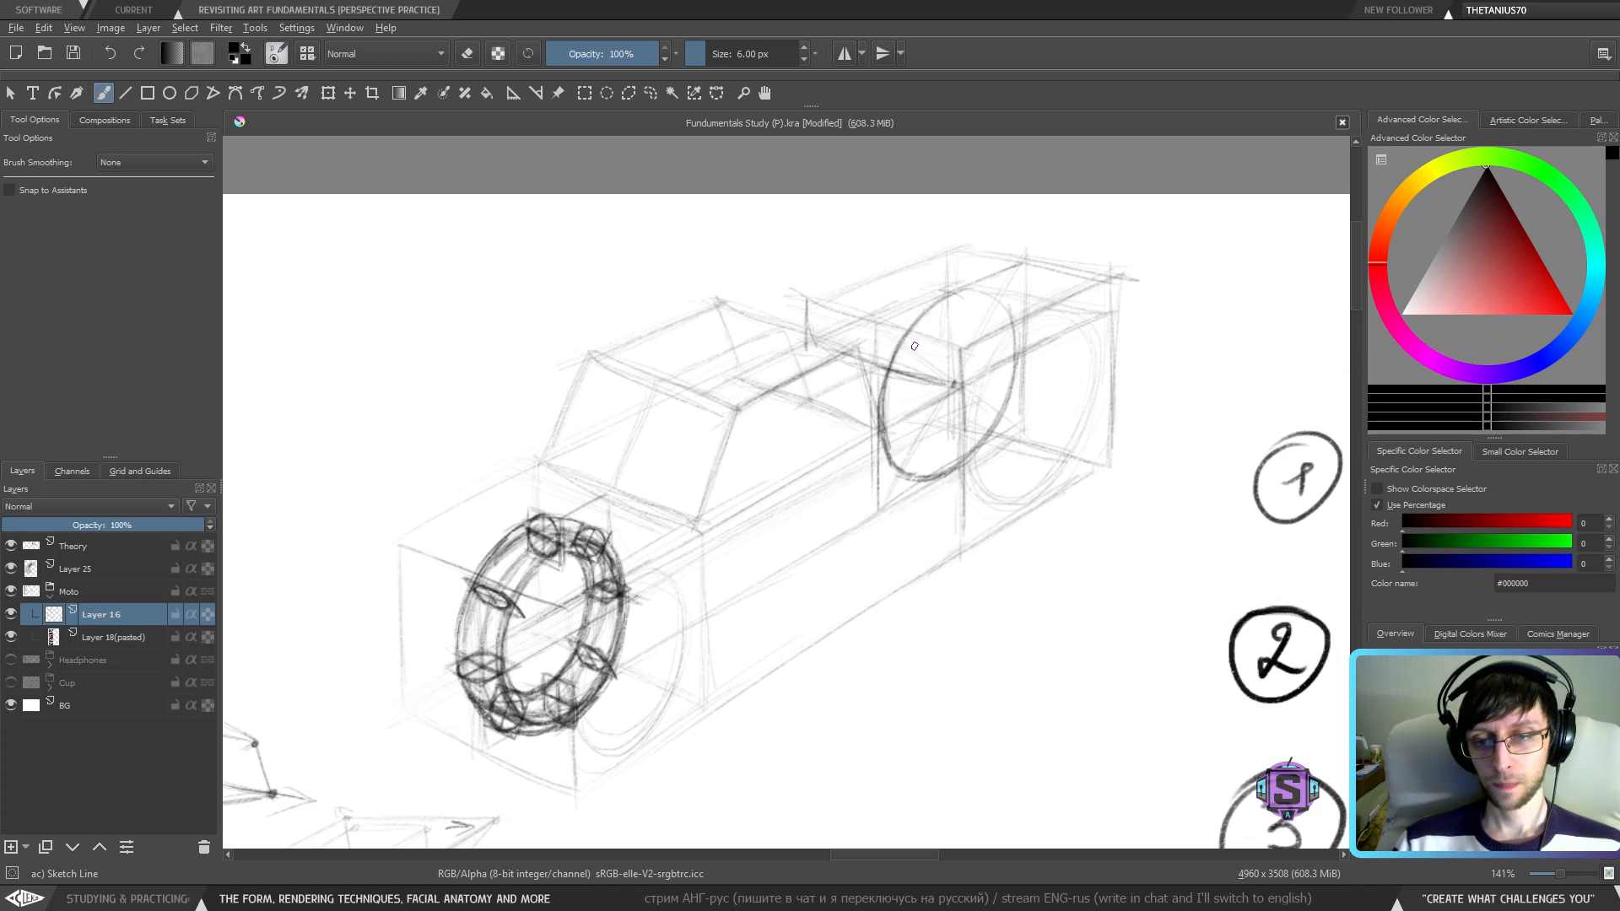
pyautogui.moveTo(1000, 295); pyautogui.dragTo(882, 377)
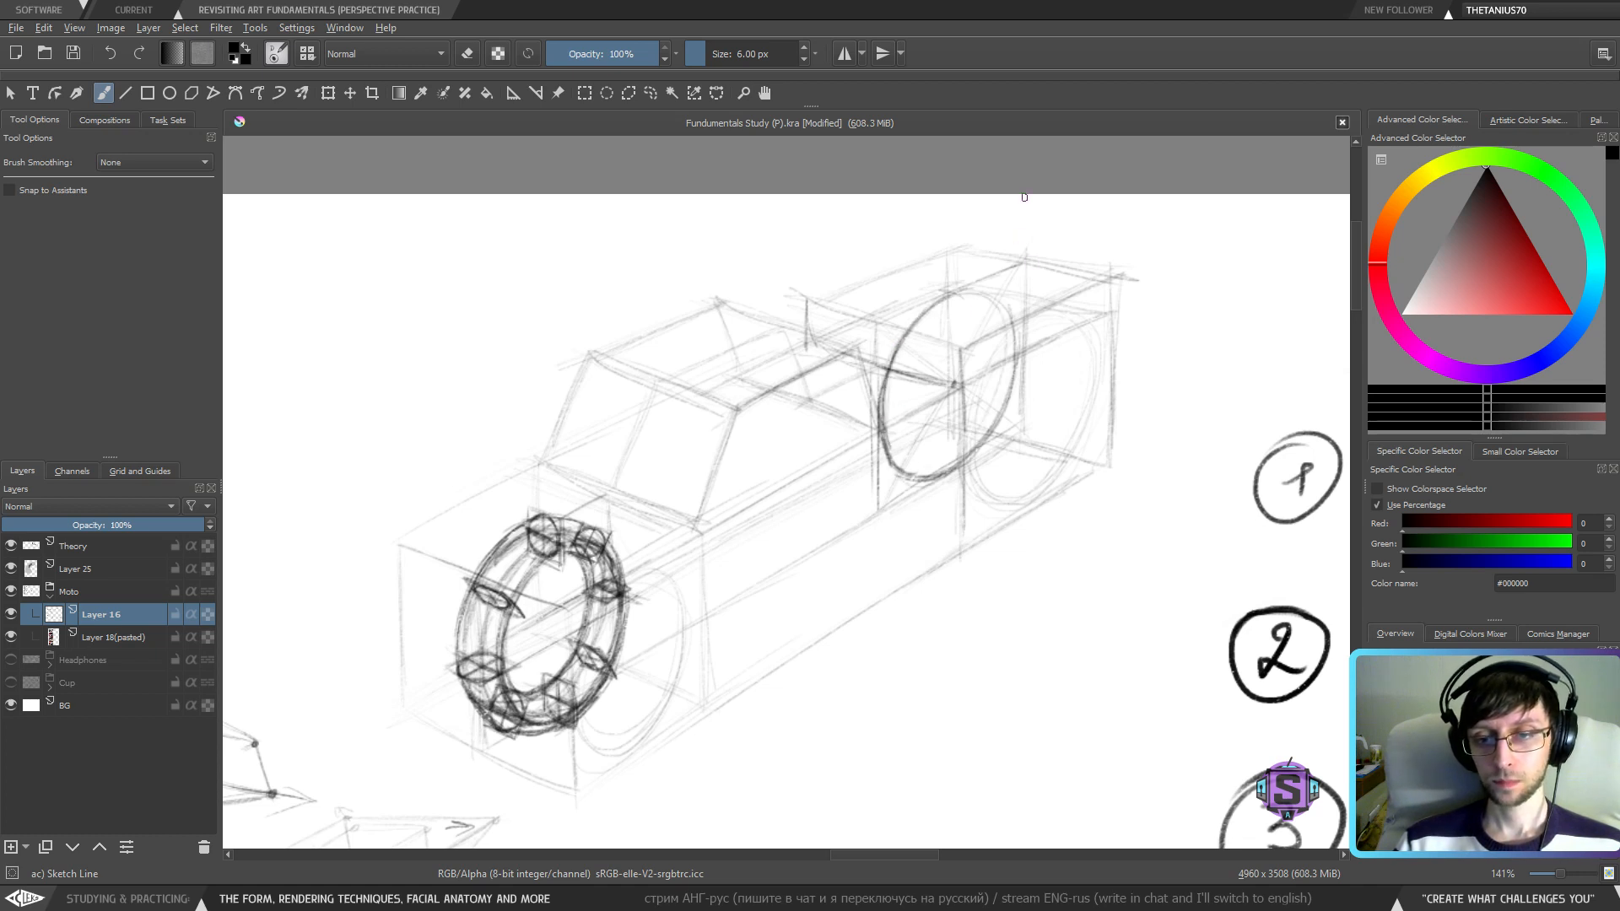
# - Add five small cross-section ellipses along the top and sides of the rear wheel's ellipse
pyautogui.moveTo(967, 287)
pyautogui.mouseDown()
pyautogui.moveTo(996, 313)
pyautogui.moveTo(931, 332)
pyautogui.mouseUp()
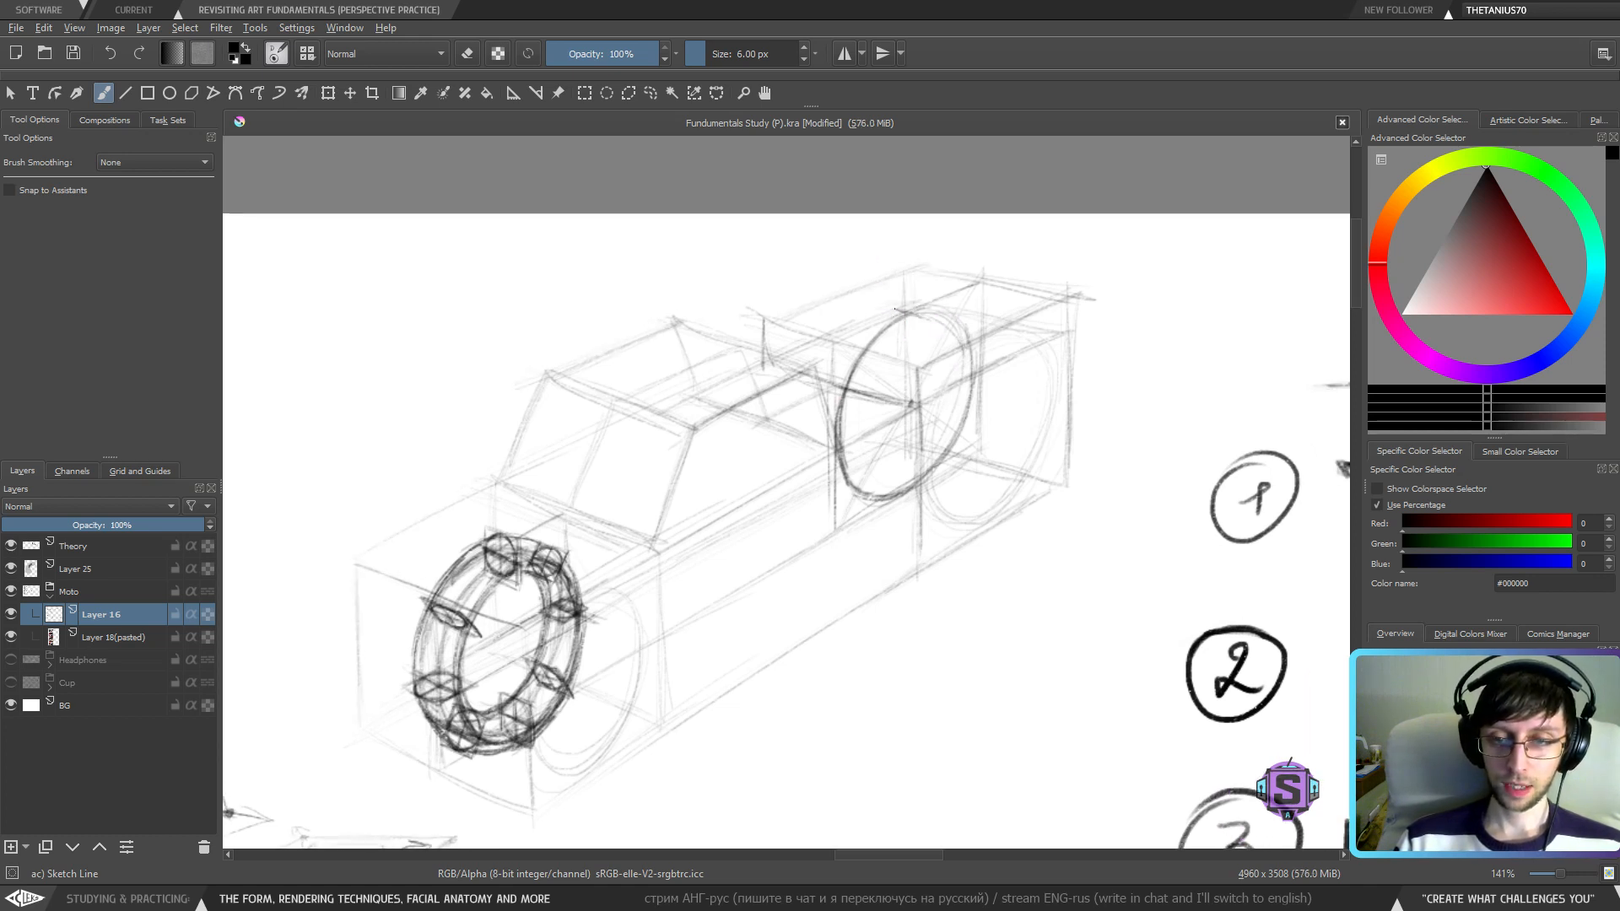
pyautogui.moveTo(916, 305)
pyautogui.mouseDown()
pyautogui.moveTo(918, 331)
pyautogui.moveTo(896, 299)
pyautogui.moveTo(945, 331)
pyautogui.moveTo(962, 308)
pyautogui.moveTo(942, 322)
pyautogui.moveTo(950, 339)
pyautogui.mouseUp()
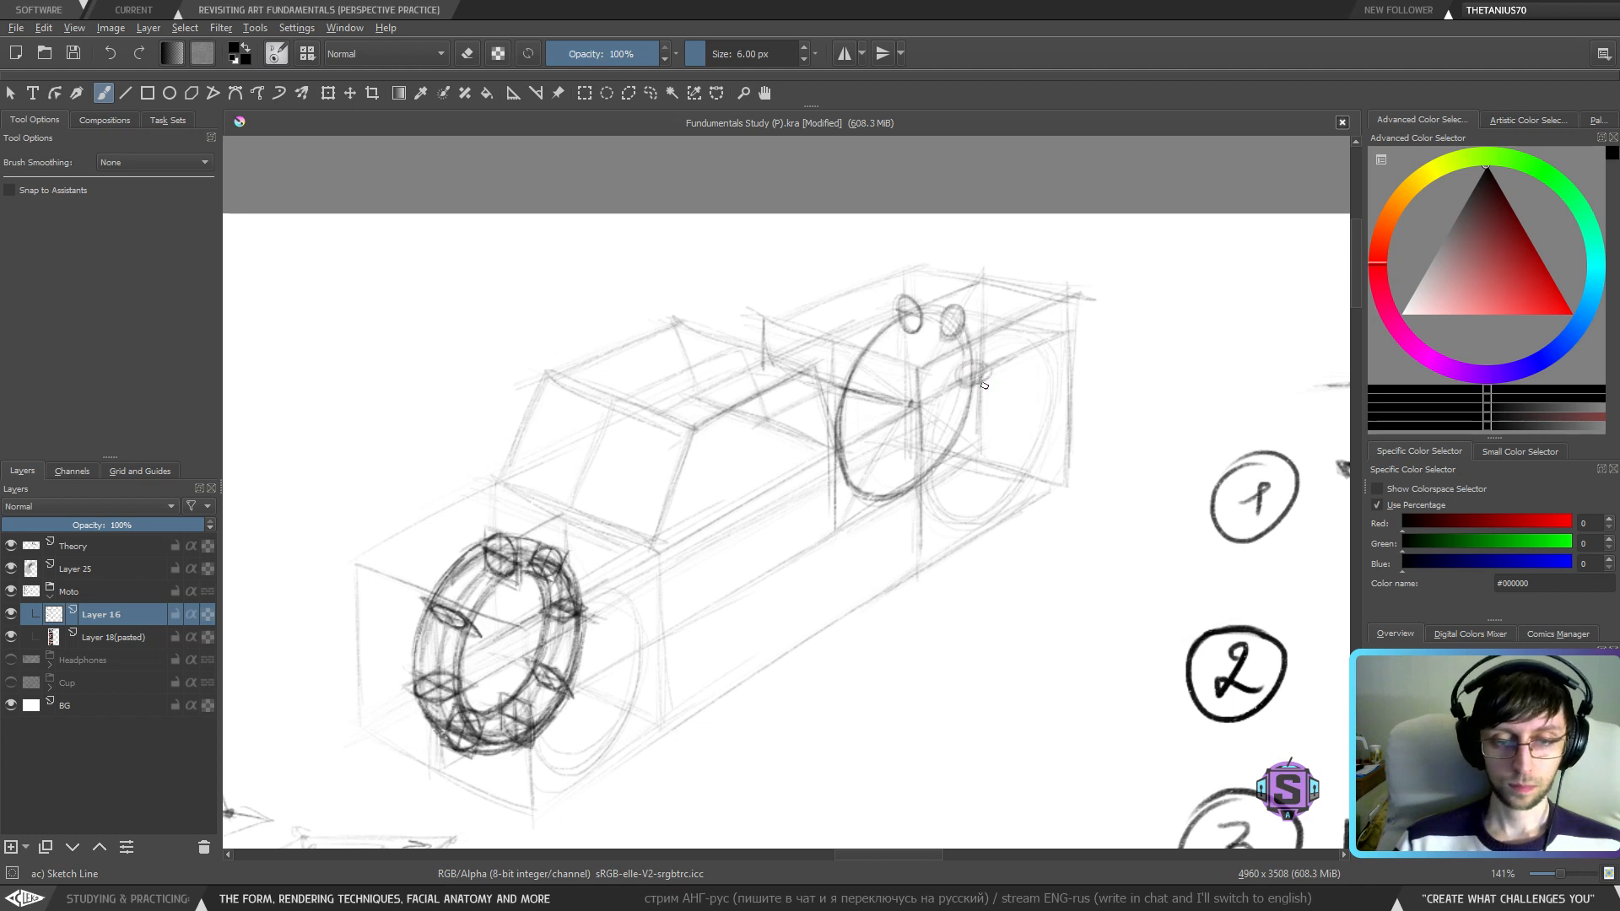
pyautogui.moveTo(984, 375); pyautogui.dragTo(955, 370)
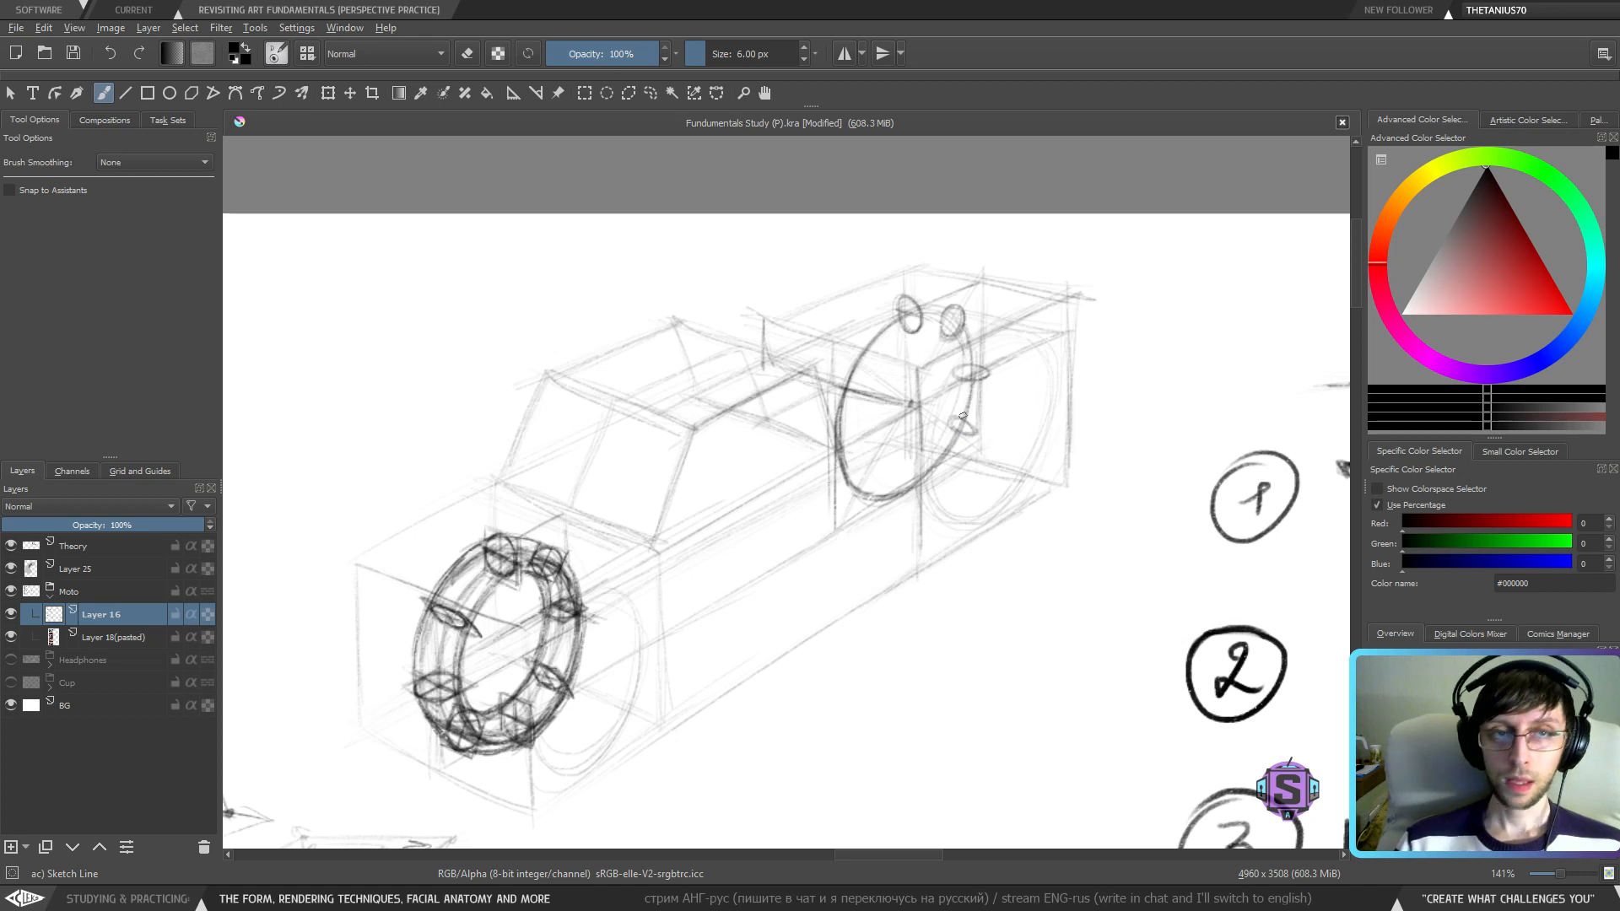
pyautogui.scroll(-2, 963, 417)
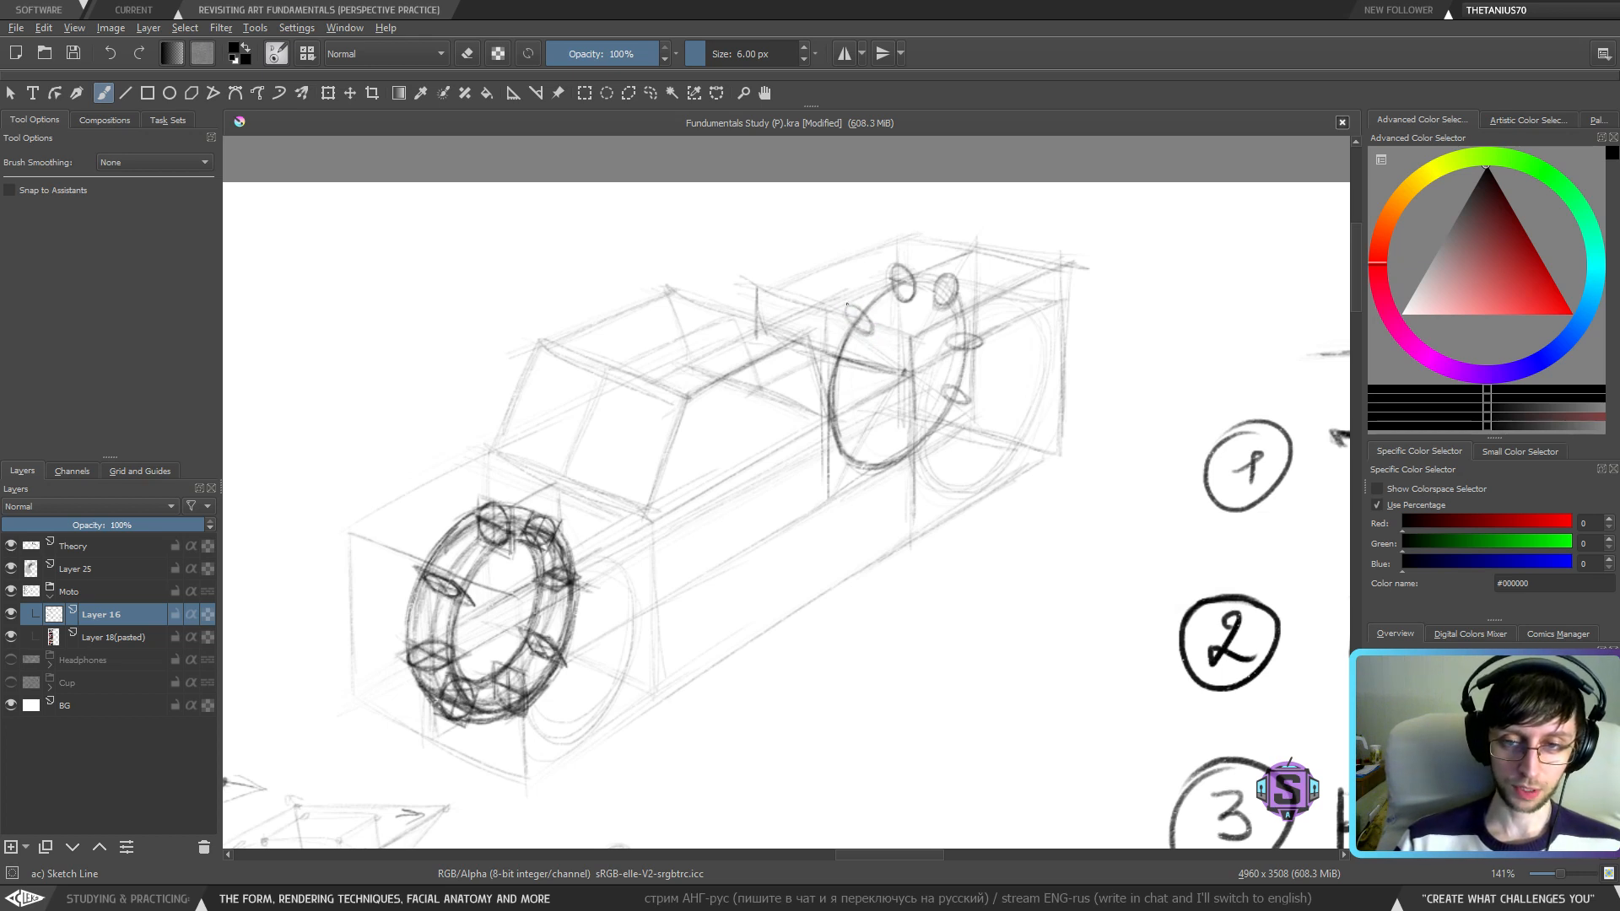
pyautogui.moveTo(848, 304); pyautogui.dragTo(866, 332)
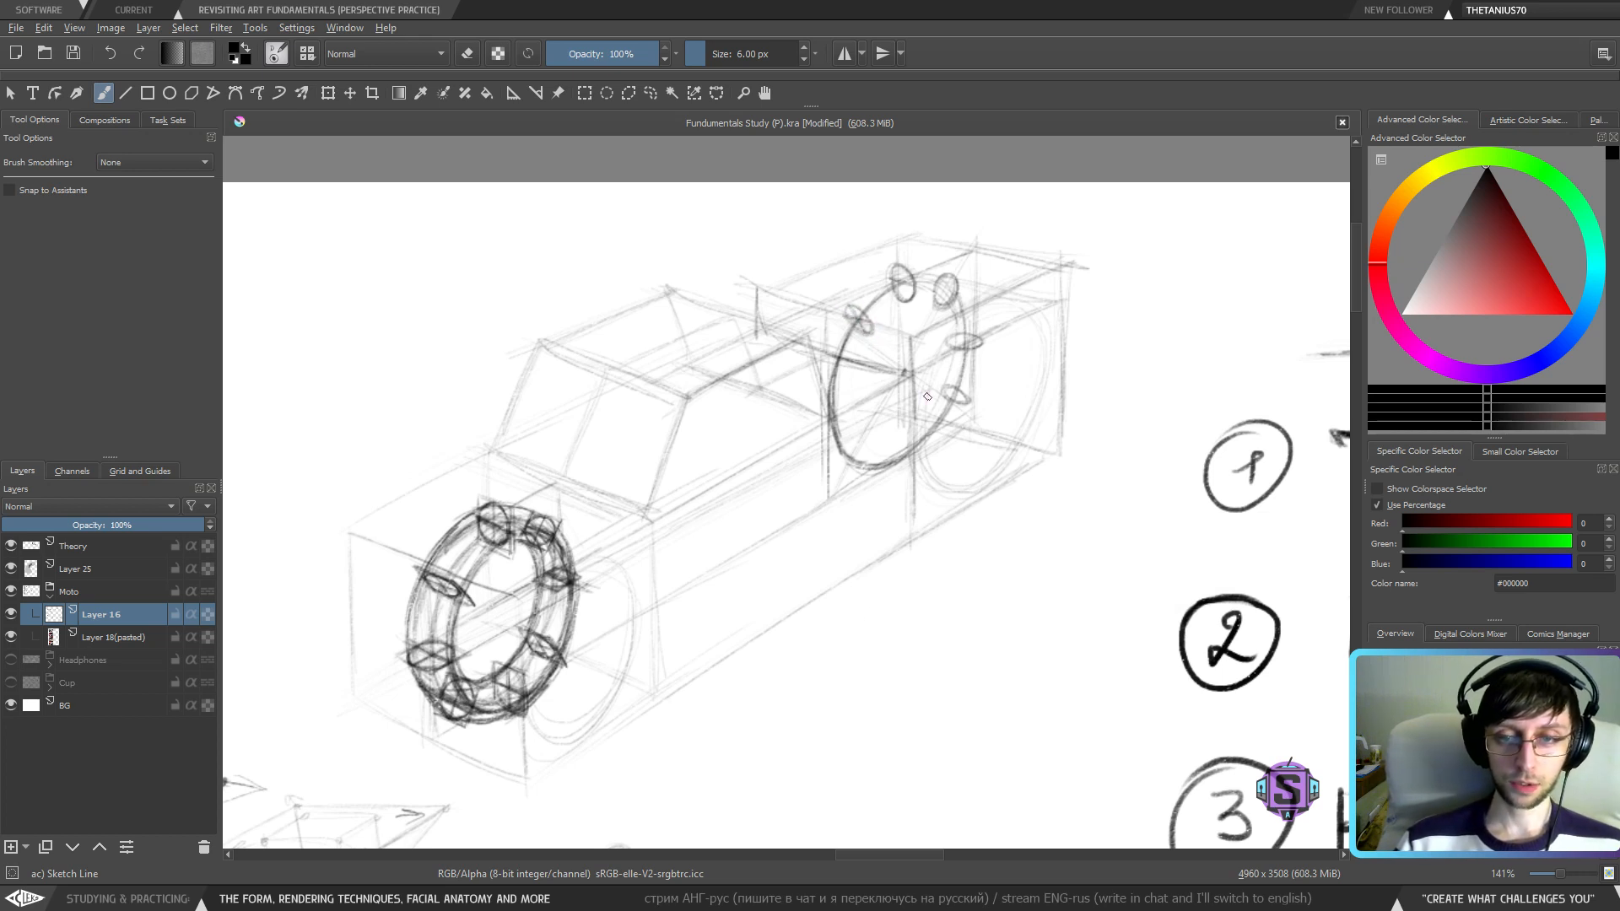
# - Underline "skill" beside the ellipse and plane examples as temporary emphasis, and undo the mark
pyautogui.moveTo(928, 473); pyautogui.dragTo(897, 154)
pyautogui.moveTo(796, 684)
pyautogui.mouseDown()
pyautogui.moveTo(817, 420)
pyautogui.moveTo(1088, 253)
pyautogui.mouseUp()
pyautogui.moveTo(673, 492); pyautogui.dragTo(954, 318)
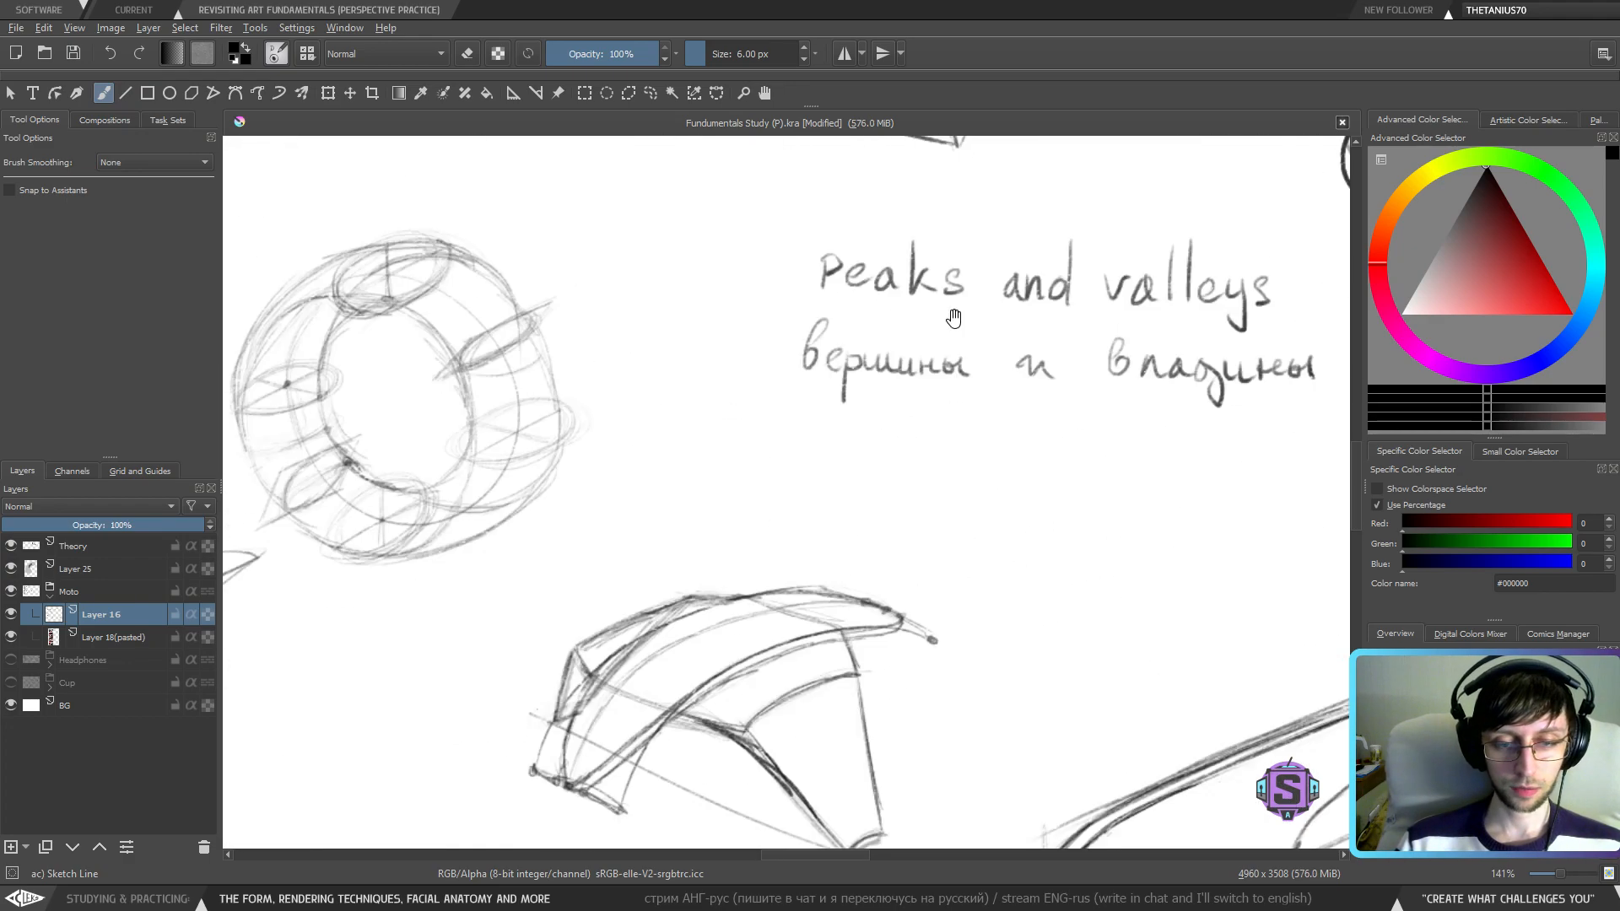
pyautogui.hotkey('ctrl', '-')
pyautogui.hotkey('ctrl', '-')
pyautogui.moveTo(1106, 512); pyautogui.dragTo(529, 451)
pyautogui.moveTo(1010, 549)
pyautogui.mouseDown()
pyautogui.moveTo(925, 496)
pyautogui.moveTo(950, 521)
pyautogui.mouseUp()
pyautogui.moveTo(551, 485); pyautogui.dragTo(652, 478)
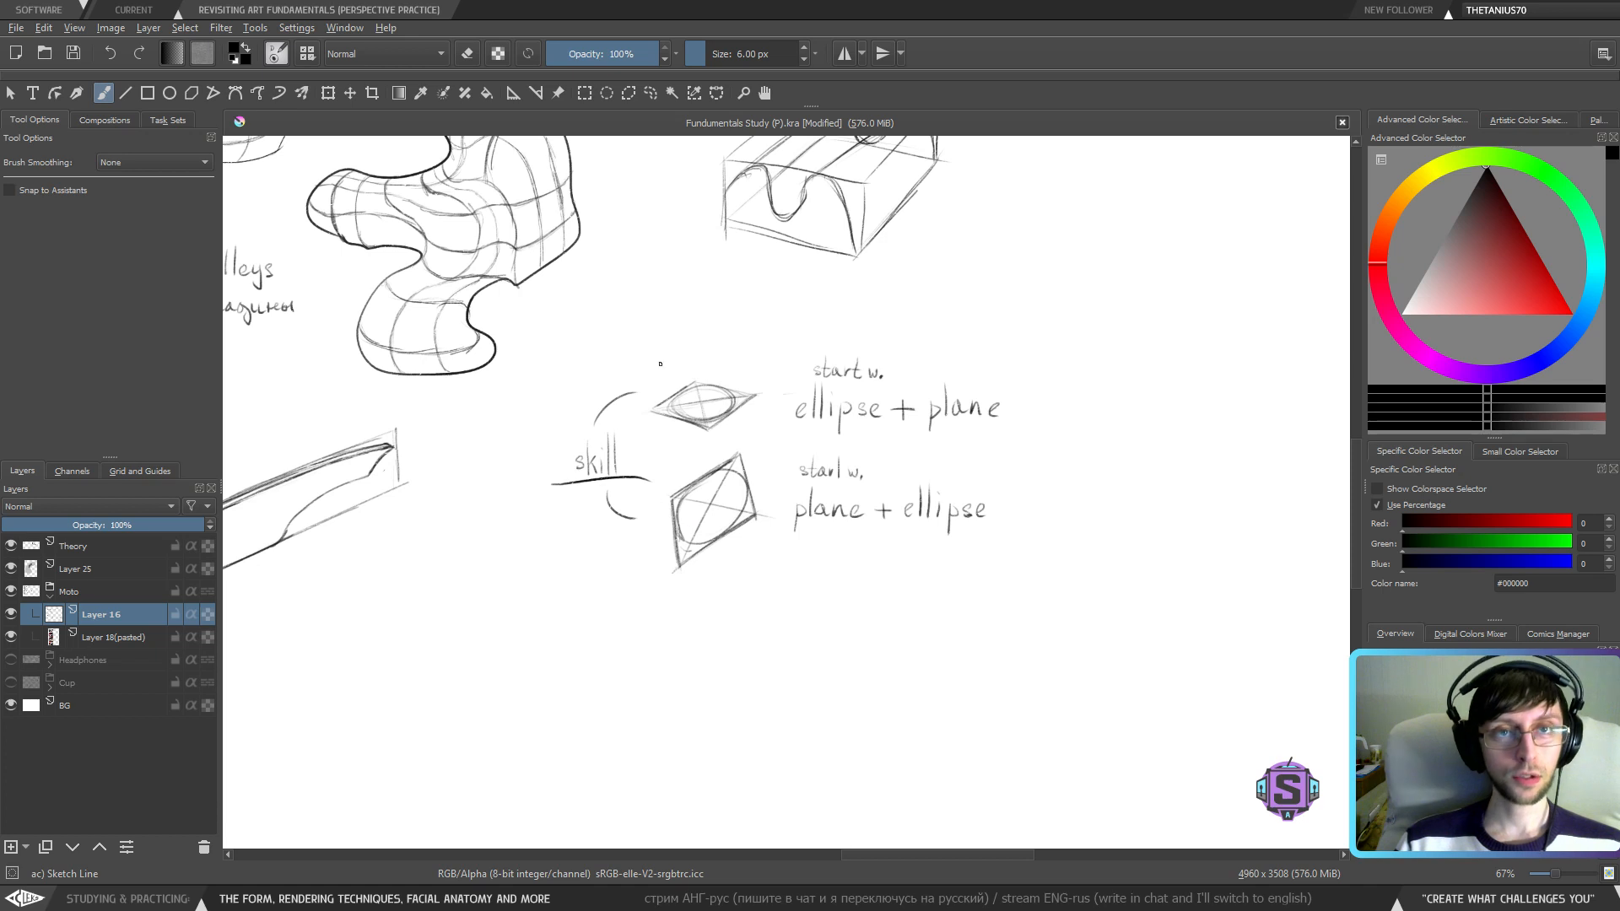
pyautogui.hotkey('ctrl', 'z')
# - Underline "start w." and "ellipse" in the "ellipse + plane" note as temporary emphasis, and undo the marks
pyautogui.scroll(3, 947, 384)
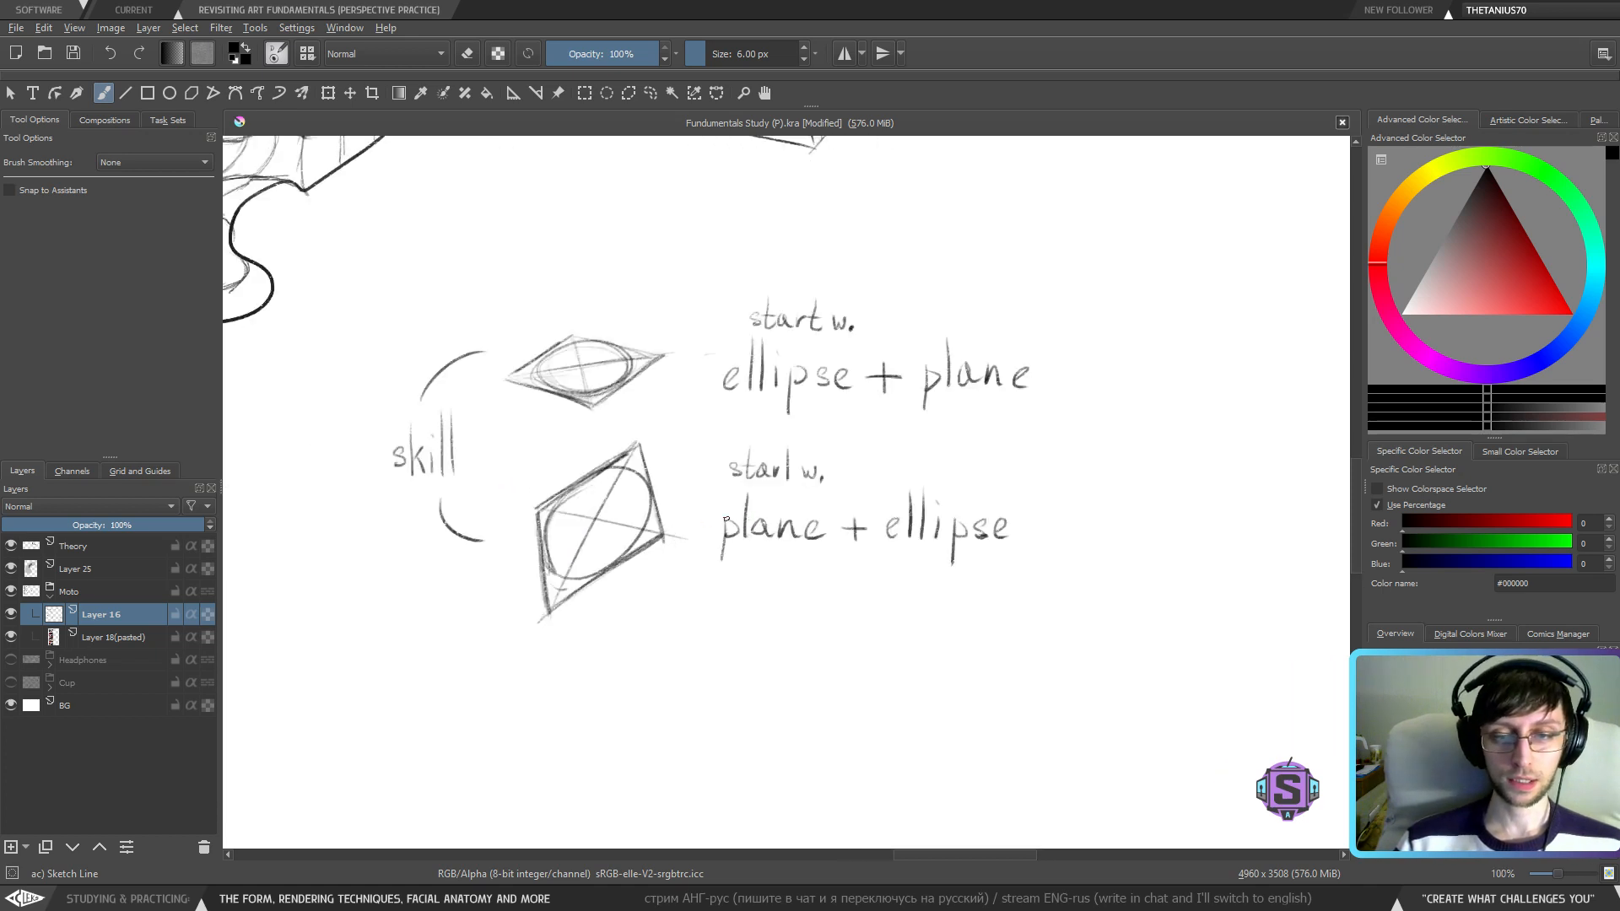
pyautogui.moveTo(684, 459); pyautogui.dragTo(812, 462)
pyautogui.hotkey('ctrl', 'z')
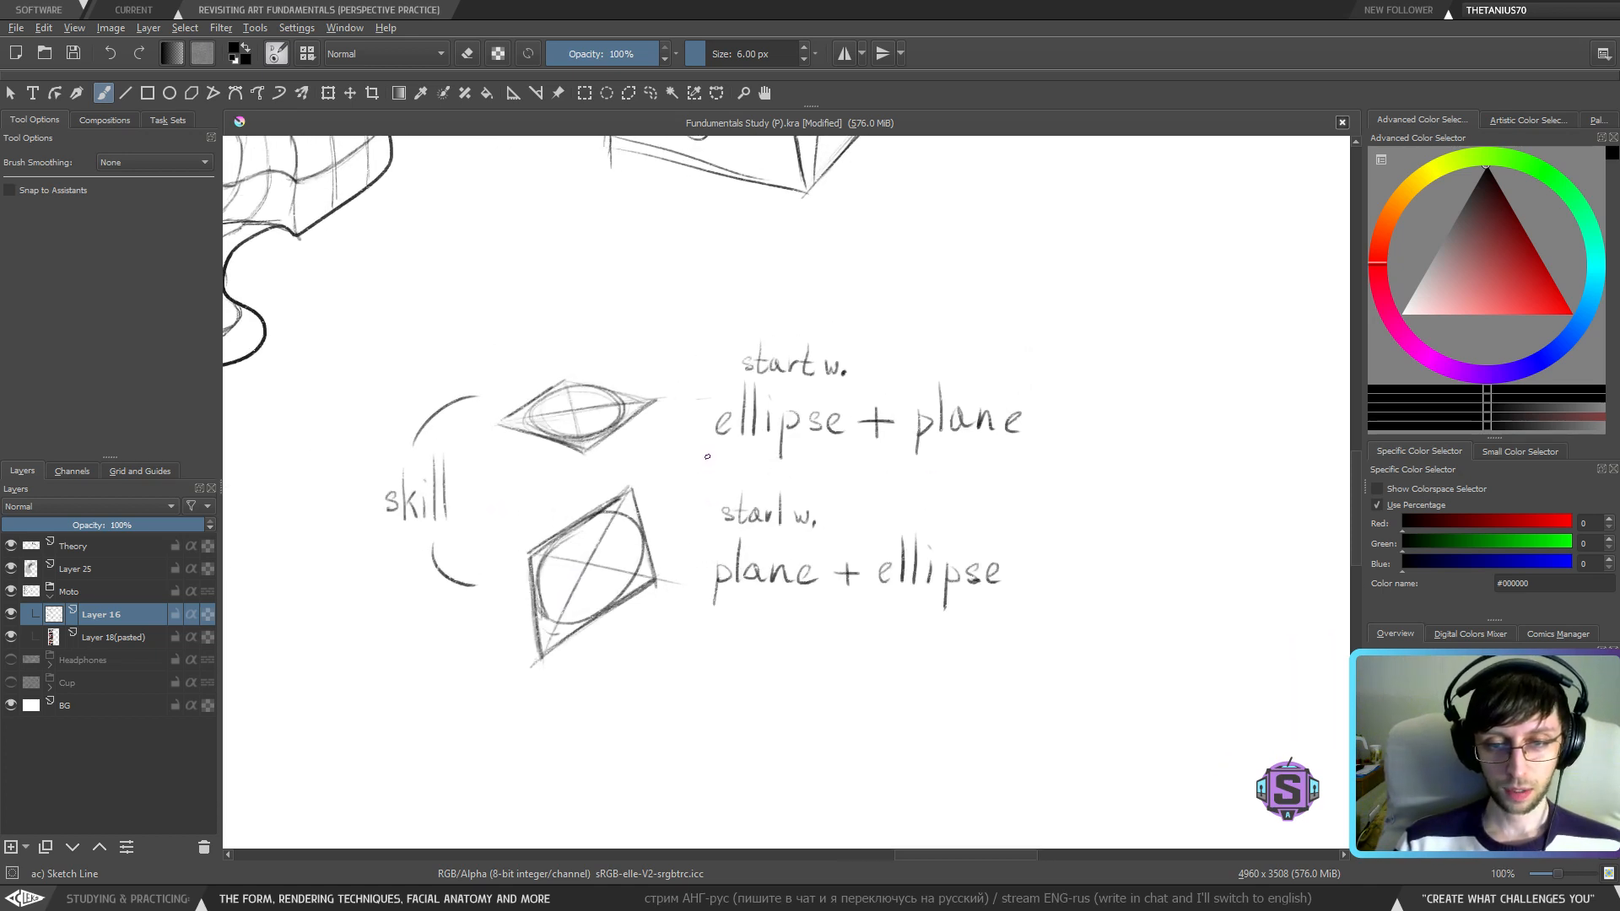
pyautogui.moveTo(722, 377)
pyautogui.mouseDown()
pyautogui.moveTo(791, 331)
pyautogui.moveTo(815, 403)
pyautogui.moveTo(734, 390)
pyautogui.moveTo(749, 473)
pyautogui.moveTo(838, 460)
pyautogui.mouseUp()
pyautogui.hotkey('ctrl', 'z')
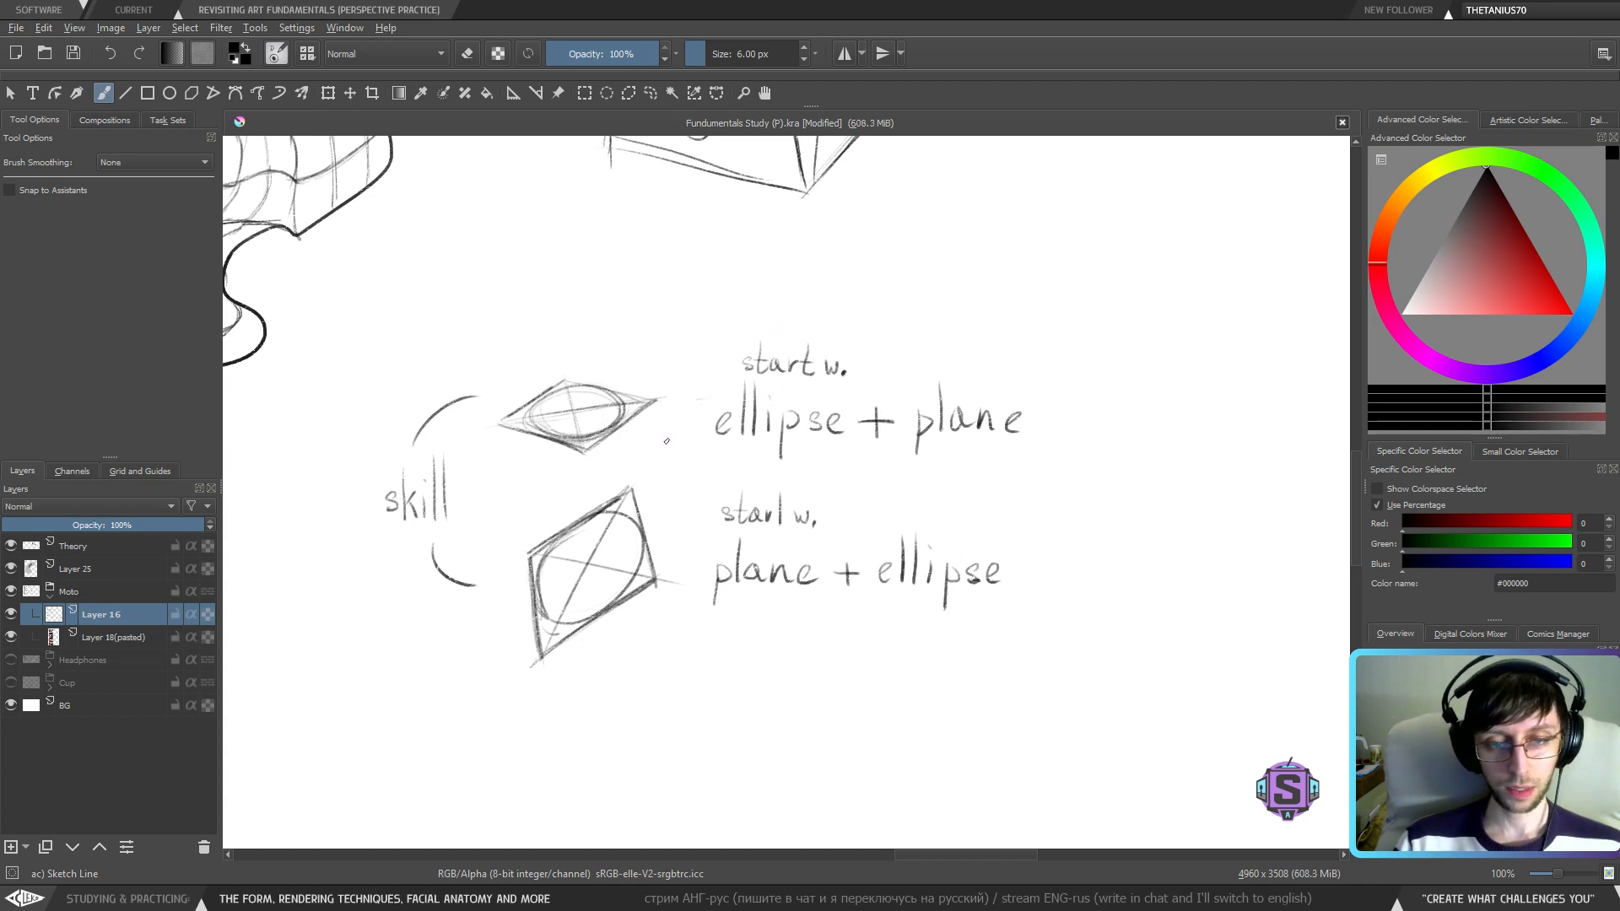
# - Underline "start w." and "plane" in the "plane + ellipse" note as temporary emphasis, and undo the marks
pyautogui.moveTo(719, 540); pyautogui.dragTo(847, 522)
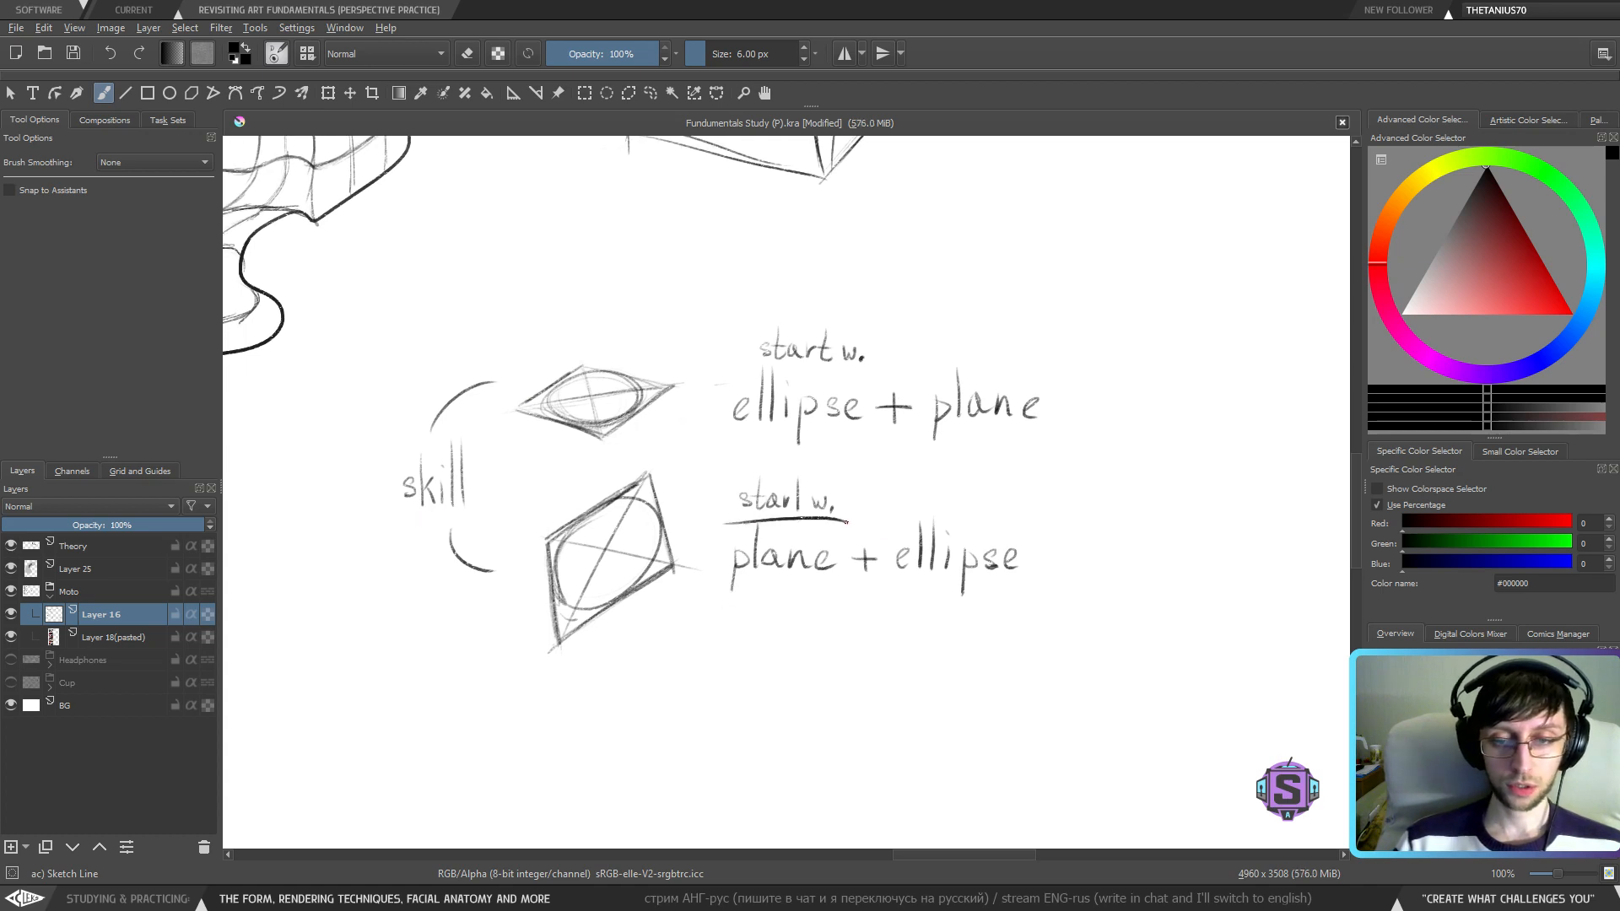
pyautogui.moveTo(721, 598); pyautogui.dragTo(871, 594)
pyautogui.hotkey('ctrl', 'z')
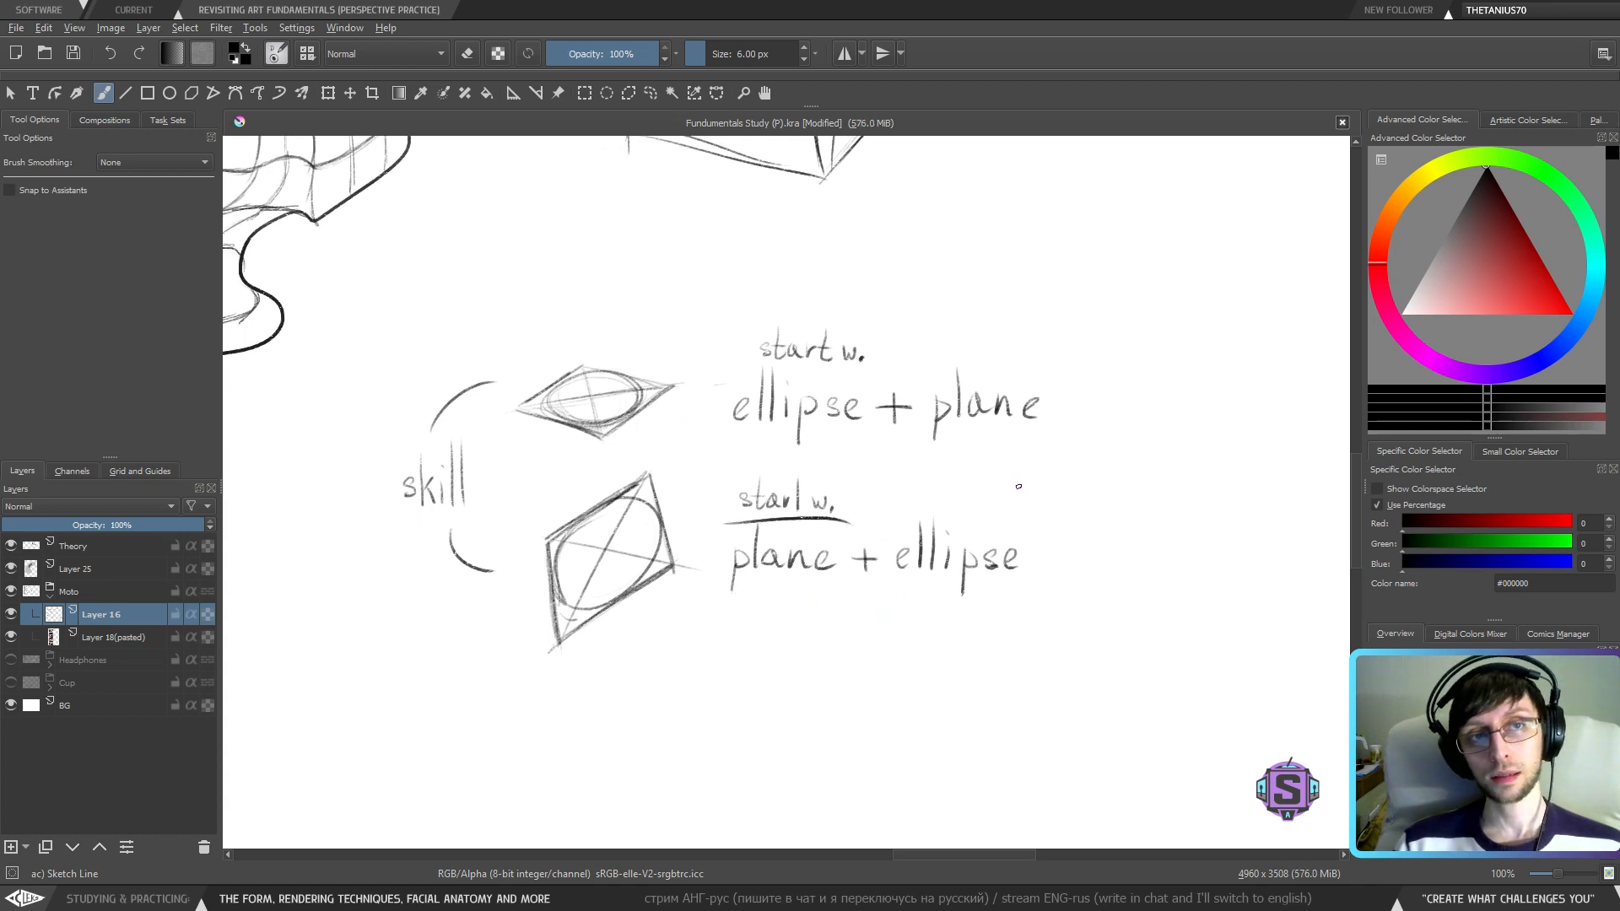
pyautogui.hotkey('ctrl', 'z')
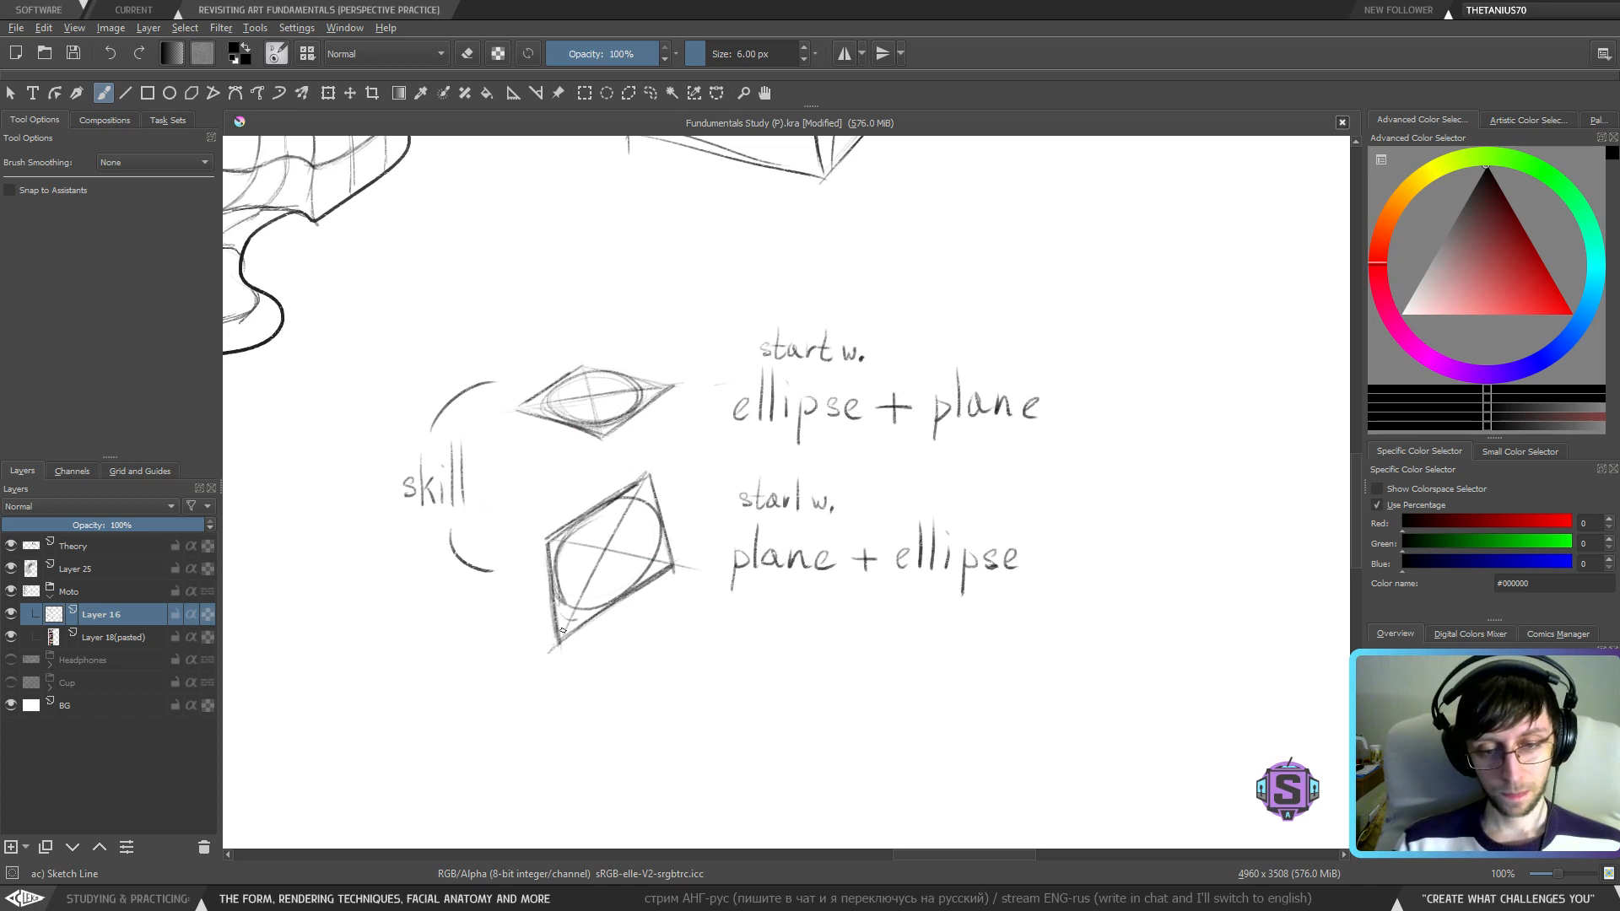
# - Underline the words "plane" and "ellipse" in the "plane + ellipse" note
pyautogui.moveTo(712, 644)
pyautogui.mouseDown()
pyautogui.moveTo(707, 626)
pyautogui.moveTo(834, 580)
pyautogui.moveTo(1048, 560)
pyautogui.mouseUp()
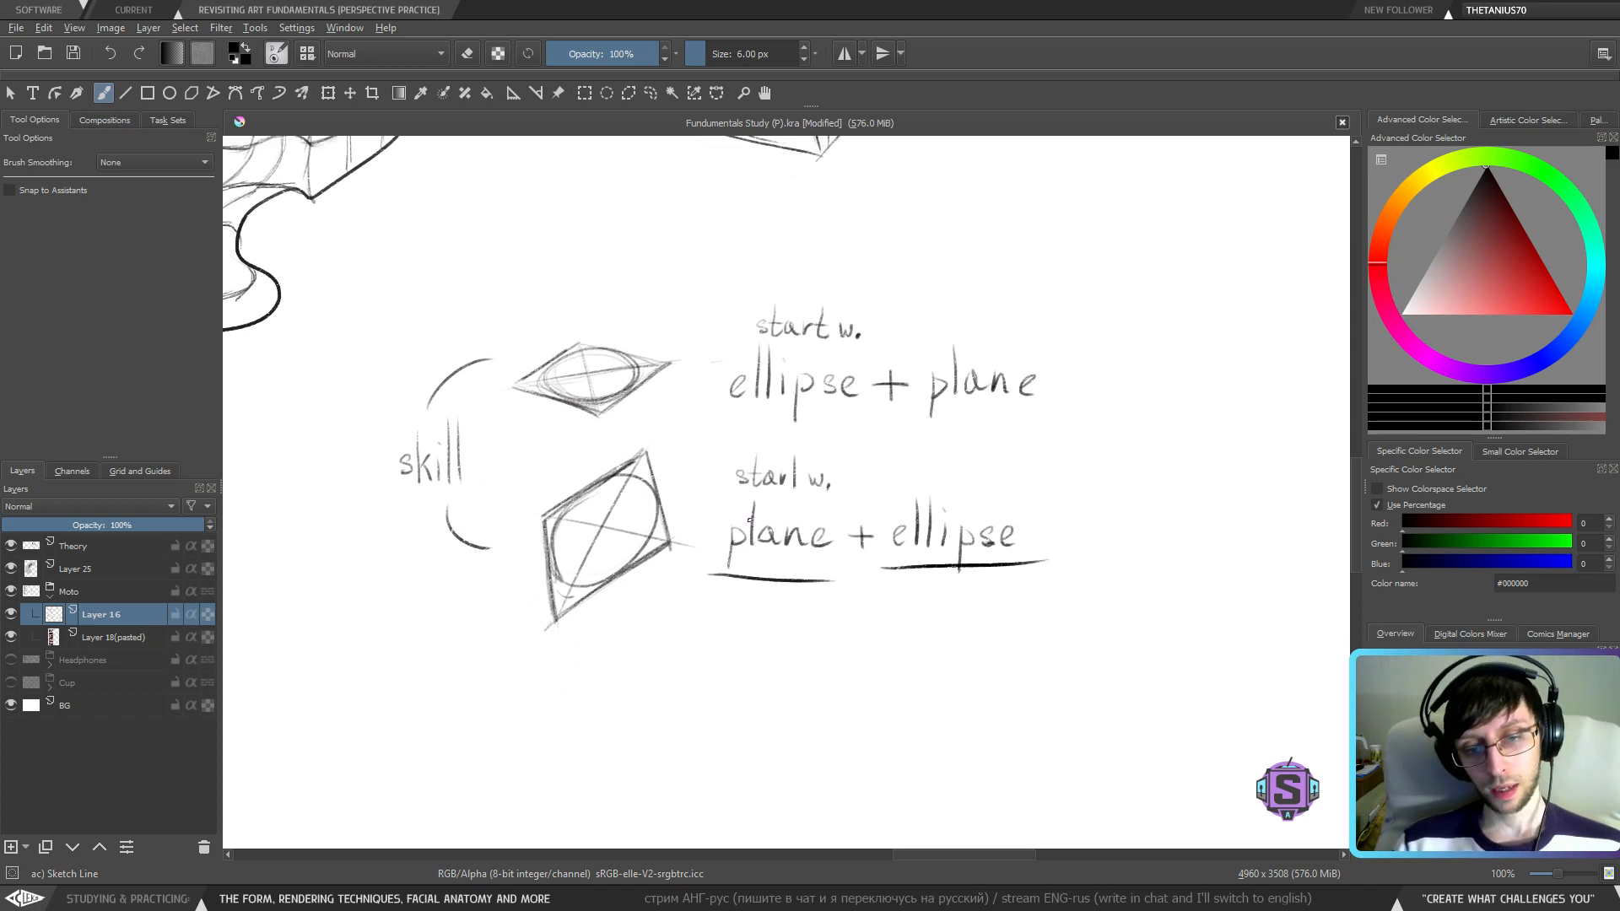
# - Undo the underlines beneath "plane" and "ellipse" in the "plane + ellipse" note
pyautogui.hotkey('ctrl', 'z')
pyautogui.hotkey('ctrl', 'z')
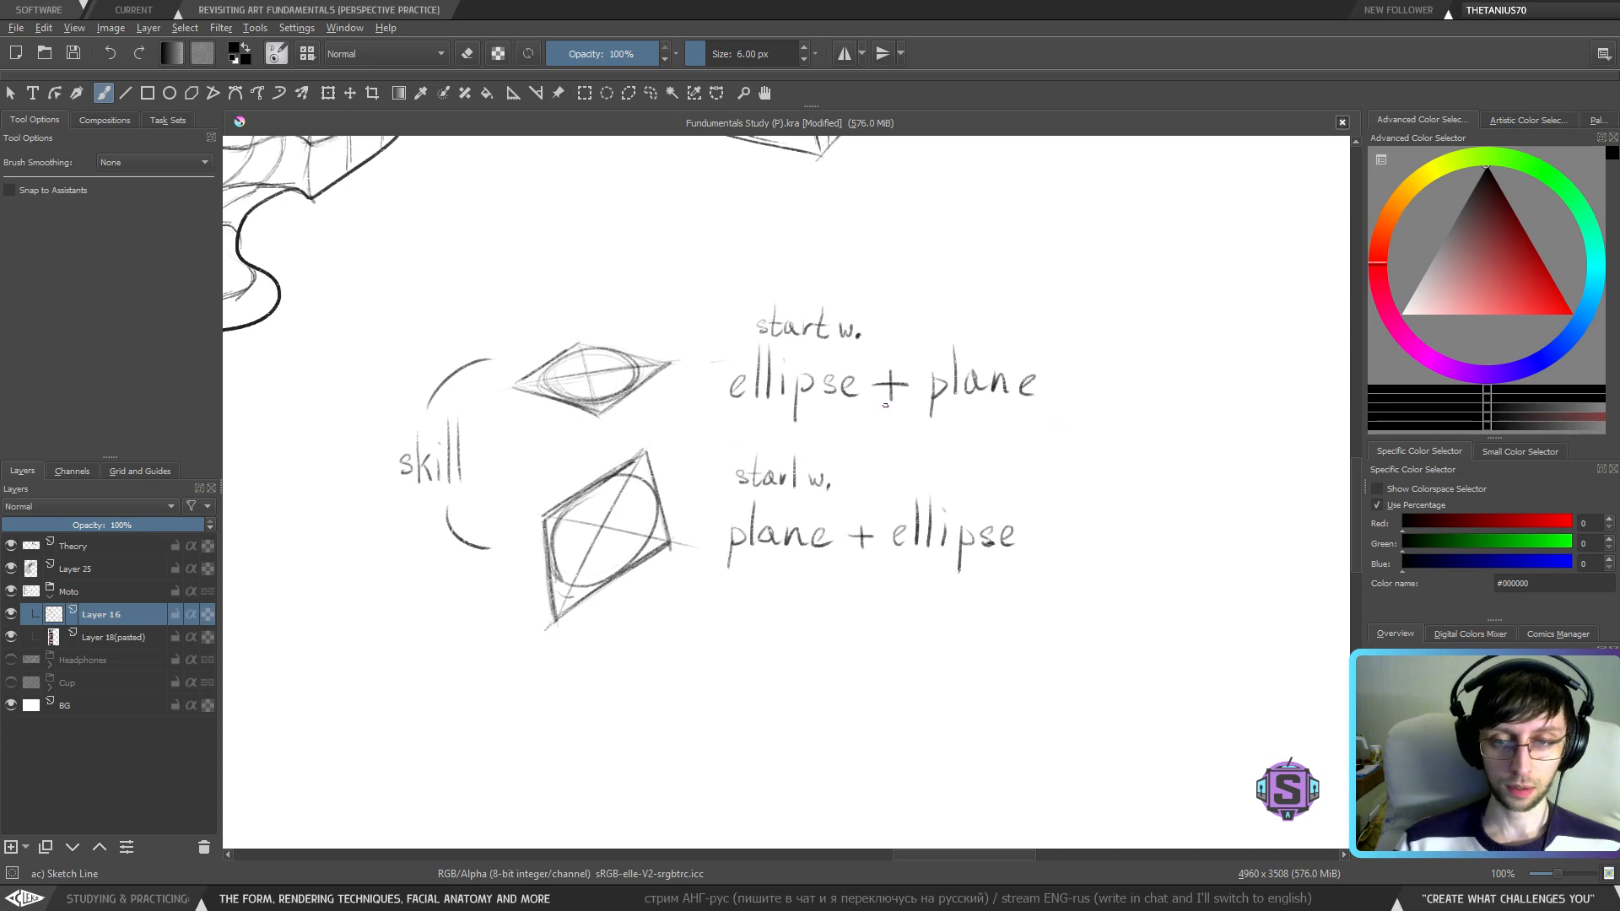
pyautogui.moveTo(794, 468); pyautogui.dragTo(877, 527)
pyautogui.moveTo(580, 283)
pyautogui.mouseDown()
pyautogui.moveTo(534, 363)
pyautogui.moveTo(655, 374)
pyautogui.moveTo(576, 287)
pyautogui.mouseUp()
pyautogui.hotkey('ctrl', 'z')
# - Draw a small cross-section ellipse on the left side of the vehicle's far wheel
pyautogui.moveTo(705, 313); pyautogui.dragTo(728, 840)
pyautogui.moveTo(667, 147); pyautogui.dragTo(715, 844)
pyautogui.moveTo(751, 144); pyautogui.dragTo(816, 392)
pyautogui.moveTo(568, 712); pyautogui.dragTo(836, 426)
pyautogui.moveTo(691, 465); pyautogui.dragTo(709, 589)
pyautogui.hotkey('ctrl', '+')
pyautogui.hotkey('ctrl', '+')
pyautogui.moveTo(691, 514); pyautogui.dragTo(703, 560)
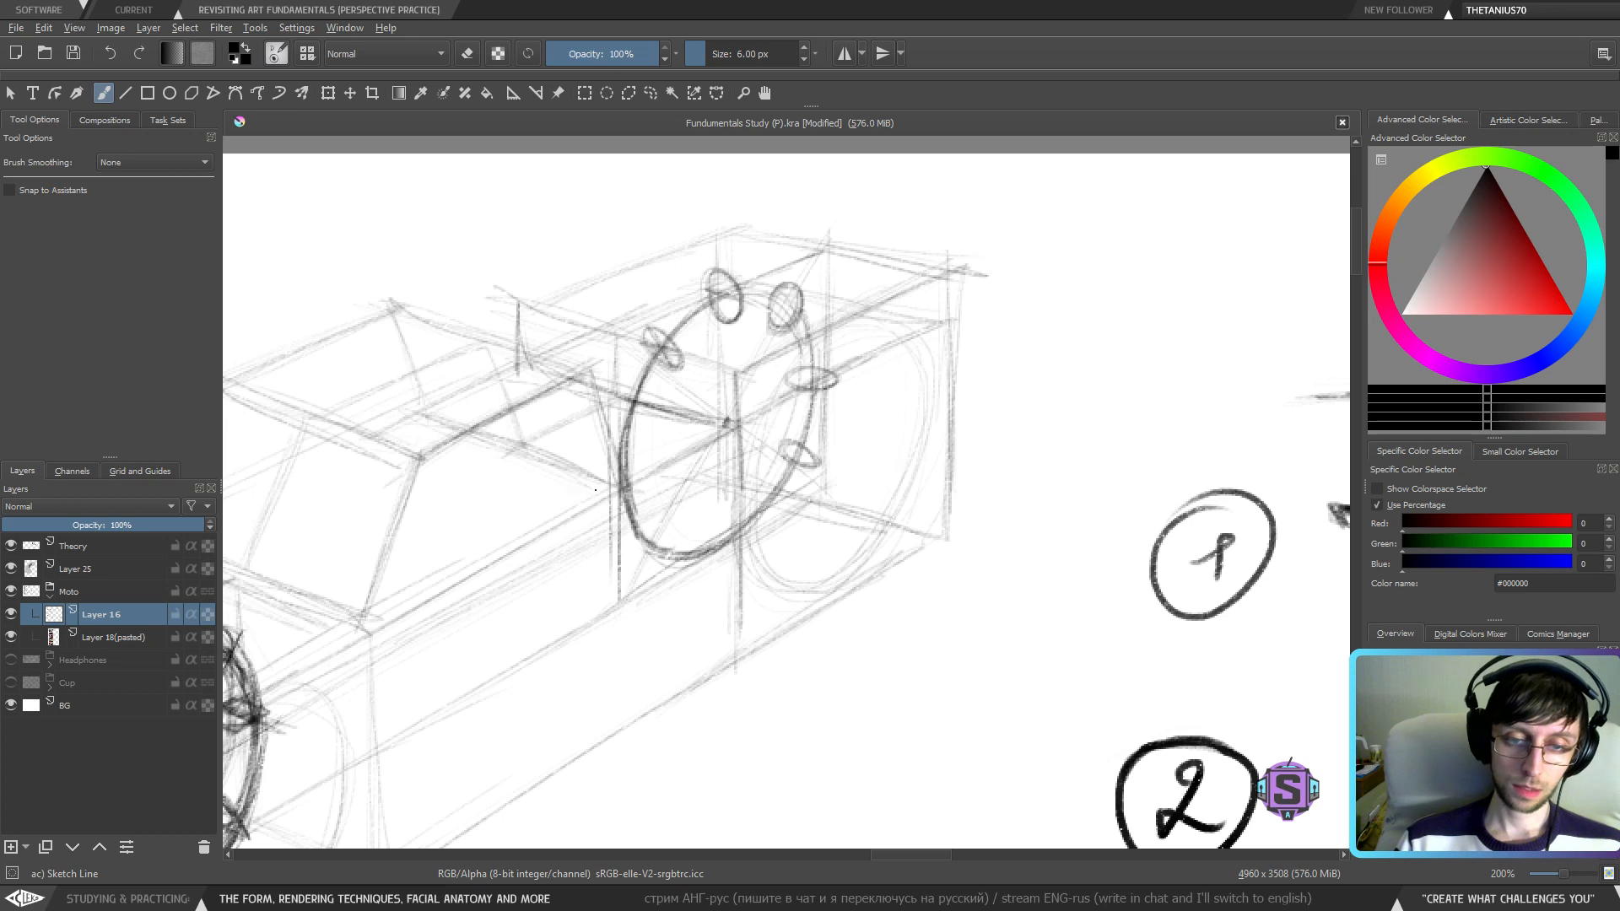
pyautogui.moveTo(605, 488)
pyautogui.mouseDown()
pyautogui.moveTo(651, 479)
pyautogui.moveTo(602, 479)
pyautogui.mouseUp()
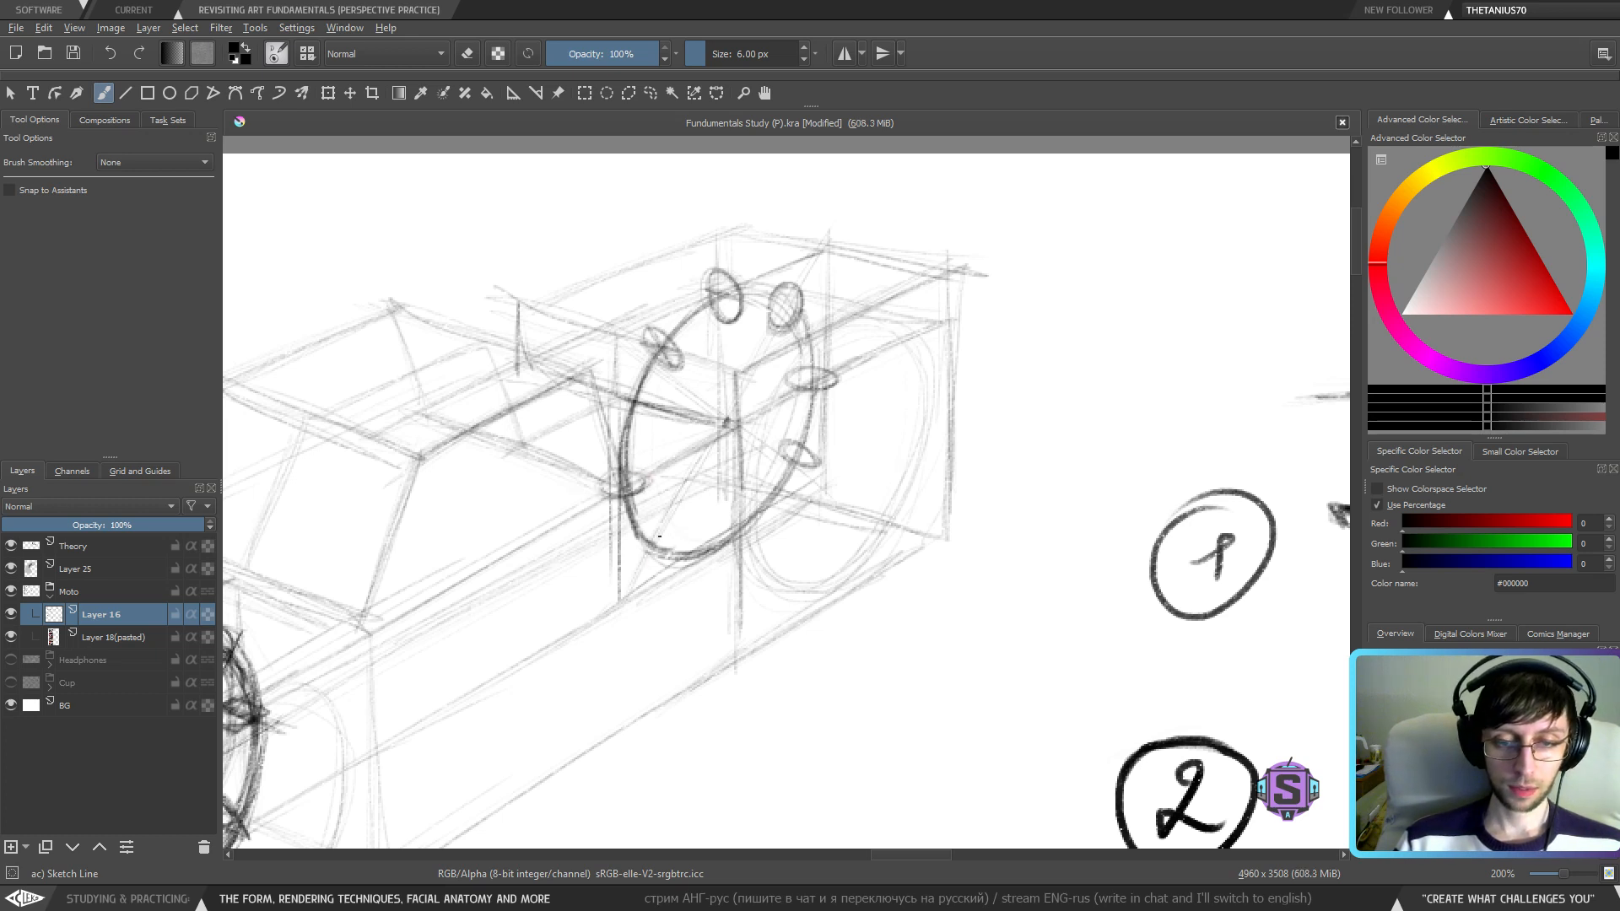
pyautogui.moveTo(651, 541)
pyautogui.mouseDown()
pyautogui.moveTo(654, 565)
pyautogui.moveTo(641, 549)
pyautogui.moveTo(671, 541)
pyautogui.moveTo(737, 560)
pyautogui.moveTo(713, 525)
pyautogui.moveTo(741, 559)
pyautogui.moveTo(726, 555)
pyautogui.mouseUp()
pyautogui.hotkey('ctrl', 'z')
pyautogui.hotkey('ctrl', 'z')
pyautogui.hotkey('ctrl', 'z')
pyautogui.hotkey('ctrl', 'z')
pyautogui.hotkey('ctrl', 'z')
pyautogui.hotkey('ctrl', 'z')
pyautogui.hotkey('ctrl', 'z')
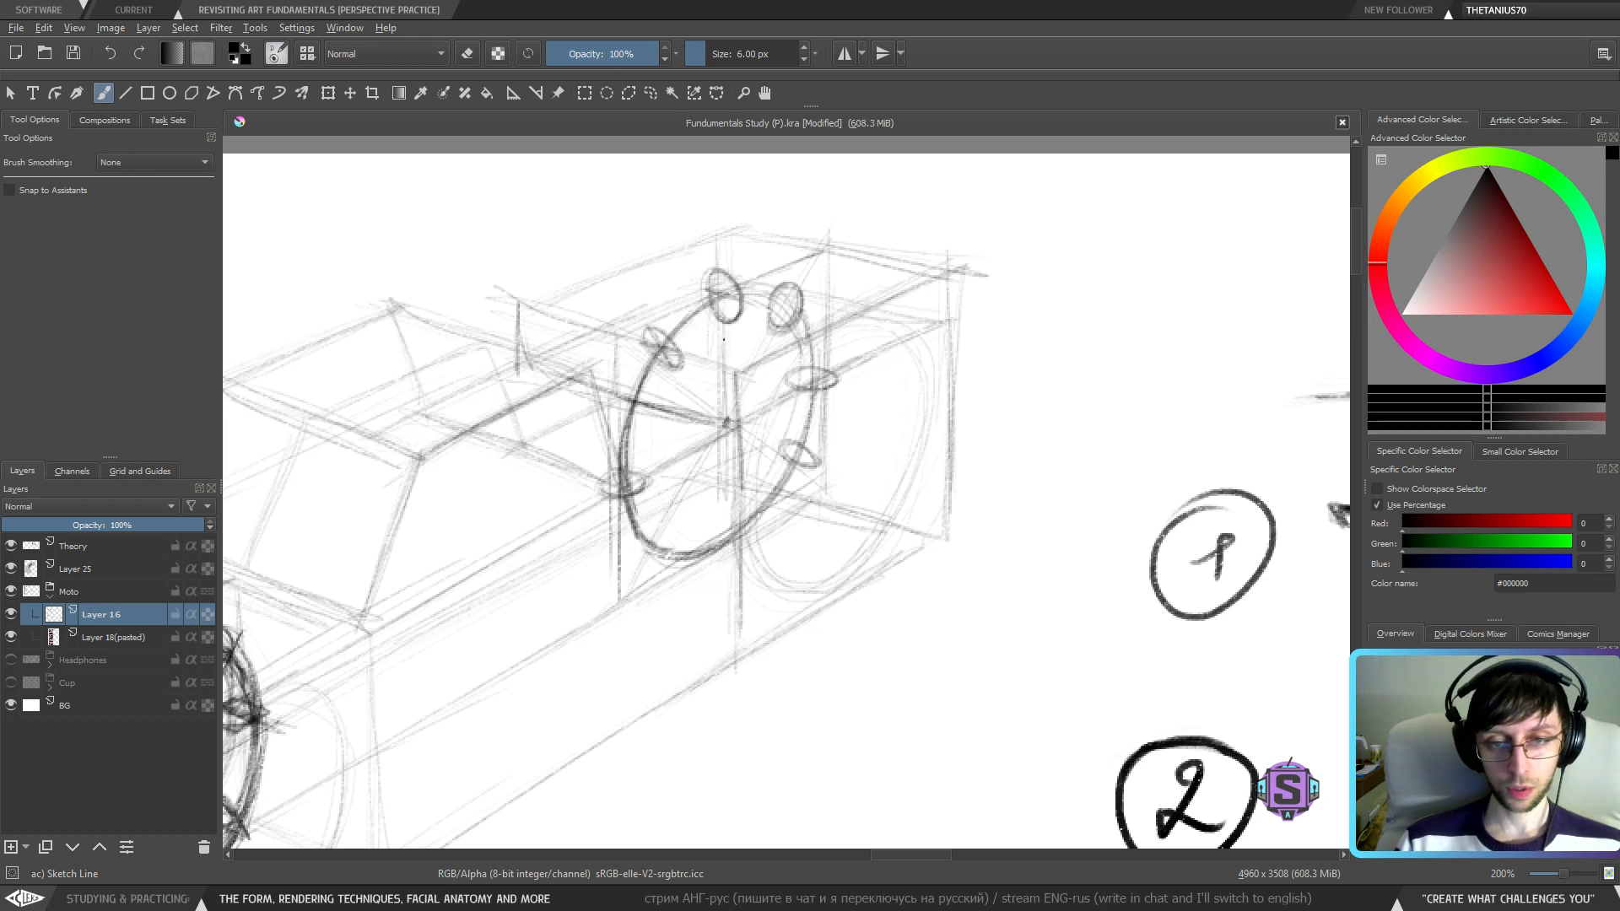
# - Strengthen the vertical axis through the far wheel's centre and draw cross-section ellipses at the wheel's bottom and lower left
pyautogui.moveTo(724, 310); pyautogui.dragTo(726, 356)
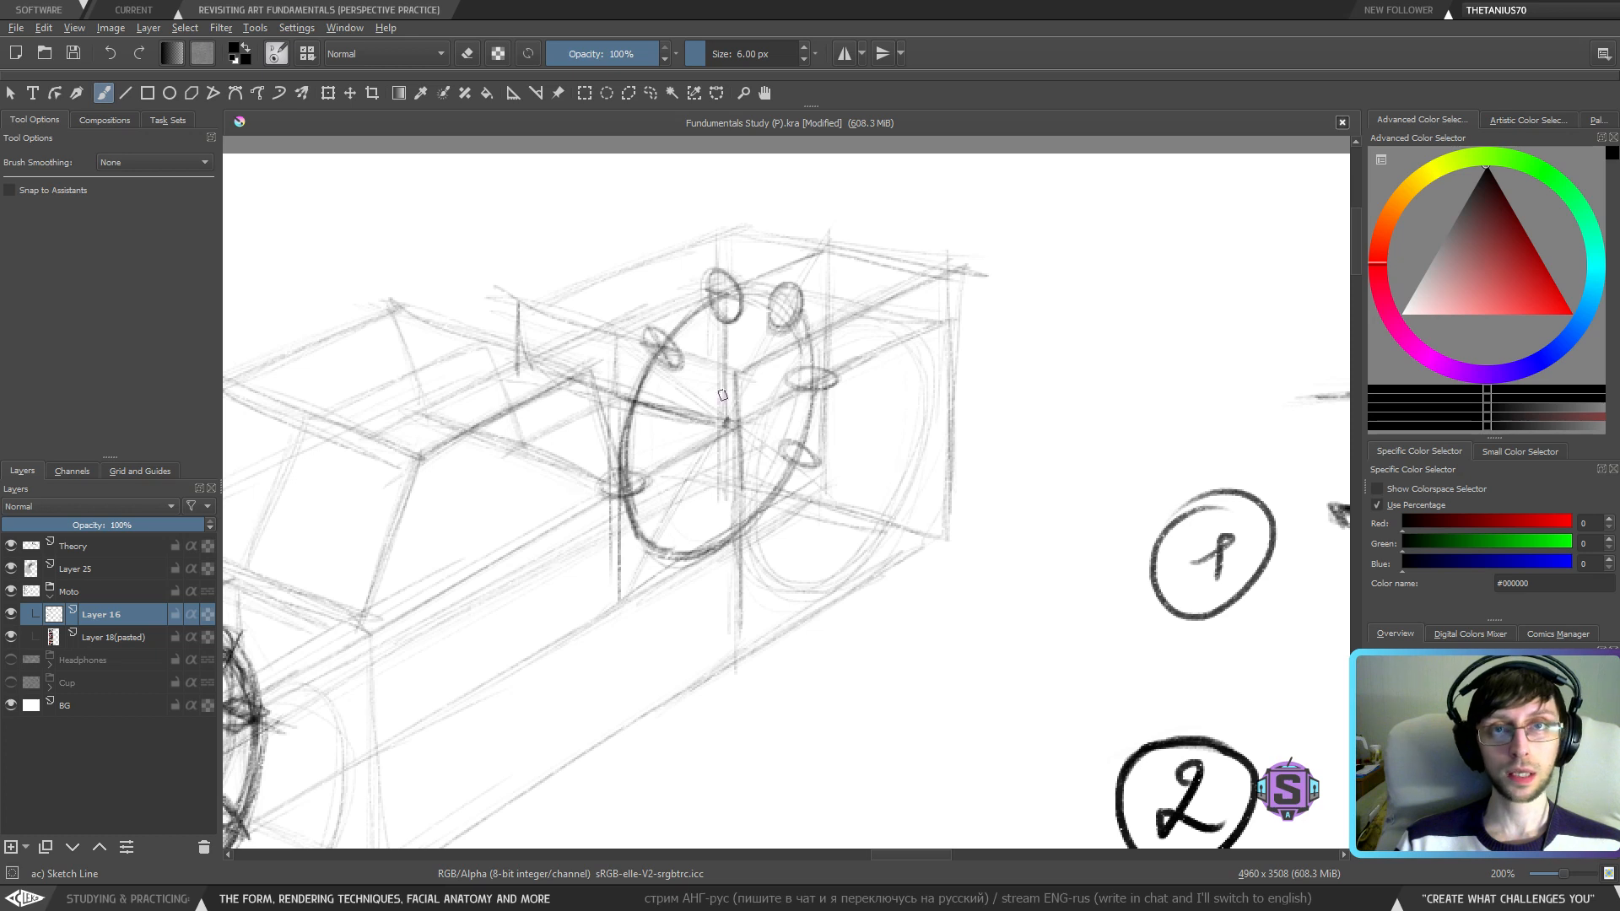
pyautogui.moveTo(722, 433); pyautogui.dragTo(723, 522)
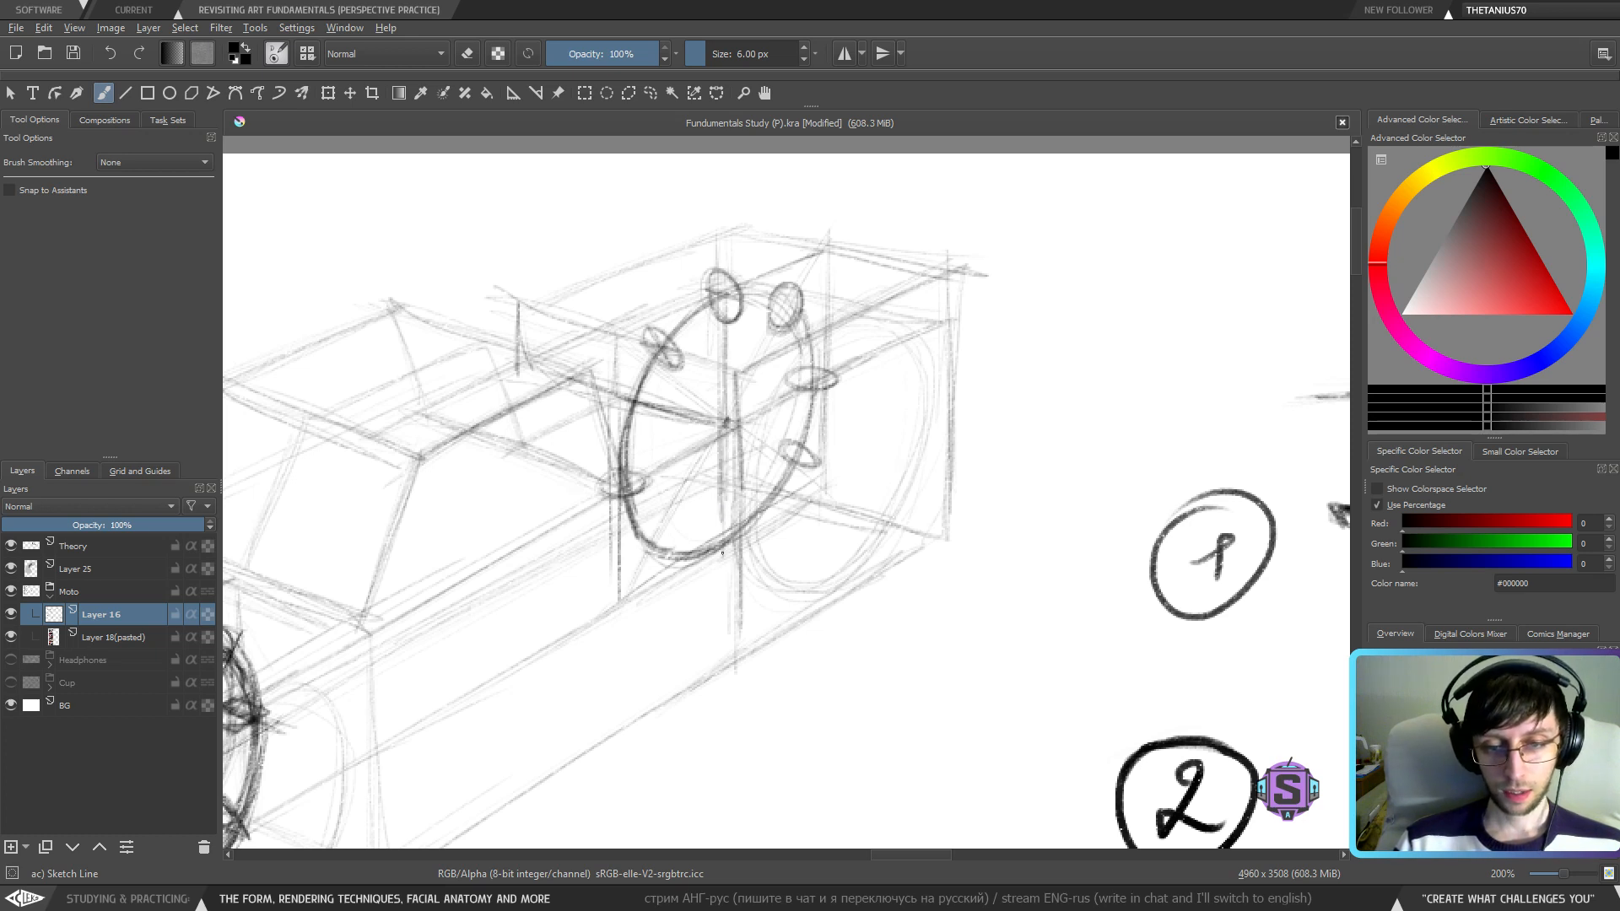
pyautogui.moveTo(728, 349); pyautogui.dragTo(728, 410)
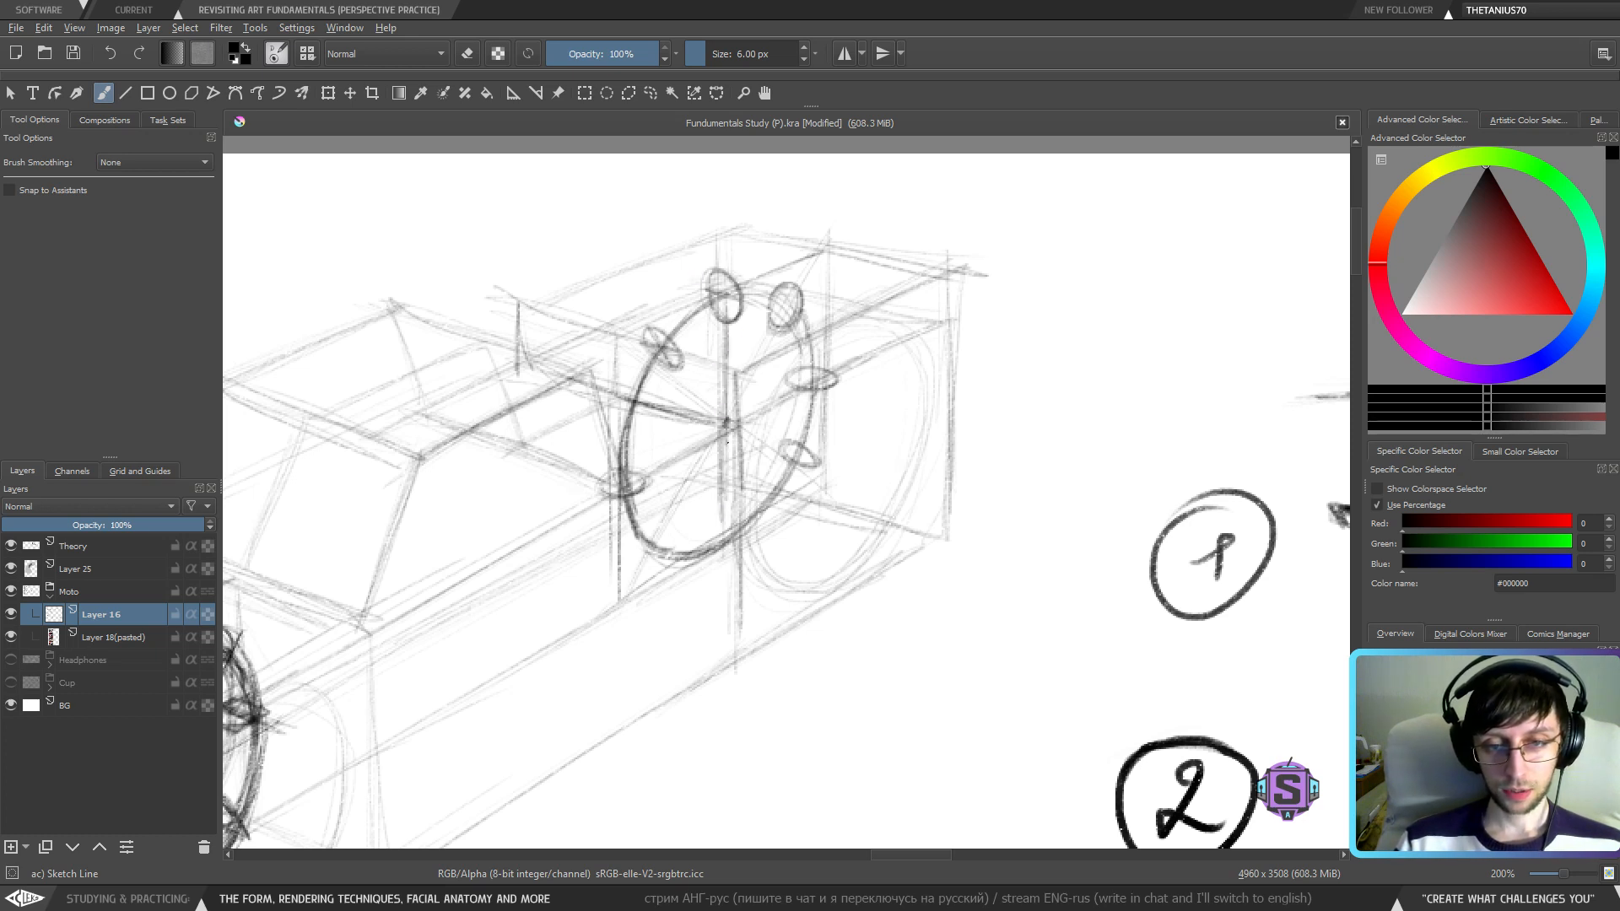
pyautogui.moveTo(730, 486); pyautogui.dragTo(715, 552)
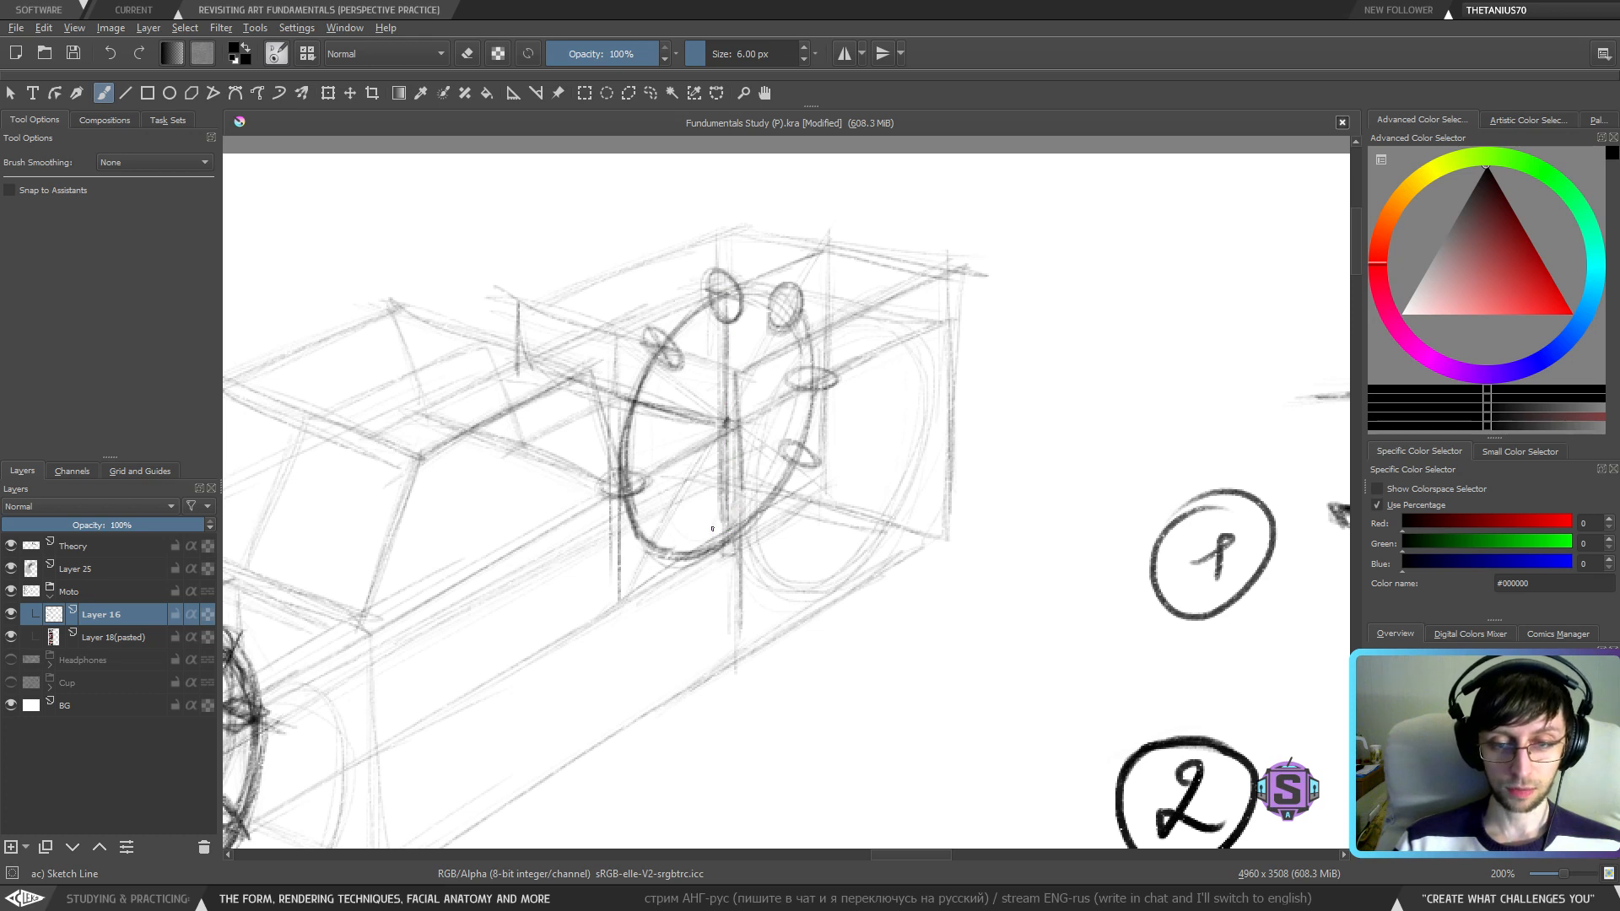
pyautogui.moveTo(741, 536)
pyautogui.mouseDown()
pyautogui.moveTo(708, 530)
pyautogui.moveTo(727, 520)
pyautogui.moveTo(711, 526)
pyautogui.moveTo(740, 544)
pyautogui.mouseUp()
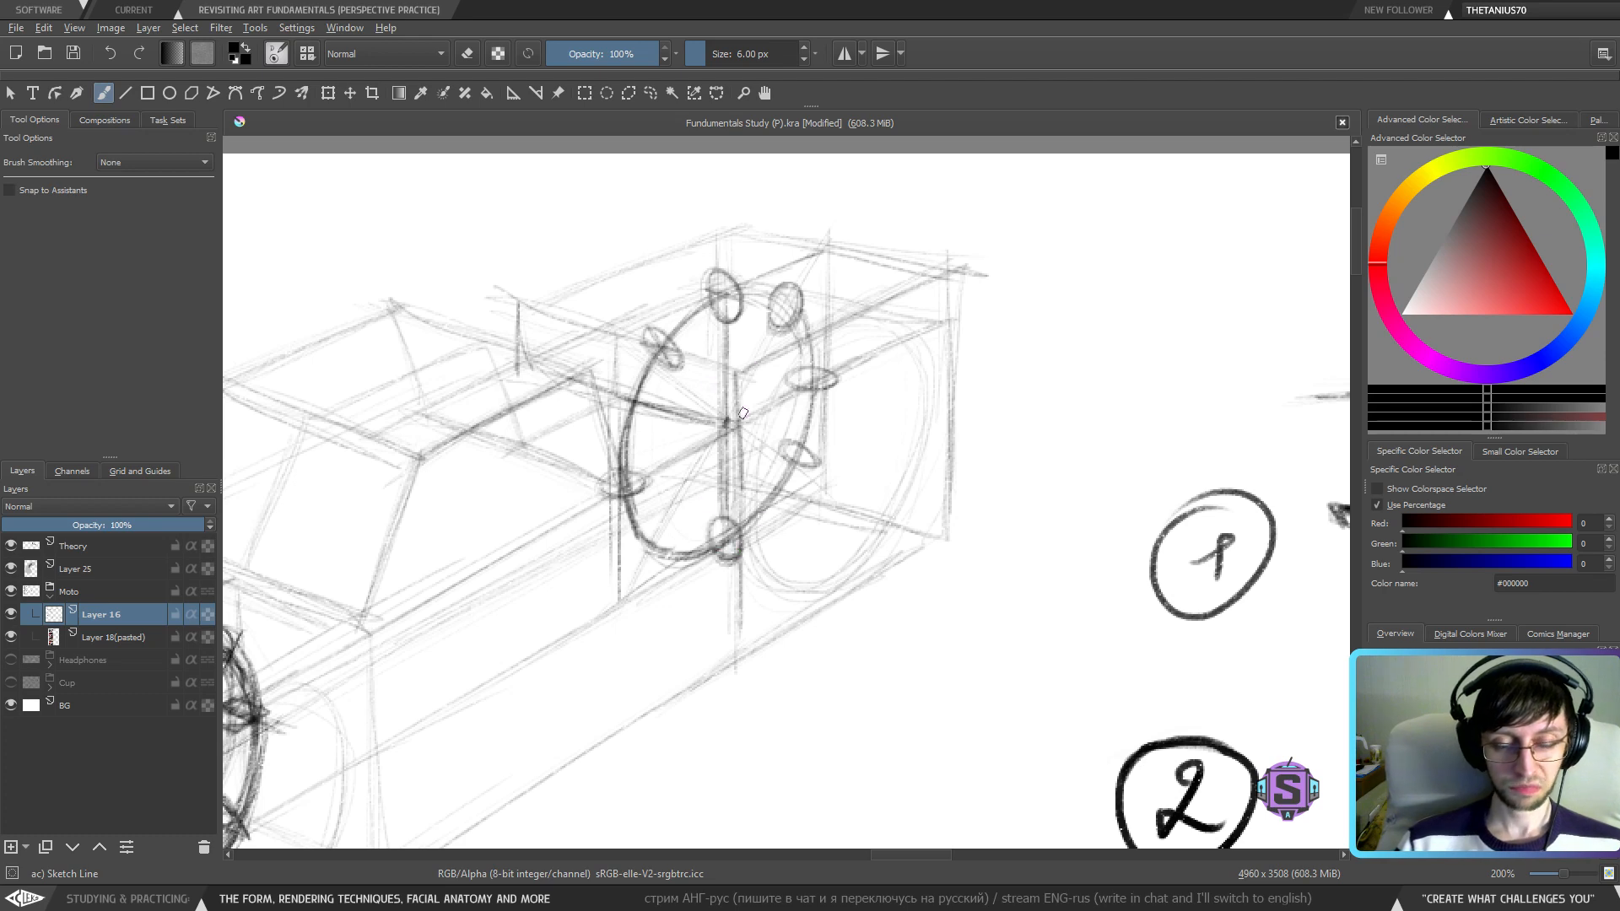
pyautogui.scroll(-2, 651, 564)
pyautogui.scroll(2, 652, 563)
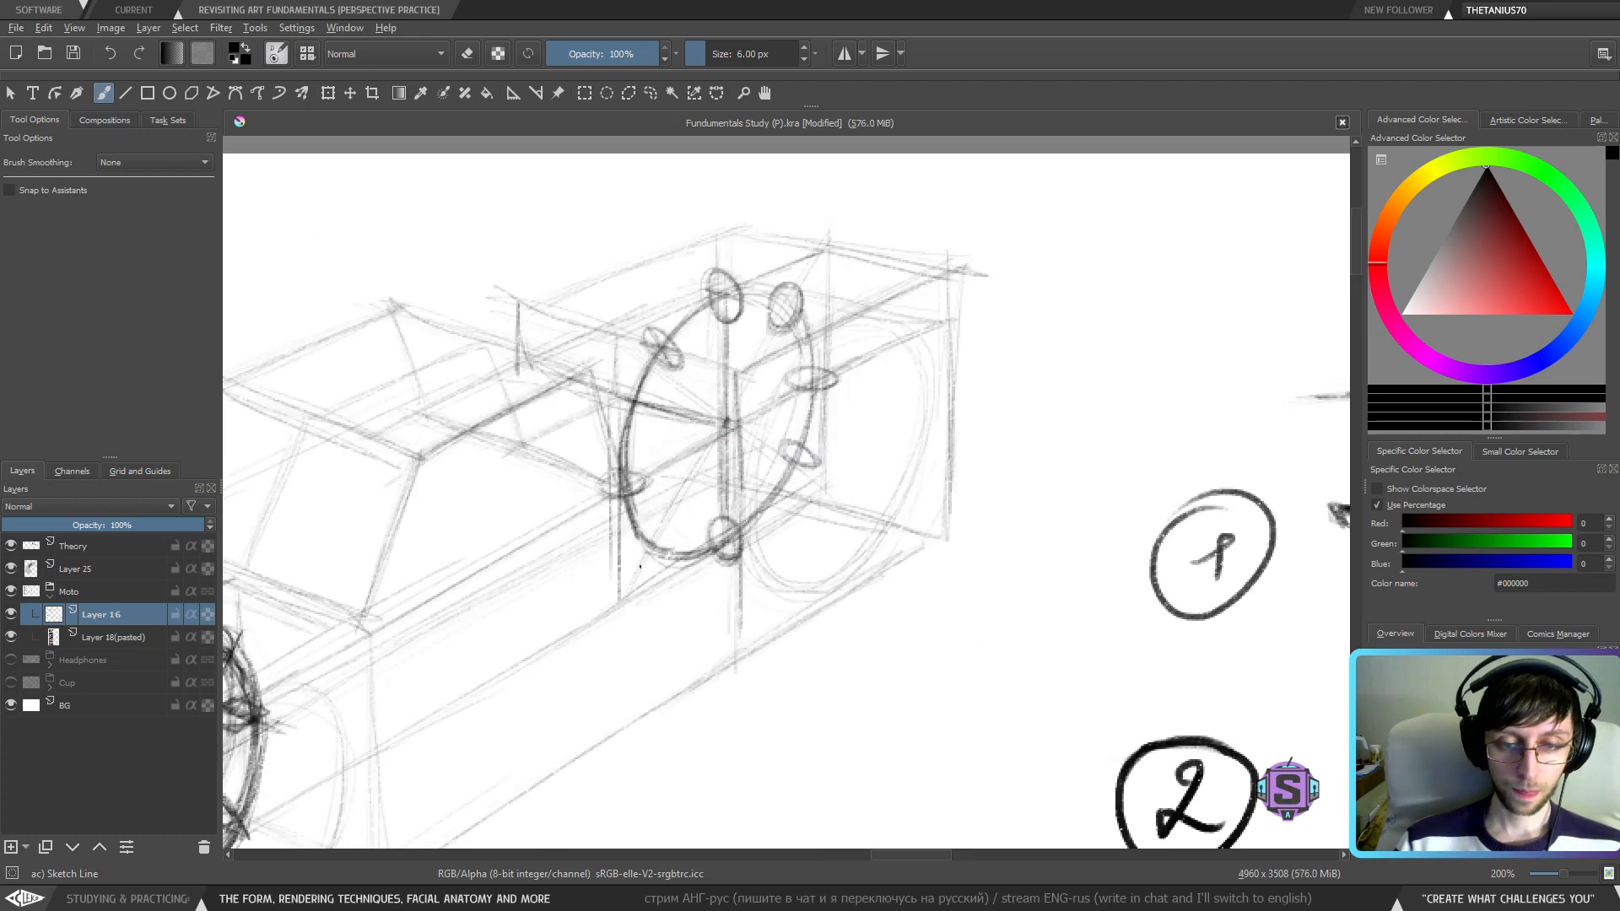
pyautogui.moveTo(639, 535); pyautogui.dragTo(673, 549)
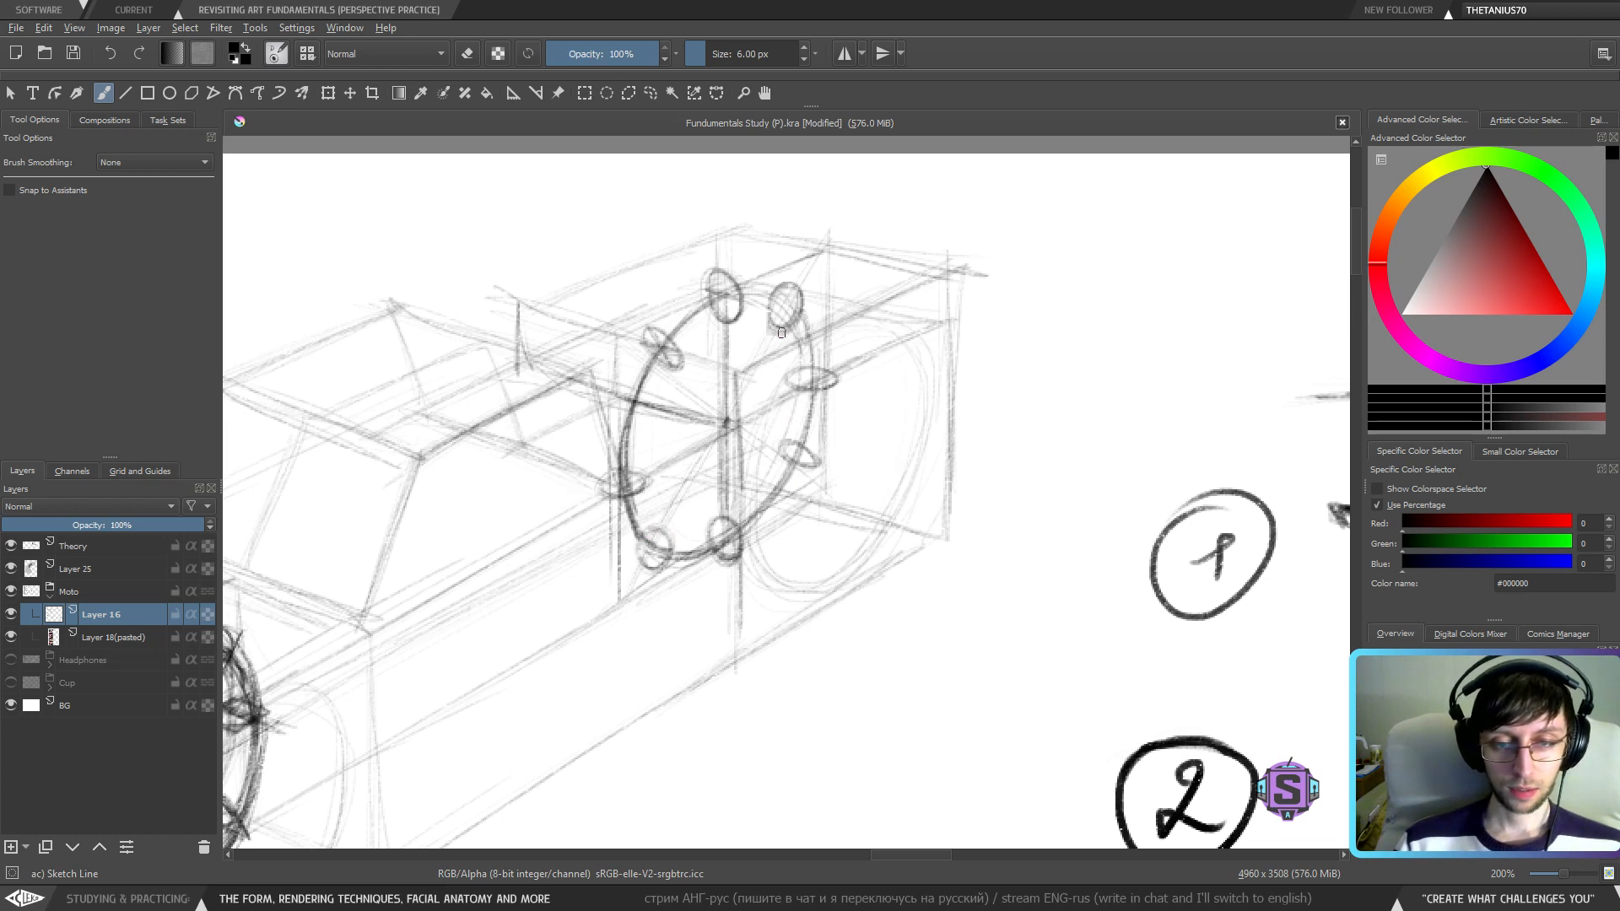
# - Underline "Primitives" and "Positioning" in the simplification notes as temporary emphasis, and undo the marks
pyautogui.press('1')
pyautogui.moveTo(1317, 746)
pyautogui.mouseDown()
pyautogui.moveTo(1057, 656)
pyautogui.moveTo(692, 491)
pyautogui.mouseUp()
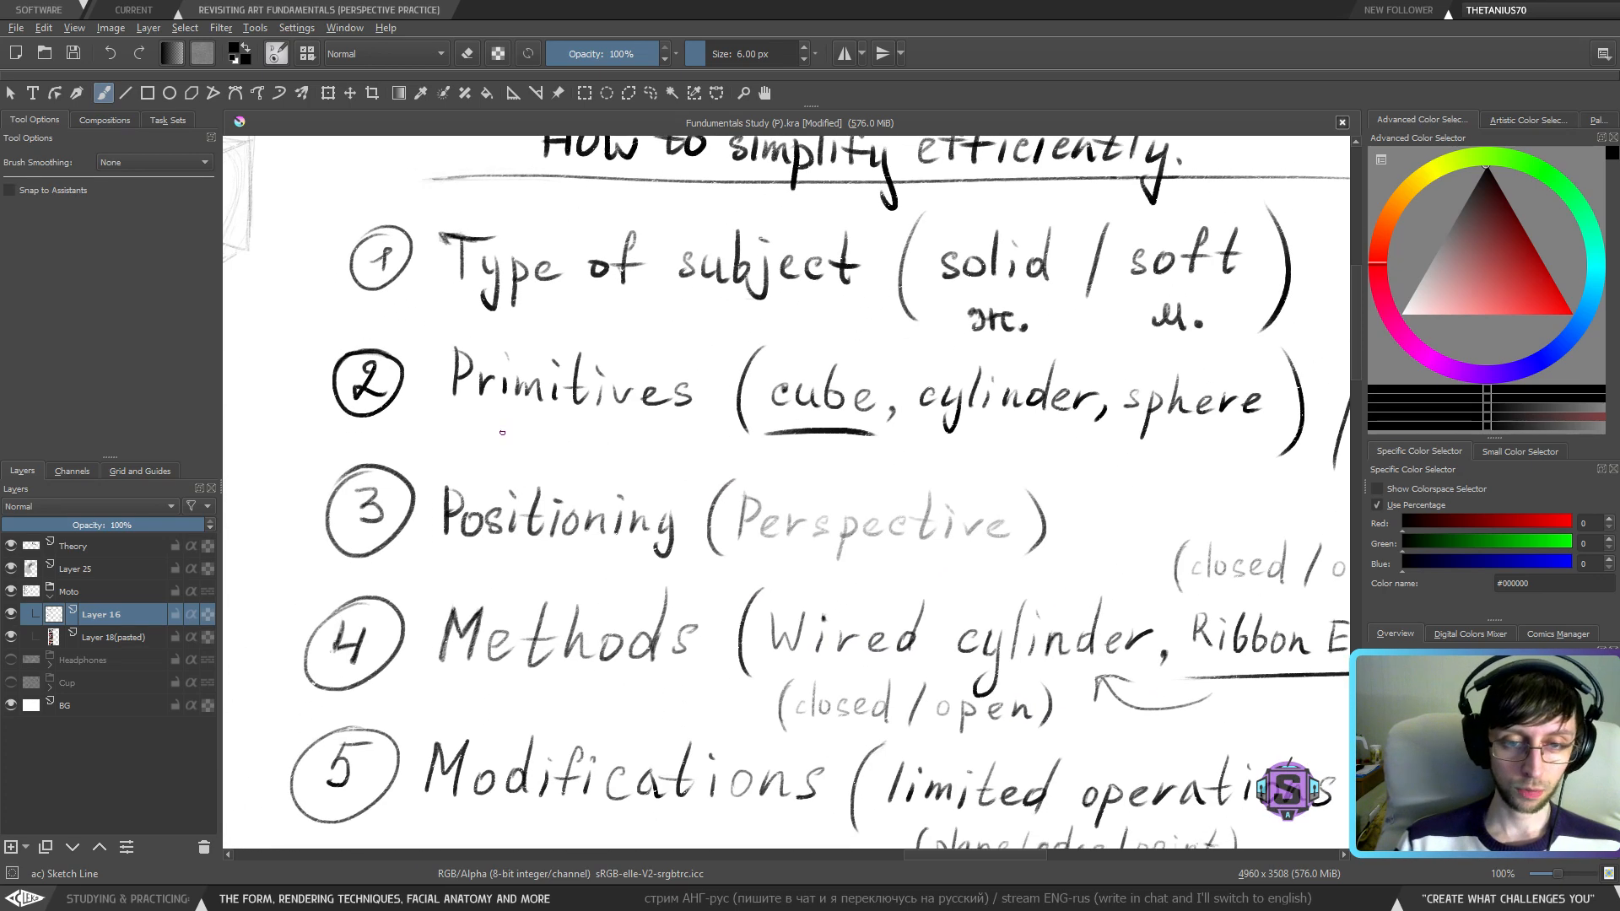
pyautogui.moveTo(478, 436); pyautogui.dragTo(750, 423)
pyautogui.moveTo(466, 557); pyautogui.dragTo(666, 551)
pyautogui.hotkey('ctrl', 'z')
pyautogui.hotkey('ctrl', 'z')
# - Underline "Methods" in the simplification notes with a thin stroke, and save the document
pyautogui.moveTo(481, 700); pyautogui.dragTo(757, 731)
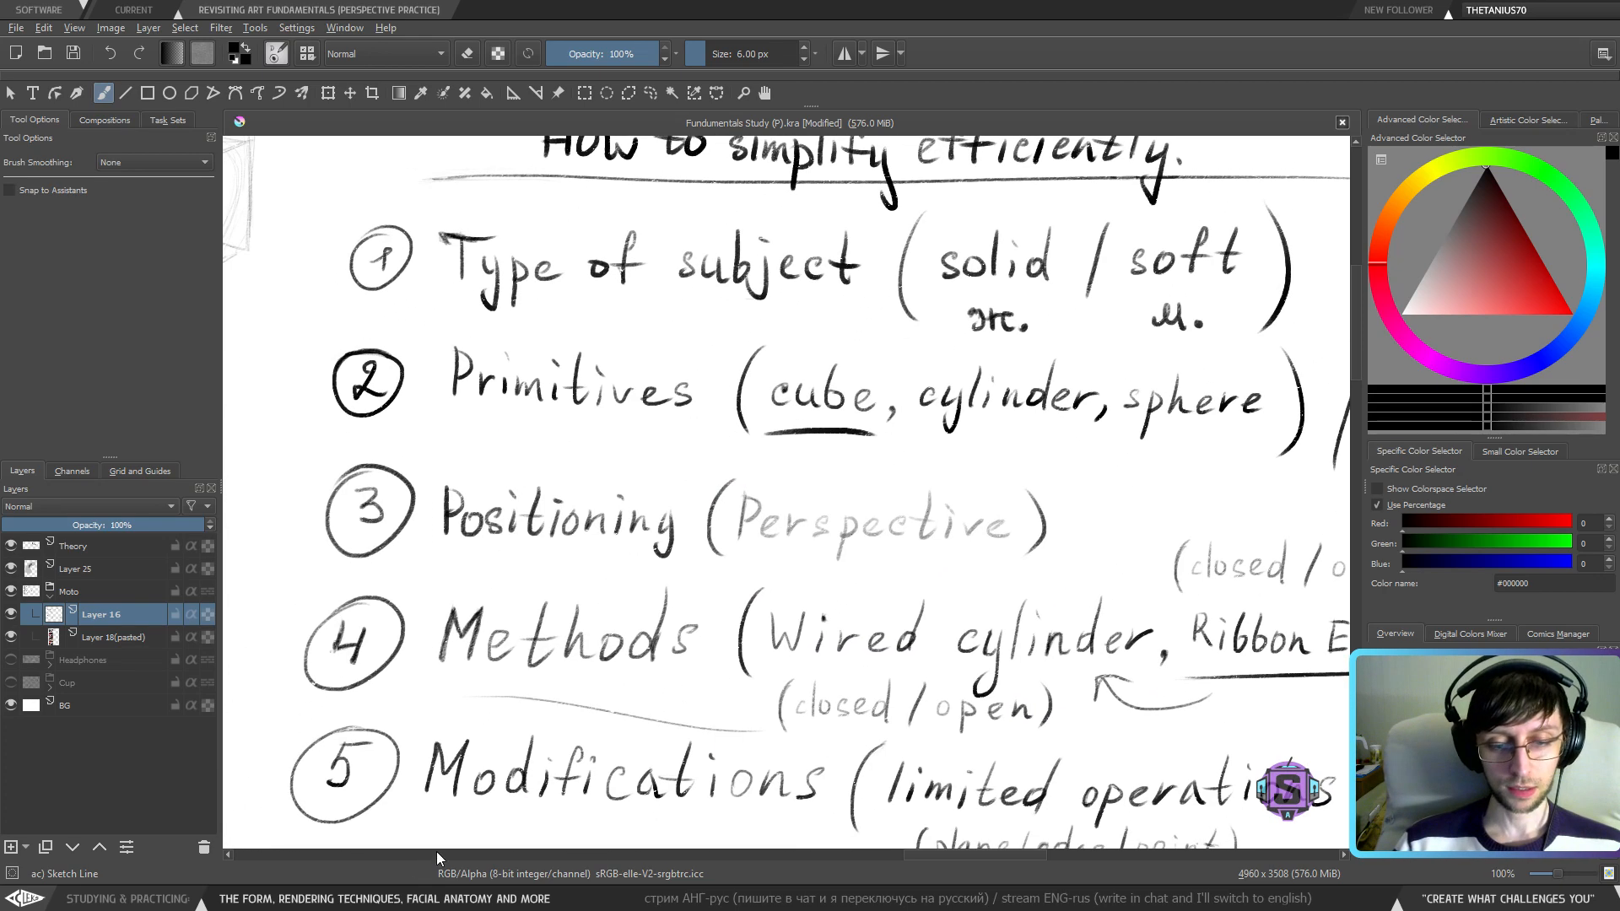
pyautogui.click(437, 852)
pyautogui.hotkey('ctrl', '-')
pyautogui.hotkey('ctrl', '-')
pyautogui.hotkey('ctrl', '-')
pyautogui.hotkey('ctrl', '-')
pyautogui.hotkey('ctrl', '+')
pyautogui.hotkey('ctrl', '+')
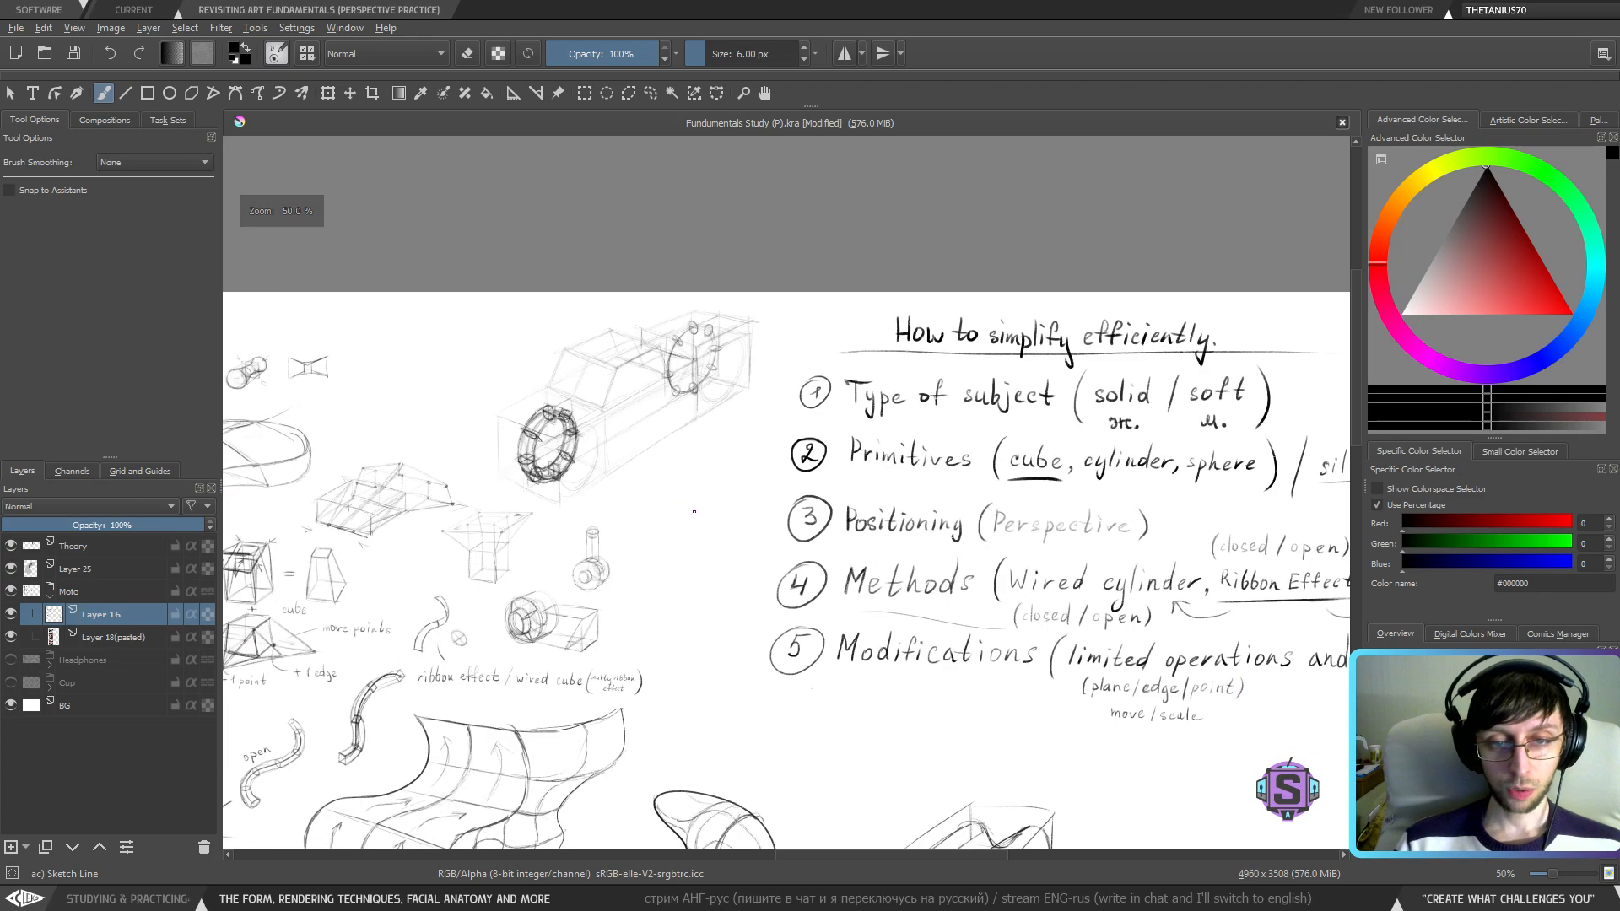
pyautogui.click(74, 53)
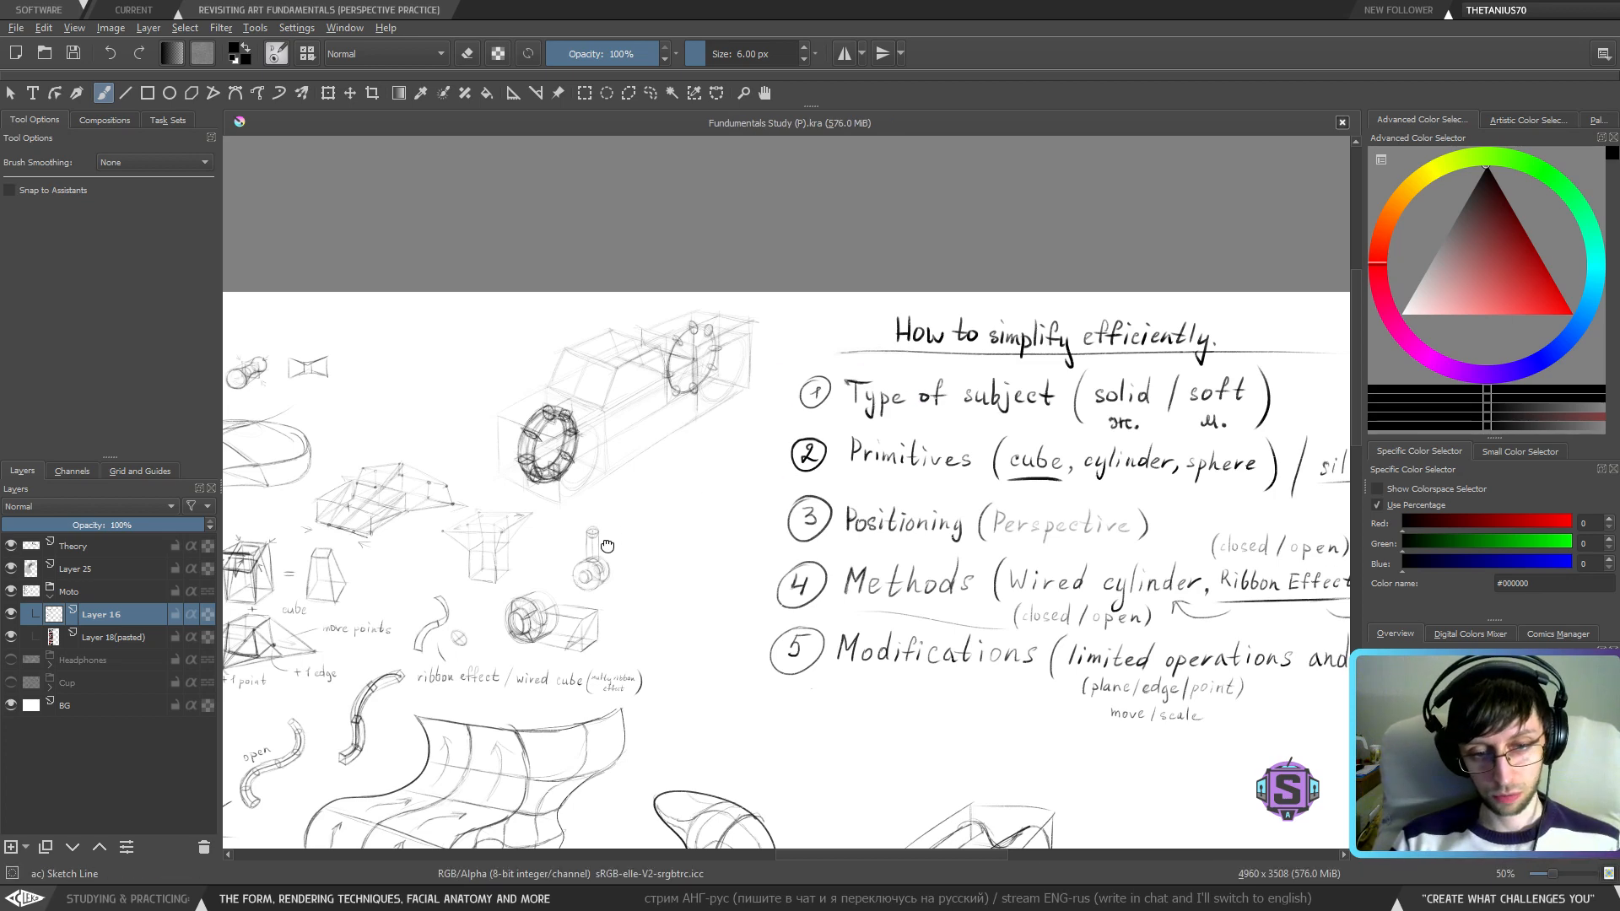
# - Draw a temporary line linking the second motorcycle photo's engine area to the sketches beside it, and undo it
pyautogui.moveTo(607, 547); pyautogui.dragTo(1211, 456)
pyautogui.press('1')
pyautogui.moveTo(848, 433)
pyautogui.mouseDown()
pyautogui.moveTo(736, 405)
pyautogui.moveTo(775, 385)
pyautogui.mouseUp()
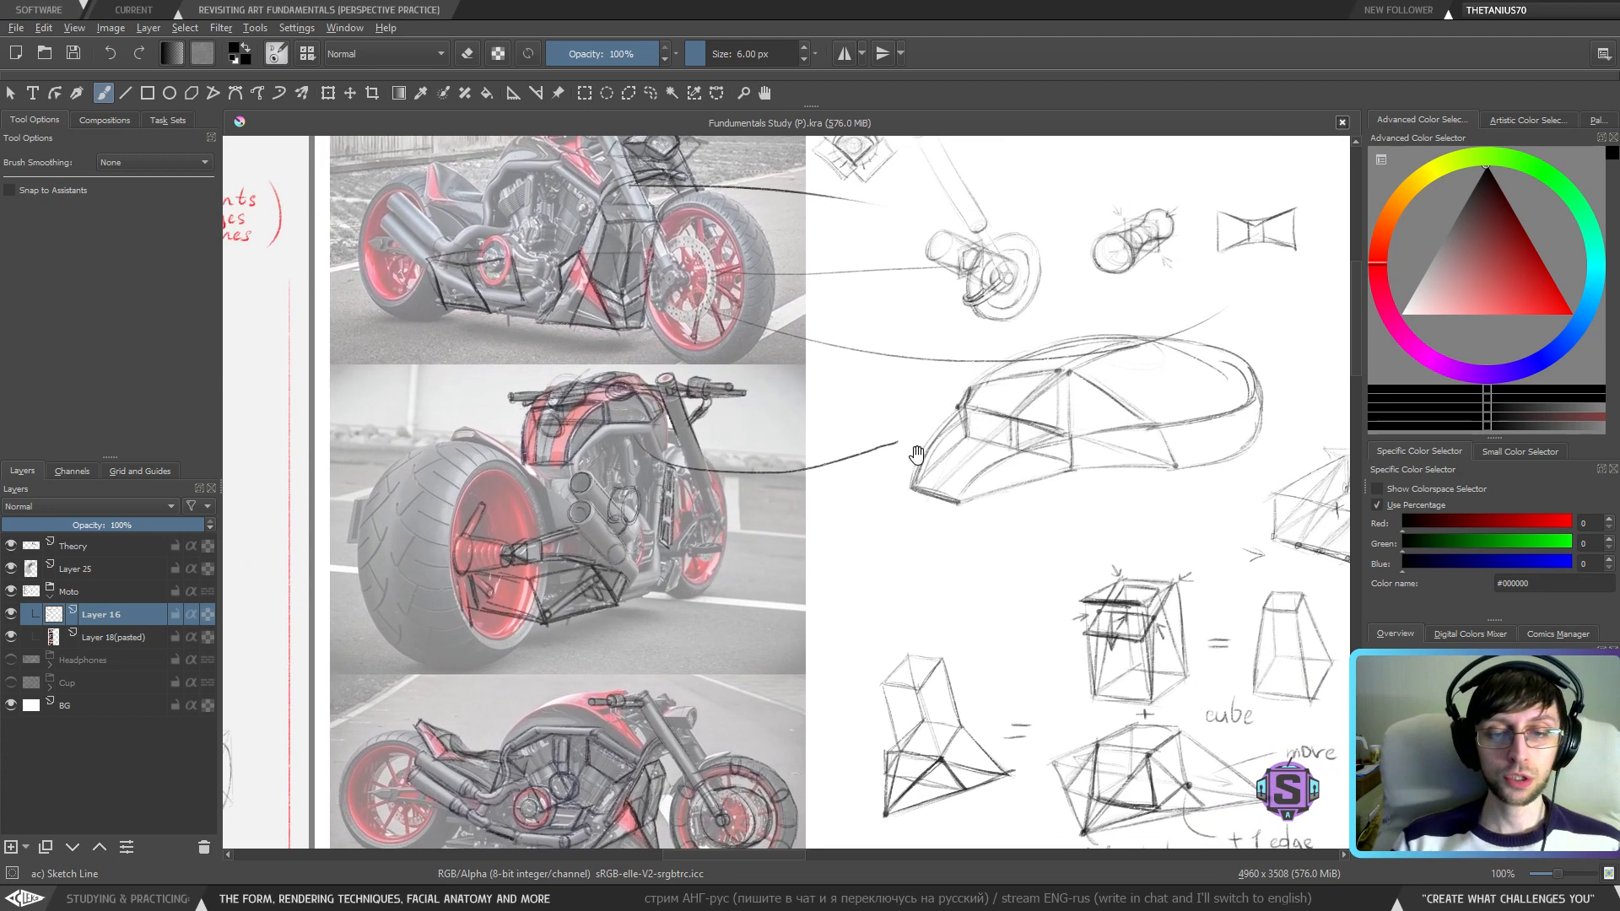
pyautogui.moveTo(1116, 481)
pyautogui.mouseDown()
pyautogui.moveTo(628, 521)
pyautogui.moveTo(761, 524)
pyautogui.mouseUp()
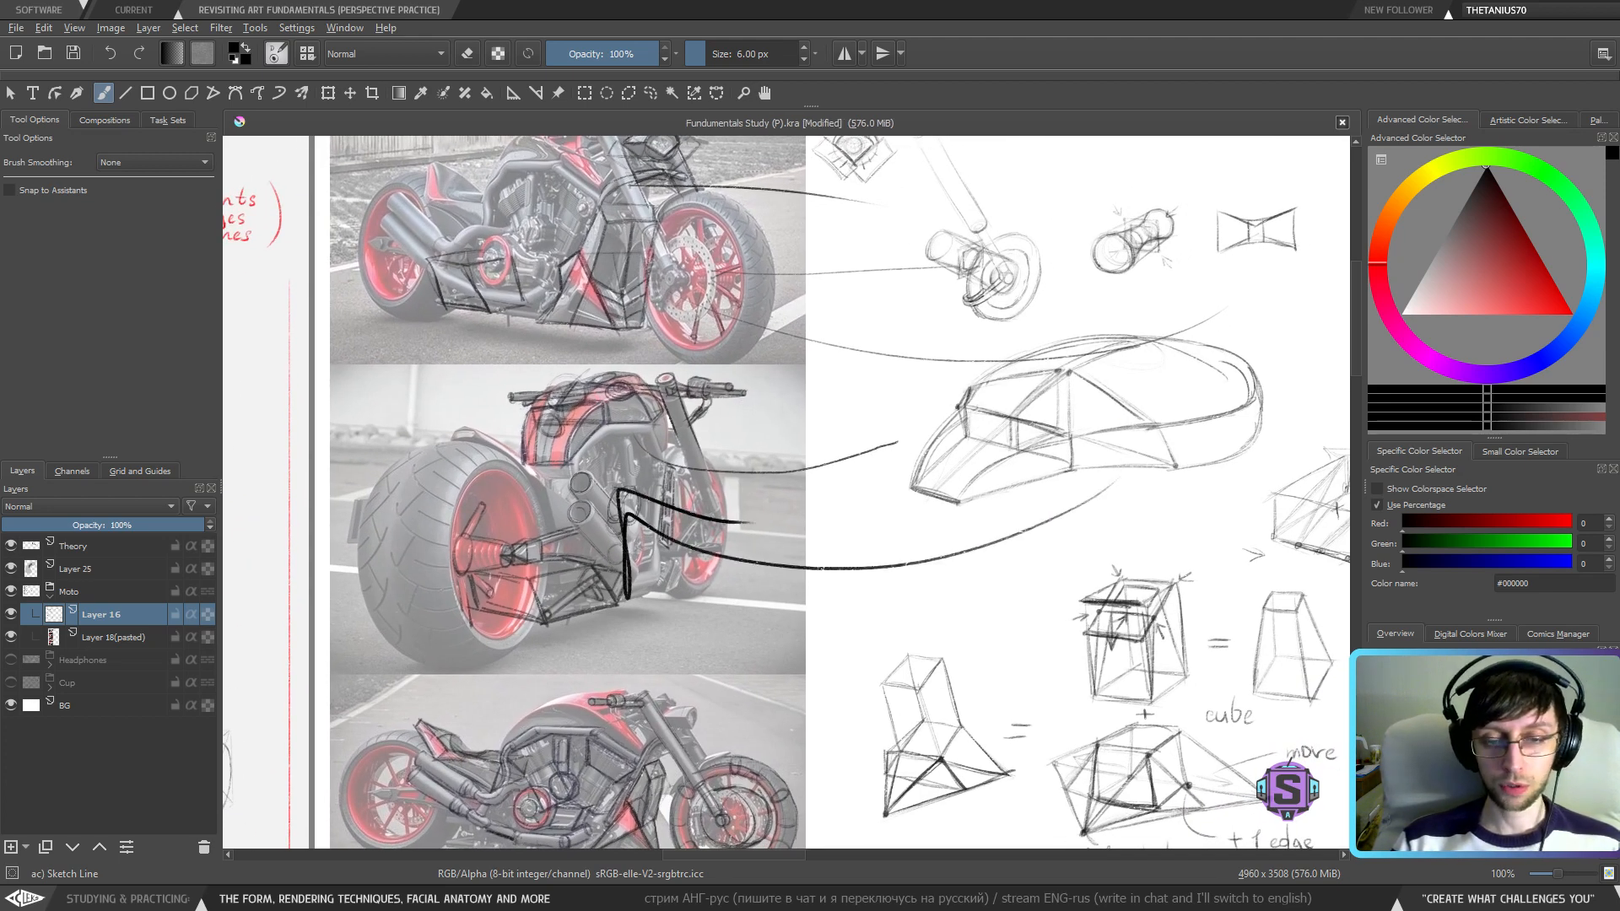
pyautogui.hotkey('ctrl', 'z')
pyautogui.moveTo(641, 530)
pyautogui.mouseDown()
pyautogui.moveTo(1044, 500)
pyautogui.moveTo(977, 585)
pyautogui.moveTo(831, 211)
pyautogui.mouseUp()
pyautogui.hotkey('ctrl', 'z')
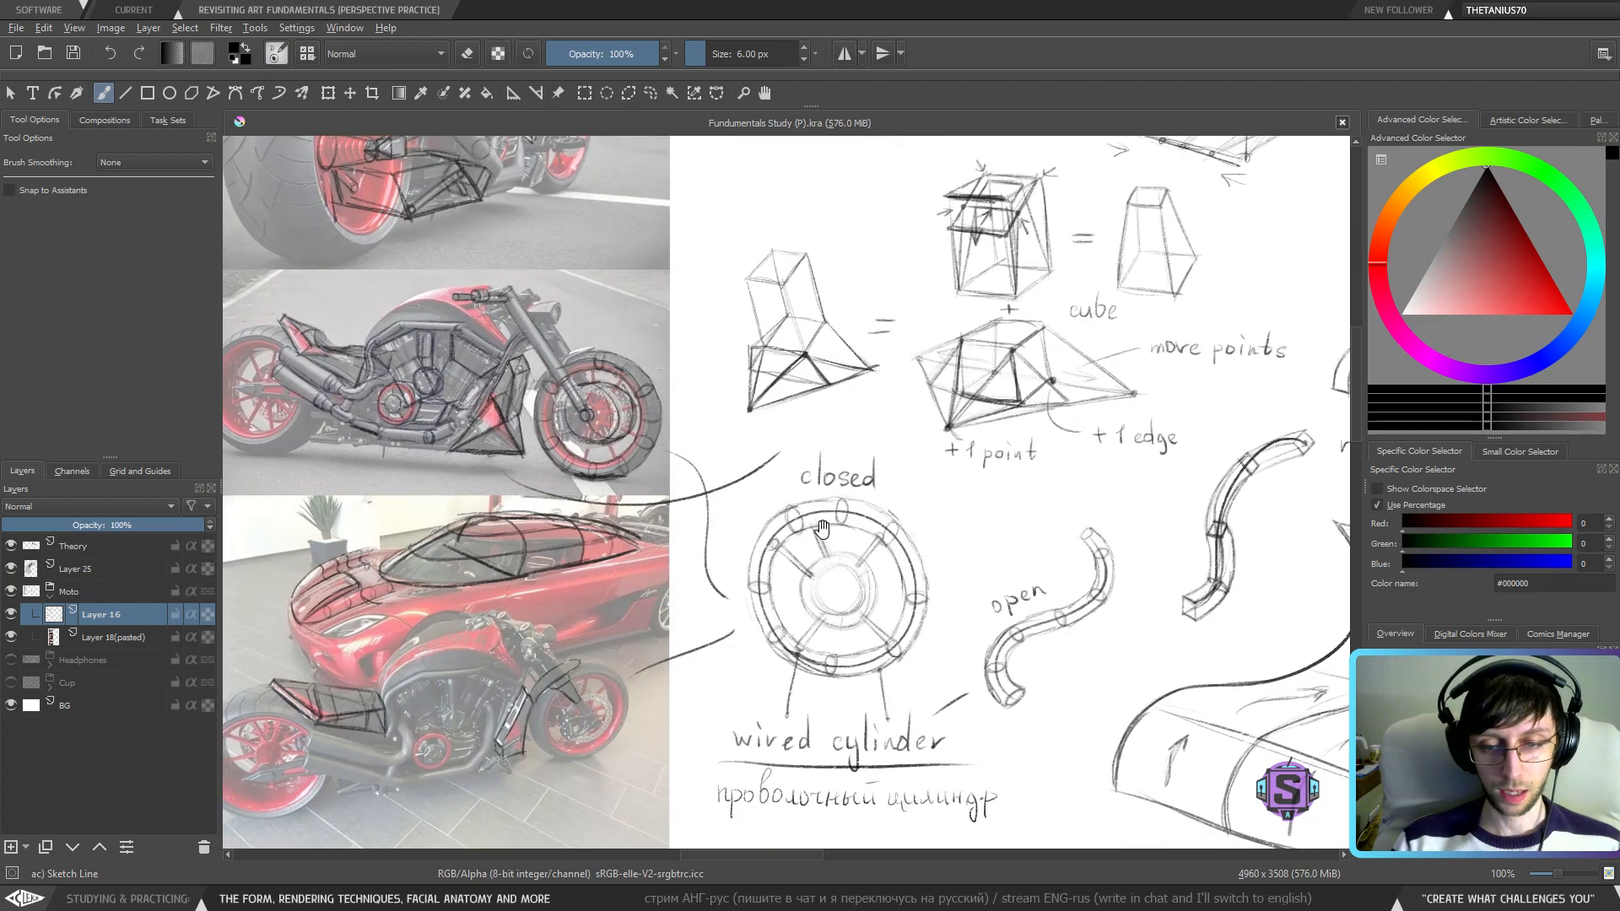
# - Underline "study" and add a line with a check mark beneath "project" as temporary emphasis, and undo the marks
pyautogui.moveTo(824, 528); pyautogui.dragTo(731, 282)
pyautogui.moveTo(821, 667); pyautogui.dragTo(785, 140)
pyautogui.moveTo(811, 420)
pyautogui.mouseDown()
pyautogui.moveTo(993, 192)
pyautogui.moveTo(1158, 152)
pyautogui.mouseUp()
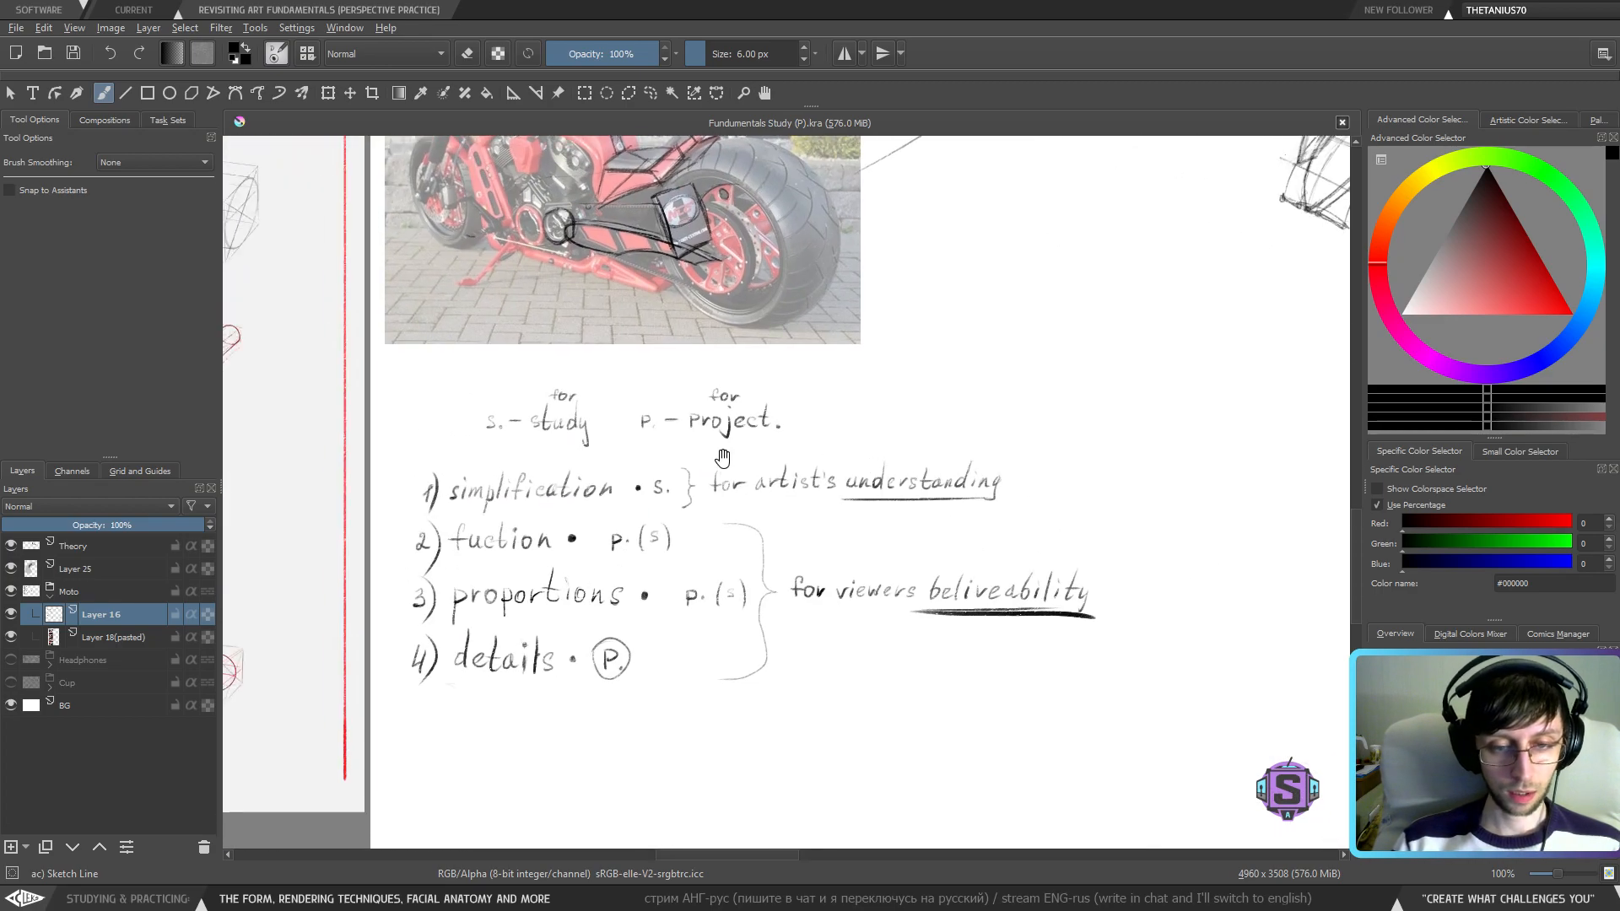
pyautogui.moveTo(469, 446)
pyautogui.mouseDown()
pyautogui.moveTo(911, 455)
pyautogui.moveTo(958, 423)
pyautogui.mouseUp()
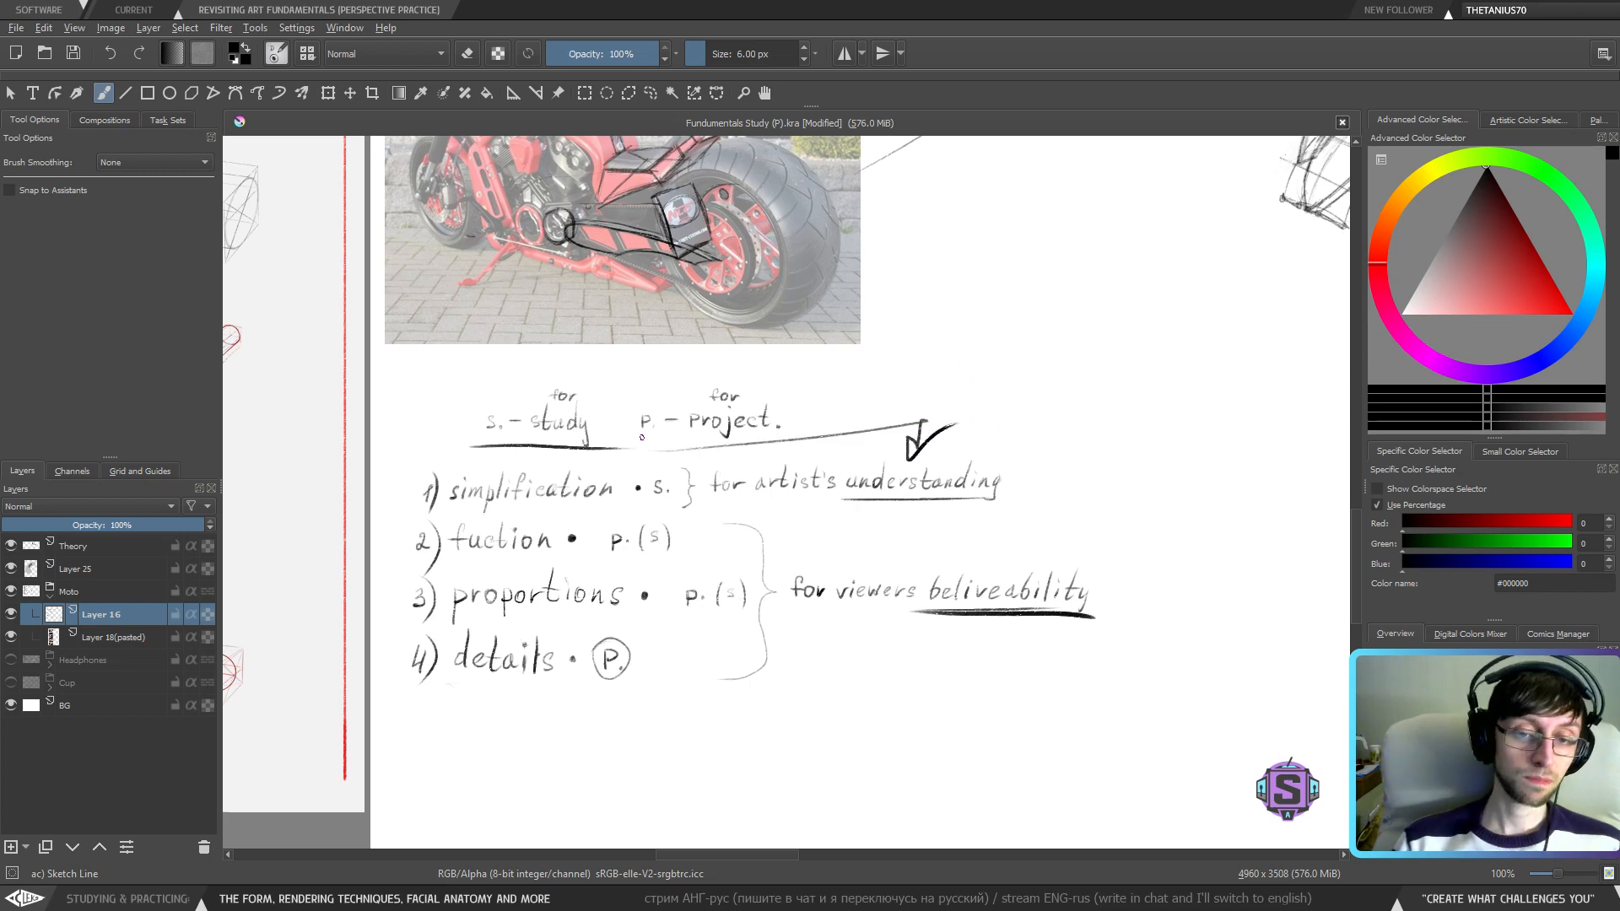
pyautogui.hotkey('ctrl', 'z')
pyautogui.hotkey('ctrl', 'z')
# - Review the wired cylinder and torus examples, the method notes, and the construction of the vehicle's two wheels
pyautogui.moveTo(1067, 282); pyautogui.dragTo(739, 614)
pyautogui.moveTo(960, 421); pyautogui.dragTo(783, 633)
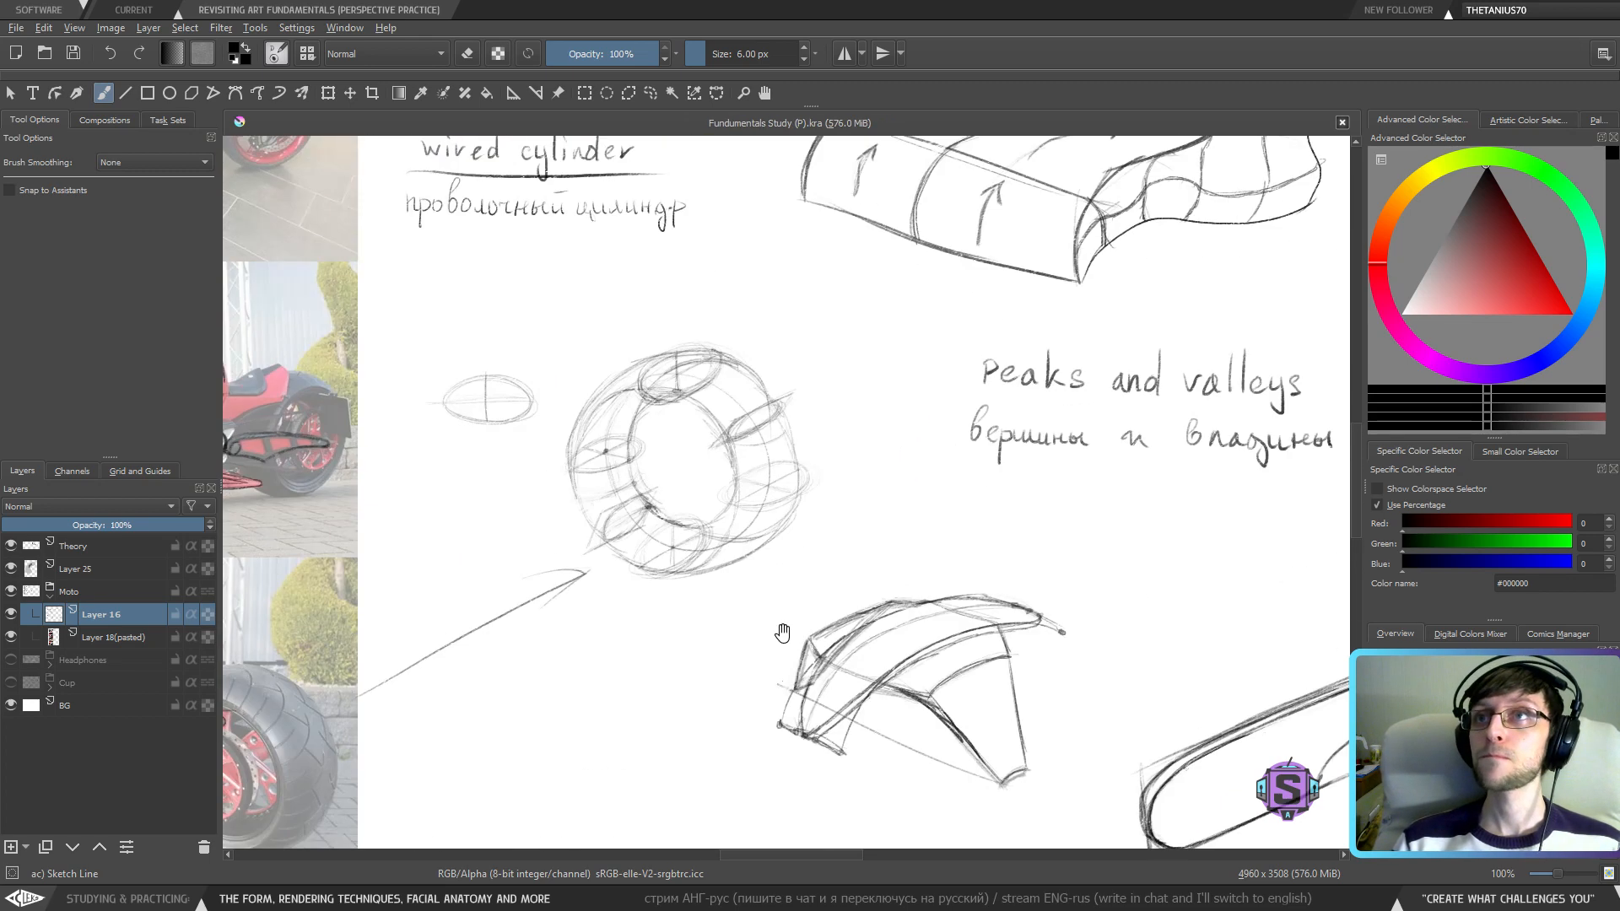
pyautogui.moveTo(1038, 262)
pyautogui.mouseDown()
pyautogui.moveTo(853, 452)
pyautogui.moveTo(712, 565)
pyautogui.mouseUp()
pyautogui.moveTo(995, 359); pyautogui.dragTo(745, 537)
pyautogui.moveTo(883, 380); pyautogui.dragTo(659, 684)
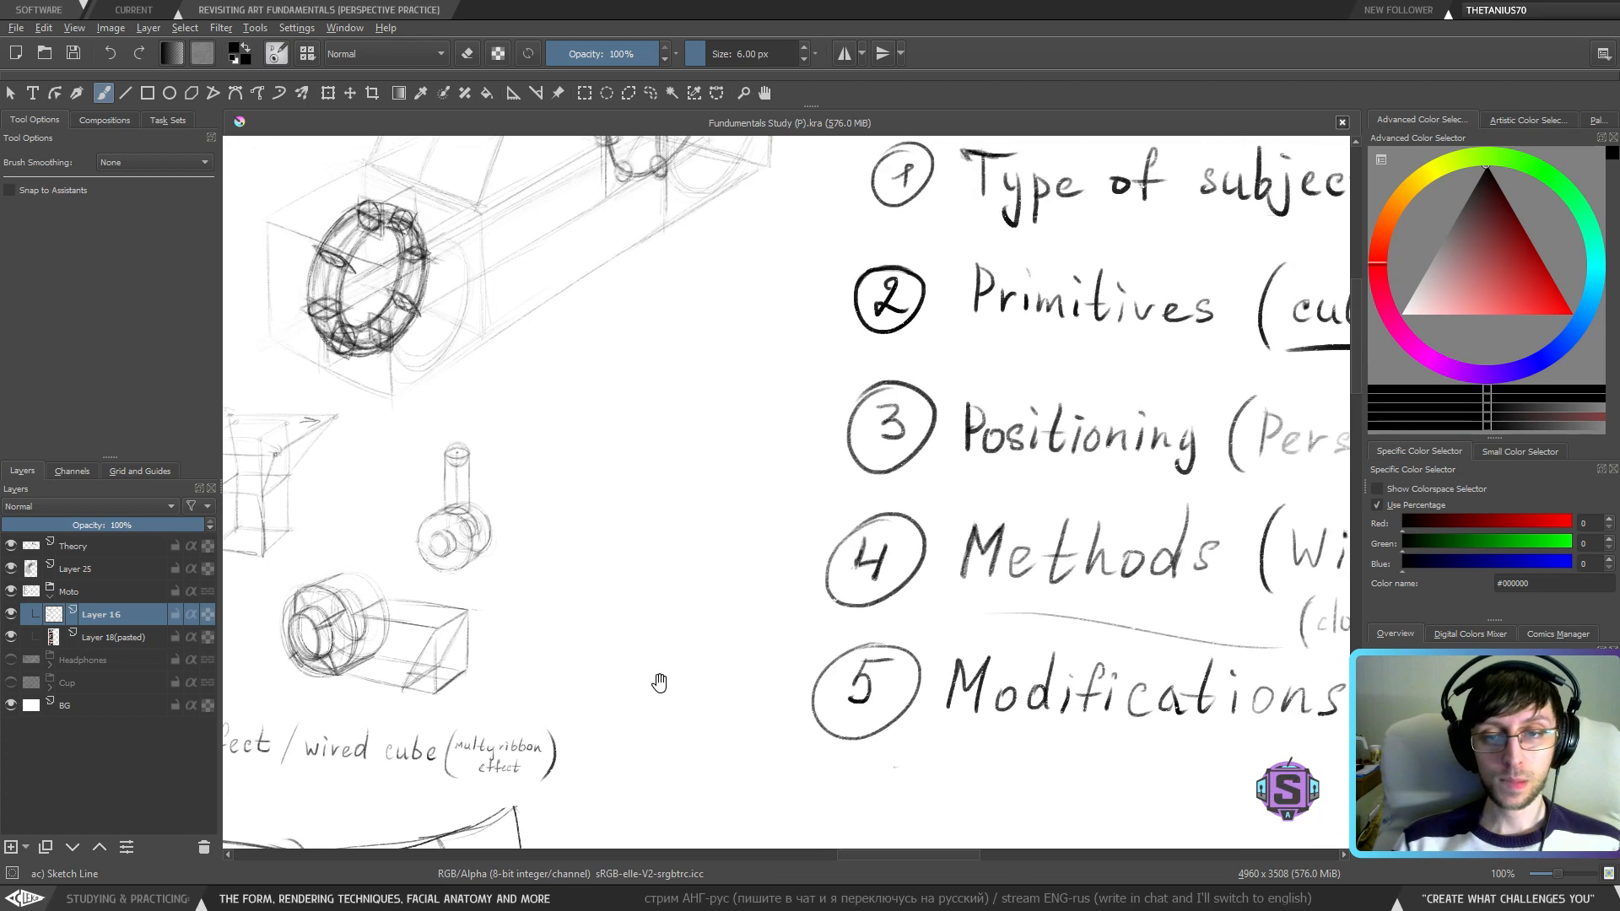
pyautogui.moveTo(875, 321); pyautogui.dragTo(740, 616)
pyautogui.moveTo(684, 546)
pyautogui.mouseDown()
pyautogui.moveTo(889, 481)
pyautogui.moveTo(969, 499)
pyautogui.mouseUp()
pyautogui.moveTo(757, 544)
pyautogui.mouseDown()
pyautogui.moveTo(846, 520)
pyautogui.moveTo(857, 499)
pyautogui.moveTo(767, 524)
pyautogui.moveTo(742, 506)
pyautogui.mouseUp()
pyautogui.moveTo(901, 561)
pyautogui.mouseDown()
pyautogui.moveTo(847, 513)
pyautogui.moveTo(896, 499)
pyautogui.moveTo(940, 528)
pyautogui.moveTo(797, 494)
pyautogui.moveTo(878, 510)
pyautogui.moveTo(922, 495)
pyautogui.mouseUp()
pyautogui.moveTo(806, 545)
pyautogui.mouseDown()
pyautogui.moveTo(858, 516)
pyautogui.moveTo(872, 524)
pyautogui.moveTo(843, 561)
pyautogui.moveTo(849, 506)
pyautogui.moveTo(803, 546)
pyautogui.moveTo(945, 512)
pyautogui.moveTo(865, 517)
pyautogui.moveTo(879, 507)
pyautogui.mouseUp()
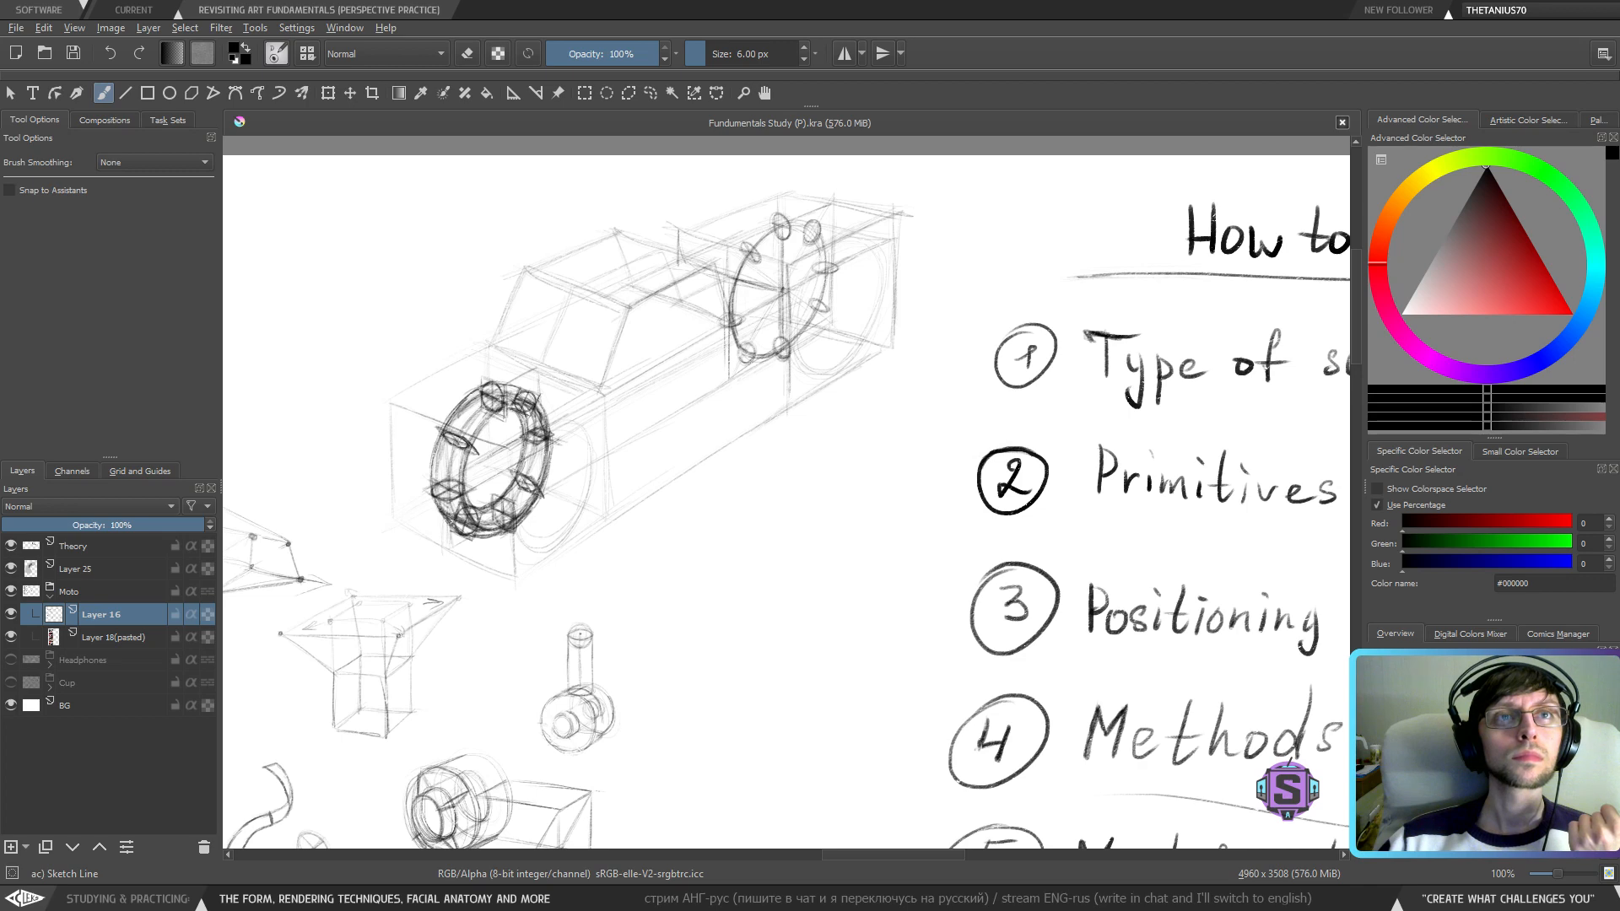
pyautogui.scroll(-2, 766, 423)
pyautogui.scroll(2, 778, 555)
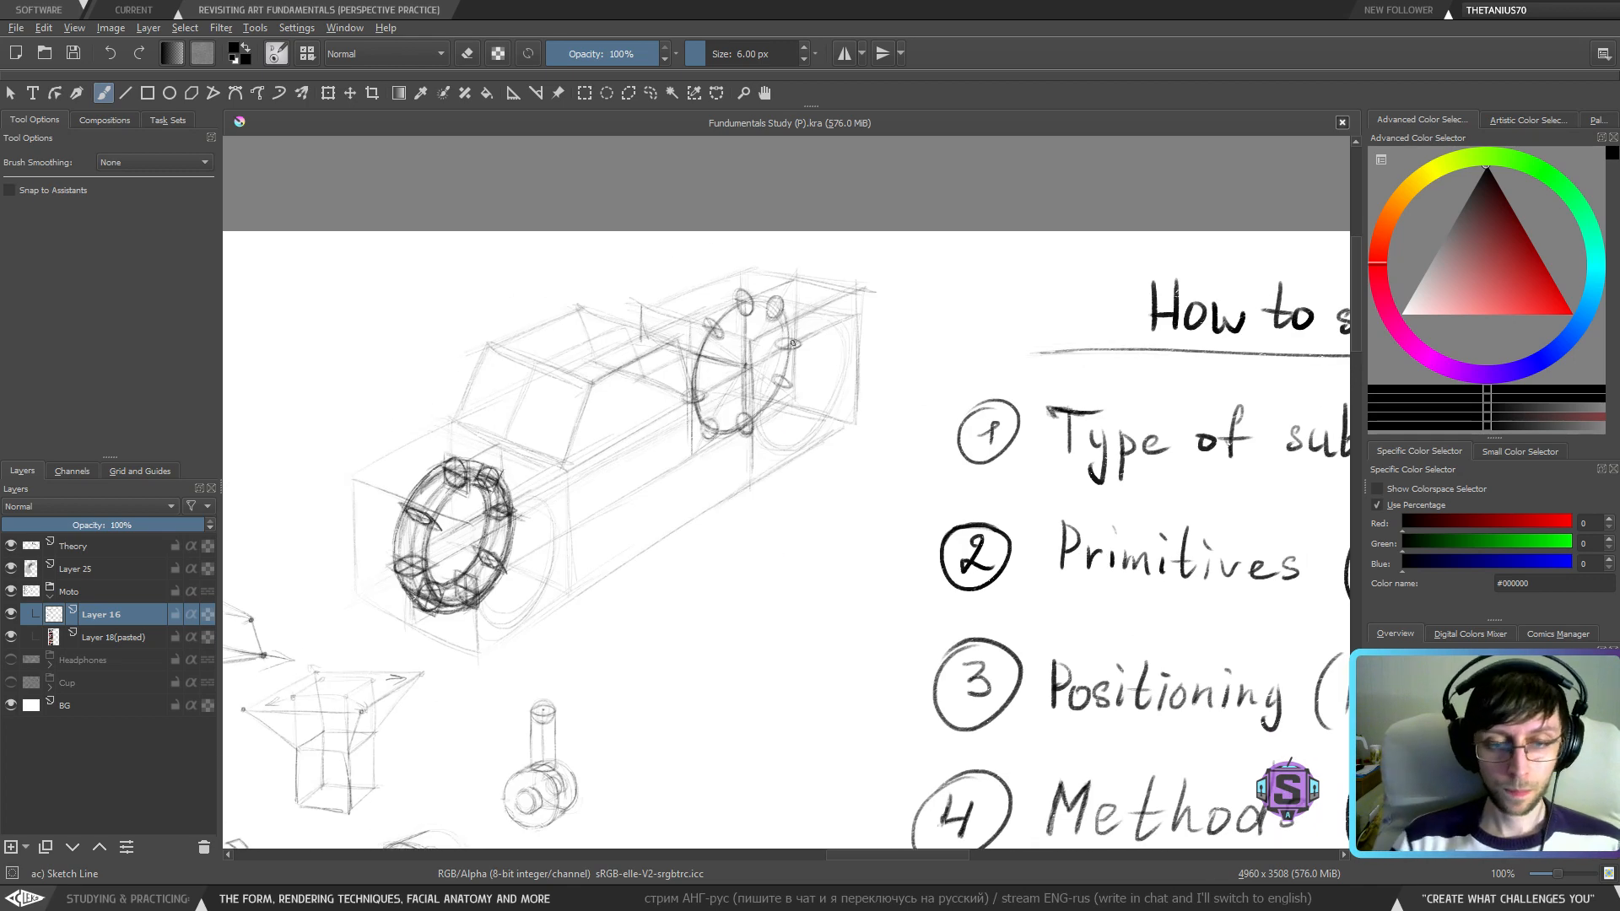
# - Draw the inner ellipse of the far wheel's tube, passing through the inner side of its cross-sections
pyautogui.moveTo(742, 553)
pyautogui.mouseDown()
pyautogui.moveTo(727, 591)
pyautogui.moveTo(736, 722)
pyautogui.mouseUp()
pyautogui.hotkey('ctrl', 'z')
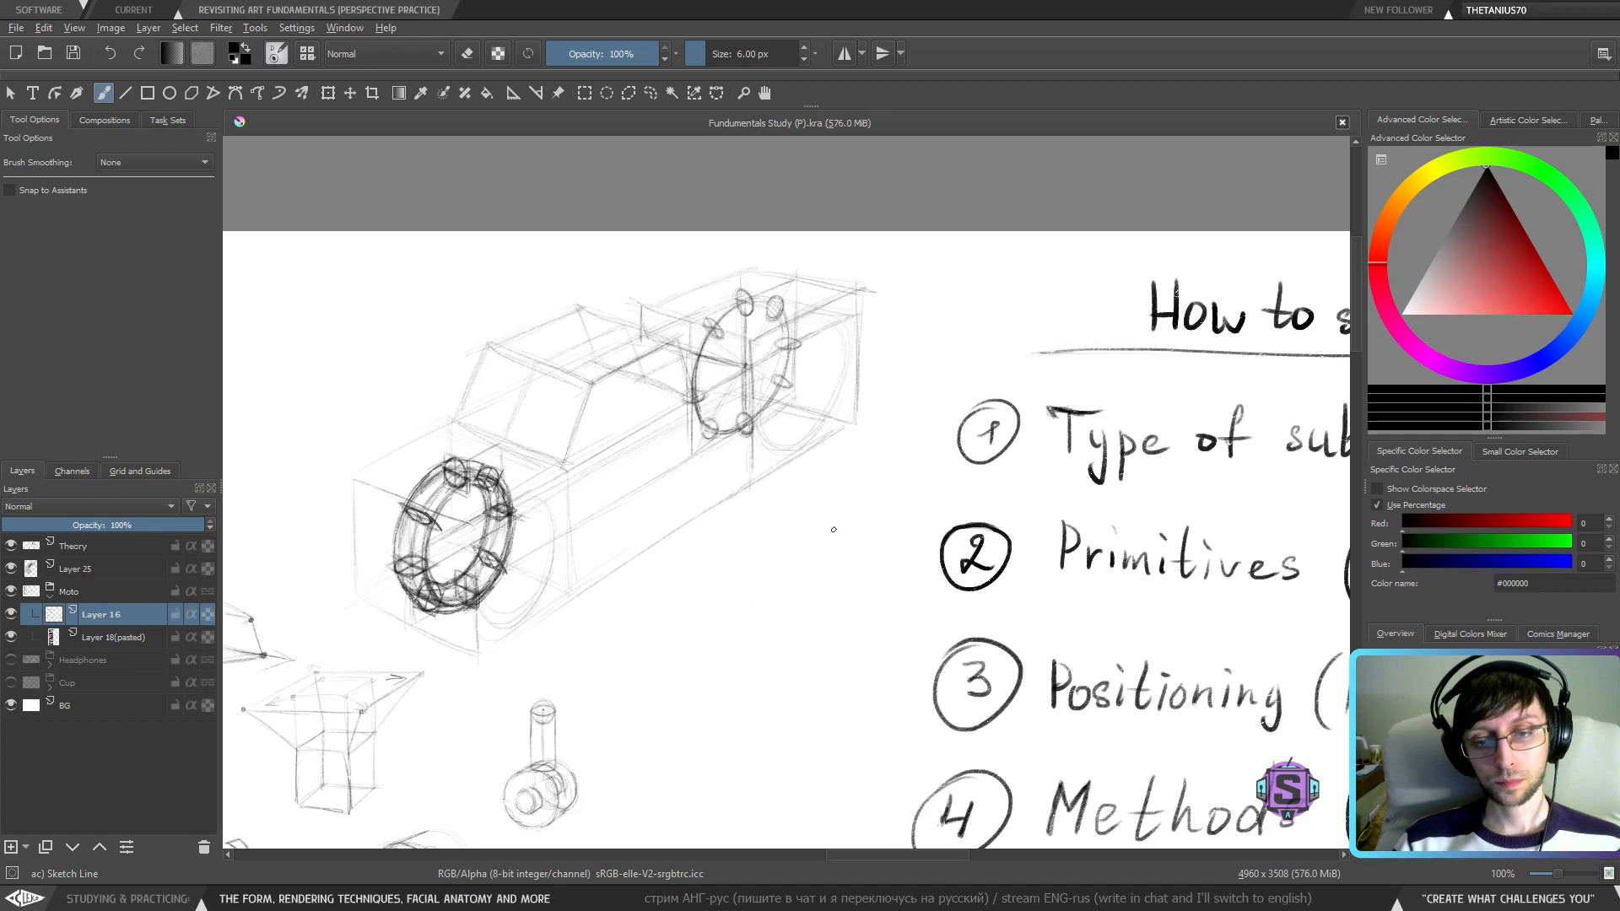
pyautogui.moveTo(834, 530)
pyautogui.mouseDown()
pyautogui.moveTo(846, 557)
pyautogui.moveTo(814, 568)
pyautogui.moveTo(865, 474)
pyautogui.moveTo(894, 460)
pyautogui.moveTo(898, 488)
pyautogui.mouseUp()
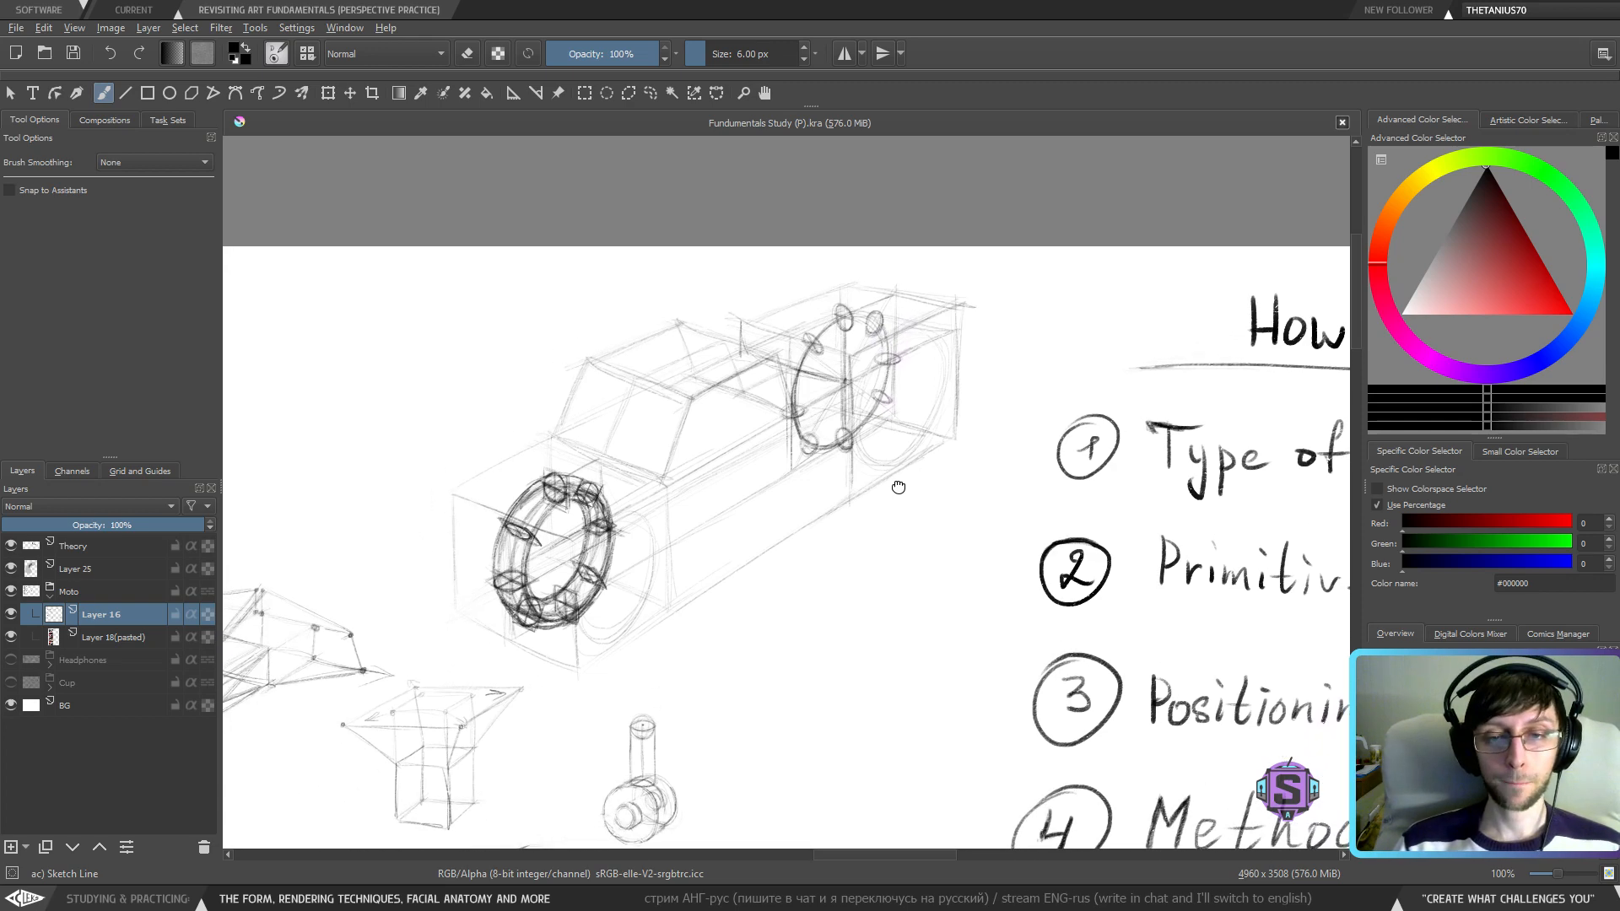
pyautogui.scroll(2, 899, 488)
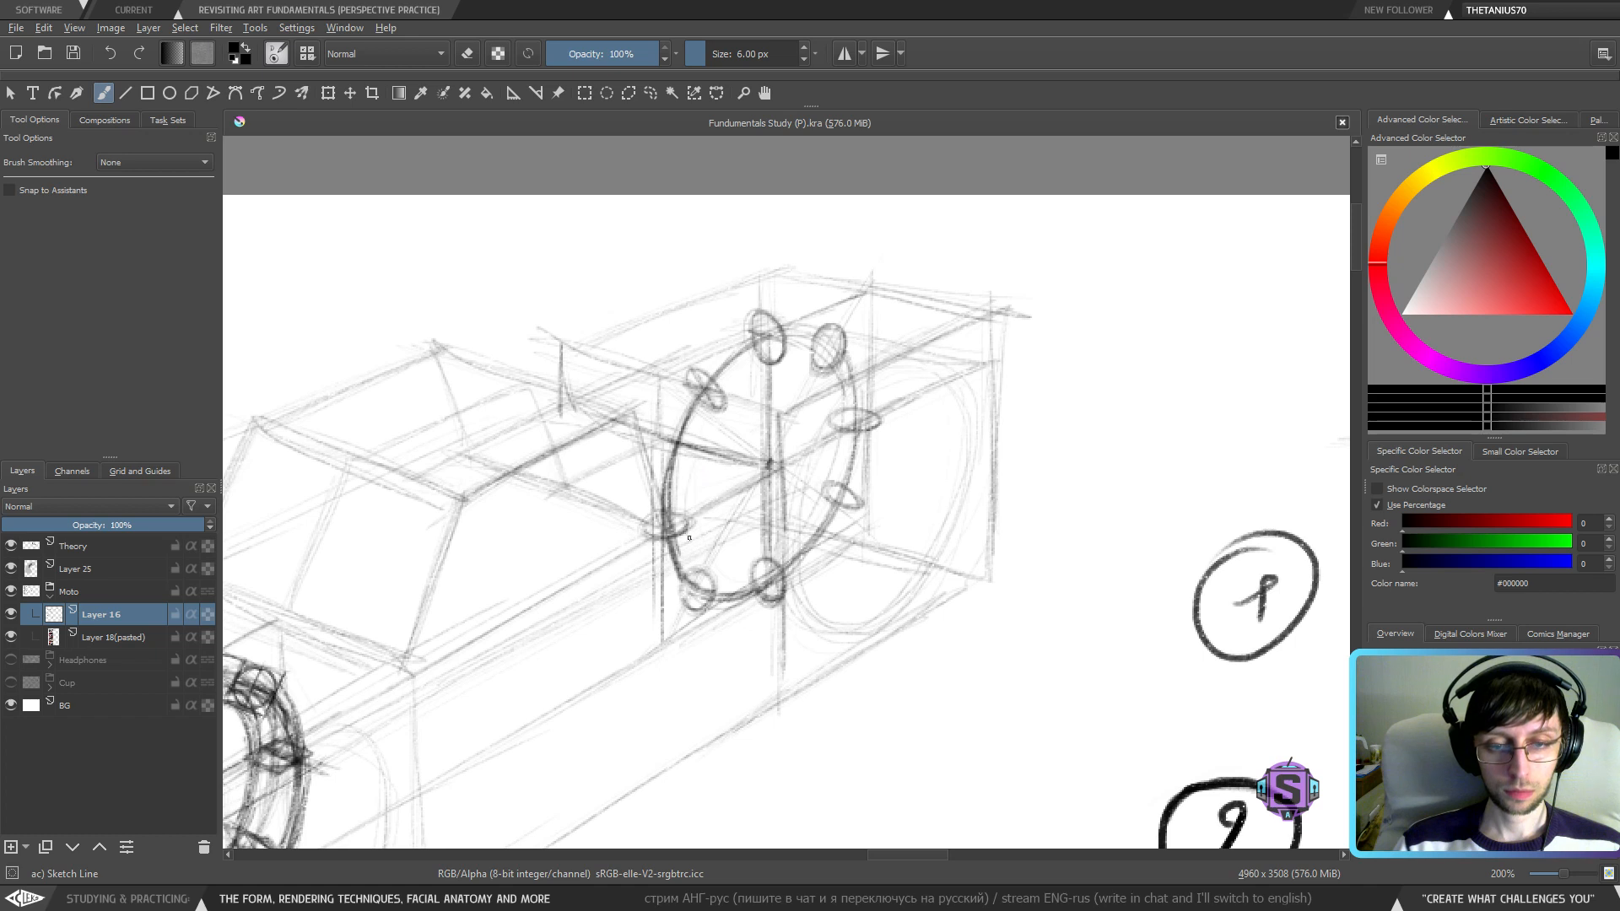
pyautogui.moveTo(690, 537)
pyautogui.mouseDown()
pyautogui.moveTo(709, 426)
pyautogui.moveTo(768, 365)
pyautogui.moveTo(806, 361)
pyautogui.moveTo(831, 381)
pyautogui.moveTo(802, 530)
pyautogui.mouseUp()
pyautogui.moveTo(825, 470)
pyautogui.mouseDown()
pyautogui.moveTo(789, 550)
pyautogui.moveTo(710, 578)
pyautogui.moveTo(782, 545)
pyautogui.mouseUp()
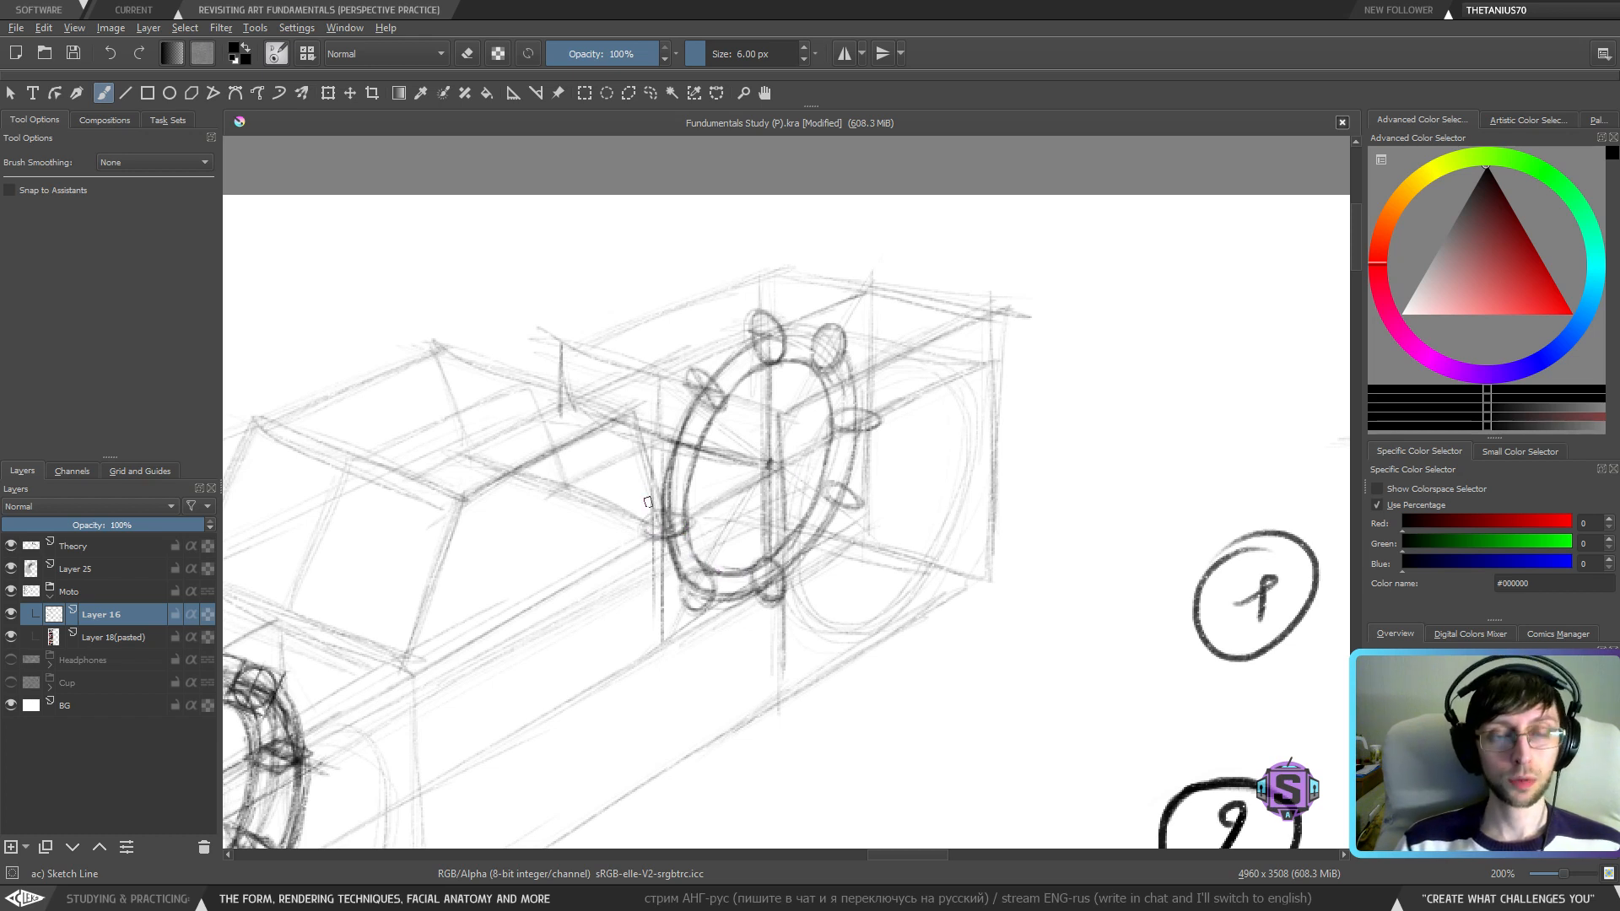
# - Sketch the far wheel's outer tube contour along its left side, connecting the outer edges of the cross-sections
pyautogui.moveTo(645, 533); pyautogui.dragTo(647, 491)
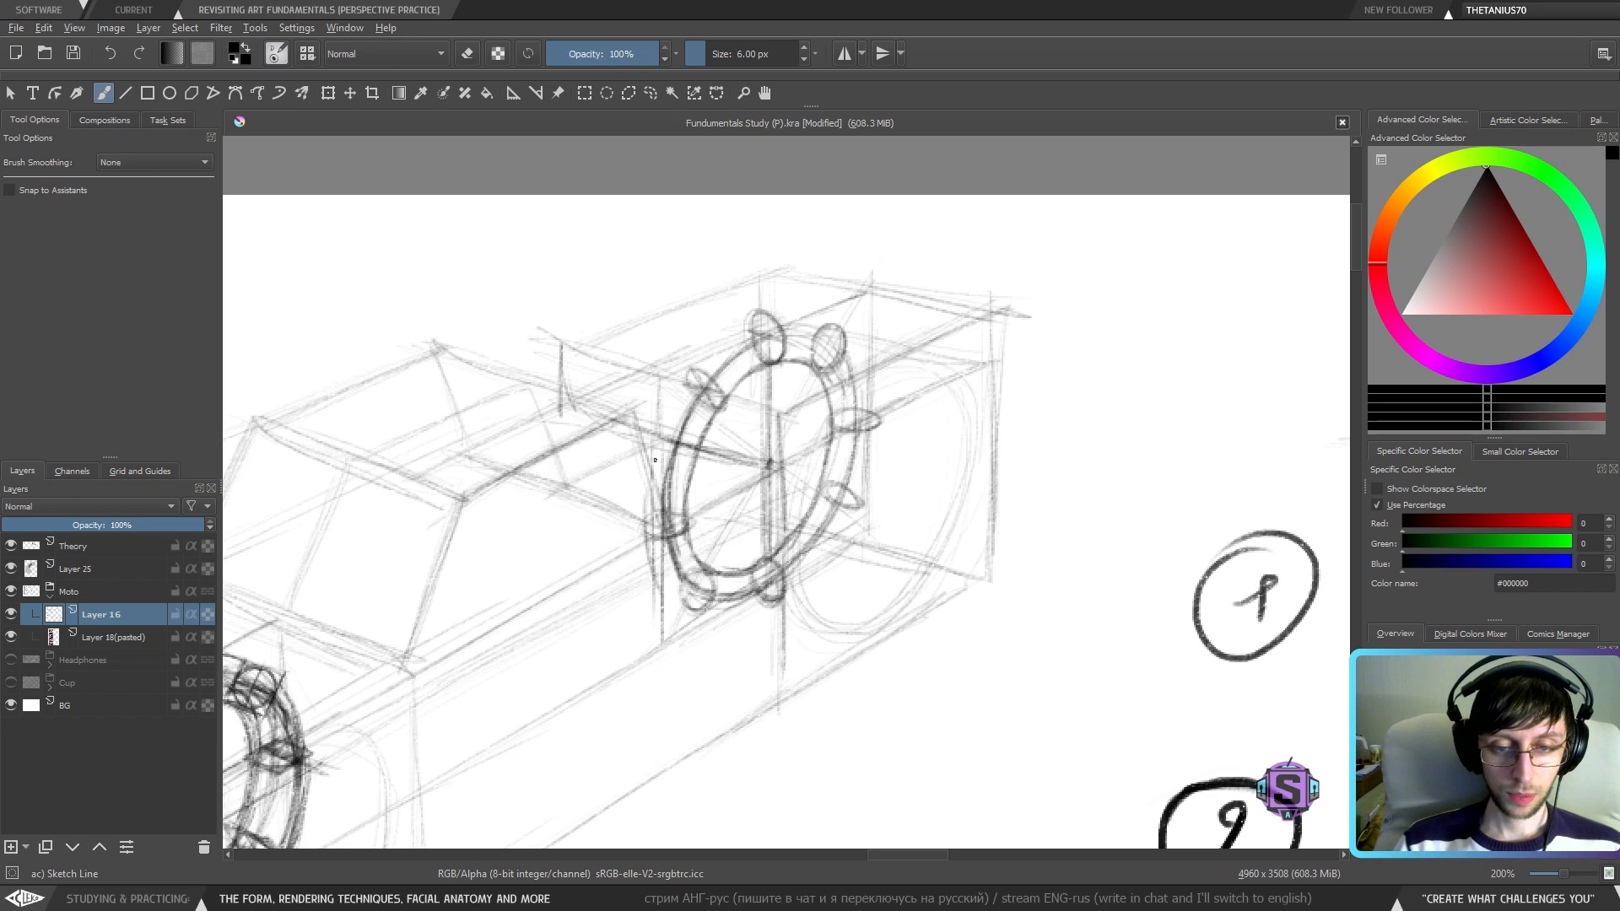
pyautogui.moveTo(647, 560); pyautogui.dragTo(659, 424)
pyautogui.moveTo(644, 527)
pyautogui.mouseDown()
pyautogui.moveTo(648, 470)
pyautogui.moveTo(692, 376)
pyautogui.mouseUp()
pyautogui.moveTo(654, 458); pyautogui.dragTo(705, 362)
pyautogui.moveTo(663, 423); pyautogui.dragTo(710, 349)
pyautogui.hotkey('ctrl', 'z')
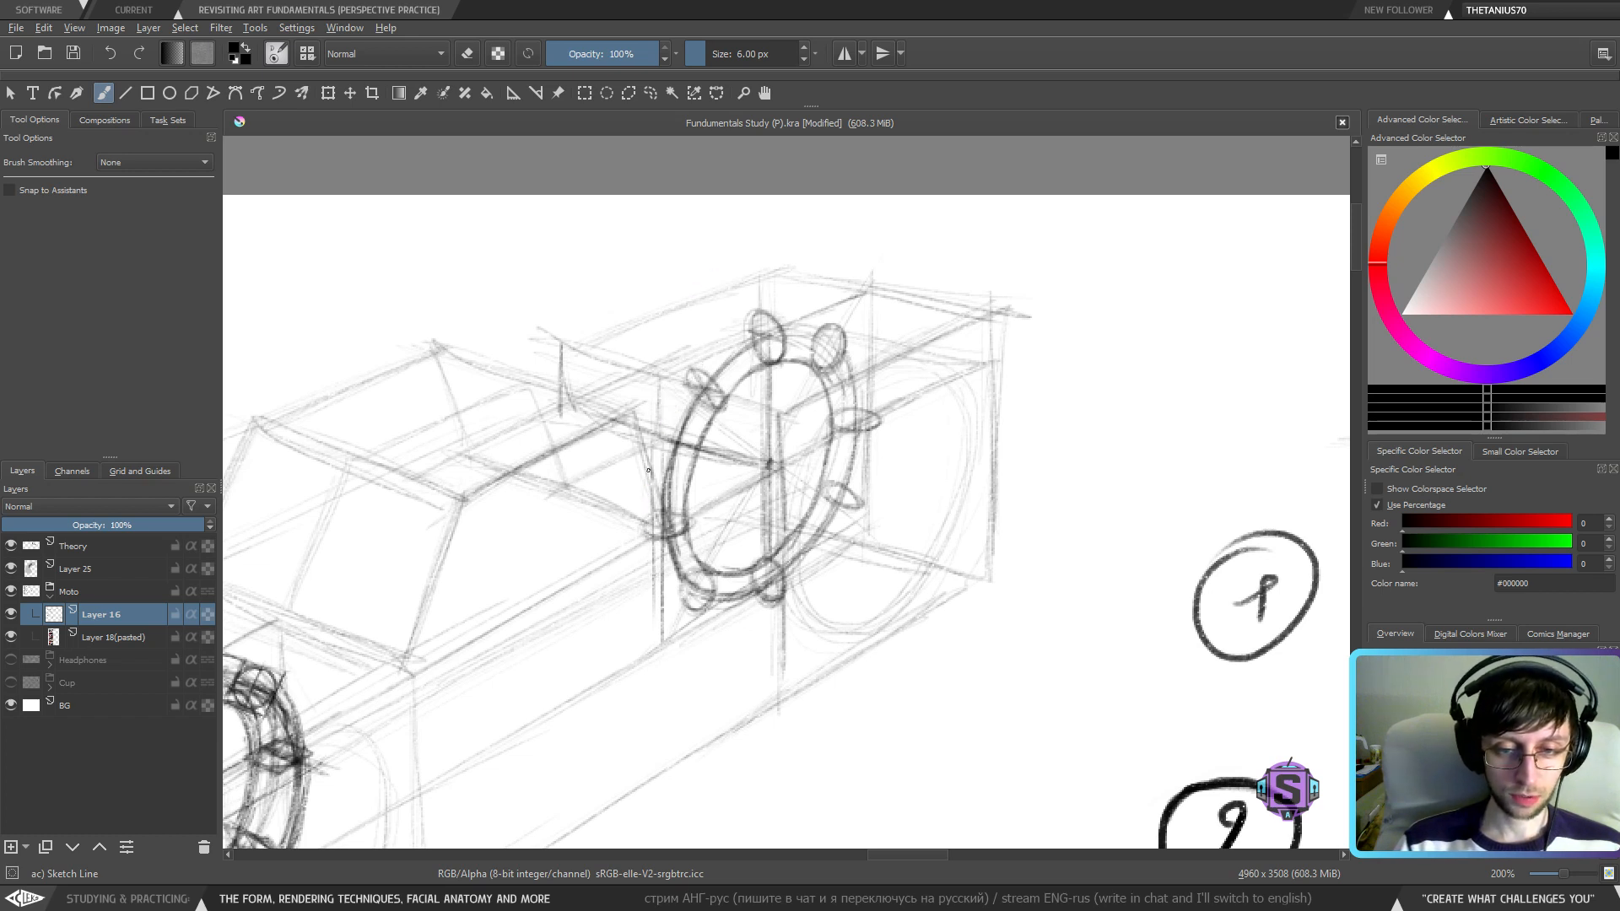
pyautogui.moveTo(644, 552)
pyautogui.mouseDown()
pyautogui.moveTo(642, 483)
pyautogui.moveTo(670, 399)
pyautogui.mouseUp()
pyautogui.moveTo(648, 461); pyautogui.dragTo(684, 379)
pyautogui.moveTo(639, 494); pyautogui.dragTo(678, 388)
pyautogui.moveTo(675, 395); pyautogui.dragTo(697, 359)
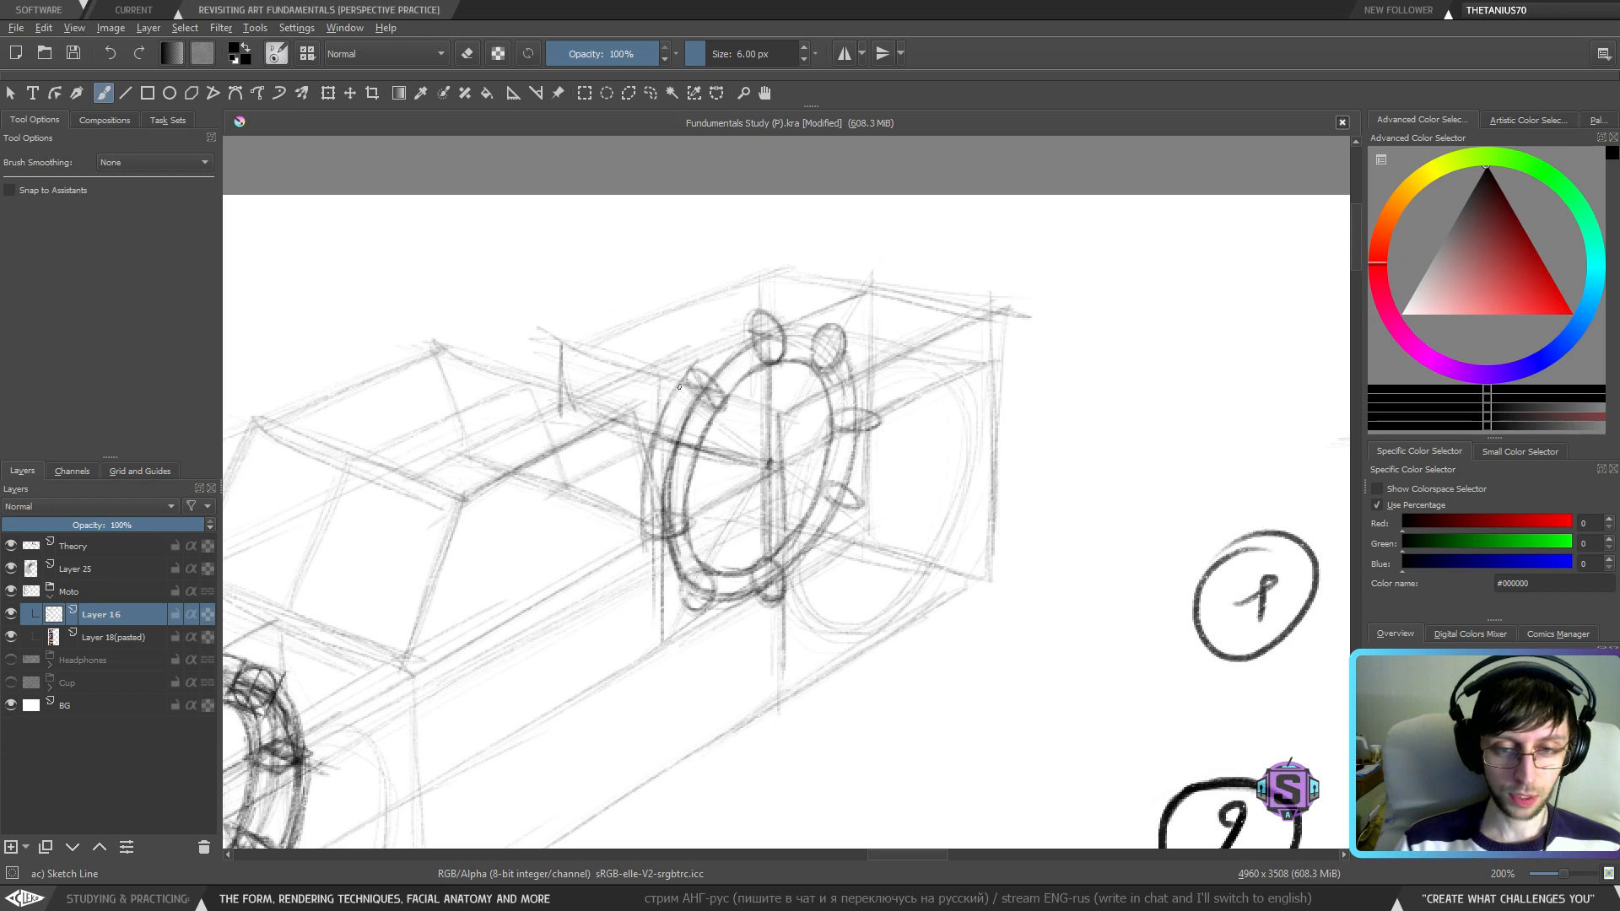
pyautogui.moveTo(658, 426)
pyautogui.mouseDown()
pyautogui.moveTo(755, 316)
pyautogui.moveTo(818, 323)
pyautogui.moveTo(759, 325)
pyautogui.moveTo(810, 324)
pyautogui.moveTo(799, 314)
pyautogui.moveTo(858, 368)
pyautogui.moveTo(845, 334)
pyautogui.moveTo(872, 398)
pyautogui.moveTo(849, 333)
pyautogui.moveTo(868, 443)
pyautogui.mouseUp()
# - Circle the engine in the top motorcycle photo as temporary emphasis, and undo the circle
pyautogui.hotkey('ctrl', '-')
pyautogui.moveTo(667, 574); pyautogui.dragTo(1012, 511)
pyautogui.moveTo(596, 575); pyautogui.dragTo(1118, 481)
pyautogui.moveTo(743, 529); pyautogui.dragTo(1136, 586)
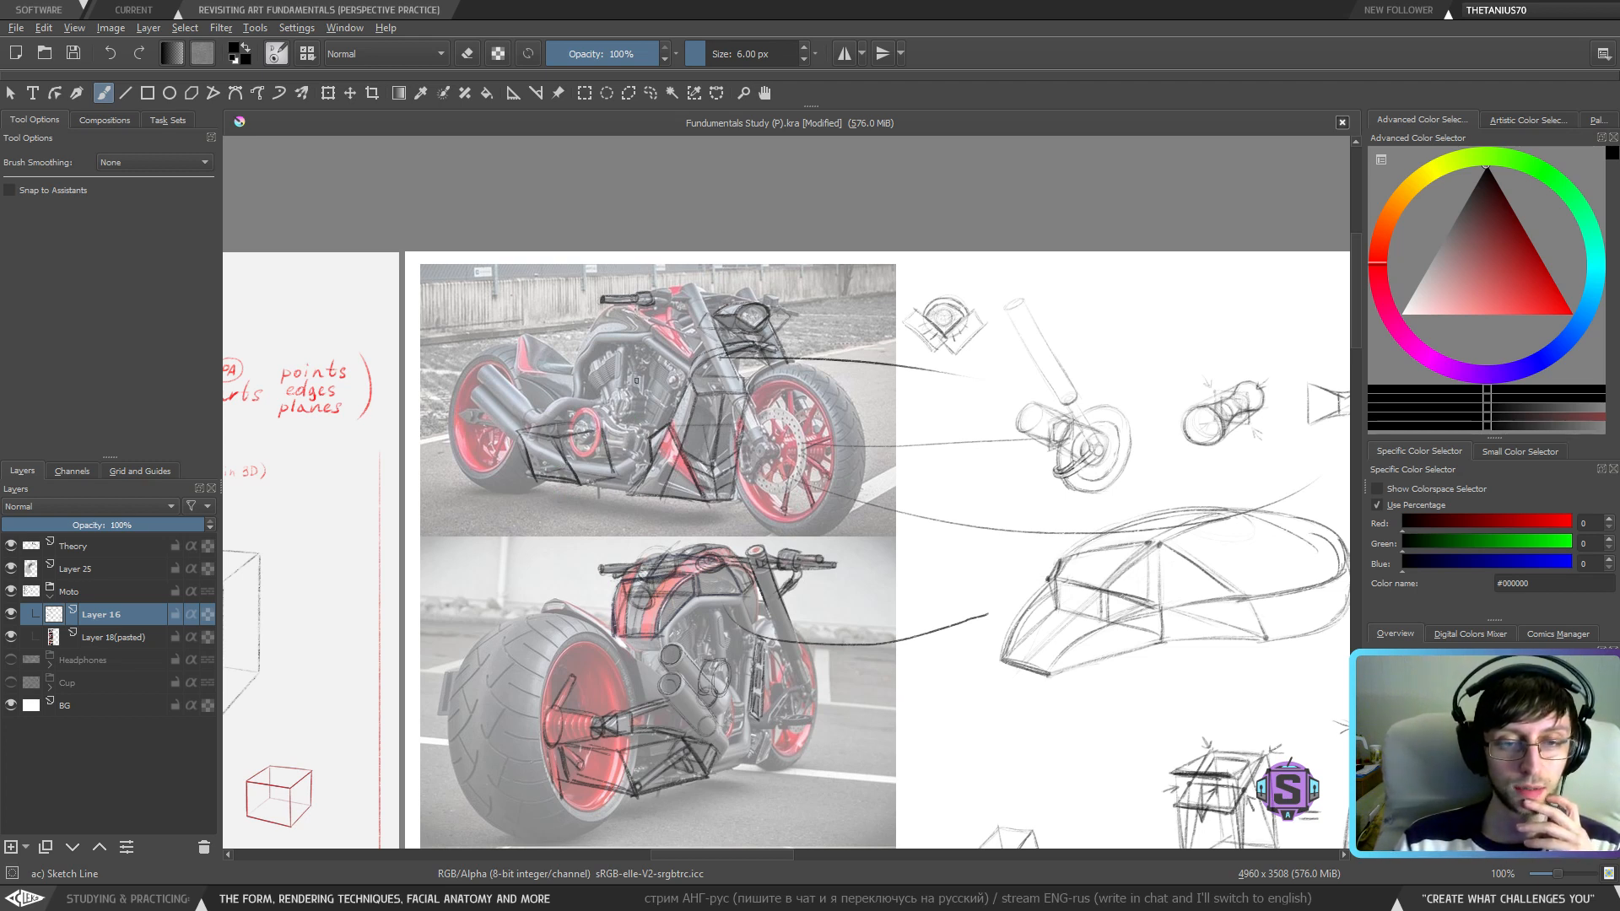
pyautogui.moveTo(675, 403)
pyautogui.mouseDown()
pyautogui.moveTo(579, 417)
pyautogui.moveTo(666, 440)
pyautogui.moveTo(682, 375)
pyautogui.mouseUp()
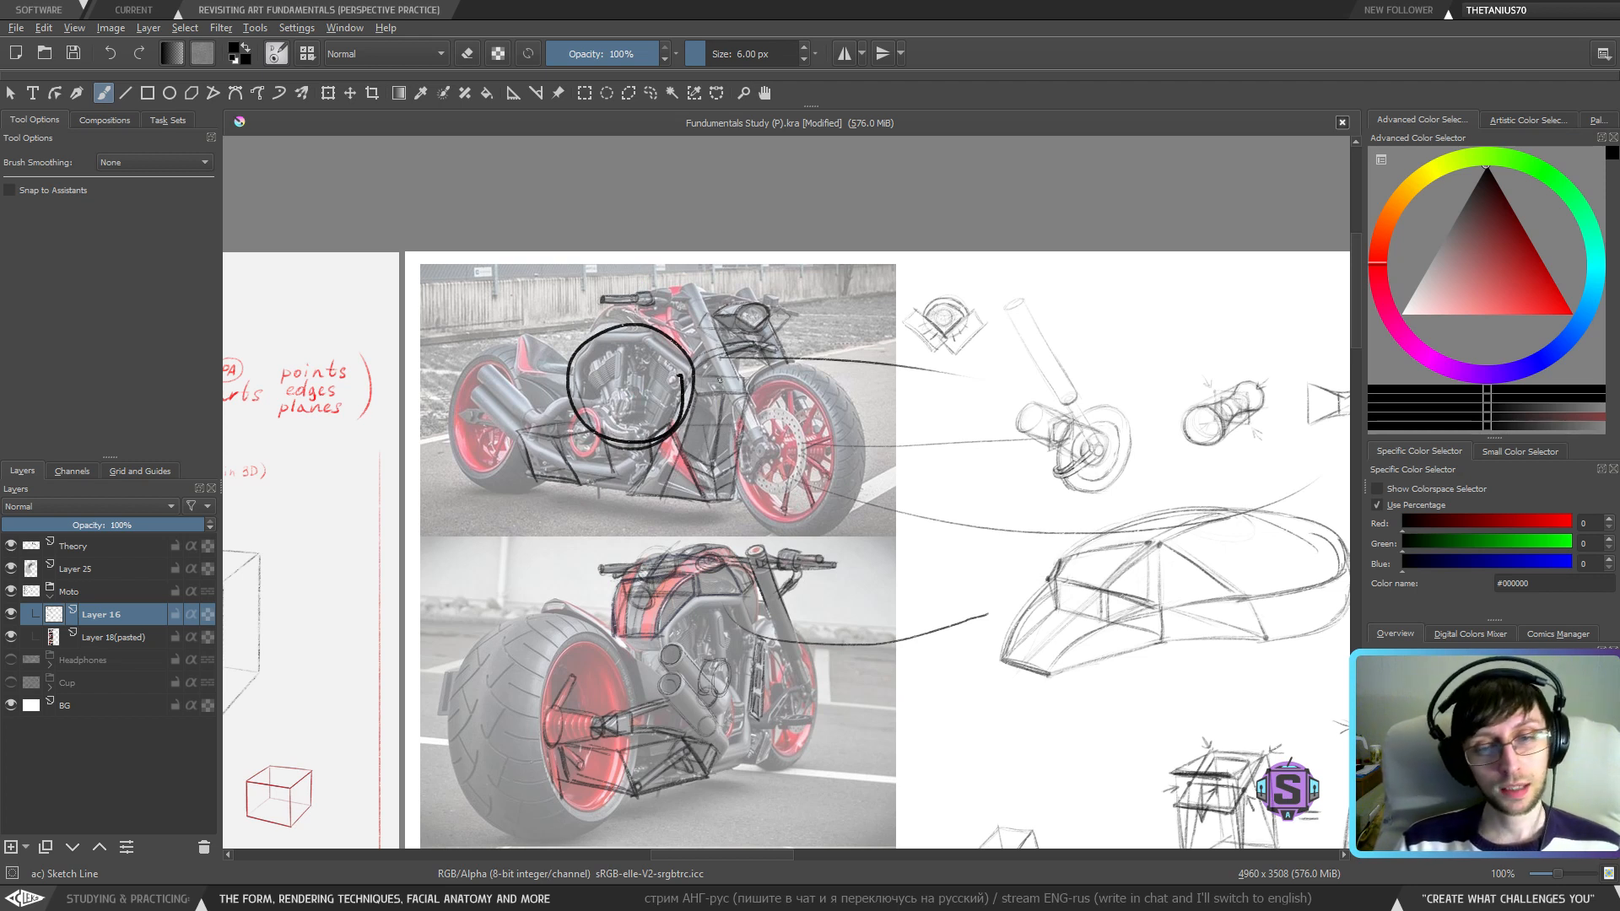
pyautogui.hotkey('ctrl', 'z')
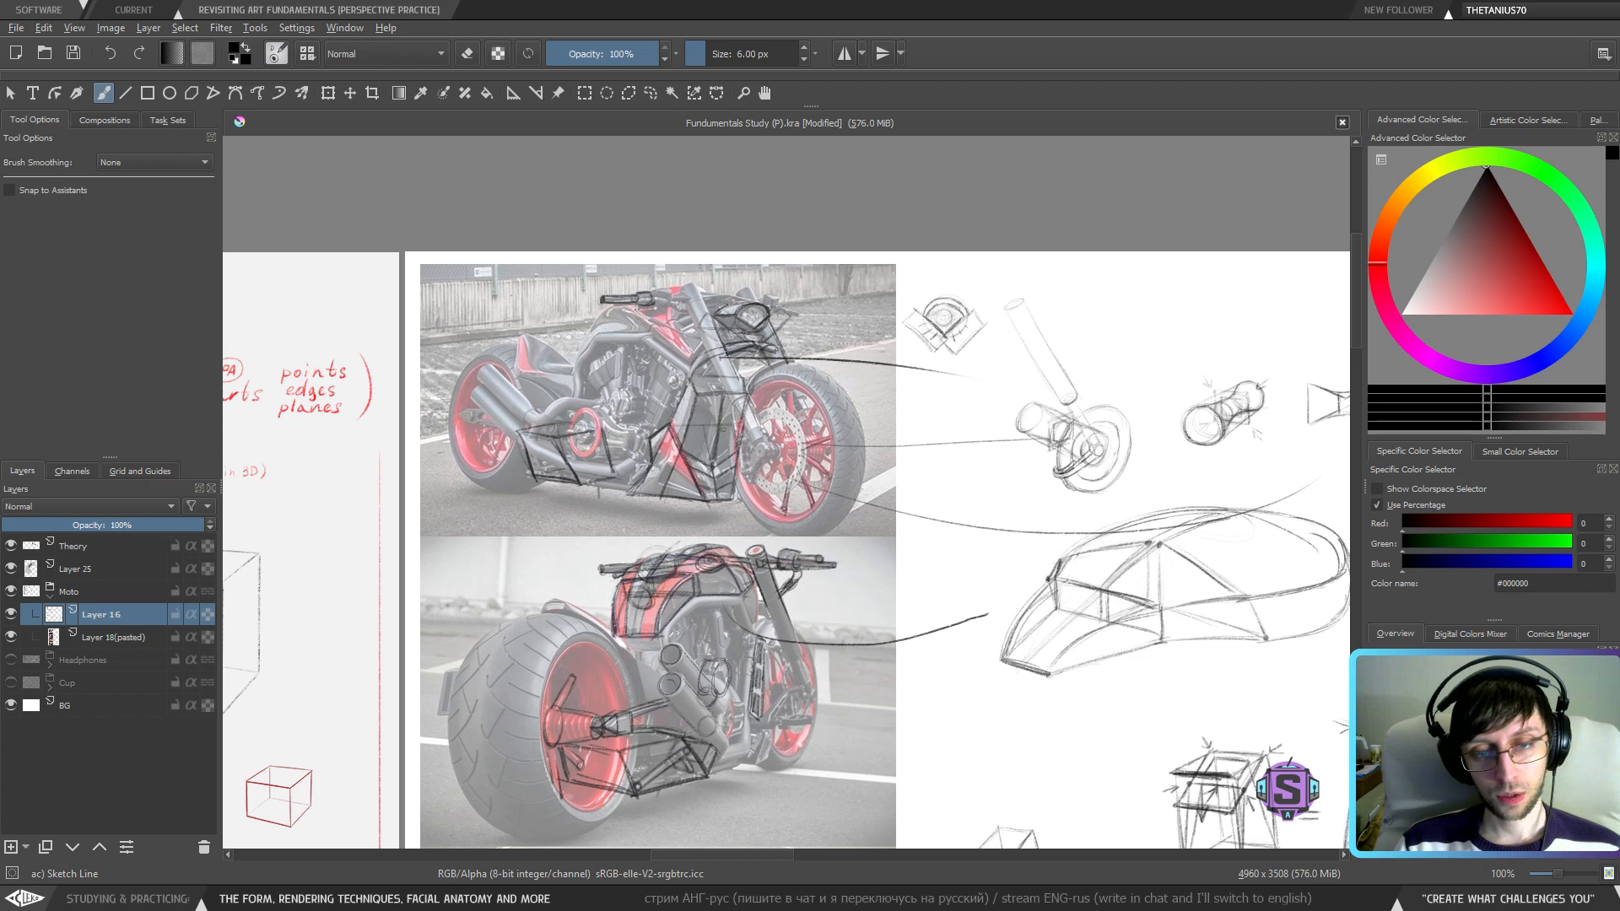
pyautogui.moveTo(796, 445); pyautogui.dragTo(755, 436)
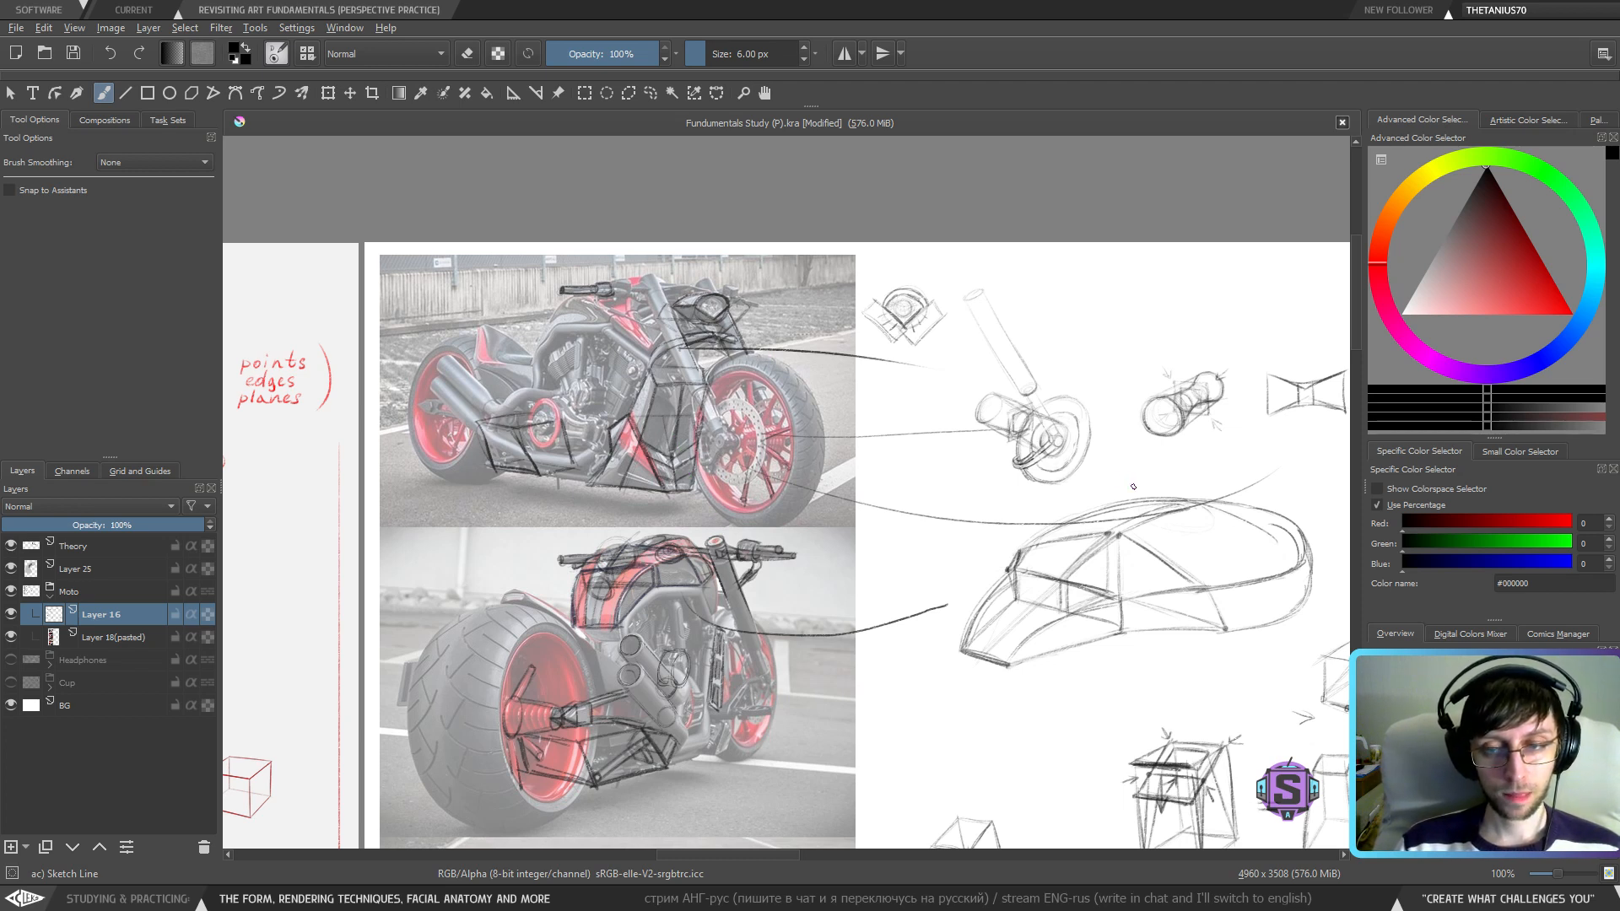
# - Draw the outer contour of the far wheel's tube along its lower and right sides, connecting the outer edges of the cross-sections
pyautogui.moveTo(1125, 495)
pyautogui.mouseDown()
pyautogui.moveTo(1055, 480)
pyautogui.moveTo(1016, 512)
pyautogui.moveTo(952, 526)
pyautogui.moveTo(984, 530)
pyautogui.mouseUp()
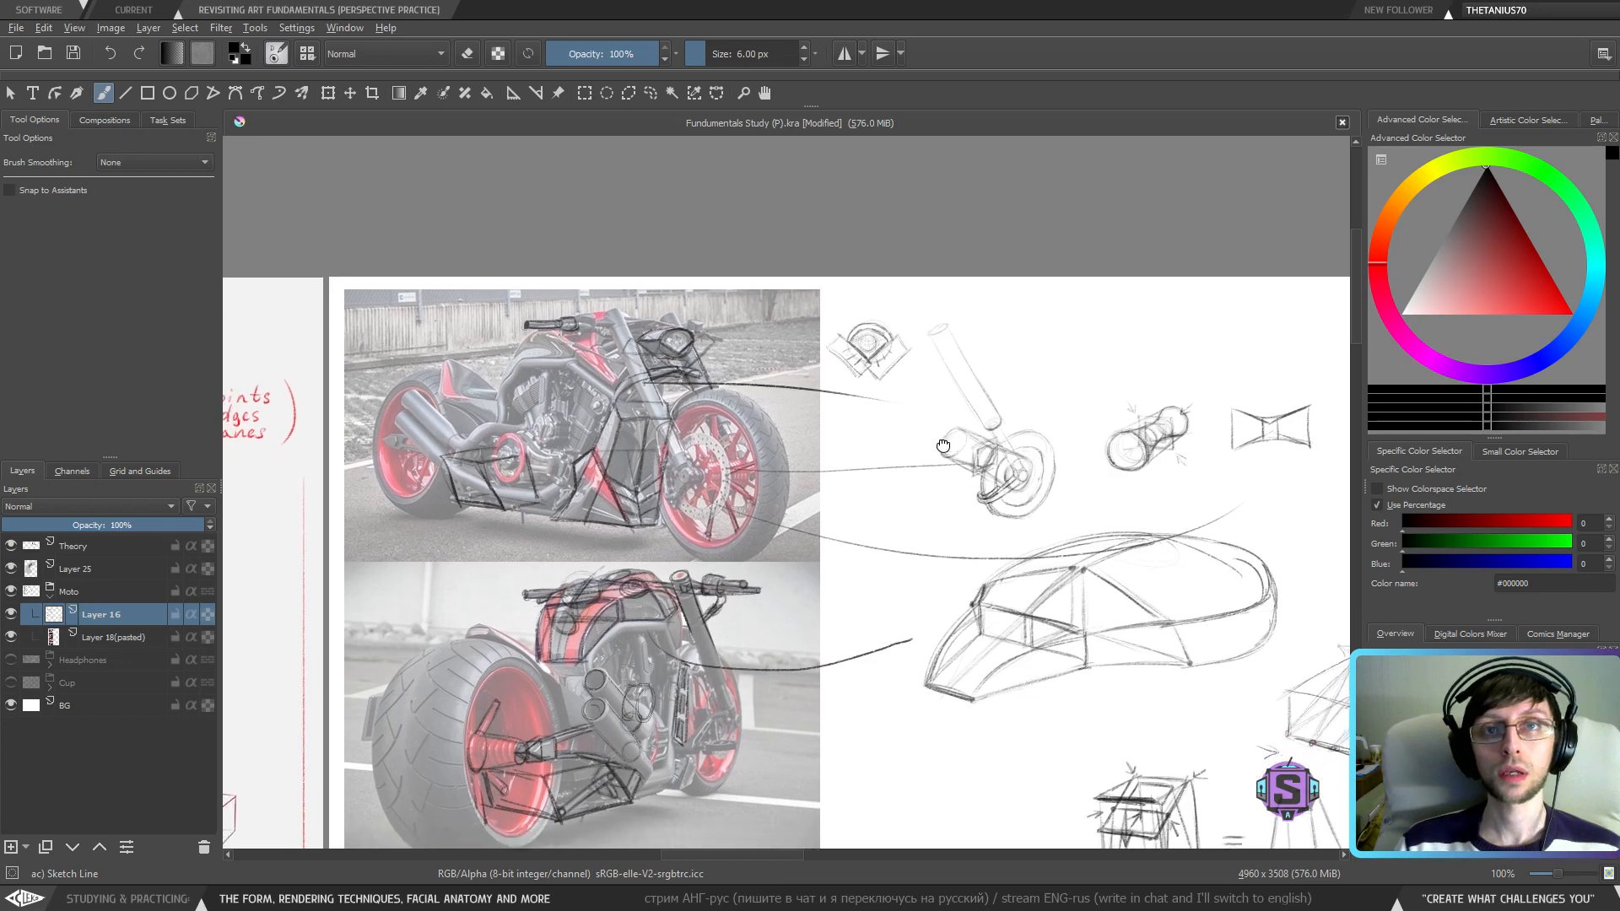
pyautogui.moveTo(1347, 661)
pyautogui.mouseDown()
pyautogui.moveTo(918, 549)
pyautogui.moveTo(825, 459)
pyautogui.mouseUp()
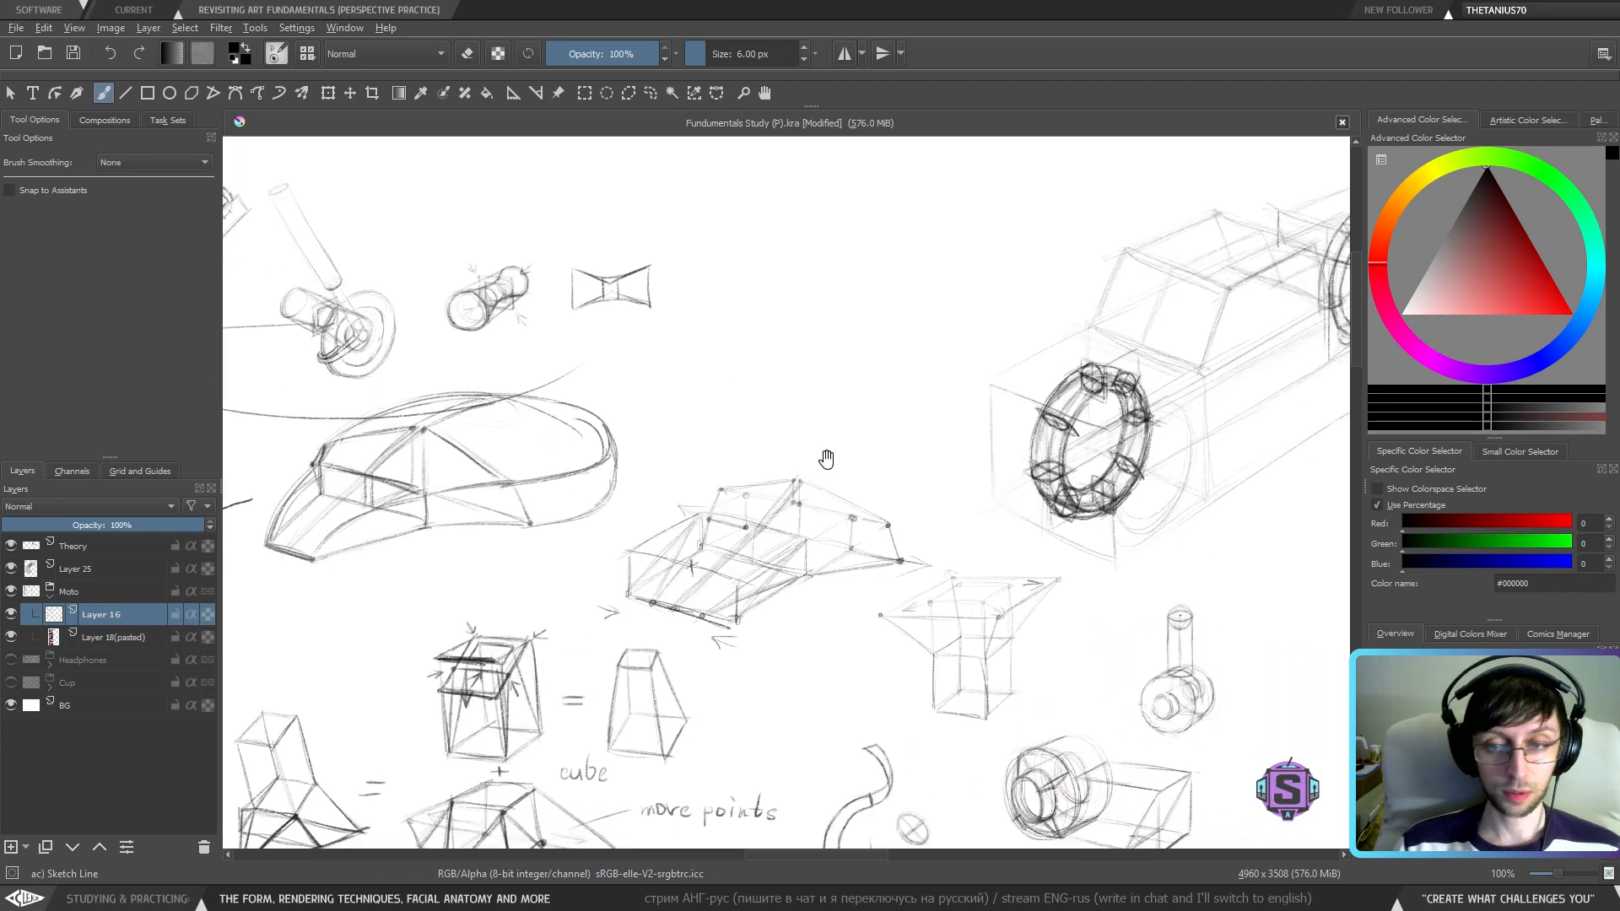
pyautogui.moveTo(976, 419)
pyautogui.mouseDown()
pyautogui.moveTo(933, 535)
pyautogui.moveTo(724, 540)
pyautogui.mouseUp()
pyautogui.moveTo(1062, 570); pyautogui.dragTo(818, 561)
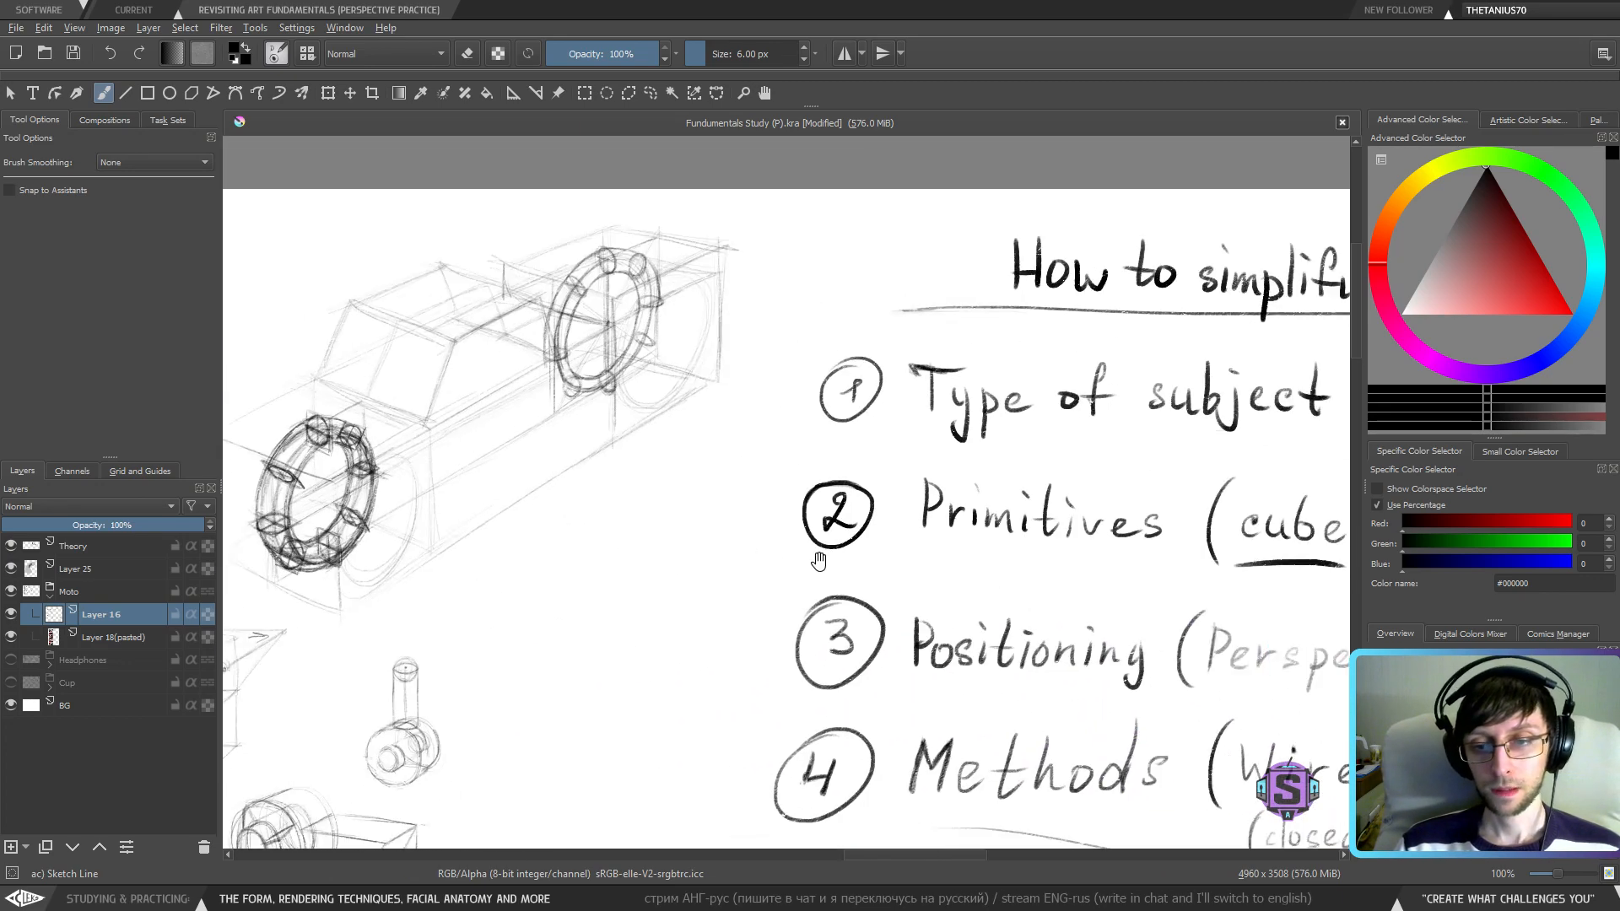
pyautogui.moveTo(915, 557); pyautogui.dragTo(1183, 616)
pyautogui.hotkey('ctrl', '+')
pyautogui.hotkey('ctrl', '+')
pyautogui.moveTo(884, 437); pyautogui.dragTo(751, 539)
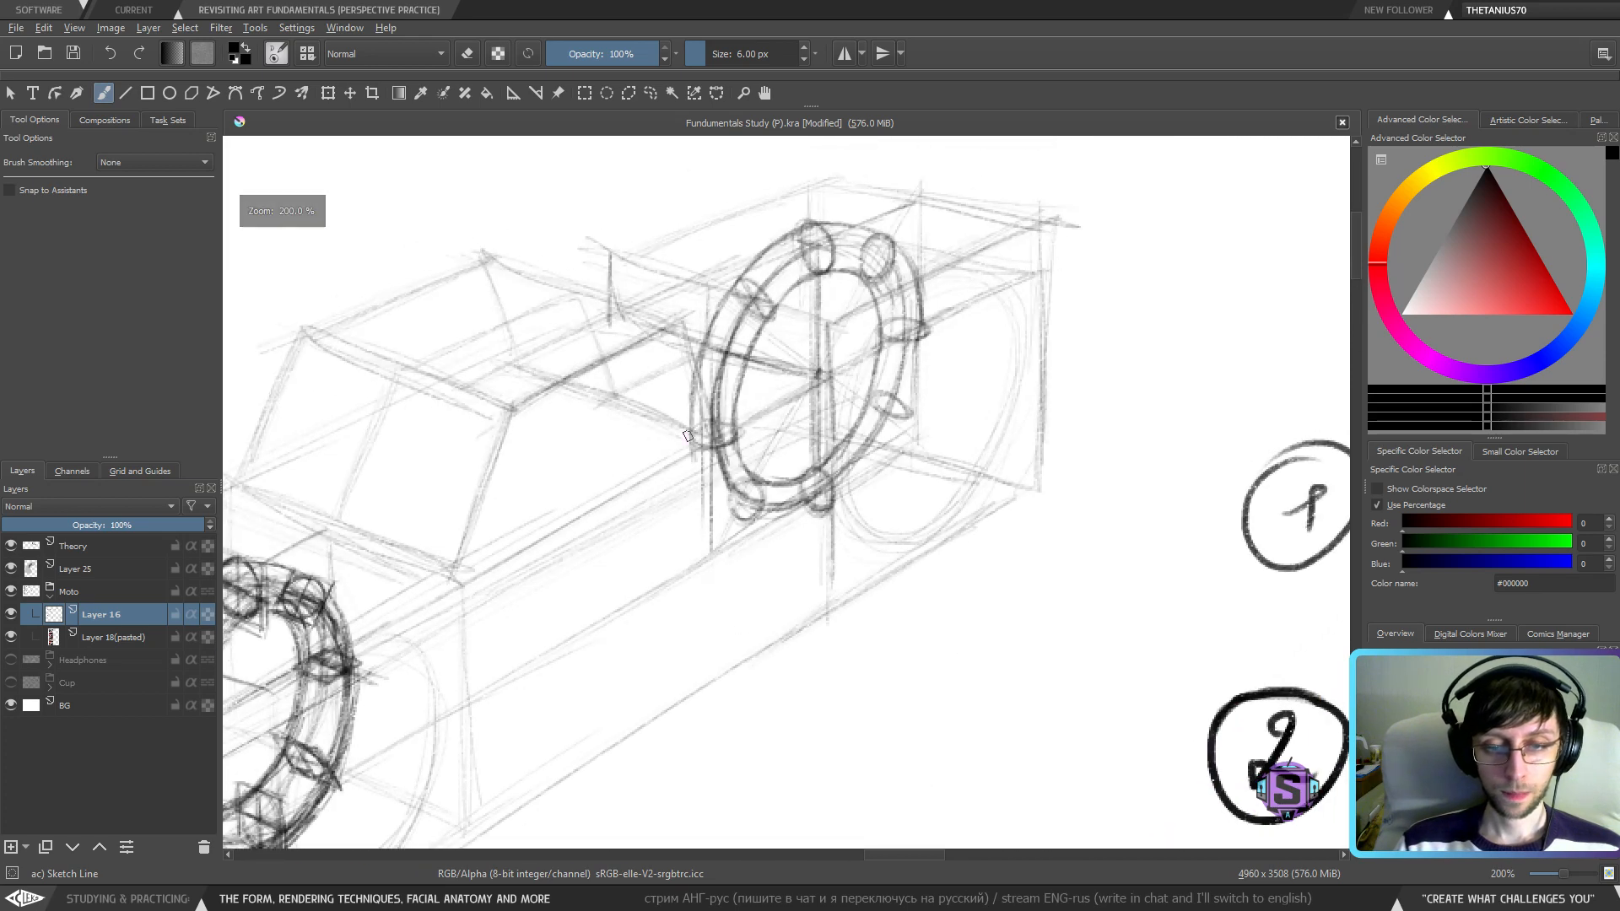
pyautogui.moveTo(703, 489)
pyautogui.mouseDown()
pyautogui.moveTo(756, 525)
pyautogui.moveTo(727, 522)
pyautogui.moveTo(783, 532)
pyautogui.moveTo(823, 513)
pyautogui.moveTo(795, 527)
pyautogui.moveTo(865, 479)
pyautogui.moveTo(894, 435)
pyautogui.moveTo(846, 501)
pyautogui.moveTo(916, 388)
pyautogui.mouseUp()
pyautogui.moveTo(898, 448); pyautogui.dragTo(920, 331)
pyautogui.moveTo(906, 408)
pyautogui.mouseDown()
pyautogui.moveTo(918, 269)
pyautogui.moveTo(899, 413)
pyautogui.moveTo(925, 334)
pyautogui.mouseUp()
pyautogui.press('-')
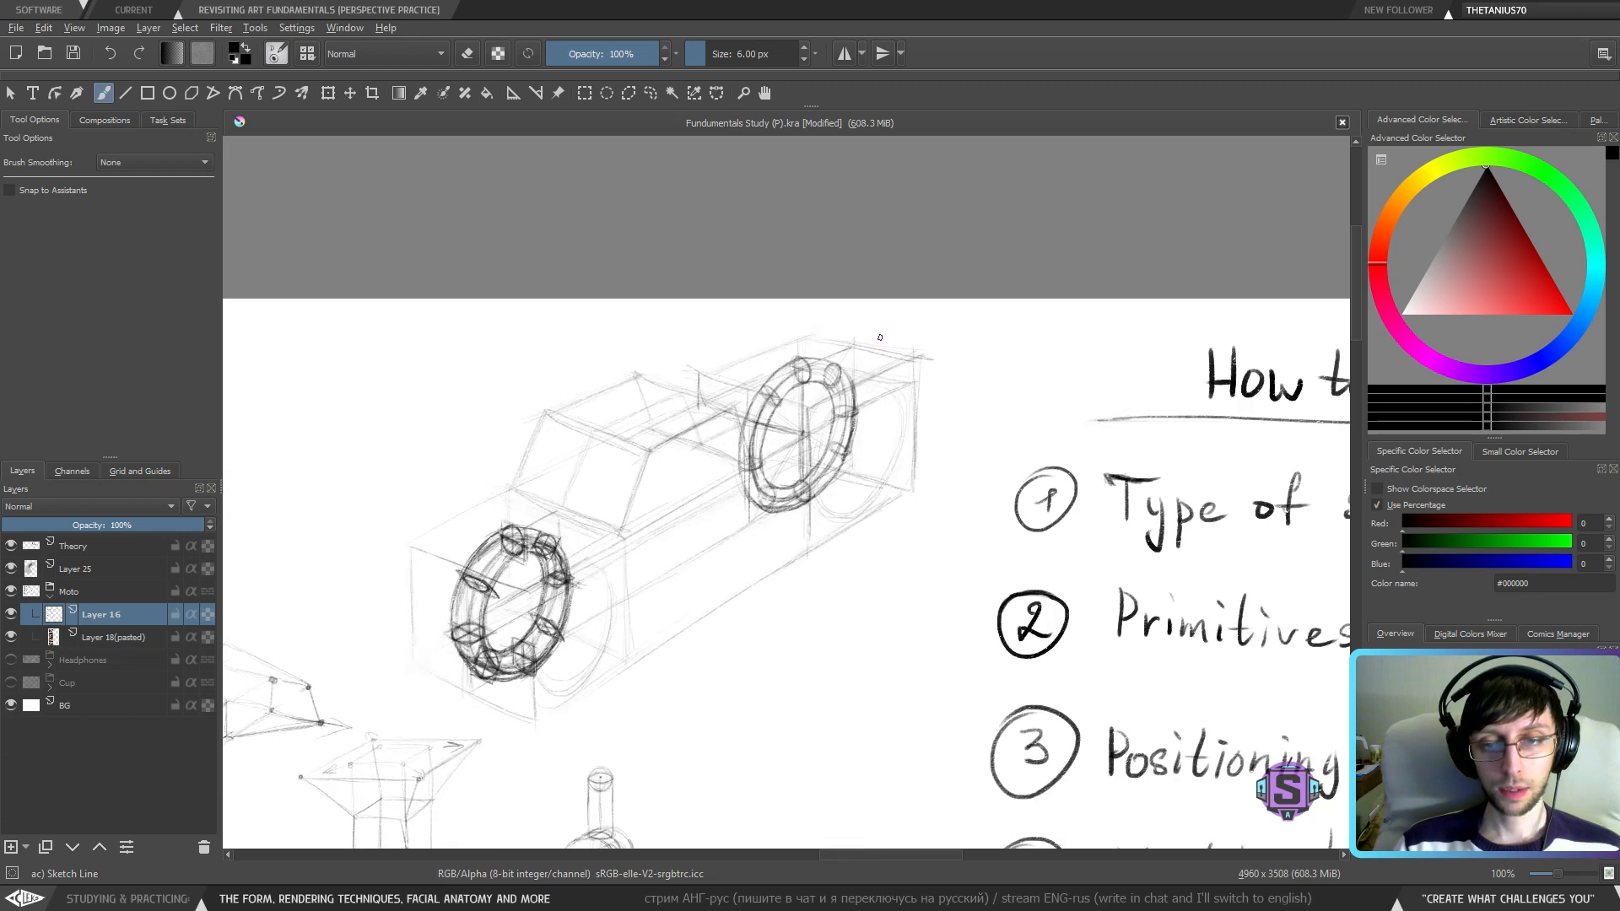
pyautogui.press('+')
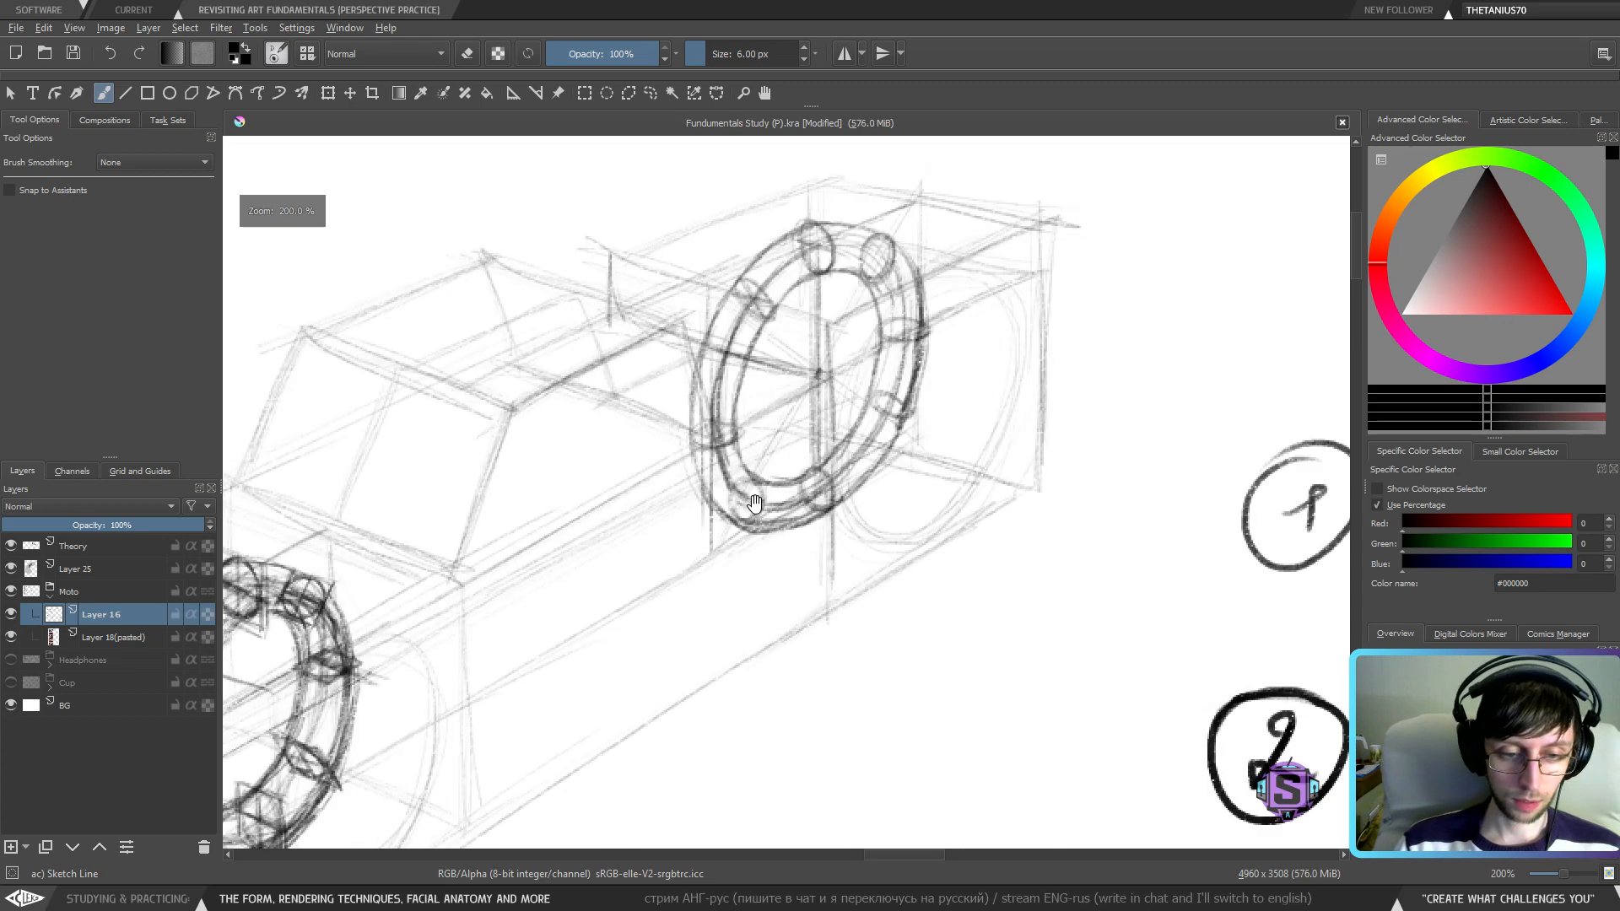
pyautogui.moveTo(754, 505); pyautogui.dragTo(771, 540)
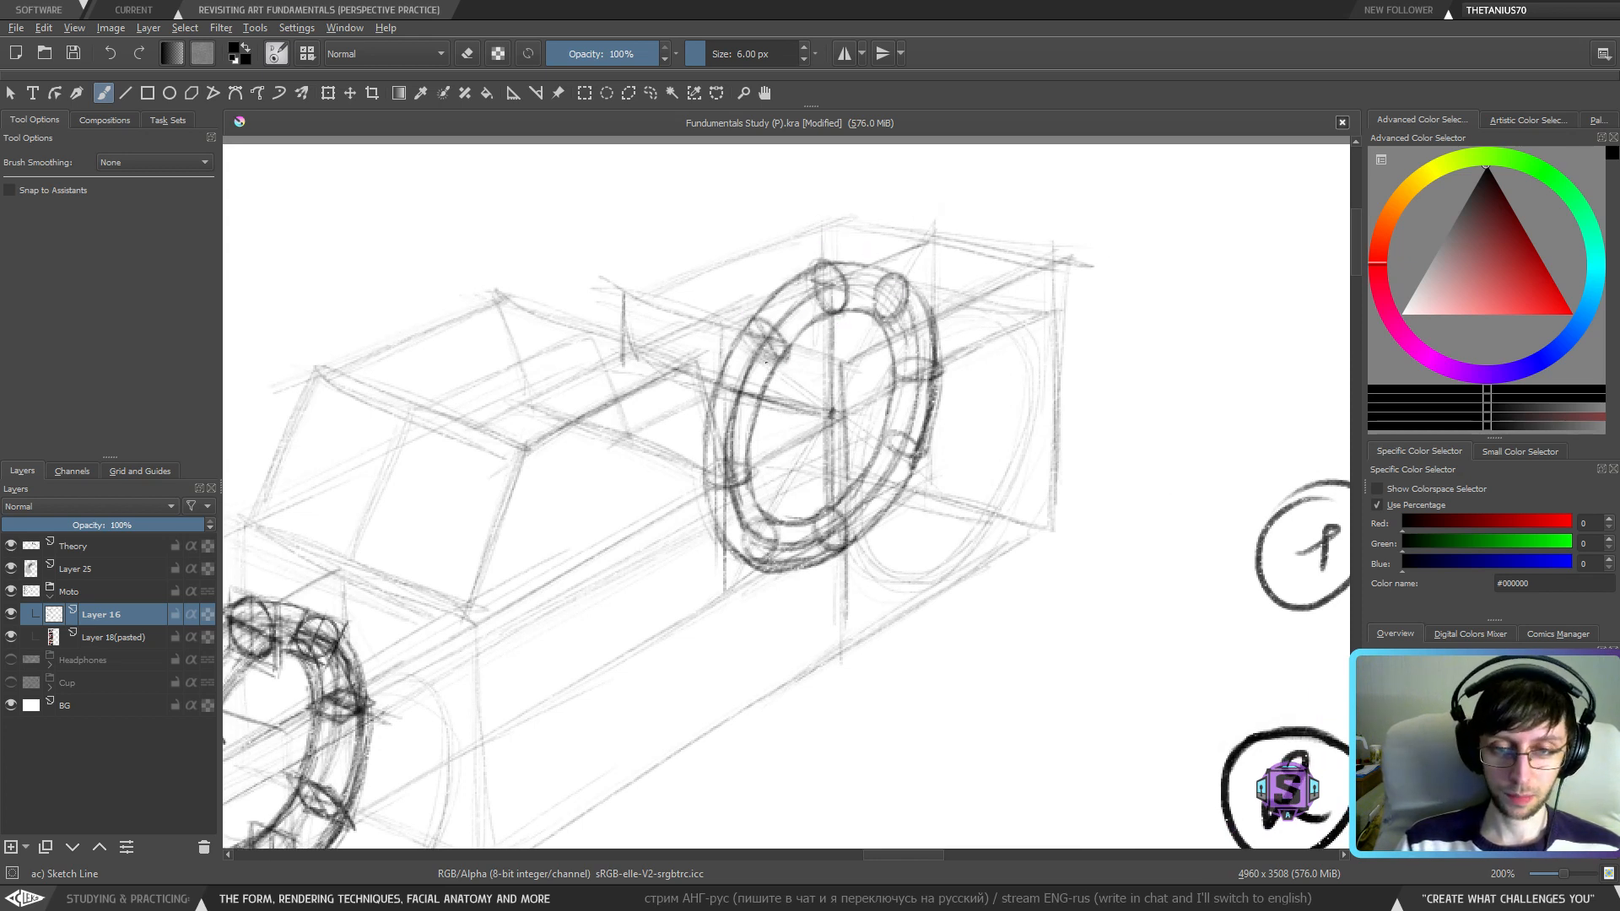
pyautogui.moveTo(784, 367)
pyautogui.mouseDown()
pyautogui.moveTo(740, 319)
pyautogui.moveTo(791, 342)
pyautogui.moveTo(738, 334)
pyautogui.moveTo(773, 329)
pyautogui.mouseUp()
pyautogui.hotkey('ctrl', 'z')
# - Draw axis lines across the upper, right and lower cross-sections of the far wheel's tube
pyautogui.press('1')
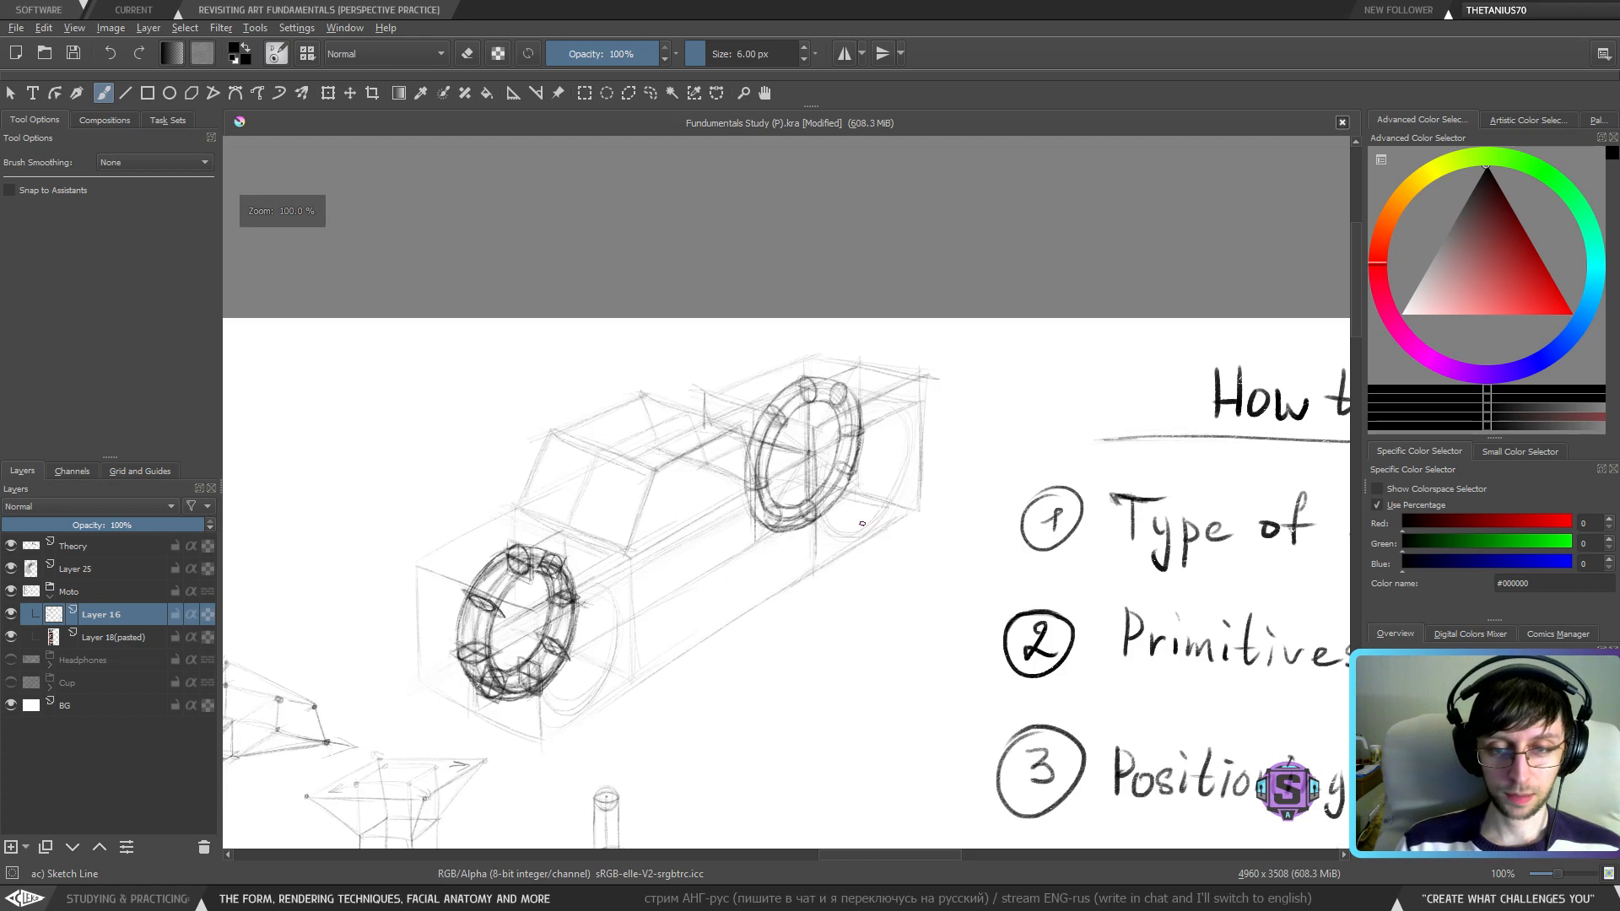
pyautogui.press('-')
pyautogui.press('+')
pyautogui.press('+')
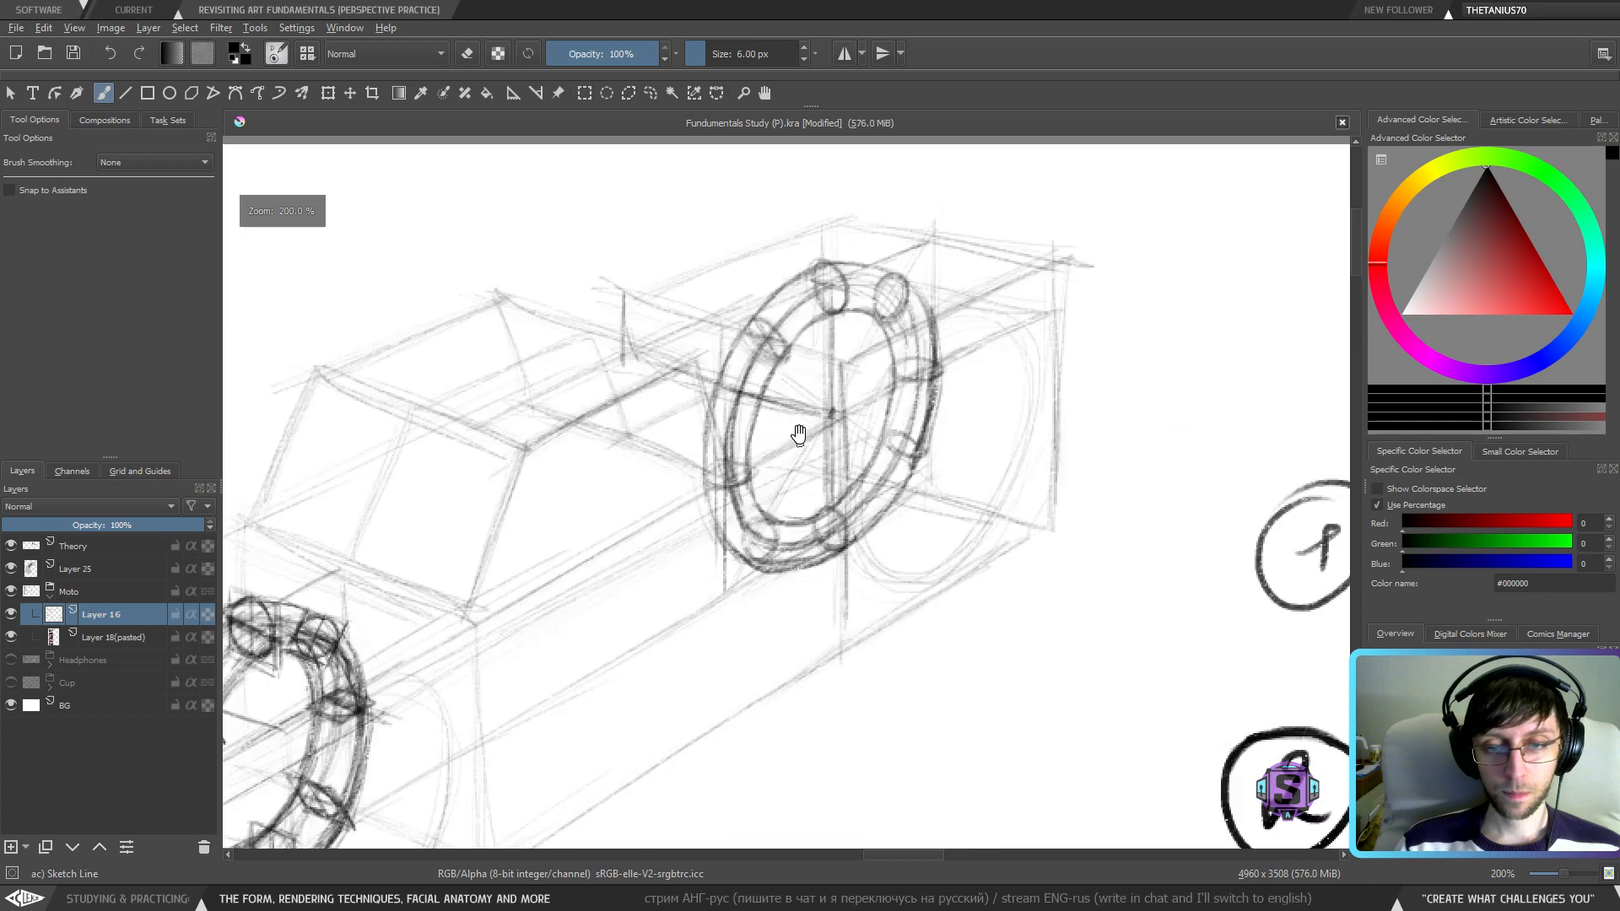
pyautogui.moveTo(800, 434); pyautogui.dragTo(722, 511)
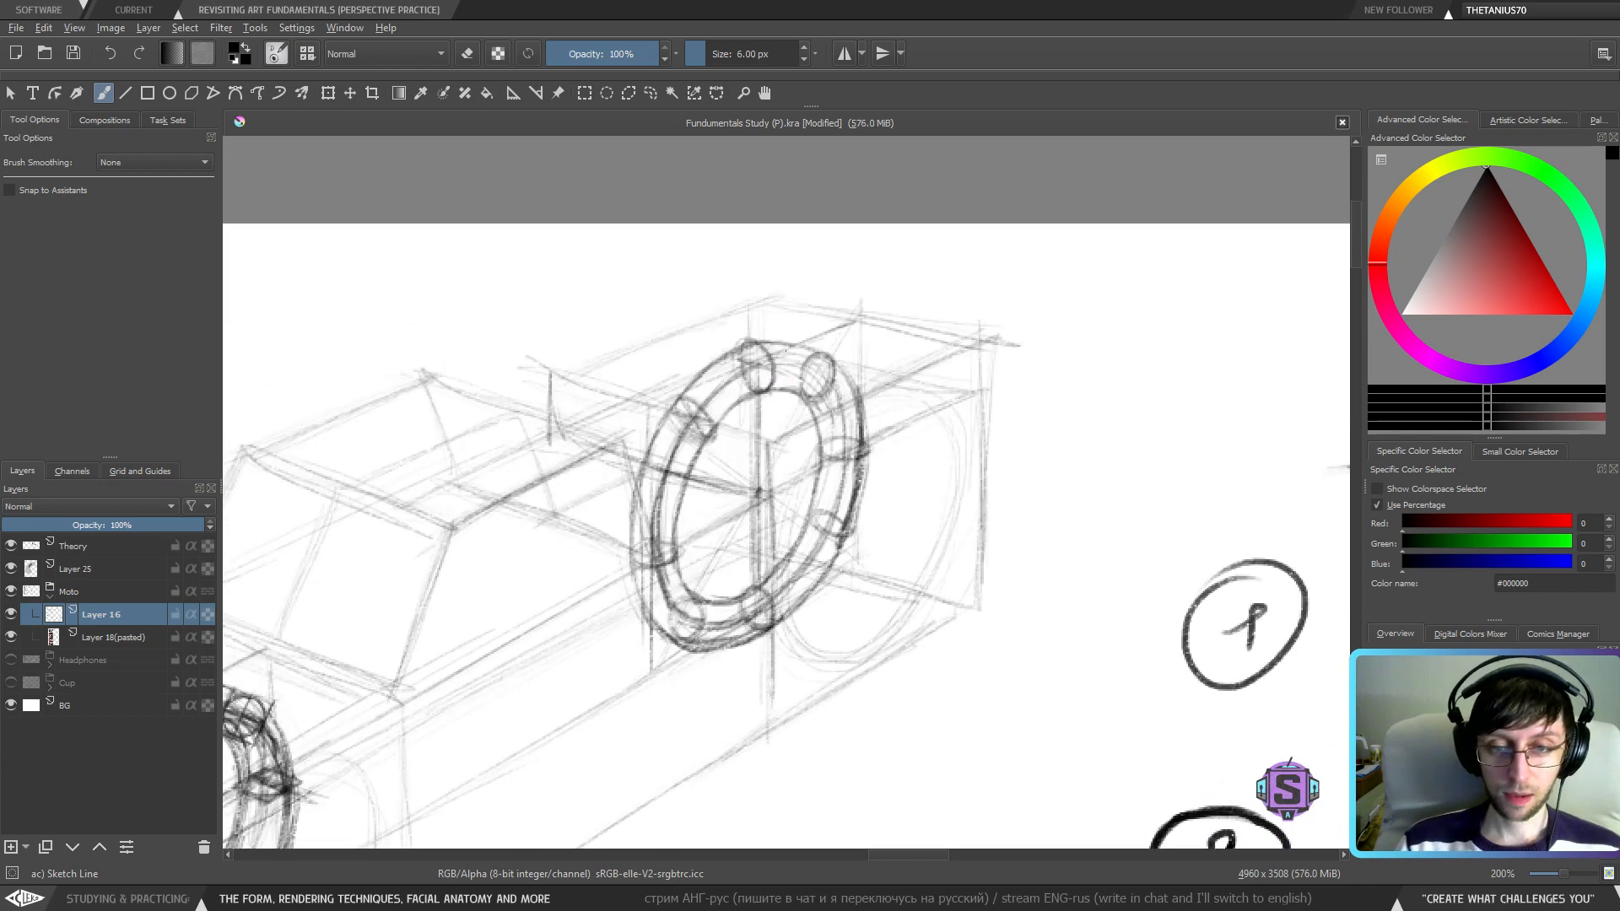
pyautogui.moveTo(728, 360)
pyautogui.mouseDown()
pyautogui.moveTo(813, 373)
pyautogui.moveTo(789, 370)
pyautogui.mouseUp()
pyautogui.moveTo(866, 445); pyautogui.dragTo(815, 436)
pyautogui.moveTo(866, 525); pyautogui.dragTo(841, 532)
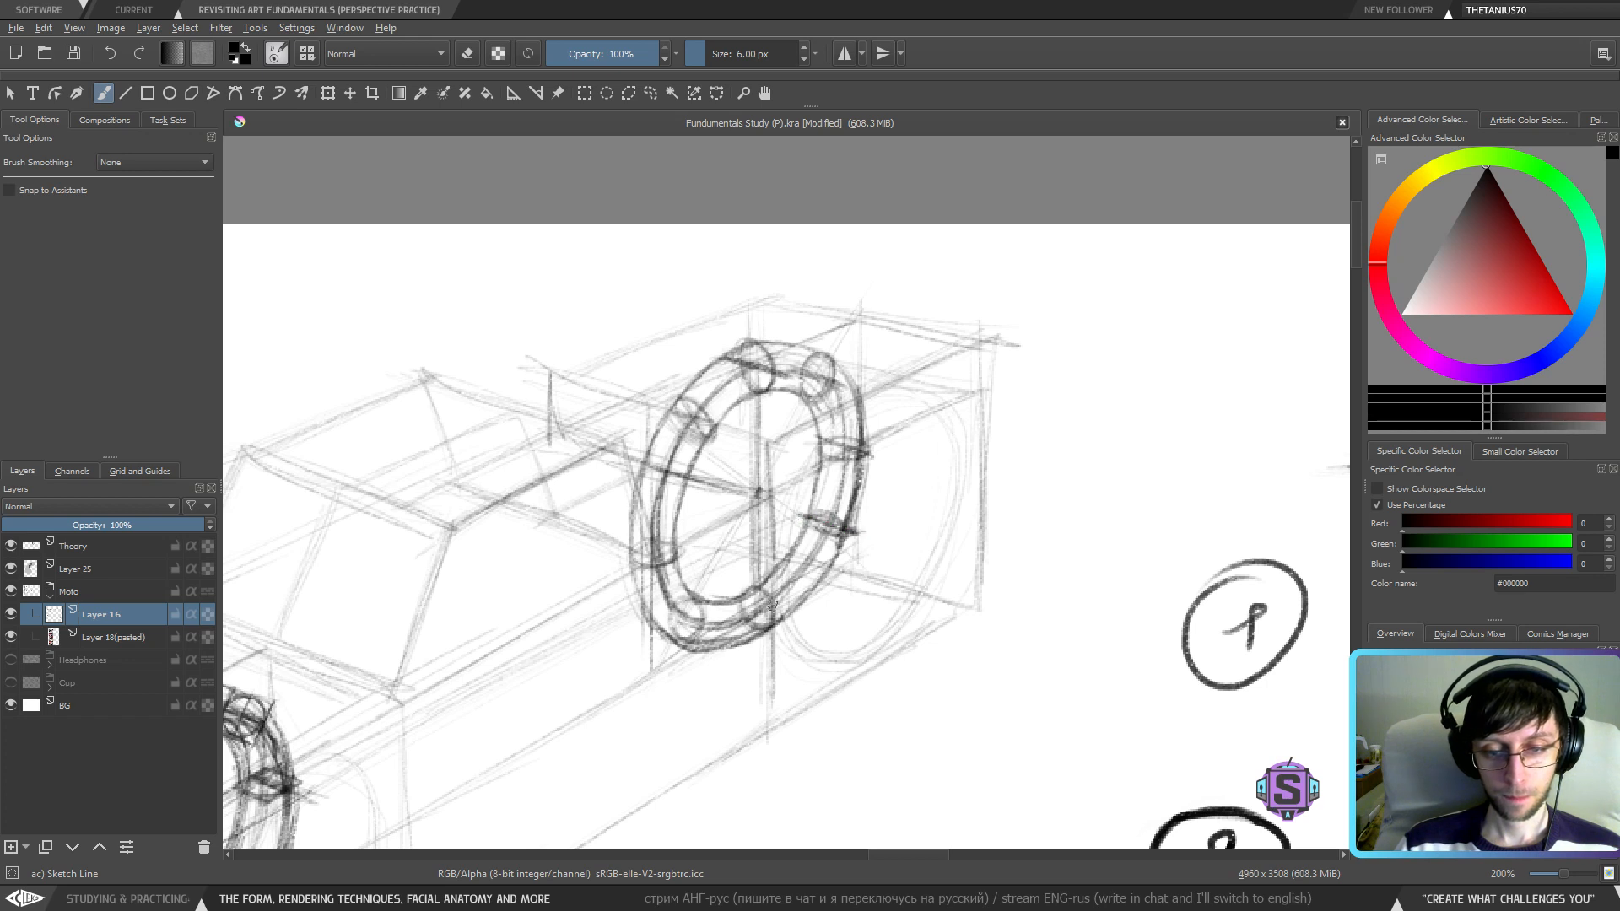
pyautogui.moveTo(785, 601); pyautogui.dragTo(748, 614)
pyautogui.moveTo(771, 595)
pyautogui.mouseDown()
pyautogui.moveTo(661, 618)
pyautogui.moveTo(710, 633)
pyautogui.mouseUp()
# - Review the ribbon effect sketches, the wireframe surface and torus examples, and the notes on how to simplify efficiently
pyautogui.moveTo(676, 618)
pyautogui.mouseDown()
pyautogui.moveTo(716, 637)
pyautogui.moveTo(868, 390)
pyautogui.mouseUp()
pyautogui.scroll(-2, 682, 443)
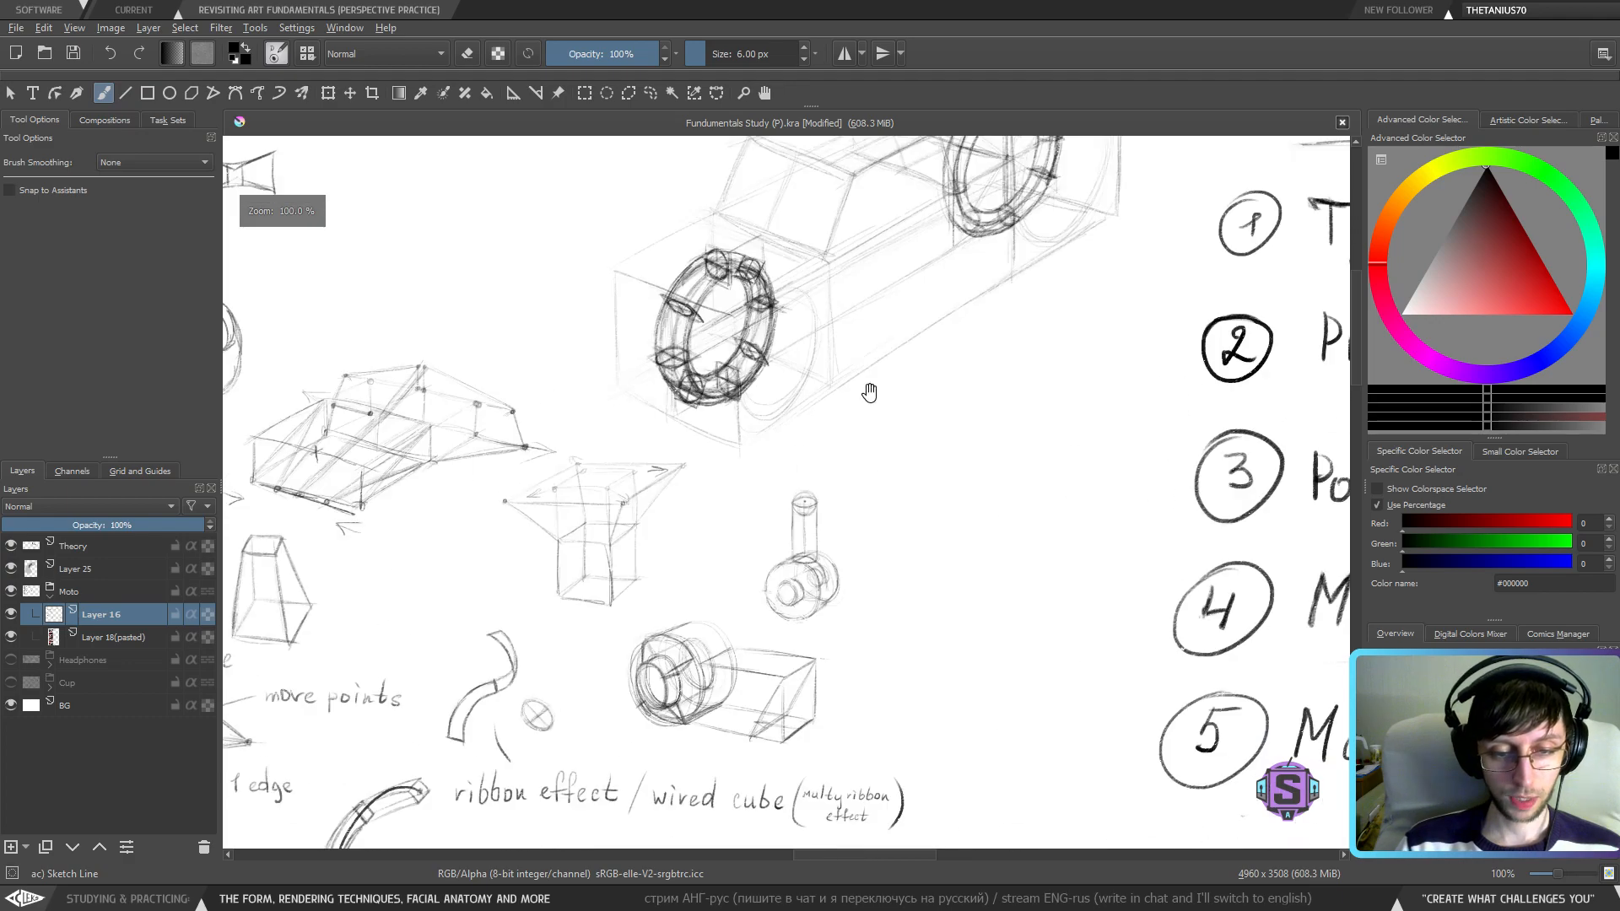
pyautogui.moveTo(650, 783); pyautogui.dragTo(868, 390)
pyautogui.moveTo(638, 693); pyautogui.dragTo(931, 448)
pyautogui.moveTo(805, 620)
pyautogui.mouseDown()
pyautogui.moveTo(733, 295)
pyautogui.moveTo(732, 578)
pyautogui.mouseUp()
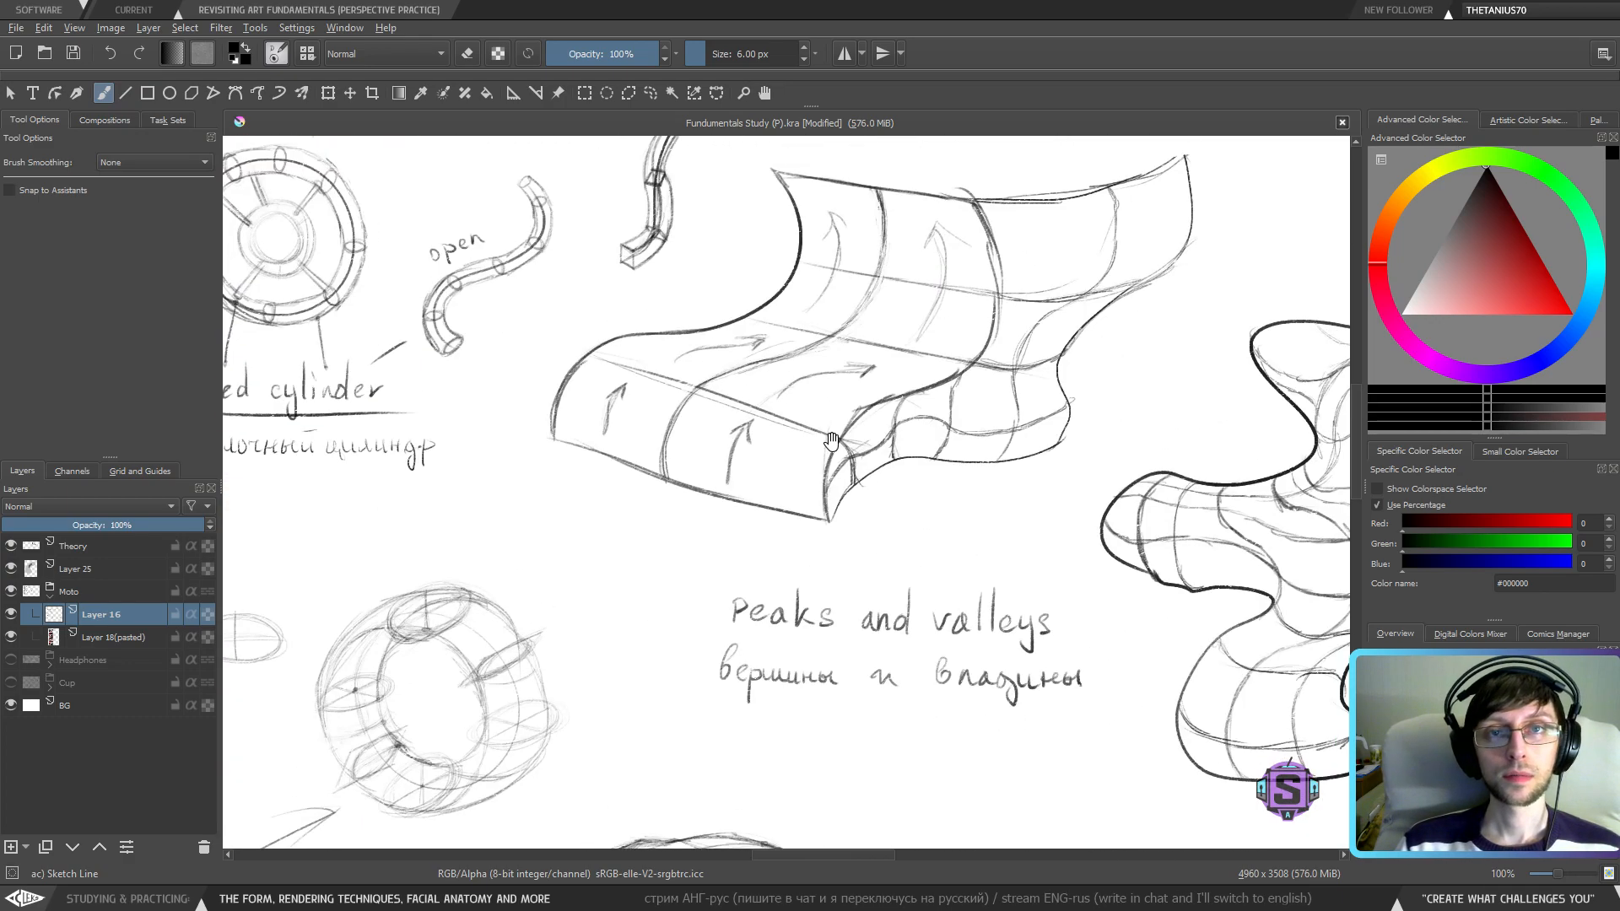
pyautogui.moveTo(1065, 179); pyautogui.dragTo(866, 432)
pyautogui.moveTo(1040, 235); pyautogui.dragTo(795, 542)
pyautogui.moveTo(1013, 338); pyautogui.dragTo(785, 445)
pyautogui.moveTo(869, 380); pyautogui.dragTo(839, 438)
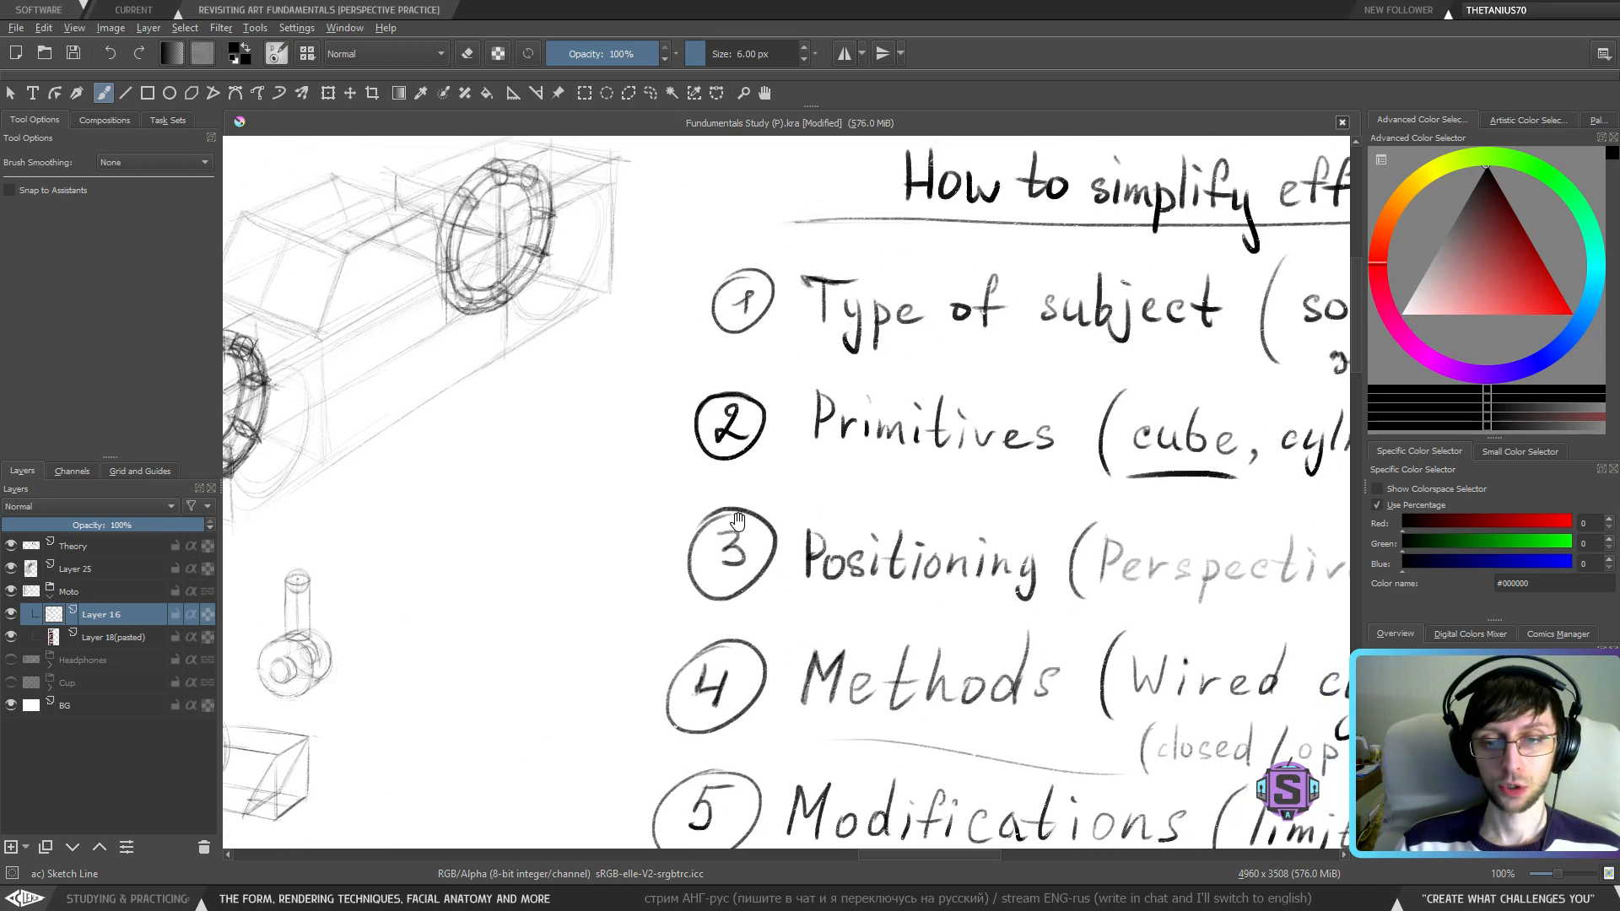
pyautogui.moveTo(1118, 262)
pyautogui.mouseDown()
pyautogui.moveTo(915, 430)
pyautogui.moveTo(852, 400)
pyautogui.mouseUp()
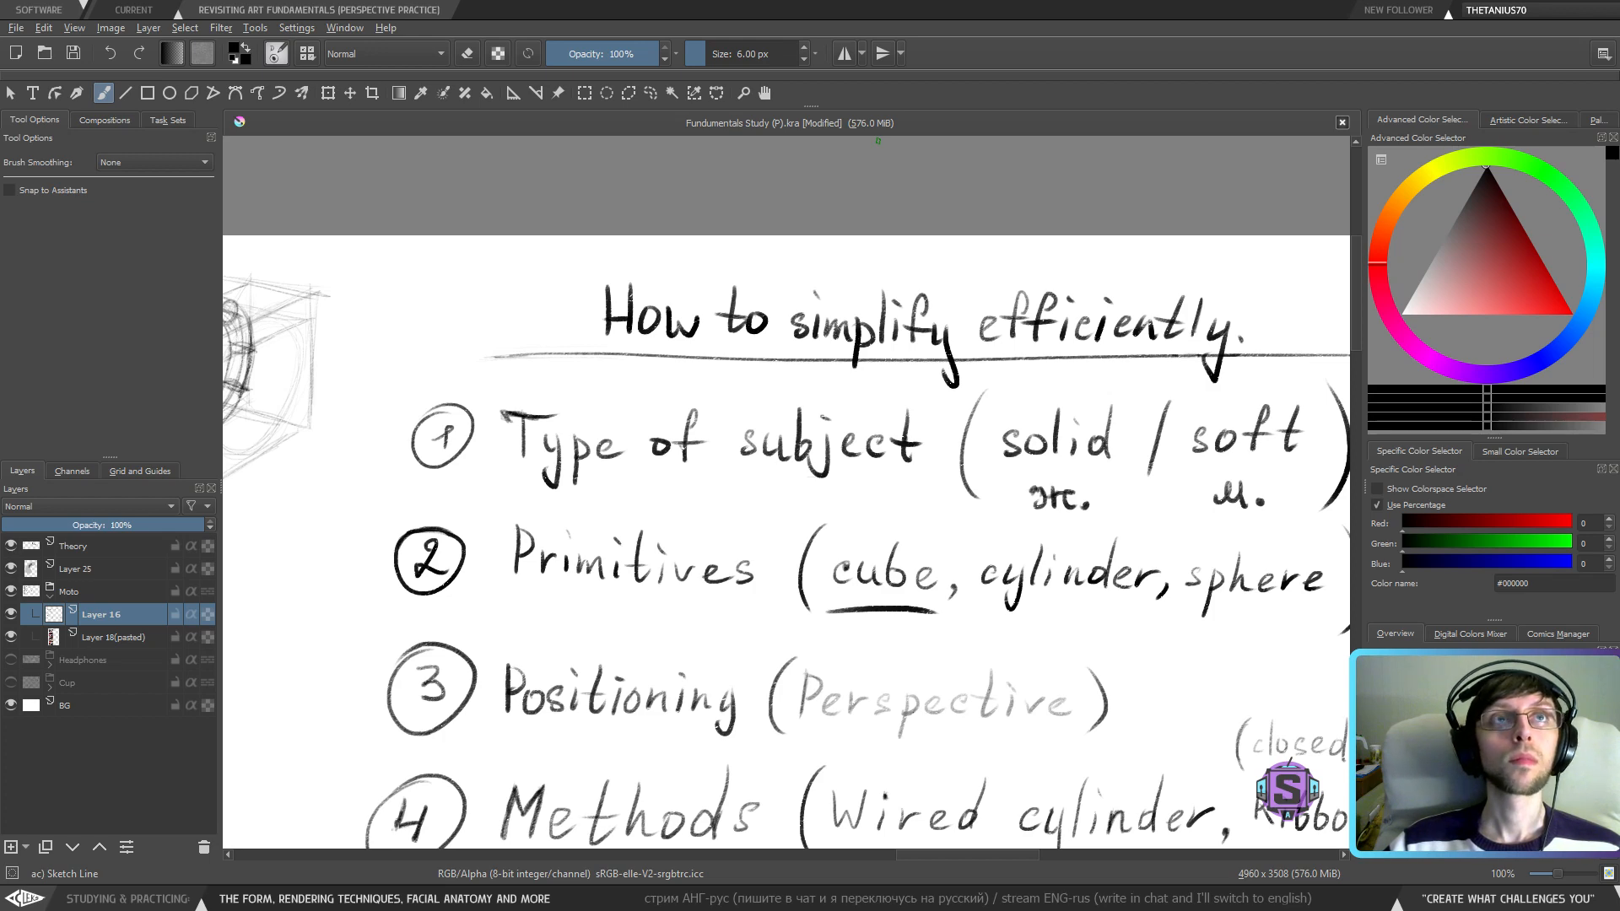
pyautogui.moveTo(907, 303); pyautogui.dragTo(812, 215)
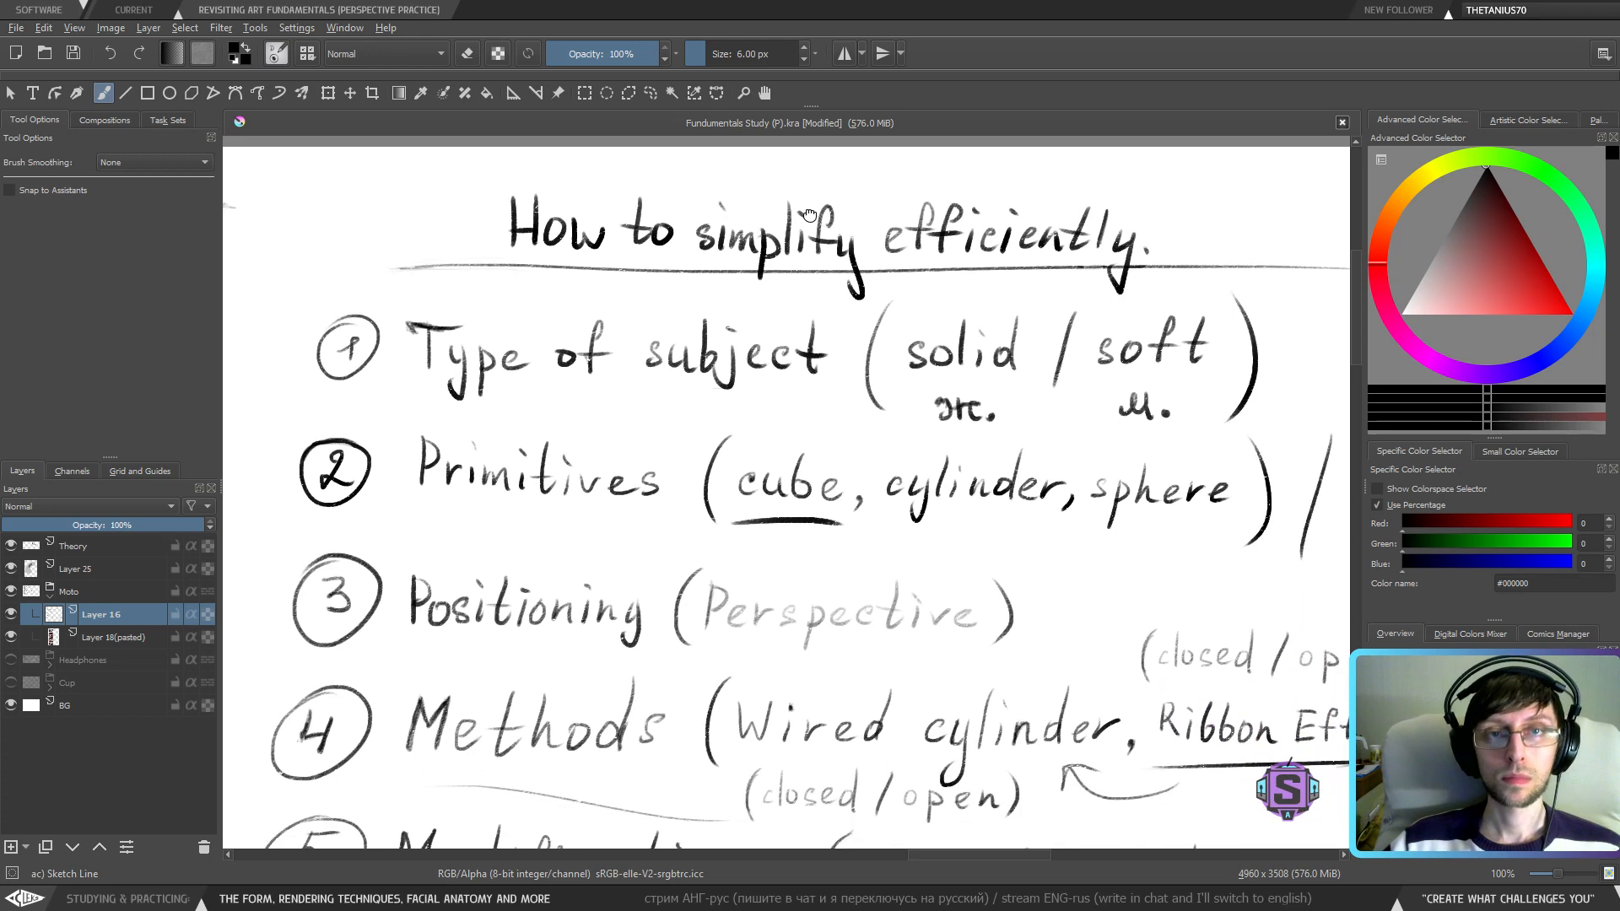
pyautogui.moveTo(843, 403); pyautogui.dragTo(851, 347)
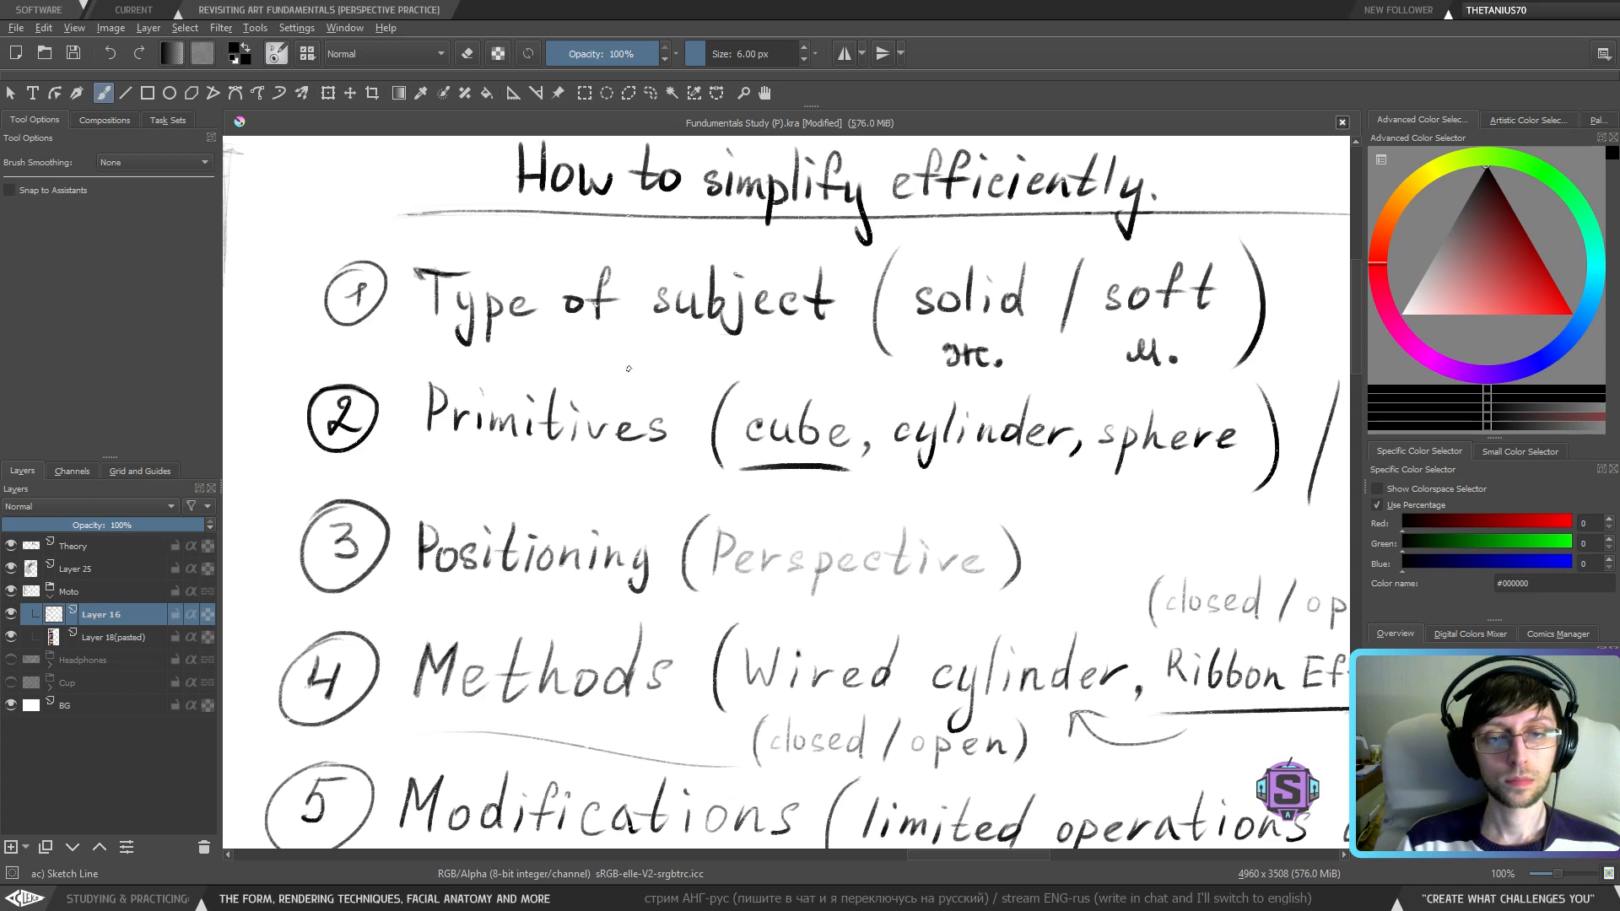
# - Make temporary strokes beneath the first method note and on the vehicle's cabin, and undo them
pyautogui.moveTo(615, 359); pyautogui.dragTo(778, 376)
pyautogui.hotkey('ctrl', 'z')
pyautogui.press('-')
pyautogui.press('-')
pyautogui.moveTo(762, 494)
pyautogui.mouseDown()
pyautogui.moveTo(731, 493)
pyautogui.moveTo(810, 542)
pyautogui.moveTo(765, 461)
pyautogui.moveTo(805, 358)
pyautogui.mouseUp()
pyautogui.moveTo(710, 568); pyautogui.dragTo(753, 734)
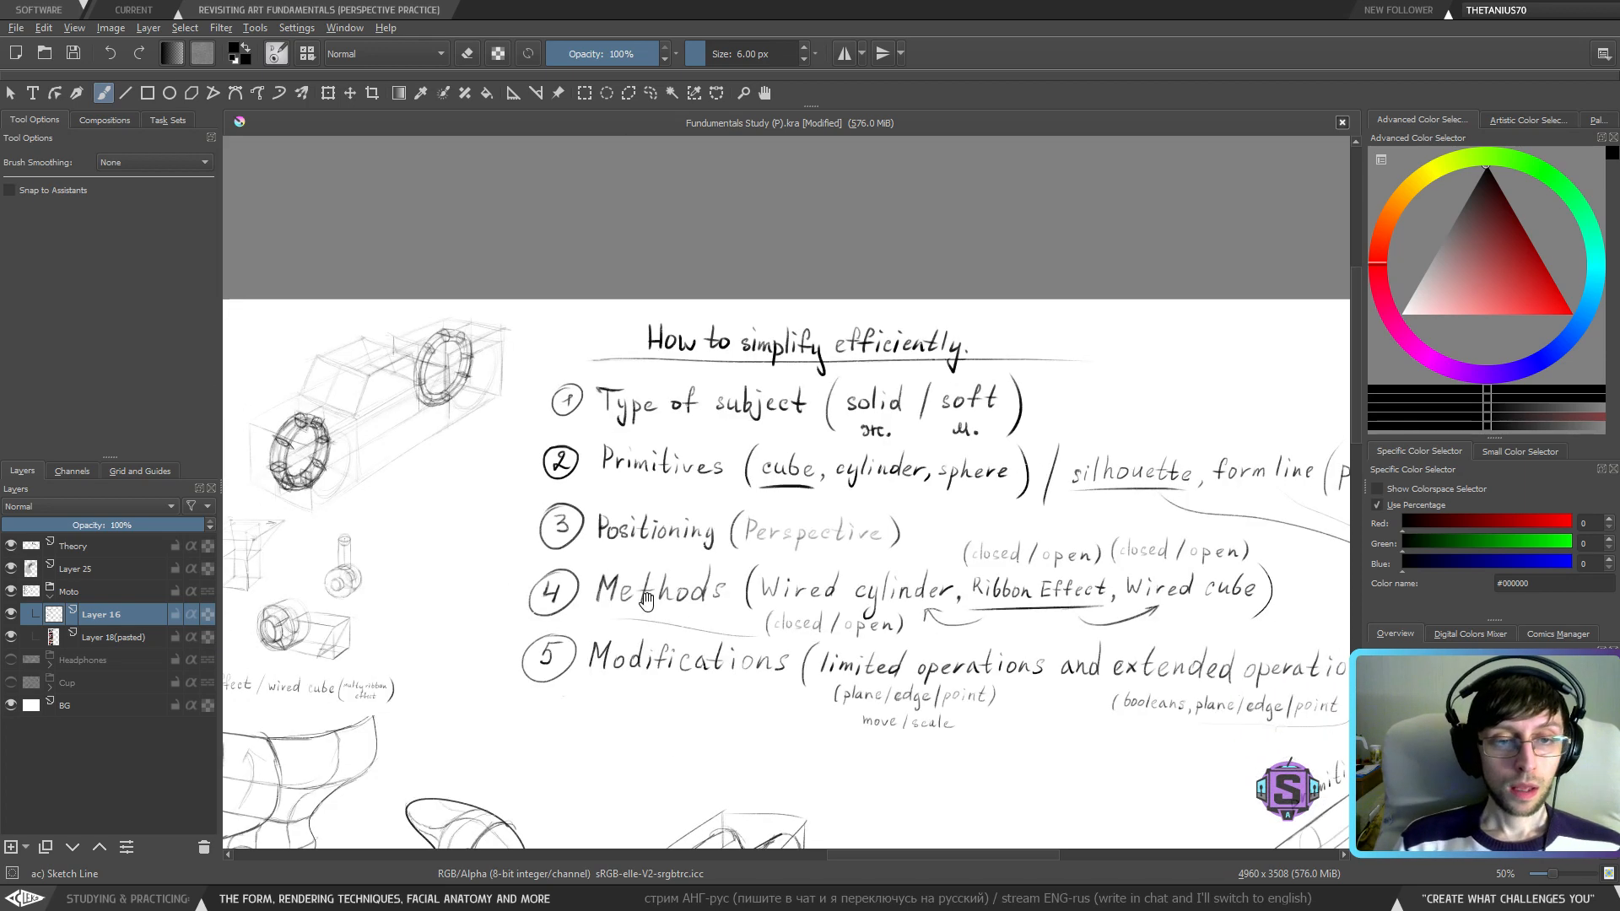
pyautogui.moveTo(646, 601)
pyautogui.mouseDown()
pyautogui.moveTo(734, 466)
pyautogui.moveTo(777, 641)
pyautogui.moveTo(806, 645)
pyautogui.mouseUp()
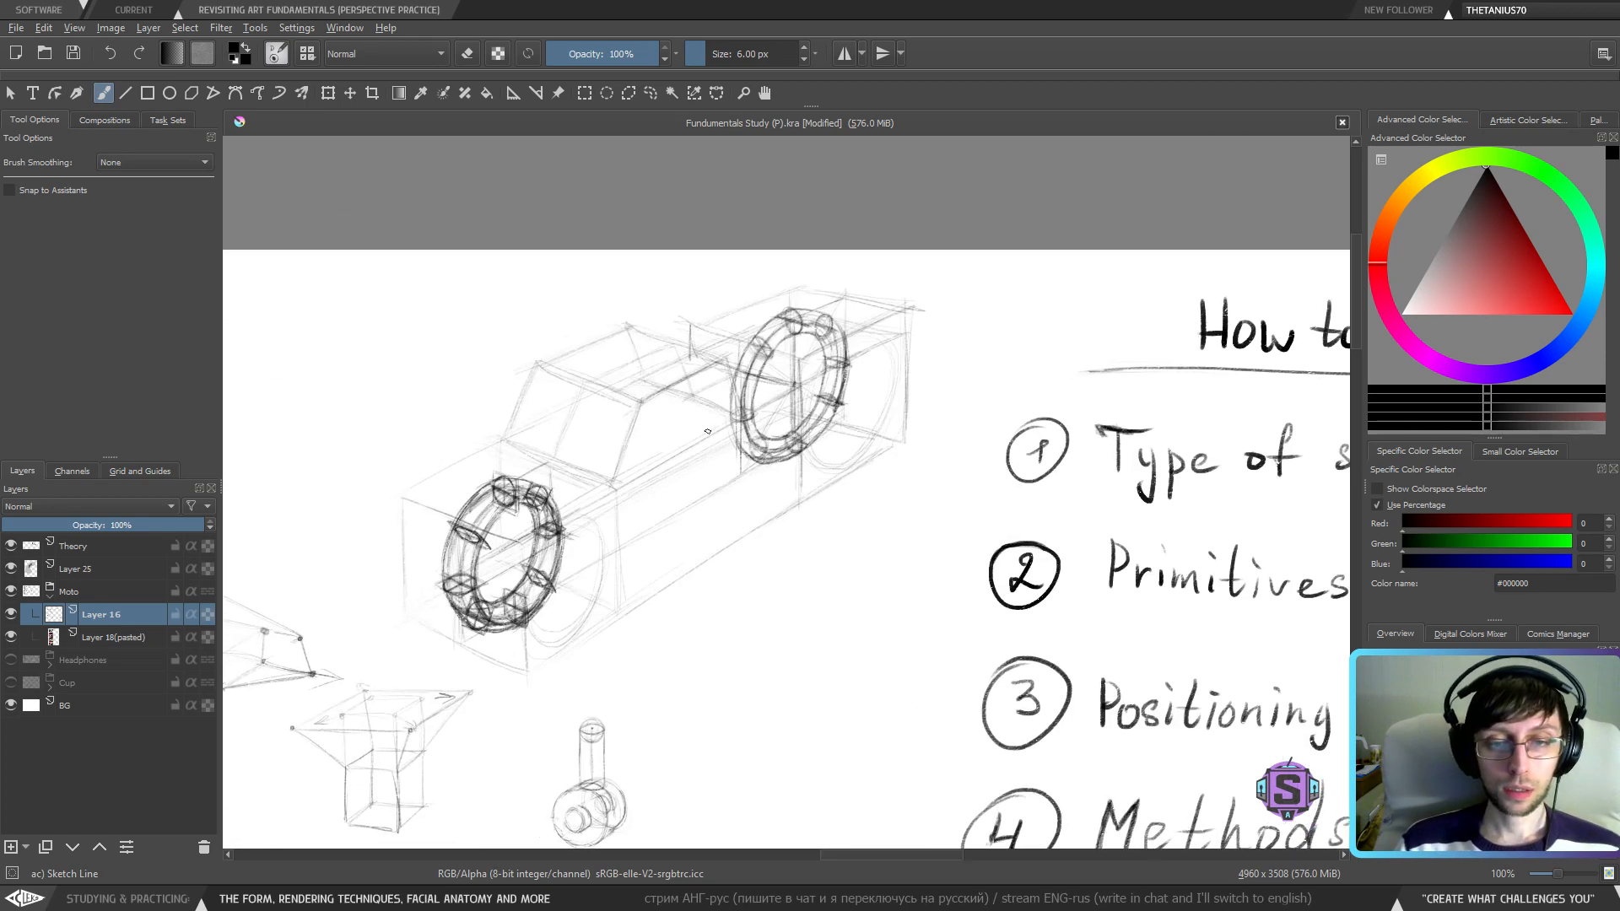
pyautogui.moveTo(643, 400)
pyautogui.mouseDown()
pyautogui.moveTo(717, 359)
pyautogui.moveTo(554, 379)
pyautogui.mouseUp()
pyautogui.hotkey('ctrl', 'z')
pyautogui.hotkey('ctrl', 'z')
# - Redraw the upper-left and top cross-sections of the far wheel's tube as wider, darker ellipses
pyautogui.moveTo(755, 448); pyautogui.dragTo(725, 479)
pyautogui.hotkey('ctrl', '+')
pyautogui.hotkey('ctrl', '+')
pyautogui.moveTo(699, 269); pyautogui.dragTo(672, 413)
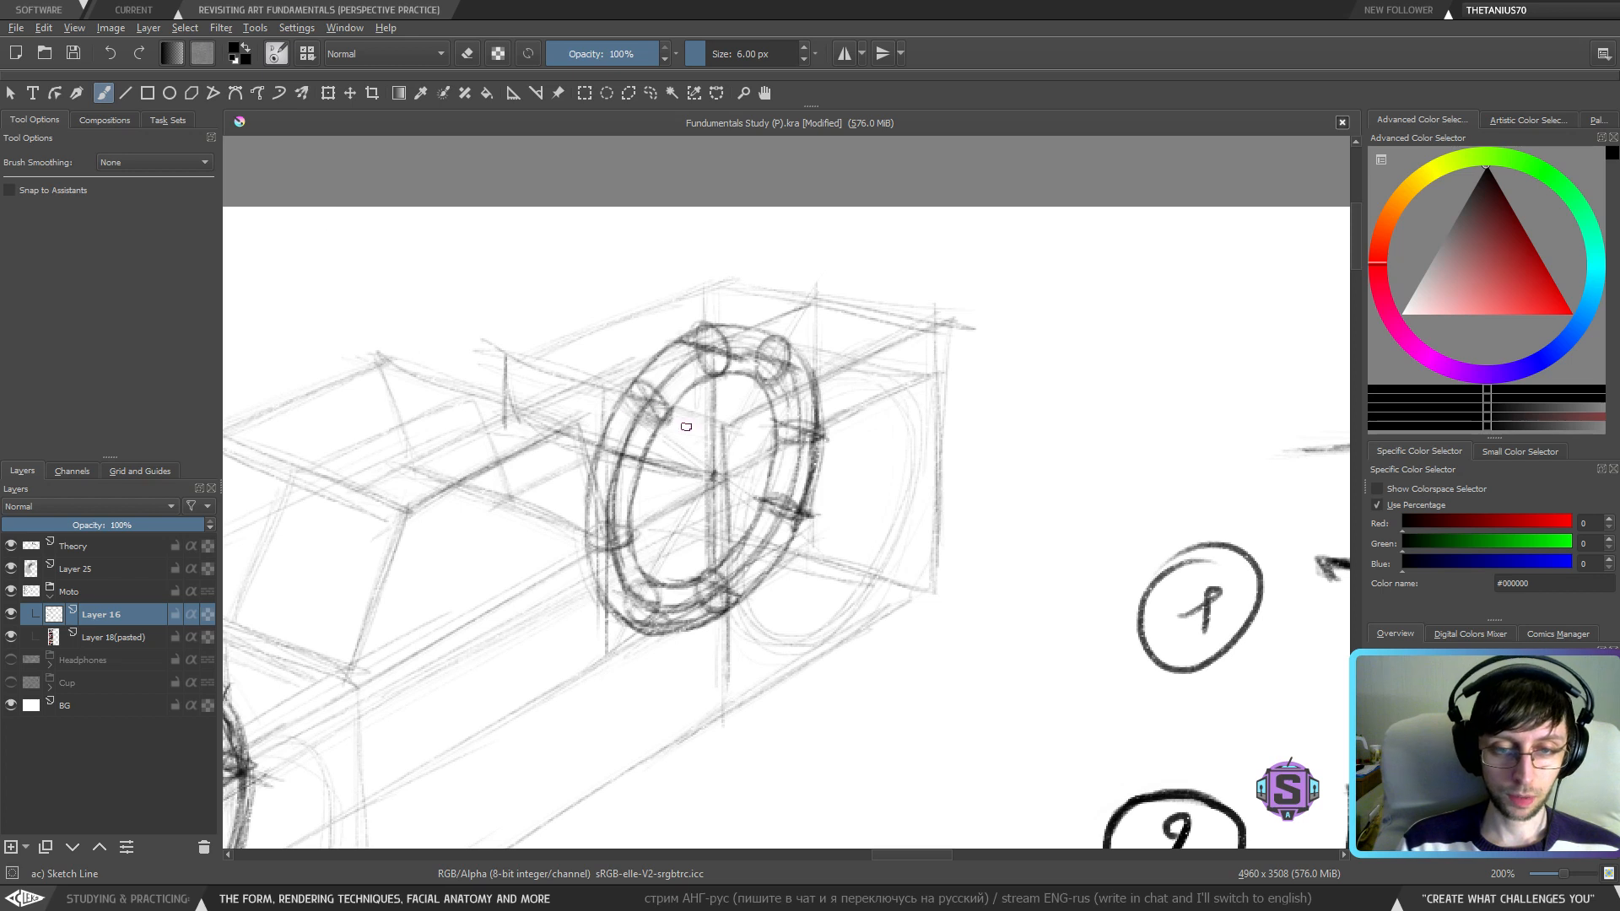
pyautogui.hscroll(-1, 672, 472)
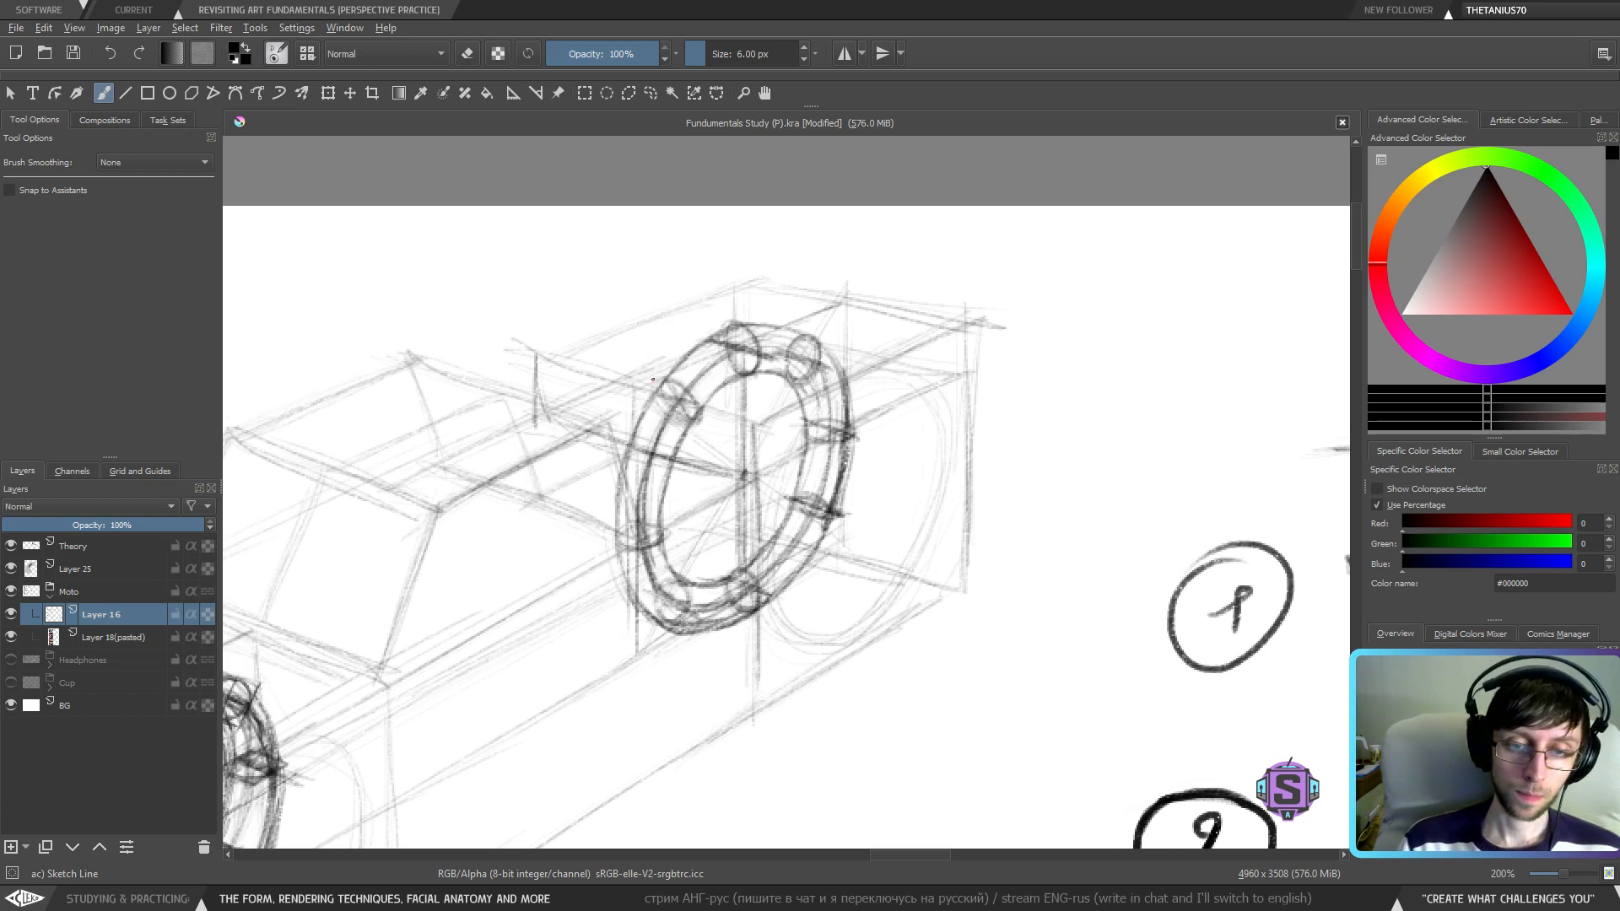
pyautogui.moveTo(662, 418); pyautogui.dragTo(713, 430)
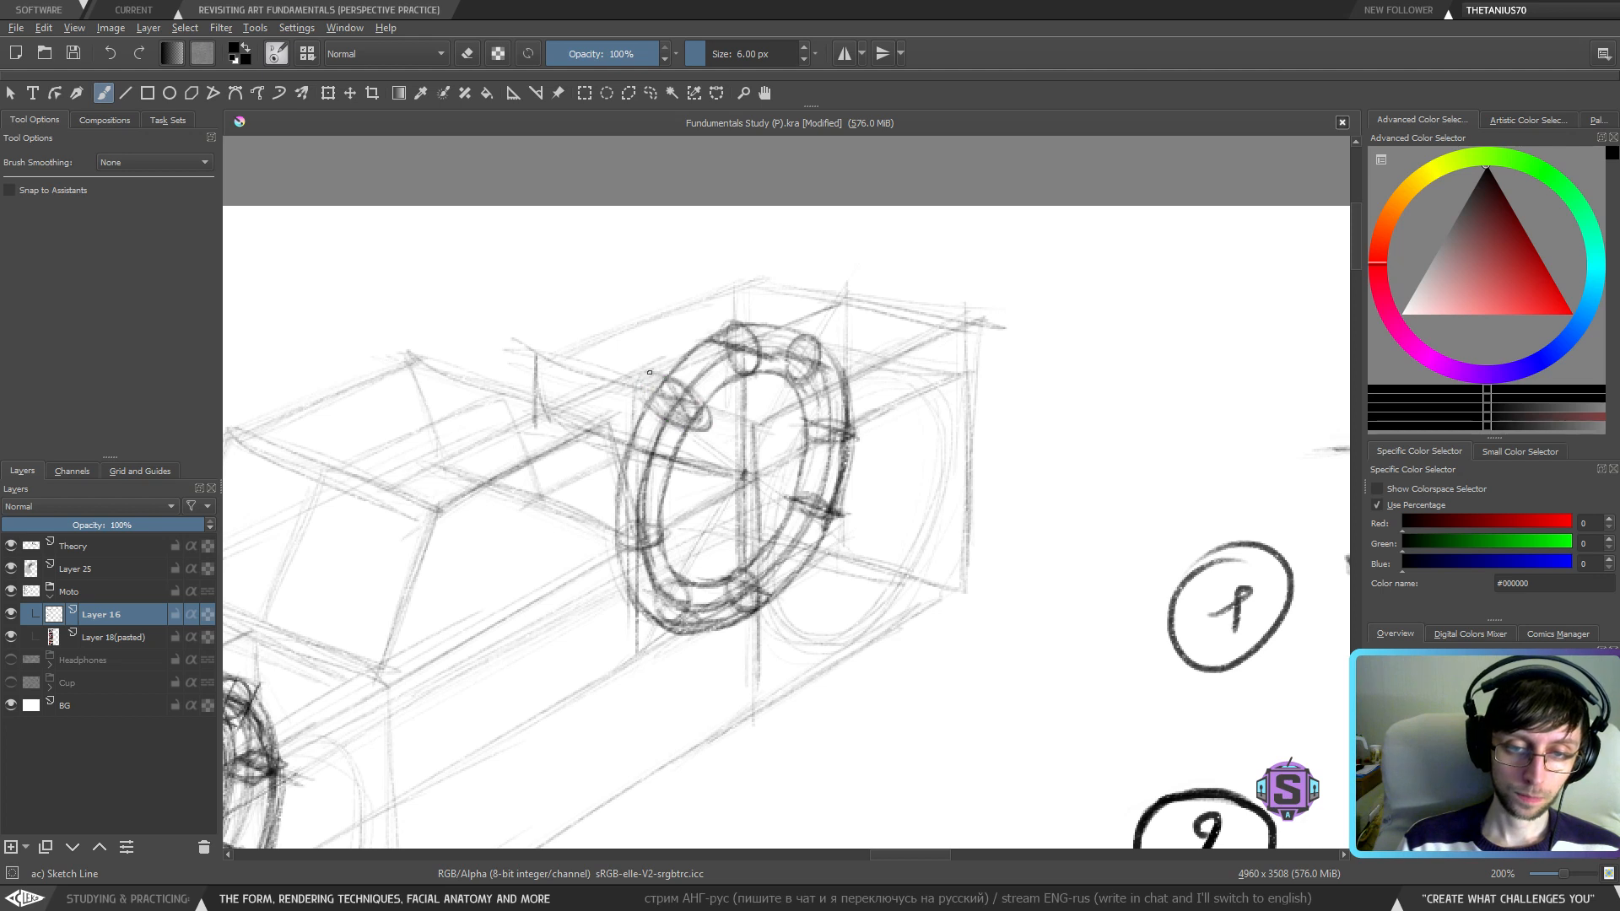
pyautogui.moveTo(640, 375)
pyautogui.mouseDown()
pyautogui.moveTo(708, 434)
pyautogui.moveTo(727, 321)
pyautogui.moveTo(713, 371)
pyautogui.moveTo(768, 379)
pyautogui.moveTo(805, 337)
pyautogui.moveTo(771, 340)
pyautogui.mouseUp()
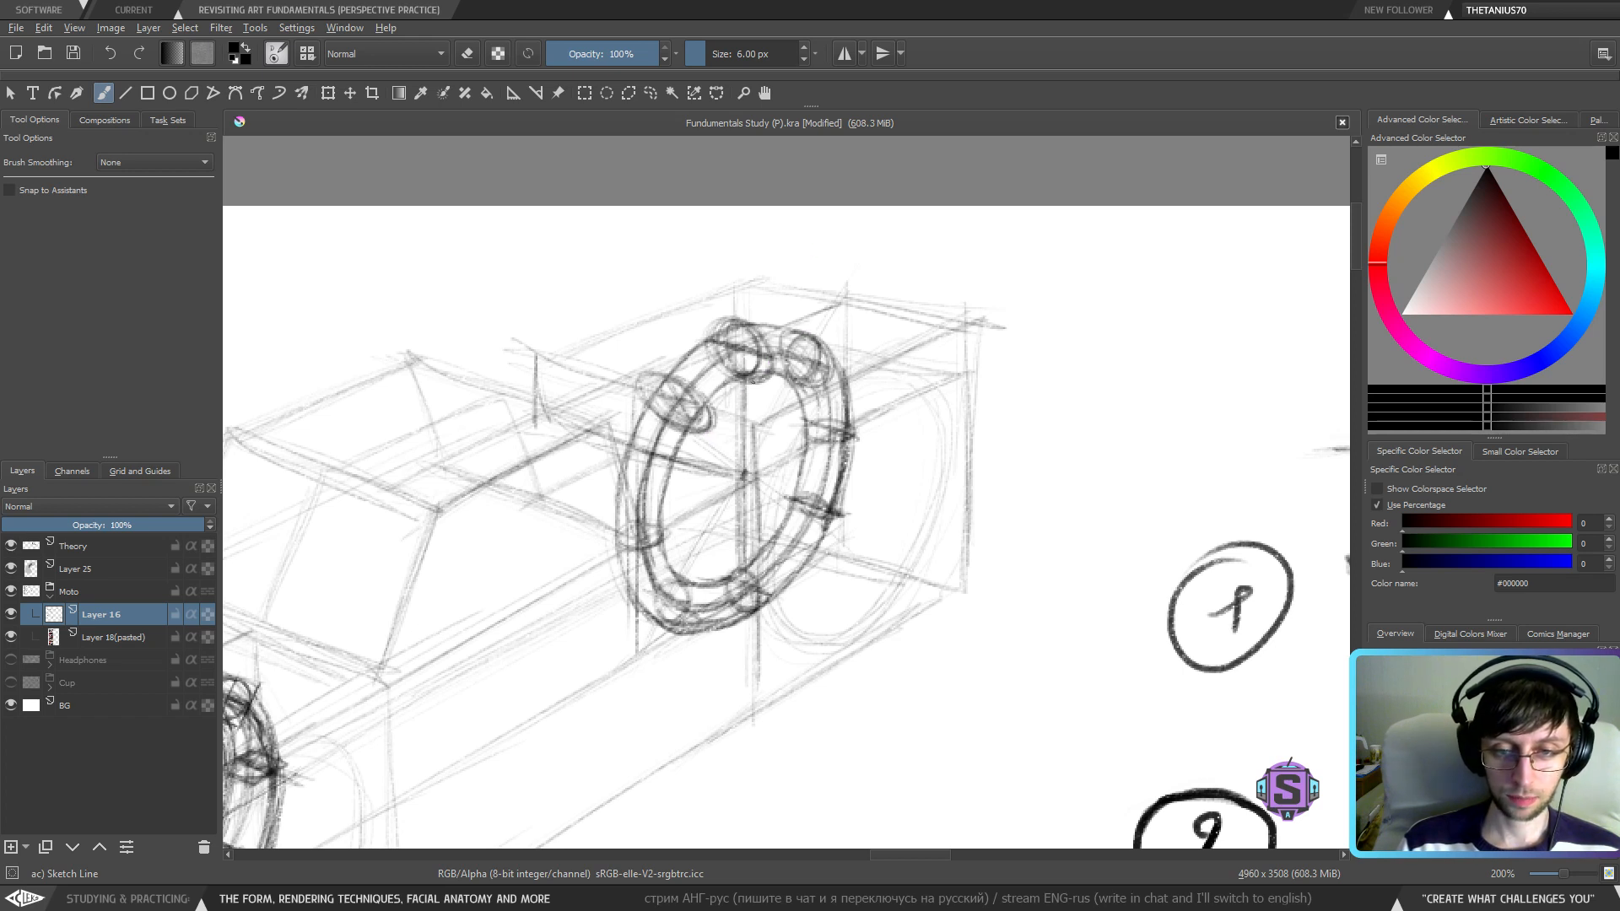
# - Redraw the left and bottom cross-section ellipses of the far wheel's tube
pyautogui.moveTo(667, 524)
pyautogui.mouseDown()
pyautogui.moveTo(607, 540)
pyautogui.moveTo(675, 544)
pyautogui.moveTo(604, 536)
pyautogui.moveTo(675, 540)
pyautogui.moveTo(682, 581)
pyautogui.moveTo(650, 567)
pyautogui.moveTo(693, 557)
pyautogui.moveTo(658, 523)
pyautogui.mouseUp()
pyautogui.scroll(-1, 707, 486)
pyautogui.hotkey('ctrl', 'z')
pyautogui.moveTo(675, 580)
pyautogui.mouseDown()
pyautogui.moveTo(645, 570)
pyautogui.moveTo(681, 575)
pyautogui.moveTo(667, 522)
pyautogui.moveTo(697, 567)
pyautogui.moveTo(642, 536)
pyautogui.mouseUp()
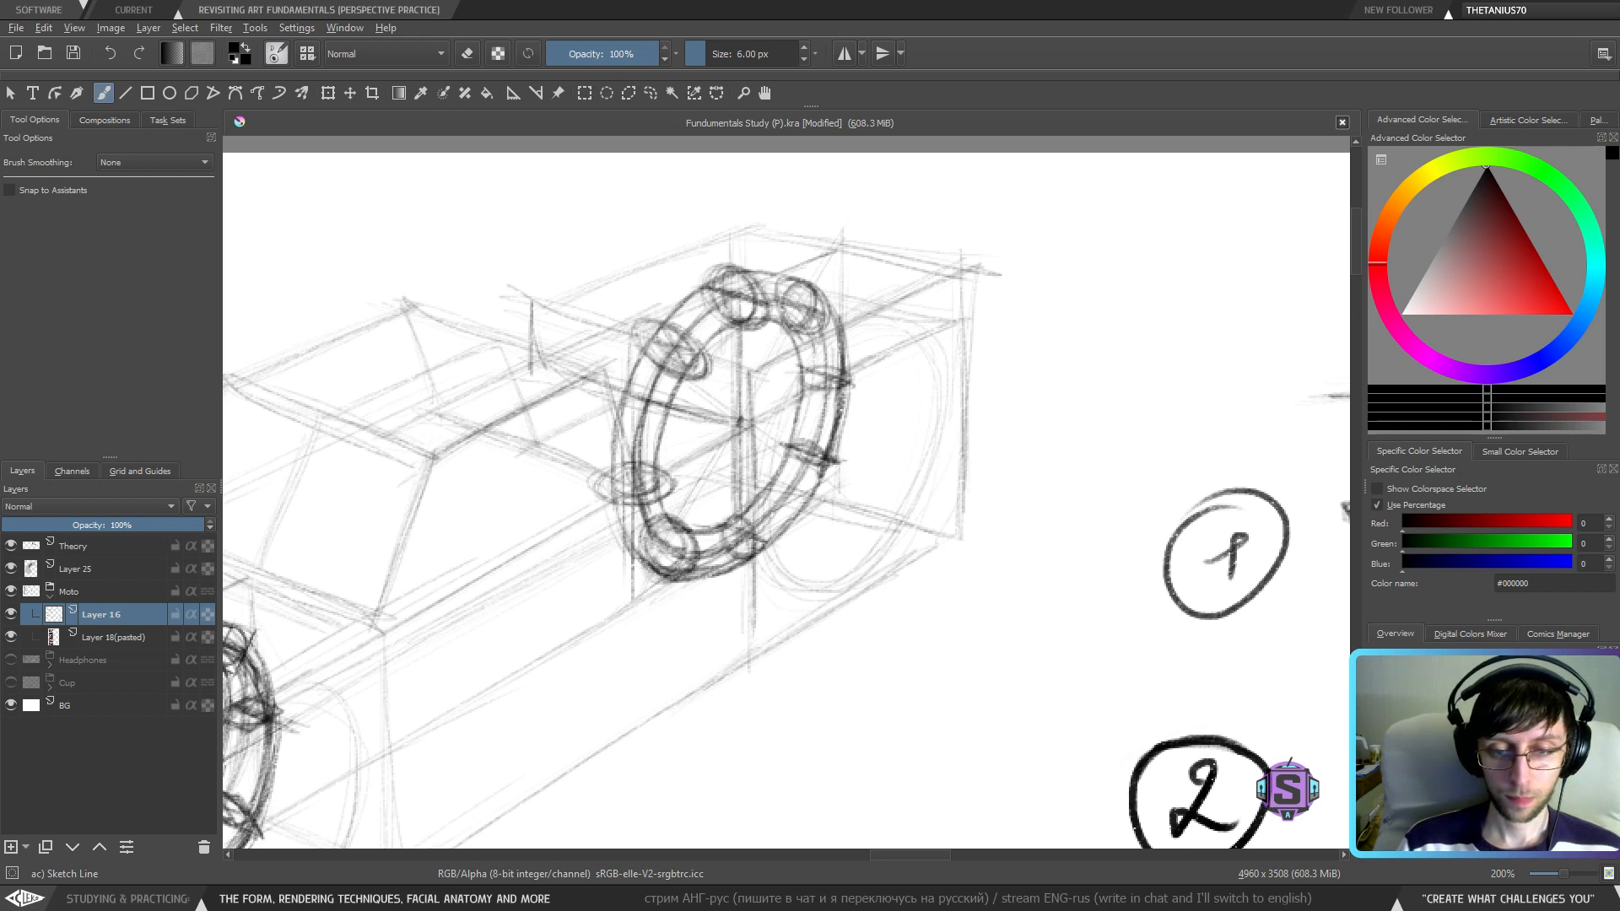
pyautogui.moveTo(739, 562)
pyautogui.mouseDown()
pyautogui.moveTo(761, 557)
pyautogui.moveTo(720, 512)
pyautogui.moveTo(764, 532)
pyautogui.mouseUp()
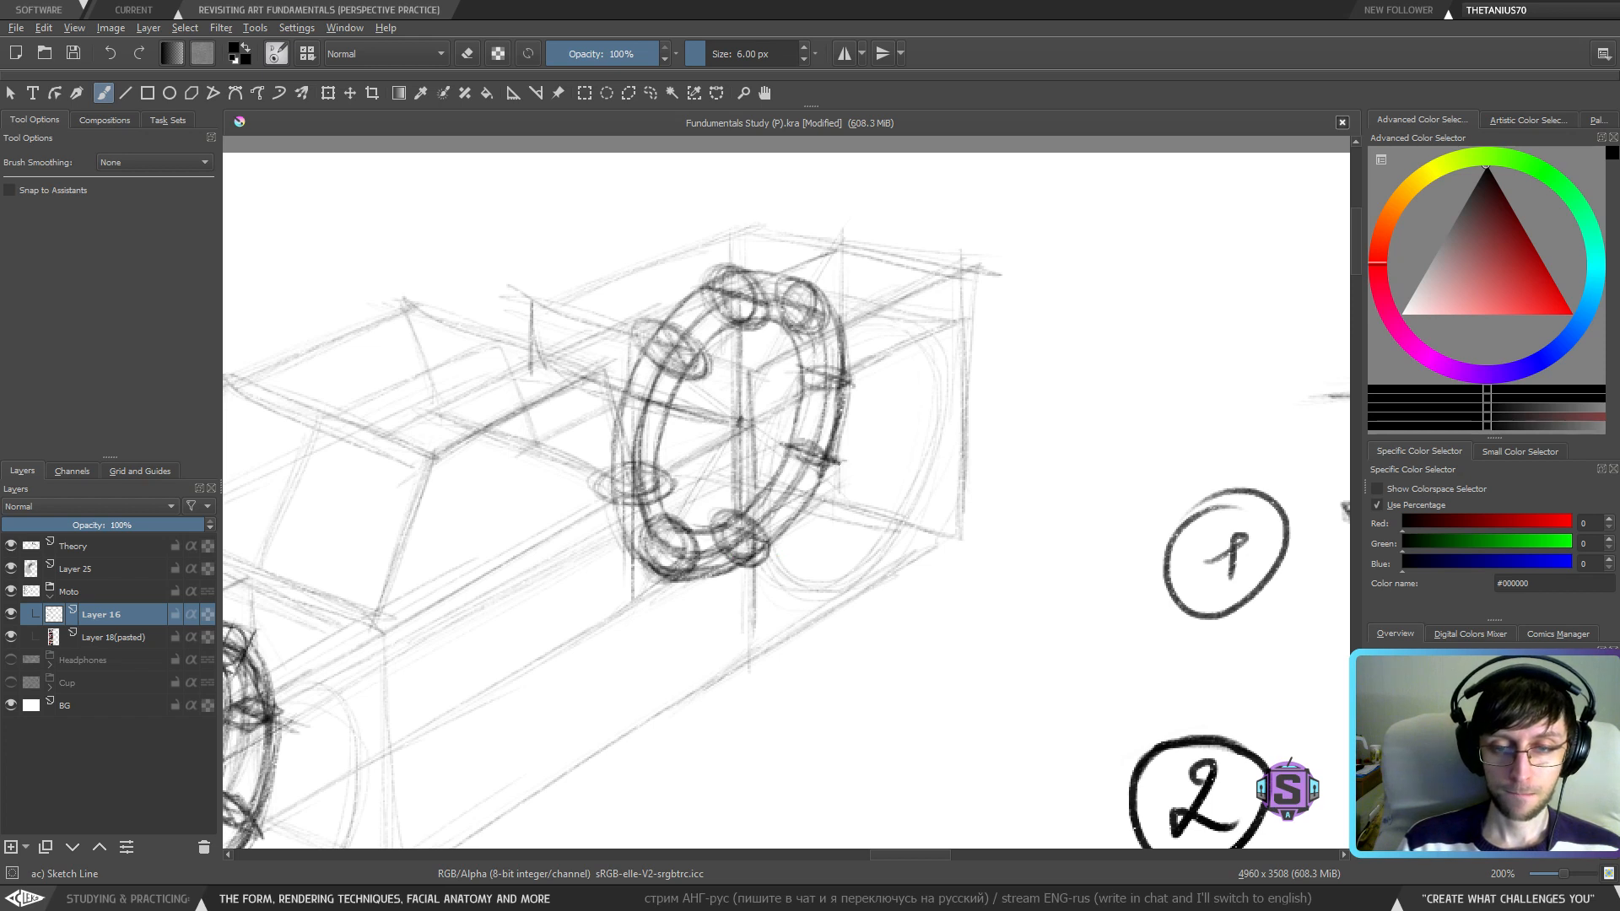
# - Draw ellipses for the two right cross-sections of the far wheel's tube, and darken the upper-right one
pyautogui.moveTo(790, 463)
pyautogui.mouseDown()
pyautogui.moveTo(821, 470)
pyautogui.moveTo(776, 440)
pyautogui.moveTo(842, 469)
pyautogui.mouseUp()
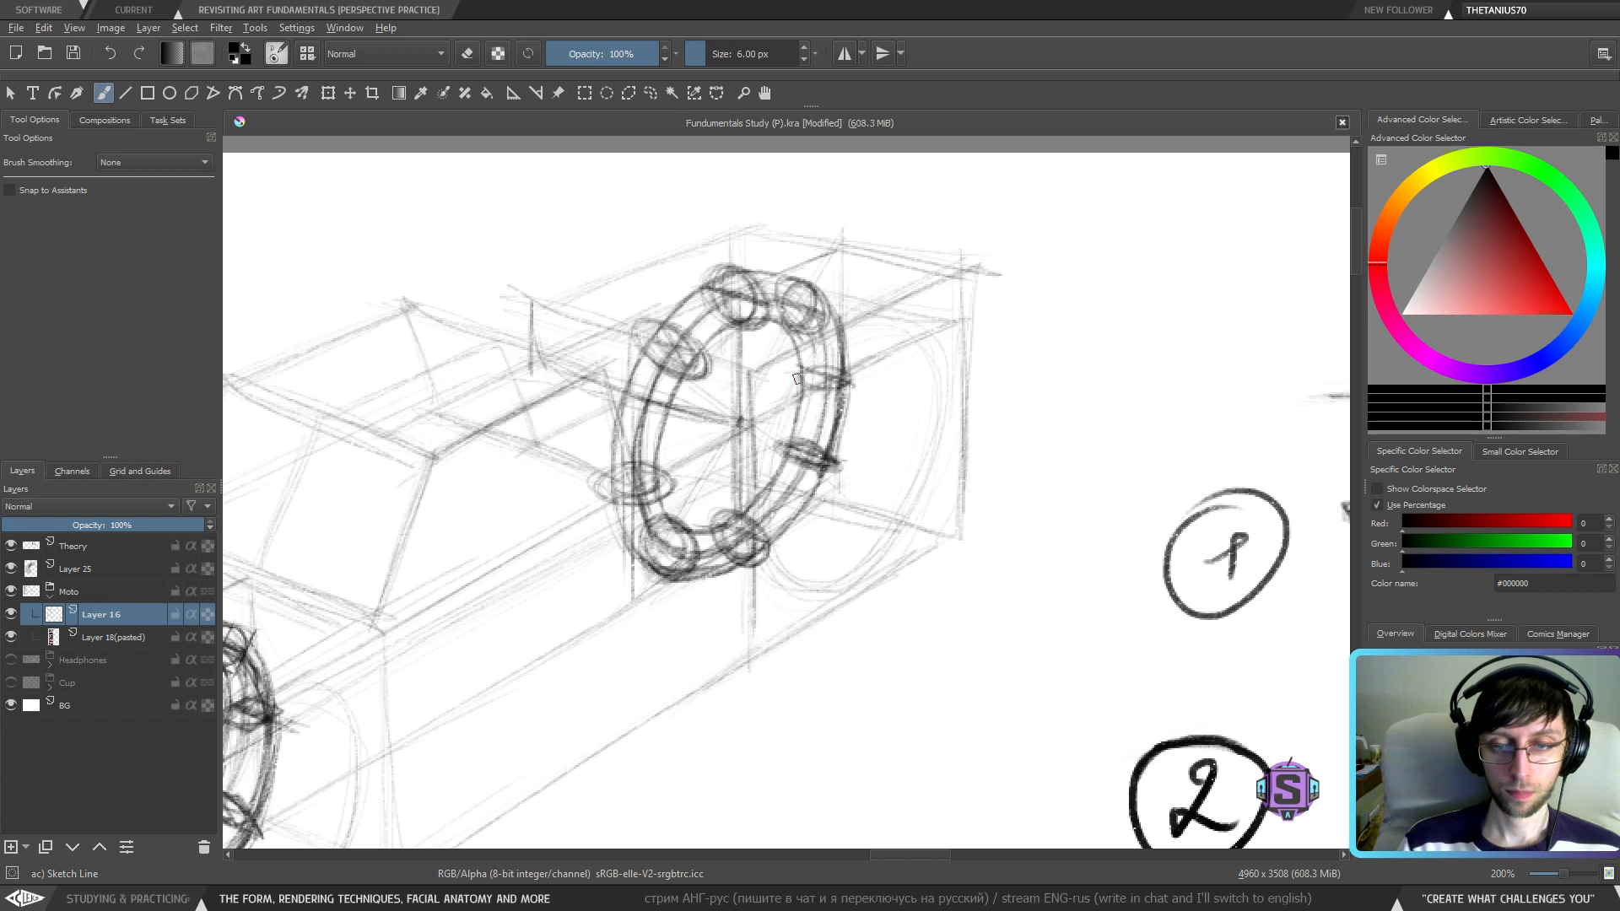
pyautogui.moveTo(836, 388); pyautogui.dragTo(788, 389)
pyautogui.moveTo(812, 389)
pyautogui.mouseDown()
pyautogui.moveTo(830, 393)
pyautogui.moveTo(800, 391)
pyautogui.mouseUp()
pyautogui.moveTo(811, 366)
pyautogui.mouseDown()
pyautogui.moveTo(790, 390)
pyautogui.moveTo(864, 378)
pyautogui.moveTo(838, 394)
pyautogui.mouseUp()
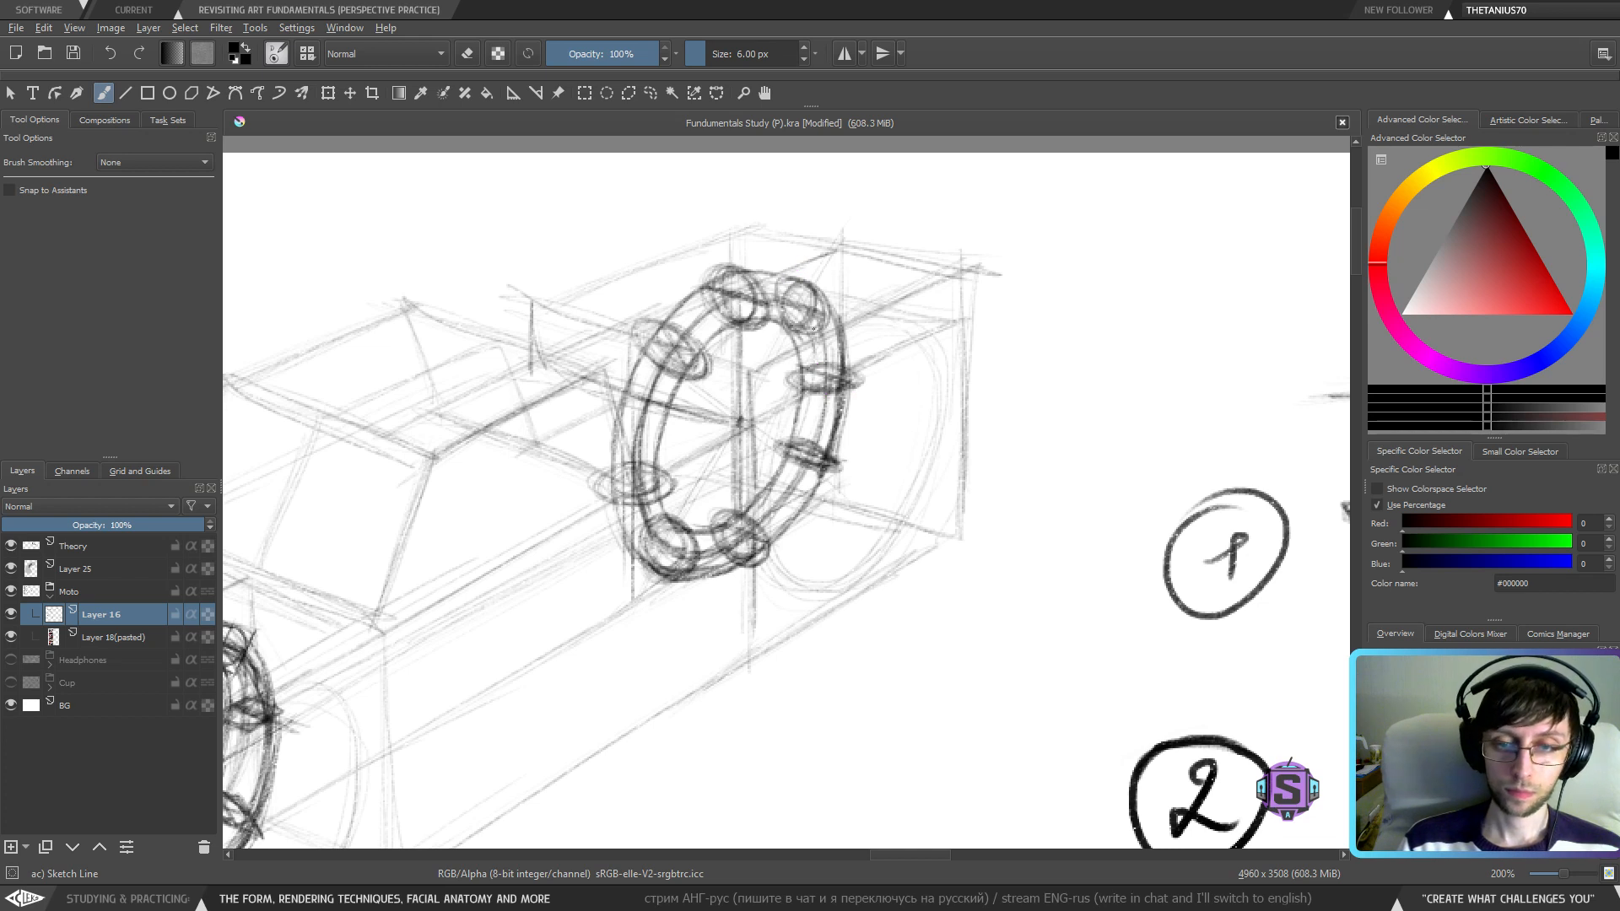
pyautogui.moveTo(797, 336)
pyautogui.mouseDown()
pyautogui.moveTo(783, 286)
pyautogui.moveTo(805, 339)
pyautogui.moveTo(820, 310)
pyautogui.moveTo(779, 309)
pyautogui.moveTo(797, 276)
pyautogui.mouseUp()
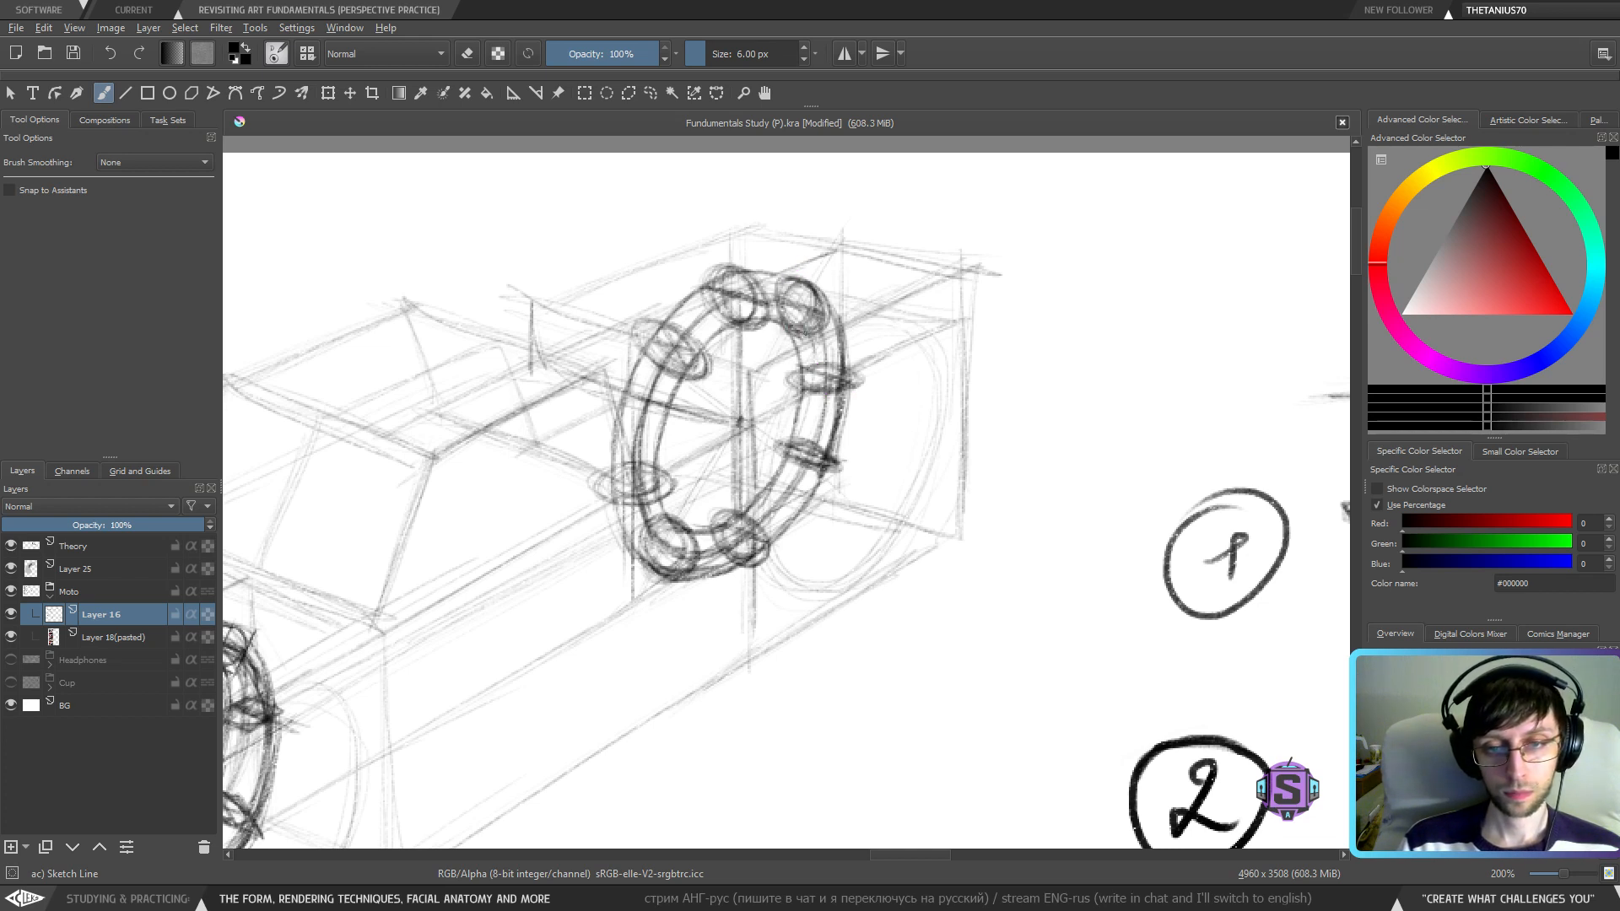
pyautogui.moveTo(787, 283)
pyautogui.mouseDown()
pyautogui.moveTo(776, 318)
pyautogui.moveTo(820, 342)
pyautogui.moveTo(834, 297)
pyautogui.moveTo(817, 335)
pyautogui.mouseUp()
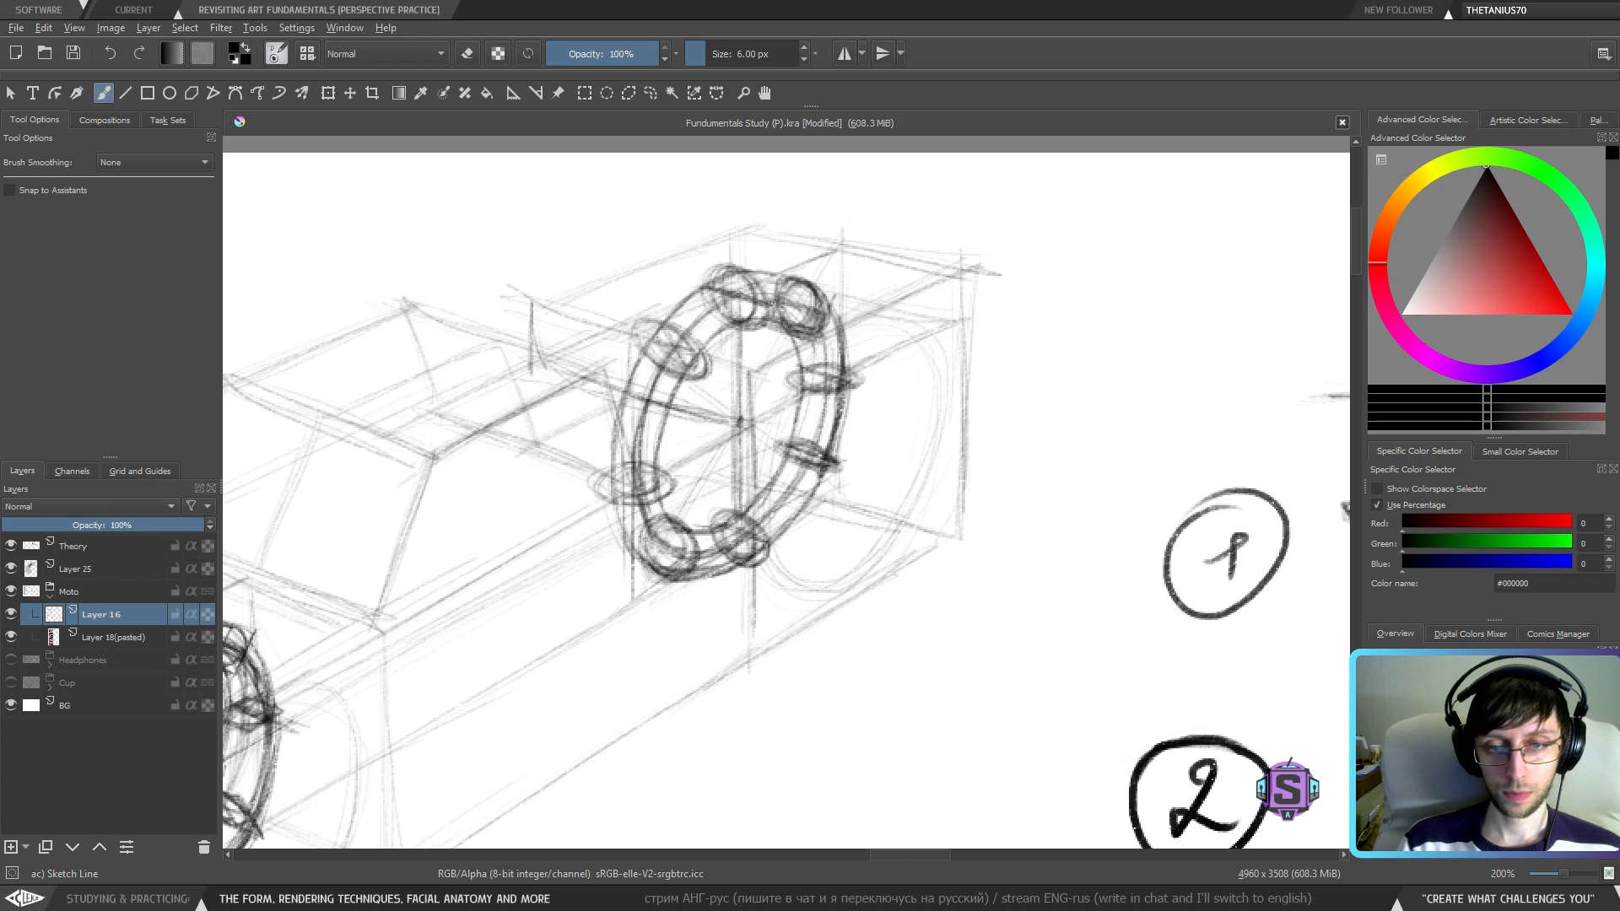
pyautogui.moveTo(777, 274); pyautogui.dragTo(768, 315)
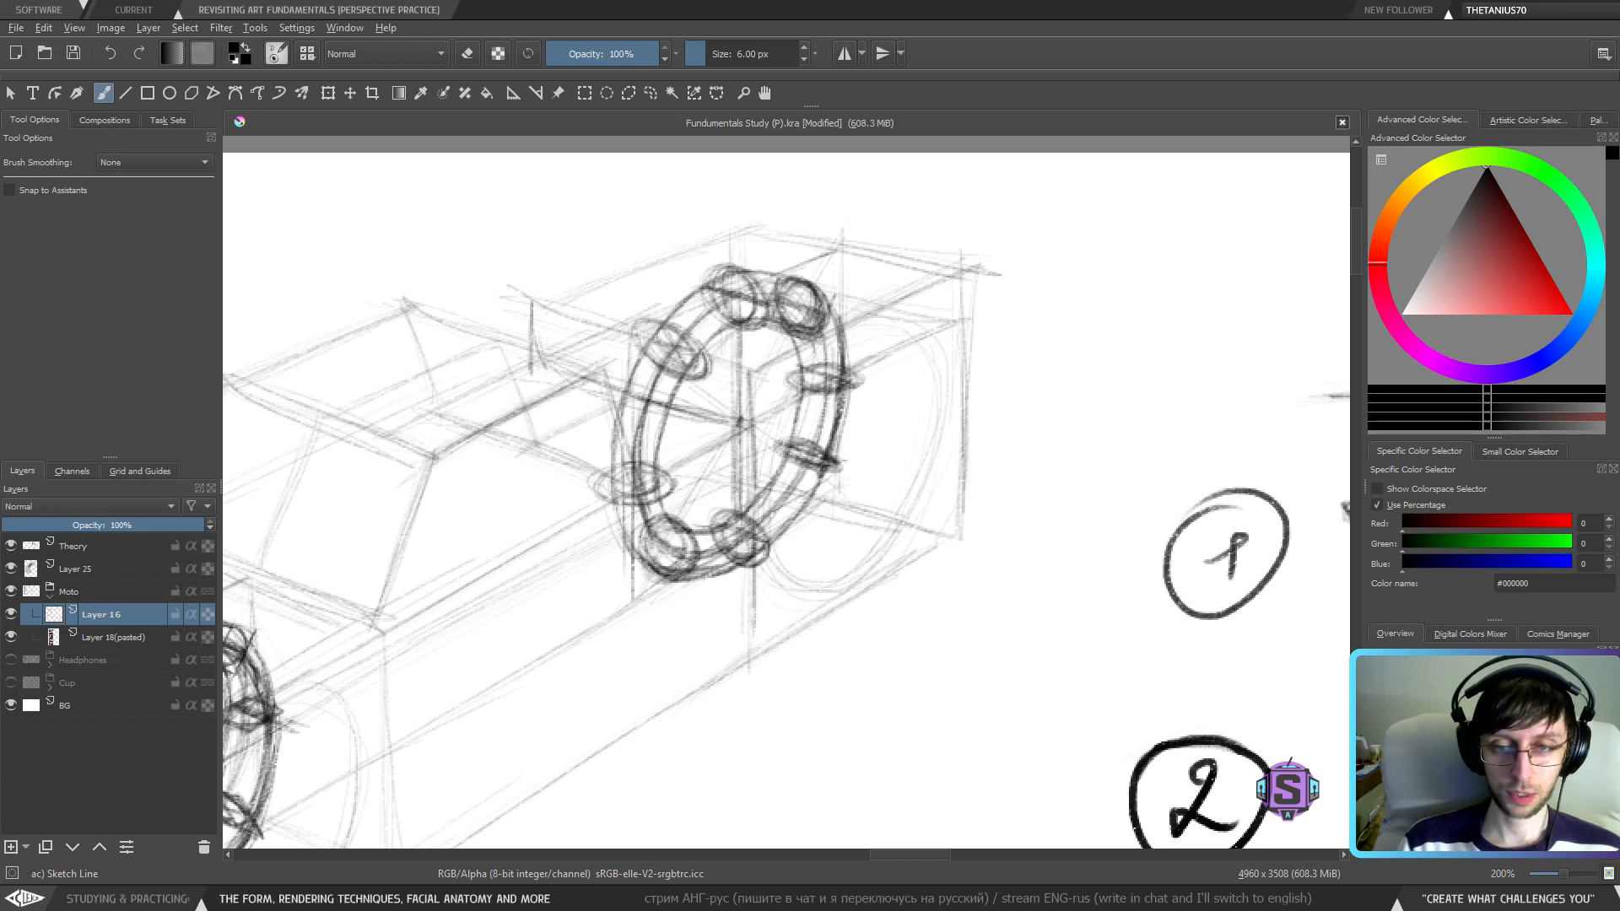
# - Draw a darker ellipse for the far wheel's inner tube contour, touching the inner edges of the redrawn cross-sections
pyautogui.moveTo(817, 316)
pyautogui.mouseDown()
pyautogui.moveTo(772, 304)
pyautogui.moveTo(784, 288)
pyautogui.moveTo(793, 320)
pyautogui.mouseUp()
pyautogui.hotkey('ctrl', 'z')
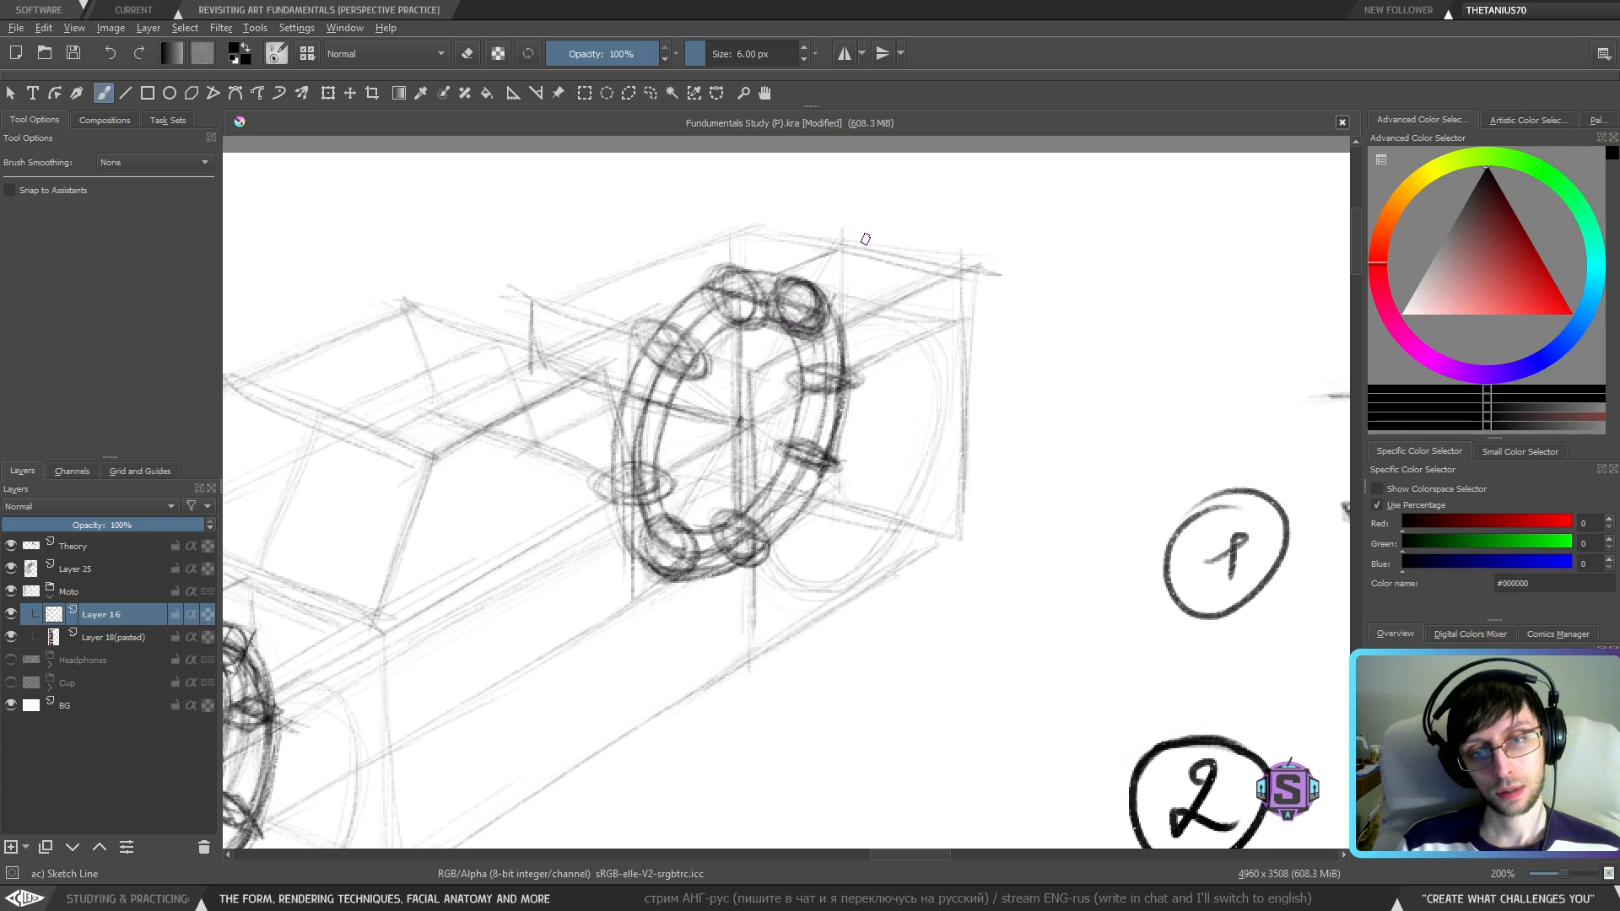
pyautogui.hotkey('ctrl', 'z')
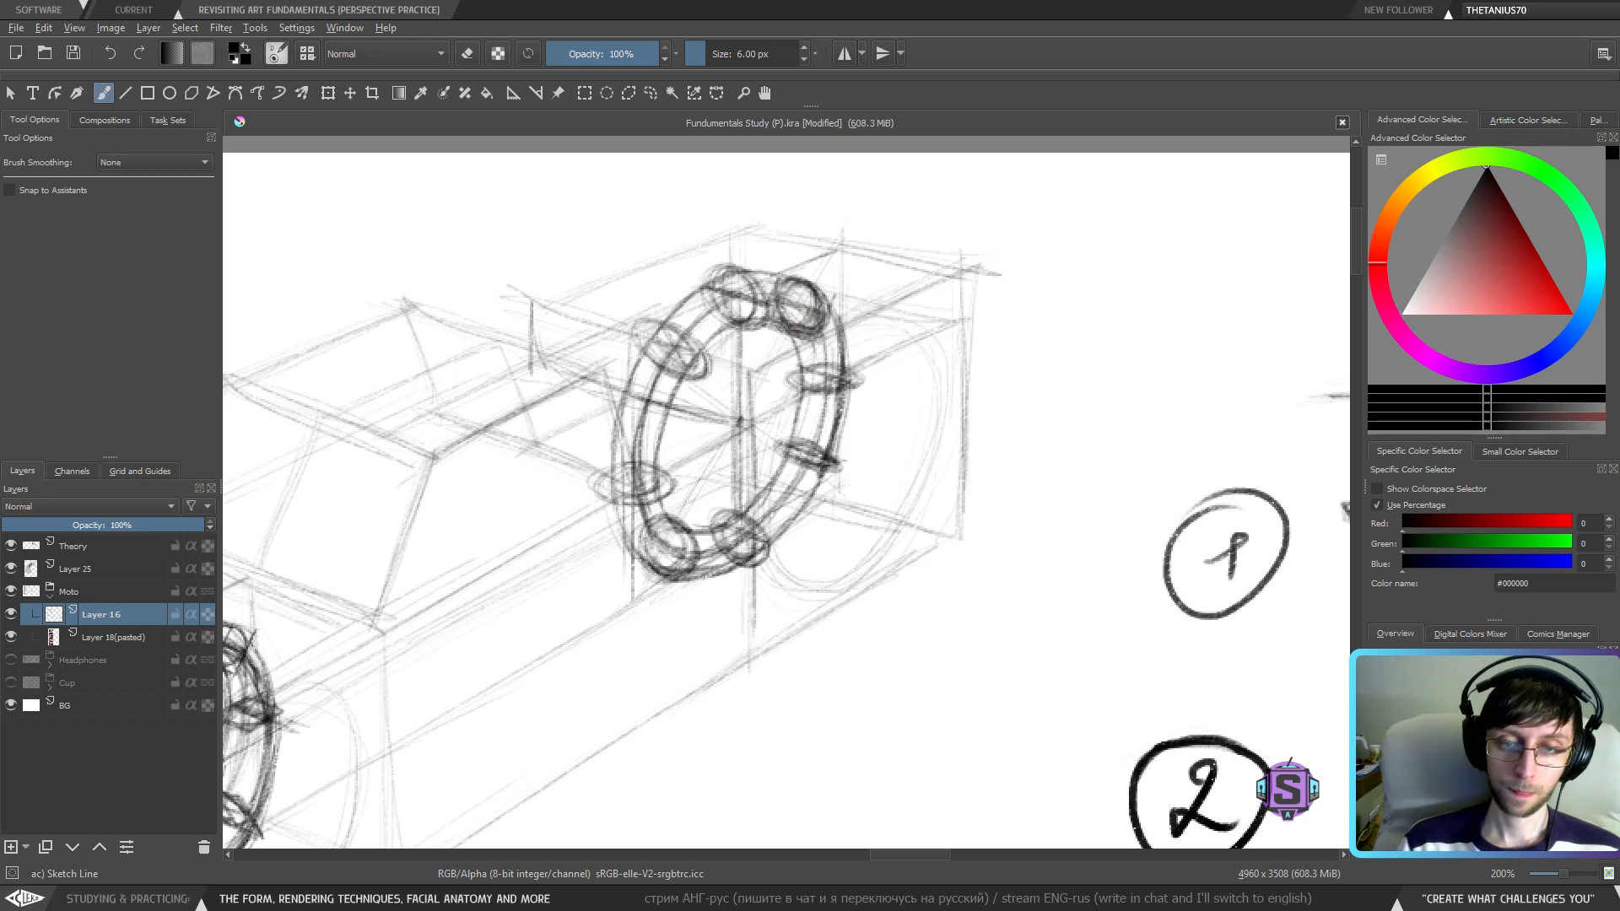
pyautogui.moveTo(773, 334)
pyautogui.mouseDown()
pyautogui.moveTo(703, 372)
pyautogui.moveTo(675, 481)
pyautogui.moveTo(677, 426)
pyautogui.moveTo(679, 495)
pyautogui.mouseUp()
pyautogui.moveTo(677, 431)
pyautogui.mouseDown()
pyautogui.moveTo(685, 517)
pyautogui.moveTo(672, 481)
pyautogui.moveTo(672, 509)
pyautogui.moveTo(705, 525)
pyautogui.moveTo(796, 429)
pyautogui.moveTo(760, 489)
pyautogui.moveTo(794, 405)
pyautogui.moveTo(786, 444)
pyautogui.moveTo(786, 347)
pyautogui.moveTo(747, 336)
pyautogui.mouseUp()
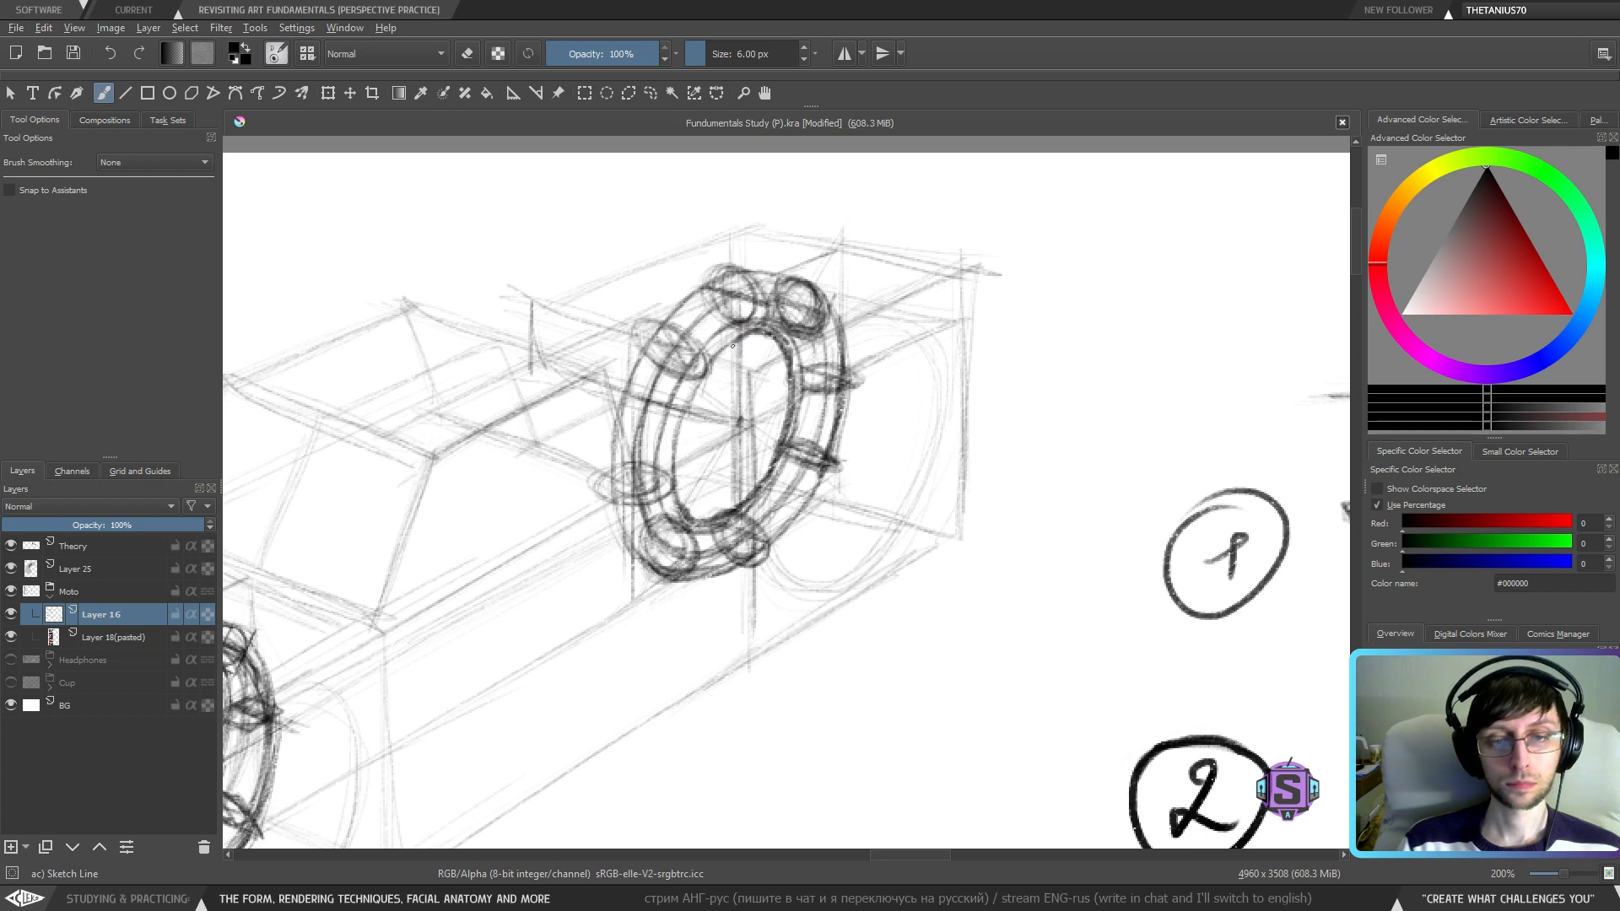
# - Reinforce the inner ring contour of the far wheel's tyre with sketch strokes
pyautogui.moveTo(677, 484); pyautogui.dragTo(682, 415)
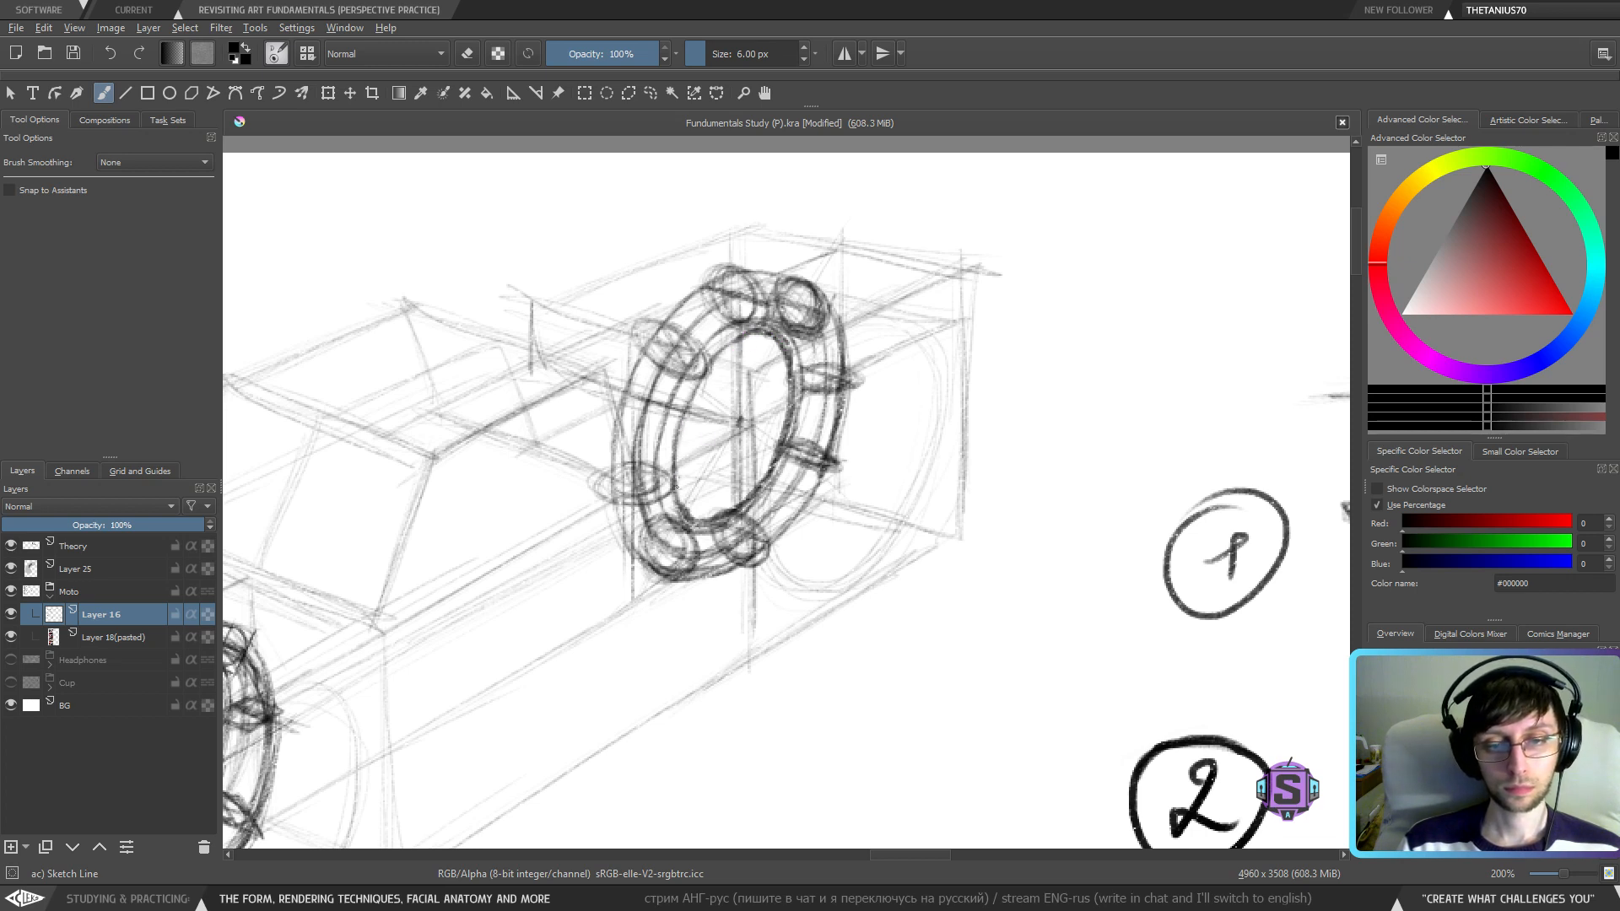
pyautogui.moveTo(735, 338)
pyautogui.mouseDown()
pyautogui.moveTo(675, 444)
pyautogui.moveTo(732, 341)
pyautogui.mouseUp()
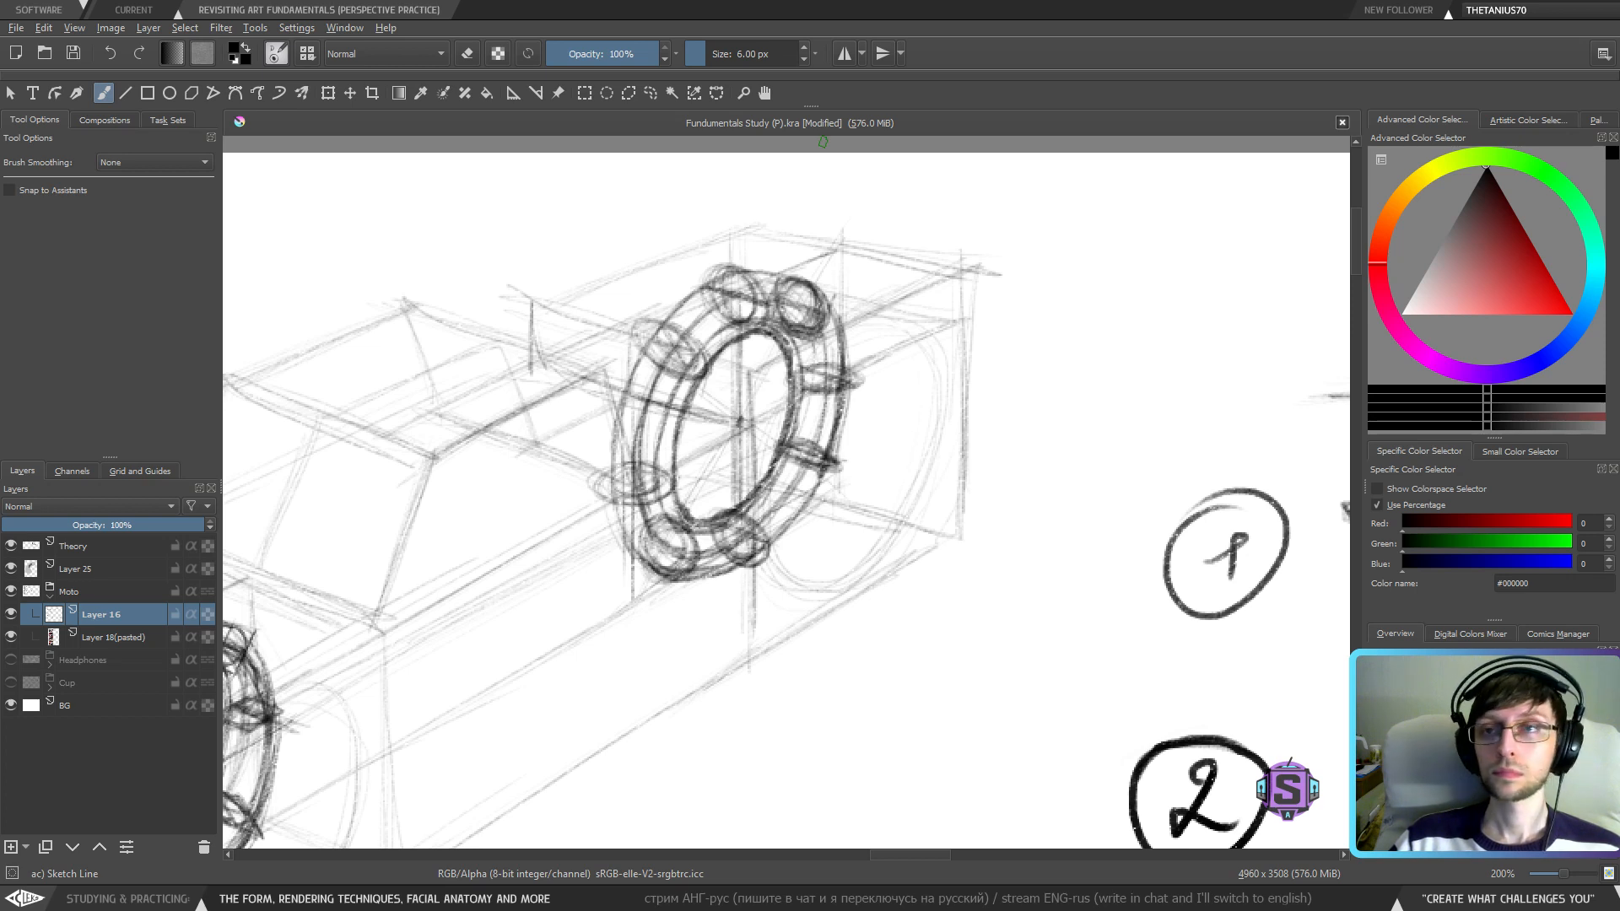
pyautogui.moveTo(786, 337); pyautogui.dragTo(820, 313)
pyautogui.moveTo(869, 378); pyautogui.dragTo(862, 369)
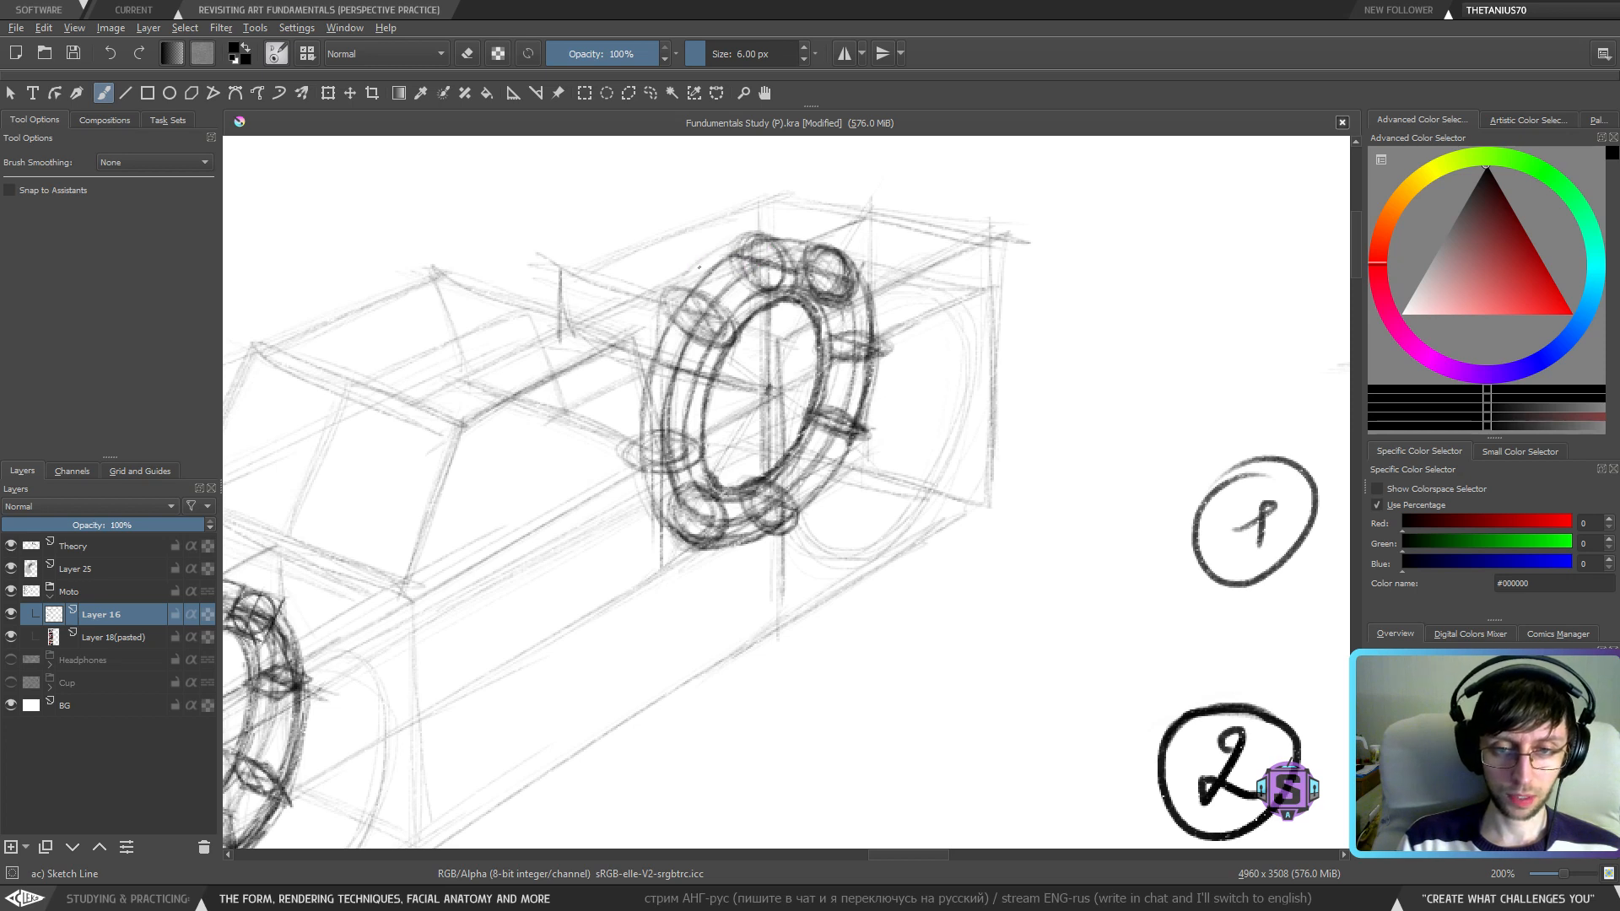
pyautogui.hotkey('ctrl', 'z')
# - Darken the left and lower outer contour of the far wheel's tyre
pyautogui.moveTo(671, 298)
pyautogui.mouseDown()
pyautogui.moveTo(746, 237)
pyautogui.moveTo(654, 325)
pyautogui.moveTo(628, 439)
pyautogui.mouseUp()
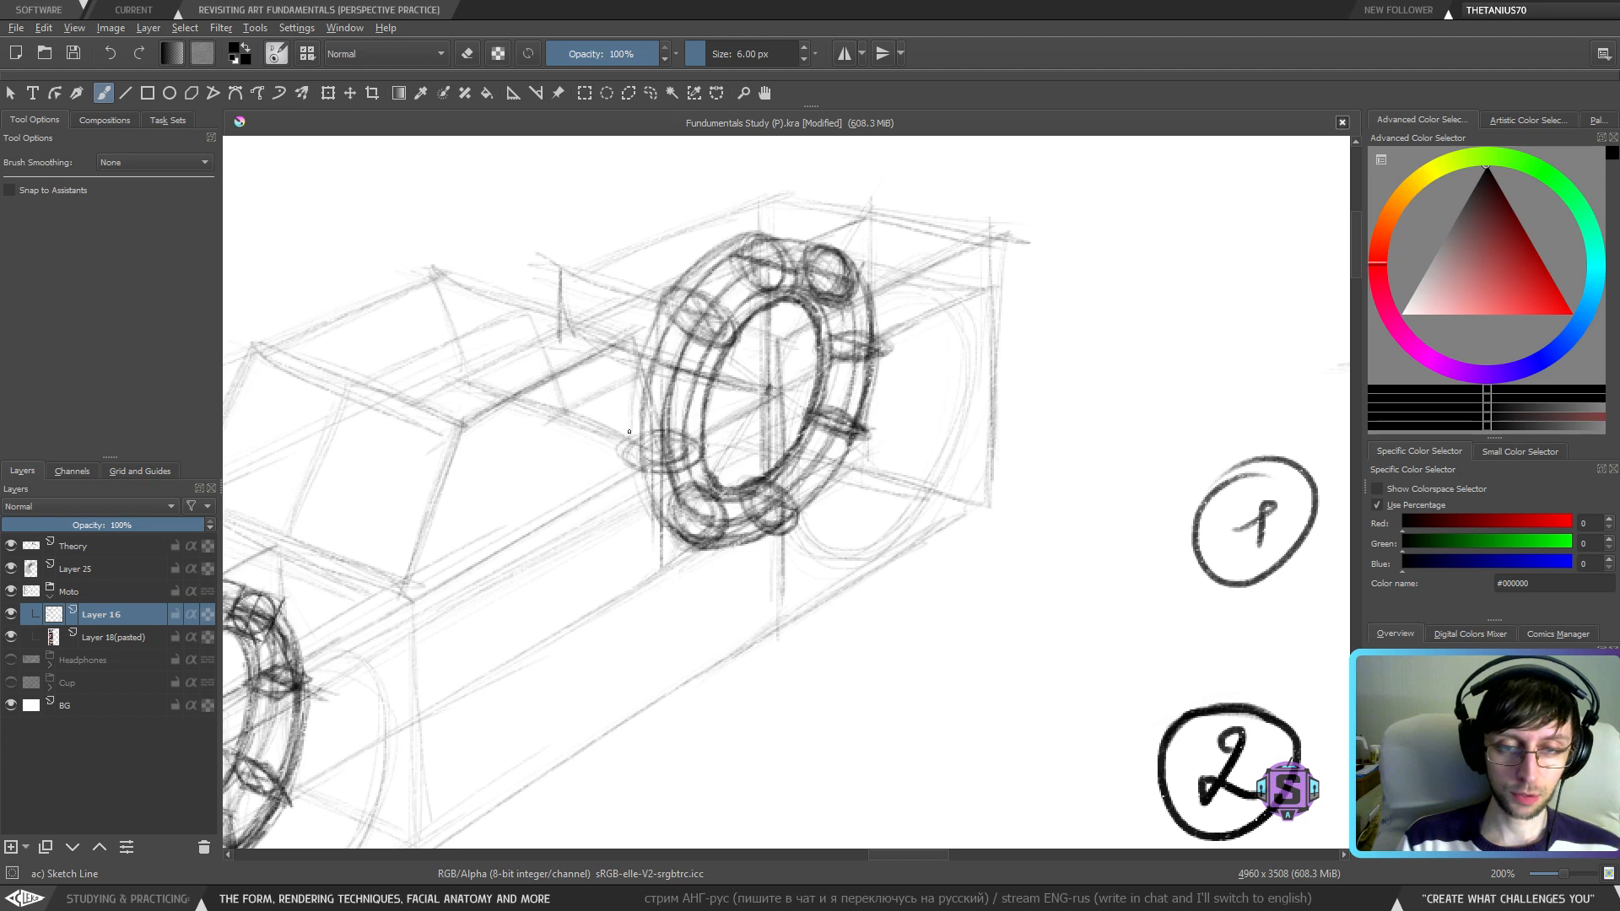
pyautogui.moveTo(644, 346); pyautogui.dragTo(630, 475)
pyautogui.moveTo(631, 402); pyautogui.dragTo(634, 499)
pyautogui.moveTo(626, 439)
pyautogui.mouseDown()
pyautogui.moveTo(642, 510)
pyautogui.moveTo(636, 487)
pyautogui.moveTo(675, 547)
pyautogui.mouseUp()
pyautogui.moveTo(641, 502)
pyautogui.mouseDown()
pyautogui.moveTo(680, 545)
pyautogui.moveTo(776, 534)
pyautogui.mouseUp()
pyautogui.moveTo(719, 549)
pyautogui.mouseDown()
pyautogui.moveTo(810, 515)
pyautogui.moveTo(874, 418)
pyautogui.mouseUp()
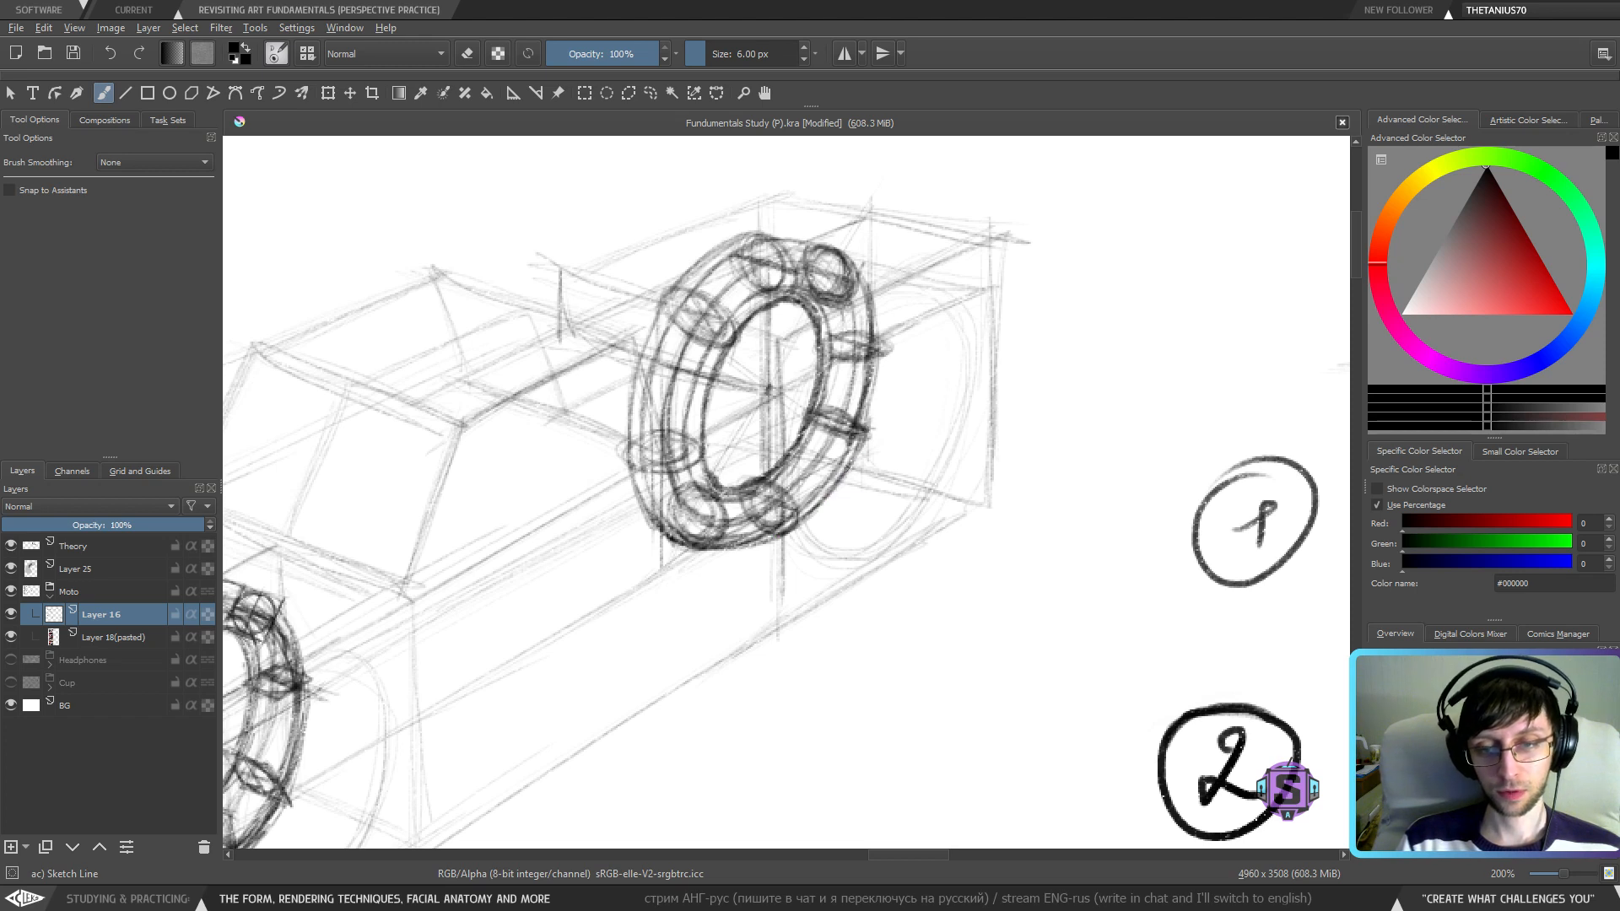
# - Close the far wheel's outer ellipse along its right side and over the top
pyautogui.moveTo(845, 471); pyautogui.dragTo(879, 369)
pyautogui.moveTo(870, 409); pyautogui.dragTo(883, 362)
pyautogui.moveTo(880, 351); pyautogui.dragTo(883, 332)
pyautogui.moveTo(875, 389); pyautogui.dragTo(882, 300)
pyautogui.moveTo(875, 343)
pyautogui.mouseDown()
pyautogui.moveTo(873, 278)
pyautogui.moveTo(846, 252)
pyautogui.moveTo(765, 234)
pyautogui.moveTo(801, 235)
pyautogui.moveTo(783, 232)
pyautogui.mouseUp()
pyautogui.moveTo(774, 233); pyautogui.dragTo(844, 251)
# - Examine the motorcycle reference photos and compare them with the boxed perspective sketch
pyautogui.scroll(-4, 733, 551)
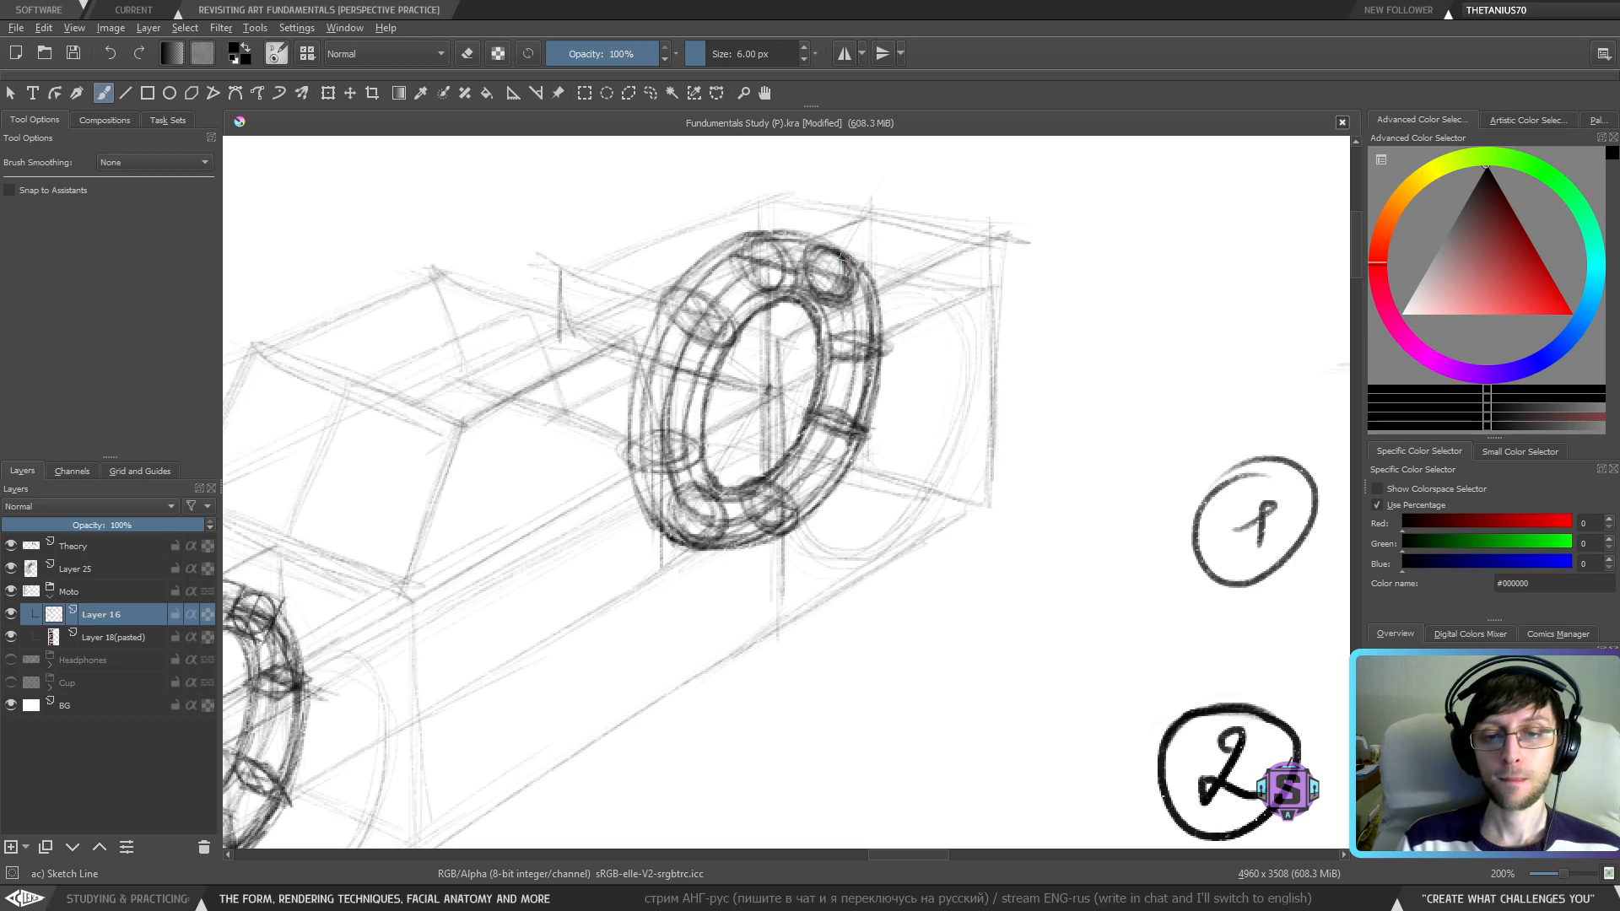
pyautogui.scroll(2, 733, 551)
pyautogui.moveTo(734, 551); pyautogui.dragTo(778, 554)
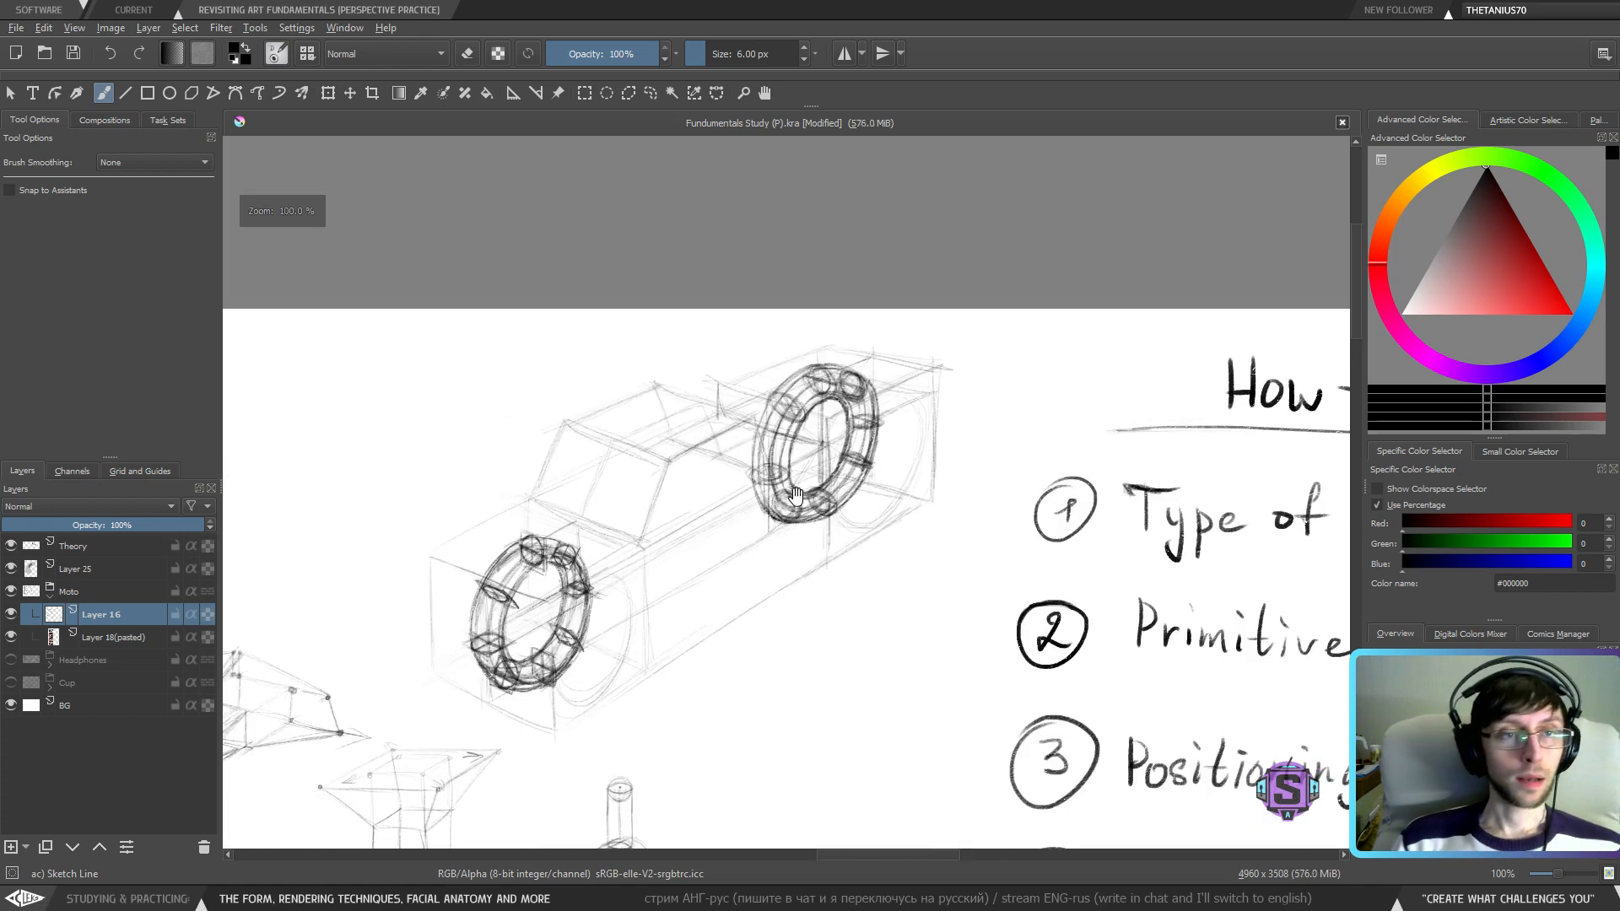
pyautogui.moveTo(743, 248); pyautogui.dragTo(774, 169)
pyautogui.moveTo(565, 540); pyautogui.dragTo(660, 505)
pyautogui.moveTo(554, 503); pyautogui.dragTo(1110, 379)
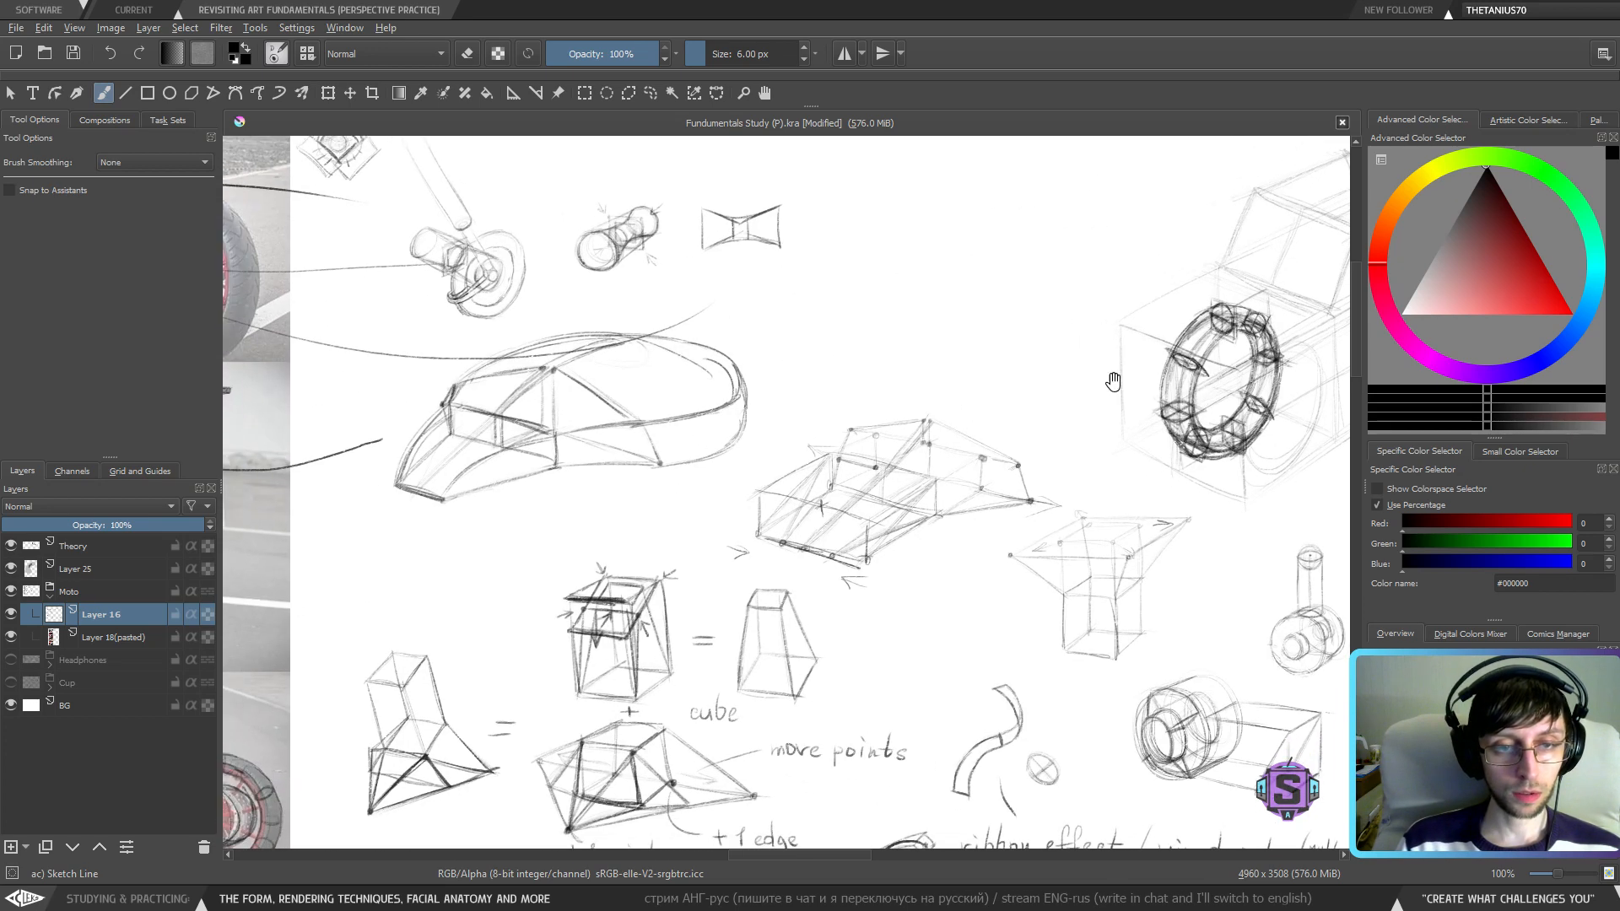
pyautogui.moveTo(606, 491); pyautogui.dragTo(893, 600)
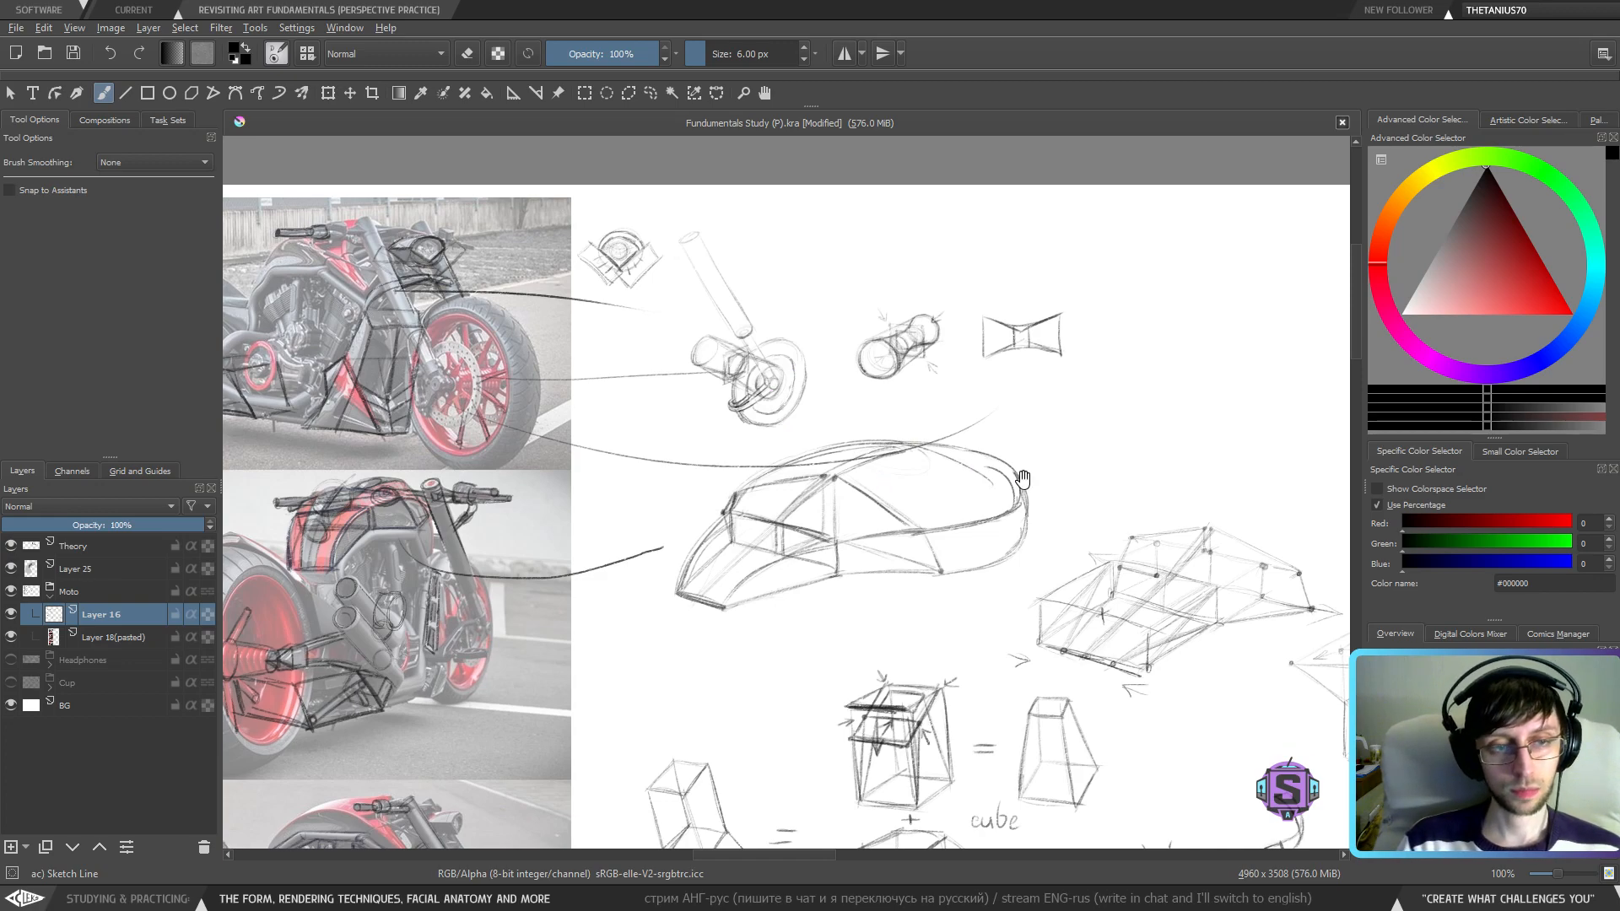
pyautogui.moveTo(1163, 507); pyautogui.dragTo(585, 477)
pyautogui.moveTo(1107, 474); pyautogui.dragTo(705, 539)
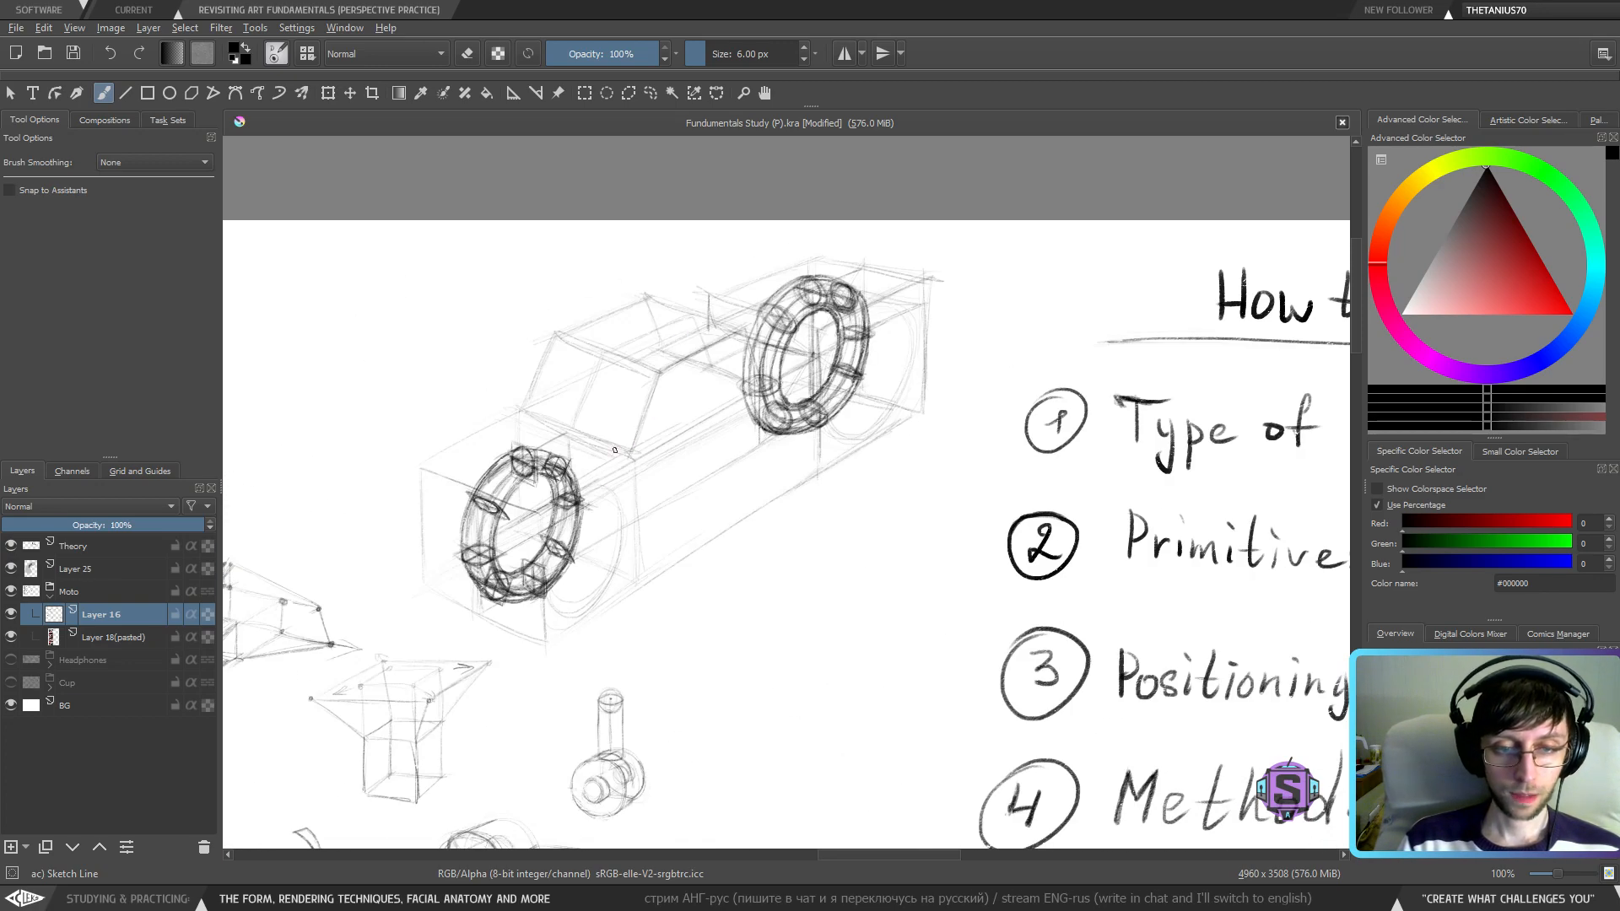
# - Sketch a tilted headlight box just above the near wheel, at the front of the motorcycle's body block
pyautogui.moveTo(616, 450)
pyautogui.mouseDown()
pyautogui.moveTo(624, 480)
pyautogui.moveTo(669, 473)
pyautogui.moveTo(676, 451)
pyautogui.mouseUp()
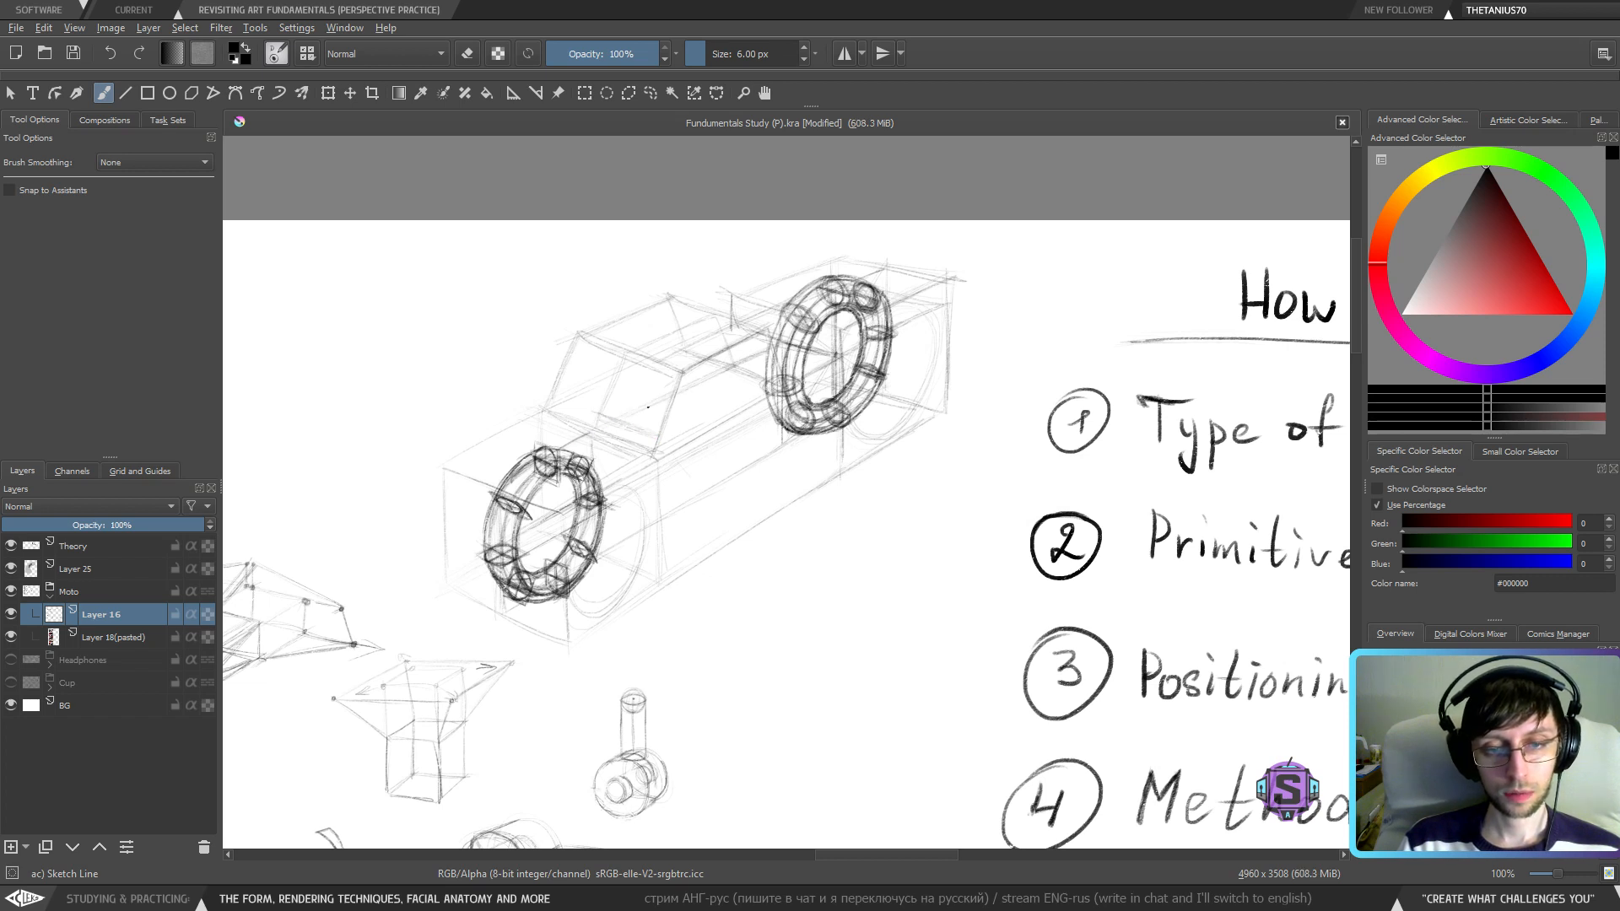
pyautogui.moveTo(584, 411)
pyautogui.mouseDown()
pyautogui.moveTo(641, 432)
pyautogui.moveTo(625, 426)
pyautogui.mouseUp()
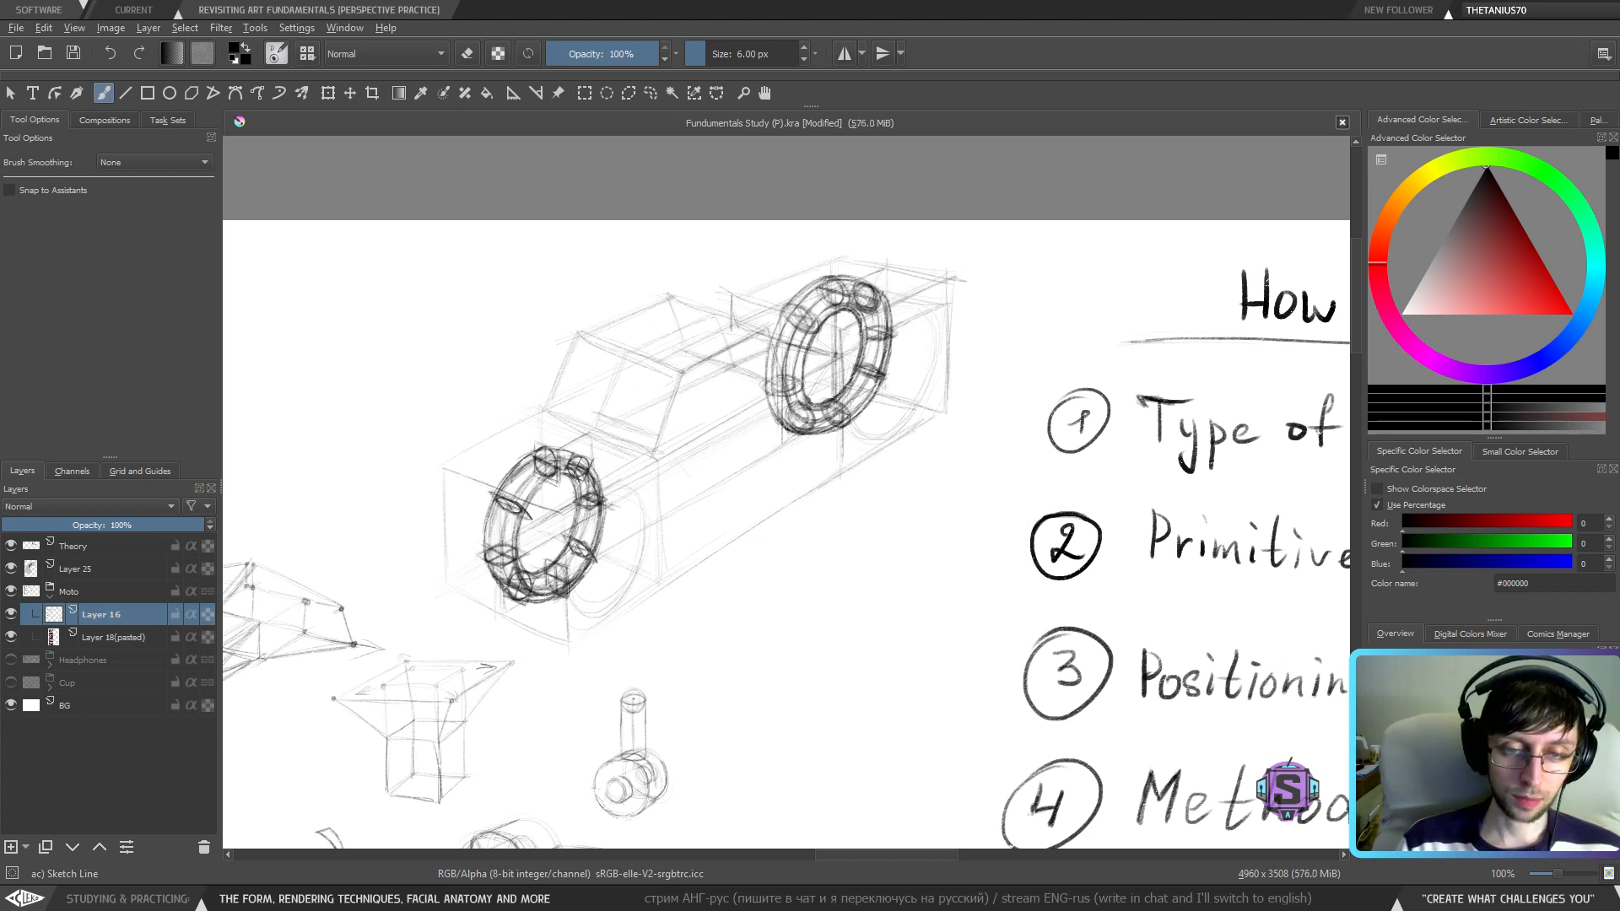
pyautogui.press('e')
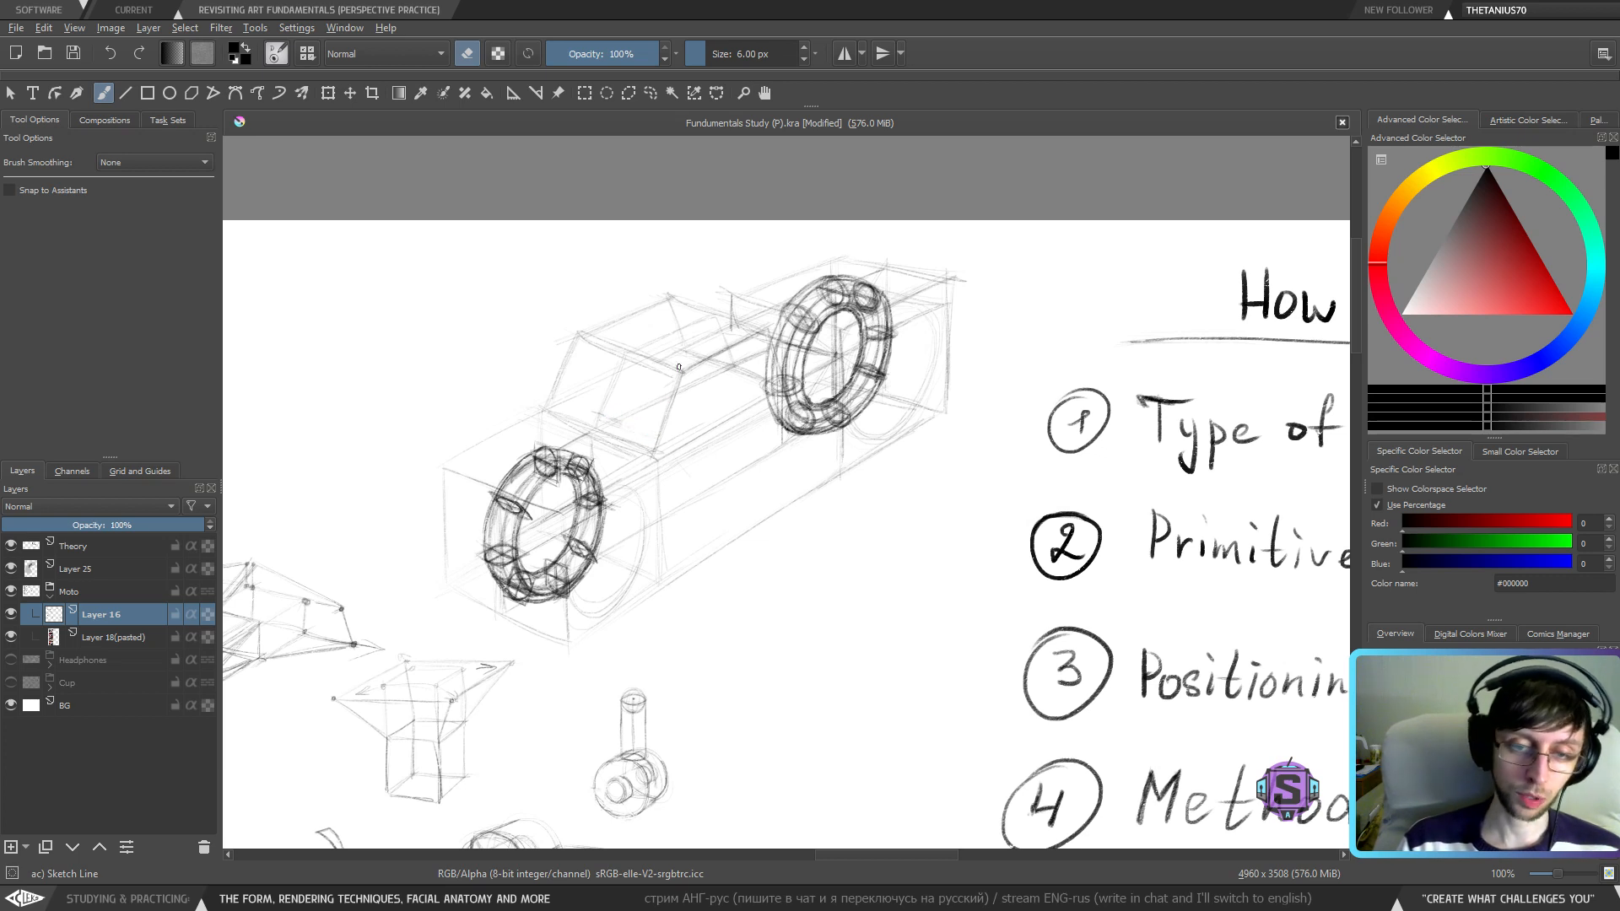
pyautogui.press('e')
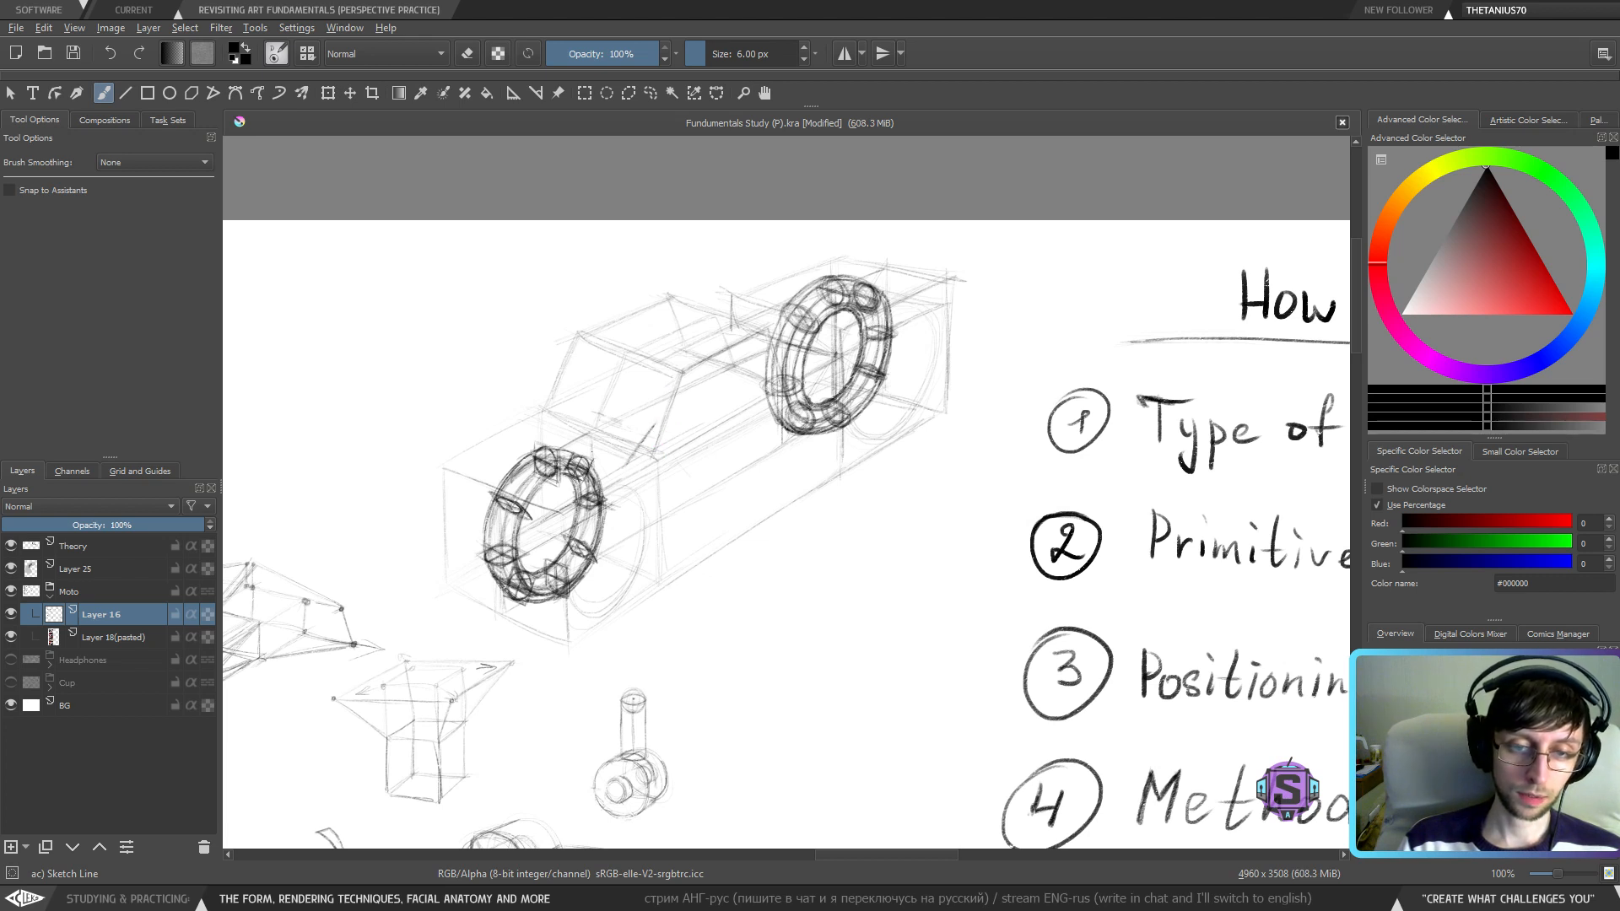
pyautogui.moveTo(625, 463)
pyautogui.mouseDown()
pyautogui.moveTo(580, 448)
pyautogui.moveTo(591, 423)
pyautogui.moveTo(576, 437)
pyautogui.moveTo(619, 457)
pyautogui.moveTo(565, 440)
pyautogui.moveTo(619, 464)
pyautogui.moveTo(559, 438)
pyautogui.moveTo(584, 397)
pyautogui.mouseUp()
pyautogui.hotkey('ctrl', 'z')
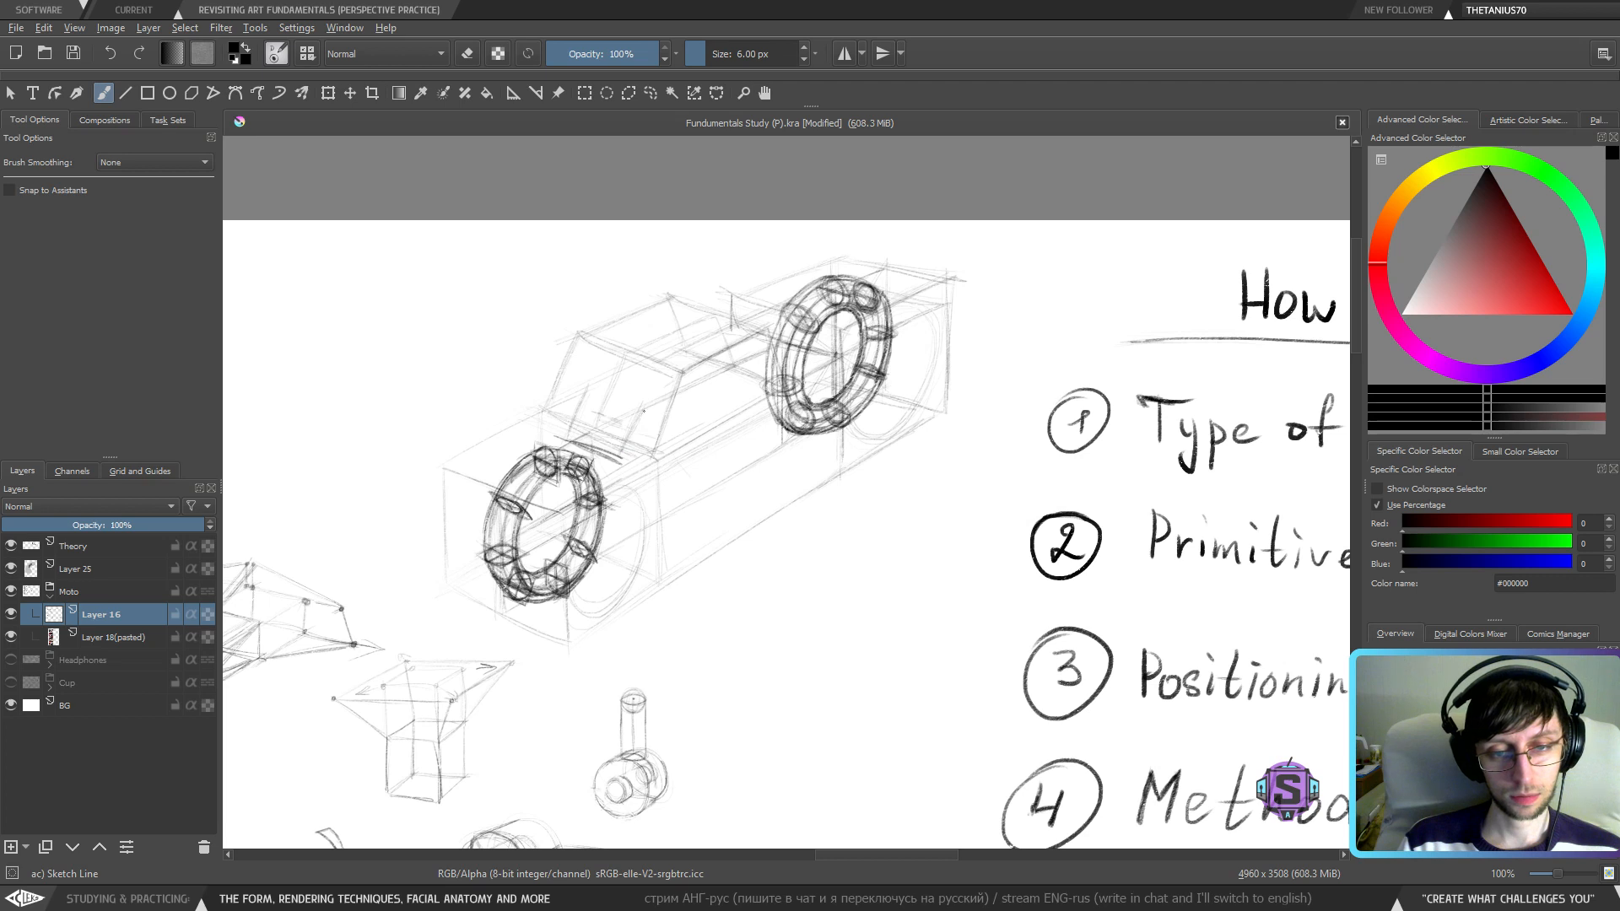
pyautogui.hotkey('ctrl', 'z')
pyautogui.moveTo(567, 432)
pyautogui.mouseDown()
pyautogui.moveTo(585, 396)
pyautogui.moveTo(569, 430)
pyautogui.moveTo(618, 468)
pyautogui.mouseUp()
pyautogui.hotkey('ctrl', 'z')
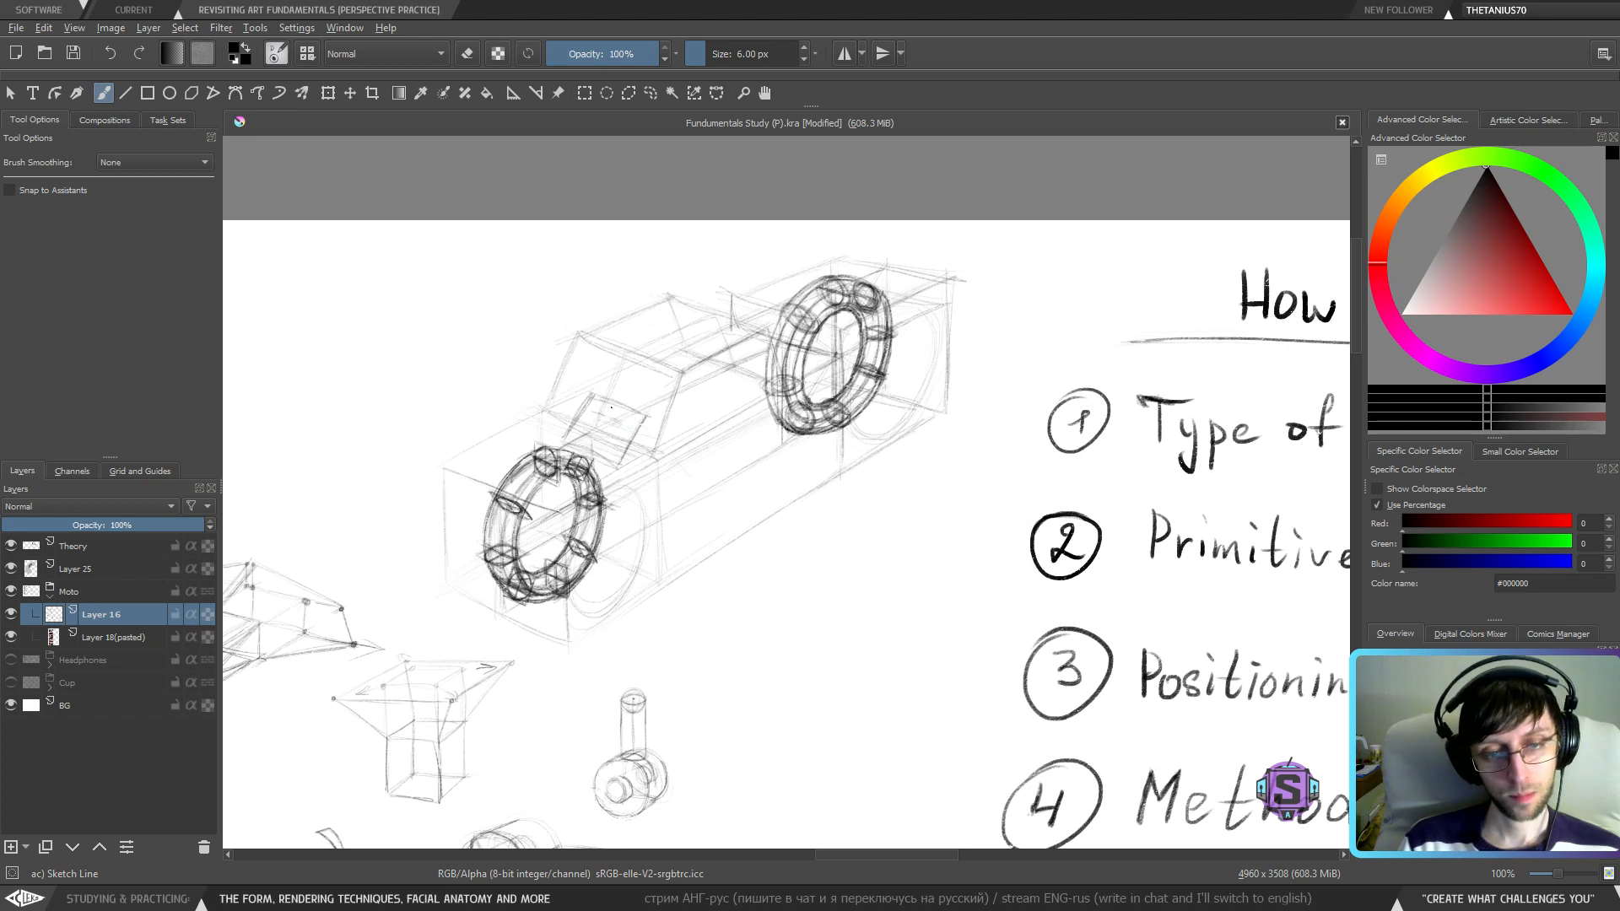
pyautogui.moveTo(616, 469)
pyautogui.mouseDown()
pyautogui.moveTo(642, 464)
pyautogui.moveTo(645, 438)
pyautogui.moveTo(639, 468)
pyautogui.moveTo(589, 441)
pyautogui.moveTo(602, 422)
pyautogui.mouseUp()
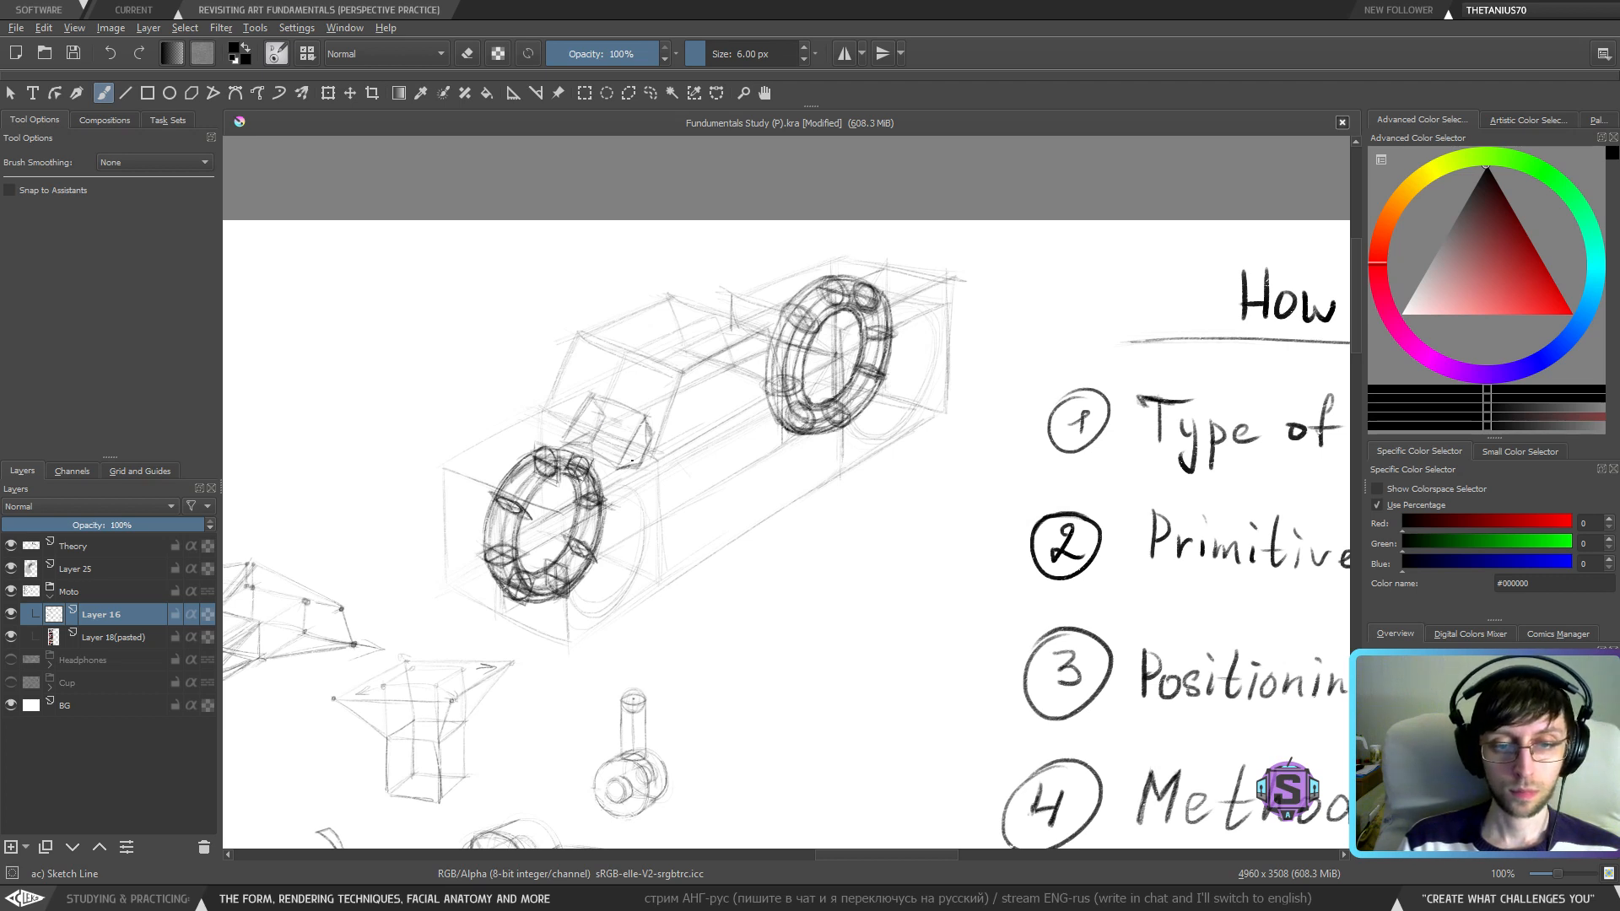
pyautogui.moveTo(608, 434); pyautogui.dragTo(646, 411)
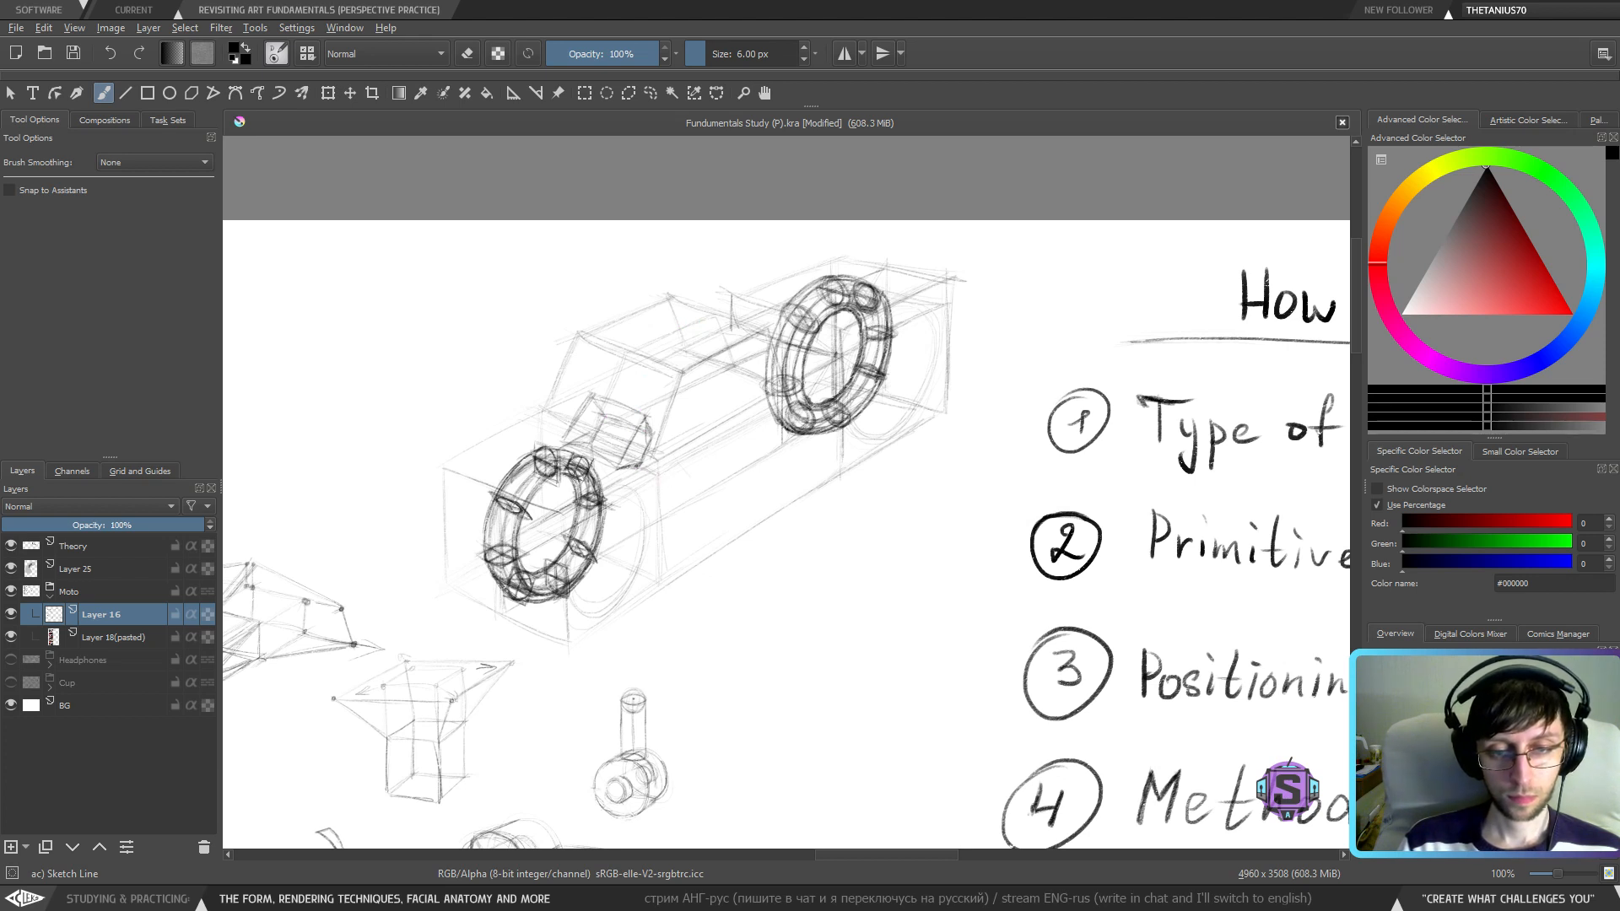
# - Sketch angular side panels beside the headlight box and angled edges above it
pyautogui.moveTo(643, 466); pyautogui.dragTo(664, 477)
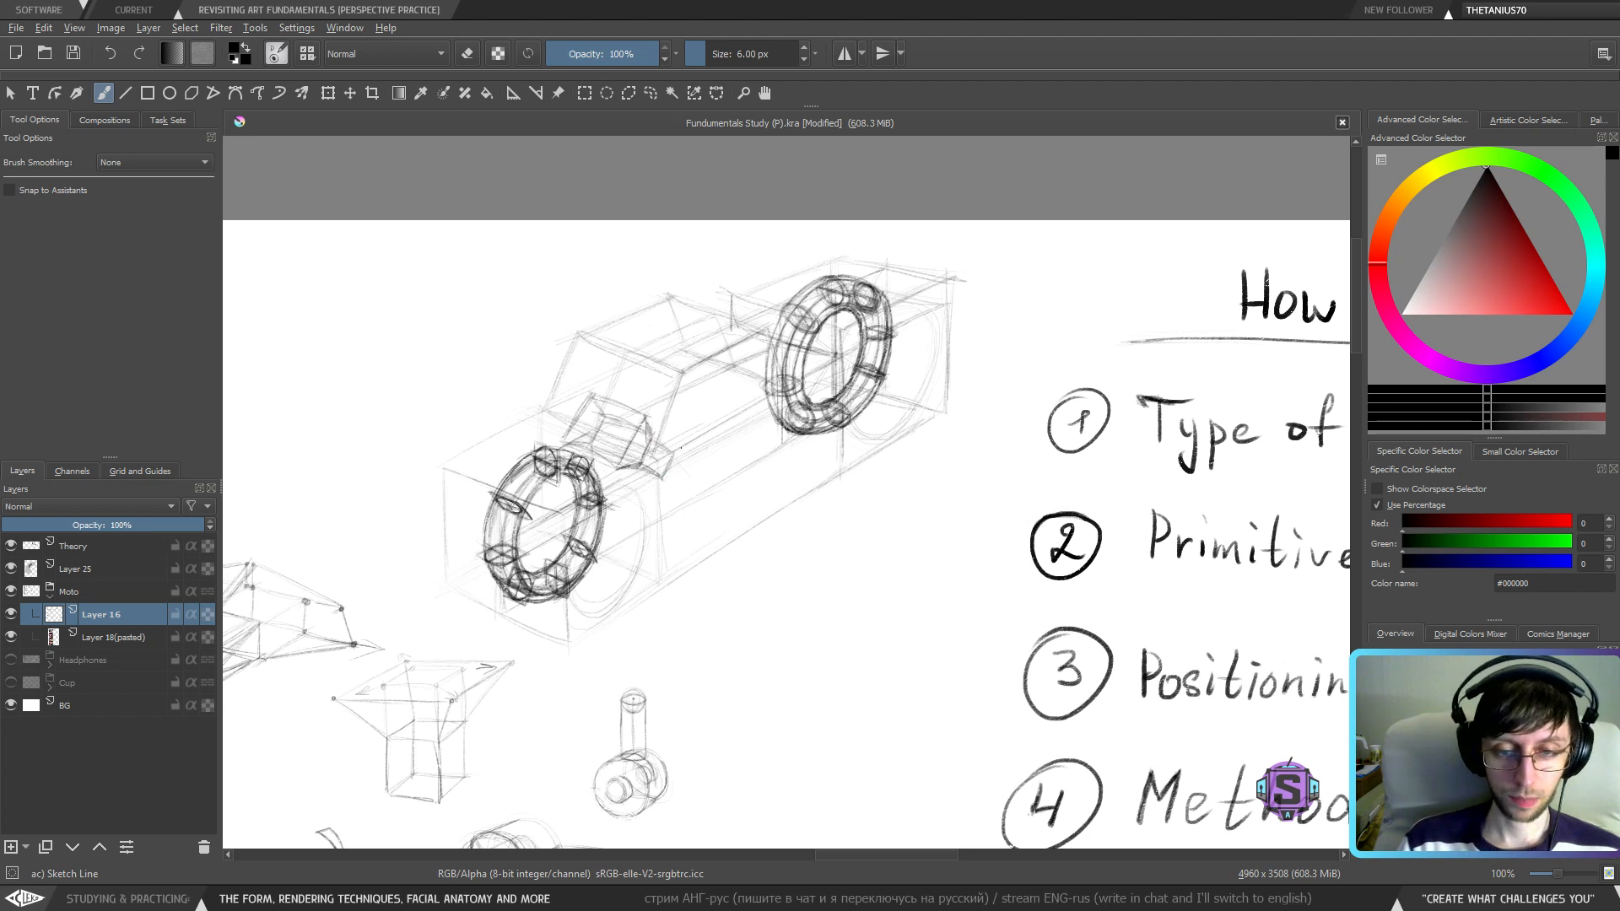
pyautogui.moveTo(694, 463); pyautogui.dragTo(692, 458)
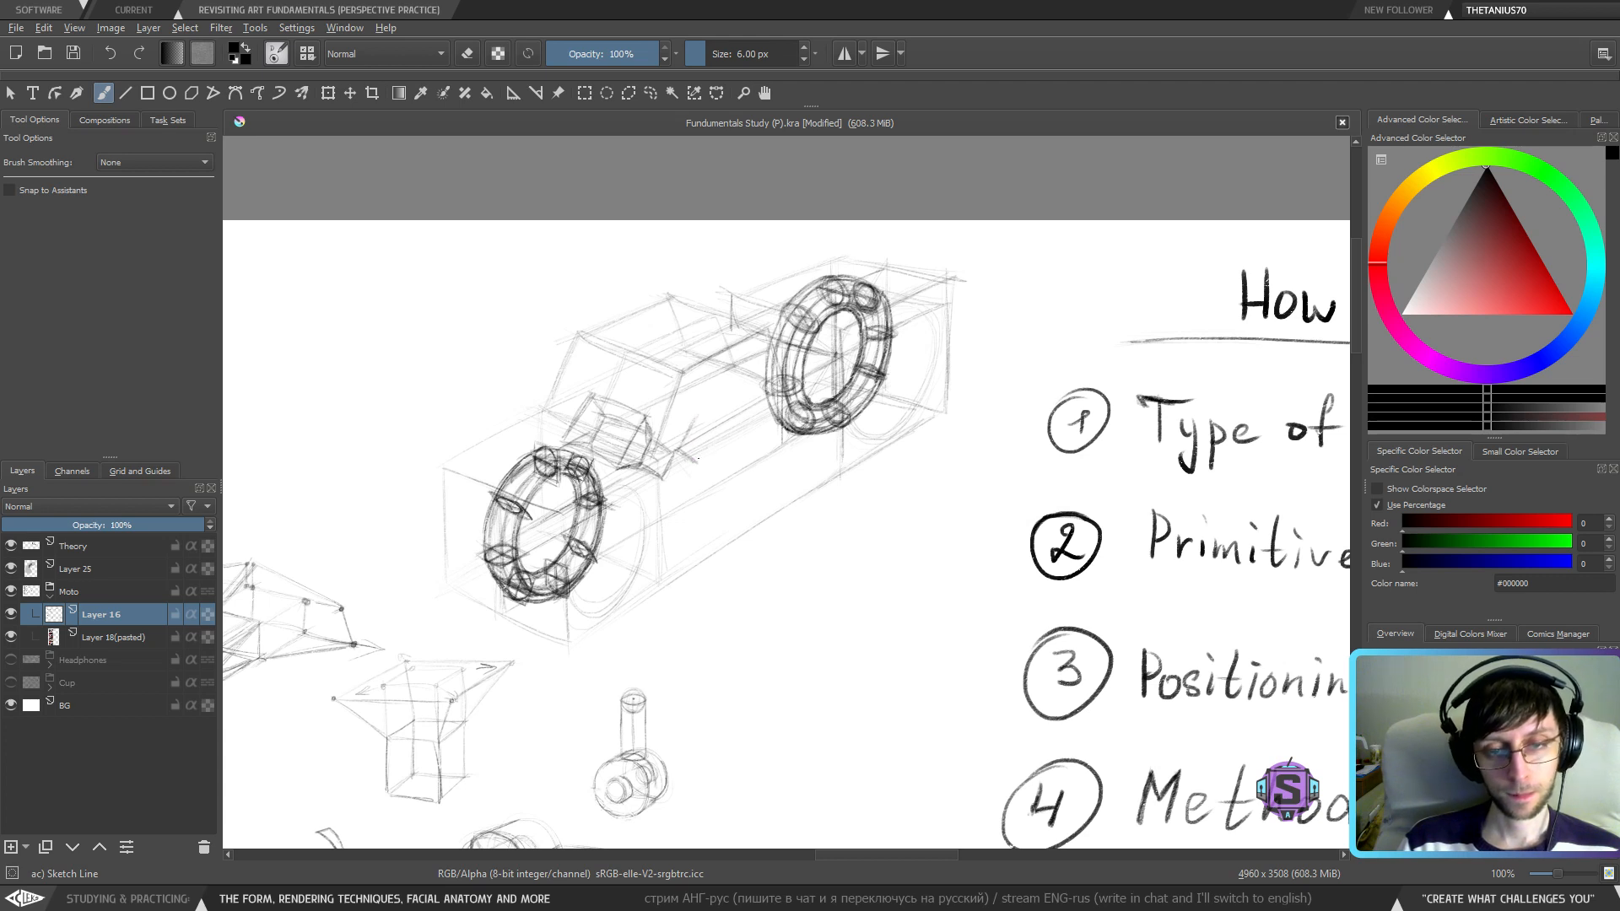
pyautogui.moveTo(699, 459); pyautogui.dragTo(706, 430)
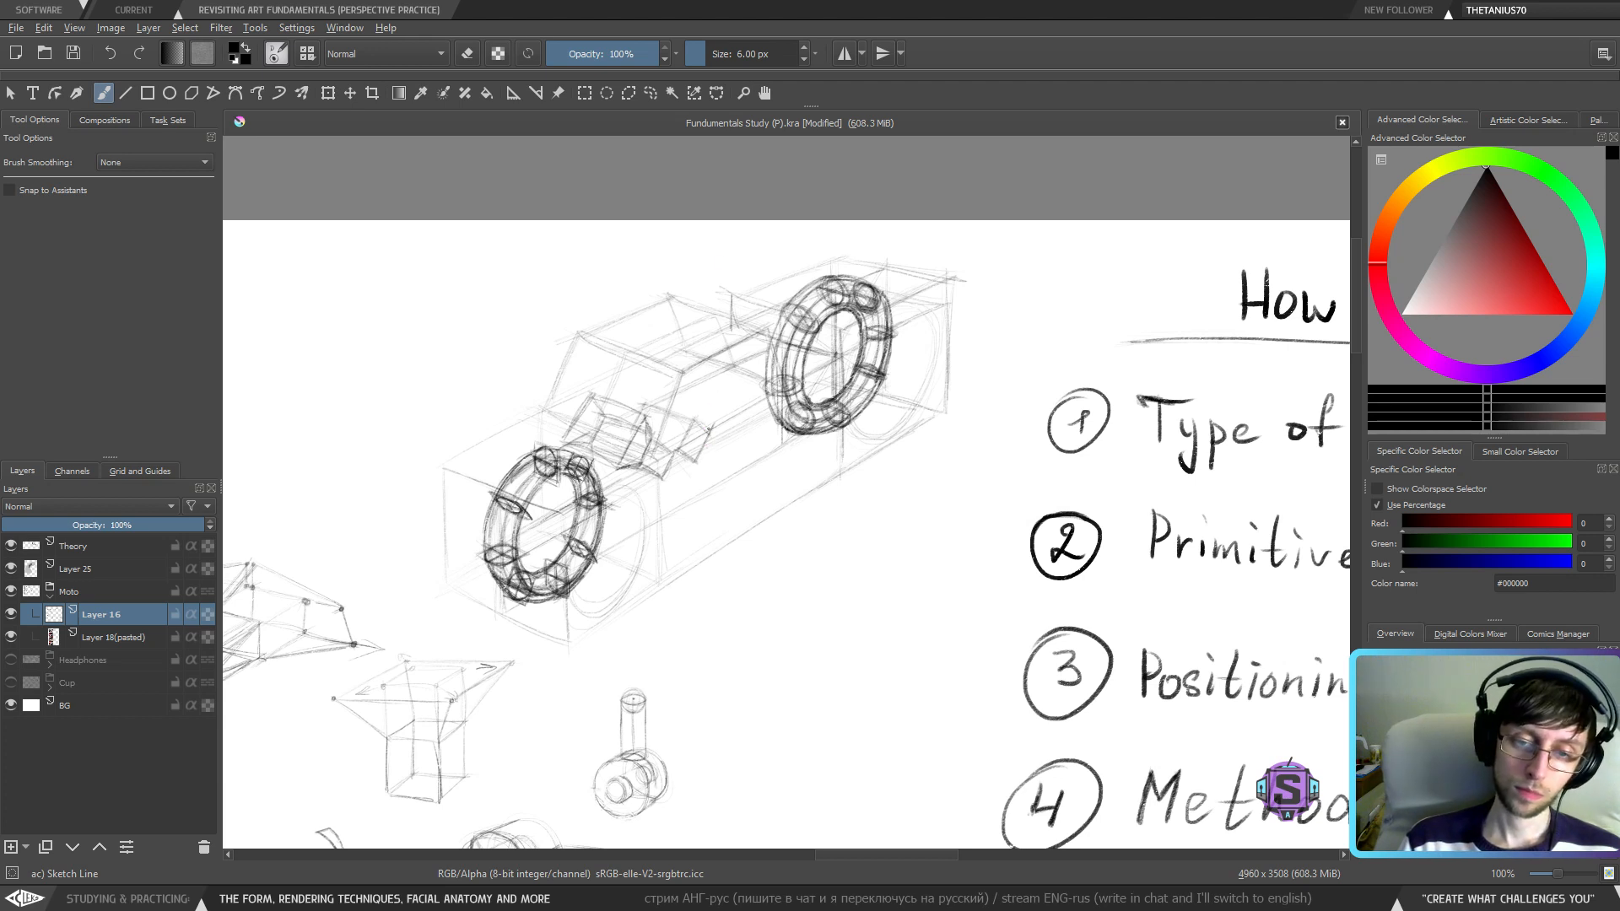
pyautogui.moveTo(709, 430); pyautogui.dragTo(695, 421)
pyautogui.moveTo(731, 419); pyautogui.dragTo(713, 430)
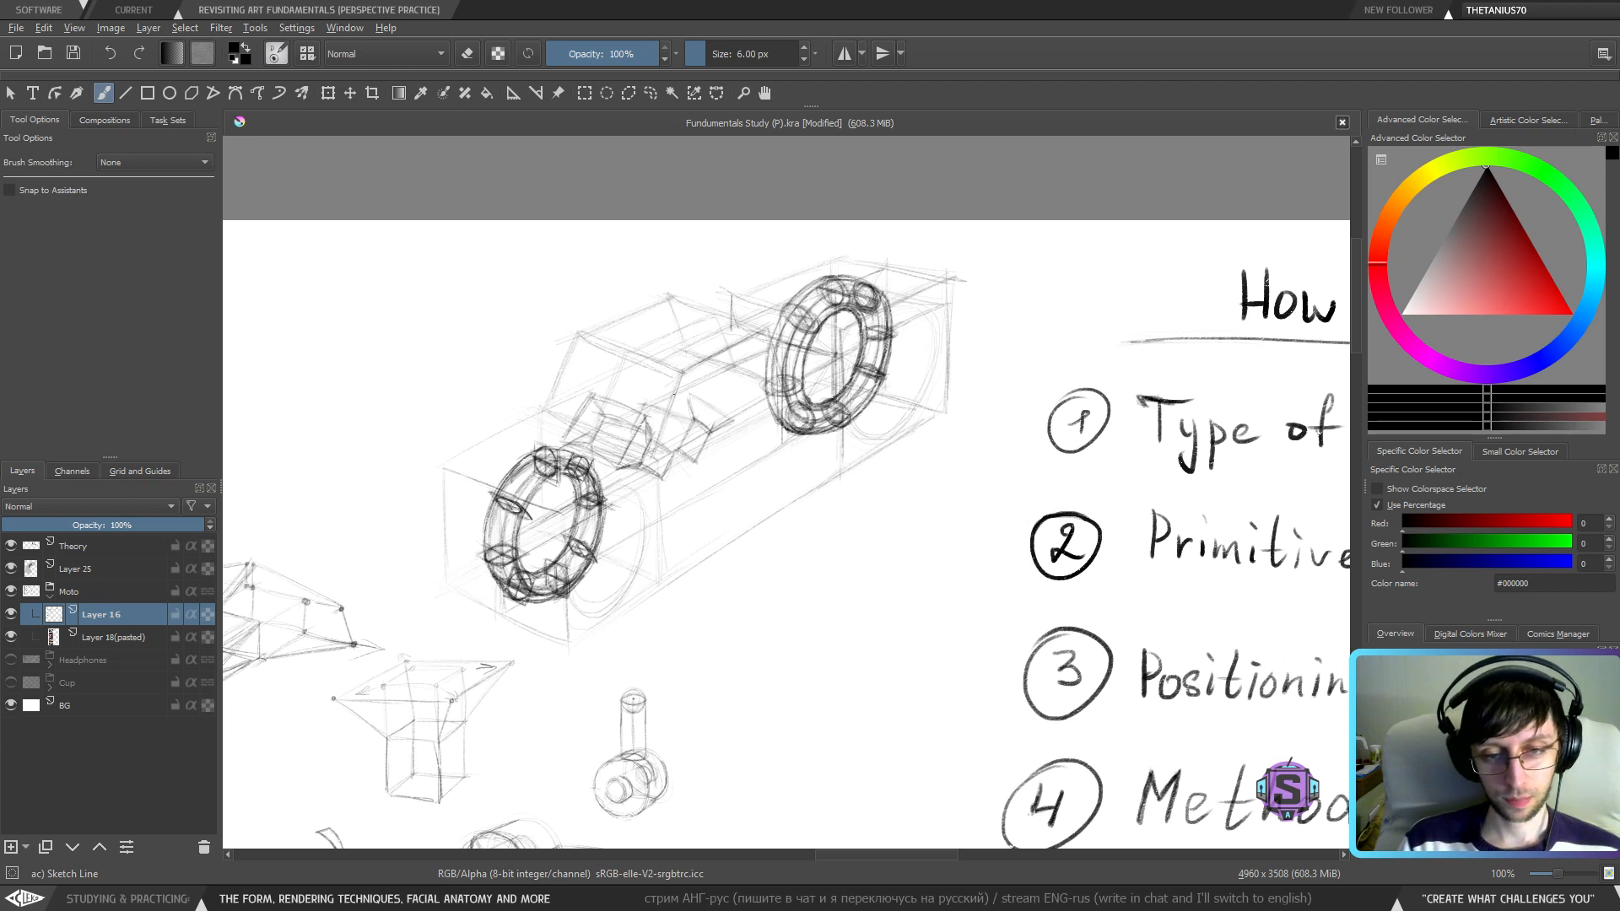
pyautogui.moveTo(647, 405)
pyautogui.mouseDown()
pyautogui.moveTo(633, 384)
pyautogui.moveTo(650, 407)
pyautogui.mouseUp()
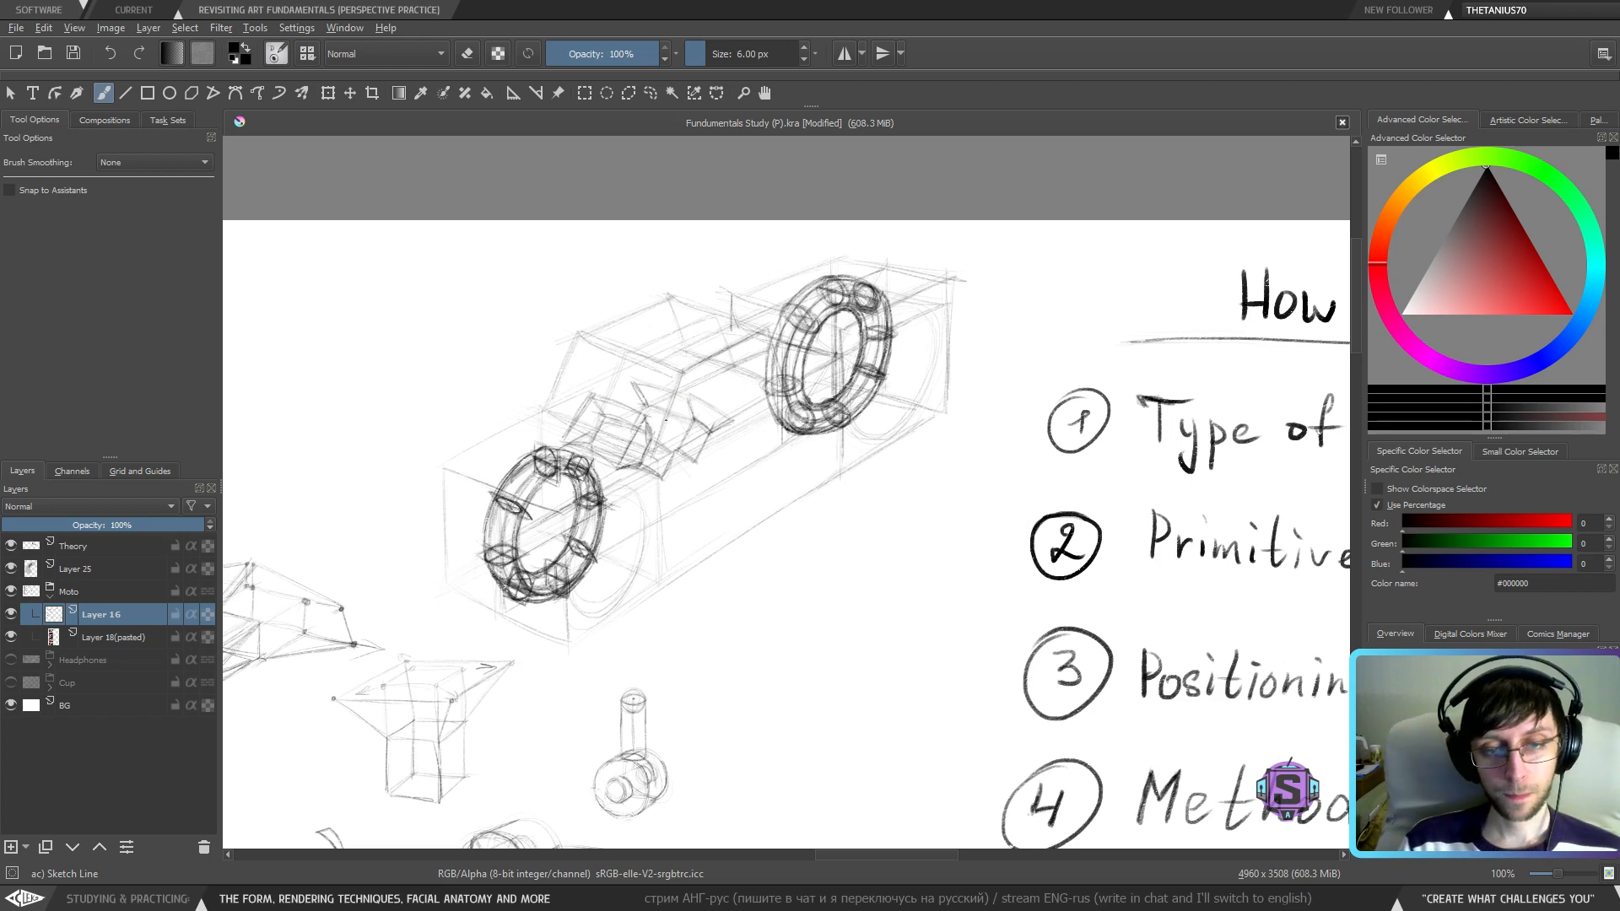
# - Rough in the hub shape at the centre of the near wheel
pyautogui.scroll(-2, 780, 487)
pyautogui.scroll(2, 748, 506)
pyautogui.moveTo(731, 474)
pyautogui.mouseDown()
pyautogui.moveTo(720, 528)
pyautogui.moveTo(733, 500)
pyautogui.mouseUp()
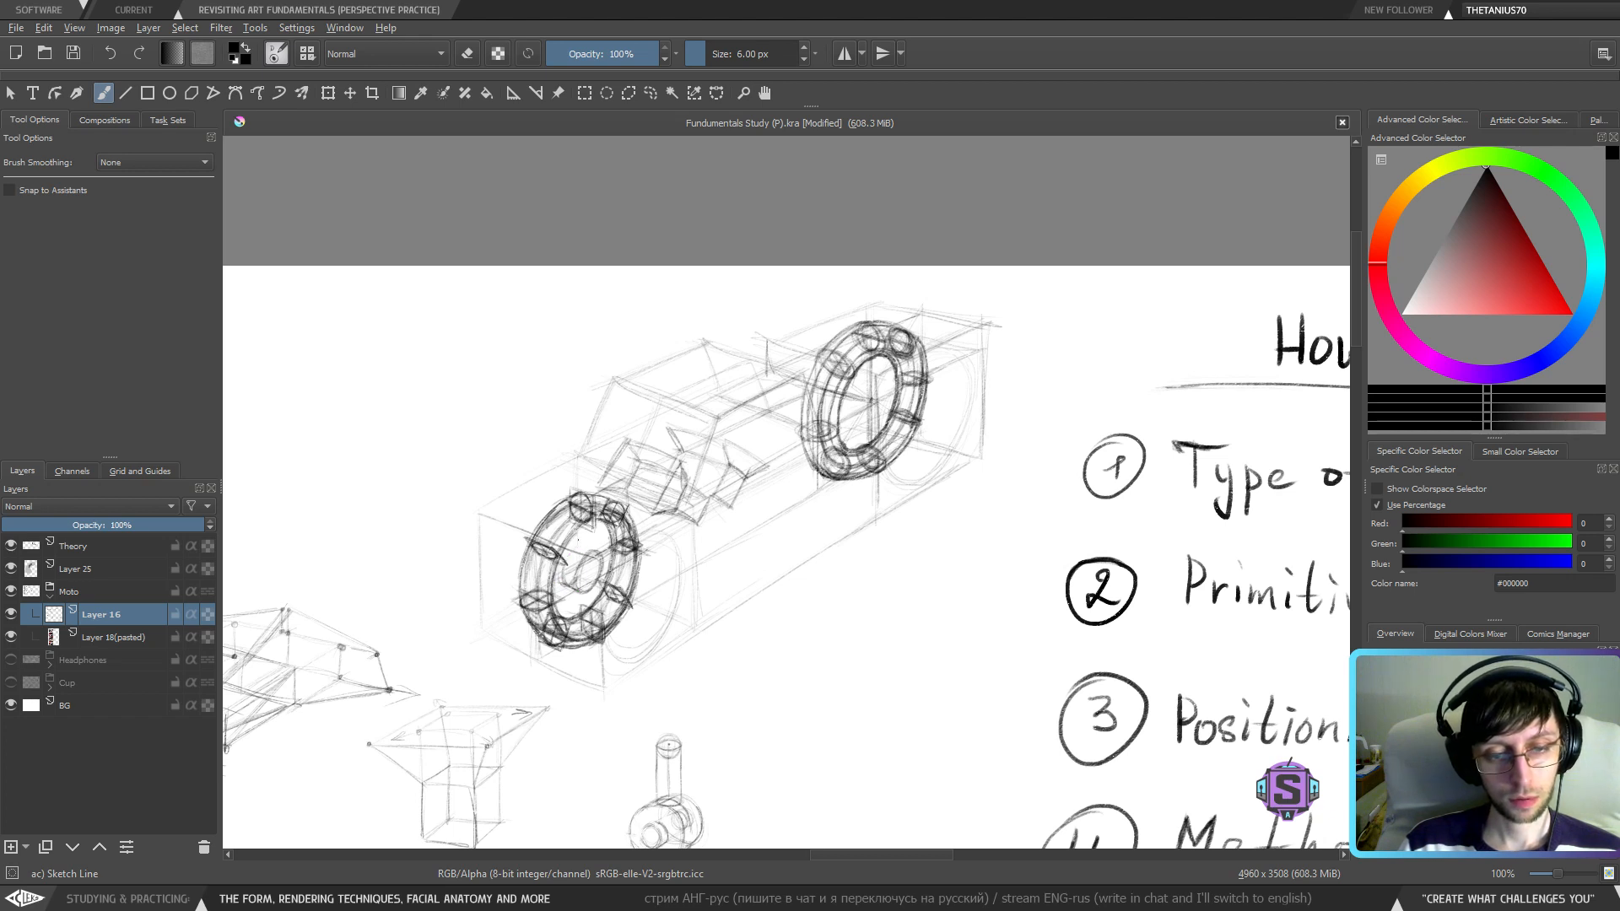
pyautogui.moveTo(571, 550); pyautogui.dragTo(564, 584)
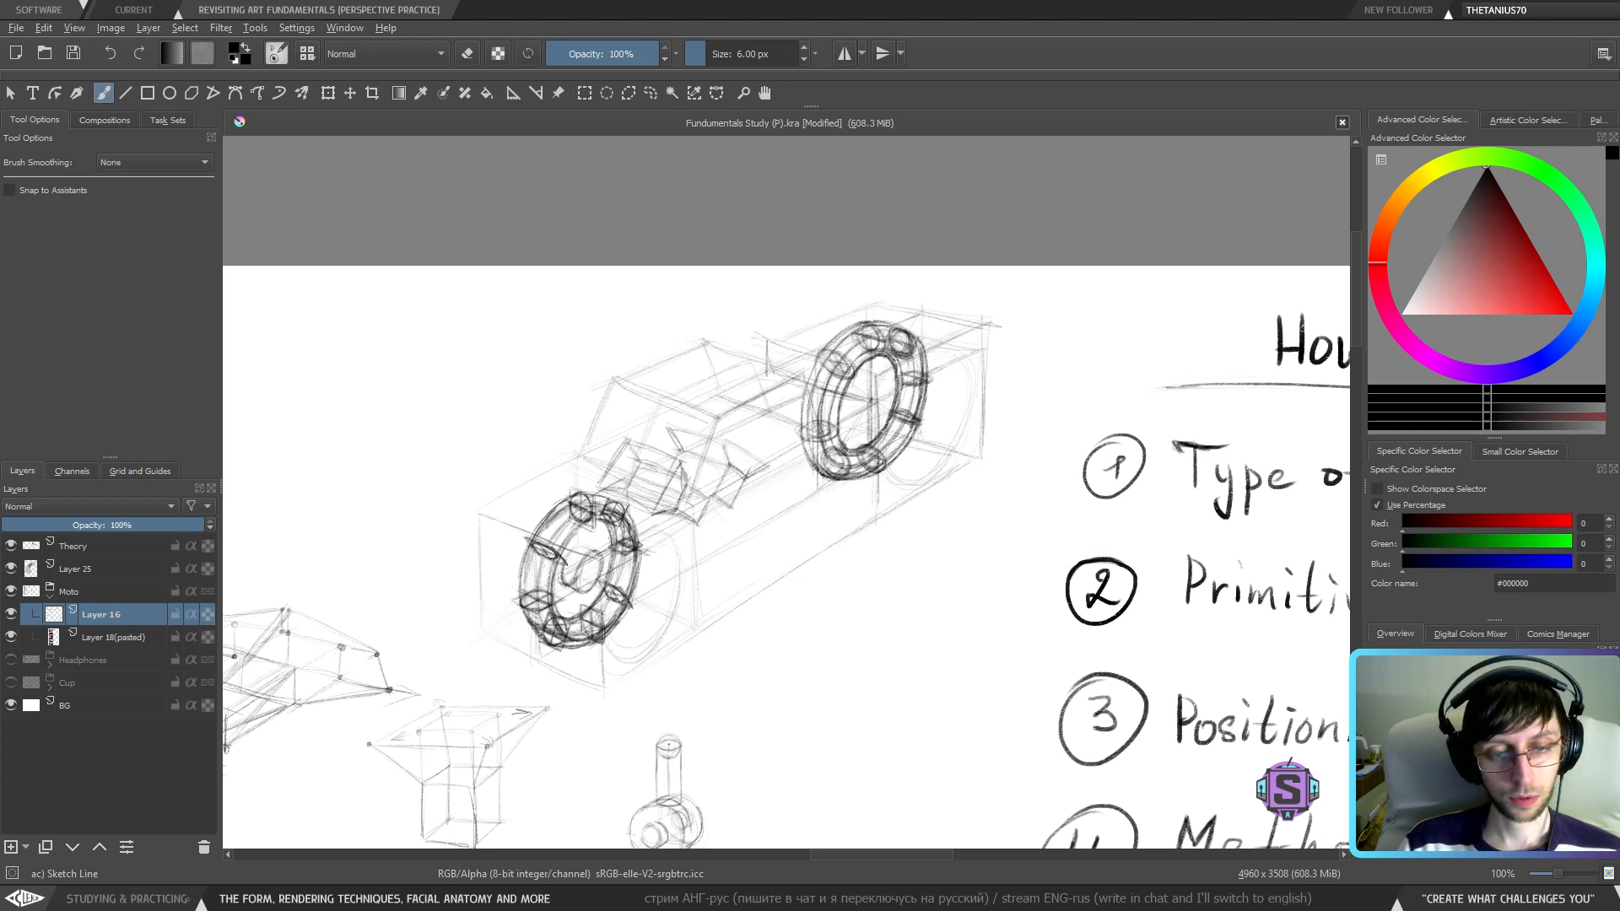
# - Try tracing the hub shapes over the front wheel in the upper motorcycle reference photo
pyautogui.moveTo(538, 543)
pyautogui.mouseDown()
pyautogui.moveTo(596, 524)
pyautogui.moveTo(1036, 494)
pyautogui.mouseUp()
pyautogui.moveTo(401, 524); pyautogui.dragTo(776, 547)
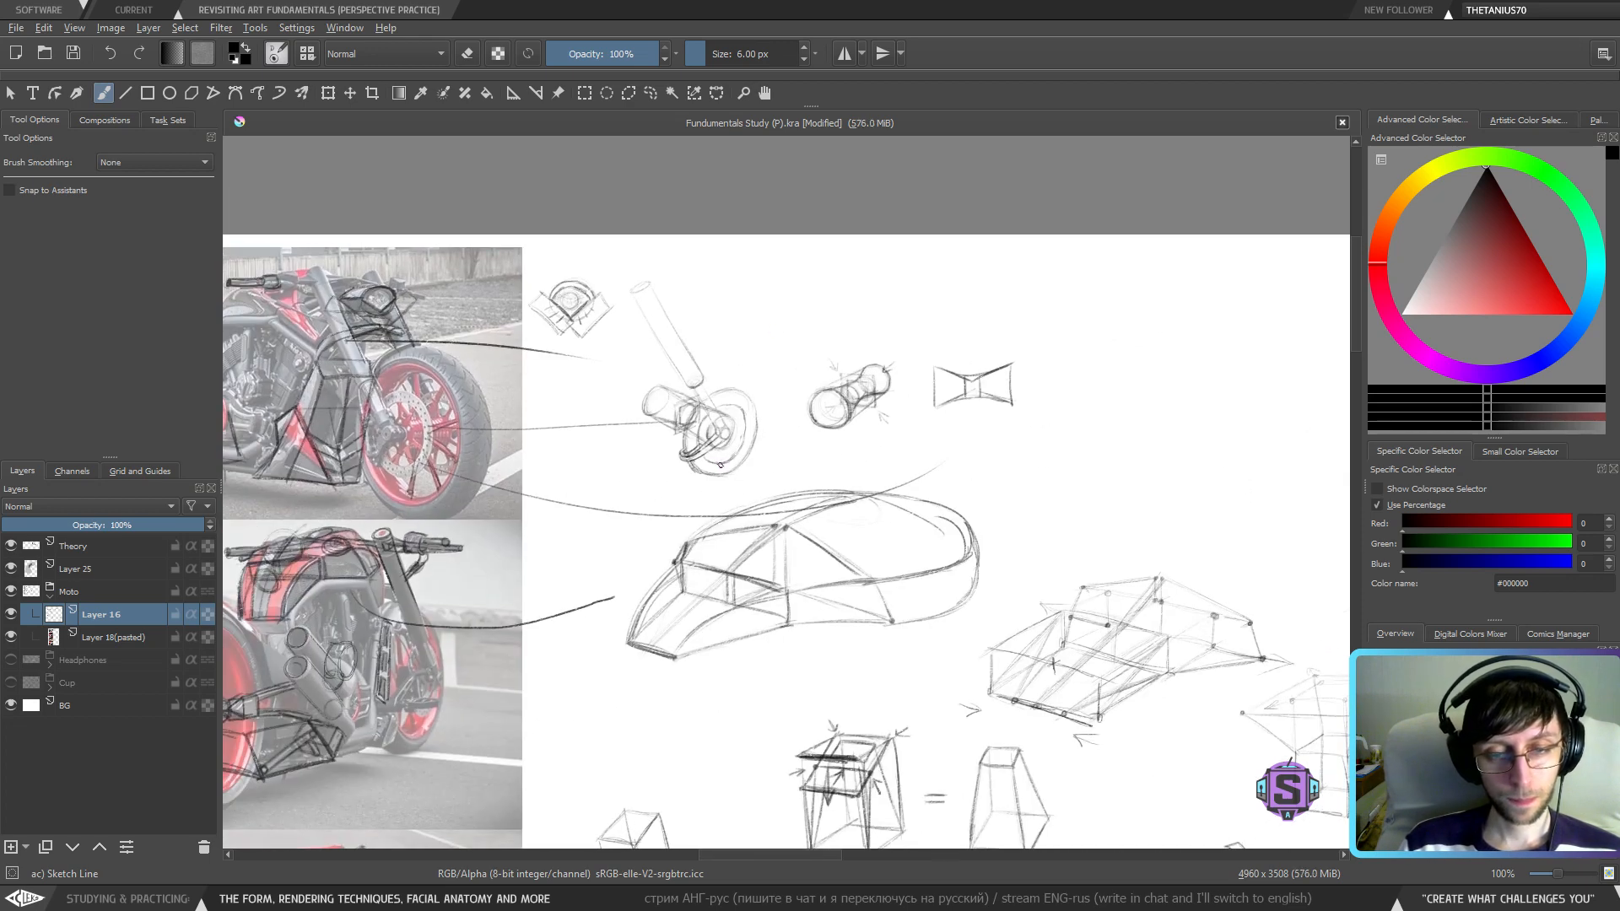
pyautogui.moveTo(658, 504)
pyautogui.mouseDown()
pyautogui.moveTo(864, 496)
pyautogui.moveTo(831, 545)
pyautogui.mouseUp()
pyautogui.scroll(2, 783, 490)
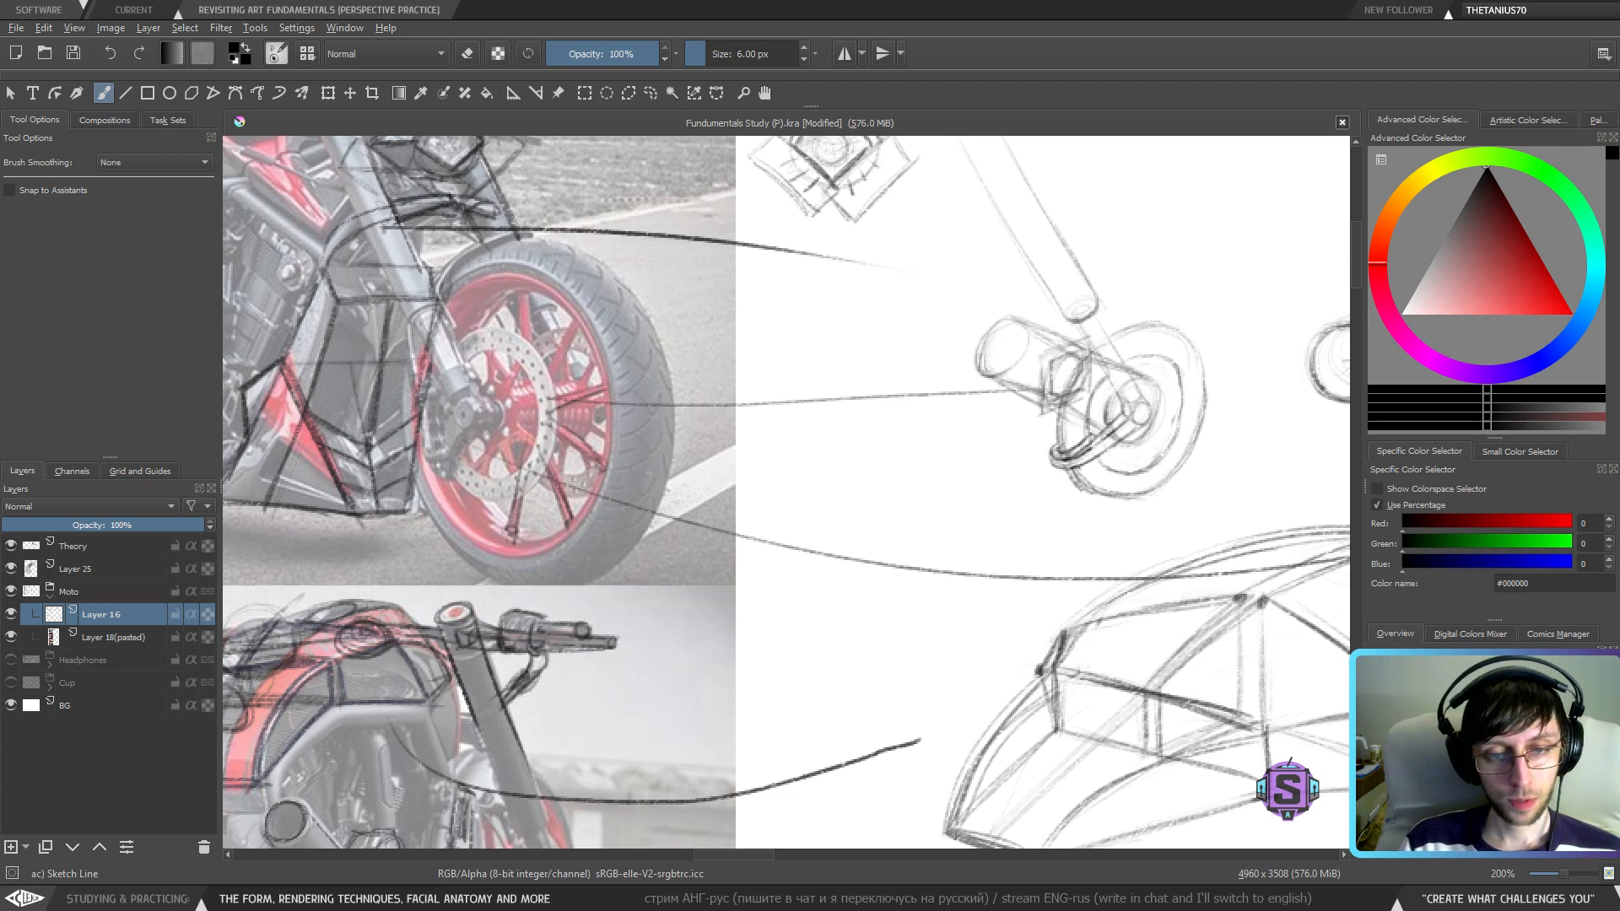
pyautogui.moveTo(541, 388)
pyautogui.mouseDown()
pyautogui.moveTo(547, 434)
pyautogui.moveTo(537, 385)
pyautogui.moveTo(486, 448)
pyautogui.moveTo(523, 372)
pyautogui.mouseUp()
pyautogui.moveTo(591, 426)
pyautogui.mouseDown()
pyautogui.moveTo(601, 439)
pyautogui.moveTo(591, 371)
pyautogui.mouseUp()
pyautogui.moveTo(481, 423); pyautogui.dragTo(357, 167)
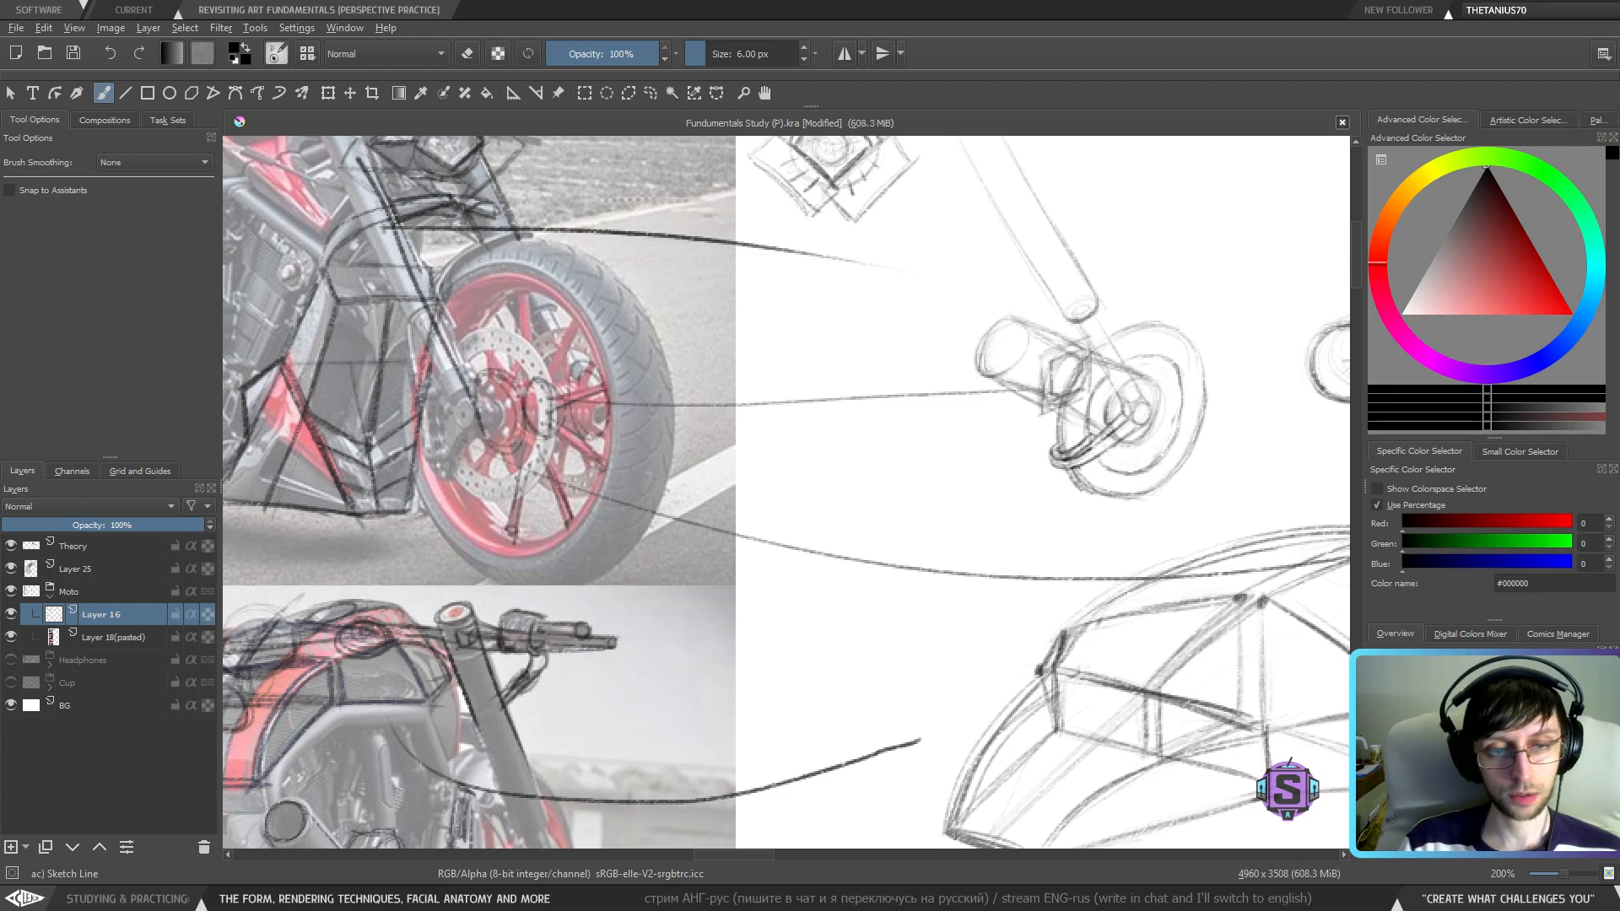
pyautogui.hotkey('ctrl', 'z')
pyautogui.hotkey('ctrl', 'z')
pyautogui.hotkey('ctrl', 'z')
pyautogui.hotkey('ctrl', 'z')
pyautogui.press('1')
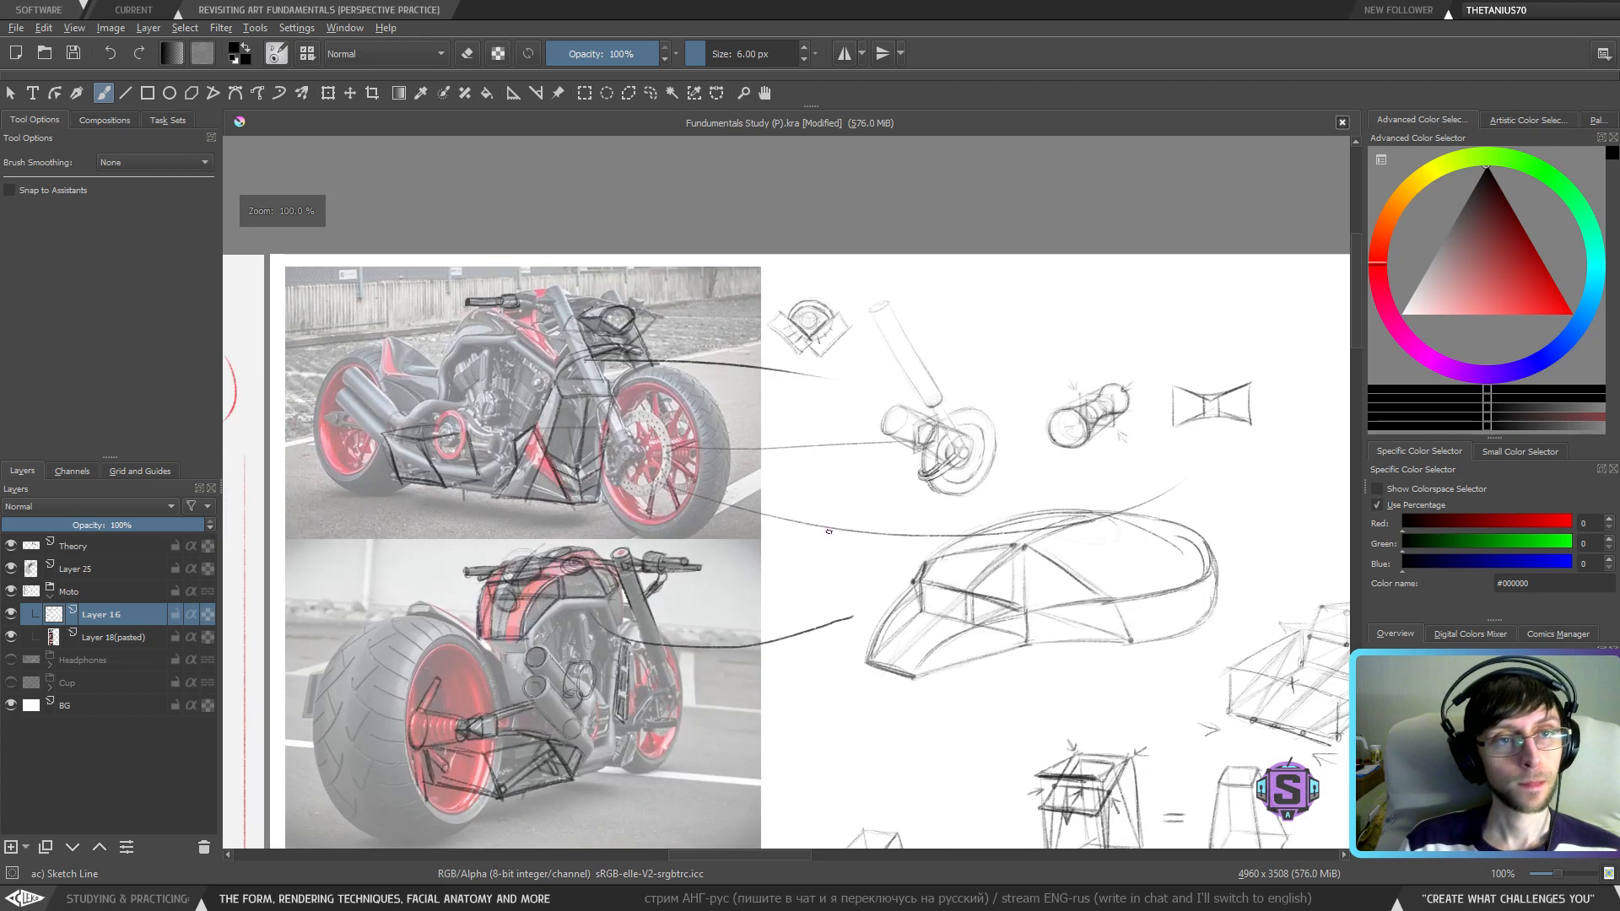
# - Refine the hub's ellipse and edges at the centre of the near wheel
pyautogui.moveTo(1231, 671); pyautogui.dragTo(853, 582)
pyautogui.moveTo(1204, 633); pyautogui.dragTo(911, 542)
pyautogui.moveTo(1019, 479); pyautogui.dragTo(700, 586)
pyautogui.scroll(2, 753, 531)
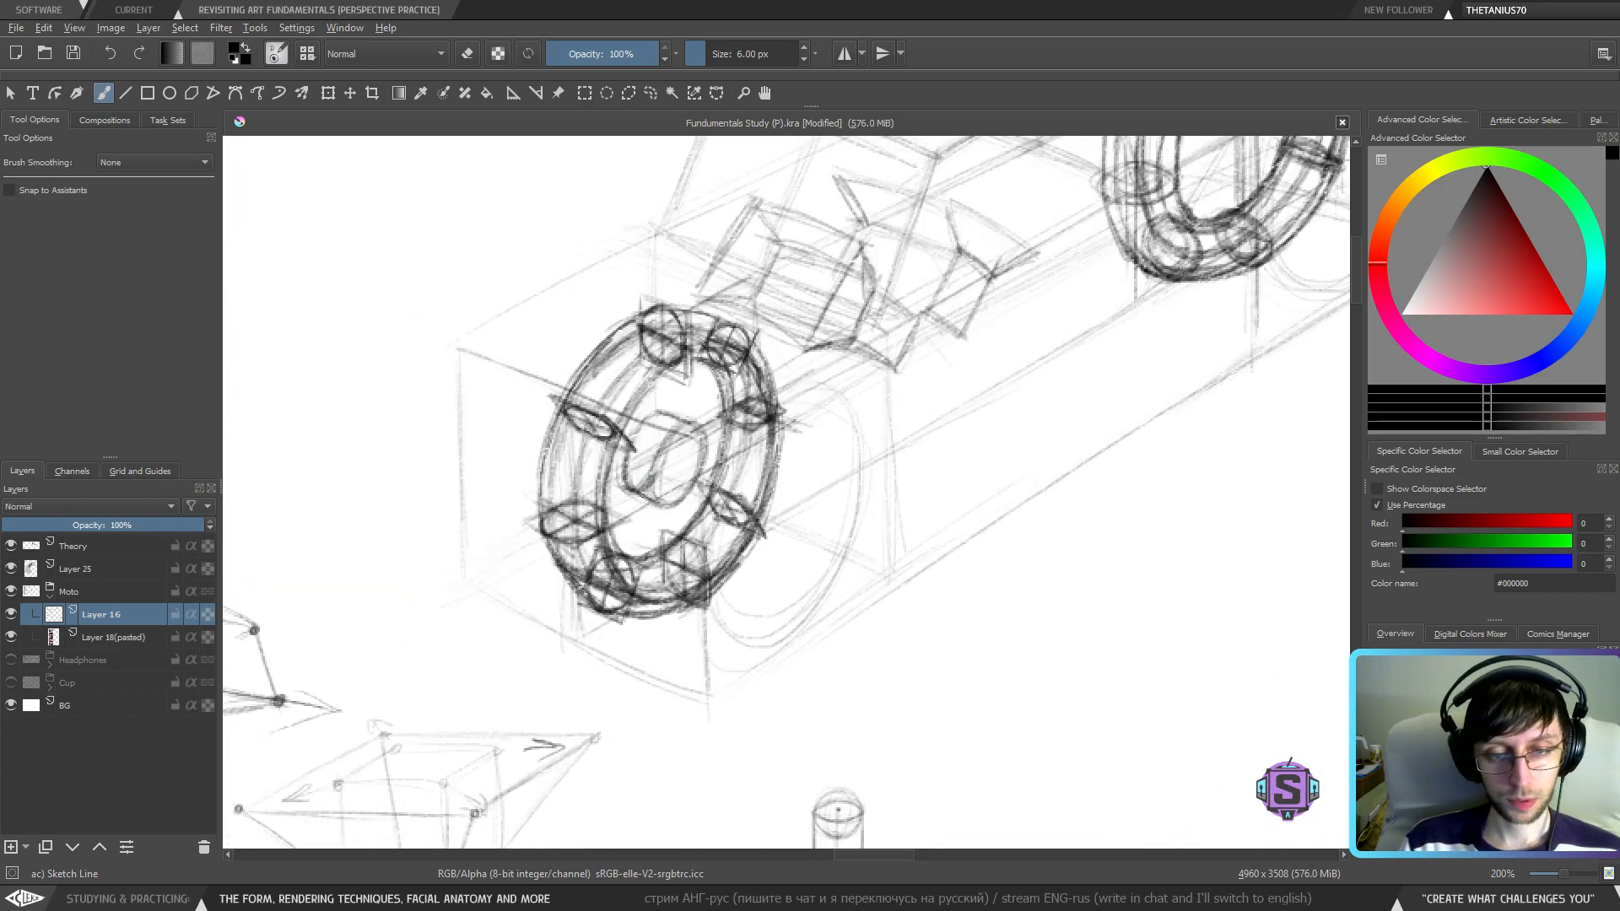
pyautogui.moveTo(654, 427)
pyautogui.mouseDown()
pyautogui.moveTo(642, 494)
pyautogui.moveTo(642, 462)
pyautogui.mouseUp()
pyautogui.moveTo(641, 460); pyautogui.dragTo(637, 488)
pyautogui.moveTo(661, 420)
pyautogui.mouseDown()
pyautogui.moveTo(643, 468)
pyautogui.moveTo(691, 442)
pyautogui.moveTo(660, 496)
pyautogui.mouseUp()
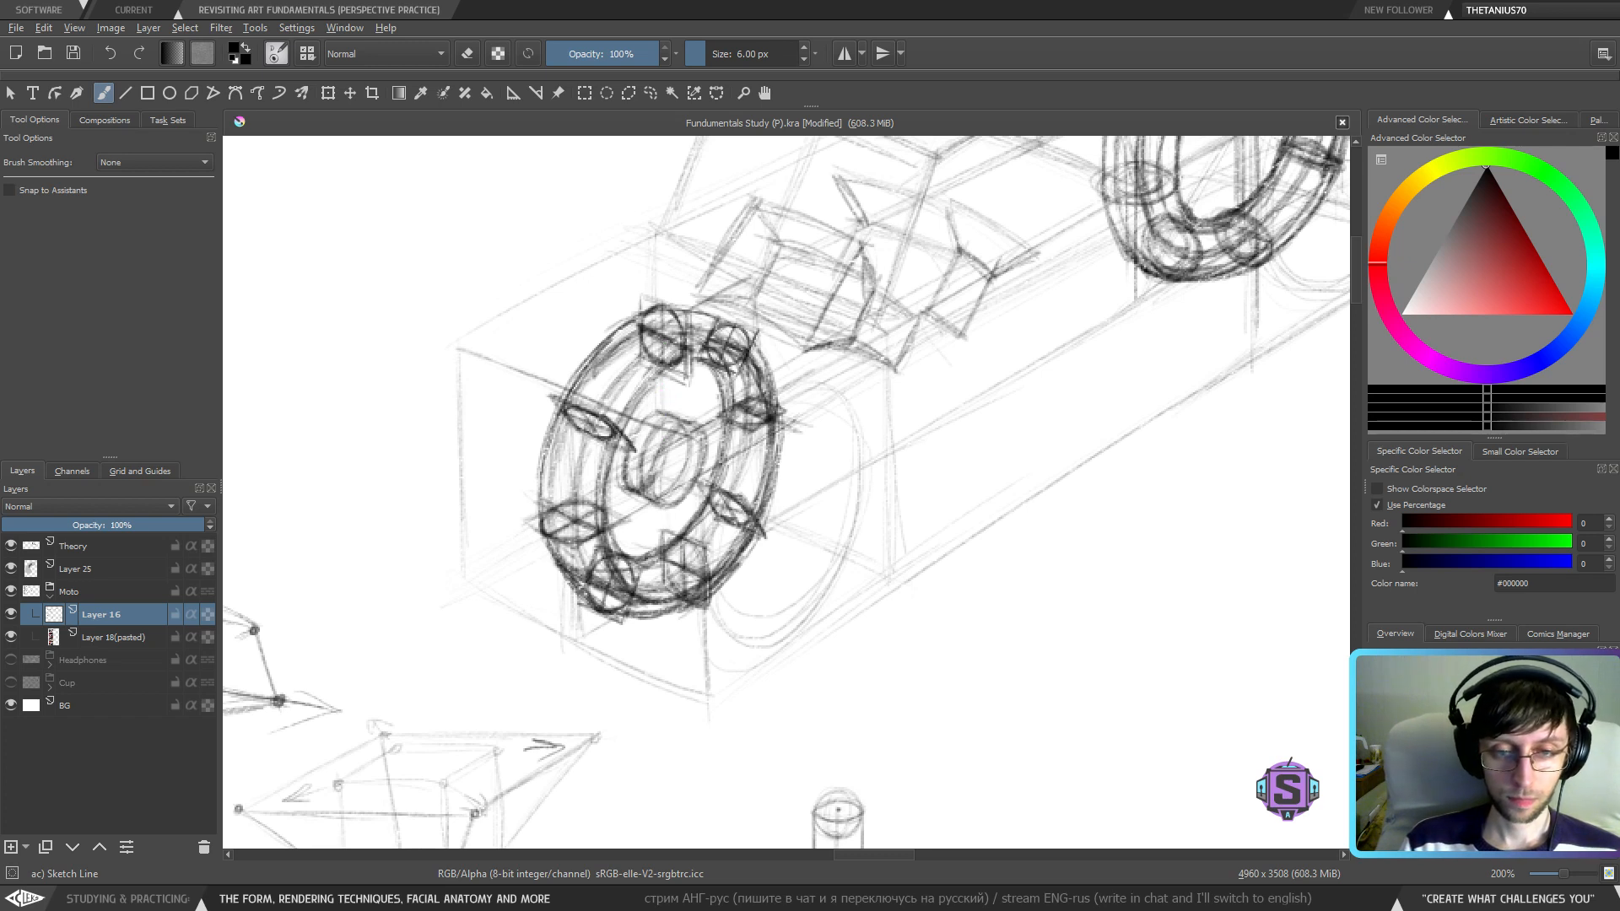
pyautogui.moveTo(685, 542)
pyautogui.mouseDown()
pyautogui.moveTo(683, 583)
pyautogui.moveTo(713, 506)
pyautogui.moveTo(795, 491)
pyautogui.moveTo(755, 510)
pyautogui.moveTo(760, 595)
pyautogui.moveTo(667, 572)
pyautogui.mouseUp()
# - Extend the near wheel's hub into a cylinder and sketch the end ellipse on its right side
pyautogui.hotkey('ctrl', '-')
pyautogui.hotkey('ctrl', '-')
pyautogui.hotkey('ctrl', '+')
pyautogui.hotkey('ctrl', '+')
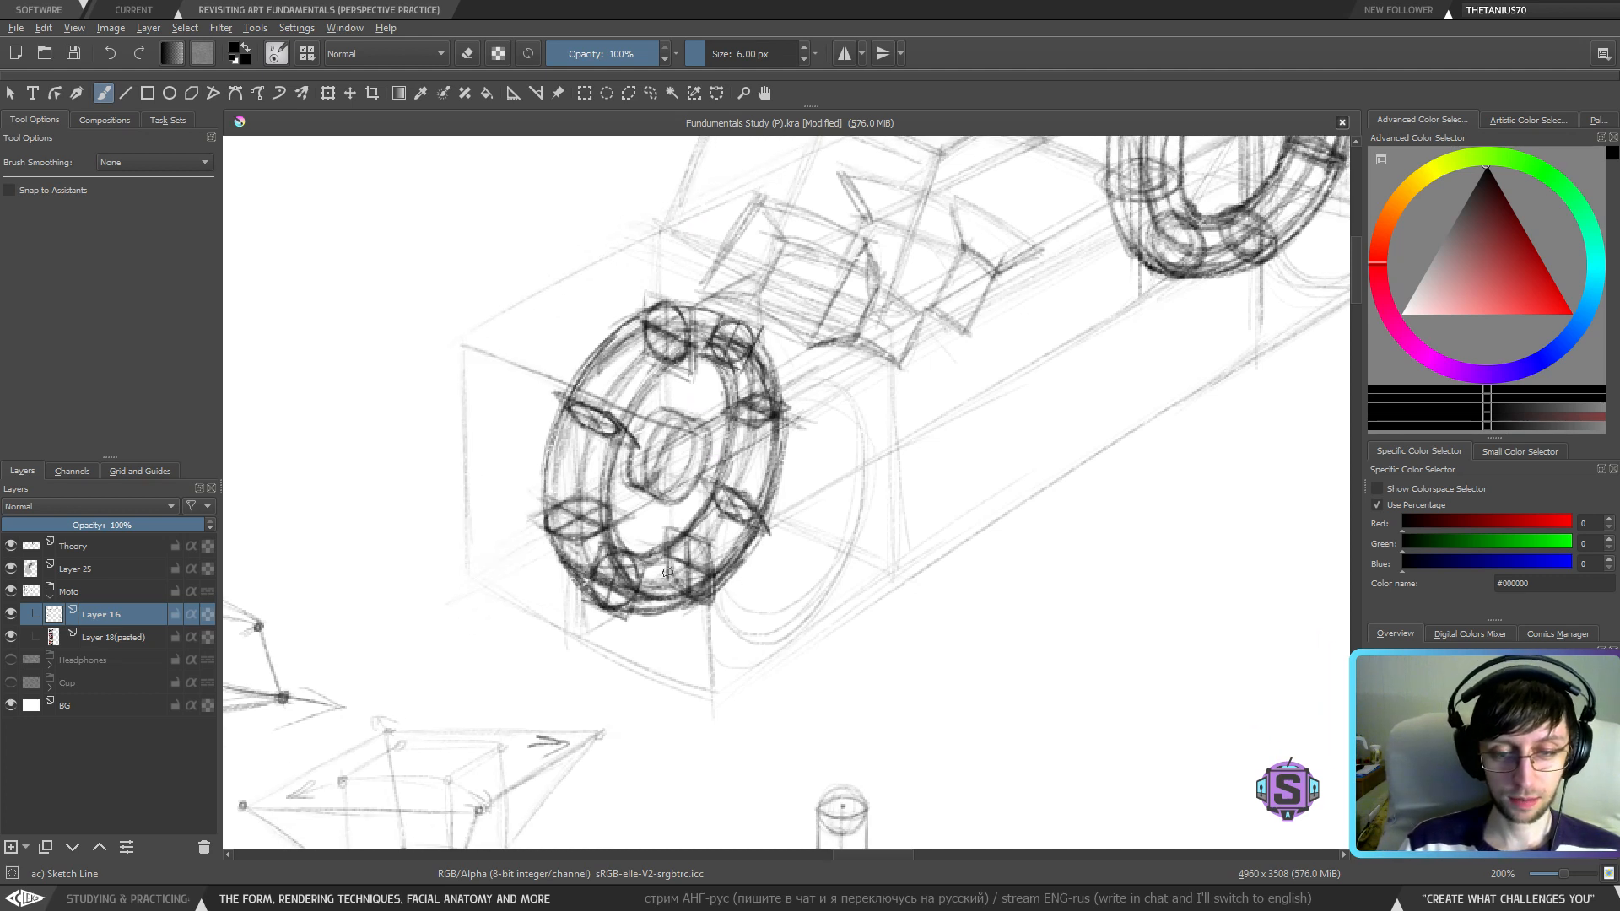
pyautogui.scroll(-1, 726, 640)
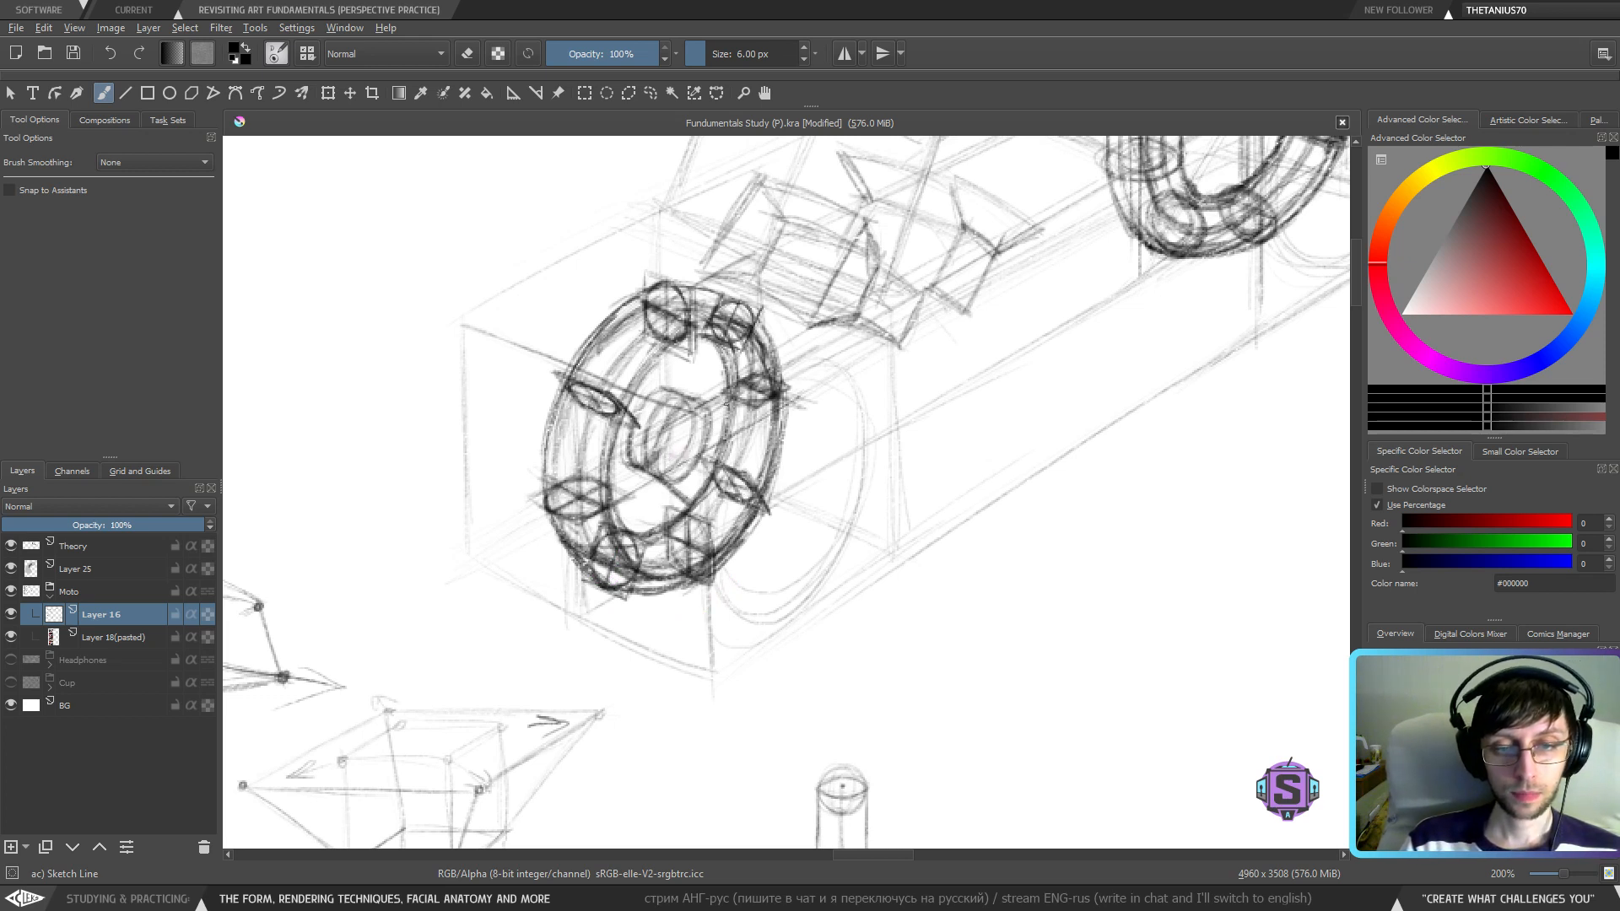
pyautogui.moveTo(727, 405)
pyautogui.mouseDown()
pyautogui.moveTo(694, 403)
pyautogui.moveTo(710, 509)
pyautogui.moveTo(680, 460)
pyautogui.moveTo(687, 494)
pyautogui.moveTo(680, 447)
pyautogui.moveTo(700, 508)
pyautogui.moveTo(742, 413)
pyautogui.moveTo(705, 506)
pyautogui.moveTo(747, 418)
pyautogui.moveTo(728, 542)
pyautogui.moveTo(759, 460)
pyautogui.moveTo(724, 536)
pyautogui.mouseUp()
pyautogui.hotkey('ctrl', 'z')
pyautogui.hotkey('ctrl', '-')
pyautogui.hotkey('ctrl', '+')
pyautogui.hotkey('ctrl', 'z')
pyautogui.hotkey('ctrl', 'z')
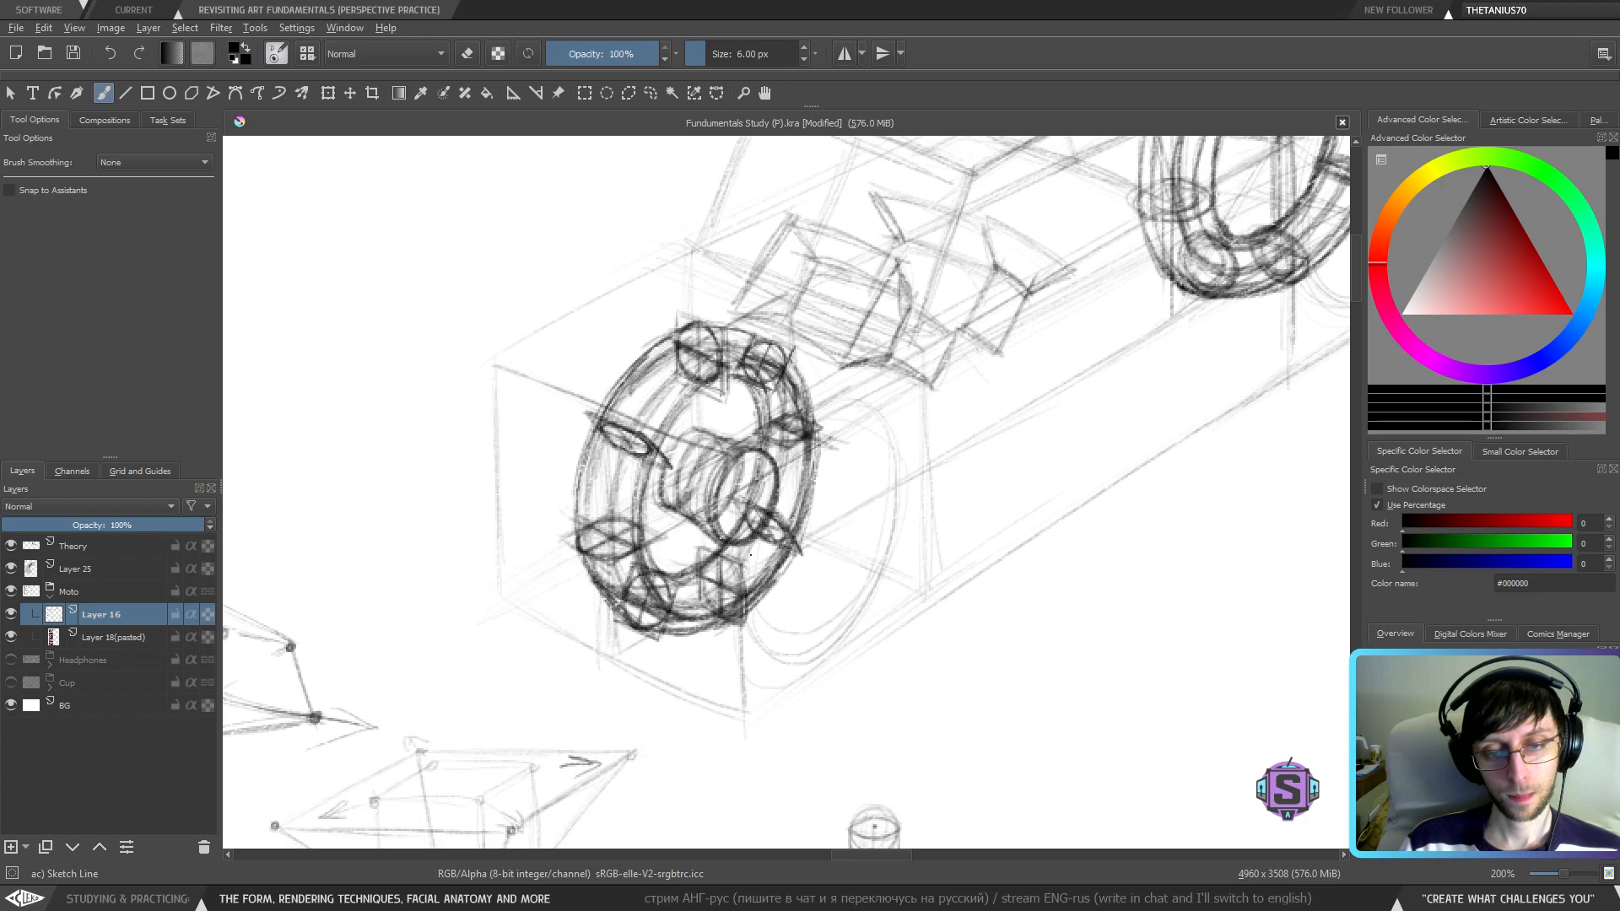
# - Check the whole motorcycle sketch in a mirrored view and restore the normal orientation
pyautogui.hotkey('ctrl', '-')
pyautogui.hotkey('ctrl', '-')
pyautogui.press('m')
pyautogui.press('m')
pyautogui.hotkey('ctrl', '+')
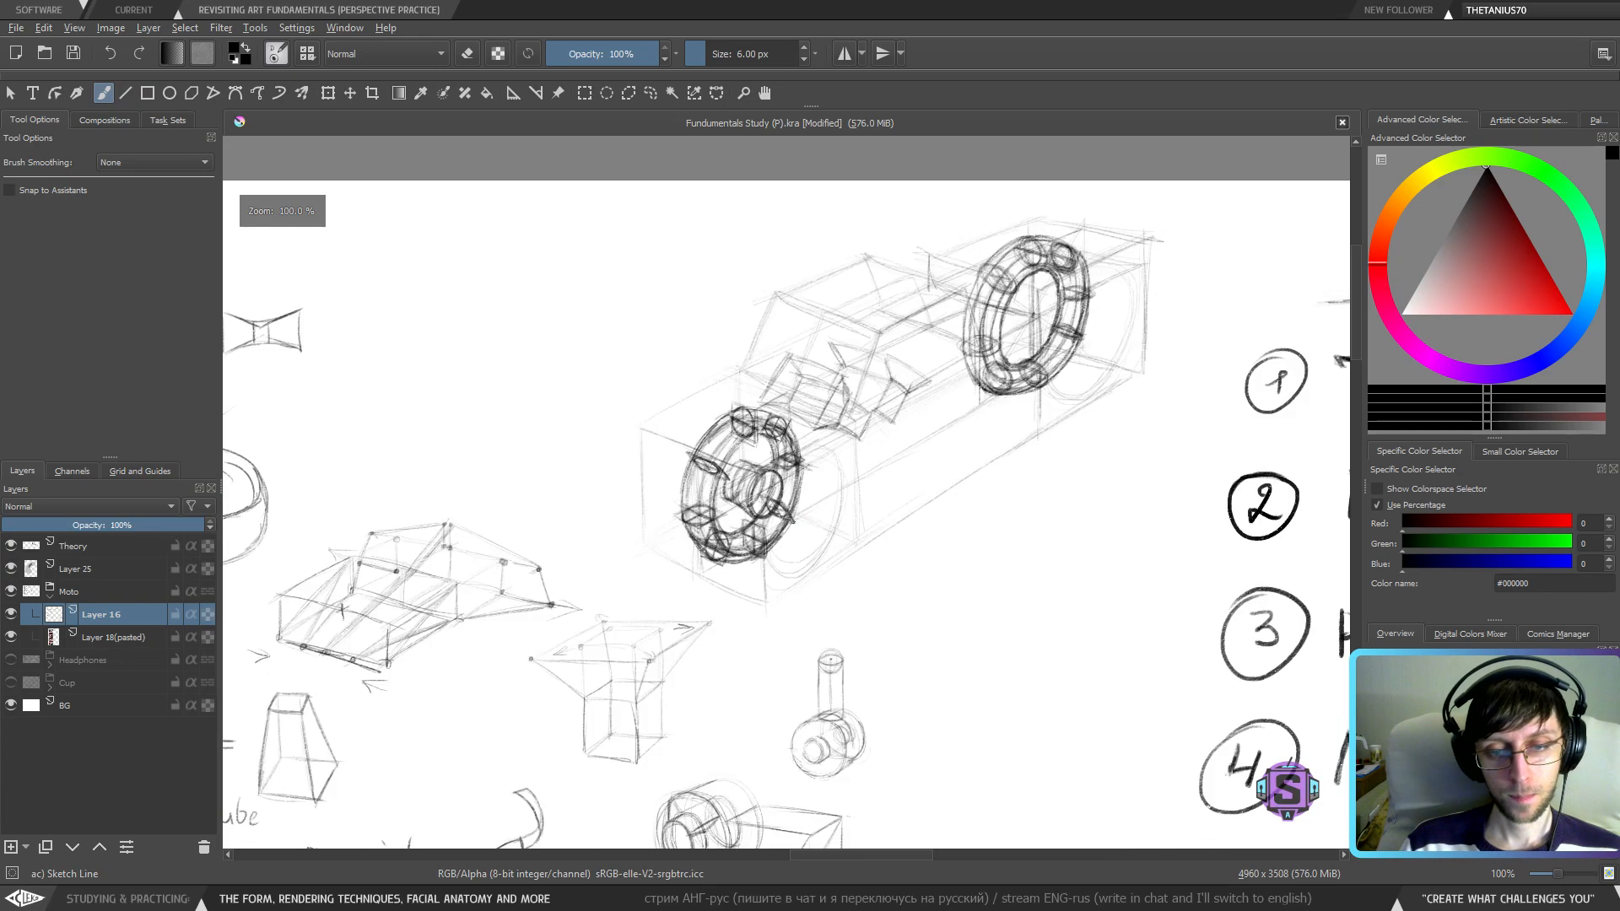
# - Add construction strokes inside the near wheel between its rim and hub
pyautogui.moveTo(734, 463); pyautogui.dragTo(727, 478)
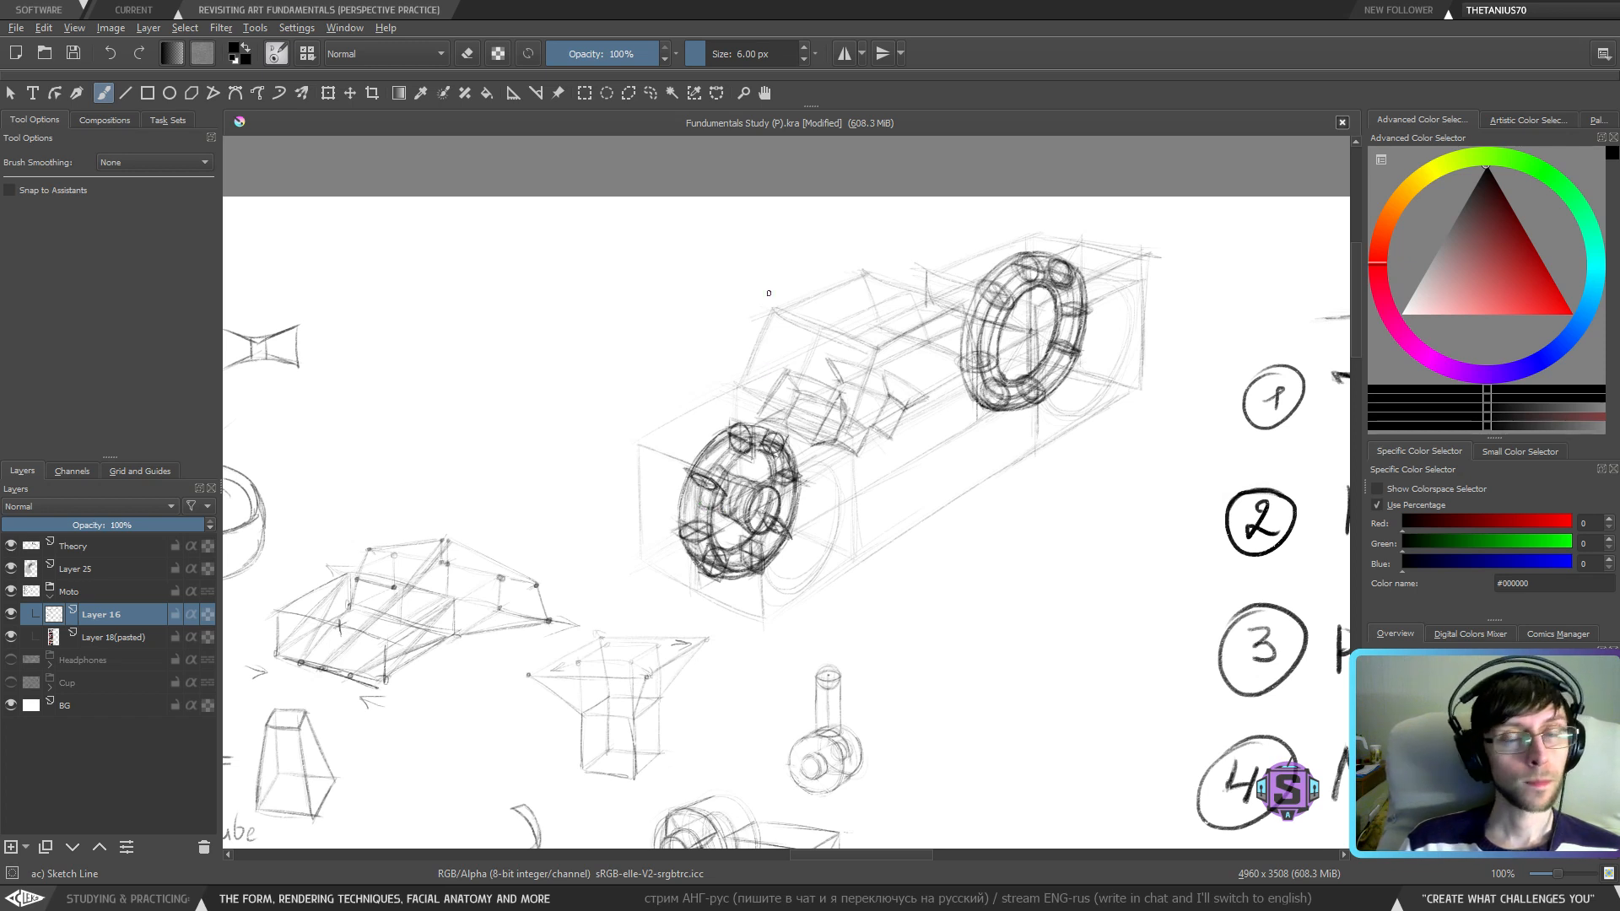
pyautogui.moveTo(767, 292); pyautogui.dragTo(735, 305)
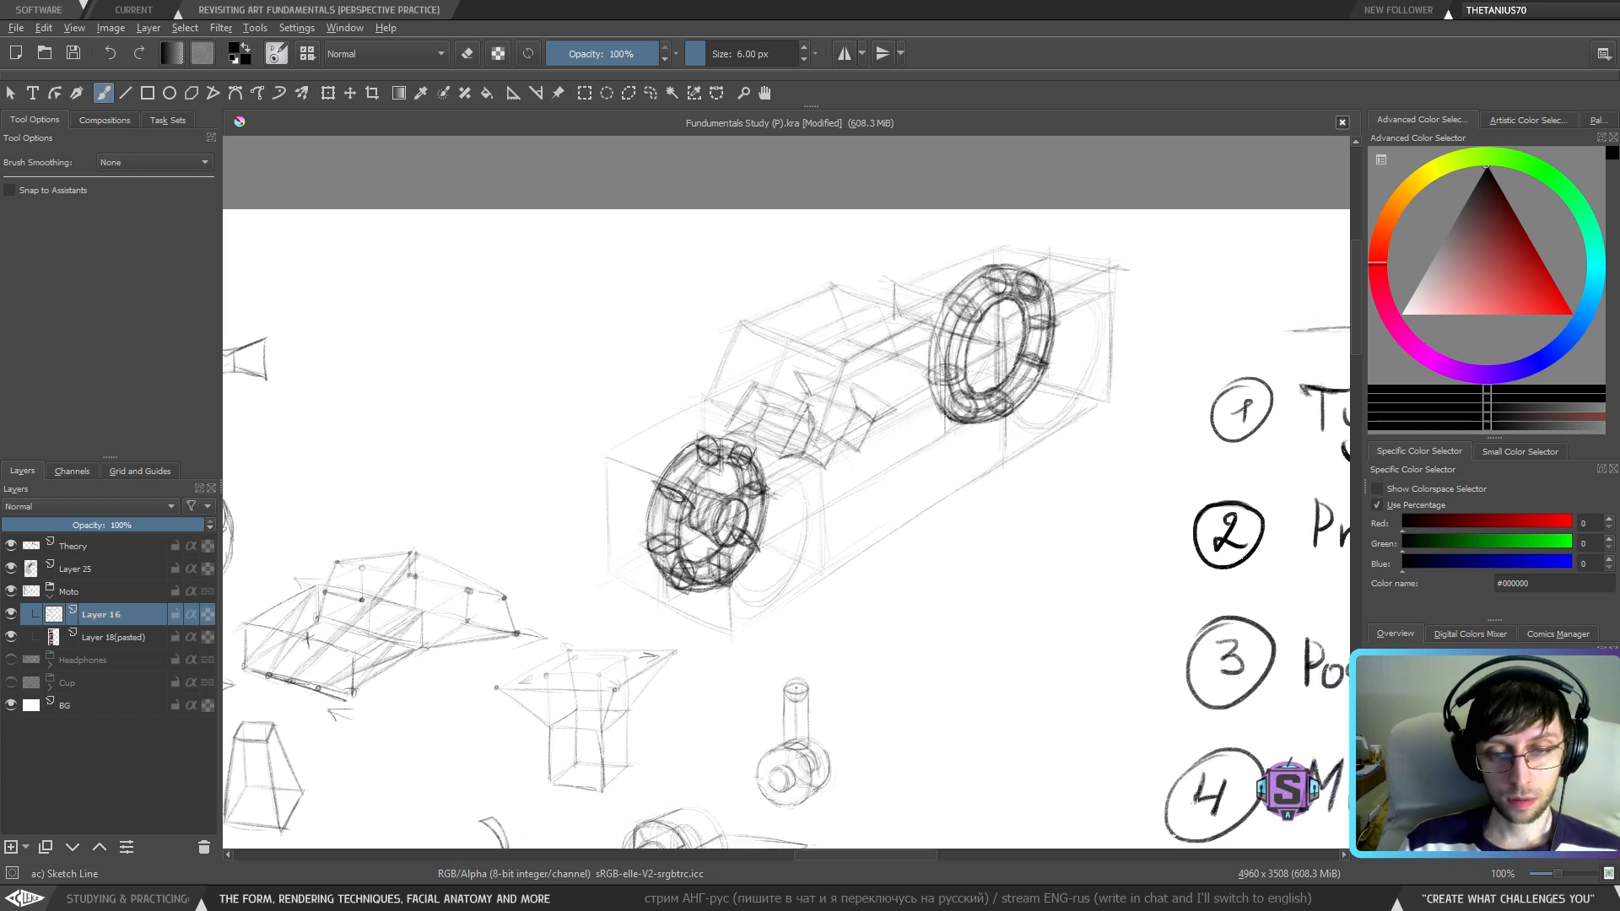
pyautogui.moveTo(708, 467)
pyautogui.mouseDown()
pyautogui.moveTo(703, 500)
pyautogui.moveTo(724, 493)
pyautogui.moveTo(680, 511)
pyautogui.moveTo(697, 511)
pyautogui.moveTo(686, 556)
pyautogui.moveTo(703, 547)
pyautogui.mouseUp()
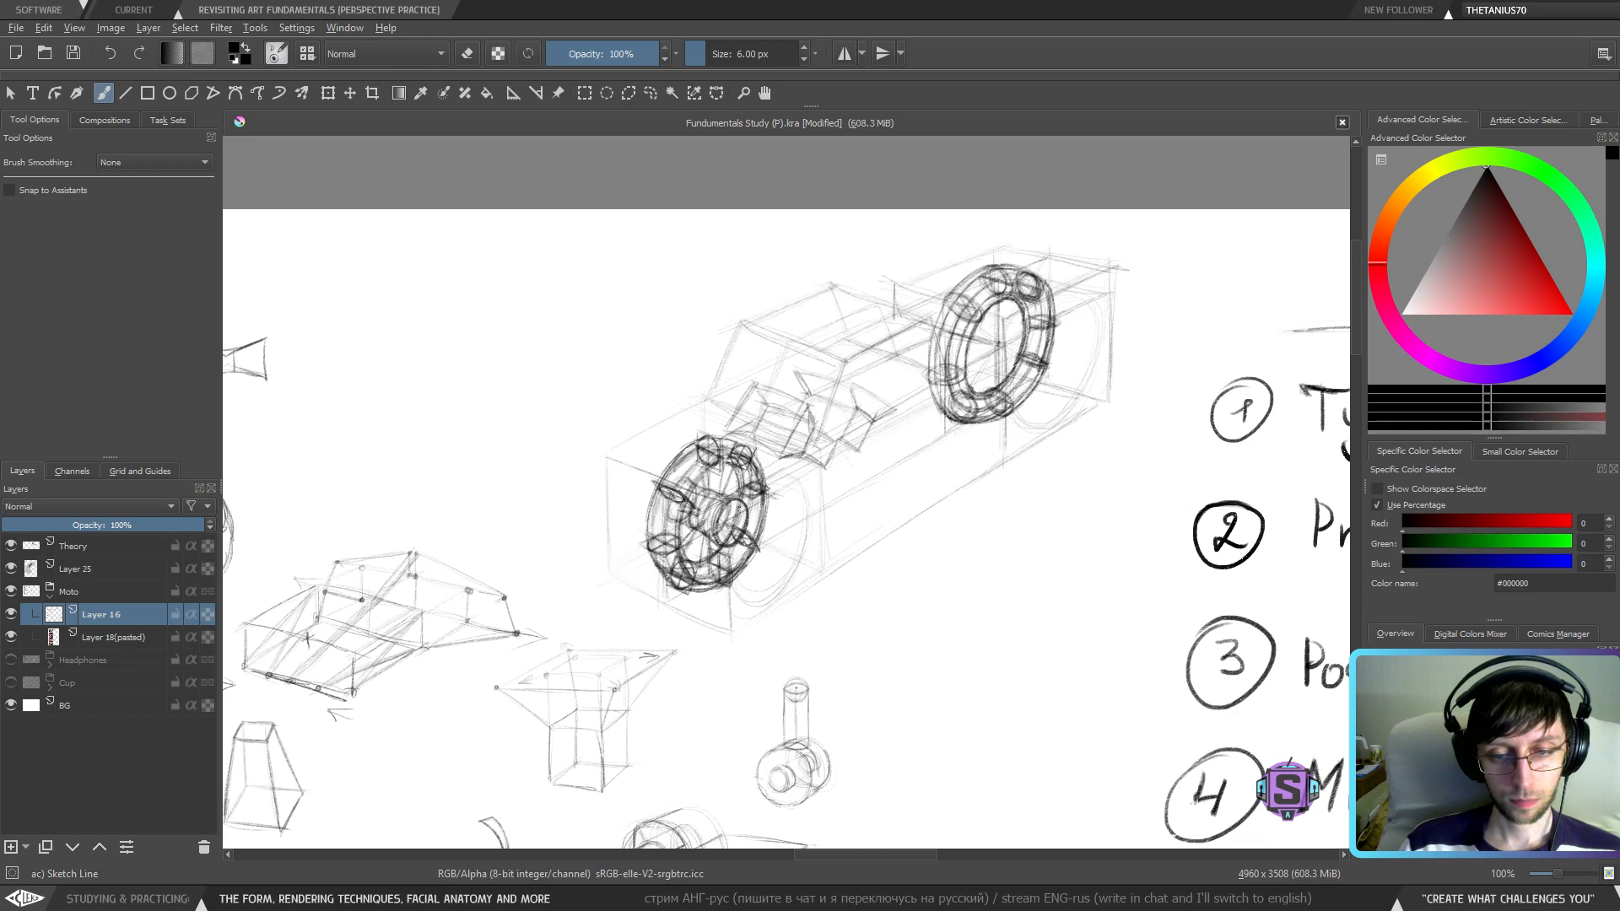
pyautogui.scroll(-2, 794, 498)
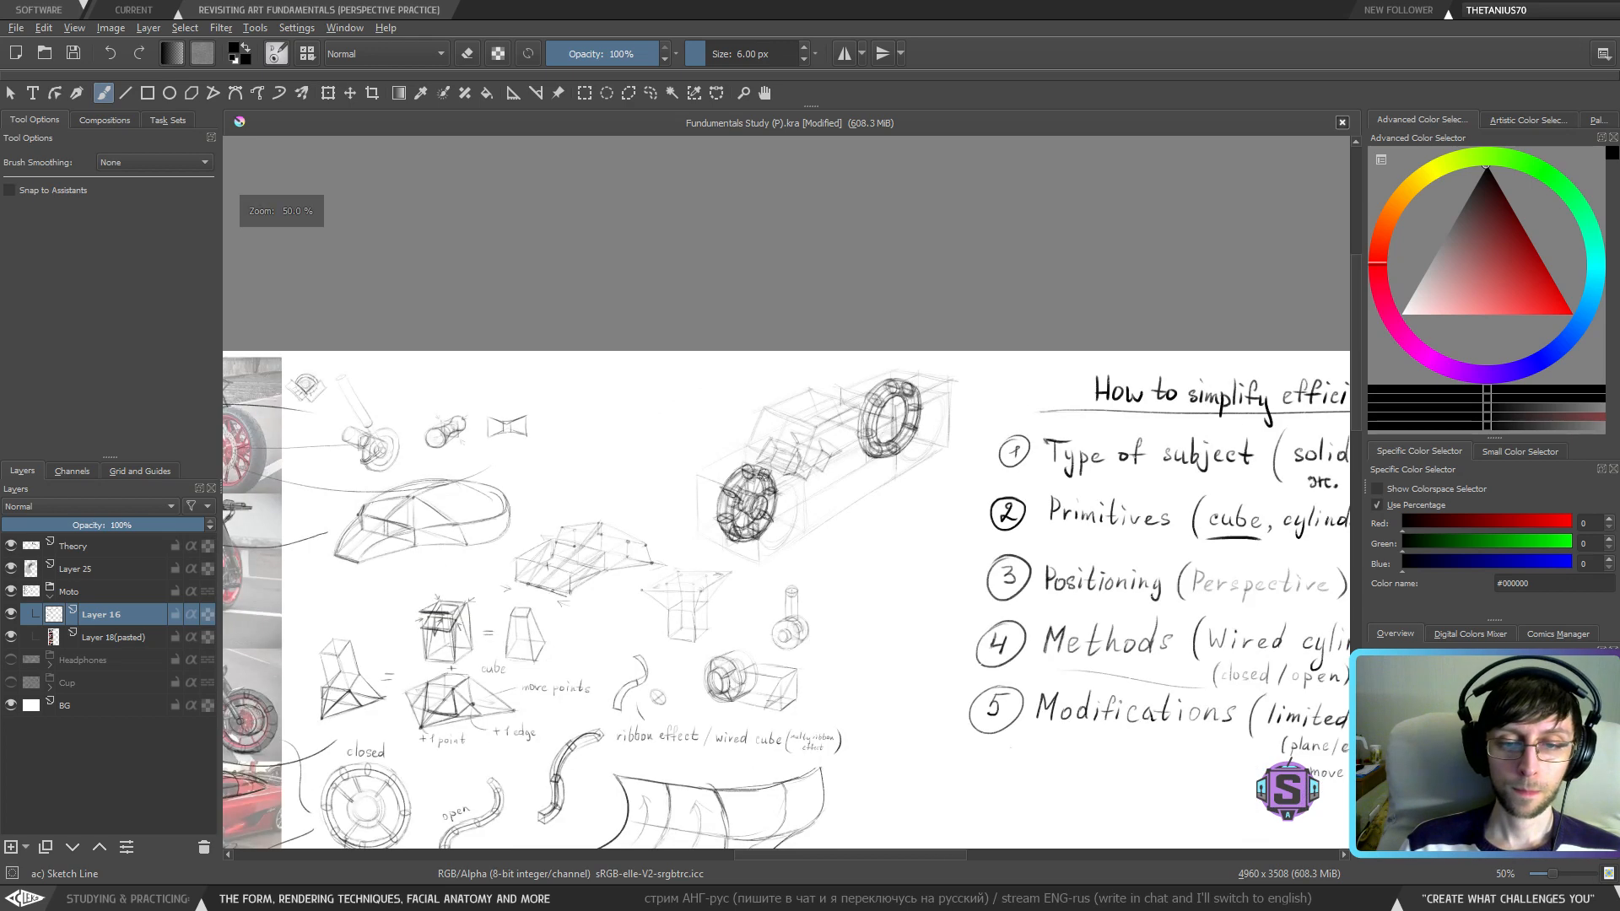
pyautogui.scroll(2, 797, 494)
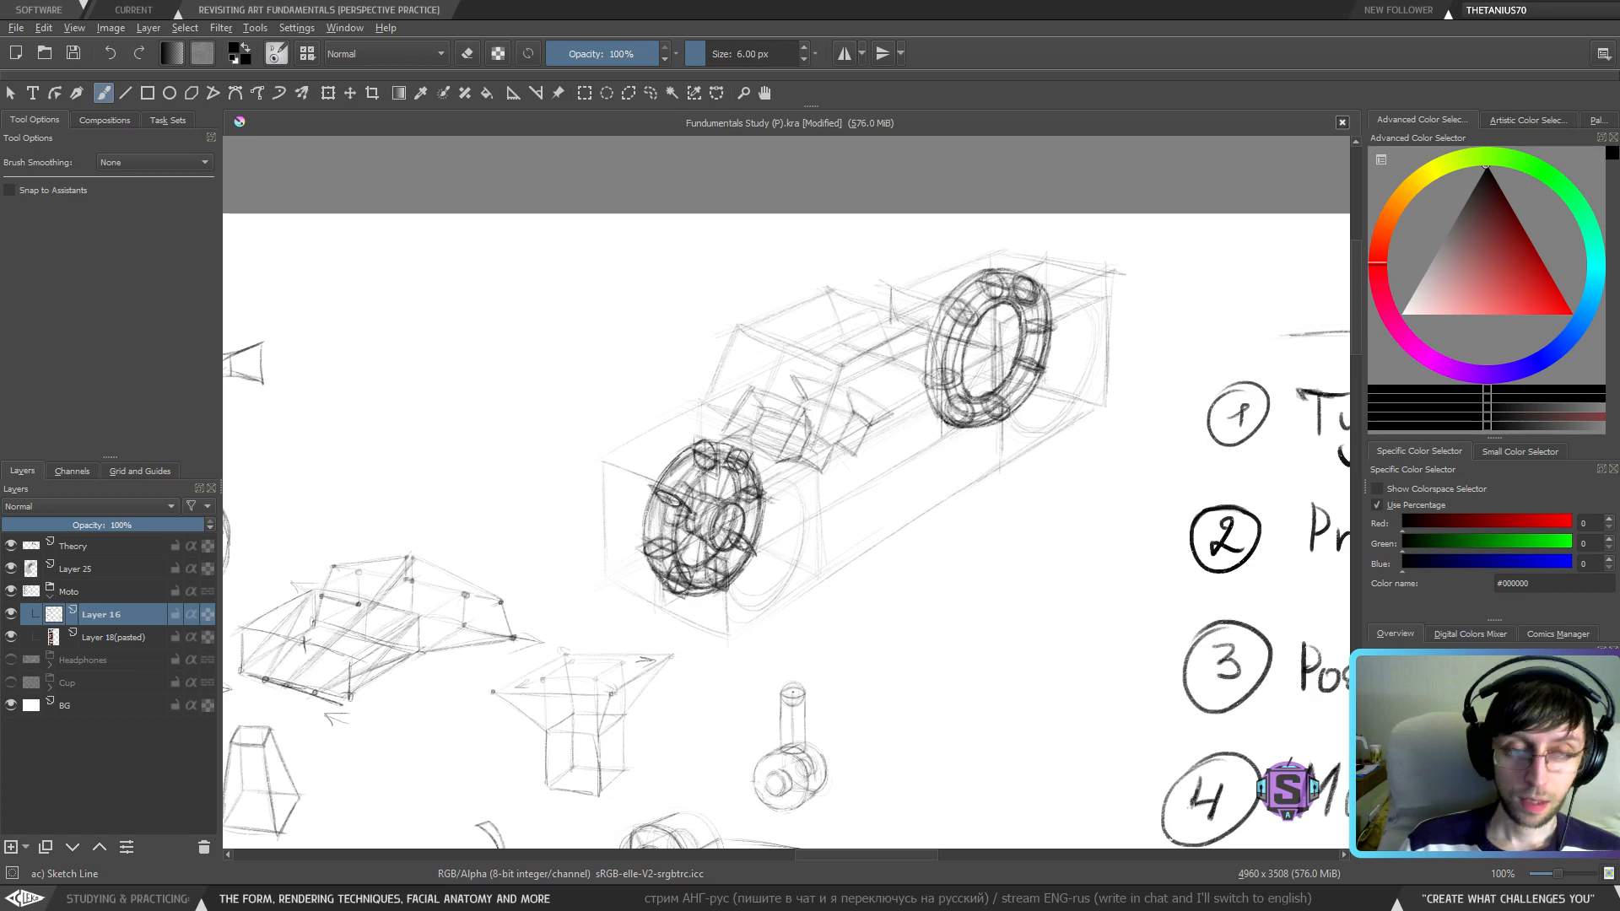
# - Compare the near wheel of the motorcycle sketch with the motorcycle reference photos and the small component studies
pyautogui.scroll(-2, 792, 496)
pyautogui.moveTo(592, 636); pyautogui.dragTo(891, 566)
pyautogui.moveTo(761, 572); pyautogui.dragTo(708, 575)
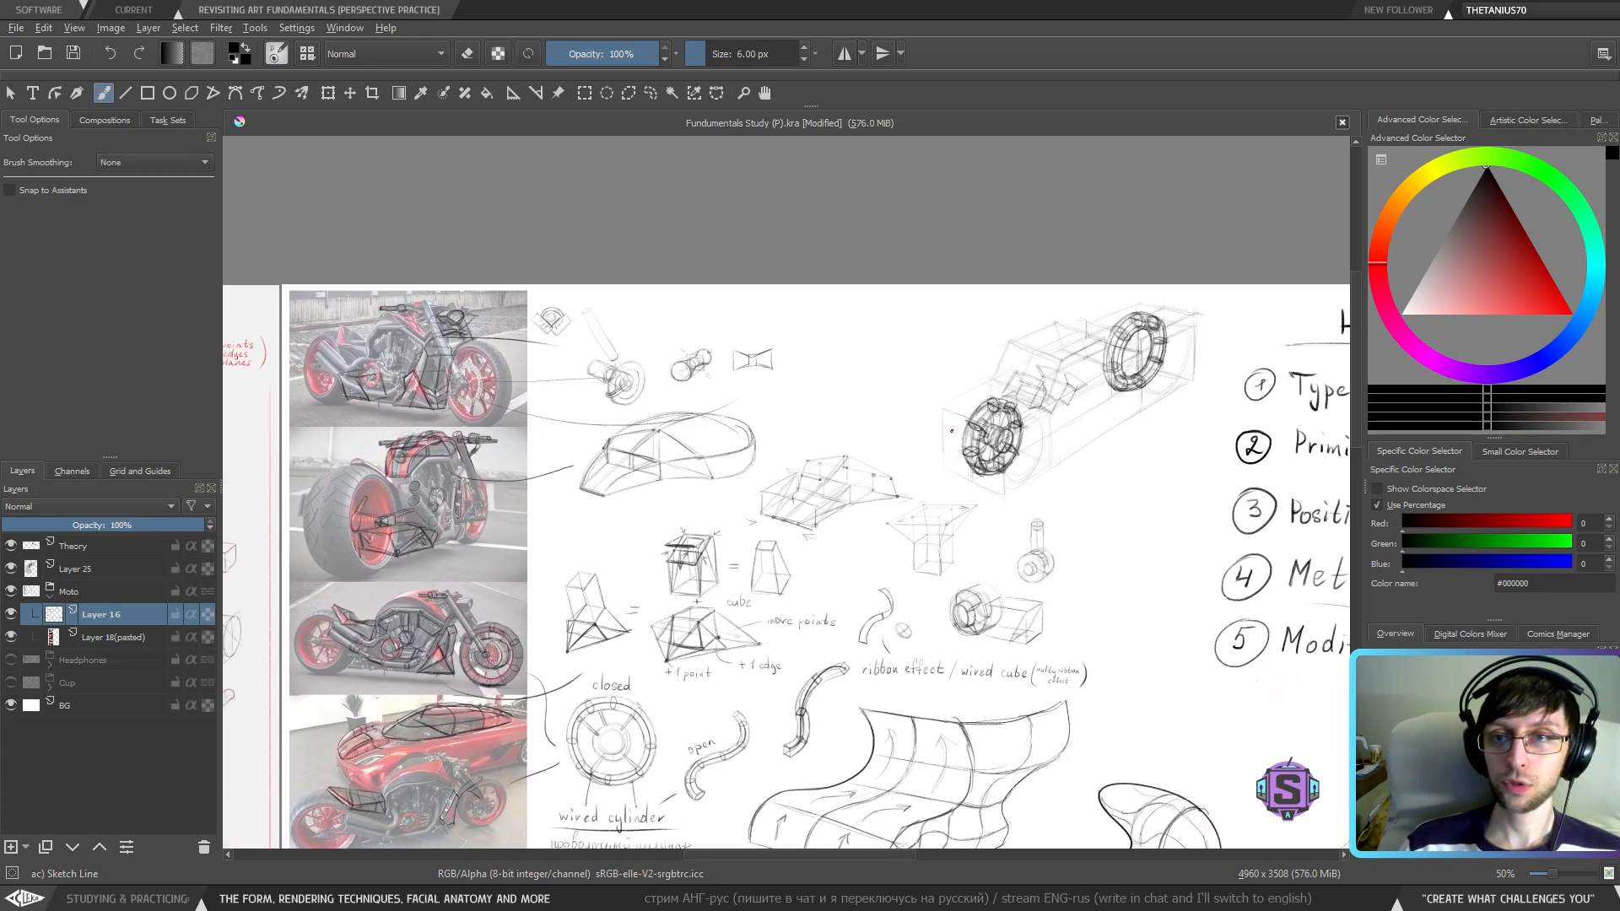
pyautogui.moveTo(913, 486)
pyautogui.mouseDown()
pyautogui.moveTo(935, 471)
pyautogui.moveTo(979, 503)
pyautogui.mouseUp()
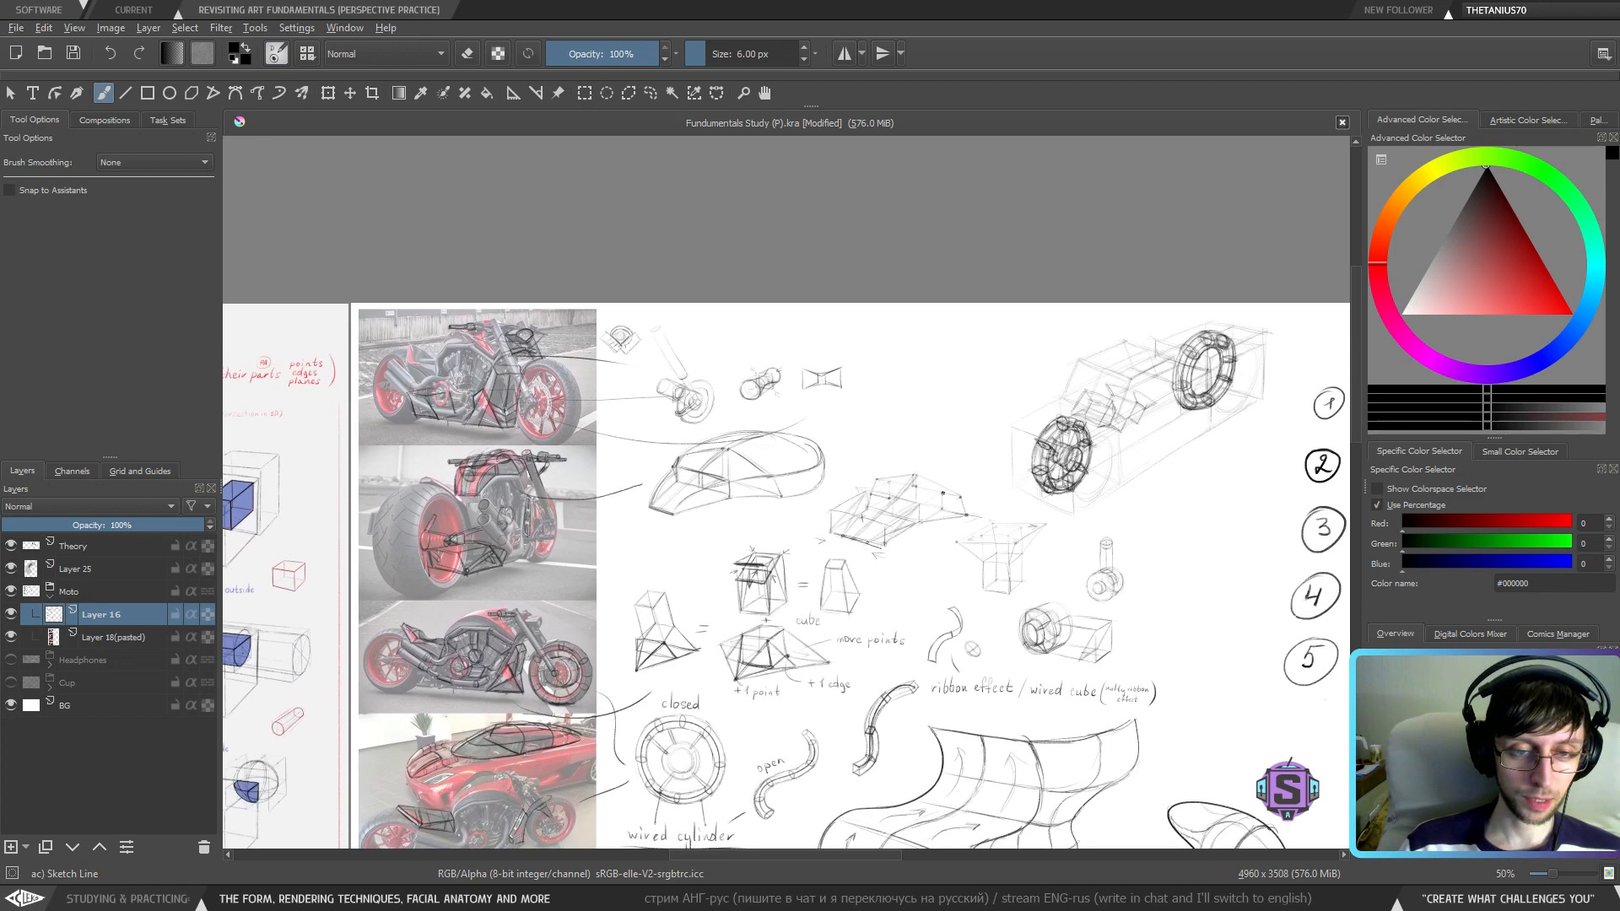
pyautogui.scroll(2, 791, 483)
pyautogui.moveTo(792, 482)
pyautogui.mouseDown()
pyautogui.moveTo(1026, 505)
pyautogui.moveTo(1137, 537)
pyautogui.moveTo(667, 439)
pyautogui.mouseUp()
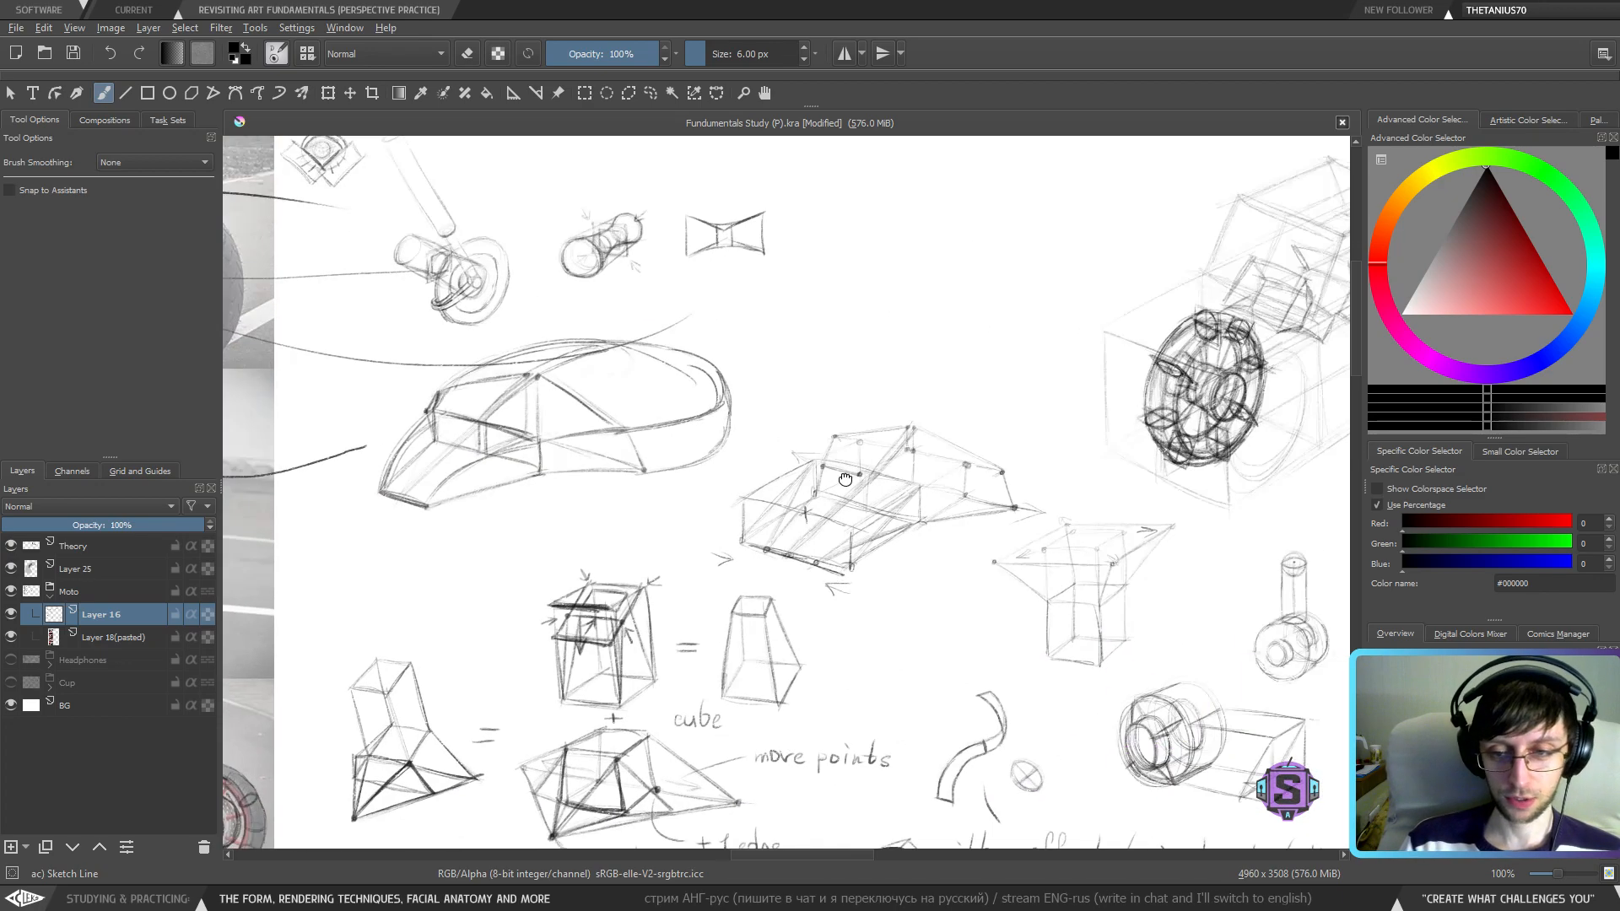
pyautogui.moveTo(1325, 494)
pyautogui.mouseDown()
pyautogui.moveTo(855, 640)
pyautogui.moveTo(867, 634)
pyautogui.mouseUp()
pyautogui.moveTo(702, 555)
pyautogui.mouseDown()
pyautogui.moveTo(727, 583)
pyautogui.moveTo(730, 569)
pyautogui.mouseUp()
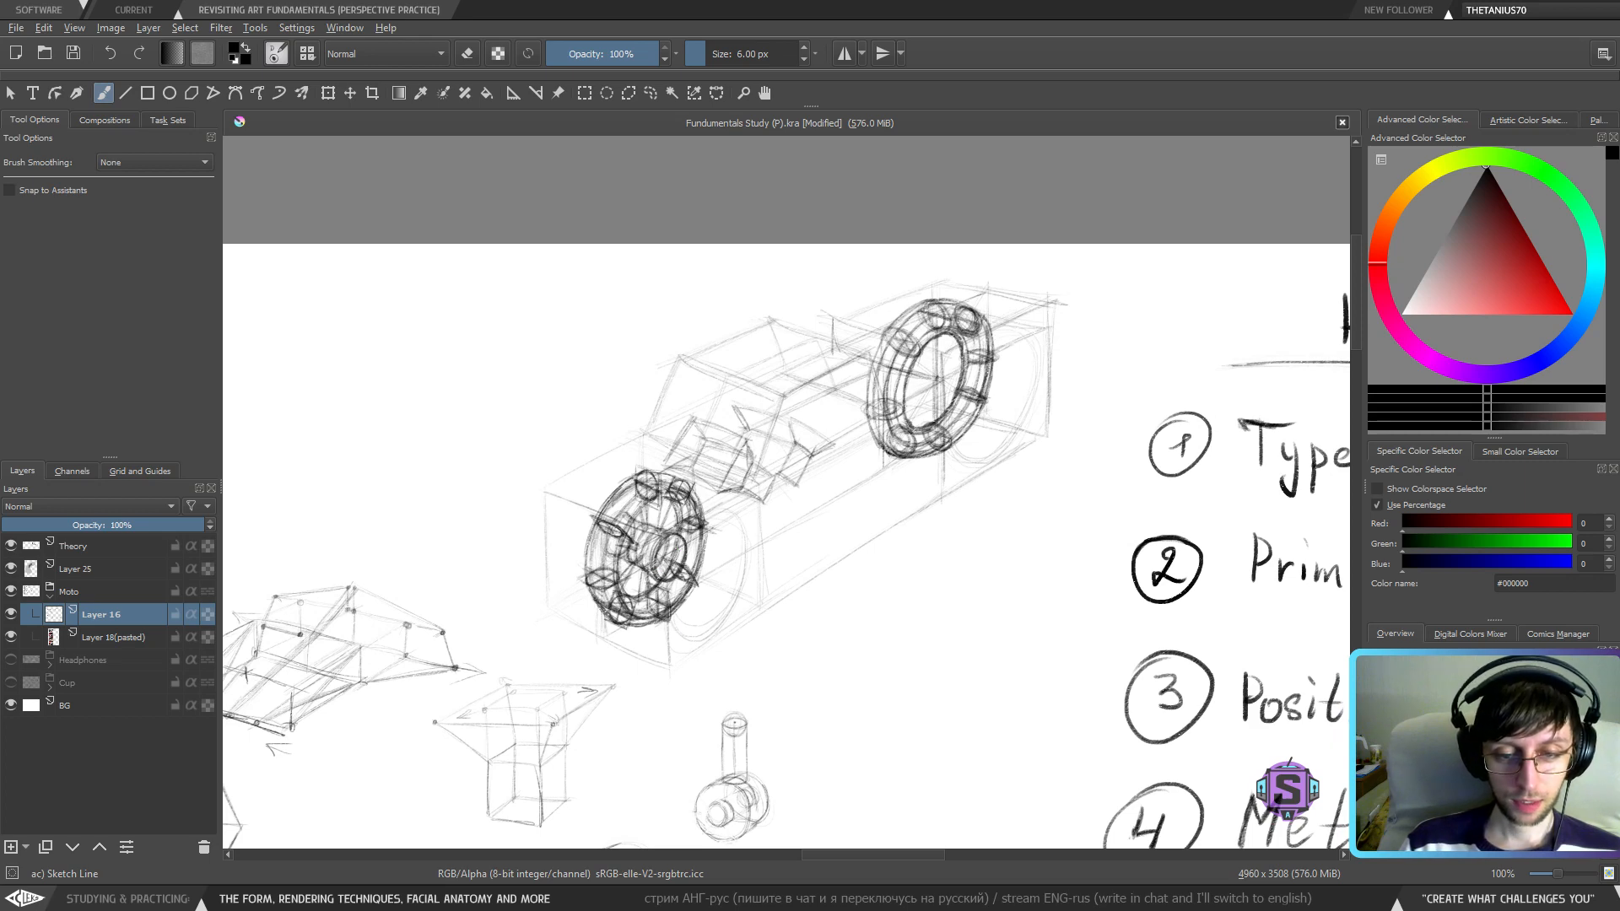
pyautogui.scroll(-2, 843, 549)
pyautogui.moveTo(506, 692); pyautogui.dragTo(1058, 721)
pyautogui.scroll(2, 1058, 694)
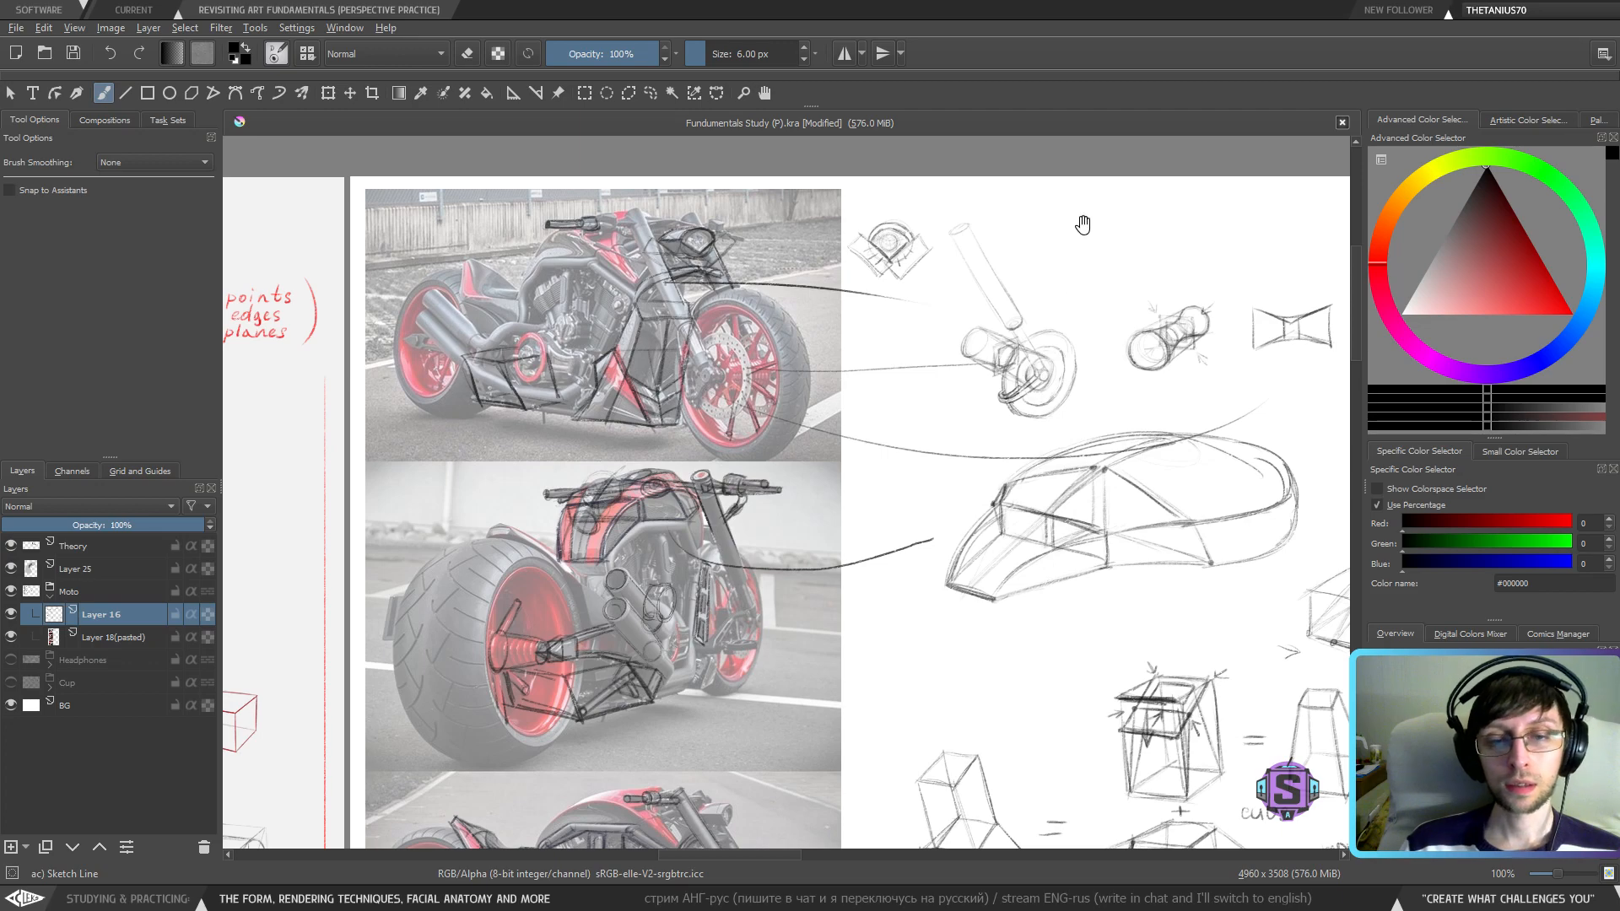
pyautogui.moveTo(1139, 563); pyautogui.dragTo(949, 583)
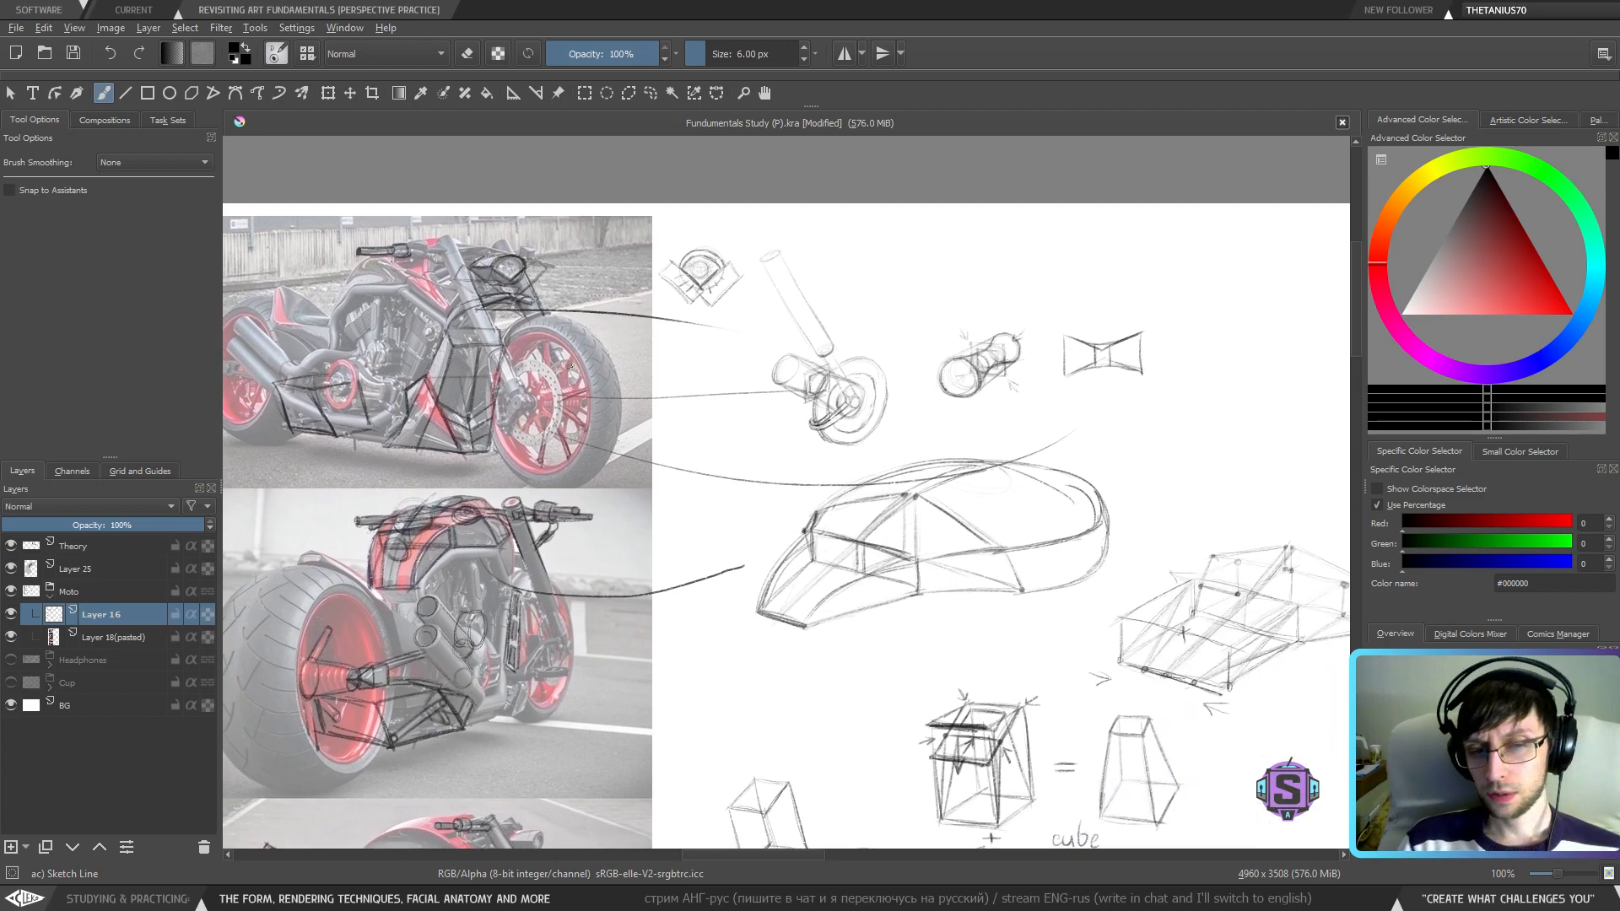
pyautogui.moveTo(1069, 593); pyautogui.dragTo(630, 412)
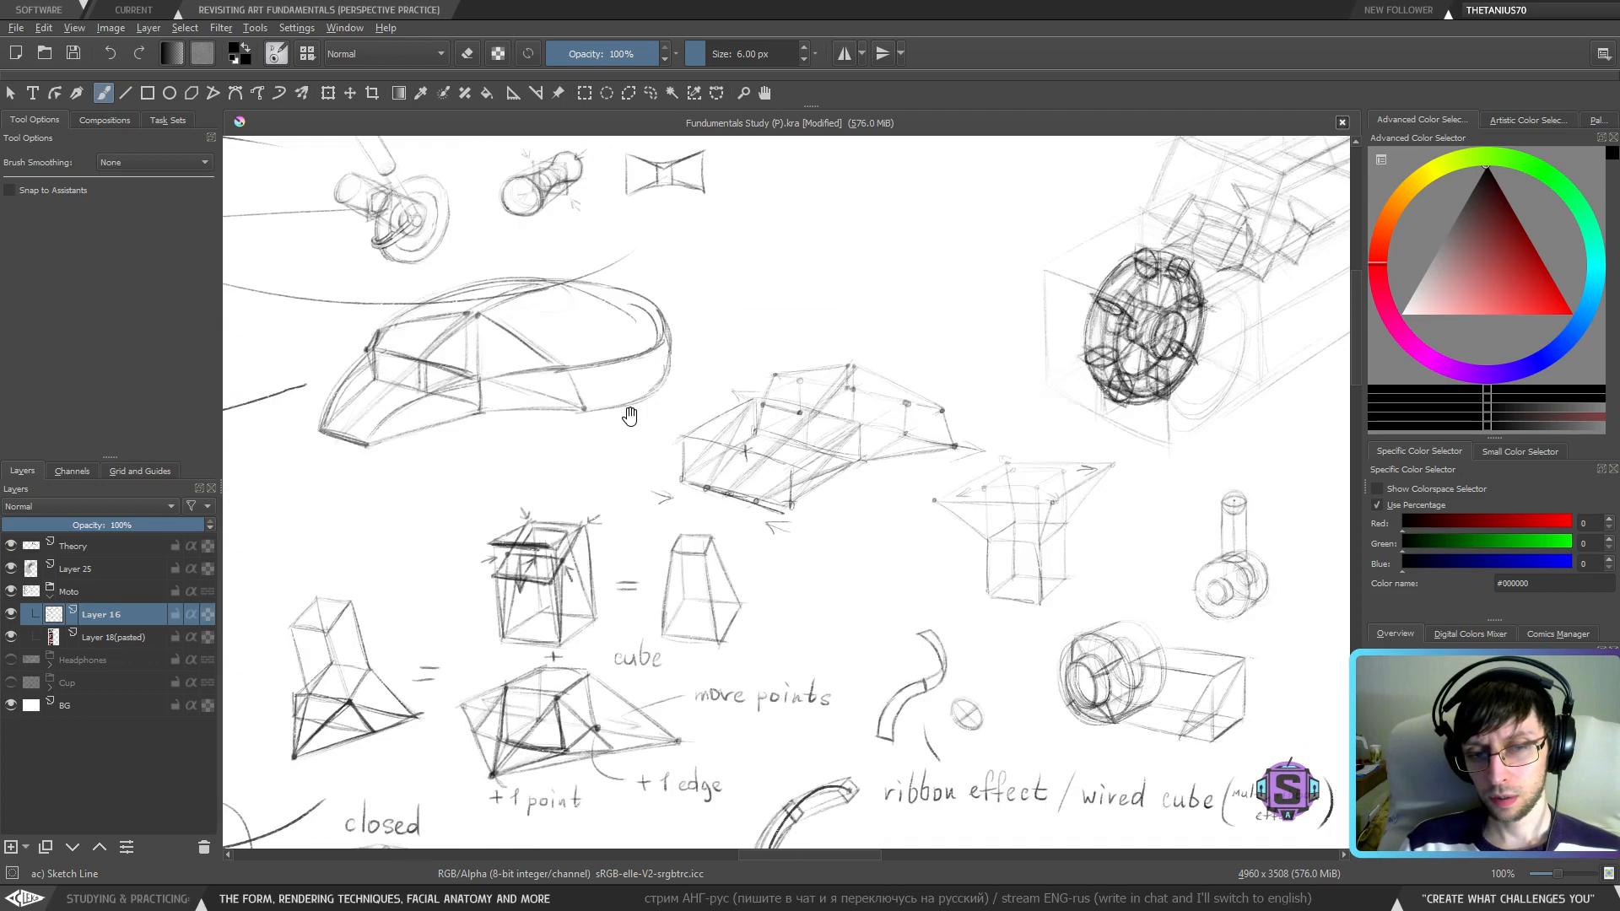
pyautogui.moveTo(1086, 515); pyautogui.dragTo(723, 492)
pyautogui.moveTo(548, 432); pyautogui.dragTo(958, 481)
pyautogui.moveTo(717, 511)
pyautogui.mouseDown()
pyautogui.moveTo(1018, 512)
pyautogui.moveTo(546, 569)
pyautogui.mouseUp()
pyautogui.moveTo(1009, 531); pyautogui.dragTo(701, 550)
pyautogui.scroll(2, 760, 497)
pyautogui.moveTo(761, 497); pyautogui.dragTo(752, 562)
pyautogui.moveTo(703, 452); pyautogui.dragTo(743, 502)
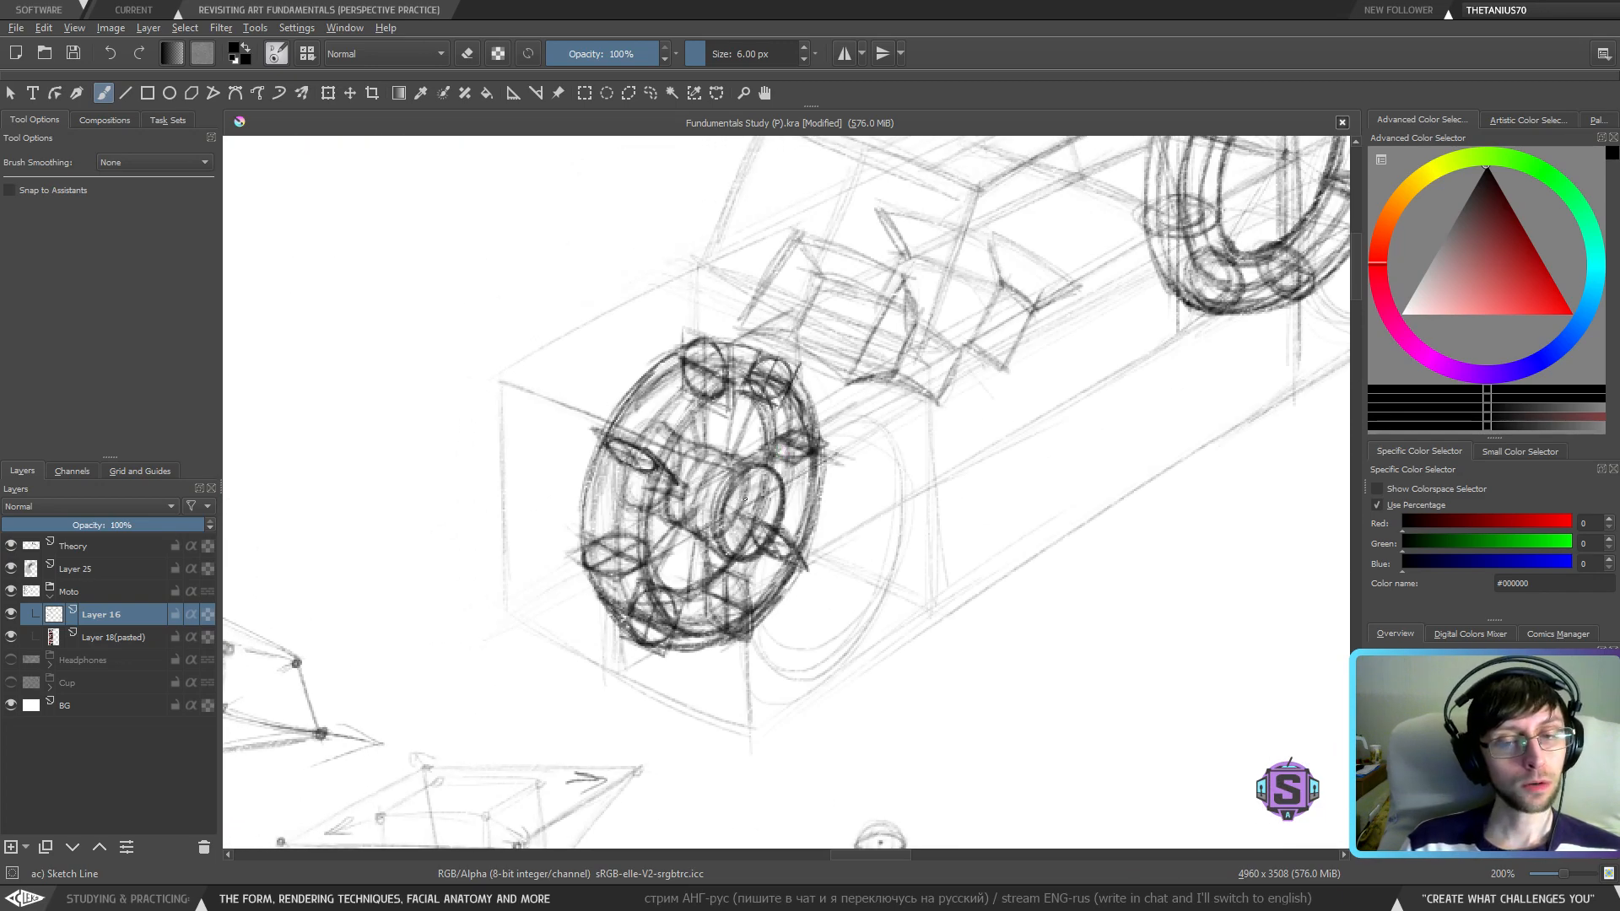
pyautogui.scroll(-2, 760, 501)
pyautogui.moveTo(655, 564); pyautogui.dragTo(1117, 548)
pyautogui.moveTo(582, 589)
pyautogui.mouseDown()
pyautogui.moveTo(925, 579)
pyautogui.moveTo(965, 596)
pyautogui.mouseUp()
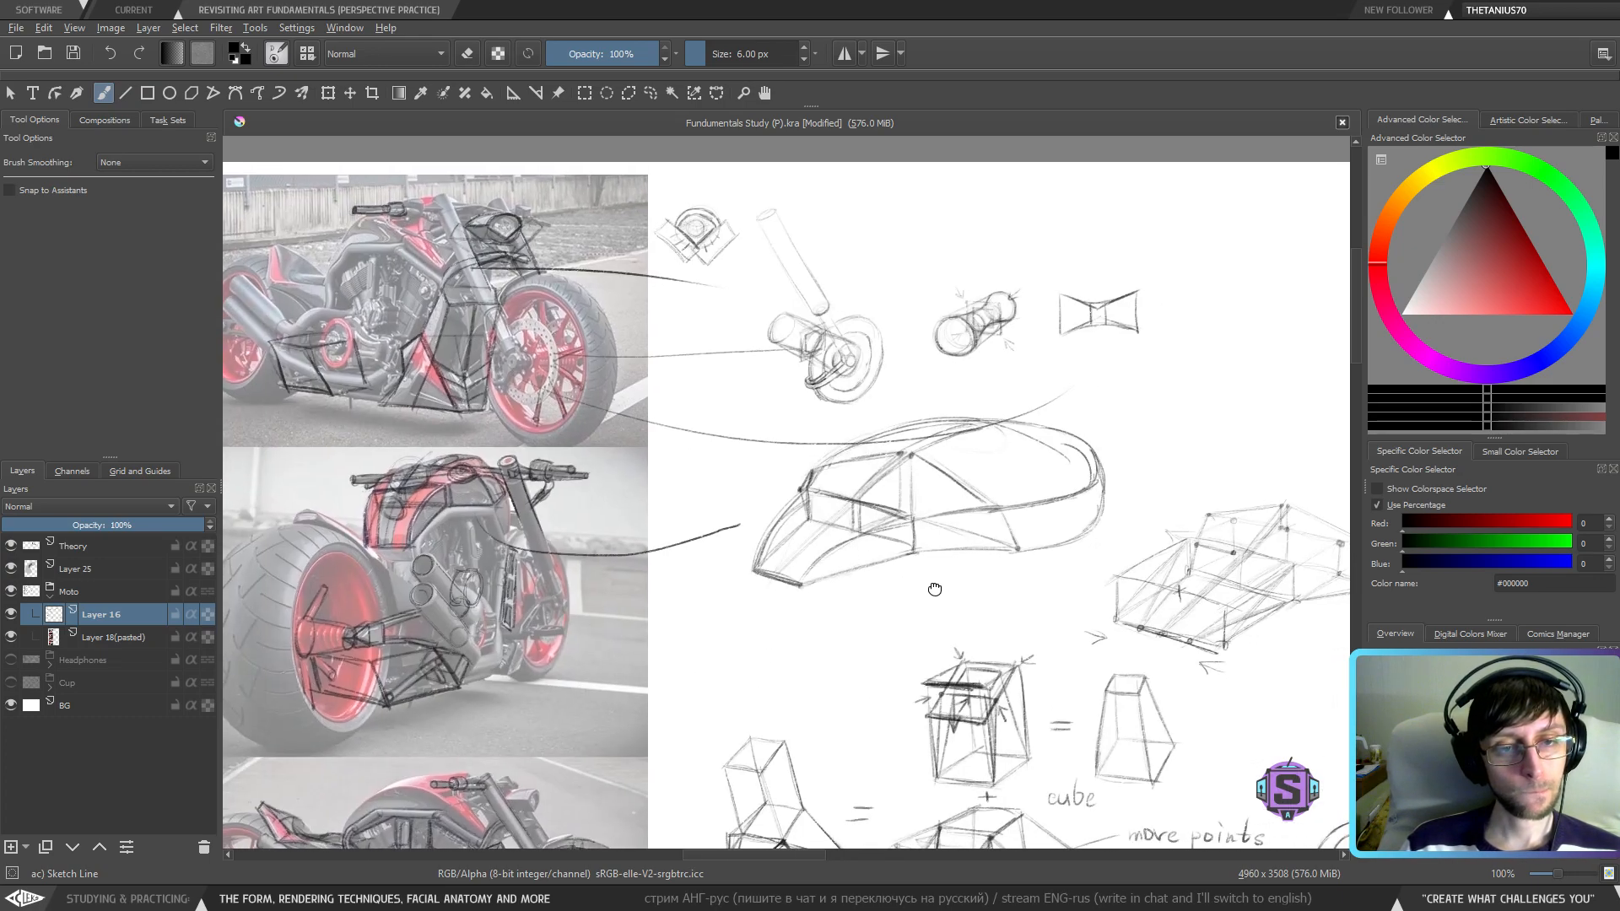
pyautogui.moveTo(1083, 579); pyautogui.dragTo(468, 613)
pyautogui.moveTo(899, 615); pyautogui.dragTo(739, 619)
# - Strengthen the spoke and inner edge lines on the left side of the near wheel's hub
pyautogui.scroll(2, 863, 531)
pyautogui.moveTo(864, 531)
pyautogui.mouseDown()
pyautogui.moveTo(810, 562)
pyautogui.moveTo(785, 452)
pyautogui.moveTo(729, 481)
pyautogui.moveTo(811, 540)
pyautogui.moveTo(732, 469)
pyautogui.moveTo(714, 591)
pyautogui.moveTo(742, 597)
pyautogui.moveTo(797, 567)
pyautogui.moveTo(807, 466)
pyautogui.moveTo(768, 454)
pyautogui.moveTo(724, 523)
pyautogui.moveTo(751, 458)
pyautogui.moveTo(790, 449)
pyautogui.mouseUp()
pyautogui.press('l')
pyautogui.press('b')
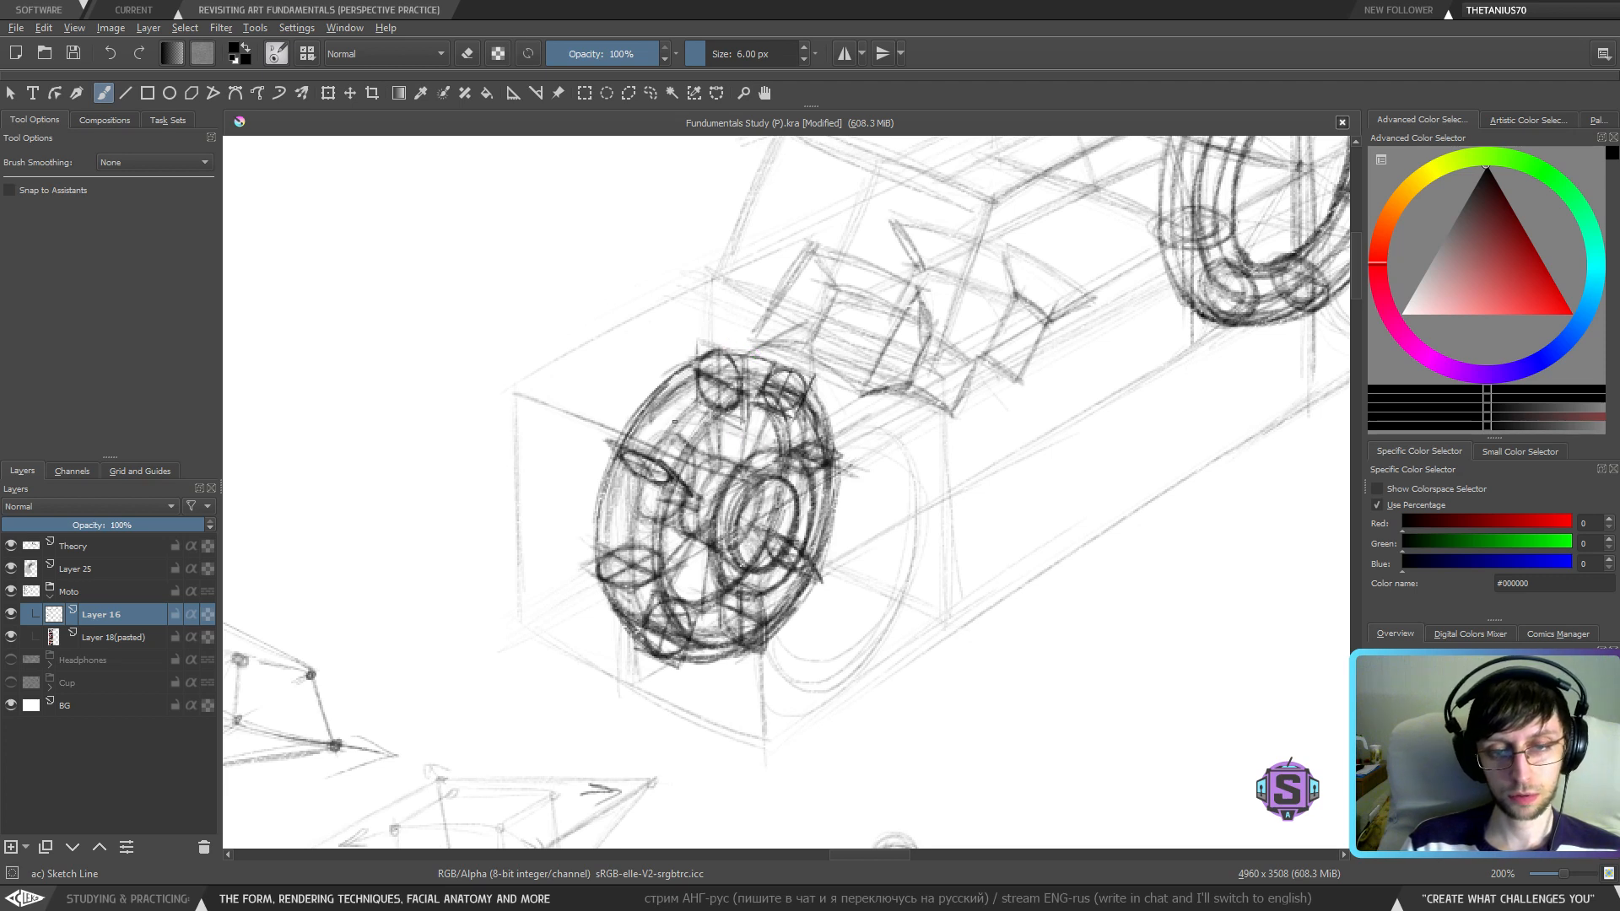
pyautogui.moveTo(620, 466)
pyautogui.mouseDown()
pyautogui.moveTo(627, 536)
pyautogui.moveTo(658, 545)
pyautogui.moveTo(687, 525)
pyautogui.moveTo(709, 469)
pyautogui.moveTo(688, 423)
pyautogui.moveTo(657, 418)
pyautogui.moveTo(705, 437)
pyautogui.mouseUp()
pyautogui.press('1')
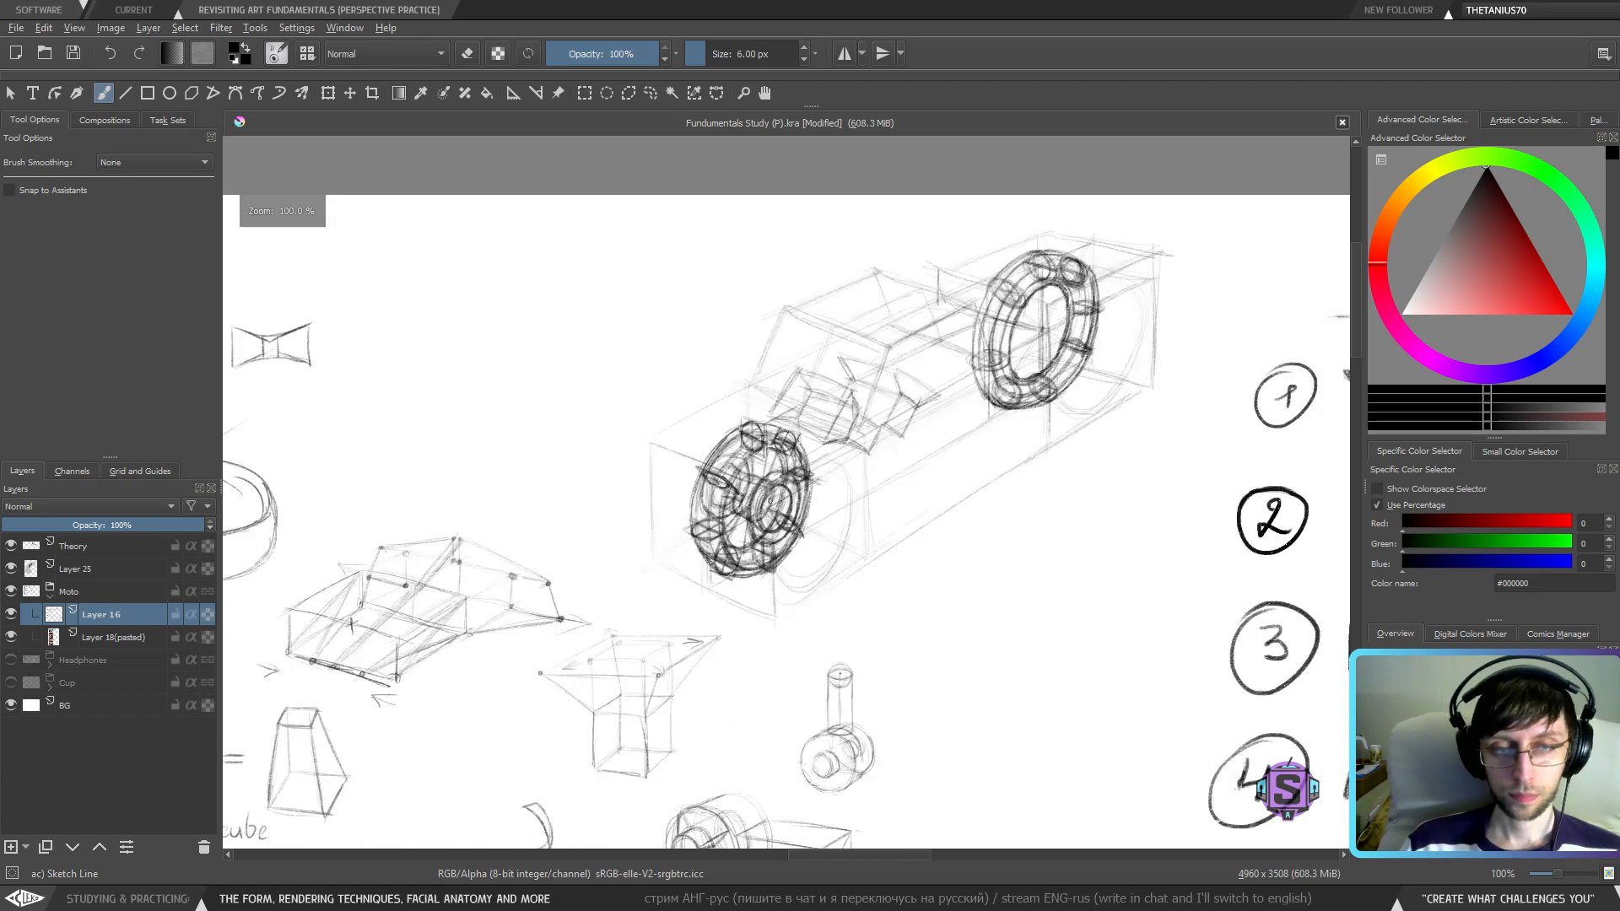
pyautogui.moveTo(770, 500); pyautogui.dragTo(736, 498)
pyautogui.hotkey('ctrl', '+')
pyautogui.hotkey('ctrl', '+')
pyautogui.hotkey('ctrl', '-')
pyautogui.moveTo(787, 447); pyautogui.dragTo(747, 489)
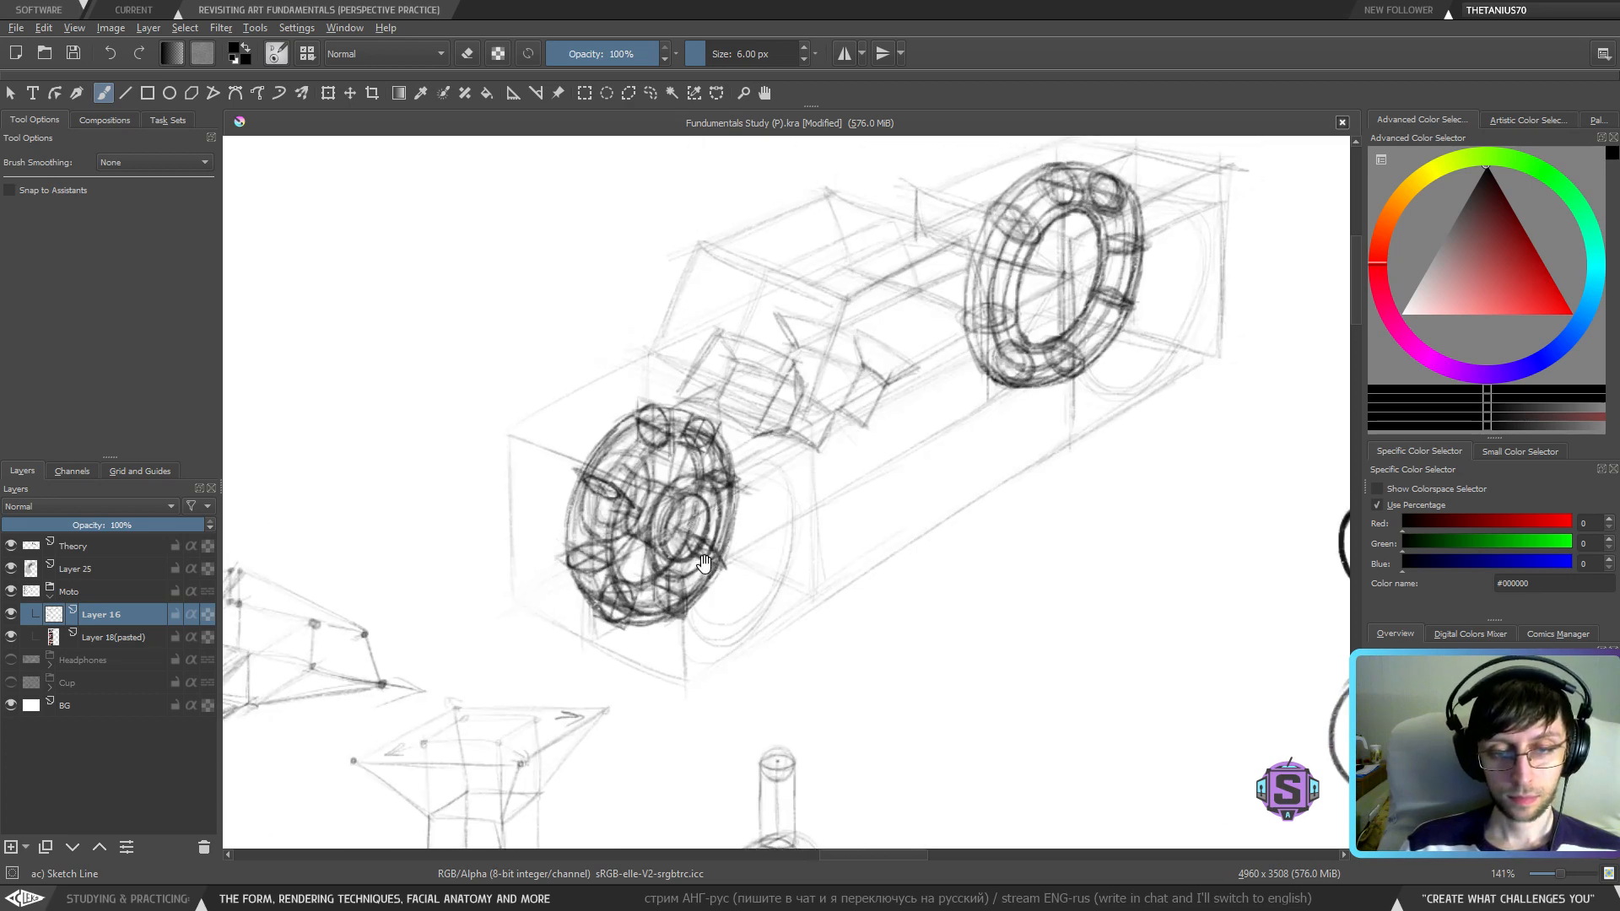
pyautogui.moveTo(702, 557); pyautogui.dragTo(704, 570)
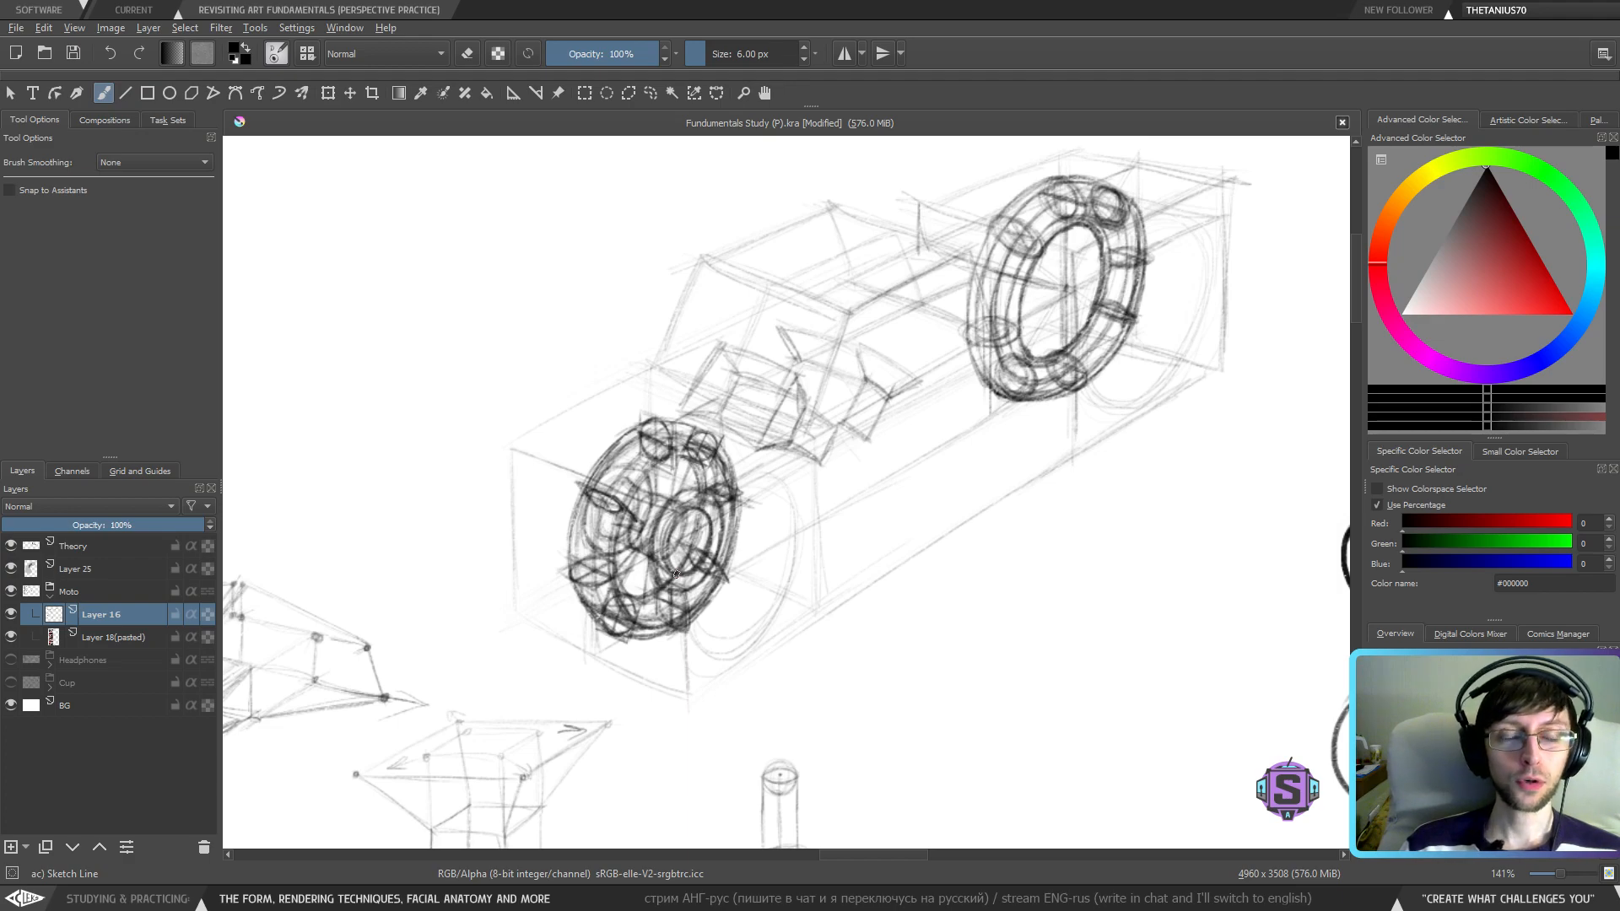
# - Review the whole motorcycle sketch alongside the reference photos and the simplification notes
pyautogui.scroll(-5, 676, 575)
pyautogui.moveTo(945, 561); pyautogui.dragTo(725, 557)
pyautogui.moveTo(717, 614); pyautogui.dragTo(1031, 315)
pyautogui.hotkey('ctrl', '-')
pyautogui.hotkey('ctrl', '-')
pyautogui.moveTo(842, 495)
pyautogui.mouseDown()
pyautogui.moveTo(953, 498)
pyautogui.moveTo(694, 642)
pyautogui.mouseUp()
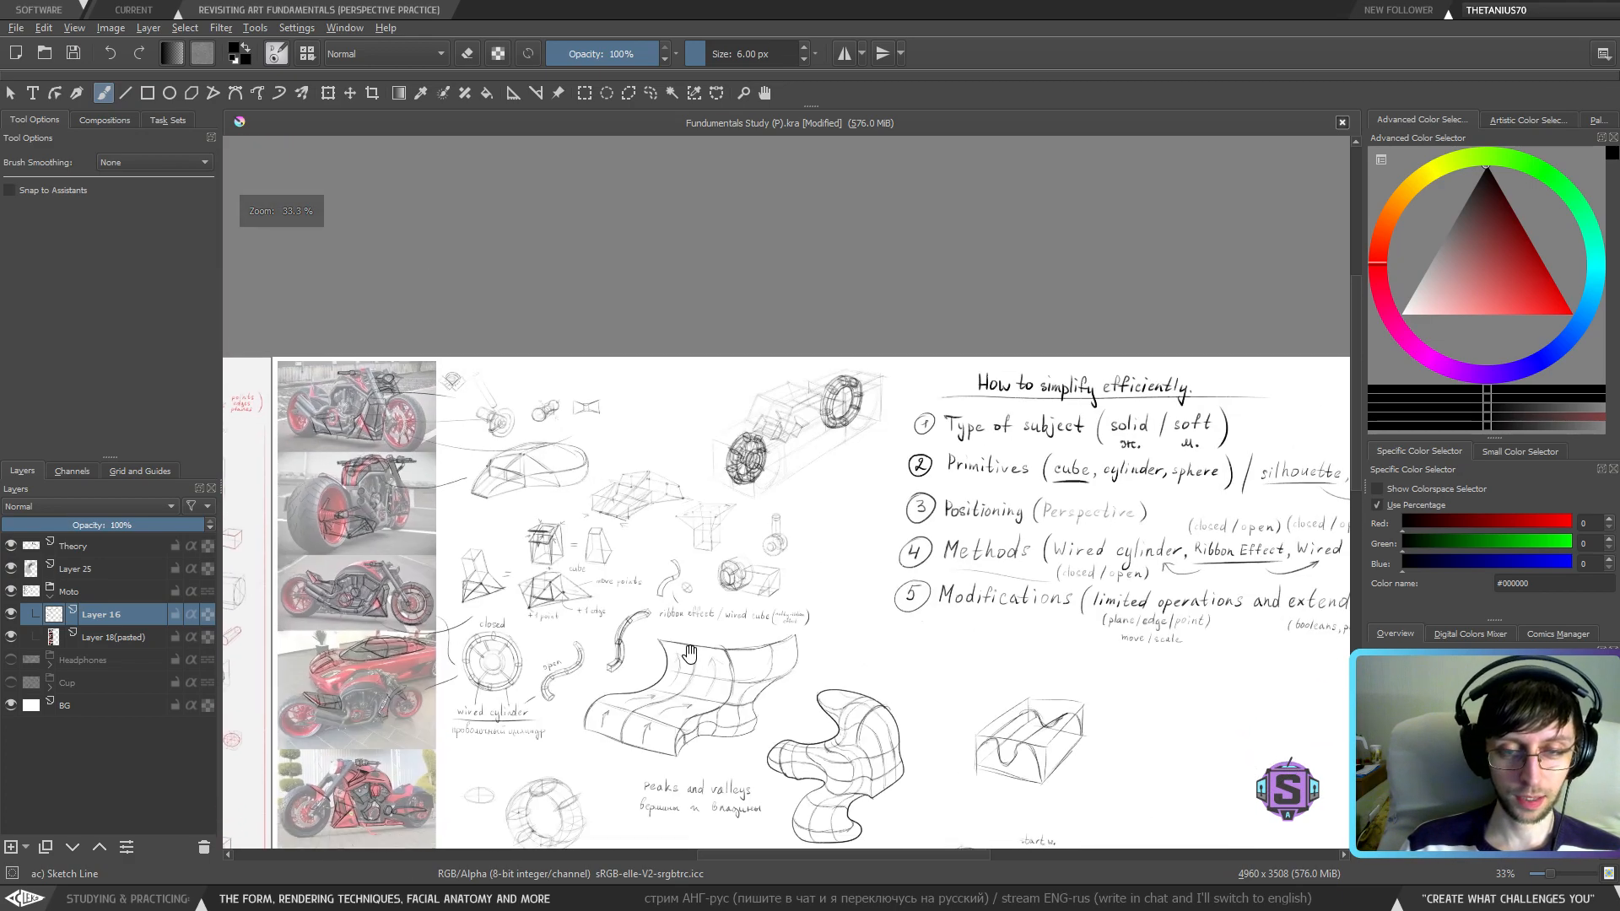
pyautogui.hotkey('ctrl', '+')
pyautogui.hotkey('ctrl', '+')
pyautogui.hotkey('ctrl', '+')
pyautogui.hotkey('ctrl', '+')
pyautogui.moveTo(882, 441)
pyautogui.mouseDown()
pyautogui.moveTo(810, 650)
pyautogui.moveTo(807, 626)
pyautogui.mouseUp()
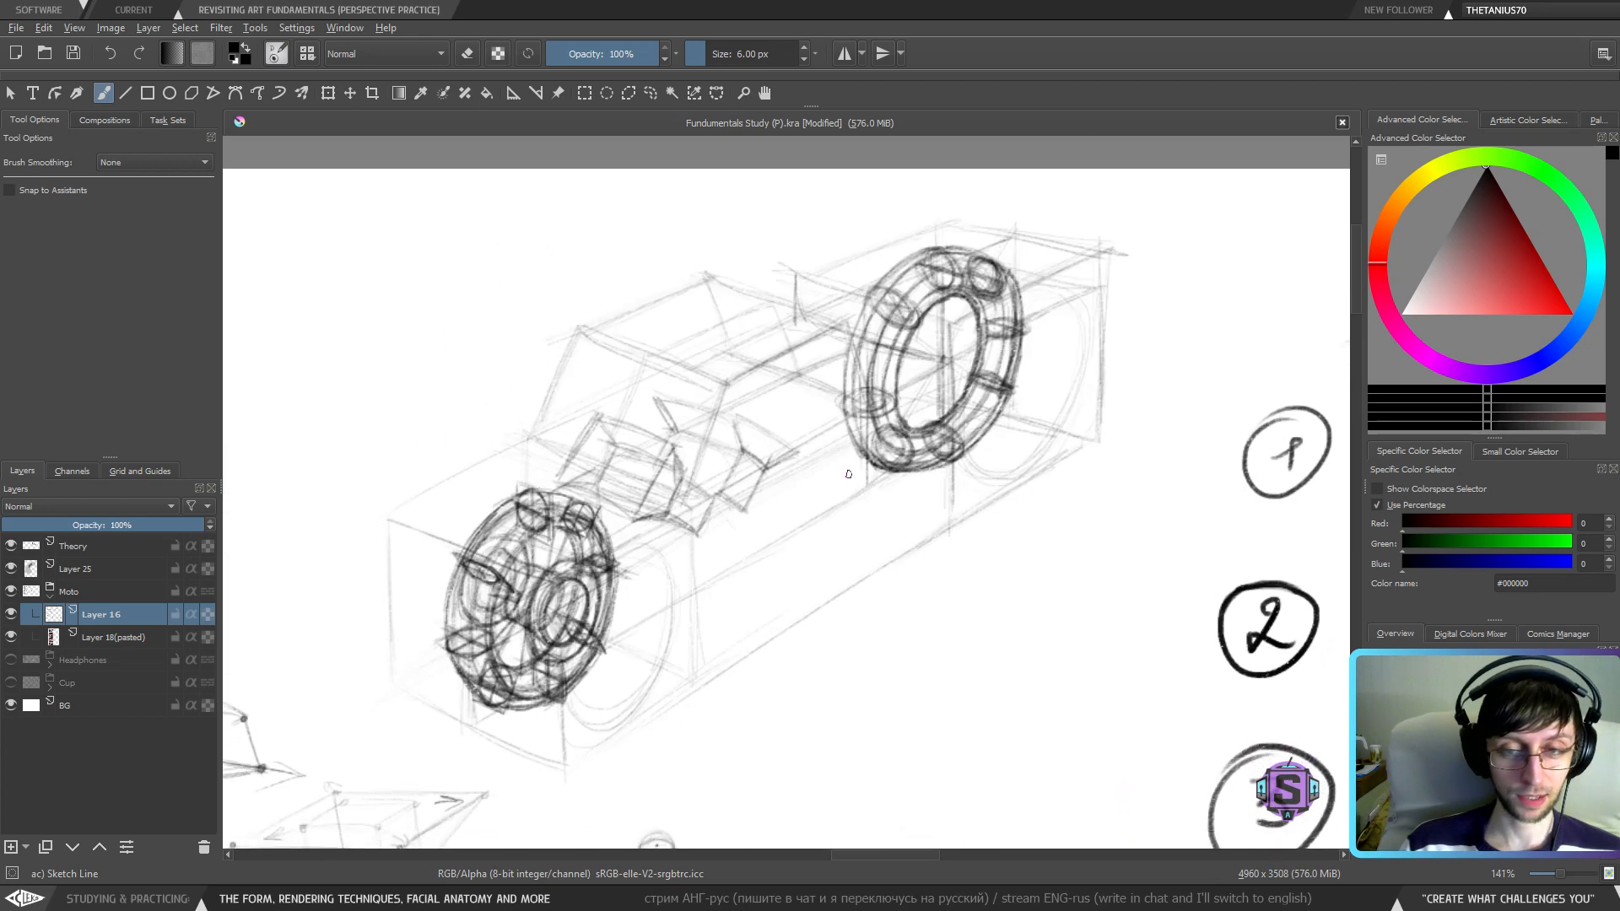
pyautogui.moveTo(865, 383); pyautogui.dragTo(819, 415)
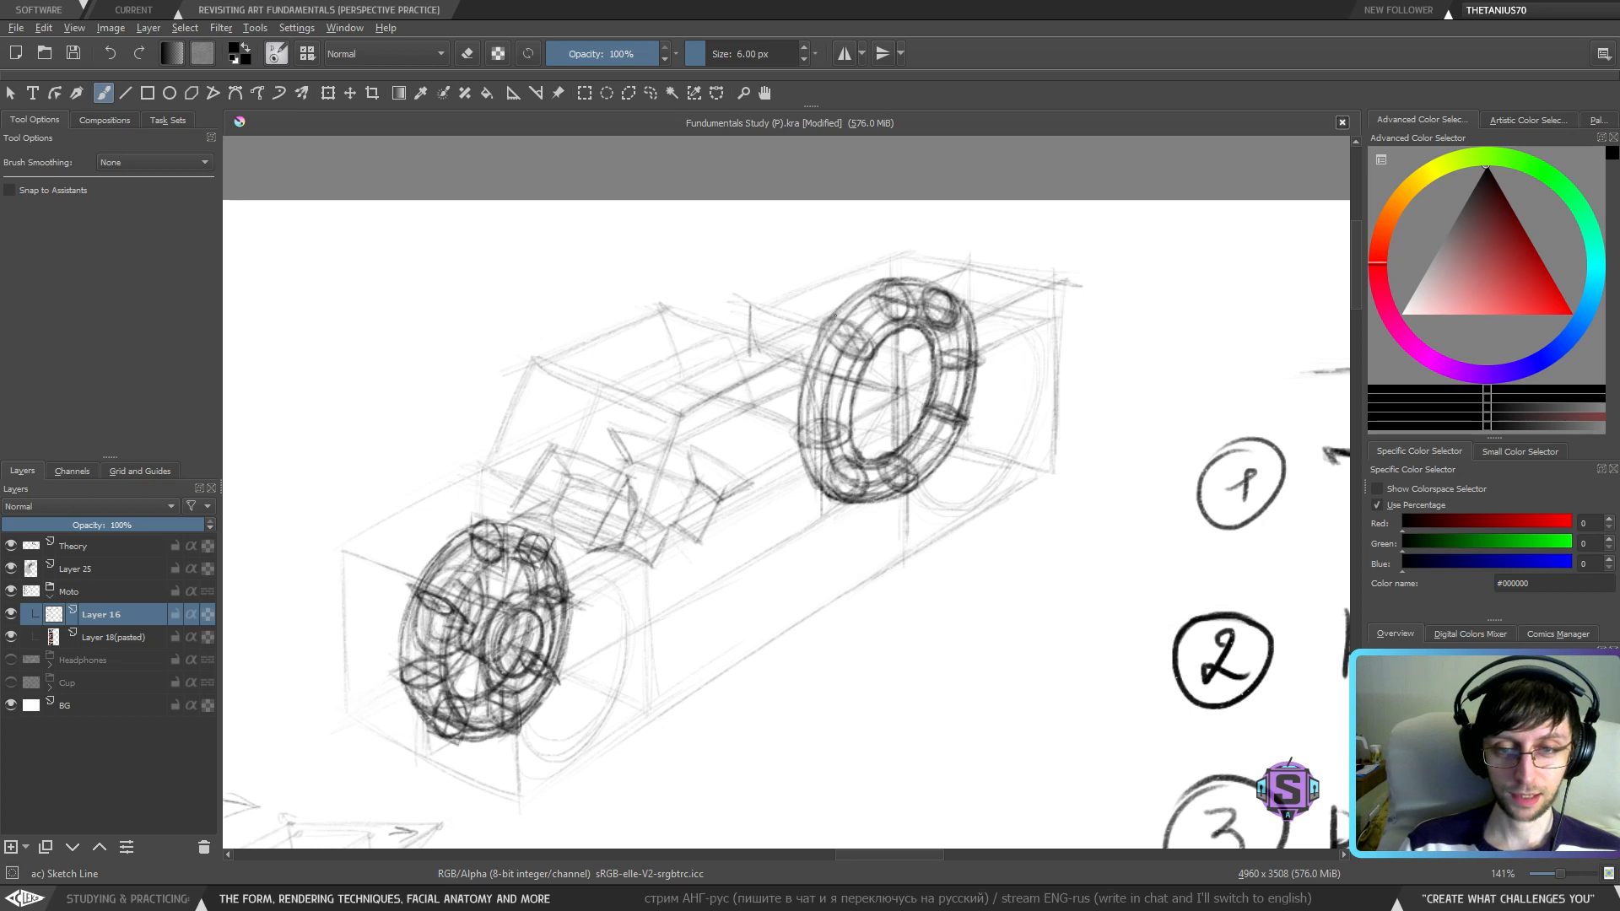
# - Touch up the upper rim of the far wheel and set the brush size to 5 px
pyautogui.moveTo(834, 315); pyautogui.dragTo(896, 287)
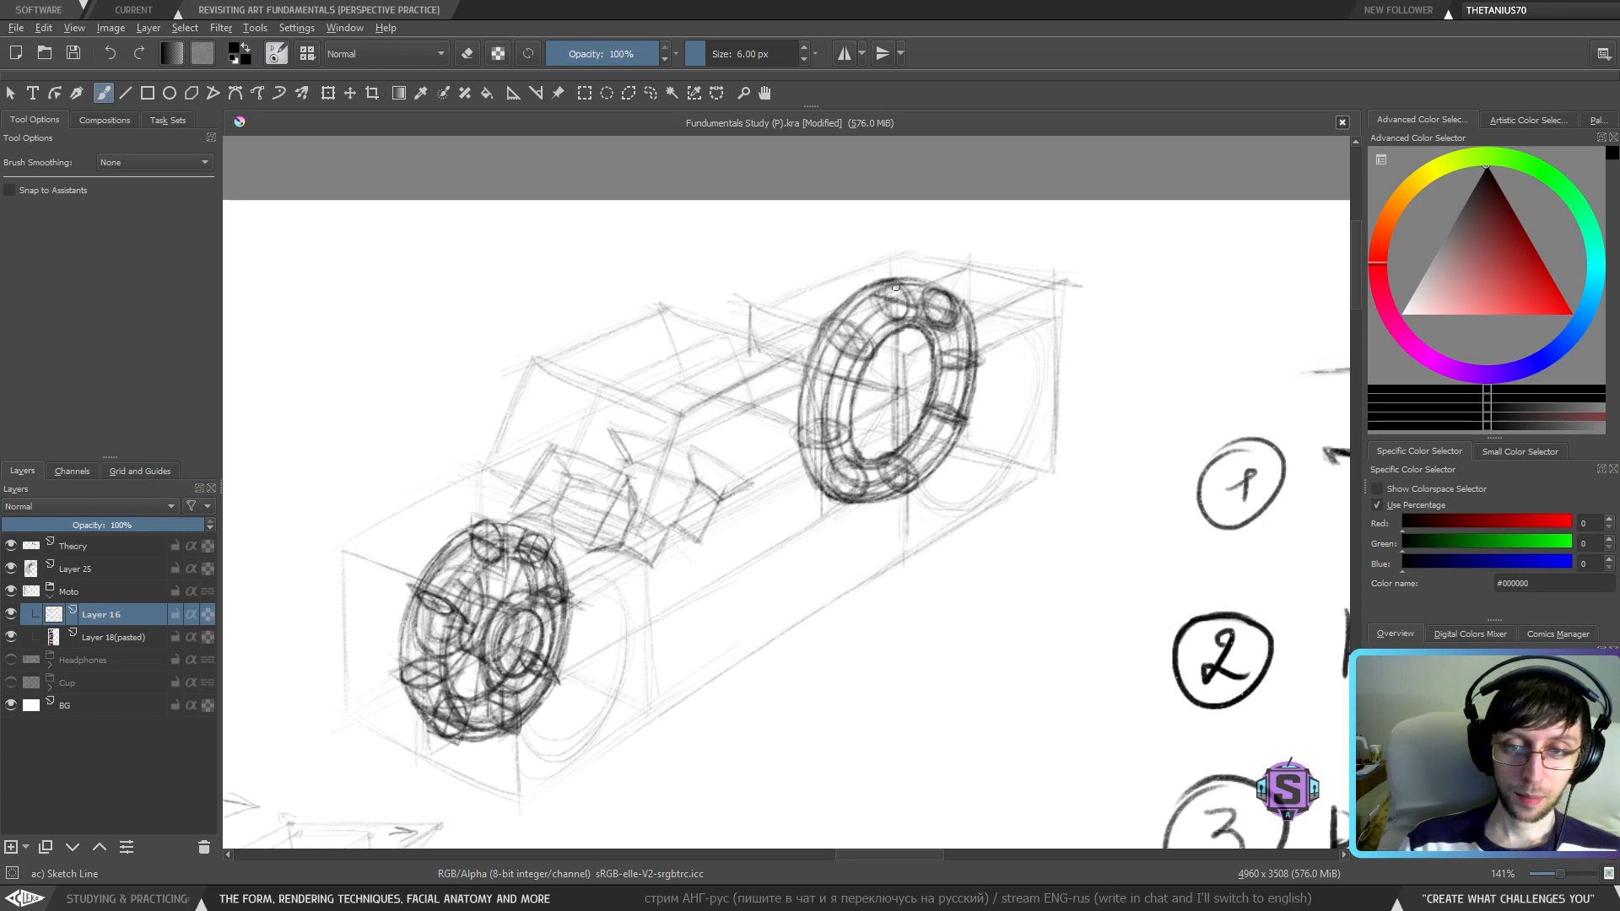
pyautogui.press('e')
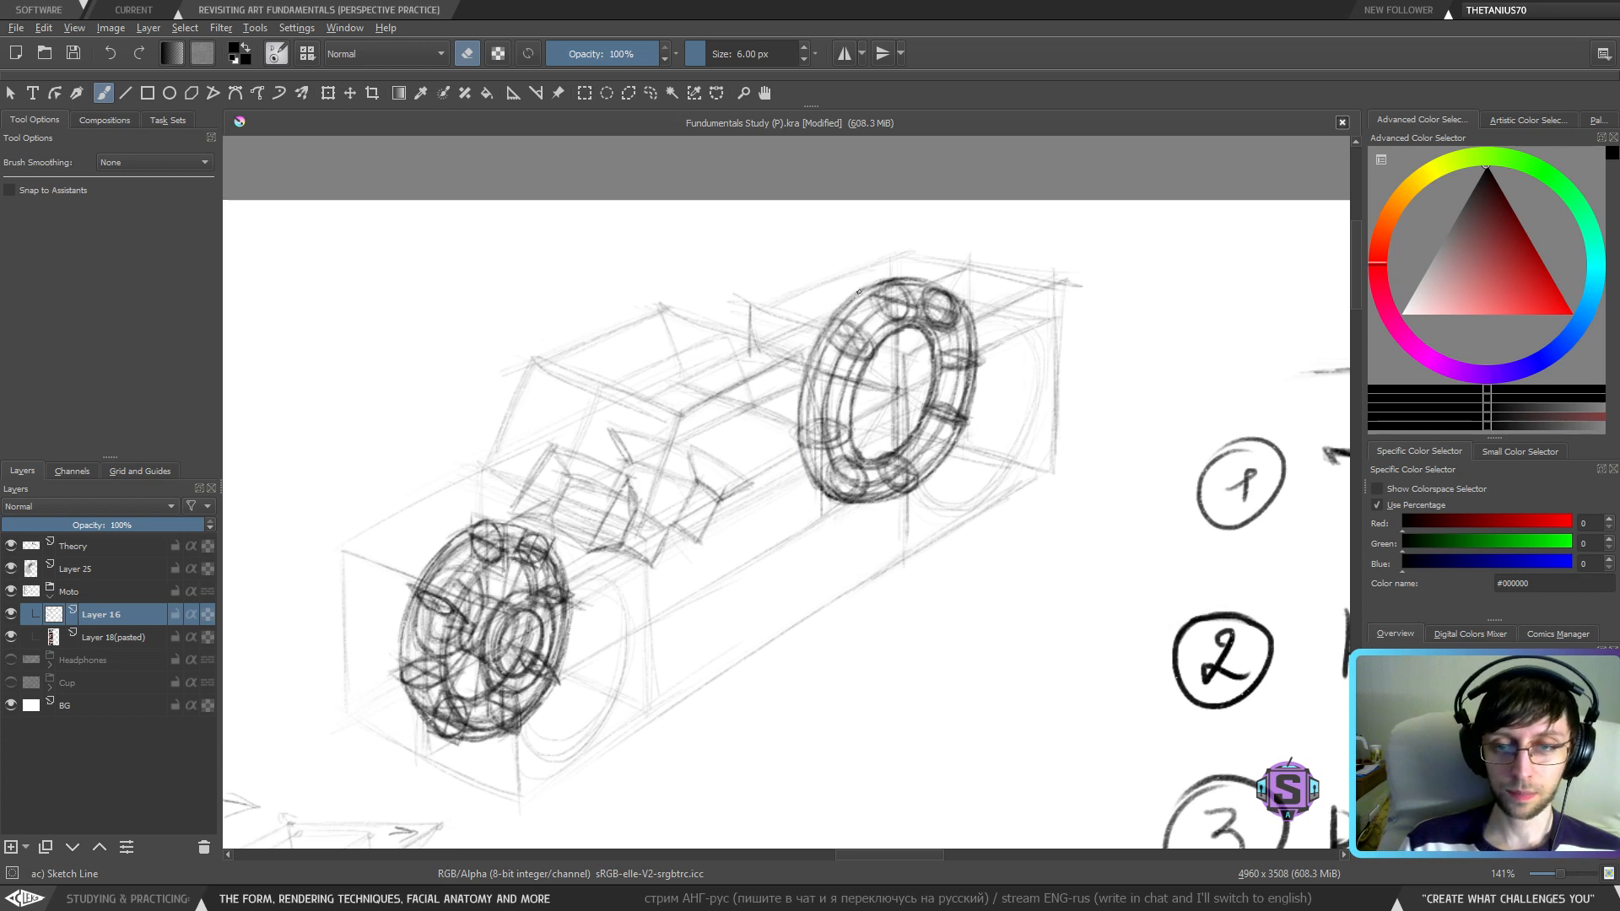
pyautogui.press('e')
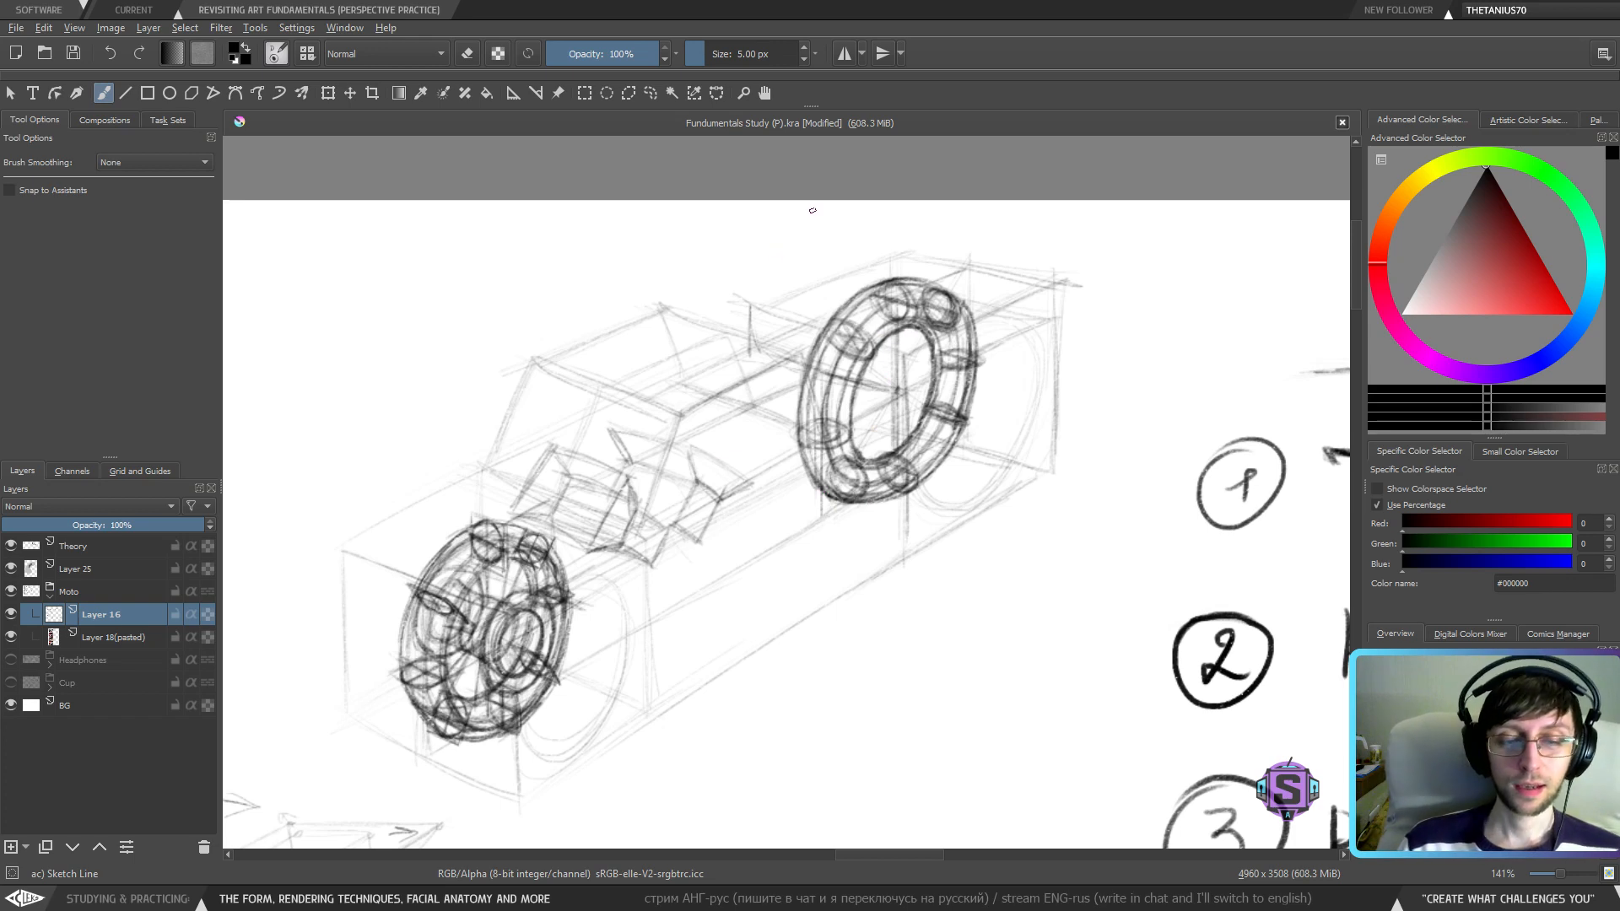
pyautogui.press('-')
pyautogui.press('-')
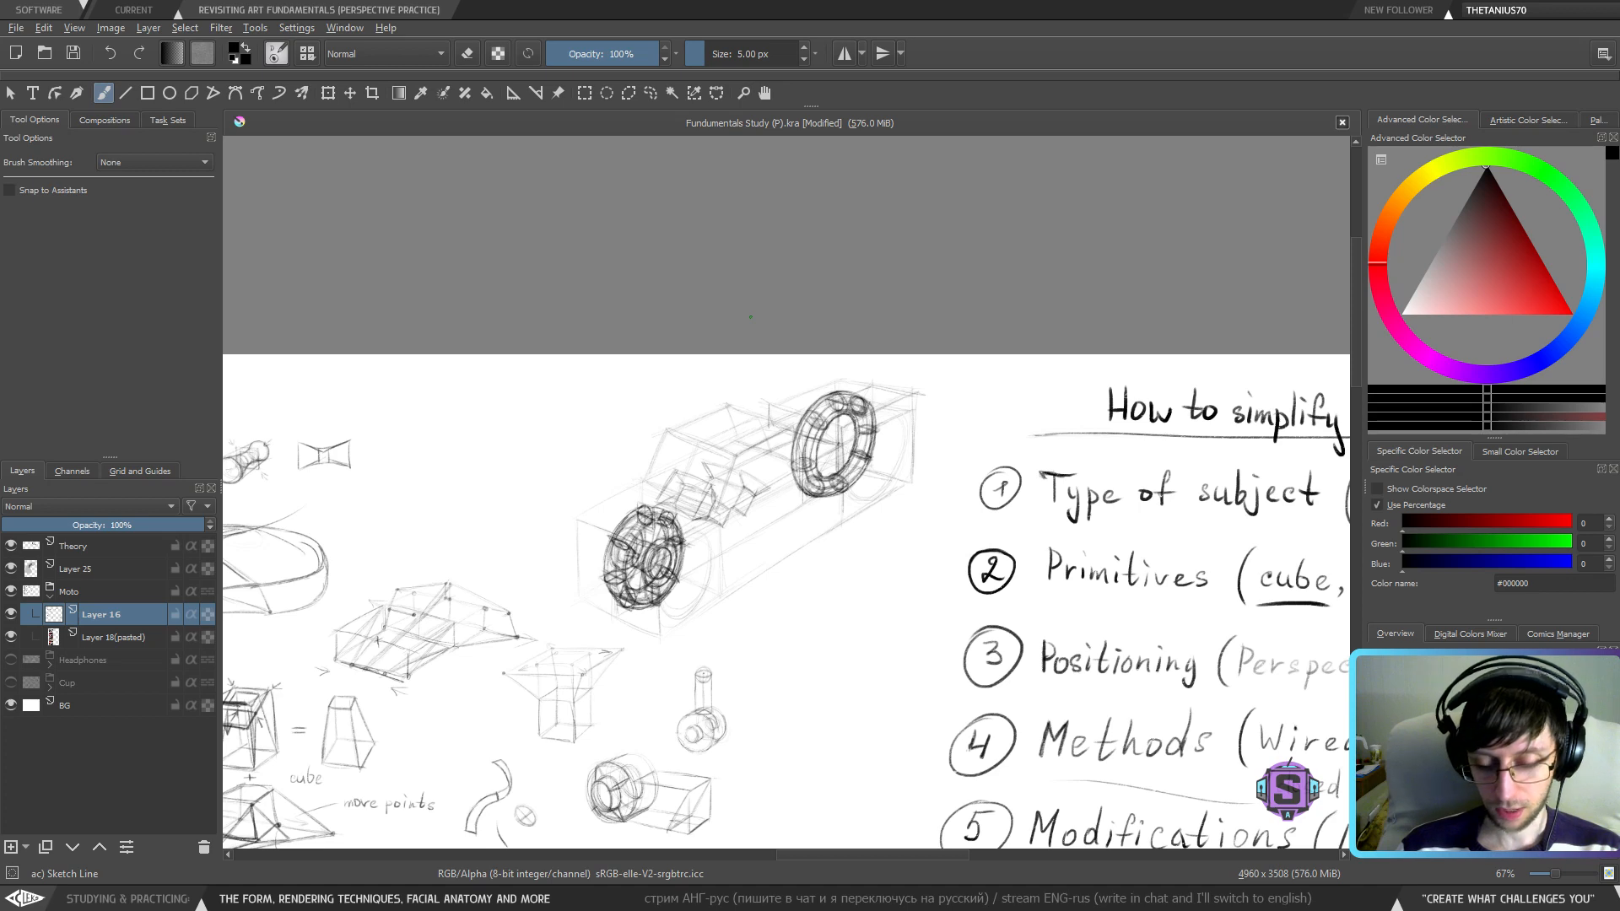
# - Refine the inner ellipse and cross lines of the near wheel's hub
pyautogui.scroll(4, 757, 470)
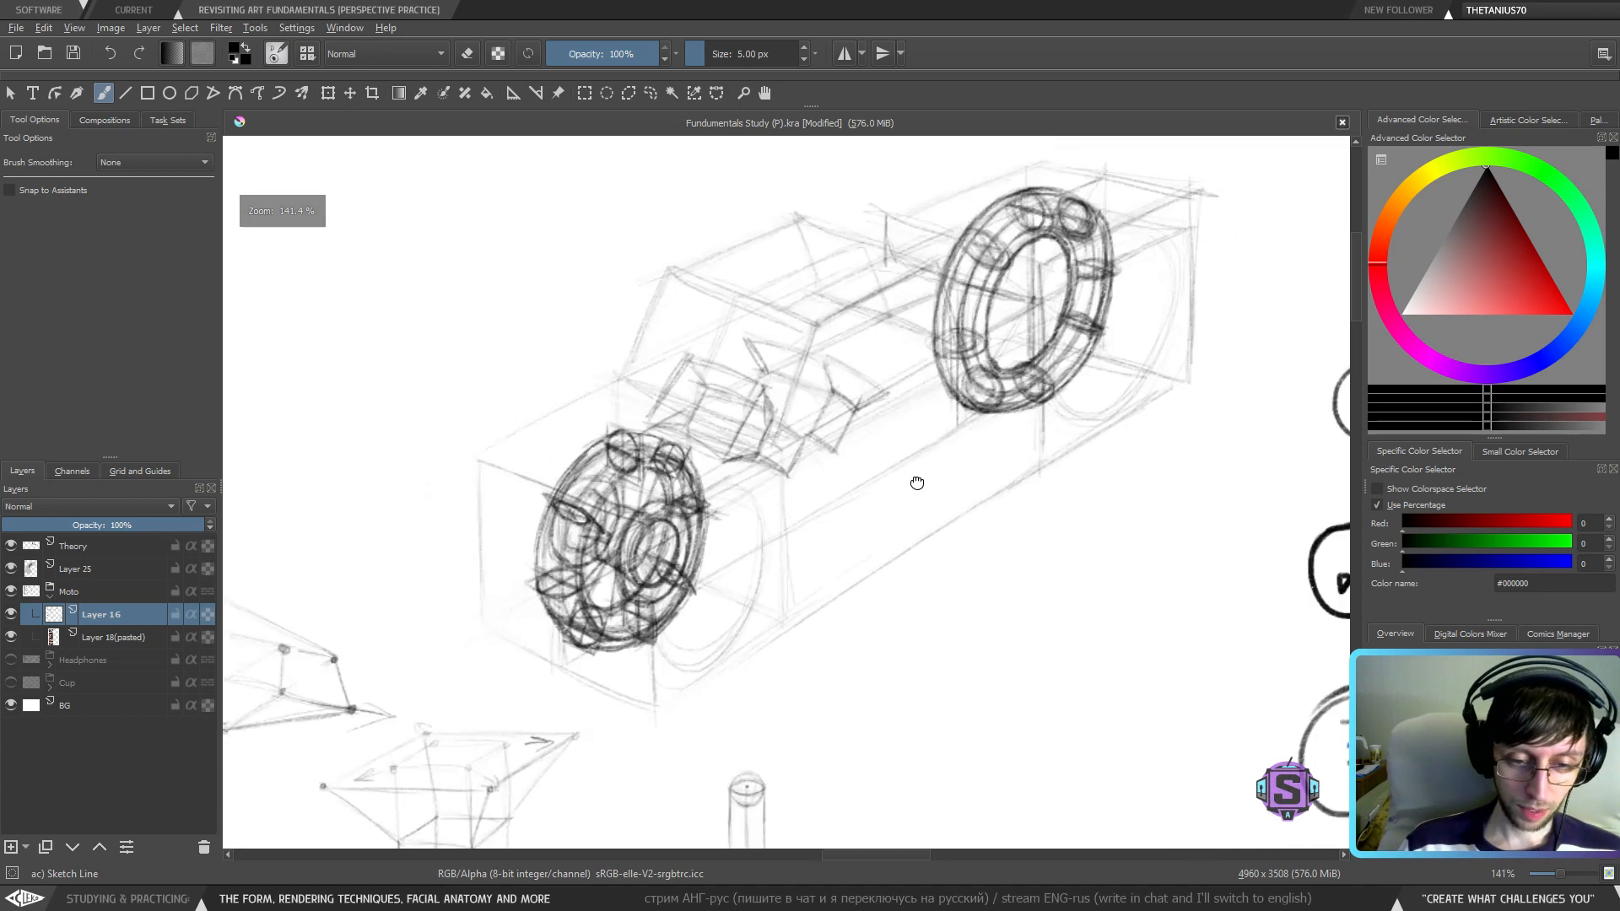
pyautogui.scroll(-2, 705, 532)
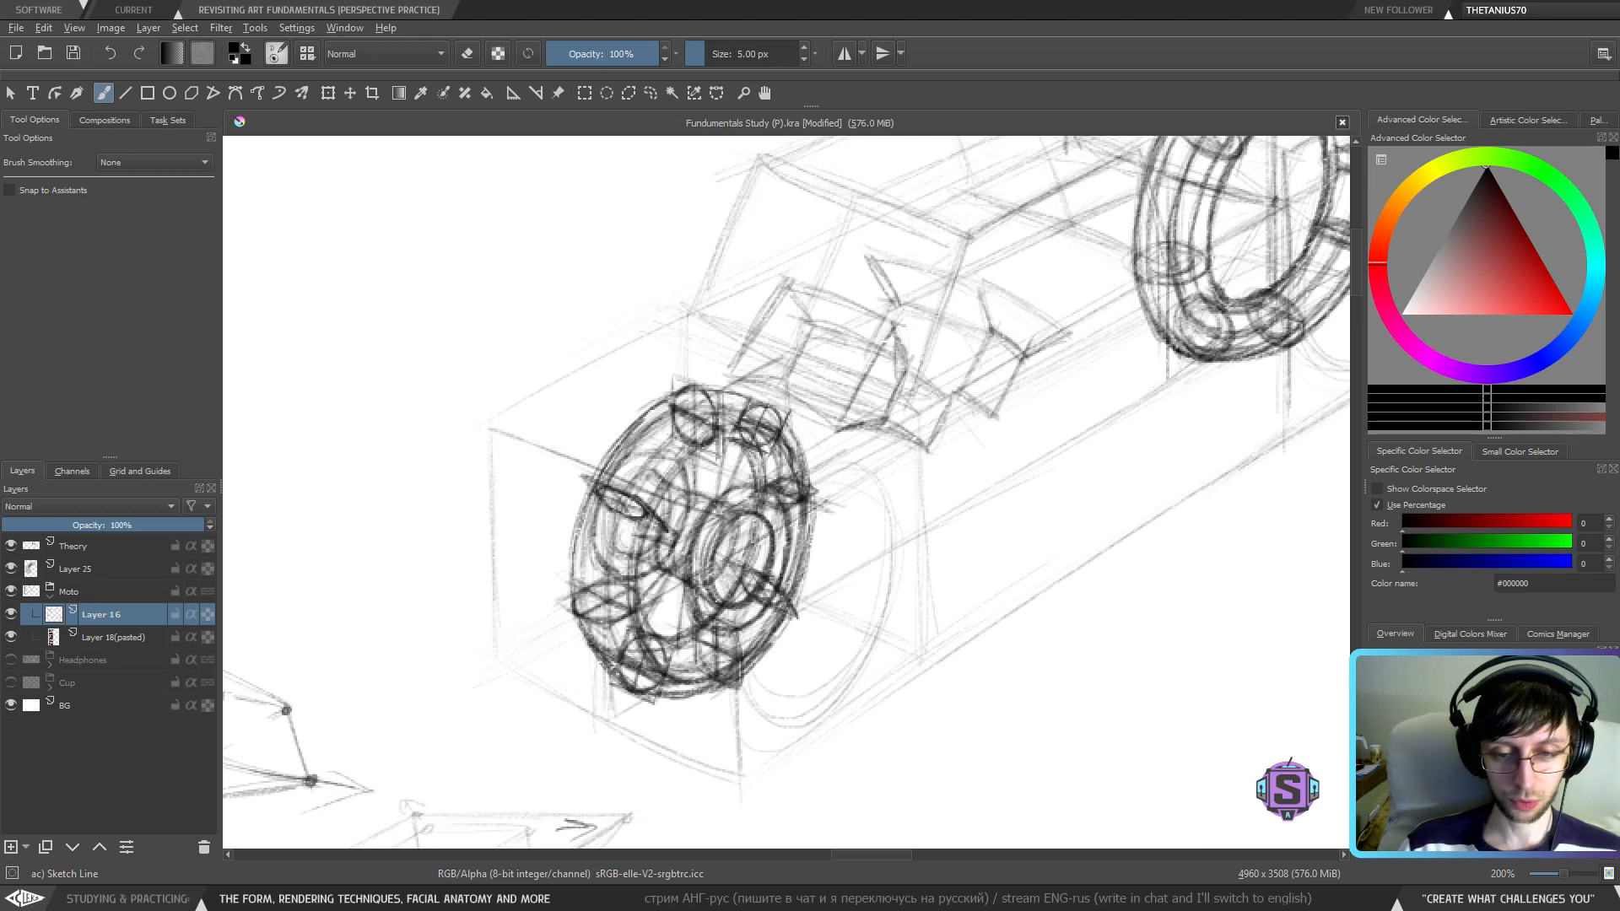
pyautogui.moveTo(745, 527)
pyautogui.mouseDown()
pyautogui.moveTo(734, 583)
pyautogui.moveTo(759, 540)
pyautogui.moveTo(758, 566)
pyautogui.moveTo(717, 574)
pyautogui.moveTo(726, 557)
pyautogui.moveTo(646, 491)
pyautogui.moveTo(662, 538)
pyautogui.moveTo(628, 533)
pyautogui.moveTo(630, 501)
pyautogui.mouseUp()
pyautogui.hotkey('ctrl', '-')
pyautogui.hotkey('ctrl', '-')
pyautogui.hotkey('ctrl', '+')
pyautogui.hotkey('ctrl', '+')
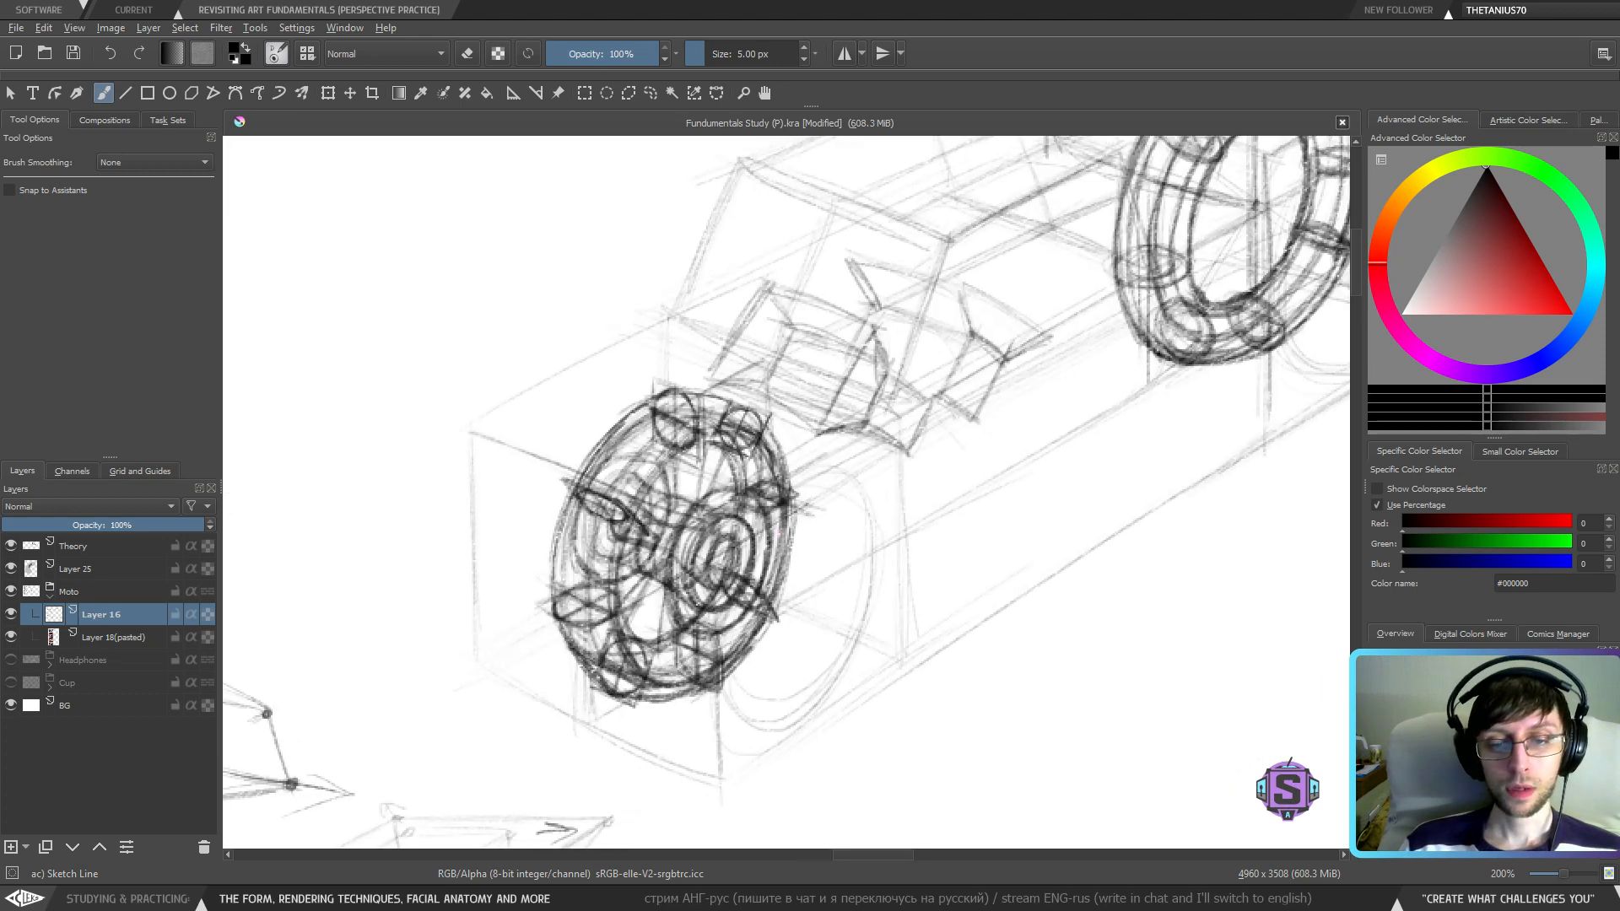
# - Sketch a straight front fork line rising from the near wheel's hub across the headlight box
pyautogui.moveTo(724, 579)
pyautogui.mouseDown()
pyautogui.moveTo(731, 545)
pyautogui.moveTo(710, 560)
pyautogui.moveTo(713, 581)
pyautogui.moveTo(780, 437)
pyautogui.mouseUp()
pyautogui.moveTo(751, 506); pyautogui.dragTo(817, 344)
pyautogui.moveTo(772, 449); pyautogui.dragTo(837, 285)
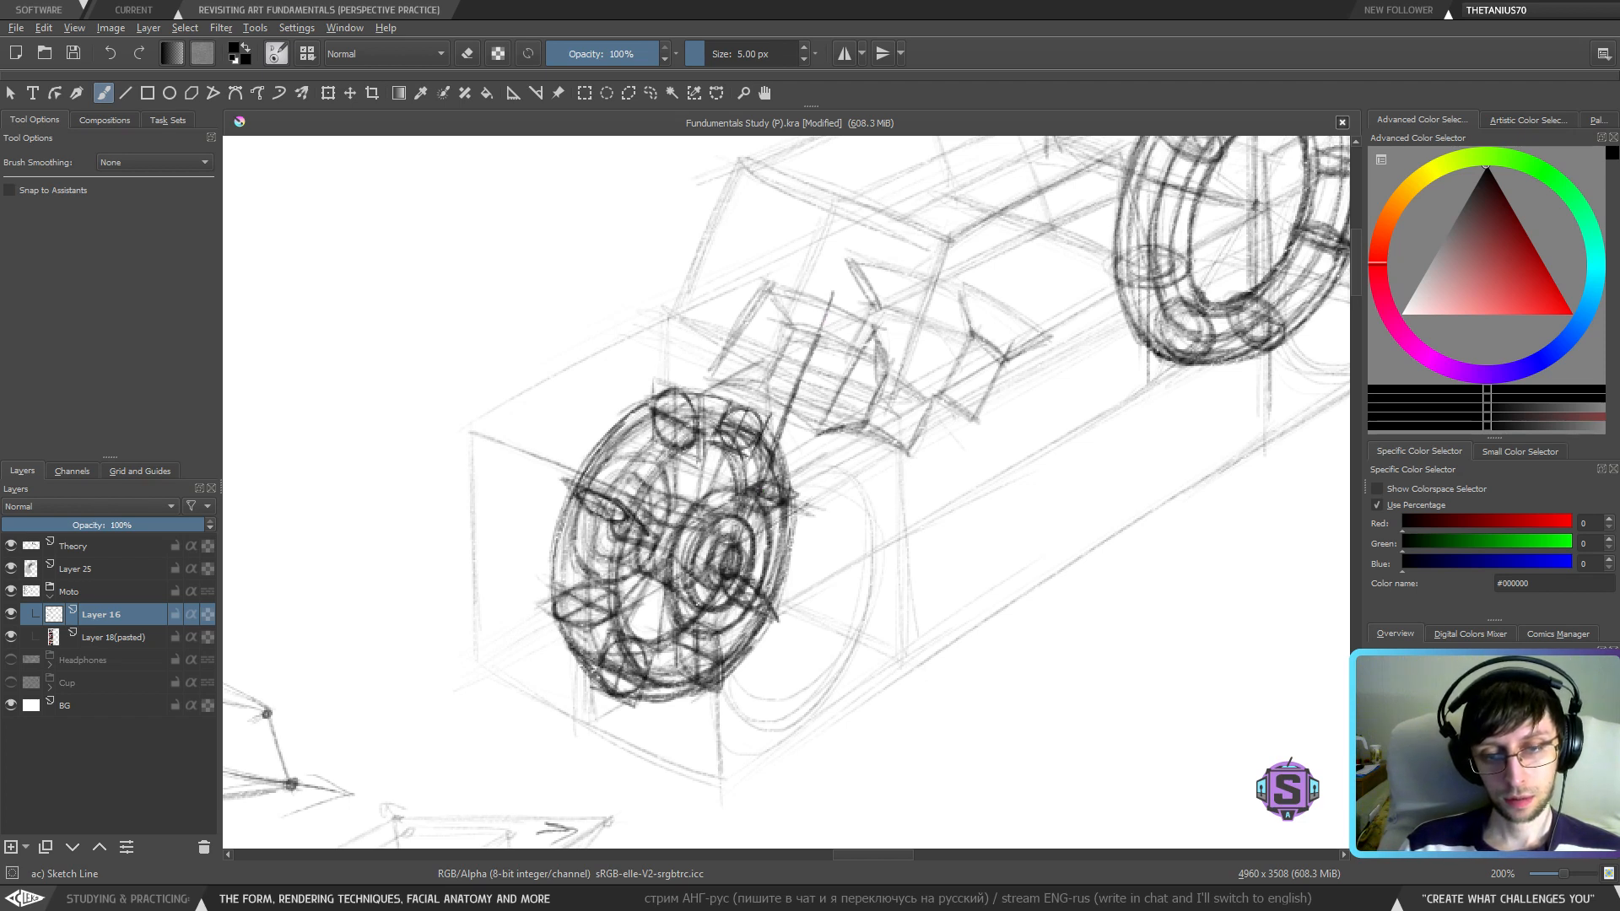
pyautogui.moveTo(741, 577); pyautogui.dragTo(780, 477)
pyautogui.moveTo(754, 542)
pyautogui.mouseDown()
pyautogui.moveTo(805, 430)
pyautogui.moveTo(785, 429)
pyautogui.moveTo(800, 434)
pyautogui.mouseUp()
# - Add a small circle beside the fork line at the wheel's upper edge and erase stray marks below it
pyautogui.moveTo(816, 431); pyautogui.dragTo(760, 498)
pyautogui.moveTo(780, 332); pyautogui.dragTo(770, 391)
pyautogui.moveTo(757, 469)
pyautogui.mouseDown()
pyautogui.moveTo(738, 531)
pyautogui.moveTo(776, 424)
pyautogui.mouseUp()
pyautogui.press('e')
pyautogui.moveTo(764, 493)
pyautogui.mouseDown()
pyautogui.moveTo(781, 430)
pyautogui.moveTo(740, 538)
pyautogui.moveTo(733, 485)
pyautogui.mouseUp()
pyautogui.press('e')
# - Darken the fork line with a 9 px brush and draw a parallel second line to its right
pyautogui.moveTo(734, 498); pyautogui.dragTo(803, 374)
pyautogui.moveTo(771, 440); pyautogui.dragTo(827, 317)
pyautogui.moveTo(798, 384); pyautogui.dragTo(835, 302)
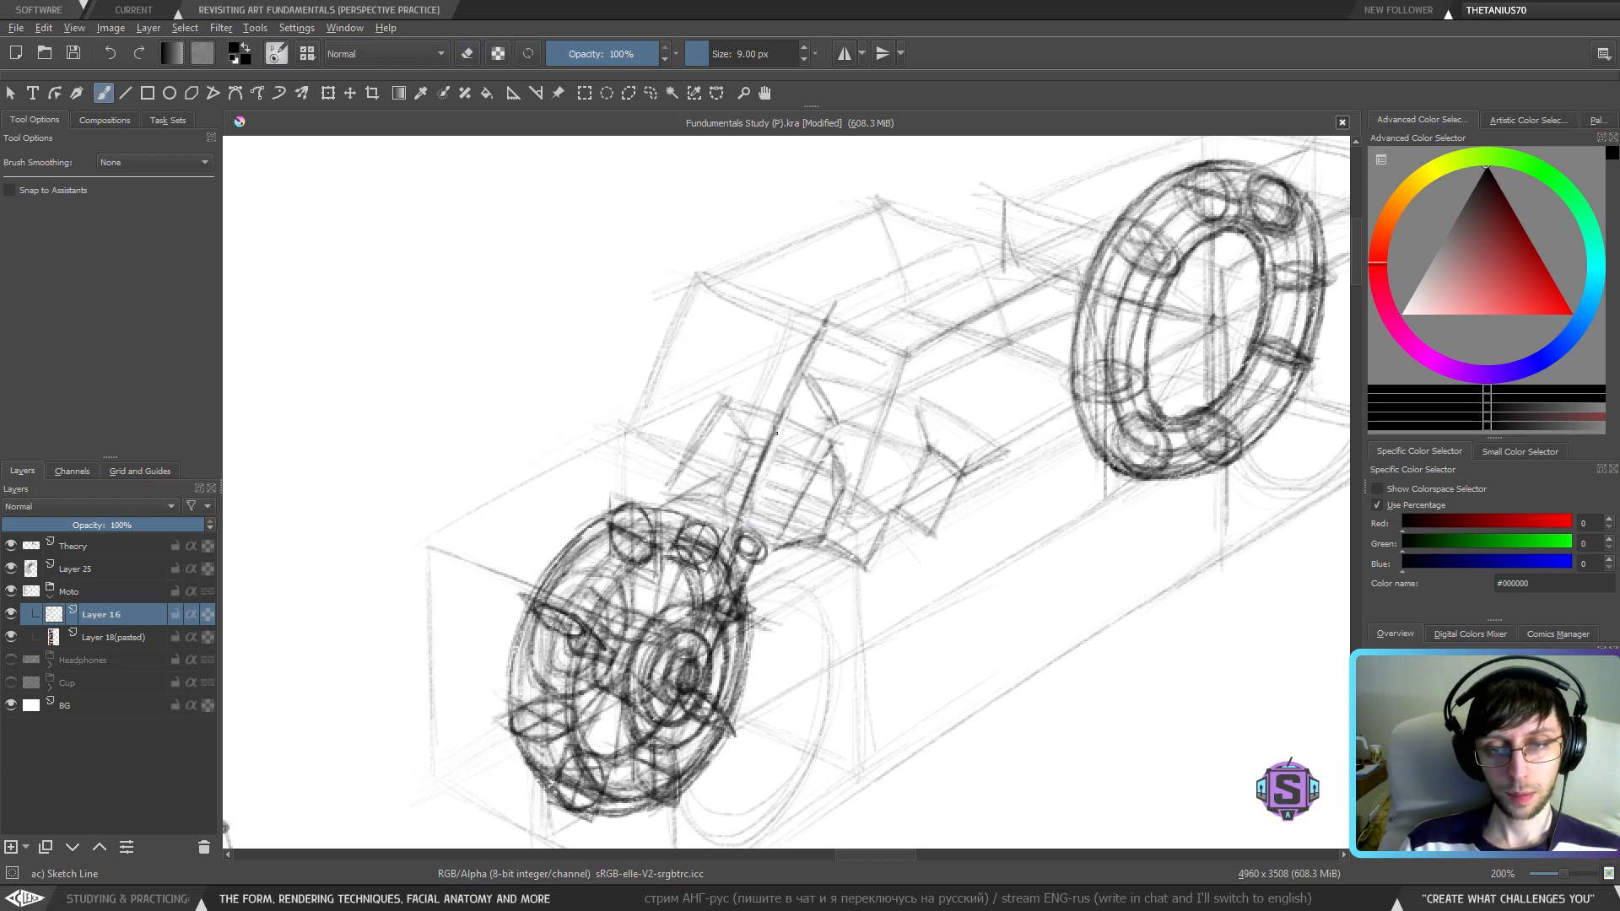
pyautogui.moveTo(770, 544); pyautogui.dragTo(820, 412)
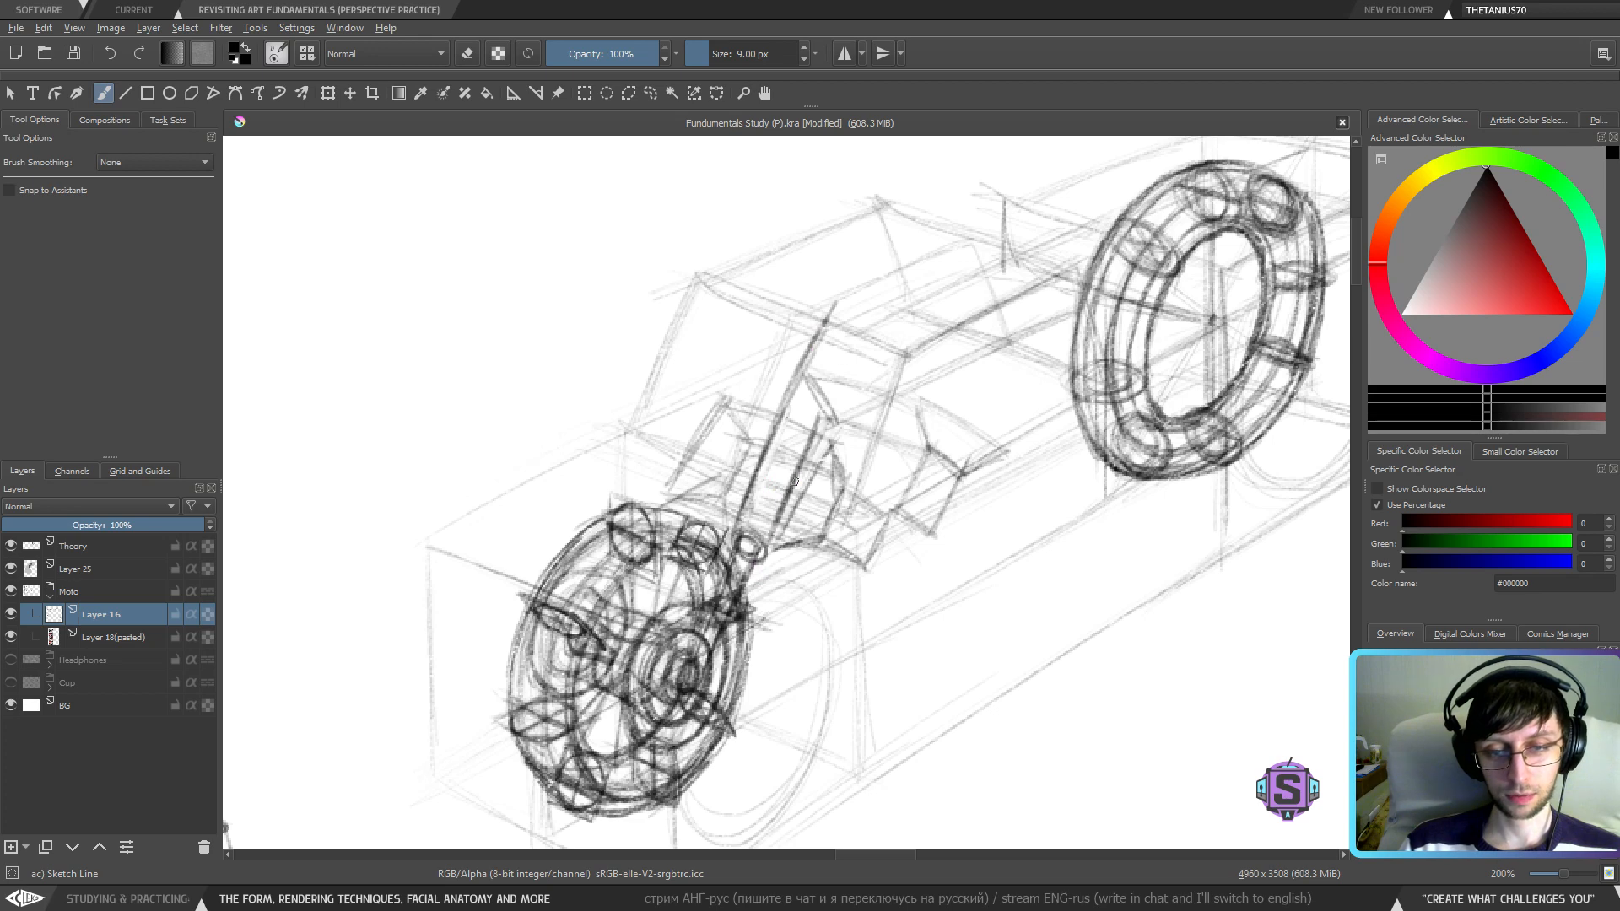
pyautogui.moveTo(791, 486); pyautogui.dragTo(854, 337)
pyautogui.moveTo(818, 418); pyautogui.dragTo(865, 303)
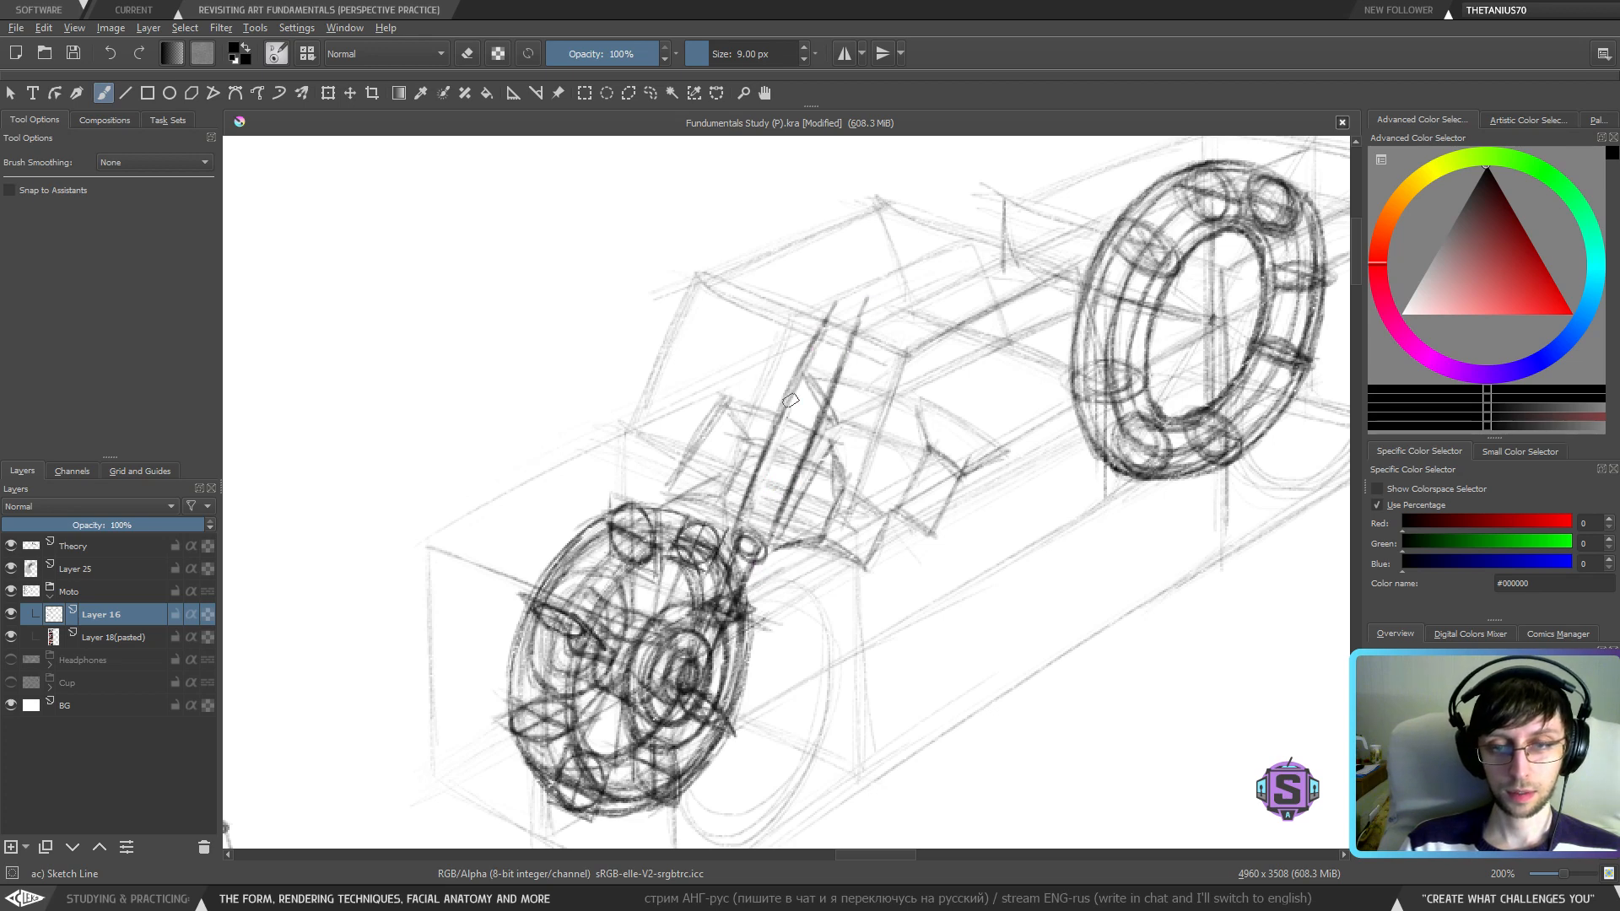
pyautogui.moveTo(789, 397); pyautogui.dragTo(831, 302)
pyautogui.press('1')
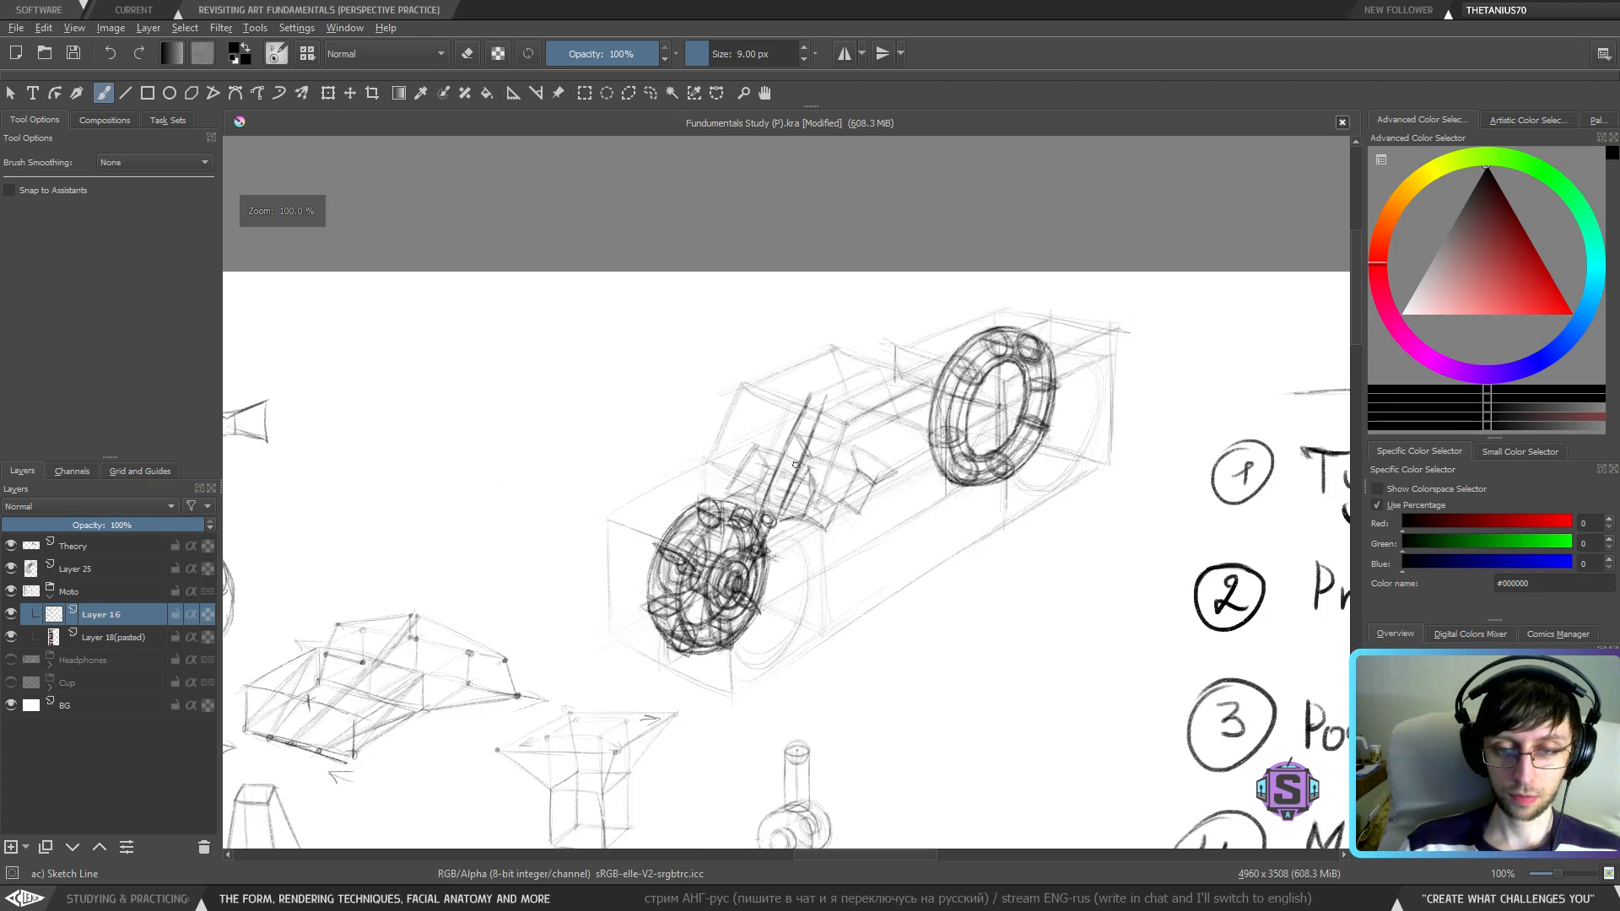
# - Check the fork and near wheel at close and full view and in a mirrored view, restoring the normal orientation
pyautogui.hotkey('ctrl', '+')
pyautogui.hotkey('ctrl', '+')
pyautogui.moveTo(679, 456); pyautogui.dragTo(709, 463)
pyautogui.moveTo(689, 567); pyautogui.dragTo(642, 535)
pyautogui.press('1')
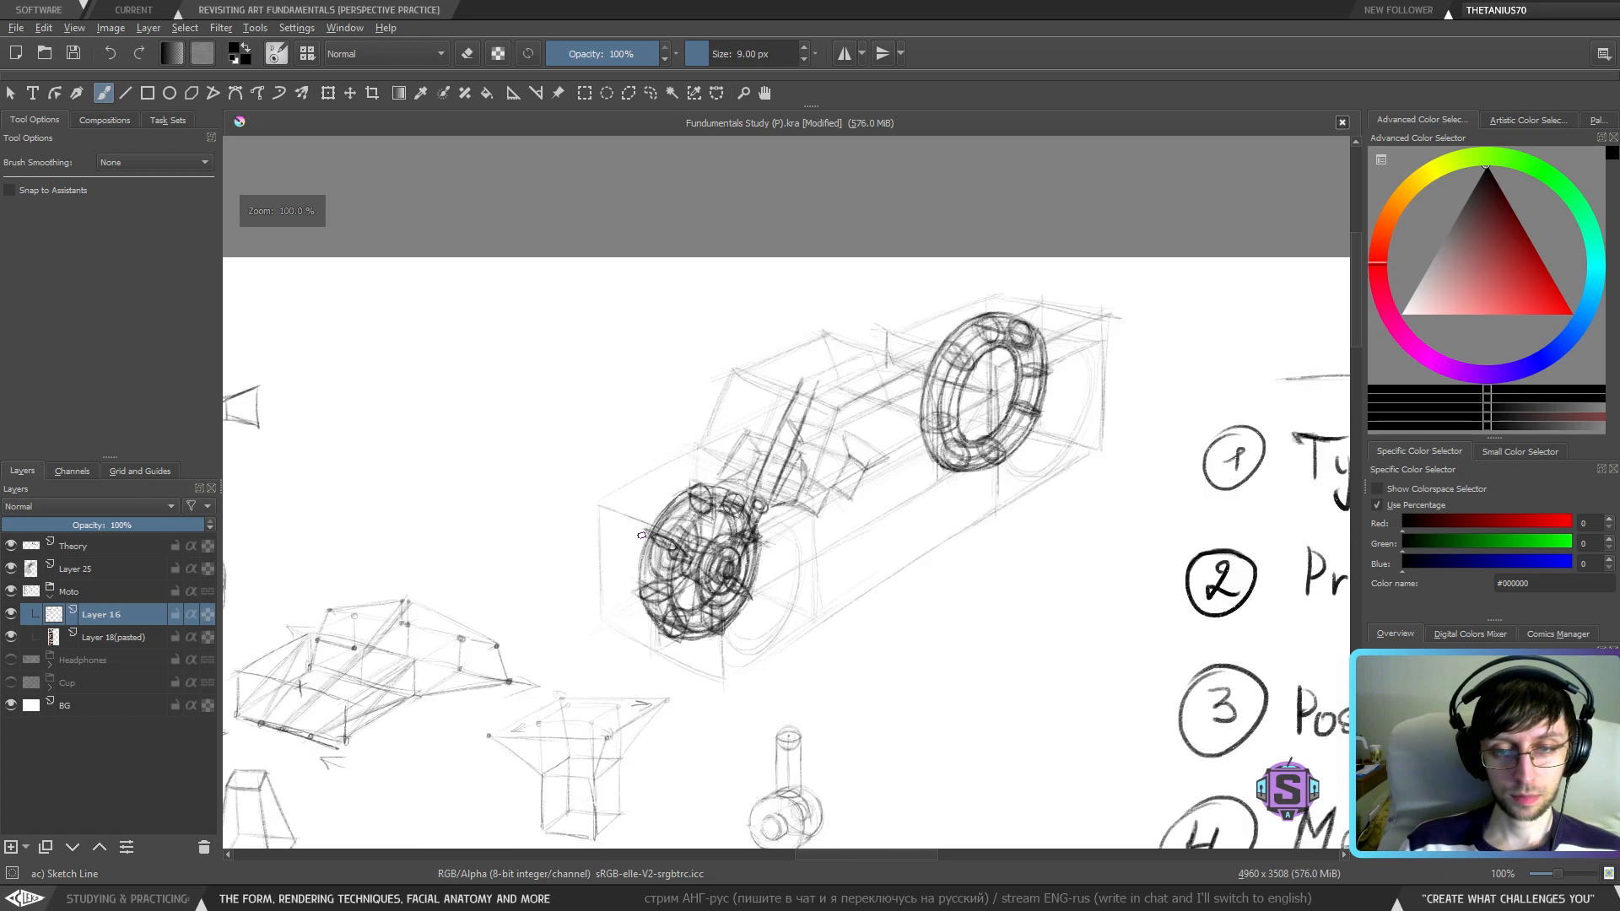
pyautogui.press('-')
pyautogui.press('m')
pyautogui.press('m')
pyautogui.press('1')
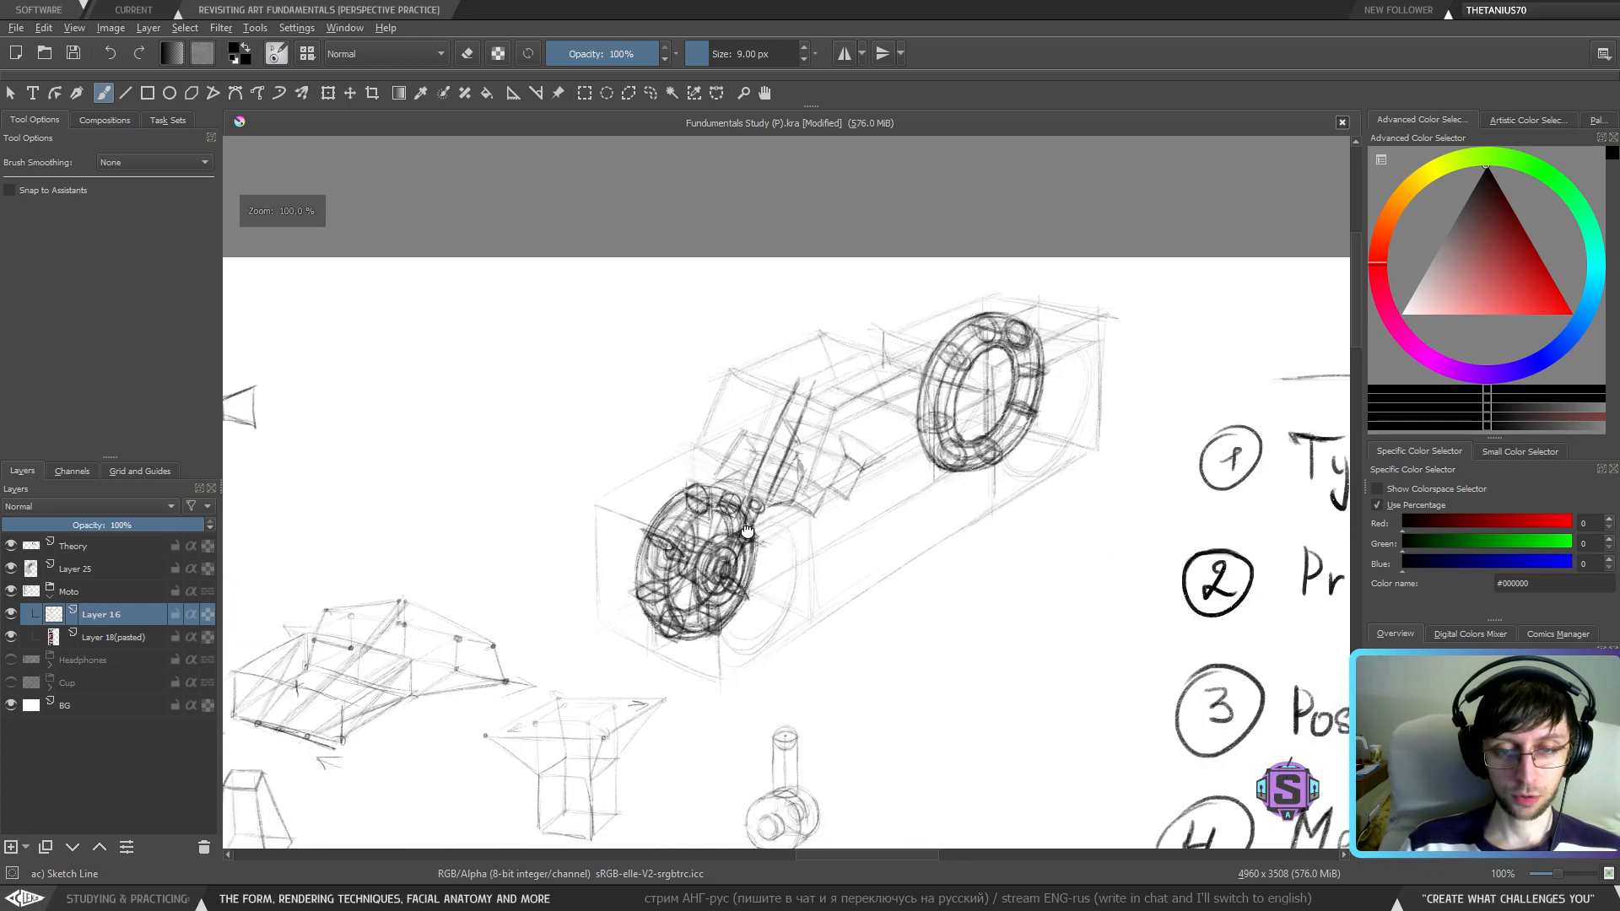
# - Add a small circle at the near wheel's upper-left edge and draw the second fork tube's two parallel lines with a 7 px brush
pyautogui.moveTo(747, 530)
pyautogui.mouseDown()
pyautogui.moveTo(724, 563)
pyautogui.moveTo(795, 530)
pyautogui.mouseUp()
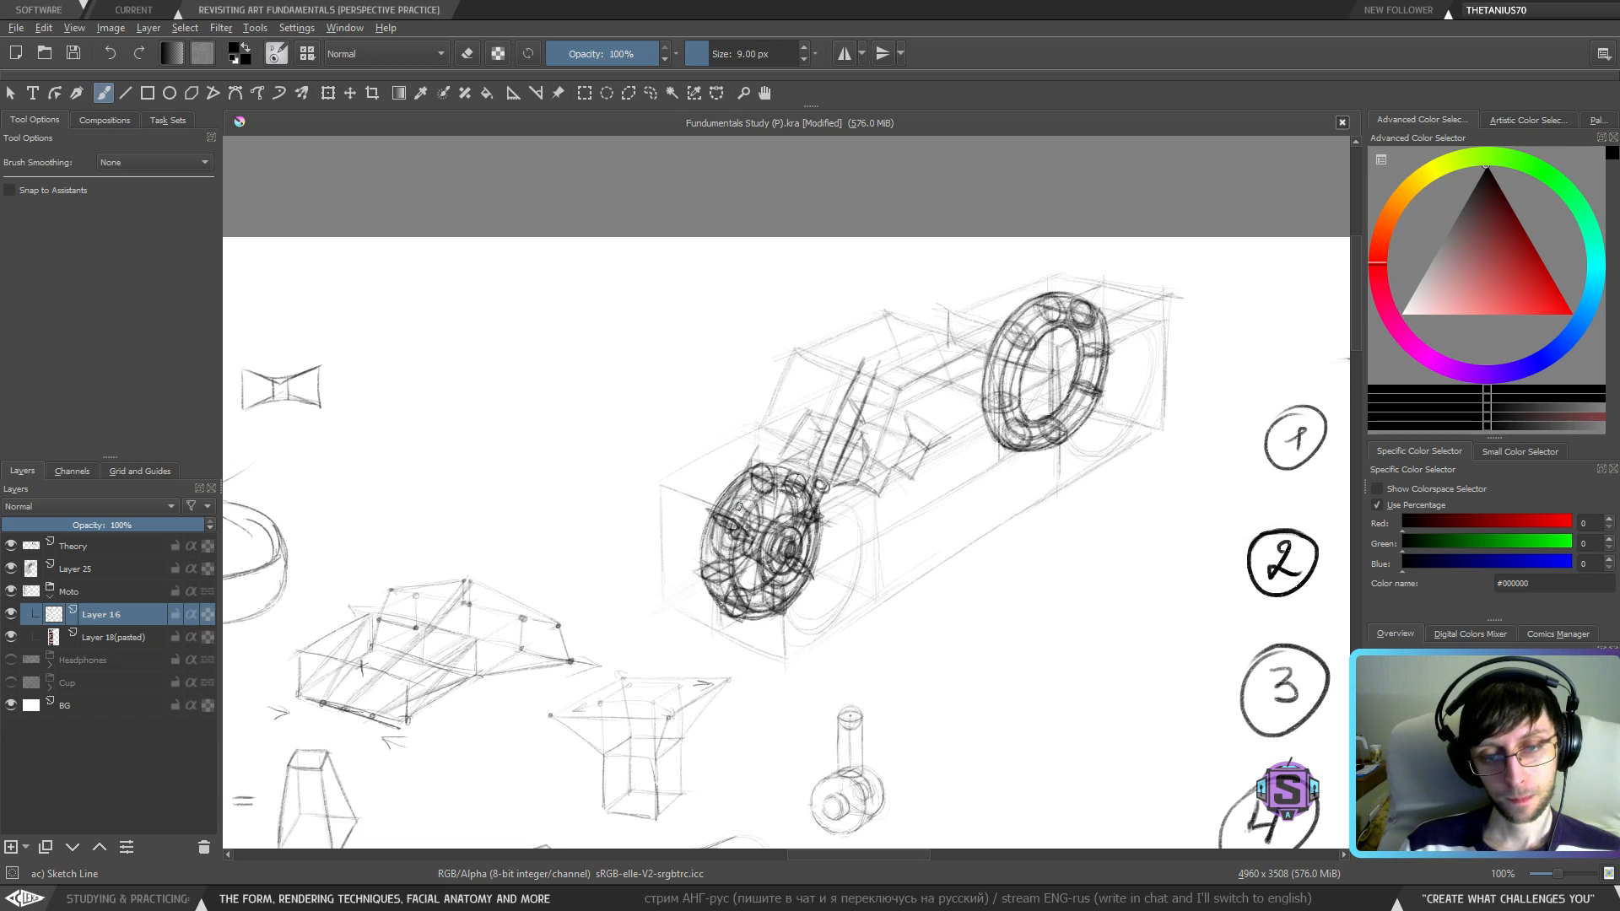
pyautogui.moveTo(736, 516)
pyautogui.mouseDown()
pyautogui.moveTo(762, 463)
pyautogui.moveTo(732, 526)
pyautogui.mouseUp()
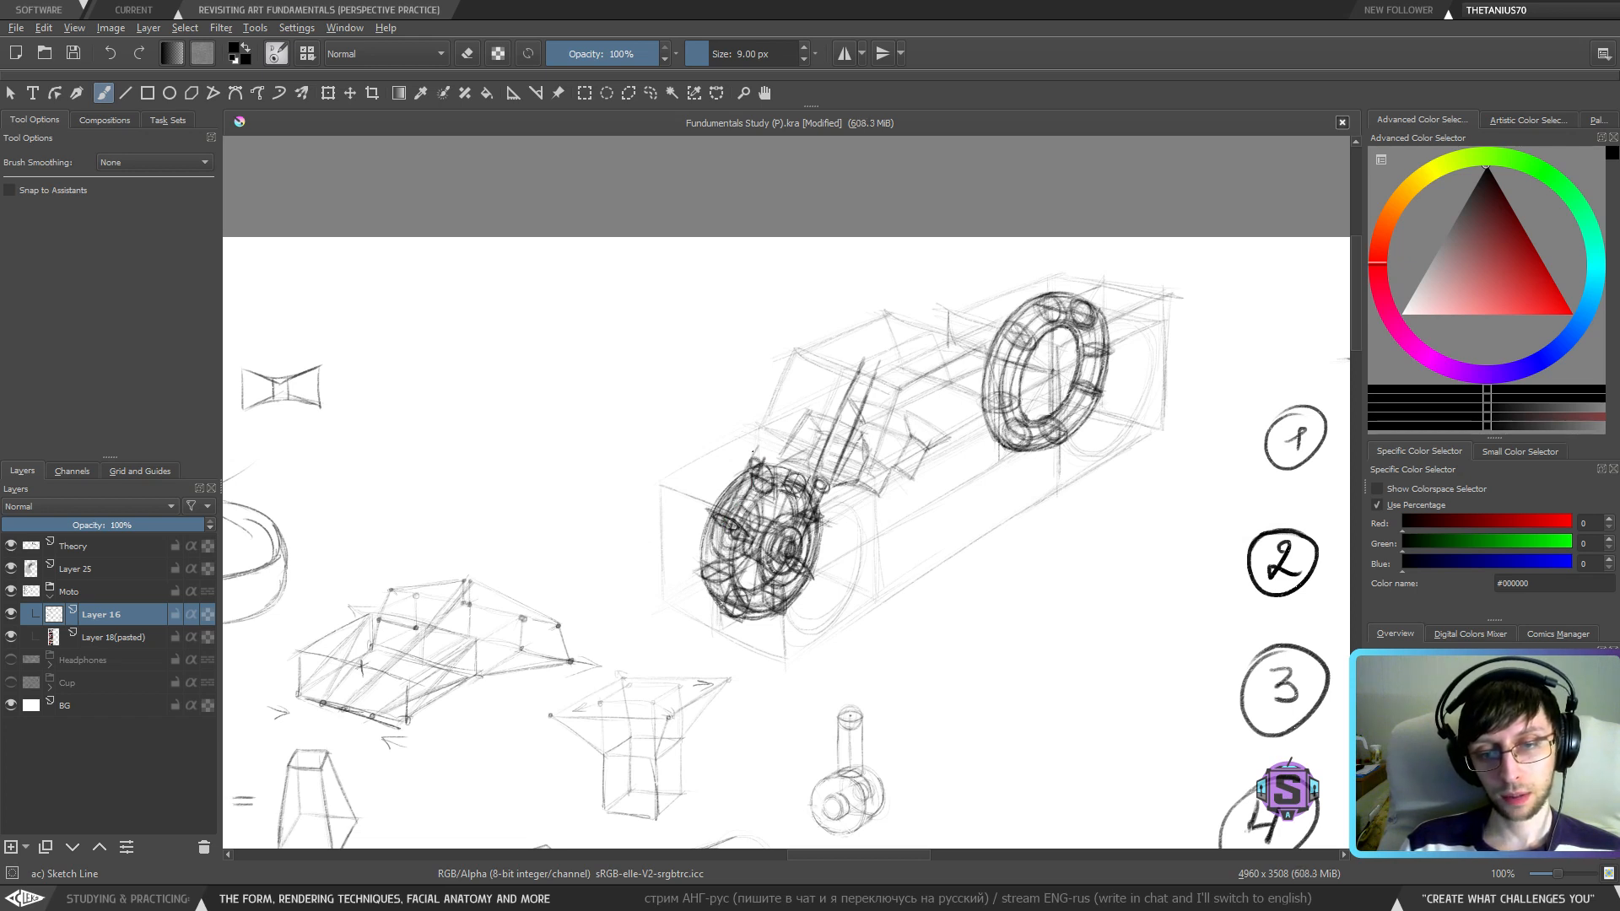
pyautogui.hotkey('ctrl', 'z')
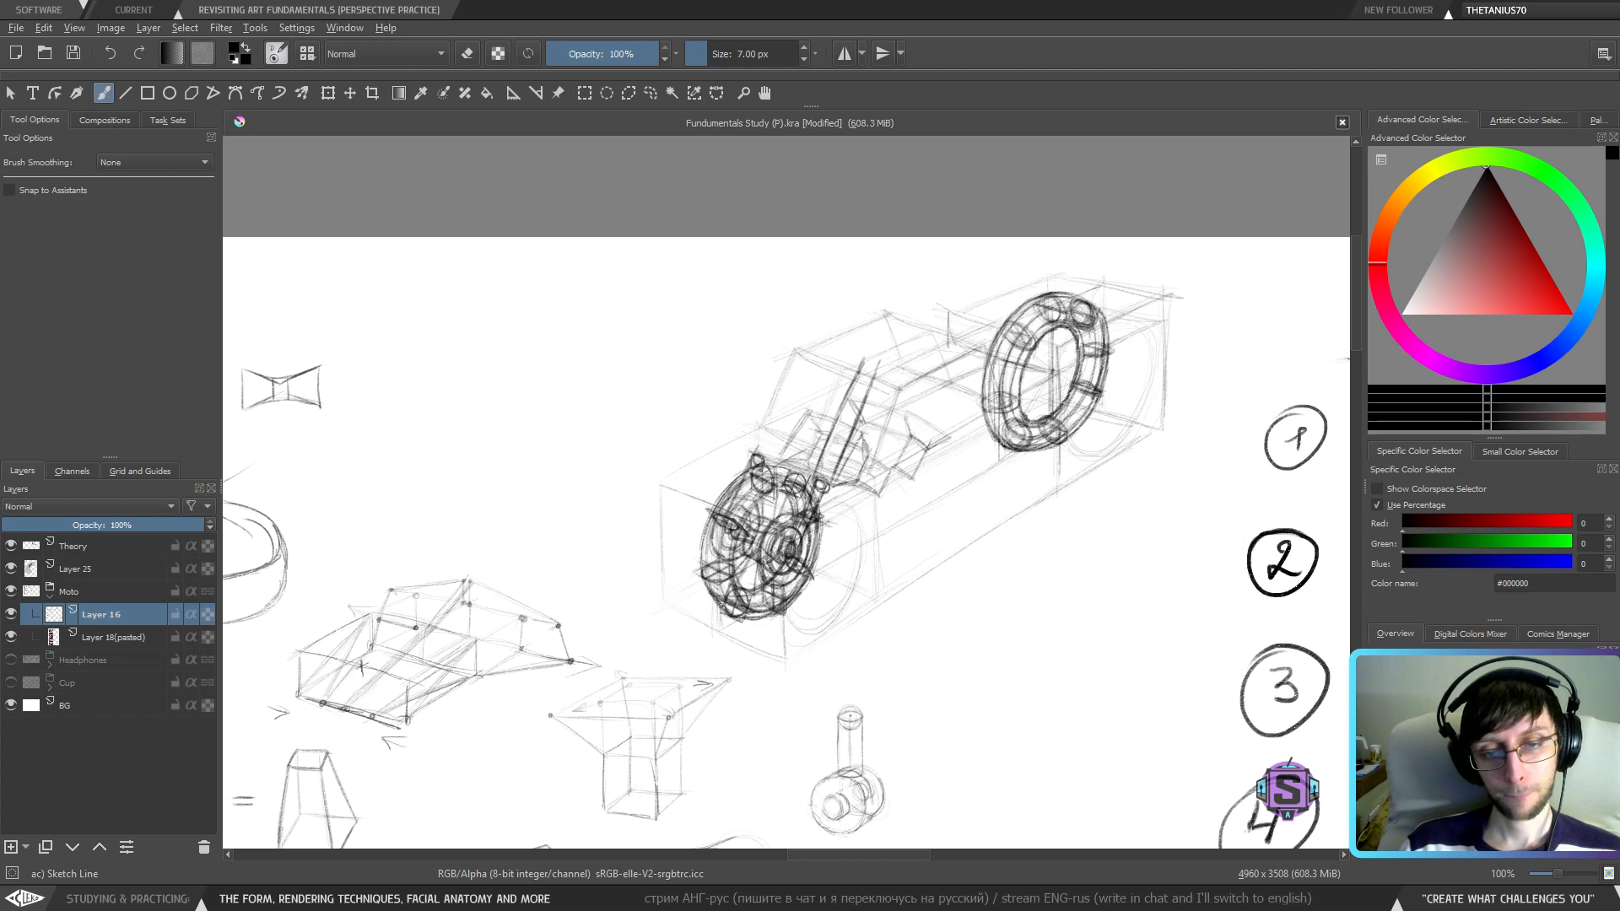
pyautogui.moveTo(763, 467)
pyautogui.mouseDown()
pyautogui.moveTo(753, 455)
pyautogui.moveTo(801, 342)
pyautogui.mouseUp()
pyautogui.moveTo(771, 406); pyautogui.dragTo(782, 381)
pyautogui.moveTo(778, 389); pyautogui.dragTo(803, 335)
pyautogui.moveTo(769, 456)
pyautogui.mouseDown()
pyautogui.moveTo(812, 354)
pyautogui.moveTo(799, 385)
pyautogui.mouseUp()
pyautogui.moveTo(796, 396); pyautogui.dragTo(815, 348)
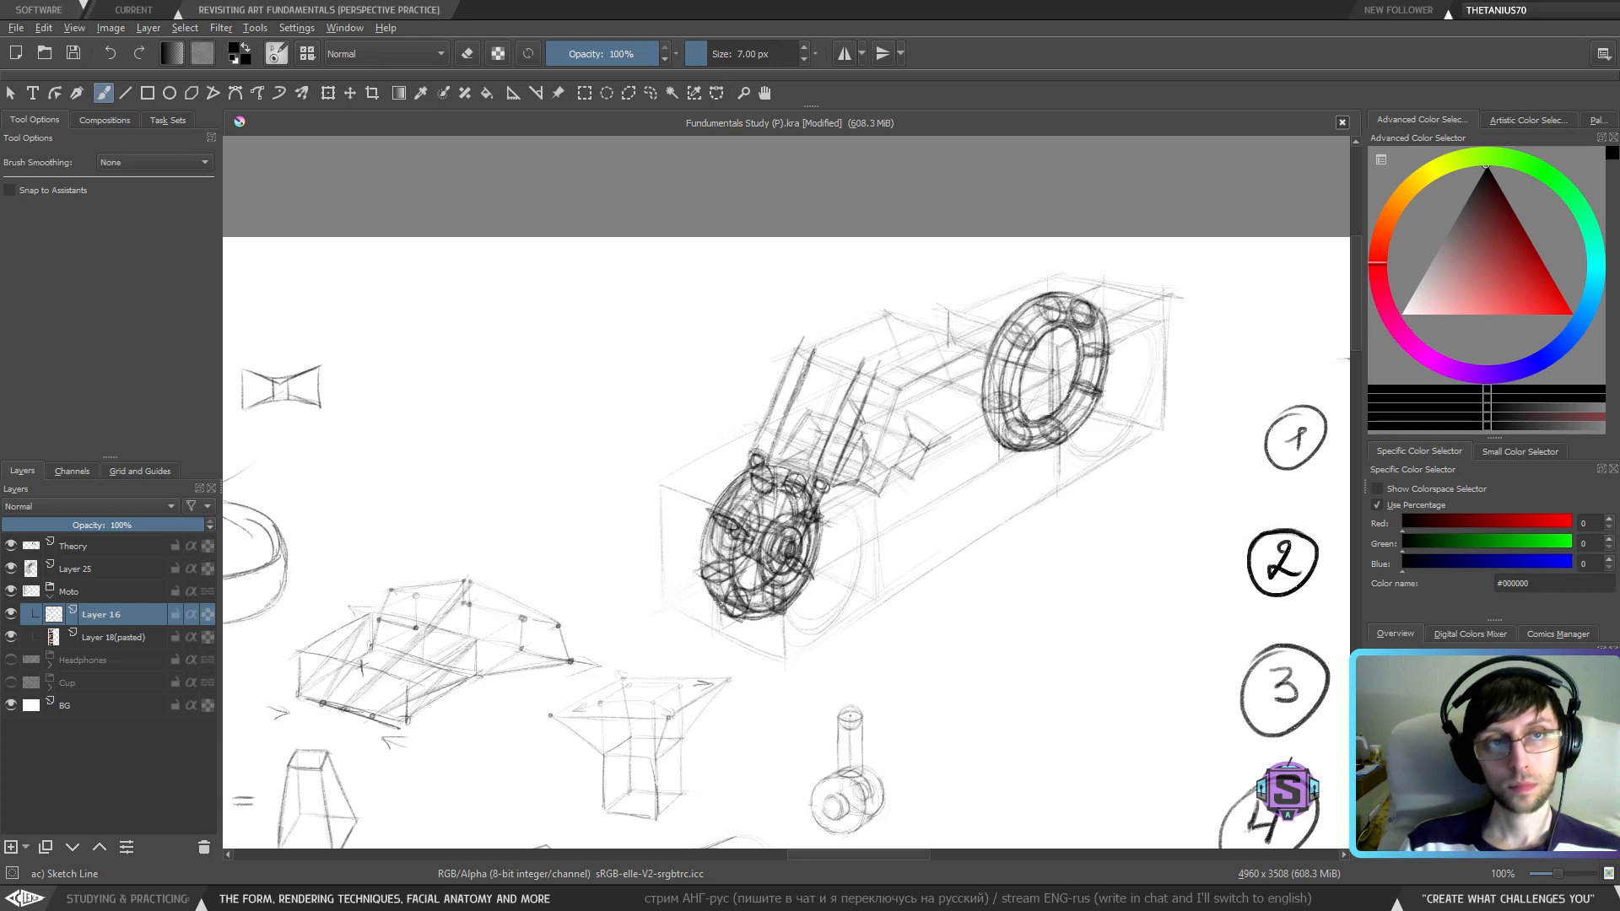
# - Extend the outlines of the second fork tube slightly and close its top with a small ellipse
pyautogui.hotkey('ctrl', '-')
pyautogui.hotkey('ctrl', '-')
pyautogui.moveTo(790, 472)
pyautogui.mouseDown()
pyautogui.moveTo(878, 454)
pyautogui.moveTo(776, 462)
pyautogui.moveTo(775, 484)
pyautogui.mouseUp()
pyautogui.hotkey('ctrl', '+')
pyautogui.hotkey('ctrl', '+')
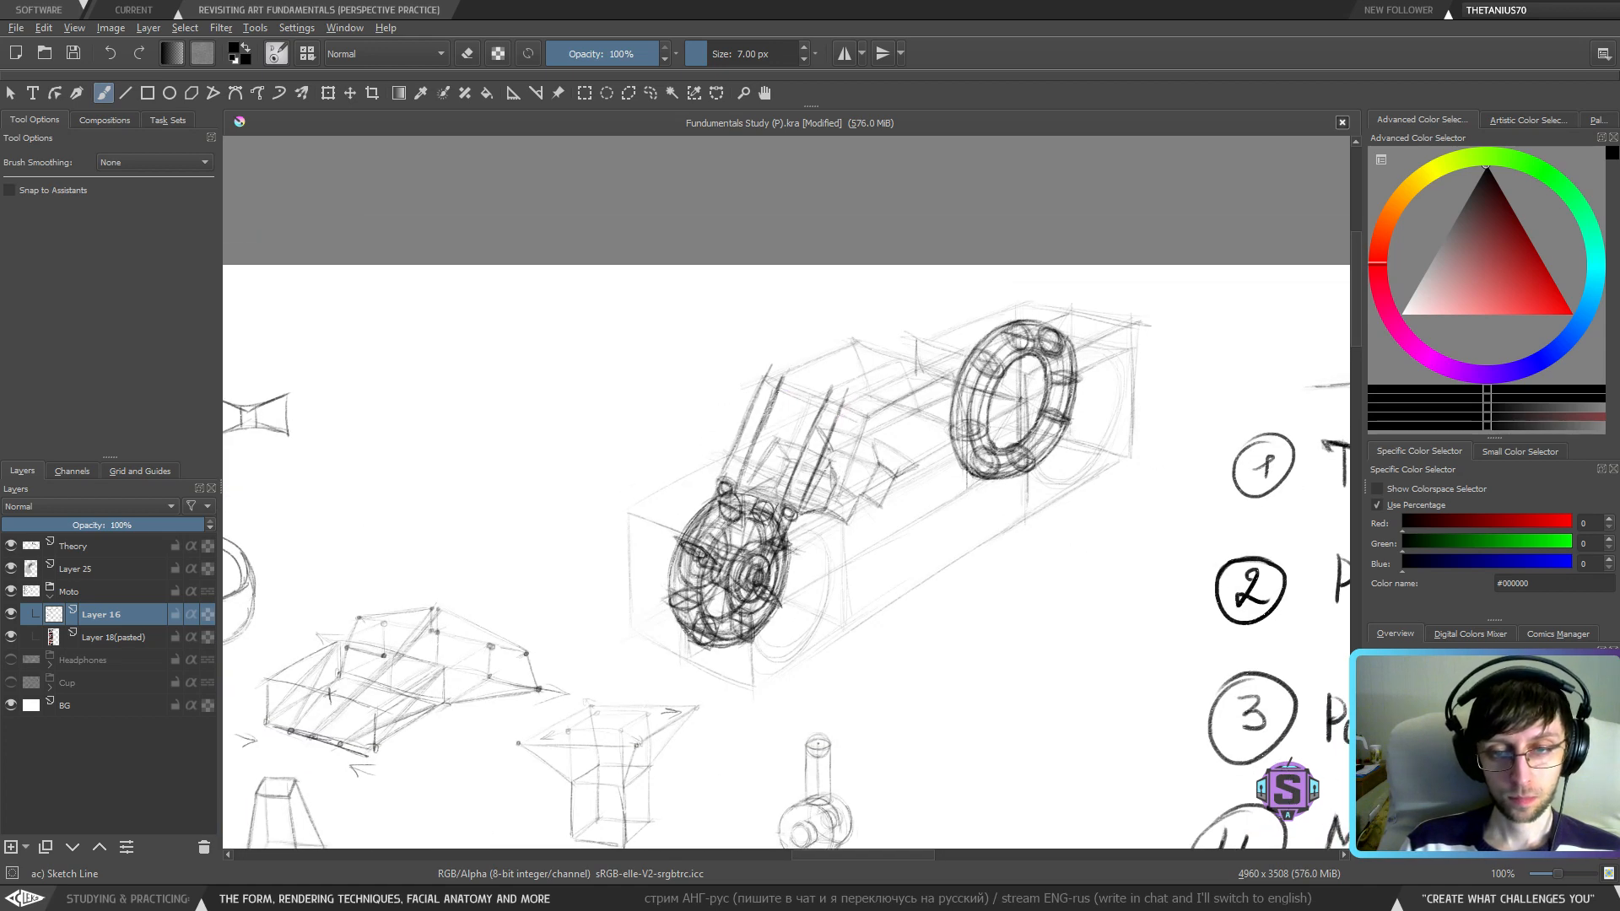
pyautogui.moveTo(774, 397)
pyautogui.mouseDown()
pyautogui.moveTo(793, 360)
pyautogui.moveTo(777, 359)
pyautogui.mouseUp()
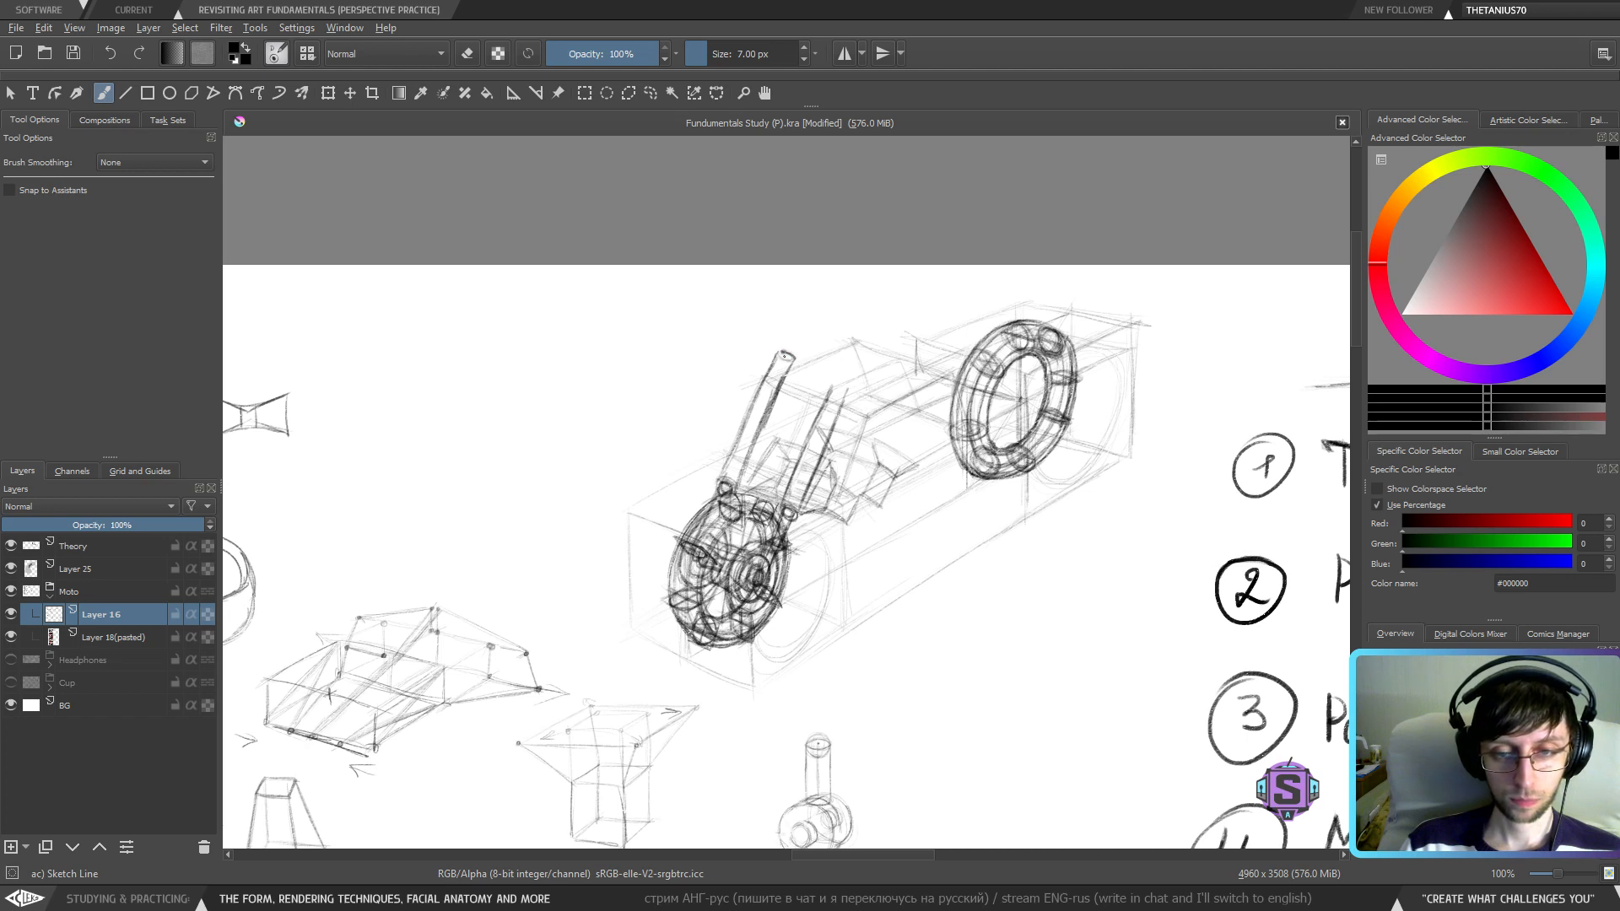
pyautogui.moveTo(784, 355); pyautogui.dragTo(789, 357)
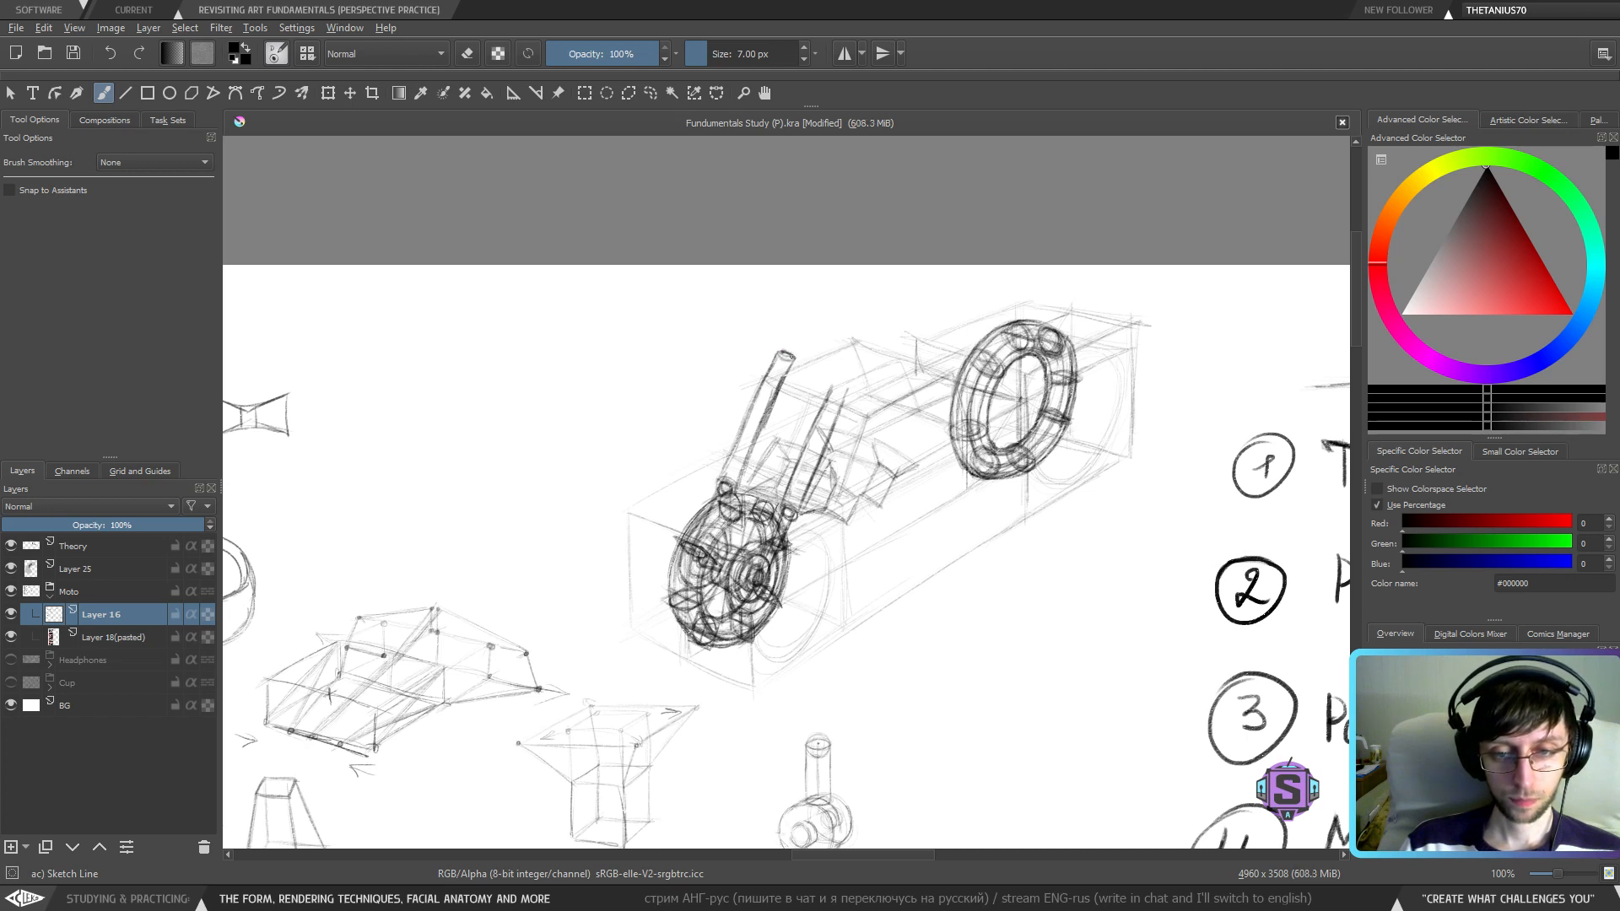
pyautogui.press('e')
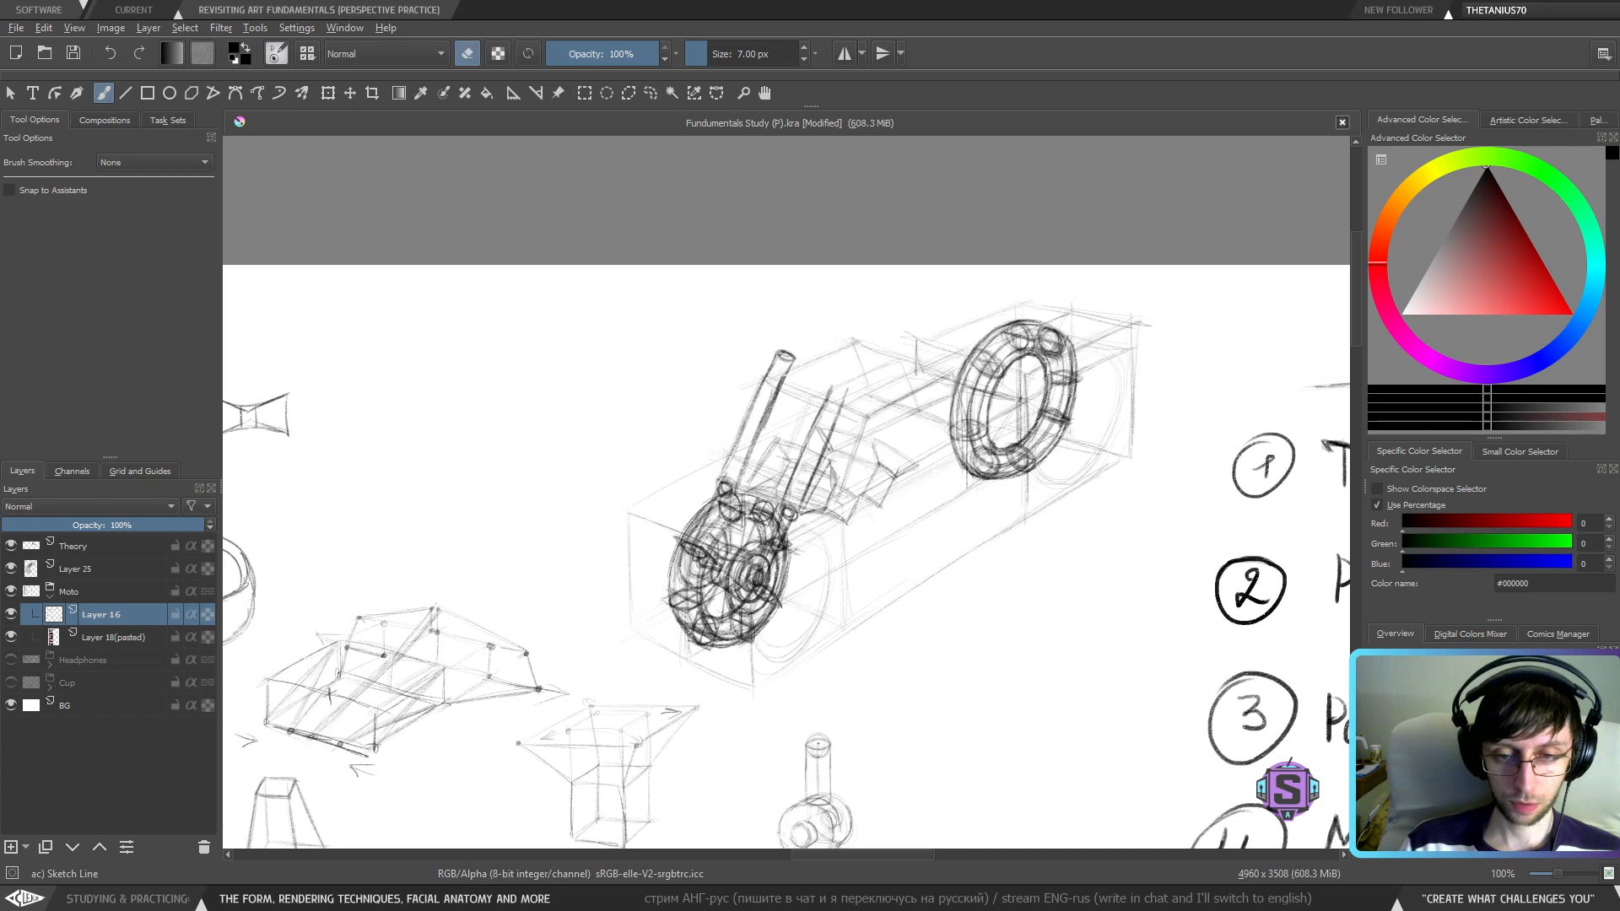
pyautogui.press('e')
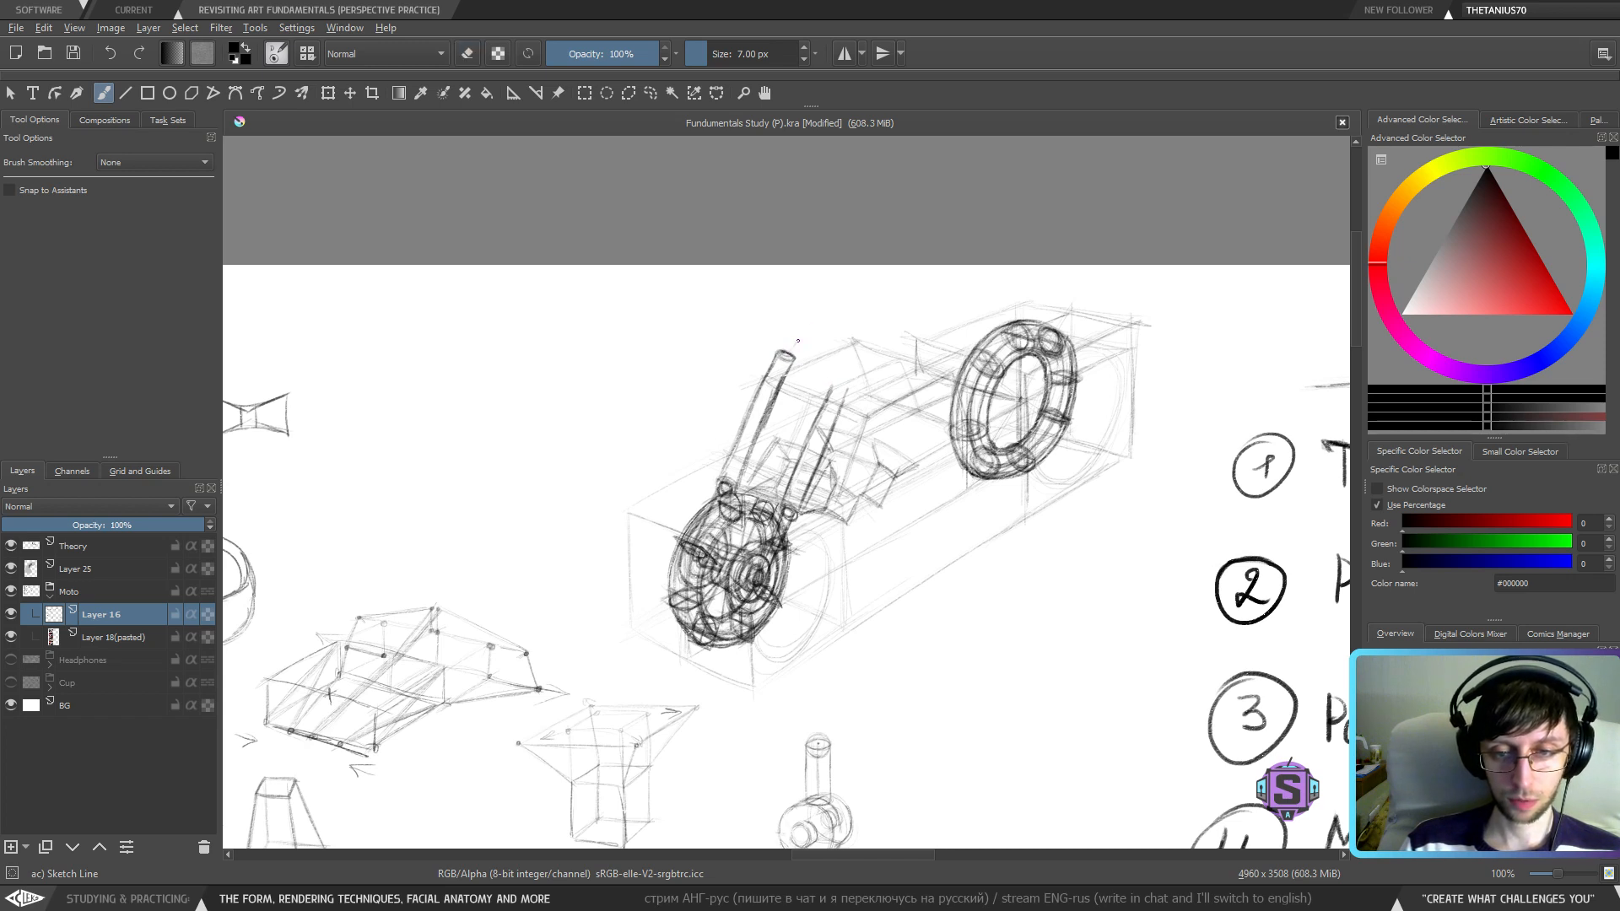
pyautogui.moveTo(800, 323)
pyautogui.mouseDown()
pyautogui.moveTo(808, 346)
pyautogui.moveTo(810, 331)
pyautogui.mouseUp()
pyautogui.moveTo(791, 320); pyautogui.dragTo(809, 333)
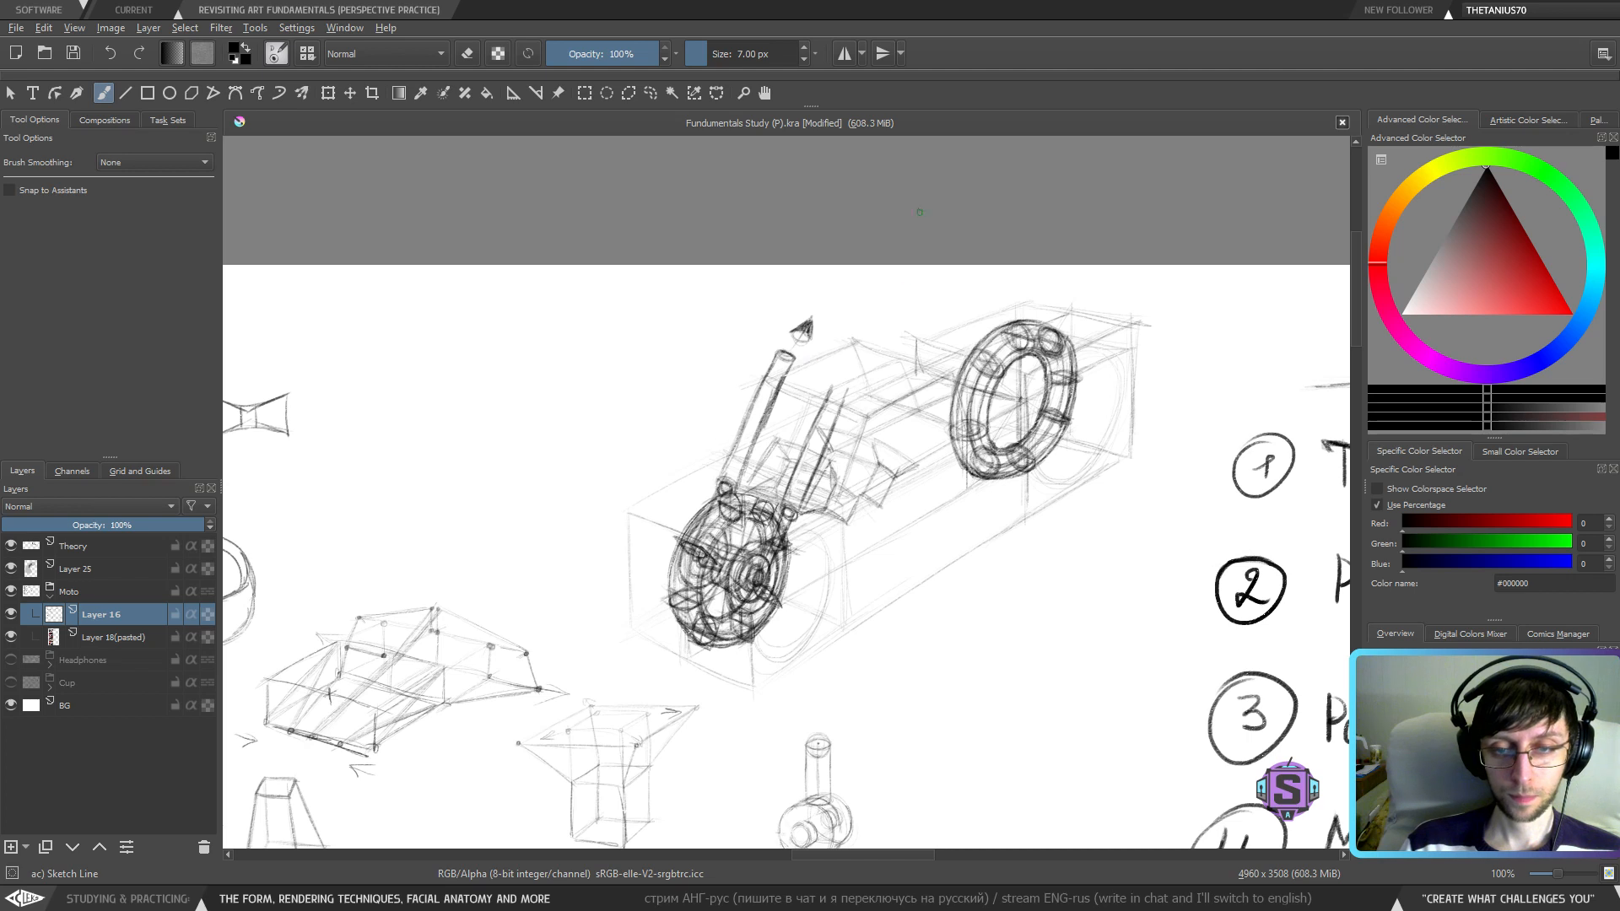
pyautogui.hotkey('ctrl', 'z')
pyautogui.hotkey('ctrl', 'z')
pyautogui.hotkey('ctrl', 'z')
pyautogui.hotkey('ctrl', 'z')
pyautogui.hotkey('ctrl', 'z')
pyautogui.hotkey('ctrl', 'z')
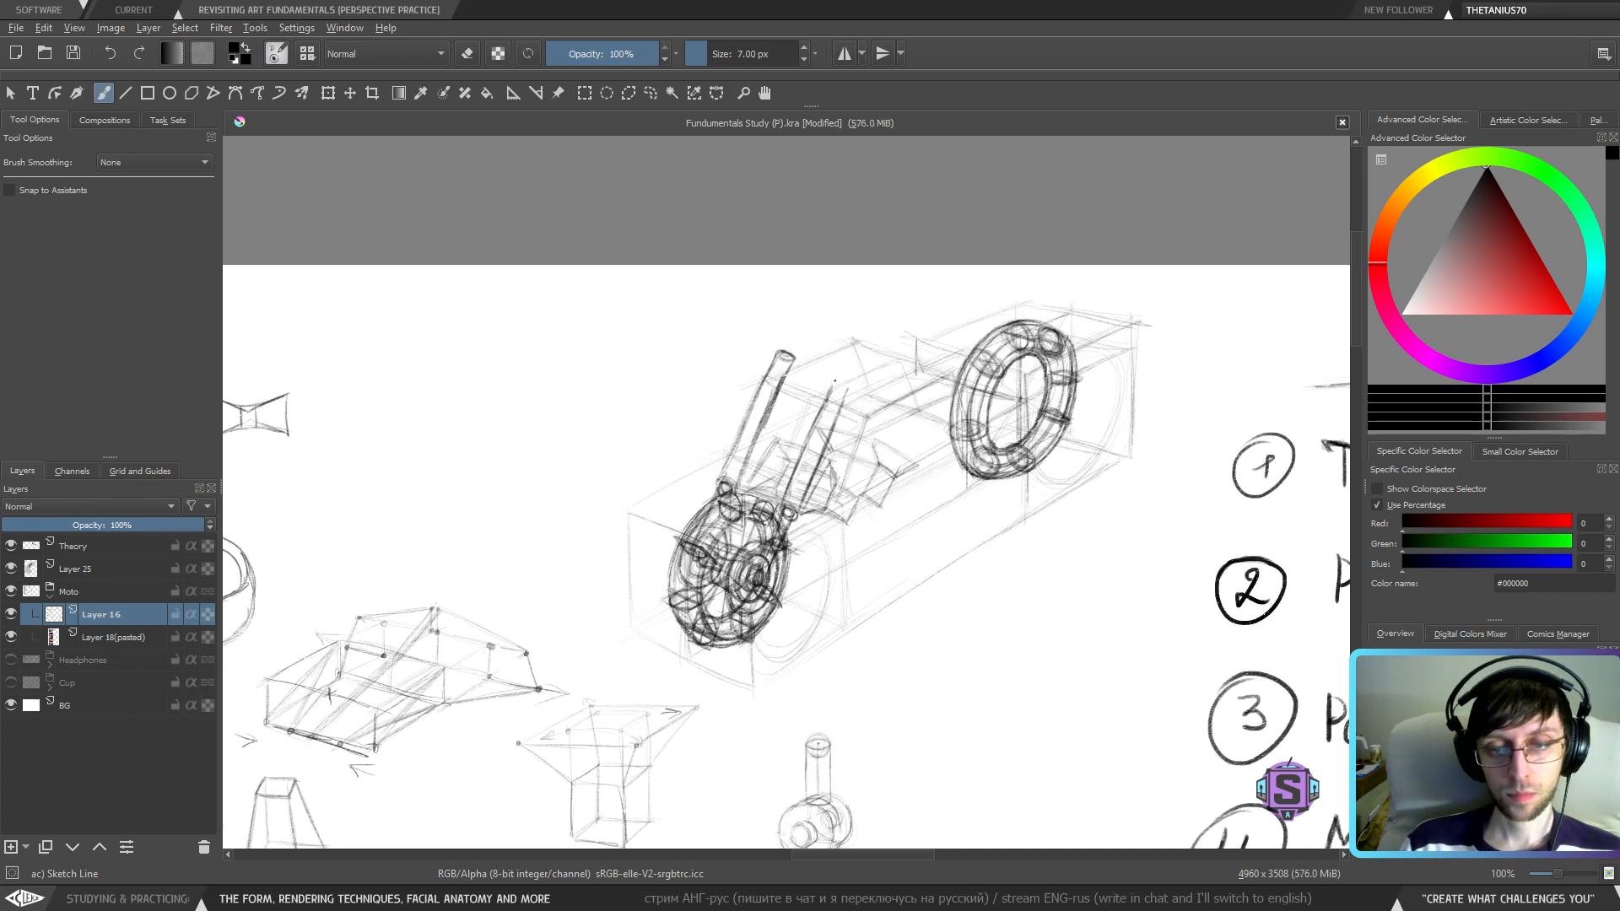
# - Close the top of the first fork tube with a small ellipse and check both tubes in a mirrored view
pyautogui.moveTo(830, 386); pyautogui.dragTo(838, 372)
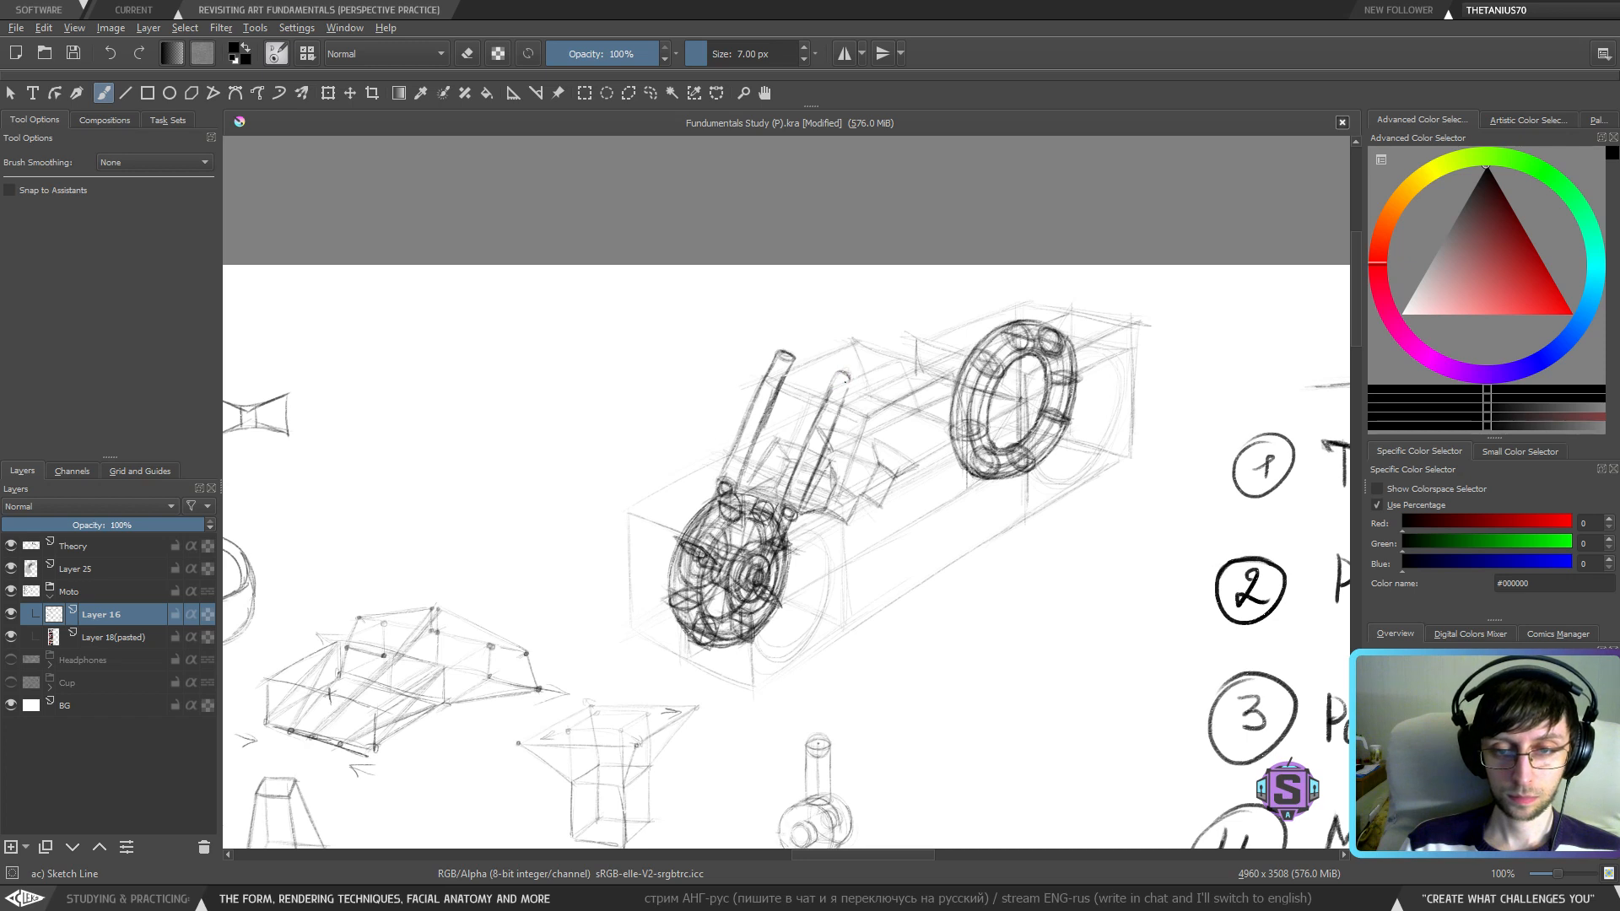
pyautogui.moveTo(835, 380); pyautogui.dragTo(843, 367)
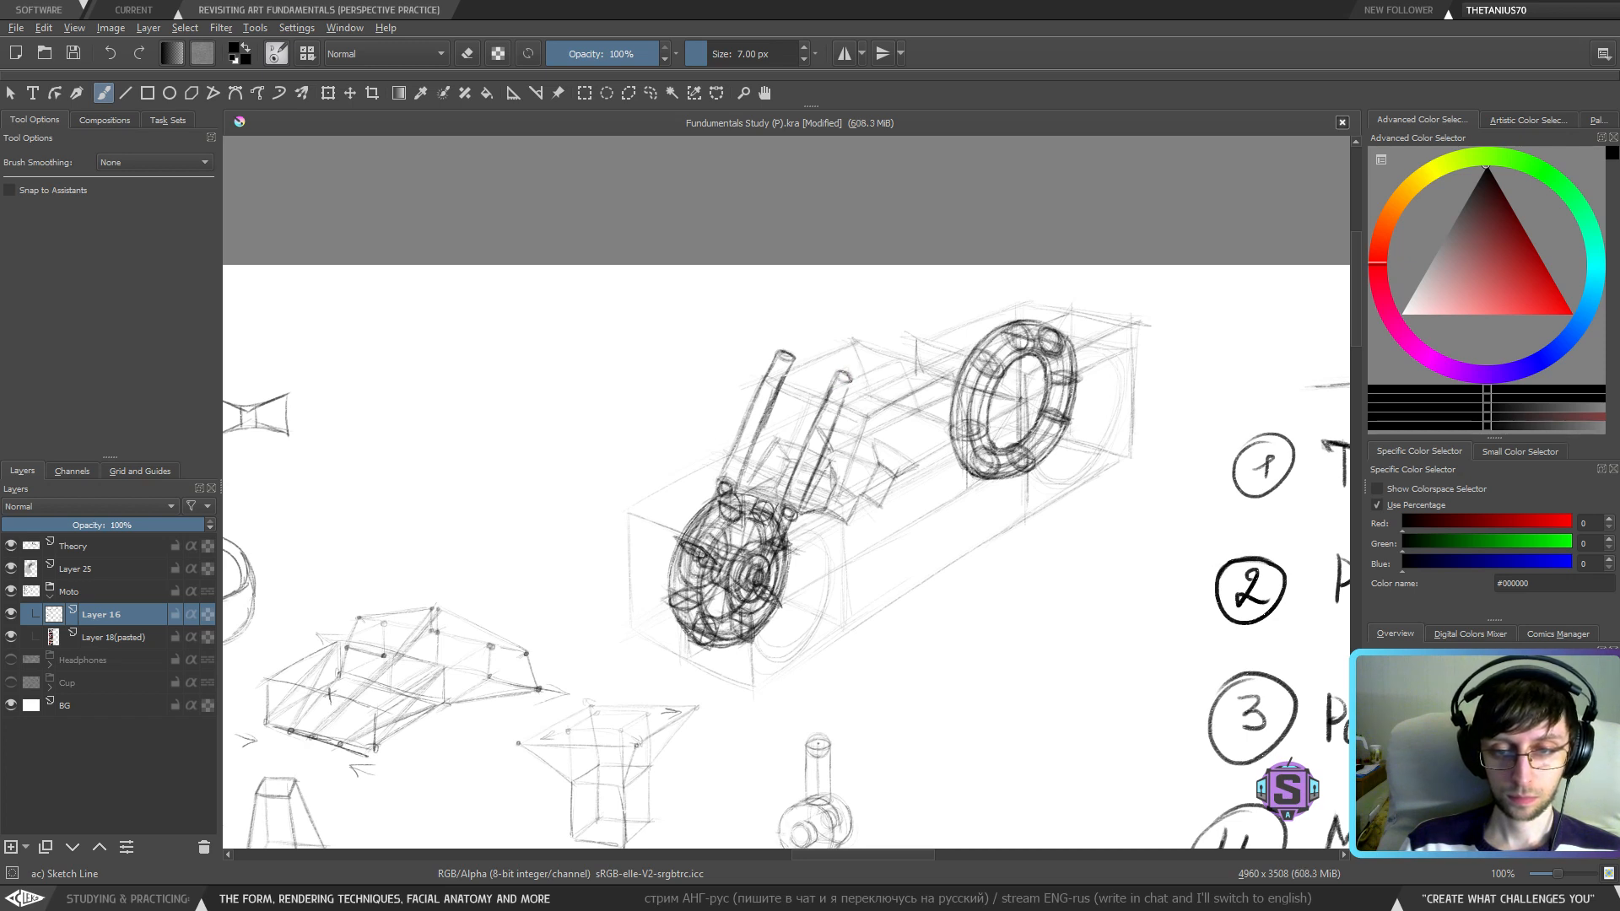
pyautogui.scroll(-2, 811, 477)
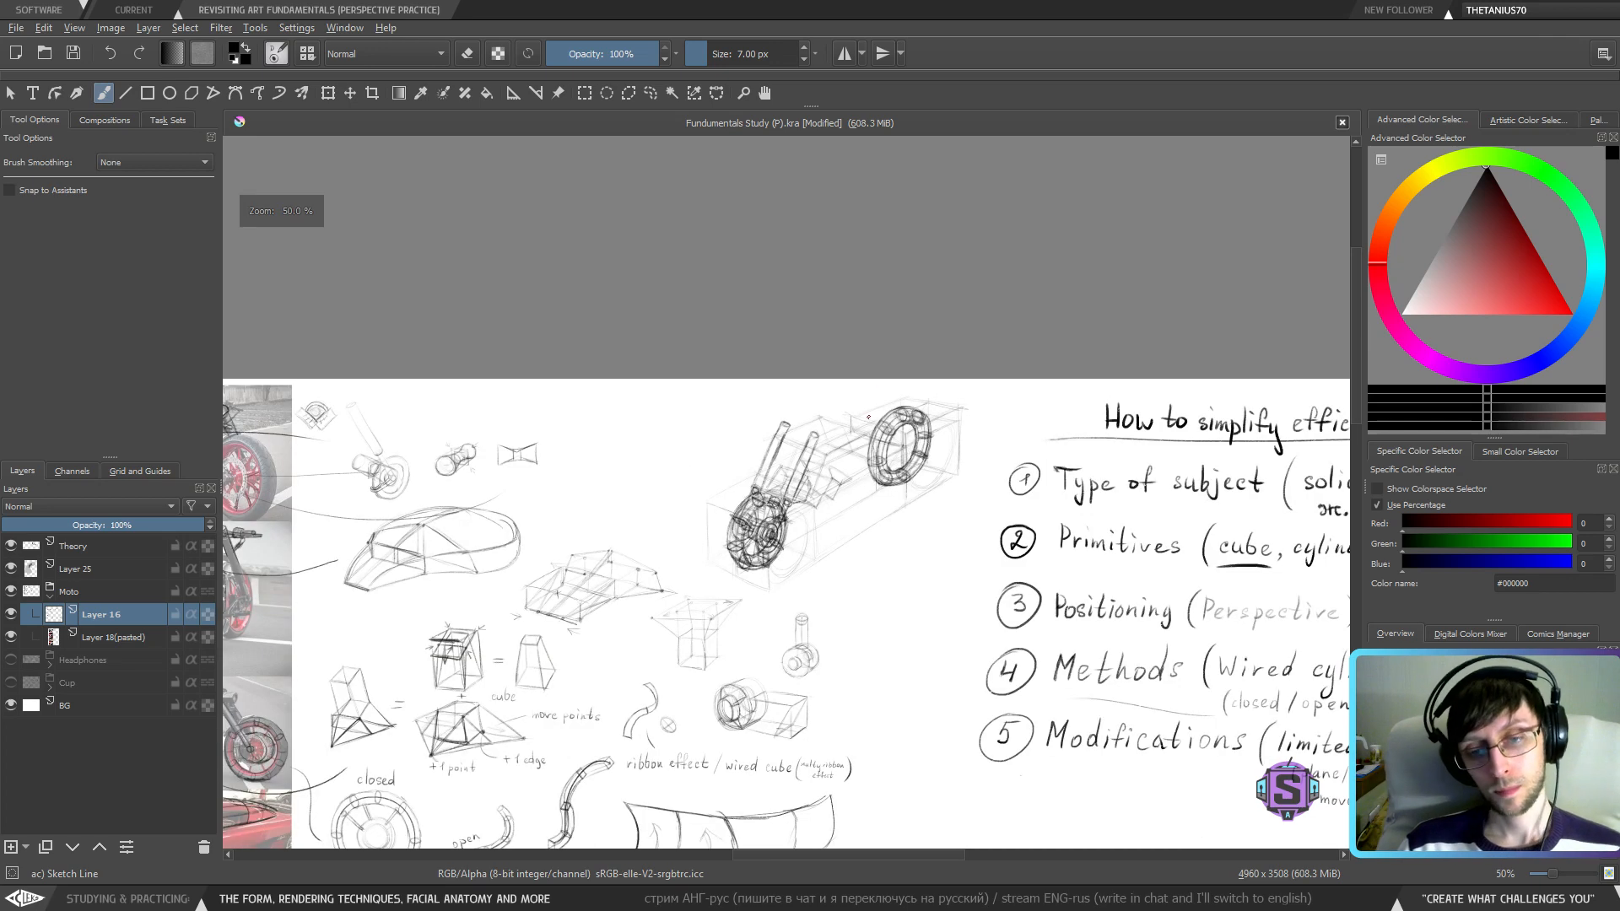
pyautogui.press('m')
pyautogui.press('m')
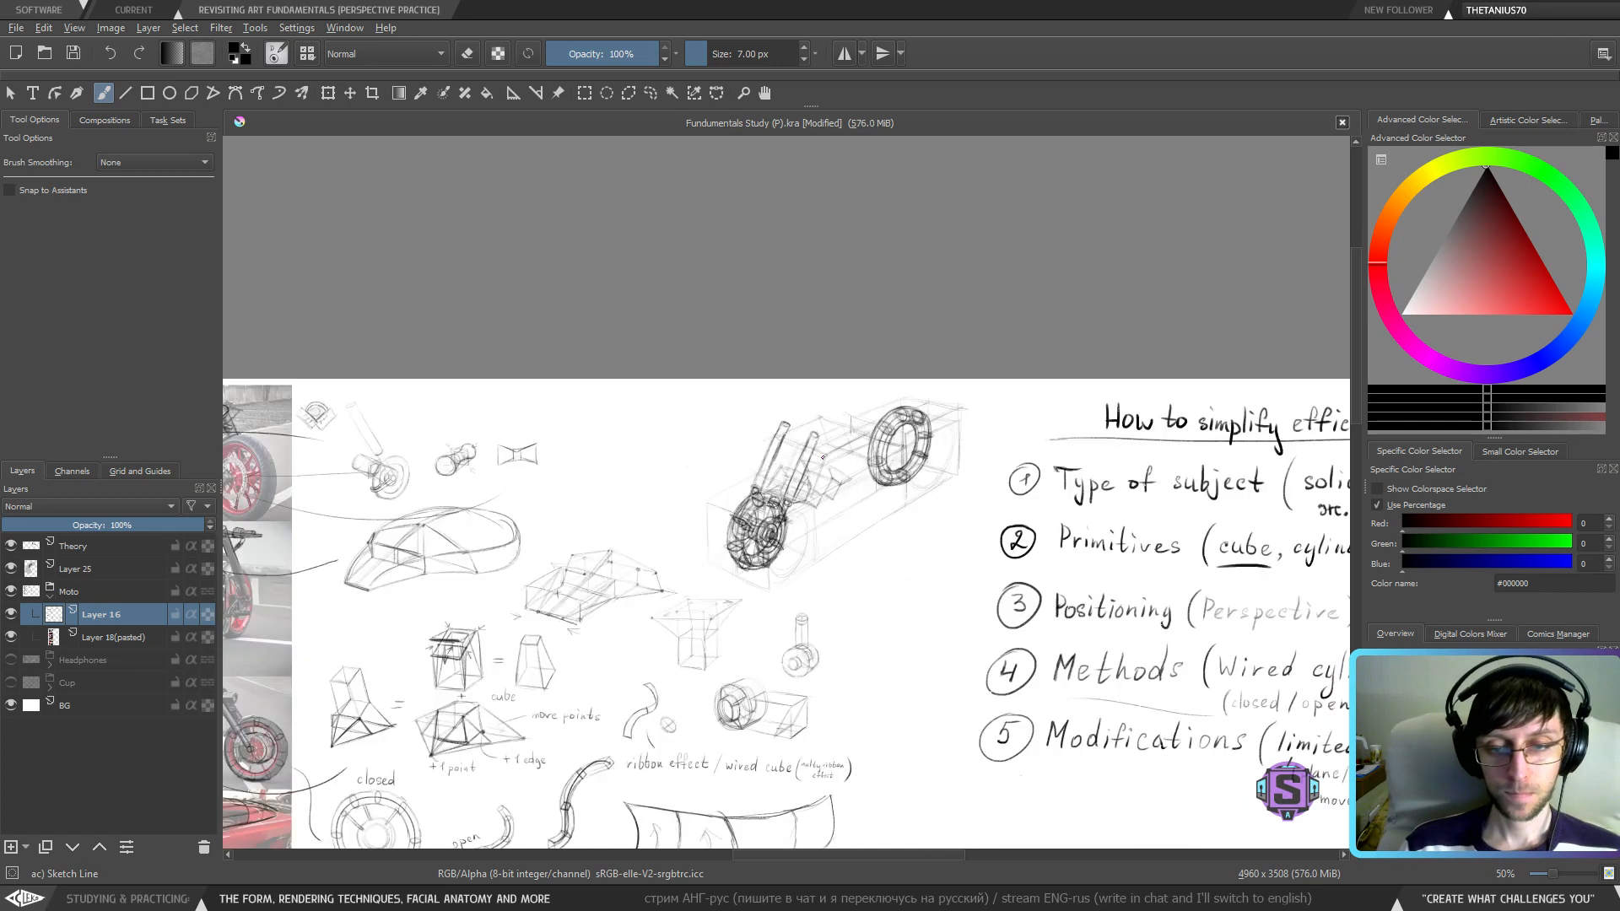
pyautogui.scroll(2, 822, 457)
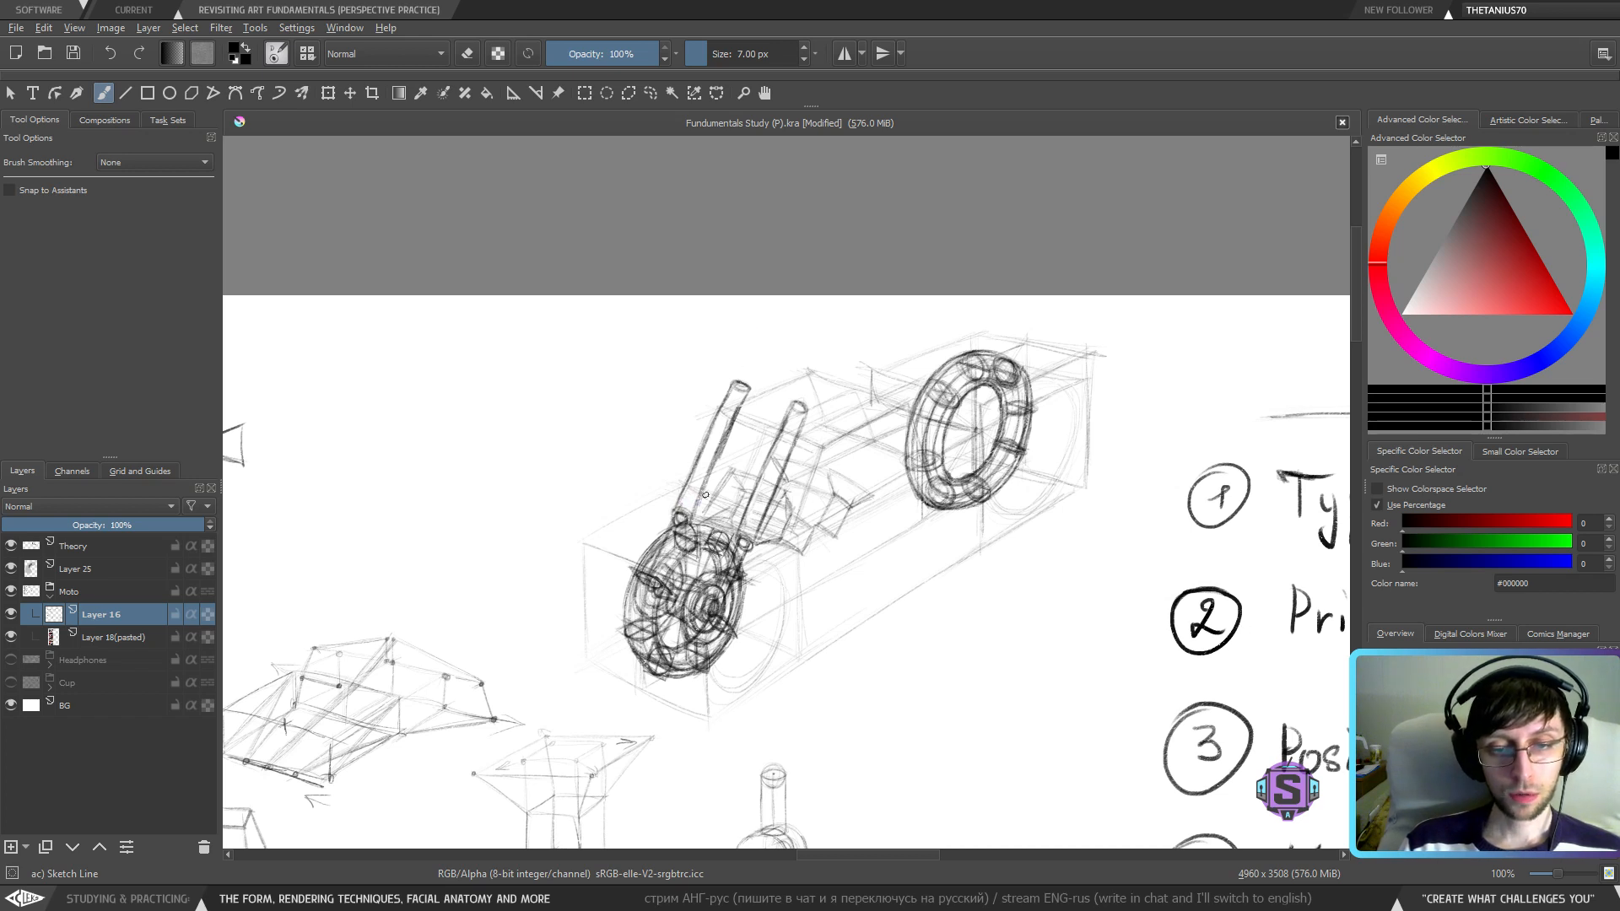
pyautogui.moveTo(705, 487); pyautogui.dragTo(692, 510)
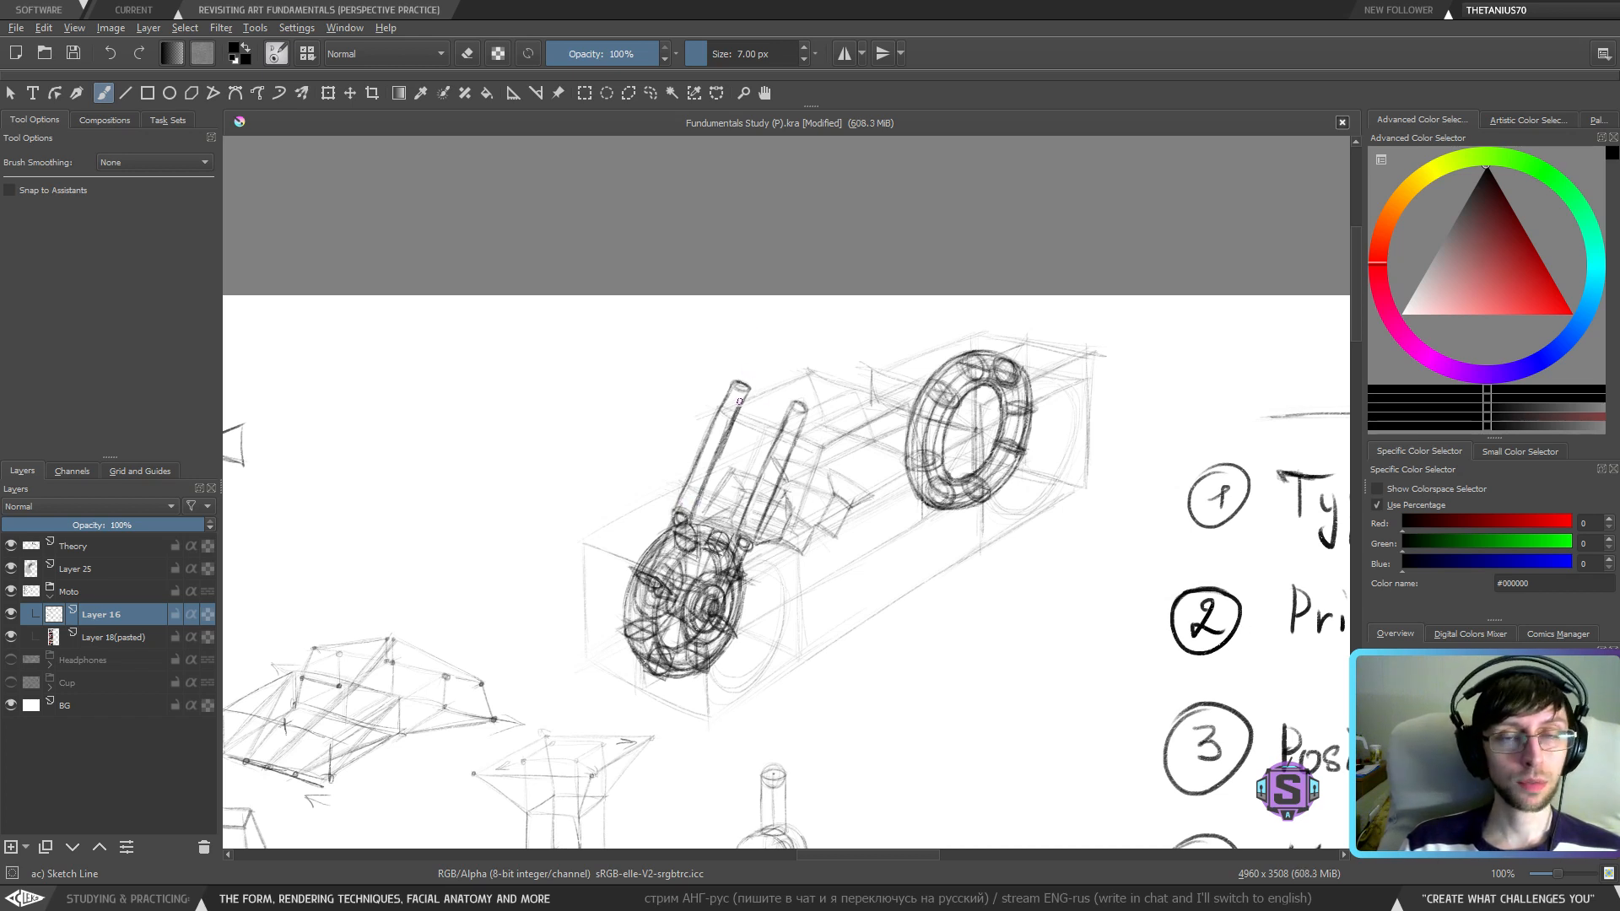
pyautogui.hotkey('ctrl', 'z')
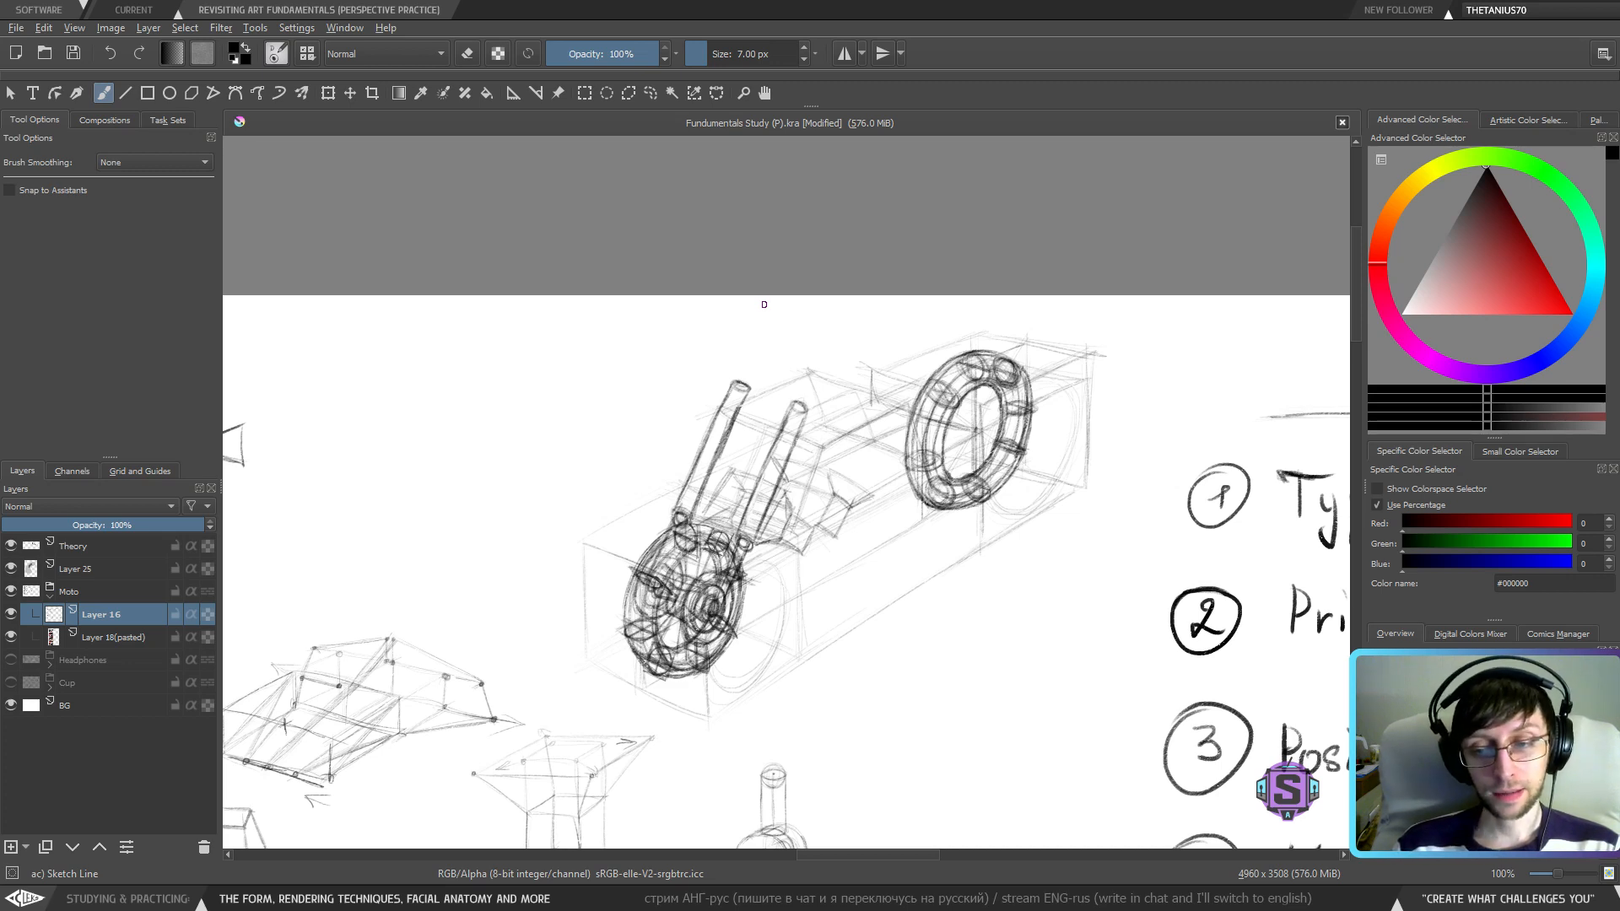
# - Review the "How to simplify efficiently" notes and the primitive studies, comparing them with the motorcycle sketch at several zoom levels
pyautogui.hotkey('ctrl', '-')
pyautogui.hotkey('ctrl', '-')
pyautogui.moveTo(1266, 544); pyautogui.dragTo(861, 373)
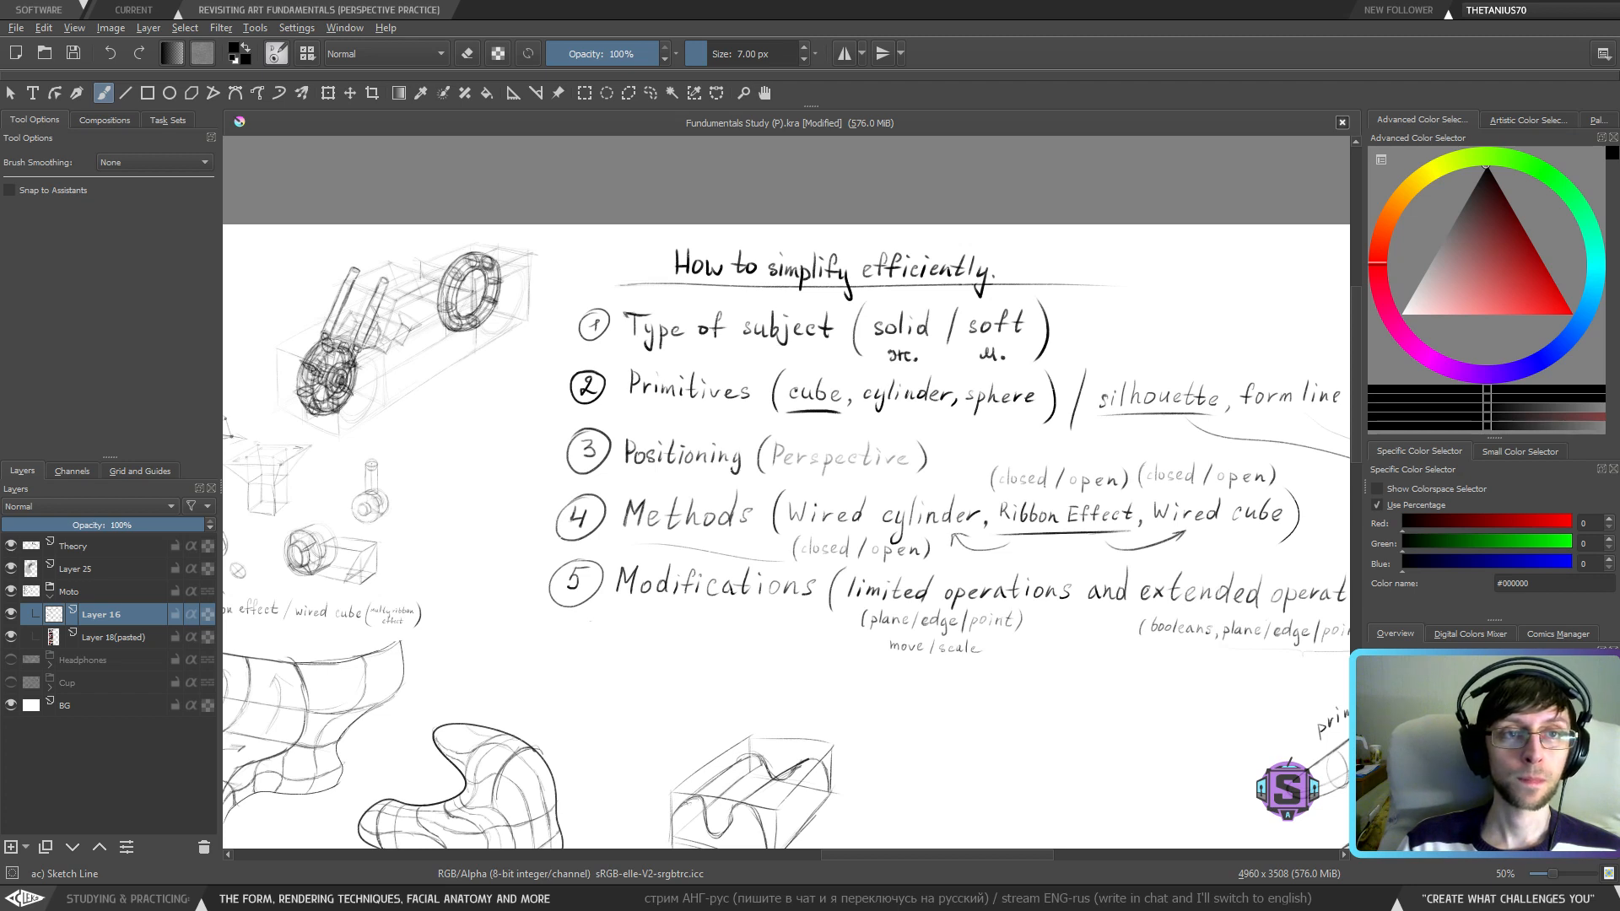
pyautogui.moveTo(881, 443); pyautogui.dragTo(900, 466)
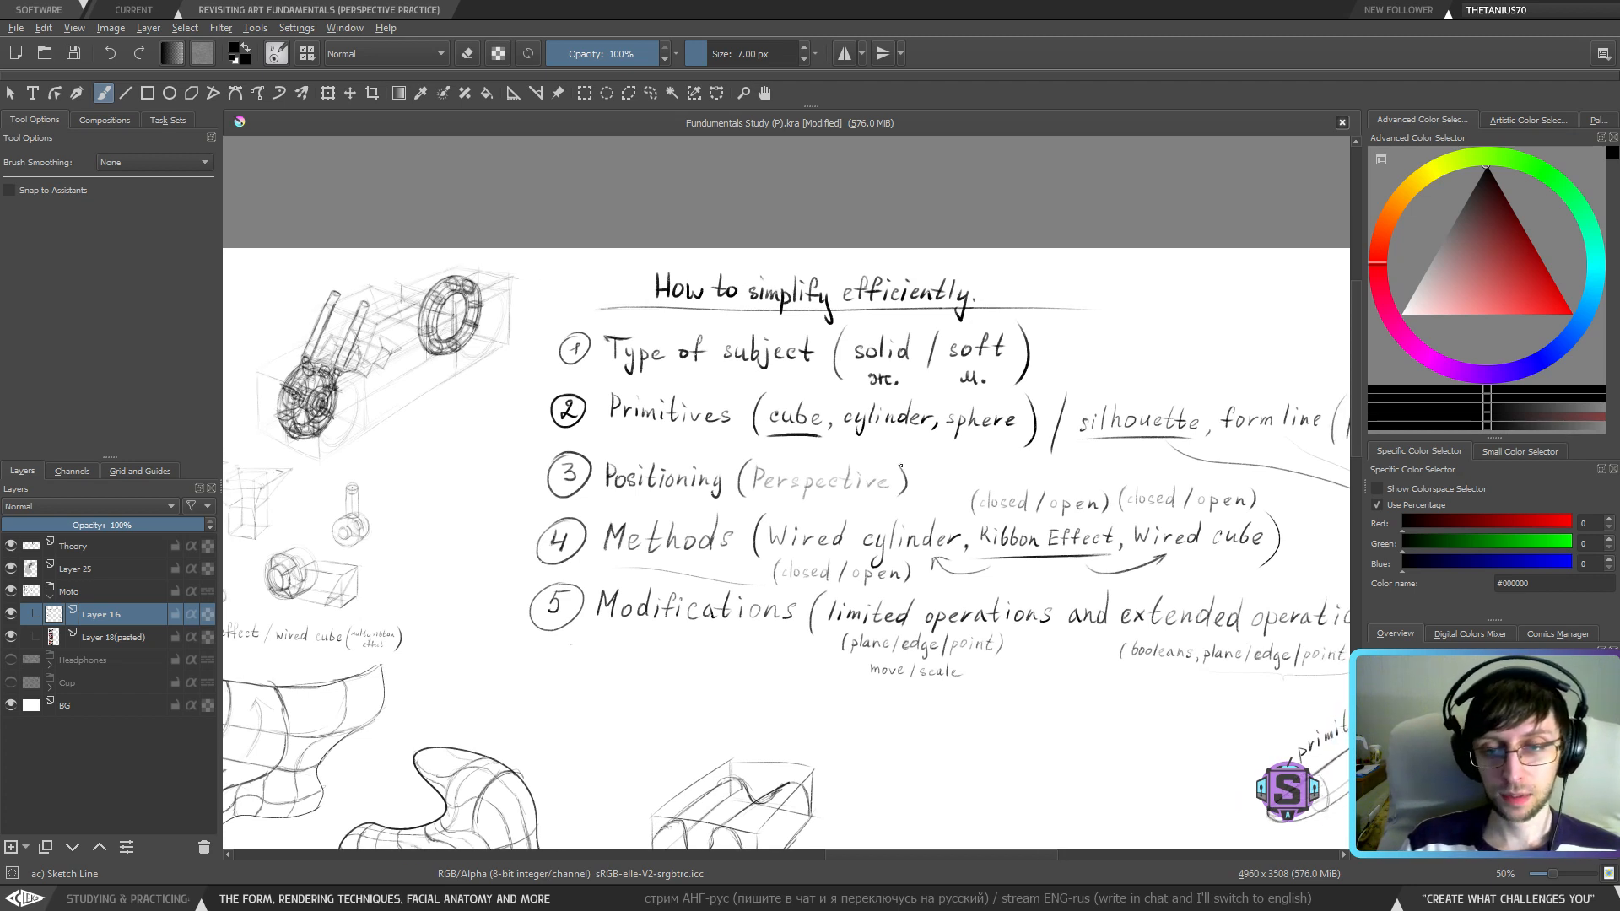
pyautogui.moveTo(1060, 342); pyautogui.dragTo(1160, 374)
pyautogui.moveTo(638, 564); pyautogui.dragTo(1014, 601)
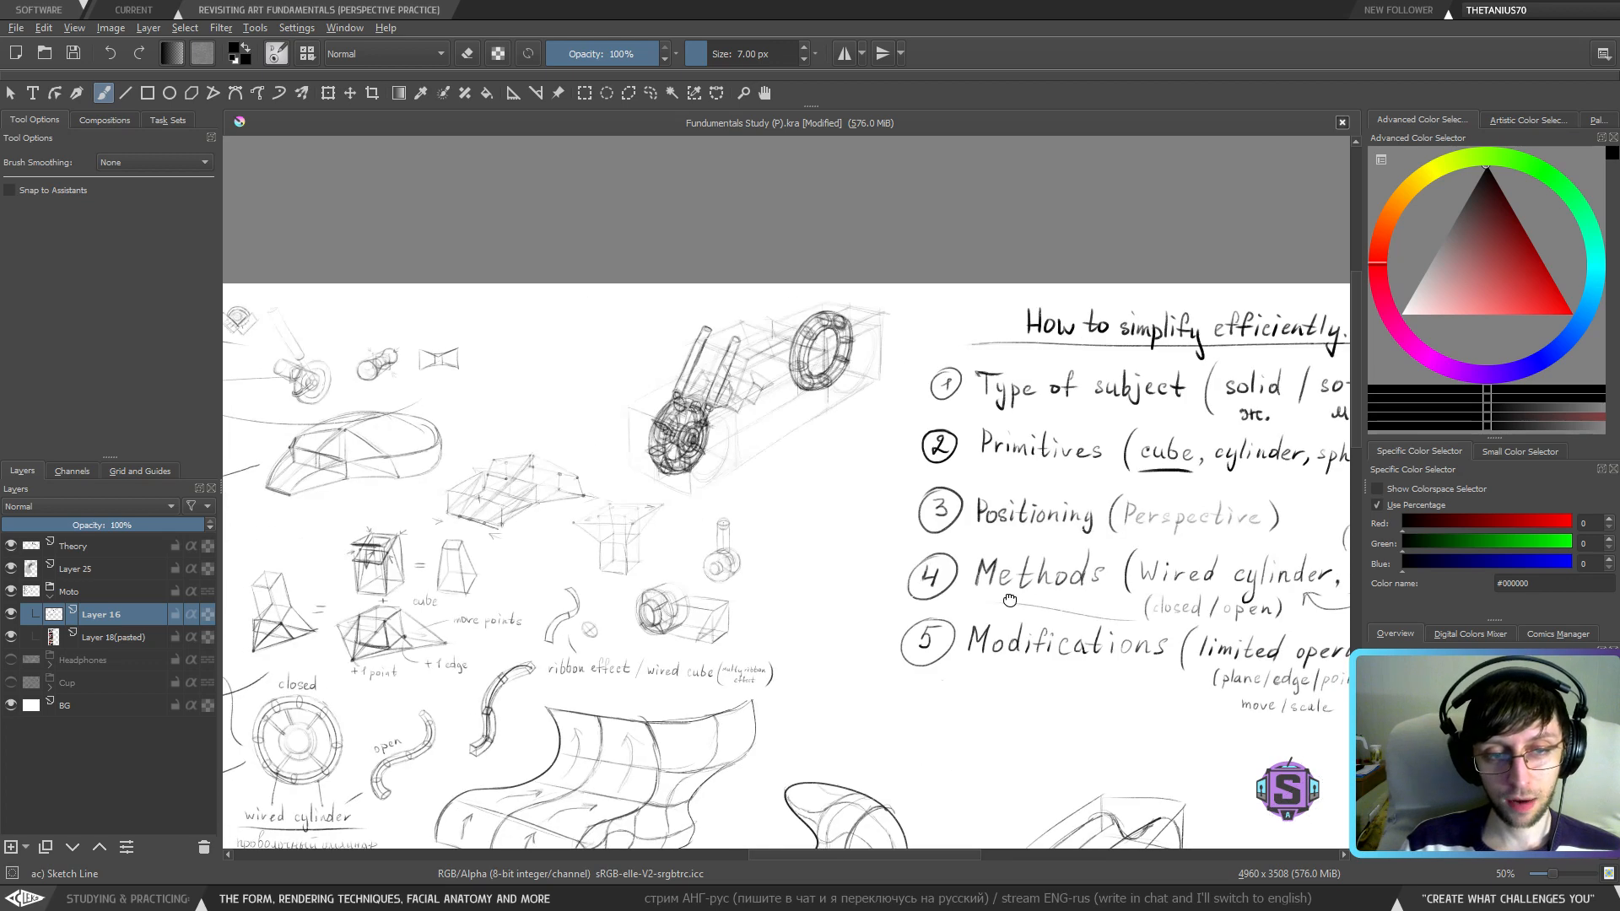
pyautogui.press('1')
pyautogui.moveTo(686, 482); pyautogui.dragTo(736, 695)
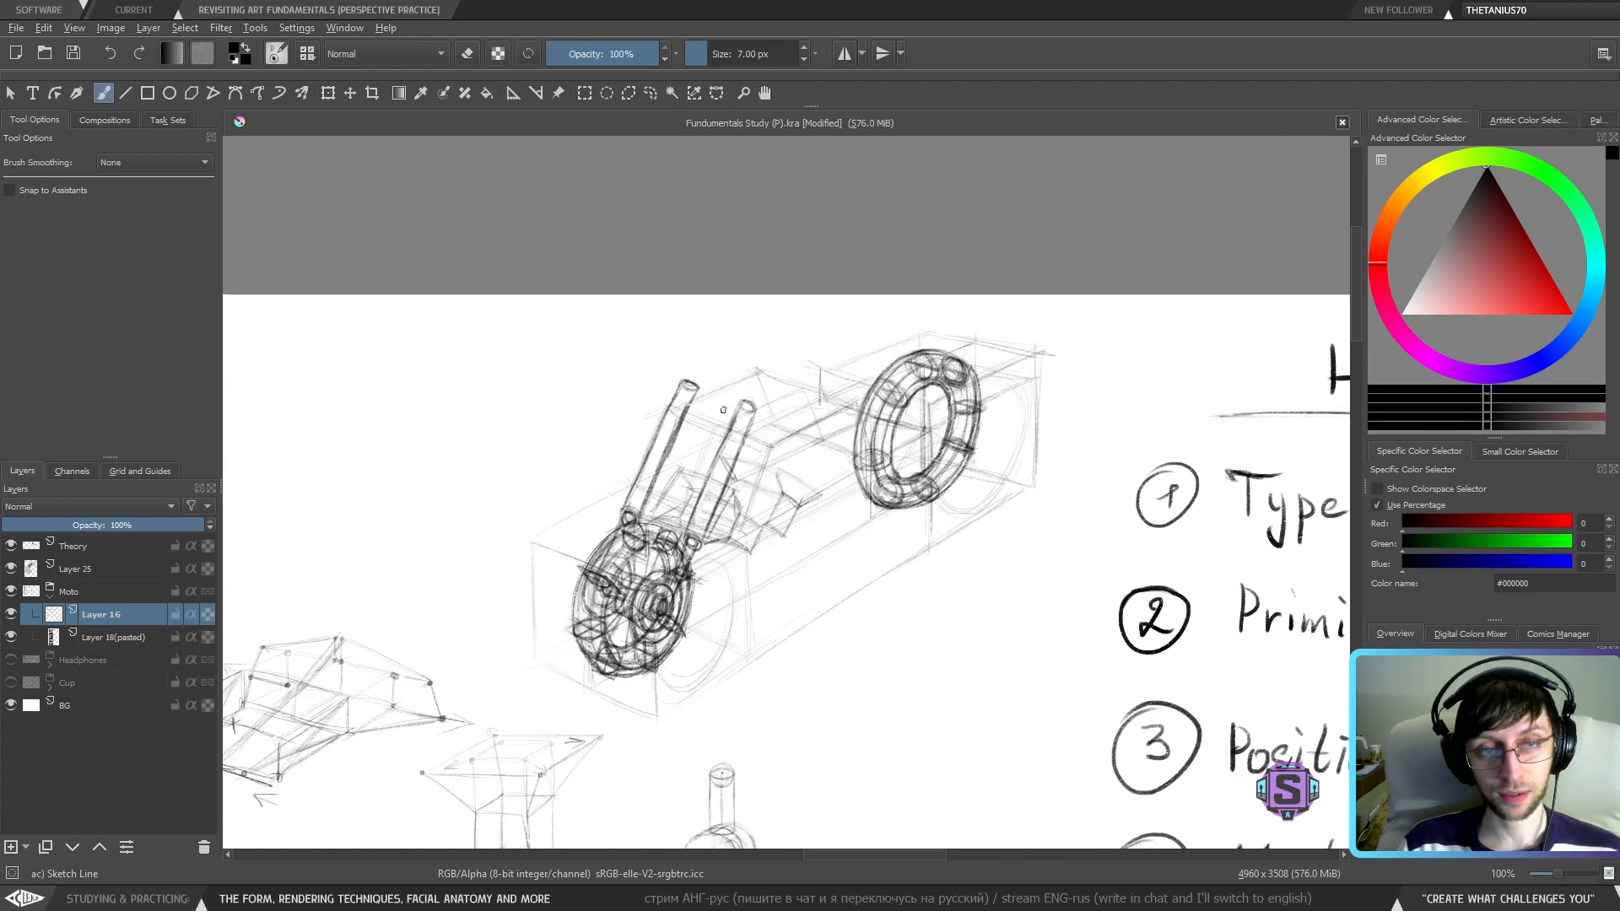
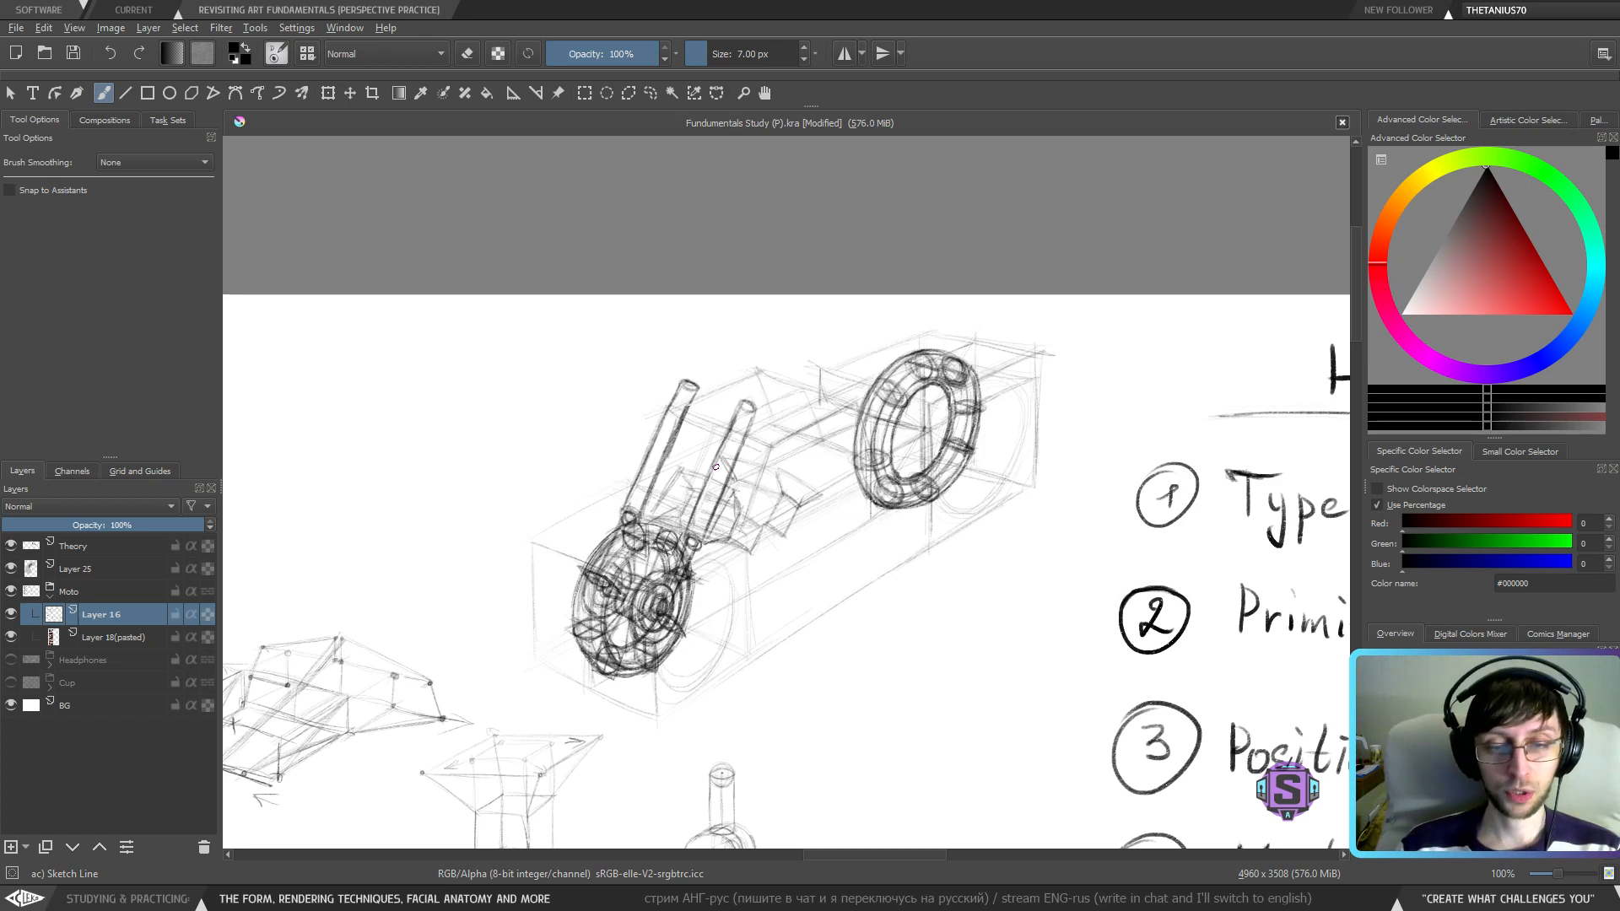
pyautogui.hotkey('ctrl', '-')
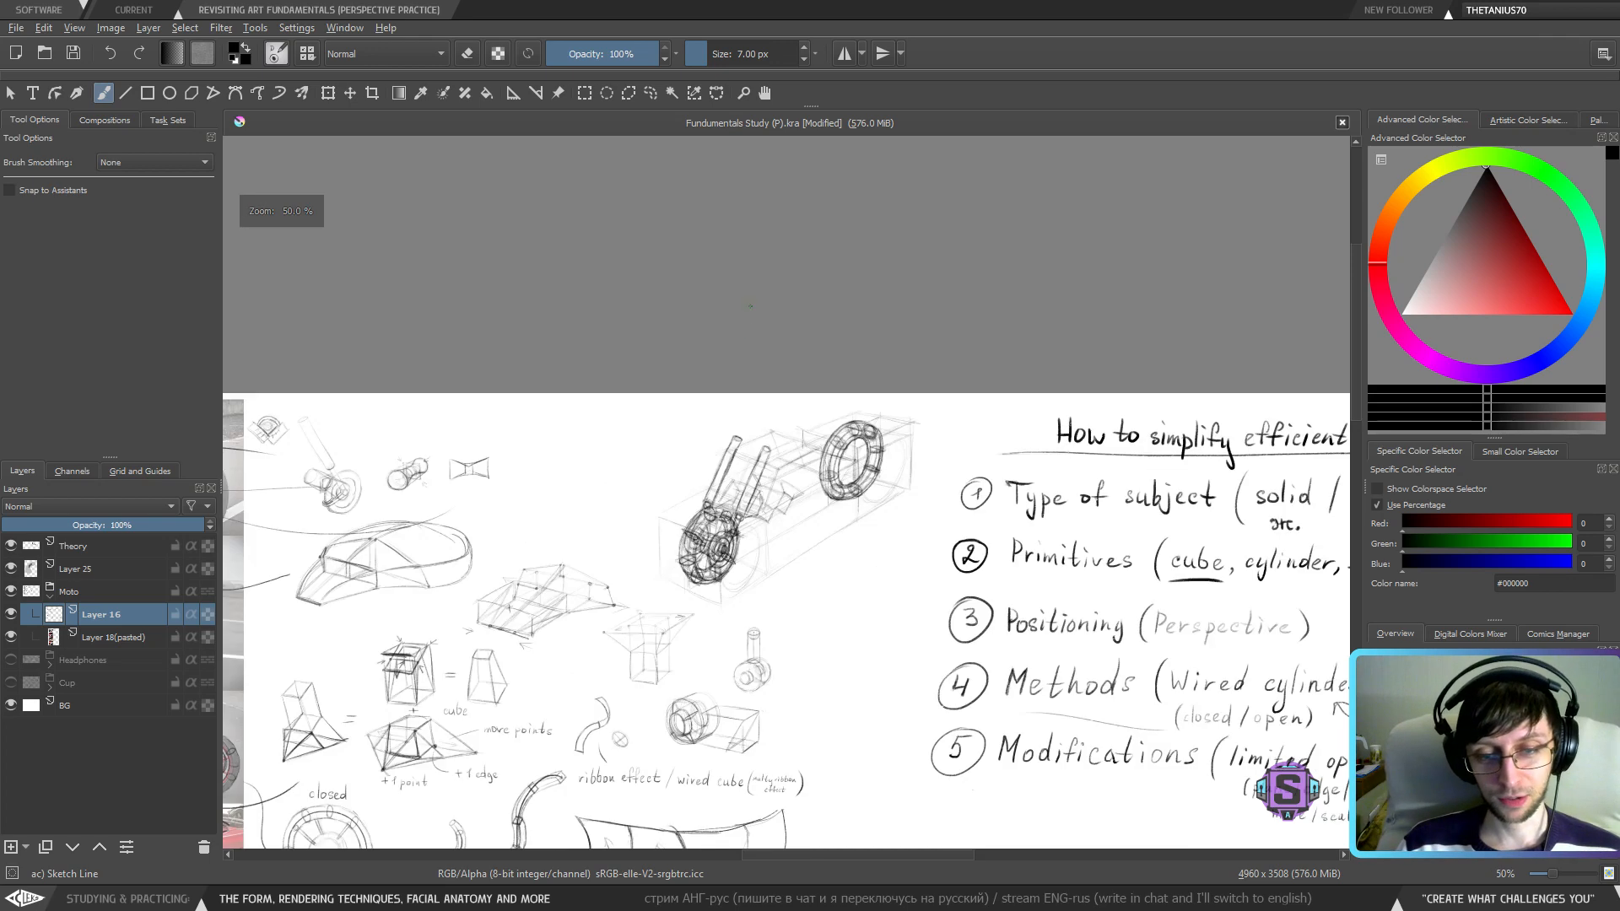
pyautogui.hotkey('ctrl', '+')
pyautogui.hotkey('ctrl', '+')
pyautogui.hotkey('ctrl', '-')
pyautogui.hotkey('ctrl', '+')
pyautogui.hotkey('ctrl', '+')
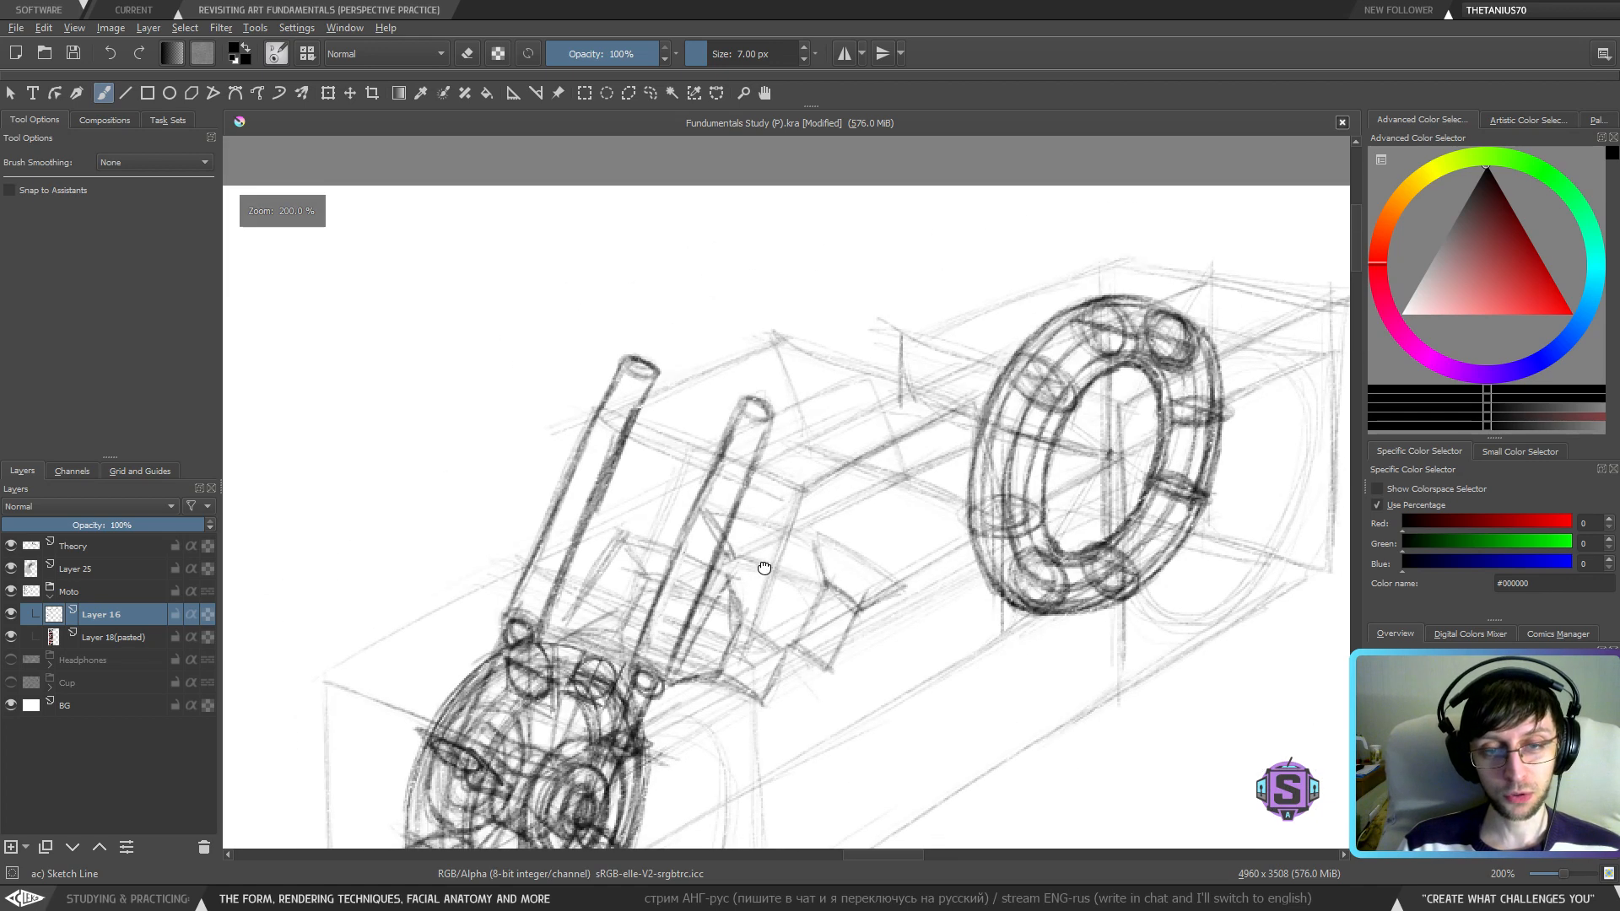
# - Erase part of the dark inner line along the second fork tube to lighten its edge
pyautogui.press('e')
pyautogui.moveTo(609, 461); pyautogui.dragTo(574, 540)
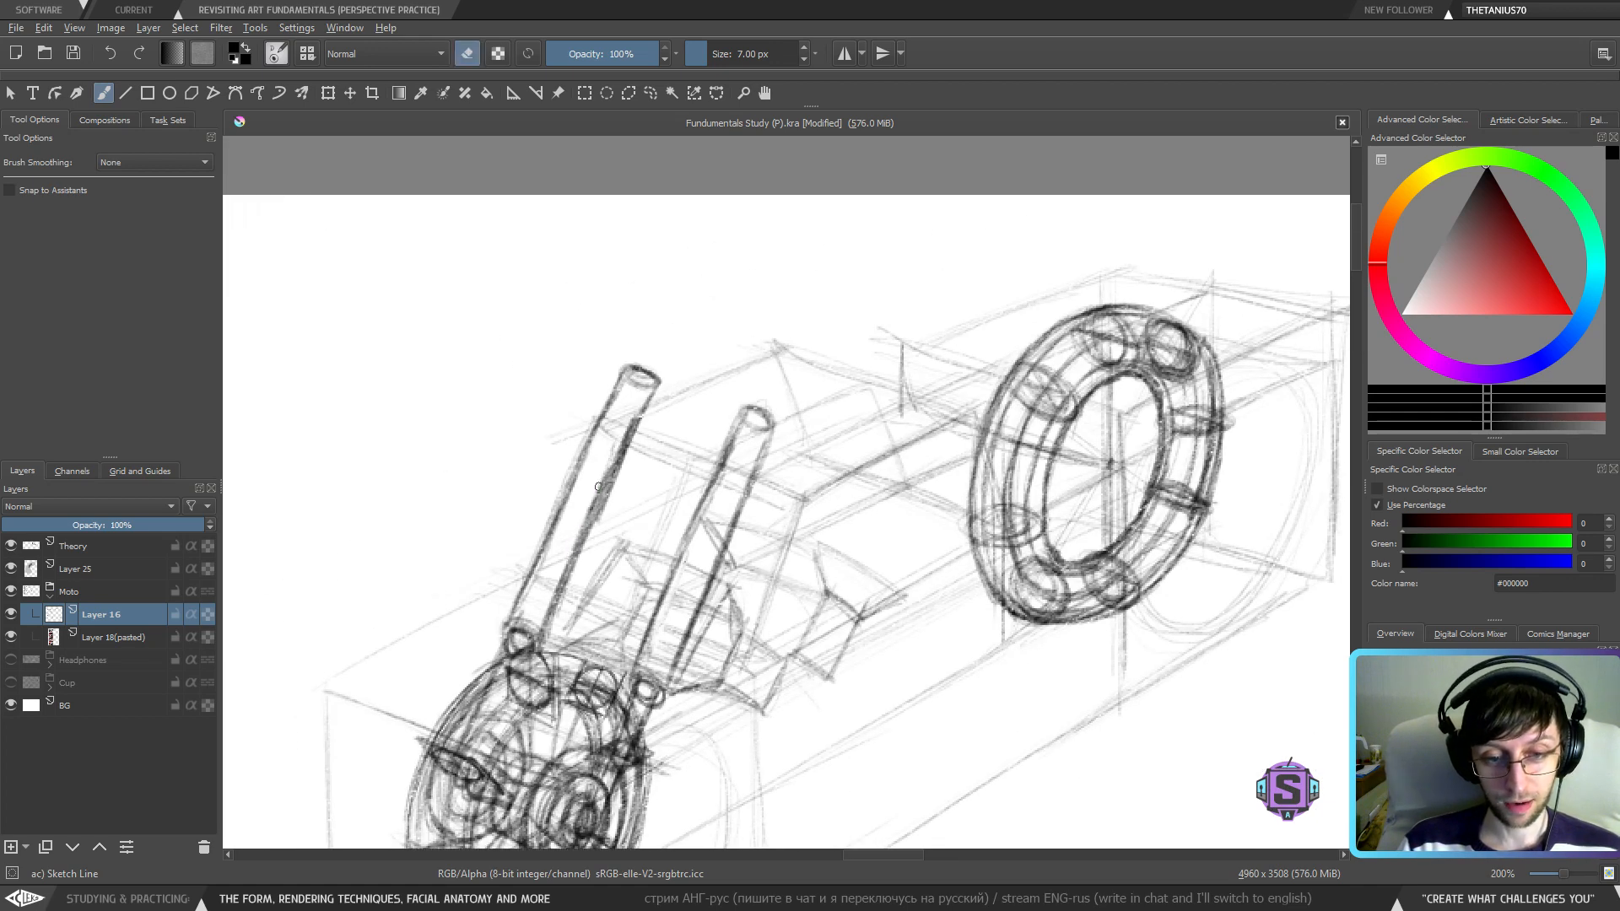
pyautogui.moveTo(627, 429); pyautogui.dragTo(570, 557)
pyautogui.moveTo(618, 470)
pyautogui.mouseDown()
pyautogui.moveTo(585, 548)
pyautogui.moveTo(637, 402)
pyautogui.moveTo(561, 503)
pyautogui.mouseUp()
pyautogui.press('e')
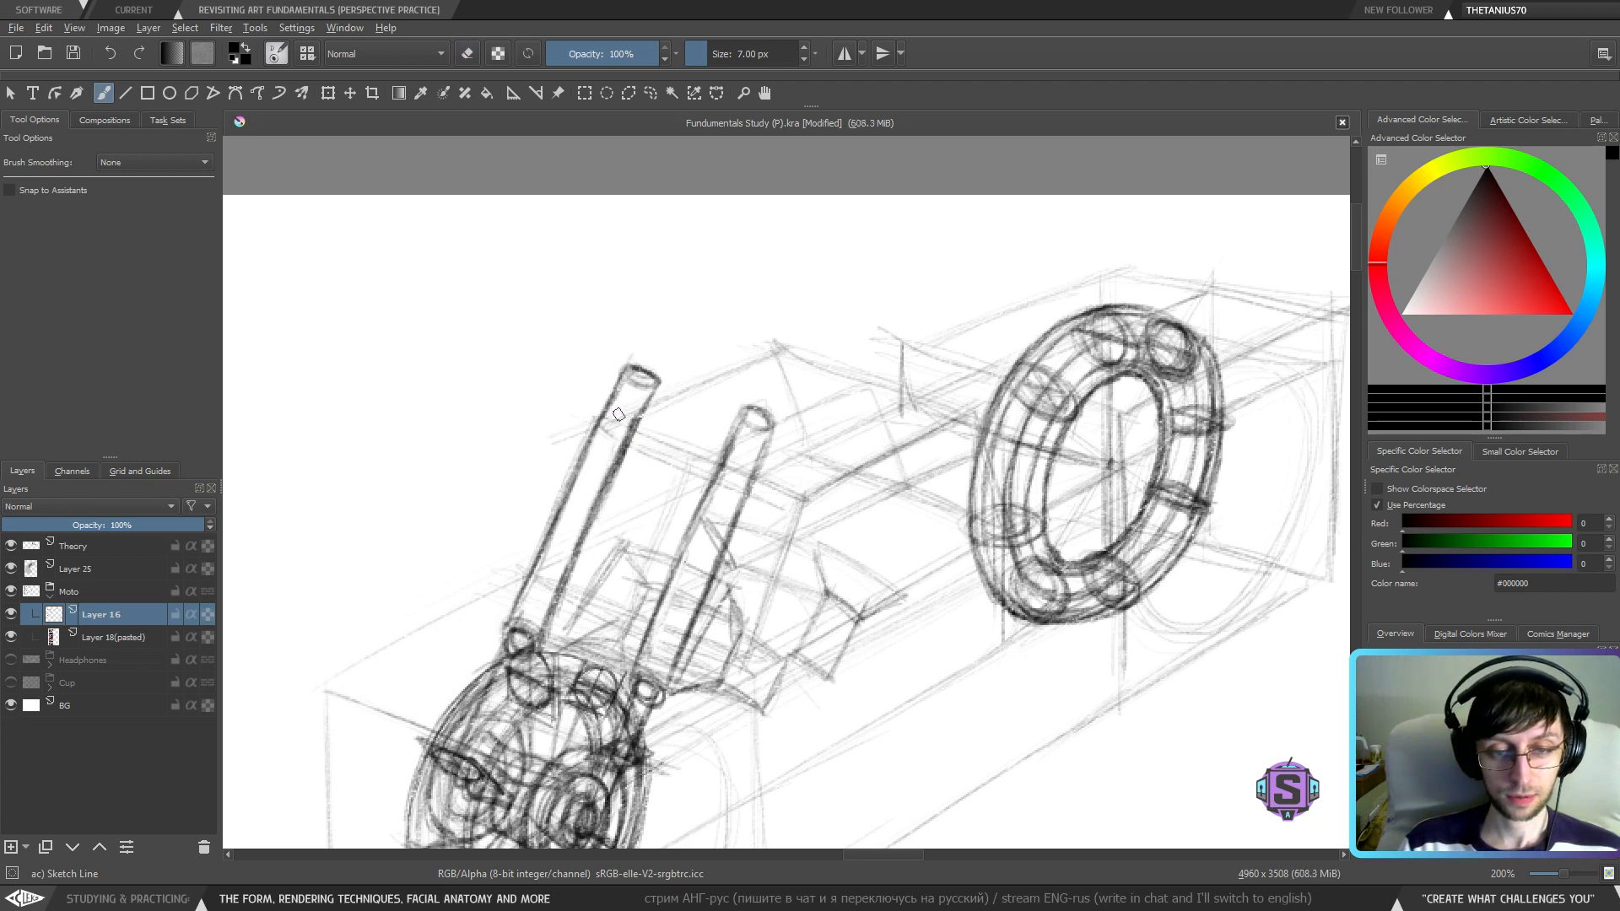
pyautogui.moveTo(727, 438)
pyautogui.mouseDown()
pyautogui.moveTo(711, 453)
pyautogui.moveTo(719, 440)
pyautogui.mouseUp()
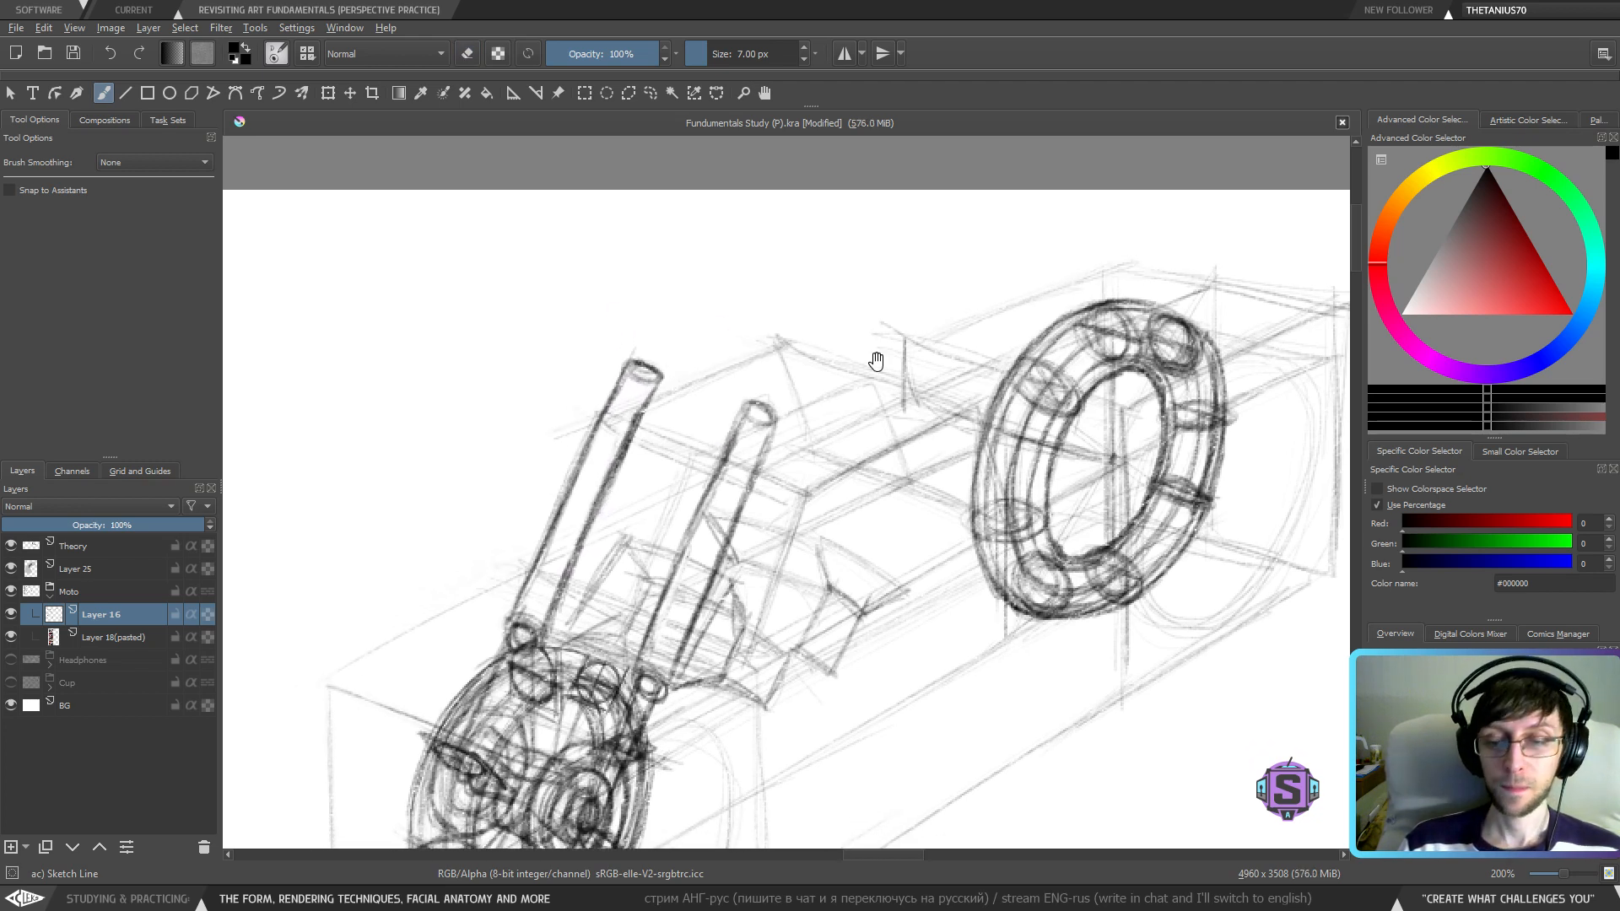
# - Examine how the fork tubes connect near the headlight in the red-wheeled motorcycle reference photo, returning to the sketch
pyautogui.moveTo(889, 514); pyautogui.dragTo(820, 512)
pyautogui.press('1')
pyautogui.moveTo(702, 549); pyautogui.dragTo(922, 483)
pyautogui.moveTo(615, 556); pyautogui.dragTo(904, 479)
pyautogui.moveTo(630, 616); pyautogui.dragTo(1165, 459)
pyautogui.moveTo(717, 315); pyautogui.dragTo(806, 618)
pyautogui.hotkey('ctrl', '+')
pyautogui.hotkey('ctrl', '+')
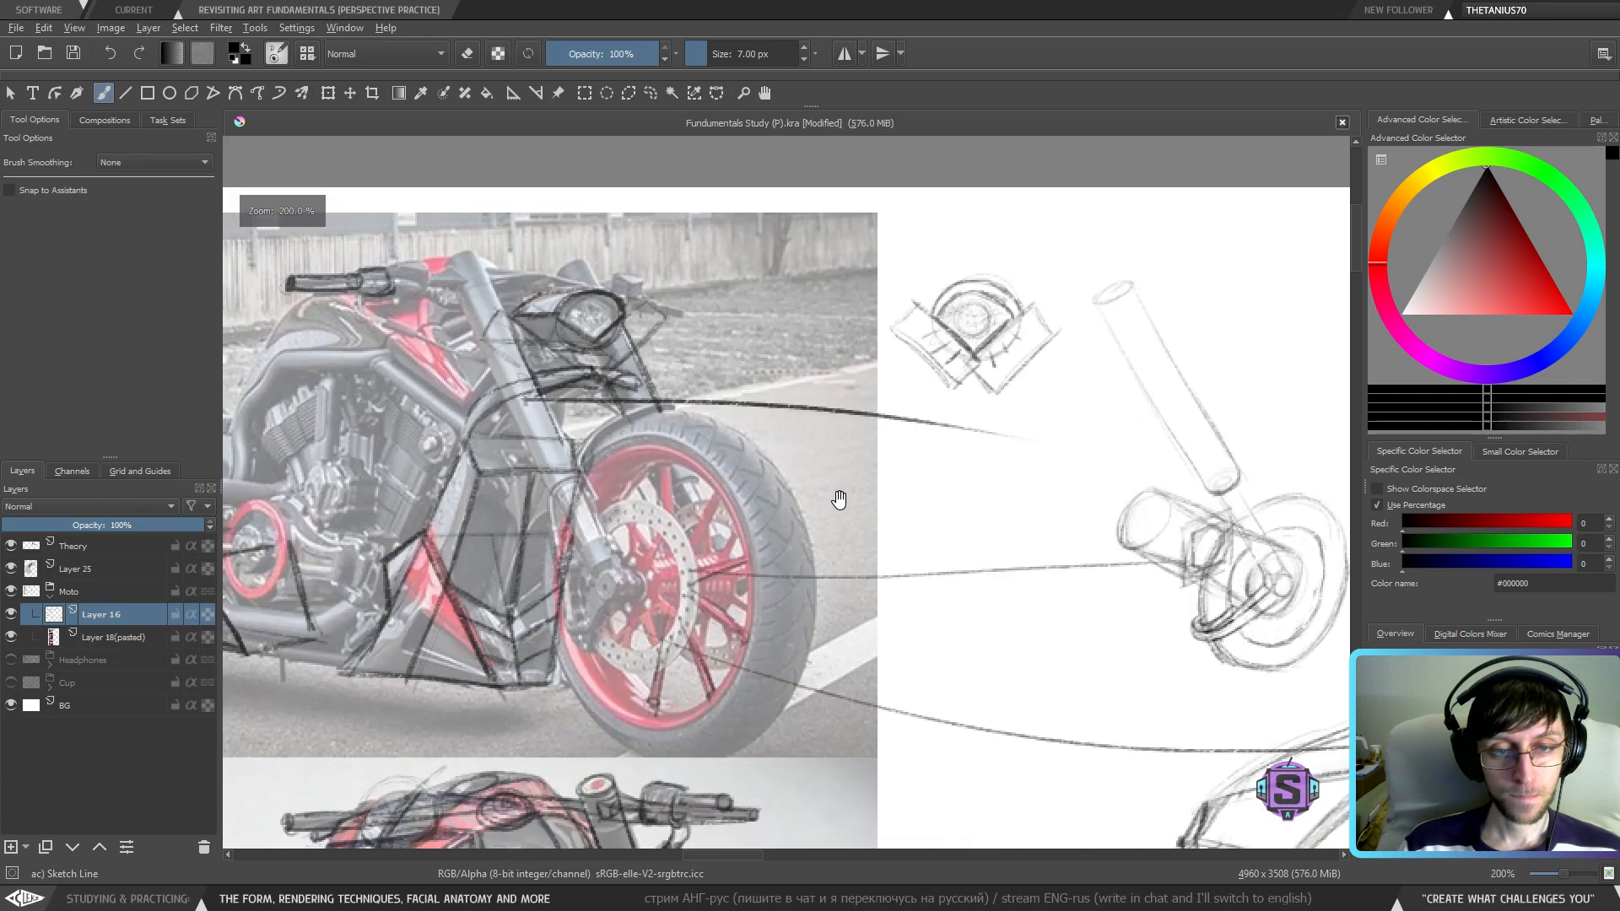
pyautogui.moveTo(840, 497); pyautogui.dragTo(829, 529)
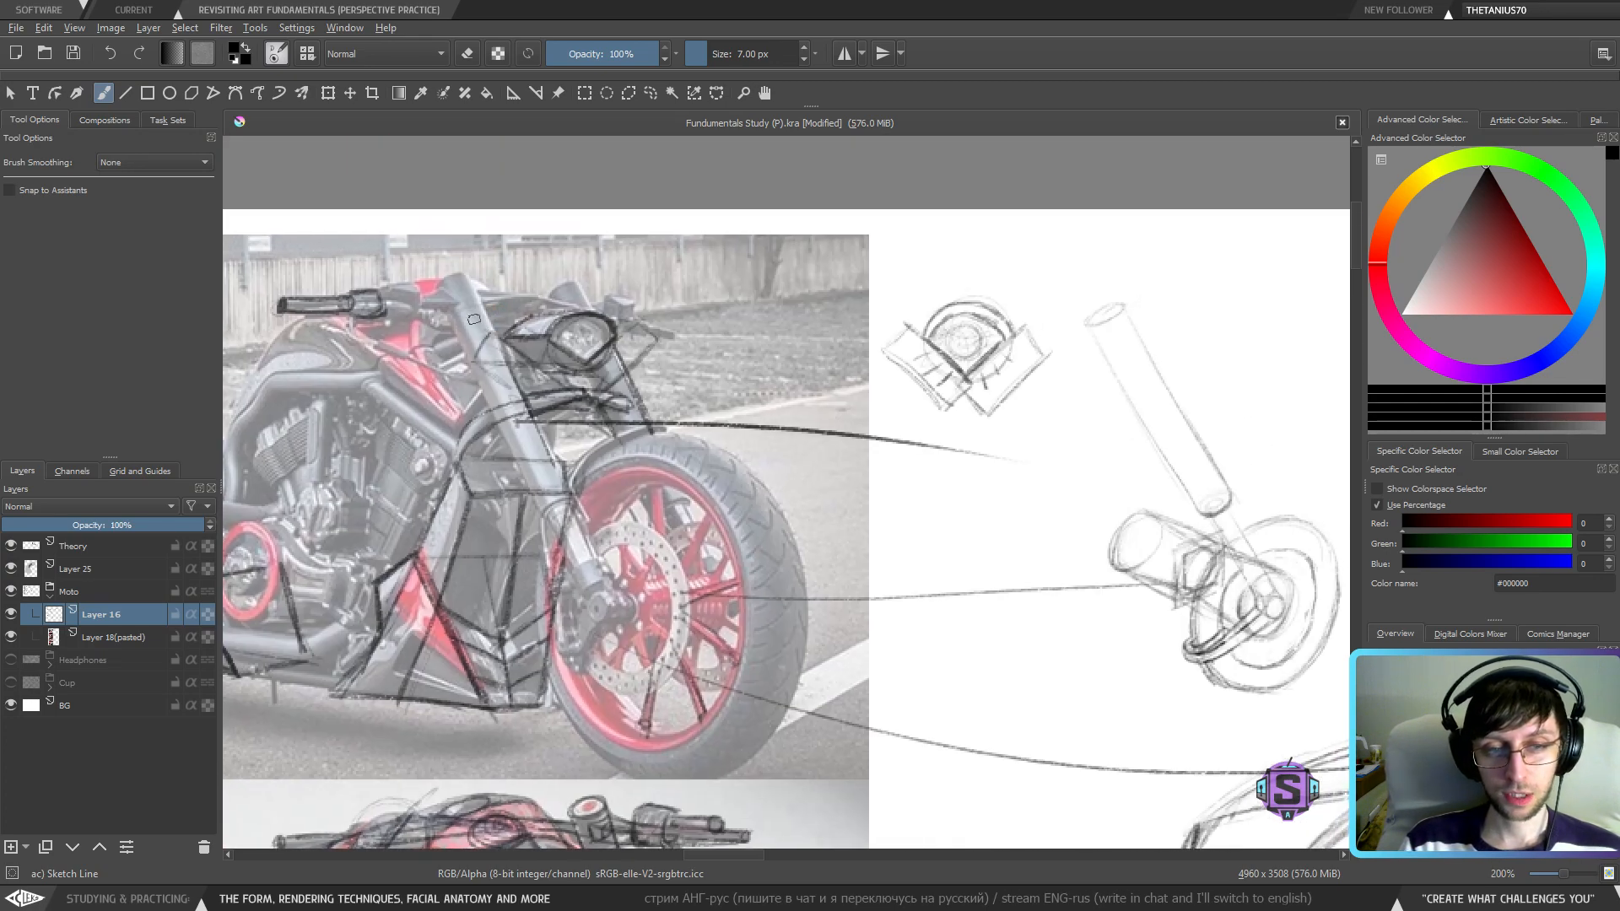
pyautogui.moveTo(1024, 492); pyautogui.dragTo(492, 434)
pyautogui.moveTo(1240, 531); pyautogui.dragTo(495, 539)
pyautogui.moveTo(1198, 511); pyautogui.dragTo(473, 495)
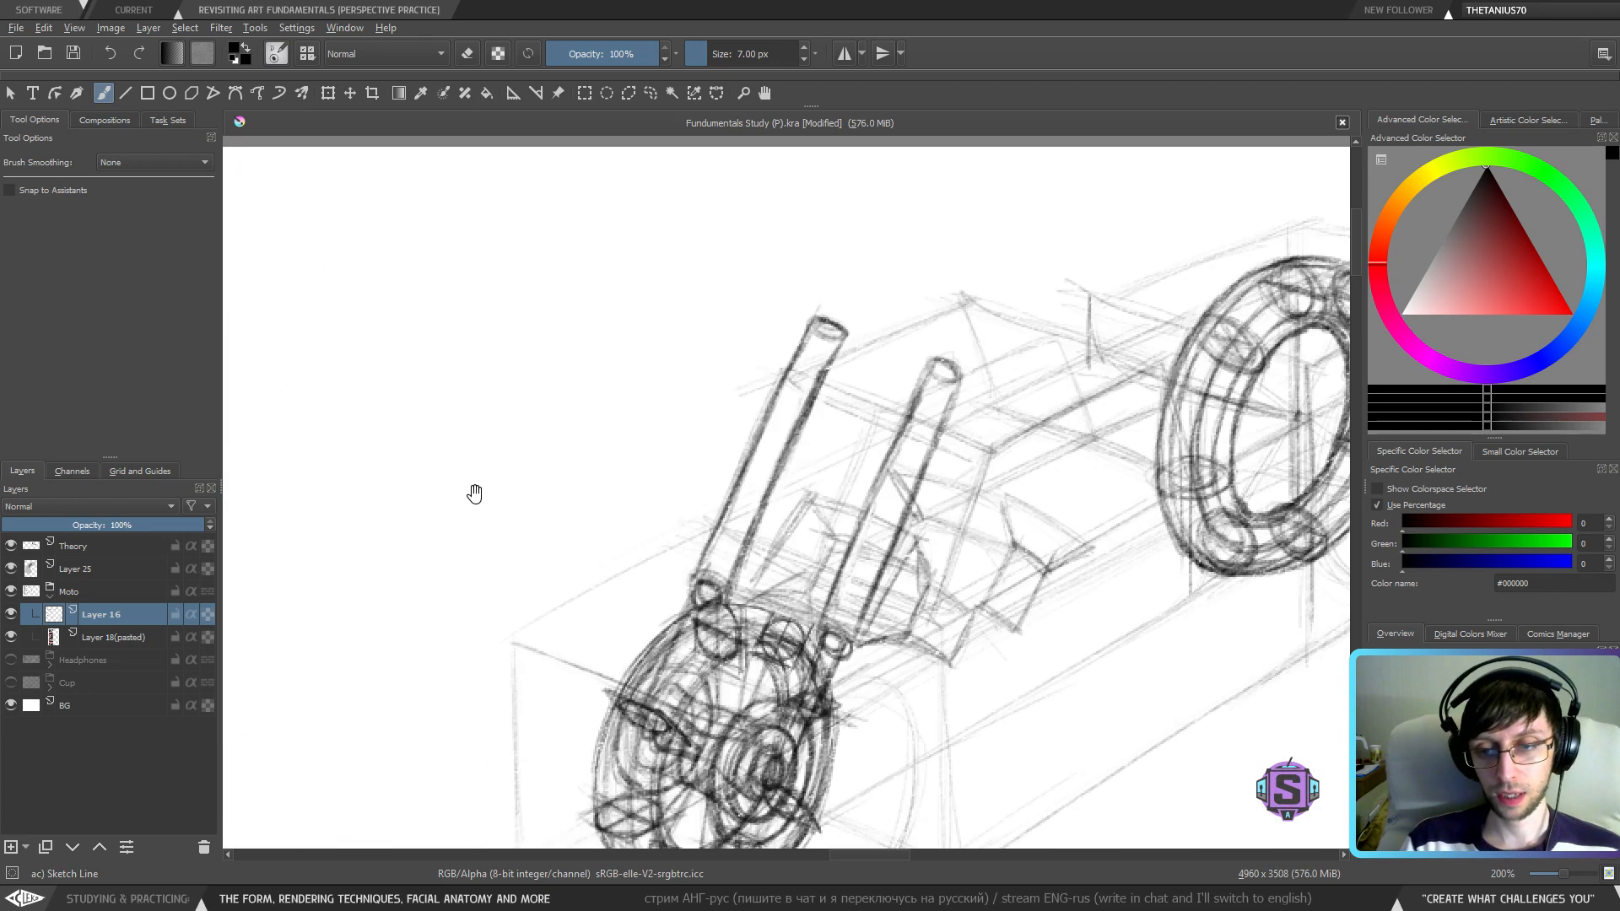
# - Try to sketch a bent crossbar joining the two fork tubes just below their tops, checking it in a mirrored view
pyautogui.moveTo(993, 487); pyautogui.dragTo(875, 509)
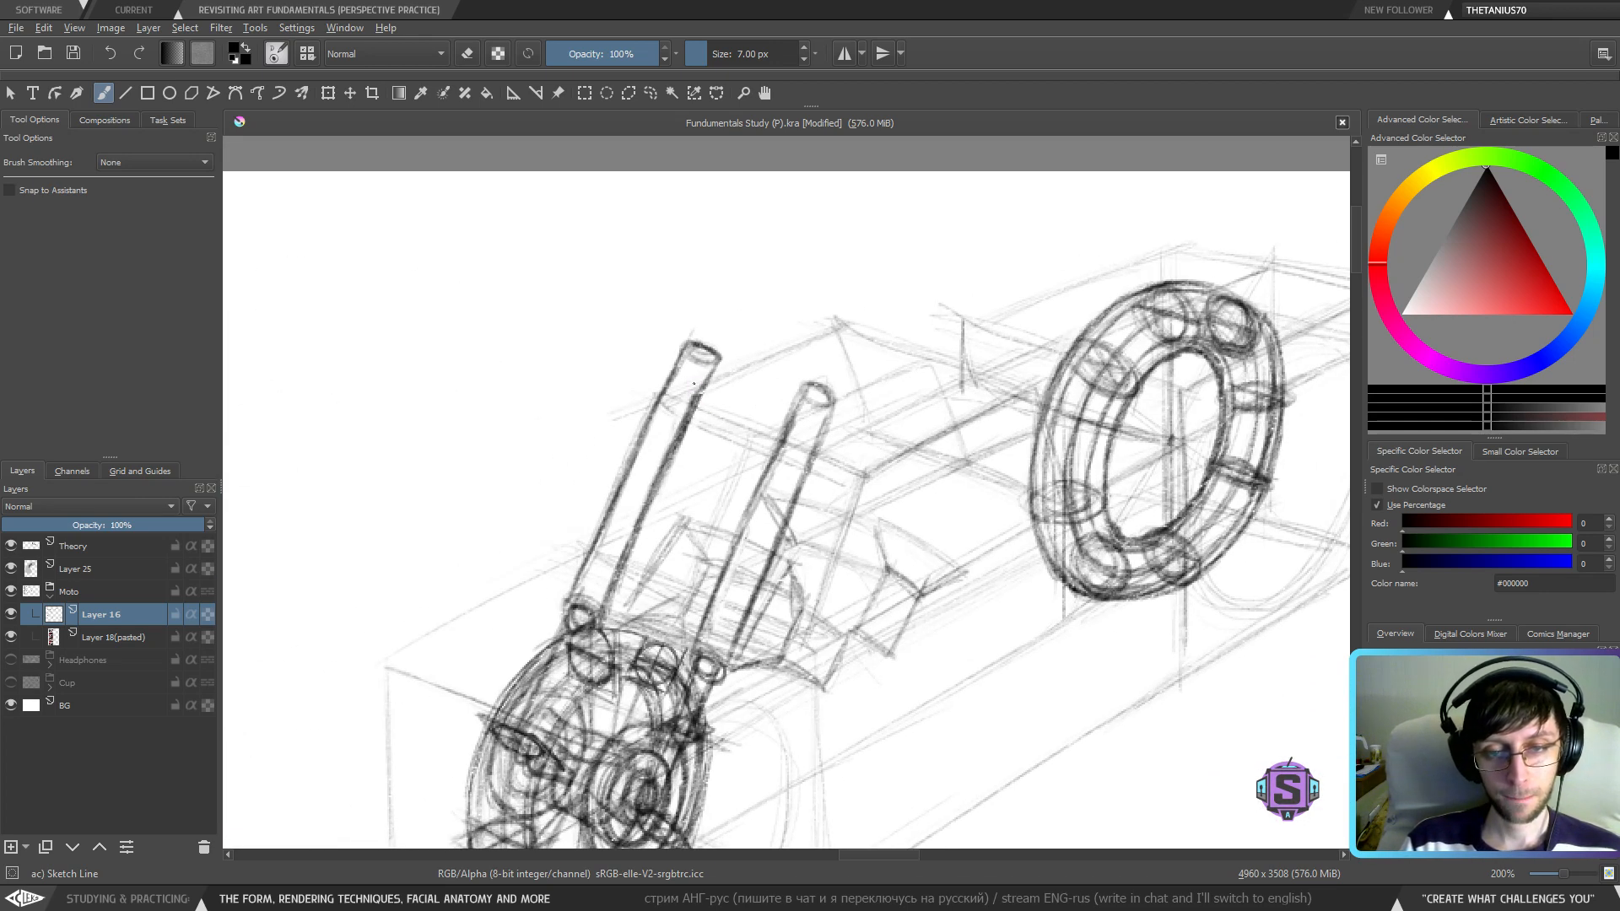
pyautogui.moveTo(685, 389)
pyautogui.mouseDown()
pyautogui.moveTo(720, 430)
pyautogui.moveTo(675, 389)
pyautogui.moveTo(705, 409)
pyautogui.moveTo(682, 377)
pyautogui.moveTo(732, 438)
pyautogui.moveTo(754, 436)
pyautogui.moveTo(725, 417)
pyautogui.moveTo(779, 429)
pyautogui.moveTo(724, 417)
pyautogui.mouseUp()
pyautogui.moveTo(704, 390)
pyautogui.mouseDown()
pyautogui.moveTo(727, 414)
pyautogui.moveTo(700, 379)
pyautogui.moveTo(732, 416)
pyautogui.moveTo(801, 439)
pyautogui.mouseUp()
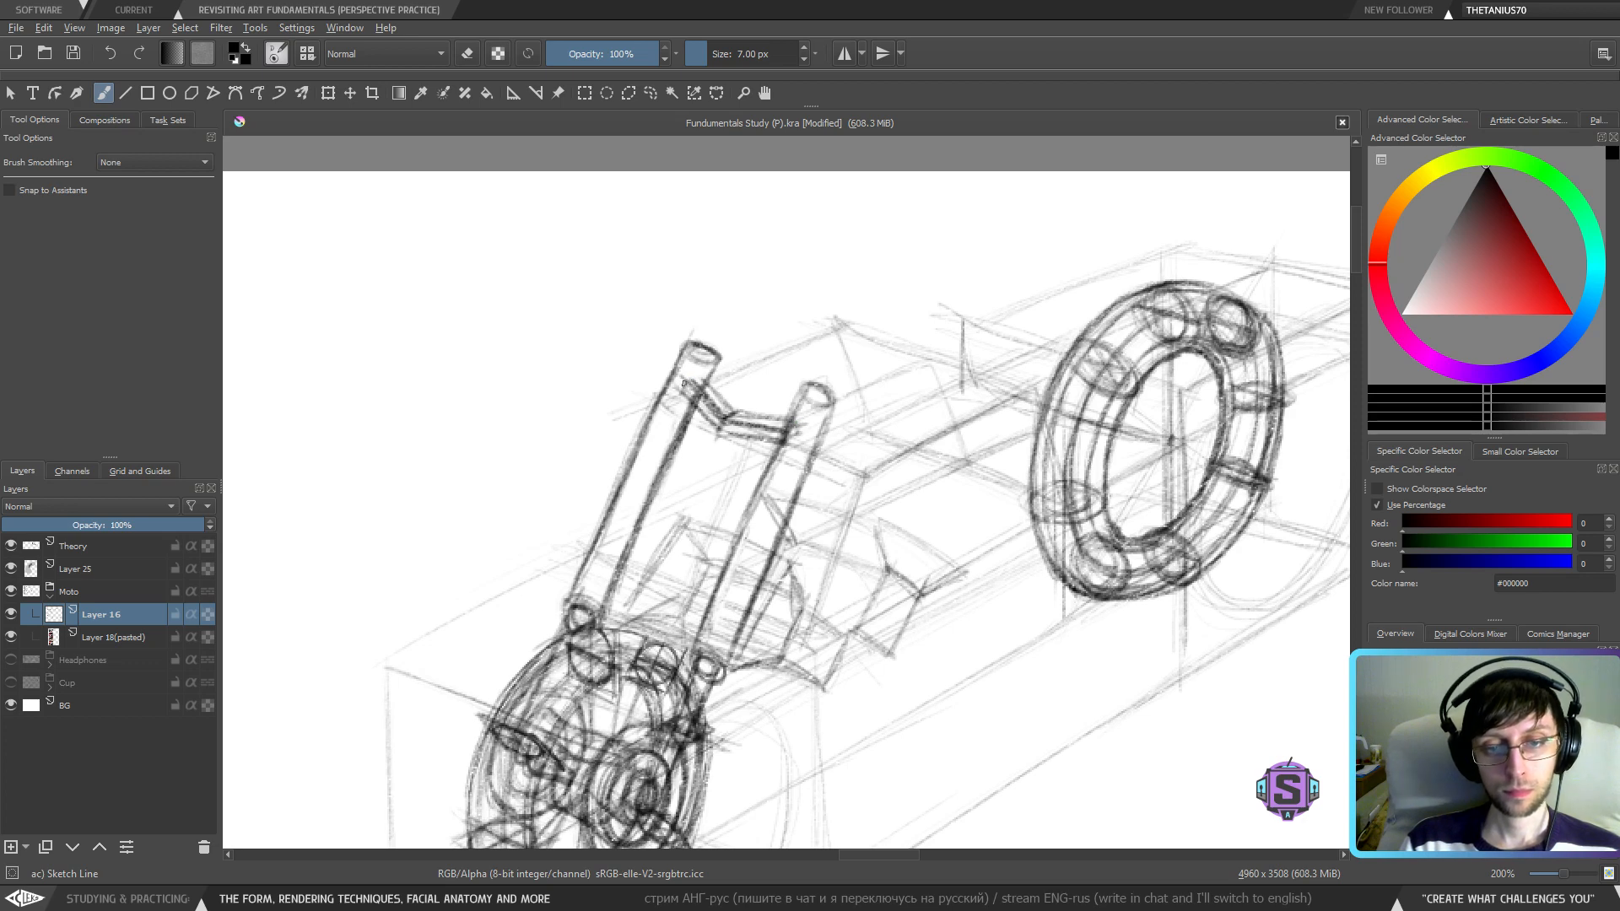
pyautogui.scroll(-5, 675, 385)
pyautogui.press('m')
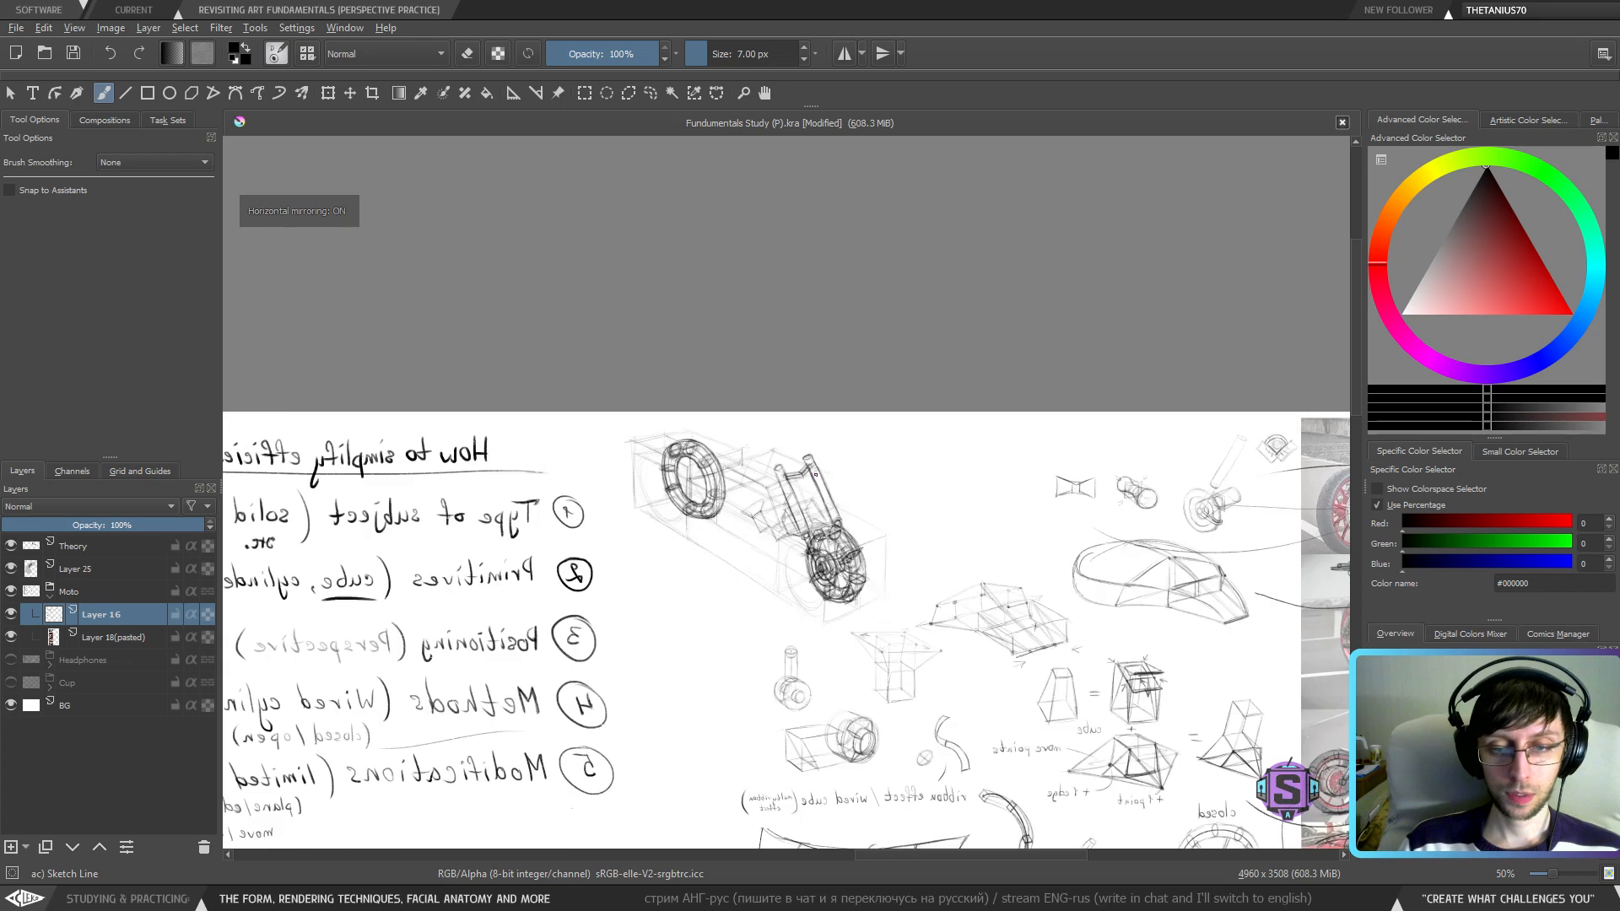
pyautogui.press('m')
pyautogui.scroll(2, 776, 464)
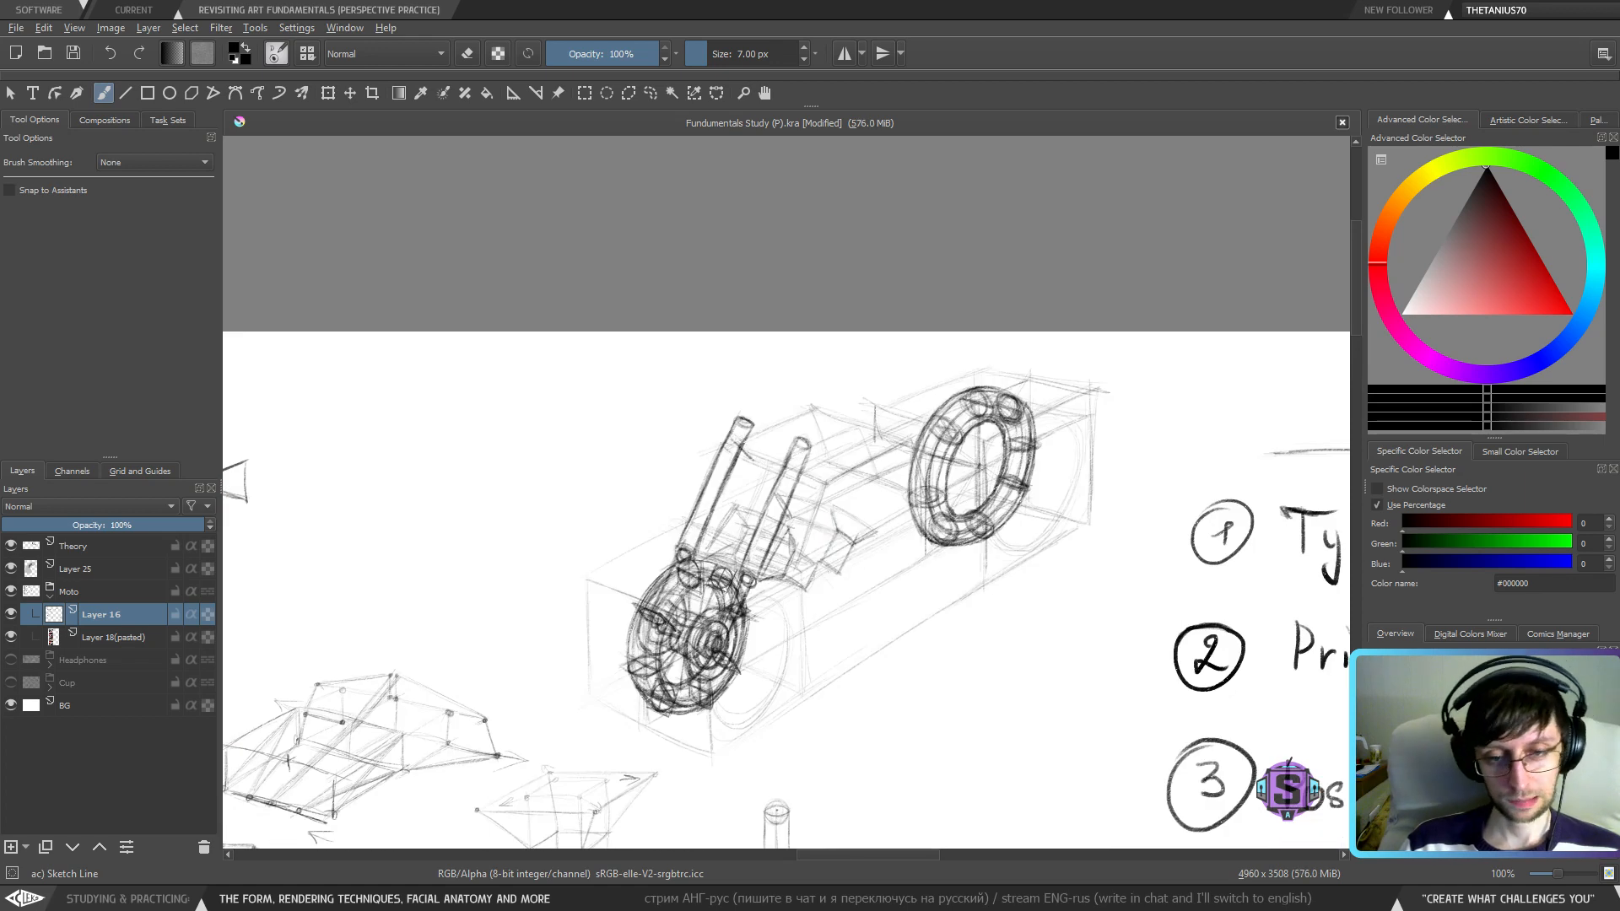
# - Sketch a straight cylindrical crossbar joining the two fork tubes just below their tops, reducing the brush size to 6 px
pyautogui.scroll(2, 775, 461)
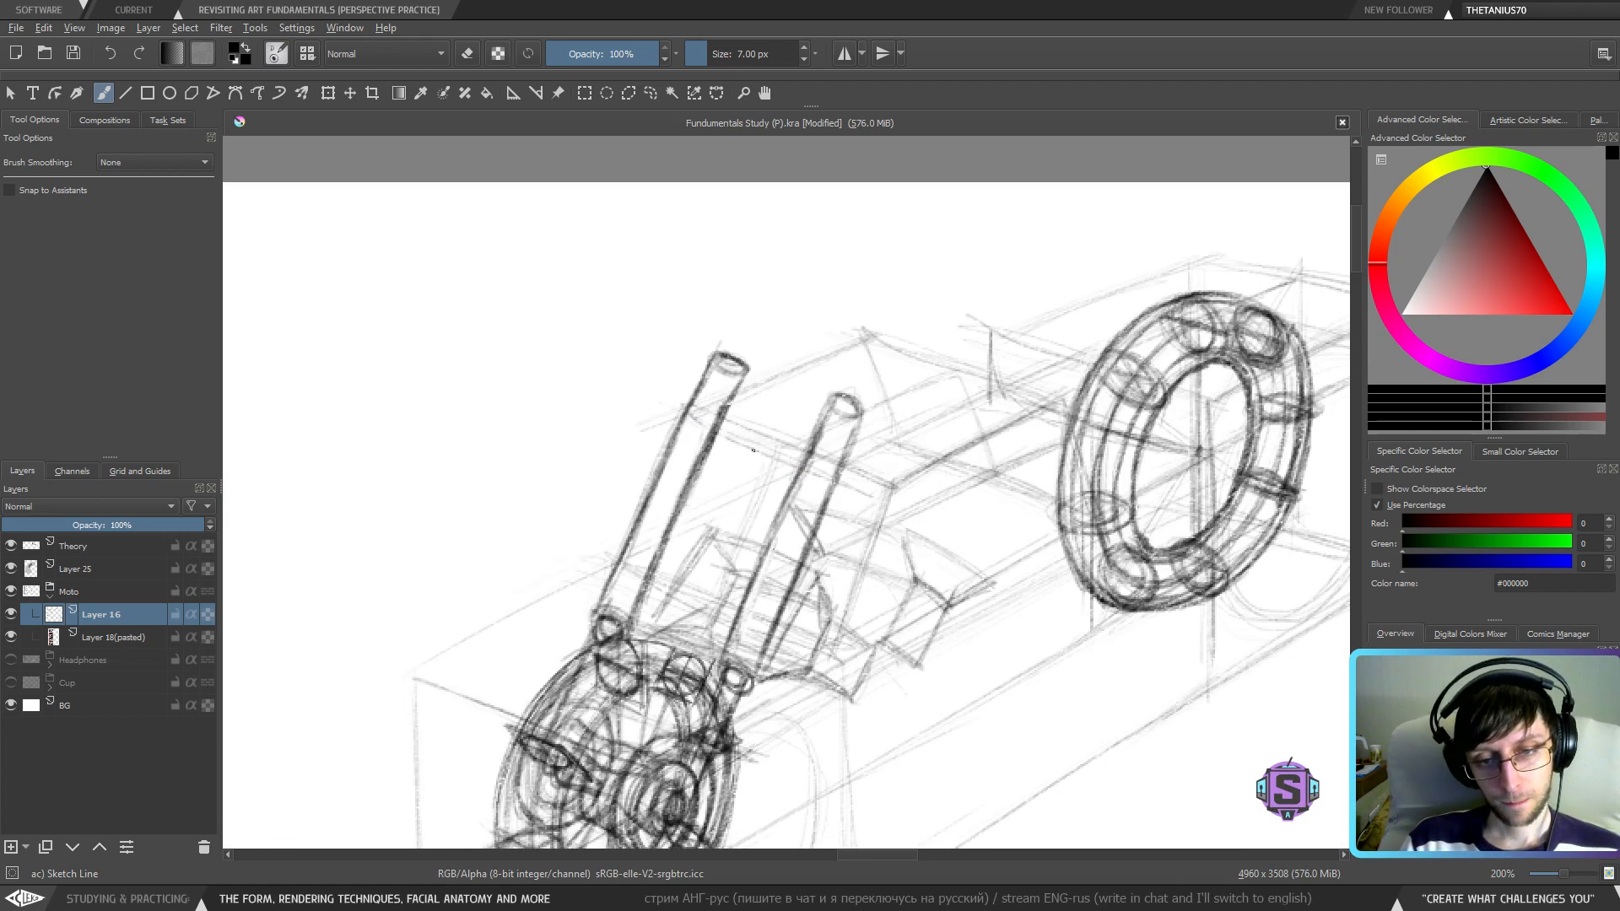
pyautogui.moveTo(713, 439)
pyautogui.mouseDown()
pyautogui.moveTo(808, 481)
pyautogui.moveTo(711, 435)
pyautogui.mouseUp()
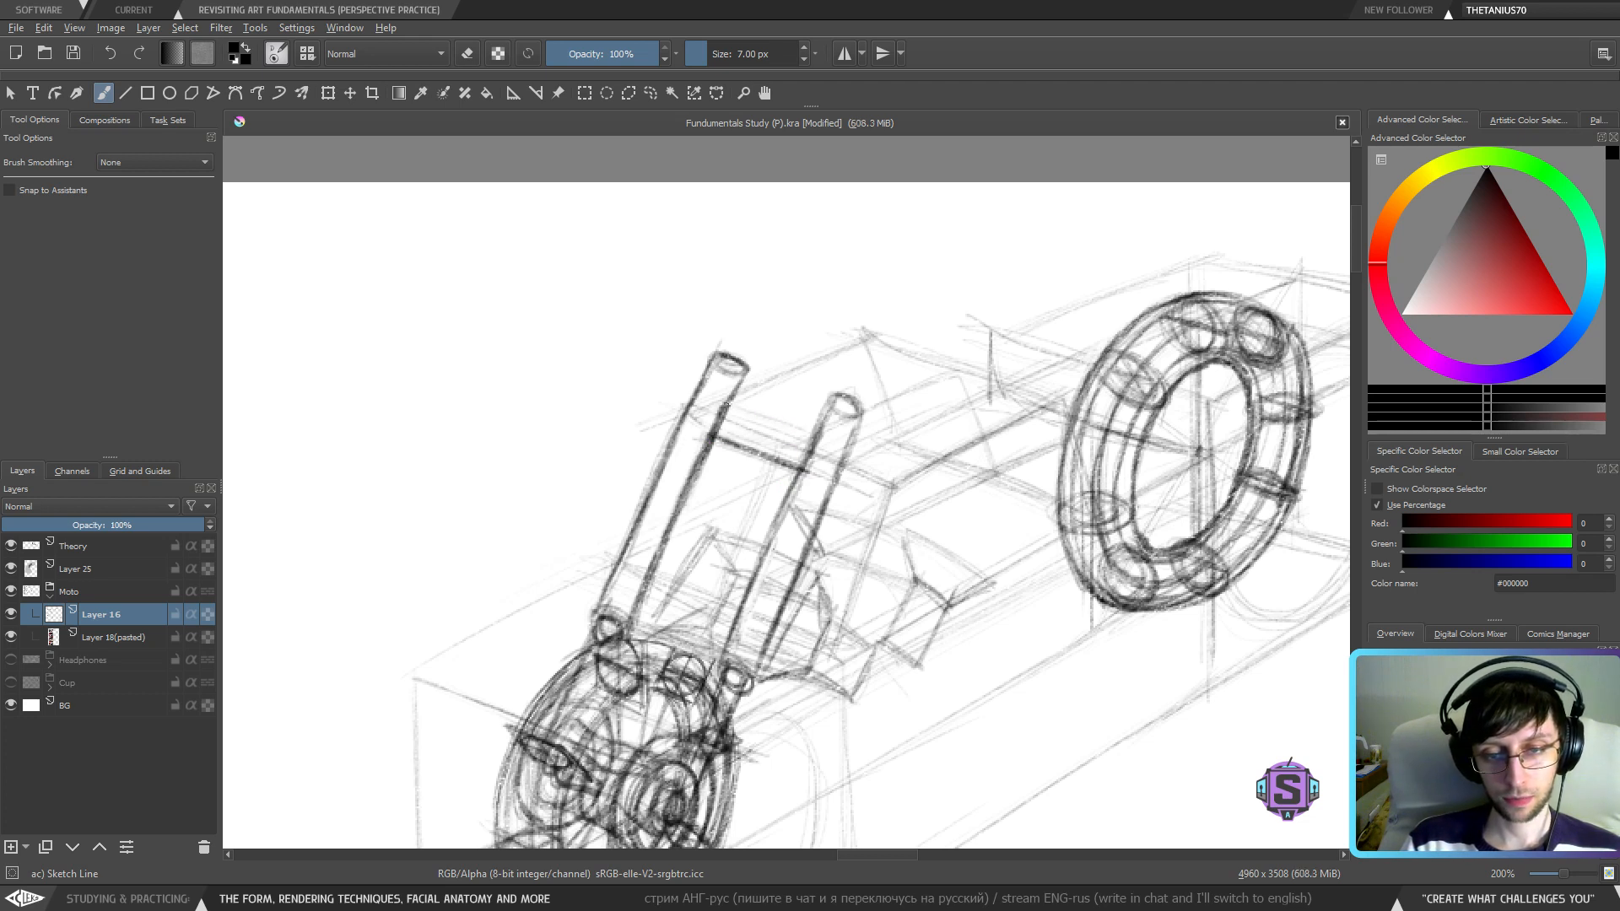
pyautogui.moveTo(725, 408)
pyautogui.mouseDown()
pyautogui.moveTo(807, 438)
pyautogui.moveTo(714, 403)
pyautogui.mouseUp()
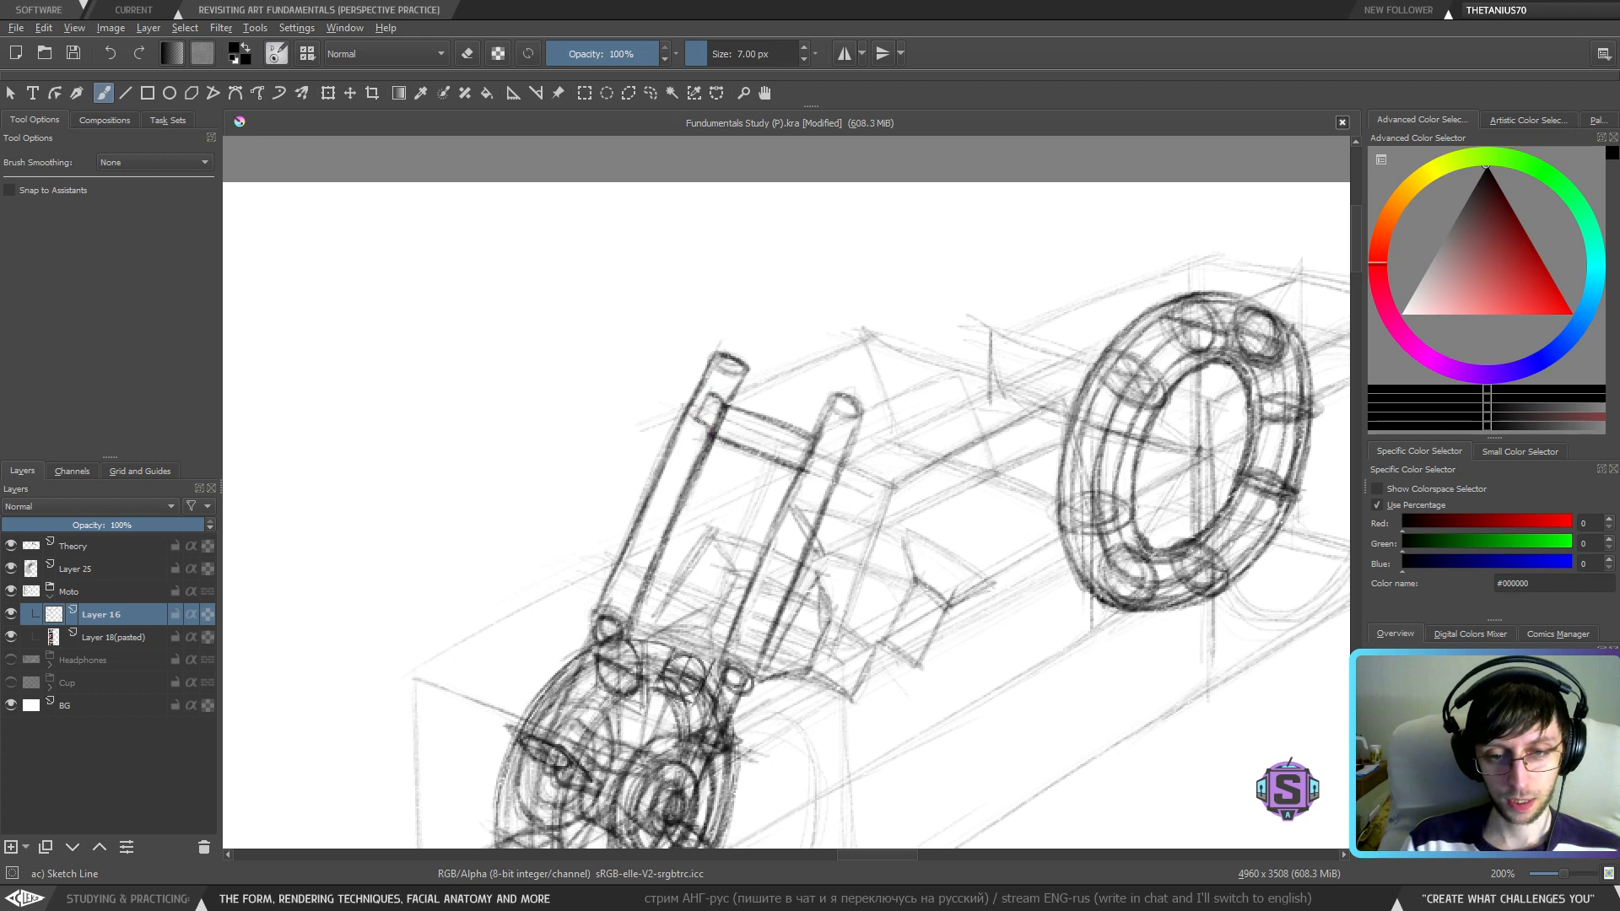
pyautogui.moveTo(705, 422); pyautogui.dragTo(804, 463)
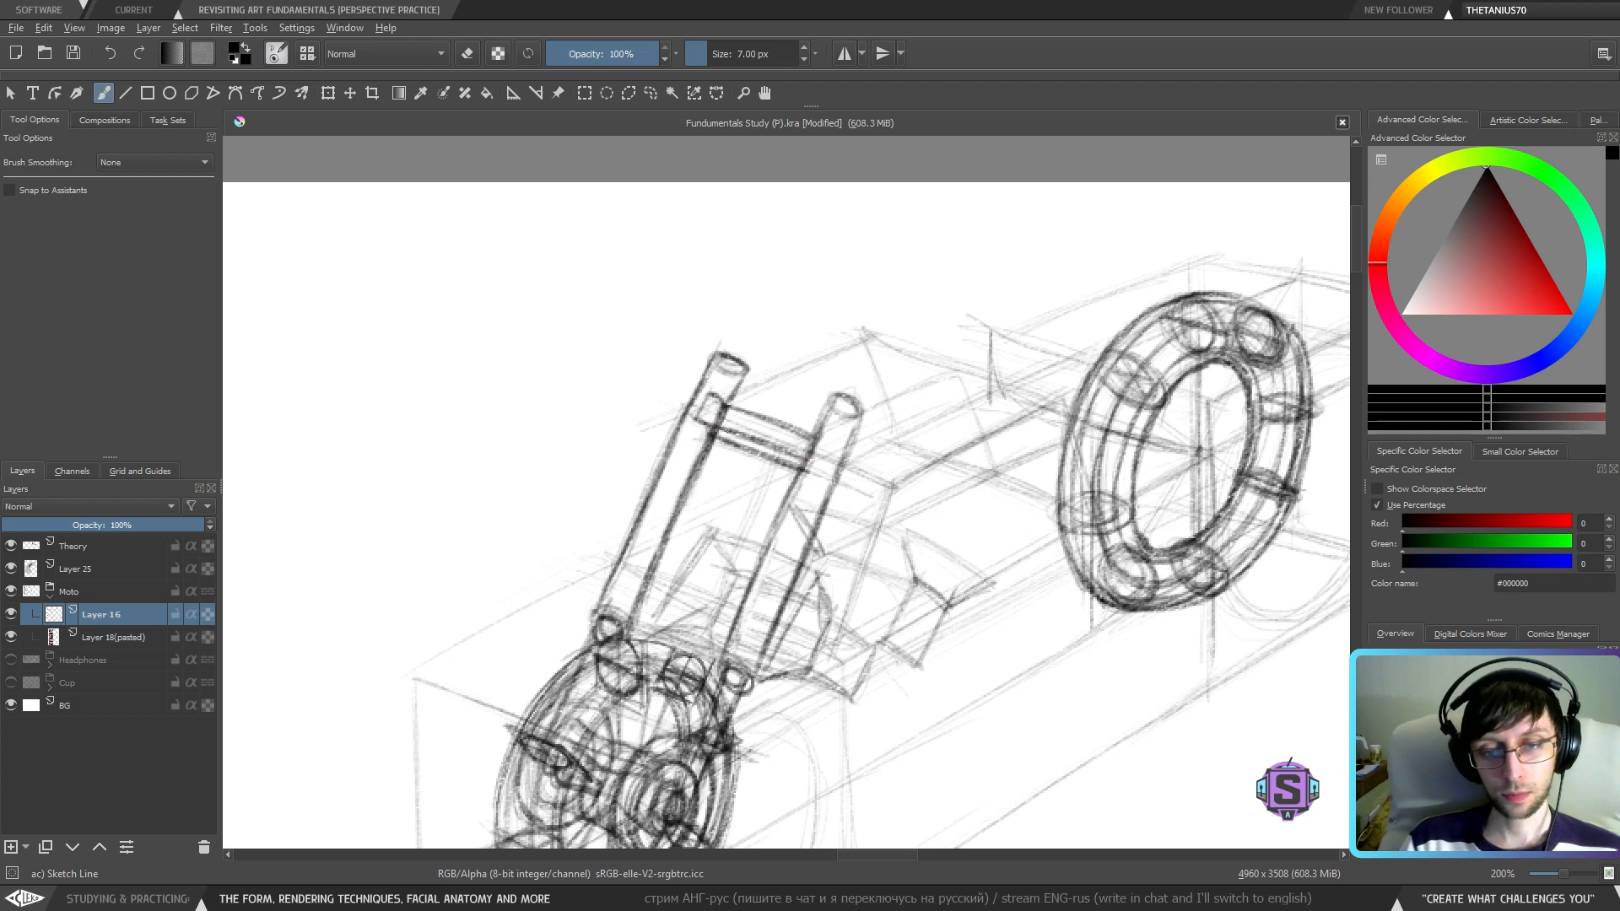
pyautogui.moveTo(719, 396)
pyautogui.mouseDown()
pyautogui.moveTo(822, 433)
pyautogui.moveTo(777, 411)
pyautogui.mouseUp()
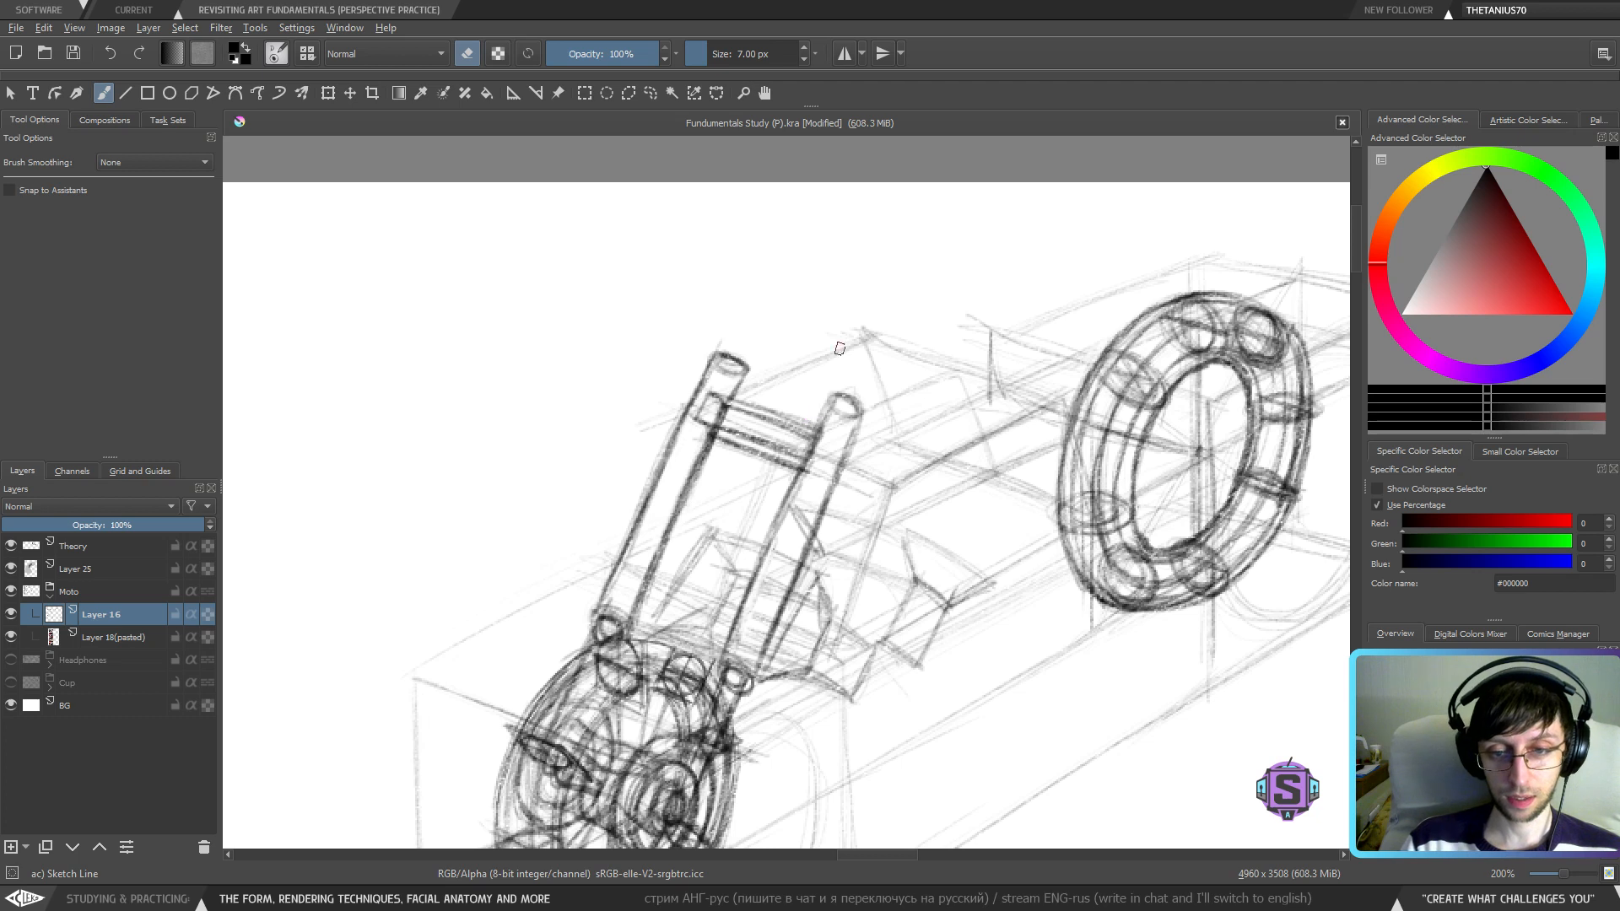
pyautogui.press('[')
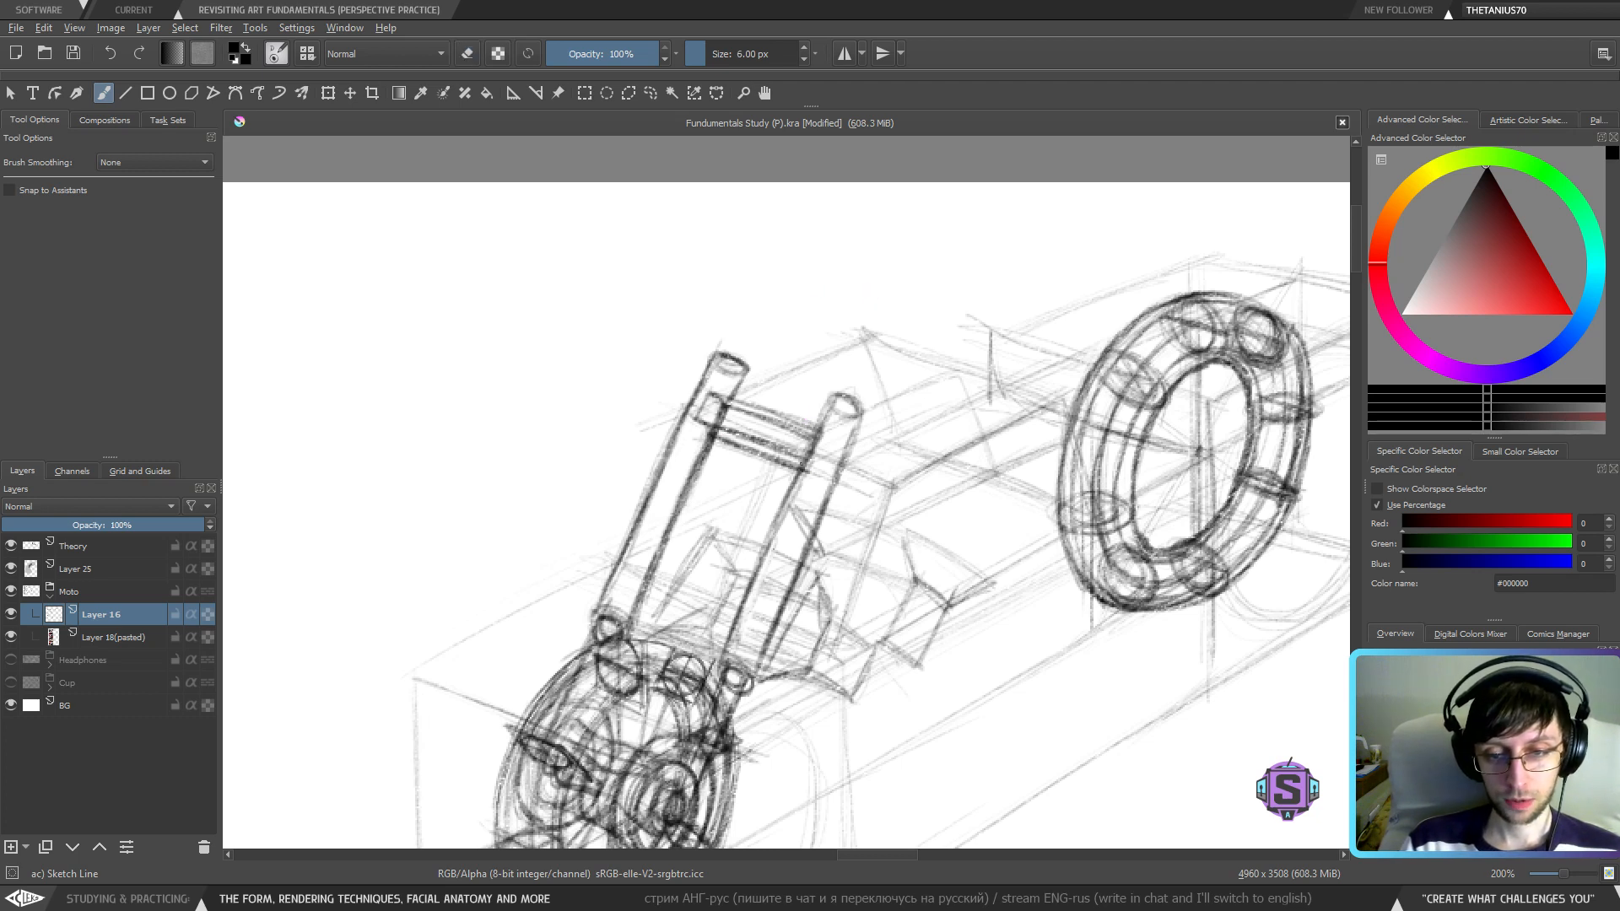
pyautogui.moveTo(794, 467)
pyautogui.mouseDown()
pyautogui.moveTo(815, 475)
pyautogui.moveTo(828, 446)
pyautogui.mouseUp()
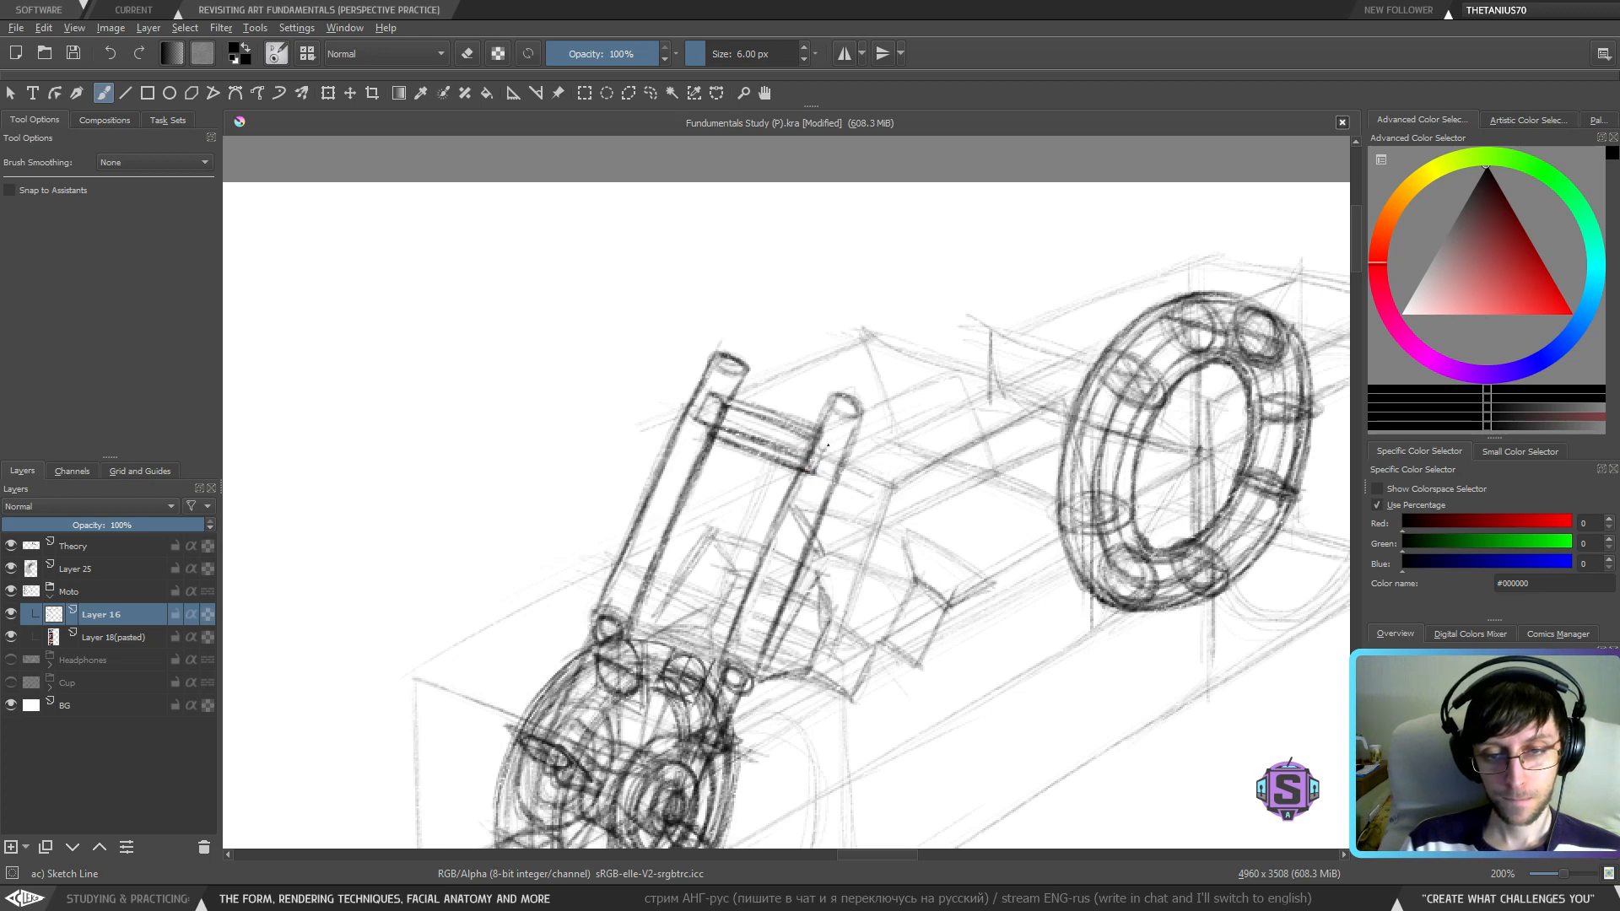
# - Check the fork and its crossbar in a mirrored view and at several zoom levels
pyautogui.hotkey('ctrl', '-')
pyautogui.hotkey('ctrl', '-')
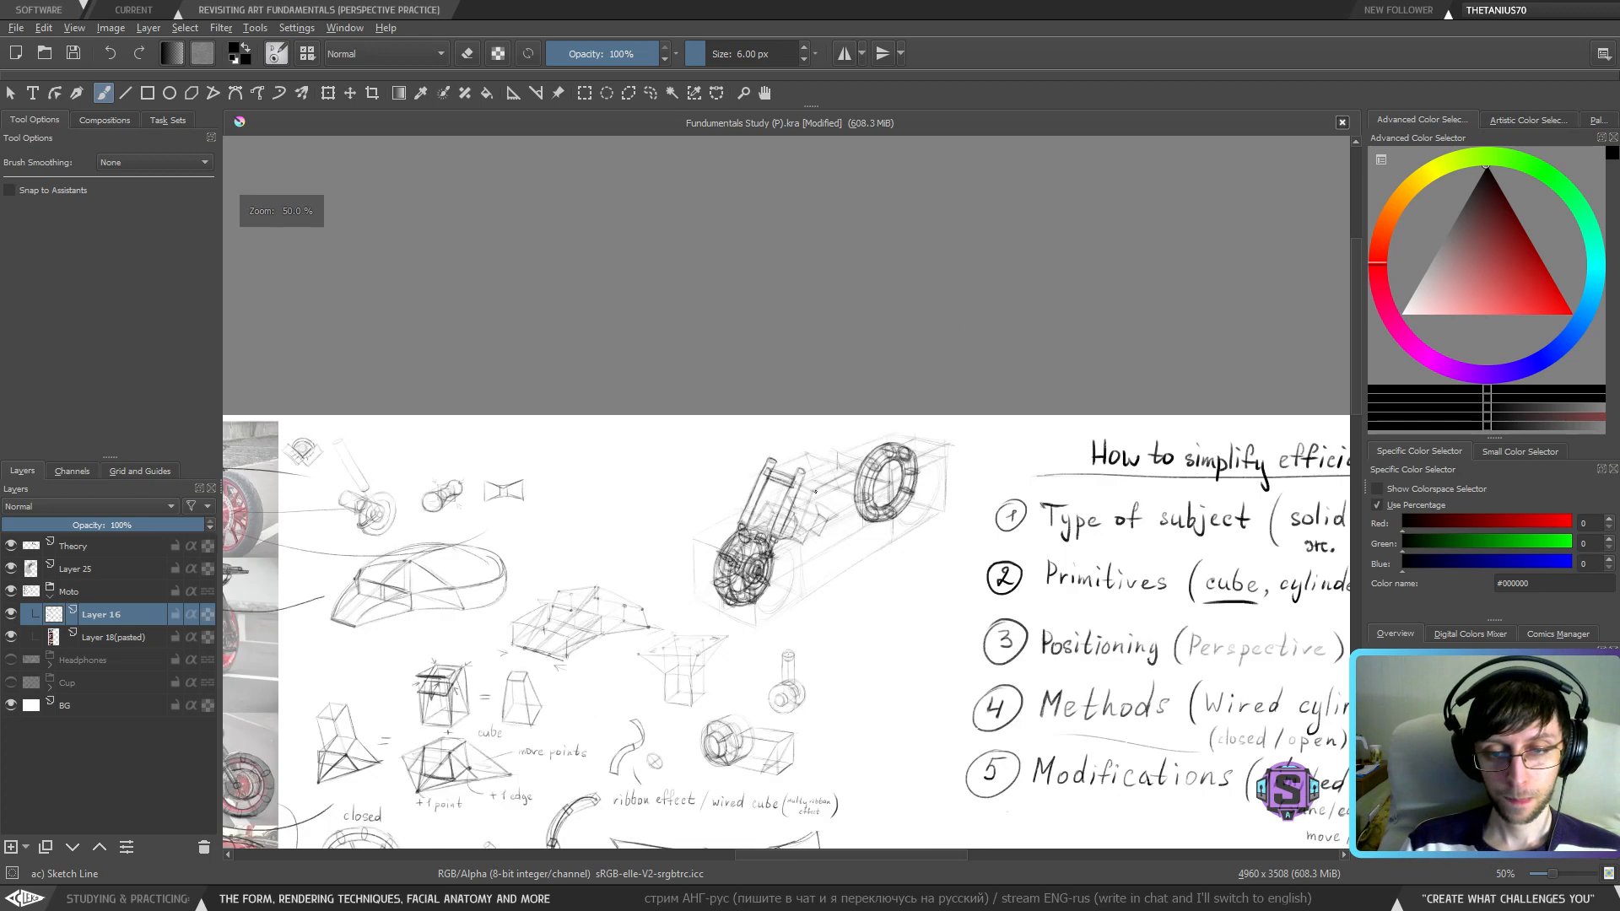
pyautogui.hotkey('ctrl', '+')
pyautogui.press('m')
pyautogui.press('m')
pyautogui.hotkey('ctrl', '-')
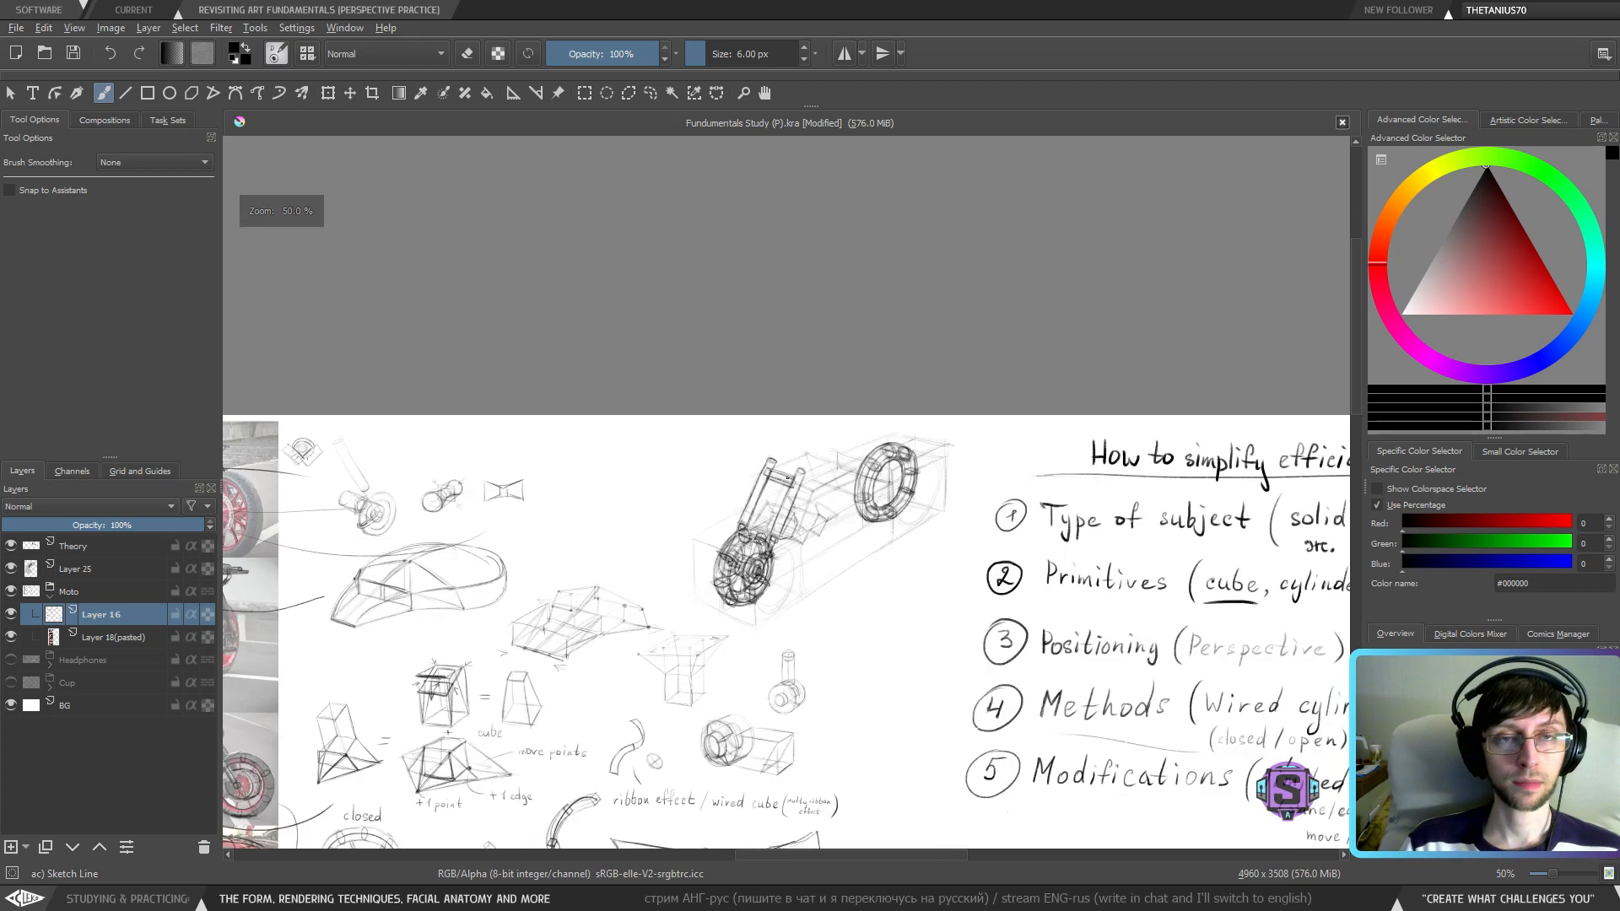
pyautogui.hotkey('ctrl', '+')
pyautogui.moveTo(760, 450); pyautogui.dragTo(781, 463)
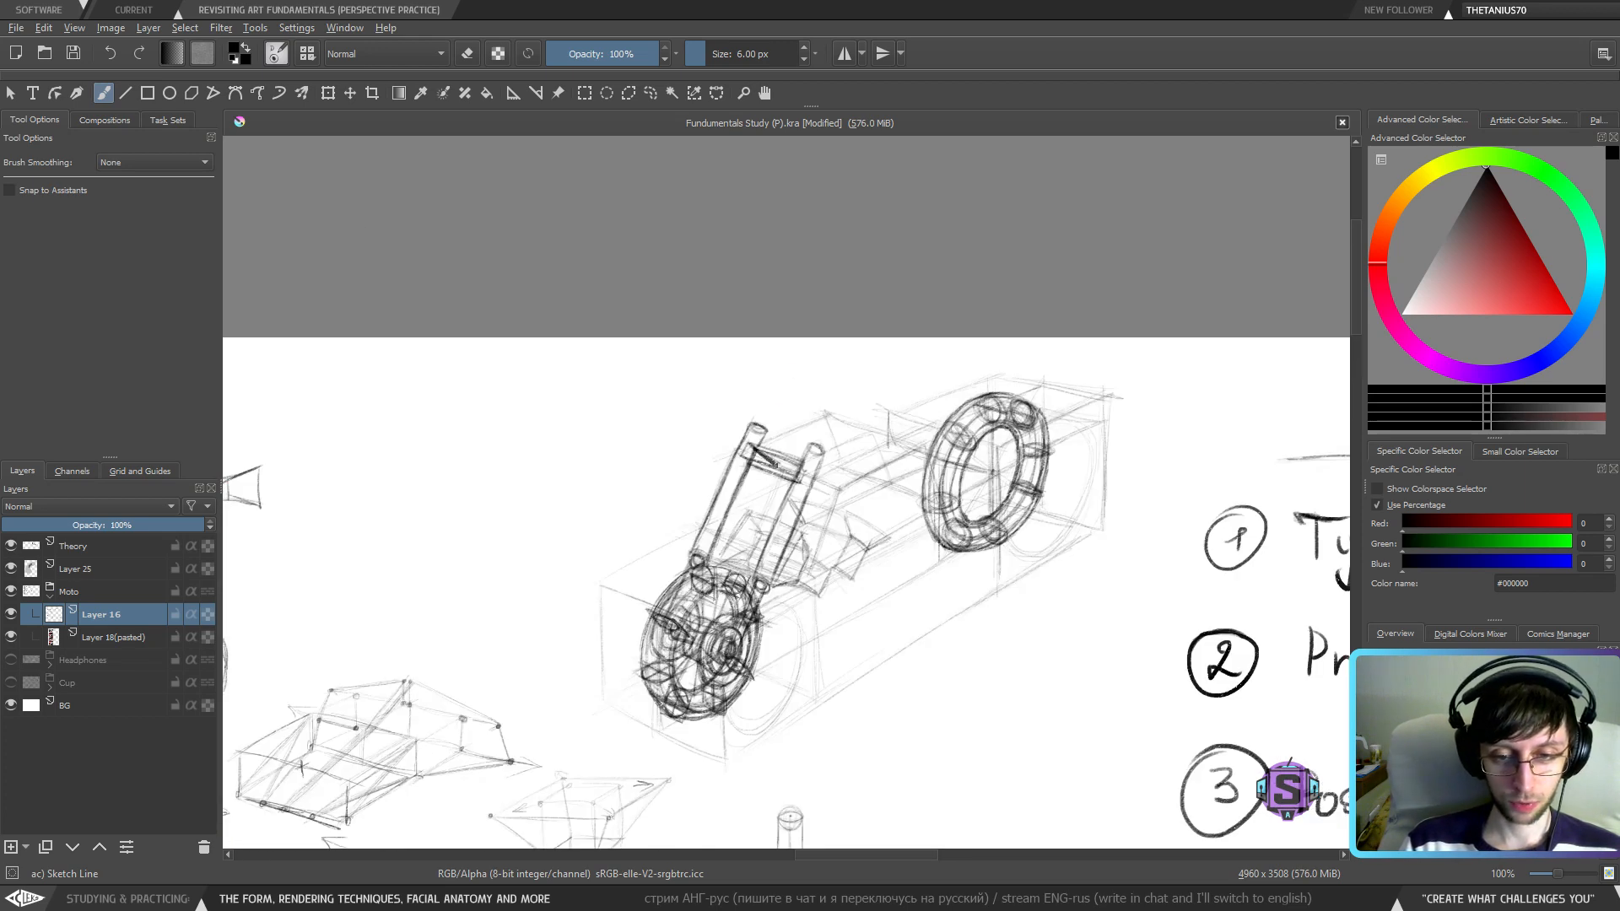
# - Sketch a short handlebar stub angling up and outward from the first fork tube, closing its end with a small ellipse
pyautogui.hotkey('ctrl', '+')
pyautogui.hotkey('ctrl', '+')
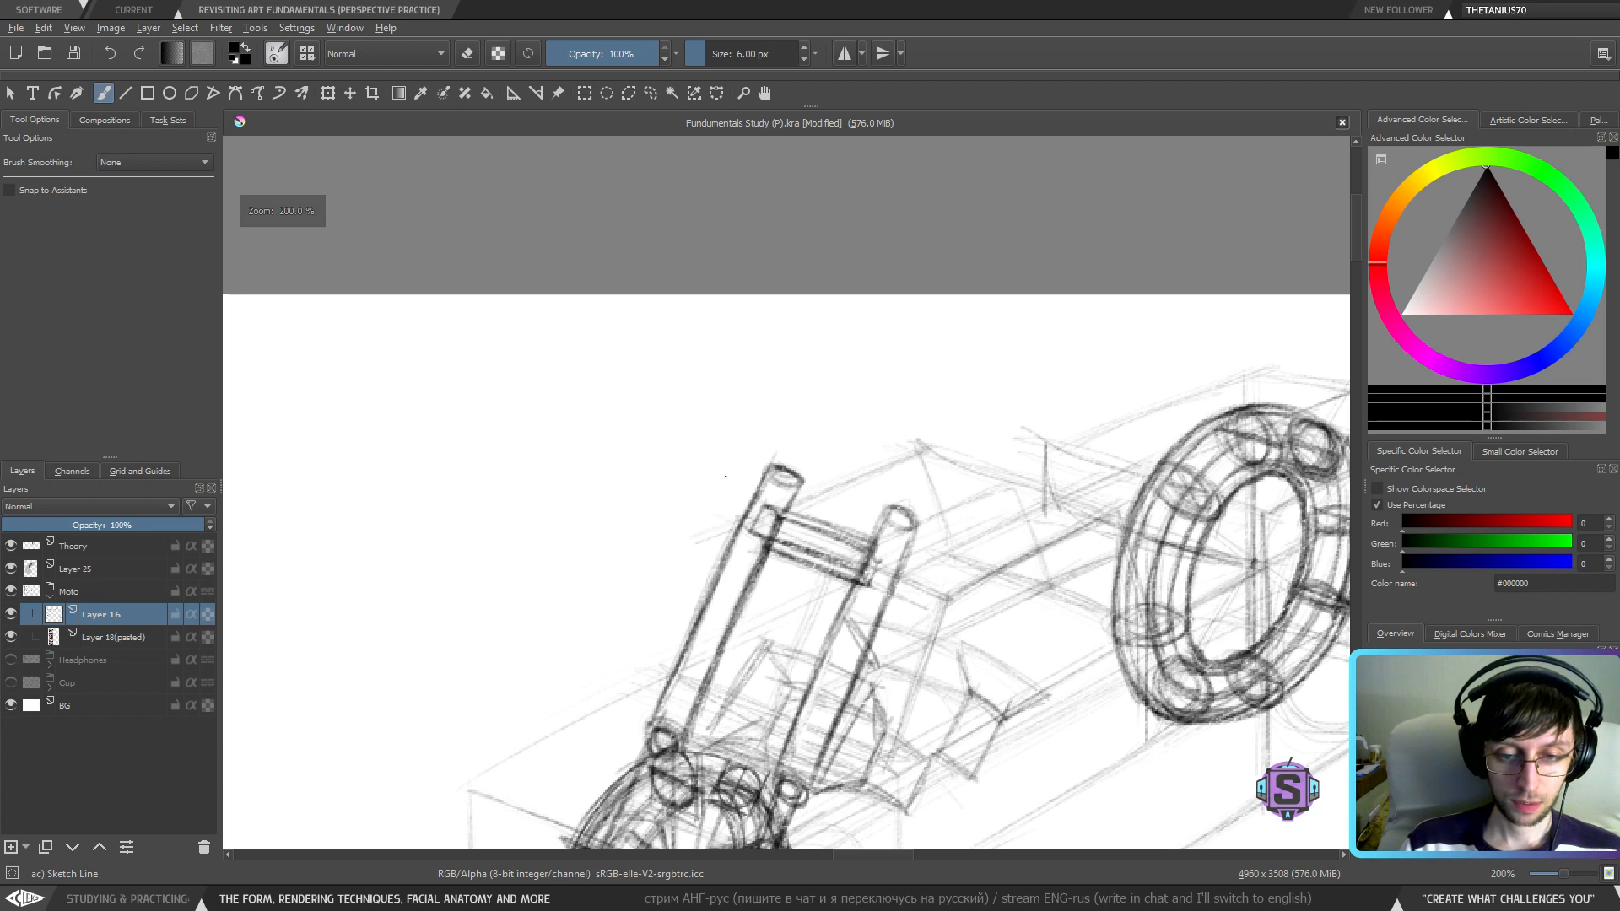
pyautogui.moveTo(721, 453); pyautogui.dragTo(757, 504)
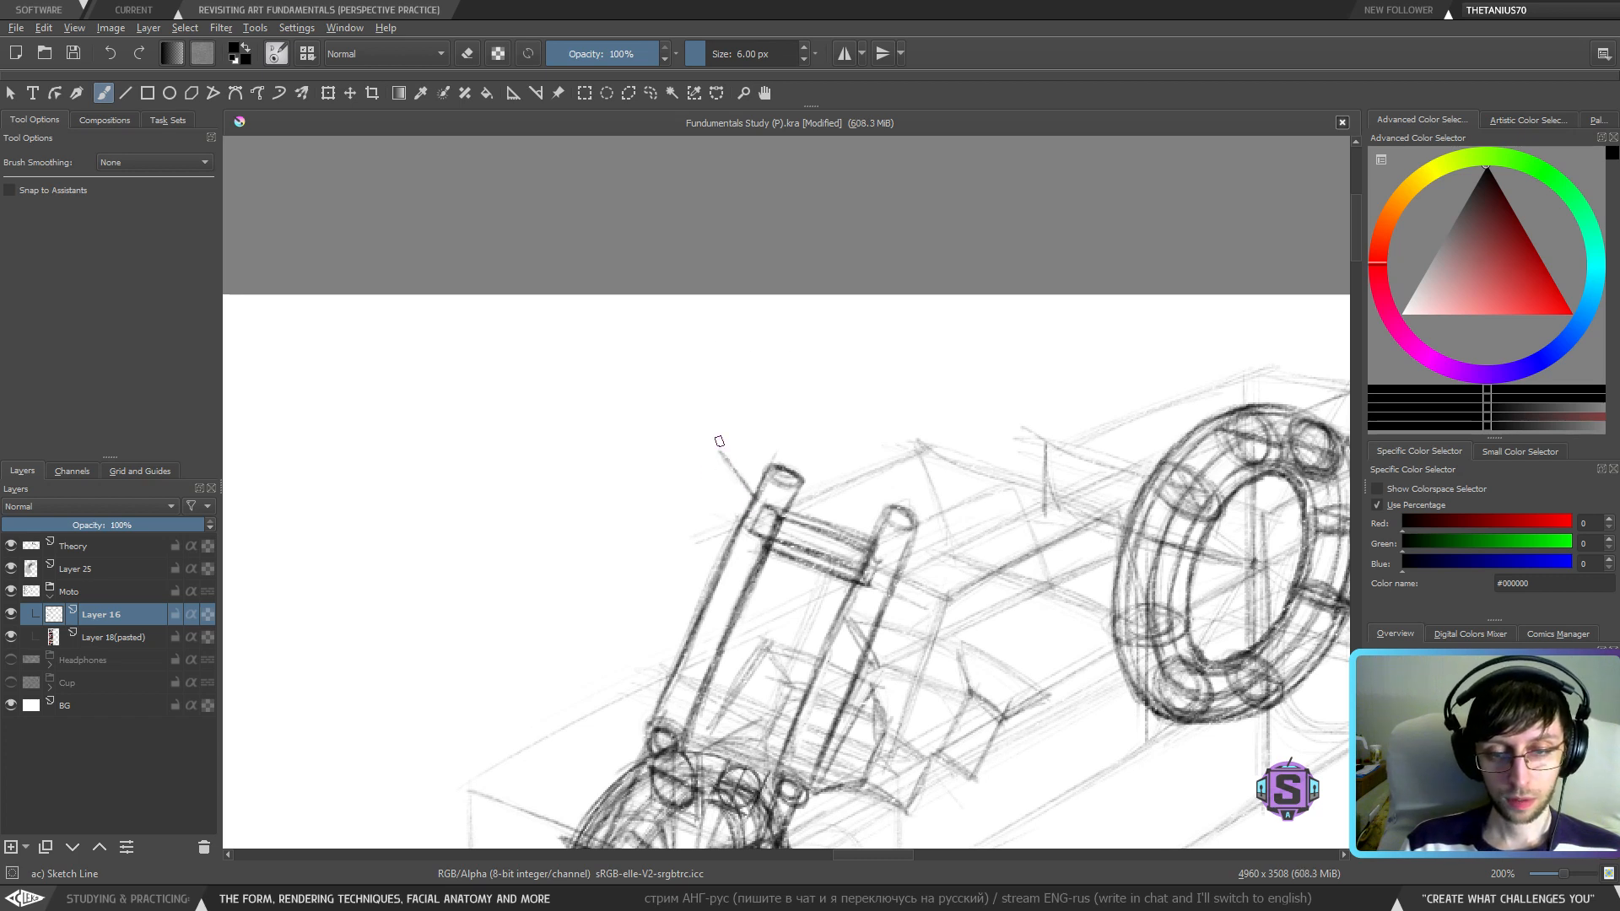
pyautogui.moveTo(718, 460); pyautogui.dragTo(746, 523)
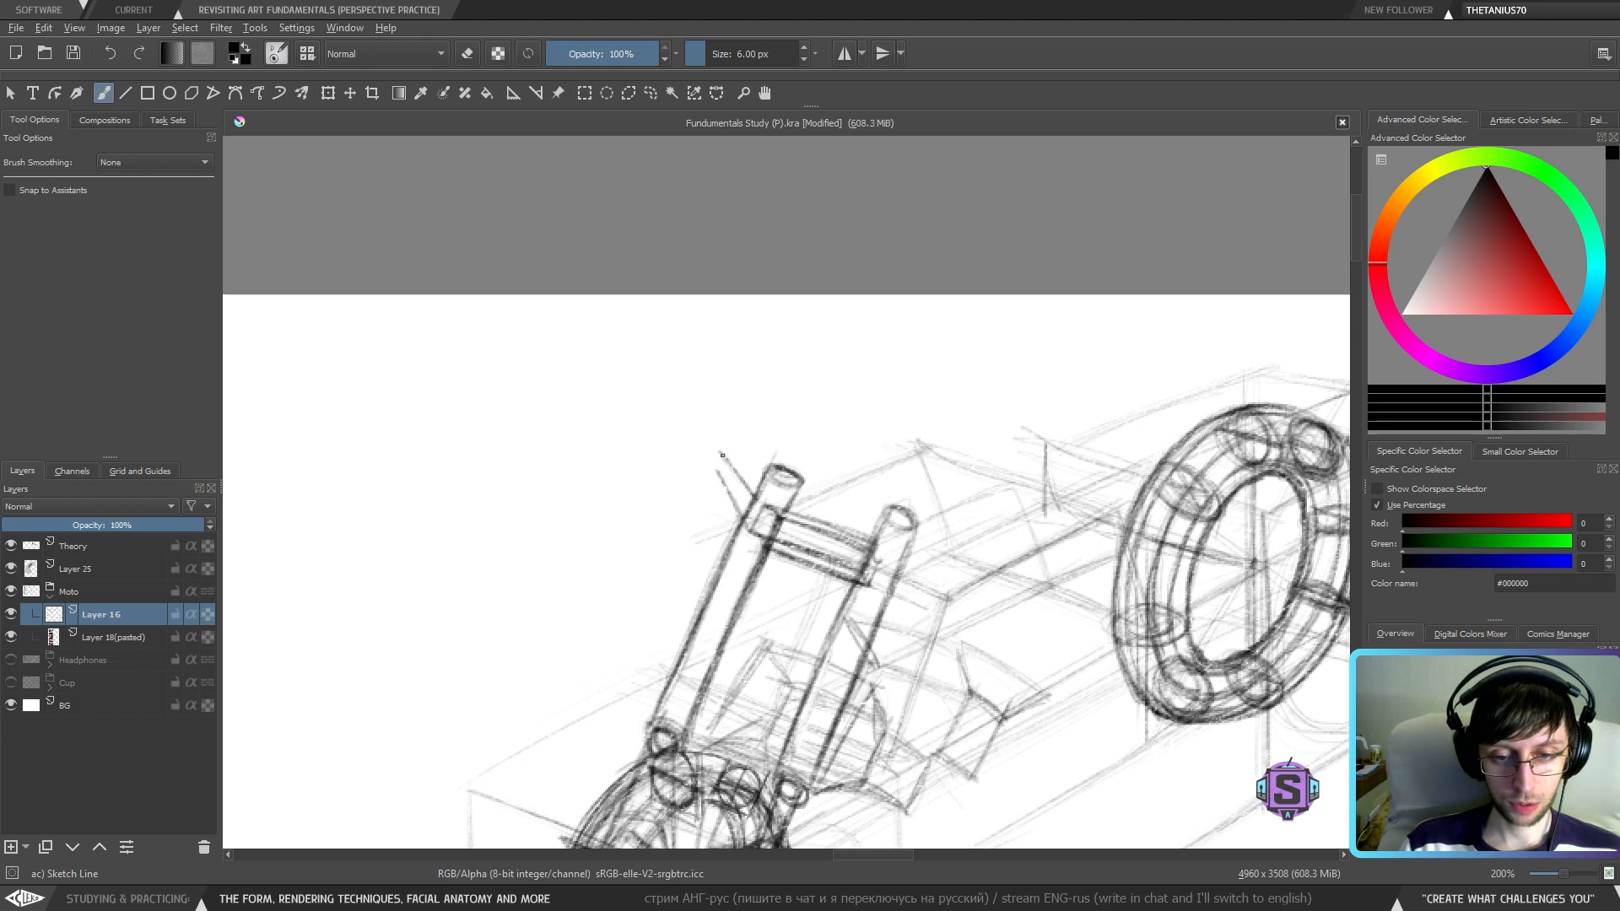
pyautogui.moveTo(724, 461)
pyautogui.mouseDown()
pyautogui.moveTo(720, 476)
pyautogui.moveTo(721, 460)
pyautogui.mouseUp()
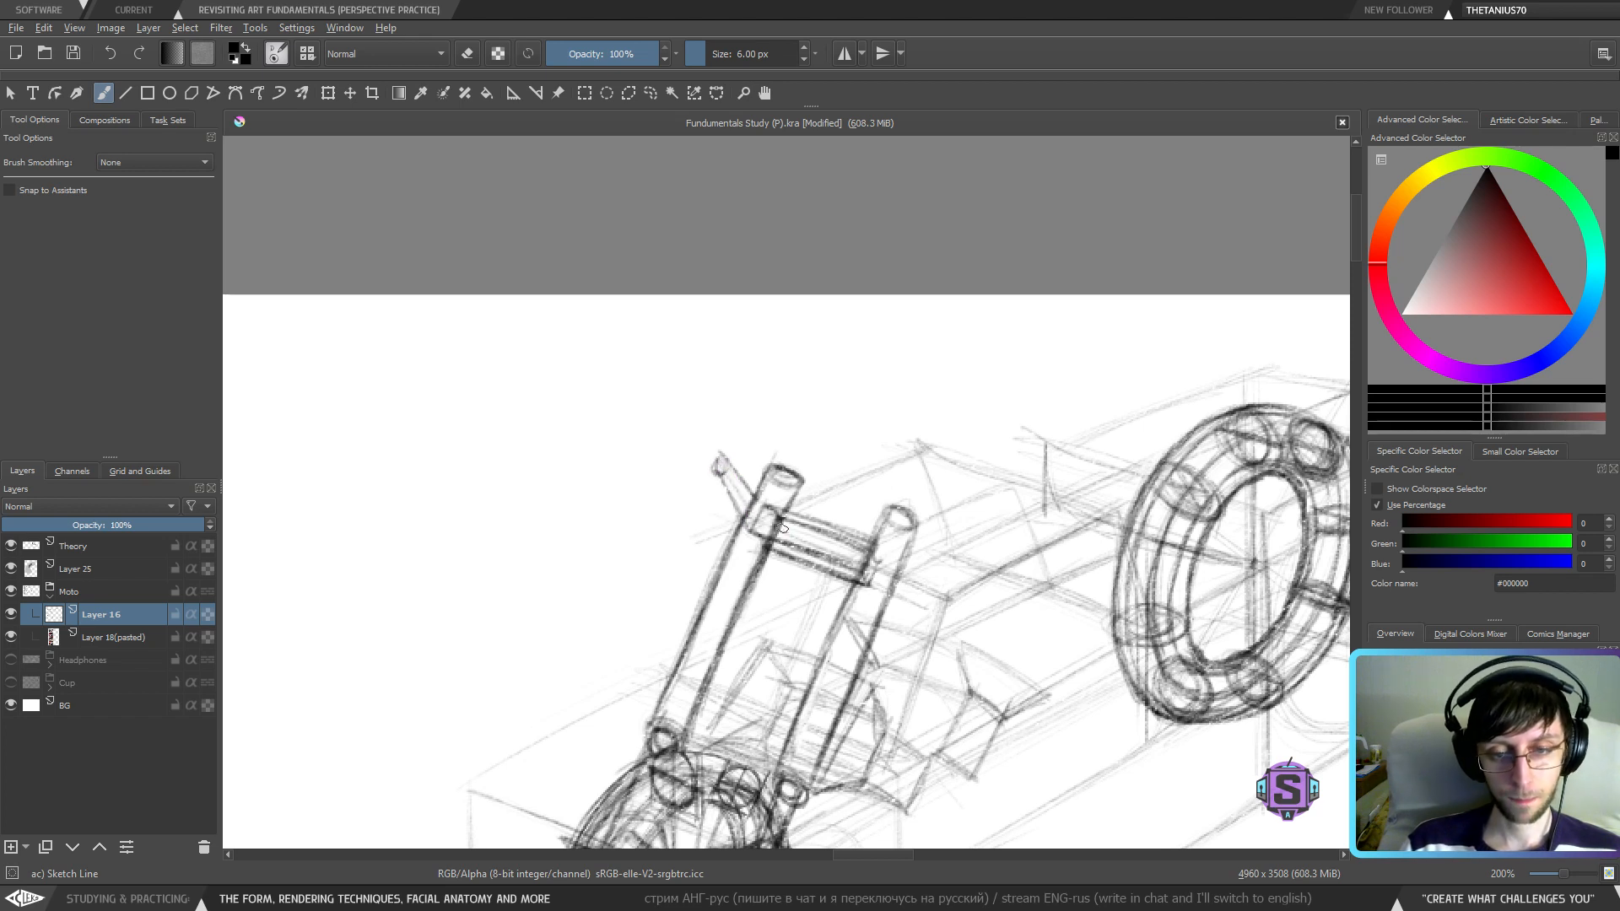
# - Sketch the opposite handlebar as a tapering tube reaching from the second fork tube toward the rear wheel
pyautogui.moveTo(894, 555); pyautogui.dragTo(774, 433)
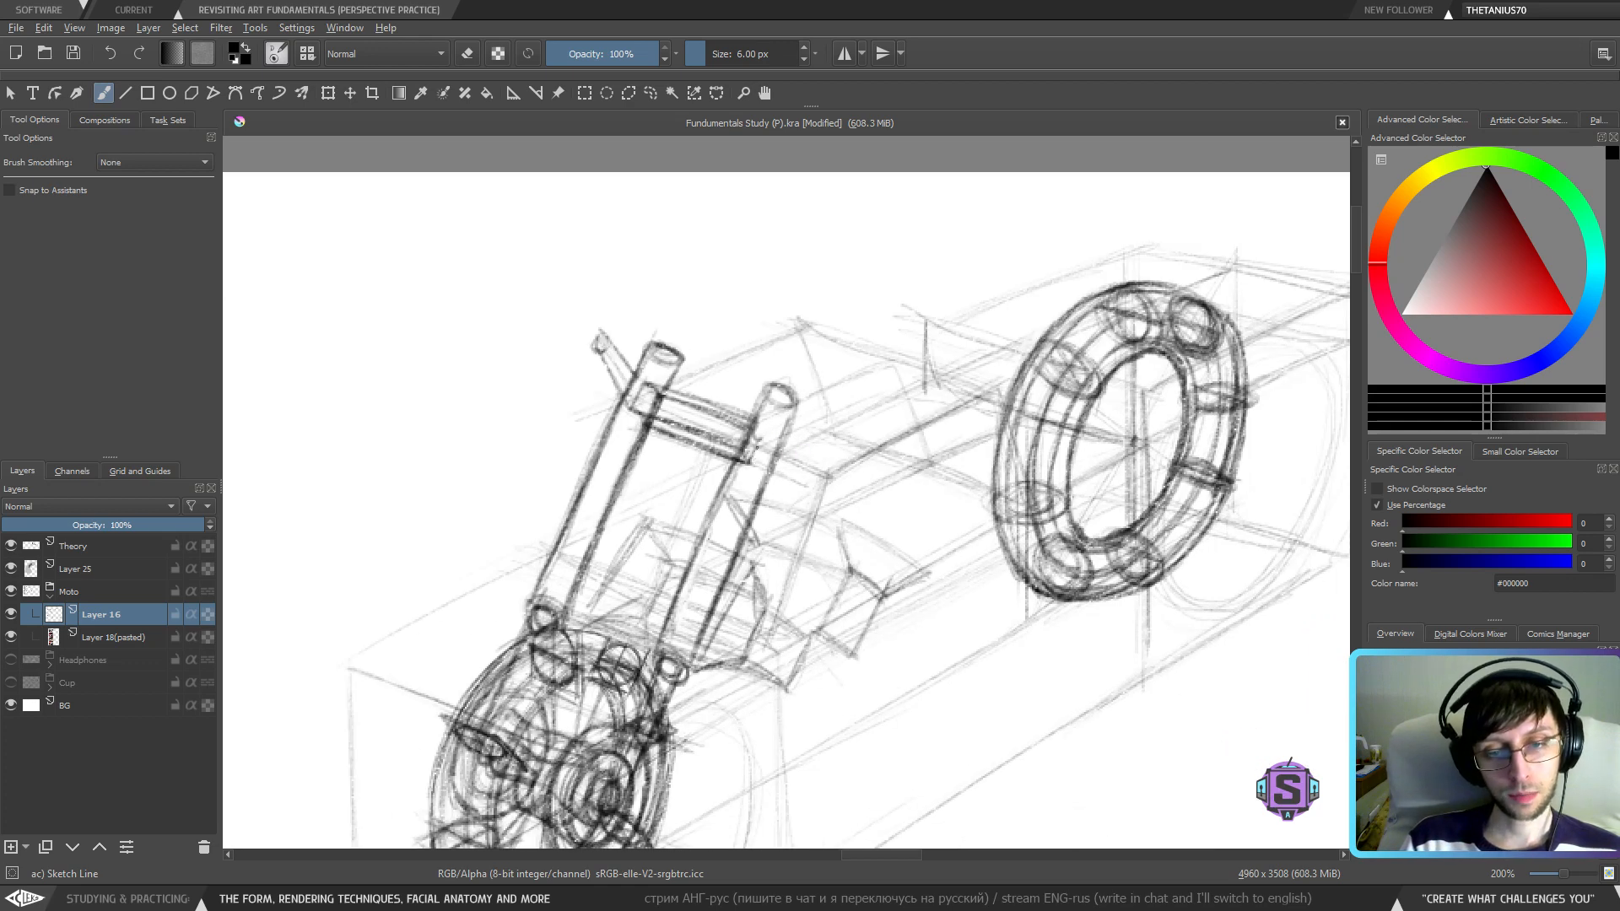
pyautogui.moveTo(672, 362); pyautogui.dragTo(772, 394)
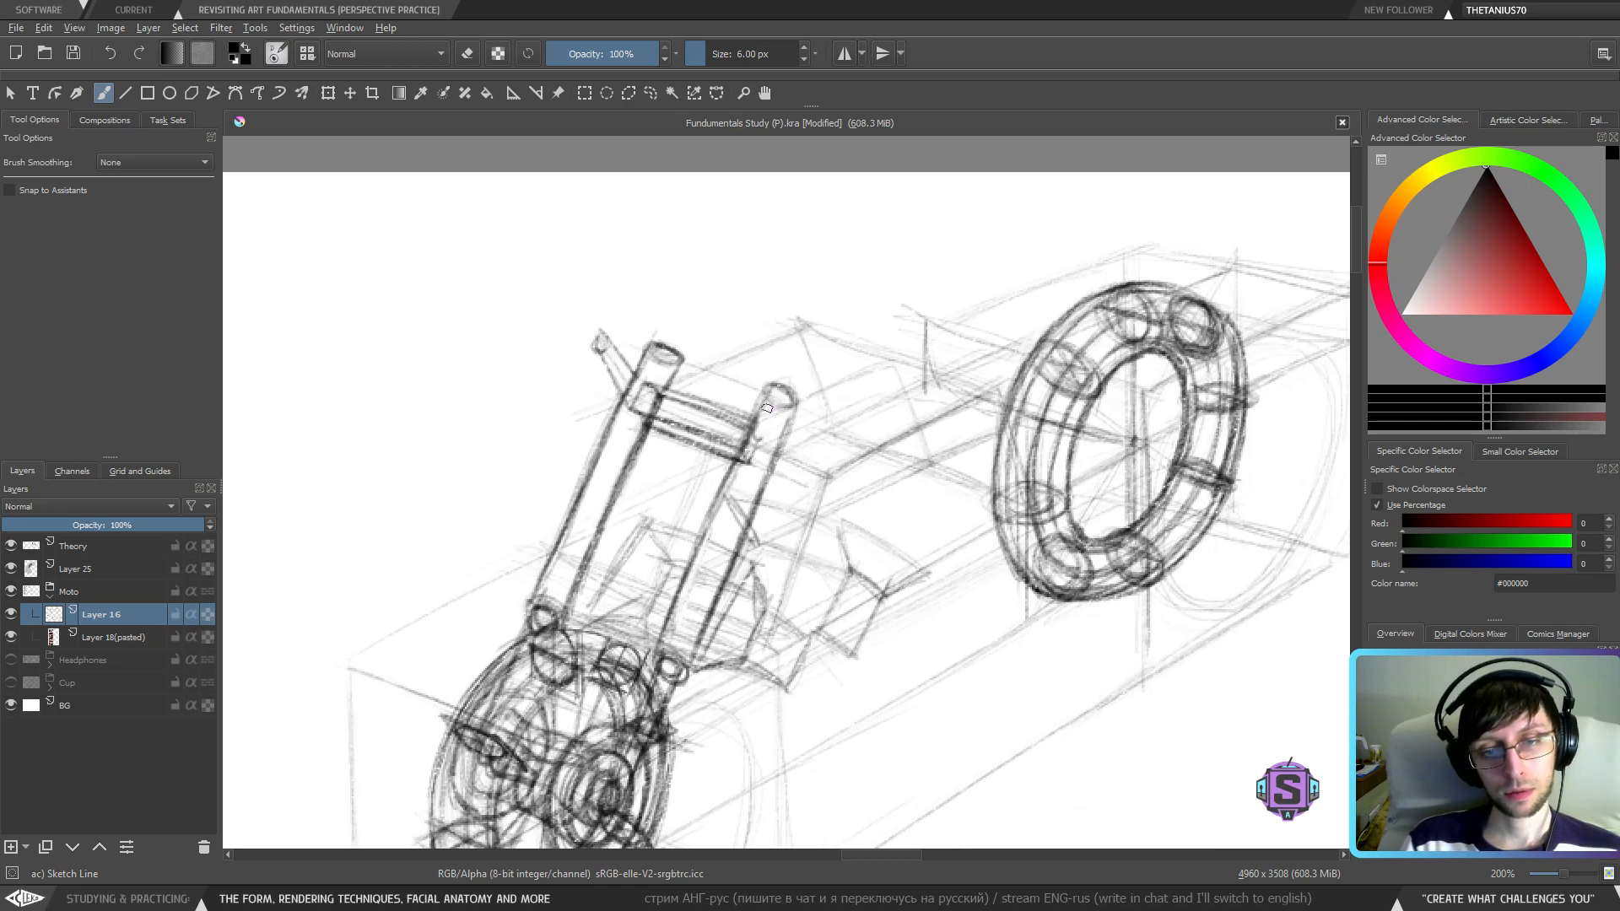
pyautogui.moveTo(878, 441); pyautogui.dragTo(645, 358)
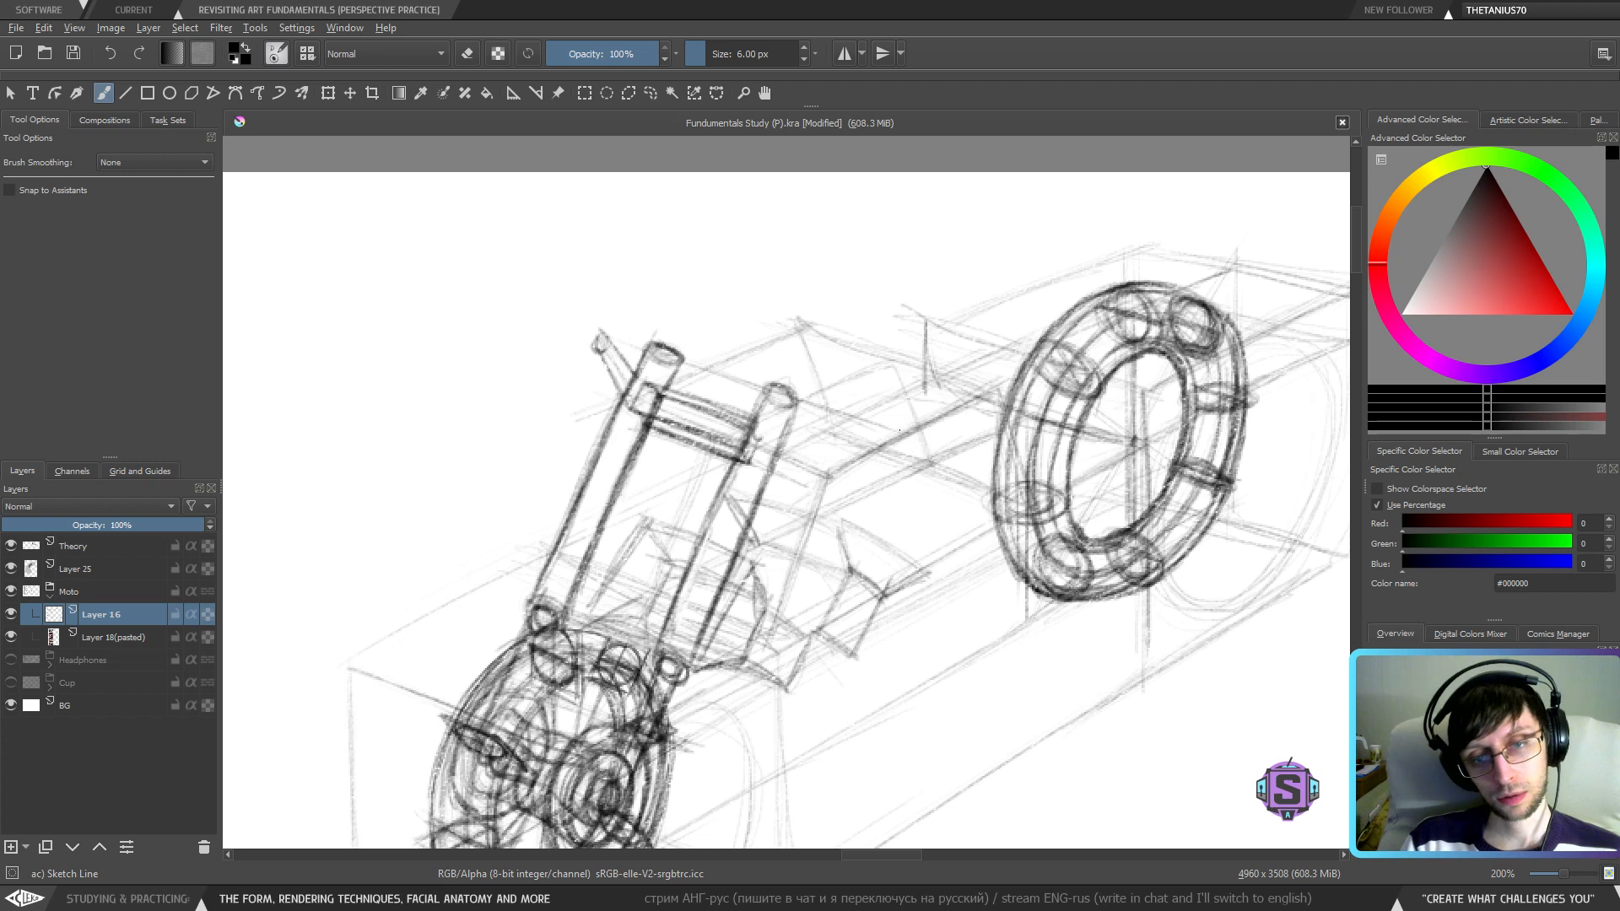
pyautogui.moveTo(897, 440)
pyautogui.mouseDown()
pyautogui.moveTo(776, 467)
pyautogui.moveTo(892, 448)
pyautogui.moveTo(797, 458)
pyautogui.mouseUp()
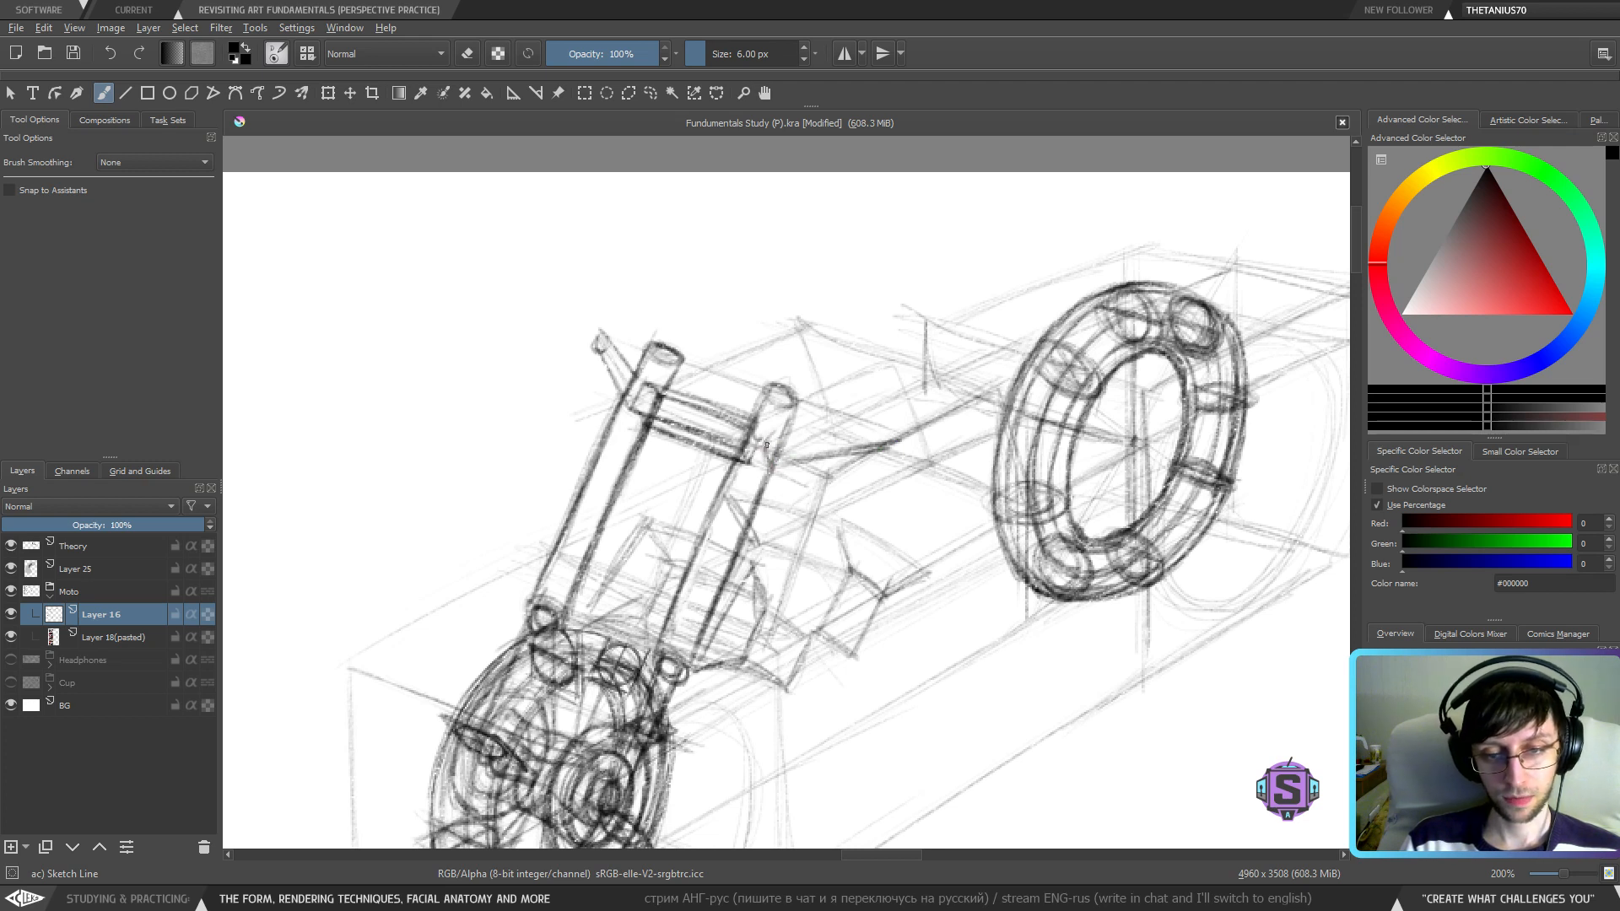
pyautogui.moveTo(789, 432)
pyautogui.mouseDown()
pyautogui.moveTo(854, 428)
pyautogui.moveTo(793, 434)
pyautogui.mouseUp()
pyautogui.moveTo(899, 427)
pyautogui.mouseDown()
pyautogui.moveTo(794, 441)
pyautogui.moveTo(882, 436)
pyautogui.mouseUp()
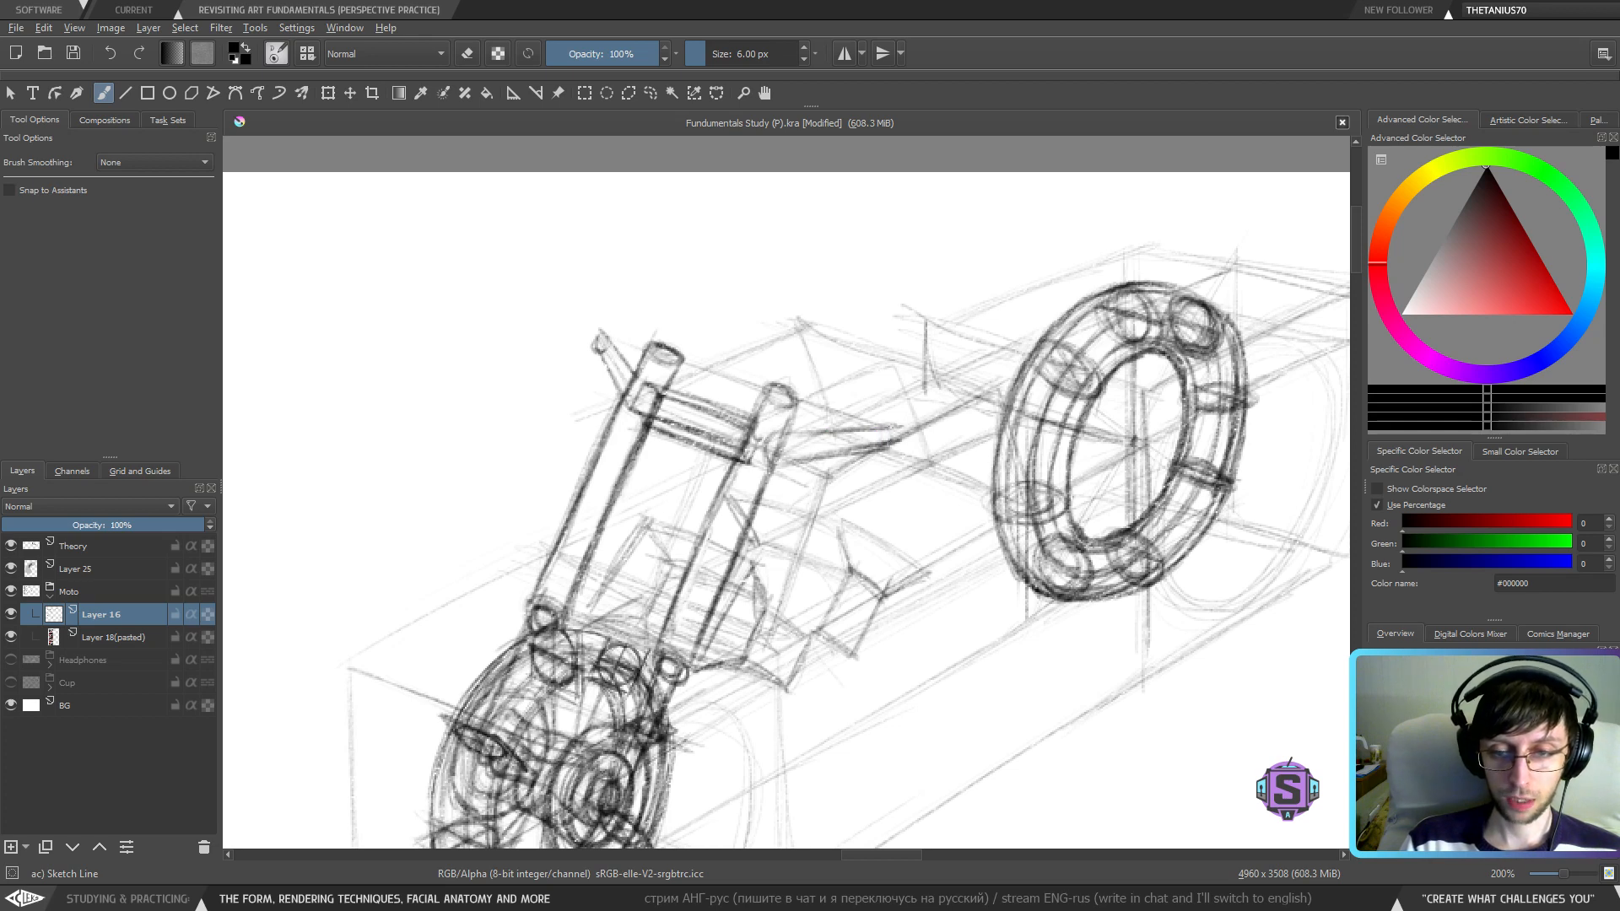
# - Compare the fork and both handlebars in normal and mirrored views to judge their perspective and balance
pyautogui.press('1')
pyautogui.press('m')
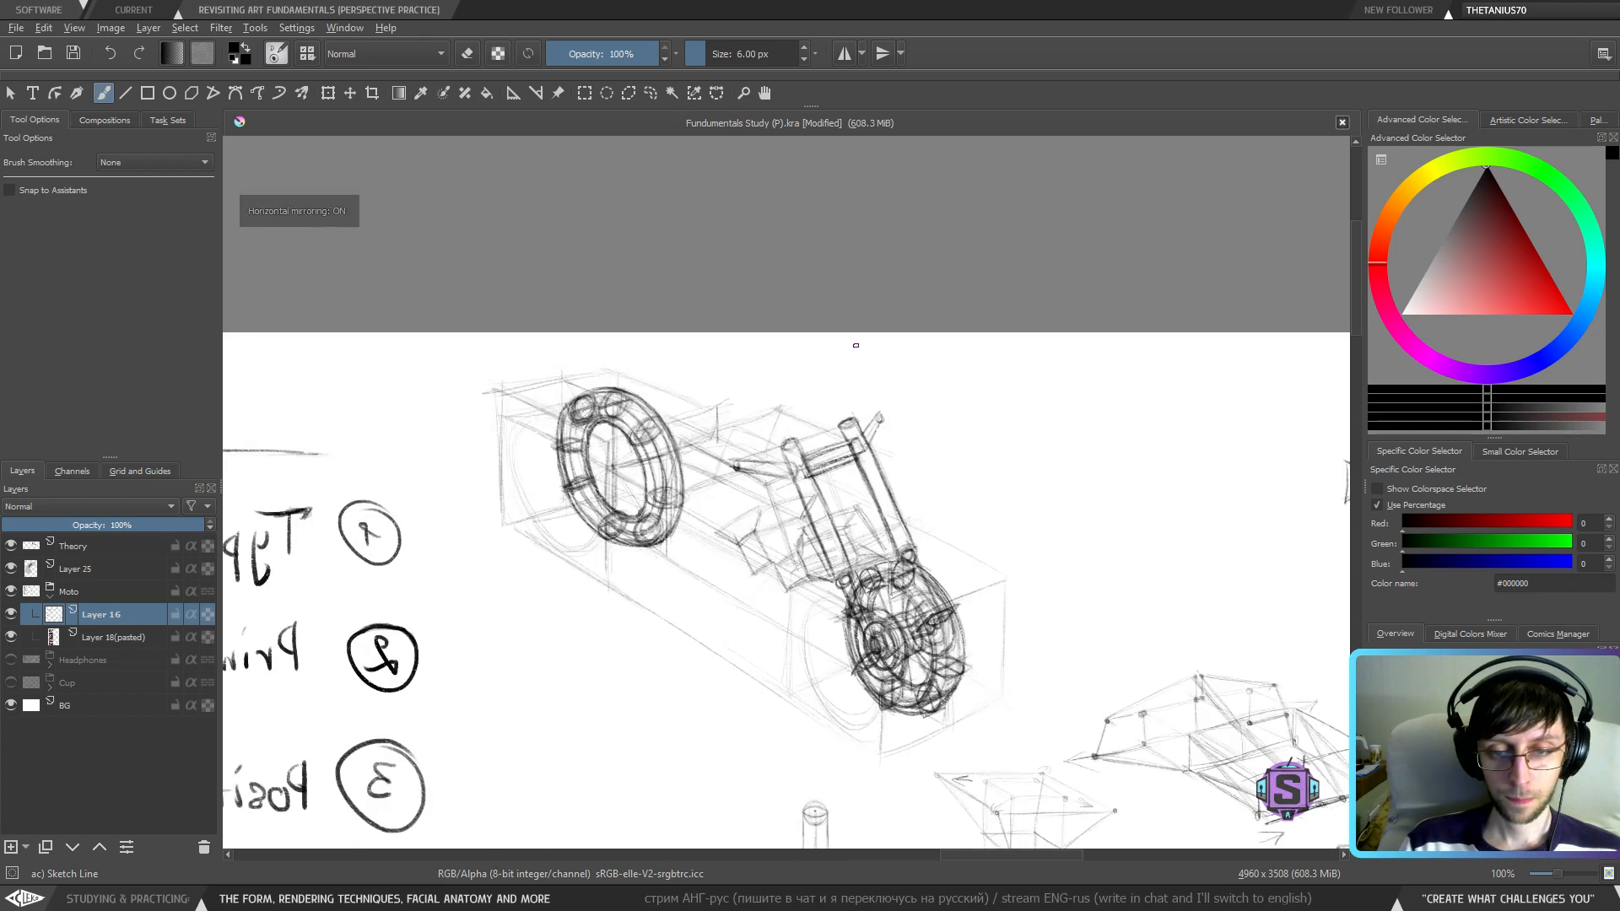
pyautogui.press('m')
pyautogui.press('m')
pyautogui.press('m')
pyautogui.hotkey('ctrl', '-')
pyautogui.press('m')
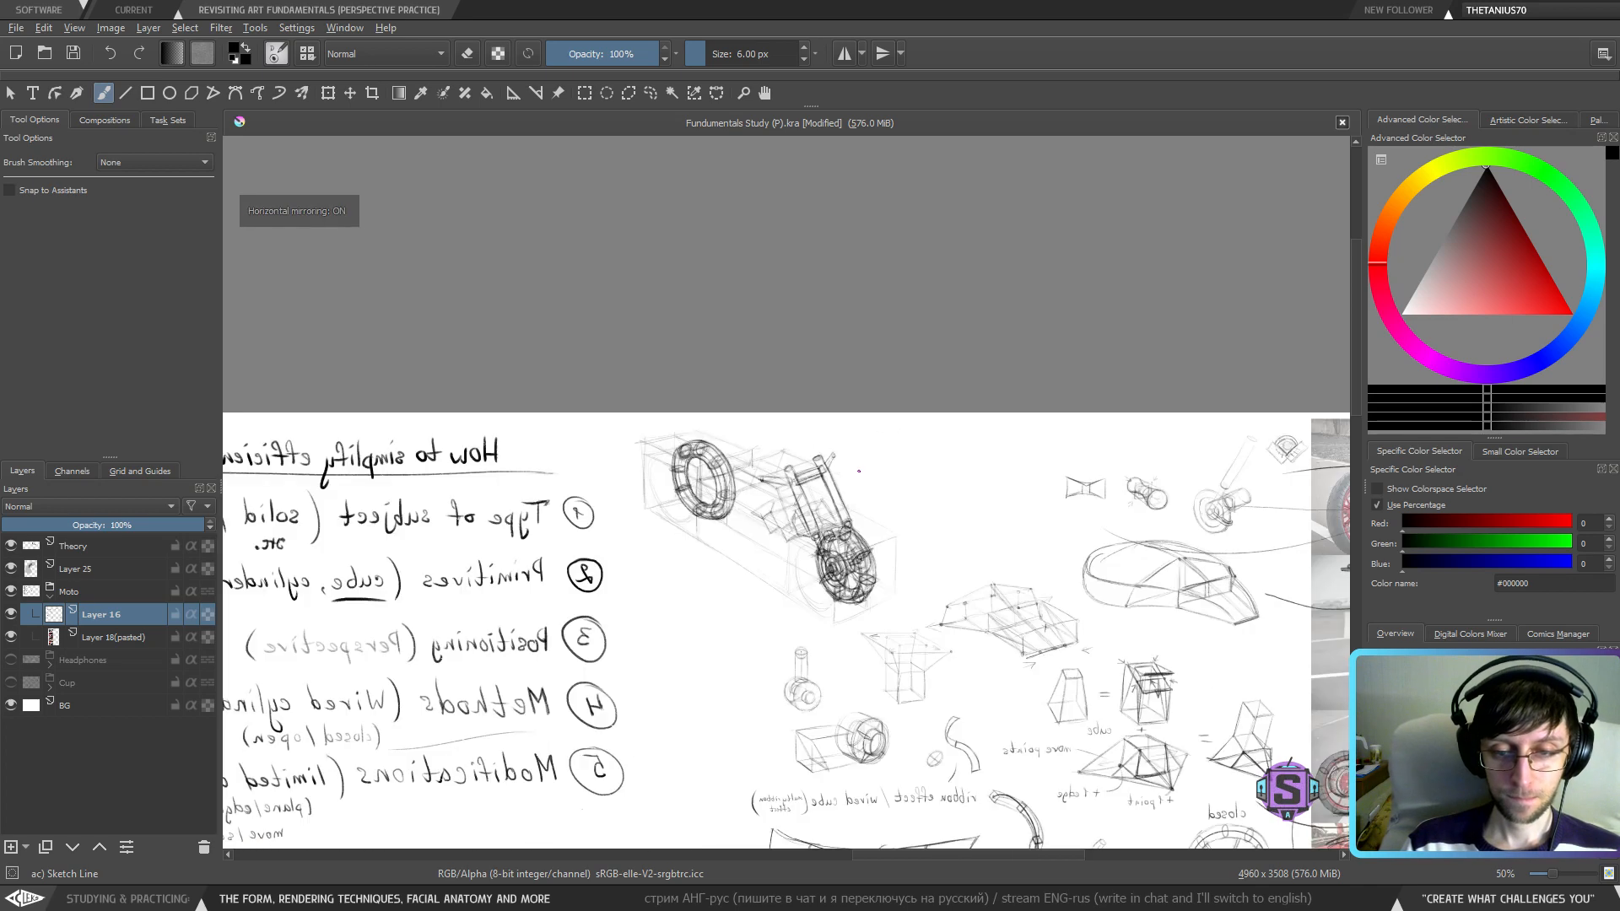
pyautogui.press('m')
pyautogui.press('m')
pyautogui.press('m')
pyautogui.press('1')
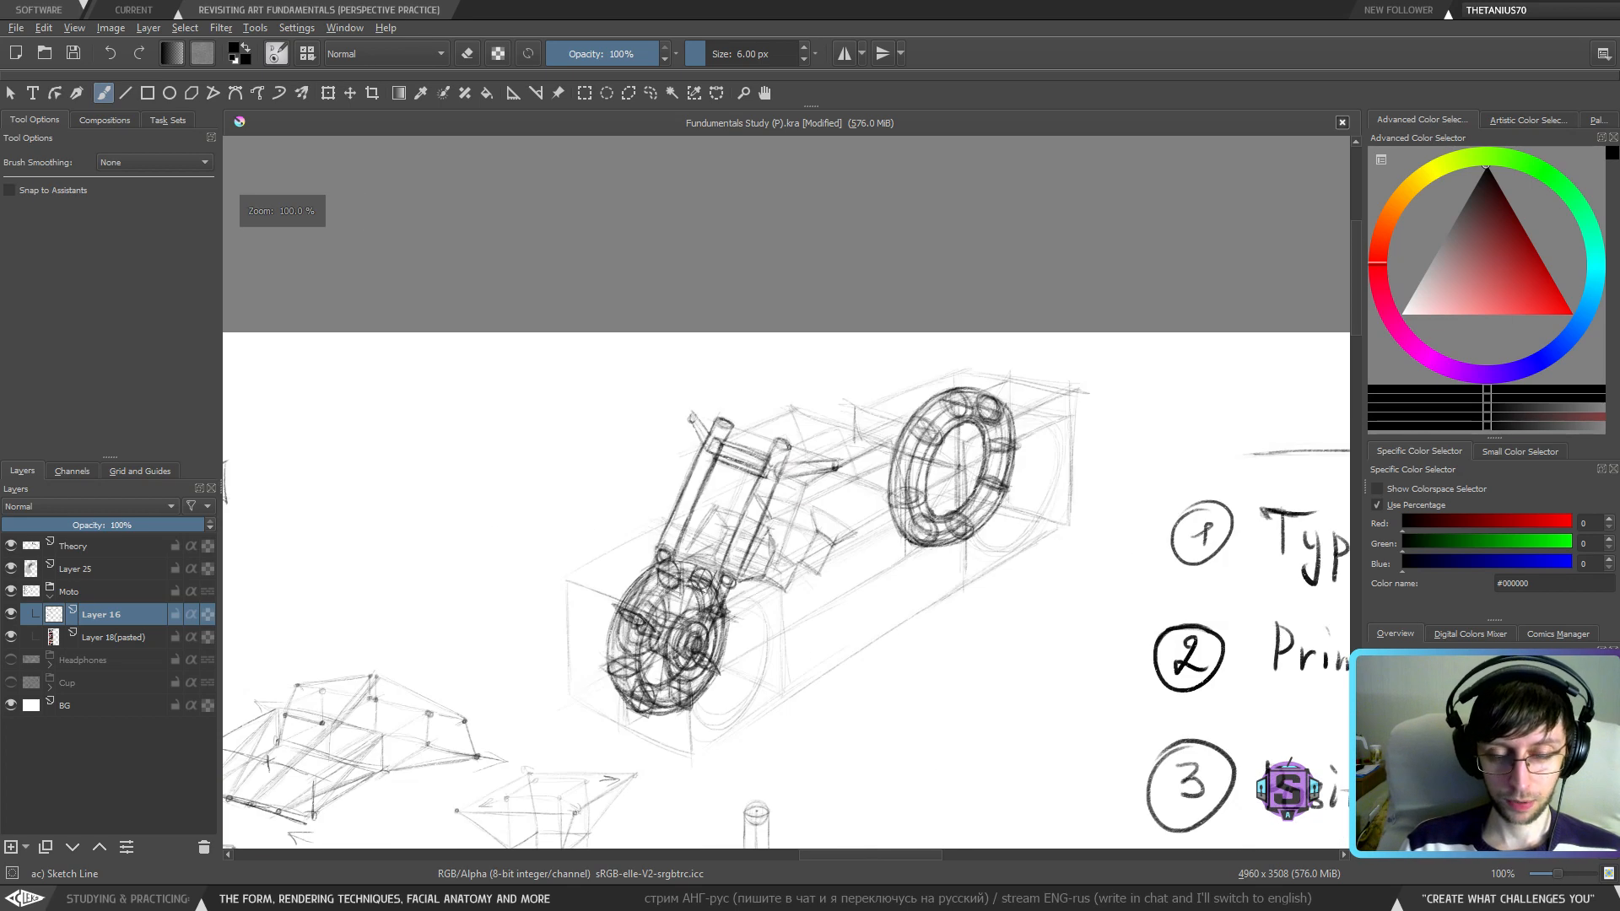
# - Compare the motorcycle sketch's overall proportions with the motorcycle reference photos, returning to the sketch
pyautogui.moveTo(777, 501); pyautogui.dragTo(766, 504)
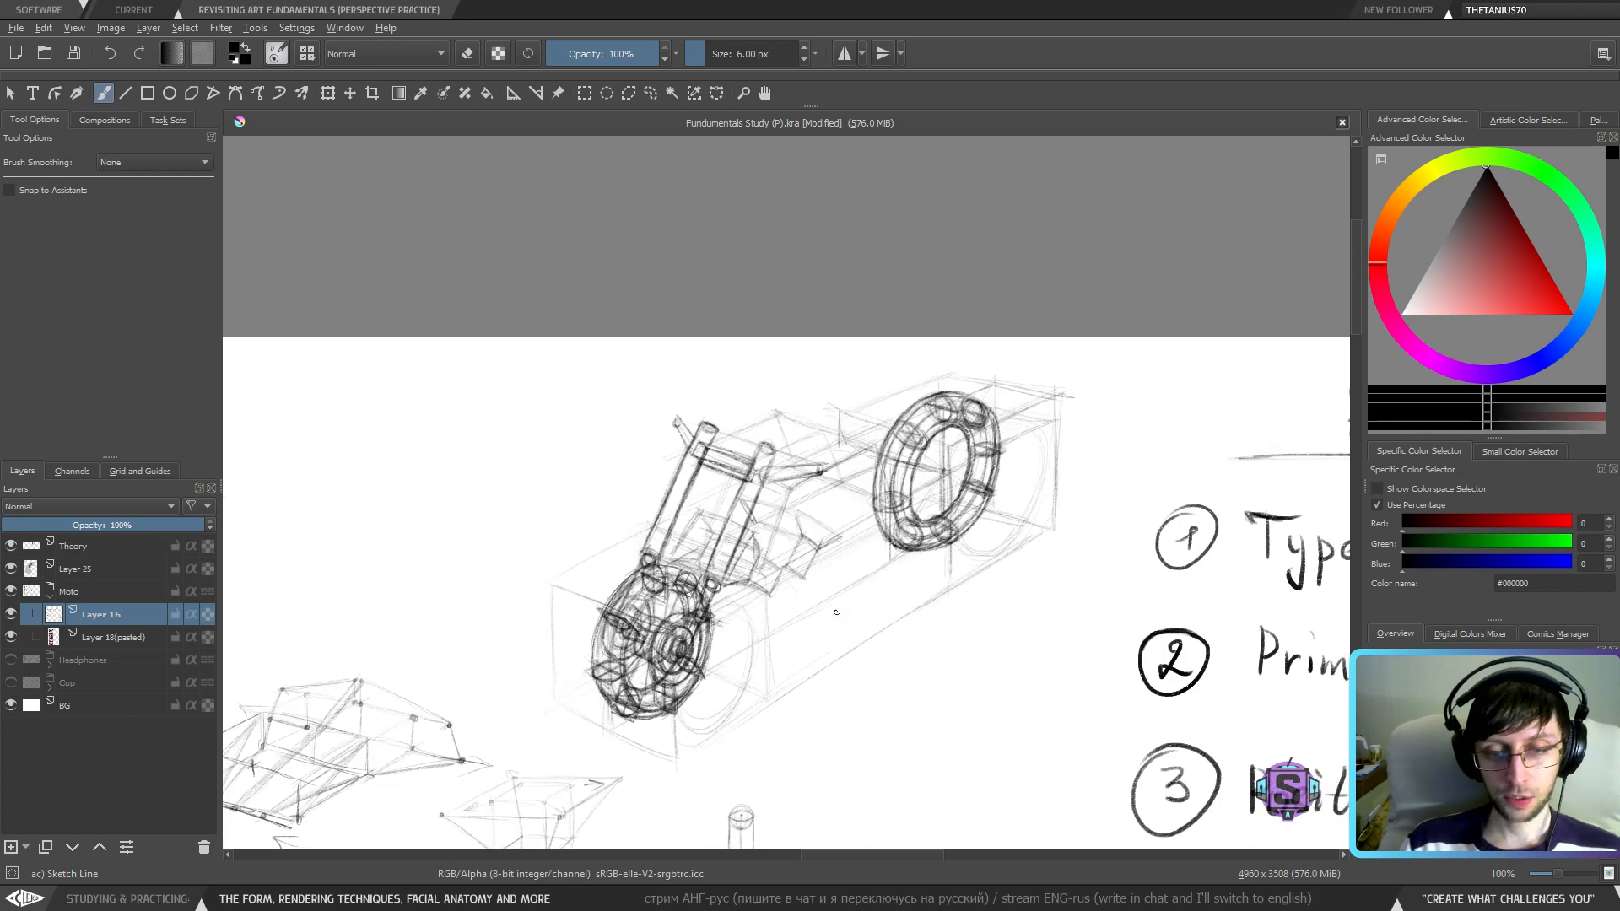
pyautogui.moveTo(811, 634); pyautogui.dragTo(780, 628)
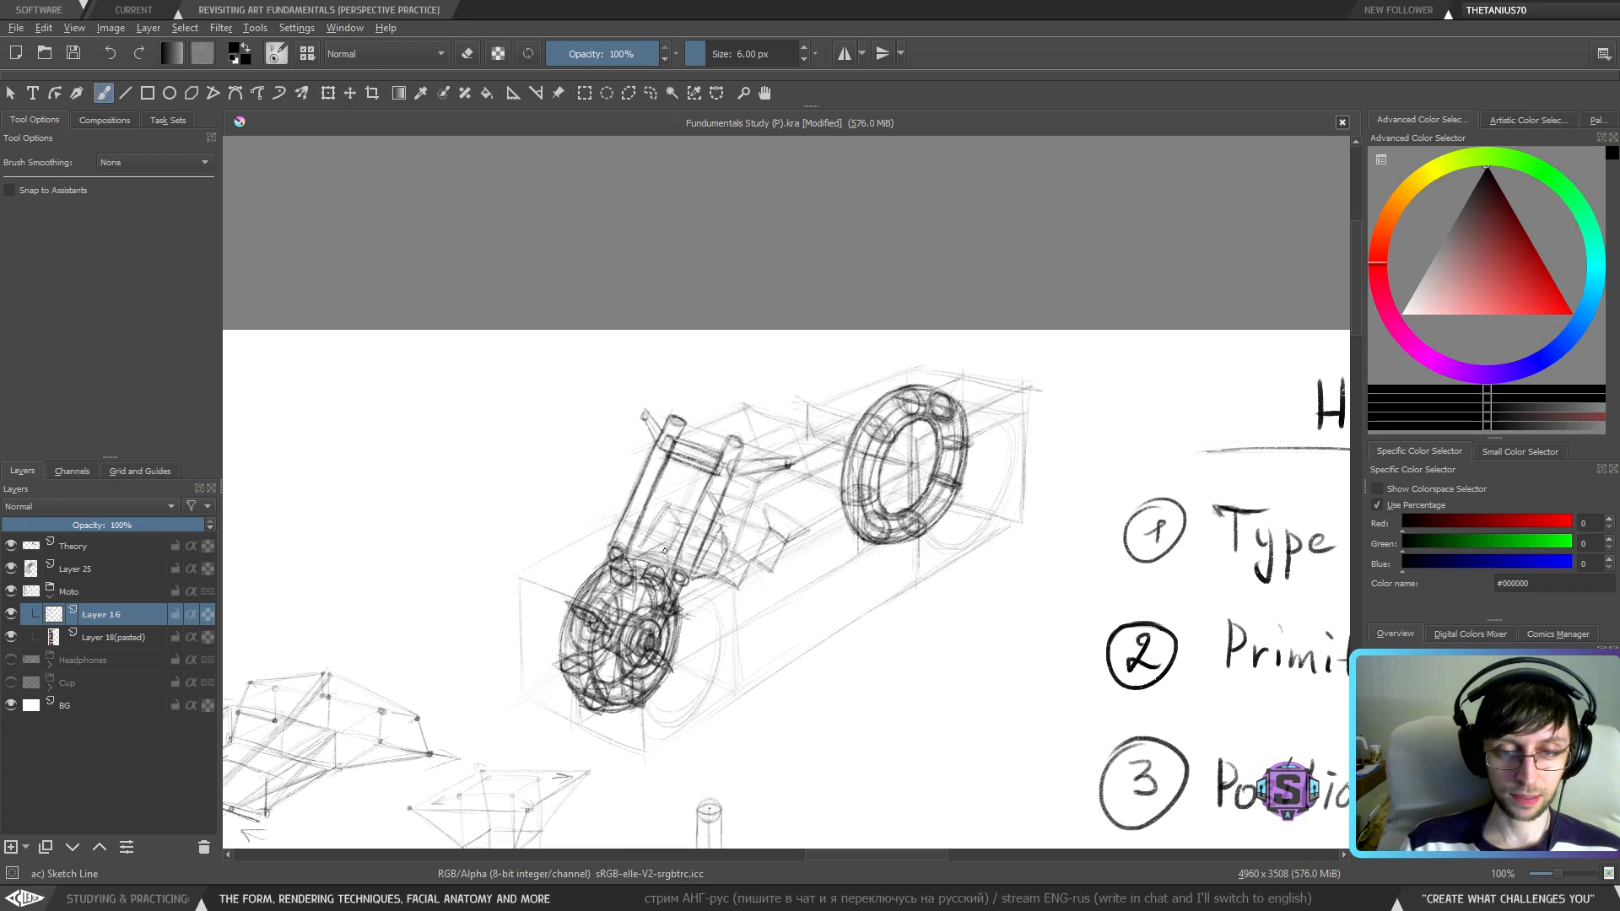
pyautogui.hotkey('ctrl', '-')
pyautogui.hotkey('ctrl', '-')
pyautogui.moveTo(446, 614)
pyautogui.mouseDown()
pyautogui.moveTo(680, 555)
pyautogui.moveTo(836, 545)
pyautogui.mouseUp()
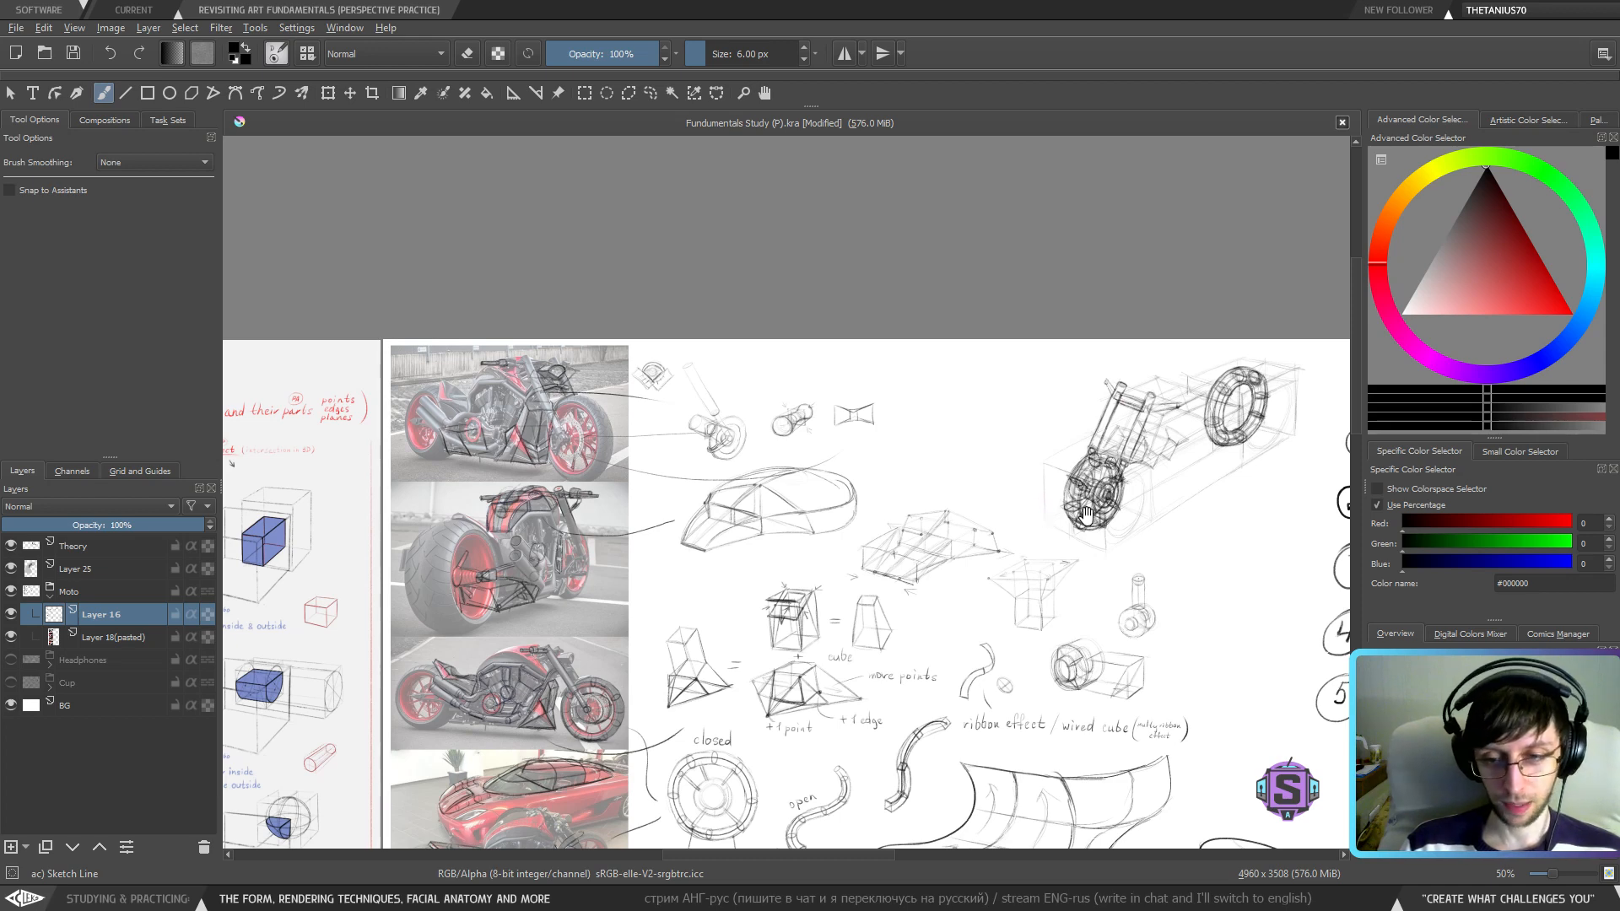
pyautogui.moveTo(1086, 516); pyautogui.dragTo(774, 531)
pyautogui.hotkey('ctrl', '+')
pyautogui.hotkey('ctrl', '+')
pyautogui.moveTo(864, 369); pyautogui.dragTo(768, 453)
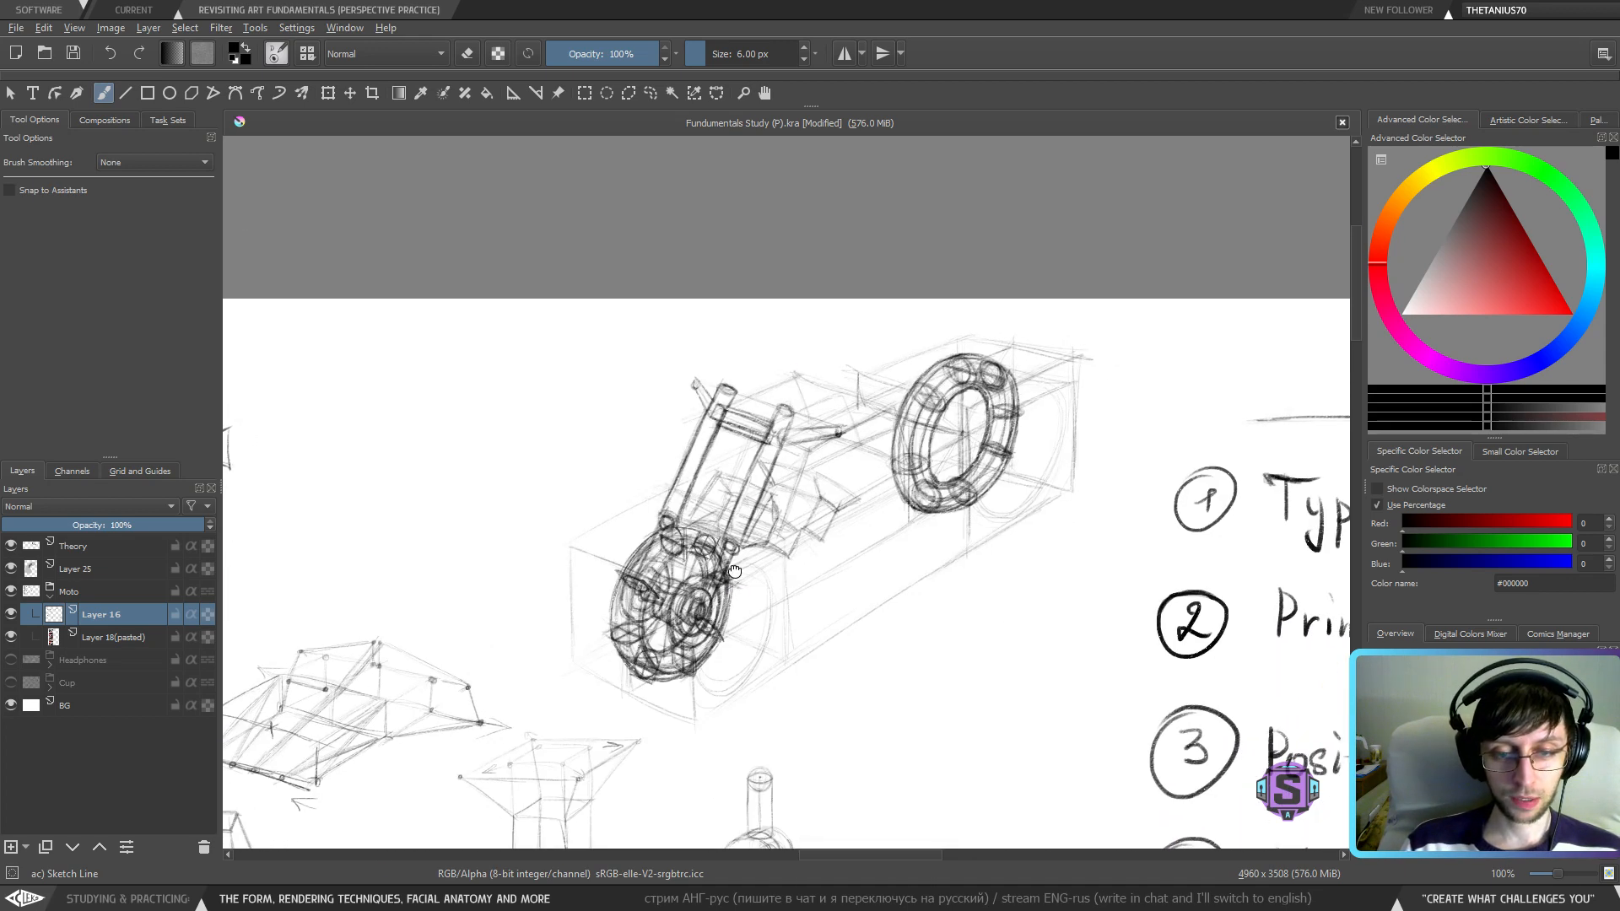
# - Try to shorten the front fork by outlining the front wheel and moving it up toward the crossbar
pyautogui.moveTo(734, 572); pyautogui.dragTo(820, 493)
pyautogui.press('l')
pyautogui.moveTo(796, 626)
pyautogui.mouseDown()
pyautogui.moveTo(822, 574)
pyautogui.moveTo(694, 470)
pyautogui.moveTo(761, 648)
pyautogui.mouseUp()
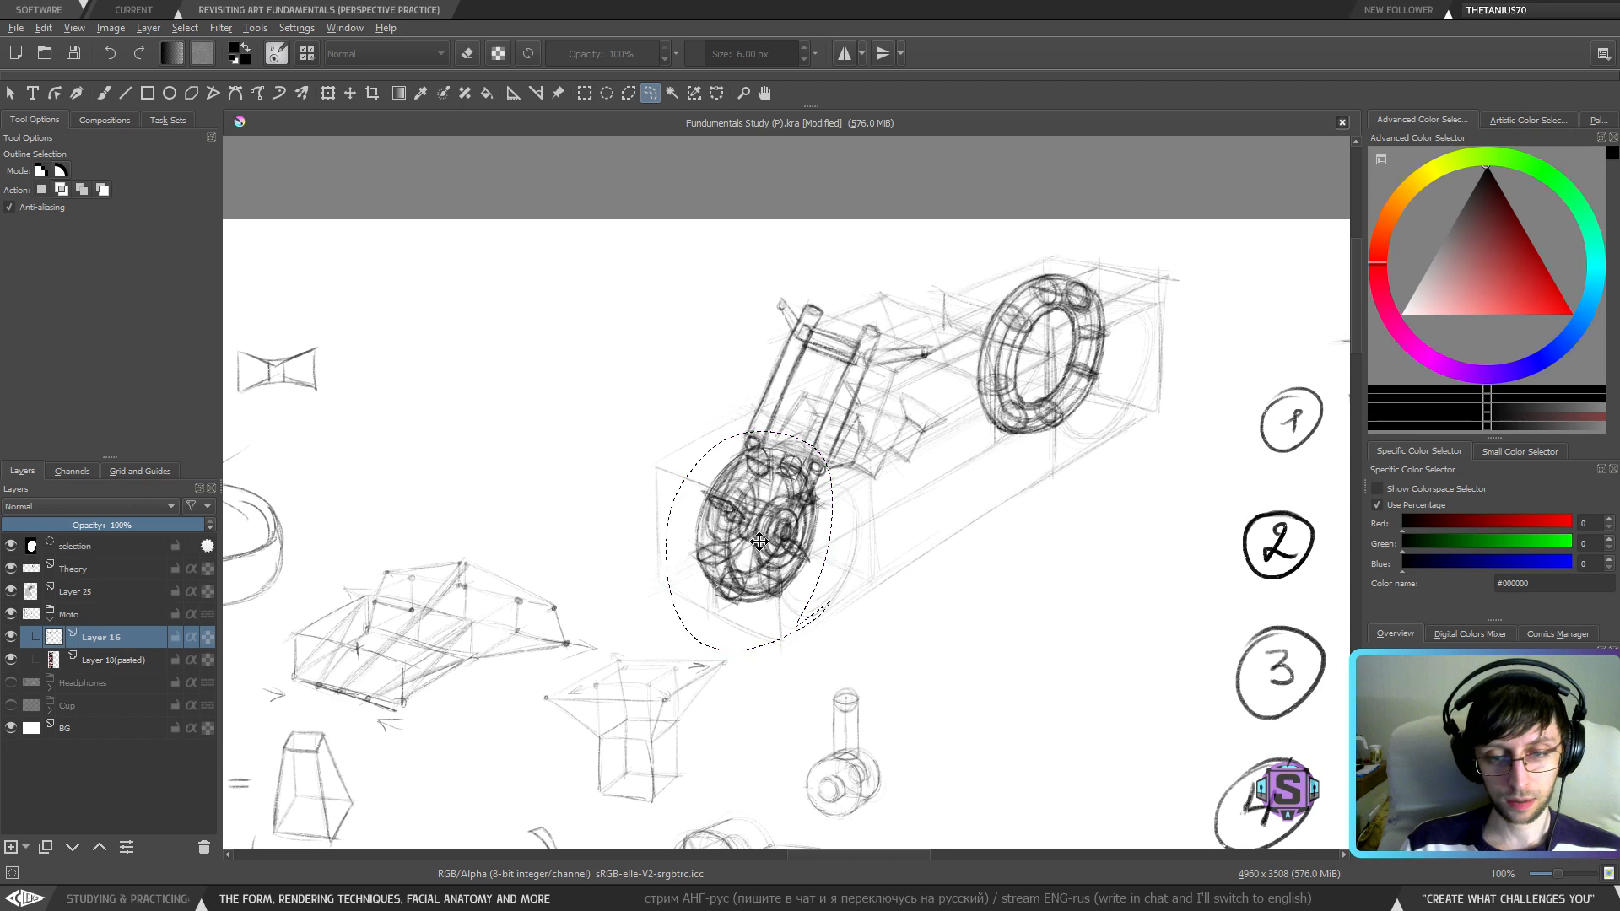
pyautogui.hotkey('ctrl', 't')
pyautogui.moveTo(757, 528); pyautogui.dragTo(770, 464)
pyautogui.press('b')
pyautogui.hotkey('ctrl', 'shift', 'a')
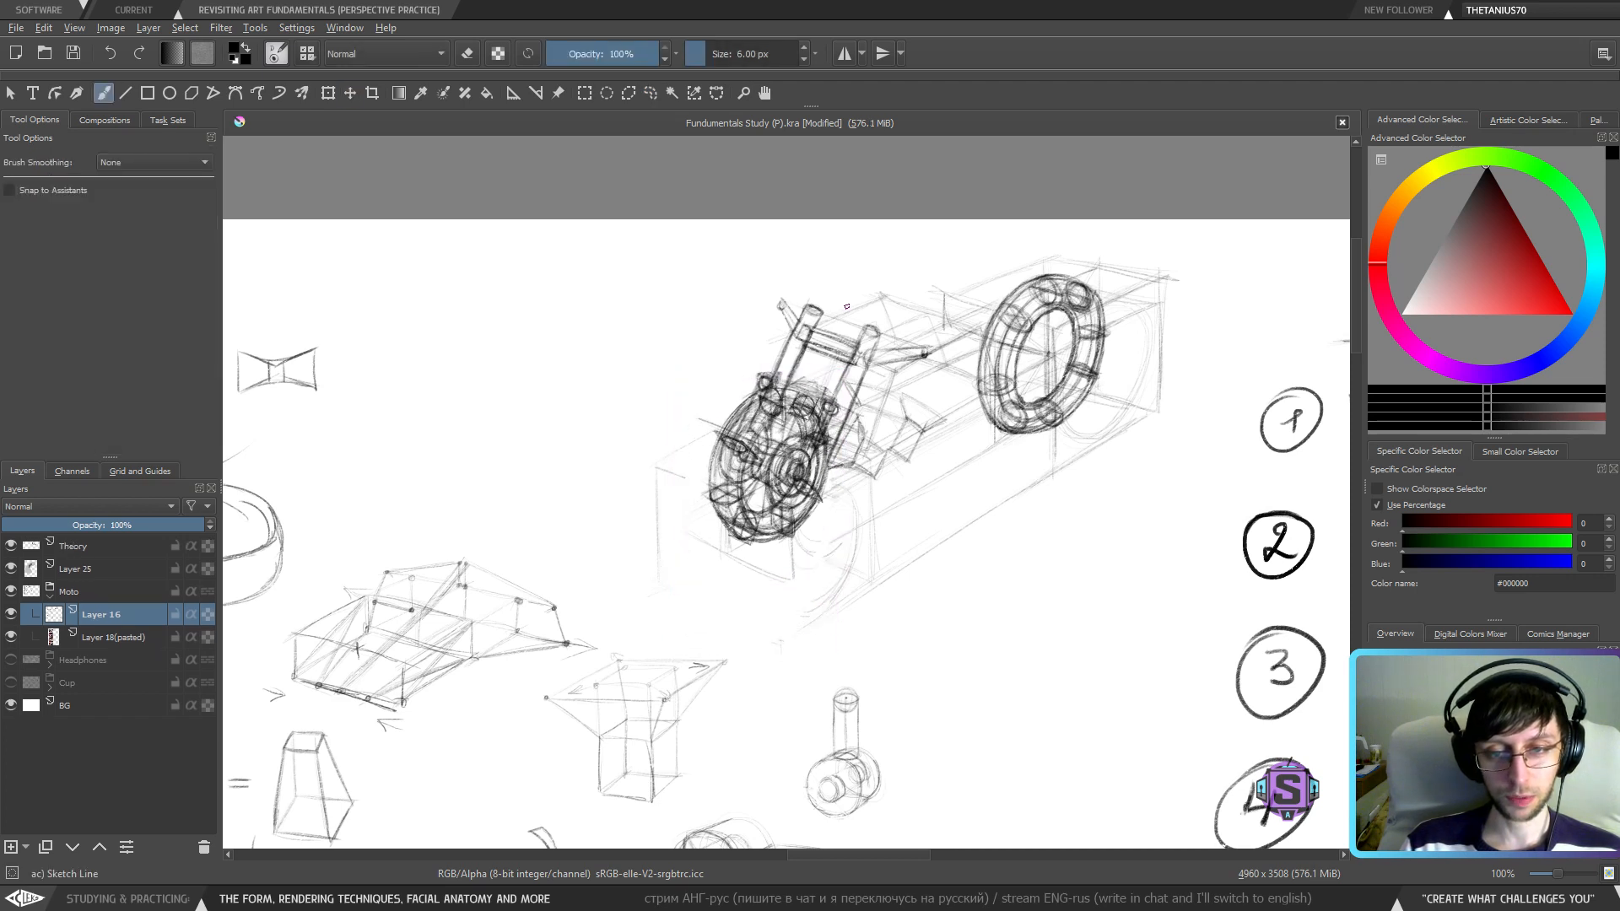
pyautogui.press('ctrl')
pyautogui.press('ctrl')
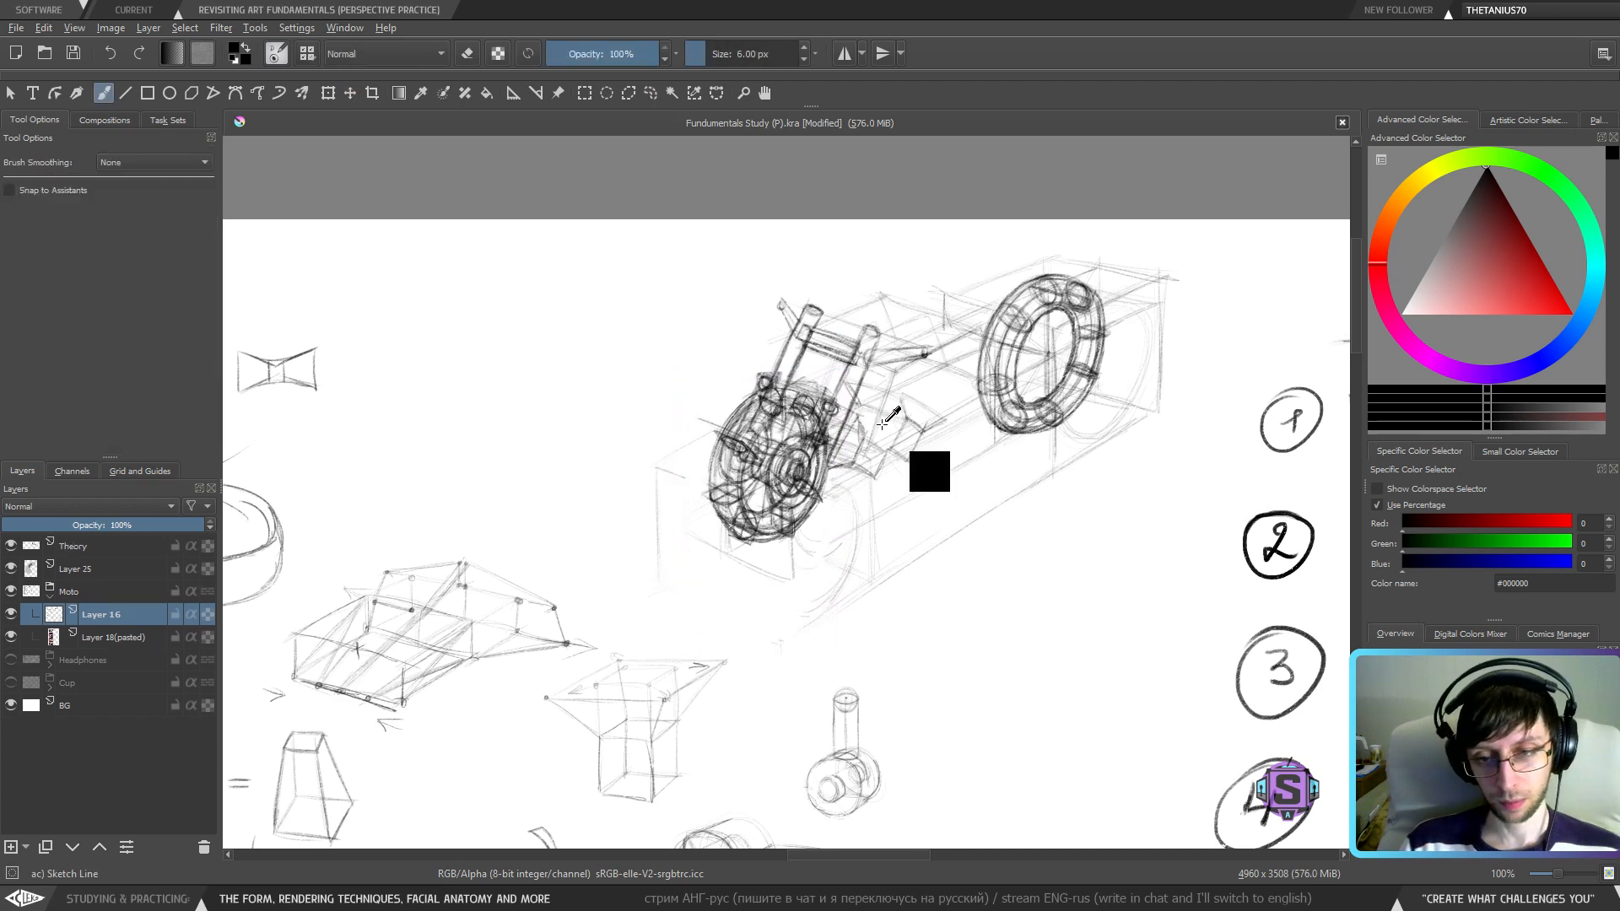
pyautogui.hotkey('ctrl', 'z')
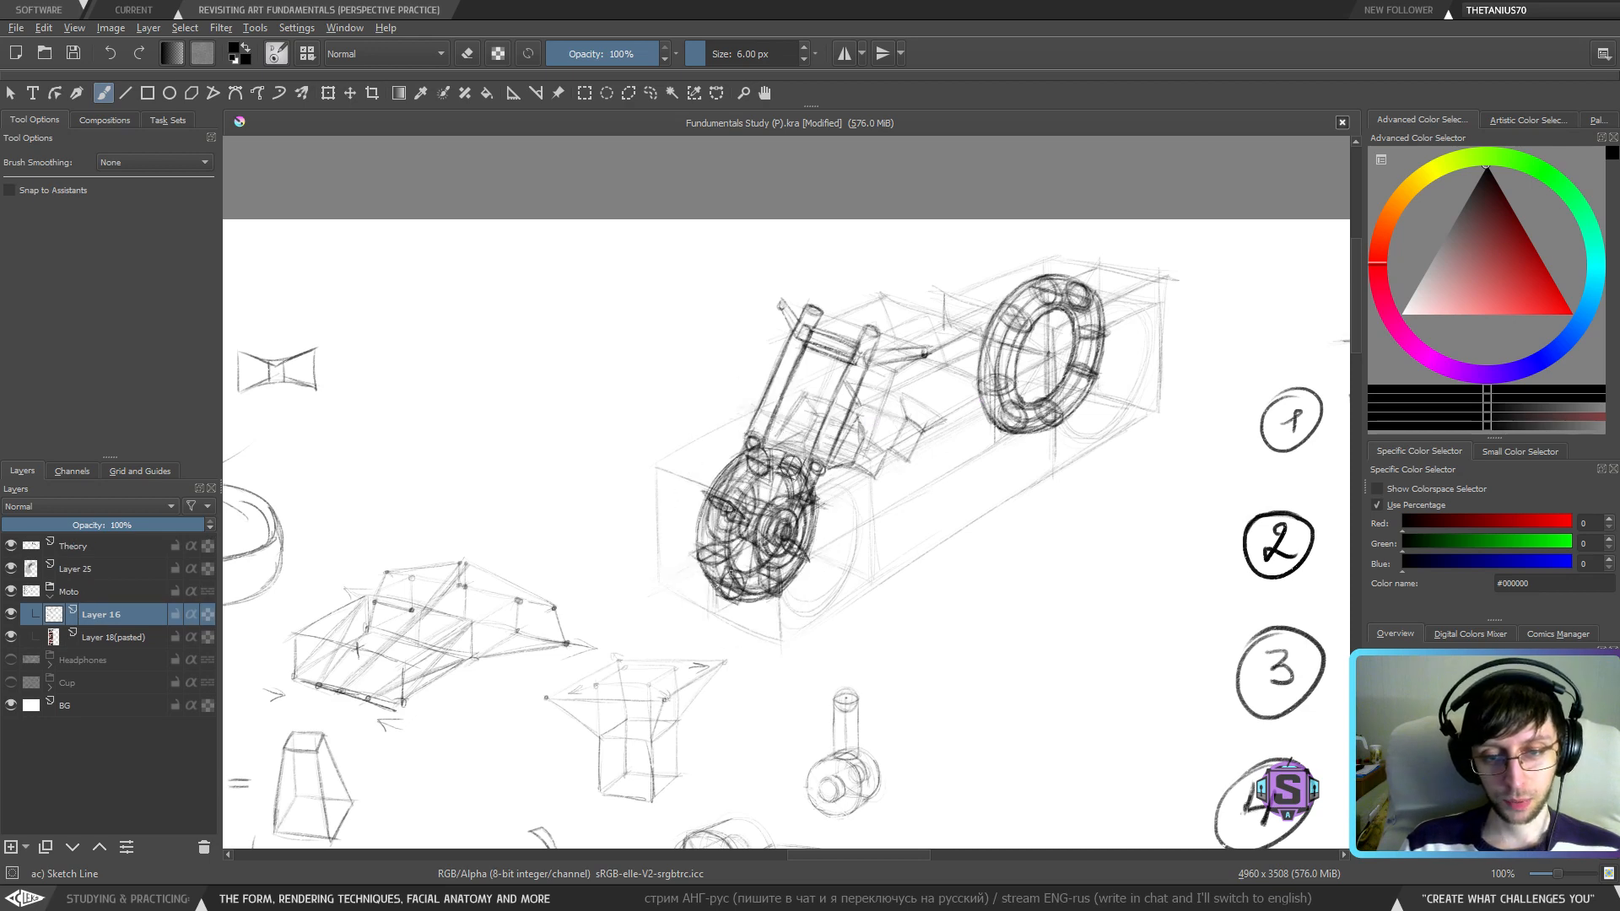
# - Examine the handlebars and front fork in the red-wheeled motorcycle reference photos, returning to a close view of the sketched fork
pyautogui.moveTo(443, 567); pyautogui.dragTo(1166, 504)
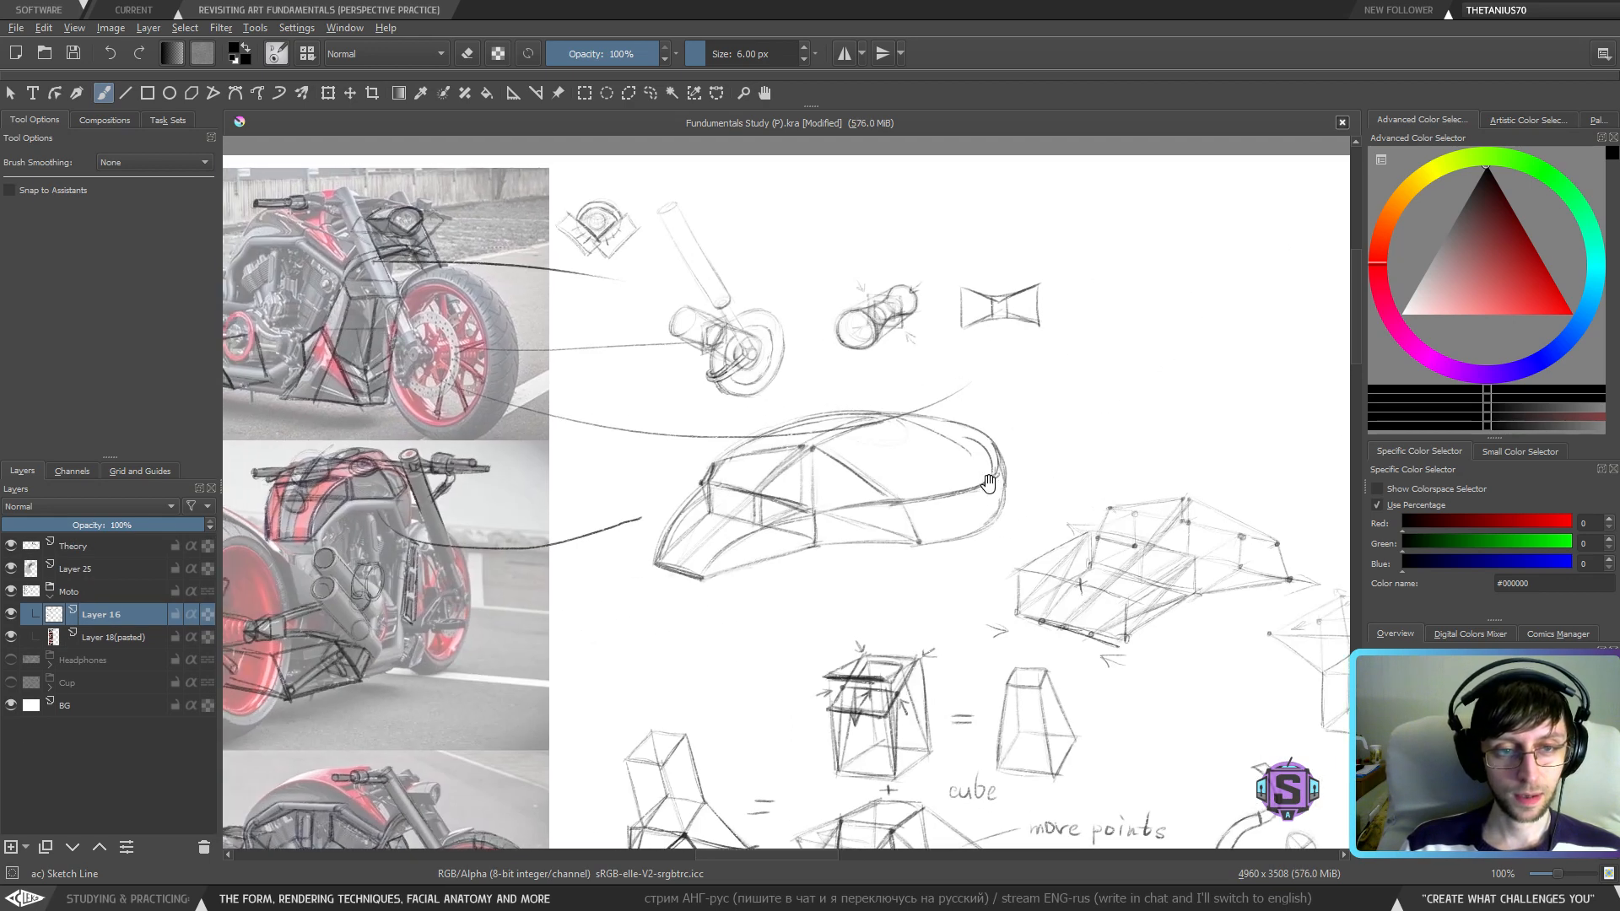
pyautogui.moveTo(932, 495)
pyautogui.mouseDown()
pyautogui.moveTo(1069, 534)
pyautogui.moveTo(898, 485)
pyautogui.moveTo(533, 536)
pyautogui.mouseUp()
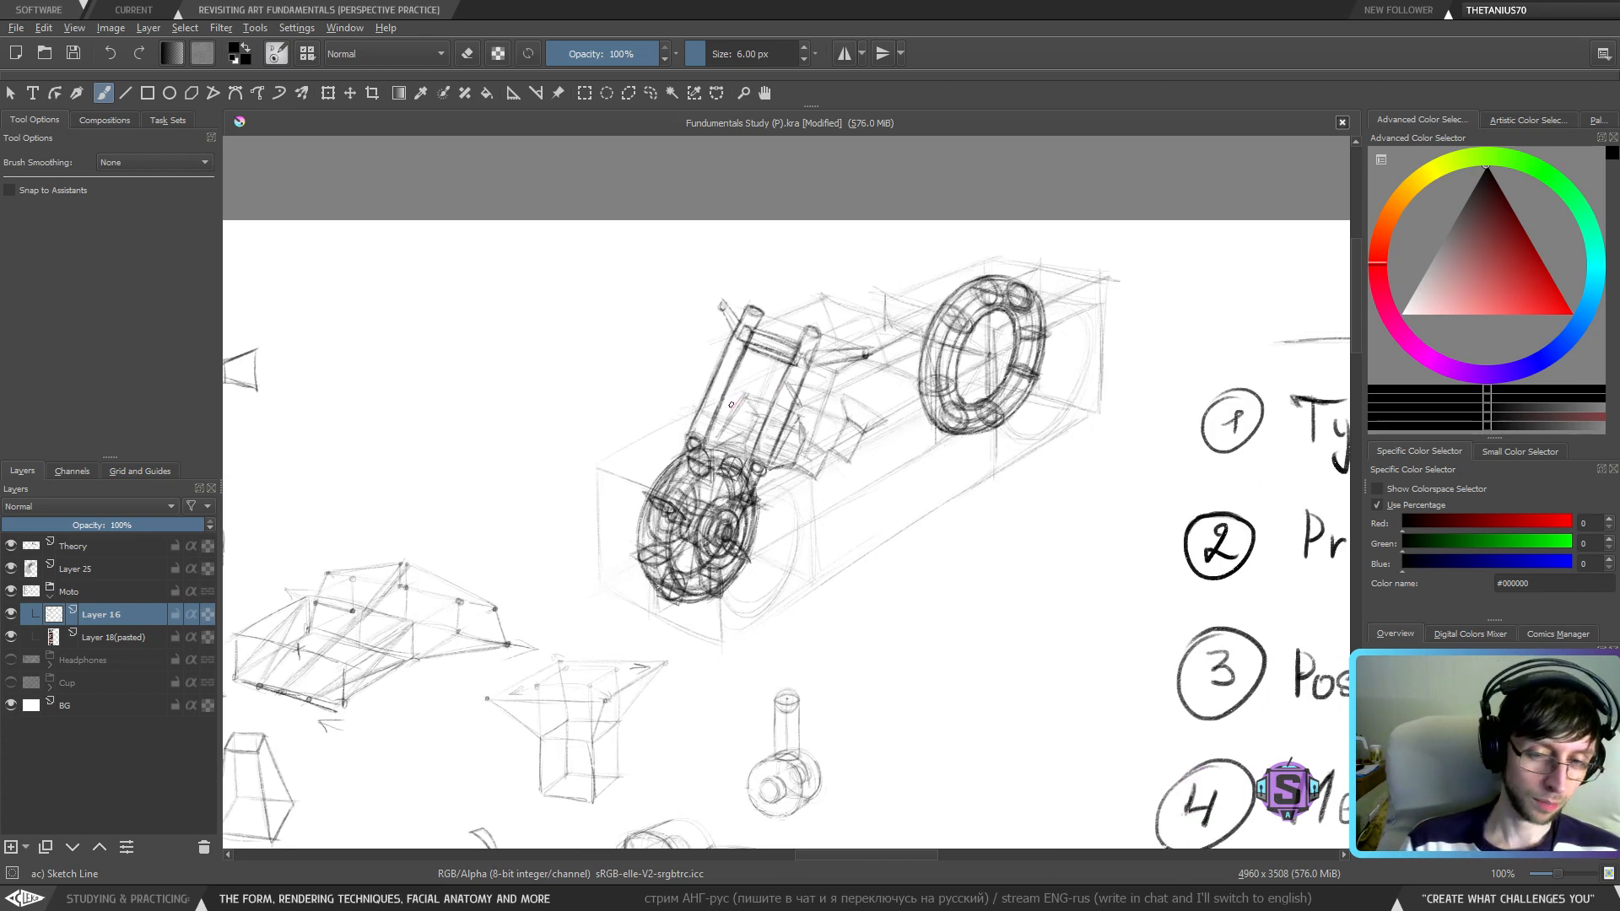
pyautogui.moveTo(761, 329)
pyautogui.mouseDown()
pyautogui.moveTo(561, 724)
pyautogui.moveTo(803, 242)
pyautogui.mouseUp()
pyautogui.hotkey('ctrl', 'z')
pyautogui.moveTo(790, 309); pyautogui.dragTo(593, 725)
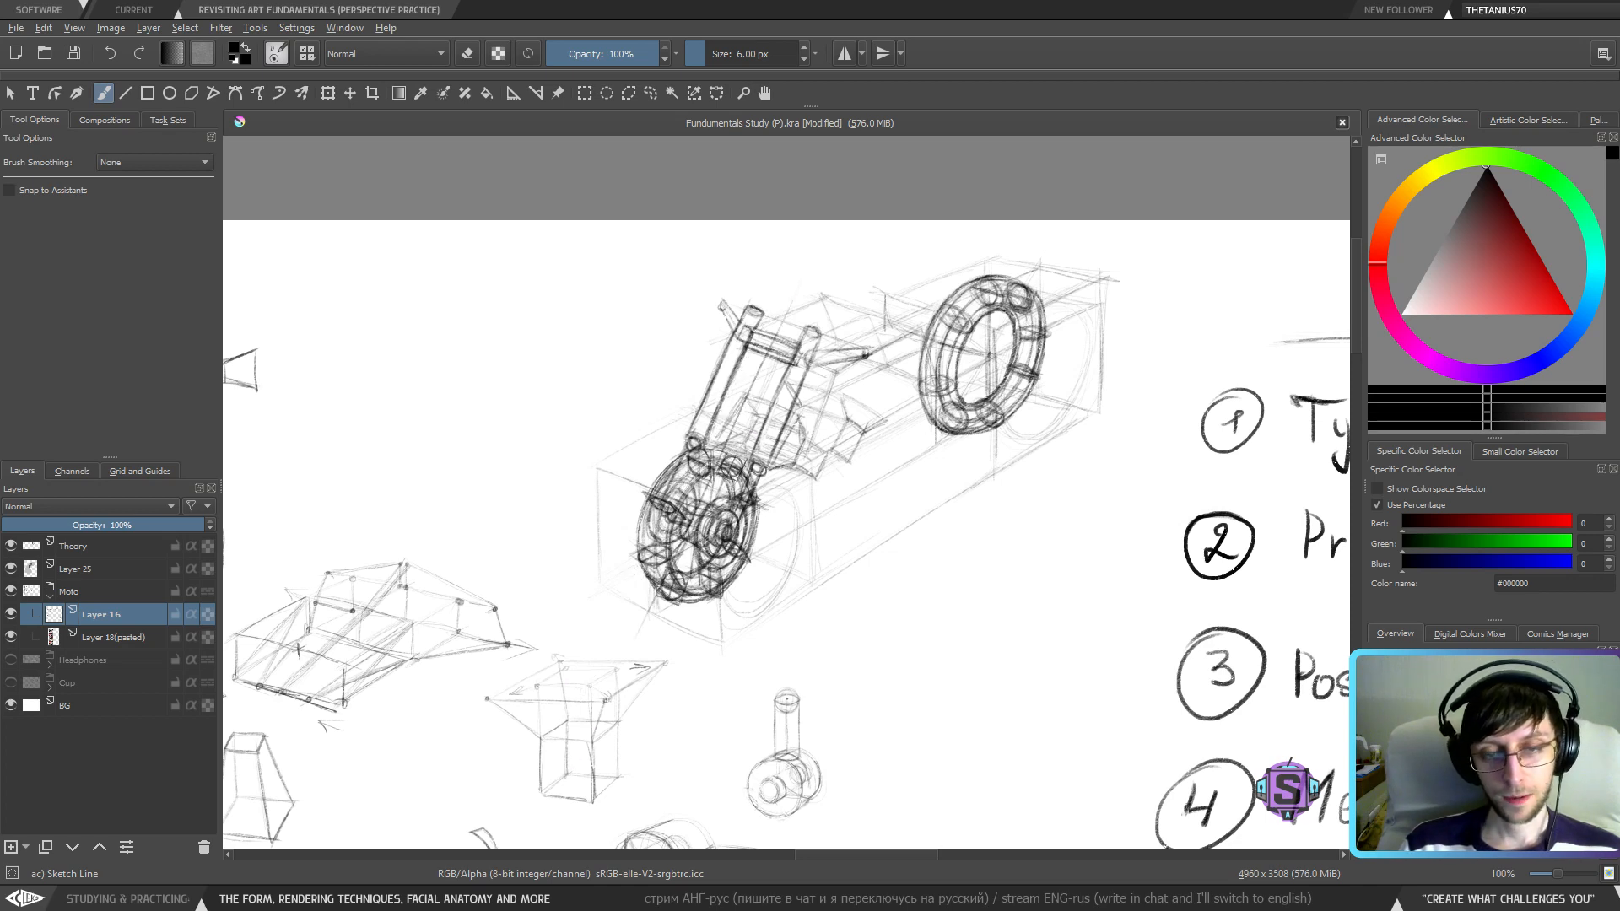
pyautogui.scroll(2, 821, 335)
pyautogui.moveTo(821, 335); pyautogui.dragTo(759, 405)
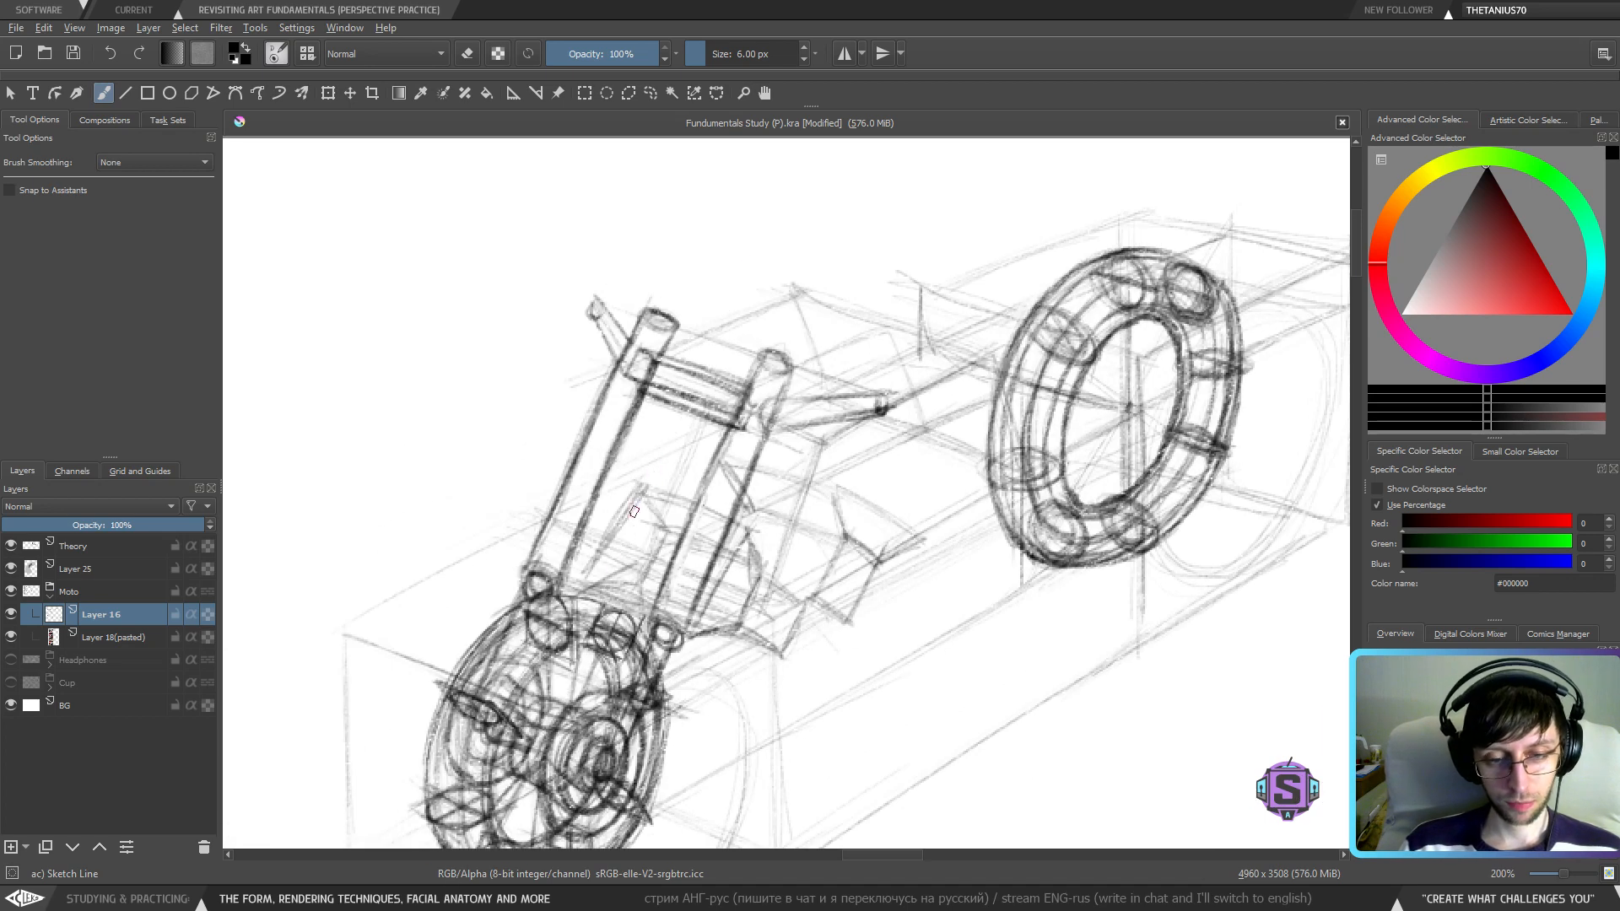
pyautogui.moveTo(634, 512); pyautogui.dragTo(681, 461)
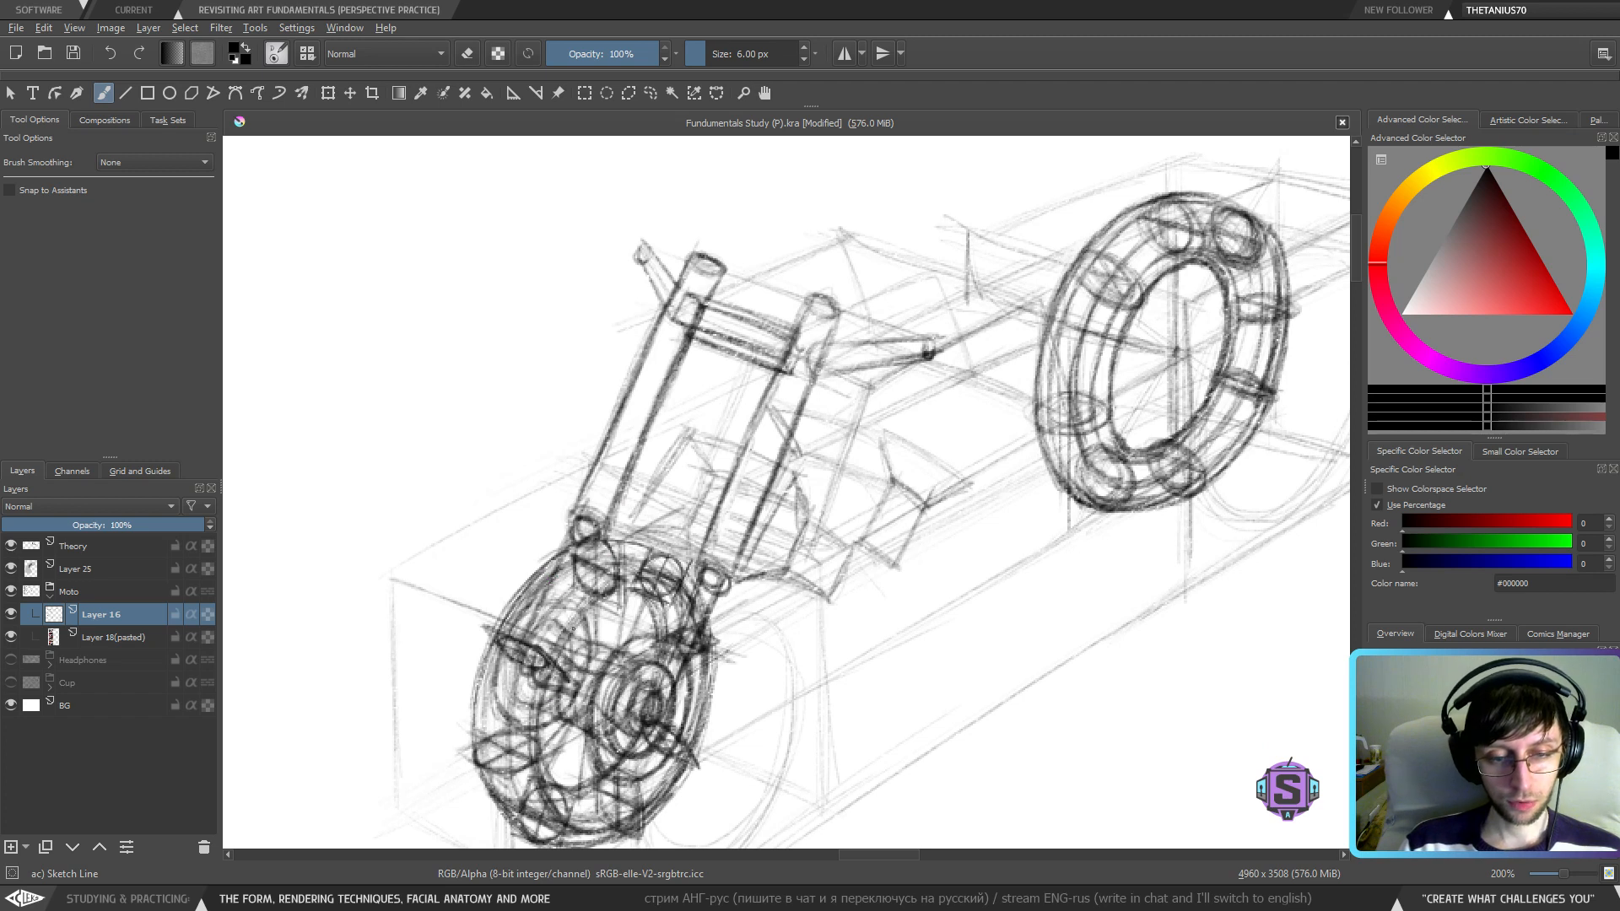
# - Sketch a curved fender over the upper part of the front wheel, between the lower ends of the fork legs
pyautogui.moveTo(547, 607)
pyautogui.mouseDown()
pyautogui.moveTo(591, 570)
pyautogui.moveTo(582, 608)
pyautogui.moveTo(666, 584)
pyautogui.moveTo(583, 541)
pyautogui.moveTo(662, 499)
pyautogui.mouseUp()
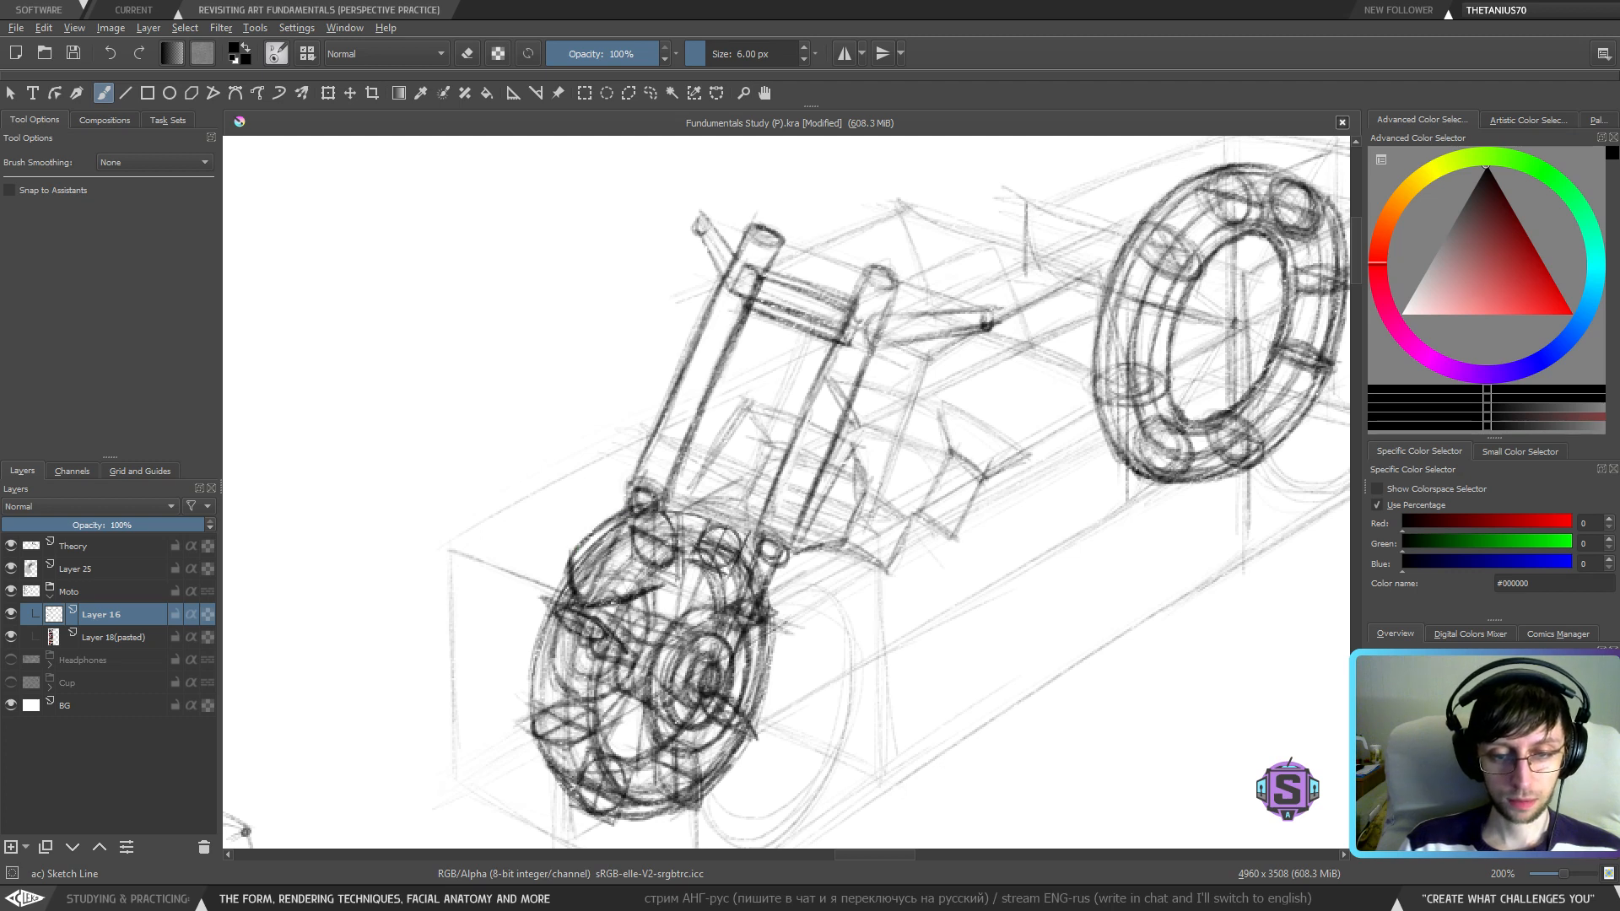
pyautogui.moveTo(657, 591); pyautogui.dragTo(721, 547)
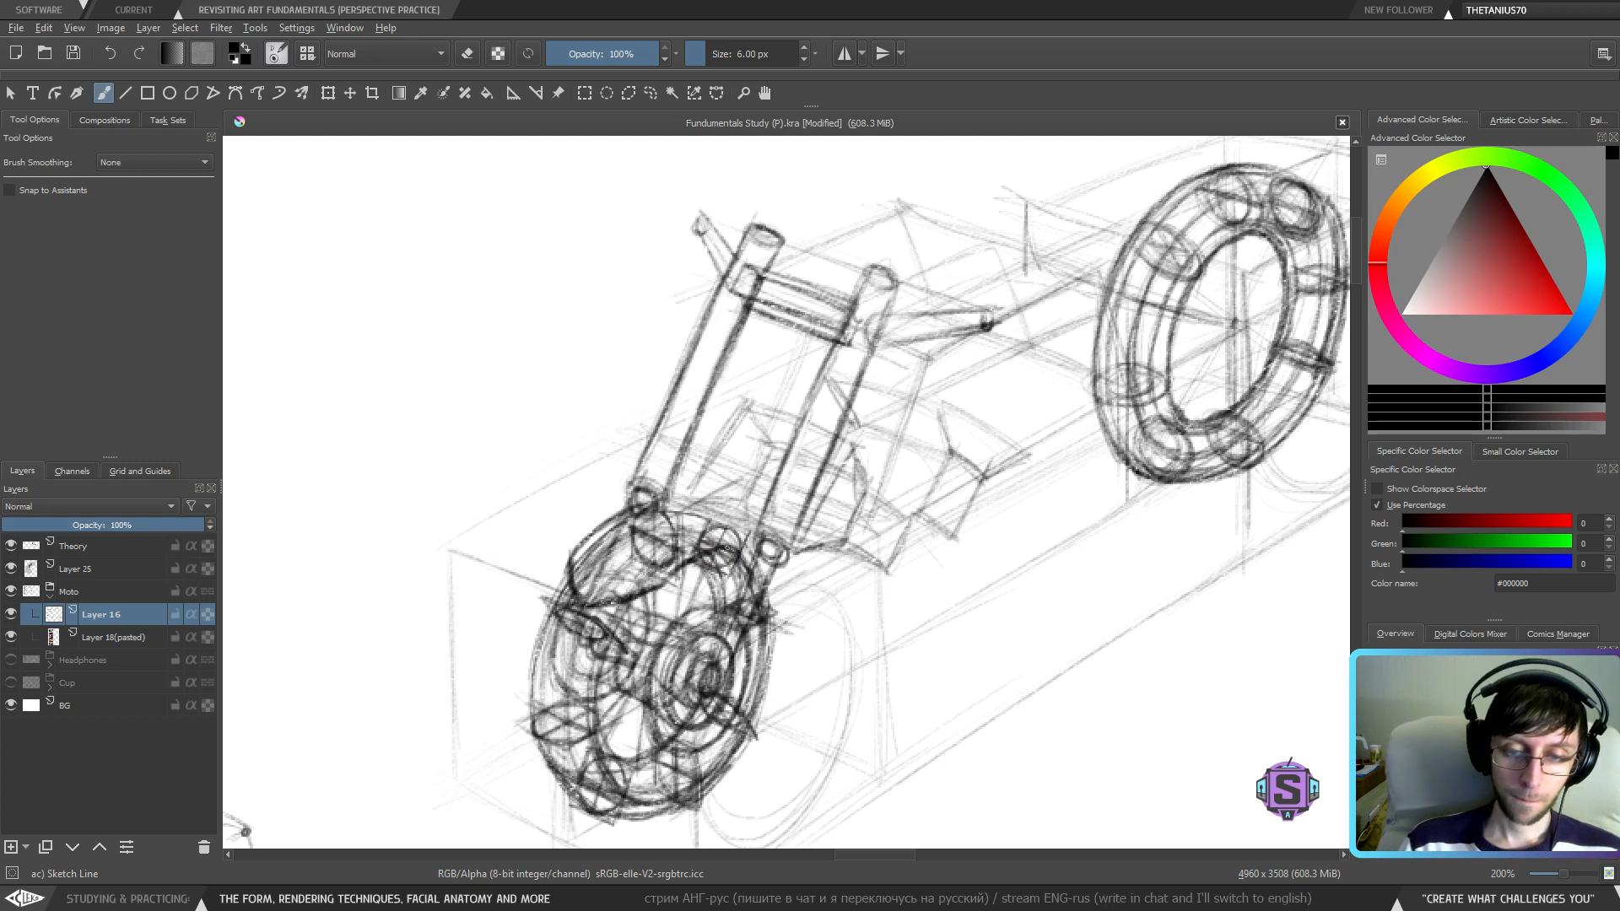
pyautogui.moveTo(736, 553); pyautogui.dragTo(742, 583)
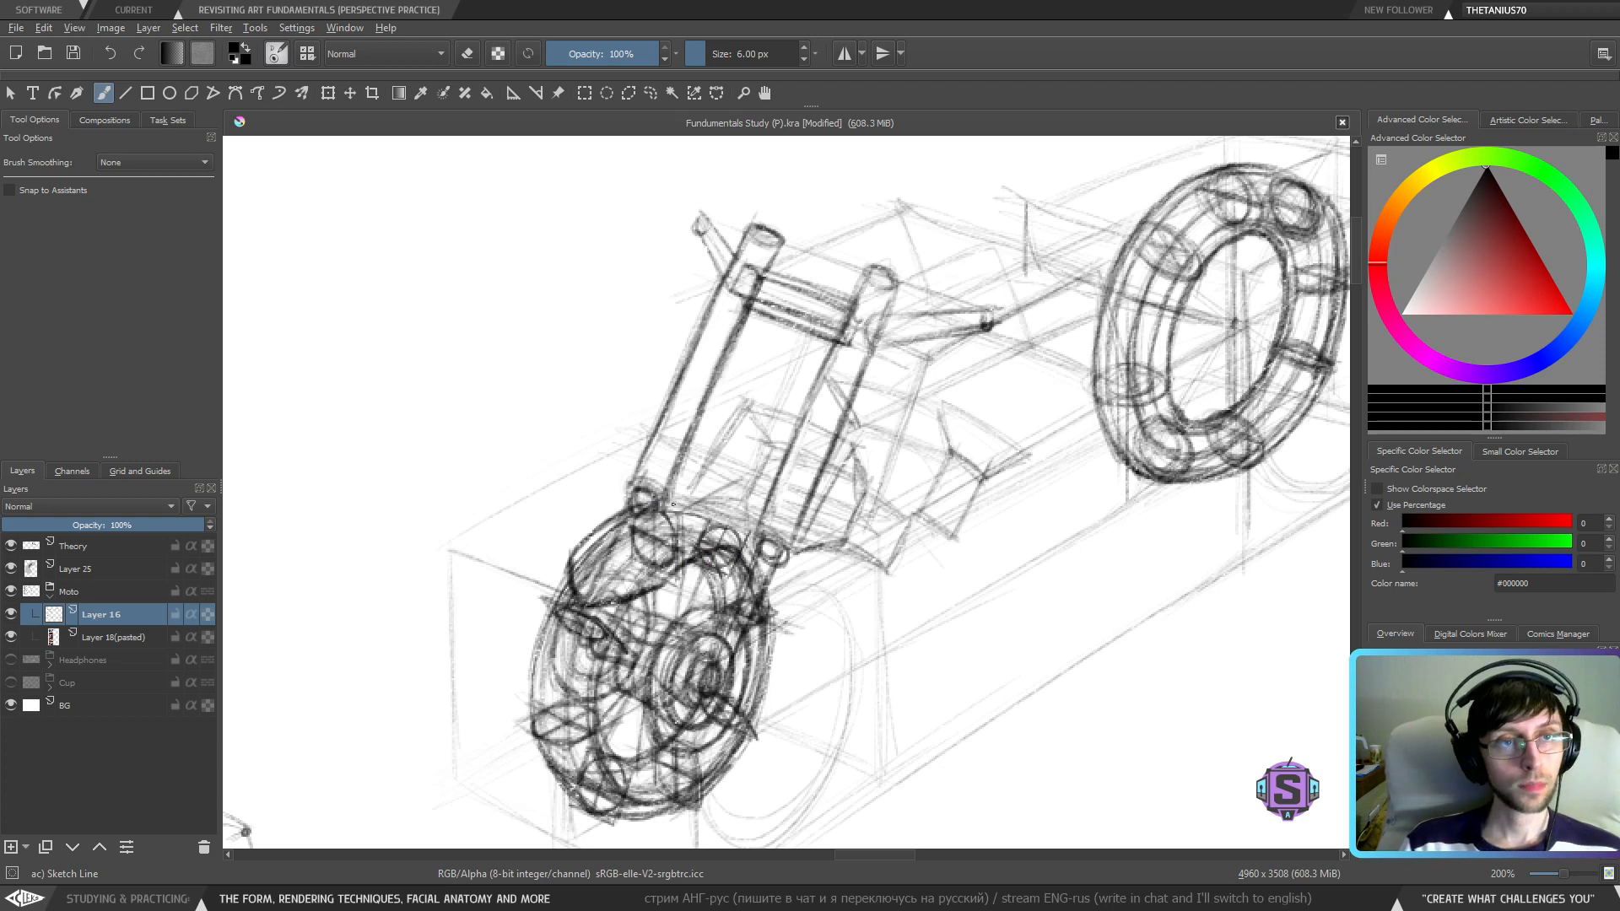
pyautogui.moveTo(661, 506)
pyautogui.mouseDown()
pyautogui.moveTo(719, 519)
pyautogui.moveTo(754, 556)
pyautogui.mouseUp()
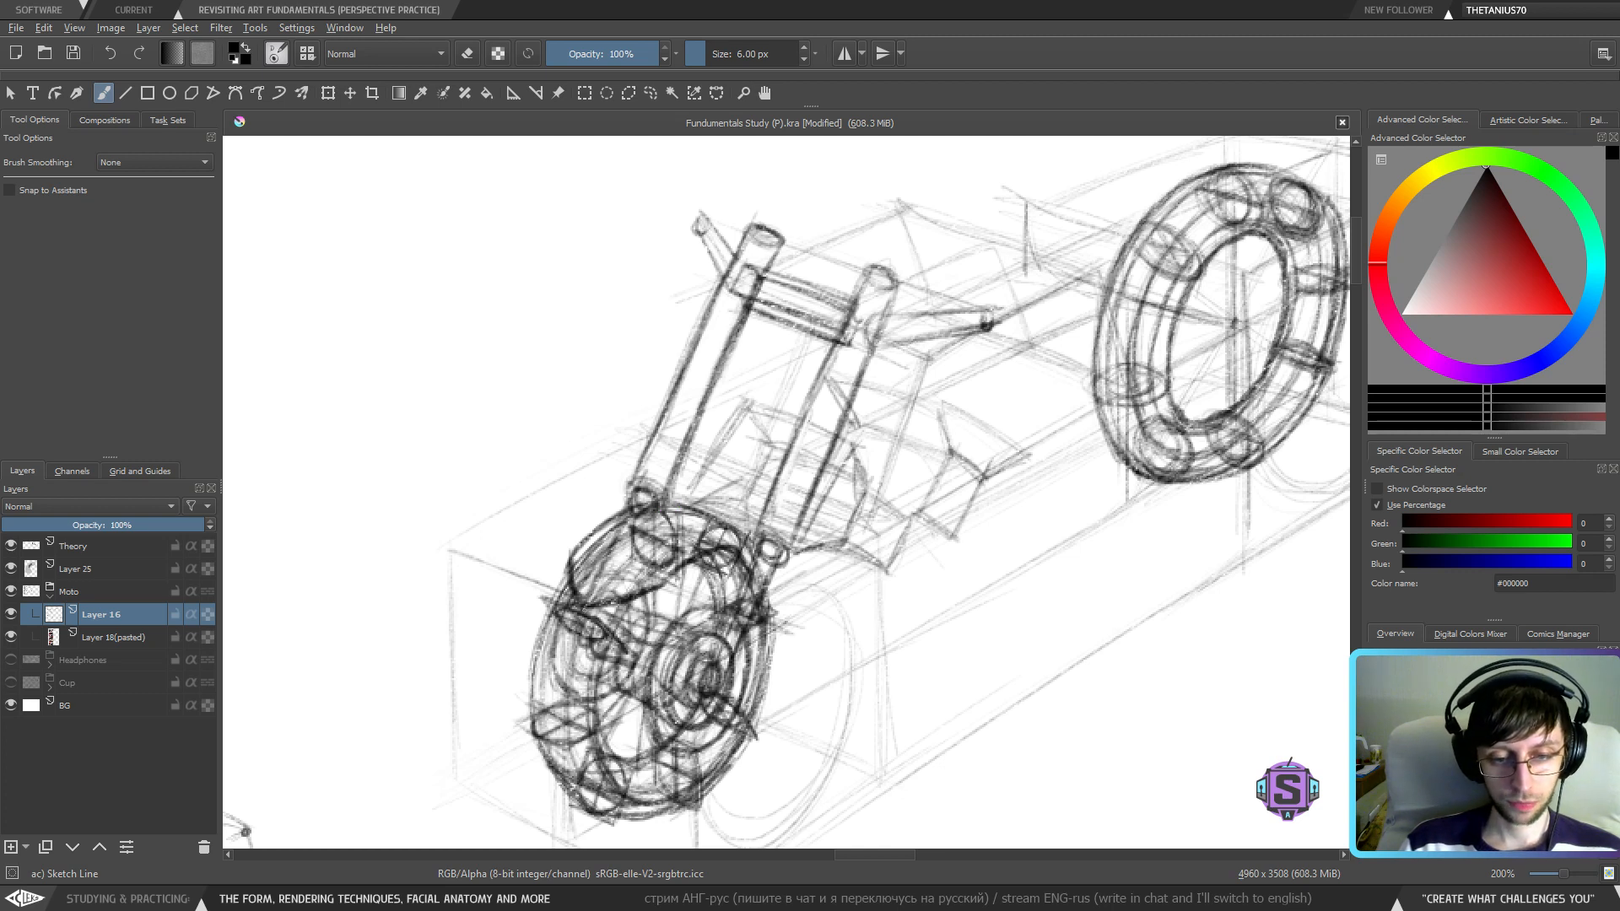
pyautogui.moveTo(590, 617)
pyautogui.mouseDown()
pyautogui.moveTo(706, 588)
pyautogui.moveTo(718, 671)
pyautogui.mouseUp()
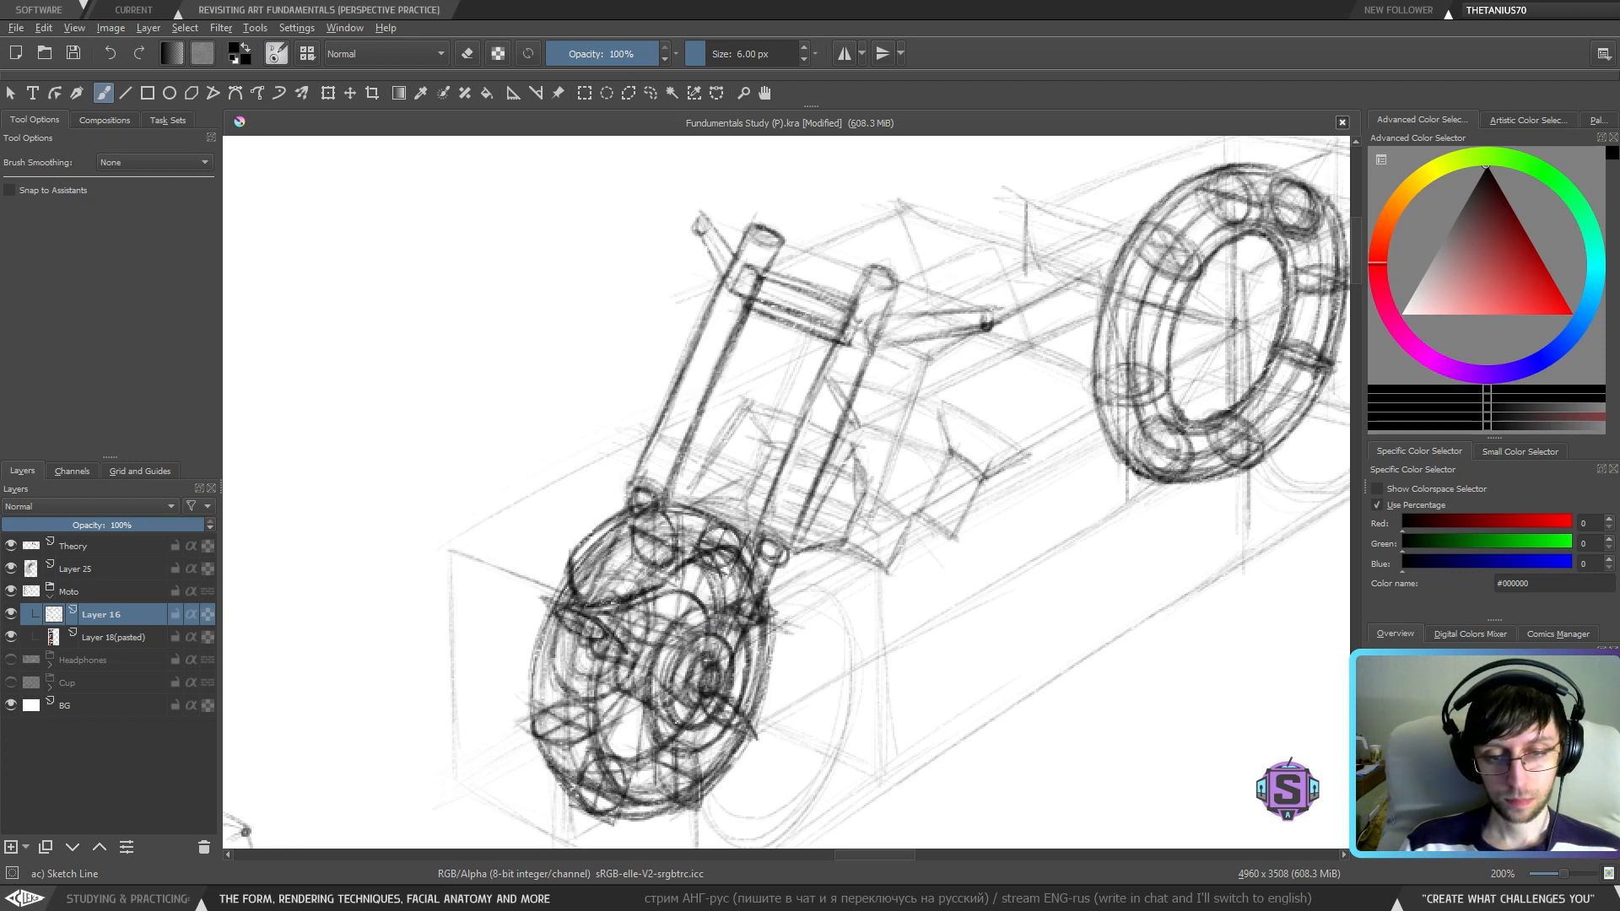
pyautogui.moveTo(724, 596)
pyautogui.mouseDown()
pyautogui.moveTo(709, 610)
pyautogui.moveTo(679, 584)
pyautogui.moveTo(702, 592)
pyautogui.moveTo(714, 668)
pyautogui.mouseUp()
# - Compare the motorcycle sketch with its new front fender in normal and mirrored views to judge its proportions
pyautogui.press('-')
pyautogui.press('-')
pyautogui.press('-')
pyautogui.press('-')
pyautogui.press('+')
pyautogui.press('+')
pyautogui.press('m')
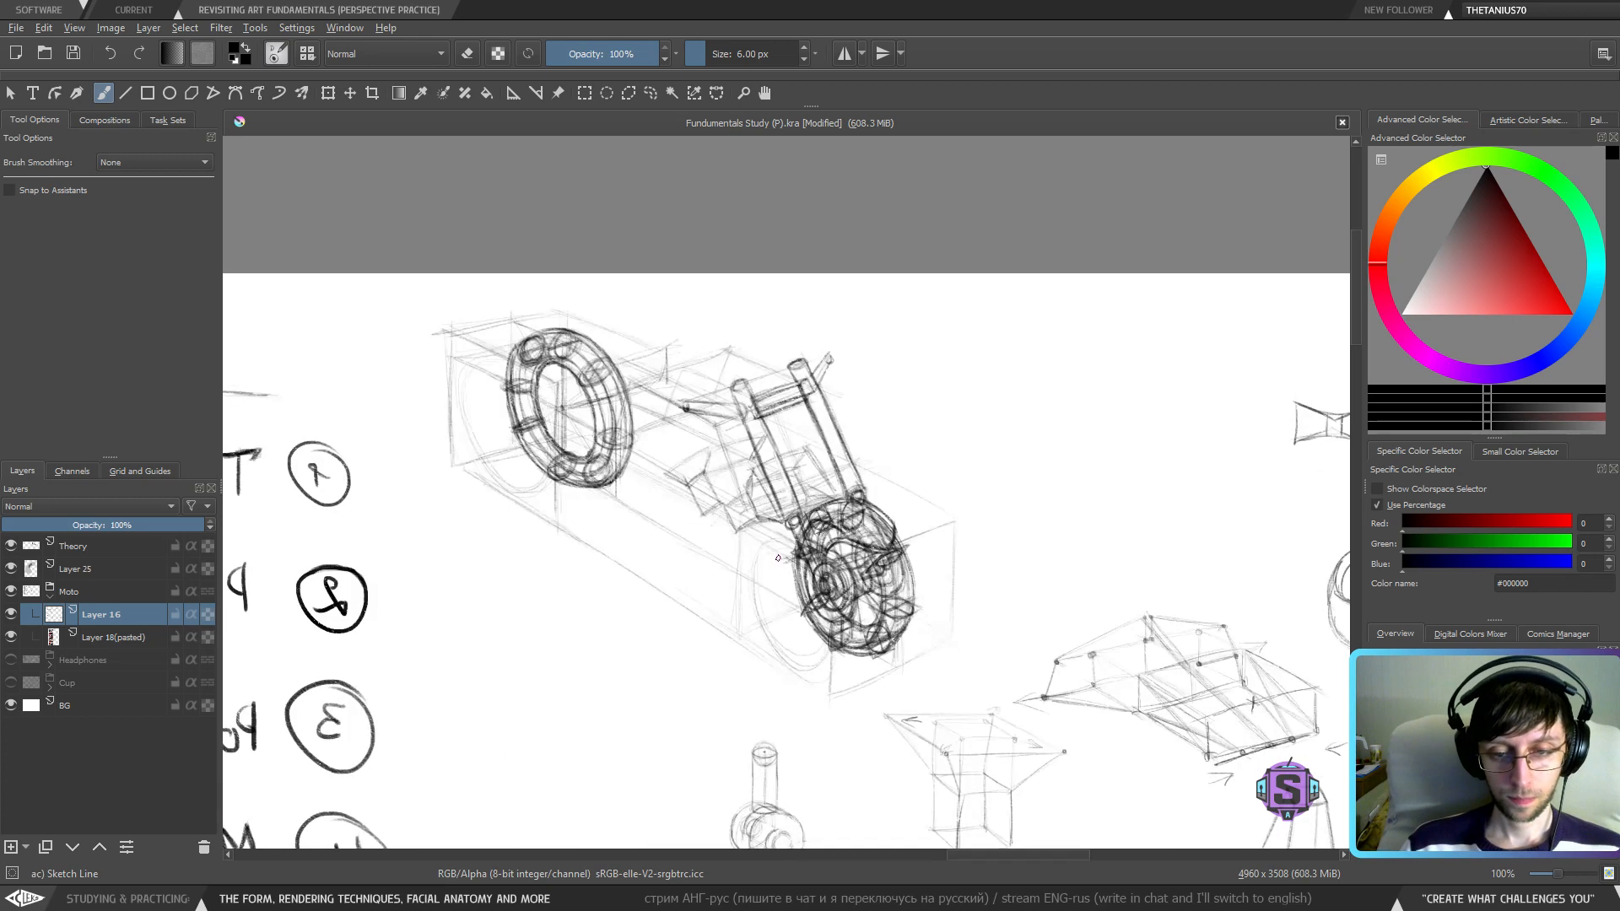
pyautogui.press('m')
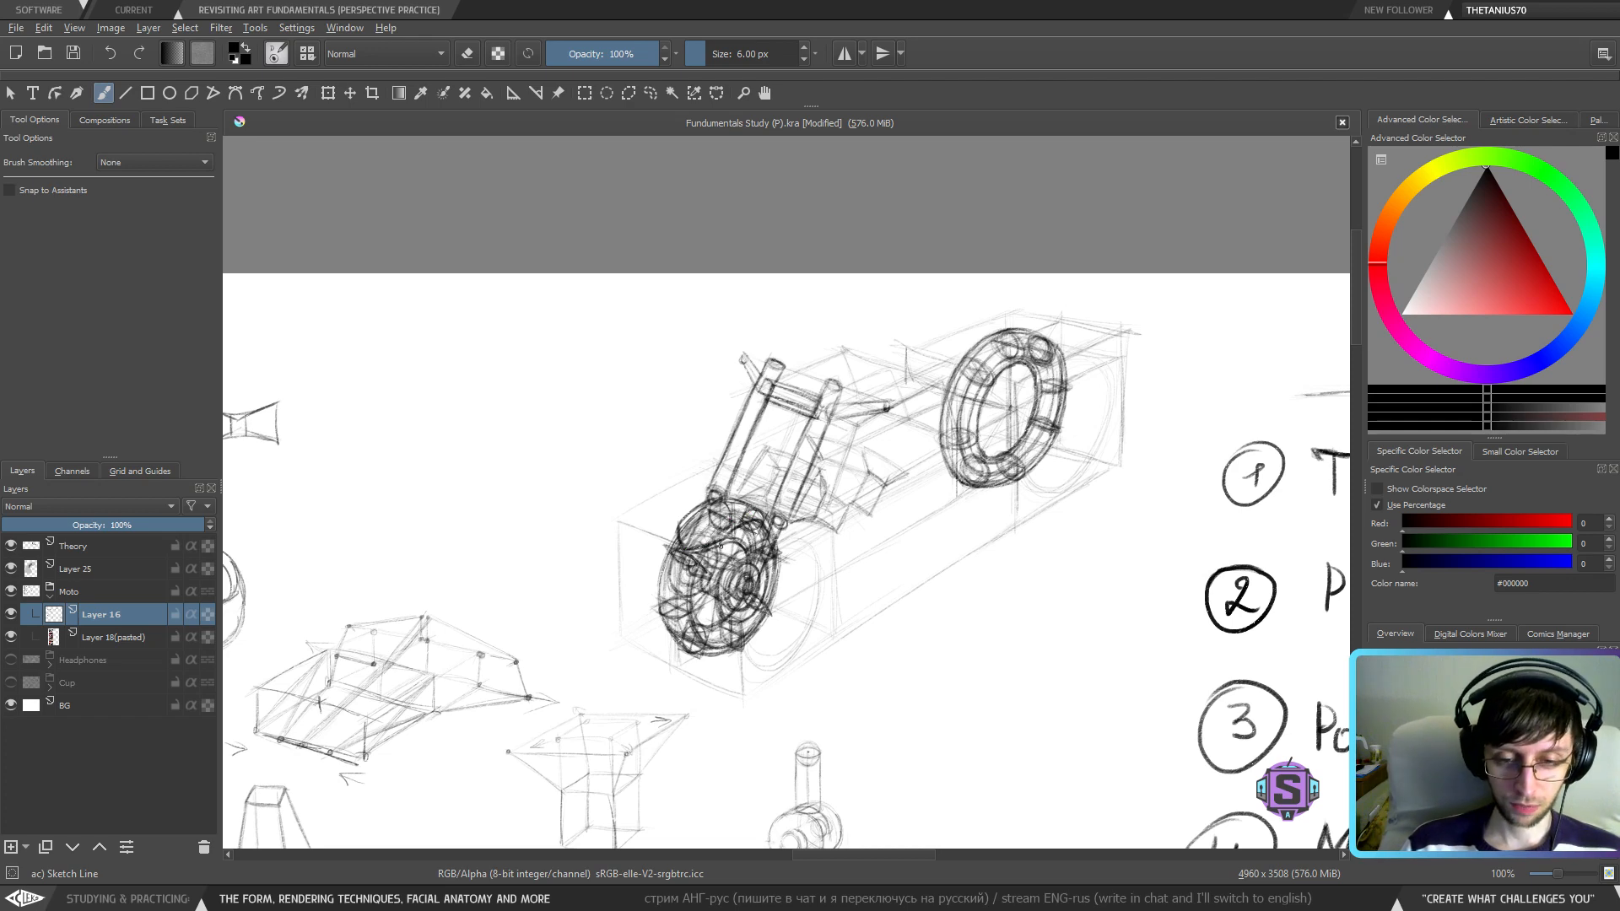
# - Add a new paint layer above Layer 16 and set the brush to white at 11 px
pyautogui.click(1400, 314)
pyautogui.press(']')
pyautogui.press(']')
pyautogui.press(']')
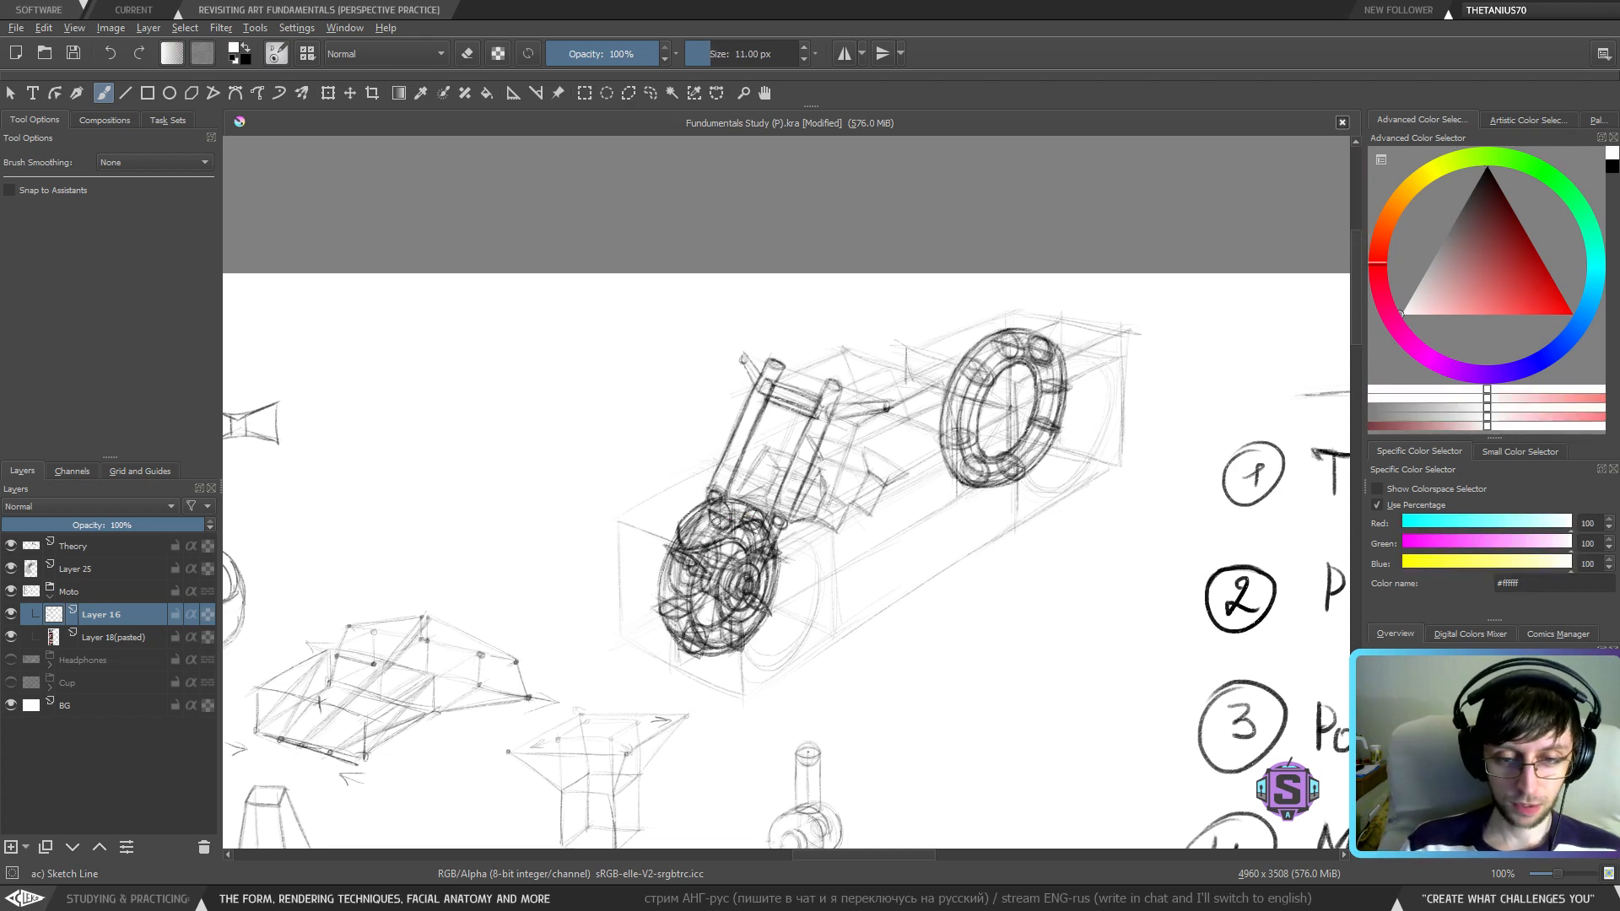
pyautogui.click(18, 844)
pyautogui.press('+')
pyautogui.press('+')
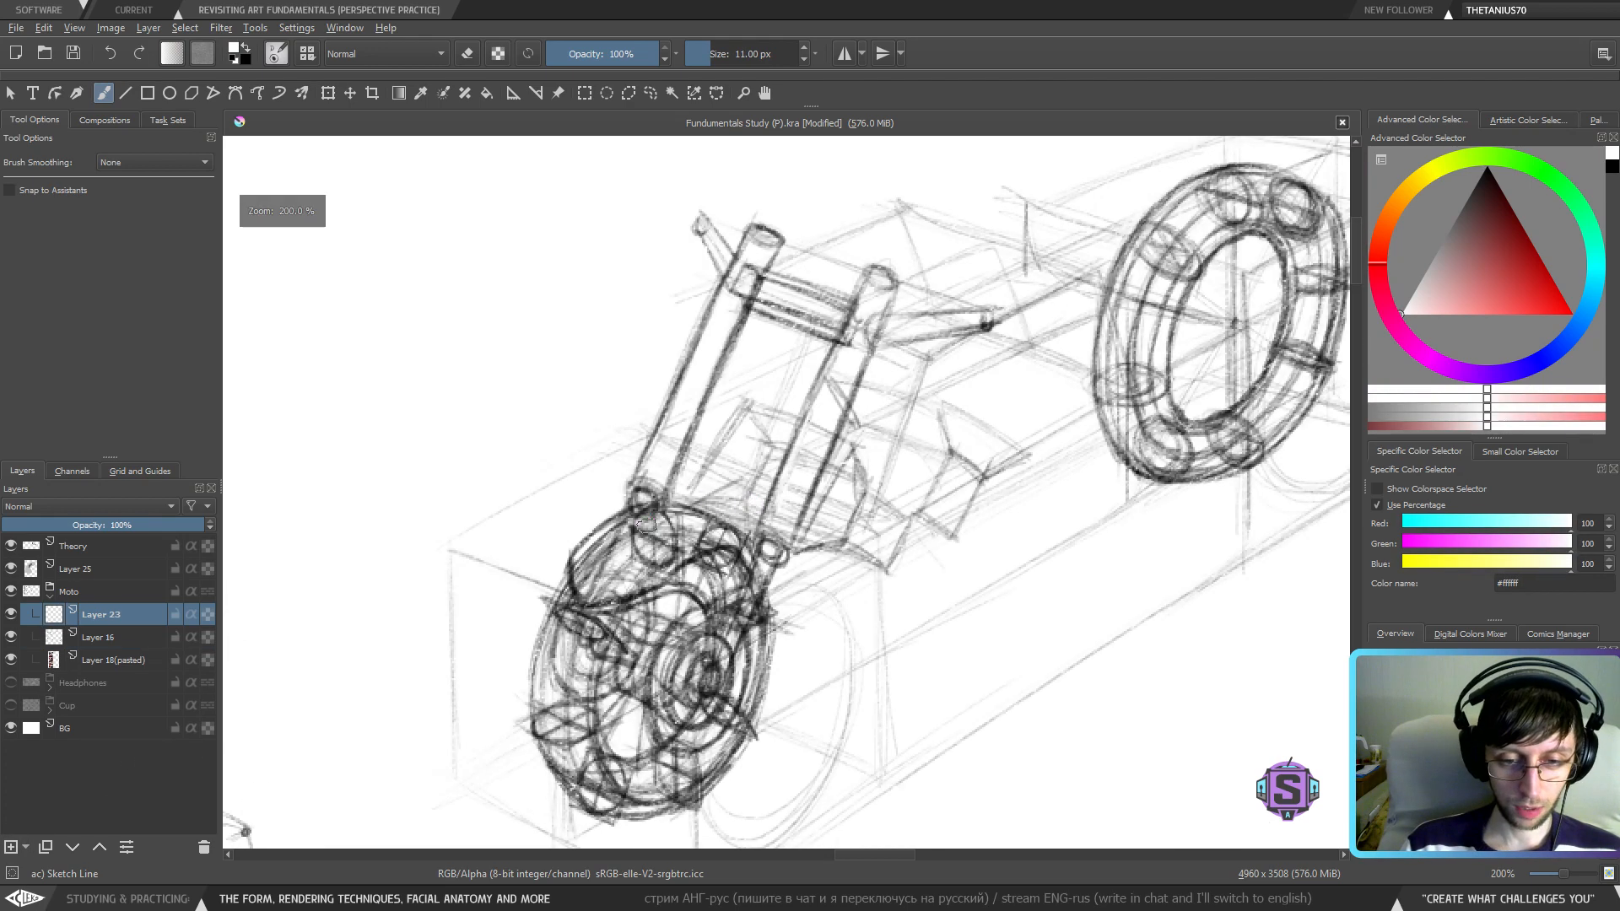
# - Try to cover the wheel construction lines inside the fender outline with a 16 px white brush
pyautogui.press(']')
pyautogui.press(']')
pyautogui.moveTo(589, 580)
pyautogui.mouseDown()
pyautogui.moveTo(656, 560)
pyautogui.moveTo(600, 584)
pyautogui.moveTo(656, 545)
pyautogui.moveTo(605, 534)
pyautogui.moveTo(634, 519)
pyautogui.moveTo(630, 547)
pyautogui.moveTo(670, 544)
pyautogui.moveTo(647, 577)
pyautogui.moveTo(702, 531)
pyautogui.moveTo(647, 529)
pyautogui.moveTo(725, 538)
pyautogui.mouseUp()
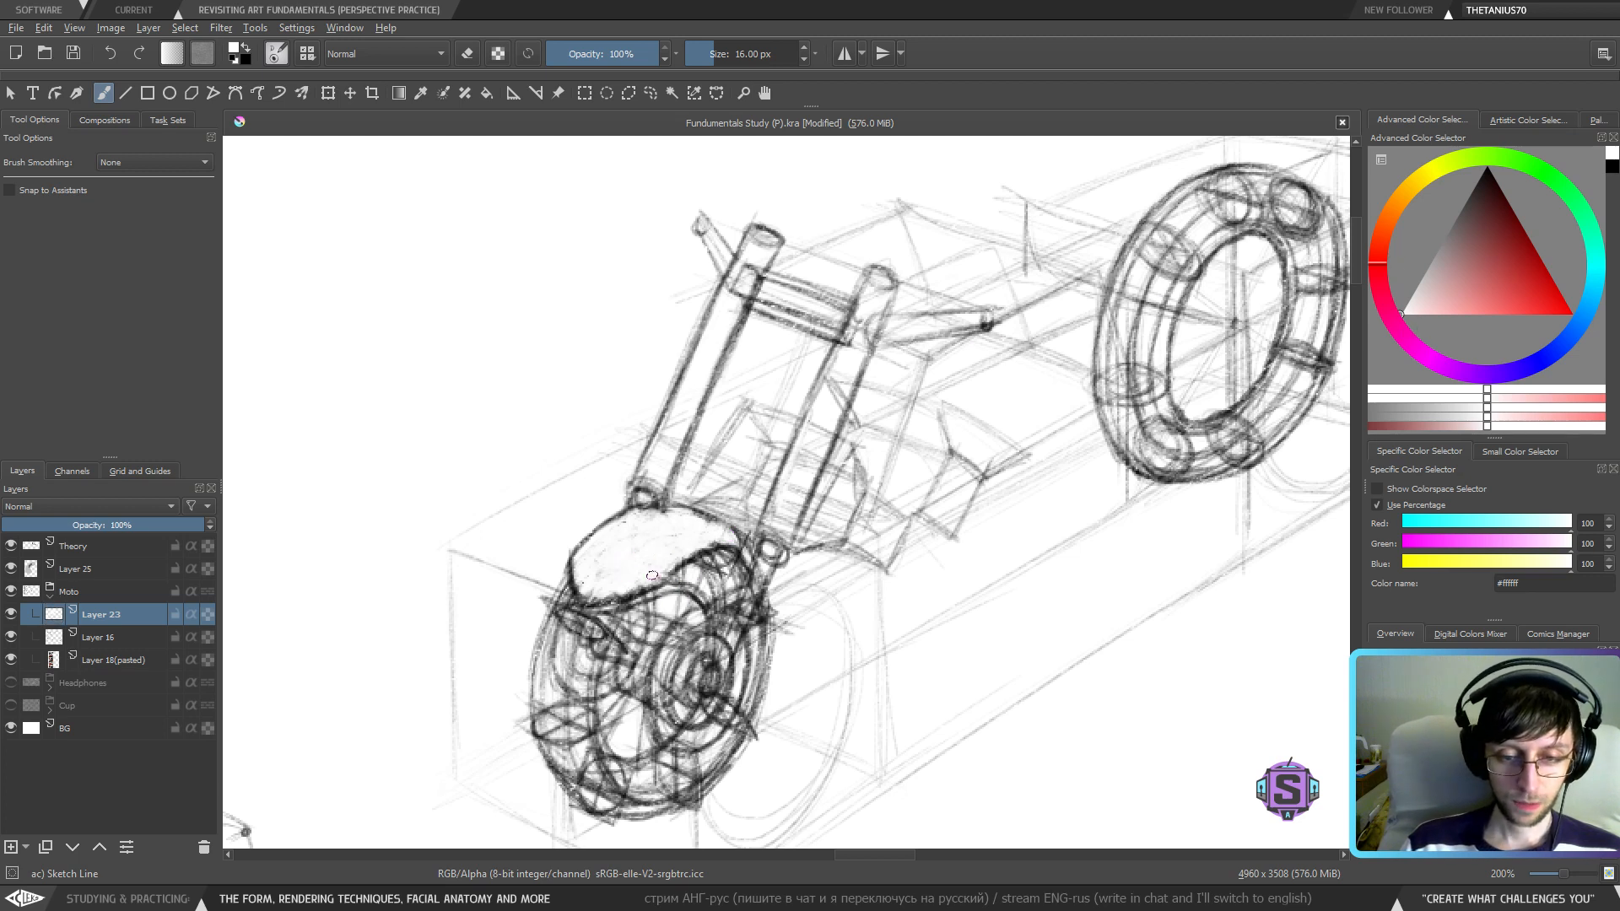
pyautogui.moveTo(651, 575)
pyautogui.mouseDown()
pyautogui.moveTo(699, 581)
pyautogui.moveTo(619, 589)
pyautogui.moveTo(688, 581)
pyautogui.moveTo(679, 562)
pyautogui.moveTo(718, 542)
pyautogui.mouseUp()
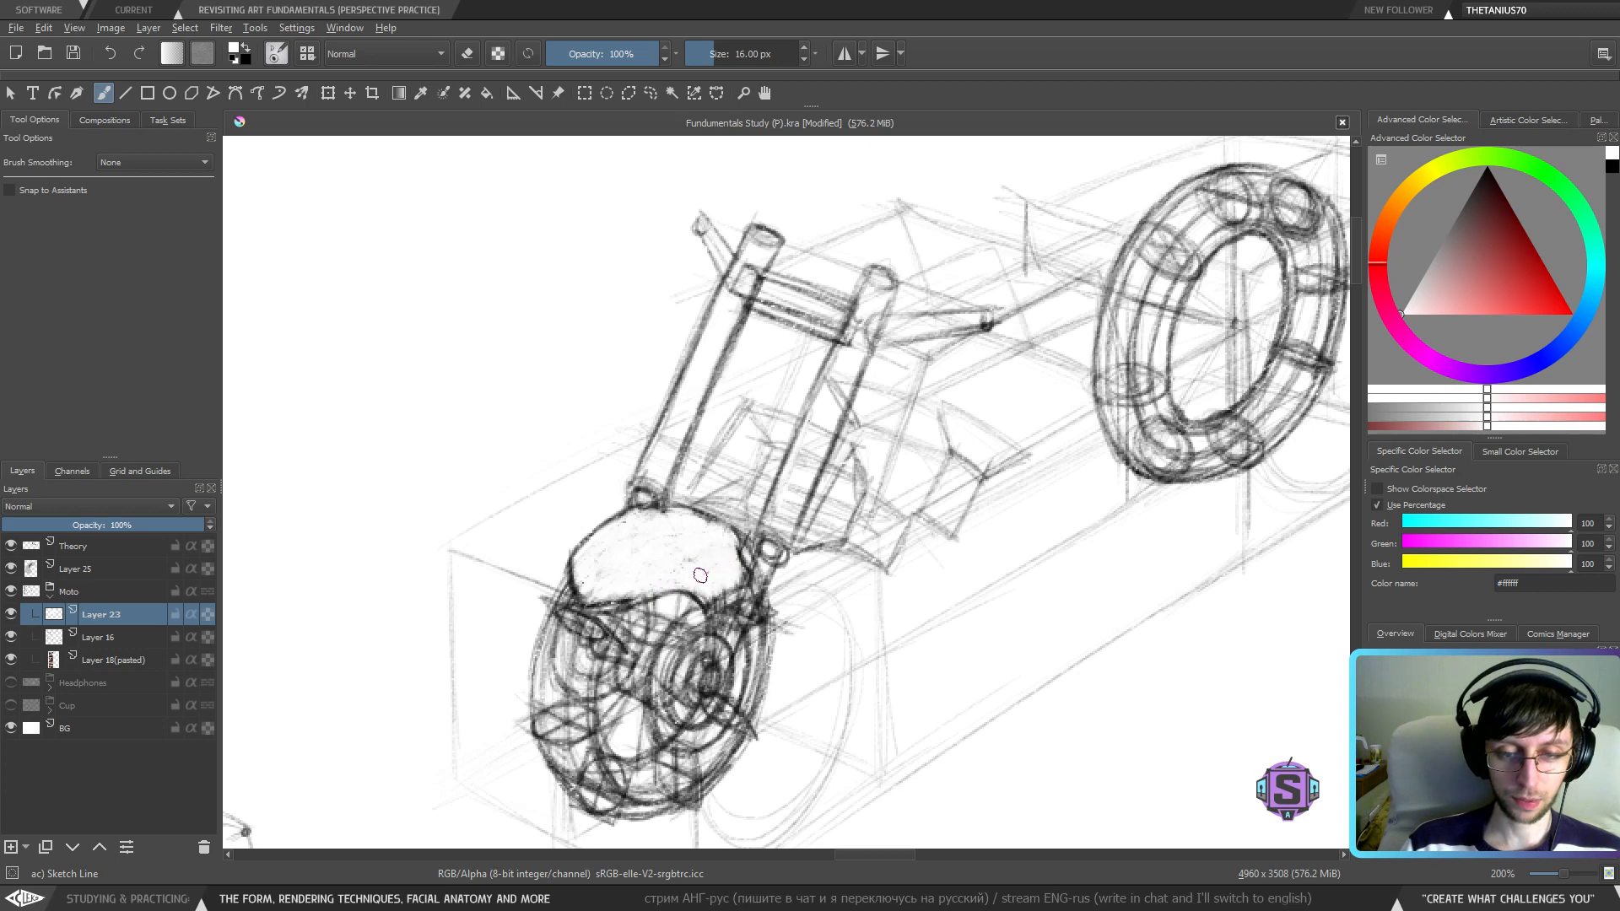
# - Try to paint the front tire white around the rim to hide its construction lines
pyautogui.press('1')
pyautogui.press('+')
pyautogui.press('+')
pyautogui.press('+')
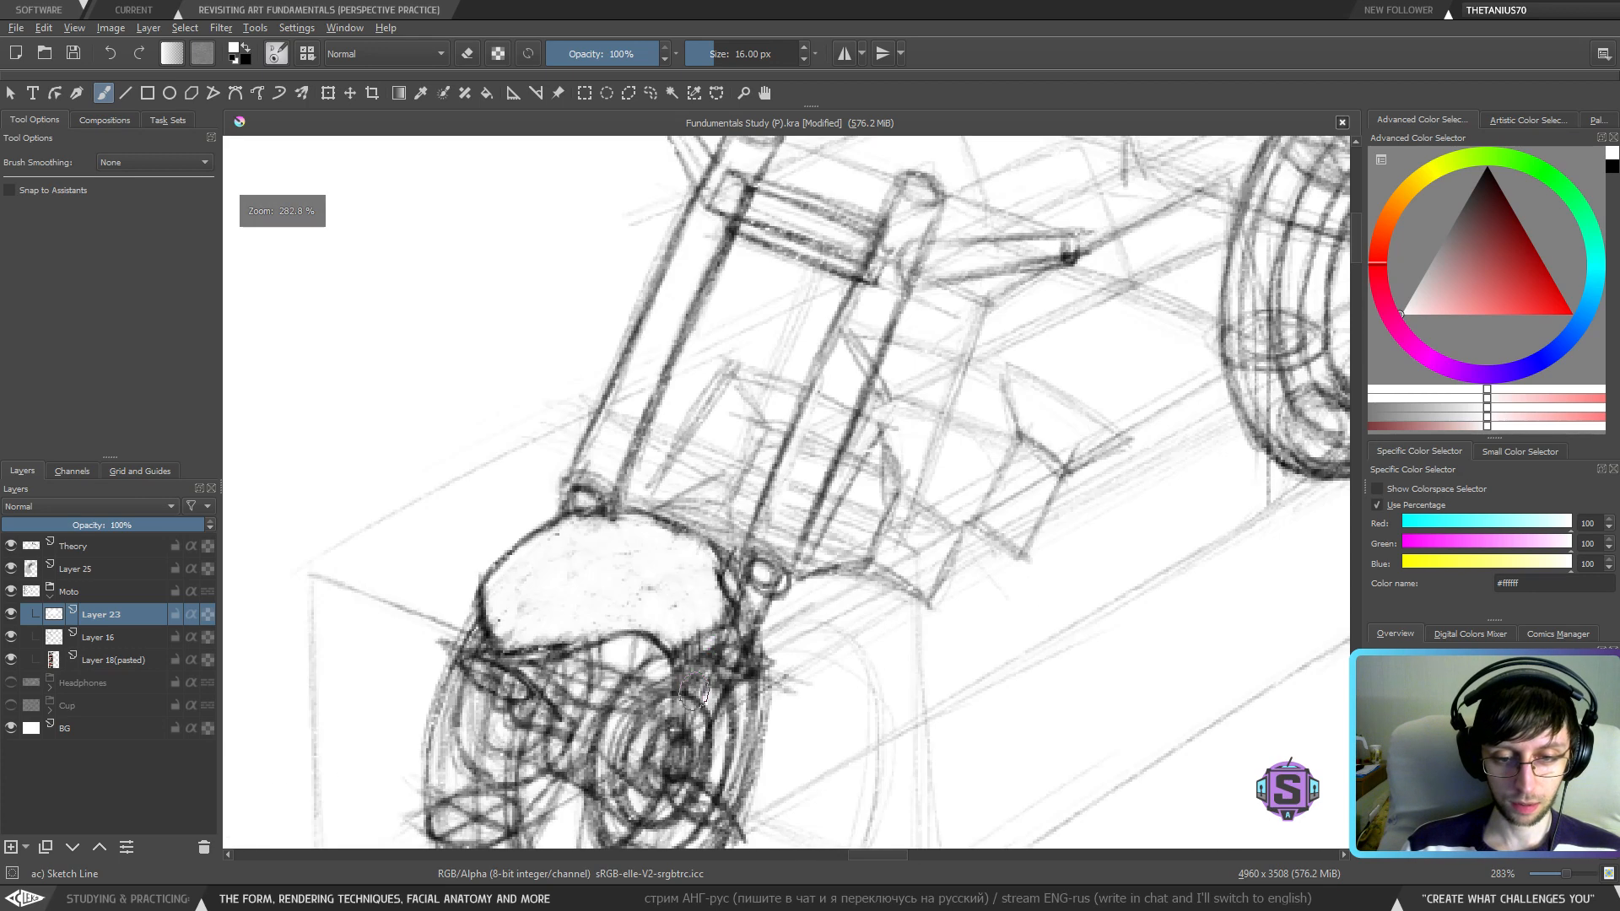
pyautogui.moveTo(662, 676); pyautogui.dragTo(713, 563)
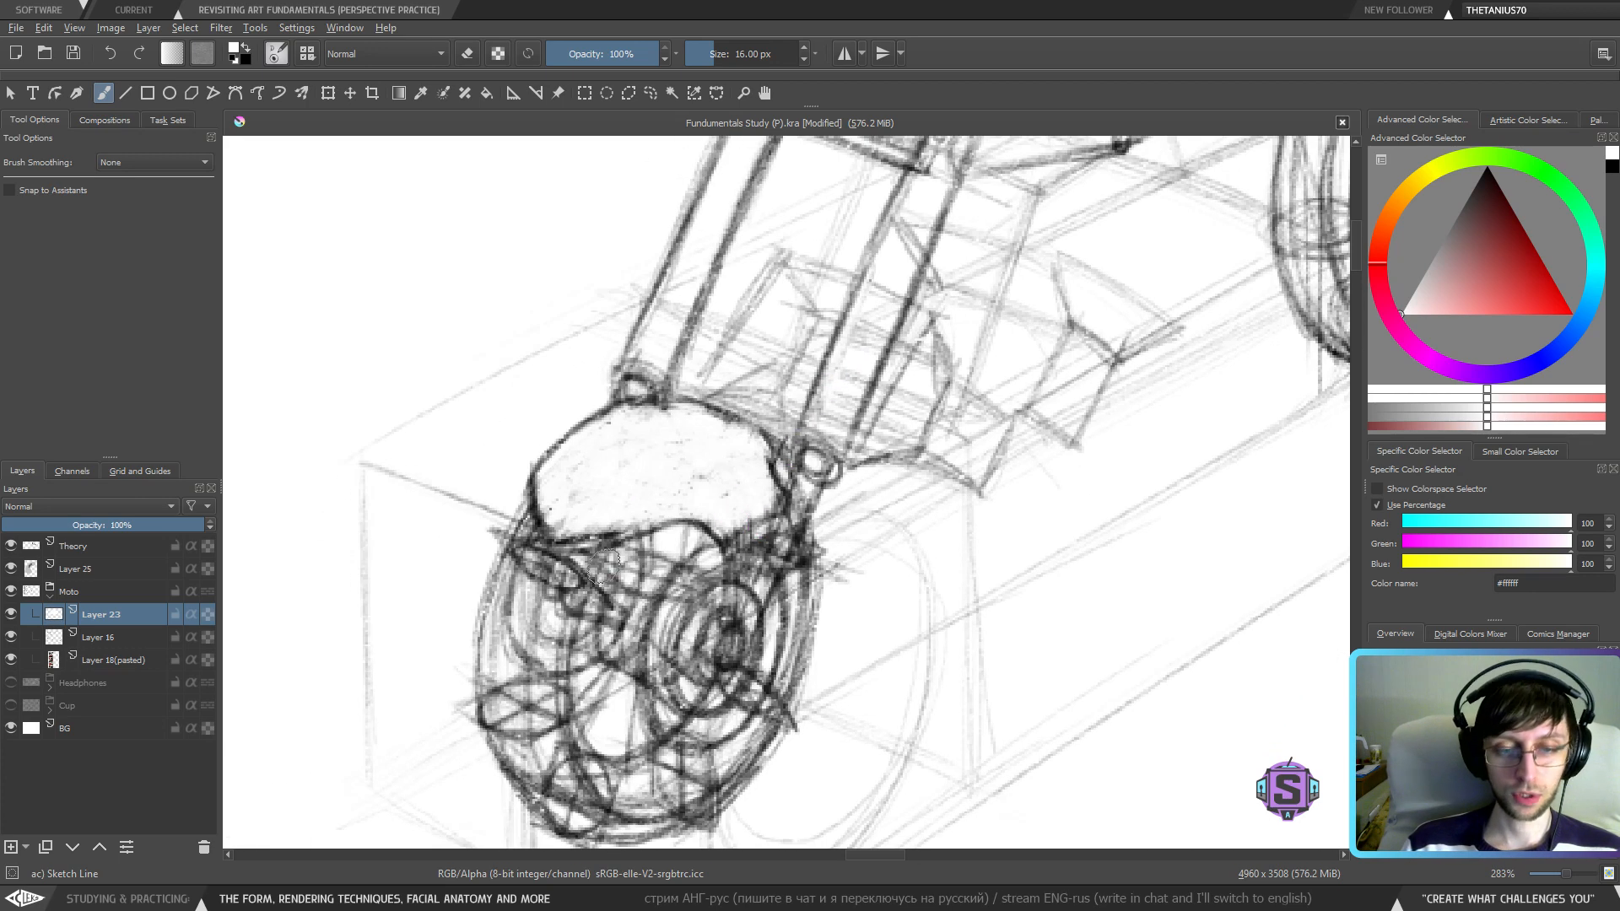
pyautogui.moveTo(595, 564)
pyautogui.mouseDown()
pyautogui.moveTo(558, 612)
pyautogui.moveTo(535, 703)
pyautogui.moveTo(525, 630)
pyautogui.moveTo(488, 683)
pyautogui.moveTo(515, 547)
pyautogui.moveTo(511, 732)
pyautogui.moveTo(551, 754)
pyautogui.moveTo(529, 708)
pyautogui.moveTo(518, 738)
pyautogui.moveTo(591, 814)
pyautogui.mouseUp()
pyautogui.moveTo(642, 621)
pyautogui.mouseDown()
pyautogui.moveTo(601, 518)
pyautogui.moveTo(553, 603)
pyautogui.moveTo(557, 486)
pyautogui.moveTo(558, 509)
pyautogui.mouseUp()
pyautogui.hotkey('ctrl', 'z')
pyautogui.moveTo(542, 574)
pyautogui.mouseDown()
pyautogui.moveTo(569, 457)
pyautogui.moveTo(502, 576)
pyautogui.moveTo(607, 712)
pyautogui.moveTo(543, 663)
pyautogui.moveTo(613, 701)
pyautogui.moveTo(634, 683)
pyautogui.moveTo(592, 672)
pyautogui.moveTo(574, 707)
pyautogui.moveTo(664, 686)
pyautogui.moveTo(598, 689)
pyautogui.moveTo(603, 667)
pyautogui.moveTo(690, 611)
pyautogui.moveTo(666, 678)
pyautogui.moveTo(718, 625)
pyautogui.moveTo(695, 652)
pyautogui.moveTo(729, 536)
pyautogui.moveTo(667, 629)
pyautogui.moveTo(714, 573)
pyautogui.moveTo(706, 621)
pyautogui.moveTo(745, 568)
pyautogui.moveTo(741, 594)
pyautogui.moveTo(739, 559)
pyautogui.mouseUp()
pyautogui.hotkey('ctrl', 'z')
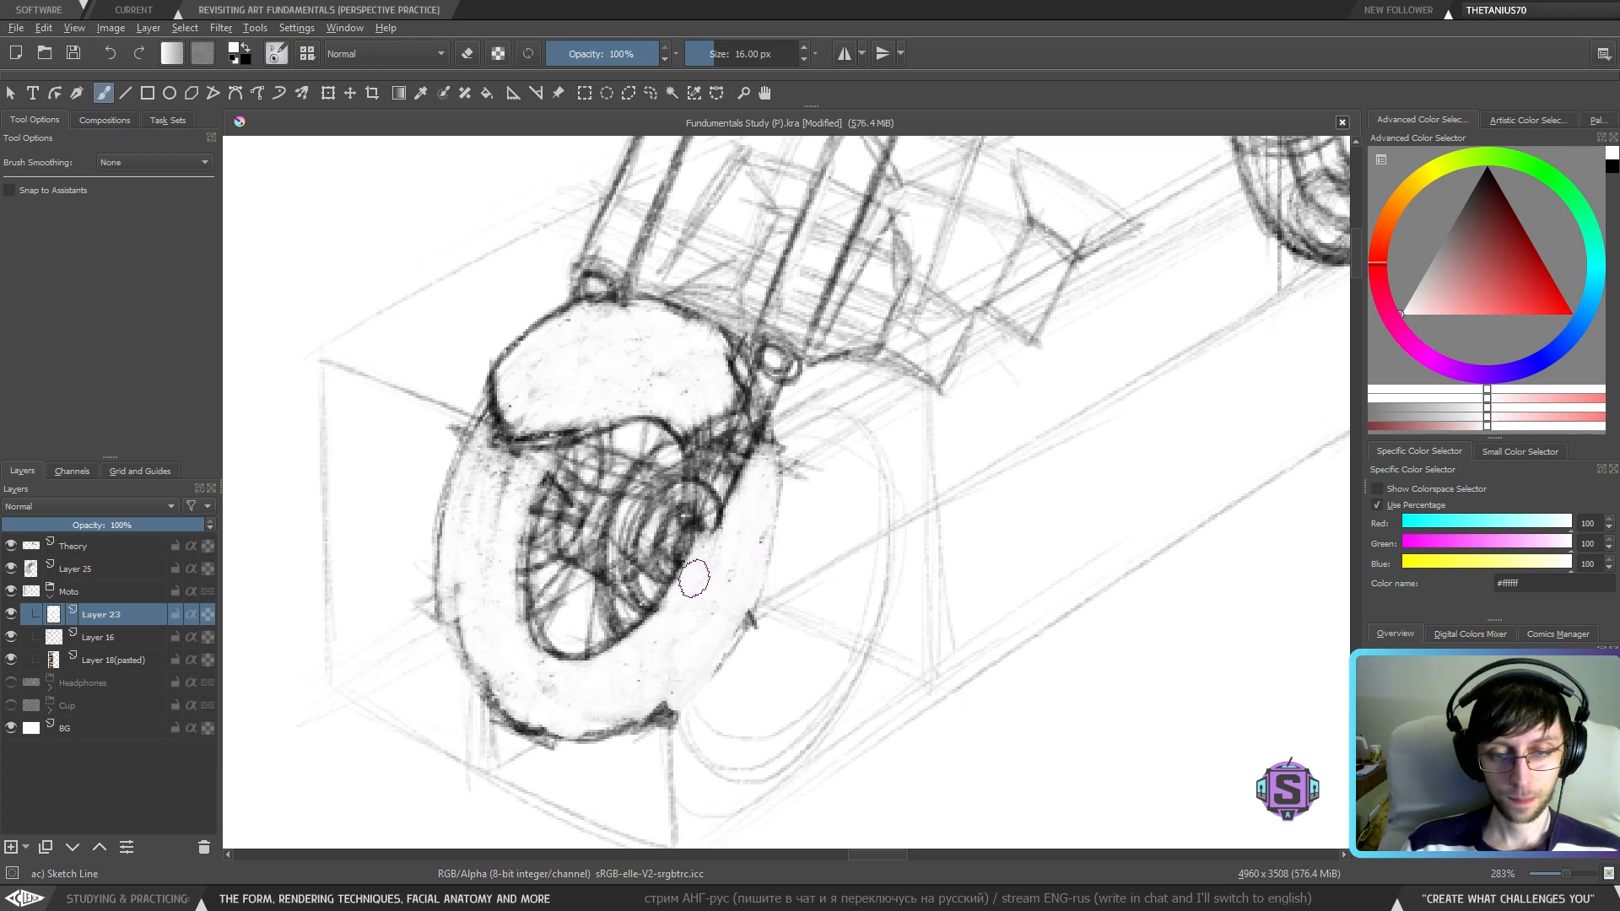
# - Try to clean up the lines between the wheel hub and the fork leg with white, checking the wheel in mirrored view
pyautogui.press('-')
pyautogui.press('-')
pyautogui.press('e')
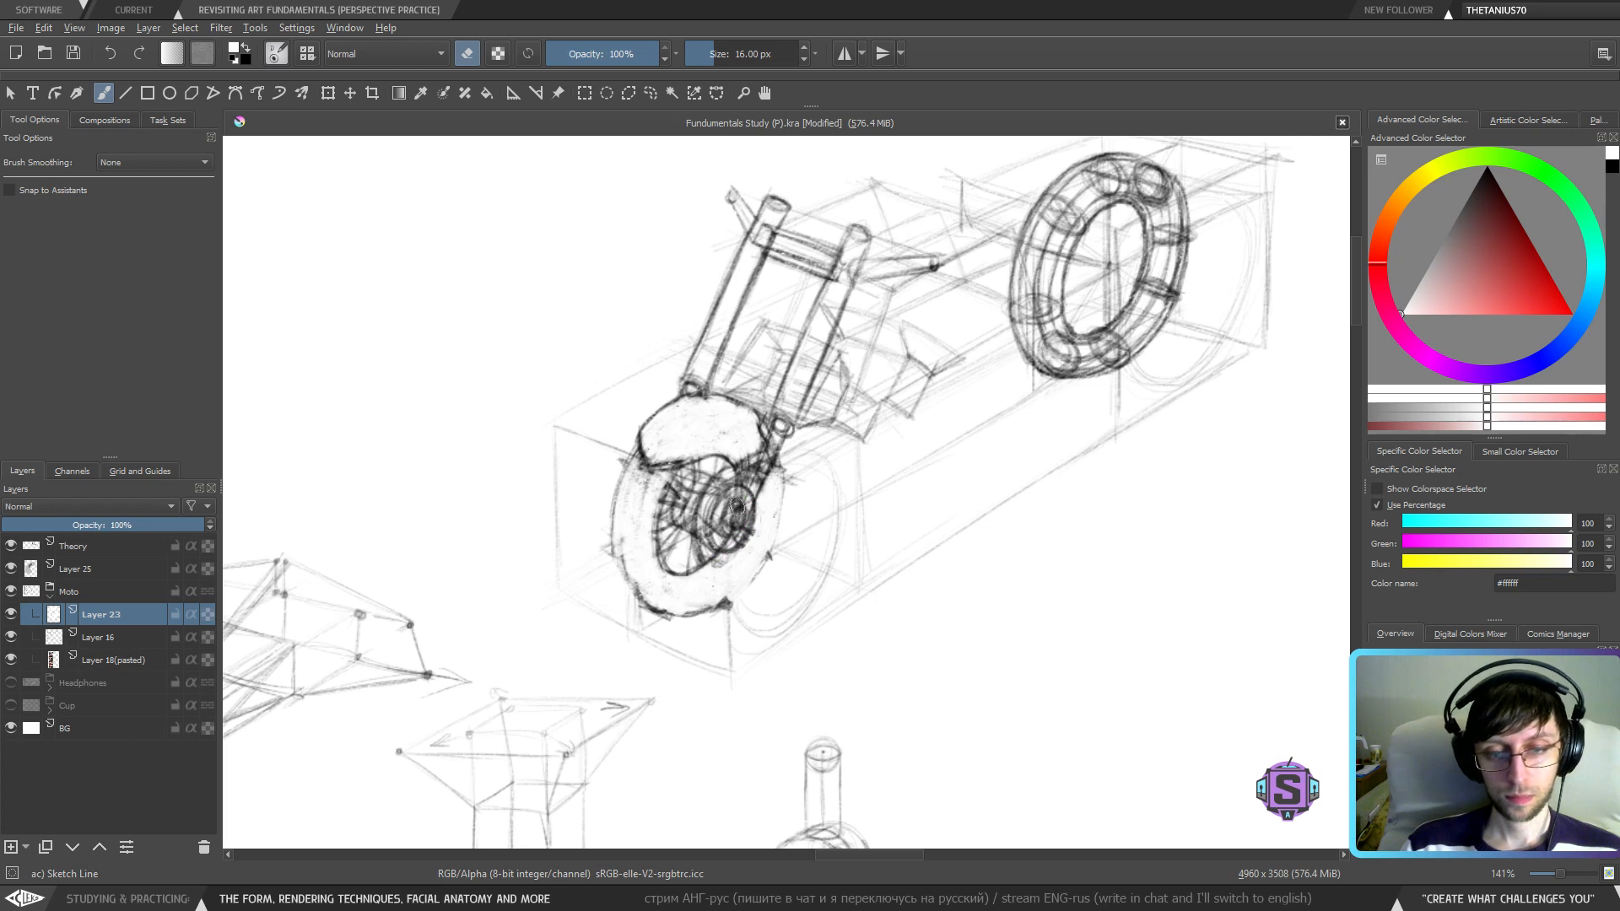
pyautogui.press('e')
pyautogui.moveTo(739, 523)
pyautogui.mouseDown()
pyautogui.moveTo(732, 502)
pyautogui.moveTo(736, 530)
pyautogui.moveTo(785, 422)
pyautogui.mouseUp()
pyautogui.press('-')
pyautogui.press('-')
pyautogui.press('m')
pyautogui.press('m')
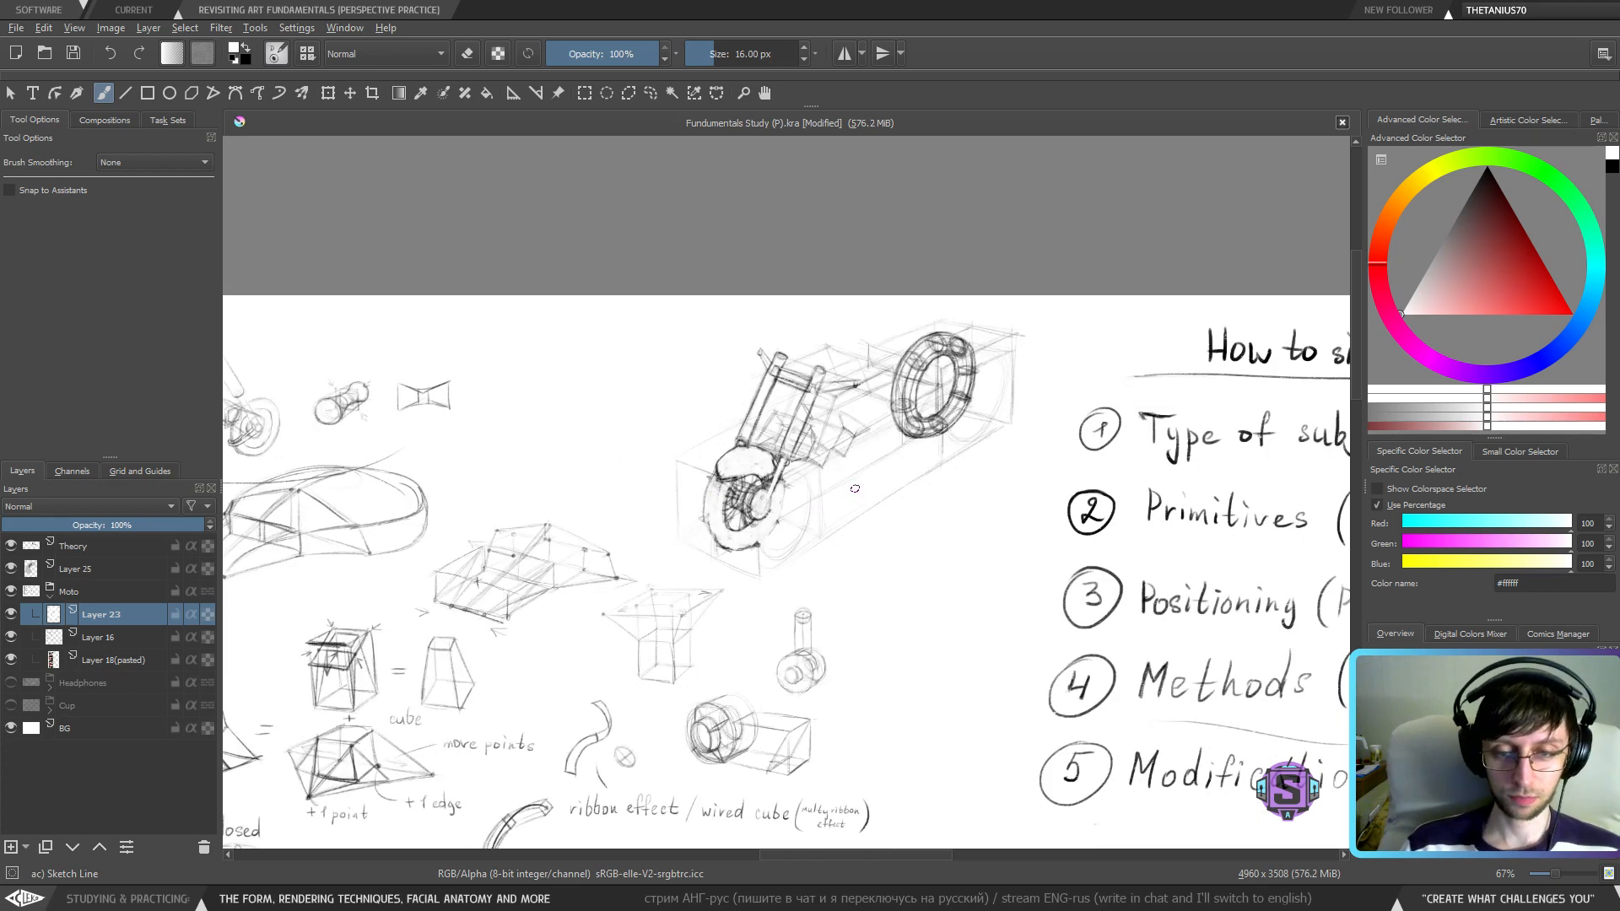
# - Undo all the white painting over the front wheel and fender
pyautogui.hotkey('ctrl', 'z')
pyautogui.hotkey('ctrl', 'z')
pyautogui.hotkey('ctrl', 'z')
pyautogui.hotkey('ctrl', 'z')
pyautogui.hotkey('ctrl', 'z')
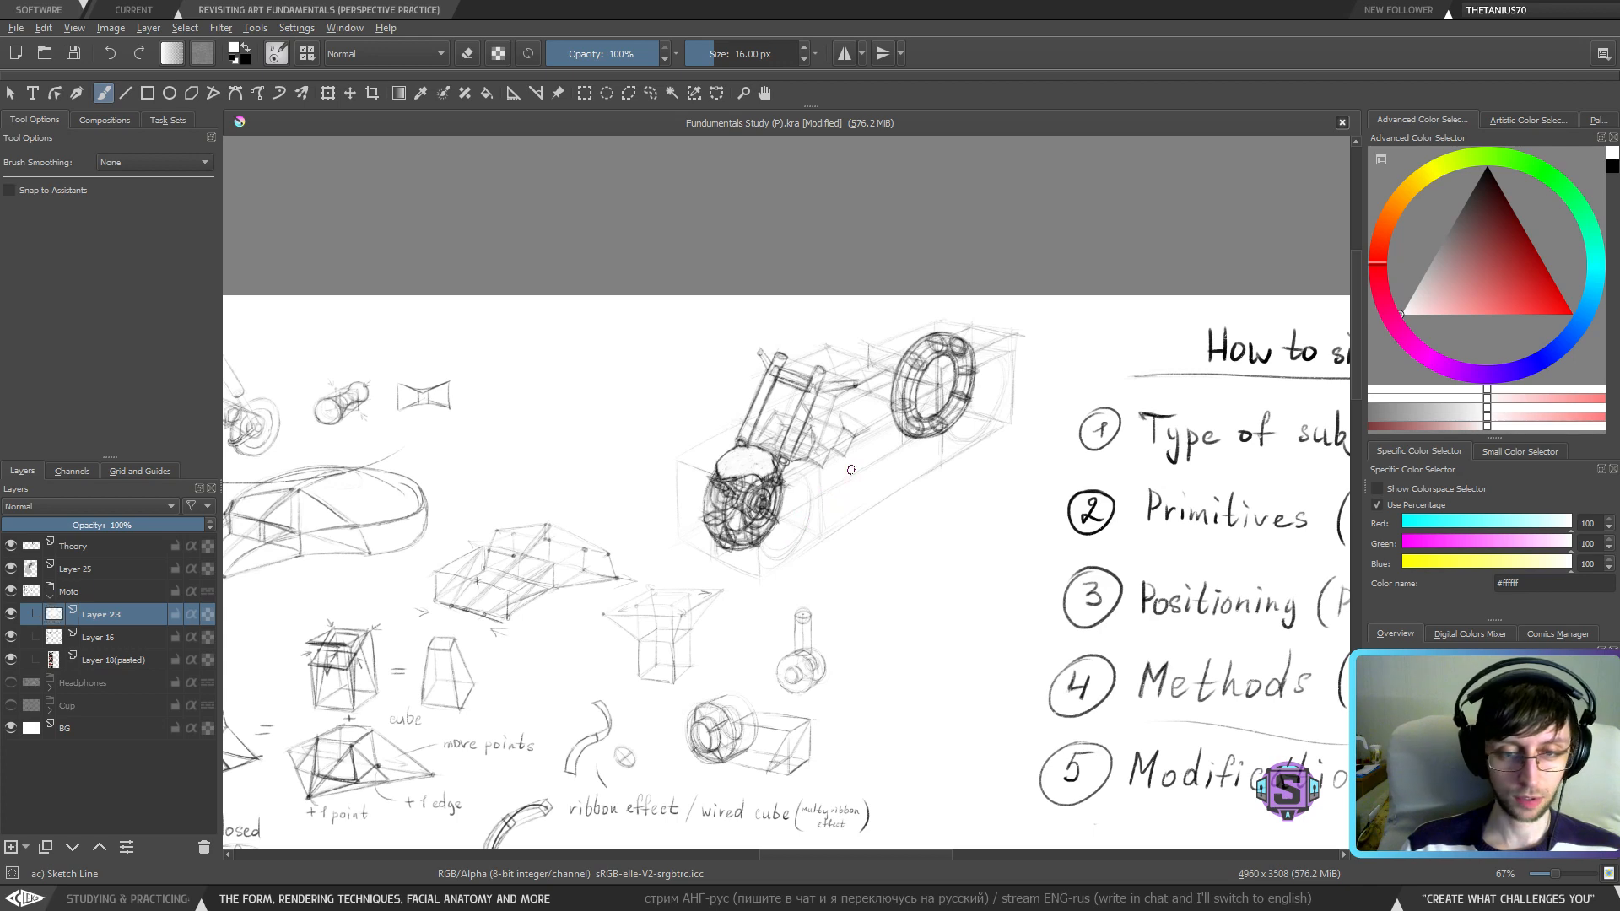
pyautogui.hotkey('ctrl', 'z')
# - Make Layer 16 the active layer and save the document
pyautogui.press('+')
pyautogui.press('+')
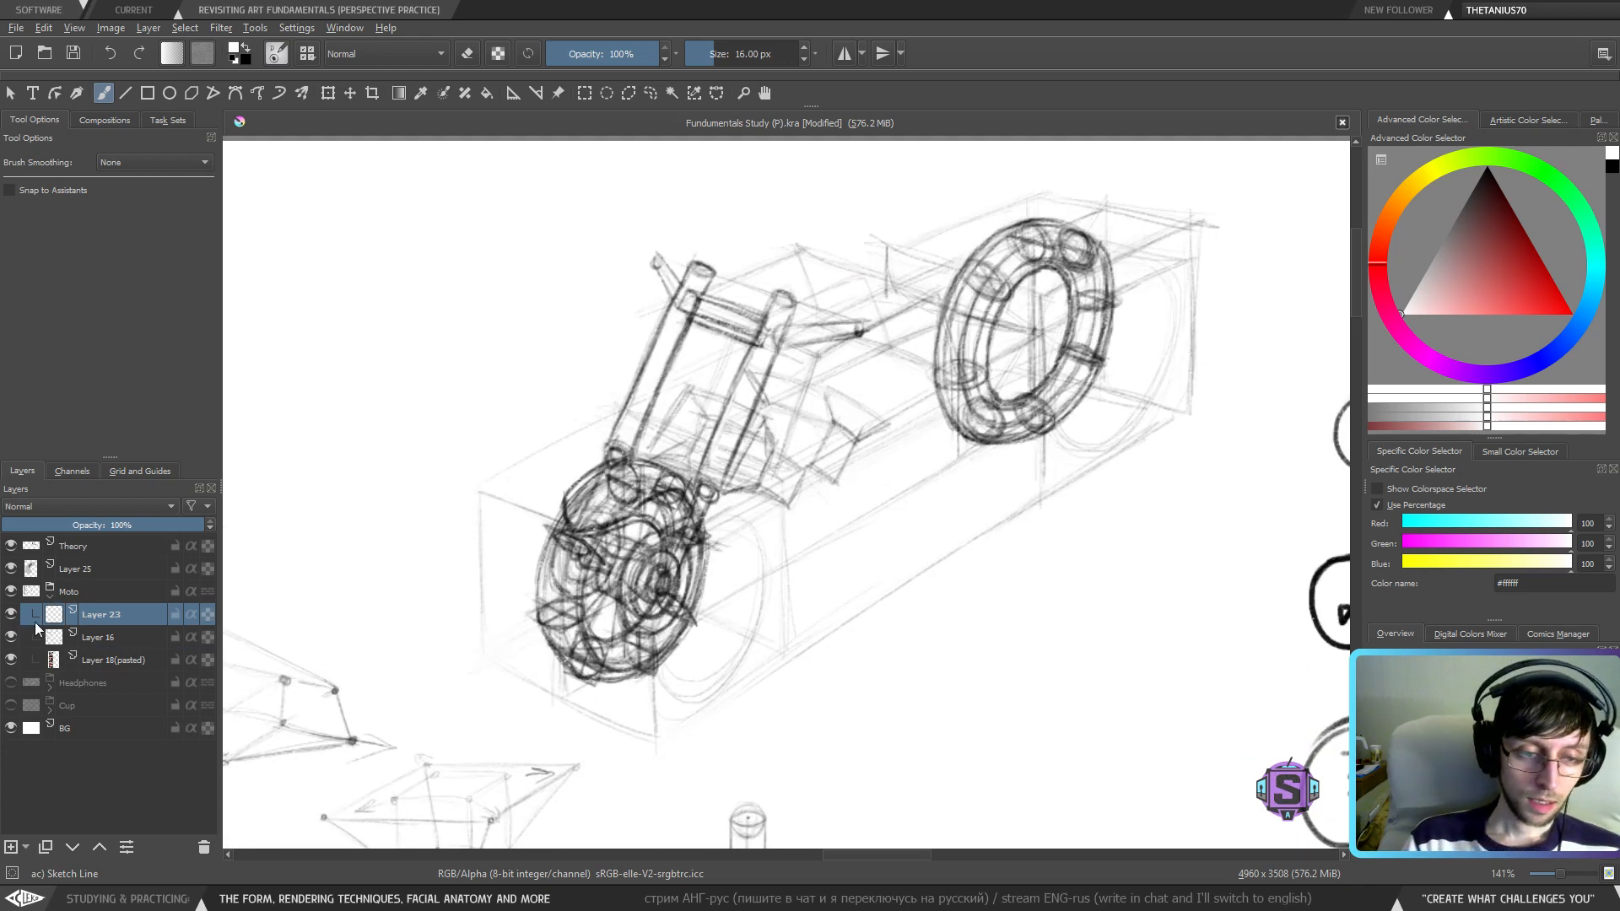
pyautogui.click(111, 639)
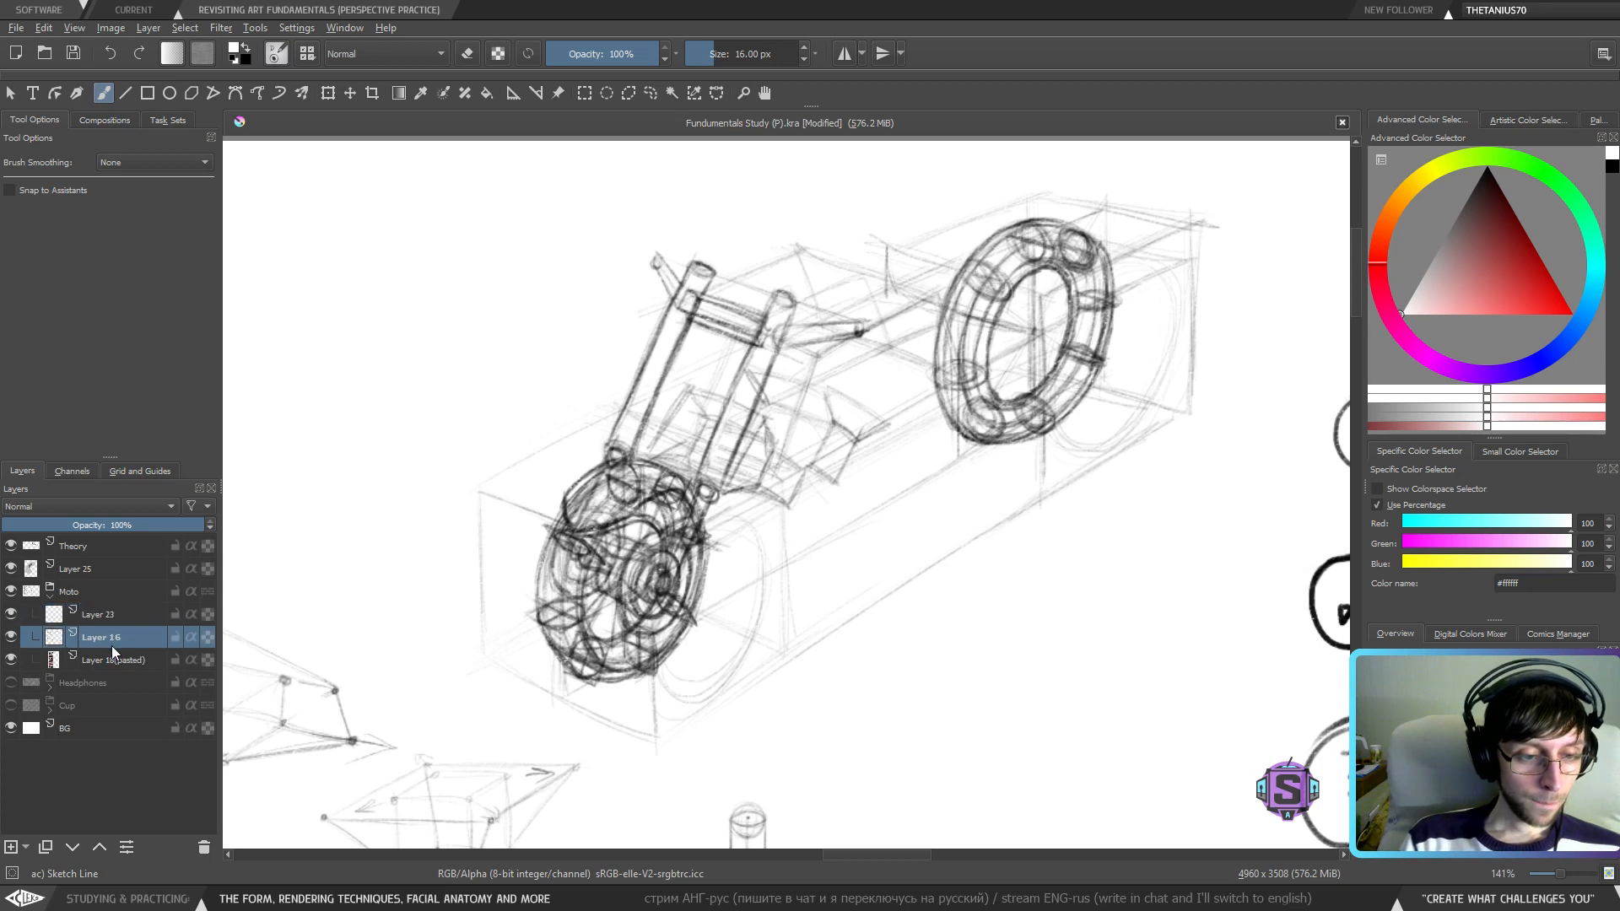
pyautogui.click(75, 59)
pyautogui.press('-')
pyautogui.press('+')
pyautogui.press('+')
pyautogui.moveTo(785, 414); pyautogui.dragTo(751, 507)
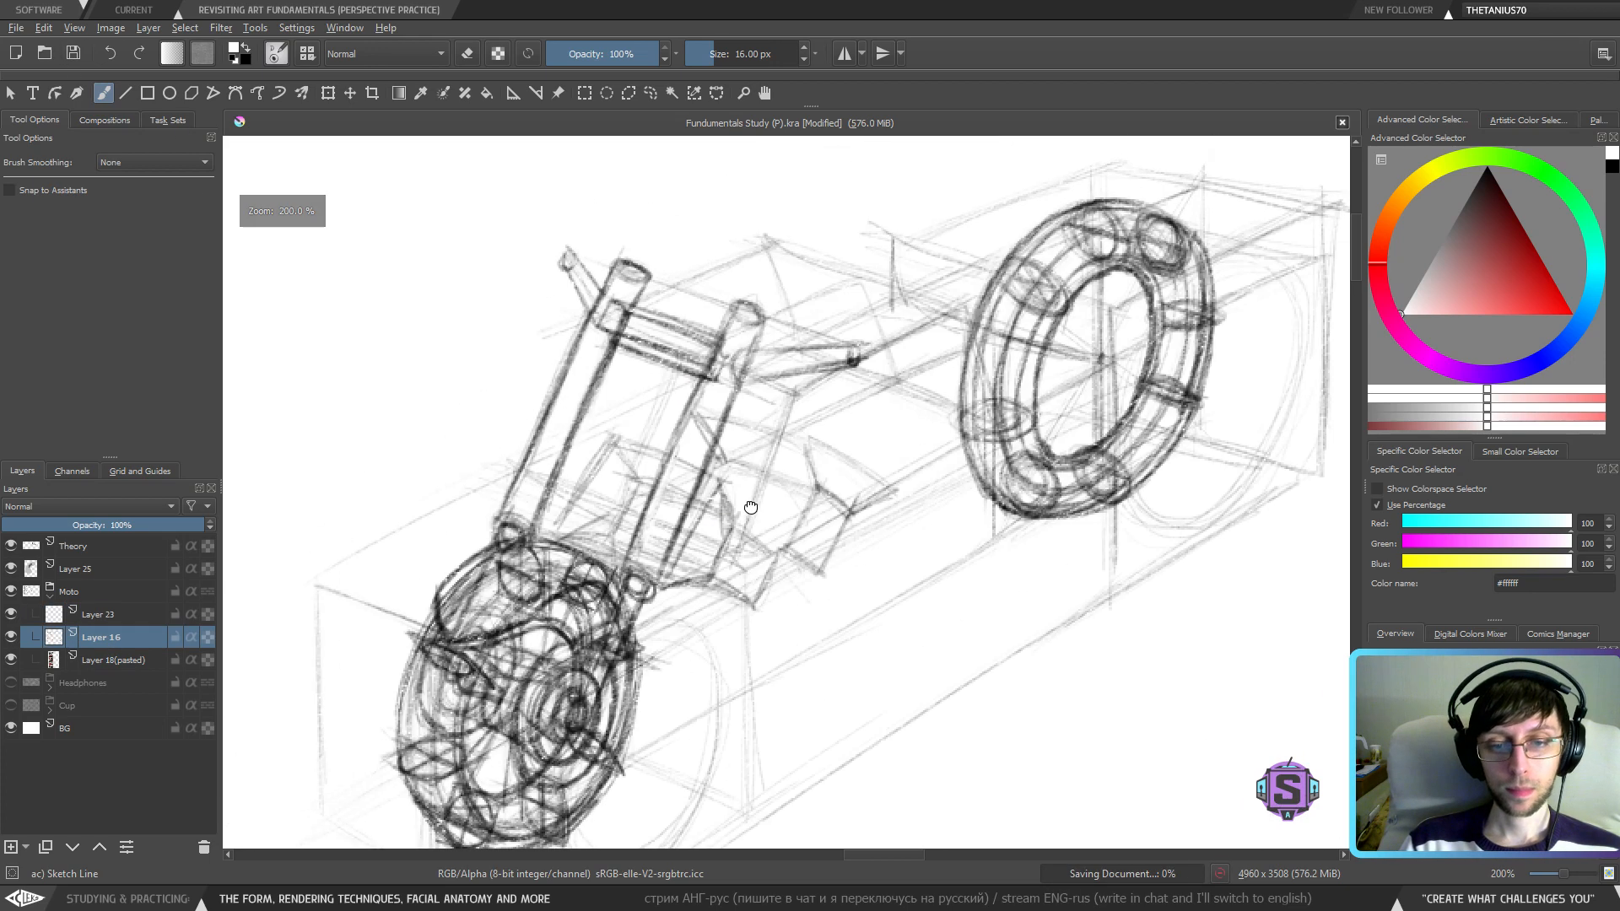
# - Set the brush size to 2 px and switch the painting color back to black
pyautogui.press('[')
pyautogui.press('[')
pyautogui.press('[')
pyautogui.press('[')
pyautogui.press('[')
pyautogui.press('[')
pyautogui.press('[')
pyautogui.press('[')
pyautogui.press('[')
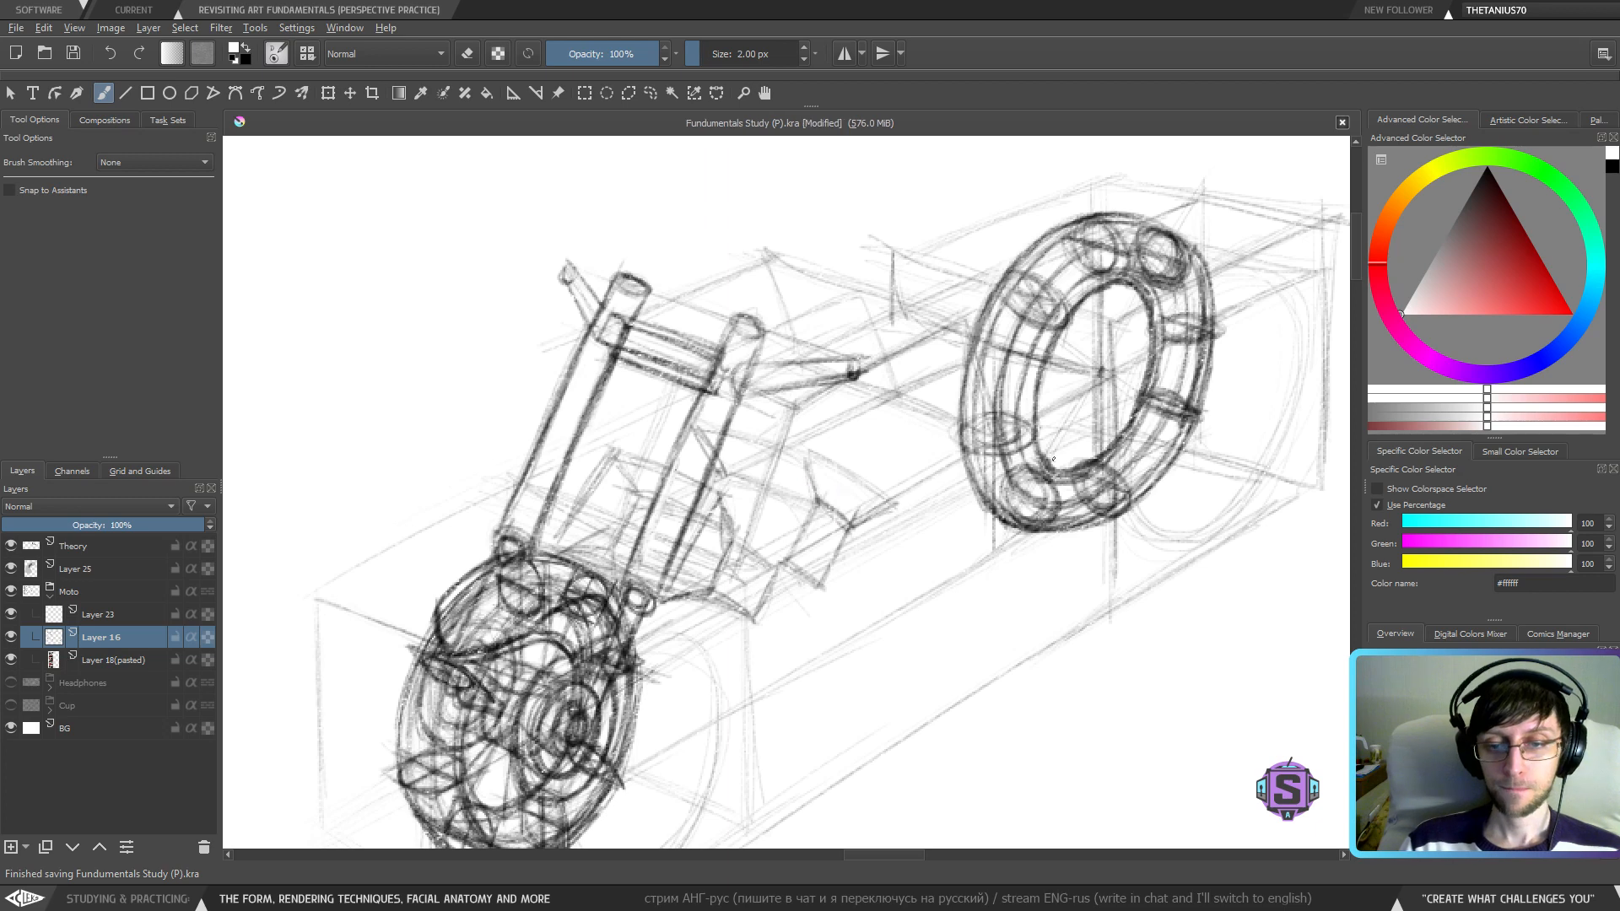
pyautogui.press('x')
# - Examine the headlight and front fork in the red-wheeled motorcycle reference photo, returning to a close view of the sketched fork
pyautogui.press('-')
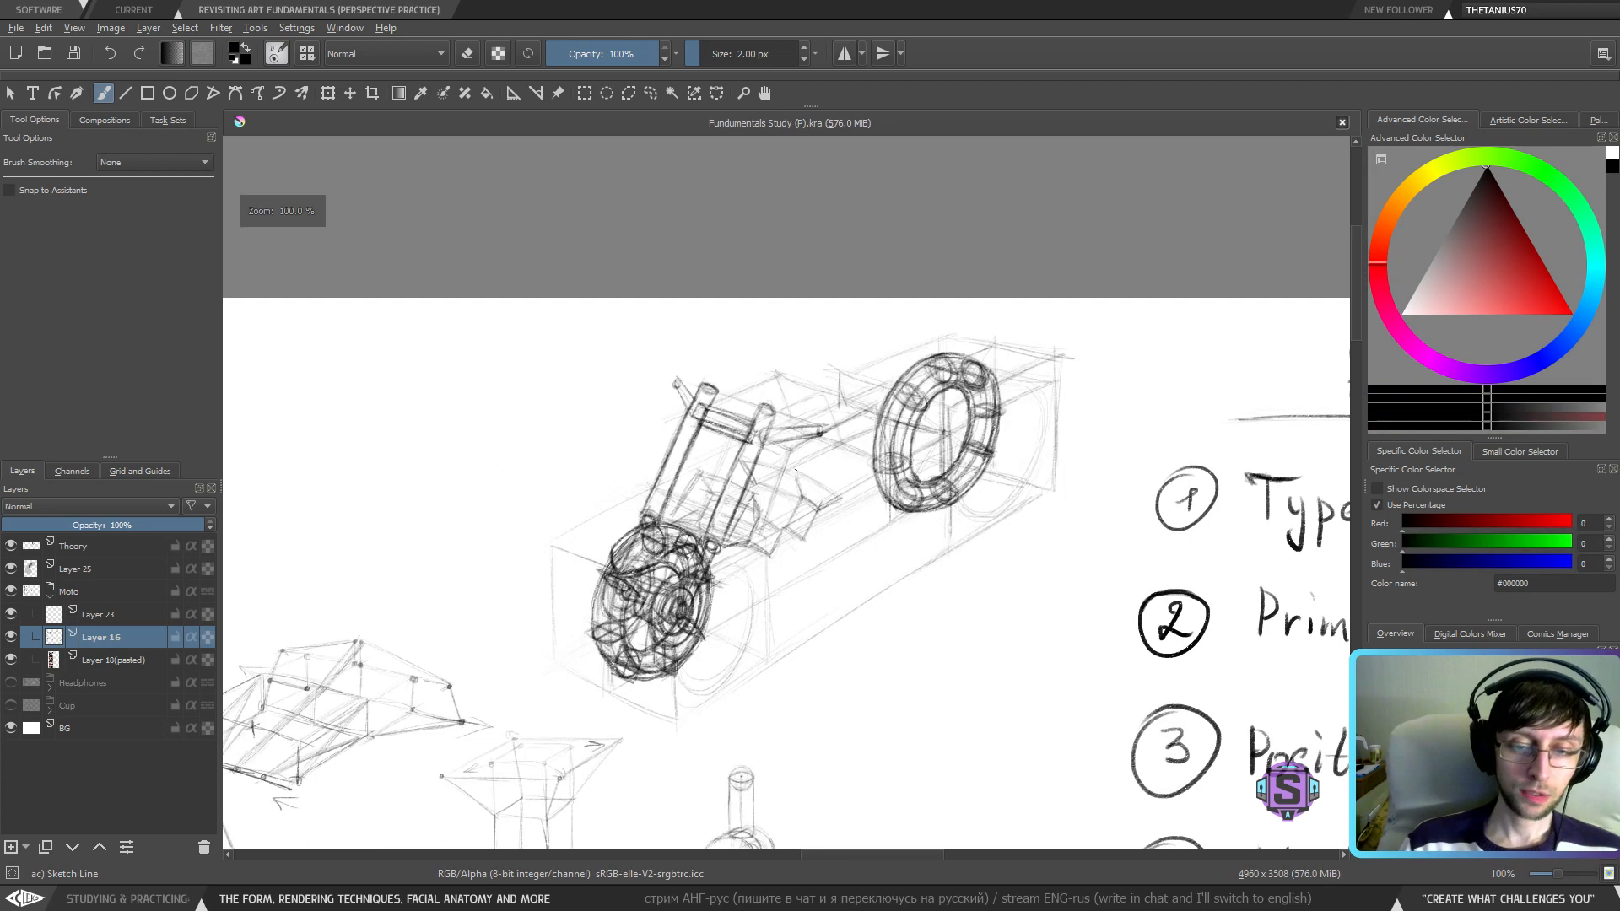
pyautogui.moveTo(486, 591)
pyautogui.mouseDown()
pyautogui.moveTo(705, 591)
pyautogui.moveTo(1085, 515)
pyautogui.mouseUp()
pyautogui.moveTo(327, 436); pyautogui.dragTo(966, 593)
pyautogui.press('+')
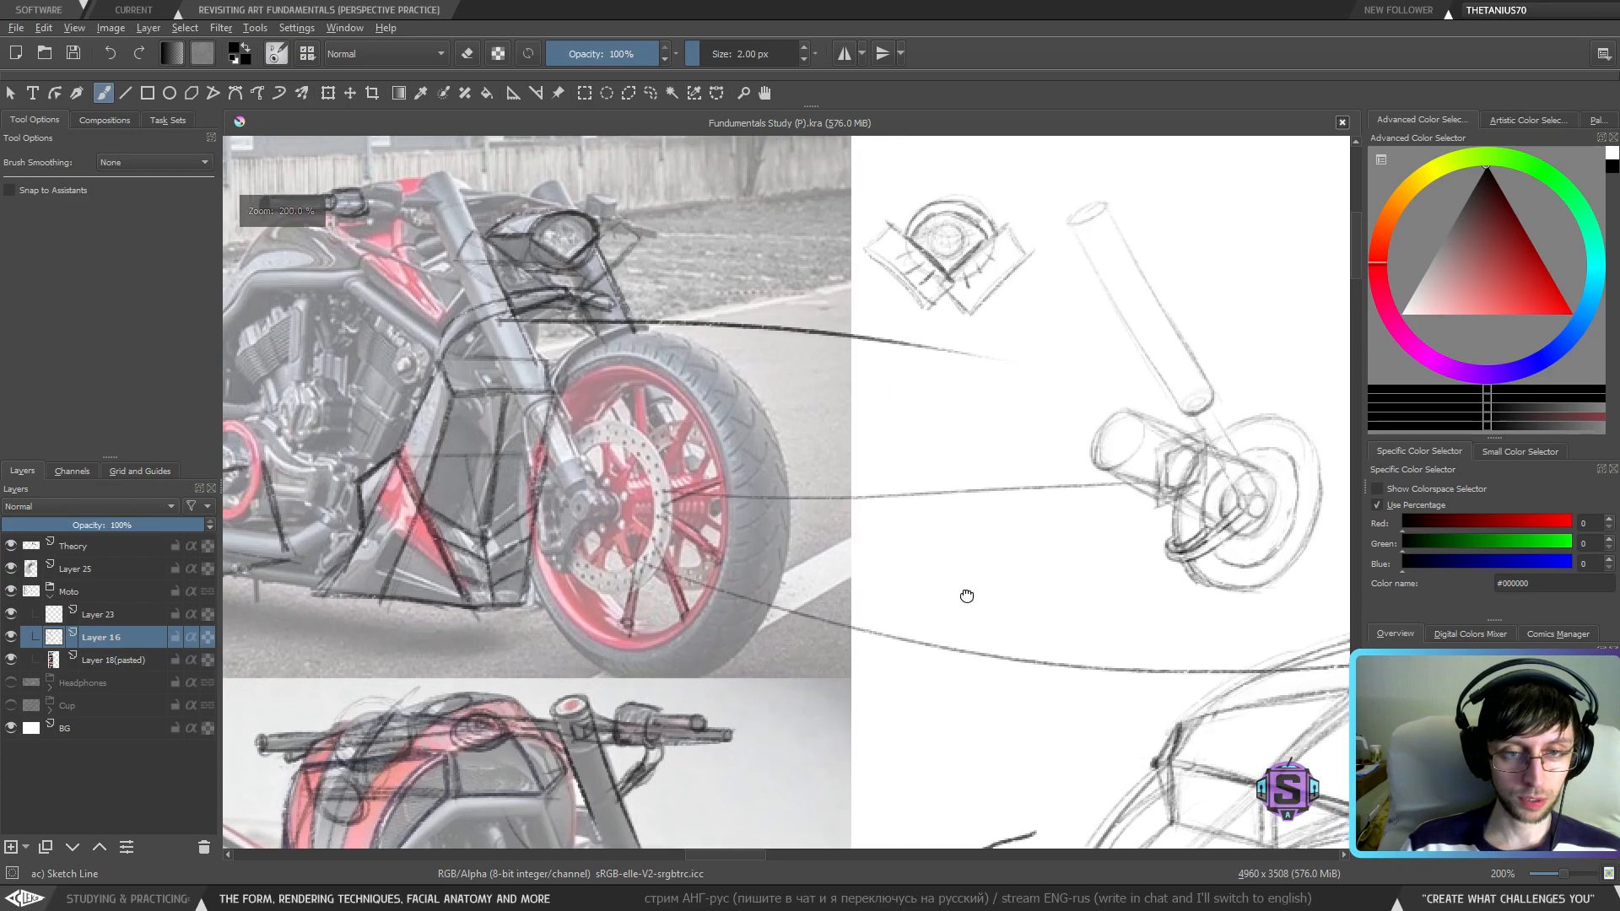
pyautogui.moveTo(1139, 582)
pyautogui.mouseDown()
pyautogui.moveTo(873, 547)
pyautogui.moveTo(354, 528)
pyautogui.mouseUp()
pyautogui.moveTo(1282, 581); pyautogui.dragTo(401, 568)
pyautogui.moveTo(1102, 513); pyautogui.dragTo(751, 580)
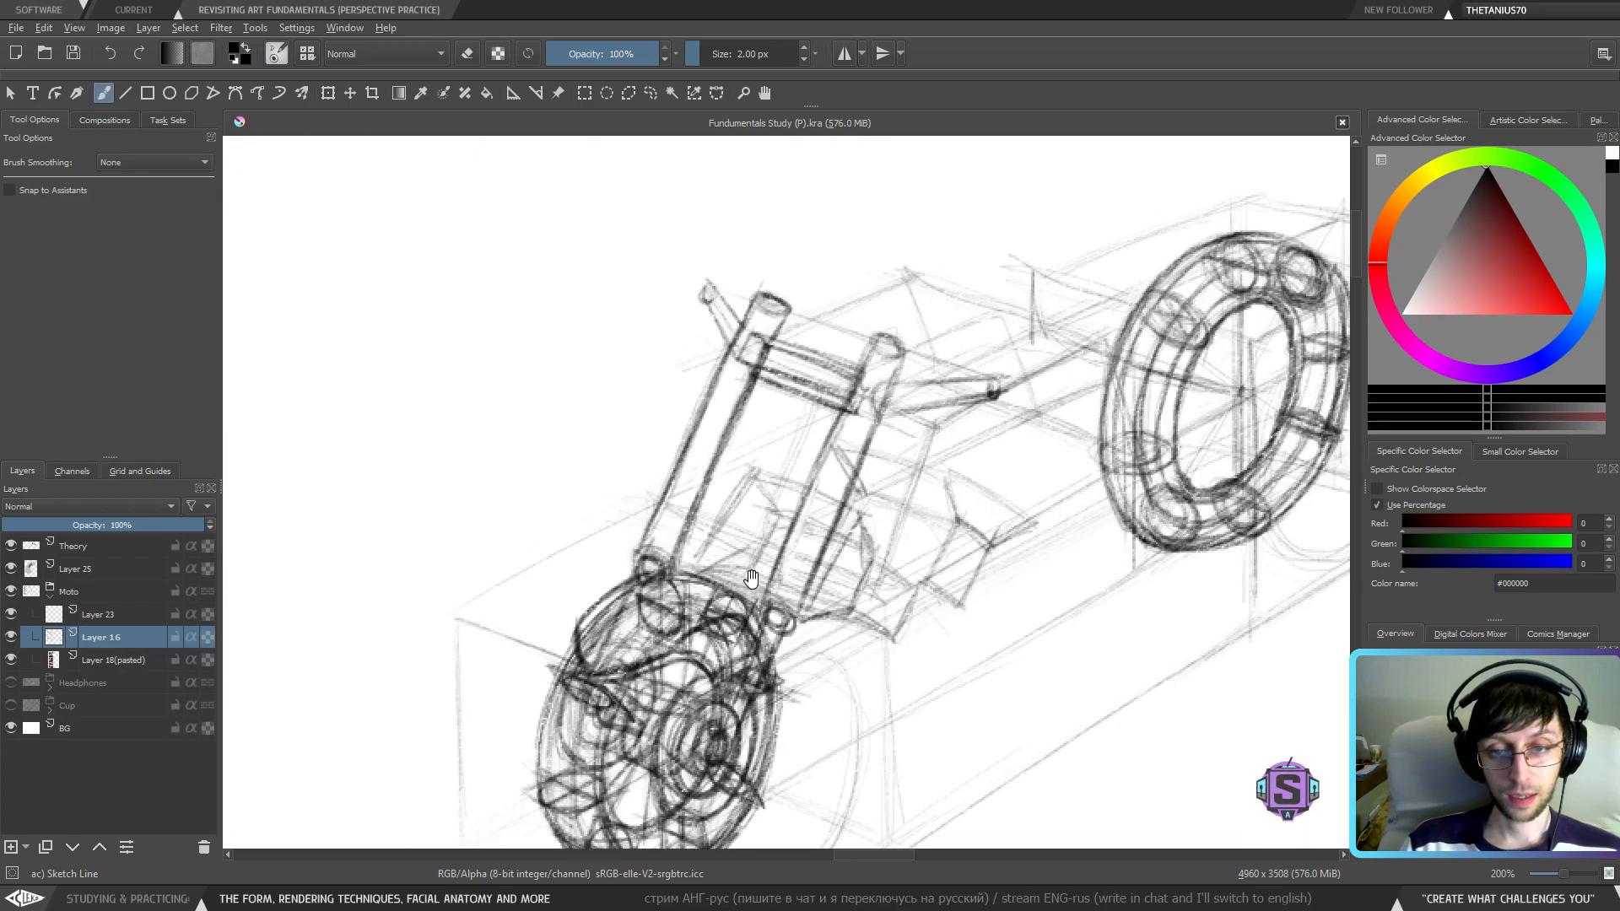
pyautogui.press('-')
pyautogui.moveTo(656, 546)
pyautogui.mouseDown()
pyautogui.moveTo(1085, 561)
pyautogui.moveTo(1323, 546)
pyautogui.moveTo(797, 490)
pyautogui.moveTo(886, 539)
pyautogui.mouseUp()
pyautogui.press('+')
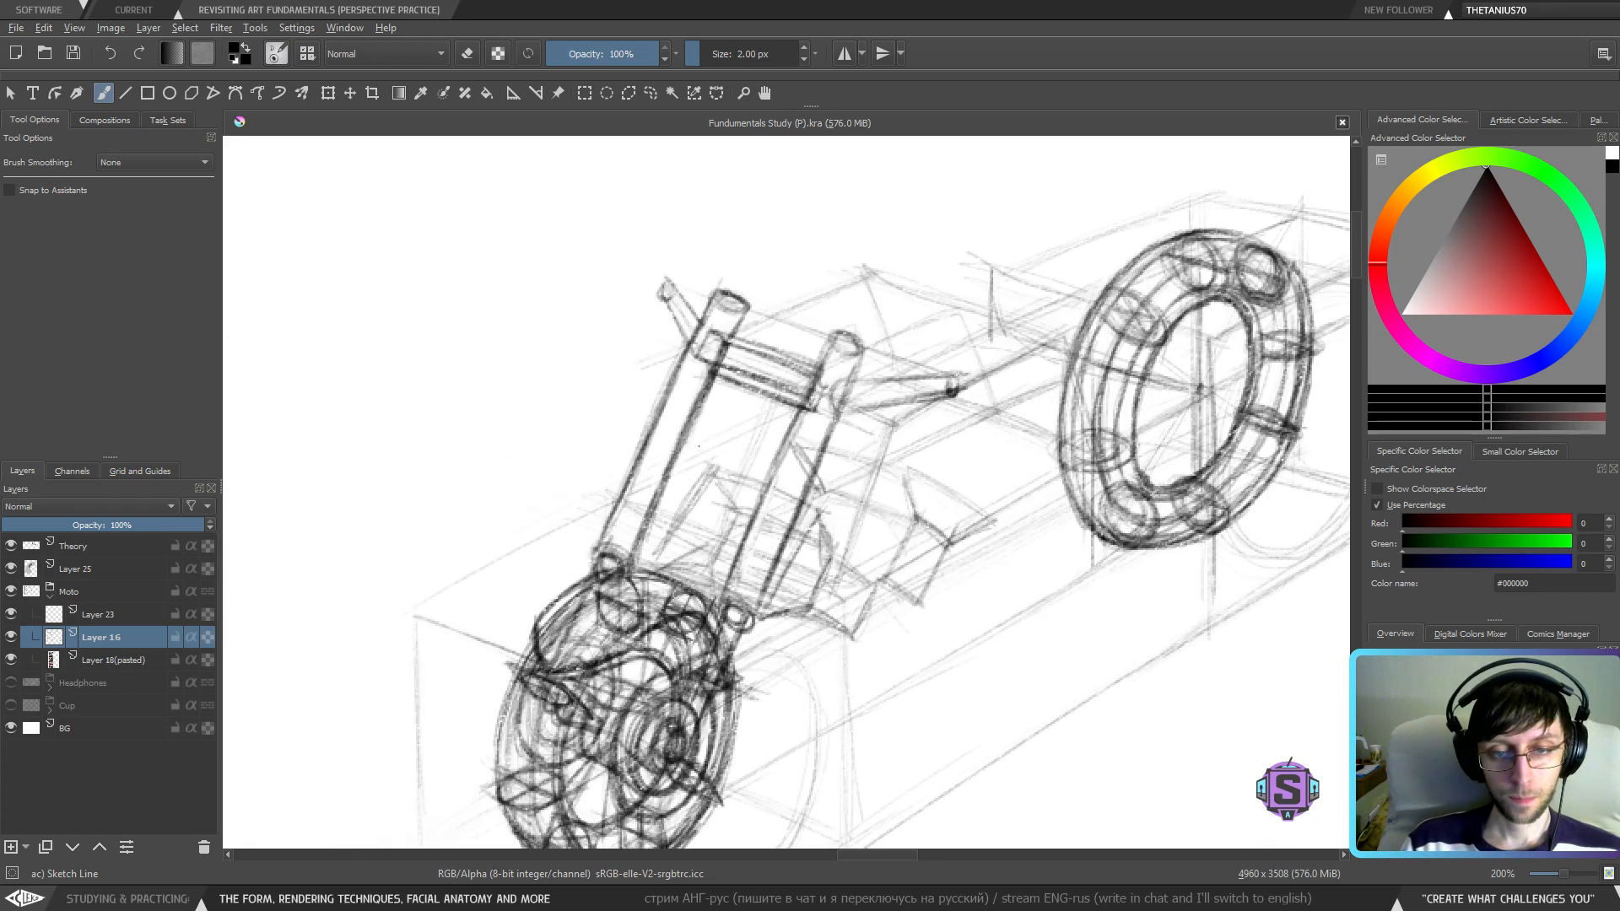
# - Sketch a small pointed headlight with a curved lens line beneath the crossbar, between the two fork legs
pyautogui.moveTo(716, 376)
pyautogui.mouseDown()
pyautogui.moveTo(749, 391)
pyautogui.moveTo(737, 385)
pyautogui.mouseUp()
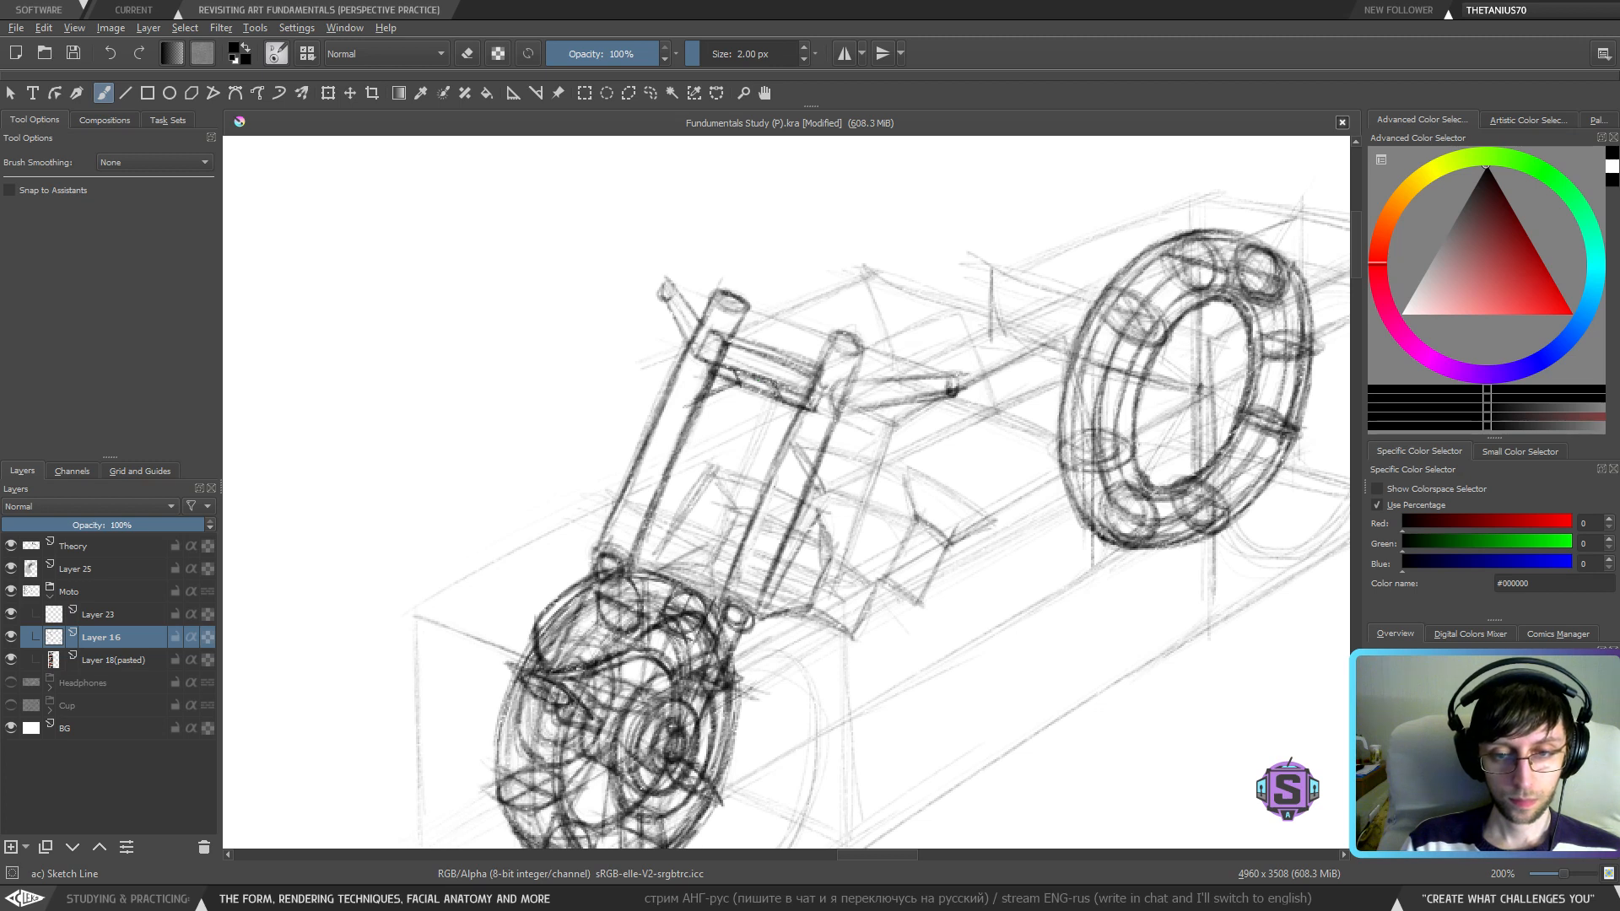
pyautogui.moveTo(745, 384)
pyautogui.mouseDown()
pyautogui.moveTo(790, 402)
pyautogui.moveTo(739, 430)
pyautogui.mouseUp()
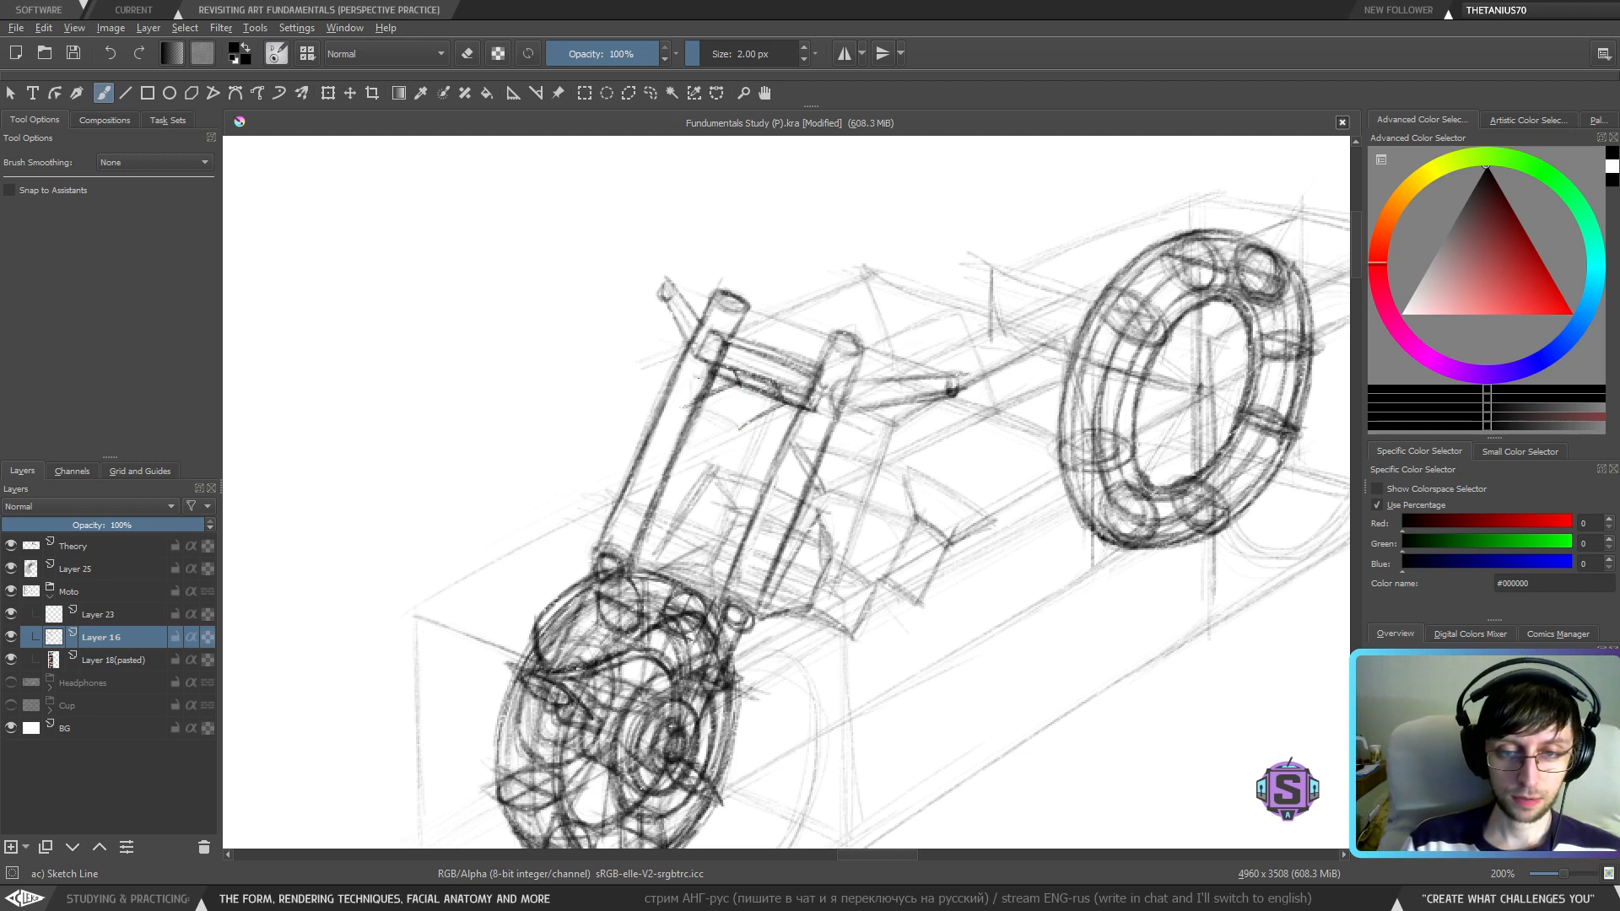
pyautogui.moveTo(701, 381)
pyautogui.mouseDown()
pyautogui.moveTo(740, 428)
pyautogui.moveTo(713, 387)
pyautogui.mouseUp()
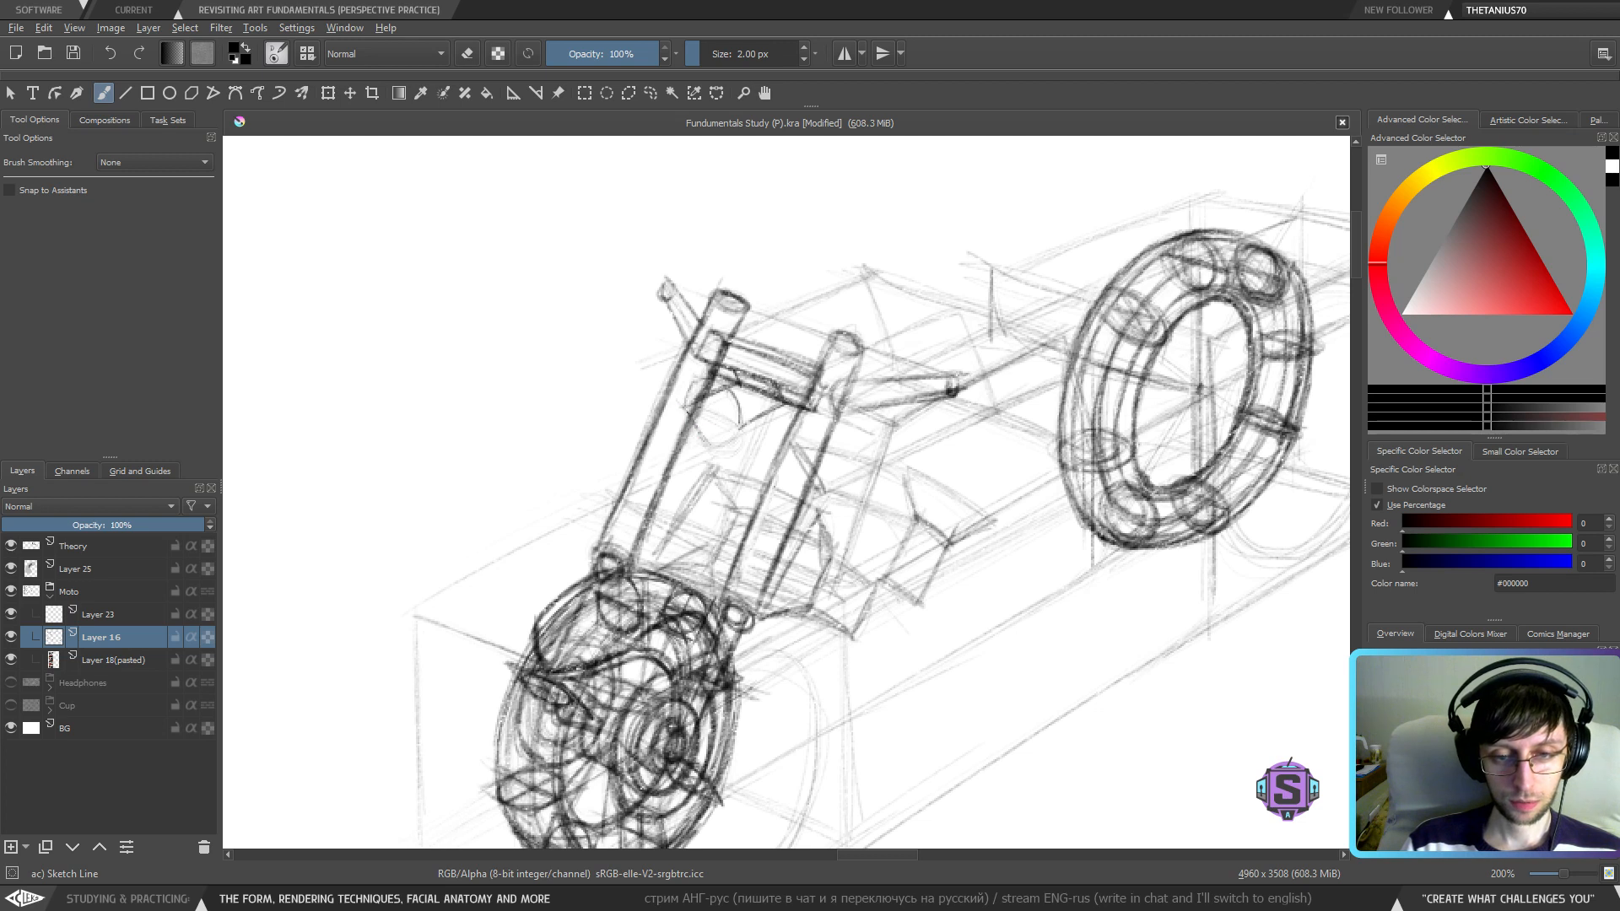
pyautogui.moveTo(690, 415); pyautogui.dragTo(710, 446)
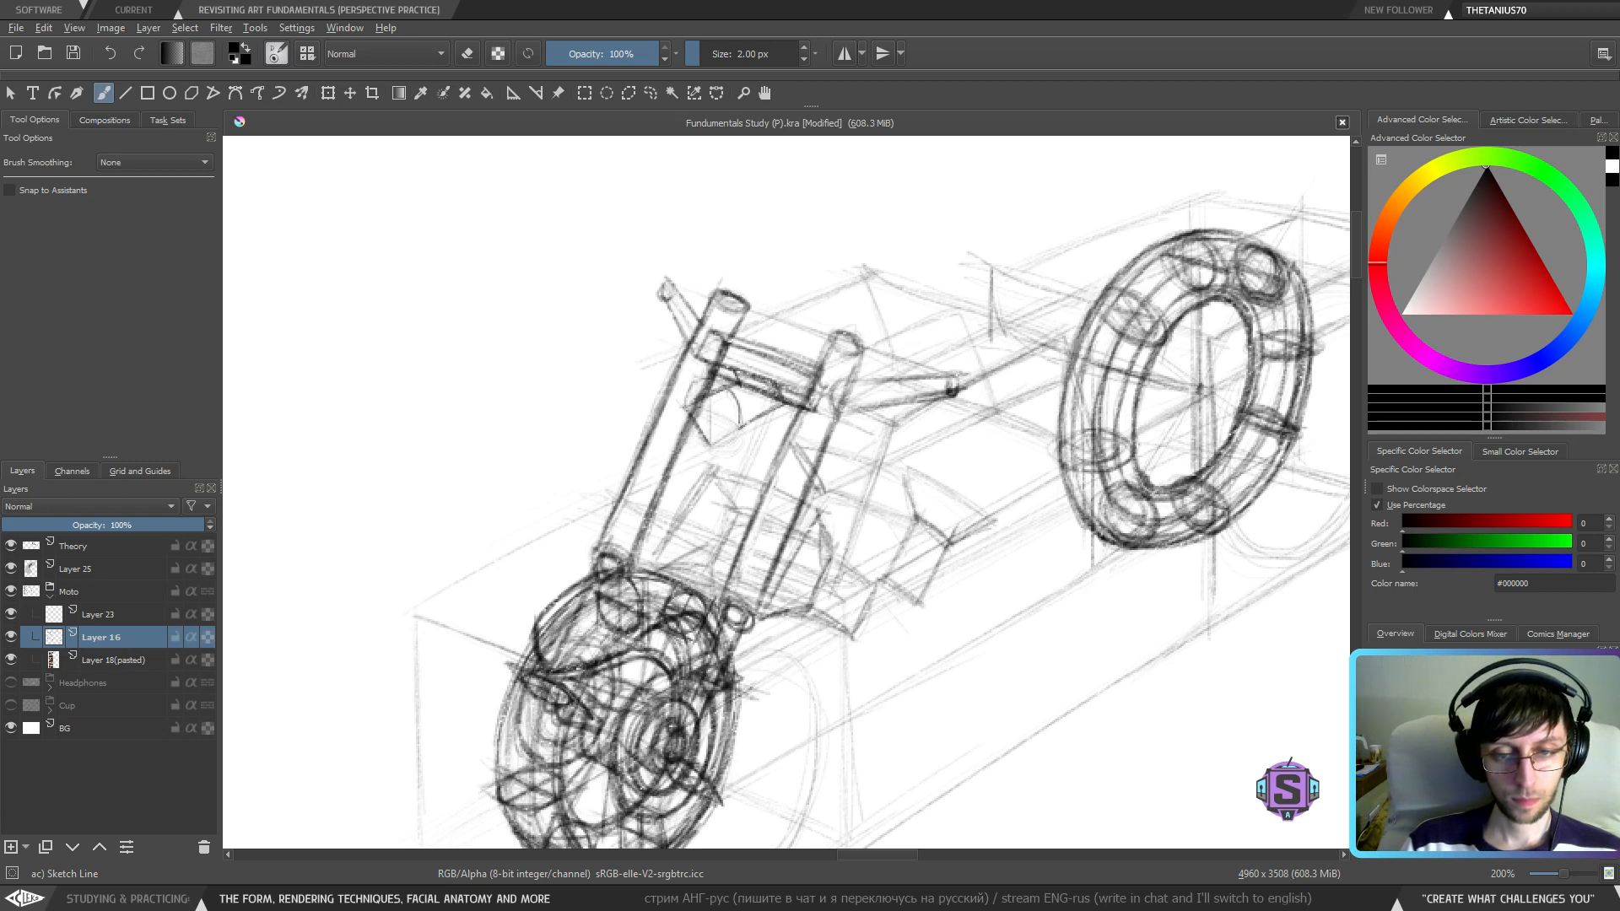
pyautogui.moveTo(713, 444); pyautogui.dragTo(748, 423)
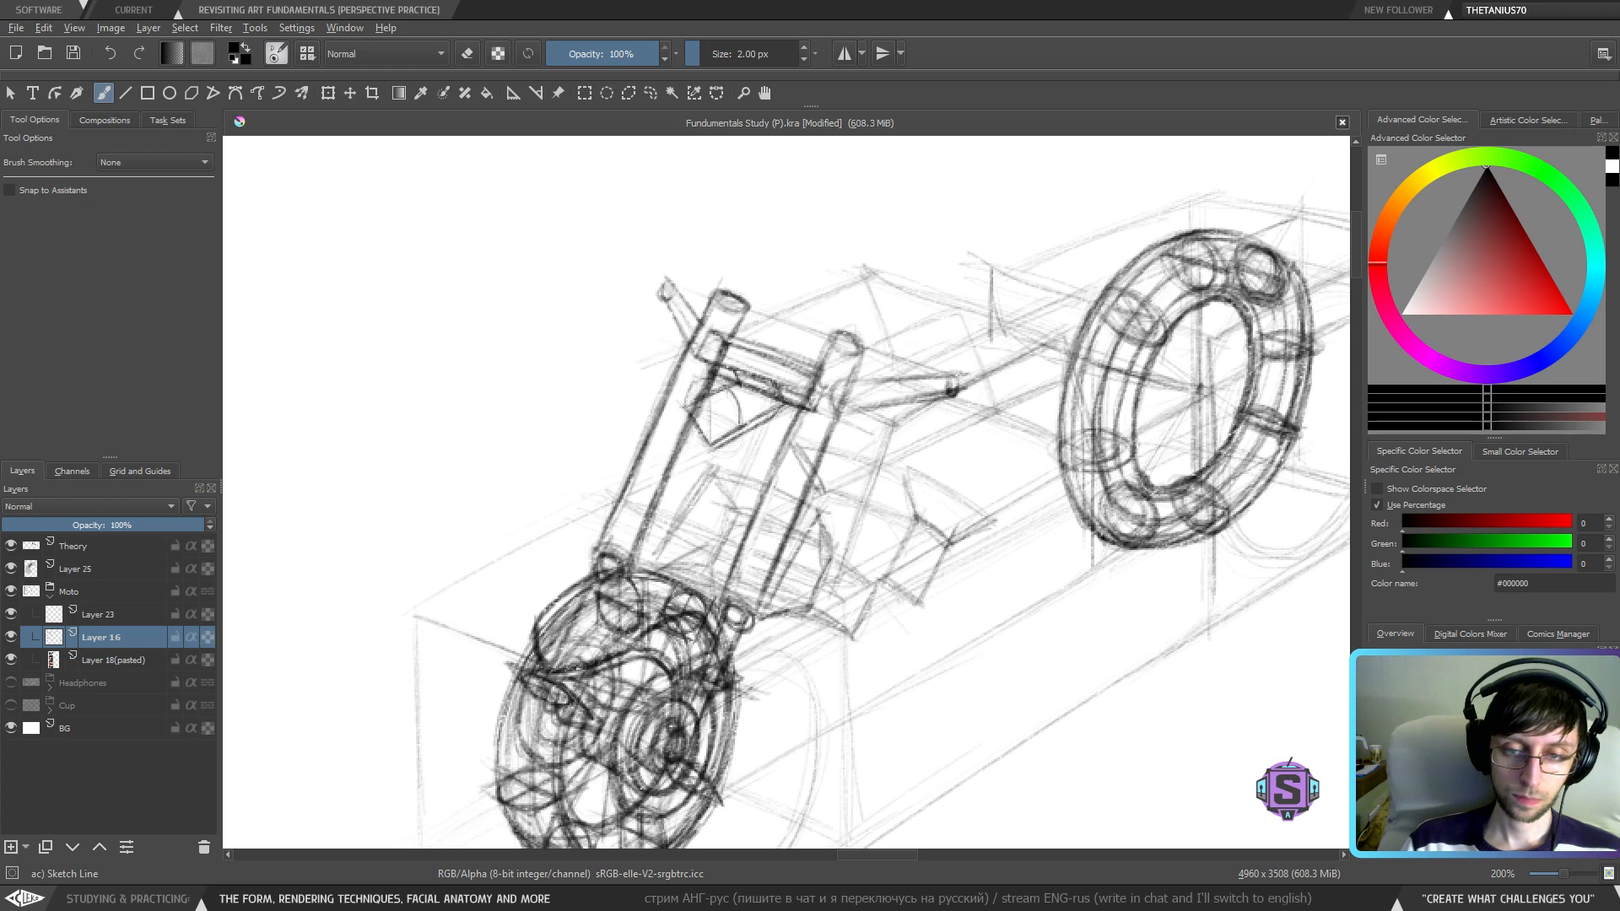
pyautogui.moveTo(757, 428)
pyautogui.mouseDown()
pyautogui.moveTo(793, 411)
pyautogui.moveTo(707, 455)
pyautogui.moveTo(751, 428)
pyautogui.mouseUp()
pyautogui.press('e')
pyautogui.press('e')
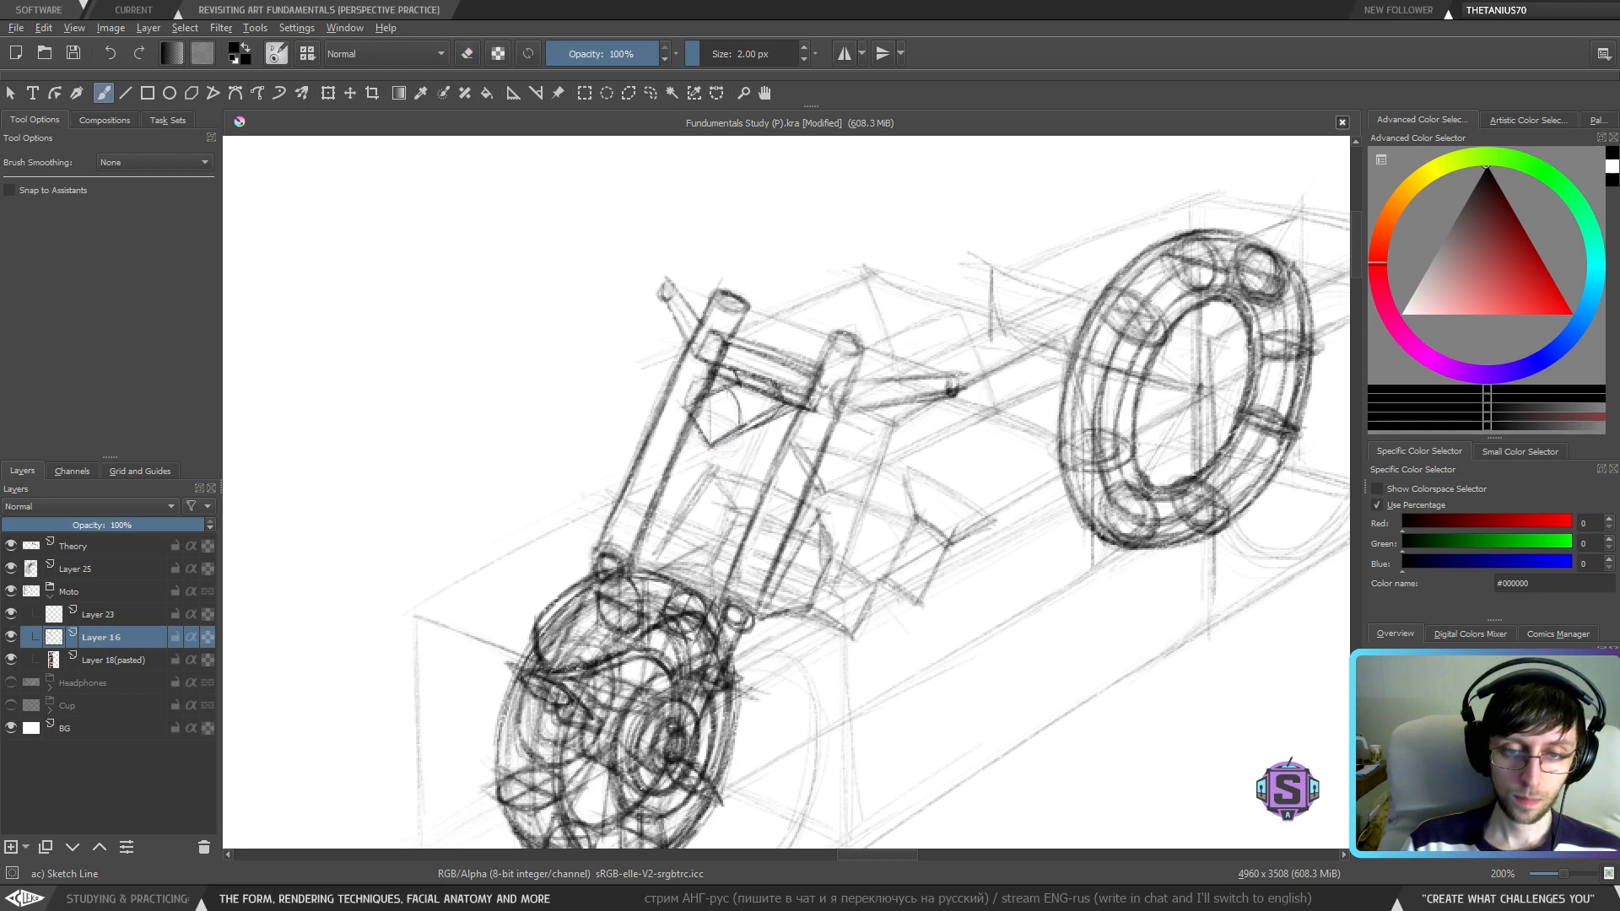
# - Study the headlight's shape and centerline in the red-wheeled motorcycle reference photo, returning to the sketched headlight on the fork
pyautogui.hotkey('ctrl', '-')
pyautogui.hotkey('ctrl', '-')
pyautogui.moveTo(568, 503); pyautogui.dragTo(1186, 458)
pyautogui.moveTo(868, 448); pyautogui.dragTo(1204, 481)
pyautogui.hotkey('ctrl', '+')
pyautogui.hotkey('ctrl', '+')
pyautogui.moveTo(747, 475)
pyautogui.mouseDown()
pyautogui.moveTo(954, 527)
pyautogui.moveTo(980, 551)
pyautogui.mouseUp()
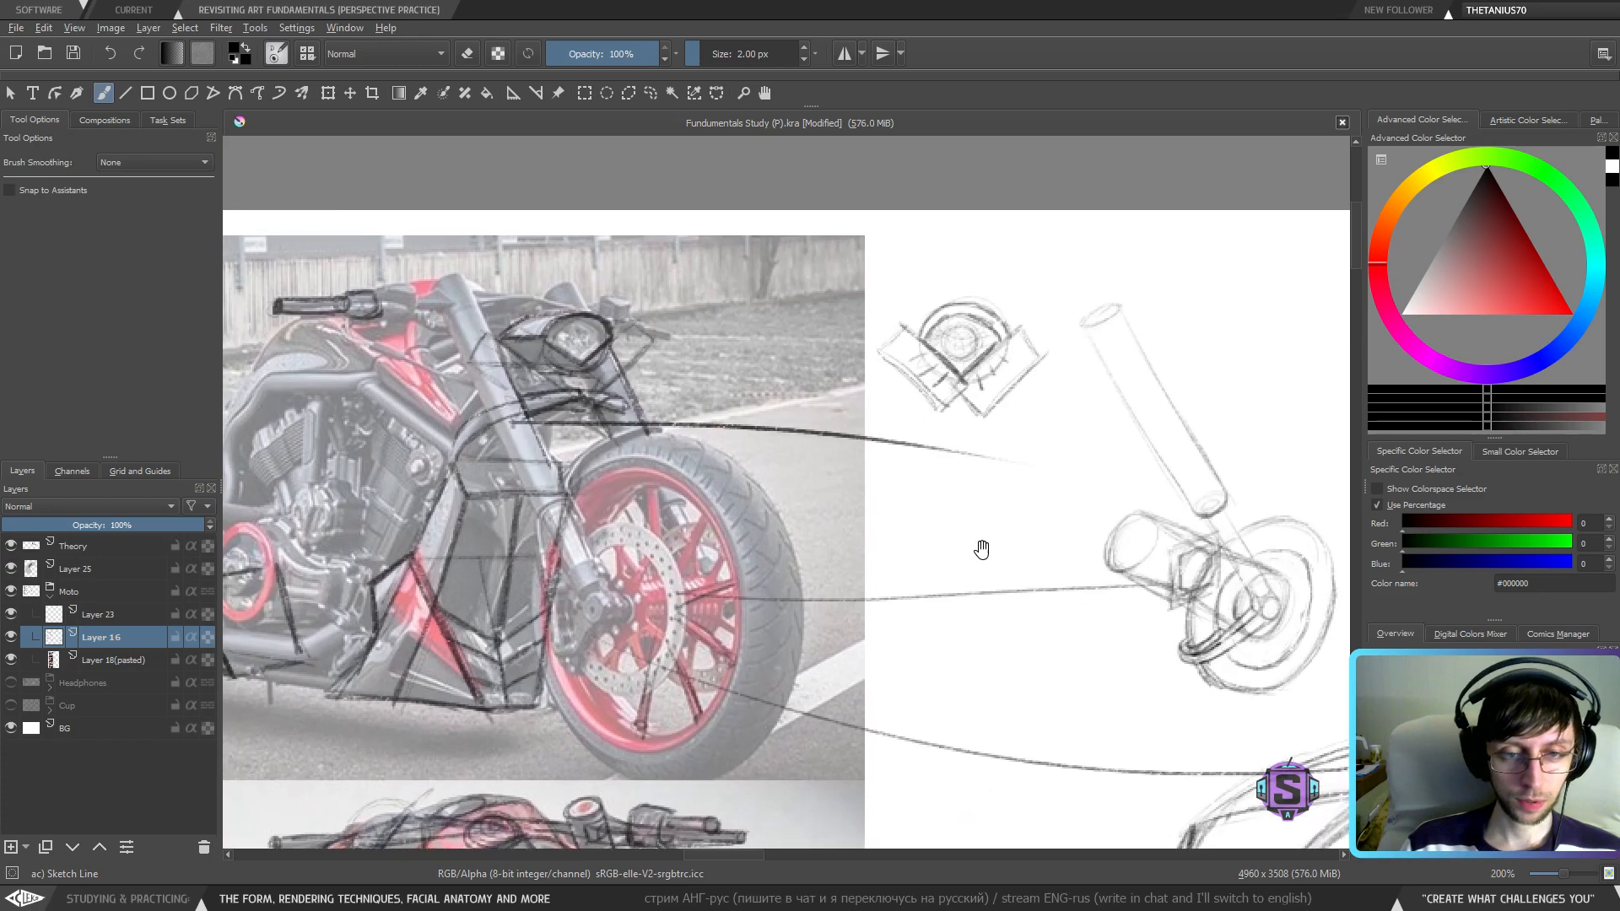
pyautogui.moveTo(590, 365); pyautogui.dragTo(574, 307)
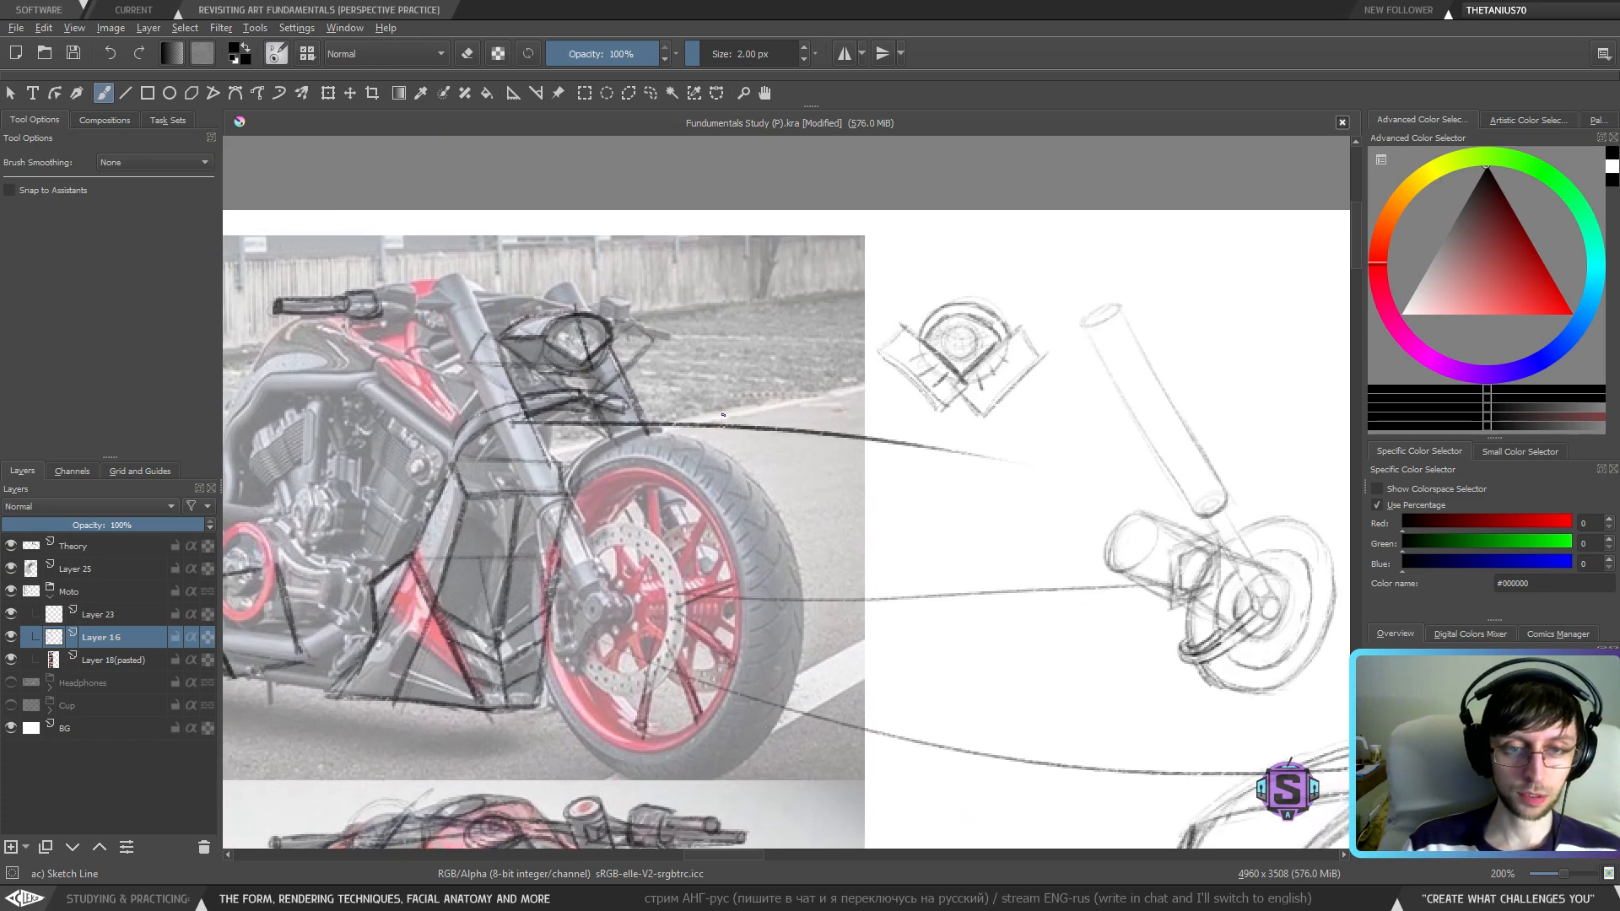
pyautogui.hotkey('ctrl', 'z')
pyautogui.moveTo(1038, 448); pyautogui.dragTo(742, 379)
pyautogui.moveTo(1184, 500)
pyautogui.mouseDown()
pyautogui.moveTo(981, 487)
pyautogui.moveTo(429, 365)
pyautogui.mouseUp()
pyautogui.moveTo(973, 478); pyautogui.dragTo(361, 399)
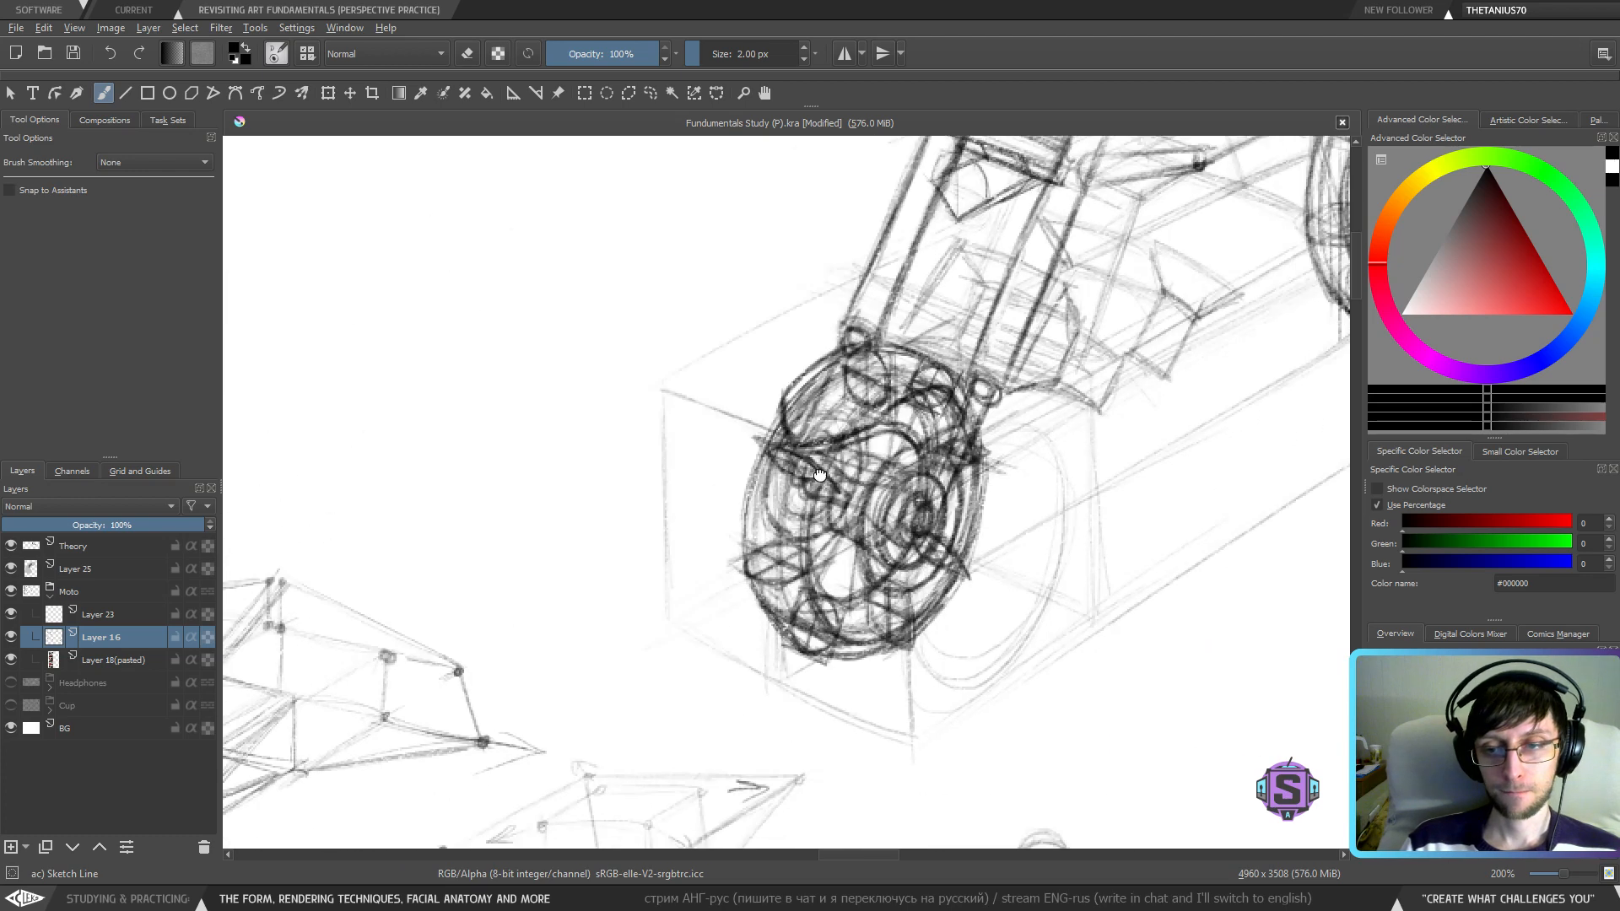
pyautogui.moveTo(1095, 266)
pyautogui.mouseDown()
pyautogui.moveTo(958, 280)
pyautogui.moveTo(755, 479)
pyautogui.moveTo(873, 519)
pyautogui.mouseUp()
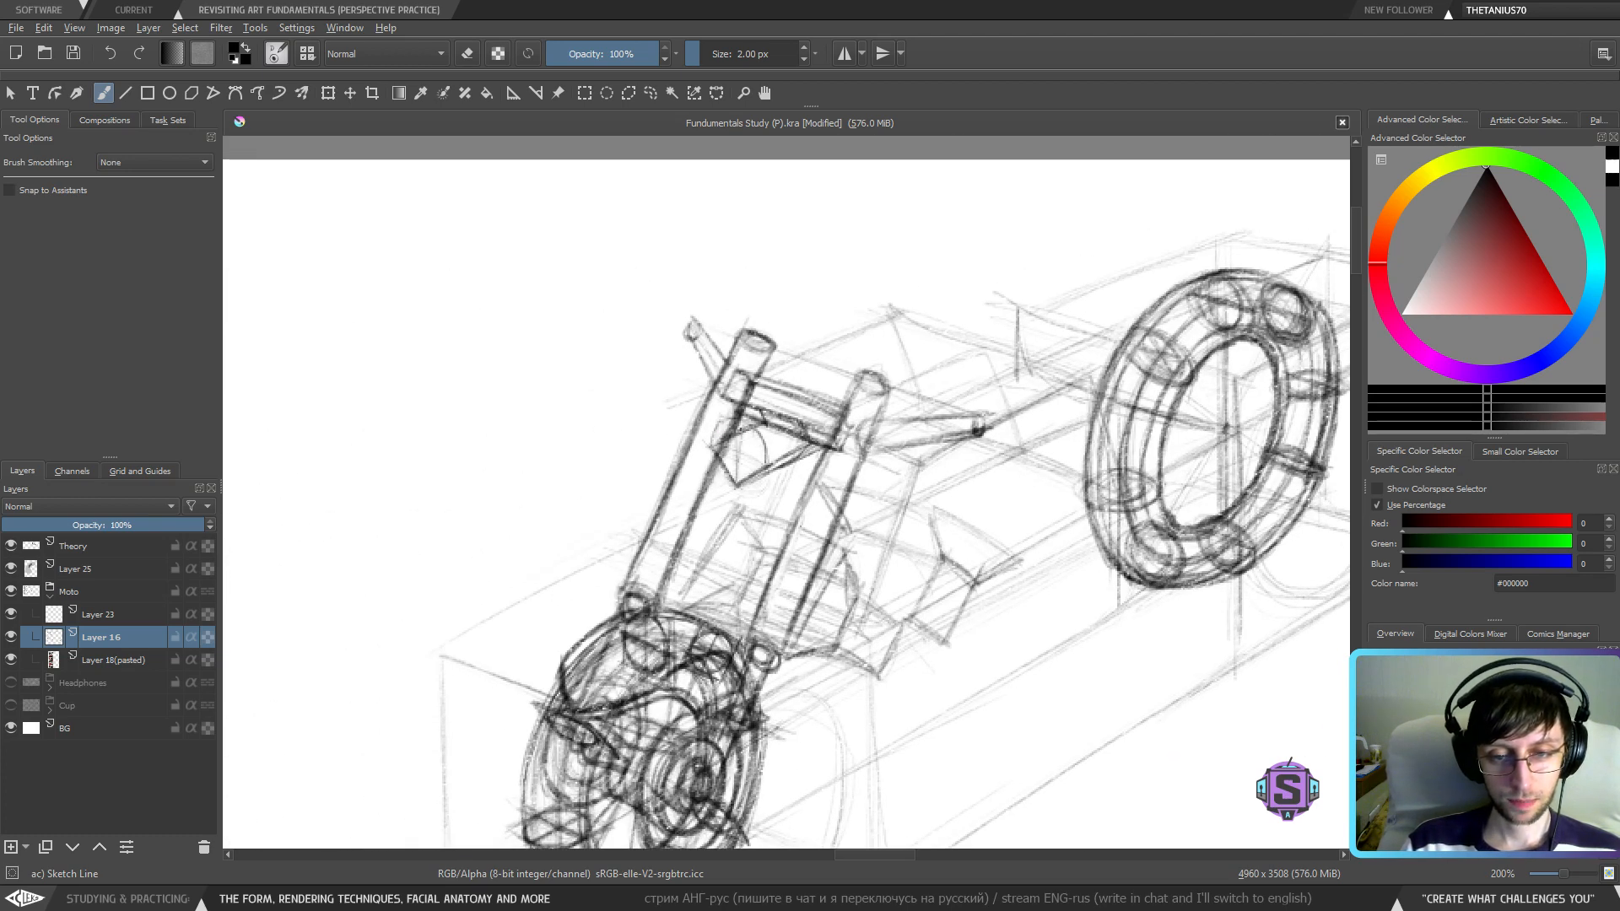
# - Sketch the headlight's side contour and an inner curved lens outline beneath the fork's crossbar
pyautogui.moveTo(740, 432); pyautogui.dragTo(738, 482)
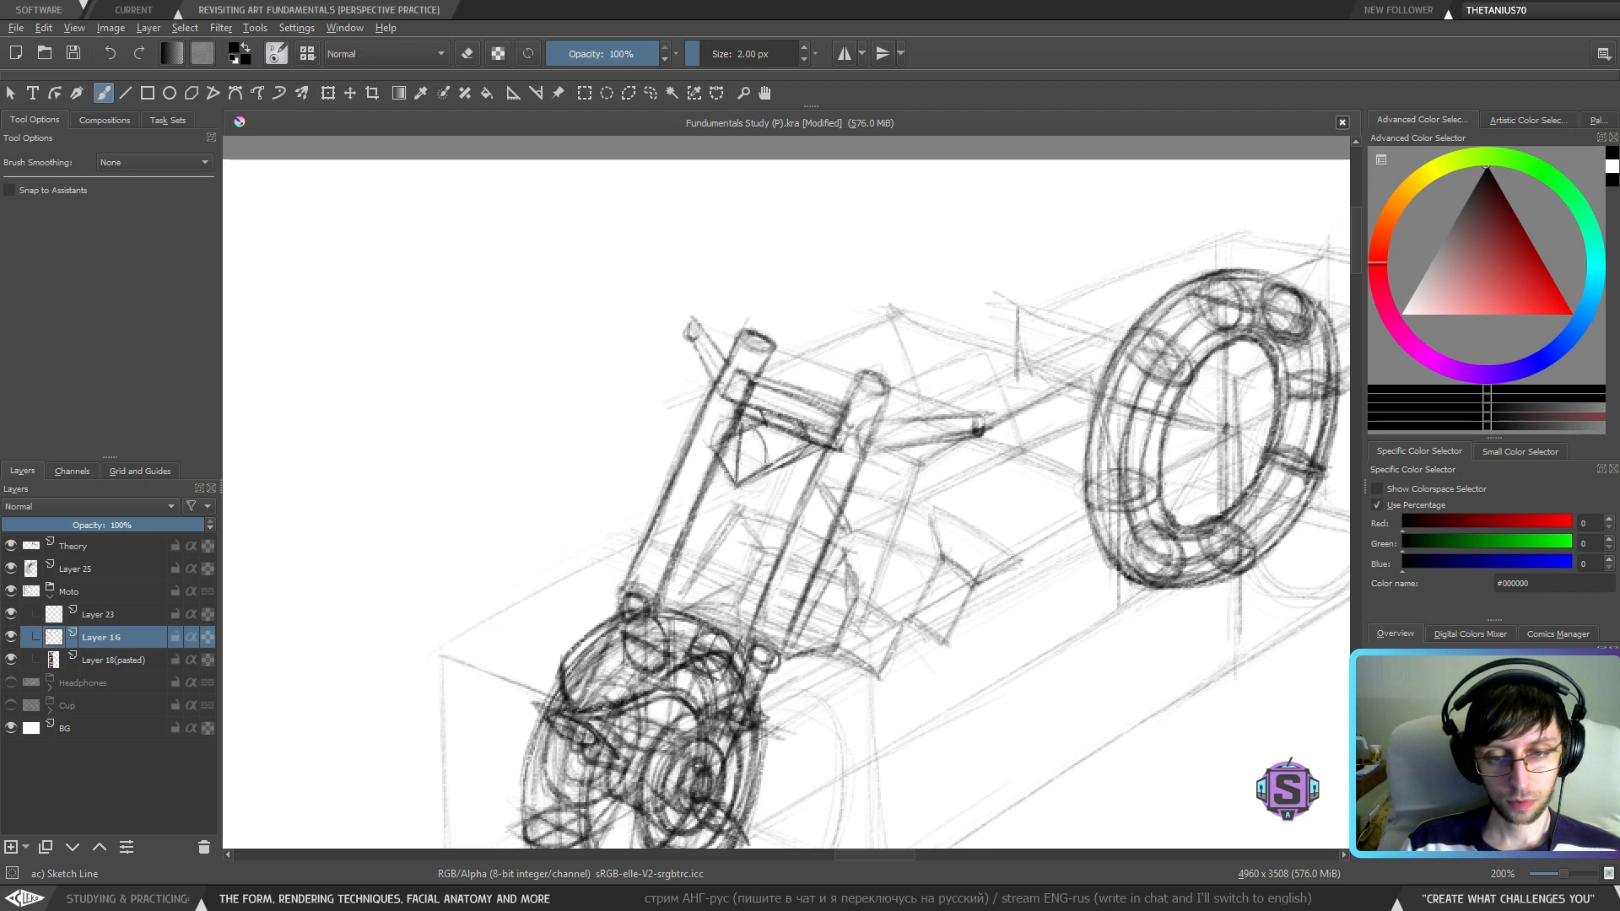
pyautogui.moveTo(717, 421); pyautogui.dragTo(714, 447)
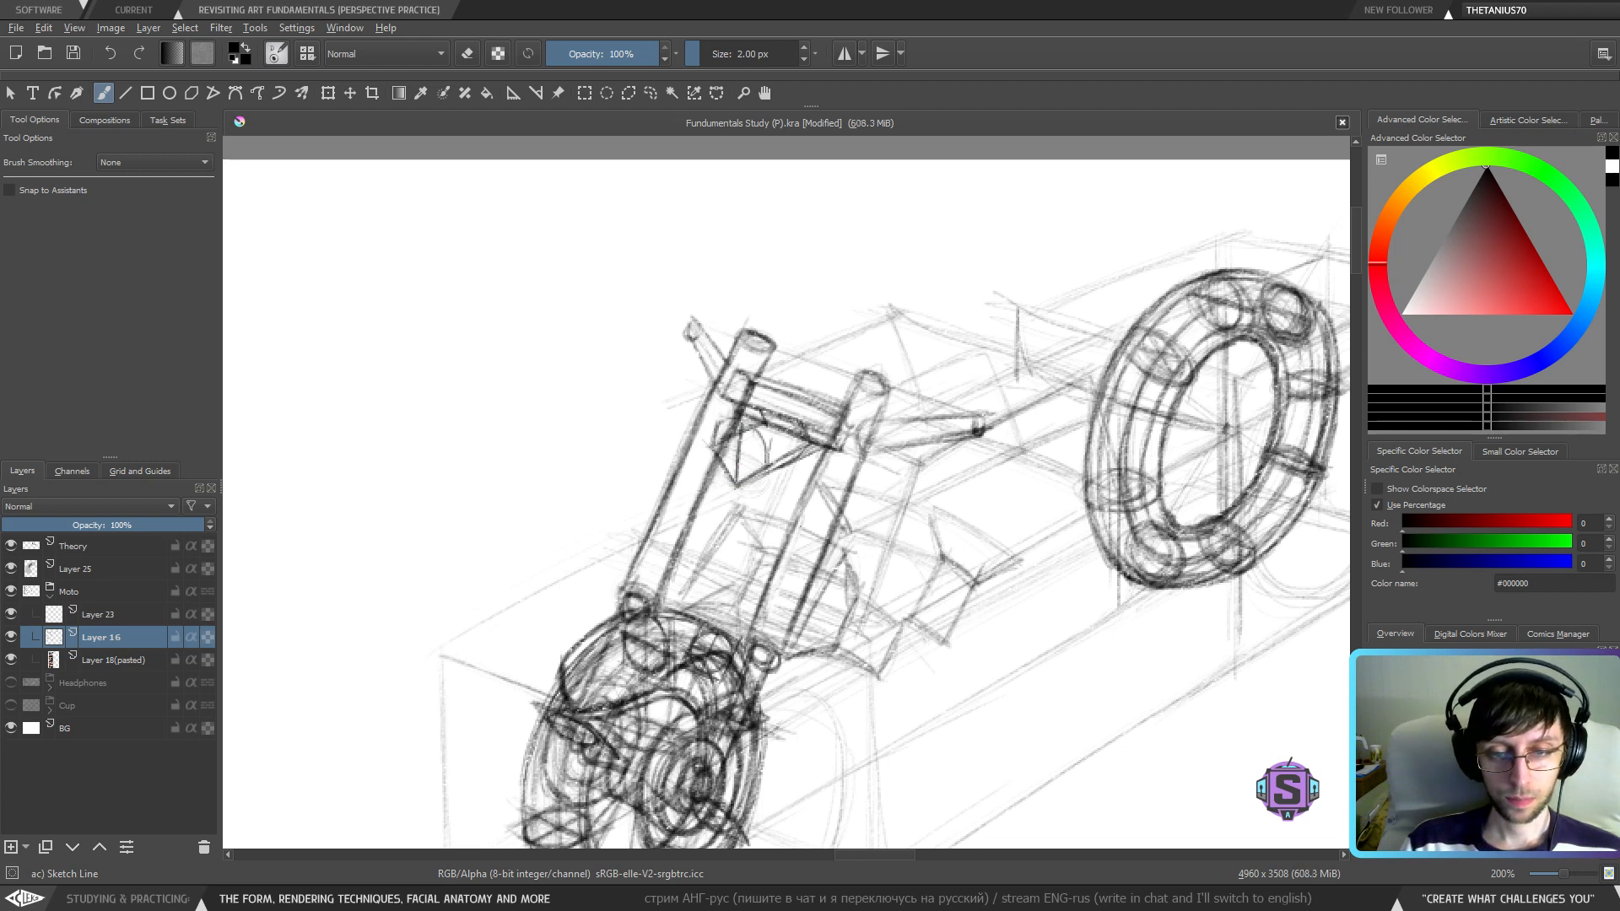
pyautogui.moveTo(728, 422)
pyautogui.mouseDown()
pyautogui.moveTo(716, 435)
pyautogui.moveTo(766, 434)
pyautogui.moveTo(773, 455)
pyautogui.moveTo(761, 408)
pyautogui.moveTo(737, 472)
pyautogui.mouseUp()
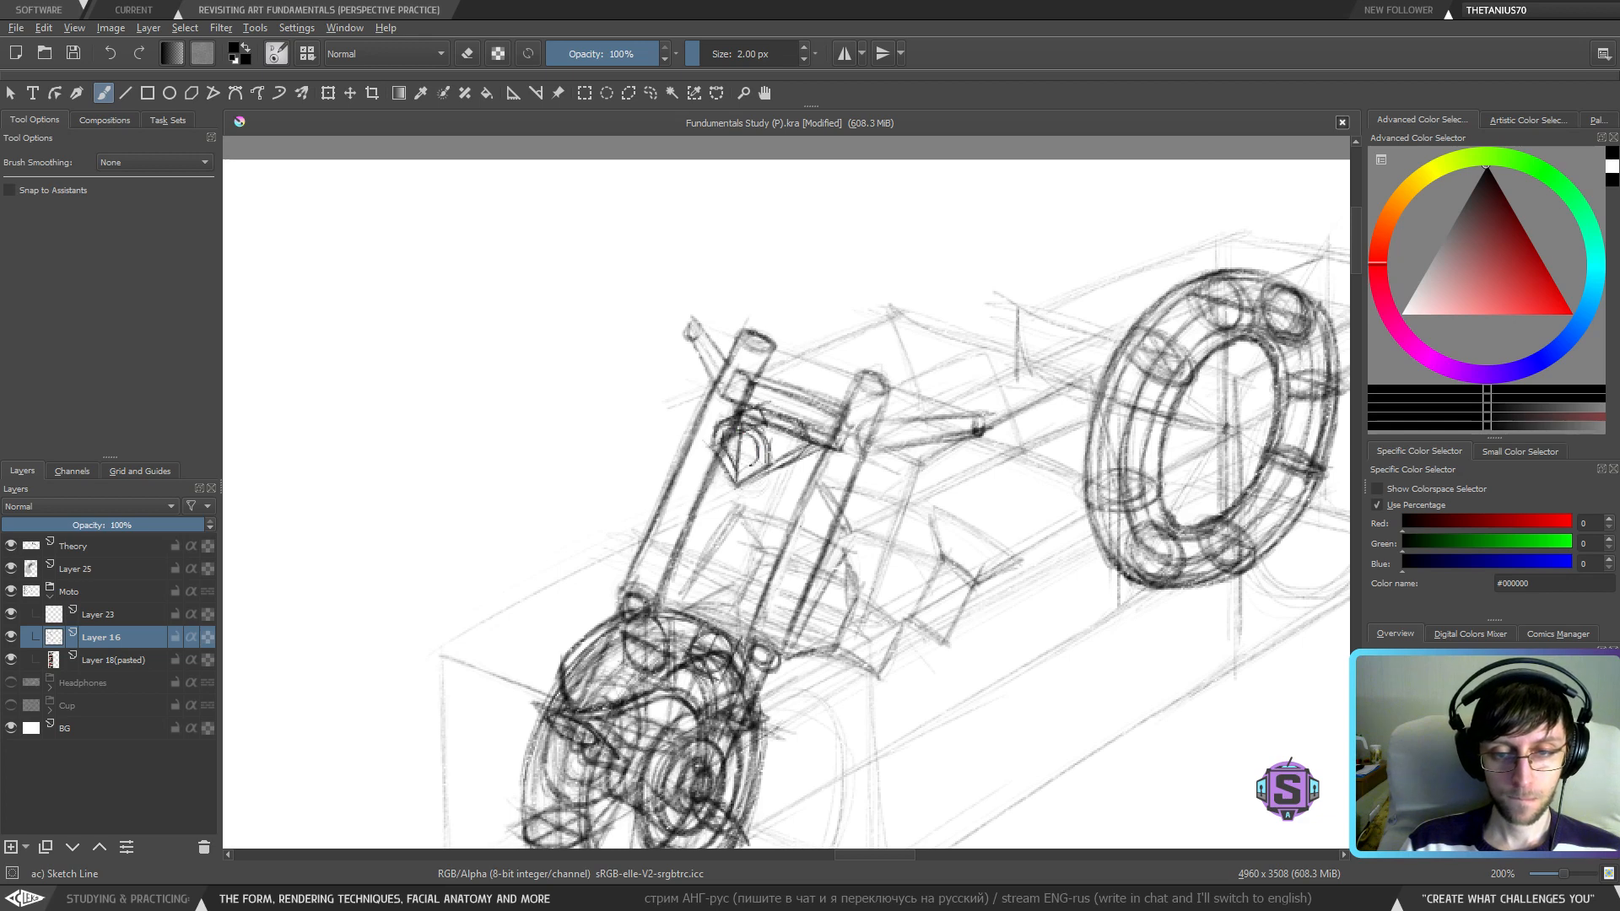
pyautogui.moveTo(739, 459); pyautogui.dragTo(760, 470)
# - Set the brush size to 3 px and sketch a curved double band beneath the headlight, spanning both fork legs
pyautogui.press('1')
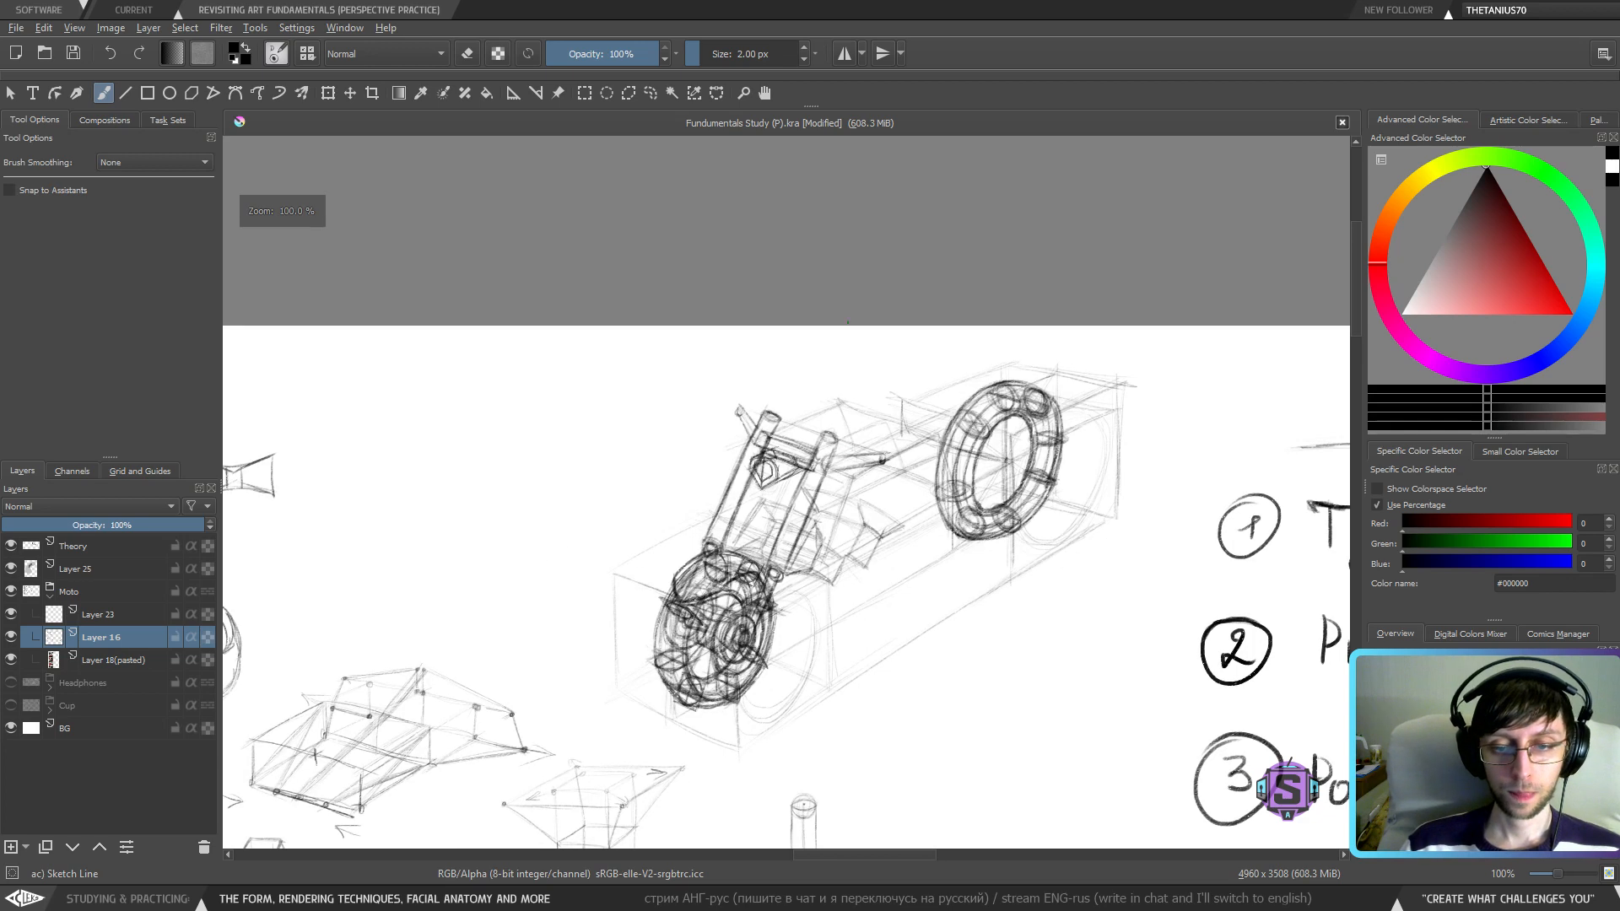
pyautogui.hotkey('ctrl', '-')
pyautogui.hotkey('ctrl', '-')
pyautogui.press('1')
pyautogui.moveTo(281, 622)
pyautogui.mouseDown()
pyautogui.moveTo(1115, 535)
pyautogui.moveTo(1123, 572)
pyautogui.mouseUp()
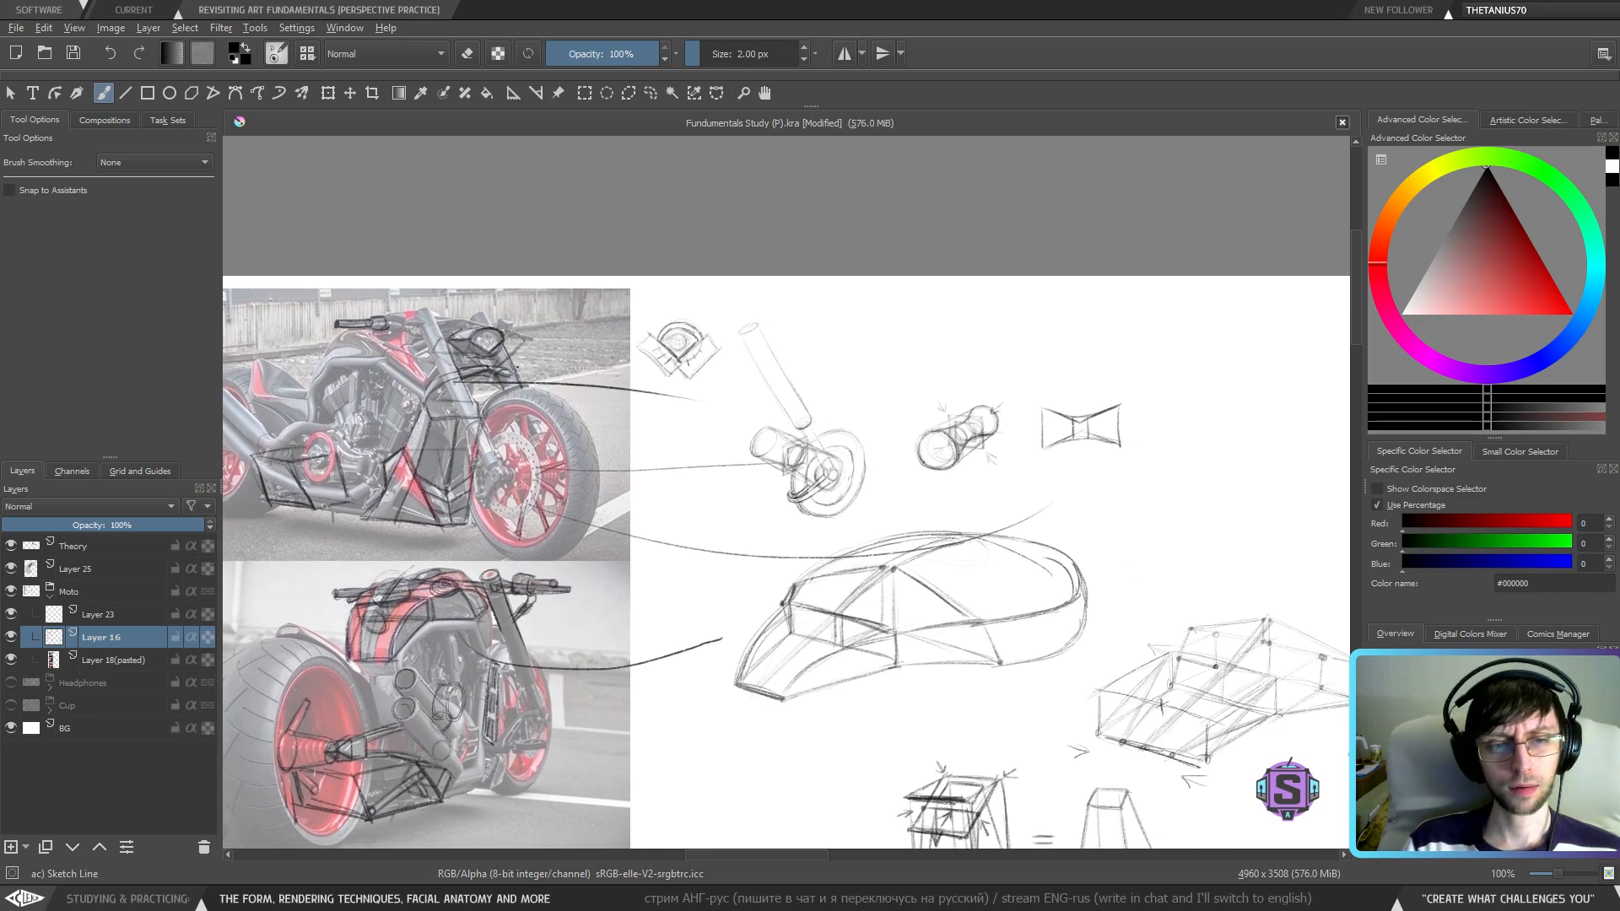
pyautogui.moveTo(1027, 499)
pyautogui.mouseDown()
pyautogui.moveTo(767, 463)
pyautogui.moveTo(825, 550)
pyautogui.mouseUp()
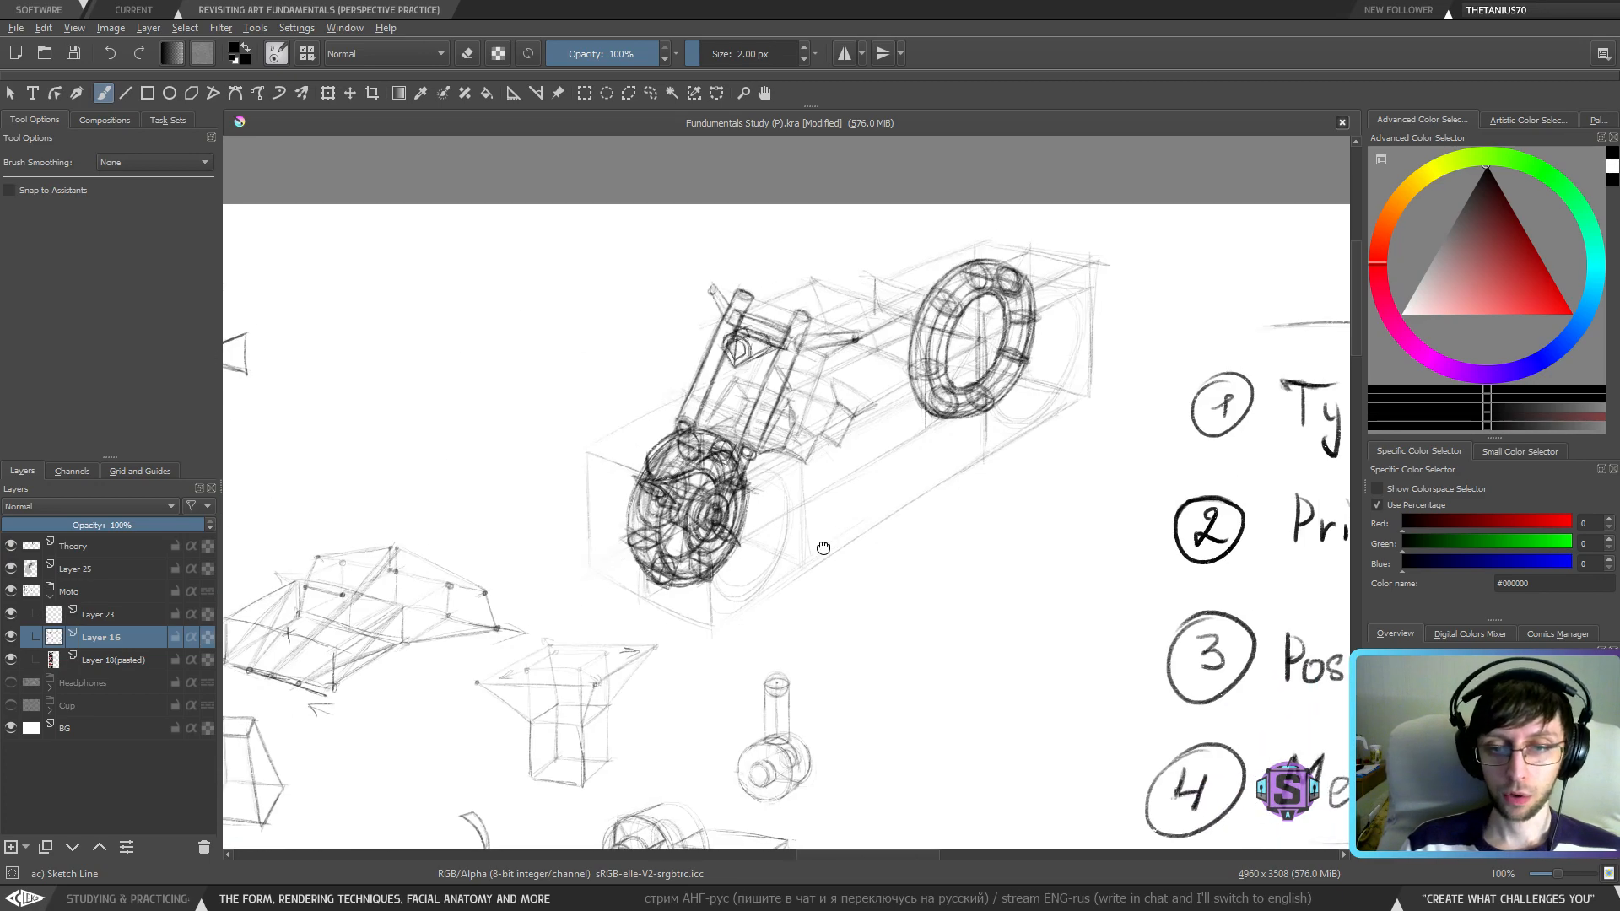
pyautogui.hotkey('ctrl', '+')
pyautogui.hotkey('ctrl', '+')
pyautogui.moveTo(779, 435)
pyautogui.mouseDown()
pyautogui.moveTo(778, 558)
pyautogui.moveTo(708, 613)
pyautogui.mouseUp()
pyautogui.press(']')
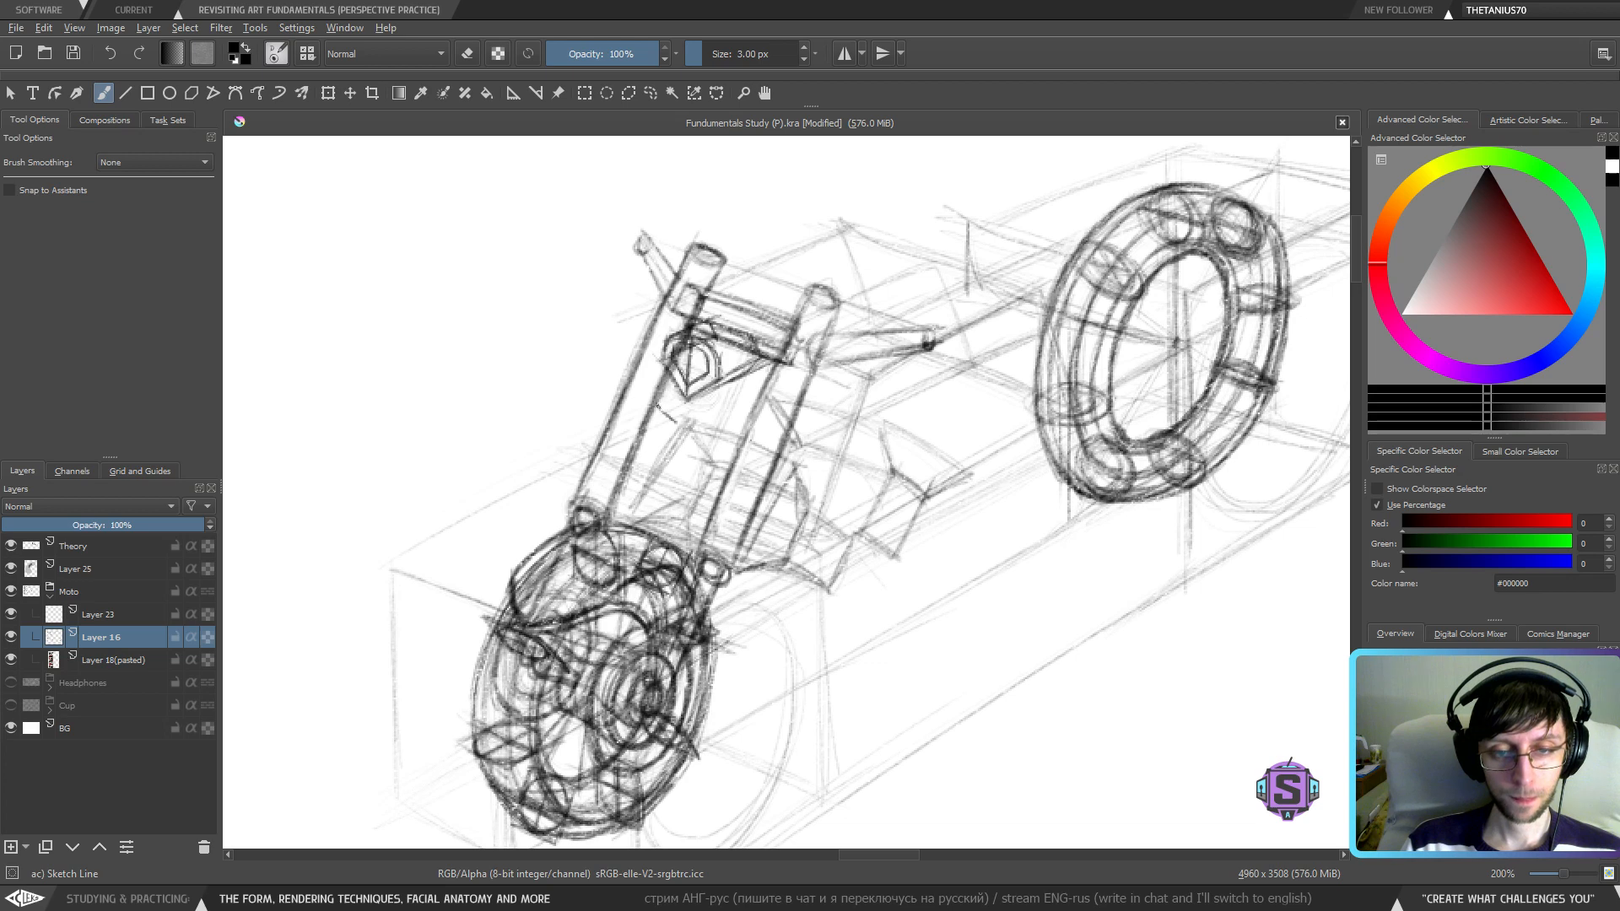
pyautogui.moveTo(686, 428); pyautogui.dragTo(747, 424)
pyautogui.moveTo(664, 384)
pyautogui.mouseDown()
pyautogui.moveTo(687, 409)
pyautogui.moveTo(751, 412)
pyautogui.moveTo(722, 410)
pyautogui.mouseUp()
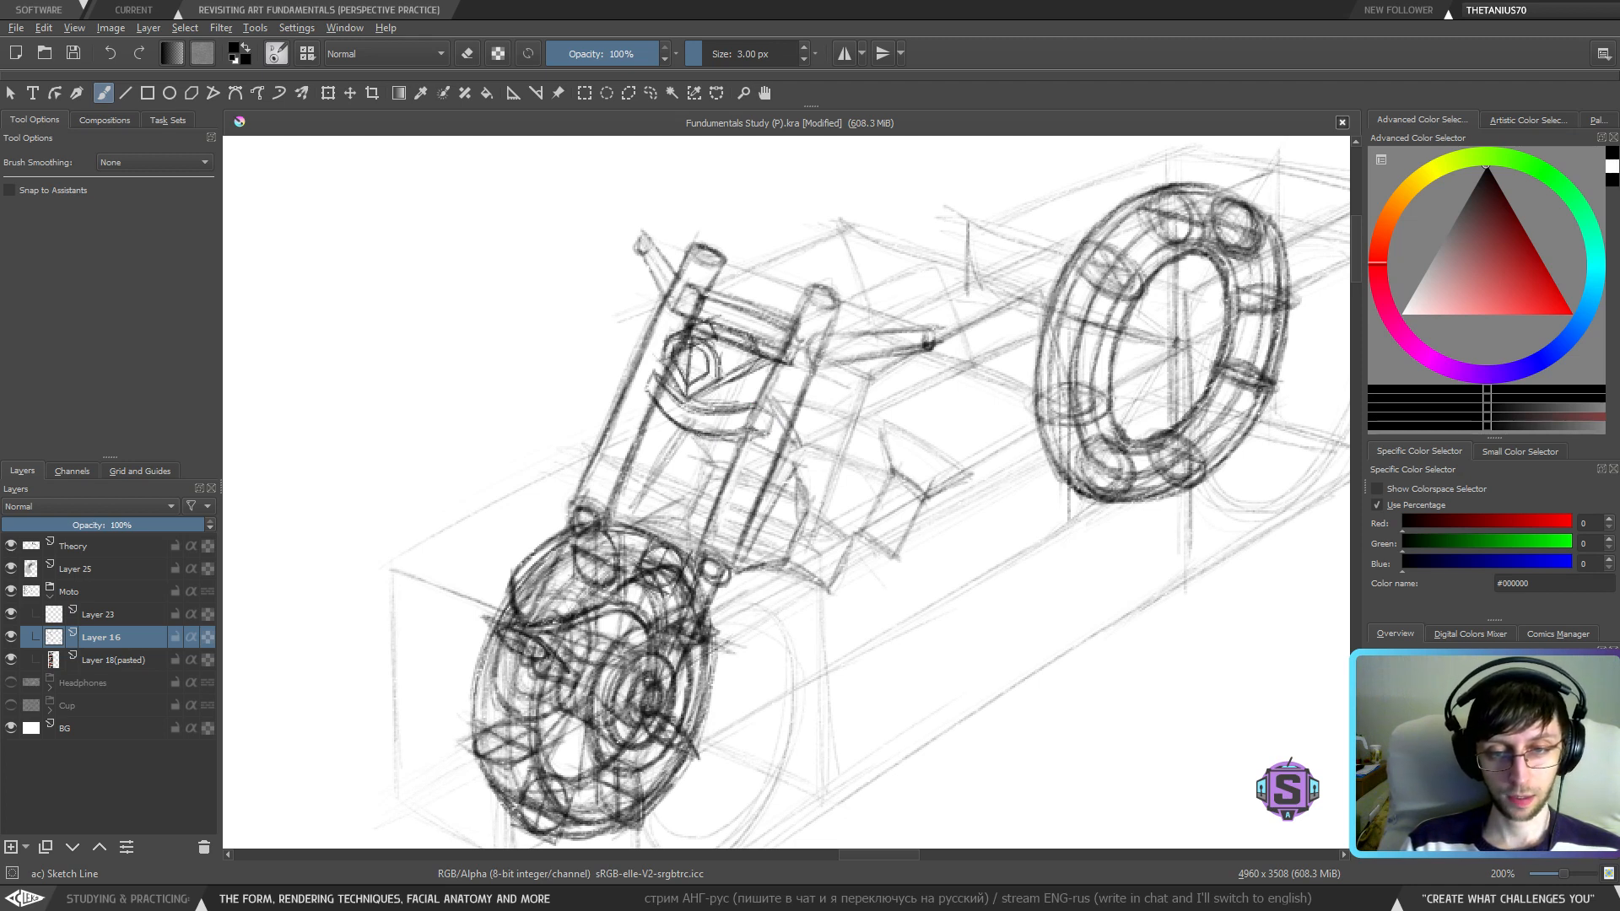
# - Review the ribbon-effect and wired-surface theory sketches, returning to a close view of the motorcycle's front wheel and fork
pyautogui.press('1')
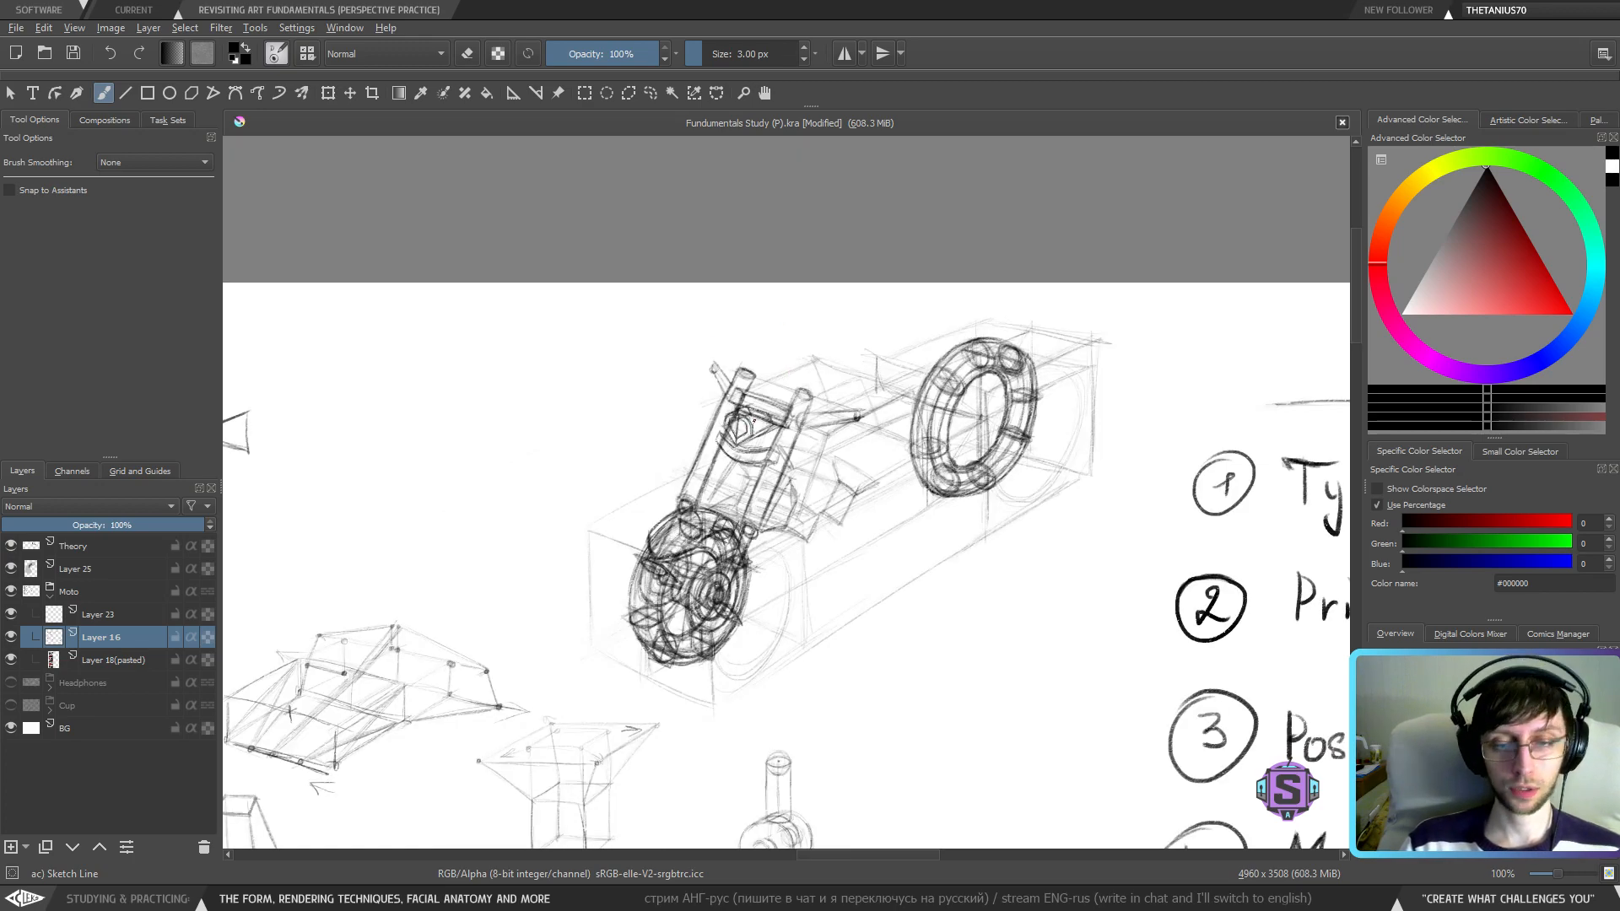
pyautogui.moveTo(754, 420); pyautogui.dragTo(772, 308)
pyautogui.moveTo(706, 590); pyautogui.dragTo(767, 424)
pyautogui.moveTo(540, 836)
pyautogui.mouseDown()
pyautogui.moveTo(698, 545)
pyautogui.moveTo(762, 473)
pyautogui.mouseUp()
pyautogui.moveTo(608, 553); pyautogui.dragTo(721, 397)
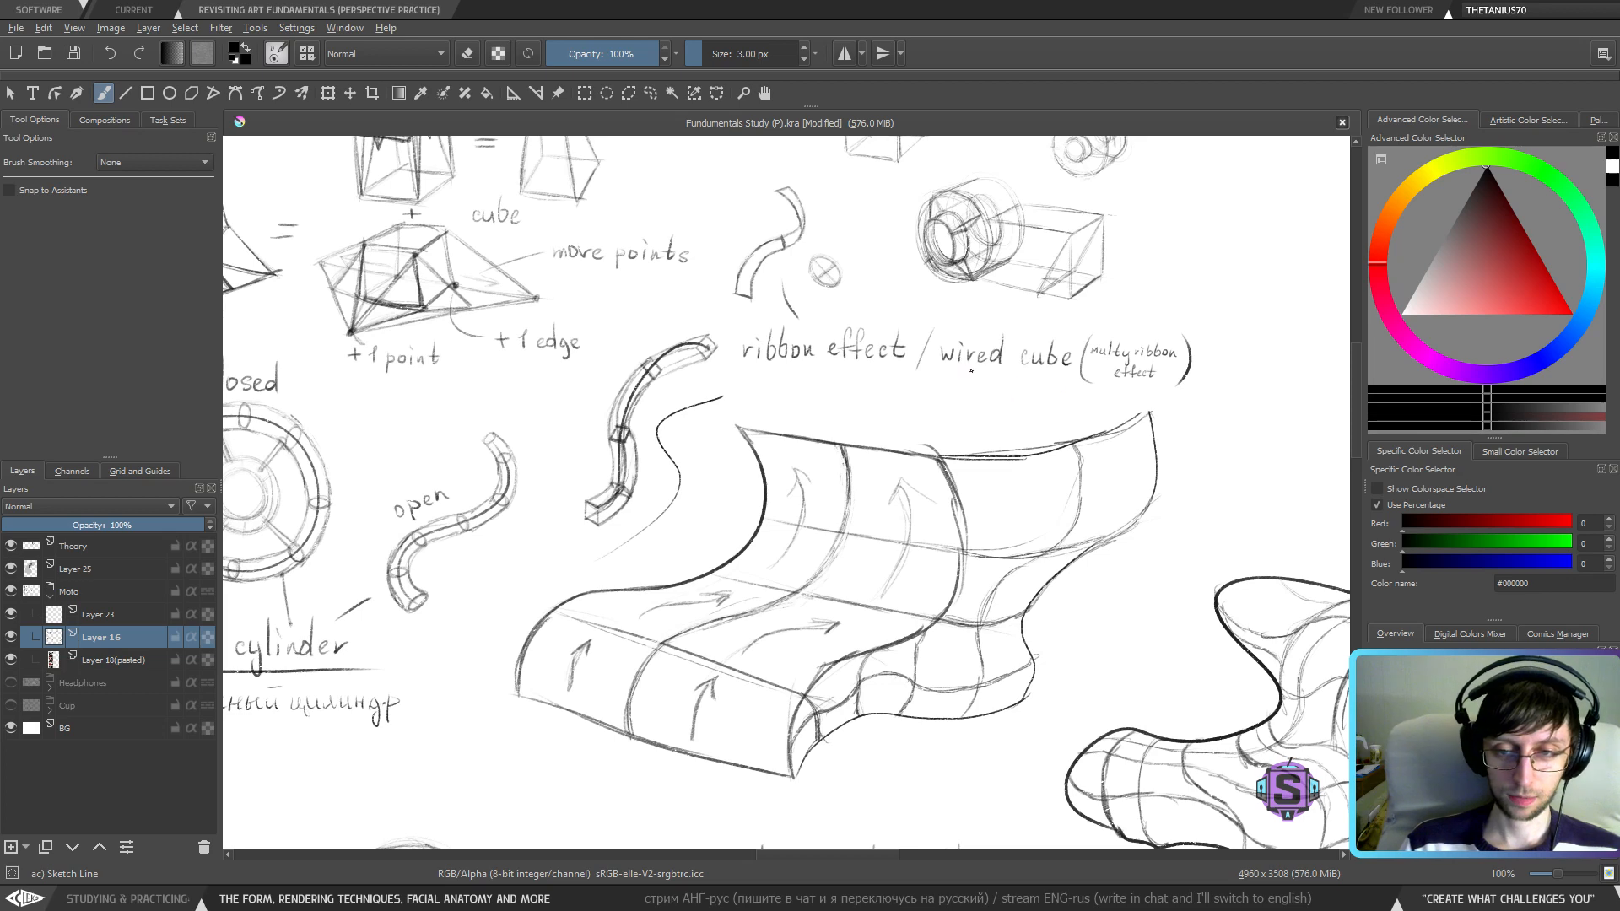
pyautogui.hotkey('ctrl', 'z')
pyautogui.moveTo(991, 152)
pyautogui.mouseDown()
pyautogui.moveTo(897, 366)
pyautogui.moveTo(777, 571)
pyautogui.mouseUp()
pyautogui.hotkey('ctrl', '+')
pyautogui.hotkey('ctrl', '+')
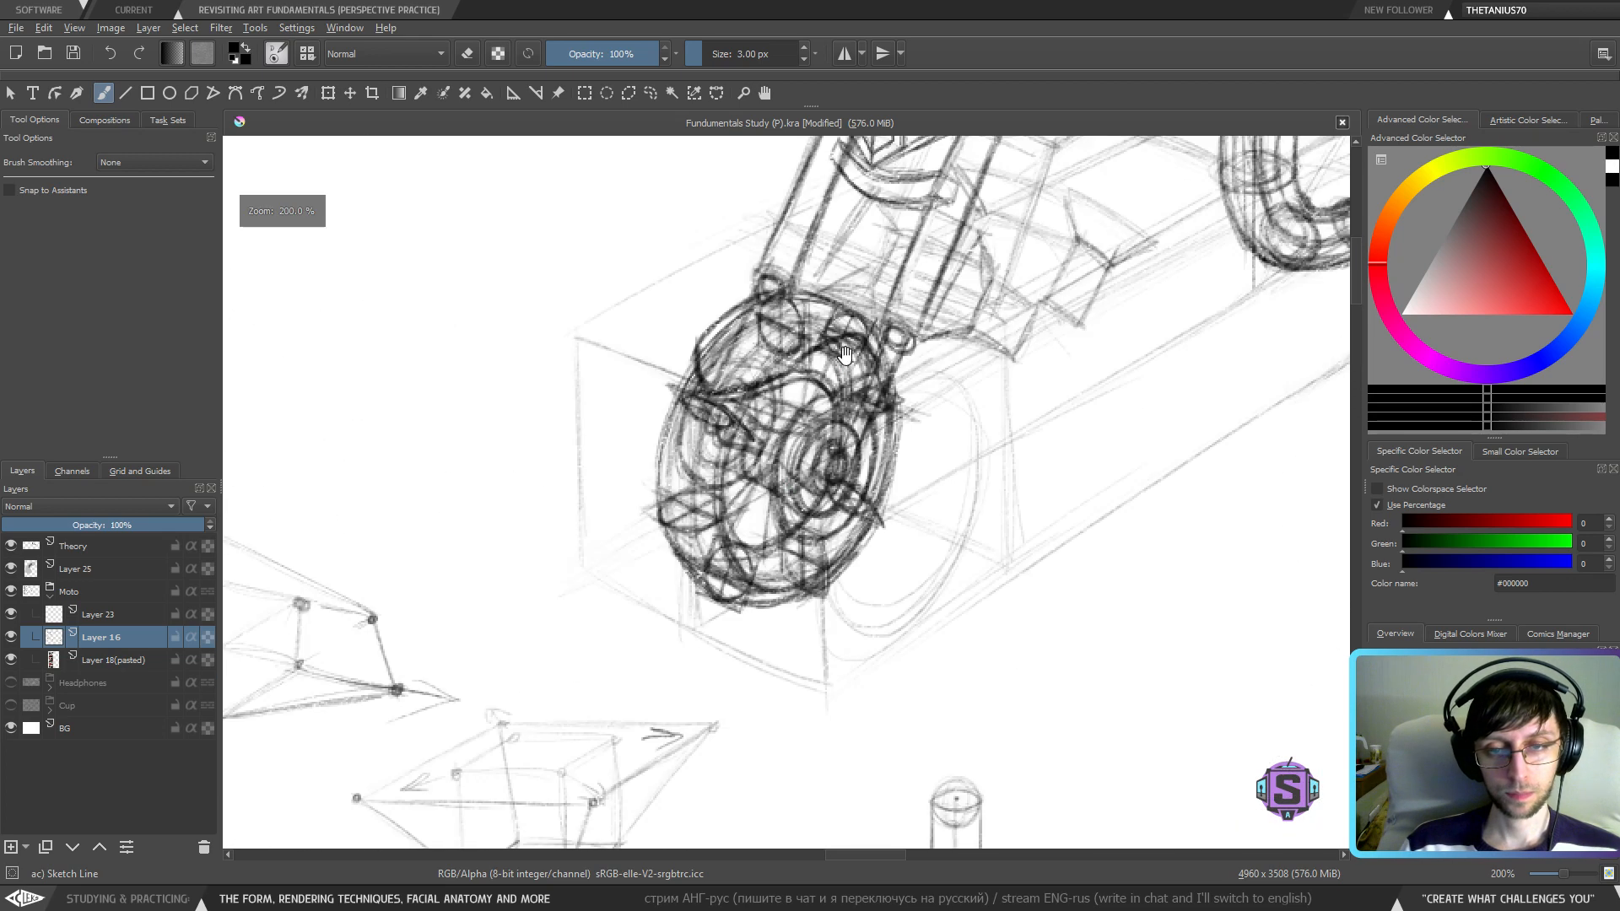
pyautogui.moveTo(845, 355)
pyautogui.mouseDown()
pyautogui.moveTo(778, 372)
pyautogui.moveTo(641, 607)
pyautogui.mouseUp()
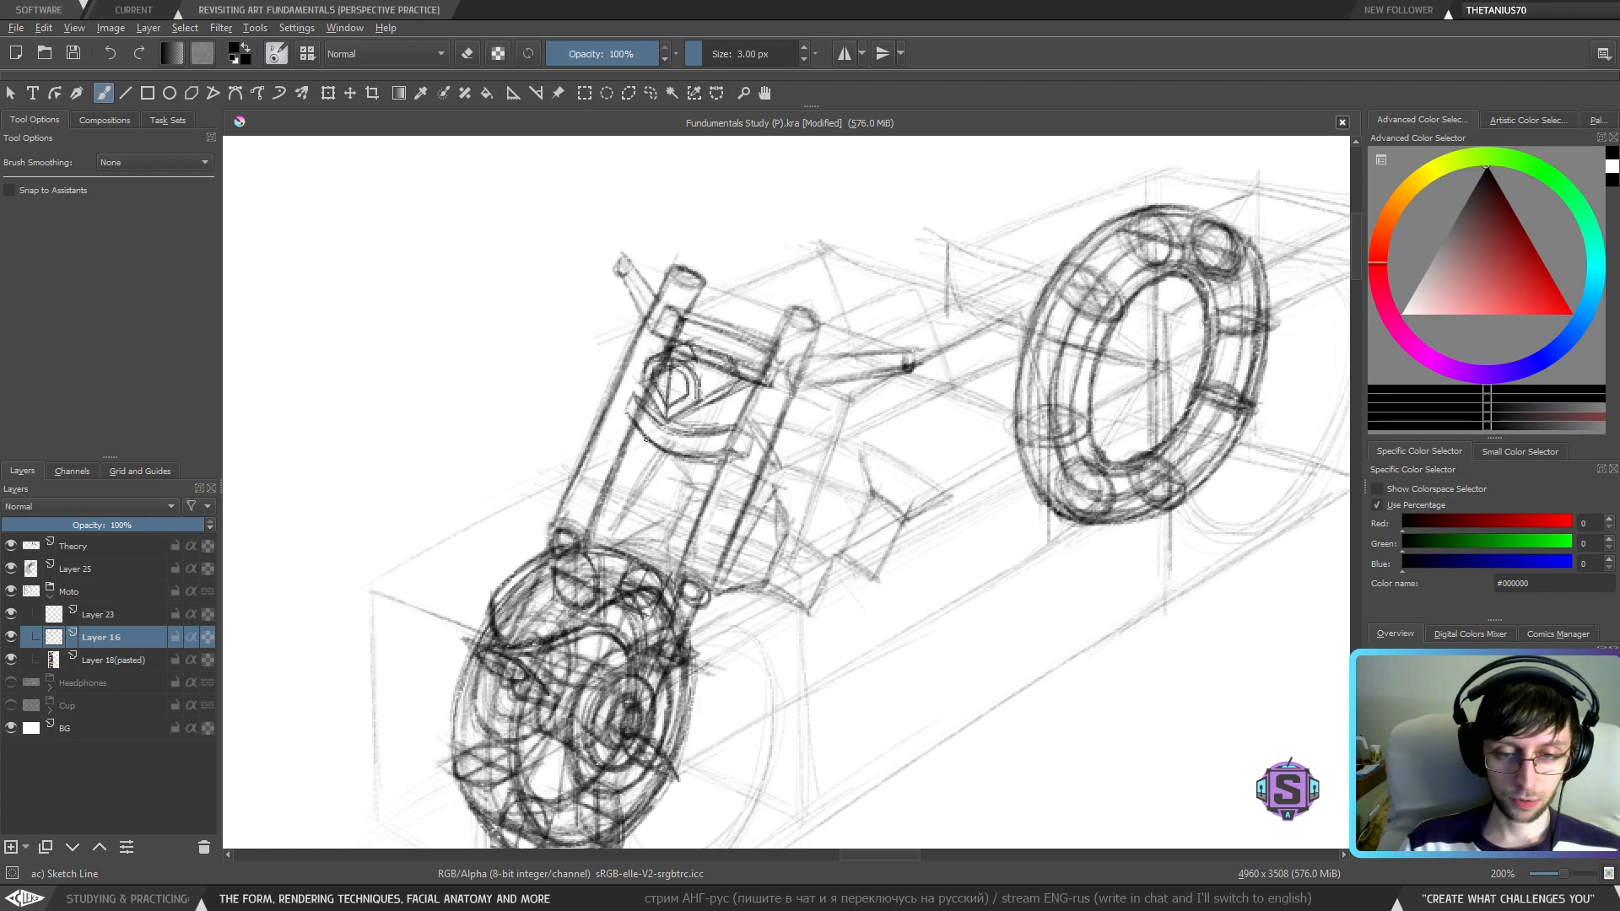
# - Study the frame behind the fork in the front-view motorcycle reference photo, undoing the trial mark made on it
pyautogui.hotkey('ctrl', '-')
pyautogui.hotkey('ctrl', '-')
pyautogui.moveTo(344, 705); pyautogui.dragTo(886, 797)
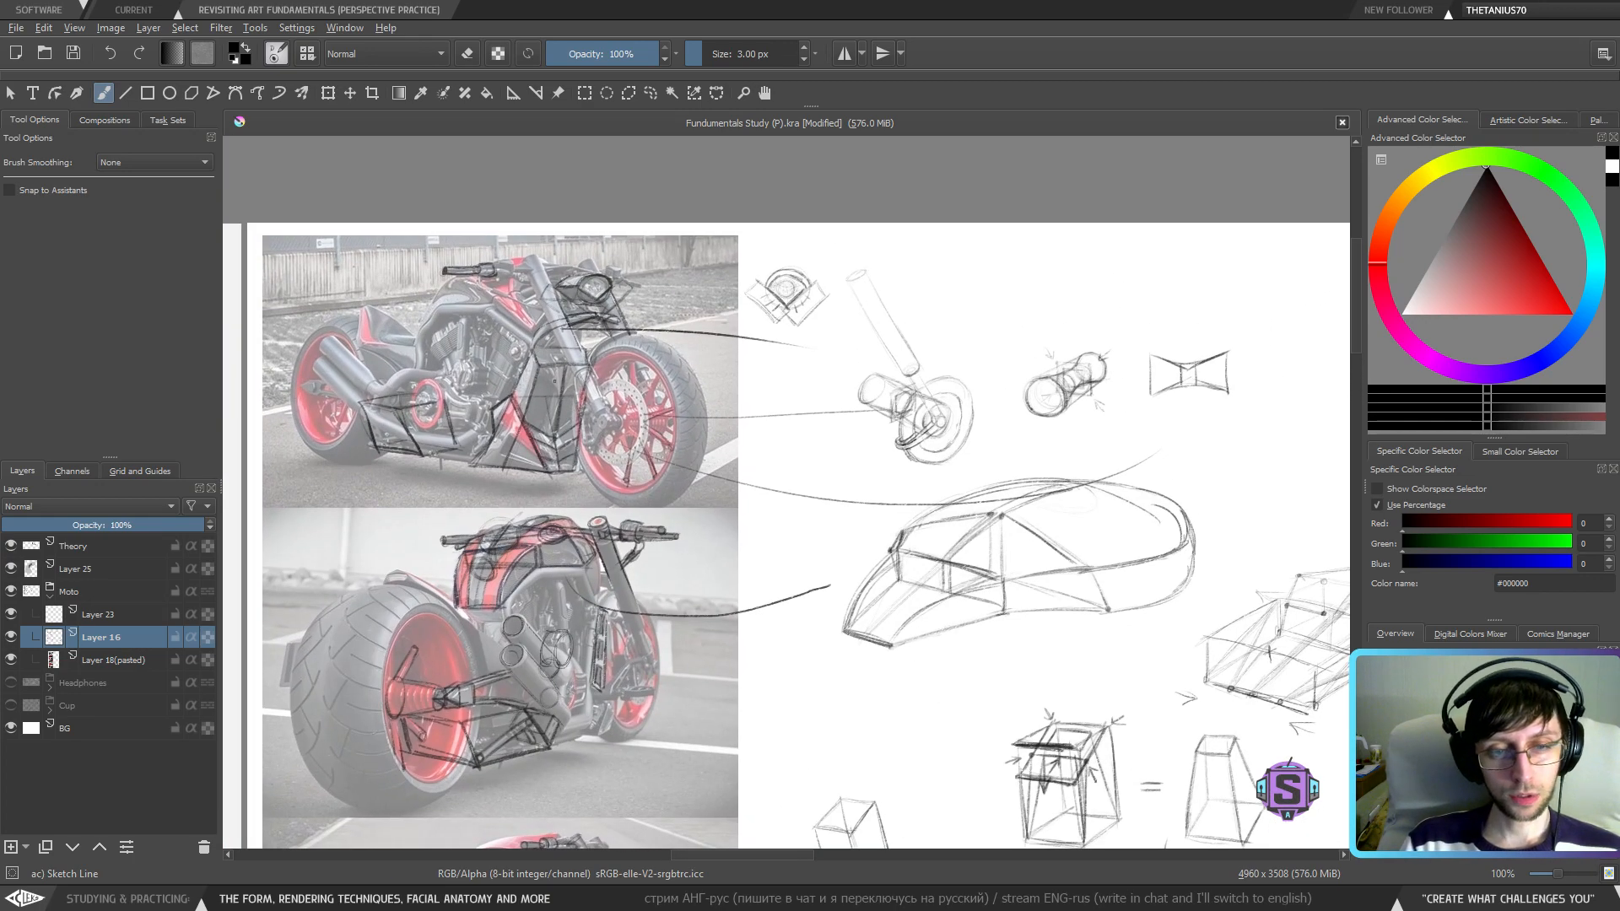
pyautogui.moveTo(546, 338)
pyautogui.mouseDown()
pyautogui.moveTo(505, 447)
pyautogui.moveTo(398, 456)
pyautogui.moveTo(414, 324)
pyautogui.moveTo(529, 310)
pyautogui.moveTo(527, 333)
pyautogui.mouseUp()
pyautogui.hotkey('ctrl', 'z')
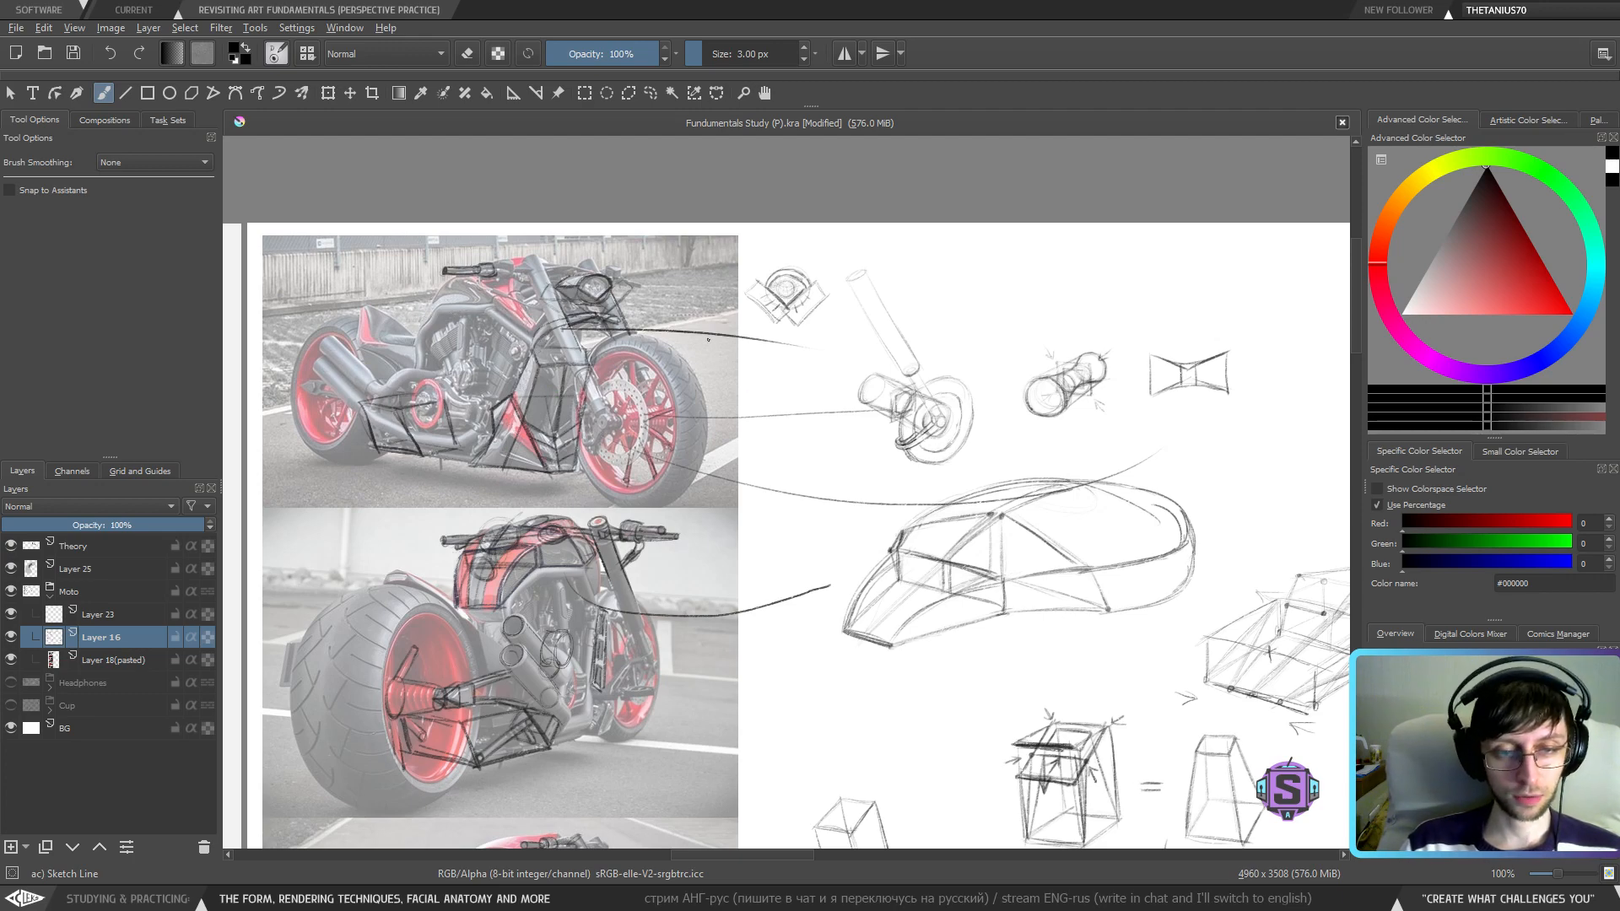
pyautogui.moveTo(982, 472); pyautogui.dragTo(812, 411)
pyautogui.moveTo(1233, 521); pyautogui.dragTo(676, 422)
pyautogui.moveTo(1093, 304)
pyautogui.mouseDown()
pyautogui.moveTo(814, 517)
pyautogui.moveTo(799, 396)
pyautogui.moveTo(742, 392)
pyautogui.mouseUp()
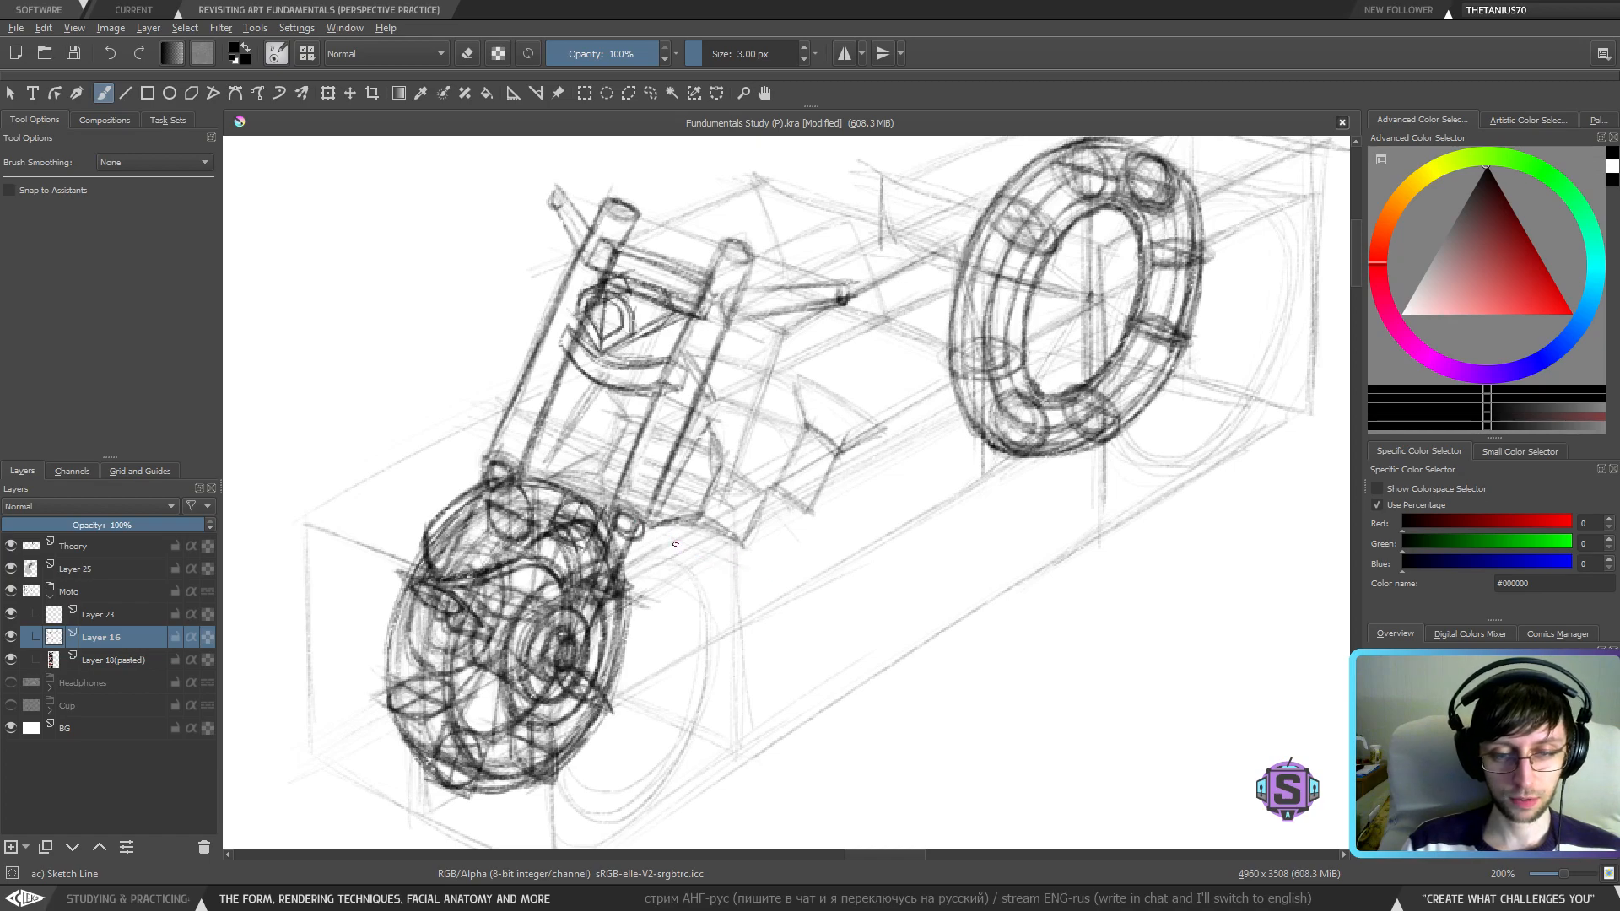
# - Compare the frame and tank in the front-view and rear-view motorcycle reference photos, returning to the full motorcycle sketch
pyautogui.press('1')
pyautogui.moveTo(579, 619); pyautogui.dragTo(965, 449)
pyautogui.moveTo(658, 615)
pyautogui.mouseDown()
pyautogui.moveTo(872, 474)
pyautogui.moveTo(1032, 638)
pyautogui.mouseUp()
pyautogui.moveTo(716, 667)
pyautogui.mouseDown()
pyautogui.moveTo(984, 433)
pyautogui.moveTo(976, 394)
pyautogui.moveTo(951, 680)
pyautogui.mouseUp()
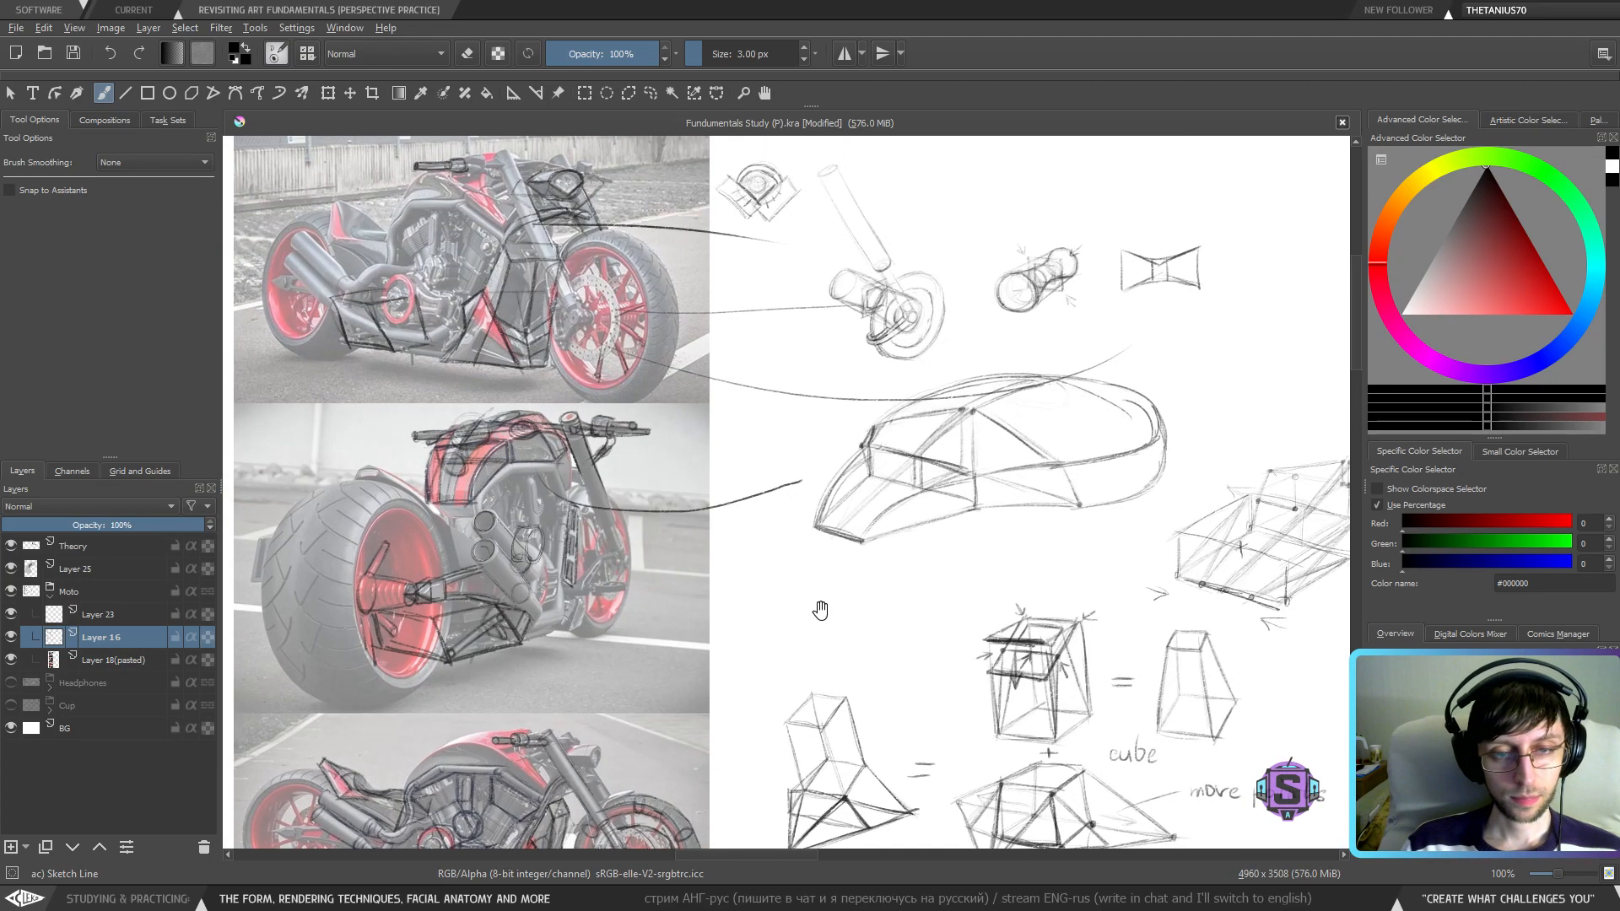
pyautogui.moveTo(831, 533); pyautogui.dragTo(856, 668)
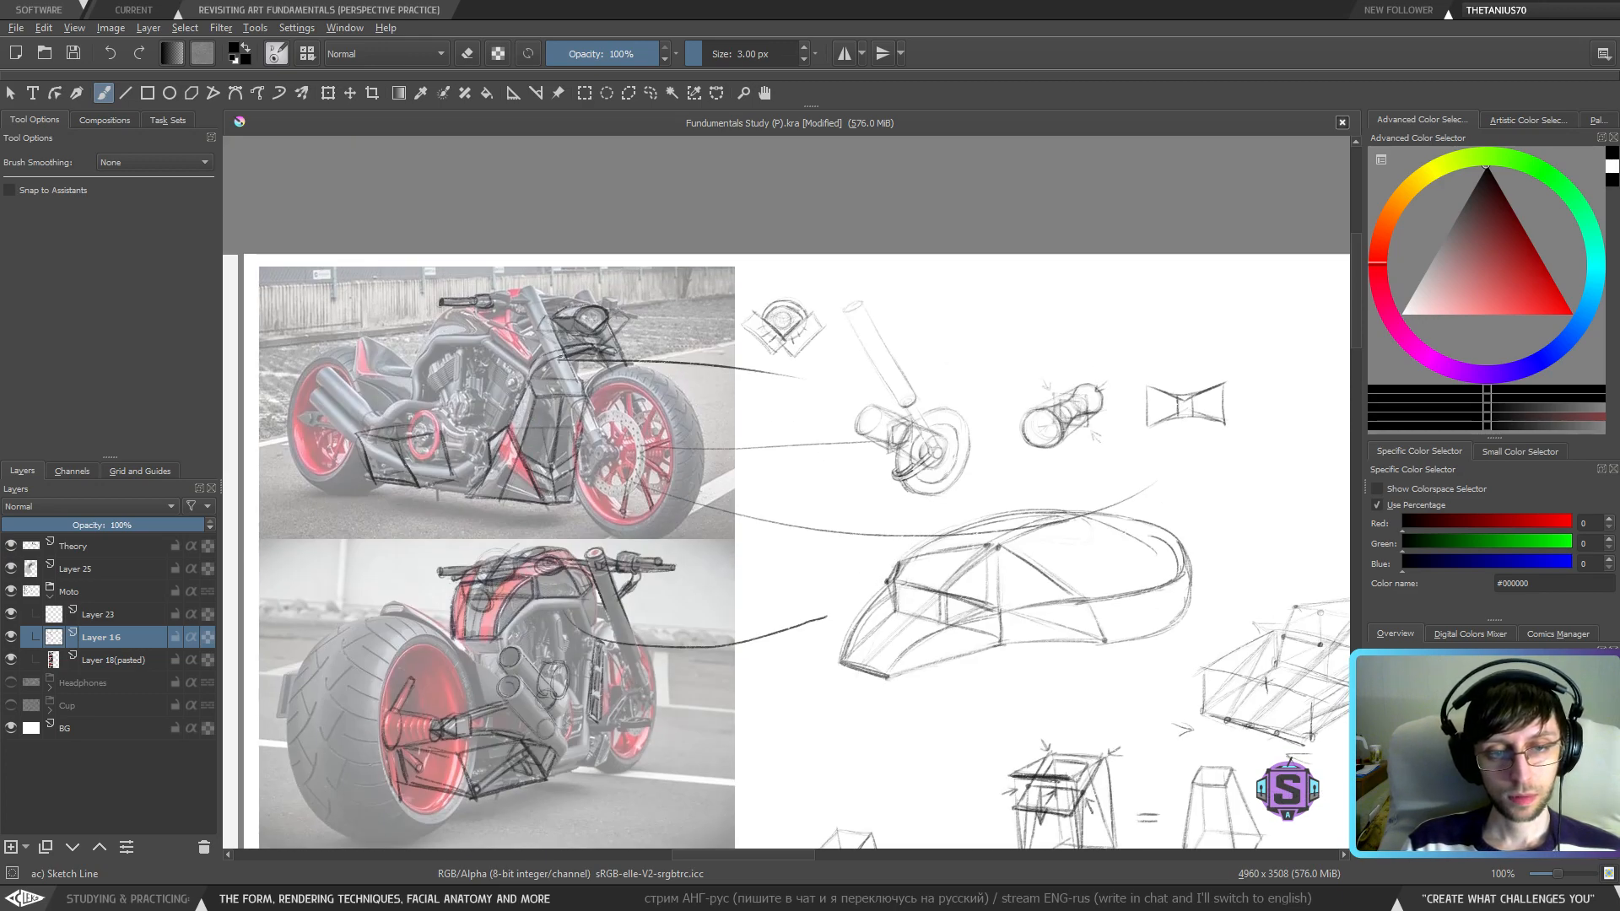
pyautogui.moveTo(1059, 459); pyautogui.dragTo(499, 409)
pyautogui.moveTo(1031, 585); pyautogui.dragTo(496, 463)
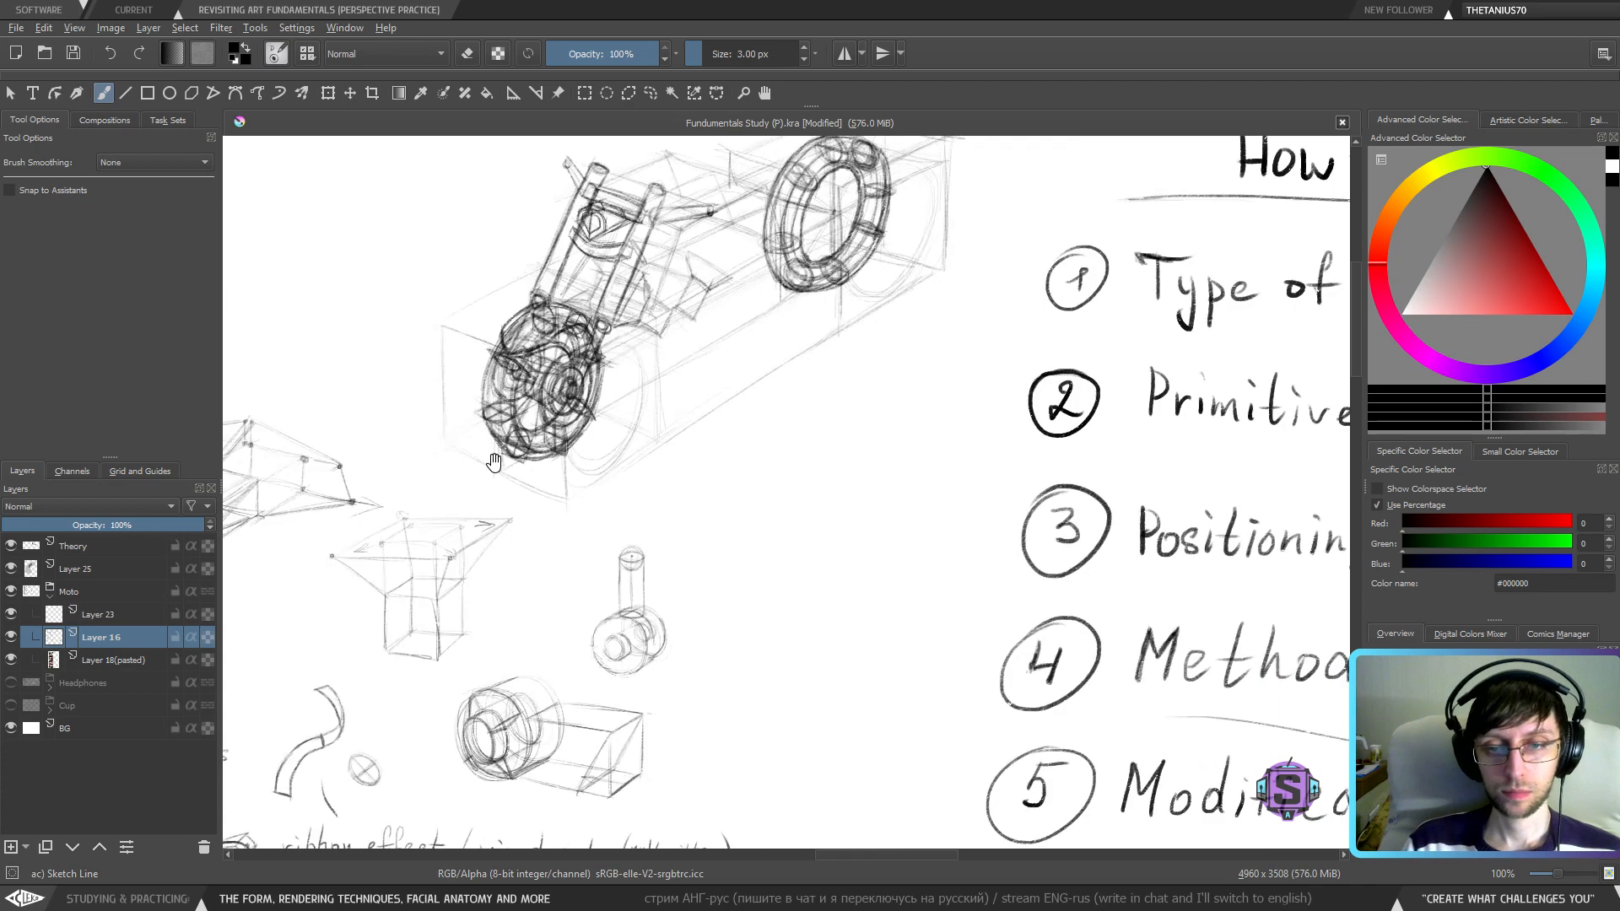
pyautogui.moveTo(664, 299); pyautogui.dragTo(695, 482)
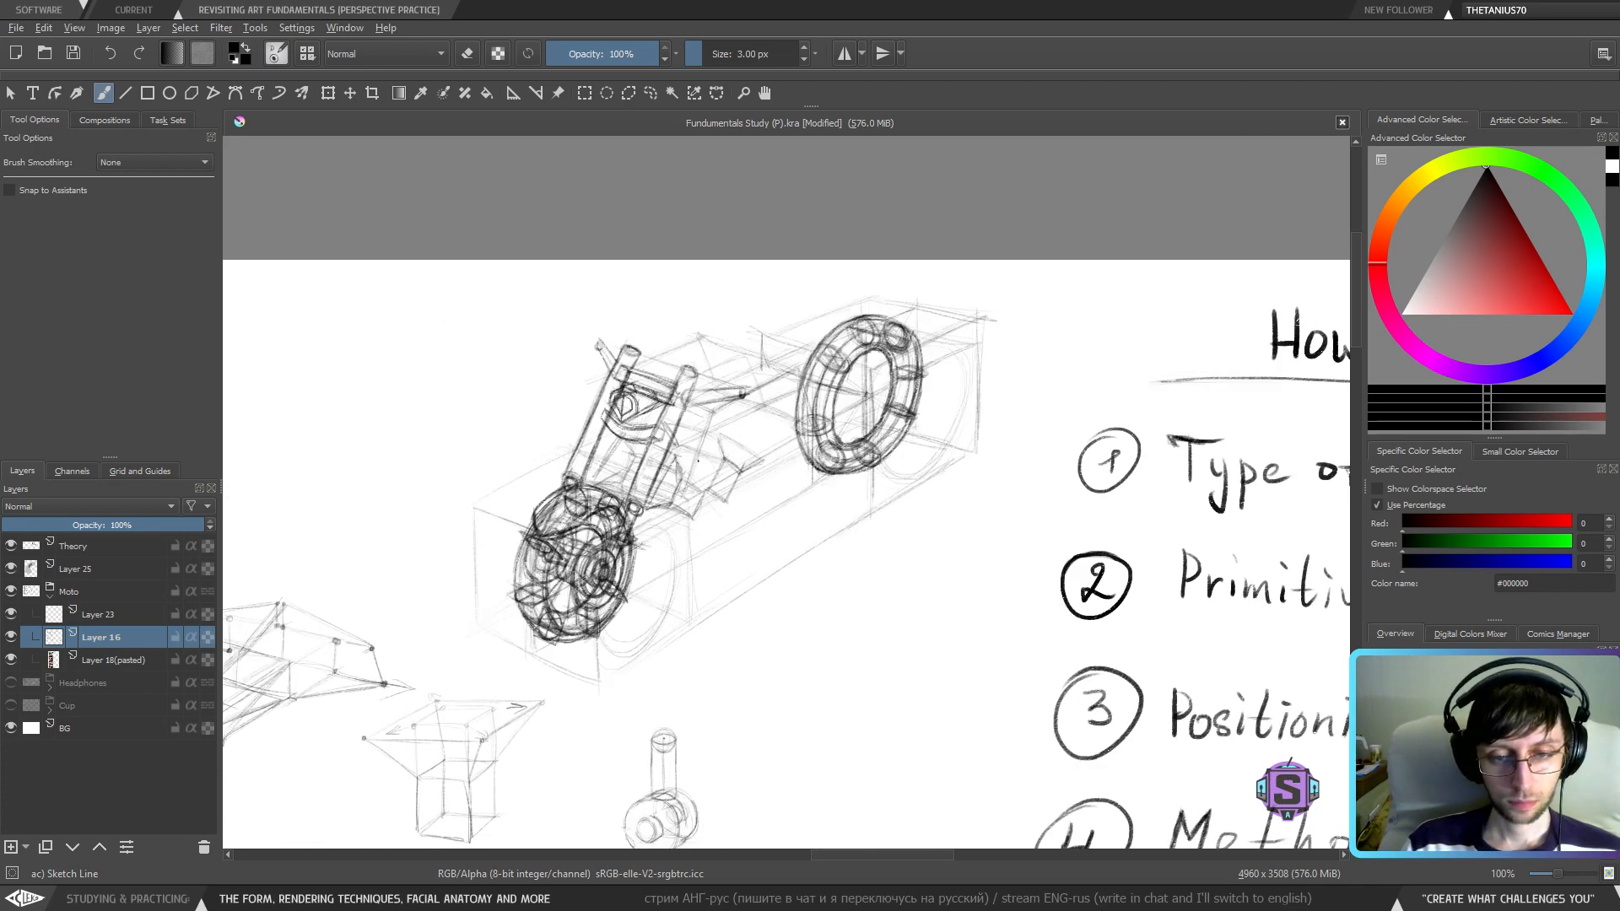
# - Sketch a curved frame line behind the fork, bending from the lower body up toward the rear wheel
pyautogui.moveTo(698, 452)
pyautogui.mouseDown()
pyautogui.moveTo(680, 498)
pyautogui.moveTo(716, 507)
pyautogui.mouseUp()
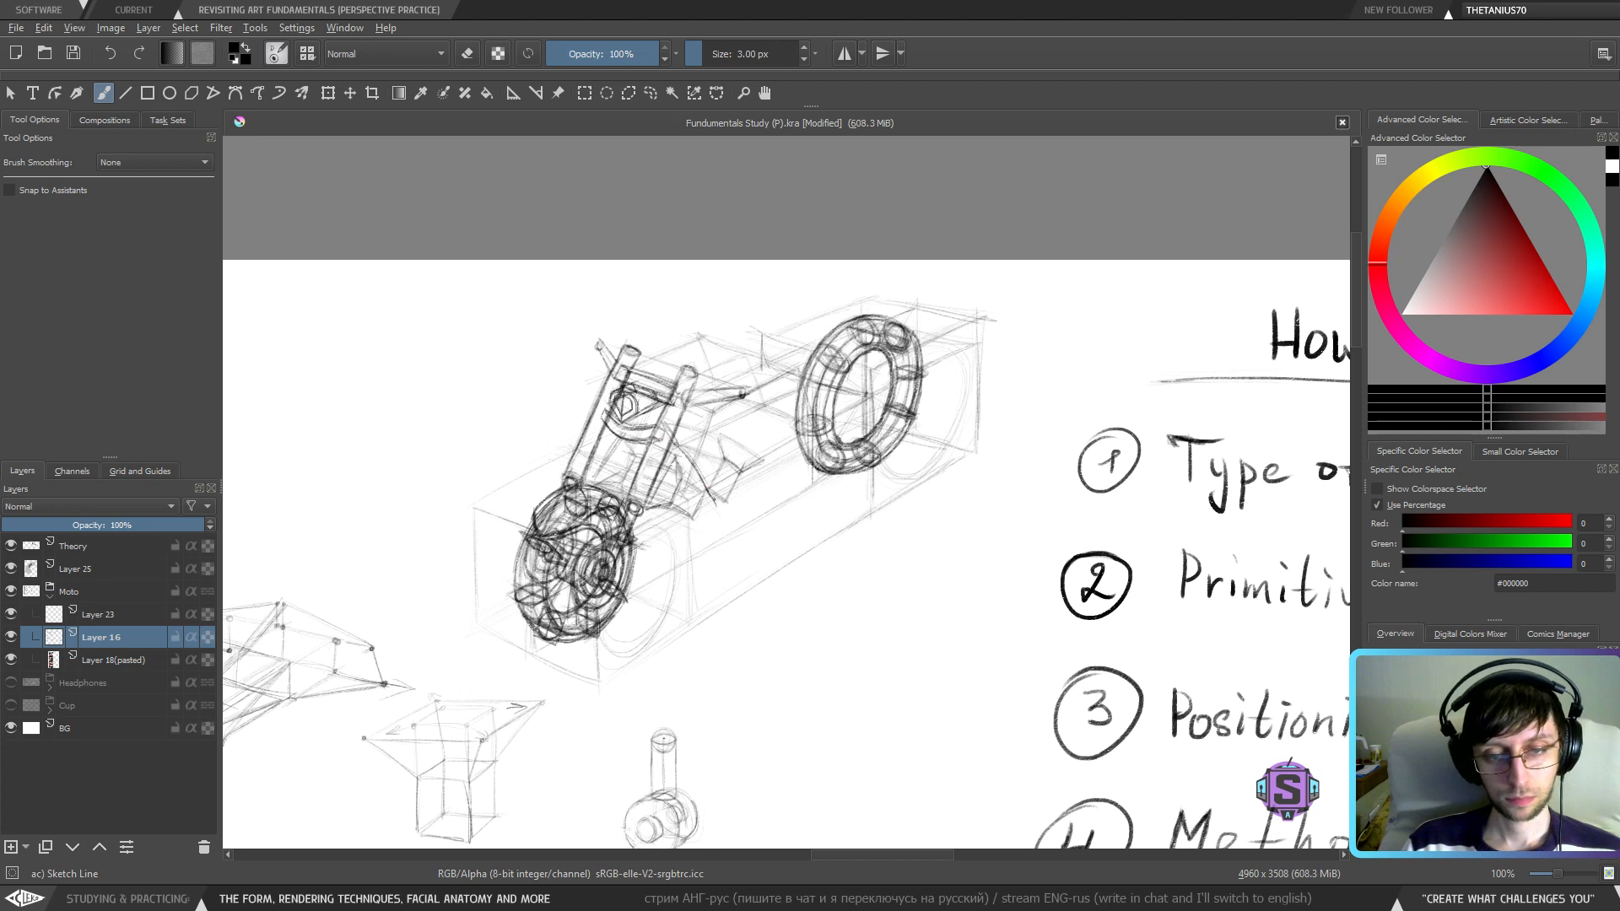
pyautogui.hotkey('ctrl', 'z')
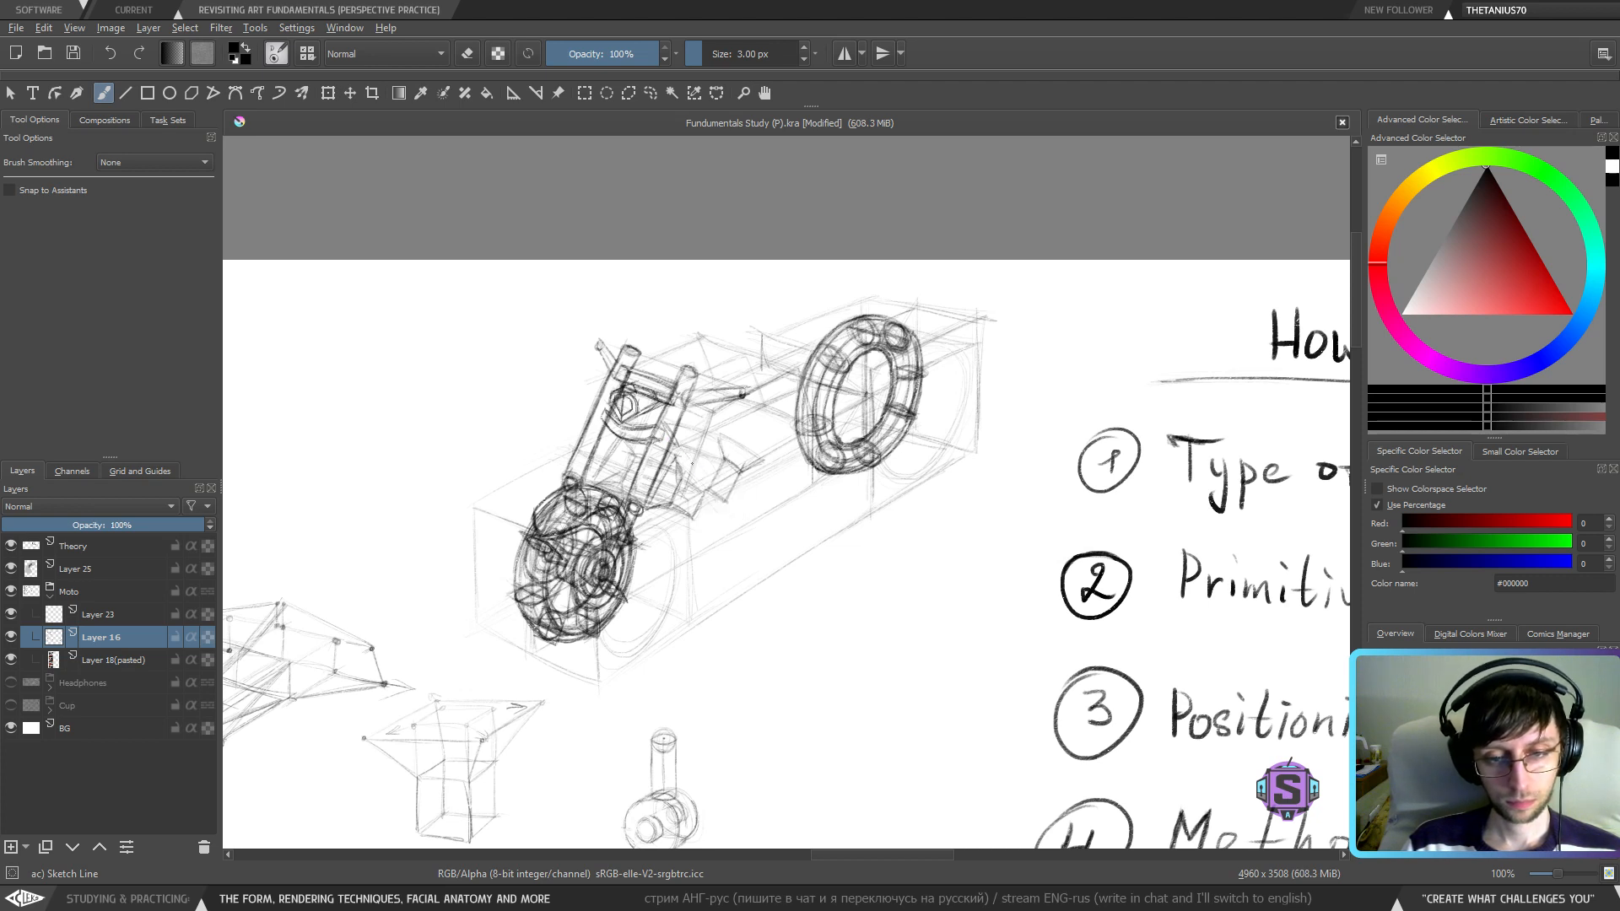
pyautogui.moveTo(682, 454); pyautogui.dragTo(713, 538)
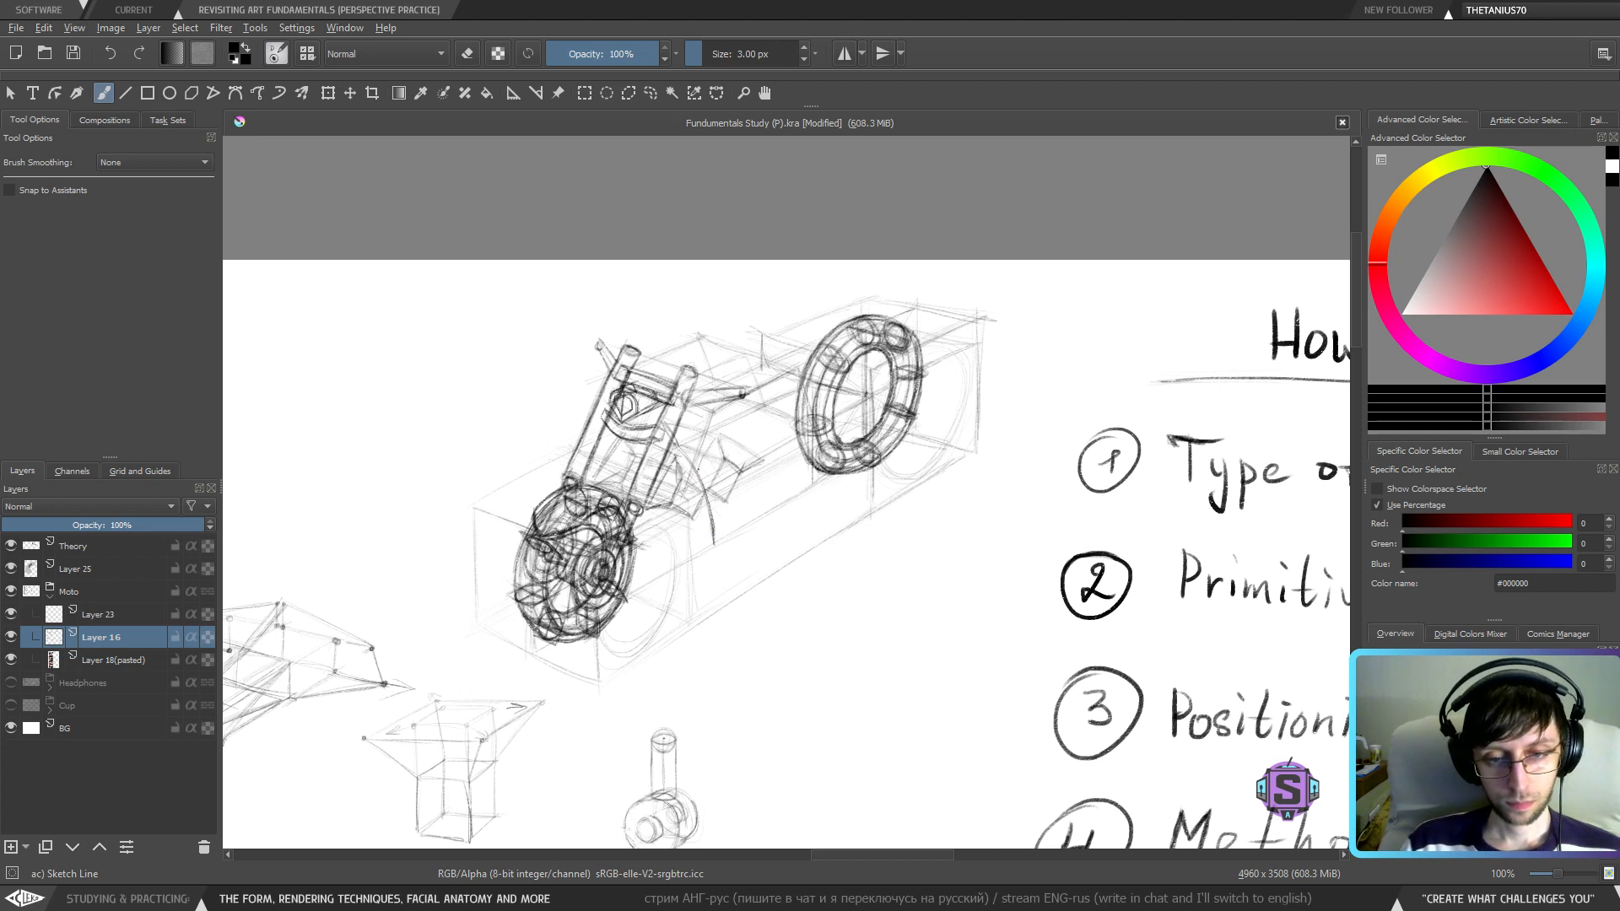
pyautogui.hotkey('ctrl', 'z')
pyautogui.moveTo(697, 469); pyautogui.dragTo(759, 394)
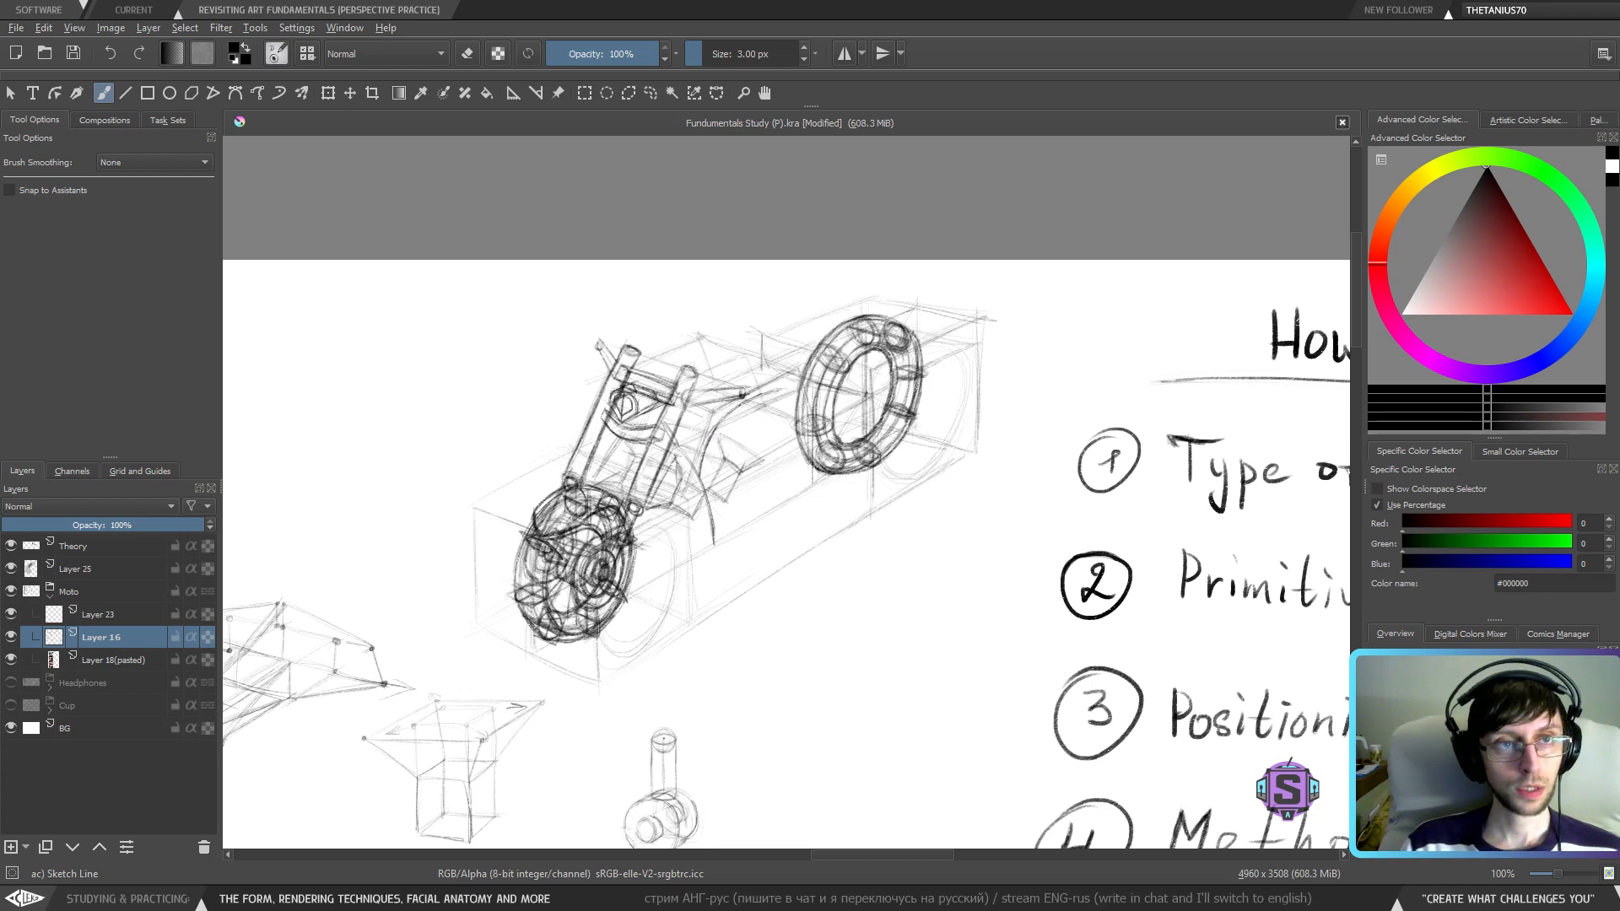
# - Examine the tank and frame contour in the front-view motorcycle reference photo, returning to the sketched frame between the wheels
pyautogui.press('-')
pyautogui.press('-')
pyautogui.moveTo(627, 564); pyautogui.dragTo(853, 579)
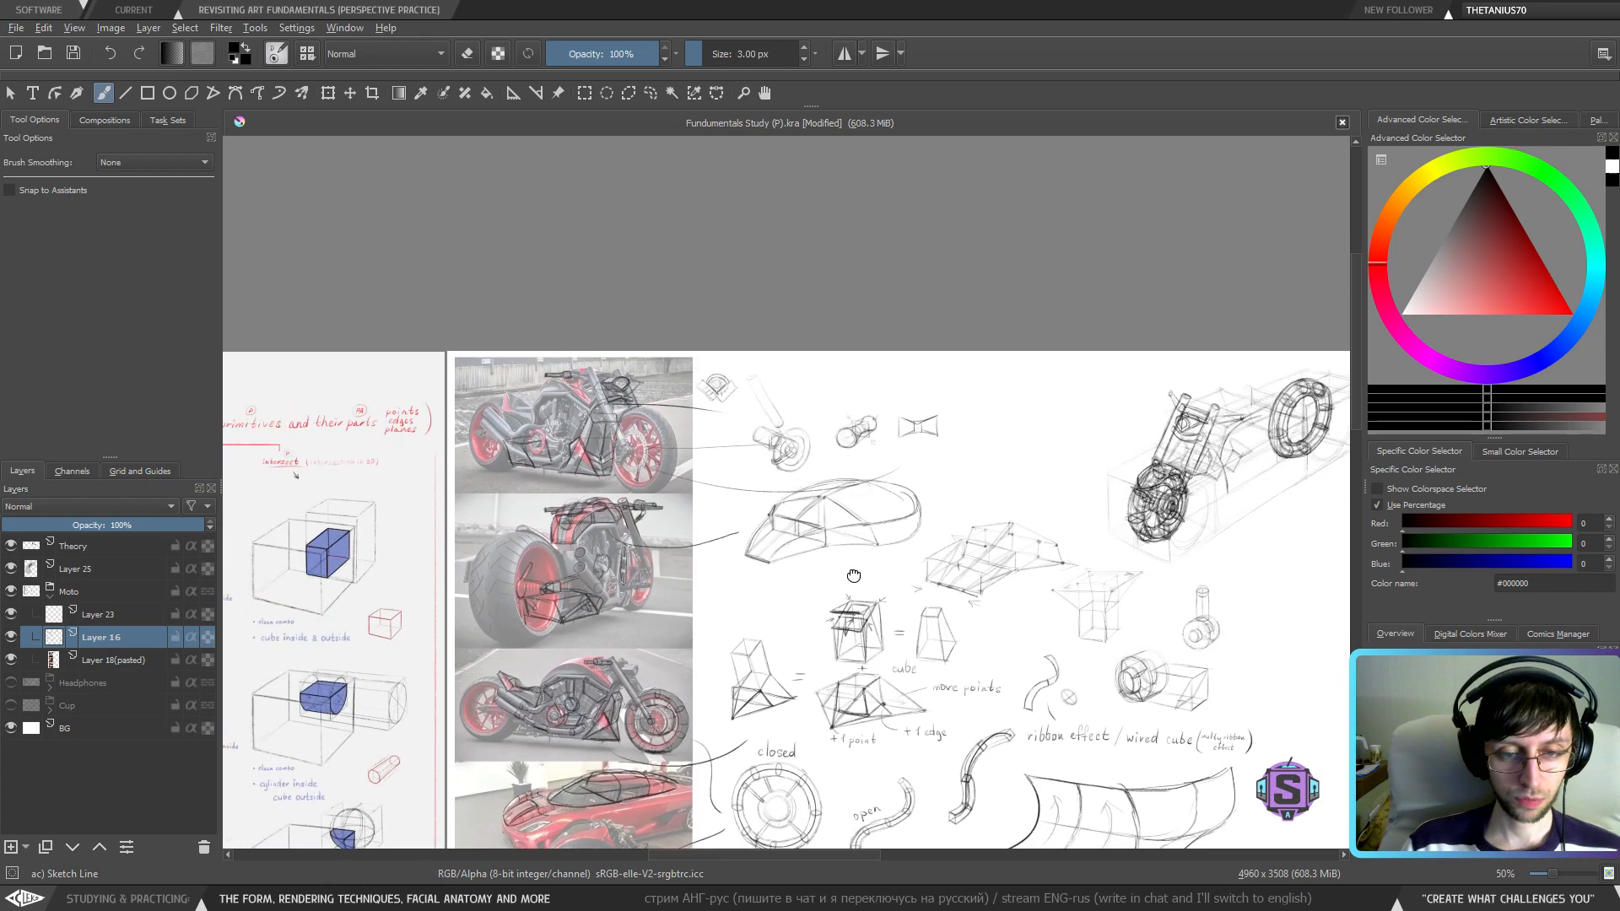
pyautogui.press('+')
pyautogui.press('+')
pyautogui.moveTo(440, 410); pyautogui.dragTo(664, 509)
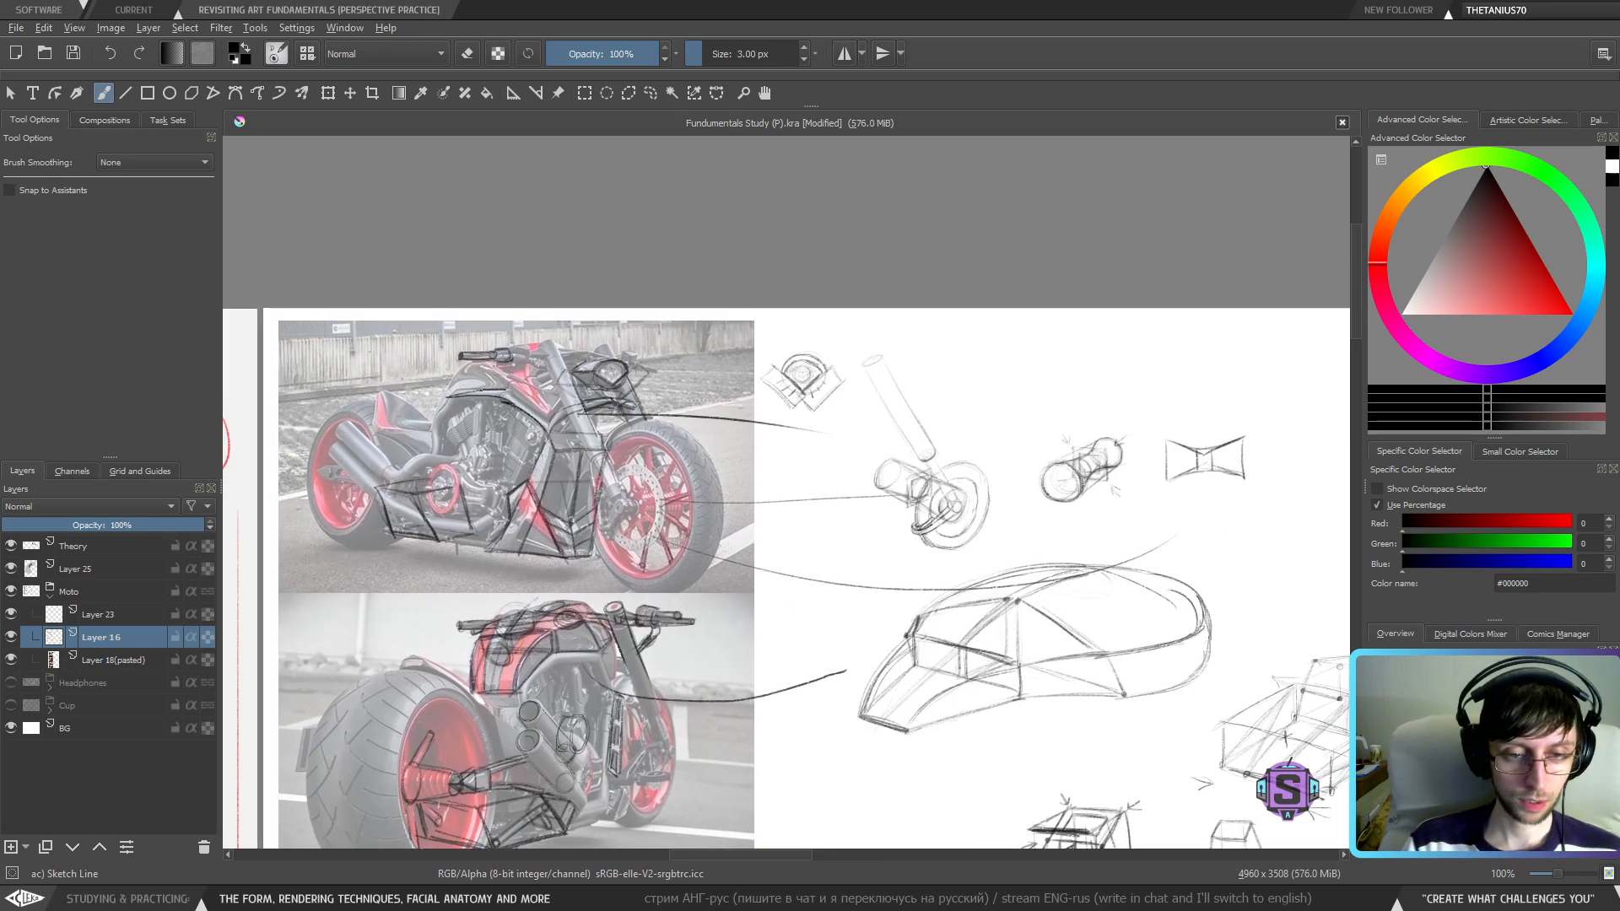
pyautogui.moveTo(448, 408); pyautogui.dragTo(436, 463)
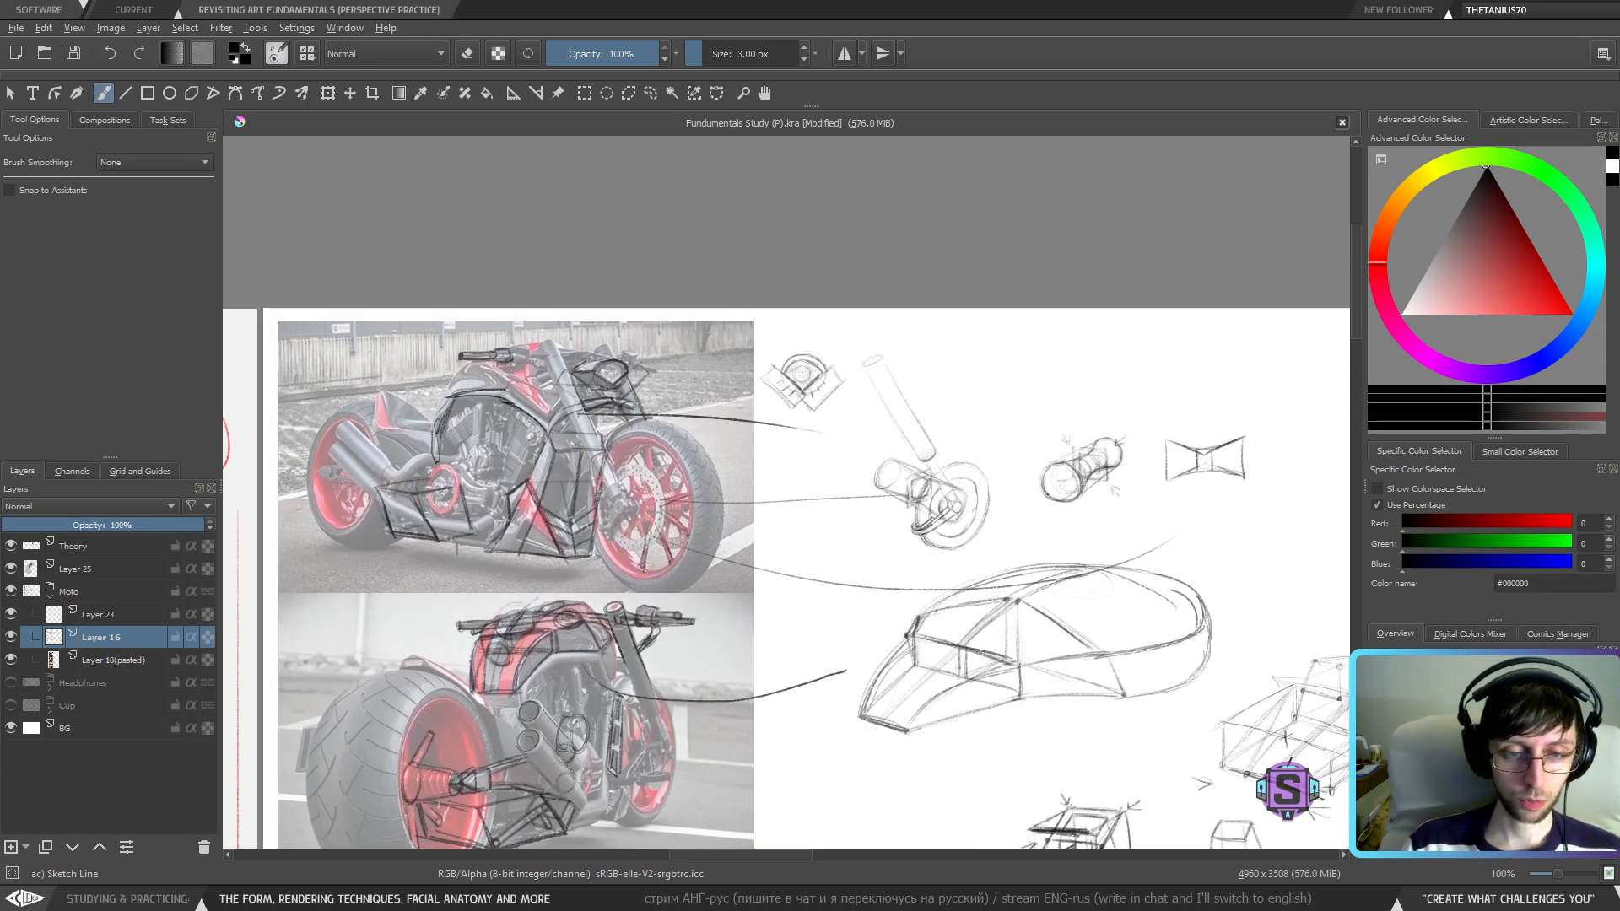
pyautogui.hotkey('ctrl', 'z')
pyautogui.moveTo(1025, 530); pyautogui.dragTo(414, 394)
pyautogui.press('-')
pyautogui.press('-')
pyautogui.moveTo(1105, 385)
pyautogui.mouseDown()
pyautogui.moveTo(1068, 406)
pyautogui.moveTo(1046, 196)
pyautogui.moveTo(1055, 221)
pyautogui.mouseUp()
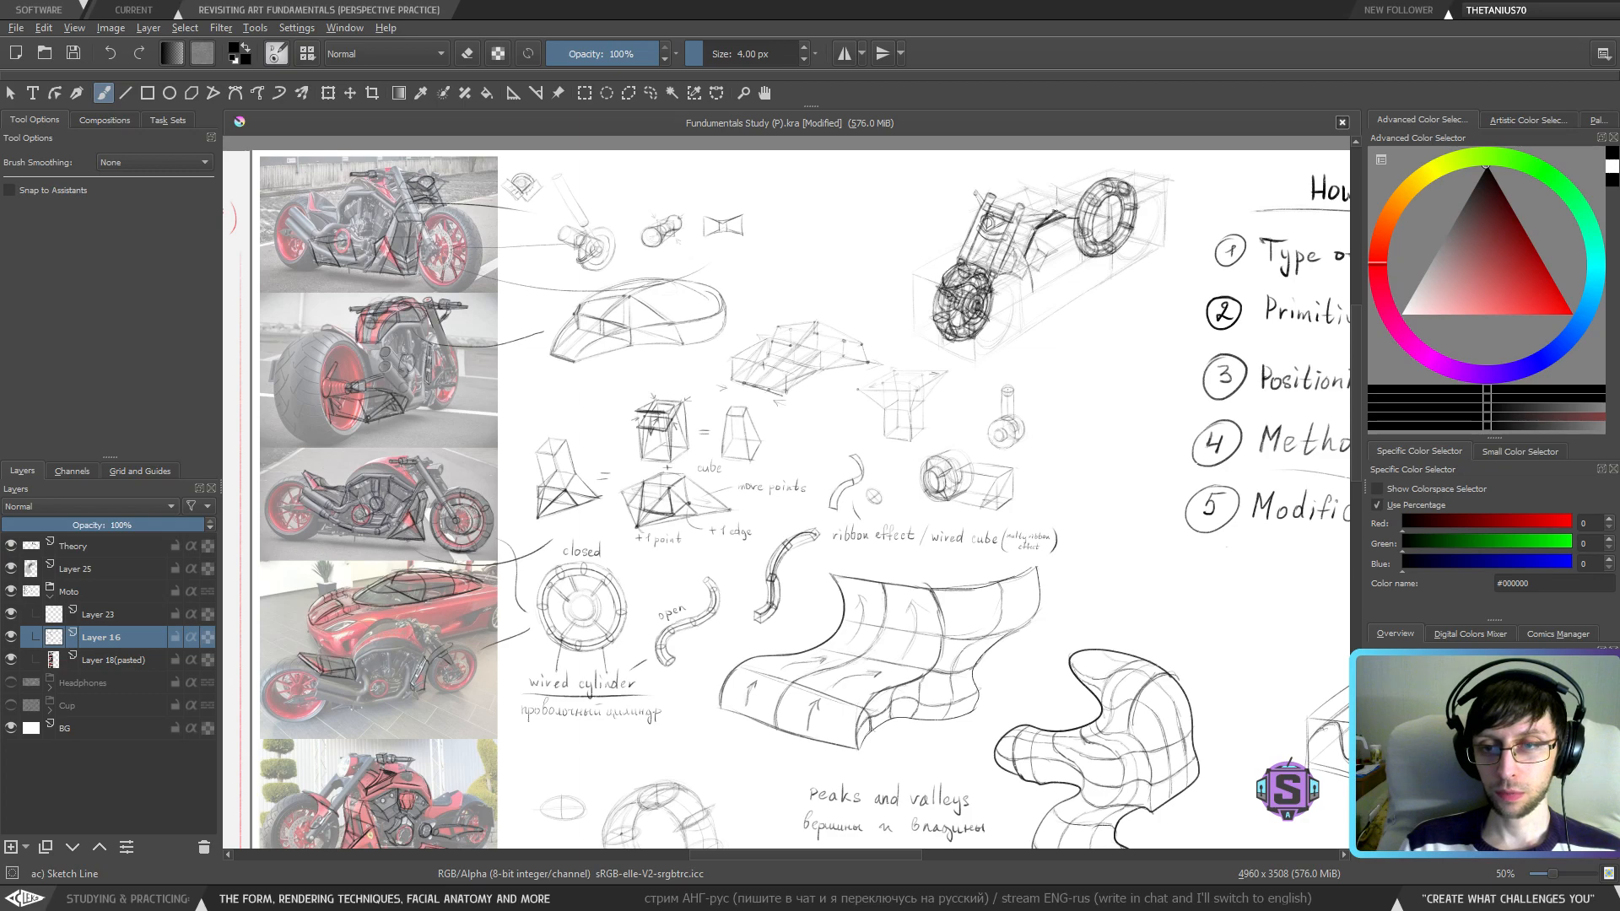
pyautogui.scroll(2, 1048, 209)
pyautogui.moveTo(1006, 289)
pyautogui.mouseDown()
pyautogui.moveTo(801, 420)
pyautogui.moveTo(703, 533)
pyautogui.mouseUp()
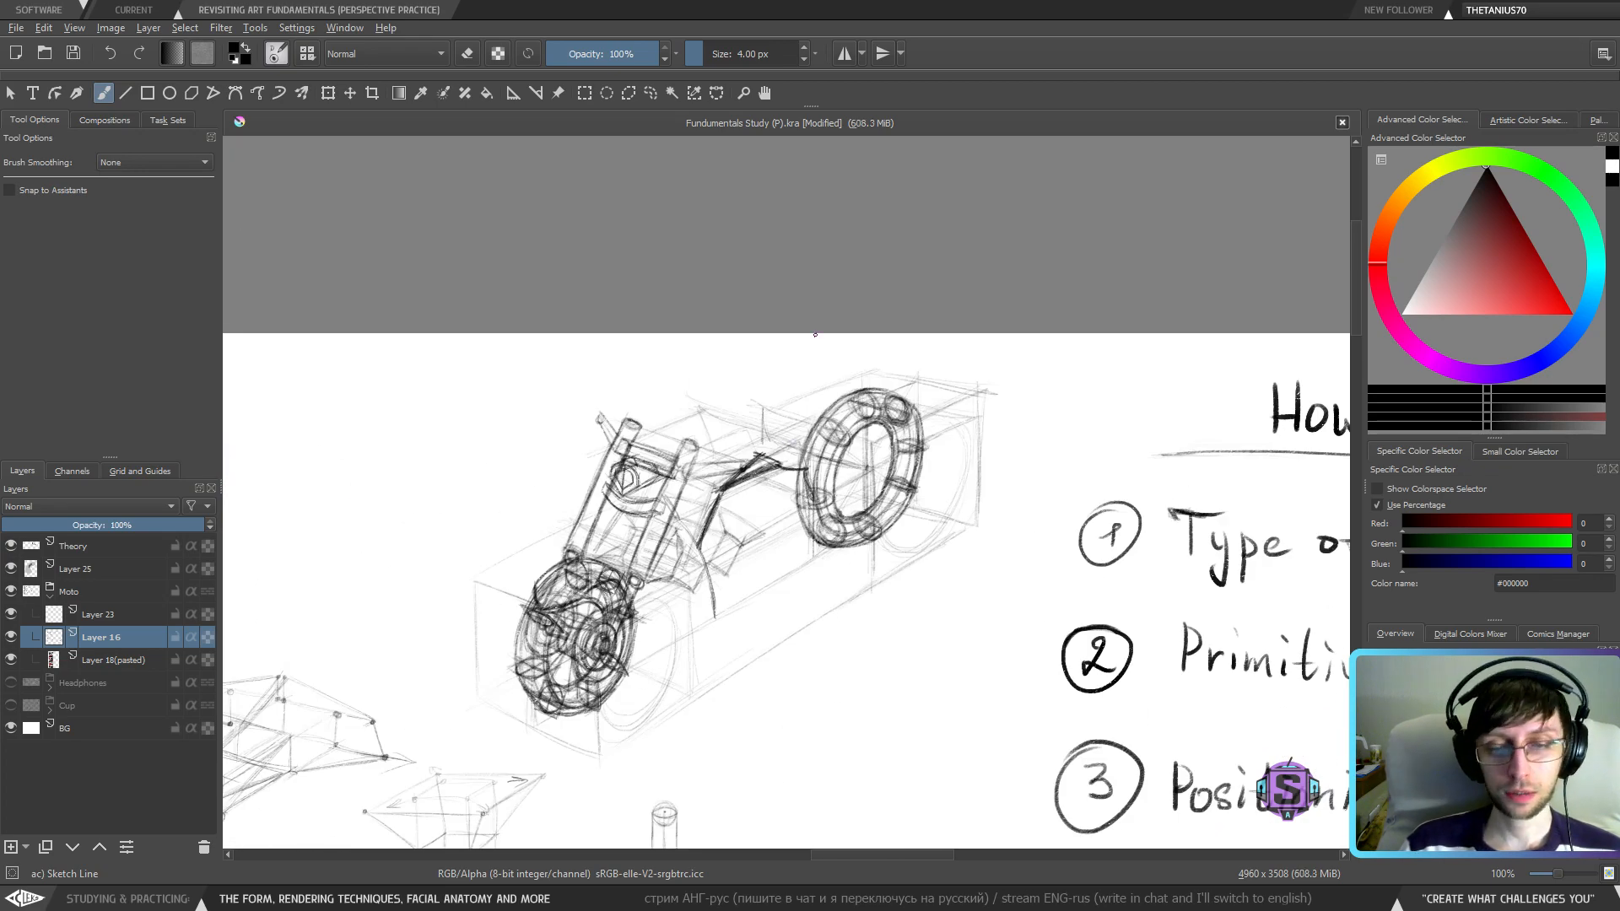
# - Undo the latest frame strokes between the fork and rear wheel, including a trial line toward the rear wheel's hub
pyautogui.hotkey('ctrl', 'z')
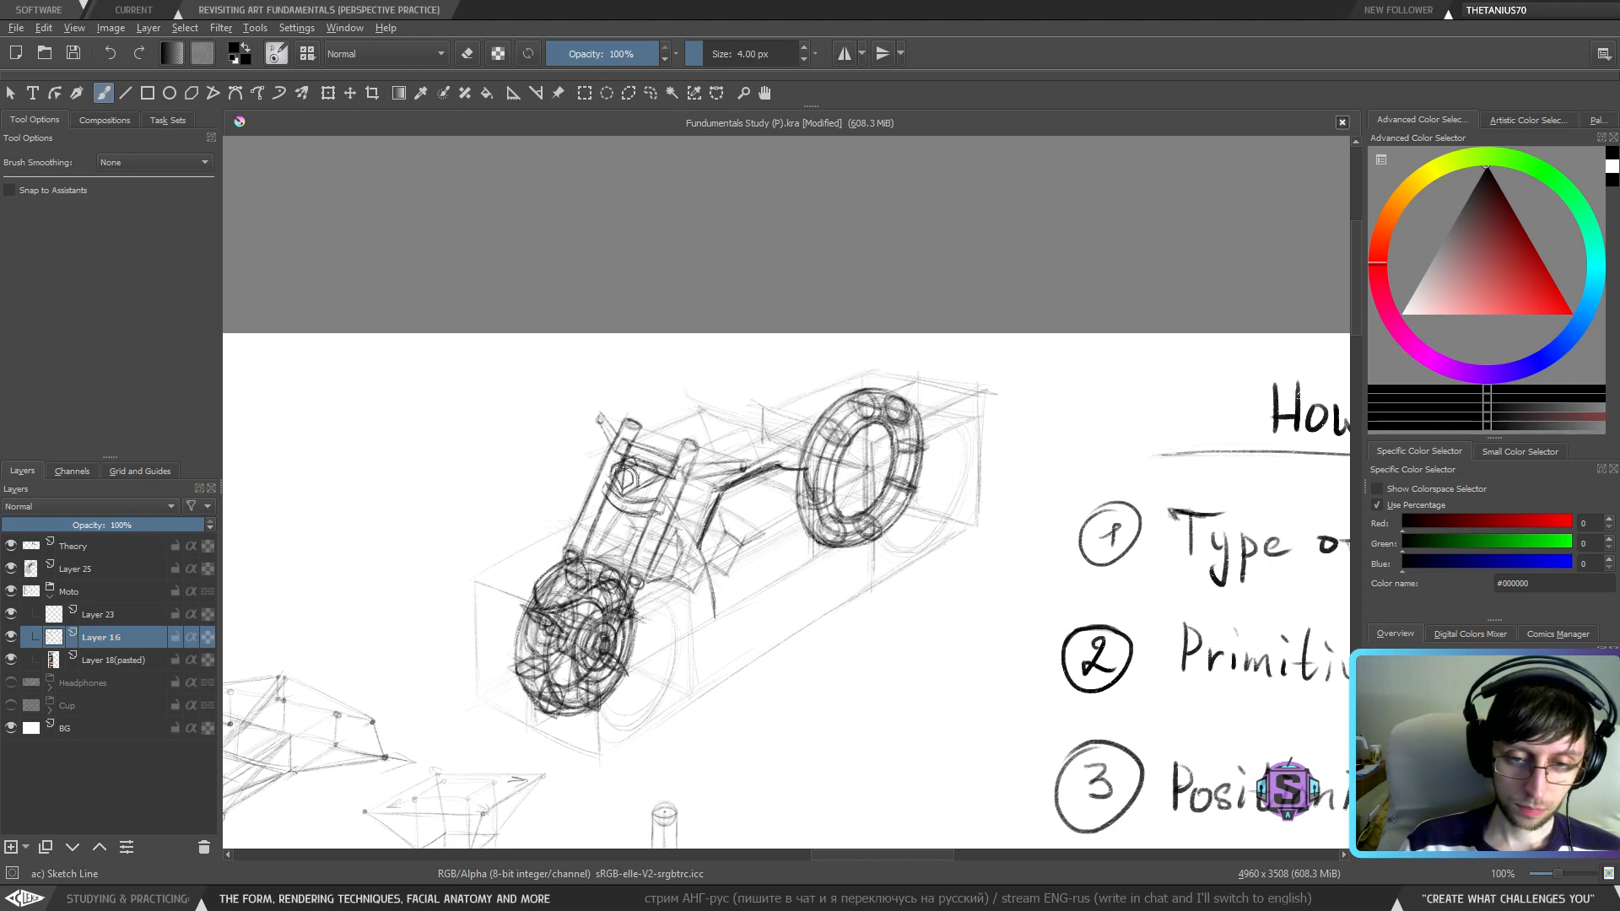
pyautogui.moveTo(659, 560); pyautogui.dragTo(838, 464)
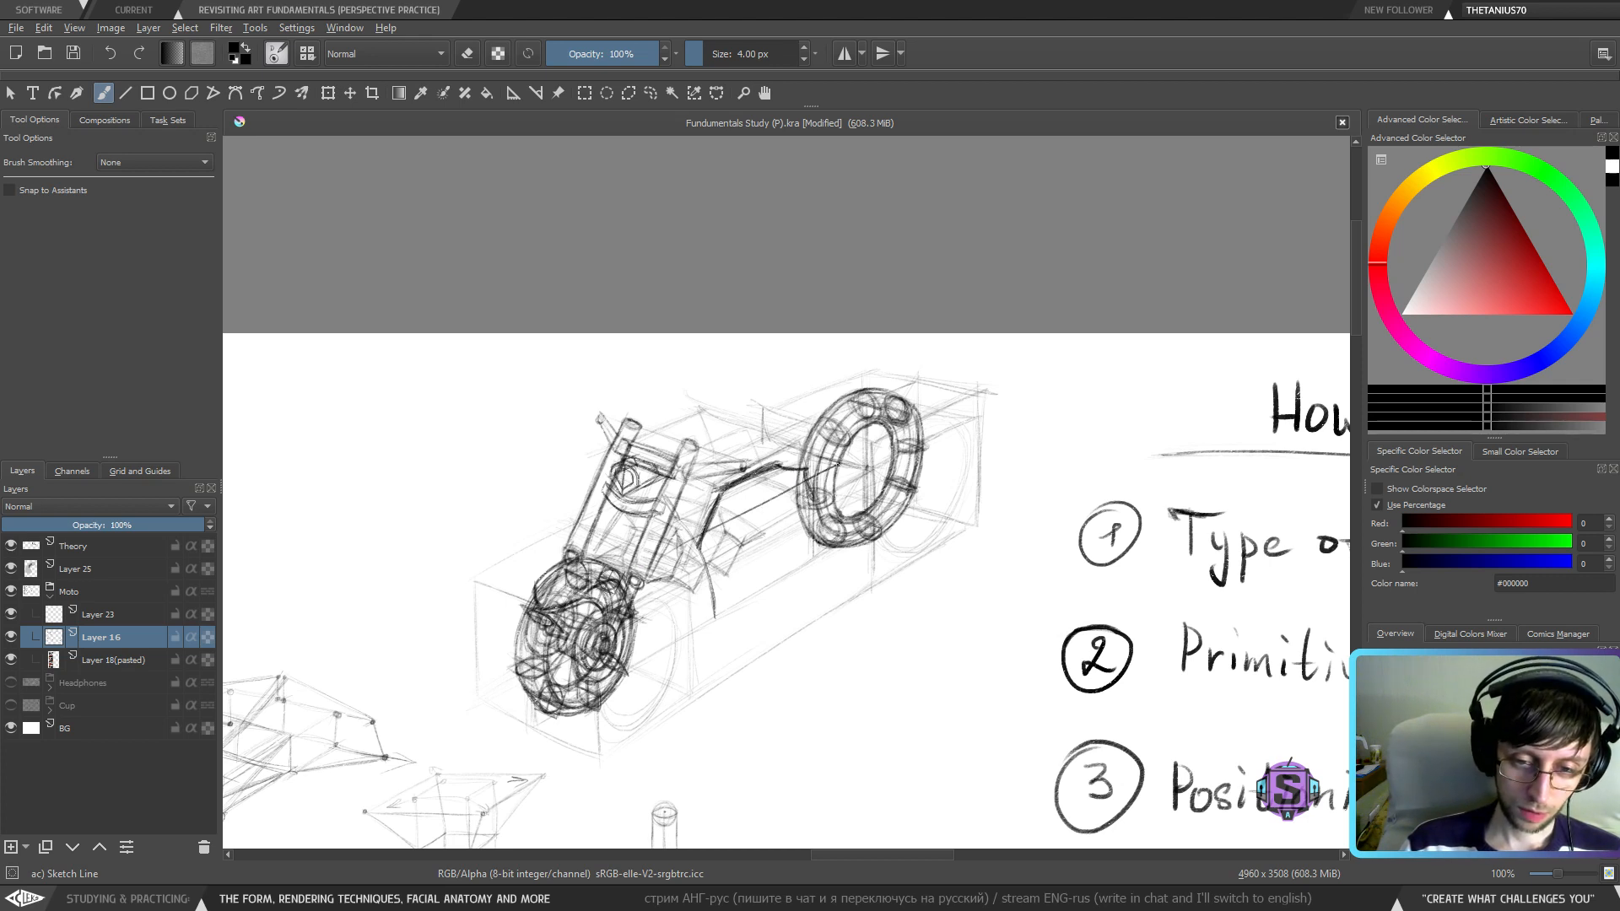
pyautogui.hotkey('ctrl', 'z')
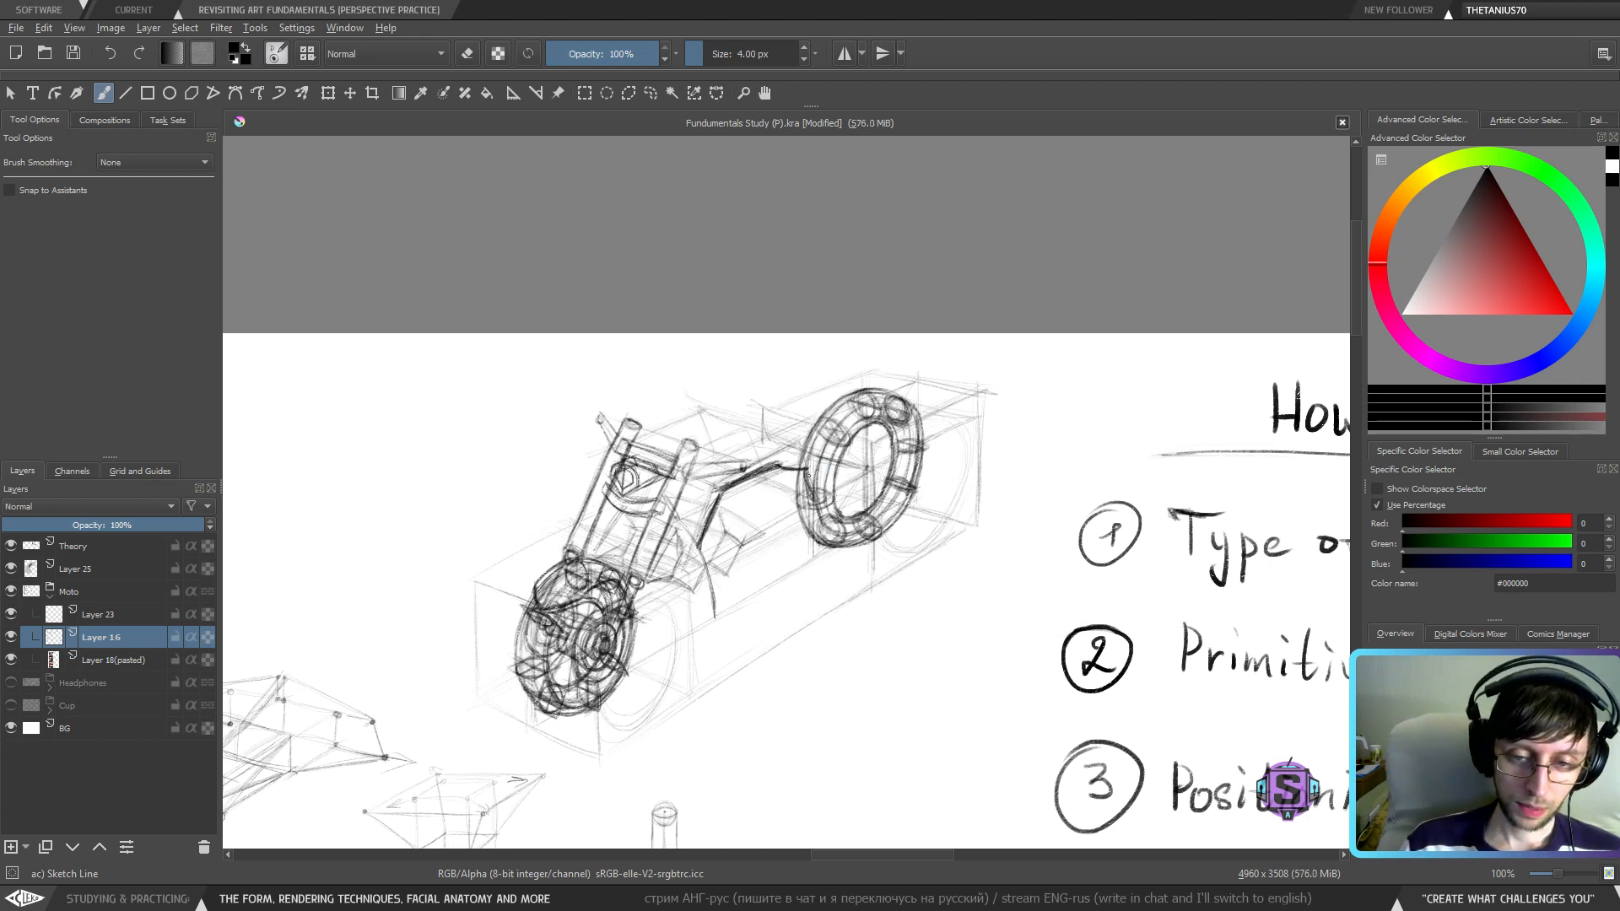
pyautogui.hotkey('ctrl', 'z')
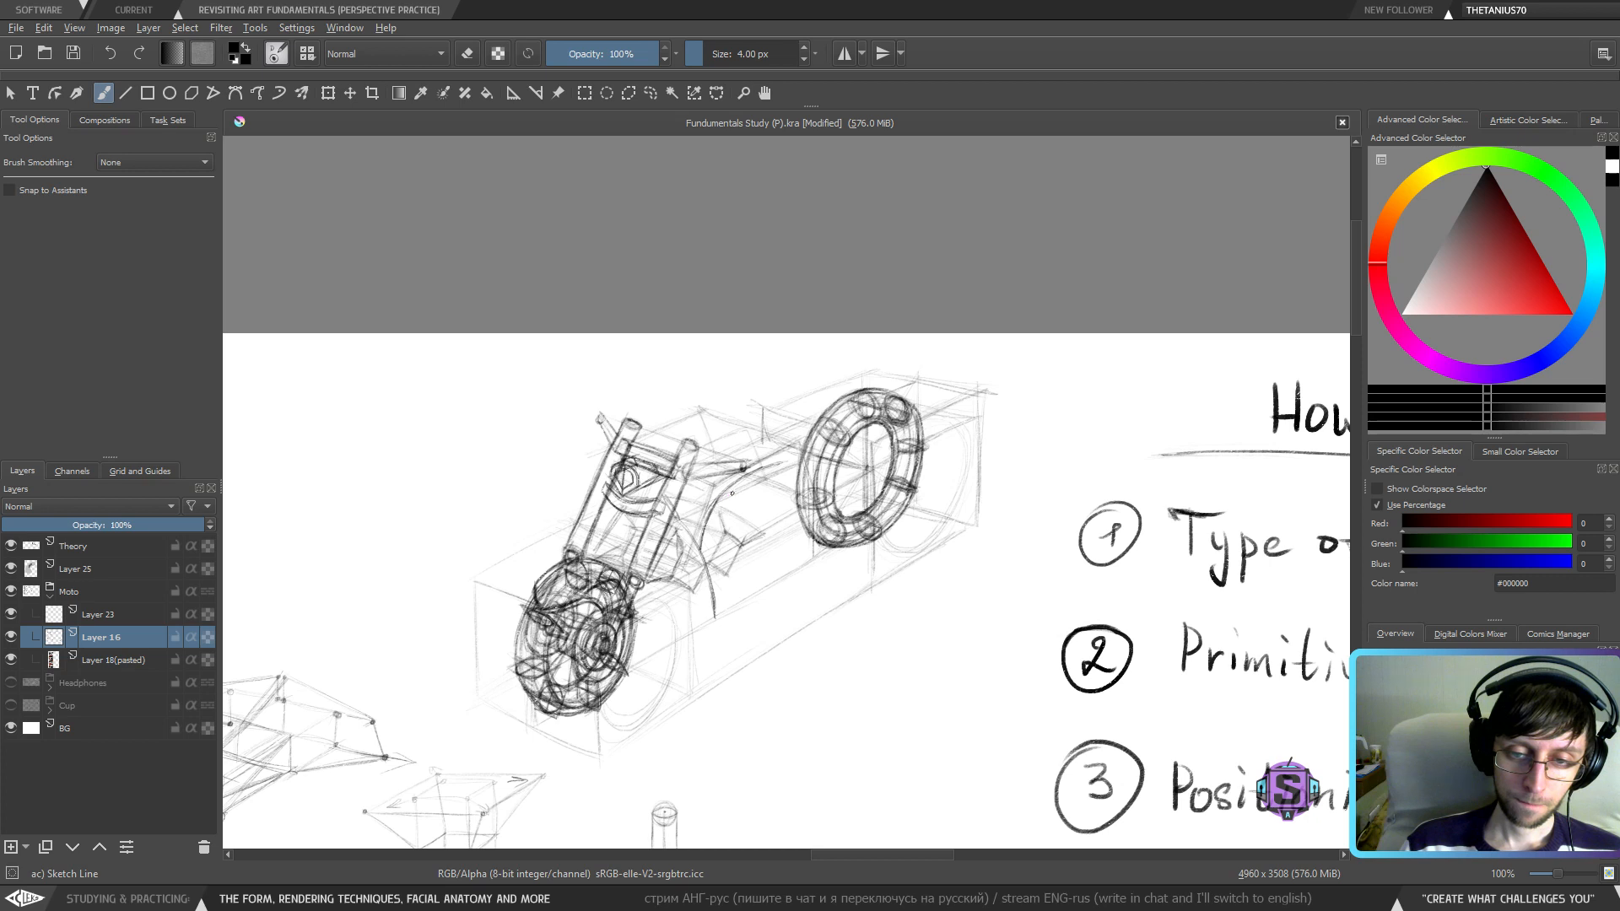
# - Touch up the frame line behind the fork and sketch a short bar end on the near side of the handlebar
pyautogui.press('e')
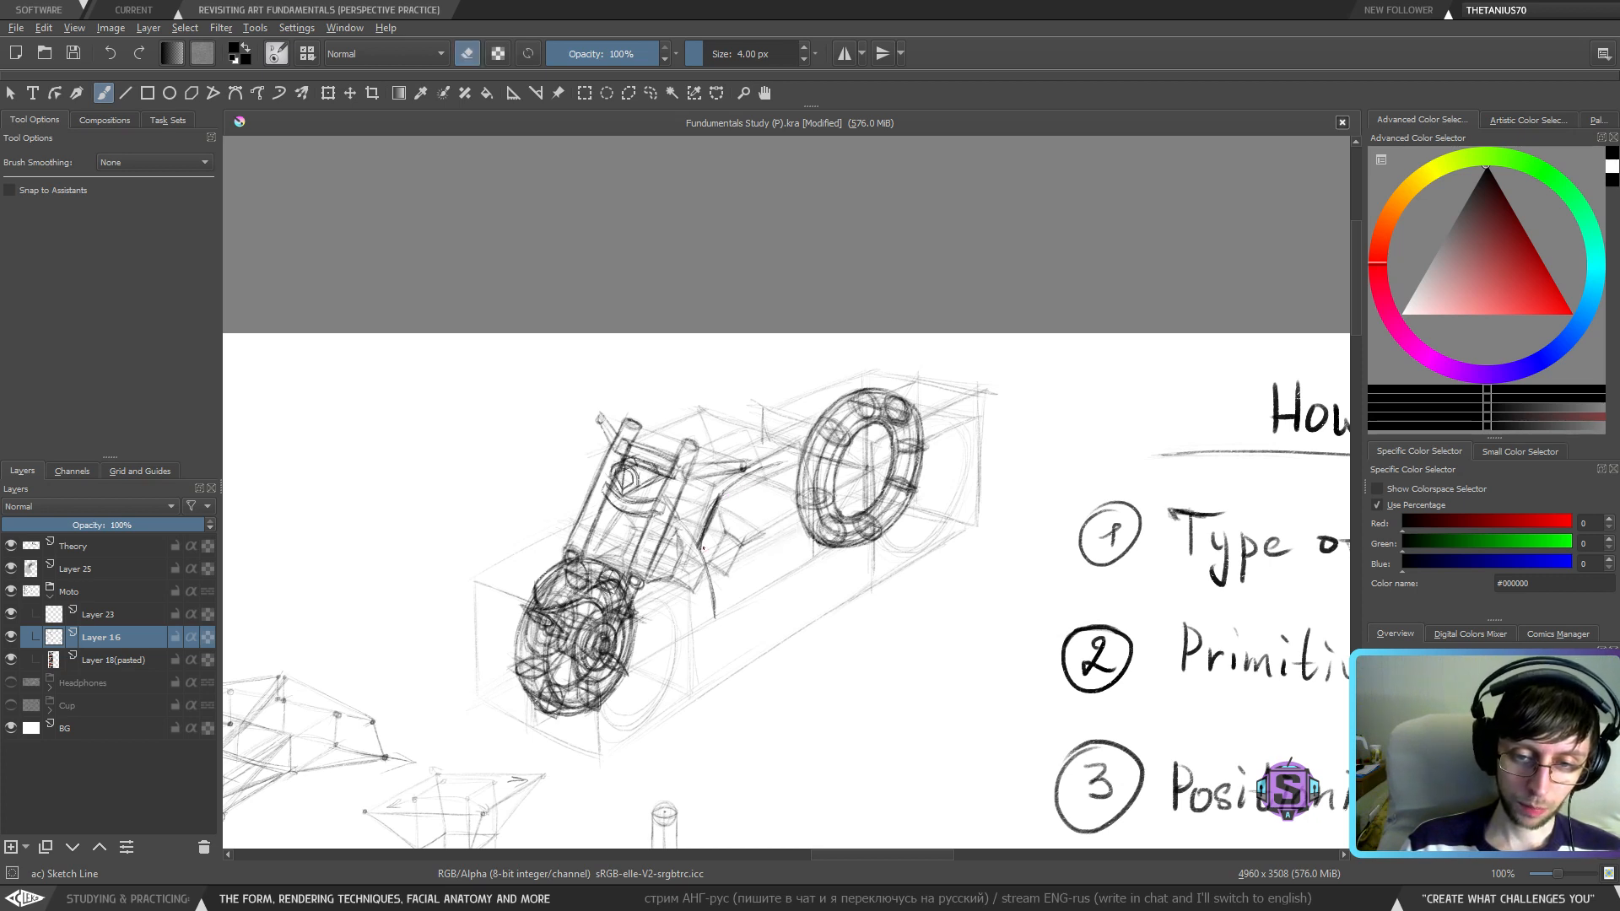
pyautogui.moveTo(704, 548)
pyautogui.mouseDown()
pyautogui.moveTo(719, 489)
pyautogui.moveTo(700, 542)
pyautogui.mouseUp()
pyautogui.press('e')
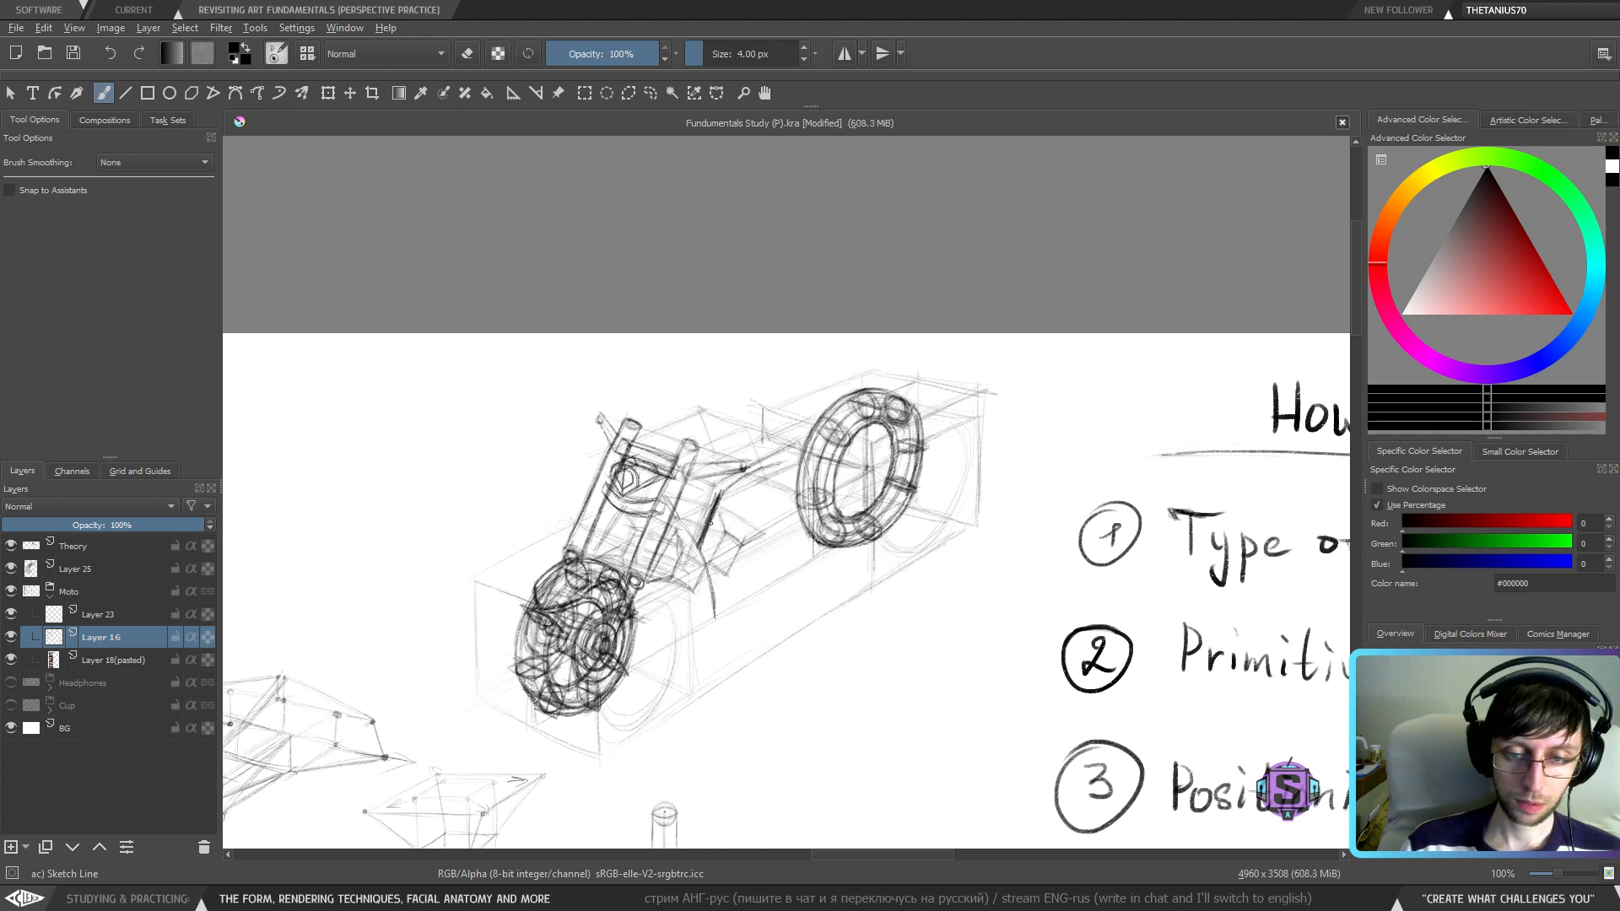
pyautogui.moveTo(724, 488)
pyautogui.mouseDown()
pyautogui.moveTo(786, 459)
pyautogui.moveTo(733, 483)
pyautogui.moveTo(746, 452)
pyautogui.moveTo(781, 465)
pyautogui.moveTo(749, 453)
pyautogui.mouseUp()
pyautogui.hotkey('ctrl', 'z')
pyautogui.hotkey('ctrl', 'z')
pyautogui.hotkey('ctrl', 'z')
pyautogui.moveTo(746, 467); pyautogui.dragTo(761, 455)
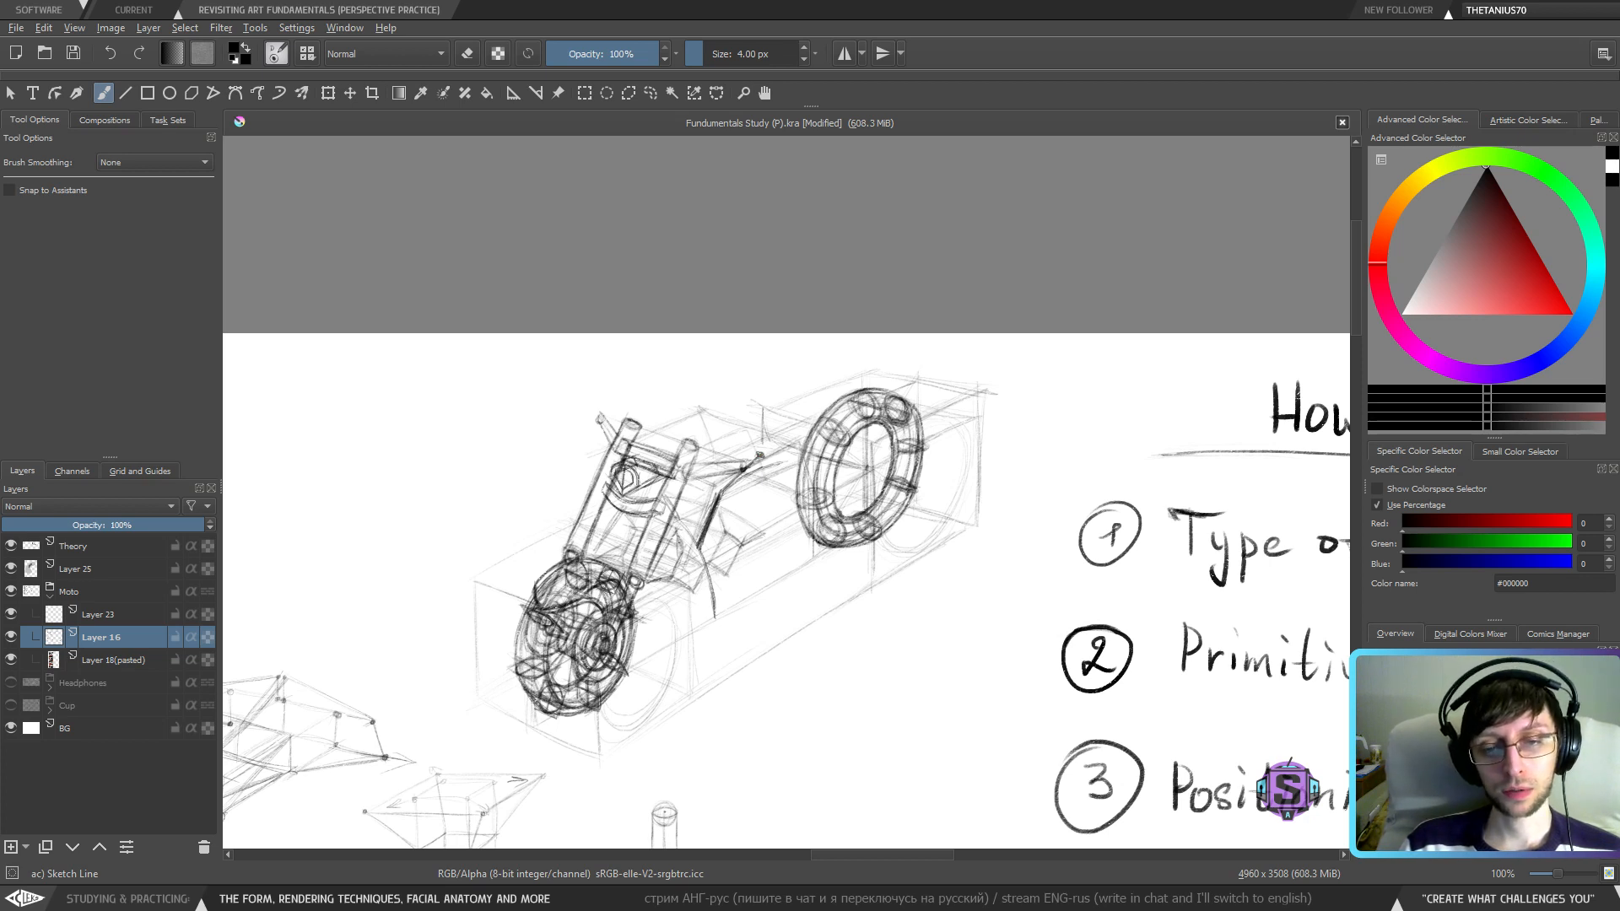
# - Examine the fork and lower front fairing in the front-view motorcycle reference photo
pyautogui.moveTo(625, 517)
pyautogui.mouseDown()
pyautogui.moveTo(664, 532)
pyautogui.moveTo(638, 527)
pyautogui.mouseUp()
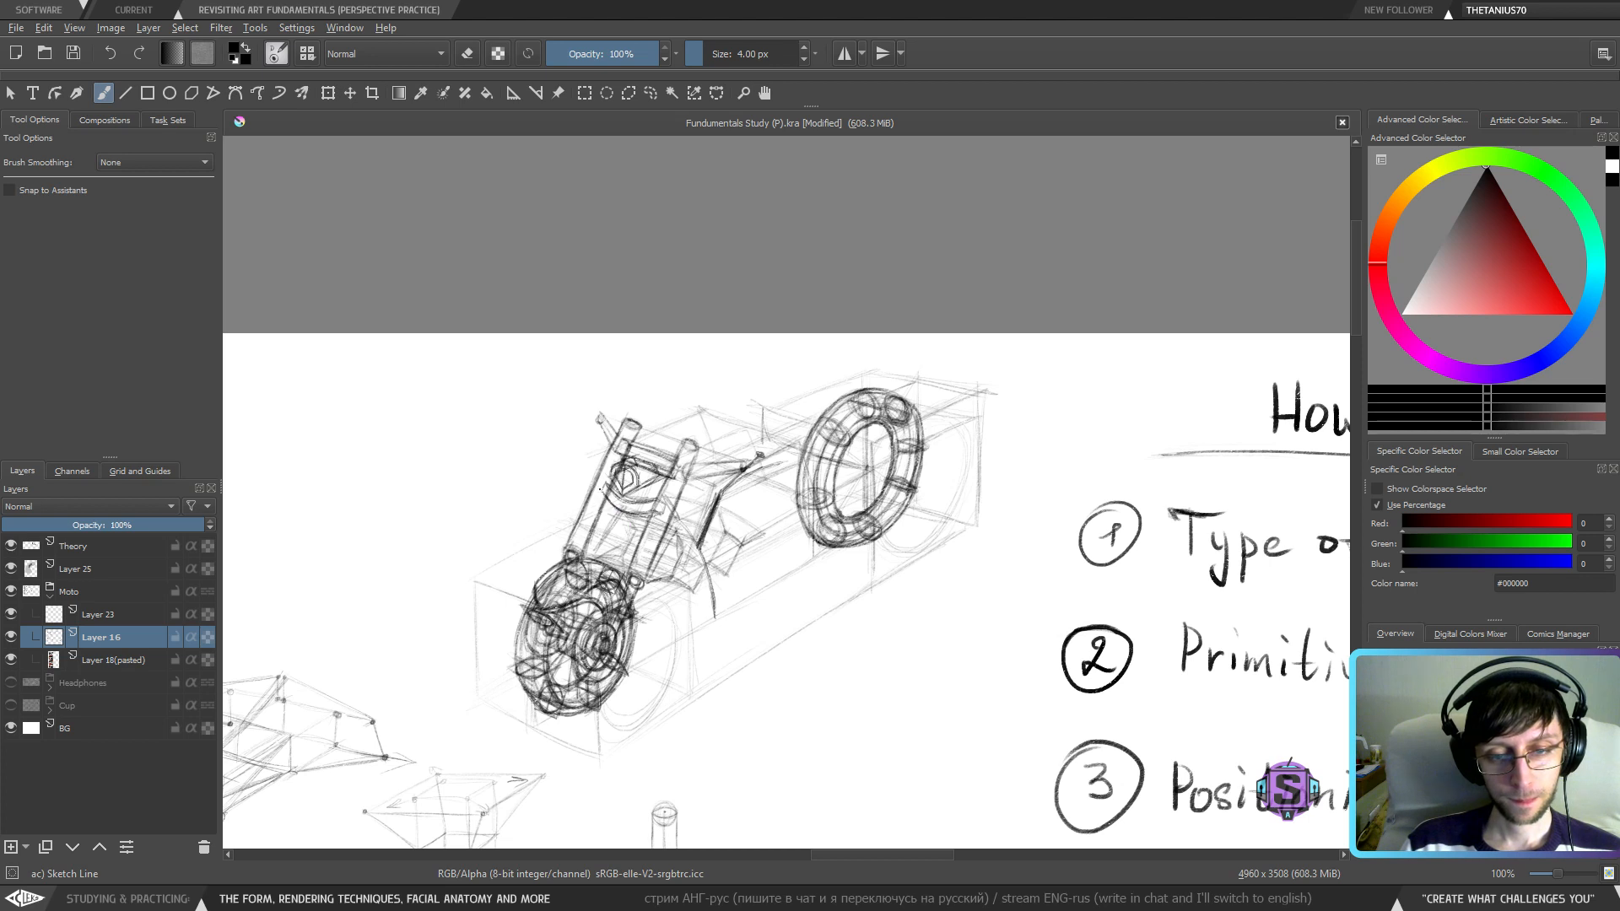
pyautogui.moveTo(627, 512)
pyautogui.mouseDown()
pyautogui.moveTo(631, 595)
pyautogui.moveTo(1122, 535)
pyautogui.mouseUp()
pyautogui.hotkey('ctrl', '-')
pyautogui.hotkey('ctrl', '-')
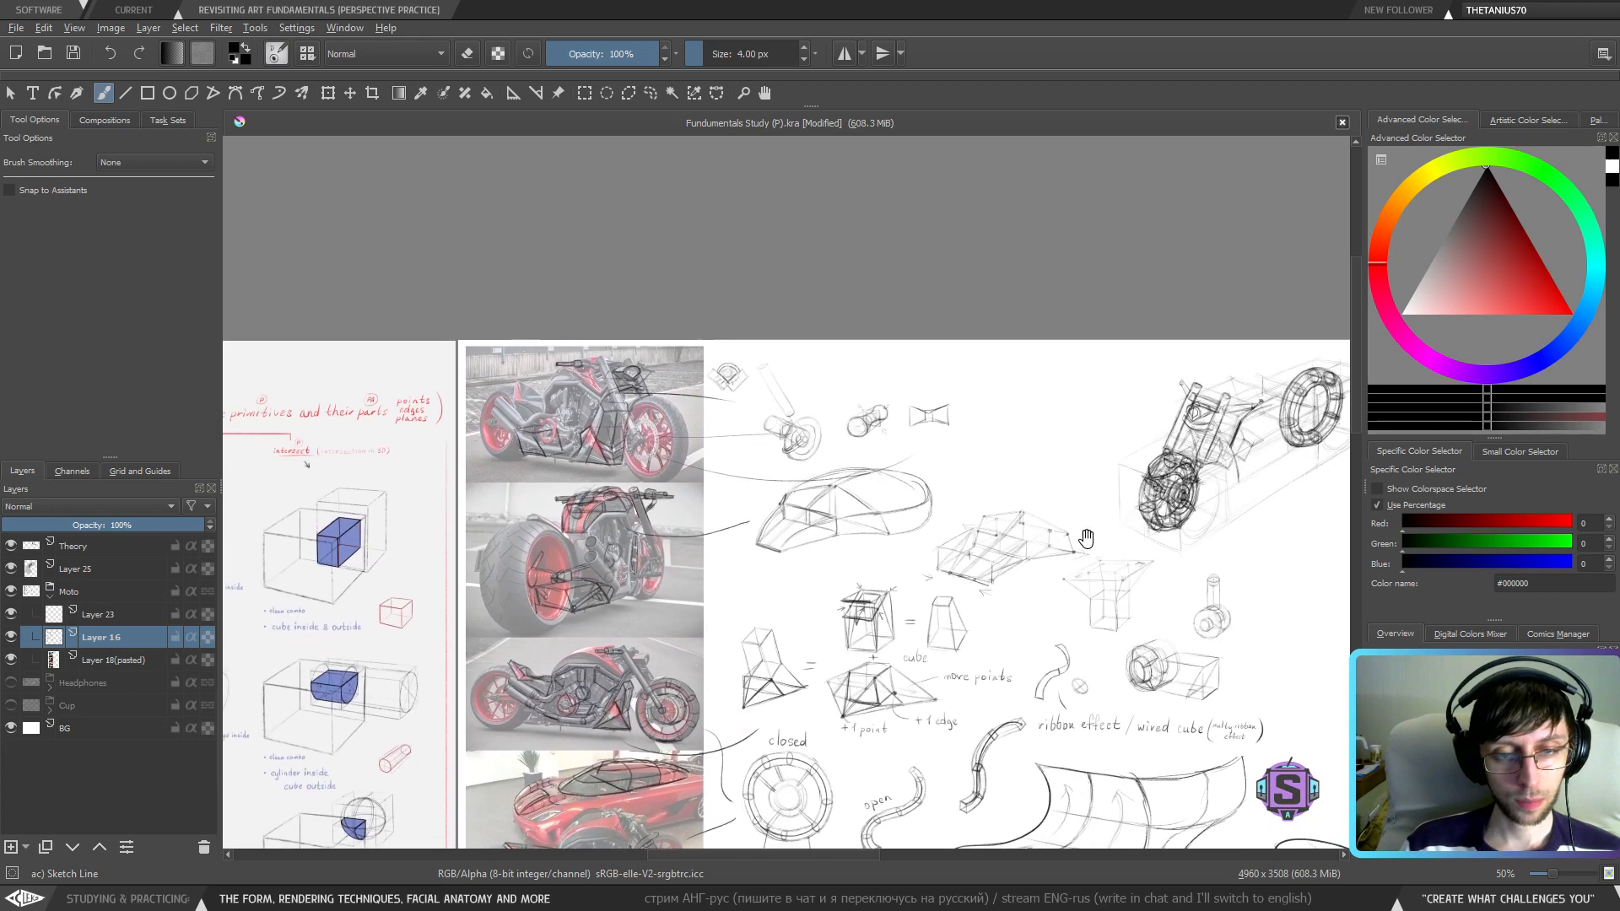
pyautogui.hotkey('ctrl', '+')
pyautogui.hotkey('ctrl', '+')
pyautogui.moveTo(789, 554); pyautogui.dragTo(965, 601)
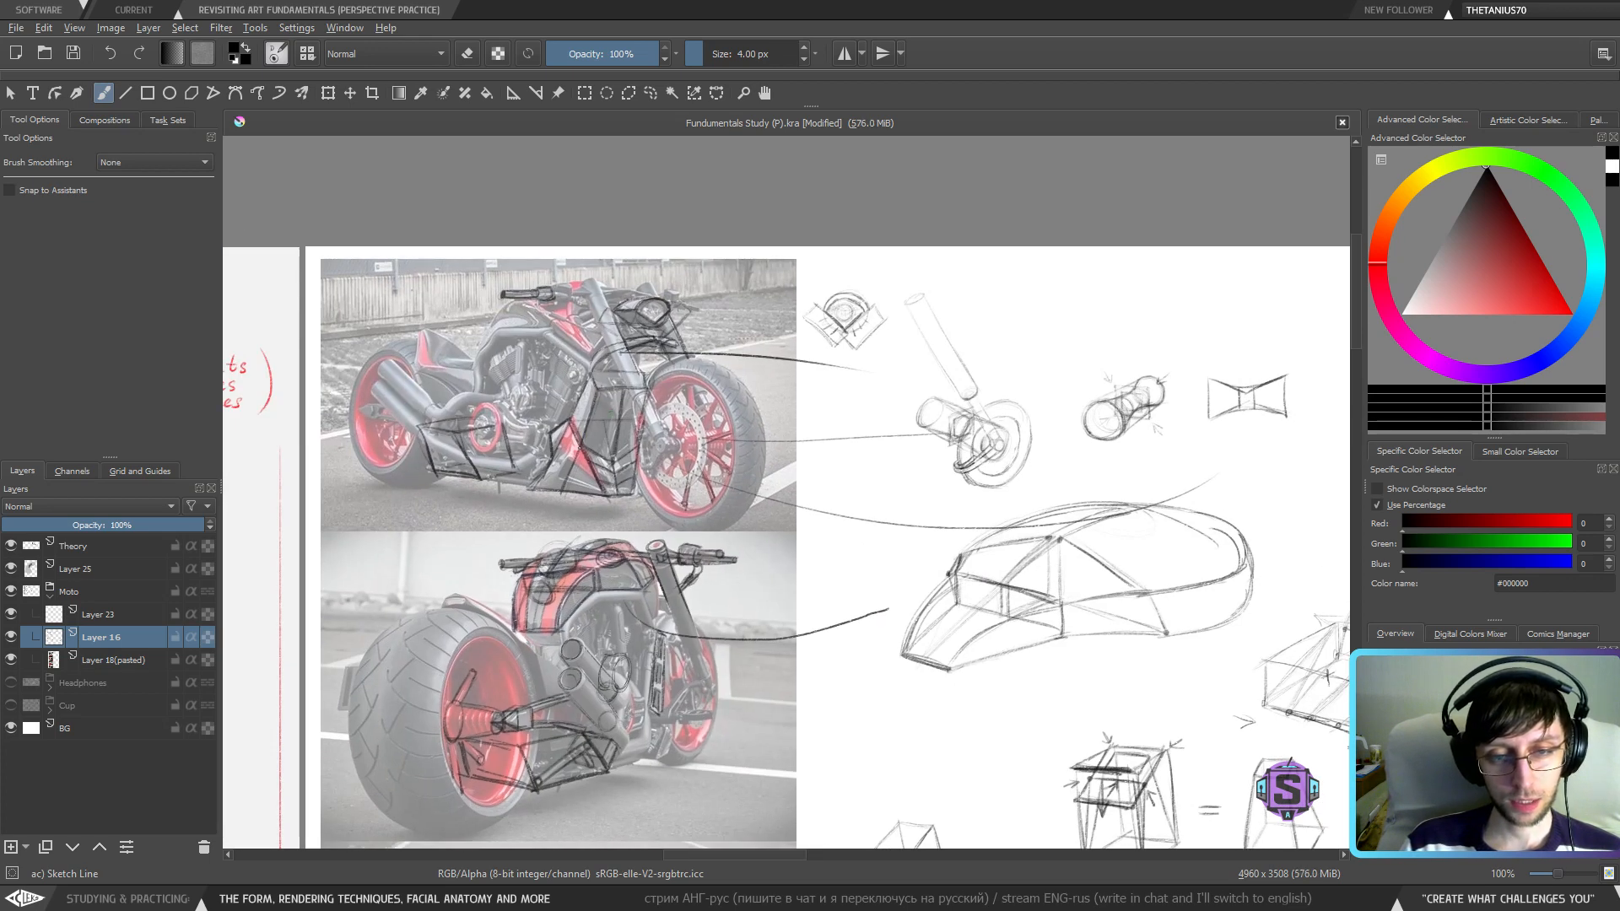
pyautogui.moveTo(582, 447)
pyautogui.mouseDown()
pyautogui.moveTo(604, 488)
pyautogui.moveTo(632, 496)
pyautogui.moveTo(656, 407)
pyautogui.mouseUp()
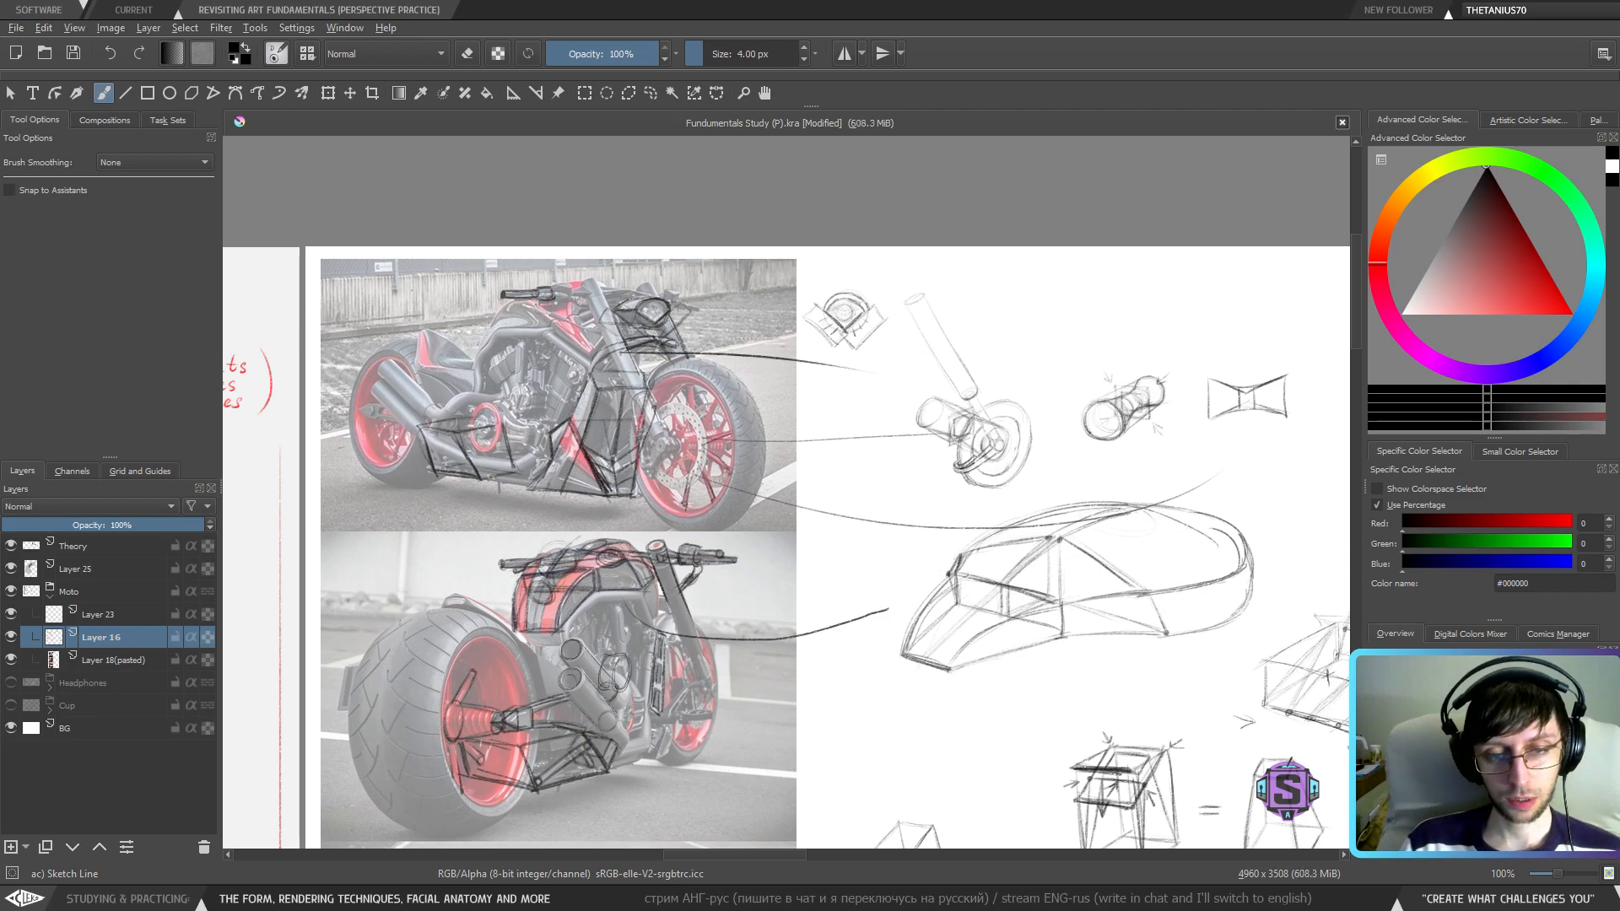
pyautogui.moveTo(541, 498); pyautogui.dragTo(594, 388)
# - Sketch the lower edges of the front fairing behind the front wheel, closing them at the bottom of the curved frame line
pyautogui.hotkey('ctrl', '-')
pyautogui.hotkey('ctrl', '-')
pyautogui.moveTo(1295, 576)
pyautogui.mouseDown()
pyautogui.moveTo(727, 544)
pyautogui.moveTo(750, 558)
pyautogui.mouseUp()
pyautogui.hotkey('ctrl', '+')
pyautogui.hotkey('ctrl', '+')
pyautogui.hotkey('ctrl', '+')
pyautogui.hotkey('ctrl', '+')
pyautogui.moveTo(704, 485); pyautogui.dragTo(752, 520)
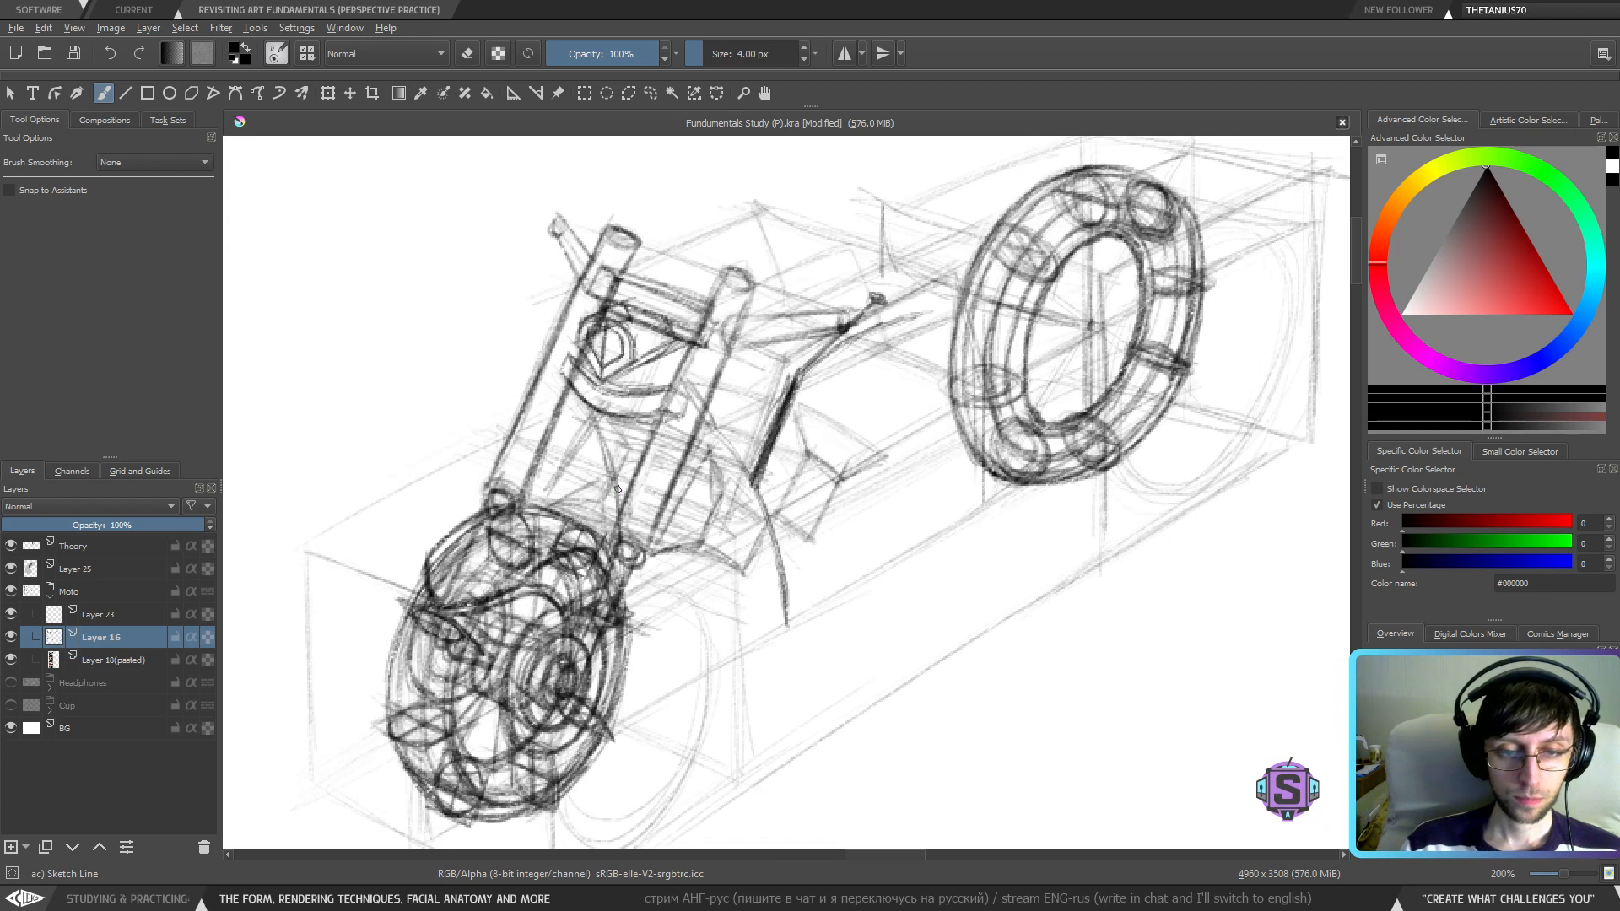
pyautogui.moveTo(588, 405)
pyautogui.mouseDown()
pyautogui.moveTo(668, 572)
pyautogui.moveTo(780, 625)
pyautogui.mouseUp()
pyautogui.moveTo(678, 577)
pyautogui.mouseDown()
pyautogui.moveTo(776, 626)
pyautogui.moveTo(653, 575)
pyautogui.mouseUp()
pyautogui.moveTo(775, 626)
pyautogui.mouseDown()
pyautogui.moveTo(792, 502)
pyautogui.moveTo(800, 521)
pyautogui.moveTo(704, 553)
pyautogui.moveTo(650, 523)
pyautogui.mouseUp()
pyautogui.moveTo(673, 535)
pyautogui.mouseDown()
pyautogui.moveTo(648, 524)
pyautogui.moveTo(683, 474)
pyautogui.moveTo(658, 513)
pyautogui.moveTo(704, 540)
pyautogui.mouseUp()
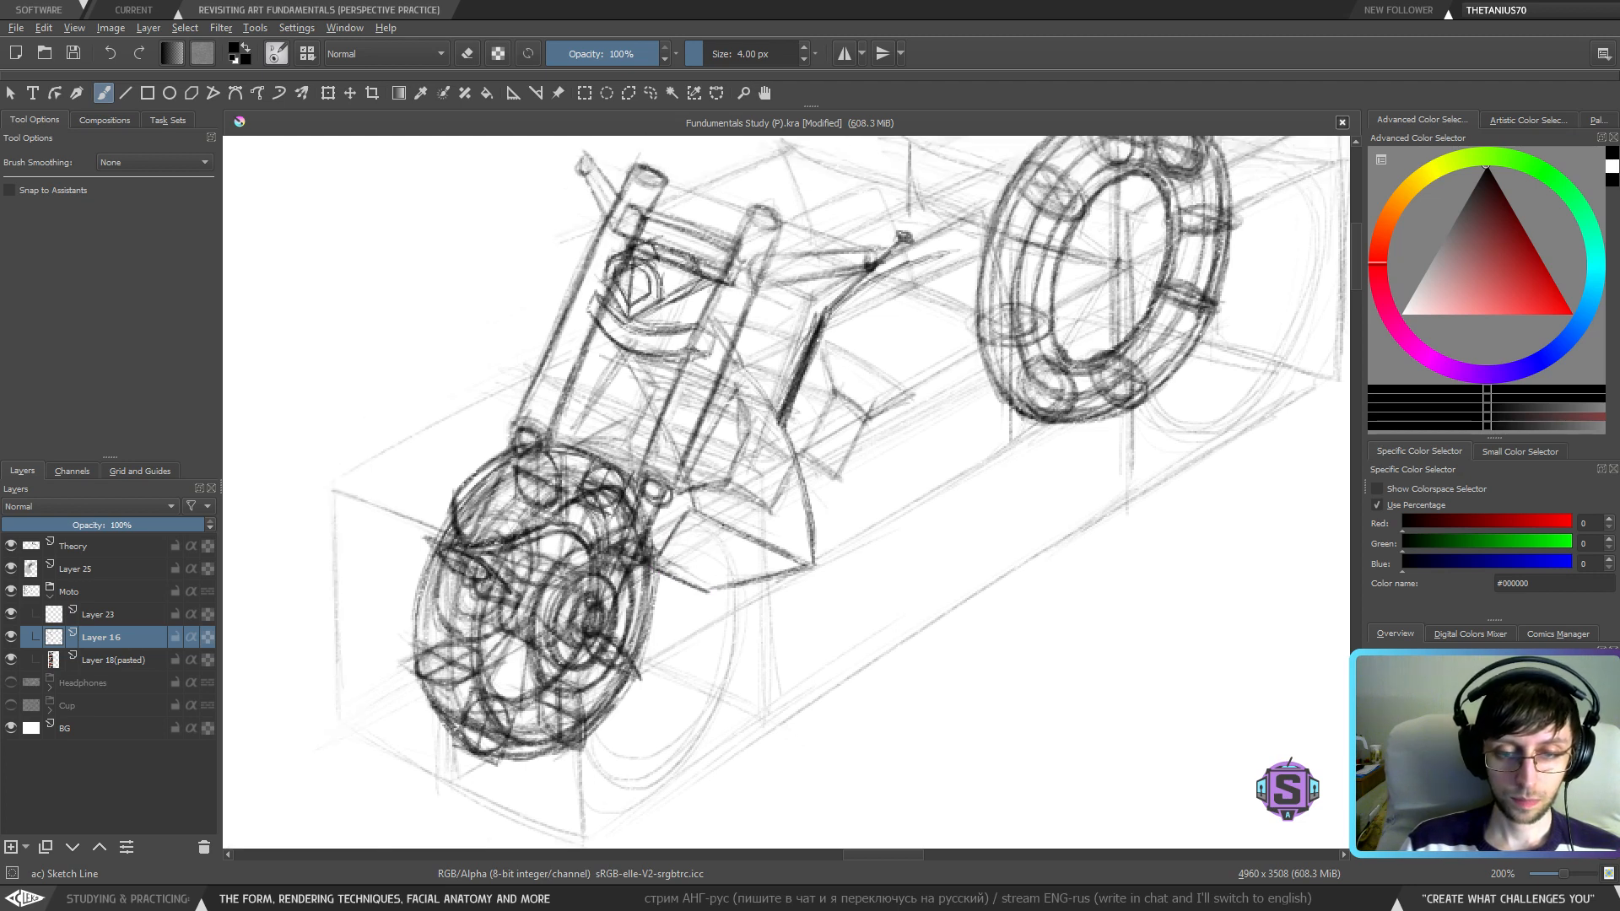
# - Add the fairing's inner edges, with a line dividing its lower face and a vertical edge rising toward the fork
pyautogui.moveTo(739, 513); pyautogui.dragTo(710, 588)
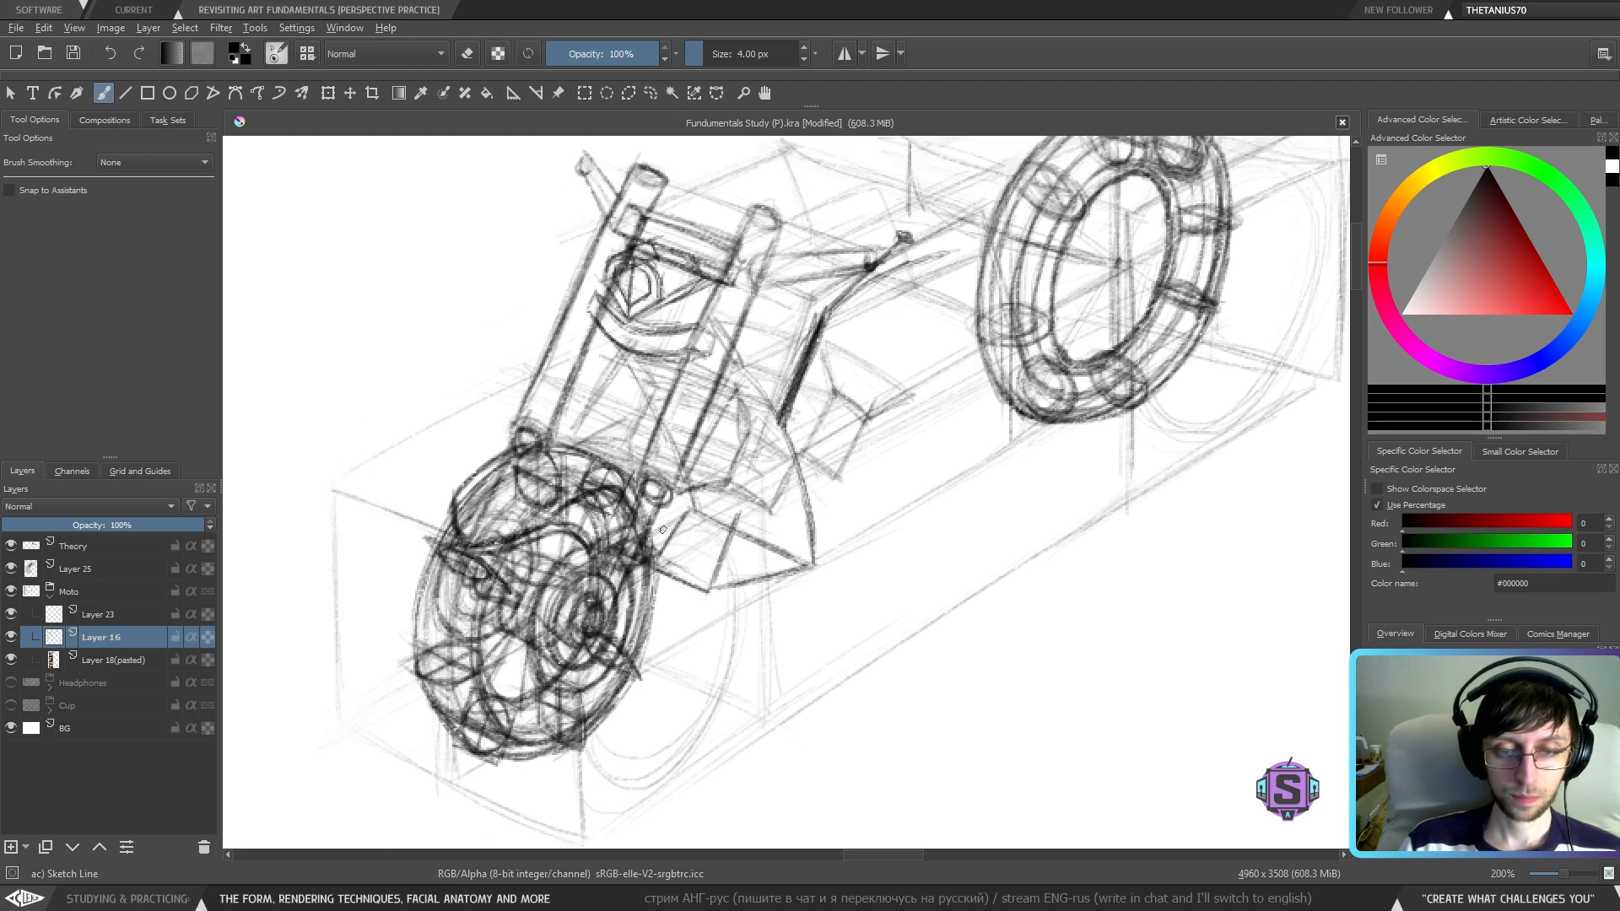
pyautogui.moveTo(659, 515); pyautogui.dragTo(646, 545)
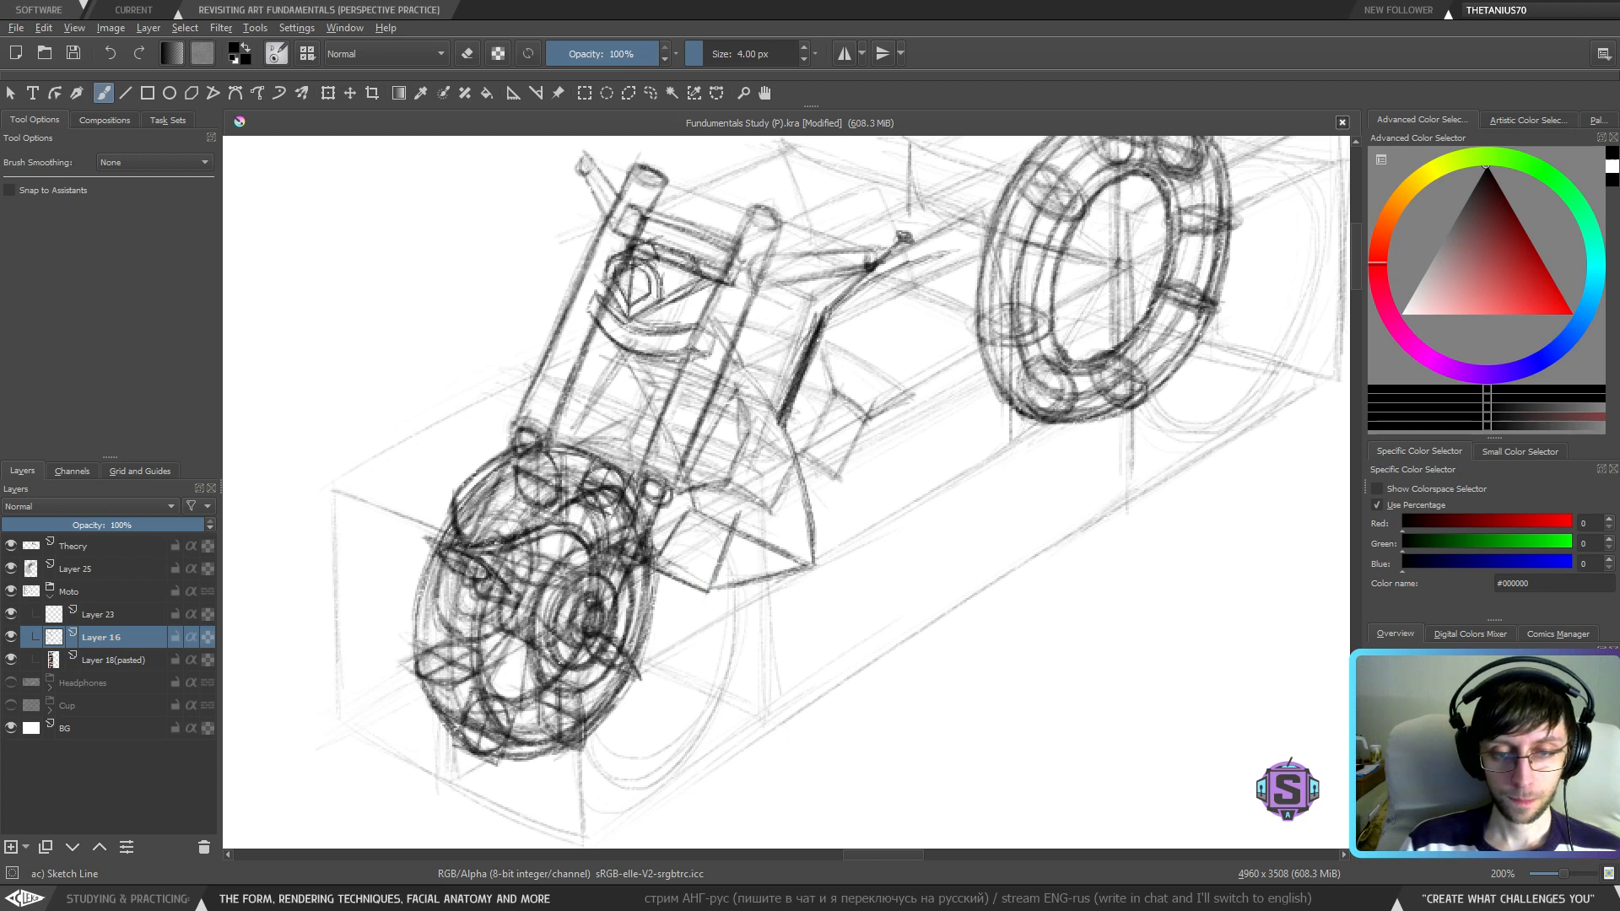
pyautogui.moveTo(746, 511)
pyautogui.mouseDown()
pyautogui.moveTo(668, 481)
pyautogui.moveTo(735, 513)
pyautogui.moveTo(745, 411)
pyautogui.mouseUp()
pyautogui.moveTo(738, 506); pyautogui.dragTo(739, 385)
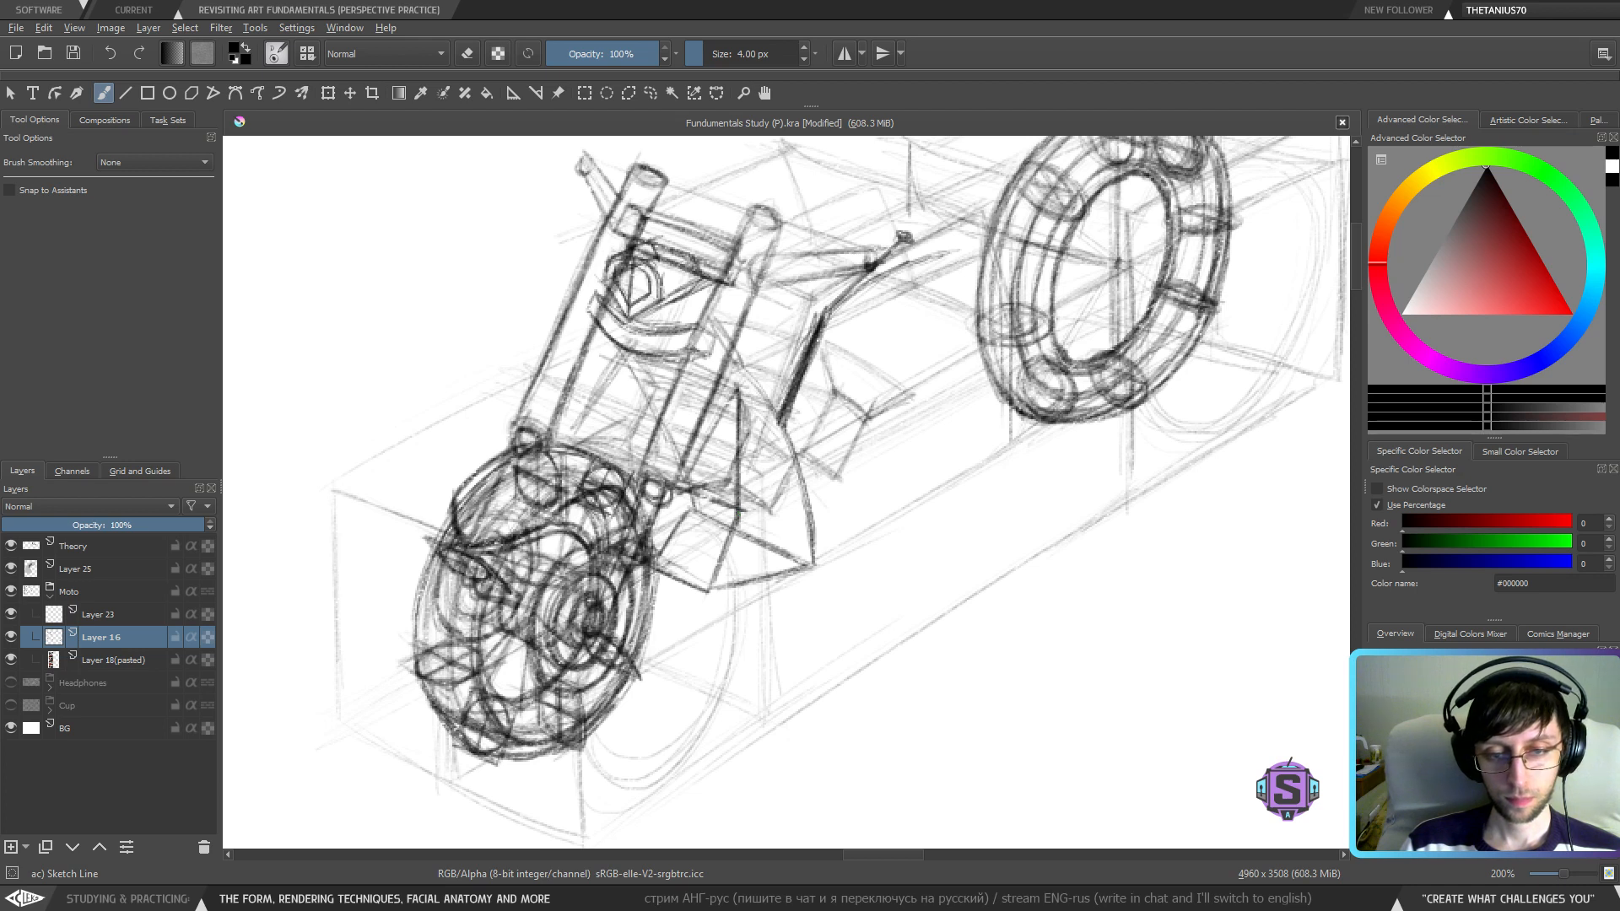
pyautogui.moveTo(653, 470); pyautogui.dragTo(684, 378)
pyautogui.moveTo(652, 471)
pyautogui.mouseDown()
pyautogui.moveTo(684, 376)
pyautogui.moveTo(760, 396)
pyautogui.mouseUp()
# - Check the proportions of the motorcycle sketch at reduced zoom and with the canvas mirrored
pyautogui.hotkey('ctrl', '-')
pyautogui.hotkey('ctrl', '-')
pyautogui.hotkey('ctrl', '-')
pyautogui.hotkey('ctrl', '-')
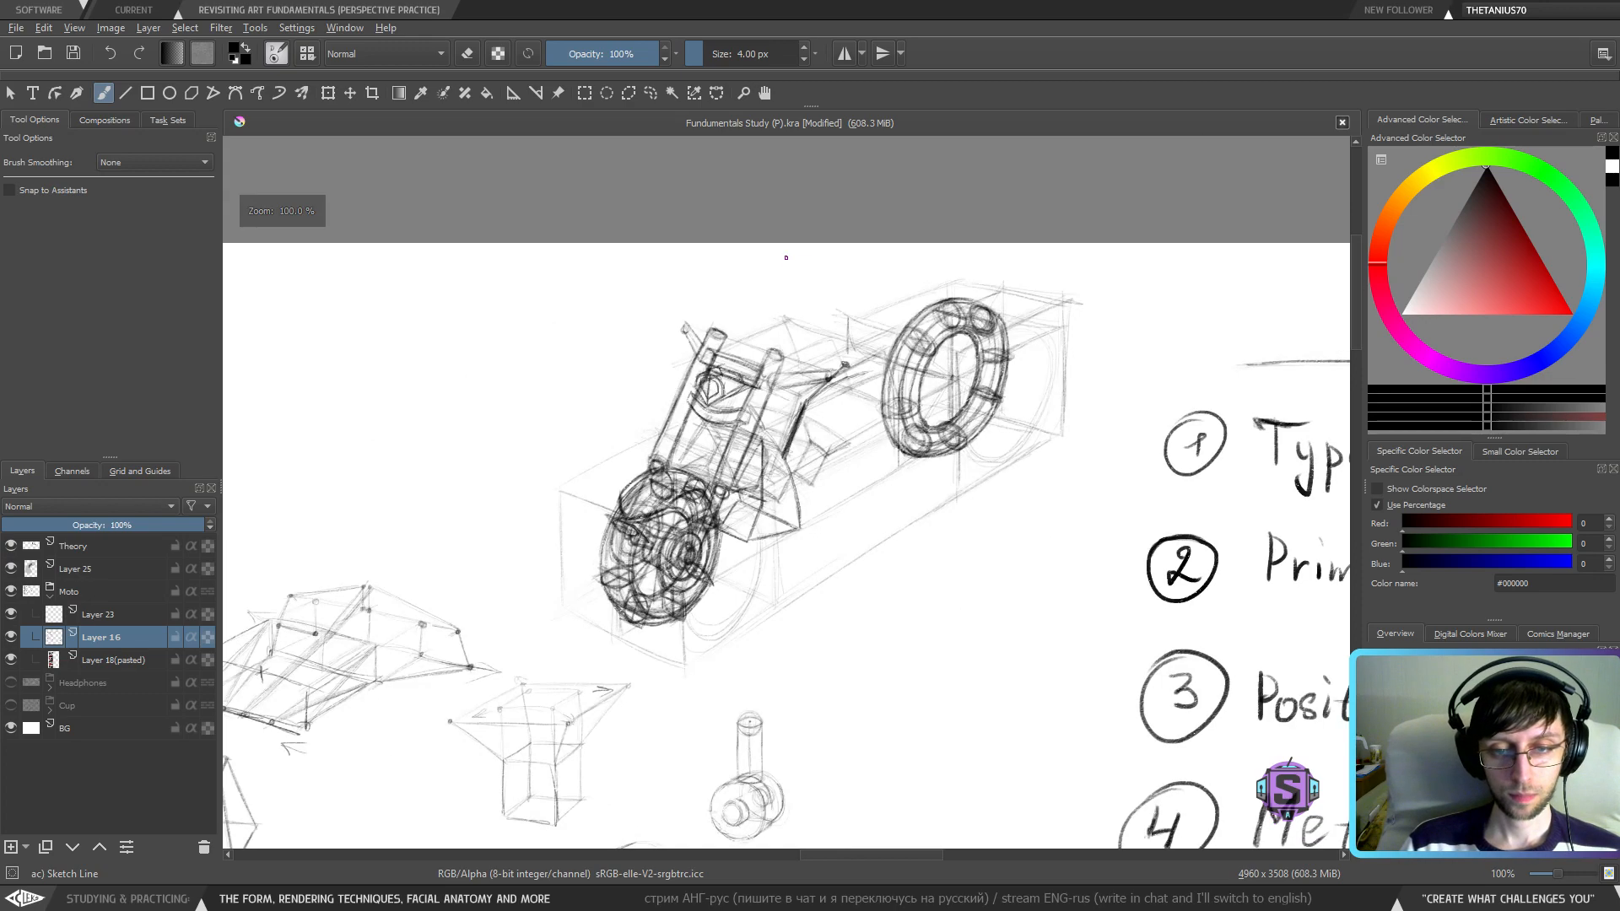
pyautogui.press('m')
pyautogui.press('m')
pyautogui.press('m')
pyautogui.press('m')
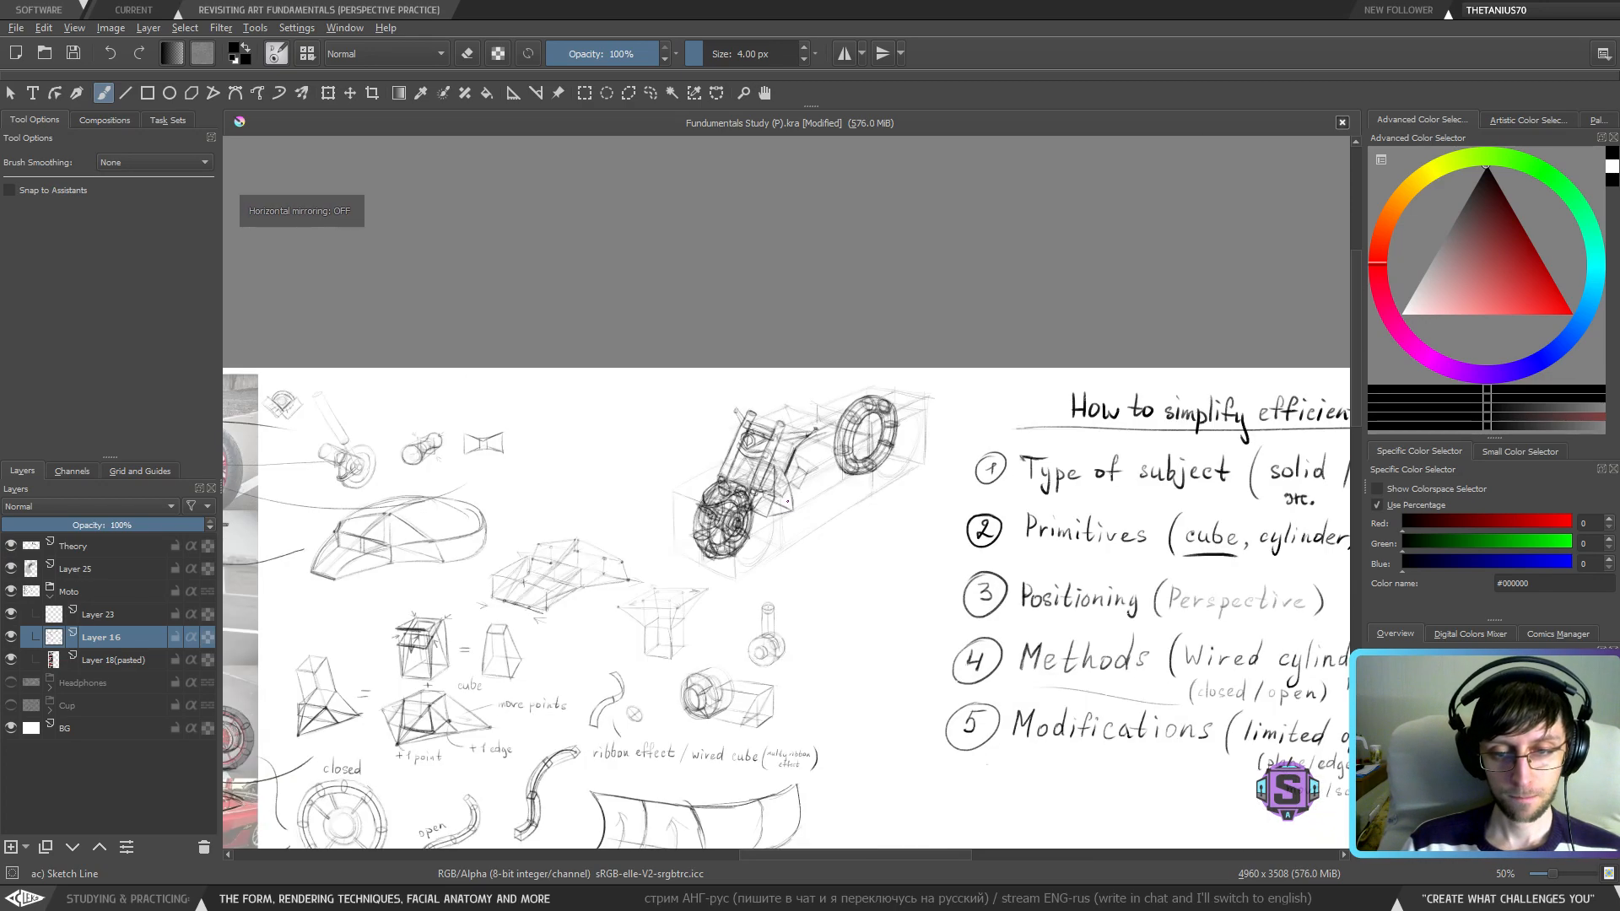
pyautogui.hotkey('ctrl', '+')
pyautogui.hotkey('ctrl', '+')
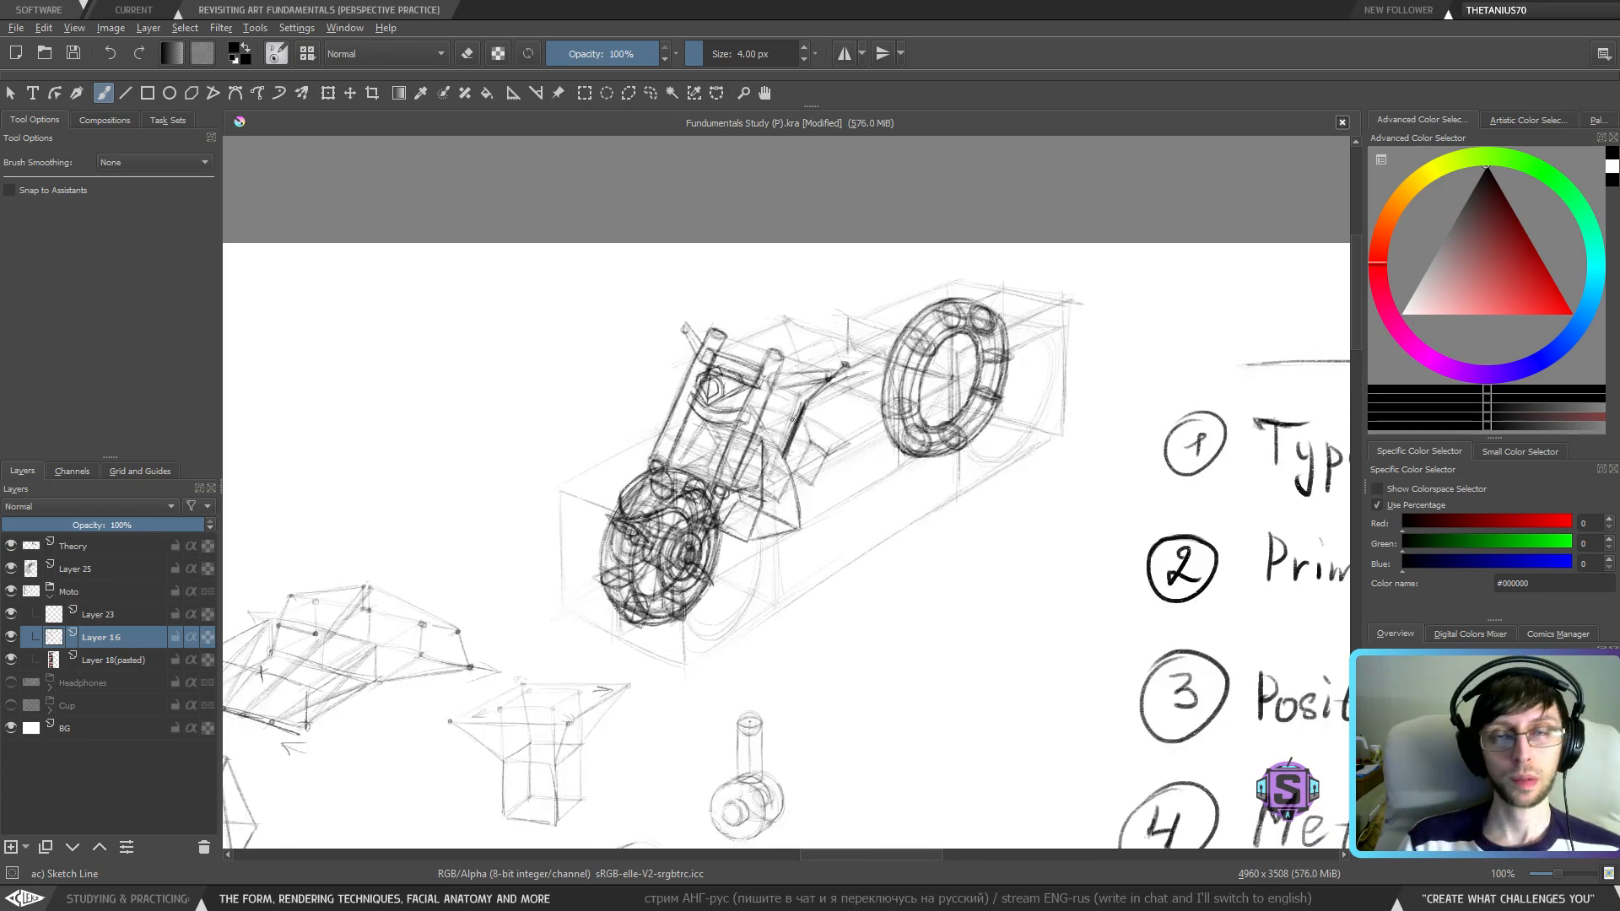
# - Sketch the hand grip at the far end of the handlebar, extending it upward from the existing bar
pyautogui.moveTo(771, 434)
pyautogui.mouseDown()
pyautogui.moveTo(749, 443)
pyautogui.moveTo(734, 495)
pyautogui.moveTo(748, 414)
pyautogui.moveTo(730, 482)
pyautogui.mouseUp()
pyautogui.press('1')
pyautogui.press('+')
pyautogui.press('-')
pyautogui.press('+')
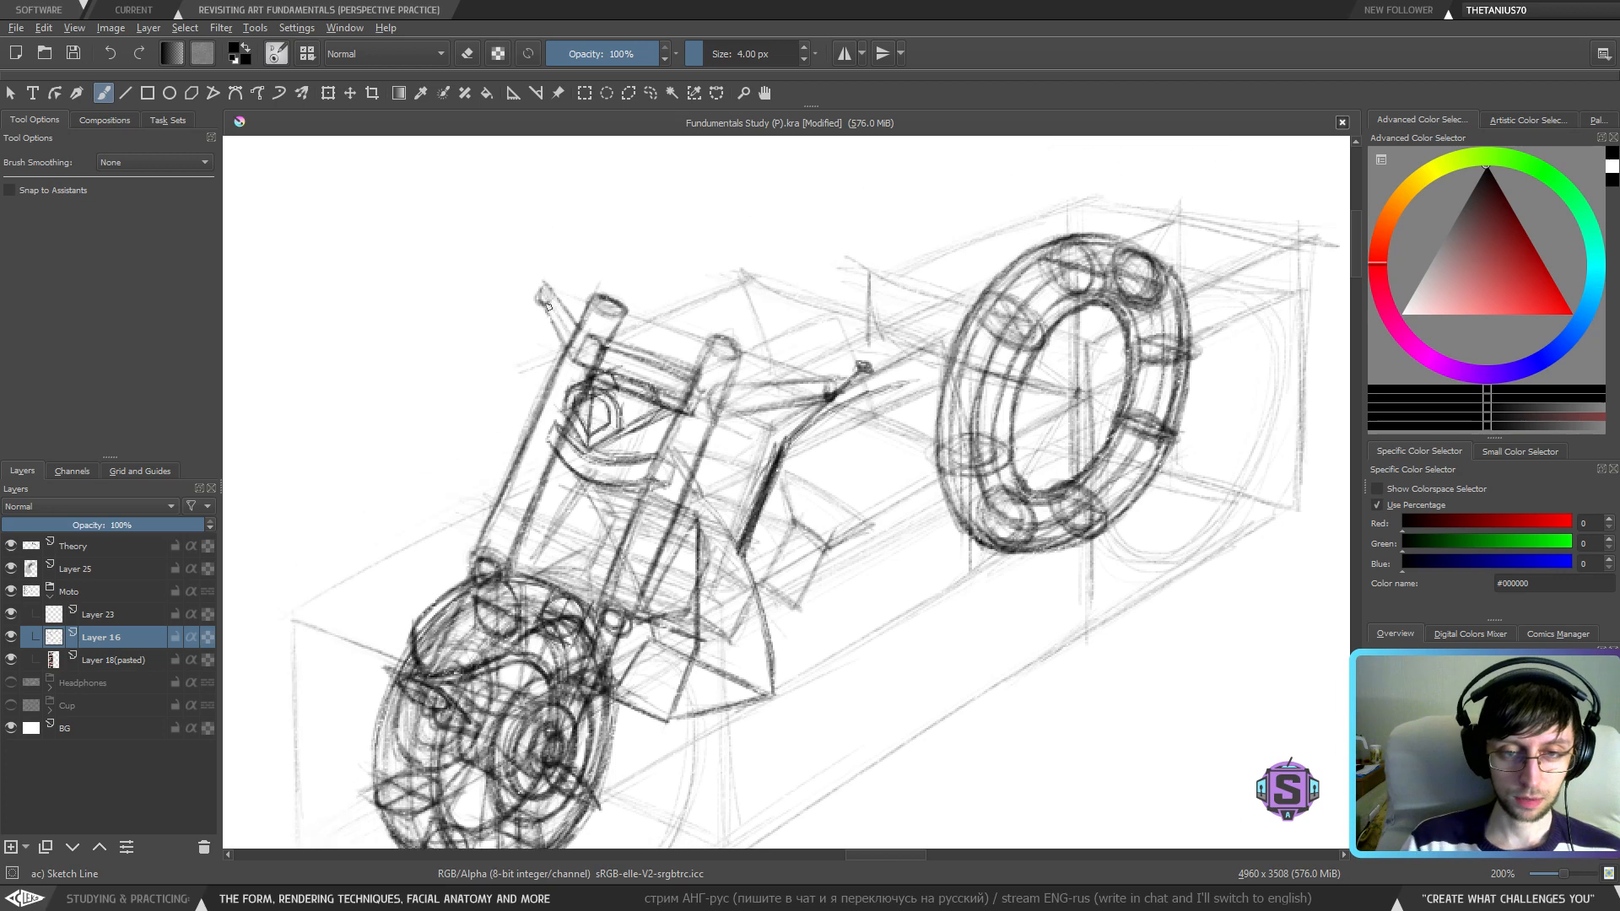
pyautogui.moveTo(536, 307)
pyautogui.mouseDown()
pyautogui.moveTo(520, 265)
pyautogui.moveTo(535, 309)
pyautogui.moveTo(529, 265)
pyautogui.moveTo(551, 284)
pyautogui.moveTo(521, 239)
pyautogui.moveTo(531, 226)
pyautogui.moveTo(532, 250)
pyautogui.mouseUp()
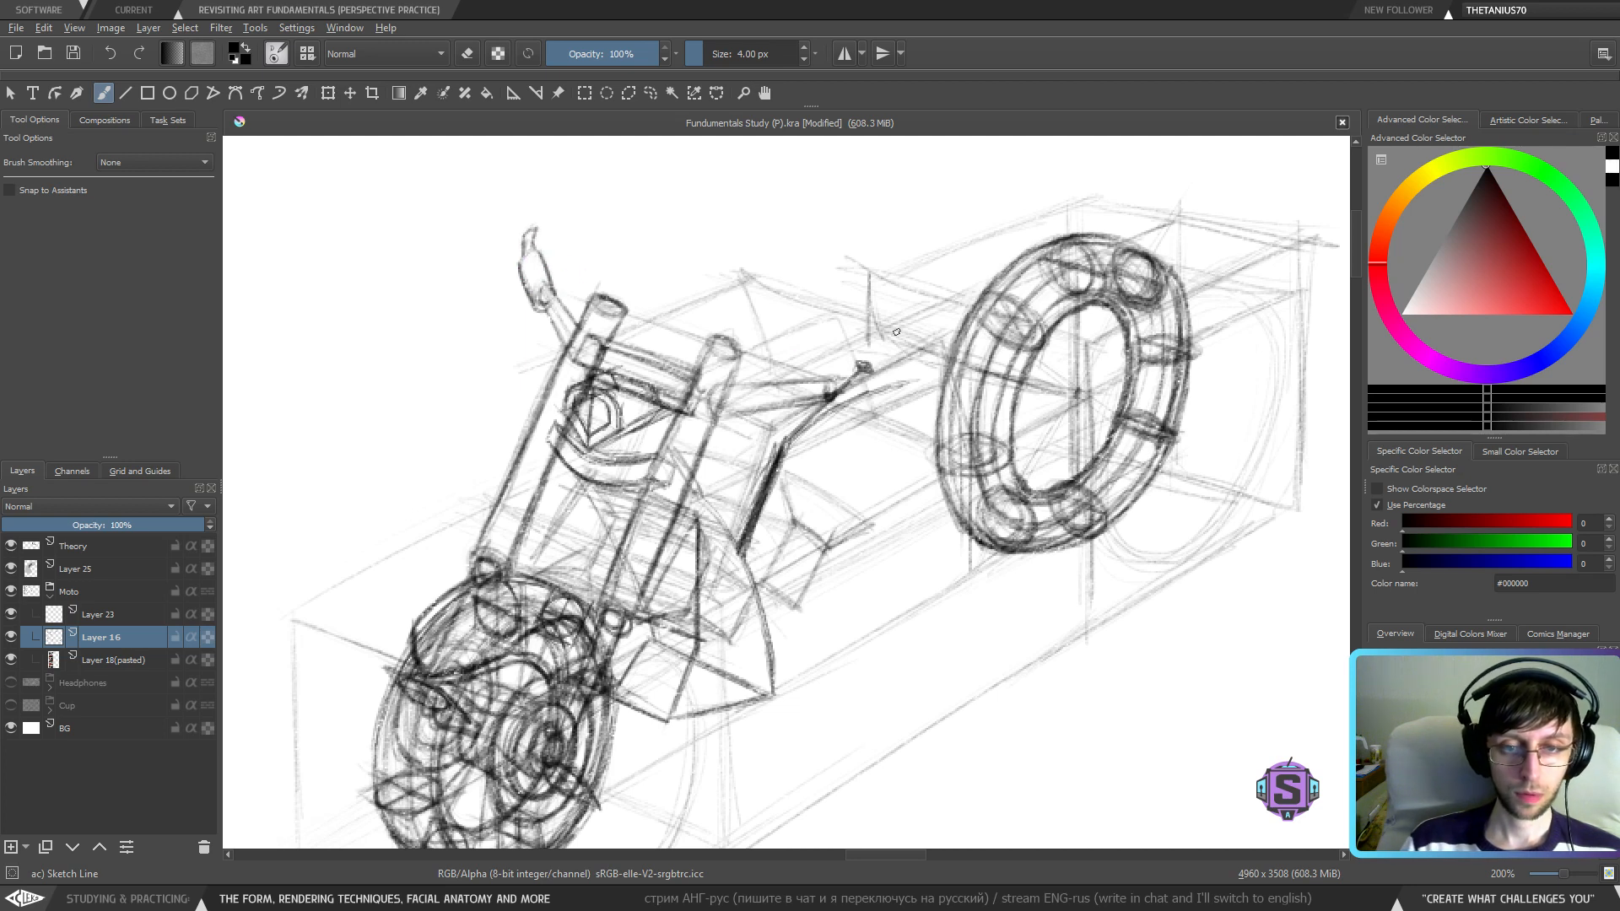
# - Sketch the near handlebar grip as a cylinder with a thinner end piece reaching to the rear wheel's rim
pyautogui.moveTo(829, 385)
pyautogui.mouseDown()
pyautogui.moveTo(827, 402)
pyautogui.moveTo(829, 375)
pyautogui.moveTo(858, 371)
pyautogui.moveTo(891, 403)
pyautogui.moveTo(908, 389)
pyautogui.mouseUp()
pyautogui.moveTo(859, 403)
pyautogui.mouseDown()
pyautogui.moveTo(903, 393)
pyautogui.moveTo(885, 396)
pyautogui.moveTo(915, 356)
pyautogui.mouseUp()
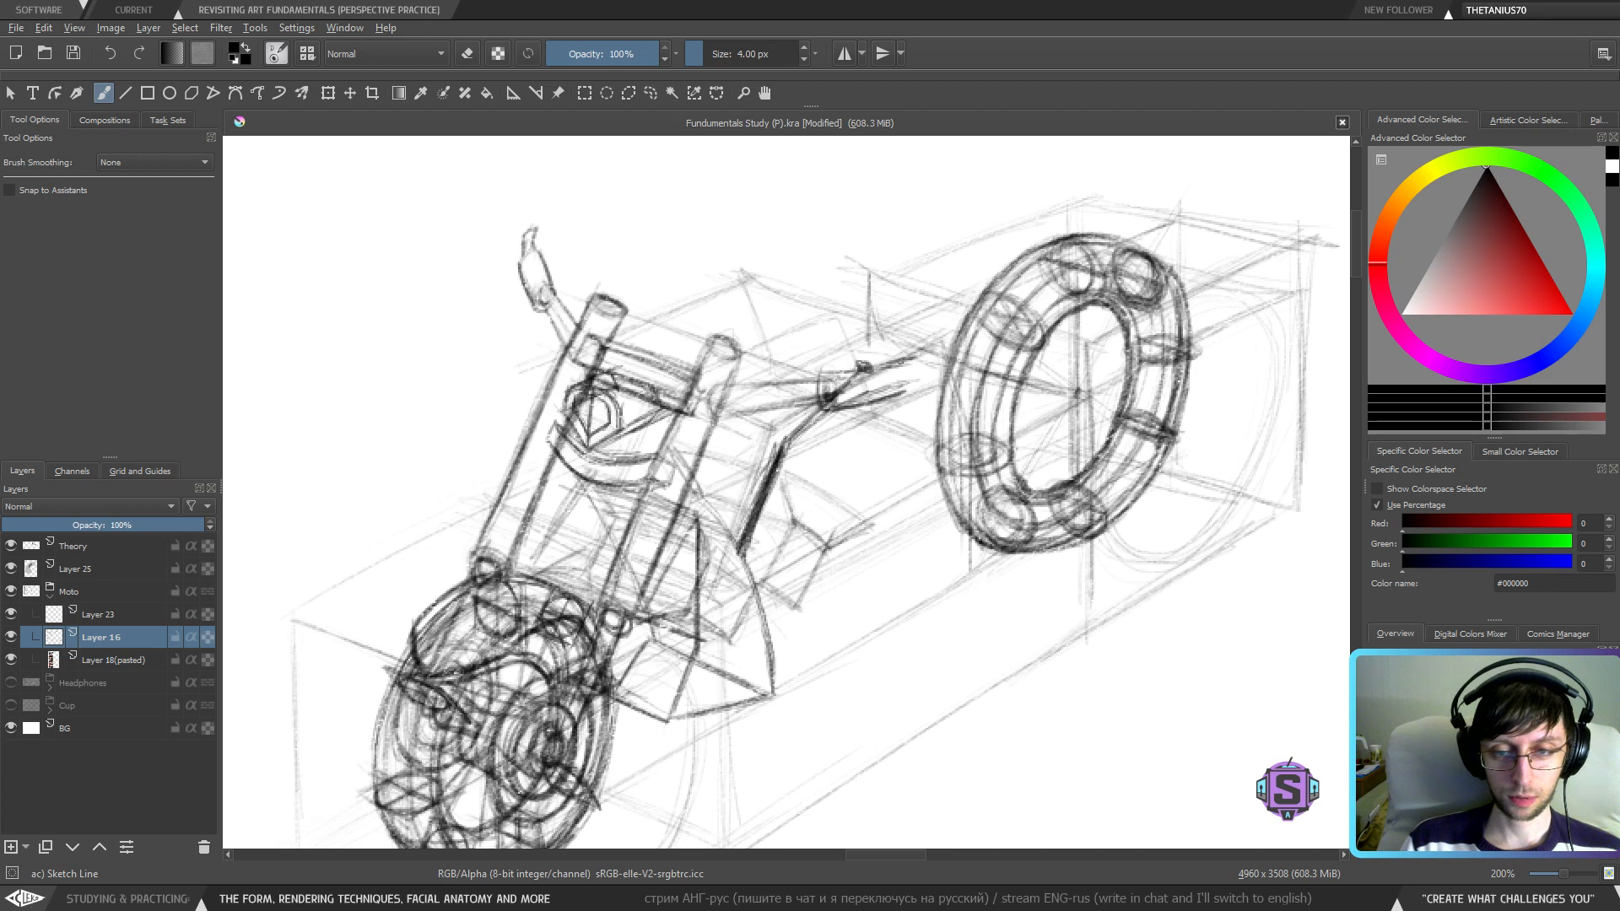
pyautogui.moveTo(824, 381)
pyautogui.mouseDown()
pyautogui.moveTo(910, 357)
pyautogui.moveTo(905, 396)
pyautogui.mouseUp()
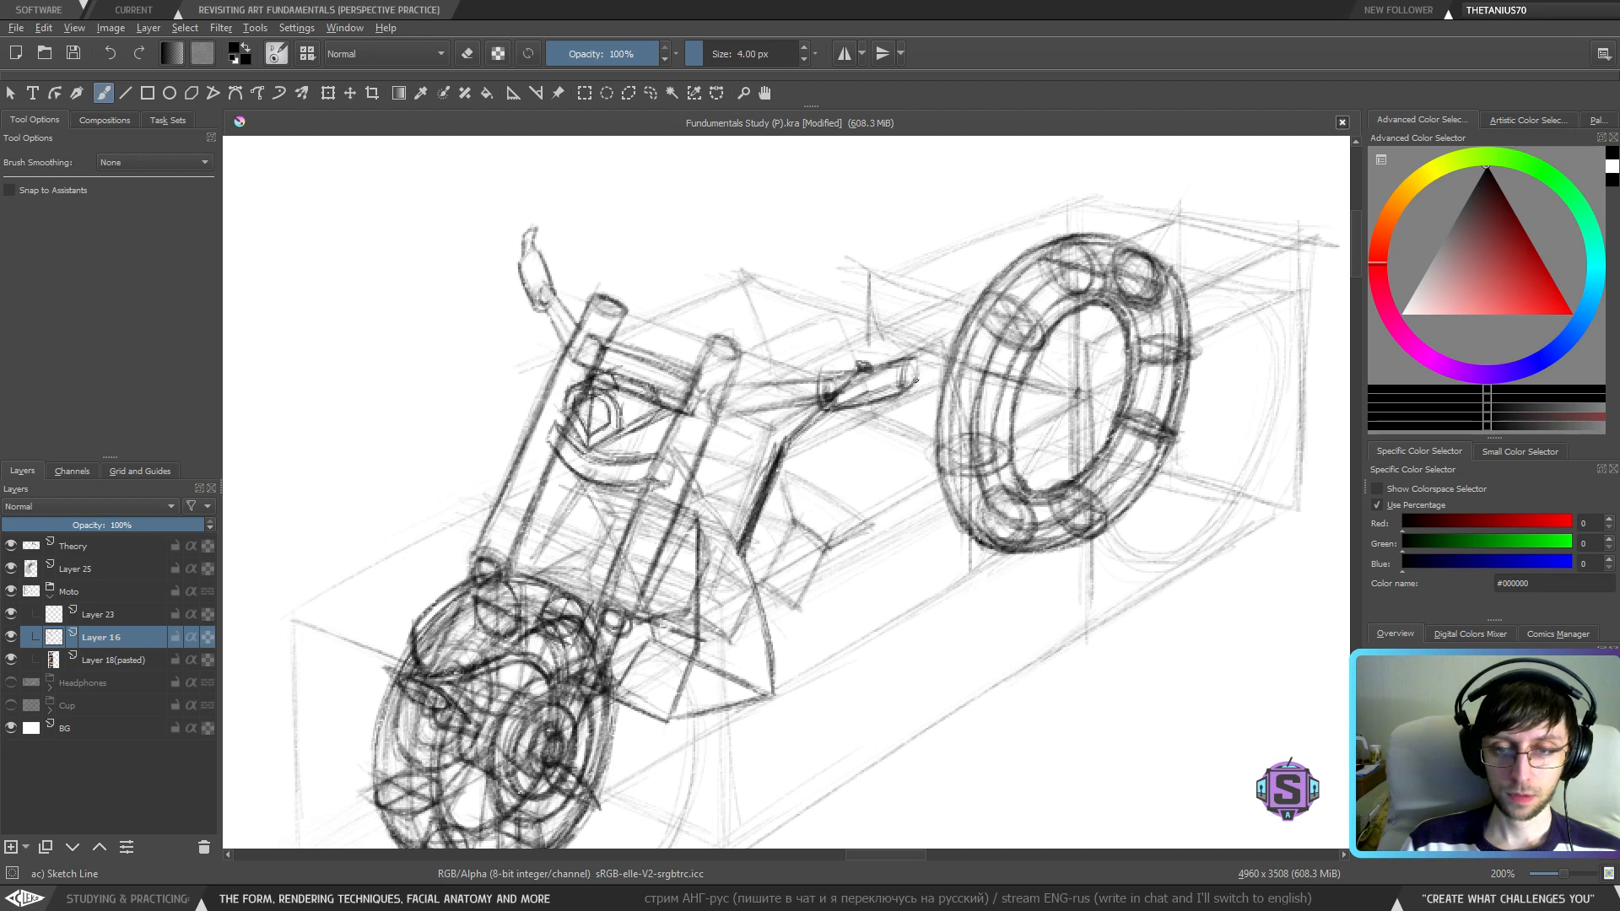
pyautogui.moveTo(909, 384)
pyautogui.mouseDown()
pyautogui.moveTo(920, 364)
pyautogui.moveTo(958, 368)
pyautogui.mouseUp()
pyautogui.moveTo(910, 382); pyautogui.dragTo(963, 358)
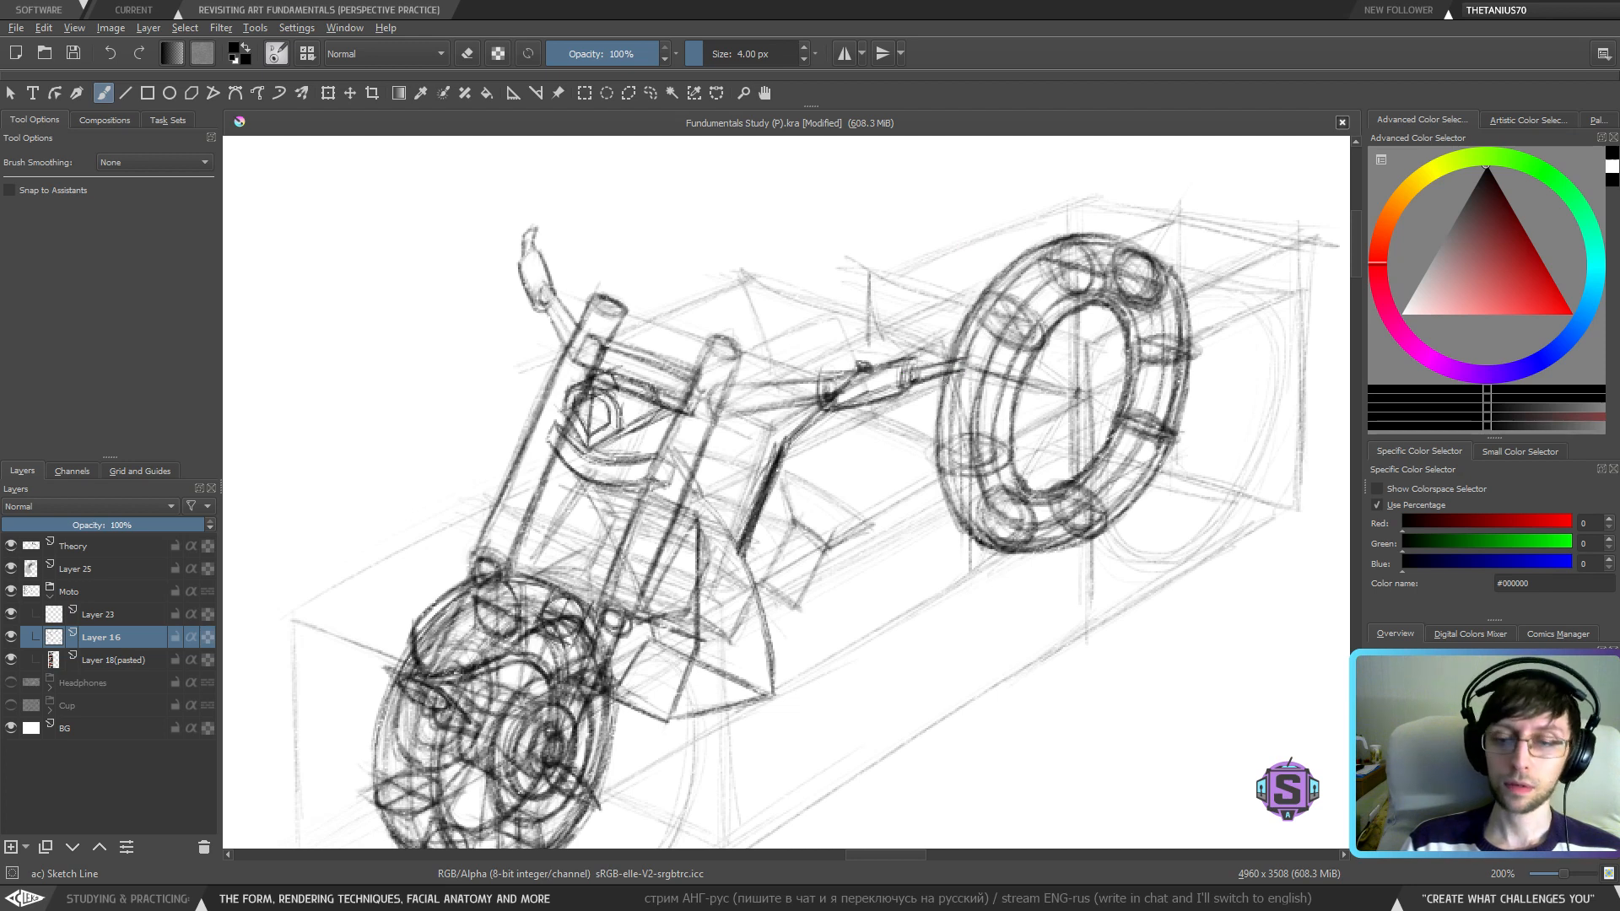
pyautogui.moveTo(961, 371); pyautogui.dragTo(910, 371)
pyautogui.press('e')
pyautogui.press('e')
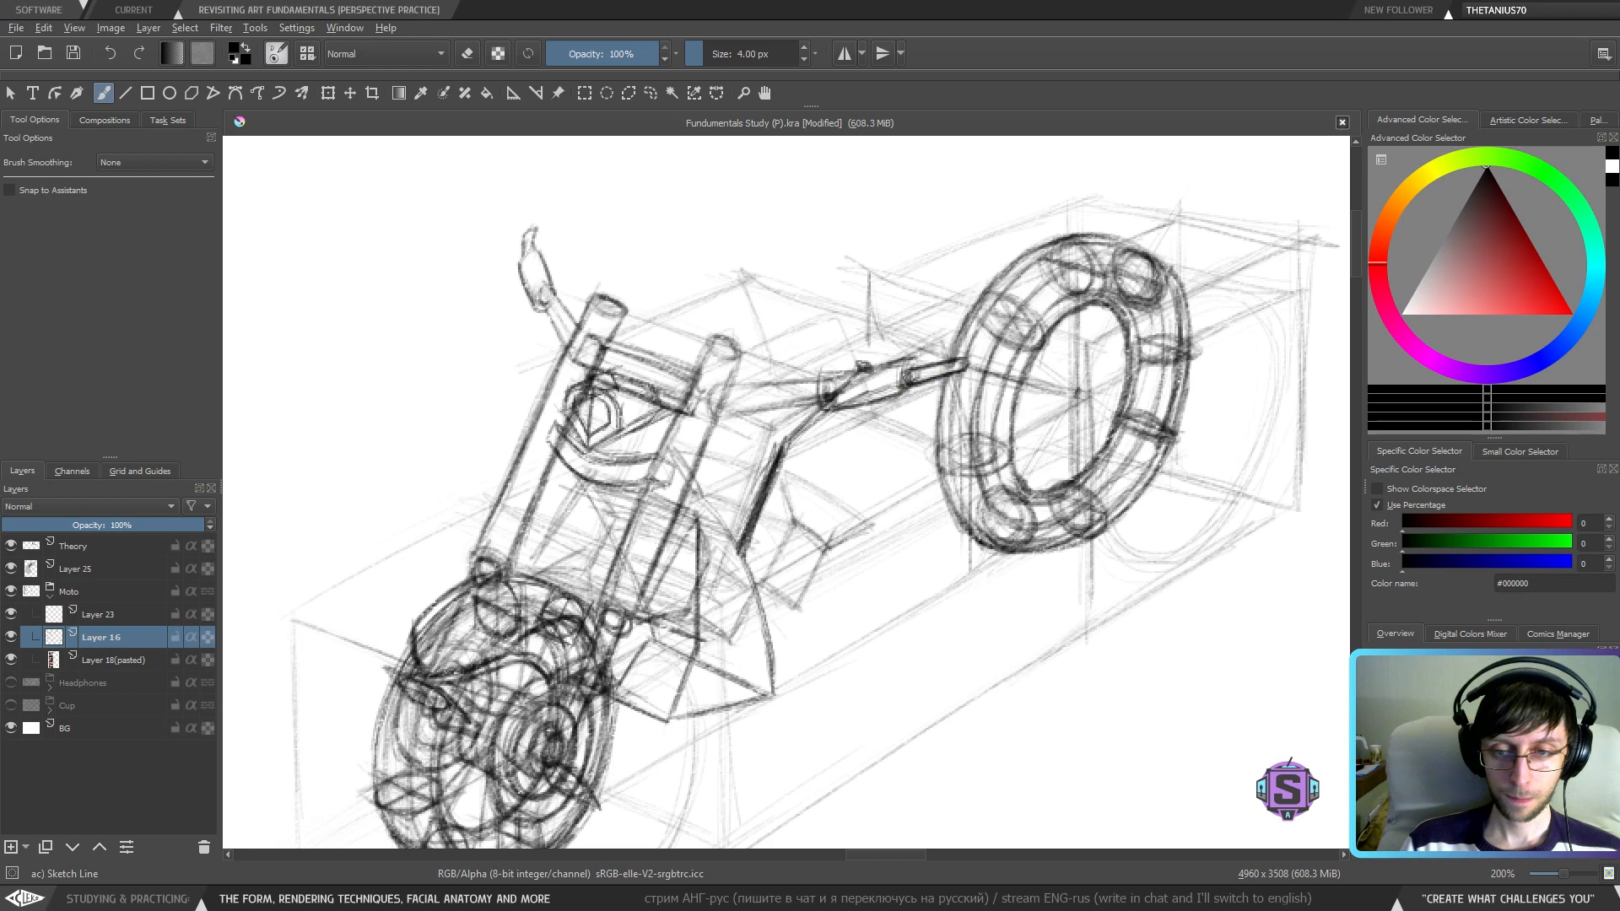
# - Rework the far handlebar grip, erasing stray lines and redrawing it as a small cylinder with a narrower tip
pyautogui.press('1')
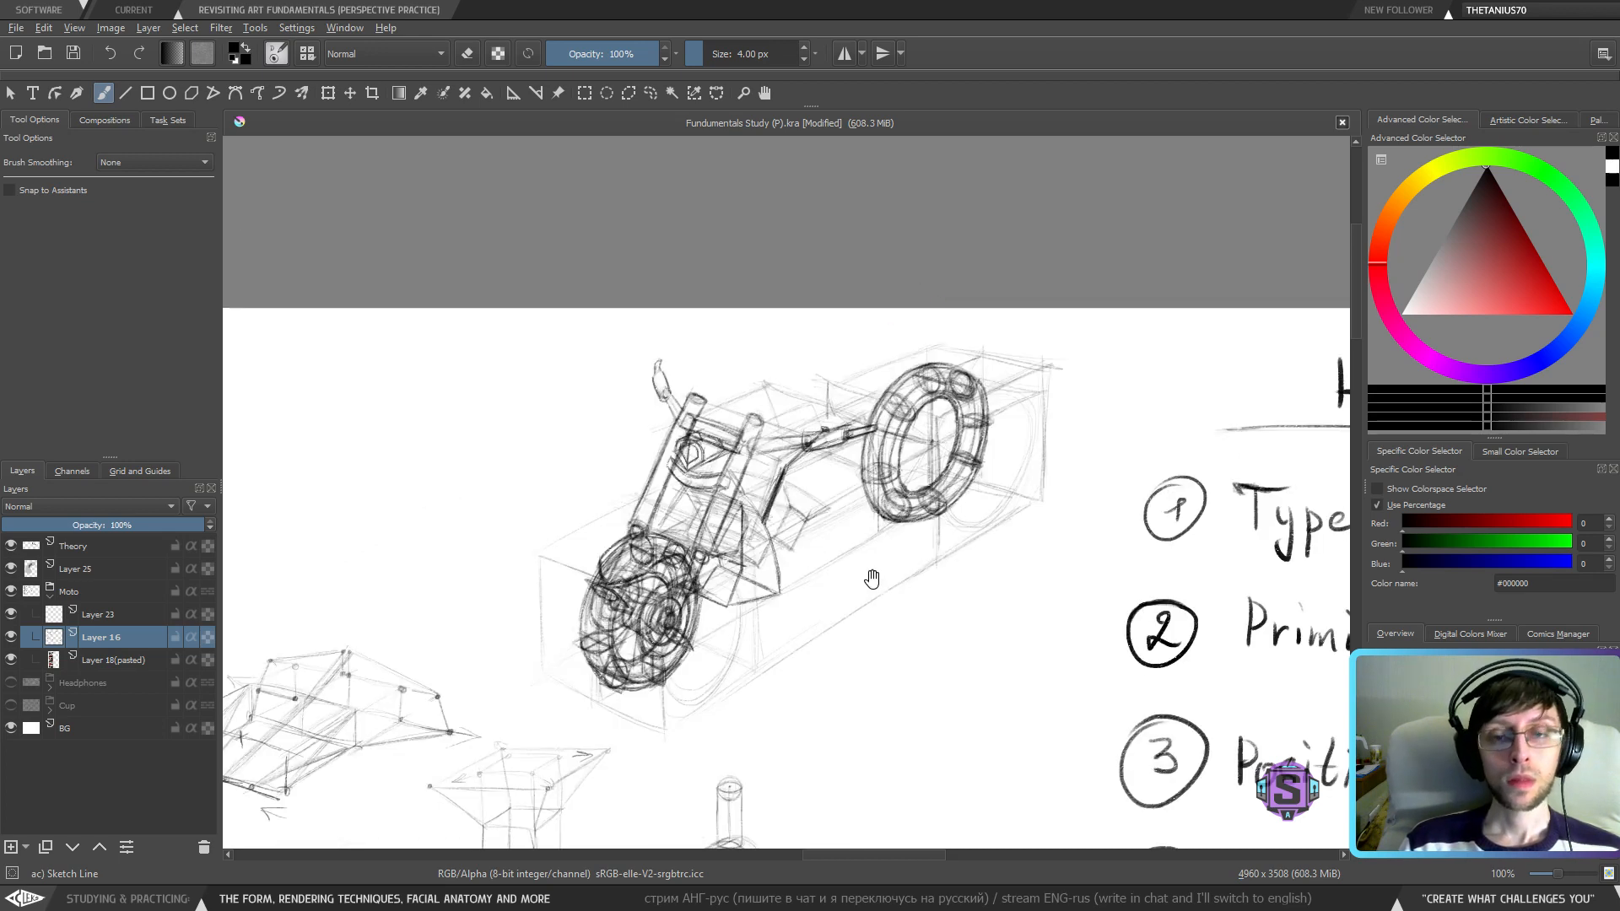
pyautogui.scroll(2, 832, 553)
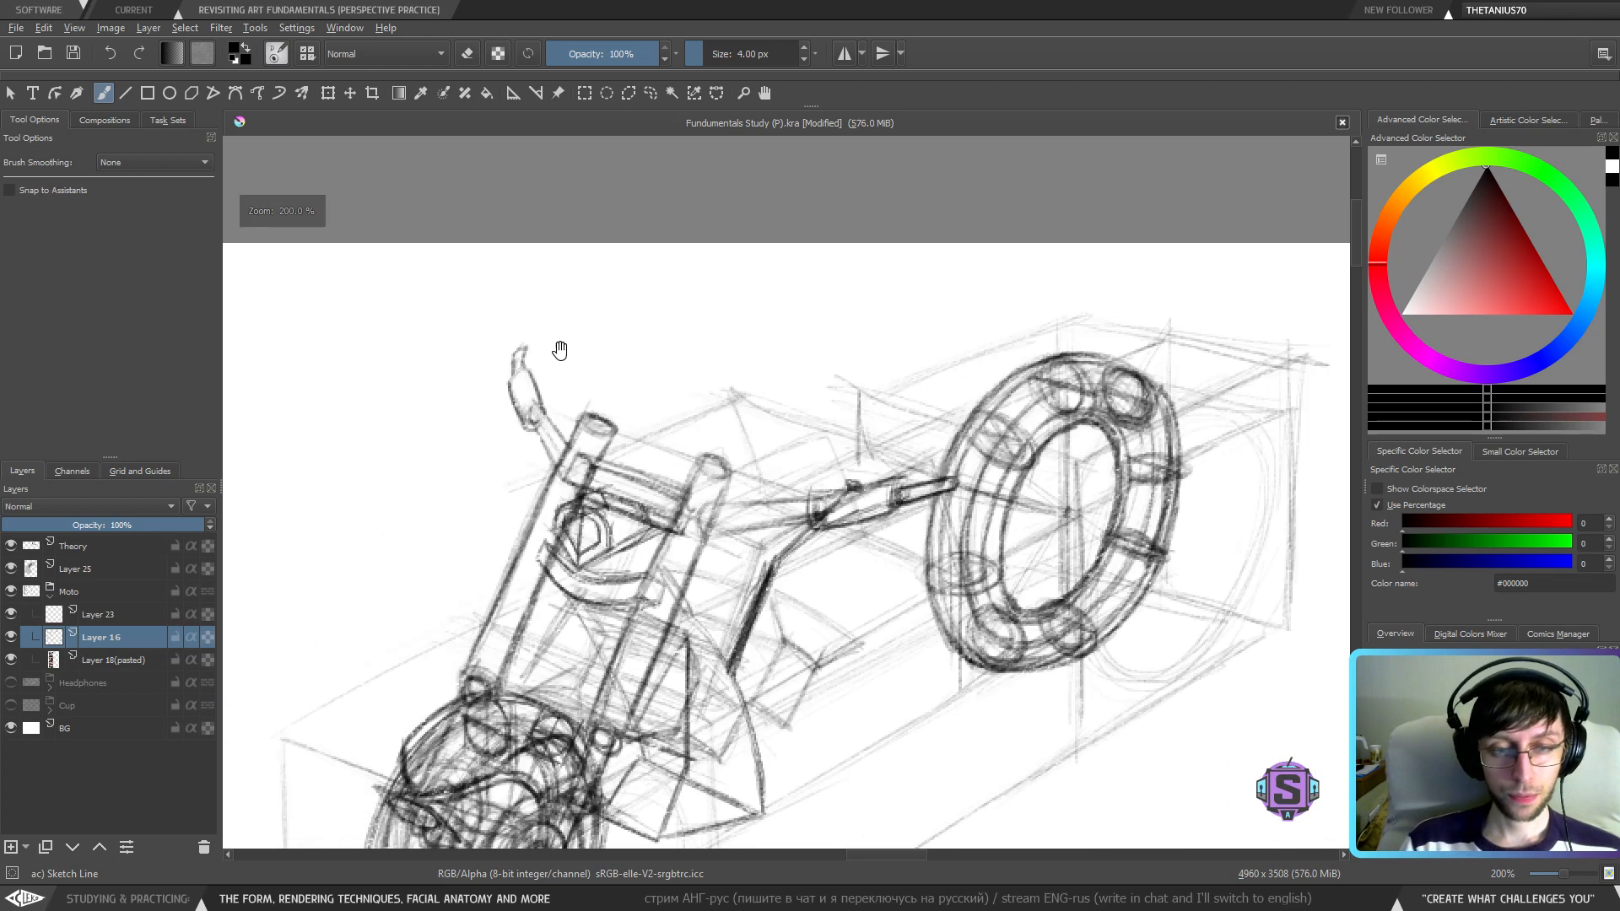
pyautogui.moveTo(518, 372)
pyautogui.mouseDown()
pyautogui.moveTo(518, 345)
pyautogui.moveTo(509, 389)
pyautogui.moveTo(530, 369)
pyautogui.mouseUp()
pyautogui.press('e')
pyautogui.press('e')
pyautogui.press('e')
pyautogui.press('e')
pyautogui.moveTo(529, 427)
pyautogui.mouseDown()
pyautogui.moveTo(547, 397)
pyautogui.moveTo(534, 376)
pyautogui.mouseUp()
# - Compare the normal and mirrored views of the motorcycle sketch to judge both handlebar grips
pyautogui.press('-')
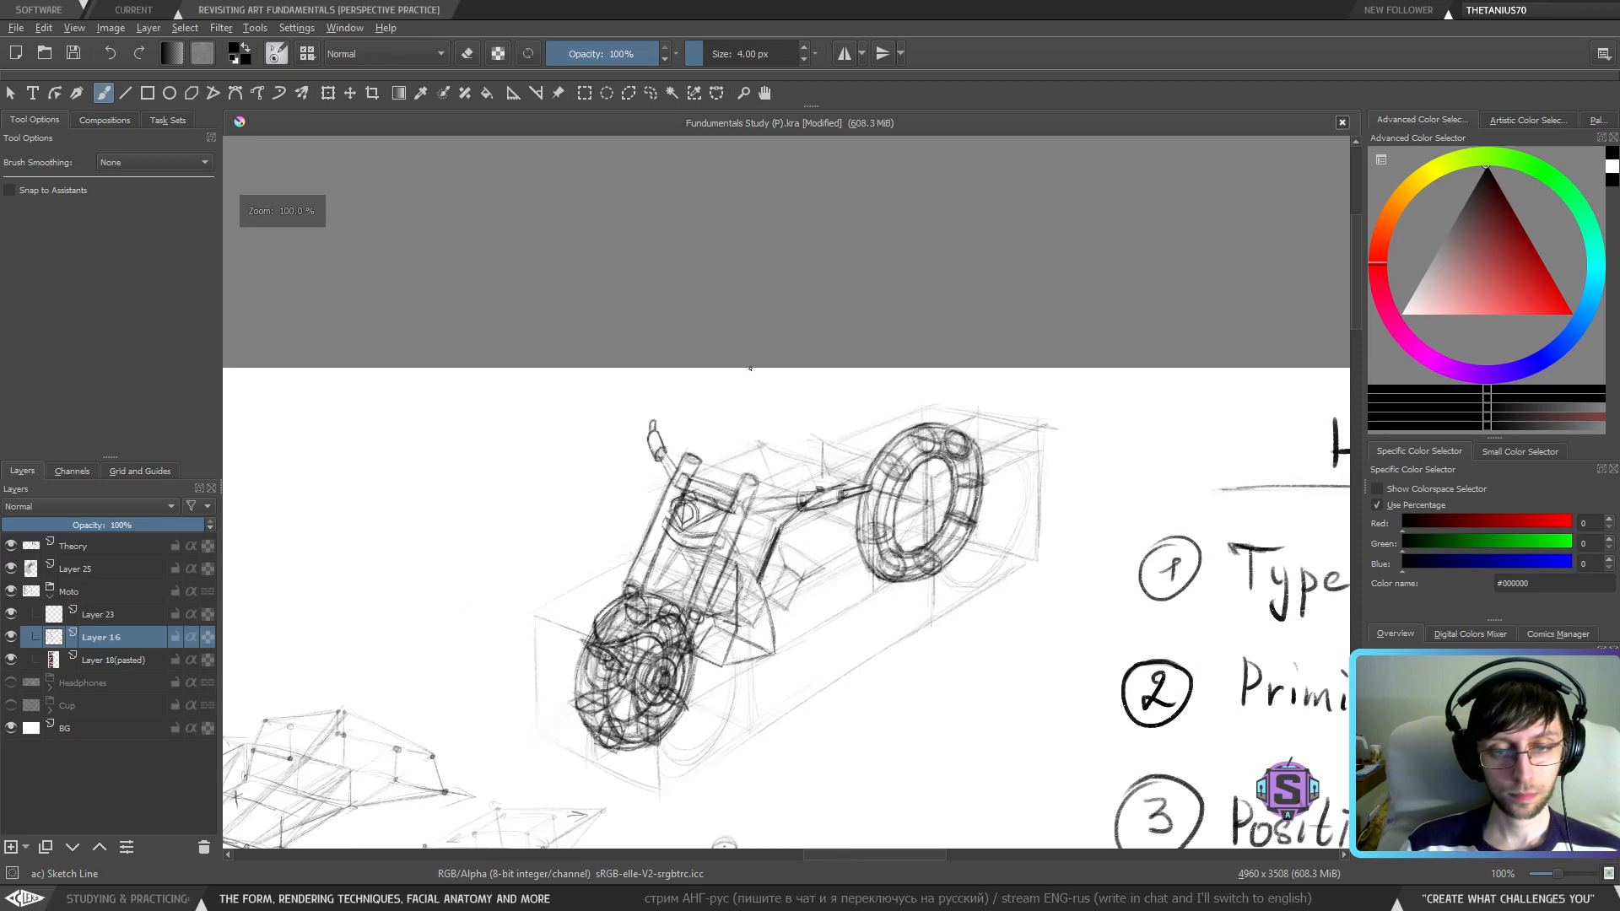
pyautogui.press('-')
pyautogui.press('m')
pyautogui.press('-')
pyautogui.press('+')
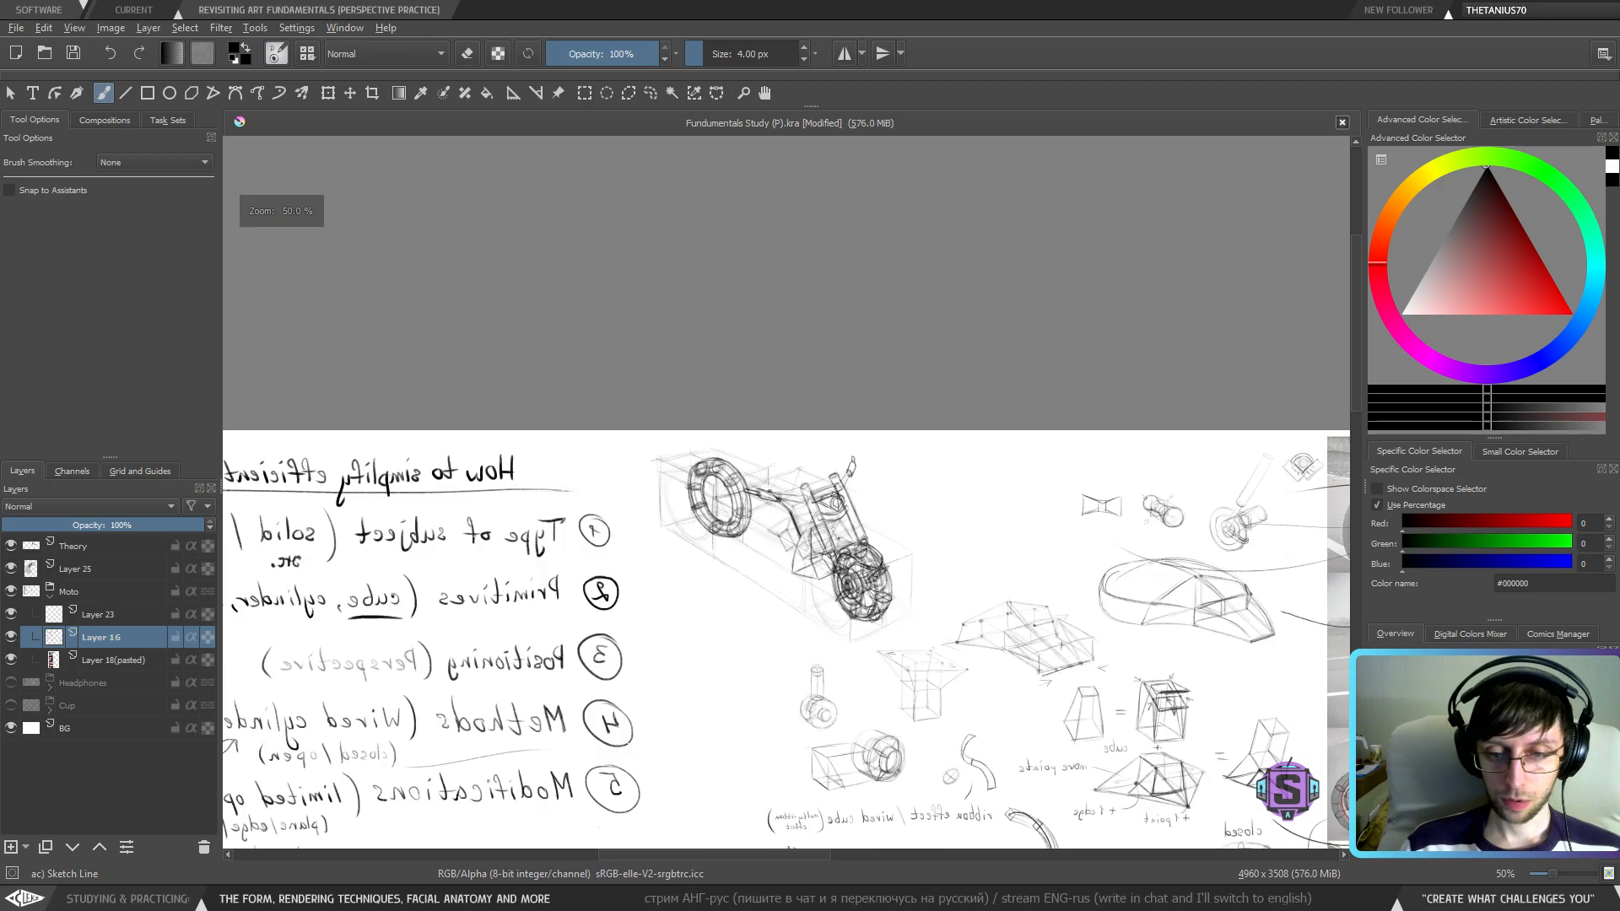
pyautogui.press('m')
pyautogui.press('m')
pyautogui.press('m')
pyautogui.press('+')
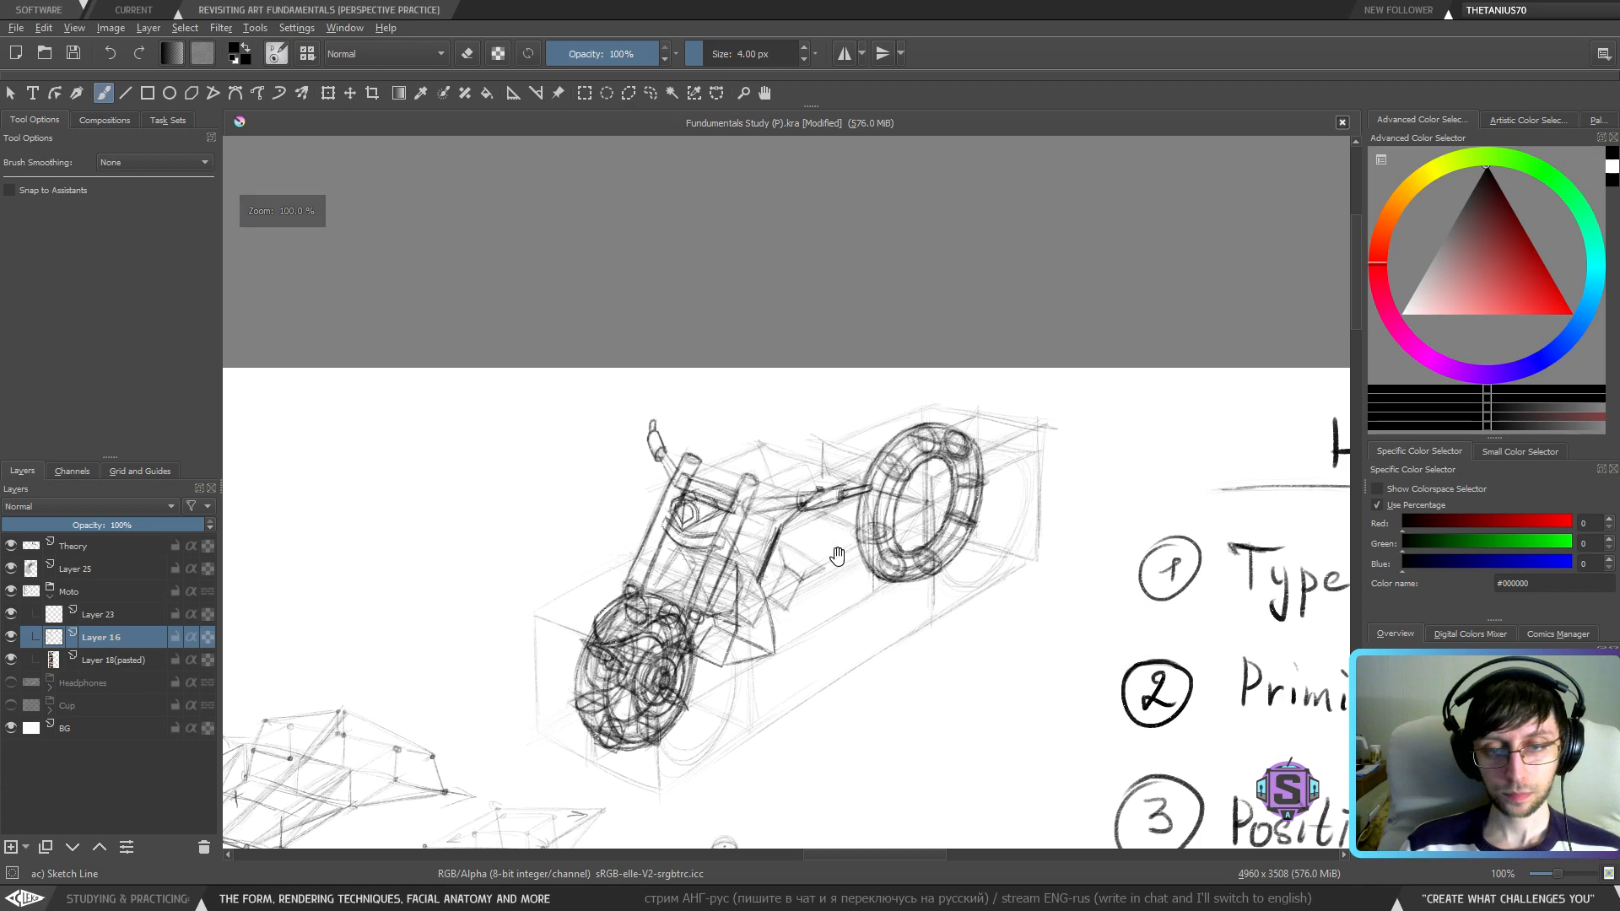
# - Reduce the brush size to 2 px and refine the contour of the near handlebar grip
pyautogui.moveTo(835, 555); pyautogui.dragTo(749, 526)
pyautogui.press('+')
pyautogui.press('[')
pyautogui.press('[')
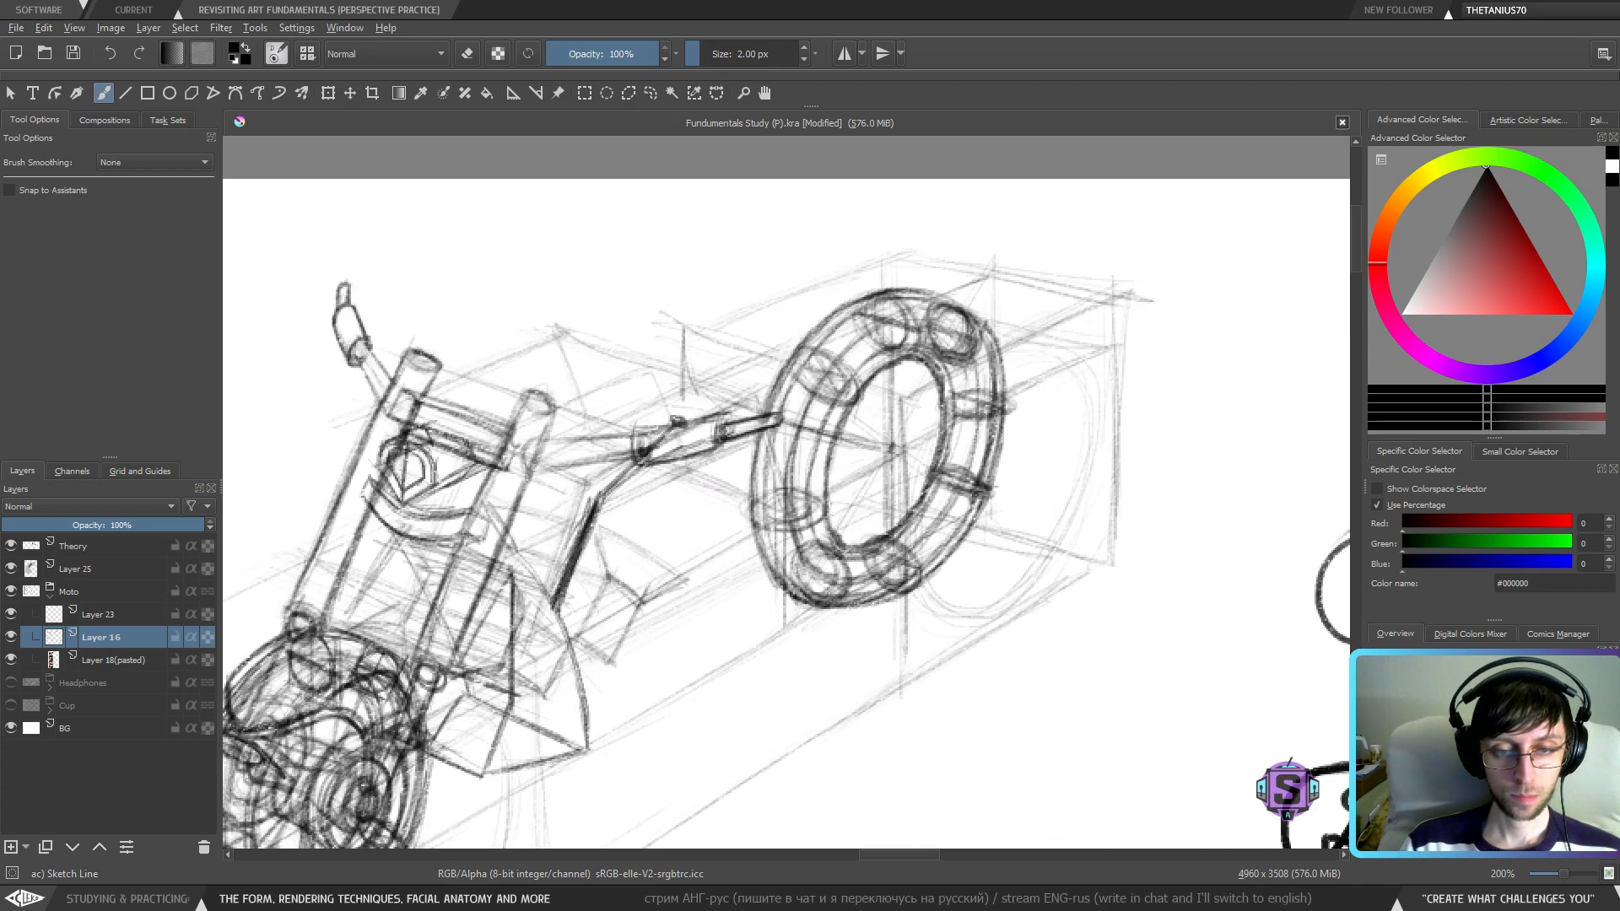
pyautogui.moveTo(643, 425); pyautogui.dragTo(732, 411)
# - Check the motorcycle sketch mirrored and compare it with the motorcycle reference photos
pyautogui.press('-')
pyautogui.press('-')
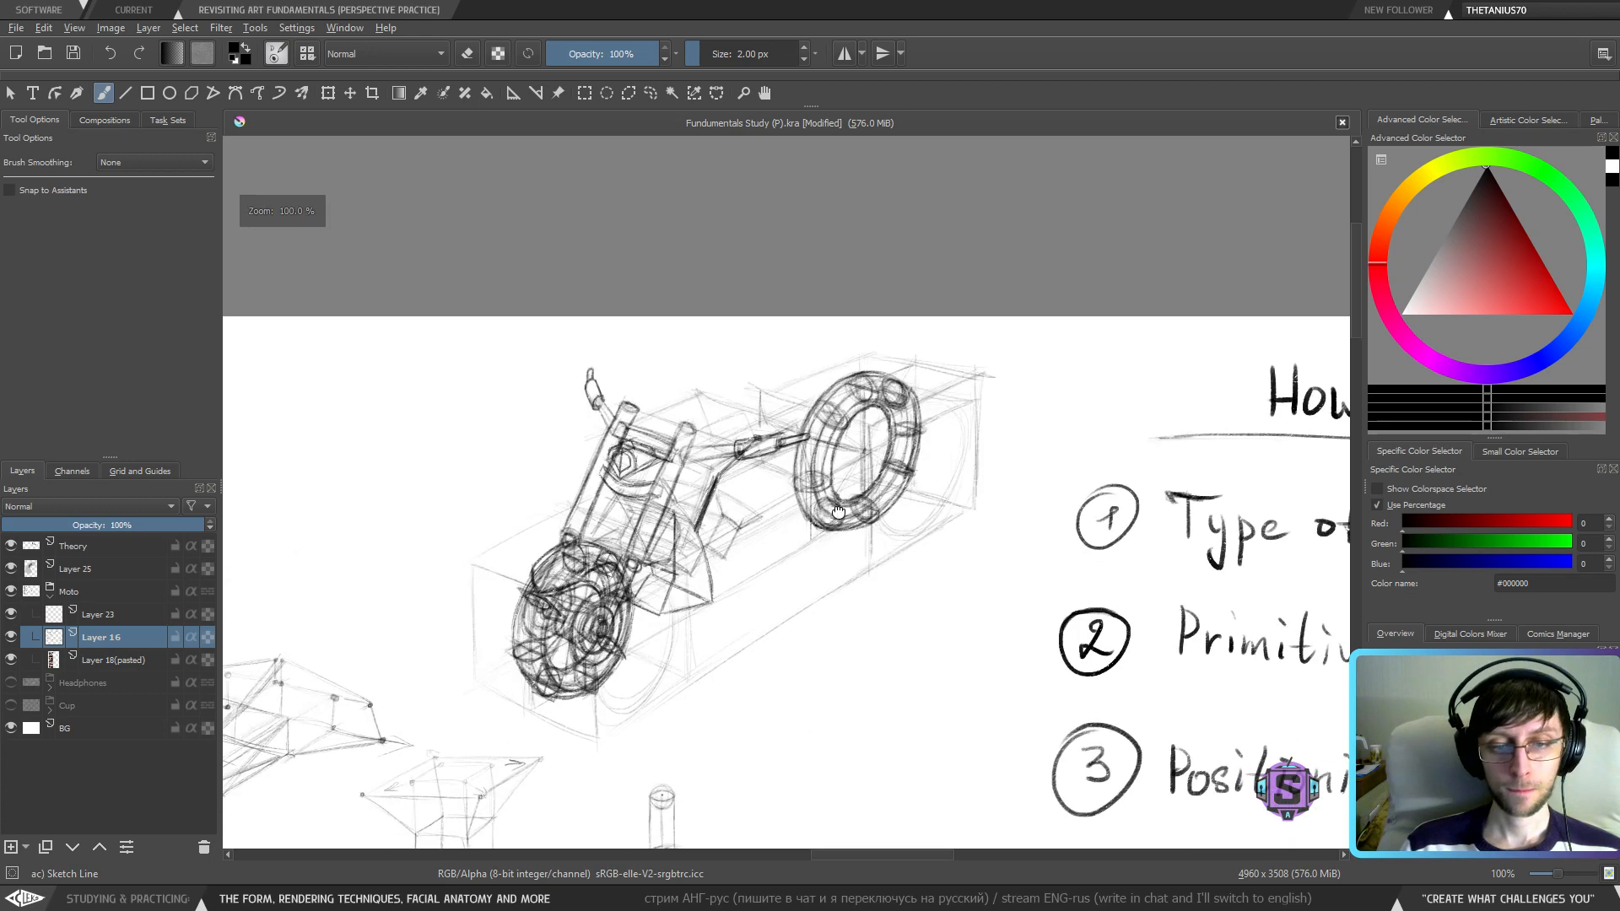
pyautogui.press('+')
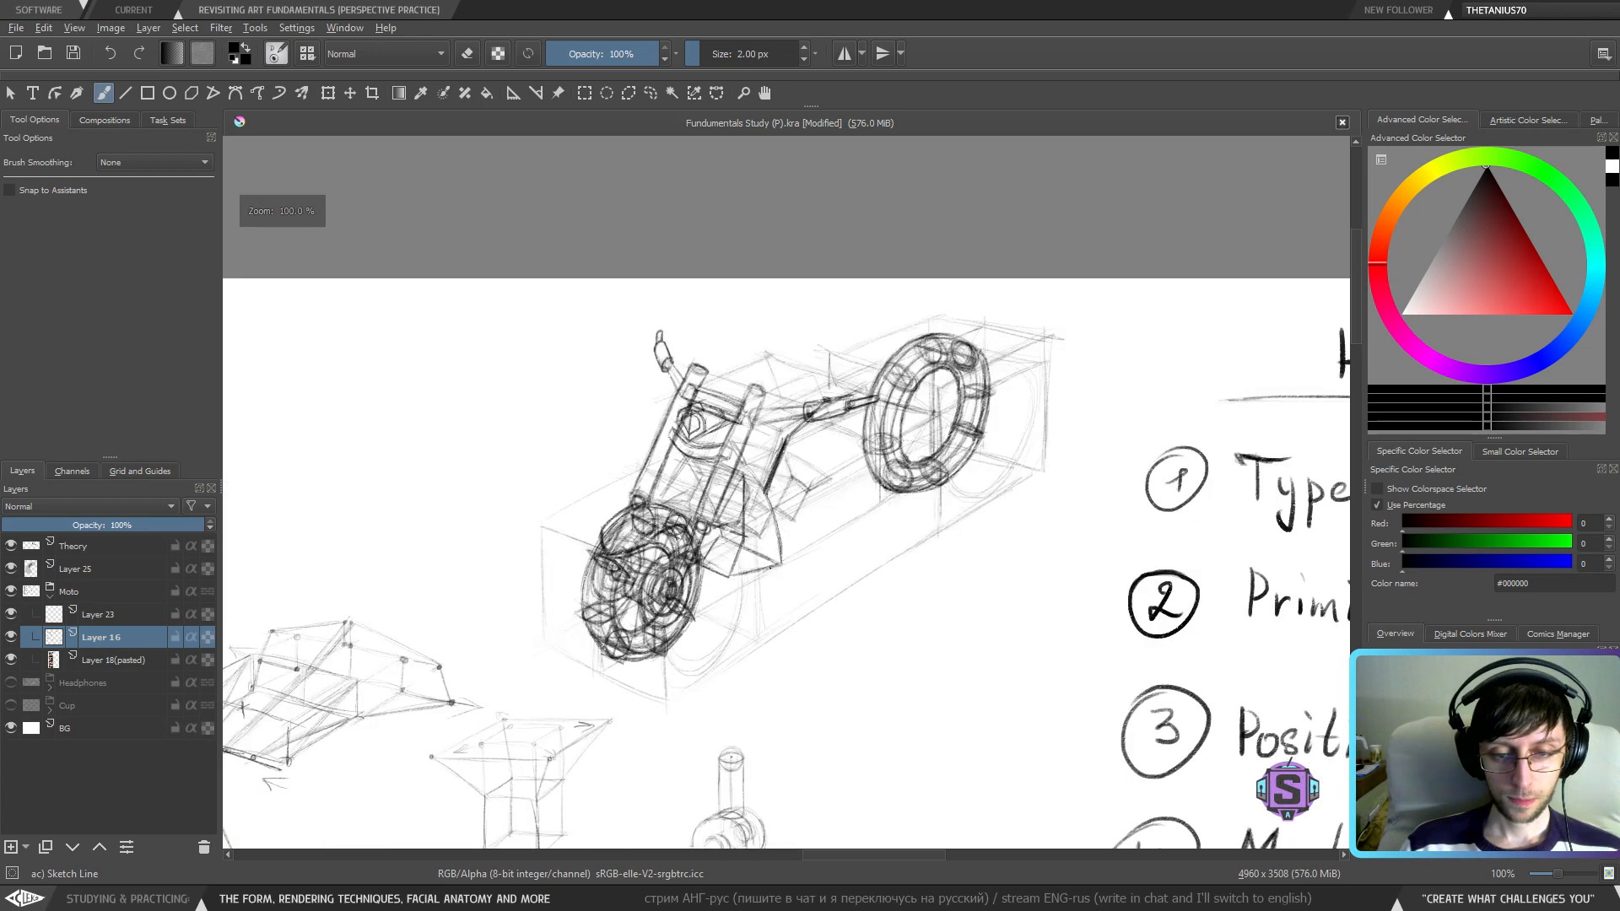
pyautogui.press('m')
pyautogui.press('m')
pyautogui.press('-')
pyautogui.moveTo(754, 507); pyautogui.dragTo(1056, 424)
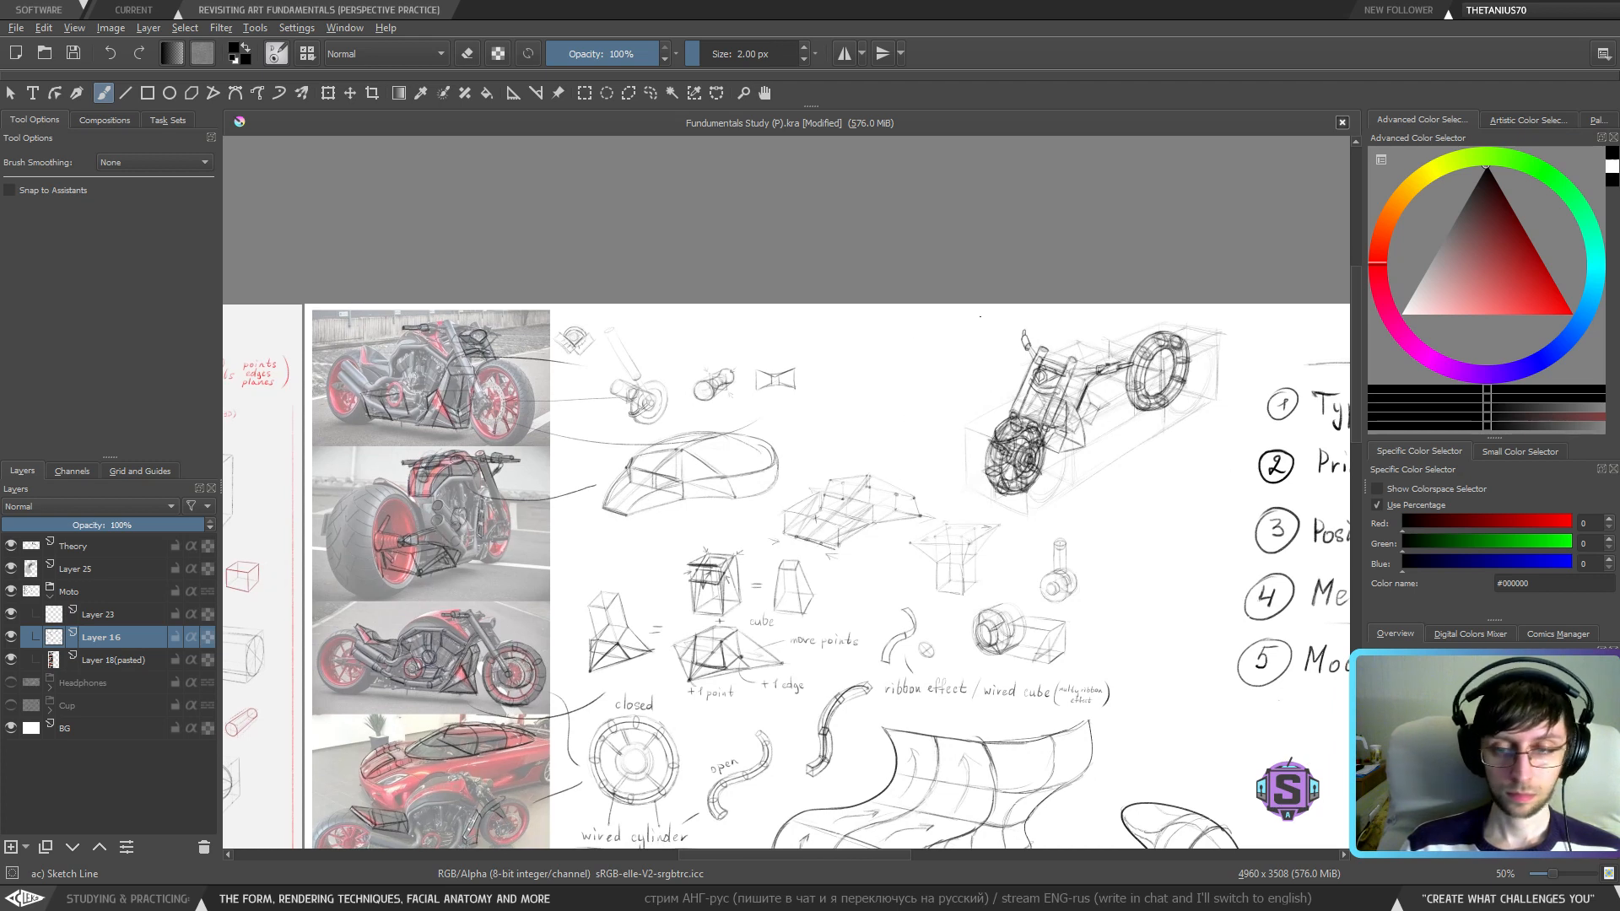
pyautogui.moveTo(1071, 456)
pyautogui.mouseDown()
pyautogui.moveTo(1010, 453)
pyautogui.moveTo(746, 539)
pyautogui.mouseUp()
# - Try a lower frame line from the fairing's bottom corner to the rear wheel, then undo the strokes
pyautogui.press('1')
pyautogui.moveTo(618, 583)
pyautogui.mouseDown()
pyautogui.moveTo(644, 598)
pyautogui.moveTo(1346, 552)
pyautogui.moveTo(1619, 512)
pyautogui.moveTo(870, 552)
pyautogui.moveTo(1023, 471)
pyautogui.mouseUp()
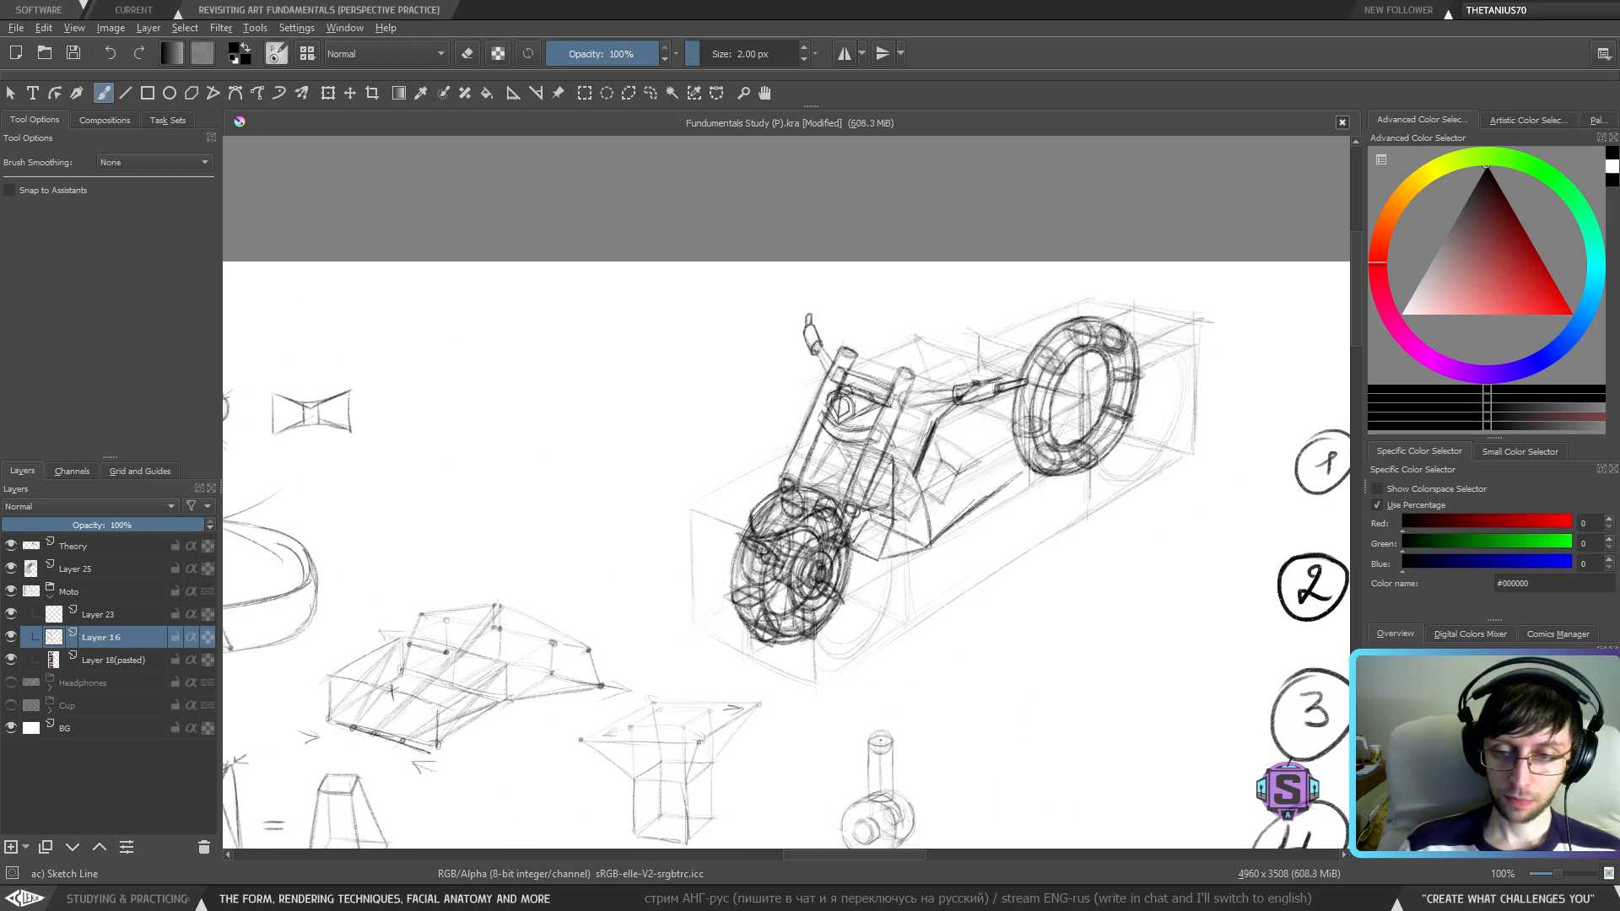
pyautogui.moveTo(944, 530); pyautogui.dragTo(1035, 460)
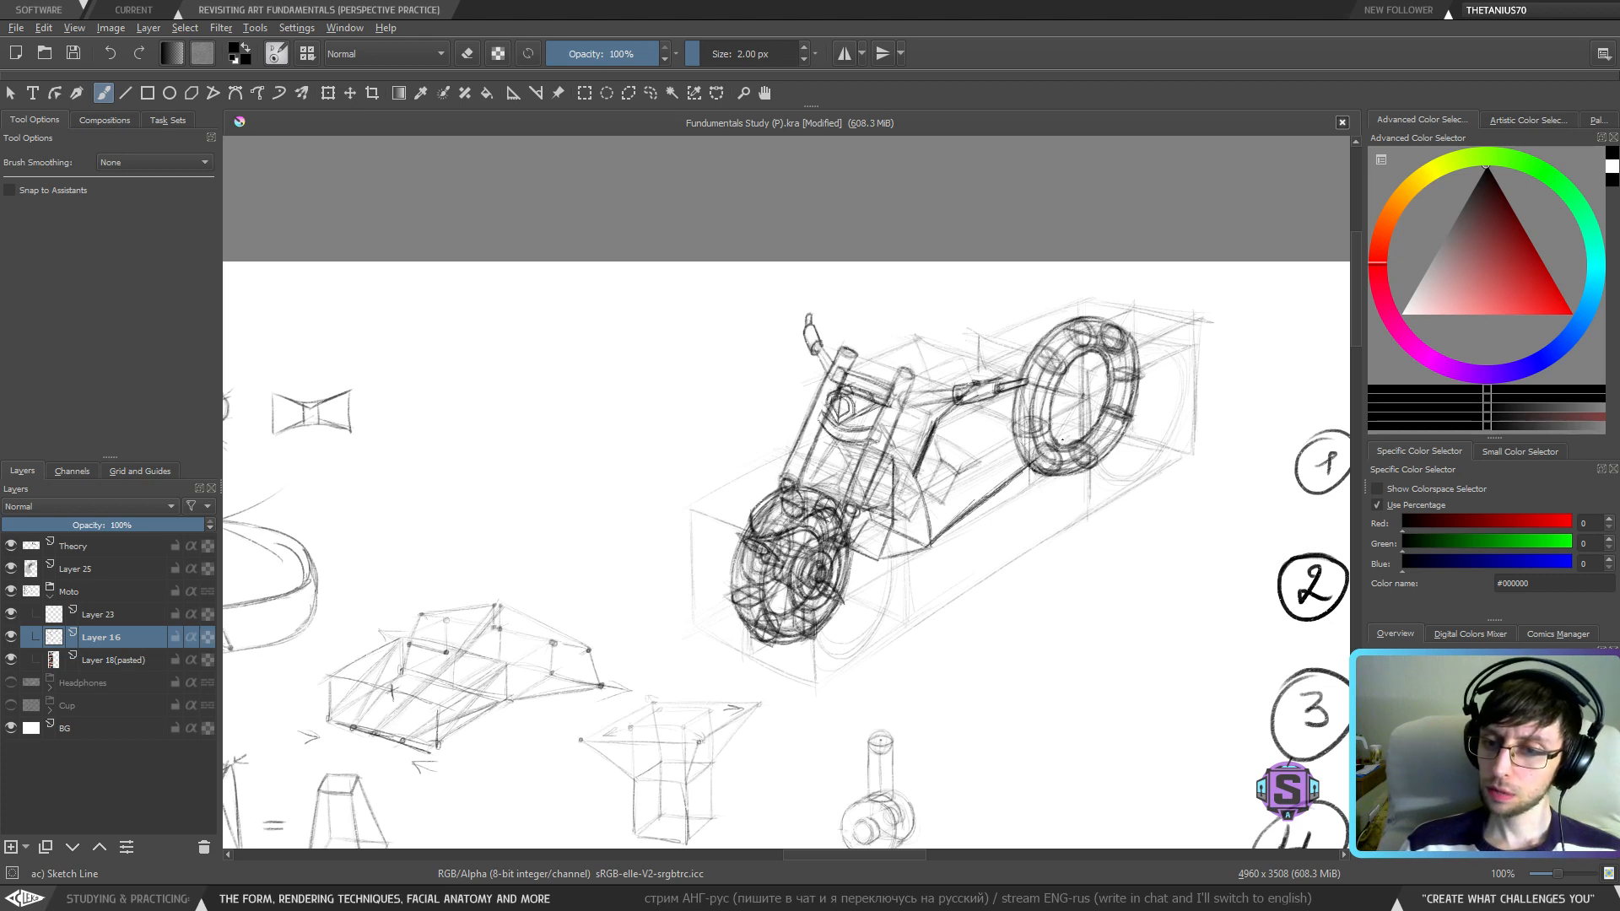
pyautogui.moveTo(1009, 485); pyautogui.dragTo(1033, 465)
pyautogui.moveTo(1065, 441); pyautogui.dragTo(1079, 400)
pyautogui.hotkey('ctrl', 'z')
pyautogui.hotkey('ctrl', 'z')
pyautogui.hotkey('ctrl', 'z')
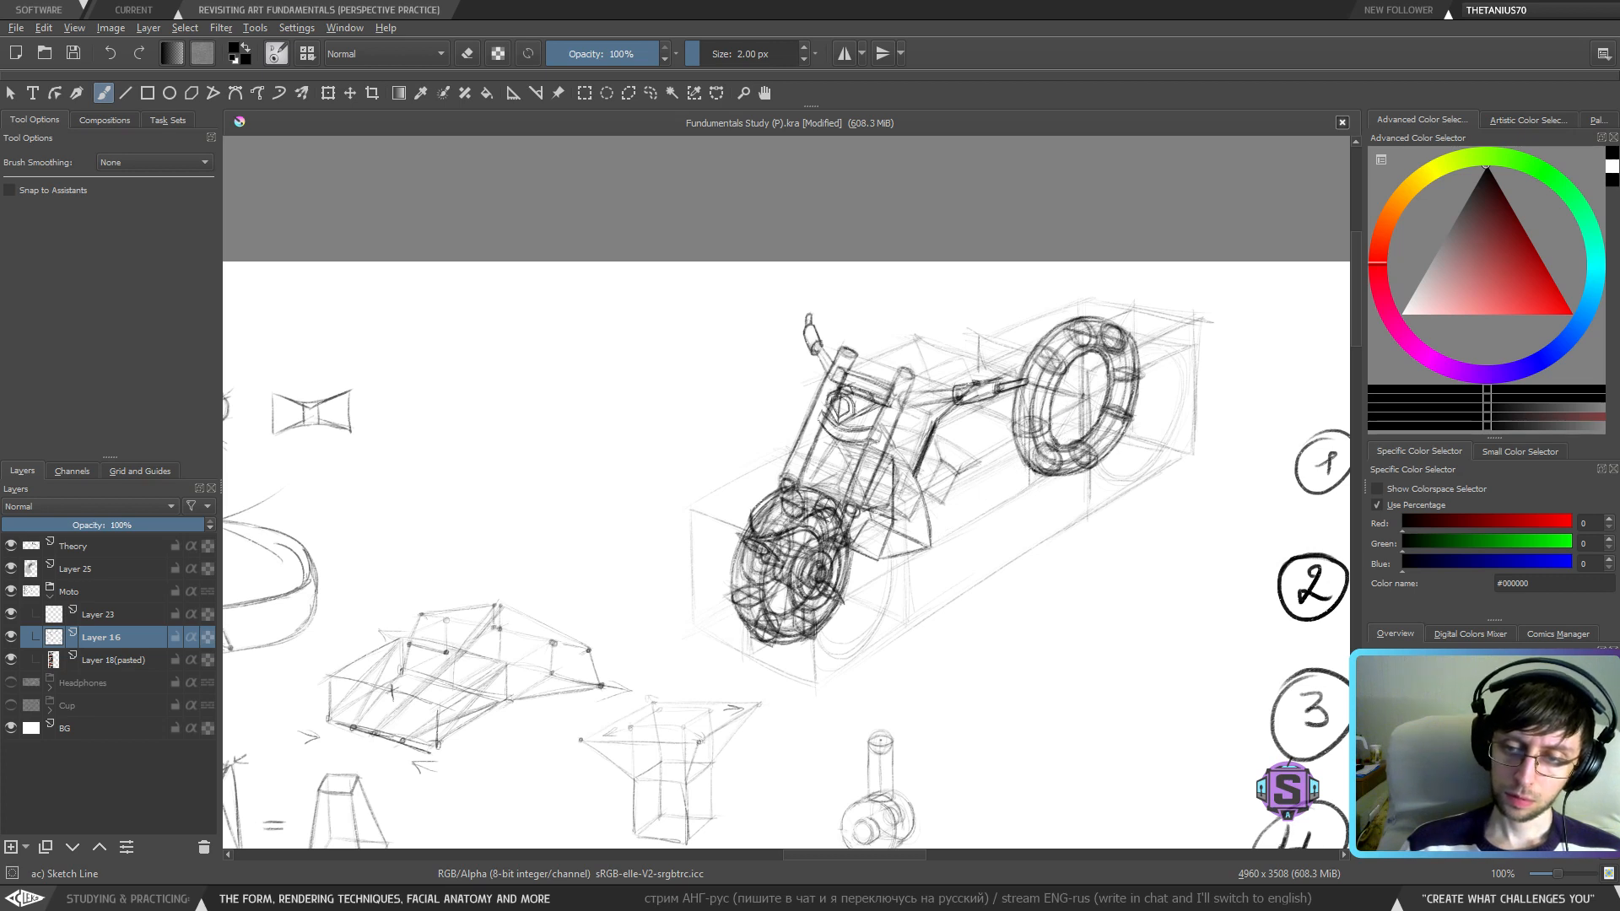
# - Sketch a firm lower frame line from the fairing's bottom rear corner to the lower part of the rear wheel
pyautogui.moveTo(929, 552); pyautogui.dragTo(1015, 495)
pyautogui.moveTo(934, 547); pyautogui.dragTo(1053, 460)
pyautogui.moveTo(990, 511); pyautogui.dragTo(1072, 447)
pyautogui.moveTo(1002, 502); pyautogui.dragTo(1067, 453)
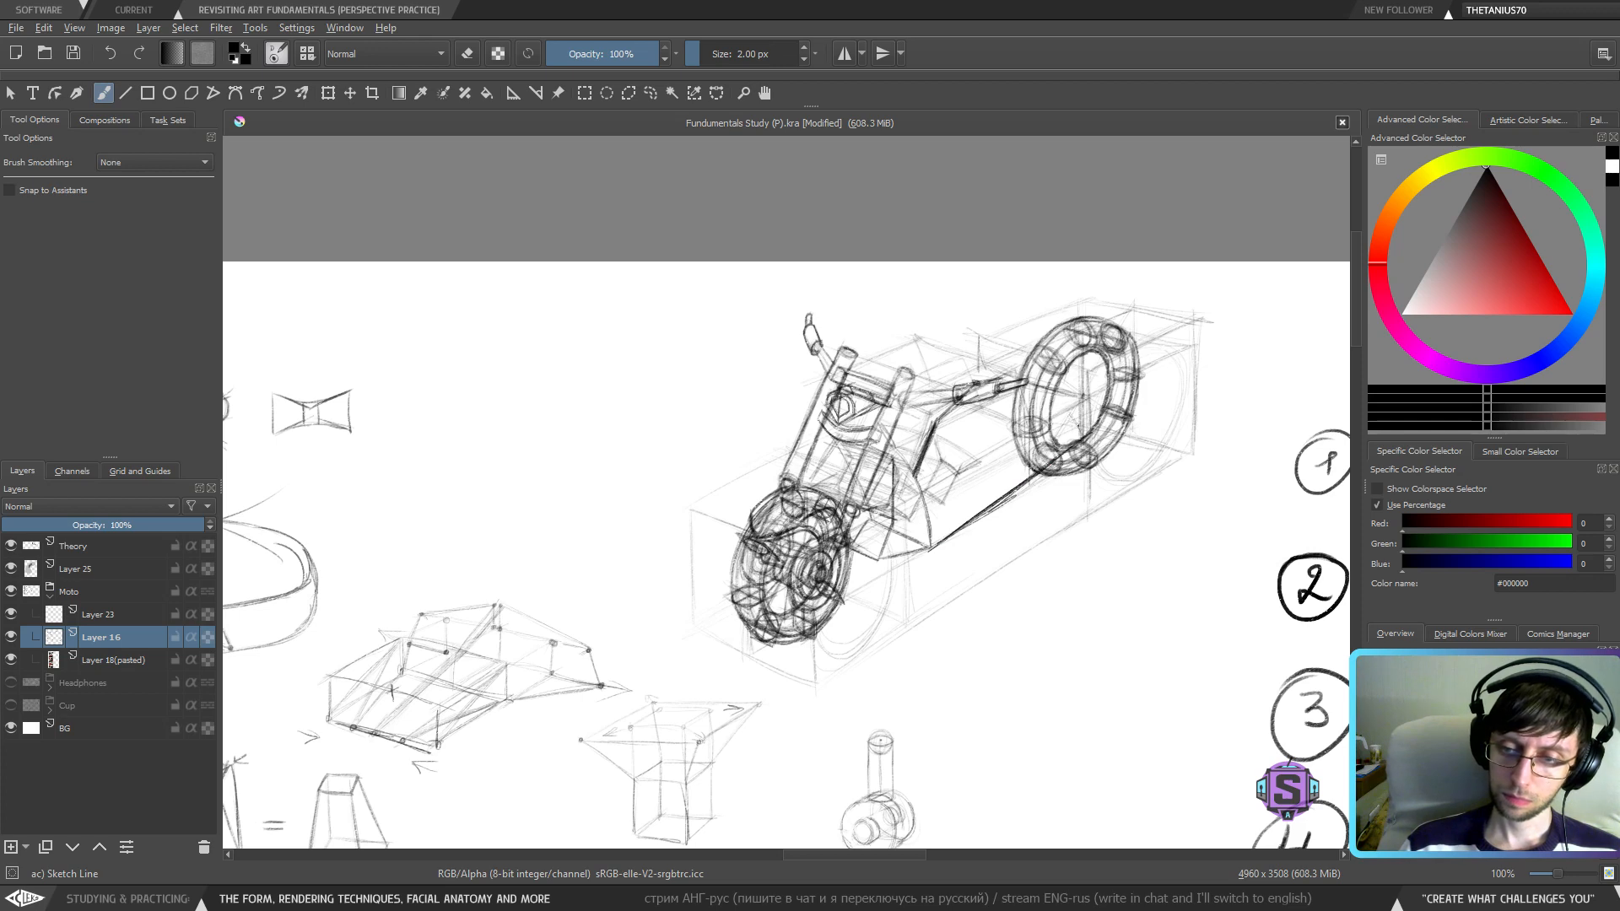
pyautogui.press('-')
pyautogui.press('-')
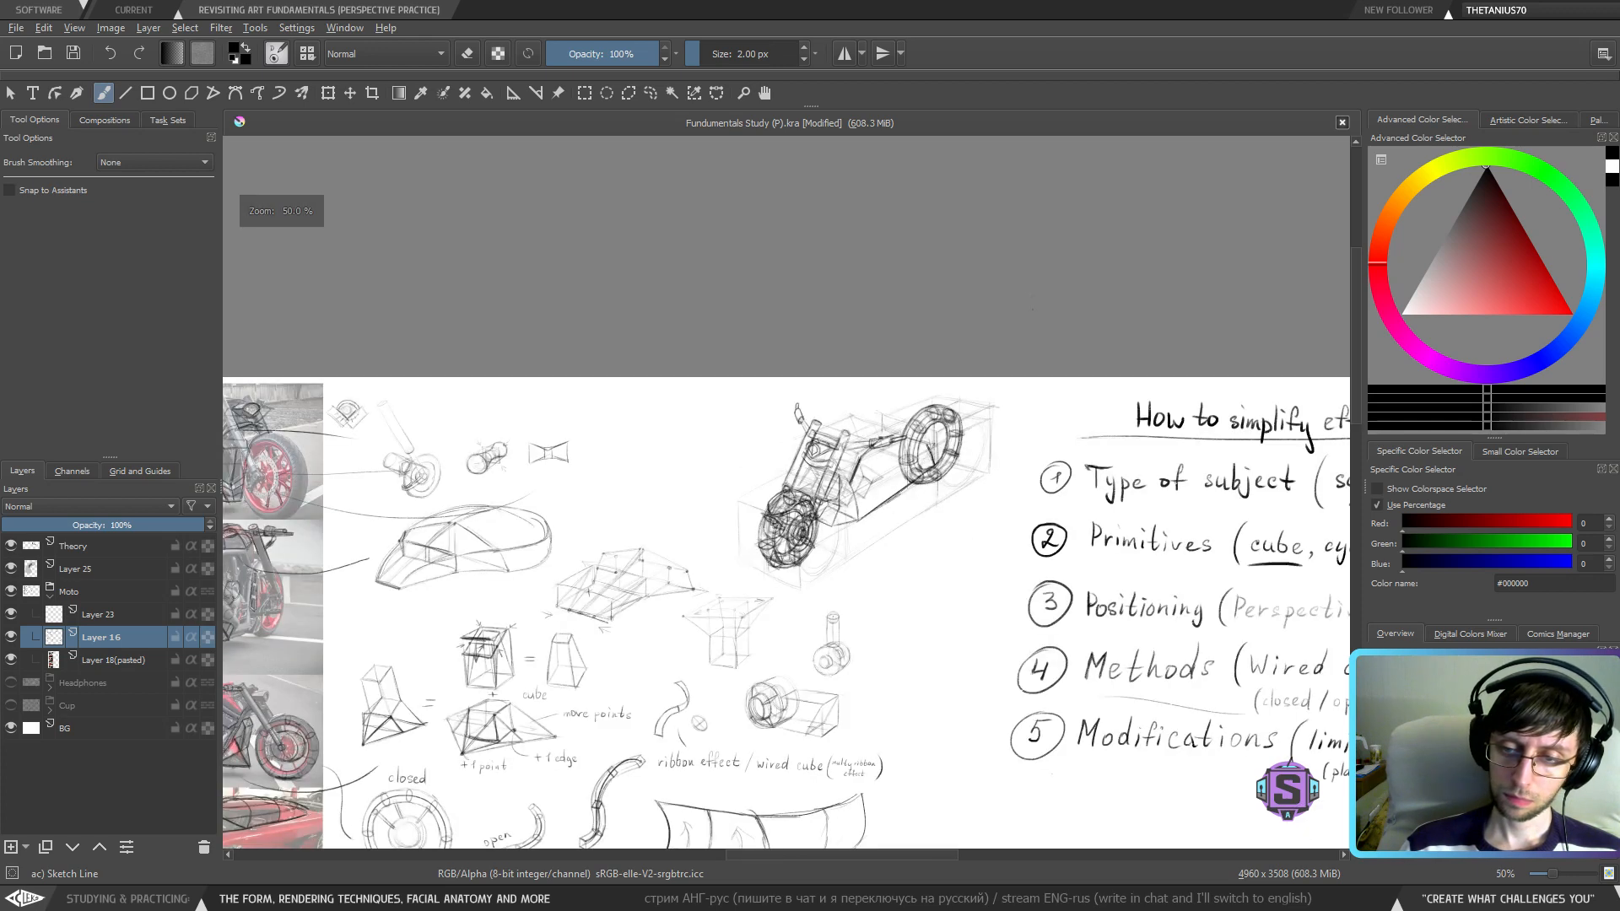
# - Examine the motorcycle sketch's lower frame, fairing and rear wheel from different distances
pyautogui.moveTo(814, 574)
pyautogui.mouseDown()
pyautogui.moveTo(1092, 516)
pyautogui.moveTo(785, 485)
pyautogui.mouseUp()
pyautogui.press('+')
pyautogui.press('+')
pyautogui.moveTo(892, 436)
pyautogui.mouseDown()
pyautogui.moveTo(766, 577)
pyautogui.moveTo(730, 574)
pyautogui.mouseUp()
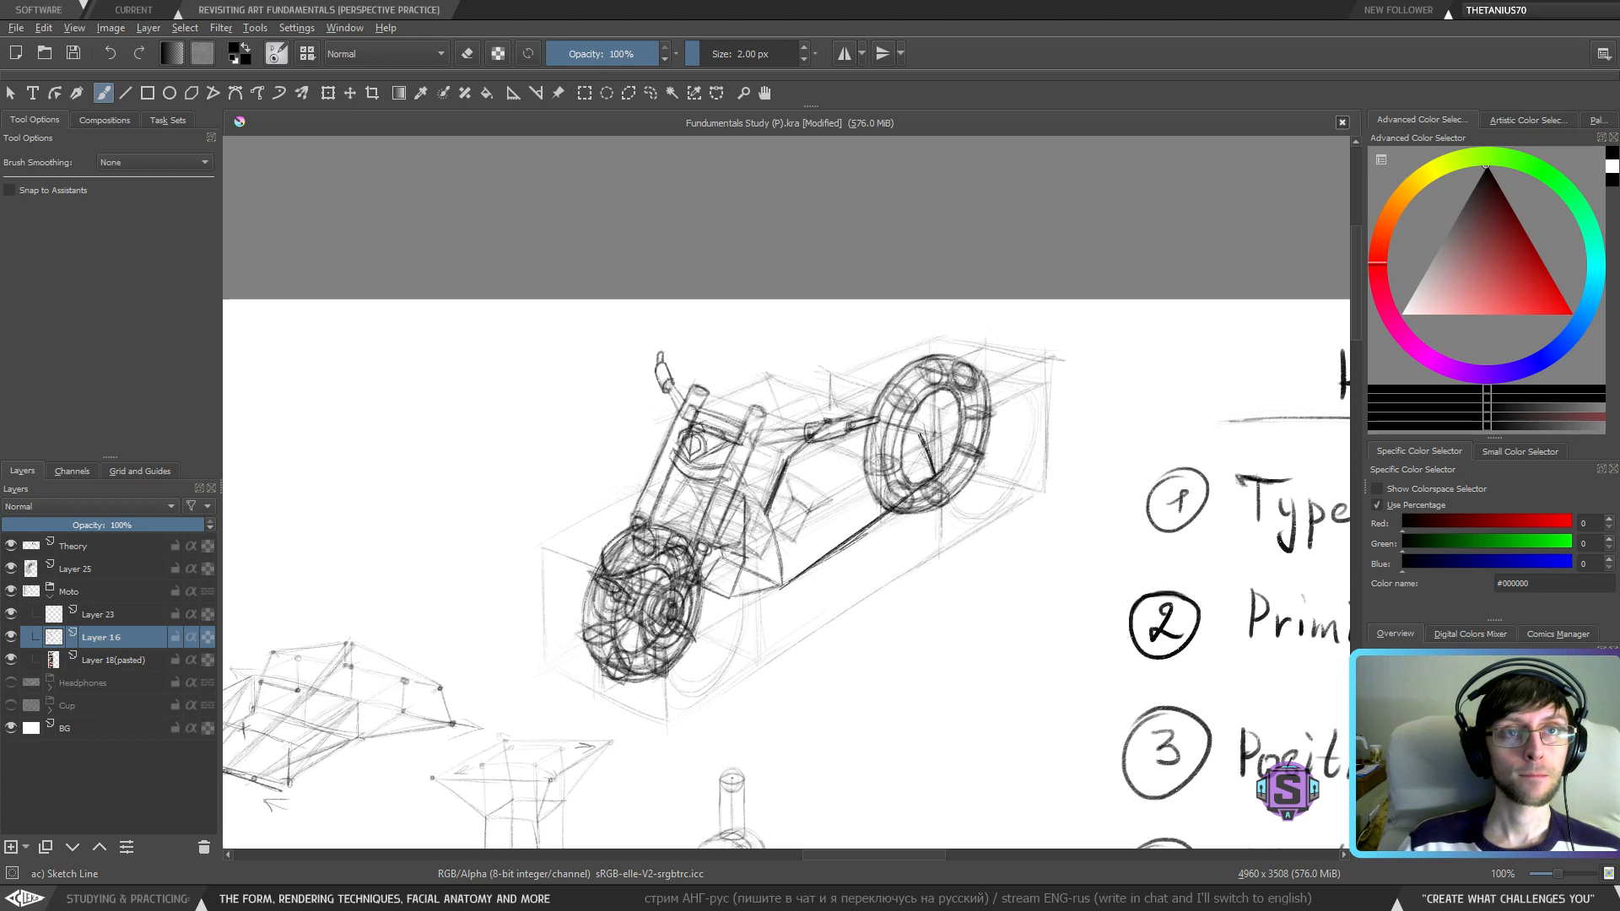
pyautogui.moveTo(891, 543); pyautogui.dragTo(825, 497)
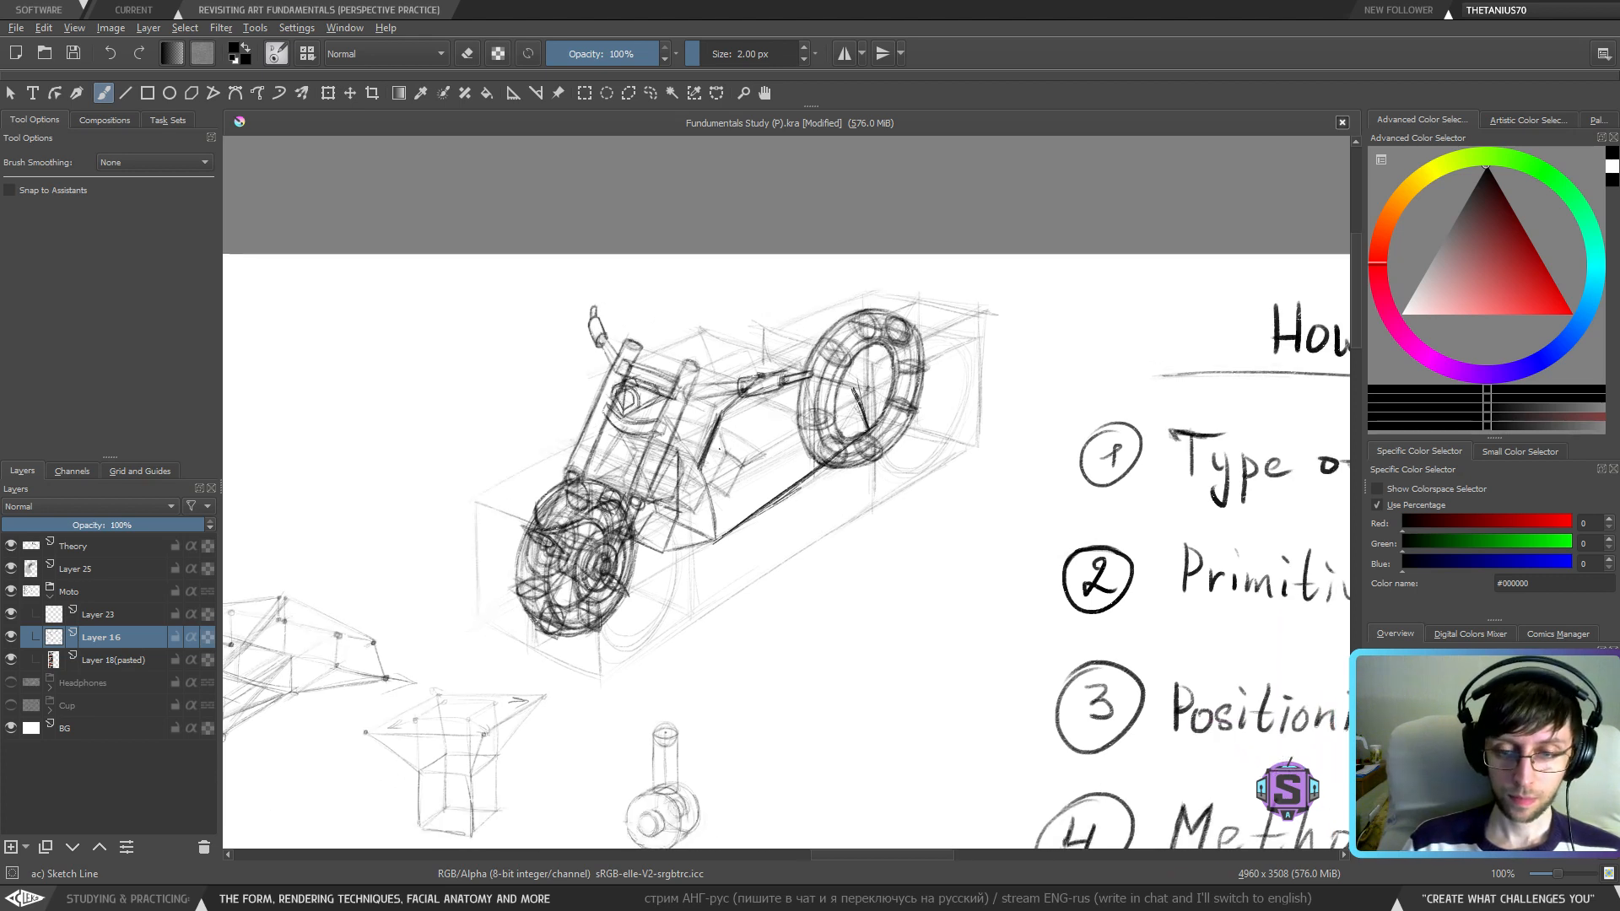
pyautogui.moveTo(820, 624); pyautogui.dragTo(948, 694)
pyautogui.hotkey('ctrl', 'z')
pyautogui.moveTo(752, 579); pyautogui.dragTo(724, 637)
pyautogui.scroll(1, 729, 466)
pyautogui.scroll(-1, 729, 466)
pyautogui.hotkey('ctrl', '+')
pyautogui.hotkey('ctrl', '+')
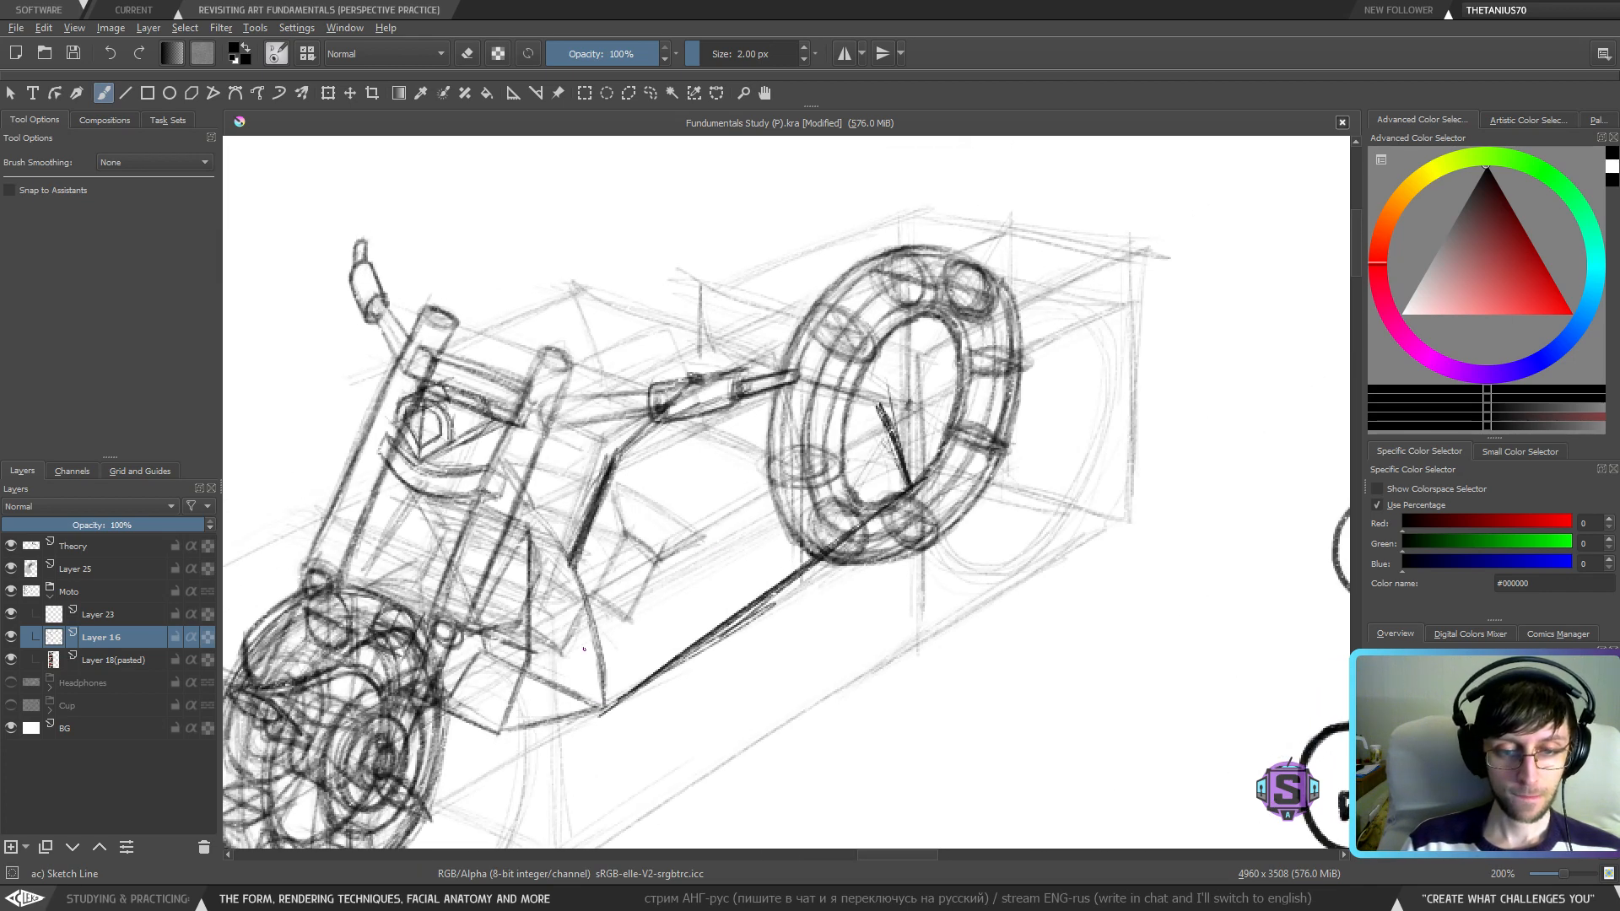
pyautogui.hotkey('ctrl', '-')
pyautogui.hotkey('ctrl', '-')
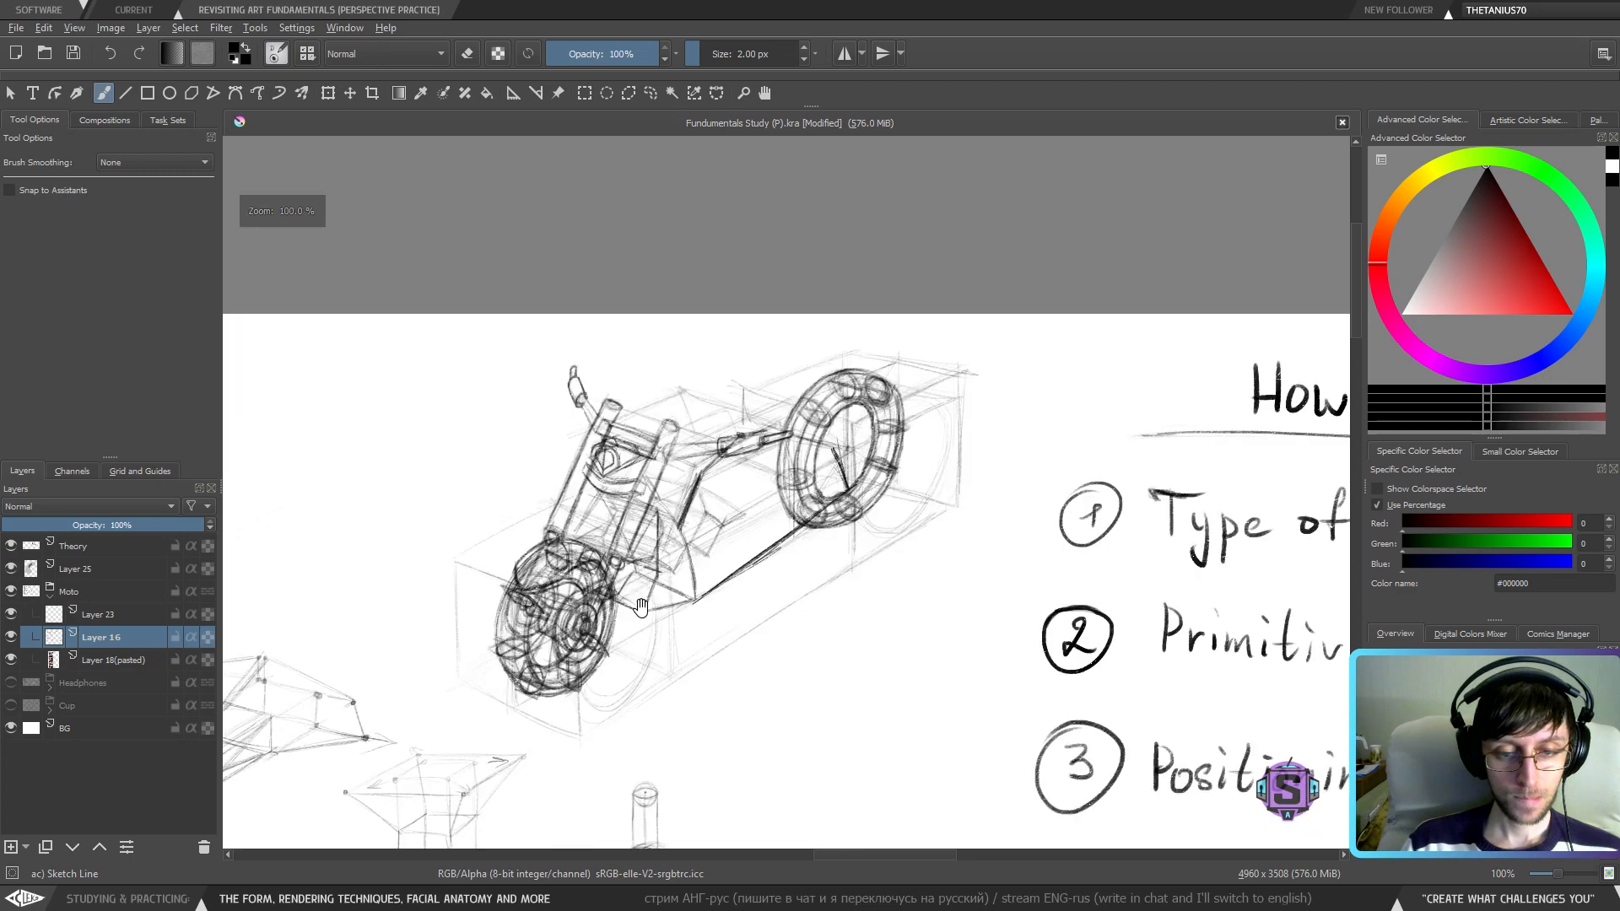
pyautogui.moveTo(682, 632); pyautogui.dragTo(495, 571)
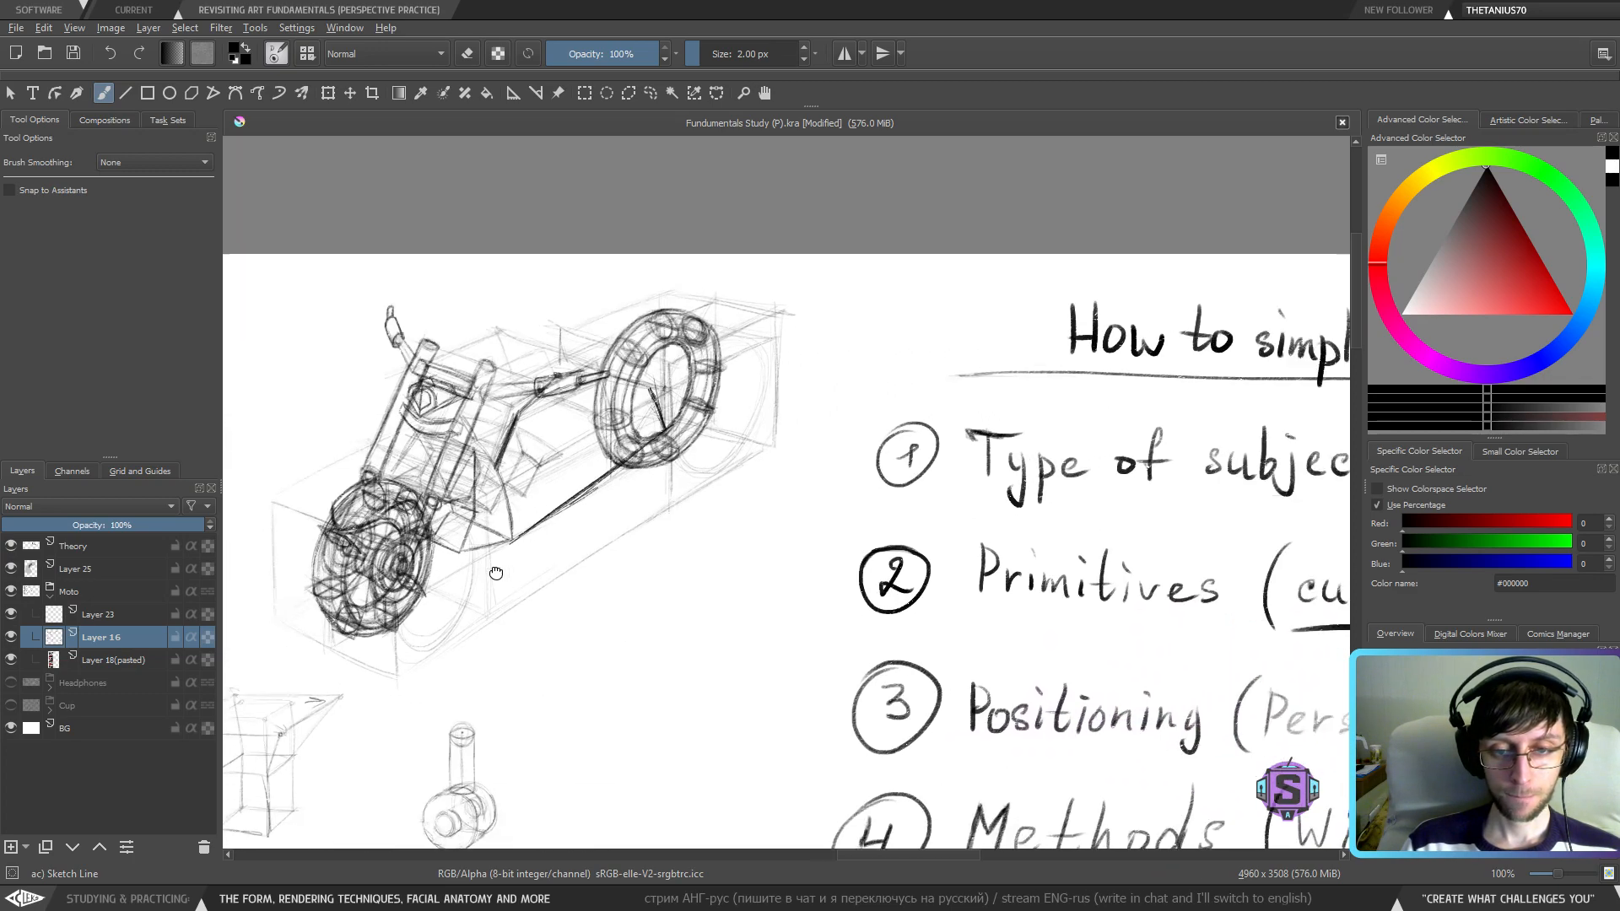
# - Compare the motorcycle sketch with the reference photos and the surrounding construction studies
pyautogui.hotkey('ctrl', '-')
pyautogui.hotkey('ctrl', '-')
pyautogui.moveTo(698, 644); pyautogui.dragTo(1104, 358)
pyautogui.scroll(-4, 1105, 358)
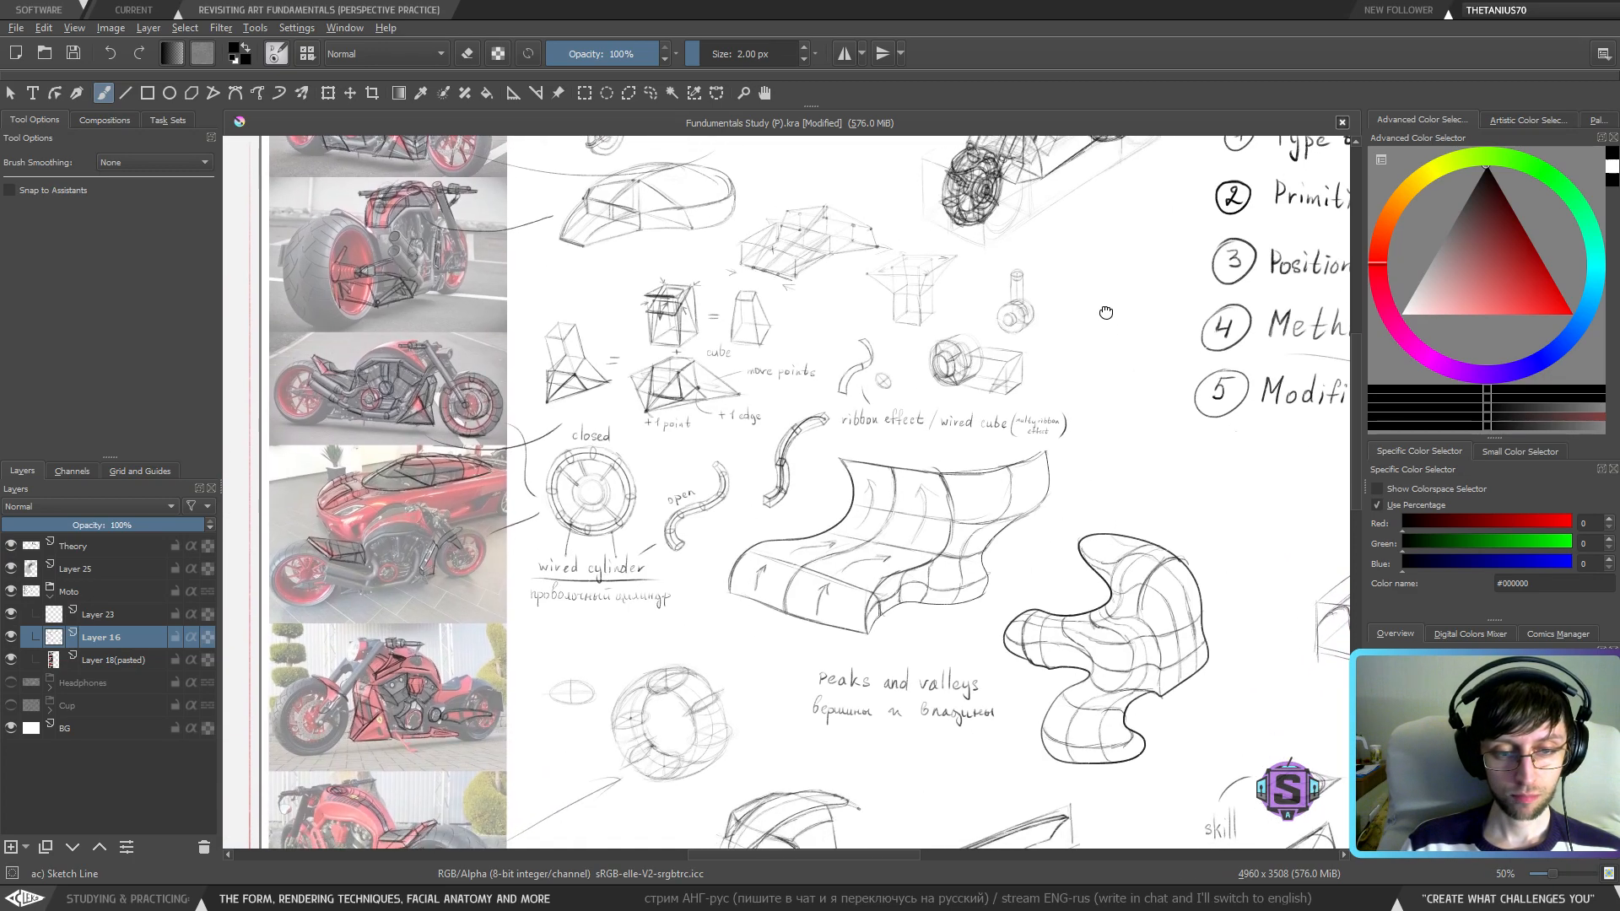
pyautogui.moveTo(1073, 442); pyautogui.dragTo(954, 481)
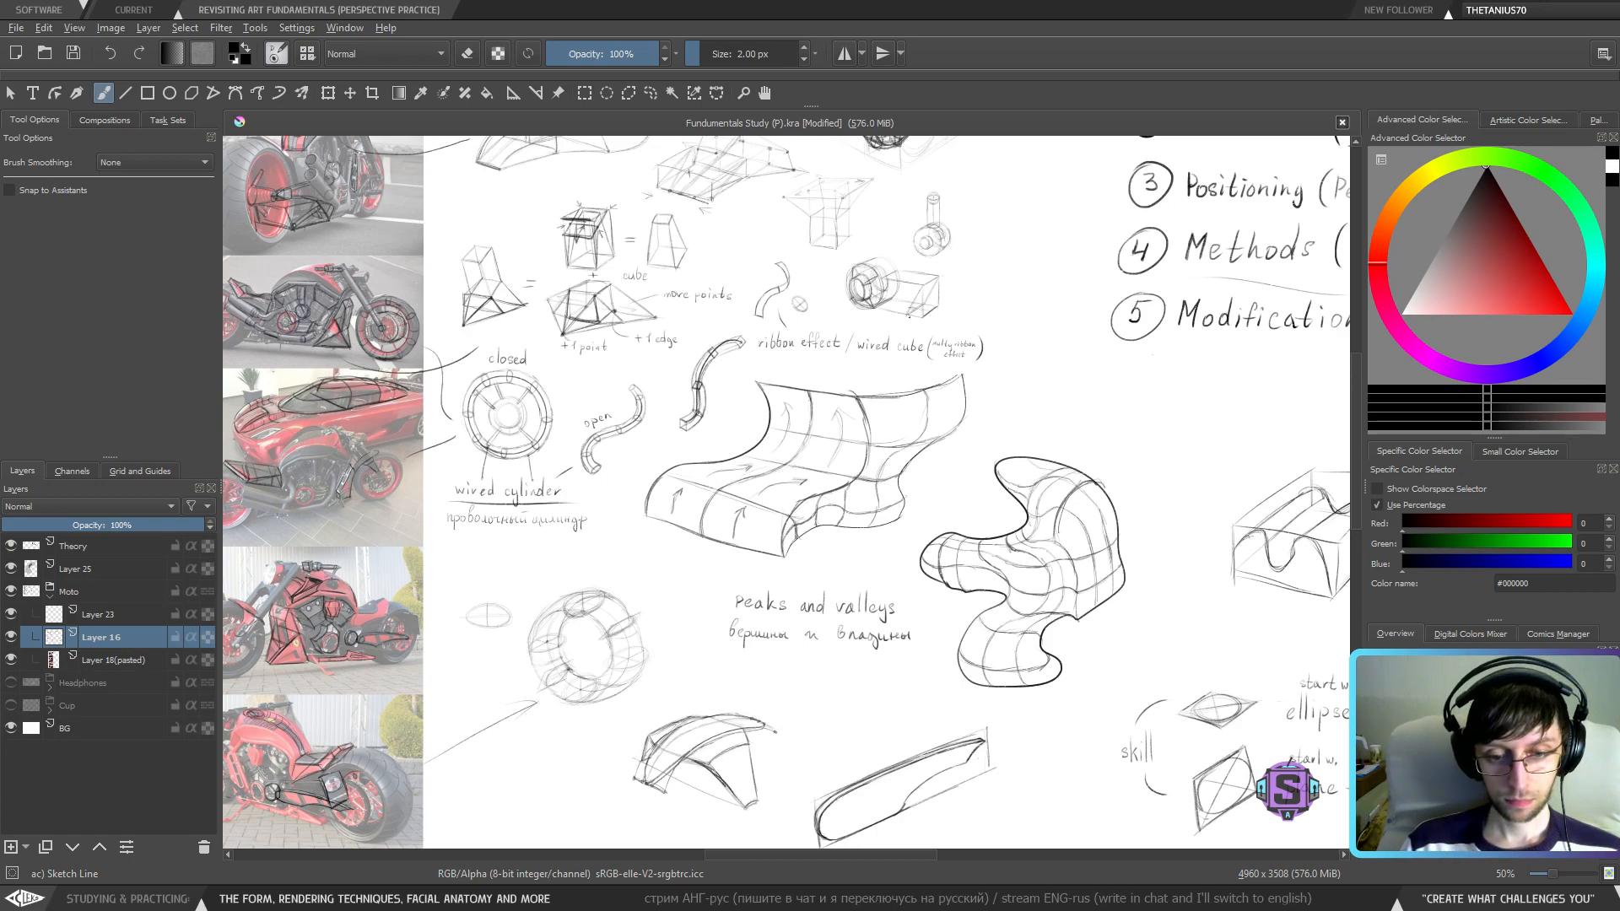
pyautogui.moveTo(845, 259)
pyautogui.mouseDown()
pyautogui.moveTo(911, 378)
pyautogui.moveTo(927, 507)
pyautogui.moveTo(744, 628)
pyautogui.mouseUp()
pyautogui.scroll(2, 864, 487)
pyautogui.moveTo(864, 487); pyautogui.dragTo(814, 527)
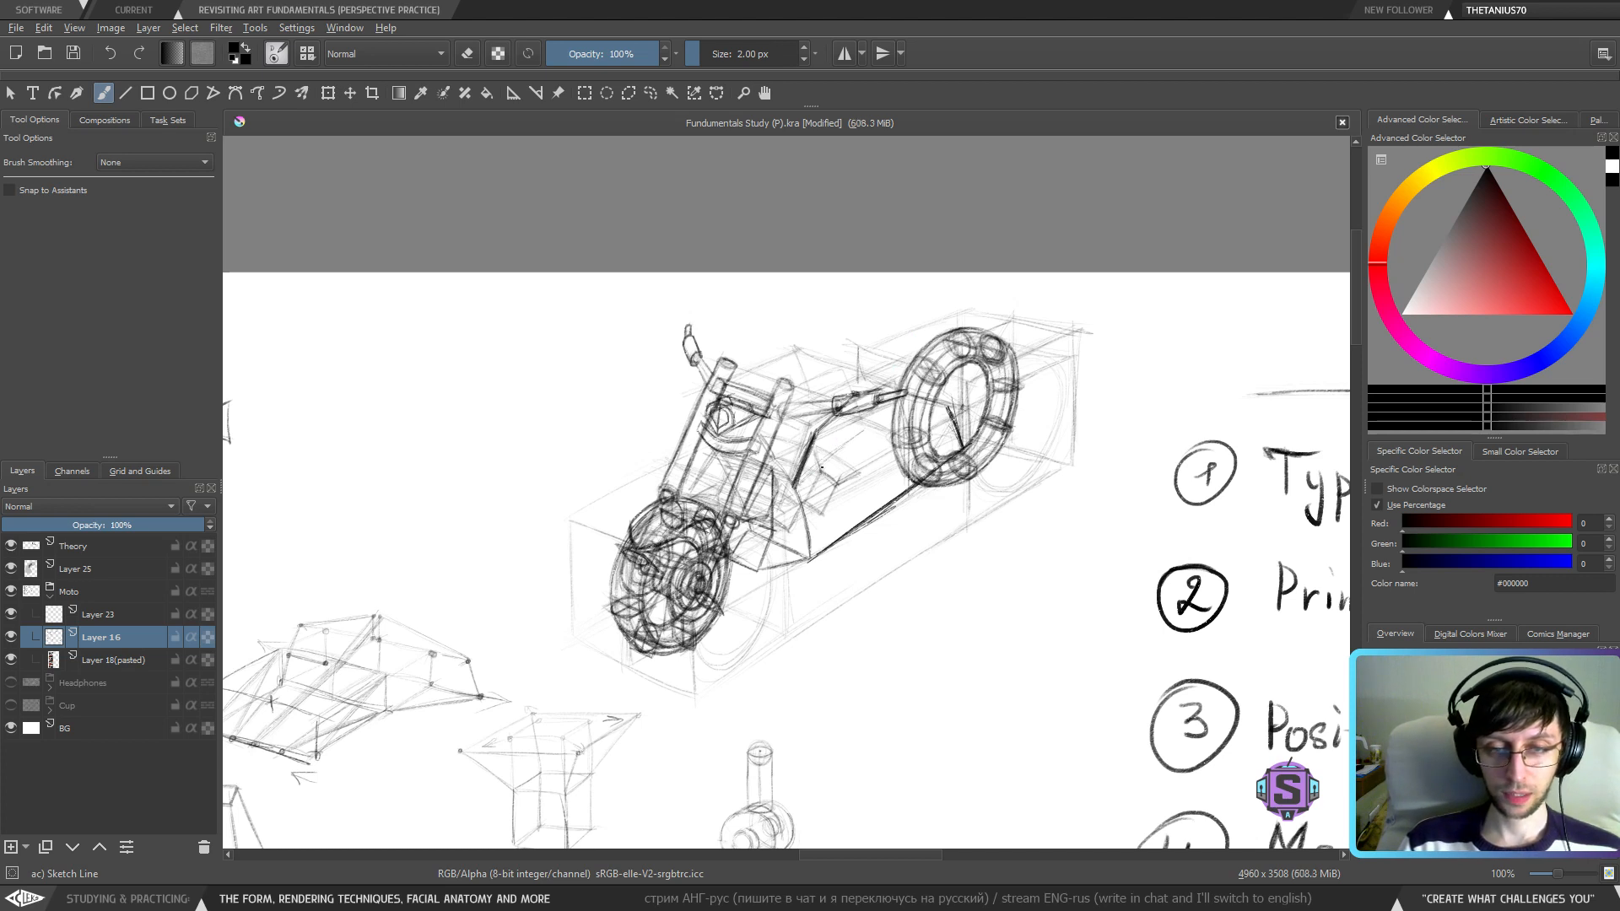
pyautogui.moveTo(859, 462); pyautogui.dragTo(825, 502)
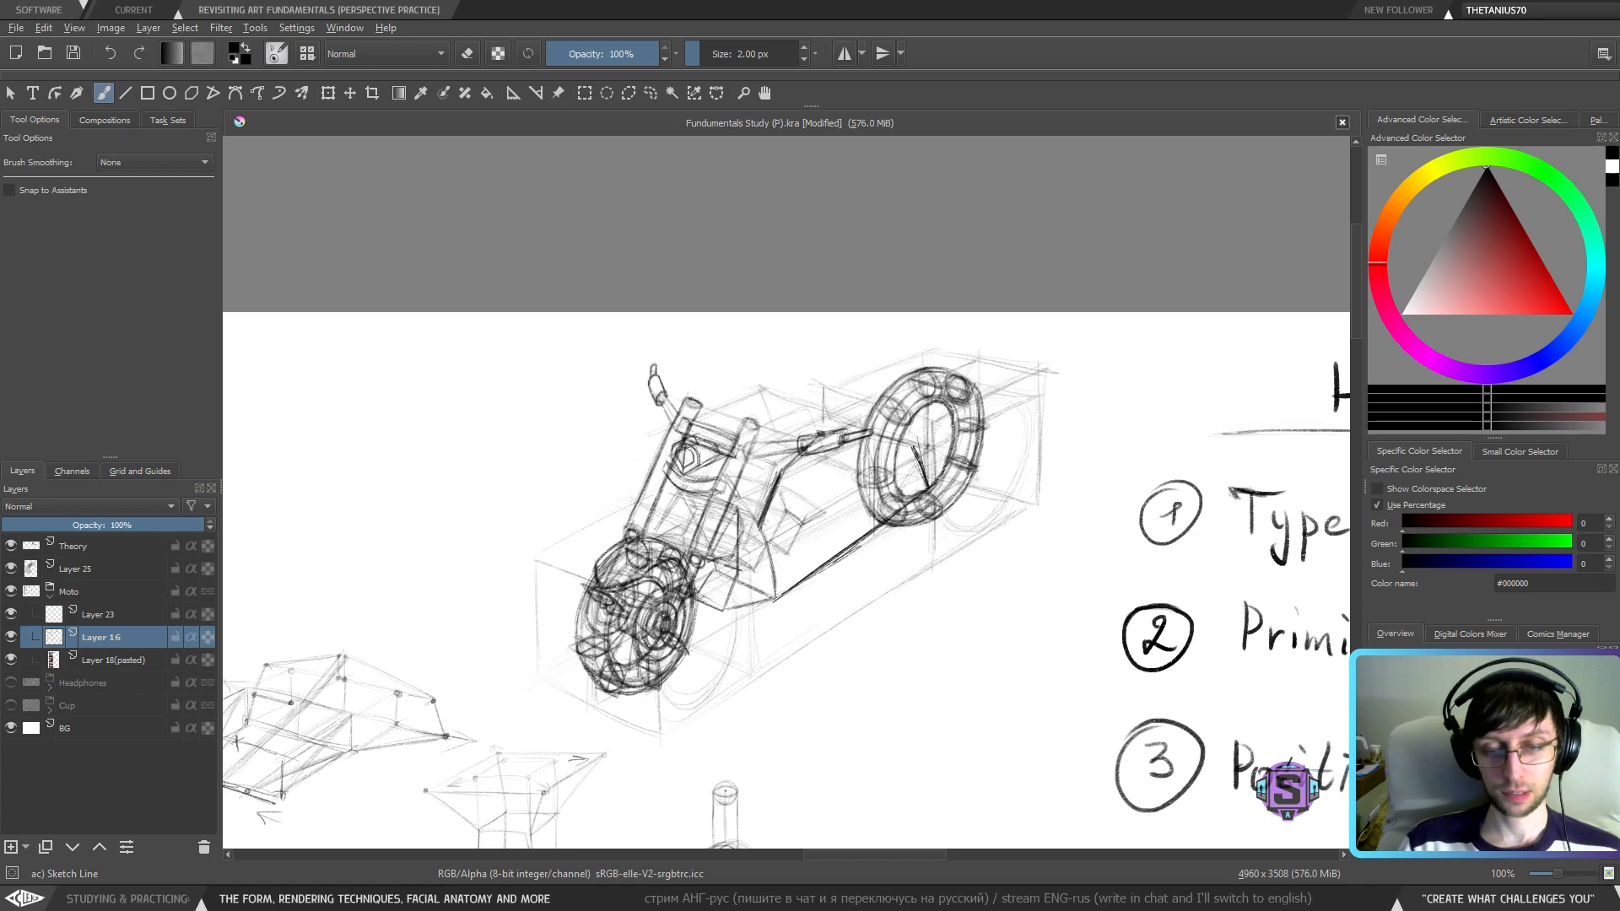
# - Review the whole study page and save the document
pyautogui.hotkey('ctrl', '-')
pyautogui.hotkey('ctrl', '-')
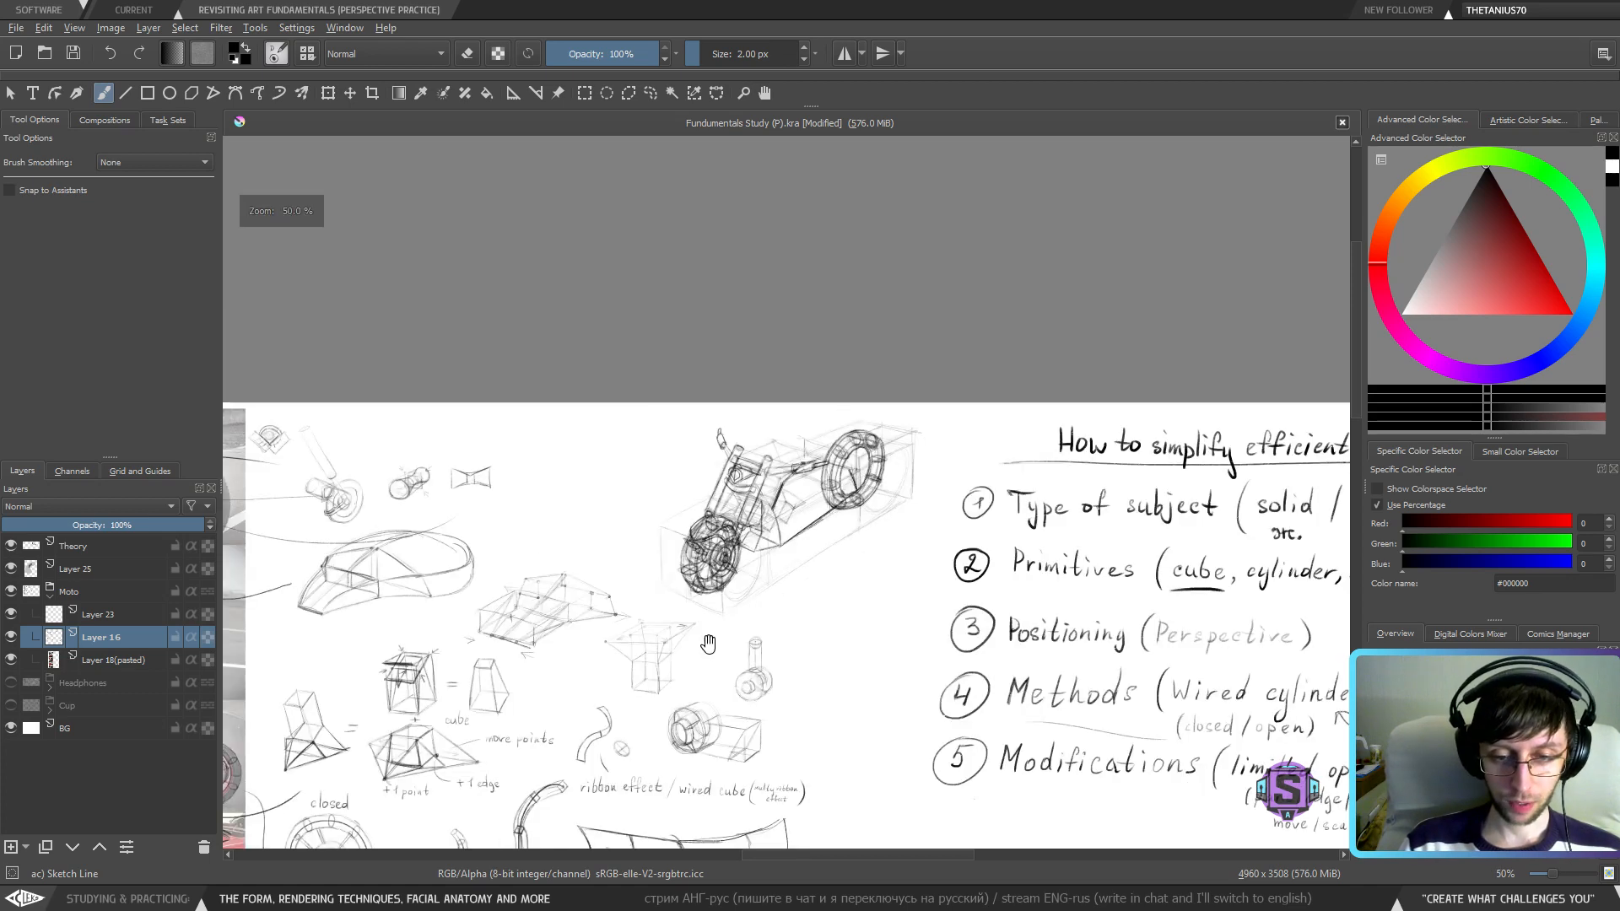
pyautogui.hotkey('ctrl', '-')
pyautogui.hotkey('ctrl', '-')
pyautogui.moveTo(705, 644); pyautogui.dragTo(660, 303)
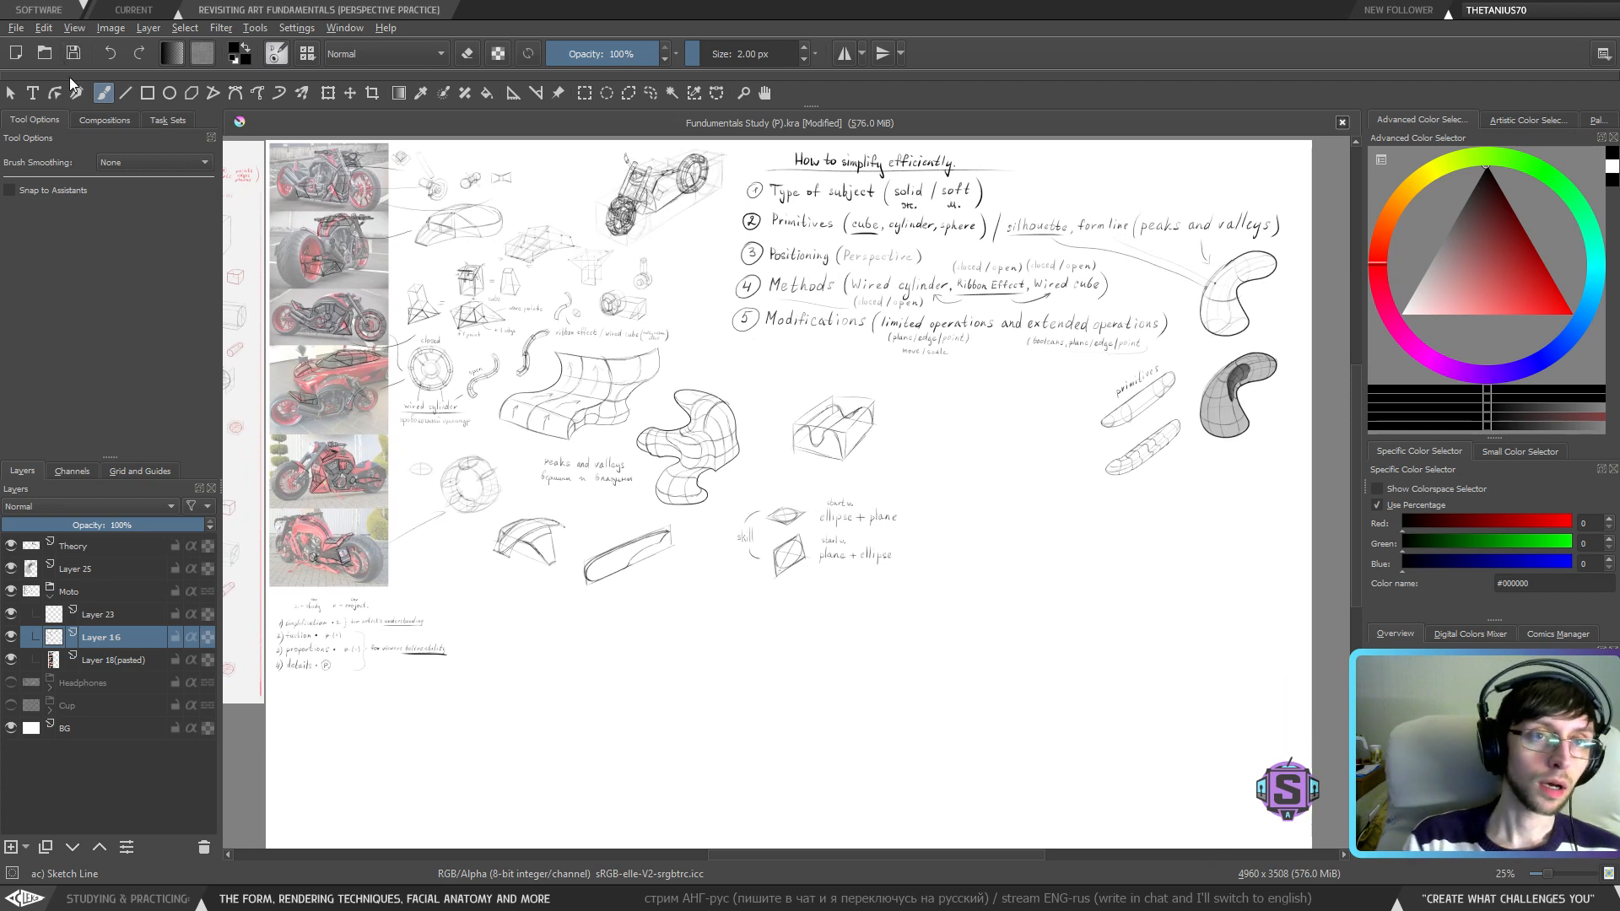
pyautogui.hotkey('ctrl', 's')
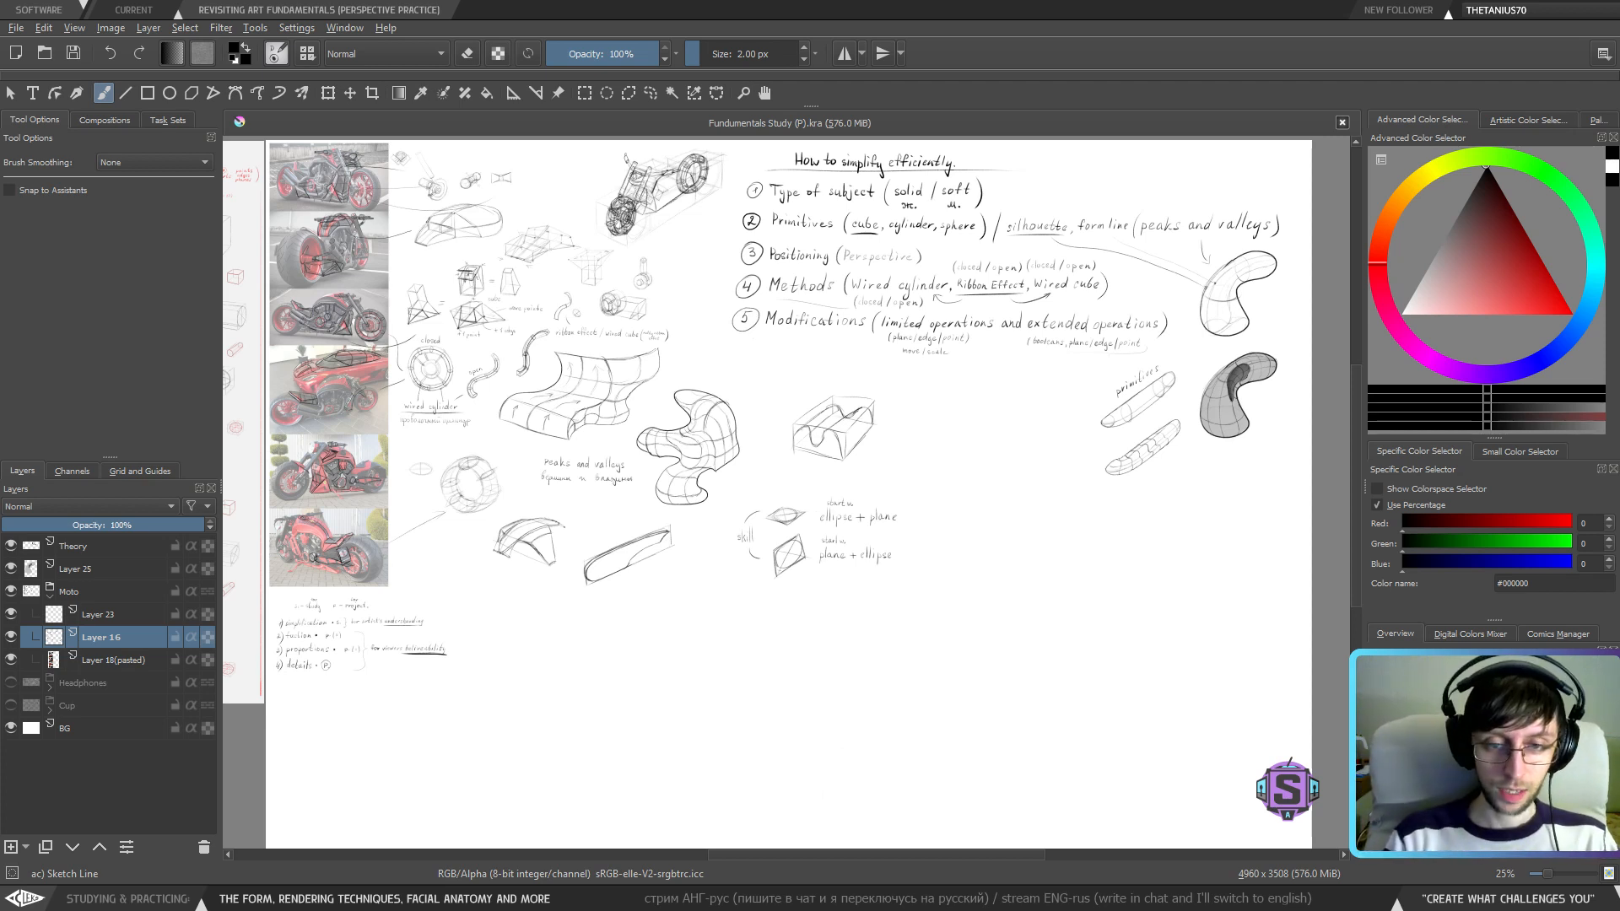
# - Try marking "solid" and "soft" in the Type of subject note with a 7 px brush, then undo the marks
pyautogui.moveTo(654, 635); pyautogui.dragTo(885, 700)
pyautogui.hotkey('ctrl', 'z')
pyautogui.moveTo(763, 296); pyautogui.dragTo(750, 328)
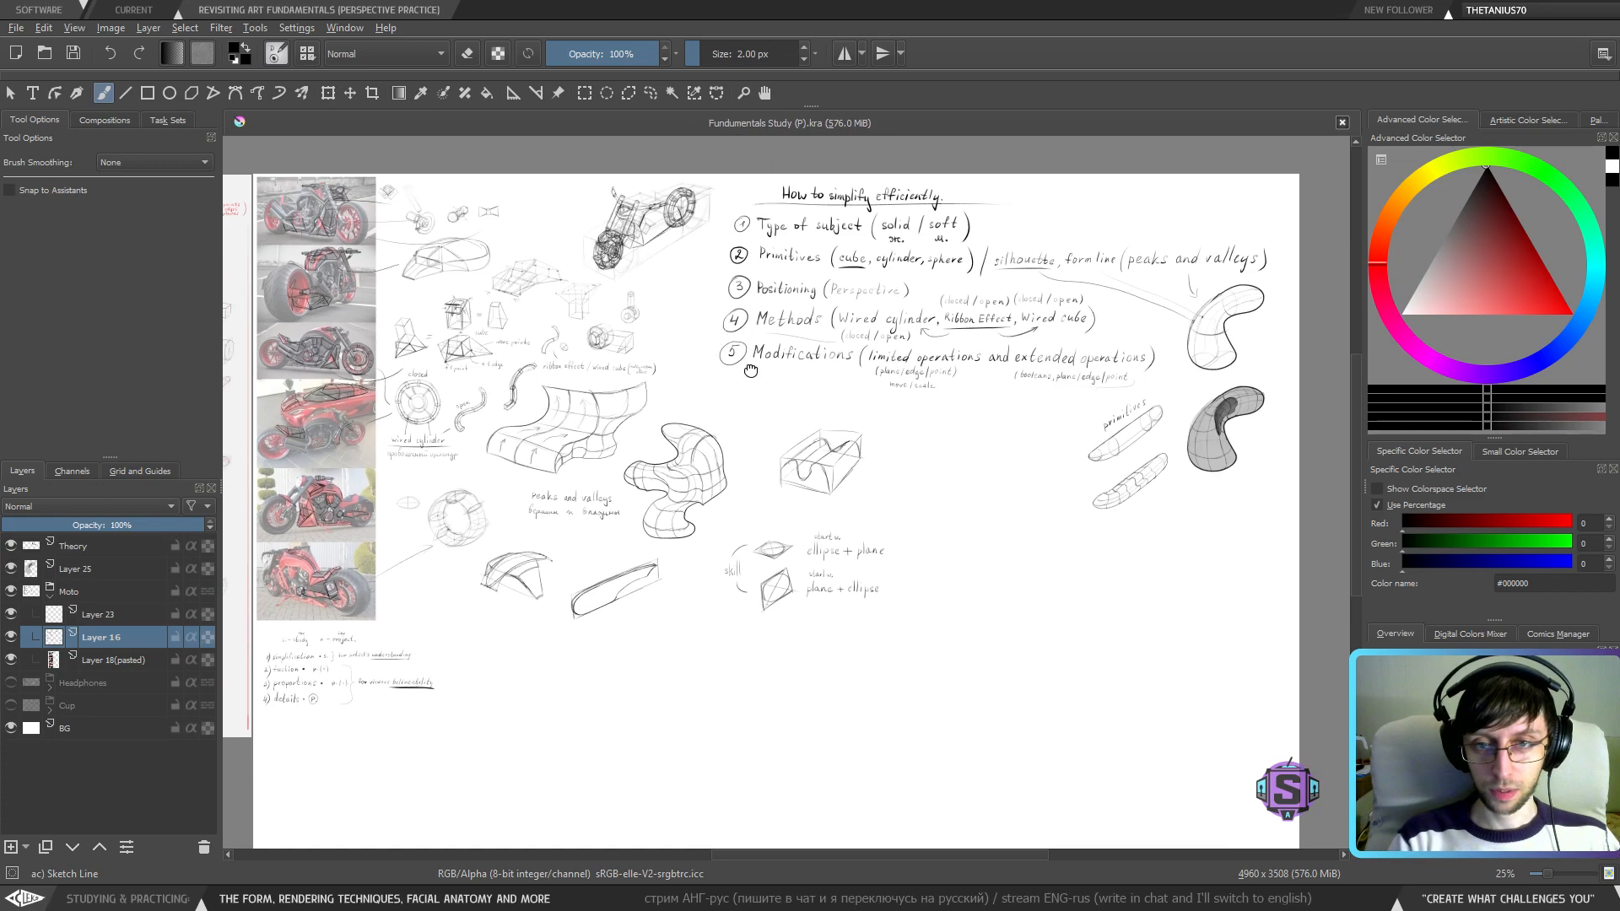
pyautogui.scroll(2, 751, 328)
pyautogui.moveTo(746, 499); pyautogui.dragTo(747, 422)
pyautogui.moveTo(552, 473); pyautogui.dragTo(1099, 434)
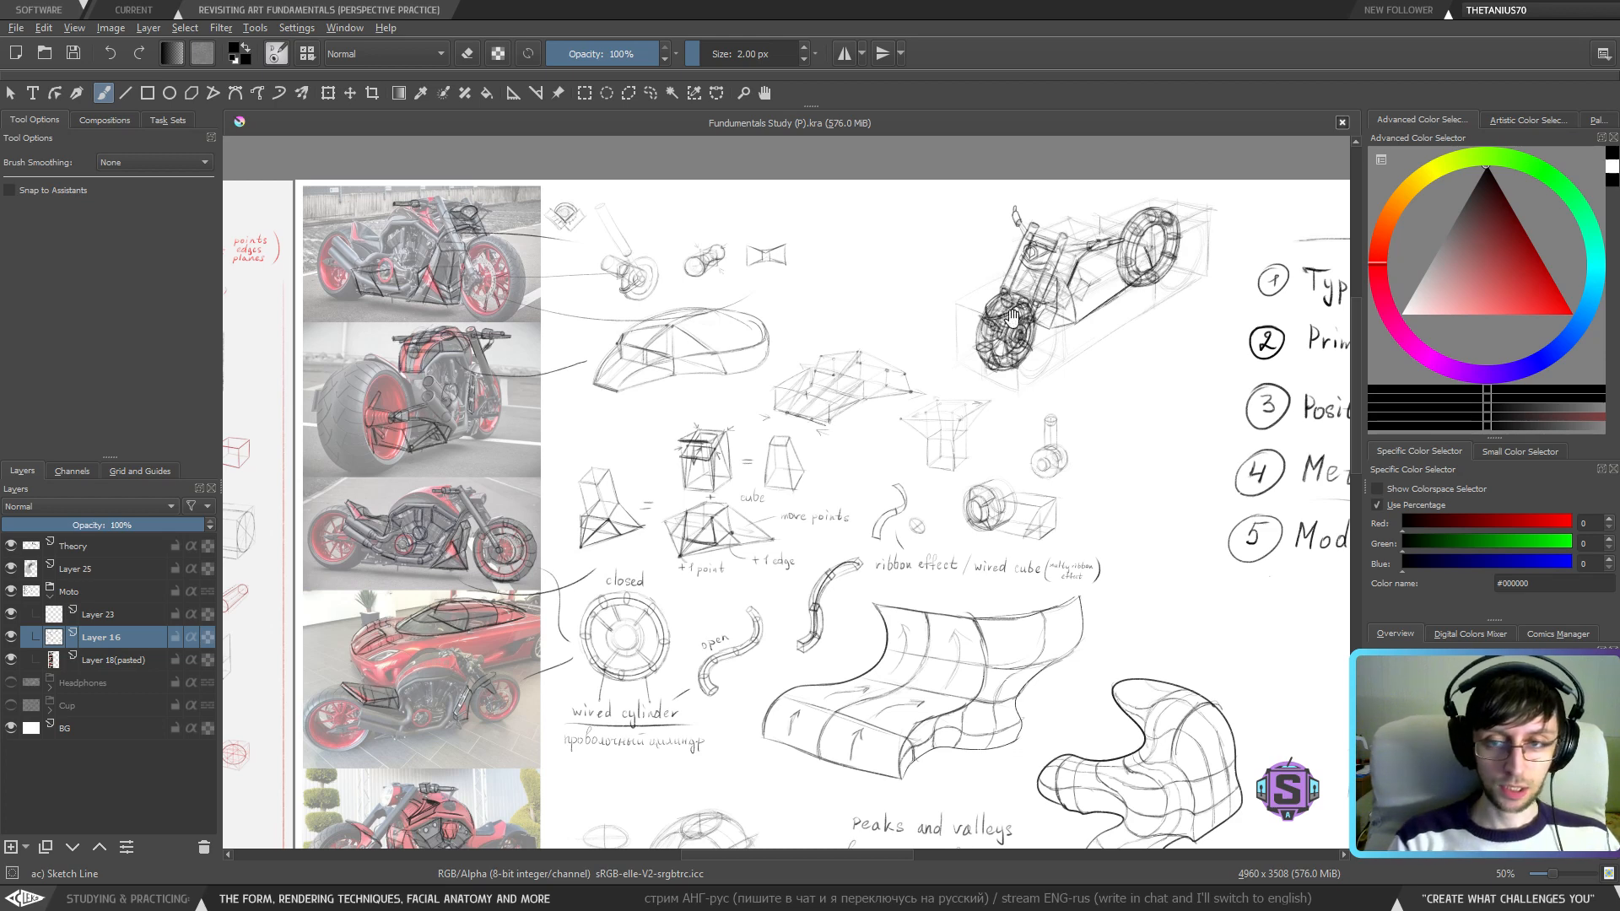
pyautogui.moveTo(1011, 319); pyautogui.dragTo(442, 344)
pyautogui.moveTo(982, 324)
pyautogui.mouseDown()
pyautogui.moveTo(1044, 324)
pyautogui.moveTo(916, 315)
pyautogui.moveTo(897, 291)
pyautogui.mouseUp()
pyautogui.hotkey('ctrl', 'z')
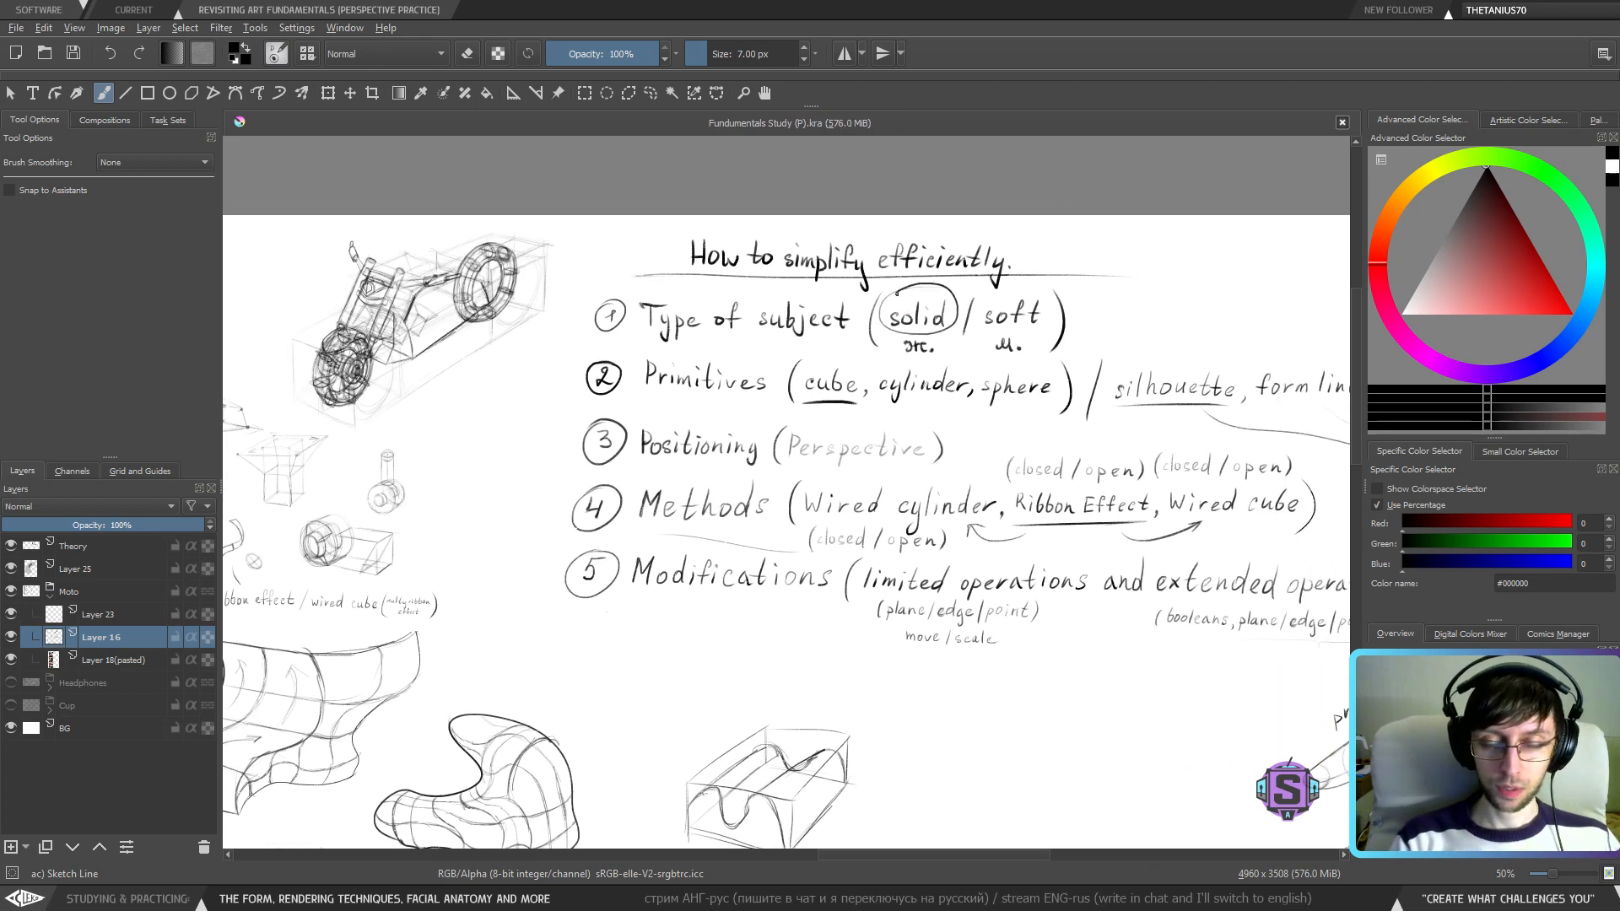
pyautogui.hotkey('ctrl', 'z')
pyautogui.moveTo(543, 699)
pyautogui.mouseDown()
pyautogui.moveTo(984, 477)
pyautogui.moveTo(667, 656)
pyautogui.mouseUp()
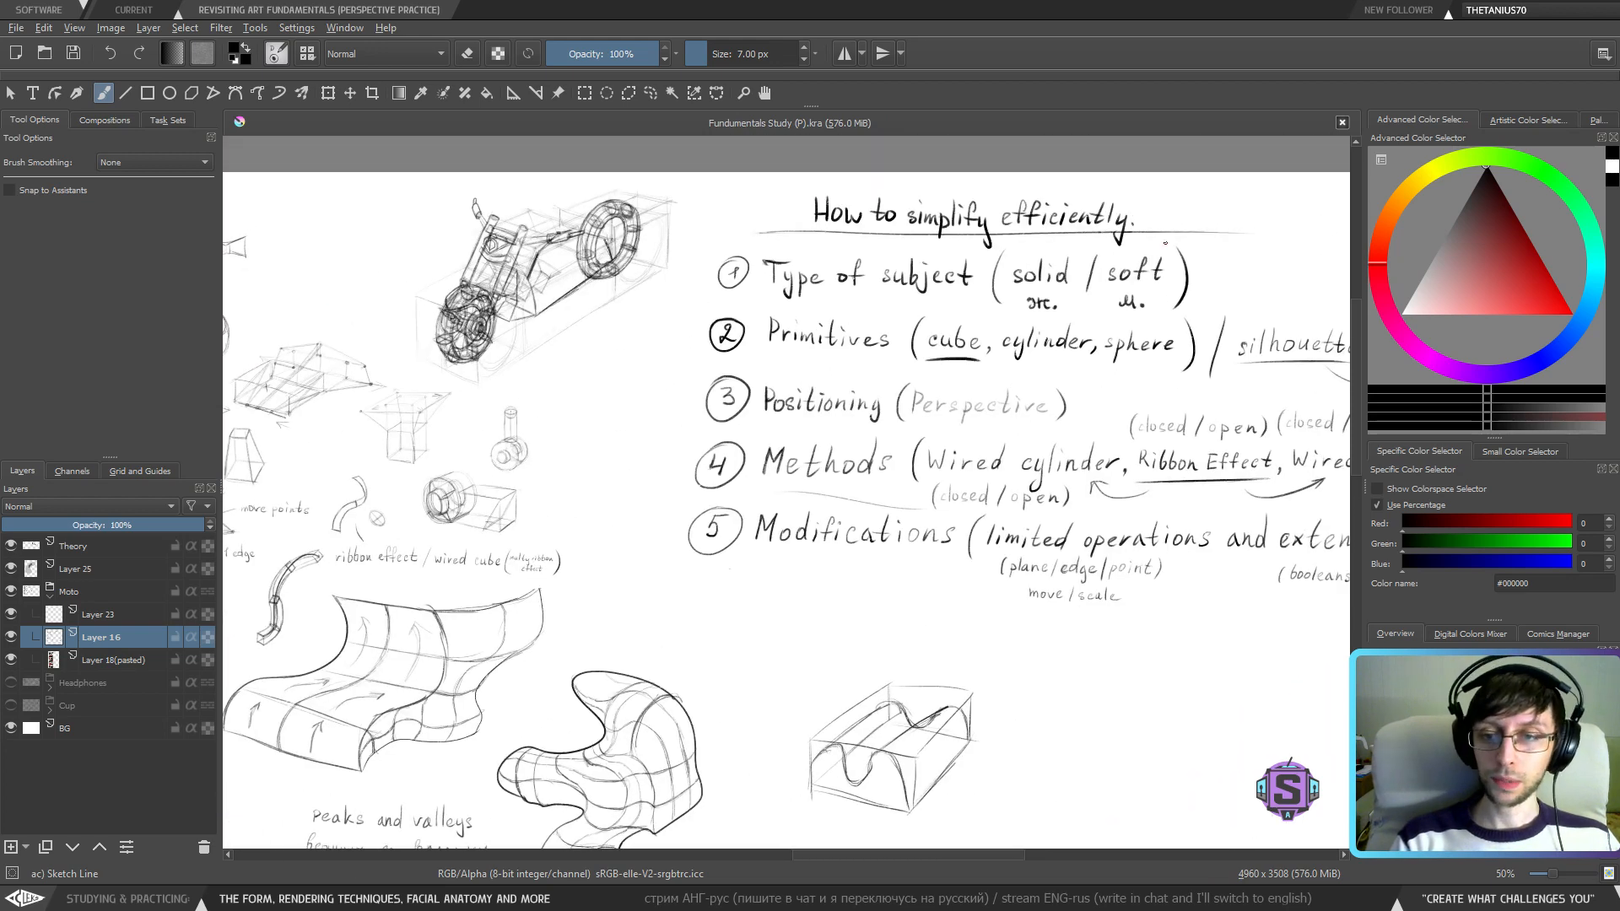
pyautogui.moveTo(1099, 291); pyautogui.dragTo(1180, 283)
pyautogui.hotkey('ctrl', 'z')
# - Review the wired form studies, the primitives examples and the notes under "How to simplify efficiently"
pyautogui.moveTo(774, 622)
pyautogui.mouseDown()
pyautogui.moveTo(860, 532)
pyautogui.moveTo(819, 608)
pyautogui.moveTo(929, 439)
pyautogui.moveTo(976, 407)
pyautogui.moveTo(957, 406)
pyautogui.mouseUp()
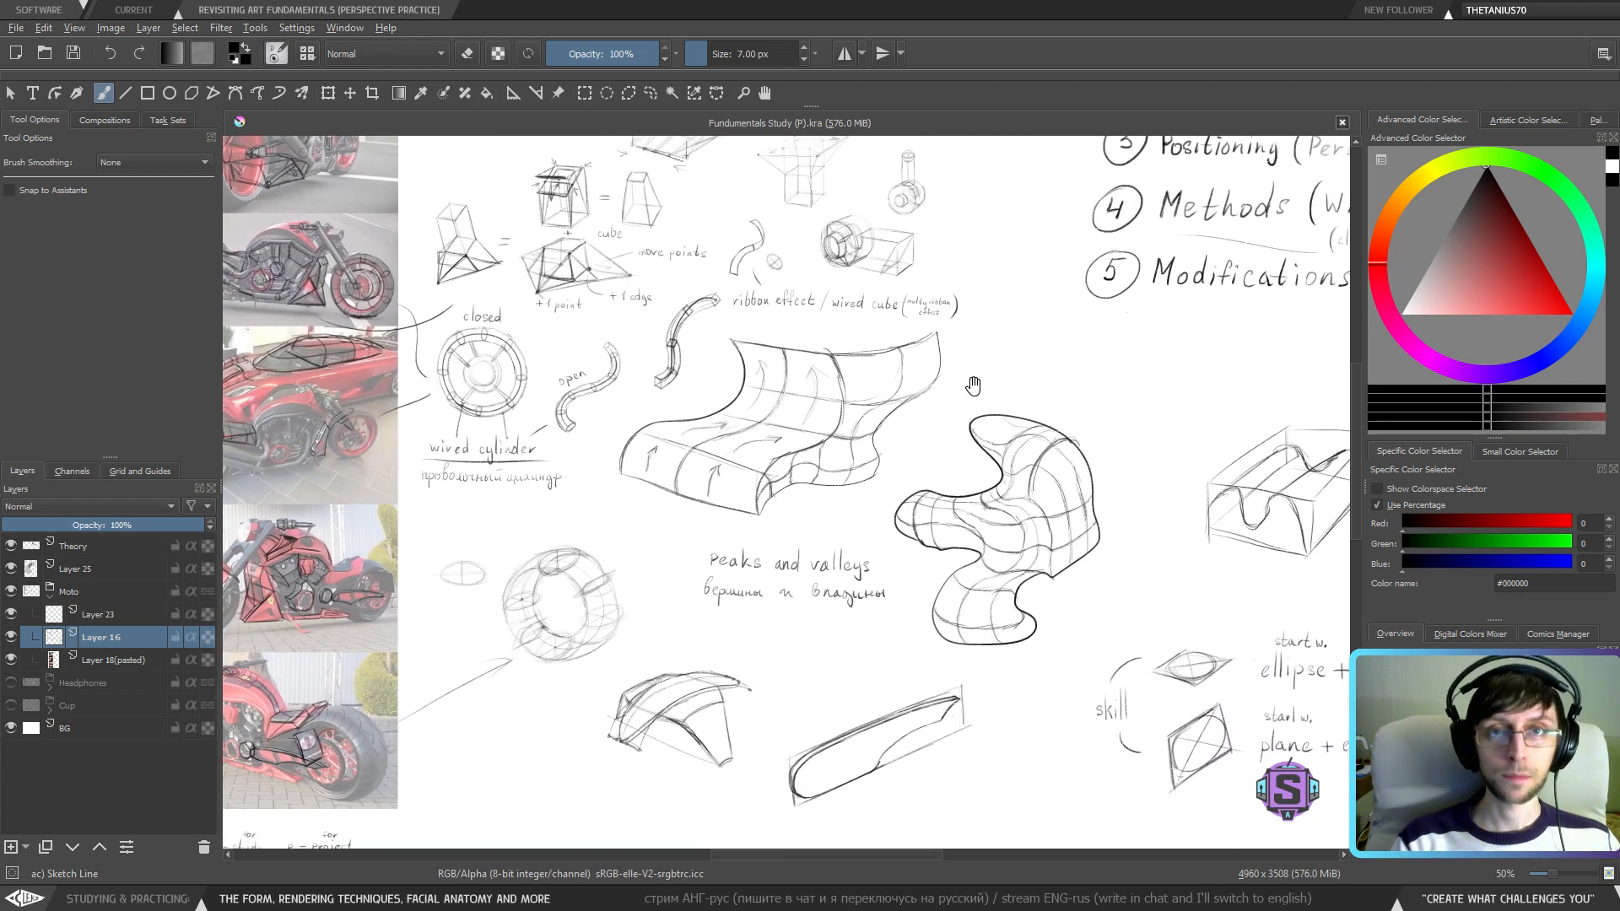
pyautogui.moveTo(927, 491)
pyautogui.mouseDown()
pyautogui.moveTo(960, 483)
pyautogui.moveTo(949, 504)
pyautogui.moveTo(968, 512)
pyautogui.mouseUp()
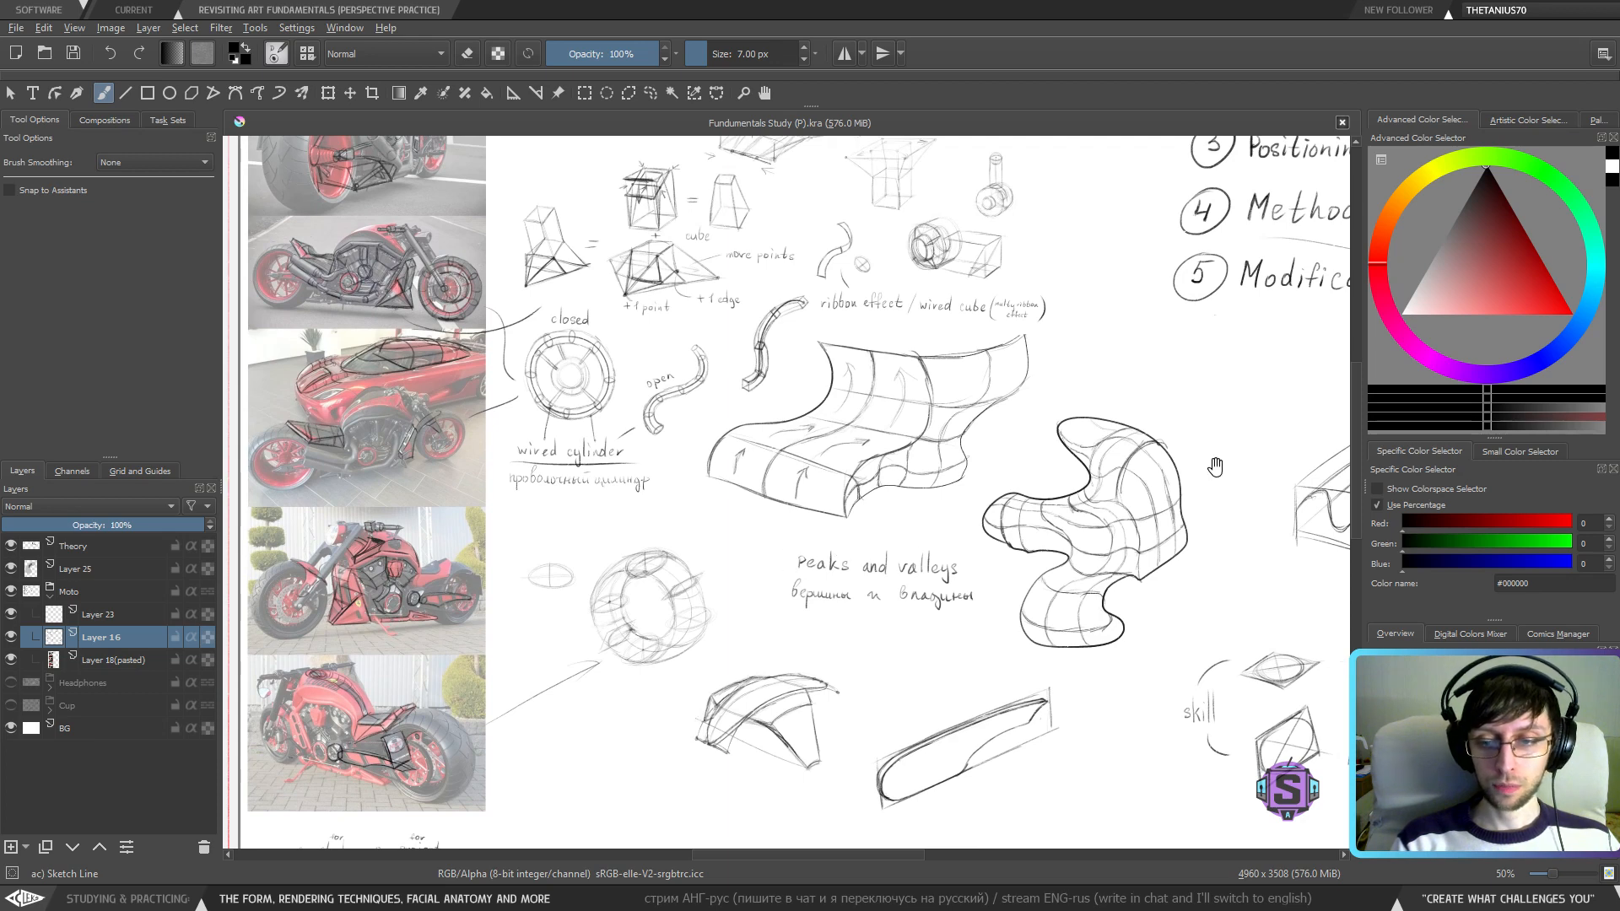
pyautogui.moveTo(1215, 467); pyautogui.dragTo(865, 413)
pyautogui.moveTo(1054, 557); pyautogui.dragTo(1088, 414)
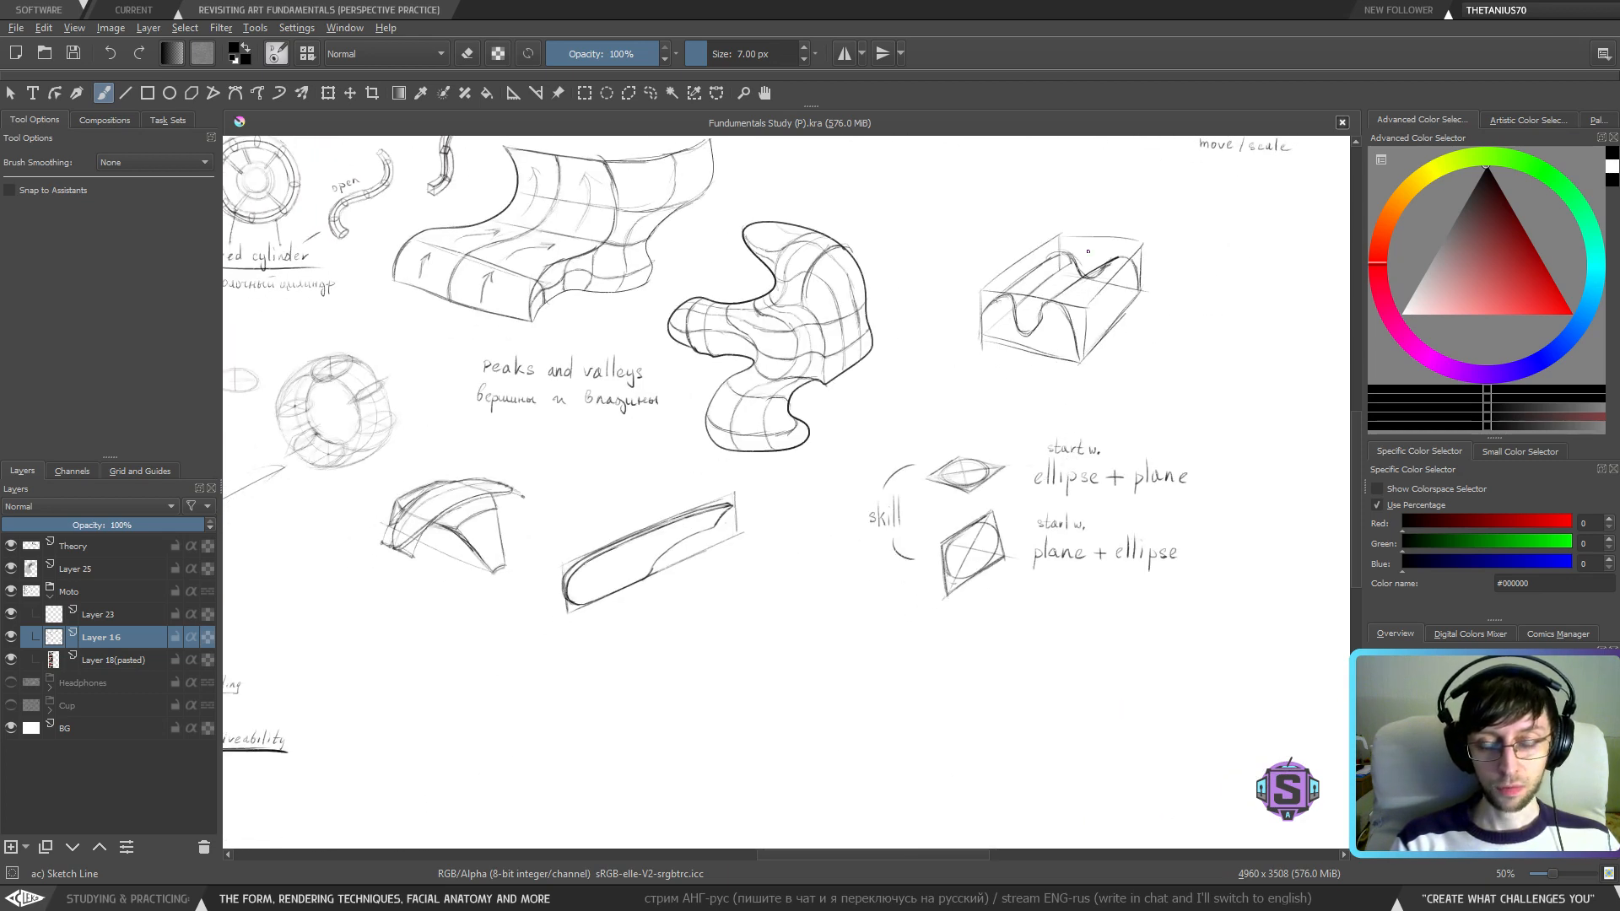
pyautogui.moveTo(979, 368); pyautogui.dragTo(637, 593)
pyautogui.moveTo(1005, 438); pyautogui.dragTo(795, 462)
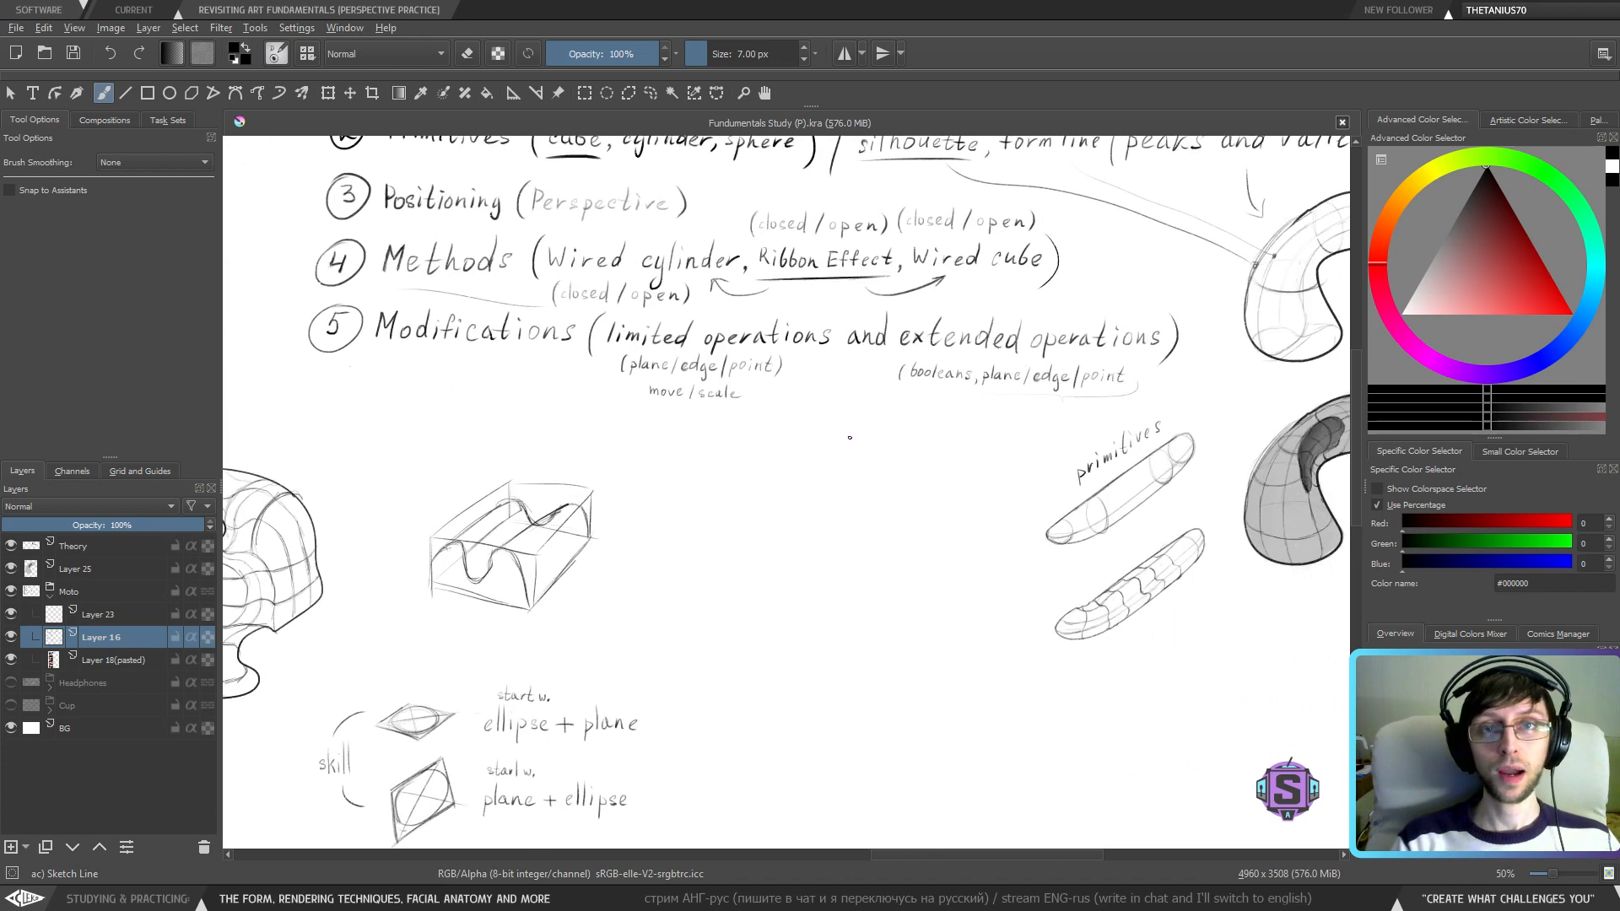
pyautogui.moveTo(1060, 438)
pyautogui.mouseDown()
pyautogui.moveTo(788, 464)
pyautogui.moveTo(751, 444)
pyautogui.mouseUp()
pyautogui.press('1')
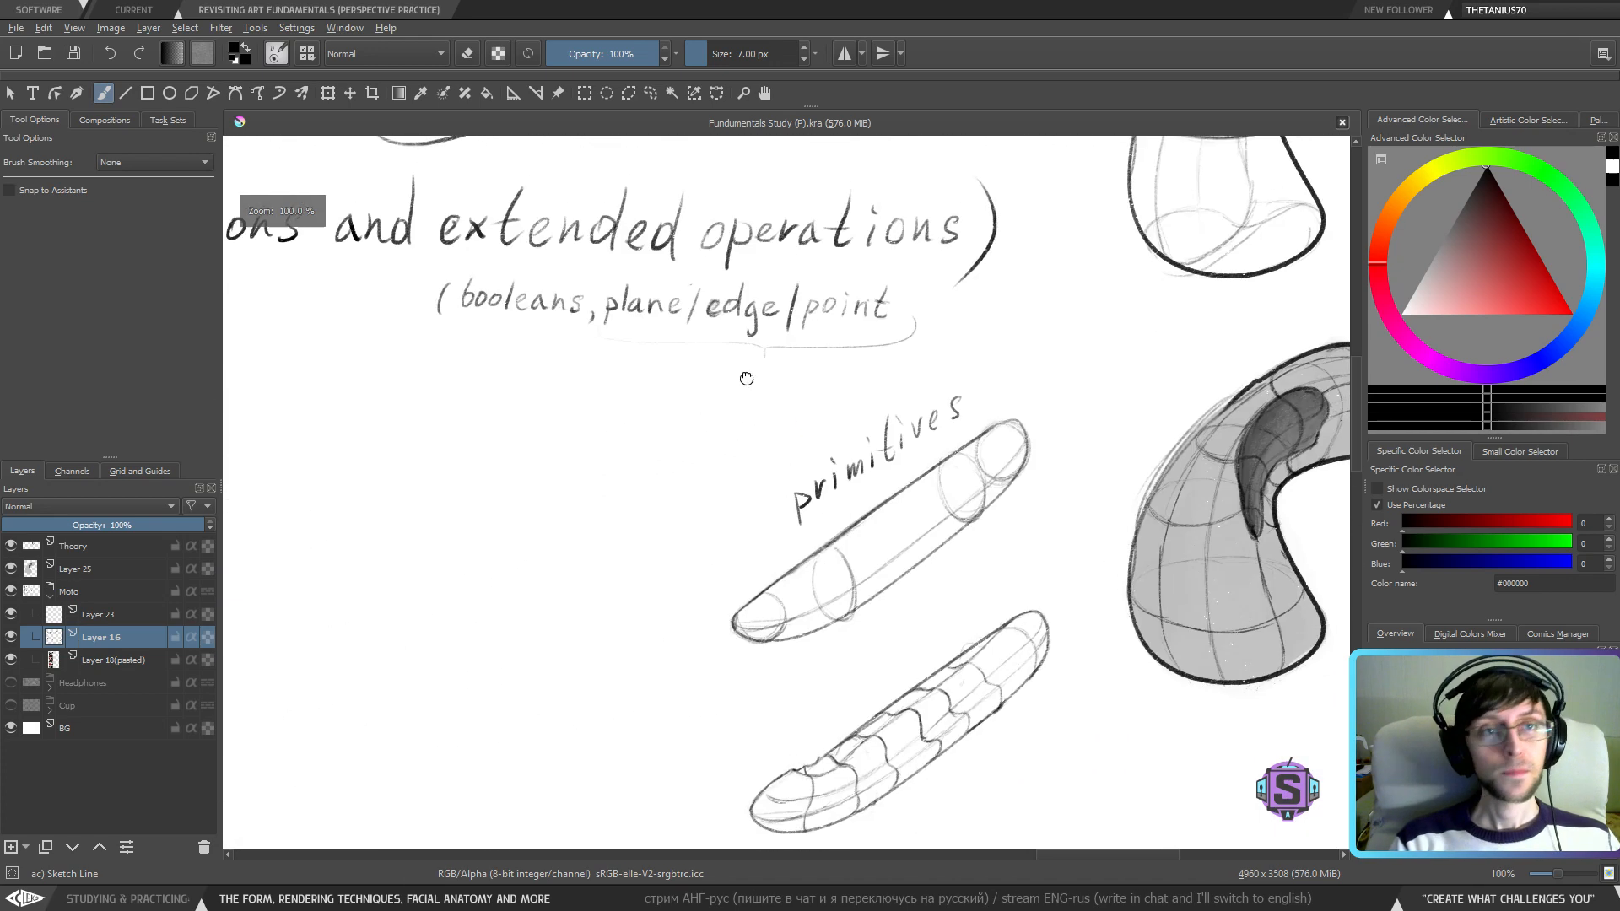
pyautogui.moveTo(747, 378); pyautogui.dragTo(806, 623)
pyautogui.moveTo(709, 173); pyautogui.dragTo(721, 490)
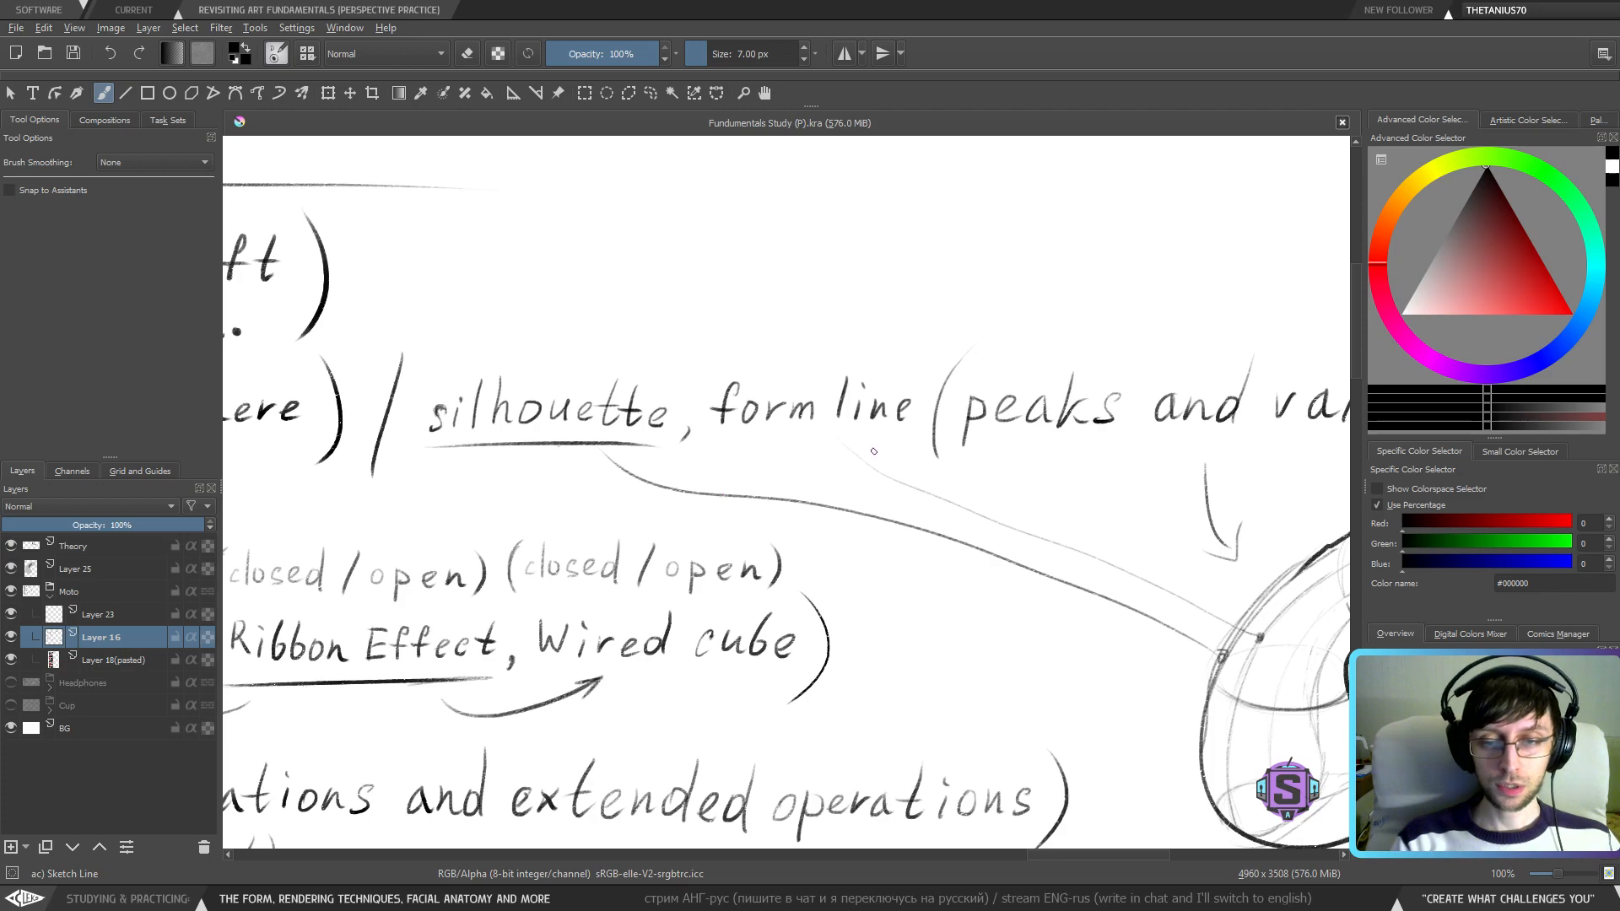
pyautogui.moveTo(970, 550); pyautogui.dragTo(926, 608)
pyautogui.moveTo(560, 454); pyautogui.dragTo(1131, 438)
pyautogui.moveTo(787, 510); pyautogui.dragTo(979, 498)
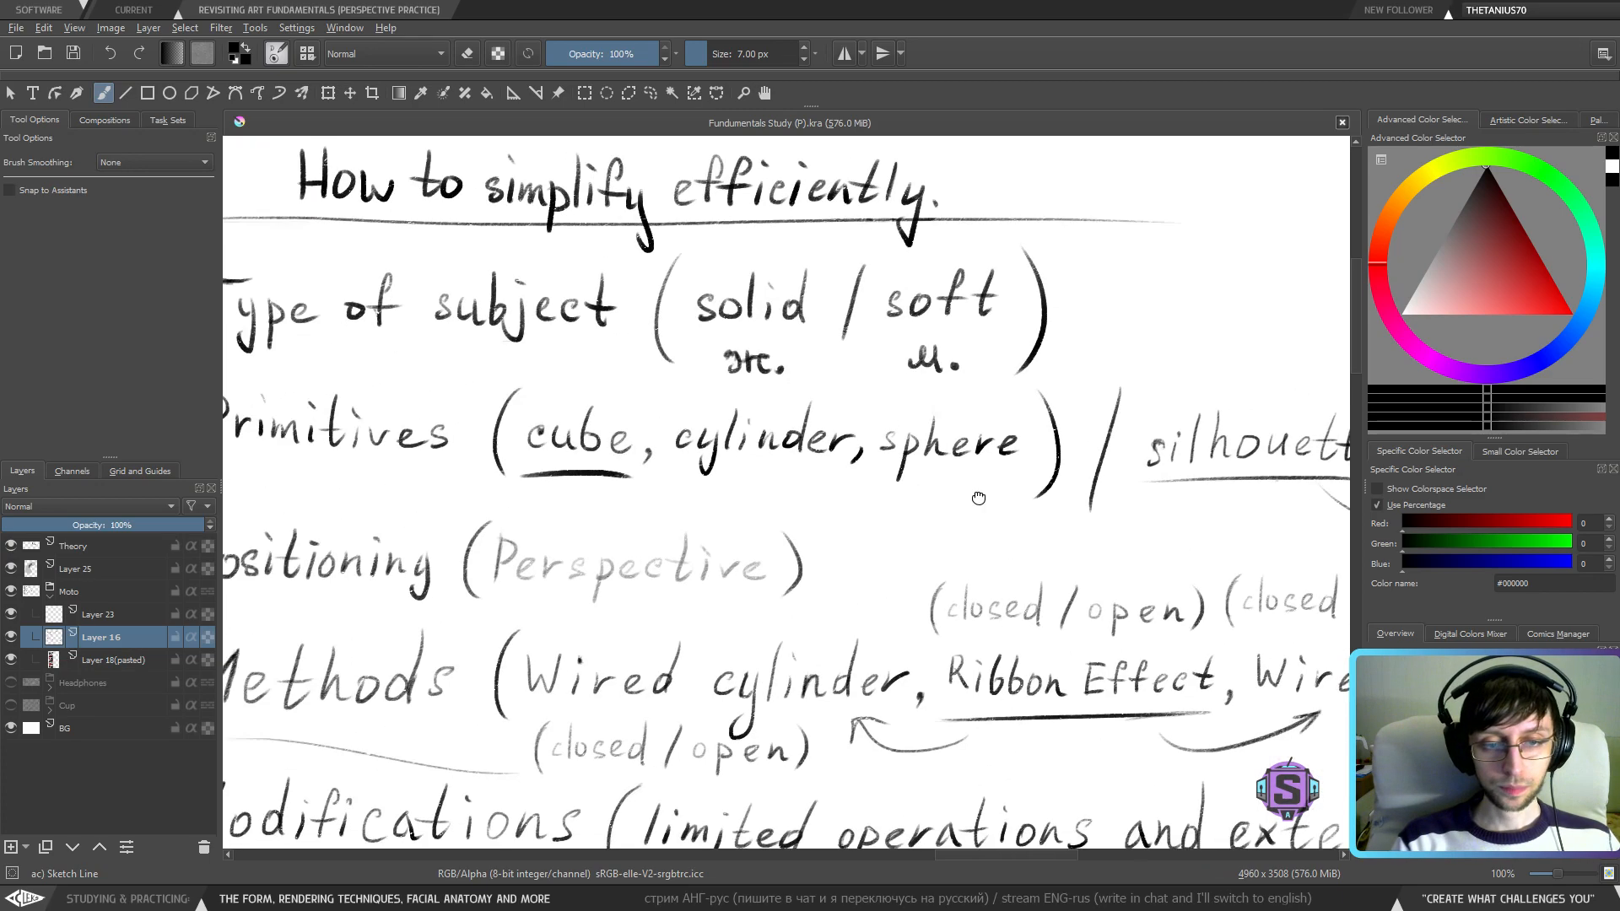
pyautogui.scroll(-4, 978, 498)
pyautogui.scroll(4, 660, 562)
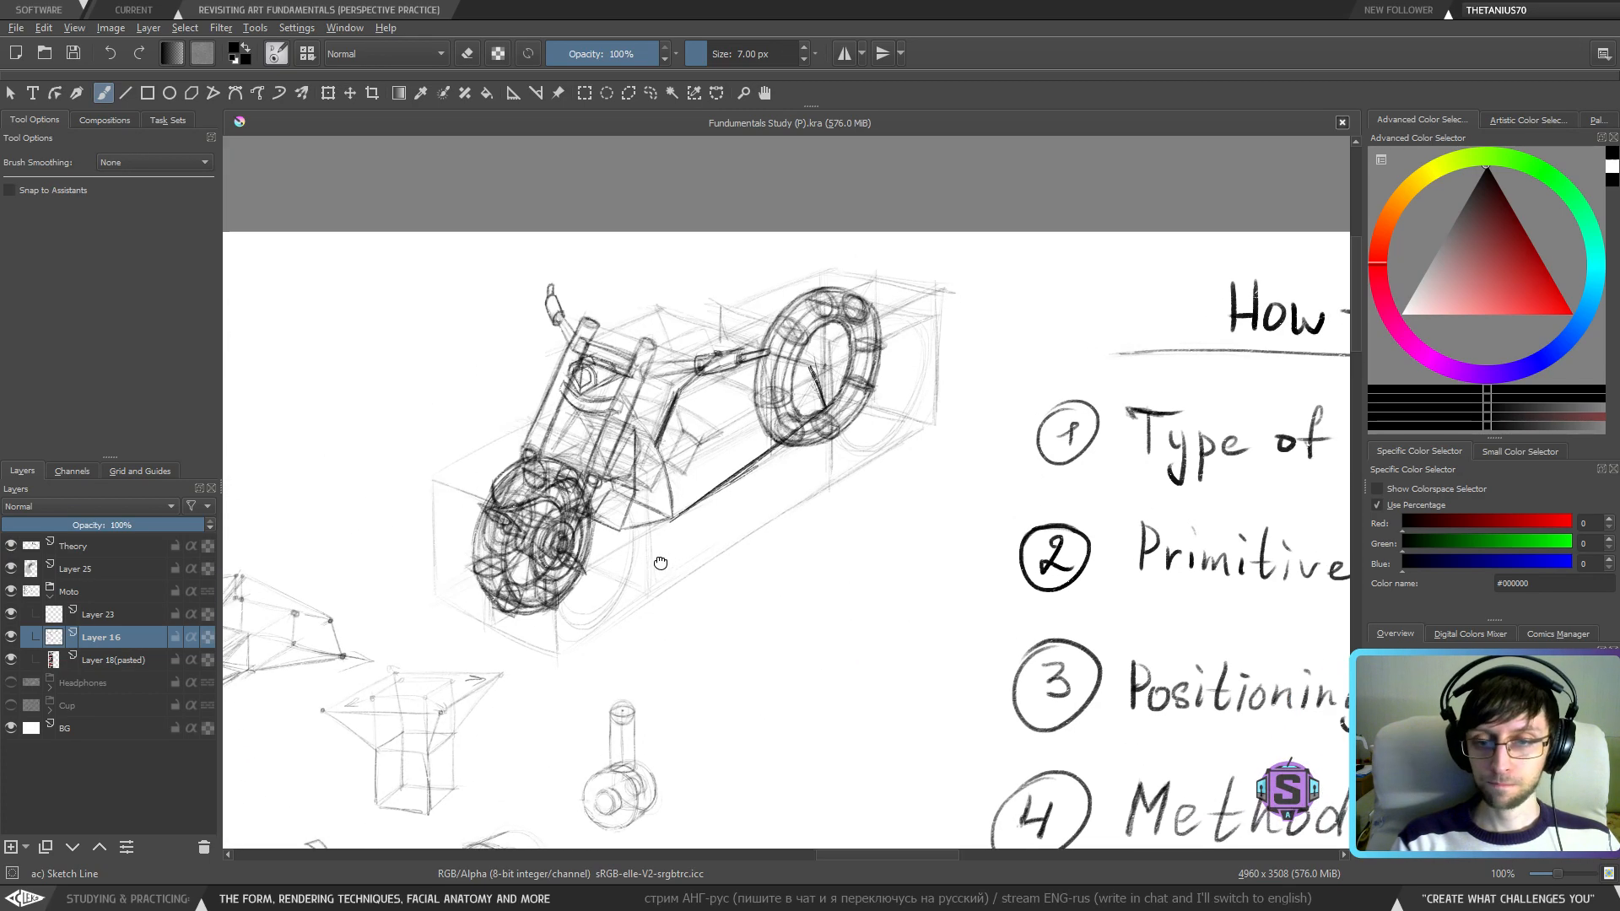
# - Add a short stroke inside the rear wheel of the motorcycle sketch with the 7 px brush
pyautogui.moveTo(661, 562); pyautogui.dragTo(691, 570)
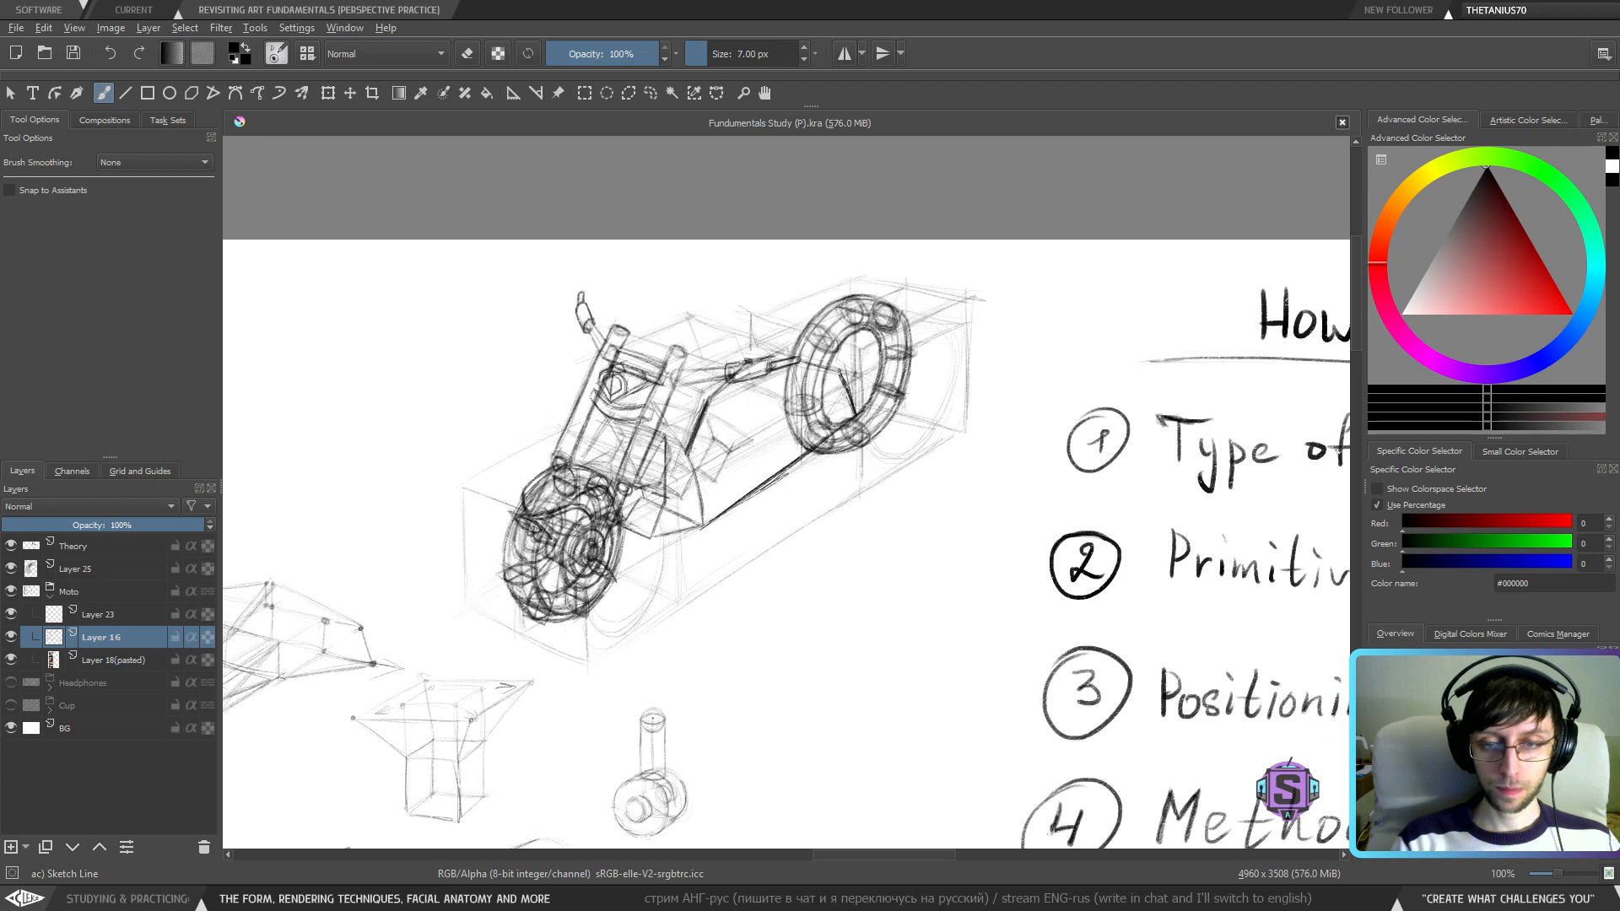
pyautogui.moveTo(841, 375); pyautogui.dragTo(835, 368)
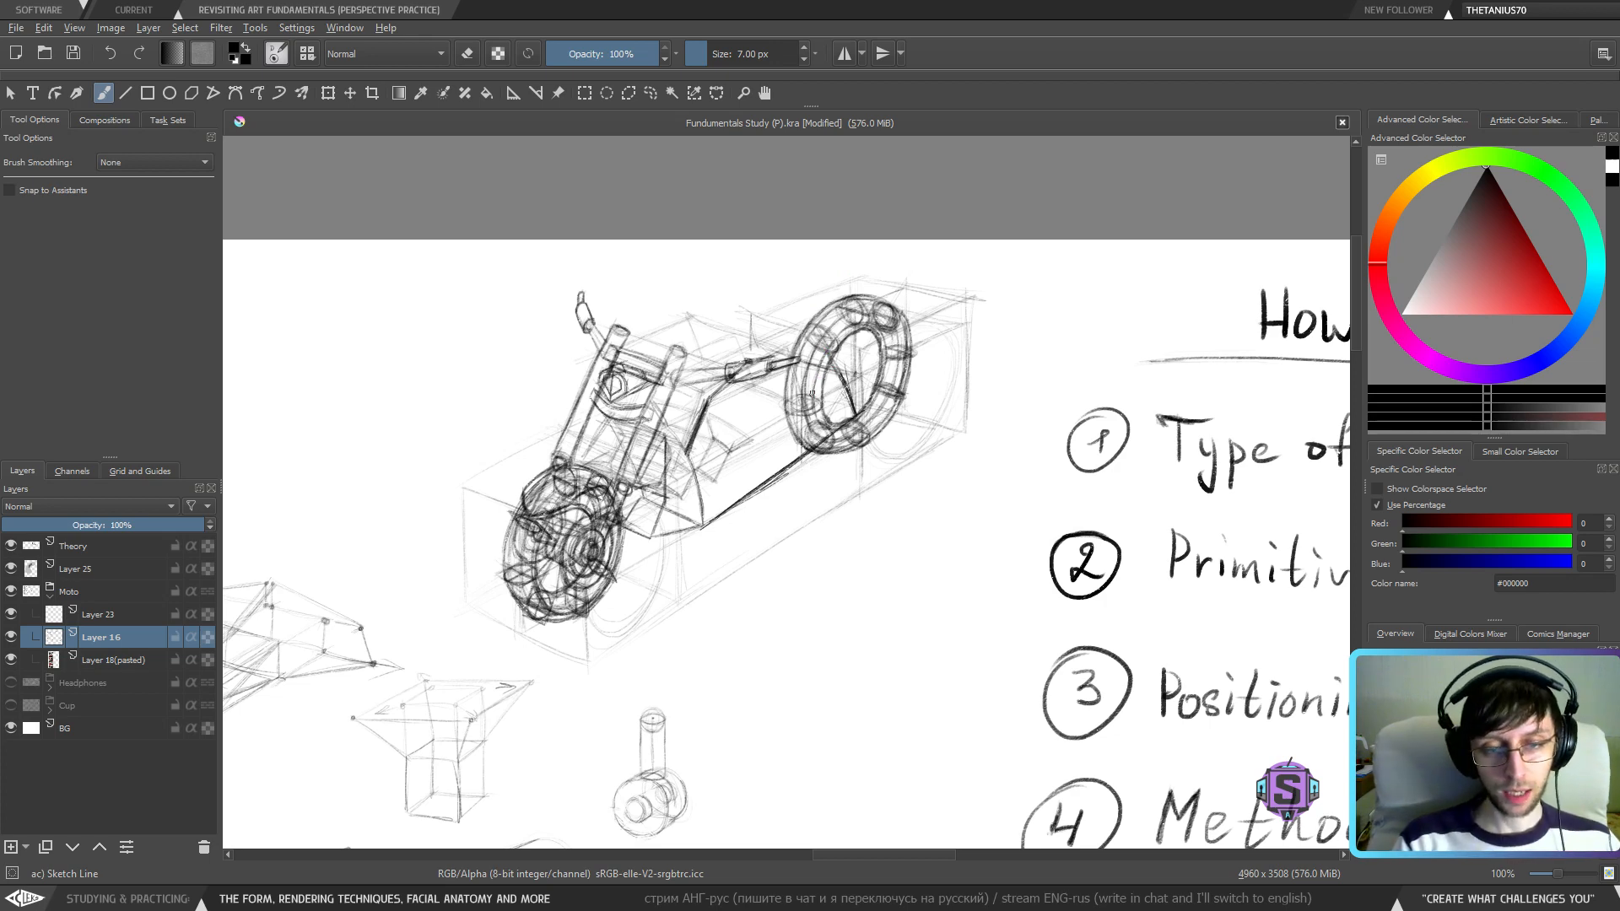
pyautogui.hotkey('ctrl', '-')
pyautogui.hotkey('ctrl', '+')
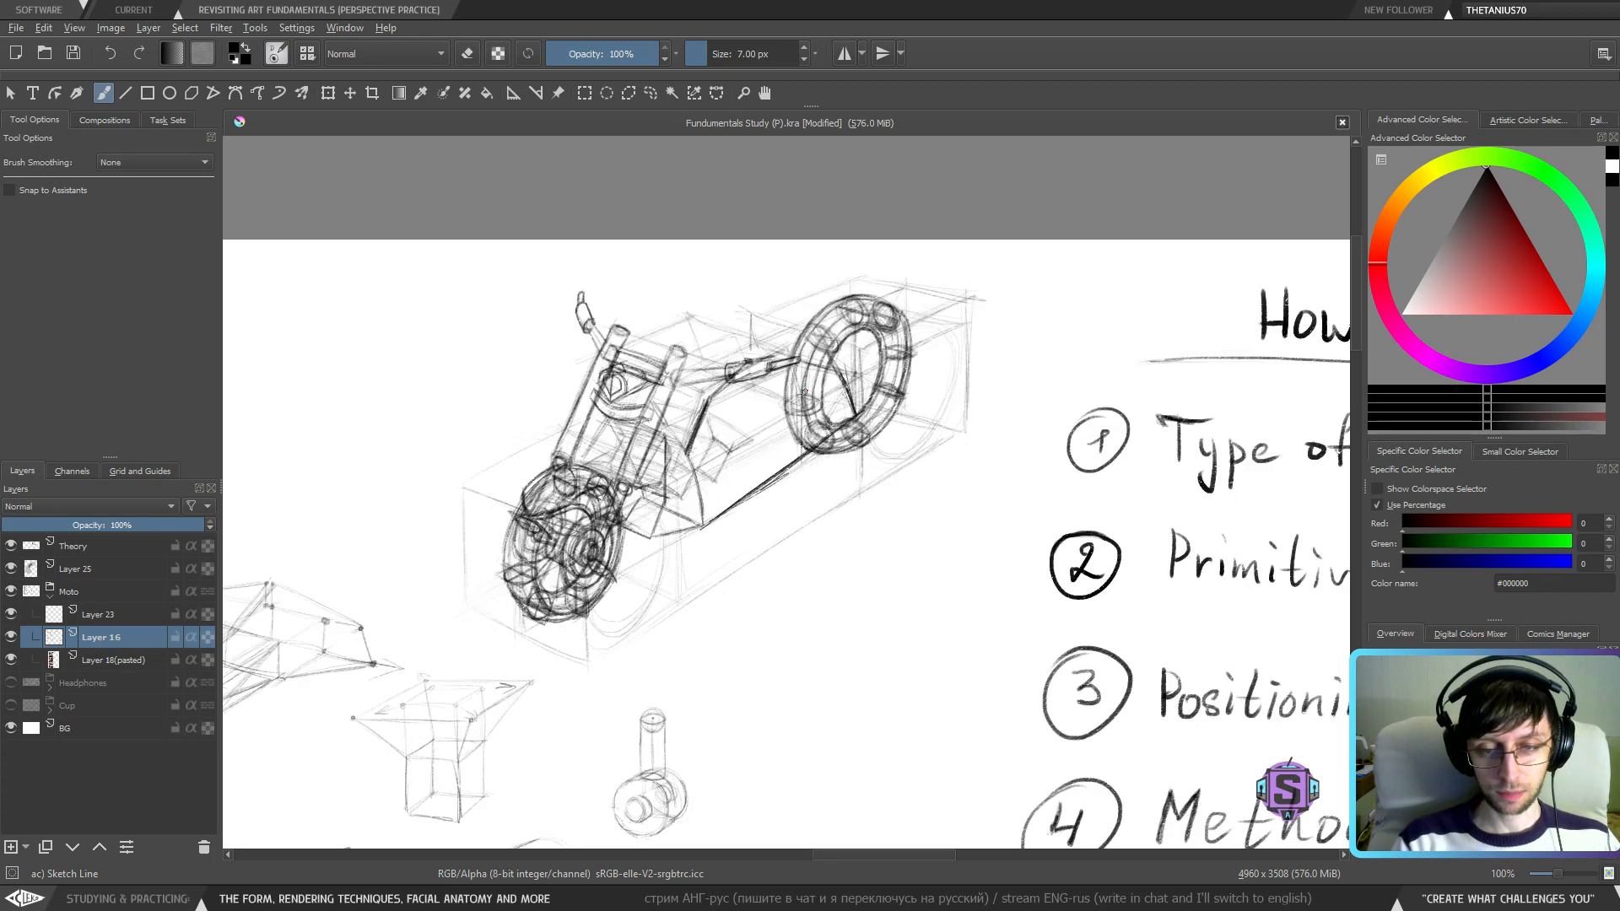
pyautogui.hotkey('ctrl', '-')
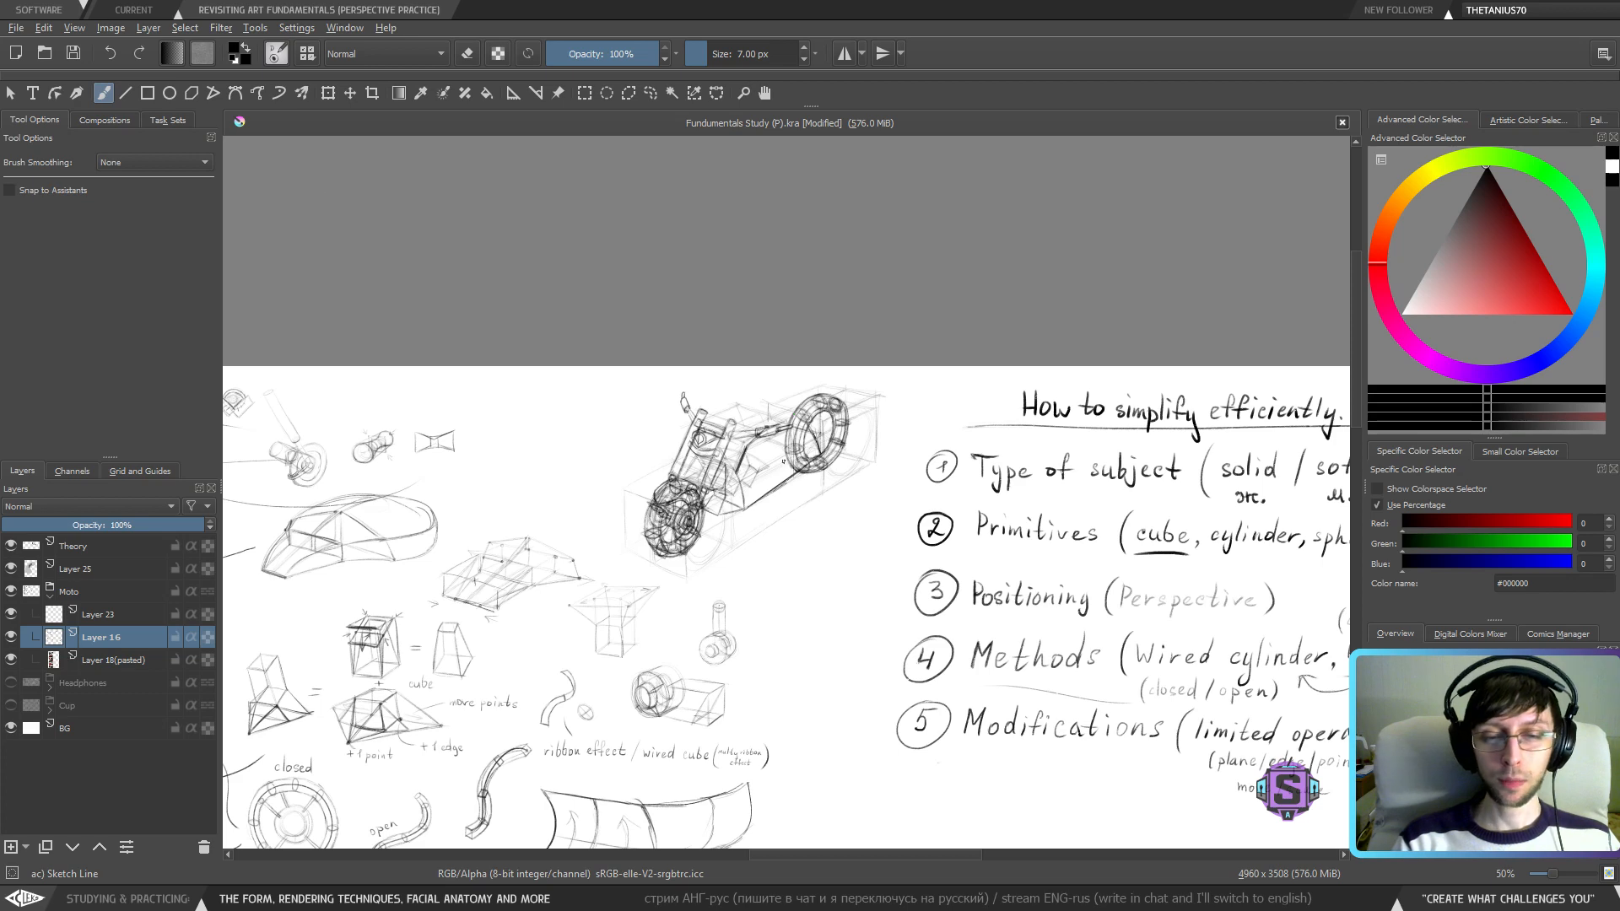
# - Compare the motorcycle reference photos with the separate part studies and the assembled motorcycle sketch
pyautogui.moveTo(763, 518); pyautogui.dragTo(1069, 467)
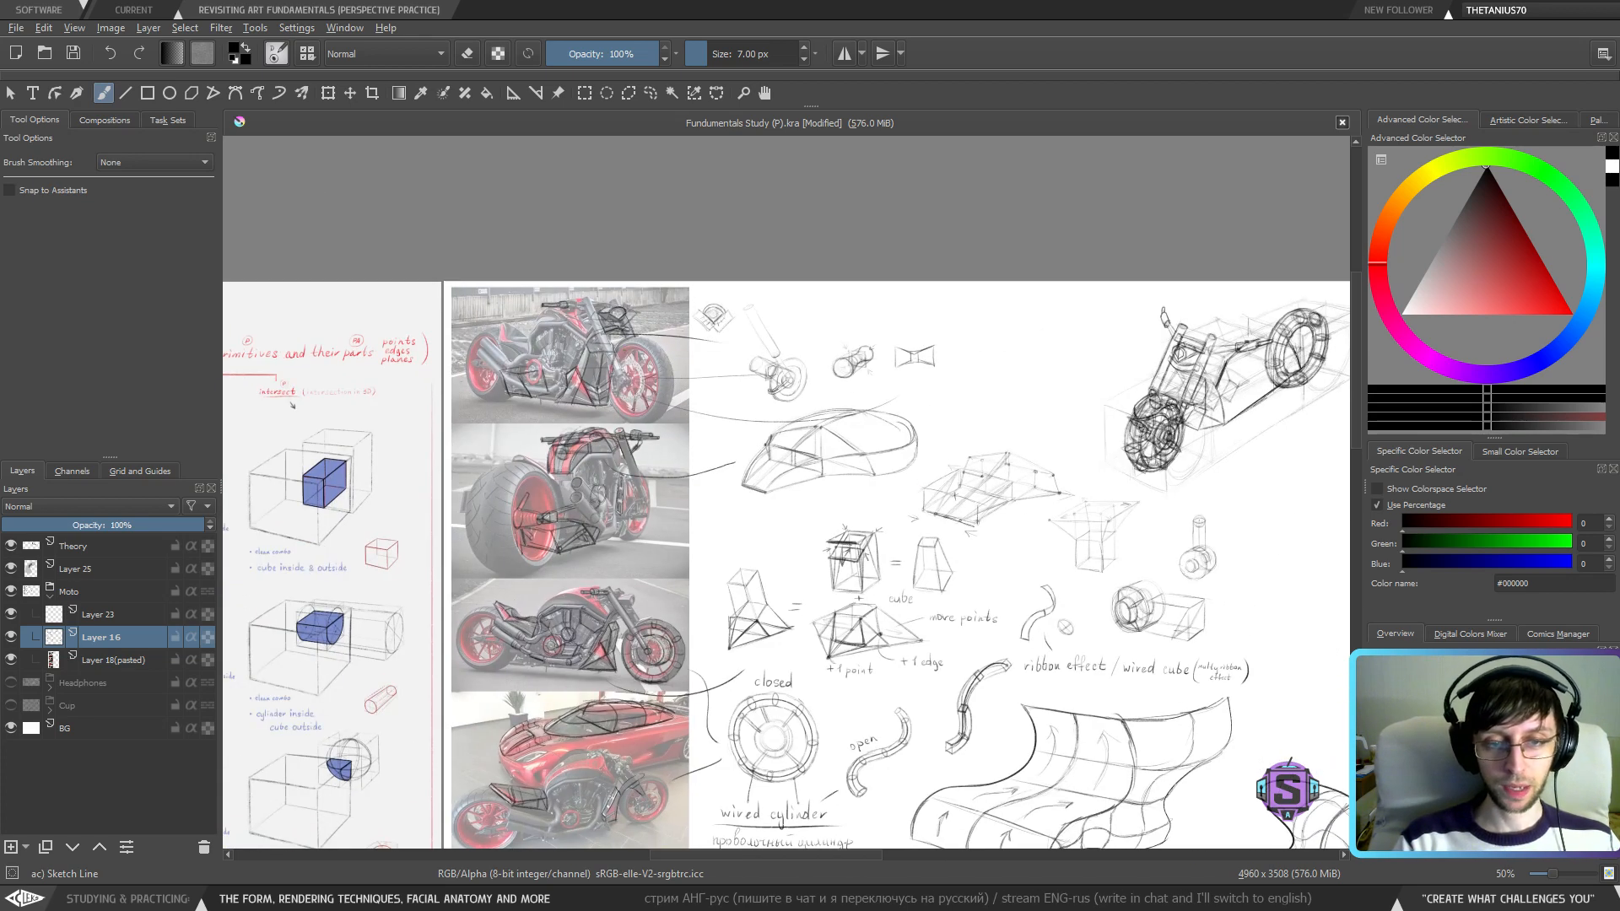
pyautogui.hotkey('ctrl', '+')
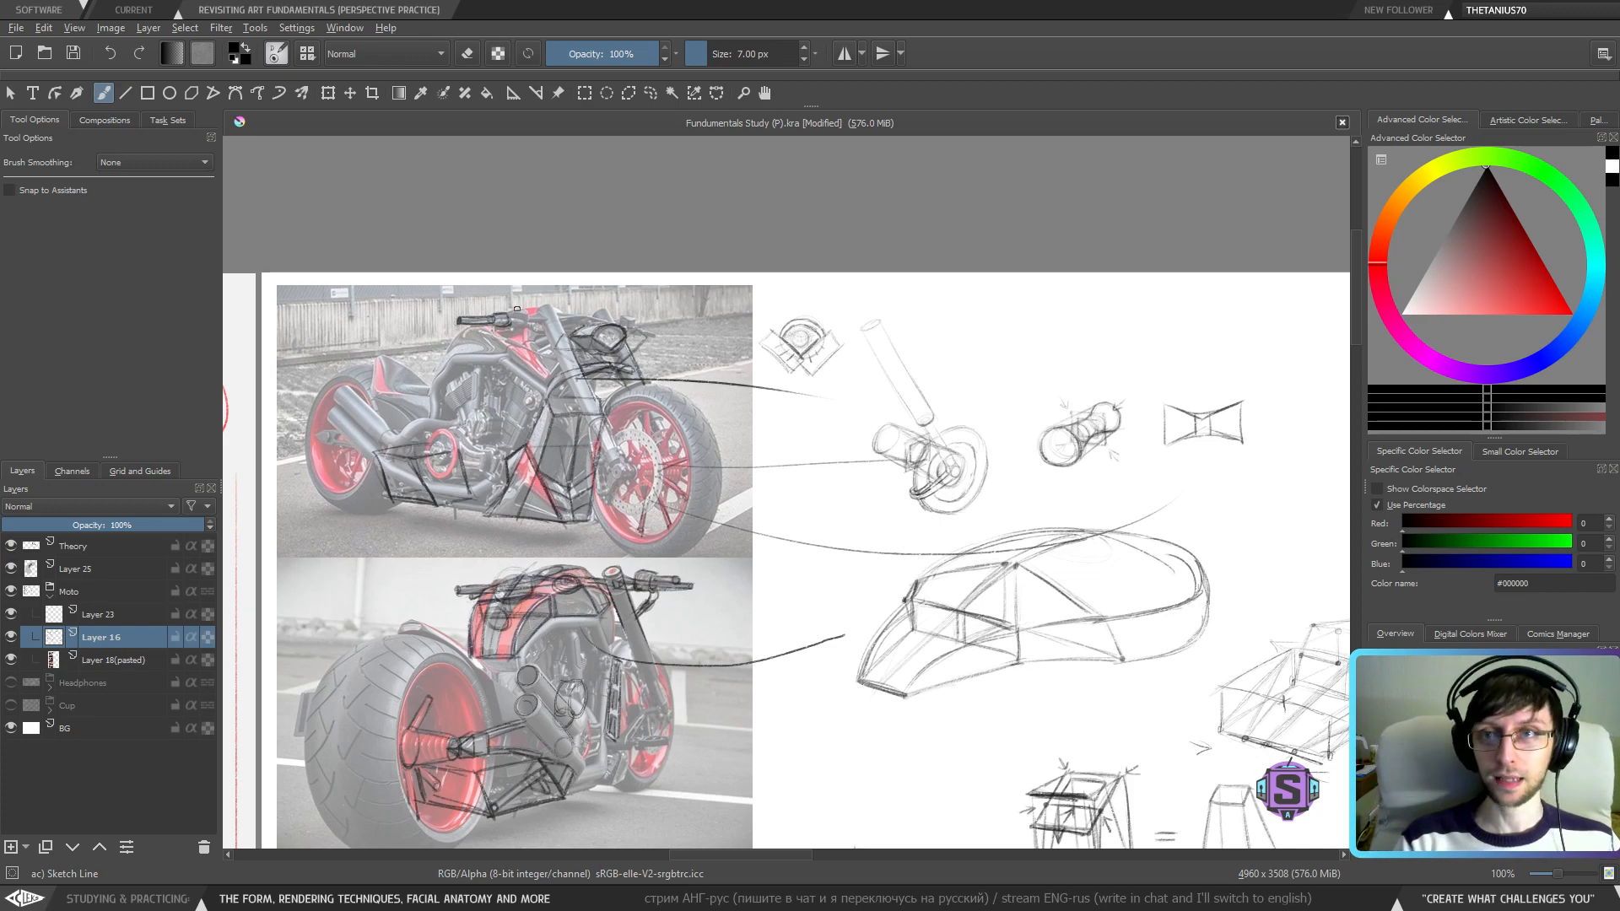
pyautogui.moveTo(1019, 325); pyautogui.dragTo(676, 292)
pyautogui.moveTo(1038, 481); pyautogui.dragTo(713, 405)
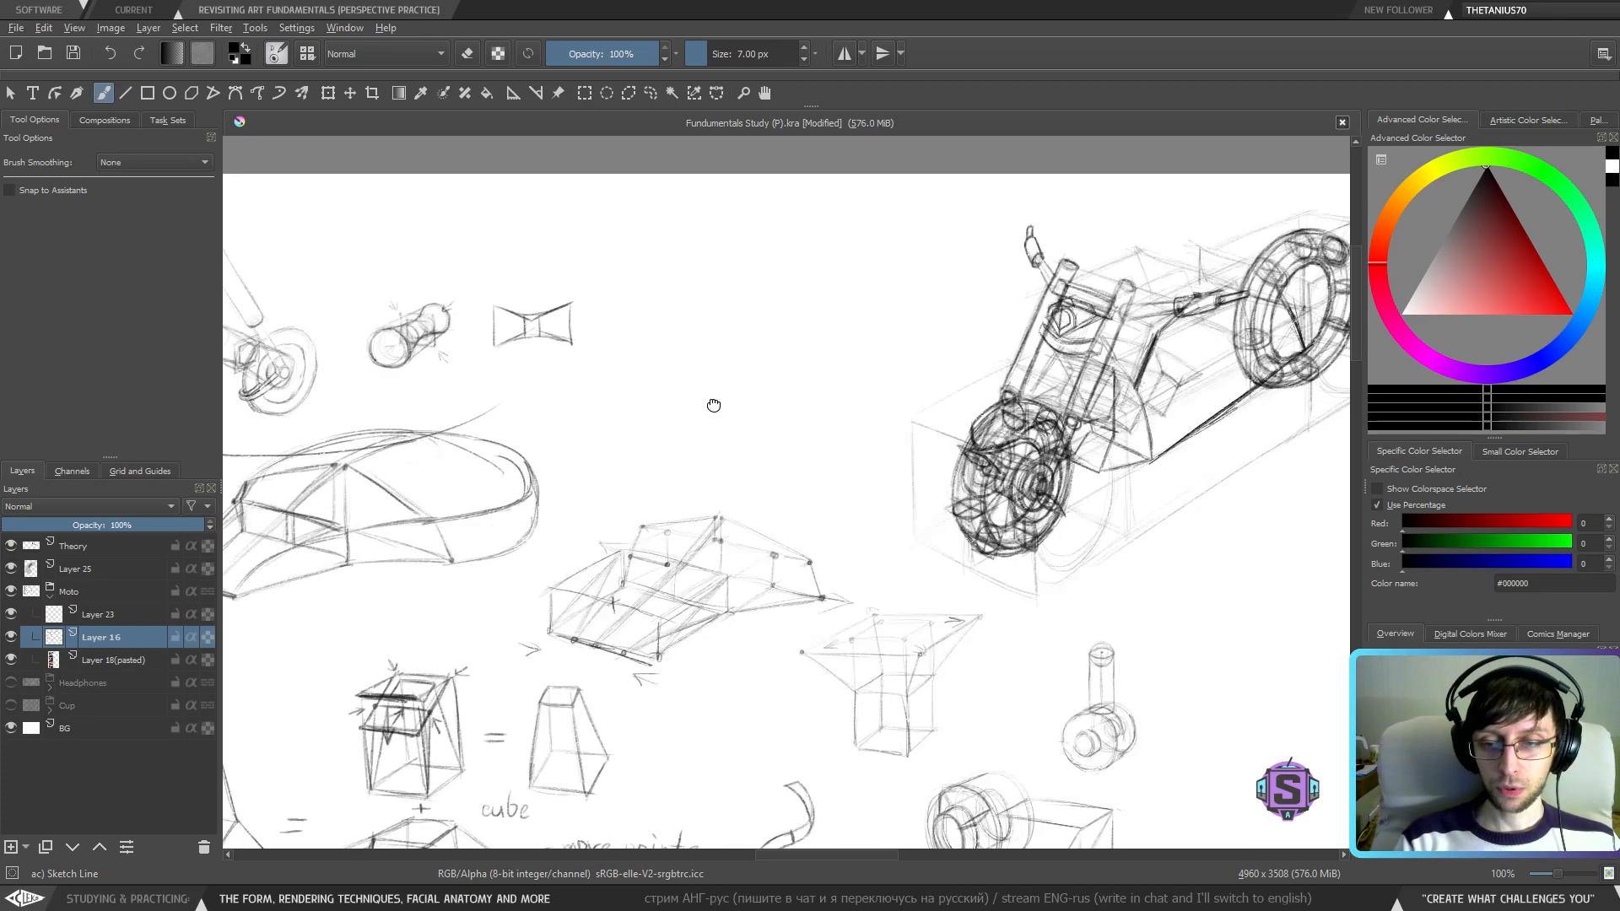
pyautogui.moveTo(1161, 485)
pyautogui.mouseDown()
pyautogui.moveTo(757, 484)
pyautogui.moveTo(880, 526)
pyautogui.mouseUp()
pyautogui.hotkey('ctrl', '-')
pyautogui.hotkey('ctrl', '-')
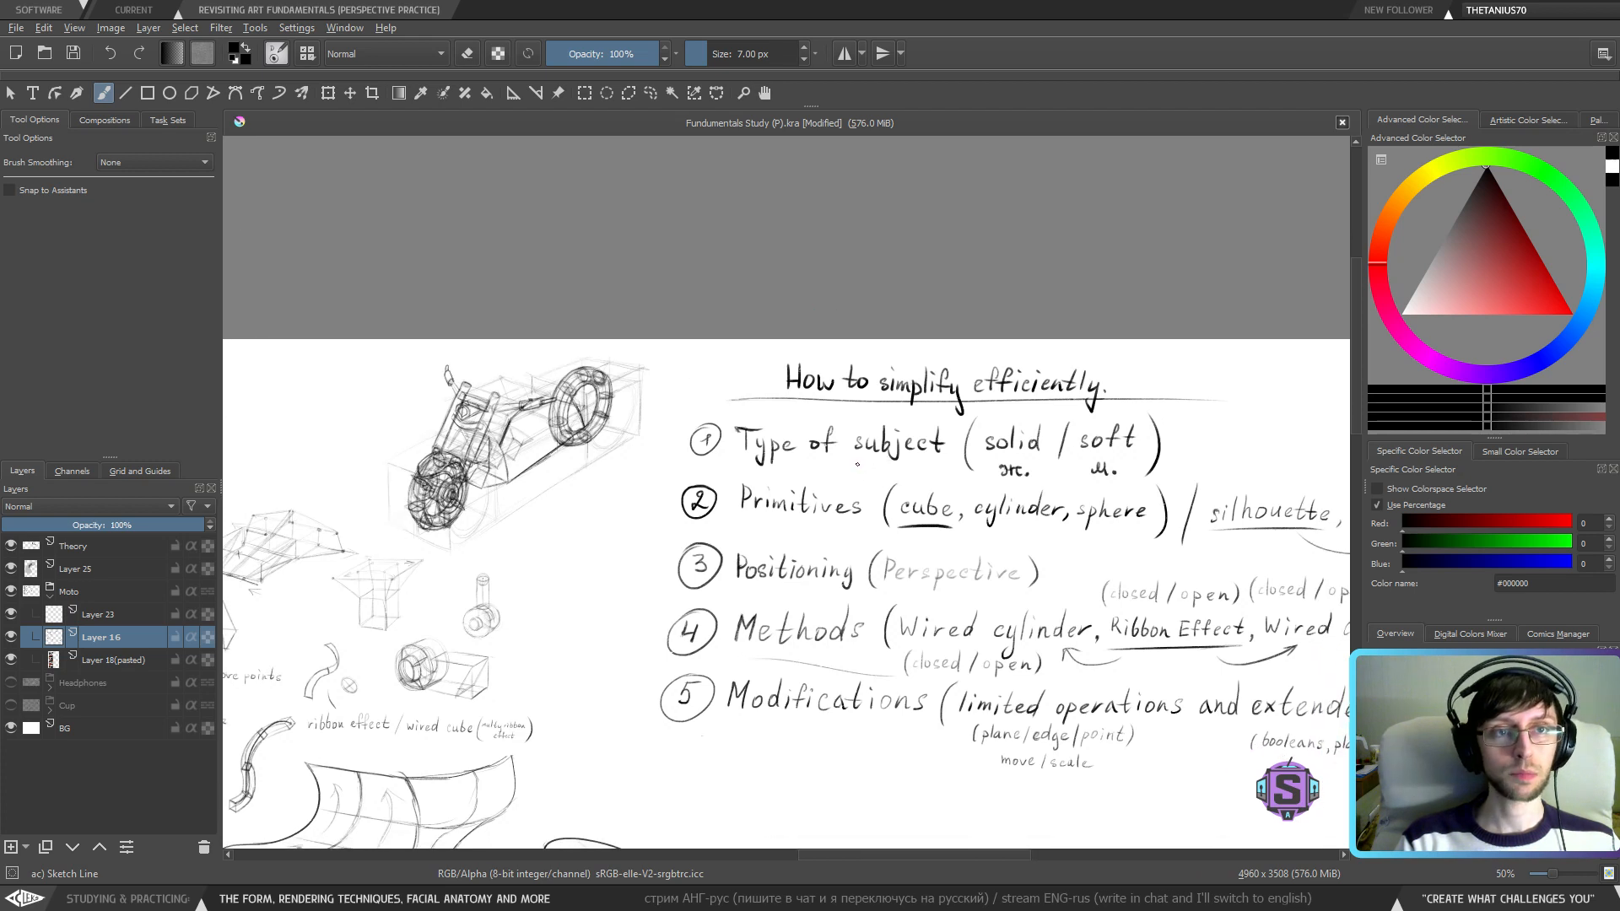
# - Try an arc linking notes 1 and 2 and an underline beneath "Primitives (cube", then undo the marks
pyautogui.moveTo(812, 452); pyautogui.dragTo(1013, 427)
pyautogui.moveTo(904, 480)
pyautogui.mouseDown()
pyautogui.moveTo(664, 432)
pyautogui.moveTo(581, 449)
pyautogui.mouseUp()
pyautogui.hotkey('ctrl', 'z')
pyautogui.moveTo(579, 391); pyautogui.dragTo(572, 436)
pyautogui.hotkey('ctrl', 'z')
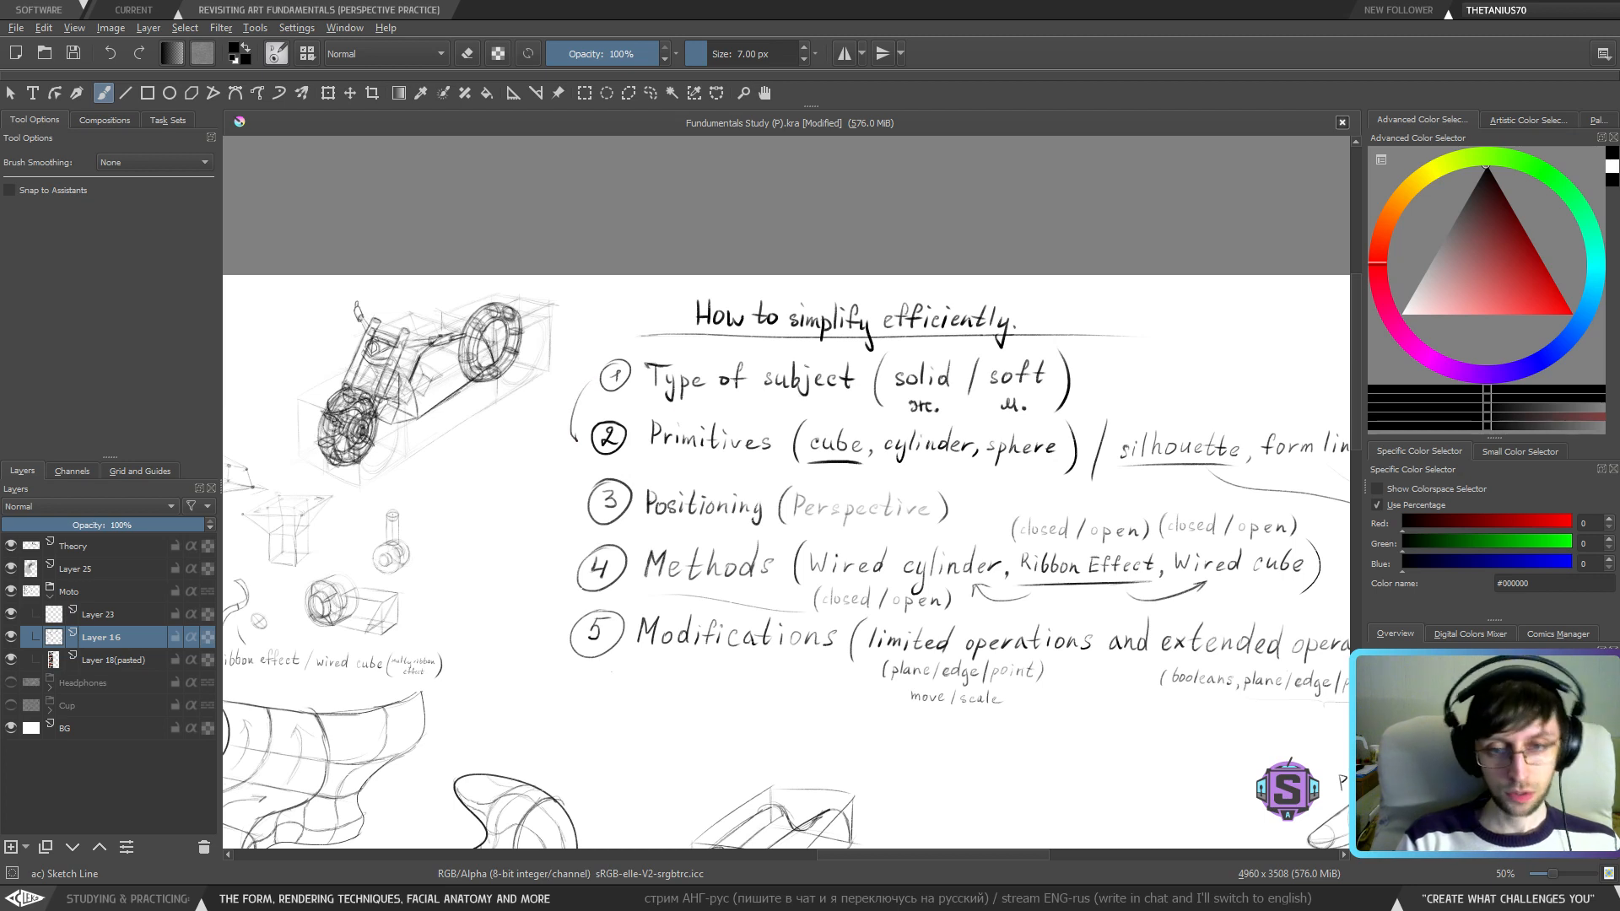
pyautogui.hotkey('ctrl', 'z')
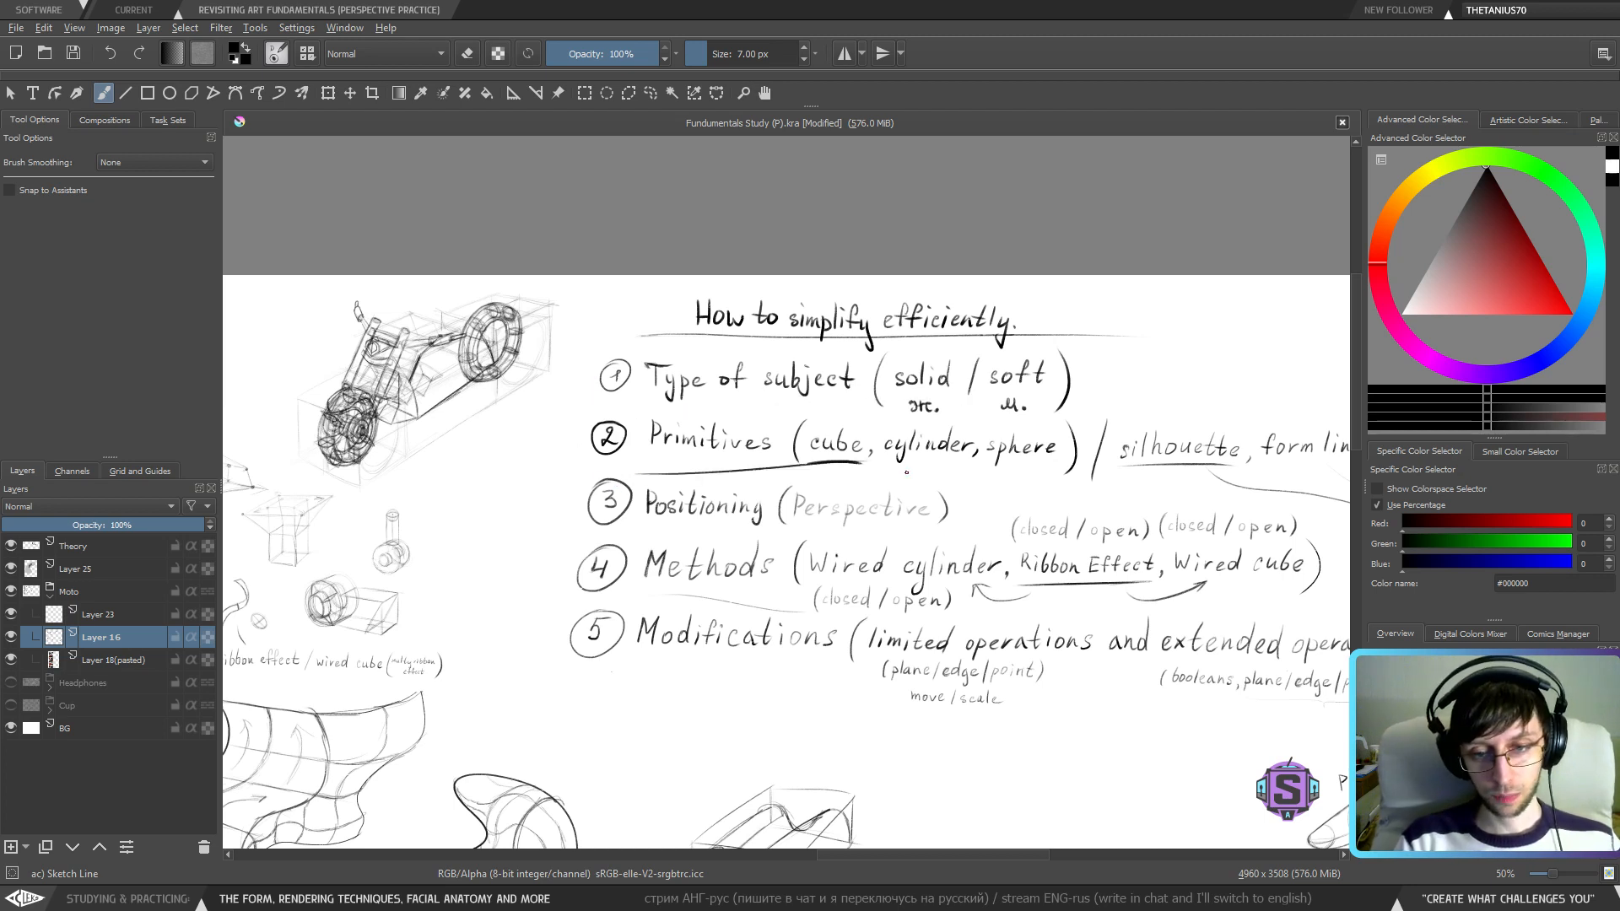
pyautogui.hotkey('ctrl', 'z')
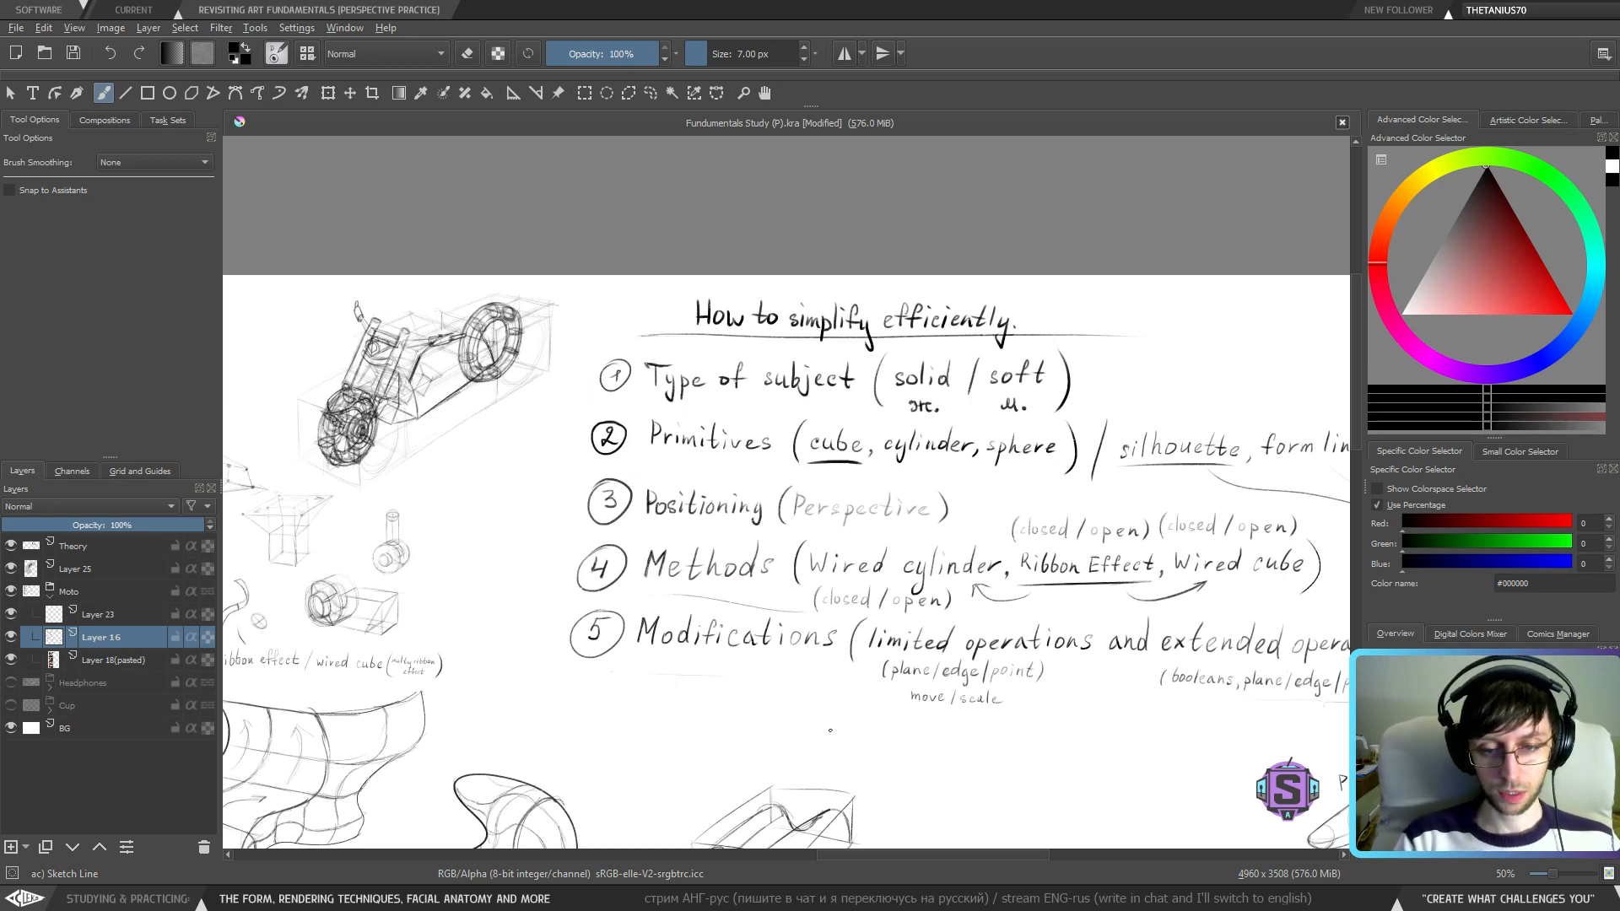
# - Delete the stray faint mark beneath the "Methods" note and clear the selection
pyautogui.hotkey('ctrl', 'r')
pyautogui.moveTo(806, 624)
pyautogui.mouseDown()
pyautogui.moveTo(726, 595)
pyautogui.moveTo(657, 594)
pyautogui.moveTo(802, 614)
pyautogui.moveTo(719, 583)
pyautogui.mouseUp()
pyautogui.press('Delete')
pyautogui.hotkey('ctrl', 'shift', 'a')
pyautogui.press('b')
pyautogui.moveTo(851, 586)
pyautogui.mouseDown()
pyautogui.moveTo(583, 533)
pyautogui.moveTo(913, 563)
pyautogui.moveTo(1131, 637)
pyautogui.mouseUp()
# - Try an angular L-shaped bracket around the start of notes 1 to 5, then undo it
pyautogui.press('1')
pyautogui.moveTo(629, 500); pyautogui.dragTo(825, 571)
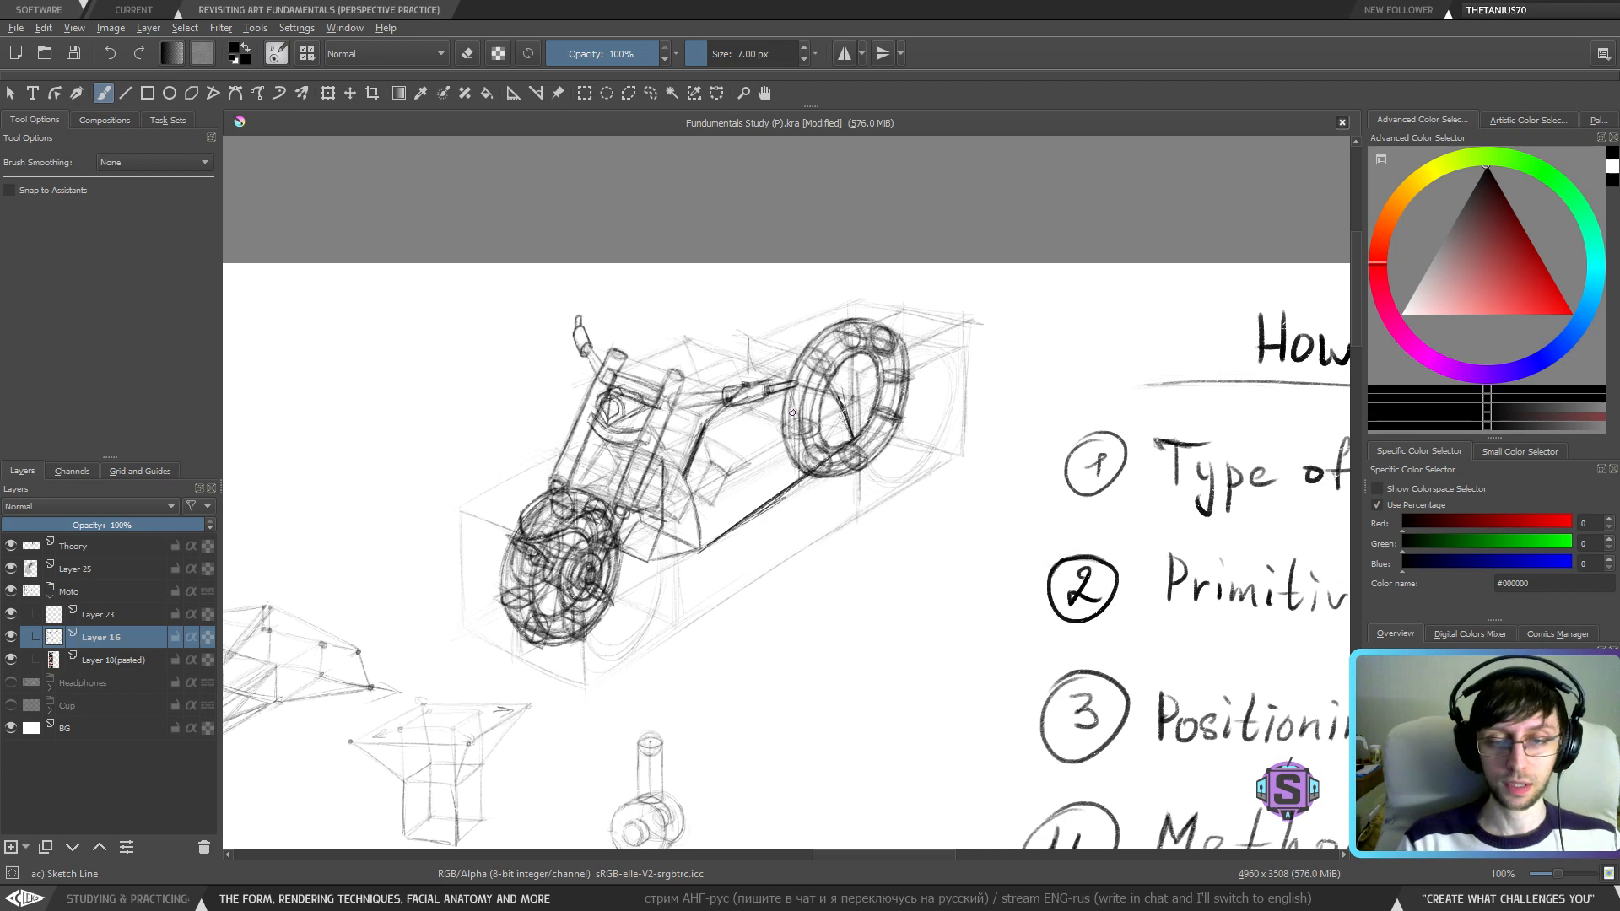
pyautogui.moveTo(712, 641); pyautogui.dragTo(764, 663)
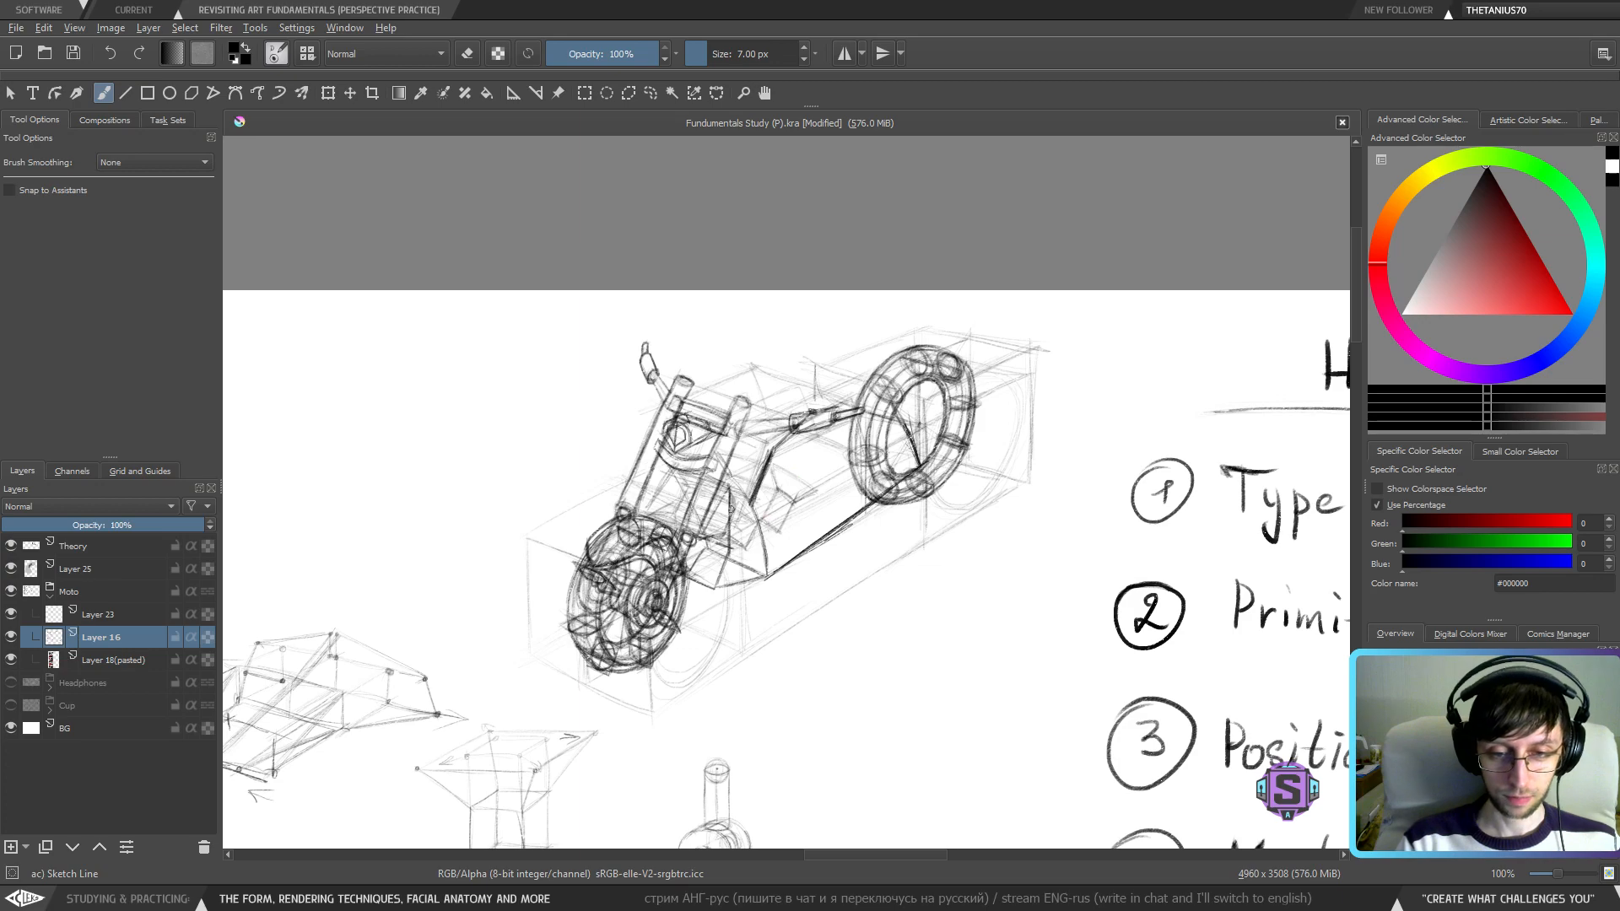
pyautogui.hotkey('ctrl', '-')
pyautogui.hotkey('ctrl', '-')
pyautogui.moveTo(575, 706); pyautogui.dragTo(652, 631)
pyautogui.moveTo(1000, 606); pyautogui.dragTo(467, 539)
pyautogui.moveTo(475, 342)
pyautogui.mouseDown()
pyautogui.moveTo(432, 672)
pyautogui.moveTo(558, 656)
pyautogui.mouseUp()
pyautogui.hotkey('ctrl', 'z')
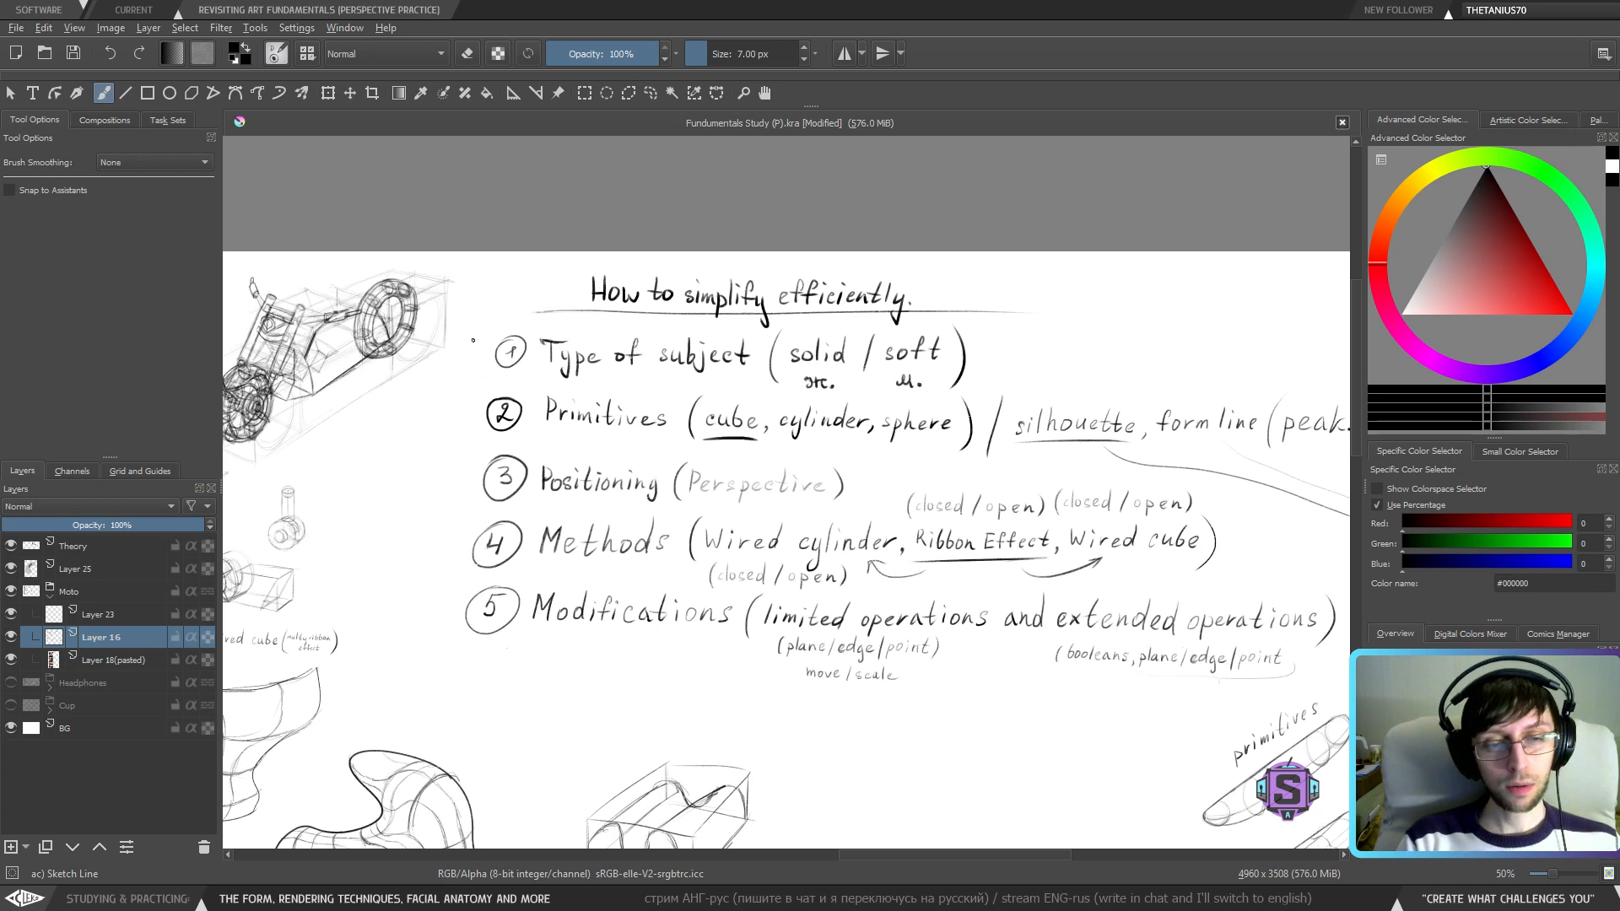
pyautogui.moveTo(477, 330)
pyautogui.mouseDown()
pyautogui.moveTo(429, 681)
pyautogui.moveTo(585, 675)
pyautogui.mouseUp()
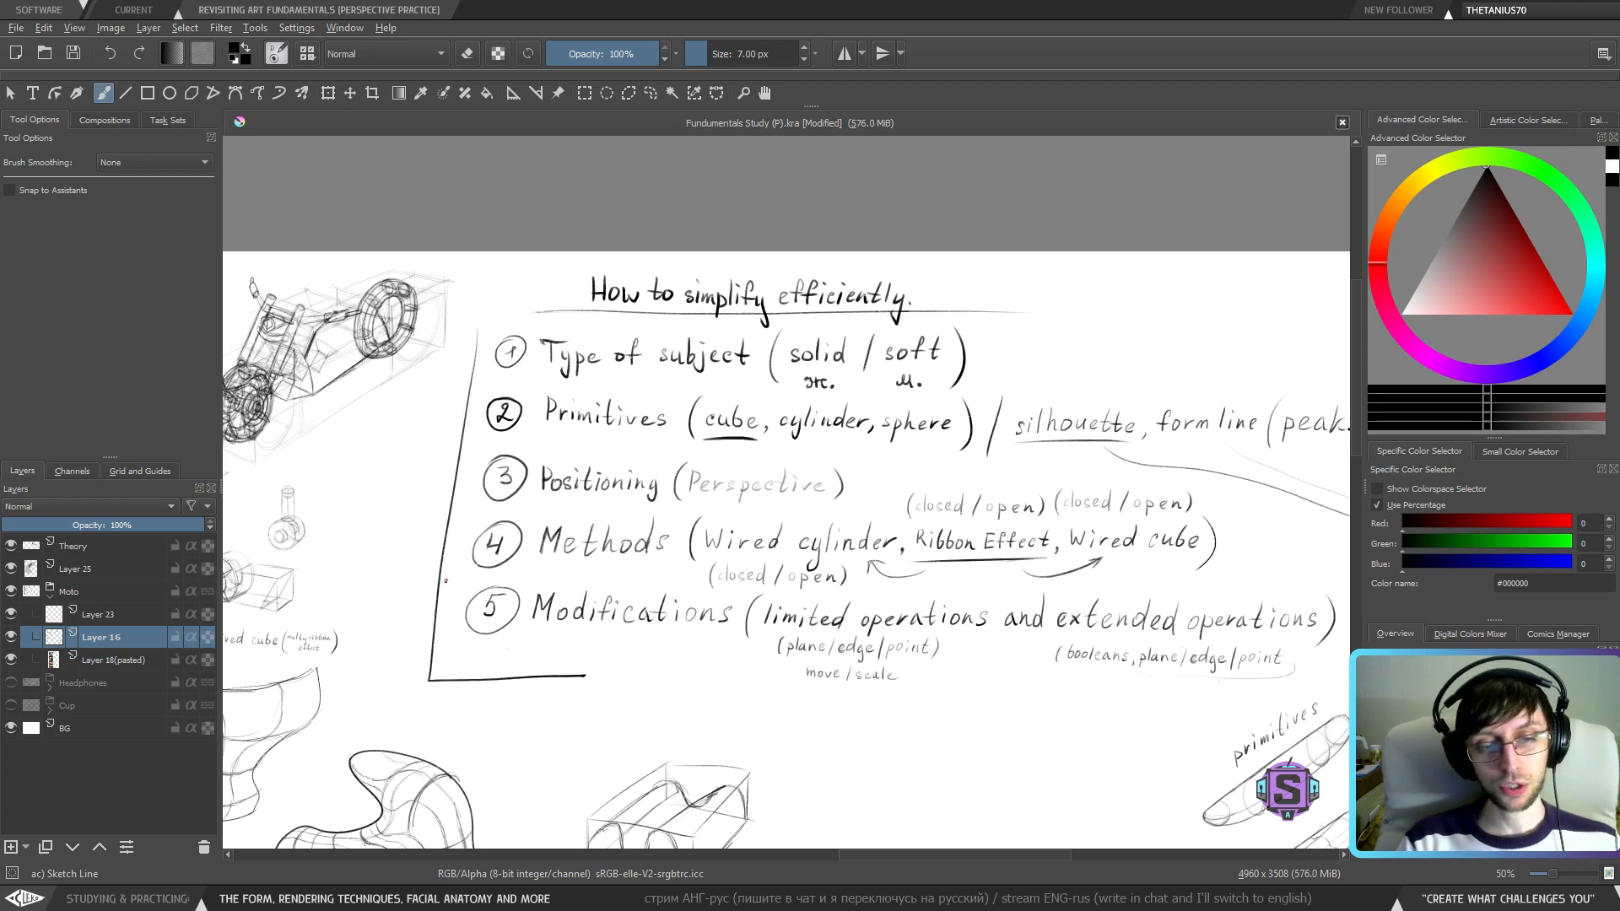
pyautogui.hotkey('ctrl', 'z')
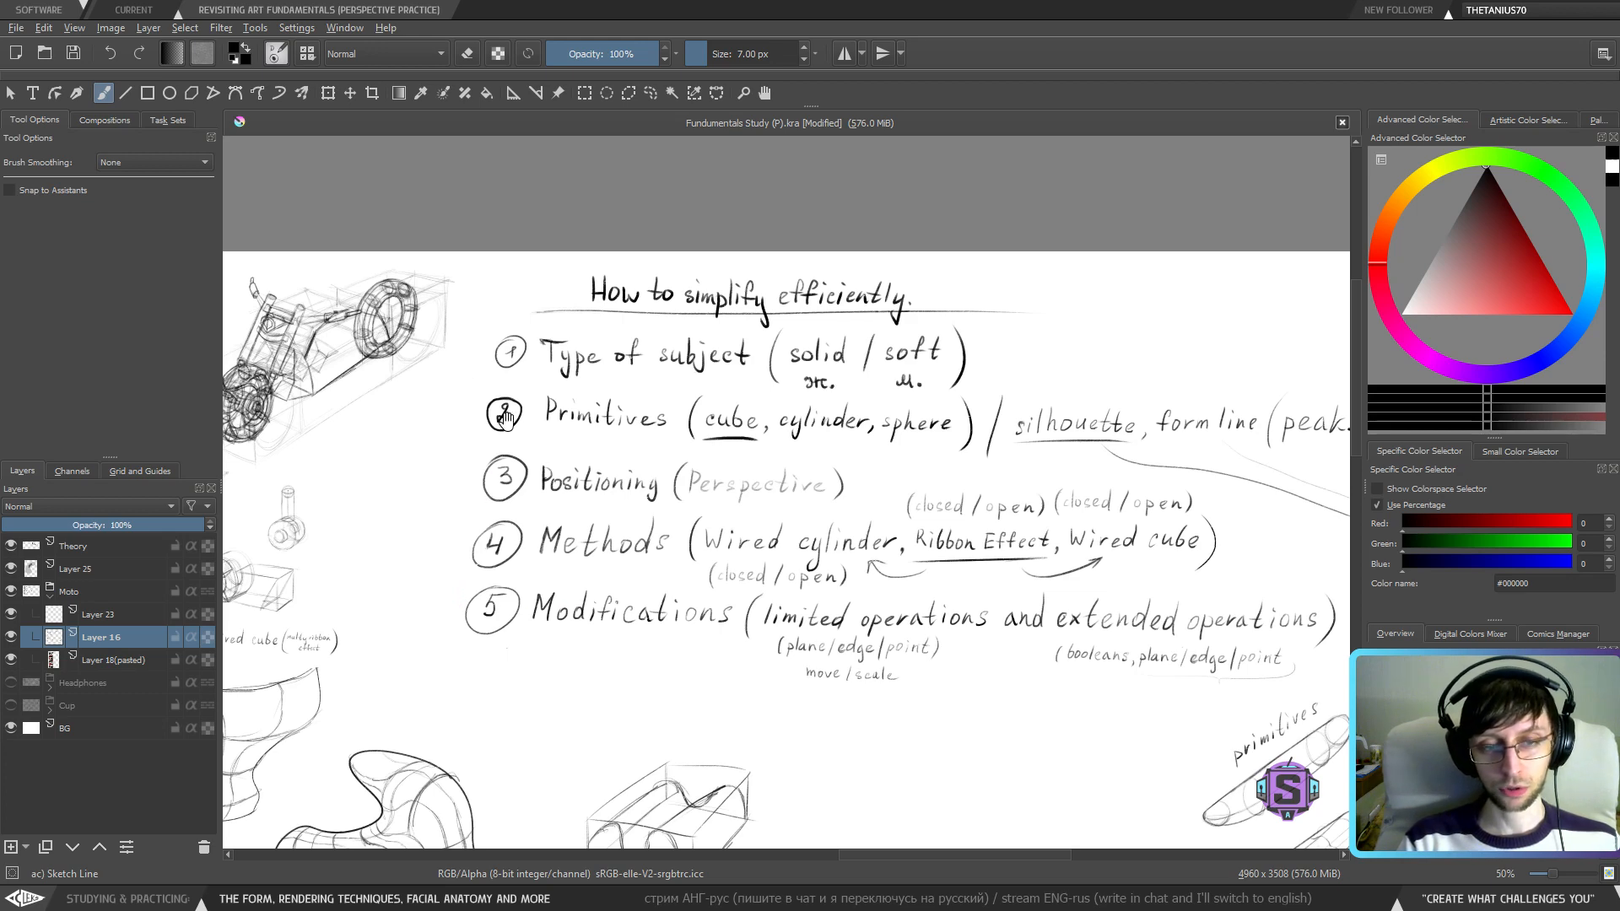
# - Try a chain of arcs linking notes 1 to 5 one after another, then undo it
pyautogui.moveTo(460, 418)
pyautogui.mouseDown()
pyautogui.moveTo(737, 418)
pyautogui.moveTo(744, 478)
pyautogui.moveTo(715, 483)
pyautogui.moveTo(723, 518)
pyautogui.moveTo(464, 475)
pyautogui.mouseUp()
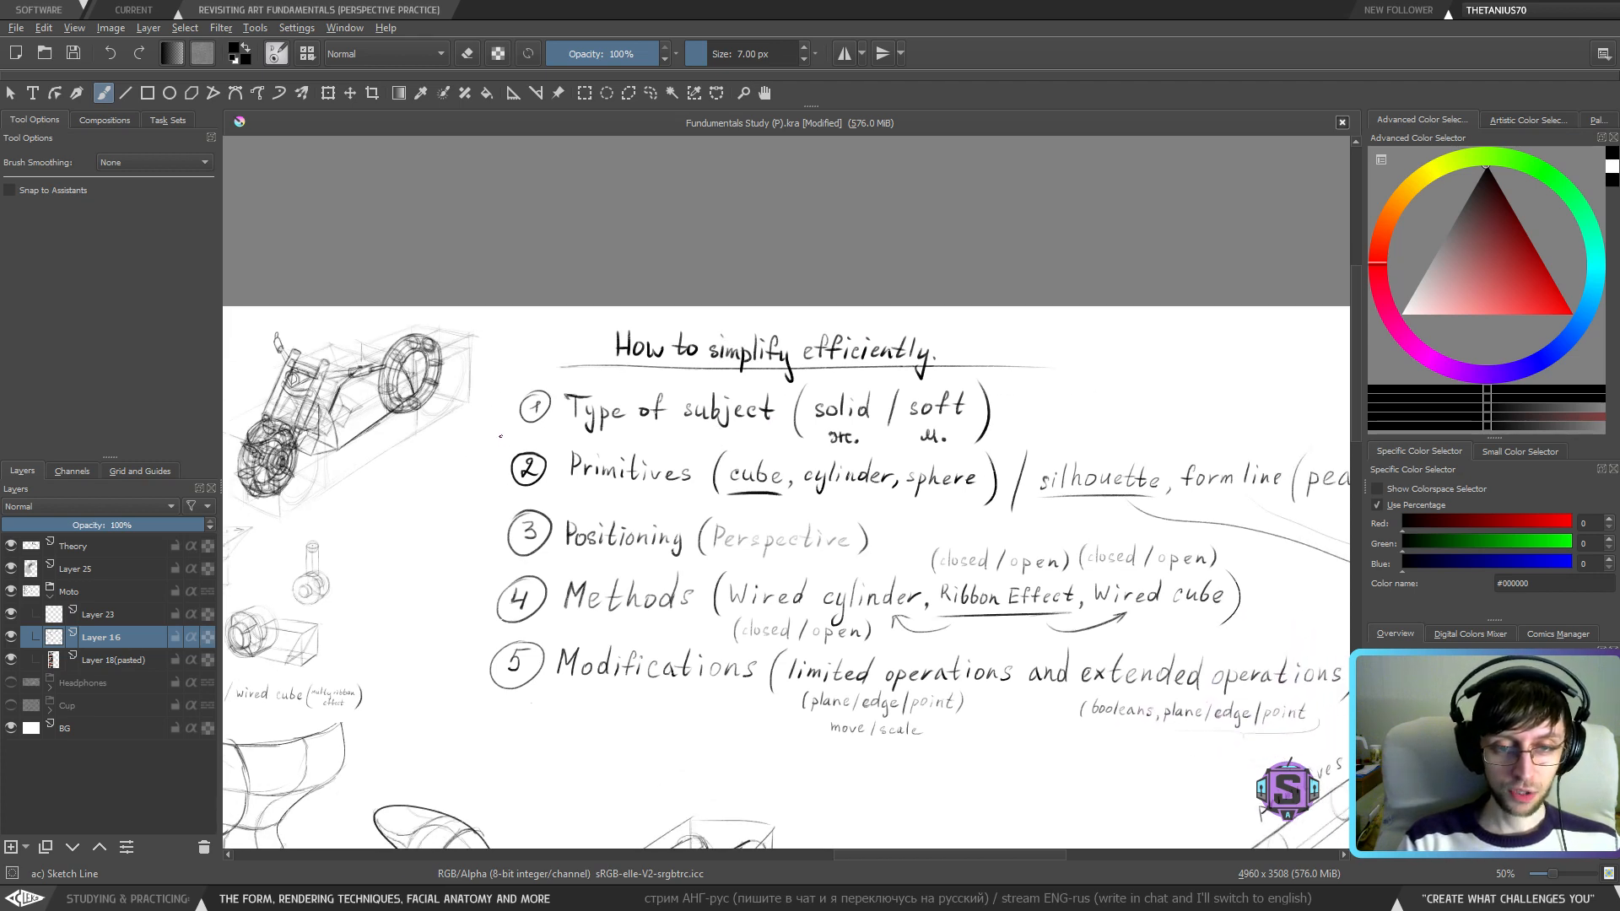
pyautogui.moveTo(509, 416)
pyautogui.mouseDown()
pyautogui.moveTo(454, 542)
pyautogui.moveTo(449, 609)
pyautogui.moveTo(474, 677)
pyautogui.mouseUp()
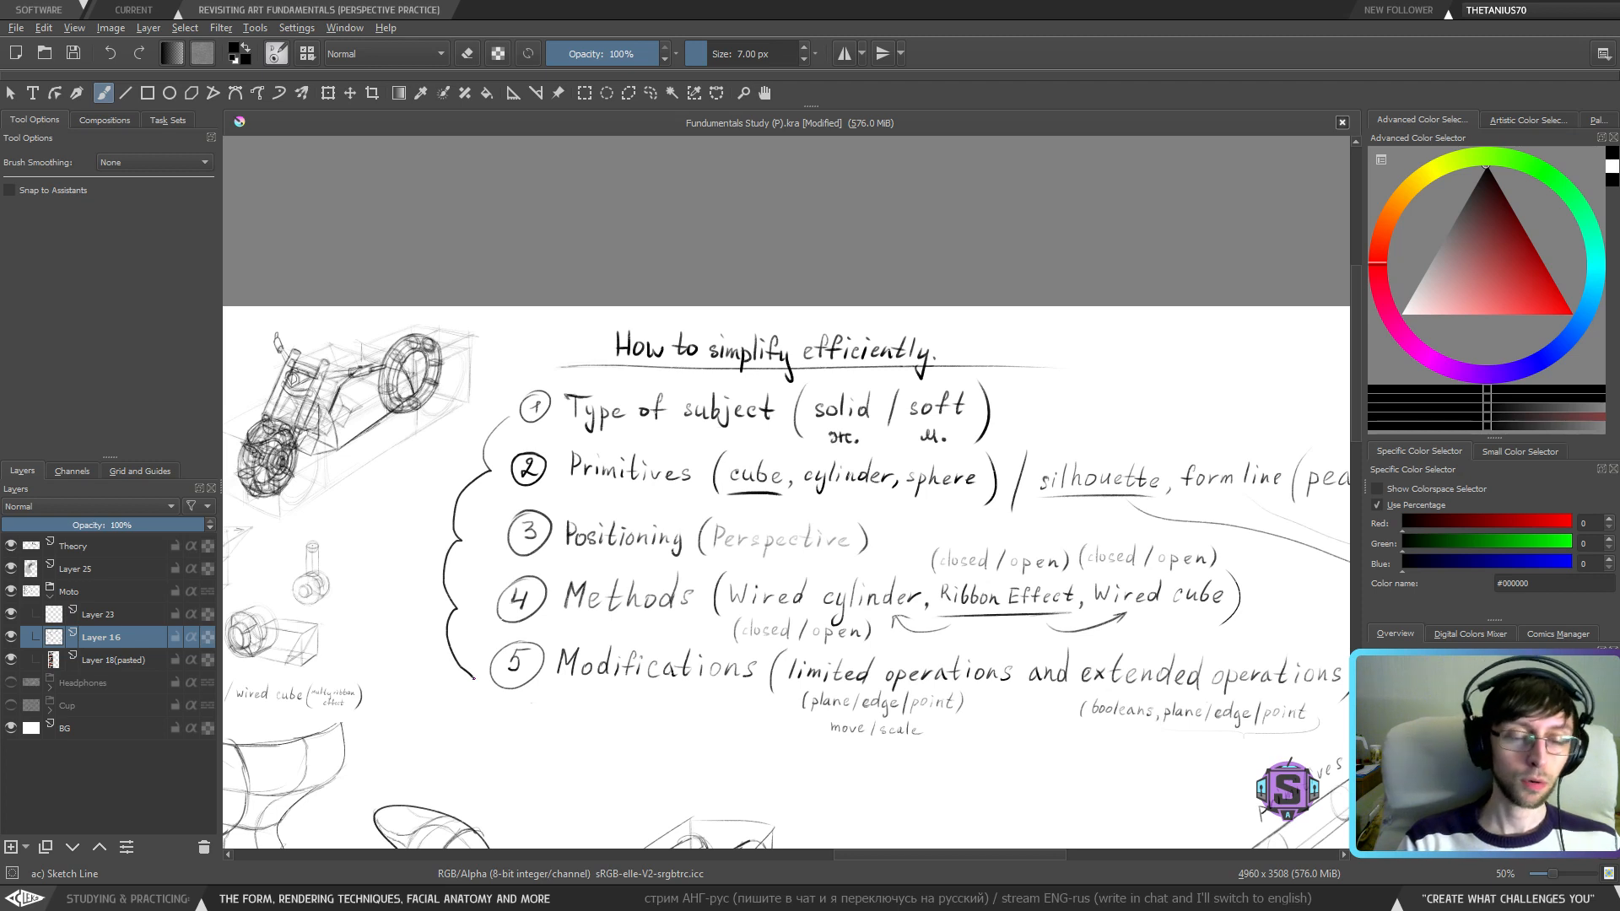
pyautogui.hotkey('ctrl', 'z')
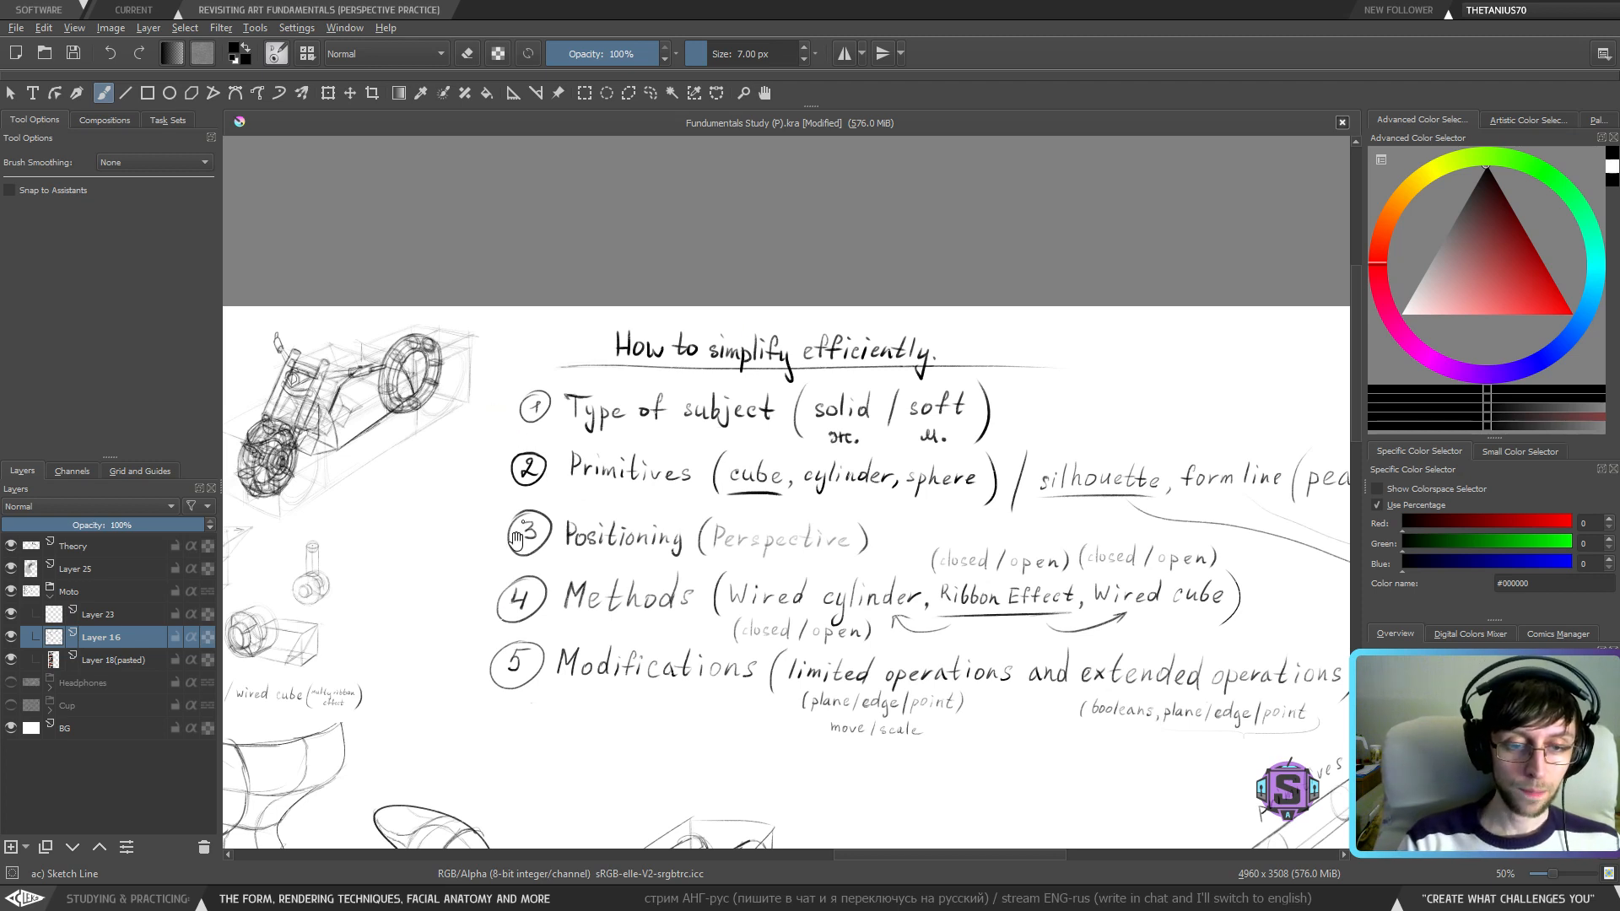
pyautogui.moveTo(514, 545); pyautogui.dragTo(555, 494)
pyautogui.moveTo(527, 600)
pyautogui.mouseDown()
pyautogui.moveTo(402, 453)
pyautogui.moveTo(398, 424)
pyautogui.moveTo(418, 441)
pyautogui.mouseUp()
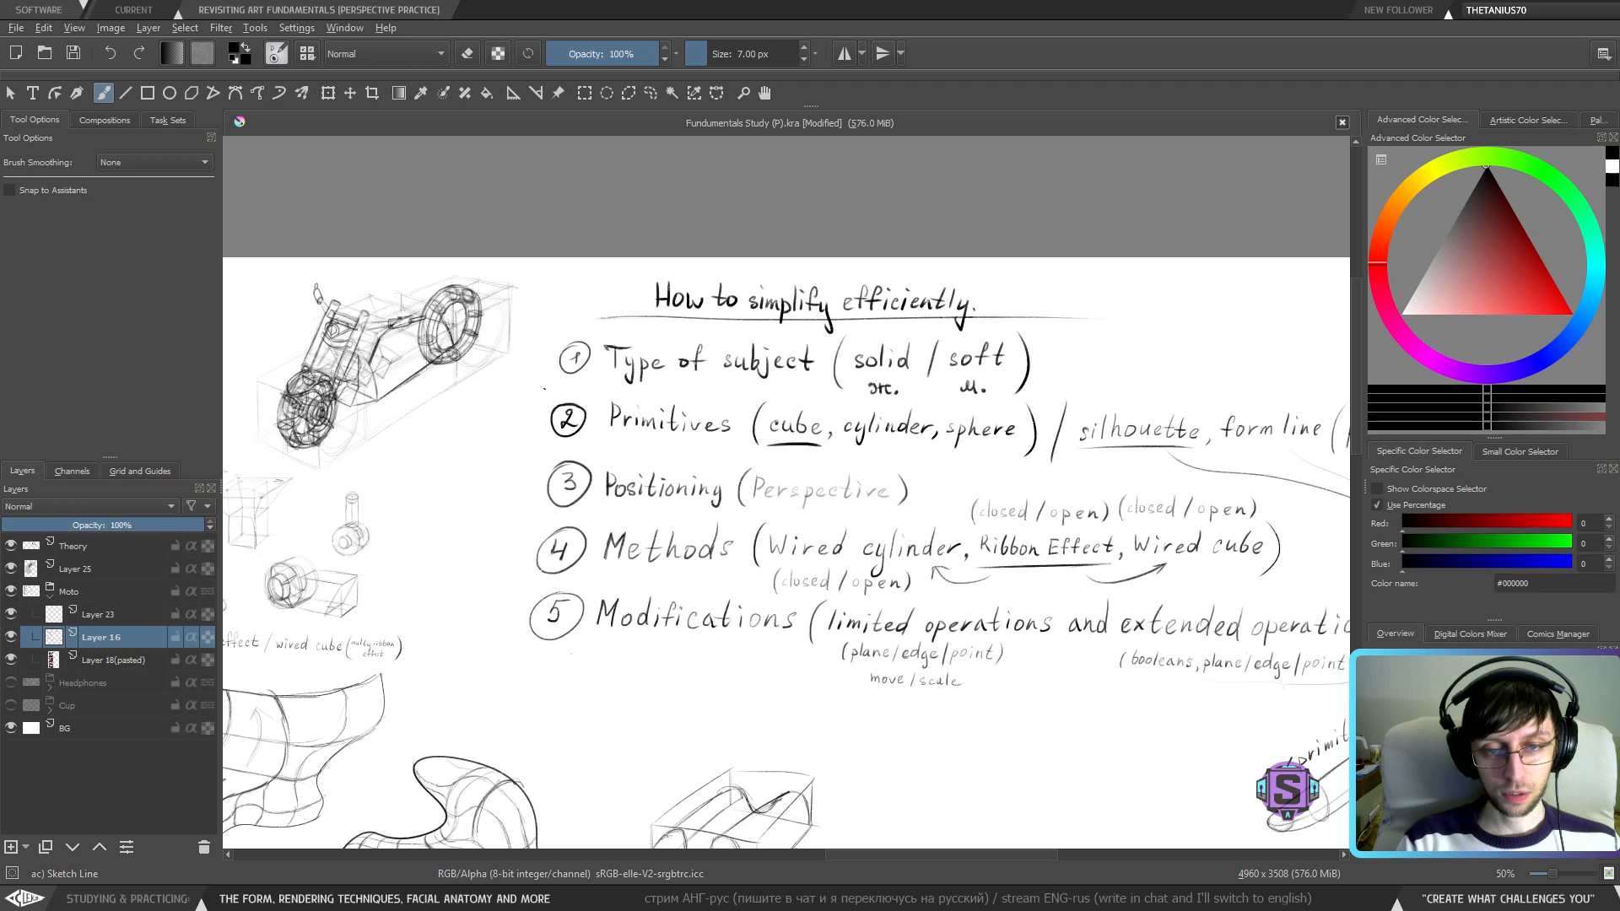
# - Try underlining the numbered notes from "Type of subject" down to "Modifications", undoing each underline
pyautogui.moveTo(544, 389); pyautogui.dragTo(1020, 355)
pyautogui.hotkey('ctrl', 'z')
pyautogui.moveTo(506, 457); pyautogui.dragTo(792, 459)
pyautogui.moveTo(531, 524); pyautogui.dragTo(767, 517)
pyautogui.hotkey('ctrl', 'z')
pyautogui.hotkey('ctrl', 'z')
pyautogui.moveTo(524, 574); pyautogui.dragTo(691, 573)
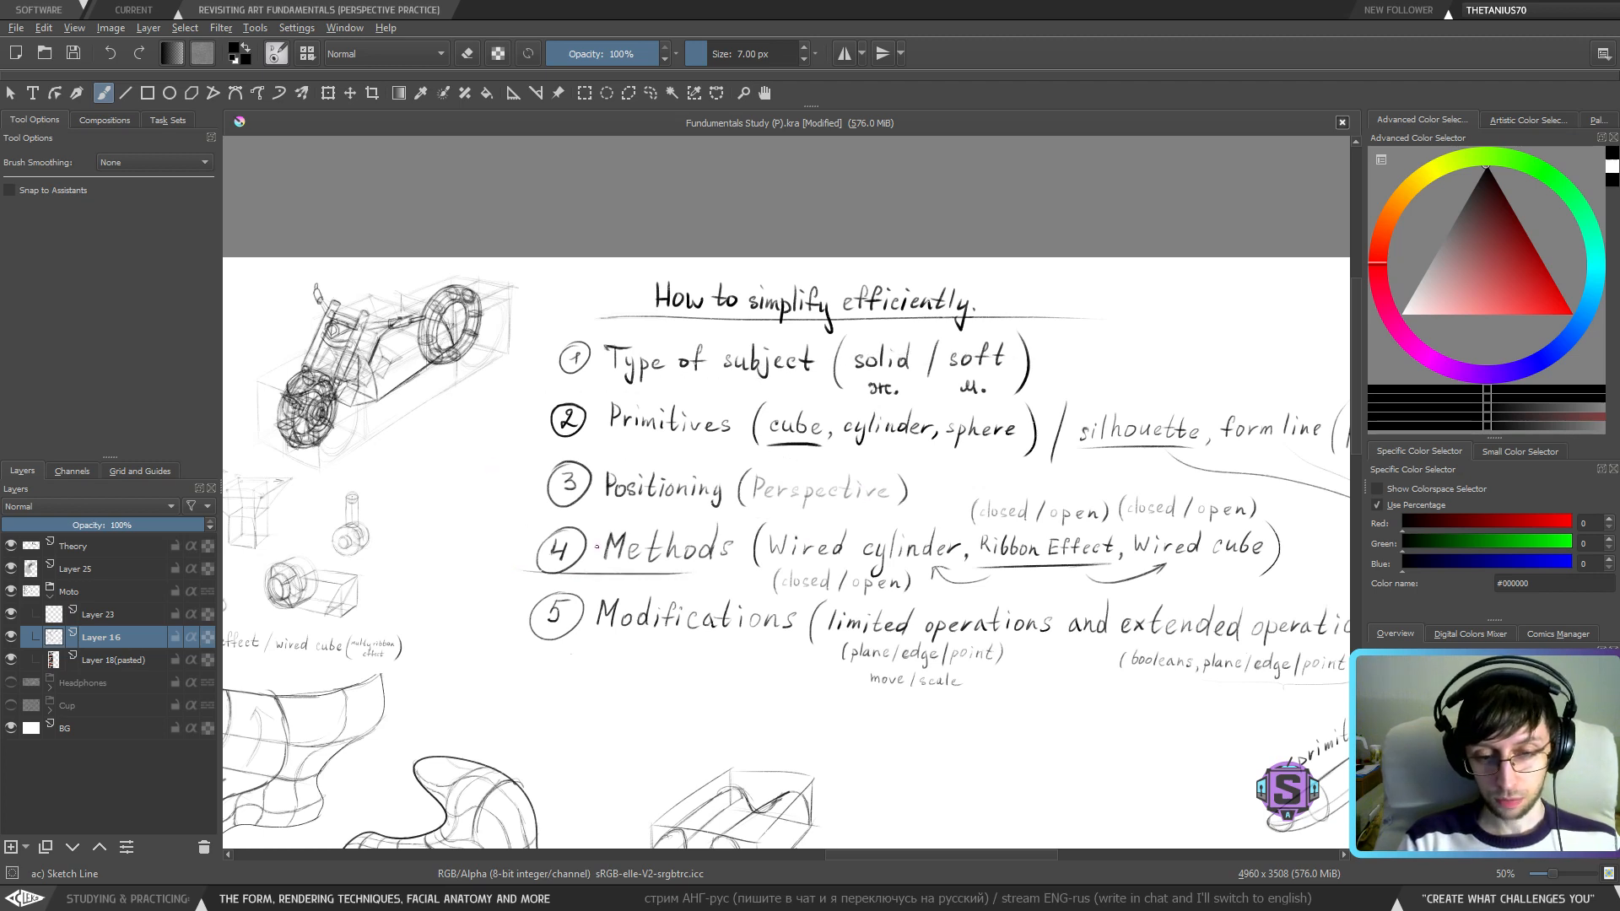
pyautogui.hotkey('ctrl', 'z')
pyautogui.moveTo(547, 686); pyautogui.dragTo(767, 642)
pyautogui.hotkey('ctrl', 'z')
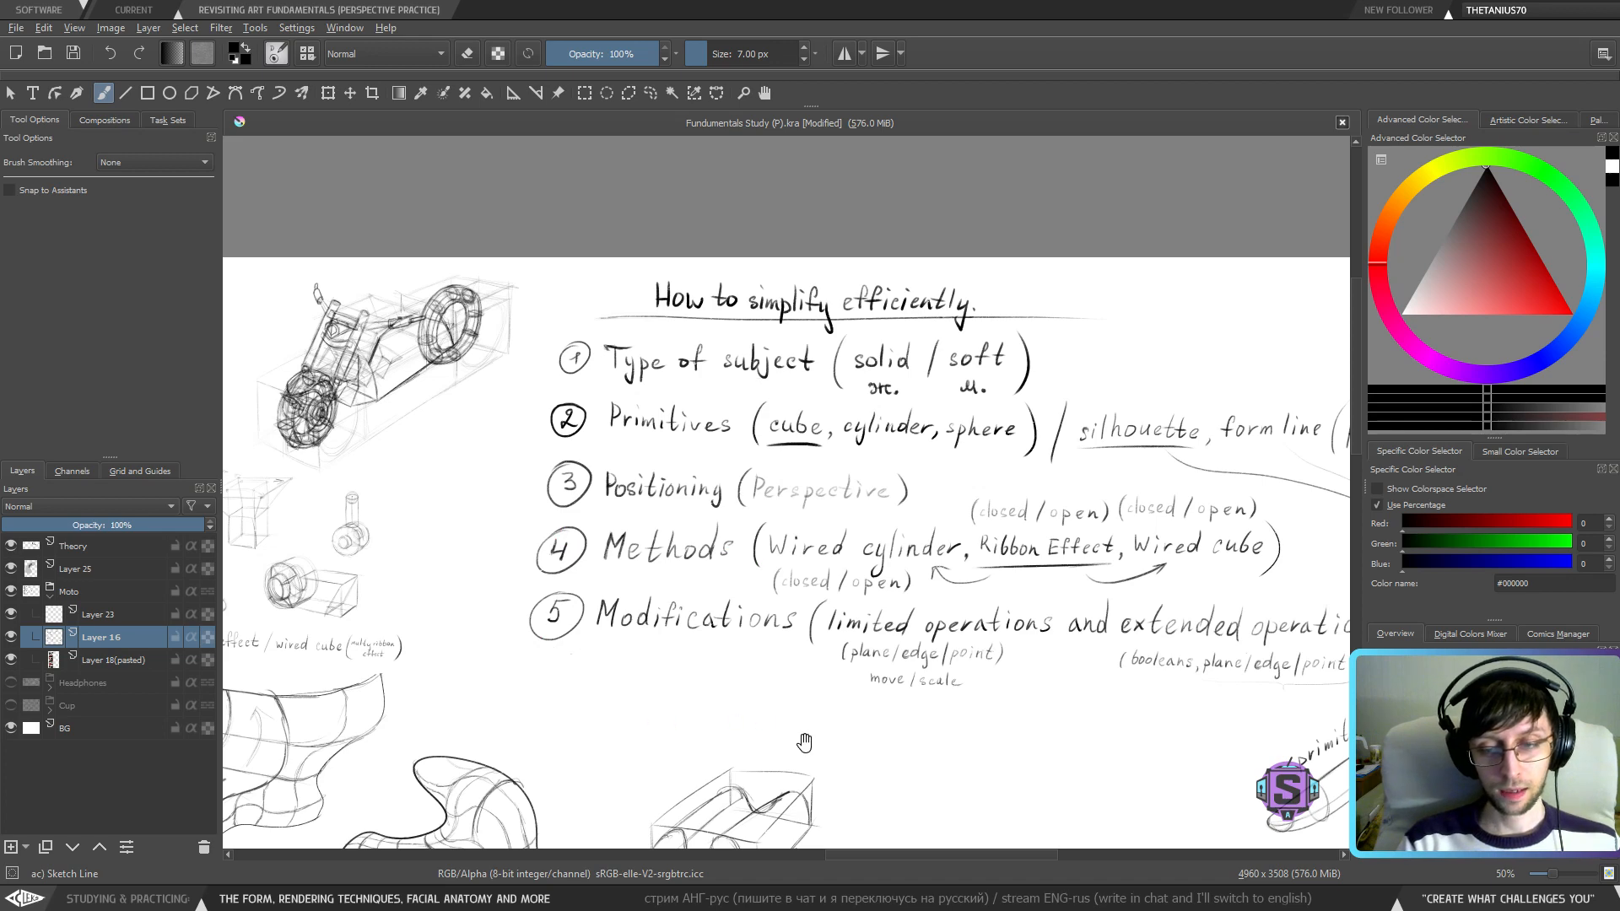
# - Darken the lower edge of the motorcycle's engine body where it meets the line to the rear wheel
pyautogui.moveTo(793, 738); pyautogui.dragTo(540, 685)
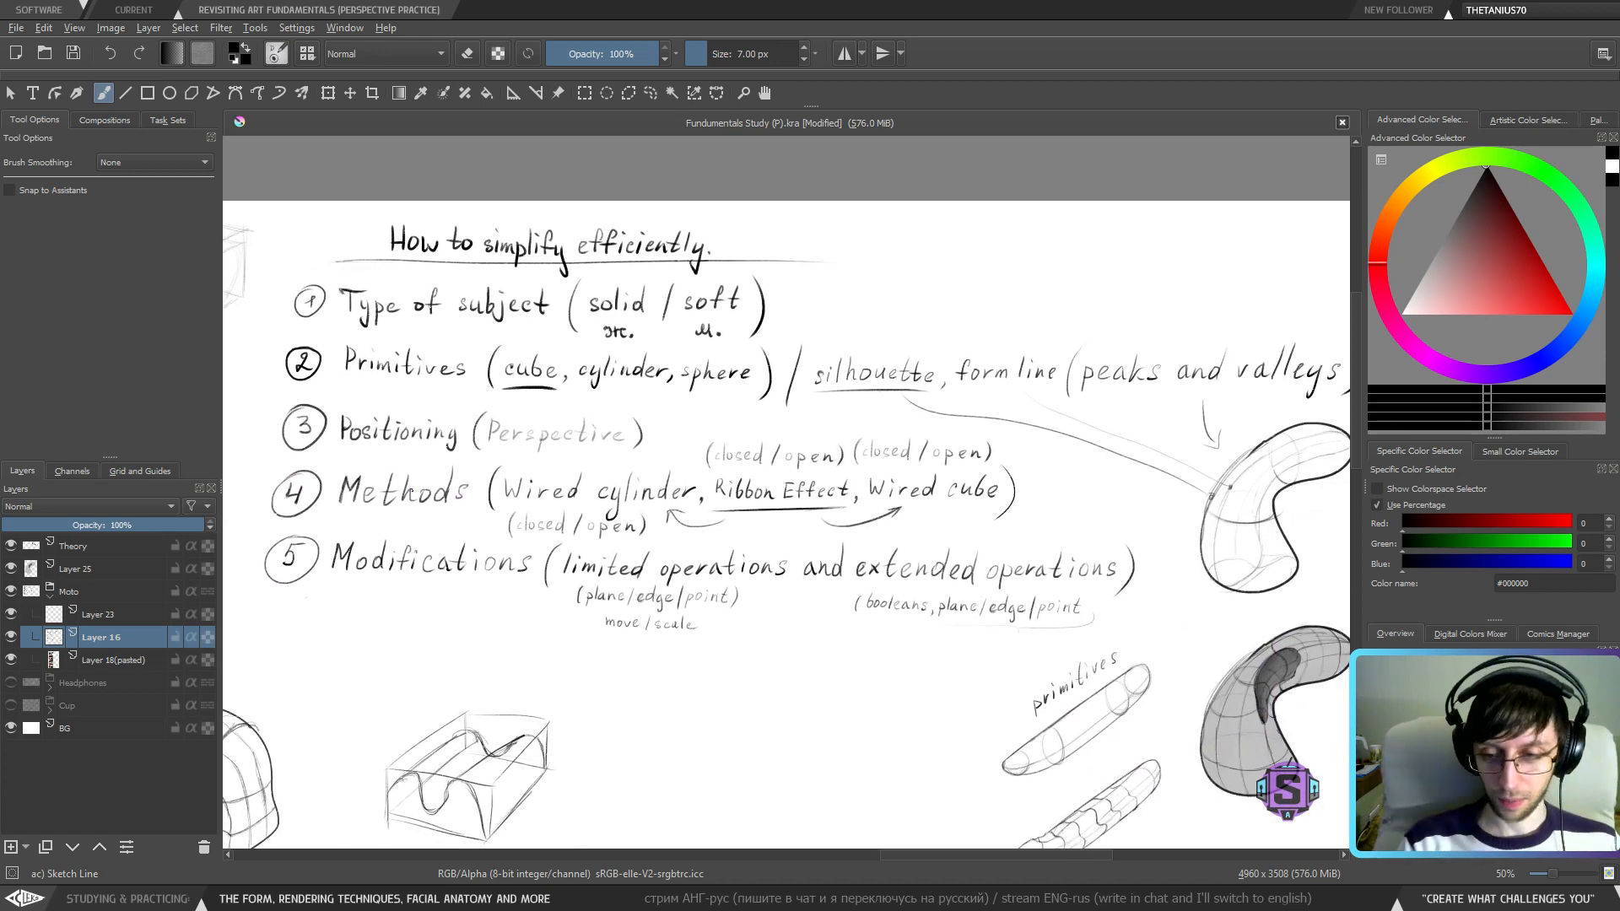
pyautogui.moveTo(710, 567); pyautogui.dragTo(819, 589)
pyautogui.moveTo(498, 634); pyautogui.dragTo(719, 520)
pyautogui.moveTo(606, 556); pyautogui.dragTo(834, 654)
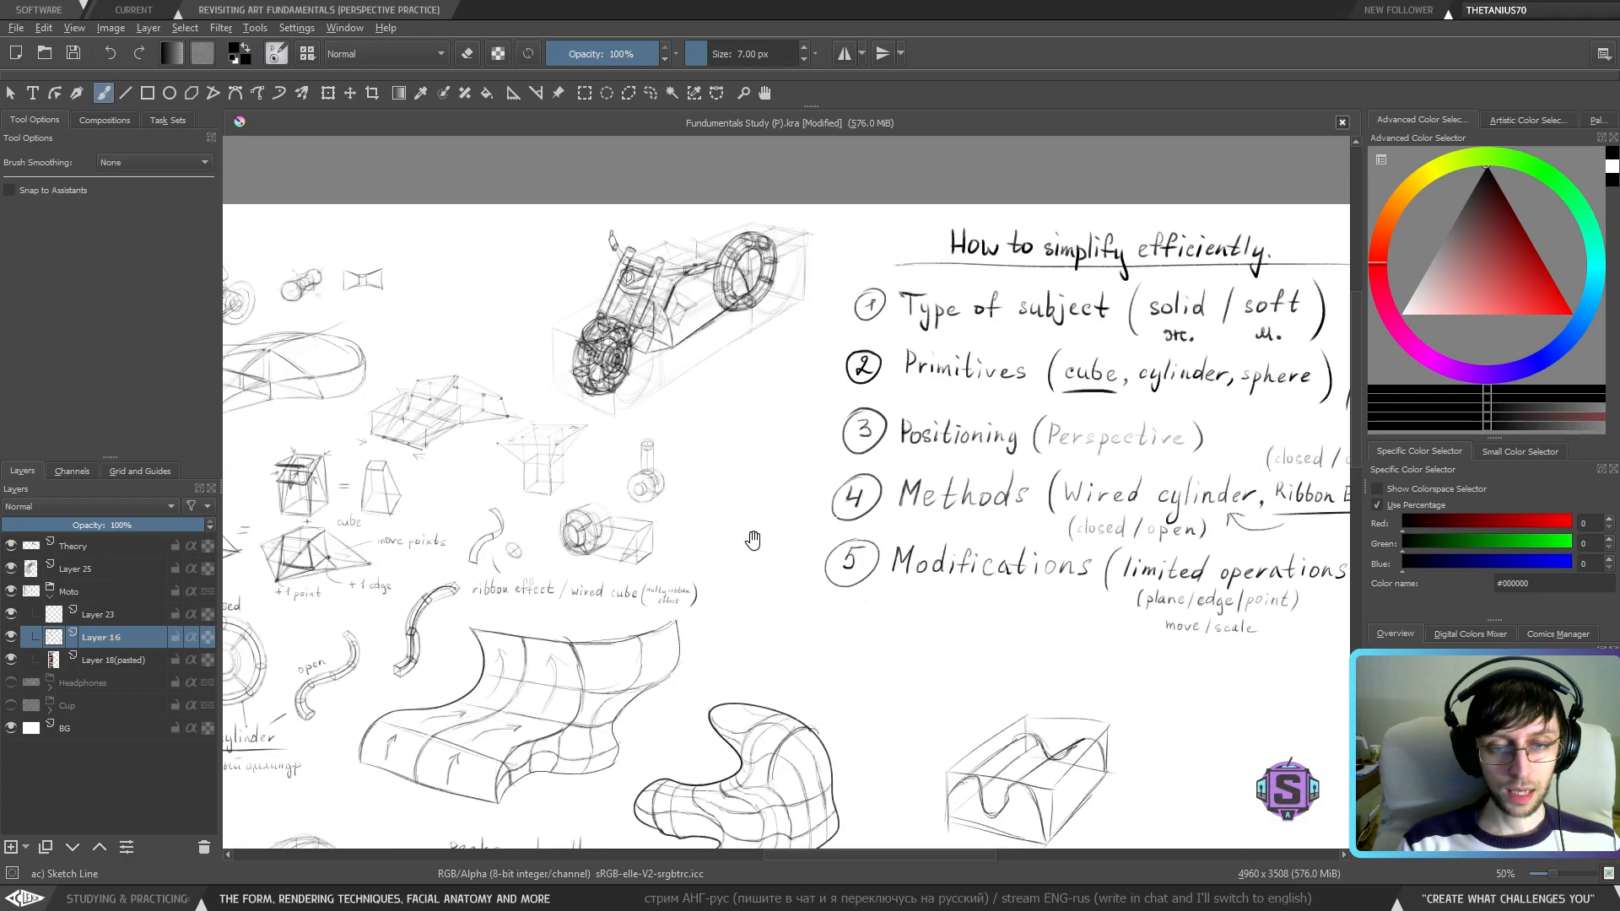
pyautogui.moveTo(693, 532); pyautogui.dragTo(996, 439)
pyautogui.moveTo(815, 487); pyautogui.dragTo(596, 668)
pyautogui.scroll(2, 752, 600)
pyautogui.moveTo(852, 356); pyautogui.dragTo(803, 625)
pyautogui.scroll(2, 791, 492)
pyautogui.moveTo(738, 523)
pyautogui.mouseDown()
pyautogui.moveTo(791, 493)
pyautogui.moveTo(727, 656)
pyautogui.mouseUp()
pyautogui.moveTo(595, 676); pyautogui.dragTo(702, 658)
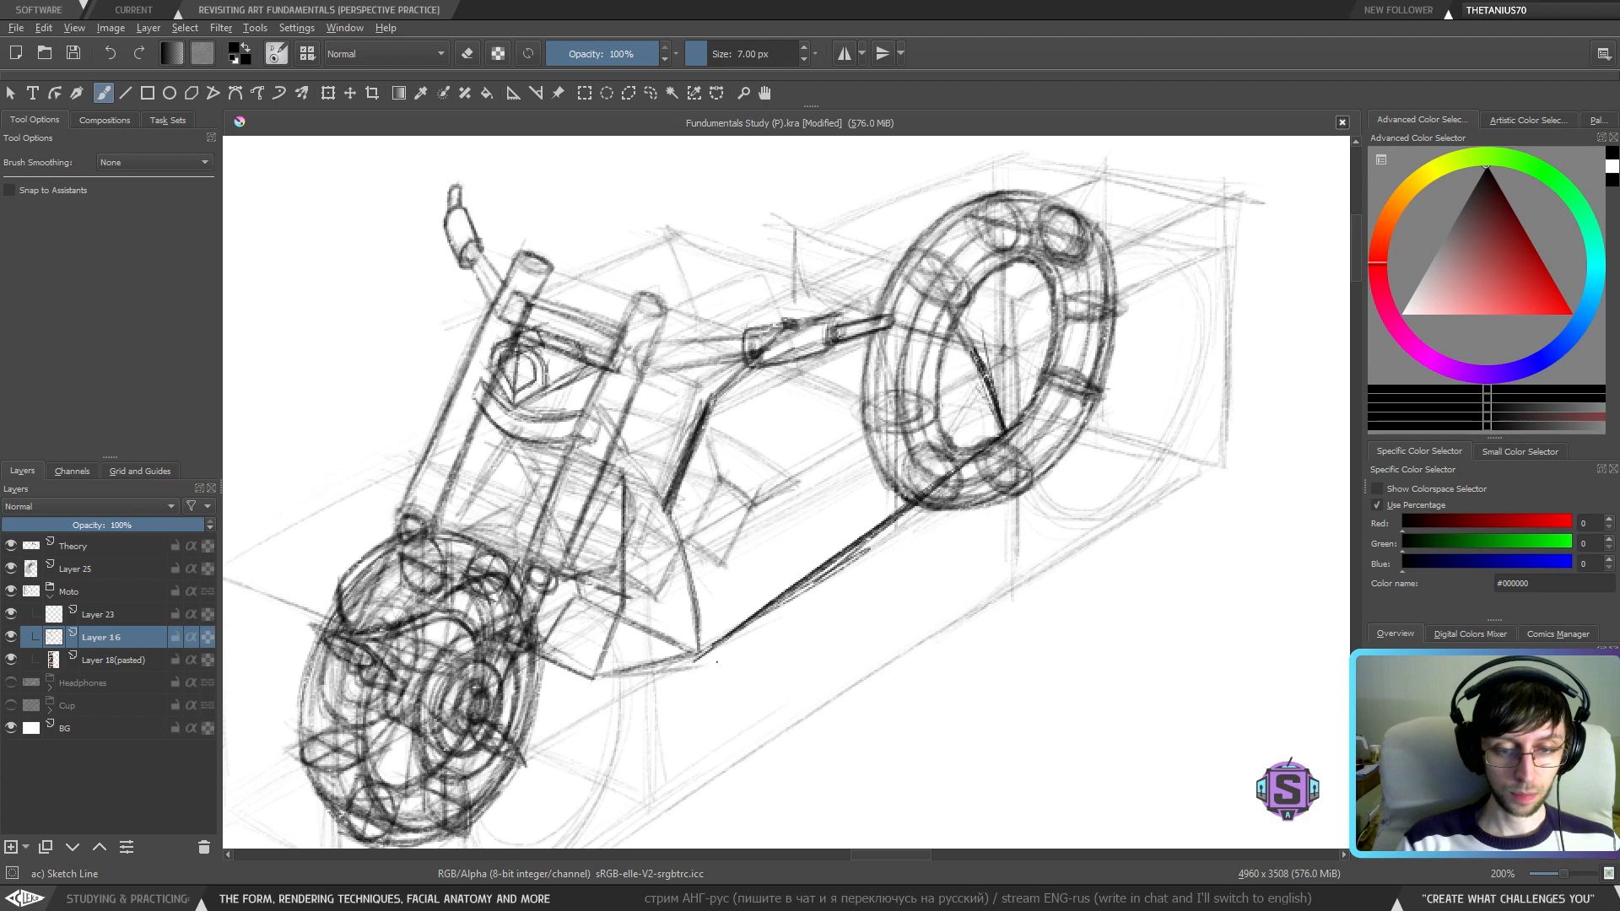
pyautogui.hotkey('ctrl', 'z')
pyautogui.moveTo(597, 677); pyautogui.dragTo(704, 658)
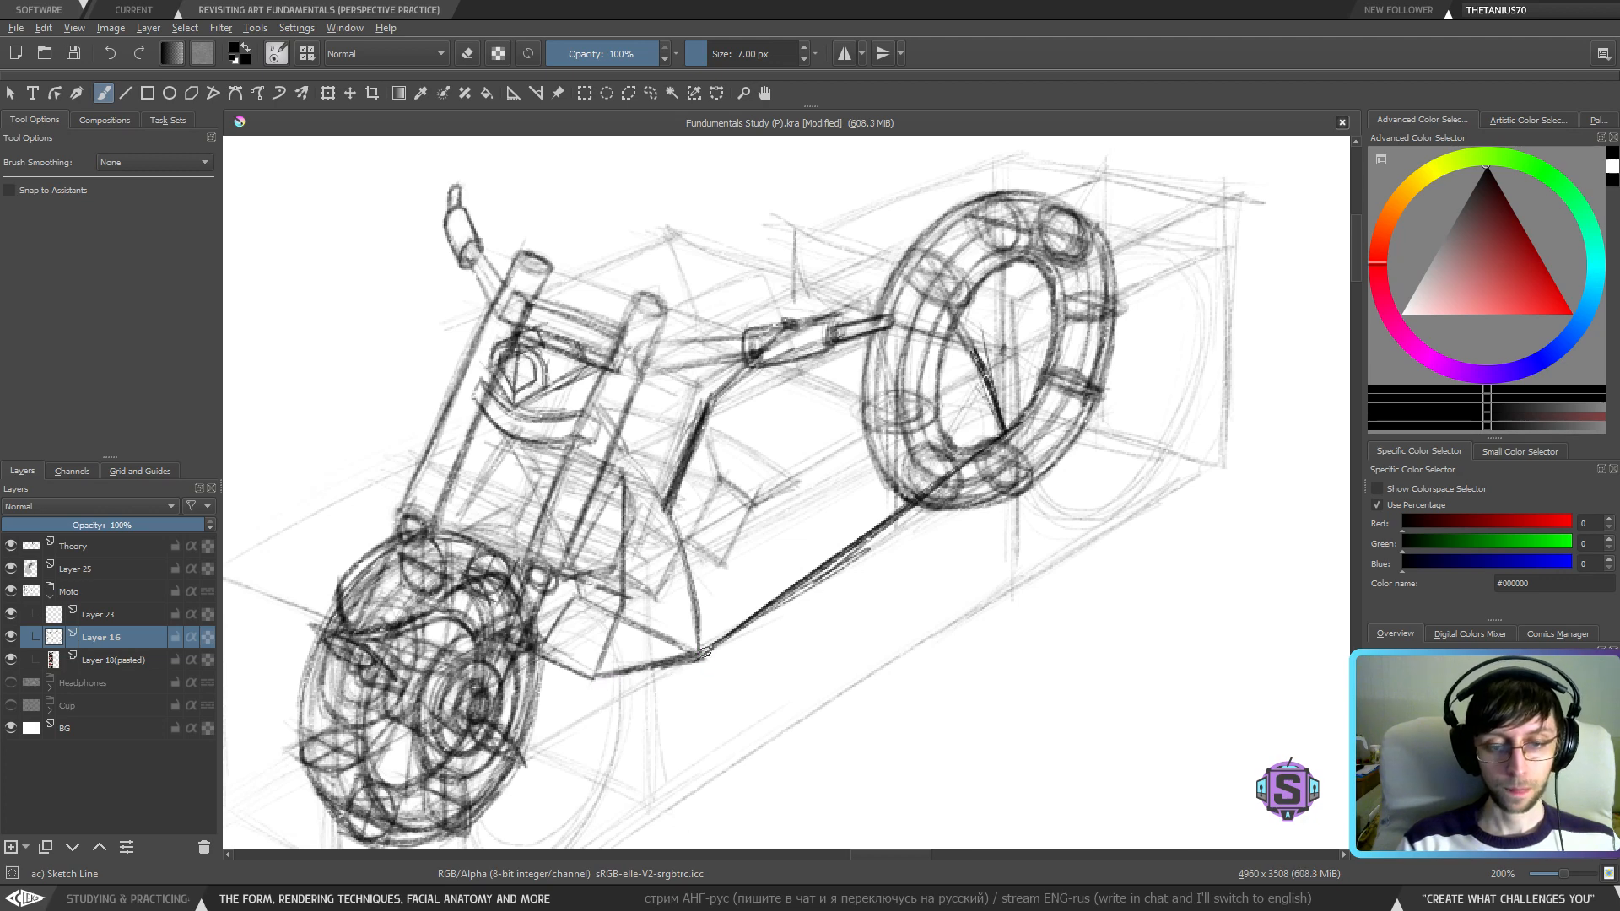
# - Try a line along the upper frame from the fork to the rear wheel, then undo it
pyautogui.moveTo(726, 555); pyautogui.dragTo(679, 632)
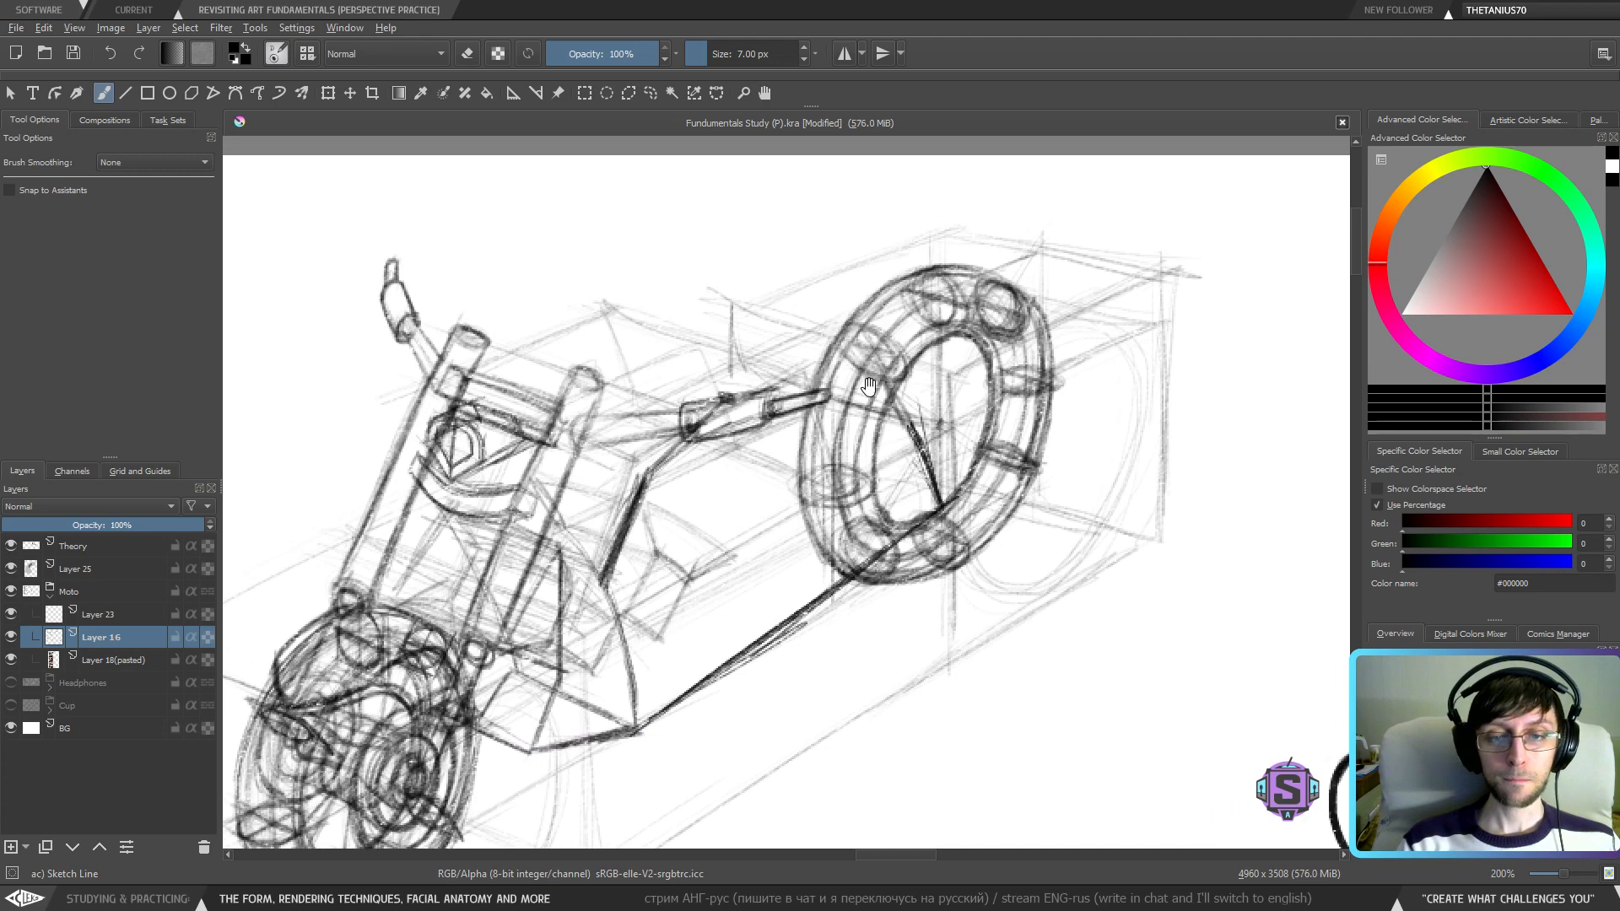
pyautogui.moveTo(869, 387); pyautogui.dragTo(855, 413)
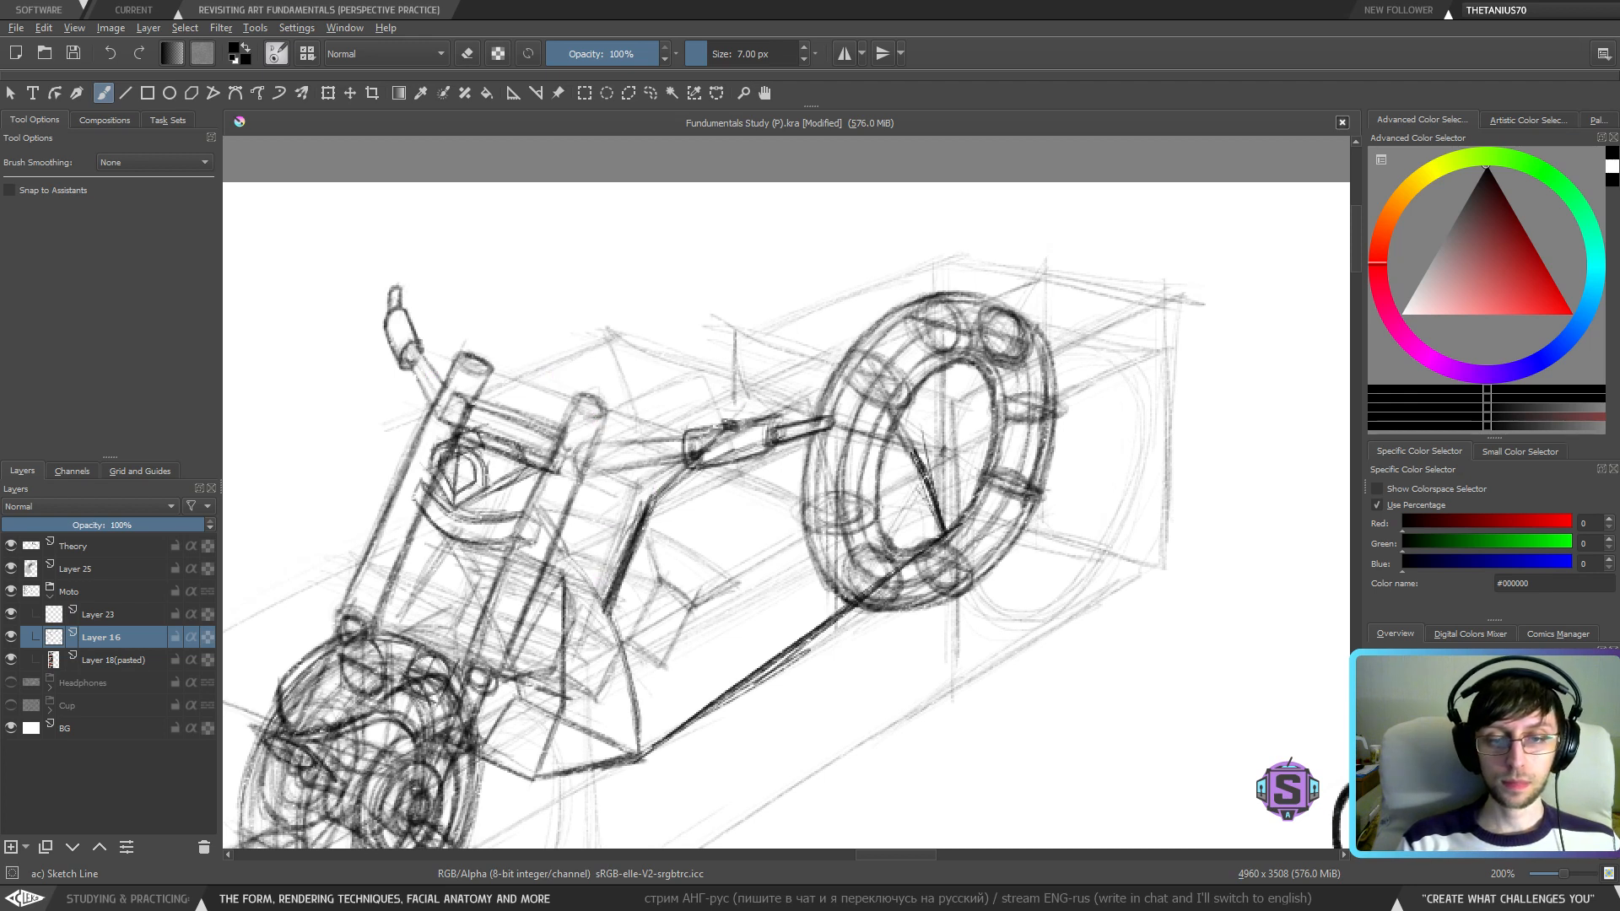
pyautogui.moveTo(599, 456); pyautogui.dragTo(886, 410)
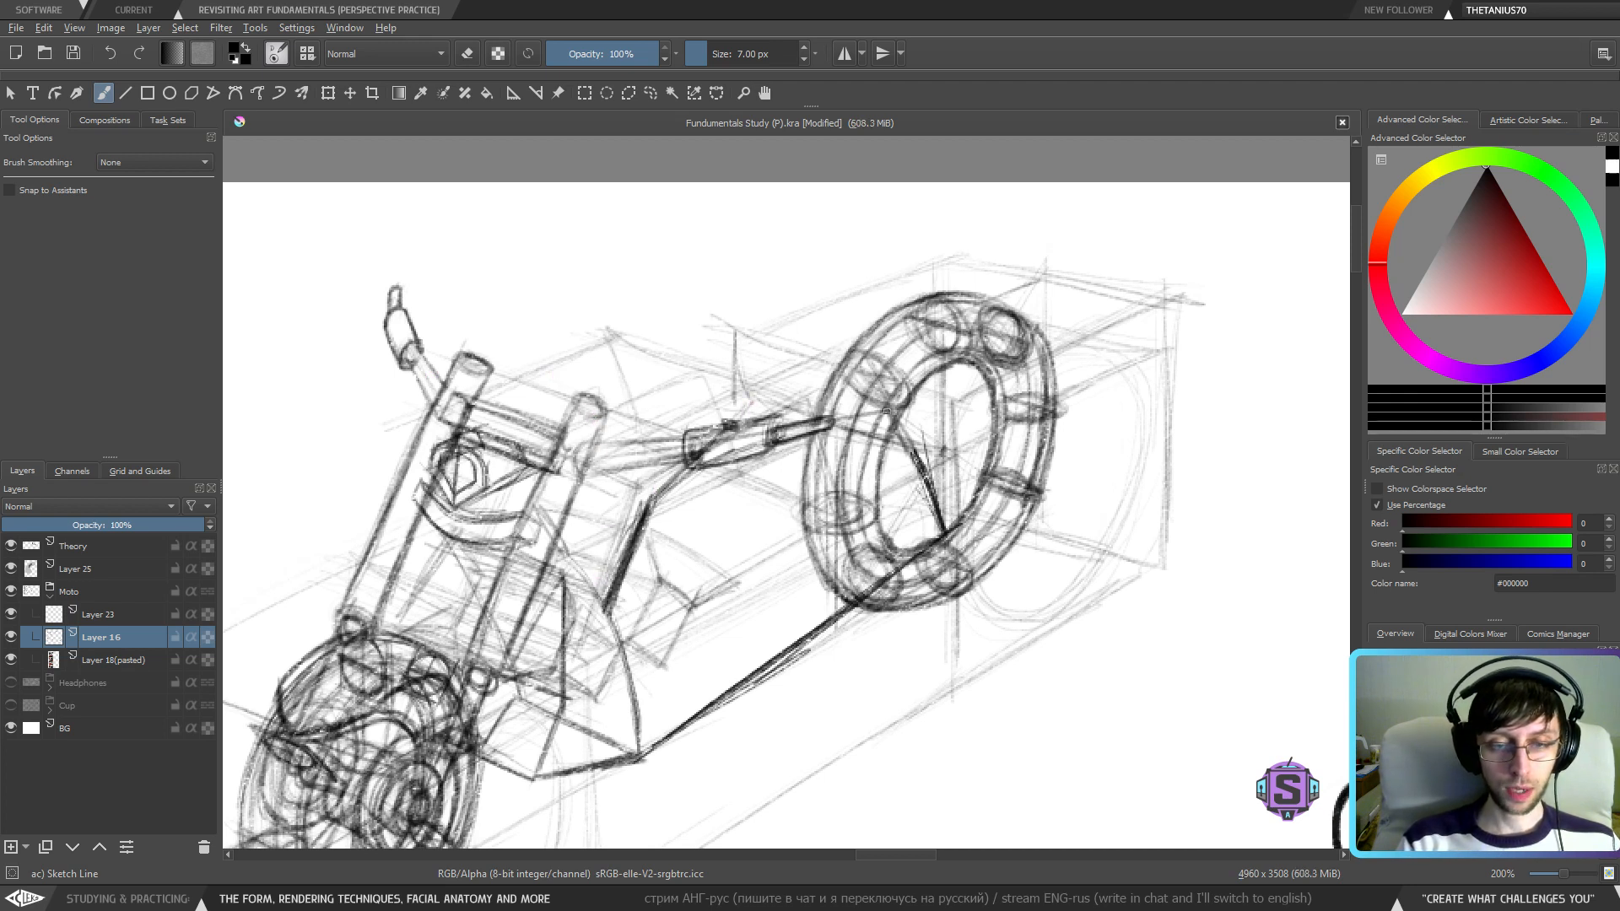
pyautogui.hotkey('ctrl', 'z')
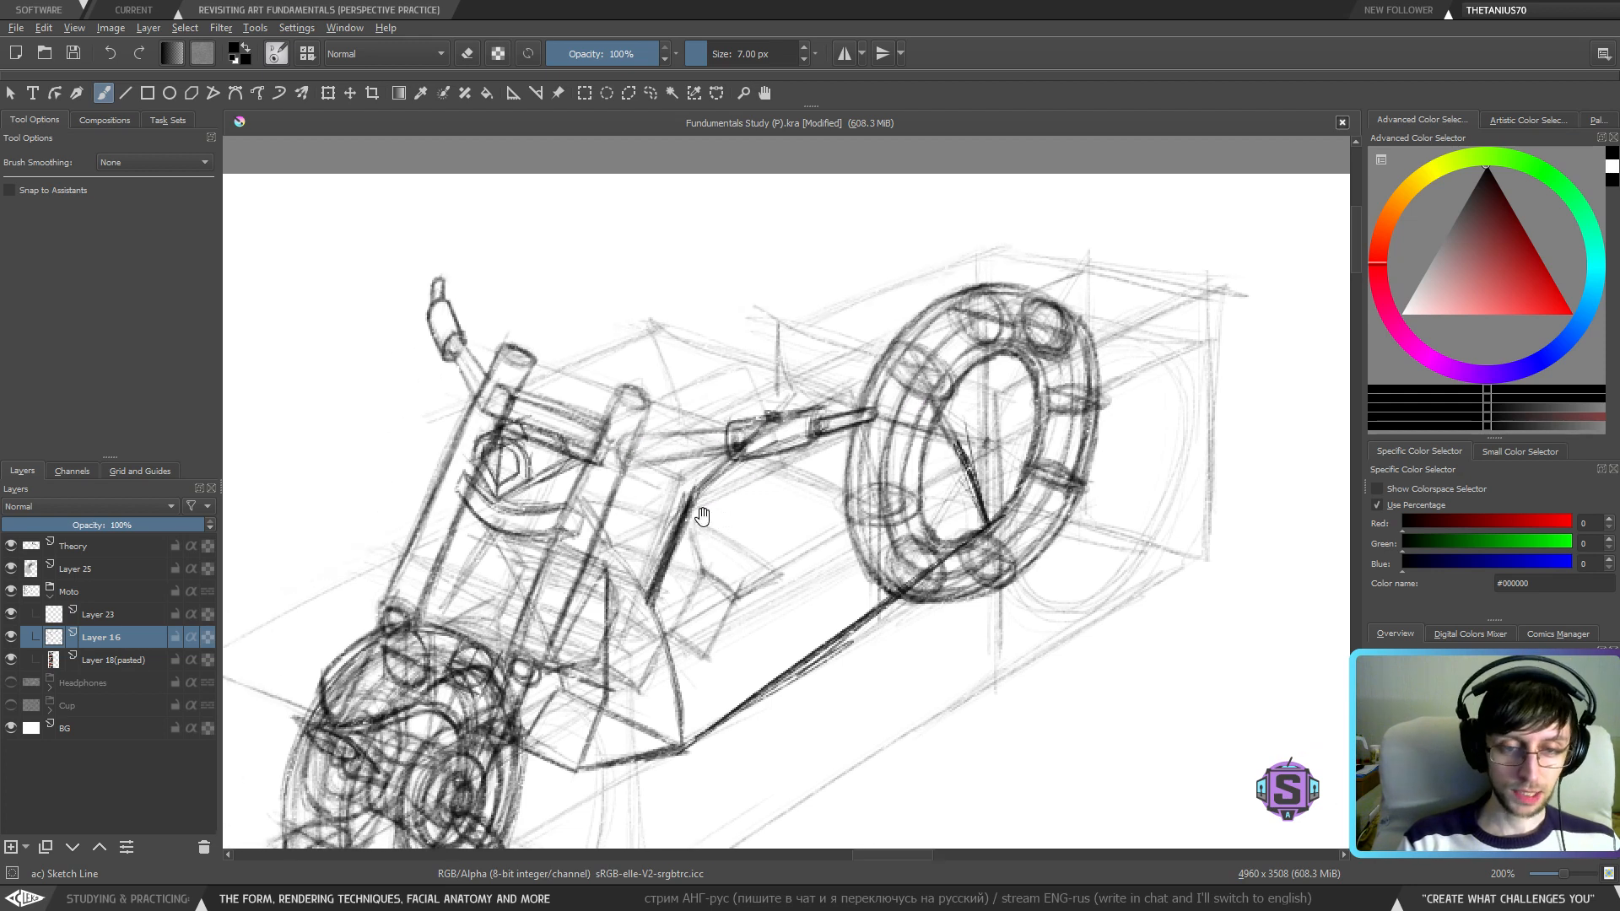
# - Extend the bent frame tube diagonally up through the rear arm and darken the headlight
pyautogui.moveTo(673, 532); pyautogui.dragTo(716, 524)
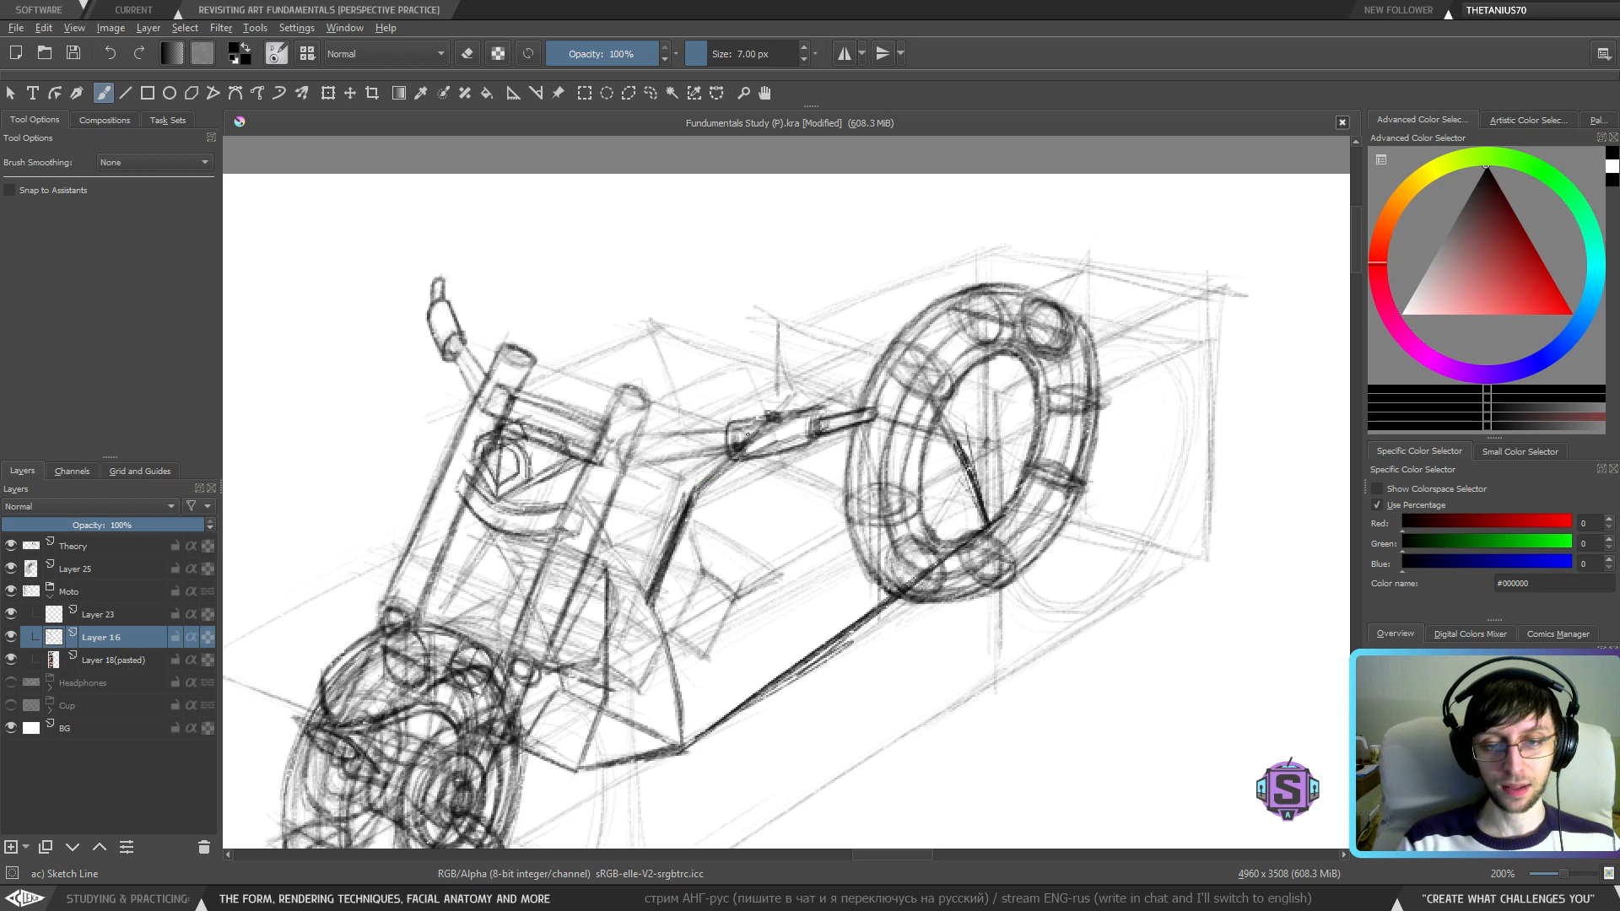
pyautogui.moveTo(796, 393); pyautogui.dragTo(693, 493)
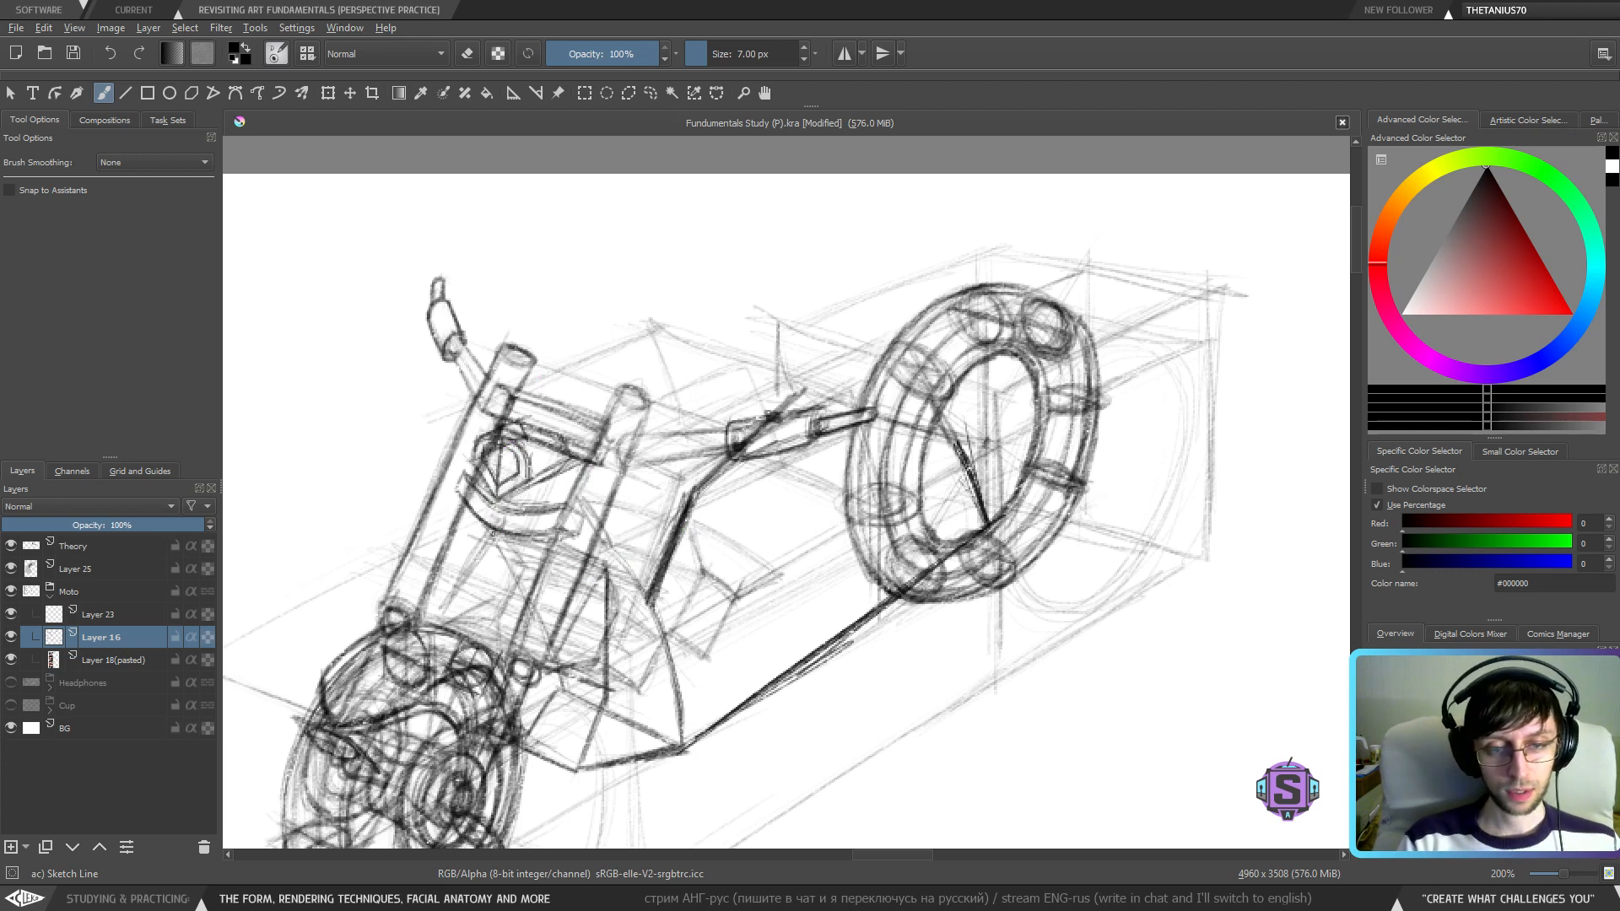
pyautogui.moveTo(510, 447)
pyautogui.mouseDown()
pyautogui.moveTo(502, 493)
pyautogui.moveTo(517, 481)
pyautogui.mouseUp()
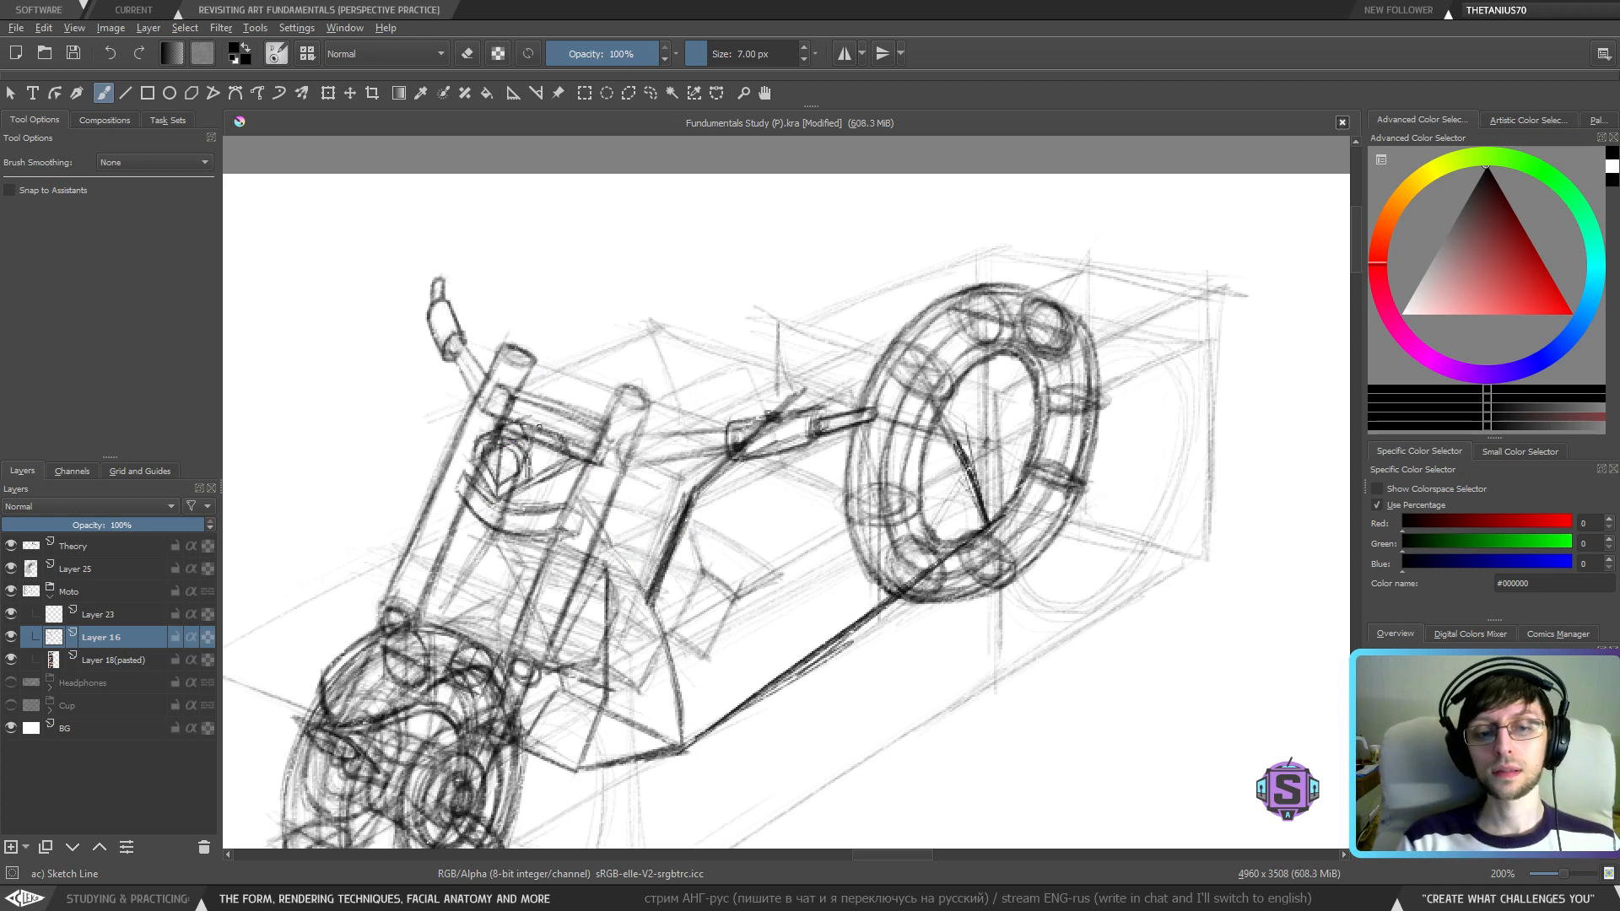
# - Draw the curved top contour of the motorcycle's tank from the fork back to the rear frame
pyautogui.moveTo(536, 426); pyautogui.dragTo(666, 390)
pyautogui.press('ctrl')
pyautogui.hotkey('ctrl', 'z')
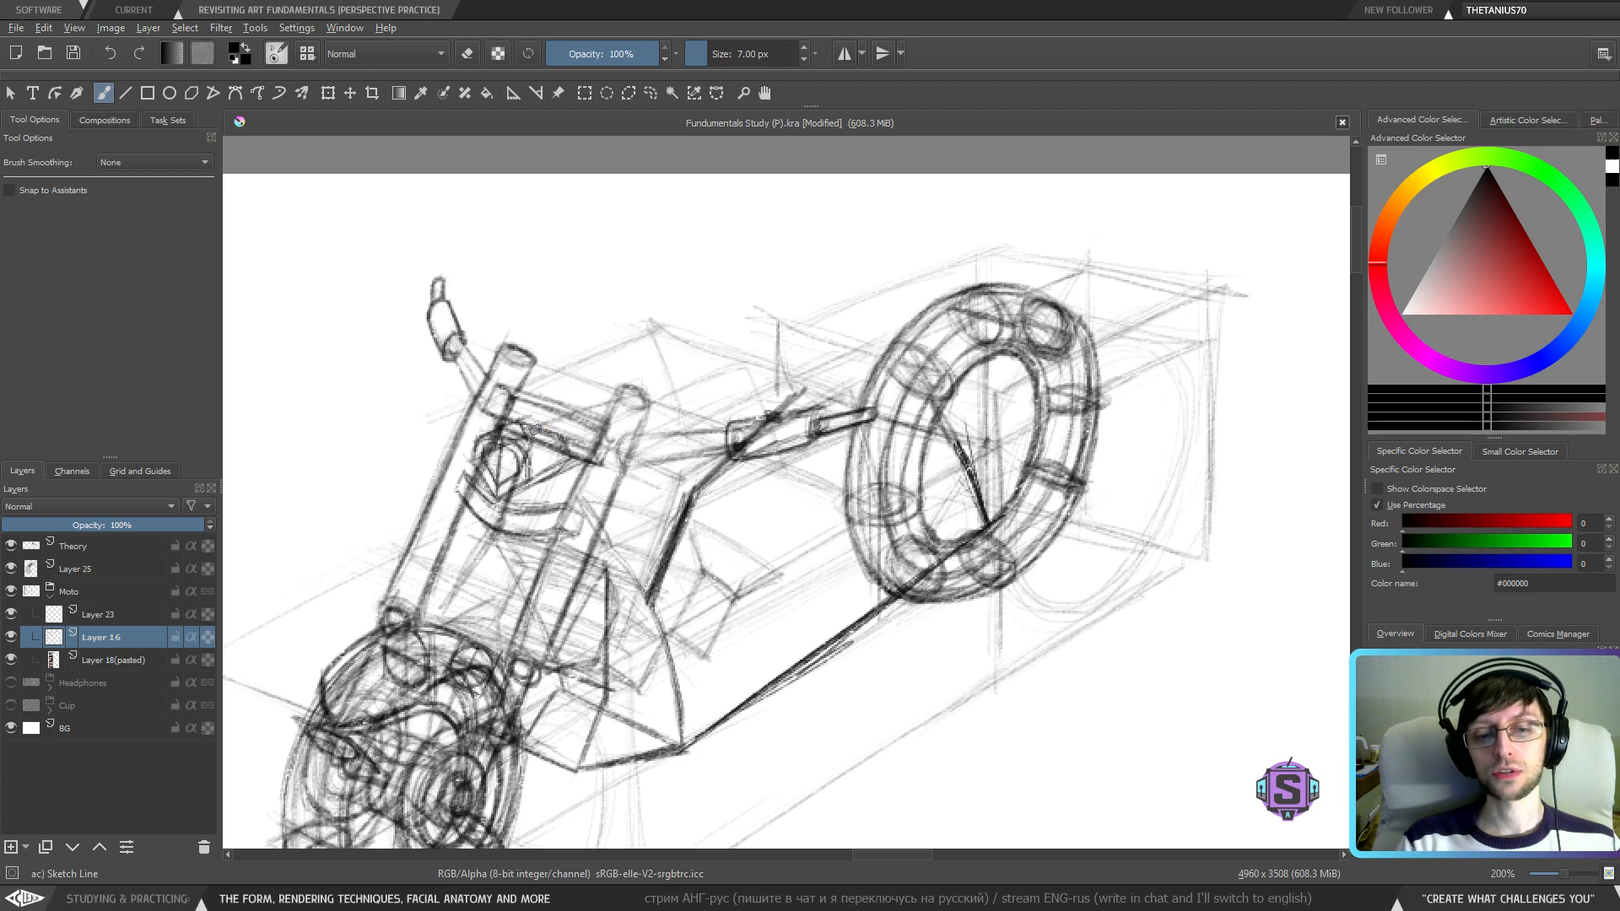
pyautogui.moveTo(550, 420)
pyautogui.mouseDown()
pyautogui.moveTo(707, 360)
pyautogui.moveTo(771, 362)
pyautogui.moveTo(815, 387)
pyautogui.mouseUp()
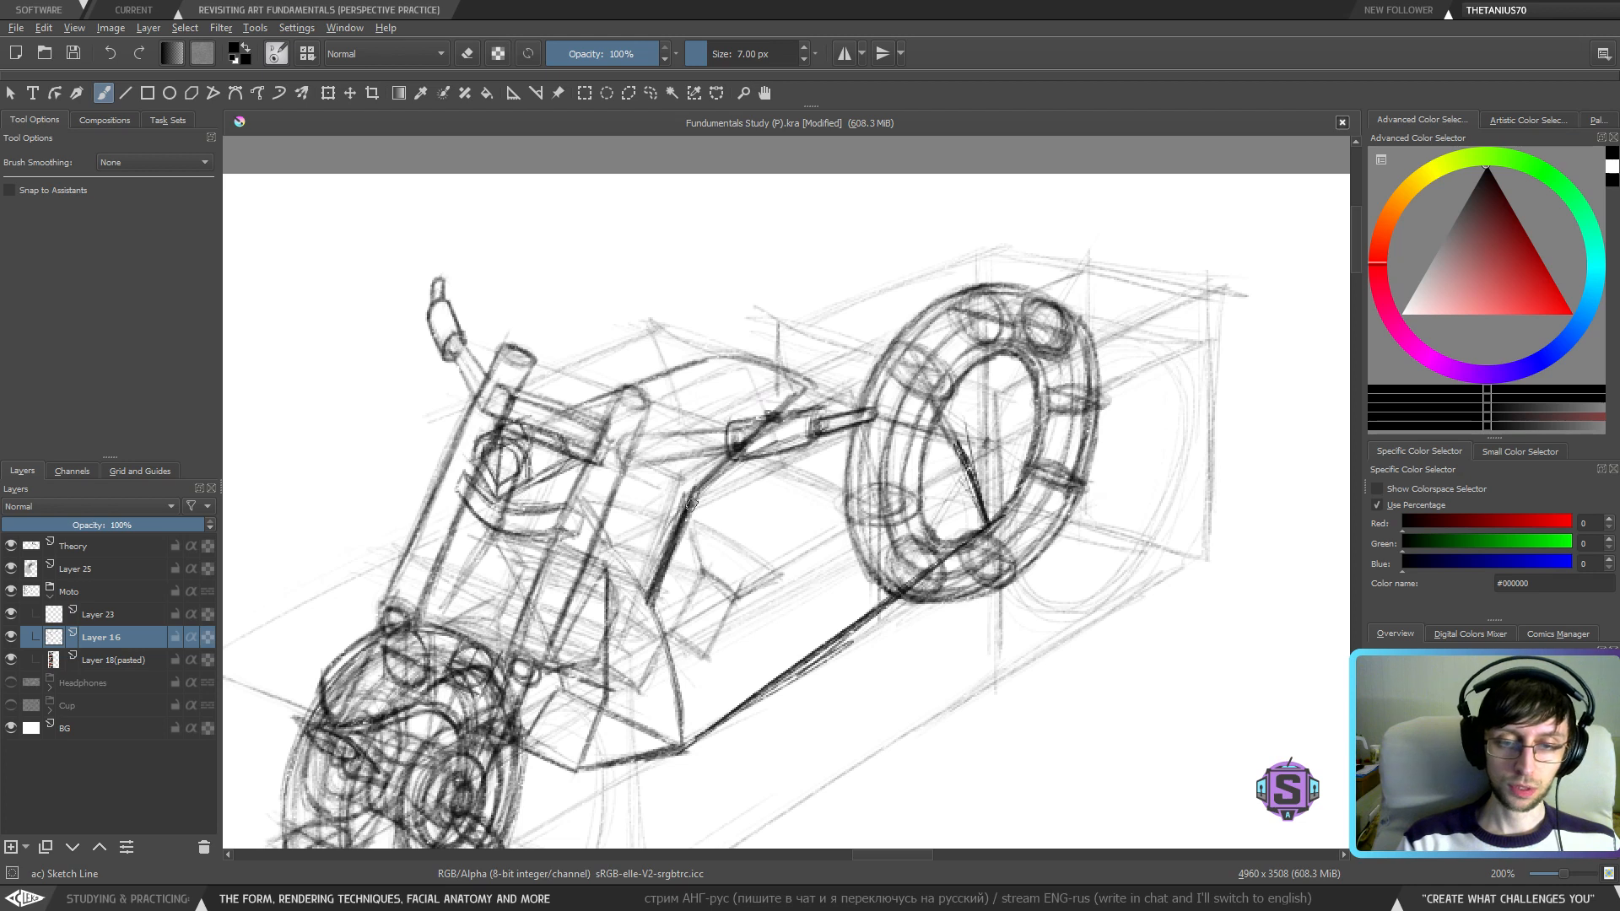
# - Try a line beneath the rear frame arm toward the rear wheel, then undo it
pyautogui.moveTo(732, 477); pyautogui.dragTo(848, 443)
pyautogui.hotkey('ctrl', 'z')
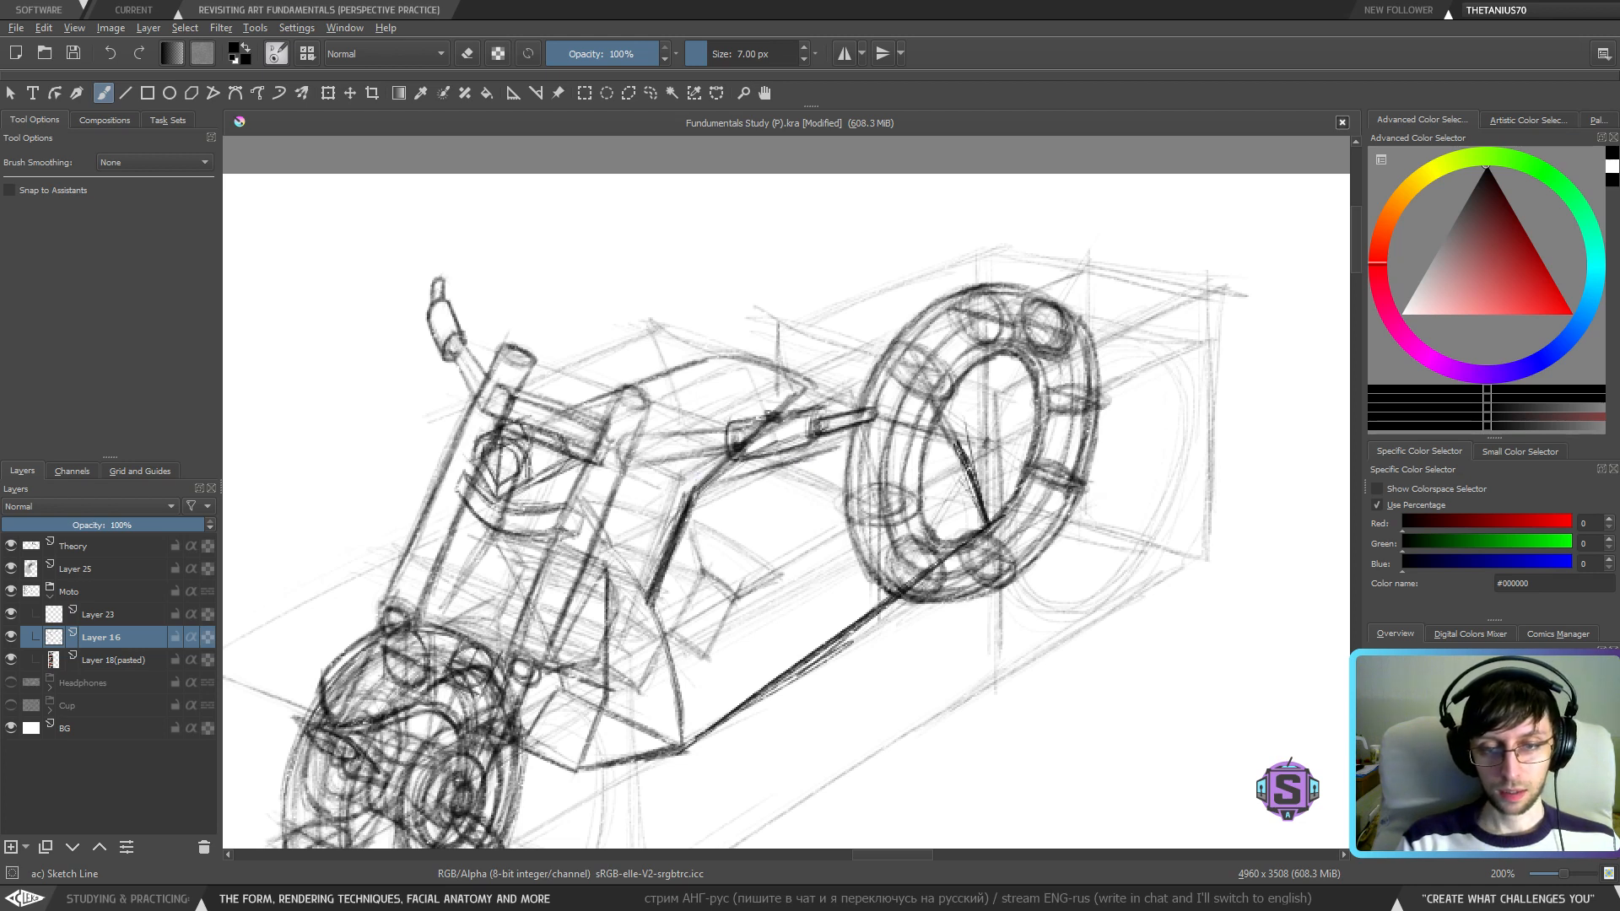
pyautogui.hotkey('ctrl', 'z')
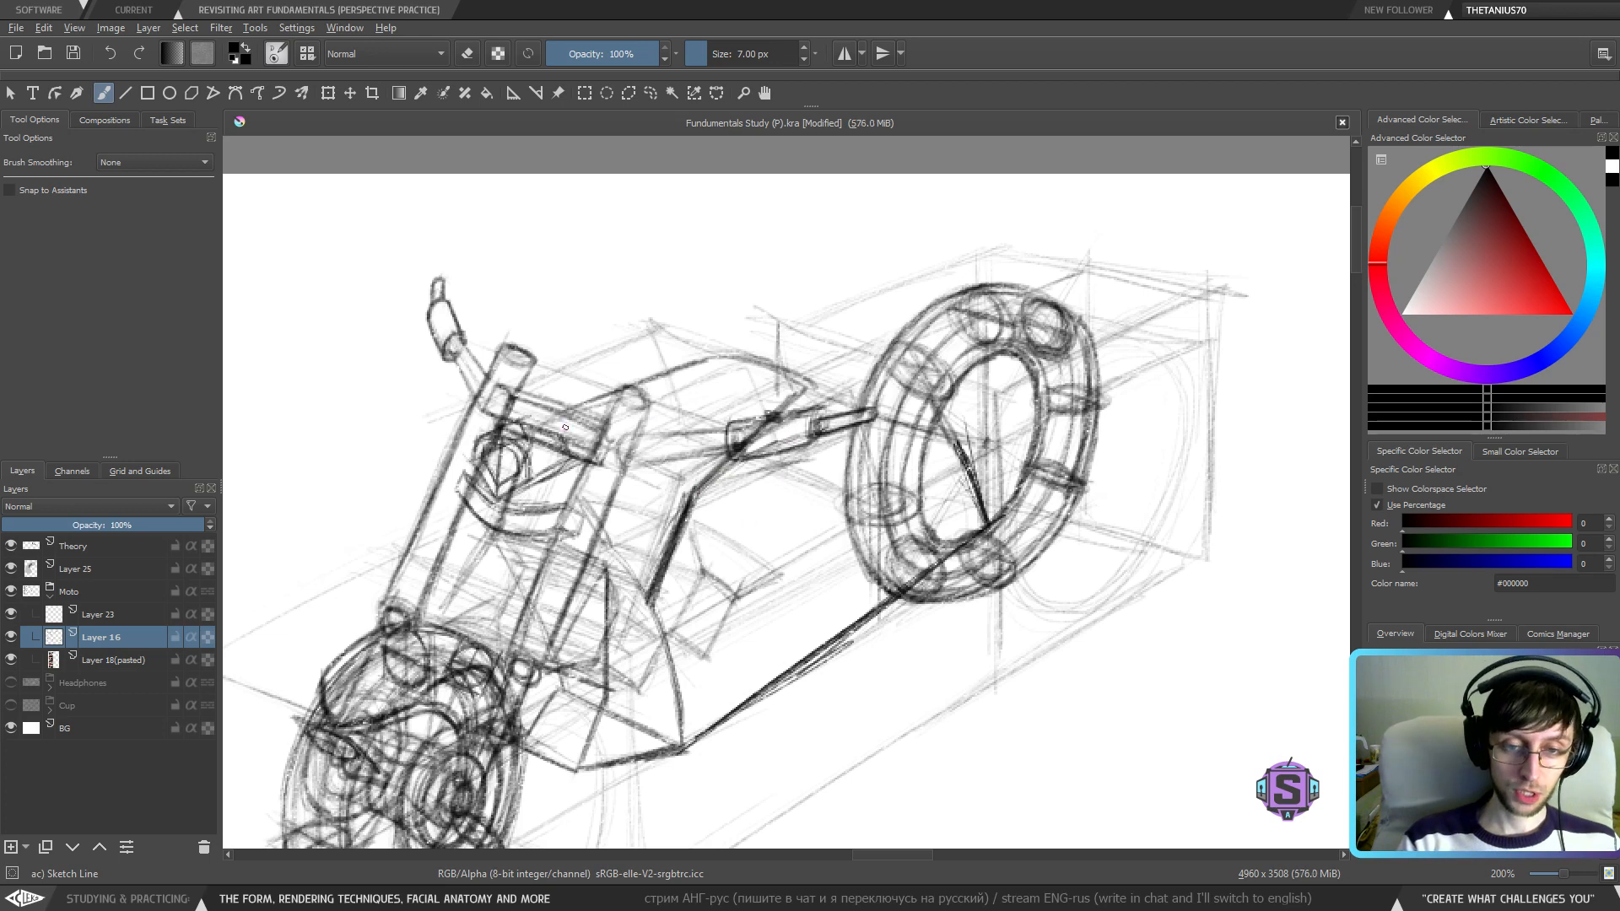
# - Strengthen the slanted edge from the top of the fork down to the bent frame tube
pyautogui.moveTo(553, 424); pyautogui.dragTo(672, 469)
pyautogui.moveTo(517, 420); pyautogui.dragTo(692, 491)
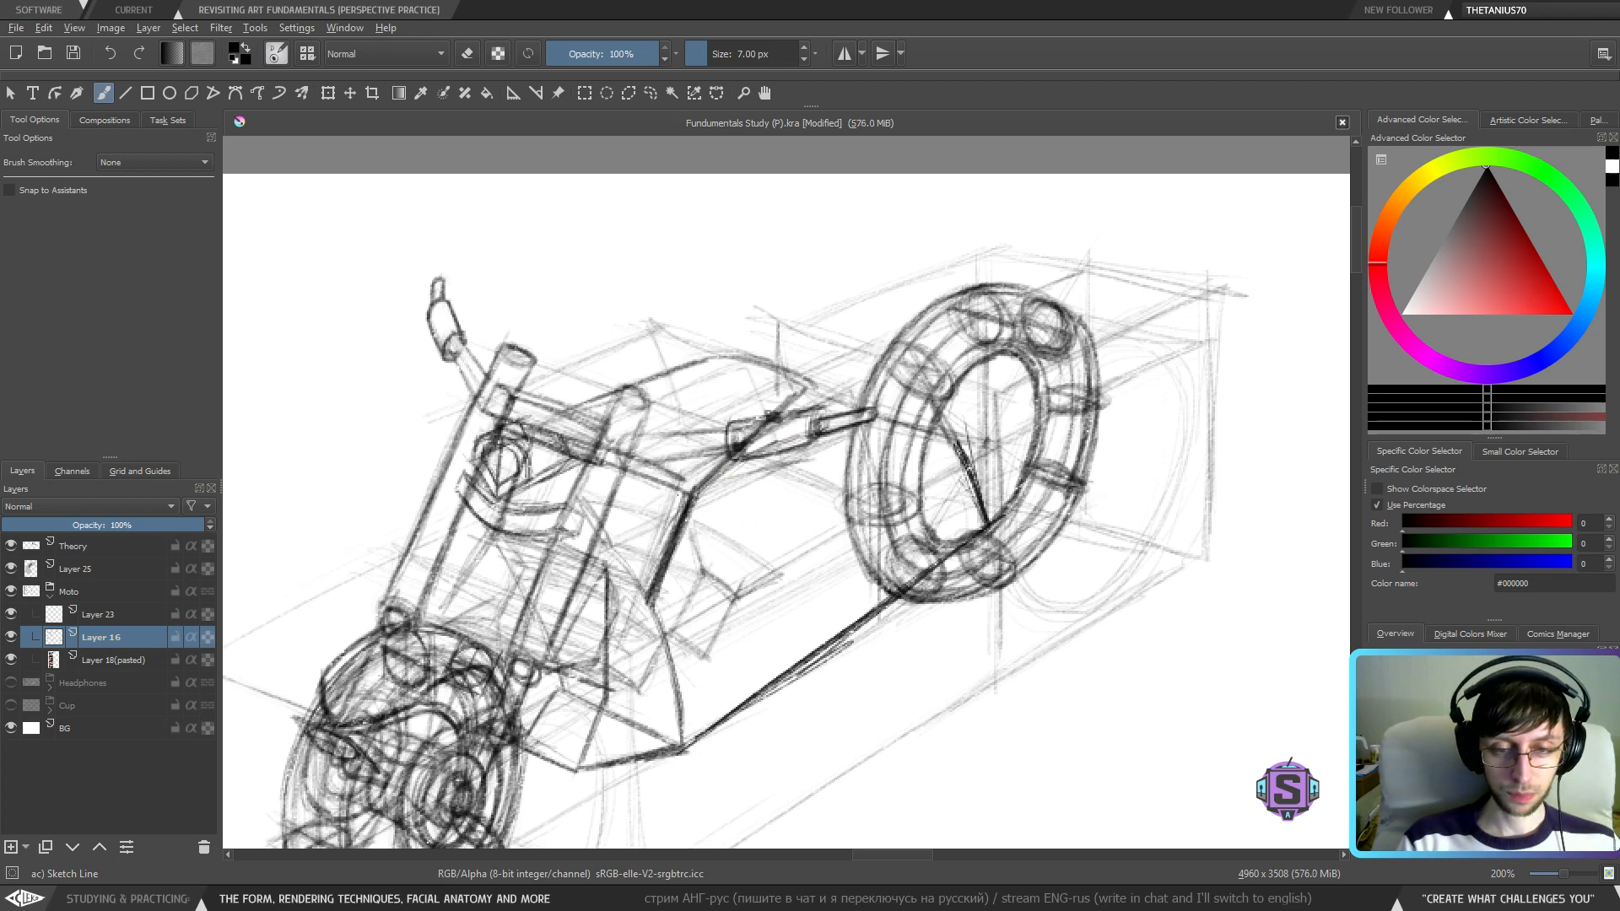
pyautogui.moveTo(533, 420); pyautogui.dragTo(700, 501)
# - Sketch a separate perspective box with a curved back top edge between the motorcycle and the numbered notes
pyautogui.press('1')
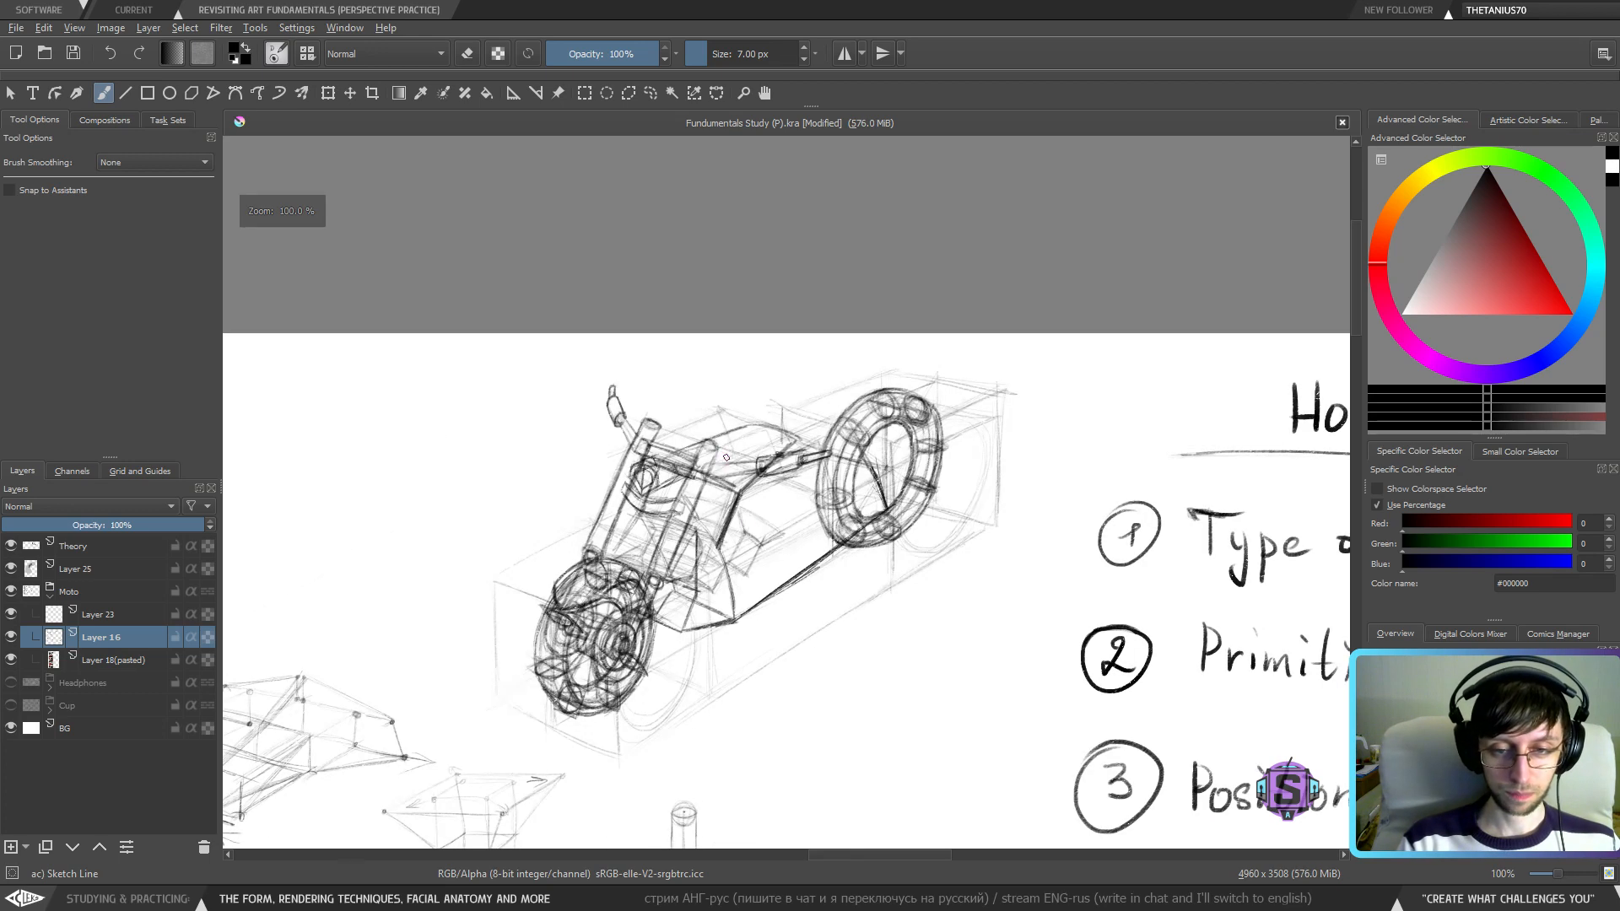
pyautogui.hotkey('ctrl', '-')
pyautogui.hotkey('ctrl', '-')
pyautogui.scroll(2, 791, 521)
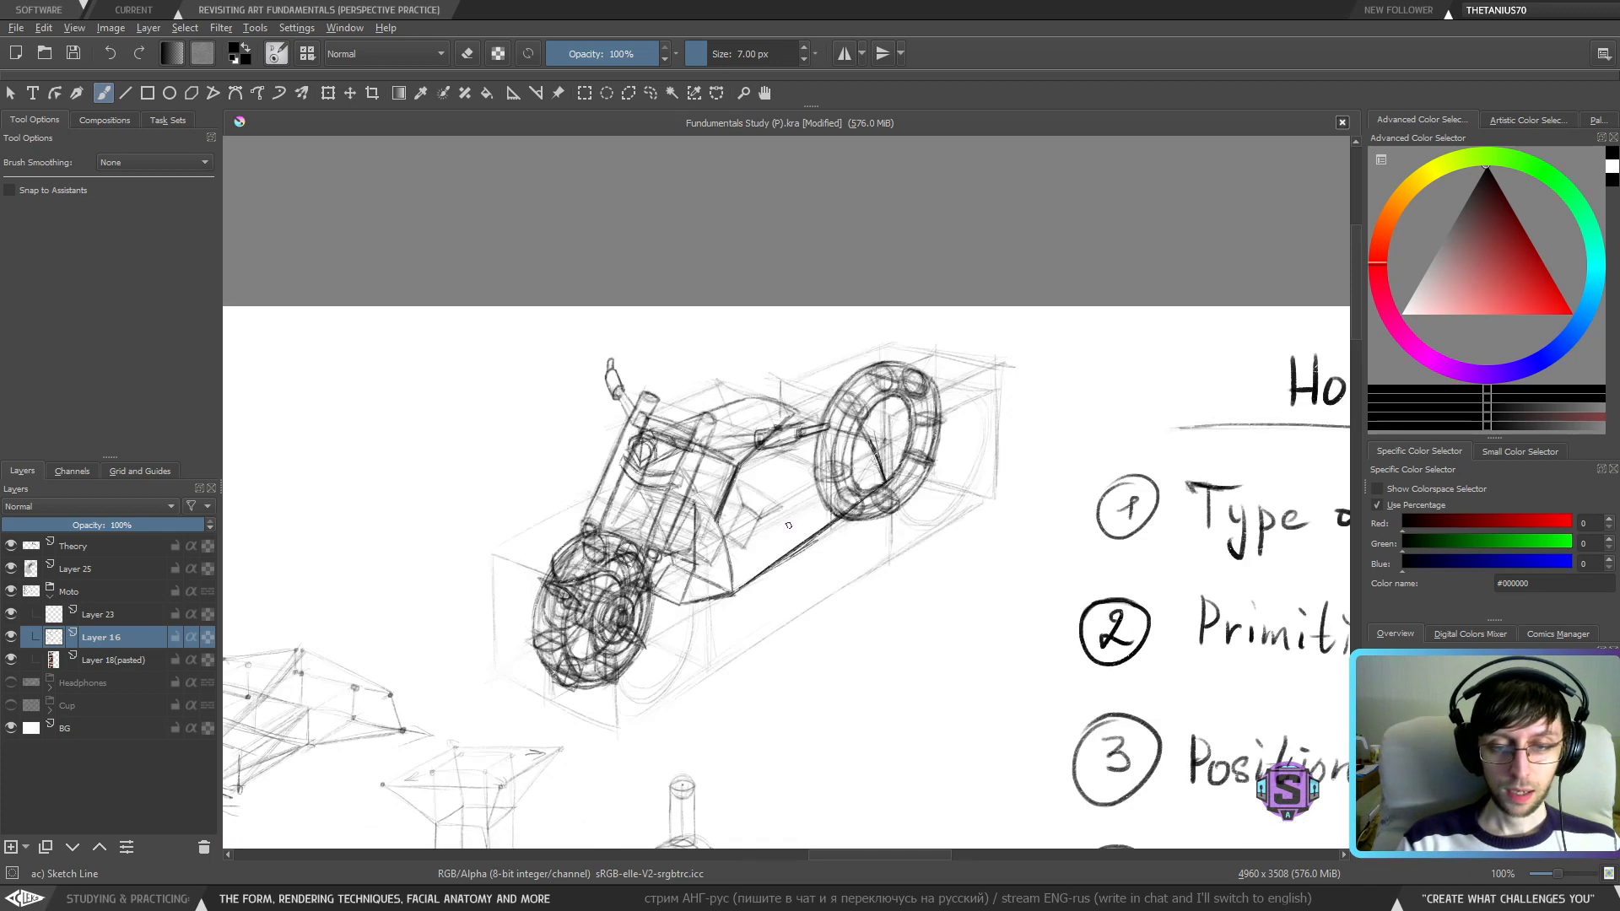
pyautogui.moveTo(791, 527); pyautogui.dragTo(716, 401)
pyautogui.moveTo(835, 467)
pyautogui.mouseDown()
pyautogui.moveTo(732, 523)
pyautogui.moveTo(831, 555)
pyautogui.moveTo(937, 488)
pyautogui.mouseUp()
pyautogui.moveTo(846, 560)
pyautogui.mouseDown()
pyautogui.moveTo(826, 545)
pyautogui.moveTo(835, 523)
pyautogui.moveTo(906, 480)
pyautogui.mouseUp()
pyautogui.moveTo(815, 453); pyautogui.dragTo(911, 475)
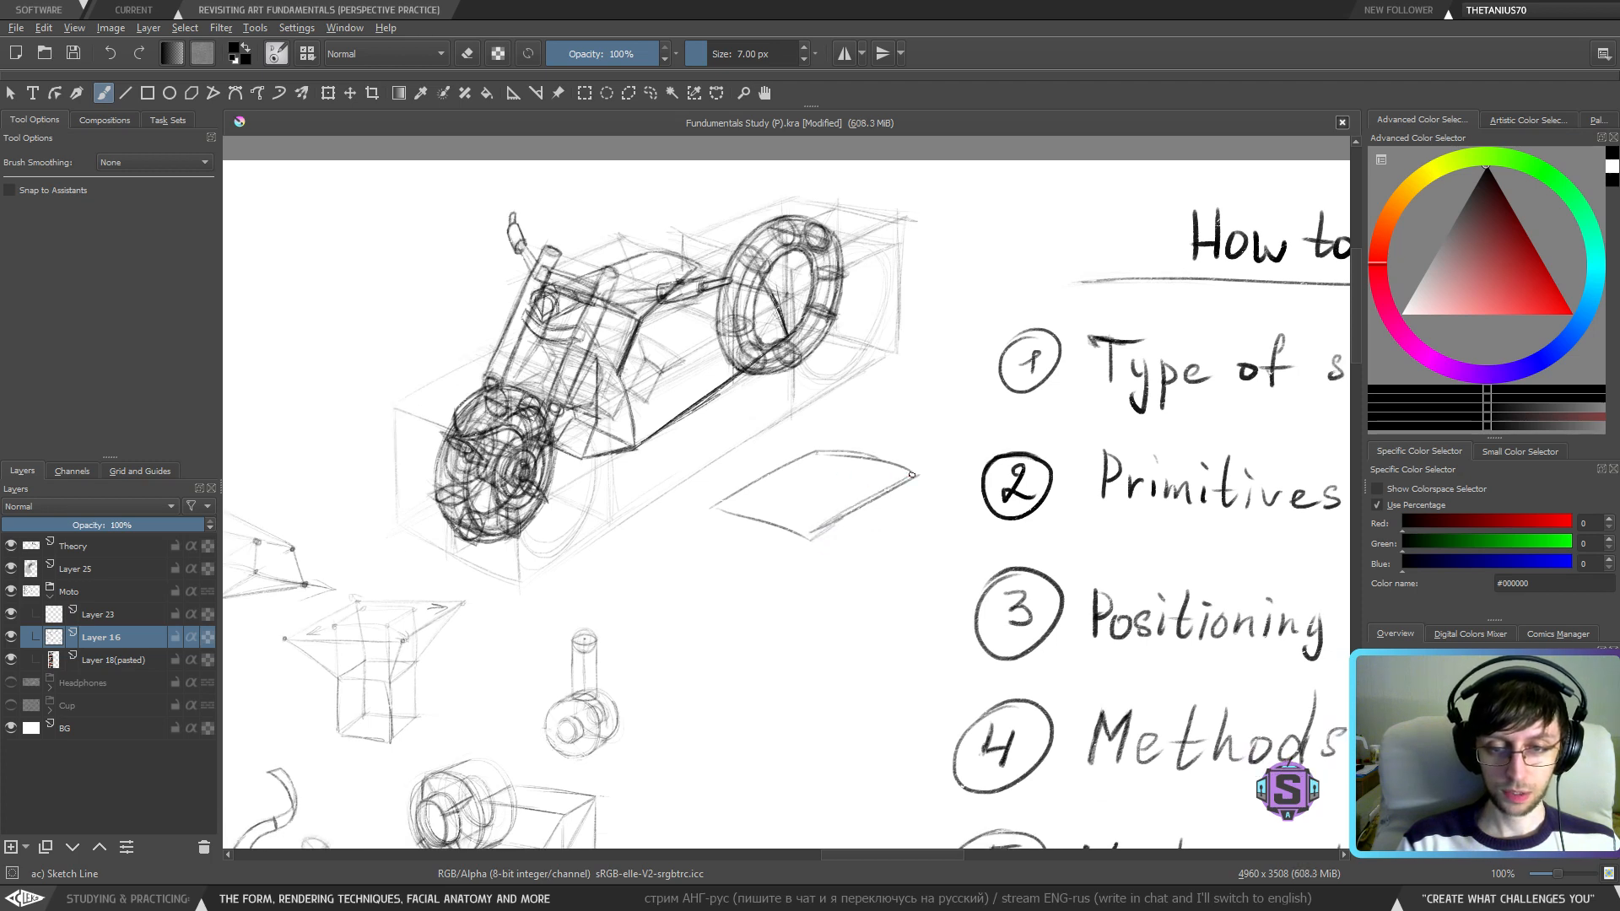
pyautogui.moveTo(711, 506)
pyautogui.mouseDown()
pyautogui.moveTo(716, 595)
pyautogui.moveTo(810, 624)
pyautogui.mouseUp()
pyautogui.moveTo(724, 590); pyautogui.dragTo(812, 625)
pyautogui.moveTo(810, 555)
pyautogui.mouseDown()
pyautogui.moveTo(813, 609)
pyautogui.moveTo(886, 564)
pyautogui.mouseUp()
pyautogui.moveTo(823, 611)
pyautogui.mouseDown()
pyautogui.moveTo(914, 553)
pyautogui.moveTo(918, 483)
pyautogui.mouseUp()
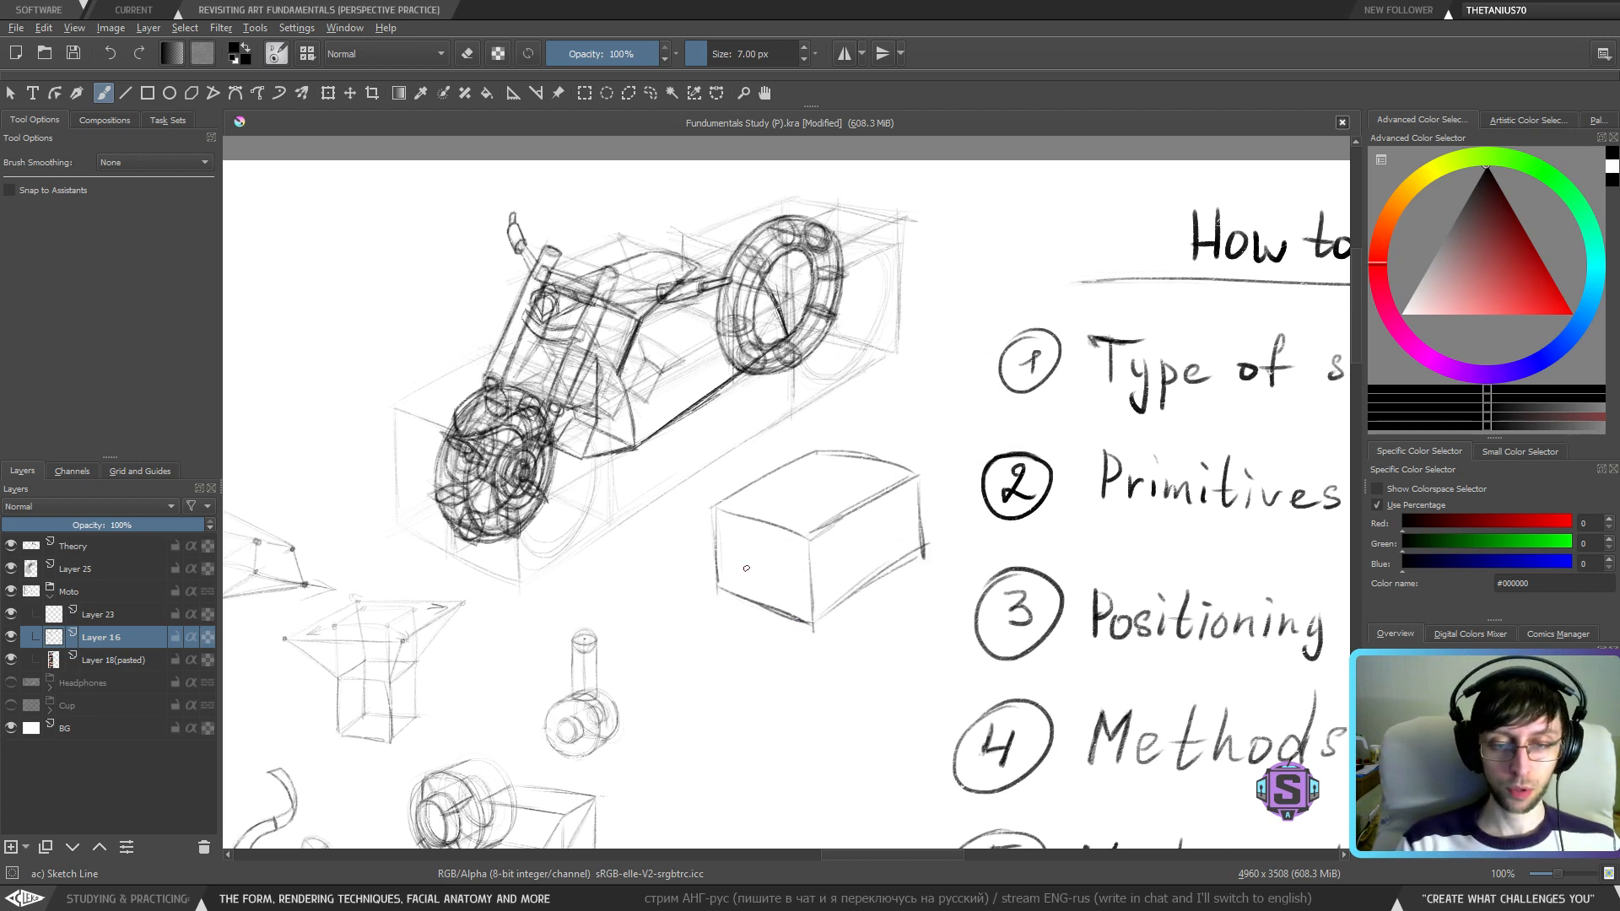
# - Add the hidden back edges inside the new box and reinforce its near top edge
pyautogui.moveTo(760, 559); pyautogui.dragTo(811, 530)
pyautogui.moveTo(730, 579)
pyautogui.mouseDown()
pyautogui.moveTo(831, 519)
pyautogui.moveTo(814, 449)
pyautogui.mouseUp()
pyautogui.moveTo(835, 529); pyautogui.dragTo(939, 557)
pyautogui.hotkey('ctrl', 'z')
pyautogui.hotkey('ctrl', 'z')
pyautogui.moveTo(830, 530); pyautogui.dragTo(922, 552)
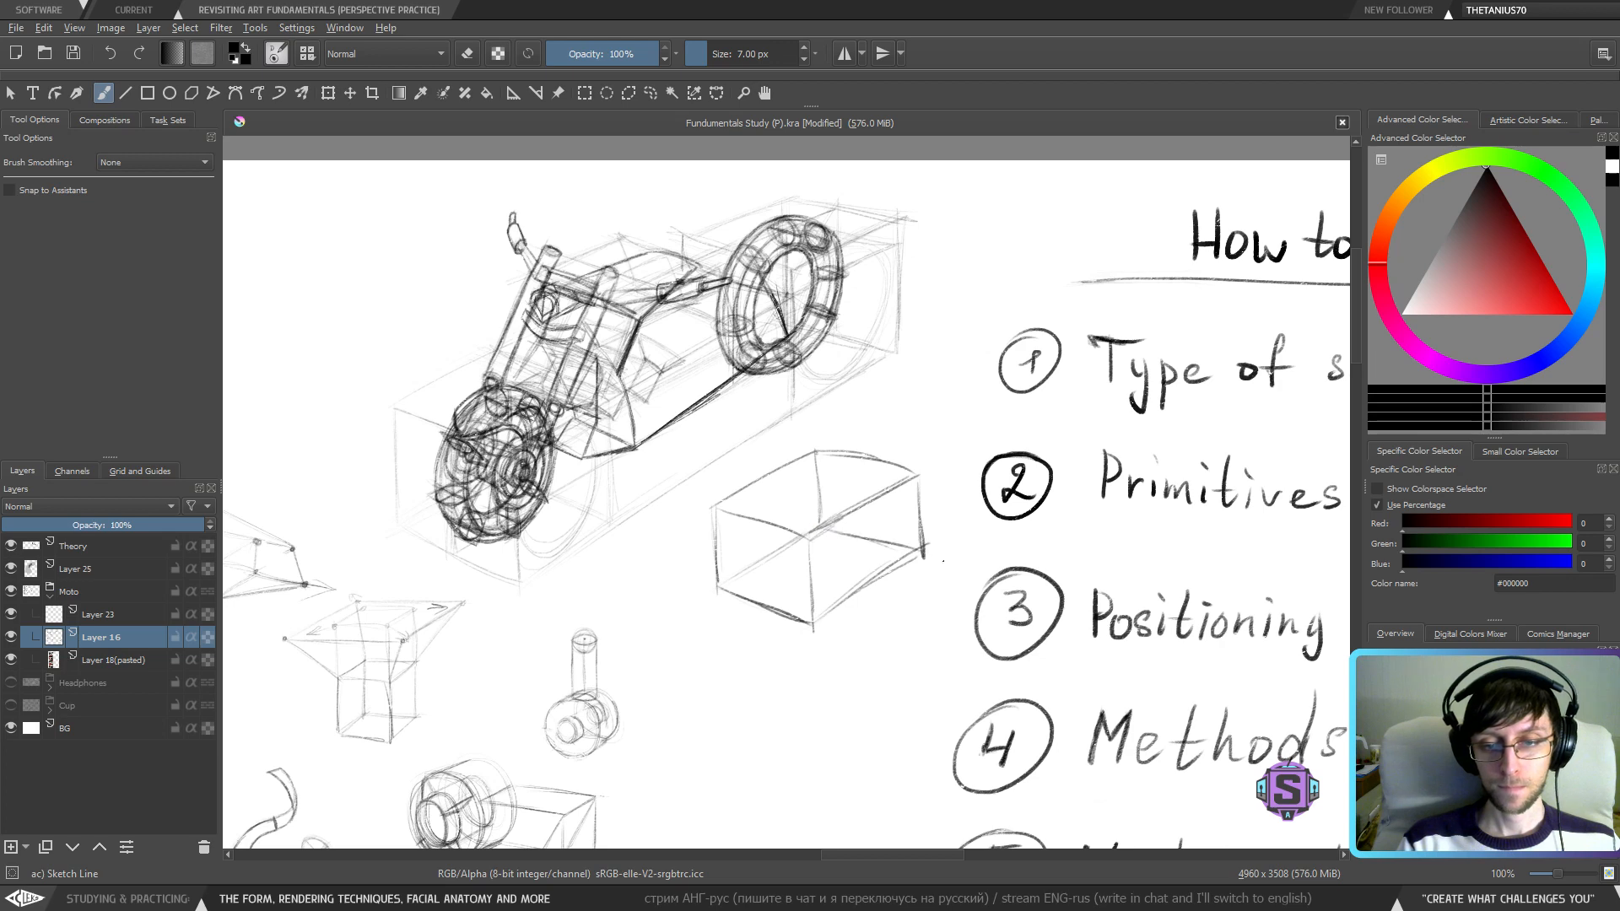
pyautogui.hotkey('ctrl', 'z')
# - Try a short diagonal stroke from the box's near top corner across its top face, then undo it
pyautogui.moveTo(821, 529)
pyautogui.mouseDown()
pyautogui.moveTo(909, 553)
pyautogui.moveTo(827, 566)
pyautogui.moveTo(821, 544)
pyautogui.mouseUp()
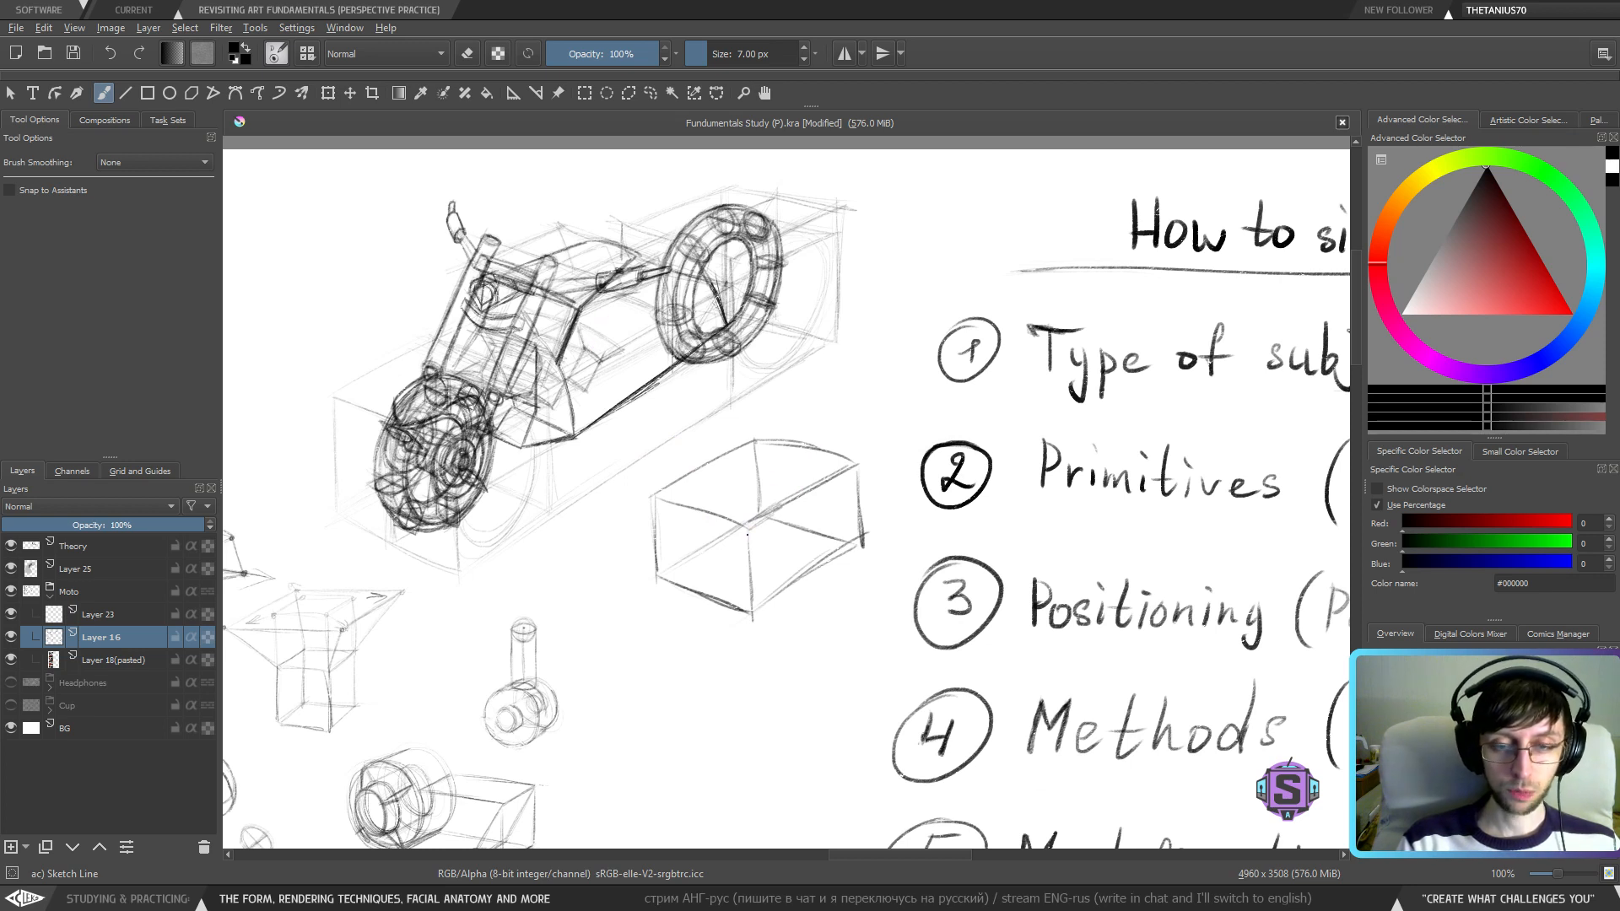
pyautogui.moveTo(760, 515); pyautogui.dragTo(785, 483)
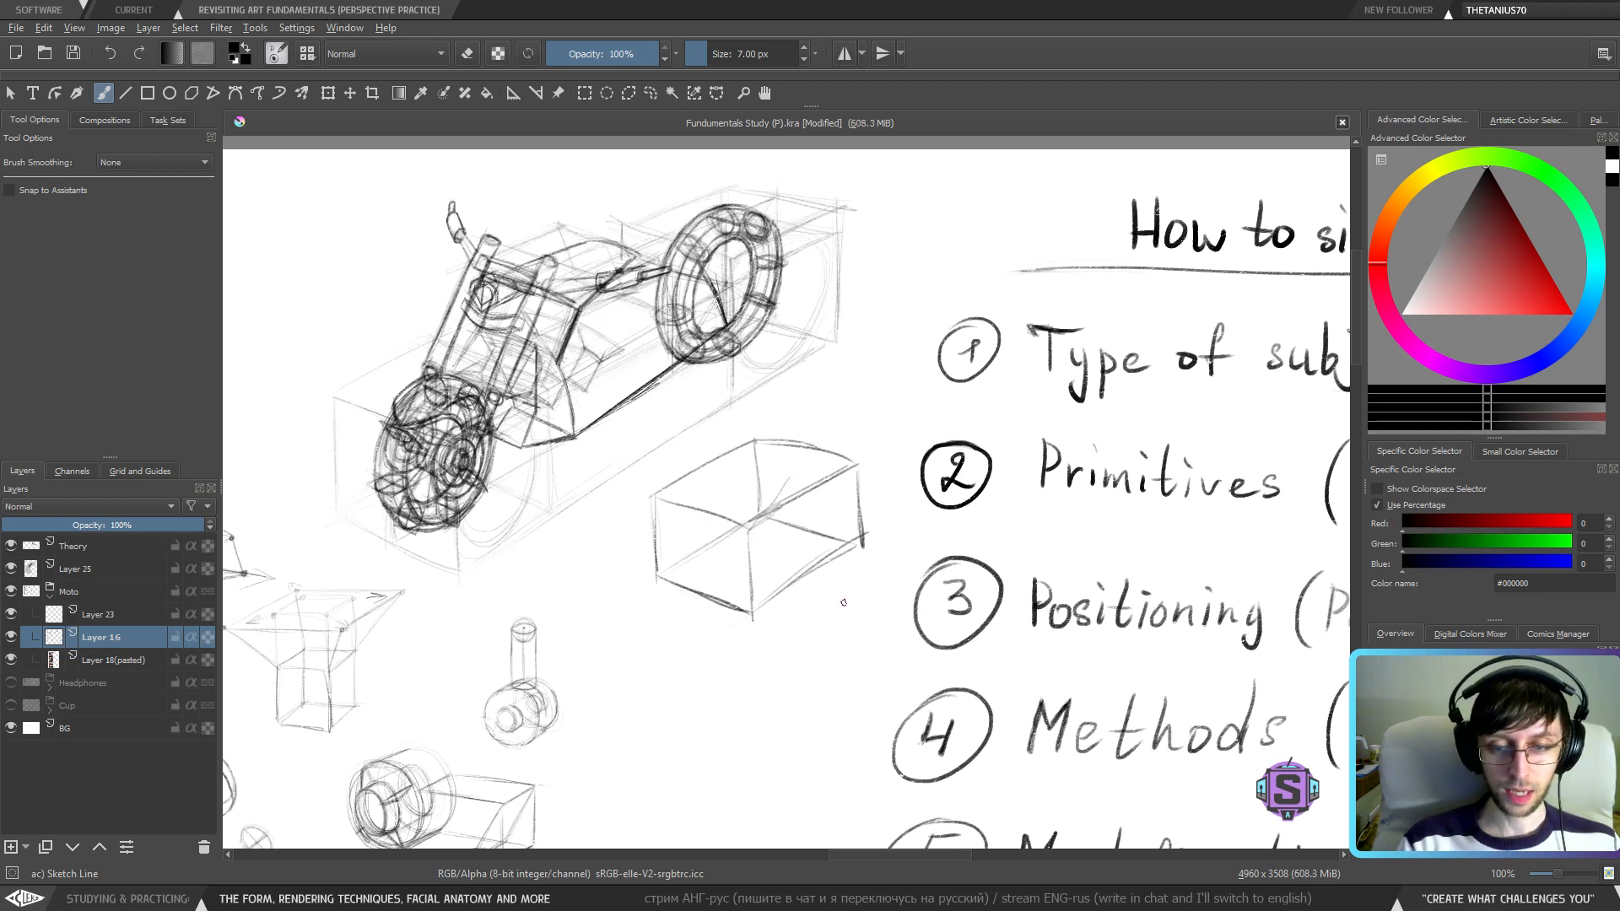
pyautogui.moveTo(844, 602)
pyautogui.mouseDown()
pyautogui.moveTo(751, 454)
pyautogui.moveTo(742, 345)
pyautogui.mouseUp()
pyautogui.moveTo(781, 591)
pyautogui.mouseDown()
pyautogui.moveTo(649, 293)
pyautogui.moveTo(744, 580)
pyautogui.mouseUp()
pyautogui.hotkey('ctrl', 'z')
pyautogui.scroll(2, 727, 485)
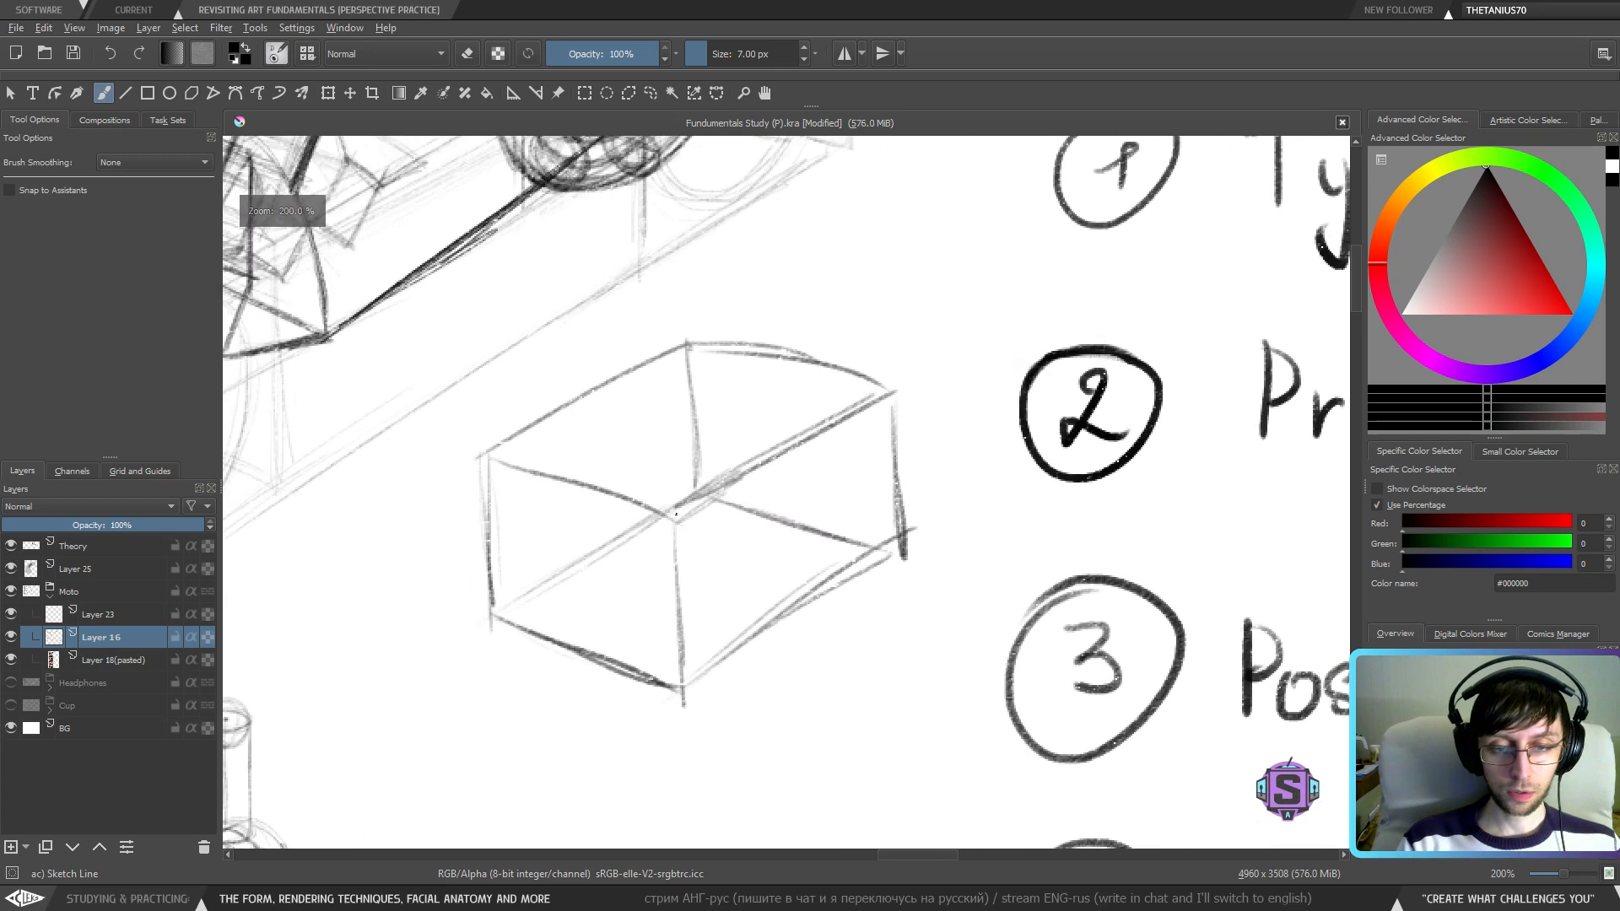
# - Mark the four top corners of the separate perspective box with small dark dots
pyautogui.click(675, 519)
pyautogui.click(485, 459)
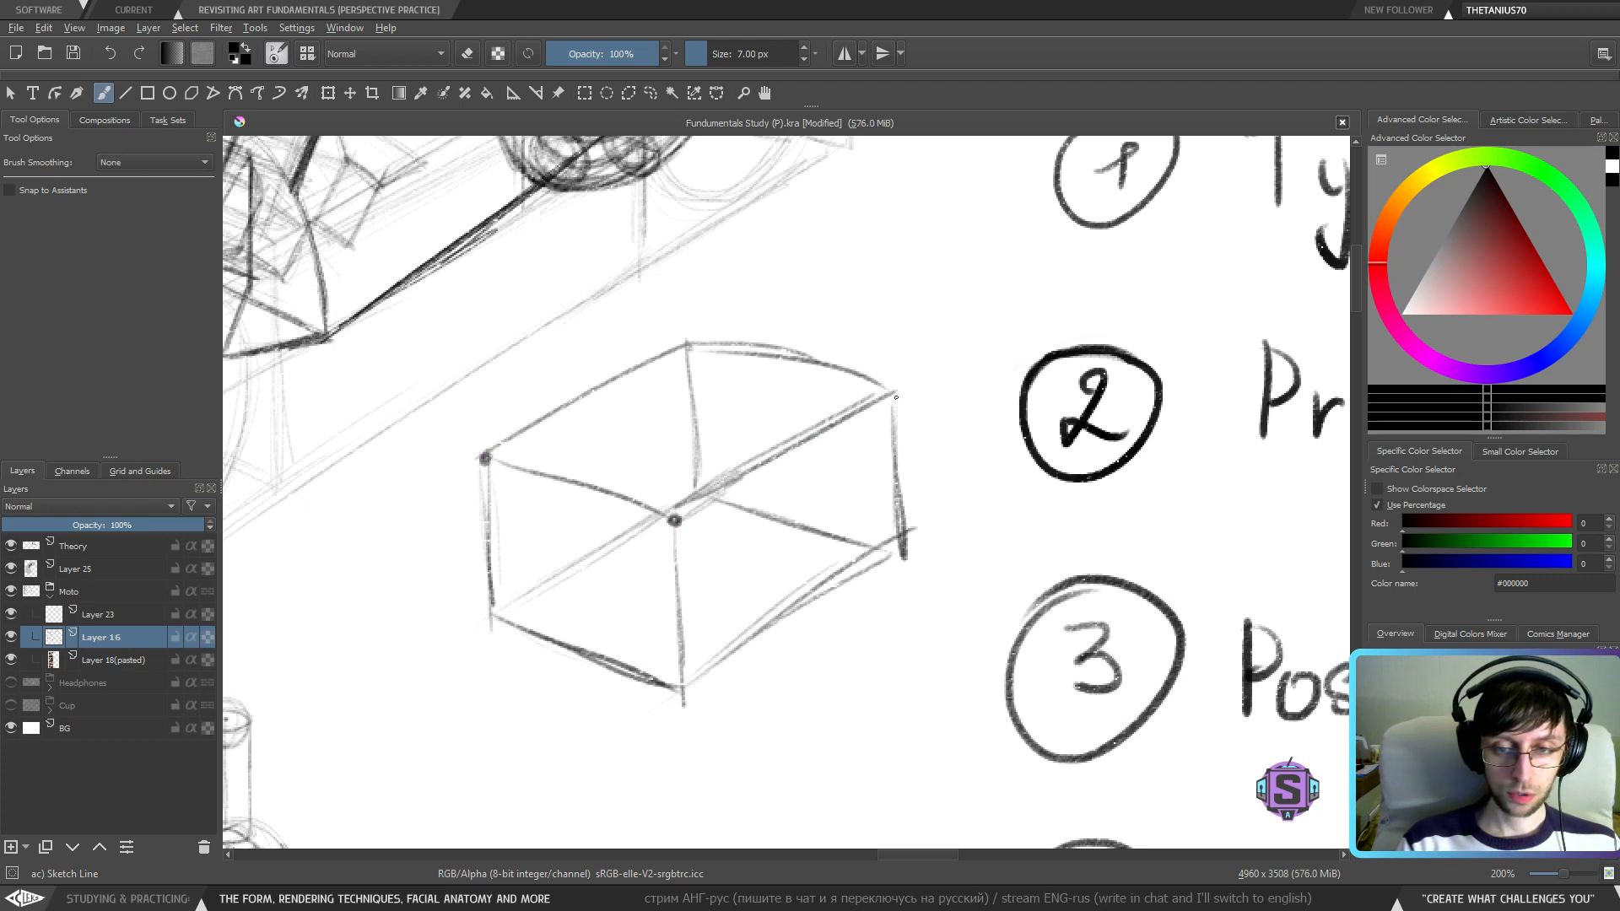
pyautogui.click(895, 394)
pyautogui.click(685, 346)
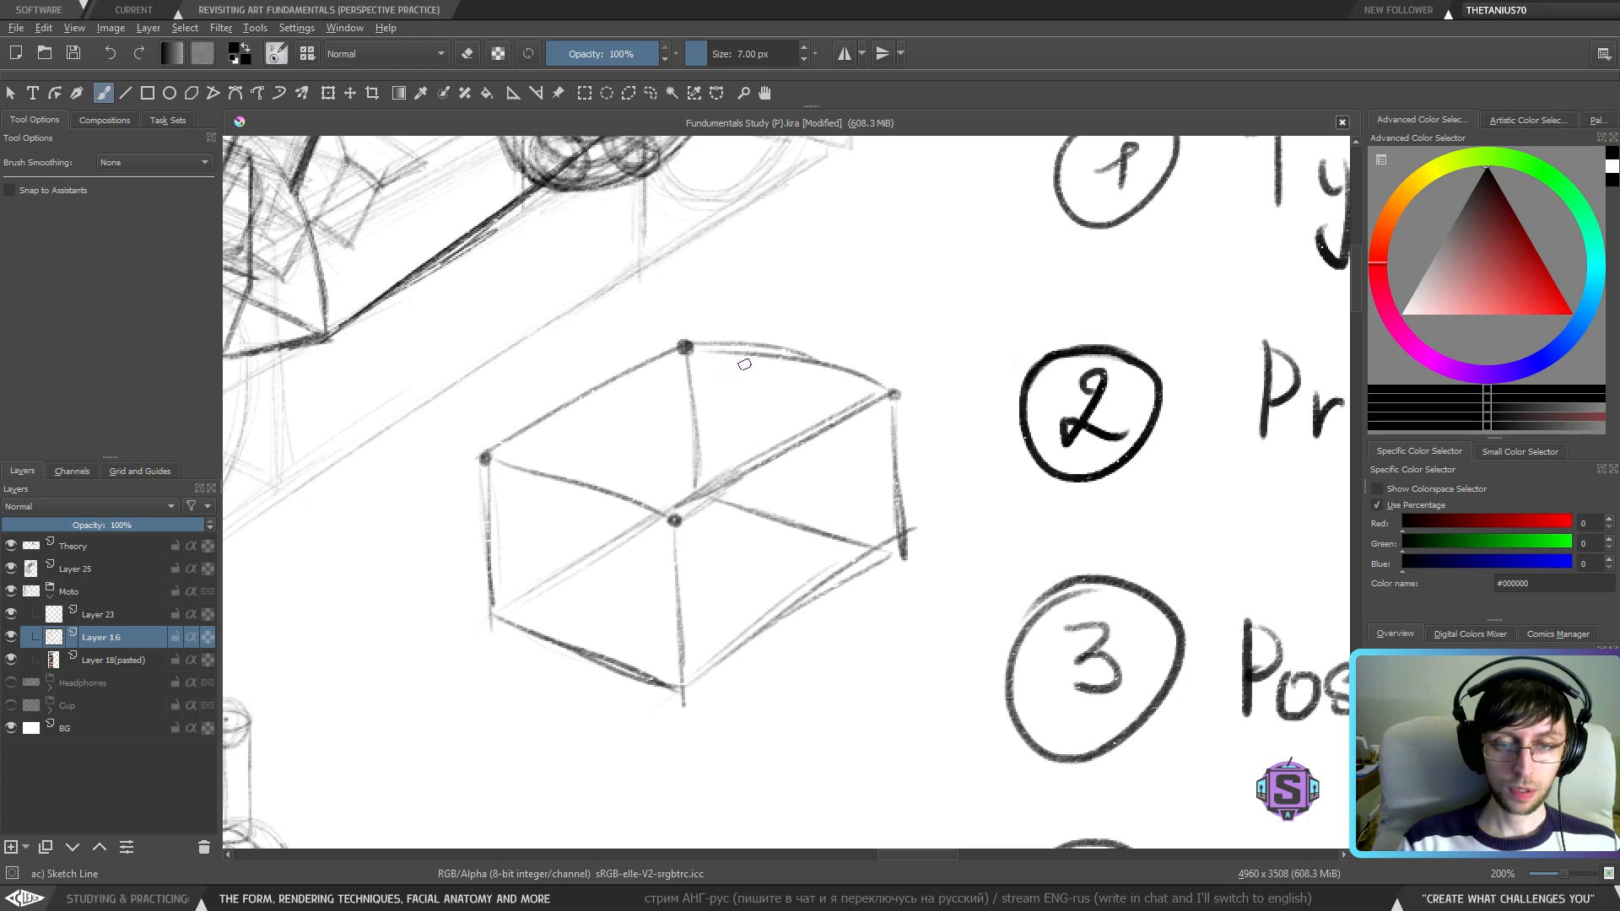
# - Sketch two small arrows pointing inward above the box's back top edge, one from each end
pyautogui.moveTo(507, 200)
pyautogui.mouseDown()
pyautogui.moveTo(600, 323)
pyautogui.moveTo(666, 461)
pyautogui.mouseUp()
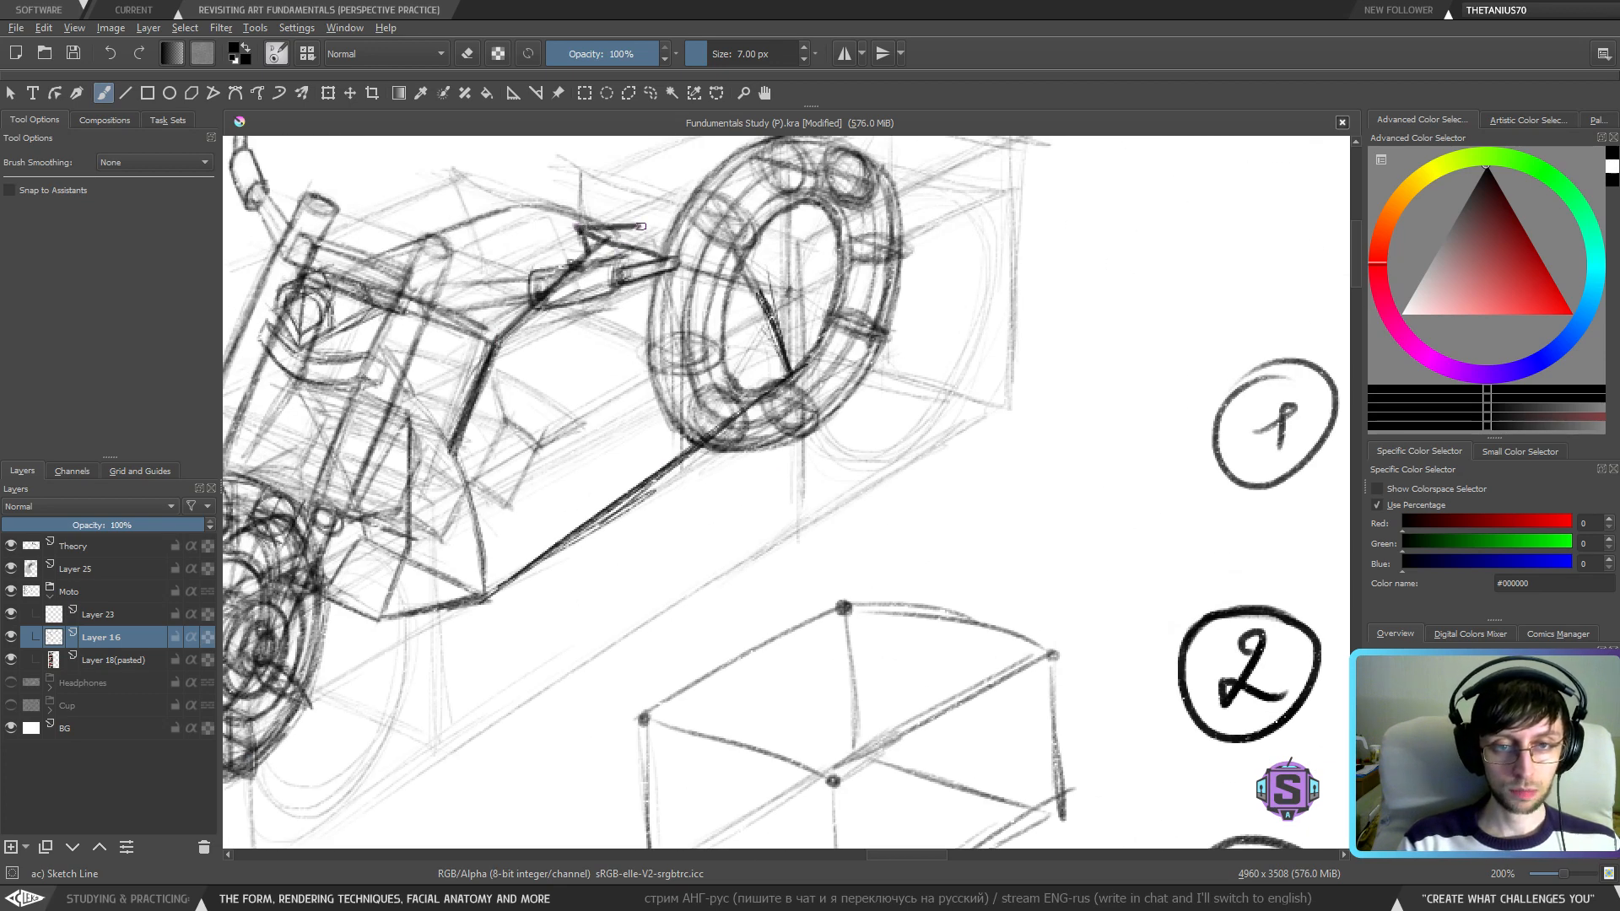
pyautogui.moveTo(913, 541); pyautogui.dragTo(821, 372)
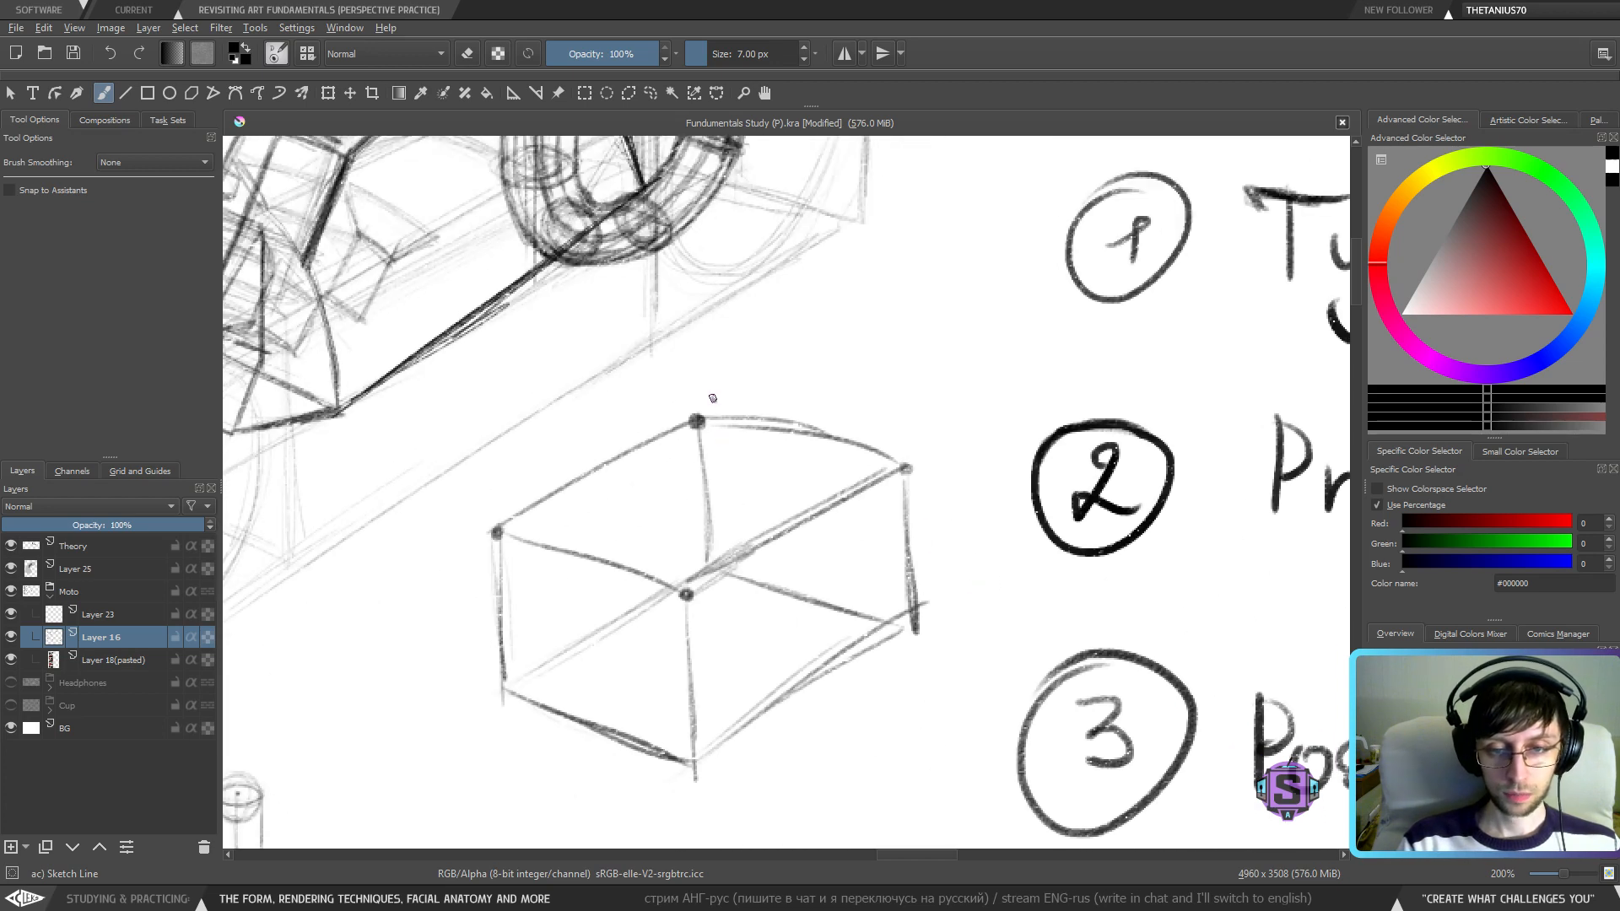
pyautogui.moveTo(712, 397); pyautogui.dragTo(771, 405)
pyautogui.moveTo(930, 447); pyautogui.dragTo(859, 419)
pyautogui.moveTo(859, 418); pyautogui.dragTo(913, 419)
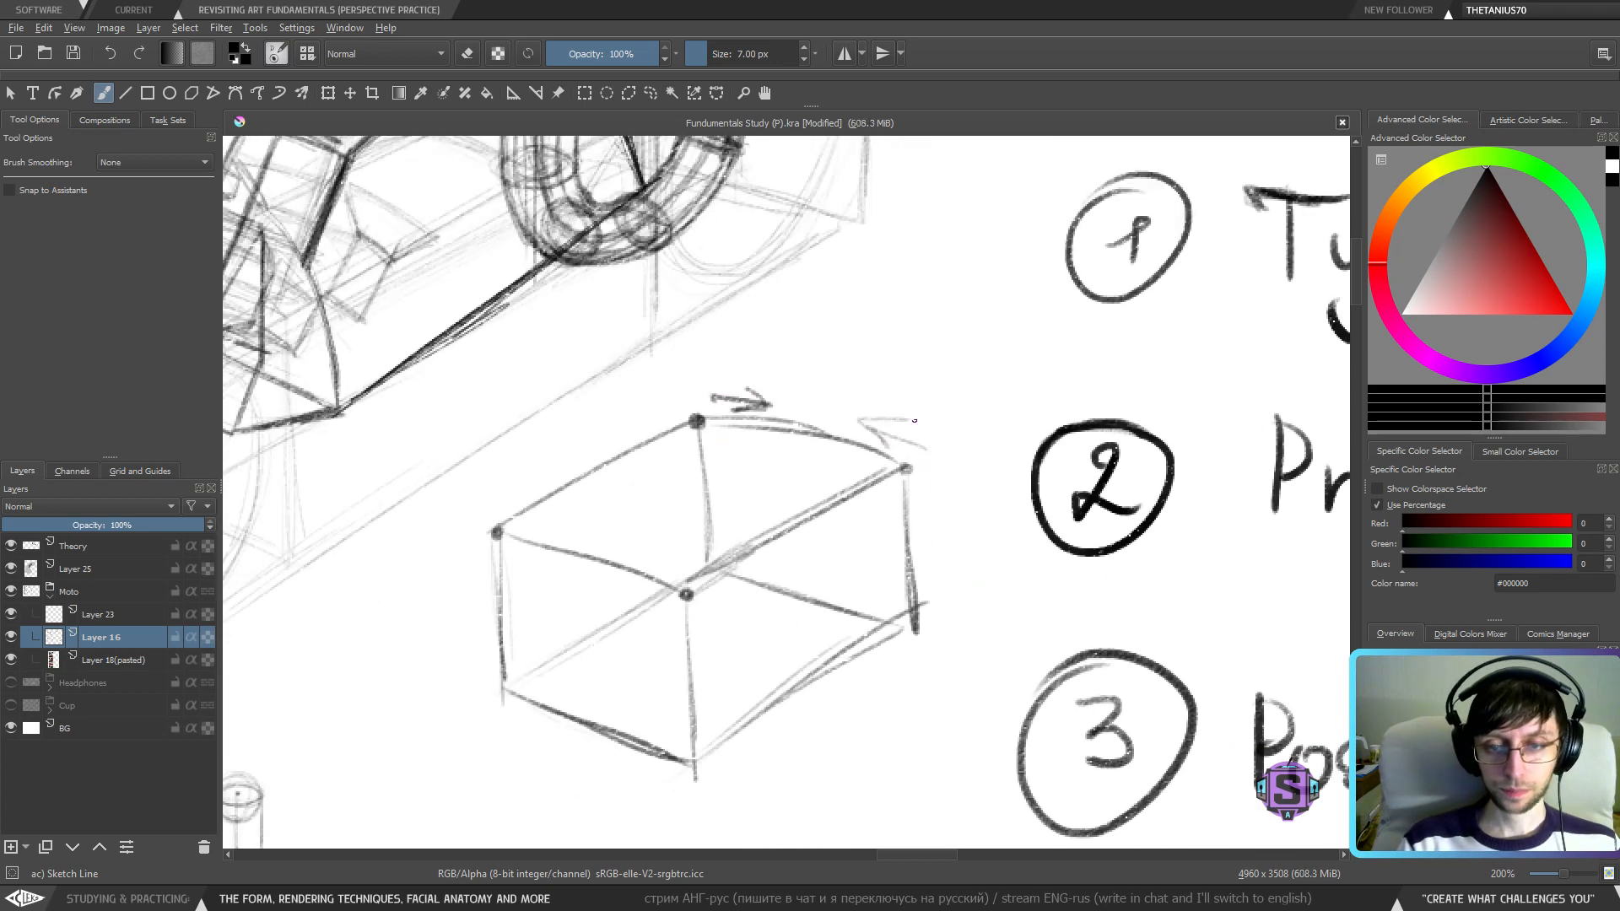
# - Redraw the box's back top edge as a straight line between its corner dots and erase the old curved line
pyautogui.moveTo(714, 420); pyautogui.dragTo(920, 470)
pyautogui.hotkey('ctrl', 'z')
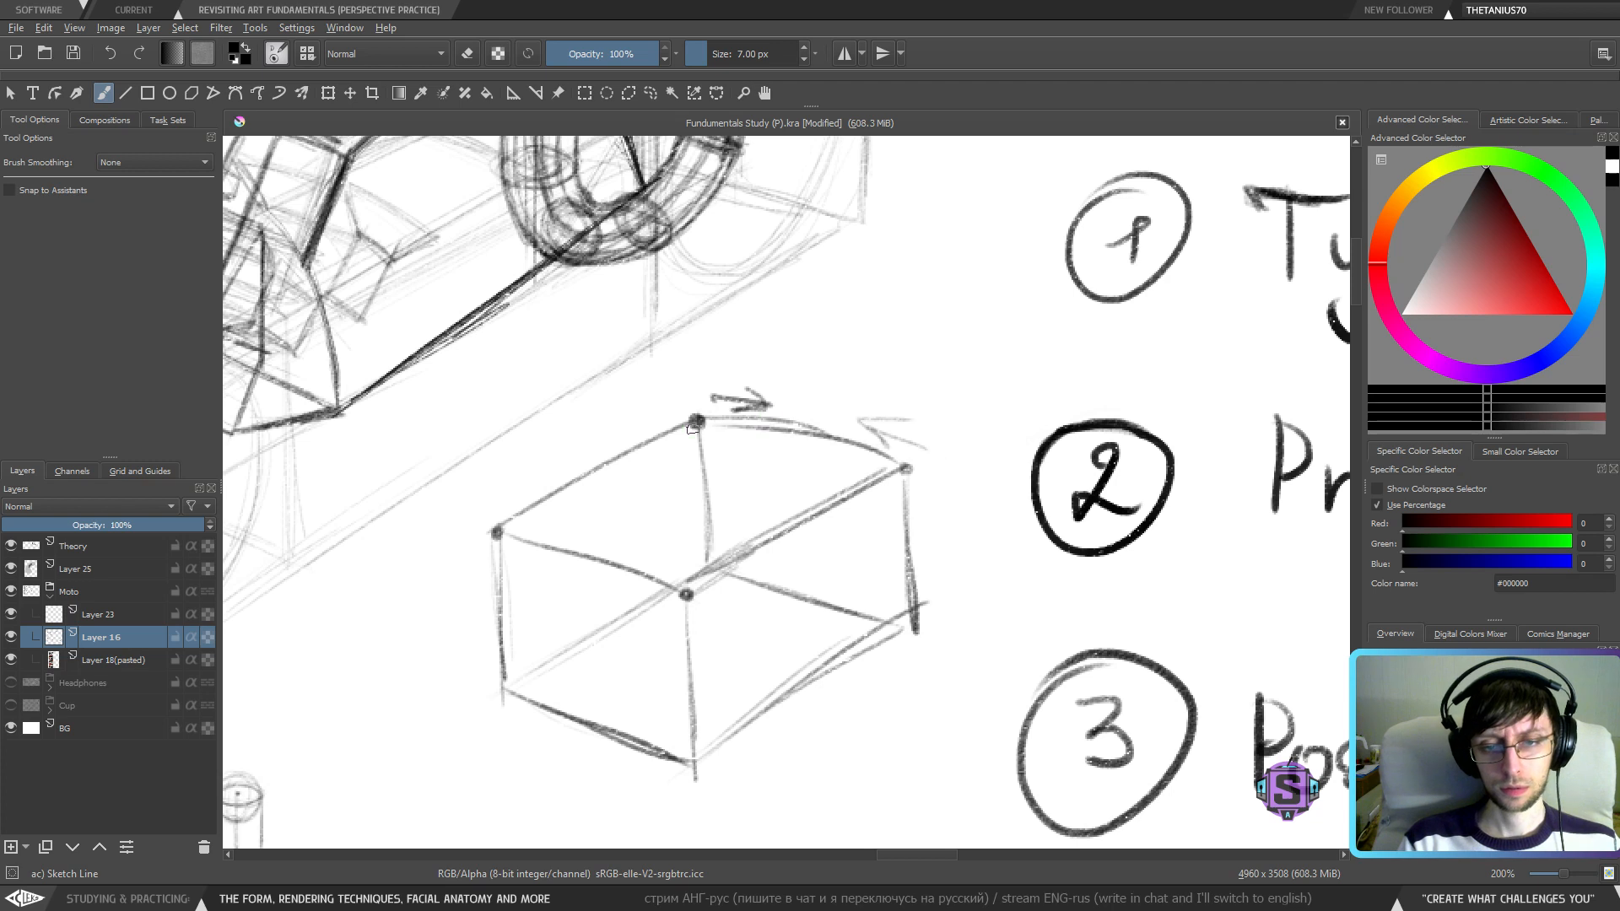
pyautogui.moveTo(700, 422); pyautogui.dragTo(909, 471)
pyautogui.press('e')
pyautogui.moveTo(727, 422)
pyautogui.mouseDown()
pyautogui.moveTo(792, 428)
pyautogui.moveTo(748, 421)
pyautogui.moveTo(871, 455)
pyautogui.mouseUp()
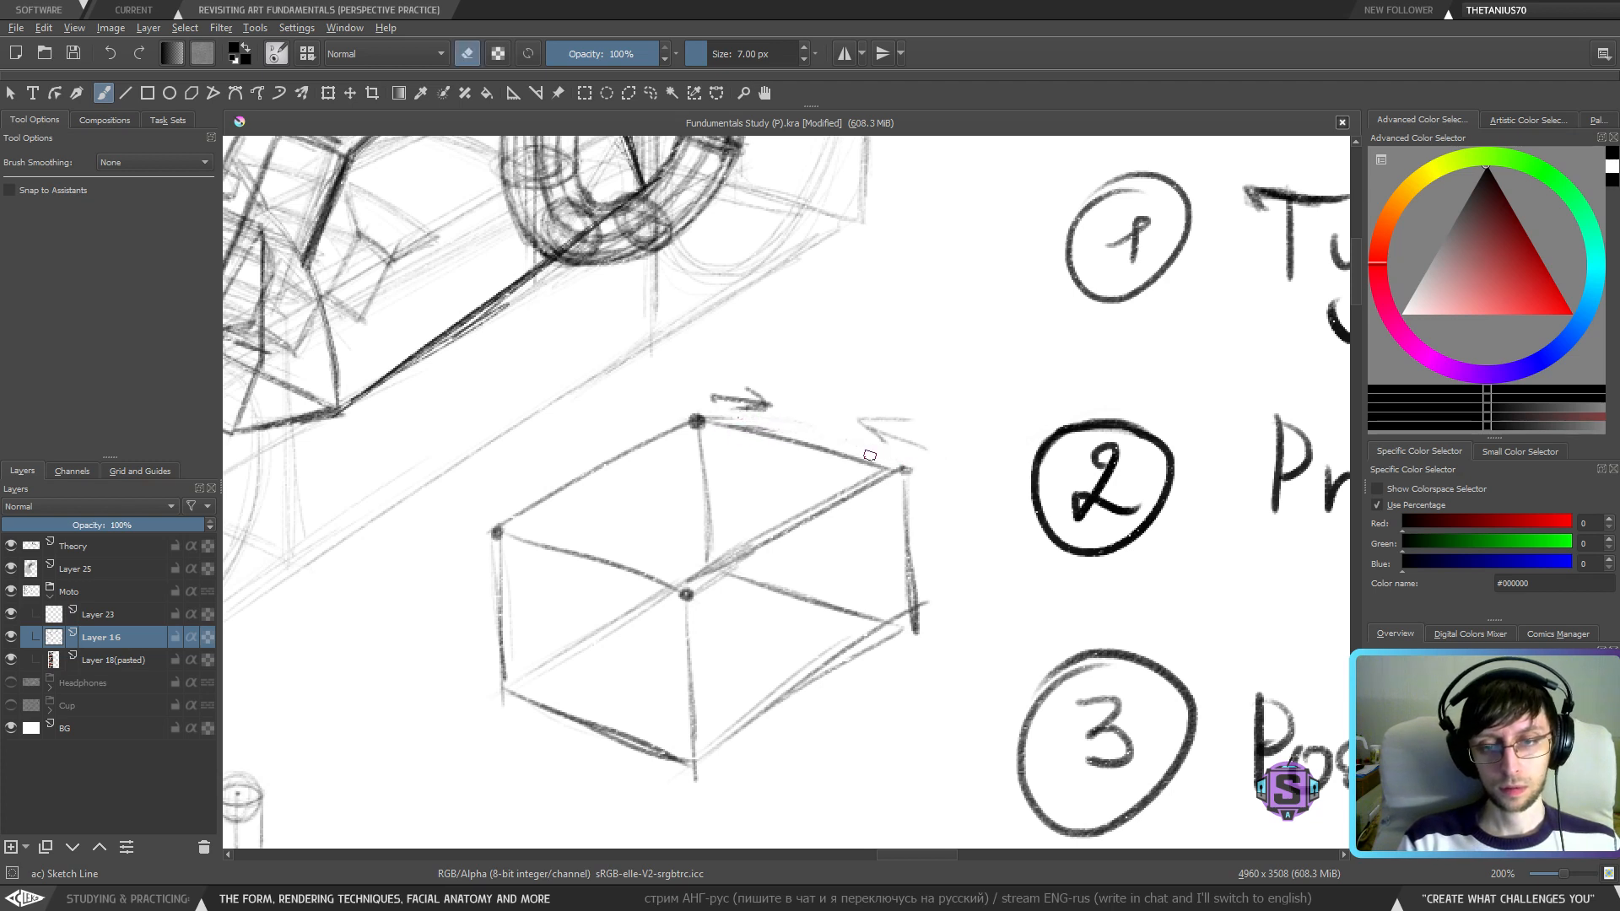
# - Mark two points on the box's straight back top edge, one a little inward from each corner
pyautogui.press('e')
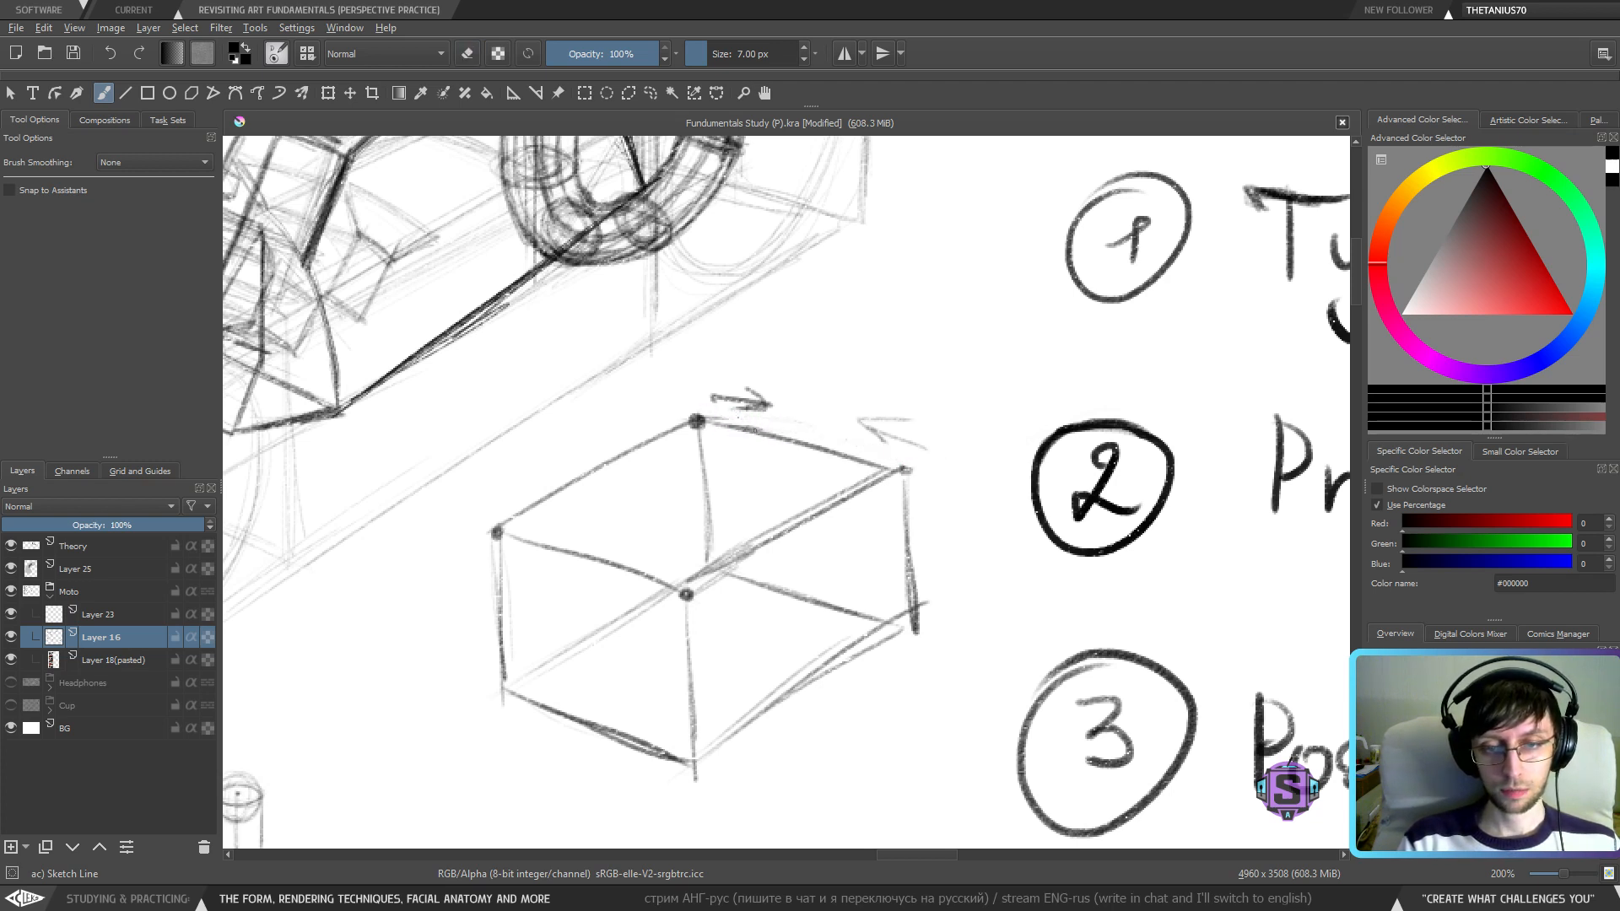
pyautogui.moveTo(747, 428); pyautogui.dragTo(743, 428)
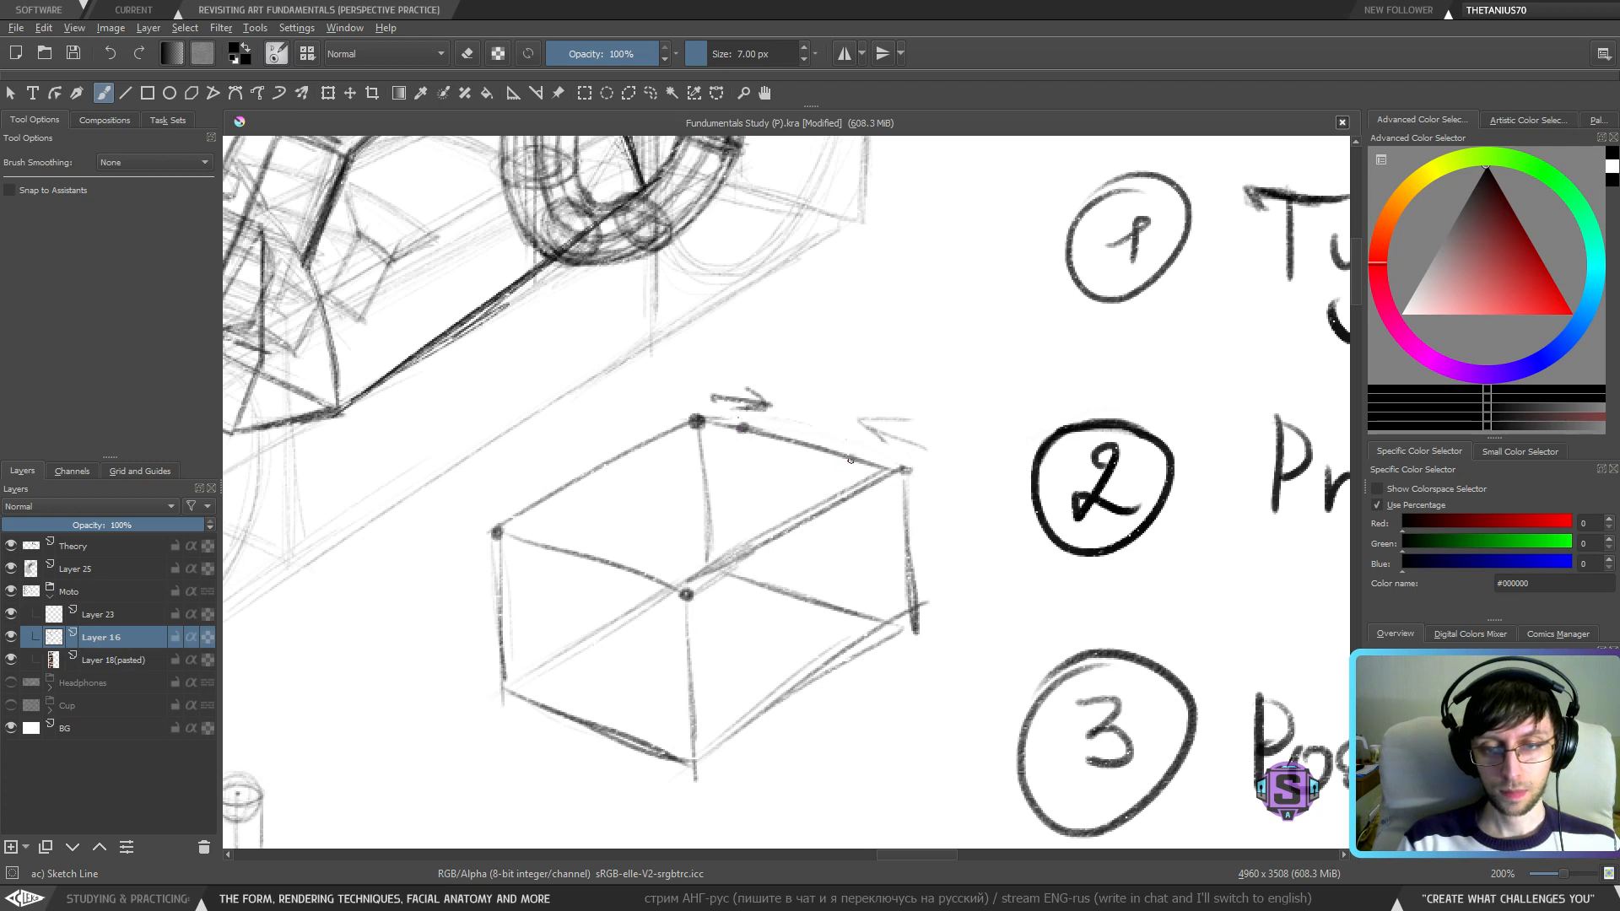
pyautogui.click(850, 460)
# - Draw a 5 px line across the top face from the box's near corner to the closer inner mark on the back edge
pyautogui.press('e')
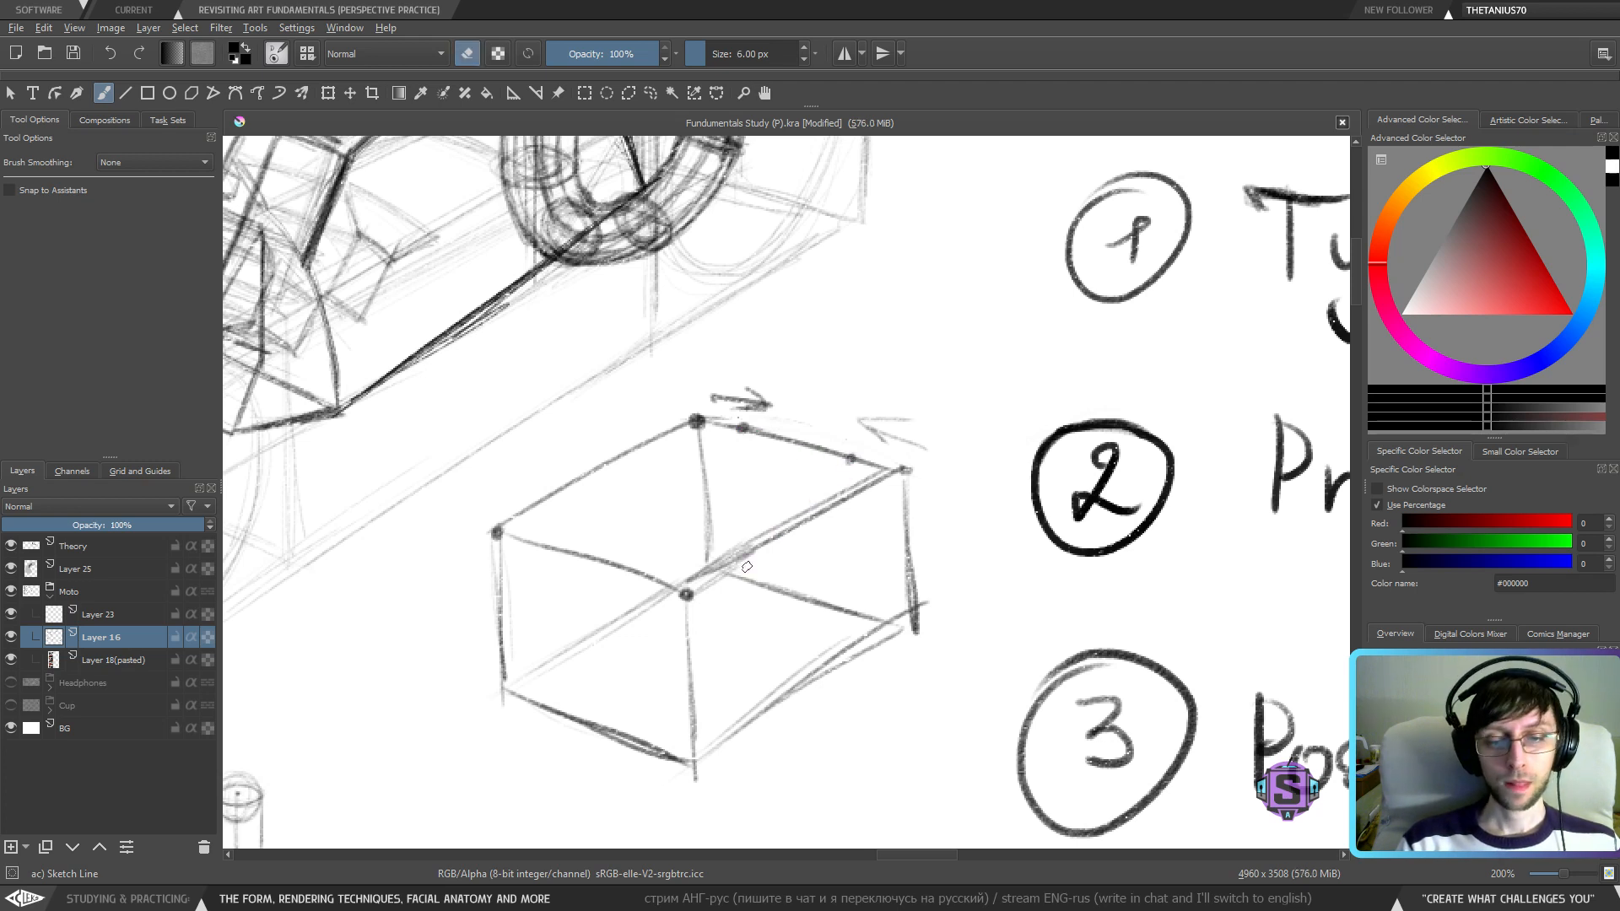
pyautogui.press('e')
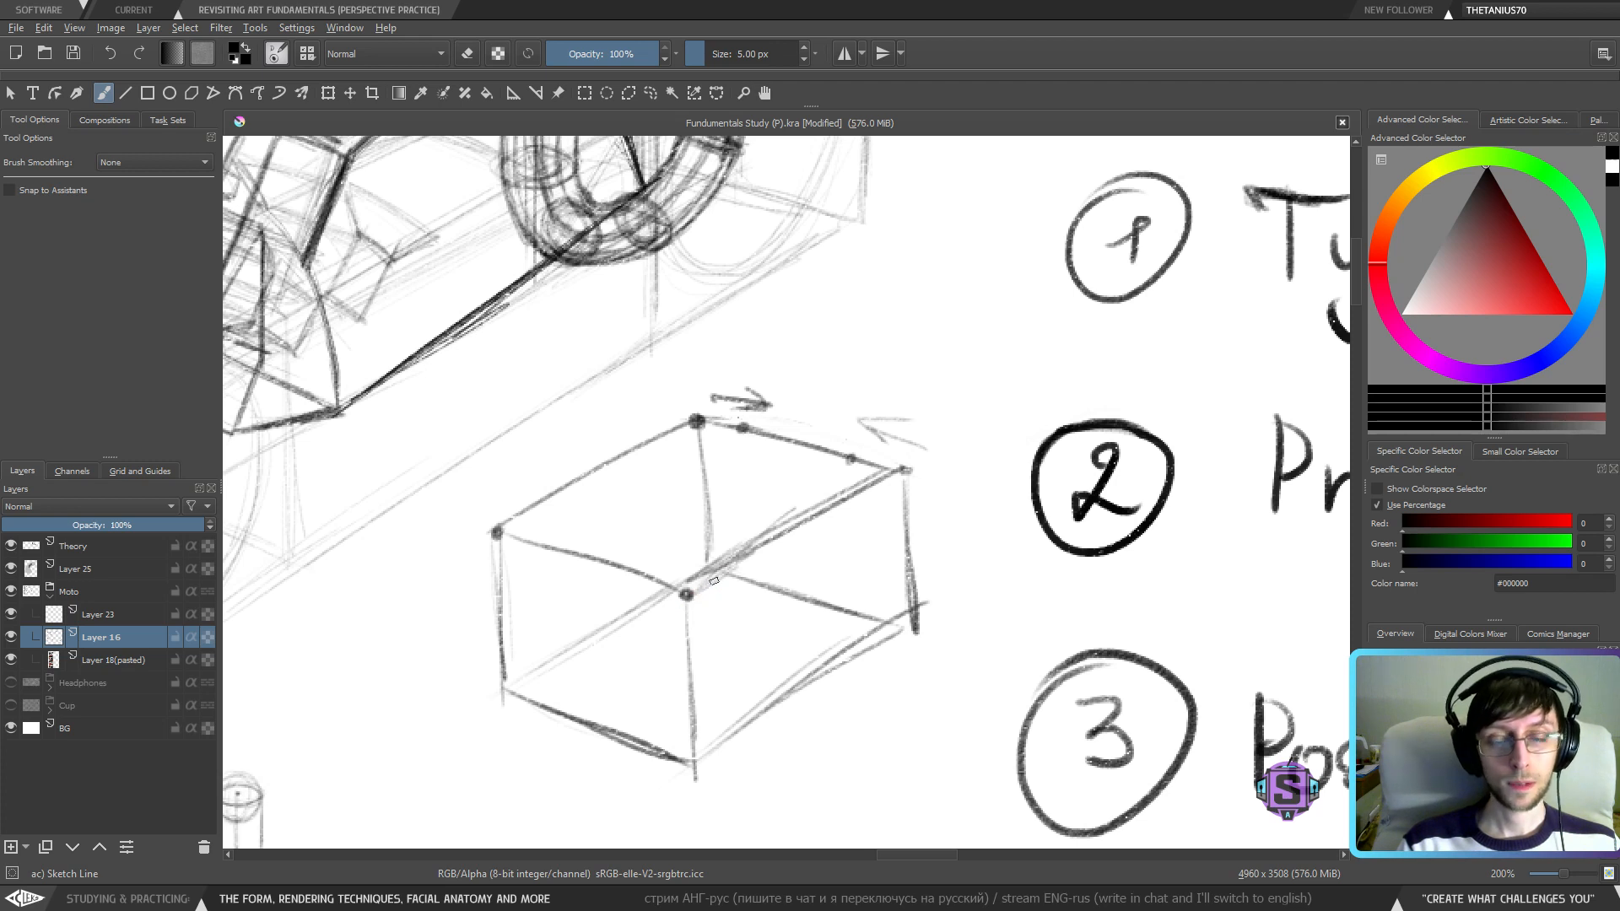
pyautogui.moveTo(692, 589); pyautogui.dragTo(796, 511)
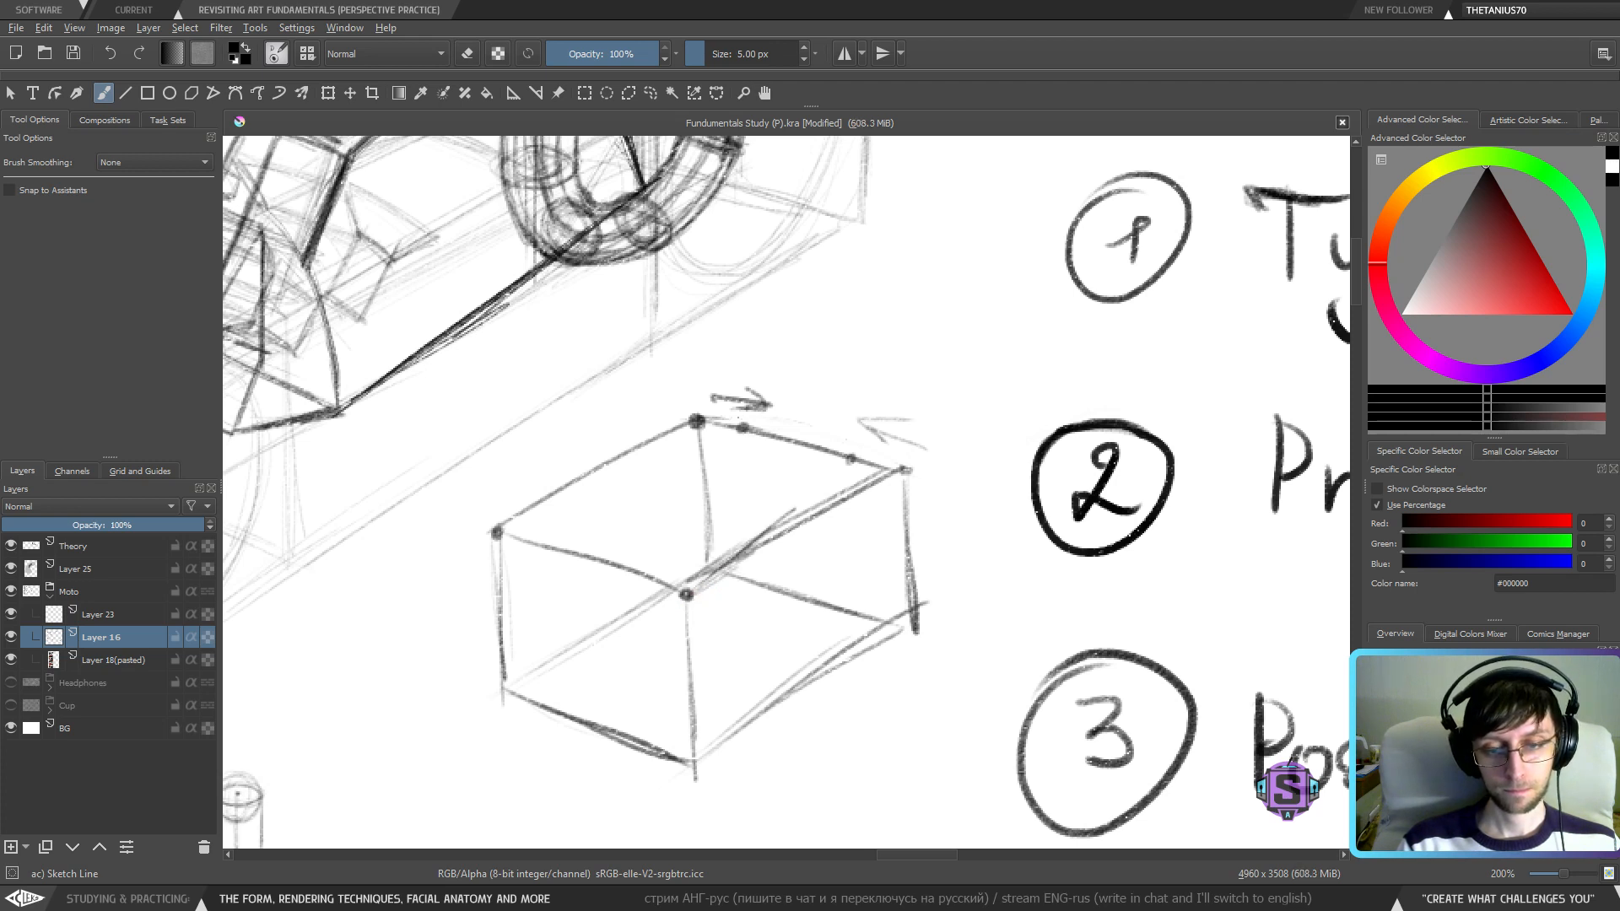
pyautogui.moveTo(683, 594); pyautogui.dragTo(852, 459)
pyautogui.moveTo(795, 511); pyautogui.dragTo(848, 464)
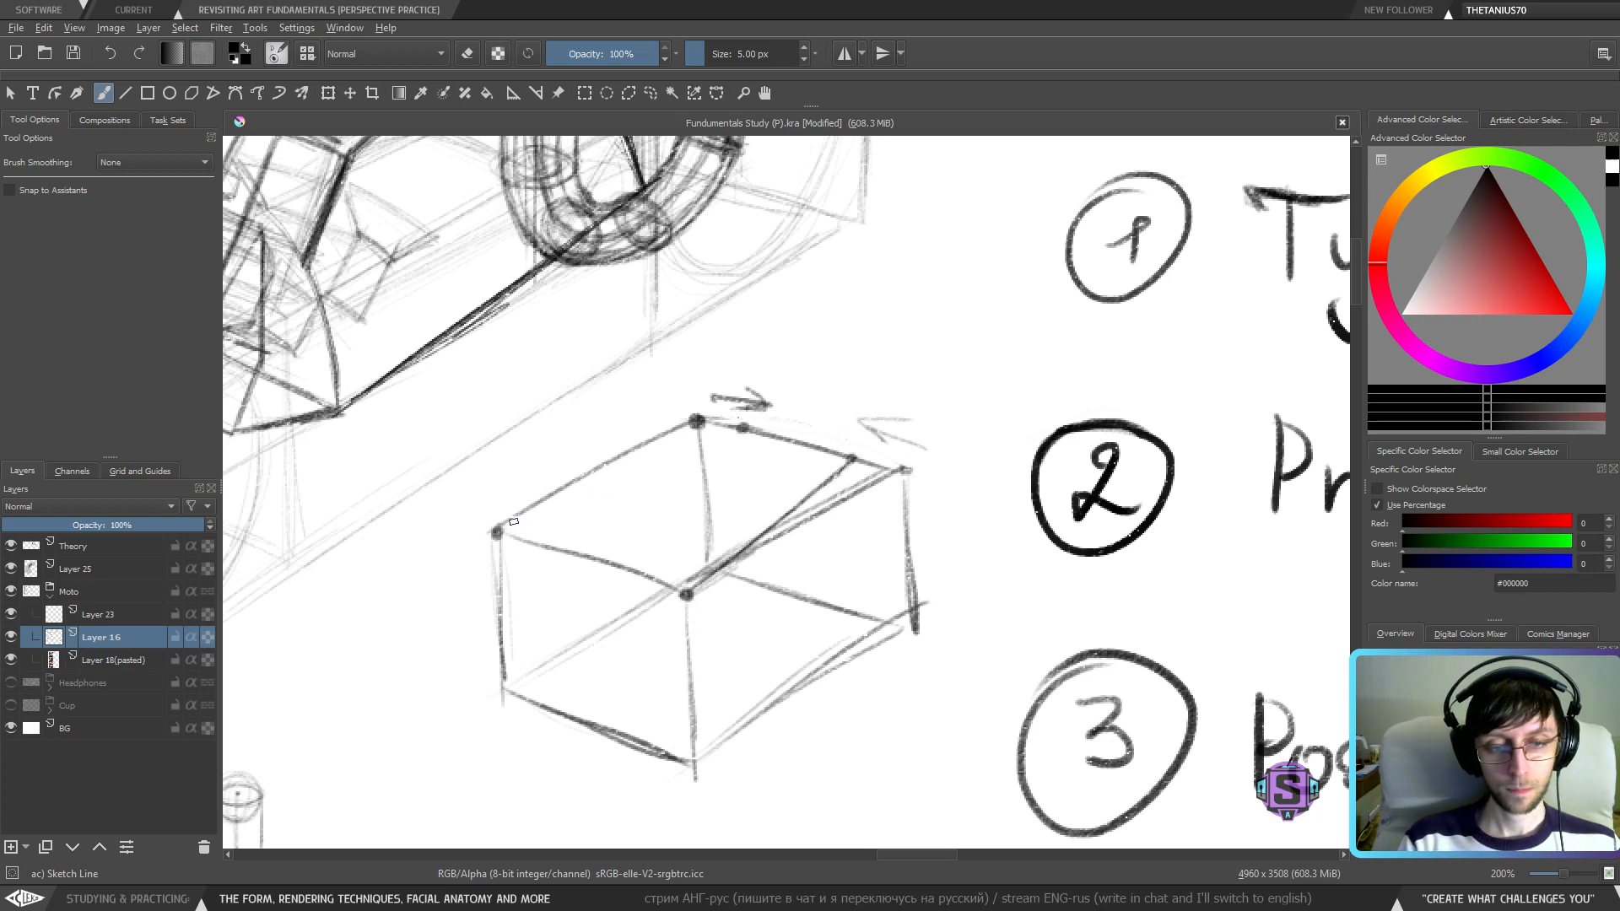
# - Draw a line across the top face from the far-left corner dot to the other inner mark on the back edge
pyautogui.moveTo(504, 528); pyautogui.dragTo(641, 468)
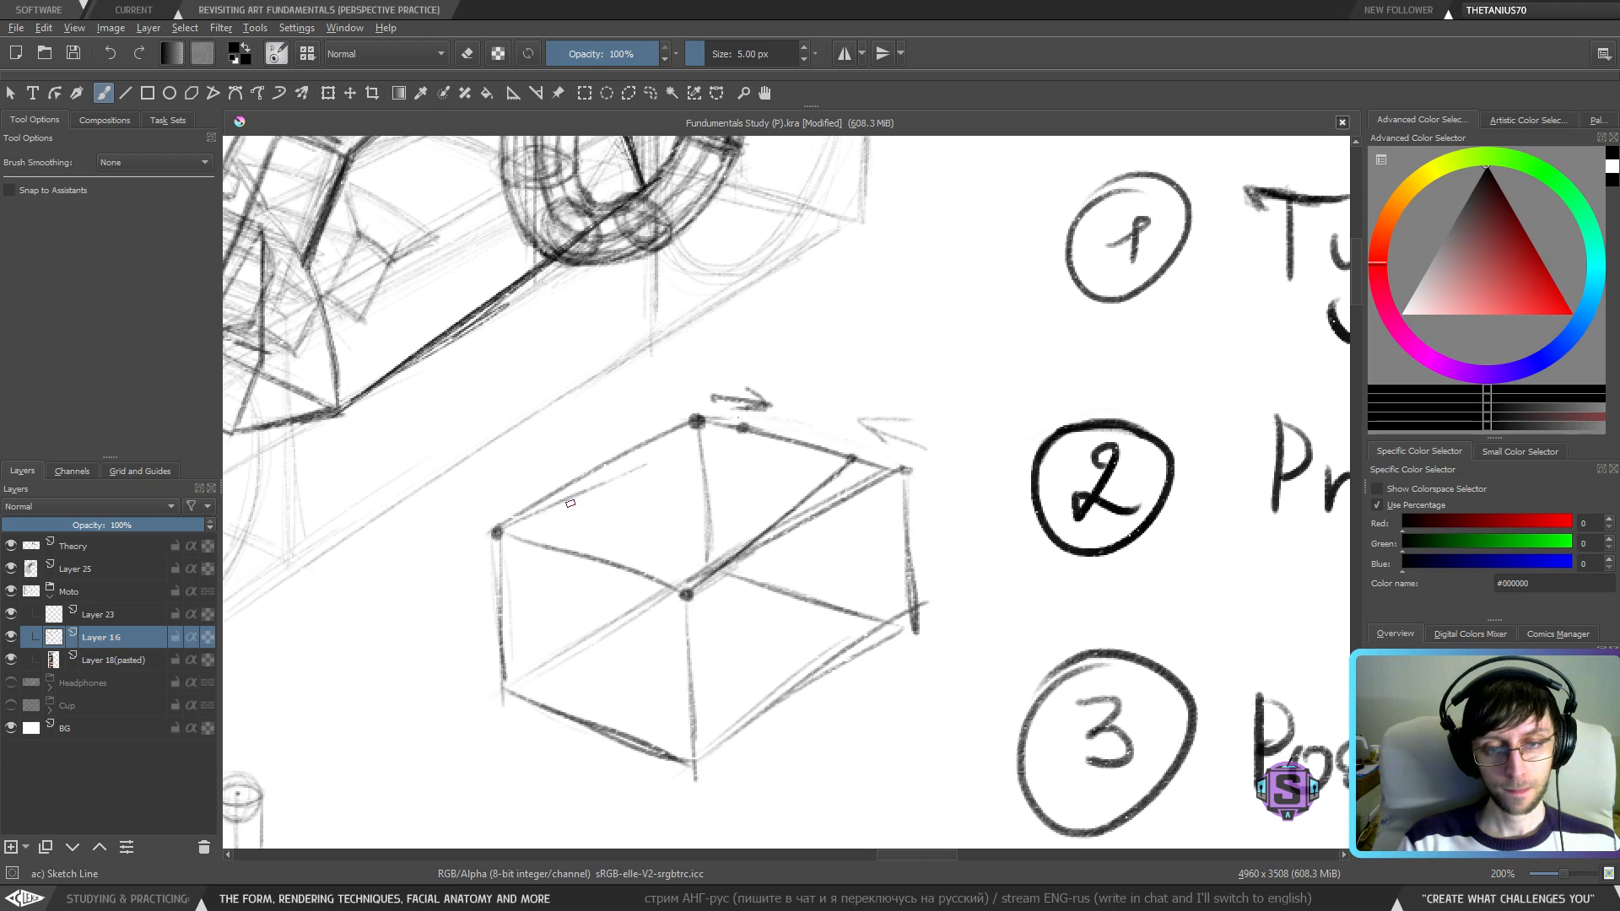
pyautogui.hotkey('ctrl', 'z')
pyautogui.moveTo(516, 525); pyautogui.dragTo(650, 467)
pyautogui.moveTo(561, 505); pyautogui.dragTo(711, 440)
pyautogui.moveTo(630, 476); pyautogui.dragTo(741, 429)
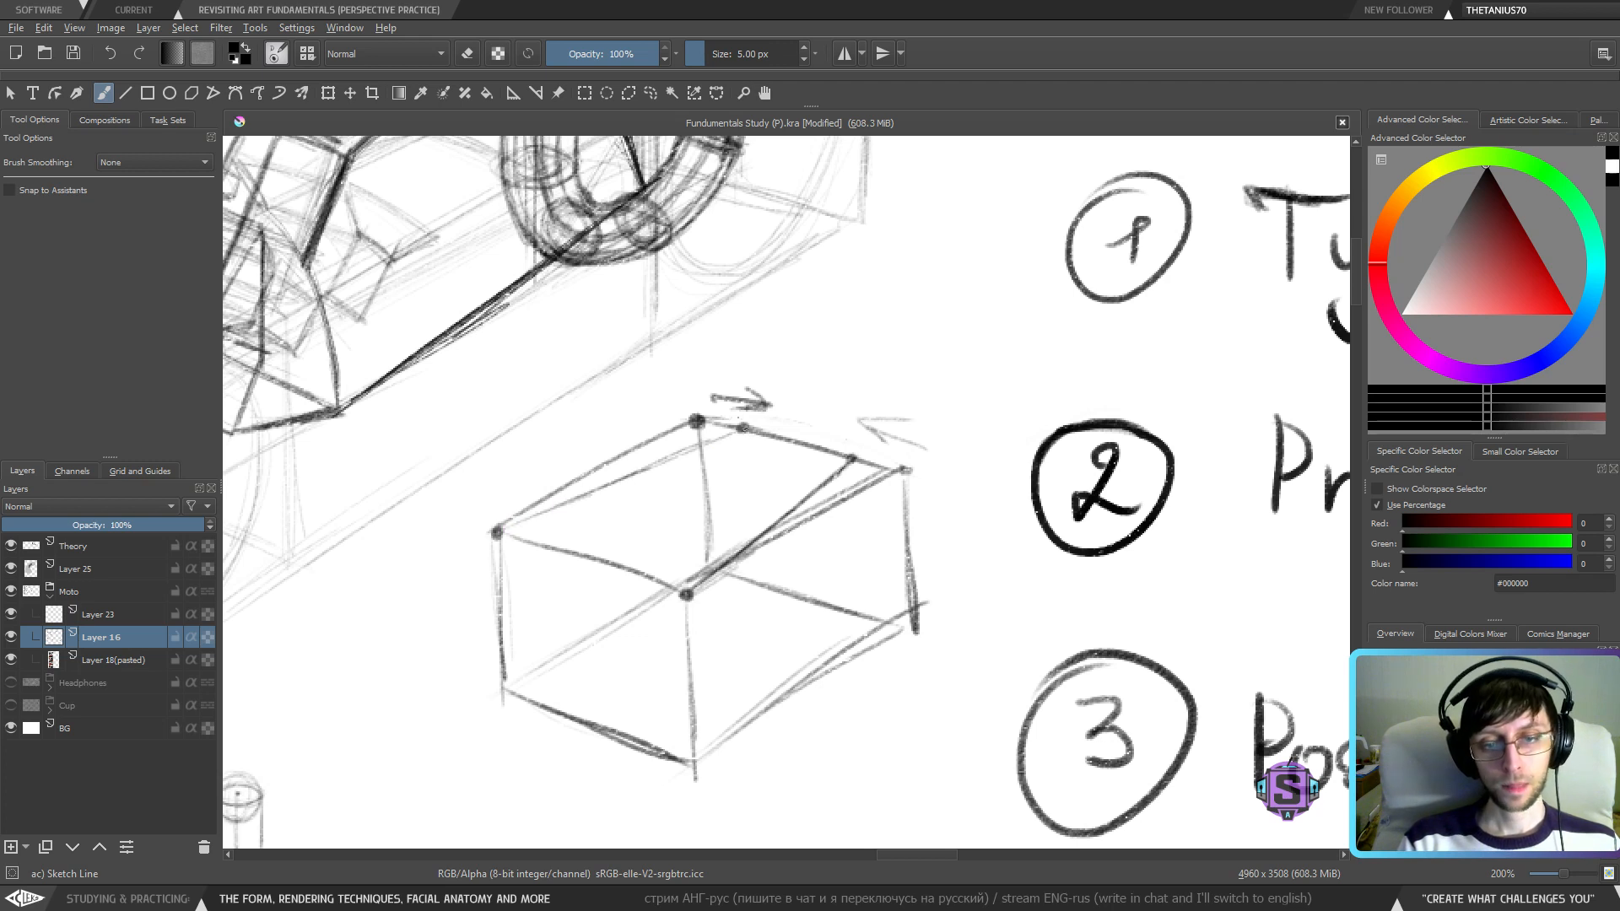
pyautogui.moveTo(571, 499); pyautogui.dragTo(739, 429)
# - Drop short vertical lines from both inner marks and join the right one's lower end toward the near corner
pyautogui.moveTo(730, 502); pyautogui.dragTo(731, 494)
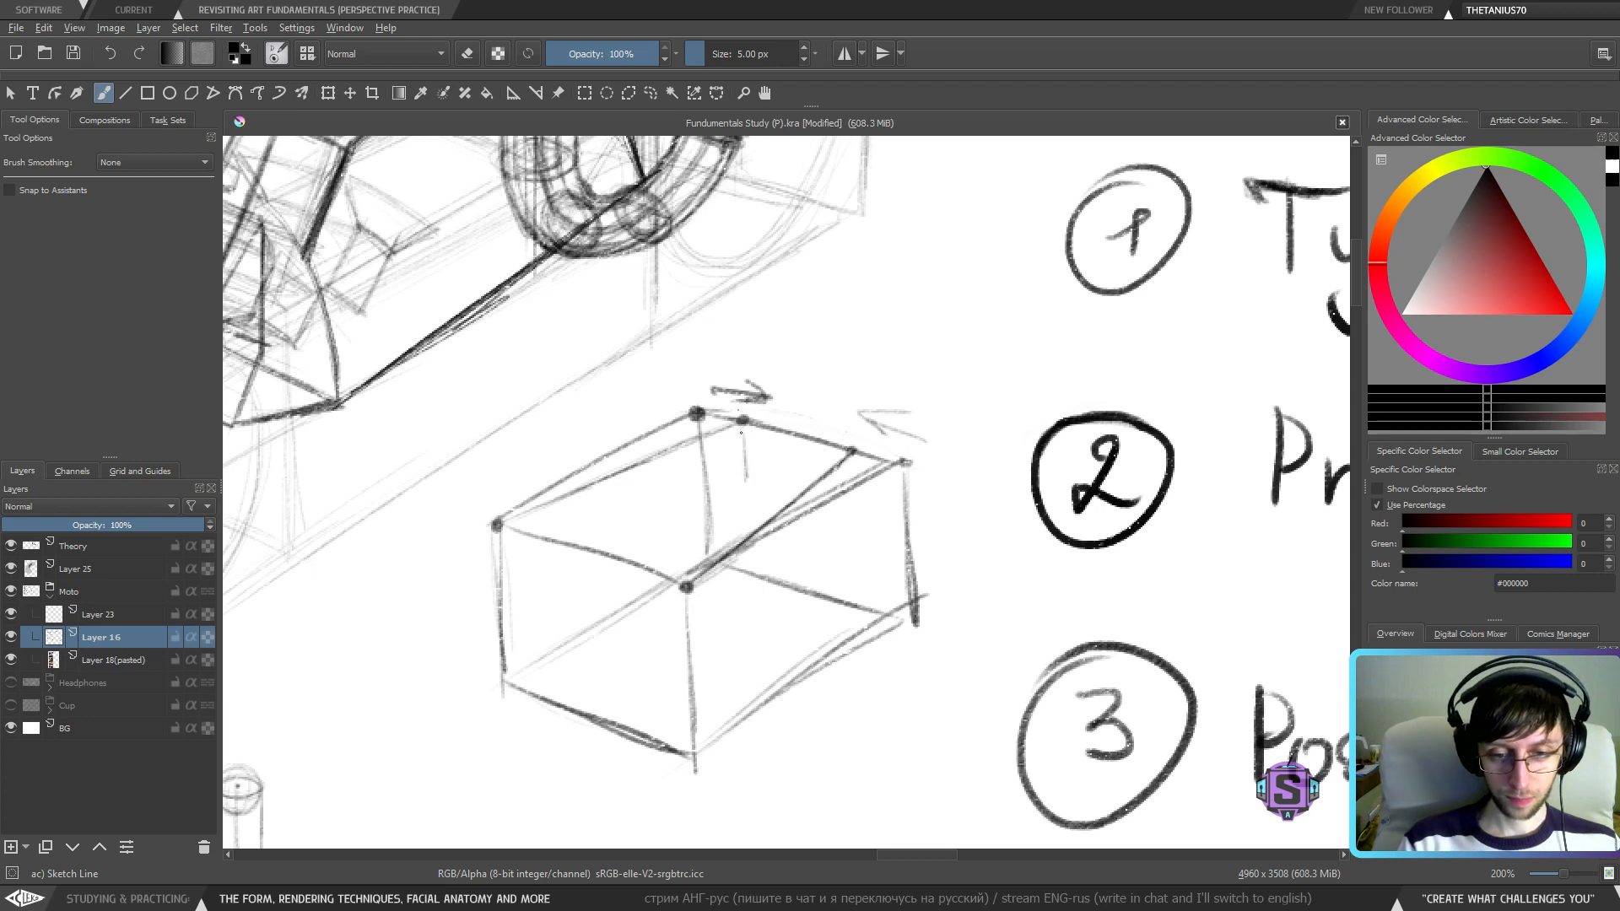
pyautogui.moveTo(852, 466); pyautogui.dragTo(858, 525)
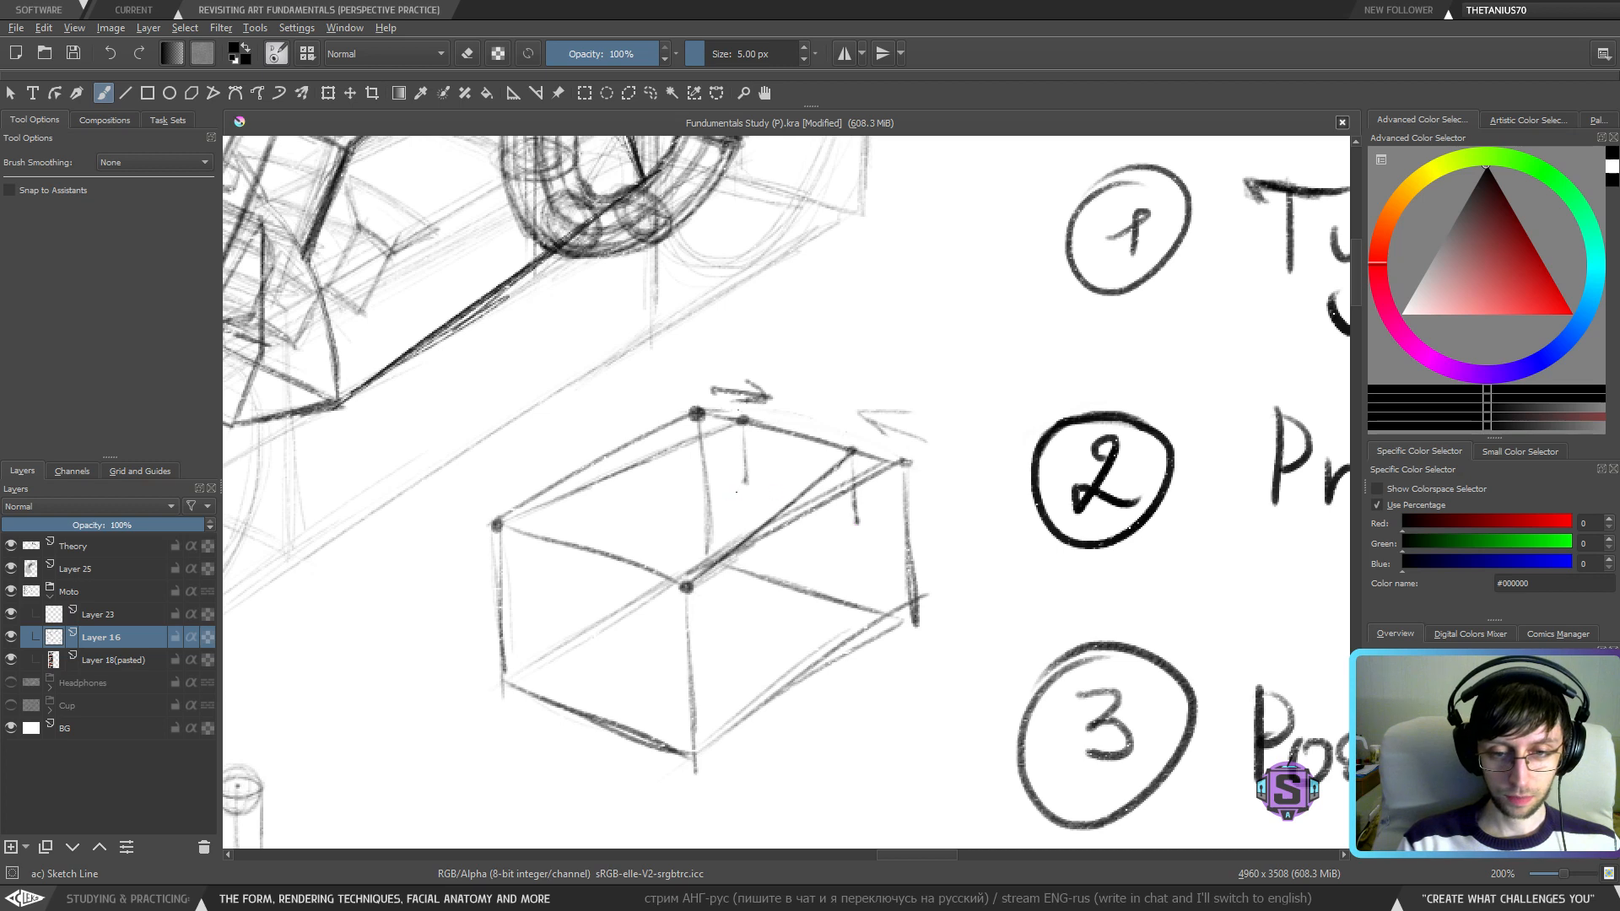
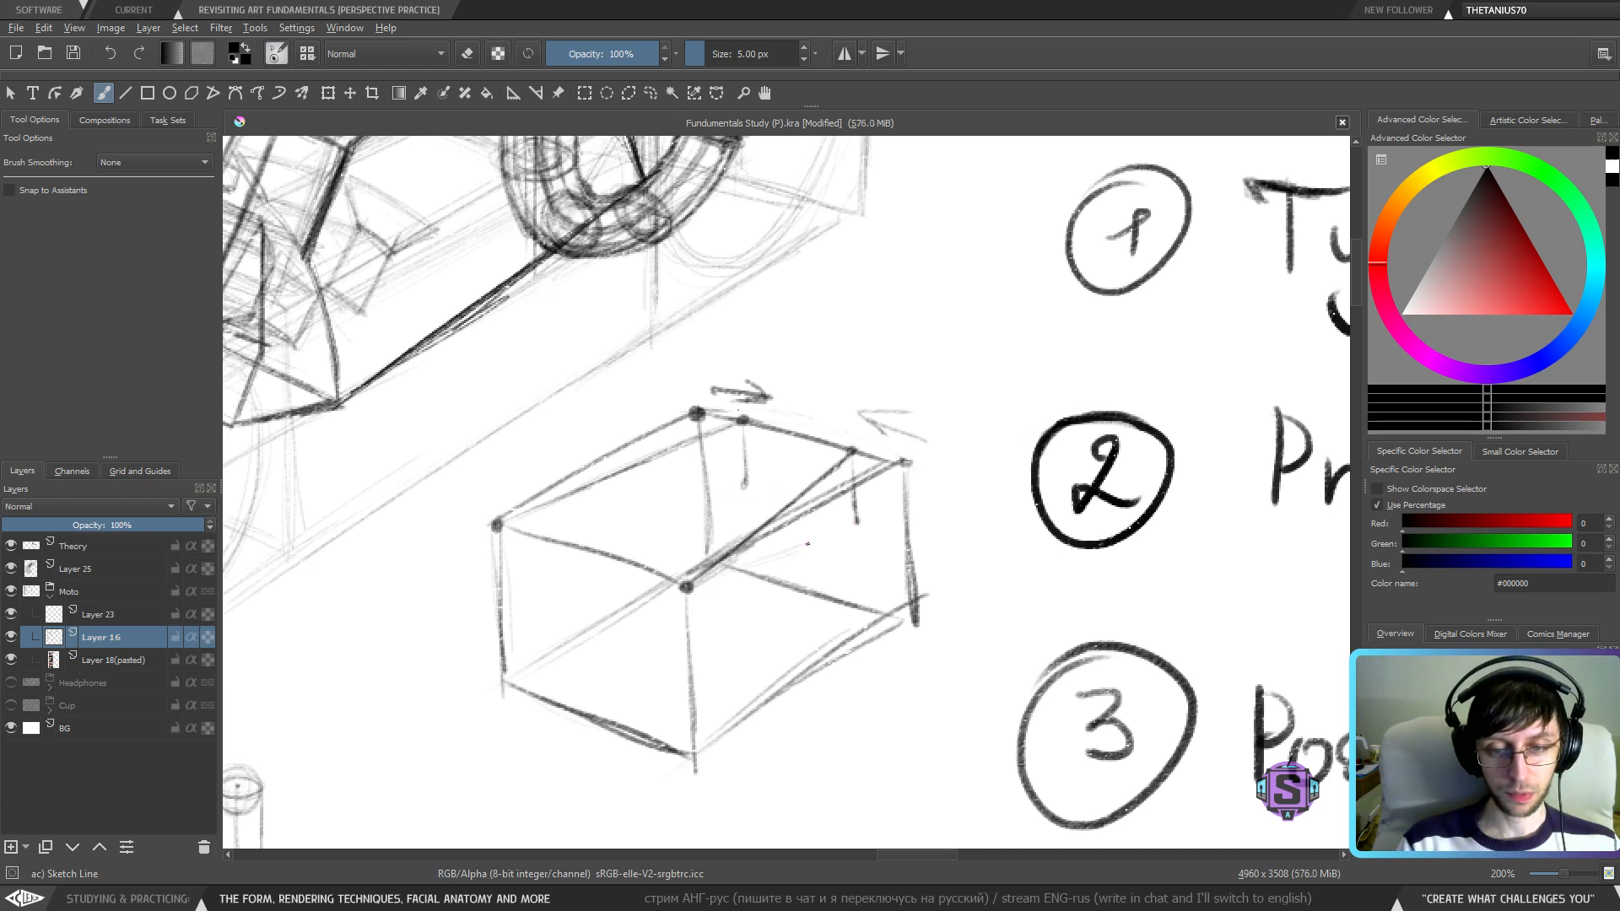
pyautogui.moveTo(715, 575); pyautogui.dragTo(854, 525)
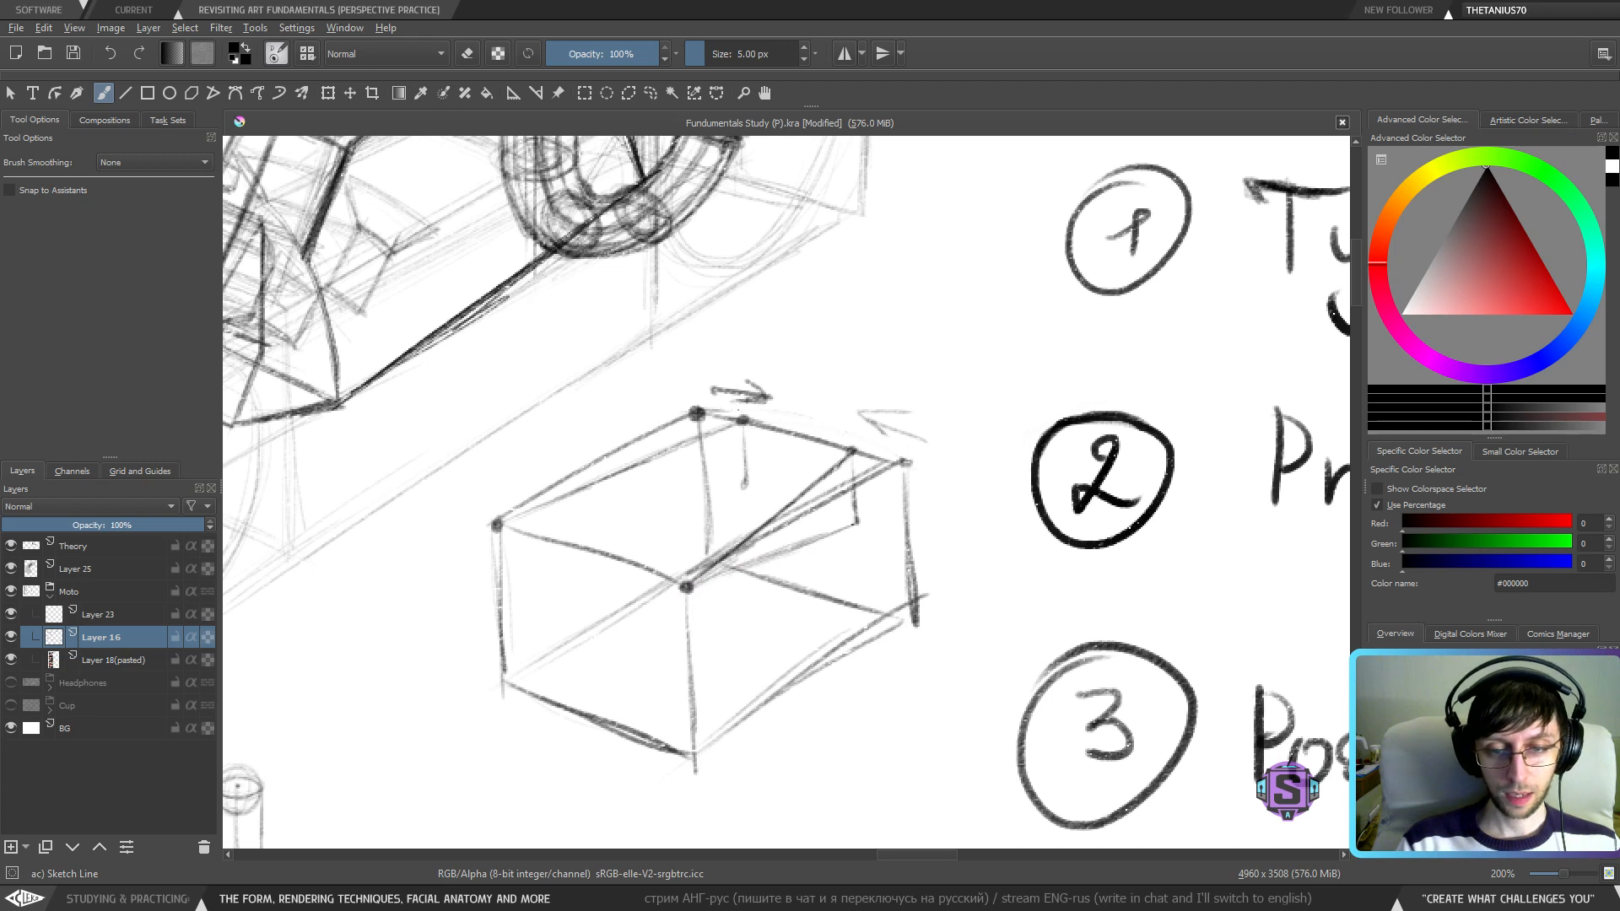
# - Connect the left corner to the other vertical's lower end and join both lower ends to close the sloped inner plane
pyautogui.moveTo(562, 513); pyautogui.dragTo(729, 482)
pyautogui.hotkey('ctrl', 'z')
pyautogui.hotkey('ctrl', 'z')
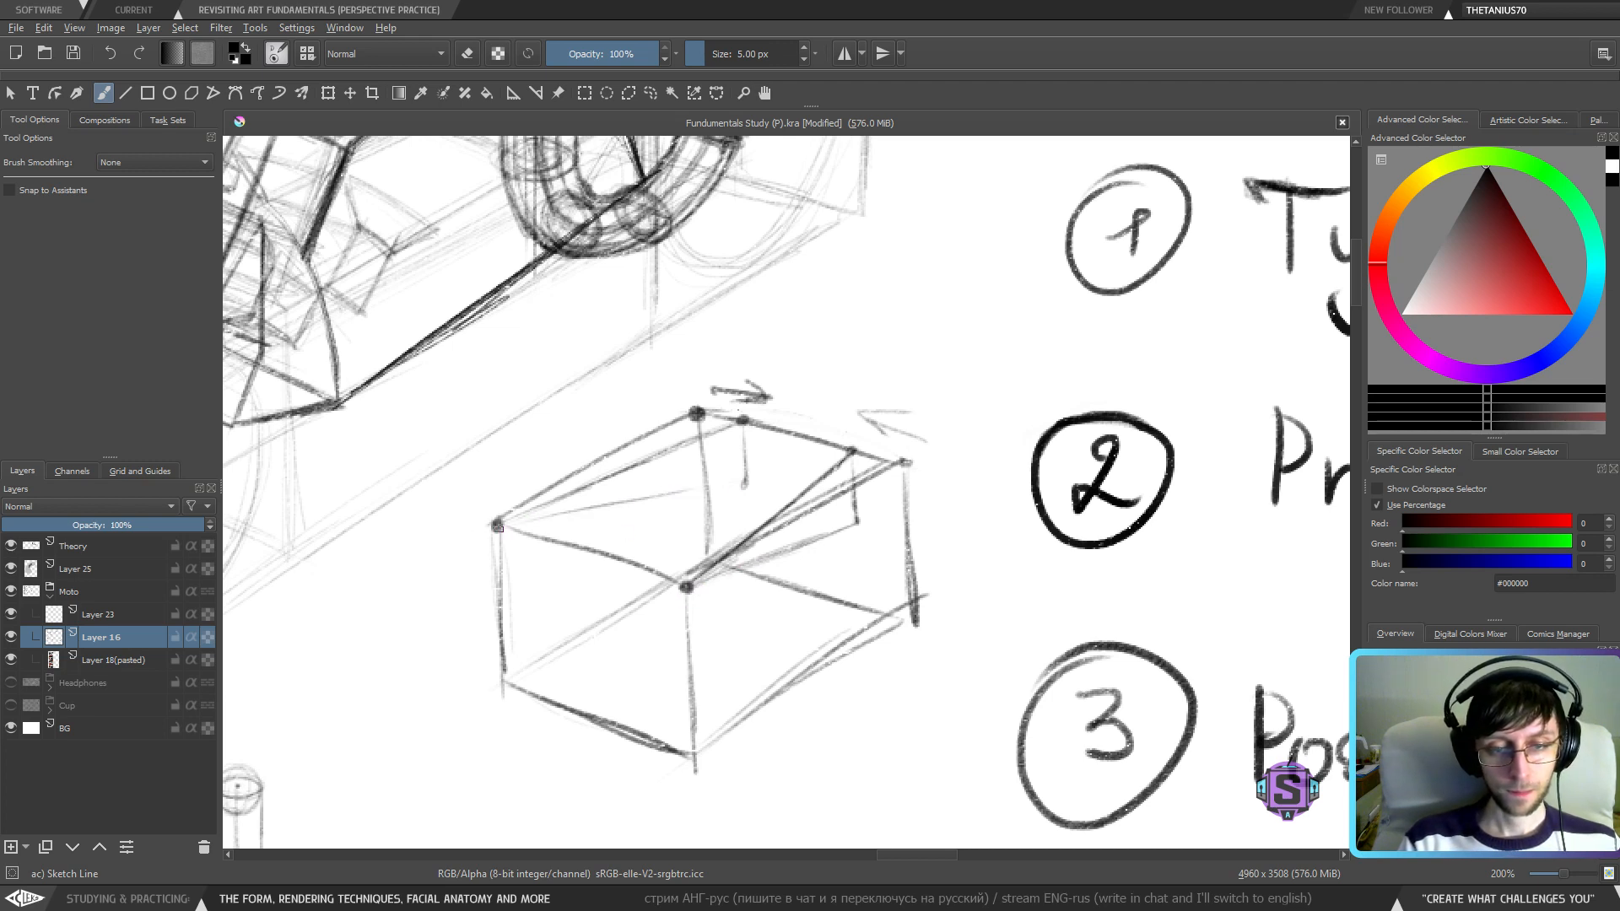
pyautogui.moveTo(524, 523)
pyautogui.mouseDown()
pyautogui.moveTo(734, 486)
pyautogui.moveTo(866, 521)
pyautogui.mouseUp()
pyautogui.moveTo(750, 488)
pyautogui.mouseDown()
pyautogui.moveTo(864, 525)
pyautogui.moveTo(832, 511)
pyautogui.moveTo(846, 516)
pyautogui.mouseUp()
pyautogui.hotkey('ctrl', 'z')
pyautogui.hotkey('ctrl', 'z')
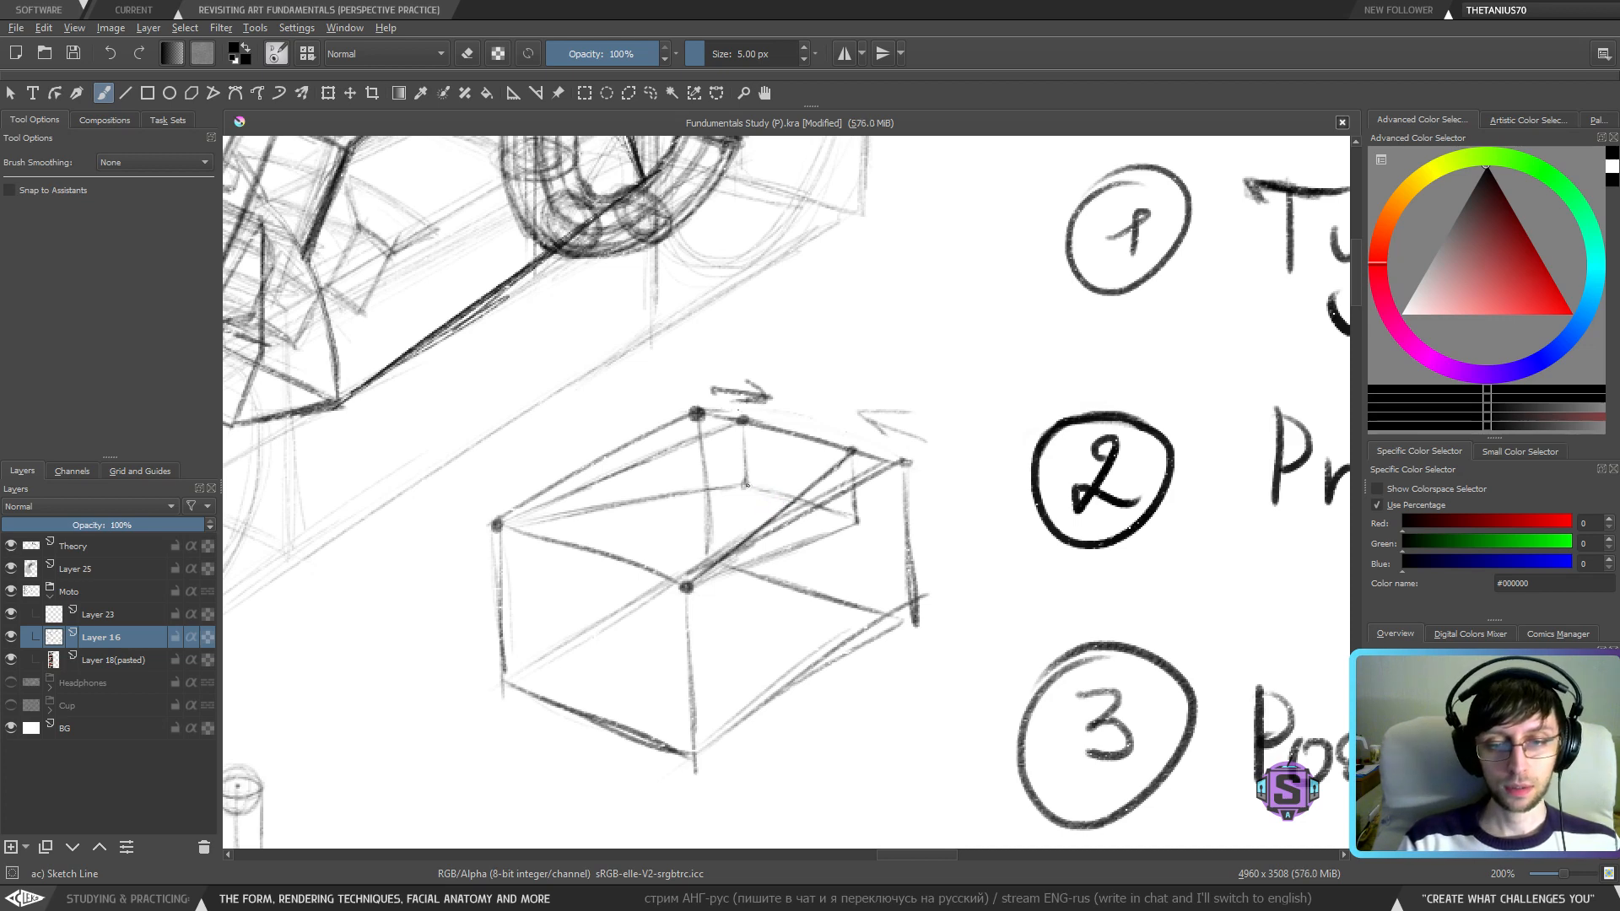
pyautogui.moveTo(797, 499); pyautogui.dragTo(849, 520)
# - Flatten the motorcycle tank by sketching a straighter line from the fork toward the rear and erasing the dark curved top
pyautogui.press('1')
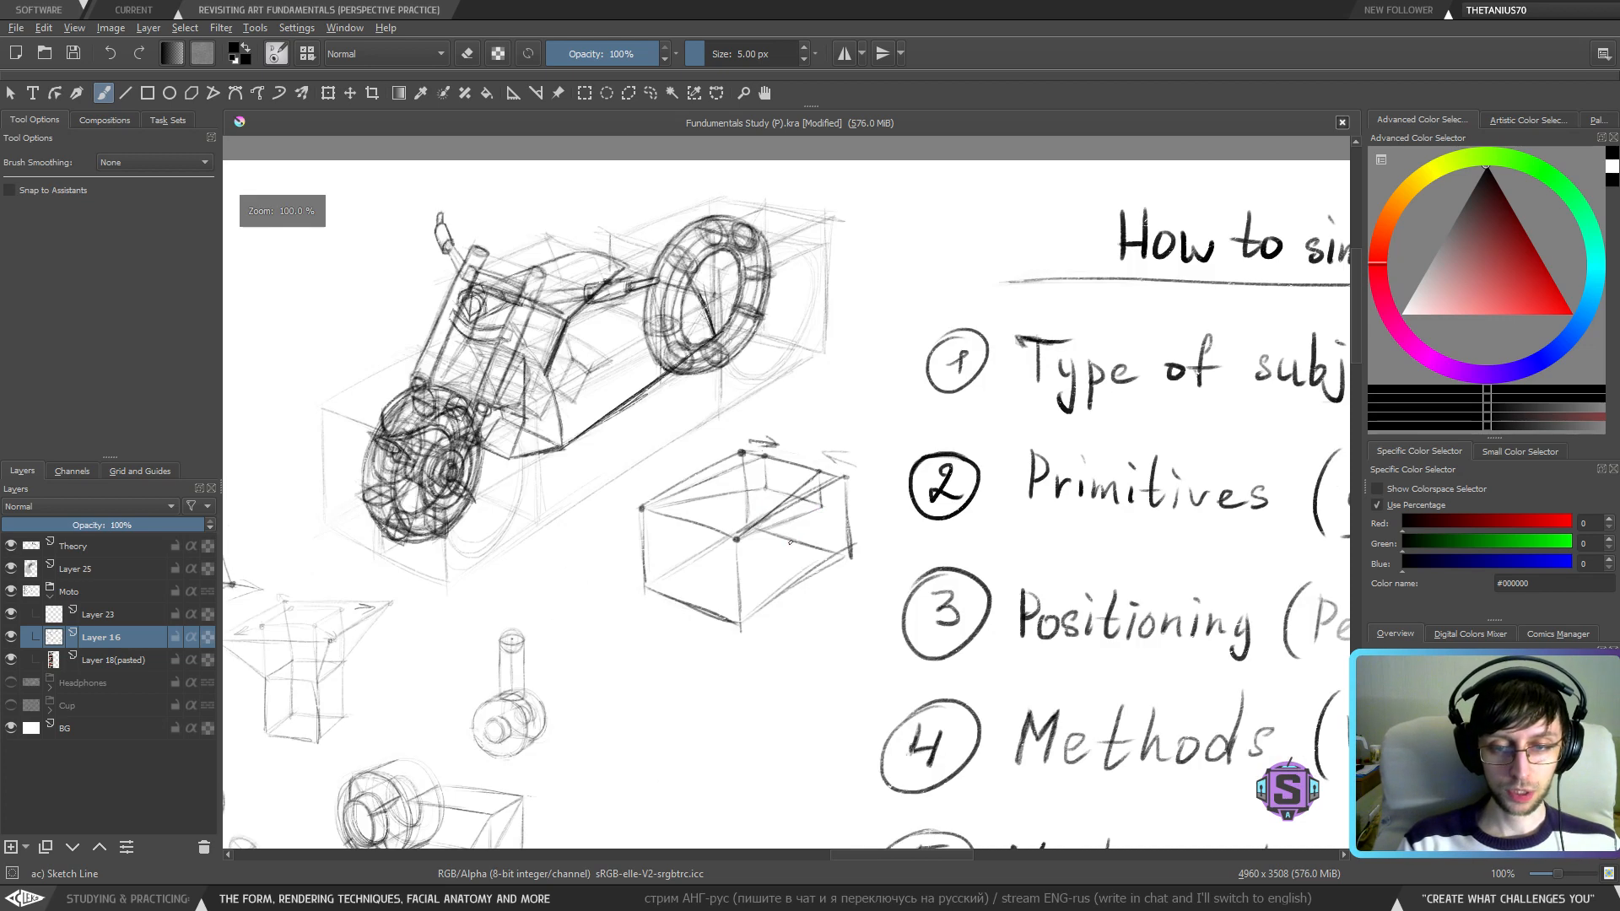
pyautogui.moveTo(574, 293); pyautogui.dragTo(658, 424)
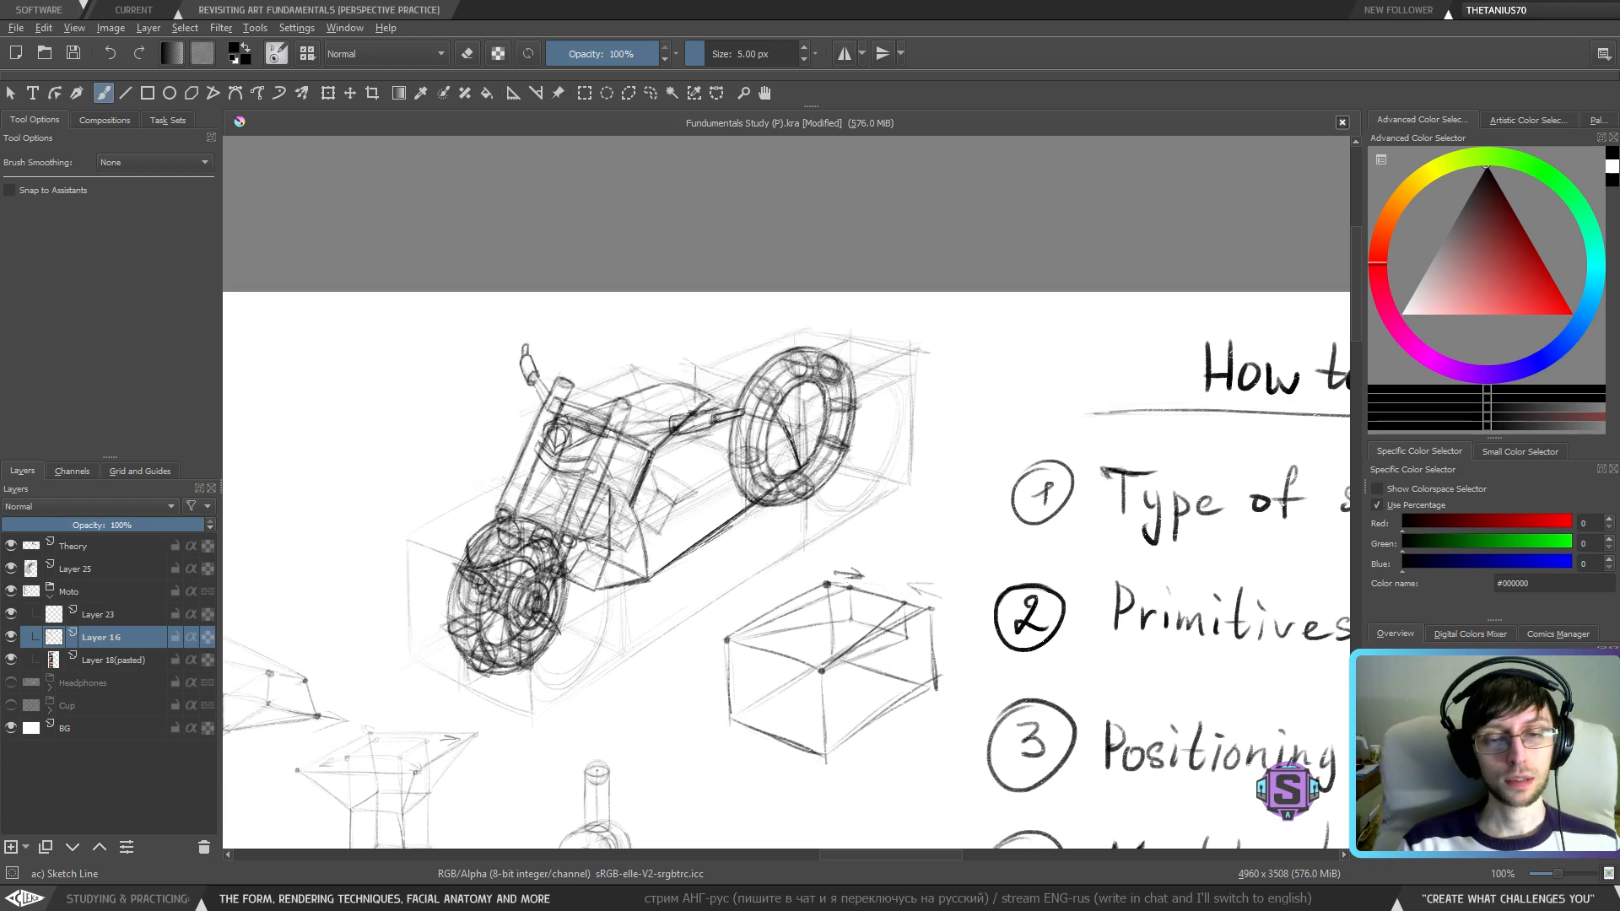
pyautogui.hotkey('ctrl', '+')
pyautogui.moveTo(508, 363); pyautogui.dragTo(643, 427)
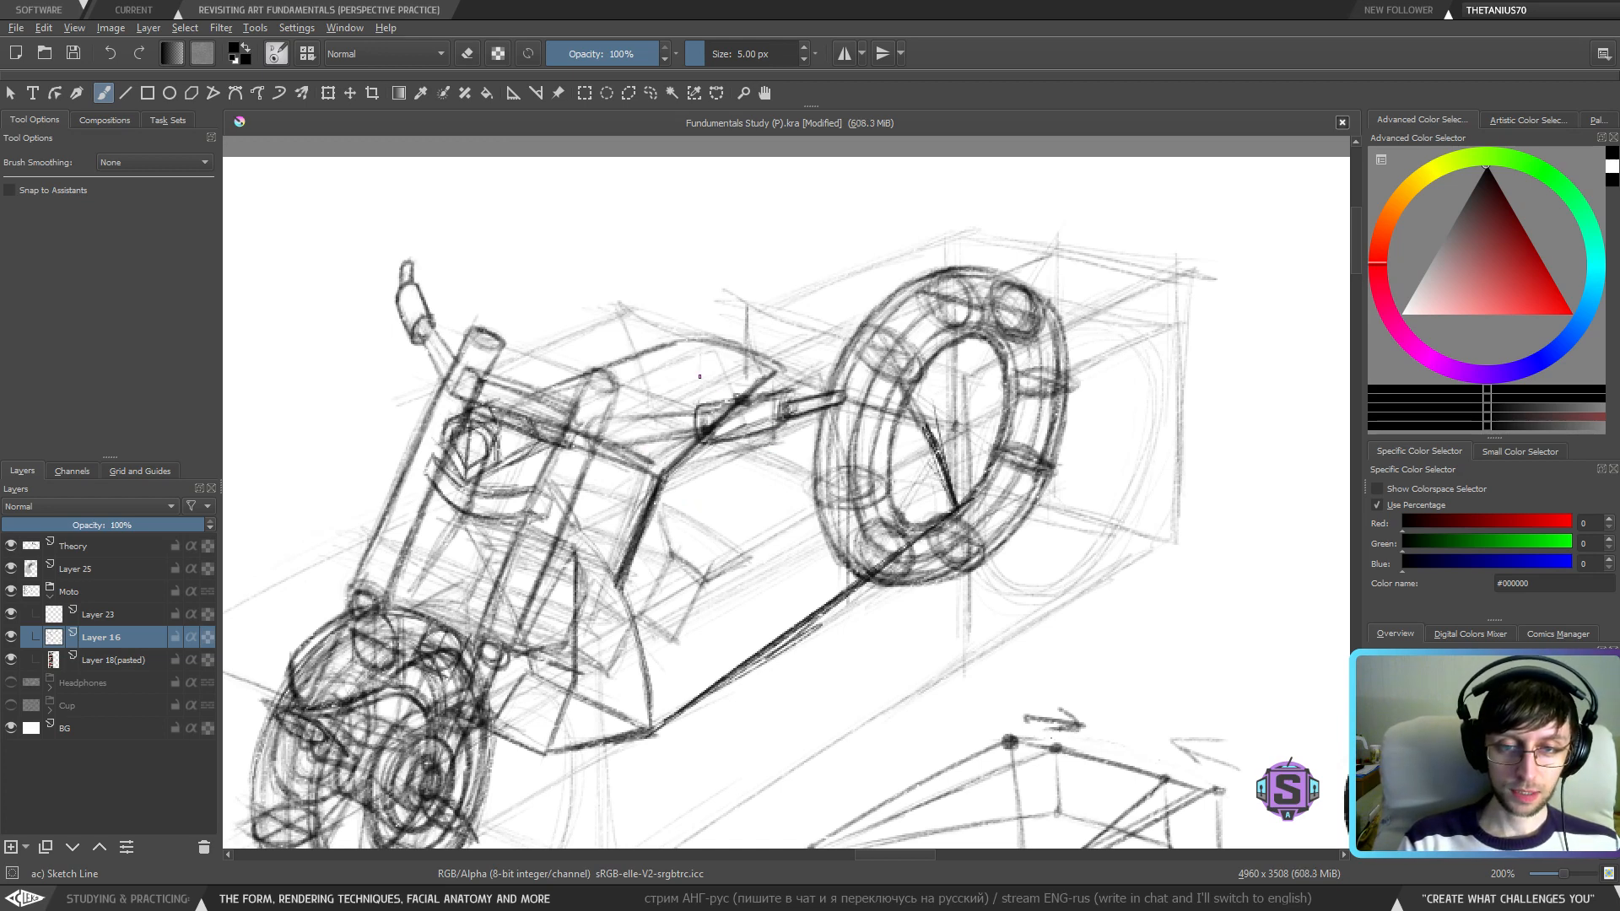
pyautogui.moveTo(701, 400); pyautogui.dragTo(697, 352)
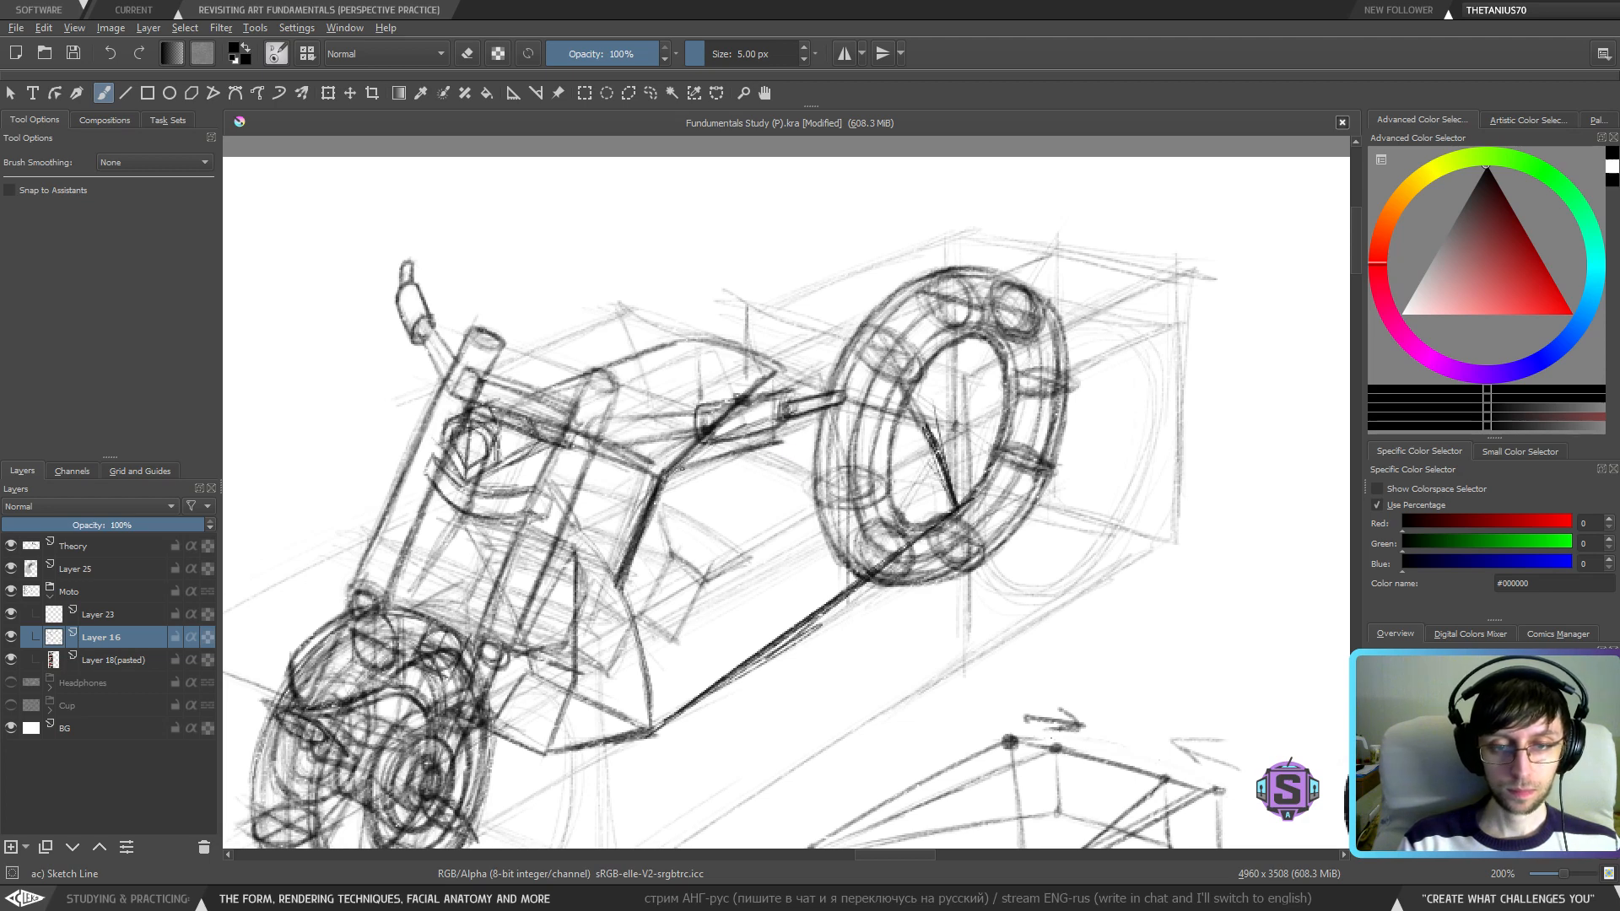
pyautogui.moveTo(537, 409); pyautogui.dragTo(701, 394)
pyautogui.press('e')
pyautogui.moveTo(544, 395)
pyautogui.mouseDown()
pyautogui.moveTo(669, 347)
pyautogui.moveTo(783, 364)
pyautogui.moveTo(671, 466)
pyautogui.moveTo(709, 426)
pyautogui.moveTo(696, 396)
pyautogui.moveTo(736, 405)
pyautogui.mouseUp()
pyautogui.press('e')
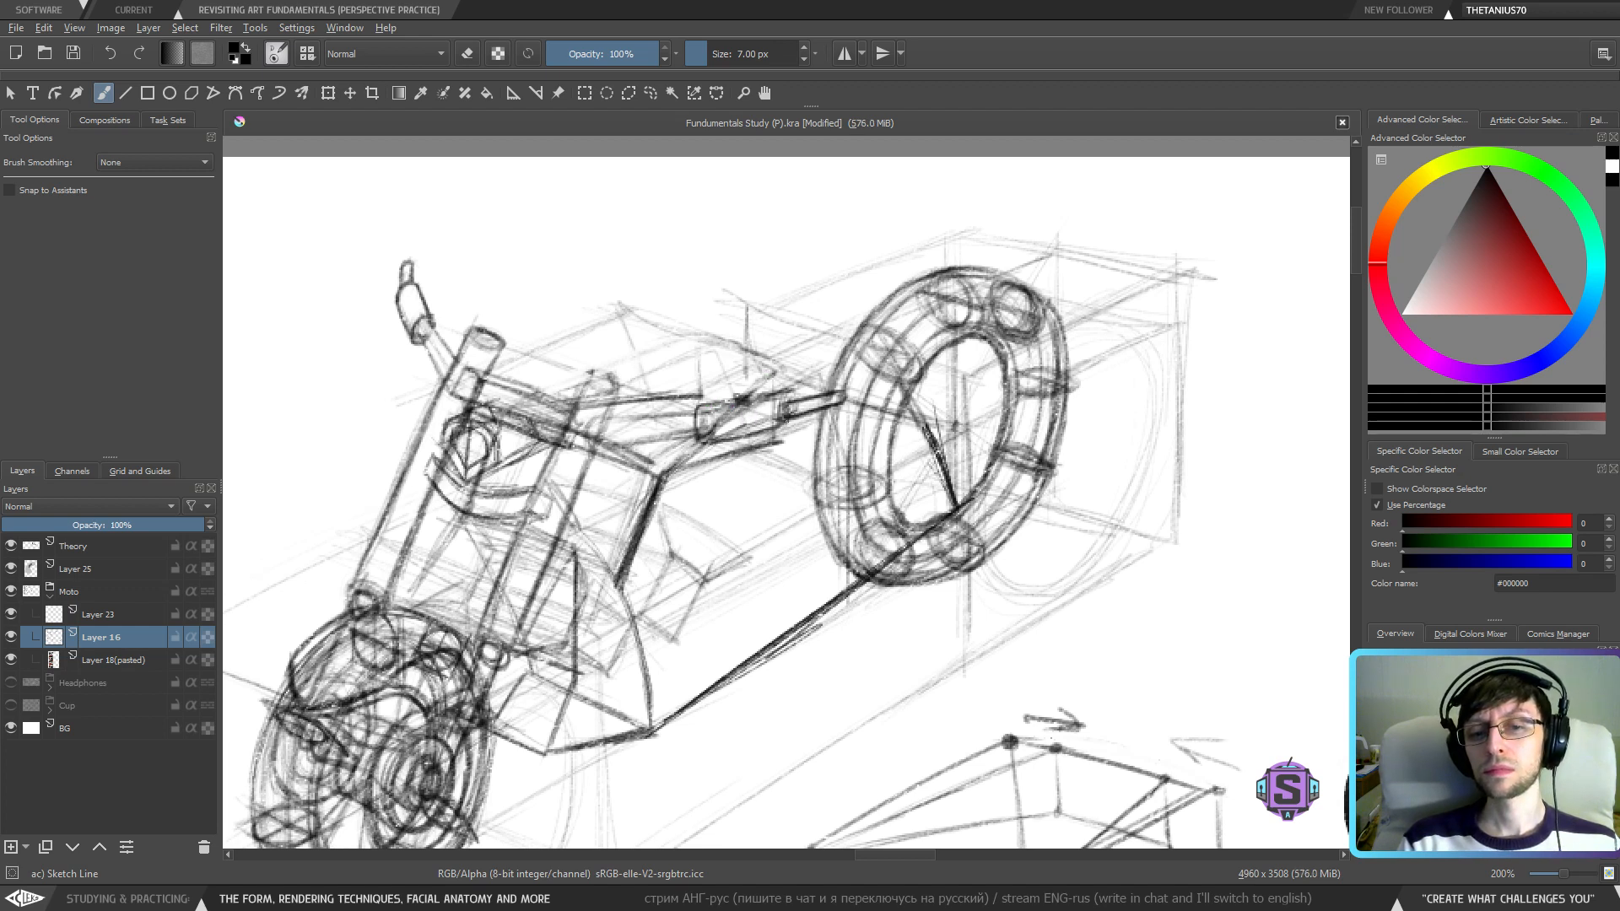
# - Erase the stray line behind the bent frame tube and redraw the tube's rear connection with a 5 px brush
pyautogui.press('e')
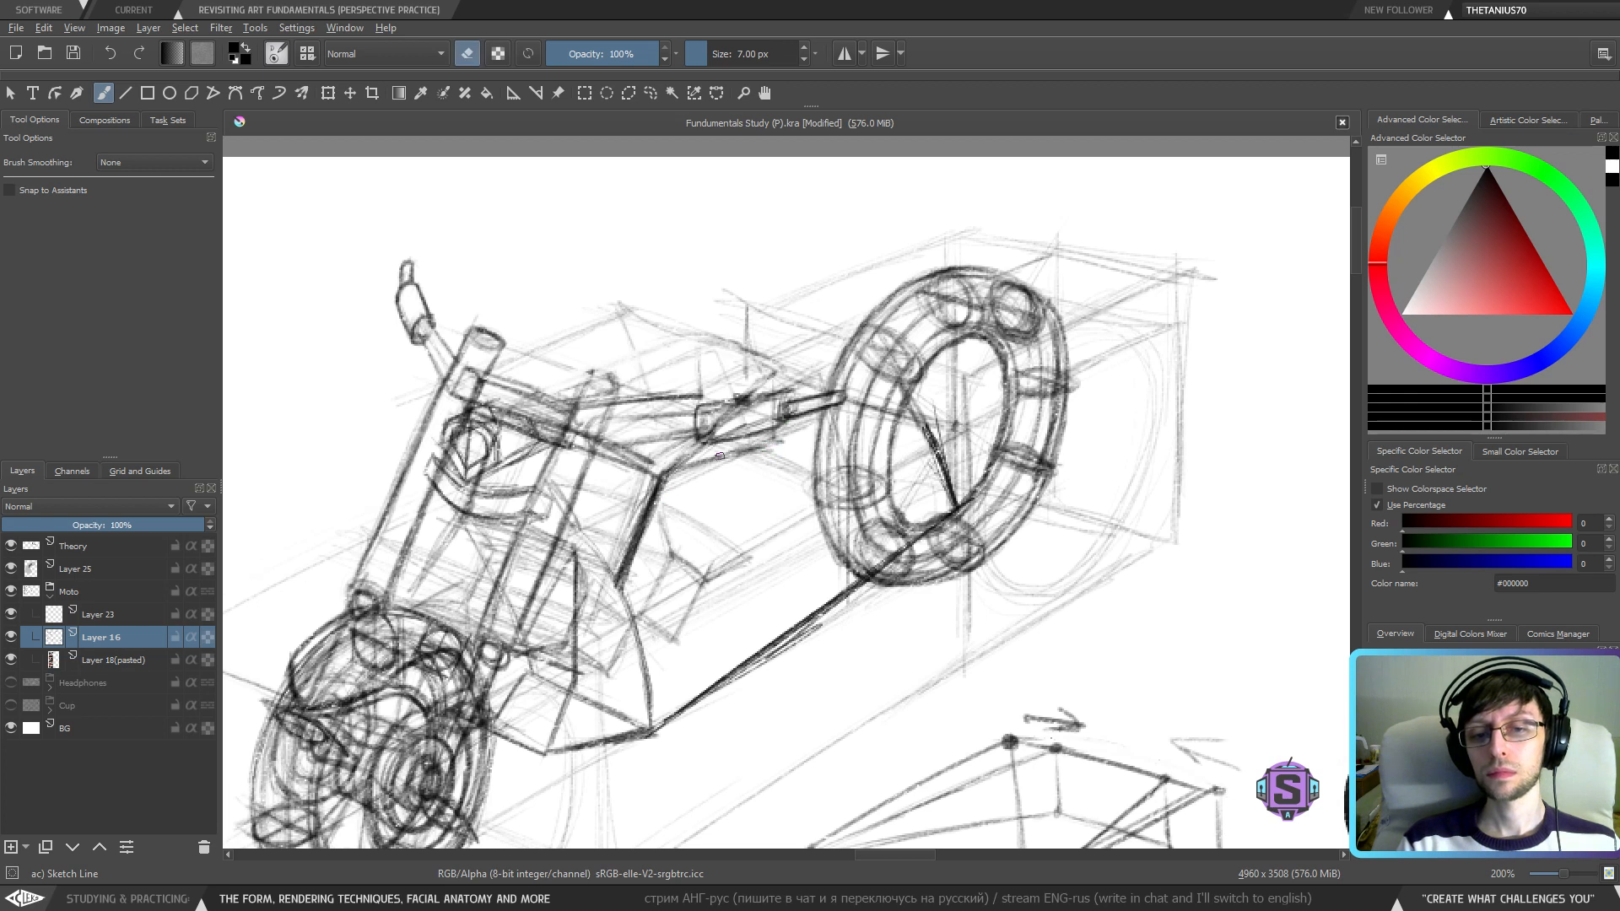
pyautogui.moveTo(697, 465); pyautogui.dragTo(771, 431)
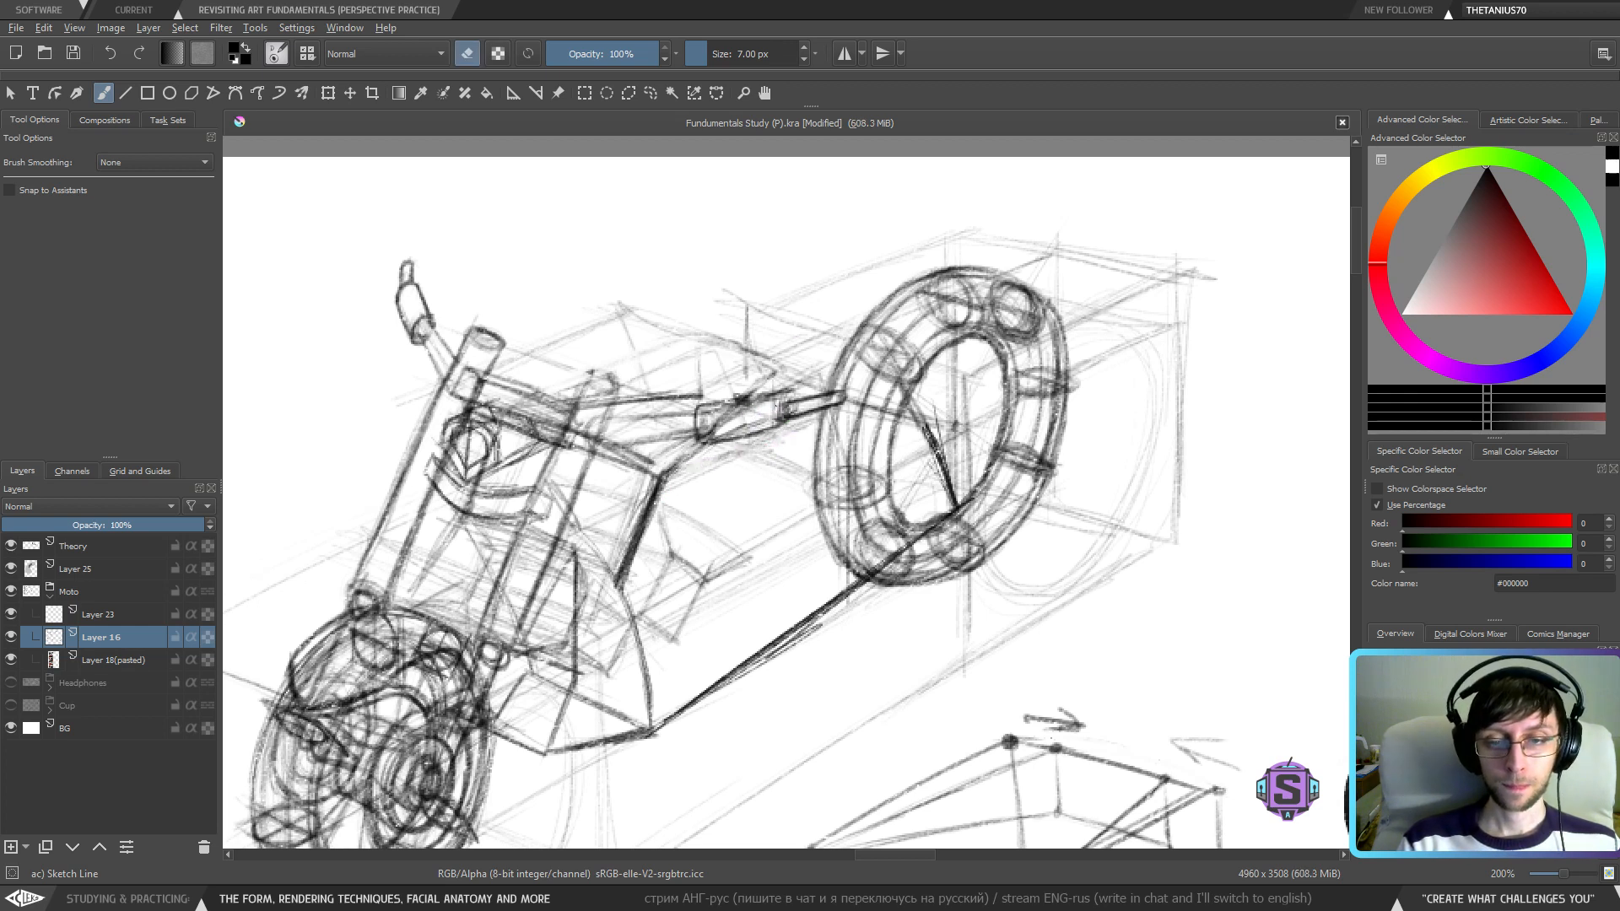
pyautogui.press('e')
pyautogui.press('[')
pyautogui.press('[')
pyautogui.moveTo(686, 461); pyautogui.dragTo(728, 425)
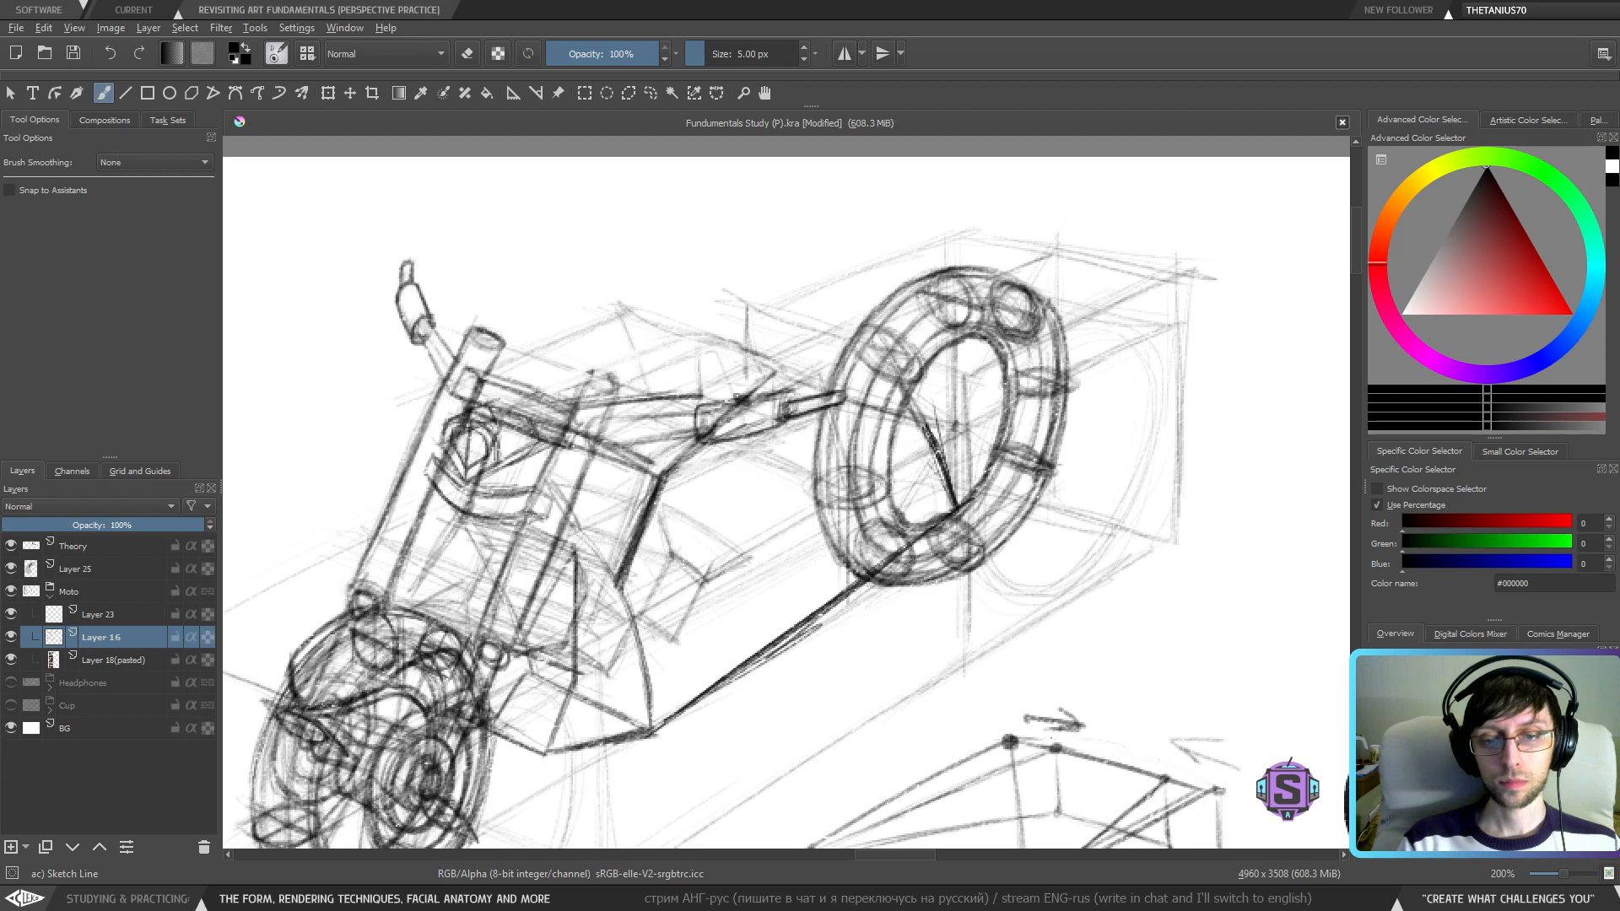
pyautogui.moveTo(667, 476); pyautogui.dragTo(731, 414)
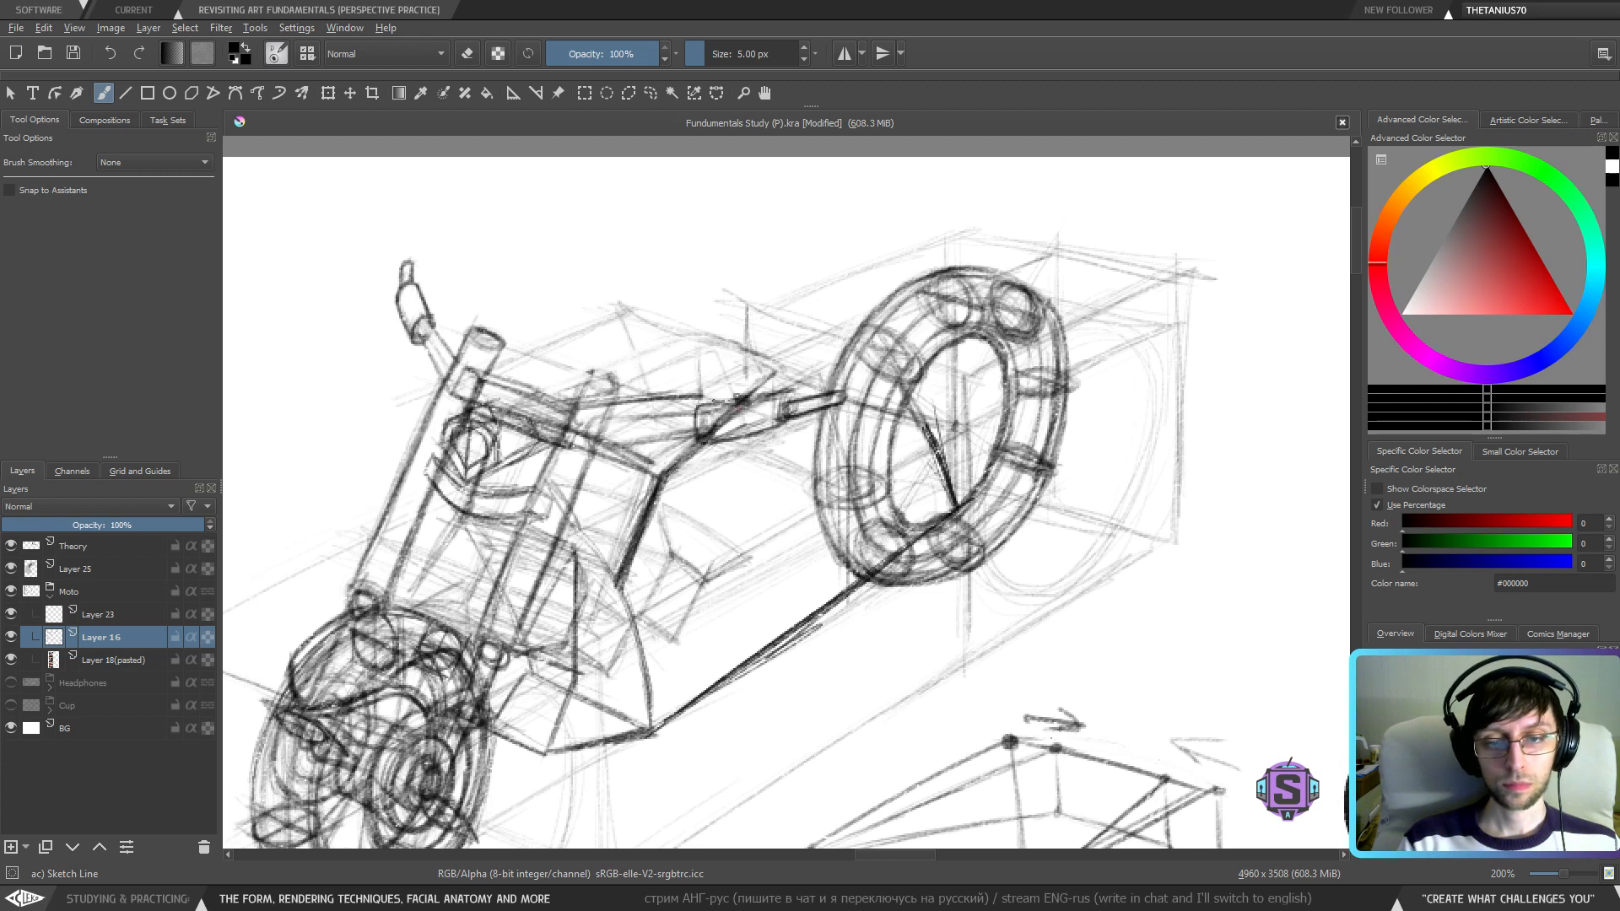
pyautogui.hotkey('ctrl', 'z')
pyautogui.moveTo(666, 475); pyautogui.dragTo(770, 414)
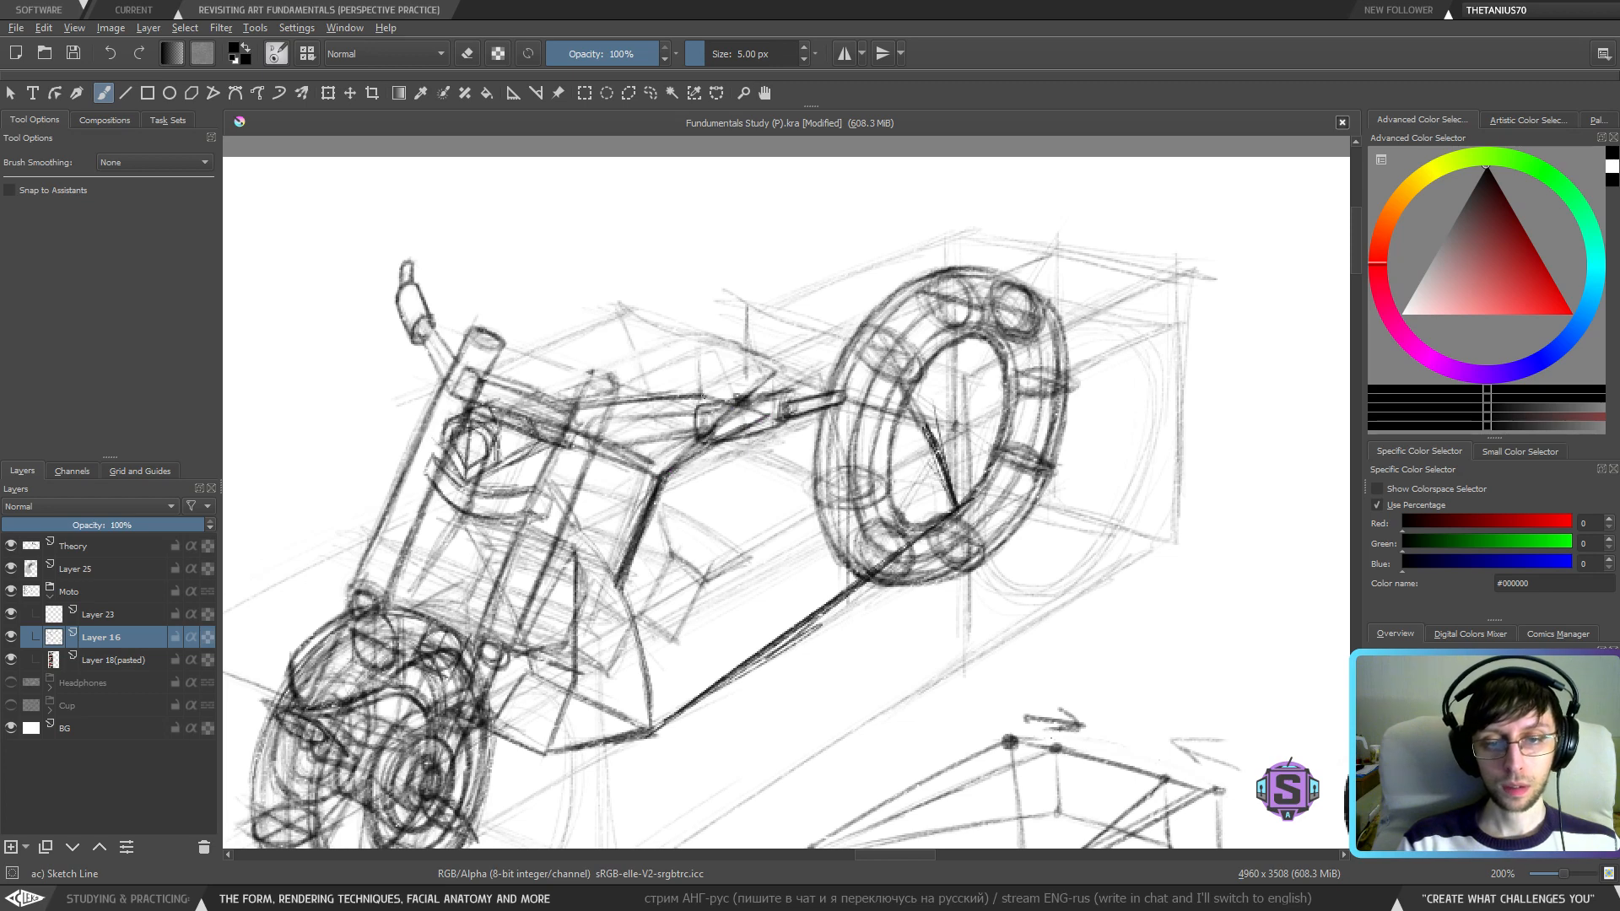
# - Examine the motorcycle sketch as a whole and compare it with the reference photos and earlier form studies
pyautogui.press('1')
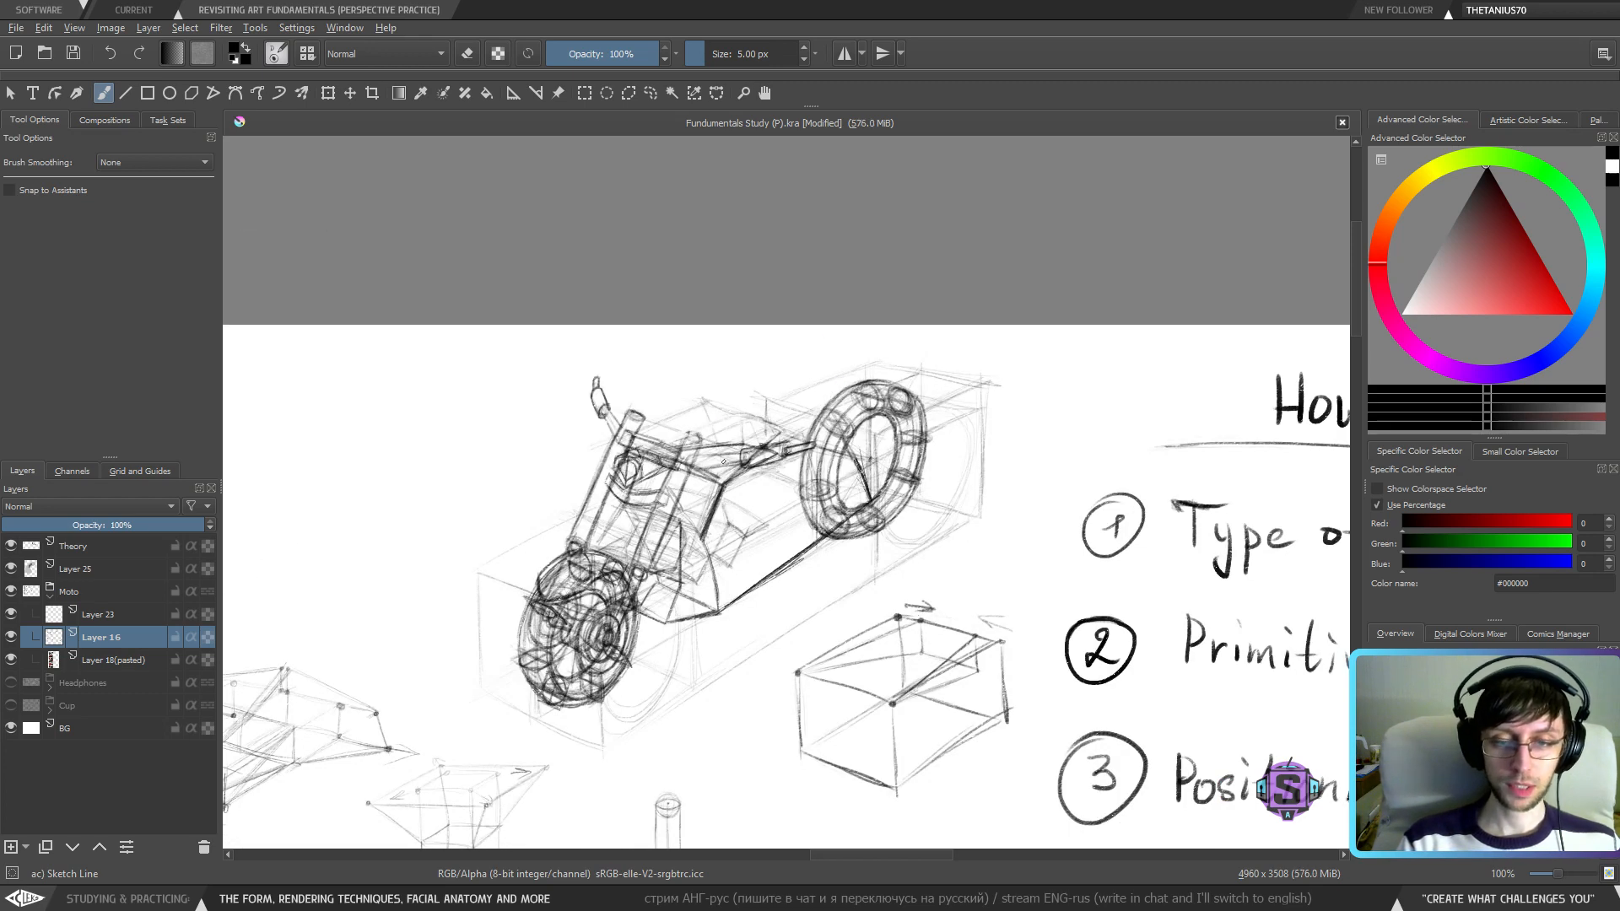
pyautogui.hotkey('ctrl', '+')
pyautogui.hotkey('ctrl', '+')
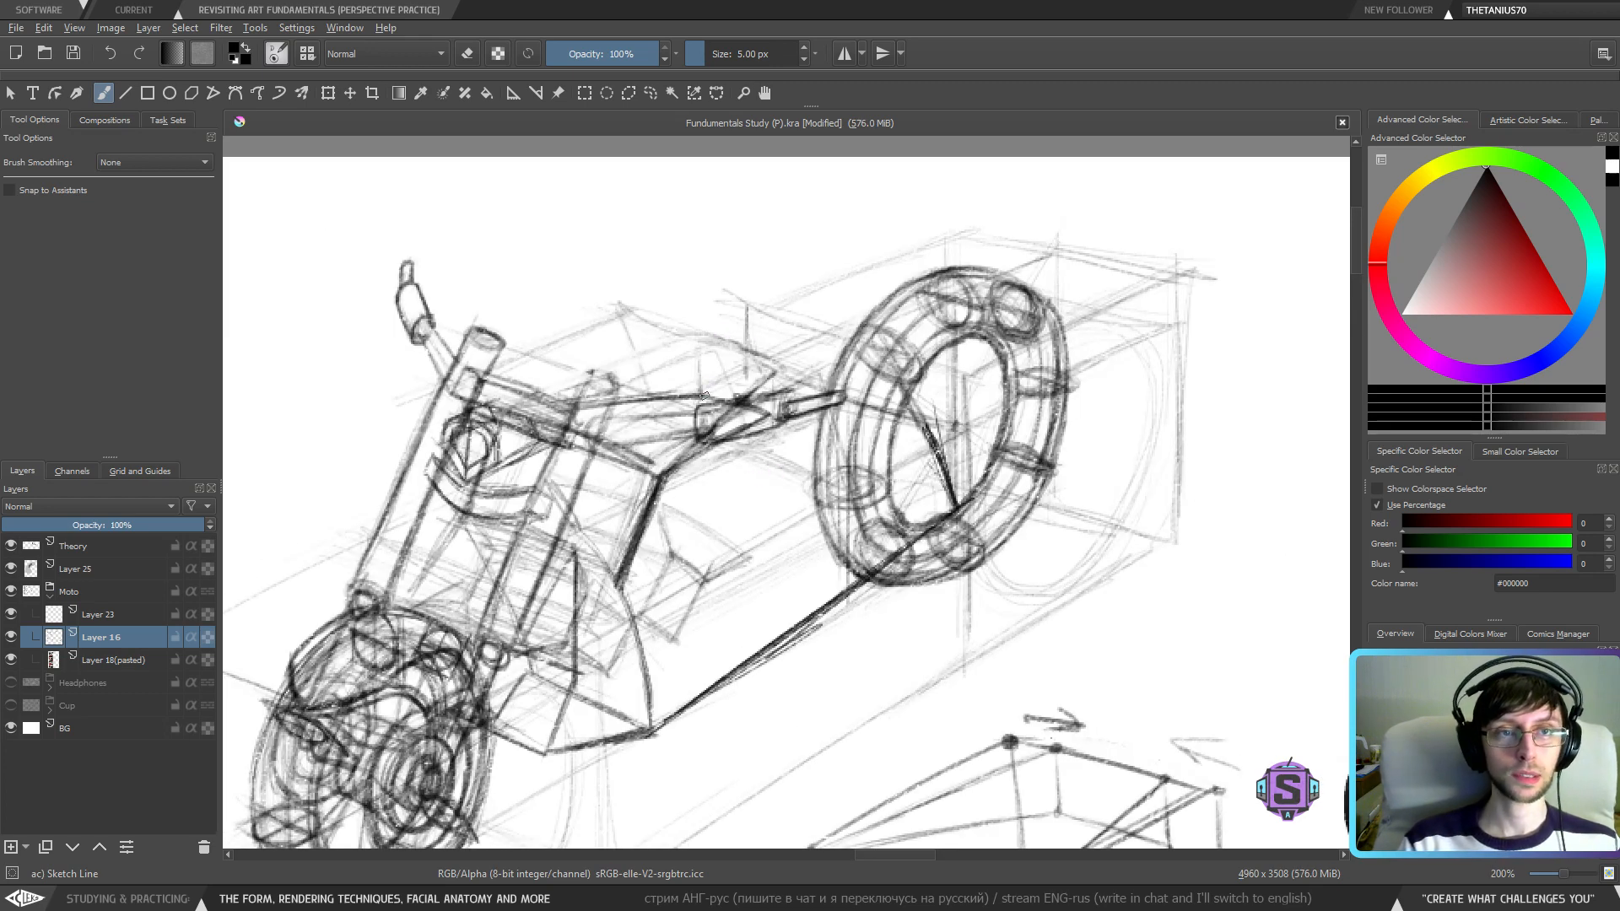
pyautogui.hotkey('ctrl', '-')
pyautogui.hotkey('ctrl', '+')
pyautogui.moveTo(738, 448); pyautogui.dragTo(735, 476)
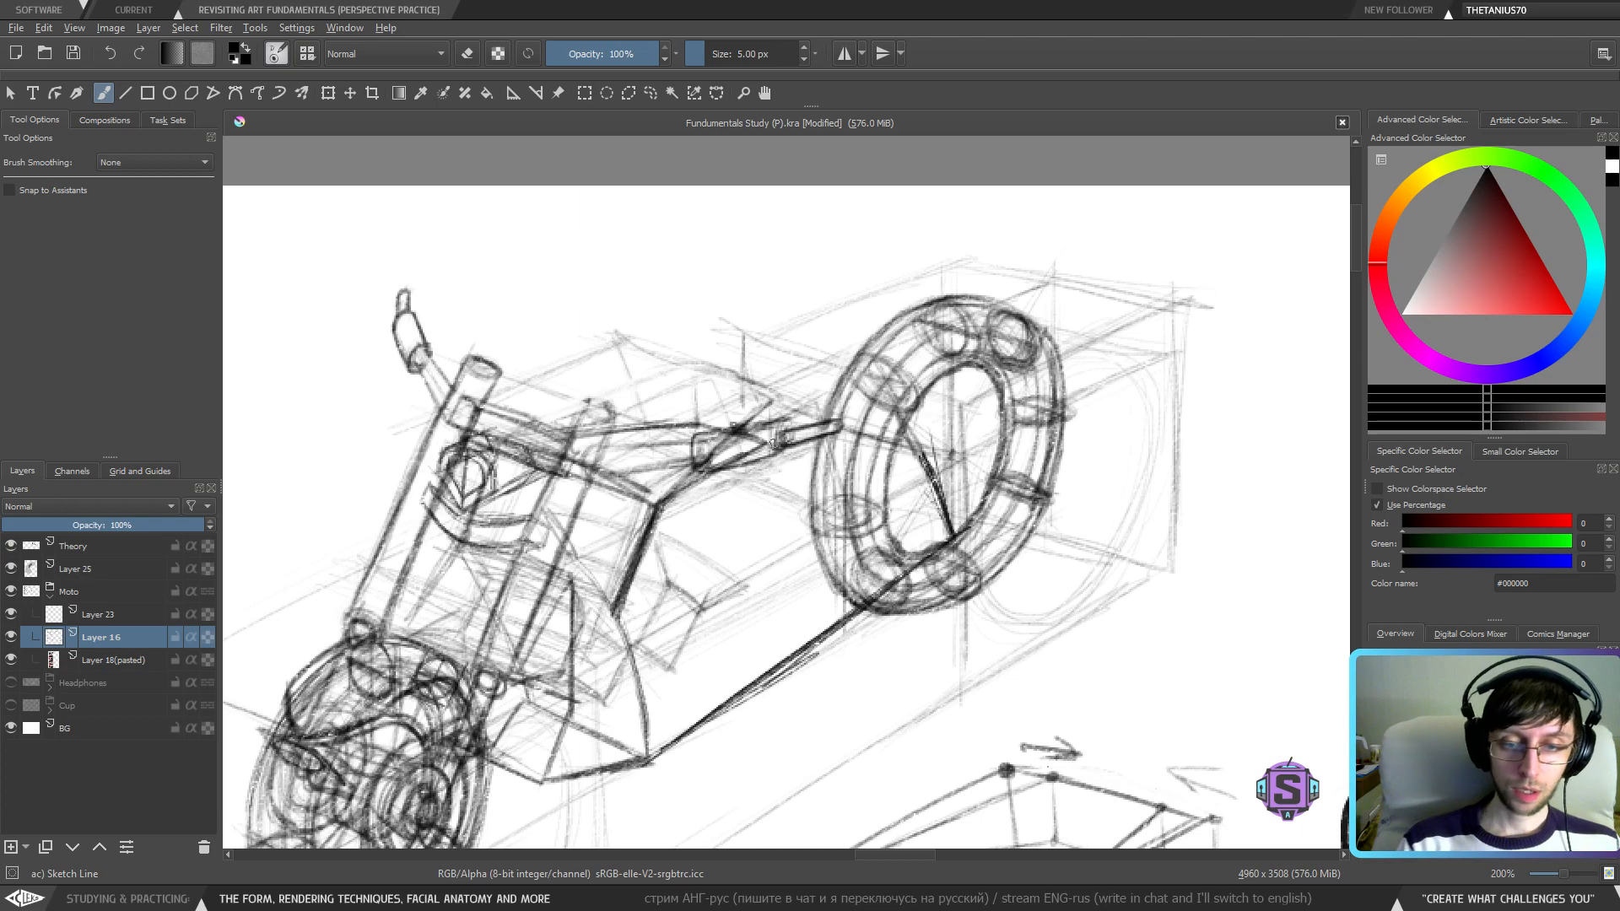
pyautogui.hotkey('ctrl', '-')
pyautogui.hotkey('ctrl', '-')
pyautogui.moveTo(677, 576); pyautogui.dragTo(1251, 427)
pyautogui.moveTo(481, 522); pyautogui.dragTo(1031, 539)
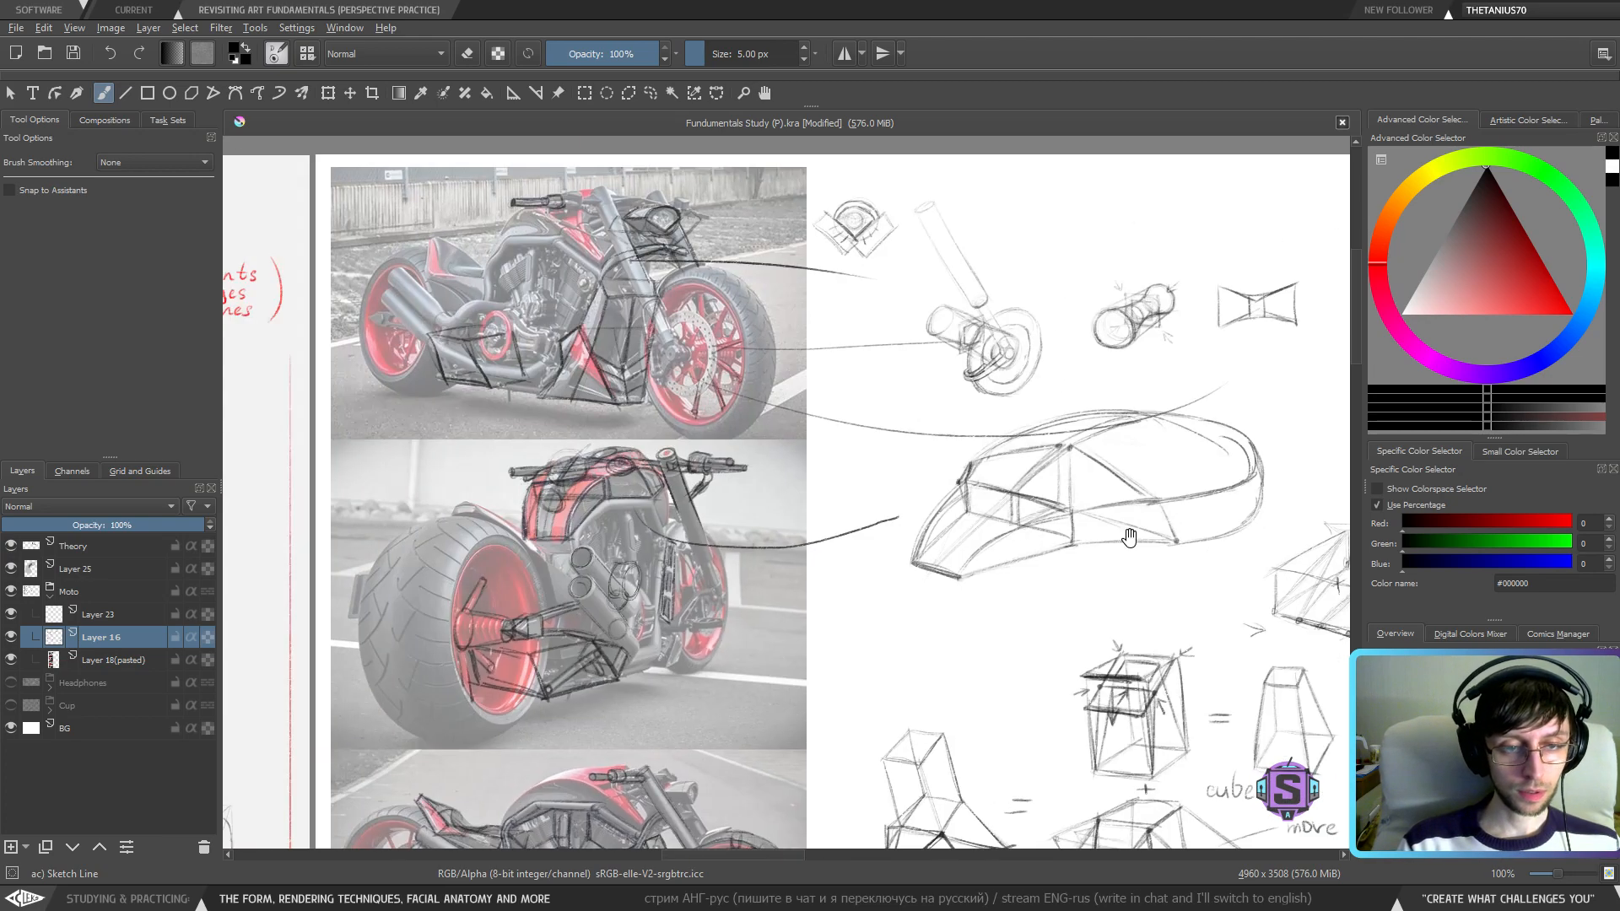
# - Examine the tank and frame in the upper motorcycle photos and compare them with the perspective sketch
pyautogui.moveTo(512, 605)
pyautogui.mouseDown()
pyautogui.moveTo(896, 589)
pyautogui.moveTo(659, 667)
pyautogui.mouseUp()
pyautogui.moveTo(844, 553)
pyautogui.mouseDown()
pyautogui.moveTo(827, 588)
pyautogui.moveTo(787, 537)
pyautogui.mouseUp()
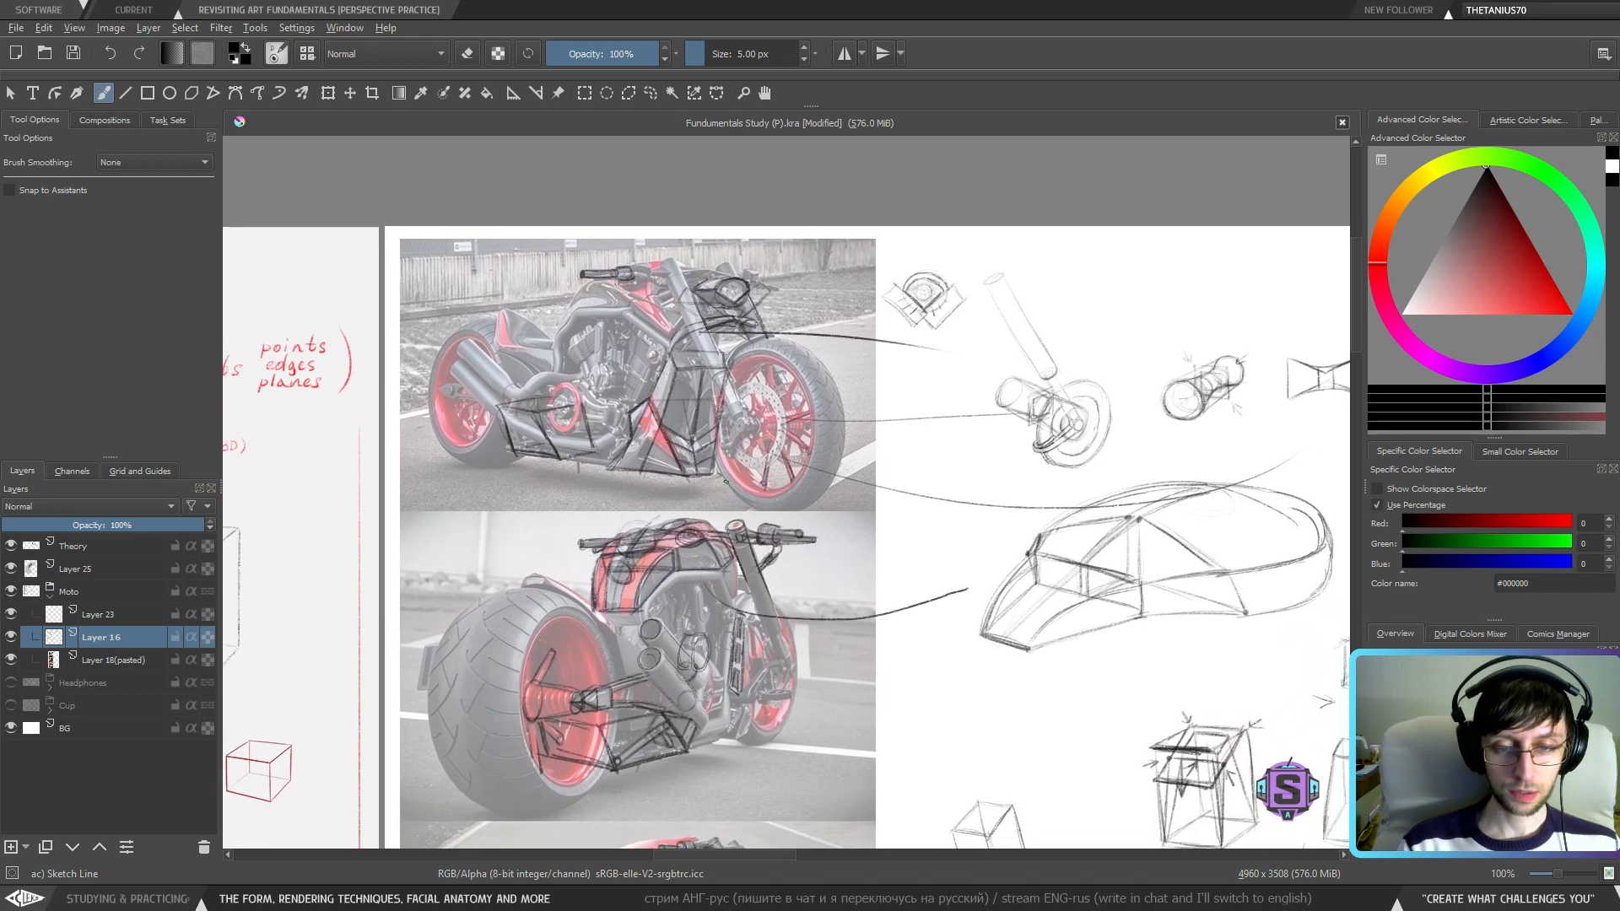
pyautogui.moveTo(676, 562); pyautogui.dragTo(731, 547)
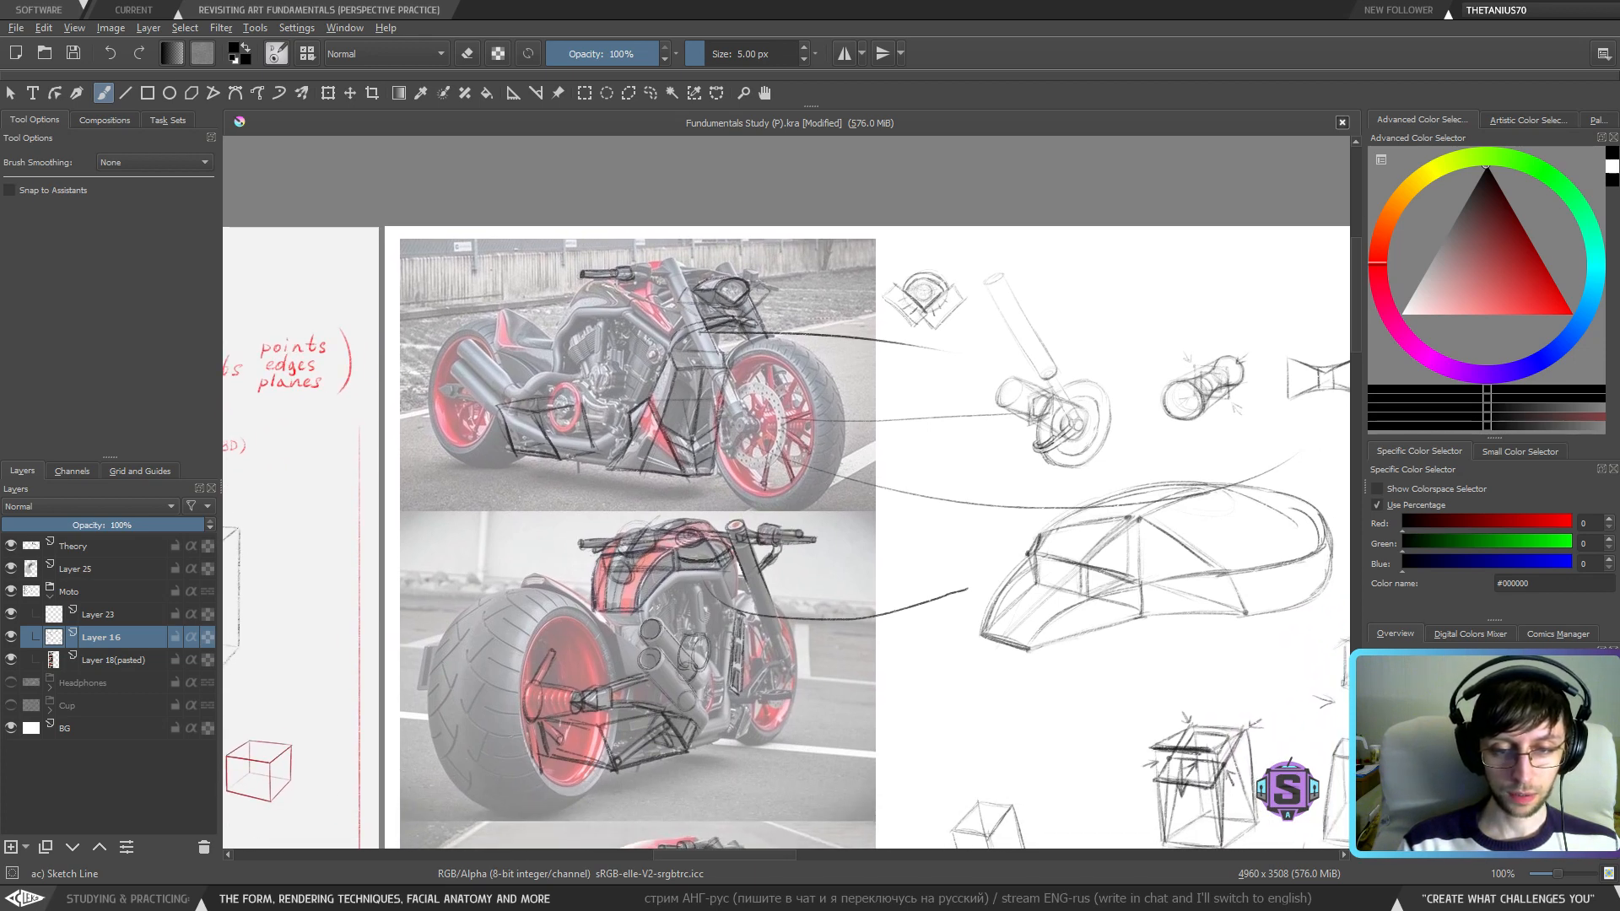
pyautogui.moveTo(1184, 550); pyautogui.dragTo(746, 550)
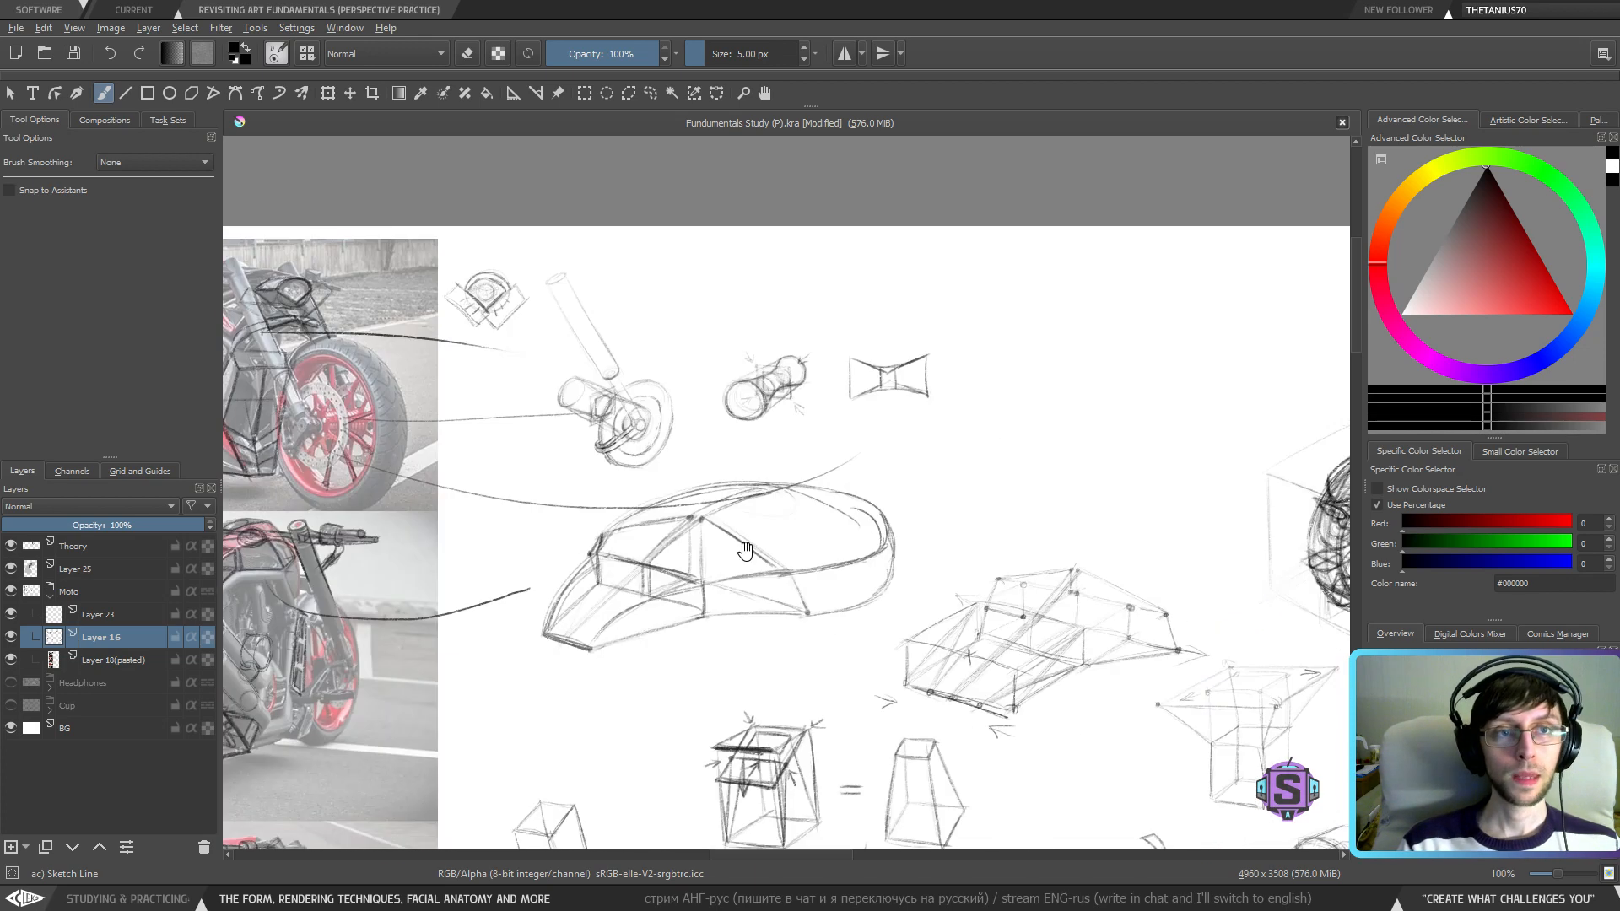
pyautogui.moveTo(954, 533); pyautogui.dragTo(593, 547)
pyautogui.moveTo(1021, 558); pyautogui.dragTo(634, 581)
pyautogui.hotkey('ctrl', '+')
pyautogui.hotkey('ctrl', '+')
pyautogui.moveTo(755, 542); pyautogui.dragTo(751, 585)
pyautogui.moveTo(742, 506)
pyautogui.mouseDown()
pyautogui.moveTo(740, 604)
pyautogui.moveTo(654, 582)
pyautogui.mouseUp()
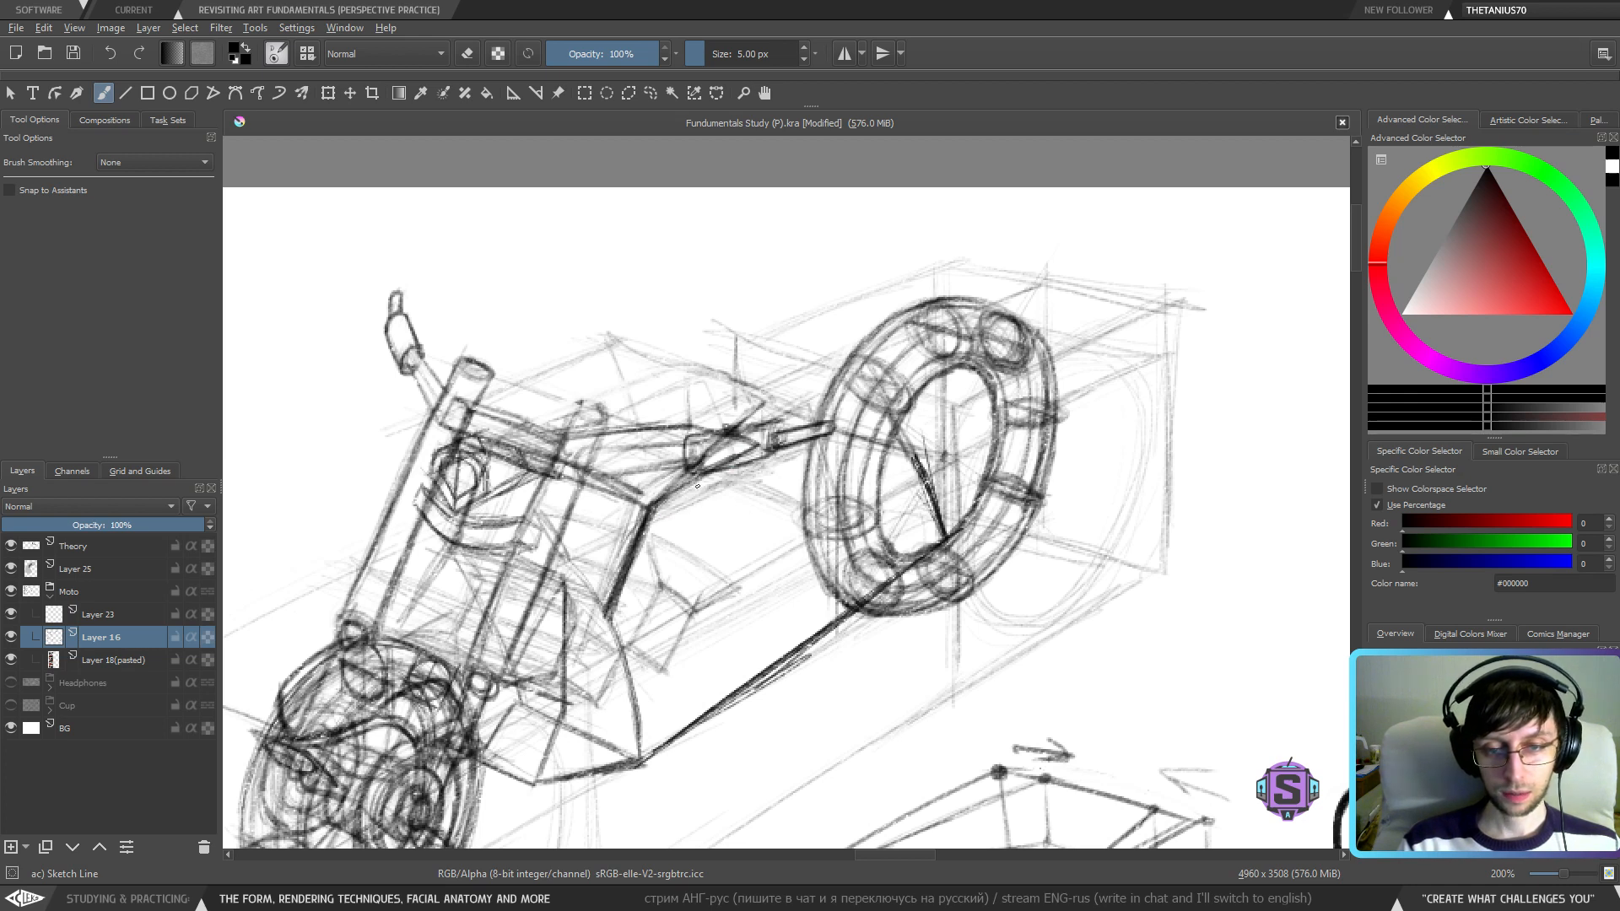
# - Redraw the curved tank underside from the body's upper corner to the seat, darken the top contour, and extend it toward the rear wheel
pyautogui.moveTo(697, 486)
pyautogui.mouseDown()
pyautogui.moveTo(743, 455)
pyautogui.moveTo(761, 416)
pyautogui.moveTo(747, 443)
pyautogui.mouseUp()
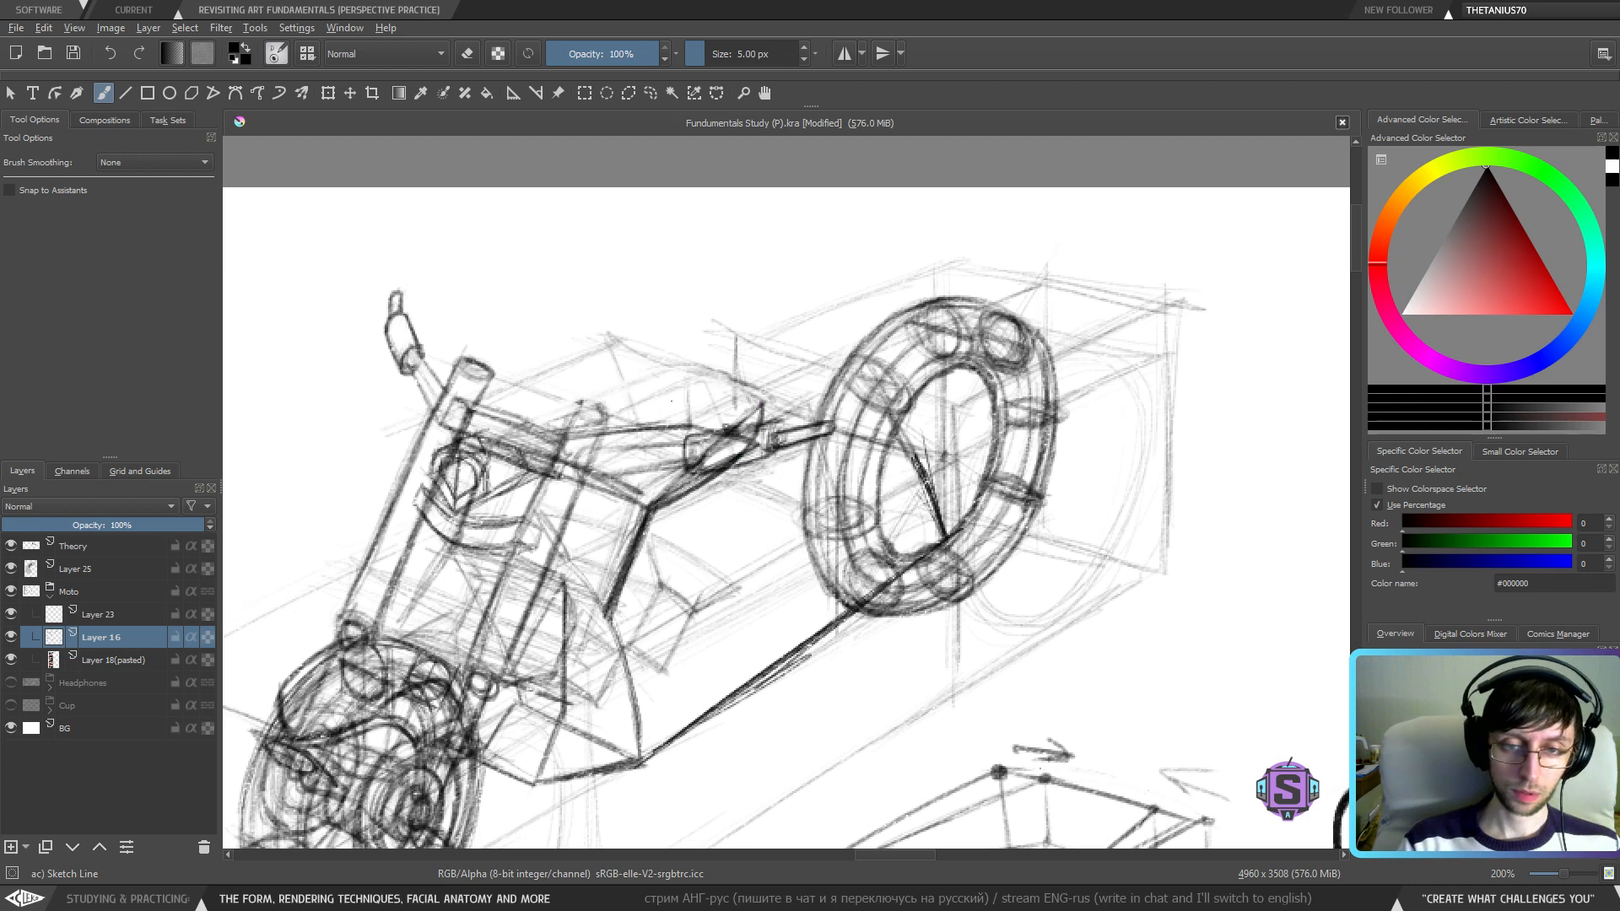
pyautogui.hotkey('ctrl', 'z')
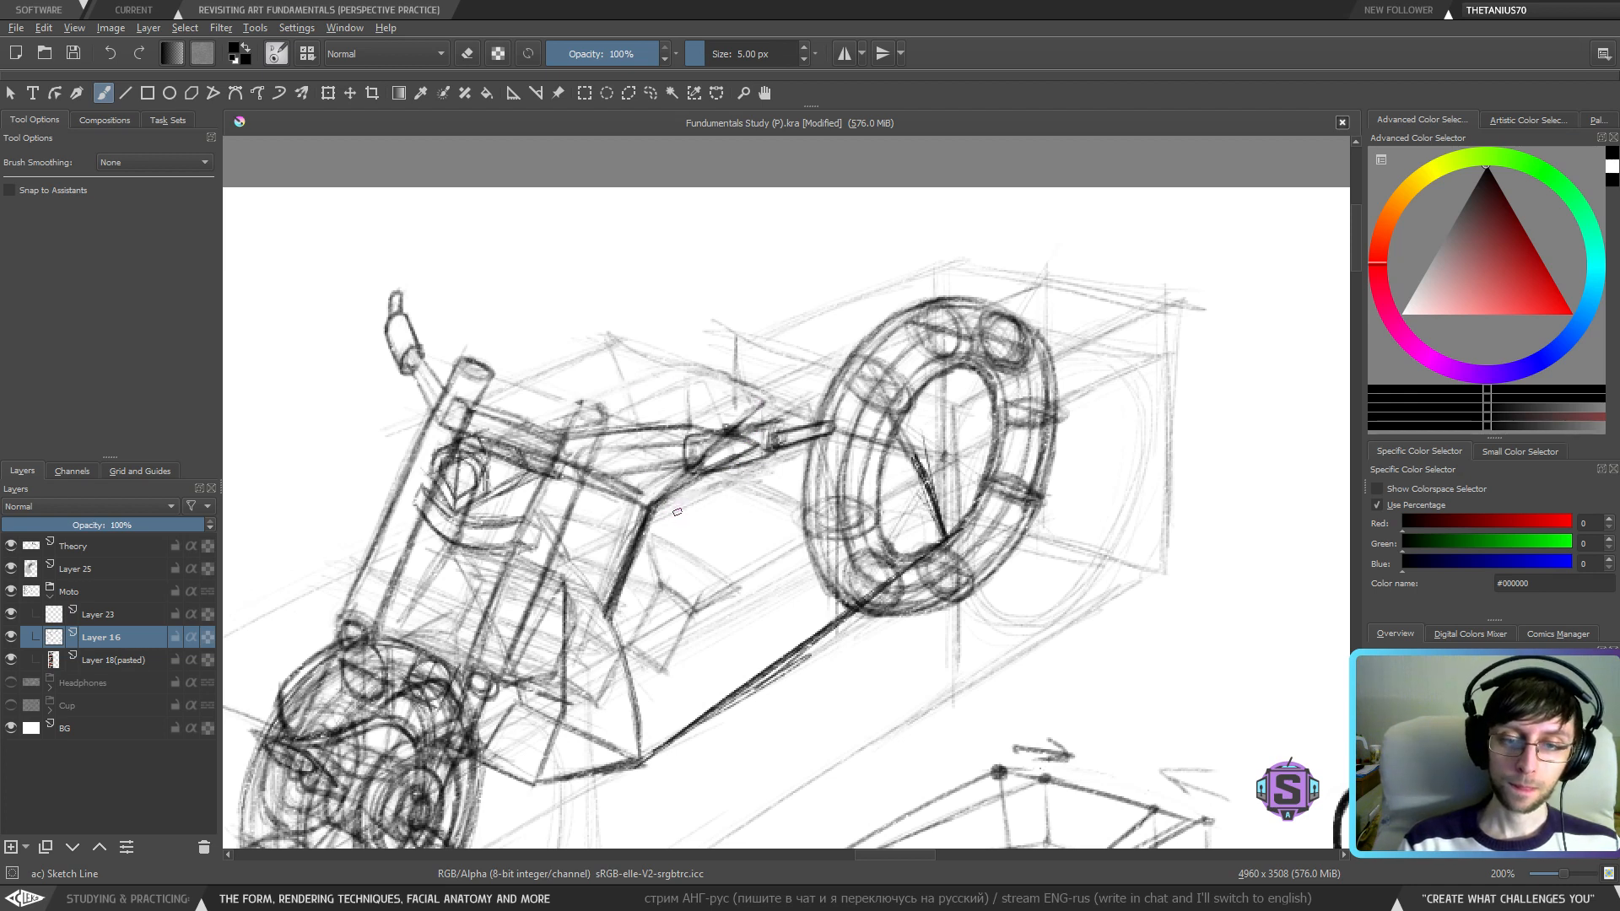
pyautogui.moveTo(648, 507); pyautogui.dragTo(758, 447)
pyautogui.moveTo(705, 494); pyautogui.dragTo(756, 440)
pyautogui.moveTo(627, 420)
pyautogui.mouseDown()
pyautogui.moveTo(511, 433)
pyautogui.moveTo(466, 467)
pyautogui.moveTo(485, 438)
pyautogui.mouseUp()
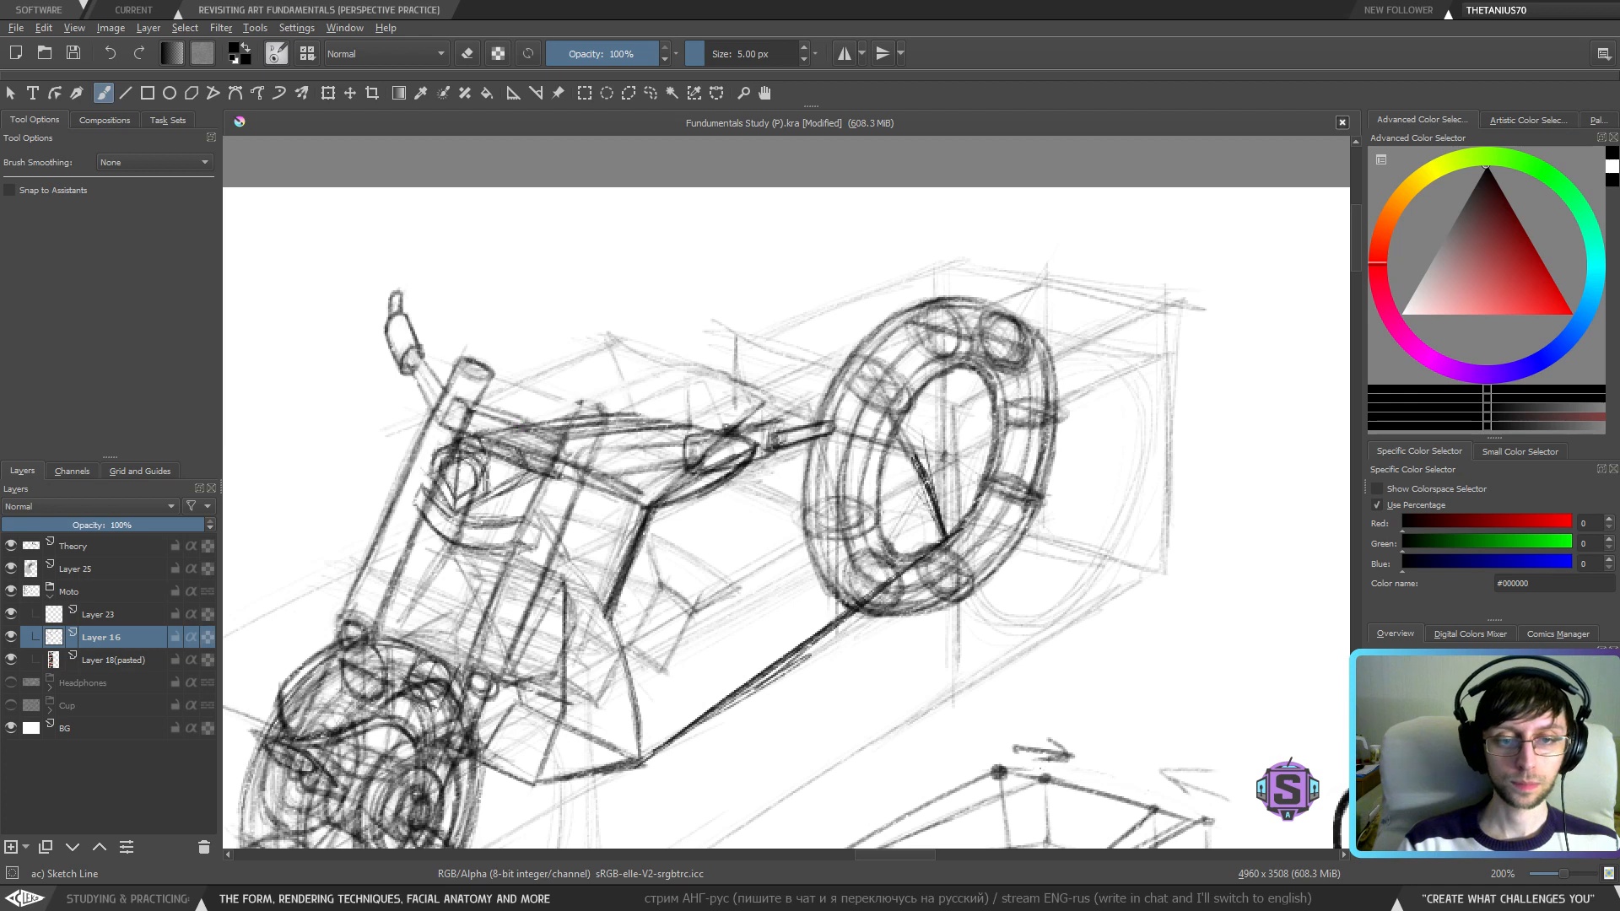
pyautogui.moveTo(676, 420)
pyautogui.mouseDown()
pyautogui.moveTo(577, 426)
pyautogui.moveTo(797, 420)
pyautogui.moveTo(735, 460)
pyautogui.moveTo(835, 497)
pyautogui.mouseUp()
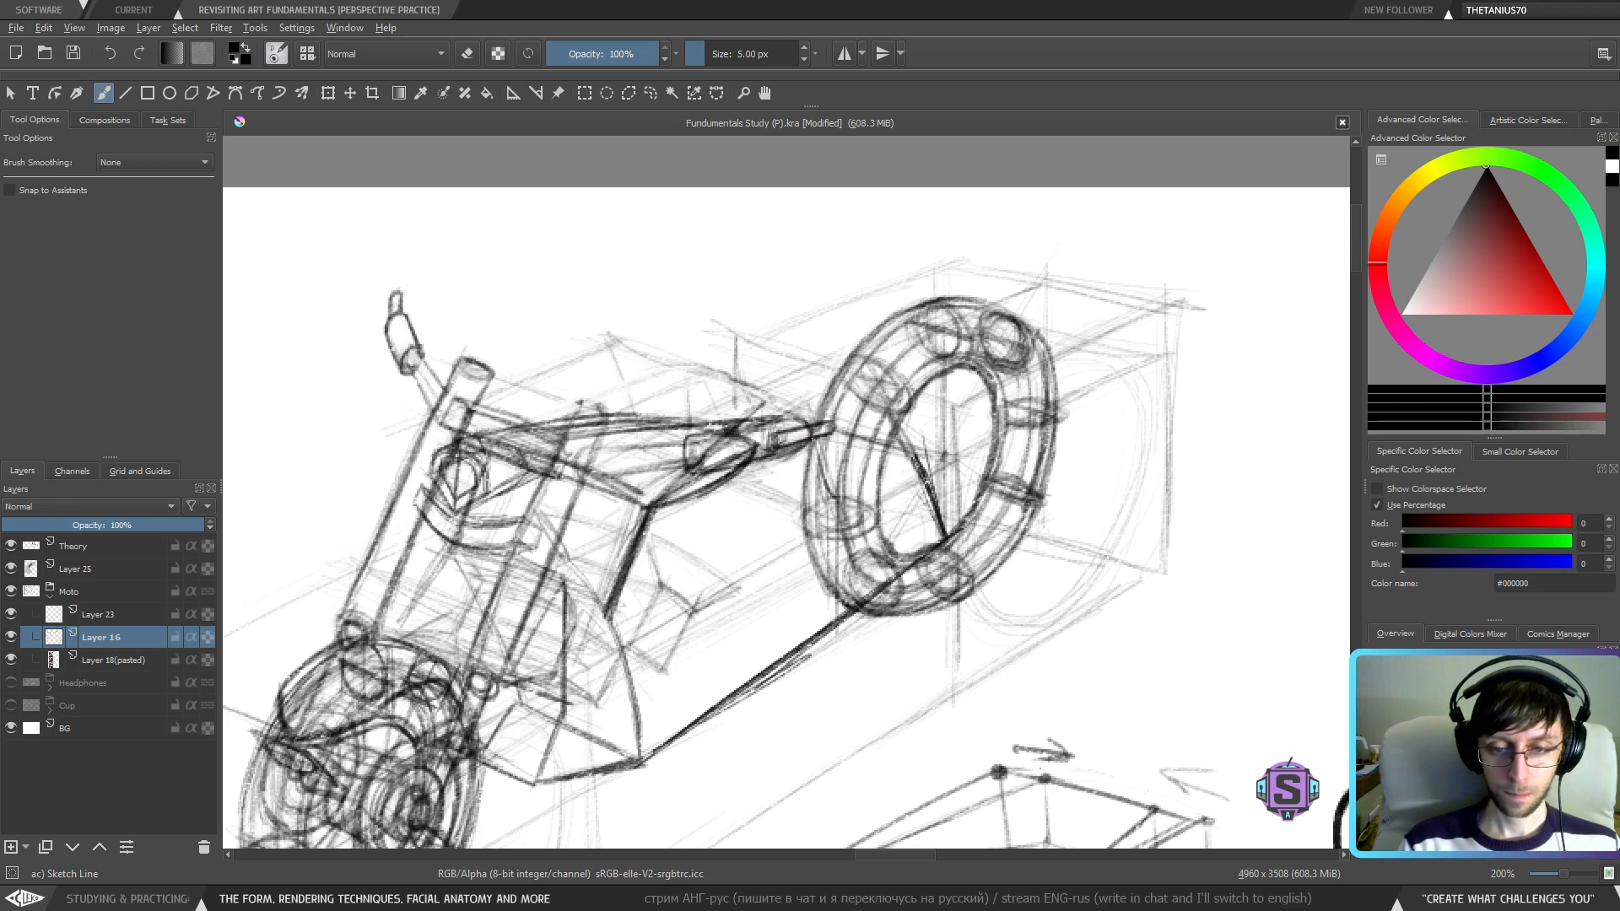
# - Draw a cylindrical frame tube along the body's rear upright edge, round its ends, and connect its upper end back toward the seat joint
pyautogui.hotkey('ctrl', '-')
pyautogui.hotkey('ctrl', '+')
pyautogui.moveTo(759, 536)
pyautogui.mouseDown()
pyautogui.moveTo(762, 488)
pyautogui.moveTo(761, 531)
pyautogui.mouseUp()
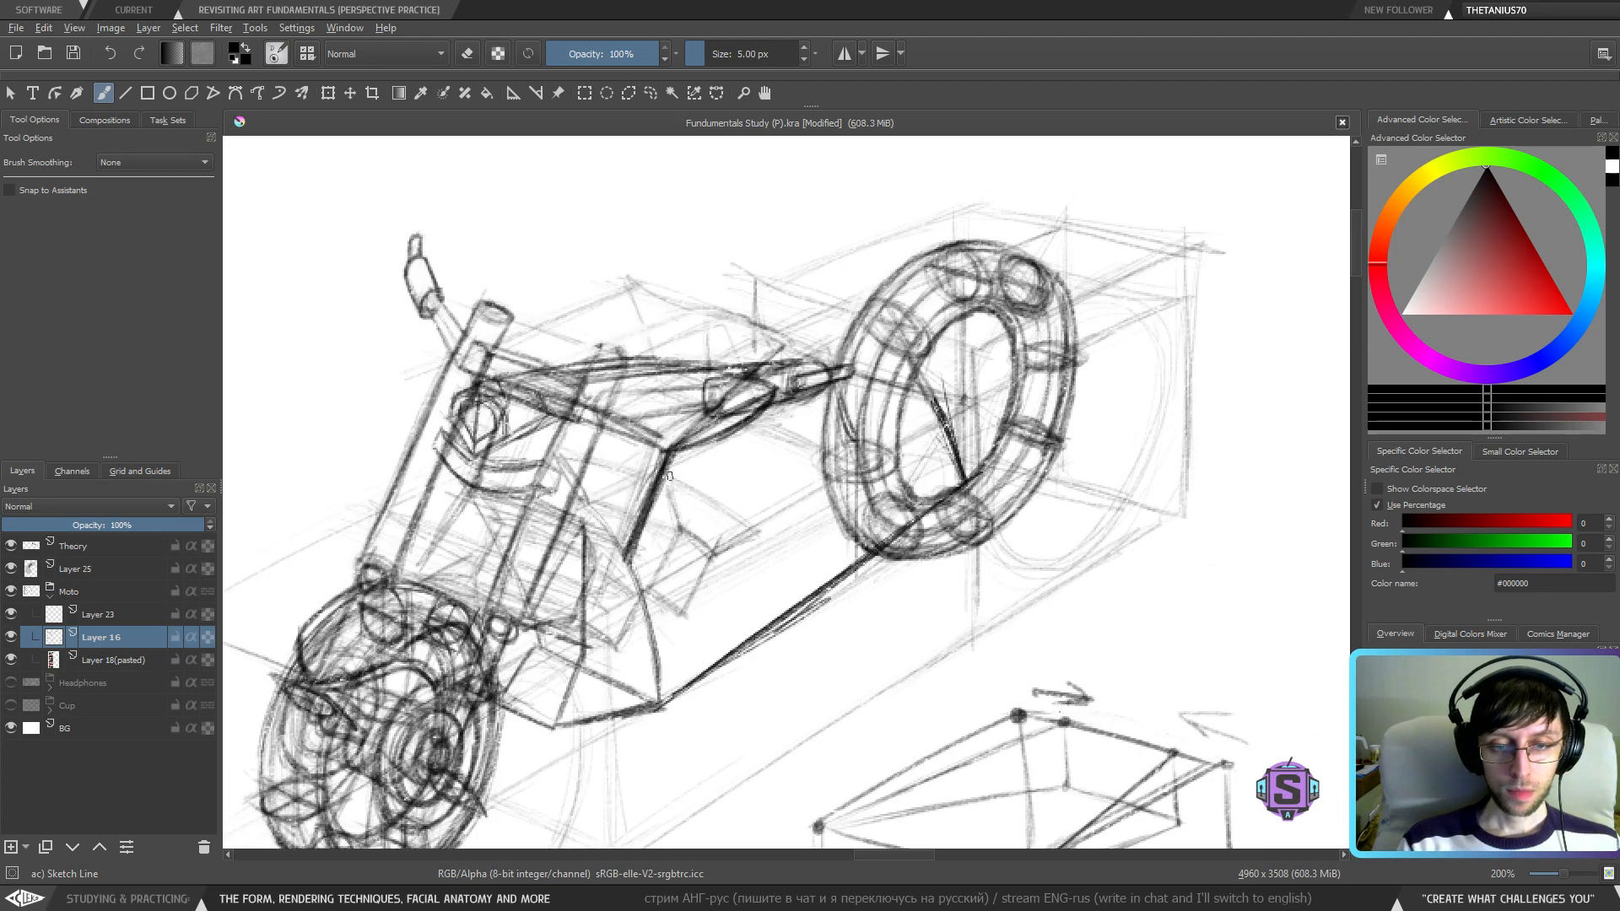
pyautogui.moveTo(679, 491); pyautogui.dragTo(639, 583)
pyautogui.moveTo(684, 474); pyautogui.dragTo(642, 589)
pyautogui.moveTo(666, 450); pyautogui.dragTo(686, 473)
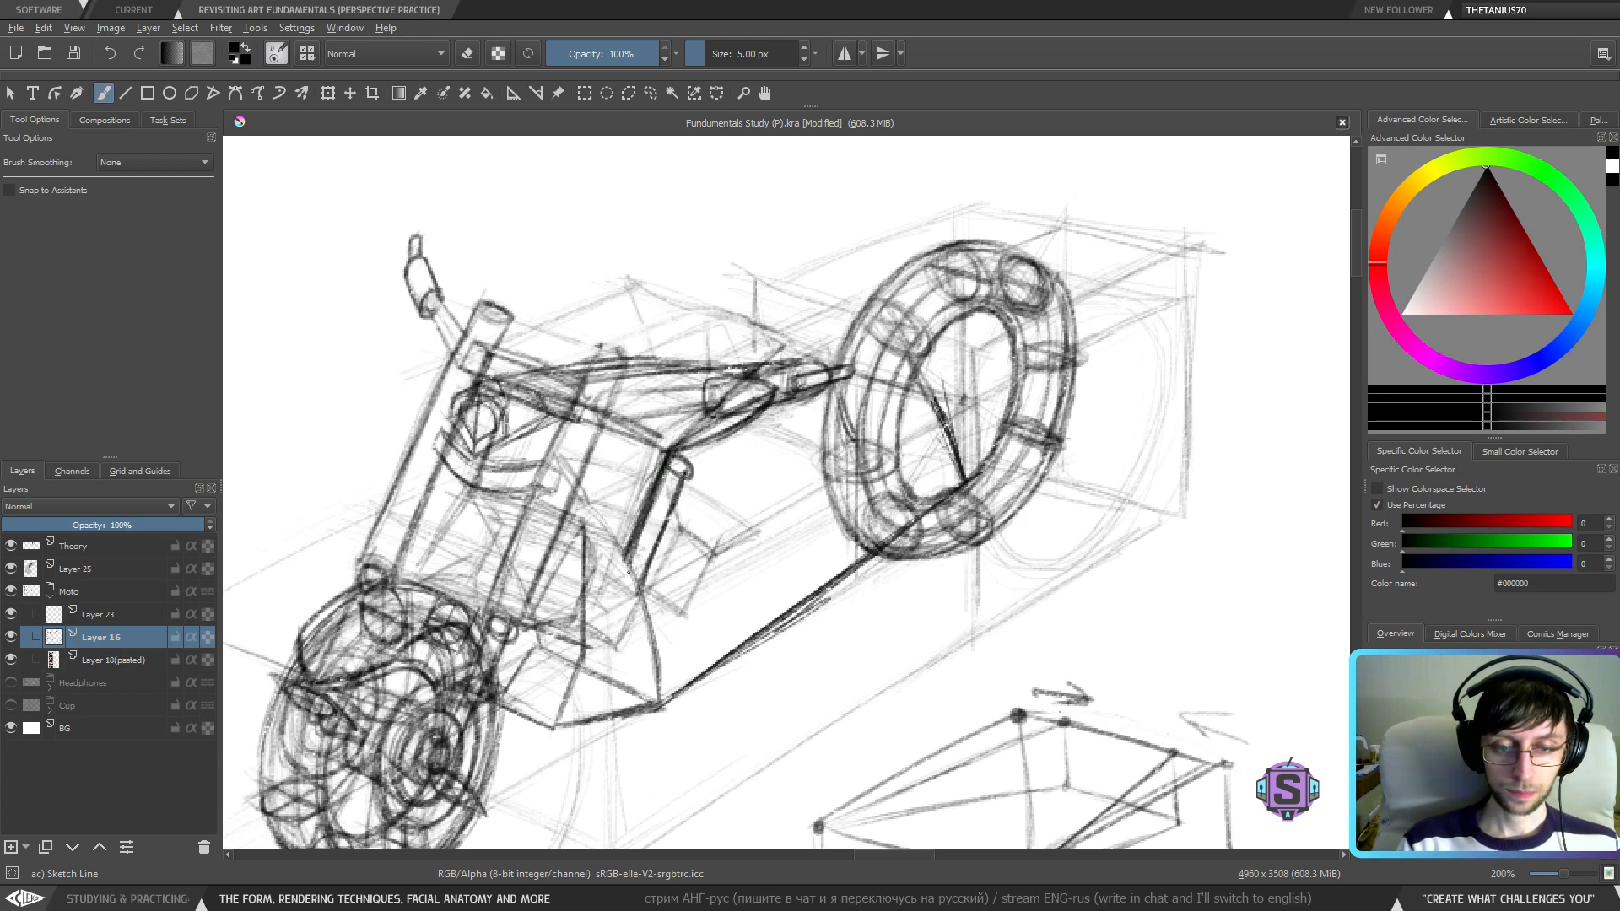
pyautogui.moveTo(628, 557); pyautogui.dragTo(650, 574)
pyautogui.moveTo(688, 471)
pyautogui.mouseDown()
pyautogui.moveTo(796, 409)
pyautogui.moveTo(828, 410)
pyautogui.moveTo(849, 440)
pyautogui.moveTo(792, 419)
pyautogui.mouseUp()
pyautogui.moveTo(783, 426)
pyautogui.mouseDown()
pyautogui.moveTo(793, 402)
pyautogui.moveTo(818, 418)
pyautogui.moveTo(840, 461)
pyautogui.moveTo(861, 439)
pyautogui.moveTo(836, 401)
pyautogui.moveTo(802, 397)
pyautogui.mouseUp()
# - Check the whole motorcycle sketch in a horizontally mirrored view and restore the normal orientation
pyautogui.press('1')
pyautogui.press('-')
pyautogui.press('-')
pyautogui.press('m')
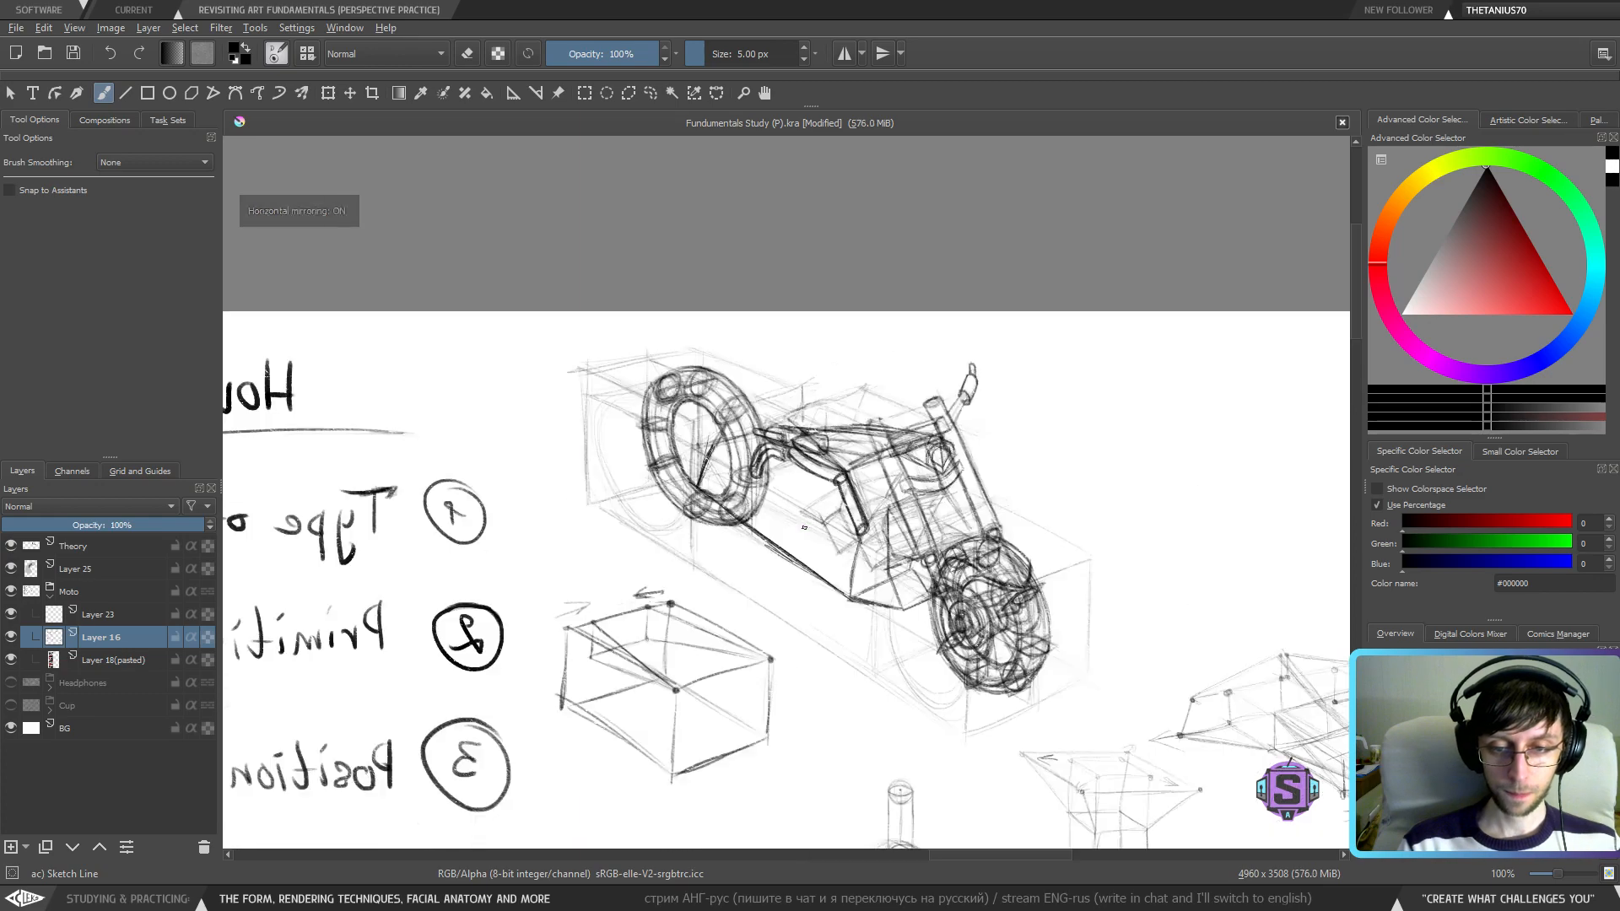
pyautogui.press('m')
pyautogui.press('1')
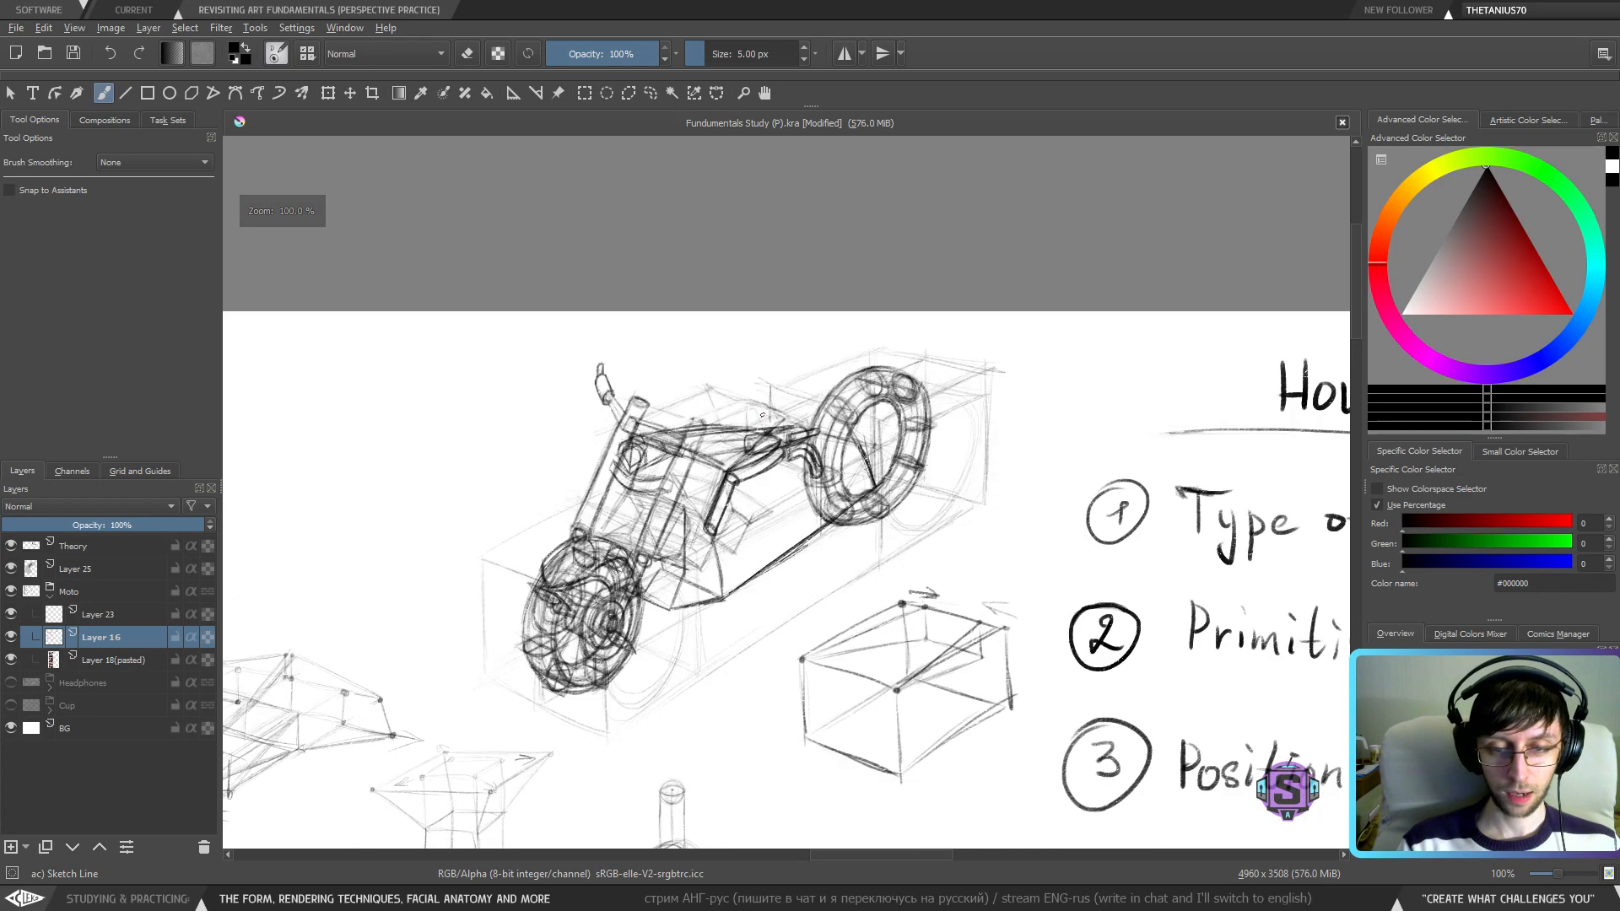
# - Circle the engine area and trace the arched frame above it on the top reference photo, undoing each trial mark
pyautogui.press('-')
pyautogui.press('-')
pyautogui.moveTo(680, 658); pyautogui.dragTo(963, 650)
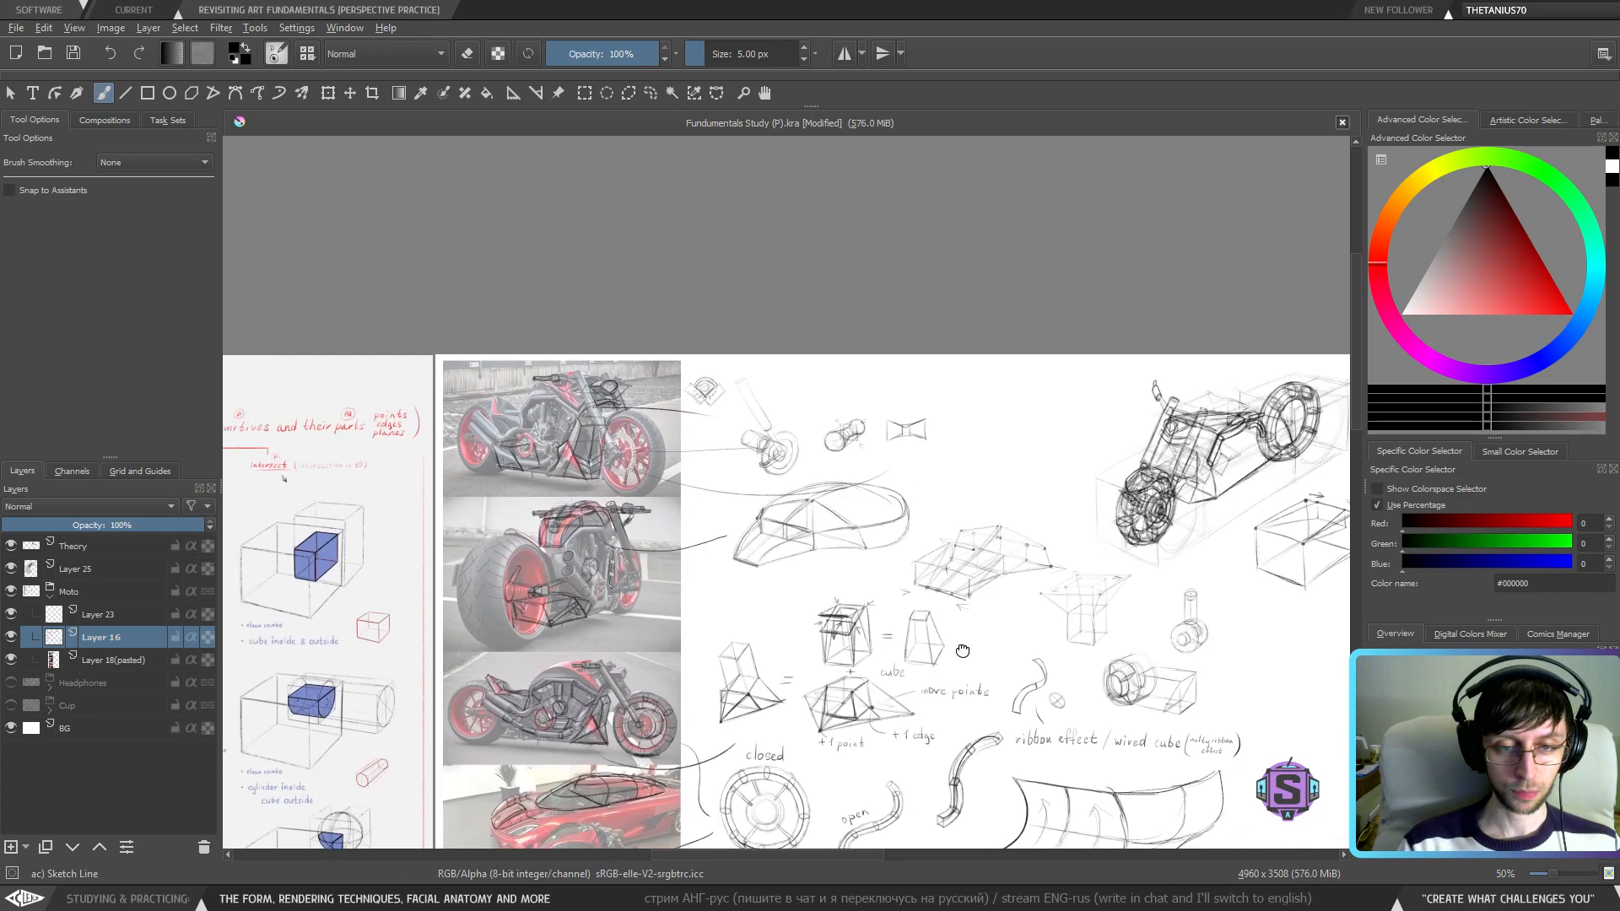
pyautogui.press('1')
pyautogui.moveTo(692, 524); pyautogui.dragTo(1045, 574)
pyautogui.moveTo(707, 434); pyautogui.dragTo(678, 449)
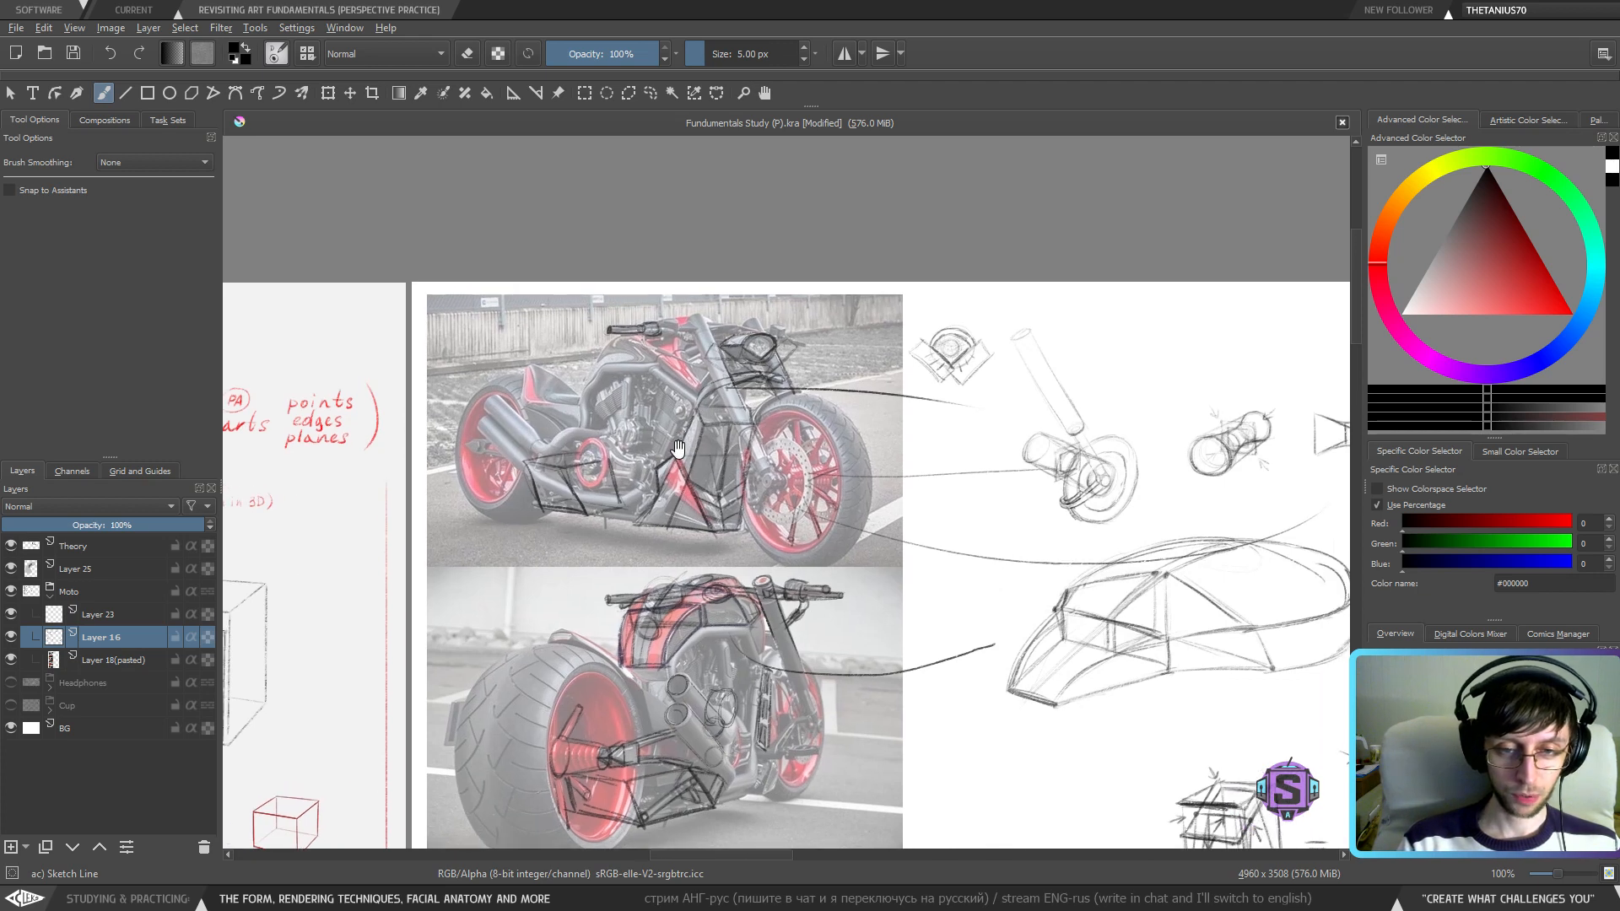
pyautogui.moveTo(740, 363)
pyautogui.mouseDown()
pyautogui.moveTo(544, 410)
pyautogui.moveTo(686, 535)
pyautogui.moveTo(751, 522)
pyautogui.mouseUp()
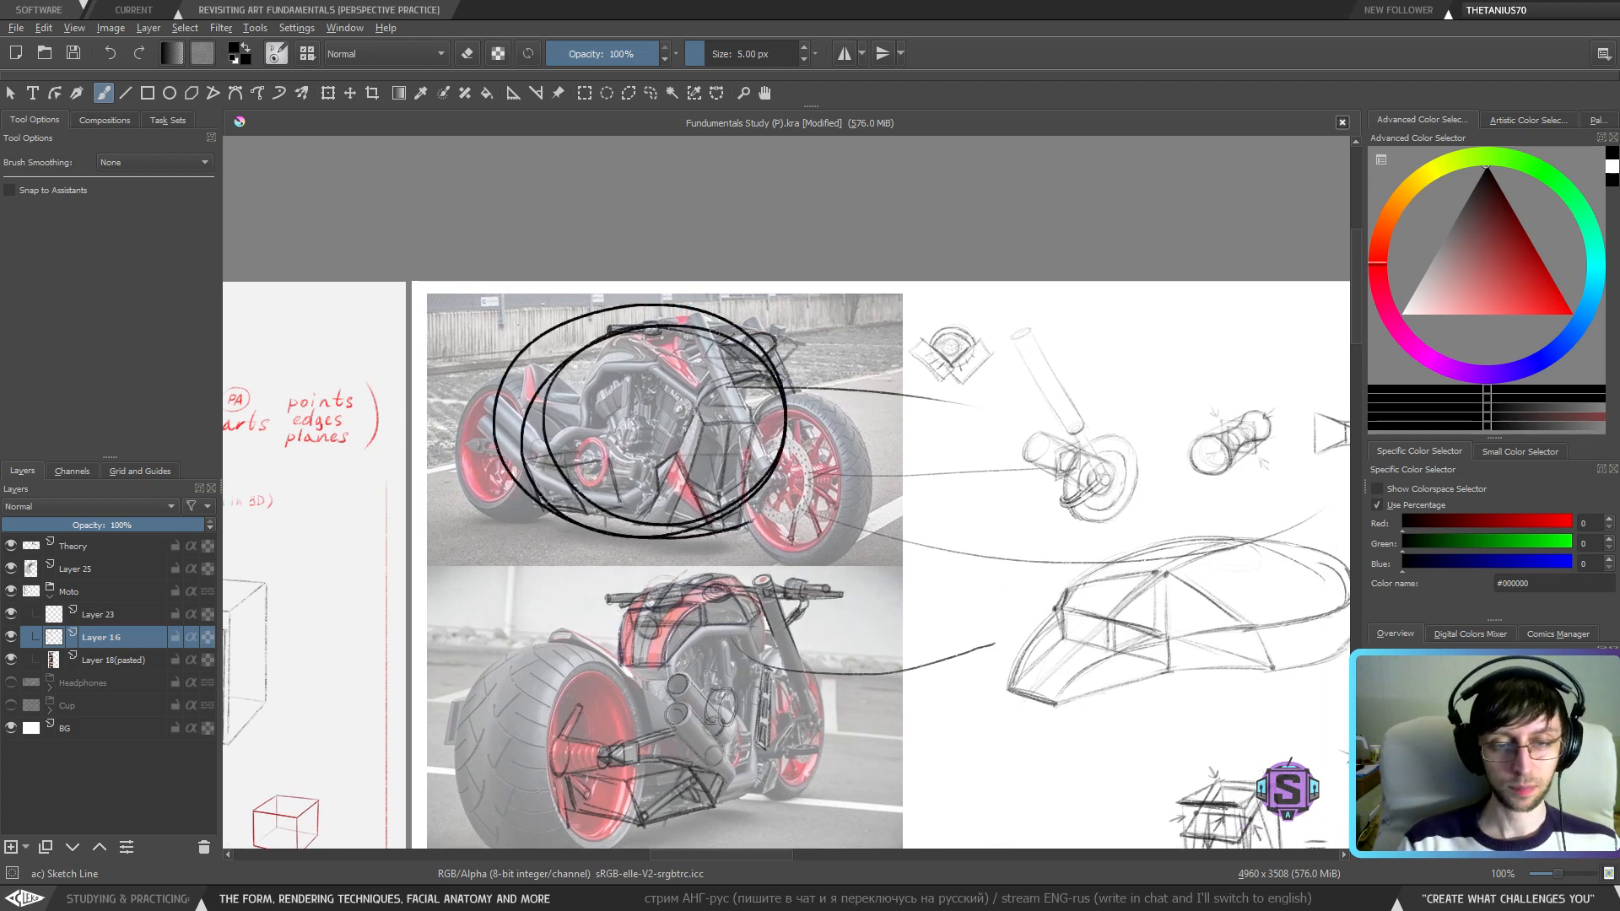
pyautogui.hotkey('ctrl', 'z')
pyautogui.moveTo(580, 435)
pyautogui.mouseDown()
pyautogui.moveTo(592, 373)
pyautogui.moveTo(645, 364)
pyautogui.moveTo(689, 398)
pyautogui.mouseUp()
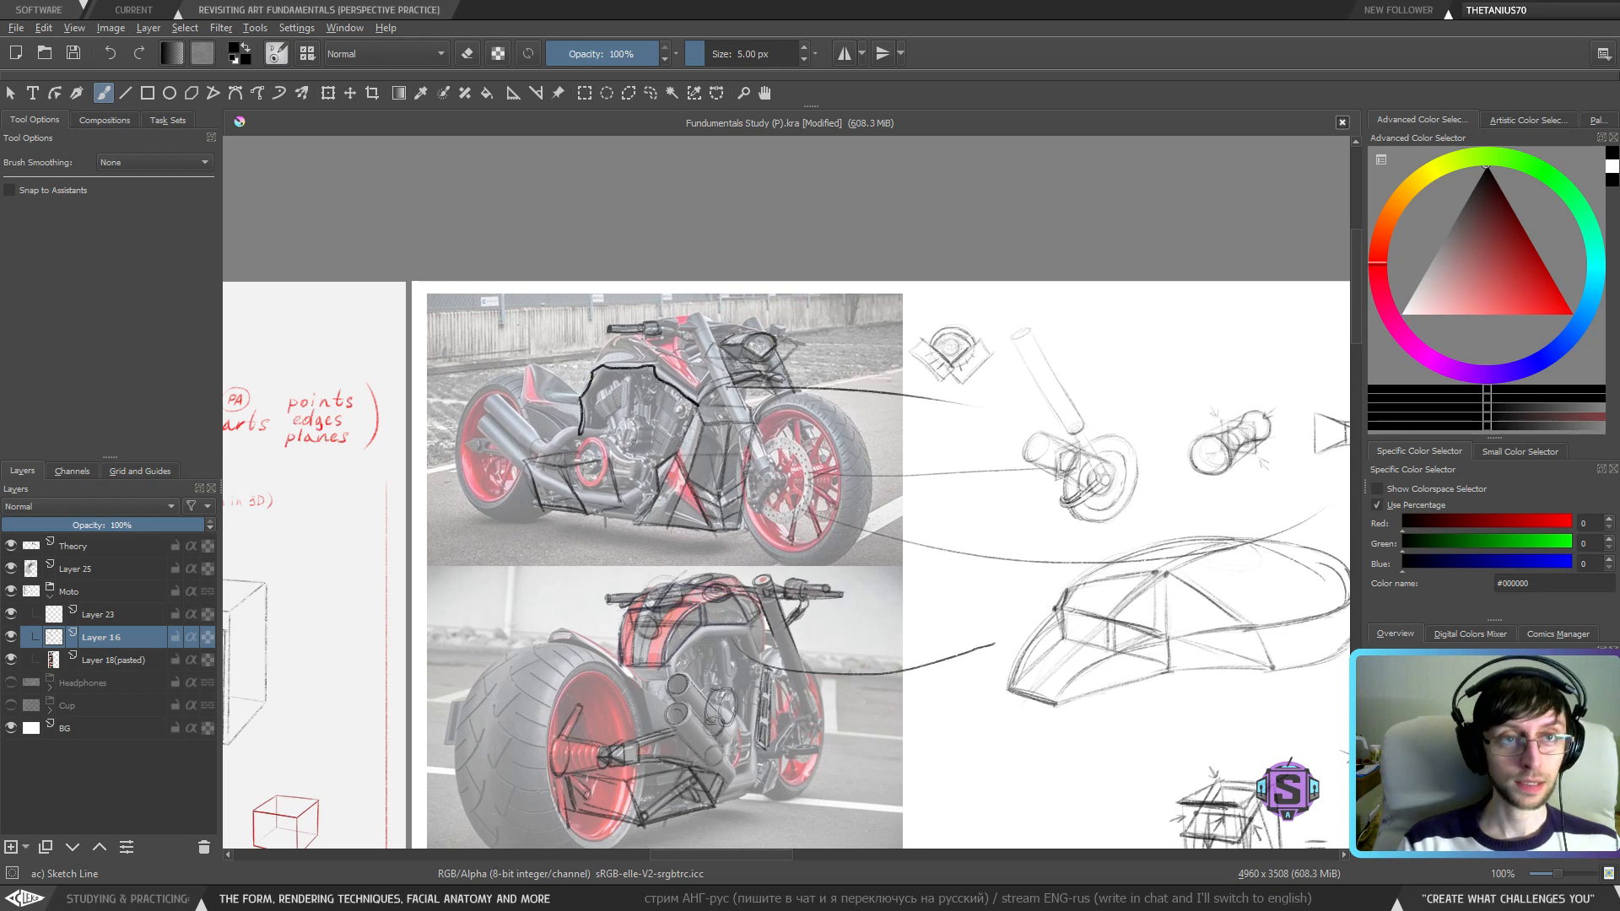
pyautogui.hotkey('ctrl', 'z')
pyautogui.moveTo(625, 417)
pyautogui.mouseDown()
pyautogui.moveTo(551, 404)
pyautogui.moveTo(553, 439)
pyautogui.mouseUp()
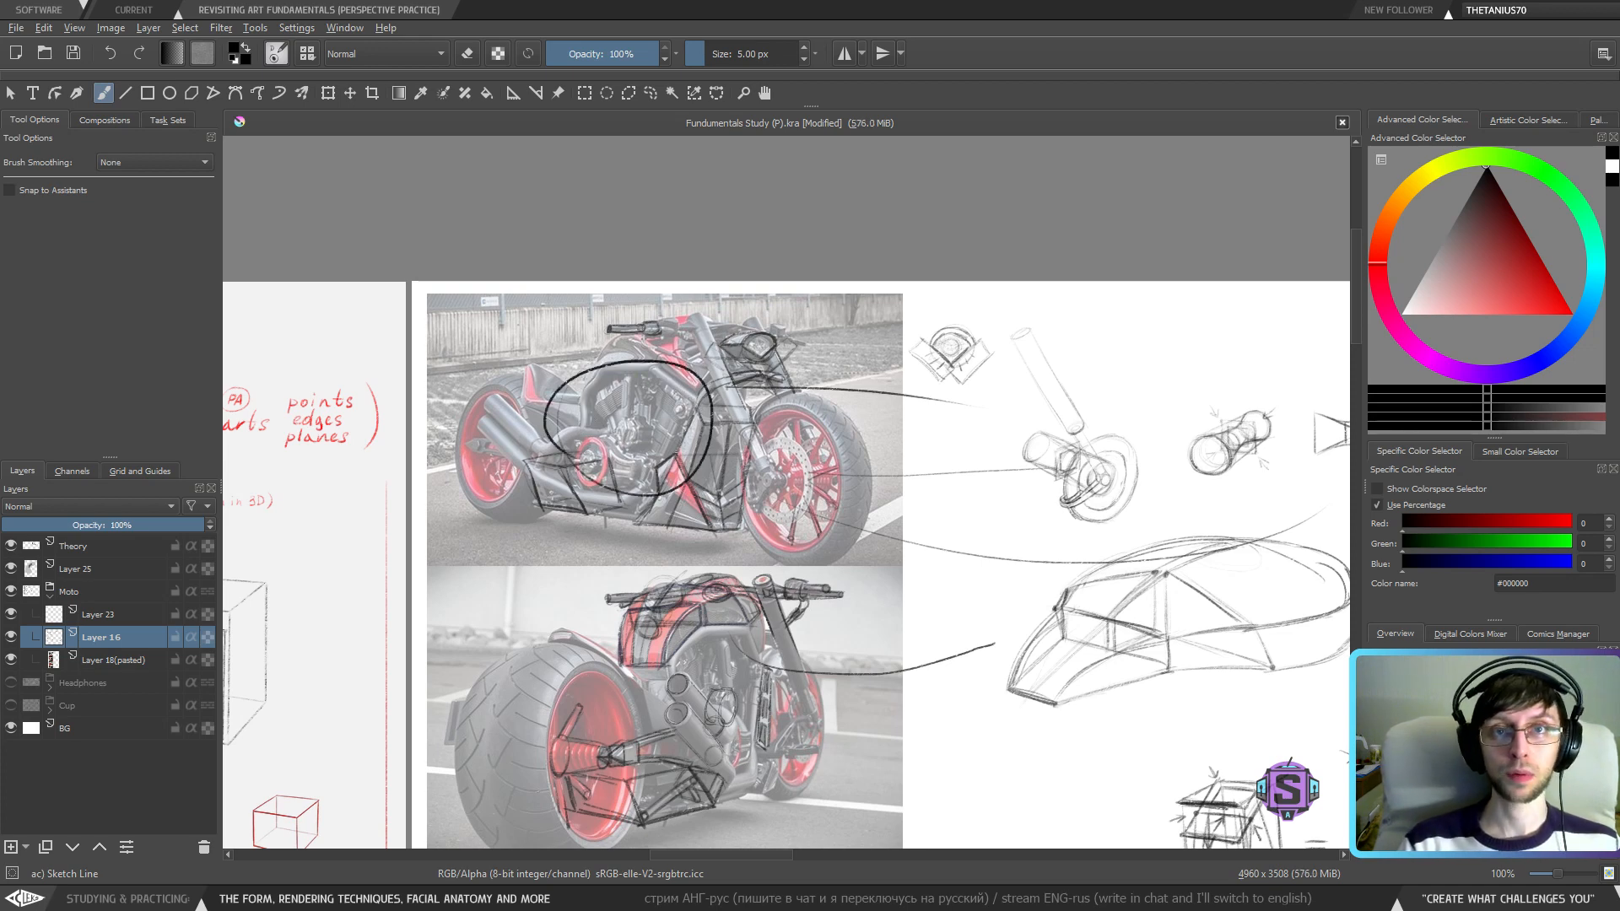
pyautogui.hotkey('ctrl', 'z')
# - Review the box-based form studies beside the motorcycle sketch
pyautogui.moveTo(1097, 599); pyautogui.dragTo(762, 438)
pyautogui.moveTo(1012, 563); pyautogui.dragTo(610, 472)
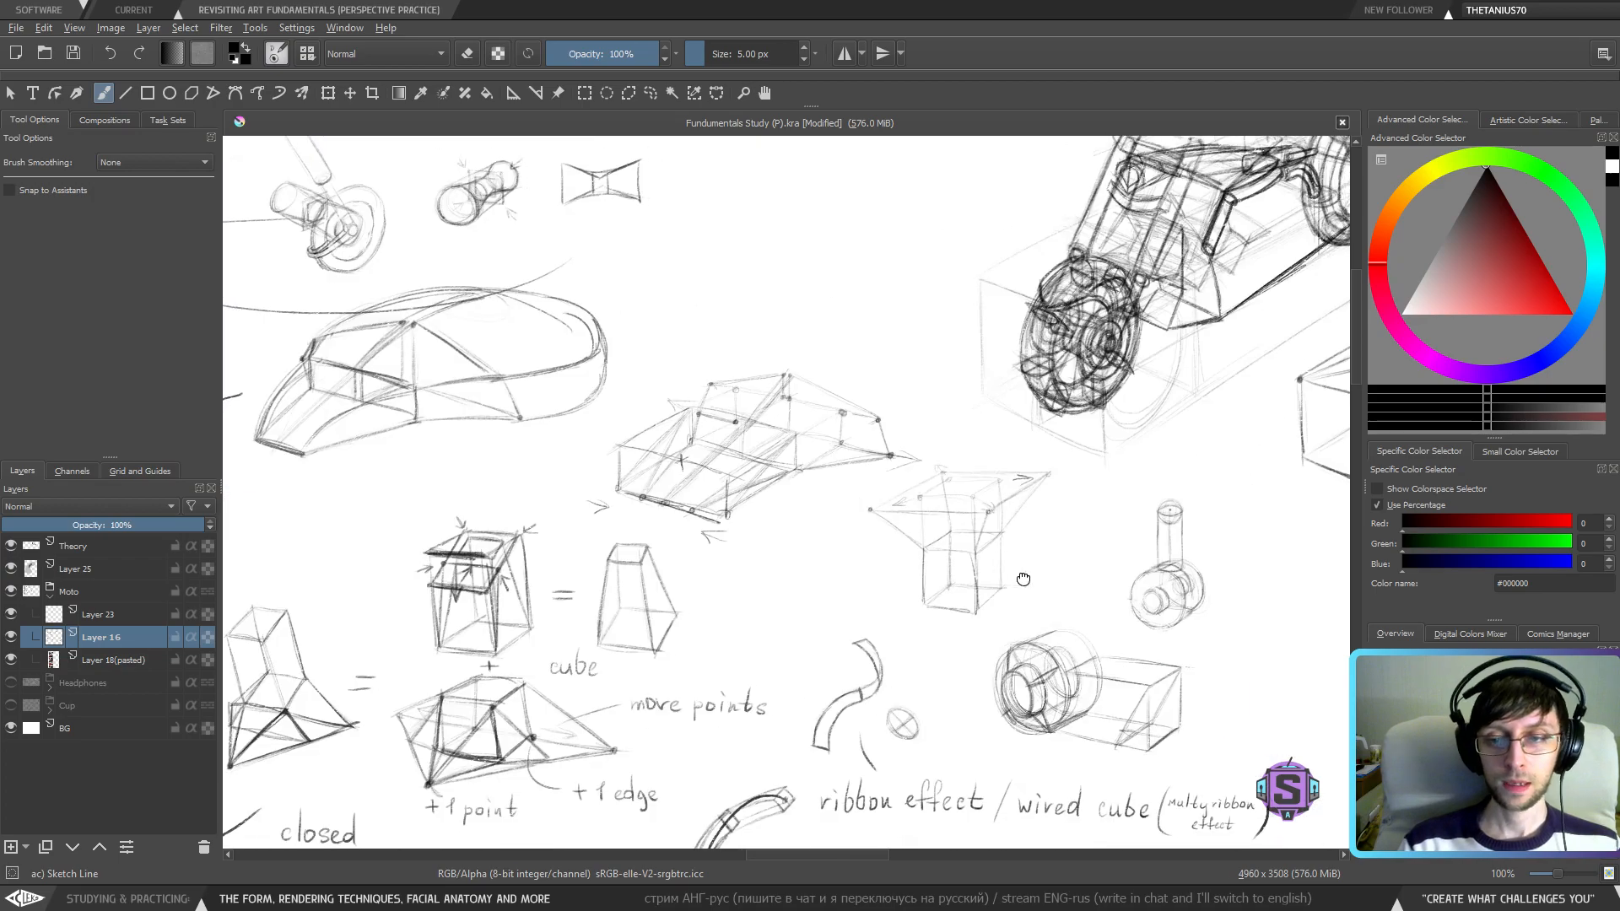
# - Sketch the angular edge of the lower body panel behind the motorcycle's front fork
pyautogui.moveTo(1097, 511)
pyautogui.mouseDown()
pyautogui.moveTo(749, 610)
pyautogui.moveTo(690, 747)
pyautogui.mouseUp()
pyautogui.moveTo(888, 601)
pyautogui.mouseDown()
pyautogui.moveTo(883, 573)
pyautogui.moveTo(843, 578)
pyautogui.mouseUp()
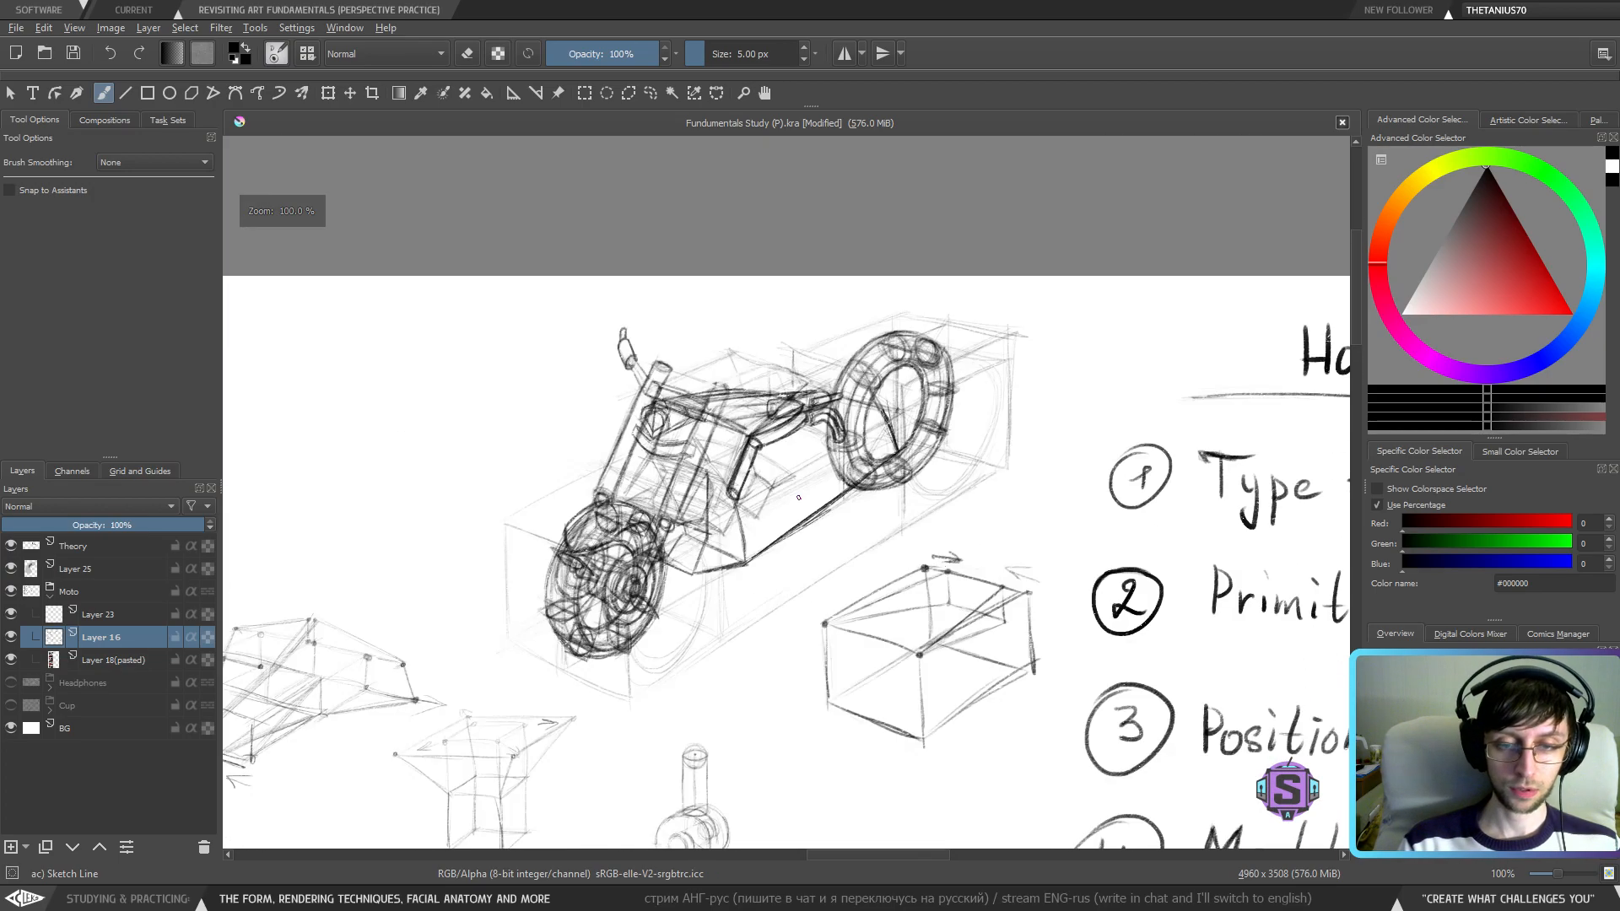
pyautogui.scroll(2, 753, 531)
pyautogui.moveTo(740, 585)
pyautogui.mouseDown()
pyautogui.moveTo(772, 524)
pyautogui.moveTo(709, 599)
pyautogui.mouseUp()
pyautogui.scroll(-1, 771, 524)
pyautogui.scroll(1, 764, 529)
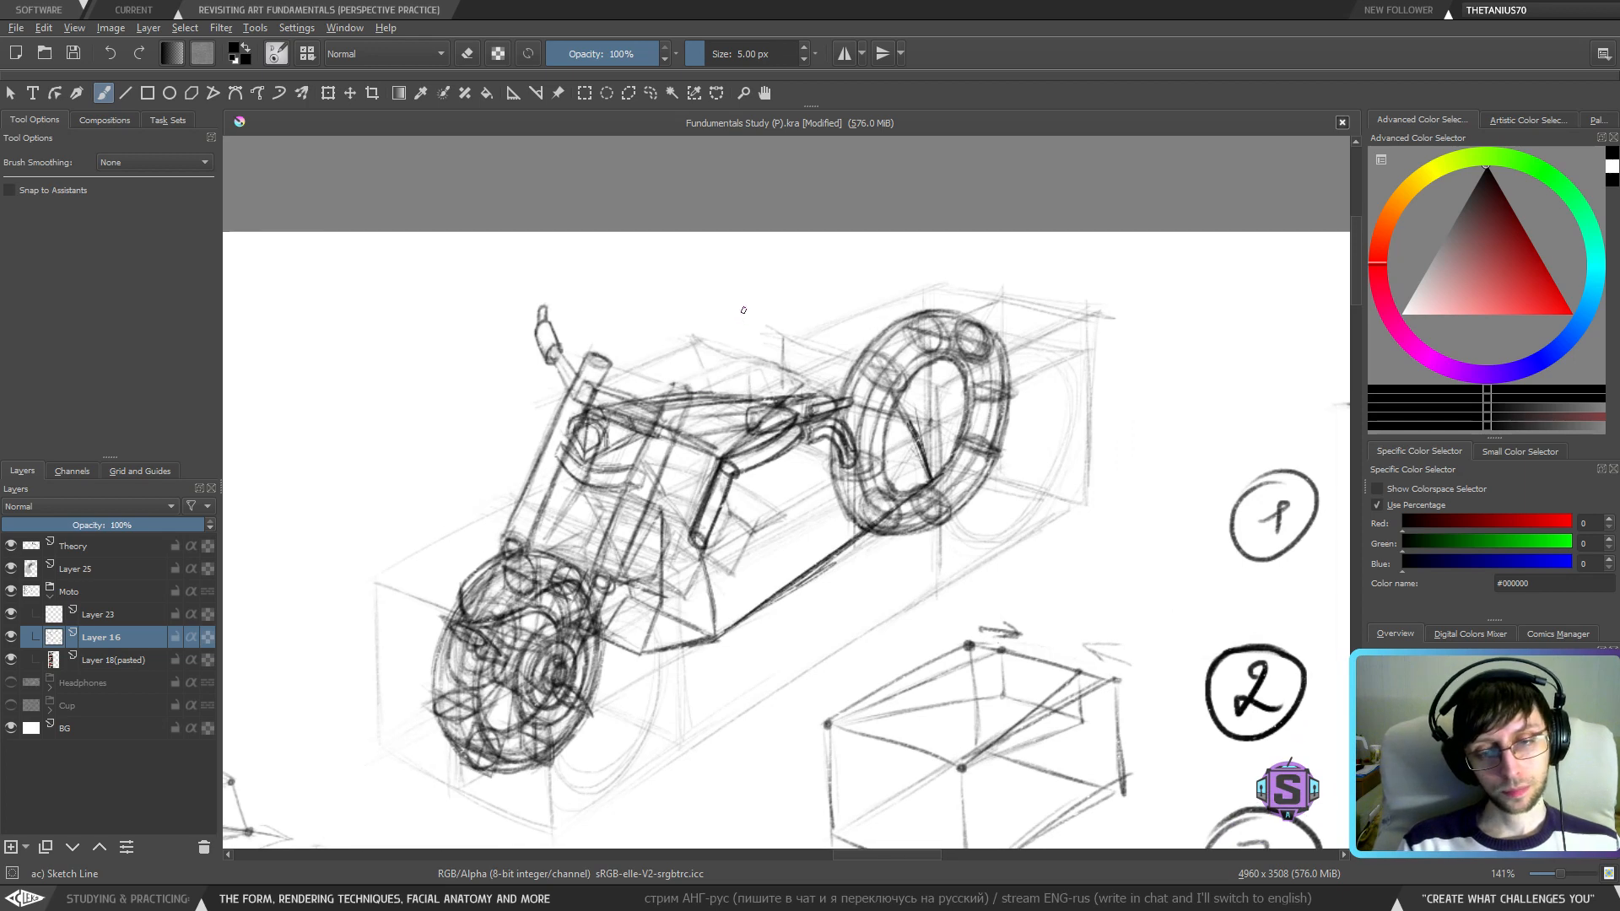
pyautogui.moveTo(716, 536)
pyautogui.mouseDown()
pyautogui.moveTo(696, 551)
pyautogui.moveTo(697, 536)
pyautogui.moveTo(708, 558)
pyautogui.moveTo(720, 519)
pyautogui.mouseUp()
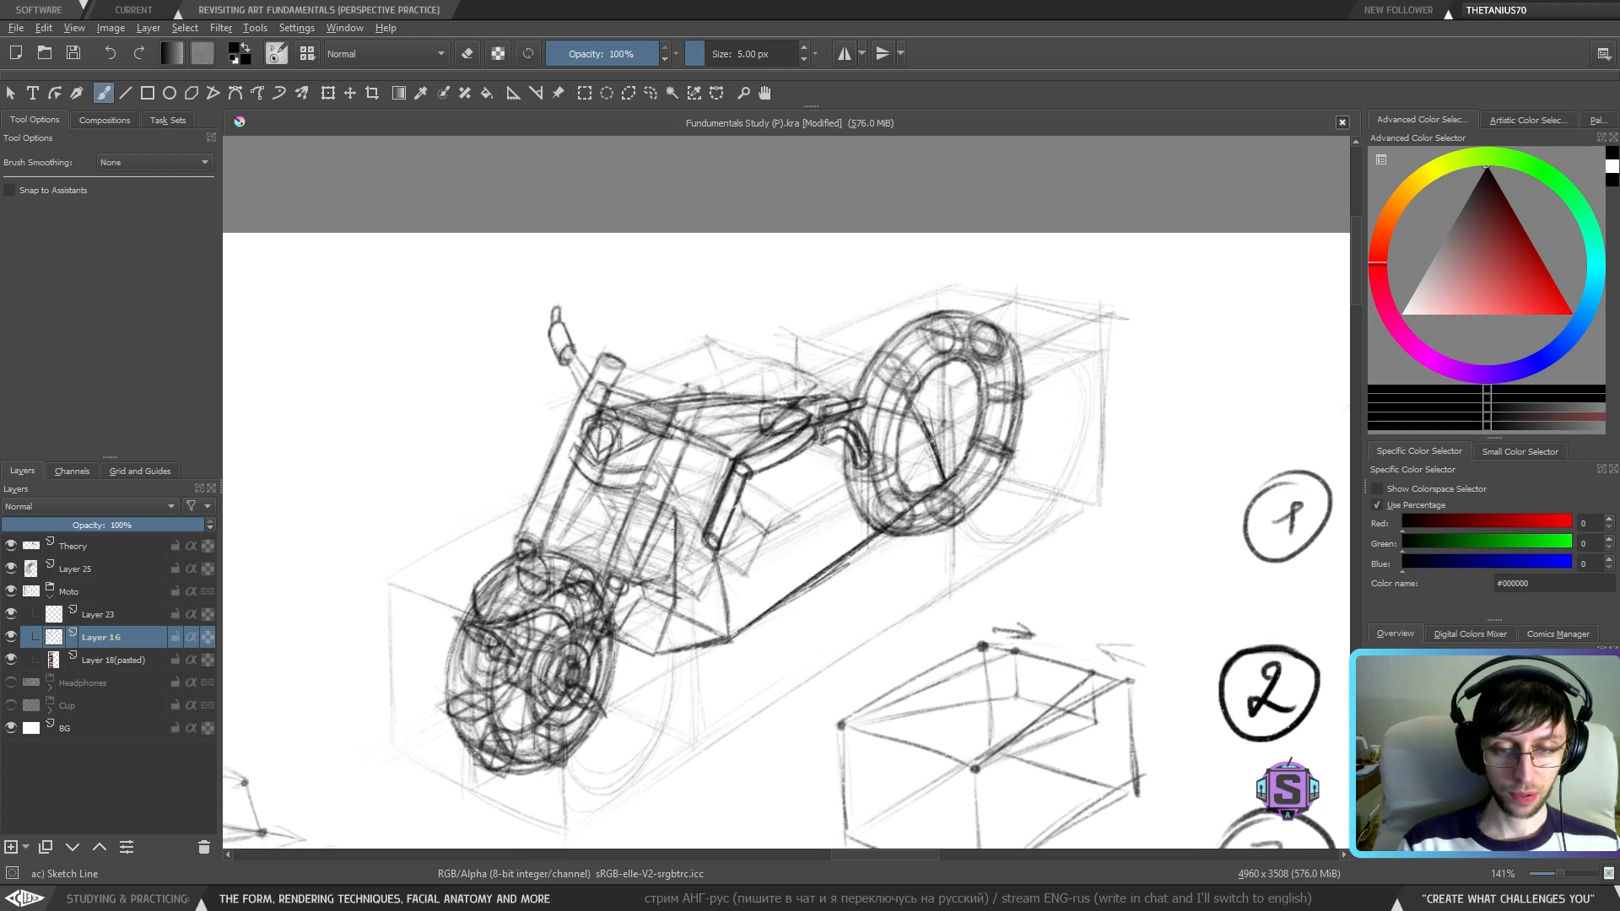
pyautogui.moveTo(719, 550)
pyautogui.mouseDown()
pyautogui.moveTo(726, 589)
pyautogui.moveTo(696, 508)
pyautogui.moveTo(718, 628)
pyautogui.moveTo(718, 582)
pyautogui.moveTo(798, 520)
pyautogui.moveTo(774, 555)
pyautogui.mouseUp()
pyautogui.hotkey('ctrl', 'z')
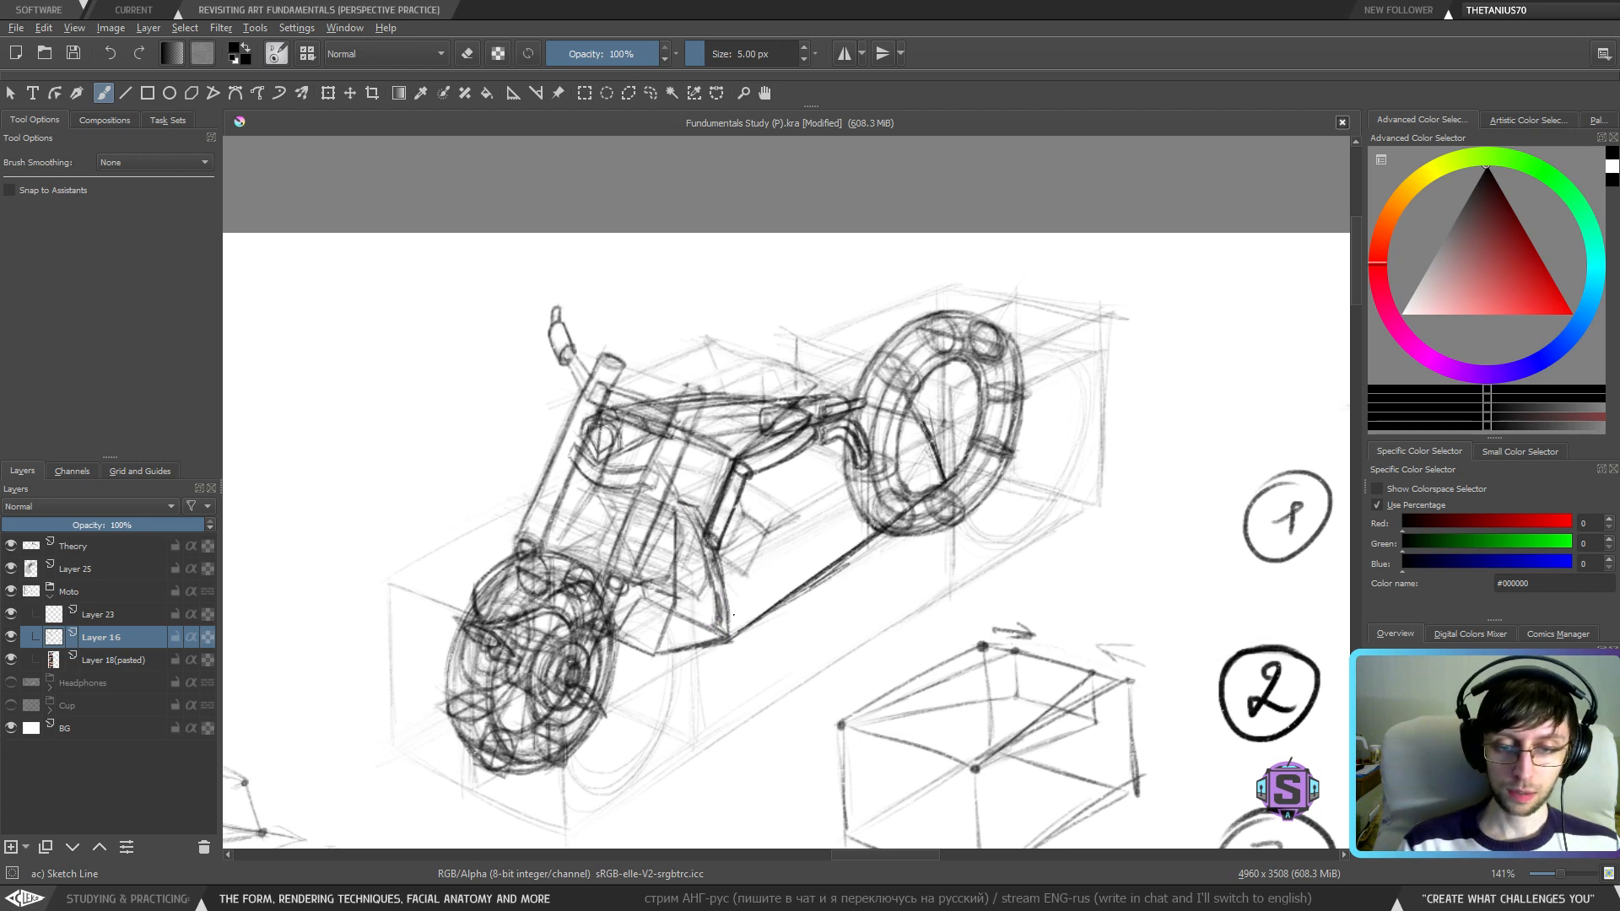
# - Reinforce the motorcycle's lower frame line from the body panel's bottom corner toward the rear wheel
pyautogui.moveTo(723, 626); pyautogui.dragTo(852, 536)
pyautogui.moveTo(789, 581); pyautogui.dragTo(878, 520)
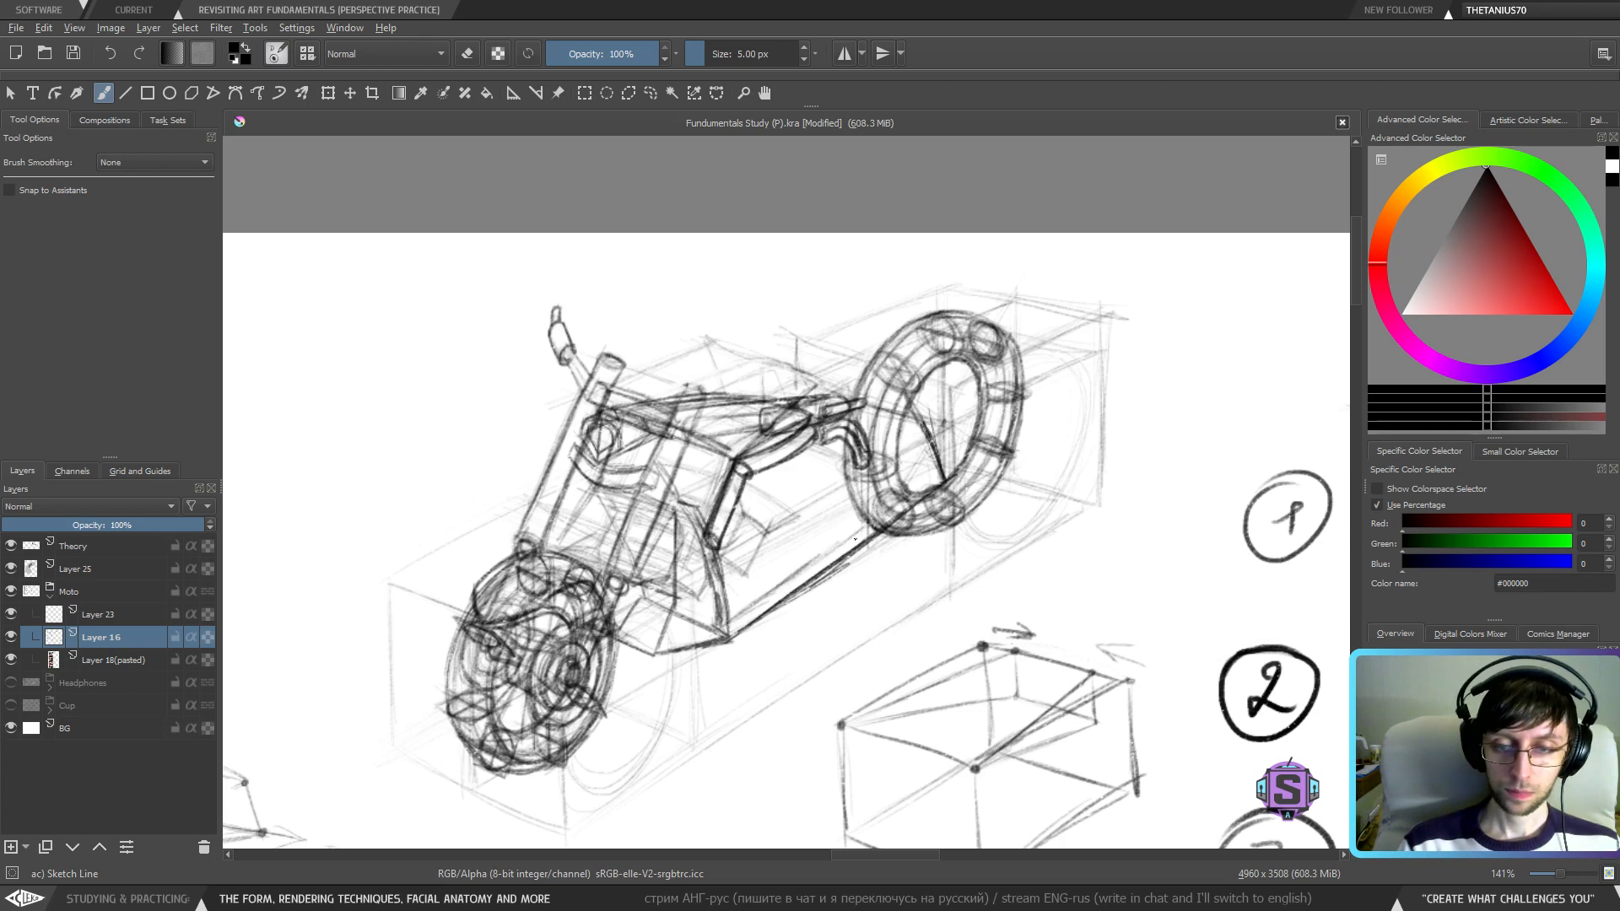
pyautogui.hotkey('ctrl', '-')
pyautogui.hotkey('ctrl', '-')
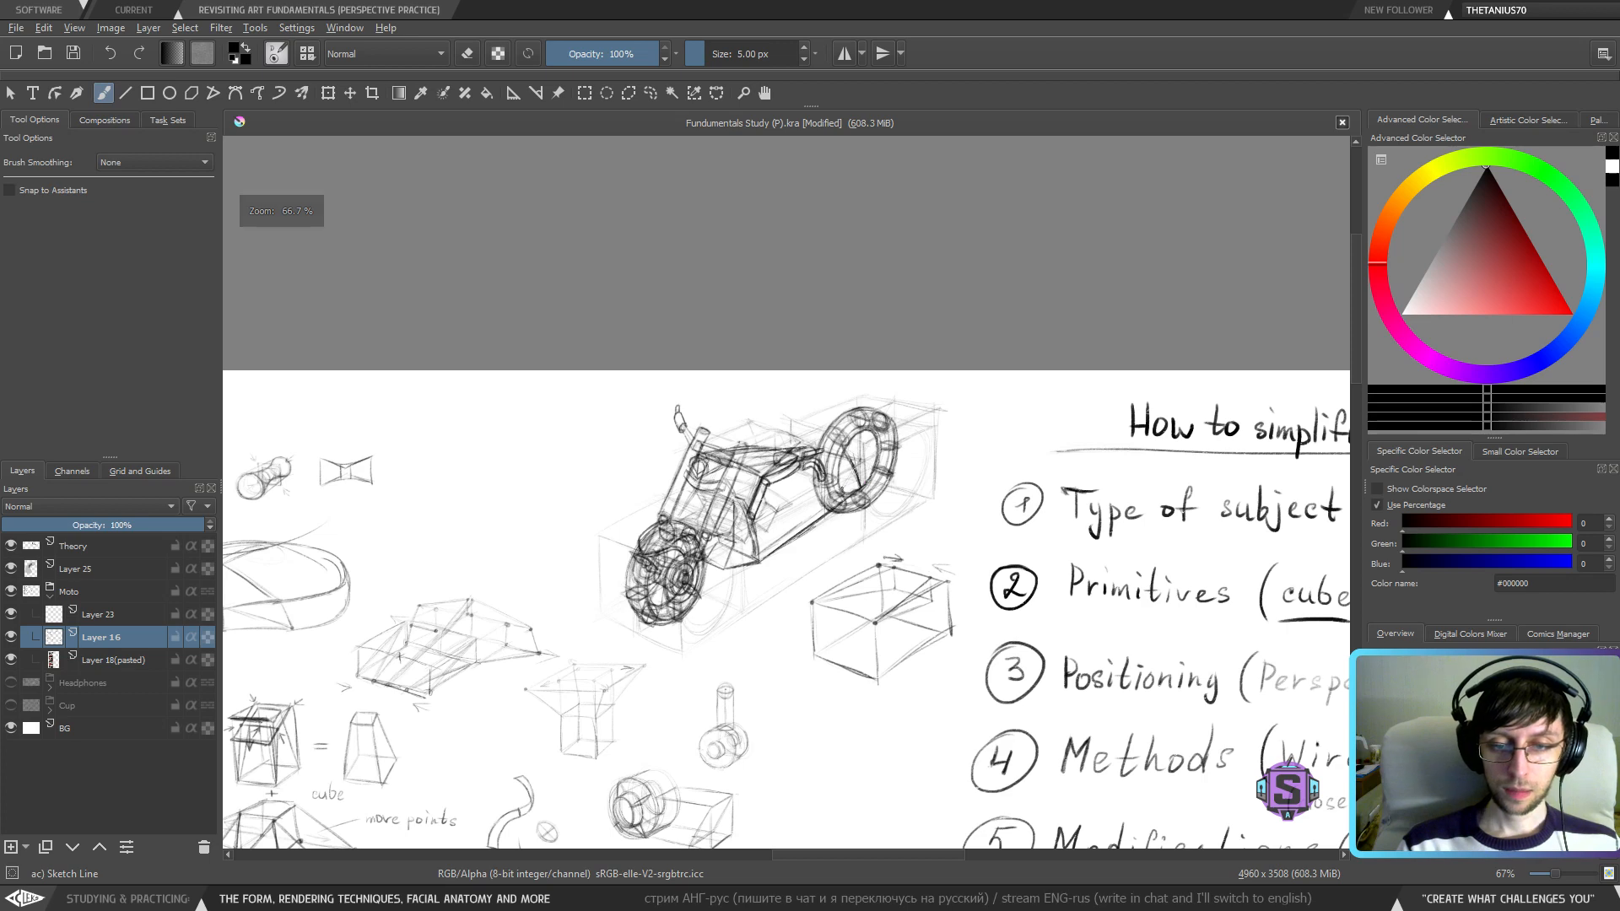
pyautogui.moveTo(698, 502); pyautogui.dragTo(719, 446)
pyautogui.hotkey('ctrl', 'z')
# - Draw a line linking the first reference photo's front wheel to the sketched motorcycle's front wheel, and undo it
pyautogui.moveTo(669, 564); pyautogui.dragTo(996, 520)
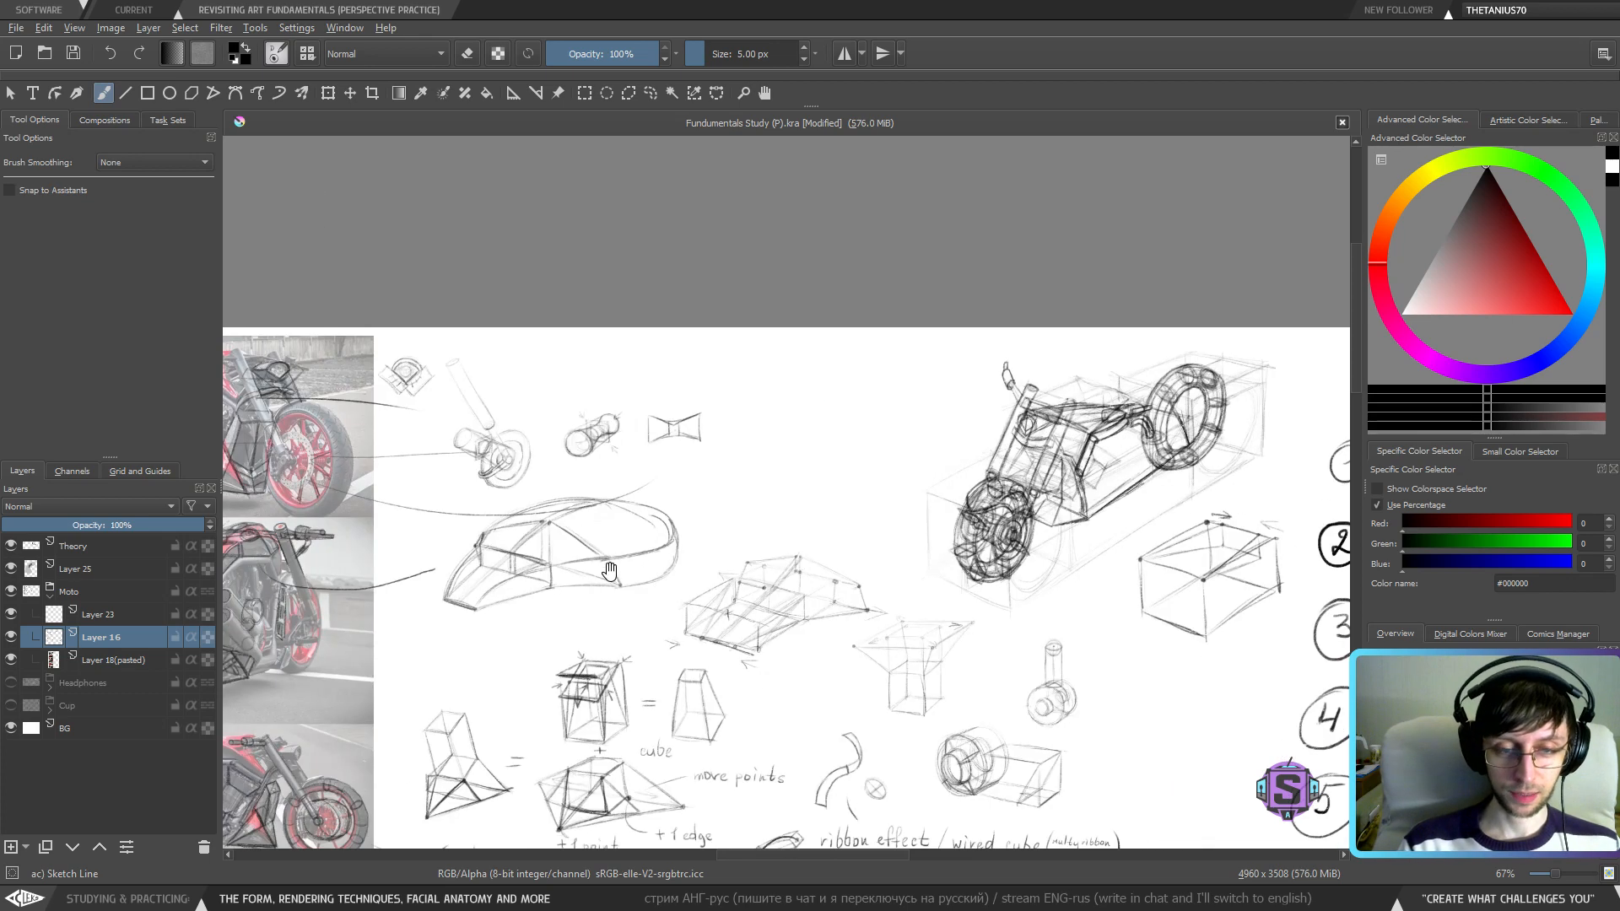
pyautogui.moveTo(609, 574)
pyautogui.mouseDown()
pyautogui.moveTo(925, 582)
pyautogui.moveTo(799, 579)
pyautogui.moveTo(813, 545)
pyautogui.mouseUp()
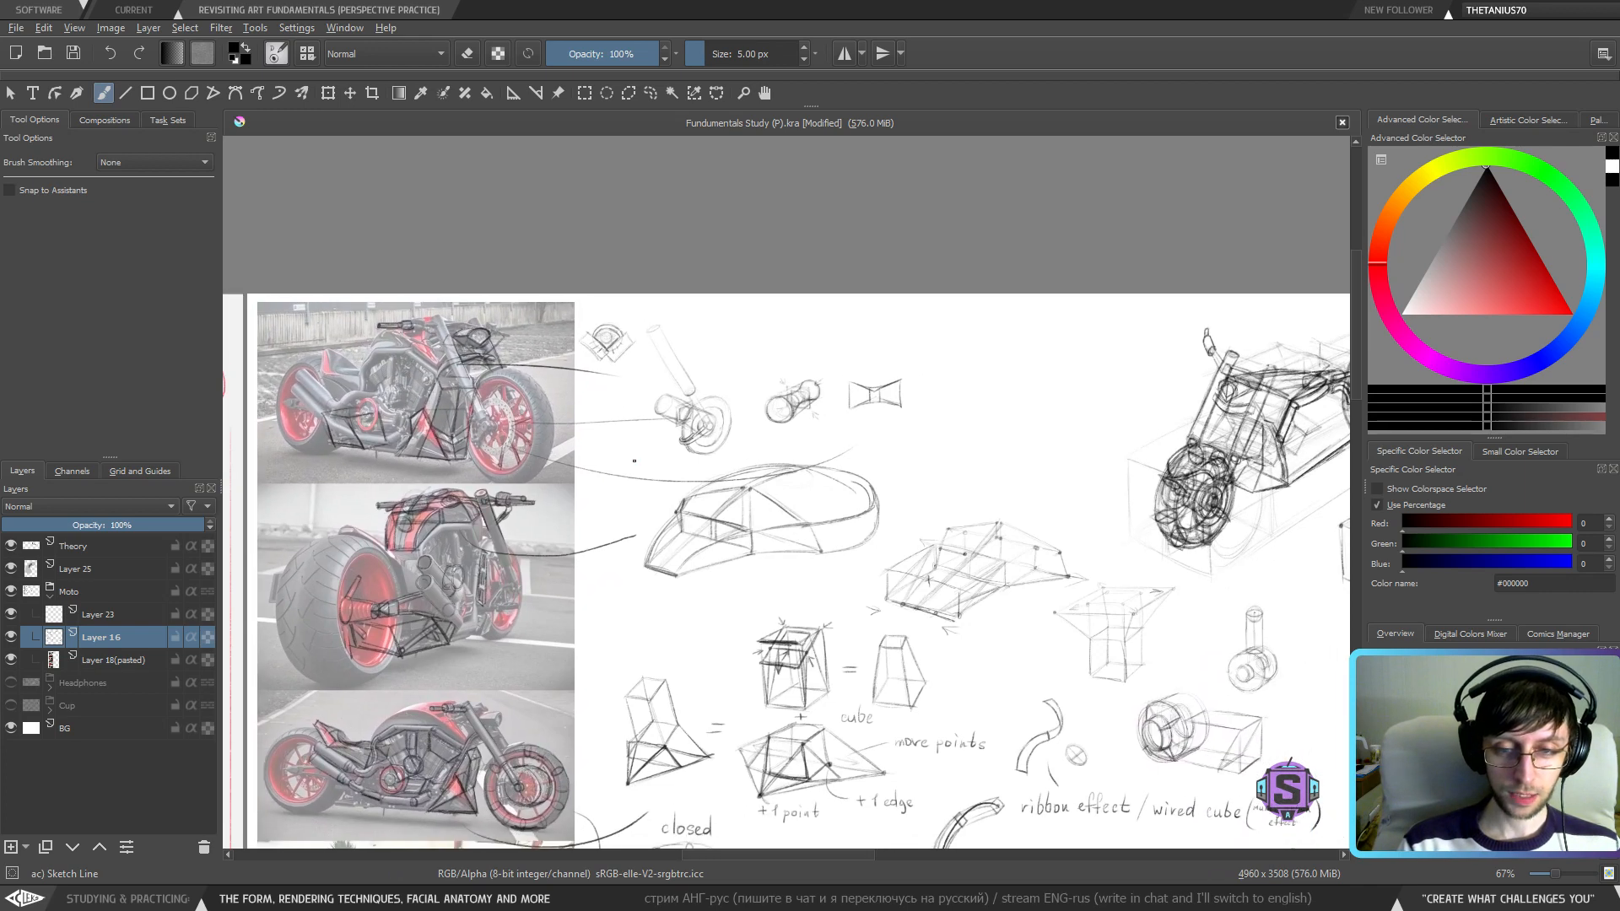
pyautogui.moveTo(551, 428)
pyautogui.mouseDown()
pyautogui.moveTo(823, 506)
pyautogui.moveTo(1202, 481)
pyautogui.moveTo(1112, 534)
pyautogui.mouseUp()
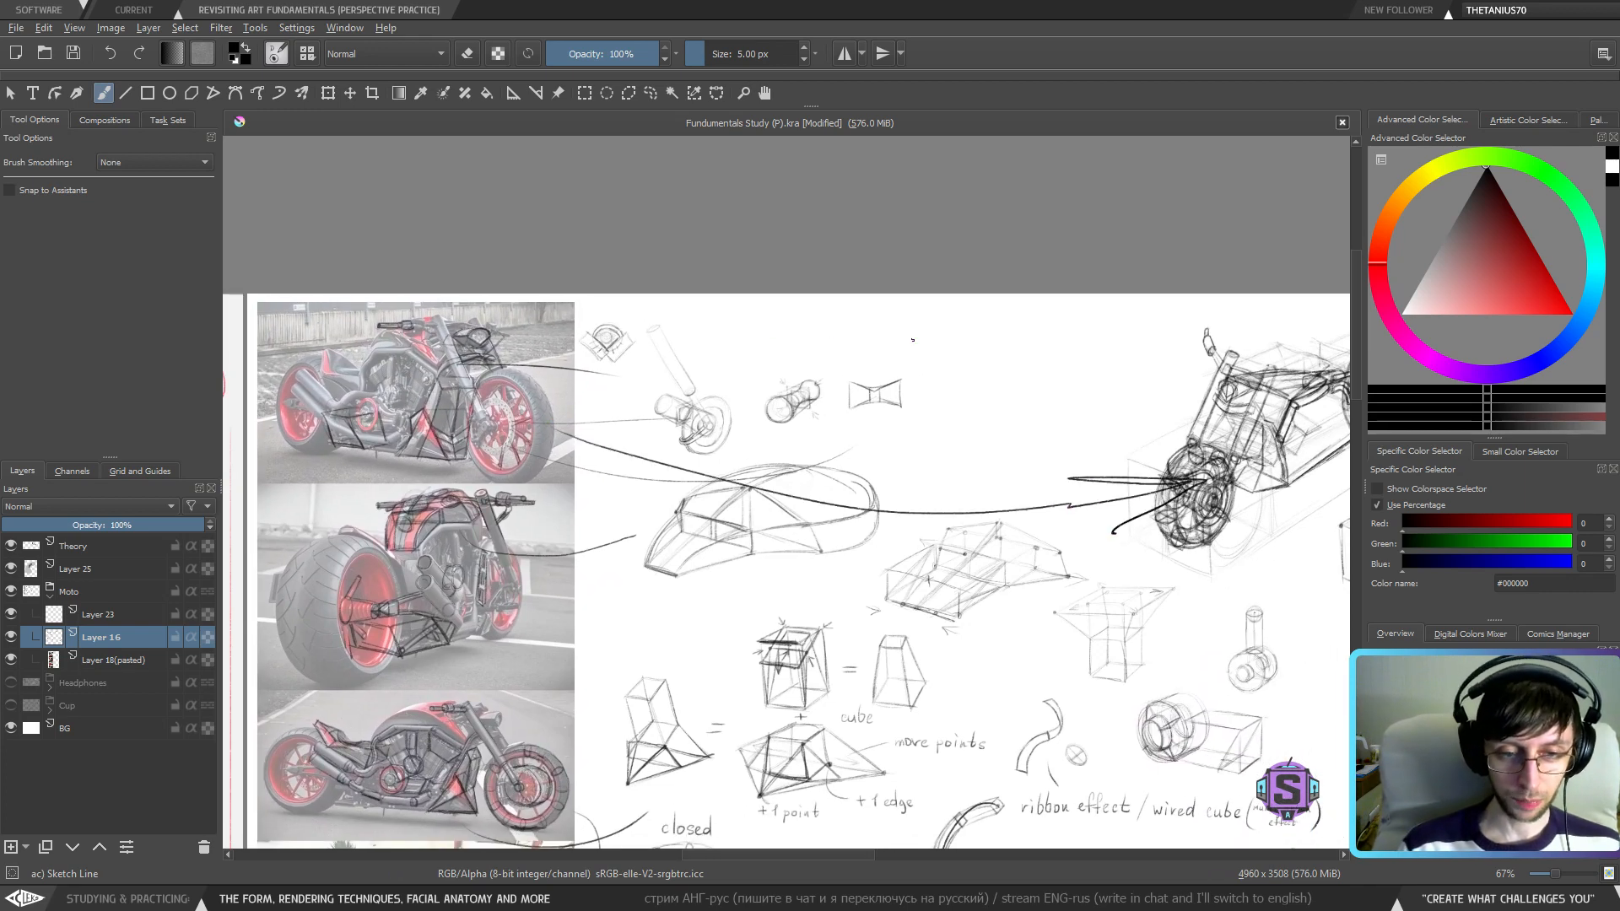
pyautogui.hotkey('ctrl', 'z')
# - Toggle the visibility of Layer 16 off and on to check the motorcycle sketch
pyautogui.moveTo(1243, 490)
pyautogui.mouseDown()
pyautogui.moveTo(1111, 507)
pyautogui.moveTo(1097, 547)
pyautogui.moveTo(793, 552)
pyautogui.moveTo(970, 540)
pyautogui.mouseUp()
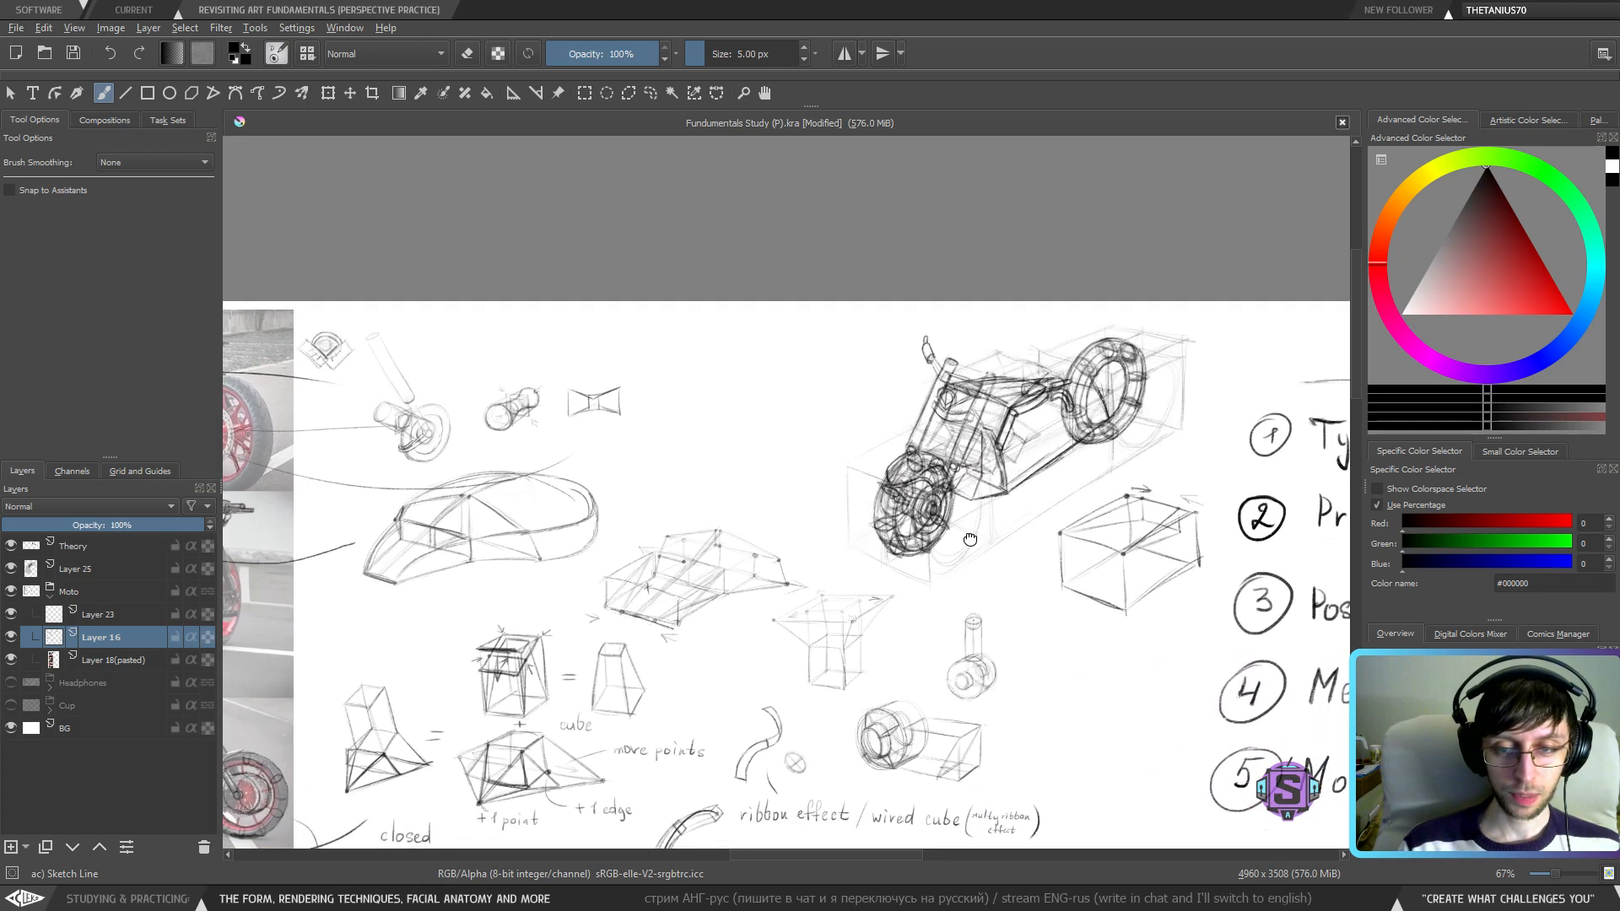
pyautogui.scroll(3, 970, 540)
pyautogui.moveTo(852, 643); pyautogui.dragTo(815, 605)
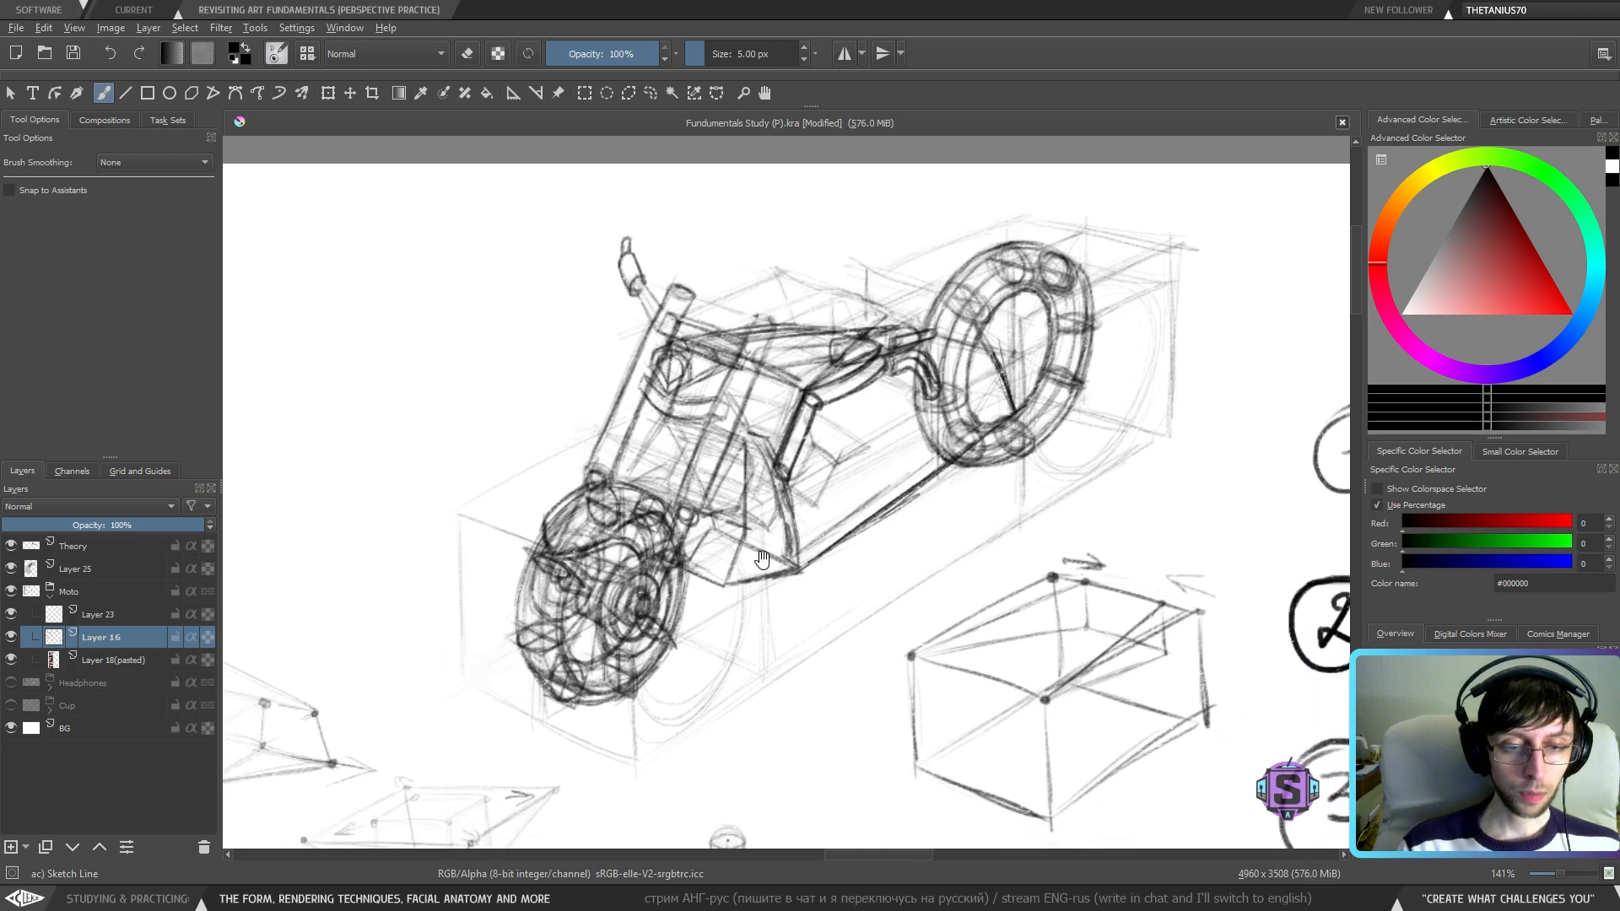
pyautogui.click(11, 641)
pyautogui.click(11, 641)
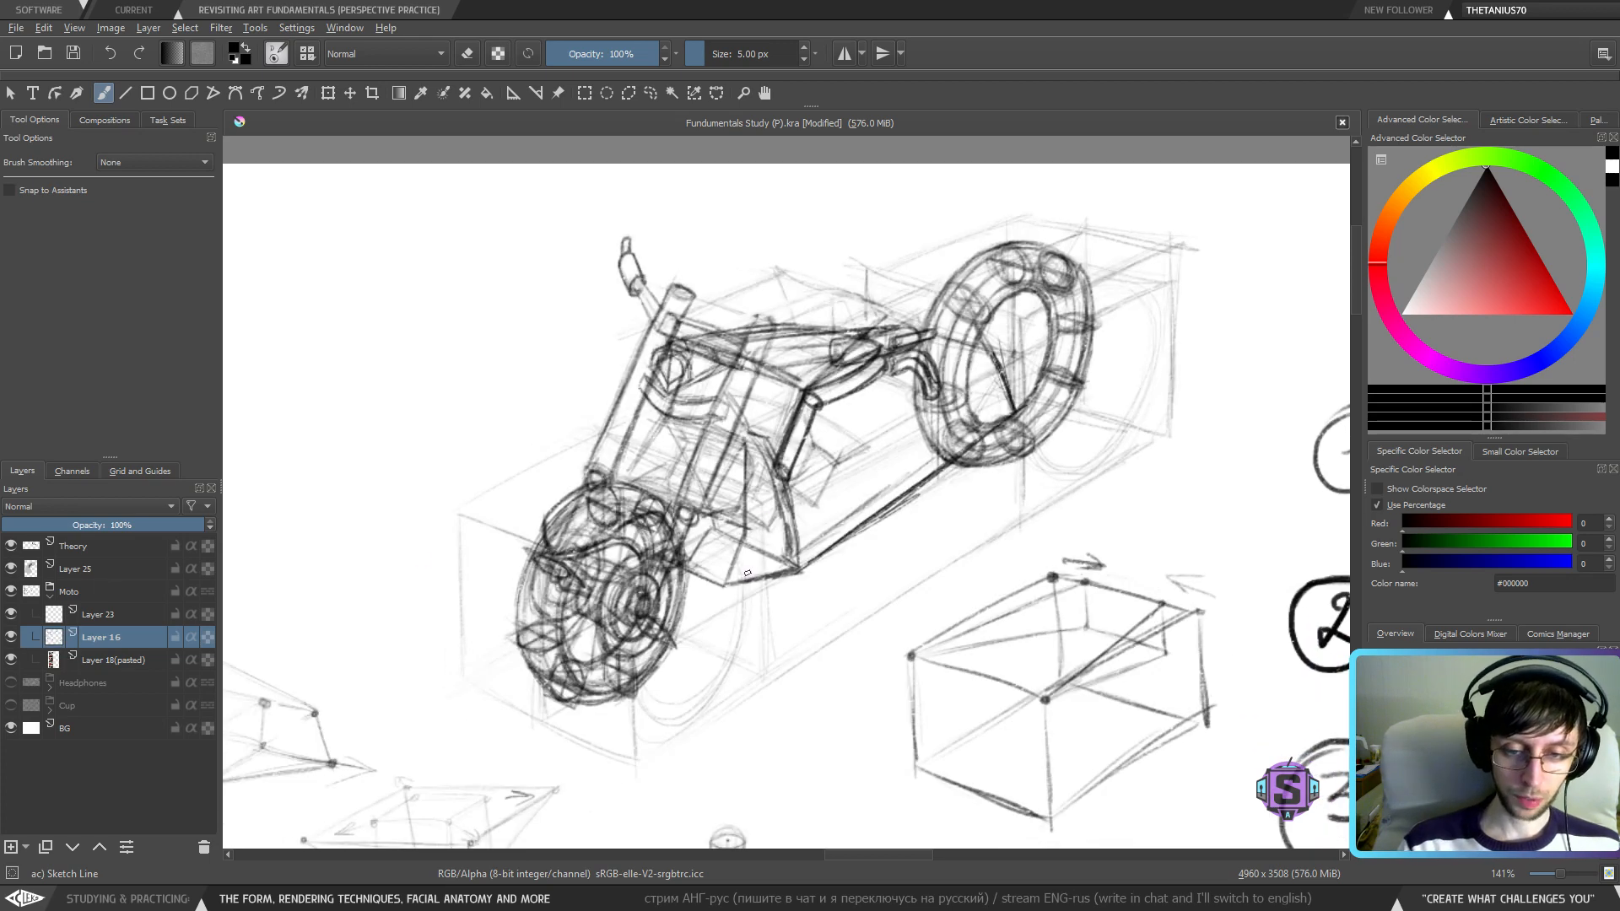
# - Outline the motorcycle's front wheel and fork with a freehand selection, and clear the selection
pyautogui.click(649, 92)
pyautogui.moveTo(650, 724)
pyautogui.mouseDown()
pyautogui.moveTo(670, 711)
pyautogui.moveTo(712, 464)
pyautogui.moveTo(697, 553)
pyautogui.moveTo(790, 375)
pyautogui.moveTo(569, 461)
pyautogui.moveTo(552, 723)
pyautogui.moveTo(654, 726)
pyautogui.mouseUp()
pyautogui.hotkey('ctrl', 'z')
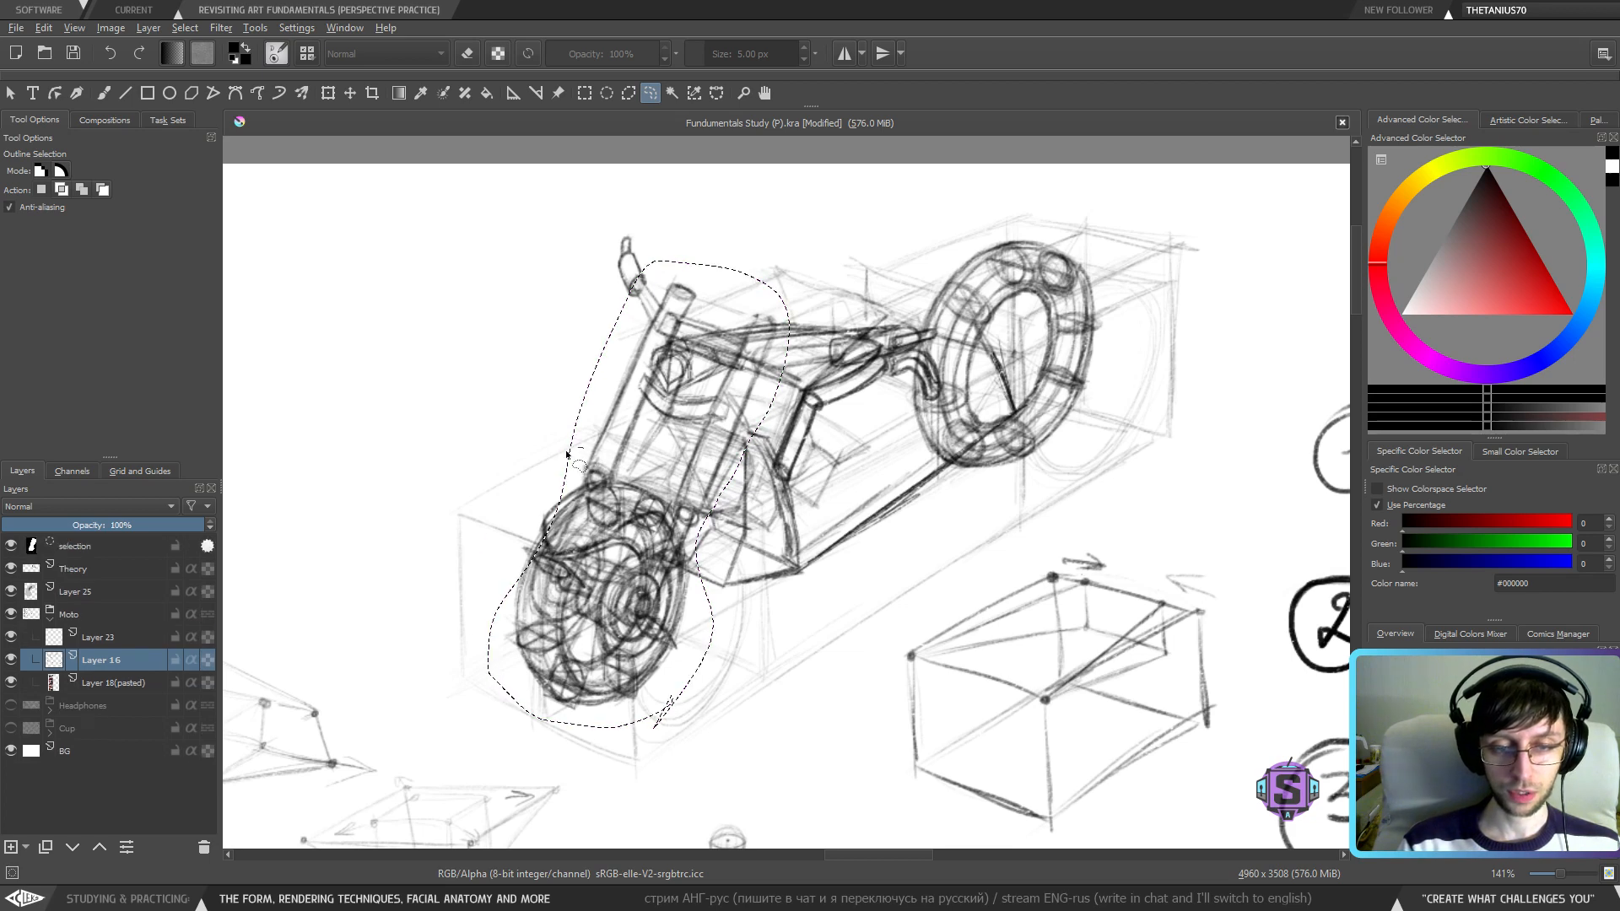
pyautogui.moveTo(1133, 229)
pyautogui.mouseDown()
pyautogui.moveTo(974, 239)
pyautogui.moveTo(1040, 505)
pyautogui.moveTo(1075, 390)
pyautogui.mouseUp()
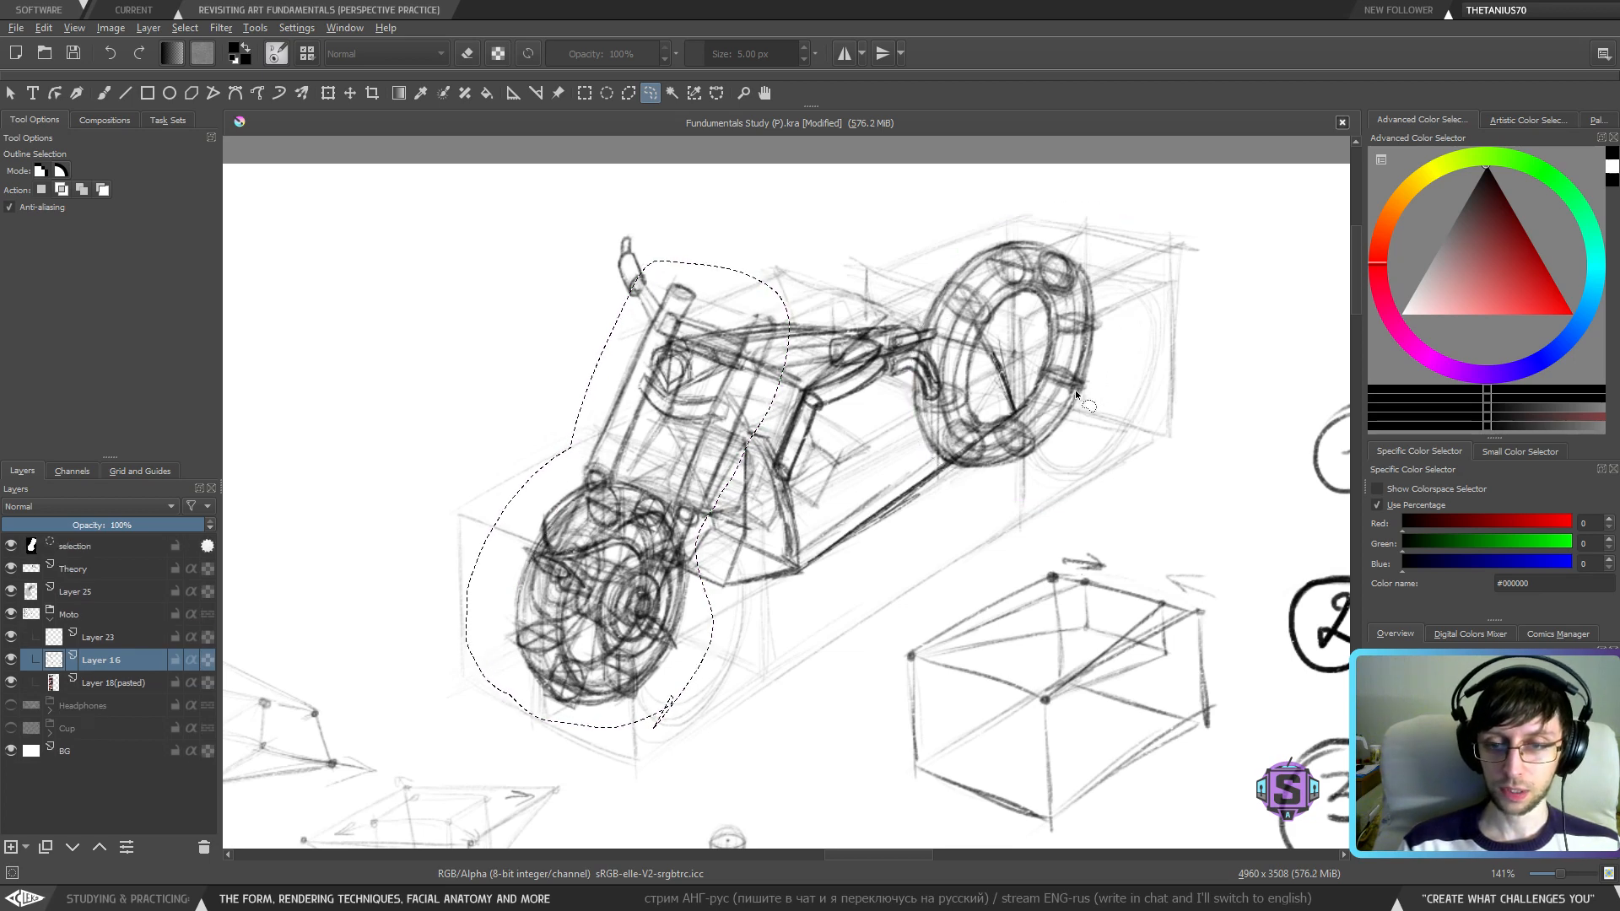
pyautogui.hotkey('ctrl', 'shift', 'a')
pyautogui.press('b')
# - Review the handwritten simplification list beside the motorcycle, from Type of subject to Modifications
pyautogui.press('-')
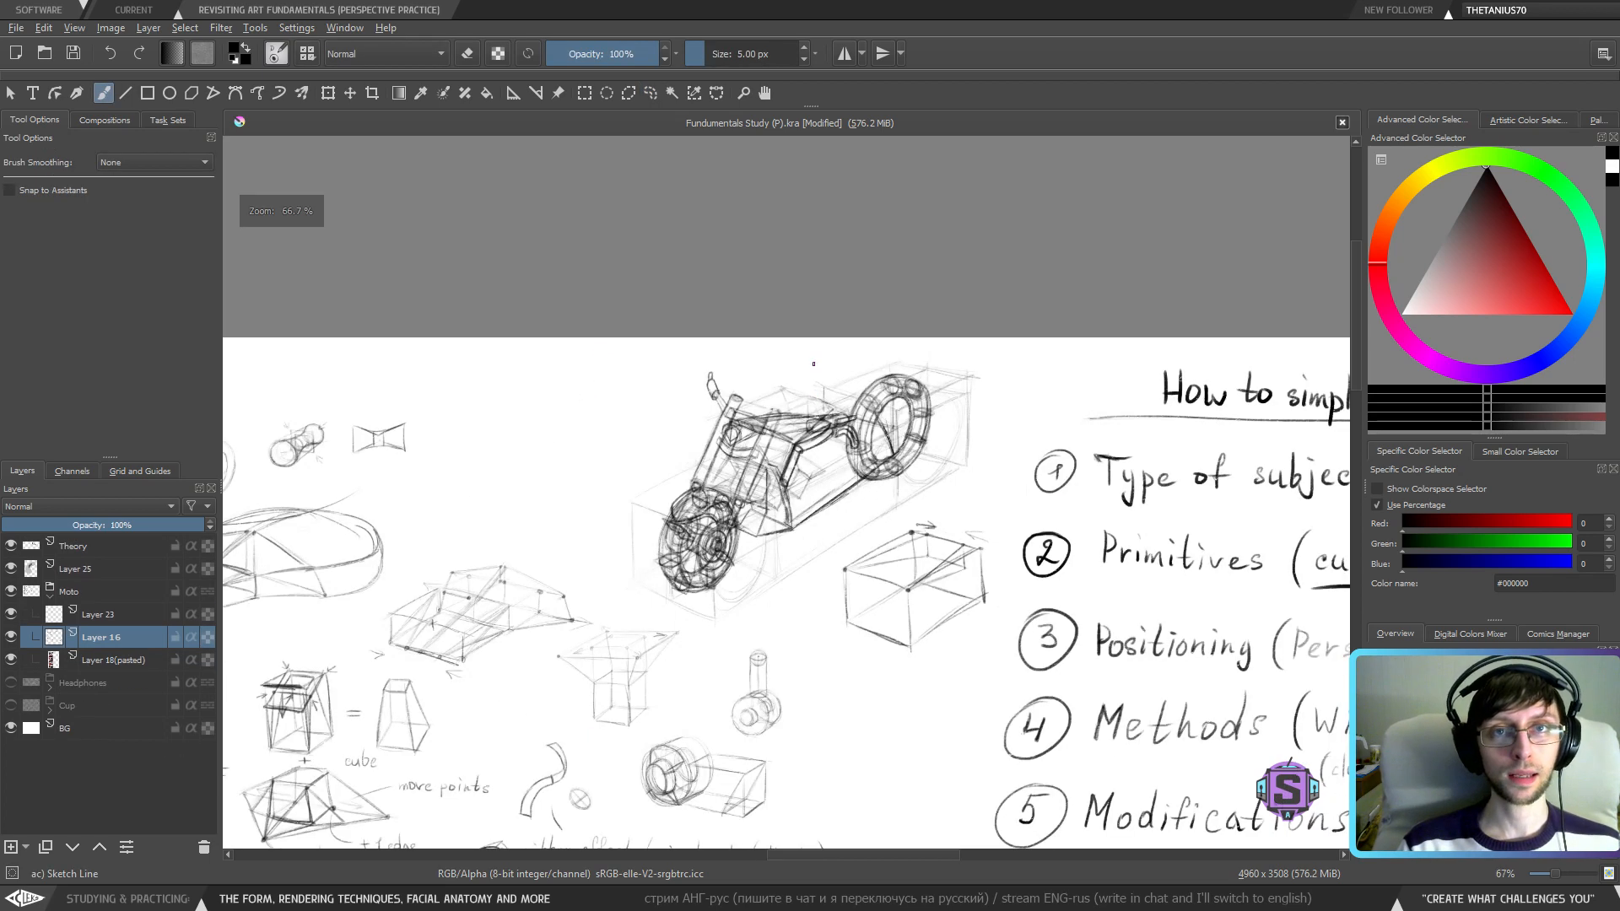
pyautogui.press('-')
pyautogui.press('-')
pyautogui.press('+')
pyautogui.press('+')
pyautogui.moveTo(917, 651); pyautogui.dragTo(677, 560)
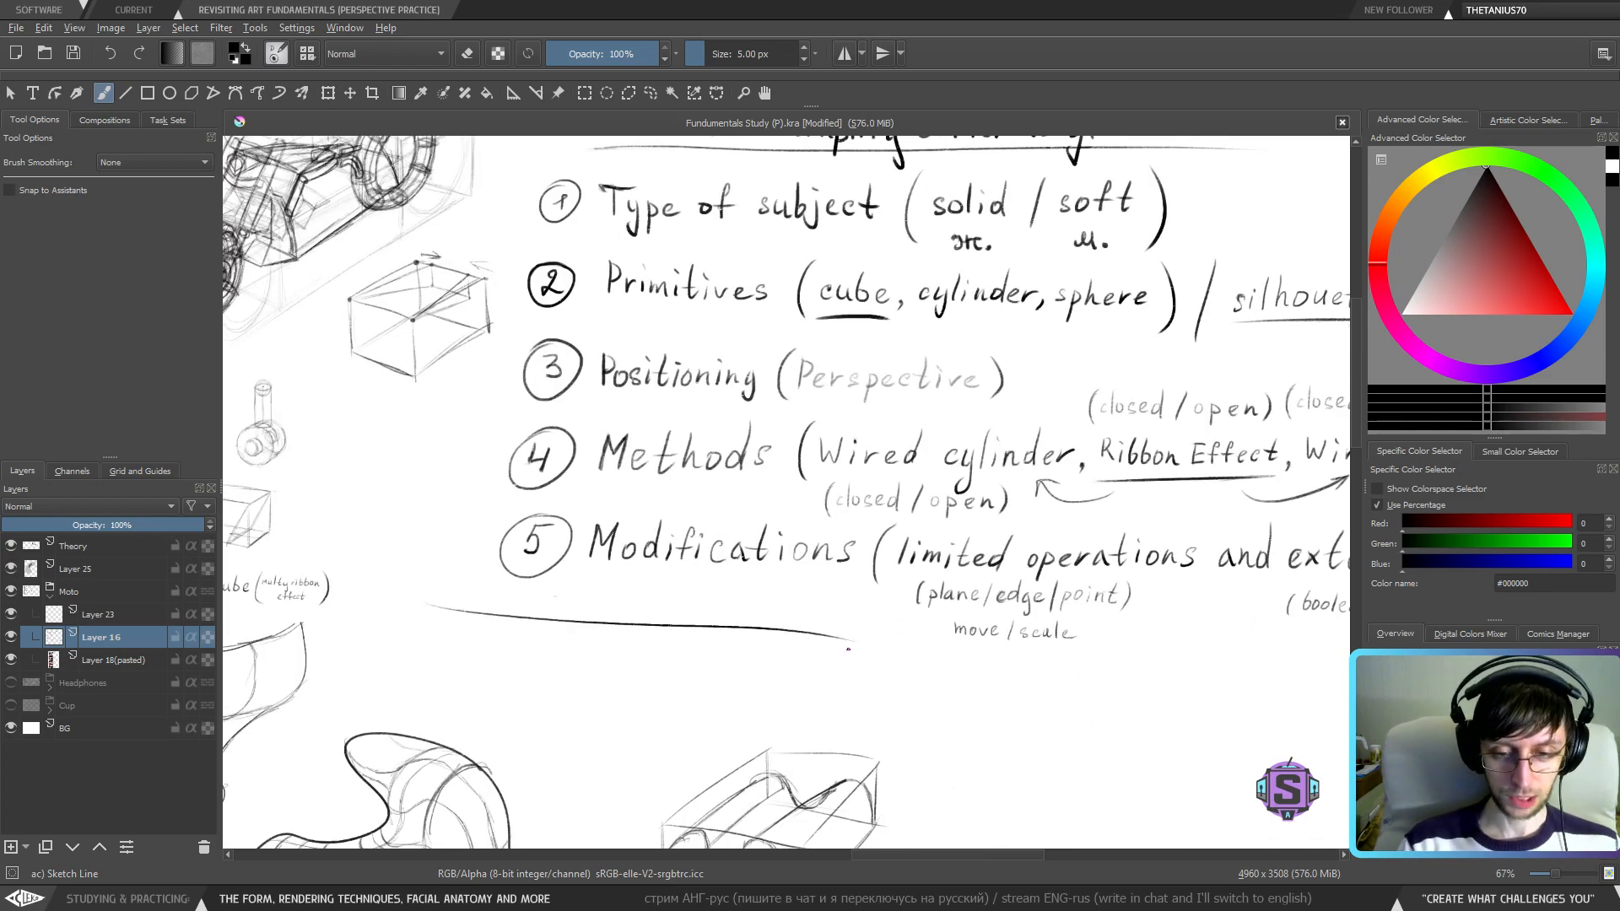
pyautogui.moveTo(449, 506); pyautogui.dragTo(747, 724)
# - Draw the slanted rear edge and front corner edges on the box below the motorcycle, and add a dividing line across its side
pyautogui.press('+')
pyautogui.press('+')
pyautogui.moveTo(674, 602)
pyautogui.mouseDown()
pyautogui.moveTo(755, 582)
pyautogui.moveTo(768, 689)
pyautogui.mouseUp()
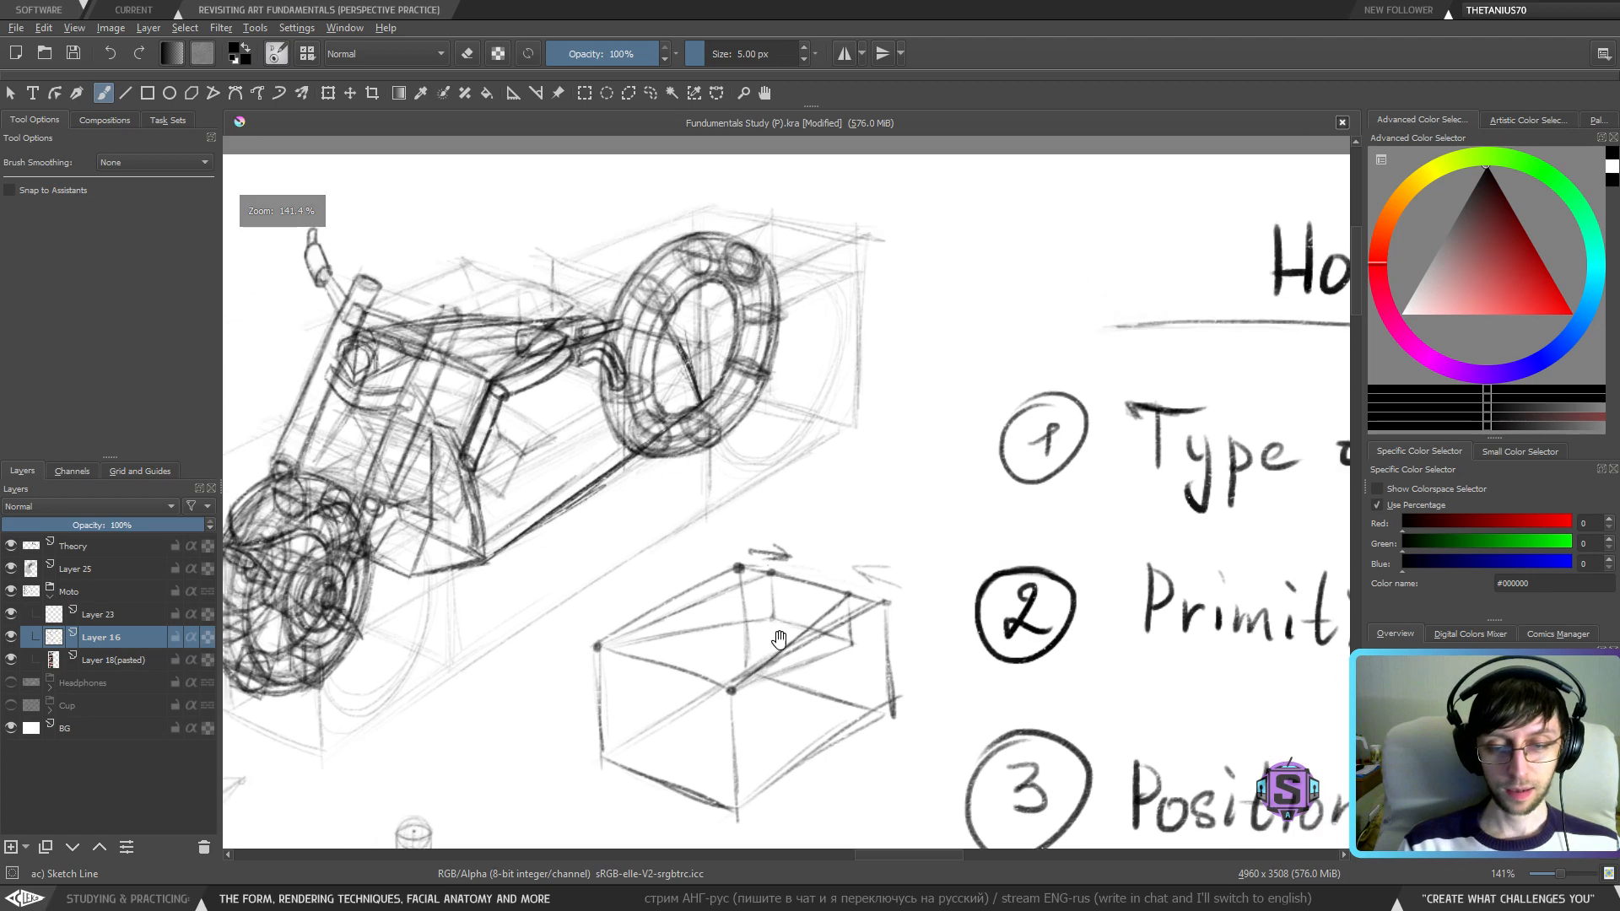
pyautogui.moveTo(825, 605); pyautogui.dragTo(748, 469)
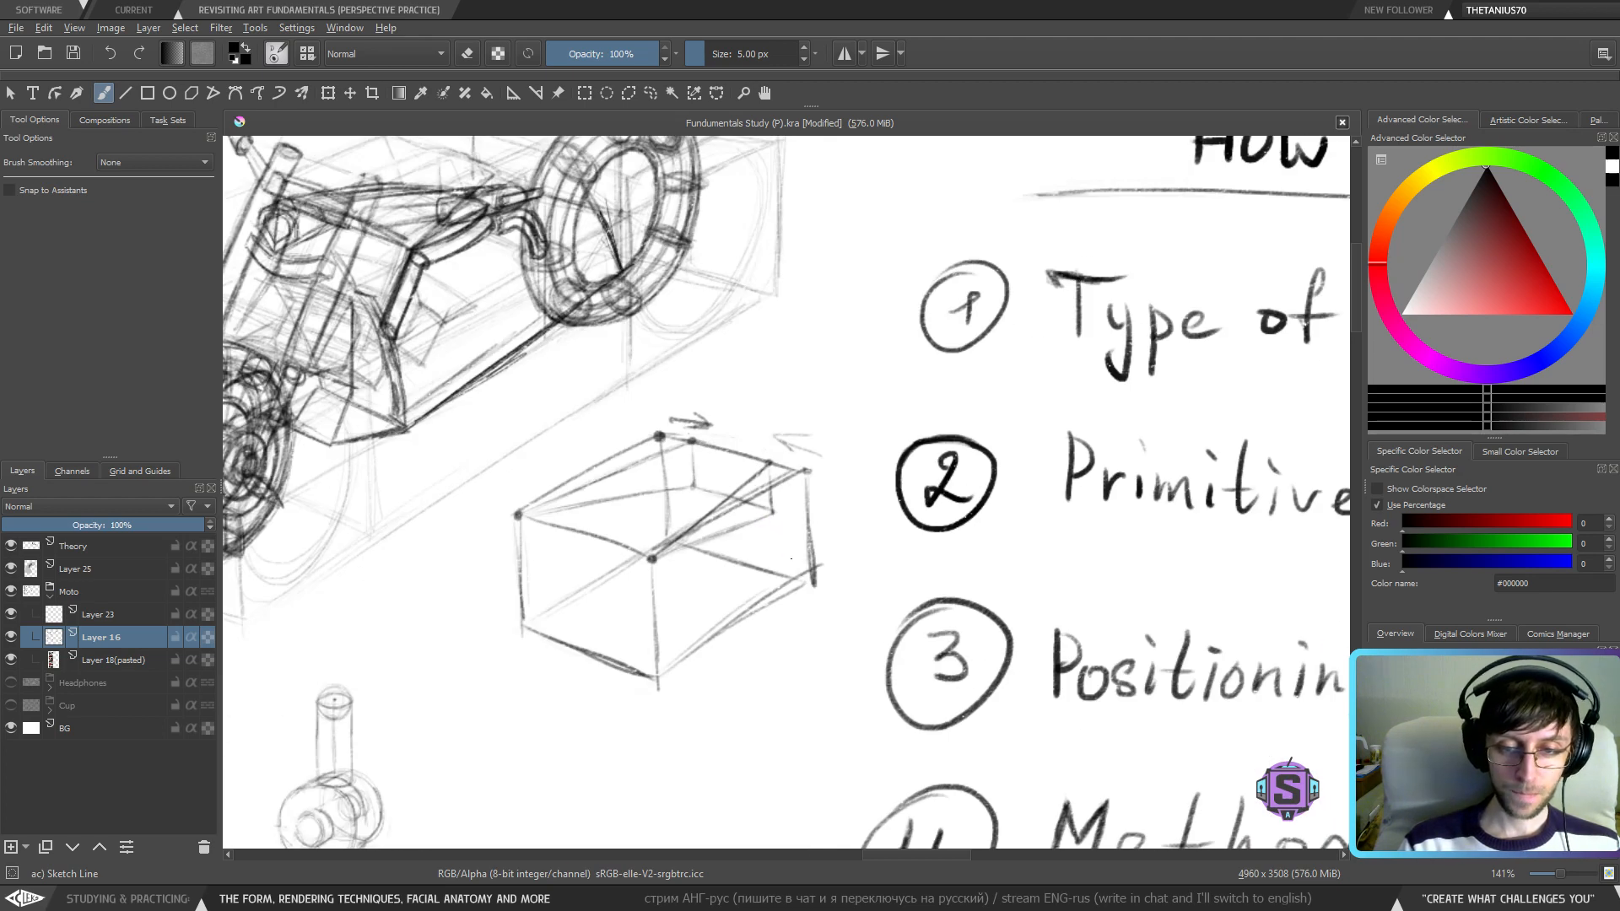
pyautogui.moveTo(782, 540); pyautogui.dragTo(795, 578)
pyautogui.moveTo(771, 510); pyautogui.dragTo(789, 558)
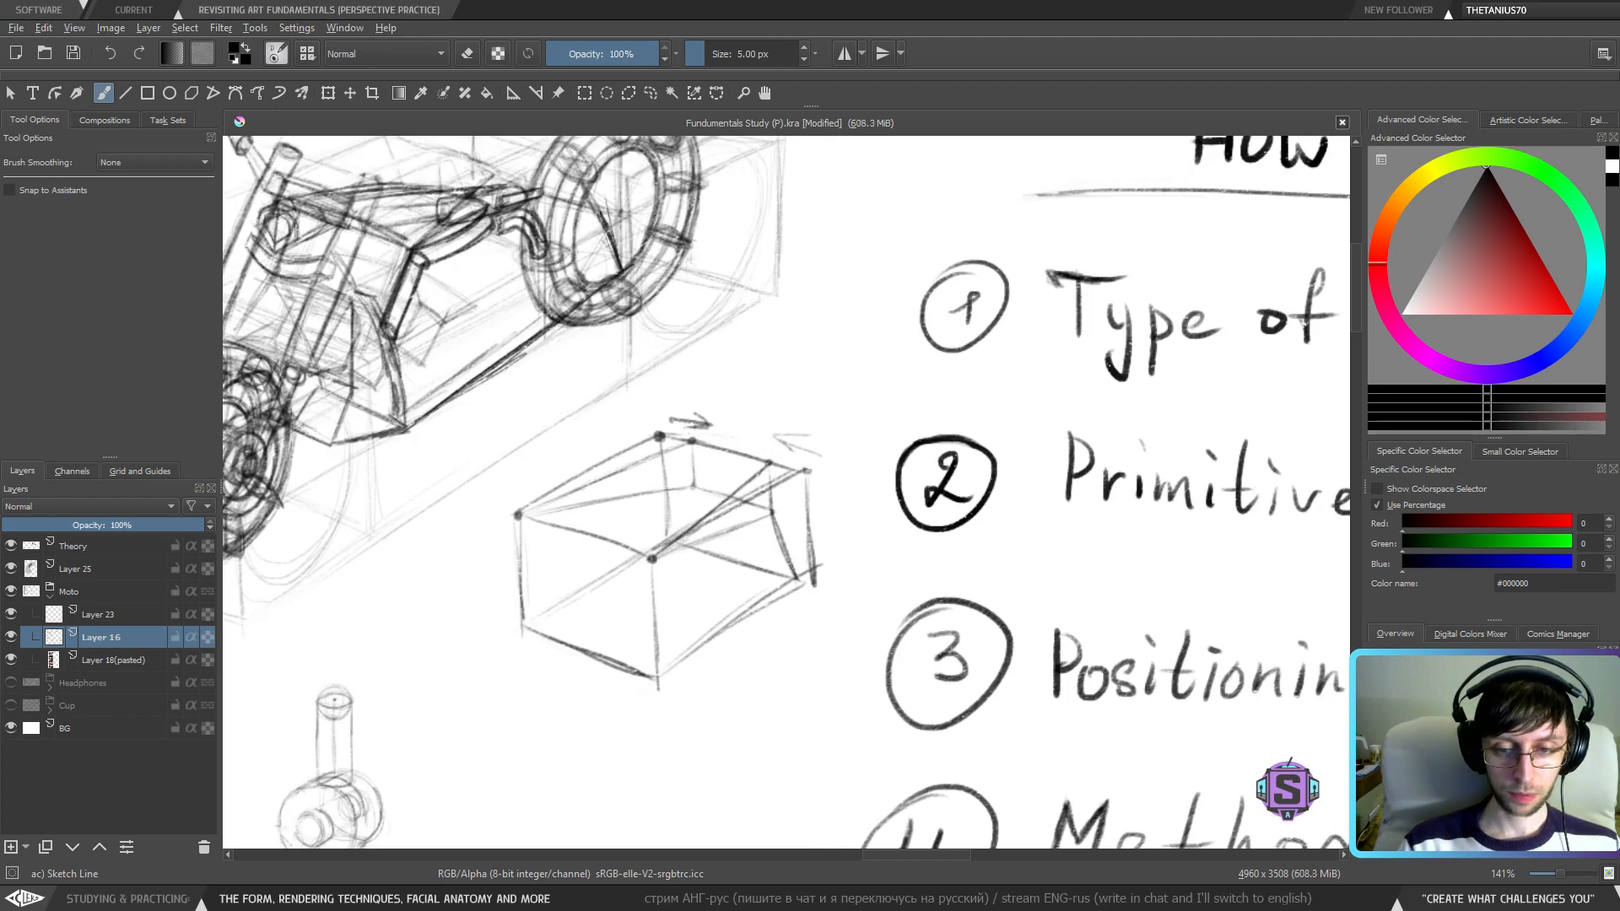
pyautogui.moveTo(691, 490)
pyautogui.mouseDown()
pyautogui.moveTo(667, 550)
pyautogui.moveTo(663, 671)
pyautogui.mouseUp()
pyautogui.moveTo(657, 595); pyautogui.dragTo(663, 681)
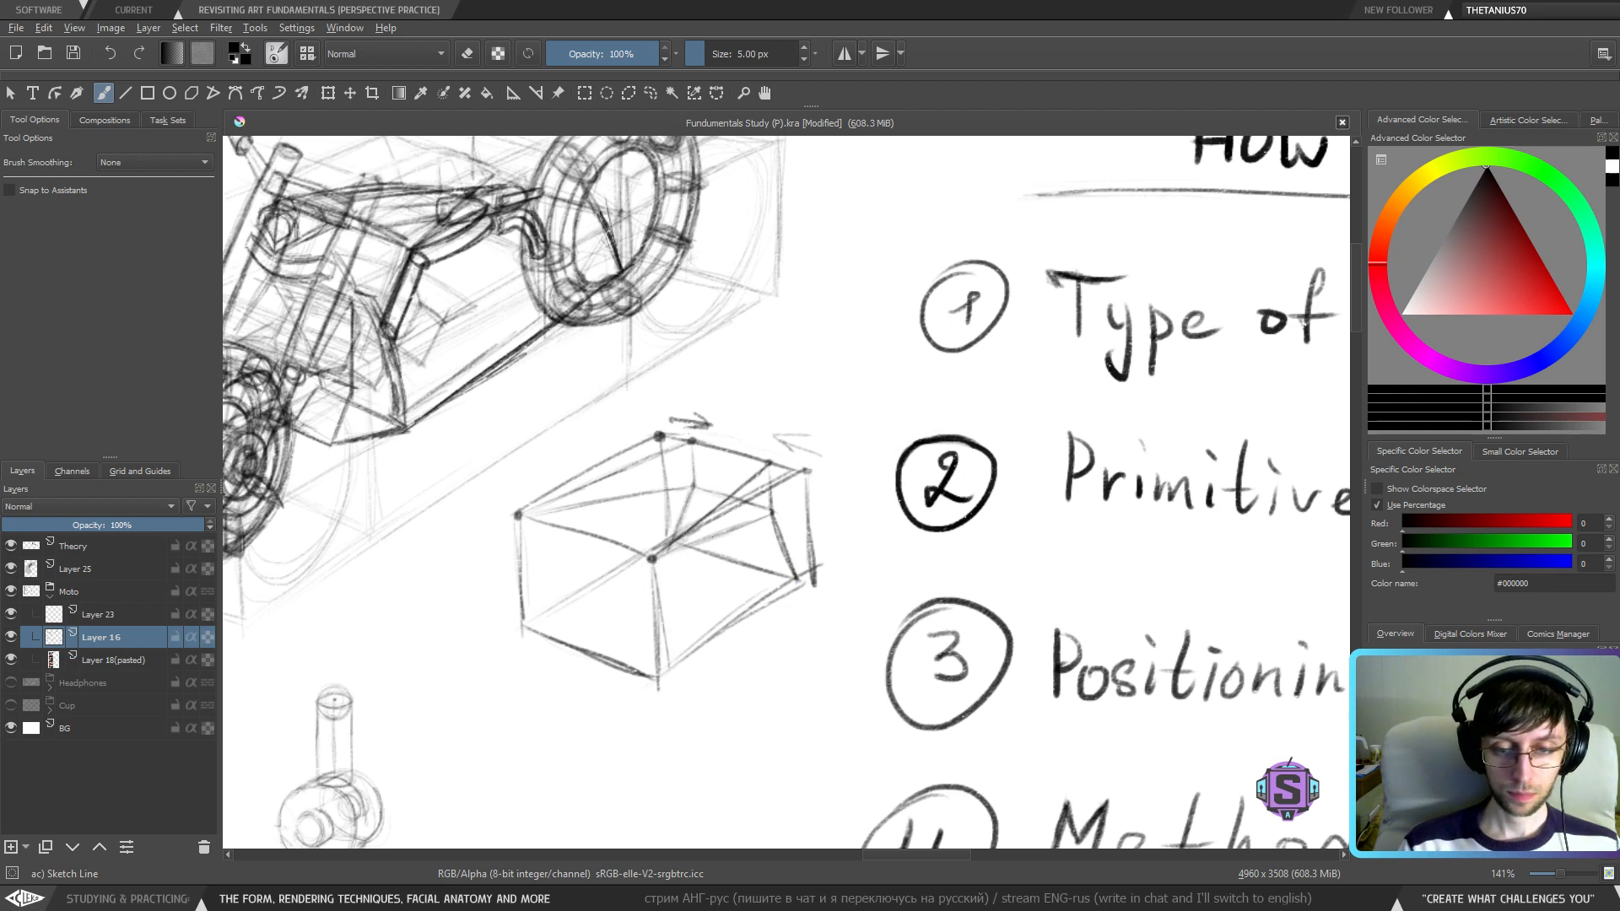
pyautogui.moveTo(721, 548); pyautogui.dragTo(739, 615)
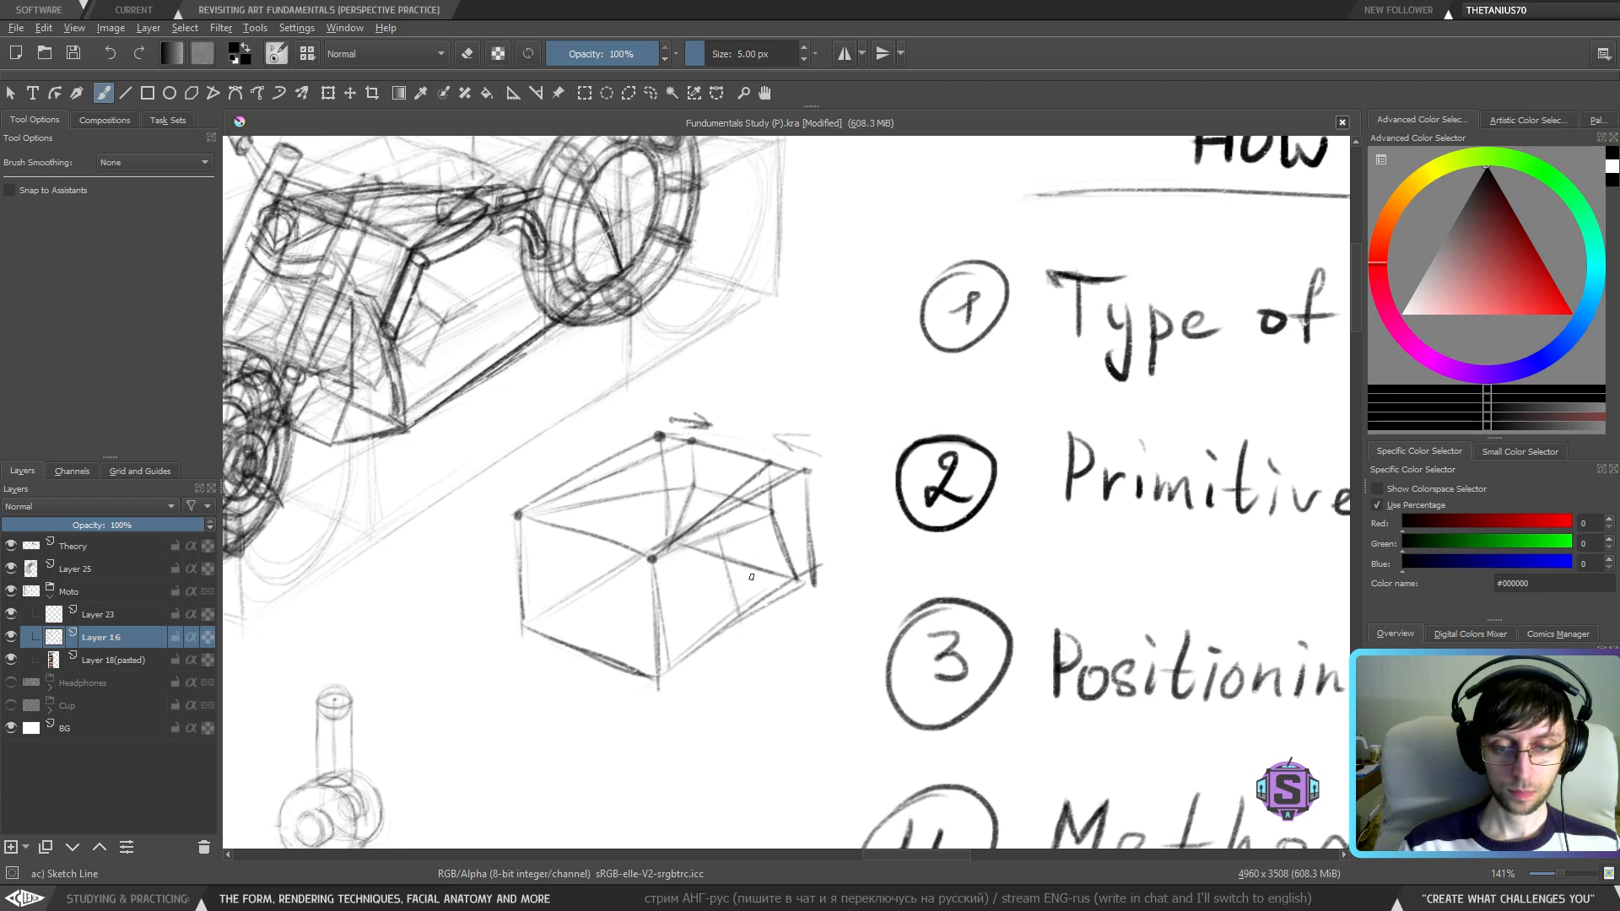
# - Sketch inner construction lines inside the box, extending the side division through its volume
pyautogui.press('-')
pyautogui.press('-')
pyautogui.press('+')
pyautogui.press('+')
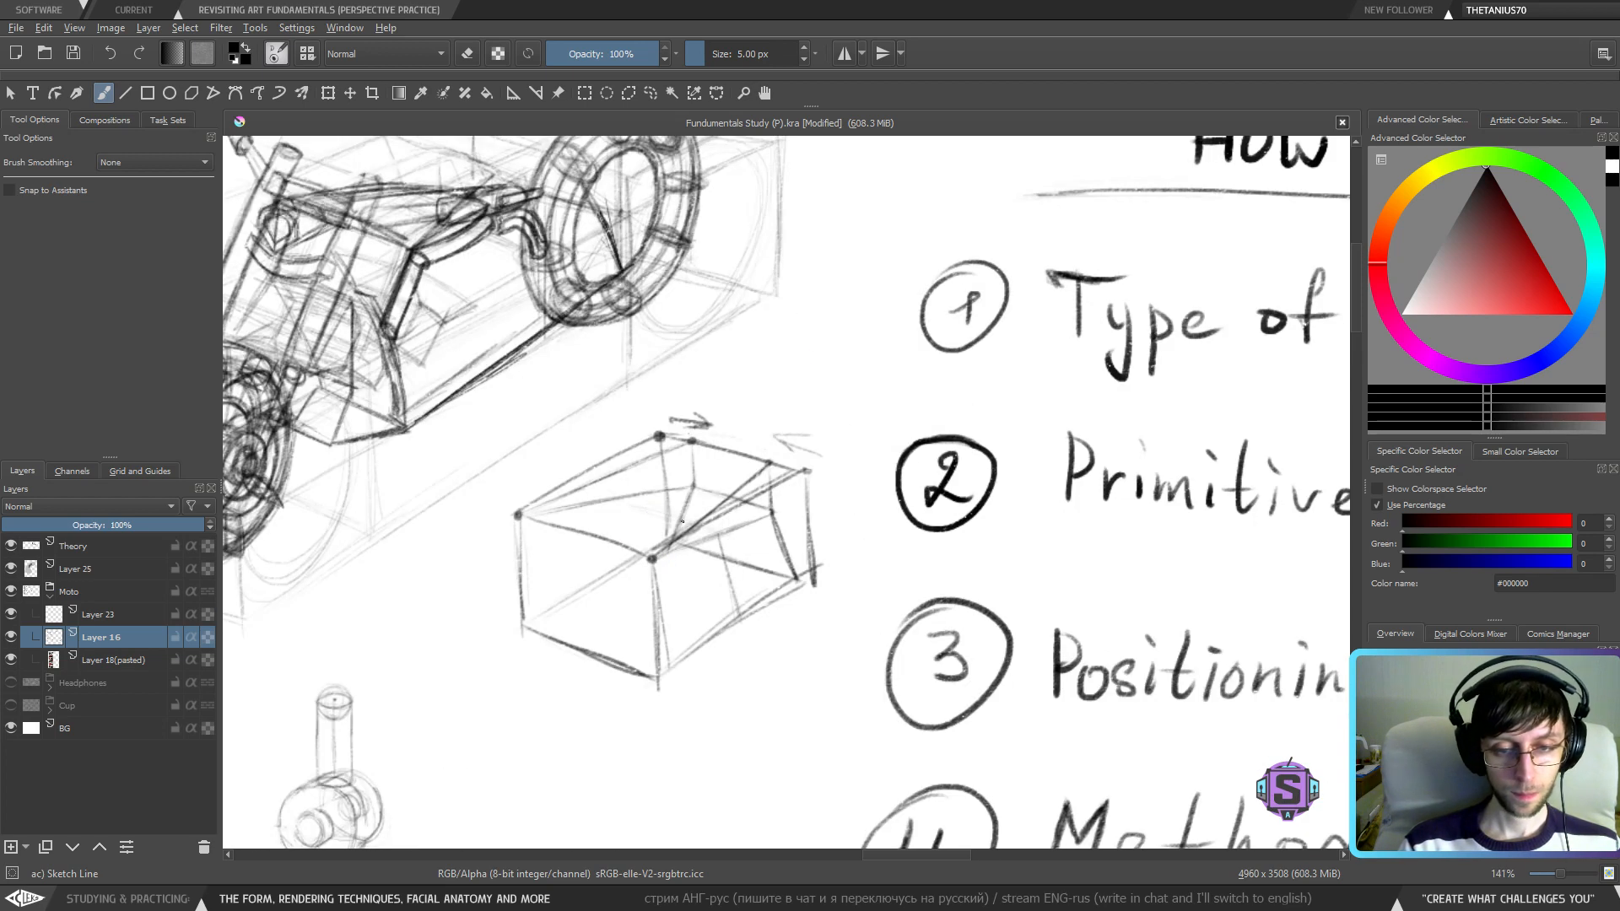
pyautogui.moveTo(666, 516)
pyautogui.mouseDown()
pyautogui.moveTo(625, 505)
pyautogui.moveTo(605, 580)
pyautogui.moveTo(714, 599)
pyautogui.mouseUp()
pyautogui.moveTo(613, 625); pyautogui.dragTo(736, 598)
pyautogui.moveTo(604, 577); pyautogui.dragTo(716, 617)
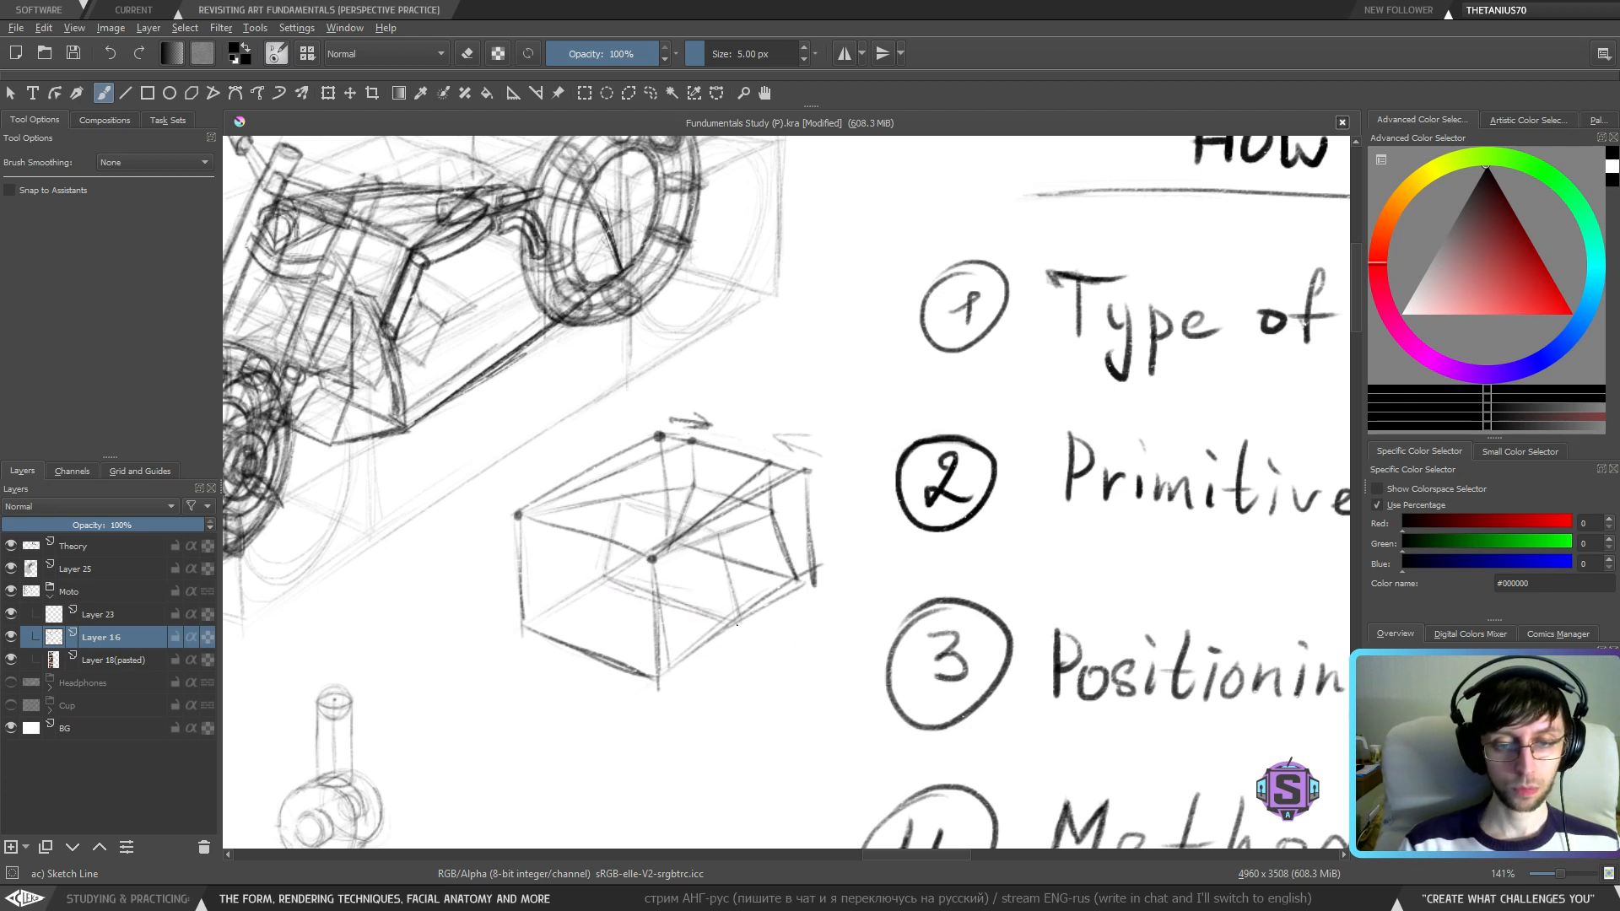
pyautogui.moveTo(675, 749)
pyautogui.mouseDown()
pyautogui.moveTo(870, 409)
pyautogui.moveTo(545, 473)
pyautogui.moveTo(611, 727)
pyautogui.moveTo(667, 724)
pyautogui.mouseUp()
pyautogui.hotkey('ctrl', 'z')
# - Sketch a faceted engine block outline directly behind the motorcycle's front body panel
pyautogui.moveTo(601, 406); pyautogui.dragTo(737, 567)
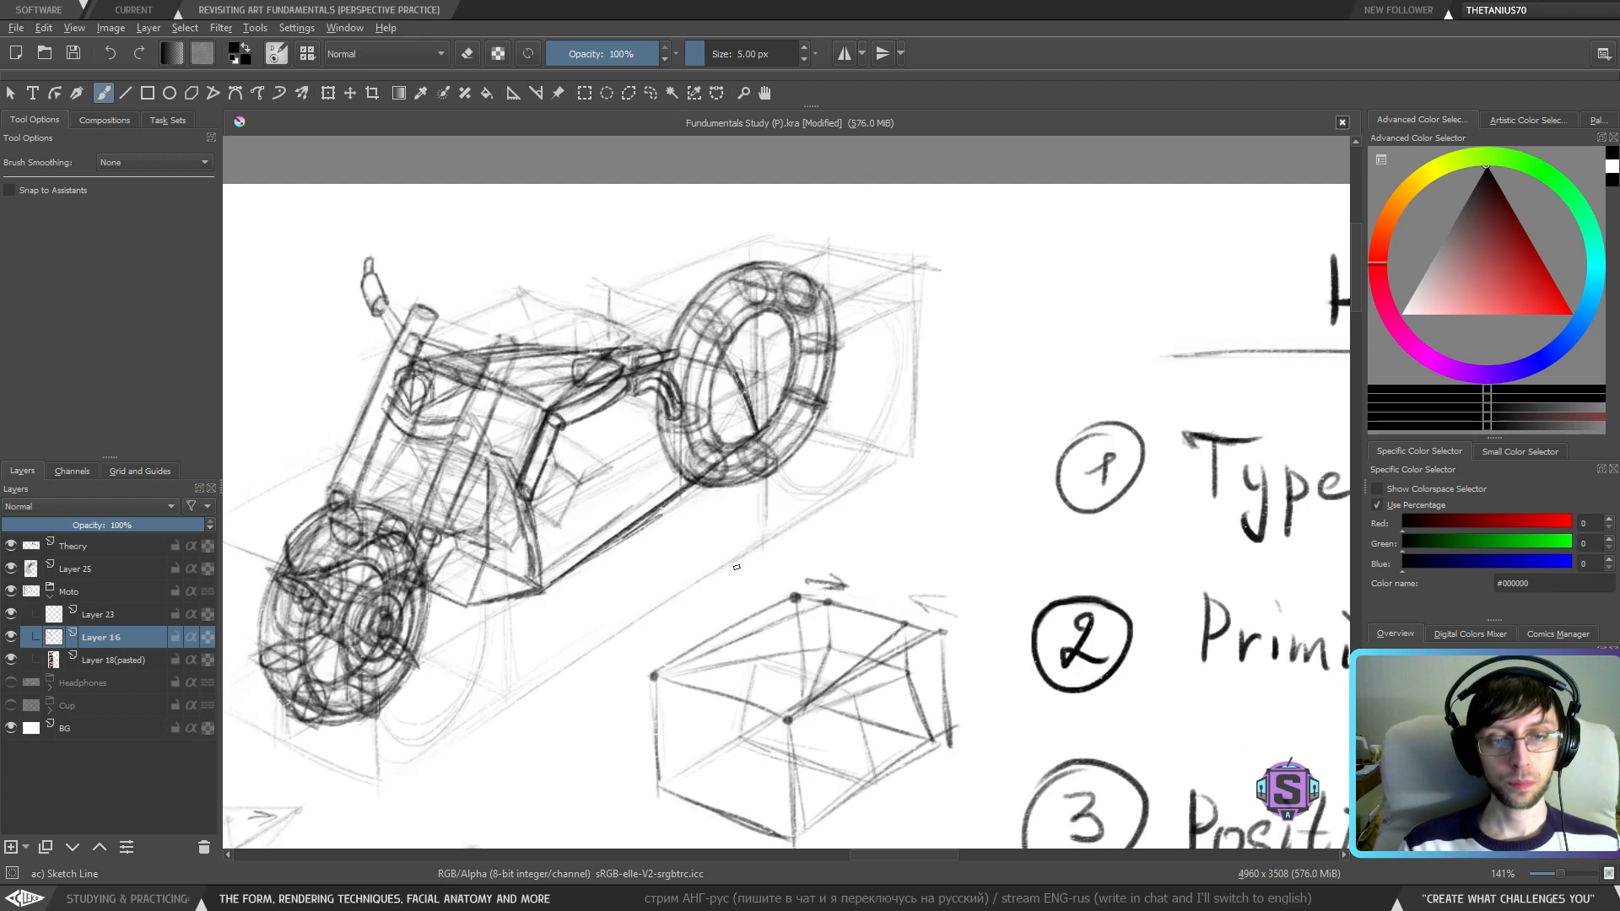
pyautogui.hotkey('ctrl', '-')
pyautogui.hotkey('ctrl', '-')
pyautogui.hotkey('ctrl', '+')
pyautogui.hotkey('ctrl', '+')
pyautogui.moveTo(599, 591); pyautogui.dragTo(792, 621)
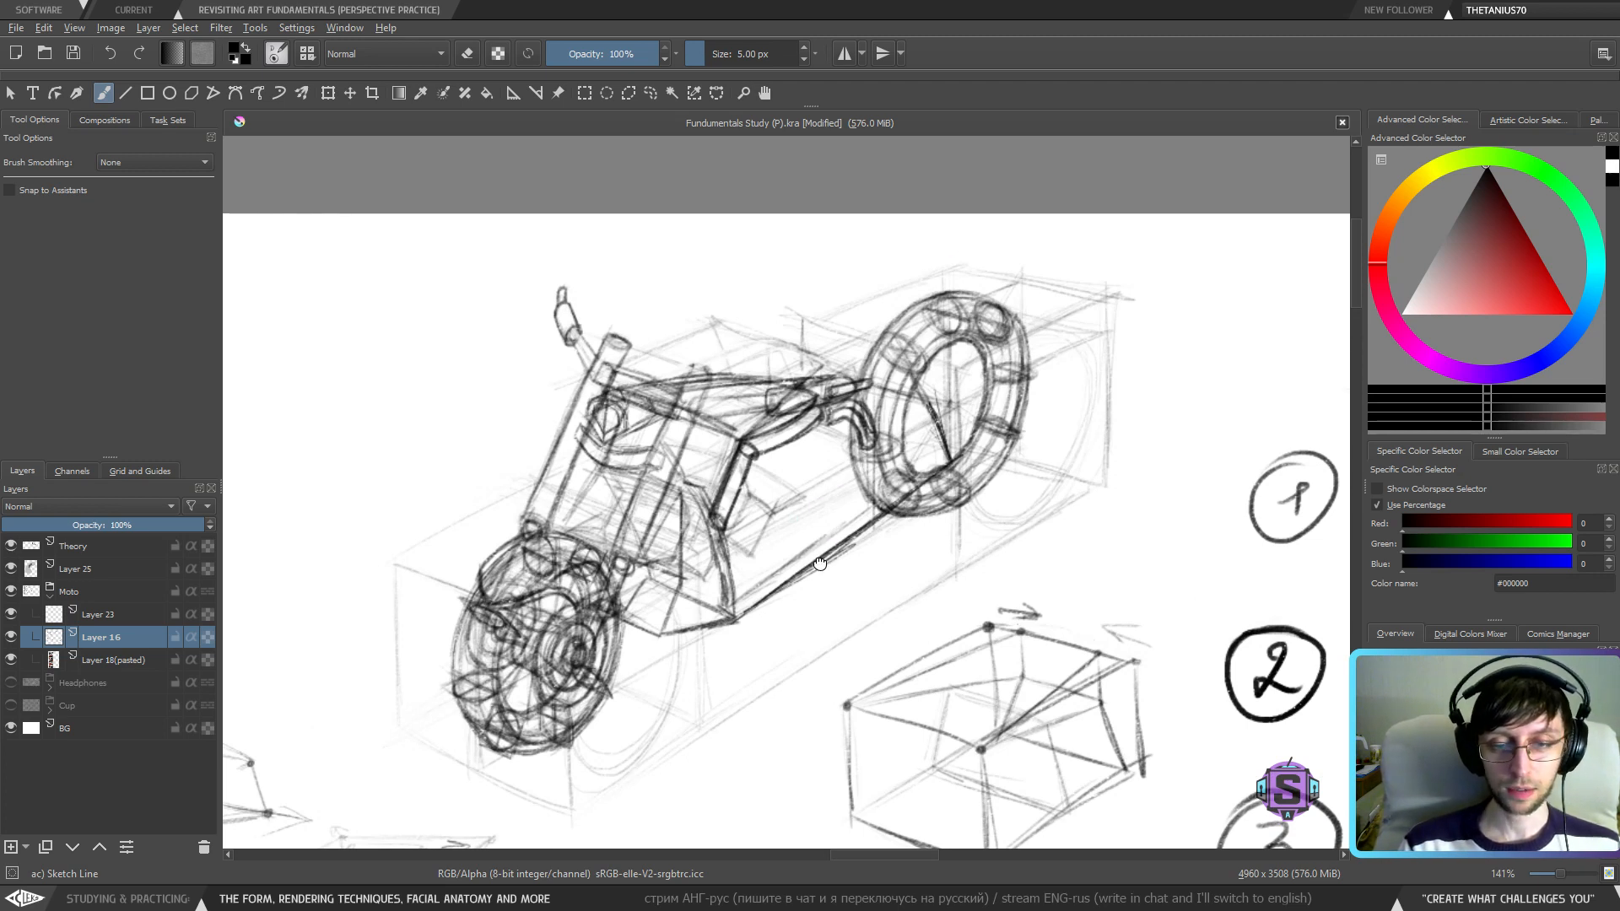
pyautogui.moveTo(822, 561); pyautogui.dragTo(772, 606)
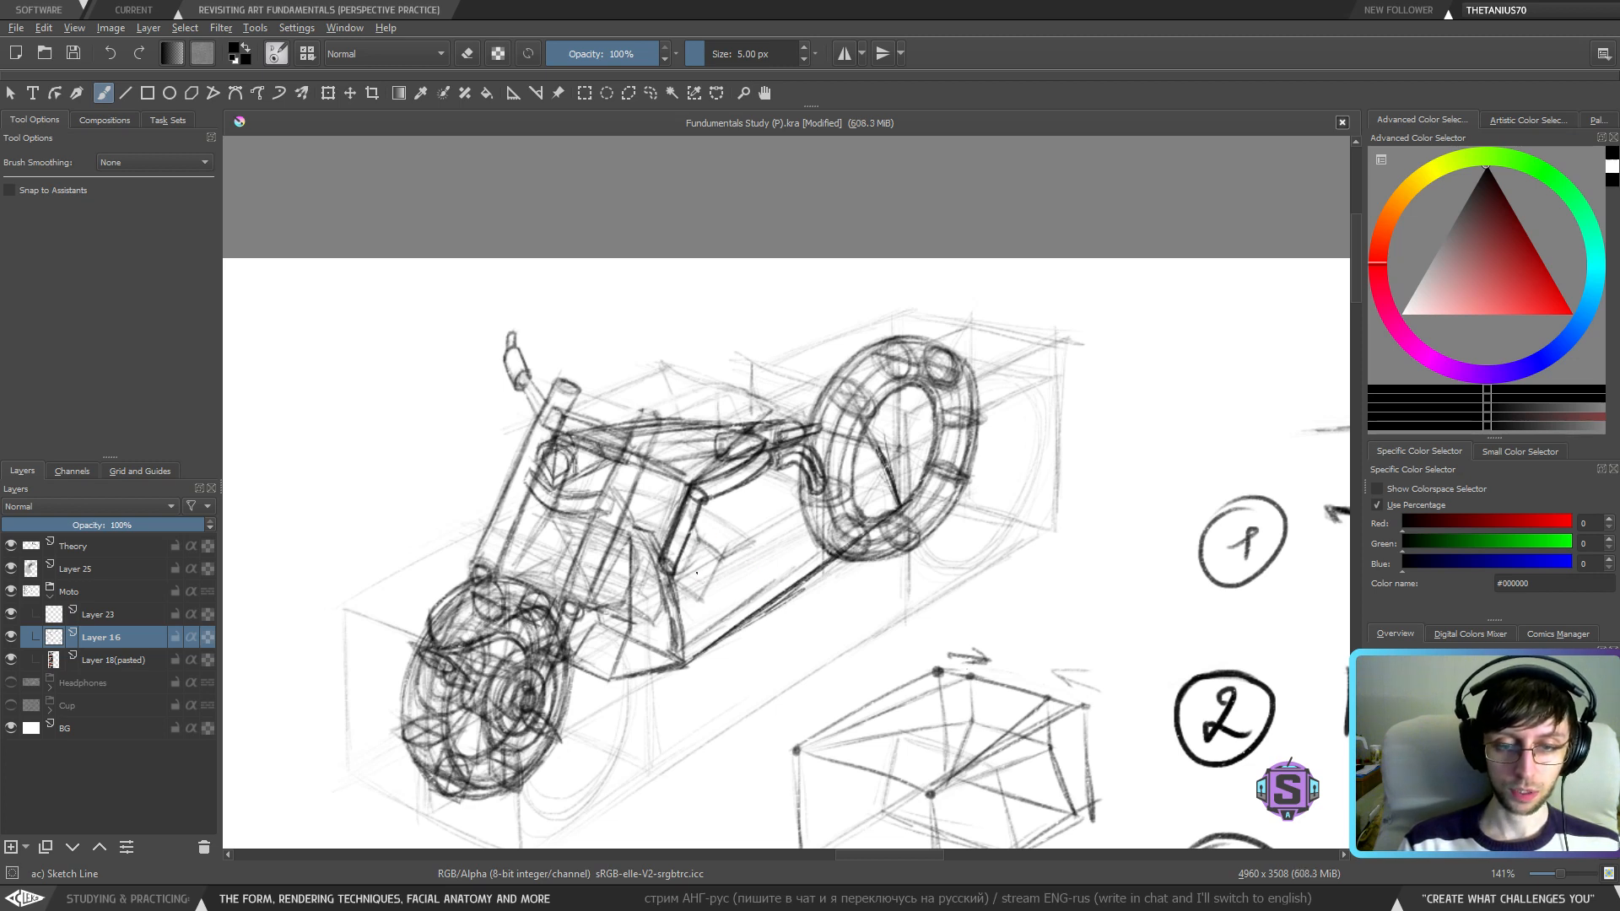
pyautogui.moveTo(684, 576)
pyautogui.mouseDown()
pyautogui.moveTo(706, 515)
pyautogui.moveTo(680, 573)
pyautogui.mouseUp()
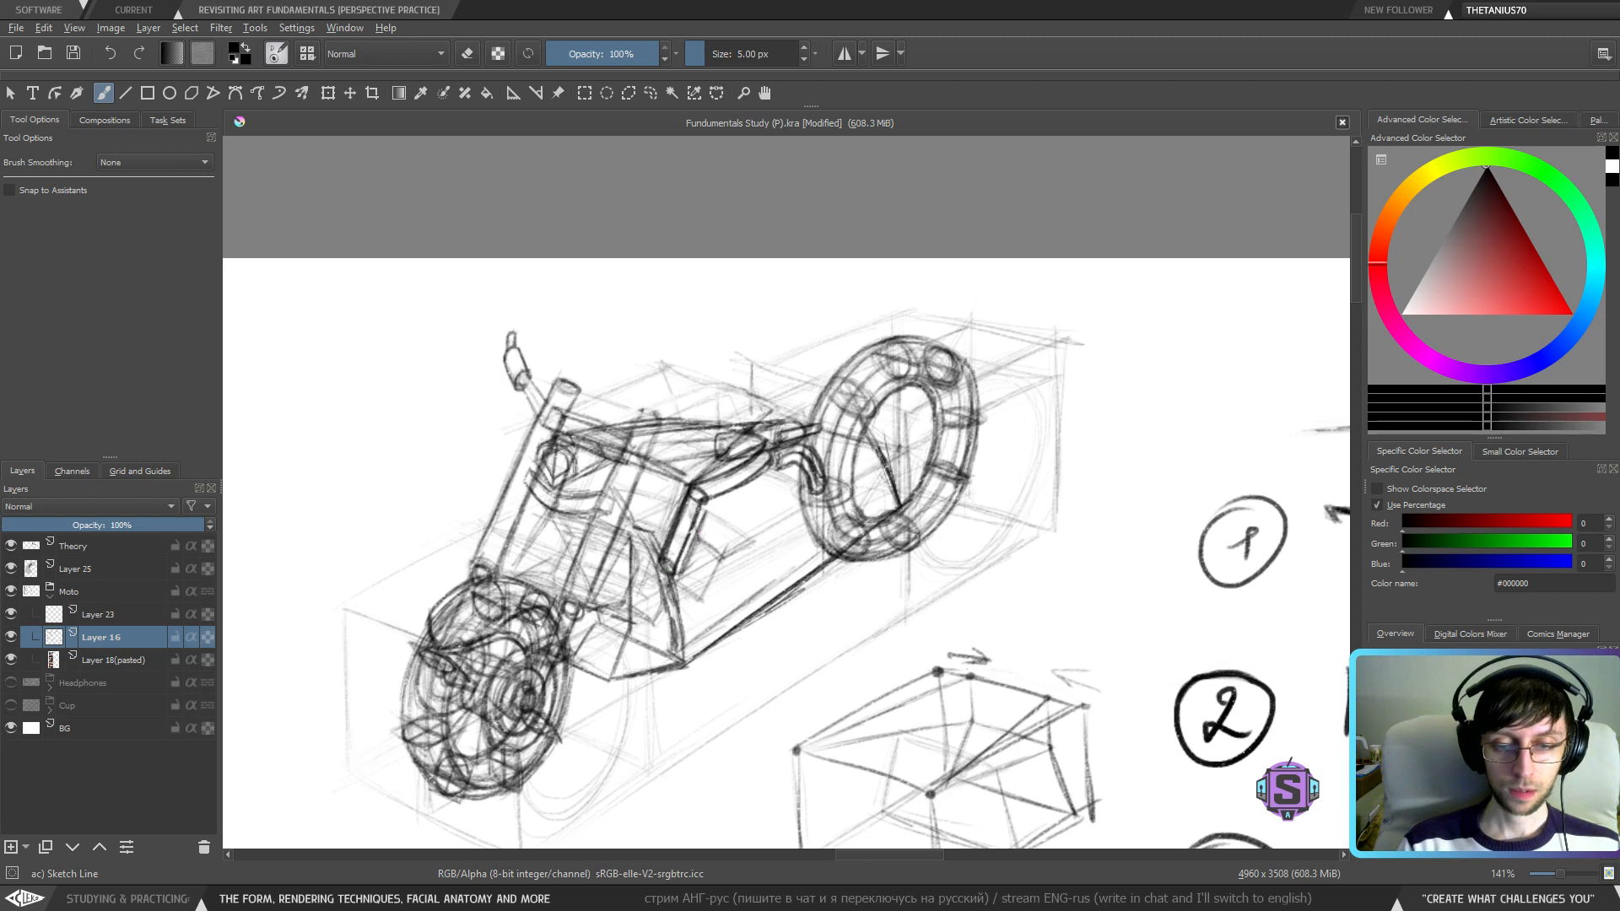
pyautogui.moveTo(721, 517)
pyautogui.mouseDown()
pyautogui.moveTo(675, 582)
pyautogui.moveTo(722, 545)
pyautogui.moveTo(715, 582)
pyautogui.moveTo(735, 552)
pyautogui.mouseUp()
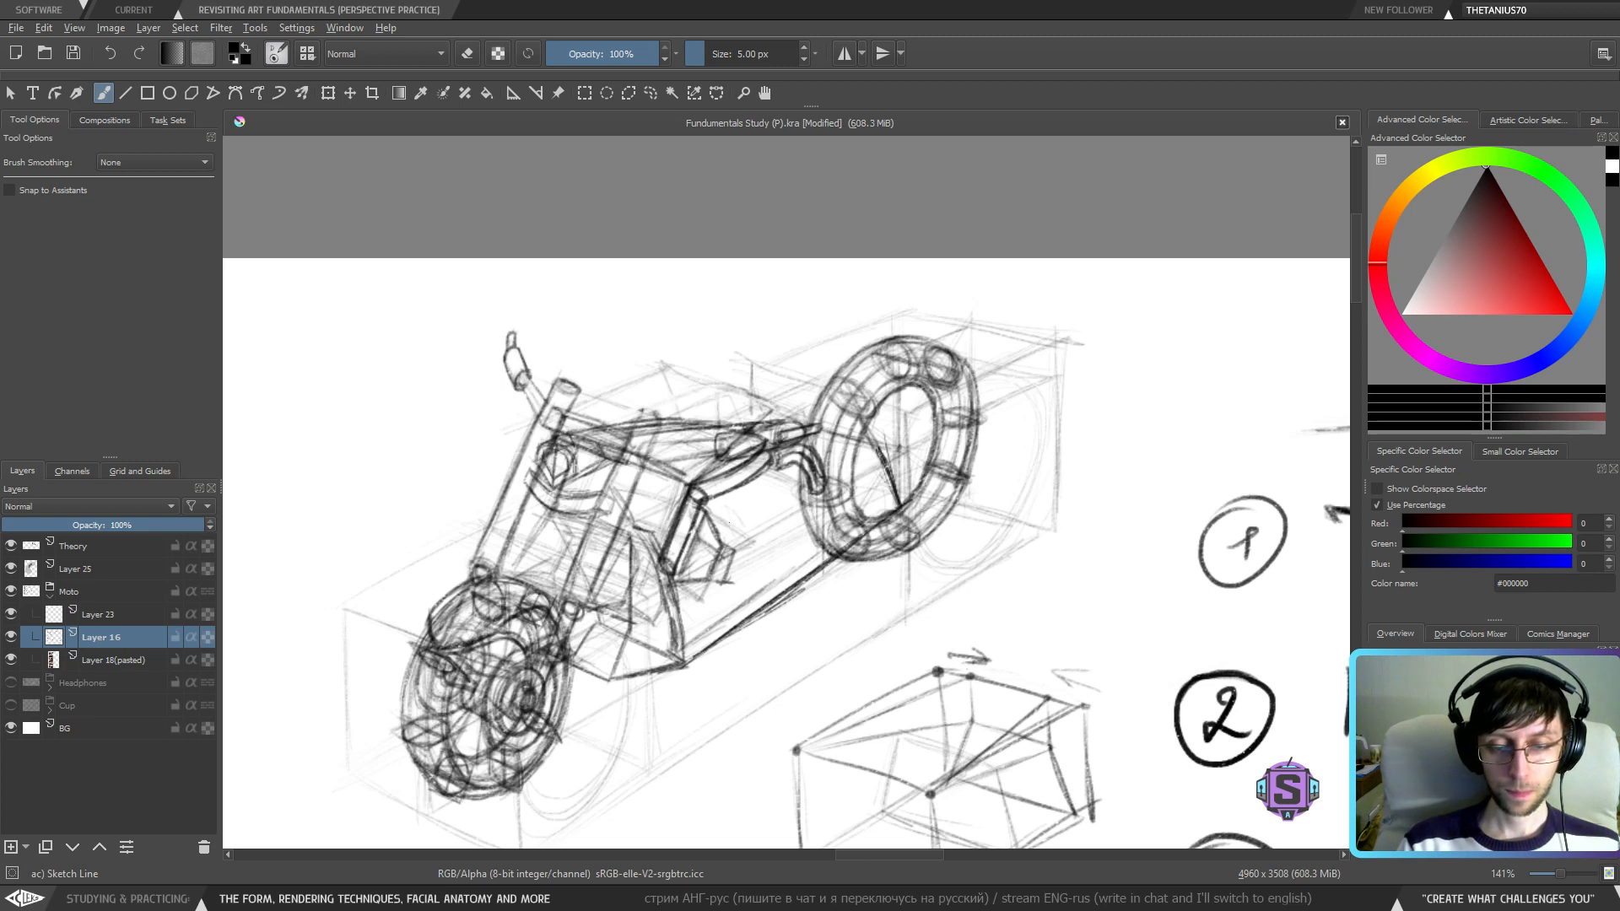
# - Sketch the round engine cover with a small cylinder above it beside the faceted engine block
pyautogui.moveTo(745, 558)
pyautogui.mouseDown()
pyautogui.moveTo(755, 518)
pyautogui.moveTo(729, 542)
pyautogui.moveTo(751, 518)
pyautogui.mouseUp()
pyautogui.hotkey('ctrl', 'z')
pyautogui.hotkey('ctrl', 'z')
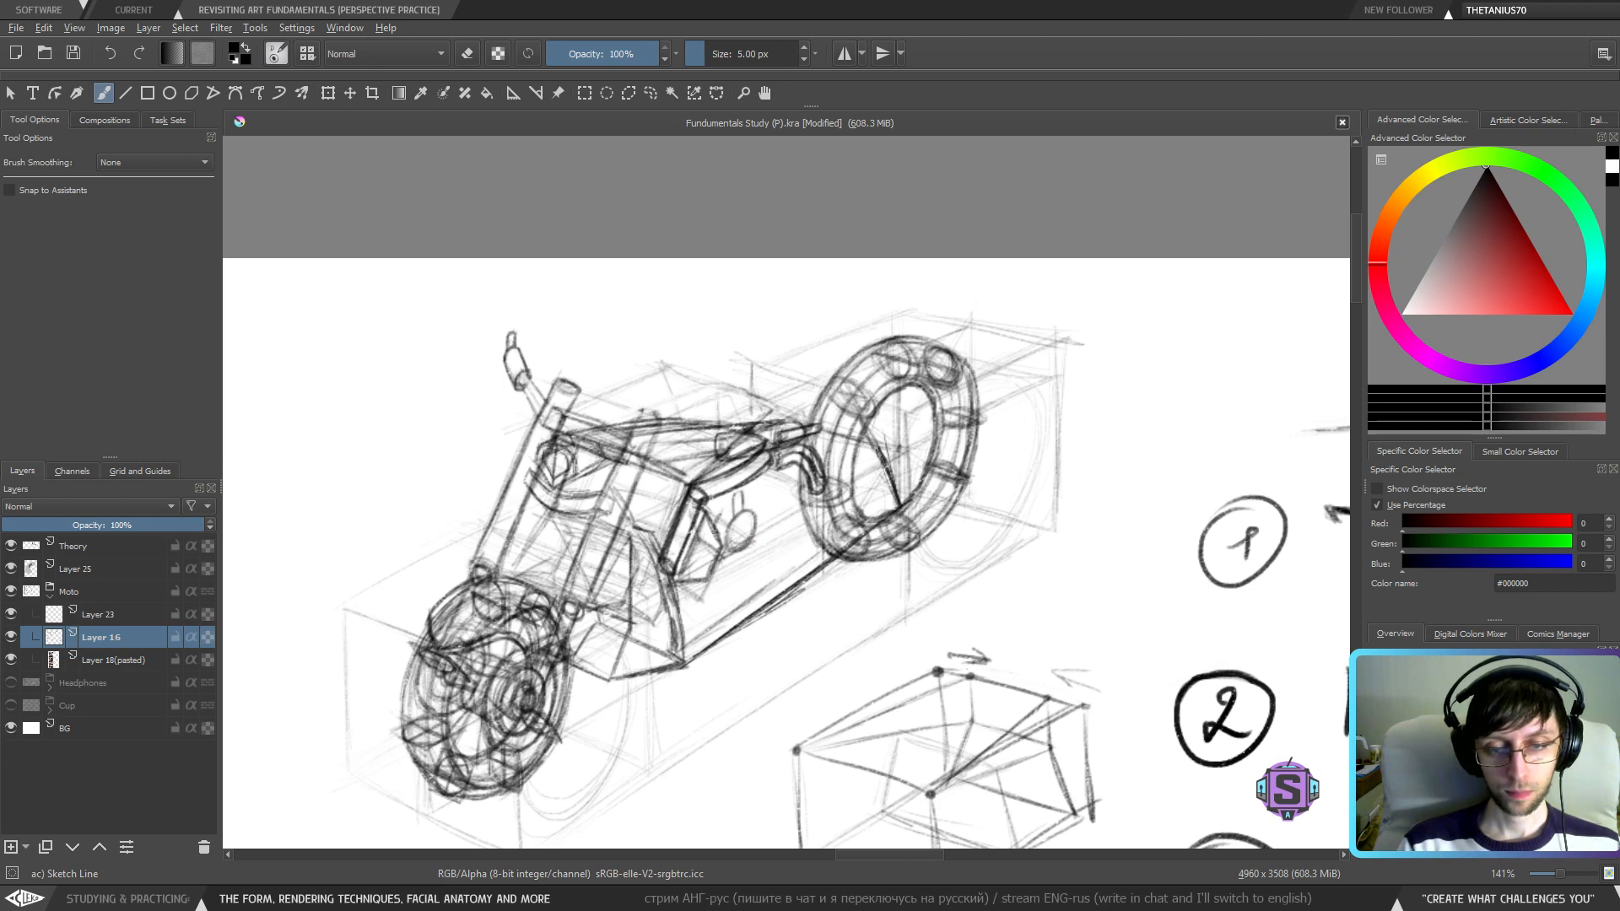
pyautogui.moveTo(714, 530); pyautogui.dragTo(724, 512)
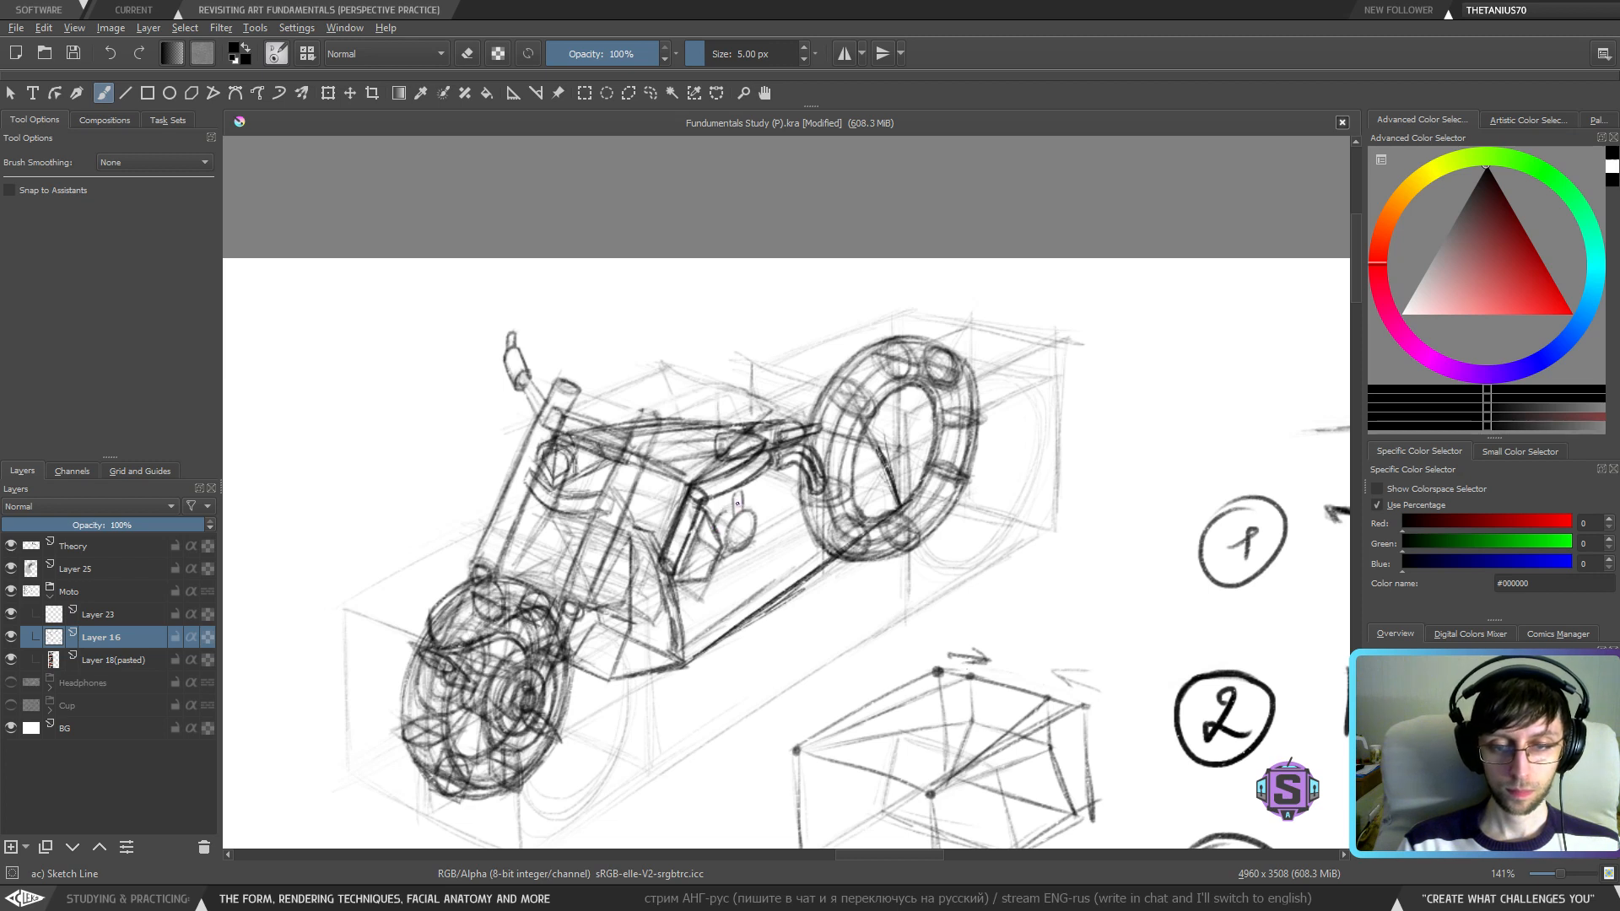
pyautogui.moveTo(714, 531); pyautogui.dragTo(735, 506)
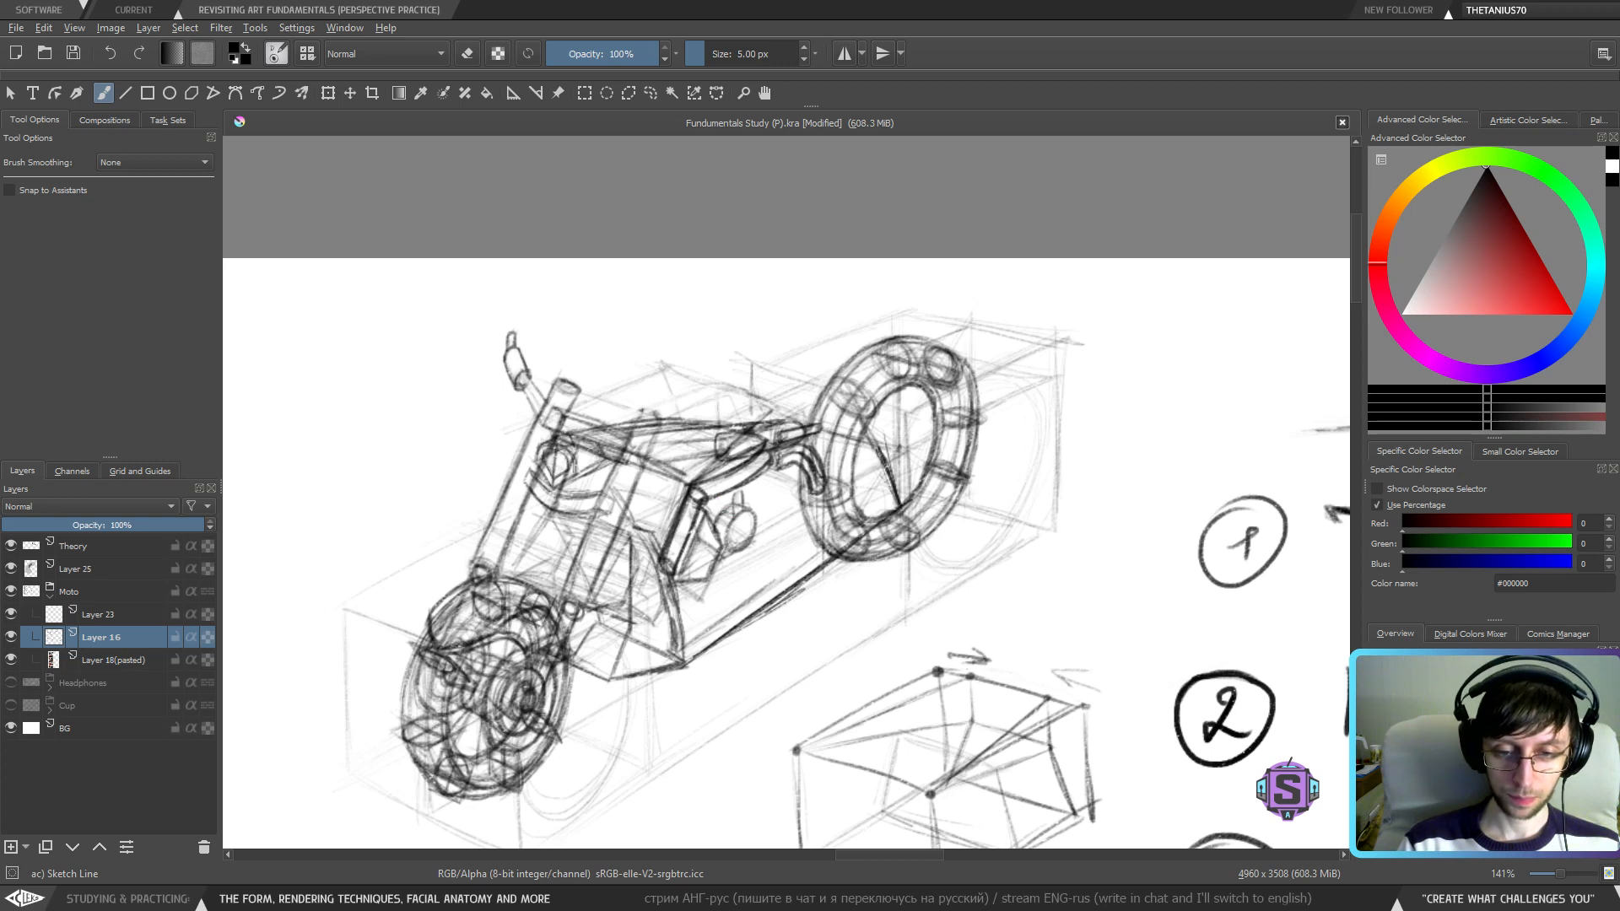
pyautogui.moveTo(722, 512); pyautogui.dragTo(723, 493)
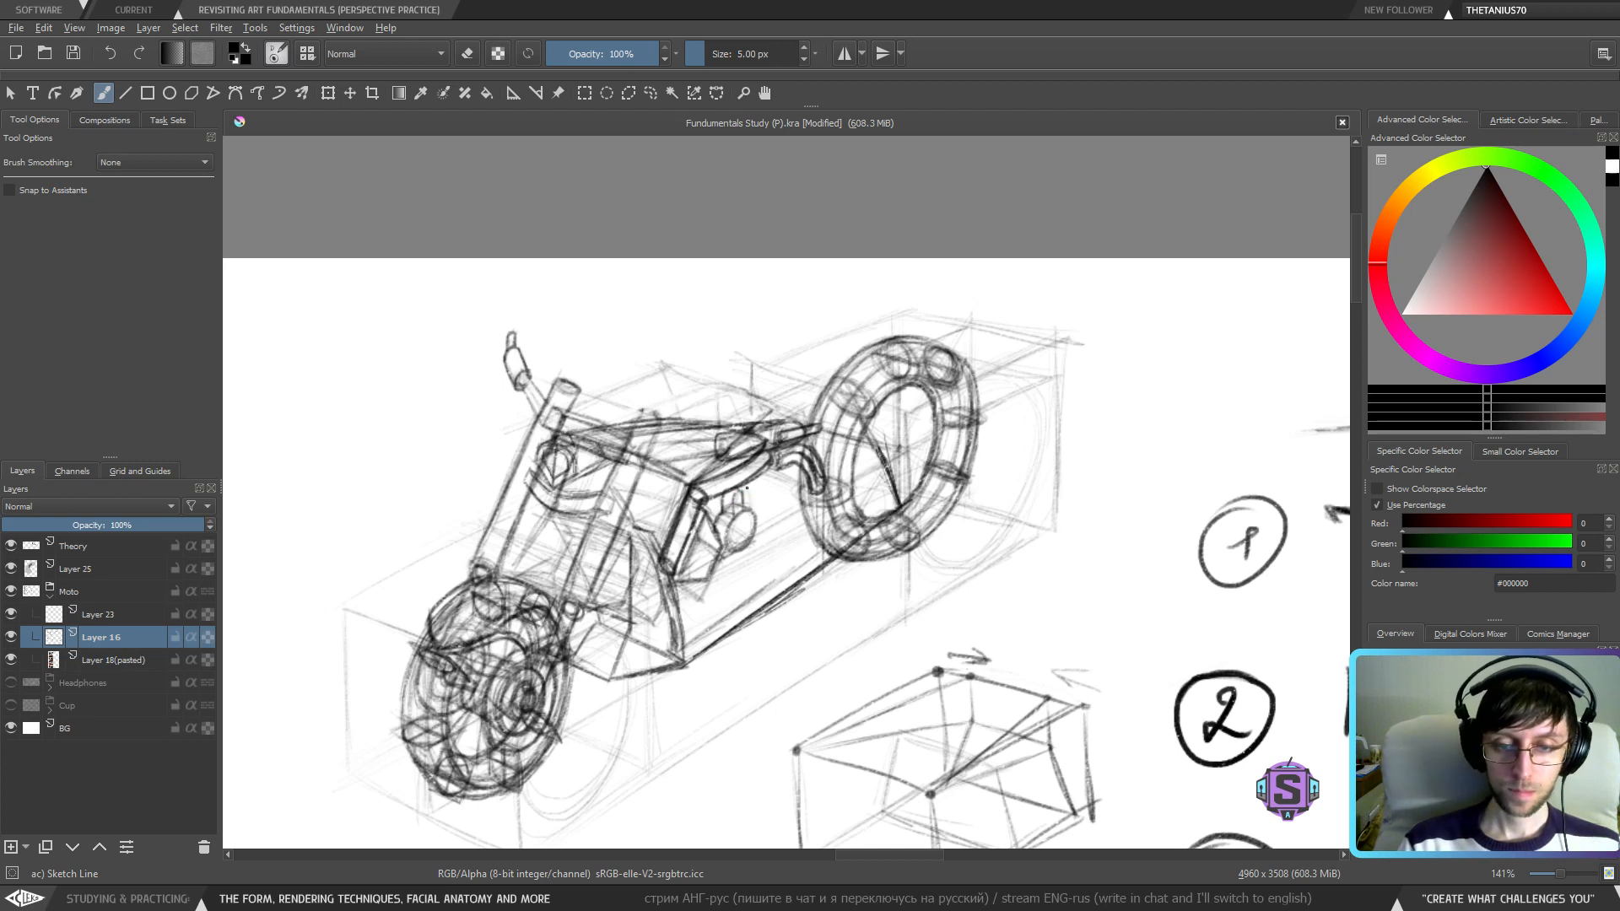
pyautogui.moveTo(748, 485); pyautogui.dragTo(754, 504)
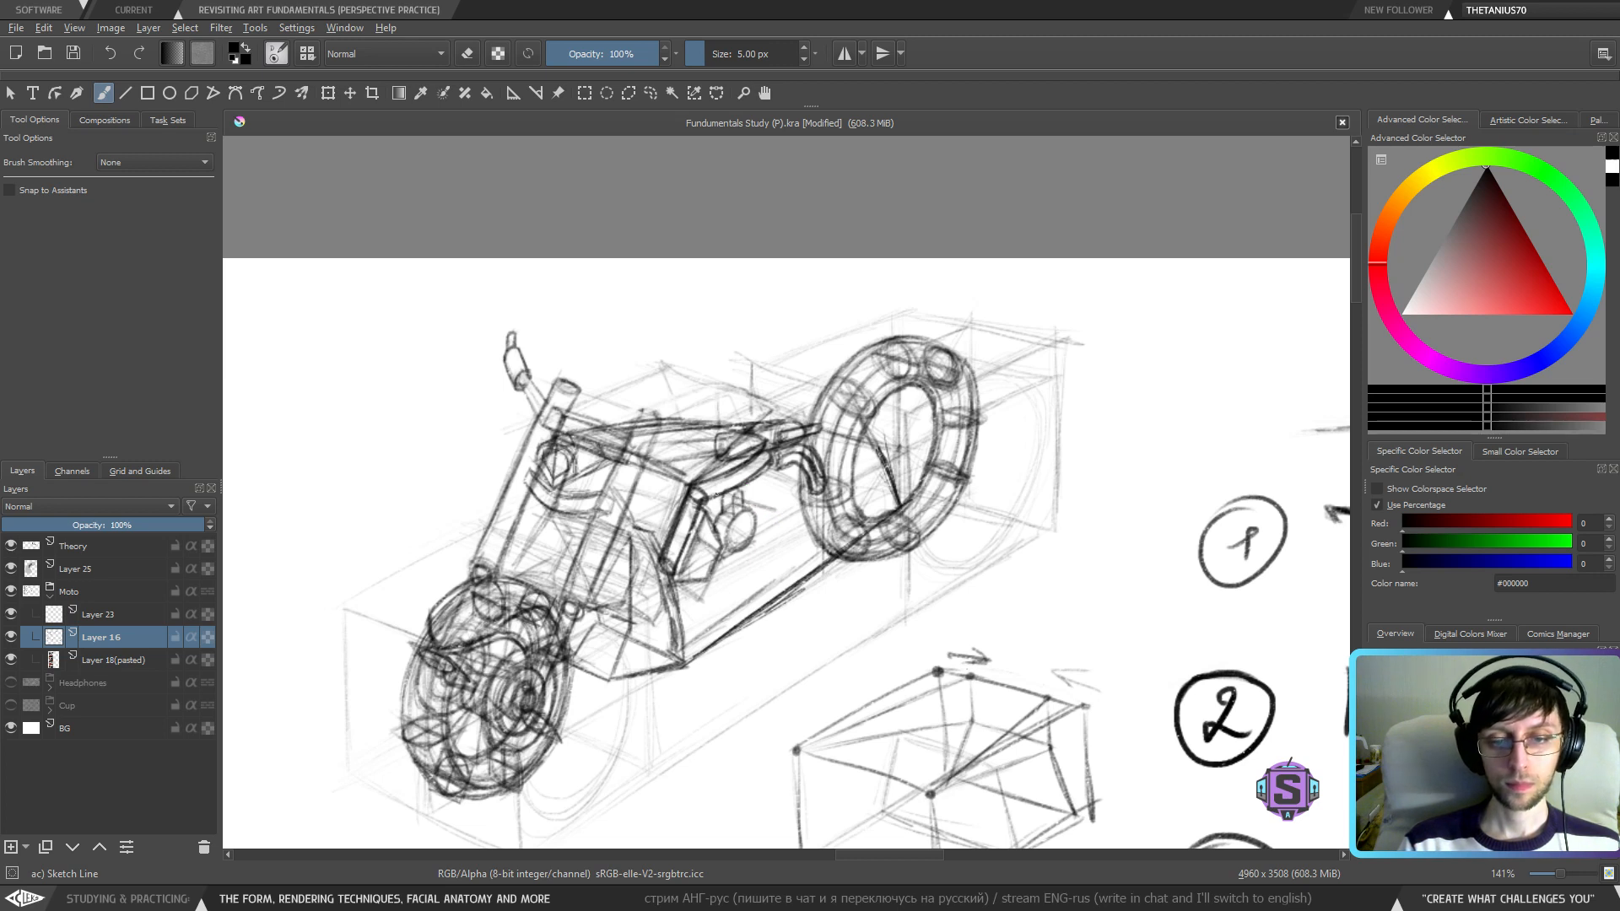
# - Sketch angular faceted engine parts around the round cover, filling the gap toward the rear wheel
pyautogui.moveTo(778, 484)
pyautogui.mouseDown()
pyautogui.moveTo(759, 510)
pyautogui.moveTo(800, 504)
pyautogui.mouseUp()
pyautogui.hotkey('ctrl', 'z')
pyautogui.hotkey('ctrl', 'z')
pyautogui.hotkey('ctrl', 'z')
pyautogui.moveTo(768, 473)
pyautogui.mouseDown()
pyautogui.moveTo(801, 510)
pyautogui.moveTo(757, 531)
pyautogui.moveTo(766, 506)
pyautogui.moveTo(783, 520)
pyautogui.moveTo(775, 541)
pyautogui.moveTo(716, 575)
pyautogui.moveTo(748, 558)
pyautogui.mouseUp()
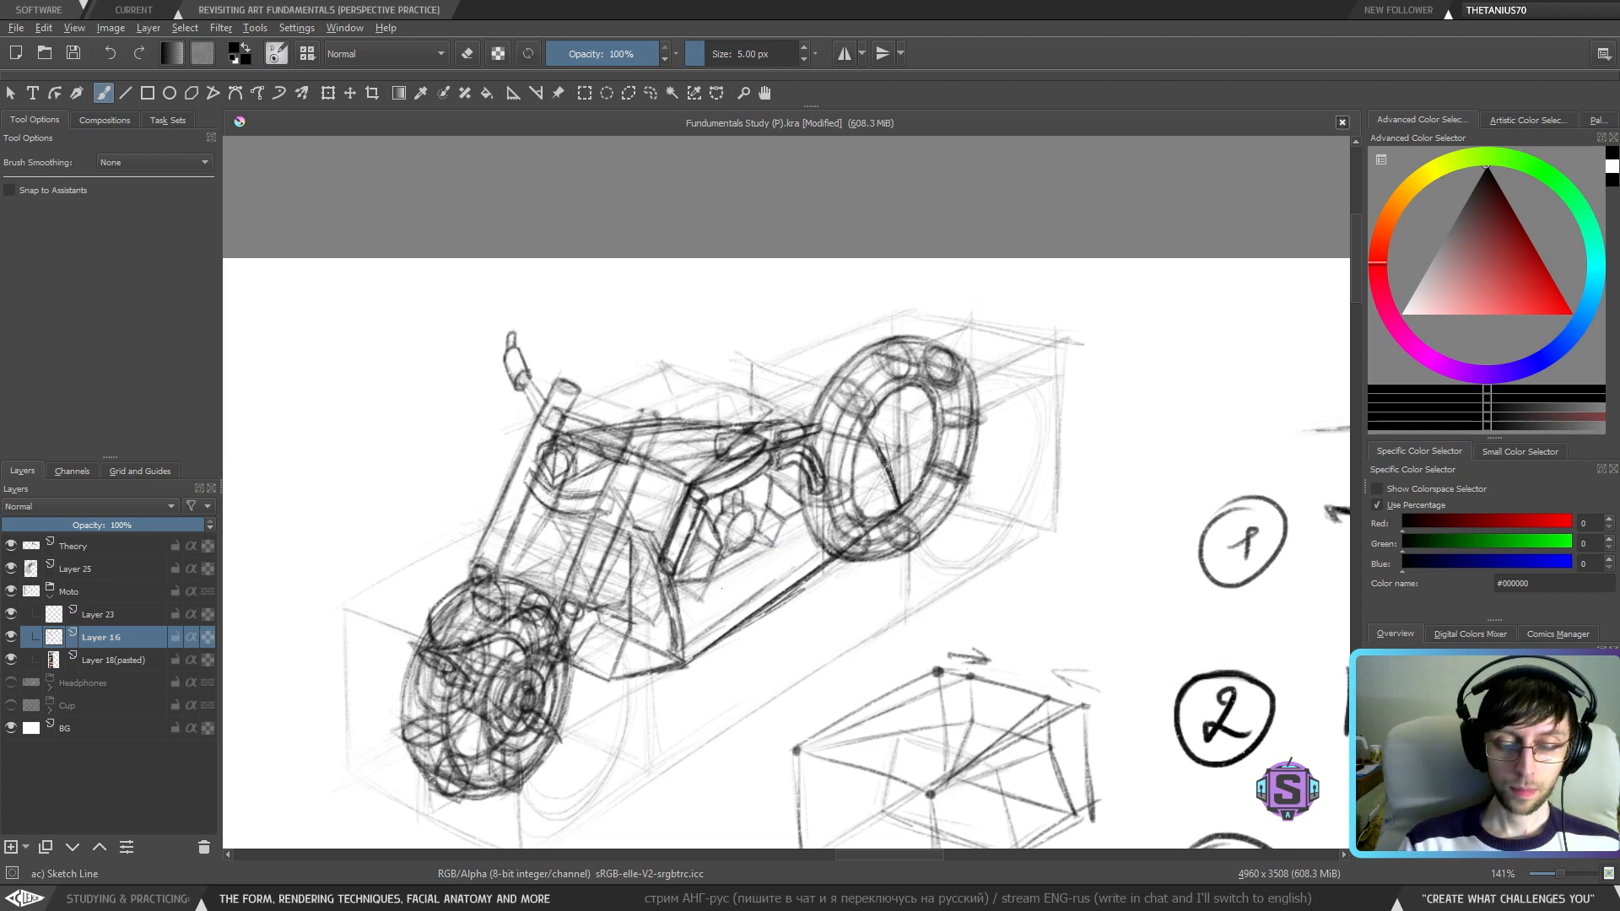
pyautogui.moveTo(757, 574)
pyautogui.mouseDown()
pyautogui.moveTo(700, 604)
pyautogui.moveTo(1189, 507)
pyautogui.moveTo(1029, 499)
pyautogui.moveTo(1191, 479)
pyautogui.moveTo(801, 552)
pyautogui.mouseUp()
pyautogui.hotkey('ctrl', '-')
pyautogui.hotkey('ctrl', '-')
pyautogui.hotkey('ctrl', '+')
pyautogui.hotkey('ctrl', '+')
pyautogui.moveTo(907, 547); pyautogui.dragTo(571, 700)
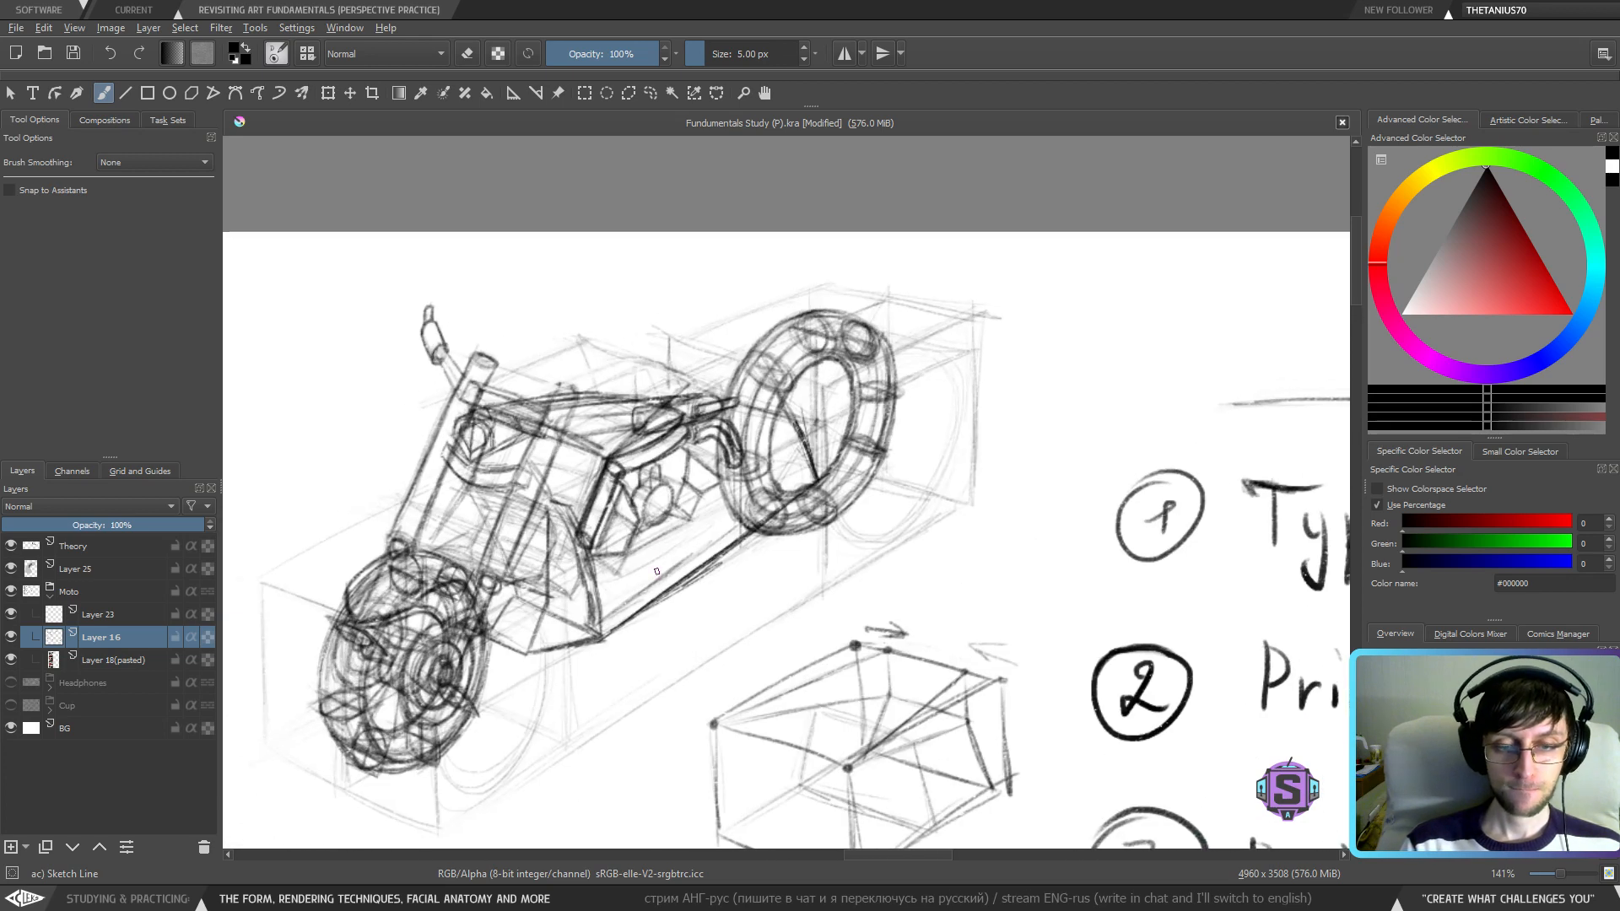
# - Try an oval cover low beneath the engine, just behind the motorcycle's front body panel
pyautogui.moveTo(648, 593)
pyautogui.mouseDown()
pyautogui.moveTo(650, 541)
pyautogui.moveTo(635, 605)
pyautogui.moveTo(637, 553)
pyautogui.moveTo(659, 547)
pyautogui.moveTo(641, 550)
pyautogui.moveTo(624, 600)
pyautogui.moveTo(1282, 458)
pyautogui.moveTo(700, 597)
pyautogui.mouseUp()
pyautogui.hotkey('ctrl', '-')
pyautogui.hotkey('ctrl', '-')
pyautogui.hotkey('ctrl', '+')
pyautogui.hotkey('ctrl', '+')
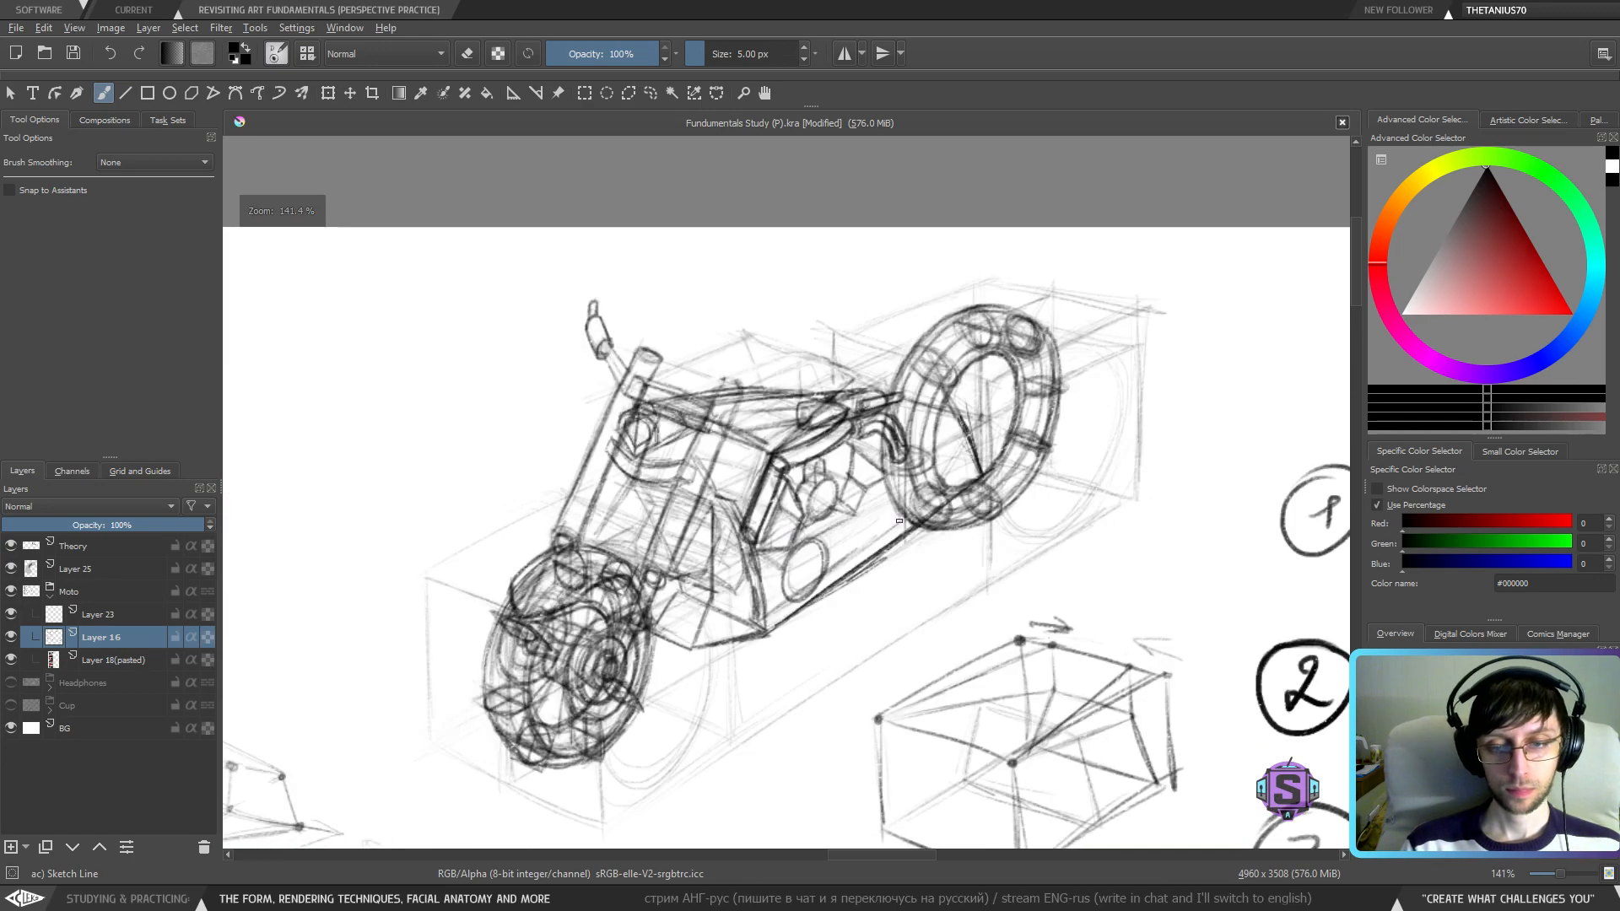
# - Sketch an oval cover beneath the engine along the lower frame, close to the rear wheel
pyautogui.moveTo(878, 503)
pyautogui.mouseDown()
pyautogui.moveTo(854, 540)
pyautogui.moveTo(884, 516)
pyautogui.moveTo(859, 550)
pyautogui.moveTo(882, 543)
pyautogui.moveTo(863, 505)
pyautogui.moveTo(868, 547)
pyautogui.moveTo(784, 567)
pyautogui.moveTo(870, 572)
pyautogui.moveTo(1217, 495)
pyautogui.moveTo(807, 565)
pyautogui.mouseUp()
pyautogui.press('-')
pyautogui.press('-')
pyautogui.press('+')
pyautogui.press('+')
pyautogui.moveTo(976, 535); pyautogui.dragTo(844, 573)
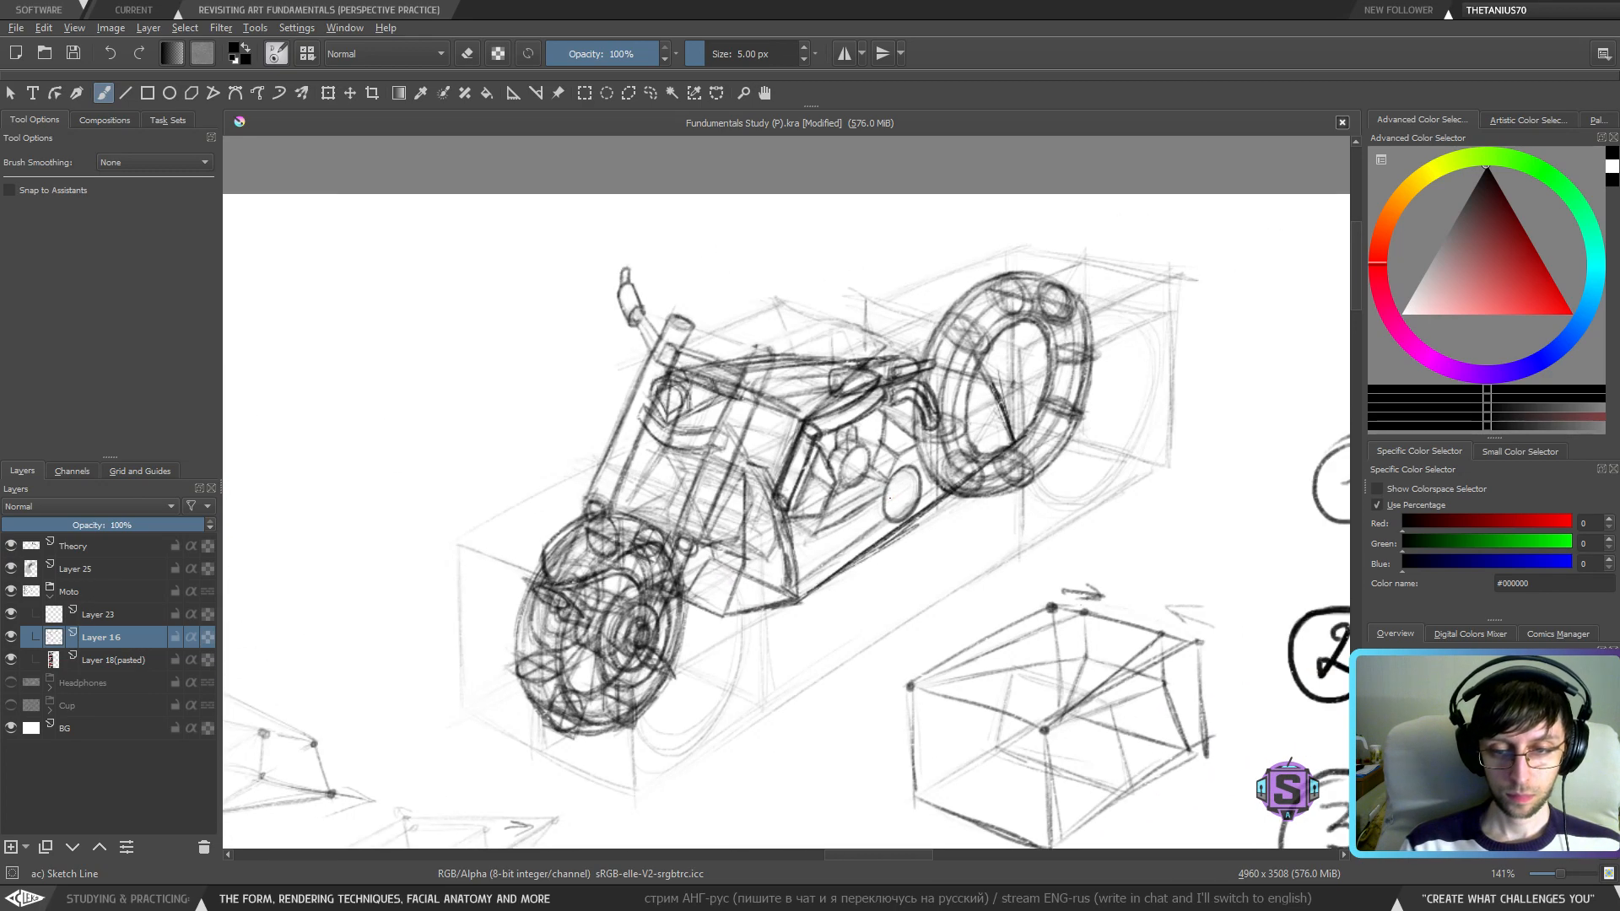
pyautogui.moveTo(854, 515); pyautogui.dragTo(879, 491)
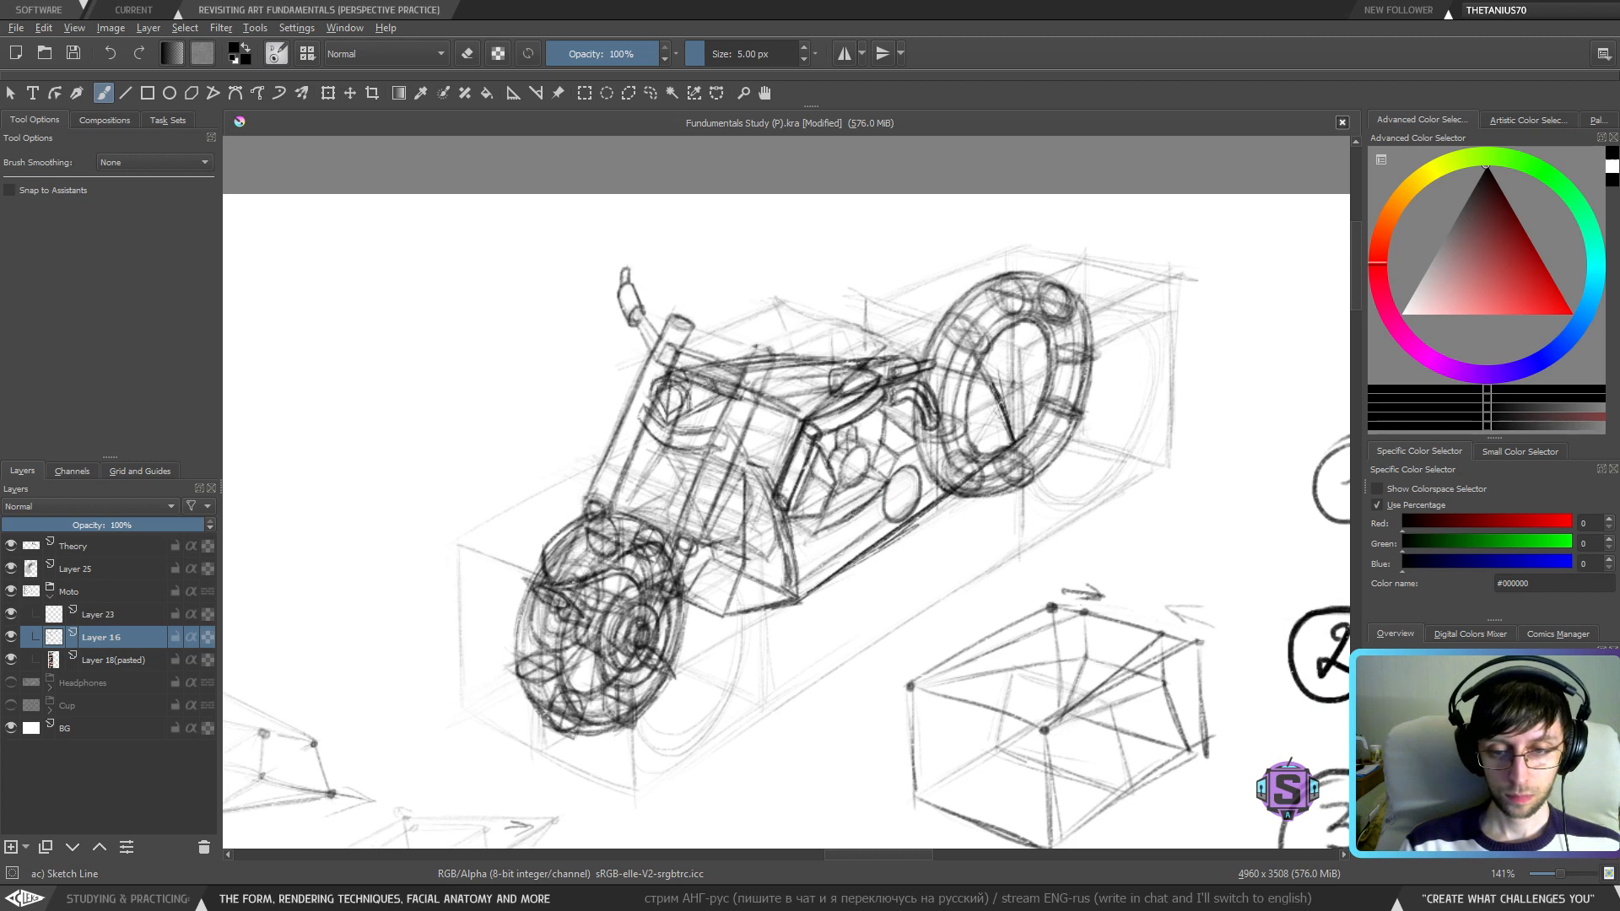
# - Sketch the elongated lower engine casing running from the front body panel back to the oval cover
pyautogui.moveTo(808, 547)
pyautogui.mouseDown()
pyautogui.moveTo(812, 586)
pyautogui.moveTo(898, 522)
pyautogui.moveTo(866, 555)
pyautogui.mouseUp()
pyautogui.hotkey('ctrl', '+')
pyautogui.hotkey('ctrl', '+')
pyautogui.moveTo(786, 595)
pyautogui.mouseDown()
pyautogui.moveTo(759, 588)
pyautogui.moveTo(746, 643)
pyautogui.moveTo(785, 686)
pyautogui.mouseUp()
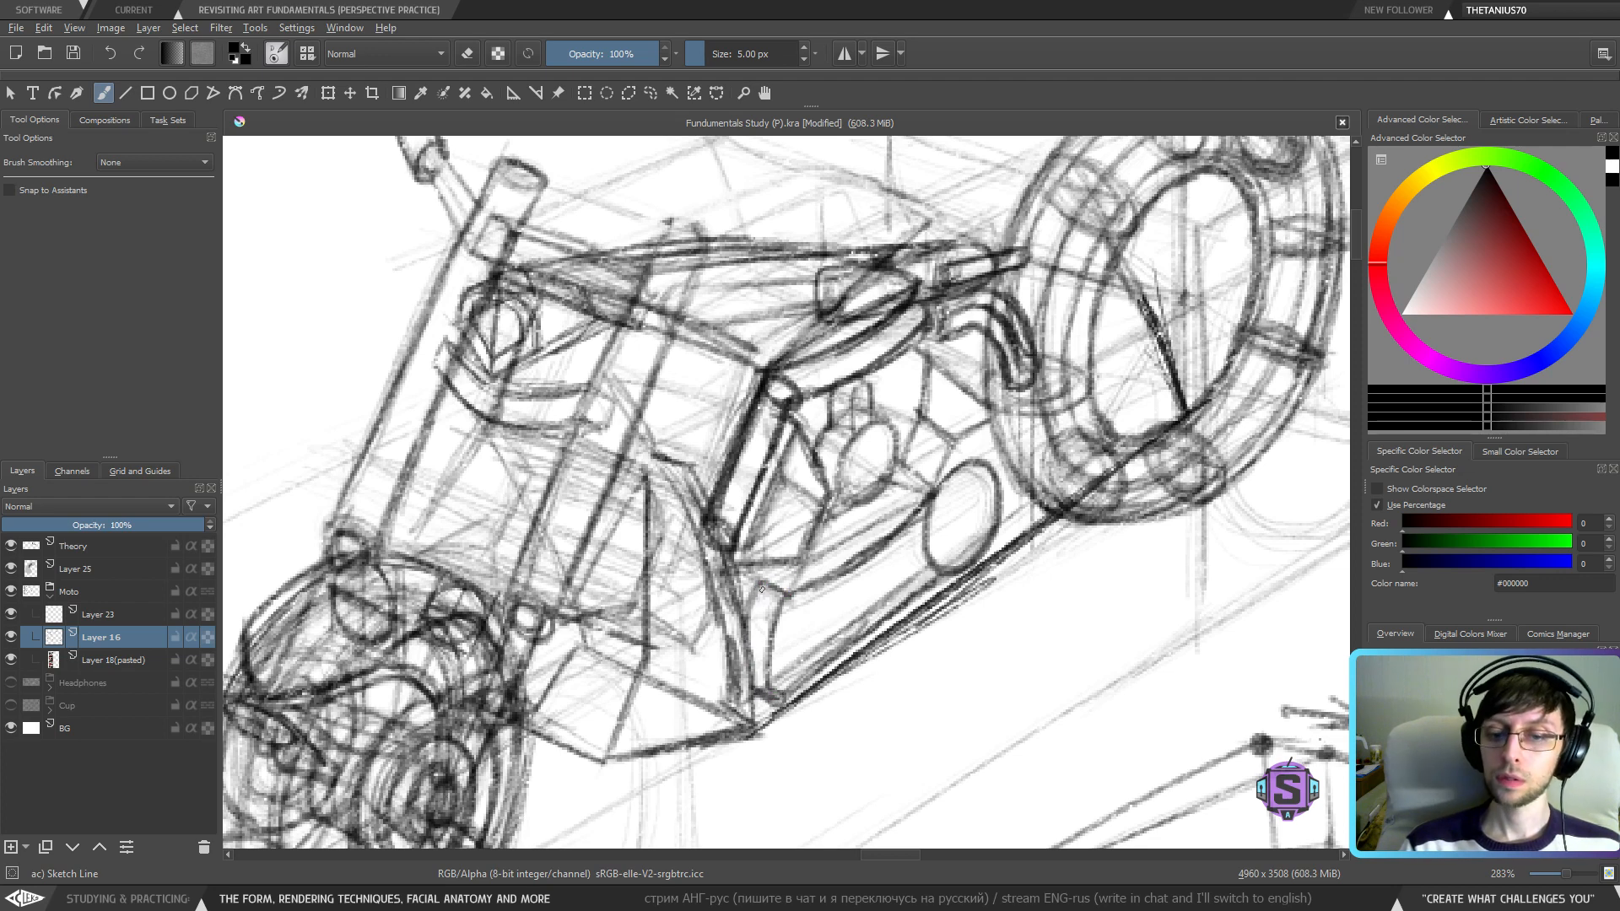
pyautogui.moveTo(762, 588)
pyautogui.mouseDown()
pyautogui.moveTo(927, 489)
pyautogui.moveTo(902, 485)
pyautogui.moveTo(938, 452)
pyautogui.moveTo(989, 449)
pyautogui.moveTo(921, 460)
pyautogui.moveTo(956, 452)
pyautogui.mouseUp()
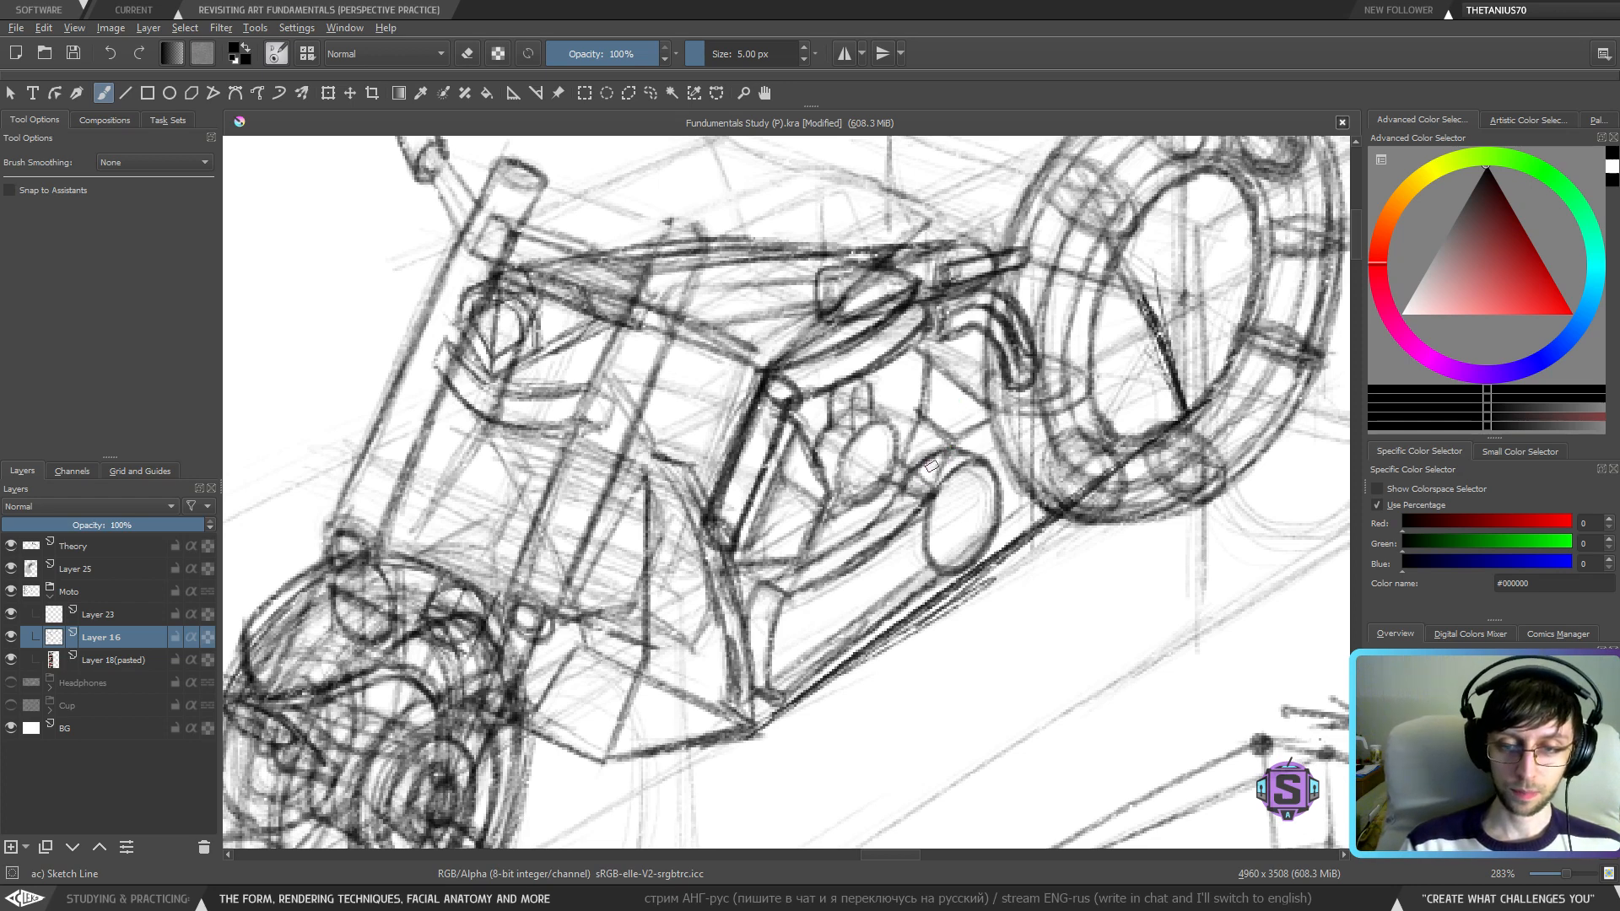
pyautogui.scroll(-4, 860, 459)
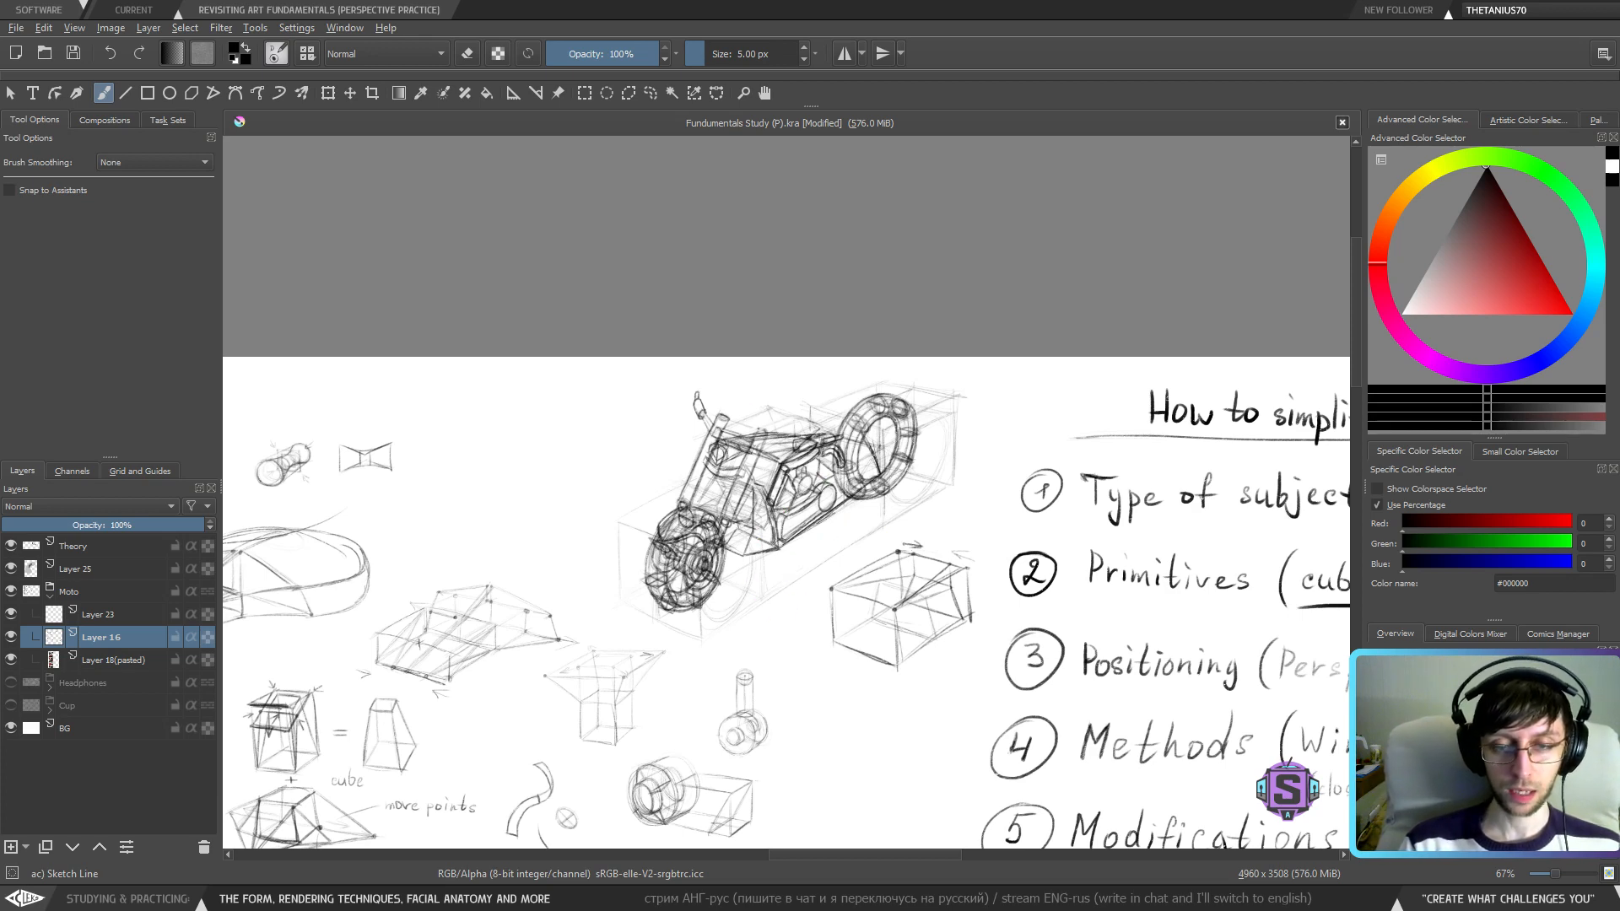
# - Handwrite the note "order?" in the empty space beside the motorcycle's handlebar
pyautogui.moveTo(752, 570); pyautogui.dragTo(810, 559)
pyautogui.moveTo(624, 446)
pyautogui.mouseDown()
pyautogui.moveTo(693, 492)
pyautogui.moveTo(623, 441)
pyautogui.moveTo(667, 438)
pyautogui.moveTo(731, 401)
pyautogui.mouseUp()
pyautogui.scroll(1, 654, 440)
pyautogui.click(733, 405)
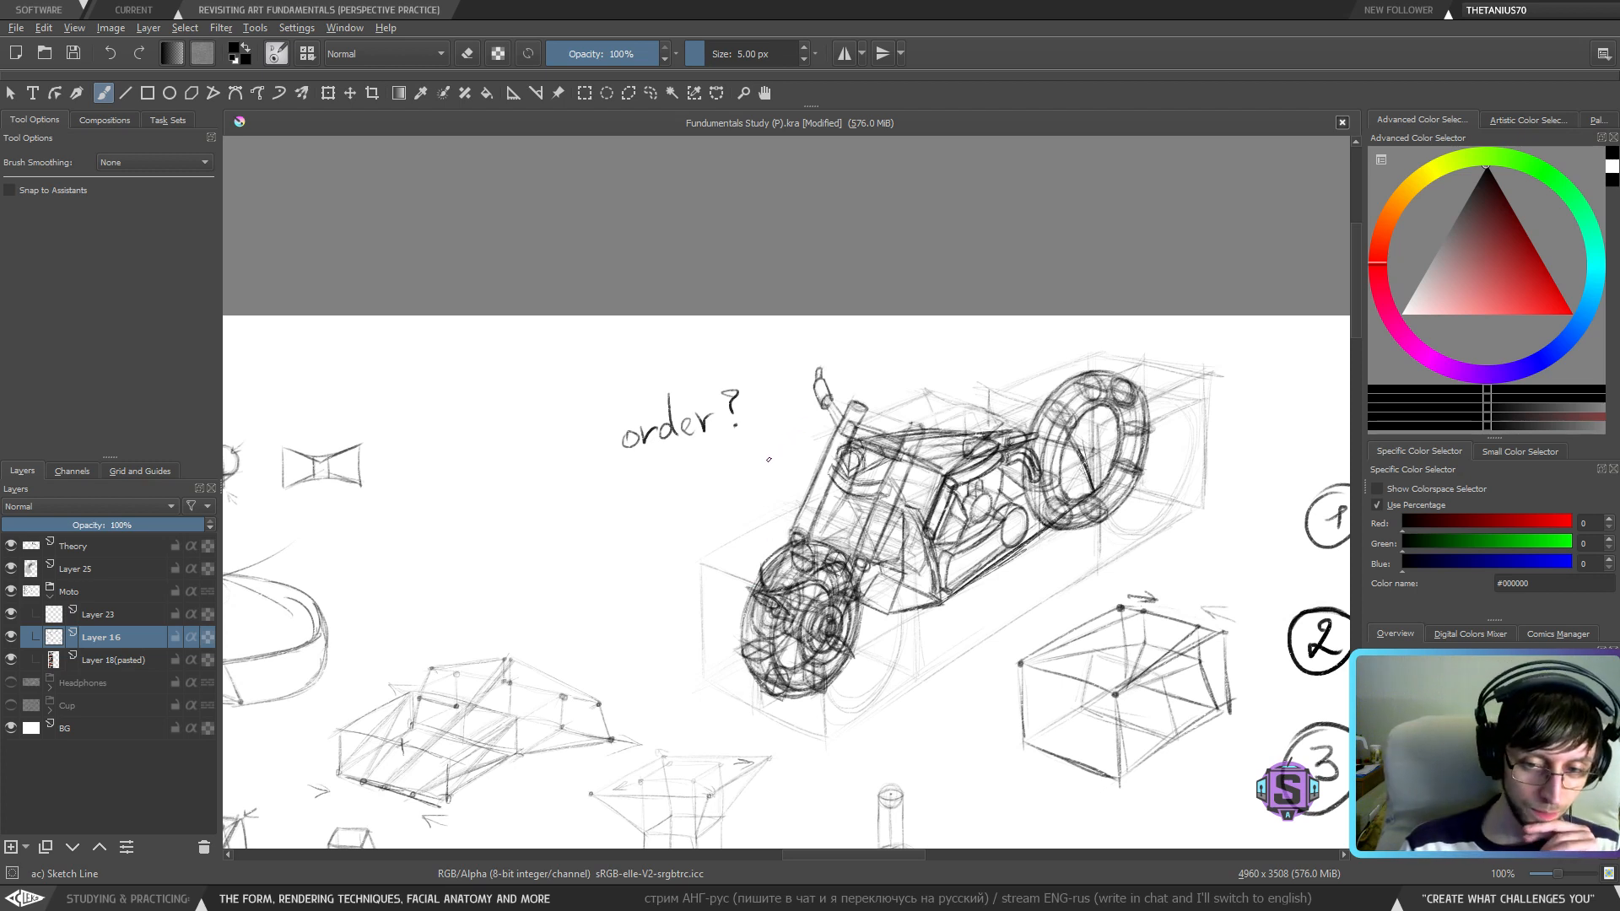
# - Try a loose outline around the whole motorcycle and its construction boxes, and undo it
pyautogui.moveTo(1152, 355)
pyautogui.mouseDown()
pyautogui.moveTo(915, 358)
pyautogui.moveTo(722, 709)
pyautogui.mouseUp()
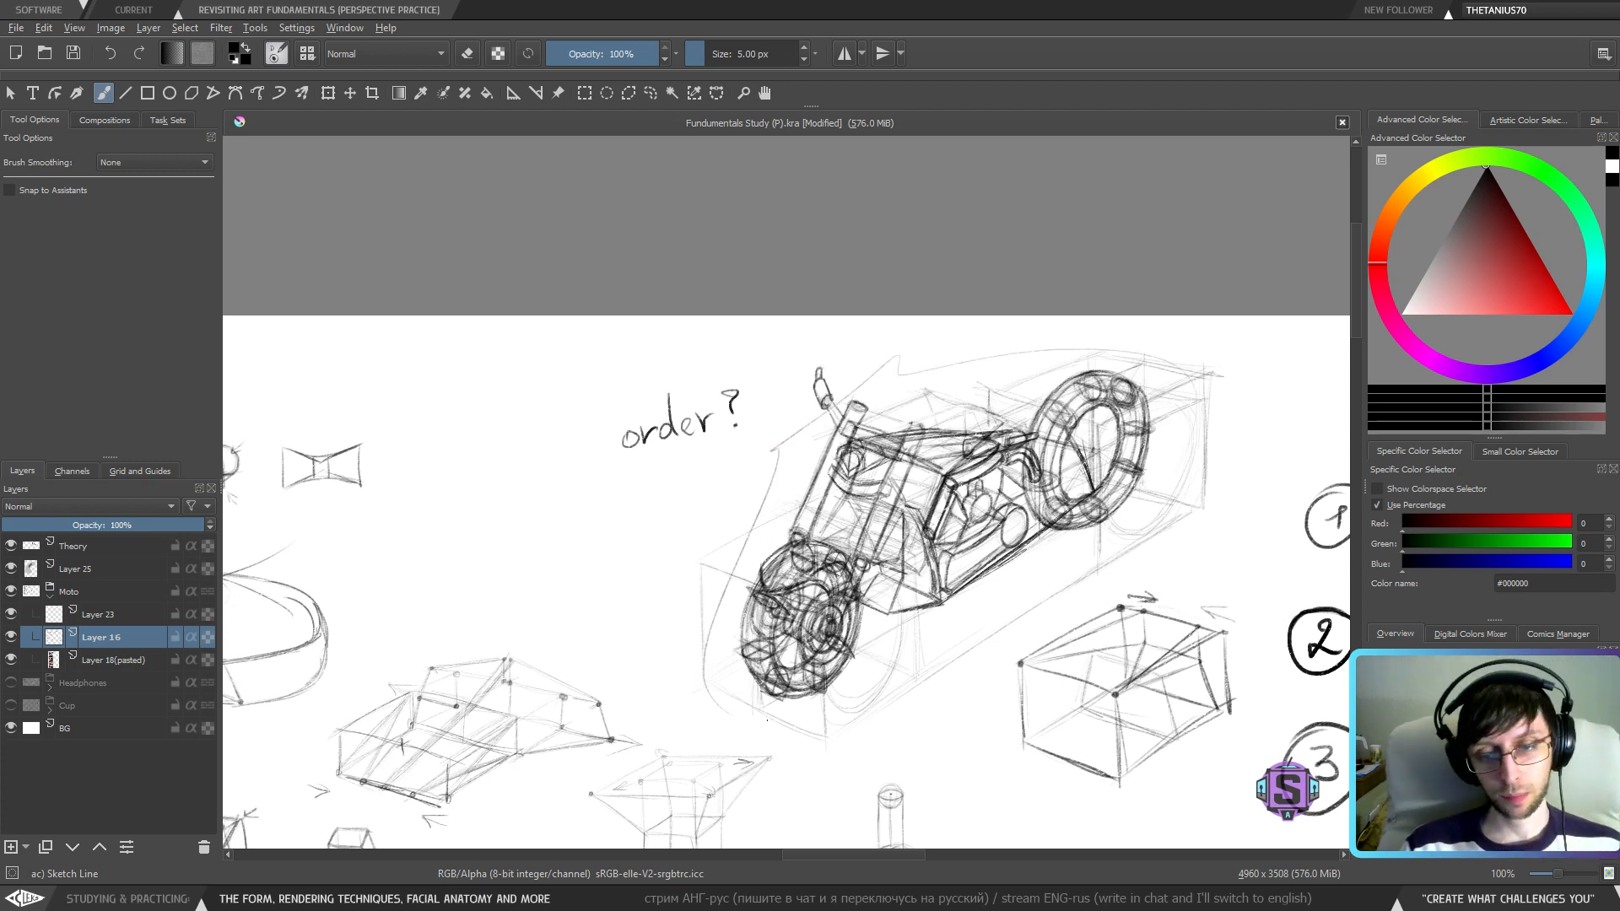
pyautogui.hotkey('ctrl', 'z')
pyautogui.press('-')
pyautogui.press('+')
# - Handwrite "under 1st" as the first line of the list below the "order?" note
pyautogui.moveTo(821, 608); pyautogui.dragTo(951, 454)
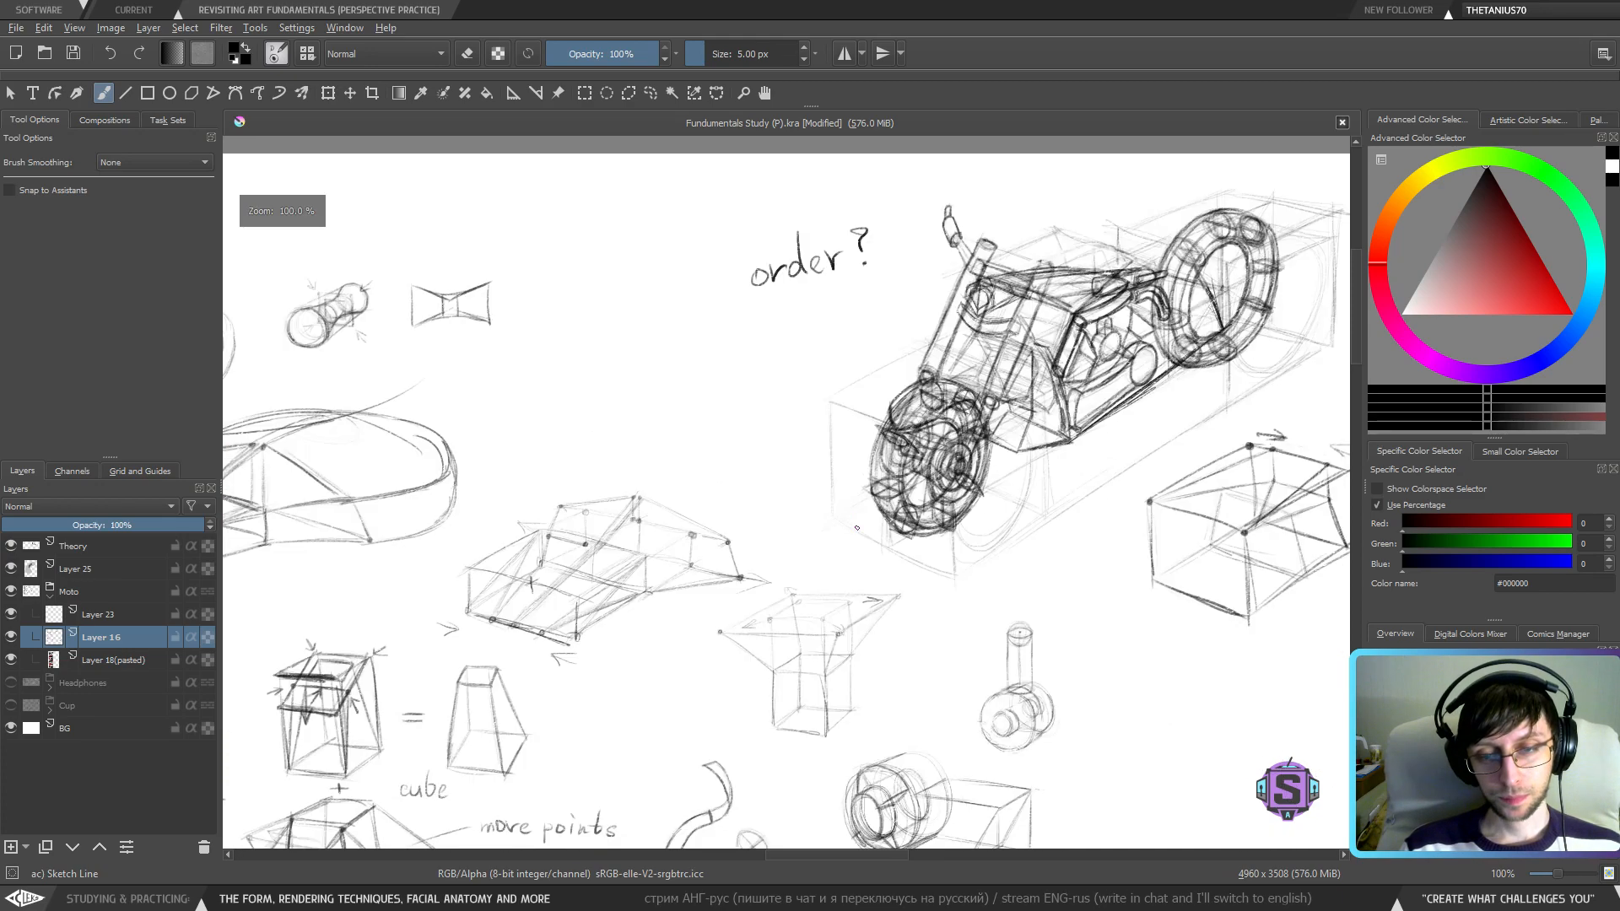
pyautogui.press('+')
pyautogui.moveTo(824, 485); pyautogui.dragTo(774, 723)
pyautogui.moveTo(759, 632)
pyautogui.mouseDown()
pyautogui.moveTo(776, 705)
pyautogui.moveTo(817, 589)
pyautogui.moveTo(635, 511)
pyautogui.mouseUp()
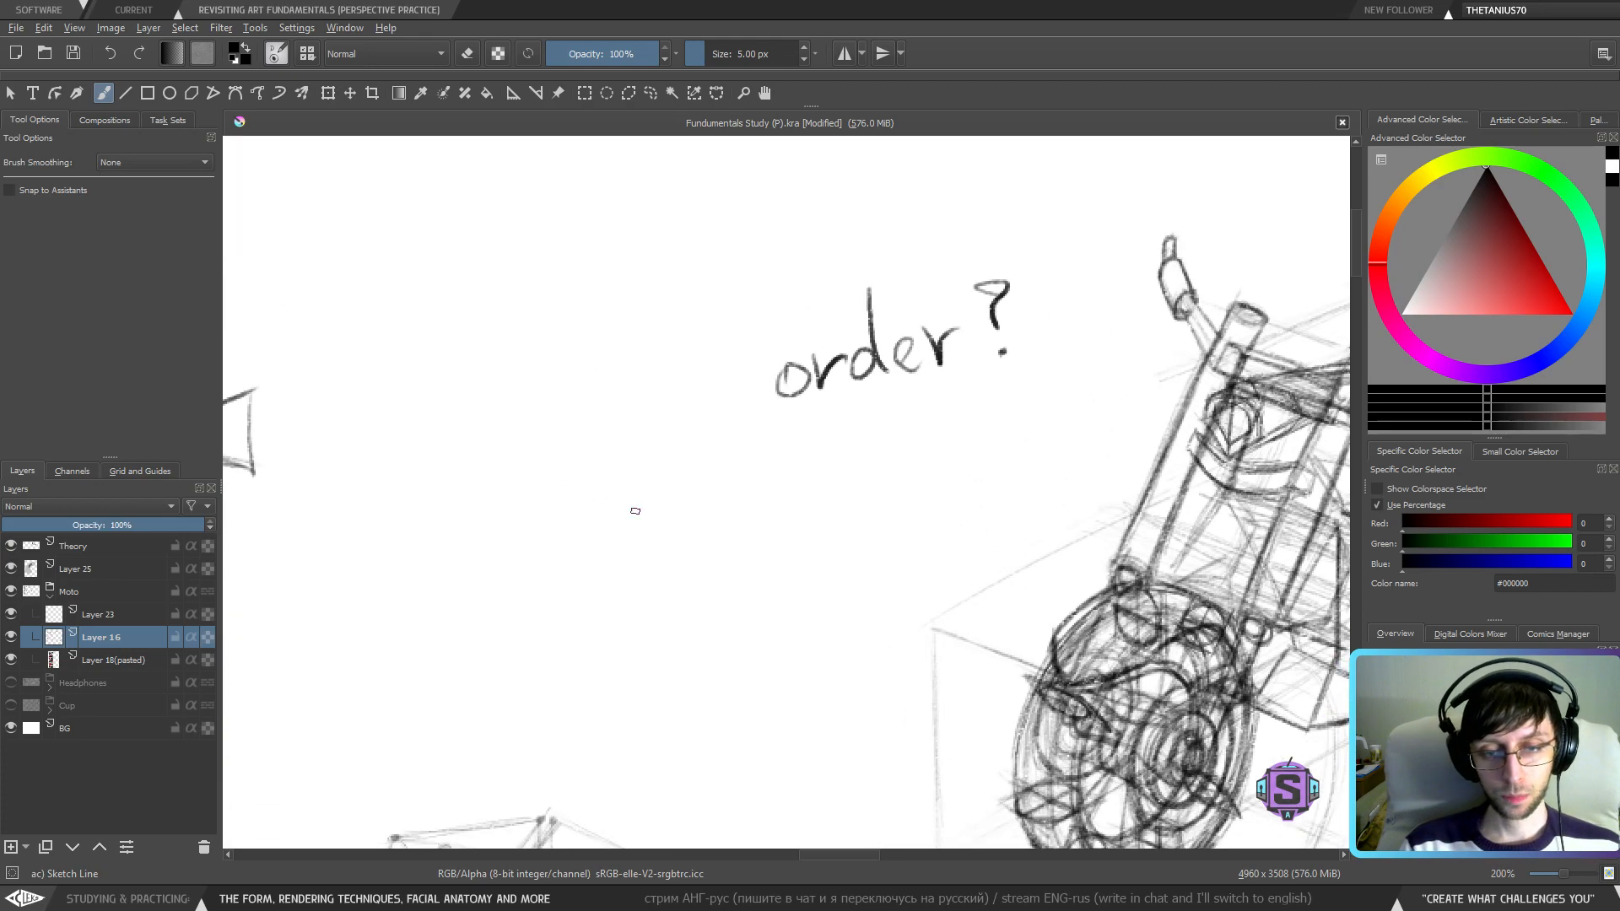
pyautogui.moveTo(465, 491)
pyautogui.mouseDown()
pyautogui.moveTo(487, 499)
pyautogui.moveTo(493, 531)
pyautogui.moveTo(535, 530)
pyautogui.moveTo(552, 506)
pyautogui.mouseUp()
pyautogui.moveTo(565, 445)
pyautogui.mouseDown()
pyautogui.moveTo(567, 532)
pyautogui.moveTo(615, 529)
pyautogui.moveTo(661, 493)
pyautogui.moveTo(722, 517)
pyautogui.moveTo(731, 466)
pyautogui.moveTo(750, 514)
pyautogui.mouseUp()
pyautogui.moveTo(780, 457); pyautogui.dragTo(778, 516)
pyautogui.moveTo(770, 492); pyautogui.dragTo(816, 473)
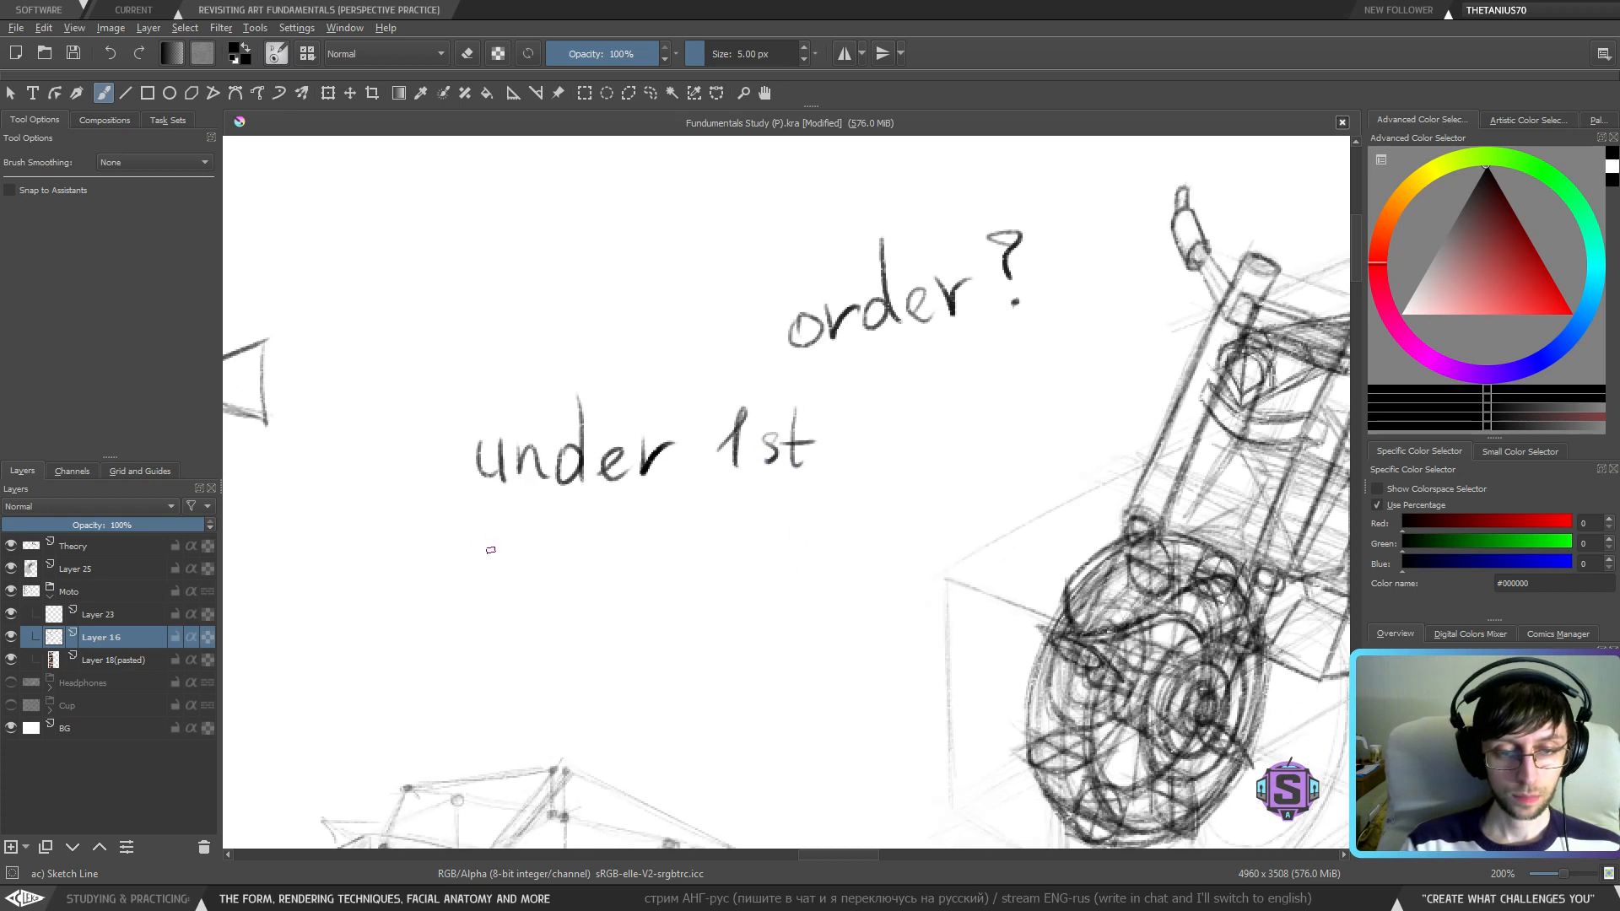
# - Handwrite "ontop 2nd" as the second line of the order list, undoing stray strokes
pyautogui.moveTo(493, 531); pyautogui.dragTo(493, 559)
pyautogui.moveTo(480, 529)
pyautogui.mouseDown()
pyautogui.moveTo(514, 529)
pyautogui.moveTo(519, 552)
pyautogui.moveTo(489, 549)
pyautogui.moveTo(496, 528)
pyautogui.moveTo(472, 553)
pyautogui.moveTo(551, 563)
pyautogui.moveTo(583, 543)
pyautogui.mouseUp()
pyautogui.hotkey('ctrl', 'z')
pyautogui.moveTo(589, 545)
pyautogui.mouseDown()
pyautogui.moveTo(573, 562)
pyautogui.moveTo(590, 538)
pyautogui.moveTo(601, 601)
pyautogui.mouseUp()
pyautogui.moveTo(603, 540)
pyautogui.mouseDown()
pyautogui.moveTo(608, 564)
pyautogui.moveTo(764, 564)
pyautogui.mouseUp()
pyautogui.moveTo(775, 498)
pyautogui.mouseDown()
pyautogui.moveTo(777, 574)
pyautogui.moveTo(769, 539)
pyautogui.mouseUp()
pyautogui.hotkey('ctrl', 'z')
# - Handwrite "small 3rd" as the third line of the order list
pyautogui.moveTo(458, 566)
pyautogui.mouseDown()
pyautogui.moveTo(446, 594)
pyautogui.moveTo(517, 597)
pyautogui.mouseUp()
pyautogui.moveTo(532, 570)
pyautogui.mouseDown()
pyautogui.moveTo(520, 584)
pyautogui.moveTo(538, 598)
pyautogui.mouseUp()
pyautogui.moveTo(560, 531); pyautogui.dragTo(555, 604)
pyautogui.moveTo(579, 537); pyautogui.dragTo(576, 601)
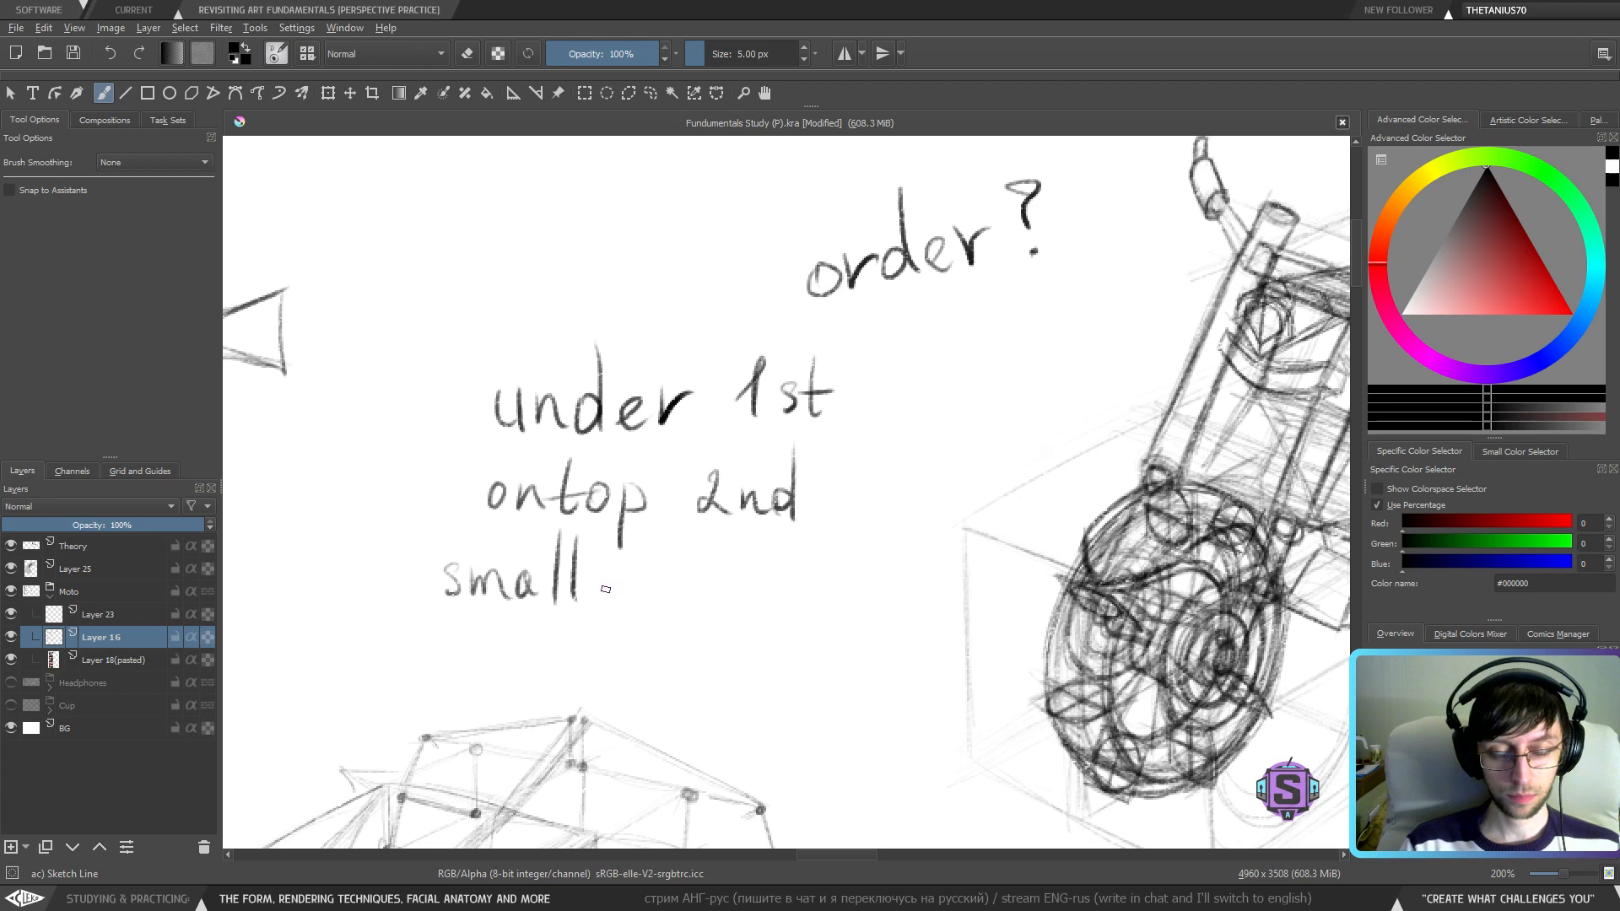
pyautogui.moveTo(647, 558)
pyautogui.mouseDown()
pyautogui.moveTo(646, 602)
pyautogui.moveTo(700, 582)
pyautogui.mouseUp()
pyautogui.moveTo(714, 585)
pyautogui.mouseDown()
pyautogui.moveTo(704, 601)
pyautogui.moveTo(723, 593)
pyautogui.mouseUp()
pyautogui.moveTo(723, 540); pyautogui.dragTo(721, 615)
# - Try a dark contour stroke encircling the motorcycle sketch, and undo it
pyautogui.press('1')
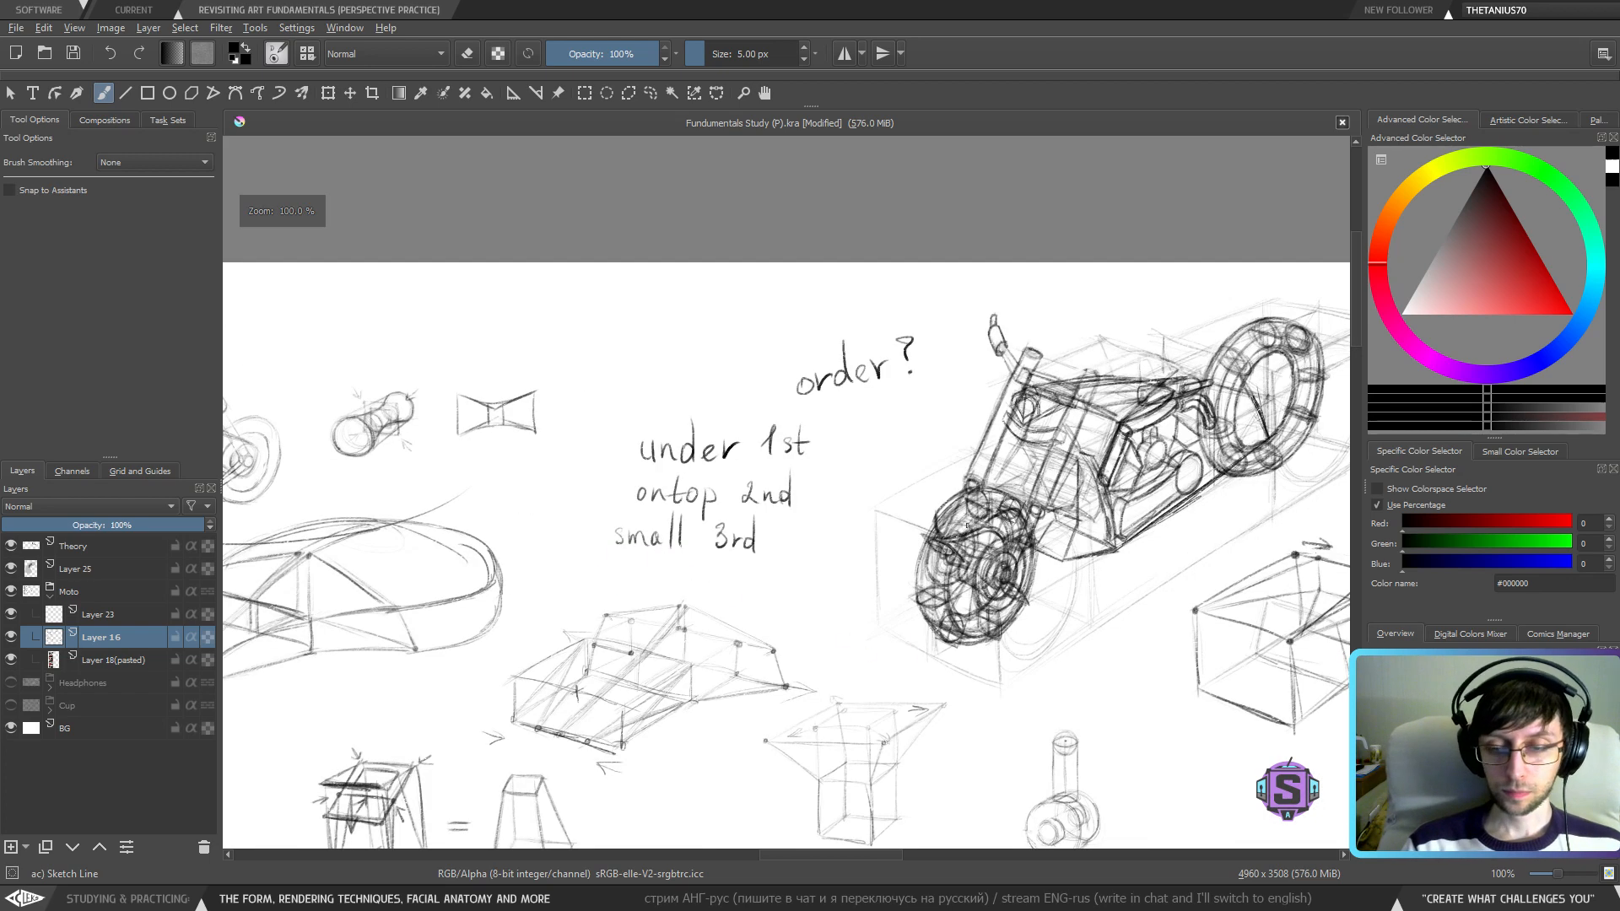
pyautogui.moveTo(1006, 534); pyautogui.dragTo(715, 524)
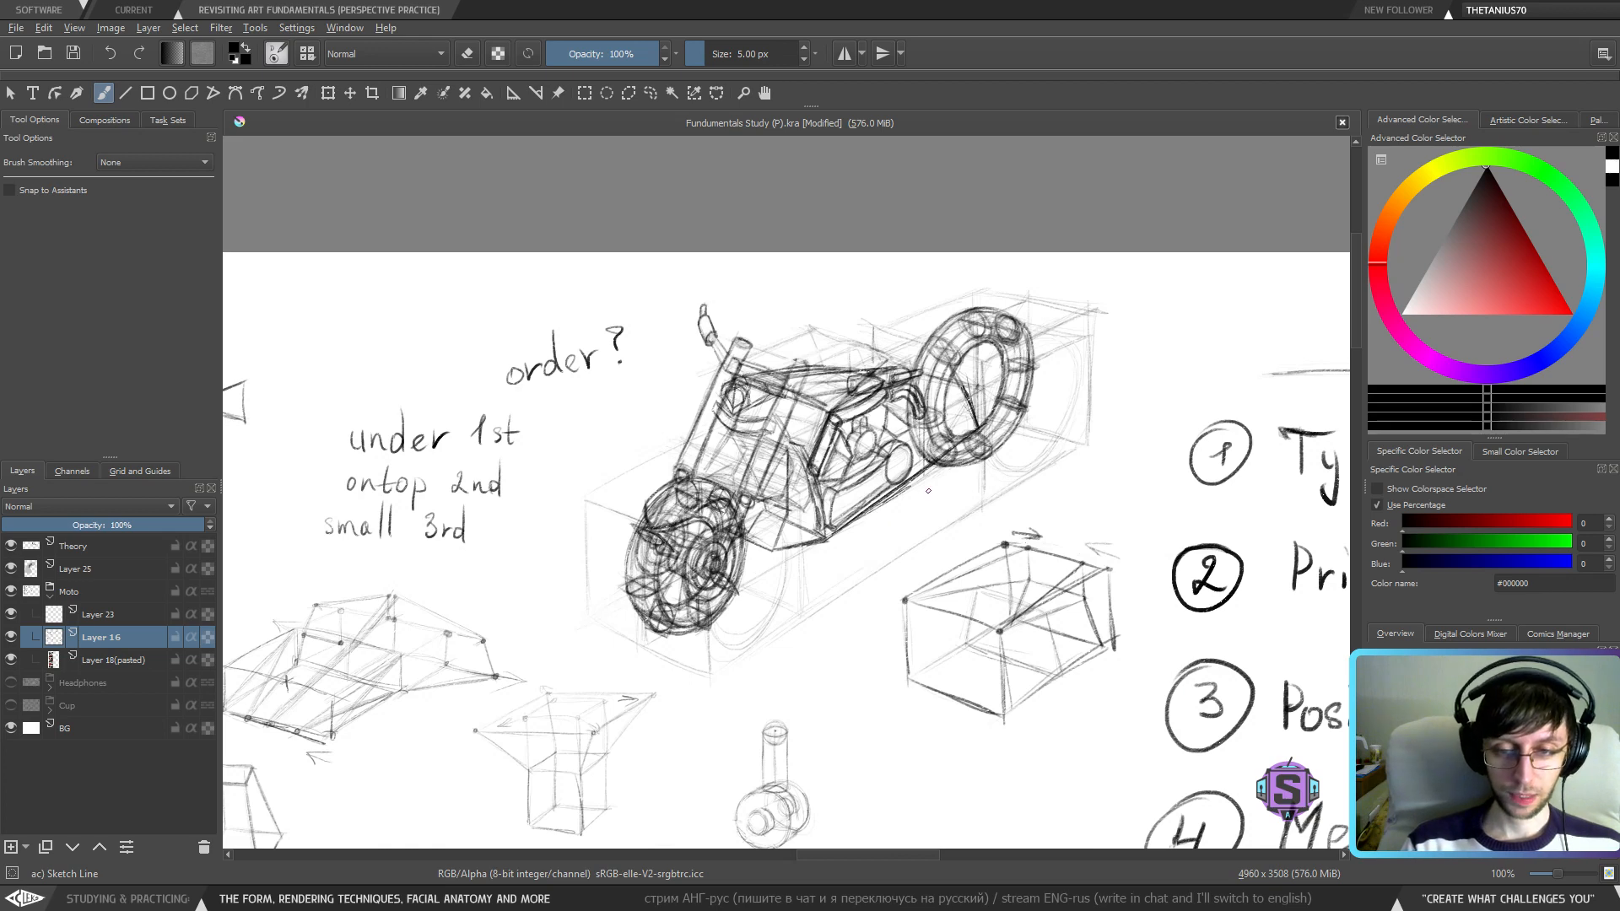
pyautogui.press('-')
pyautogui.moveTo(880, 530); pyautogui.dragTo(764, 564)
pyautogui.moveTo(643, 639)
pyautogui.mouseDown()
pyautogui.moveTo(722, 427)
pyautogui.moveTo(646, 440)
pyautogui.mouseUp()
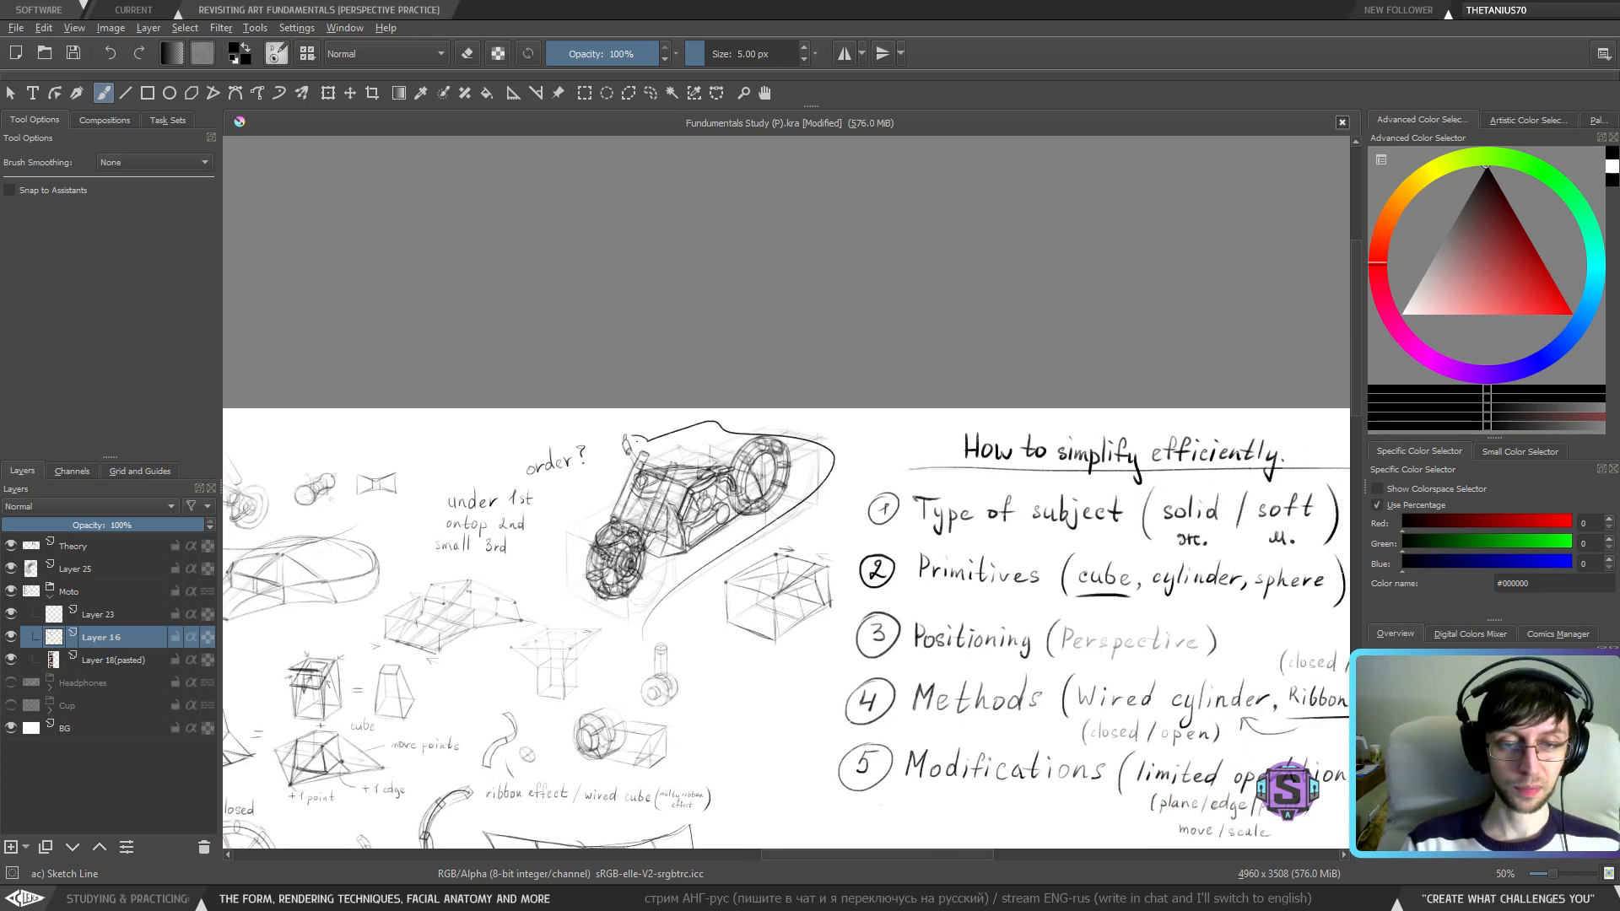
pyautogui.hotkey('ctrl', 'z')
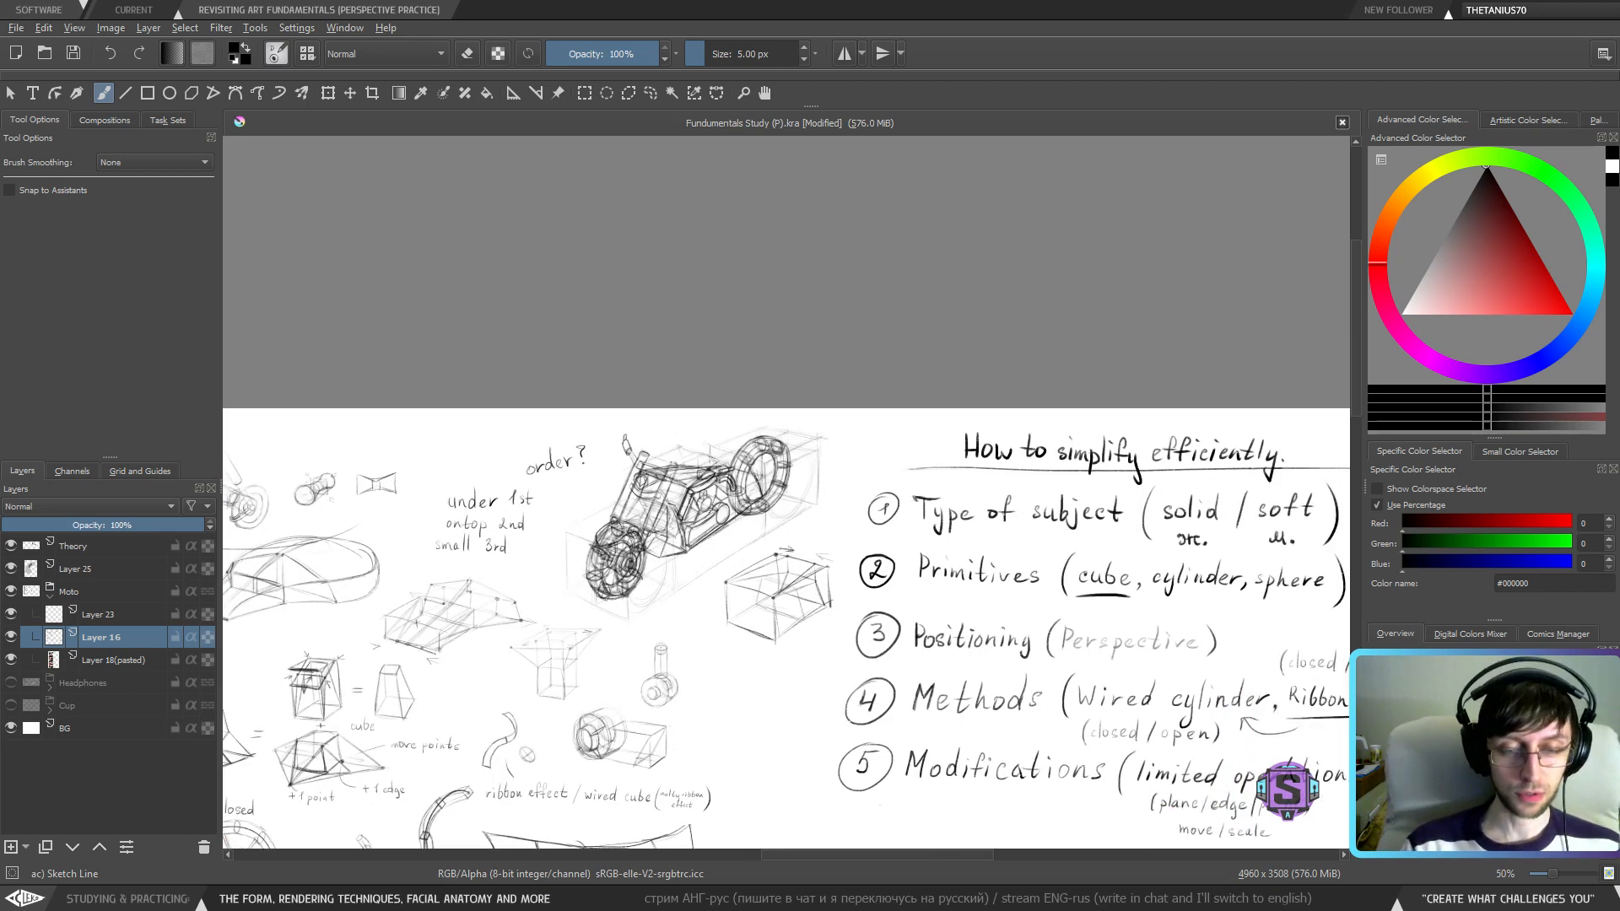
# - Try a connecting line from the side-view motorcycle reference photo to the perspective sketch, and undo it
pyautogui.press('1')
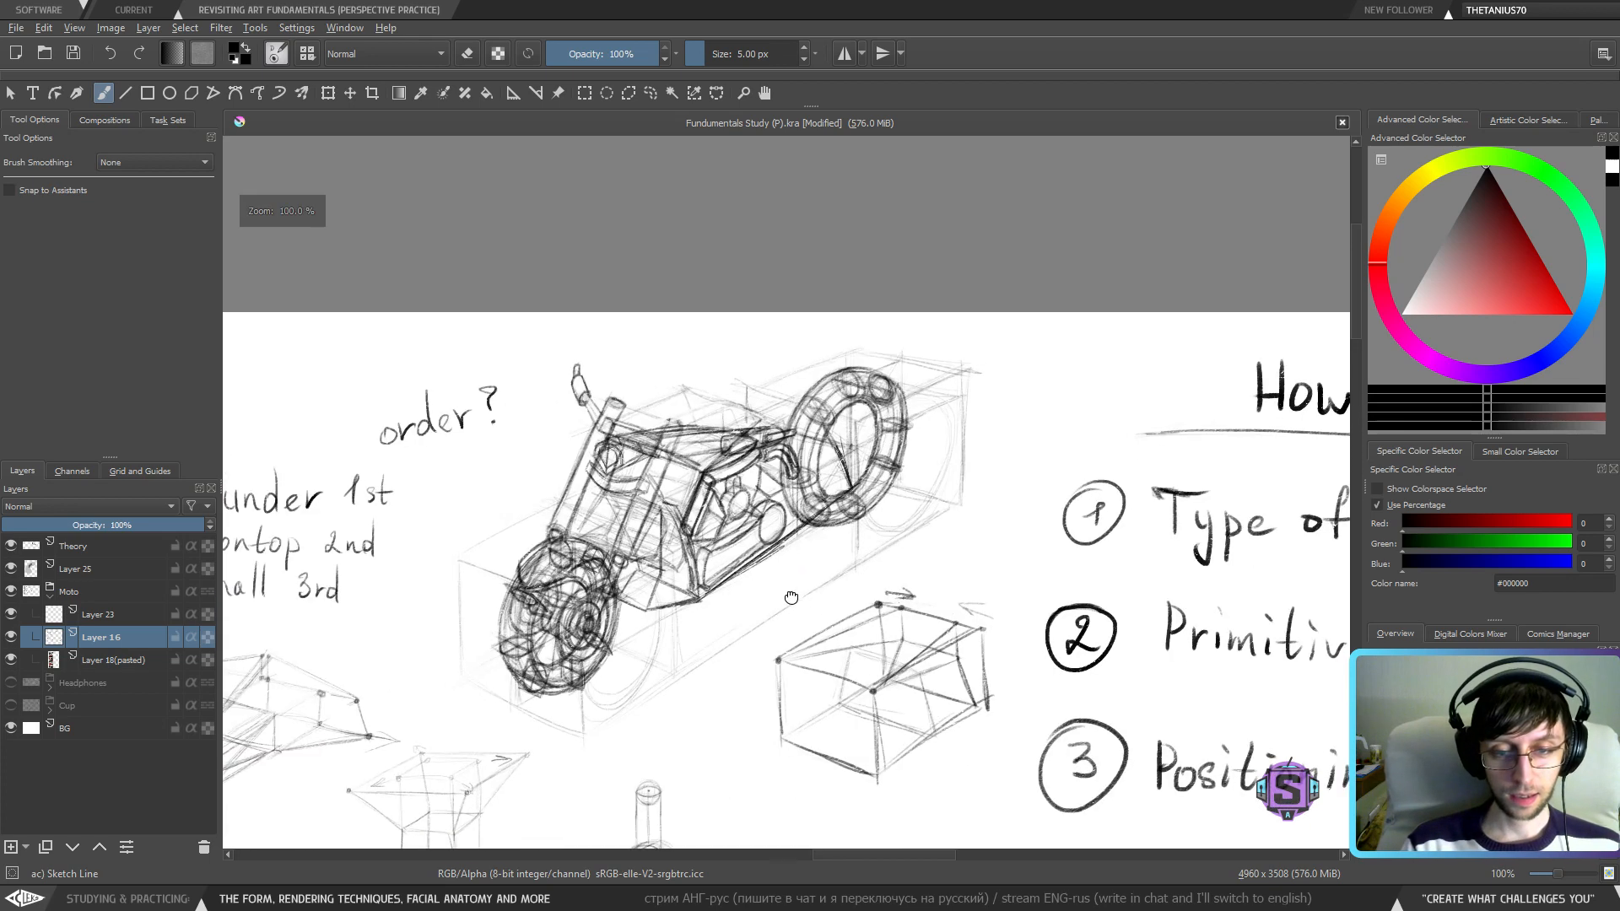
pyautogui.moveTo(790, 558); pyautogui.dragTo(718, 527)
pyautogui.press('+')
pyautogui.press('-')
pyautogui.press('-')
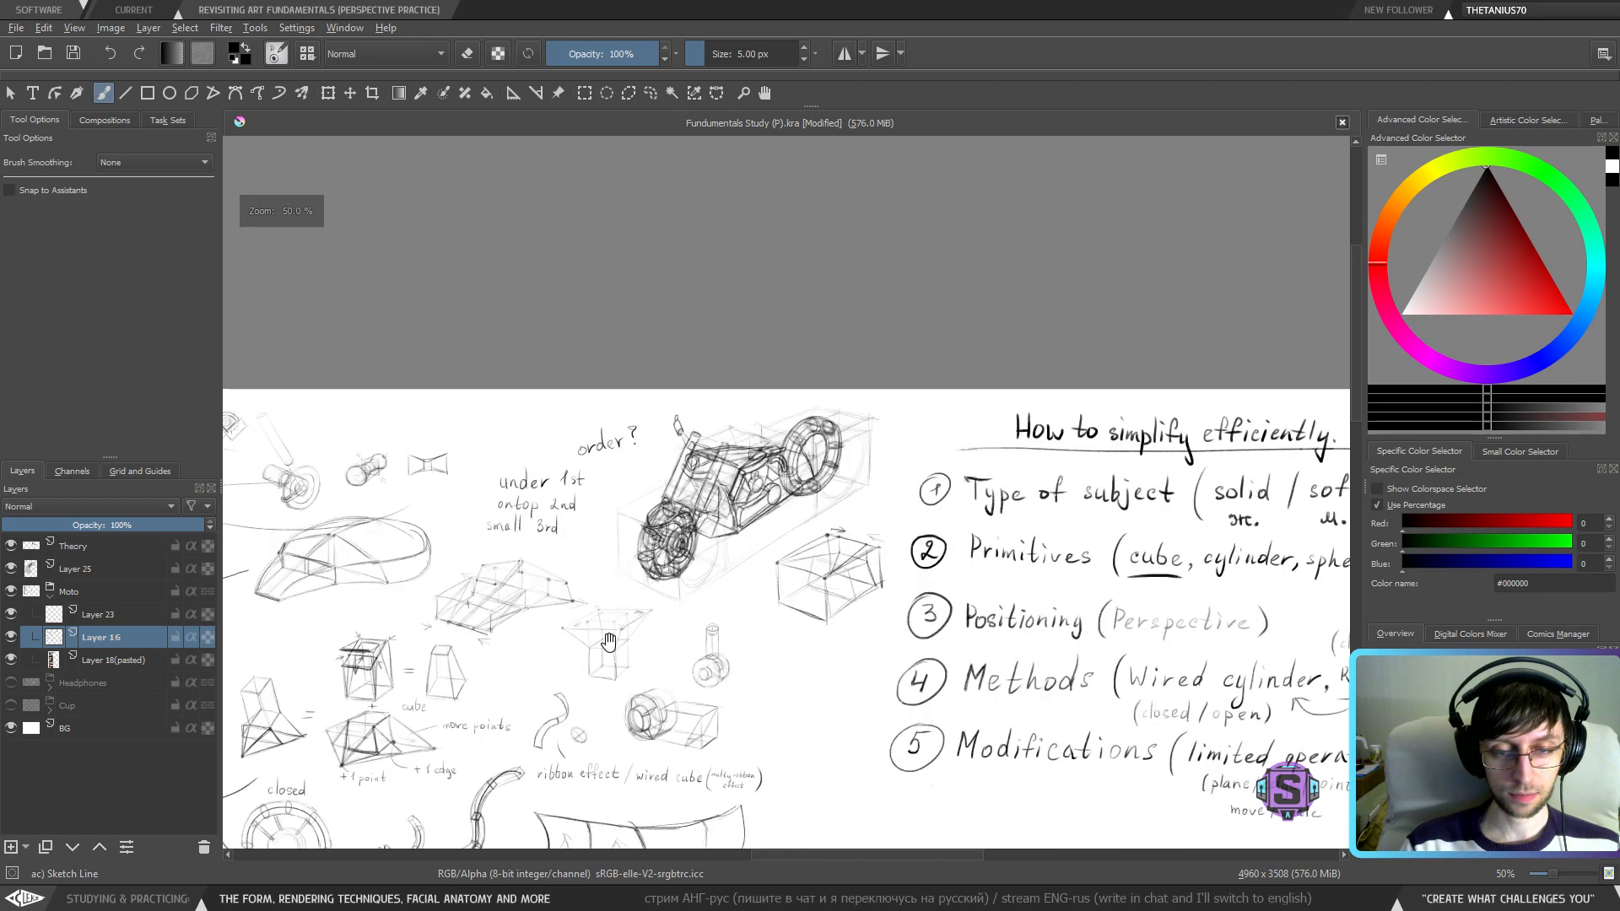
pyautogui.moveTo(514, 700); pyautogui.dragTo(958, 497)
pyautogui.moveTo(744, 618); pyautogui.dragTo(732, 629)
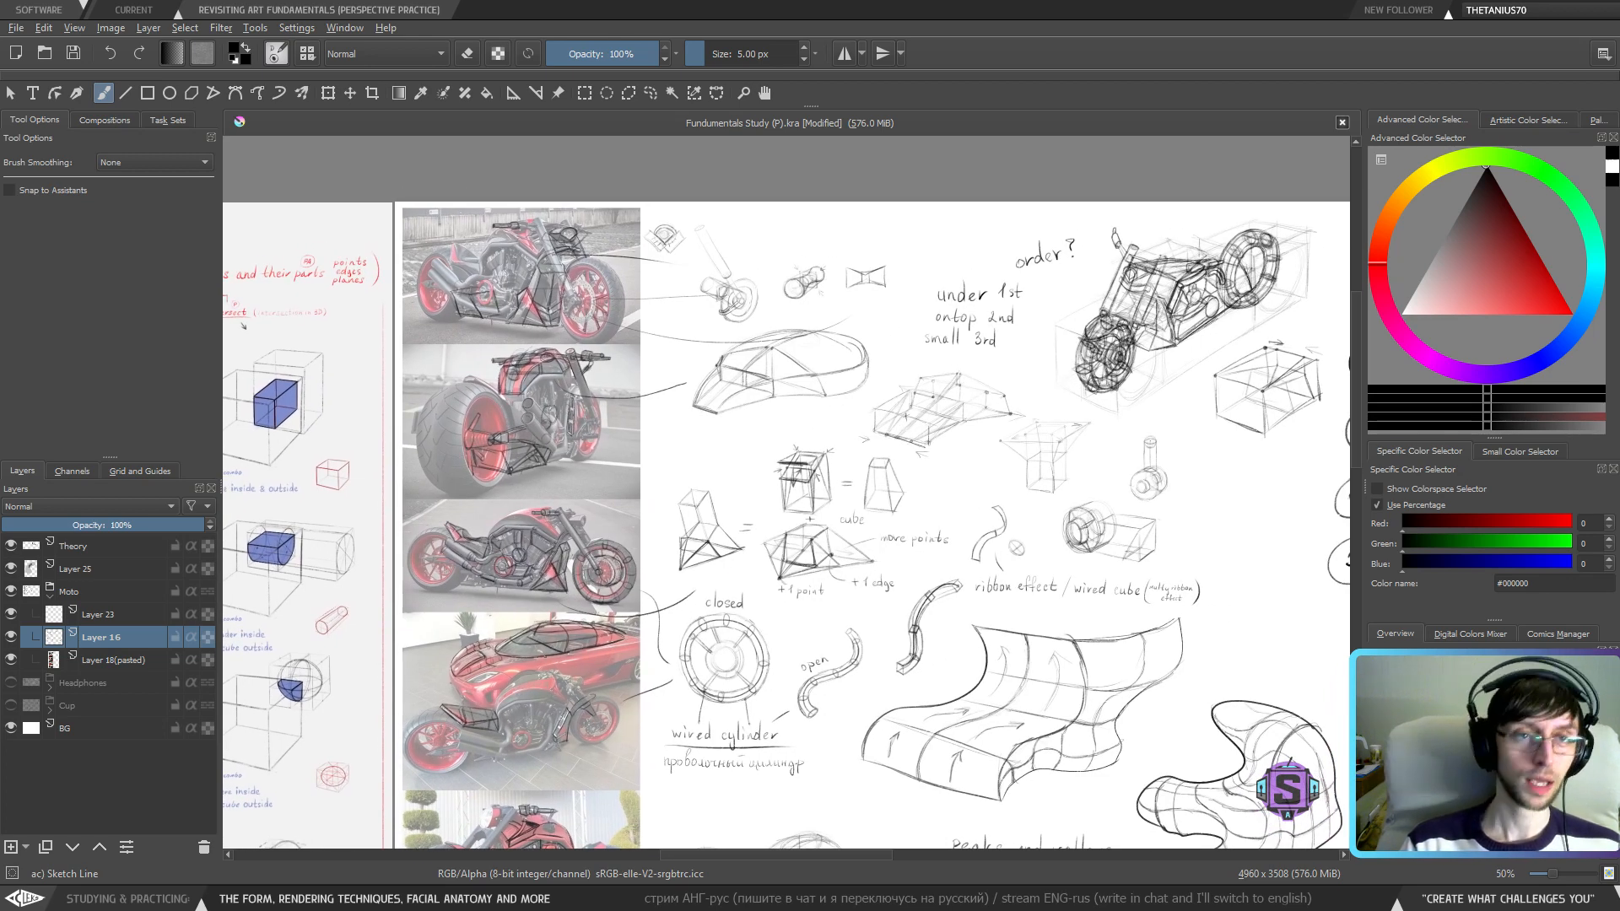
pyautogui.moveTo(594, 561); pyautogui.dragTo(1194, 326)
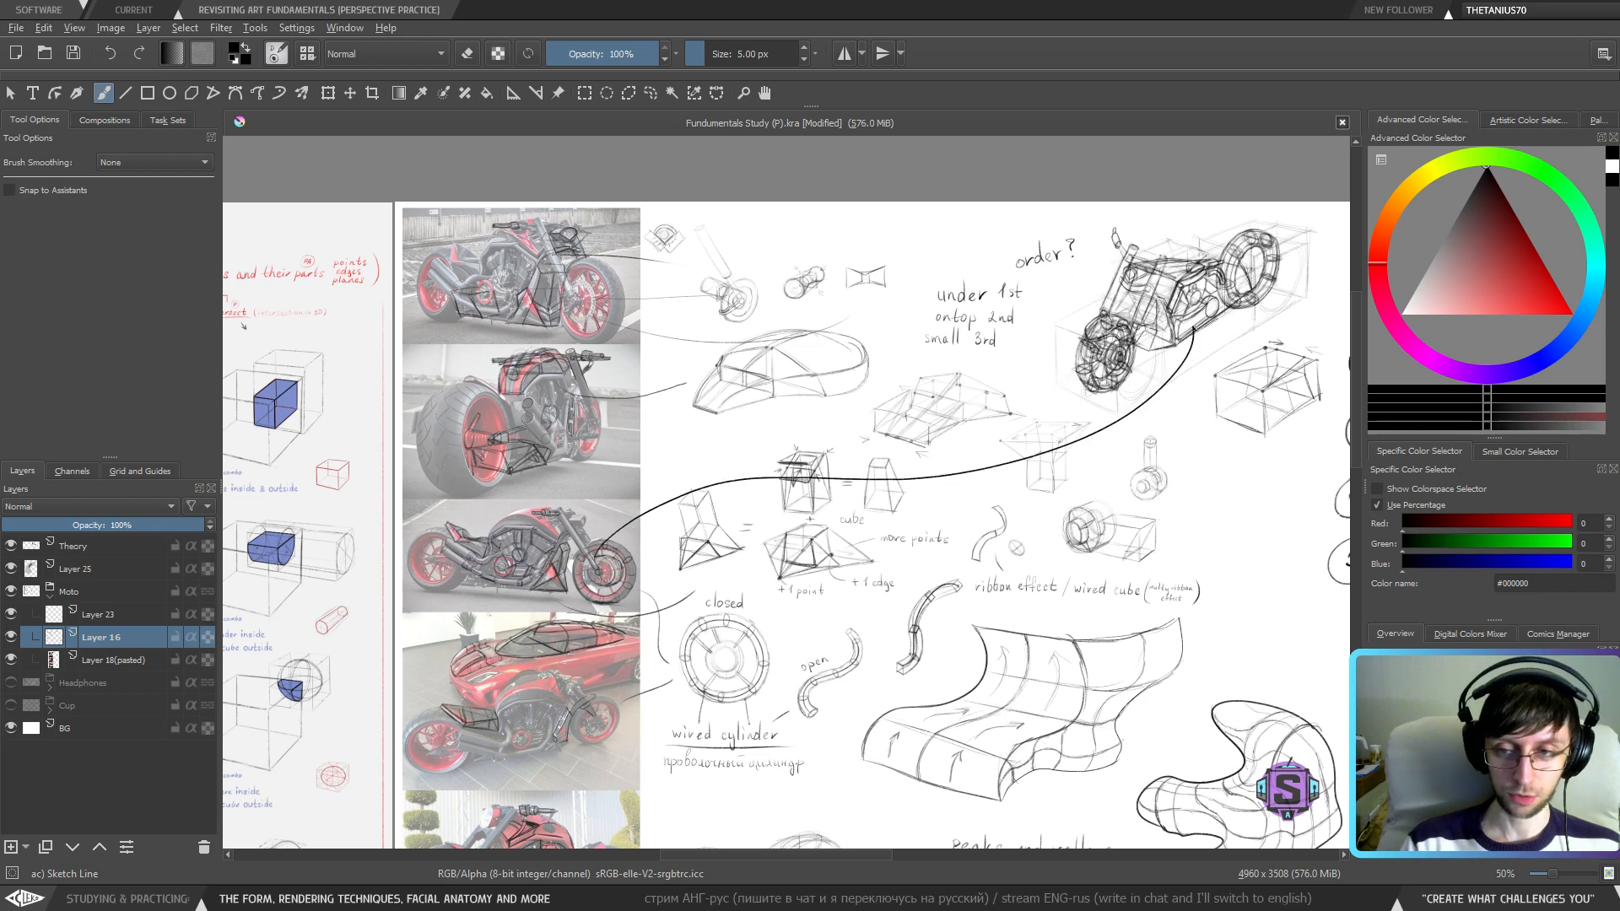
pyautogui.hotkey('ctrl', 'z')
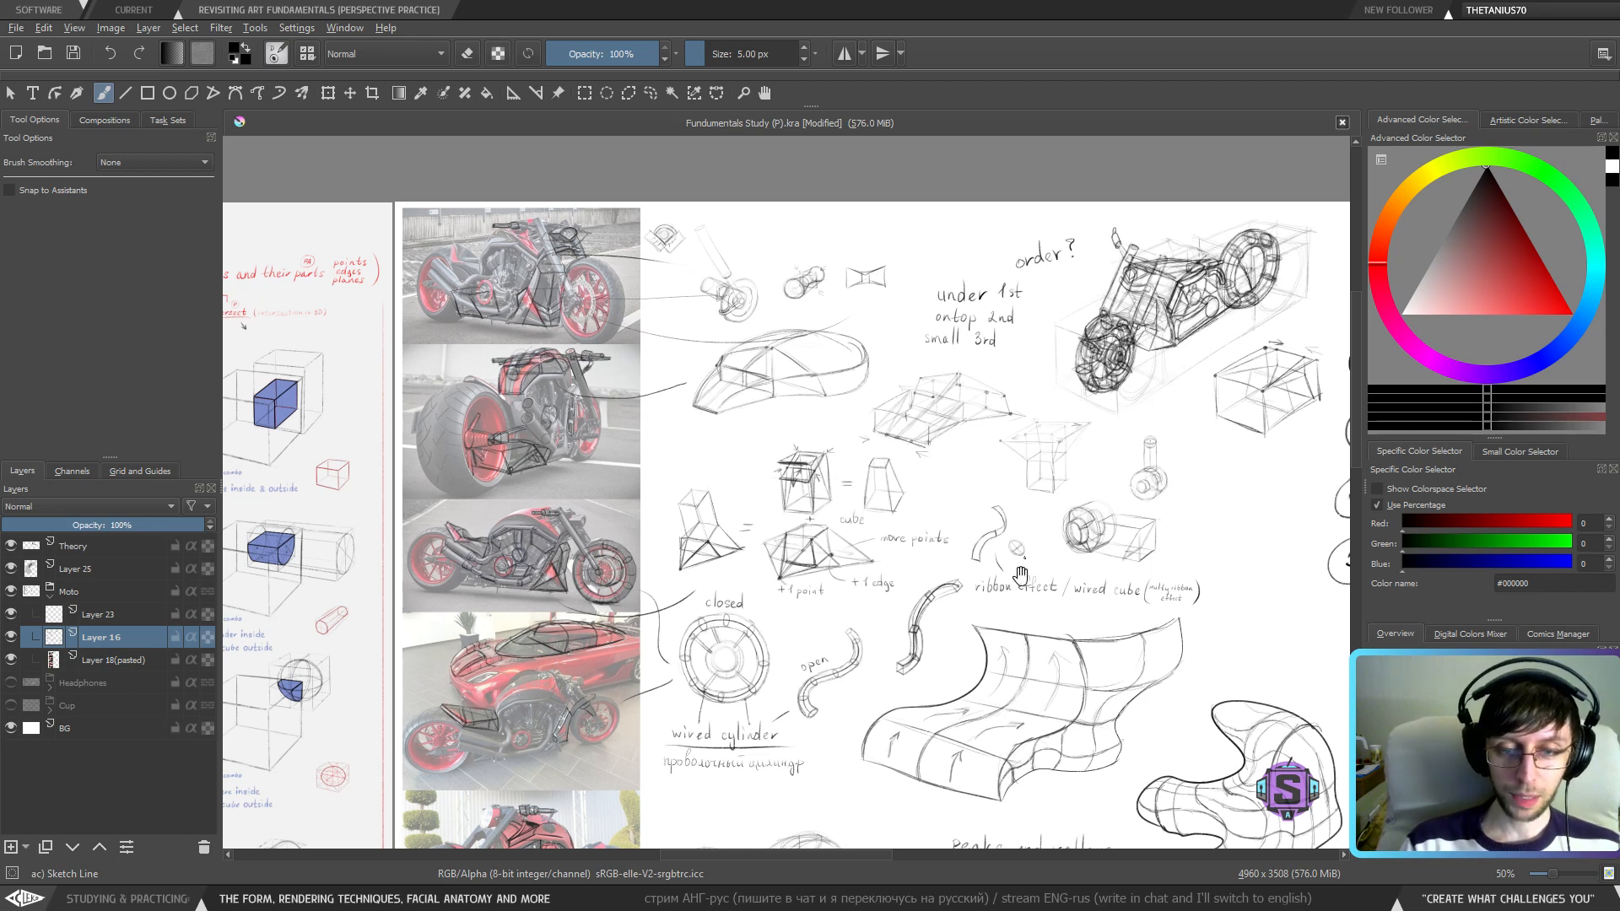
# - Review the cube modification examples, the motorcycle sketch and the "How to simplify efficiently" notes
pyautogui.moveTo(997, 611)
pyautogui.mouseDown()
pyautogui.moveTo(932, 630)
pyautogui.moveTo(906, 584)
pyautogui.mouseUp()
pyautogui.scroll(2, 649, 484)
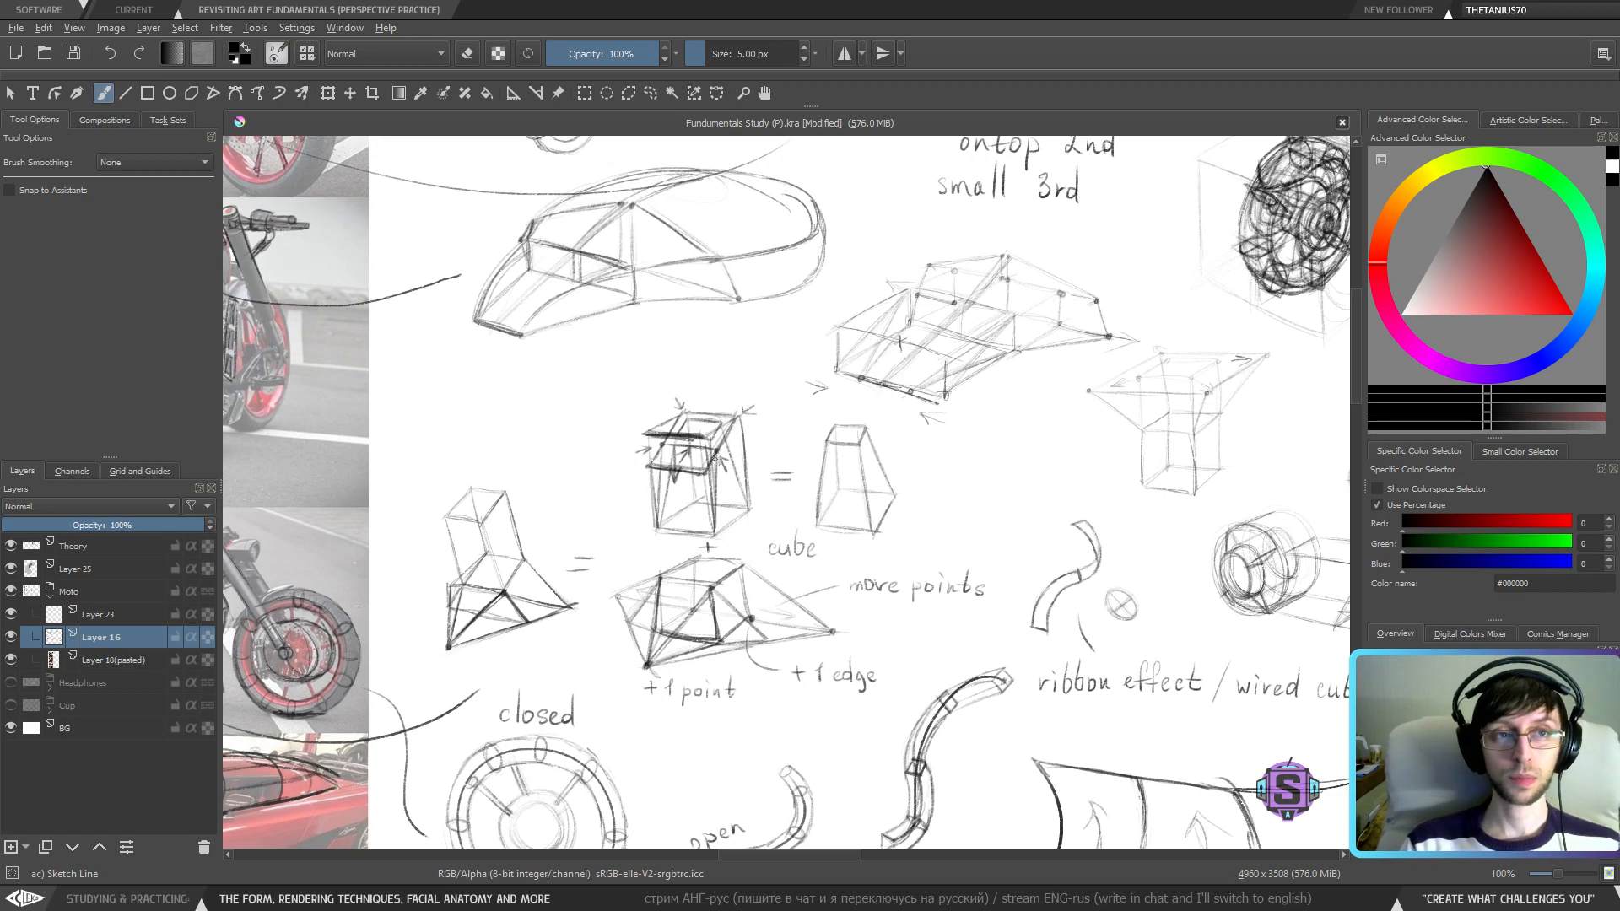
pyautogui.scroll(-2, 1022, 449)
pyautogui.scroll(2, 684, 666)
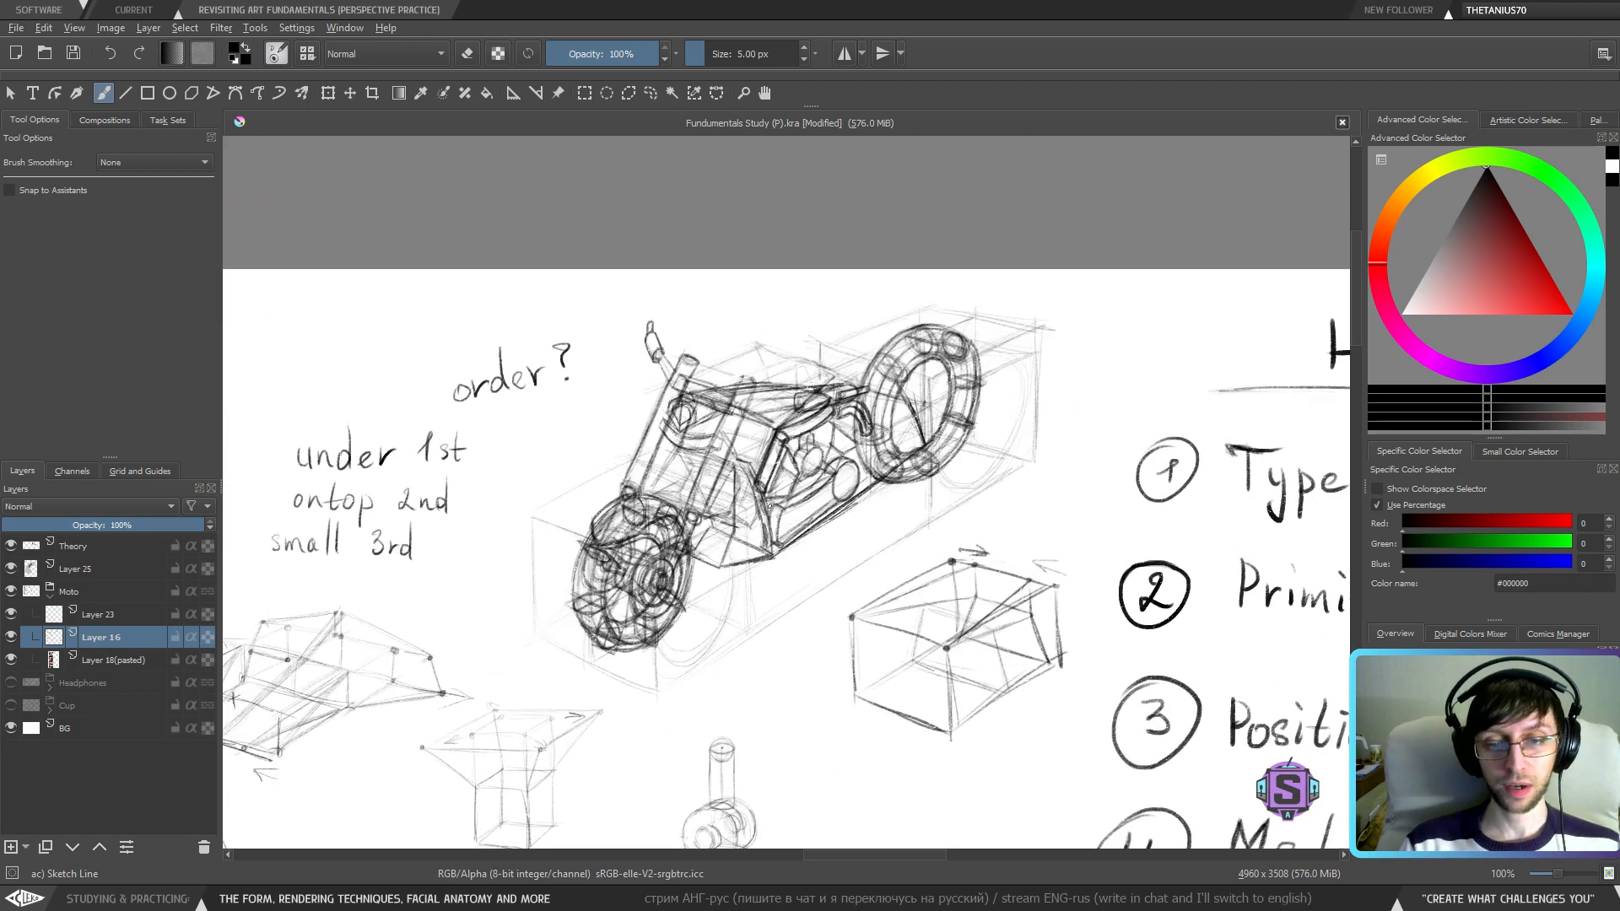
pyautogui.moveTo(734, 586); pyautogui.dragTo(488, 600)
pyautogui.scroll(2, 698, 628)
pyautogui.scroll(-2, 783, 486)
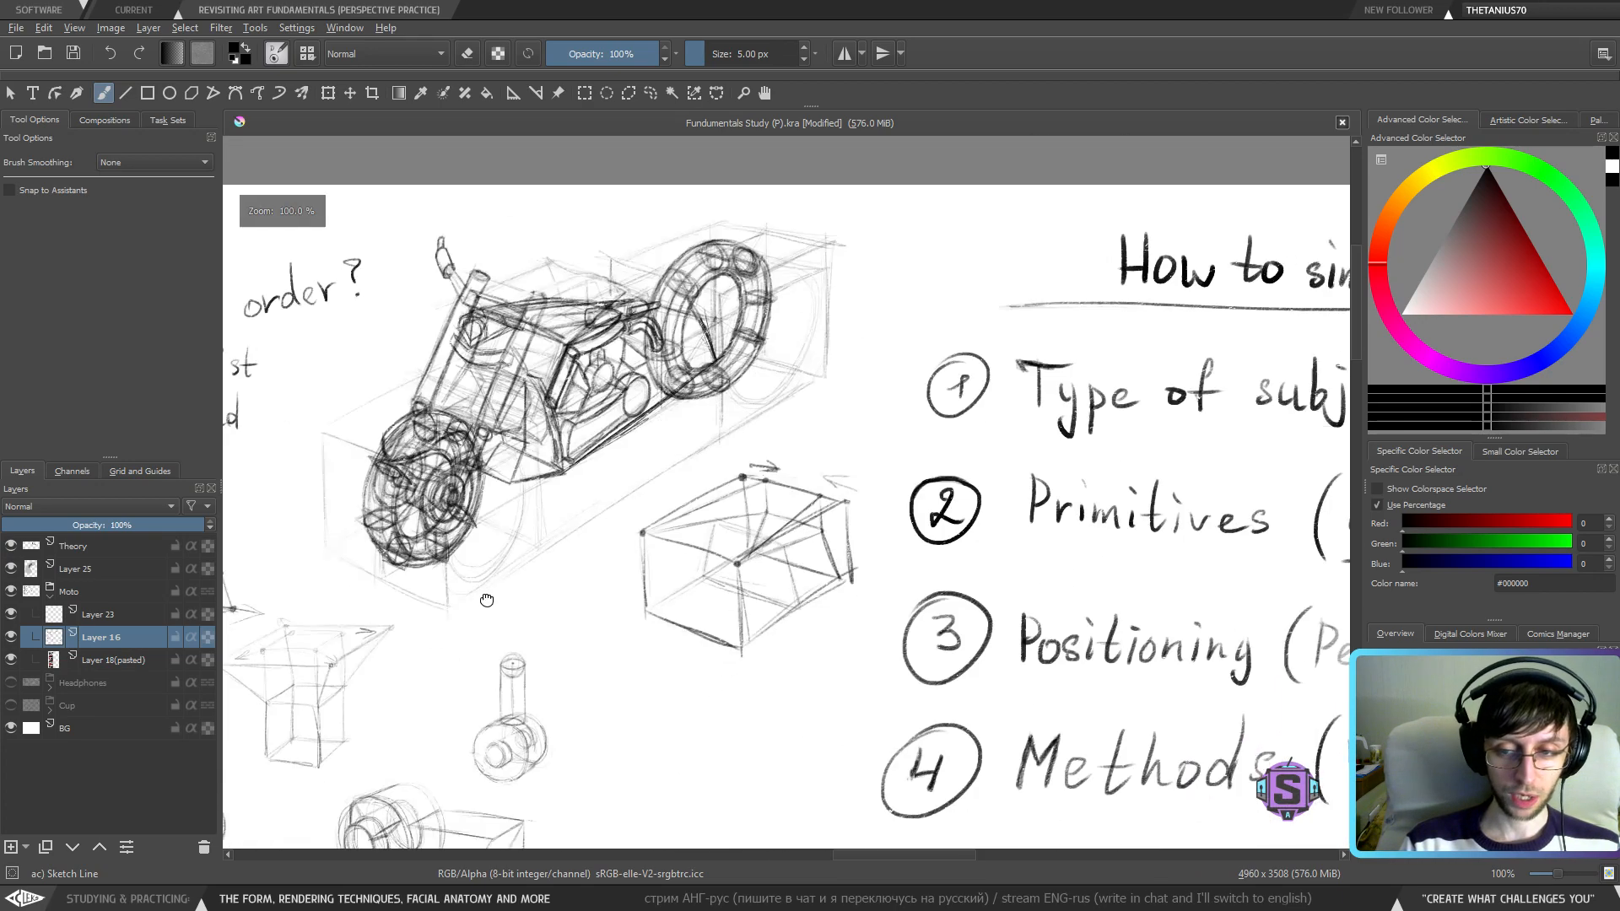
pyautogui.moveTo(1261, 630); pyautogui.dragTo(949, 568)
pyautogui.scroll(-1, 949, 569)
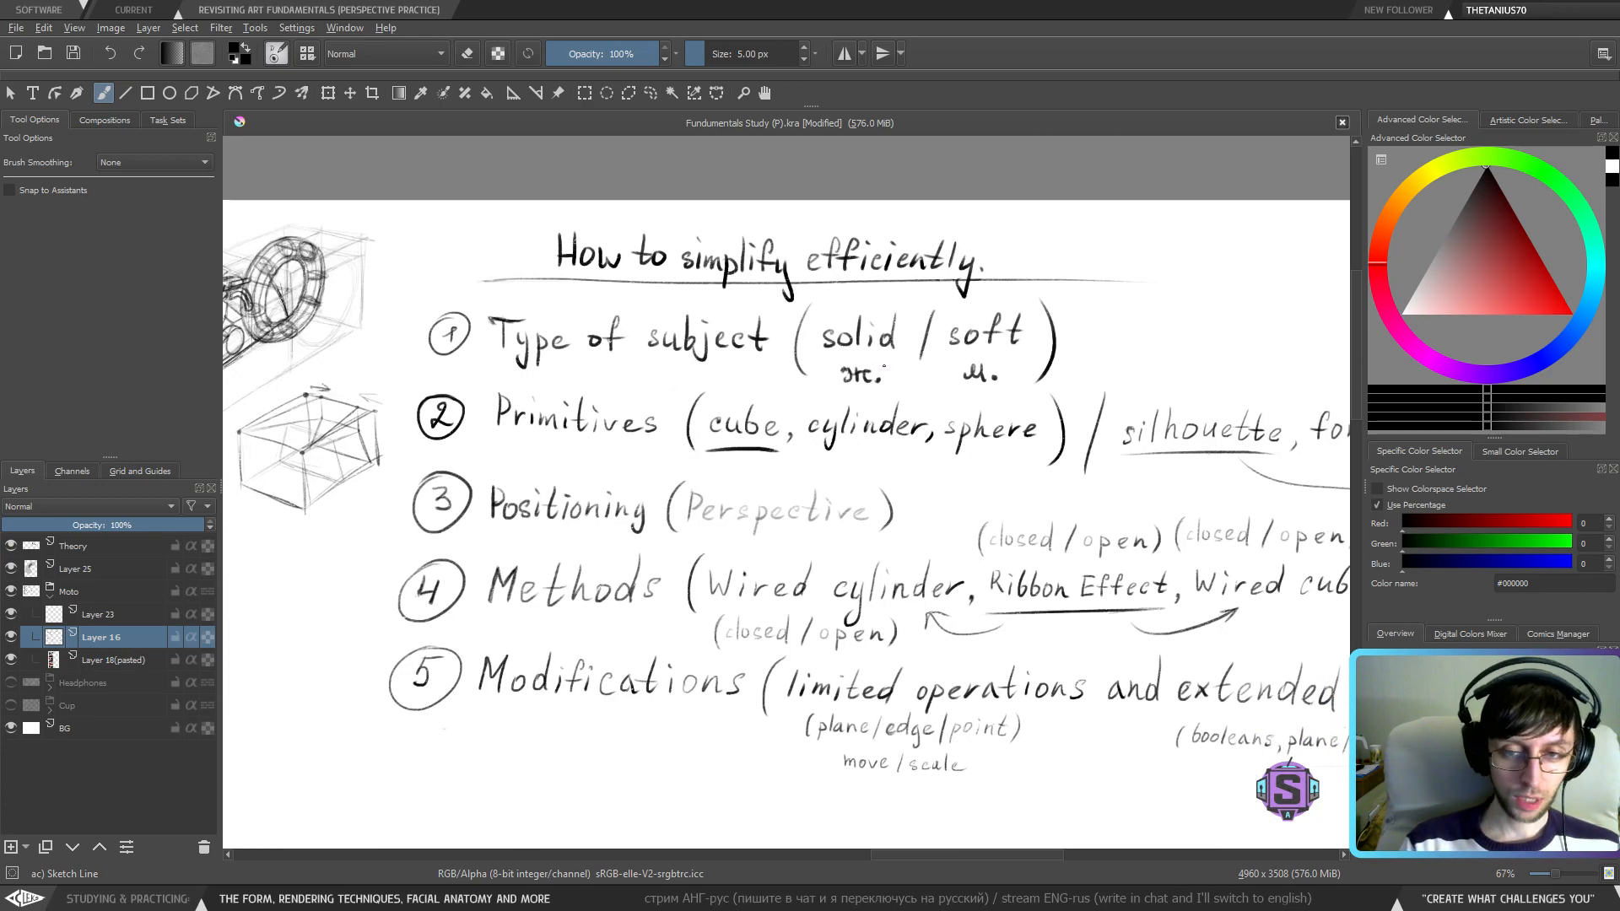
# - Try marking the word "soft" in the subject type note, and undo the strokes
pyautogui.moveTo(935, 349); pyautogui.dragTo(1045, 346)
pyautogui.hotkey('ctrl', 'z')
pyautogui.hotkey('ctrl', 'z')
pyautogui.hotkey('ctrl', 'z')
# - Try a simple four-sided plane in perspective below the modified box study, and undo its strokes
pyautogui.moveTo(1001, 478)
pyautogui.mouseDown()
pyautogui.moveTo(780, 481)
pyautogui.moveTo(928, 472)
pyautogui.mouseUp()
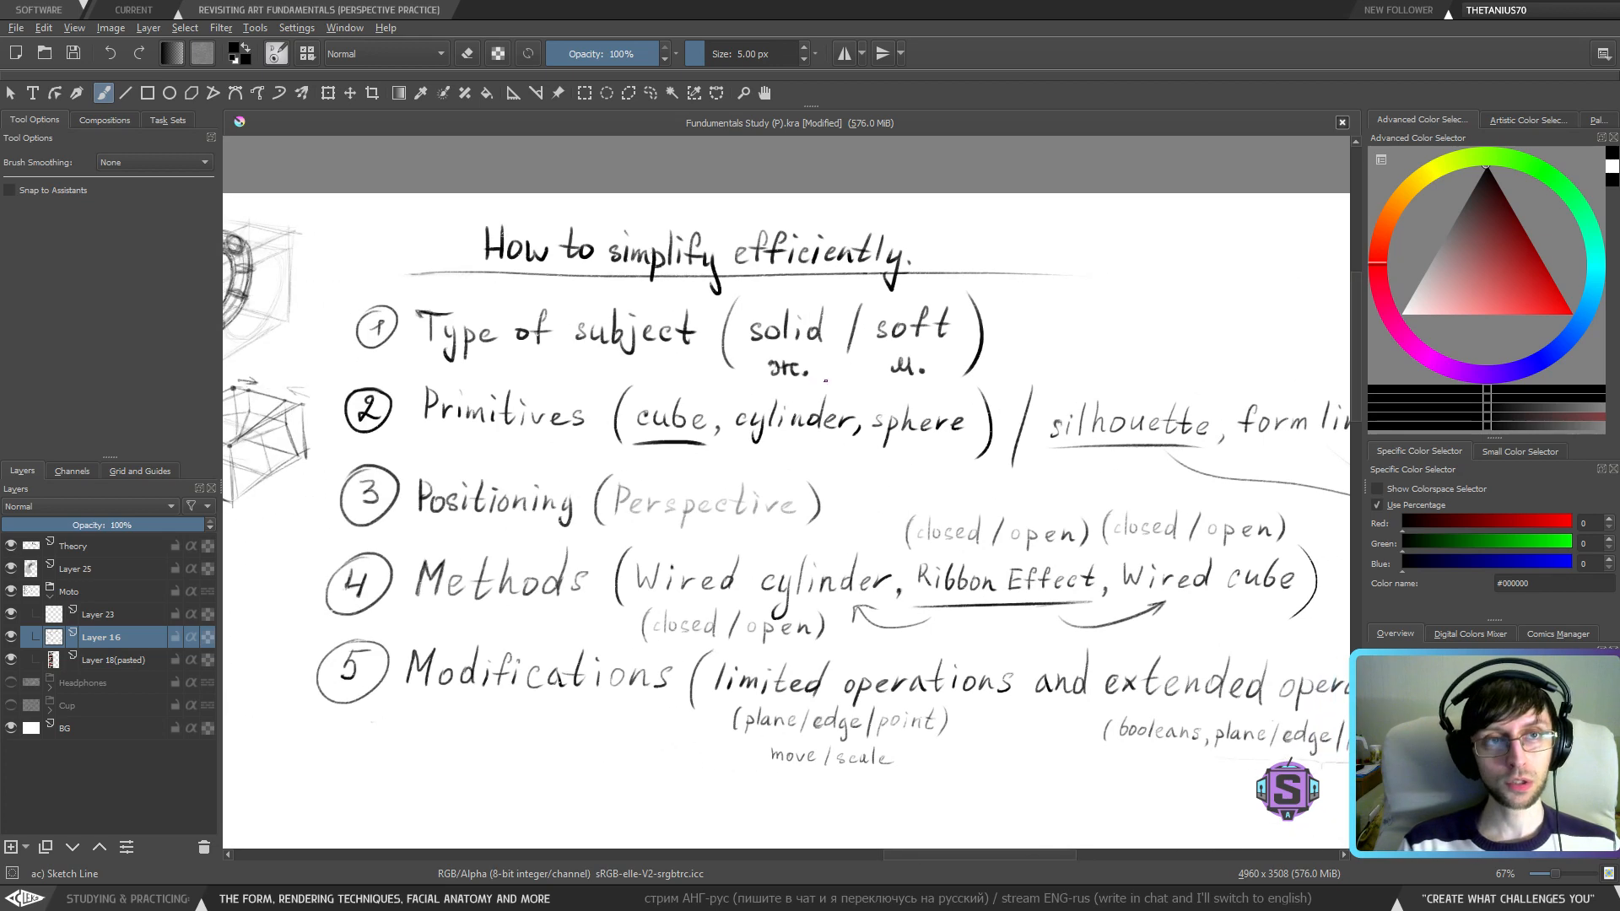
pyautogui.moveTo(805, 494); pyautogui.dragTo(899, 512)
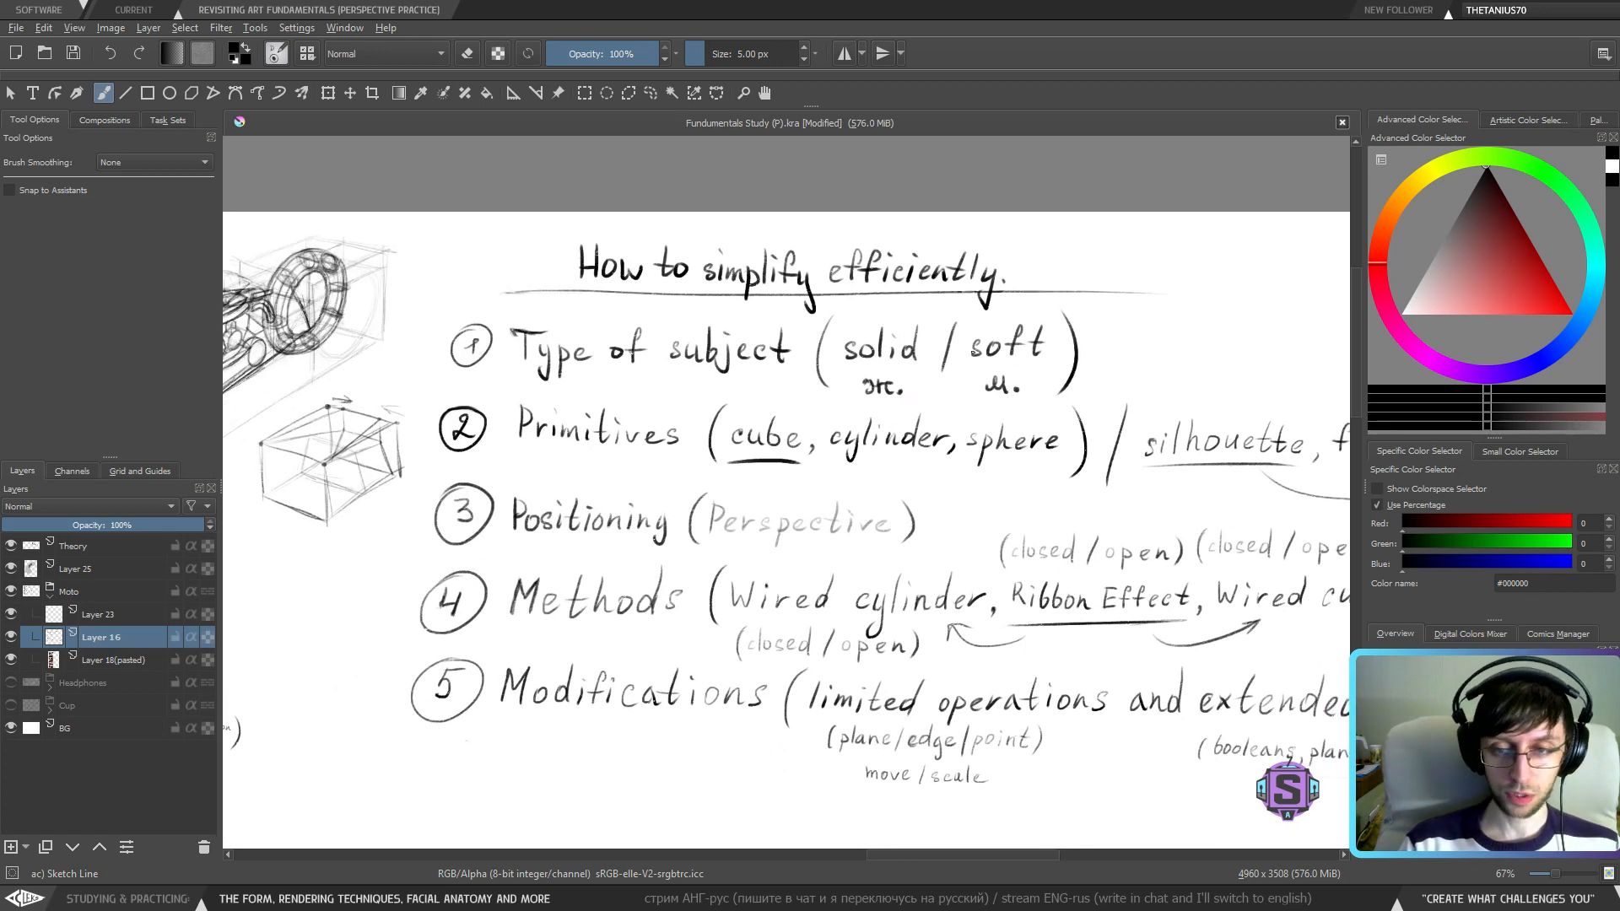
pyautogui.moveTo(618, 497); pyautogui.dragTo(983, 438)
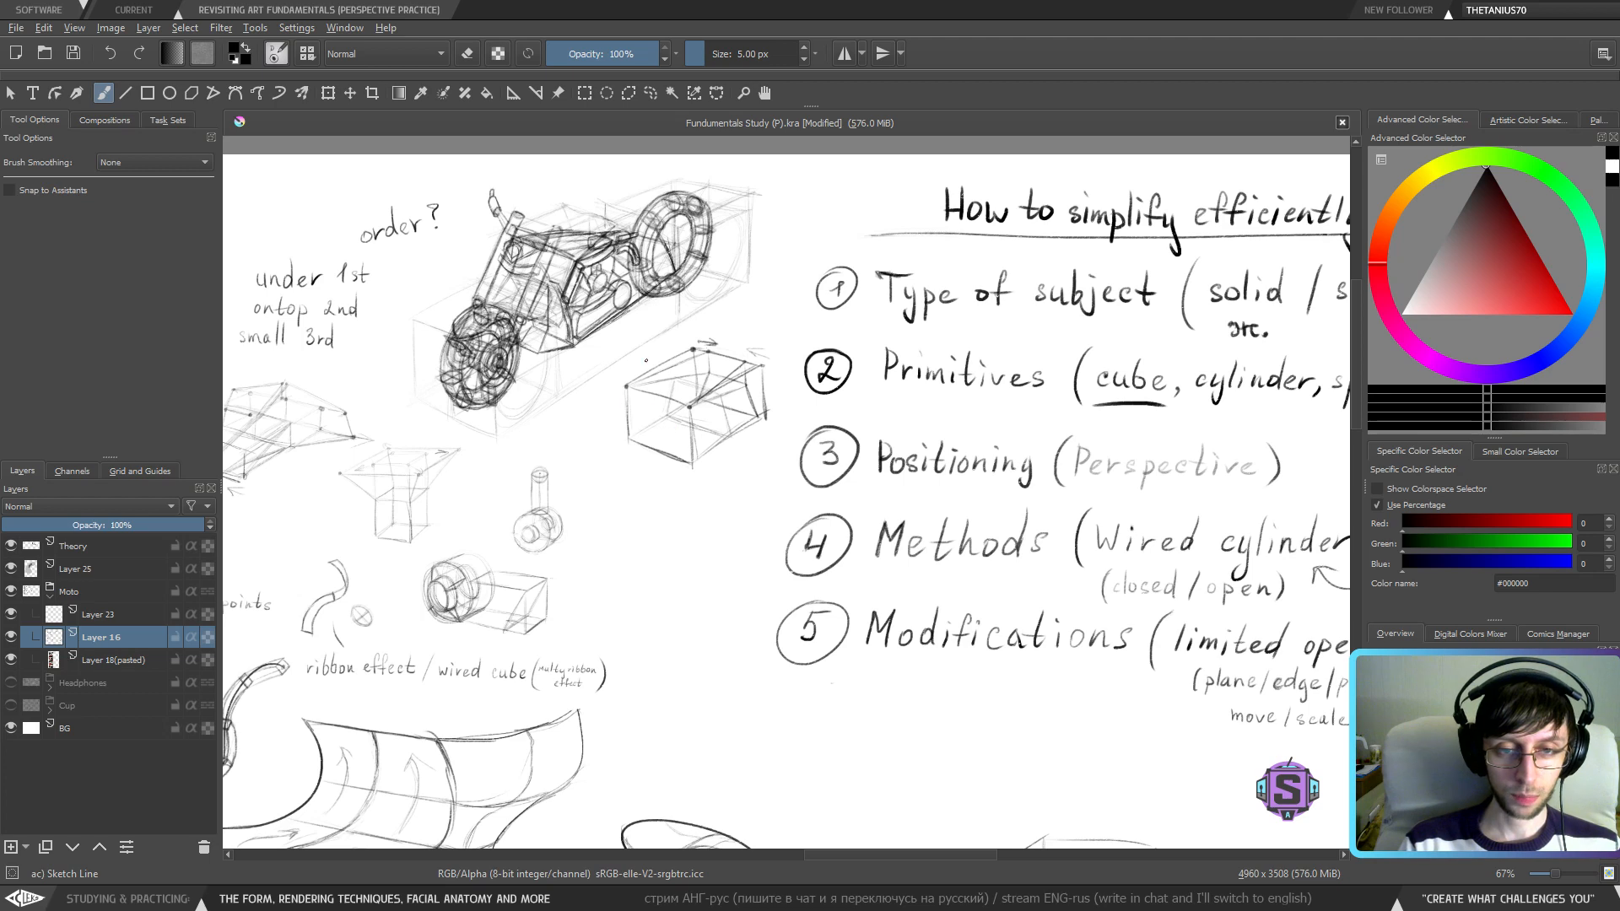
pyautogui.moveTo(655, 507)
pyautogui.mouseDown()
pyautogui.moveTo(607, 558)
pyautogui.moveTo(686, 581)
pyautogui.moveTo(724, 512)
pyautogui.mouseUp()
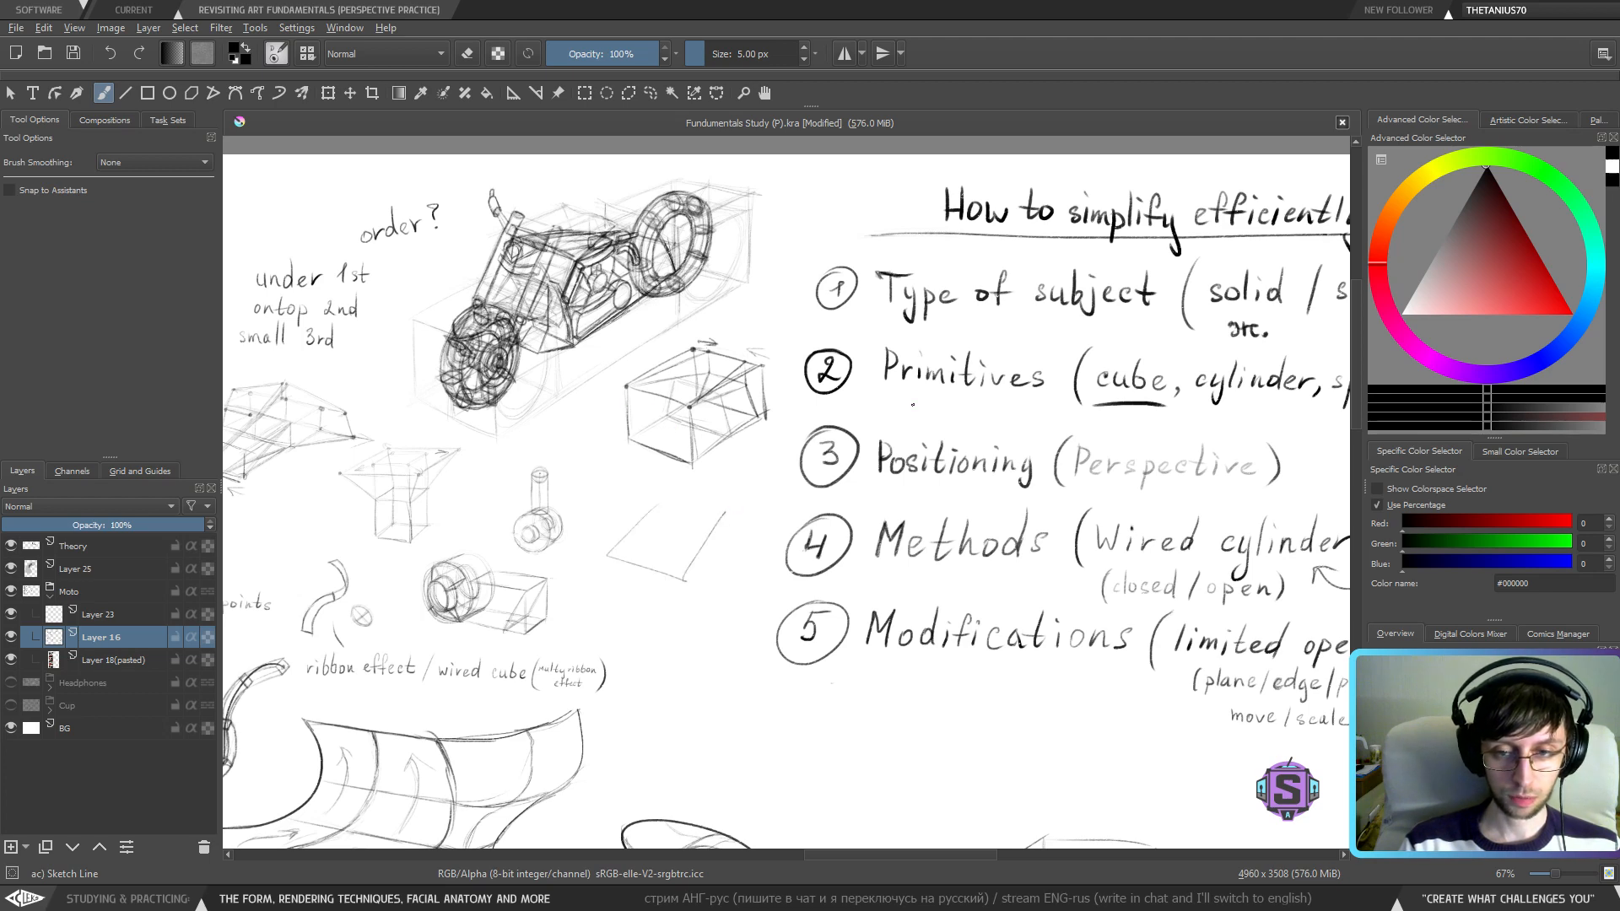
pyautogui.moveTo(890, 407)
pyautogui.mouseDown()
pyautogui.moveTo(1051, 408)
pyautogui.moveTo(692, 402)
pyautogui.mouseUp()
pyautogui.hotkey('ctrl', 'z')
pyautogui.hotkey('ctrl', 'z')
pyautogui.hotkey('ctrl', 'z')
pyautogui.hotkey('ctrl', 'z')
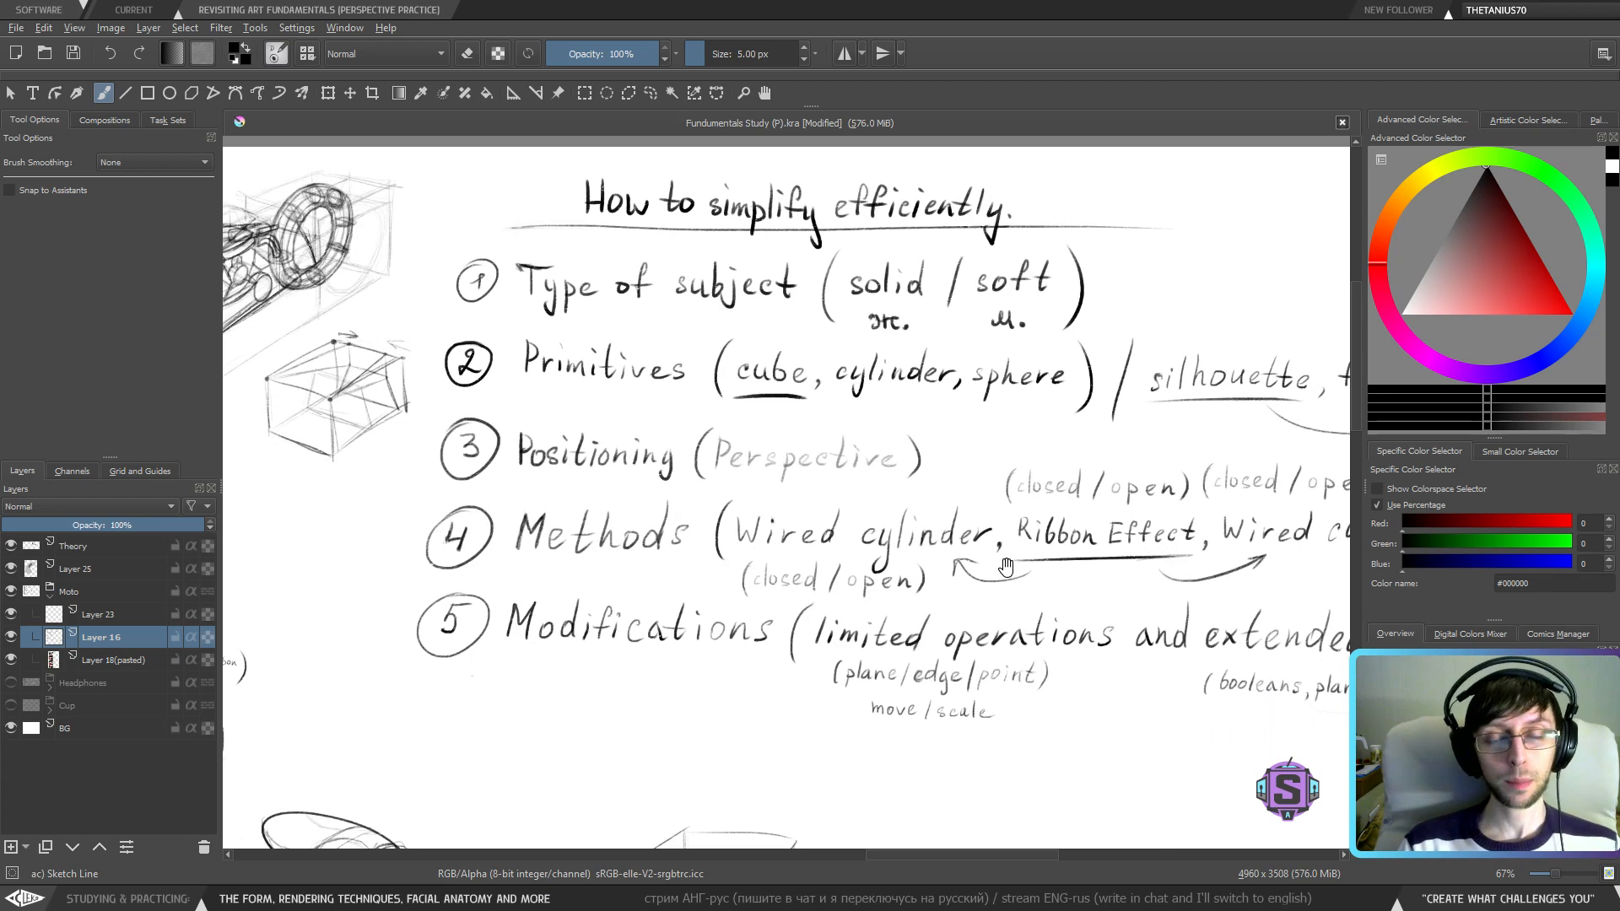
# - Try annotation strokes around the primitives and silhouette line of the notes, and undo them
pyautogui.moveTo(1000, 570); pyautogui.dragTo(724, 584)
pyautogui.moveTo(771, 453); pyautogui.dragTo(1095, 417)
pyautogui.hotkey('ctrl', 'z')
pyautogui.hotkey('ctrl', 'z')
# - Examine the silhouette and form line notes, the peaks and valleys examples and the motorcycle sketch
pyautogui.moveTo(1101, 500); pyautogui.dragTo(772, 472)
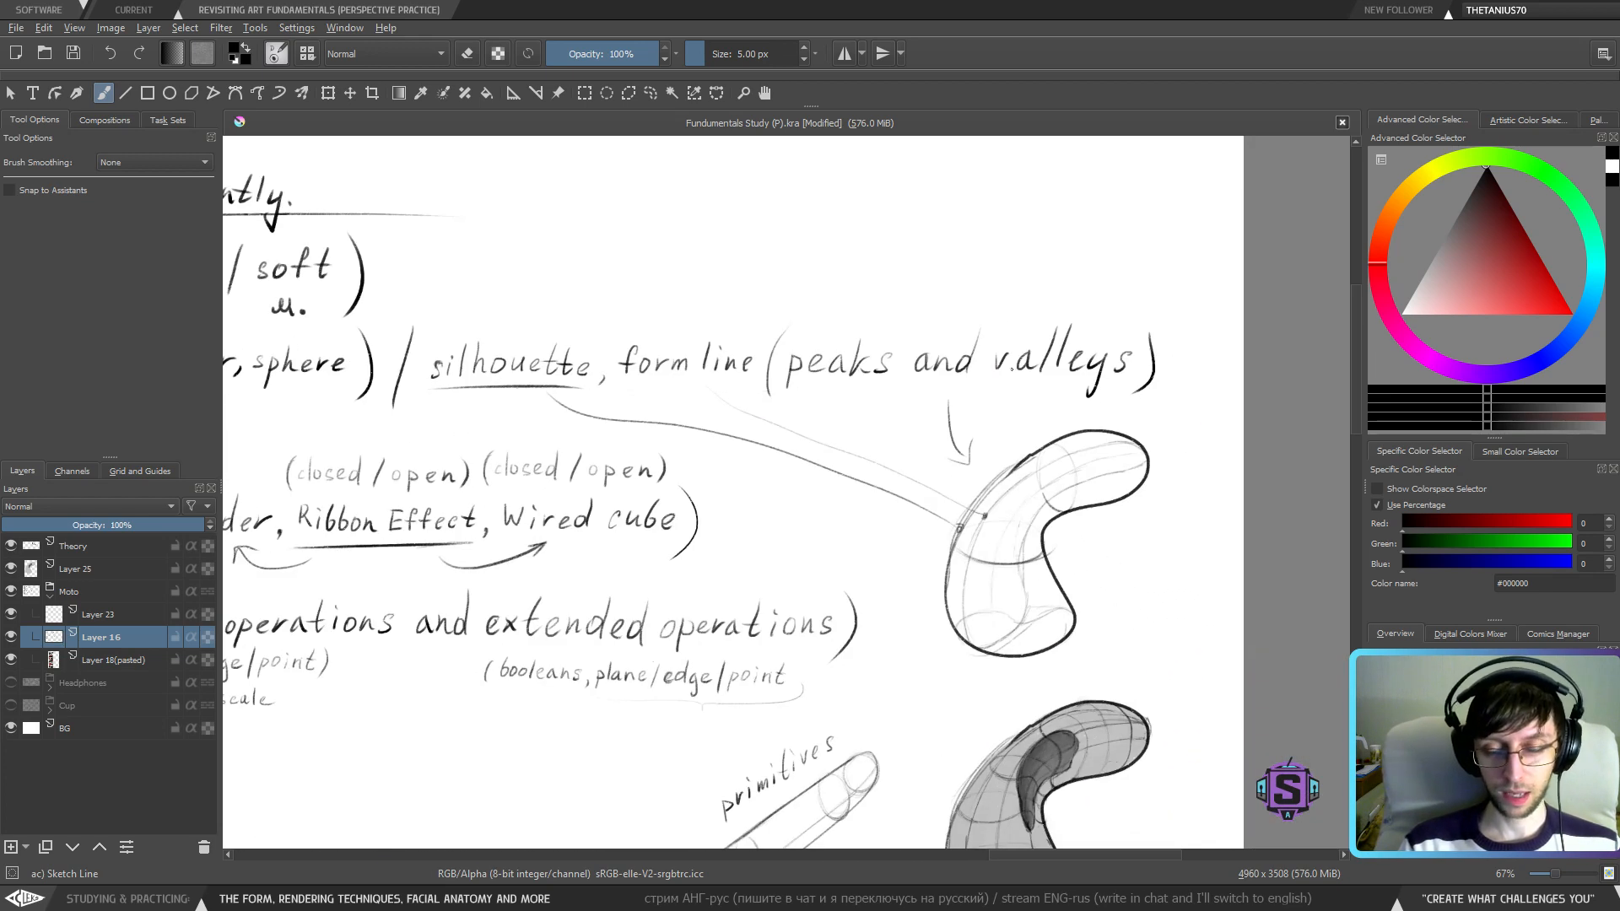
pyautogui.moveTo(780, 607)
pyautogui.mouseDown()
pyautogui.moveTo(965, 531)
pyautogui.moveTo(1215, 494)
pyautogui.mouseUp()
pyautogui.moveTo(708, 629)
pyautogui.mouseDown()
pyautogui.moveTo(980, 565)
pyautogui.moveTo(1137, 356)
pyautogui.mouseUp()
pyautogui.moveTo(762, 627); pyautogui.dragTo(942, 358)
pyautogui.hotkey('ctrl', '-')
pyautogui.hotkey('ctrl', '-')
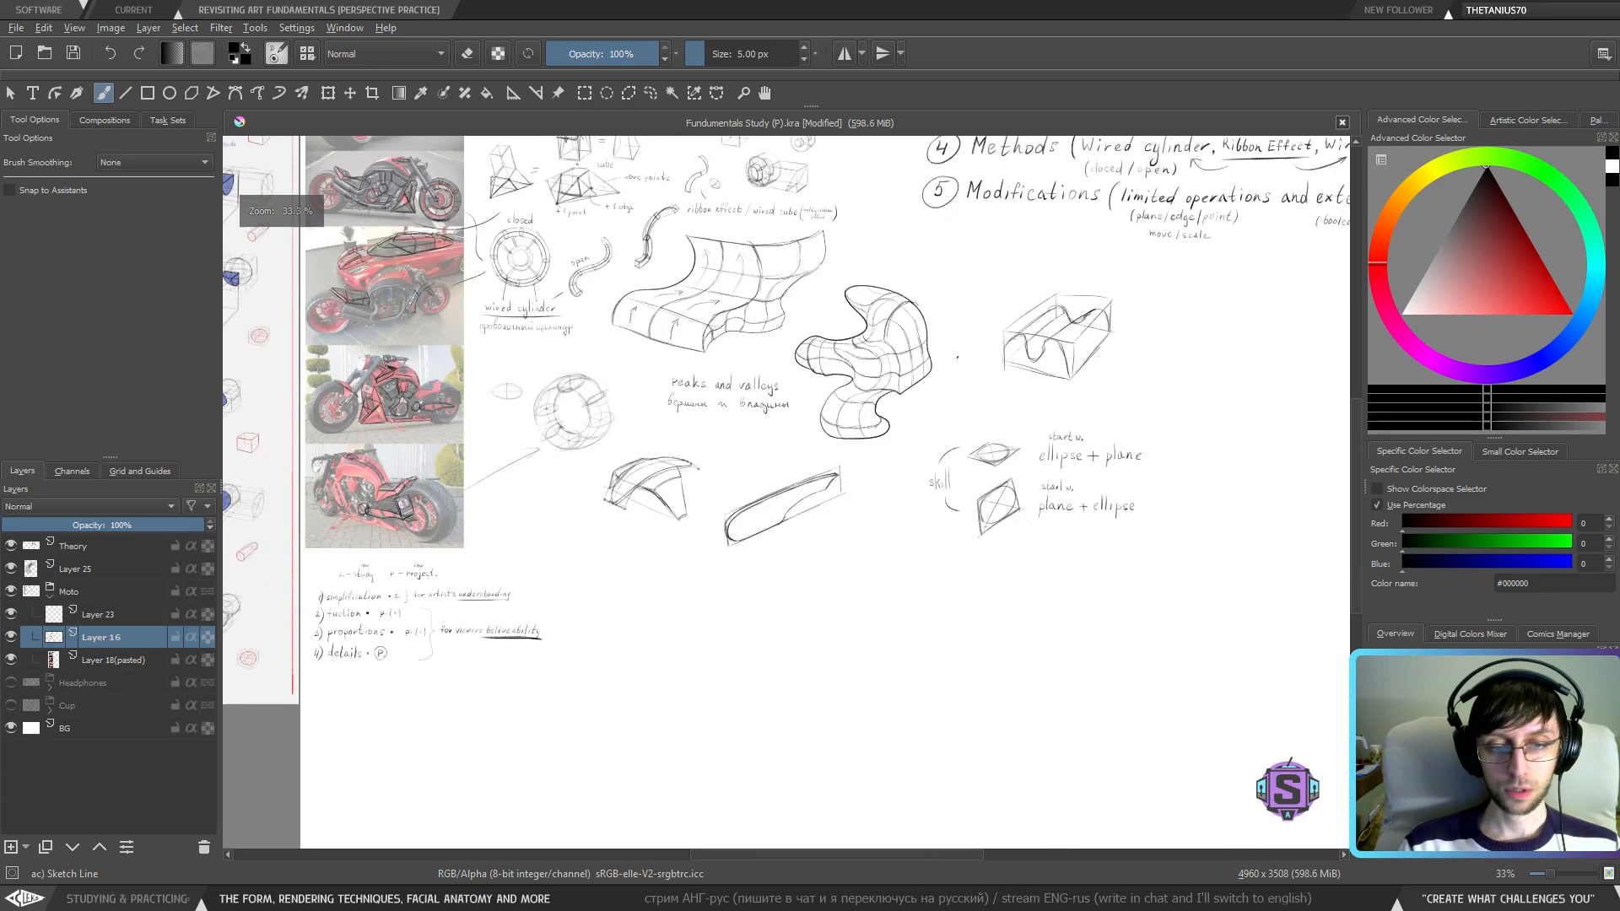
pyautogui.moveTo(891, 440); pyautogui.dragTo(830, 560)
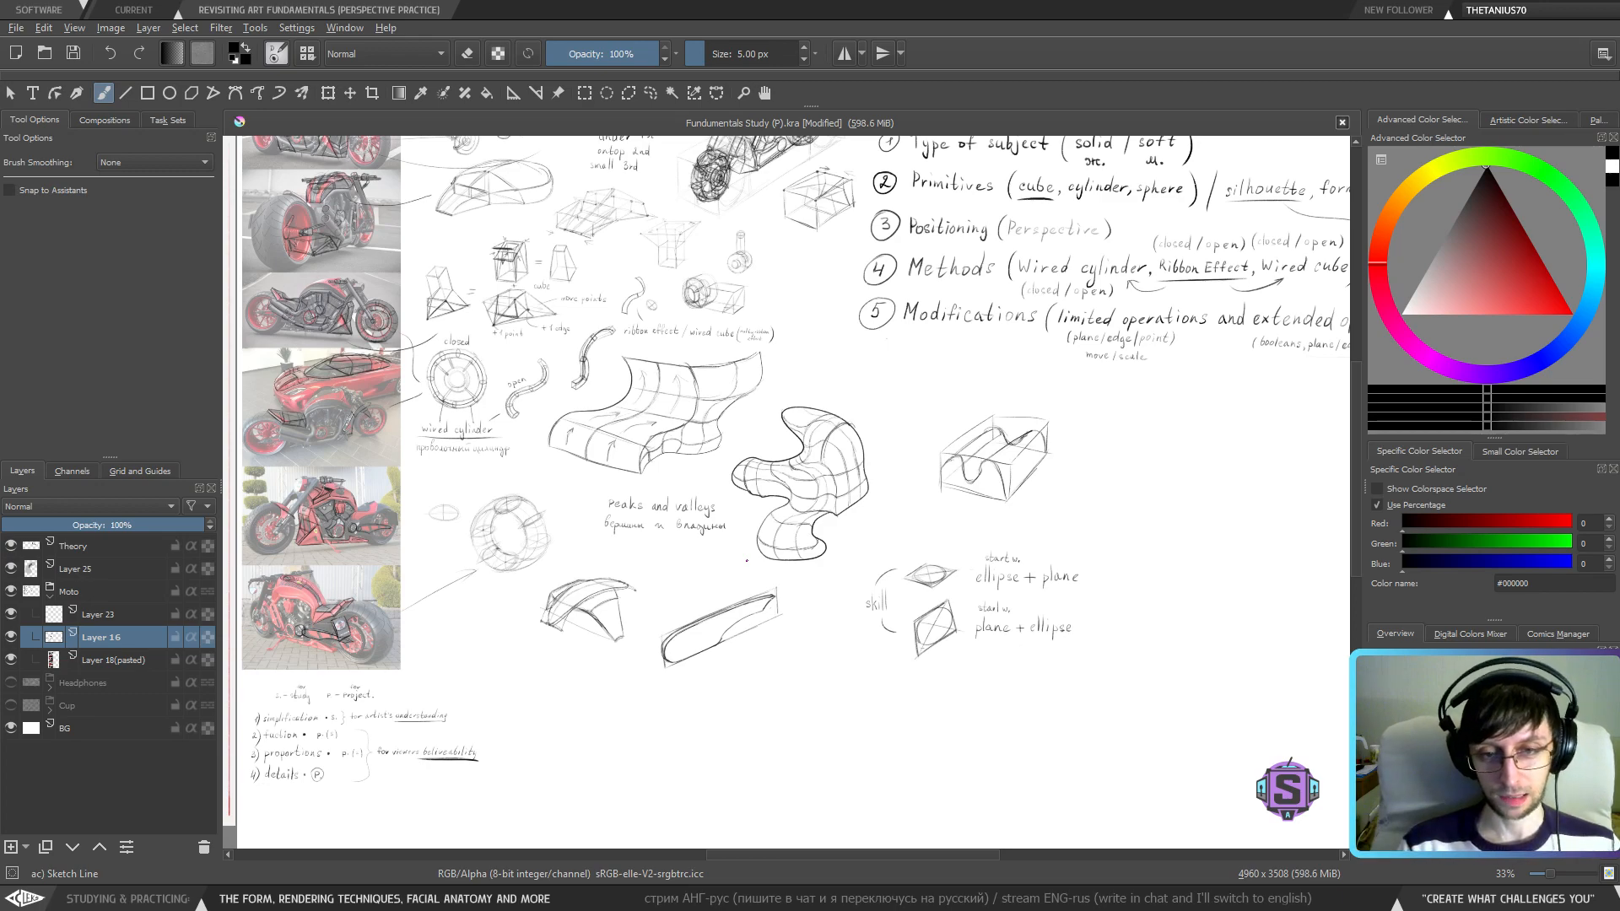
pyautogui.moveTo(722, 401); pyautogui.dragTo(755, 653)
pyautogui.scroll(2, 795, 569)
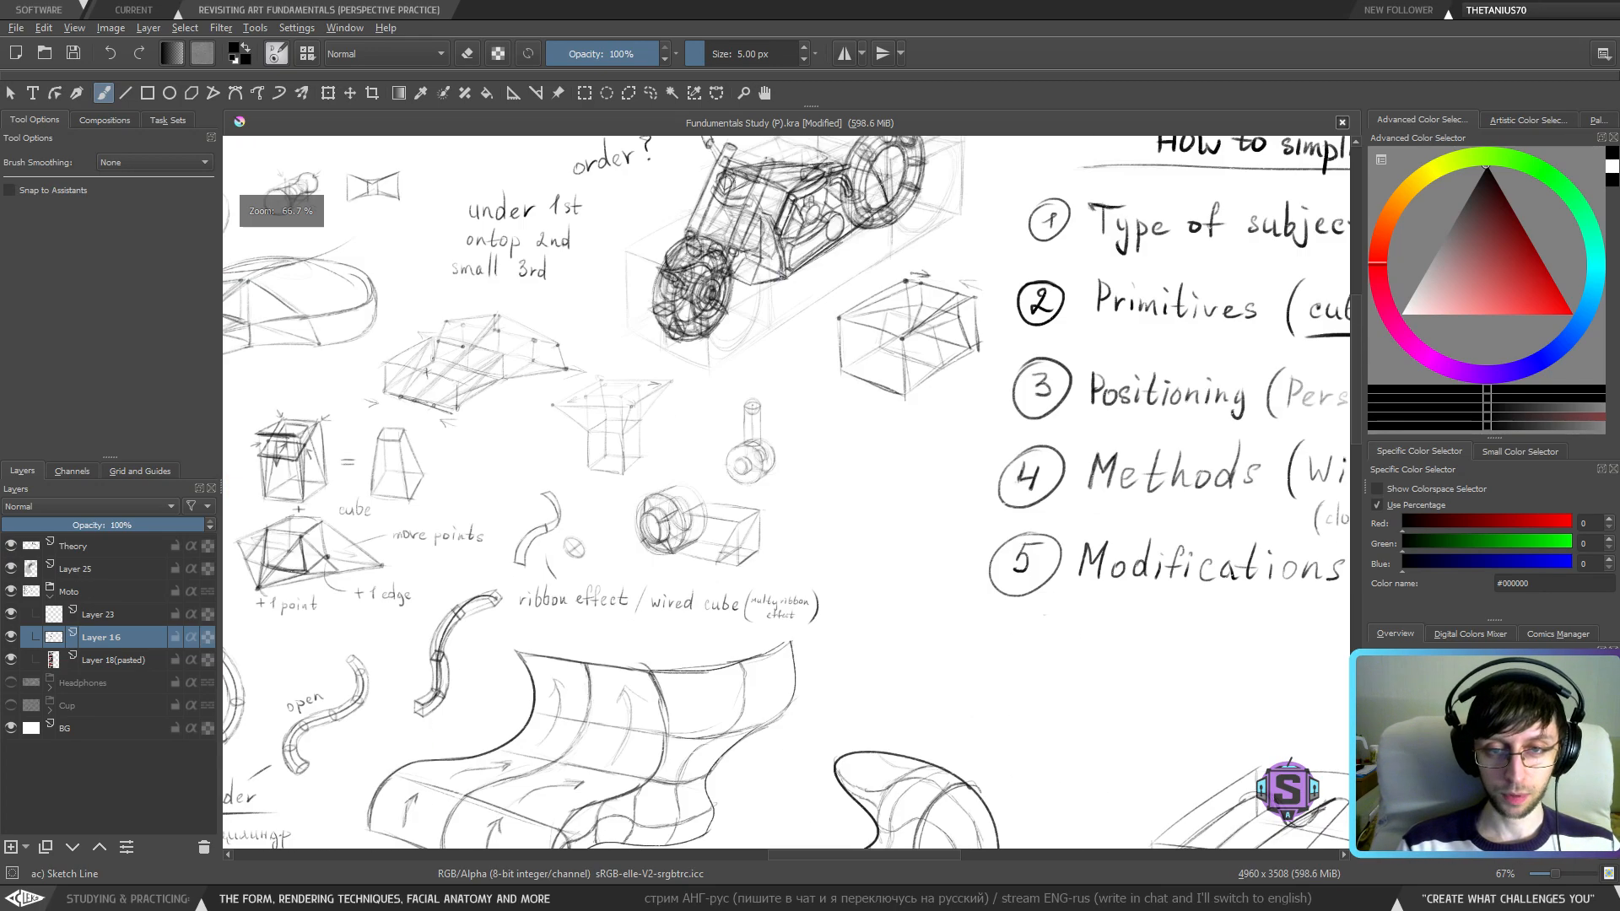
pyautogui.moveTo(797, 282)
pyautogui.mouseDown()
pyautogui.moveTo(775, 492)
pyautogui.moveTo(743, 601)
pyautogui.mouseUp()
pyautogui.scroll(2, 775, 492)
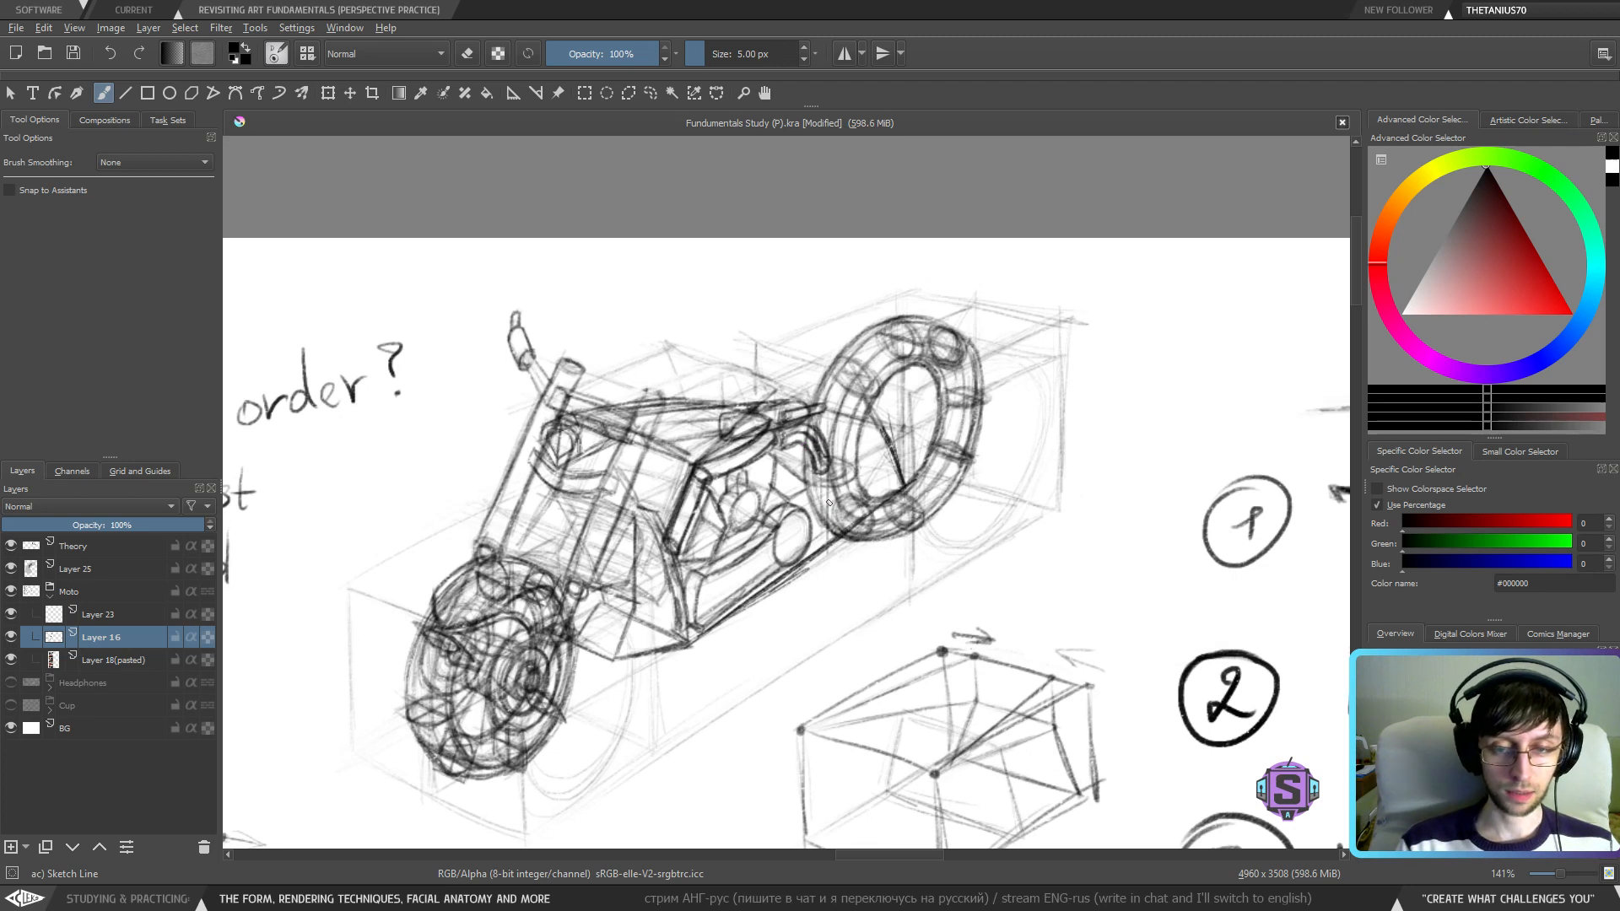
# - Refine the tread and rim segments around the motorcycle's rear wheel with short sketch strokes
pyautogui.moveTo(860, 544)
pyautogui.mouseDown()
pyautogui.moveTo(898, 540)
pyautogui.moveTo(850, 542)
pyautogui.moveTo(927, 520)
pyautogui.moveTo(873, 525)
pyautogui.mouseUp()
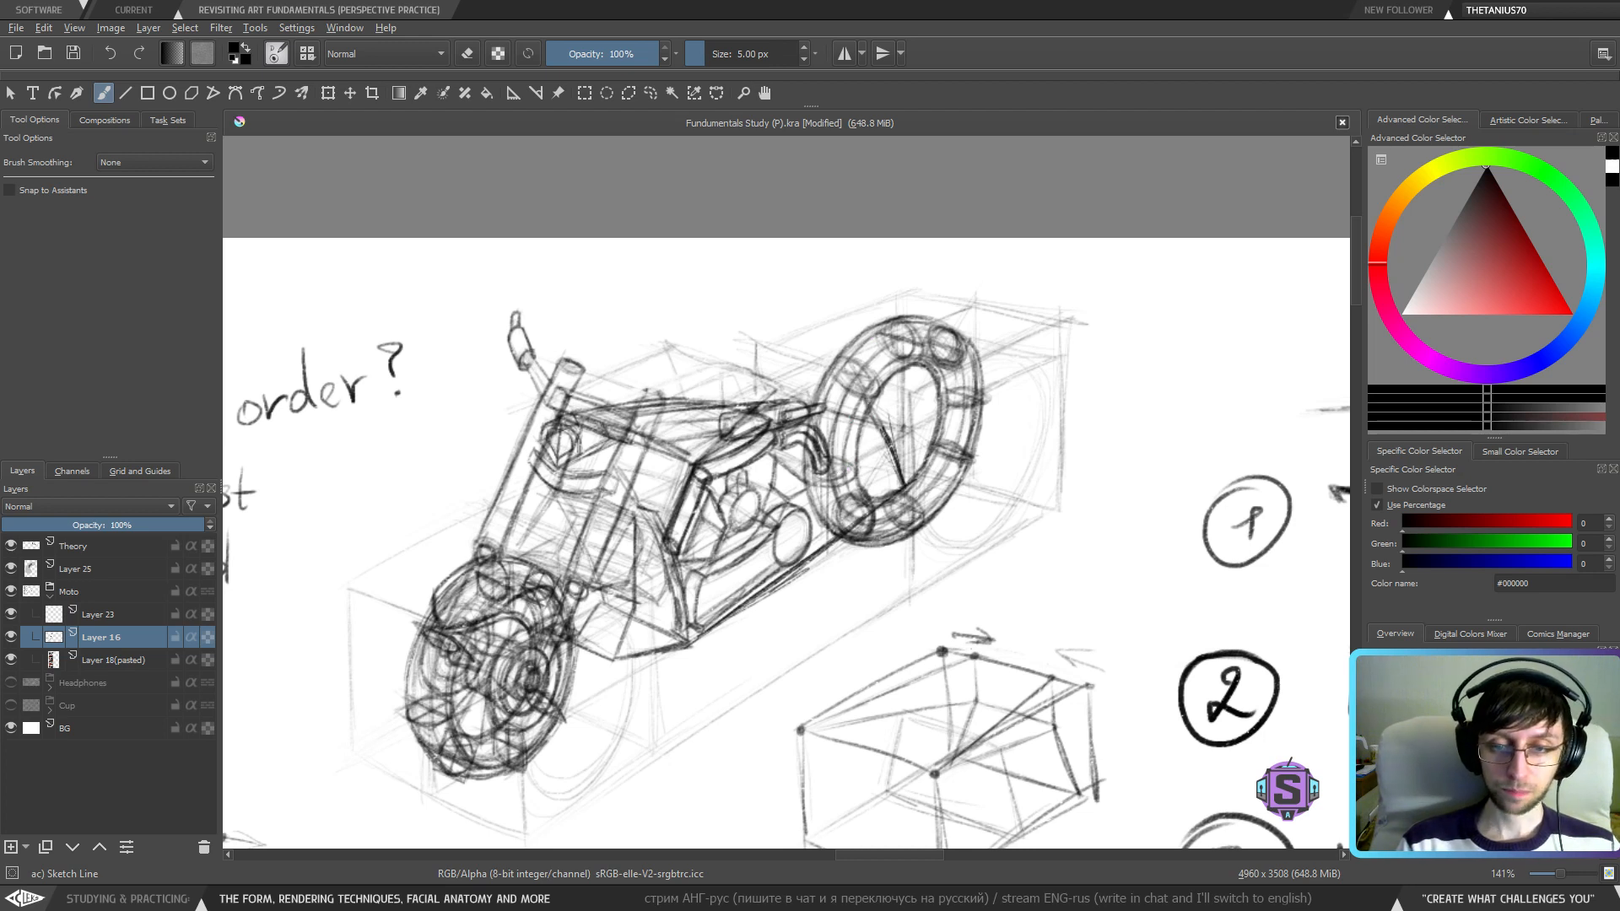
pyautogui.moveTo(908, 326)
pyautogui.mouseDown()
pyautogui.moveTo(887, 357)
pyautogui.moveTo(928, 368)
pyautogui.moveTo(956, 337)
pyautogui.moveTo(933, 341)
pyautogui.moveTo(962, 362)
pyautogui.moveTo(977, 405)
pyautogui.mouseUp()
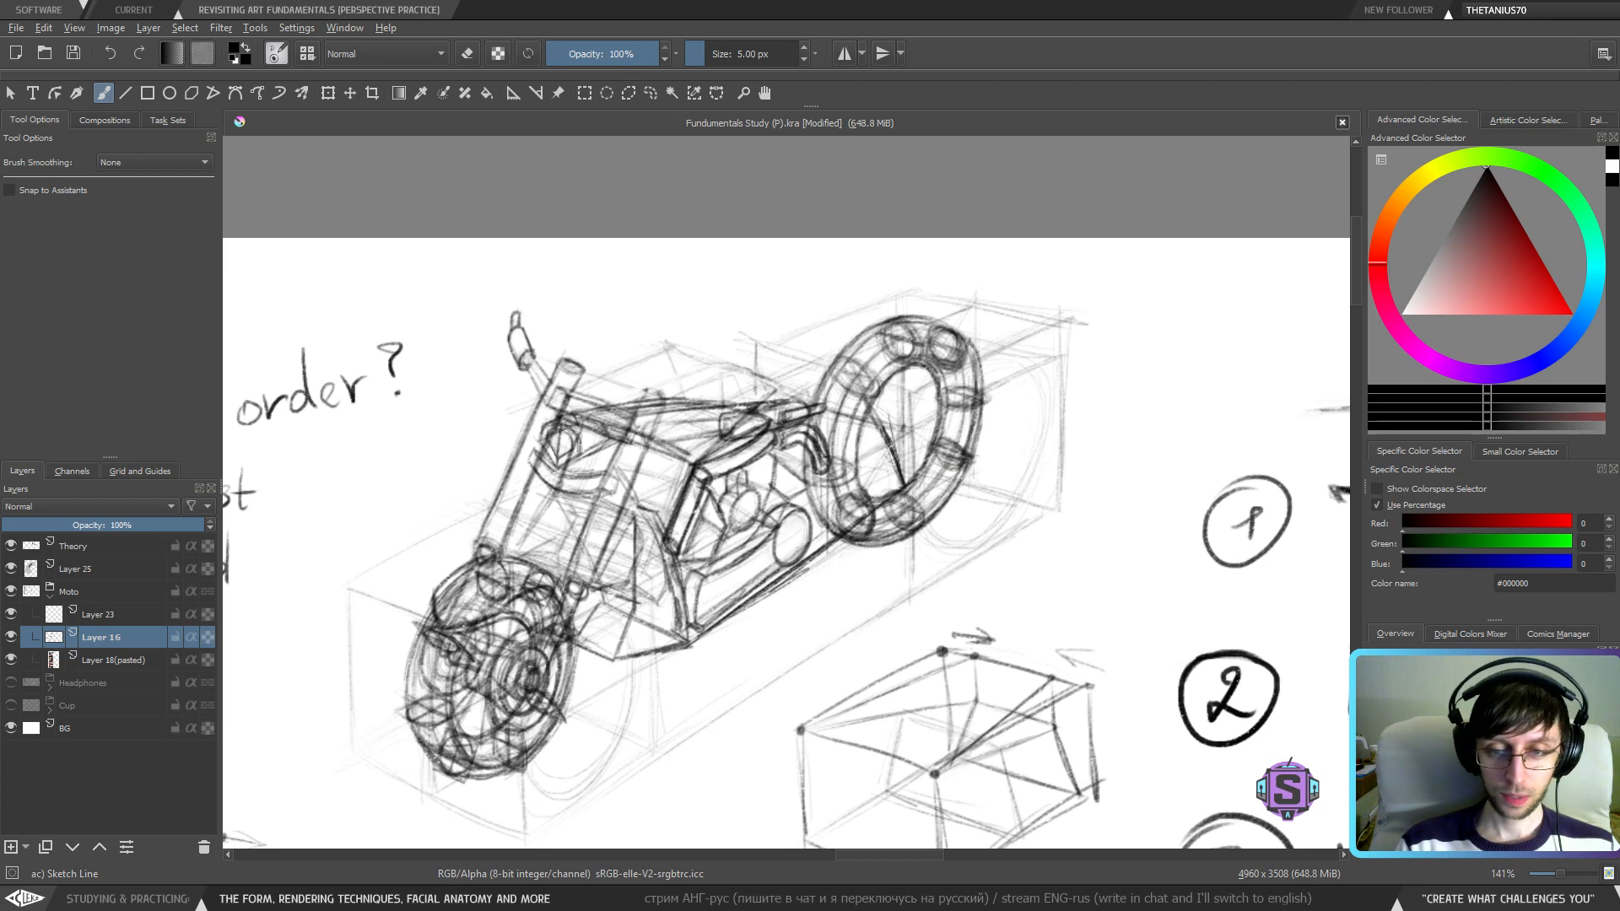
pyautogui.moveTo(902, 517)
pyautogui.mouseDown()
pyautogui.moveTo(924, 493)
pyautogui.moveTo(923, 526)
pyautogui.mouseUp()
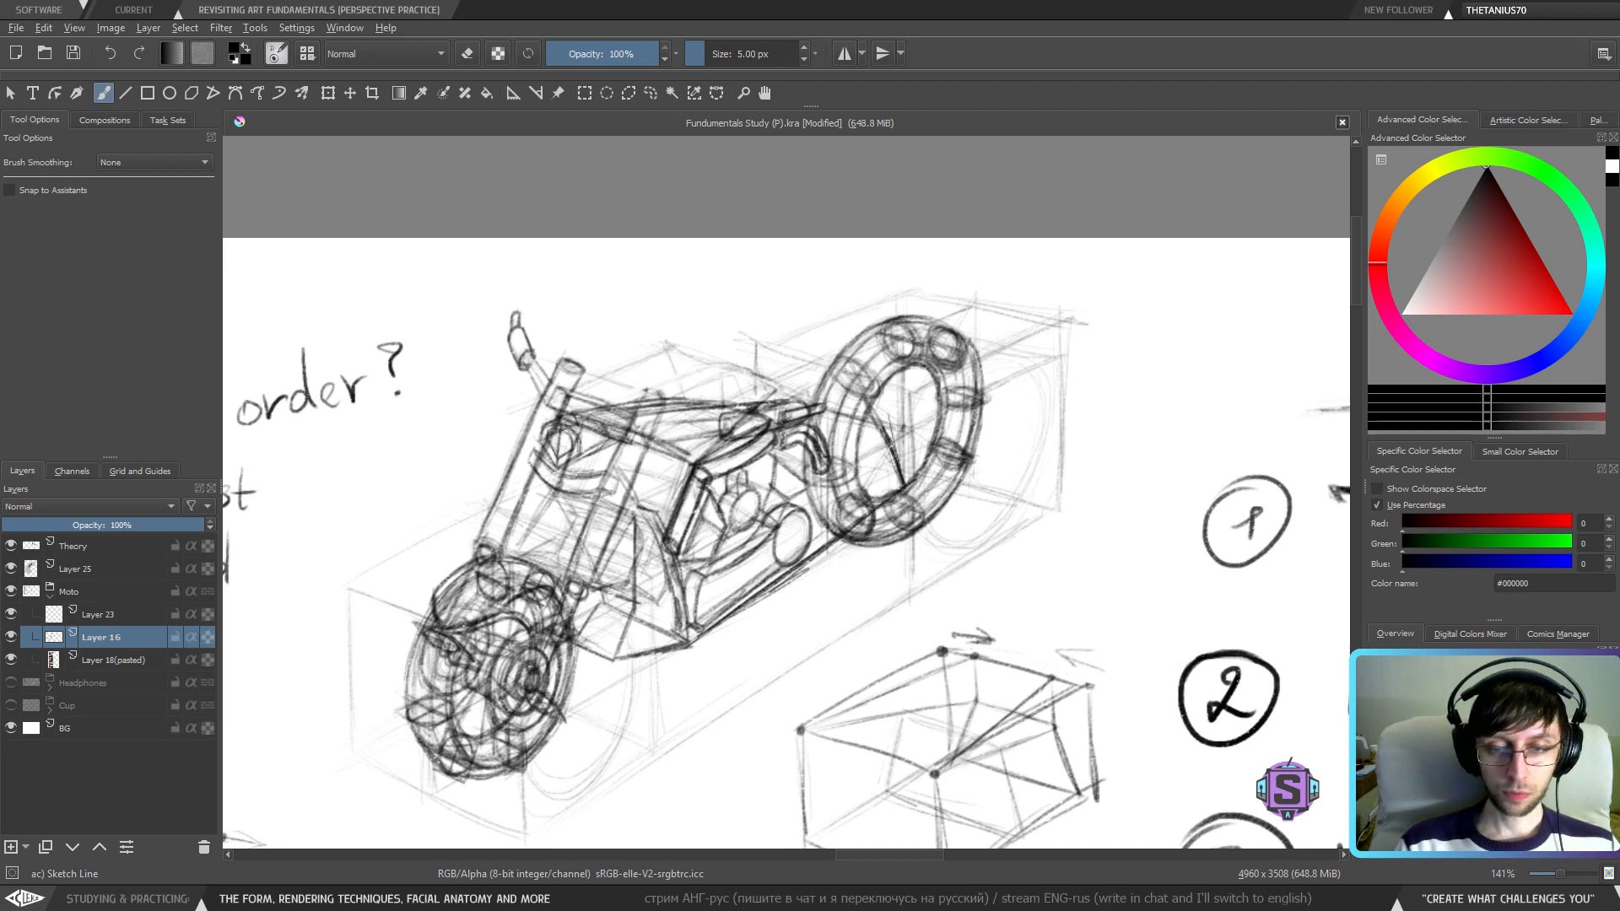
pyautogui.moveTo(925, 517)
pyautogui.mouseDown()
pyautogui.moveTo(910, 490)
pyautogui.moveTo(900, 516)
pyautogui.moveTo(935, 480)
pyautogui.mouseUp()
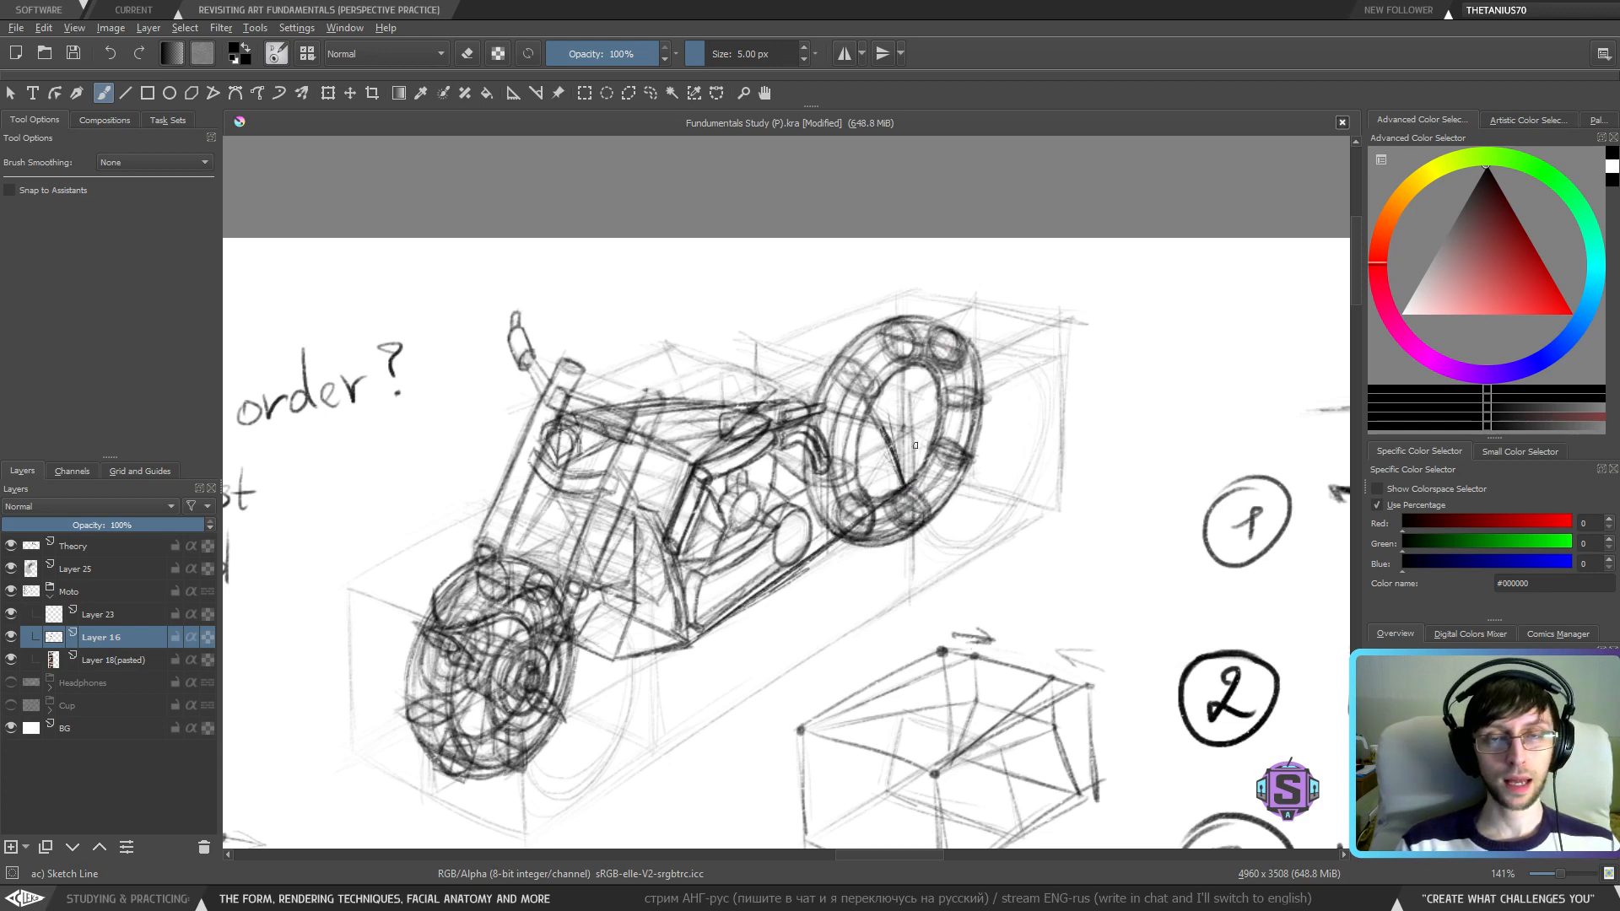
pyautogui.press('-')
pyautogui.press('-')
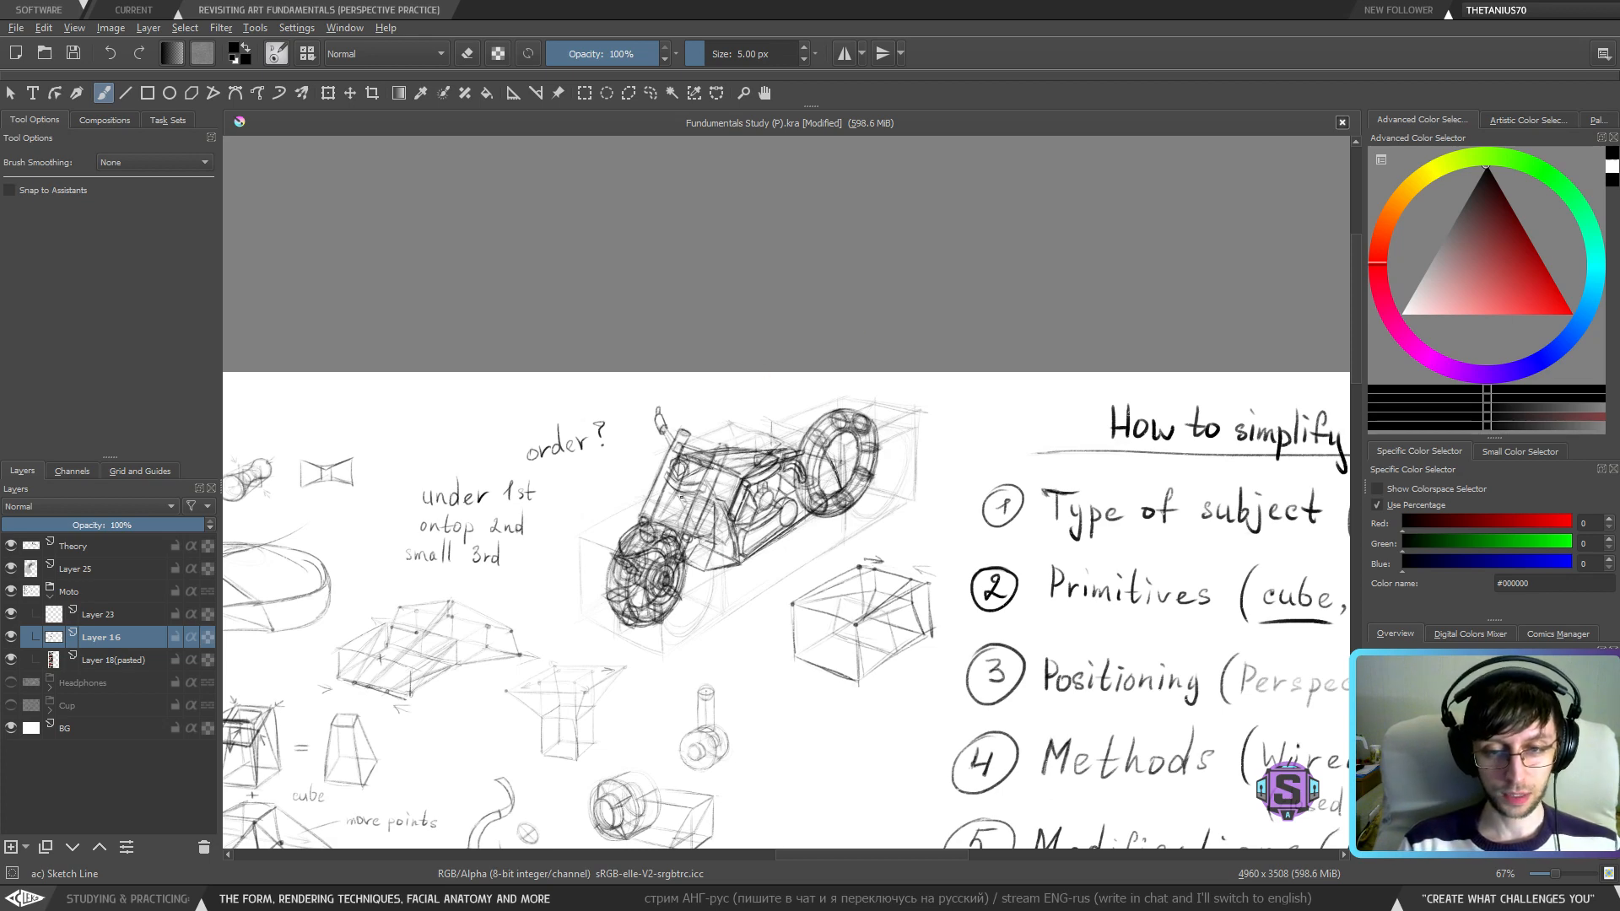
# - Set the brush size to 9 px, try an ellipse for the hub inside the rear wheel, and undo the ellipse
pyautogui.hotkey('ctrl', '+')
pyautogui.hotkey('ctrl', '+')
pyautogui.moveTo(786, 452); pyautogui.dragTo(808, 487)
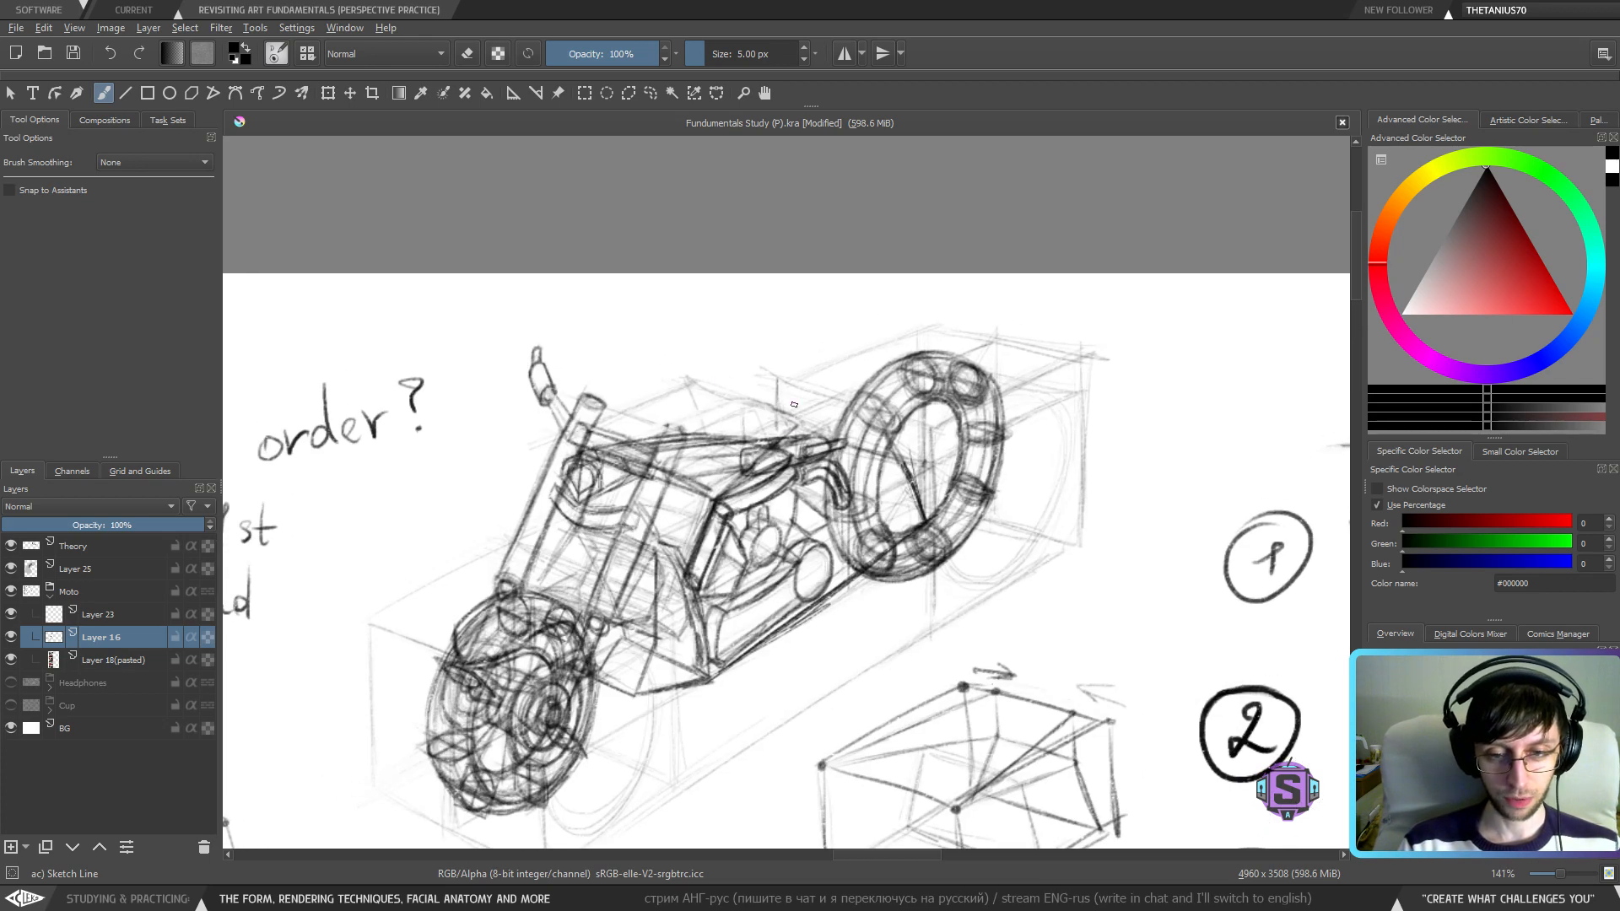
pyautogui.moveTo(752, 534); pyautogui.dragTo(764, 563)
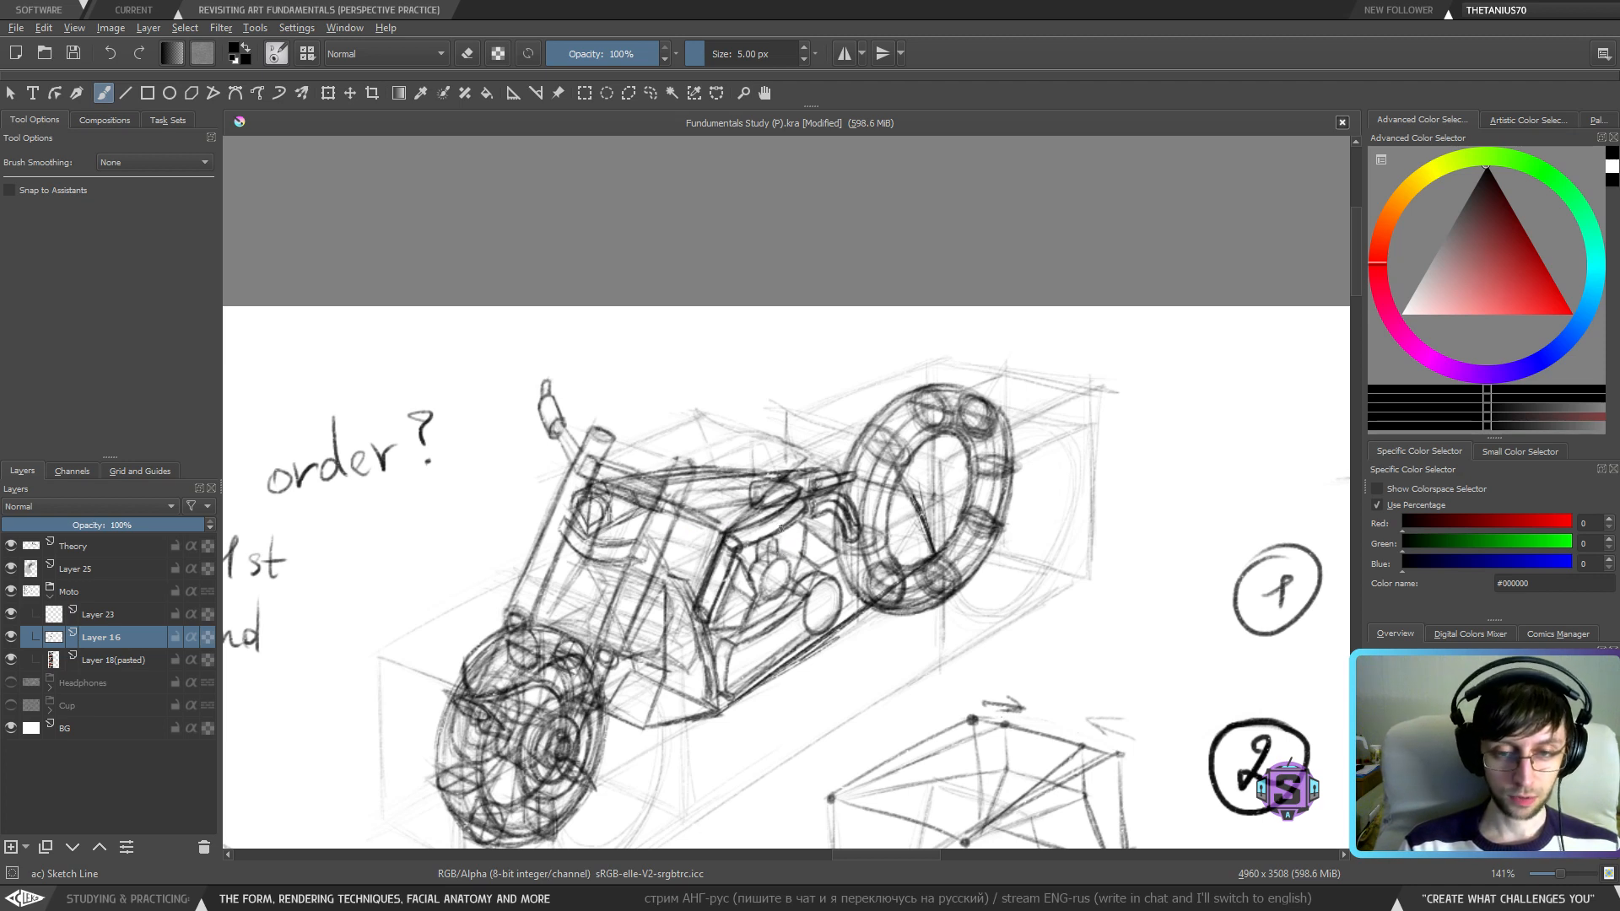
pyautogui.press('e')
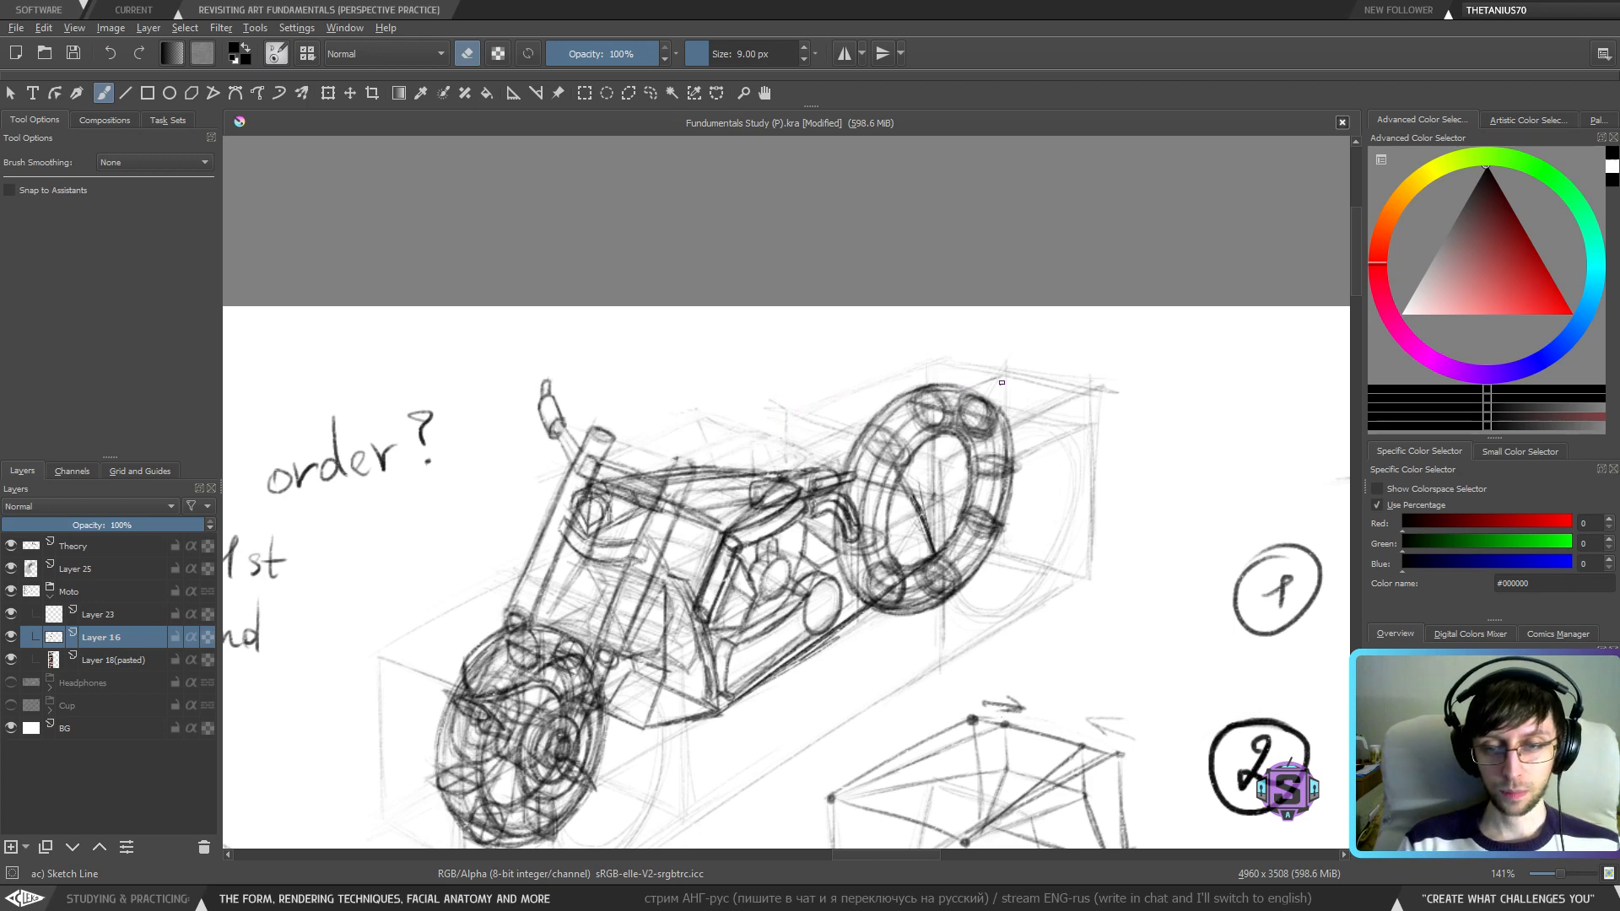
pyautogui.moveTo(946, 499)
pyautogui.mouseDown()
pyautogui.moveTo(910, 419)
pyautogui.moveTo(920, 438)
pyautogui.moveTo(928, 397)
pyautogui.moveTo(895, 405)
pyautogui.moveTo(937, 468)
pyautogui.mouseUp()
pyautogui.press('e')
pyautogui.moveTo(896, 395); pyautogui.dragTo(884, 455)
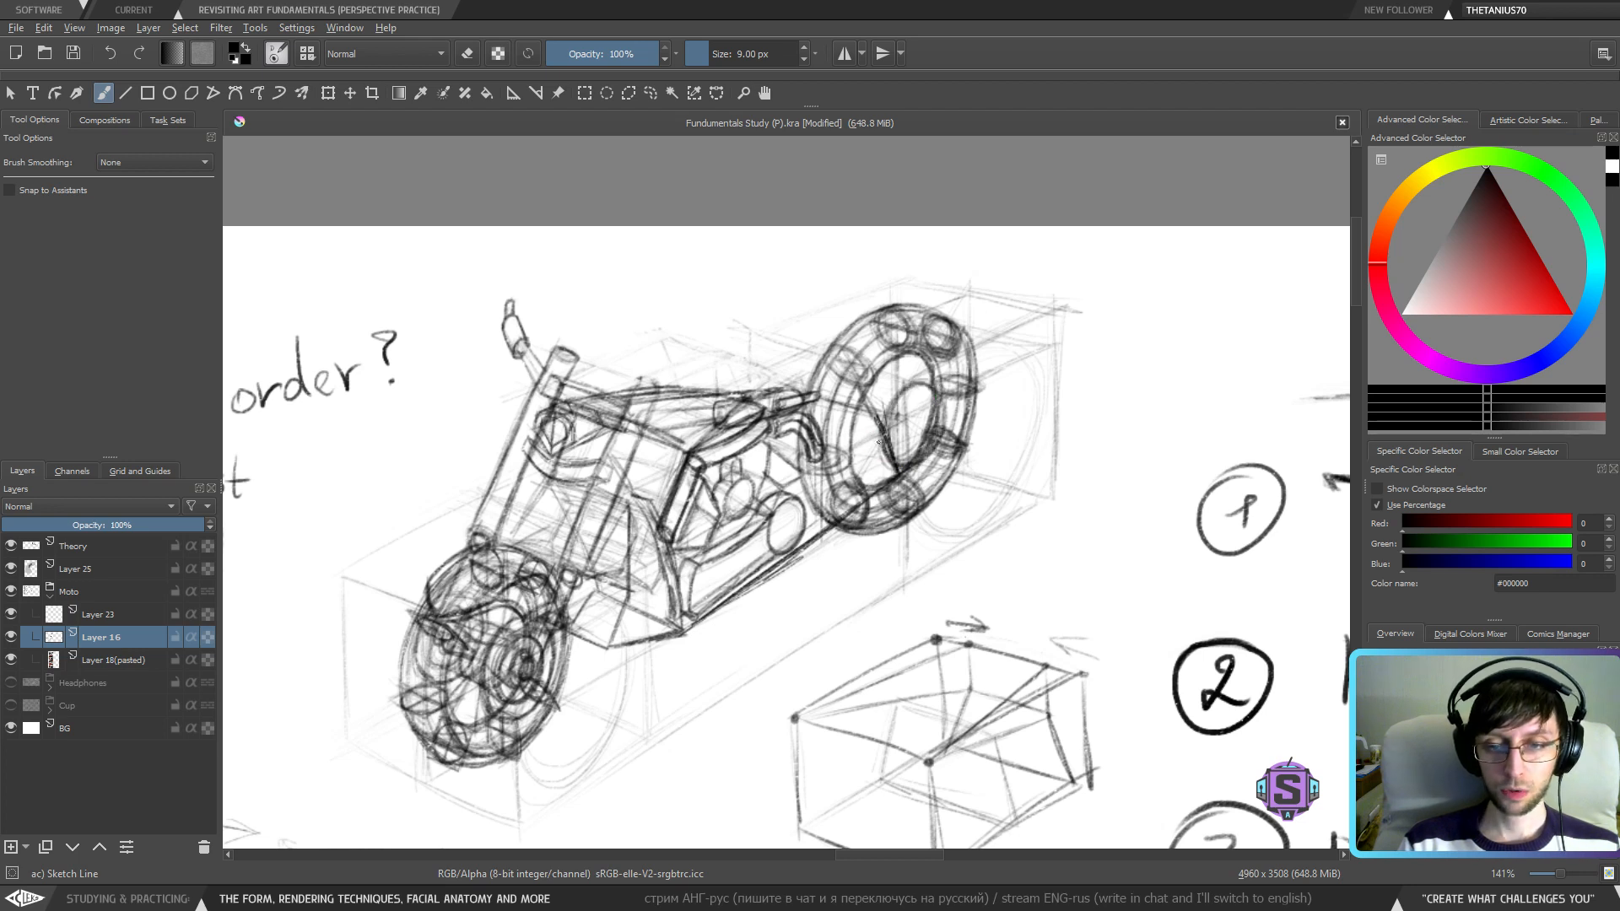
pyautogui.hotkey('ctrl', 'z')
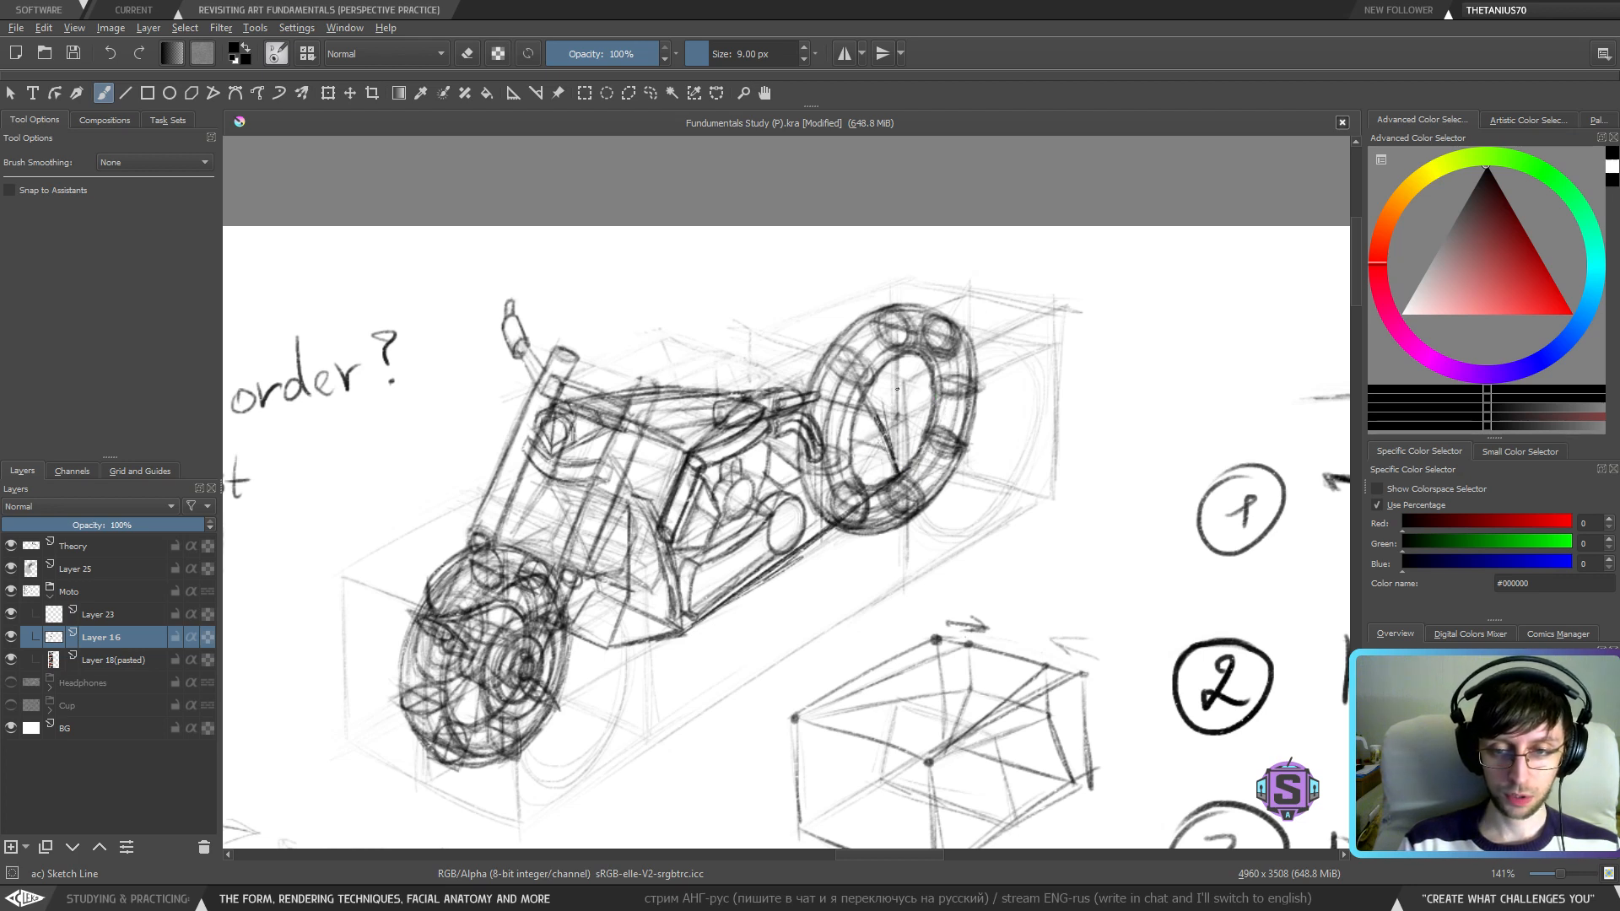
# - Draw a small hub ellipse near the center of the motorcycle's rear wheel
pyautogui.moveTo(897, 389)
pyautogui.mouseDown()
pyautogui.moveTo(907, 465)
pyautogui.moveTo(928, 384)
pyautogui.moveTo(899, 472)
pyautogui.moveTo(919, 396)
pyautogui.moveTo(898, 382)
pyautogui.mouseUp()
pyautogui.hotkey('ctrl', '-')
pyautogui.hotkey('ctrl', '-')
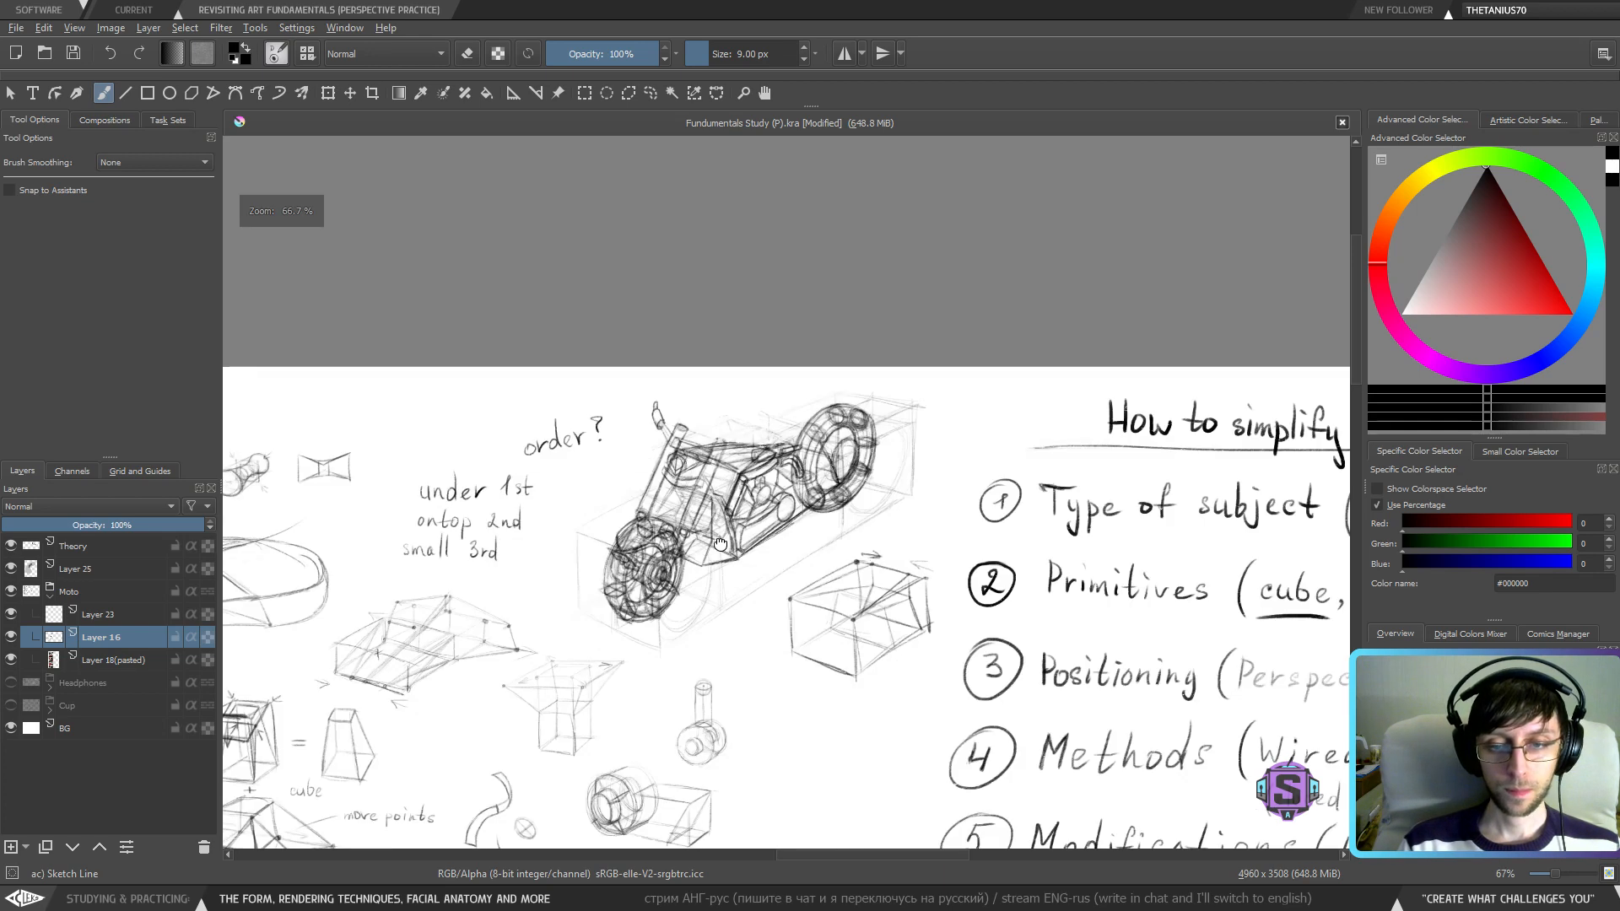
pyautogui.moveTo(722, 545); pyautogui.dragTo(1152, 439)
pyautogui.moveTo(771, 536)
pyautogui.mouseDown()
pyautogui.moveTo(966, 503)
pyautogui.moveTo(914, 530)
pyautogui.moveTo(614, 527)
pyautogui.mouseUp()
pyautogui.hotkey('ctrl', '+')
pyautogui.hotkey('ctrl', '+')
pyautogui.moveTo(1052, 446)
pyautogui.mouseDown()
pyautogui.moveTo(802, 510)
pyautogui.moveTo(650, 662)
pyautogui.mouseUp()
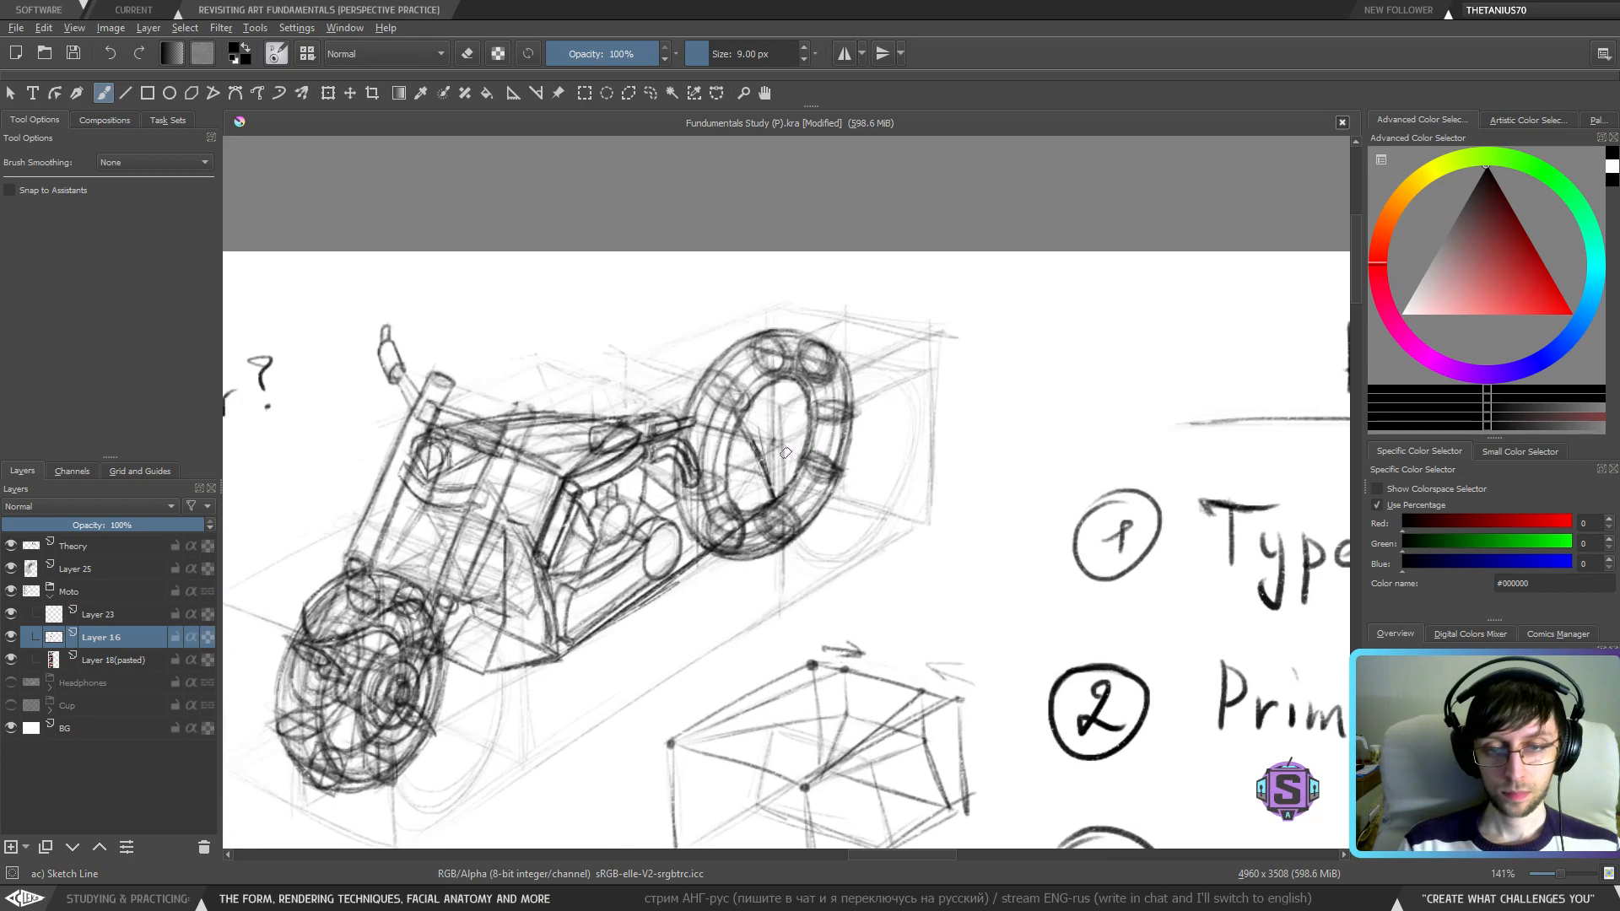
pyautogui.moveTo(778, 471)
pyautogui.mouseDown()
pyautogui.moveTo(786, 428)
pyautogui.moveTo(769, 449)
pyautogui.moveTo(790, 432)
pyautogui.moveTo(755, 468)
pyautogui.moveTo(787, 468)
pyautogui.moveTo(757, 423)
pyautogui.moveTo(775, 466)
pyautogui.mouseUp()
pyautogui.moveTo(775, 414); pyautogui.dragTo(748, 463)
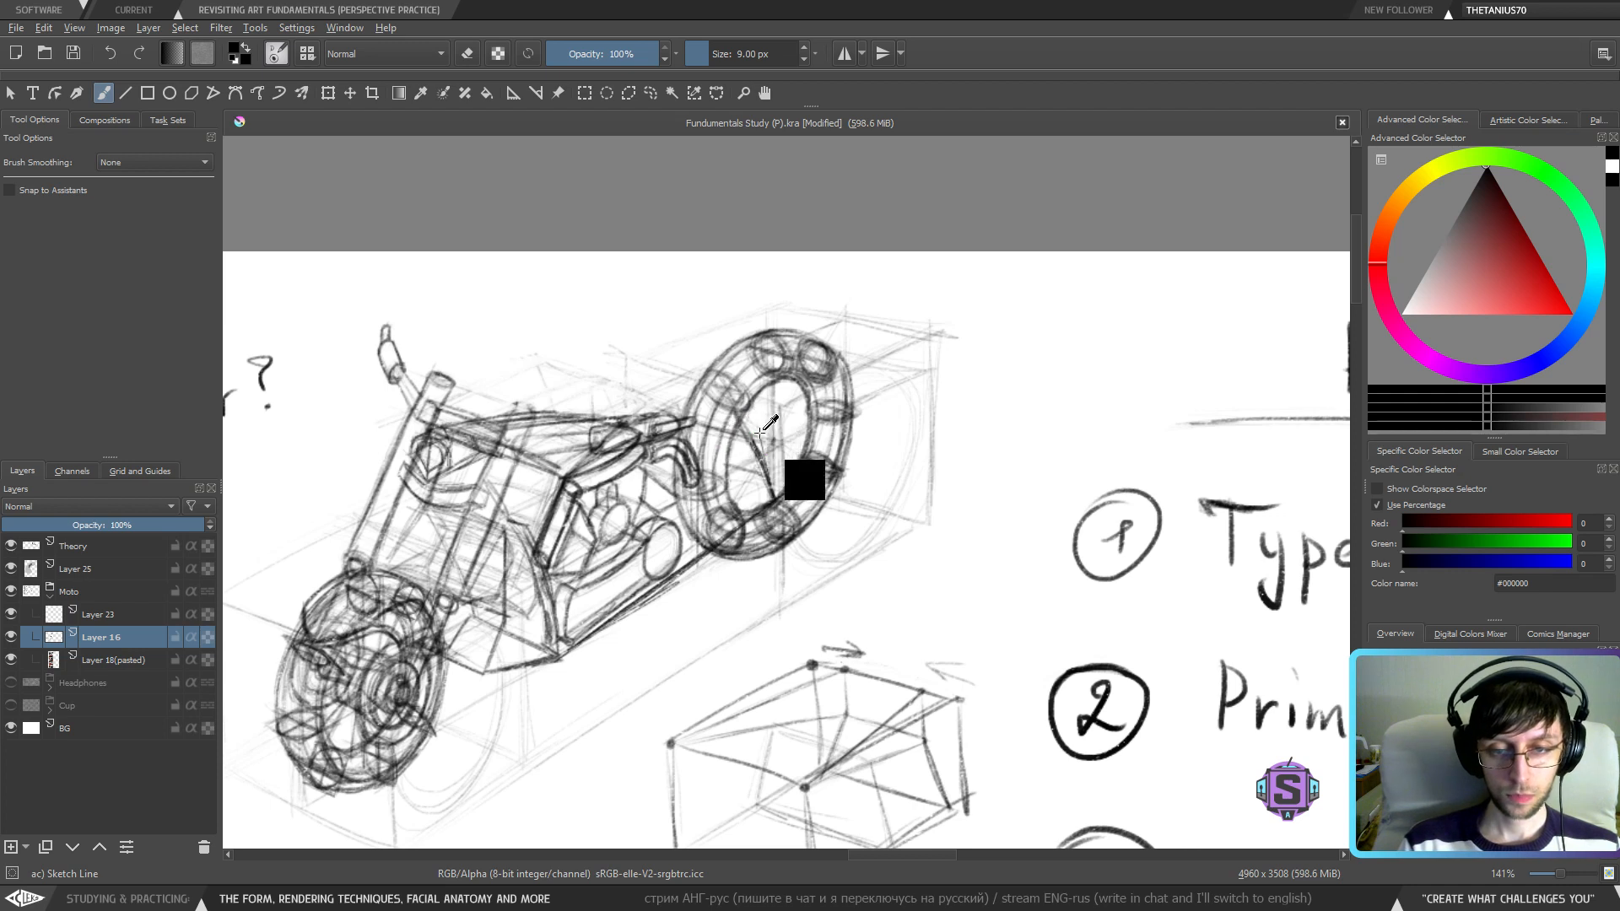
pyautogui.press('e')
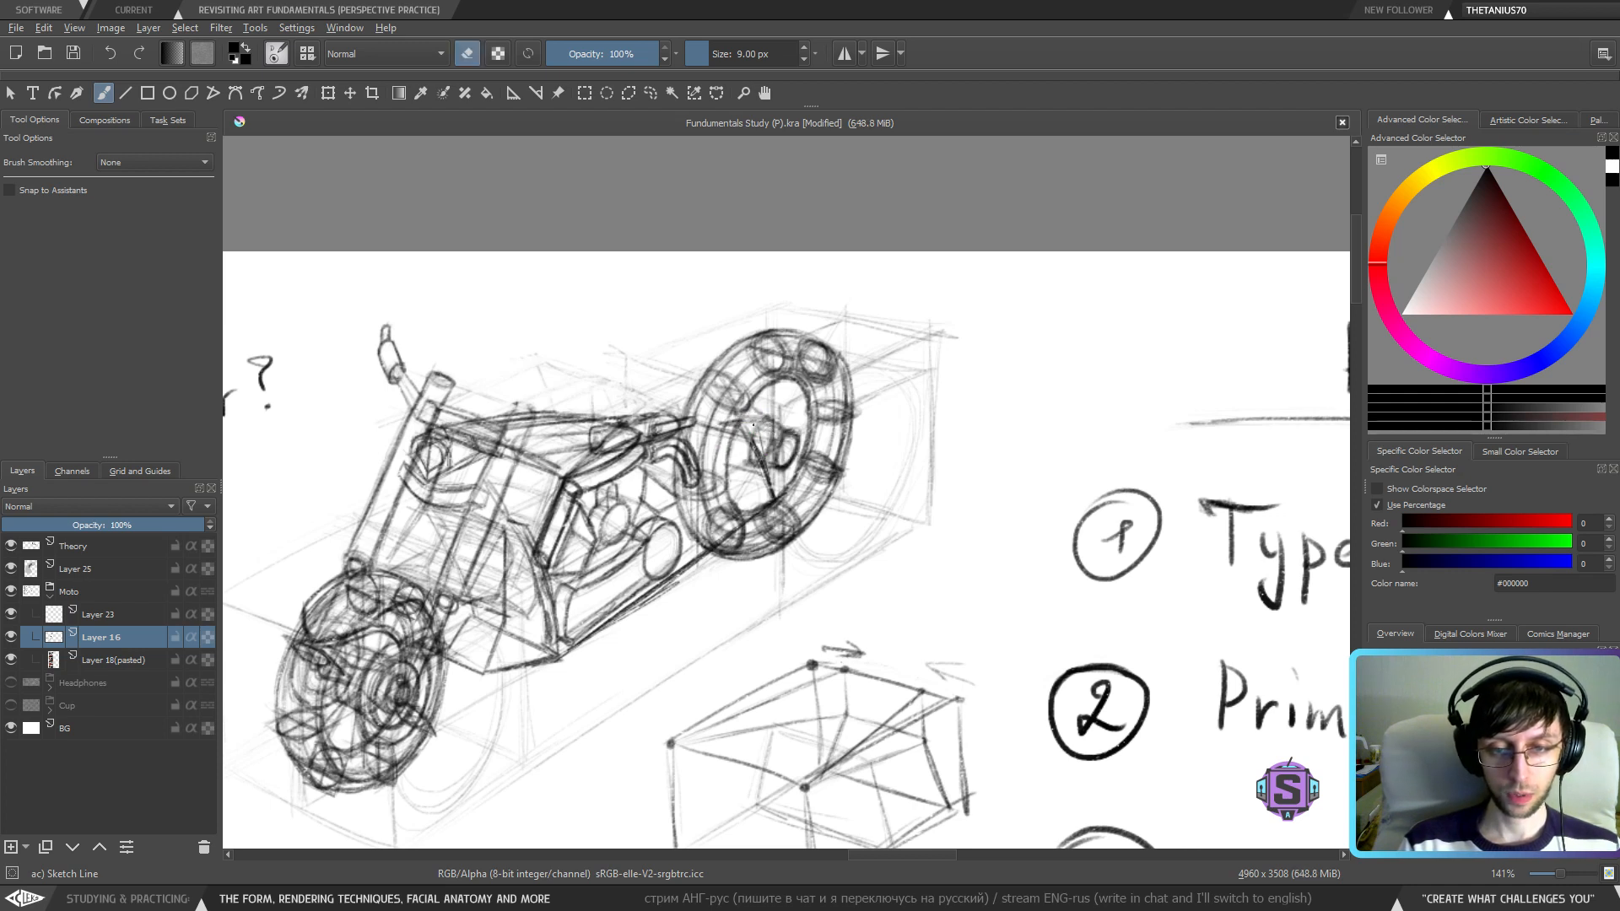
pyautogui.press('e')
# - Extend the rear wheel's hub with a second rounded part beside the ellipse, and erase the line overlapping it
pyautogui.moveTo(720, 426)
pyautogui.mouseDown()
pyautogui.moveTo(715, 445)
pyautogui.moveTo(749, 463)
pyautogui.moveTo(727, 443)
pyautogui.mouseUp()
pyautogui.press('e')
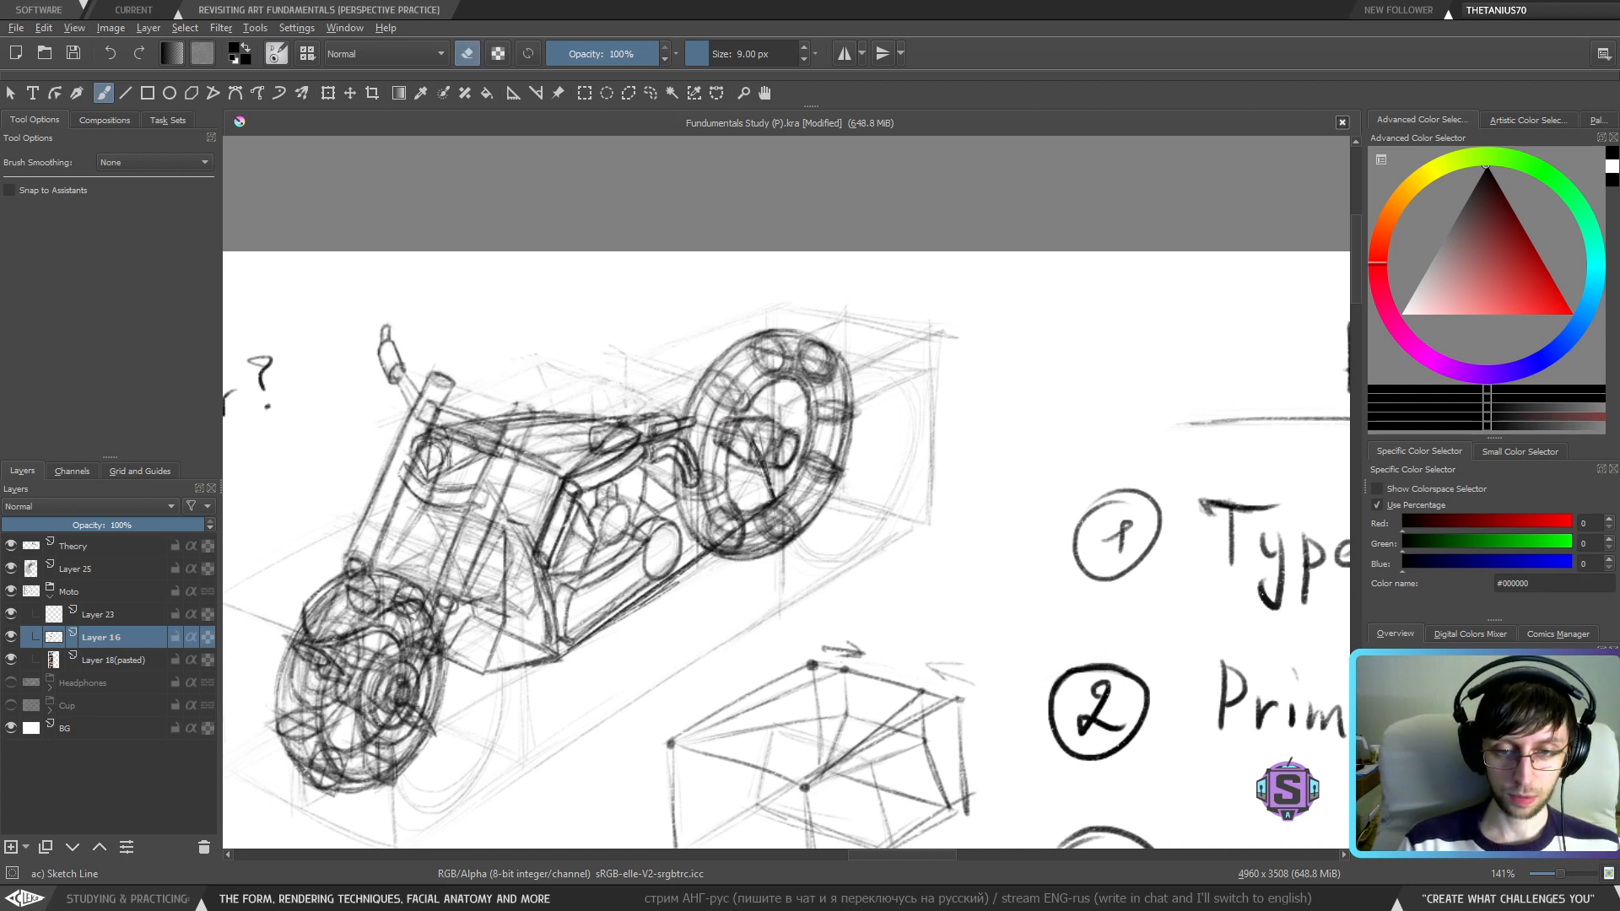
pyautogui.press('e')
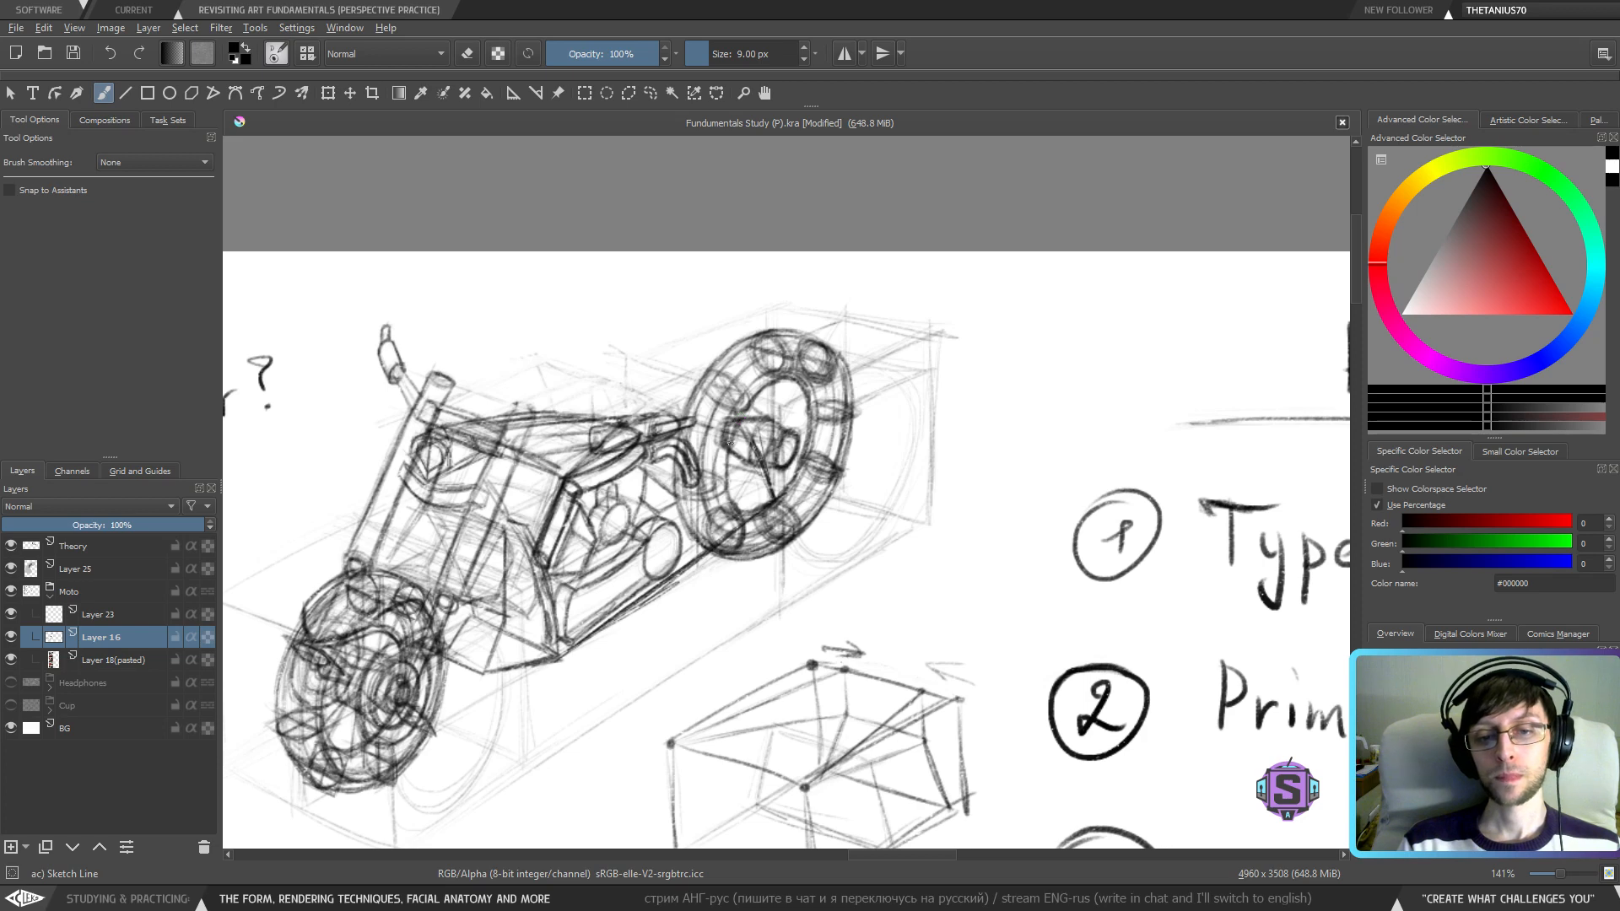
pyautogui.moveTo(735, 449)
pyautogui.mouseDown()
pyautogui.moveTo(790, 438)
pyautogui.moveTo(766, 463)
pyautogui.mouseUp()
pyautogui.moveTo(769, 430); pyautogui.dragTo(763, 461)
pyautogui.press('e')
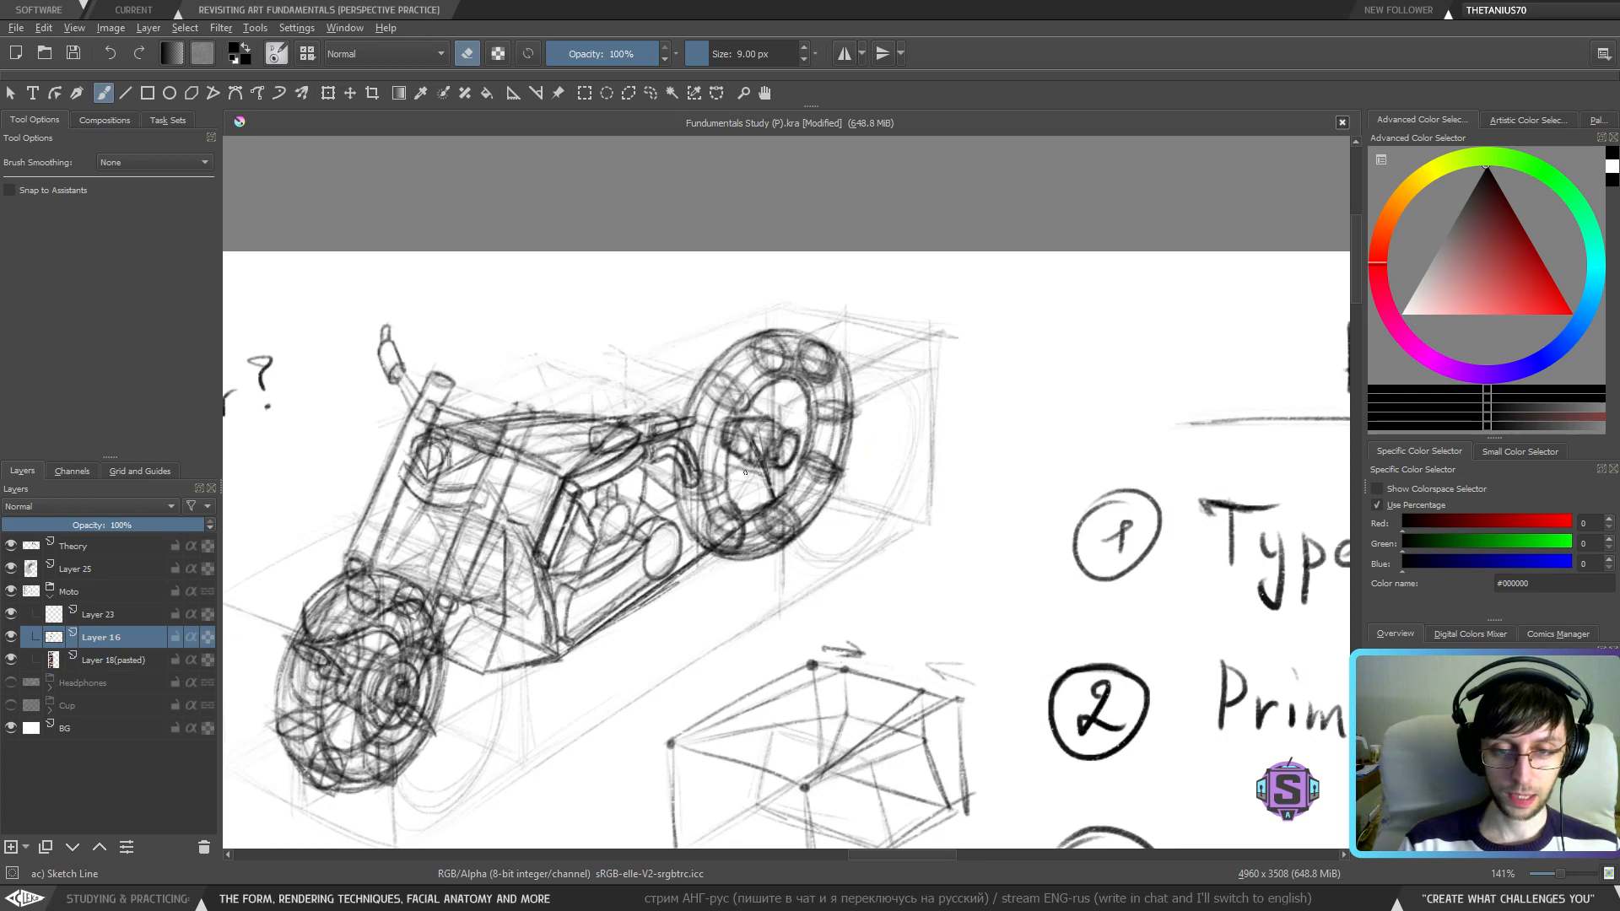
# - Draw dark spokes radiating from the hub to the inner rim of the rear wheel
pyautogui.press('e')
pyautogui.moveTo(764, 390); pyautogui.dragTo(763, 418)
pyautogui.moveTo(762, 386); pyautogui.dragTo(771, 421)
pyautogui.moveTo(770, 385)
pyautogui.mouseDown()
pyautogui.moveTo(778, 432)
pyautogui.moveTo(797, 378)
pyautogui.moveTo(752, 449)
pyautogui.mouseUp()
pyautogui.moveTo(755, 422)
pyautogui.mouseDown()
pyautogui.moveTo(749, 501)
pyautogui.moveTo(732, 475)
pyautogui.moveTo(736, 513)
pyautogui.moveTo(766, 501)
pyautogui.moveTo(762, 466)
pyautogui.moveTo(780, 485)
pyautogui.moveTo(765, 464)
pyautogui.moveTo(768, 493)
pyautogui.moveTo(759, 466)
pyautogui.moveTo(719, 493)
pyautogui.mouseUp()
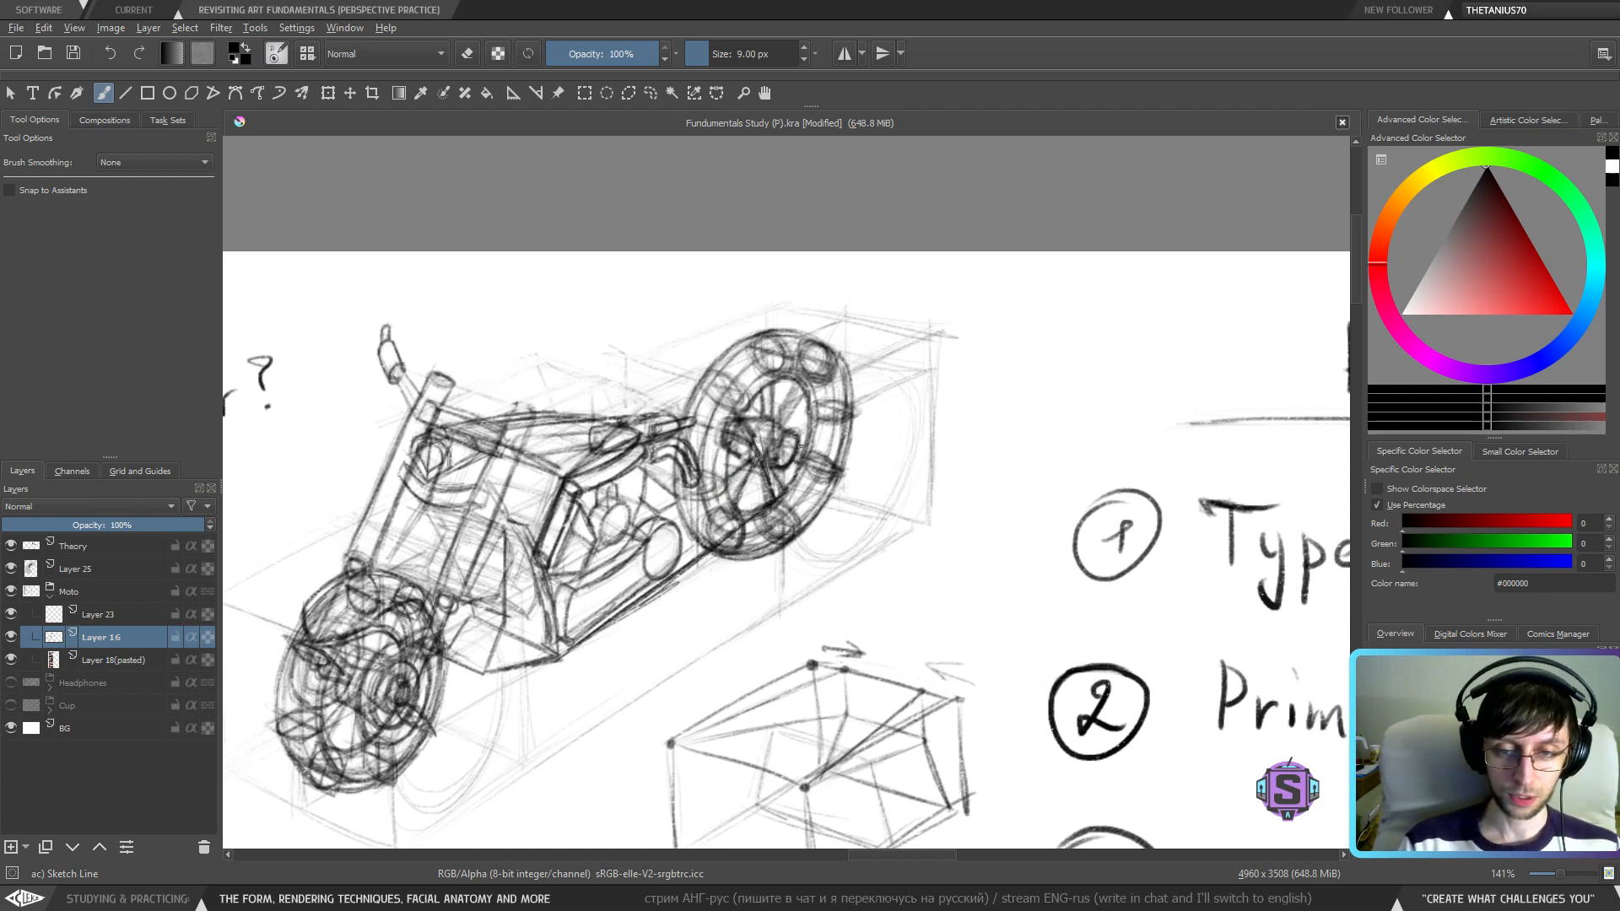
pyautogui.moveTo(778, 430); pyautogui.dragTo(795, 385)
# - Examine the whole motorcycle sketch next to the reference photos and the simplification notes
pyautogui.press('-')
pyautogui.press('-')
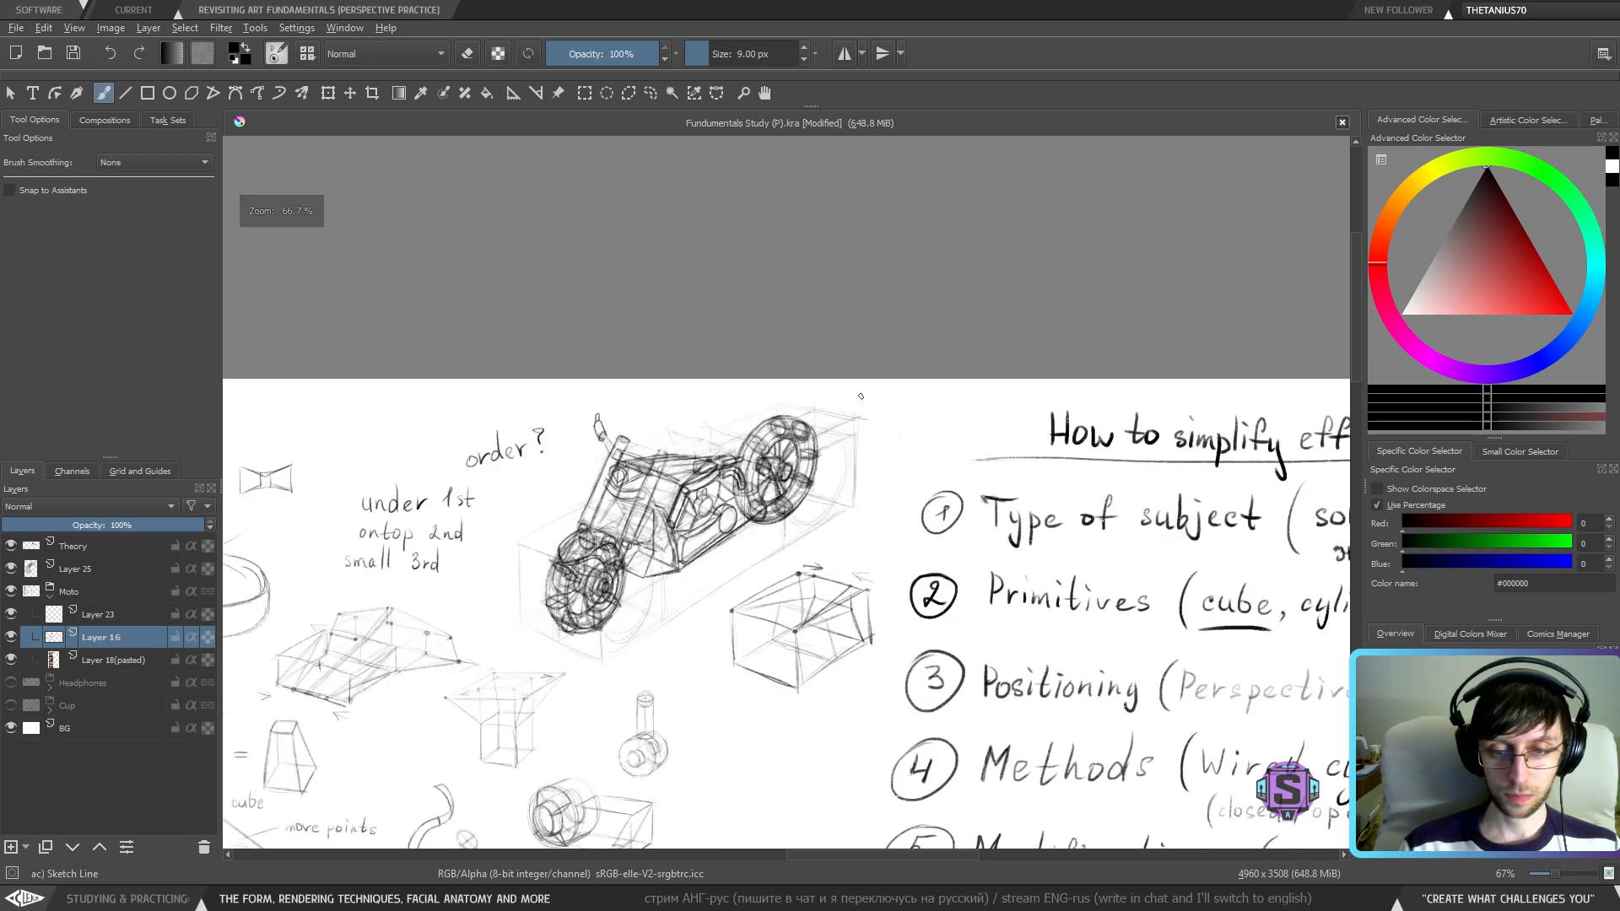
pyautogui.press('+')
pyautogui.press('+')
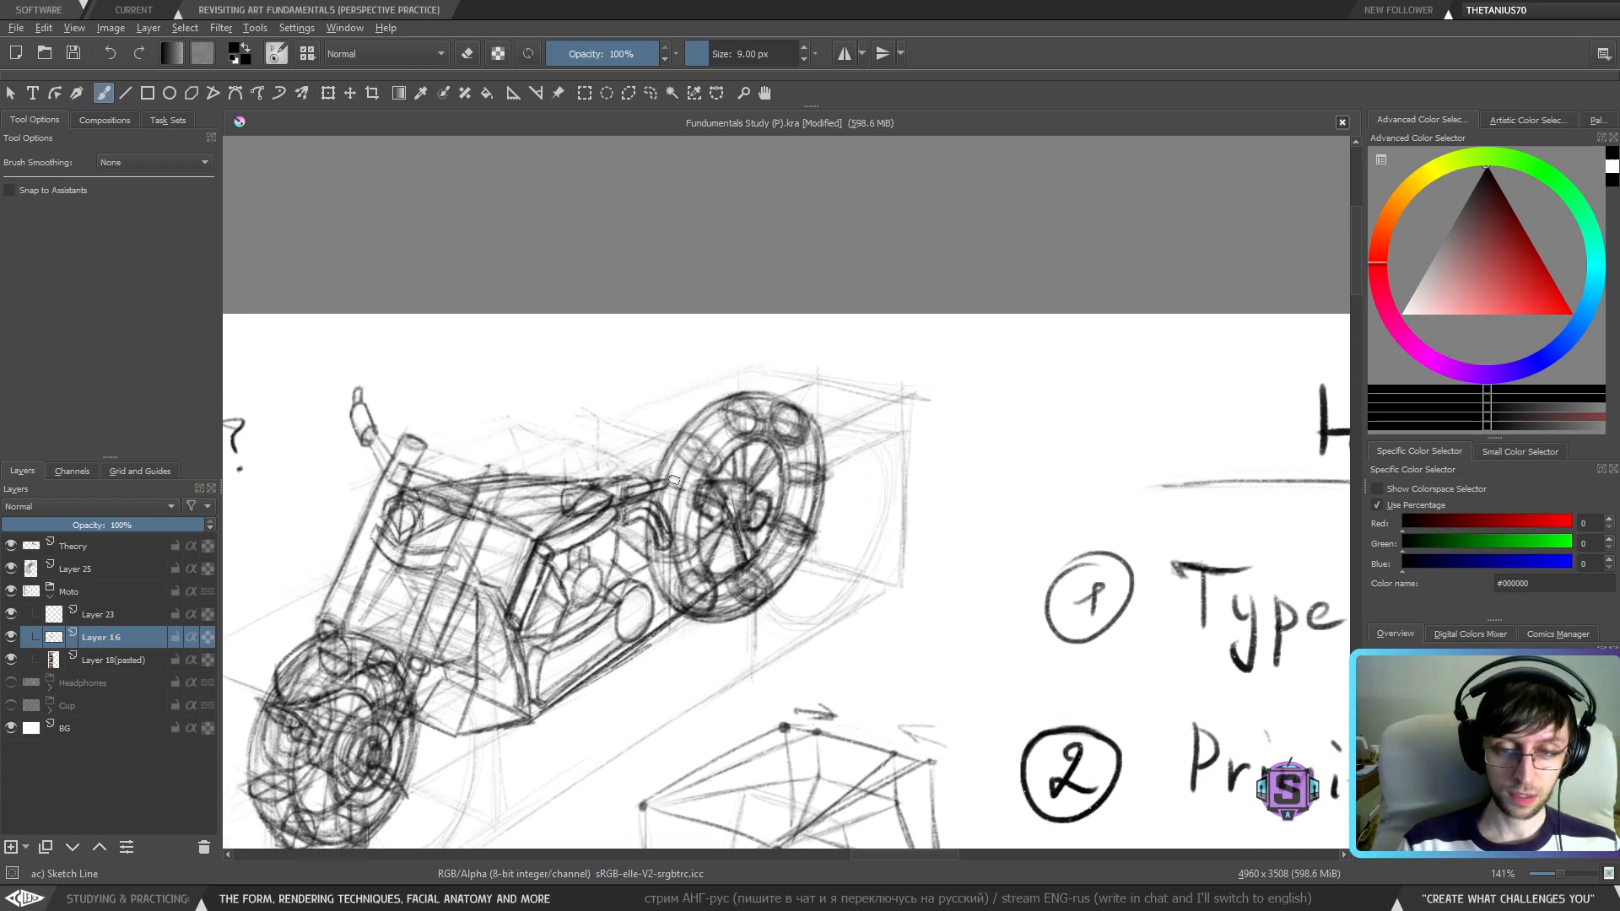
pyautogui.moveTo(775, 483); pyautogui.dragTo(796, 477)
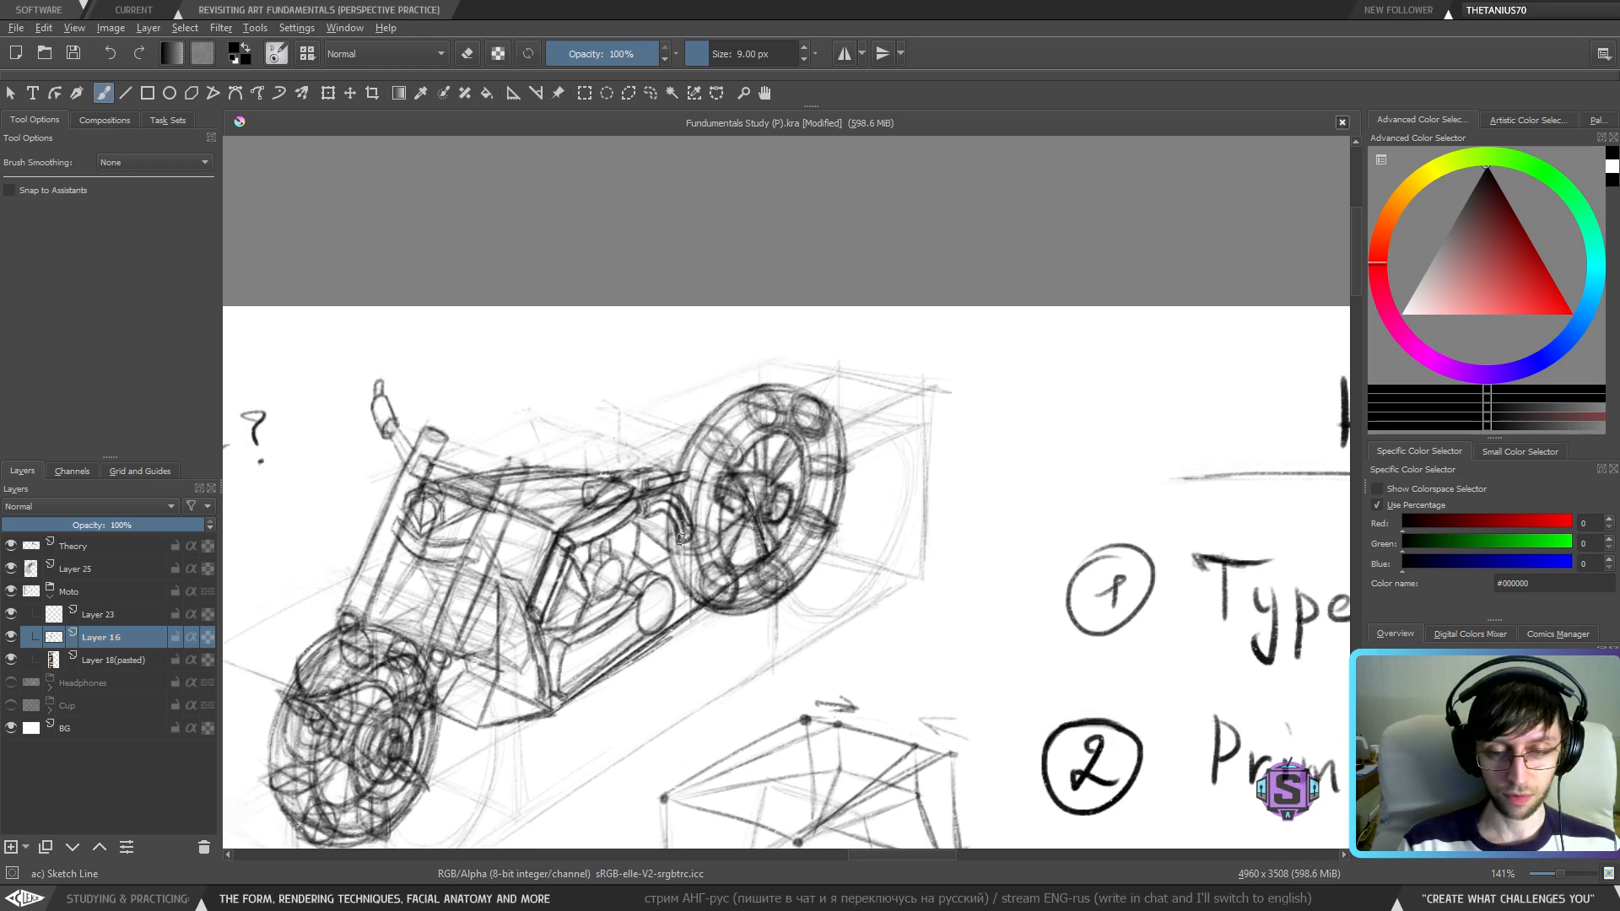
pyautogui.moveTo(747, 330); pyautogui.dragTo(769, 302)
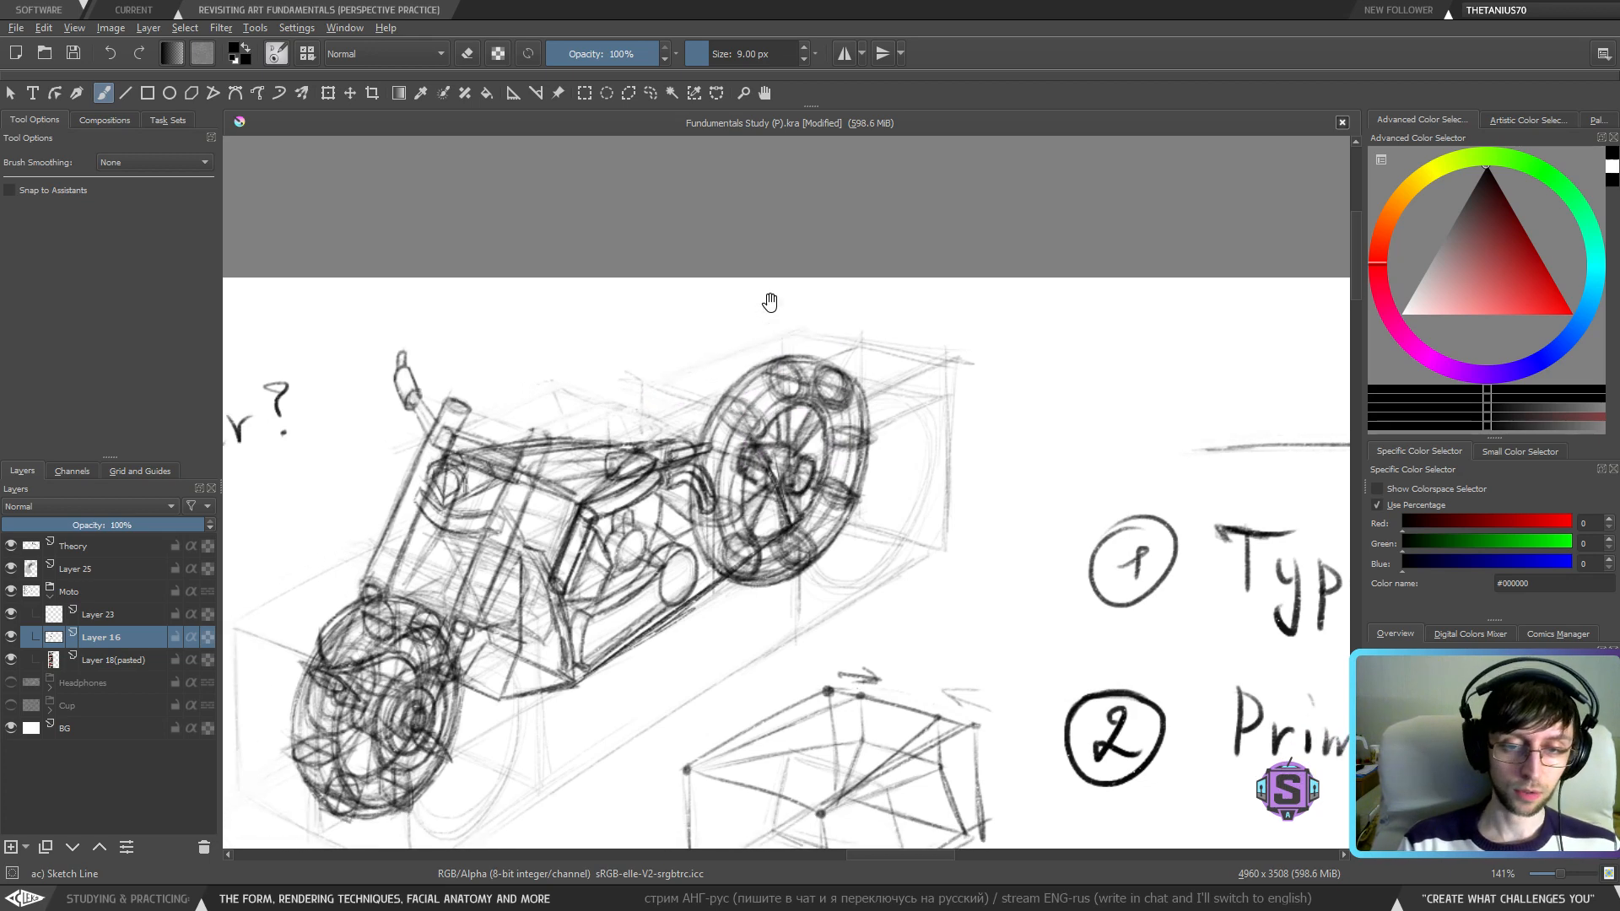
pyautogui.scroll(-5, 769, 303)
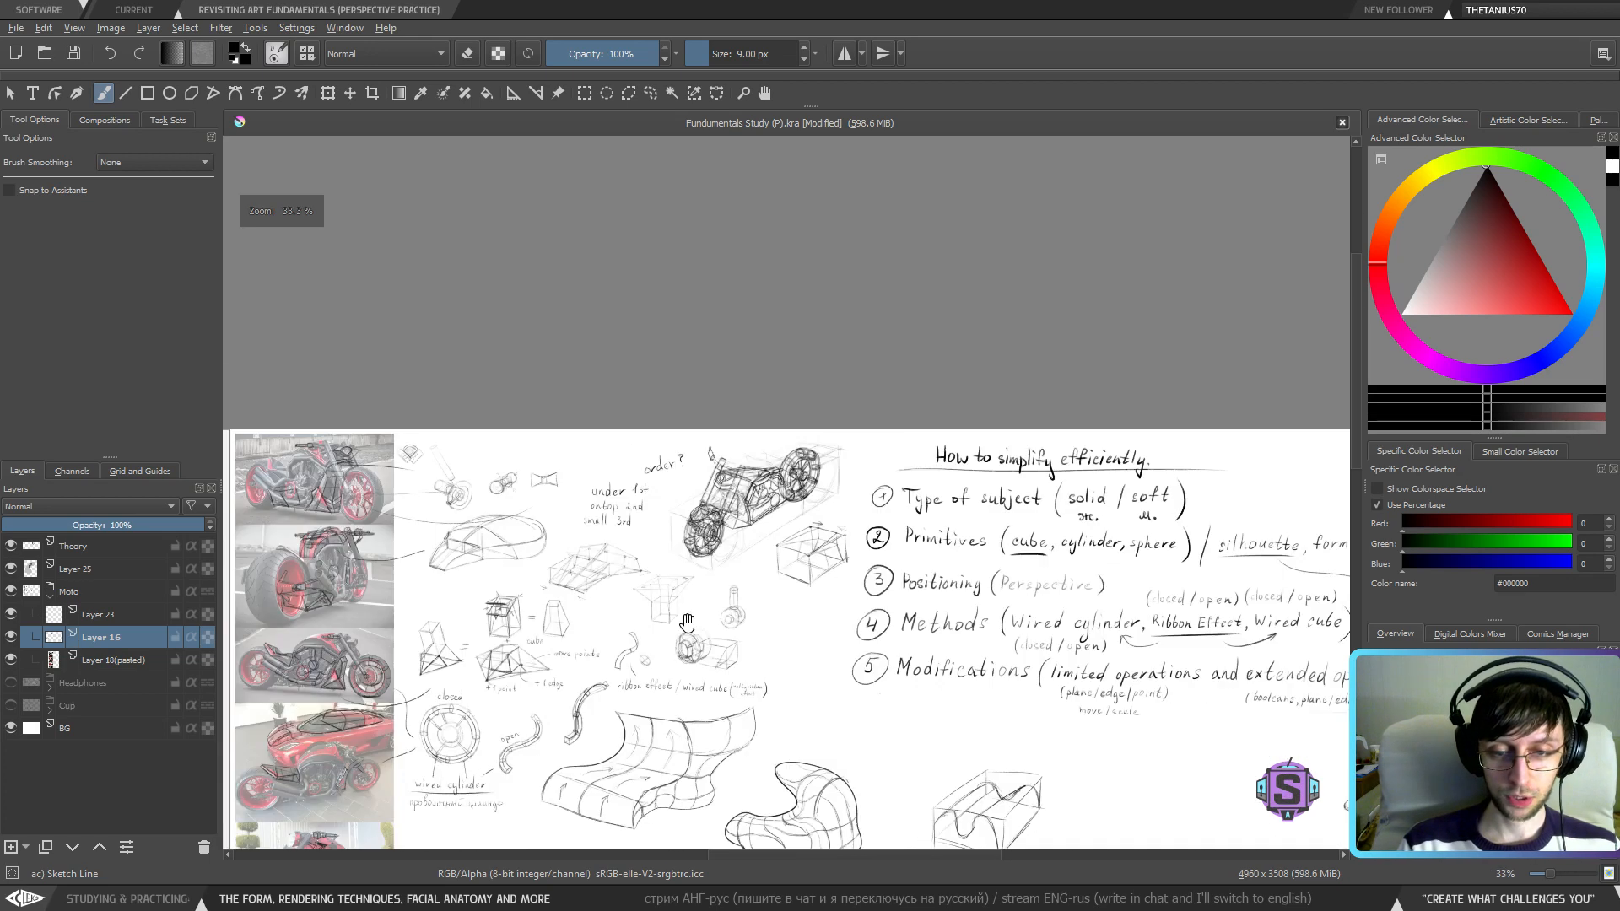
pyautogui.scroll(3, 652, 321)
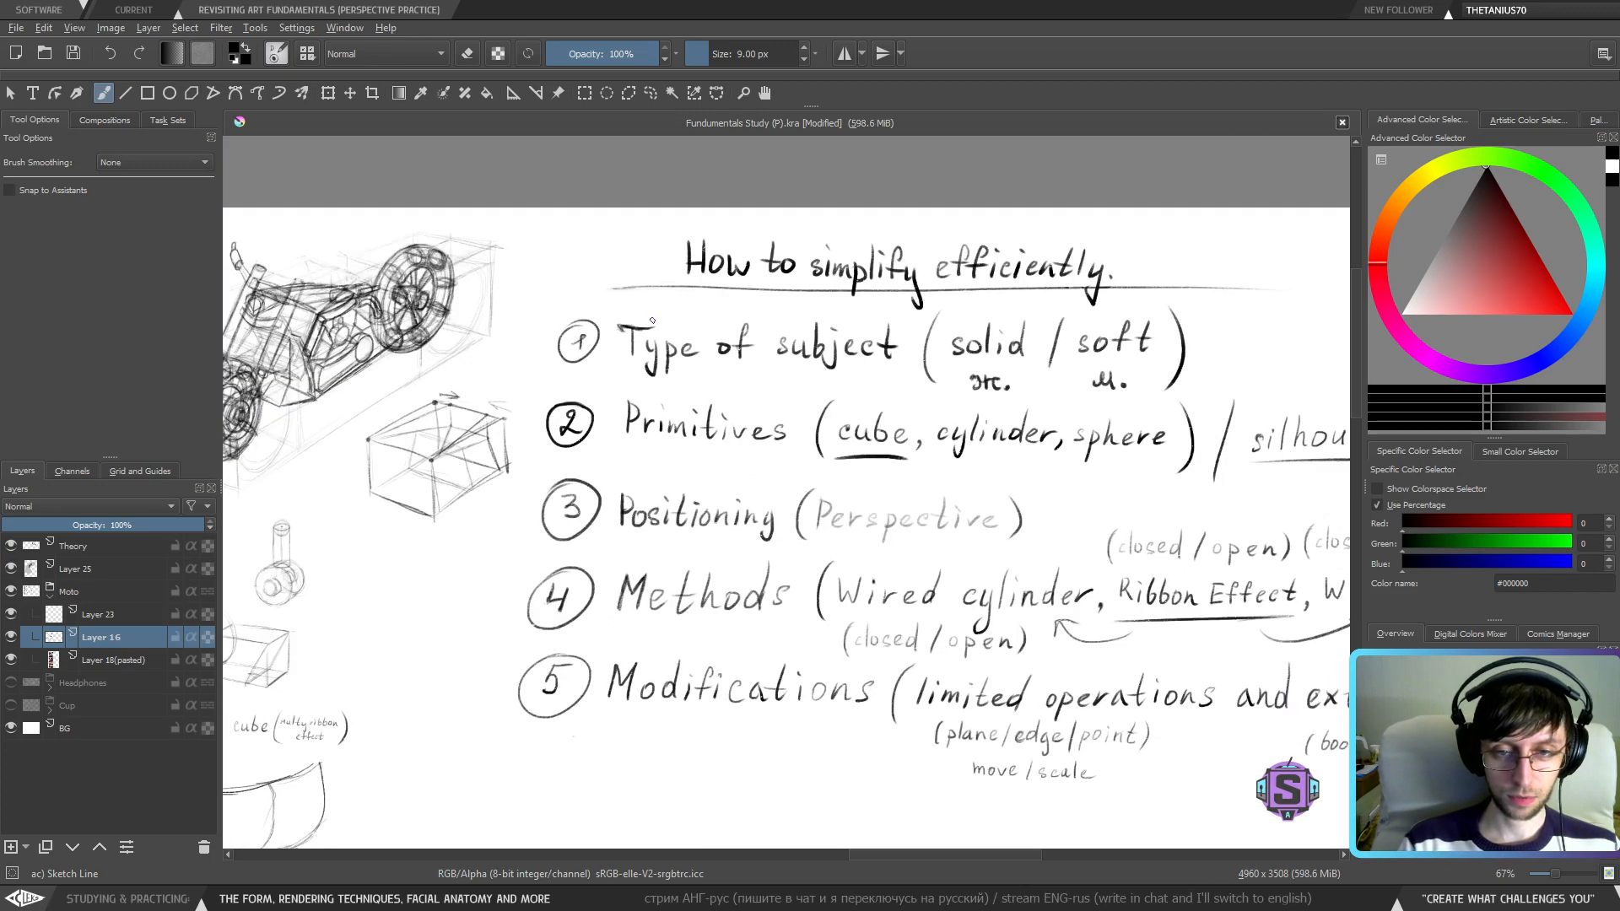
pyautogui.moveTo(394, 348); pyautogui.dragTo(765, 470)
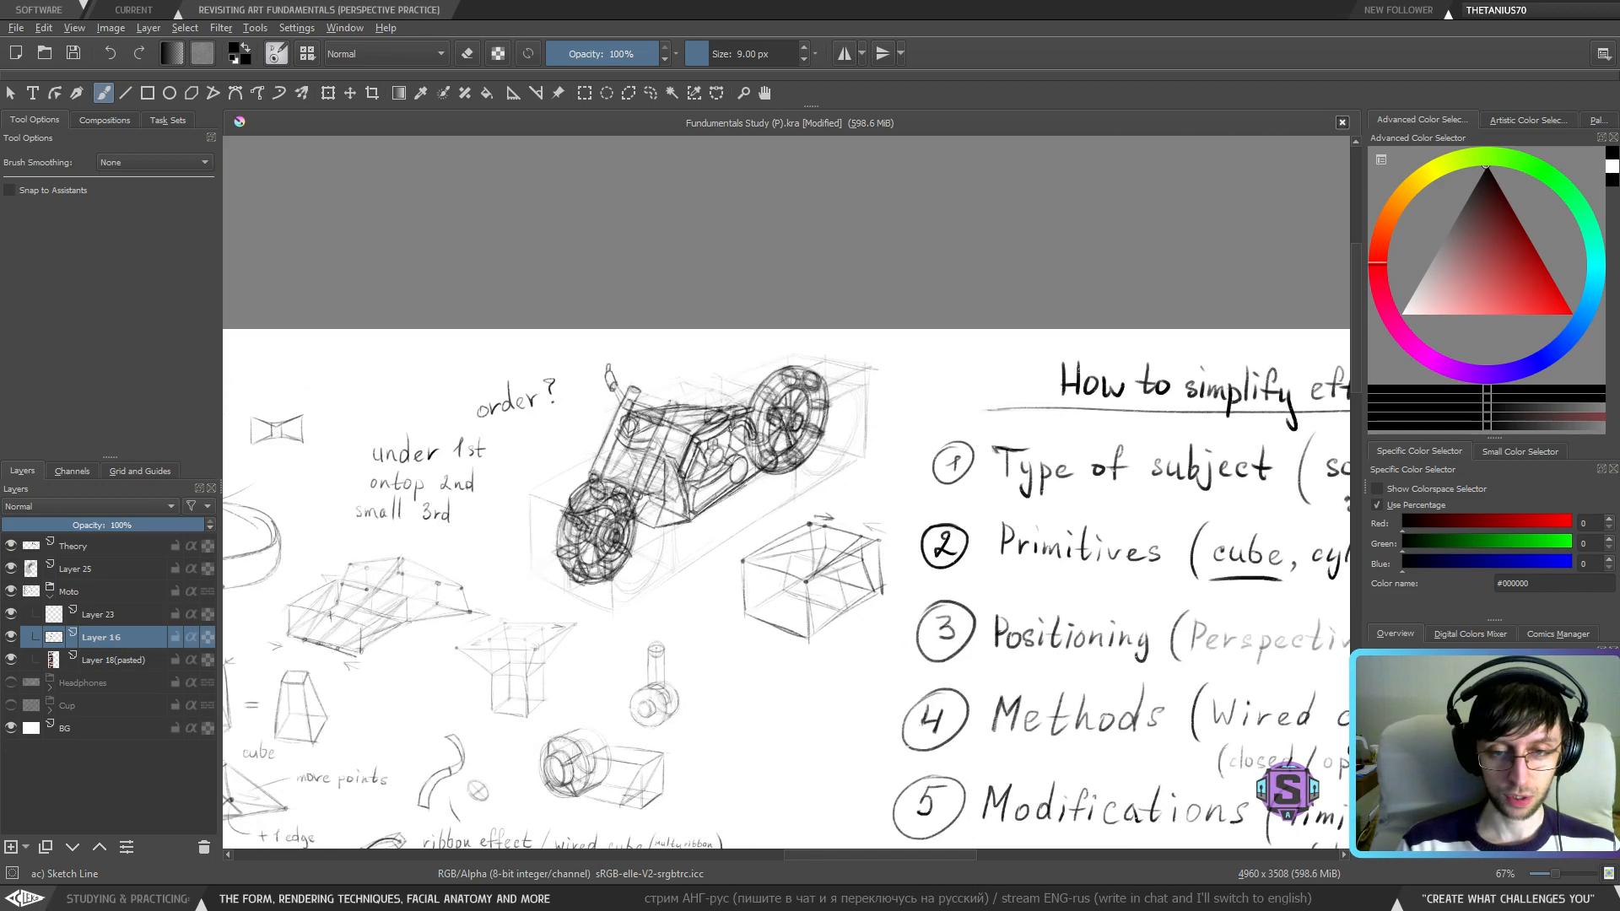
pyautogui.scroll(2, 765, 470)
pyautogui.scroll(-3, 765, 470)
pyautogui.scroll(3, 780, 494)
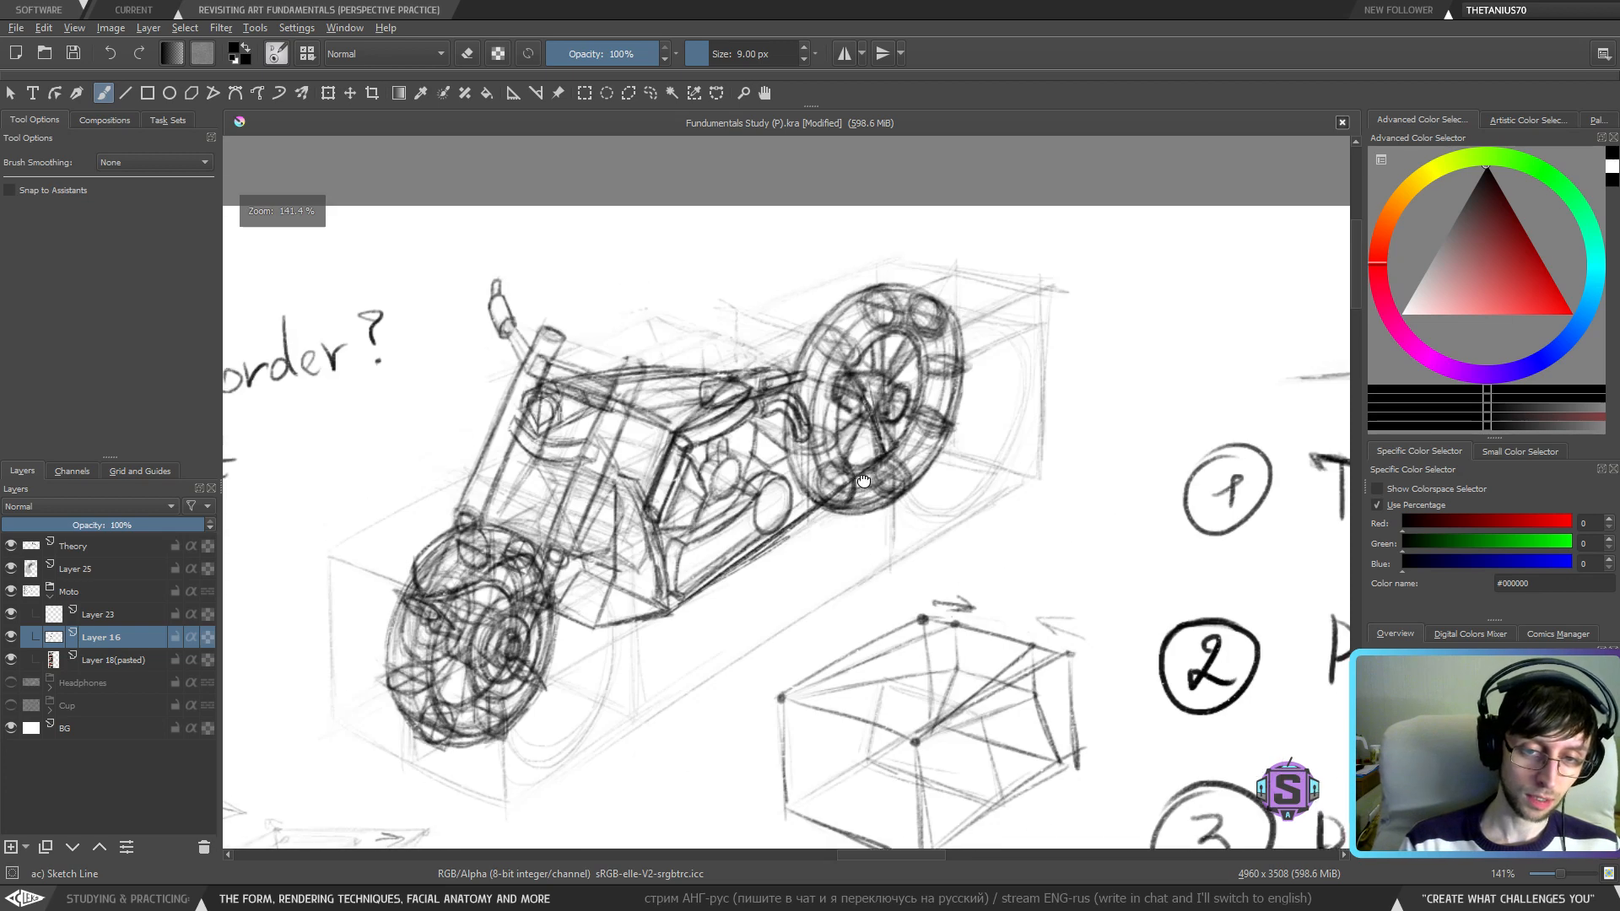
pyautogui.moveTo(784, 498); pyautogui.dragTo(794, 513)
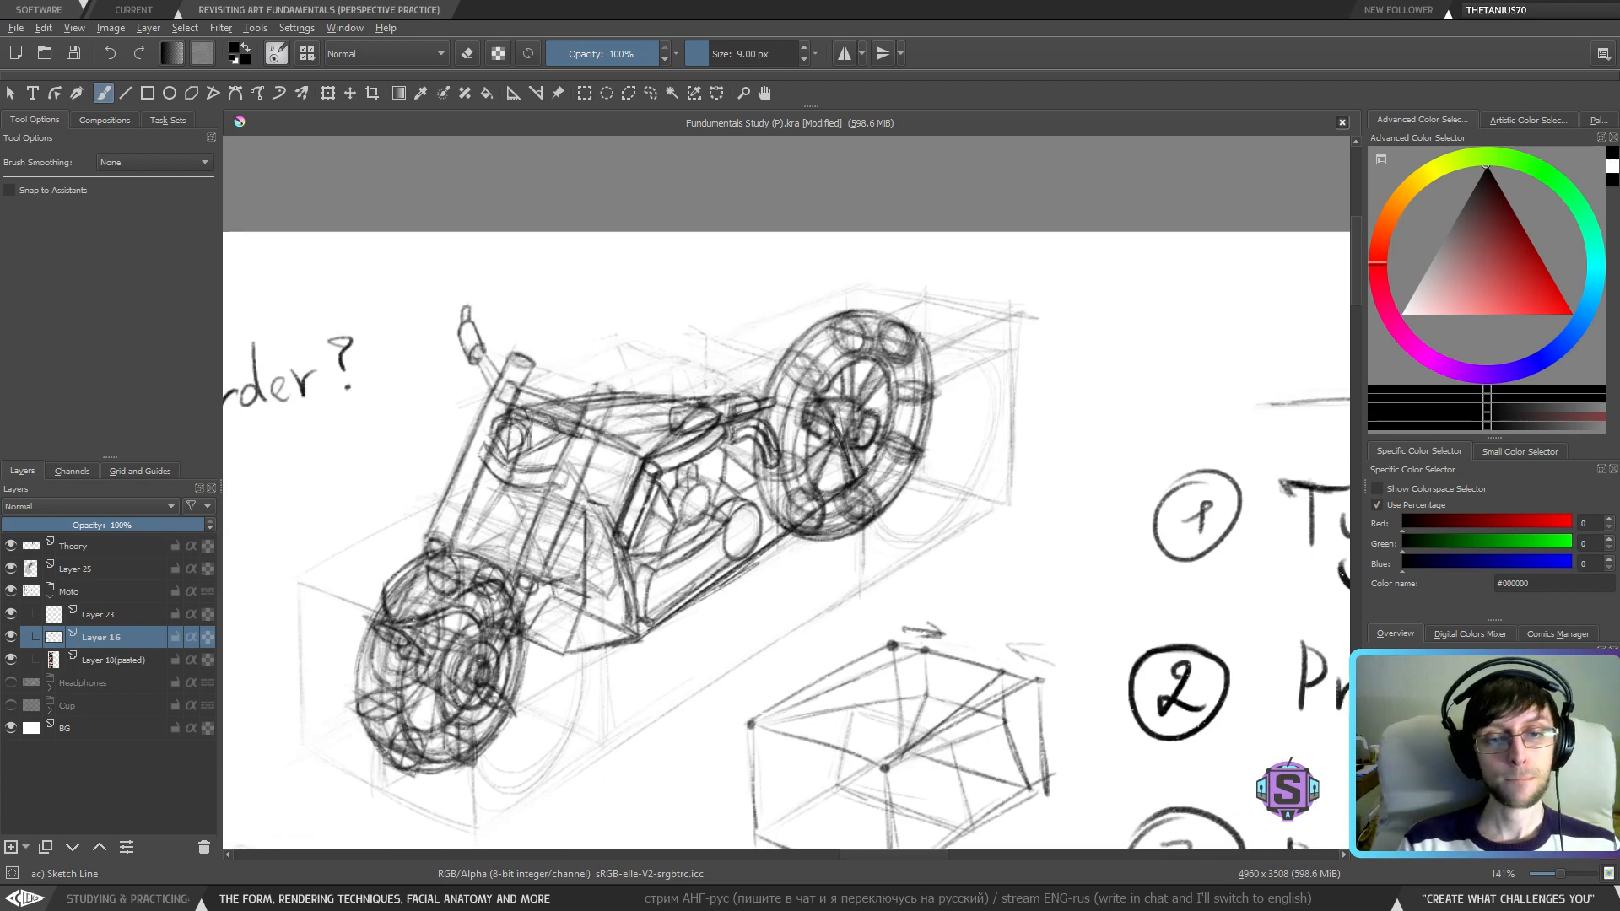
pyautogui.moveTo(759, 433); pyautogui.dragTo(772, 444)
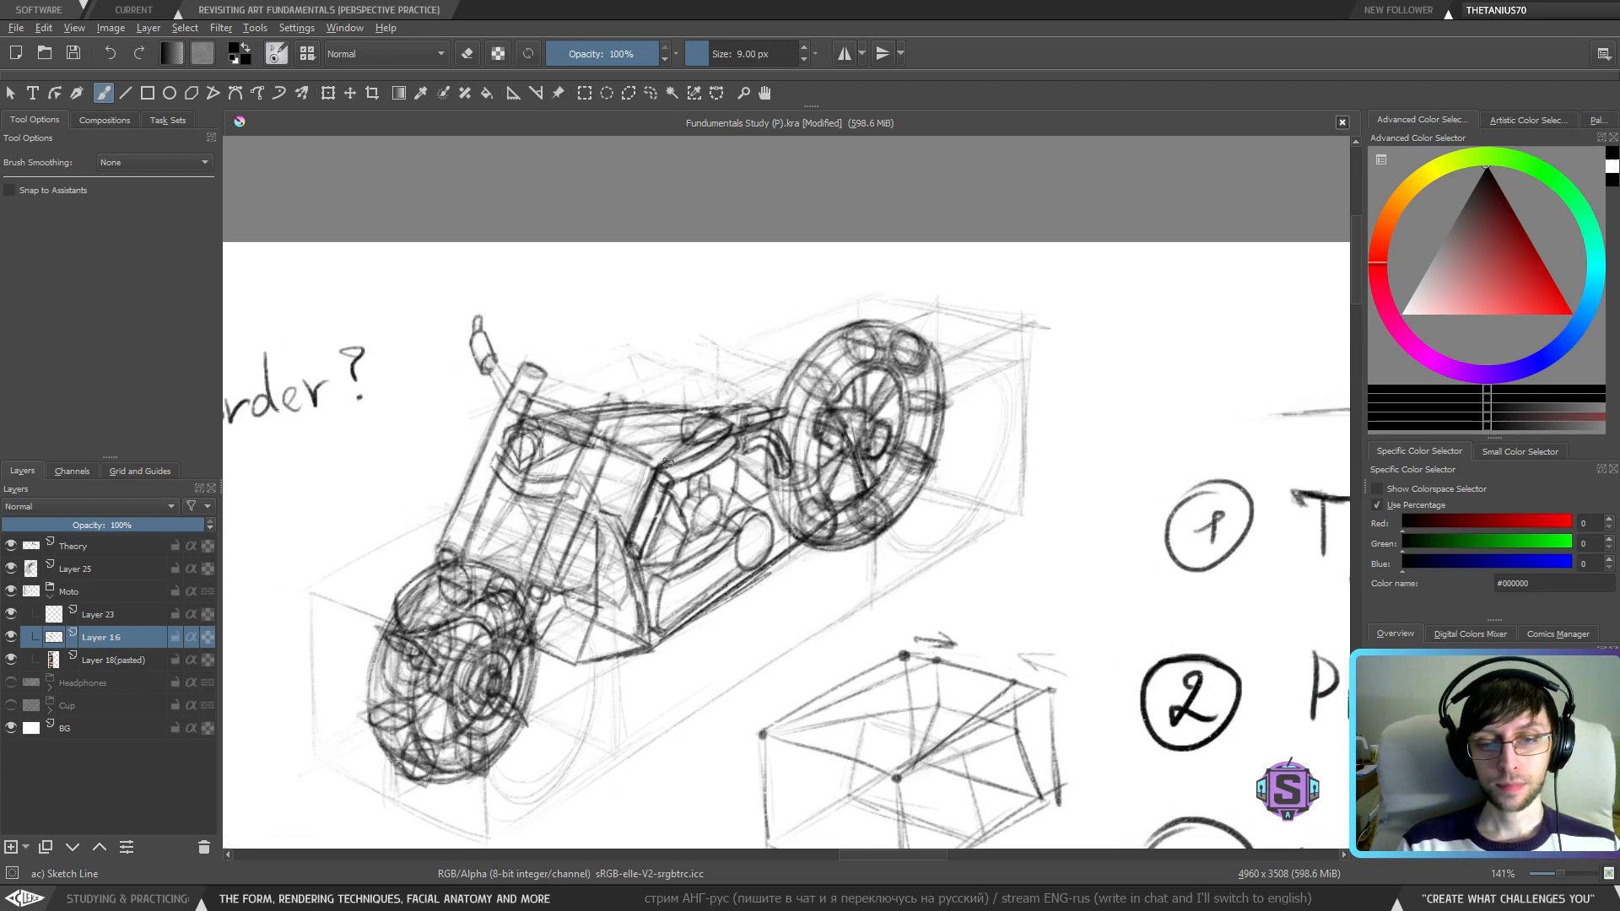
# - Draw the curved lower contour of the motorcycle's fuel tank and shade the area beneath it beside the frame
pyautogui.moveTo(605, 479)
pyautogui.mouseDown()
pyautogui.moveTo(654, 471)
pyautogui.moveTo(528, 476)
pyautogui.moveTo(510, 439)
pyautogui.mouseUp()
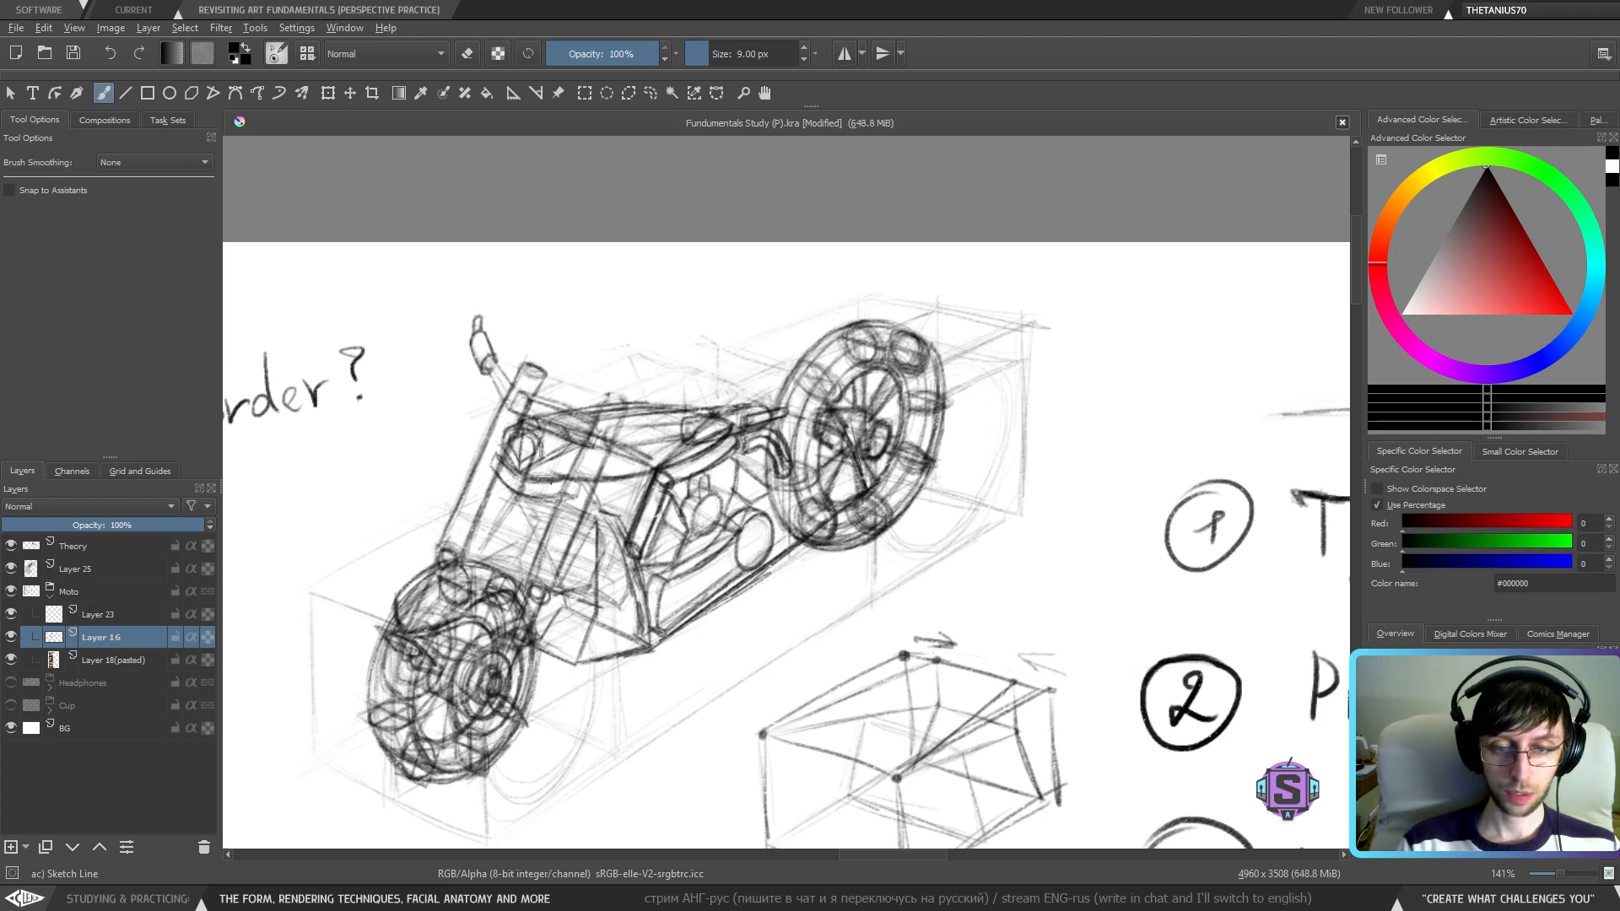
pyautogui.moveTo(603, 502)
pyautogui.mouseDown()
pyautogui.moveTo(643, 501)
pyautogui.moveTo(619, 522)
pyautogui.moveTo(591, 504)
pyautogui.moveTo(637, 548)
pyautogui.moveTo(632, 510)
pyautogui.mouseUp()
pyautogui.moveTo(600, 493)
pyautogui.mouseDown()
pyautogui.moveTo(641, 490)
pyautogui.moveTo(636, 502)
pyautogui.moveTo(641, 479)
pyautogui.mouseUp()
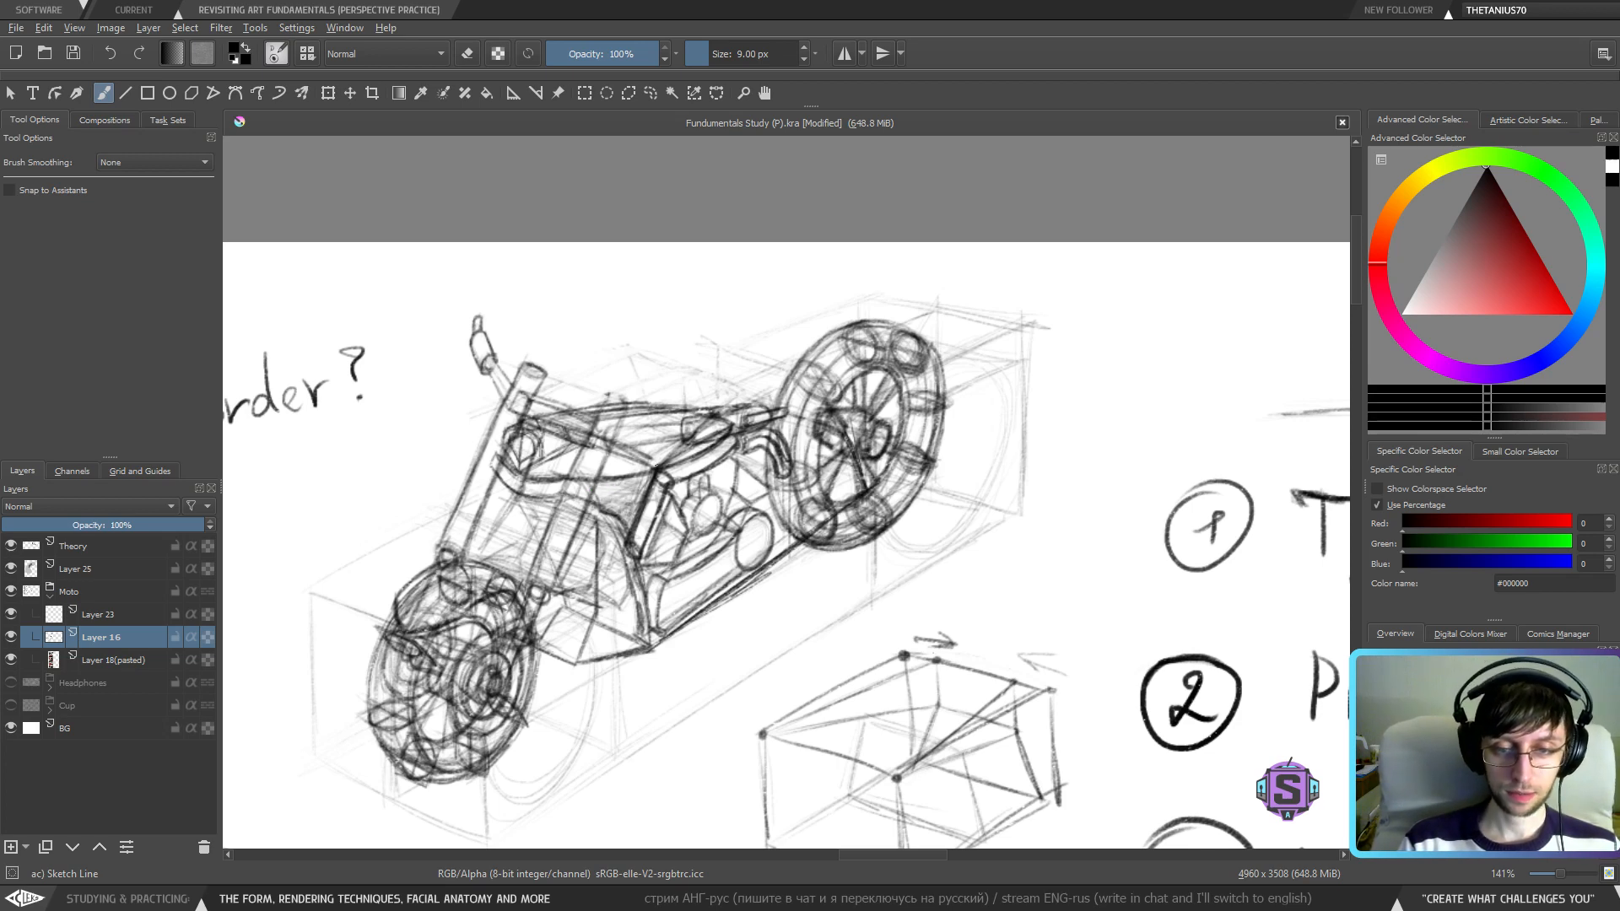
pyautogui.press('-')
pyautogui.press('-')
pyautogui.press('m')
pyautogui.press('m')
pyautogui.press('-')
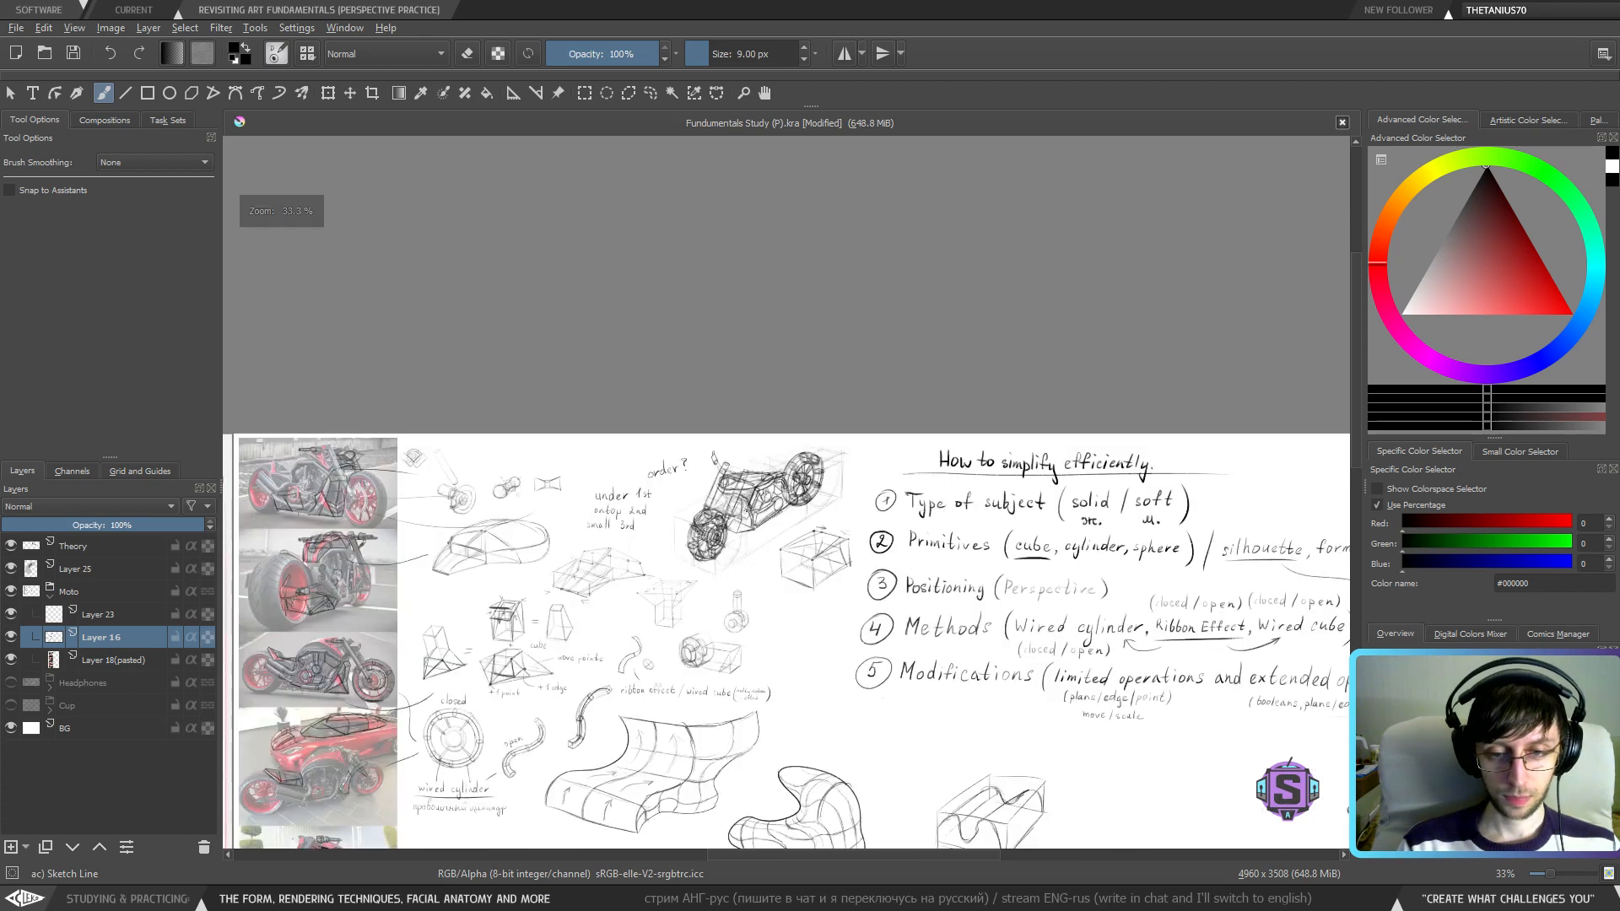
# - Add curved cross-contour lines over the motorcycle's fuel tank and reinforce its upper edge toward the seat
pyautogui.press('+')
pyautogui.press('+')
pyautogui.press('+')
pyautogui.moveTo(712, 521); pyautogui.dragTo(785, 530)
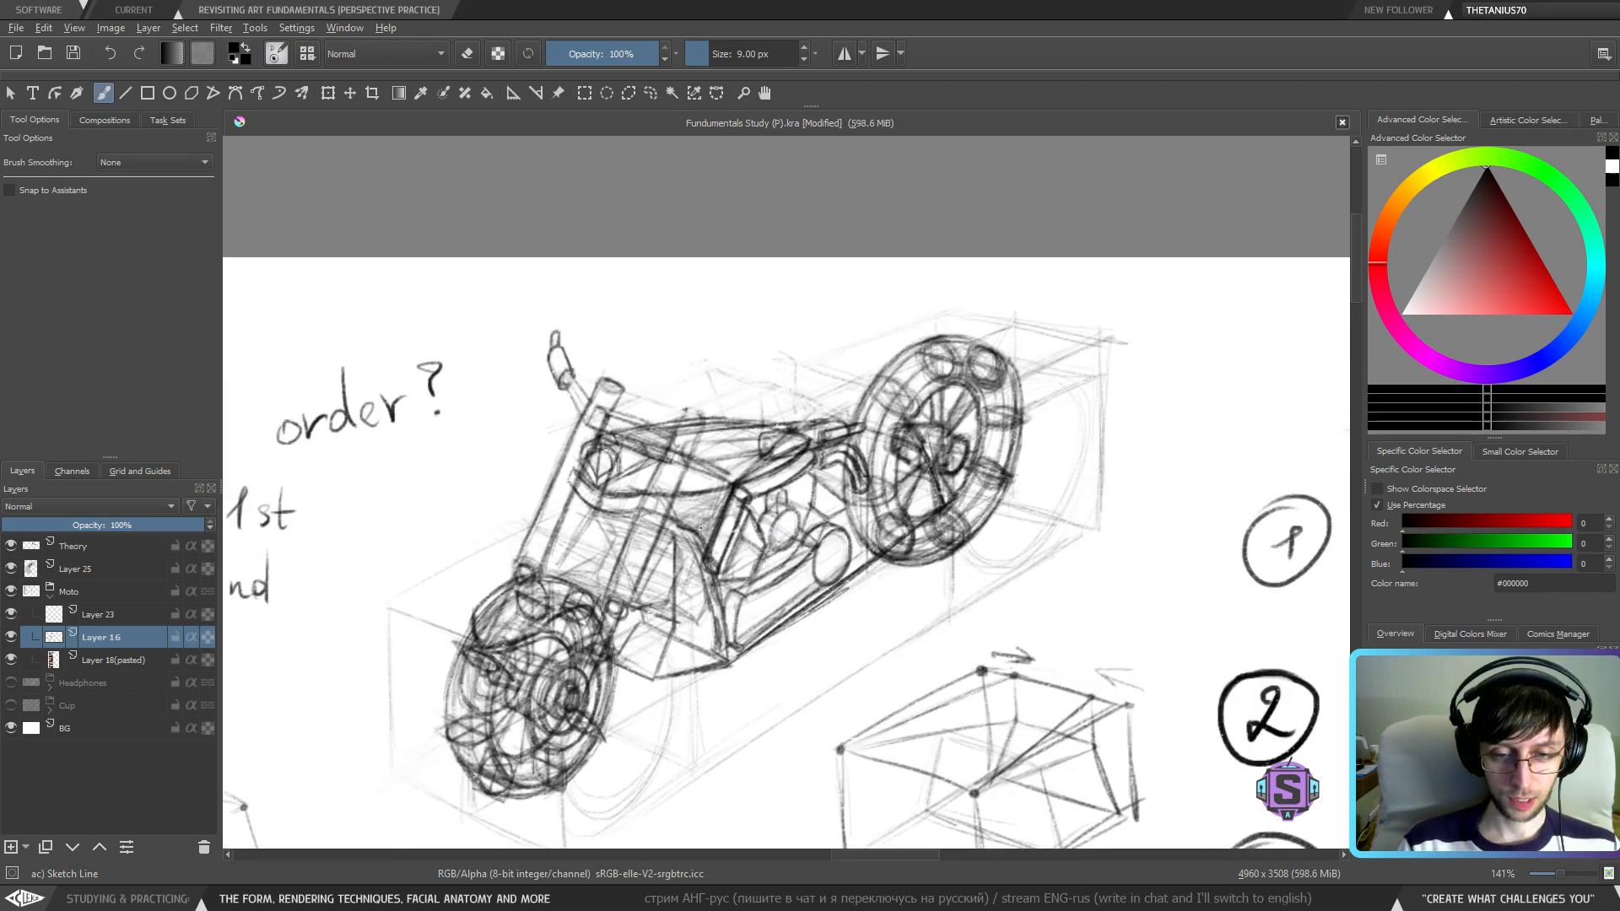
pyautogui.press('+')
pyautogui.press('+')
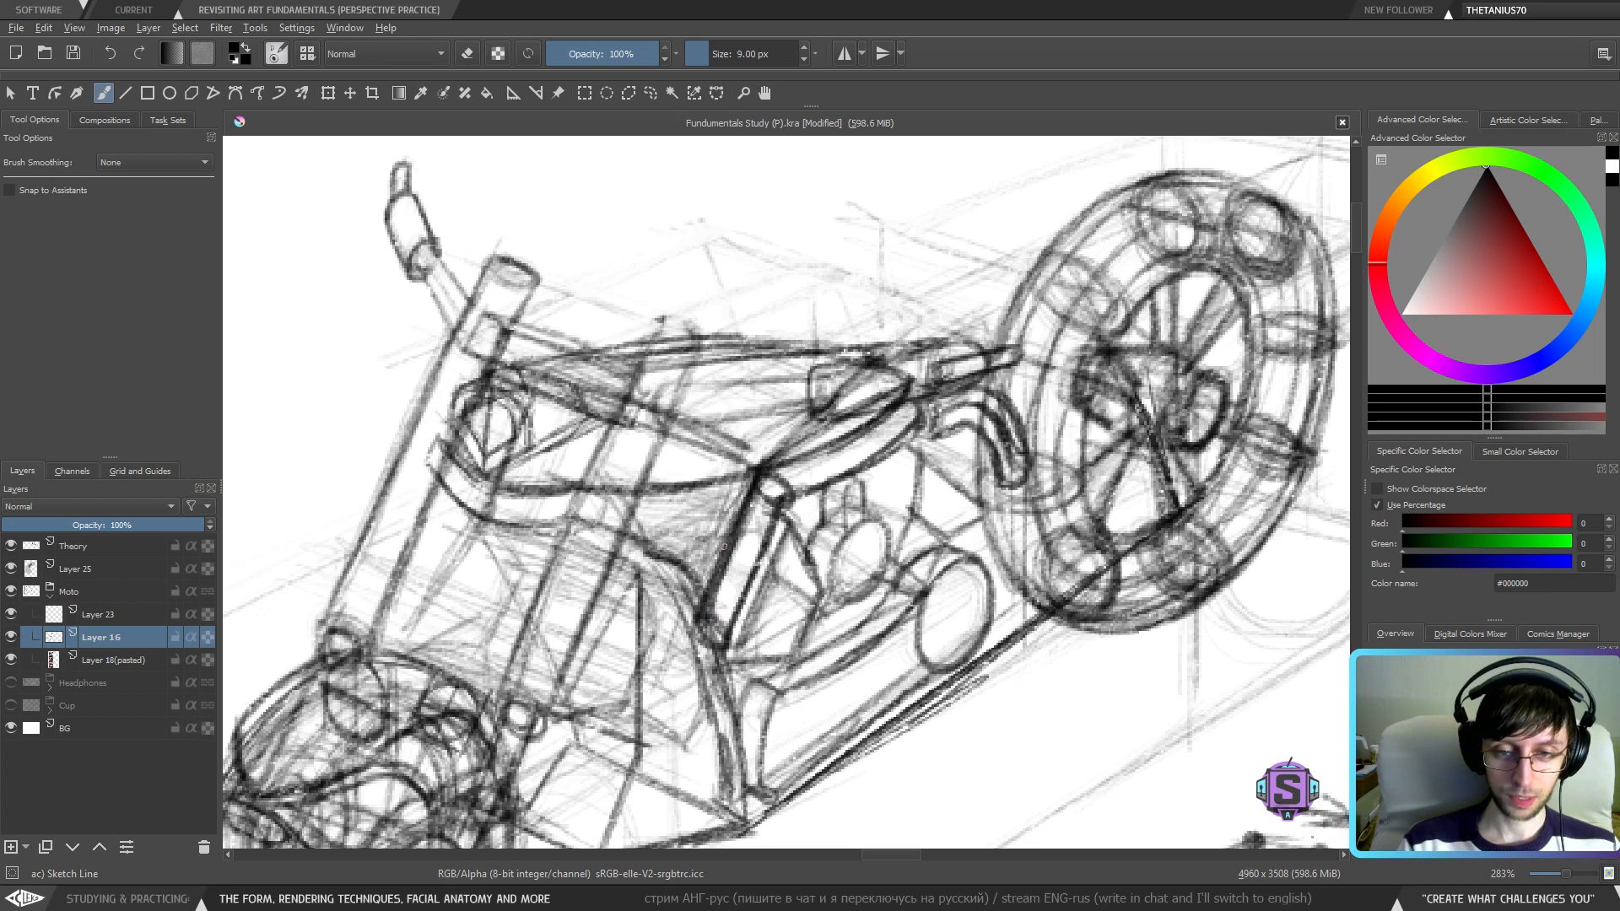
pyautogui.moveTo(739, 501)
pyautogui.mouseDown()
pyautogui.moveTo(728, 403)
pyautogui.moveTo(679, 364)
pyautogui.moveTo(601, 347)
pyautogui.mouseUp()
pyautogui.moveTo(700, 397); pyautogui.dragTo(618, 346)
pyautogui.moveTo(649, 367); pyautogui.dragTo(714, 426)
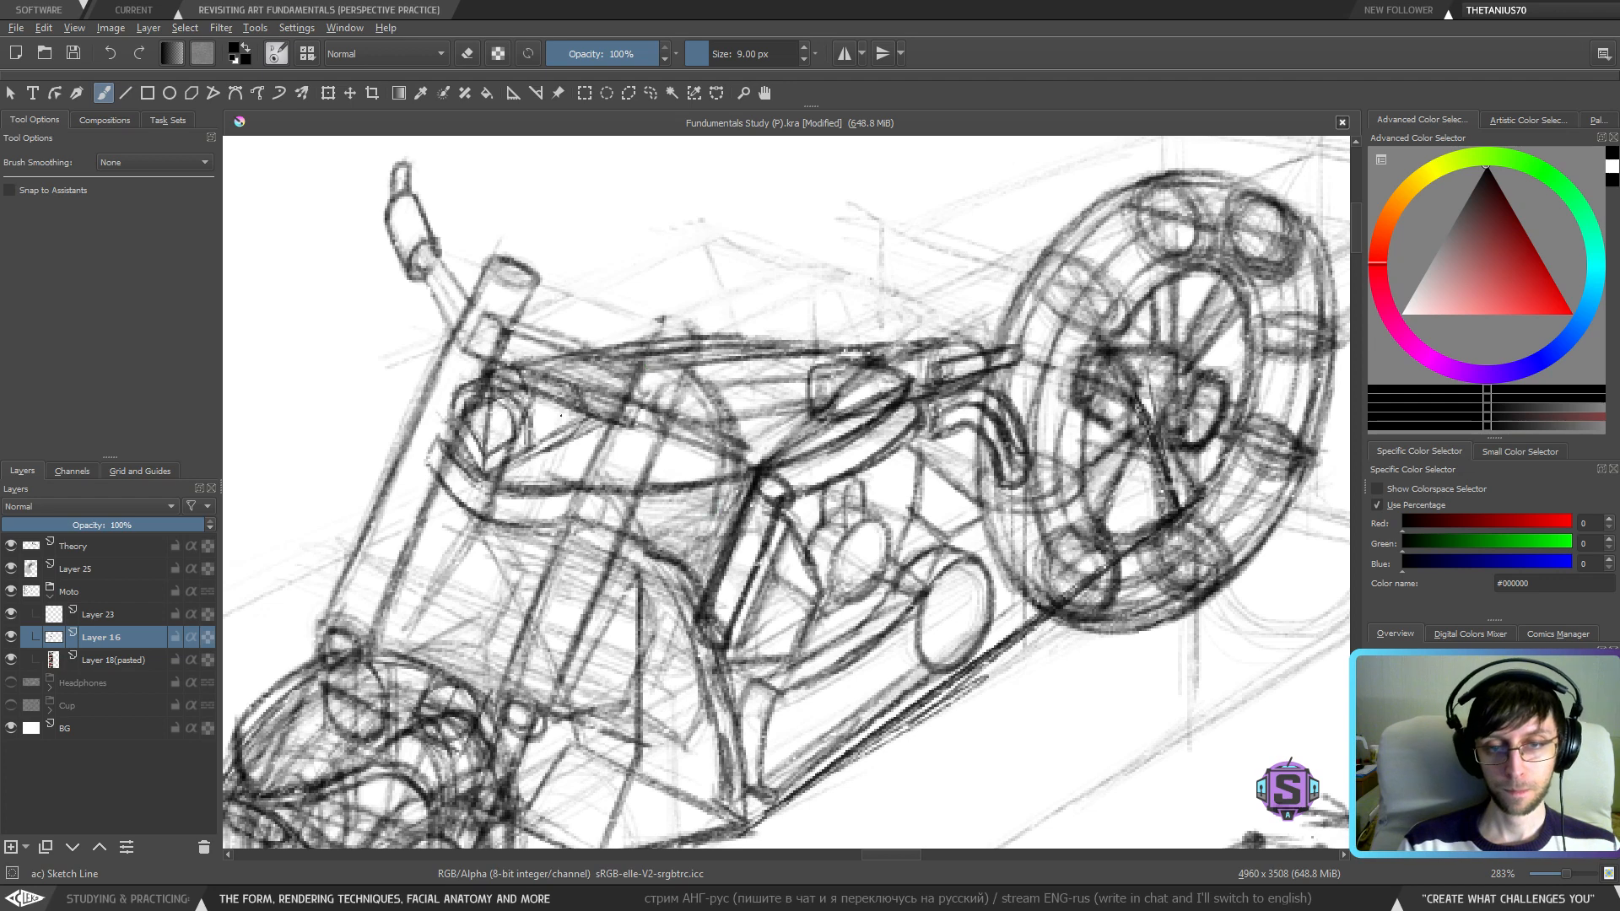
pyautogui.moveTo(849, 440)
pyautogui.mouseDown()
pyautogui.moveTo(817, 367)
pyautogui.moveTo(675, 342)
pyautogui.moveTo(762, 334)
pyautogui.mouseUp()
pyautogui.moveTo(889, 390)
pyautogui.mouseDown()
pyautogui.moveTo(836, 342)
pyautogui.moveTo(876, 362)
pyautogui.moveTo(756, 342)
pyautogui.mouseUp()
pyautogui.moveTo(632, 412)
pyautogui.mouseDown()
pyautogui.moveTo(648, 476)
pyautogui.moveTo(542, 369)
pyautogui.moveTo(513, 369)
pyautogui.mouseUp()
pyautogui.moveTo(517, 486)
pyautogui.mouseDown()
pyautogui.moveTo(533, 401)
pyautogui.moveTo(607, 358)
pyautogui.moveTo(785, 338)
pyautogui.mouseUp()
pyautogui.hotkey('ctrl', '-')
pyautogui.hotkey('ctrl', '-')
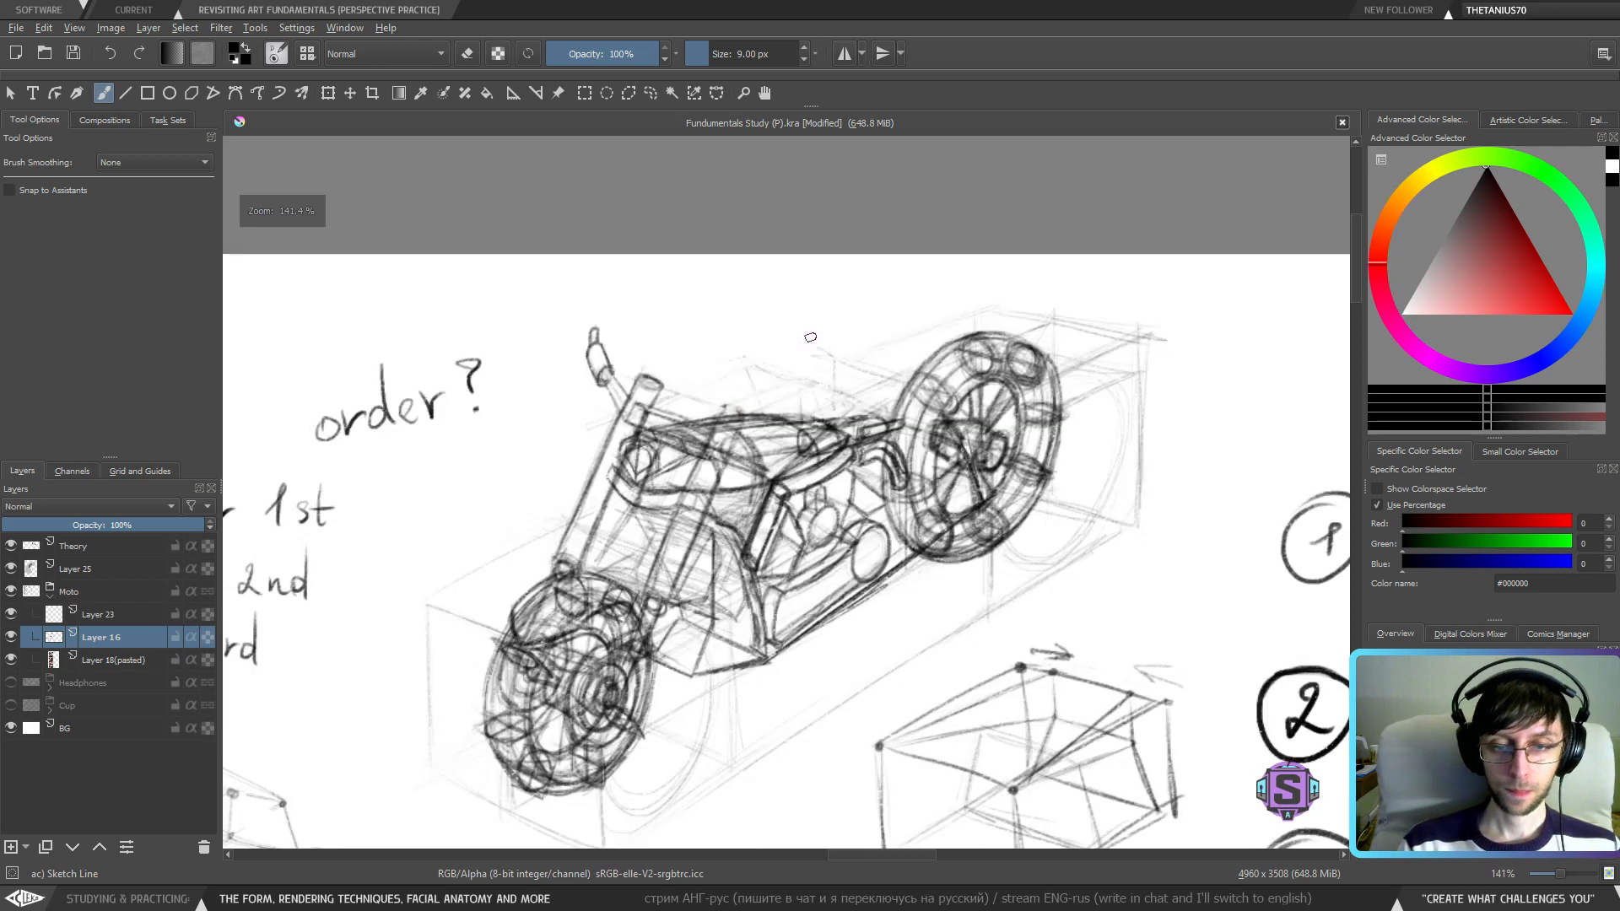
# - Examine the motorcycle sketch in mirrored and normal view, both close up and next to the surrounding notes
pyautogui.press('m')
pyautogui.press('m')
pyautogui.hotkey('ctrl', '-')
pyautogui.hotkey('ctrl', '-')
pyautogui.hotkey('ctrl', '+')
pyautogui.hotkey('ctrl', '+')
pyautogui.moveTo(873, 577); pyautogui.dragTo(771, 518)
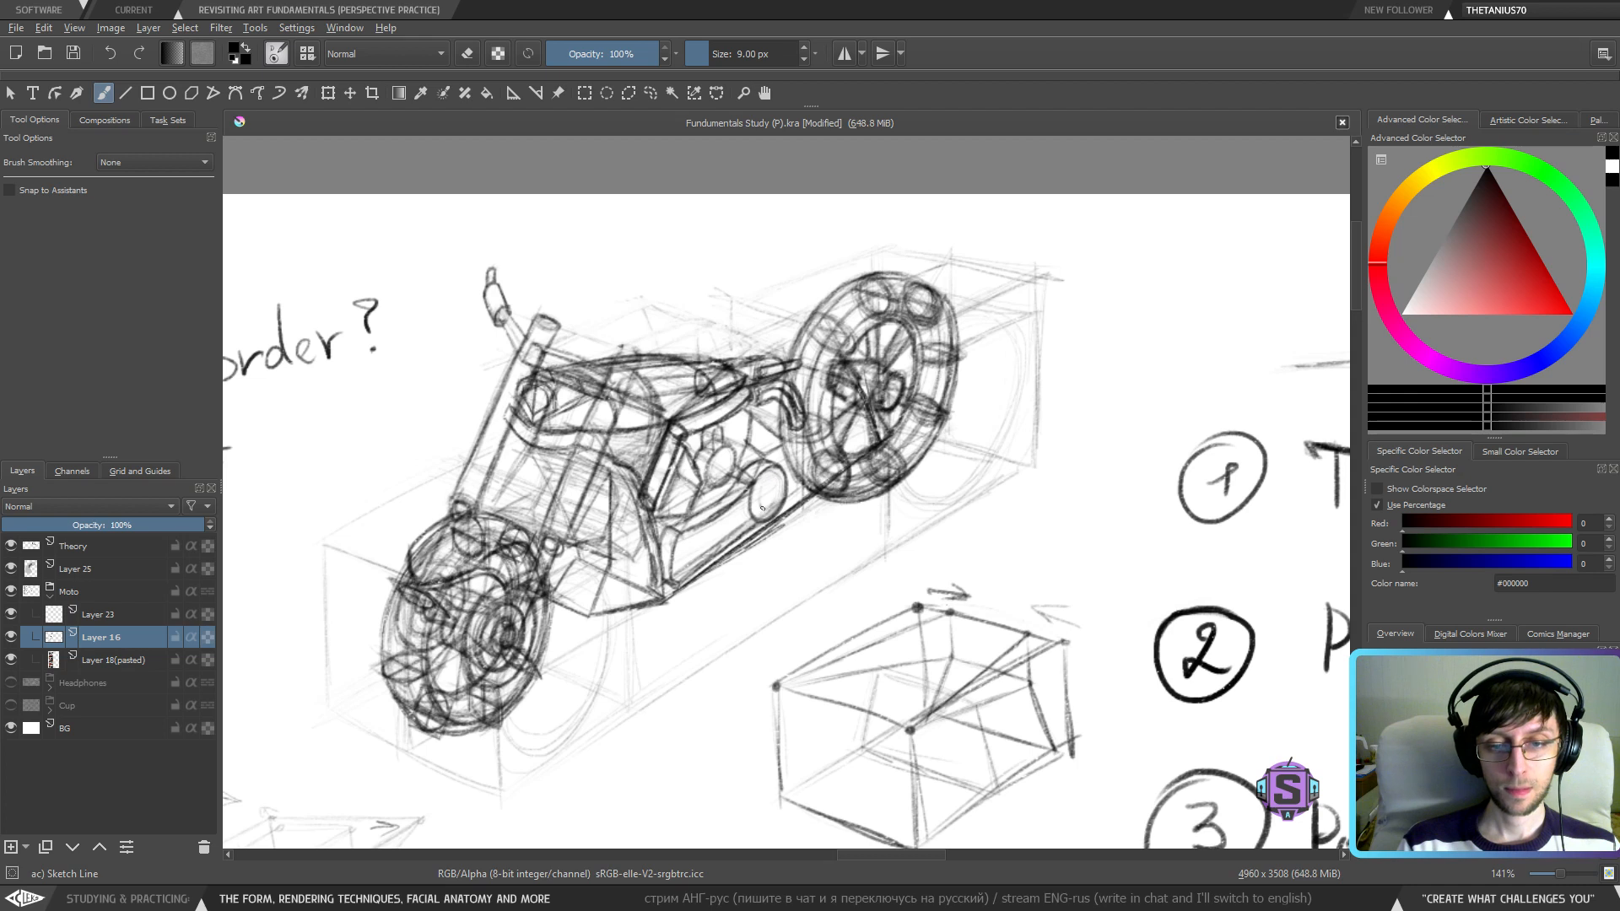
pyautogui.moveTo(761, 508)
pyautogui.mouseDown()
pyautogui.moveTo(759, 486)
pyautogui.moveTo(775, 507)
pyautogui.moveTo(780, 481)
pyautogui.moveTo(801, 484)
pyautogui.mouseUp()
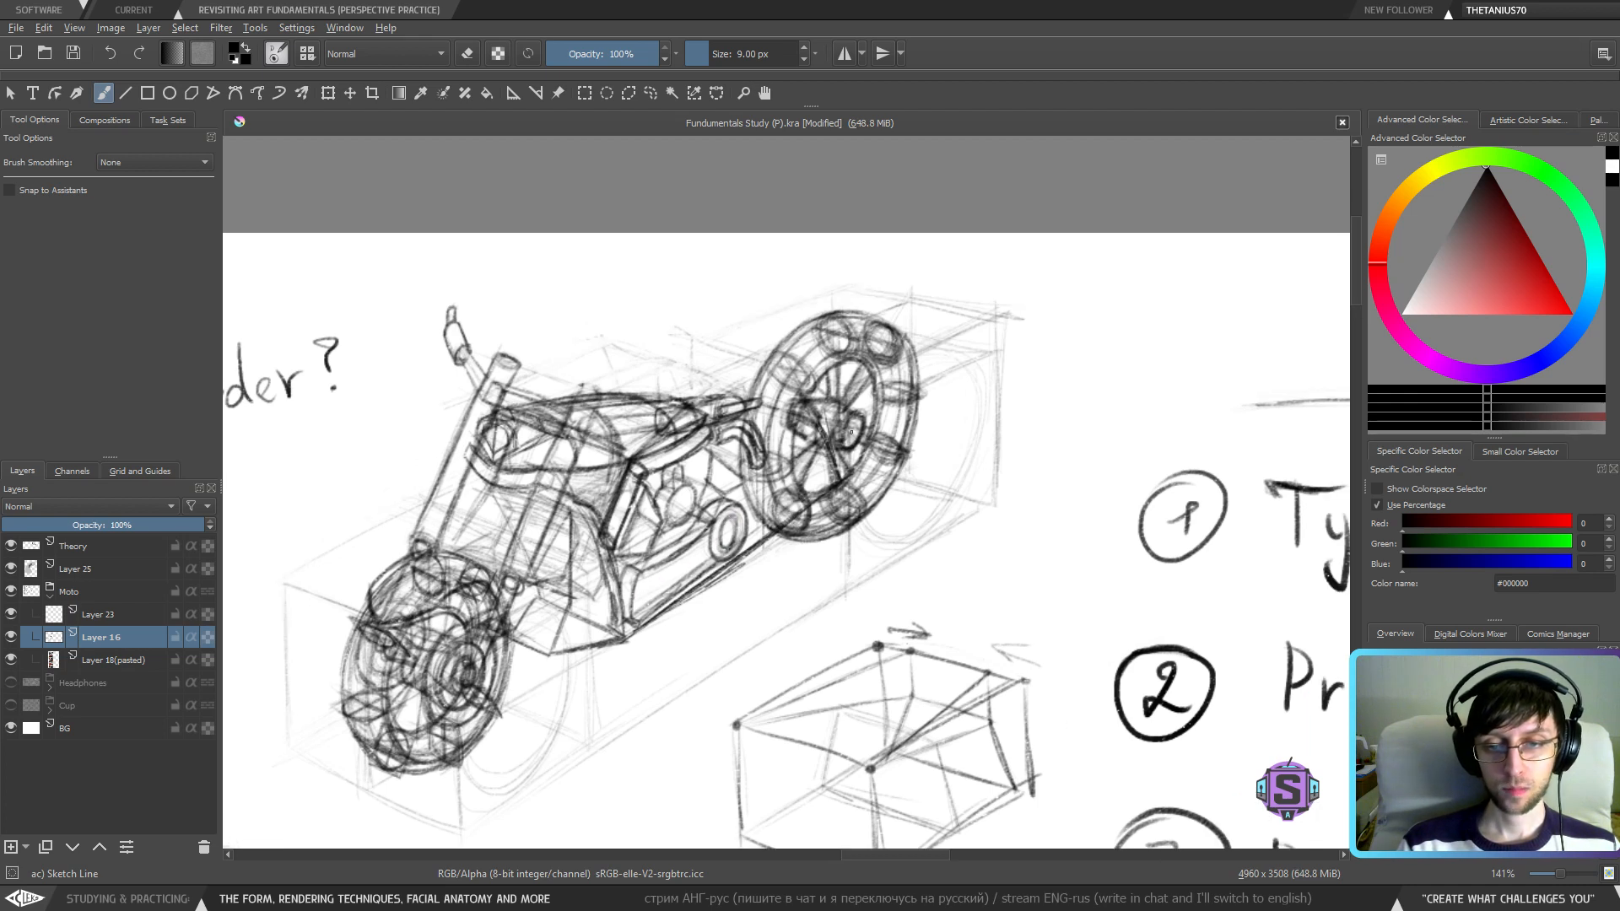
pyautogui.scroll(-2, 804, 479)
pyautogui.moveTo(616, 595)
pyautogui.mouseDown()
pyautogui.moveTo(1239, 401)
pyautogui.moveTo(1255, 349)
pyautogui.moveTo(923, 449)
pyautogui.moveTo(923, 484)
pyautogui.moveTo(1256, 515)
pyautogui.moveTo(1255, 412)
pyautogui.moveTo(1081, 445)
pyautogui.moveTo(699, 605)
pyautogui.mouseUp()
pyautogui.scroll(2, 922, 495)
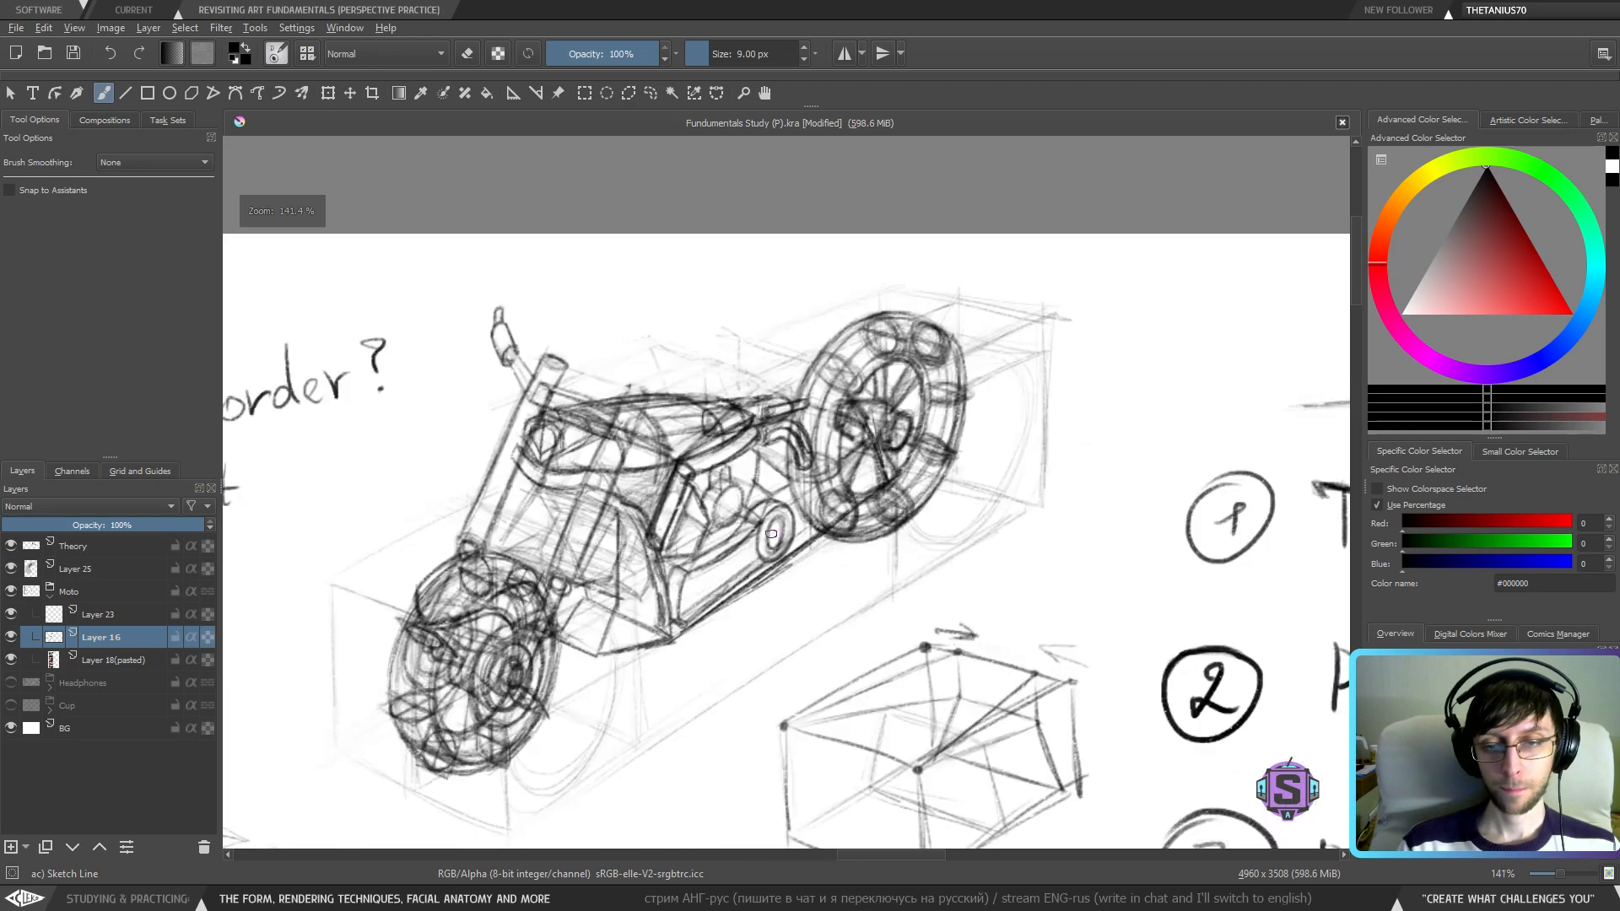
pyautogui.moveTo(921, 495)
pyautogui.mouseDown()
pyautogui.moveTo(865, 533)
pyautogui.moveTo(824, 512)
pyautogui.mouseUp()
pyautogui.scroll(-2, 824, 513)
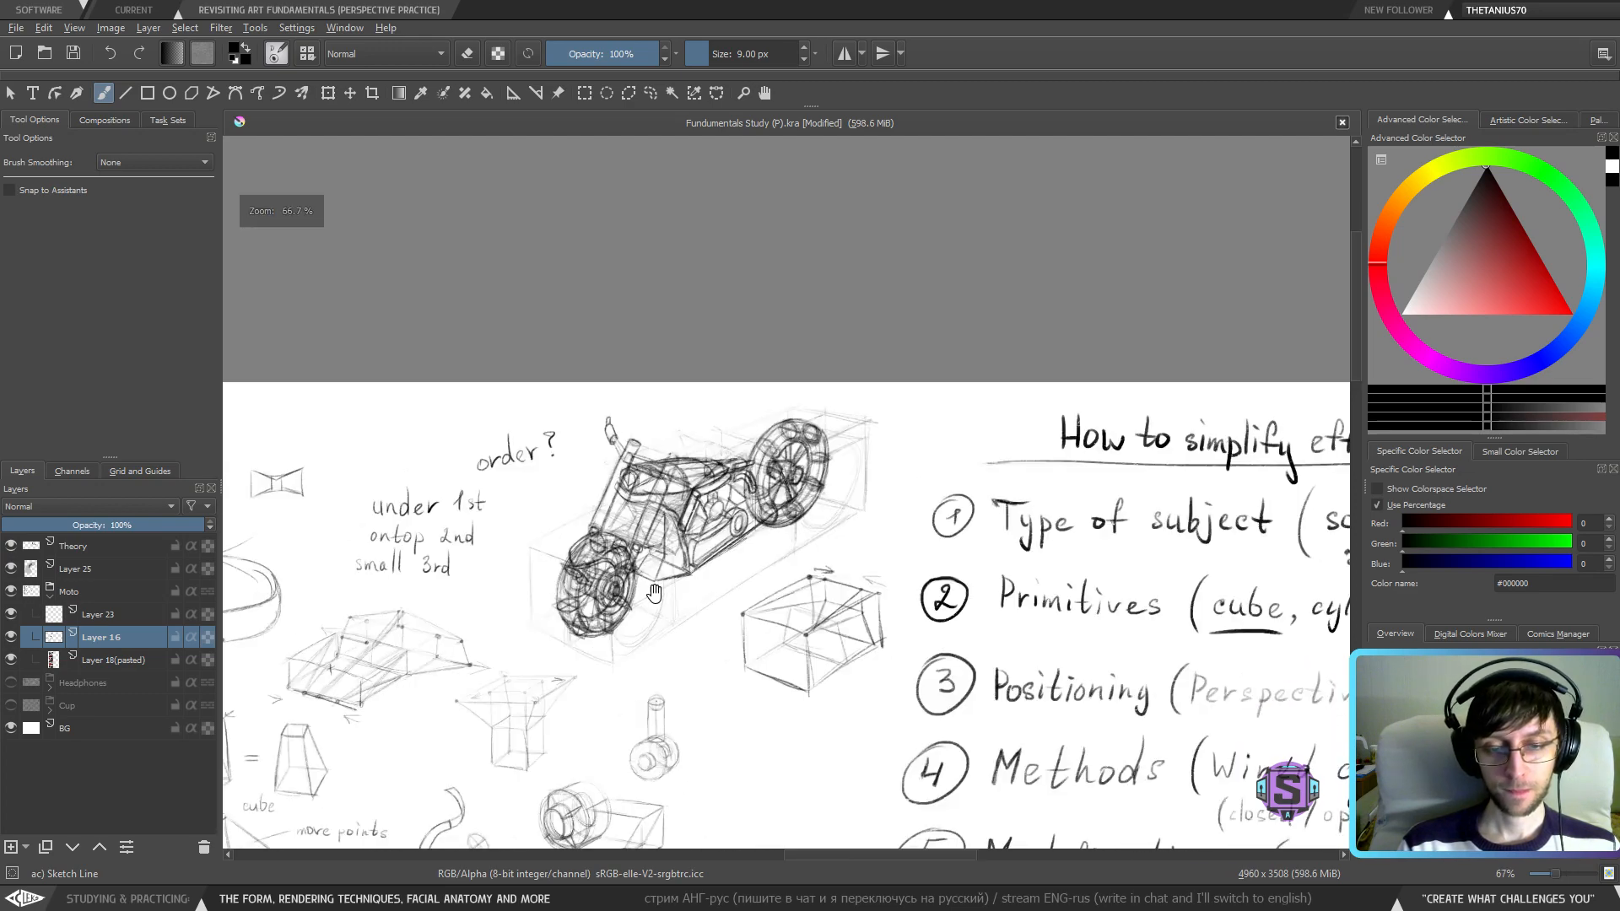
pyautogui.moveTo(536, 650)
pyautogui.mouseDown()
pyautogui.moveTo(1287, 392)
pyautogui.moveTo(1194, 442)
pyautogui.moveTo(481, 641)
pyautogui.mouseUp()
pyautogui.scroll(2, 799, 620)
# - Draw the upper exhaust pipe as a long cylinder with a rounded end running diagonally across the rear wheel
pyautogui.moveTo(799, 620); pyautogui.dragTo(805, 622)
pyautogui.moveTo(707, 475)
pyautogui.mouseDown()
pyautogui.moveTo(731, 492)
pyautogui.moveTo(735, 456)
pyautogui.moveTo(769, 448)
pyautogui.mouseUp()
pyautogui.moveTo(780, 440); pyautogui.dragTo(800, 426)
pyautogui.moveTo(734, 481)
pyautogui.mouseDown()
pyautogui.moveTo(892, 318)
pyautogui.moveTo(914, 353)
pyautogui.moveTo(844, 430)
pyautogui.mouseUp()
pyautogui.moveTo(912, 345)
pyautogui.mouseDown()
pyautogui.moveTo(783, 475)
pyautogui.moveTo(810, 443)
pyautogui.moveTo(788, 441)
pyautogui.moveTo(811, 439)
pyautogui.moveTo(801, 454)
pyautogui.moveTo(794, 434)
pyautogui.moveTo(763, 443)
pyautogui.moveTo(784, 442)
pyautogui.moveTo(759, 481)
pyautogui.moveTo(782, 458)
pyautogui.moveTo(717, 499)
pyautogui.mouseUp()
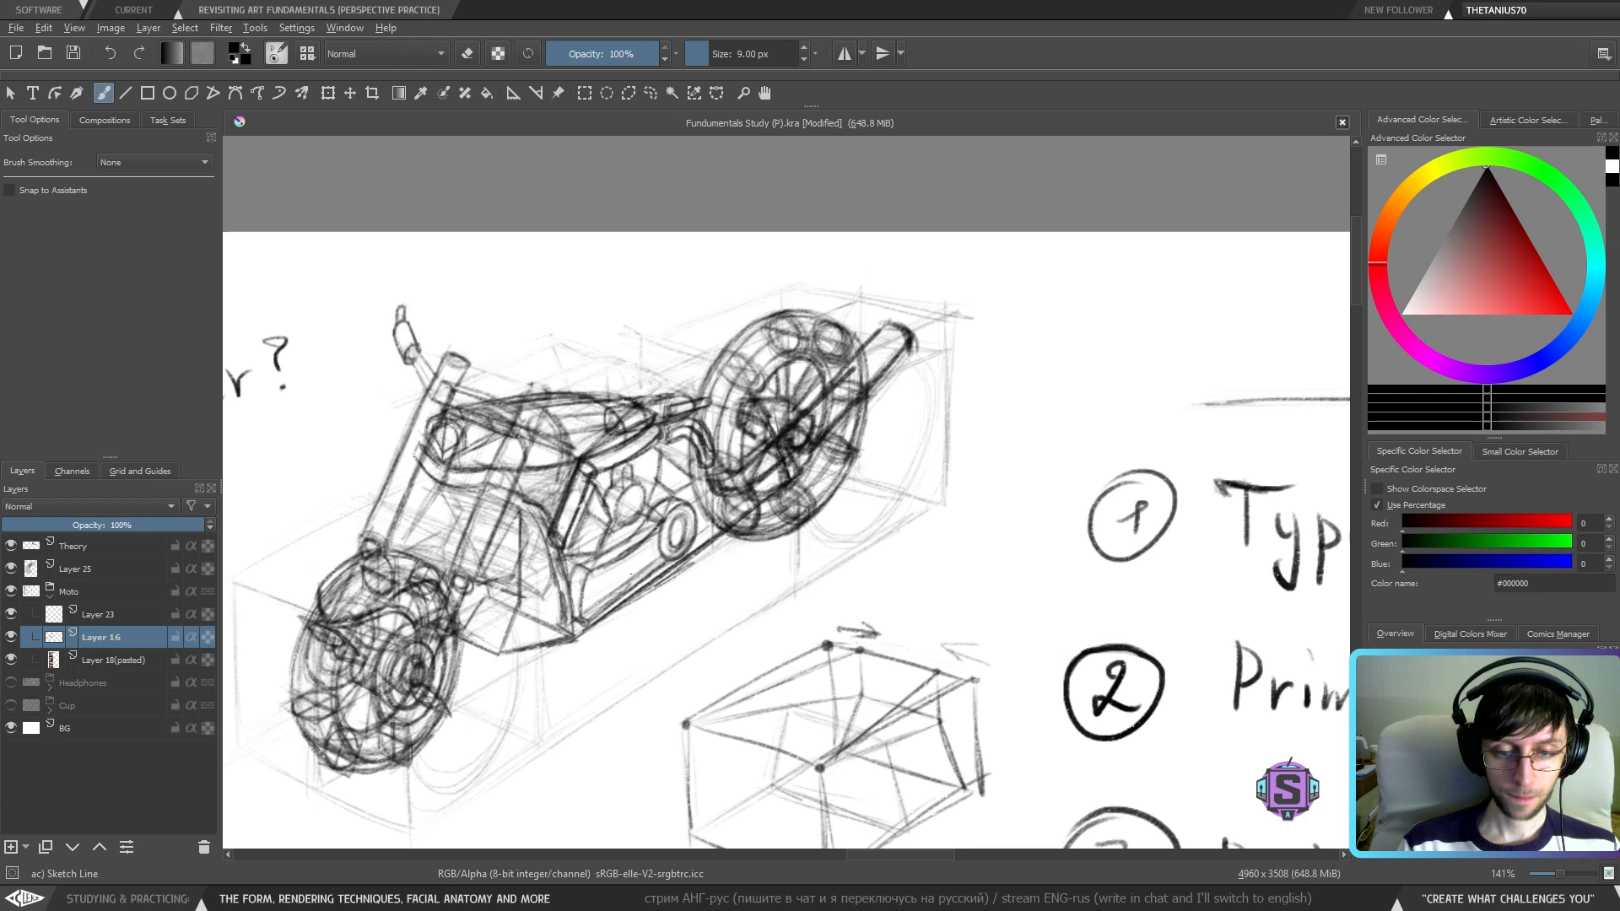
# - Draw a second, parallel exhaust pipe below the first, with a curved bend joining it to the rear of the frame
pyautogui.moveTo(641, 564); pyautogui.dragTo(579, 611)
pyautogui.moveTo(679, 539)
pyautogui.mouseDown()
pyautogui.moveTo(629, 572)
pyautogui.moveTo(714, 518)
pyautogui.mouseUp()
pyautogui.moveTo(633, 574)
pyautogui.mouseDown()
pyautogui.moveTo(888, 387)
pyautogui.moveTo(905, 379)
pyautogui.moveTo(916, 412)
pyautogui.moveTo(912, 380)
pyautogui.moveTo(913, 416)
pyautogui.moveTo(901, 405)
pyautogui.mouseUp()
pyautogui.moveTo(836, 475)
pyautogui.mouseDown()
pyautogui.moveTo(907, 398)
pyautogui.moveTo(846, 461)
pyautogui.mouseUp()
pyautogui.moveTo(800, 506)
pyautogui.mouseDown()
pyautogui.moveTo(831, 471)
pyautogui.moveTo(736, 519)
pyautogui.moveTo(788, 501)
pyautogui.moveTo(767, 509)
pyautogui.moveTo(785, 483)
pyautogui.moveTo(729, 498)
pyautogui.mouseUp()
pyautogui.moveTo(792, 482)
pyautogui.mouseDown()
pyautogui.moveTo(727, 517)
pyautogui.moveTo(709, 503)
pyautogui.moveTo(735, 516)
pyautogui.moveTo(710, 517)
pyautogui.moveTo(729, 508)
pyautogui.moveTo(676, 564)
pyautogui.moveTo(732, 497)
pyautogui.moveTo(700, 515)
pyautogui.moveTo(707, 502)
pyautogui.moveTo(694, 536)
pyautogui.moveTo(726, 503)
pyautogui.moveTo(799, 485)
pyautogui.mouseUp()
pyautogui.press('e')
pyautogui.moveTo(864, 428)
pyautogui.mouseDown()
pyautogui.moveTo(831, 460)
pyautogui.moveTo(864, 406)
pyautogui.mouseUp()
pyautogui.press('e')
pyautogui.hotkey('ctrl', '-')
pyautogui.hotkey('ctrl', '-')
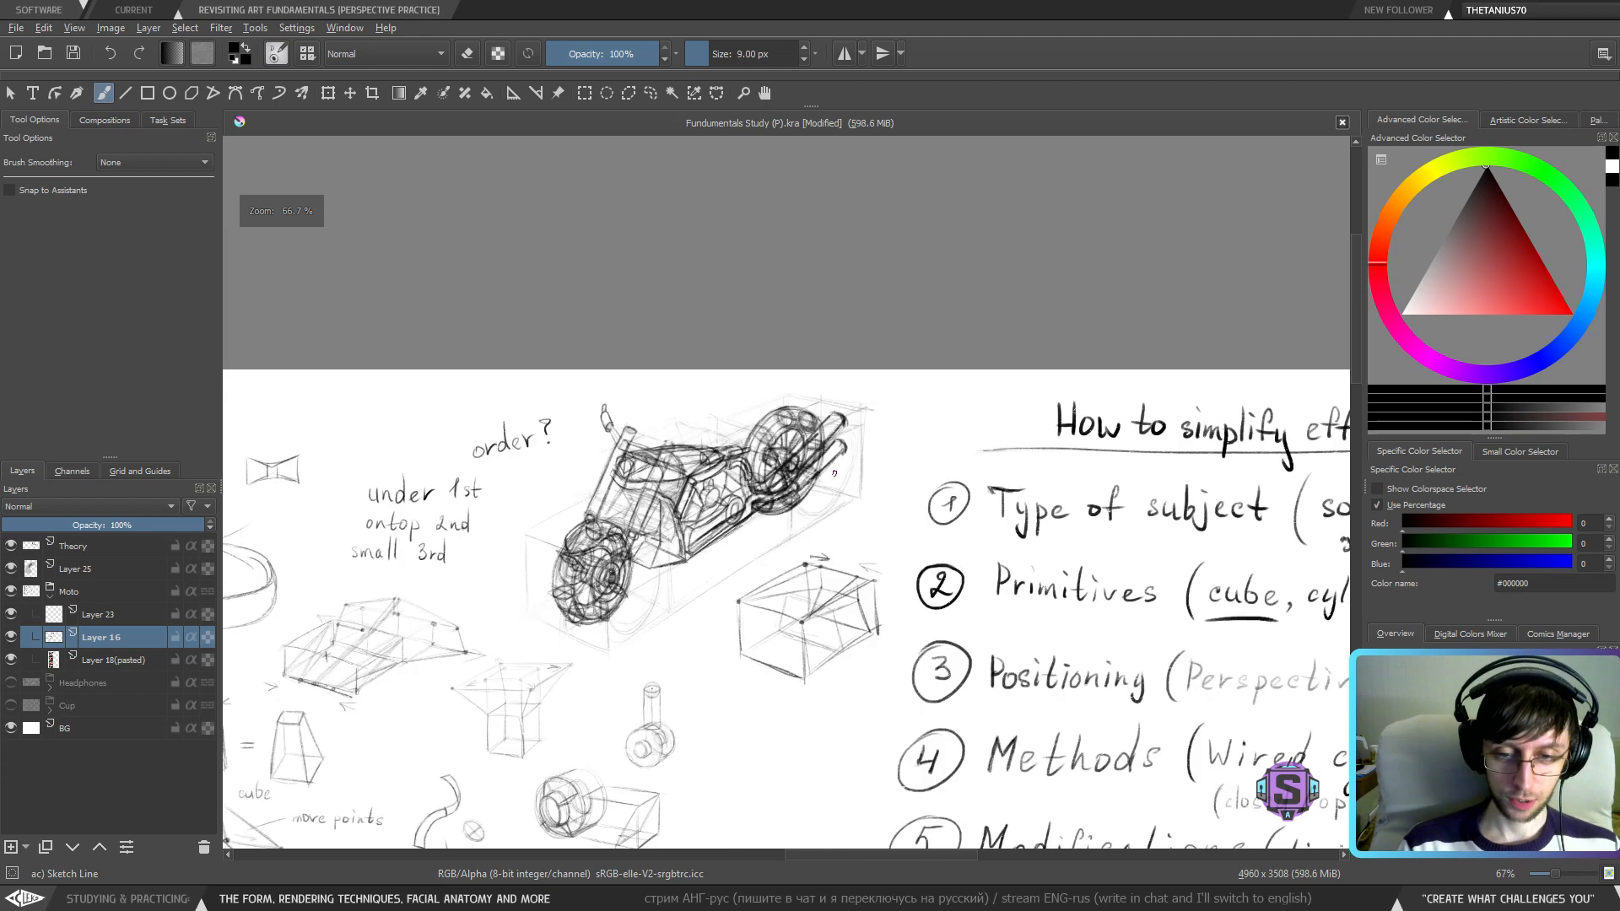
# - Touch up the exhaust bend and erase the rear wheel lines that show through the upper exhaust pipe
pyautogui.hotkey('ctrl', '+')
pyautogui.hotkey('ctrl', '+')
pyautogui.press('e')
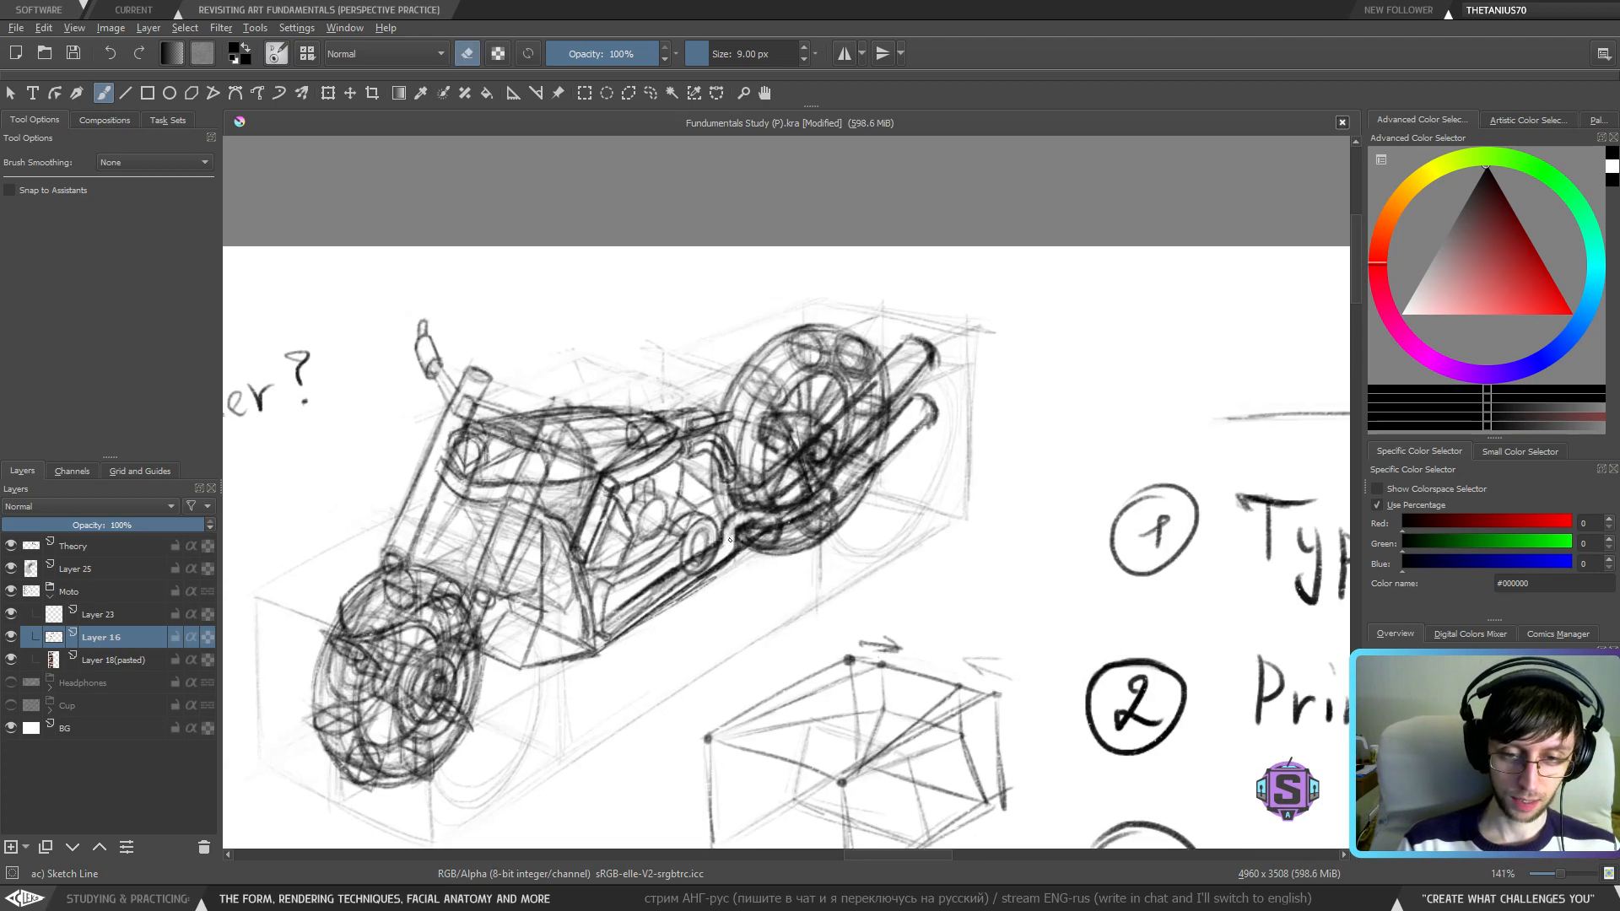
pyautogui.press('e')
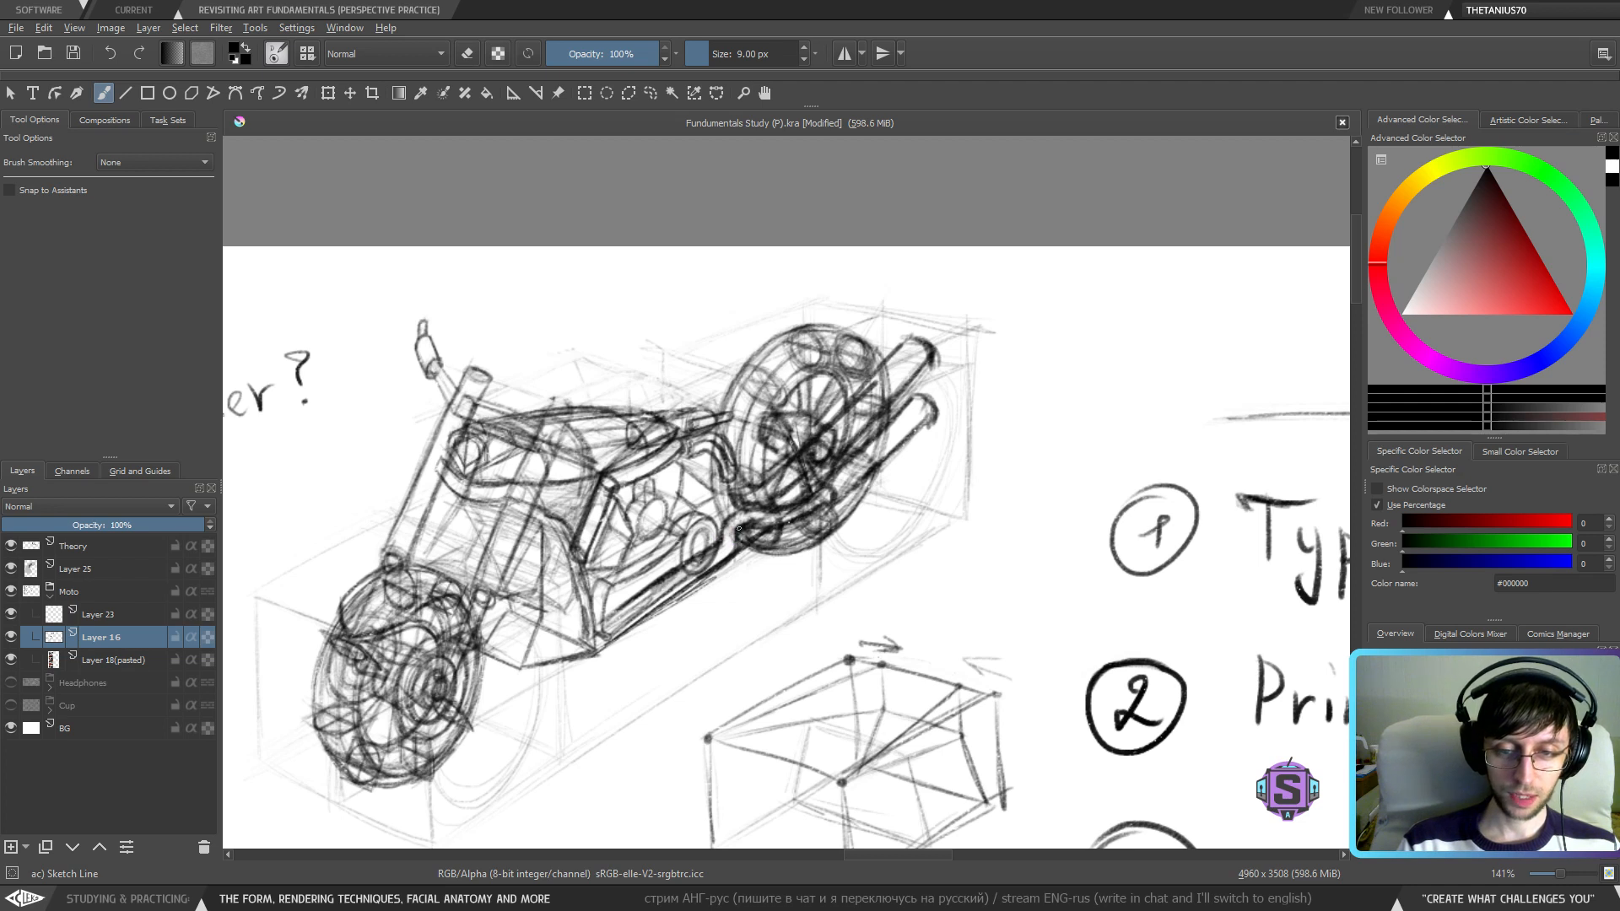
pyautogui.moveTo(739, 529); pyautogui.dragTo(756, 521)
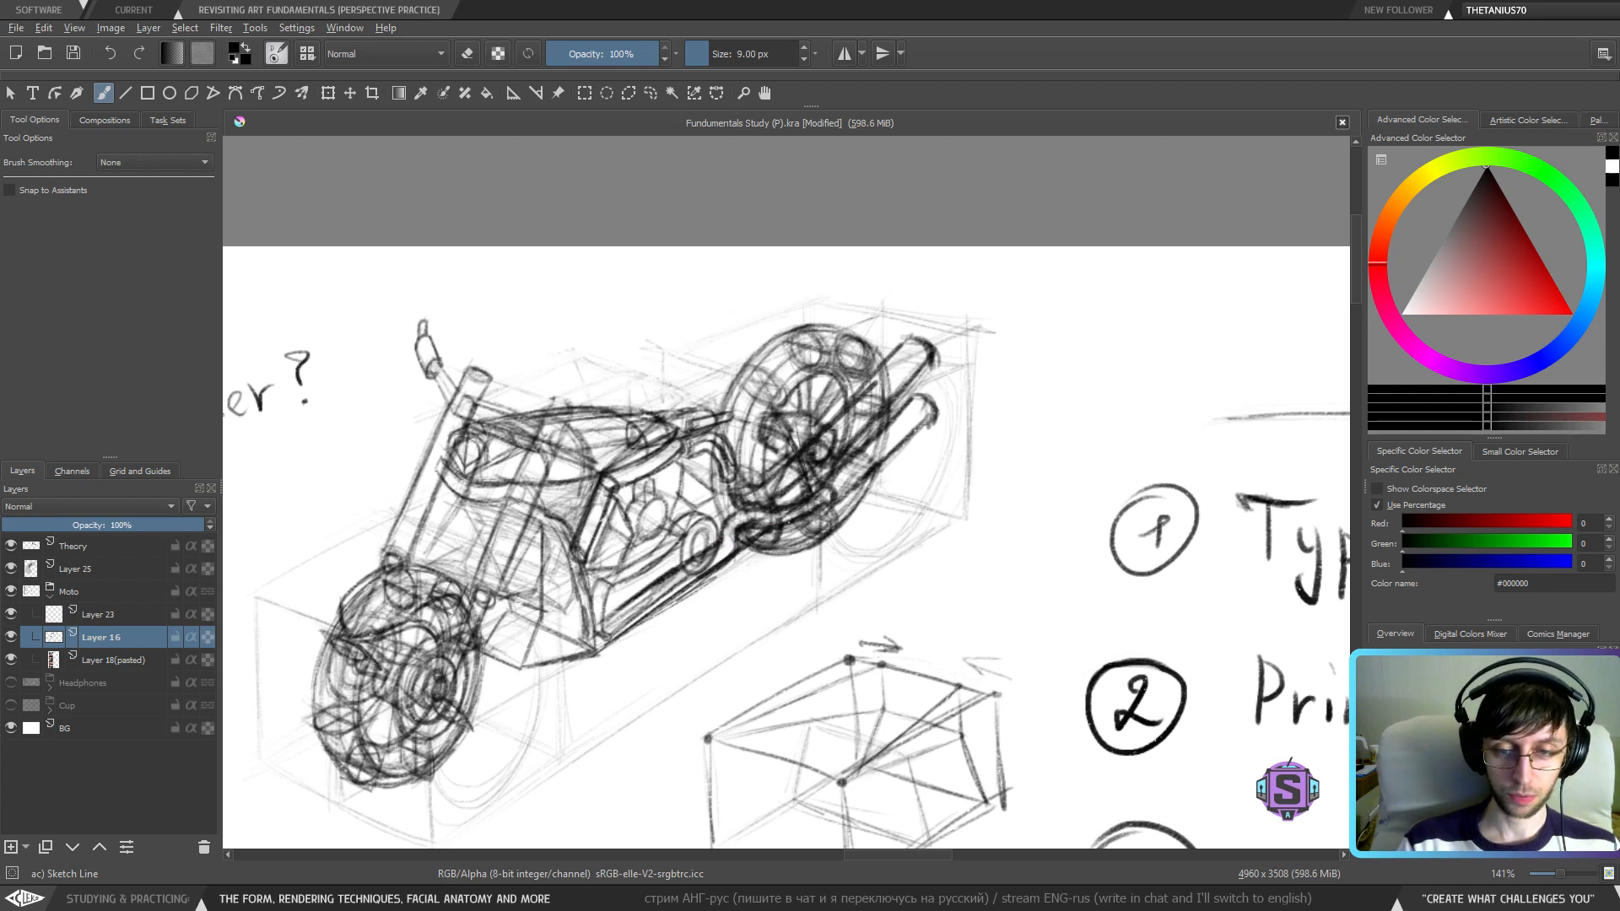
pyautogui.press('e')
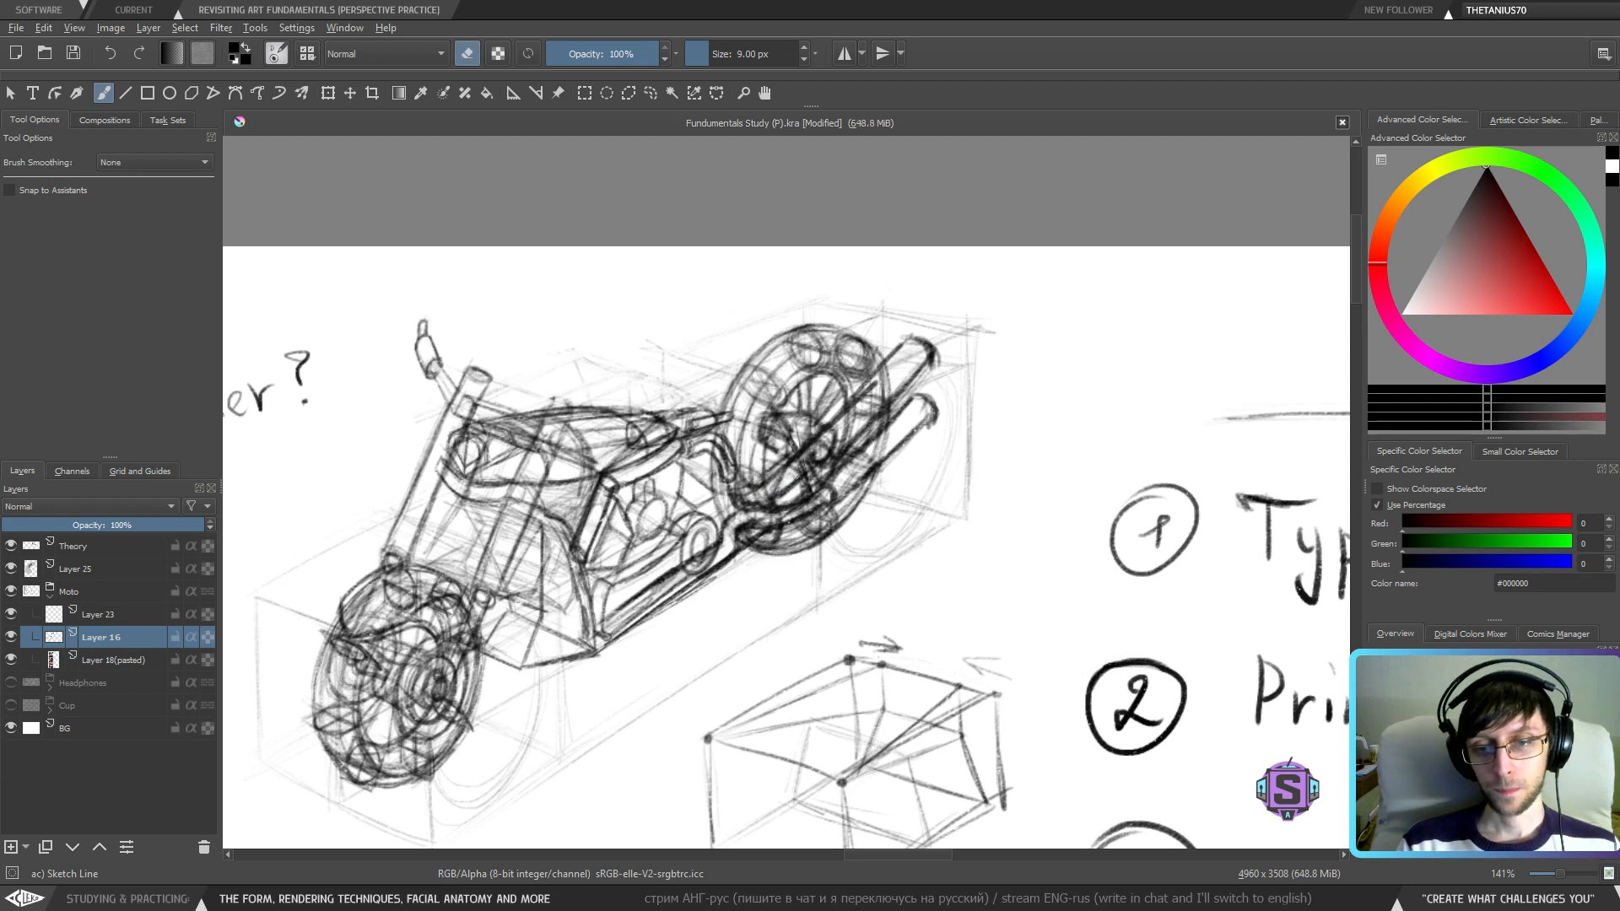
pyautogui.moveTo(797, 474); pyautogui.dragTo(814, 447)
pyautogui.press('e')
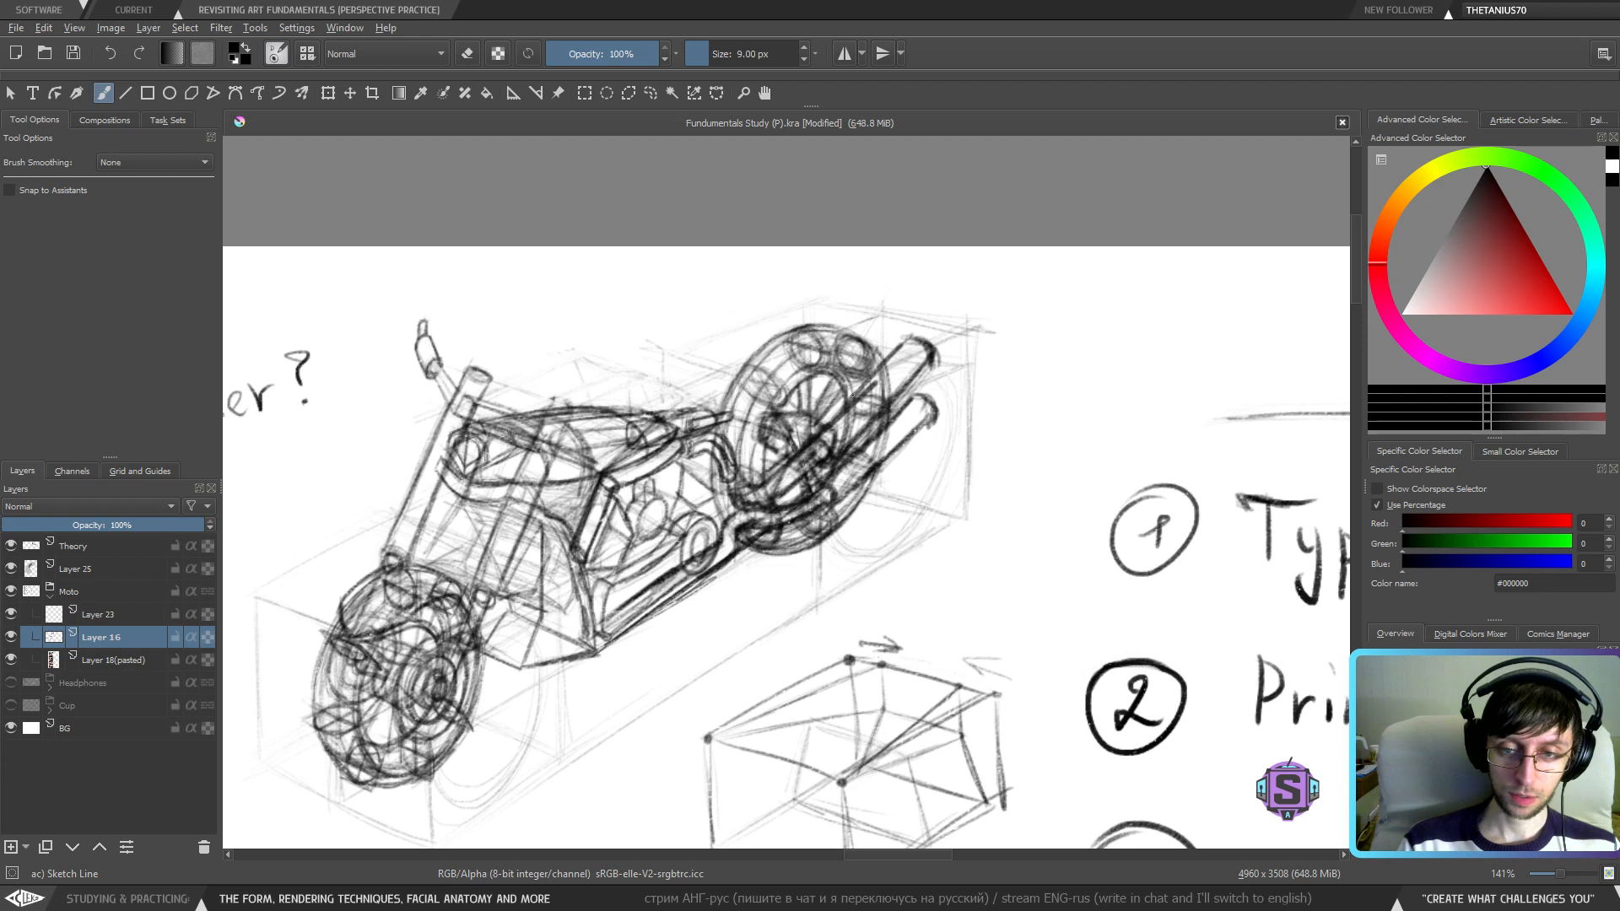
pyautogui.press('e')
pyautogui.moveTo(852, 394)
pyautogui.mouseDown()
pyautogui.moveTo(831, 435)
pyautogui.moveTo(901, 371)
pyautogui.moveTo(828, 437)
pyautogui.mouseUp()
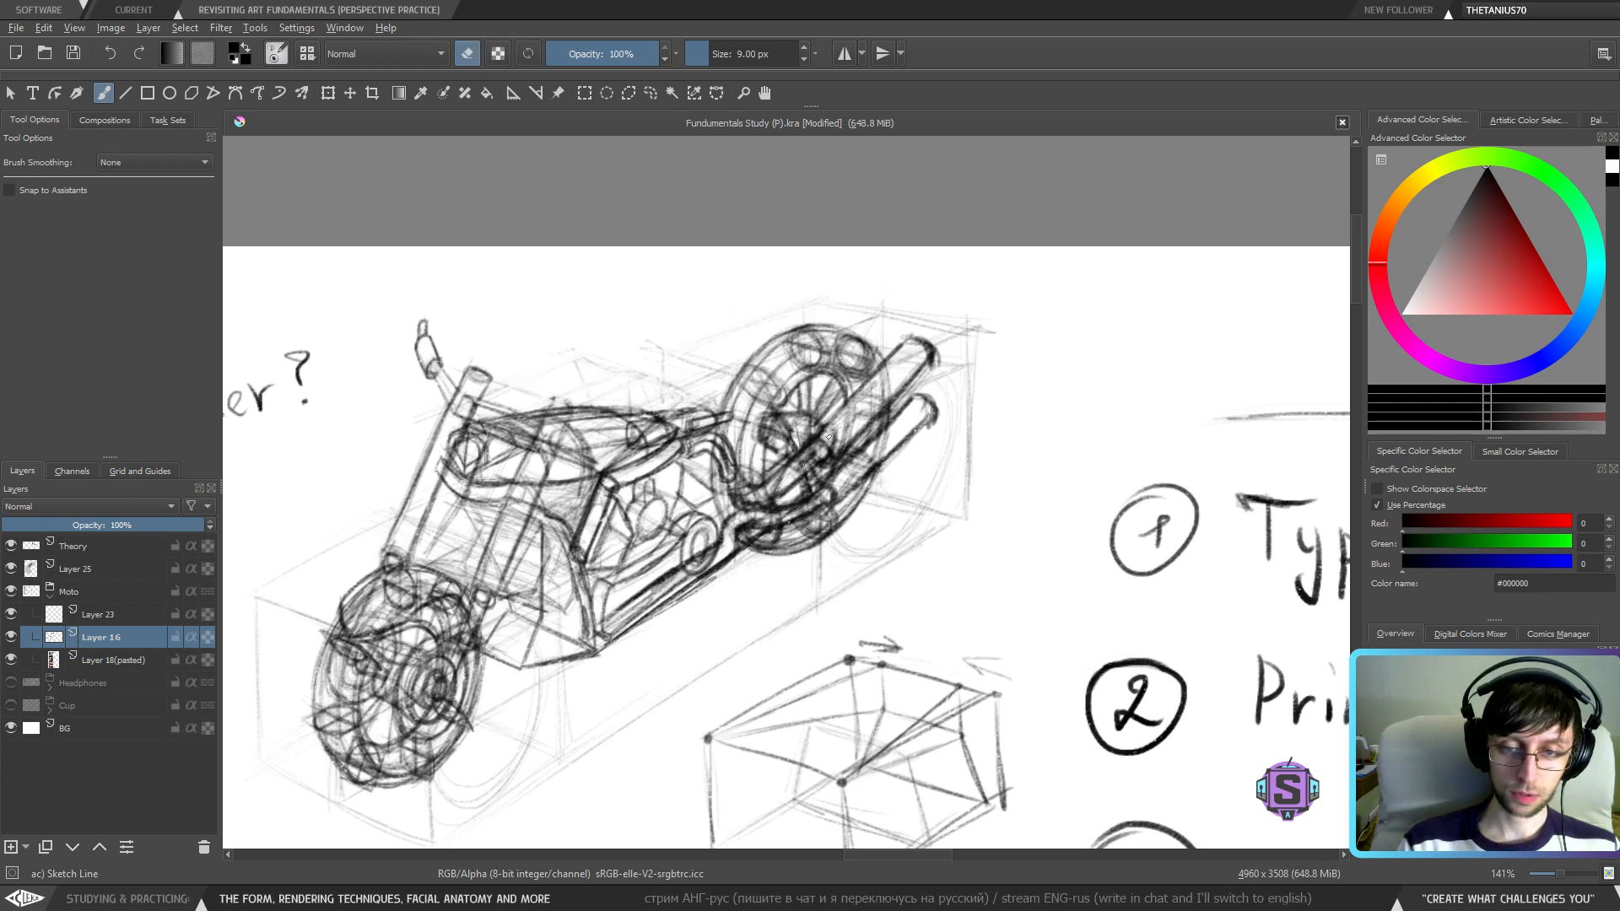
pyautogui.press('e')
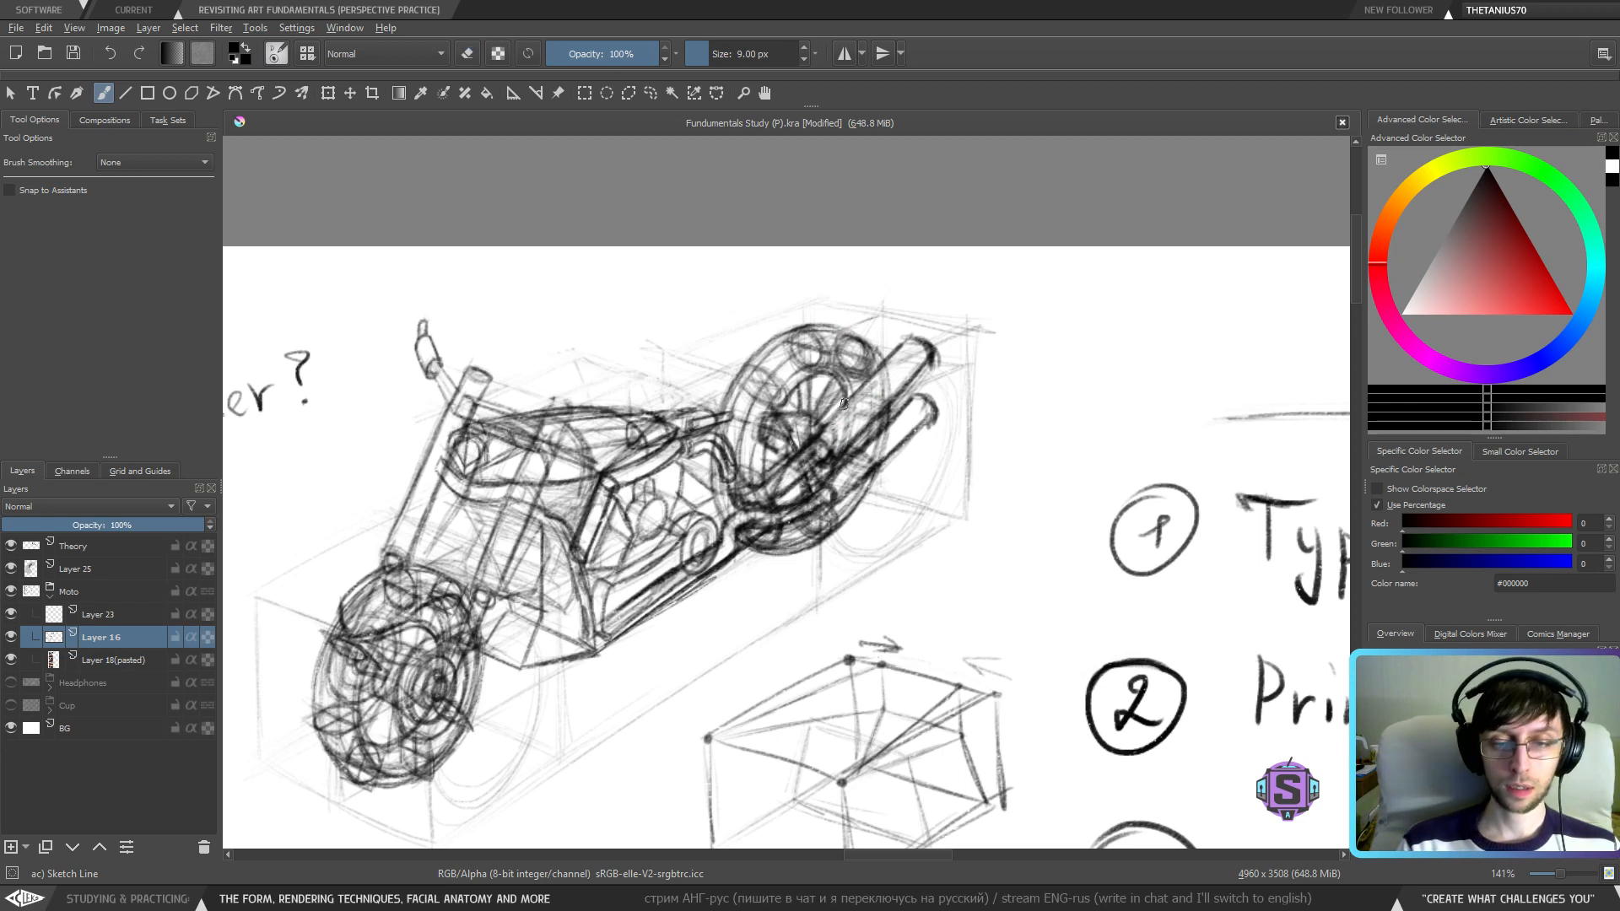
# - Reinforce the upper exhaust pipe's edges with the brush at 8 px and define the round openings of both pipes
pyautogui.moveTo(825, 427); pyautogui.dragTo(868, 381)
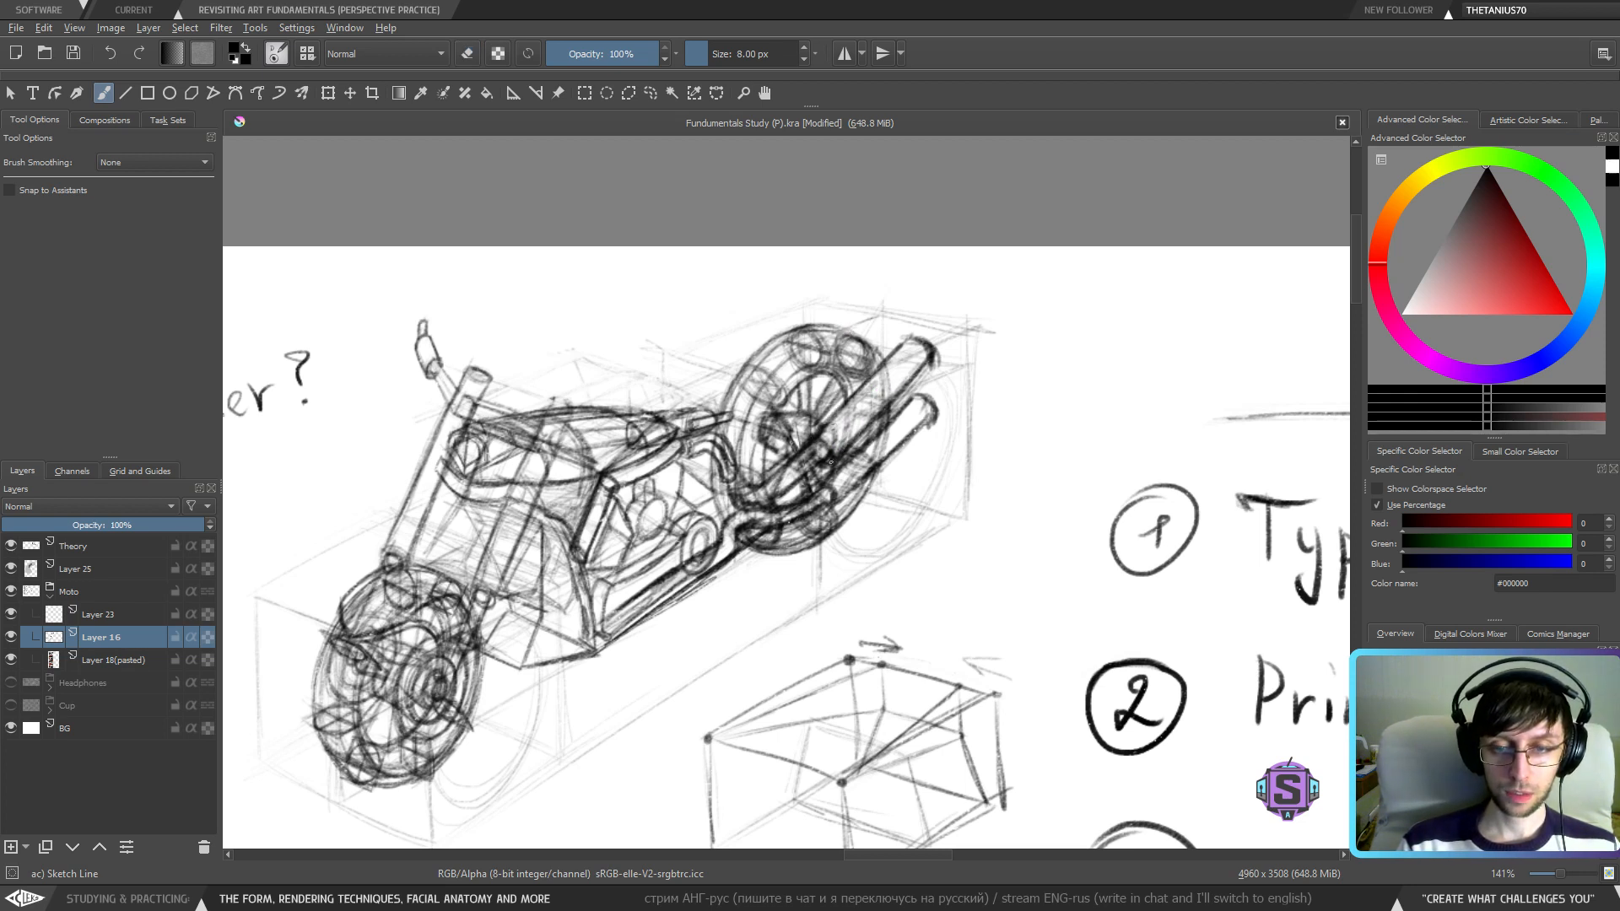
pyautogui.moveTo(831, 461)
pyautogui.mouseDown()
pyautogui.moveTo(933, 358)
pyautogui.moveTo(927, 343)
pyautogui.mouseUp()
pyautogui.press('e')
pyautogui.press('e')
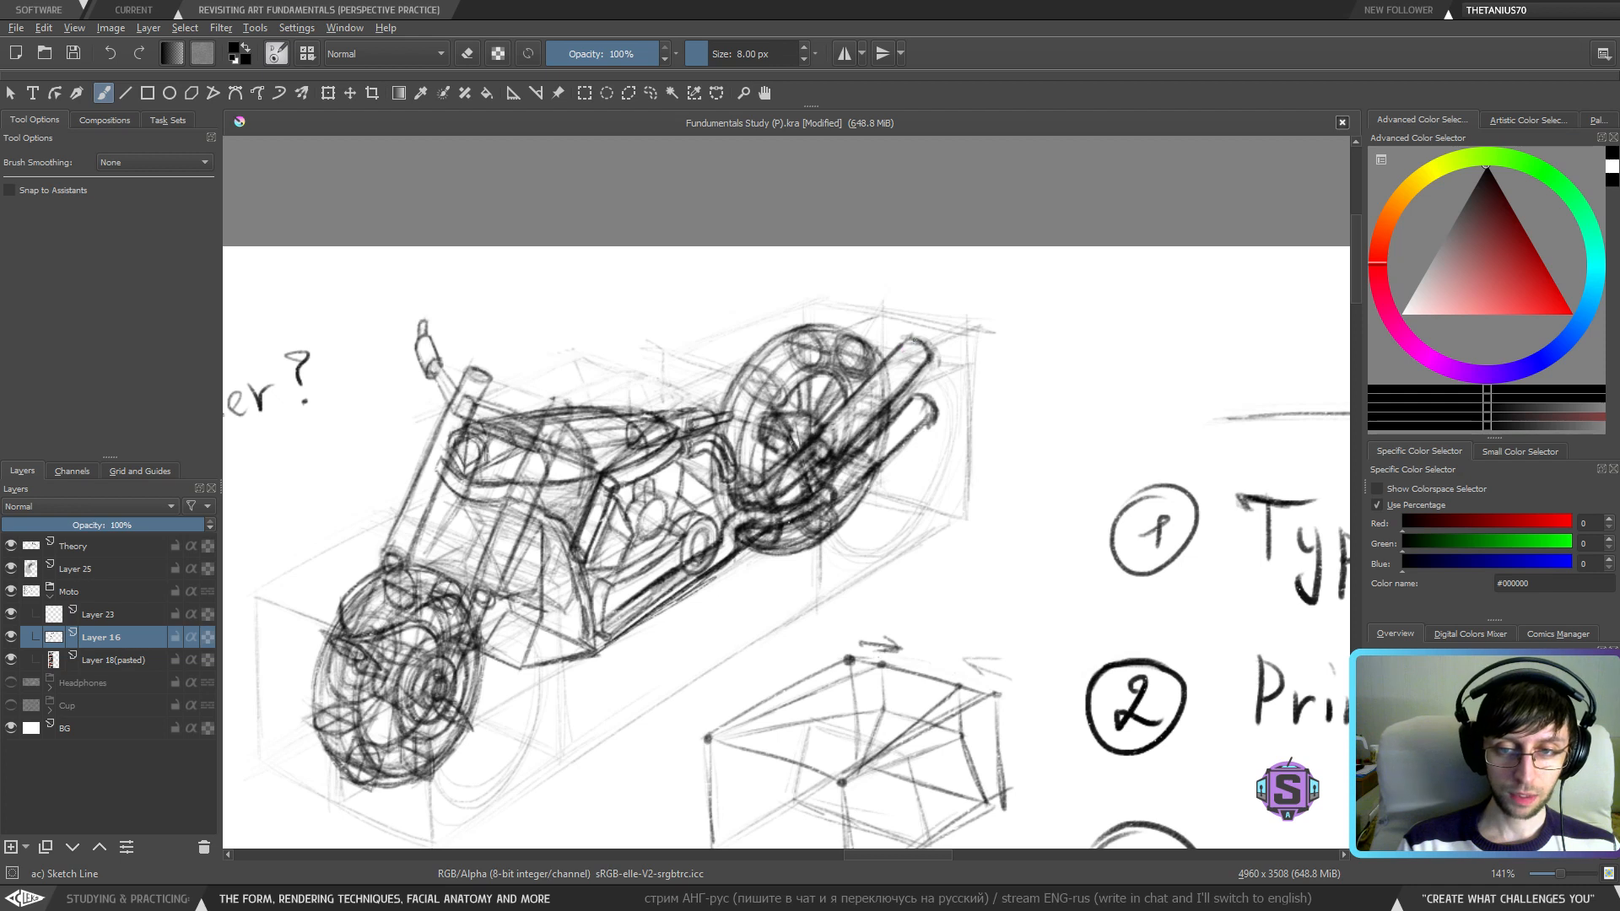
pyautogui.moveTo(926, 365); pyautogui.dragTo(904, 350)
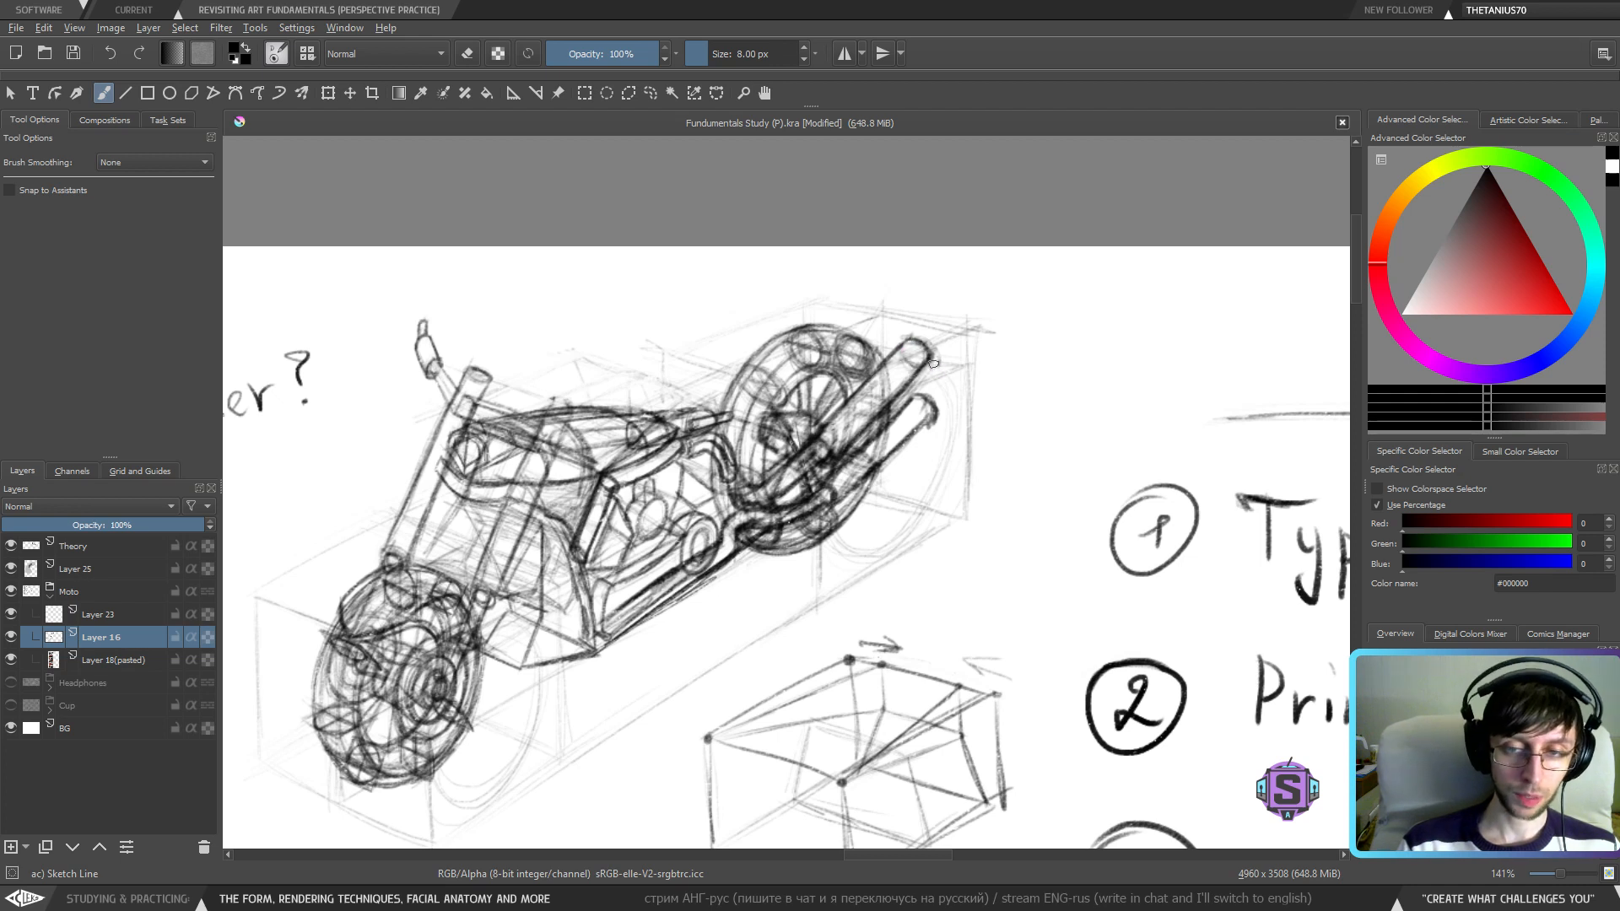
pyautogui.moveTo(932, 417); pyautogui.dragTo(933, 415)
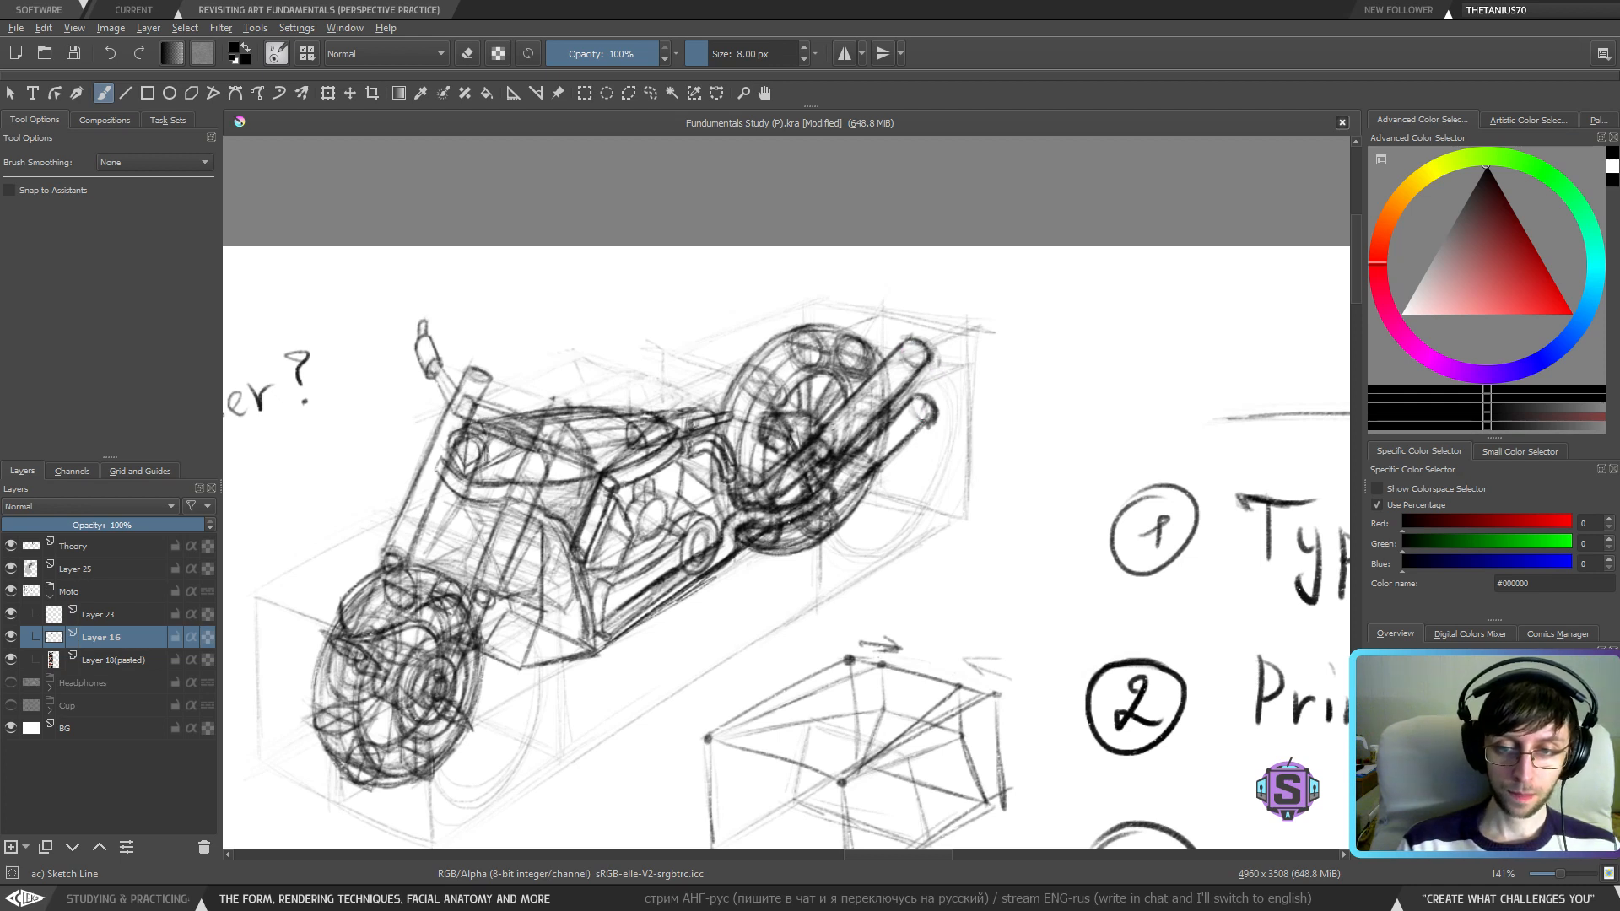
# - Erase the overlapping lines inside the lower exhaust pipe and darken its edges against the rear wheel
pyautogui.press('e')
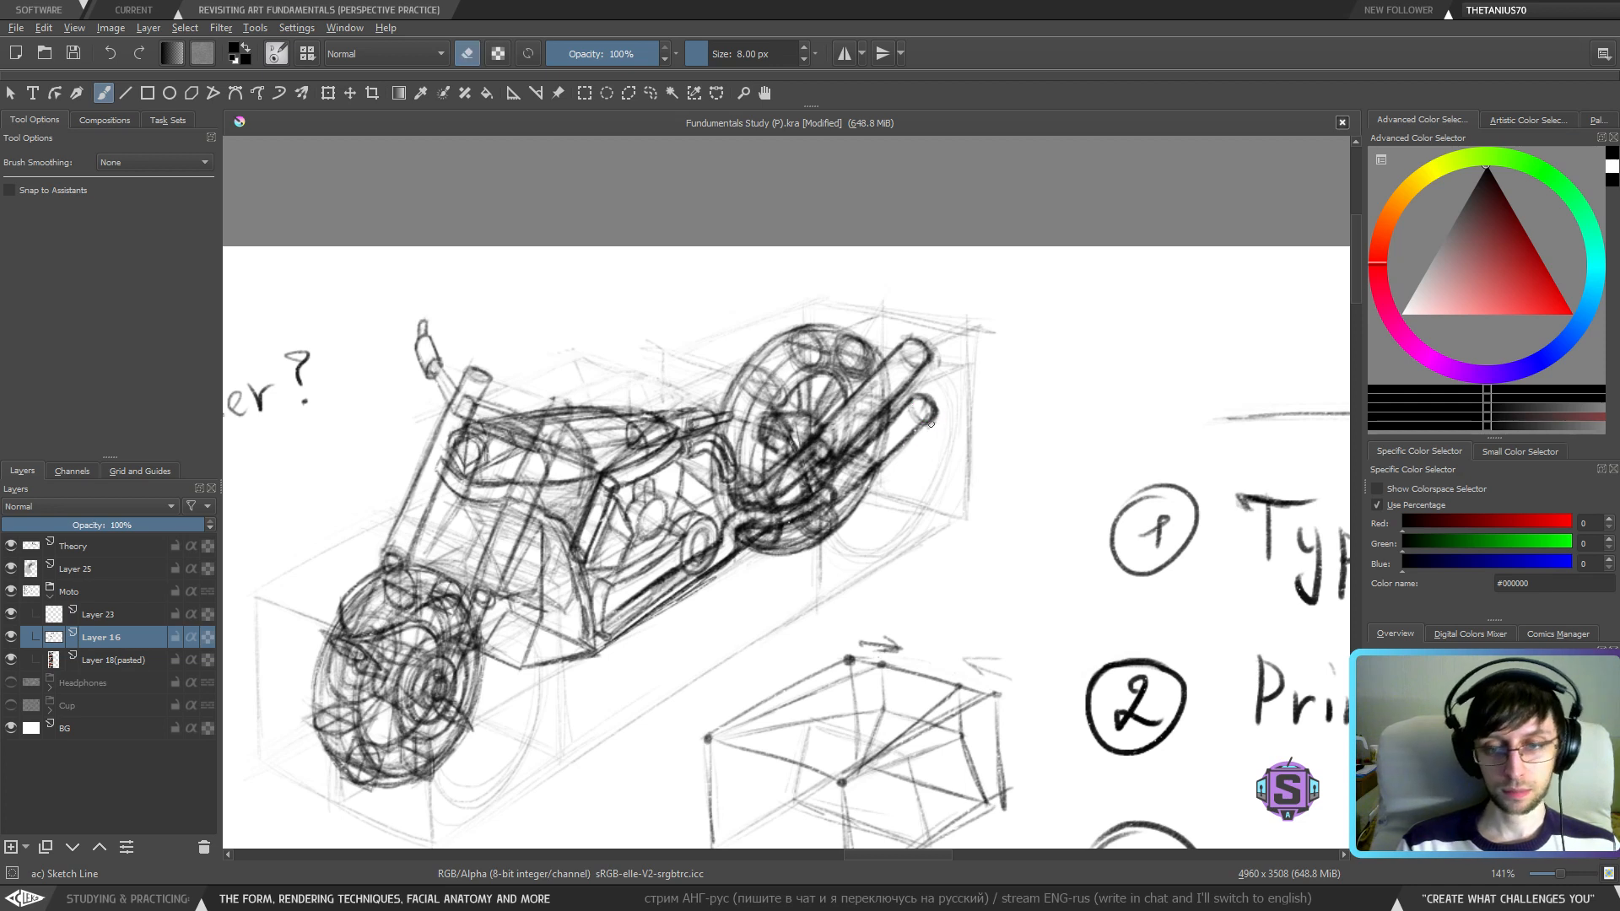
pyautogui.moveTo(923, 419)
pyautogui.mouseDown()
pyautogui.moveTo(882, 460)
pyautogui.moveTo(909, 436)
pyautogui.mouseUp()
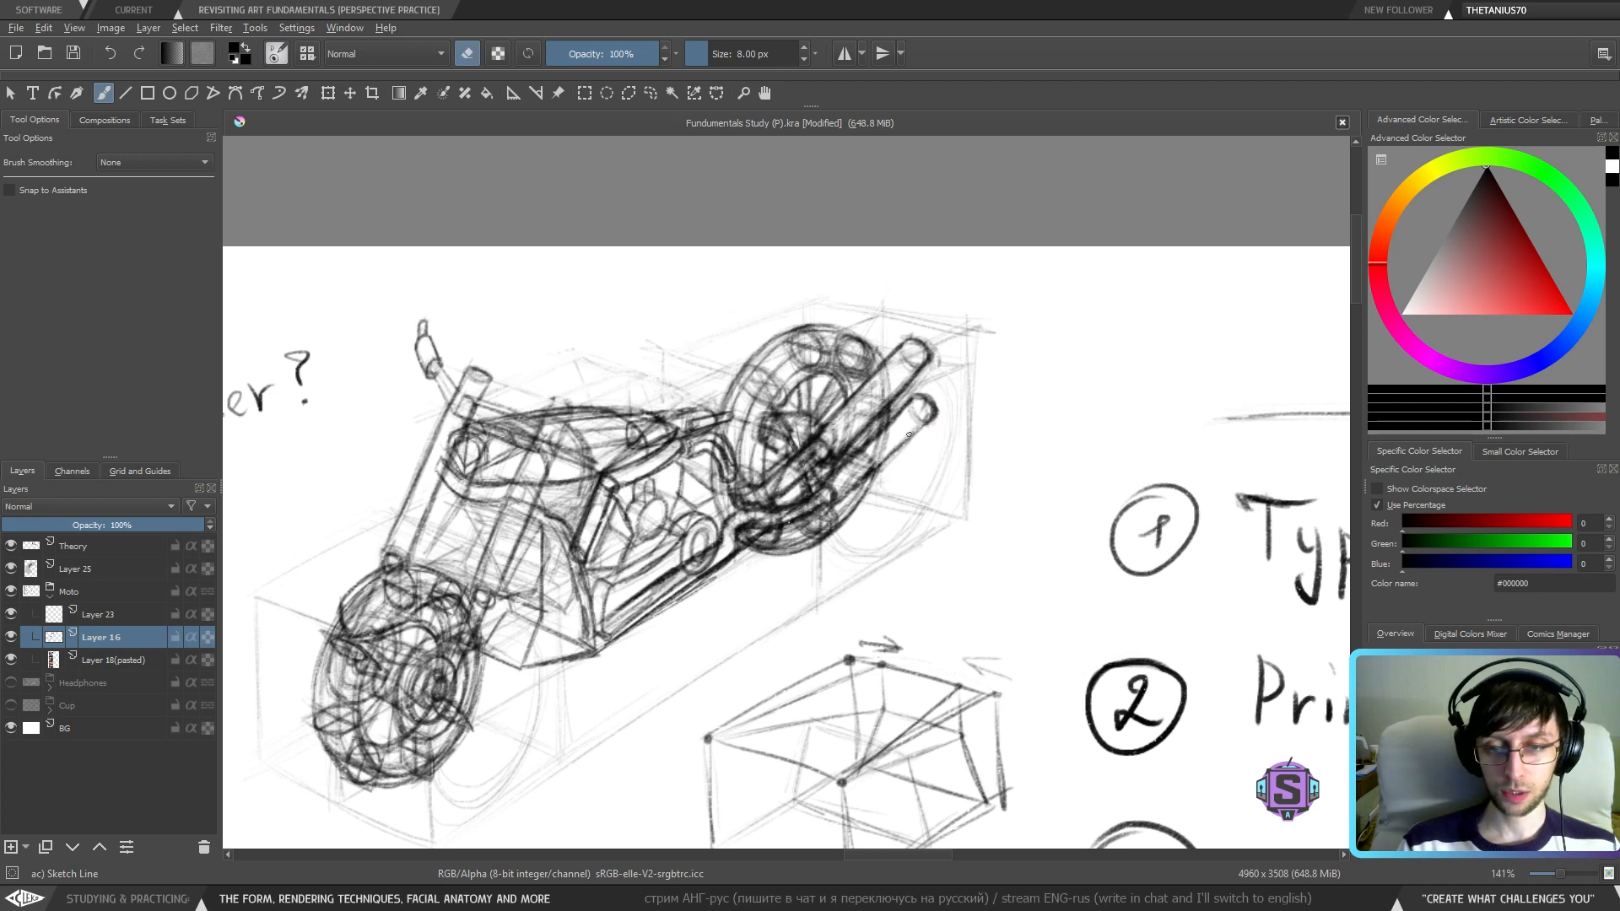
pyautogui.press('e')
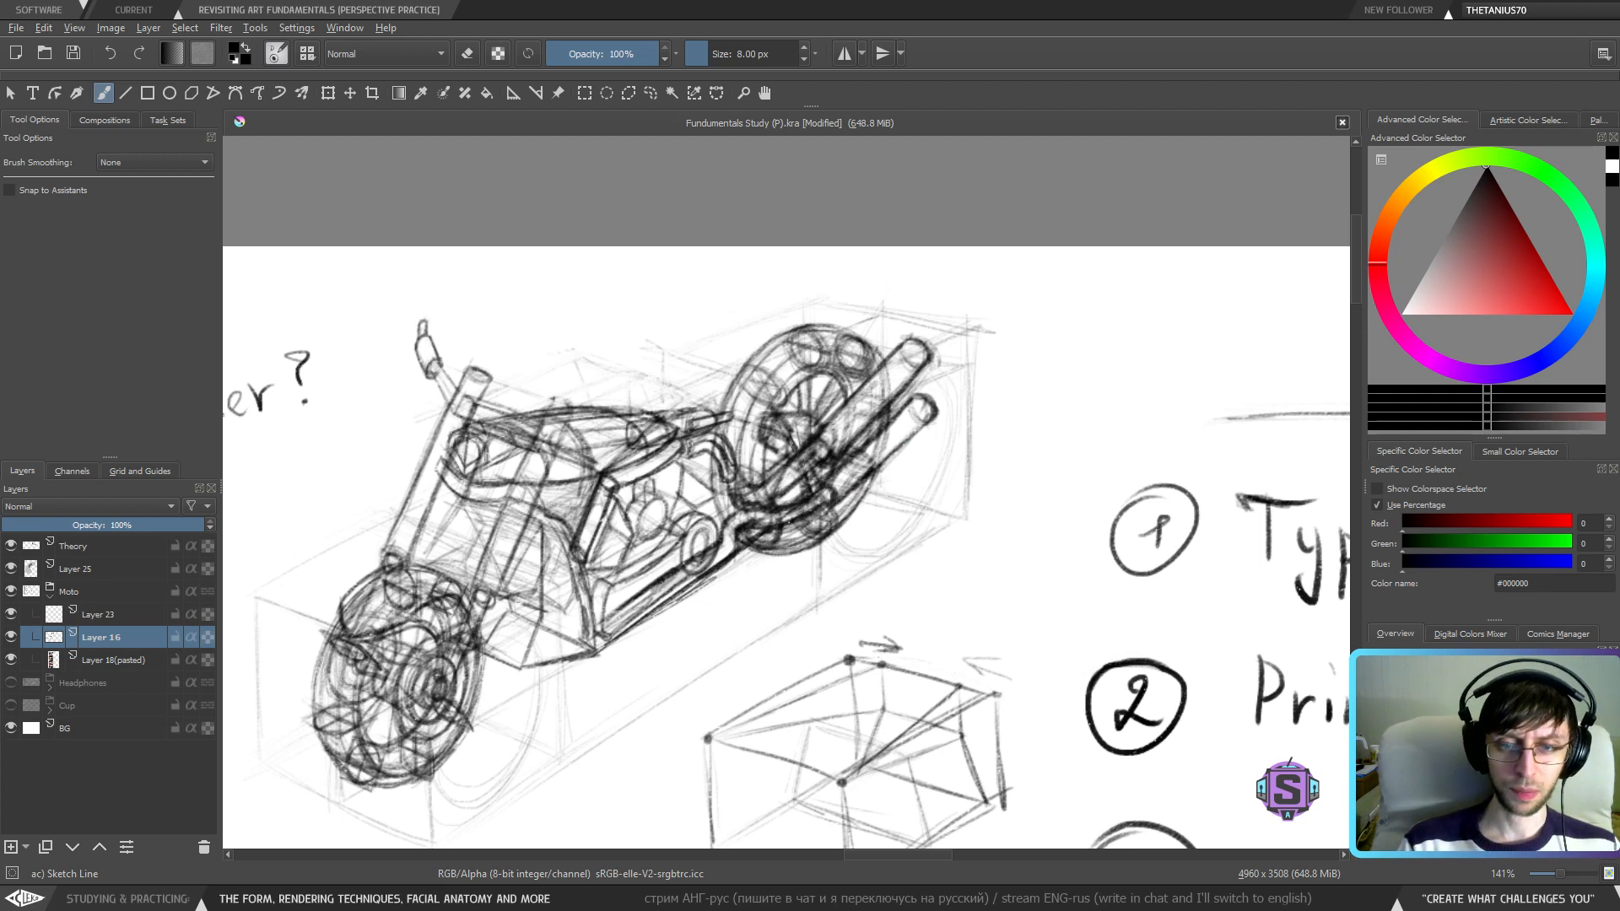
pyautogui.press('e')
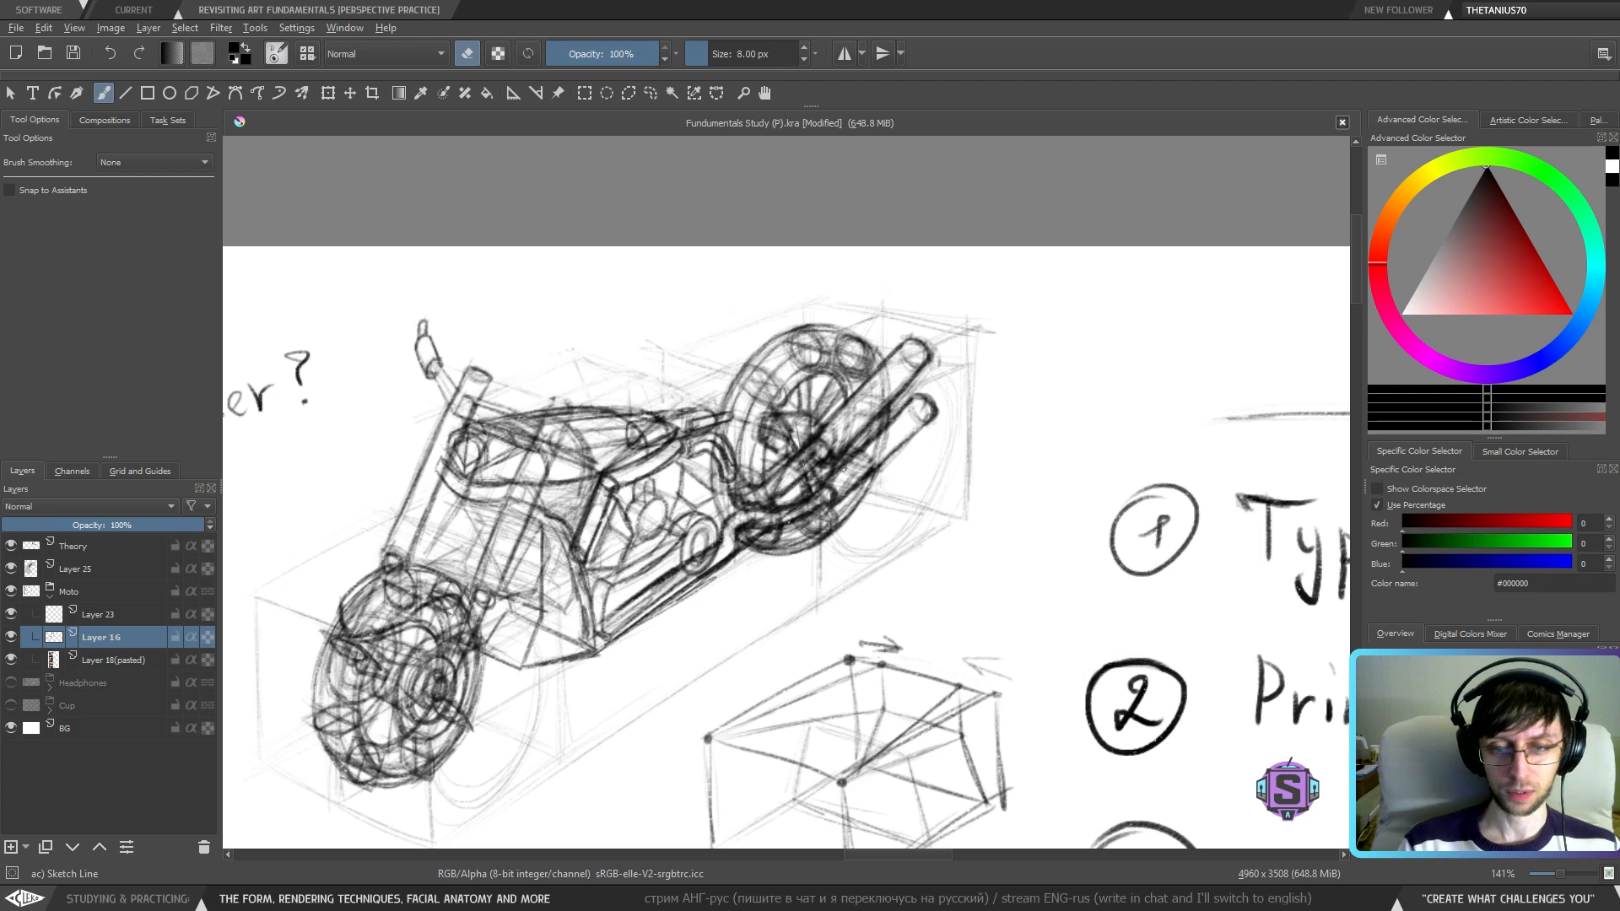
pyautogui.moveTo(844, 468); pyautogui.dragTo(907, 409)
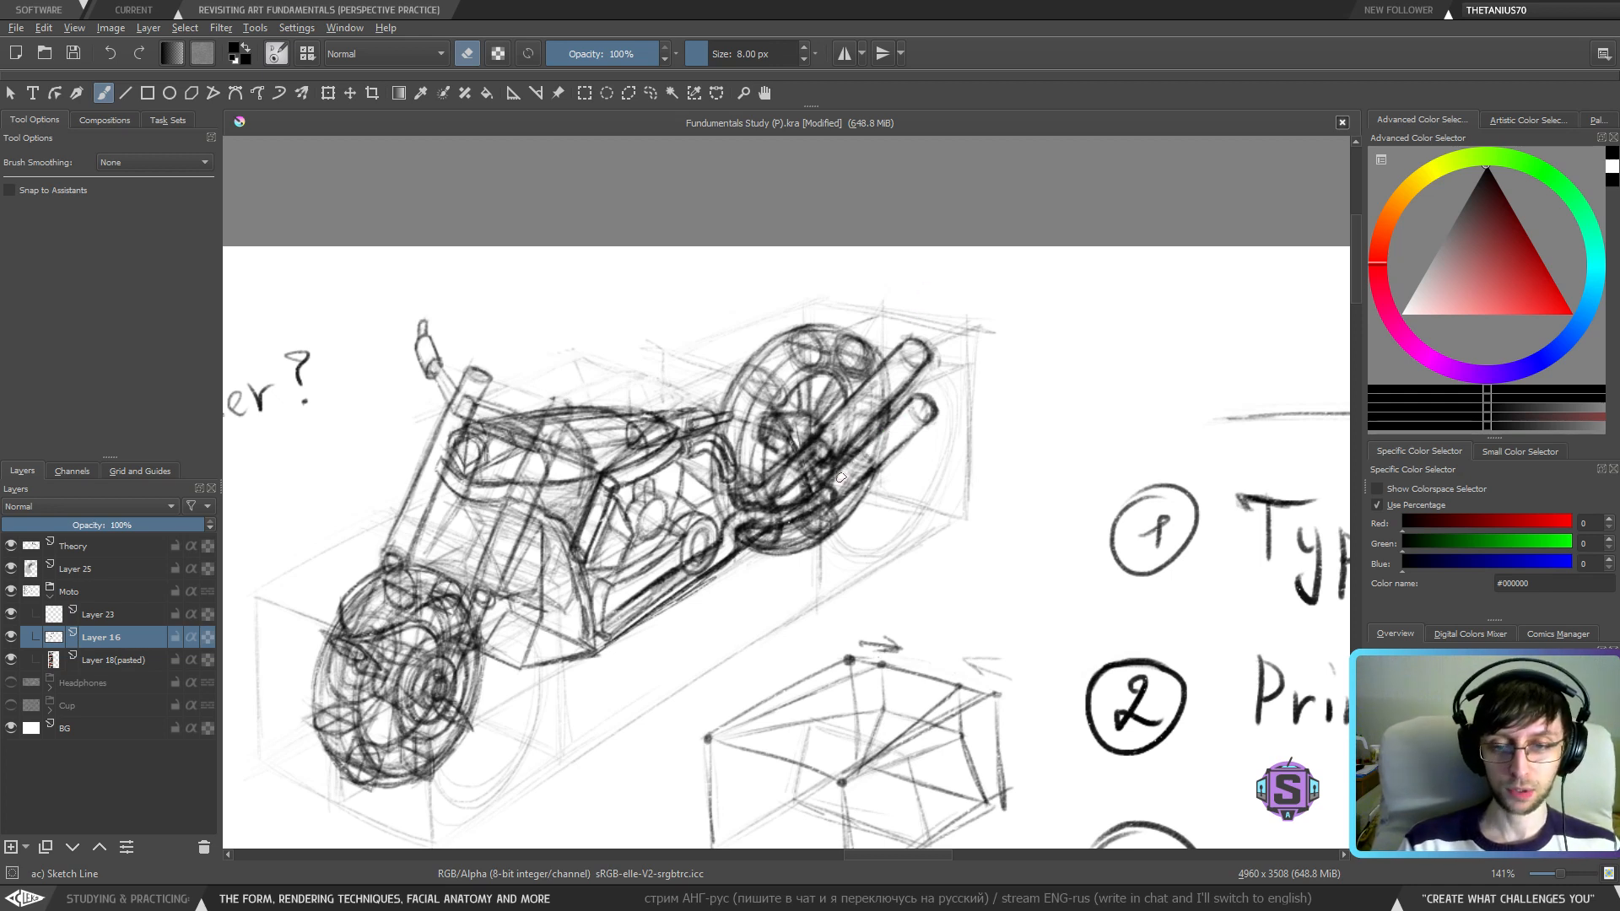
pyautogui.press('e')
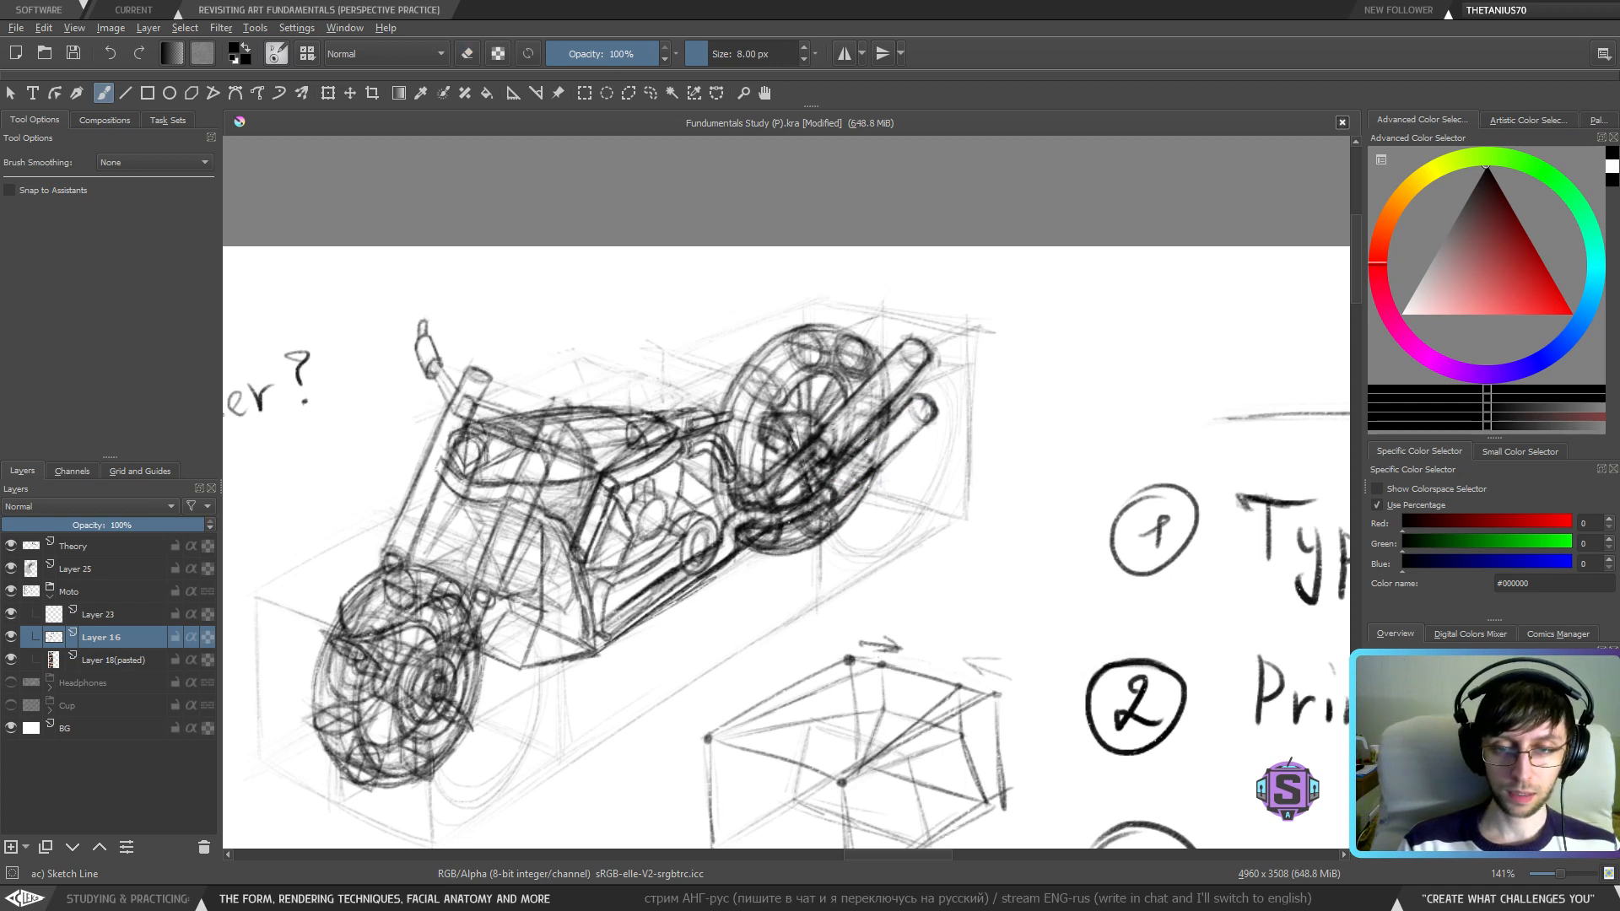
pyautogui.moveTo(883, 443)
pyautogui.mouseDown()
pyautogui.moveTo(872, 469)
pyautogui.moveTo(874, 389)
pyautogui.moveTo(862, 410)
pyautogui.mouseUp()
# - Extend the exhaust forward along the lower frame as a rounded tube below the engine, erasing the engine lines inside it
pyautogui.scroll(-3, 767, 528)
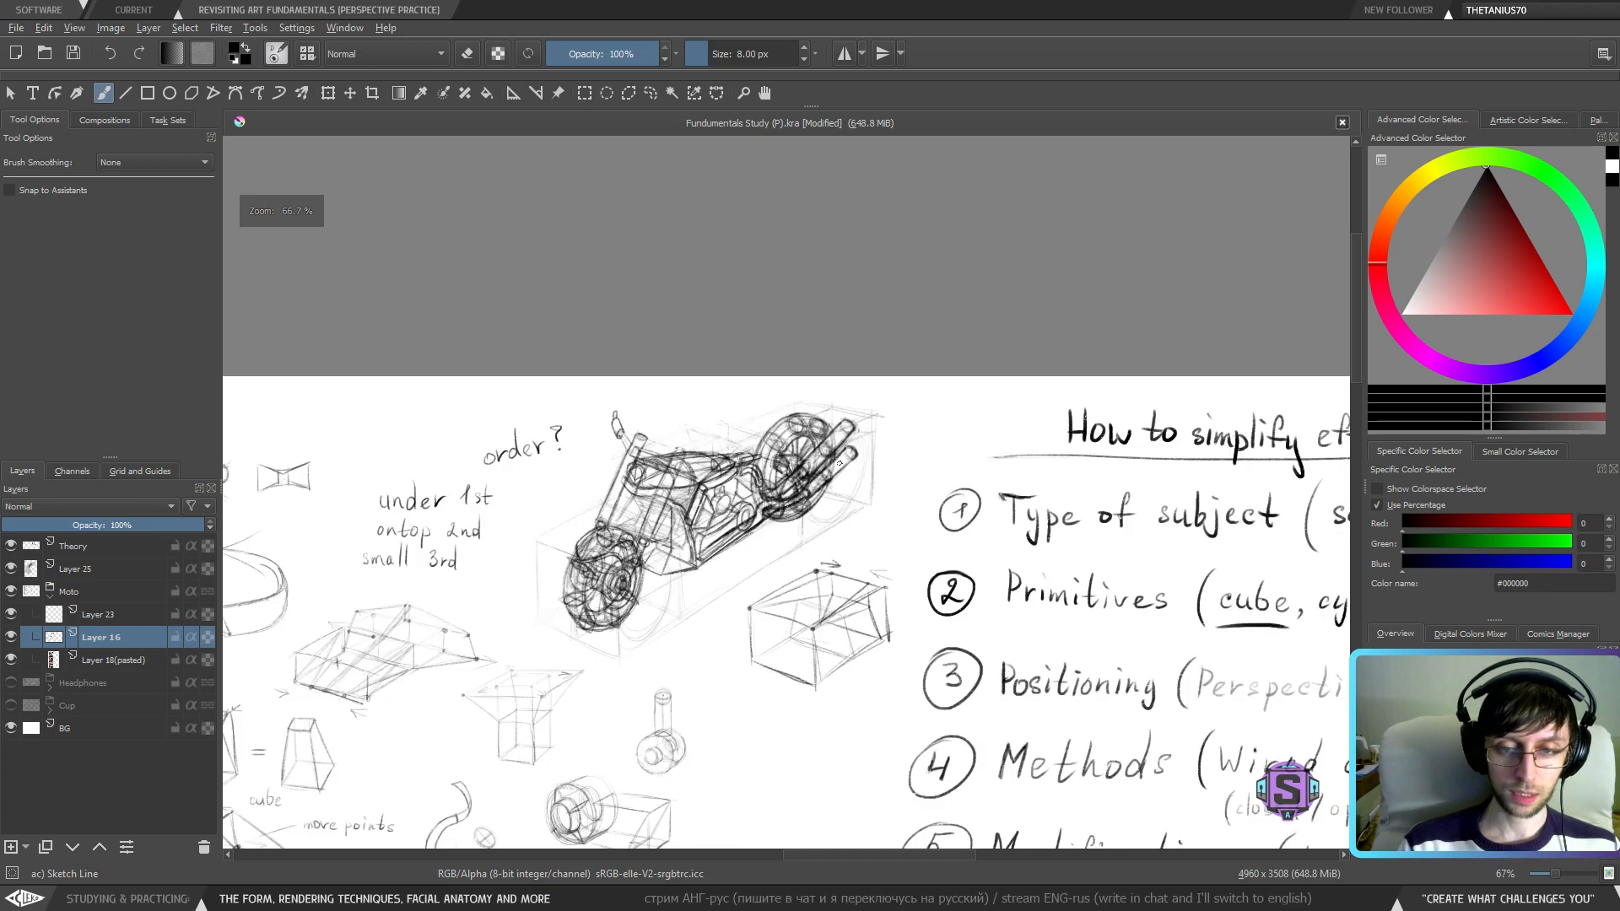
pyautogui.press('m')
pyautogui.press('m')
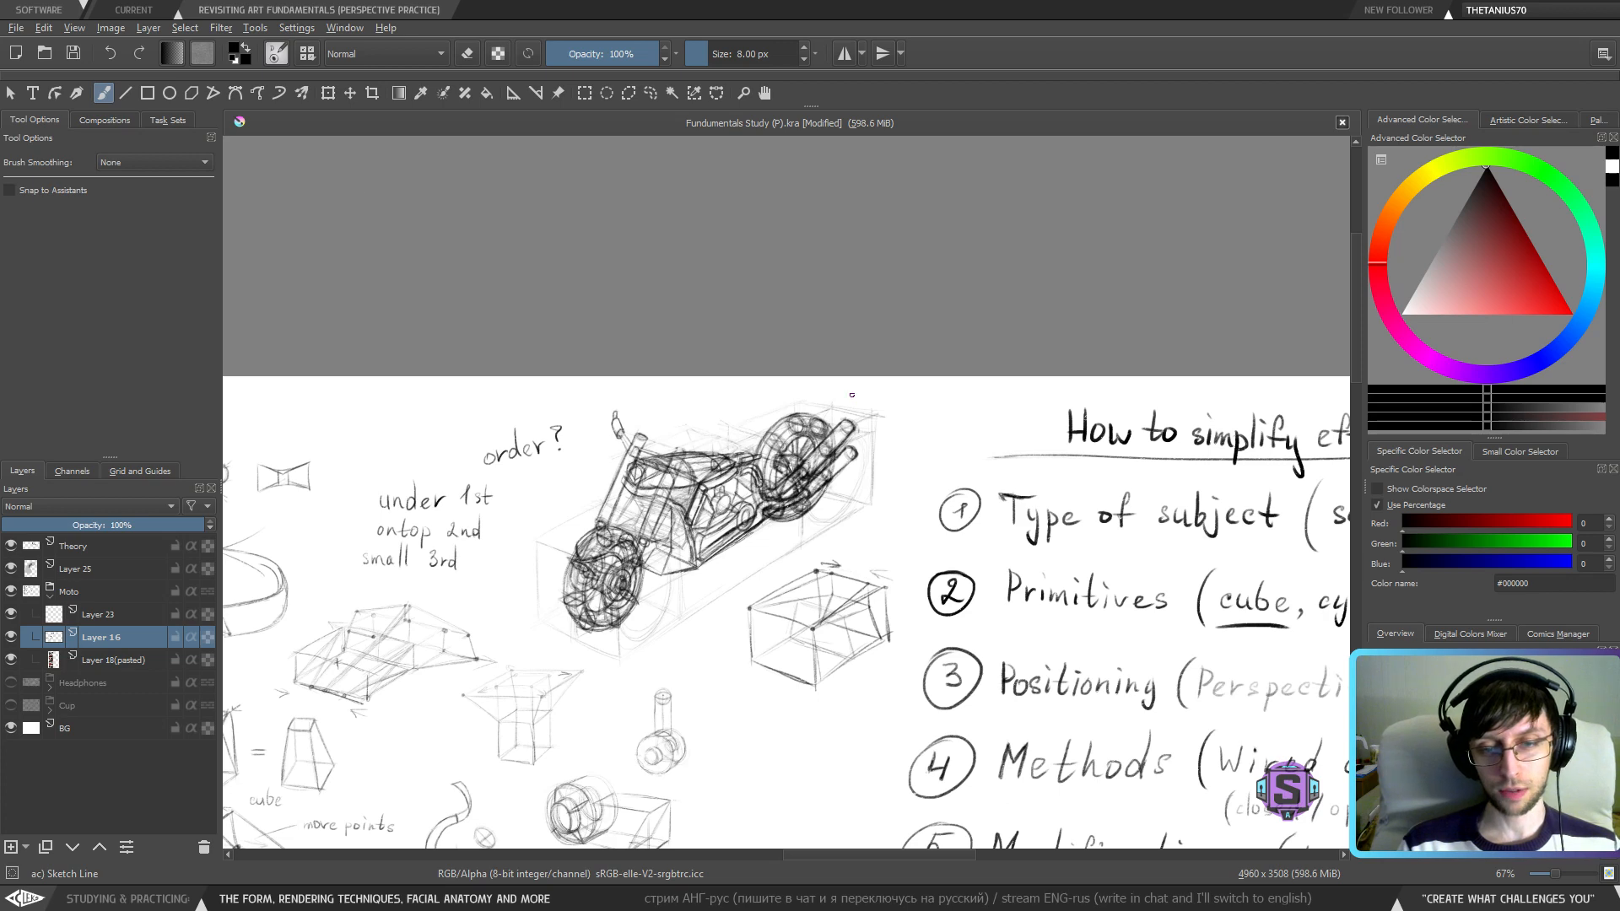
pyautogui.scroll(-2, 764, 404)
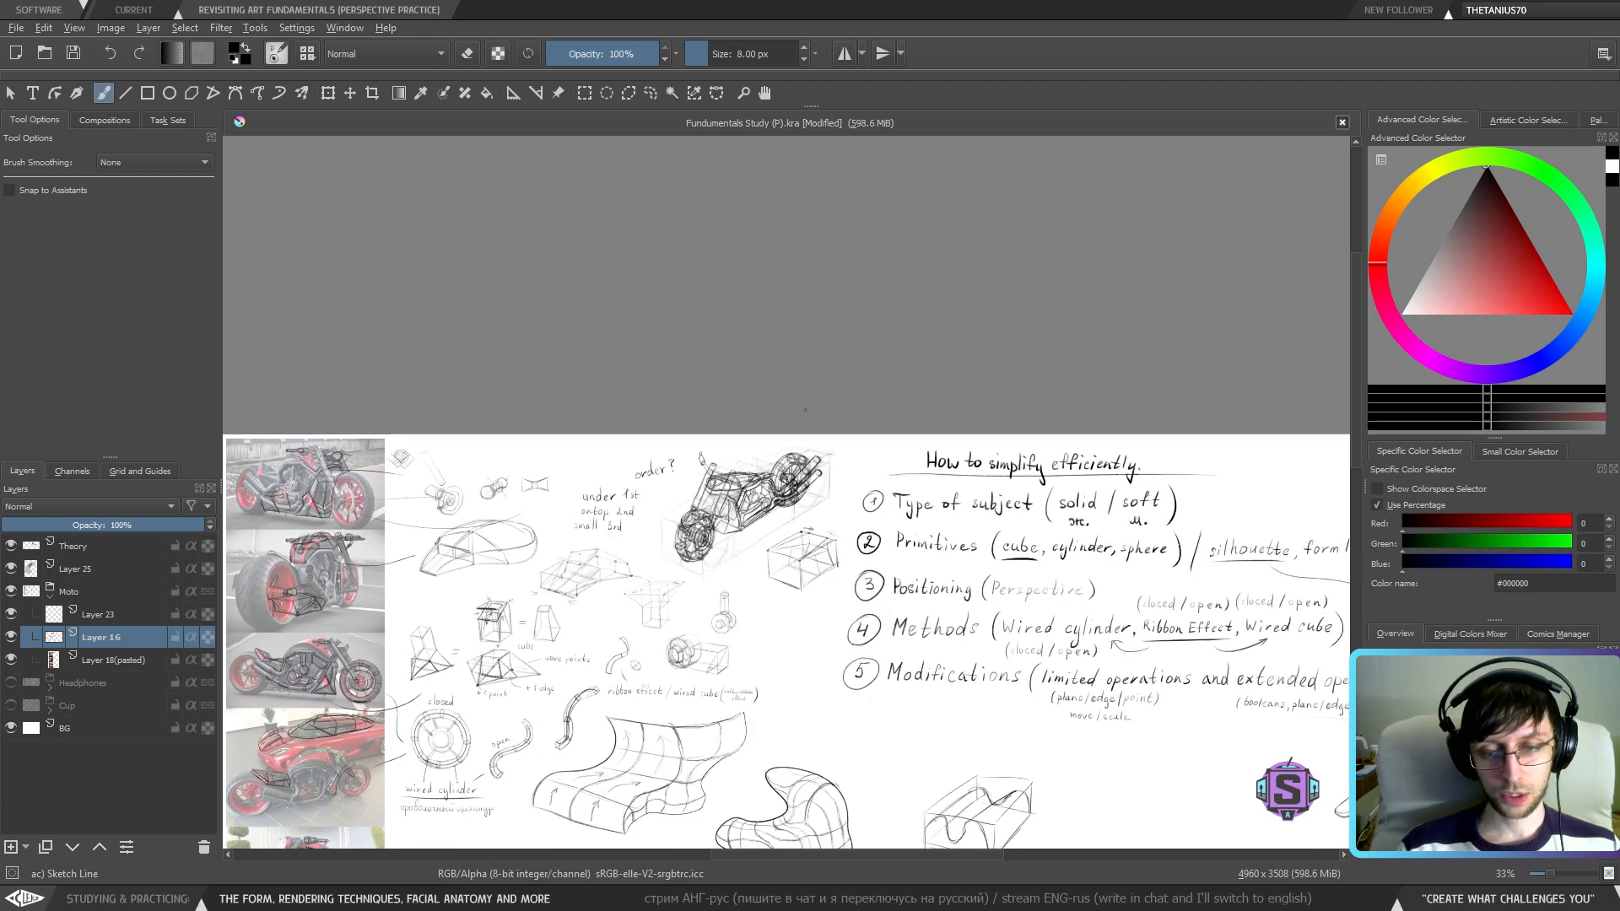
pyautogui.scroll(2, 805, 410)
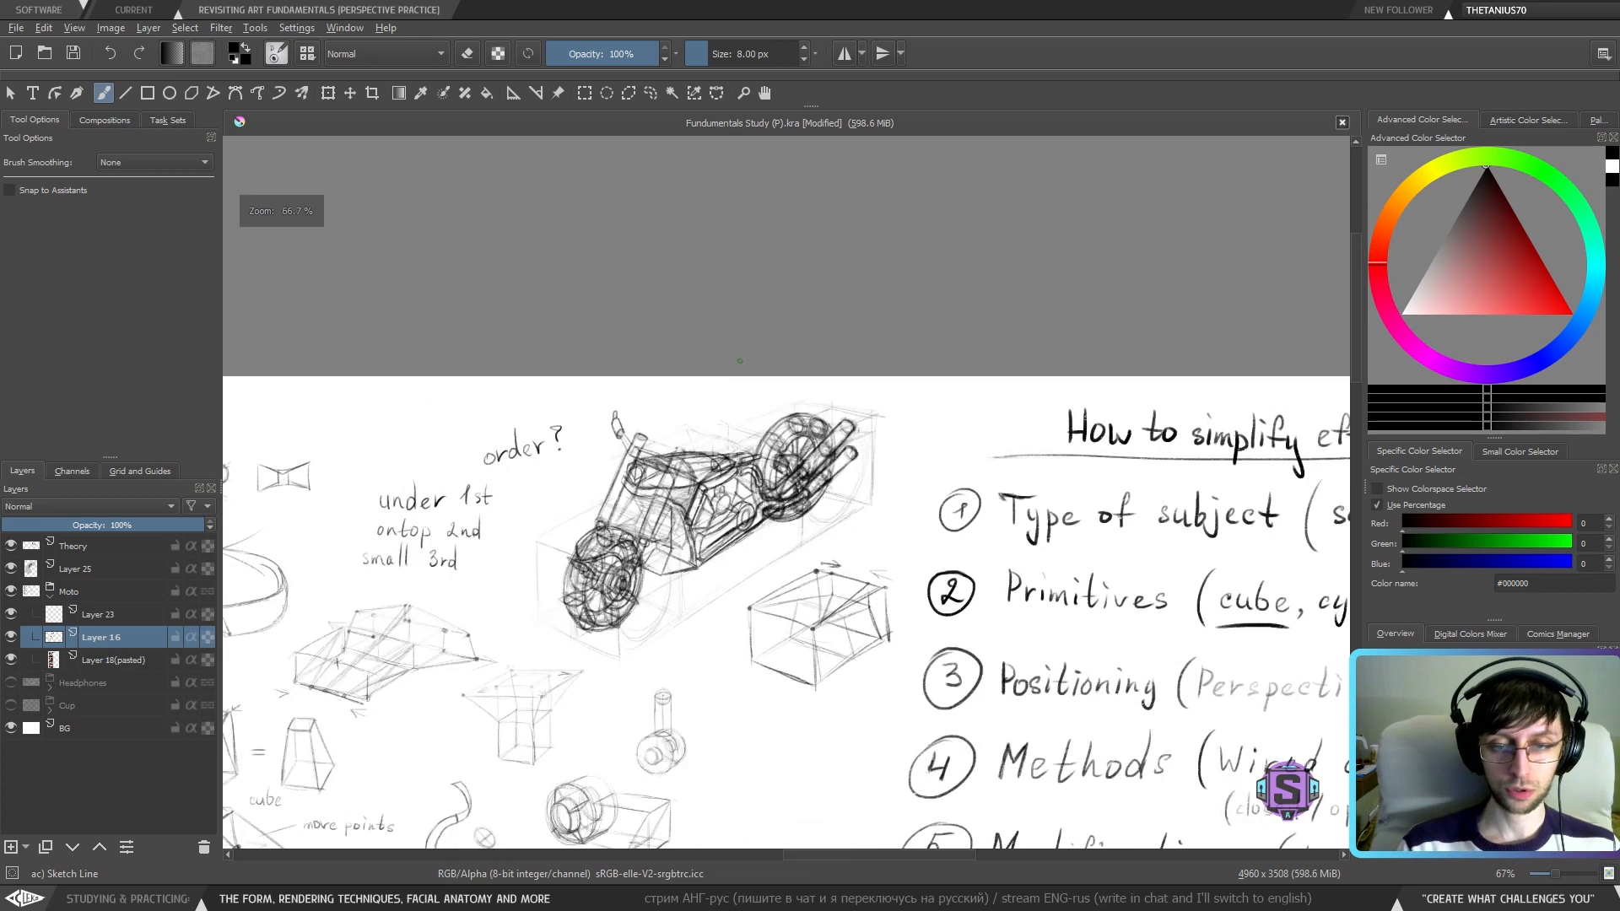
pyautogui.scroll(2, 810, 481)
pyautogui.moveTo(817, 477); pyautogui.dragTo(826, 476)
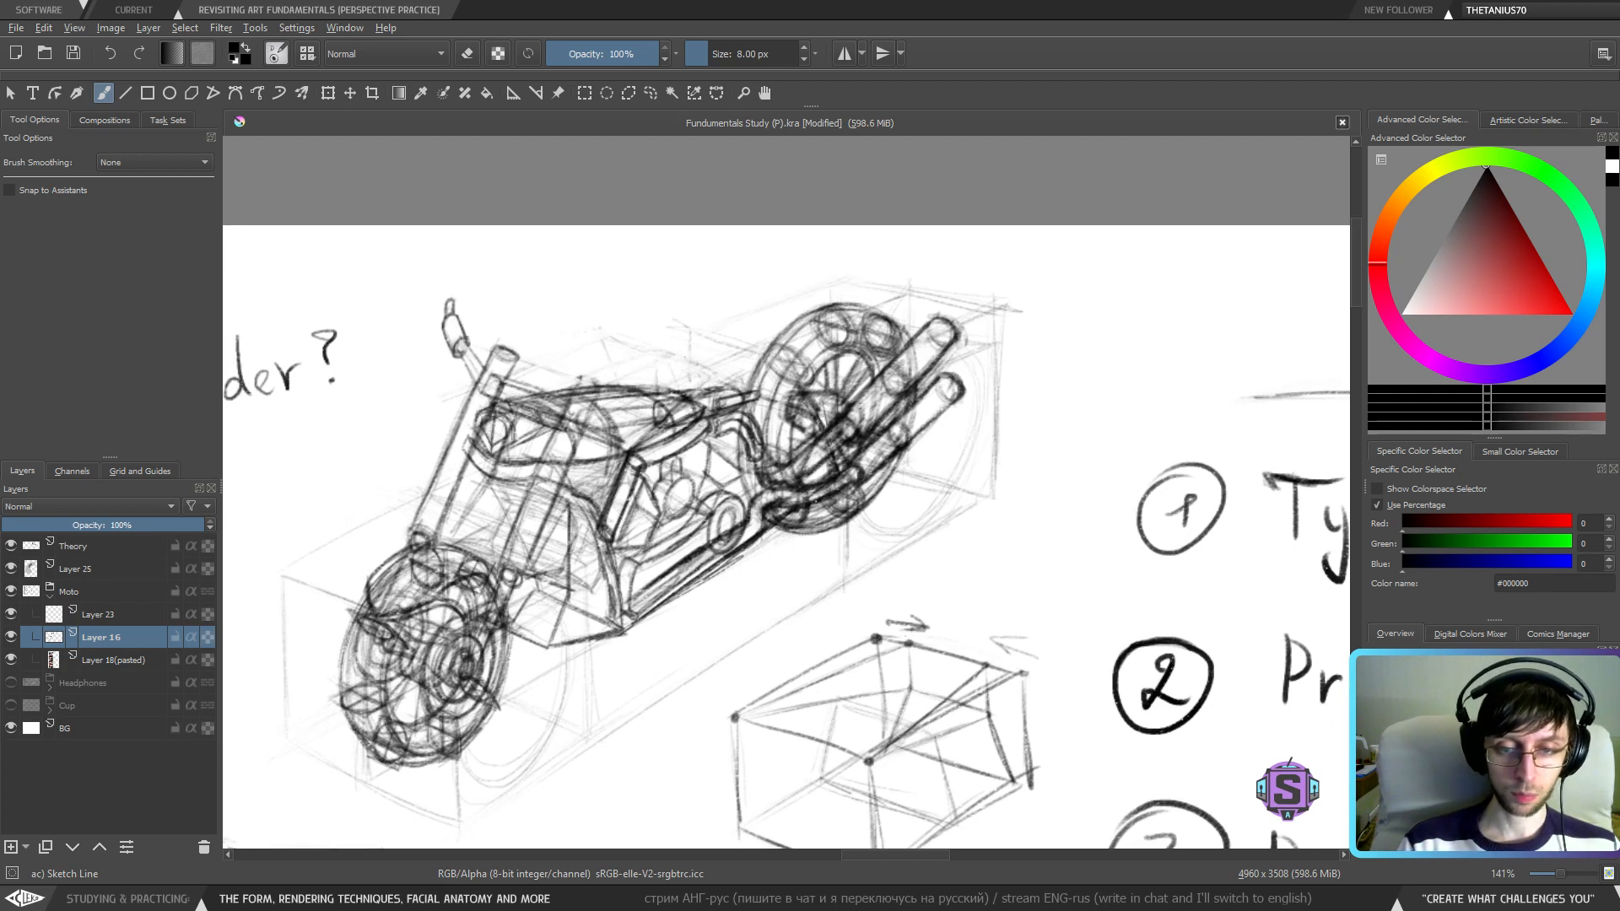
pyautogui.press('e')
pyautogui.moveTo(747, 531); pyautogui.dragTo(699, 559)
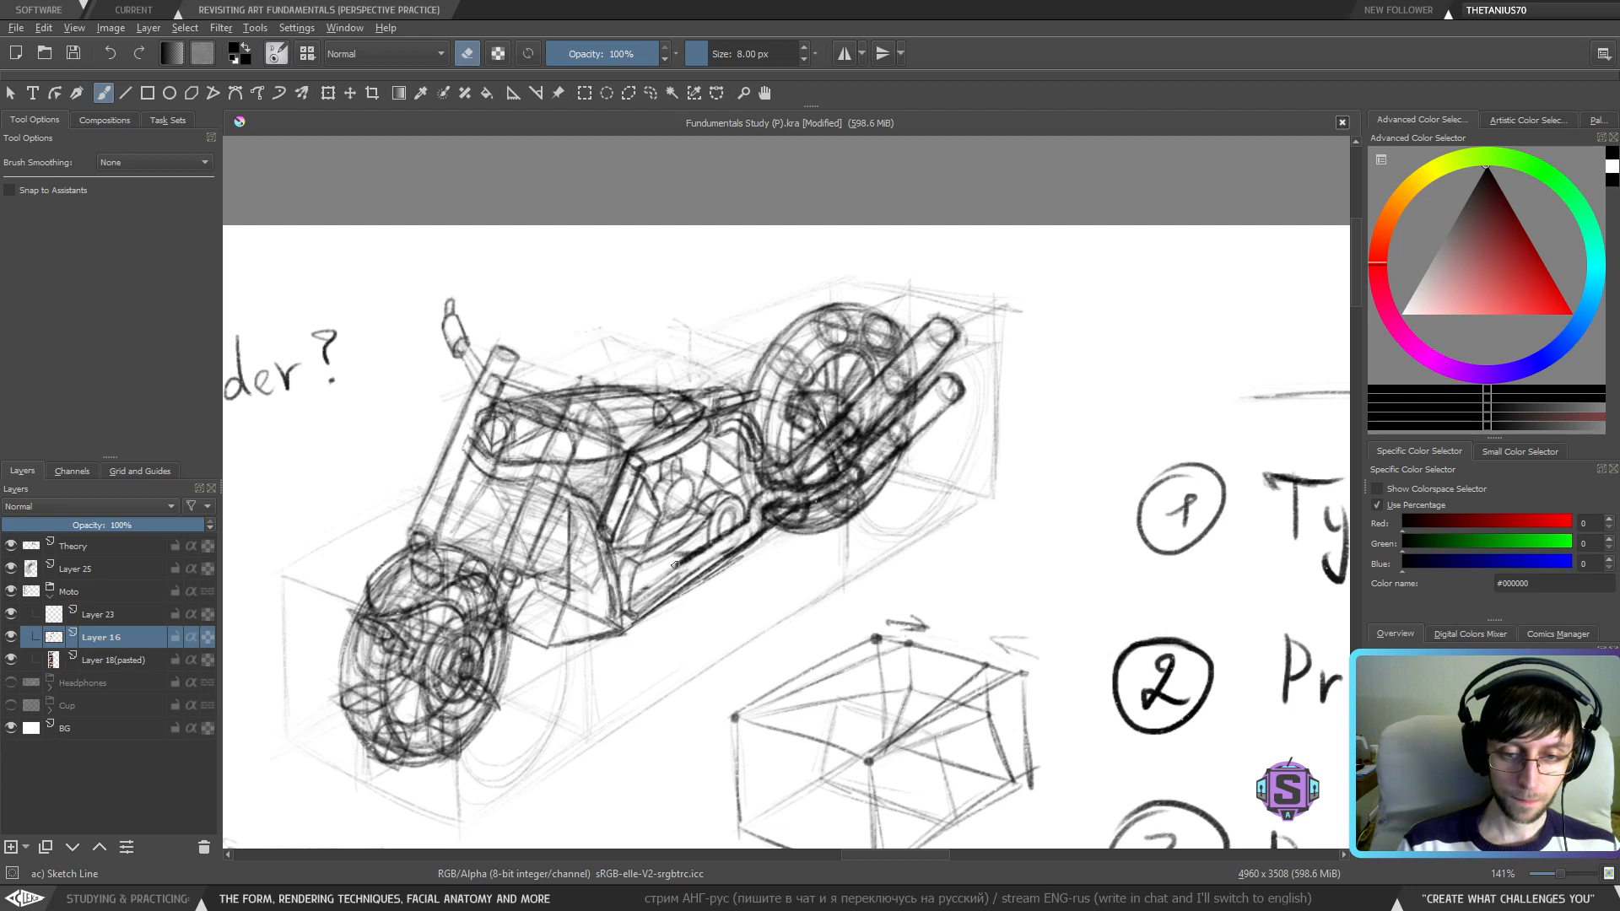
pyautogui.moveTo(675, 565)
pyautogui.mouseDown()
pyautogui.moveTo(646, 591)
pyautogui.moveTo(709, 558)
pyautogui.moveTo(675, 582)
pyautogui.moveTo(688, 578)
pyautogui.moveTo(666, 564)
pyautogui.moveTo(675, 579)
pyautogui.moveTo(722, 559)
pyautogui.moveTo(670, 552)
pyautogui.moveTo(667, 578)
pyautogui.moveTo(720, 537)
pyautogui.mouseUp()
pyautogui.press('e')
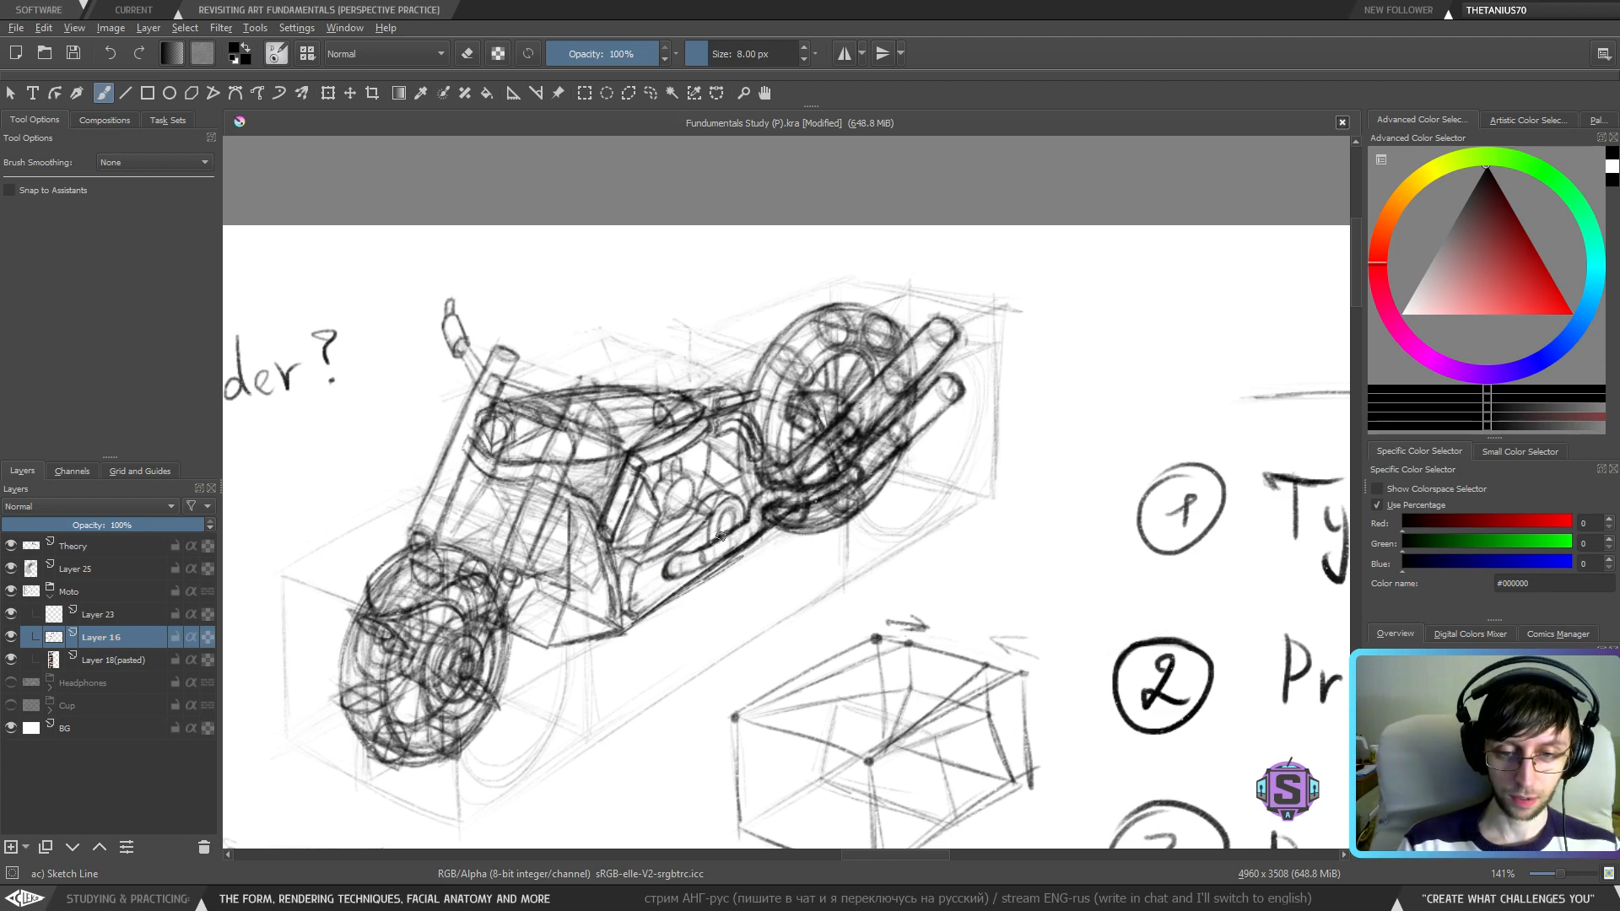
# - Check the motorcycle with its new exhaust pipes mirrored and unmirrored, from both the overview and close up
pyautogui.press('-')
pyautogui.press('-')
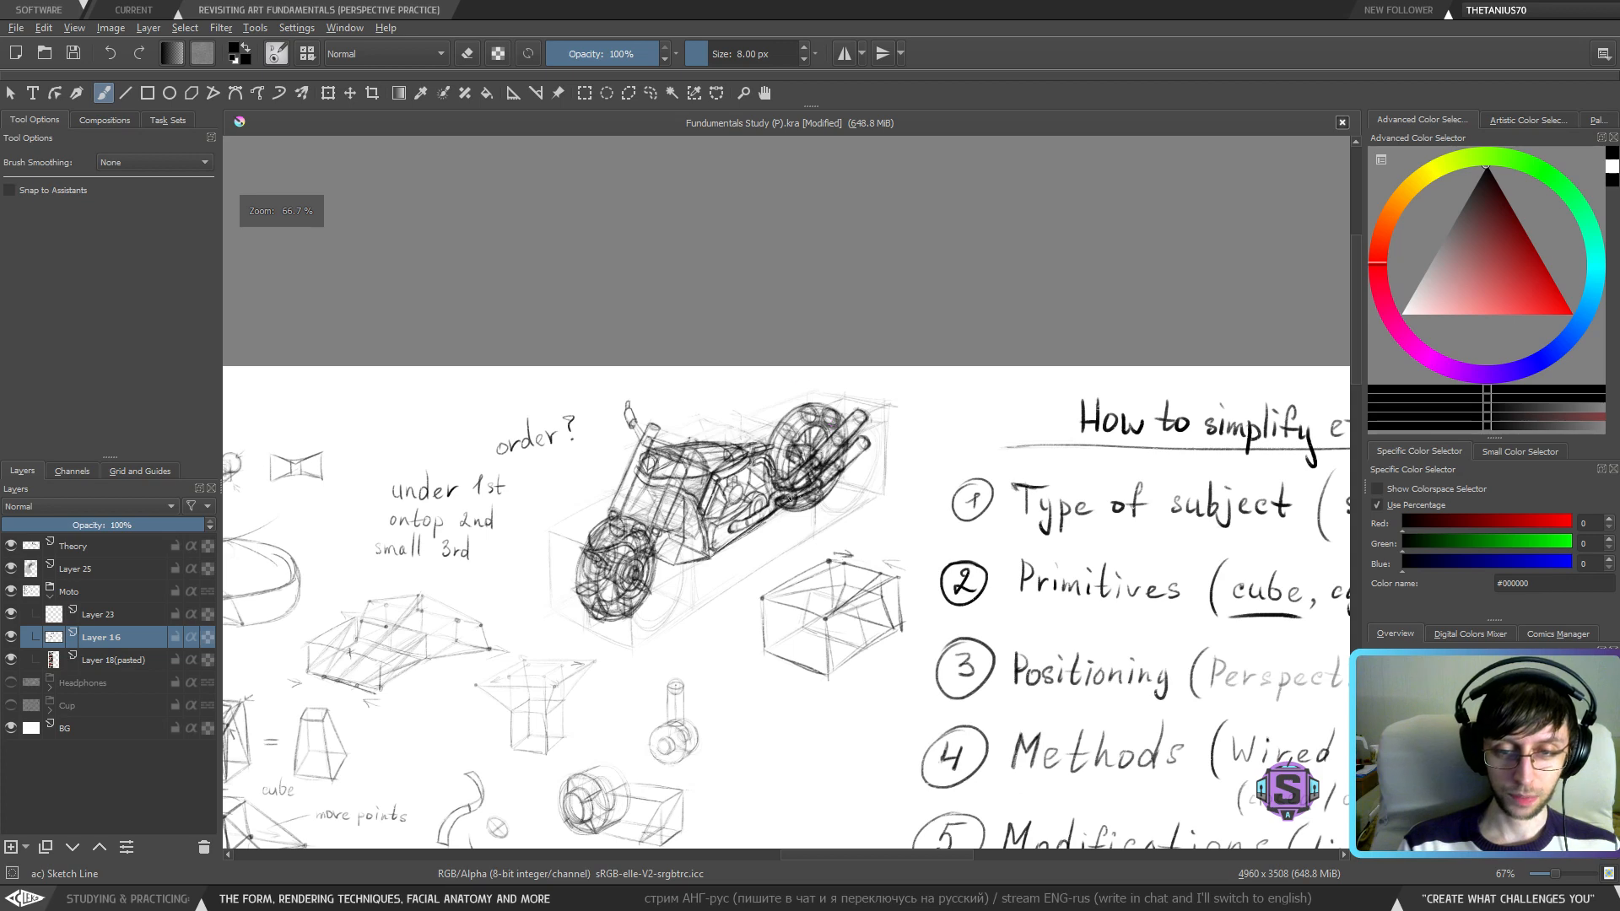
pyautogui.press('+')
pyautogui.press('+')
pyautogui.press('m')
pyautogui.press('m')
pyautogui.press('-')
pyautogui.press('-')
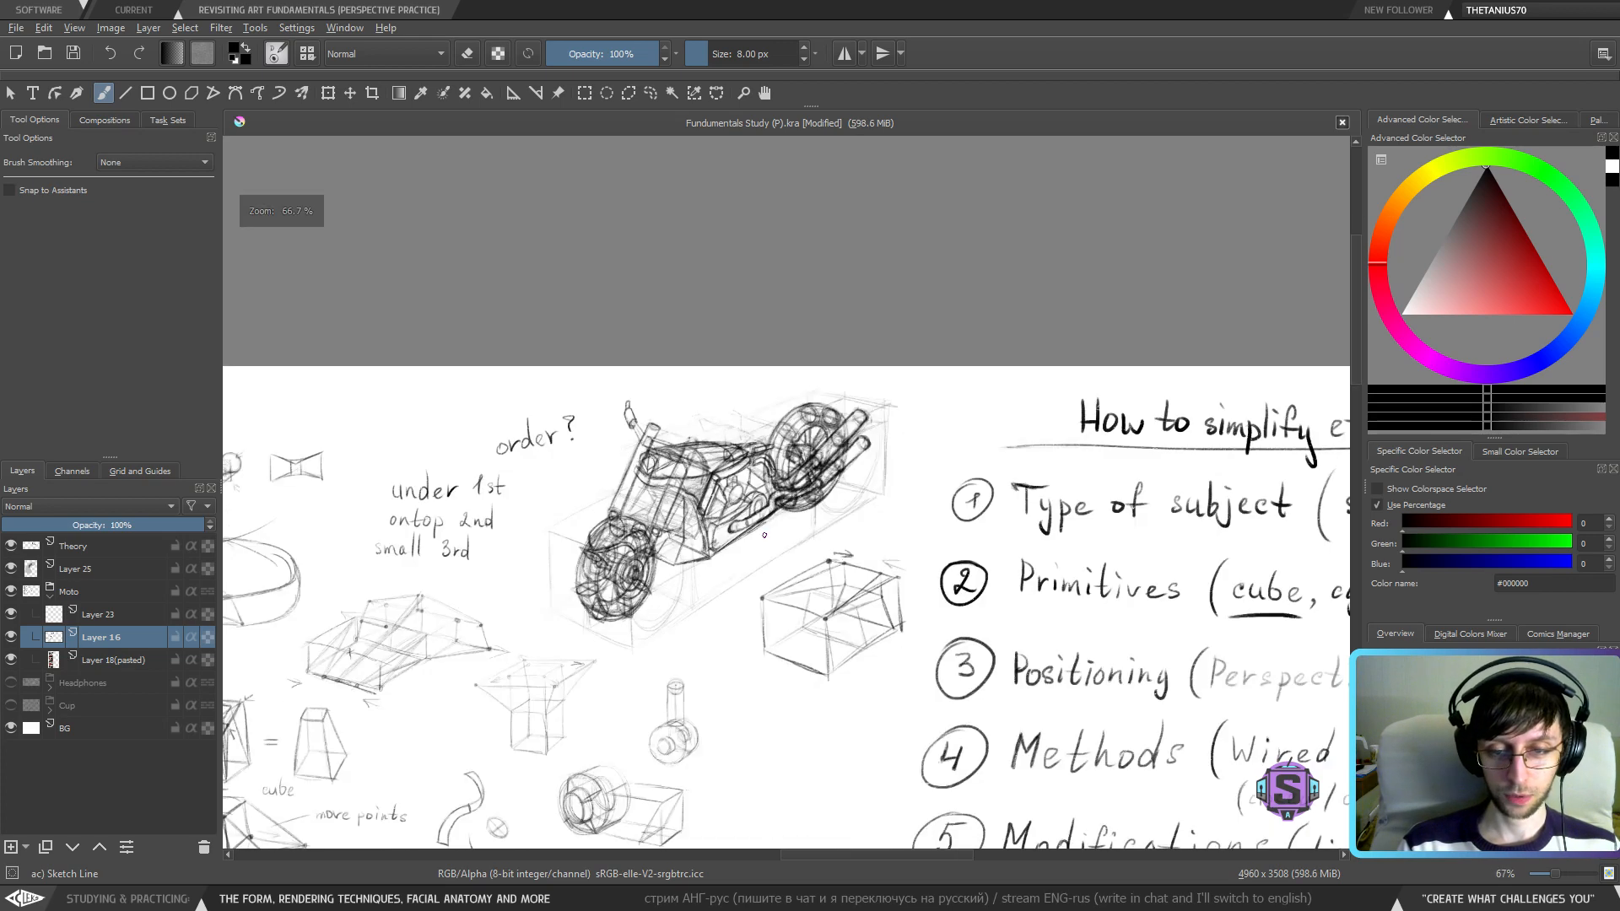
pyautogui.press('+')
pyautogui.press('+')
# - Draw the curved rear fender from the end of the seat over the top of the rear wheel
pyautogui.moveTo(761, 408)
pyautogui.mouseDown()
pyautogui.moveTo(711, 561)
pyautogui.moveTo(664, 496)
pyautogui.moveTo(722, 449)
pyautogui.moveTo(764, 442)
pyautogui.moveTo(741, 440)
pyautogui.moveTo(772, 451)
pyautogui.moveTo(683, 477)
pyautogui.mouseUp()
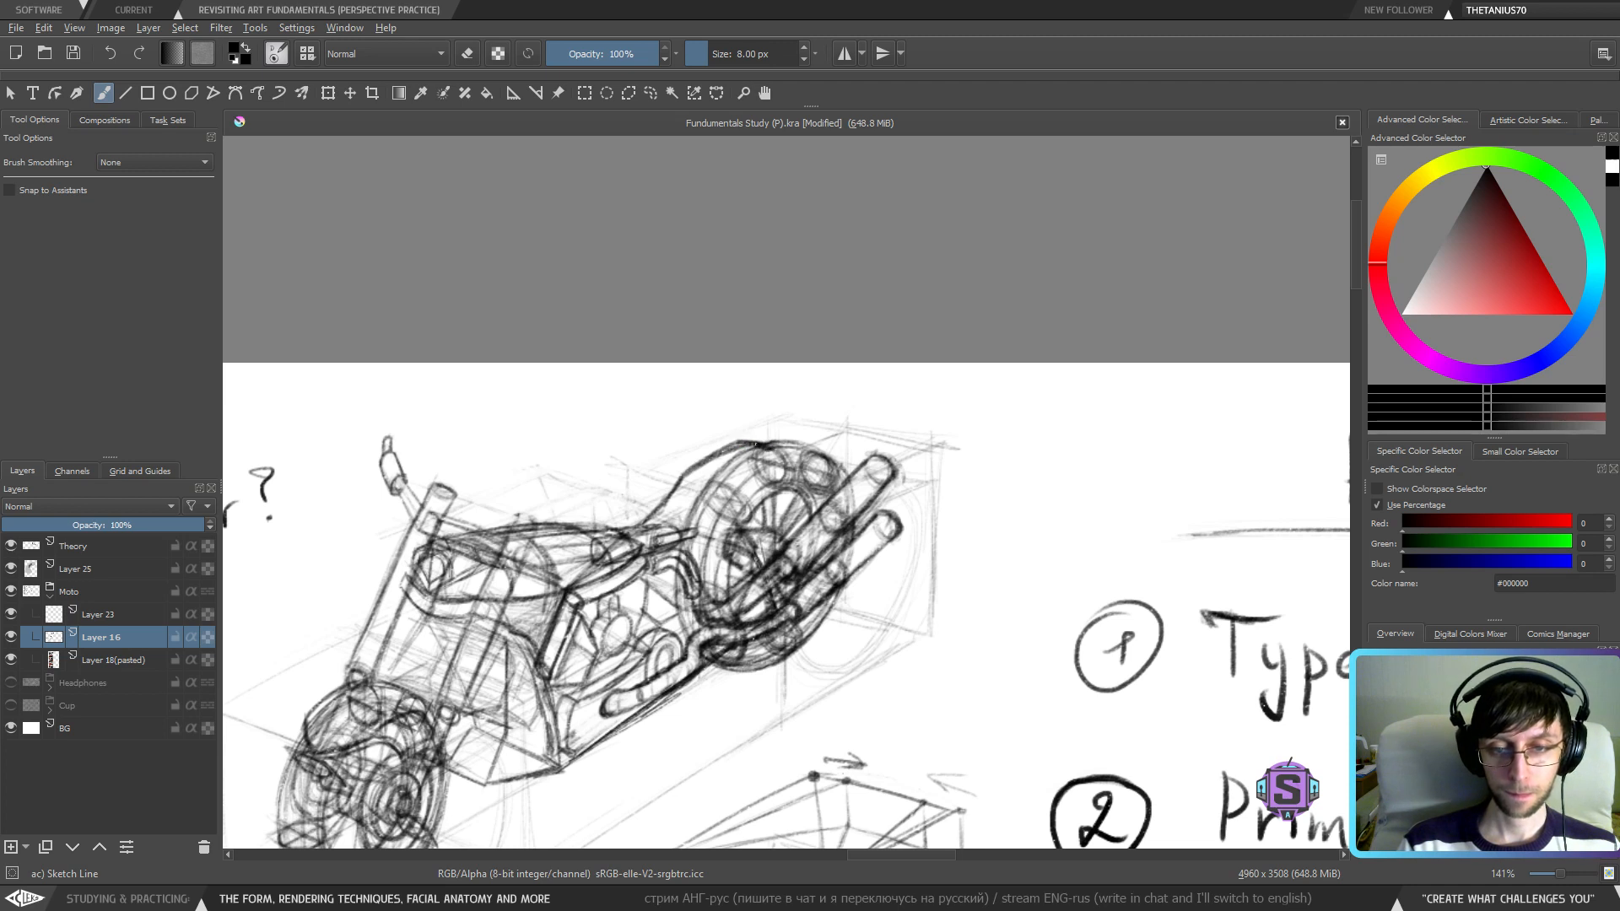
pyautogui.moveTo(768, 448)
pyautogui.mouseDown()
pyautogui.moveTo(751, 498)
pyautogui.moveTo(680, 496)
pyautogui.moveTo(680, 475)
pyautogui.moveTo(713, 538)
pyautogui.moveTo(728, 528)
pyautogui.moveTo(650, 562)
pyautogui.moveTo(677, 562)
pyautogui.mouseUp()
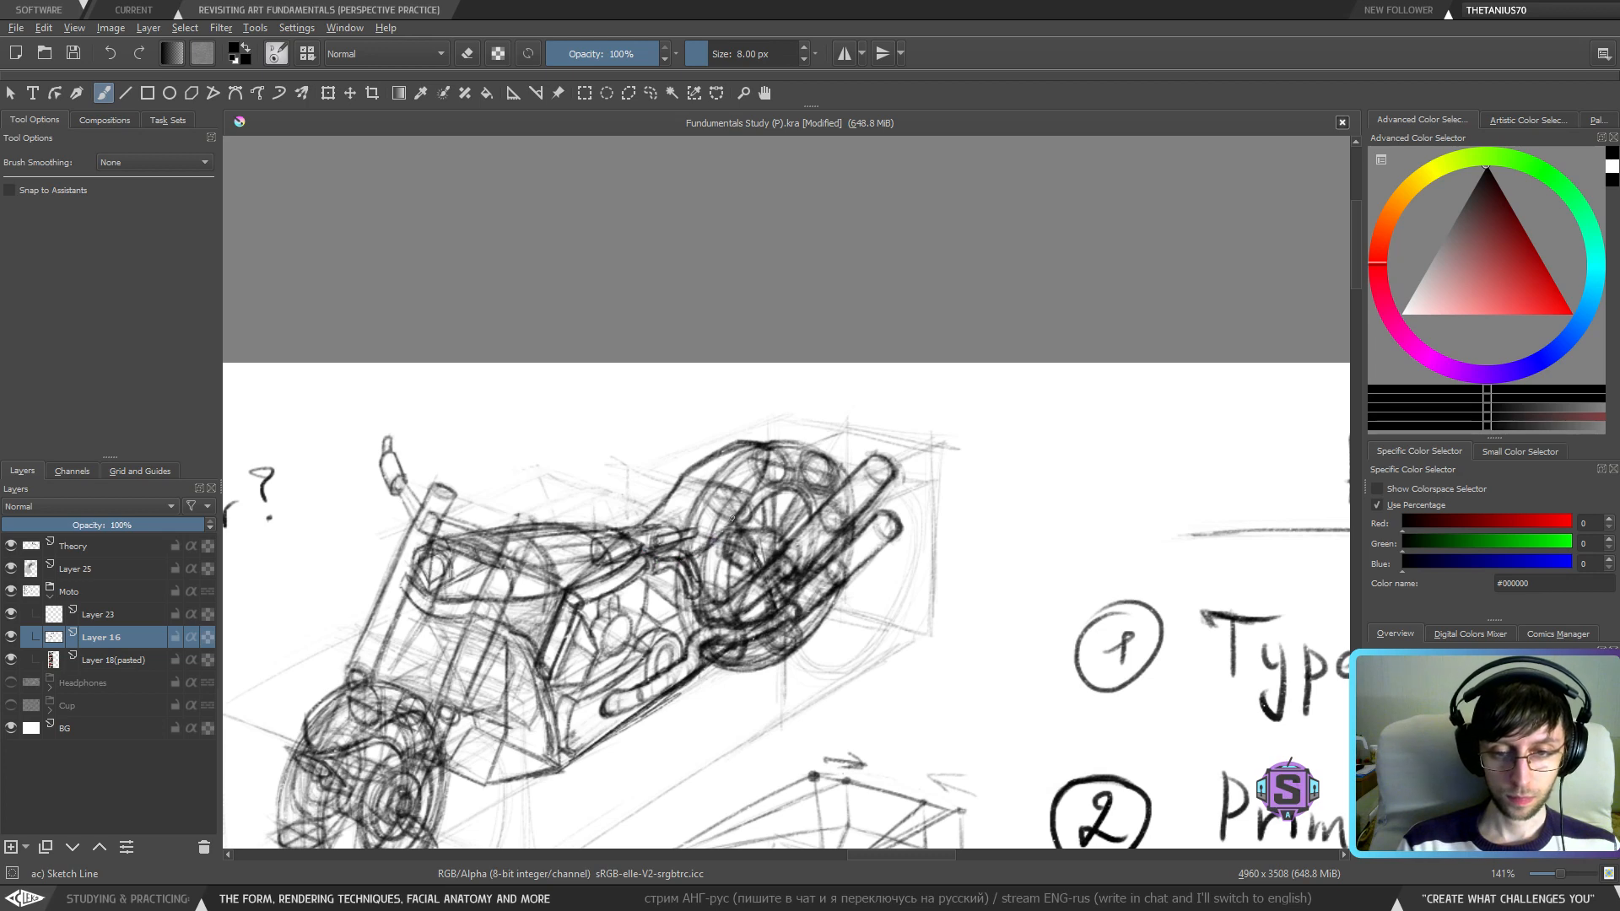
pyautogui.moveTo(745, 496); pyautogui.dragTo(726, 524)
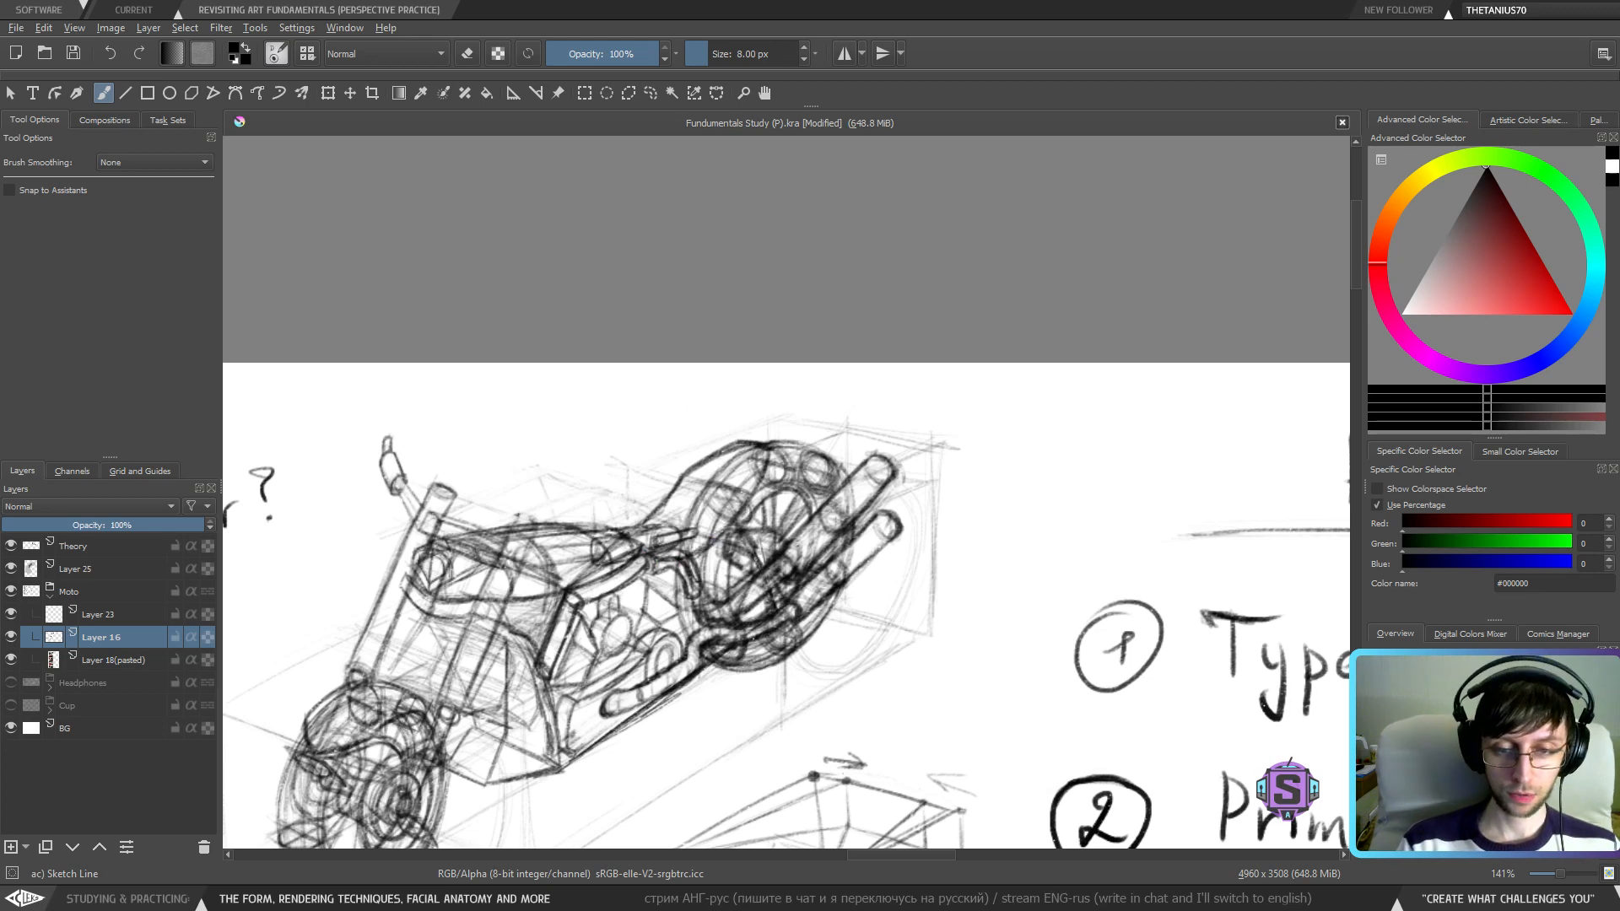
# - Refine the seat-to-fender contour and the curved lines around the motorcycle's rear wheel
pyautogui.moveTo(734, 595); pyautogui.dragTo(769, 365)
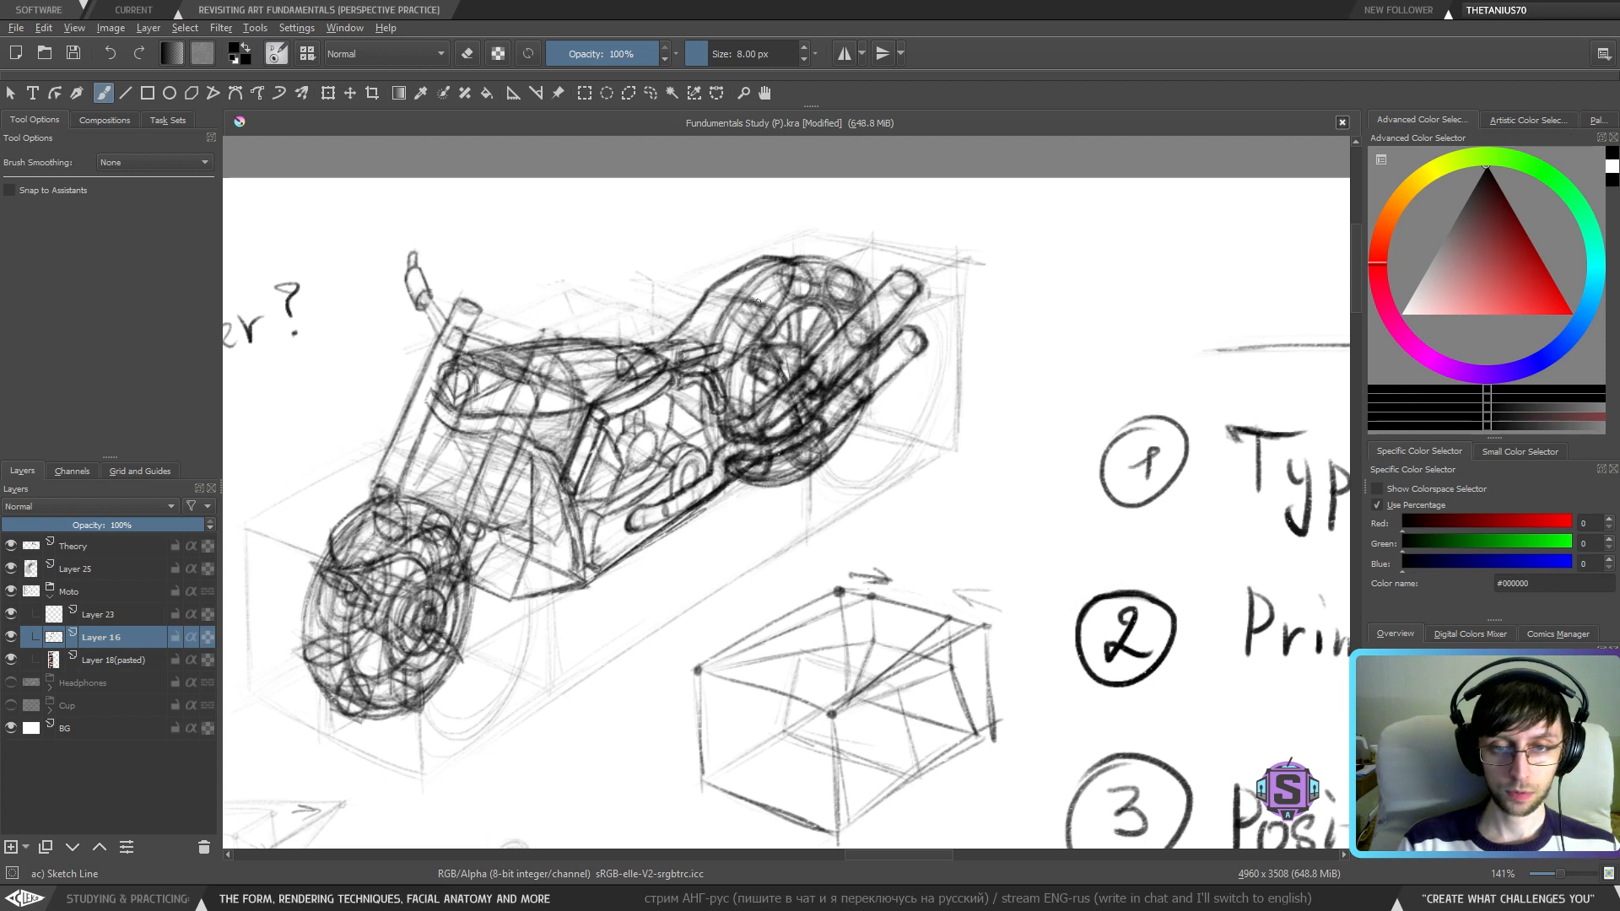
pyautogui.moveTo(707, 301)
pyautogui.mouseDown()
pyautogui.moveTo(671, 341)
pyautogui.moveTo(717, 349)
pyautogui.moveTo(743, 334)
pyautogui.moveTo(726, 353)
pyautogui.moveTo(736, 314)
pyautogui.moveTo(705, 333)
pyautogui.moveTo(752, 305)
pyautogui.moveTo(722, 300)
pyautogui.moveTo(717, 341)
pyautogui.moveTo(751, 308)
pyautogui.mouseUp()
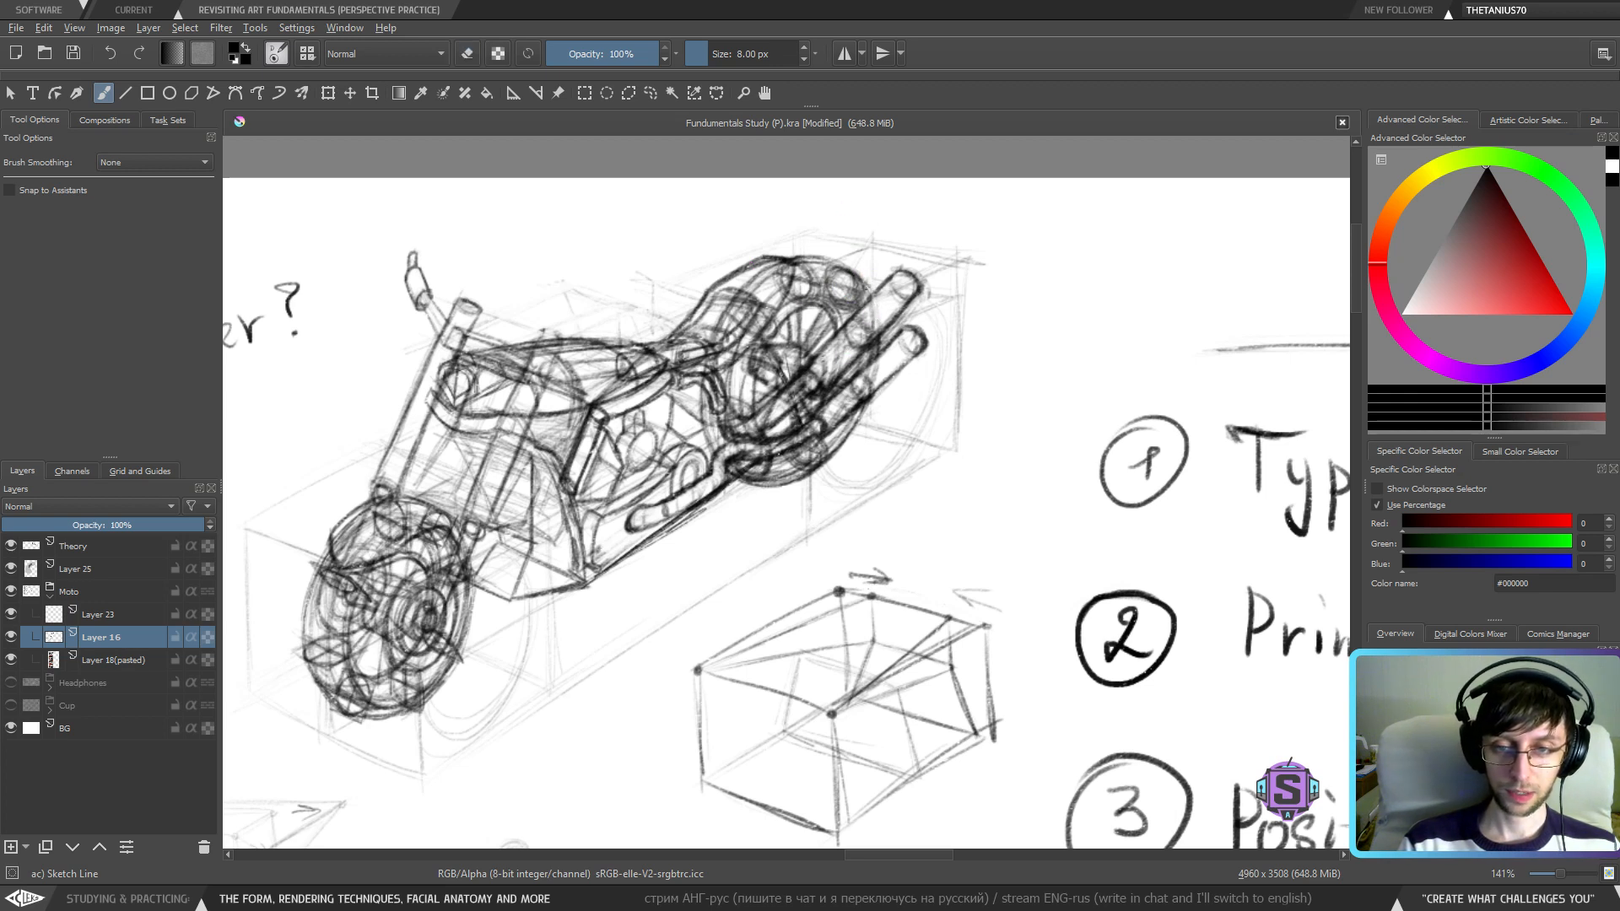
pyautogui.moveTo(872, 301); pyautogui.dragTo(878, 377)
pyautogui.moveTo(837, 240); pyautogui.dragTo(863, 284)
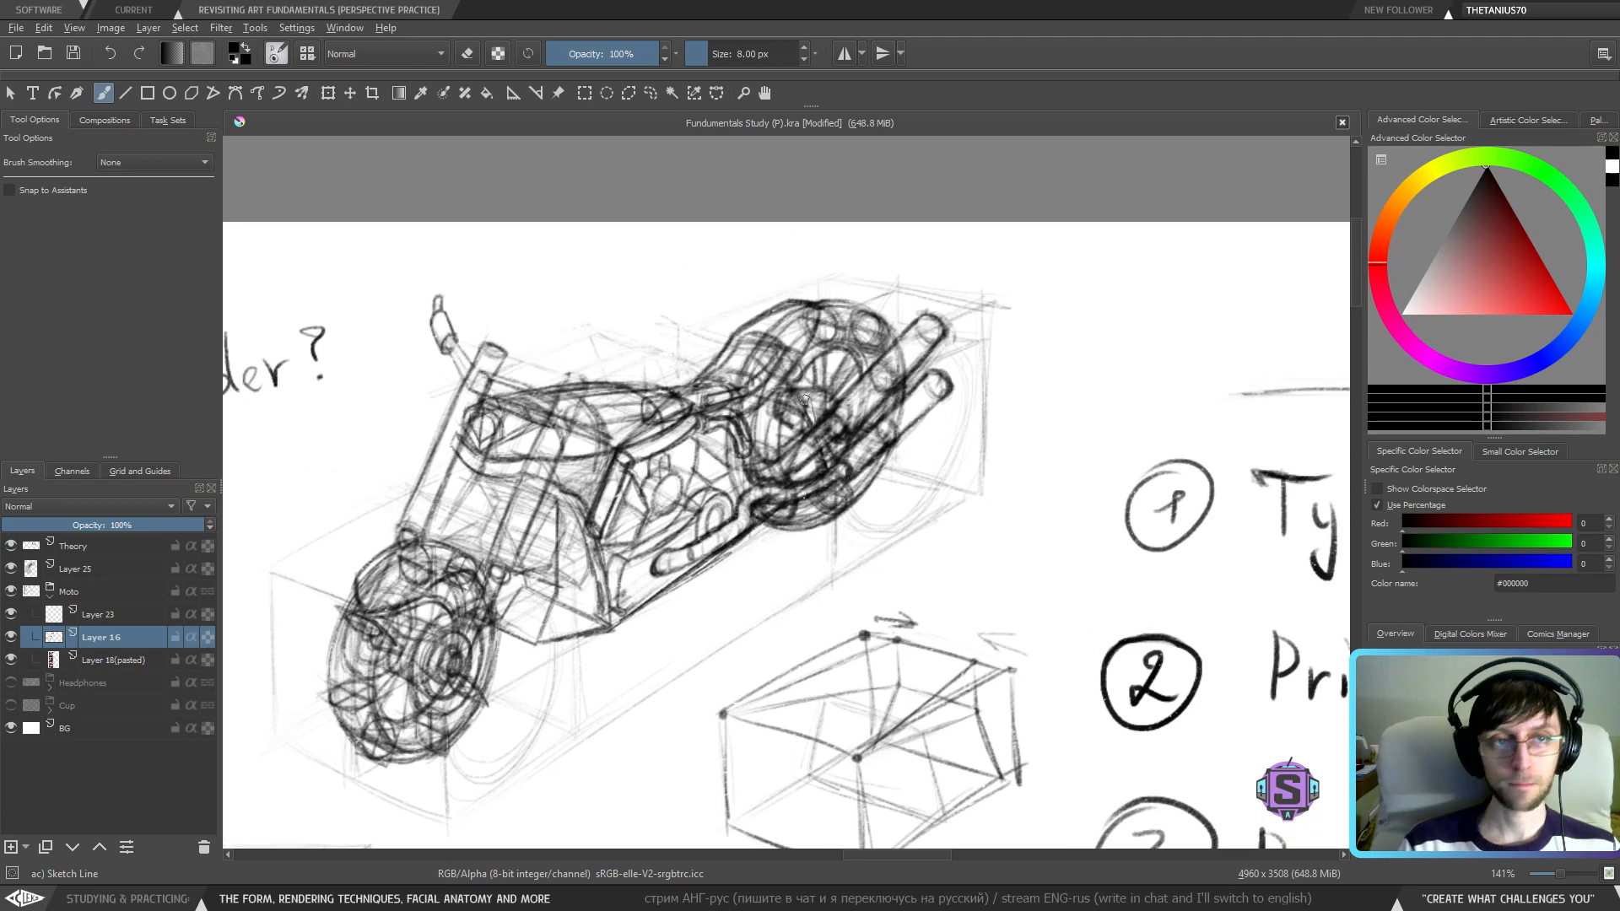
# - Check the motorcycle's proportions mirrored and unmirrored, from the page overview and close up
pyautogui.press('-')
pyautogui.press('-')
pyautogui.press('m')
pyautogui.press('-')
pyautogui.press('m')
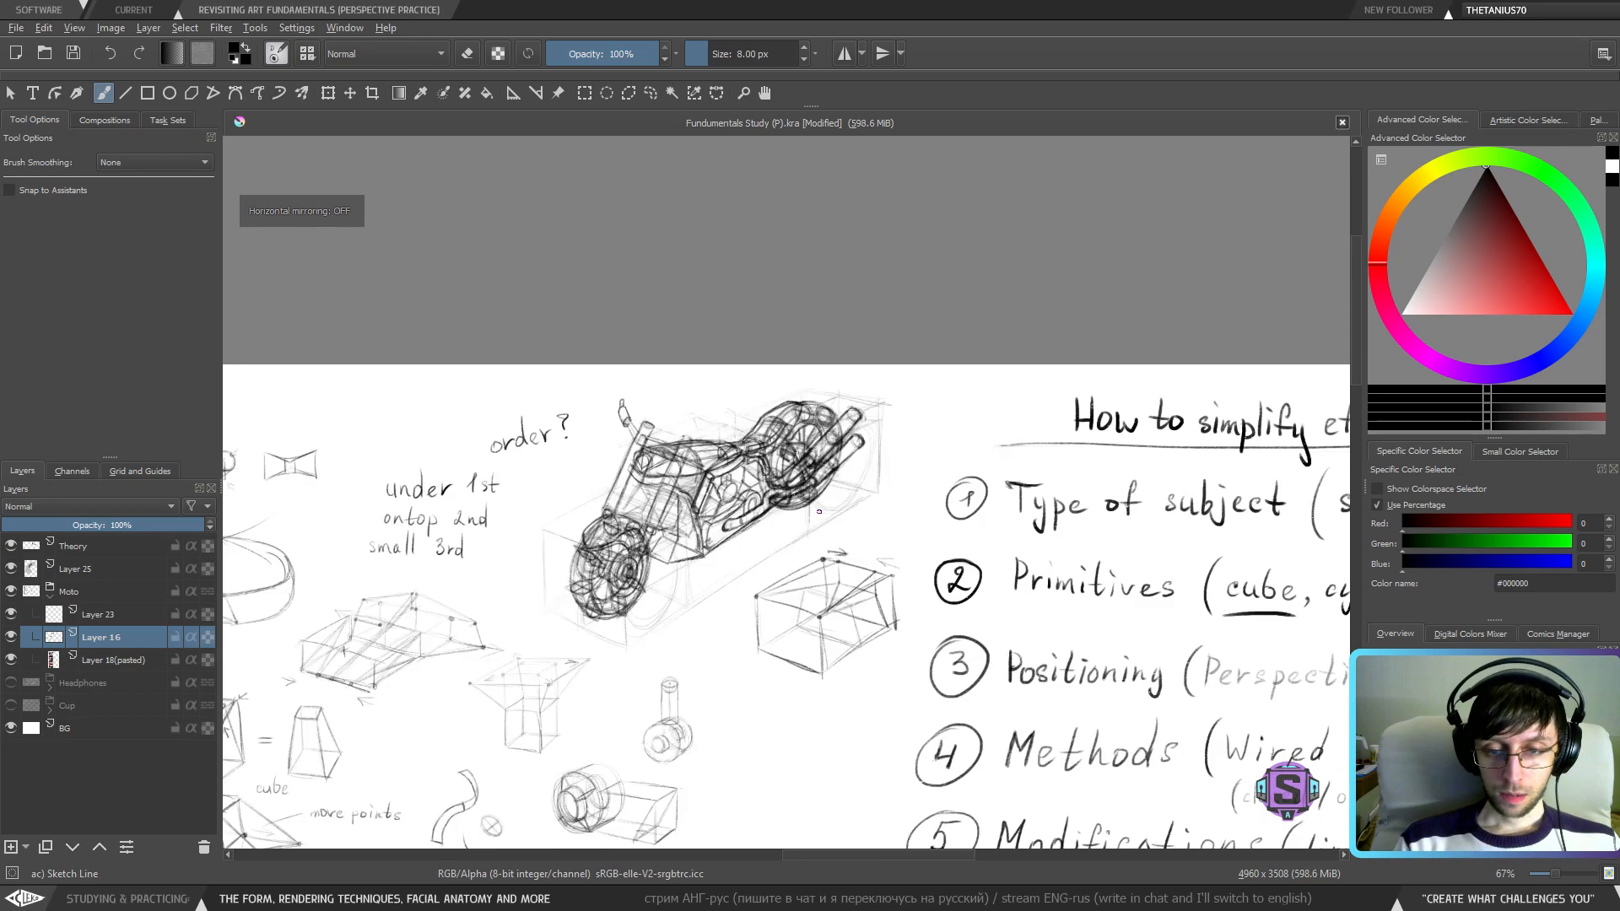
pyautogui.press('-')
pyautogui.press('m')
pyautogui.press('m')
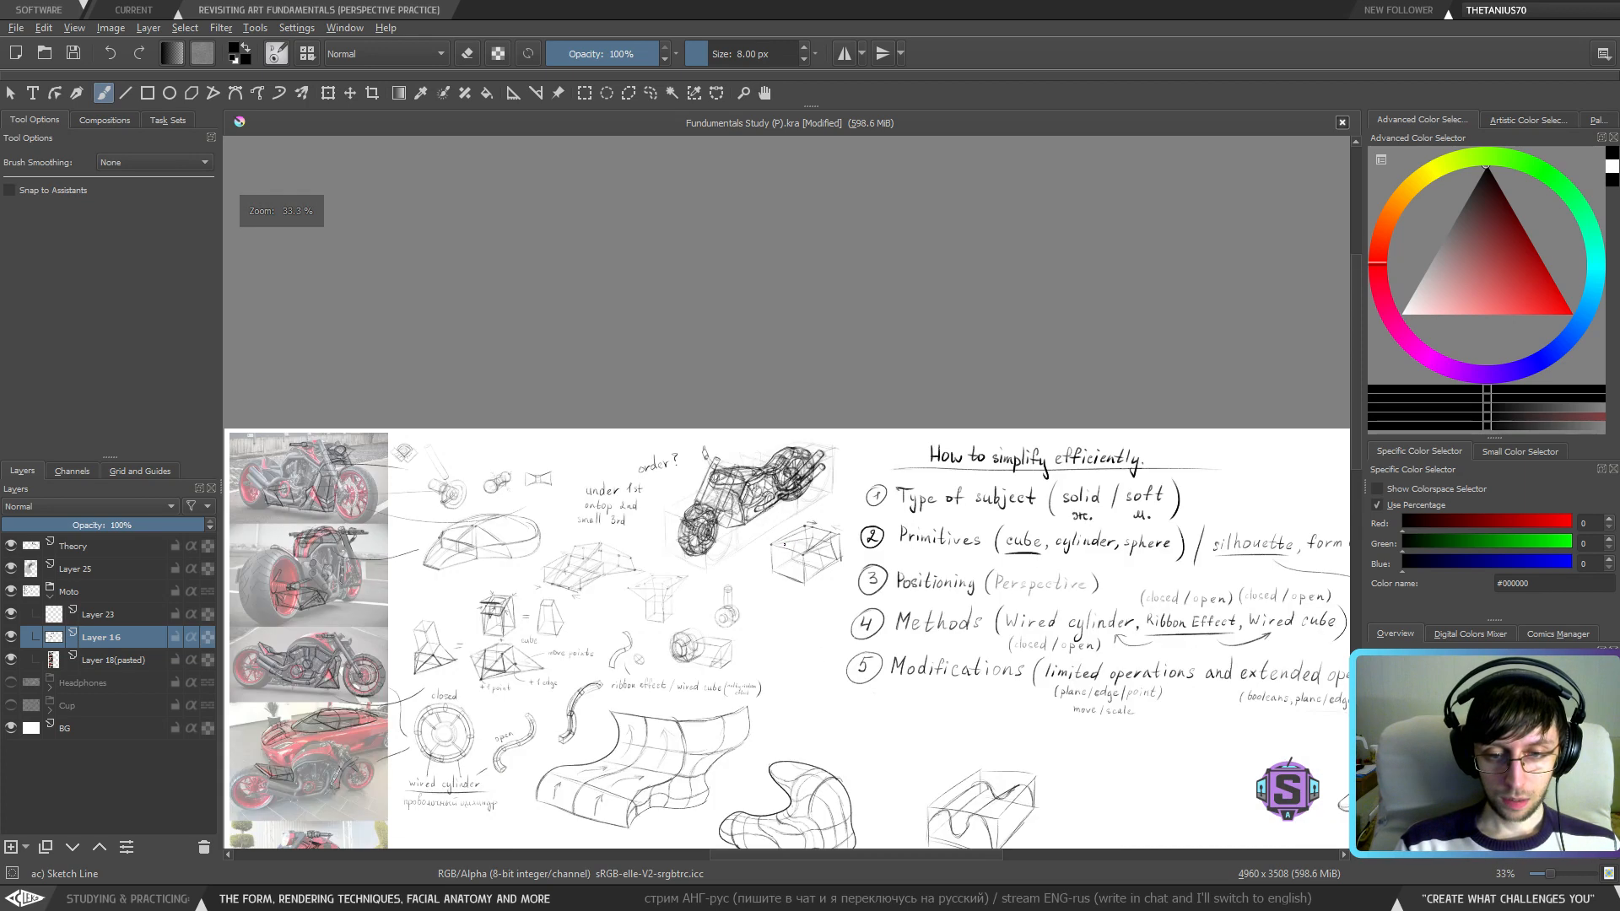
pyautogui.press('+')
pyautogui.press('+')
pyautogui.press('+')
pyautogui.press('+')
pyautogui.moveTo(708, 597); pyautogui.dragTo(815, 559)
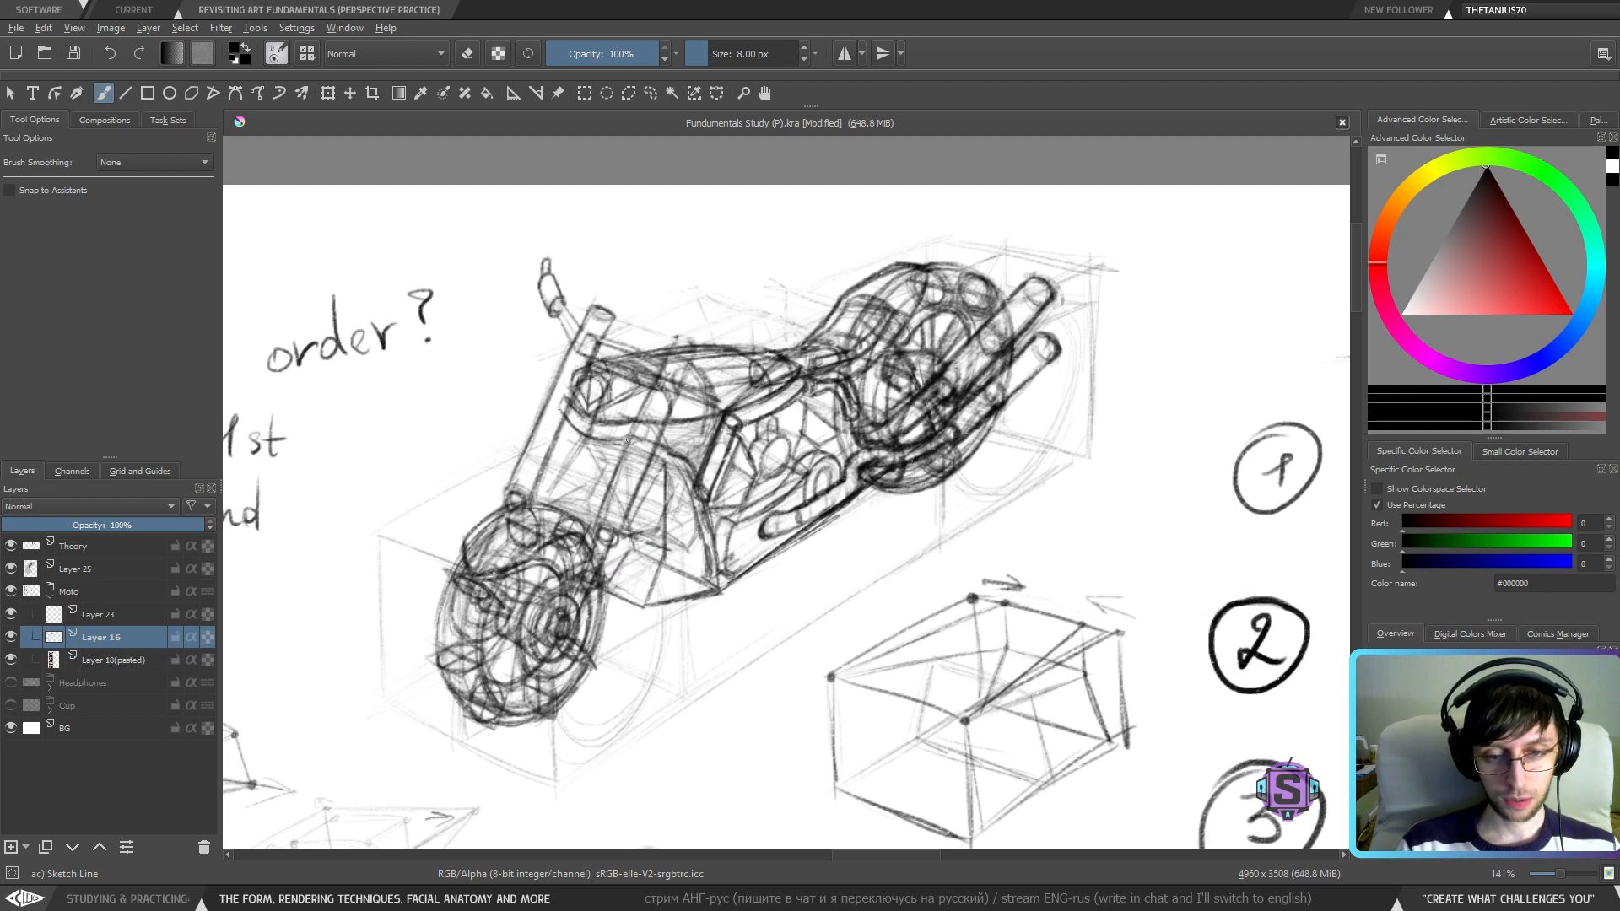
# - Draw the front frame tubes beneath the fuel tank, between the fork and the engine block
pyautogui.moveTo(627, 440)
pyautogui.mouseDown()
pyautogui.moveTo(611, 529)
pyautogui.moveTo(599, 453)
pyautogui.moveTo(601, 498)
pyautogui.mouseUp()
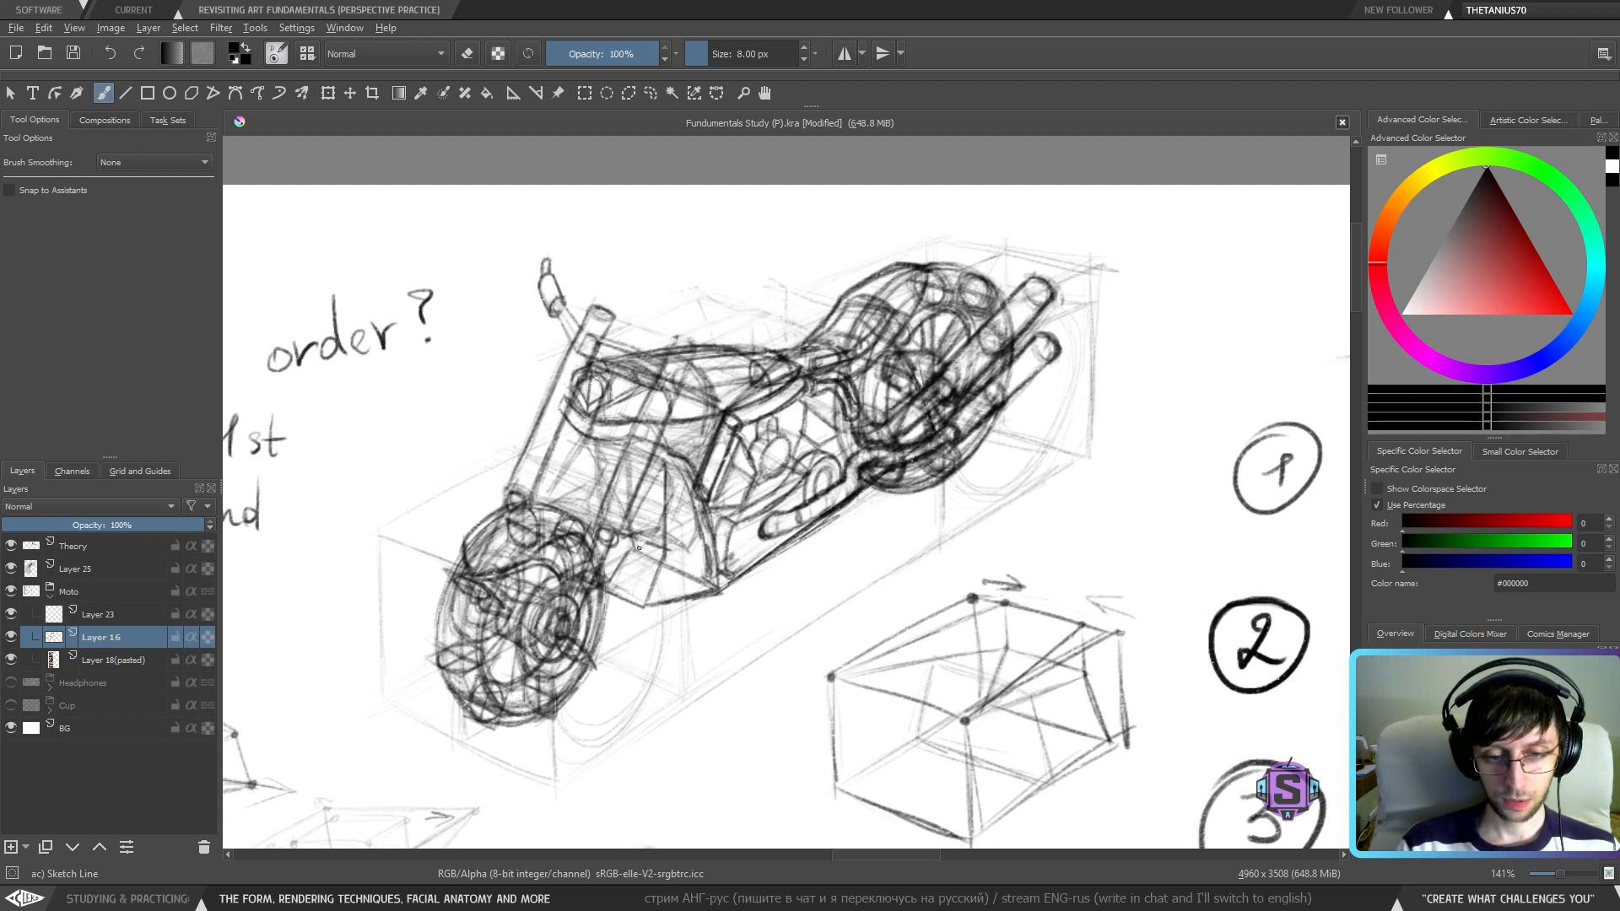
pyautogui.moveTo(634, 533)
pyautogui.mouseDown()
pyautogui.moveTo(615, 590)
pyautogui.moveTo(646, 555)
pyautogui.moveTo(640, 600)
pyautogui.moveTo(627, 560)
pyautogui.moveTo(596, 572)
pyautogui.moveTo(627, 556)
pyautogui.moveTo(624, 518)
pyautogui.moveTo(641, 561)
pyautogui.moveTo(623, 557)
pyautogui.moveTo(646, 570)
pyautogui.moveTo(628, 473)
pyautogui.moveTo(625, 566)
pyautogui.moveTo(618, 481)
pyautogui.mouseUp()
pyautogui.moveTo(621, 531); pyautogui.dragTo(616, 455)
pyautogui.moveTo(624, 559)
pyautogui.mouseDown()
pyautogui.moveTo(622, 537)
pyautogui.moveTo(685, 534)
pyautogui.moveTo(680, 588)
pyautogui.mouseUp()
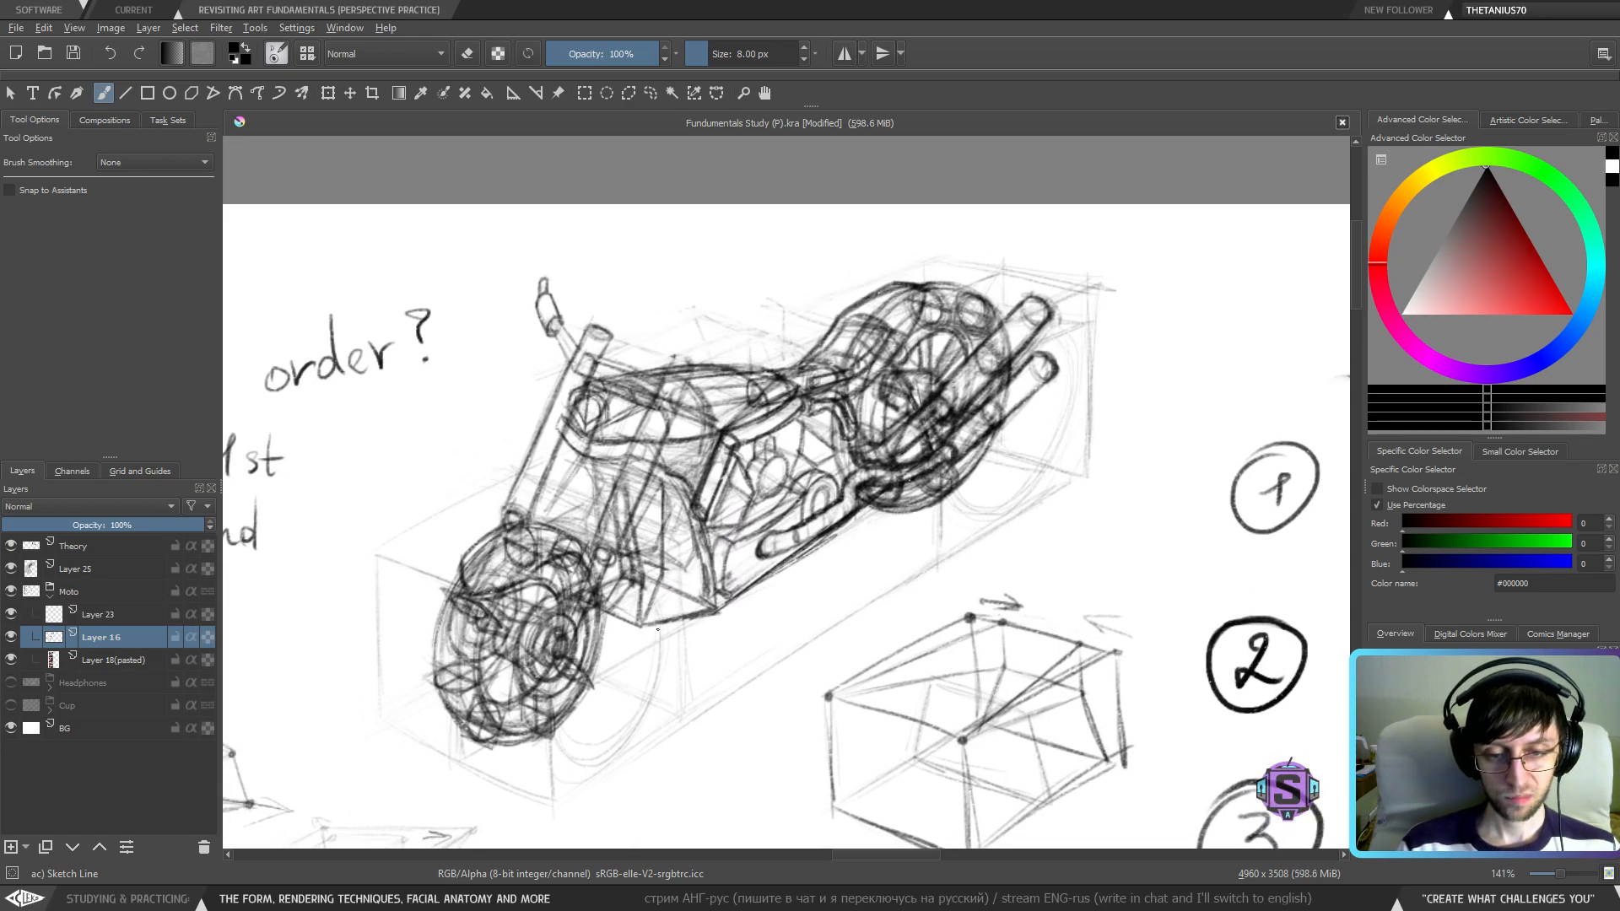
pyautogui.press('-')
pyautogui.press('-')
pyautogui.press('+')
pyautogui.press('+')
pyautogui.moveTo(783, 584); pyautogui.dragTo(776, 505)
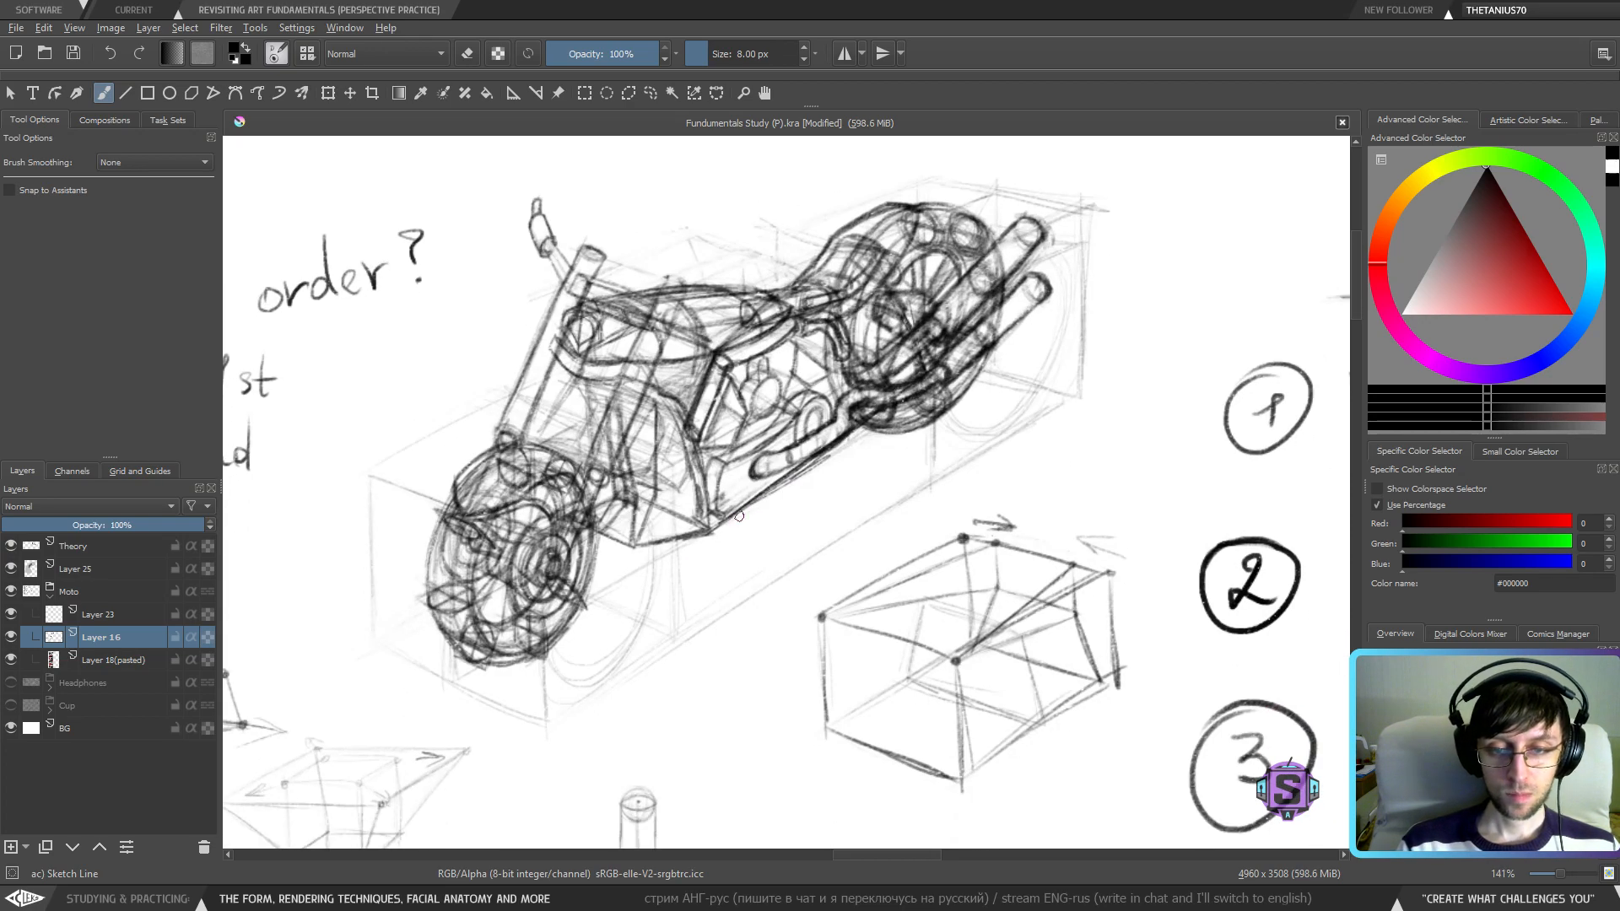
# - Compare the motorcycle with the whole study page, flipping the view and inspecting the front frame and exhaust close up
pyautogui.press('-')
pyautogui.press('-')
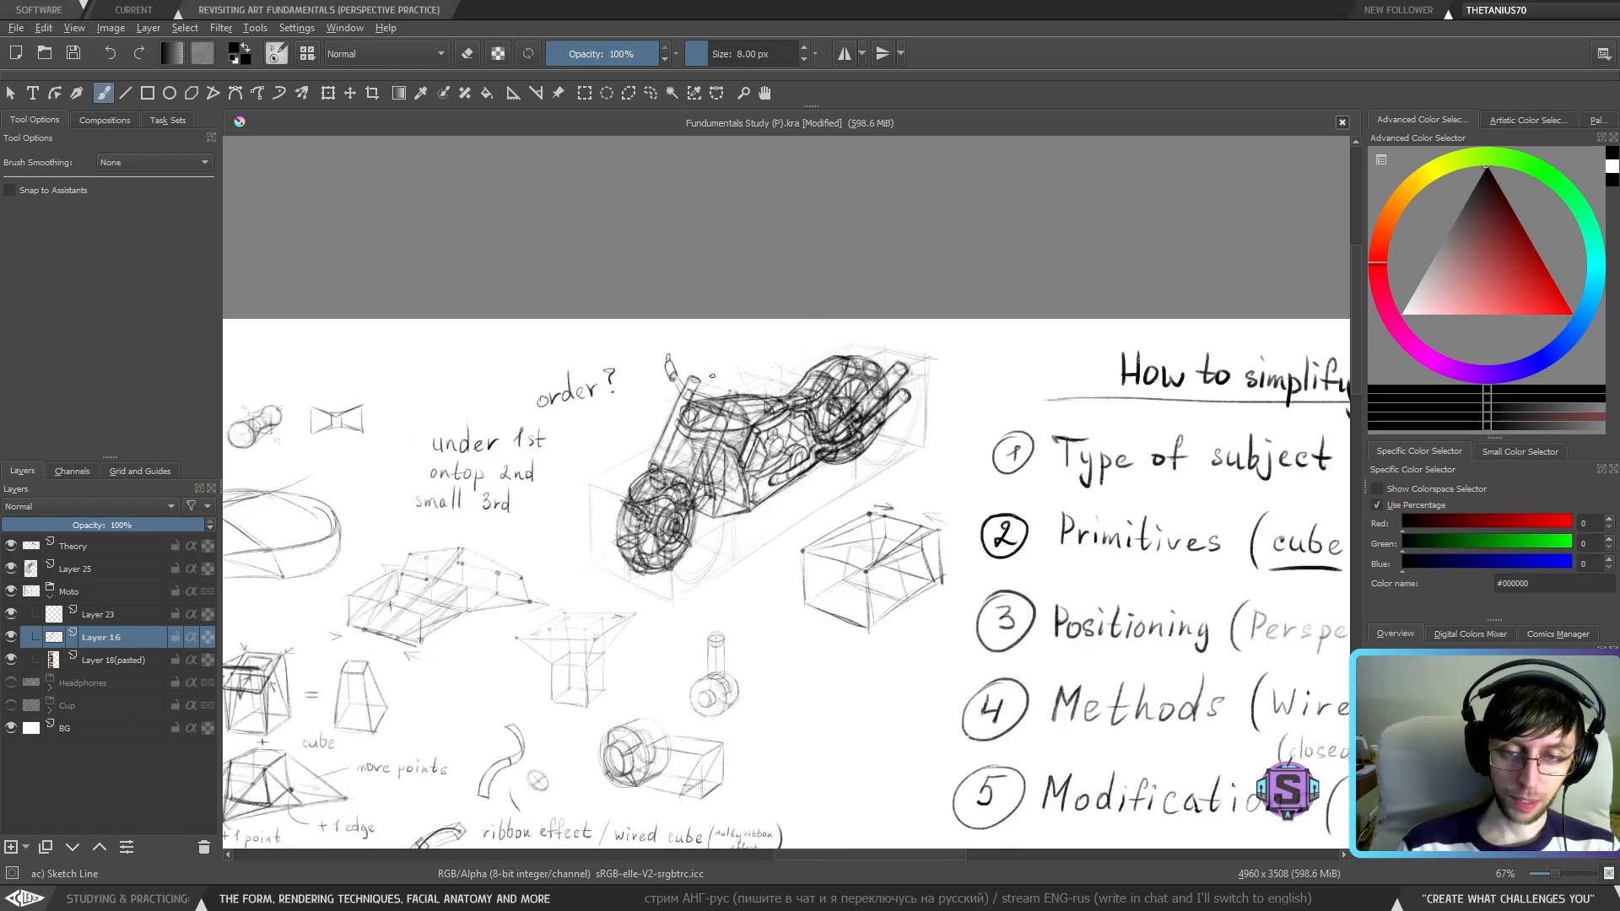
pyautogui.press('-')
pyautogui.press('-')
pyautogui.press('-')
pyautogui.press('-')
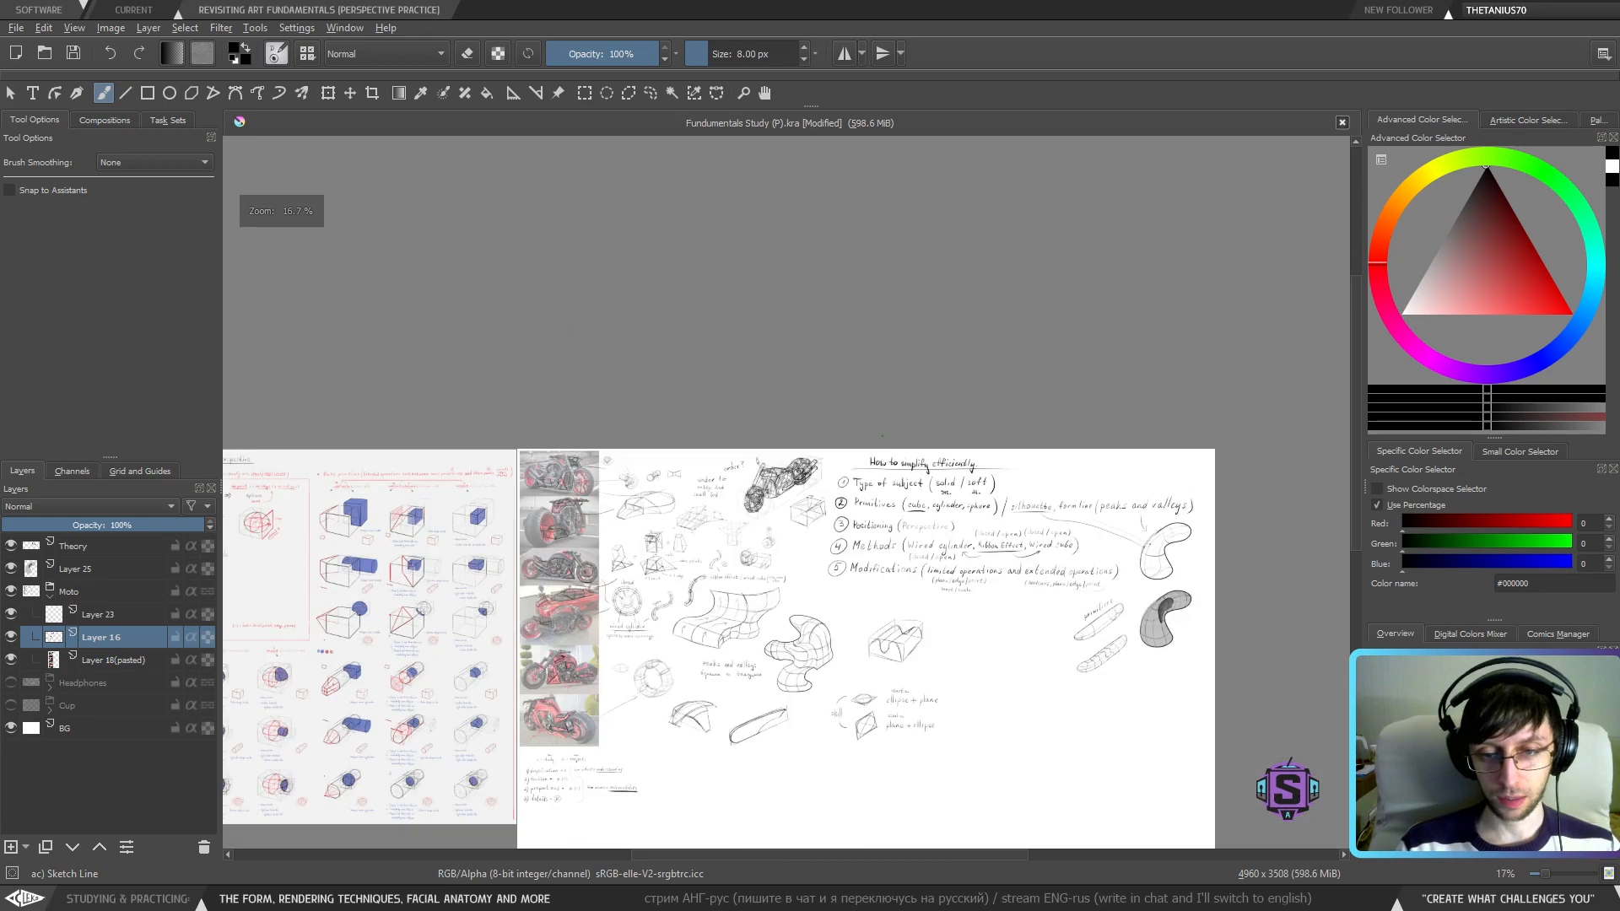
pyautogui.press('m')
pyautogui.press('m')
pyautogui.press('+')
pyautogui.press('+')
pyautogui.press('+')
pyautogui.press('+')
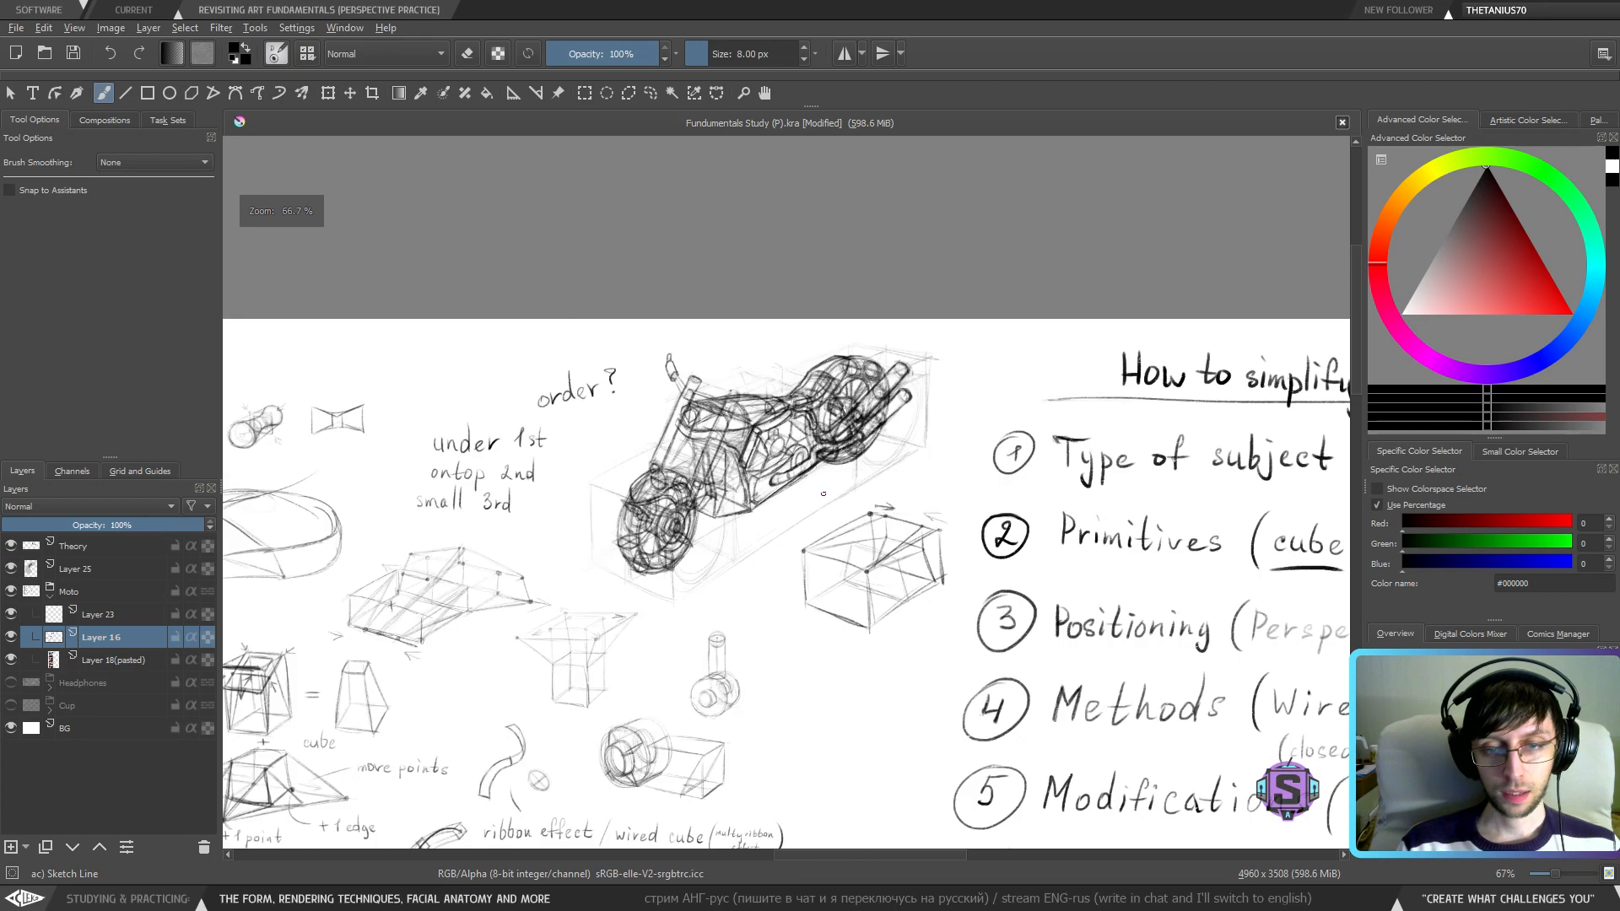
pyautogui.press('+')
pyautogui.press('+')
pyautogui.moveTo(708, 437)
pyautogui.mouseDown()
pyautogui.moveTo(767, 473)
pyautogui.moveTo(726, 454)
pyautogui.mouseUp()
pyautogui.press('-')
pyautogui.press('-')
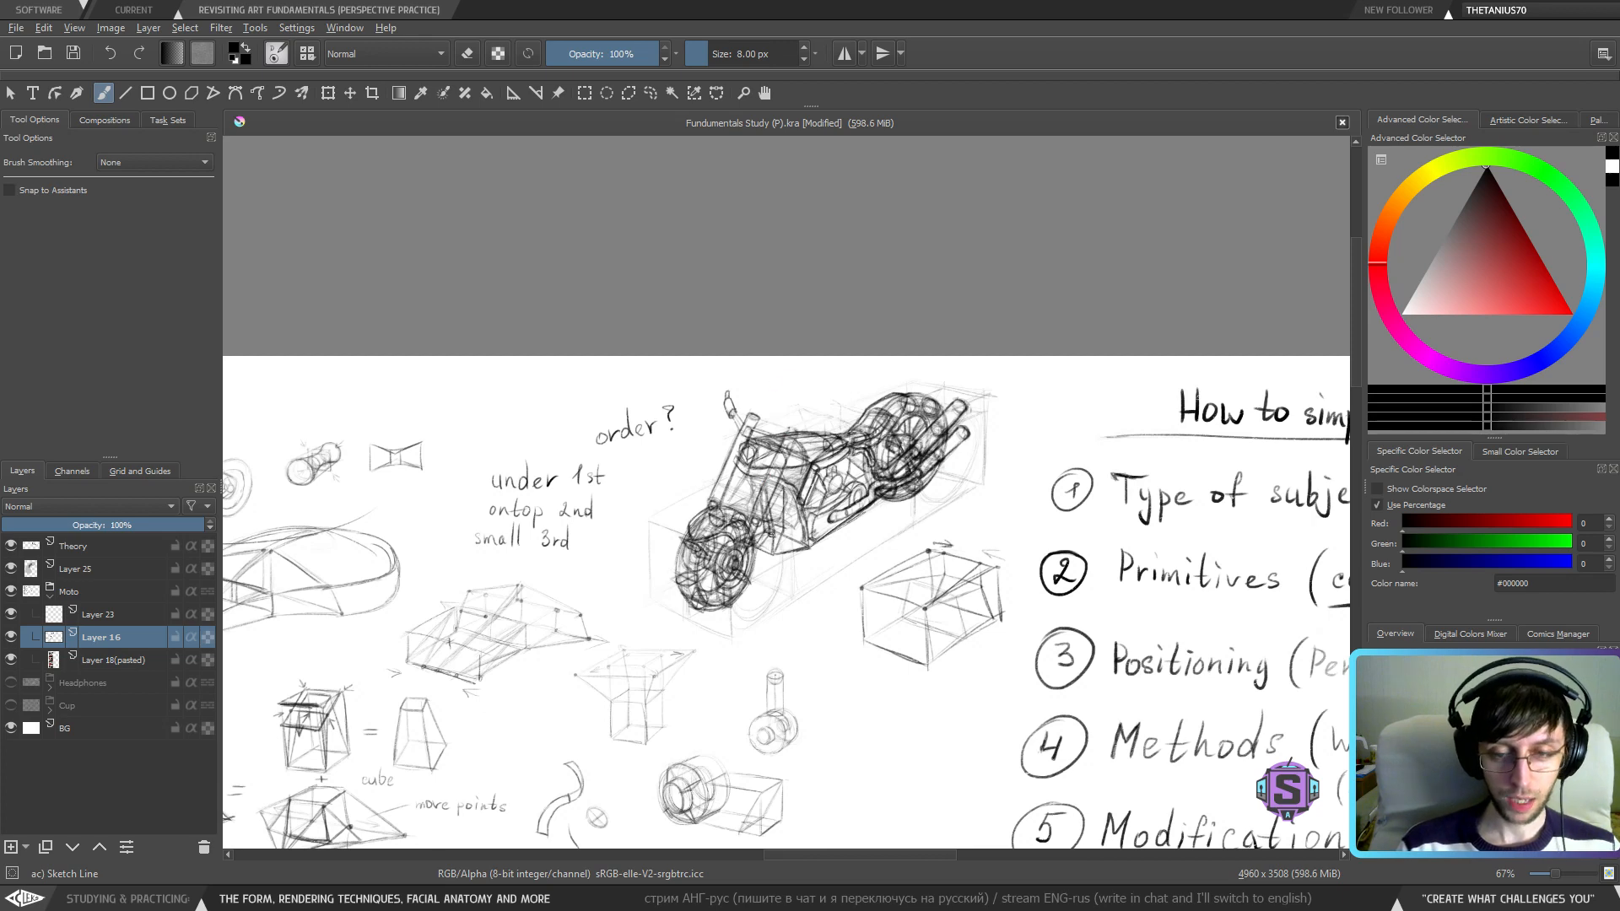
pyautogui.press('+')
pyautogui.press('+')
pyautogui.moveTo(684, 390); pyautogui.dragTo(619, 441)
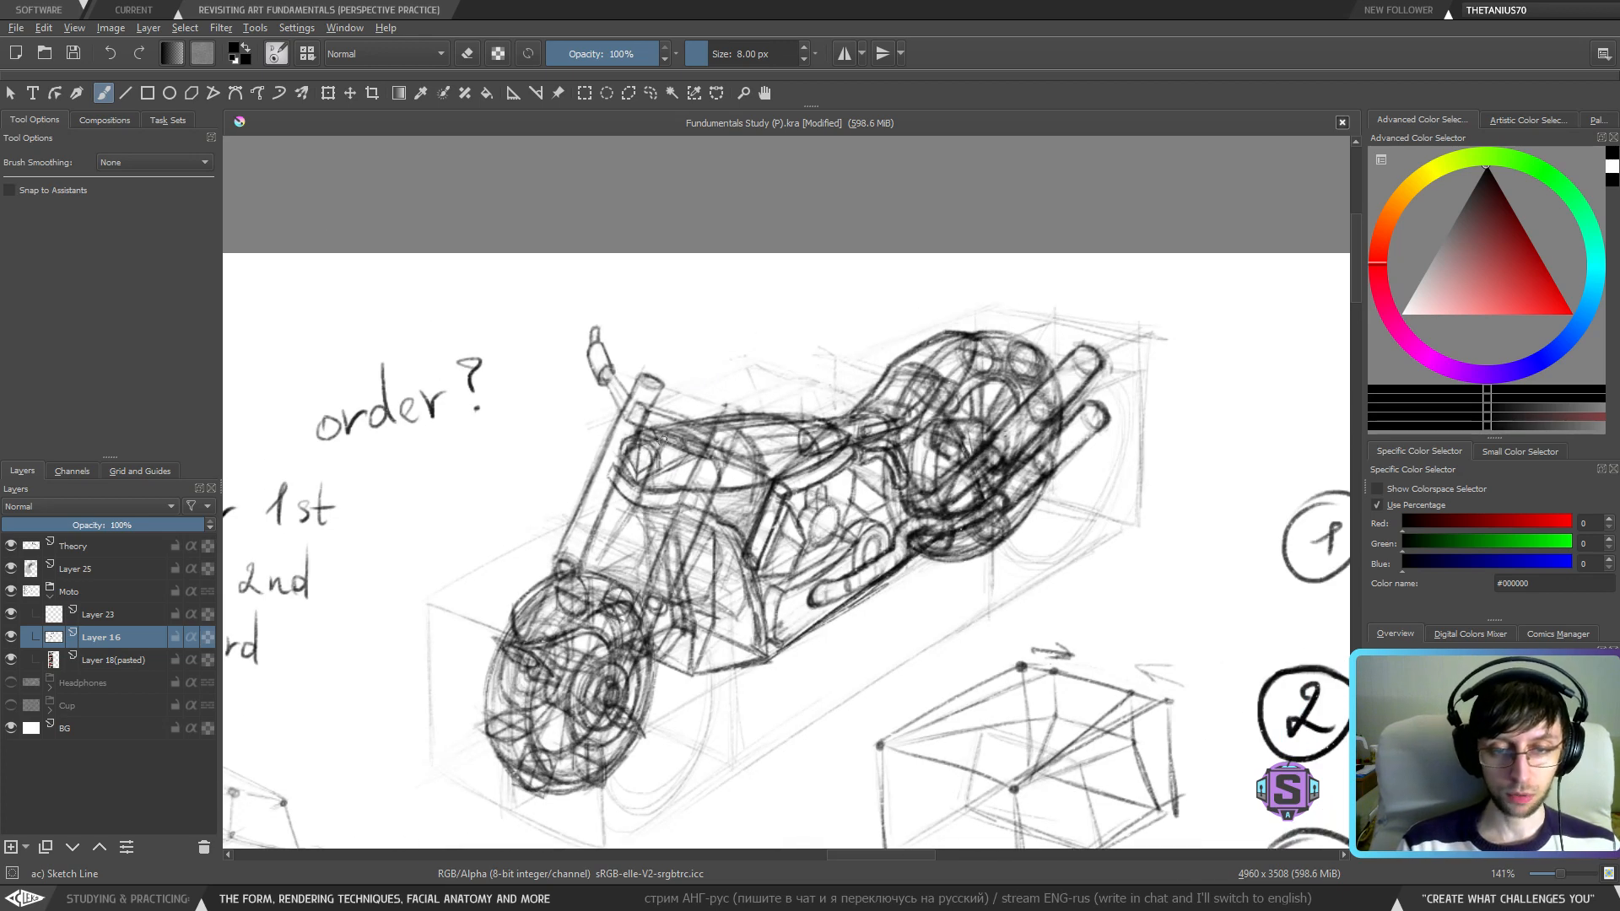
pyautogui.moveTo(904, 469); pyautogui.dragTo(820, 509)
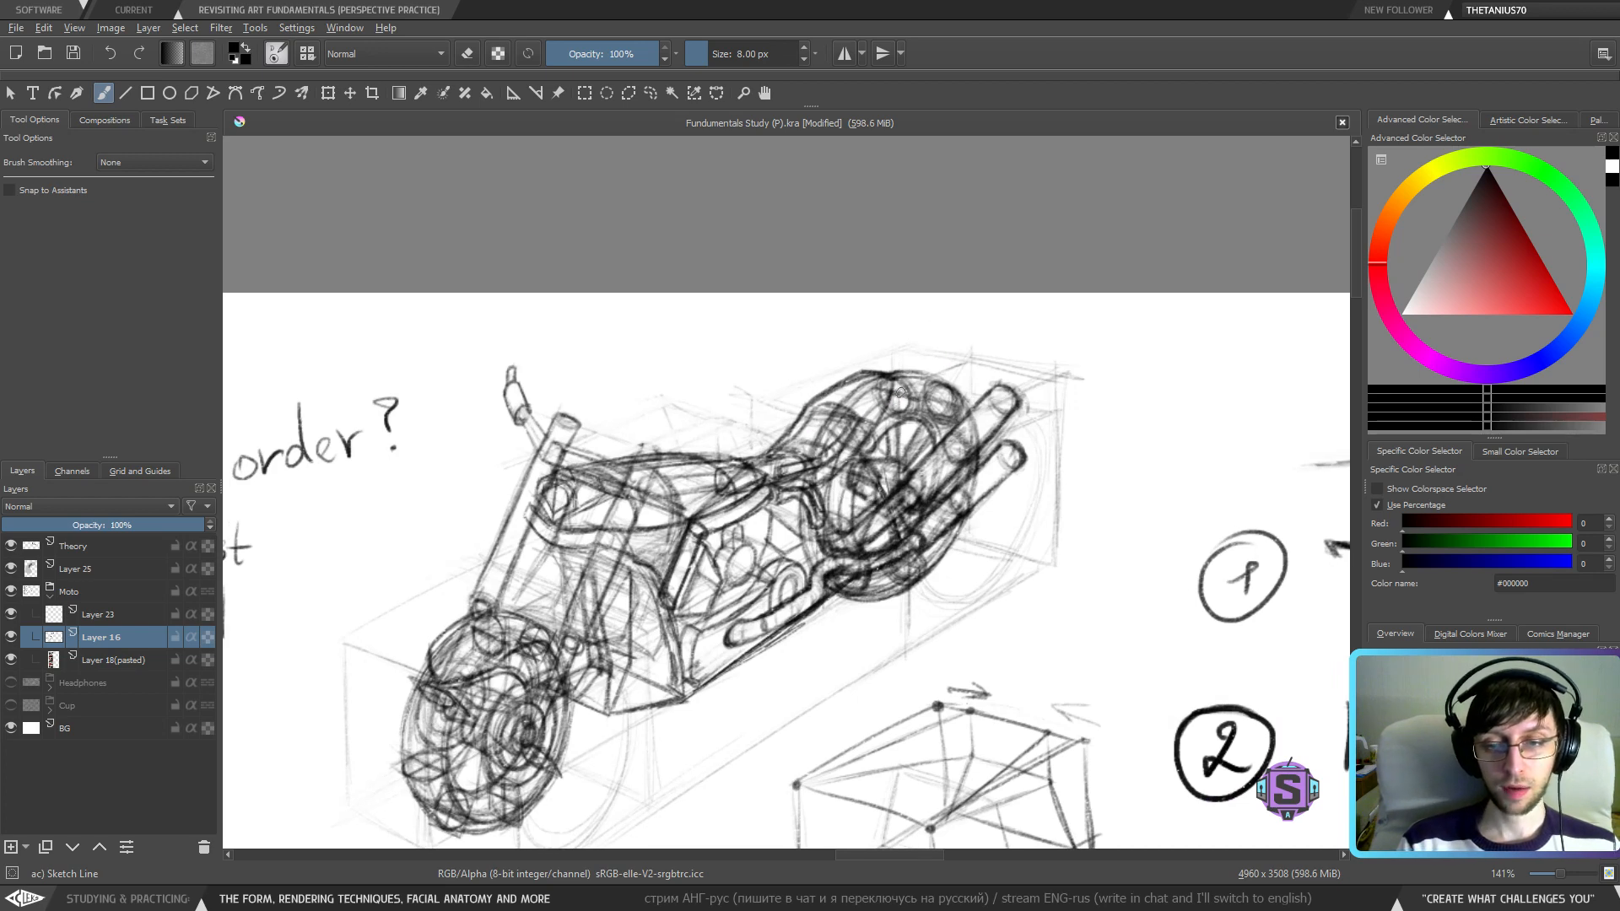
pyautogui.moveTo(881, 650); pyautogui.dragTo(849, 574)
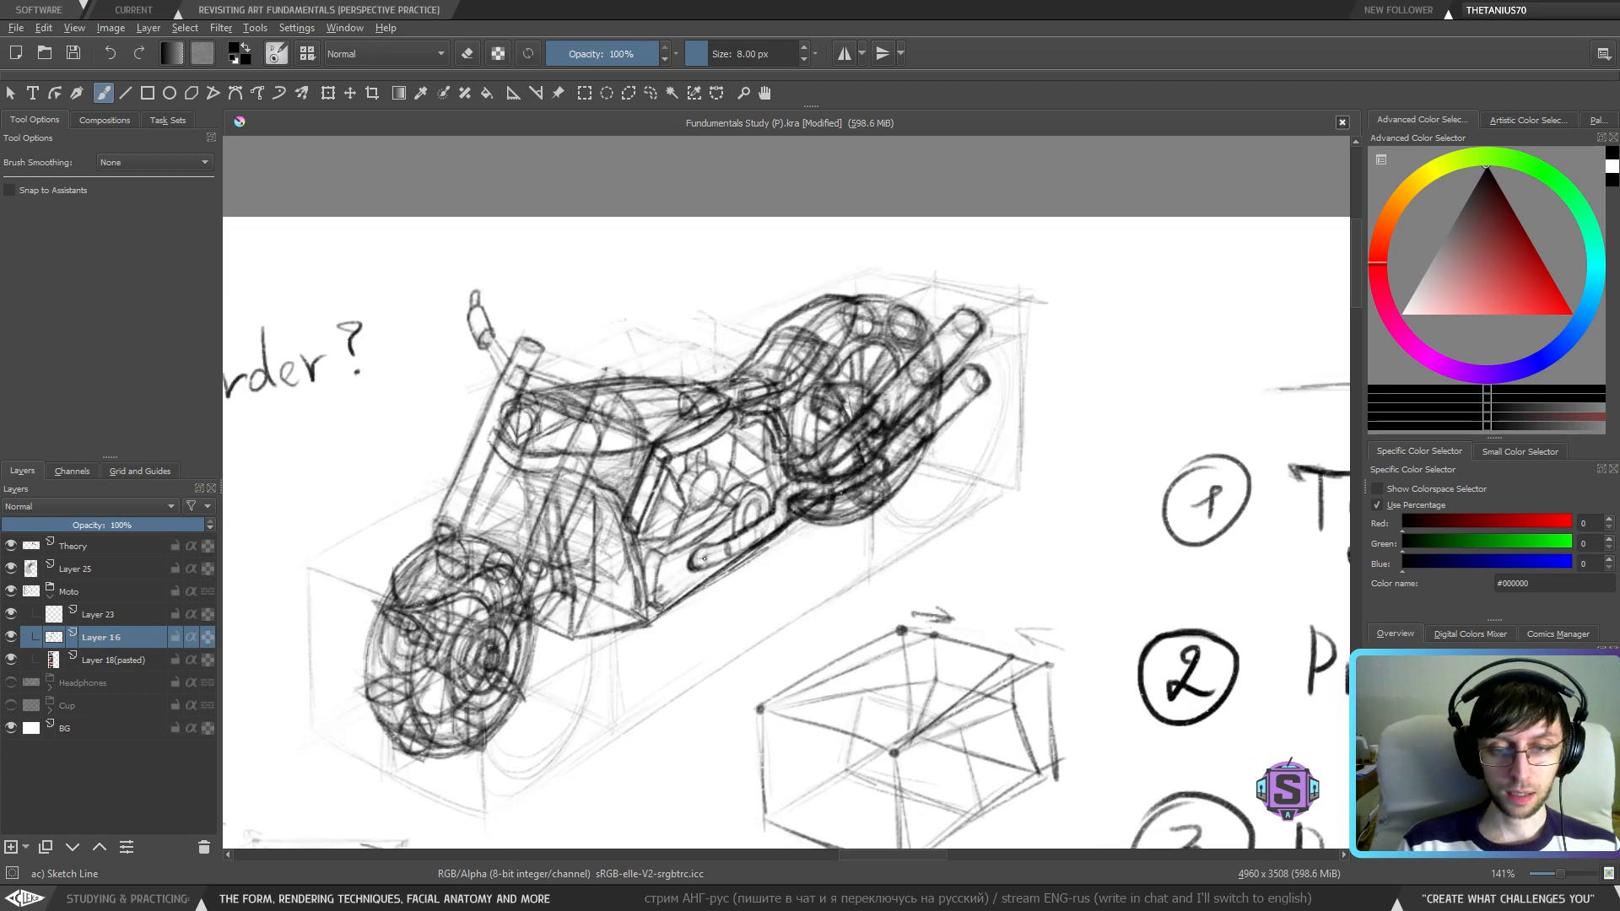
pyautogui.moveTo(704, 558)
pyautogui.mouseDown()
pyautogui.moveTo(755, 538)
pyautogui.moveTo(790, 495)
pyautogui.moveTo(911, 440)
pyautogui.mouseUp()
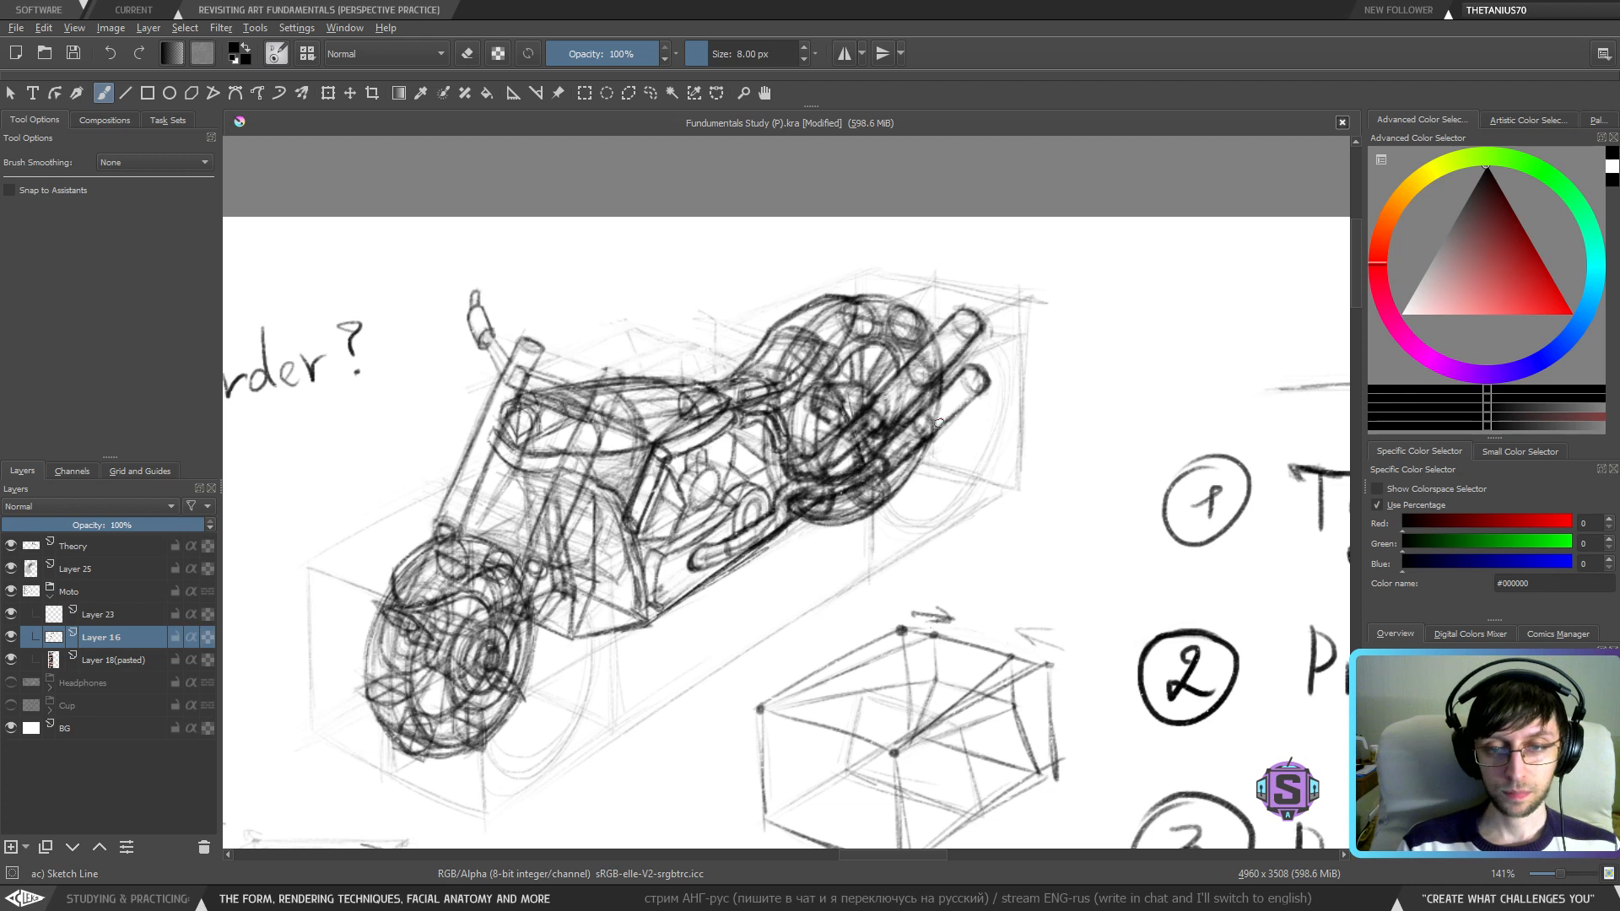
pyautogui.moveTo(972, 385); pyautogui.dragTo(913, 441)
pyautogui.moveTo(960, 336); pyautogui.dragTo(873, 426)
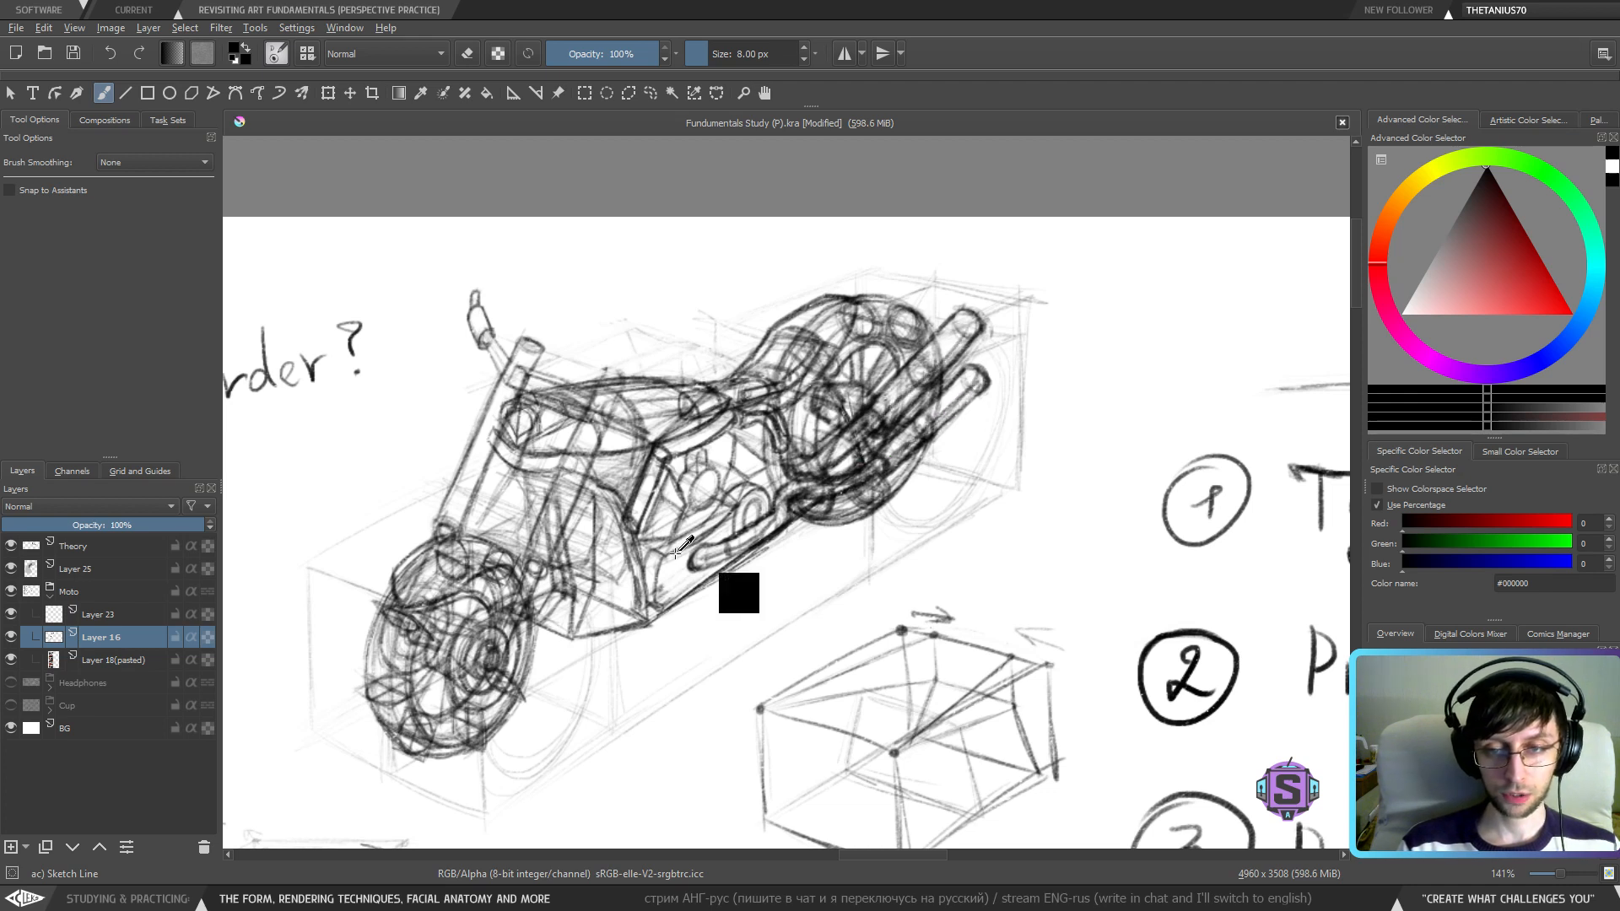
pyautogui.hotkey('ctrl', 'z')
pyautogui.hotkey('ctrl', 'z')
pyautogui.moveTo(646, 465); pyautogui.dragTo(631, 527)
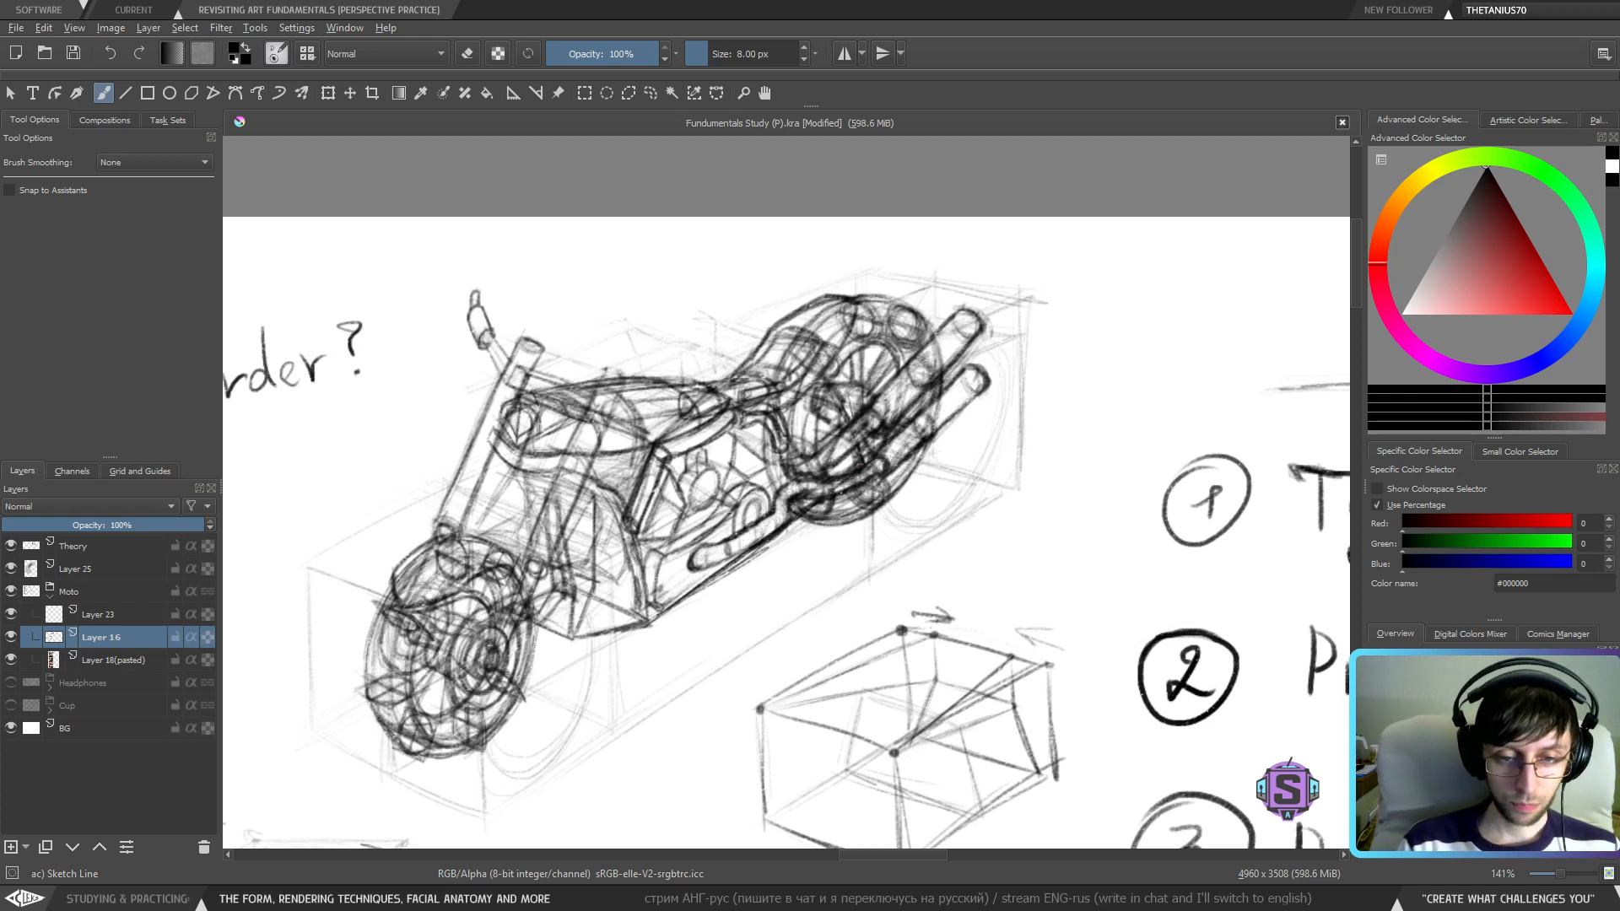
pyautogui.moveTo(670, 447)
pyautogui.mouseDown()
pyautogui.moveTo(729, 415)
pyautogui.moveTo(697, 508)
pyautogui.moveTo(693, 465)
pyautogui.mouseUp()
pyautogui.hotkey('ctrl', 'z')
pyautogui.hotkey('ctrl', 'z')
pyautogui.hotkey('ctrl', 'z')
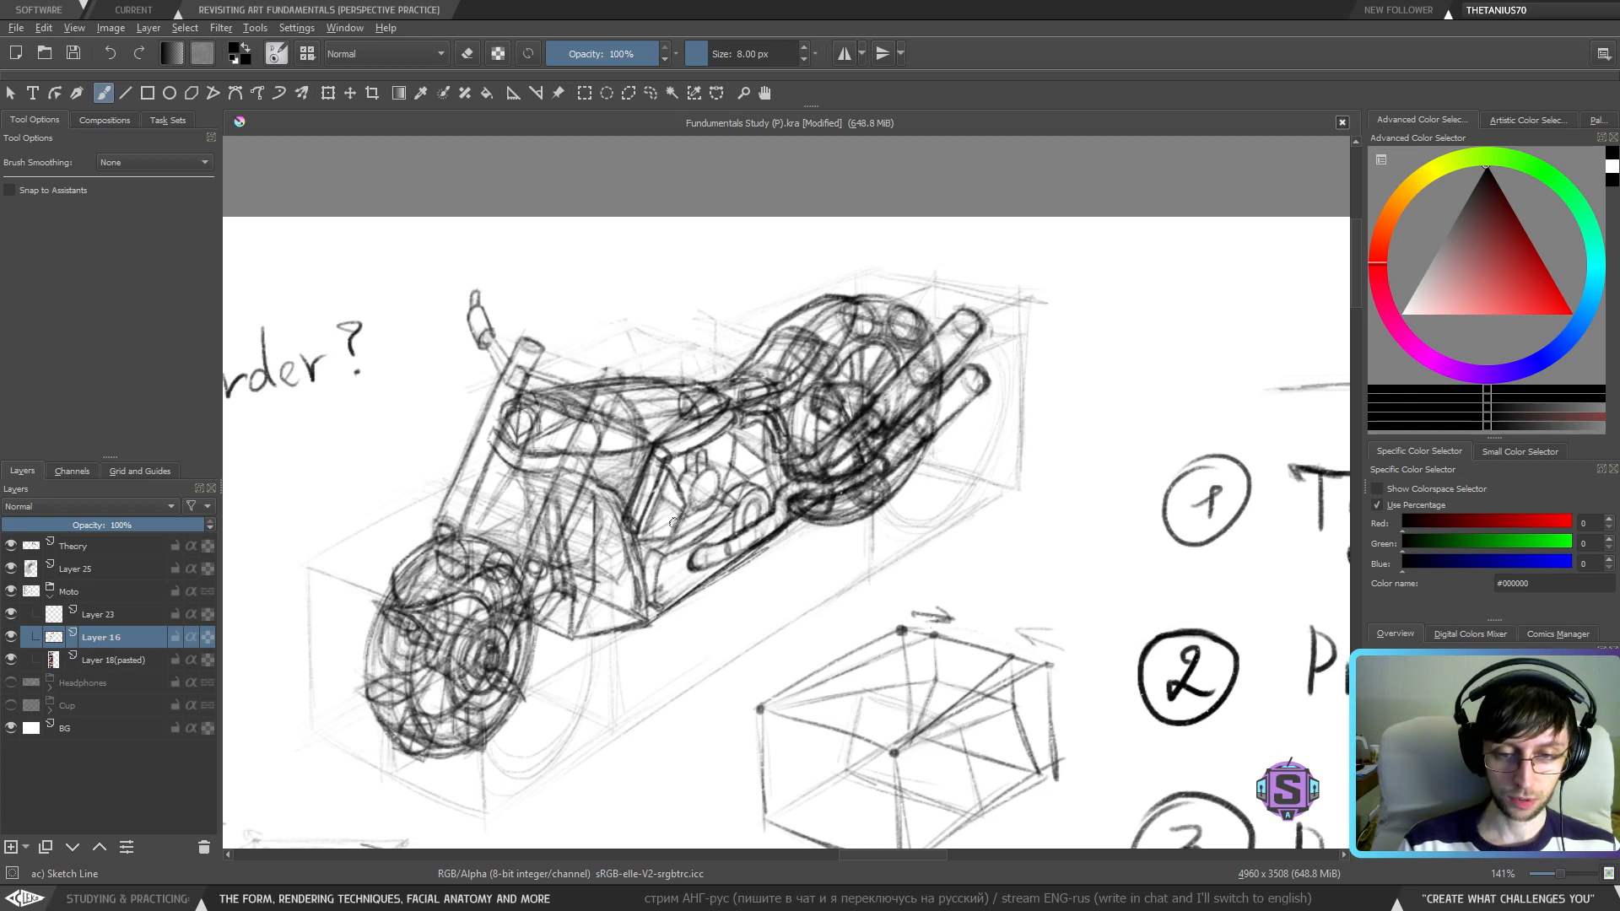
# - Add short detail strokes to the engine area between the frame and the lower exhaust tube
pyautogui.moveTo(684, 497)
pyautogui.mouseDown()
pyautogui.moveTo(647, 534)
pyautogui.moveTo(683, 544)
pyautogui.mouseUp()
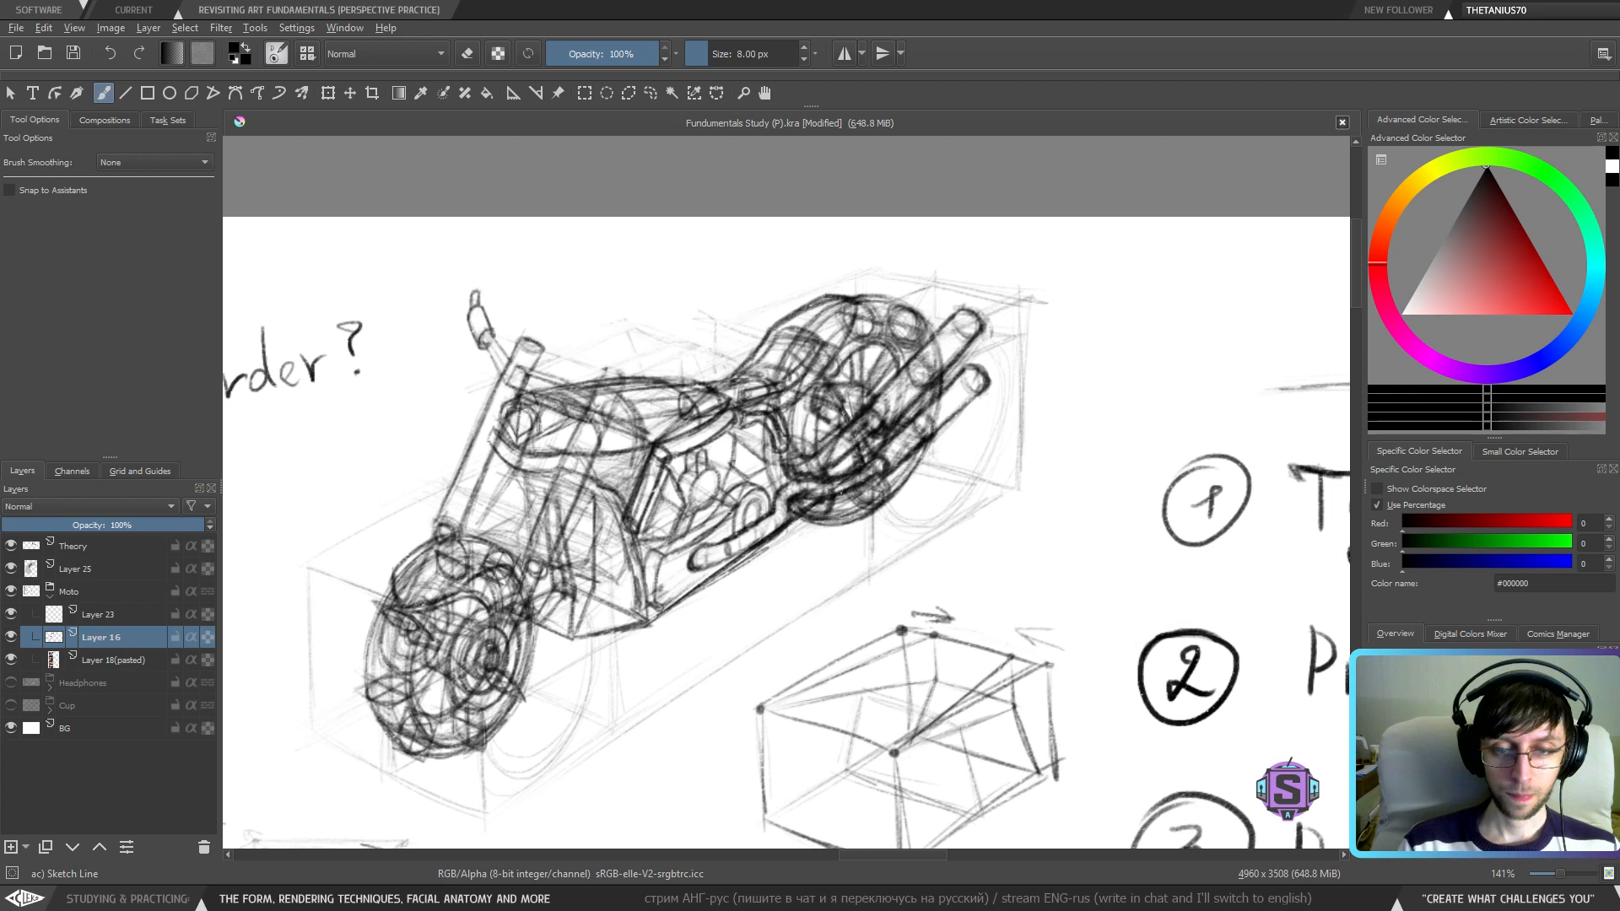
pyautogui.moveTo(739, 443)
pyautogui.mouseDown()
pyautogui.moveTo(738, 465)
pyautogui.moveTo(703, 464)
pyautogui.moveTo(739, 441)
pyautogui.mouseUp()
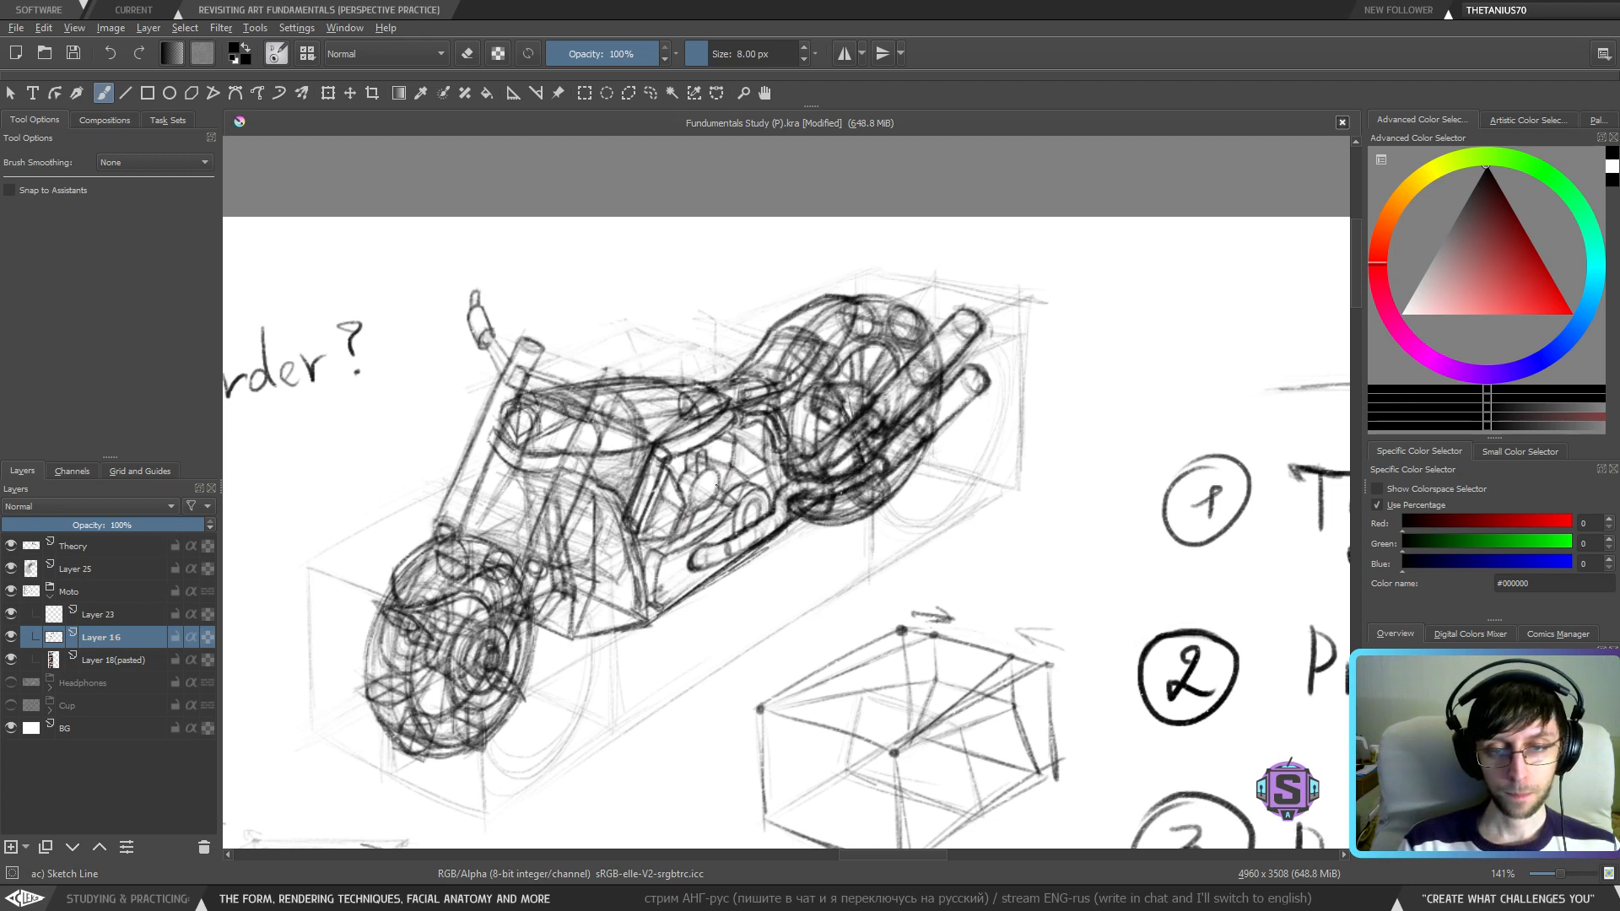
pyautogui.moveTo(719, 554)
pyautogui.mouseDown()
pyautogui.moveTo(726, 516)
pyautogui.moveTo(670, 523)
pyautogui.moveTo(663, 574)
pyautogui.mouseUp()
pyautogui.moveTo(672, 520); pyautogui.dragTo(712, 499)
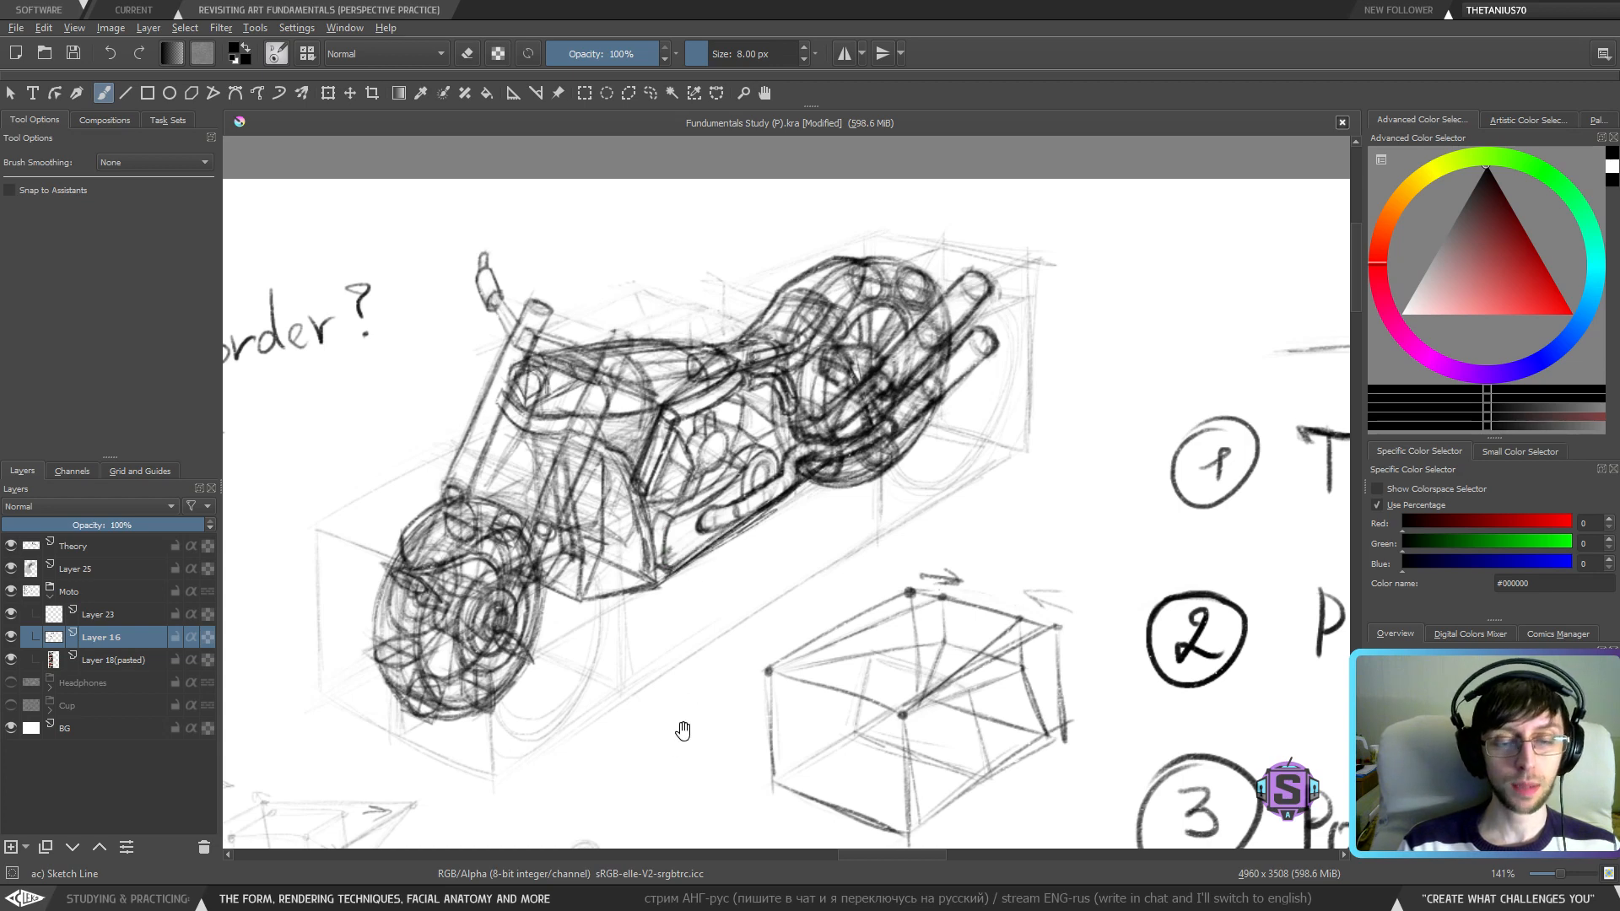
# - Sketch an elongated rectangular plane in perspective in the empty space below the cube study
pyautogui.moveTo(666, 746); pyautogui.dragTo(744, 521)
pyautogui.moveTo(687, 567); pyautogui.dragTo(557, 372)
pyautogui.moveTo(727, 545); pyautogui.dragTo(570, 486)
pyautogui.moveTo(557, 564); pyautogui.dragTo(704, 465)
pyautogui.moveTo(557, 565)
pyautogui.mouseDown()
pyautogui.moveTo(561, 660)
pyautogui.moveTo(771, 517)
pyautogui.mouseUp()
pyautogui.moveTo(764, 421)
pyautogui.mouseDown()
pyautogui.moveTo(714, 457)
pyautogui.moveTo(775, 416)
pyautogui.moveTo(770, 518)
pyautogui.mouseUp()
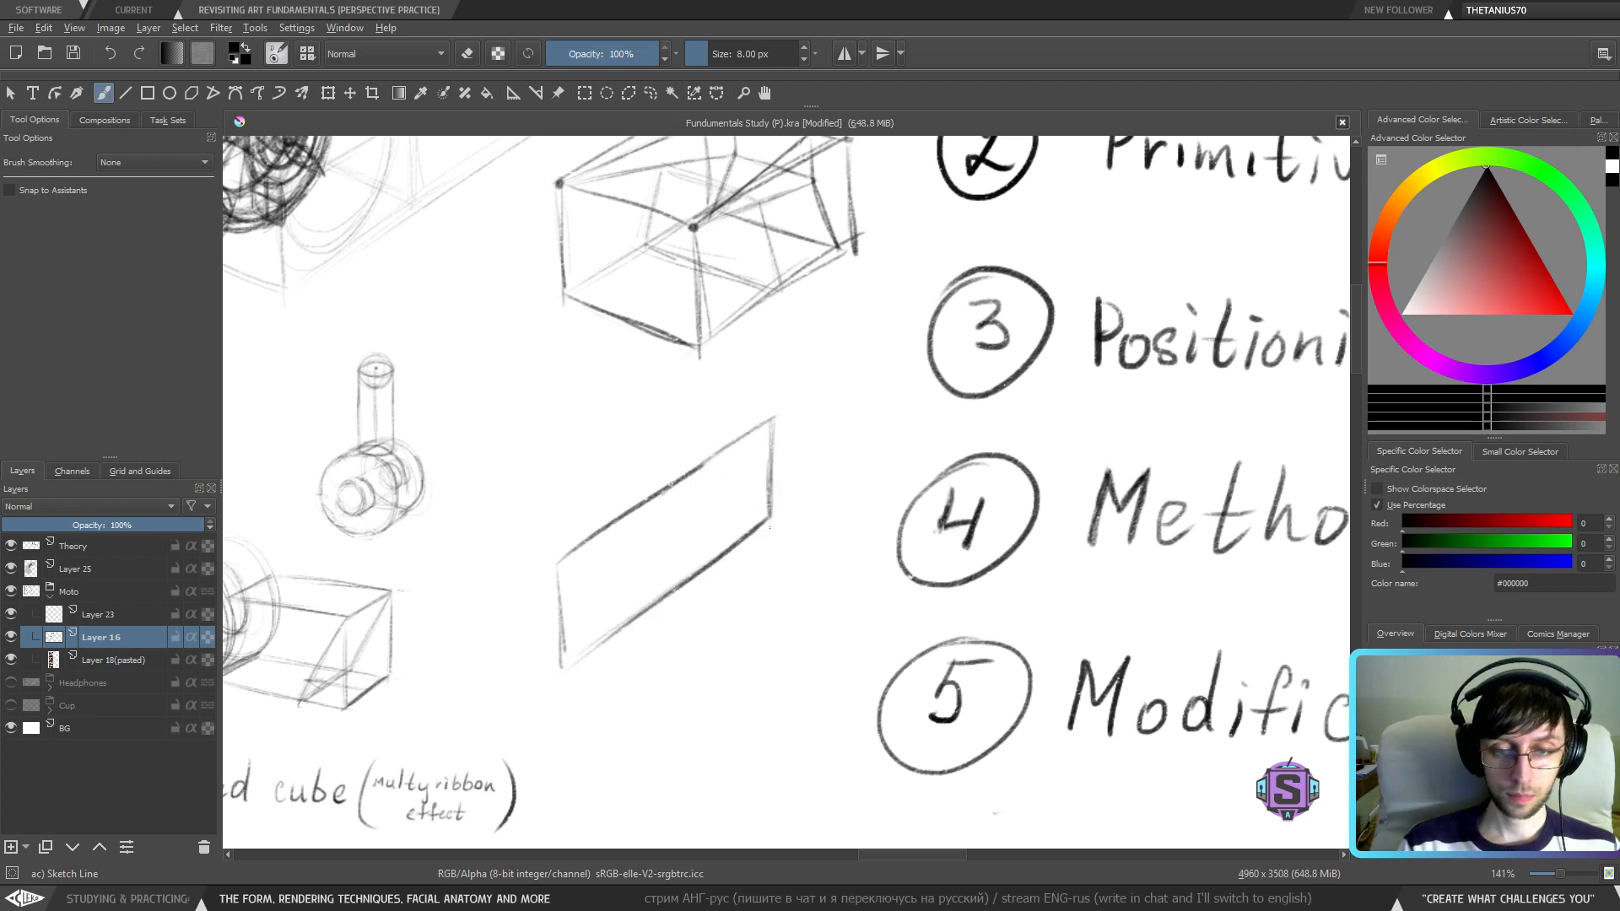
# - Round the plane's near end, add a tapering inner contour and draw an ellipse inside the rounded end
pyautogui.moveTo(563, 593)
pyautogui.mouseDown()
pyautogui.moveTo(572, 557)
pyautogui.moveTo(590, 554)
pyautogui.mouseUp()
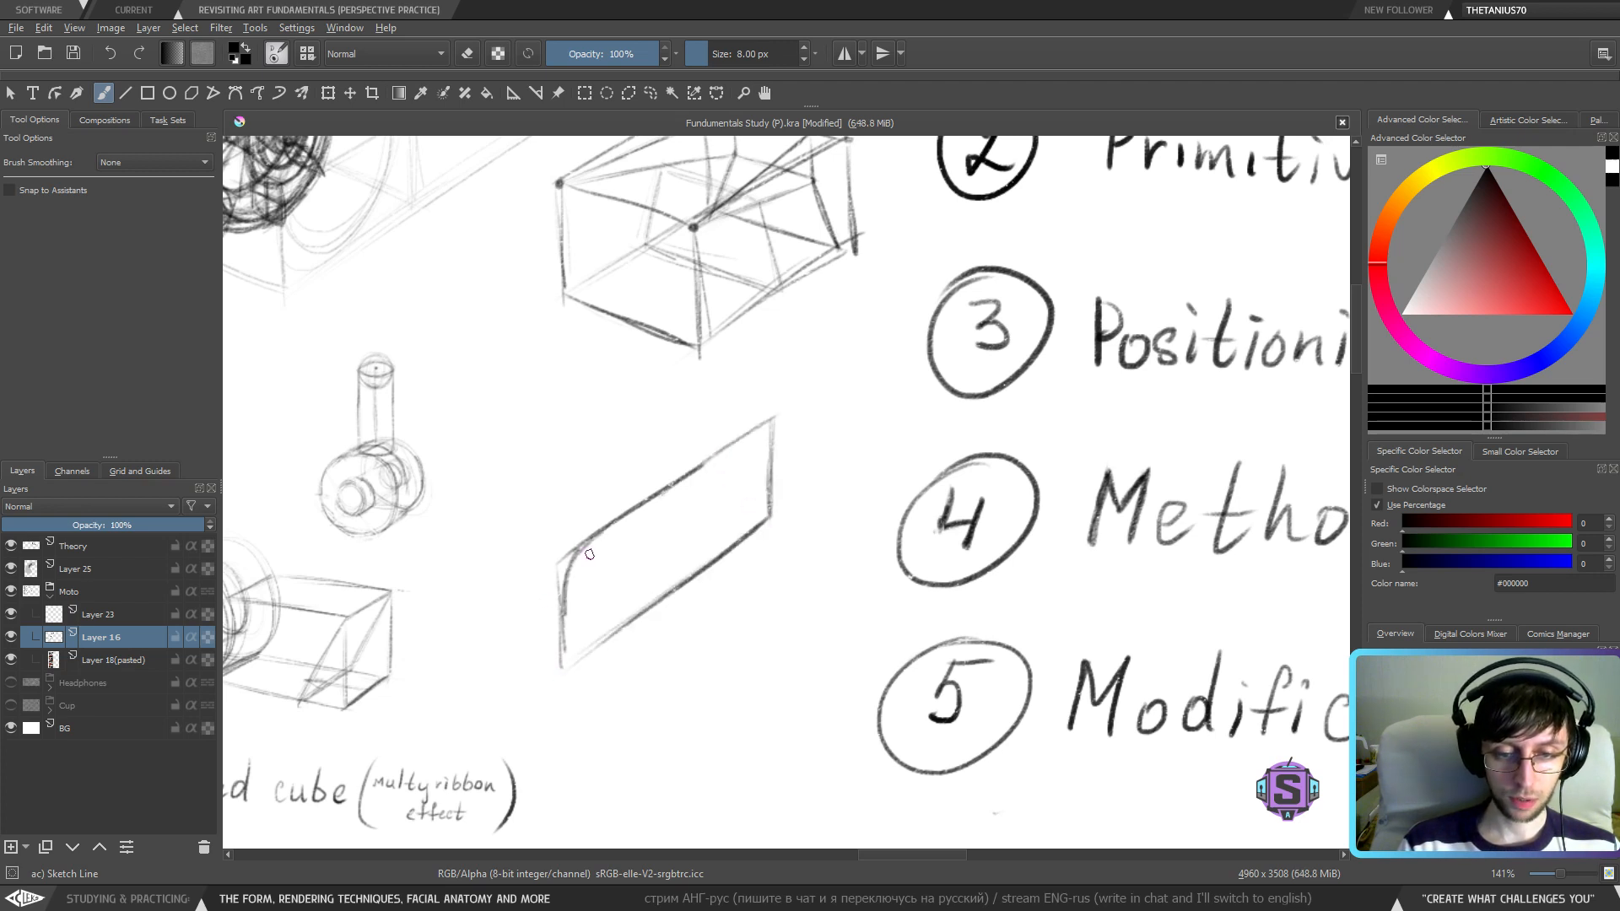
pyautogui.moveTo(566, 626)
pyautogui.mouseDown()
pyautogui.moveTo(580, 645)
pyautogui.moveTo(639, 620)
pyautogui.moveTo(654, 580)
pyautogui.moveTo(762, 496)
pyautogui.moveTo(769, 448)
pyautogui.moveTo(713, 455)
pyautogui.moveTo(770, 440)
pyautogui.moveTo(732, 427)
pyautogui.moveTo(584, 526)
pyautogui.moveTo(553, 584)
pyautogui.moveTo(574, 642)
pyautogui.moveTo(557, 542)
pyautogui.mouseUp()
pyautogui.moveTo(548, 623)
pyautogui.mouseDown()
pyautogui.moveTo(579, 644)
pyautogui.moveTo(565, 593)
pyautogui.moveTo(606, 530)
pyautogui.moveTo(758, 441)
pyautogui.mouseUp()
pyautogui.moveTo(620, 561)
pyautogui.mouseDown()
pyautogui.moveTo(600, 632)
pyautogui.moveTo(622, 599)
pyautogui.moveTo(601, 629)
pyautogui.mouseUp()
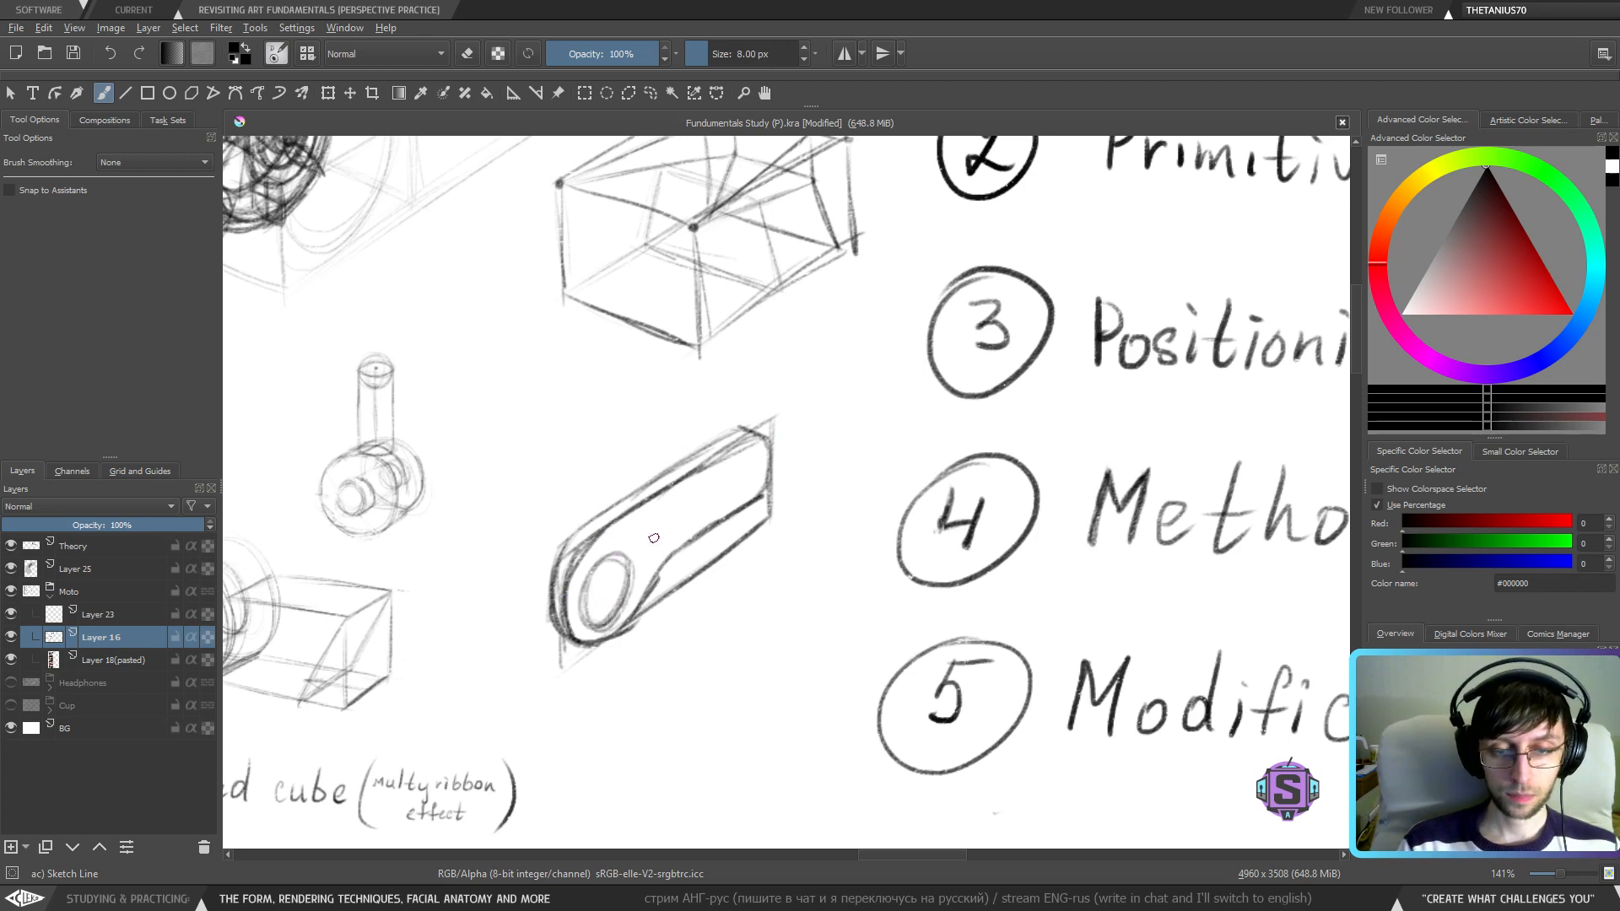
# - Compare the new rounded cover study with the motorcycle and the other sketches on the page
pyautogui.press('-')
pyautogui.press('-')
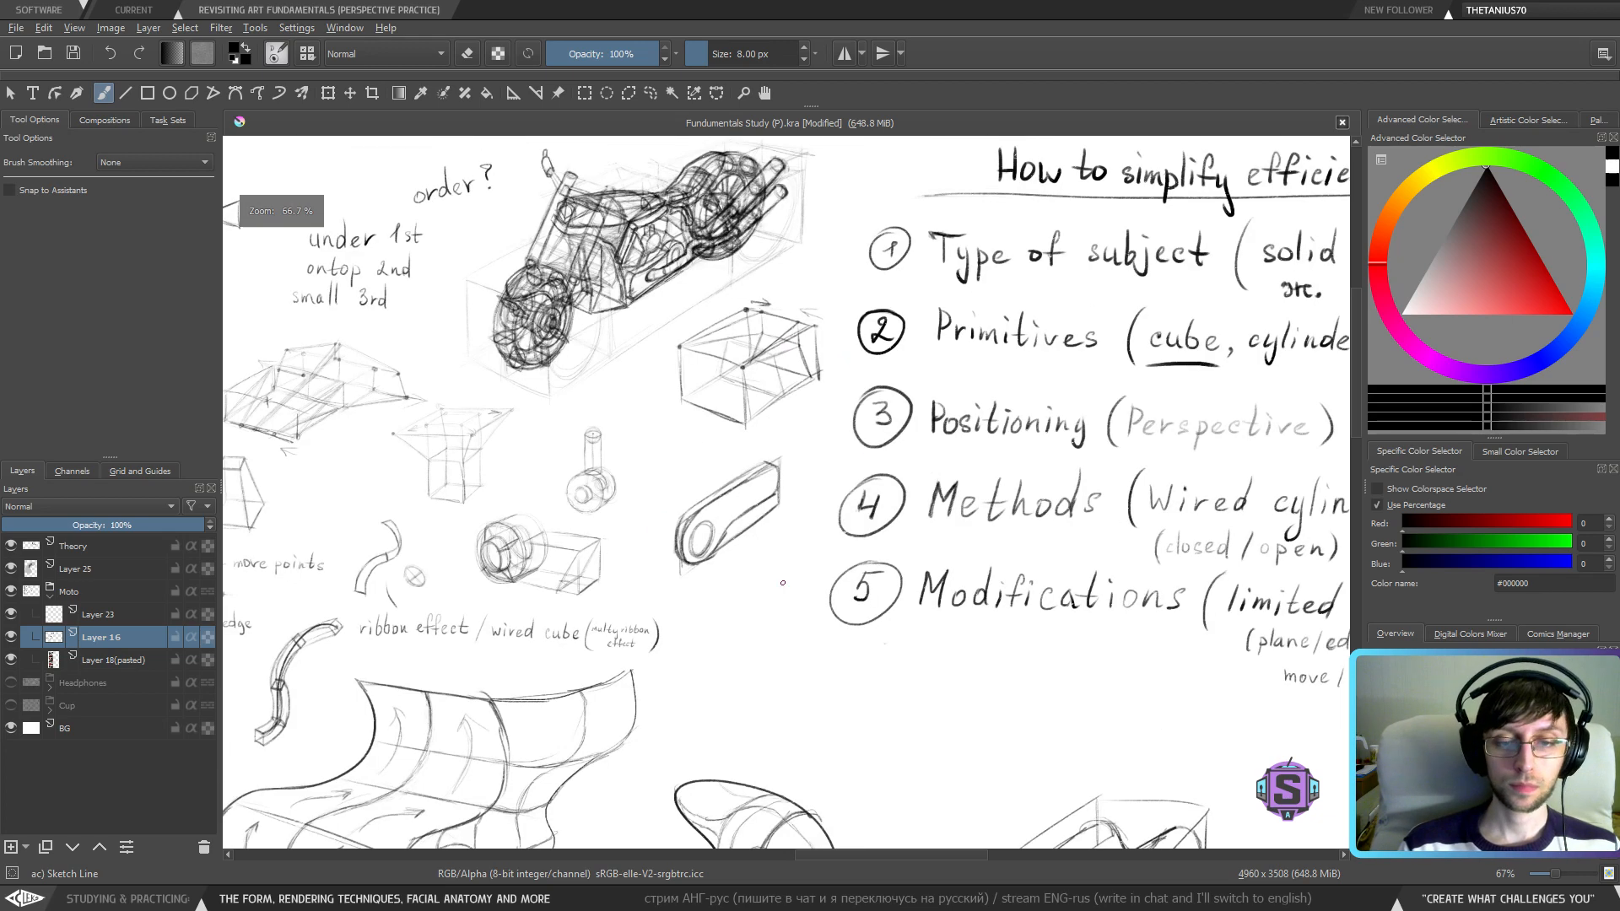
pyautogui.moveTo(743, 560); pyautogui.dragTo(790, 514)
pyautogui.press('+')
pyautogui.press('+')
pyautogui.moveTo(662, 300); pyautogui.dragTo(709, 546)
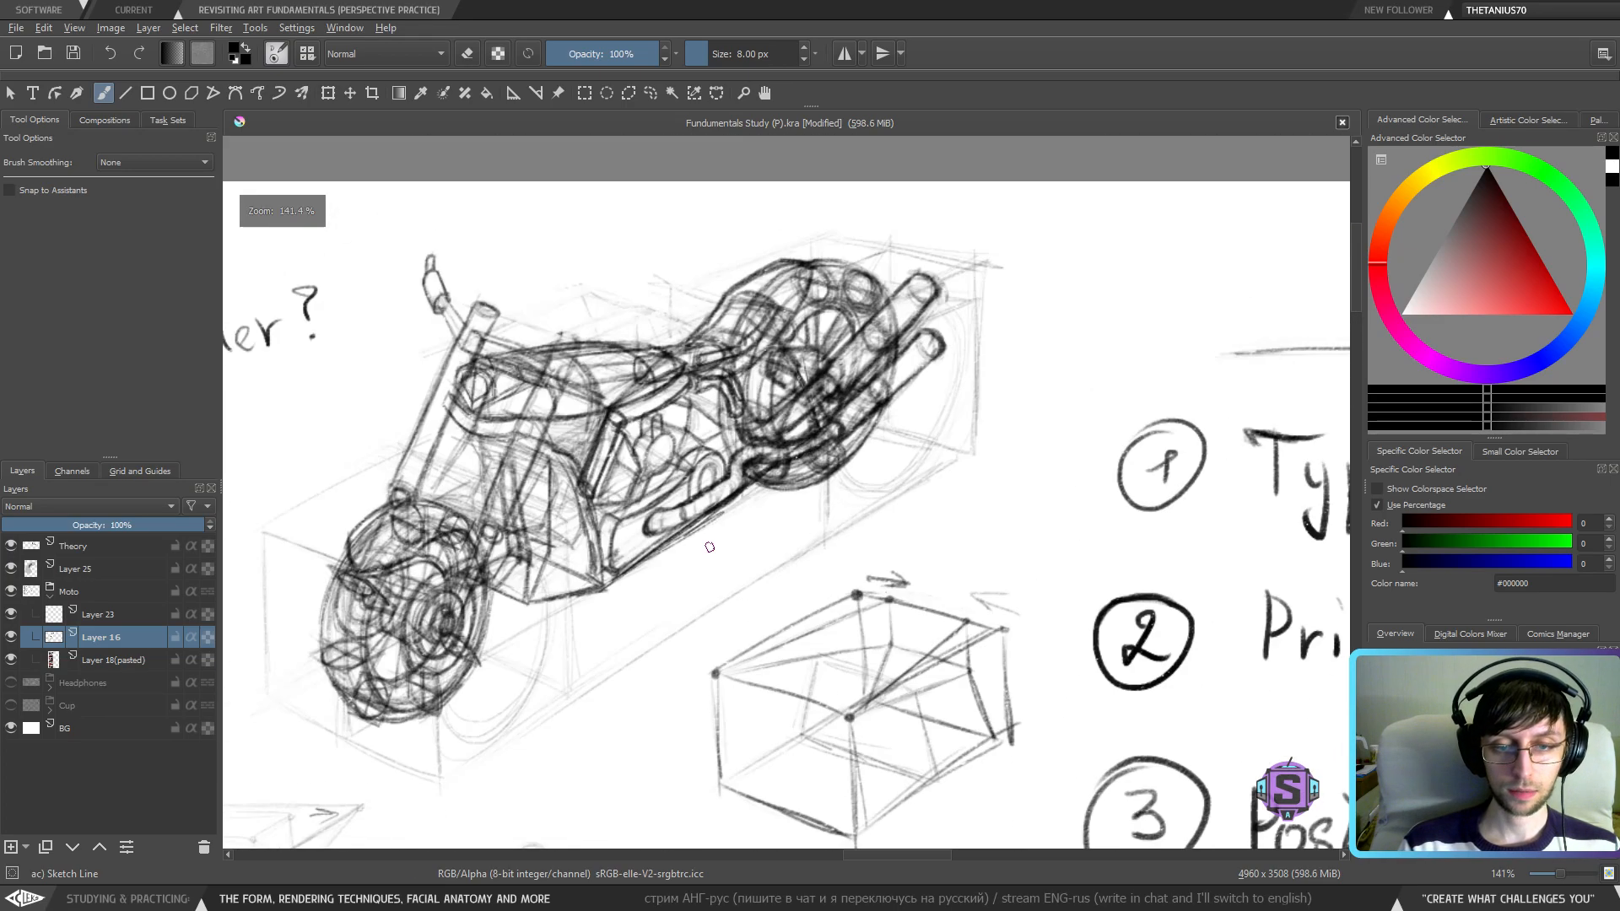
pyautogui.press('-')
pyautogui.press('-')
pyautogui.press('-')
pyautogui.press('-')
pyautogui.moveTo(848, 740); pyautogui.dragTo(843, 478)
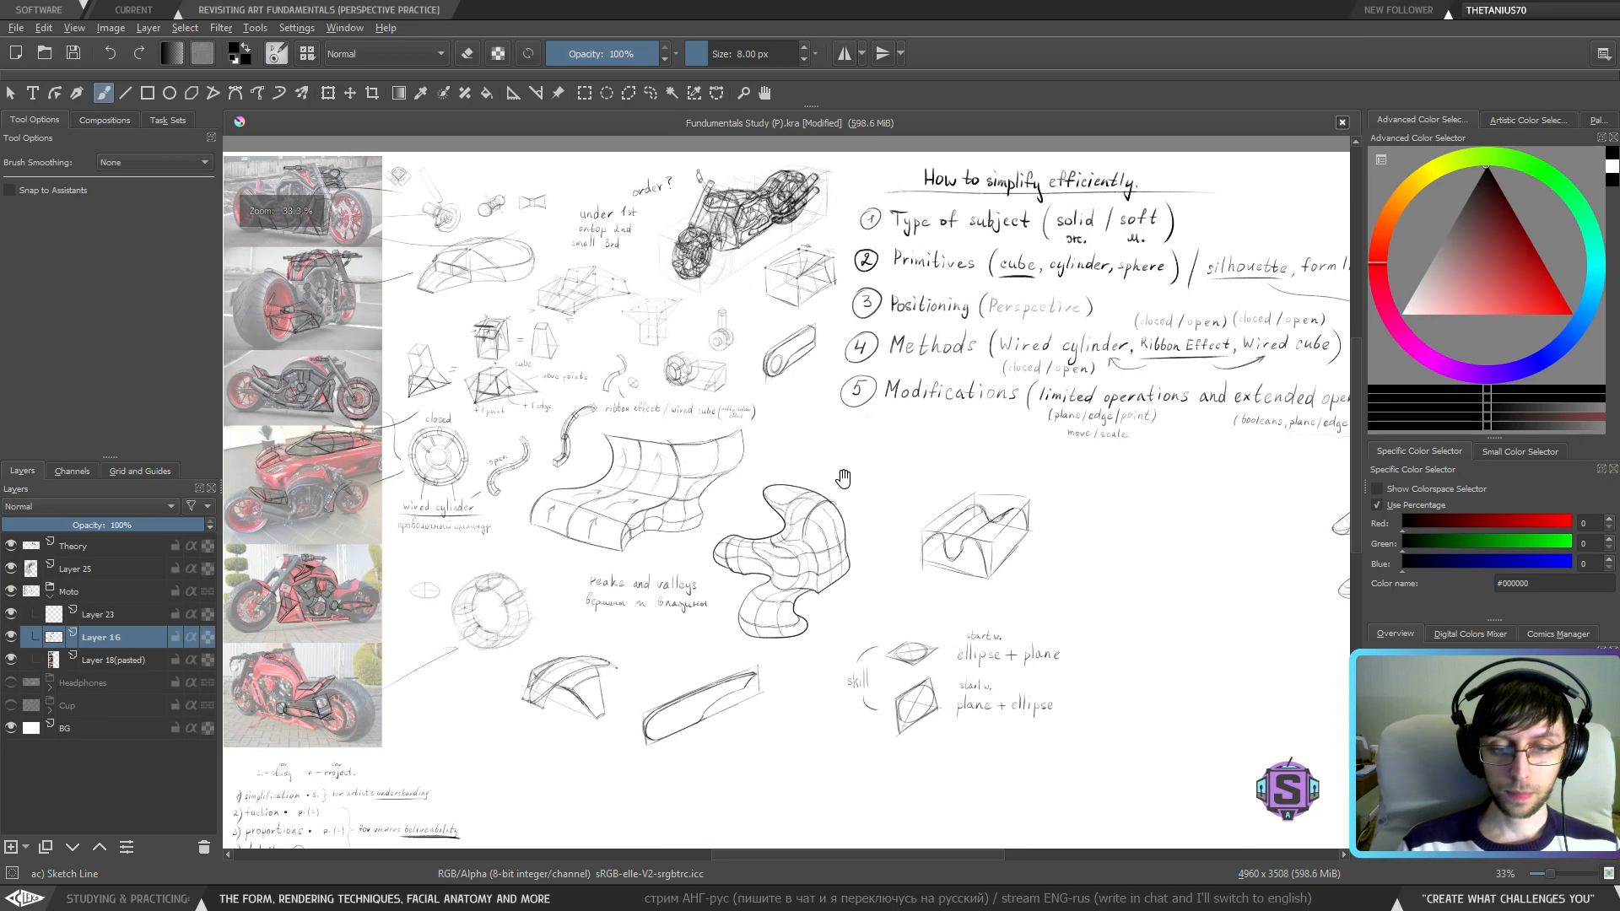
# - Try outlining the rounded cover study with a large freehand loop, and undo the loop
pyautogui.press('+')
pyautogui.press('+')
pyautogui.moveTo(786, 407); pyautogui.dragTo(730, 683)
pyautogui.press('+')
pyautogui.press('+')
pyautogui.moveTo(796, 506); pyautogui.dragTo(821, 486)
pyautogui.moveTo(648, 650)
pyautogui.mouseDown()
pyautogui.moveTo(872, 367)
pyautogui.moveTo(724, 580)
pyautogui.mouseUp()
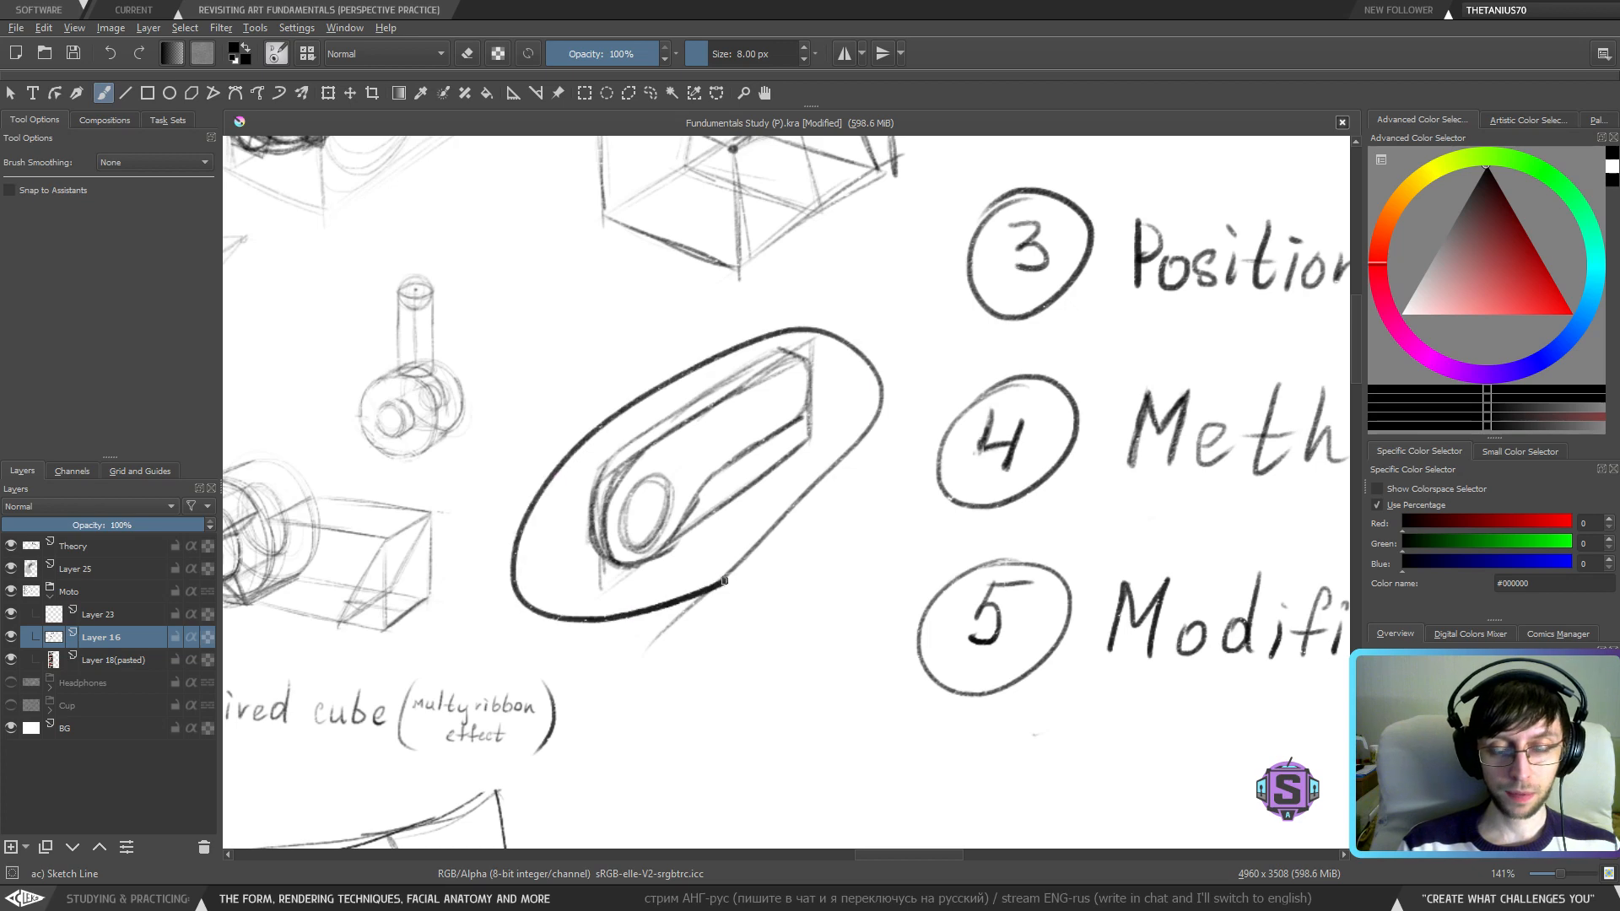
pyautogui.hotkey('ctrl', 'z')
# - Examine the silhouette, form line and methods entries in the notes on simplifying efficiently
pyautogui.press('-')
pyautogui.press('-')
pyautogui.press('-')
pyautogui.press('+')
pyautogui.moveTo(1106, 460)
pyautogui.mouseDown()
pyautogui.moveTo(676, 341)
pyautogui.moveTo(616, 438)
pyautogui.moveTo(943, 417)
pyautogui.mouseUp()
pyautogui.hotkey('ctrl', 'z')
pyautogui.hotkey('ctrl', 'z')
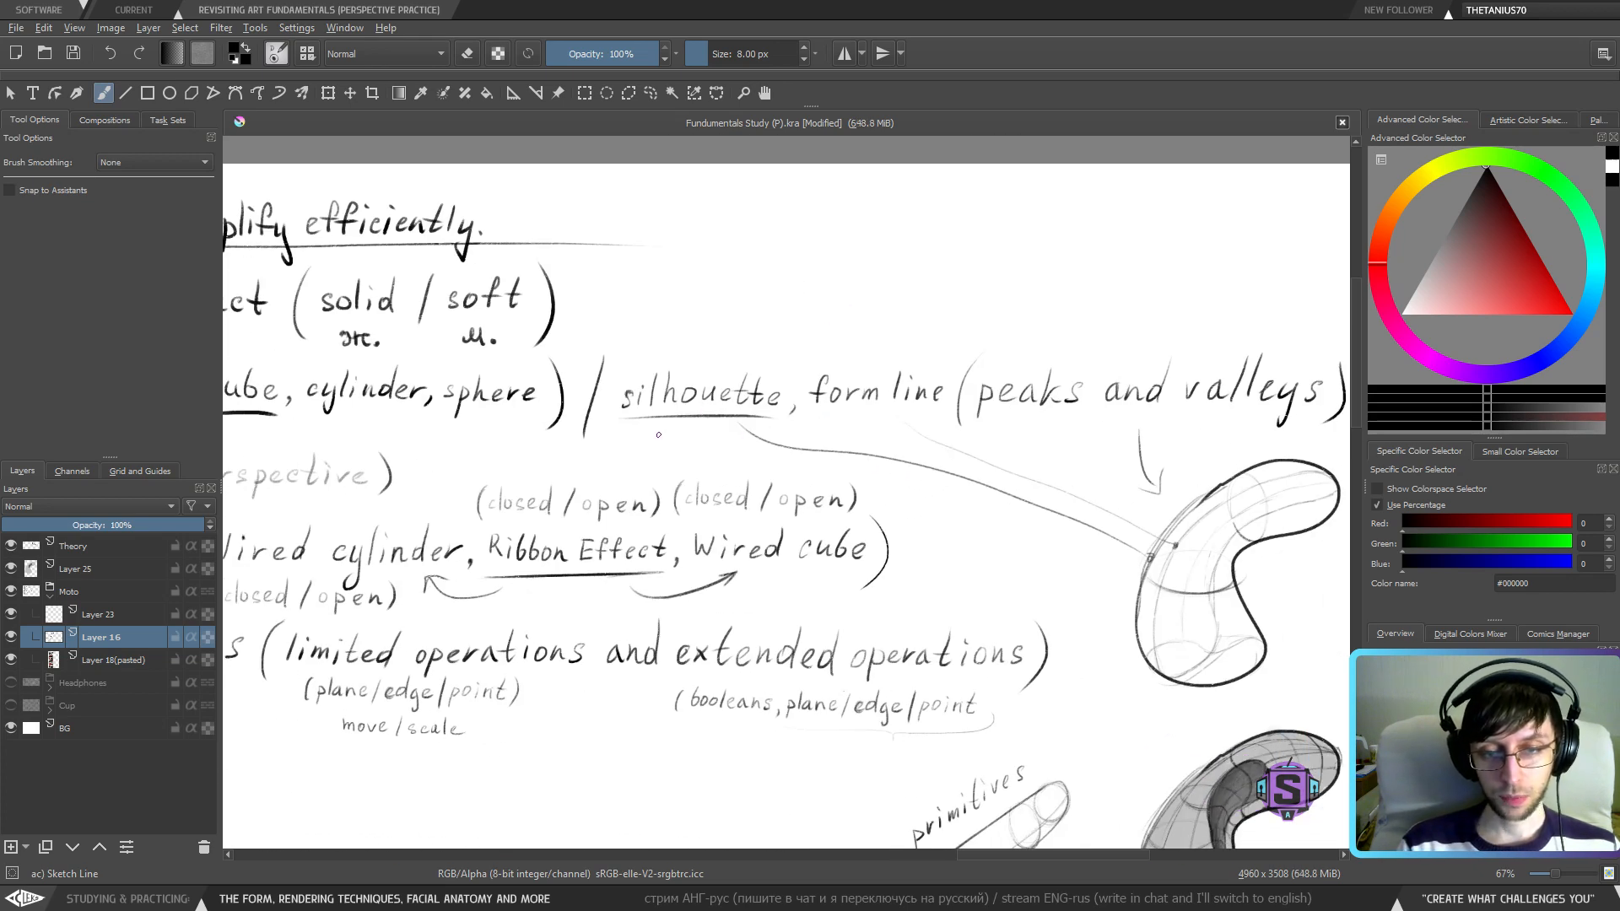
pyautogui.moveTo(658, 435); pyautogui.dragTo(1013, 385)
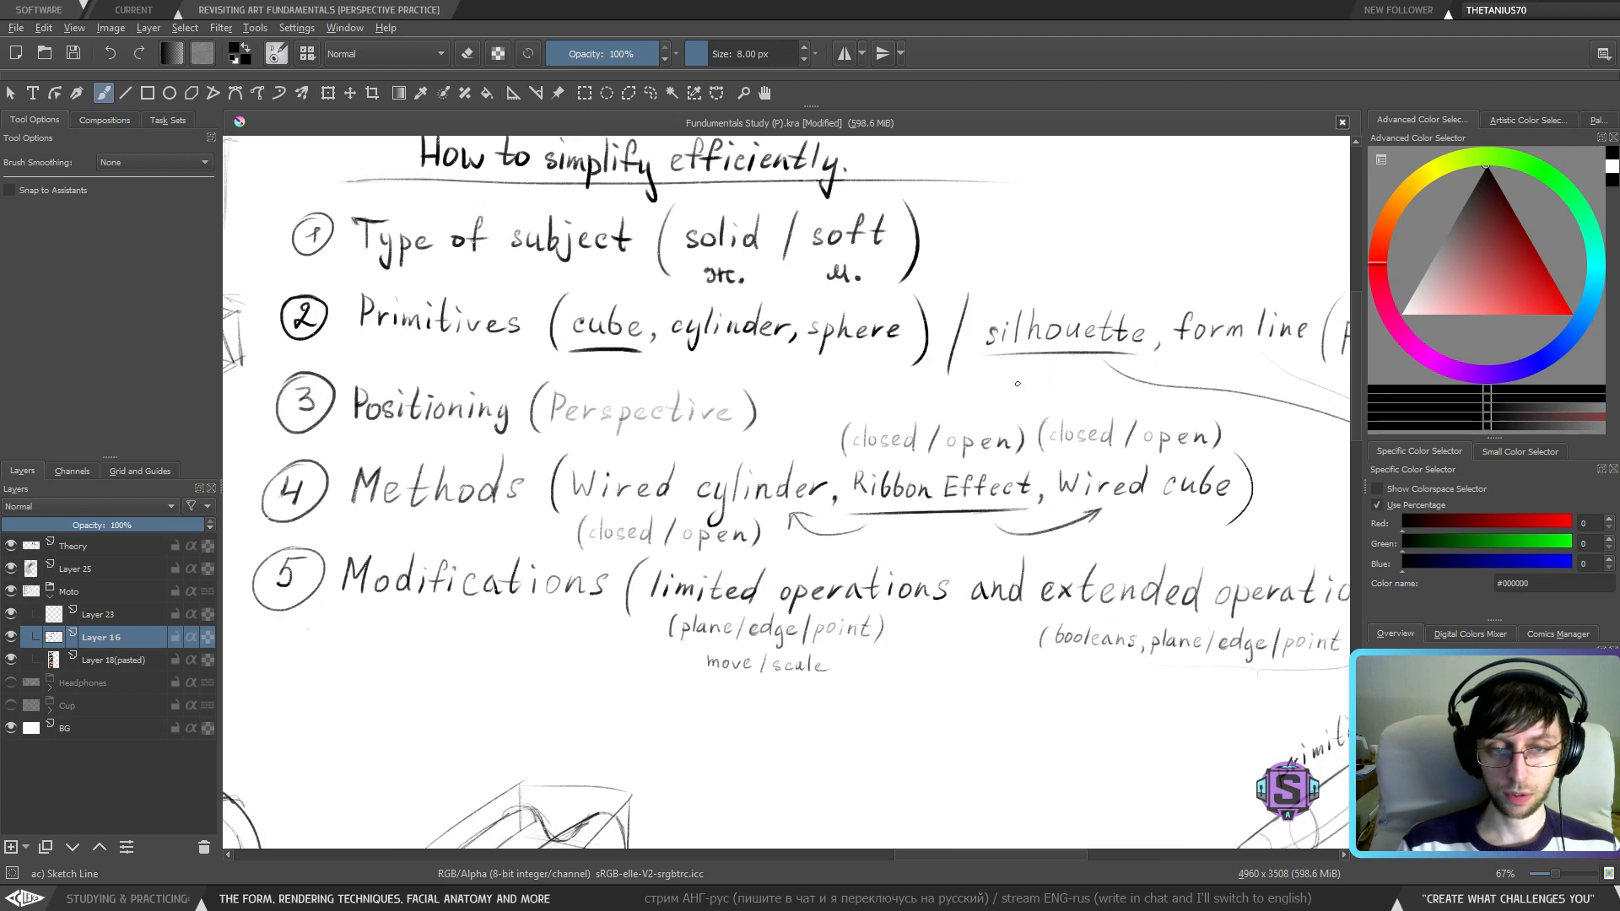
pyautogui.moveTo(756, 516); pyautogui.dragTo(945, 438)
pyautogui.moveTo(532, 622); pyautogui.dragTo(962, 521)
# - Sketch a thin rectangular block in perspective below the rounded cover study, with its front, side and top faces
pyautogui.press('+')
pyautogui.press('+')
pyautogui.moveTo(802, 278)
pyautogui.mouseDown()
pyautogui.moveTo(783, 472)
pyautogui.moveTo(762, 492)
pyautogui.moveTo(726, 391)
pyautogui.mouseUp()
pyautogui.moveTo(680, 479)
pyautogui.mouseDown()
pyautogui.moveTo(675, 600)
pyautogui.moveTo(878, 380)
pyautogui.mouseUp()
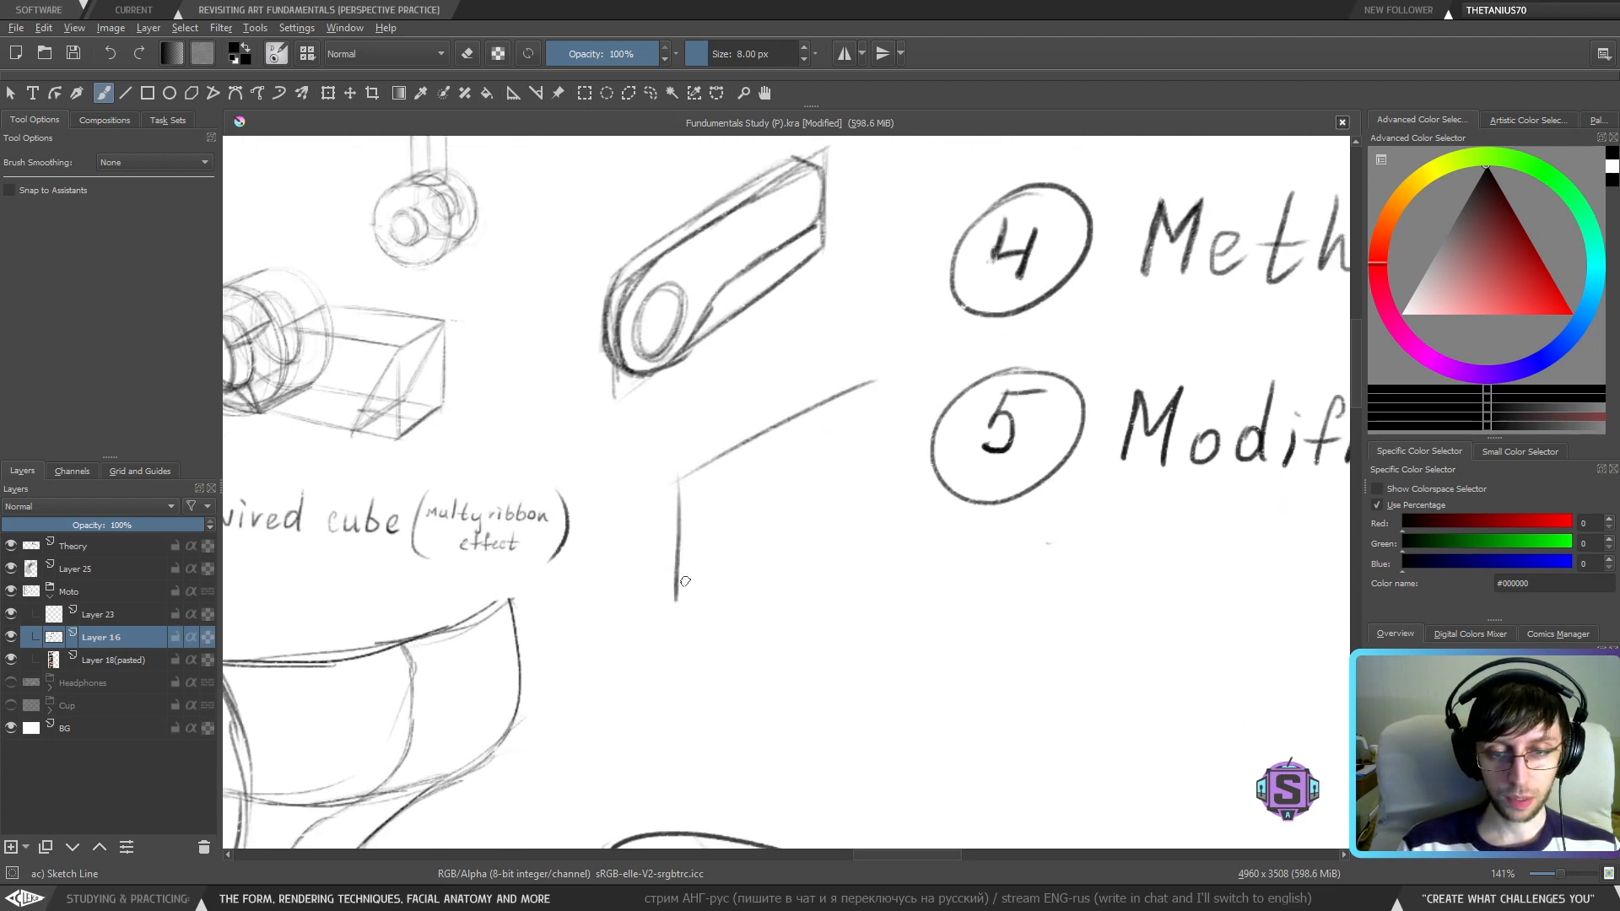
pyautogui.moveTo(676, 601); pyautogui.dragTo(869, 493)
pyautogui.moveTo(877, 390); pyautogui.dragTo(869, 500)
pyautogui.moveTo(874, 384); pyautogui.dragTo(827, 368)
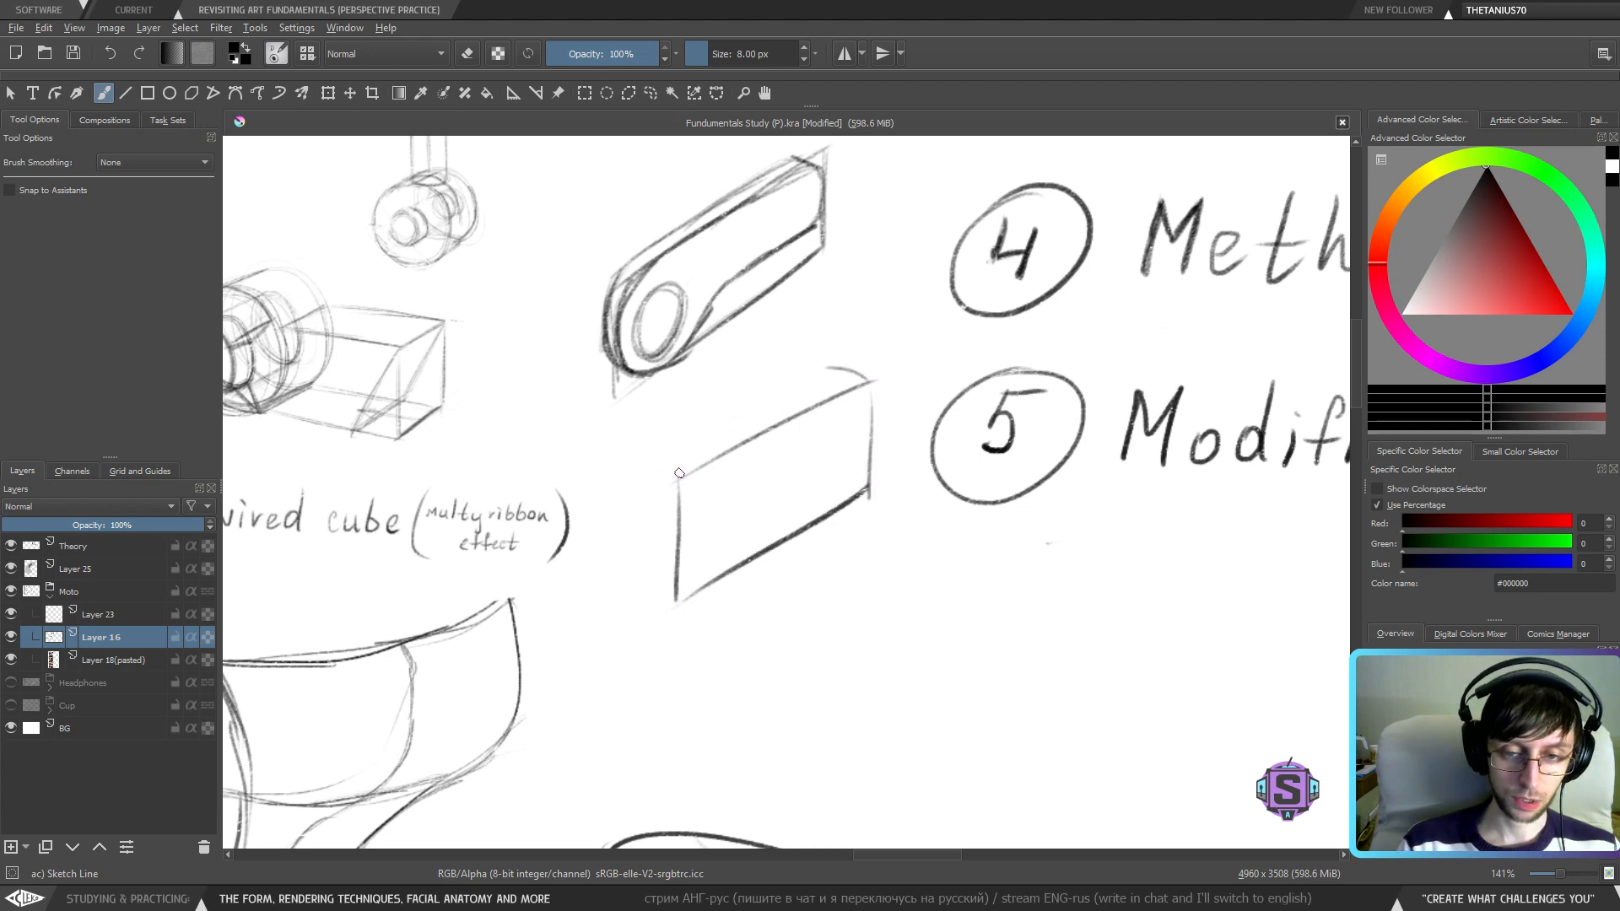
pyautogui.moveTo(679, 475)
pyautogui.mouseDown()
pyautogui.moveTo(648, 463)
pyautogui.moveTo(878, 345)
pyautogui.moveTo(647, 586)
pyautogui.moveTo(679, 605)
pyautogui.mouseUp()
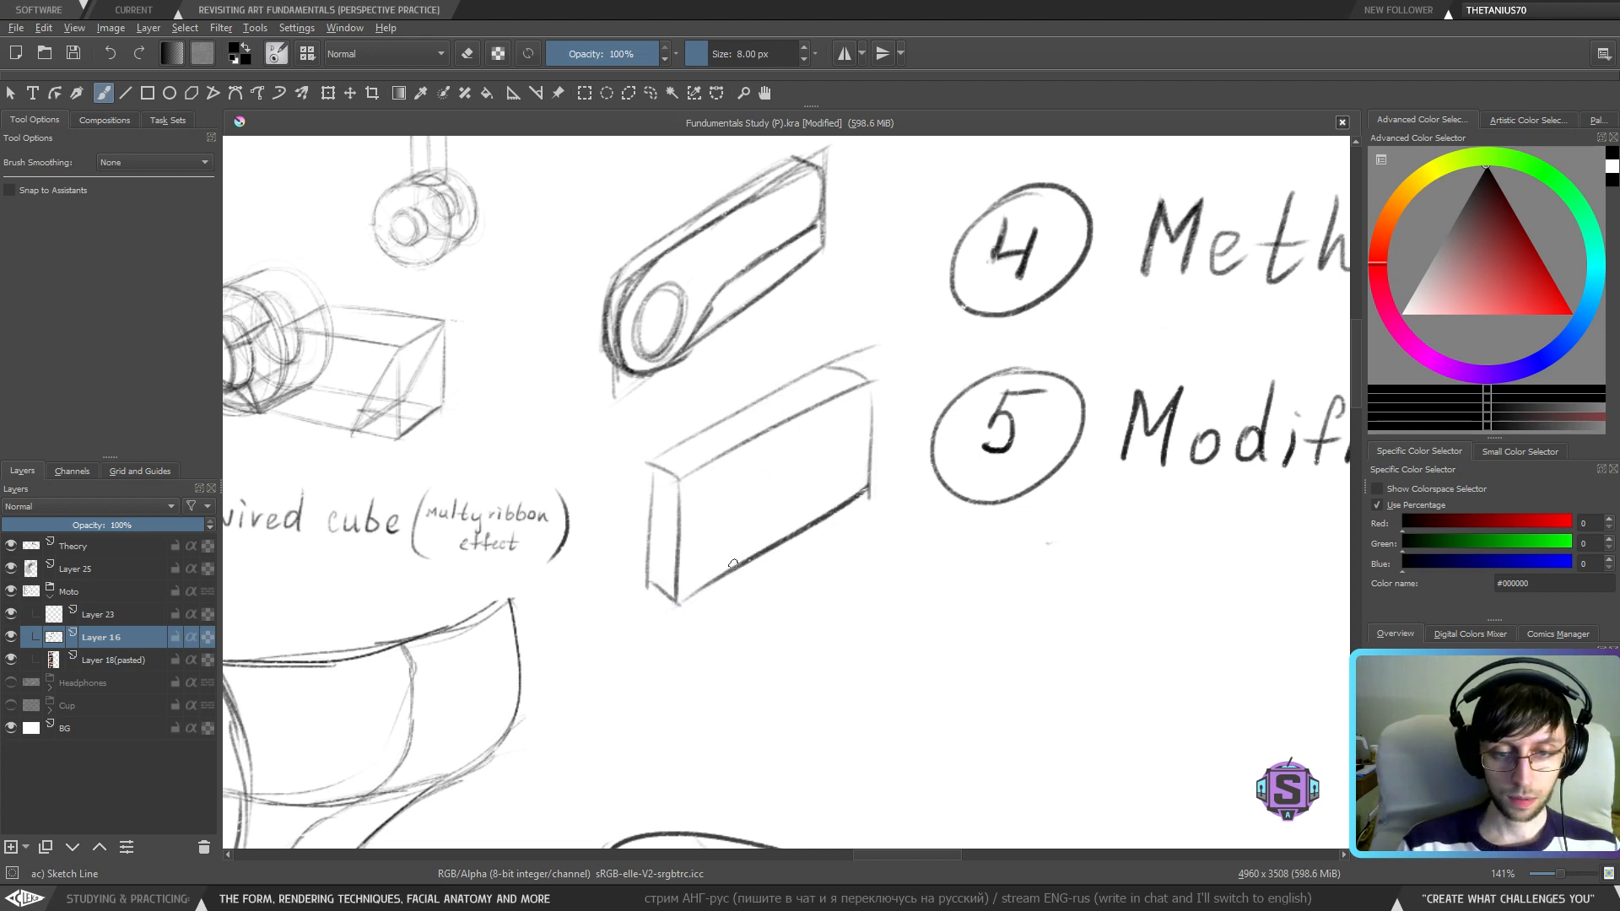
# - Sketch a wavy curved cover profile on the thin block's side face and begin its thickness along the front edge
pyautogui.moveTo(704, 481)
pyautogui.mouseDown()
pyautogui.moveTo(731, 458)
pyautogui.moveTo(838, 469)
pyautogui.moveTo(869, 439)
pyautogui.moveTo(852, 503)
pyautogui.moveTo(713, 540)
pyautogui.moveTo(709, 581)
pyautogui.mouseUp()
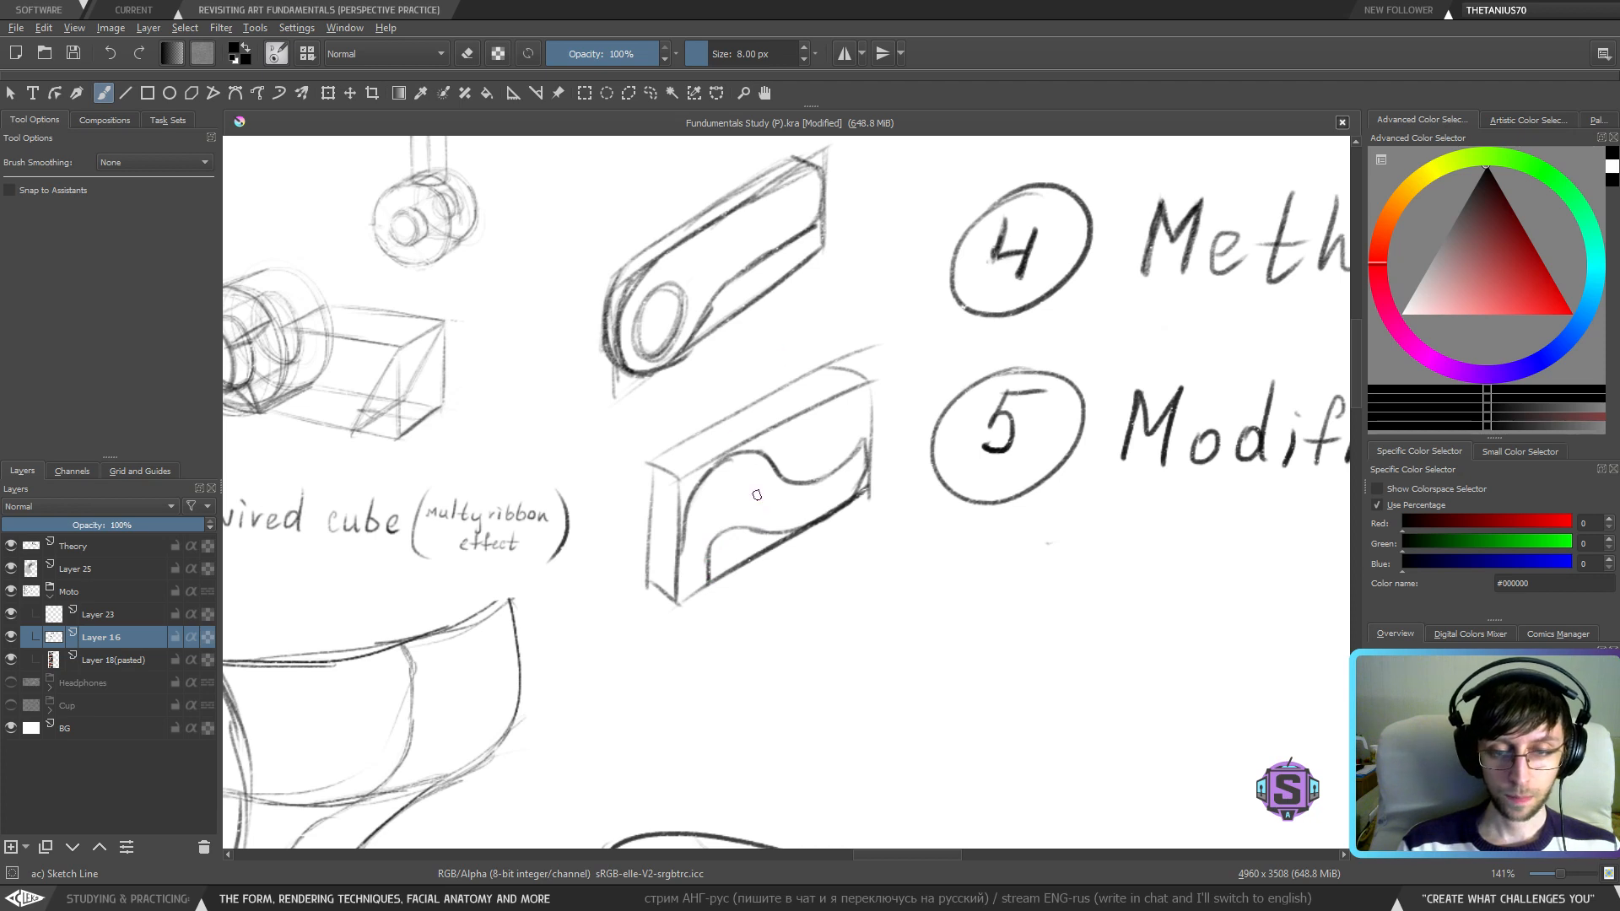
pyautogui.moveTo(769, 464)
pyautogui.mouseDown()
pyautogui.moveTo(720, 434)
pyautogui.moveTo(671, 531)
pyautogui.mouseUp()
pyautogui.moveTo(708, 447); pyautogui.dragTo(654, 552)
pyautogui.moveTo(681, 477); pyautogui.dragTo(650, 582)
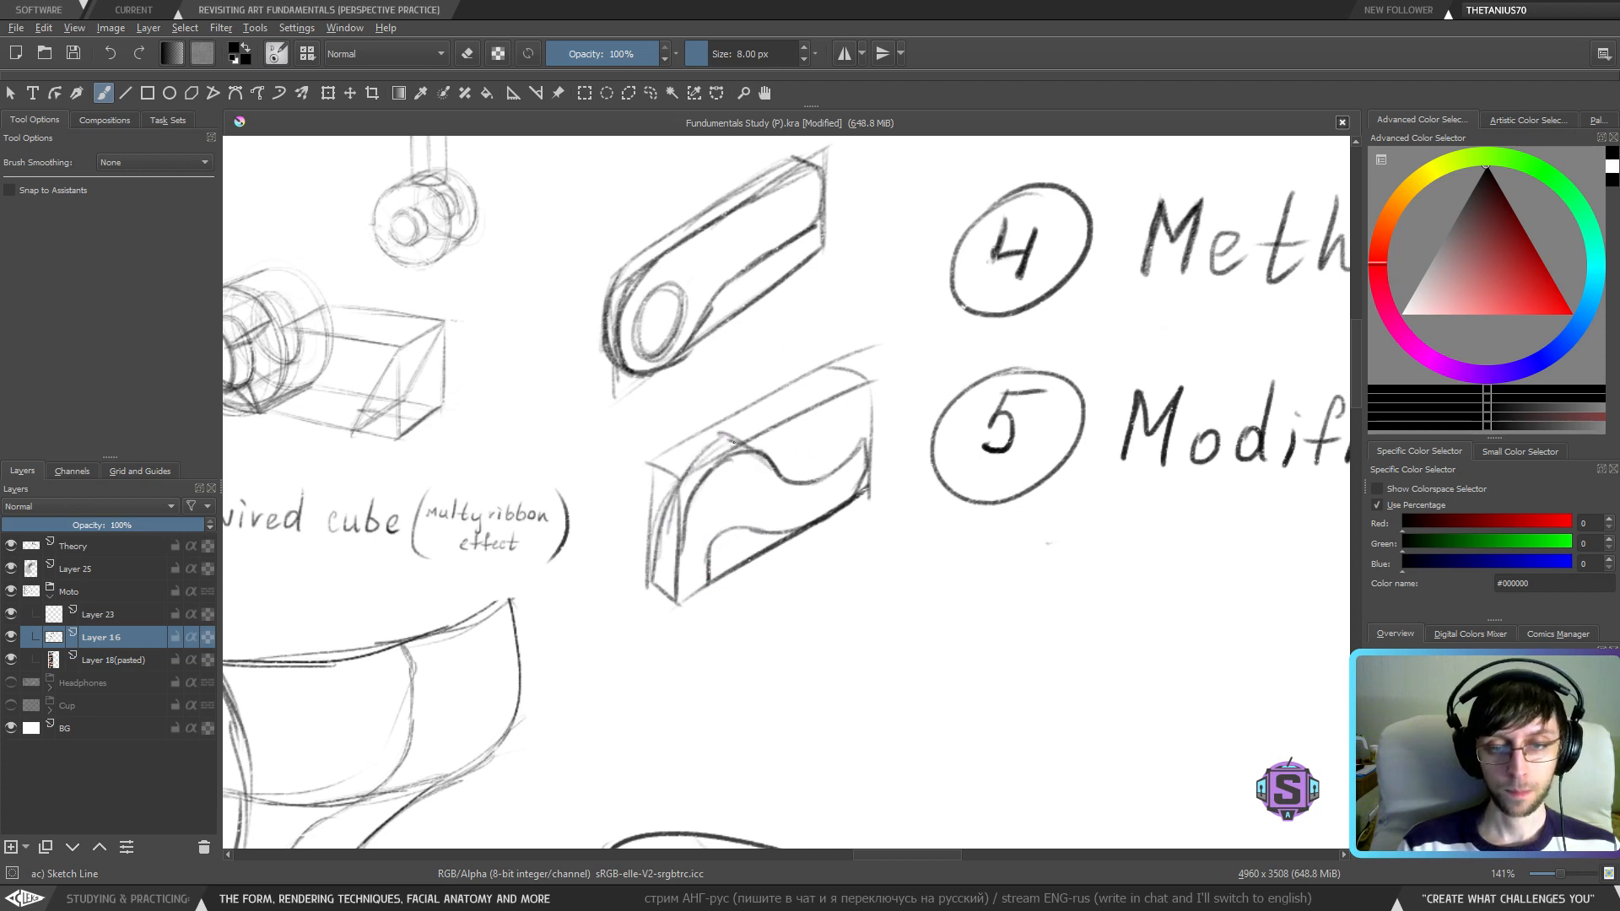
# - Complete the curved cover's thickness along its wavy upper edge and add light form lines following the curve across its side
pyautogui.moveTo(739, 441); pyautogui.dragTo(691, 471)
pyautogui.moveTo(699, 464); pyautogui.dragTo(676, 486)
pyautogui.moveTo(745, 443)
pyautogui.mouseDown()
pyautogui.moveTo(681, 479)
pyautogui.moveTo(710, 443)
pyautogui.moveTo(827, 473)
pyautogui.moveTo(870, 431)
pyautogui.mouseUp()
pyautogui.press('e')
pyautogui.press('e')
pyautogui.moveTo(768, 537)
pyautogui.mouseDown()
pyautogui.moveTo(669, 572)
pyautogui.moveTo(702, 489)
pyautogui.moveTo(767, 466)
pyautogui.moveTo(720, 470)
pyautogui.mouseUp()
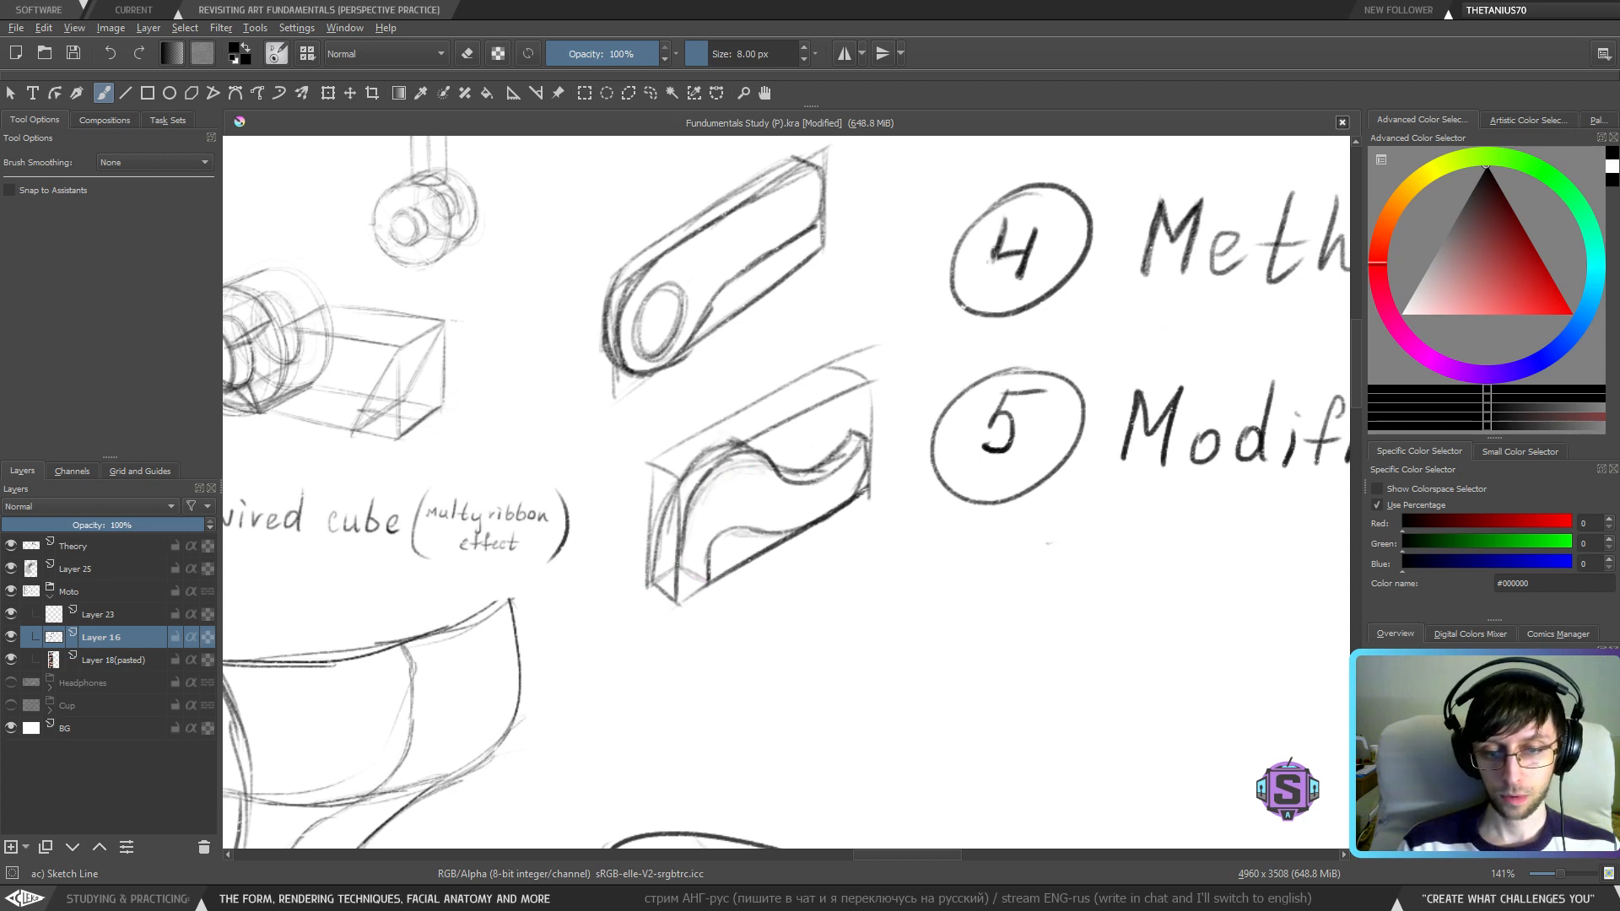
pyautogui.moveTo(686, 537)
pyautogui.mouseDown()
pyautogui.moveTo(810, 508)
pyautogui.moveTo(849, 462)
pyautogui.mouseUp()
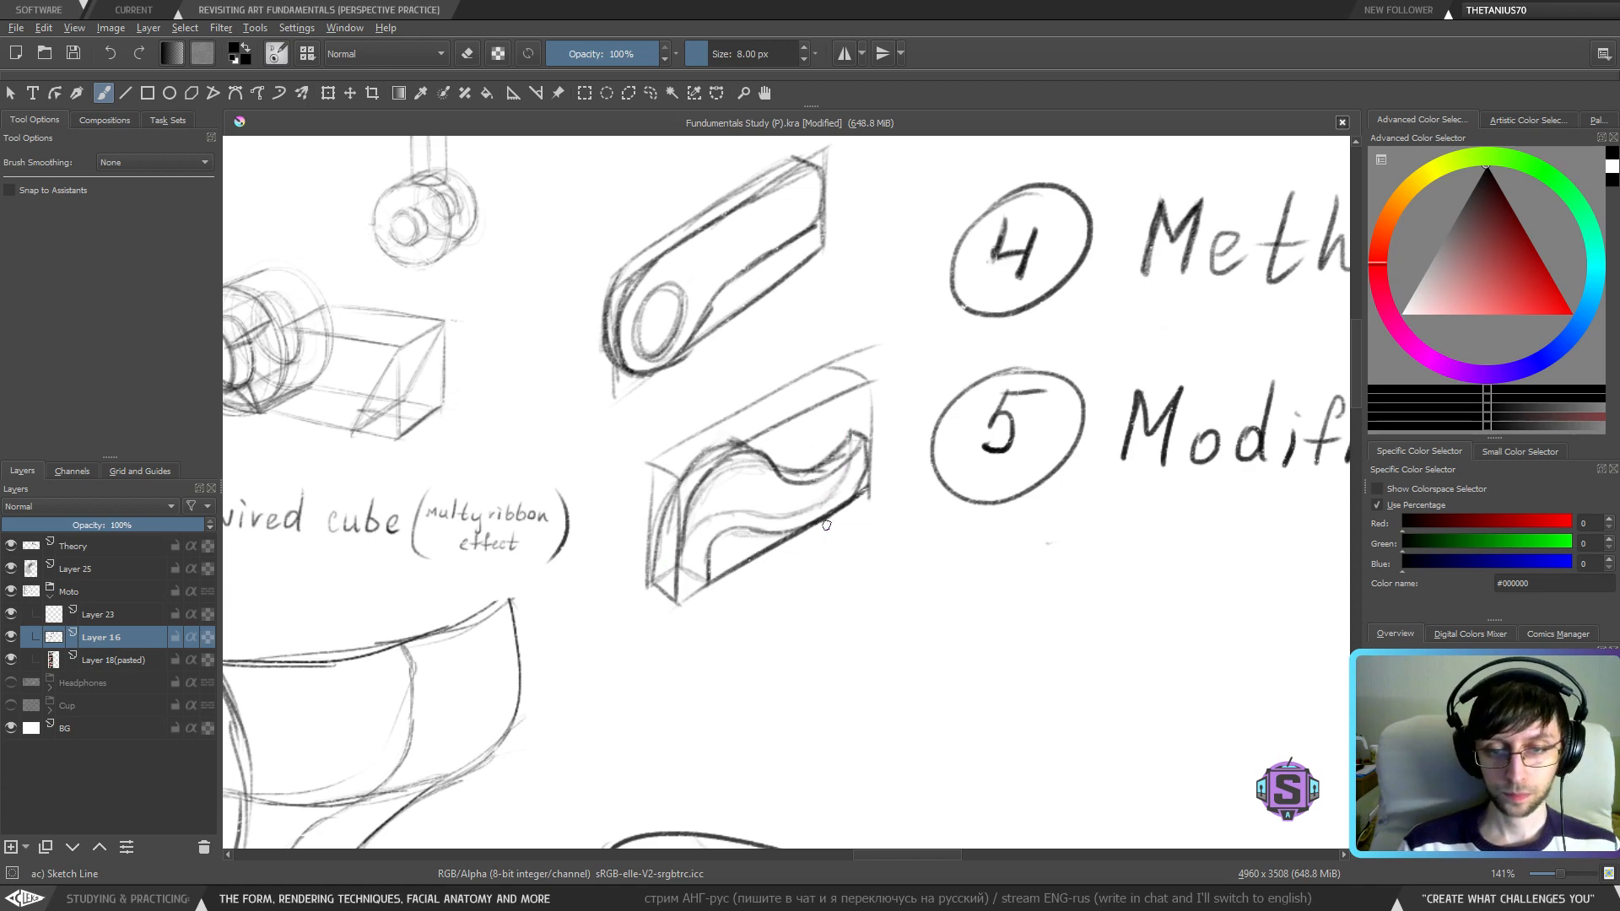
pyautogui.press('-')
pyautogui.press('-')
pyautogui.press('l')
pyautogui.scroll(-4, 832, 504)
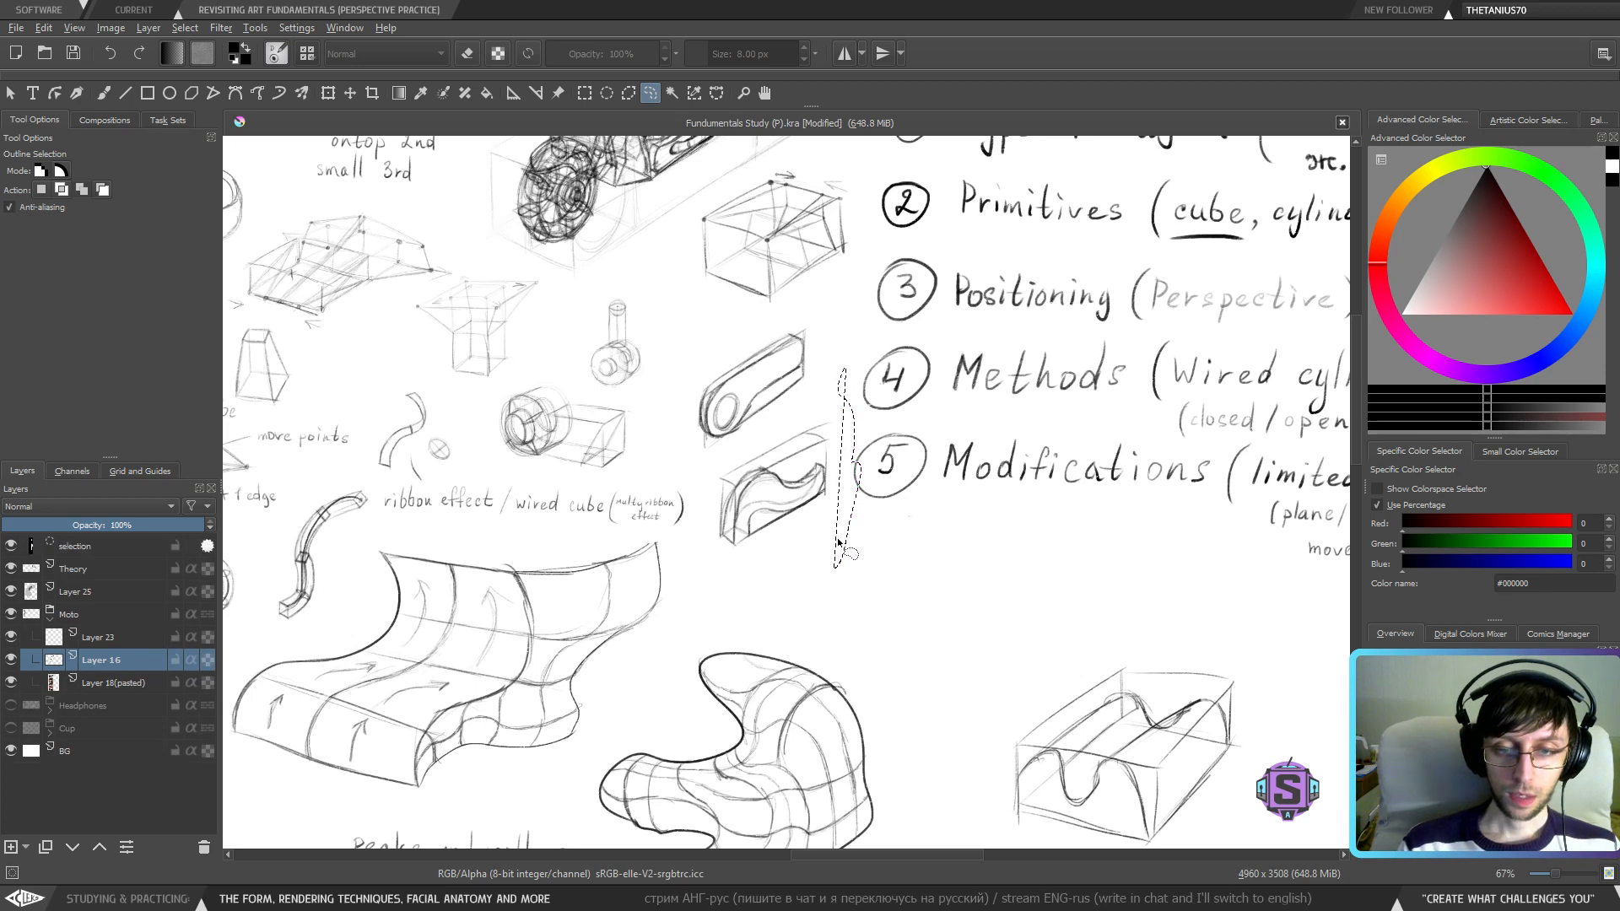
pyautogui.scroll(2, 829, 523)
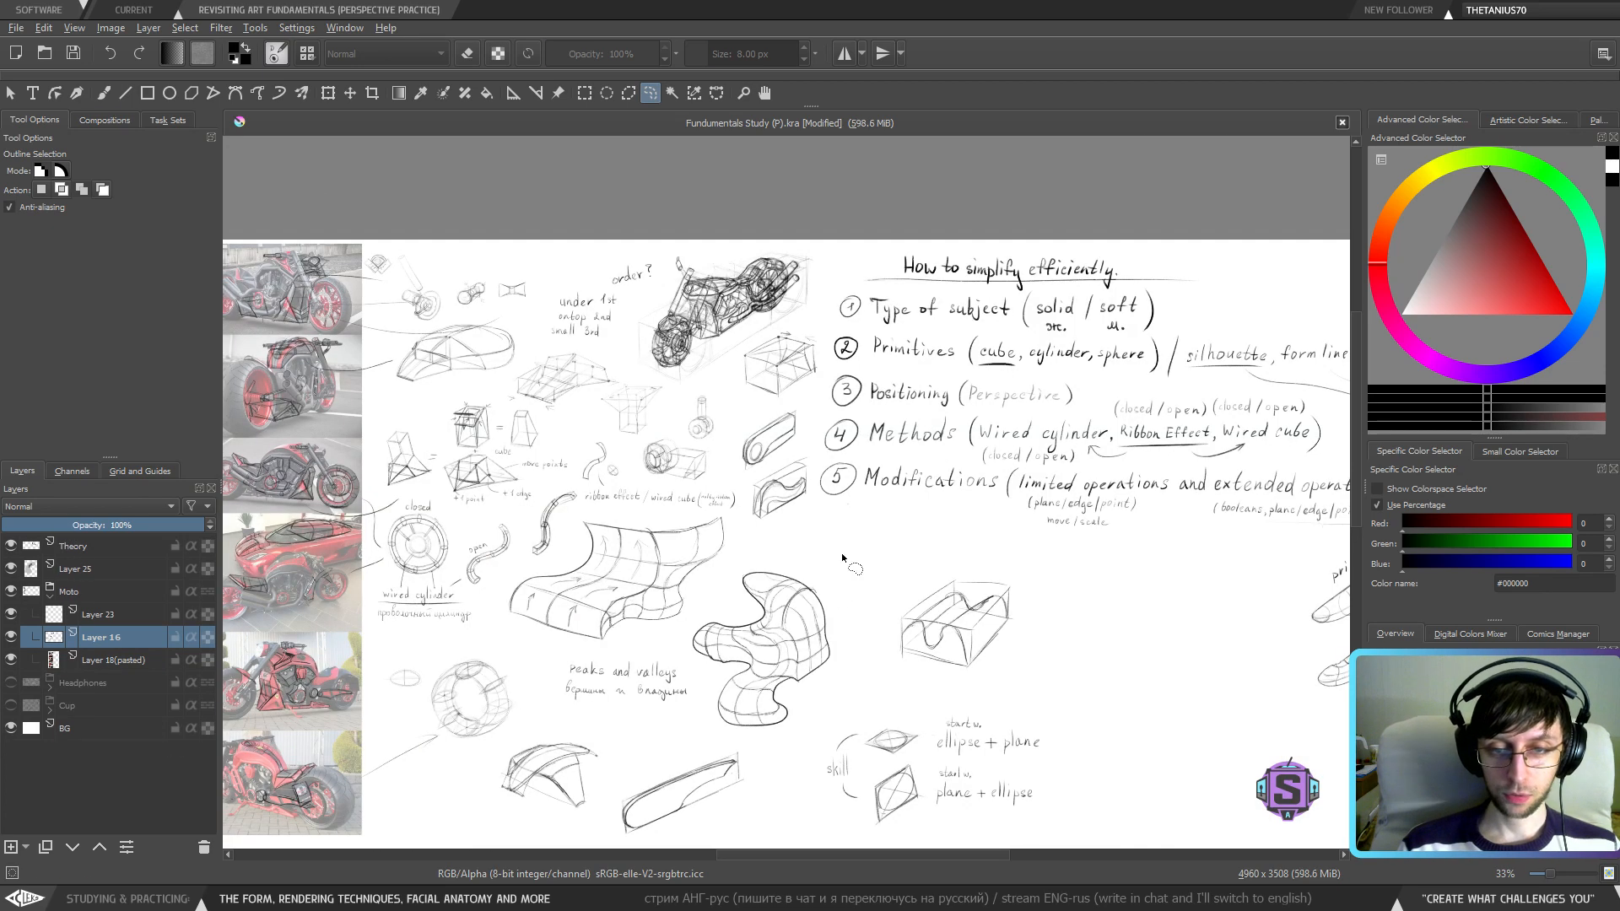
pyautogui.press('b')
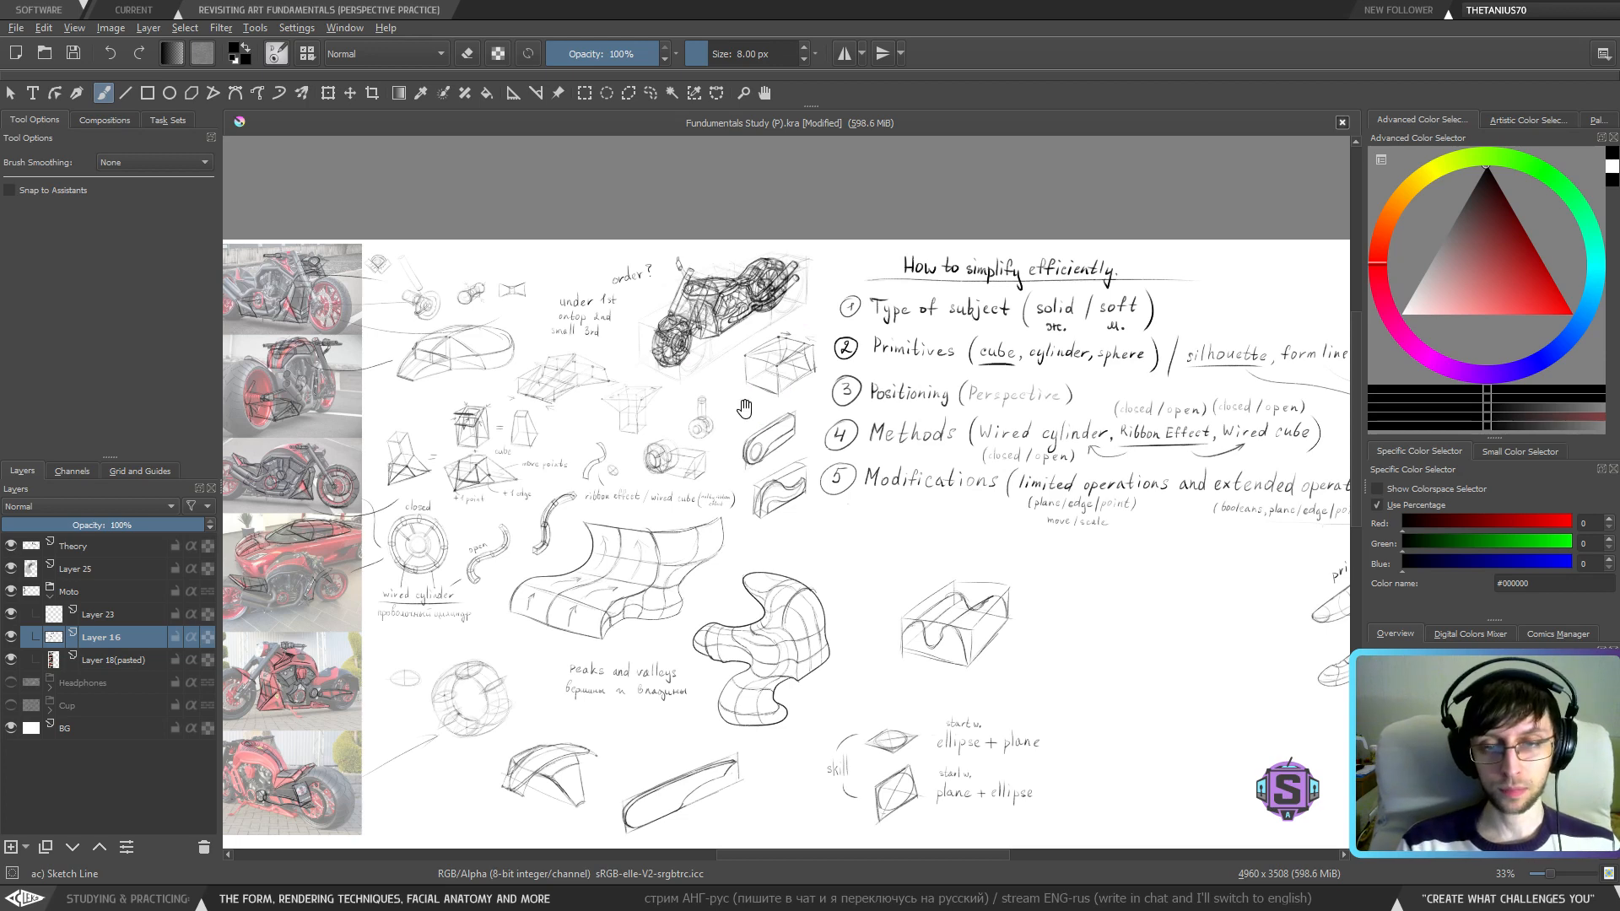
# - Set the brush size to 13 px
pyautogui.moveTo(745, 408); pyautogui.dragTo(895, 461)
pyautogui.press(']')
pyautogui.press(']')
pyautogui.press(']')
pyautogui.press(']')
pyautogui.press(']')
pyautogui.scroll(2, 865, 401)
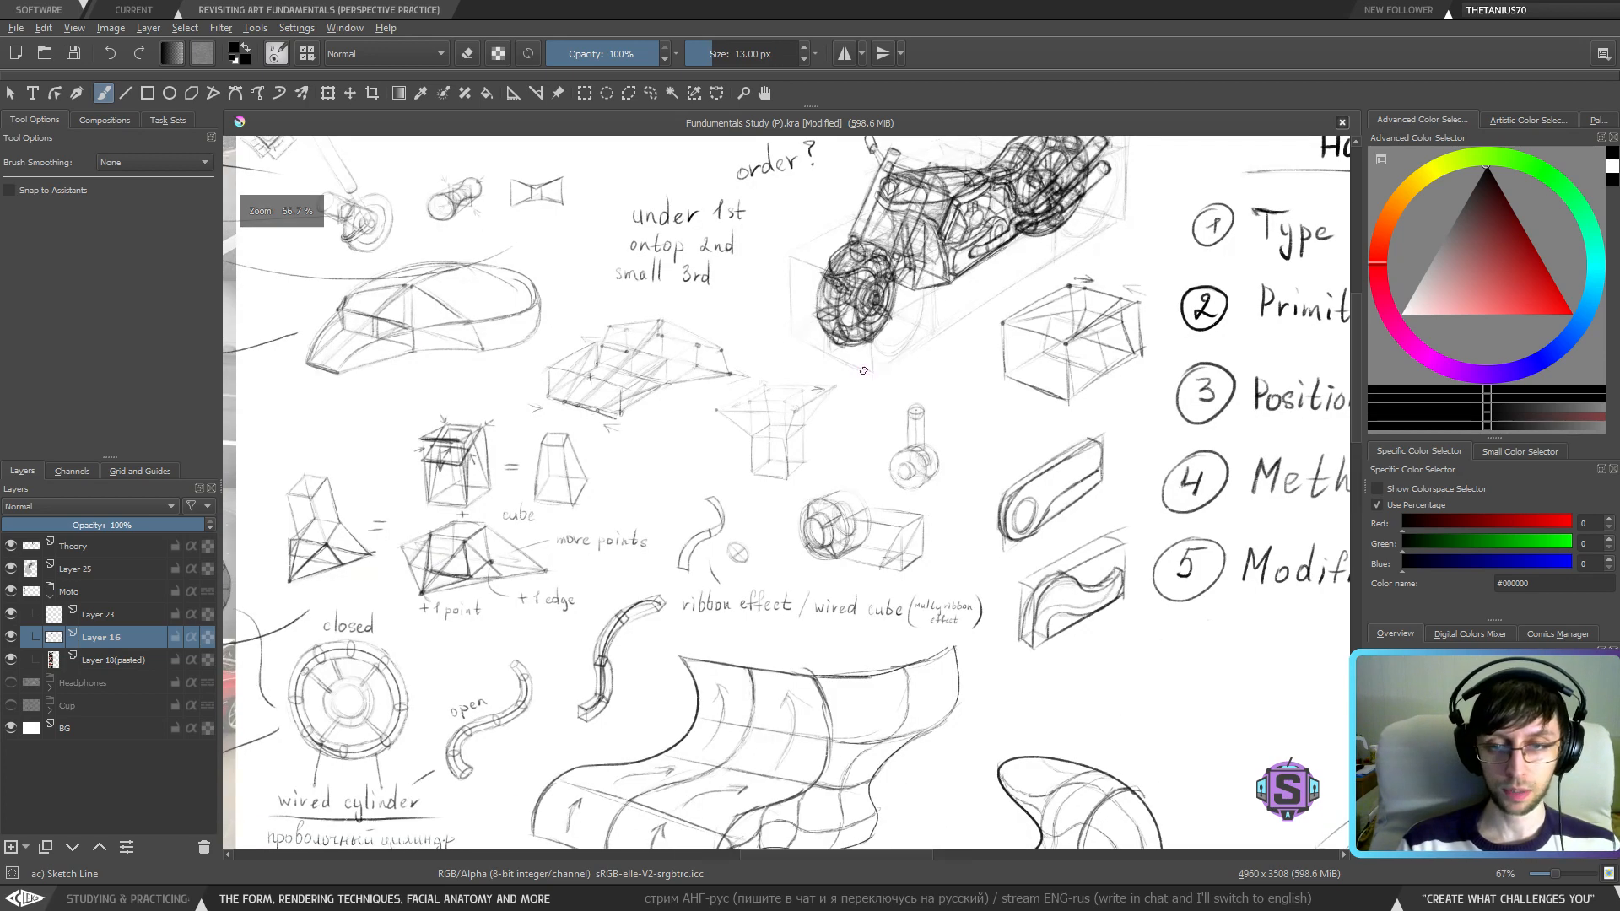
# - Try outlining the motorcycle sketch with a large freehand loop, and undo the trial strokes
pyautogui.moveTo(774, 553)
pyautogui.mouseDown()
pyautogui.moveTo(853, 453)
pyautogui.moveTo(979, 304)
pyautogui.moveTo(853, 273)
pyautogui.moveTo(729, 335)
pyautogui.moveTo(682, 426)
pyautogui.moveTo(747, 536)
pyautogui.moveTo(806, 531)
pyautogui.moveTo(791, 574)
pyautogui.moveTo(952, 517)
pyautogui.moveTo(705, 544)
pyautogui.mouseUp()
pyautogui.hotkey('ctrl', 'z')
pyautogui.scroll(-2, 805, 496)
pyautogui.scroll(2, 984, 492)
pyautogui.scroll(1, 832, 466)
pyautogui.moveTo(832, 466)
pyautogui.mouseDown()
pyautogui.moveTo(712, 610)
pyautogui.moveTo(655, 615)
pyautogui.moveTo(672, 598)
pyautogui.mouseUp()
pyautogui.moveTo(646, 242)
pyautogui.mouseDown()
pyautogui.moveTo(461, 425)
pyautogui.moveTo(1063, 270)
pyautogui.moveTo(620, 308)
pyautogui.mouseUp()
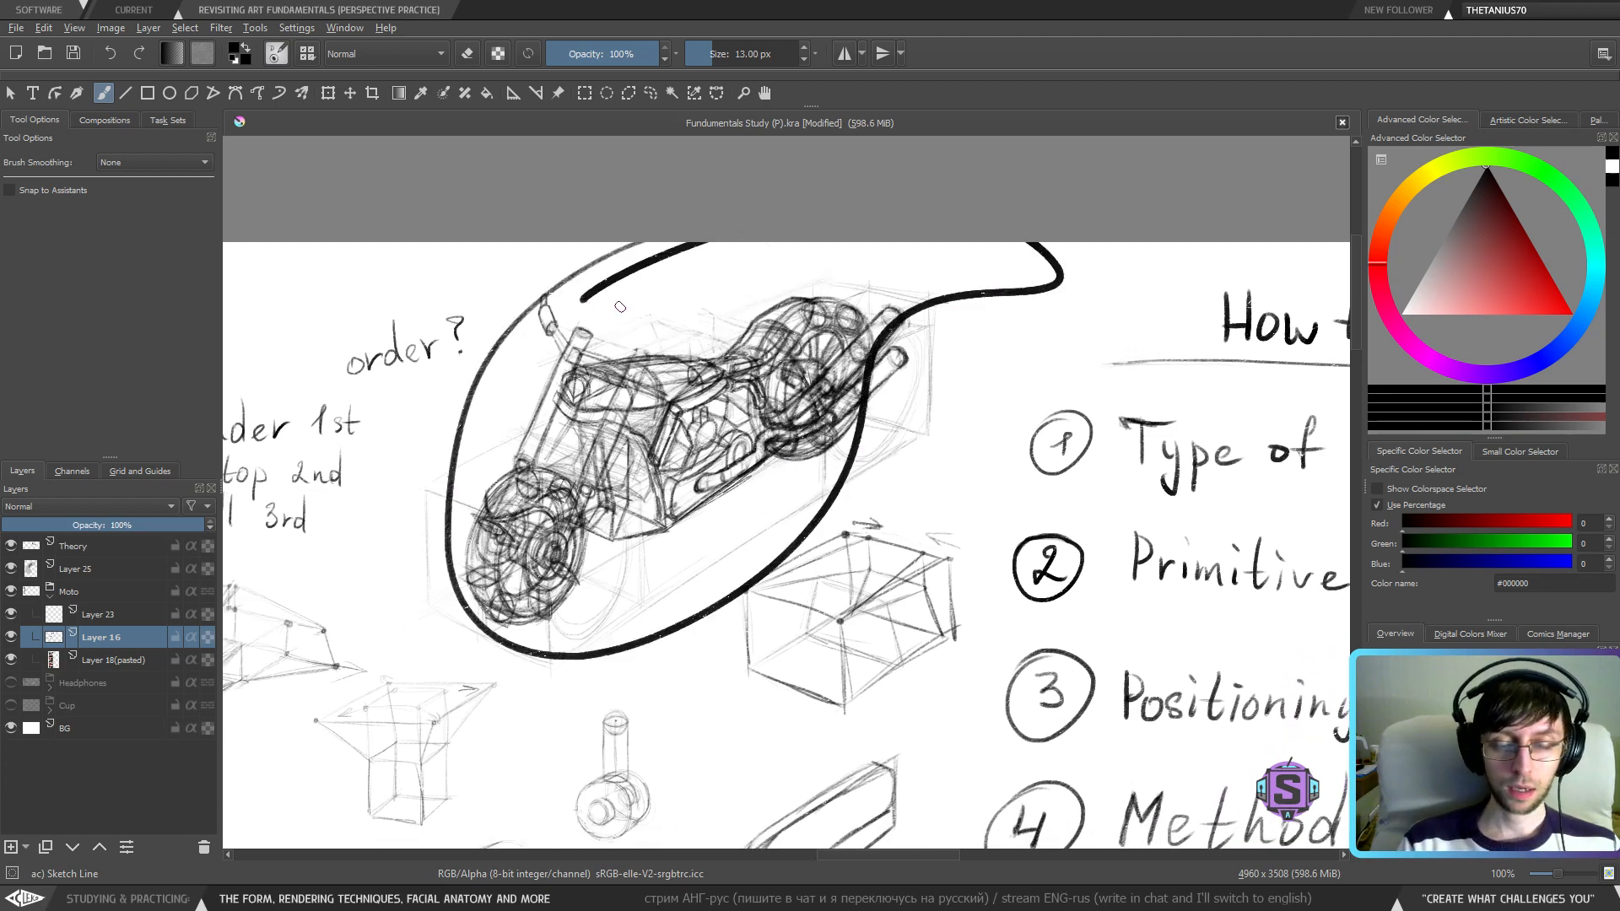
pyautogui.hotkey('ctrl', 'z')
pyautogui.moveTo(531, 245)
pyautogui.mouseDown()
pyautogui.moveTo(494, 444)
pyautogui.moveTo(427, 571)
pyautogui.moveTo(428, 608)
pyautogui.moveTo(580, 676)
pyautogui.moveTo(654, 616)
pyautogui.moveTo(906, 487)
pyautogui.moveTo(973, 370)
pyautogui.moveTo(913, 284)
pyautogui.moveTo(509, 254)
pyautogui.mouseUp()
pyautogui.hotkey('ctrl', 'z')
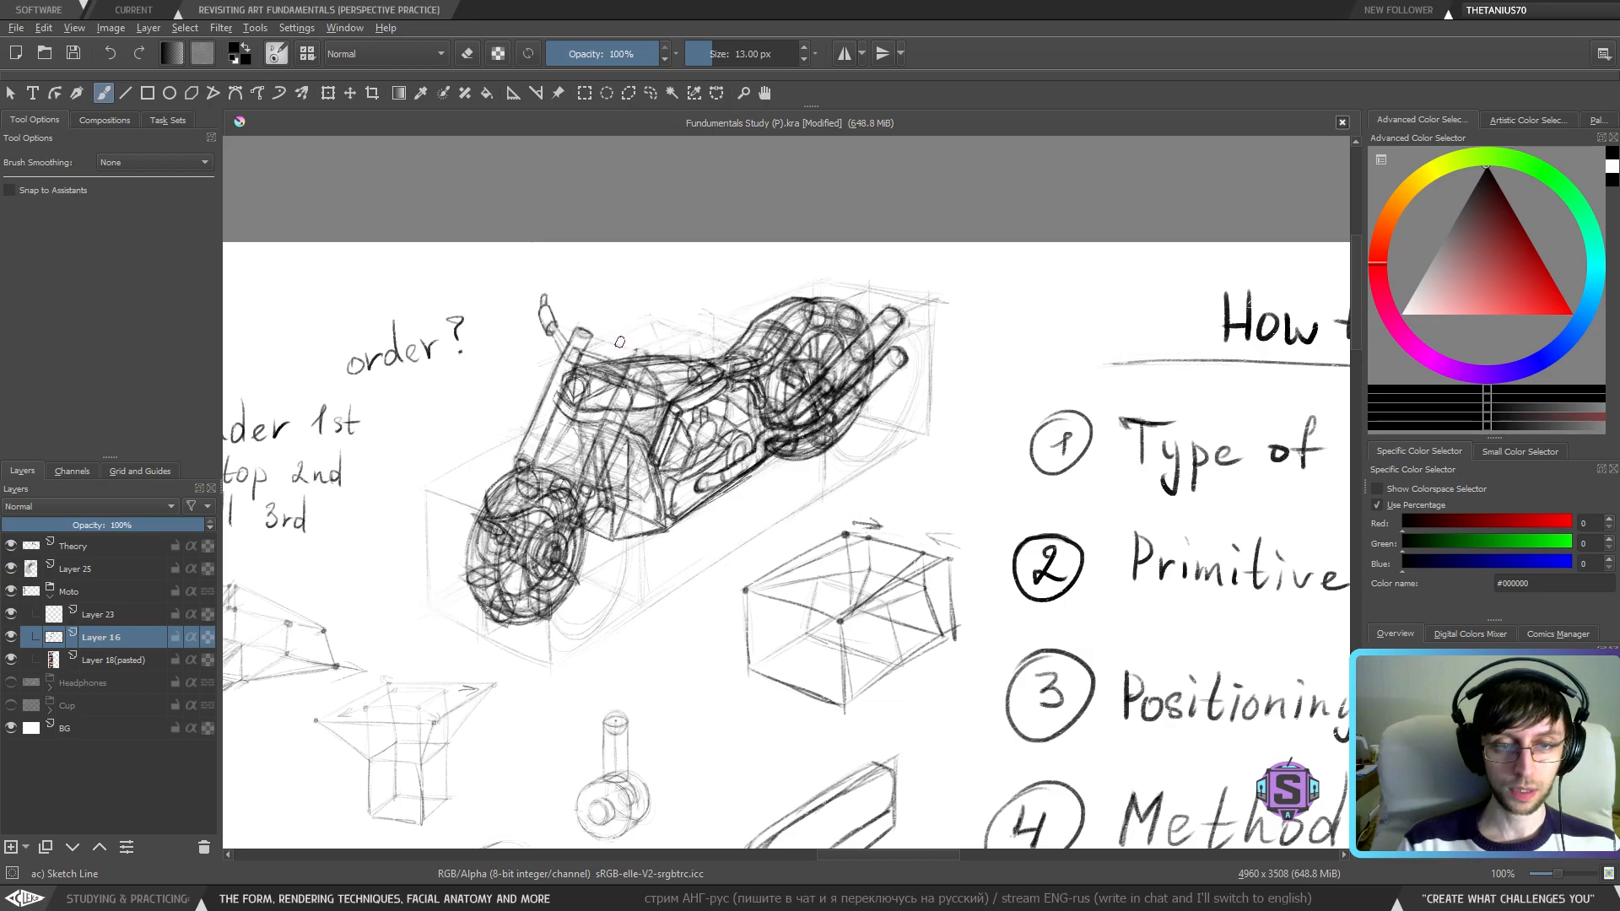
# - Underline the "s. - study" label in the notes below the reference photos, undoing and redrawing the line
pyautogui.moveTo(564, 650)
pyautogui.mouseDown()
pyautogui.moveTo(821, 408)
pyautogui.moveTo(961, 322)
pyautogui.moveTo(727, 643)
pyautogui.mouseUp()
pyautogui.scroll(-2, 828, 376)
pyautogui.moveTo(823, 422); pyautogui.dragTo(940, 152)
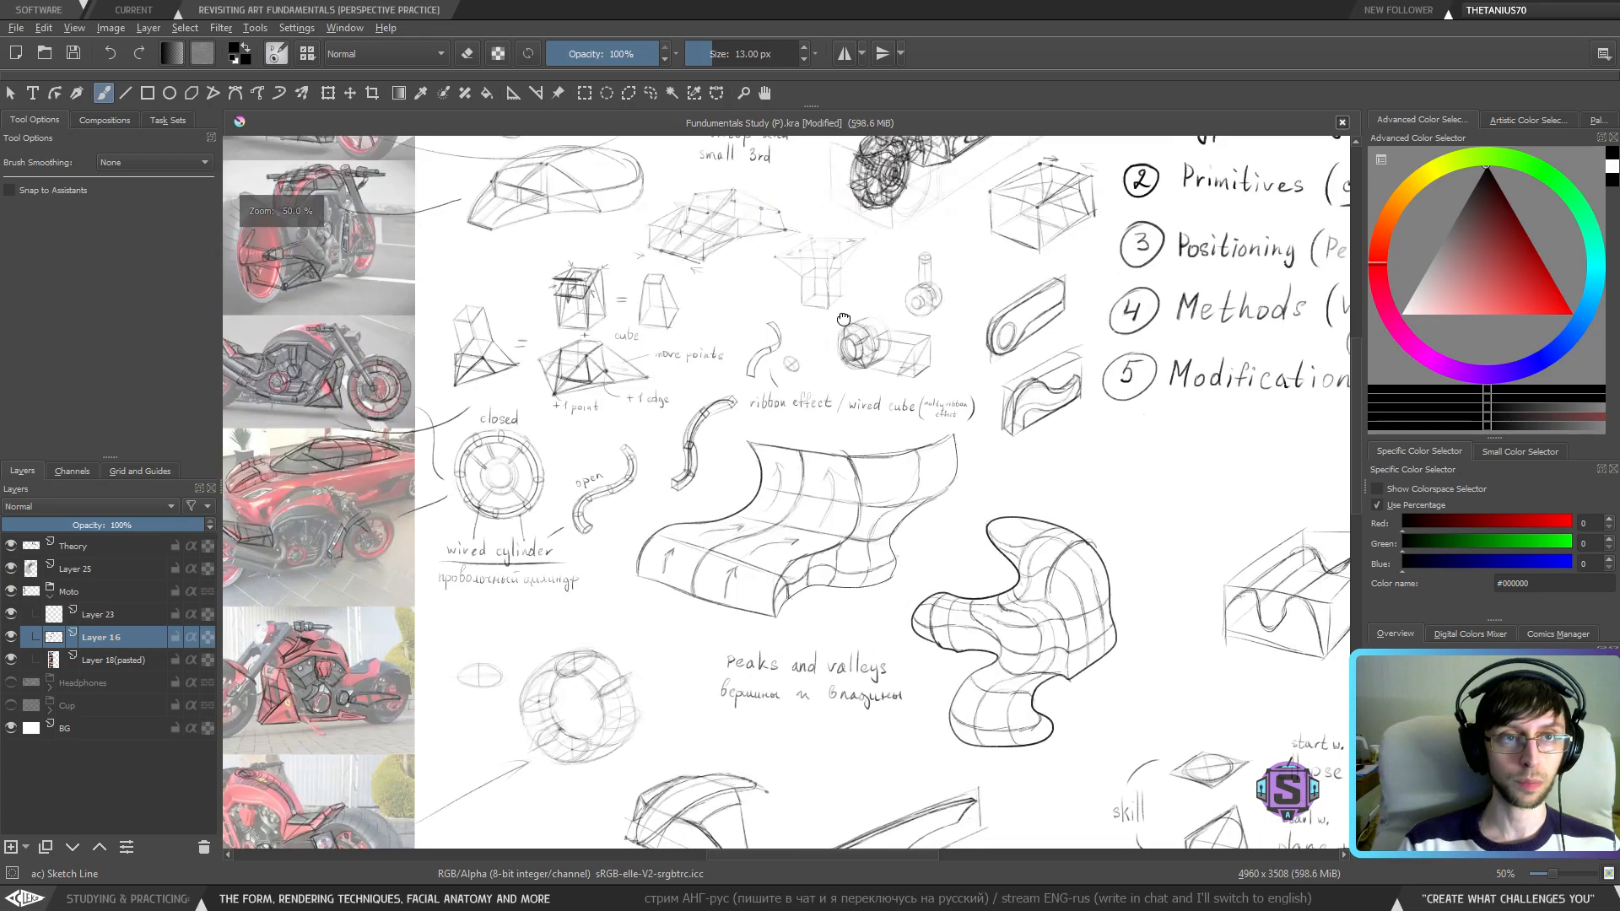
pyautogui.moveTo(598, 701); pyautogui.dragTo(864, 203)
pyautogui.scroll(2, 494, 493)
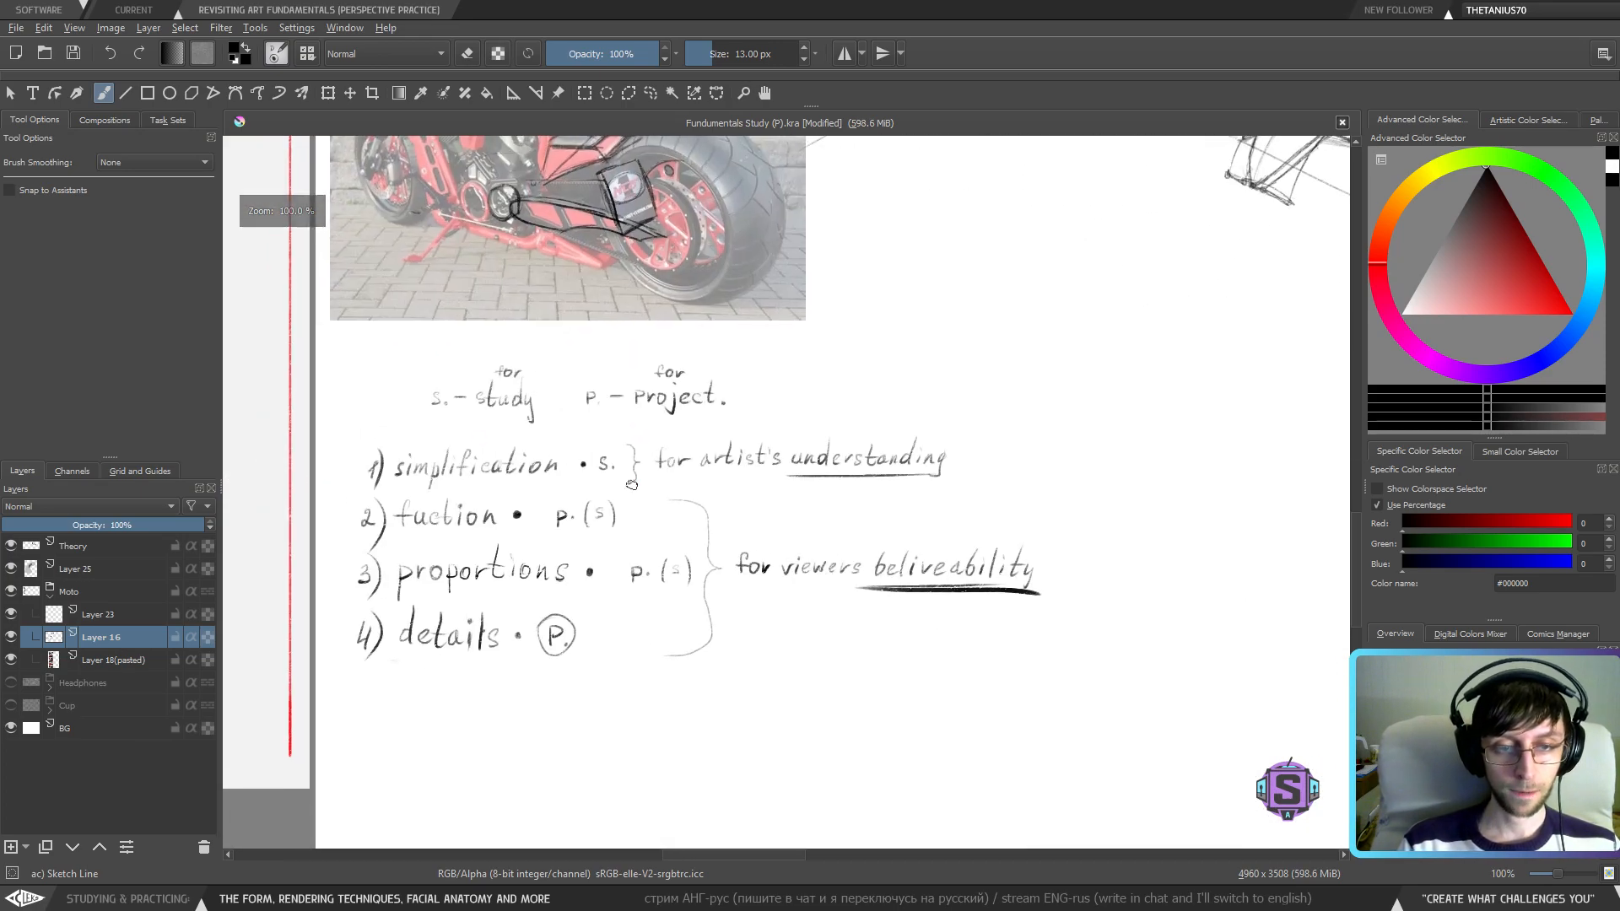
pyautogui.moveTo(420, 419); pyautogui.dragTo(550, 419)
pyautogui.hotkey('ctrl', 'z')
pyautogui.moveTo(408, 424); pyautogui.dragTo(547, 422)
pyautogui.hotkey('ctrl', 'z')
pyautogui.moveTo(409, 426); pyautogui.dragTo(549, 418)
pyautogui.hotkey('ctrl', 'z')
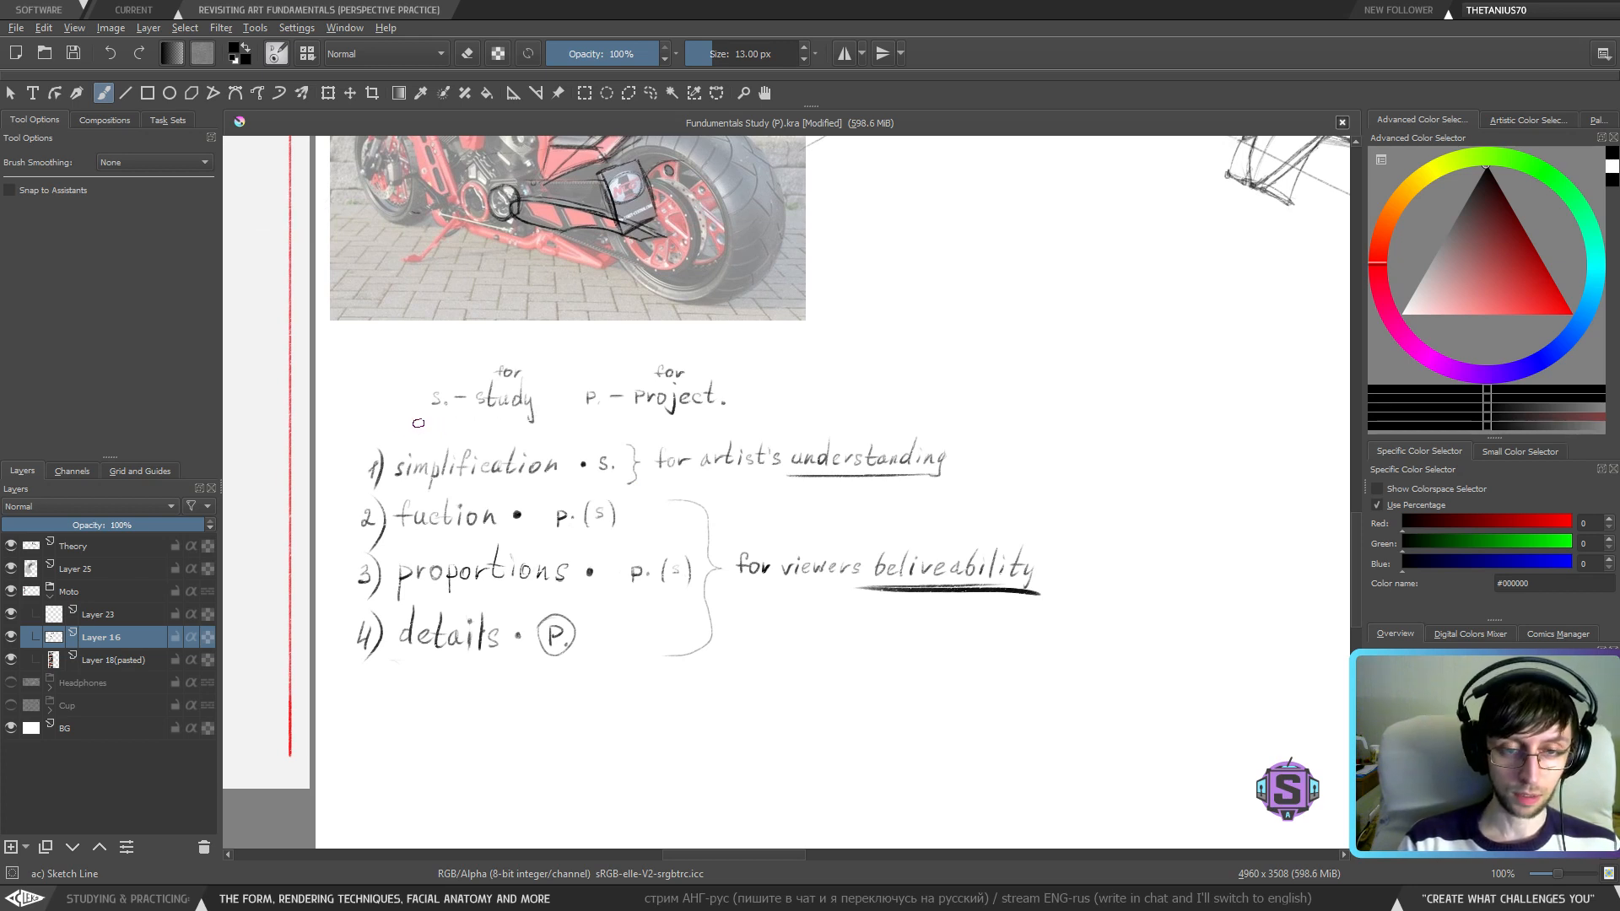
pyautogui.moveTo(411, 421); pyautogui.dragTo(546, 415)
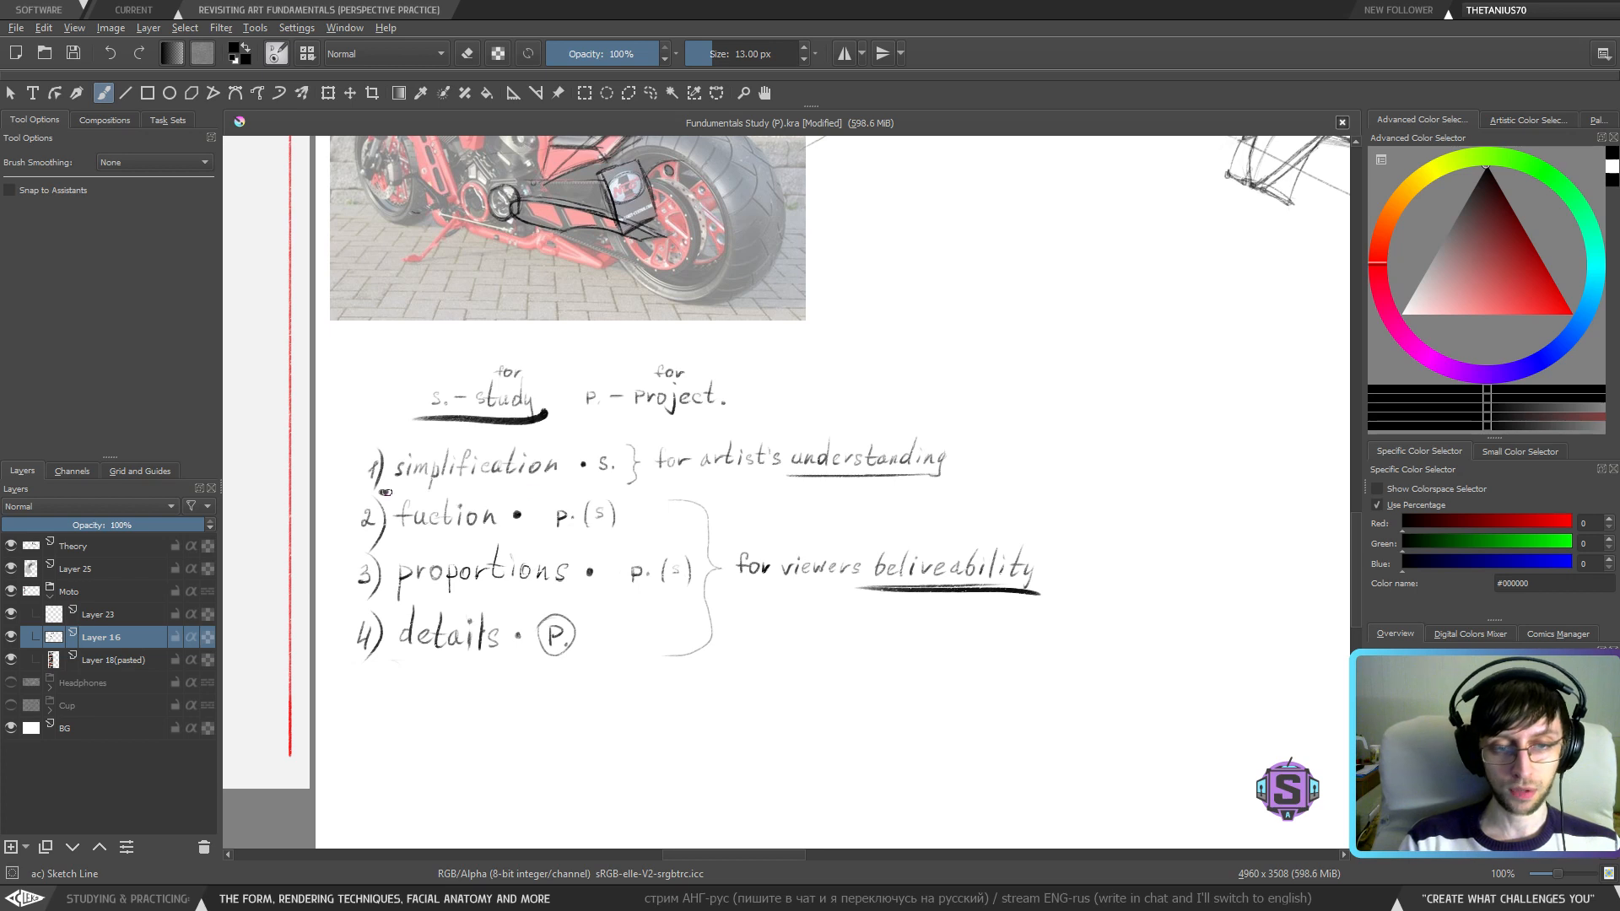
# - Box "simplification" in the notes, circle the study mark beside entry 2, and draw arrows toward entries 2, 3 and 4
pyautogui.moveTo(385, 492)
pyautogui.mouseDown()
pyautogui.moveTo(567, 436)
pyautogui.moveTo(381, 446)
pyautogui.moveTo(380, 496)
pyautogui.mouseUp()
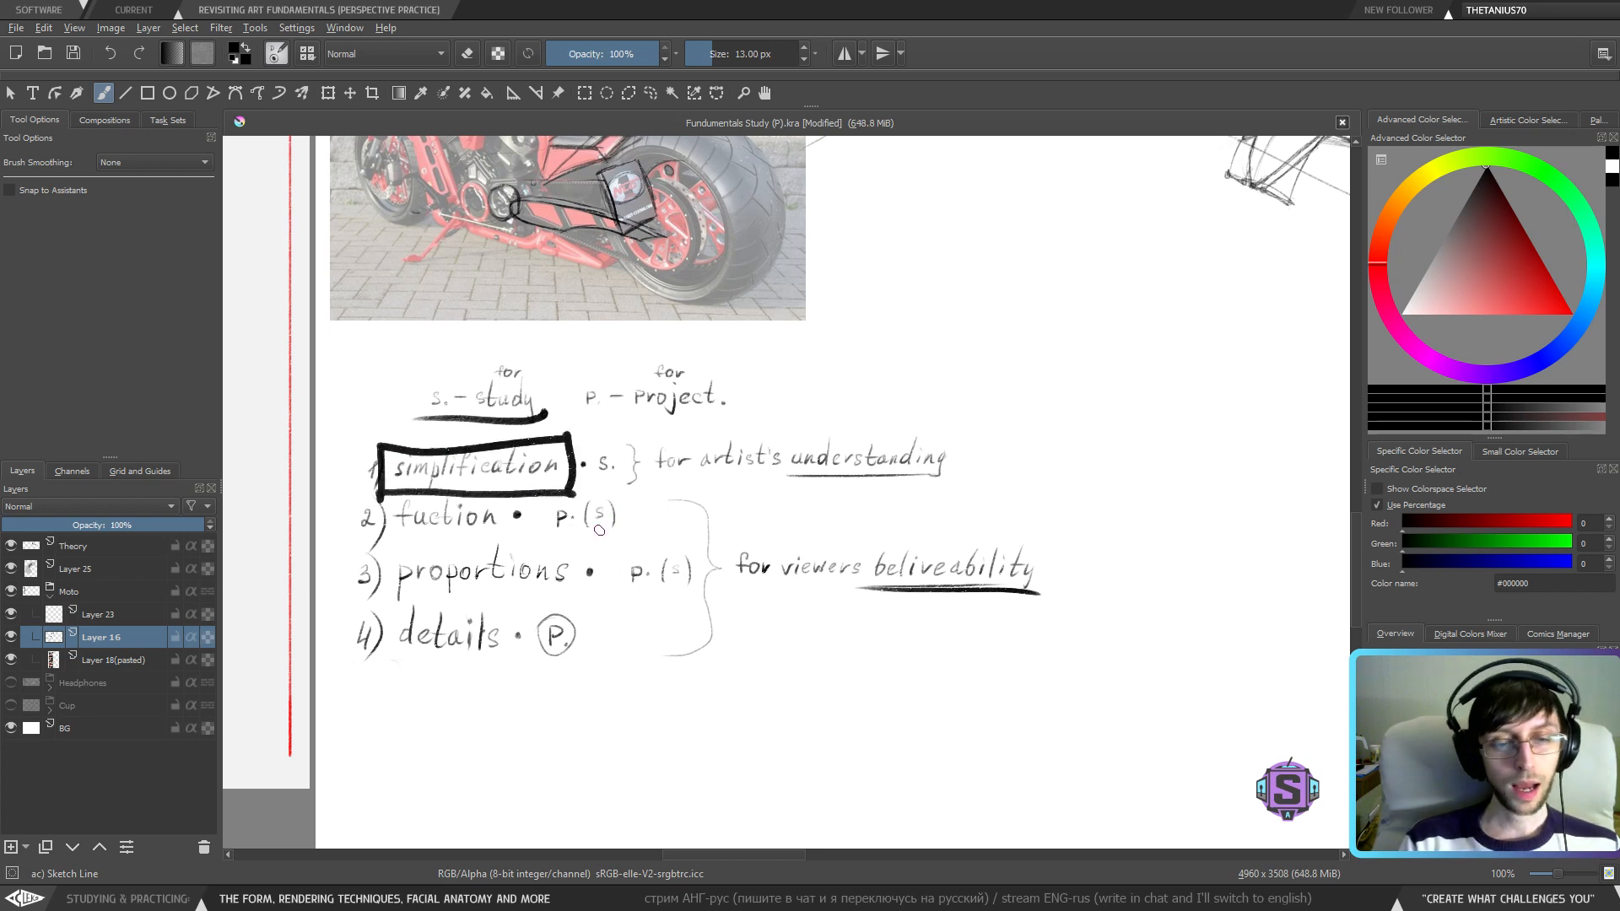
pyautogui.moveTo(583, 524)
pyautogui.mouseDown()
pyautogui.moveTo(604, 497)
pyautogui.moveTo(599, 528)
pyautogui.moveTo(520, 532)
pyautogui.mouseUp()
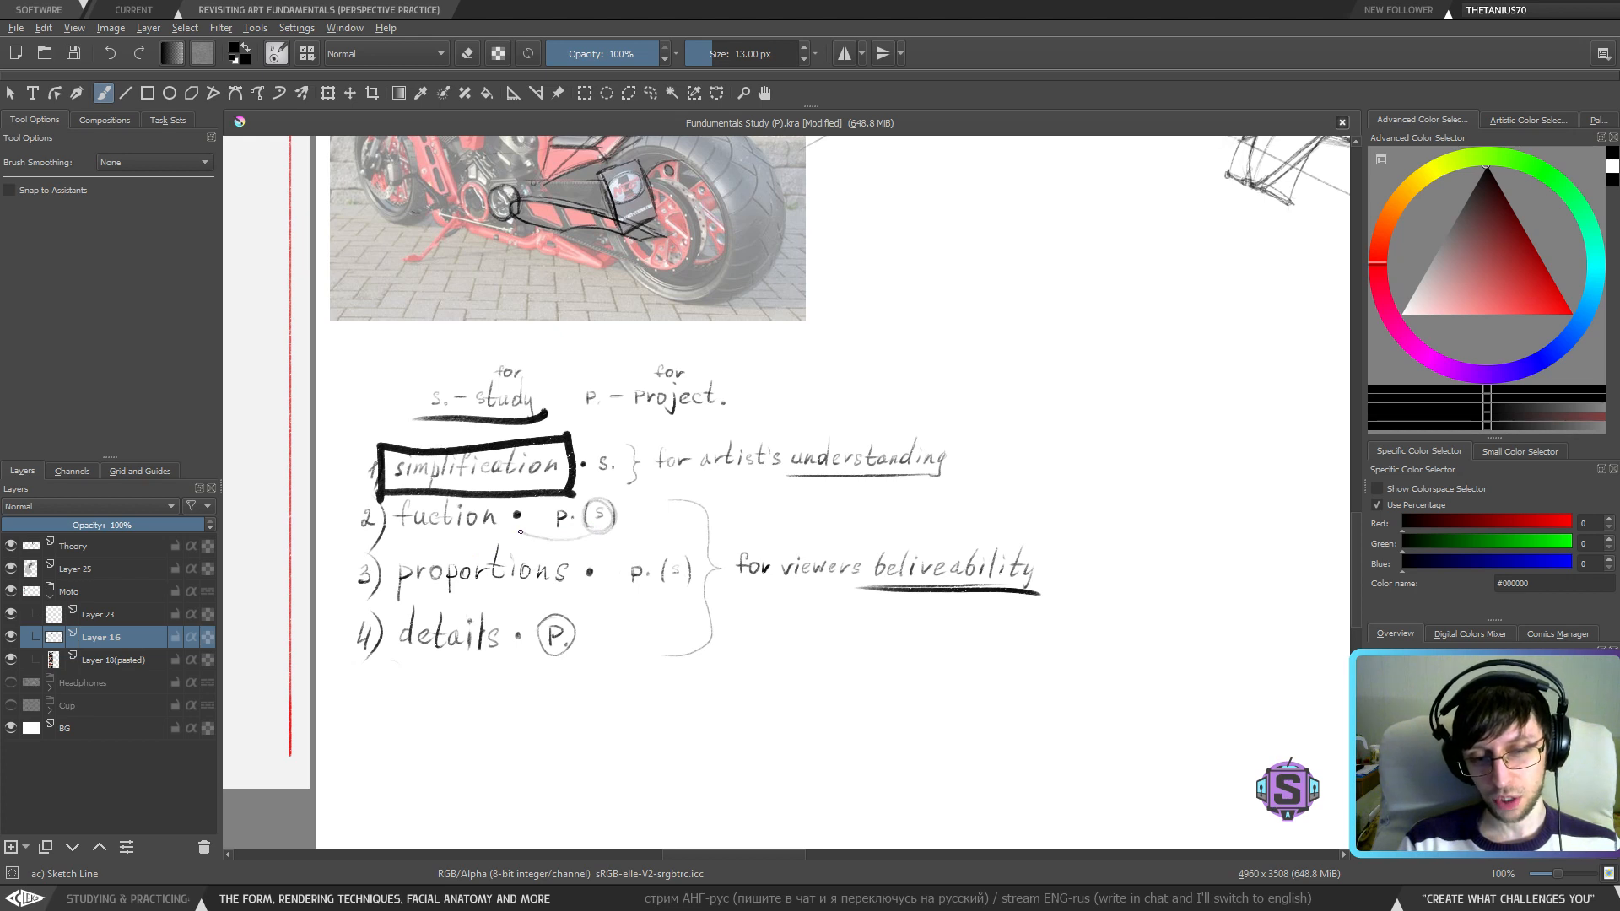
pyautogui.moveTo(666, 591)
pyautogui.mouseDown()
pyautogui.moveTo(576, 600)
pyautogui.moveTo(657, 597)
pyautogui.moveTo(587, 650)
pyautogui.mouseUp()
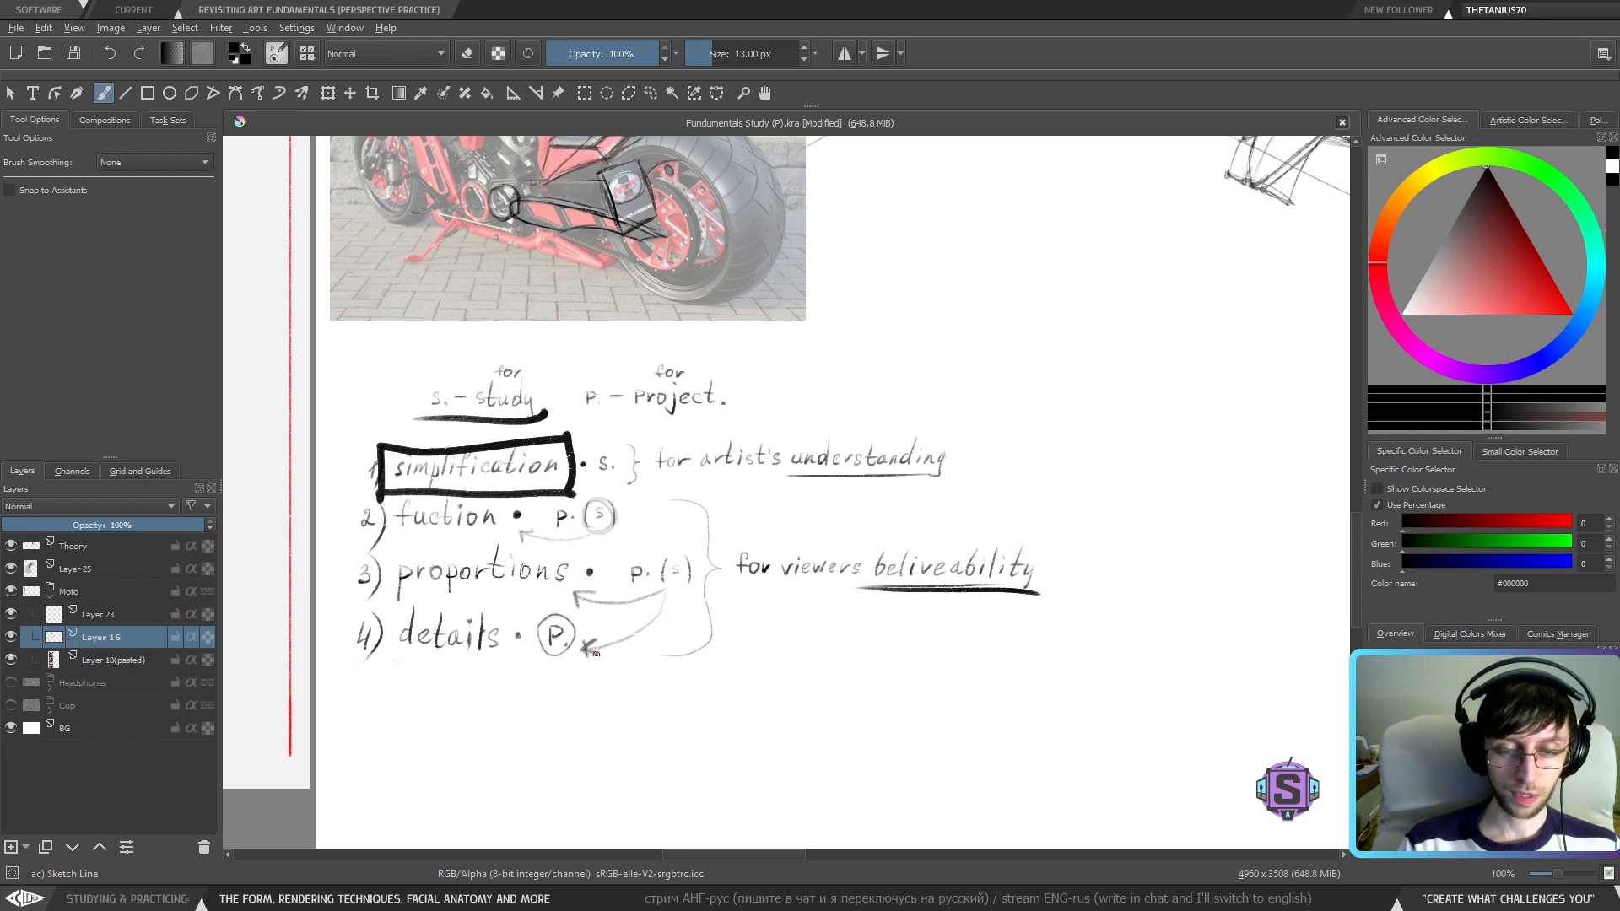
# - Undo the underline, box, circle and arrows added to the study and project notes
pyautogui.hotkey('ctrl', 'z')
pyautogui.hotkey('ctrl', 'z')
pyautogui.hotkey('ctrl', 'z')
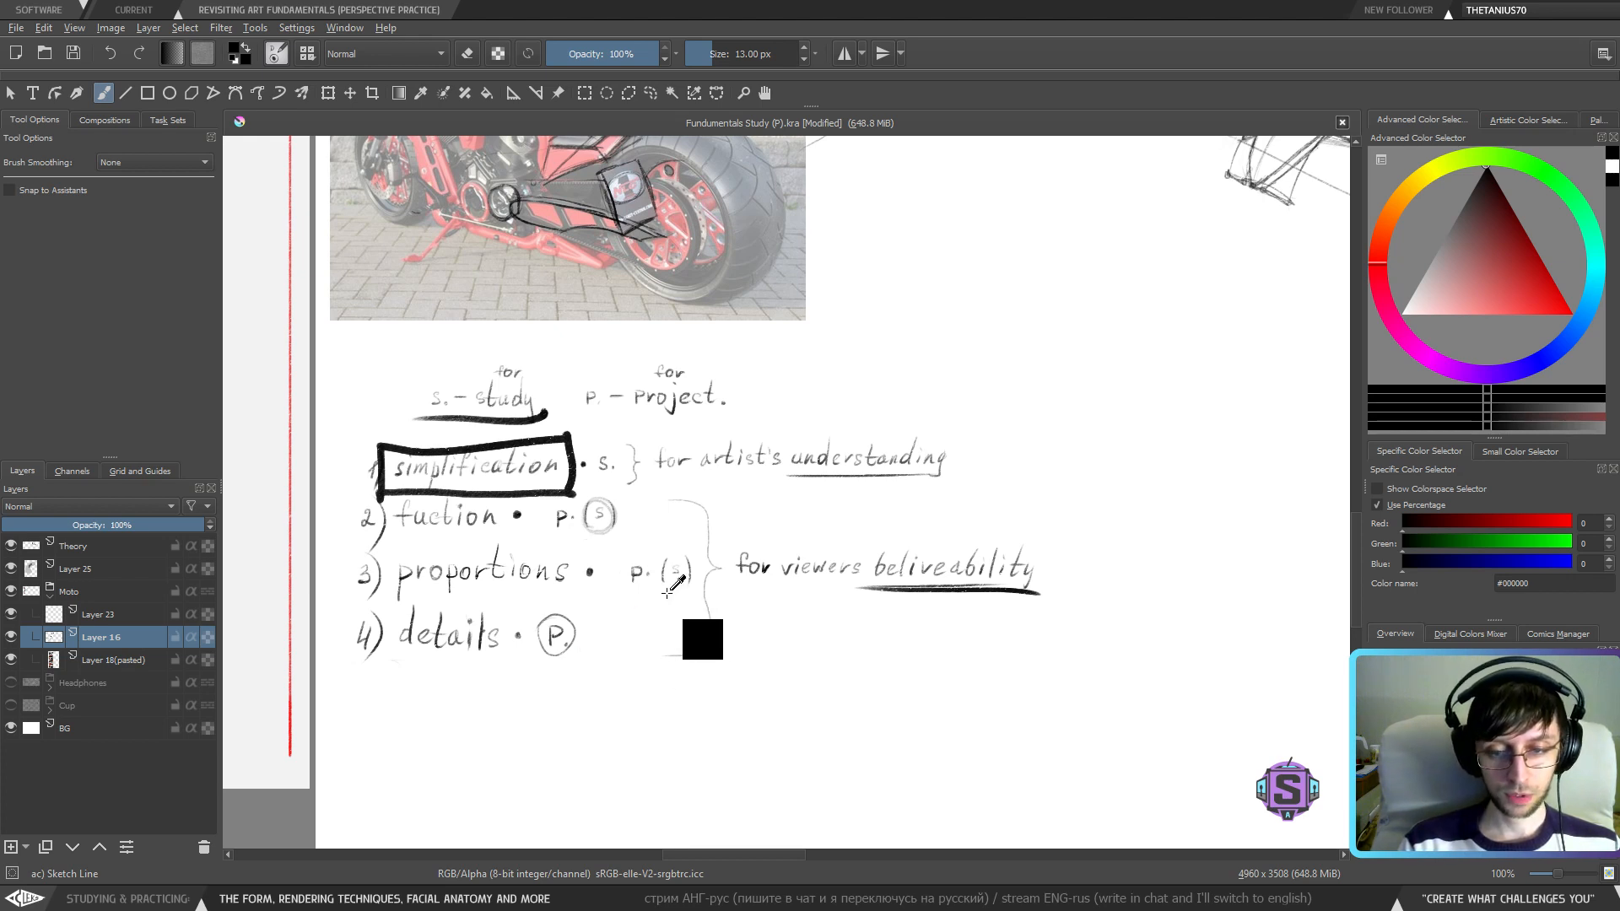
pyautogui.hotkey('ctrl', 'z')
pyautogui.hotkey('ctrl', 'z')
pyautogui.hotkey('ctrl', 'z')
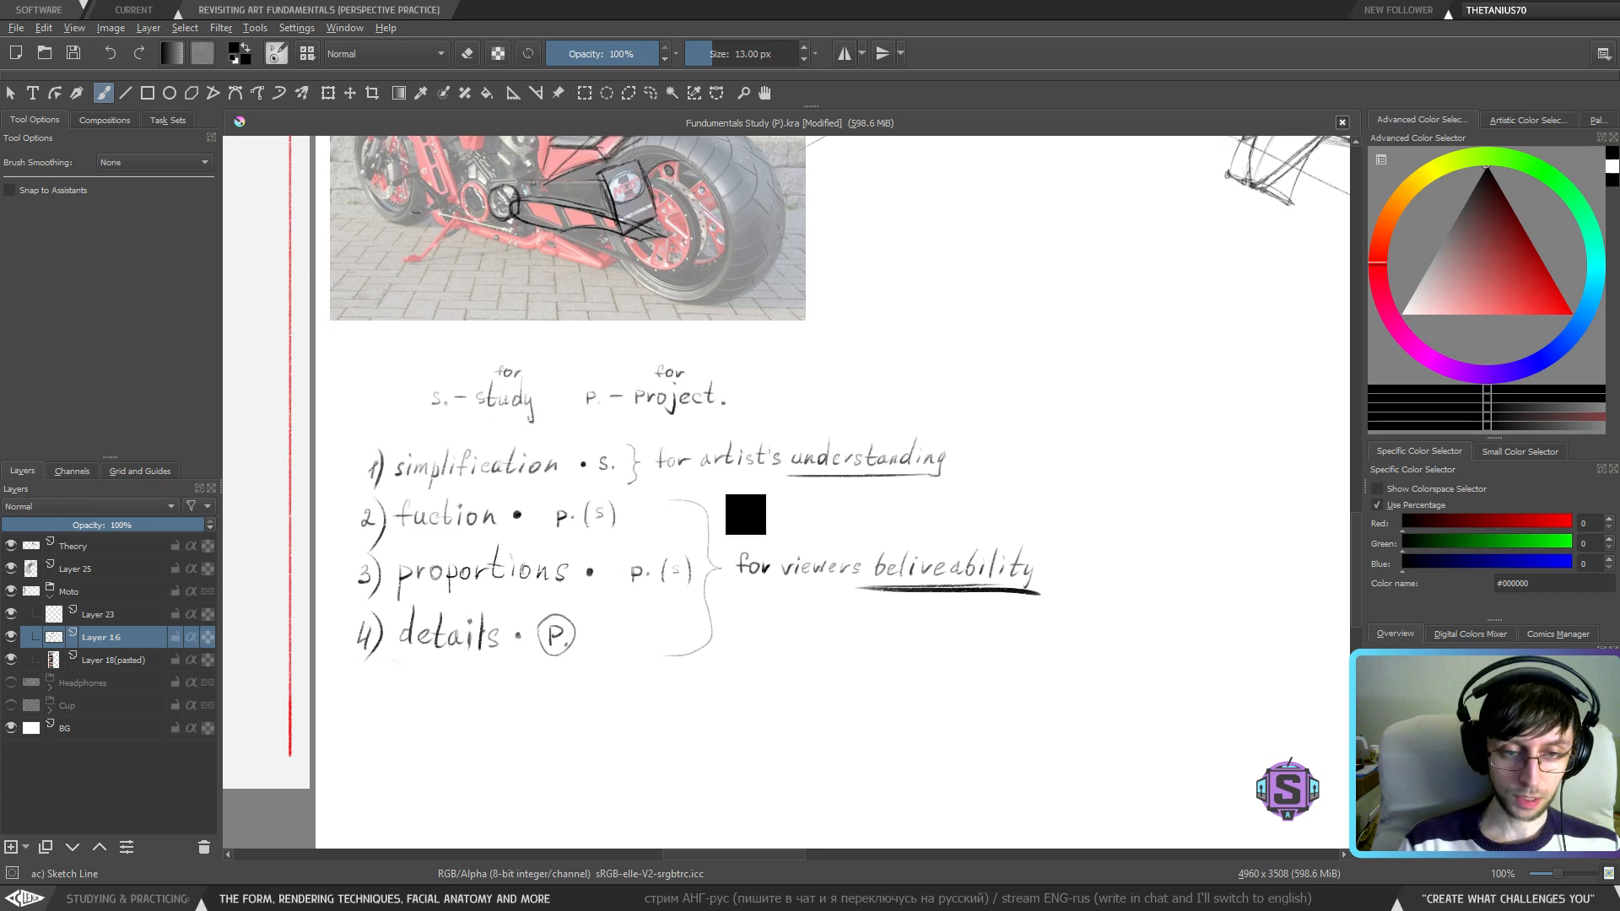
pyautogui.moveTo(733, 345)
pyautogui.mouseDown()
pyautogui.moveTo(650, 501)
pyautogui.moveTo(645, 399)
pyautogui.mouseUp()
pyautogui.hotkey('ctrl', 'z')
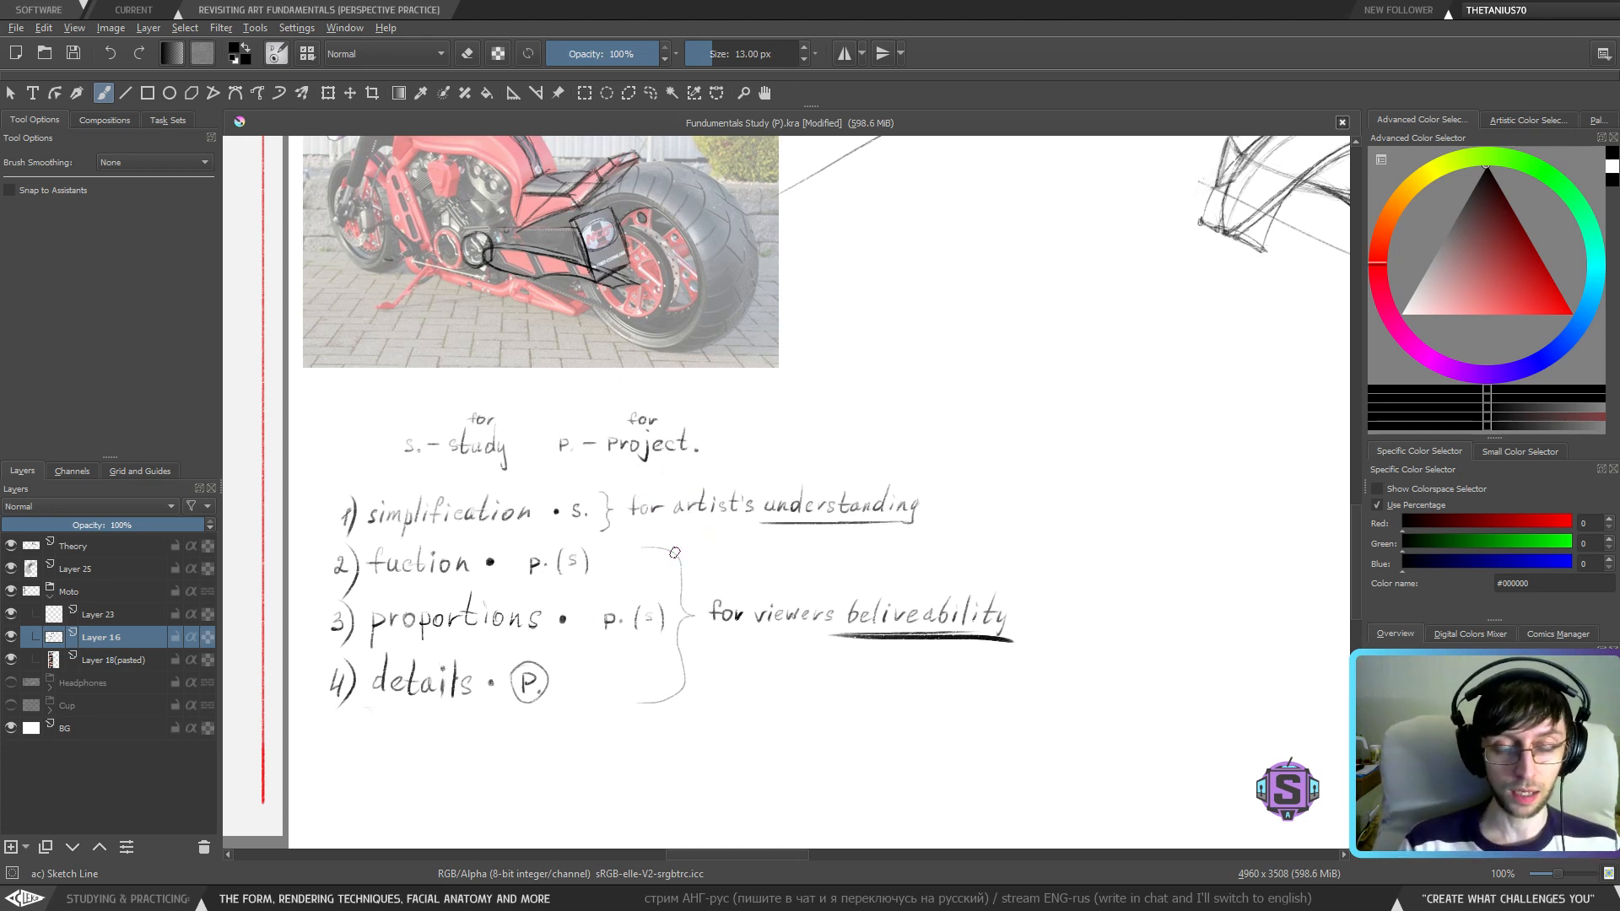
# - Examine the study and project notes and the simplified forms traced over the motorcycle reference photos
pyautogui.scroll(3, 740, 376)
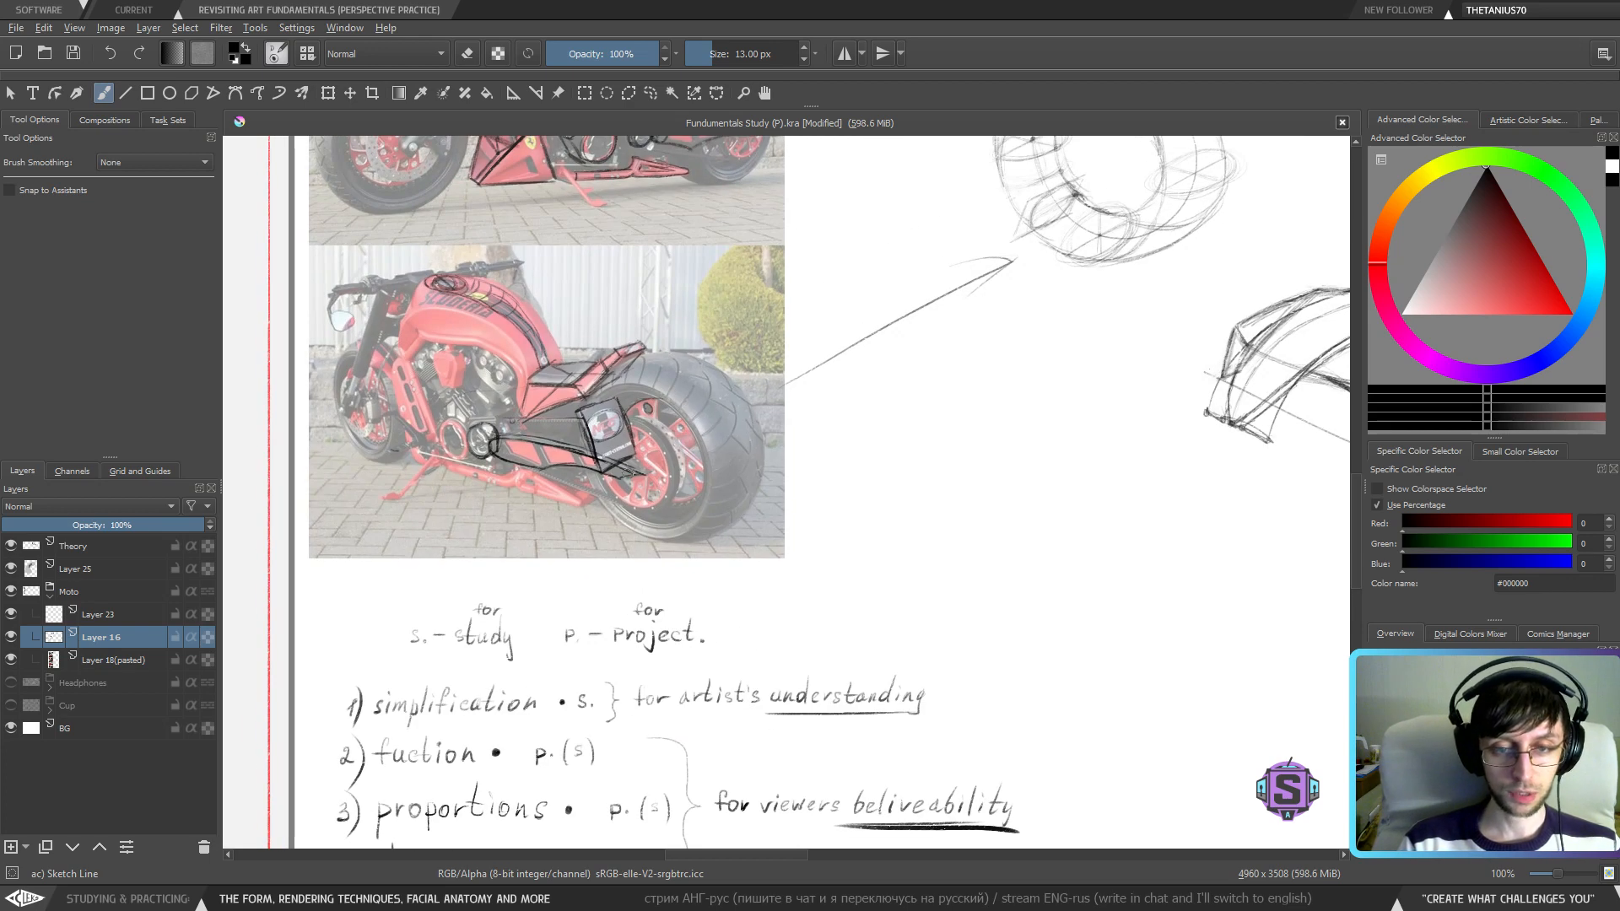
pyautogui.scroll(-2, 416, 392)
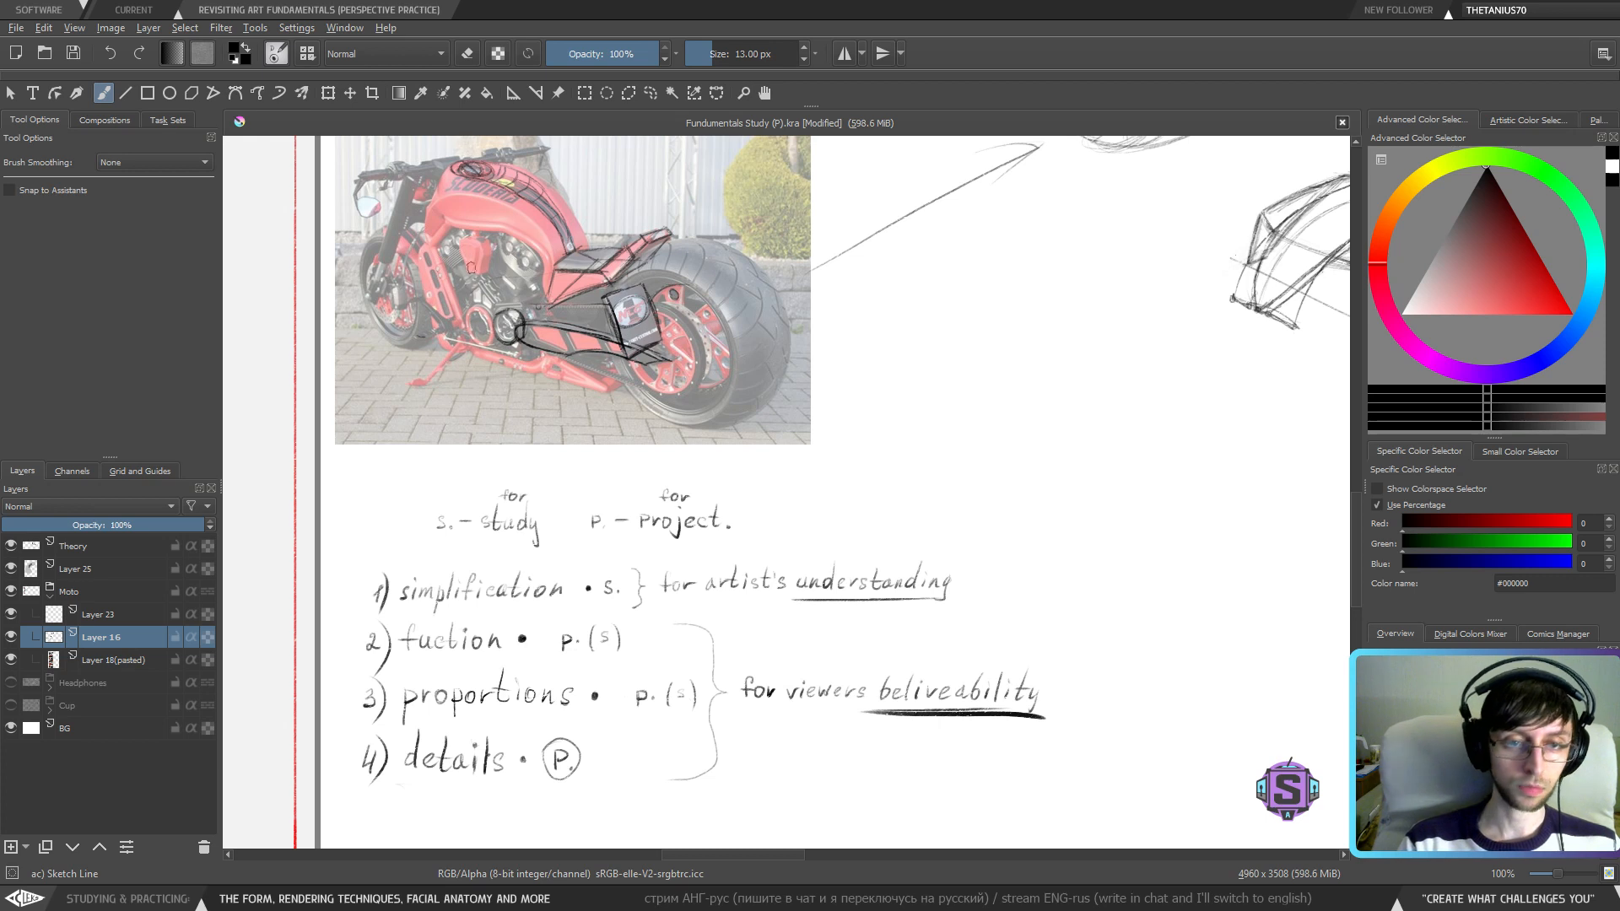
pyautogui.scroll(-1, 568, 633)
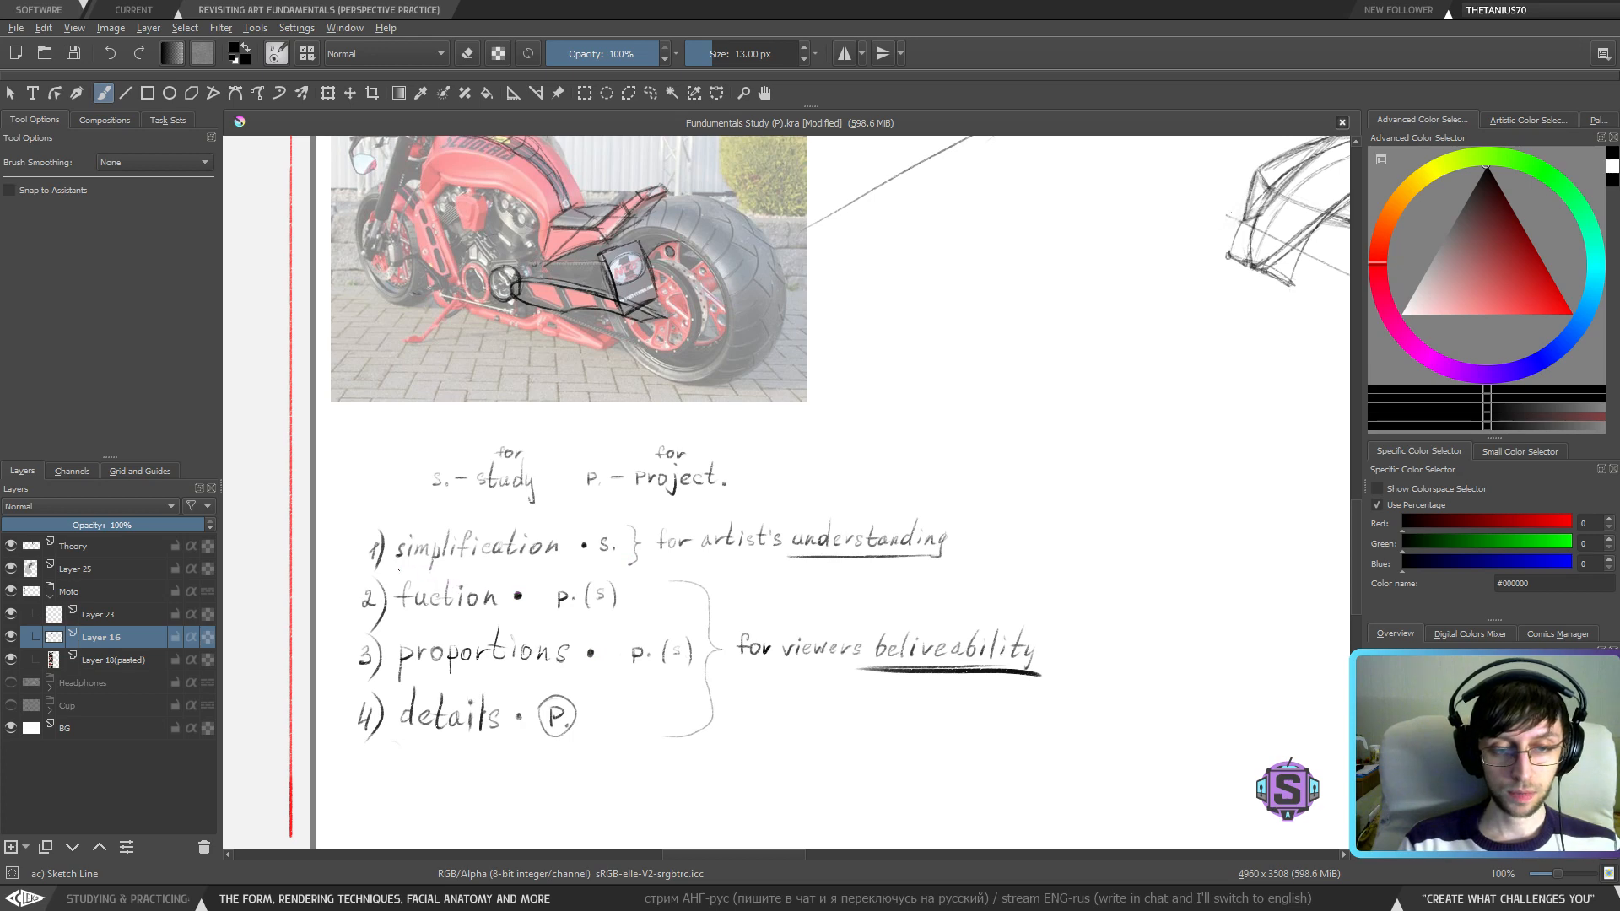
pyautogui.moveTo(388, 568)
pyautogui.mouseDown()
pyautogui.moveTo(936, 561)
pyautogui.moveTo(930, 510)
pyautogui.moveTo(443, 522)
pyautogui.moveTo(386, 567)
pyautogui.mouseUp()
pyautogui.hotkey('ctrl', 'z')
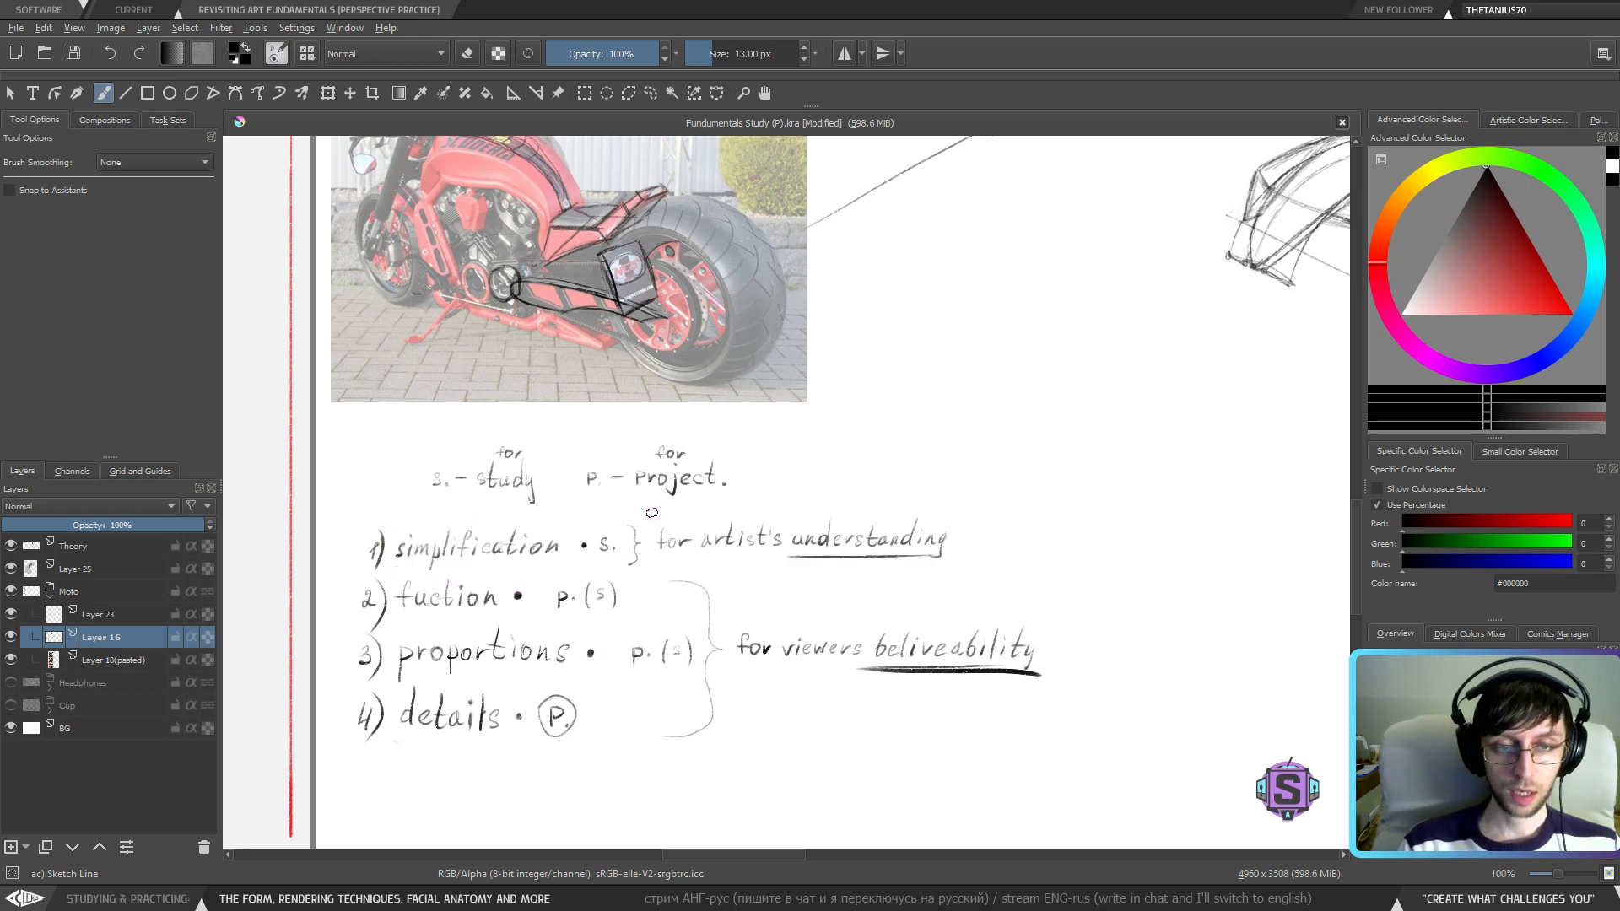
pyautogui.moveTo(618, 395); pyautogui.dragTo(600, 648)
pyautogui.moveTo(624, 477); pyautogui.dragTo(695, 632)
pyautogui.scroll(2, 665, 550)
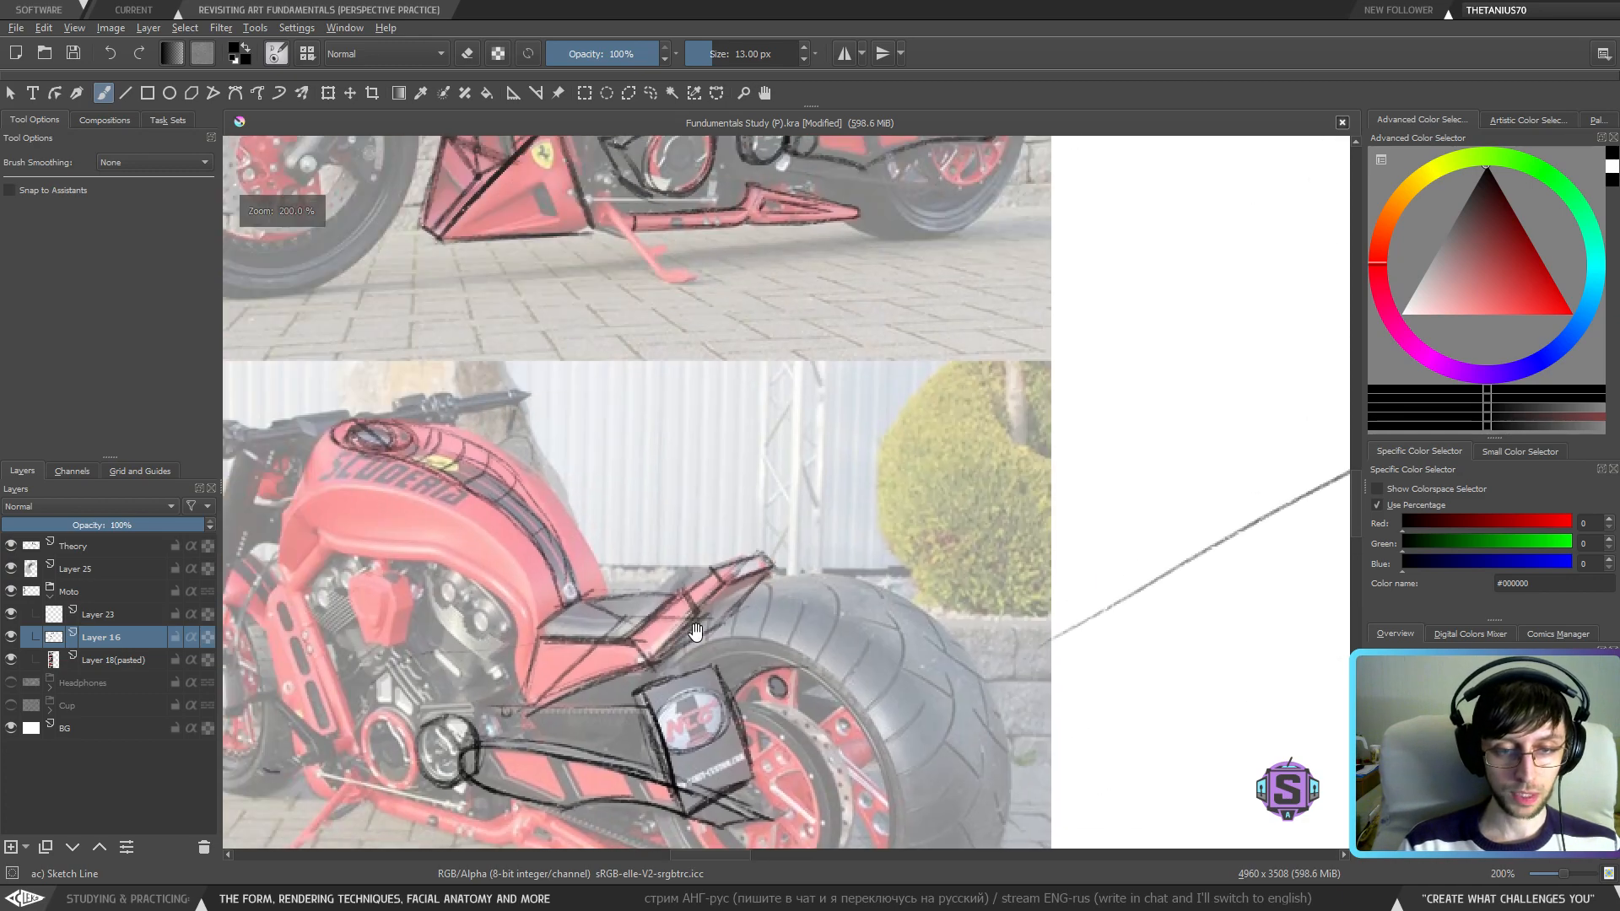
pyautogui.scroll(5, 675, 658)
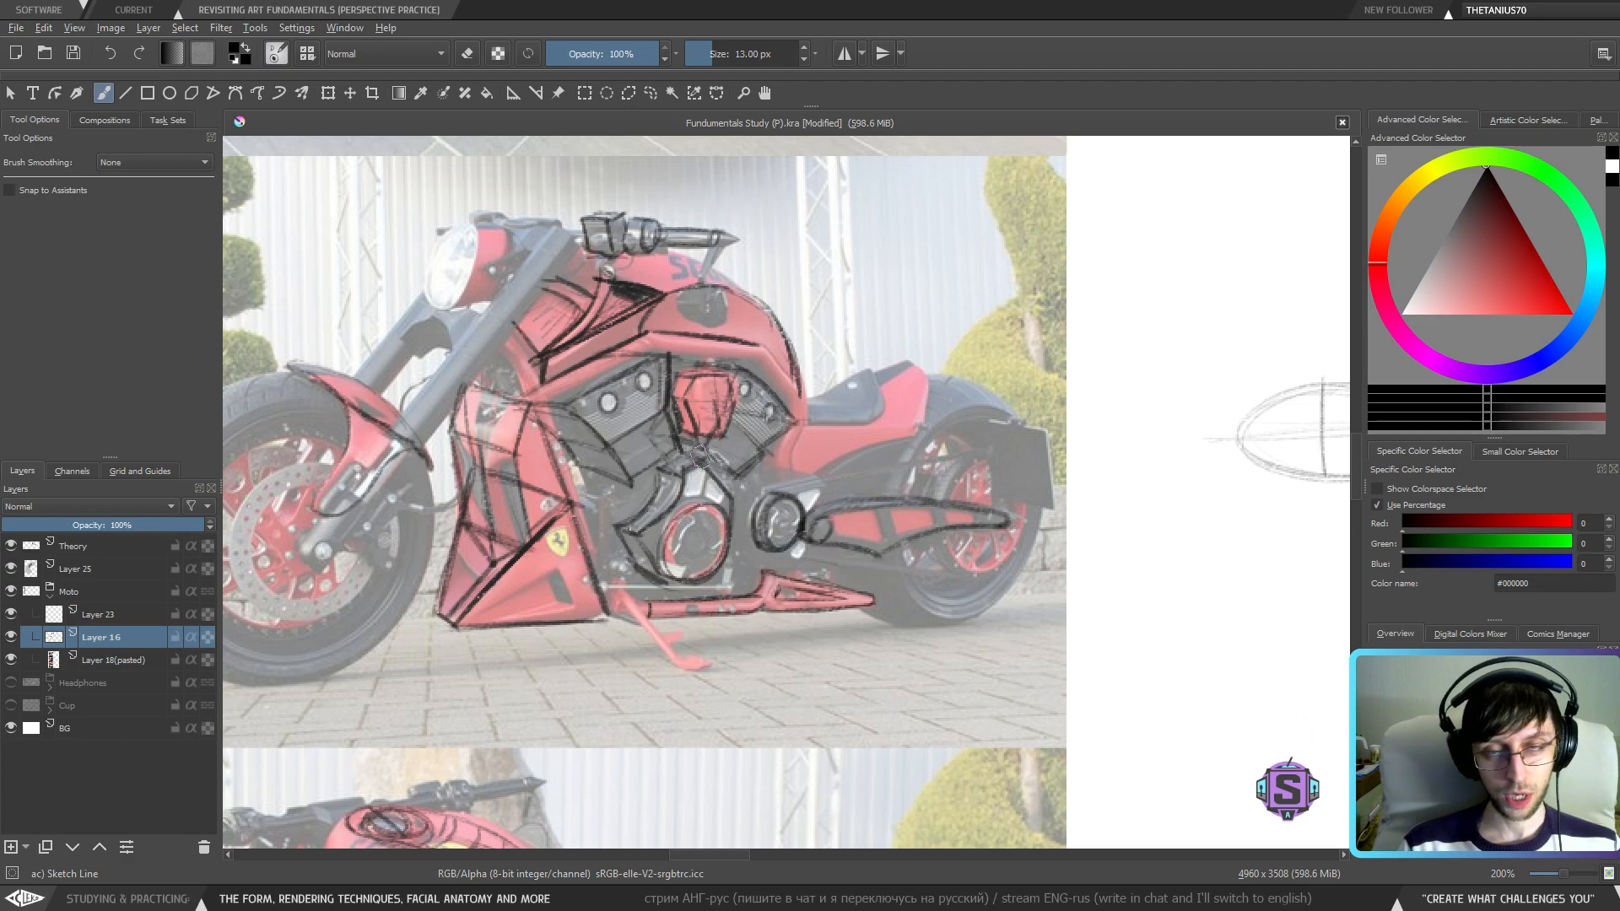
pyautogui.scroll(5, 789, 319)
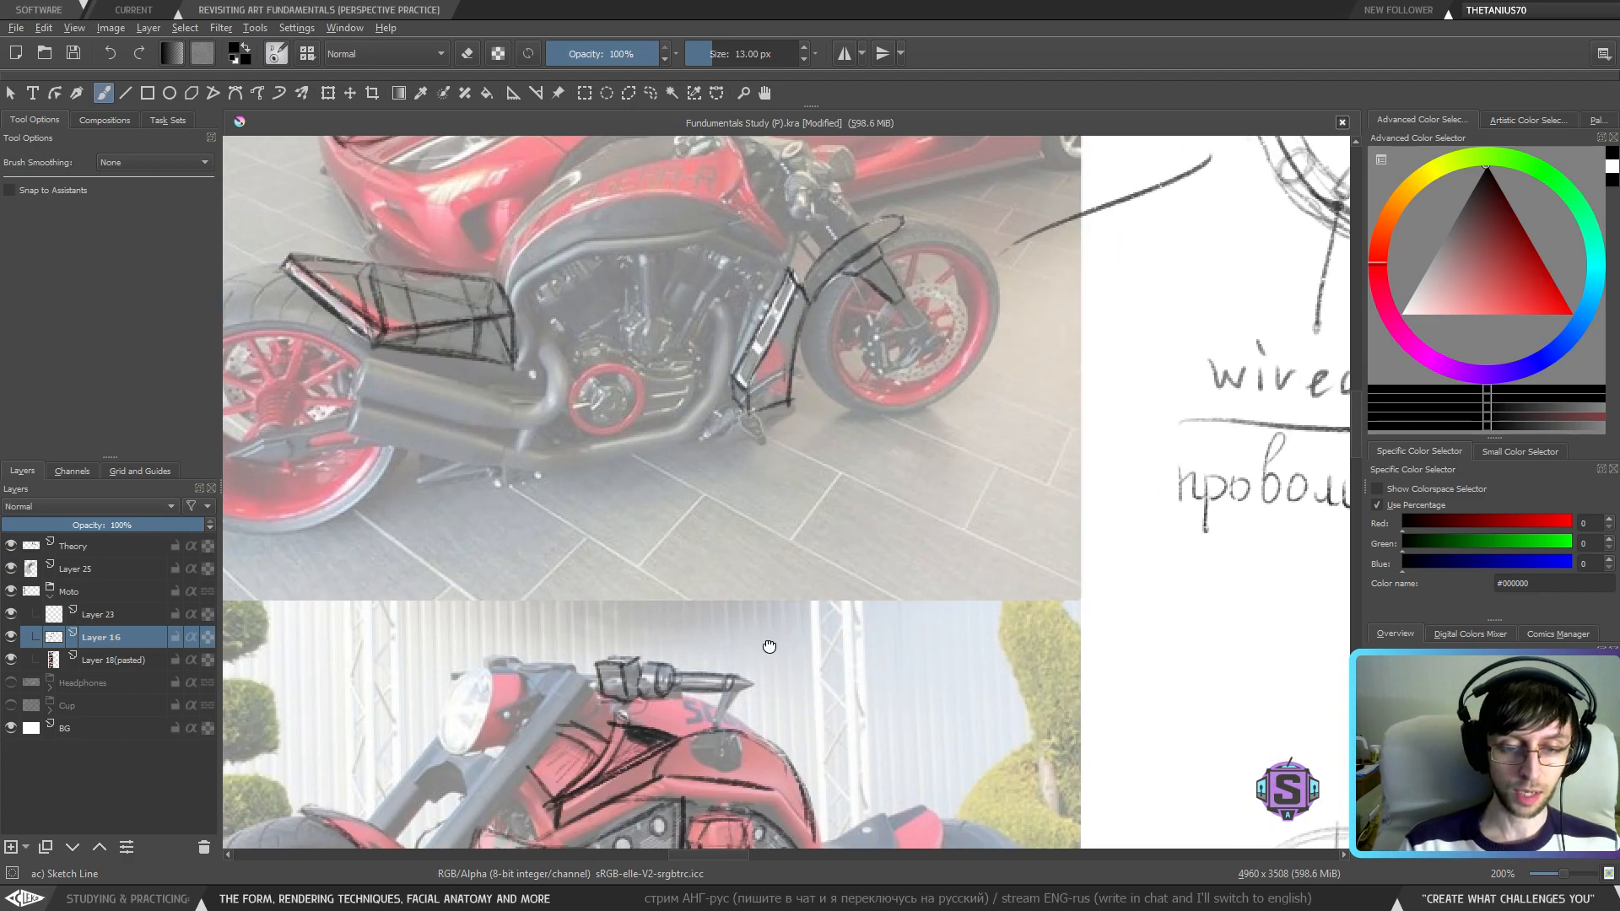
pyautogui.moveTo(767, 650); pyautogui.dragTo(786, 292)
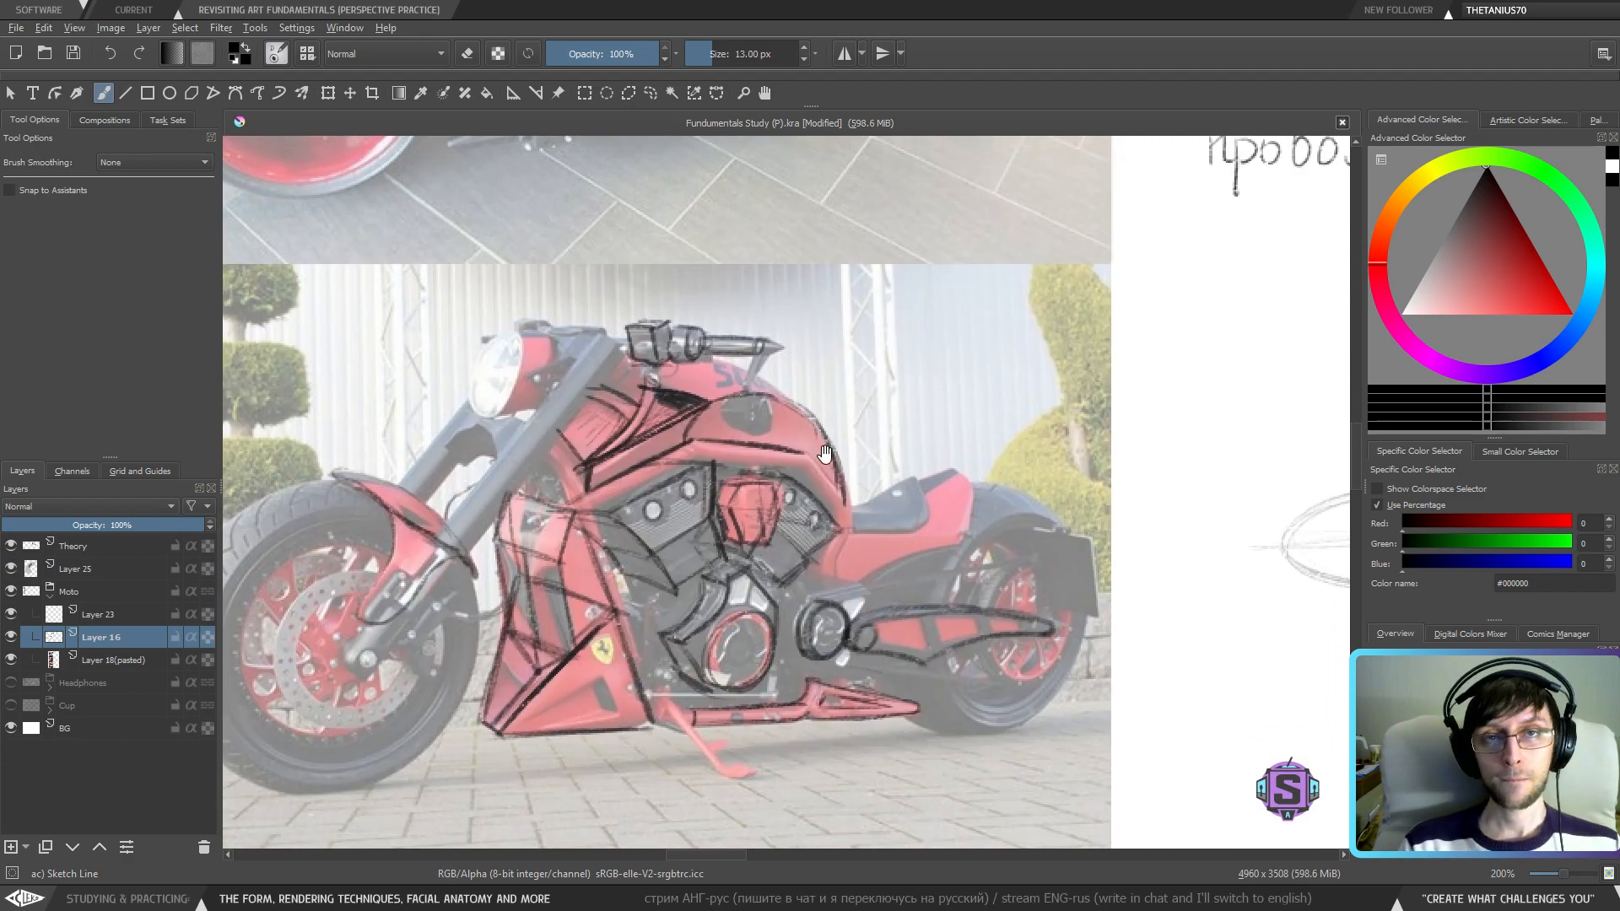
pyautogui.moveTo(823, 454); pyautogui.dragTo(771, 651)
pyautogui.moveTo(788, 529); pyautogui.dragTo(809, 829)
pyautogui.moveTo(781, 487); pyautogui.dragTo(788, 559)
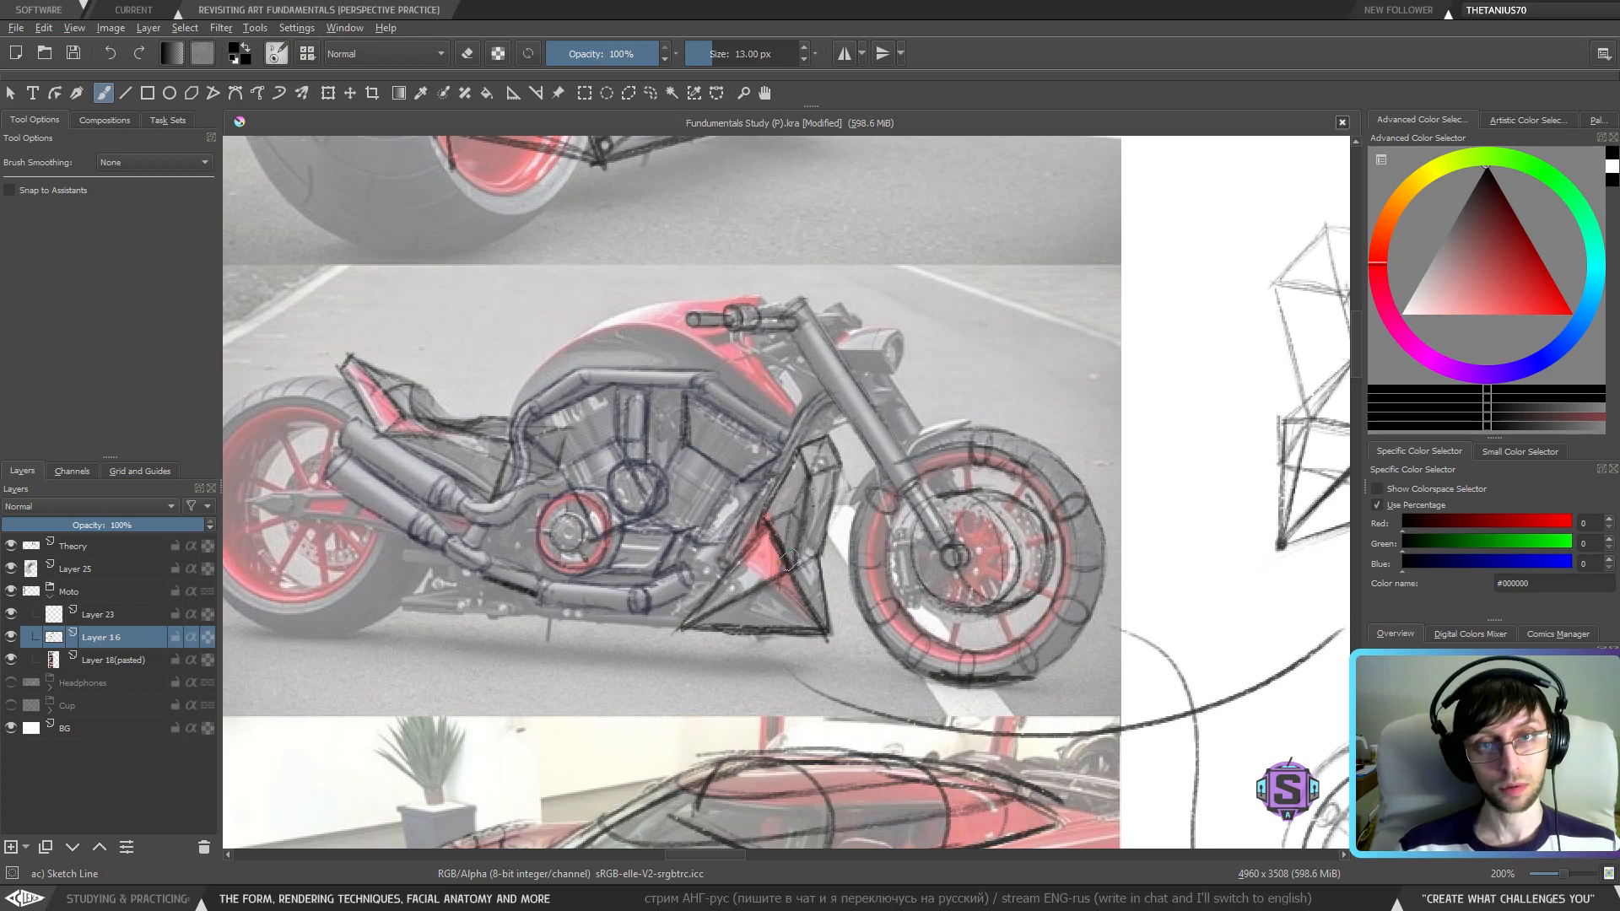
pyautogui.hotkey('ctrl', '-')
pyautogui.moveTo(849, 333); pyautogui.dragTo(745, 543)
pyautogui.moveTo(1006, 407); pyautogui.dragTo(917, 436)
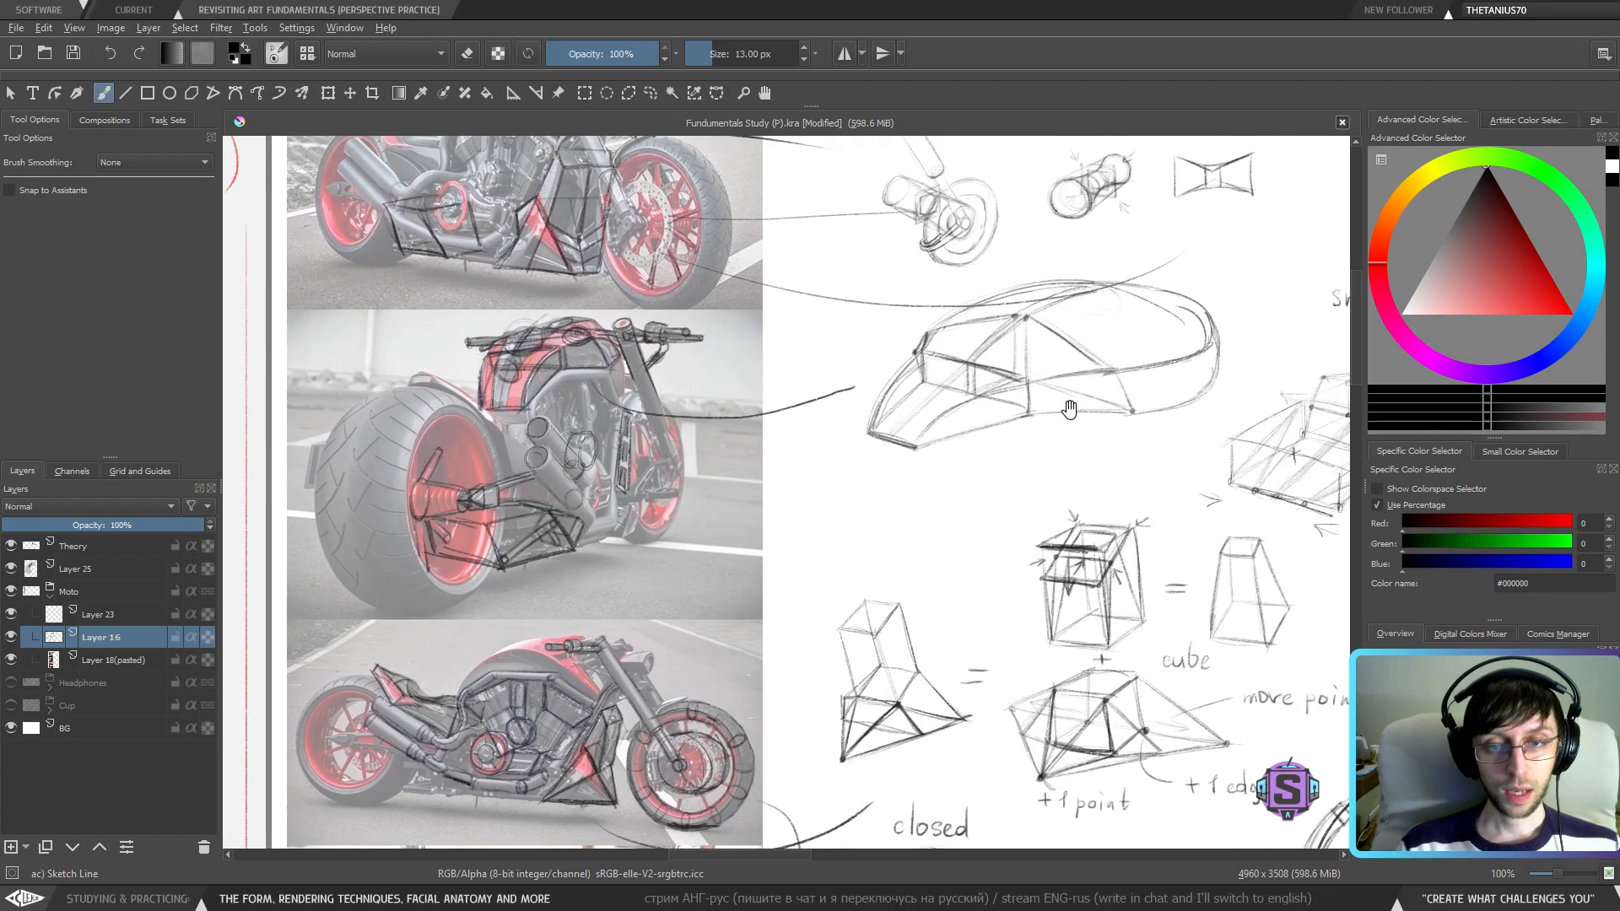
# - Try enclosing the motorcycle sketch in a jagged outline and crossing it out, and undo these marks
pyautogui.moveTo(1068, 412); pyautogui.dragTo(717, 583)
pyautogui.moveTo(1052, 443)
pyautogui.mouseDown()
pyautogui.moveTo(929, 479)
pyautogui.moveTo(490, 481)
pyautogui.moveTo(350, 506)
pyautogui.mouseUp()
pyautogui.moveTo(691, 675)
pyautogui.mouseDown()
pyautogui.moveTo(1006, 444)
pyautogui.moveTo(1023, 253)
pyautogui.moveTo(665, 262)
pyautogui.moveTo(559, 496)
pyautogui.moveTo(628, 675)
pyautogui.moveTo(679, 652)
pyautogui.mouseUp()
pyautogui.moveTo(591, 540); pyautogui.dragTo(986, 319)
pyautogui.moveTo(604, 351); pyautogui.dragTo(1036, 542)
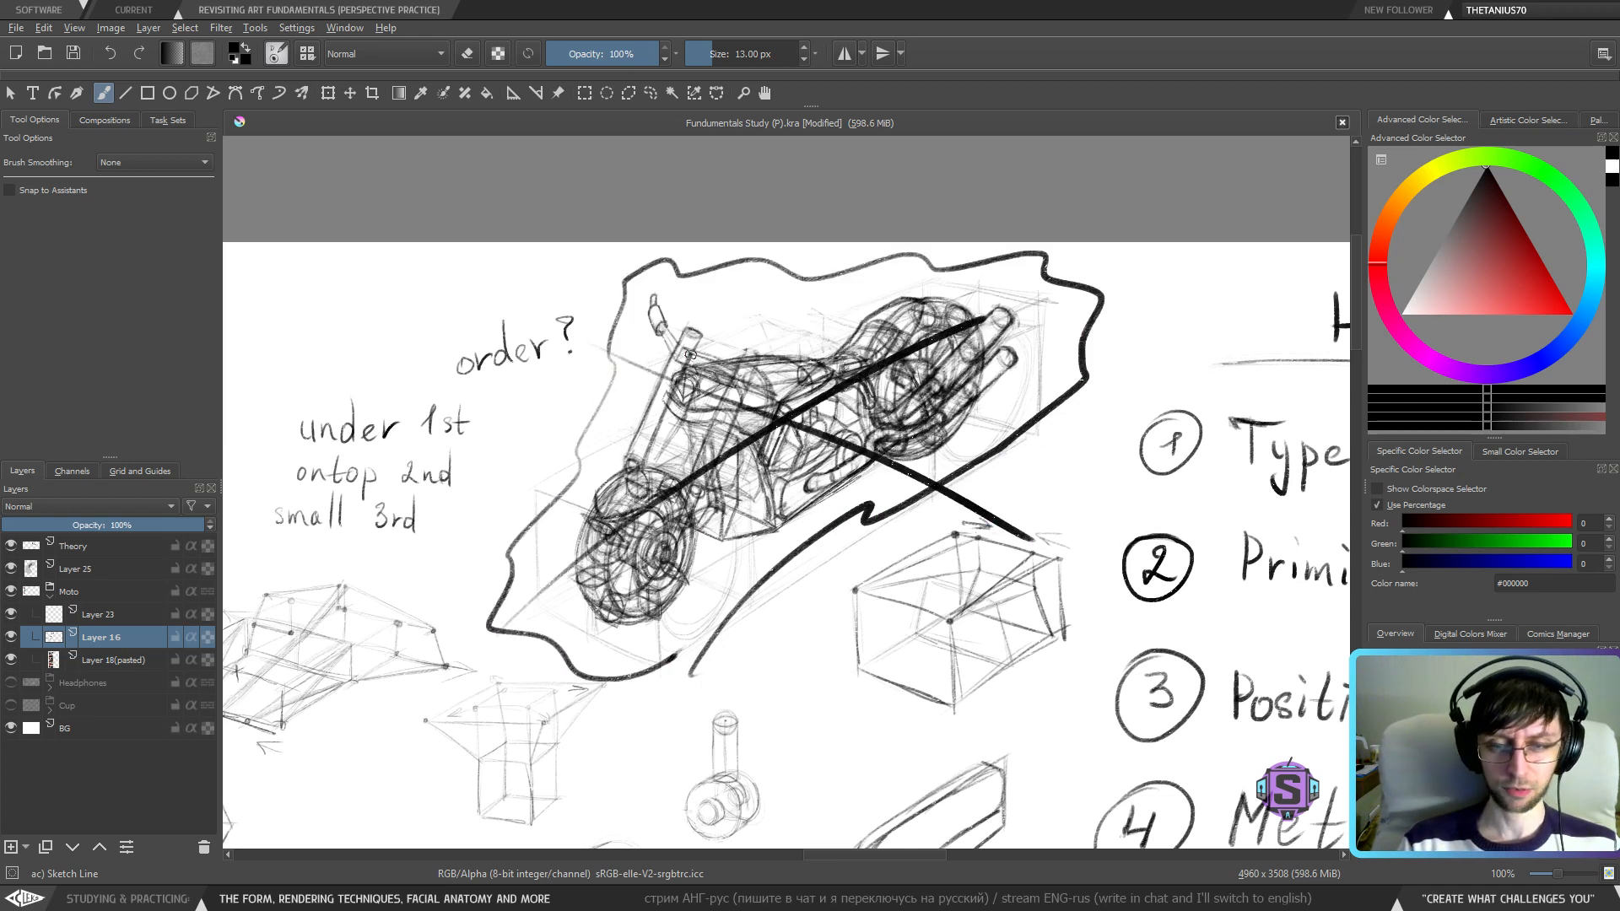
pyautogui.hotkey('ctrl', 'z')
pyautogui.hotkey('ctrl', 'z')
pyautogui.hotkey('ctrl', 'z')
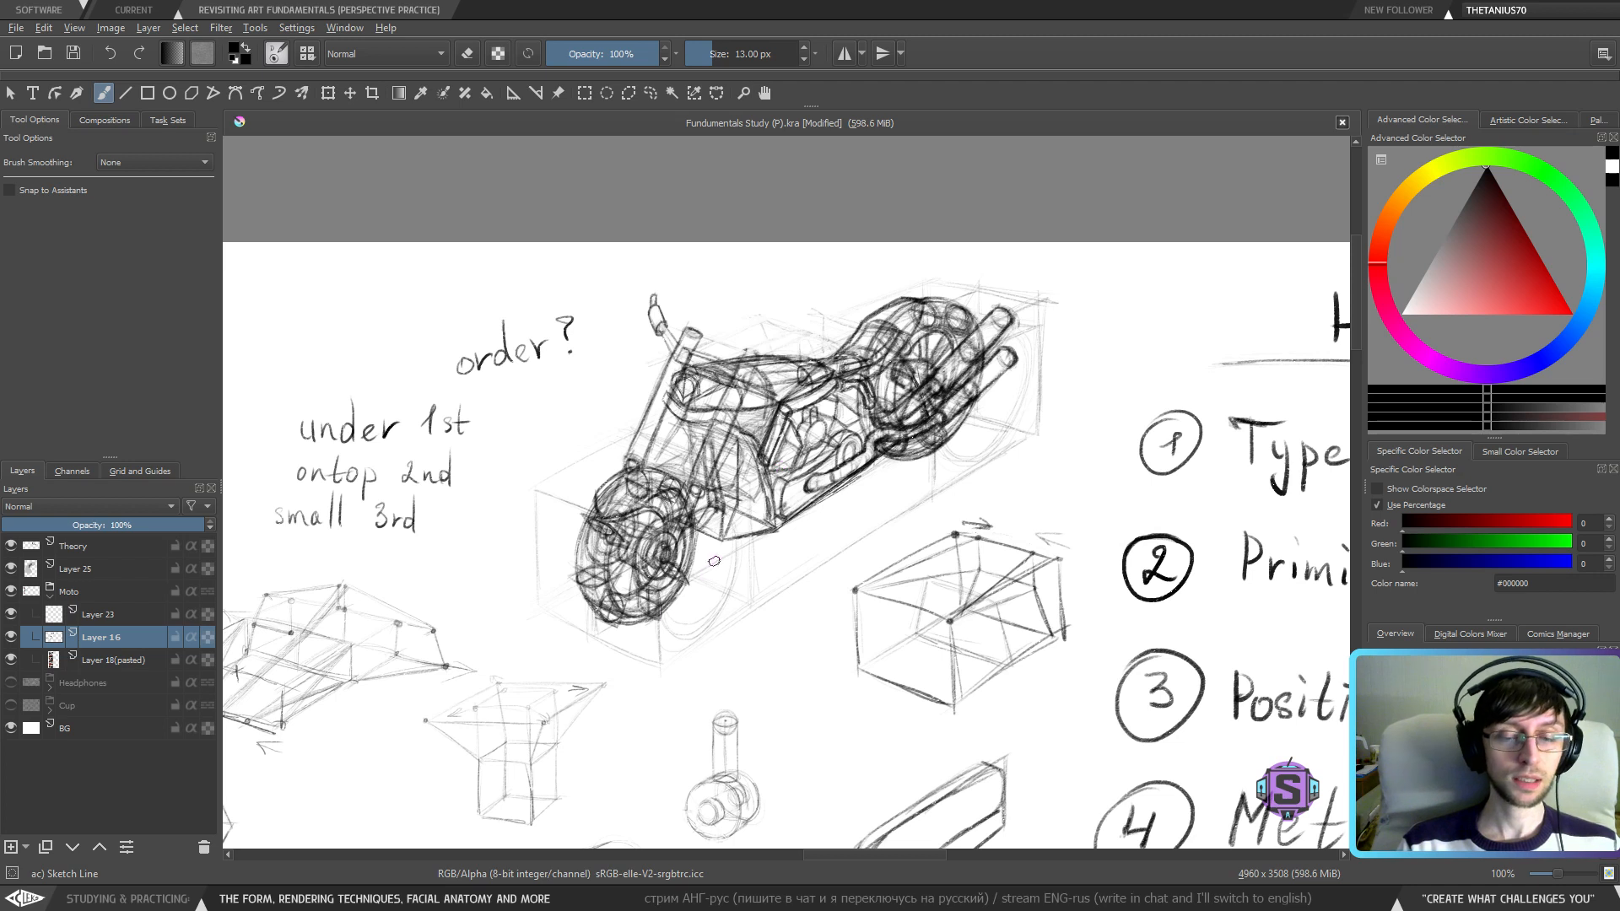
# - Try a few strokes along the motorcycle and a curved line down to the box study beneath it, and undo them
pyautogui.moveTo(597, 665); pyautogui.dragTo(962, 294)
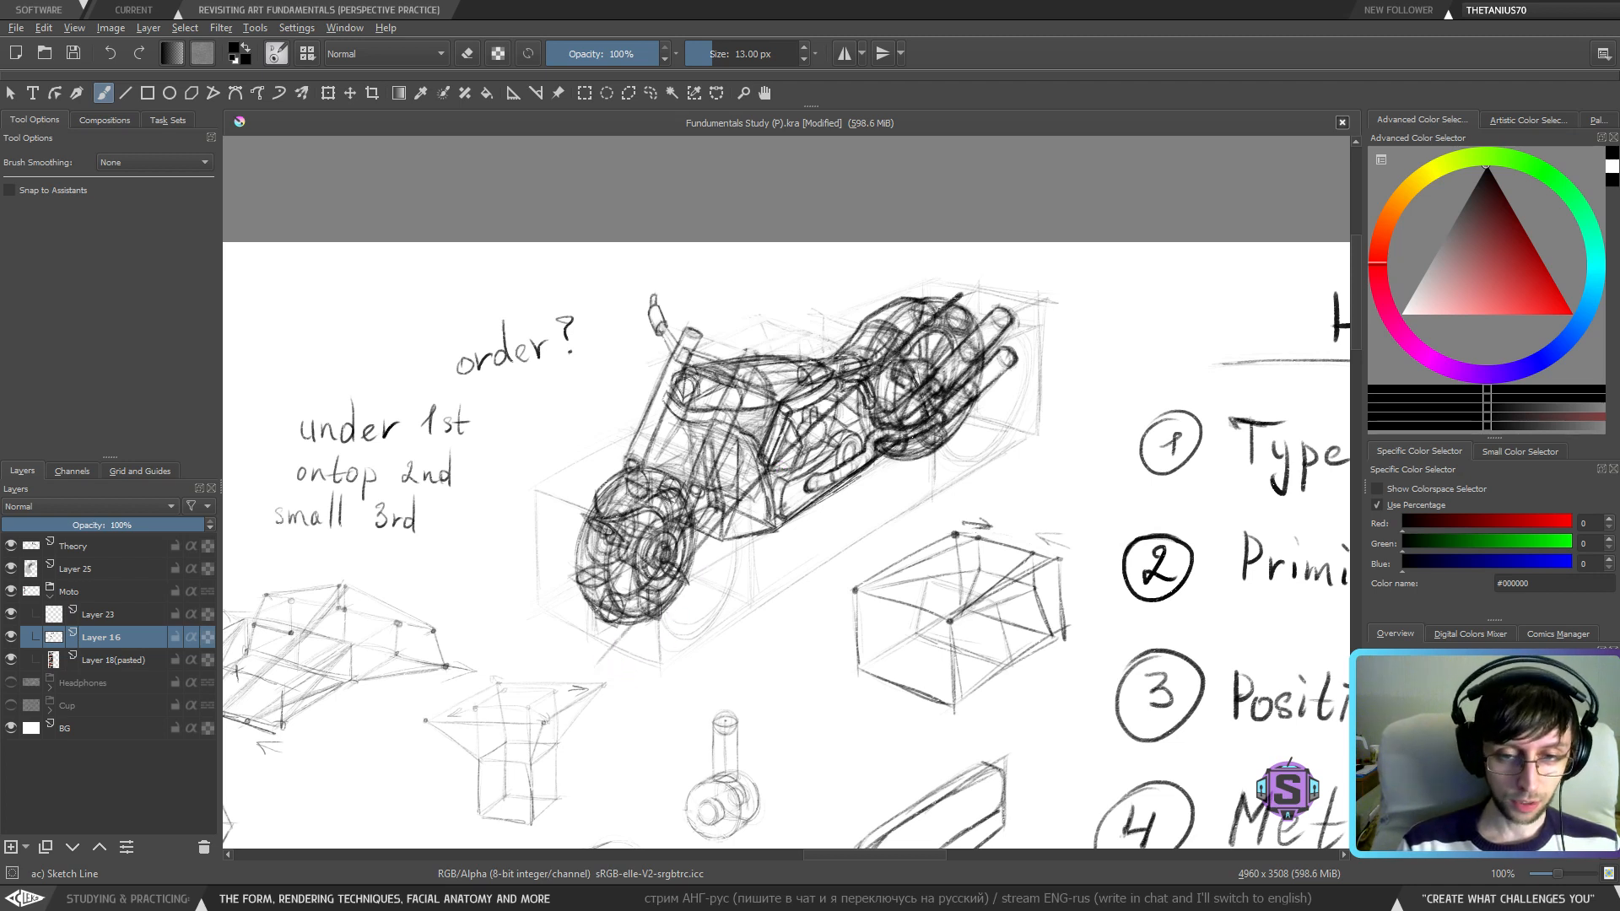
pyautogui.moveTo(665, 425)
pyautogui.mouseDown()
pyautogui.moveTo(1050, 512)
pyautogui.moveTo(888, 415)
pyautogui.moveTo(667, 350)
pyautogui.mouseUp()
pyautogui.hotkey('ctrl', 'z')
pyautogui.hotkey('ctrl', 'z')
pyautogui.hotkey('ctrl', 'z')
pyautogui.moveTo(1008, 244); pyautogui.dragTo(776, 578)
pyautogui.hotkey('ctrl', 'z')
pyautogui.moveTo(898, 410); pyautogui.dragTo(1032, 538)
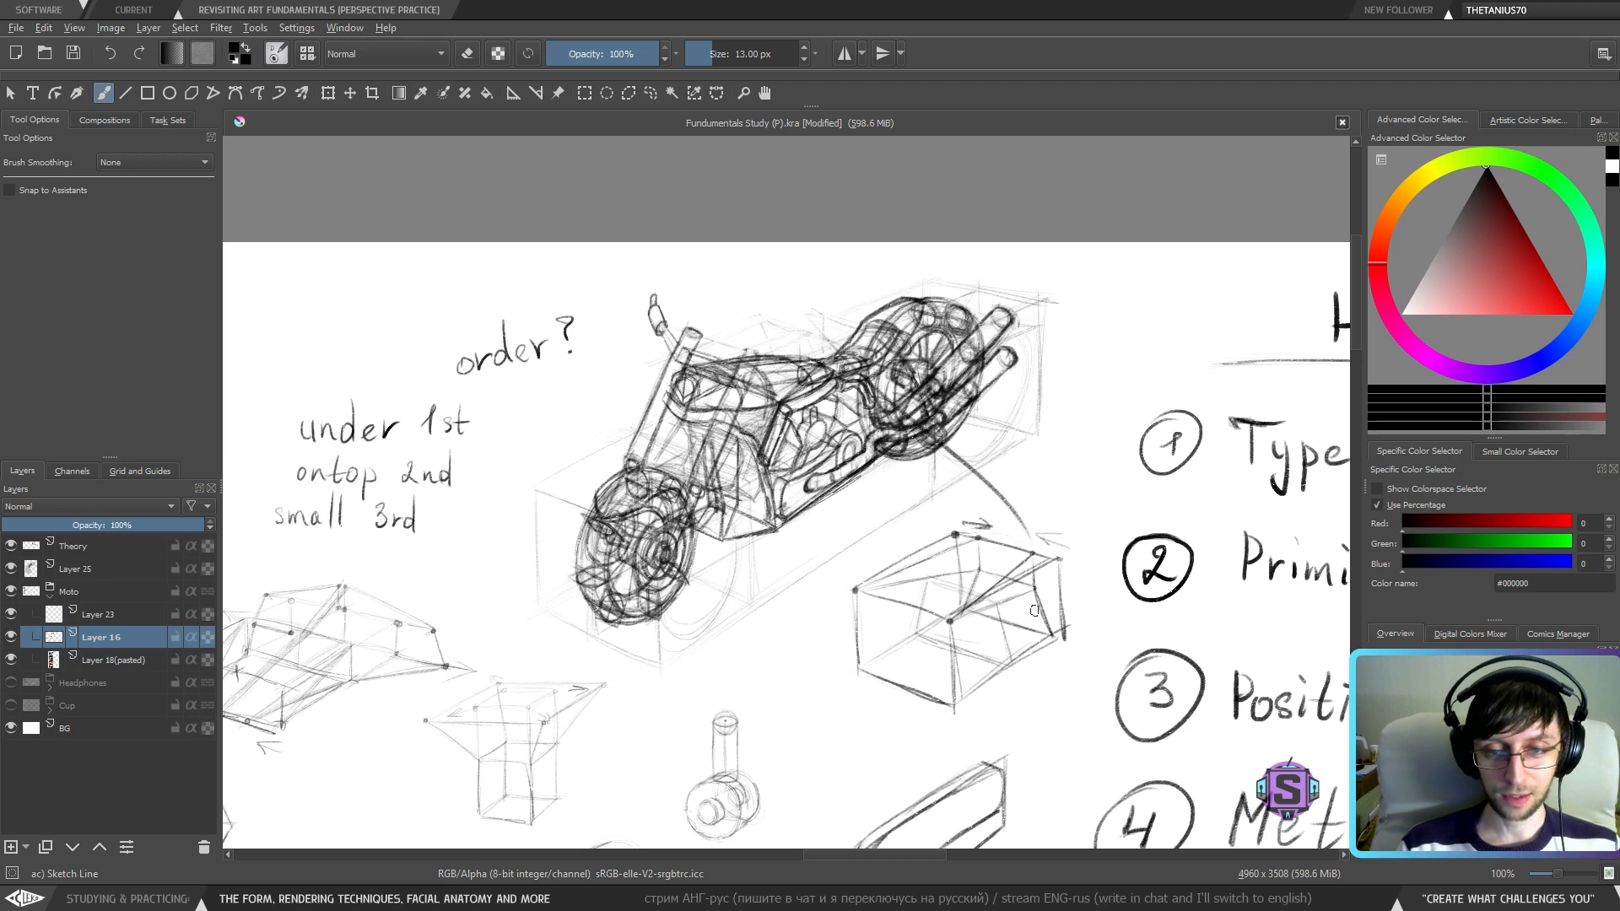
pyautogui.hotkey('ctrl', 'z')
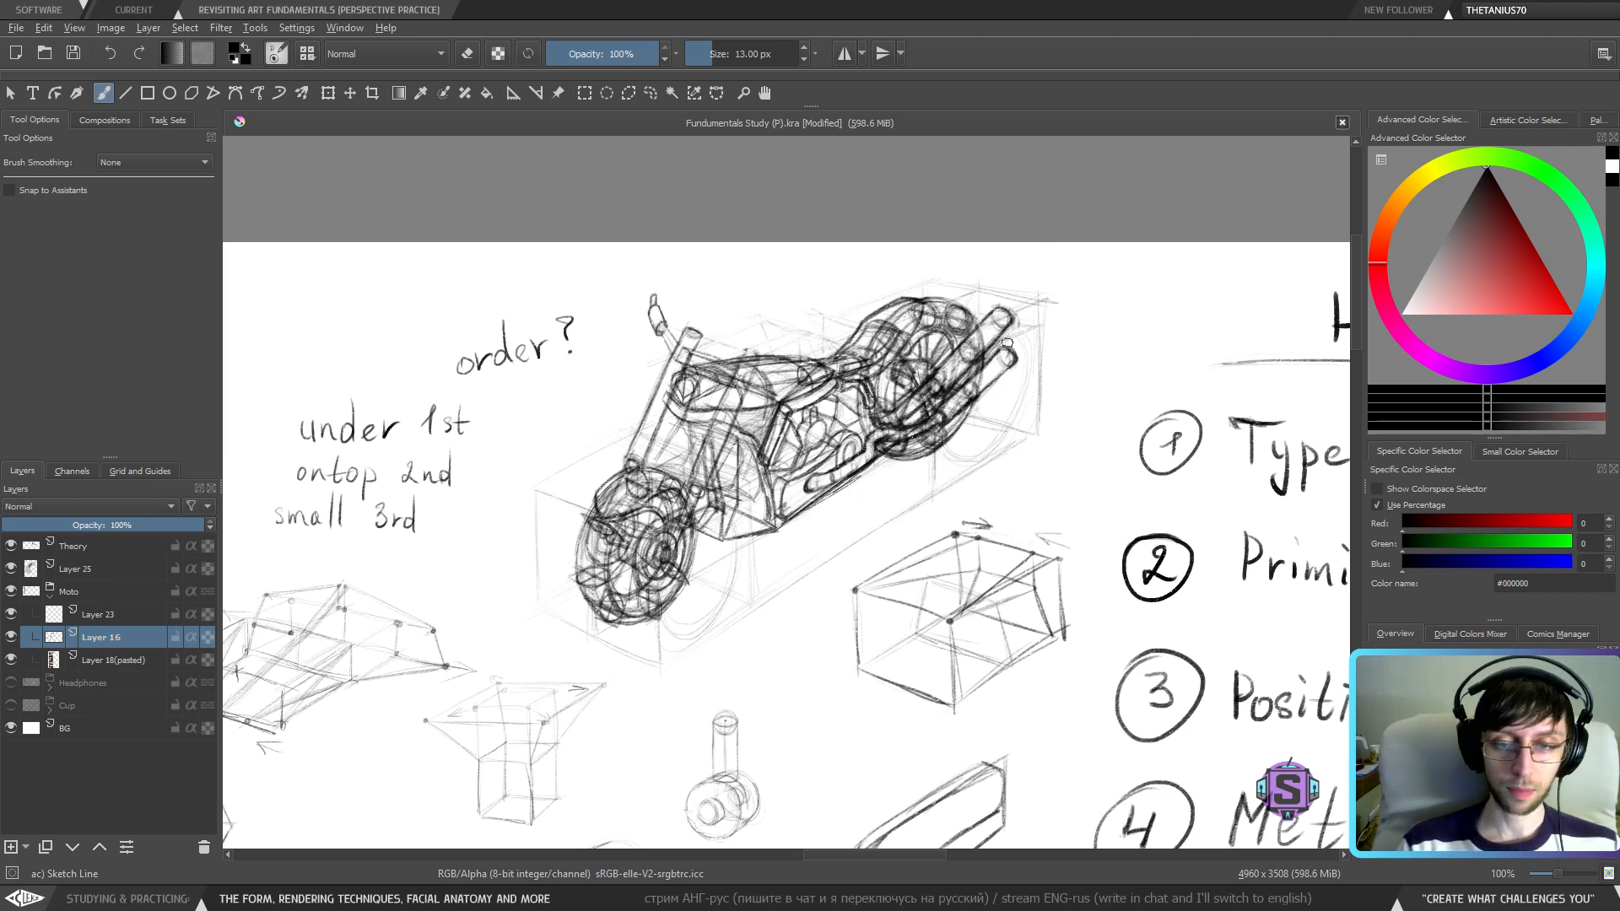
# - Try diagonal strokes across the motorcycle sketch and a short stroke below its frame, and undo them
pyautogui.moveTo(1074, 291); pyautogui.dragTo(609, 560)
pyautogui.hotkey('ctrl', 'z')
pyautogui.moveTo(746, 341); pyautogui.dragTo(974, 606)
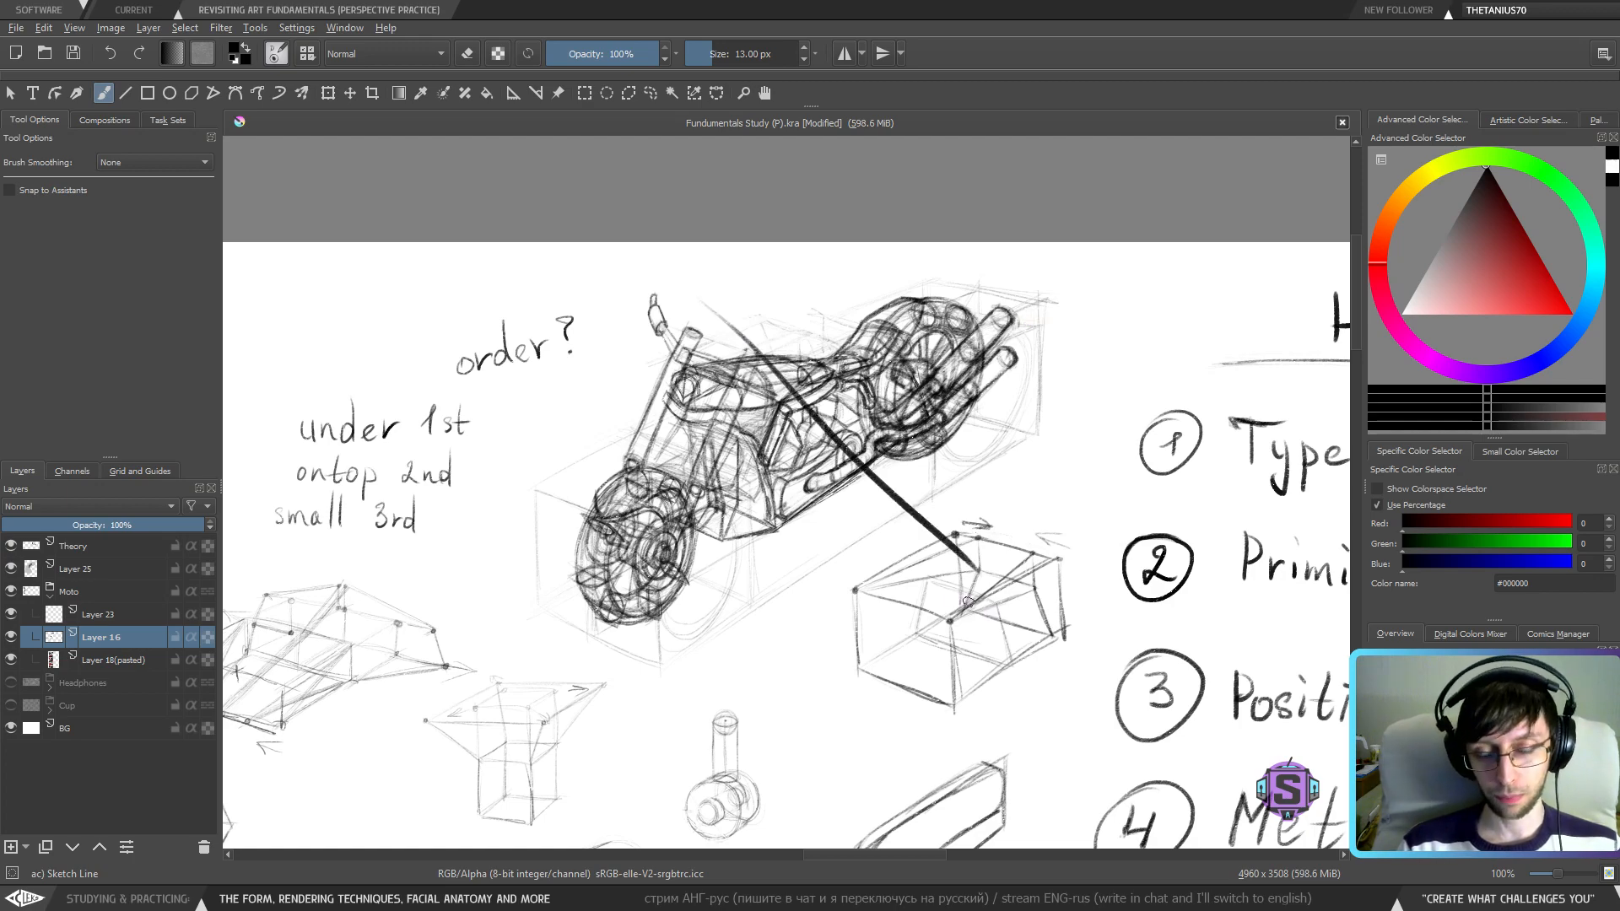
pyautogui.hotkey('ctrl', 'z')
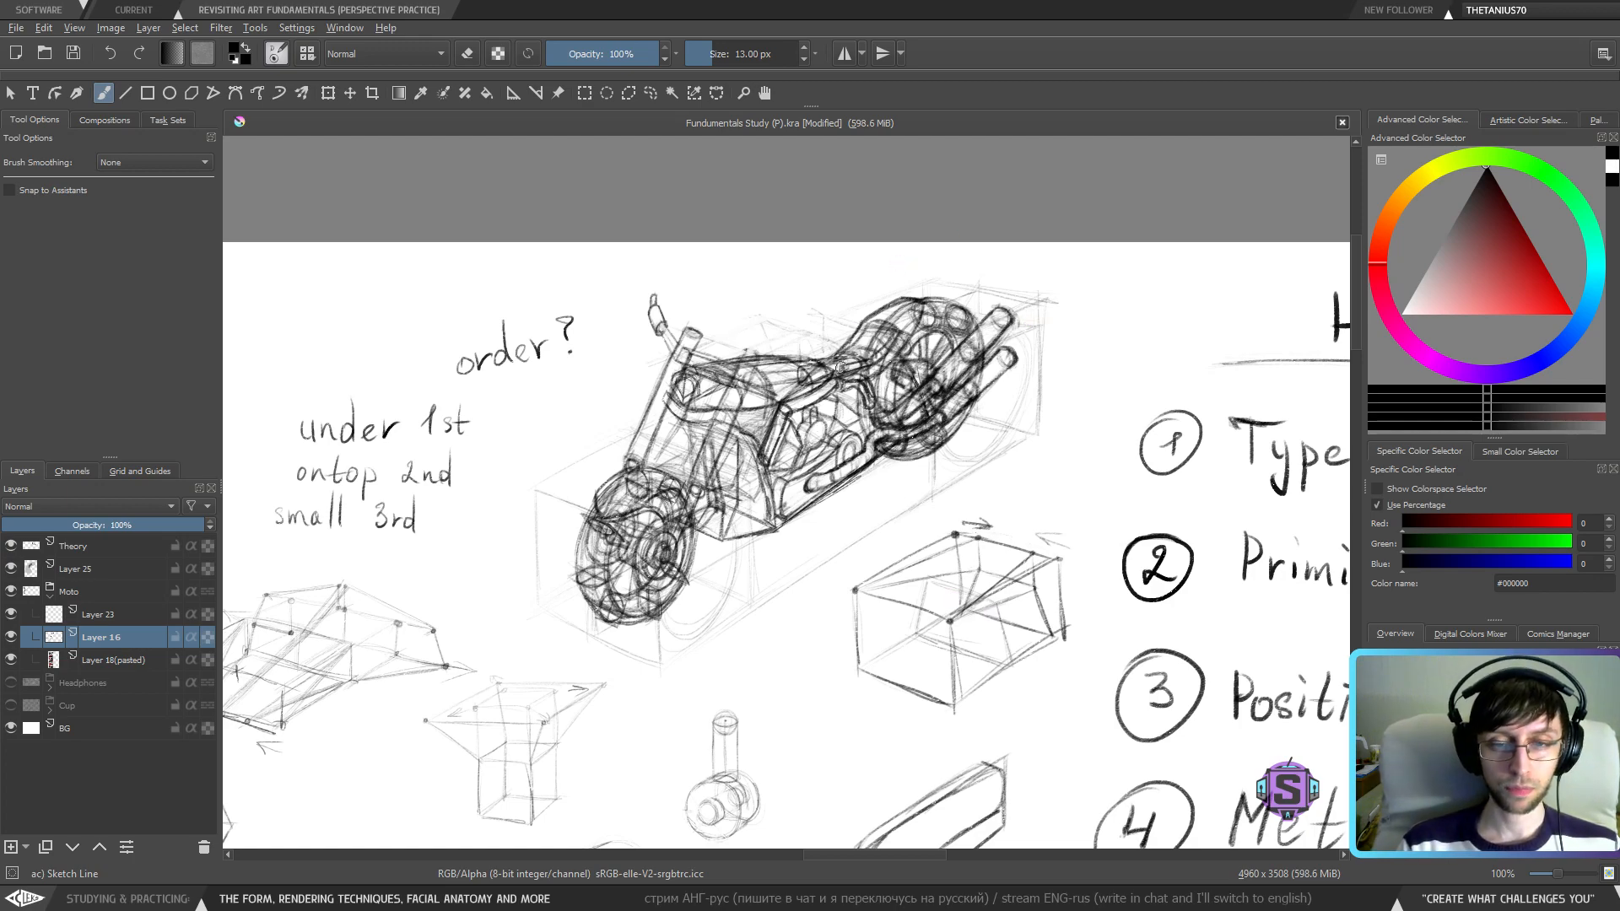
pyautogui.hotkey('ctrl', '-')
pyautogui.hotkey('ctrl', '-')
pyautogui.moveTo(783, 503)
pyautogui.mouseDown()
pyautogui.moveTo(818, 381)
pyautogui.moveTo(649, 575)
pyautogui.moveTo(686, 589)
pyautogui.mouseUp()
pyautogui.hotkey('ctrl', '+')
pyautogui.hotkey('ctrl', '+')
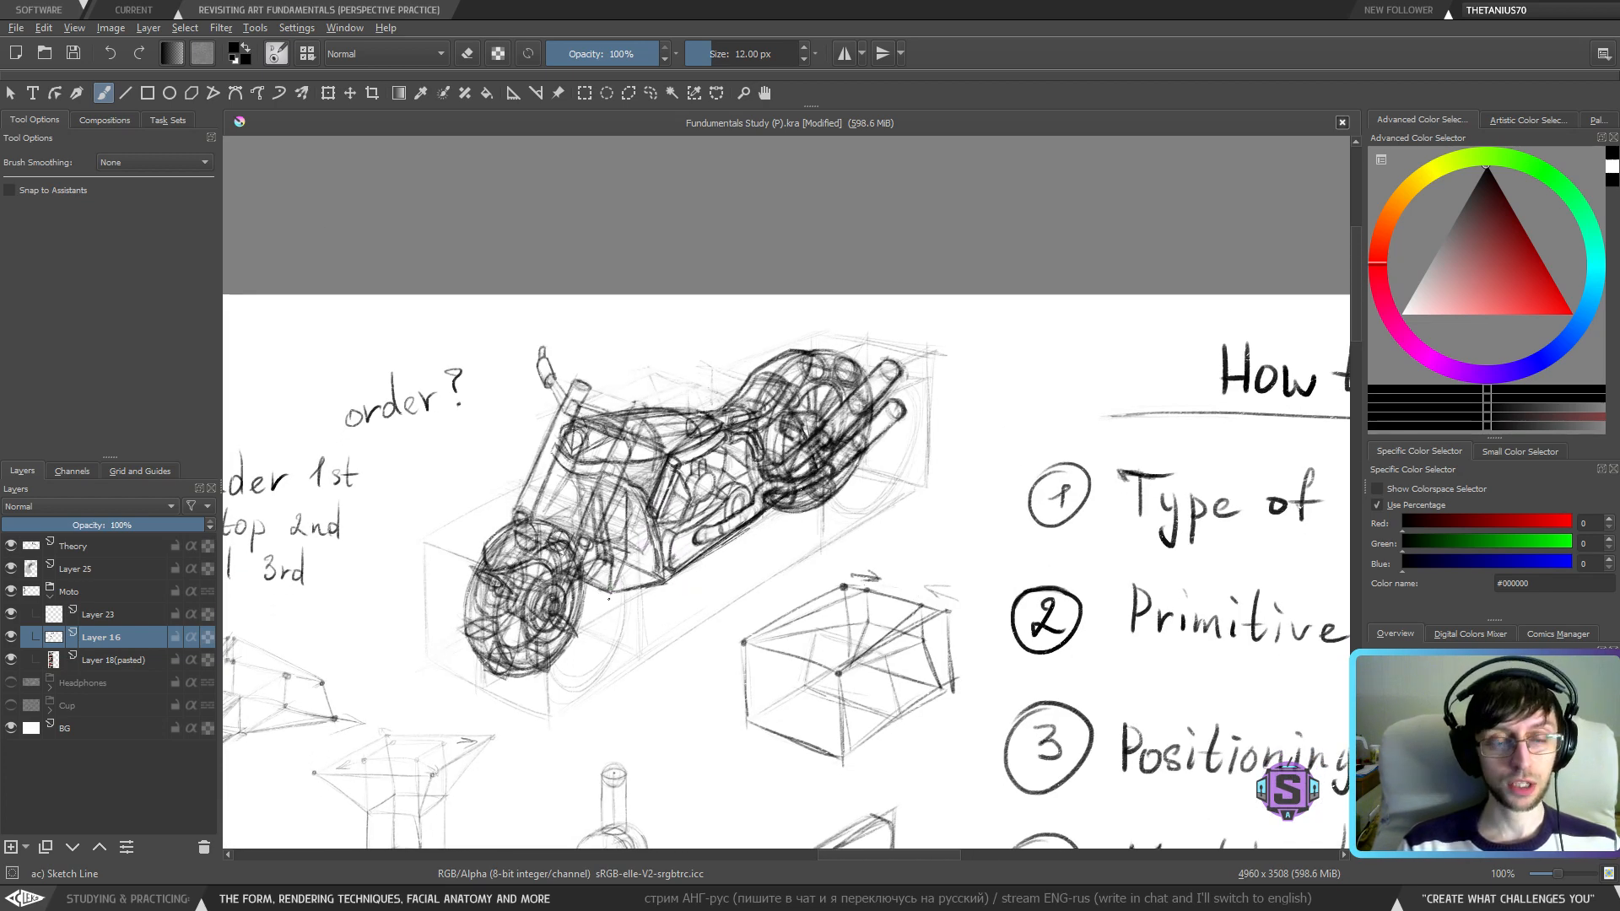
pyautogui.moveTo(632, 546)
pyautogui.mouseDown()
pyautogui.moveTo(616, 588)
pyautogui.moveTo(641, 632)
pyautogui.mouseUp()
pyautogui.hotkey('ctrl', 'z')
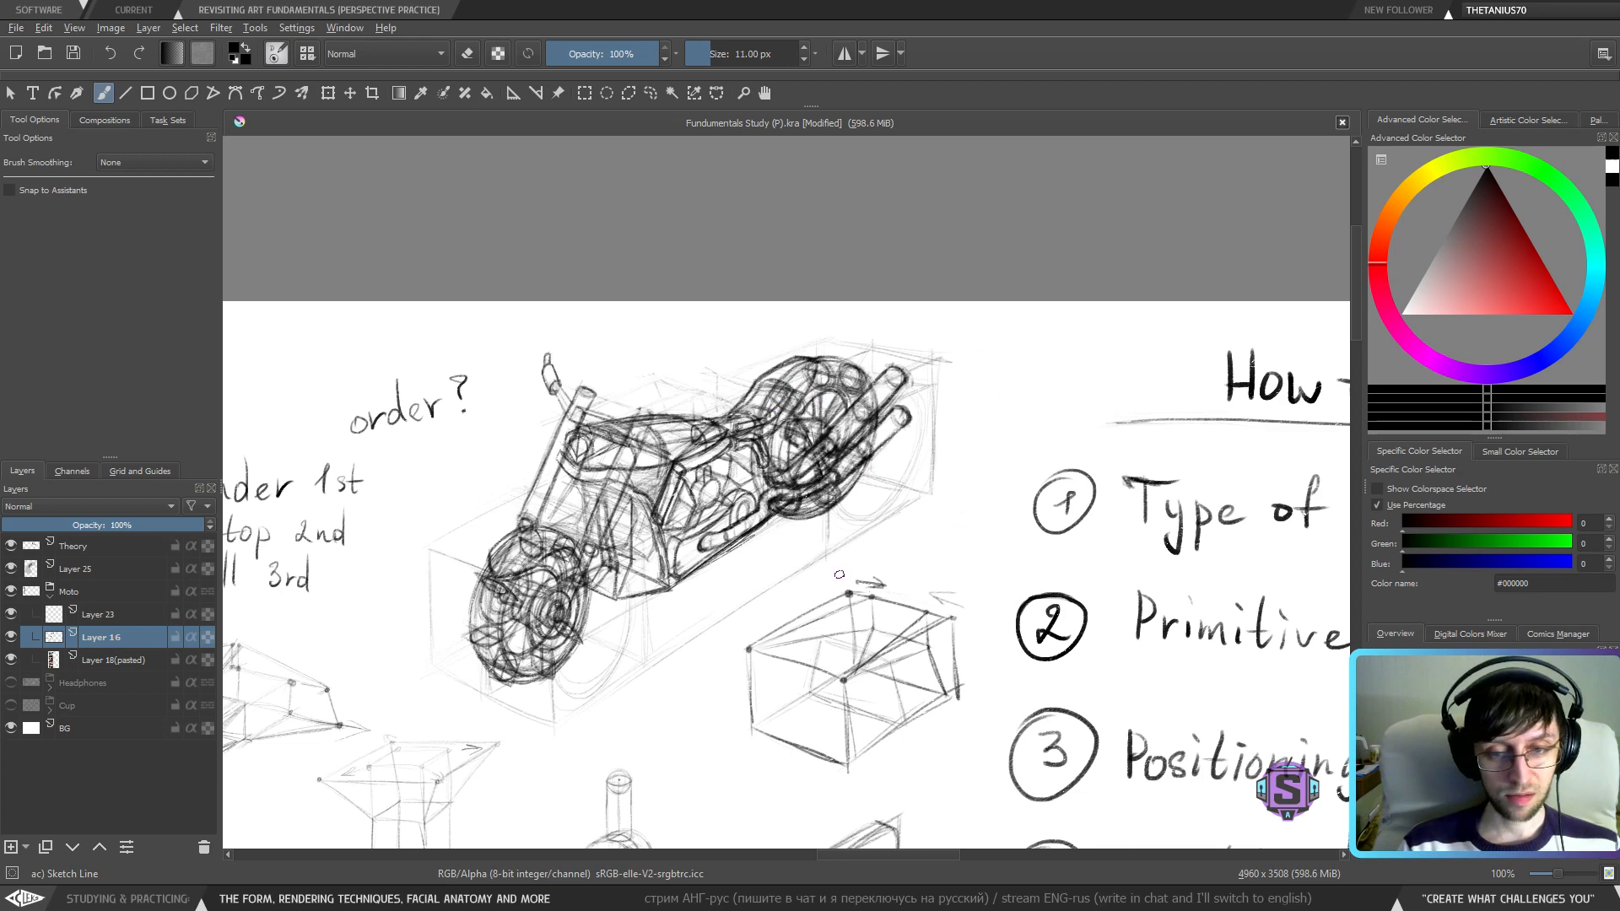
# - Try underlining "solid", "Primitives" and "Positioning" in the list on how to simplify efficiently, and undo each underline
pyautogui.moveTo(1069, 566); pyautogui.dragTo(672, 427)
pyautogui.press('-')
pyautogui.moveTo(823, 532); pyautogui.dragTo(608, 470)
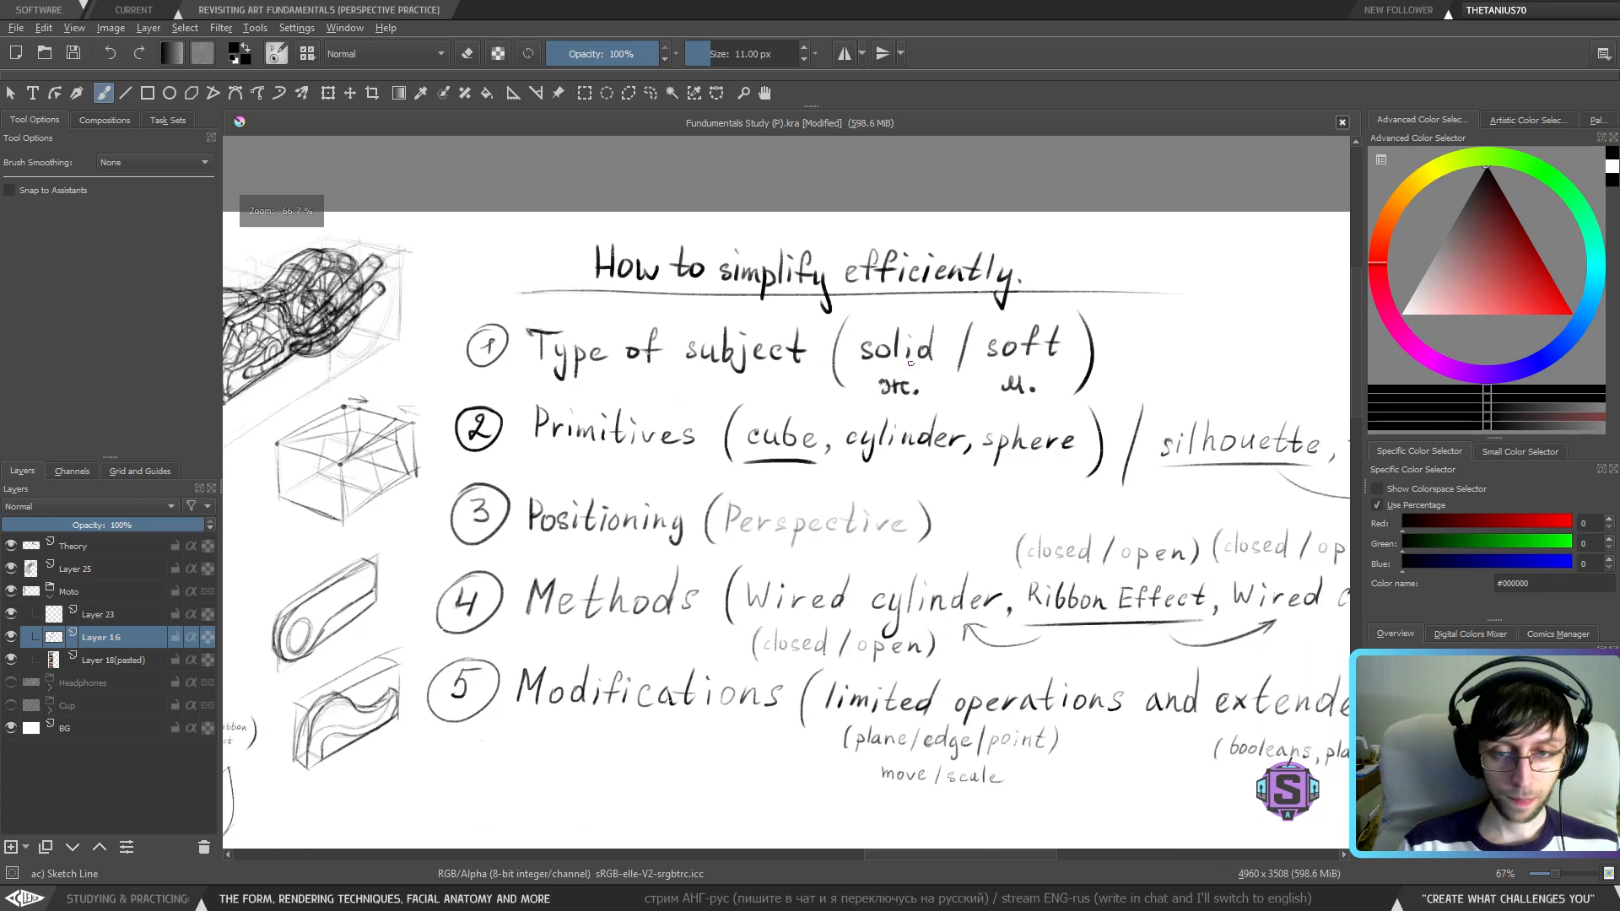
pyautogui.moveTo(841, 369); pyautogui.dragTo(918, 376)
pyautogui.hotkey('ctrl', 'z')
pyautogui.moveTo(528, 456); pyautogui.dragTo(709, 448)
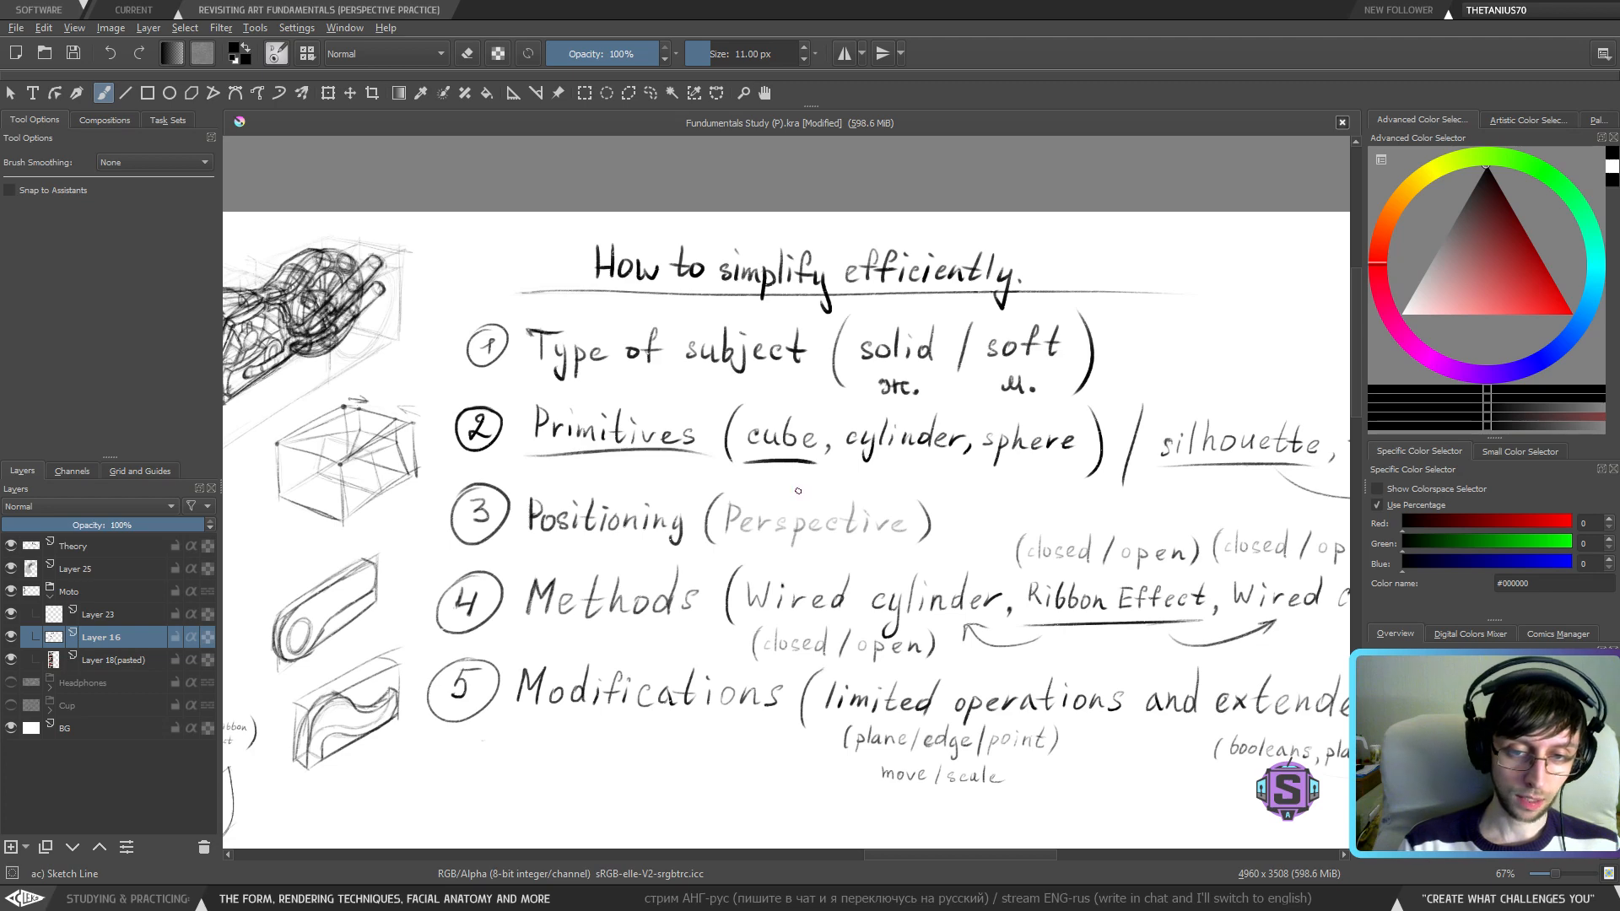
pyautogui.hotkey('ctrl', 'z')
pyautogui.moveTo(537, 565); pyautogui.dragTo(711, 557)
pyautogui.hotkey('ctrl', 'z')
# - Try underlining the Methods line with its techniques and the Modifications line in the simplification list, and undo these marks
pyautogui.moveTo(543, 652)
pyautogui.mouseDown()
pyautogui.moveTo(465, 566)
pyautogui.moveTo(1240, 506)
pyautogui.mouseUp()
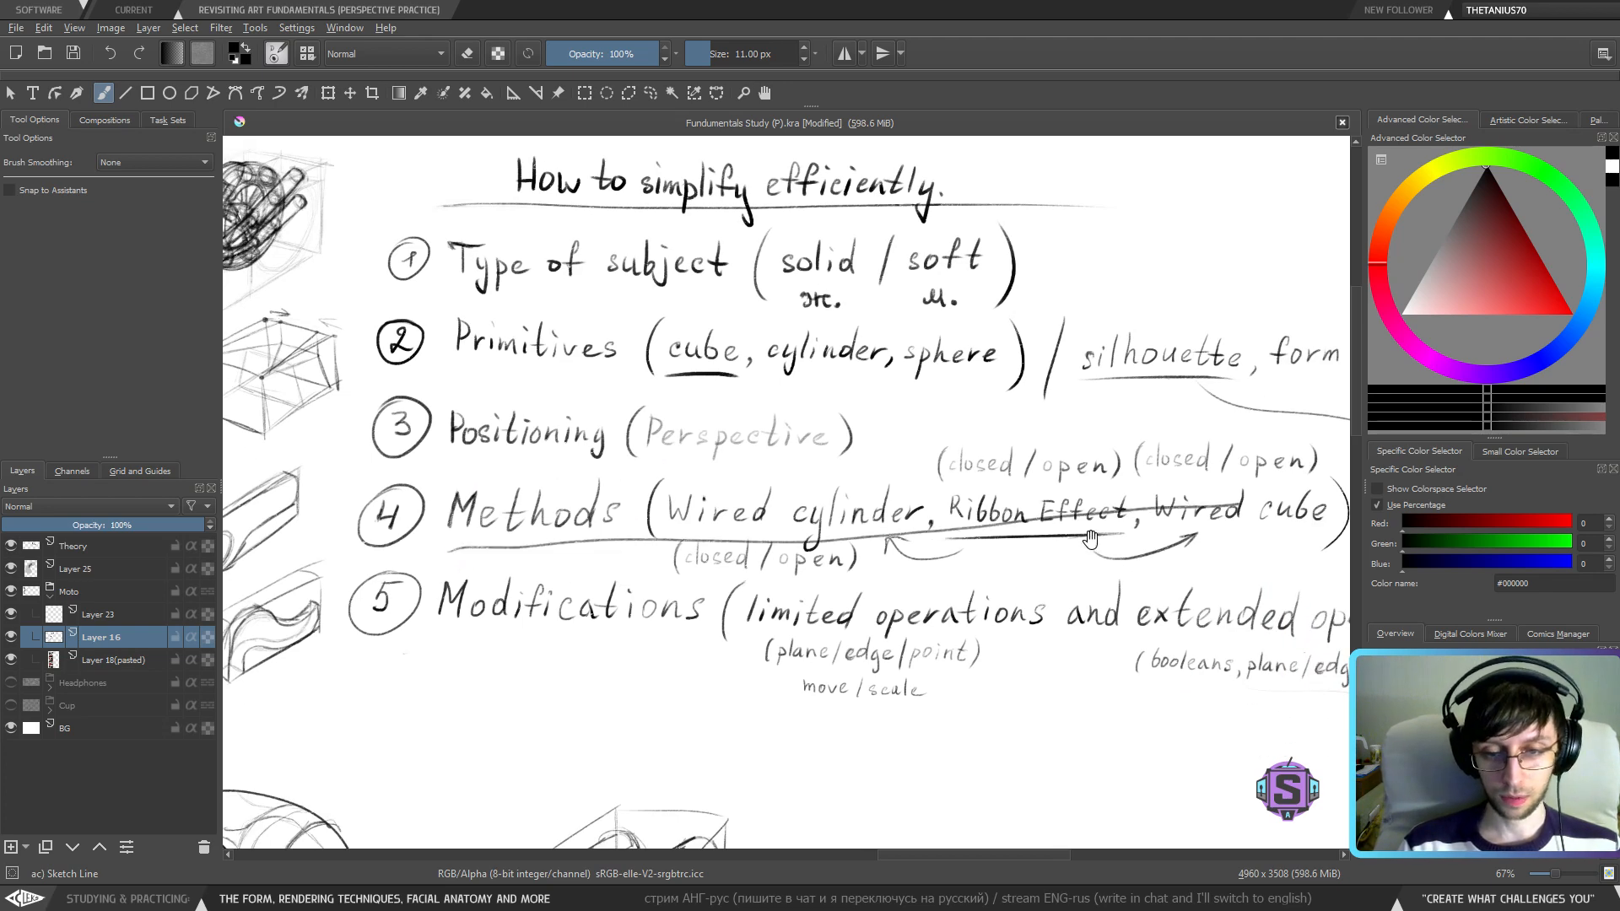
pyautogui.moveTo(622, 541)
pyautogui.mouseDown()
pyautogui.moveTo(552, 504)
pyautogui.moveTo(914, 496)
pyautogui.mouseUp()
pyautogui.hotkey('ctrl', 'z')
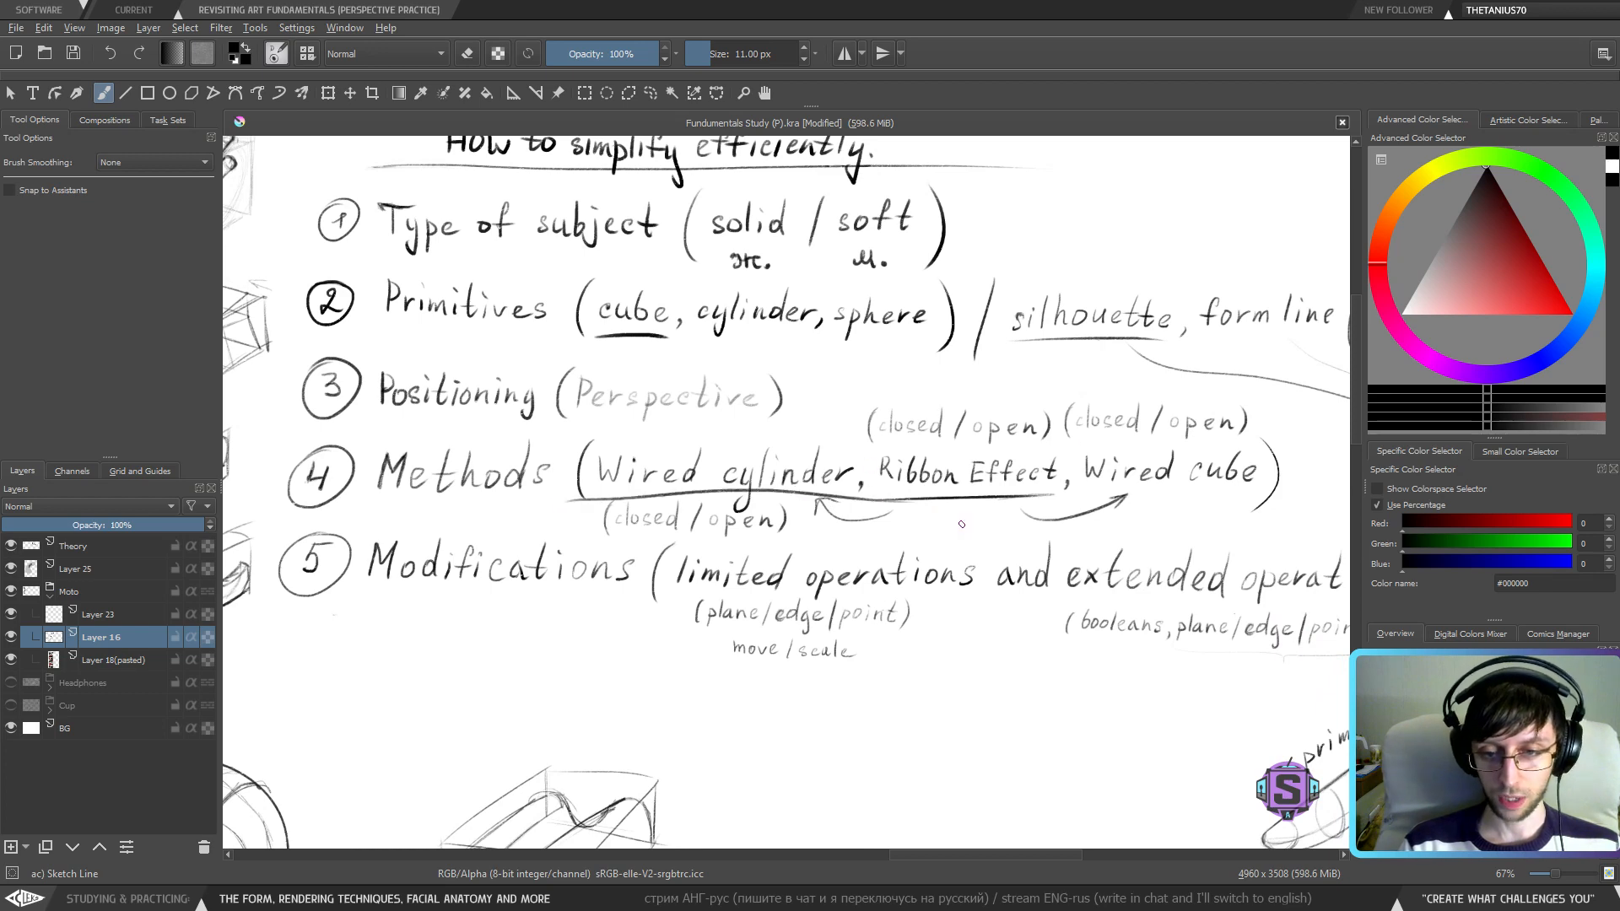
pyautogui.hotkey('ctrl', 'z')
pyautogui.moveTo(596, 656); pyautogui.dragTo(514, 614)
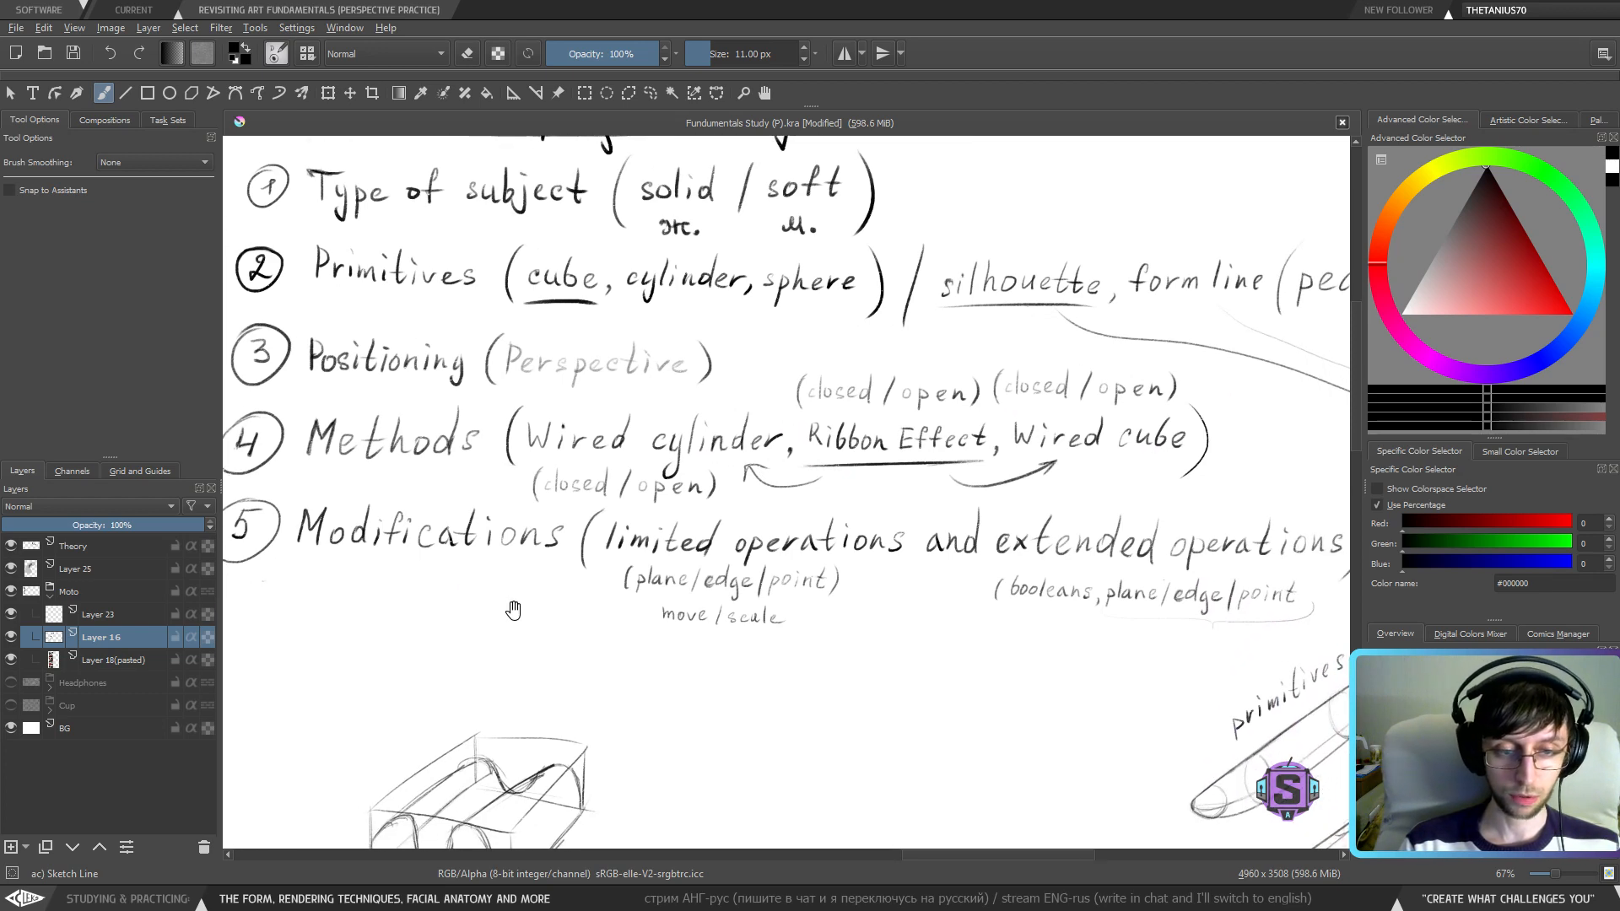
pyautogui.moveTo(319, 567)
pyautogui.mouseDown()
pyautogui.moveTo(590, 580)
pyautogui.moveTo(929, 563)
pyautogui.moveTo(685, 554)
pyautogui.mouseUp()
pyautogui.hotkey('ctrl', 'z')
pyautogui.hotkey('ctrl', 'z')
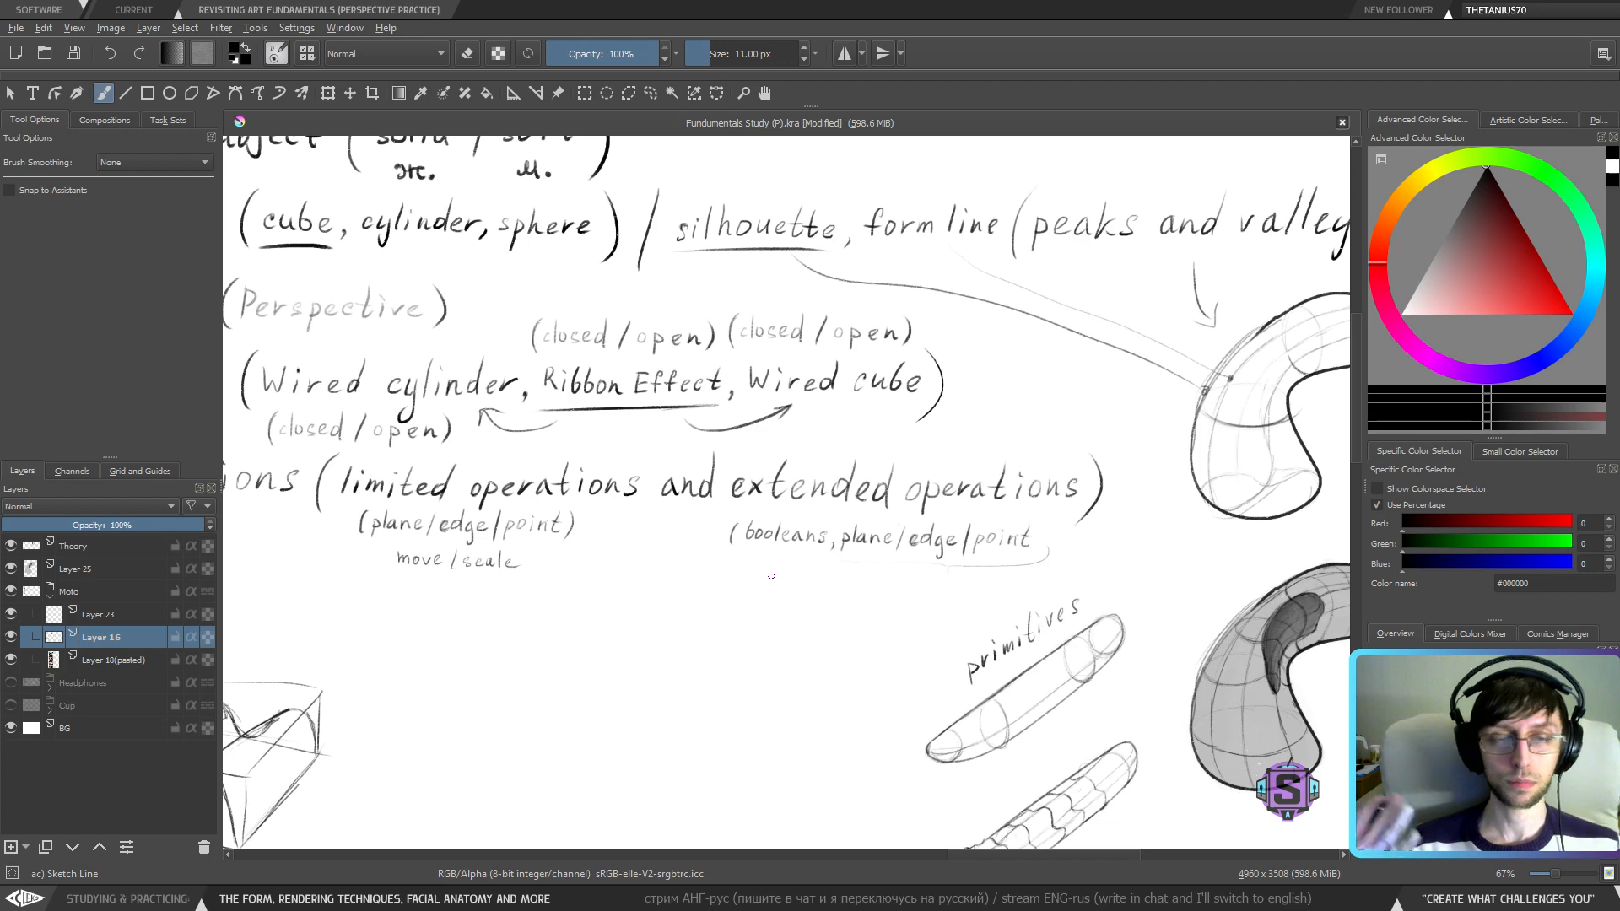
# - Examine the motorcycle sketch together with the surrounding primitive studies and the list of simplification steps
pyautogui.moveTo(1087, 588); pyautogui.dragTo(821, 437)
pyautogui.hotkey('ctrl', '-')
pyautogui.hotkey('ctrl', '-')
pyautogui.moveTo(518, 590); pyautogui.dragTo(1182, 622)
pyautogui.moveTo(844, 511)
pyautogui.mouseDown()
pyautogui.moveTo(892, 543)
pyautogui.moveTo(852, 716)
pyautogui.mouseUp()
pyautogui.hotkey('ctrl', '+')
pyautogui.hotkey('ctrl', '+')
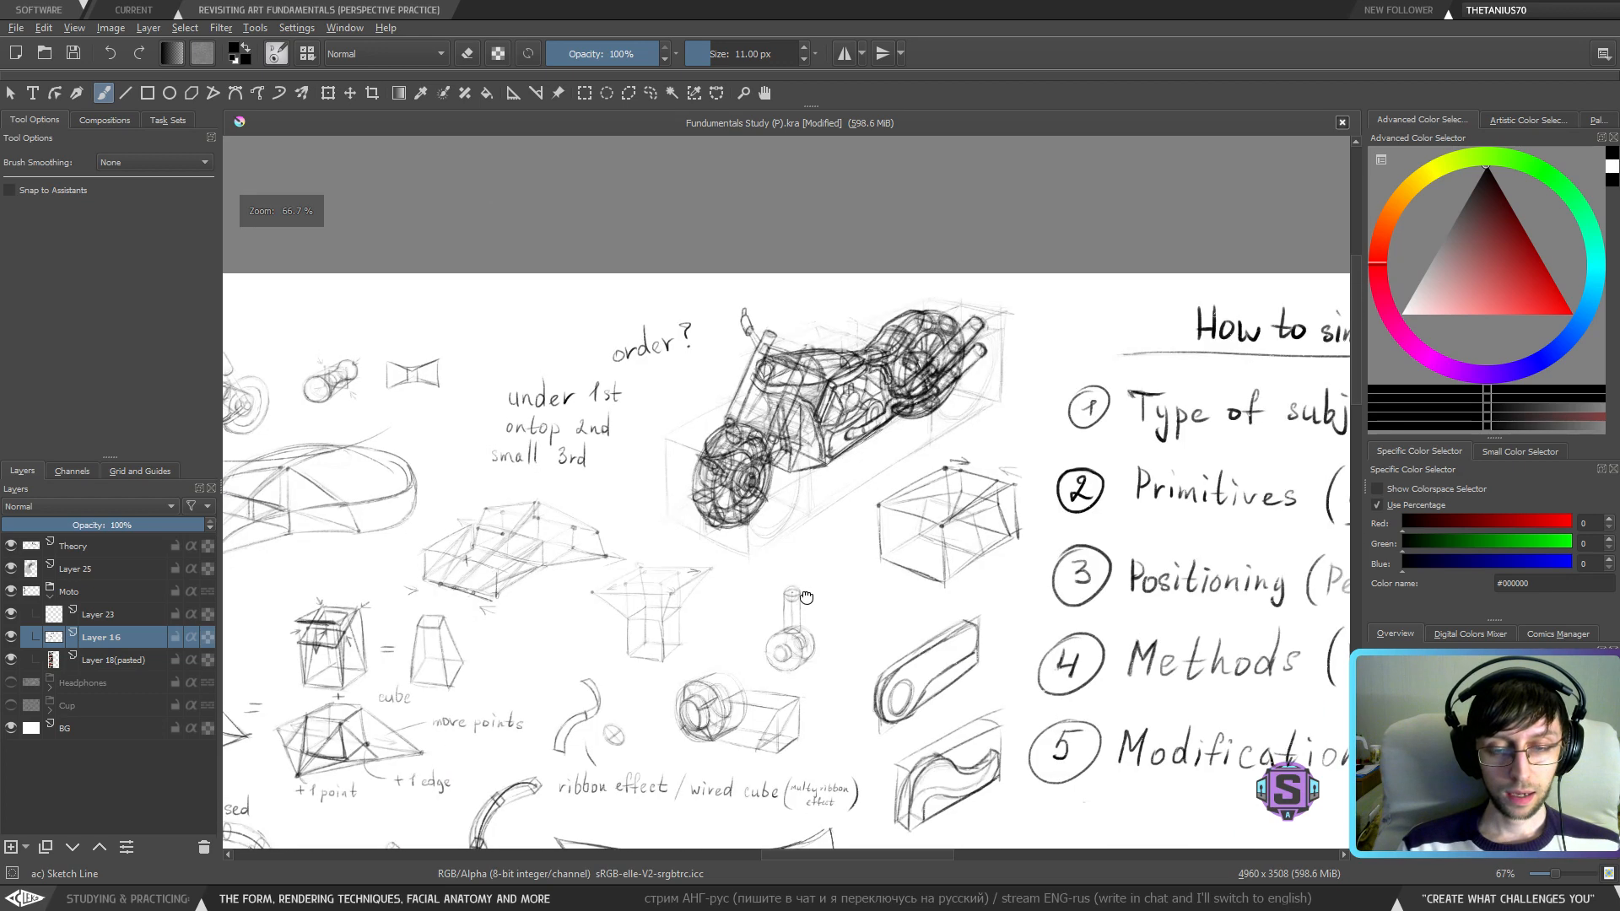
pyautogui.moveTo(818, 565); pyautogui.dragTo(801, 600)
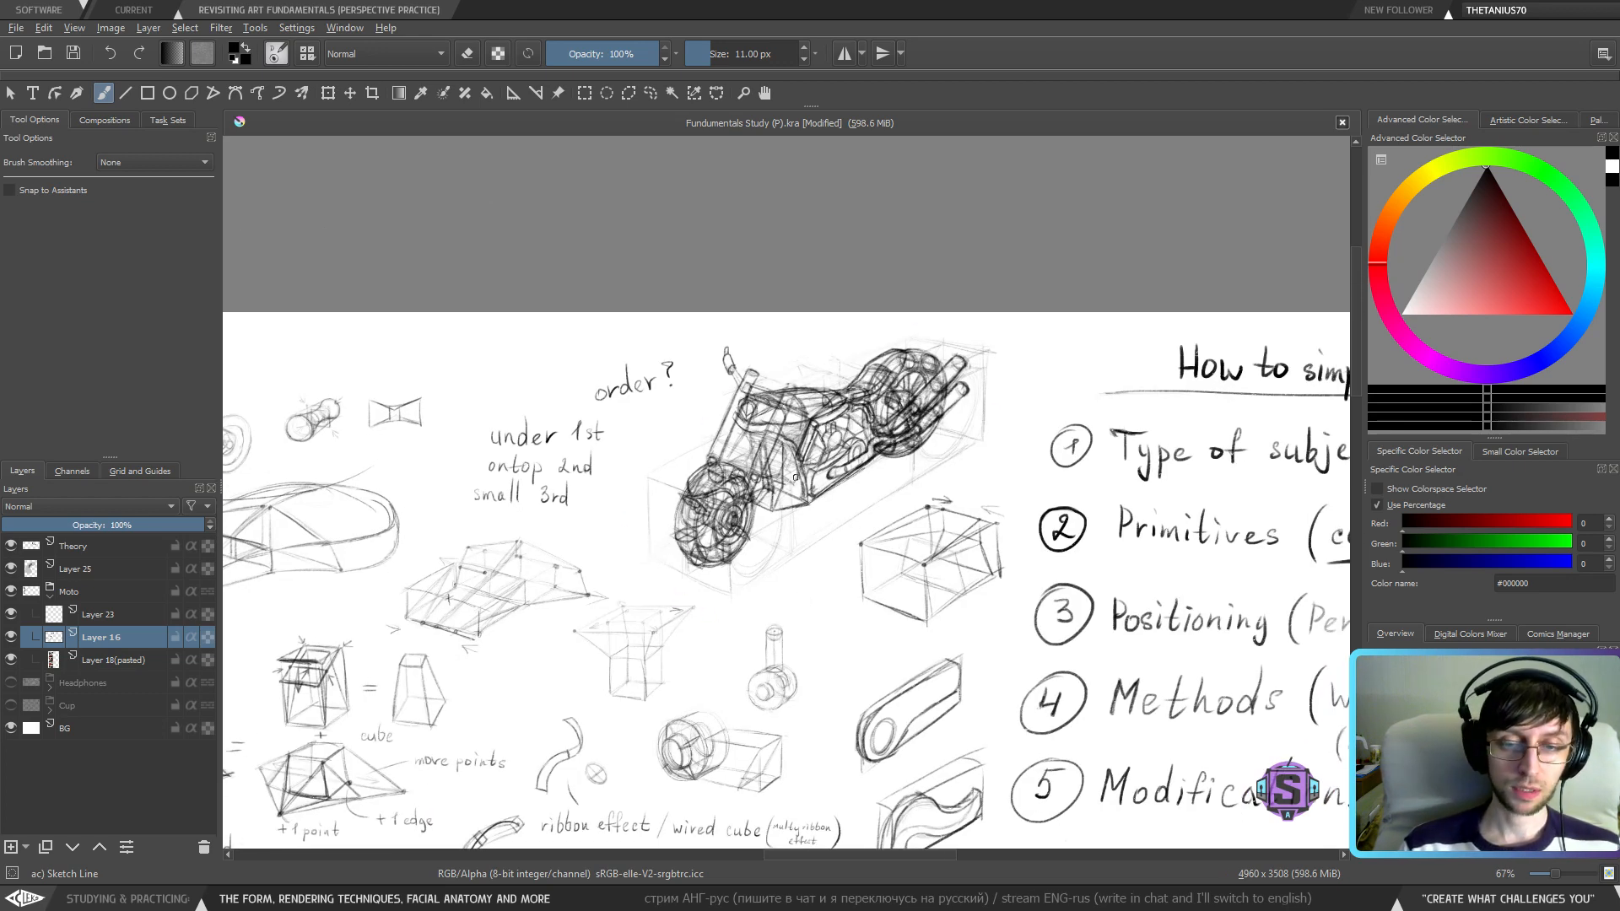
pyautogui.hotkey('ctrl', '+')
pyautogui.hotkey('ctrl', '+')
pyautogui.moveTo(900, 551); pyautogui.dragTo(824, 598)
pyautogui.hotkey('ctrl', '-')
pyautogui.hotkey('ctrl', '-')
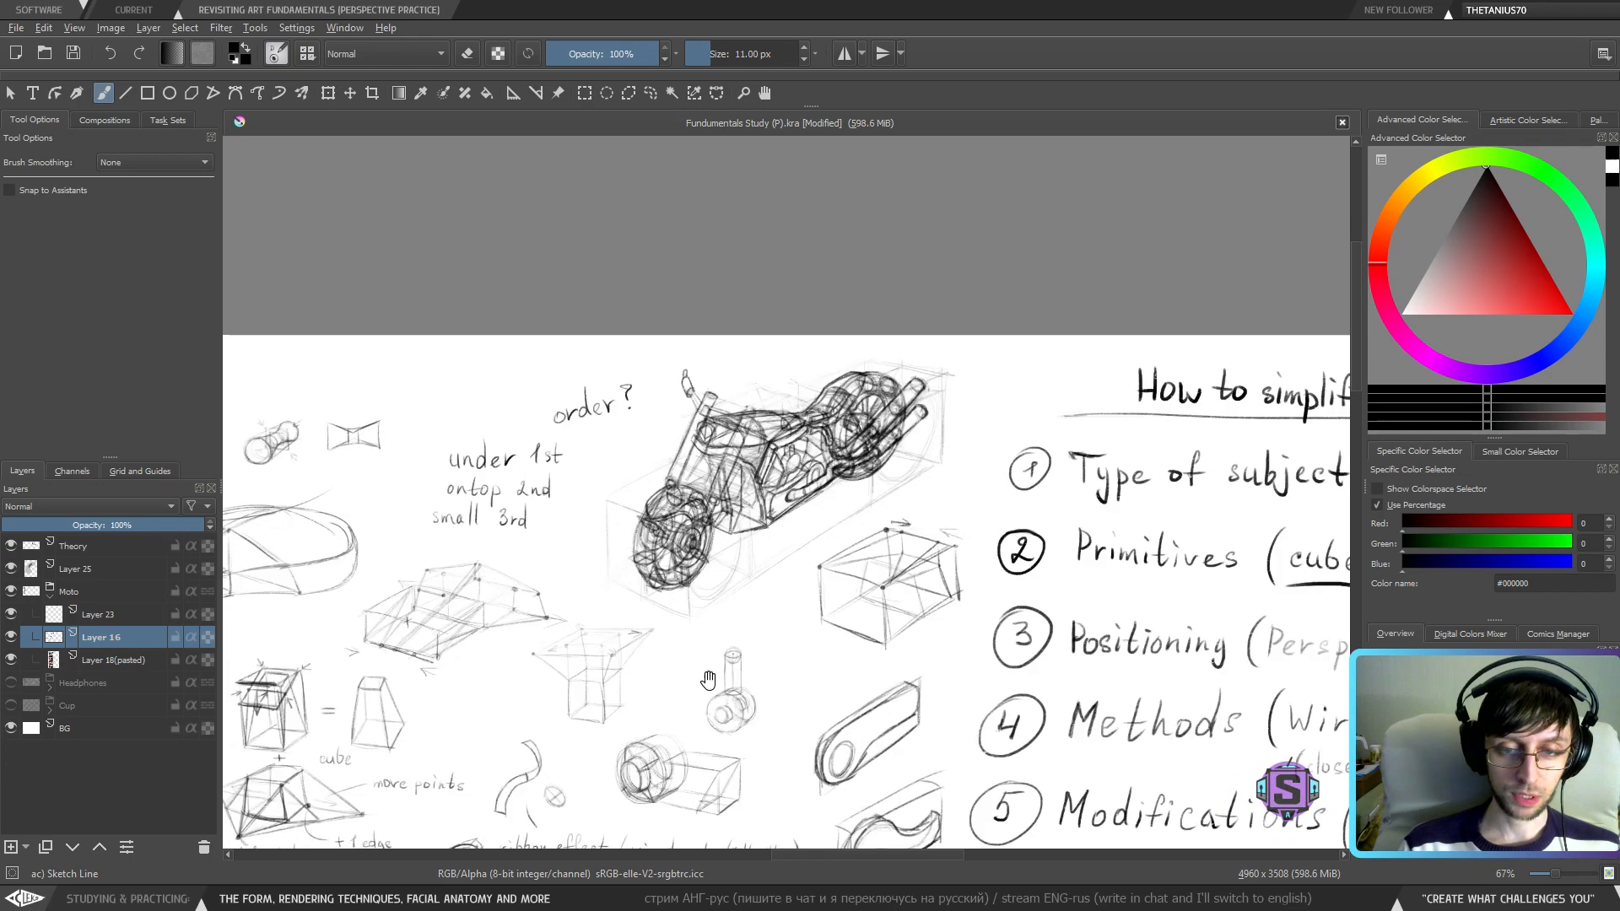
# - Cross out details, proportions and function in the study and project notes, and circle "simplification"
pyautogui.moveTo(775, 518); pyautogui.dragTo(829, 414)
pyautogui.moveTo(741, 554)
pyautogui.mouseDown()
pyautogui.moveTo(785, 540)
pyautogui.moveTo(920, 404)
pyautogui.mouseUp()
pyautogui.hotkey('ctrl', '+')
pyautogui.moveTo(731, 639)
pyautogui.mouseDown()
pyautogui.moveTo(791, 444)
pyautogui.moveTo(810, 217)
pyautogui.mouseUp()
pyautogui.moveTo(675, 759); pyautogui.dragTo(779, 486)
pyautogui.moveTo(542, 648); pyautogui.dragTo(671, 564)
pyautogui.moveTo(567, 590); pyautogui.dragTo(683, 510)
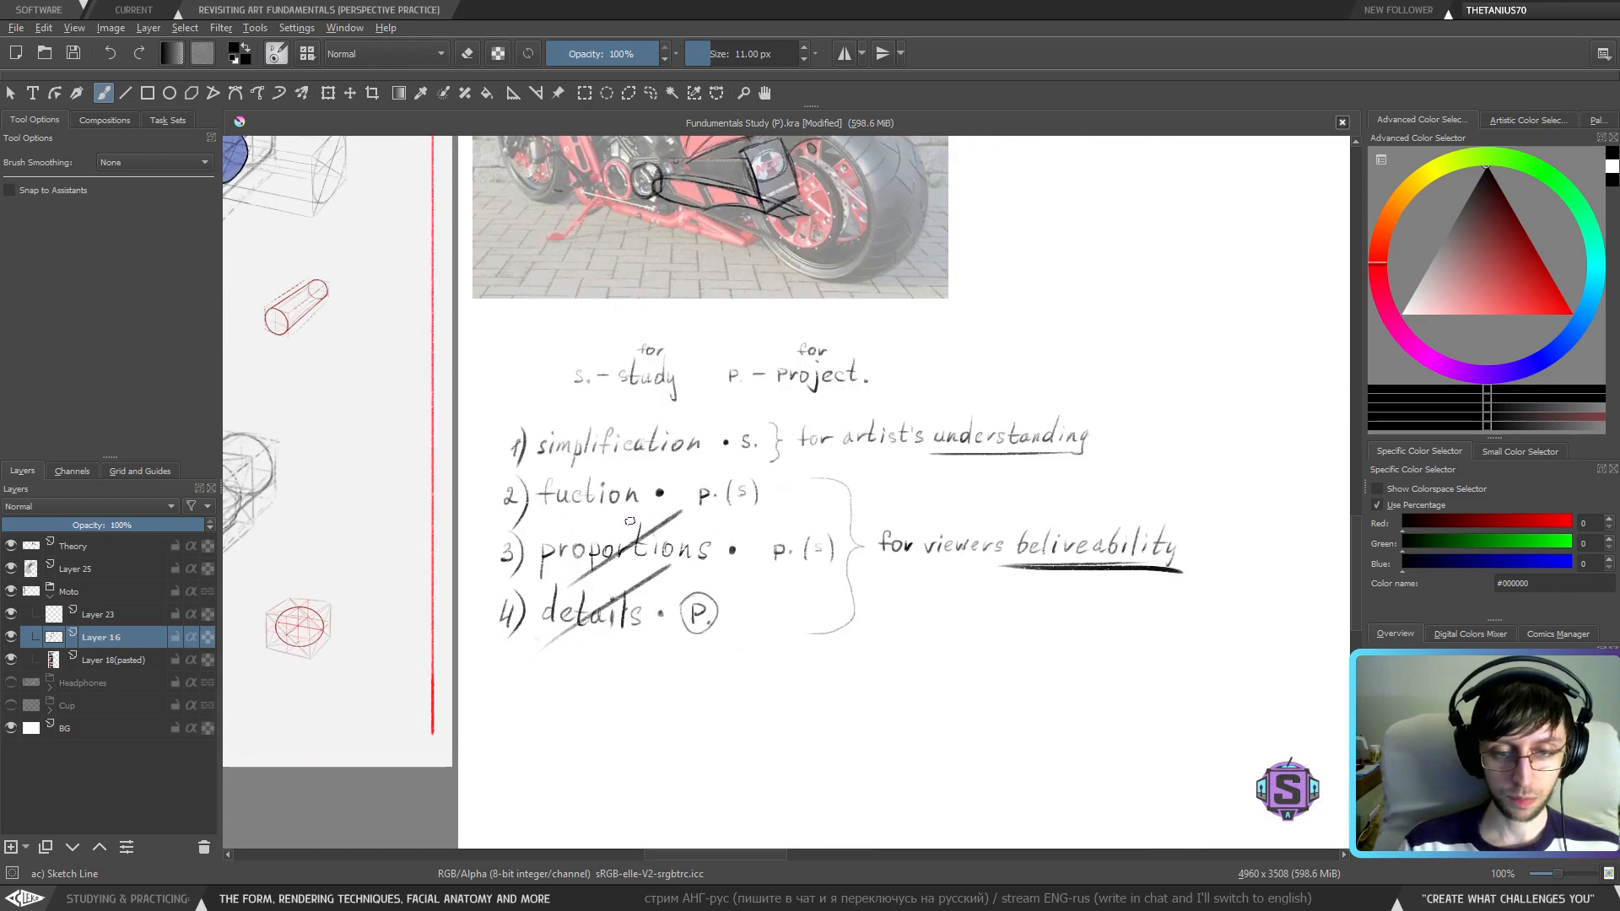
pyautogui.moveTo(542, 524)
pyautogui.mouseDown()
pyautogui.moveTo(646, 451)
pyautogui.moveTo(511, 485)
pyautogui.moveTo(552, 418)
pyautogui.mouseUp()
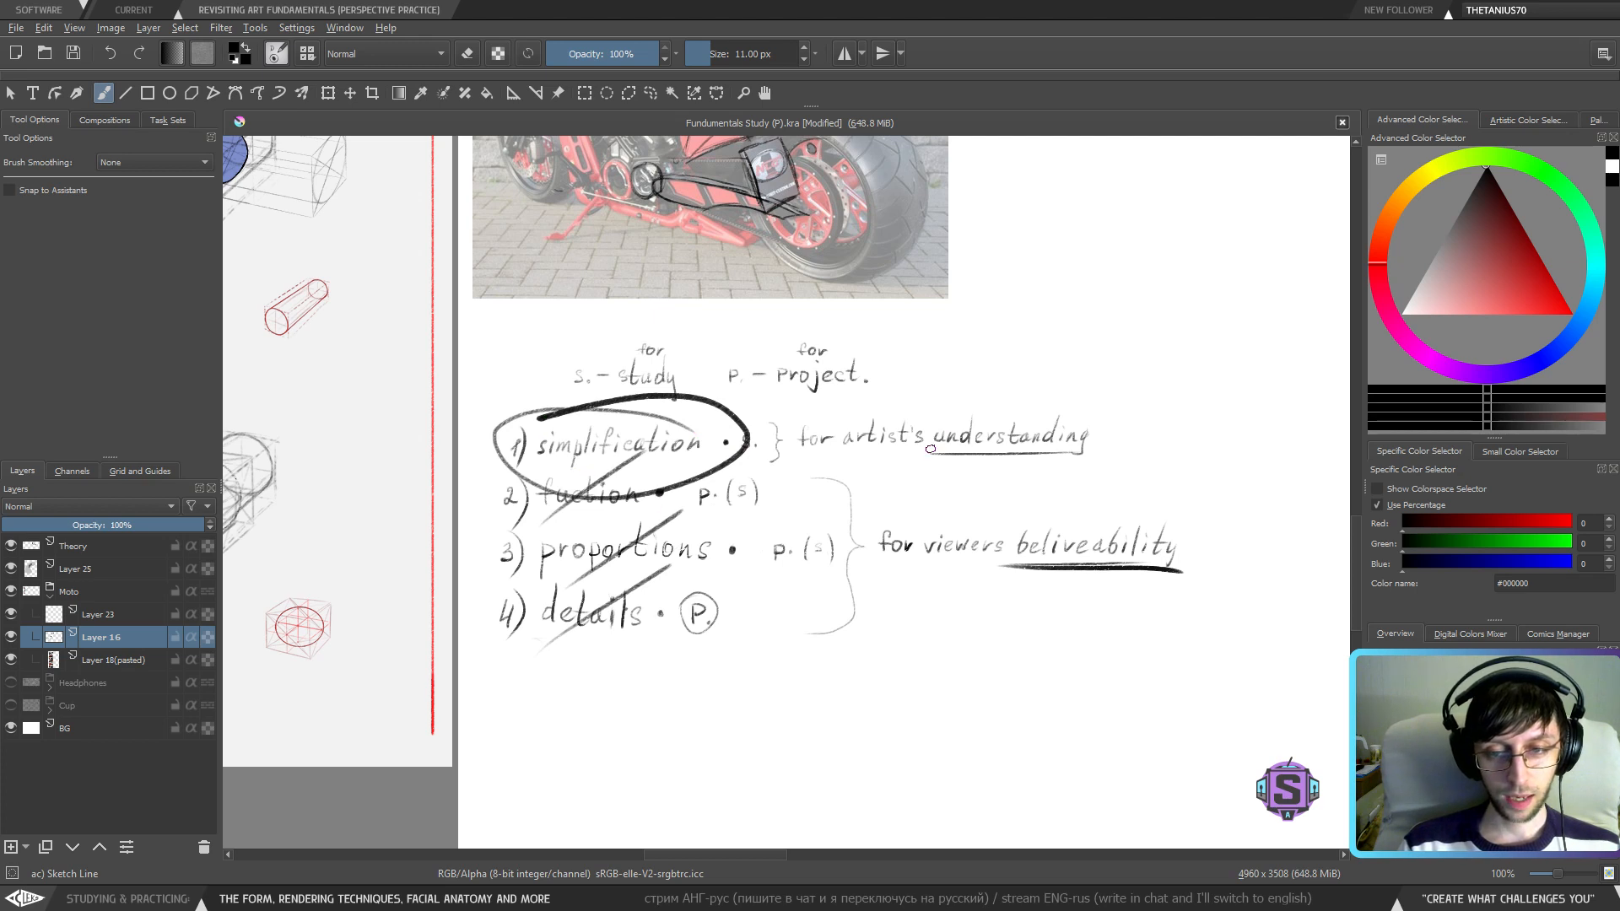
# - Draw a box around "understanding" in the notes and add an exclamation mark beside it
pyautogui.moveTo(930, 448)
pyautogui.mouseDown()
pyautogui.moveTo(929, 408)
pyautogui.moveTo(1120, 449)
pyautogui.moveTo(918, 454)
pyautogui.mouseUp()
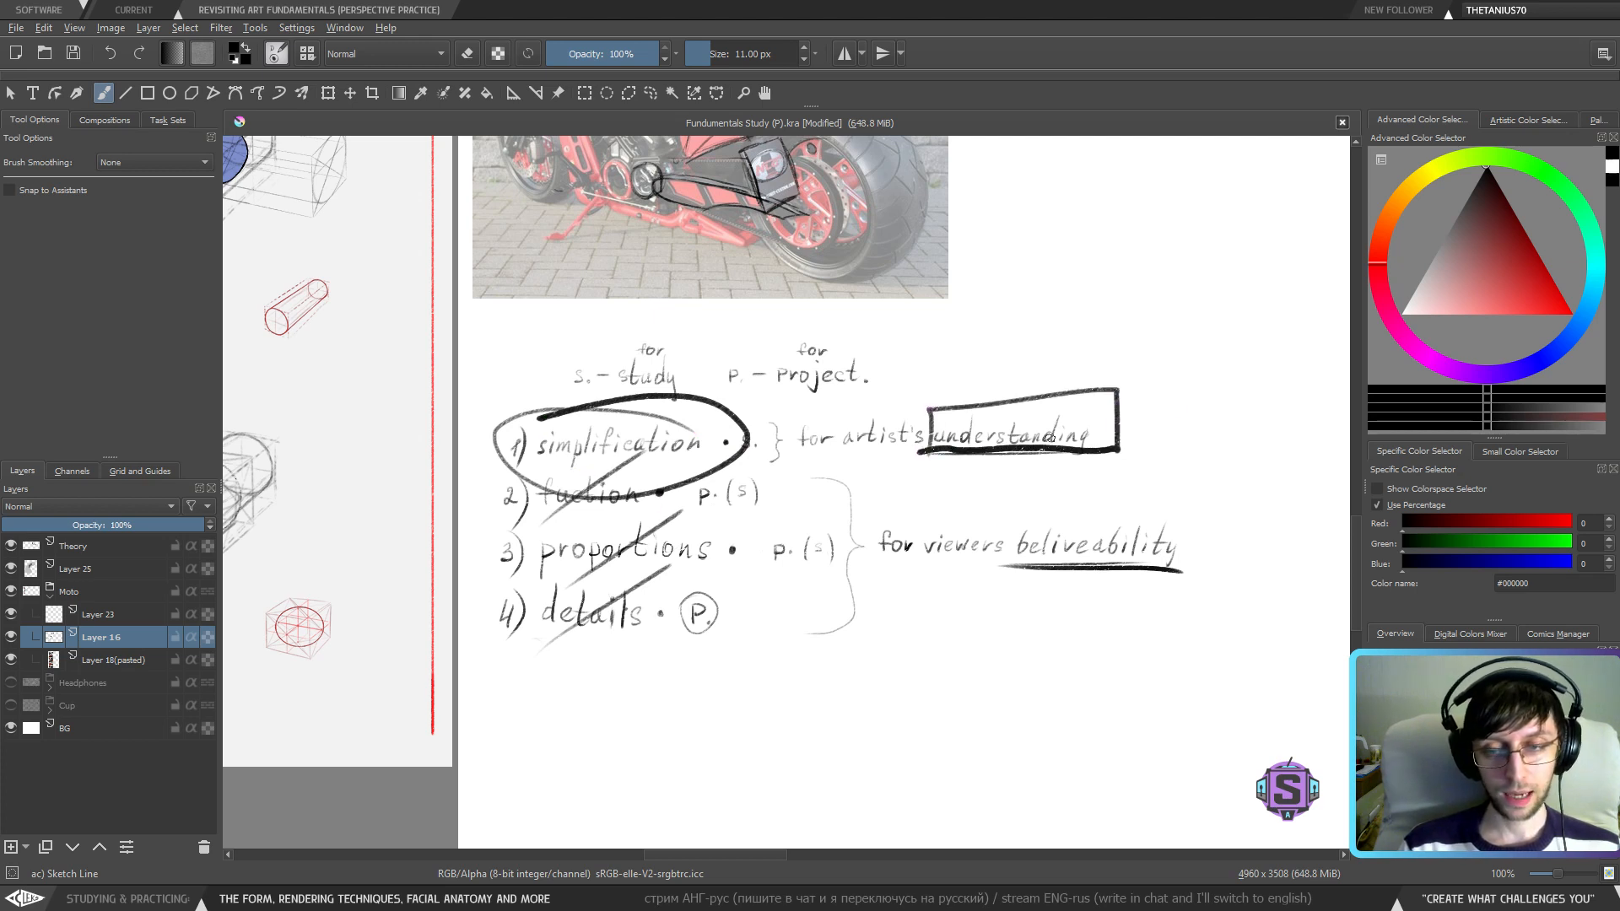
pyautogui.moveTo(1148, 381); pyautogui.dragTo(1144, 443)
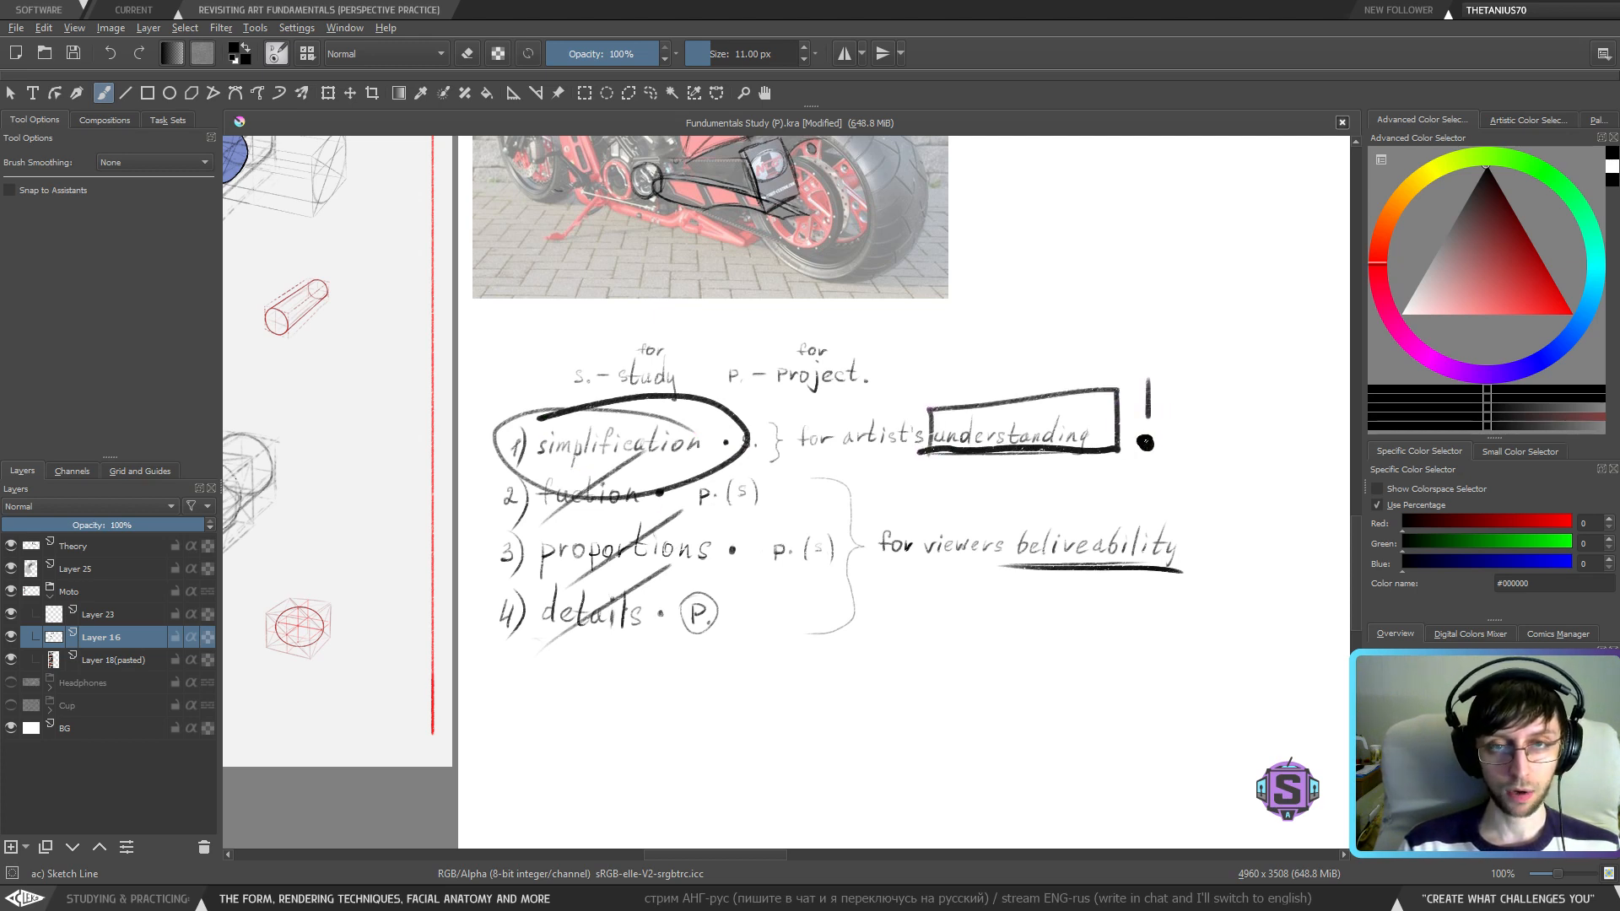
pyautogui.moveTo(1112, 324)
pyautogui.mouseDown()
pyautogui.moveTo(1025, 524)
pyautogui.moveTo(943, 364)
pyautogui.mouseUp()
# - Undo the strike-throughs, circle, box and exclamation mark added to the study and project notes
pyautogui.hotkey('ctrl', 'z')
pyautogui.hotkey('ctrl', 'z')
pyautogui.hotkey('ctrl', 'z')
pyautogui.hotkey('ctrl', 'z')
pyautogui.hotkey('ctrl', 'z')
pyautogui.hotkey('ctrl', 'z')
pyautogui.hotkey('ctrl', 'z')
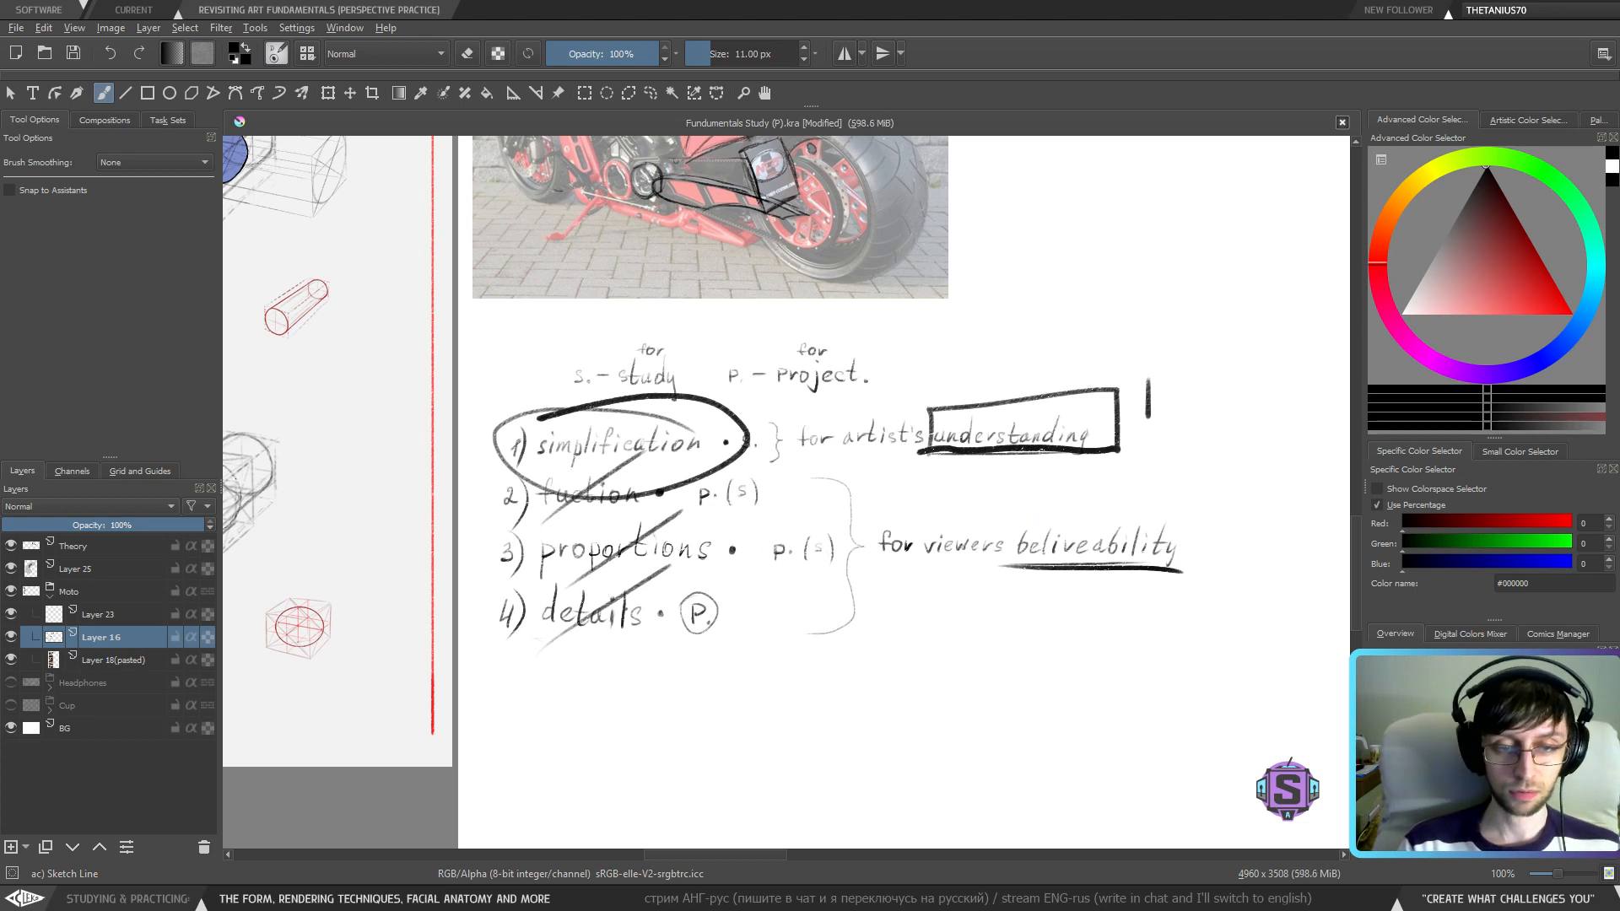
pyautogui.hotkey('ctrl', 'z')
# - Examine the form studies beside the motorcycle photos, including the wired cylinder and ribbon effect drawings
pyautogui.press('-')
pyautogui.press('-')
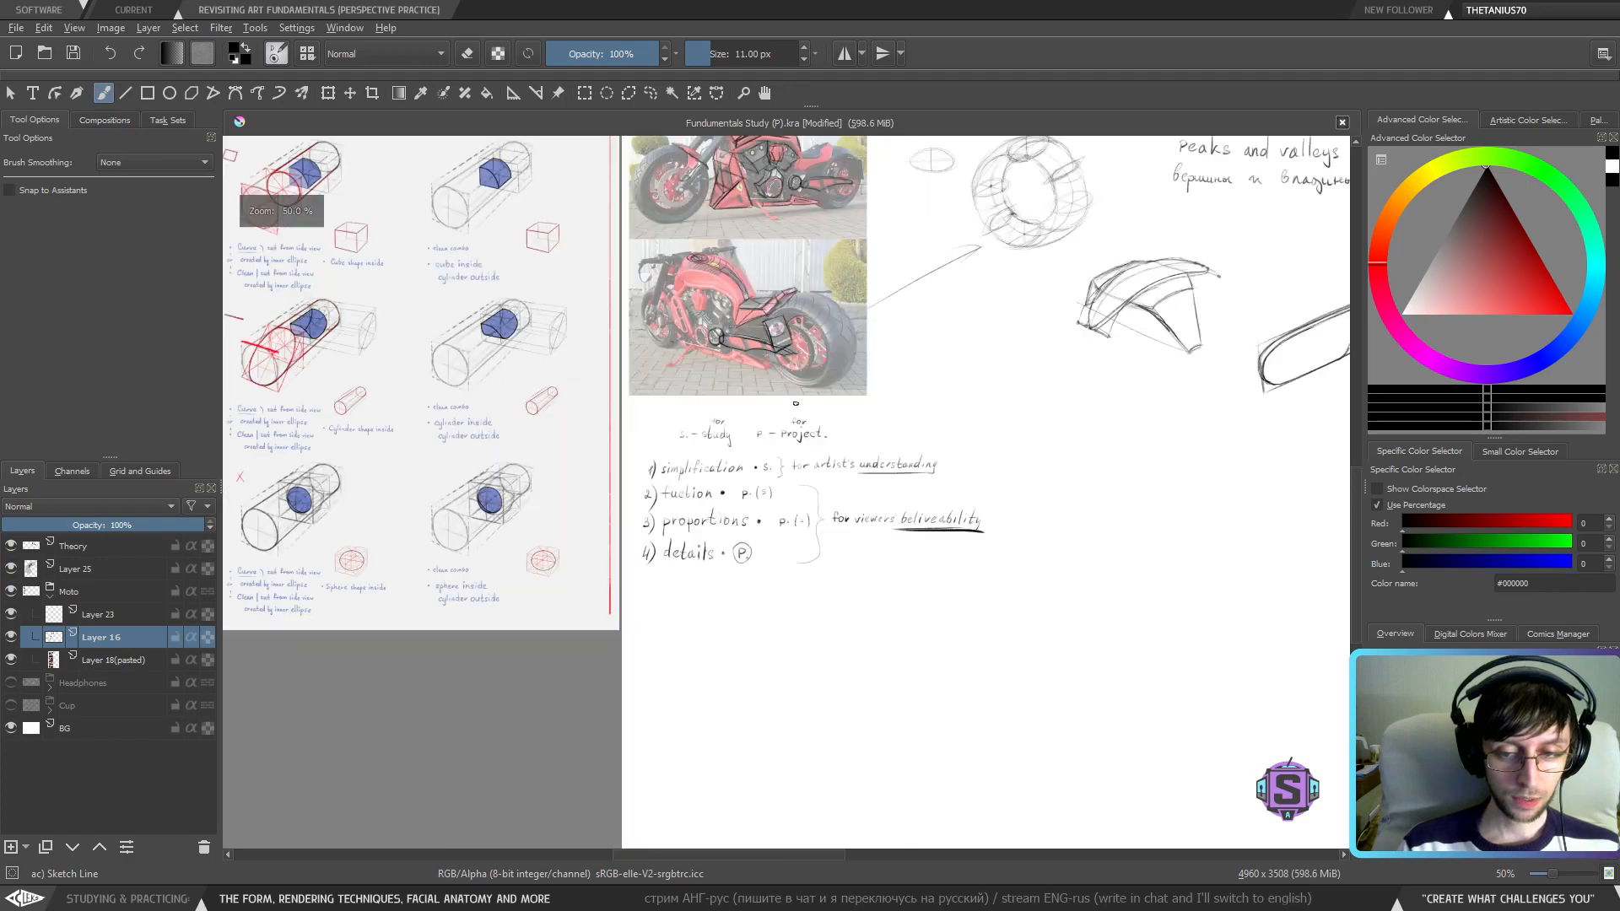
pyautogui.moveTo(1012, 342)
pyautogui.mouseDown()
pyautogui.moveTo(641, 506)
pyautogui.moveTo(692, 380)
pyautogui.moveTo(714, 650)
pyautogui.mouseUp()
pyautogui.moveTo(766, 460); pyautogui.dragTo(853, 536)
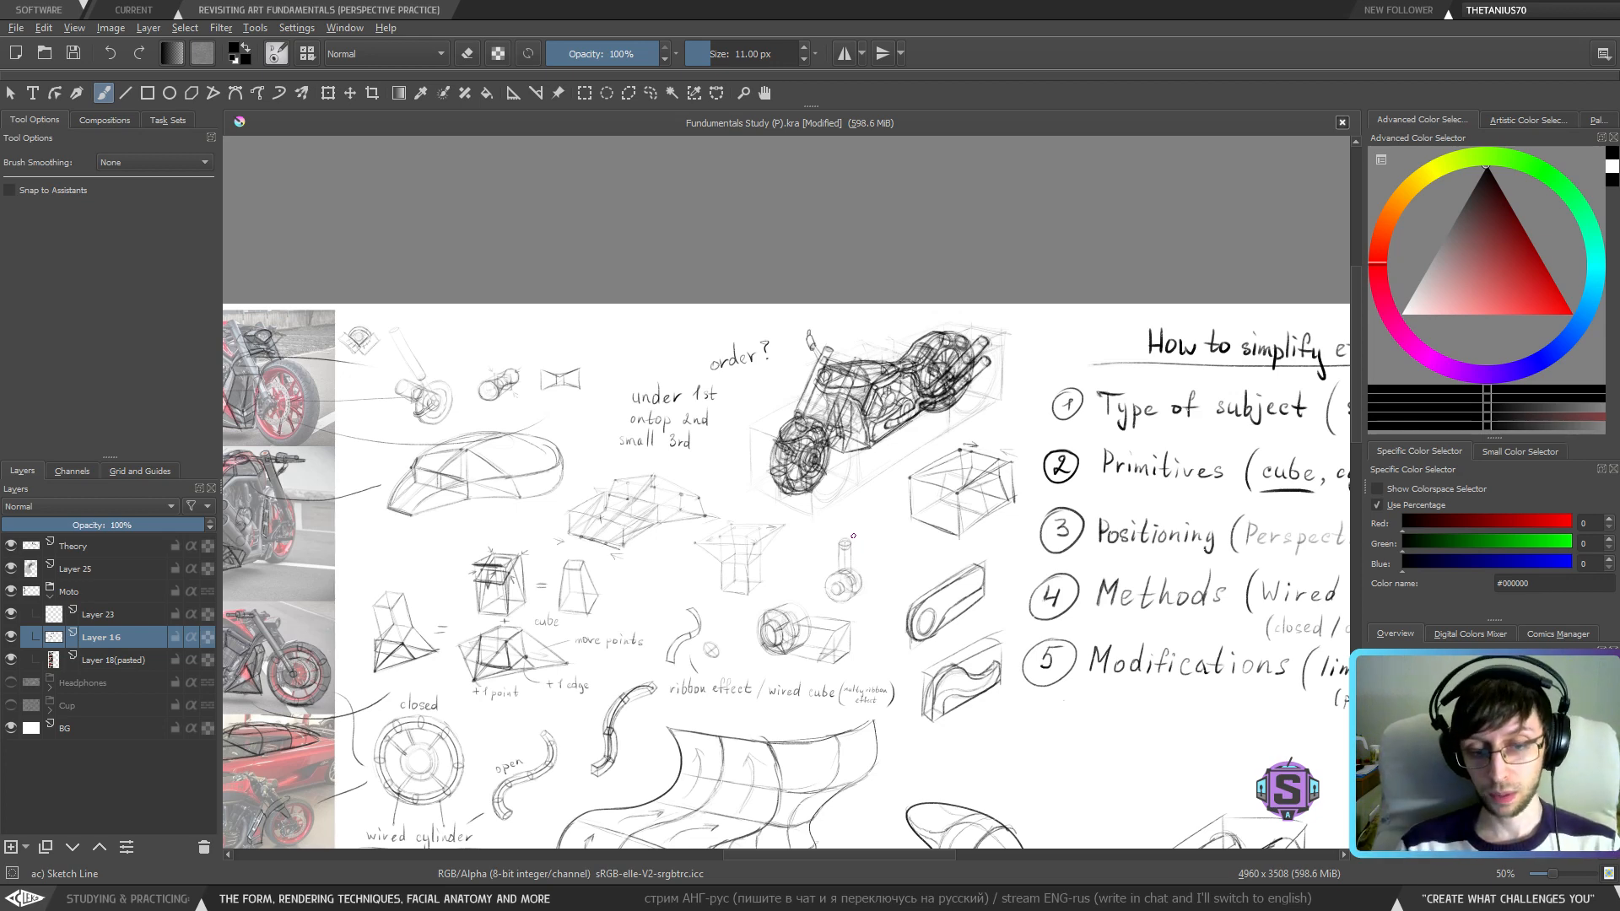
pyautogui.moveTo(638, 646); pyautogui.dragTo(648, 547)
pyautogui.press('1')
pyautogui.moveTo(640, 680); pyautogui.dragTo(875, 585)
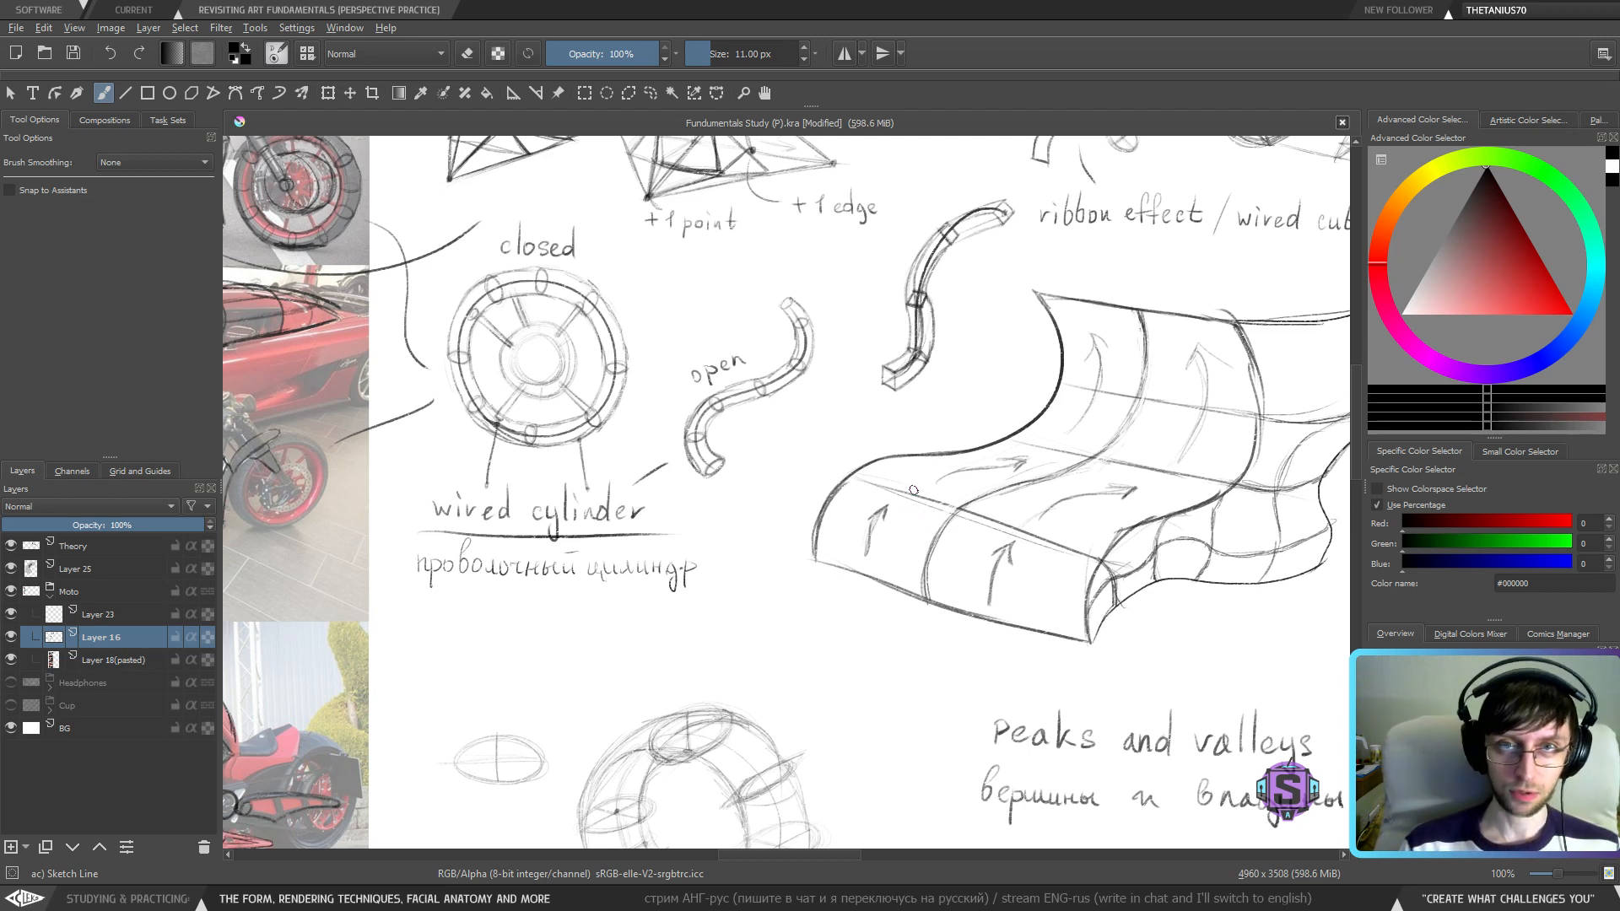
pyautogui.hotkey('ctrl', '-')
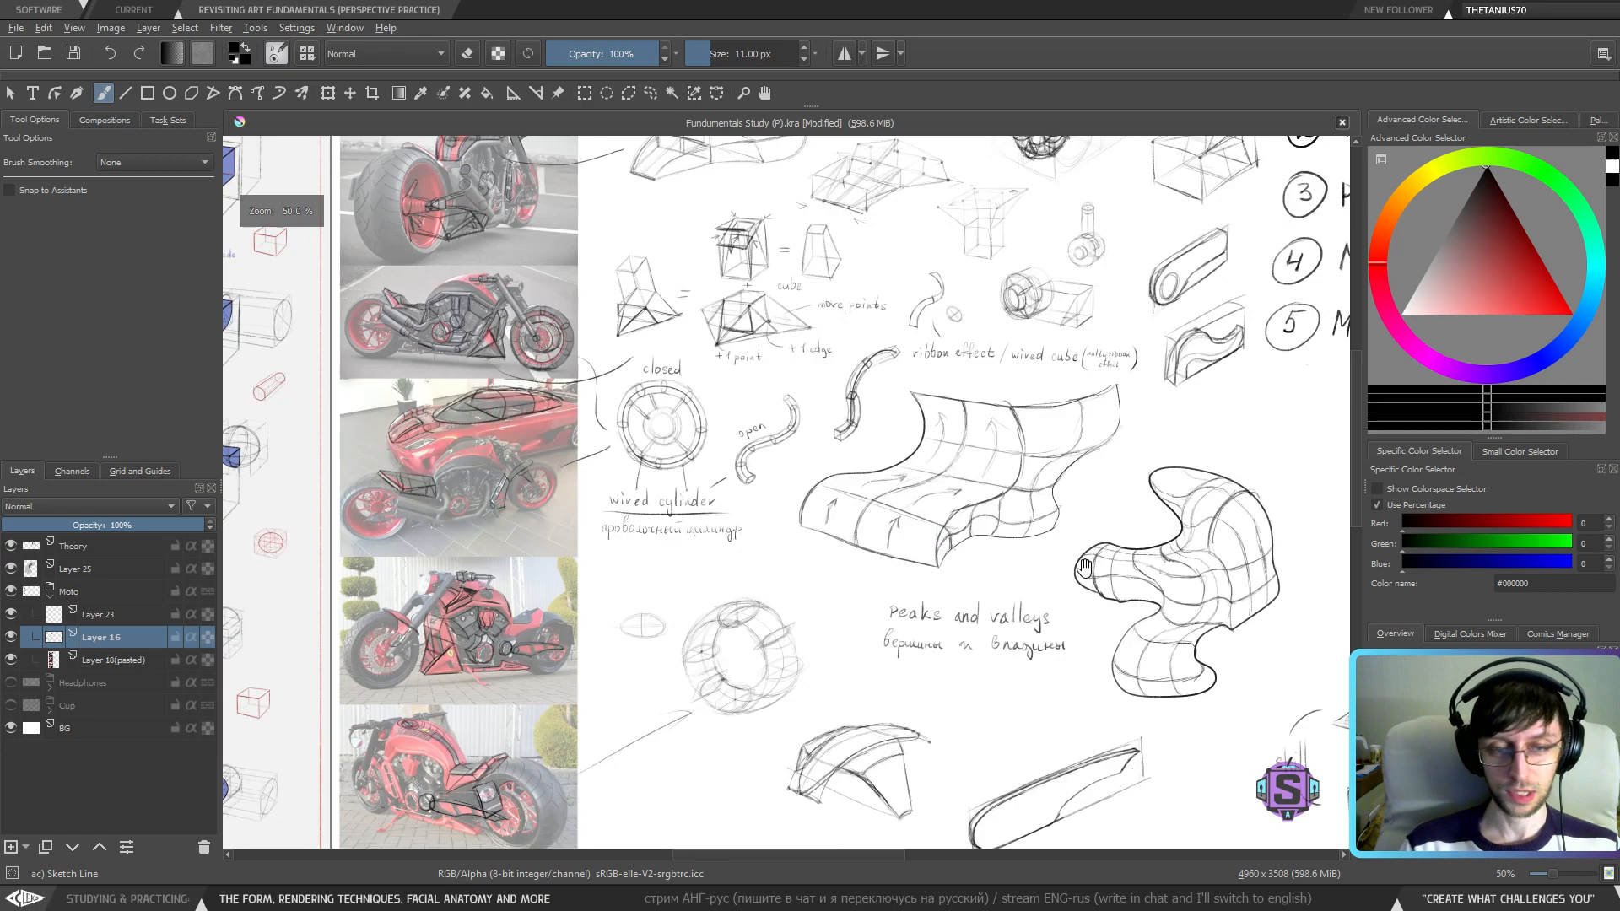
pyautogui.moveTo(1084, 568)
pyautogui.mouseDown()
pyautogui.moveTo(890, 568)
pyautogui.moveTo(1053, 698)
pyautogui.moveTo(1036, 683)
pyautogui.mouseUp()
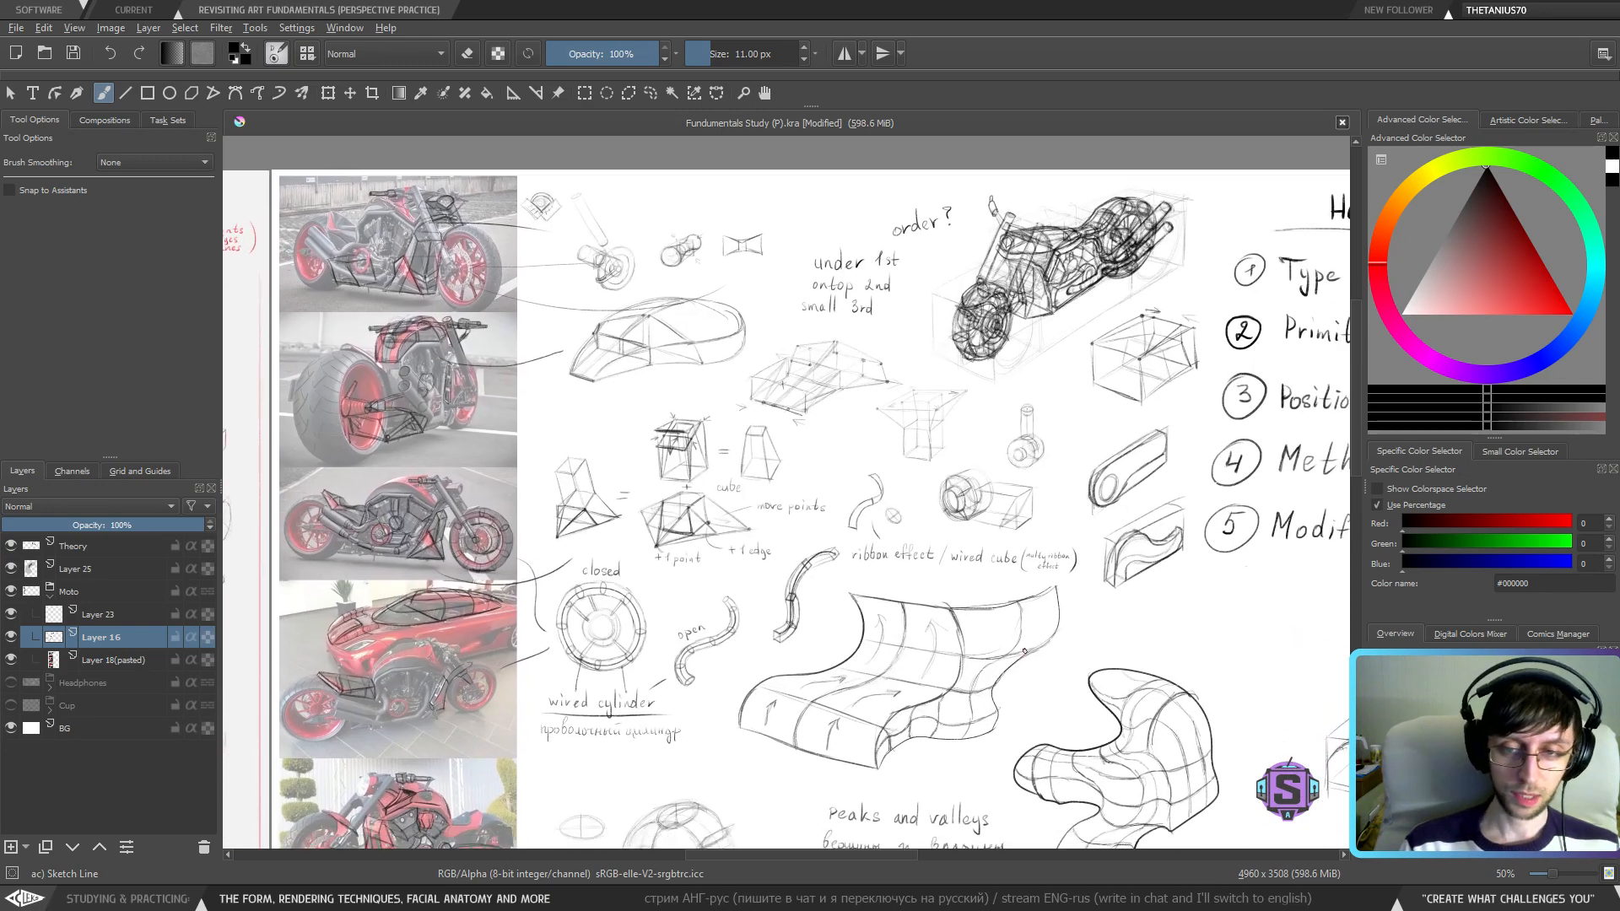
pyautogui.moveTo(1075, 590); pyautogui.dragTo(743, 588)
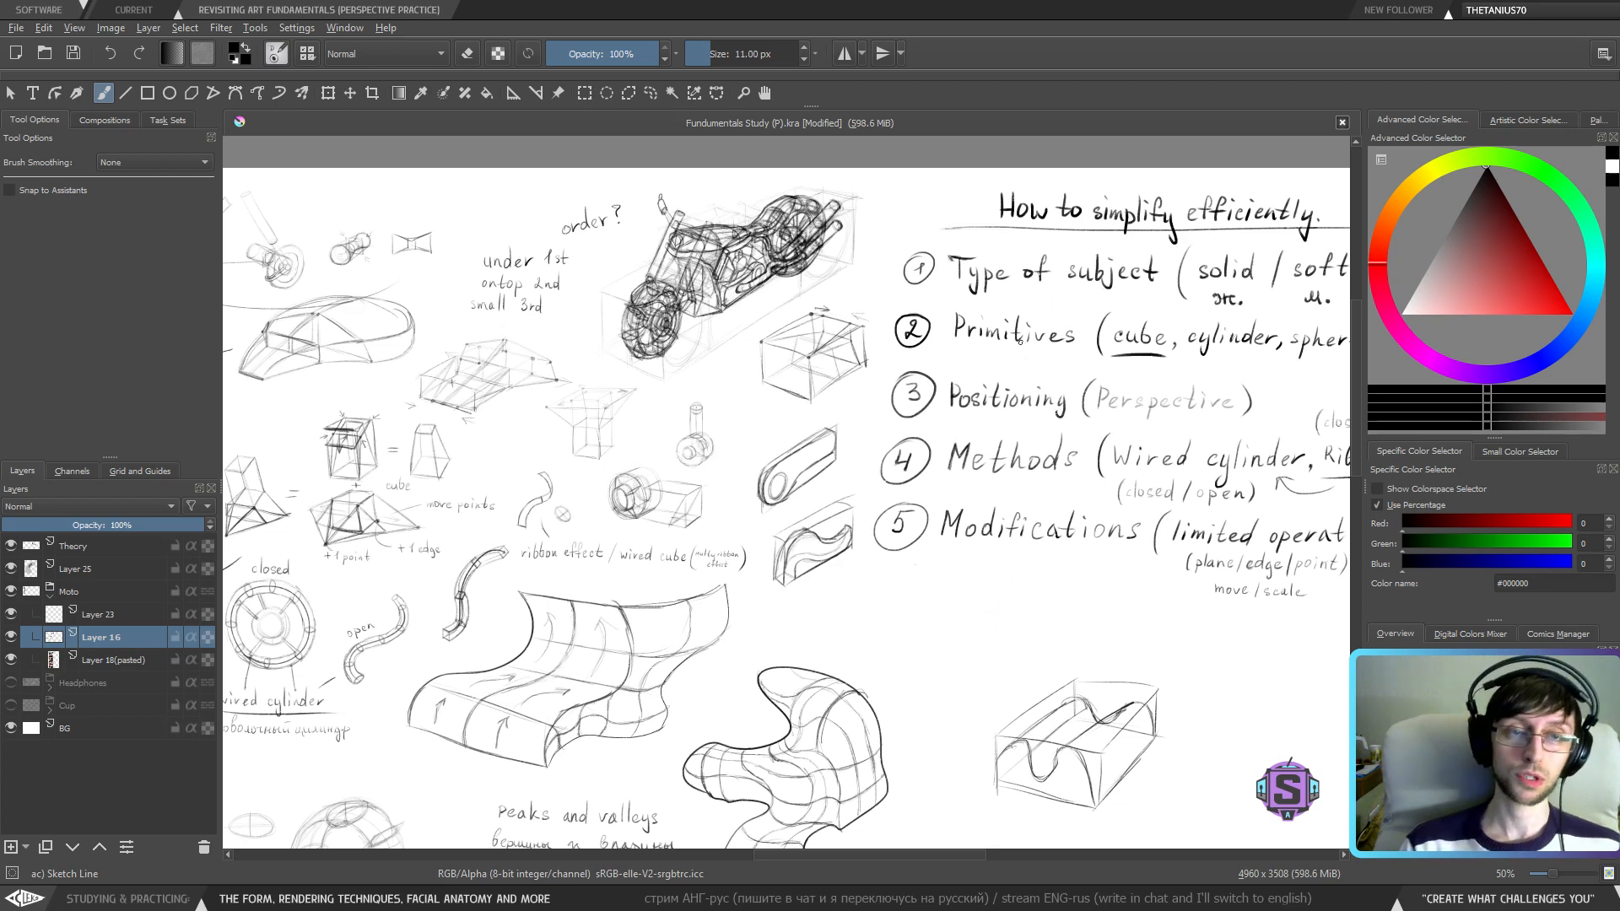
# - Review the five-point simplification list against the motorcycle, the form studies and the peaks and valleys shapes
pyautogui.moveTo(1059, 563); pyautogui.dragTo(747, 600)
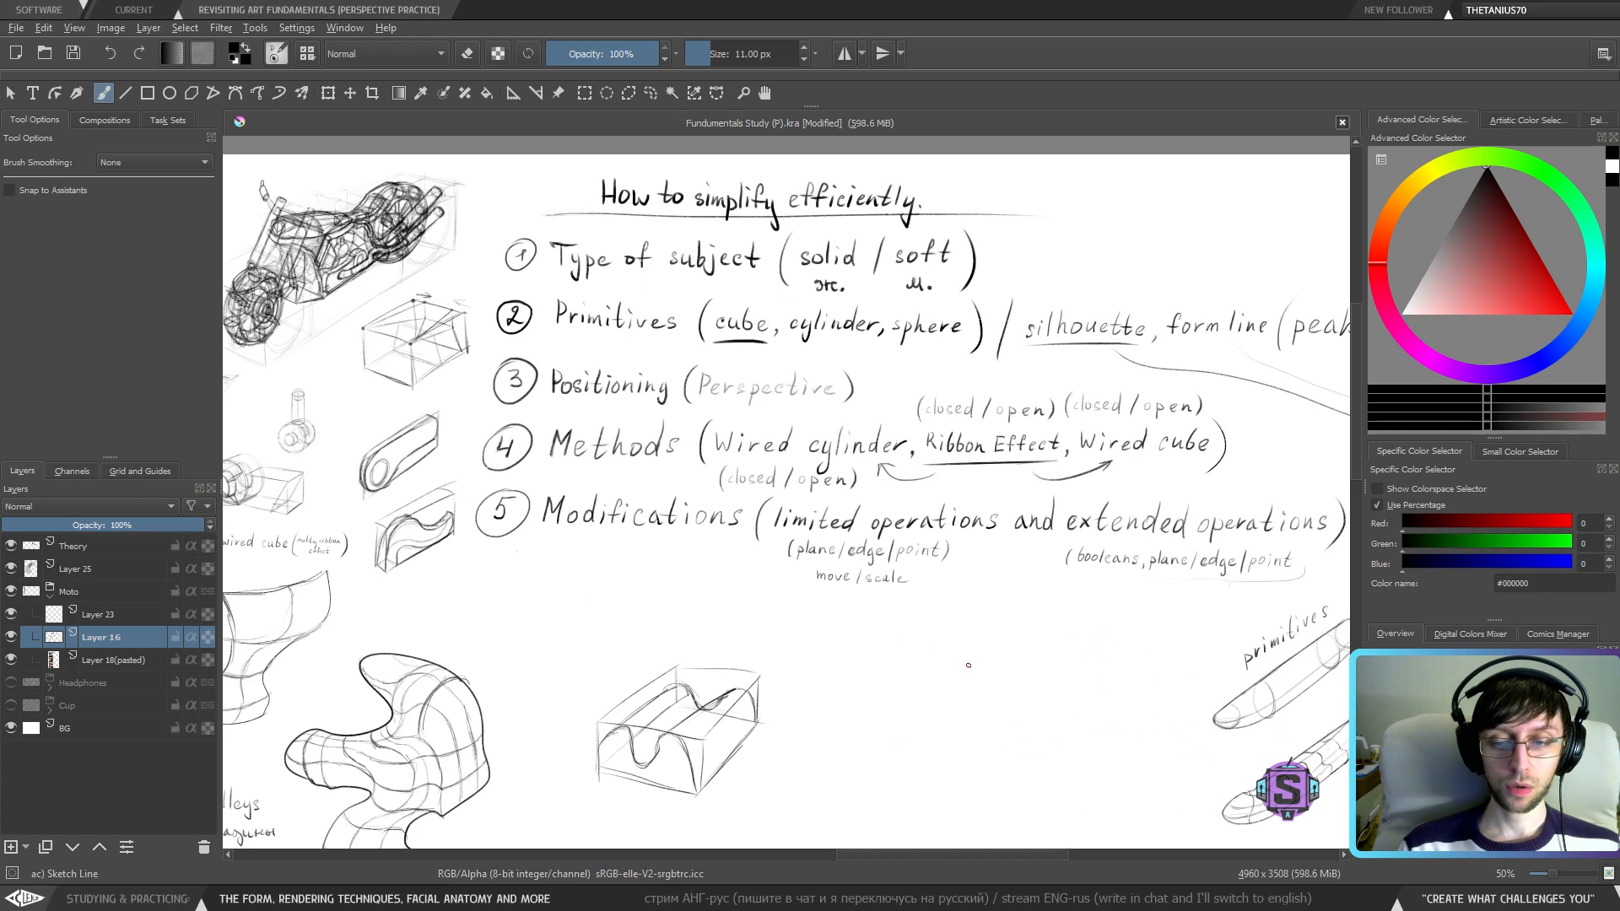
pyautogui.hotkey('ctrl', '-')
pyautogui.hotkey('ctrl', '-')
pyautogui.moveTo(966, 723); pyautogui.dragTo(895, 647)
pyautogui.hotkey('ctrl', '+')
pyautogui.hotkey('ctrl', '+')
pyautogui.moveTo(782, 557)
pyautogui.mouseDown()
pyautogui.moveTo(745, 673)
pyautogui.moveTo(920, 700)
pyautogui.mouseUp()
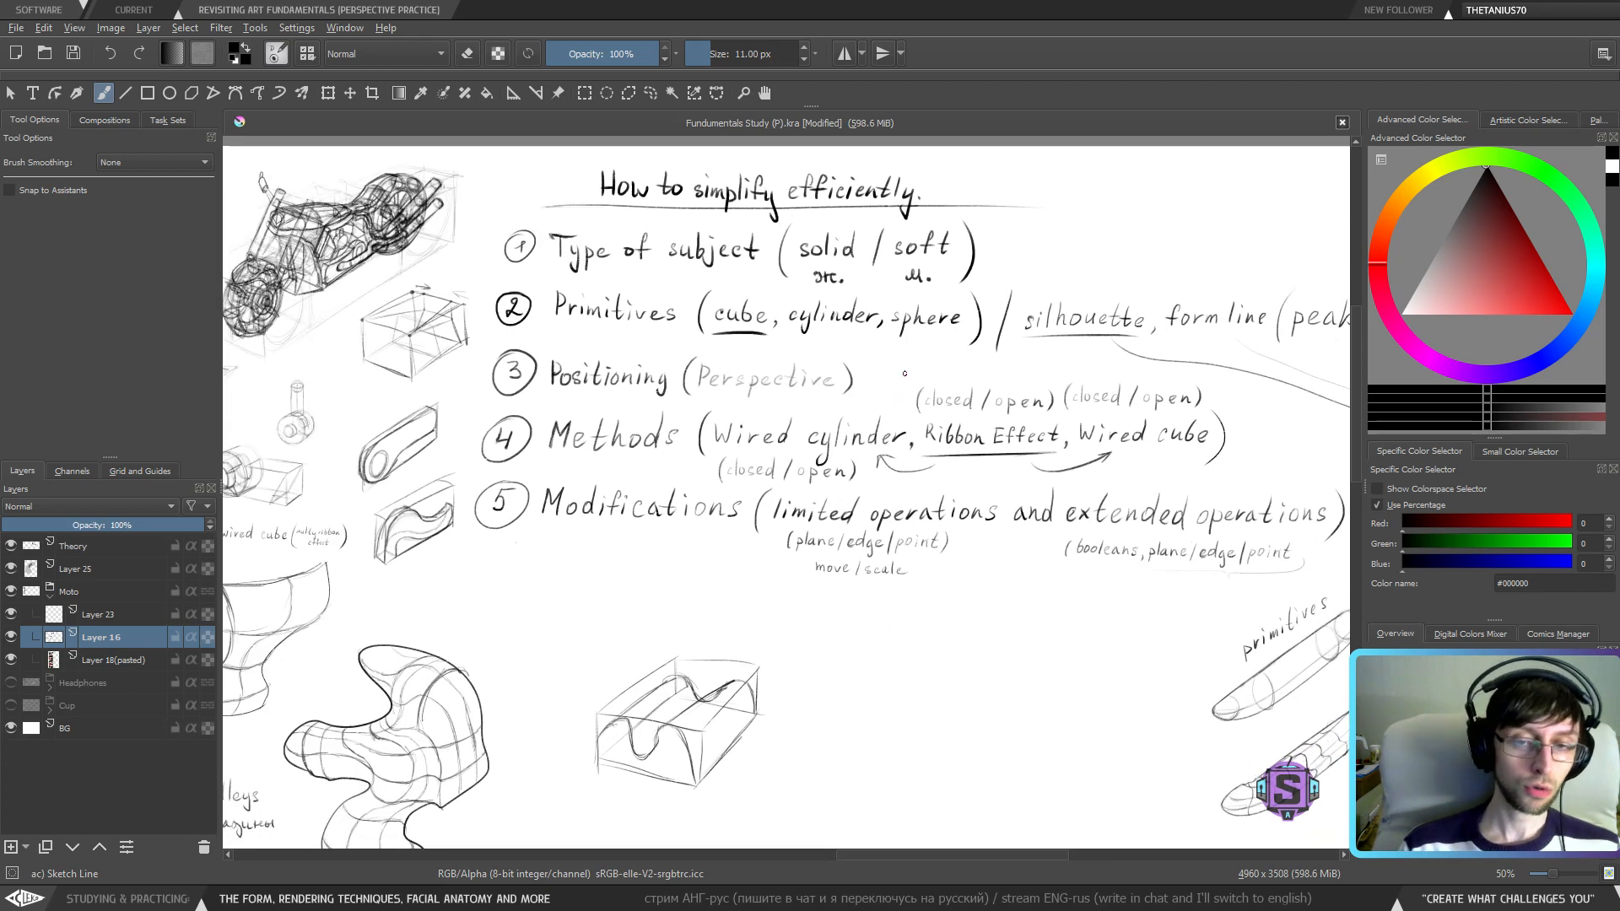
pyautogui.moveTo(838, 579)
pyautogui.mouseDown()
pyautogui.moveTo(773, 620)
pyautogui.moveTo(799, 667)
pyautogui.moveTo(888, 559)
pyautogui.moveTo(1160, 594)
pyautogui.mouseUp()
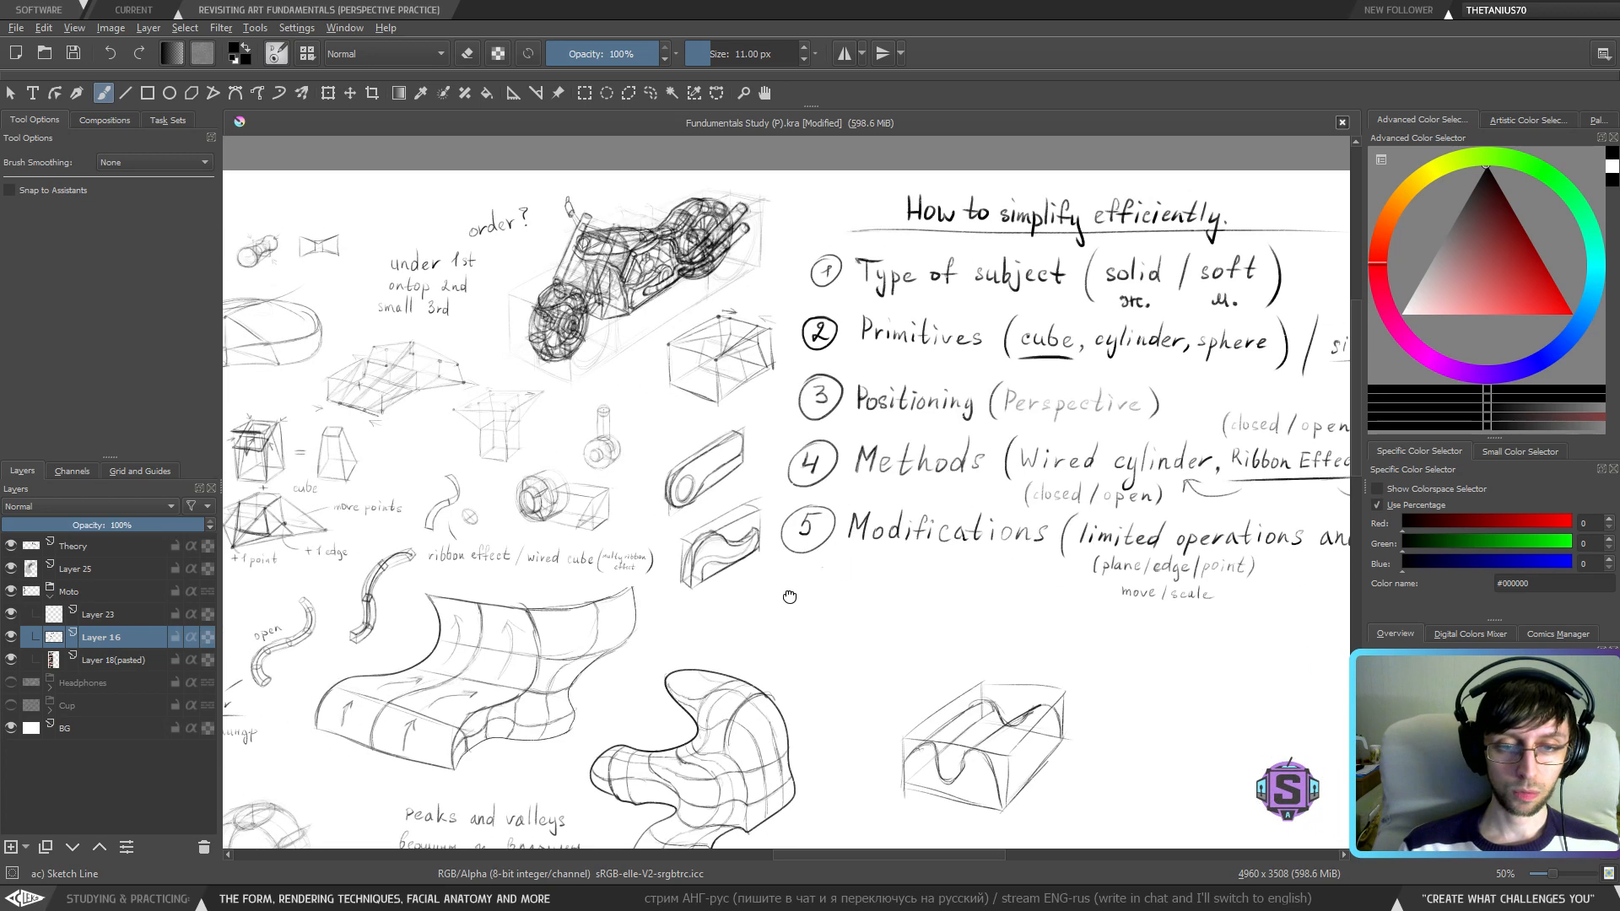
pyautogui.moveTo(790, 597)
pyautogui.mouseDown()
pyautogui.moveTo(1178, 574)
pyautogui.moveTo(1168, 584)
pyautogui.moveTo(1162, 547)
pyautogui.mouseUp()
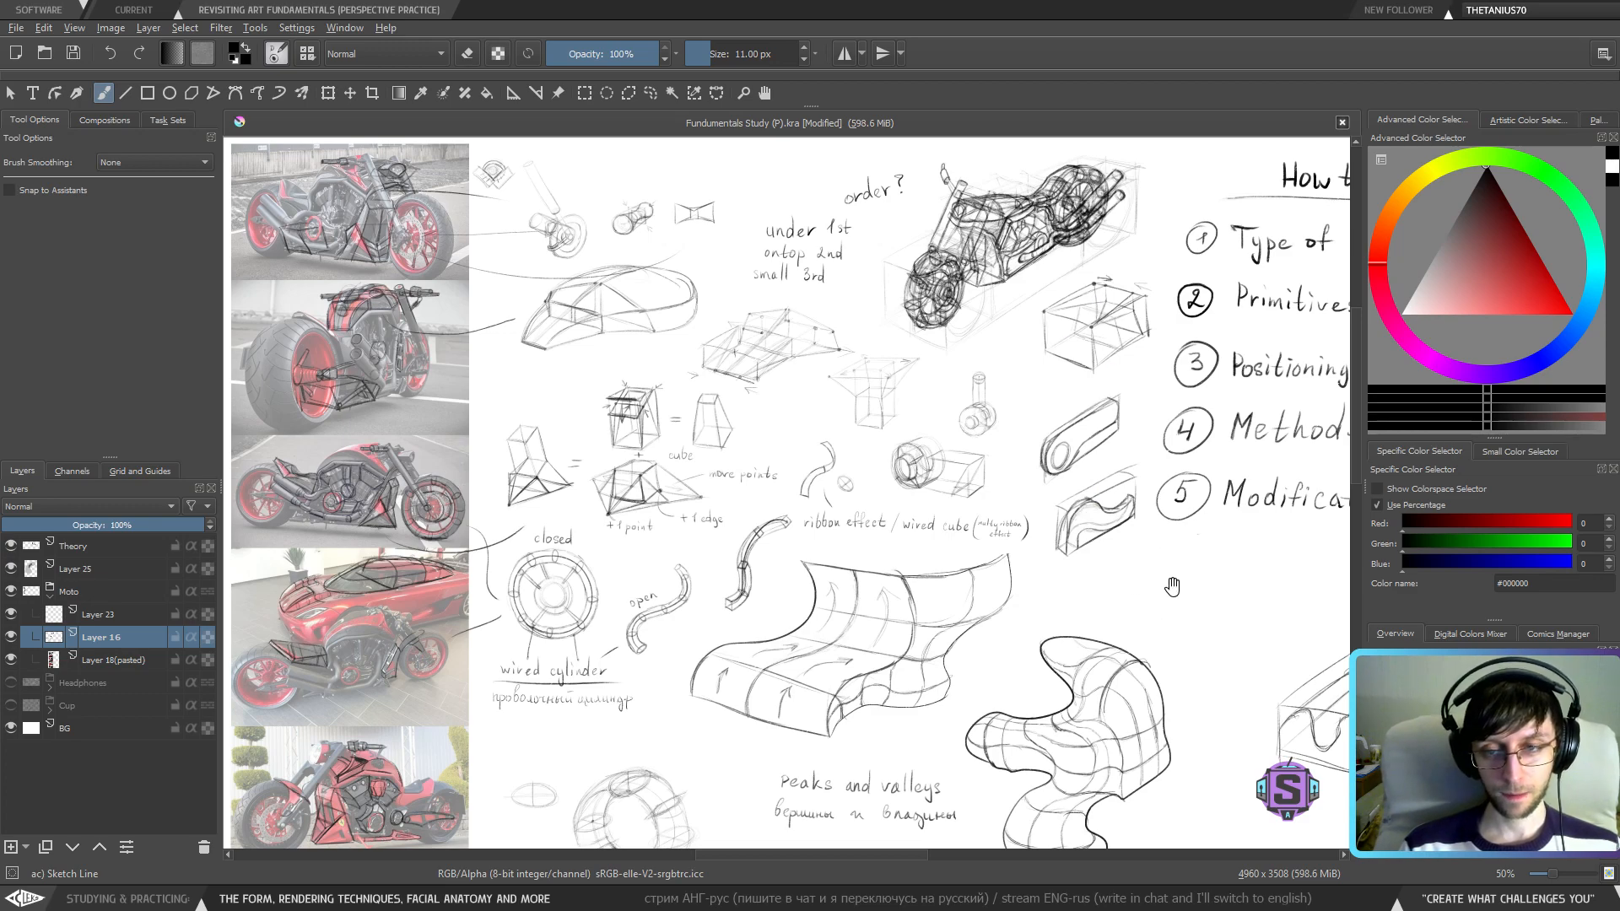
pyautogui.moveTo(1172, 586); pyautogui.dragTo(924, 595)
pyautogui.moveTo(1186, 619); pyautogui.dragTo(886, 586)
pyautogui.moveTo(1300, 611); pyautogui.dragTo(987, 632)
pyautogui.moveTo(1146, 642)
pyautogui.mouseDown()
pyautogui.moveTo(839, 572)
pyautogui.moveTo(693, 574)
pyautogui.moveTo(712, 591)
pyautogui.mouseUp()
pyautogui.moveTo(919, 401); pyautogui.dragTo(1140, 504)
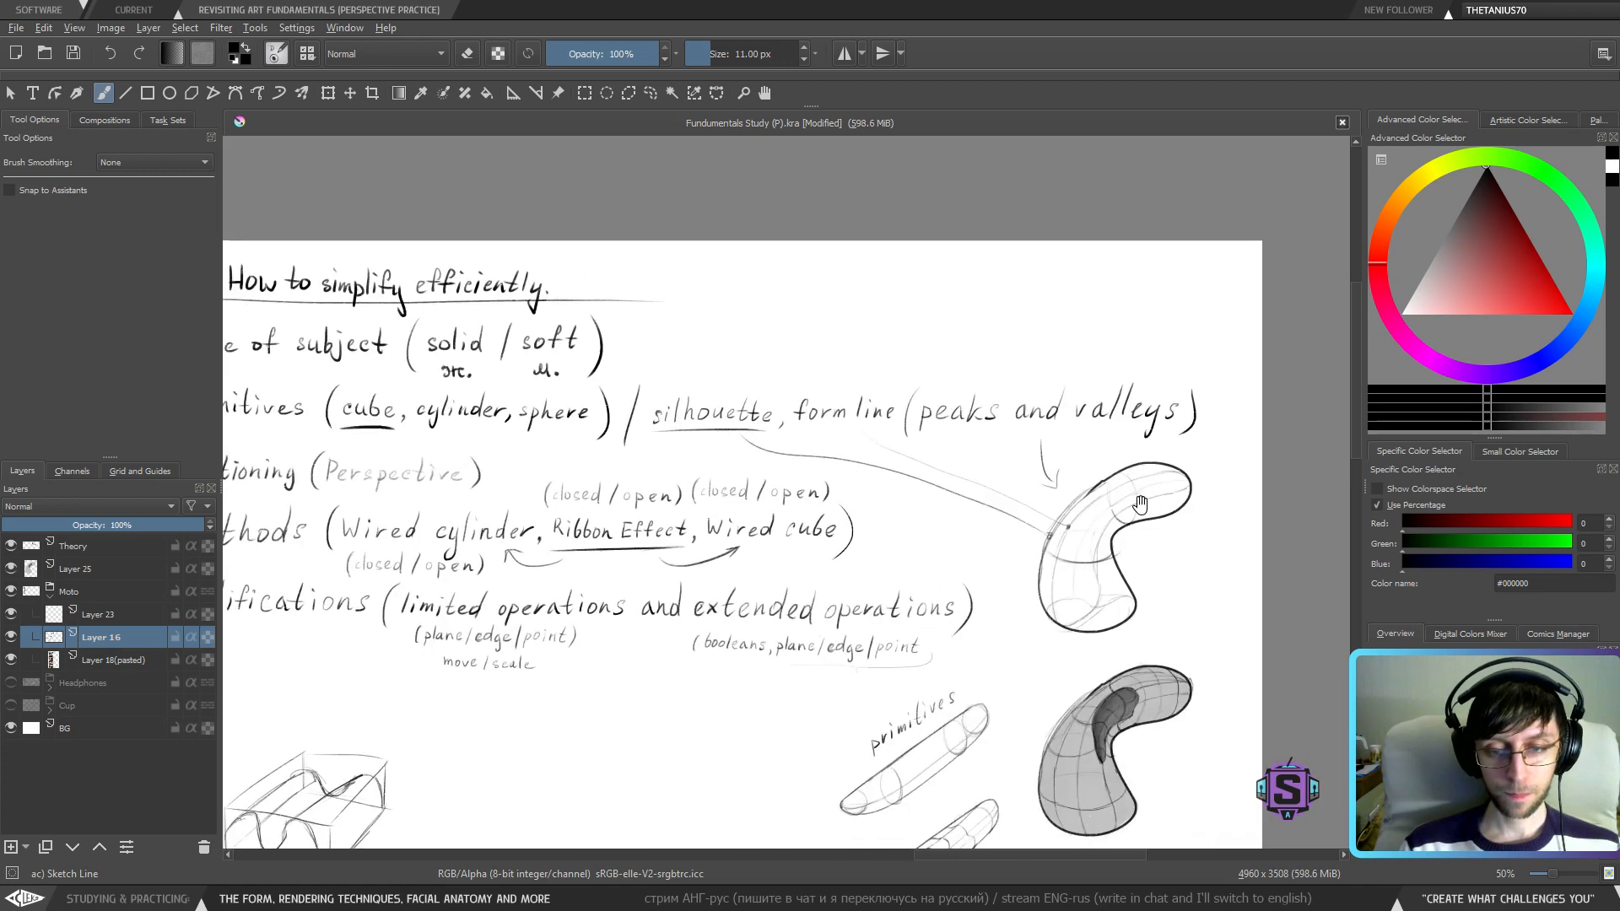
pyautogui.moveTo(833, 655)
pyautogui.mouseDown()
pyautogui.moveTo(925, 613)
pyautogui.moveTo(939, 560)
pyautogui.moveTo(912, 586)
pyautogui.moveTo(907, 573)
pyautogui.moveTo(924, 560)
pyautogui.mouseUp()
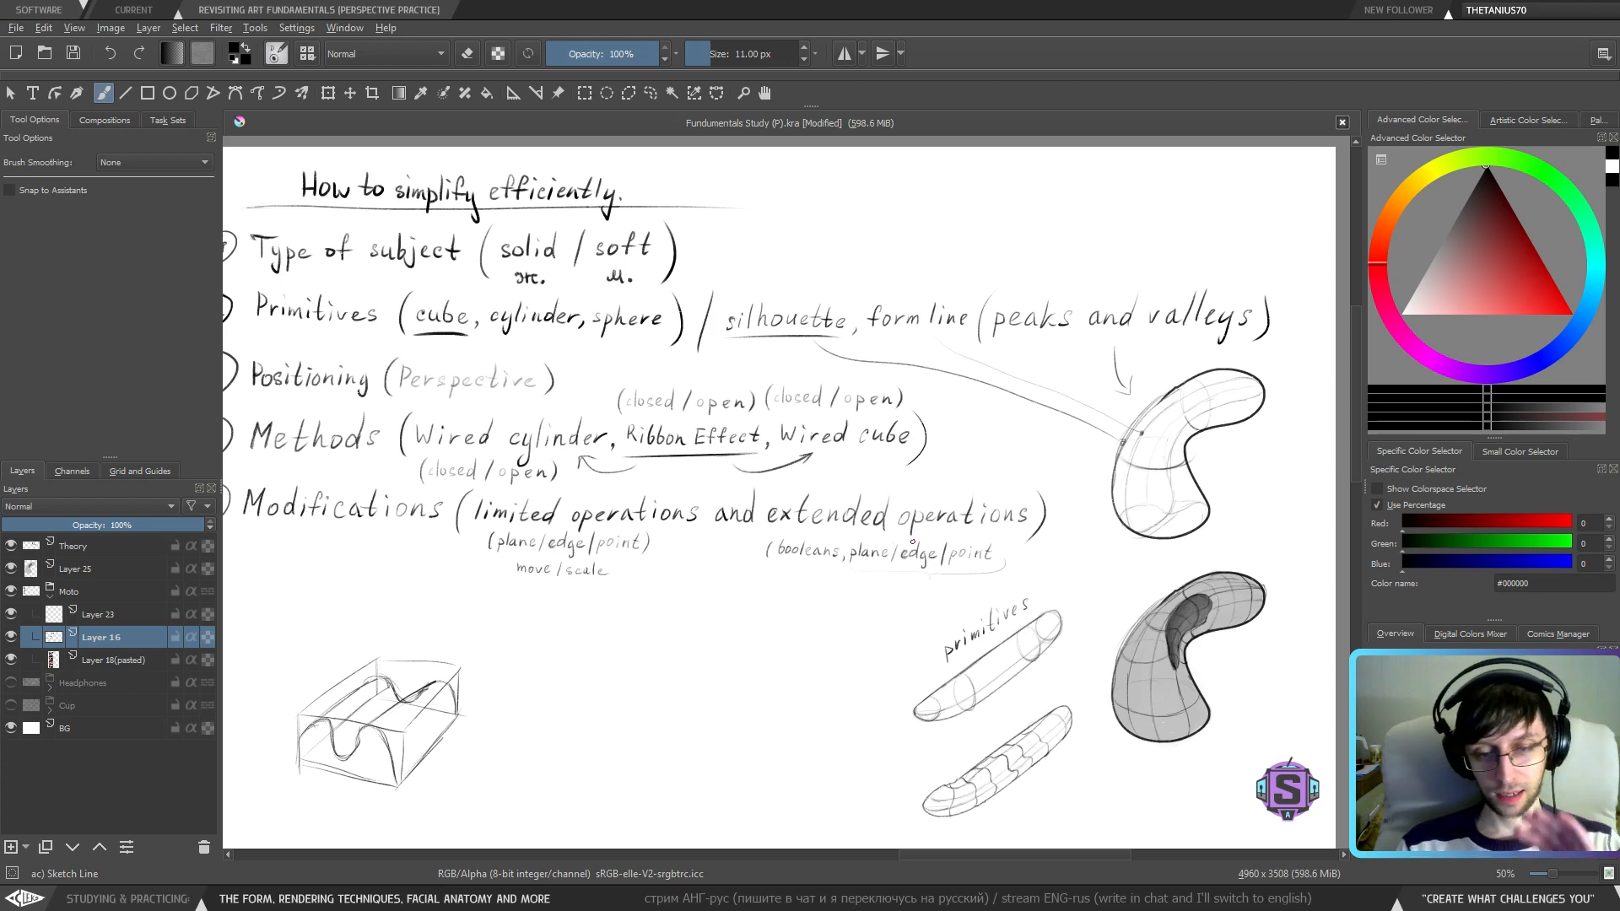
# - Try a stroke across the simplification list and a rounded outline around its heading, and undo these marks
pyautogui.press('-')
pyautogui.press('-')
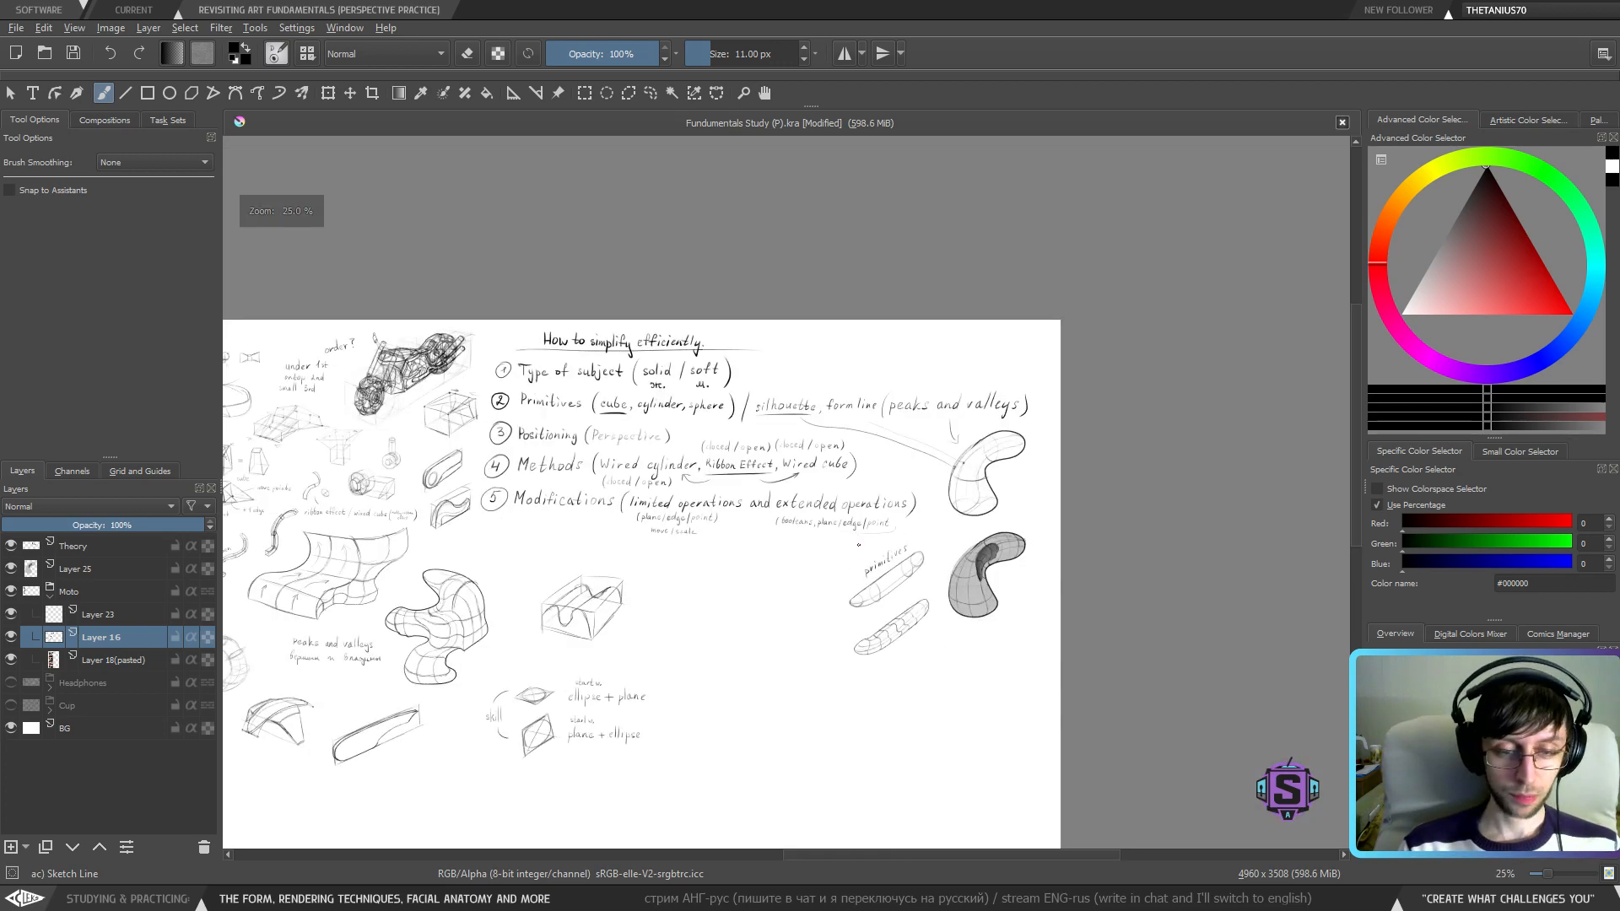
pyautogui.moveTo(777, 634); pyautogui.dragTo(1131, 556)
pyautogui.press('+')
pyautogui.press('+')
pyautogui.moveTo(1068, 466); pyautogui.dragTo(766, 676)
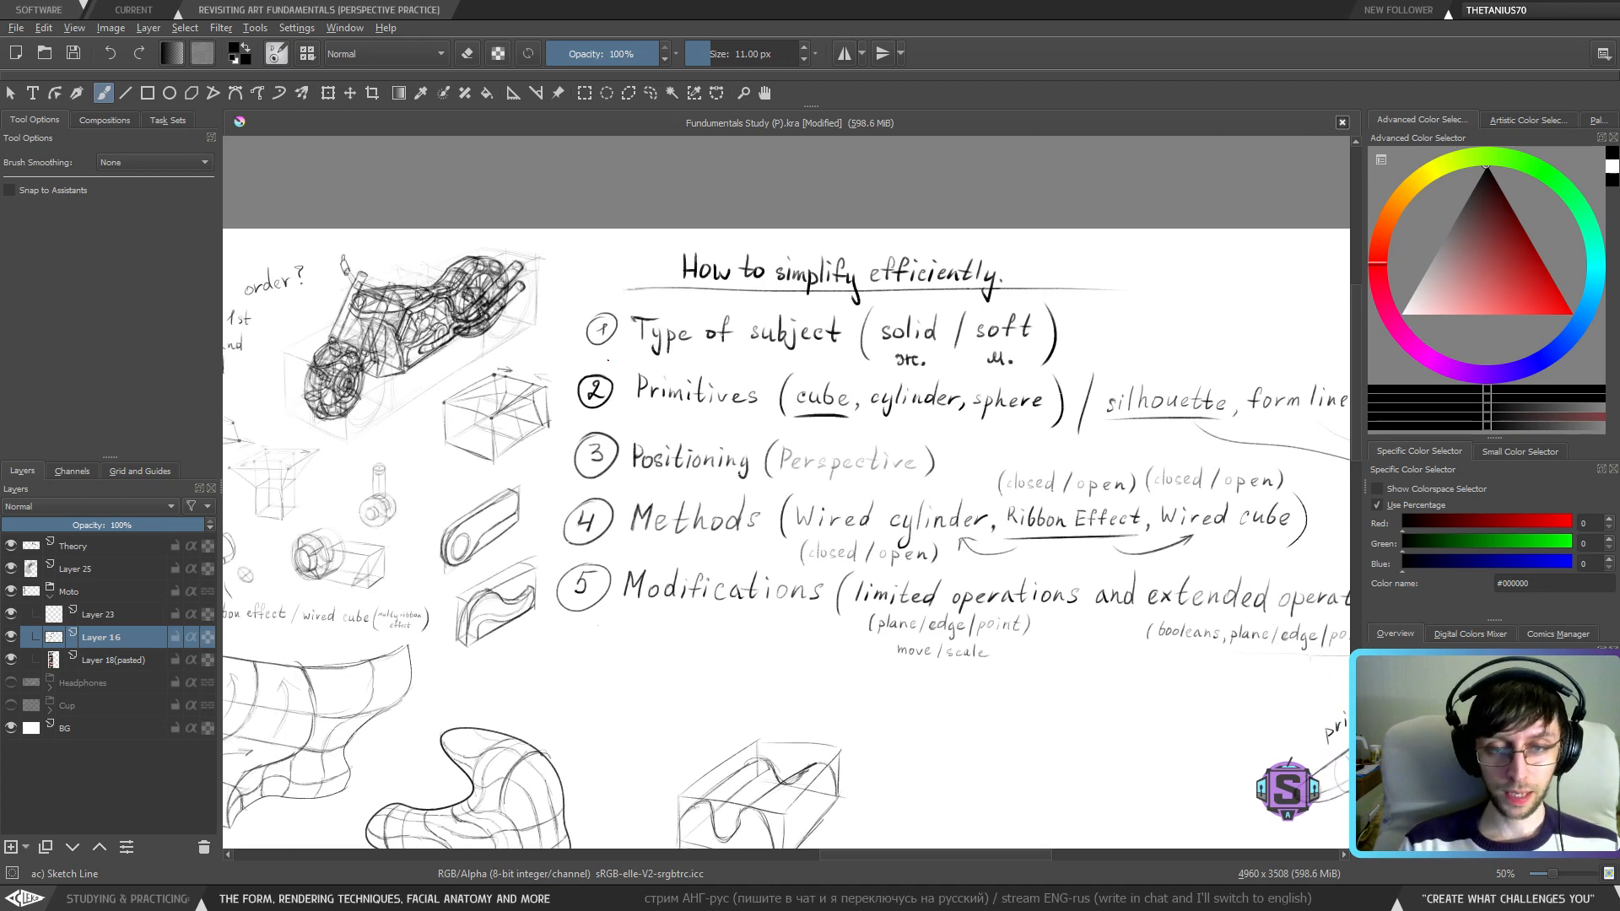
pyautogui.moveTo(590, 359)
pyautogui.mouseDown()
pyautogui.moveTo(1095, 360)
pyautogui.moveTo(1008, 386)
pyautogui.moveTo(949, 373)
pyautogui.mouseUp()
pyautogui.hotkey('ctrl', 'z')
pyautogui.hotkey('ctrl', 'z')
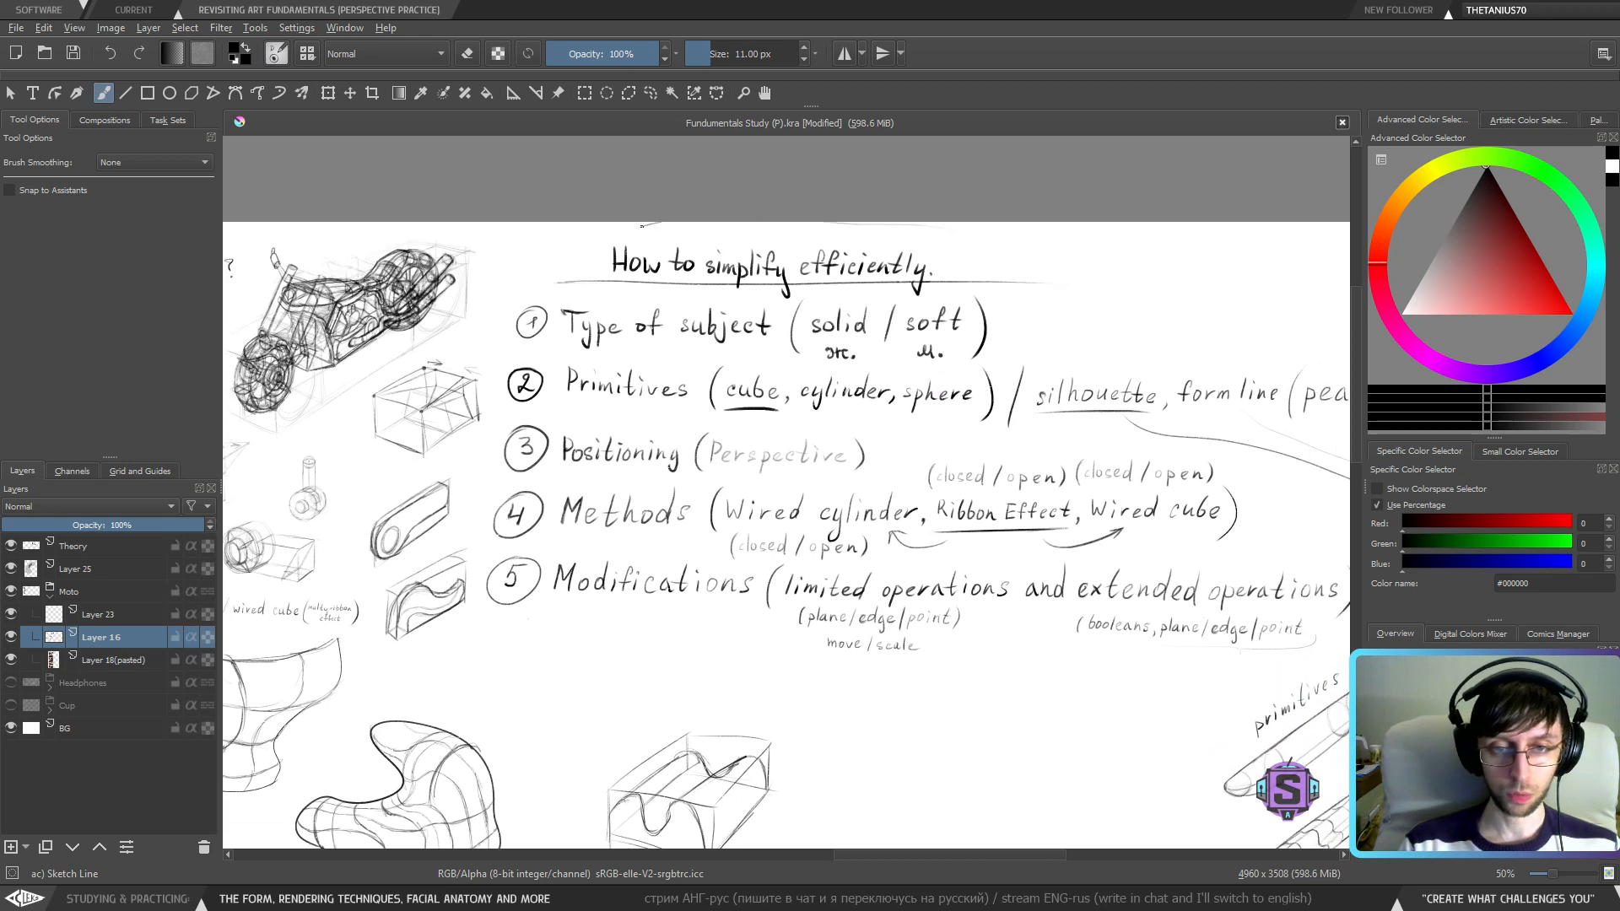
pyautogui.moveTo(643, 225)
pyautogui.mouseDown()
pyautogui.moveTo(584, 259)
pyautogui.moveTo(757, 287)
pyautogui.moveTo(965, 255)
pyautogui.moveTo(854, 223)
pyautogui.mouseUp()
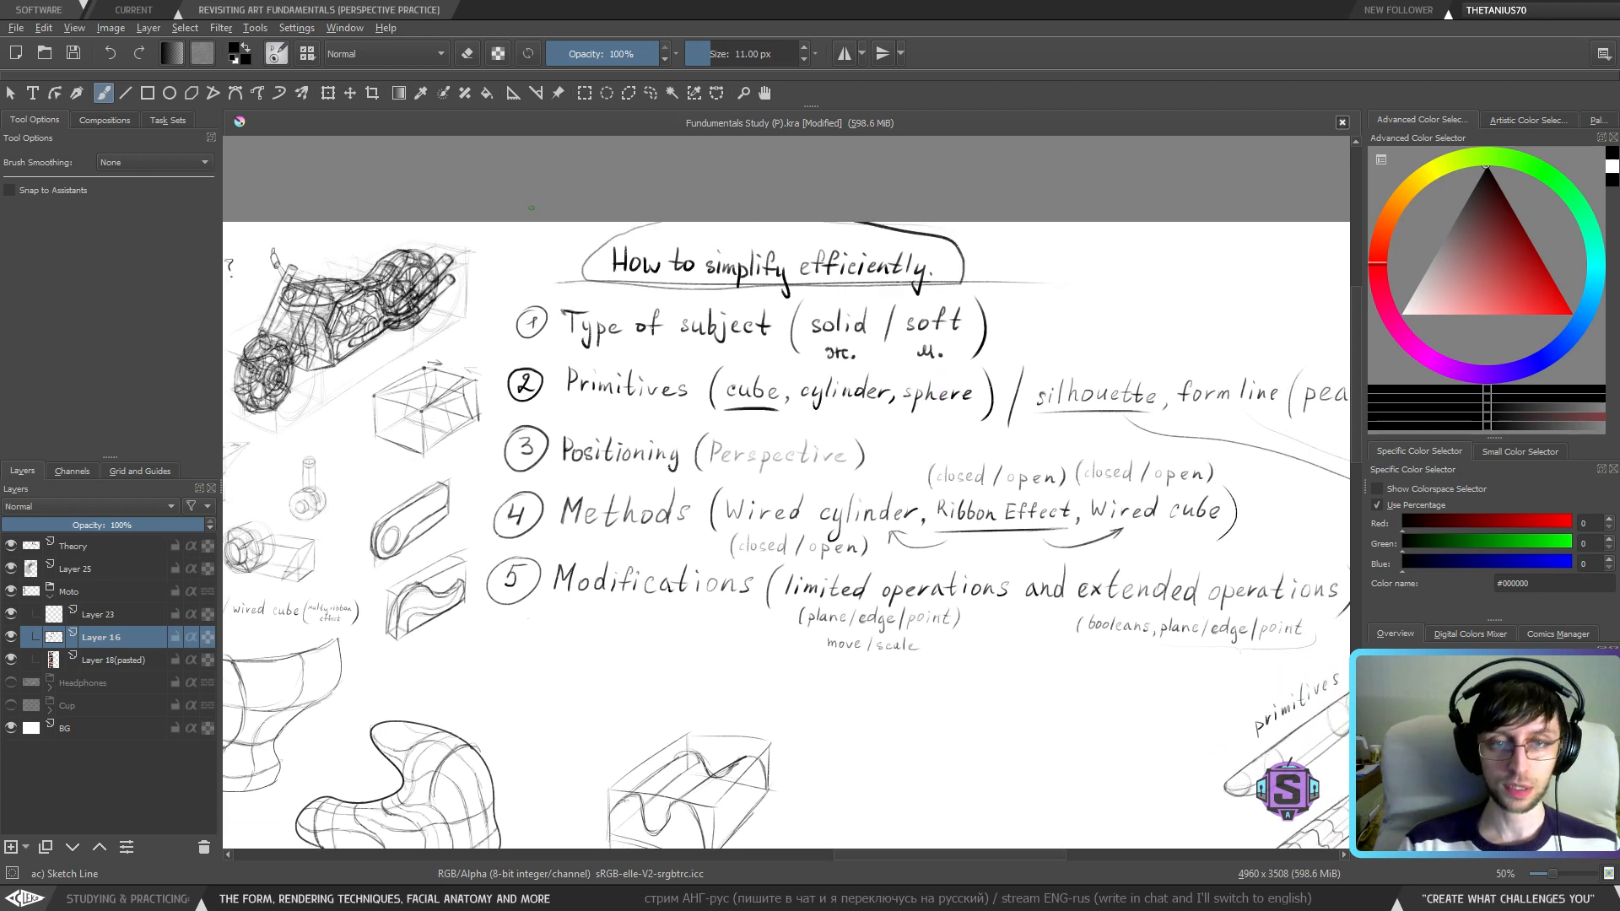
pyautogui.hotkey('ctrl', 'z')
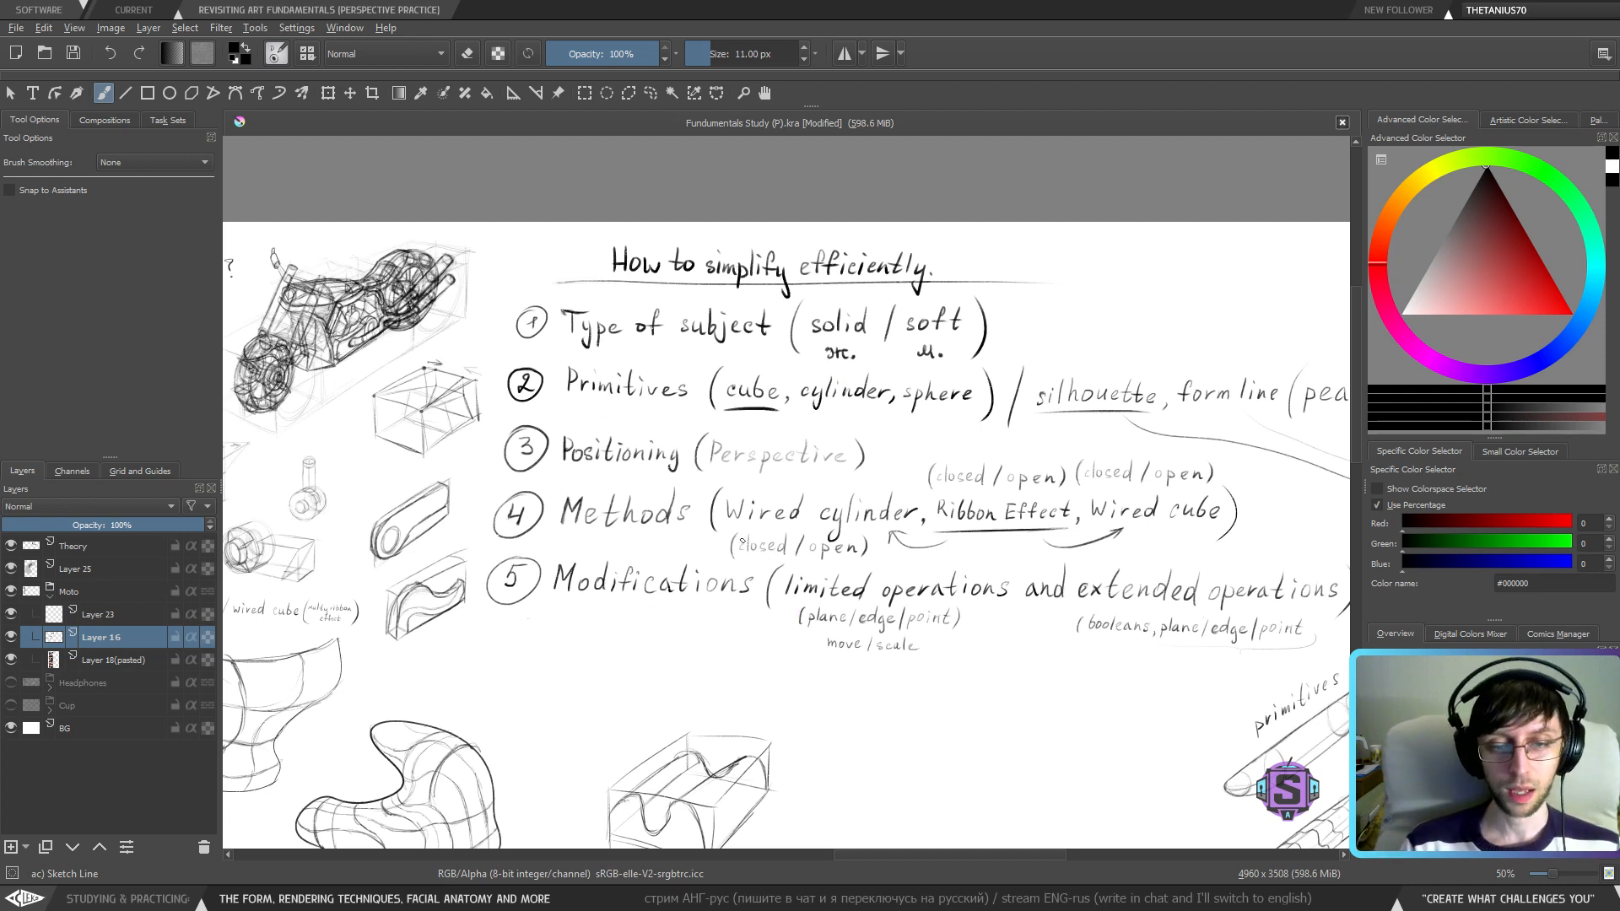
# - Try underlines beneath Modifications, Methods, Positioning and Primitives in the simplification list, undoing each one
pyautogui.moveTo(679, 604); pyautogui.dragTo(702, 568)
pyautogui.moveTo(553, 582); pyautogui.dragTo(782, 592)
pyautogui.moveTo(584, 507); pyautogui.dragTo(699, 518)
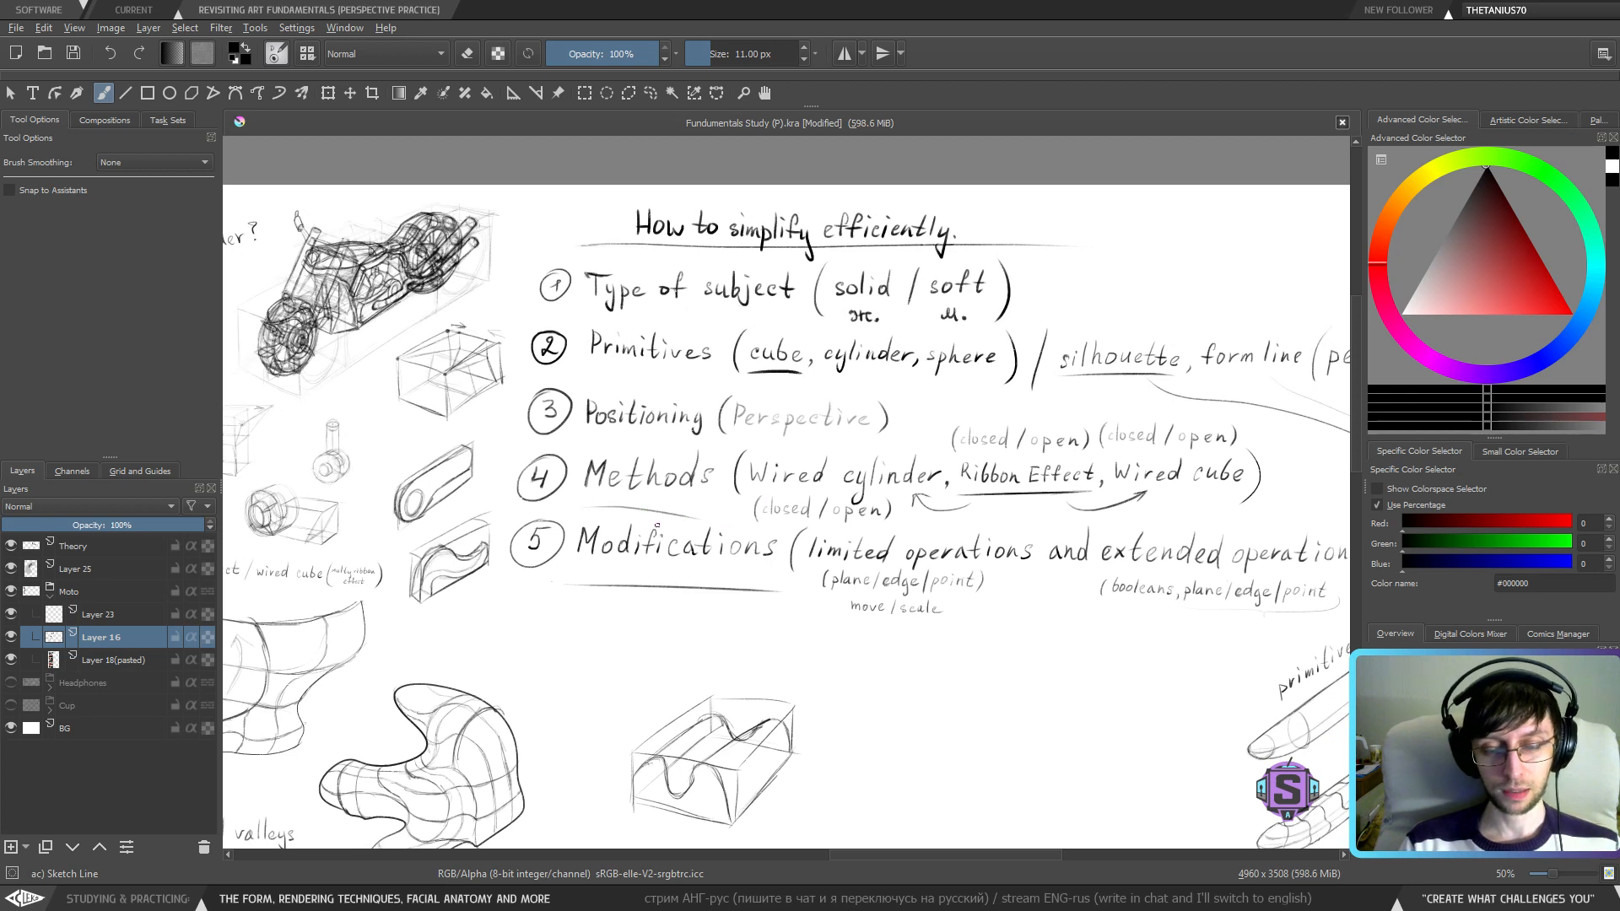
pyautogui.hotkey('ctrl', 'z')
pyautogui.hotkey('ctrl', 'z')
pyautogui.moveTo(593, 439); pyautogui.dragTo(679, 443)
pyautogui.hotkey('ctrl', 'z')
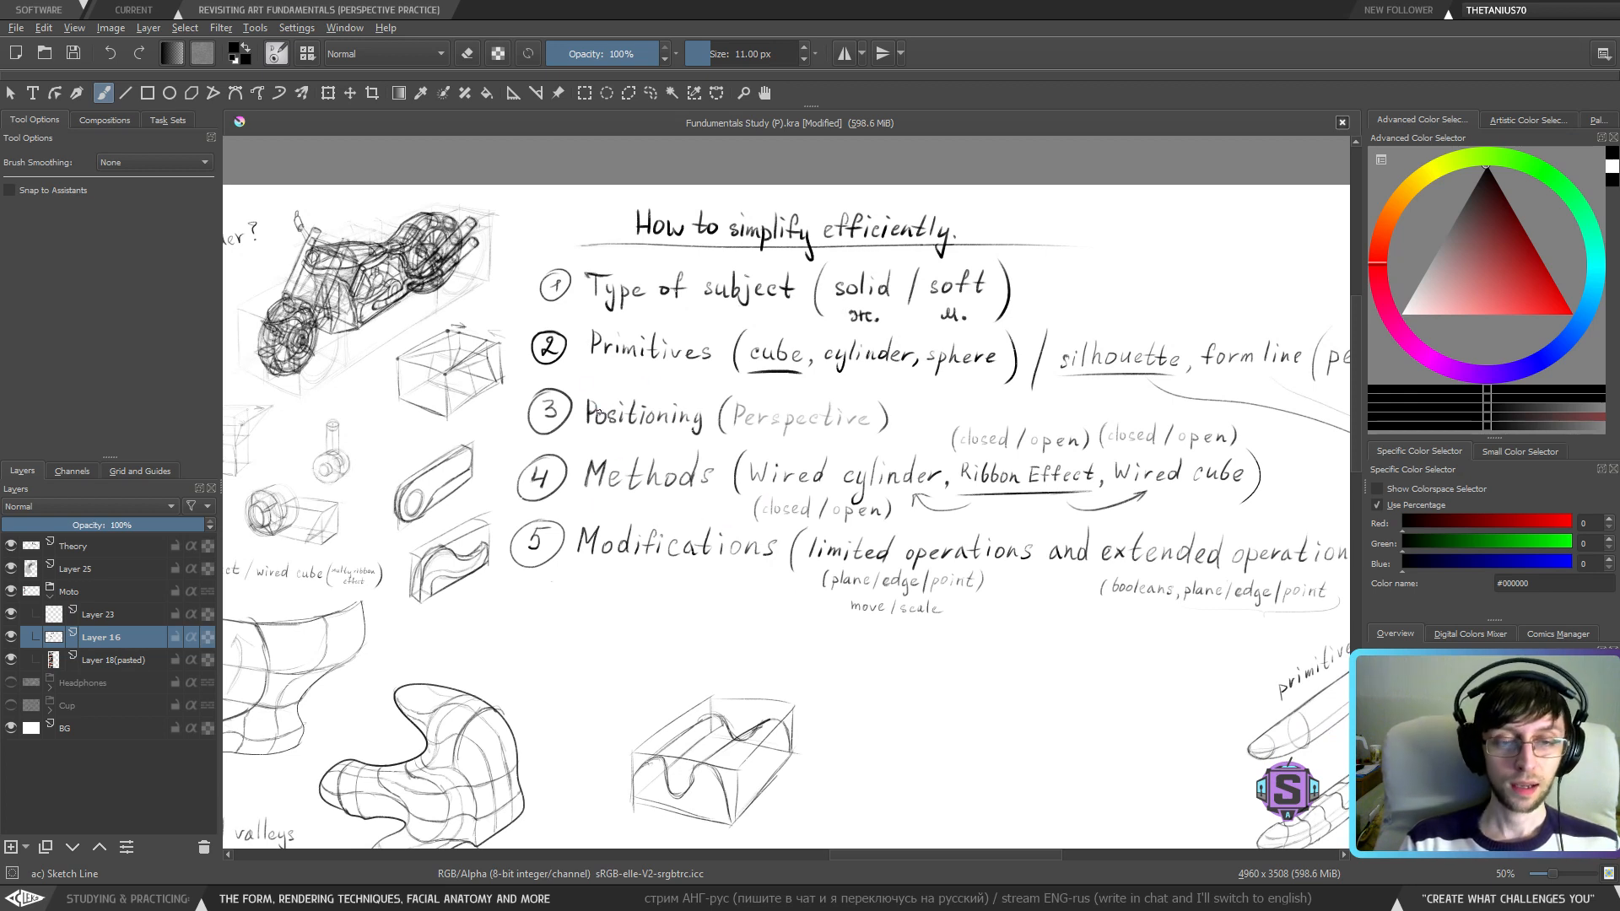
pyautogui.moveTo(613, 372); pyautogui.dragTo(729, 369)
pyautogui.hotkey('ctrl', 'z')
pyautogui.moveTo(597, 372); pyautogui.dragTo(716, 373)
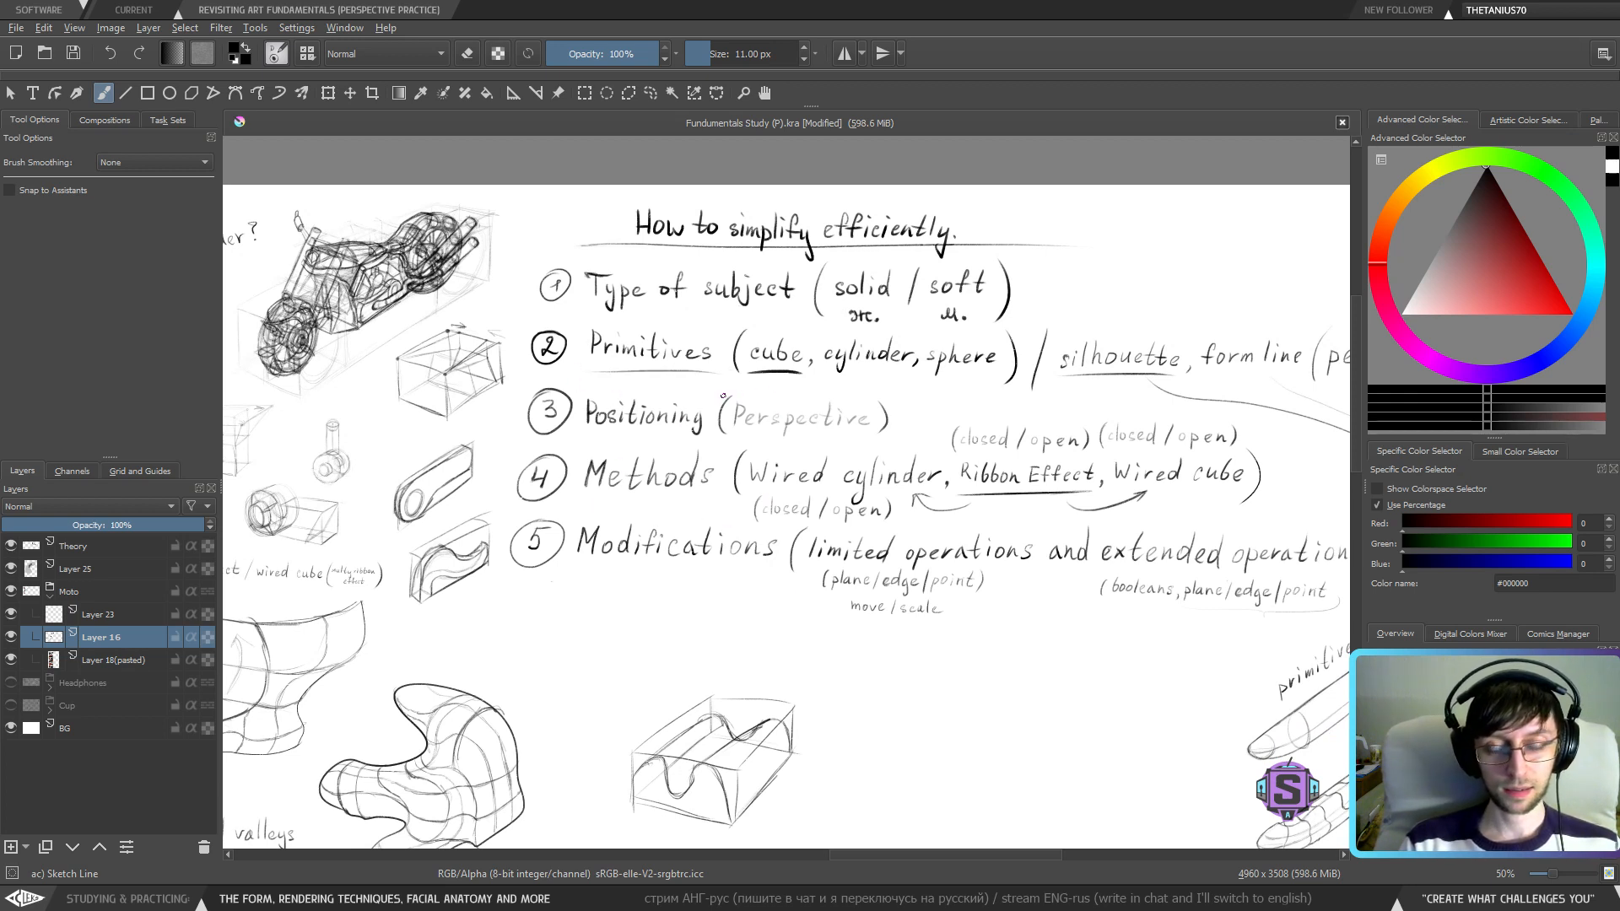
pyautogui.hotkey('ctrl', 'z')
# - Examine the boxed form studies next to the simplification list and the peaks and valleys shapes below them
pyautogui.moveTo(704, 597); pyautogui.dragTo(723, 655)
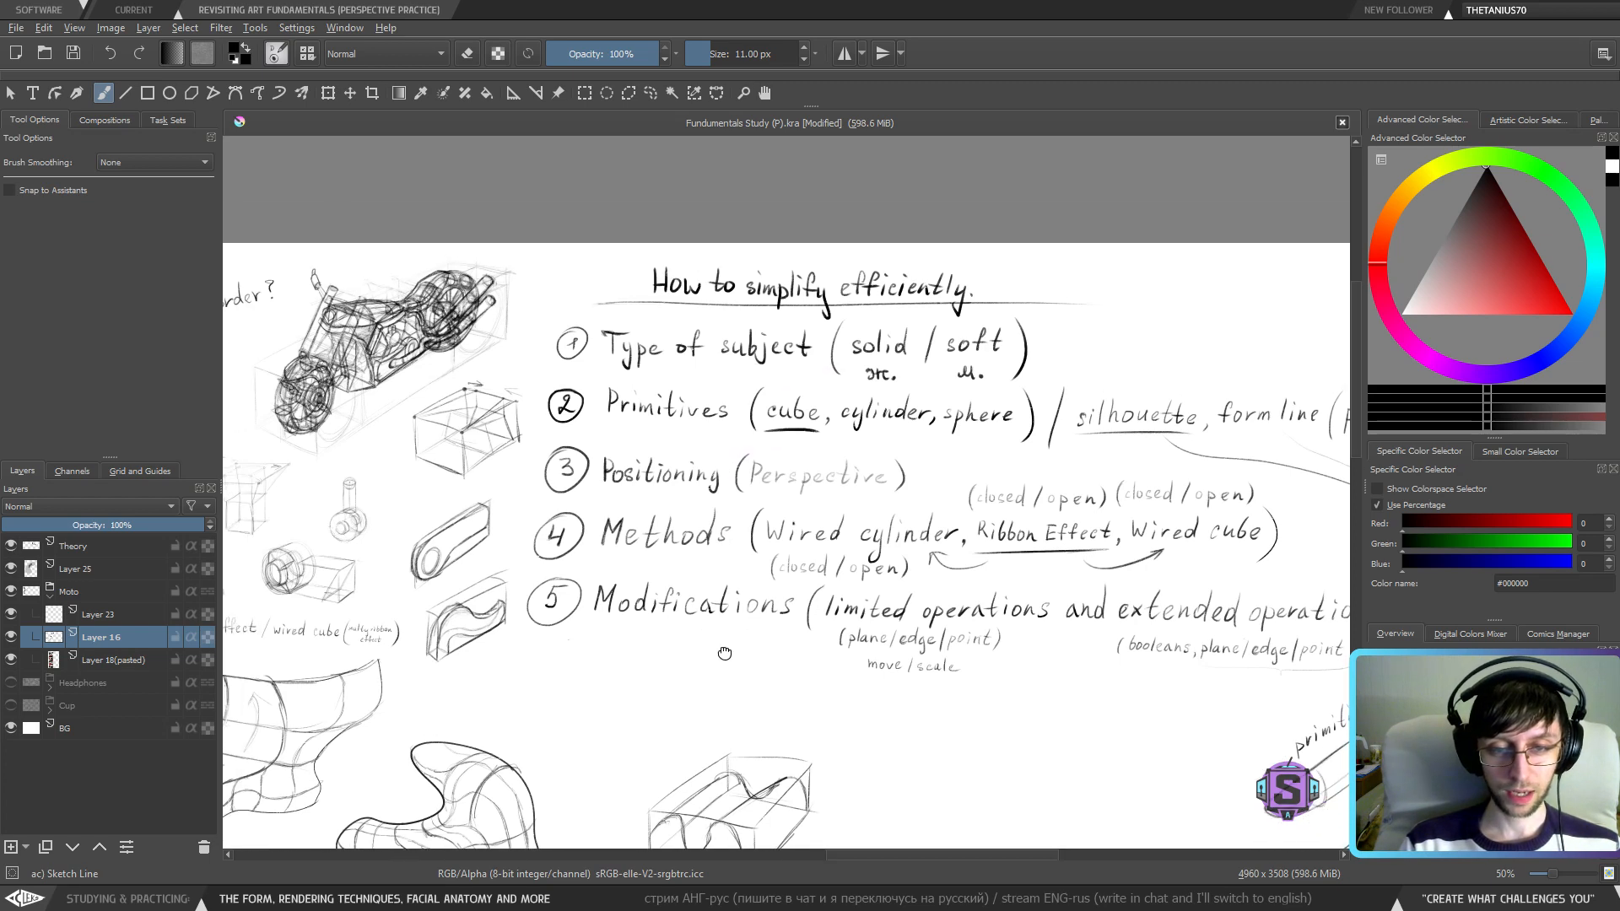
pyautogui.moveTo(619, 440); pyautogui.dragTo(664, 476)
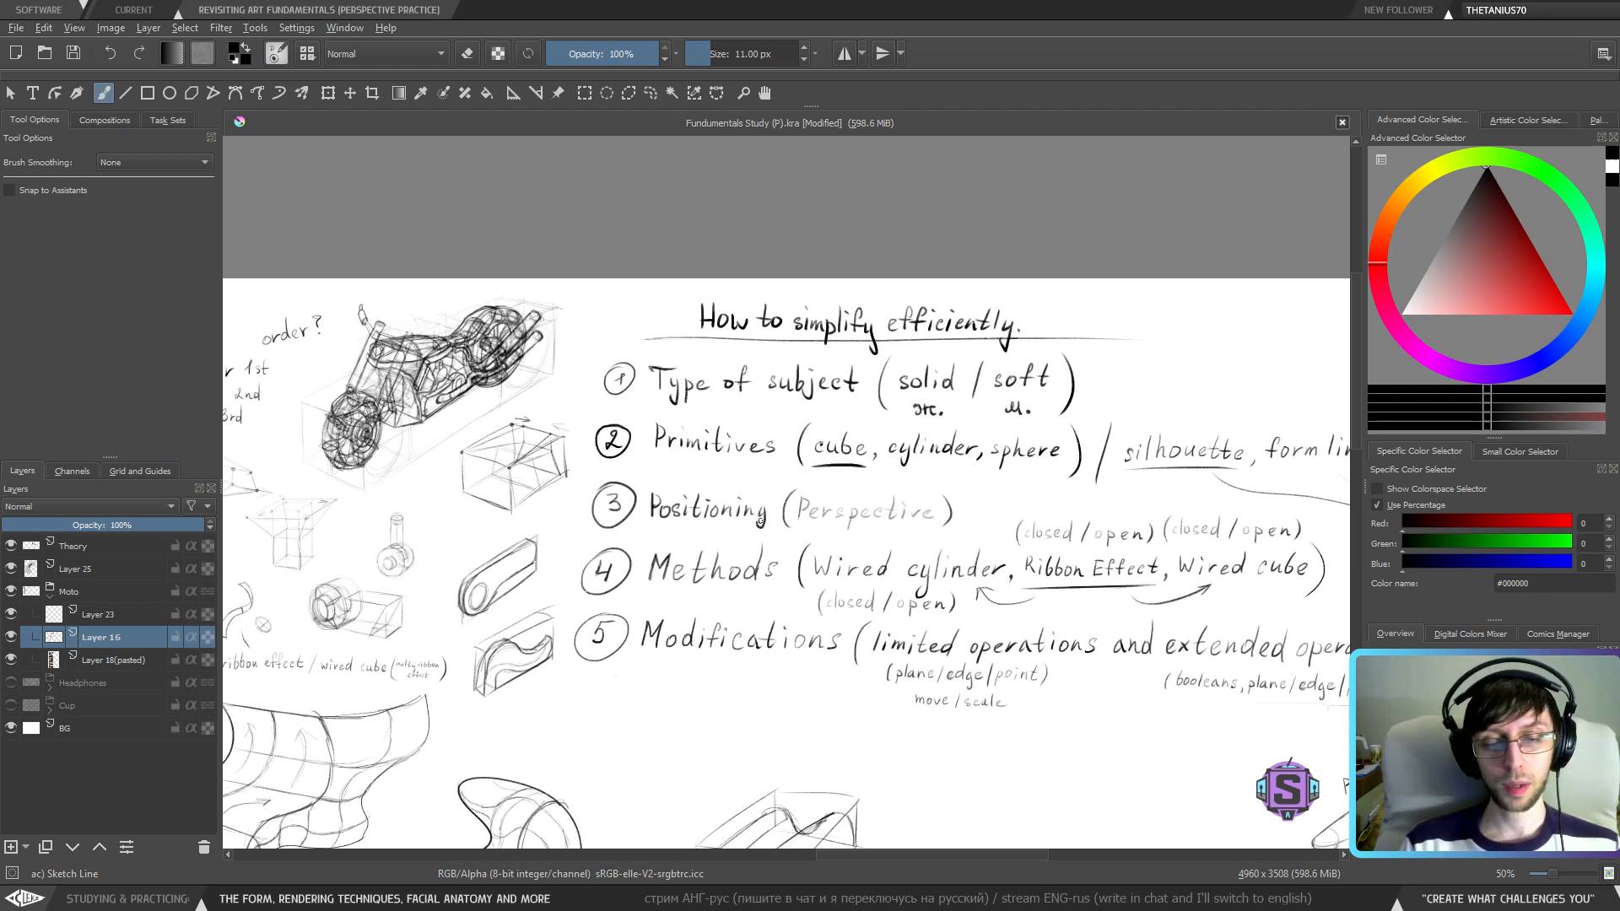
pyautogui.scroll(2, 628, 659)
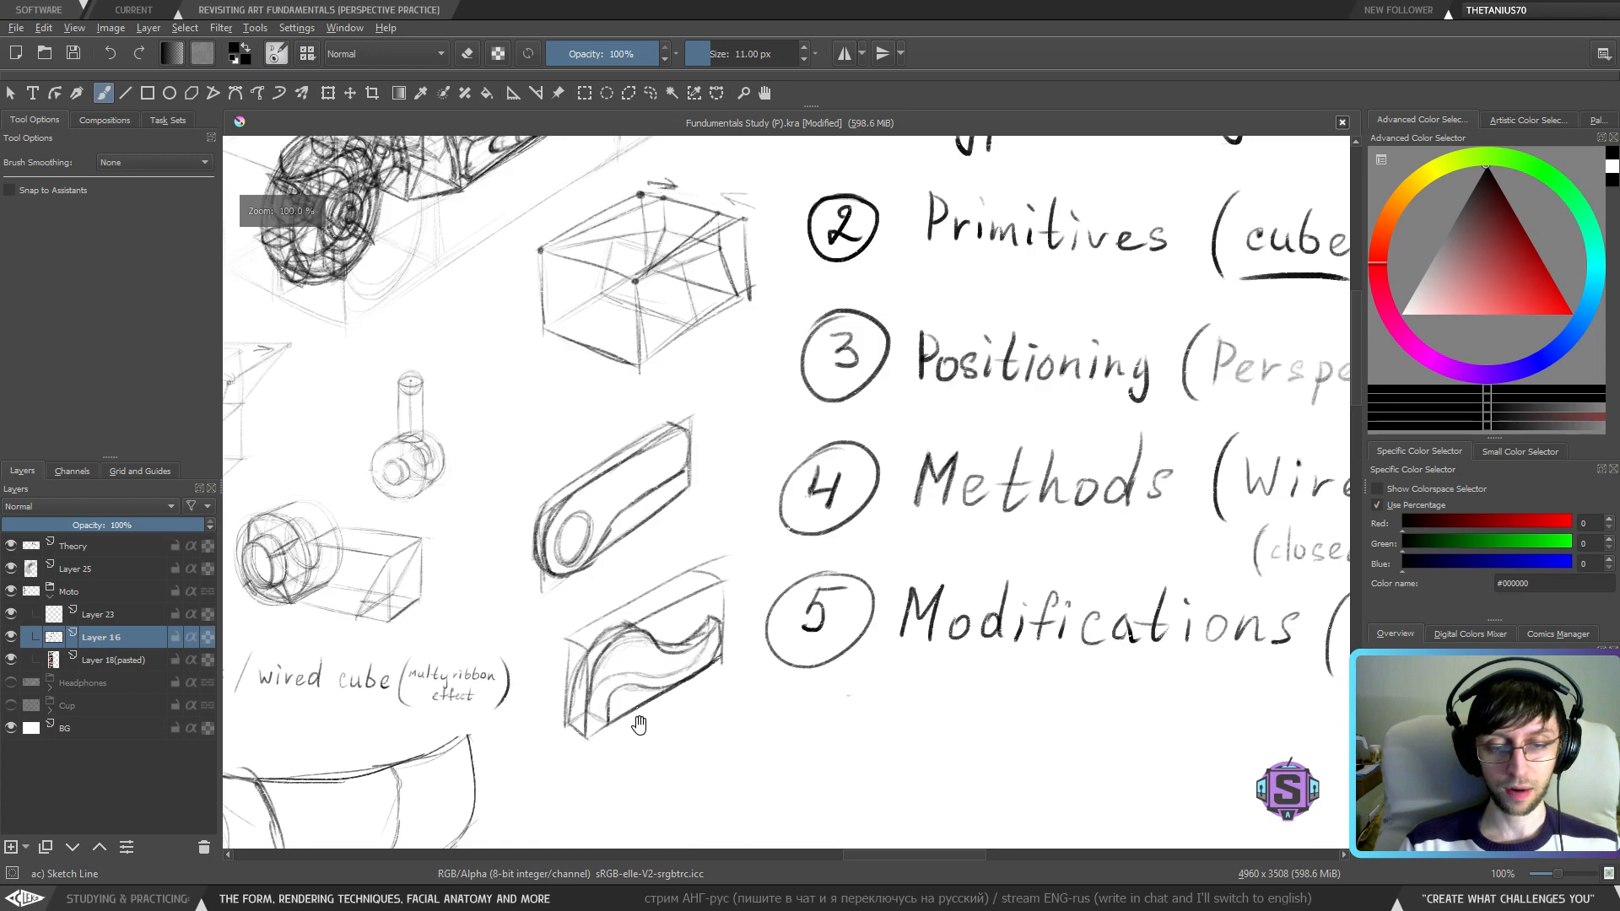
pyautogui.moveTo(639, 722)
pyautogui.mouseDown()
pyautogui.moveTo(634, 630)
pyautogui.moveTo(589, 648)
pyautogui.moveTo(618, 632)
pyautogui.moveTo(574, 634)
pyautogui.moveTo(611, 632)
pyautogui.moveTo(606, 593)
pyautogui.moveTo(594, 623)
pyautogui.moveTo(627, 585)
pyautogui.moveTo(676, 583)
pyautogui.mouseUp()
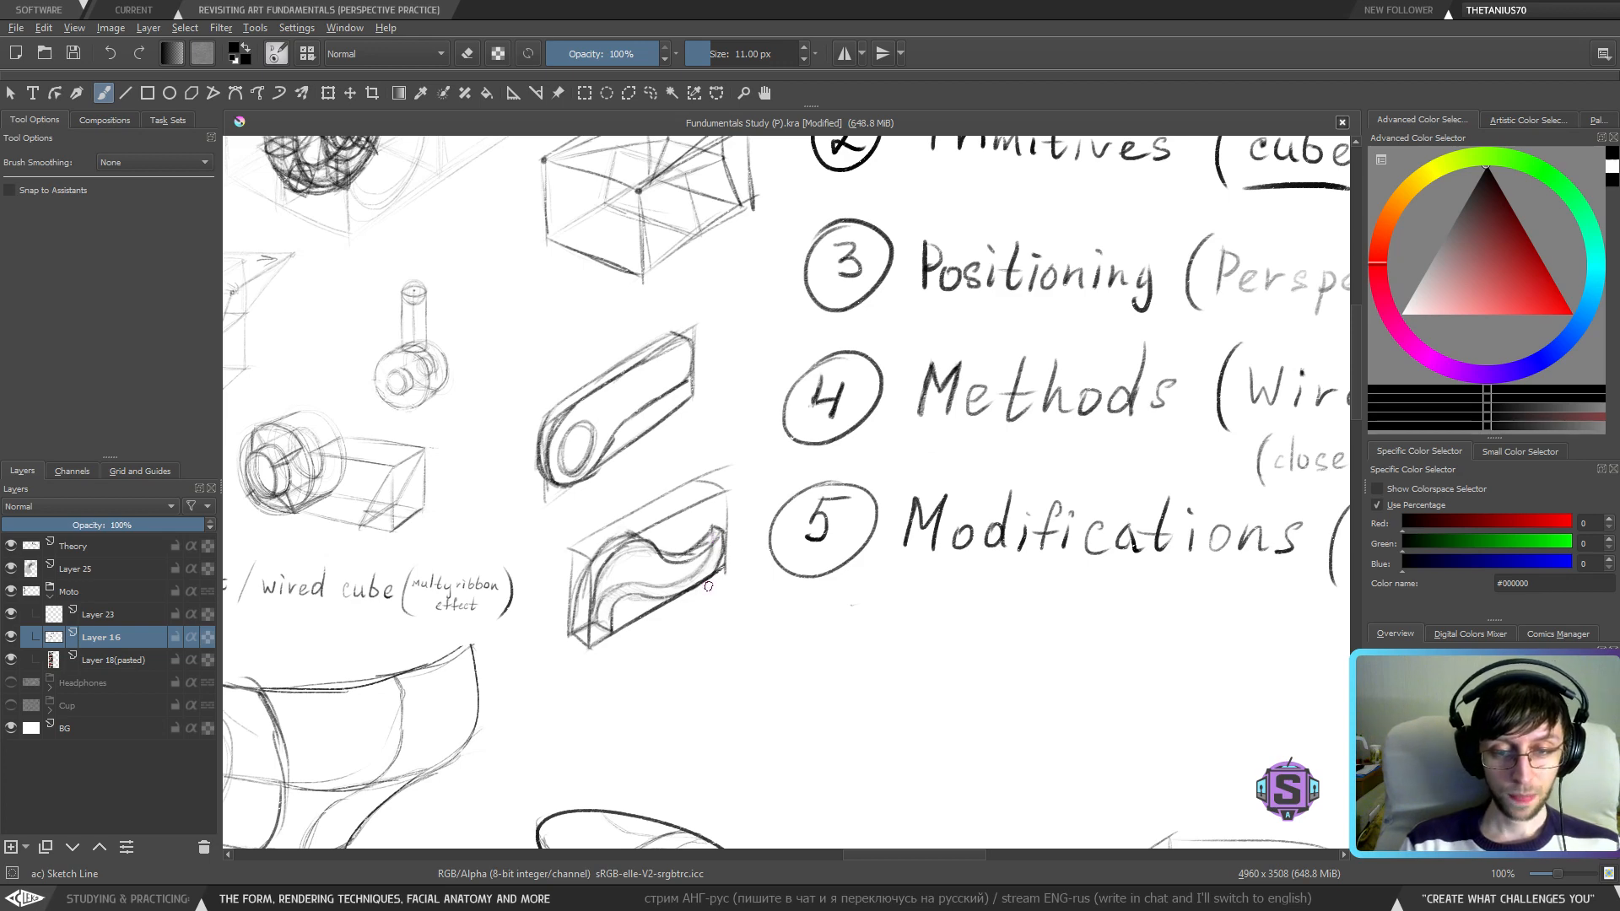
pyautogui.press('-')
pyautogui.press('-')
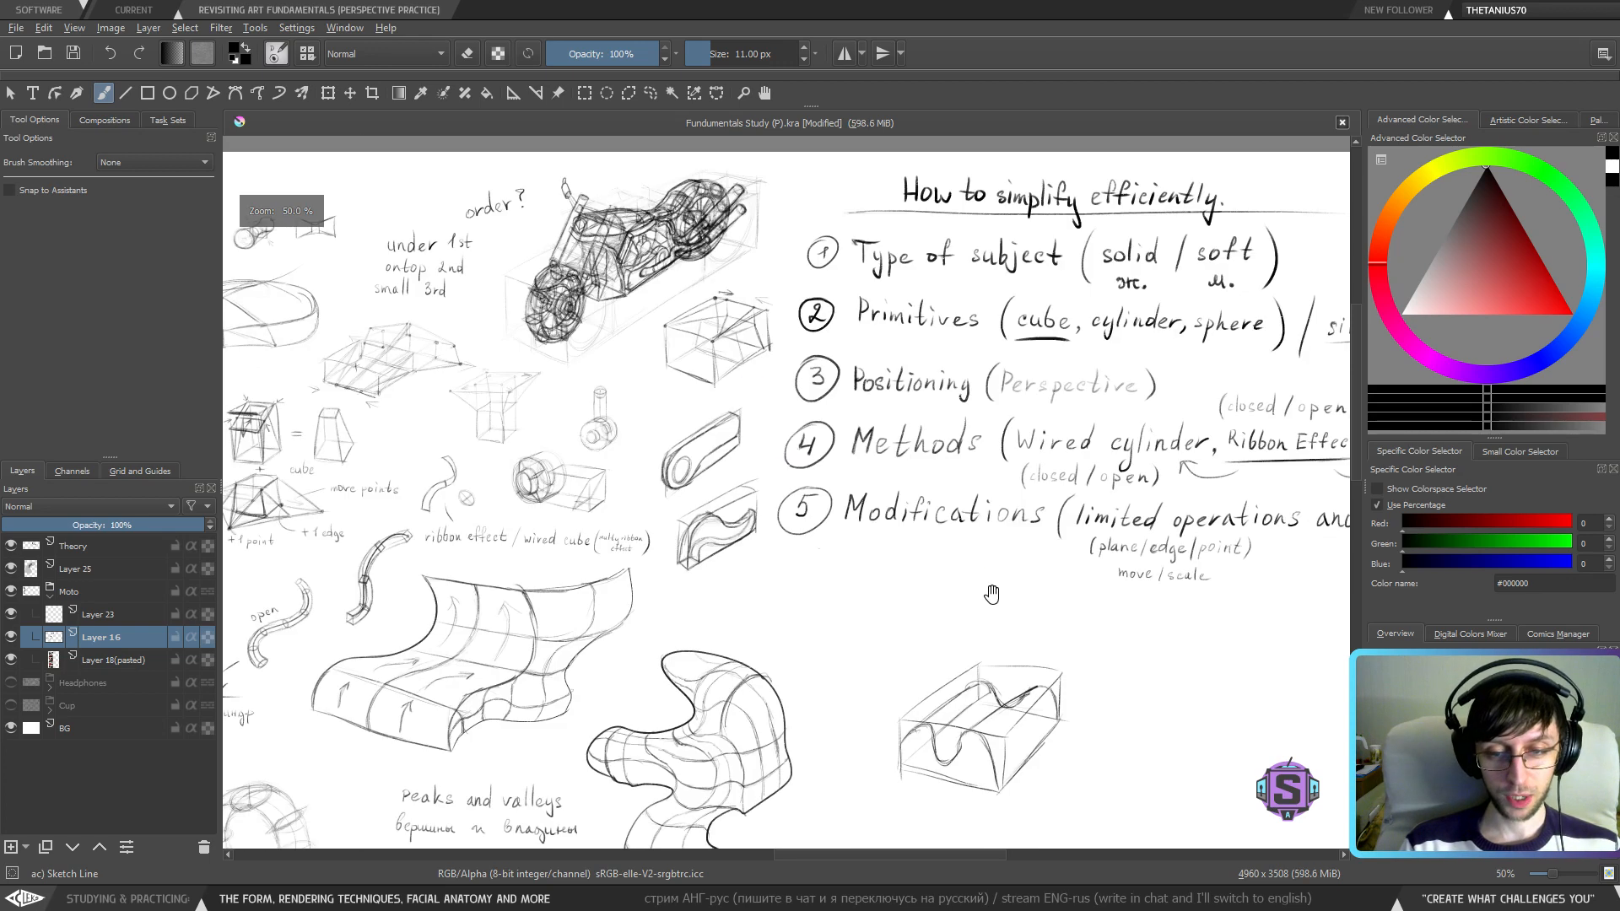
pyautogui.moveTo(954, 594); pyautogui.dragTo(791, 594)
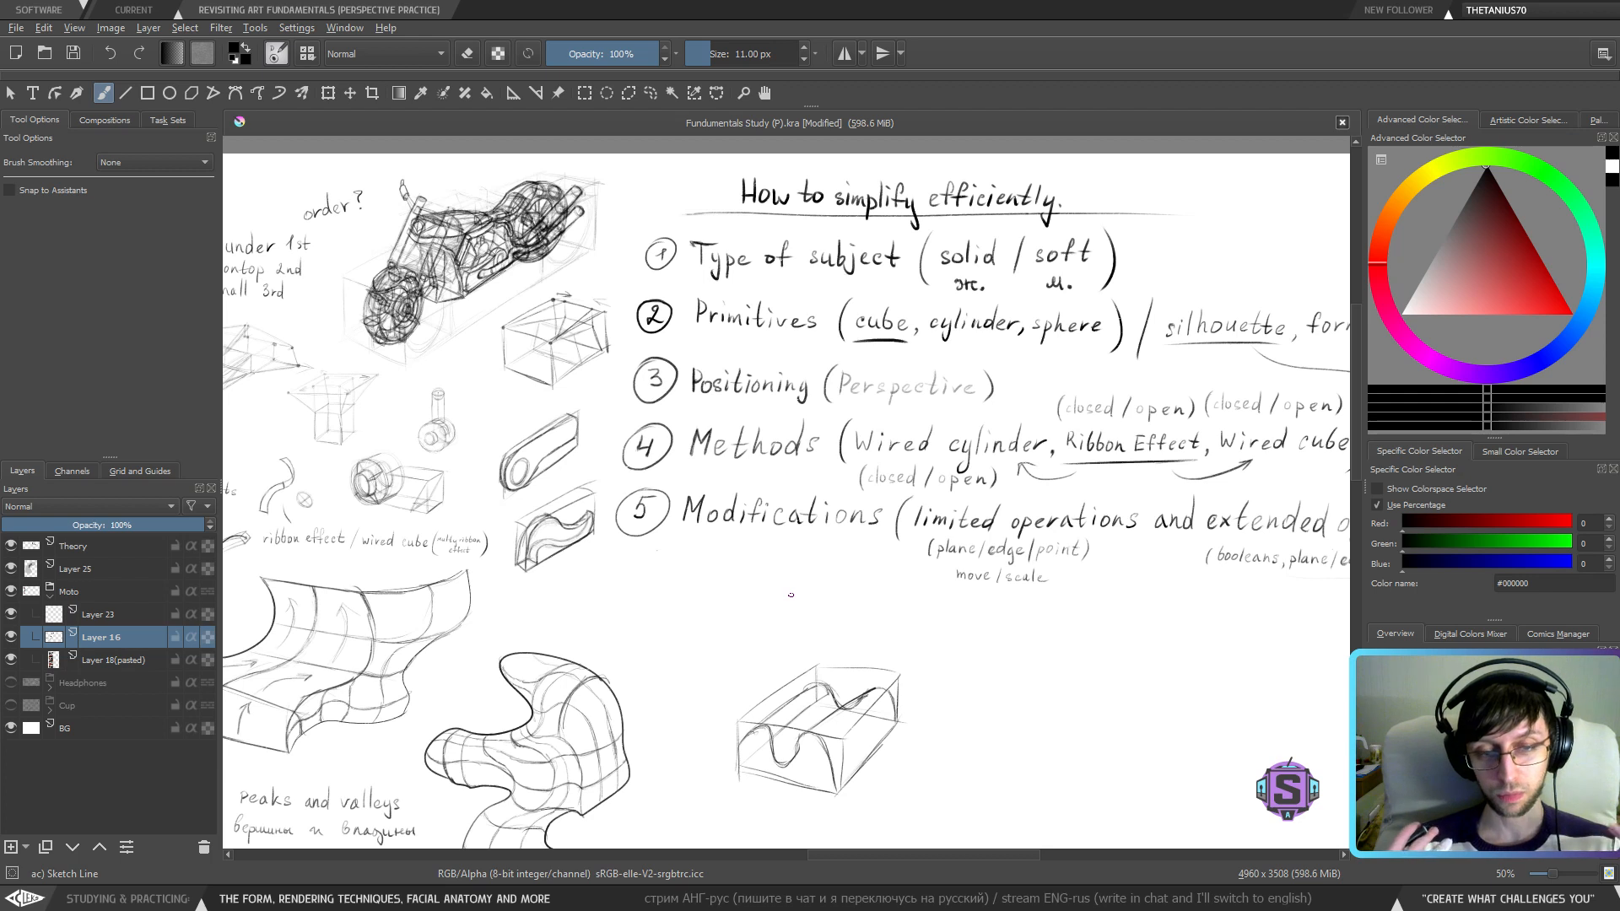
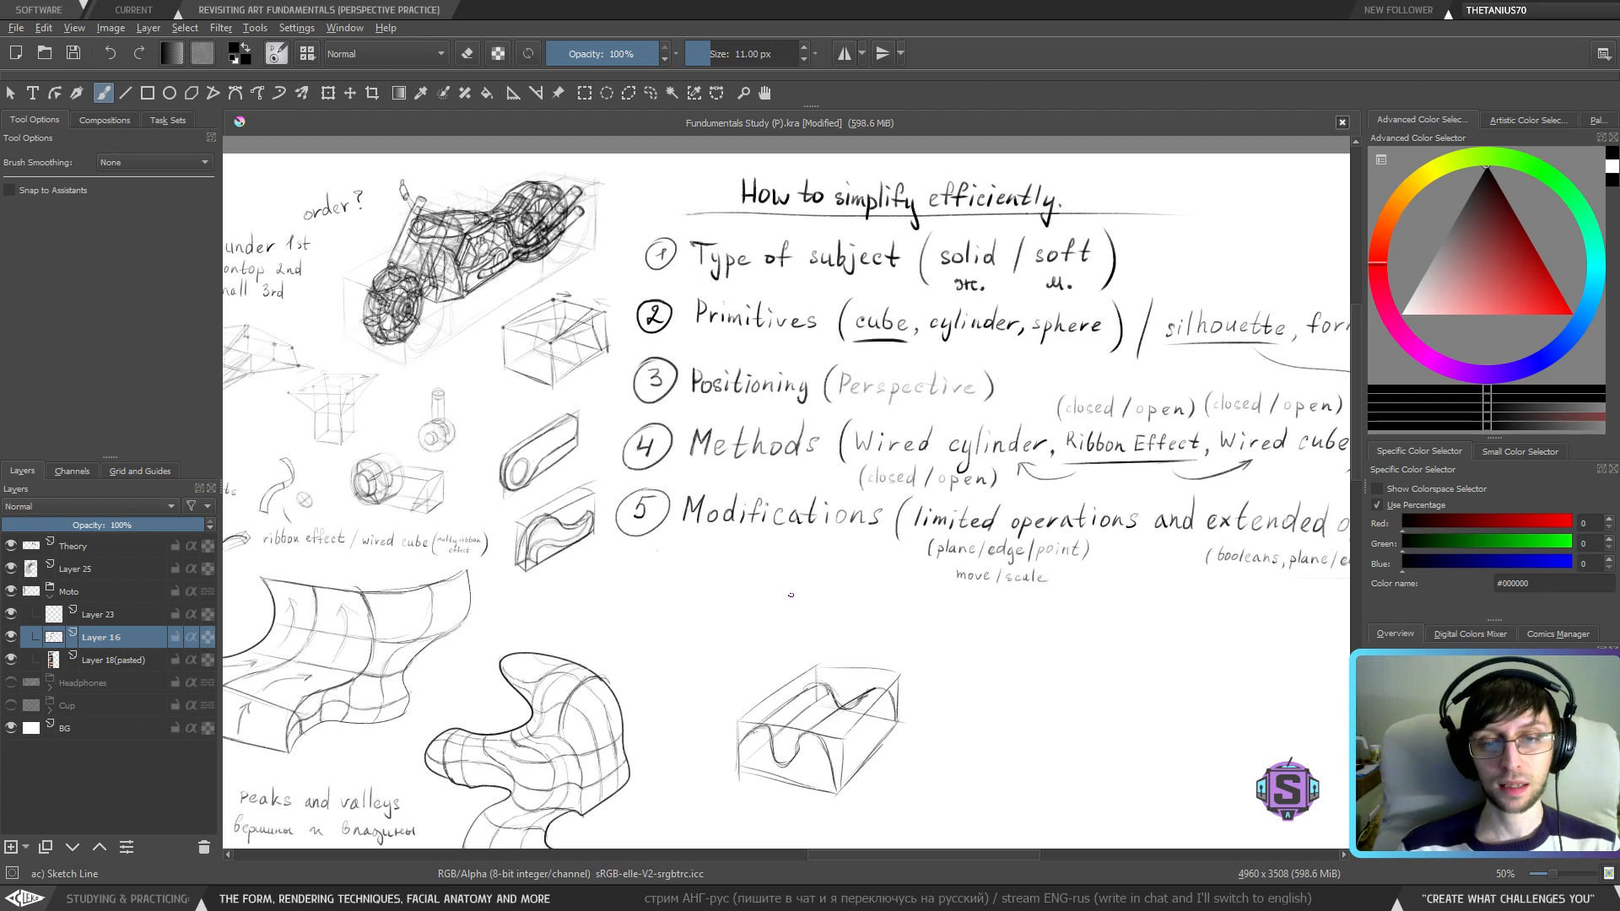
# - Try underlining the five list entries in order from Type of subject to Modifications, and undo the marks
pyautogui.moveTo(663, 282); pyautogui.dragTo(957, 275)
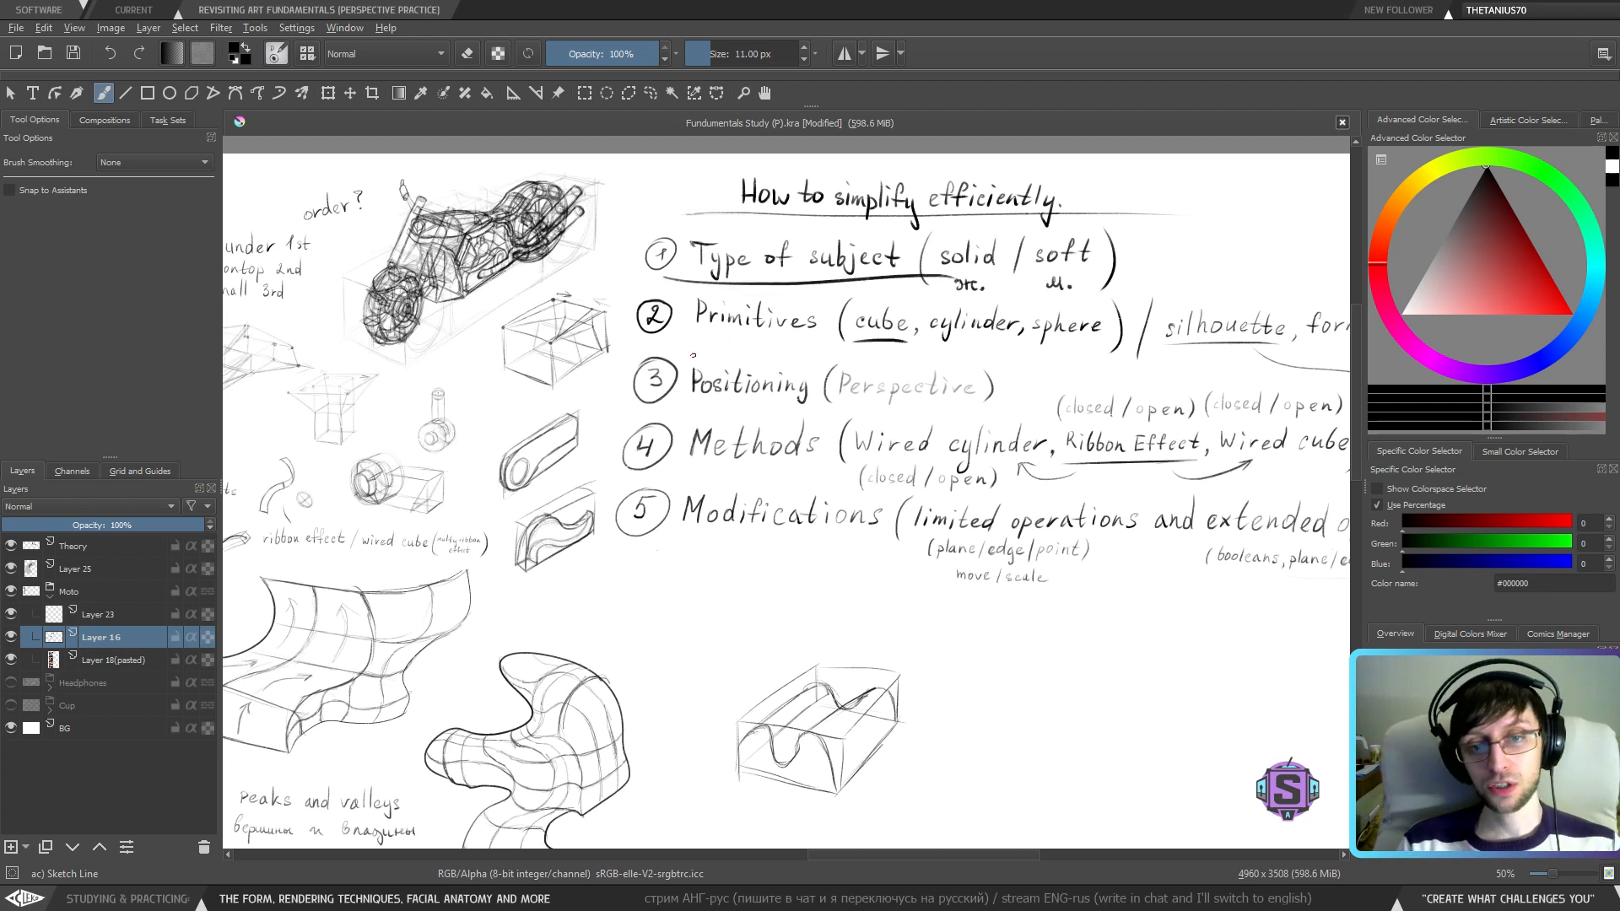
pyautogui.moveTo(689, 355); pyautogui.dragTo(878, 361)
pyautogui.moveTo(688, 415); pyautogui.dragTo(826, 412)
pyautogui.hotkey('ctrl', 'z')
pyautogui.hotkey('ctrl', 'z')
pyautogui.hotkey('ctrl', 'z')
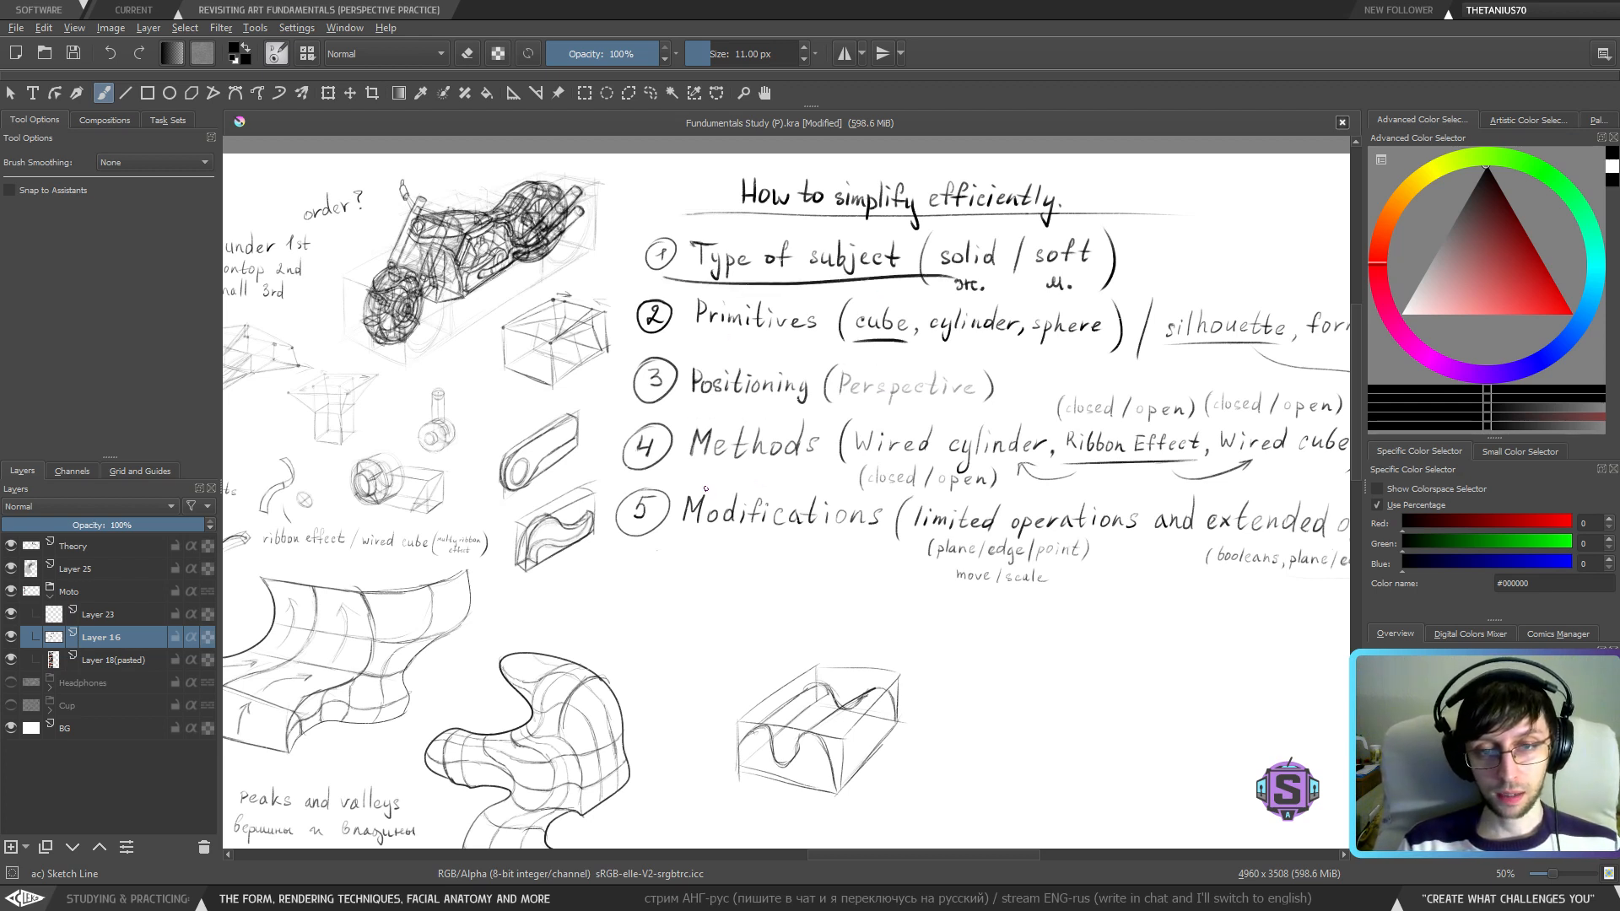
pyautogui.moveTo(689, 478); pyautogui.dragTo(849, 477)
pyautogui.hotkey('ctrl', 'z')
pyautogui.moveTo(697, 545)
pyautogui.mouseDown()
pyautogui.moveTo(832, 539)
pyautogui.moveTo(883, 559)
pyautogui.moveTo(926, 541)
pyautogui.mouseUp()
pyautogui.hotkey('ctrl', 'z')
pyautogui.hotkey('ctrl', 'z')
pyautogui.hotkey('ctrl', 'z')
# - Try underlining the list entries in reverse order from Methods back up to Type of subject, and undo the marks
pyautogui.moveTo(703, 479); pyautogui.dragTo(850, 474)
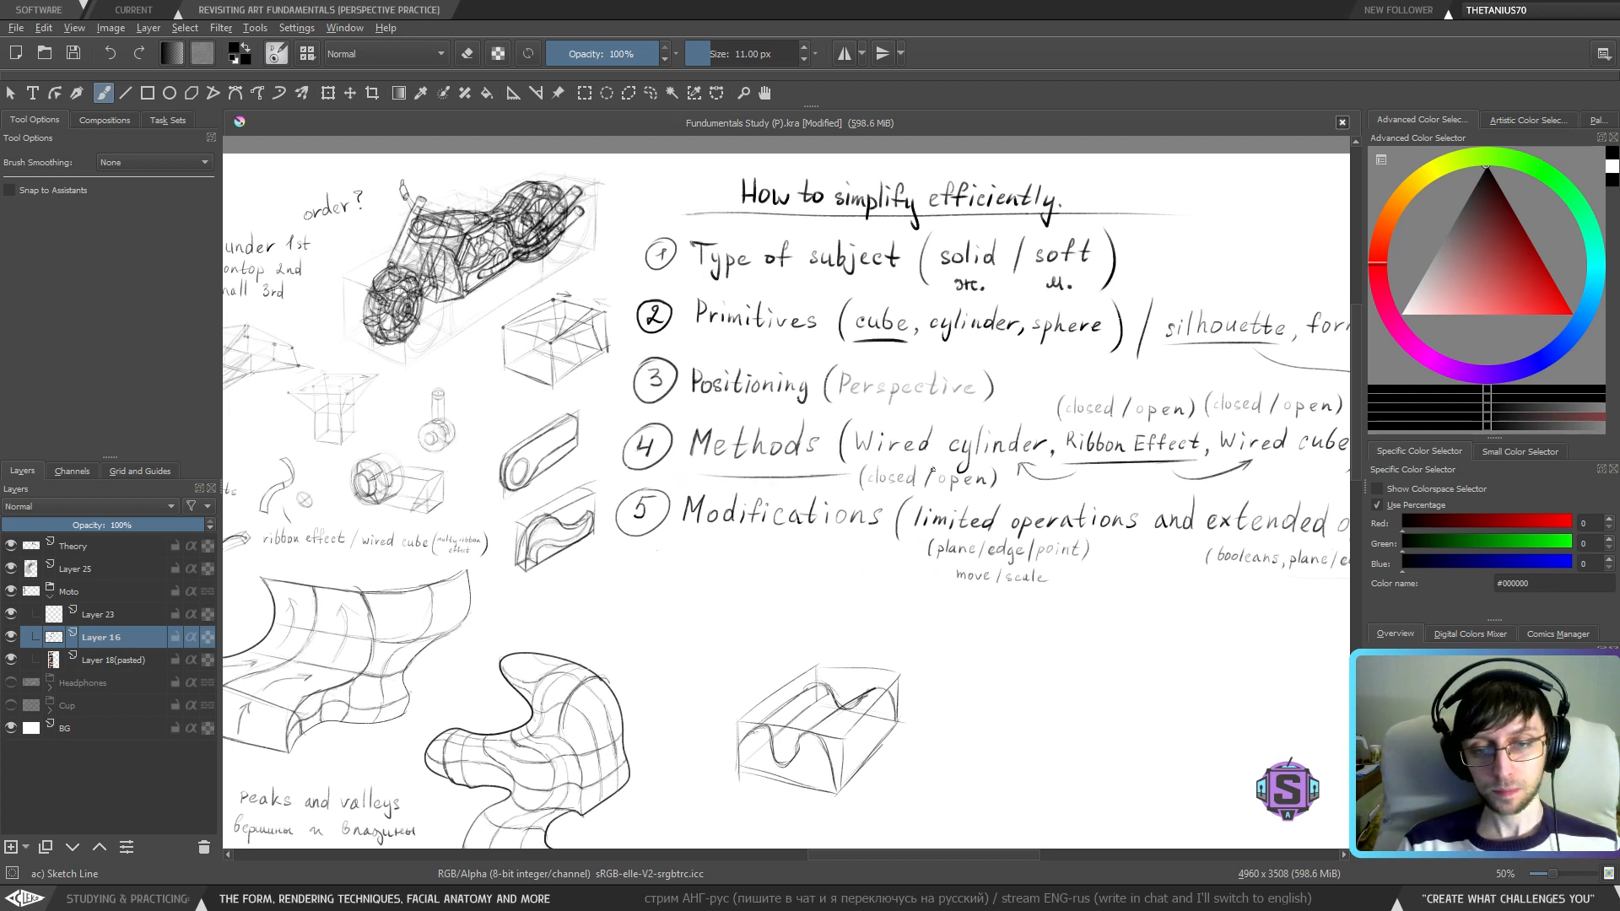
pyautogui.hotkey('ctrl', 'z')
pyautogui.moveTo(686, 418); pyautogui.dragTo(841, 411)
pyautogui.hotkey('ctrl', 'z')
pyautogui.moveTo(696, 346); pyautogui.dragTo(840, 345)
pyautogui.hotkey('ctrl', 'z')
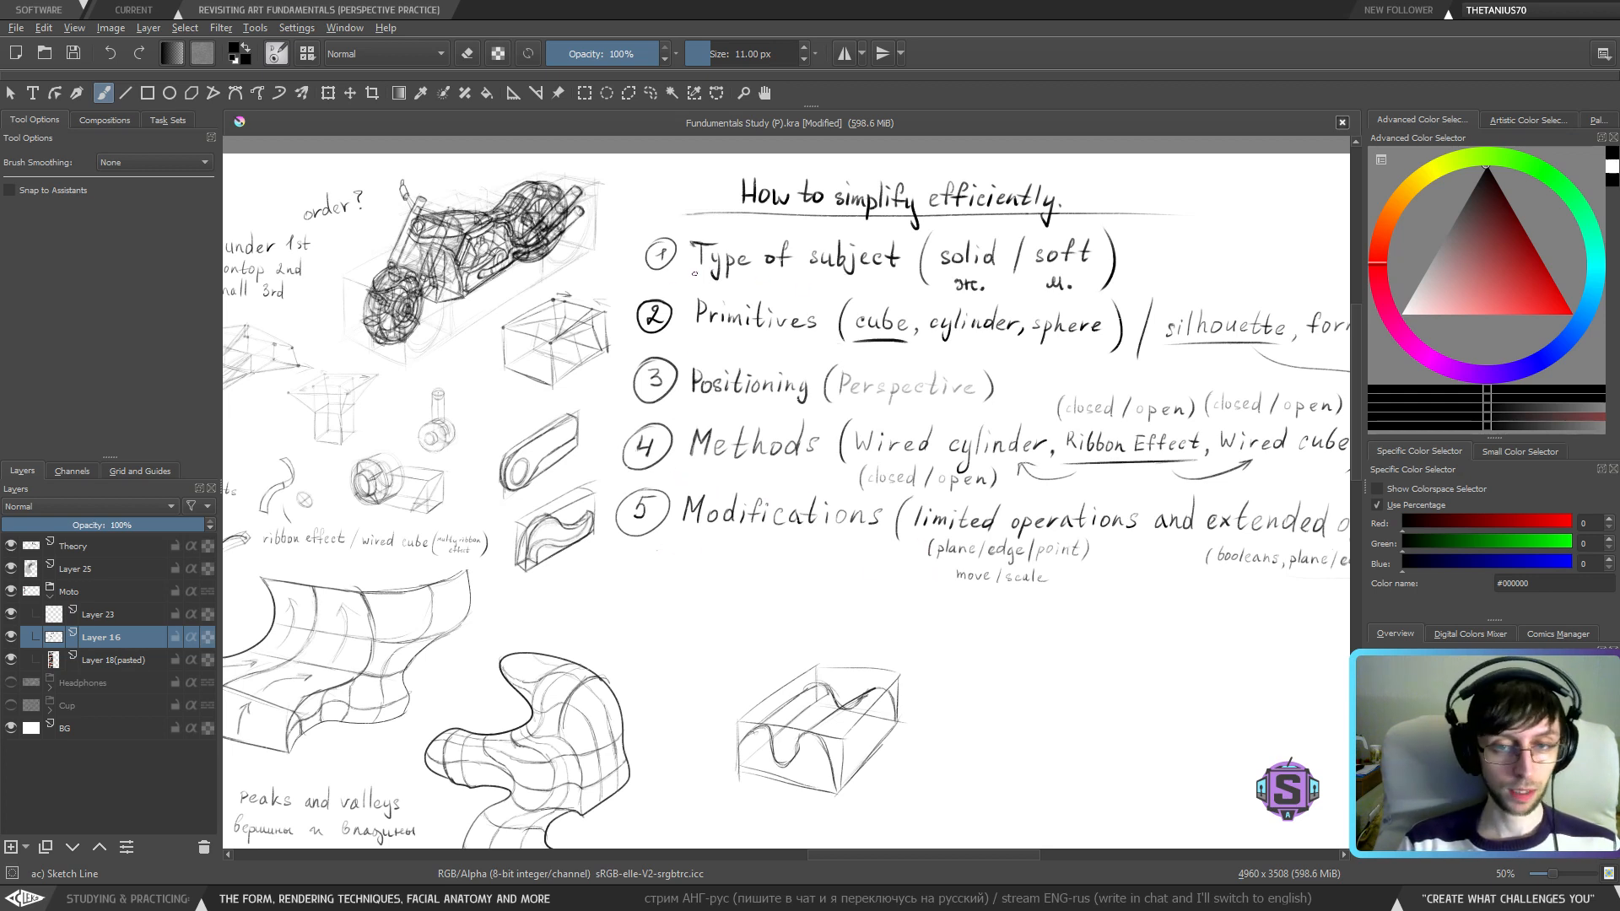
pyautogui.moveTo(680, 285); pyautogui.dragTo(954, 287)
pyautogui.hotkey('ctrl', 'z')
pyautogui.hotkey('ctrl', 'z')
# - Try a large loop around the form studies, undo it and save the document
pyautogui.press('-')
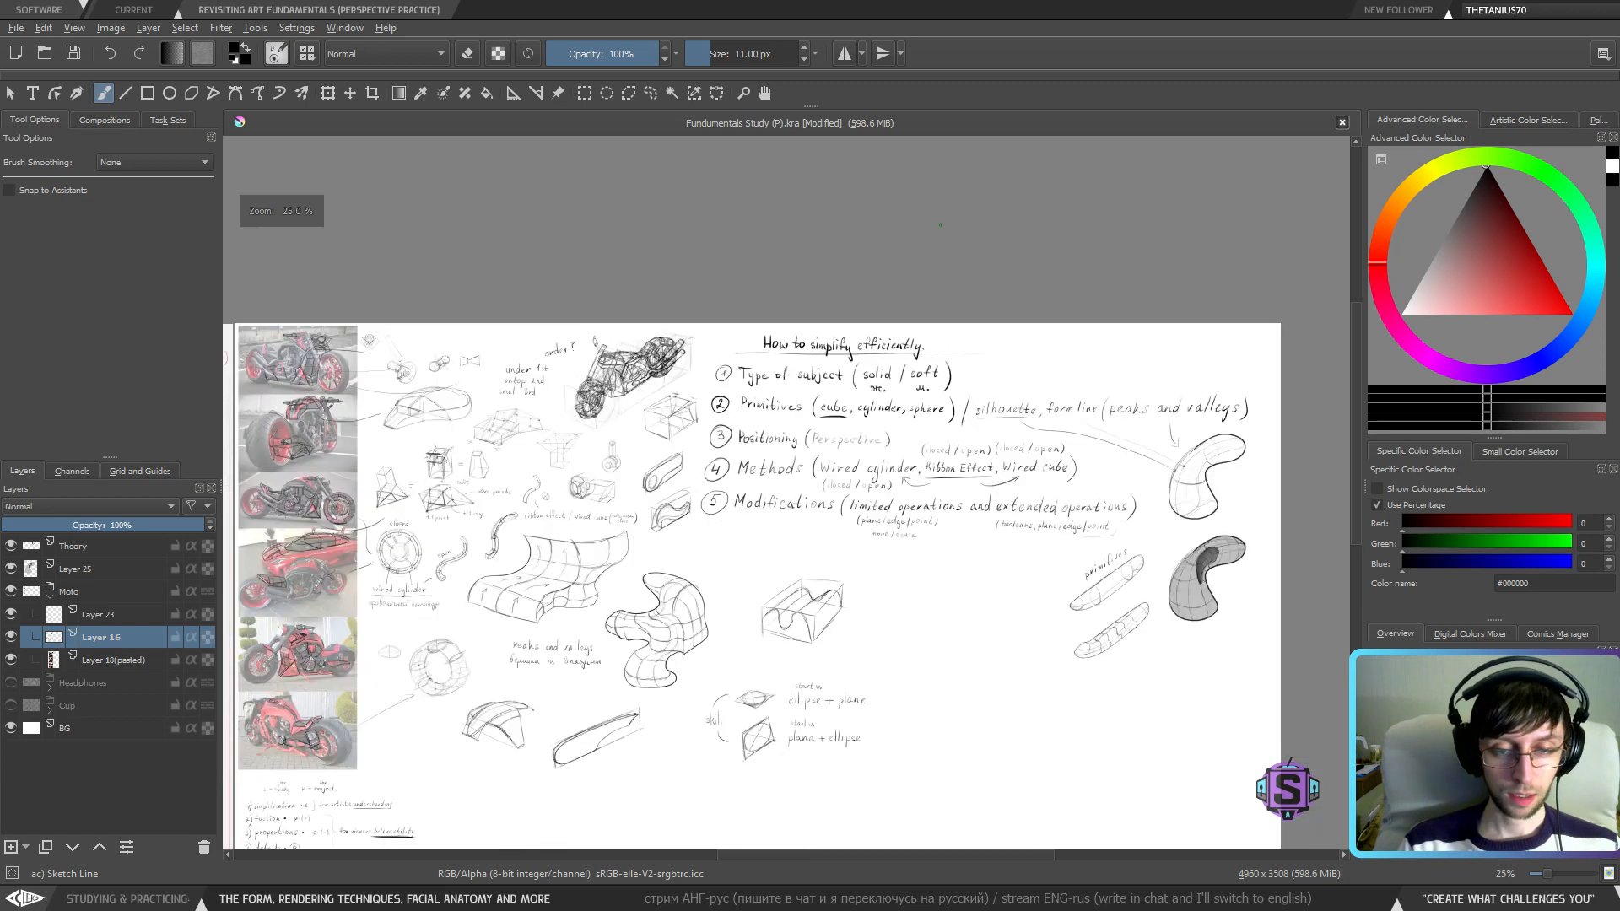
pyautogui.moveTo(882, 613)
pyautogui.mouseDown()
pyautogui.moveTo(900, 442)
pyautogui.moveTo(902, 464)
pyautogui.mouseUp()
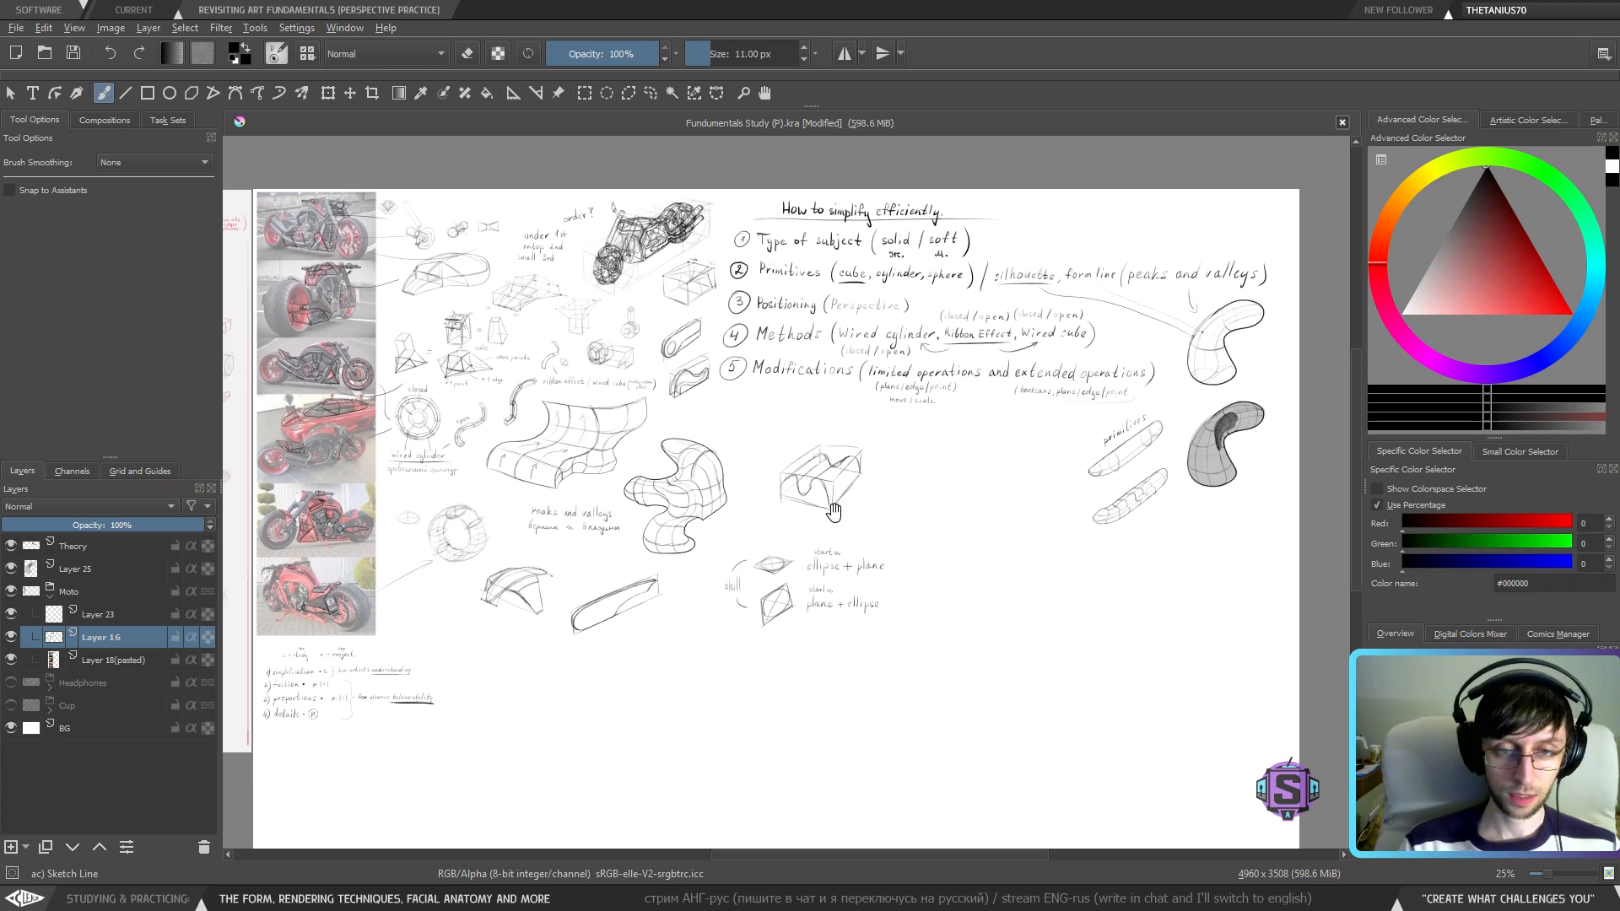
pyautogui.moveTo(376, 338); pyautogui.dragTo(1028, 324)
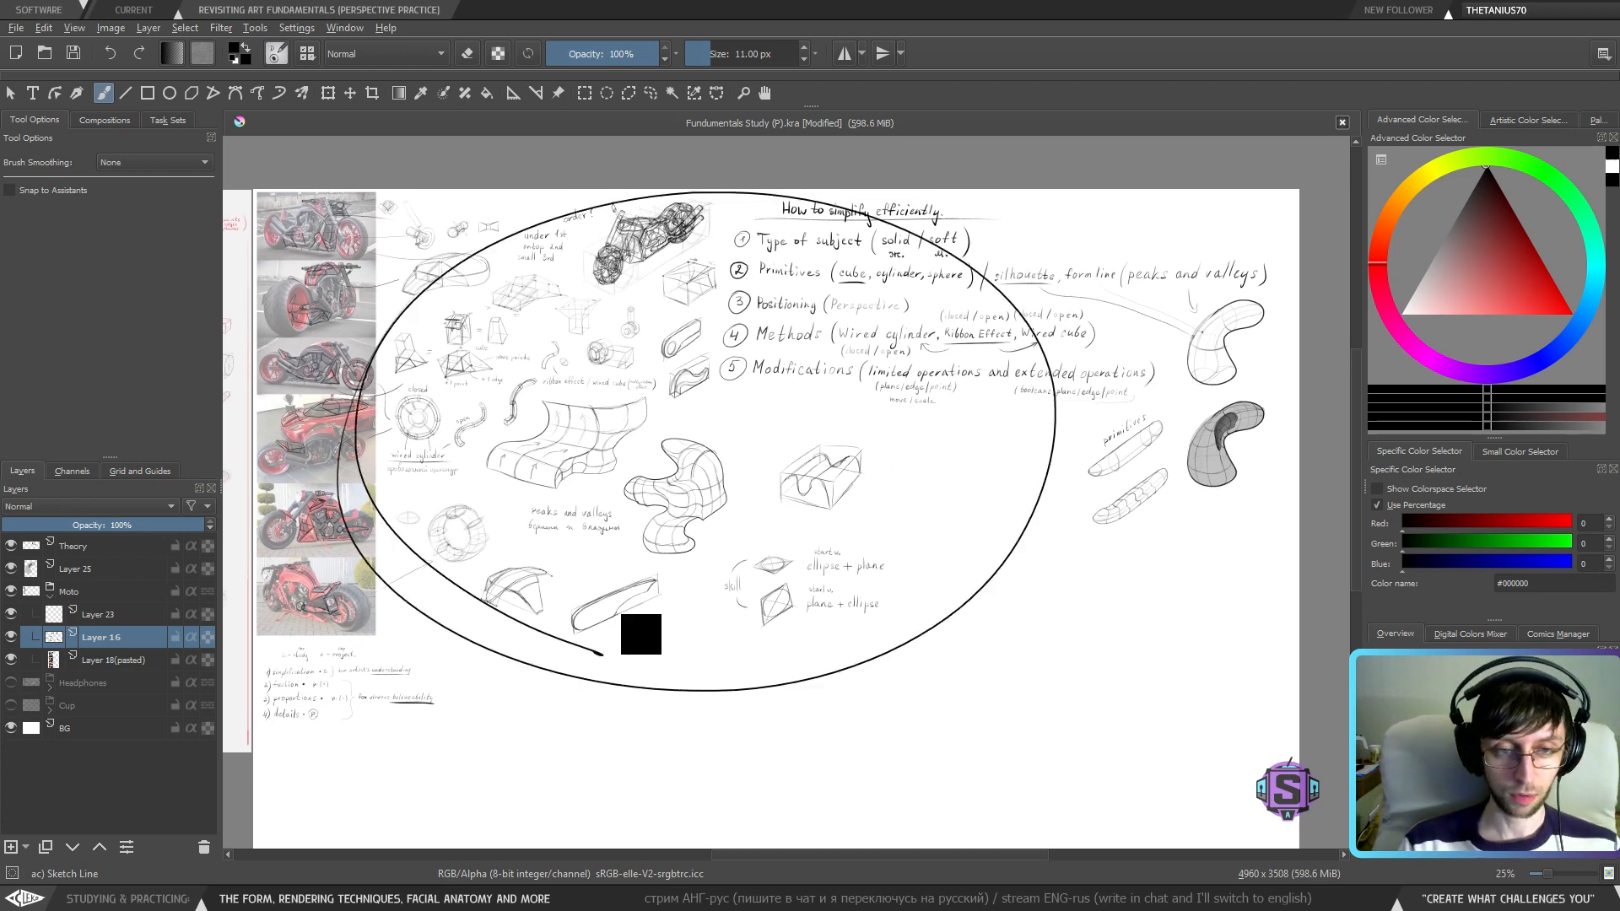
pyautogui.hotkey('ctrl', 'z')
pyautogui.click(71, 63)
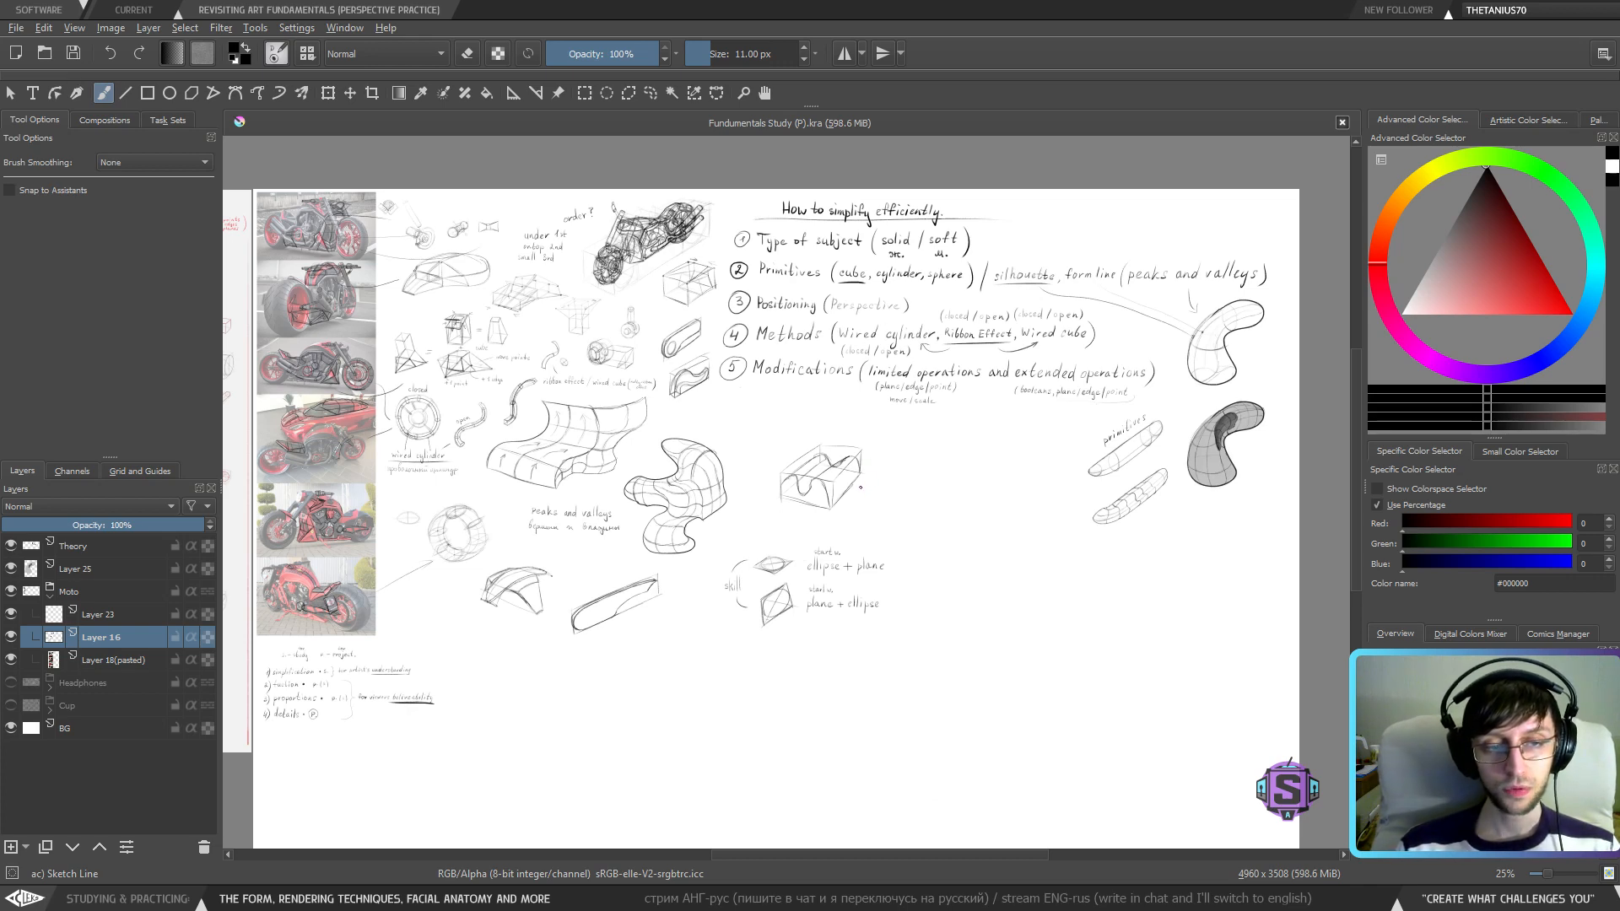
# - Review the motorcycle photos, the surrounding form studies and the motorcycle perspective sketch up close
pyautogui.hotkey('ctrl', '+')
pyautogui.hotkey('ctrl', '+')
pyautogui.moveTo(550, 601); pyautogui.dragTo(1160, 654)
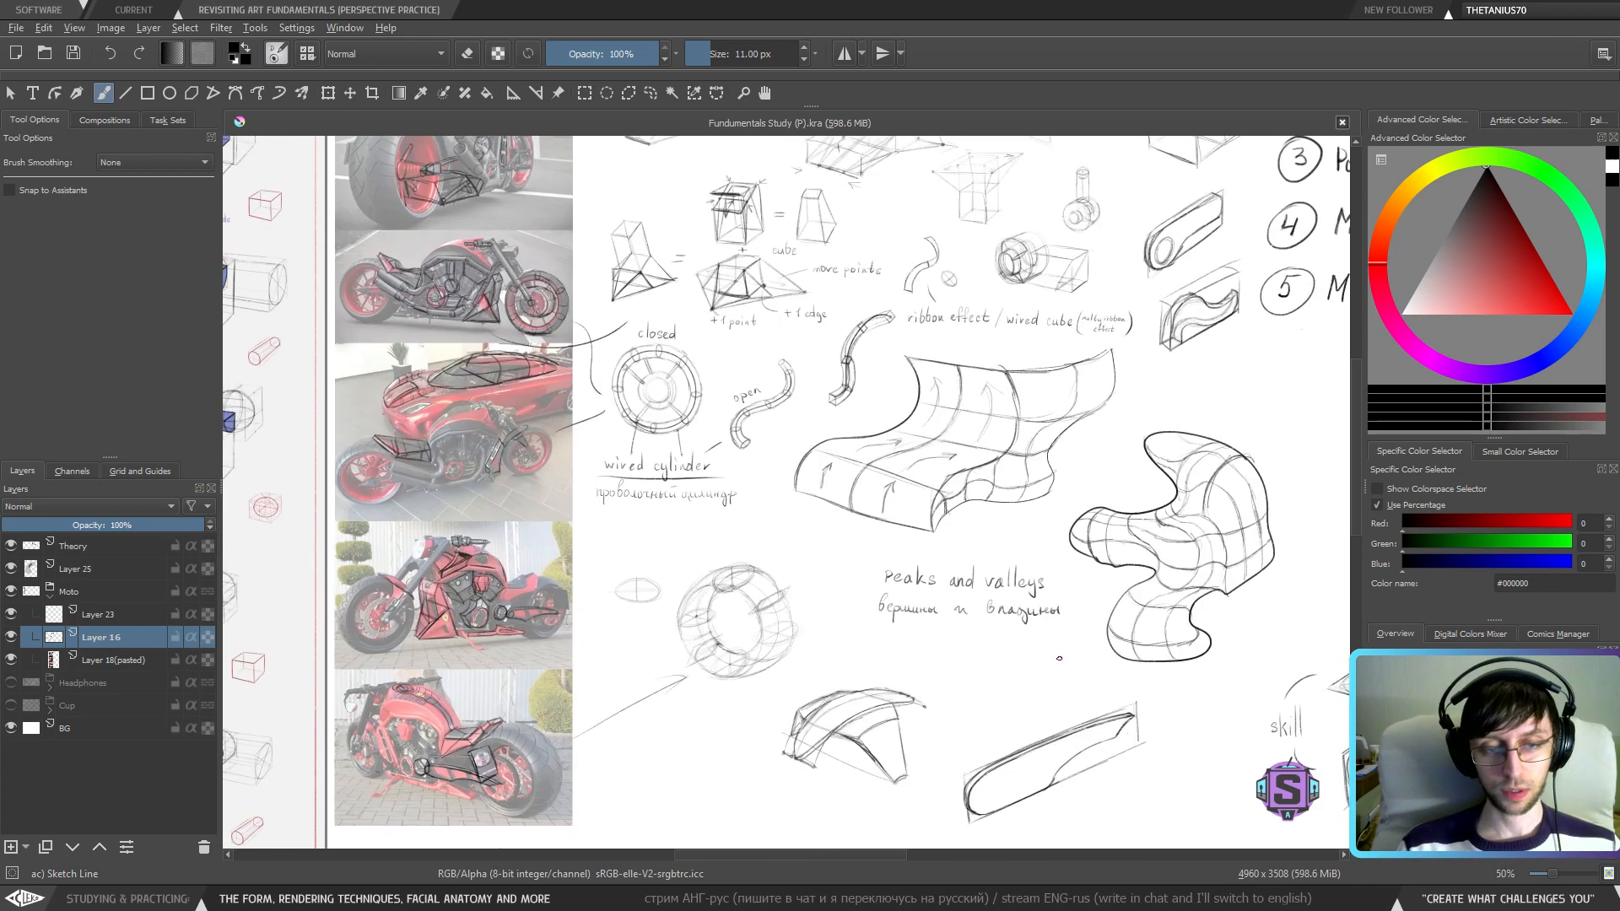
pyautogui.moveTo(837, 449); pyautogui.dragTo(1003, 752)
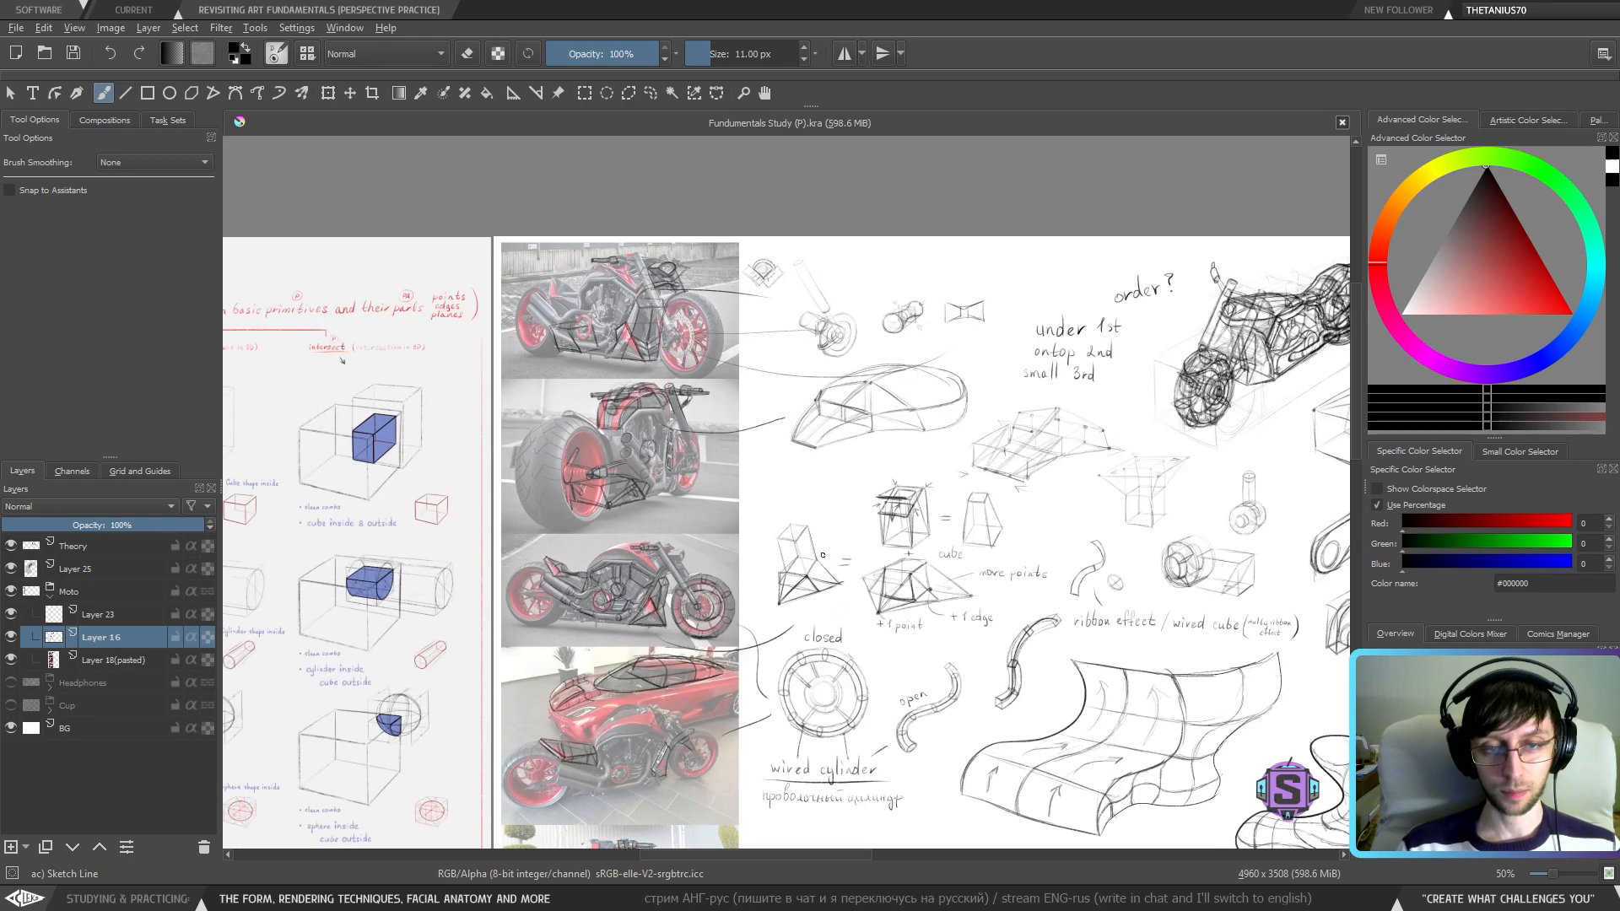
pyautogui.moveTo(833, 534)
pyautogui.mouseDown()
pyautogui.moveTo(840, 608)
pyautogui.moveTo(562, 479)
pyautogui.mouseUp()
pyautogui.hotkey('ctrl', '+')
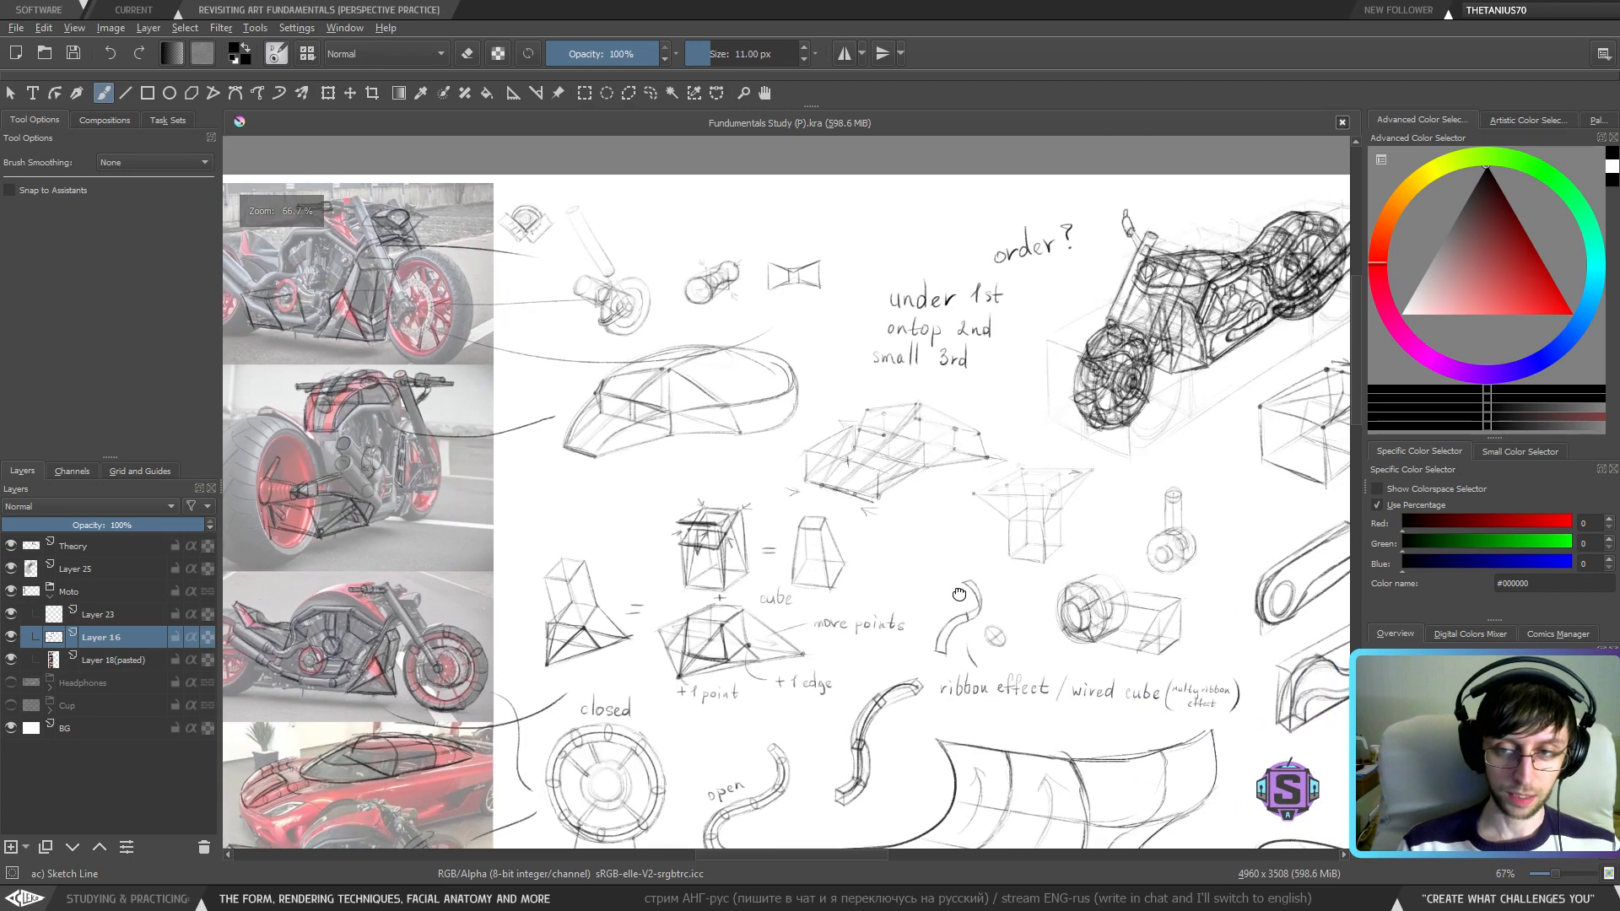
pyautogui.moveTo(1033, 421); pyautogui.dragTo(886, 437)
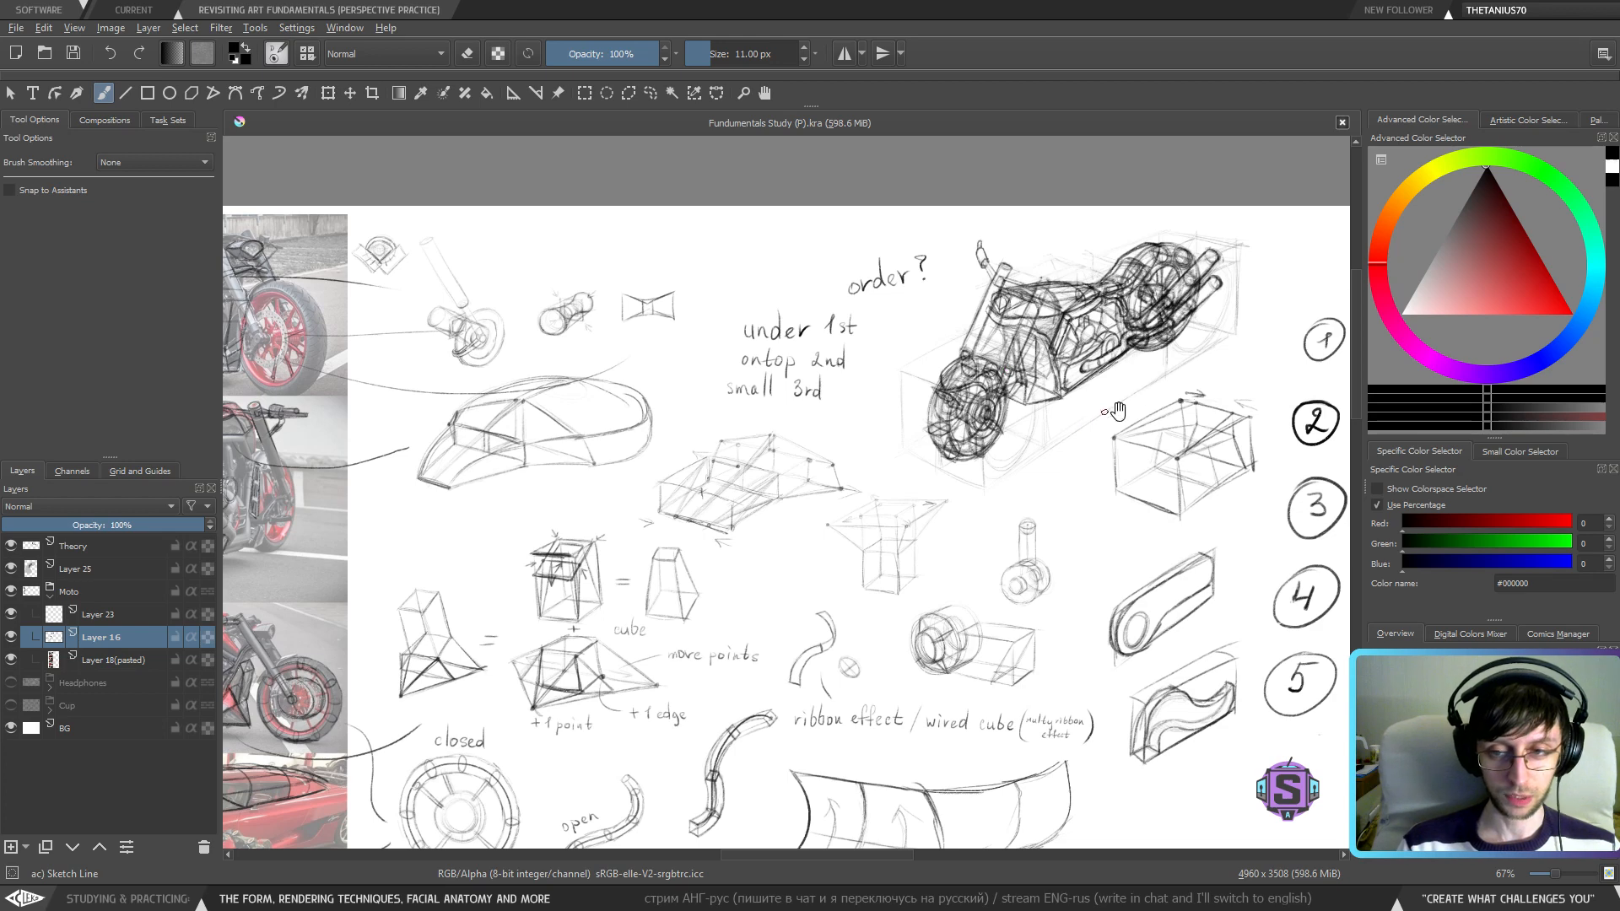
pyautogui.scroll(2, 1119, 396)
pyautogui.moveTo(987, 492); pyautogui.dragTo(818, 604)
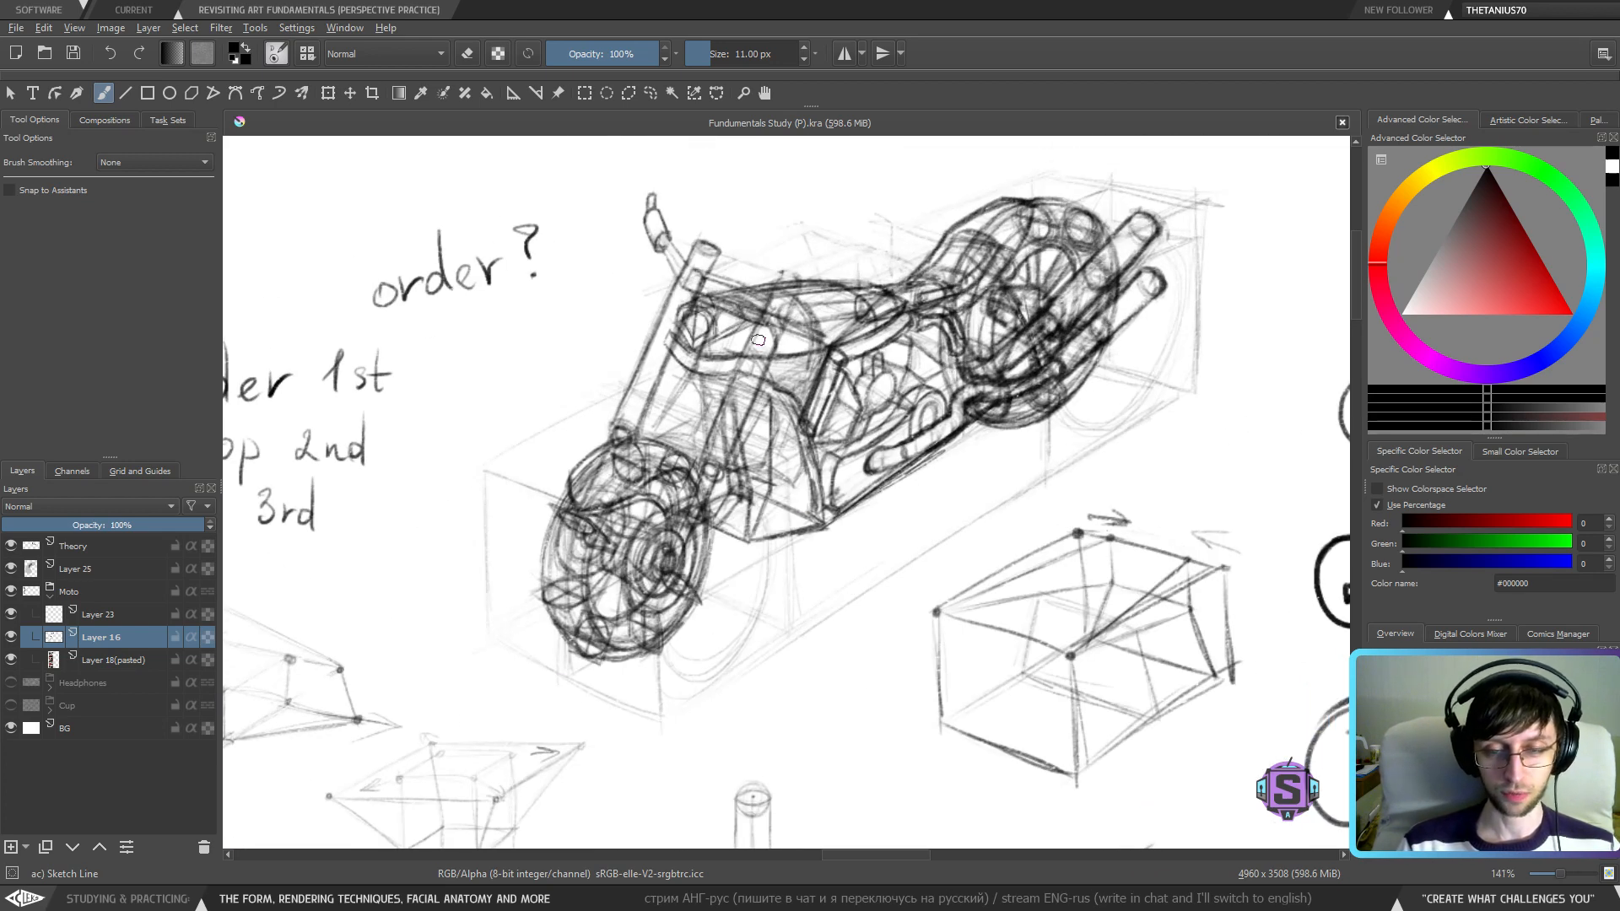
# - Set the brush size to 7 px and try a stroke on the study and project notes, undoing it
pyautogui.press('[')
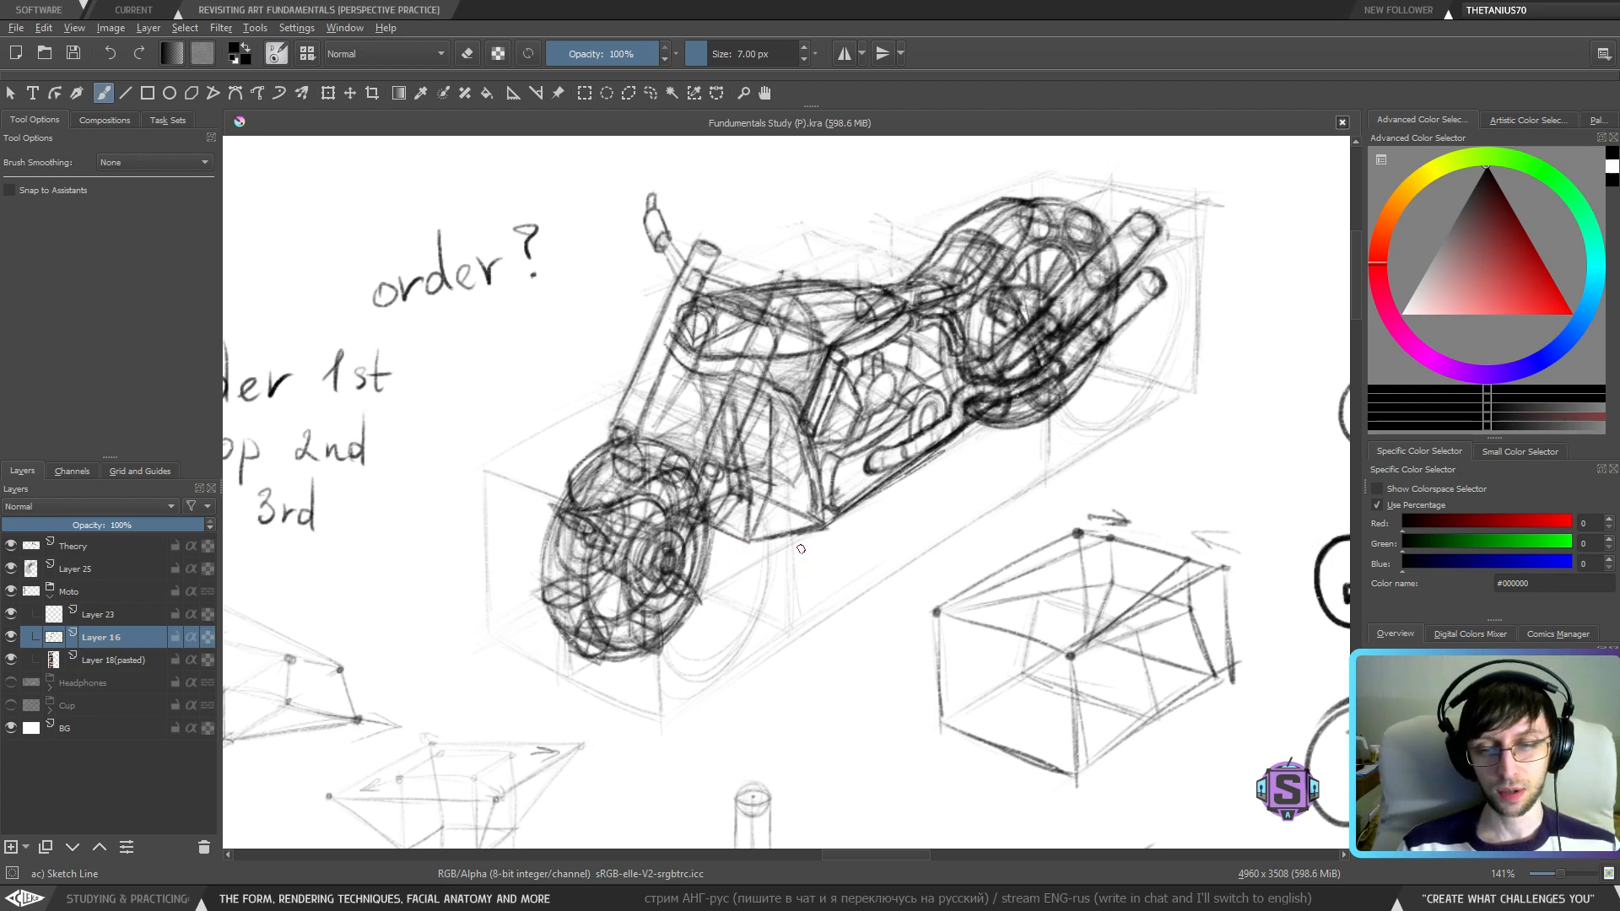
pyautogui.press('-')
pyautogui.press('-')
pyautogui.moveTo(776, 653); pyautogui.dragTo(1036, 351)
pyautogui.press('+')
pyautogui.press('+')
pyautogui.moveTo(830, 708); pyautogui.dragTo(803, 474)
pyautogui.moveTo(874, 571); pyautogui.dragTo(1170, 567)
pyautogui.hotkey('ctrl', 'z')
# - Try strokes between the viewers' believability note and the study and project labels, undoing each one
pyautogui.moveTo(789, 607); pyautogui.dragTo(975, 638)
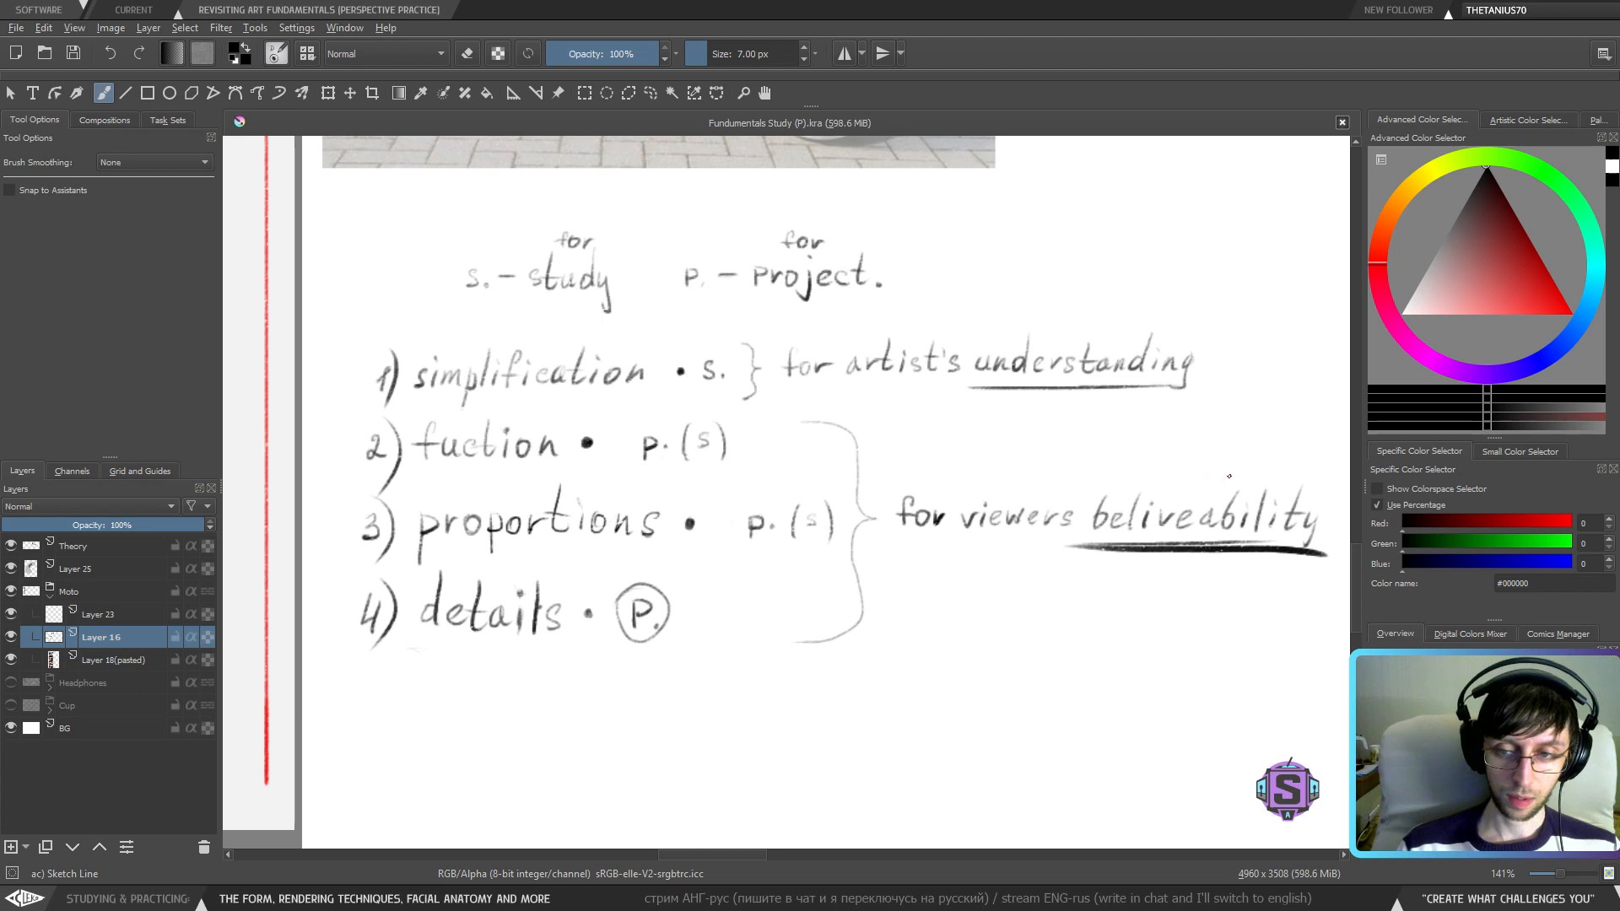
pyautogui.moveTo(1225, 477)
pyautogui.mouseDown()
pyautogui.moveTo(867, 269)
pyautogui.moveTo(831, 255)
pyautogui.mouseUp()
pyautogui.hotkey('ctrl', 'z')
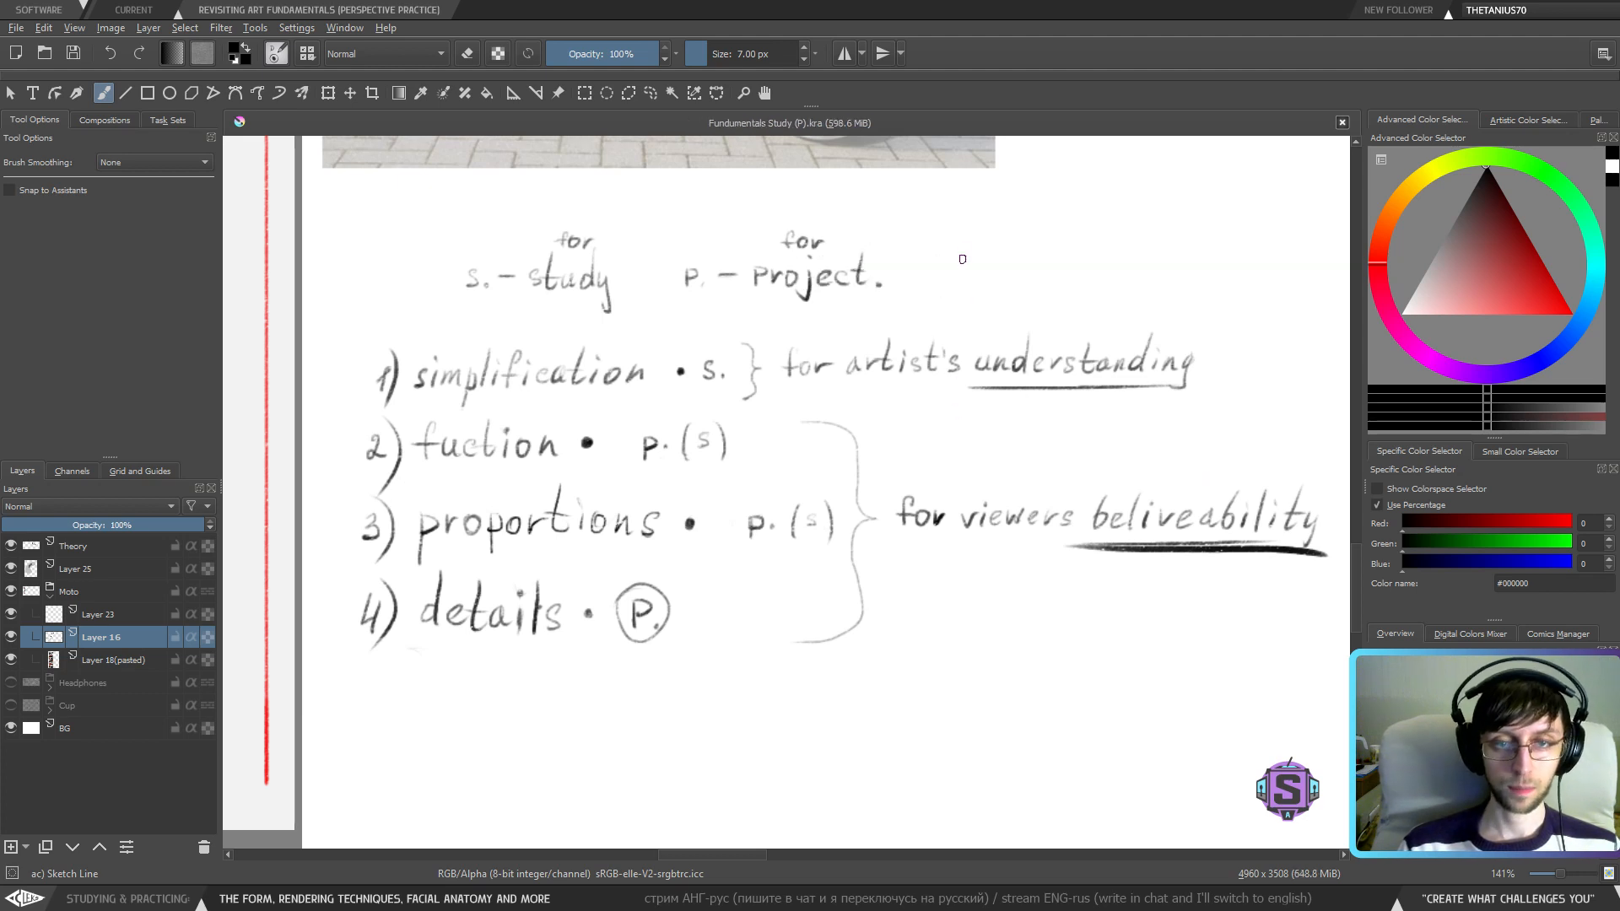
pyautogui.moveTo(1242, 467)
pyautogui.mouseDown()
pyautogui.moveTo(1133, 293)
pyautogui.moveTo(904, 294)
pyautogui.moveTo(949, 340)
pyautogui.mouseUp()
pyautogui.hotkey('ctrl', 'z')
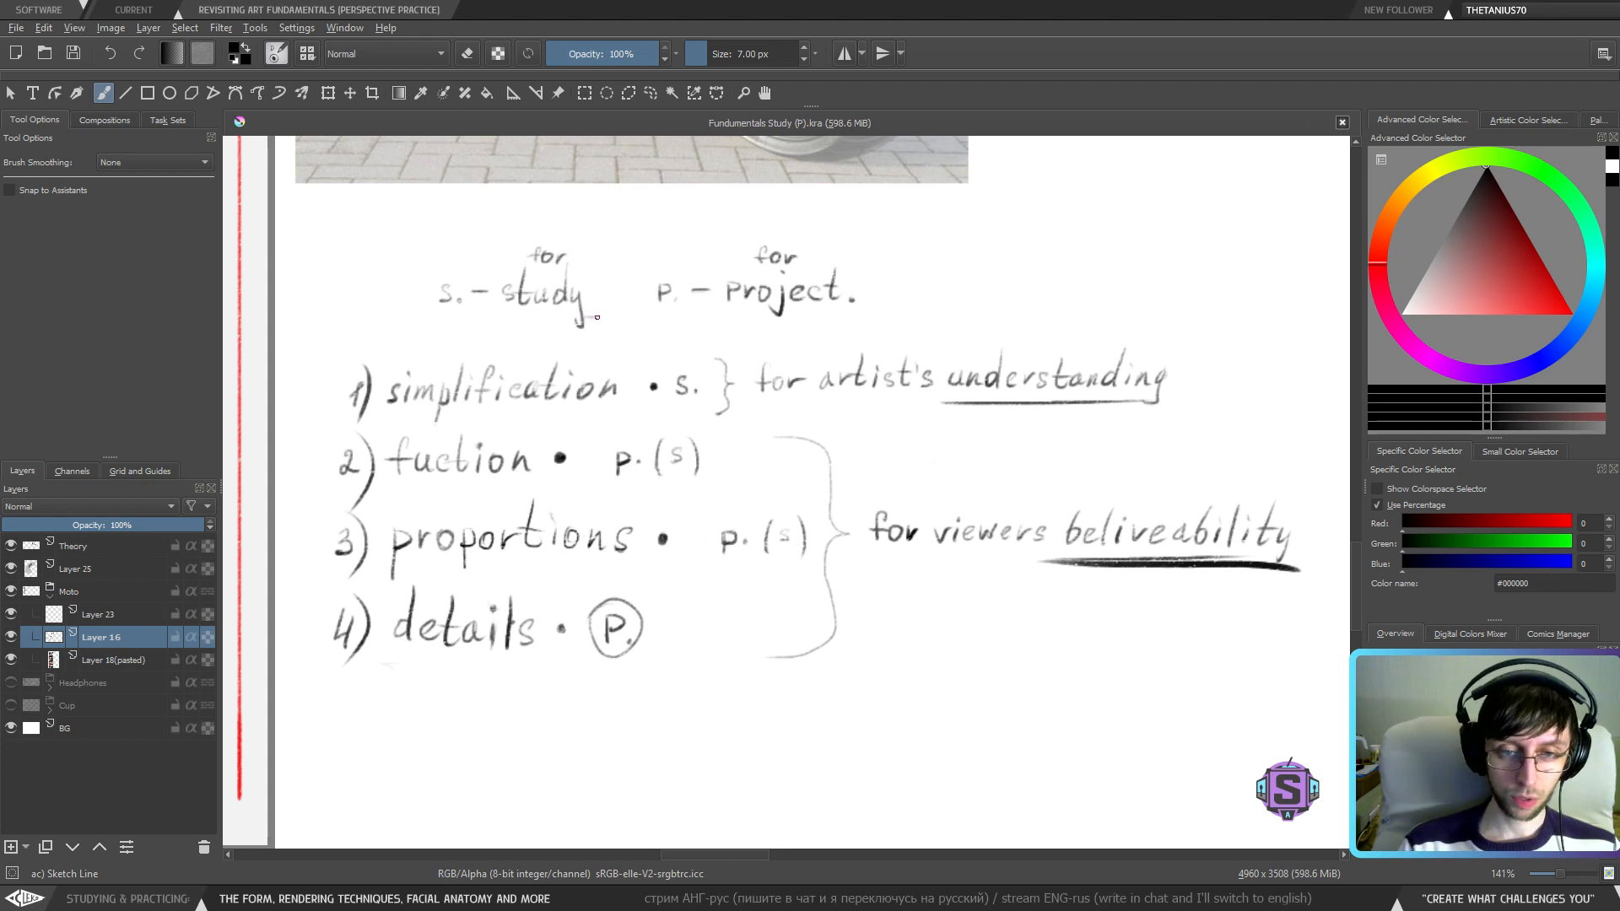
pyautogui.moveTo(597, 318)
pyautogui.mouseDown()
pyautogui.moveTo(718, 432)
pyautogui.moveTo(958, 524)
pyautogui.moveTo(1031, 521)
pyautogui.mouseUp()
pyautogui.hotkey('ctrl', 'z')
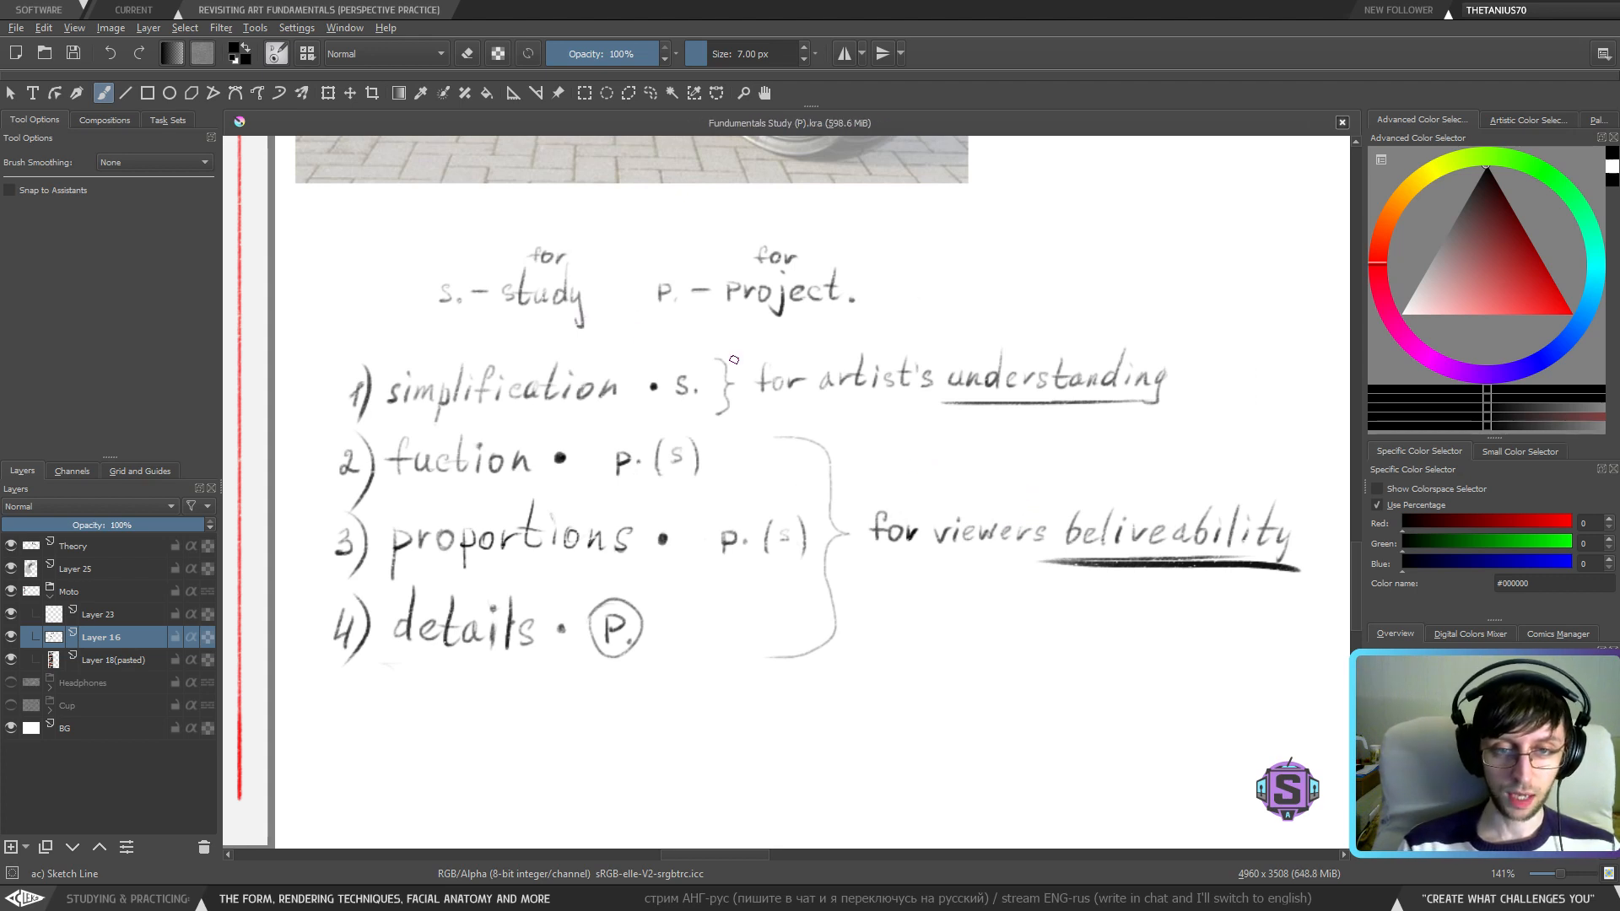
# - Try a box around the study label and an underline and cross over the project label, and undo them
pyautogui.moveTo(624, 335)
pyautogui.mouseDown()
pyautogui.moveTo(398, 259)
pyautogui.moveTo(545, 337)
pyautogui.moveTo(764, 333)
pyautogui.moveTo(707, 317)
pyautogui.moveTo(853, 347)
pyautogui.mouseUp()
pyautogui.moveTo(707, 317); pyautogui.dragTo(631, 353)
pyautogui.moveTo(688, 260); pyautogui.dragTo(879, 351)
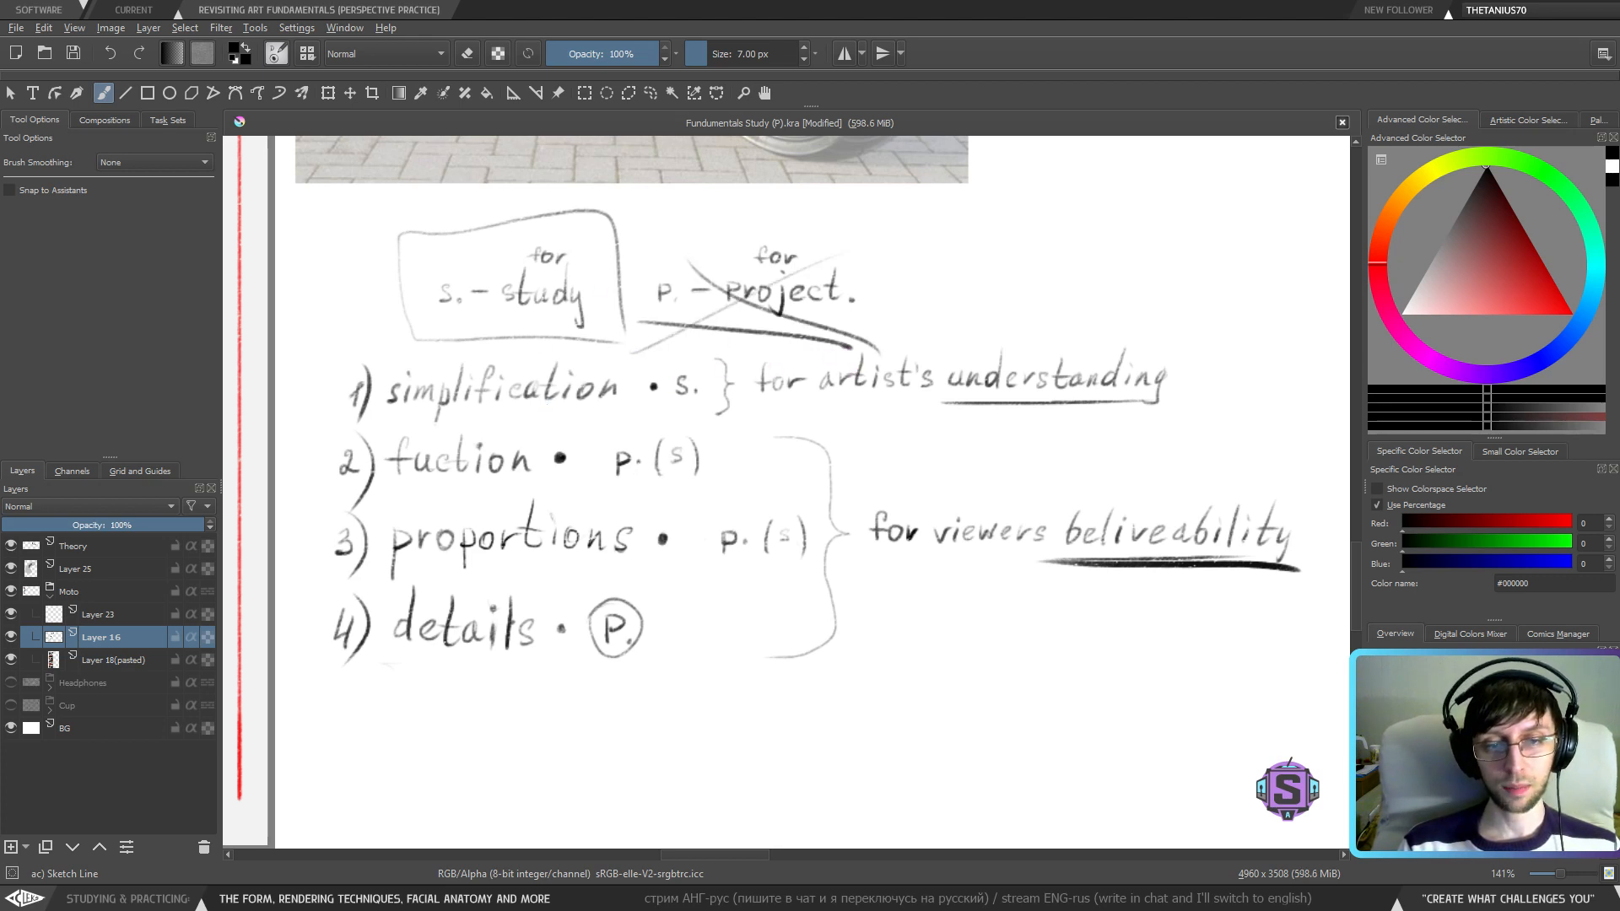
pyautogui.hotkey('ctrl', 'z')
pyautogui.hotkey('ctrl', 'z')
pyautogui.hotkey('ctrl', 'z')
pyautogui.hotkey('ctrl', 'z')
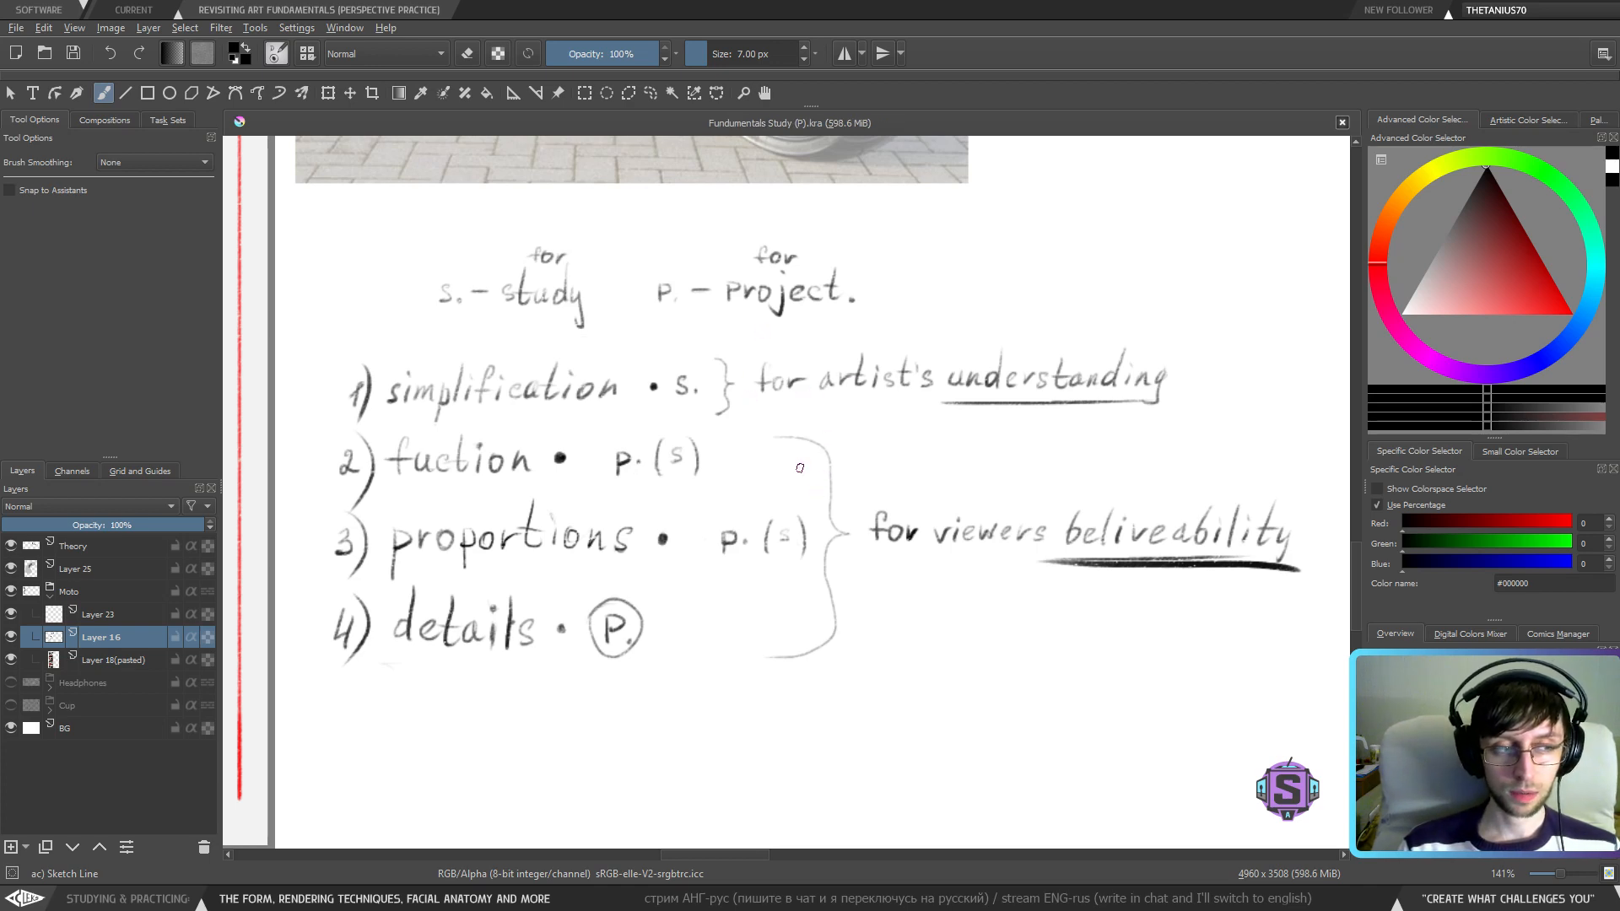
# - Inspect the peaks and valleys shapes and the motorcycle perspective sketch beside the order note
pyautogui.scroll(-2, 800, 467)
pyautogui.moveTo(1038, 295)
pyautogui.mouseDown()
pyautogui.moveTo(641, 528)
pyautogui.moveTo(481, 700)
pyautogui.mouseUp()
pyautogui.moveTo(915, 460); pyautogui.dragTo(692, 671)
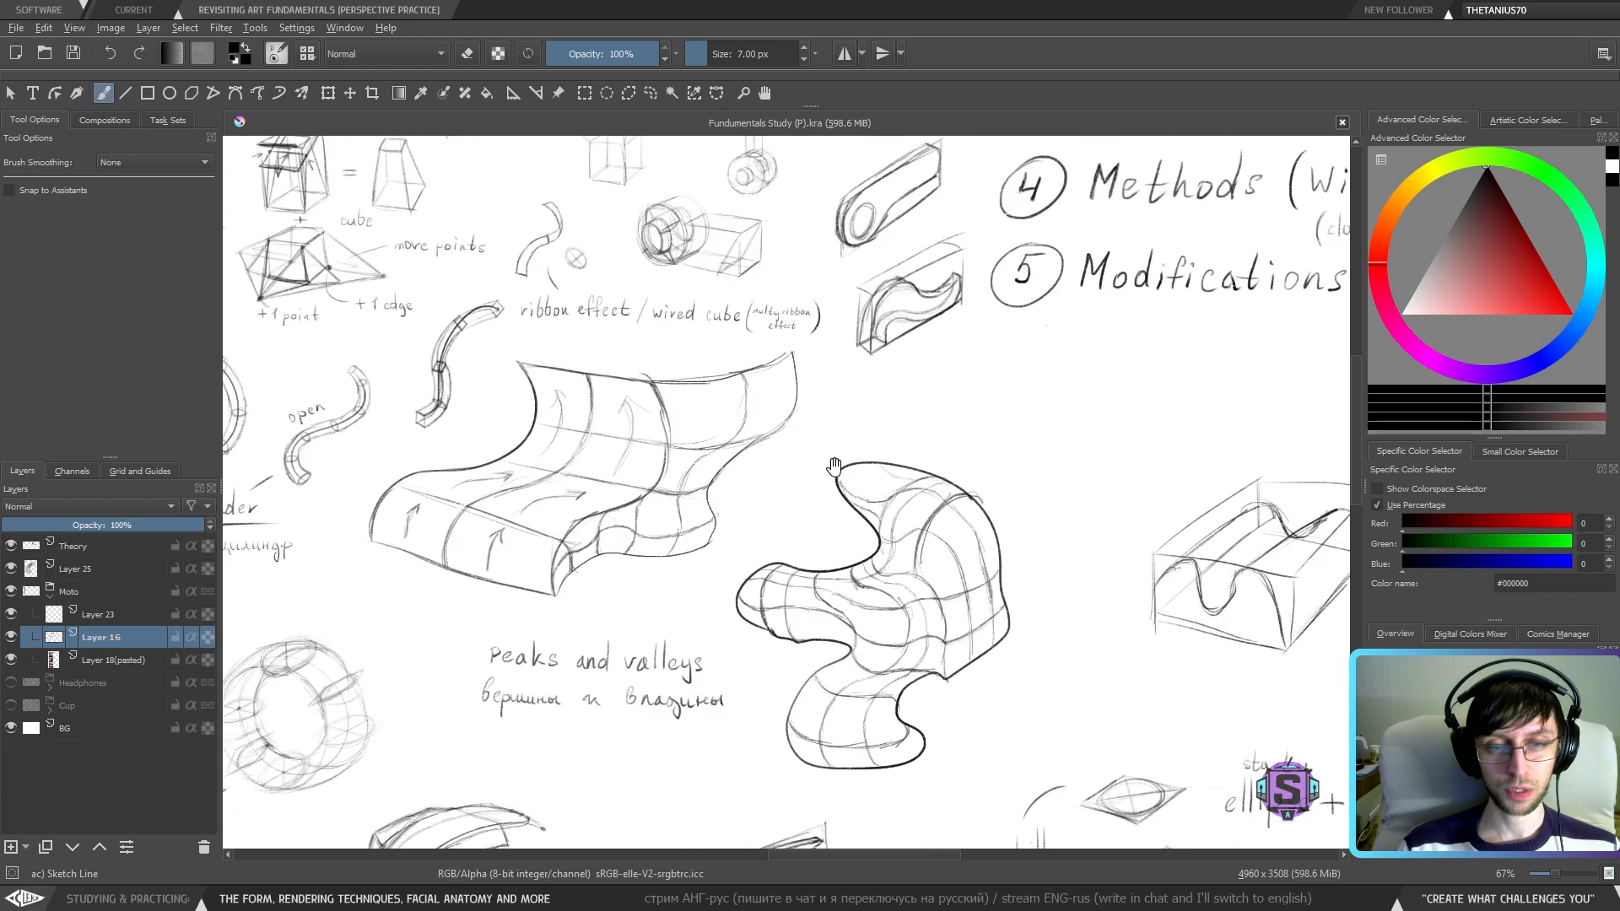
pyautogui.moveTo(848, 382); pyautogui.dragTo(725, 654)
pyautogui.moveTo(864, 460); pyautogui.dragTo(933, 699)
pyautogui.scroll(2, 796, 493)
pyautogui.moveTo(796, 493)
pyautogui.mouseDown()
pyautogui.moveTo(819, 568)
pyautogui.moveTo(849, 532)
pyautogui.mouseUp()
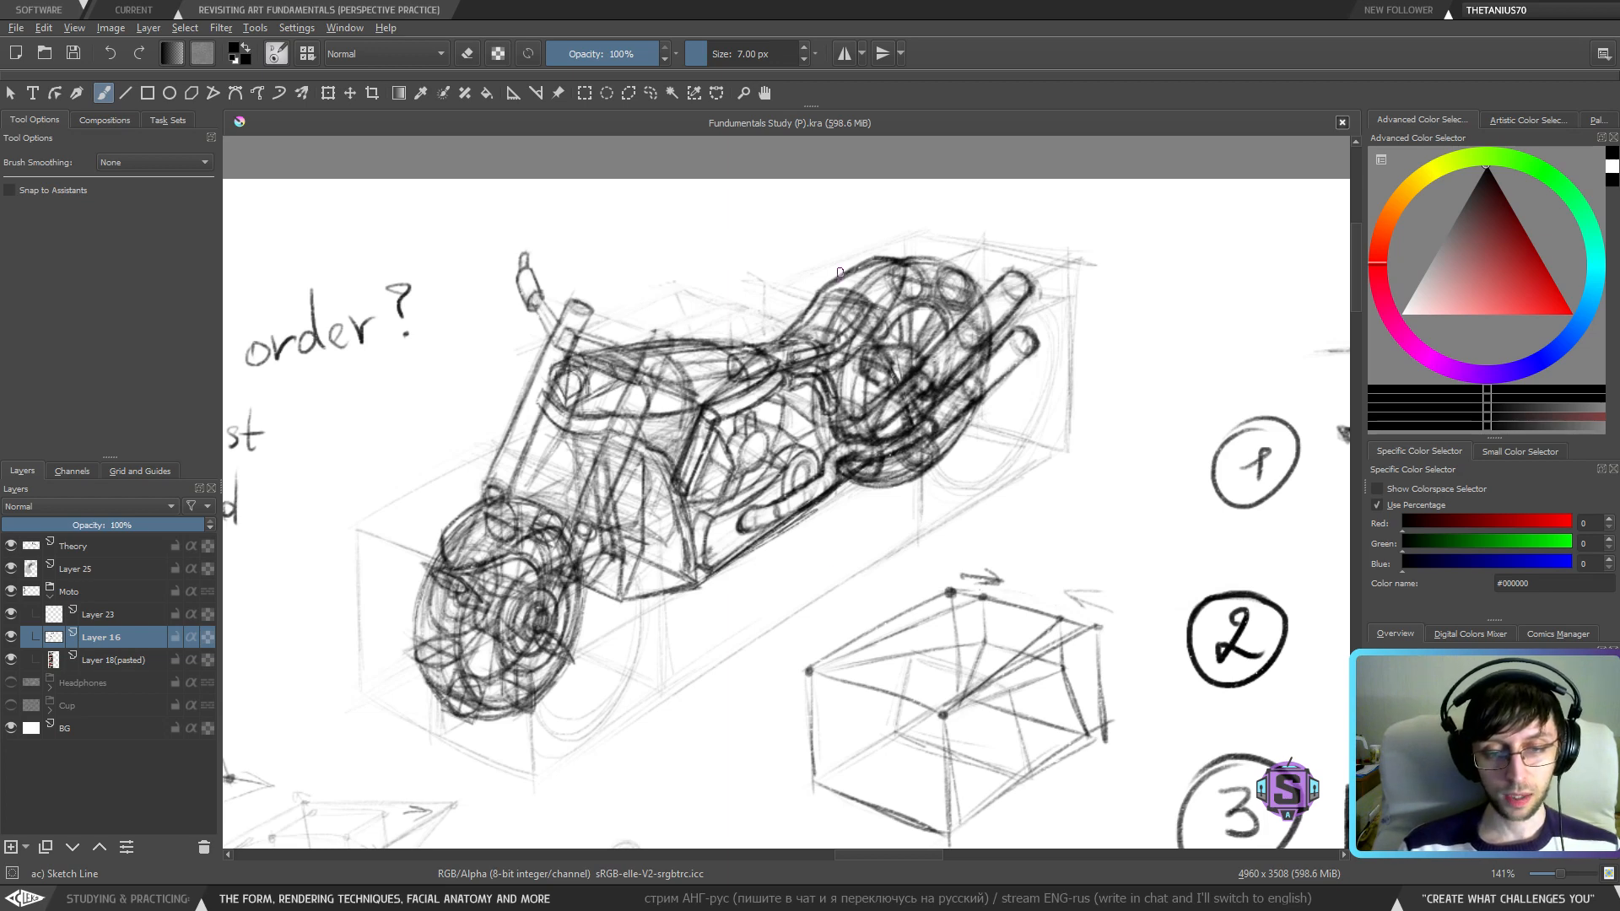
pyautogui.rightClick(845, 392)
pyautogui.rightClick(760, 412)
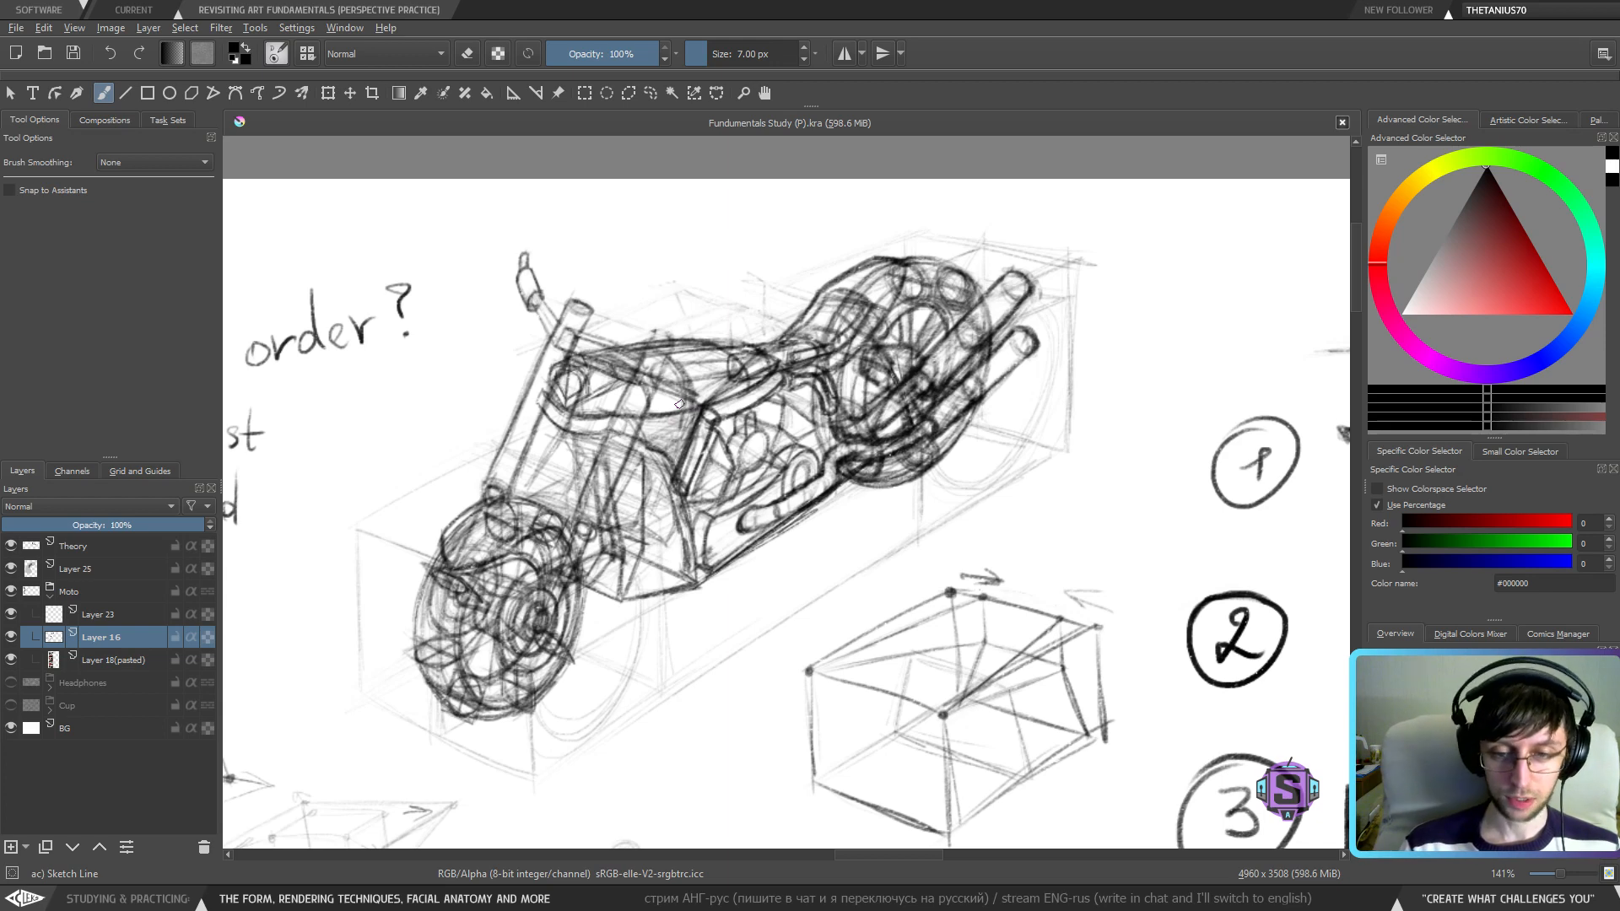
# - Try a freehand closed outline around the whole motorcycle sketch, and undo it
pyautogui.hotkey('ctrl', '-')
pyautogui.hotkey('ctrl', '-')
pyautogui.hotkey('ctrl', '+')
pyautogui.hotkey('ctrl', '+')
pyautogui.moveTo(730, 607)
pyautogui.mouseDown()
pyautogui.moveTo(1020, 625)
pyautogui.moveTo(1042, 621)
pyautogui.moveTo(1042, 591)
pyautogui.mouseUp()
pyautogui.moveTo(1011, 519); pyautogui.dragTo(844, 573)
pyautogui.moveTo(725, 728)
pyautogui.mouseDown()
pyautogui.moveTo(1239, 466)
pyautogui.moveTo(1245, 300)
pyautogui.moveTo(953, 251)
pyautogui.moveTo(668, 237)
pyautogui.moveTo(494, 649)
pyautogui.moveTo(534, 758)
pyautogui.moveTo(575, 788)
pyautogui.moveTo(700, 782)
pyautogui.moveTo(898, 631)
pyautogui.mouseUp()
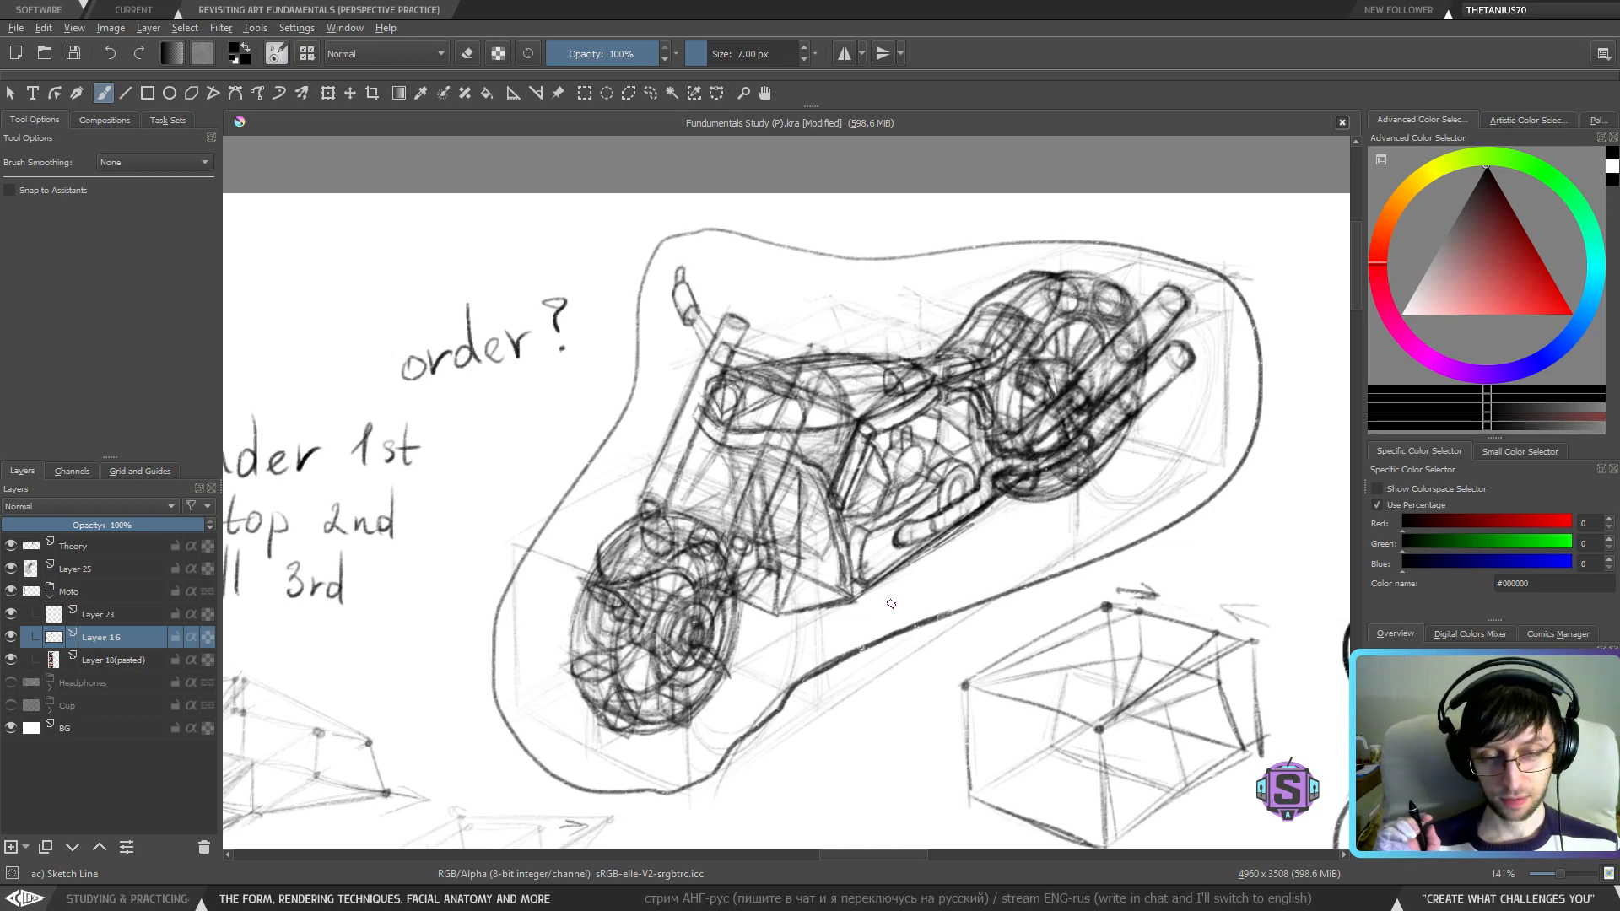
pyautogui.hotkey('ctrl', 'z')
pyautogui.hotkey('ctrl', '-')
pyautogui.hotkey('ctrl', '-')
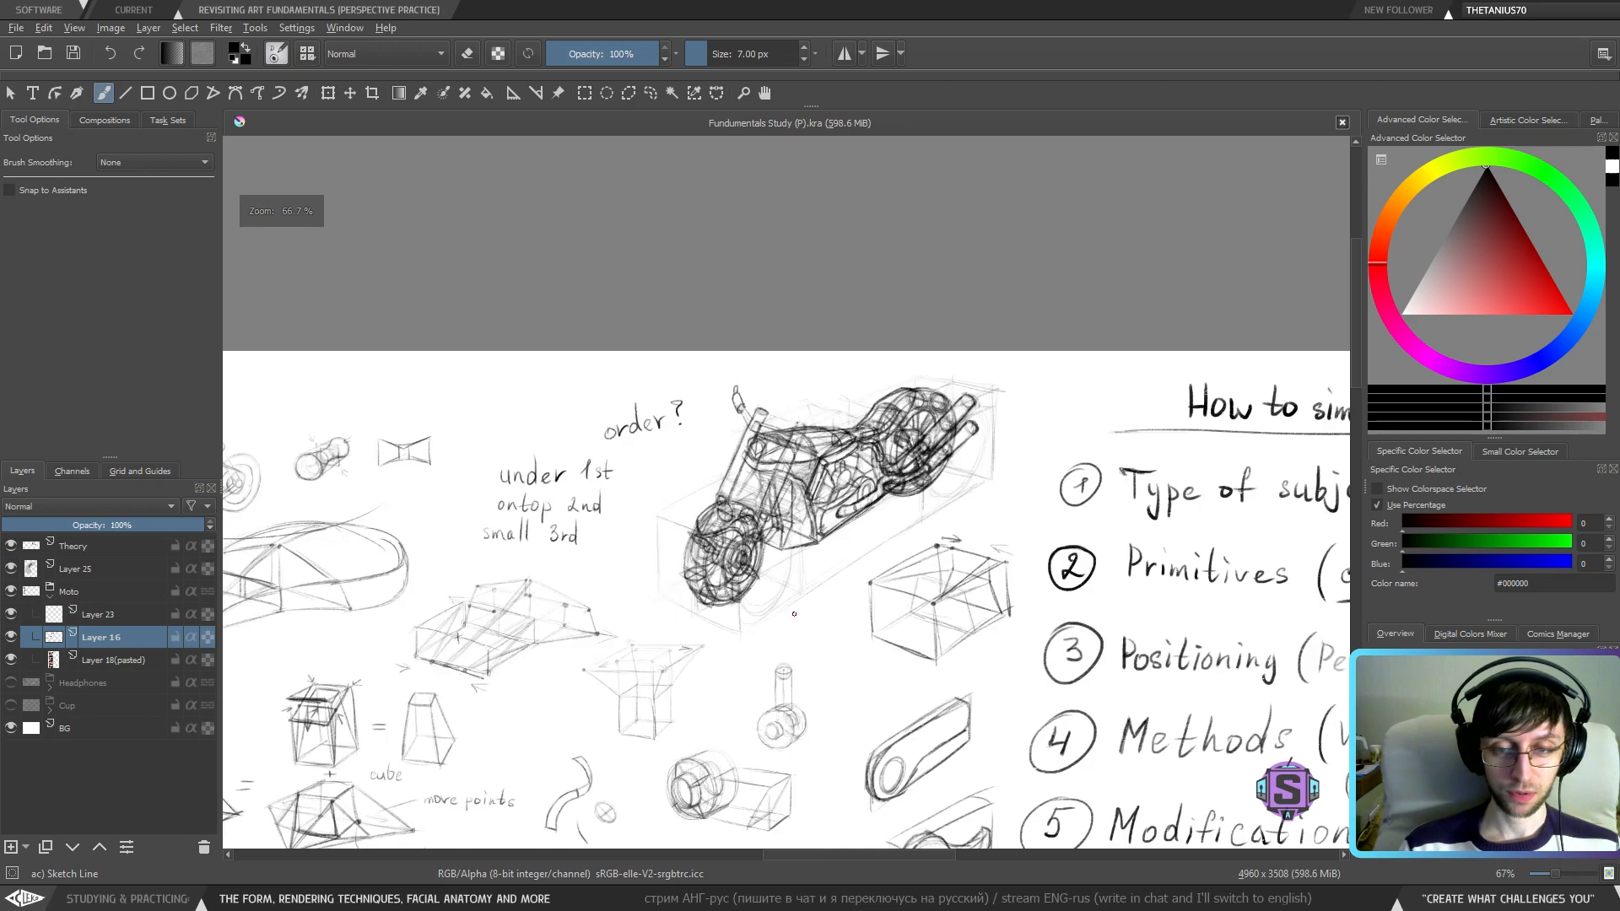
# - Hide and collapse the Moto layer group, and show the Cup group
pyautogui.hotkey('ctrl', '+')
pyautogui.hotkey('ctrl', '+')
pyautogui.moveTo(802, 593); pyautogui.dragTo(864, 588)
pyautogui.hotkey('ctrl', '-')
pyautogui.hotkey('ctrl', '-')
pyautogui.hotkey('ctrl', '-')
pyautogui.hotkey('ctrl', '+')
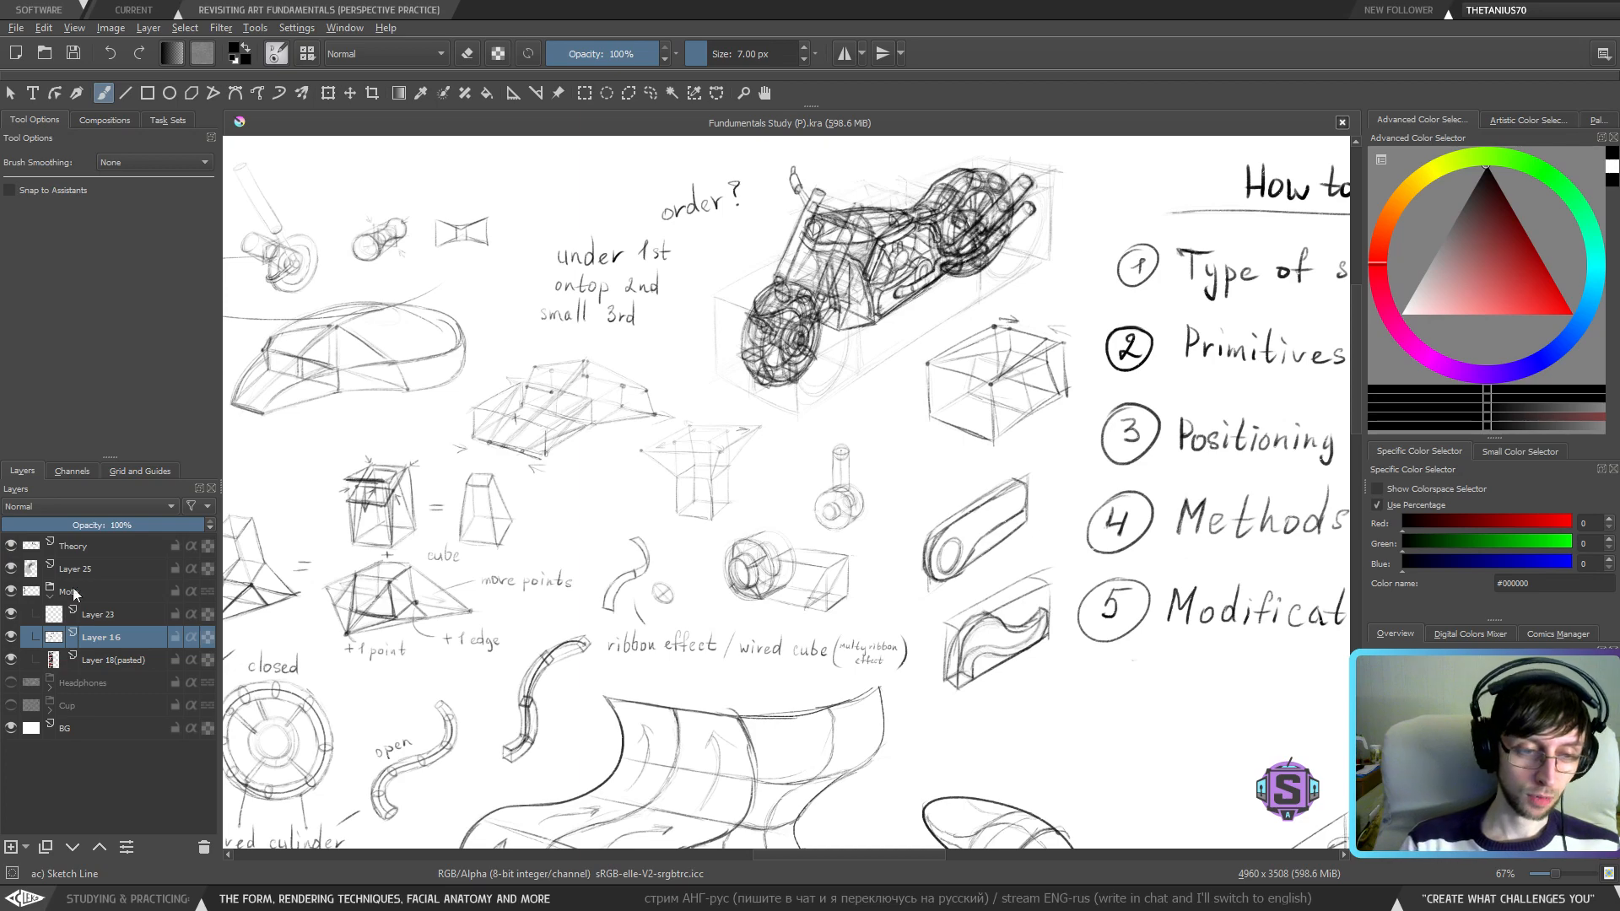
pyautogui.click(33, 594)
pyautogui.click(11, 593)
pyautogui.click(52, 590)
pyautogui.click(11, 637)
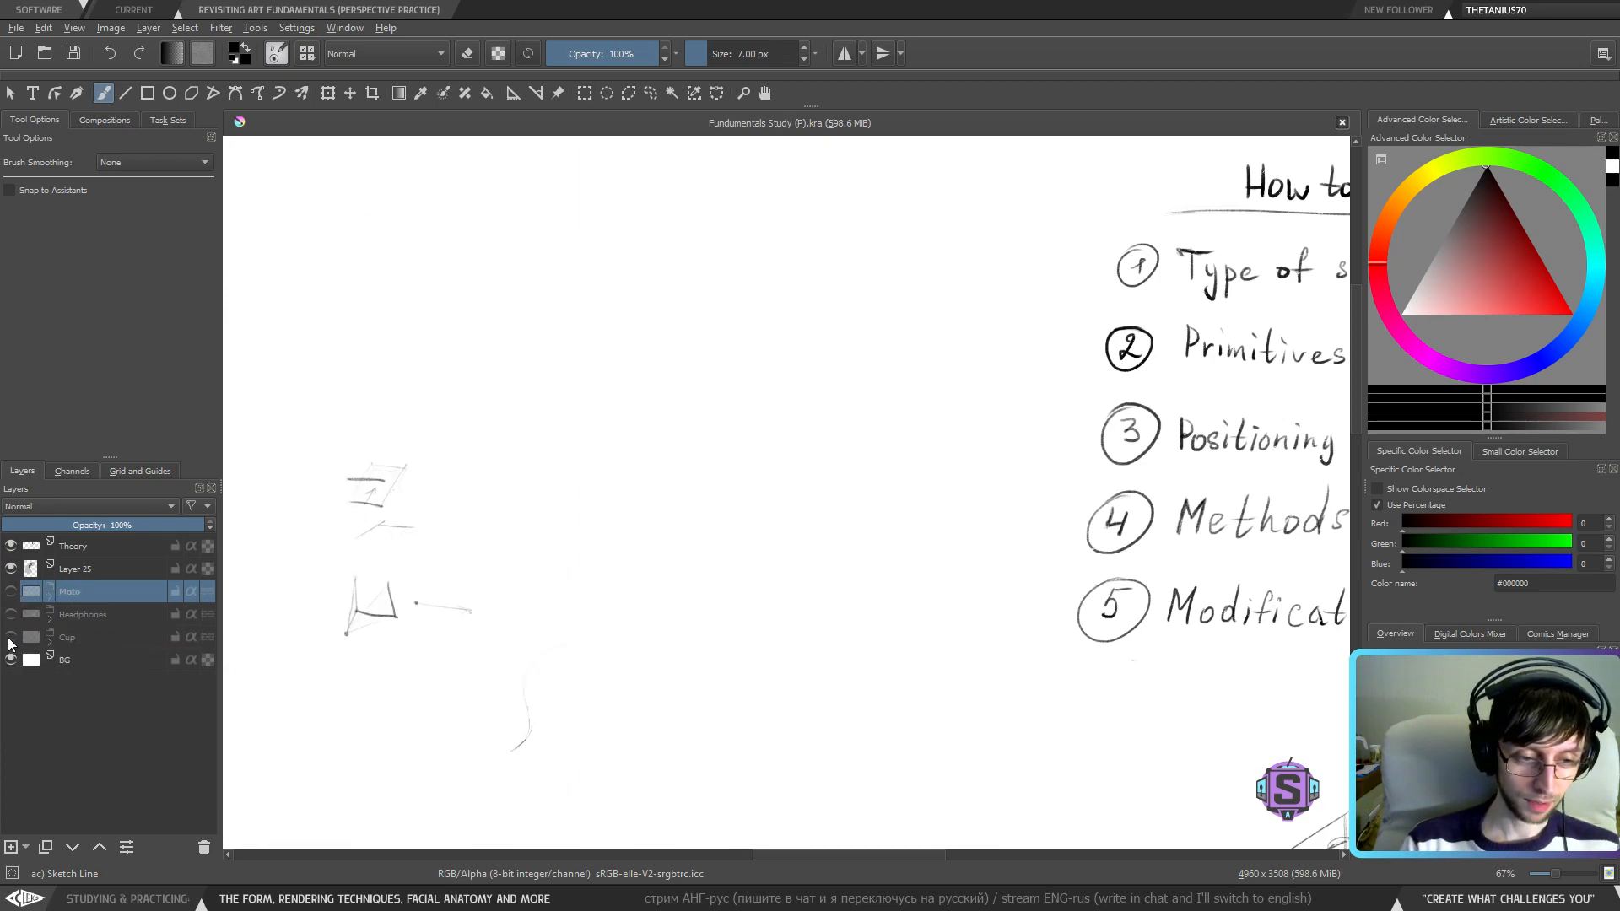
# - Inspect the cup perspective studies, from the boxed constructions and rotated cubes to the two cup drawings on ground planes
pyautogui.hotkey('ctrl', '-')
pyautogui.moveTo(661, 592)
pyautogui.mouseDown()
pyautogui.moveTo(708, 558)
pyautogui.moveTo(516, 398)
pyautogui.mouseUp()
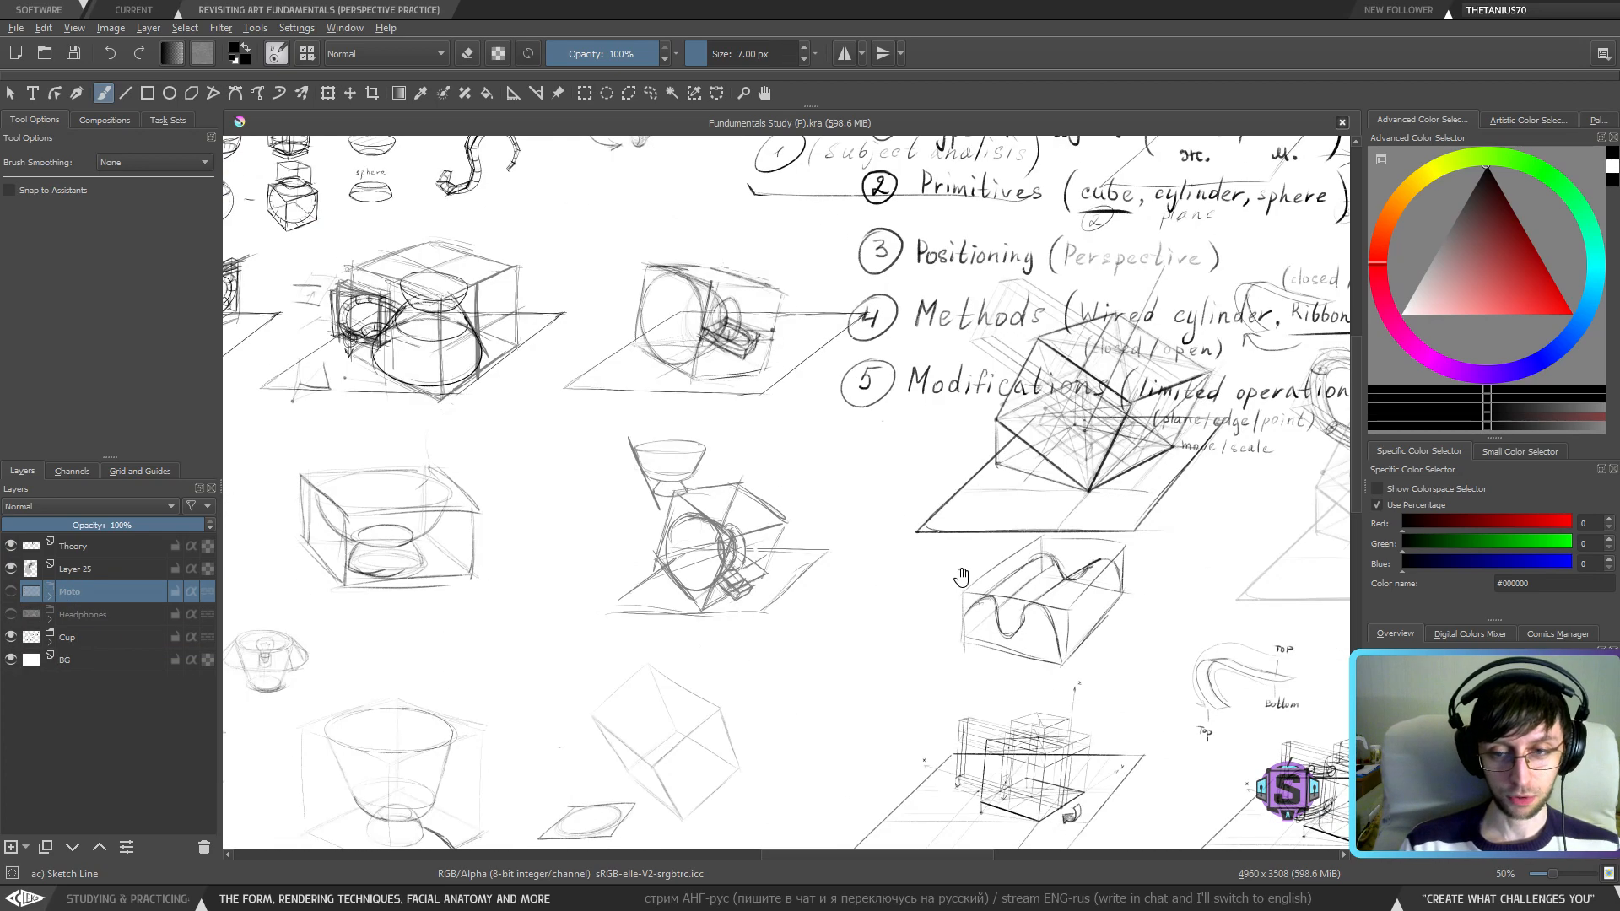
pyautogui.moveTo(960, 578); pyautogui.dragTo(671, 483)
pyautogui.hotkey('ctrl', '+')
pyautogui.hotkey('ctrl', '+')
pyautogui.moveTo(1027, 461)
pyautogui.mouseDown()
pyautogui.moveTo(738, 535)
pyautogui.moveTo(979, 623)
pyautogui.mouseUp()
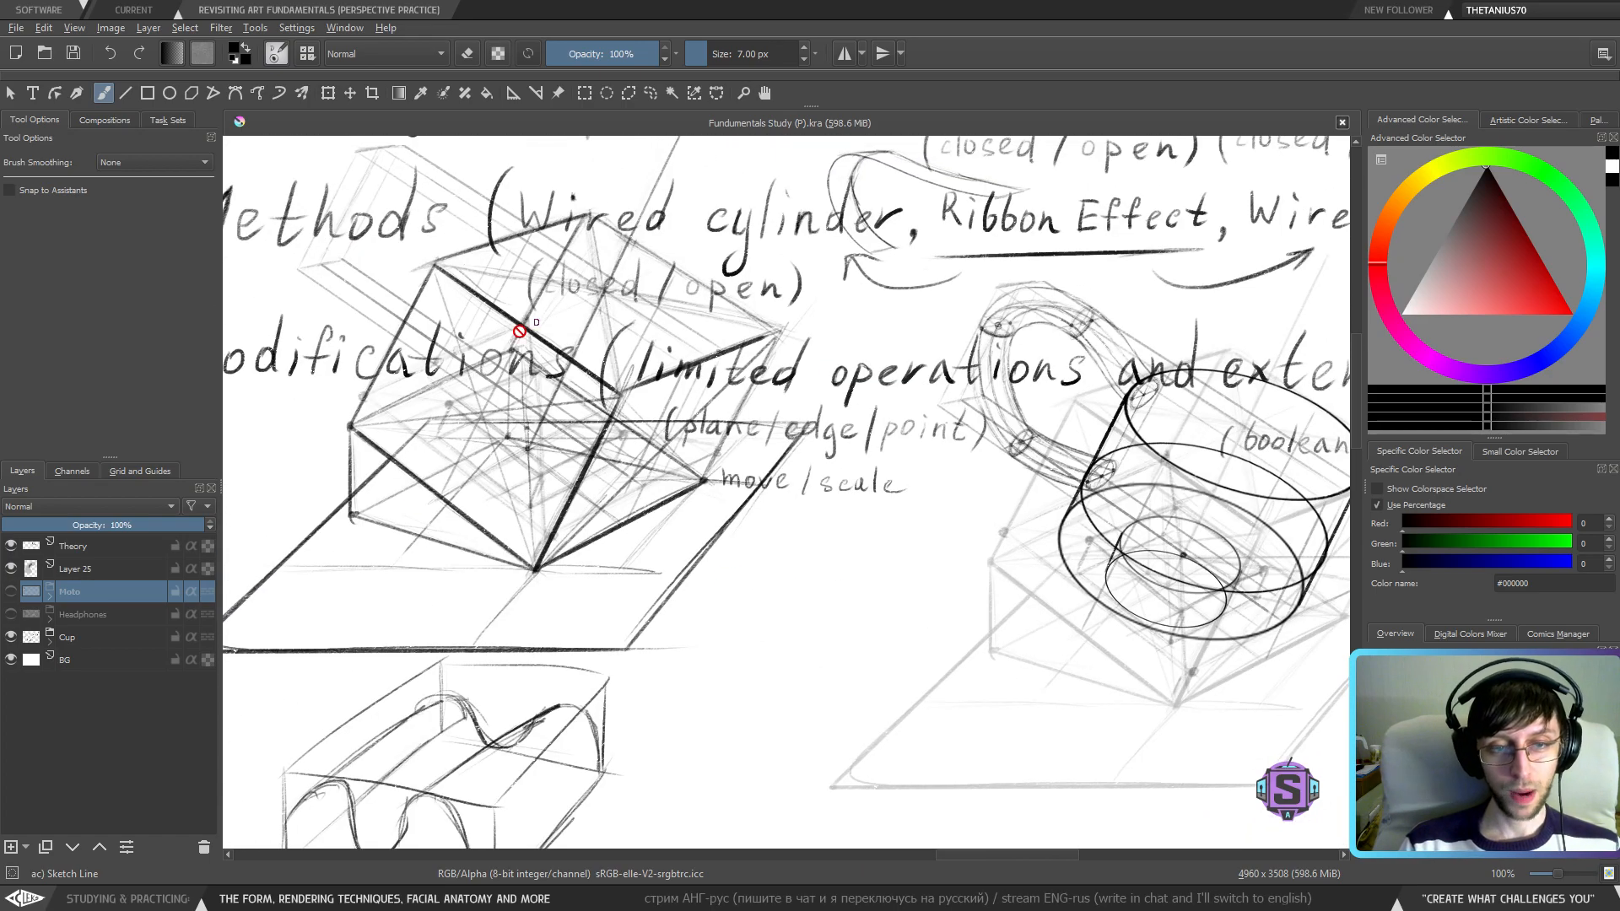
pyautogui.moveTo(1109, 621); pyautogui.dragTo(574, 426)
pyautogui.moveTo(1194, 557); pyautogui.dragTo(574, 592)
pyautogui.moveTo(721, 557); pyautogui.dragTo(743, 671)
pyautogui.moveTo(574, 722)
pyautogui.mouseDown()
pyautogui.moveTo(1072, 401)
pyautogui.moveTo(1294, 171)
pyautogui.mouseUp()
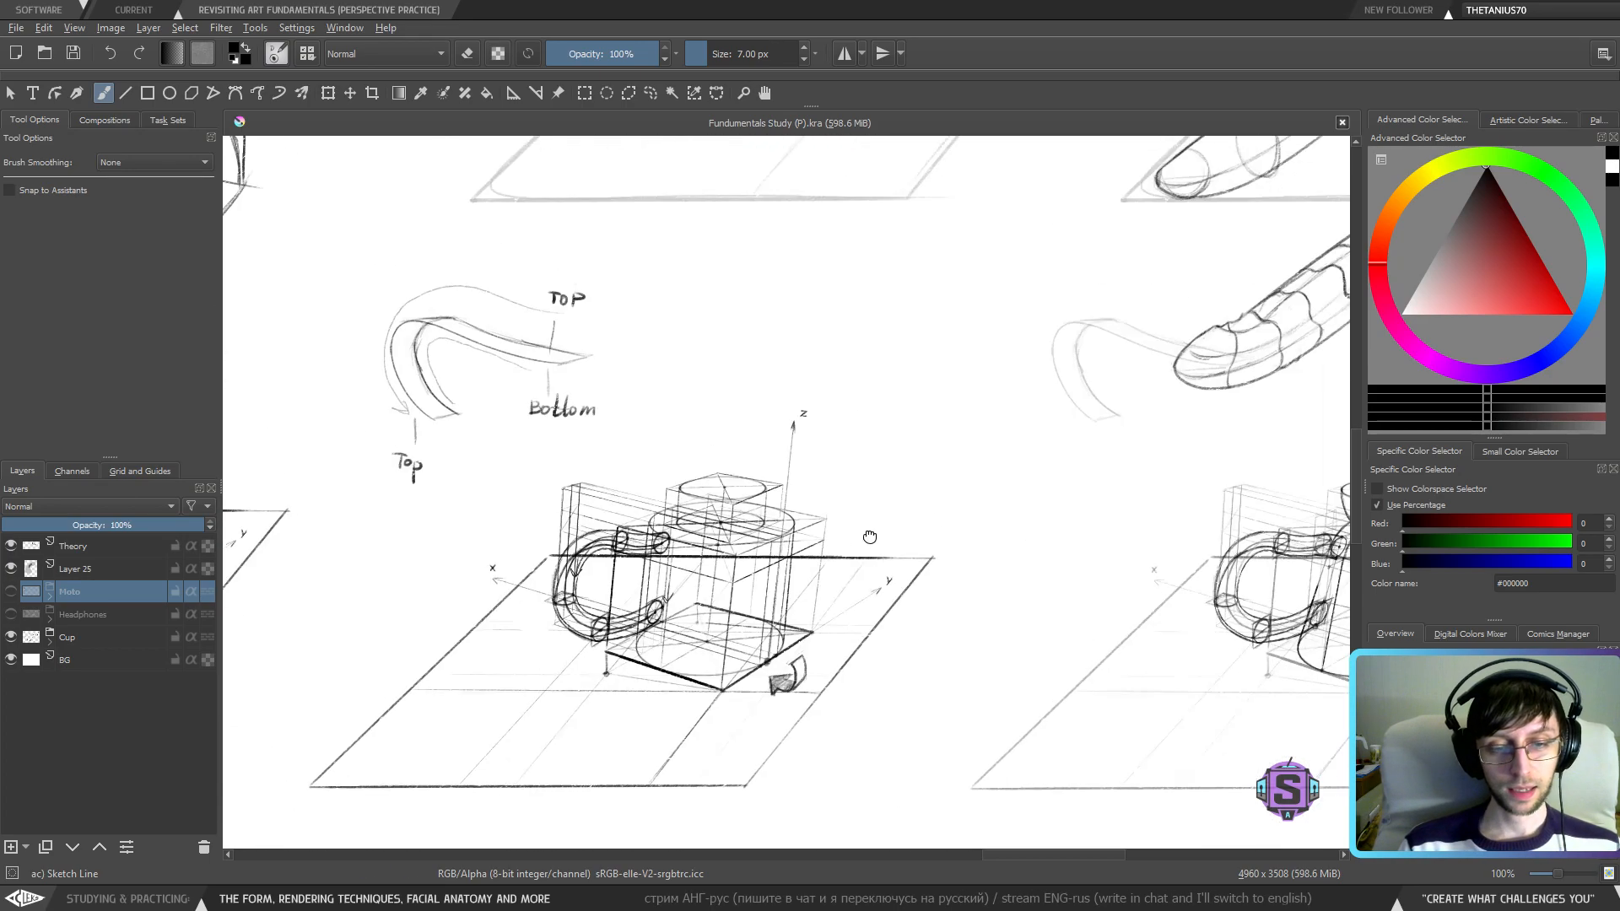
pyautogui.moveTo(844, 559); pyautogui.dragTo(873, 501)
pyautogui.moveTo(853, 636); pyautogui.dragTo(721, 582)
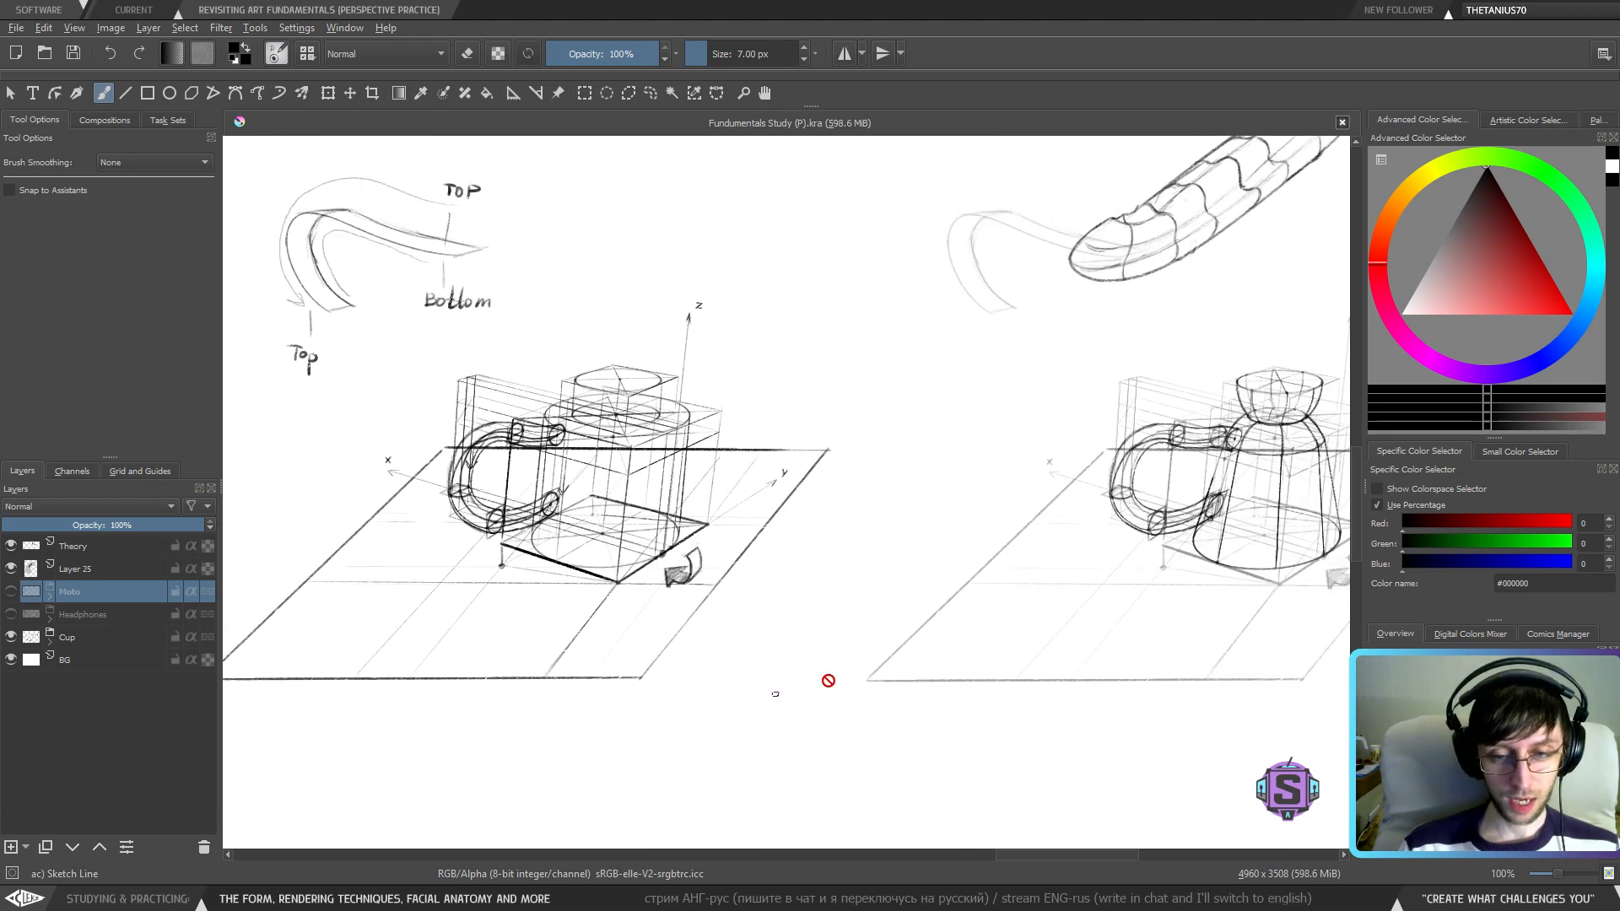
pyautogui.moveTo(1041, 604); pyautogui.dragTo(957, 659)
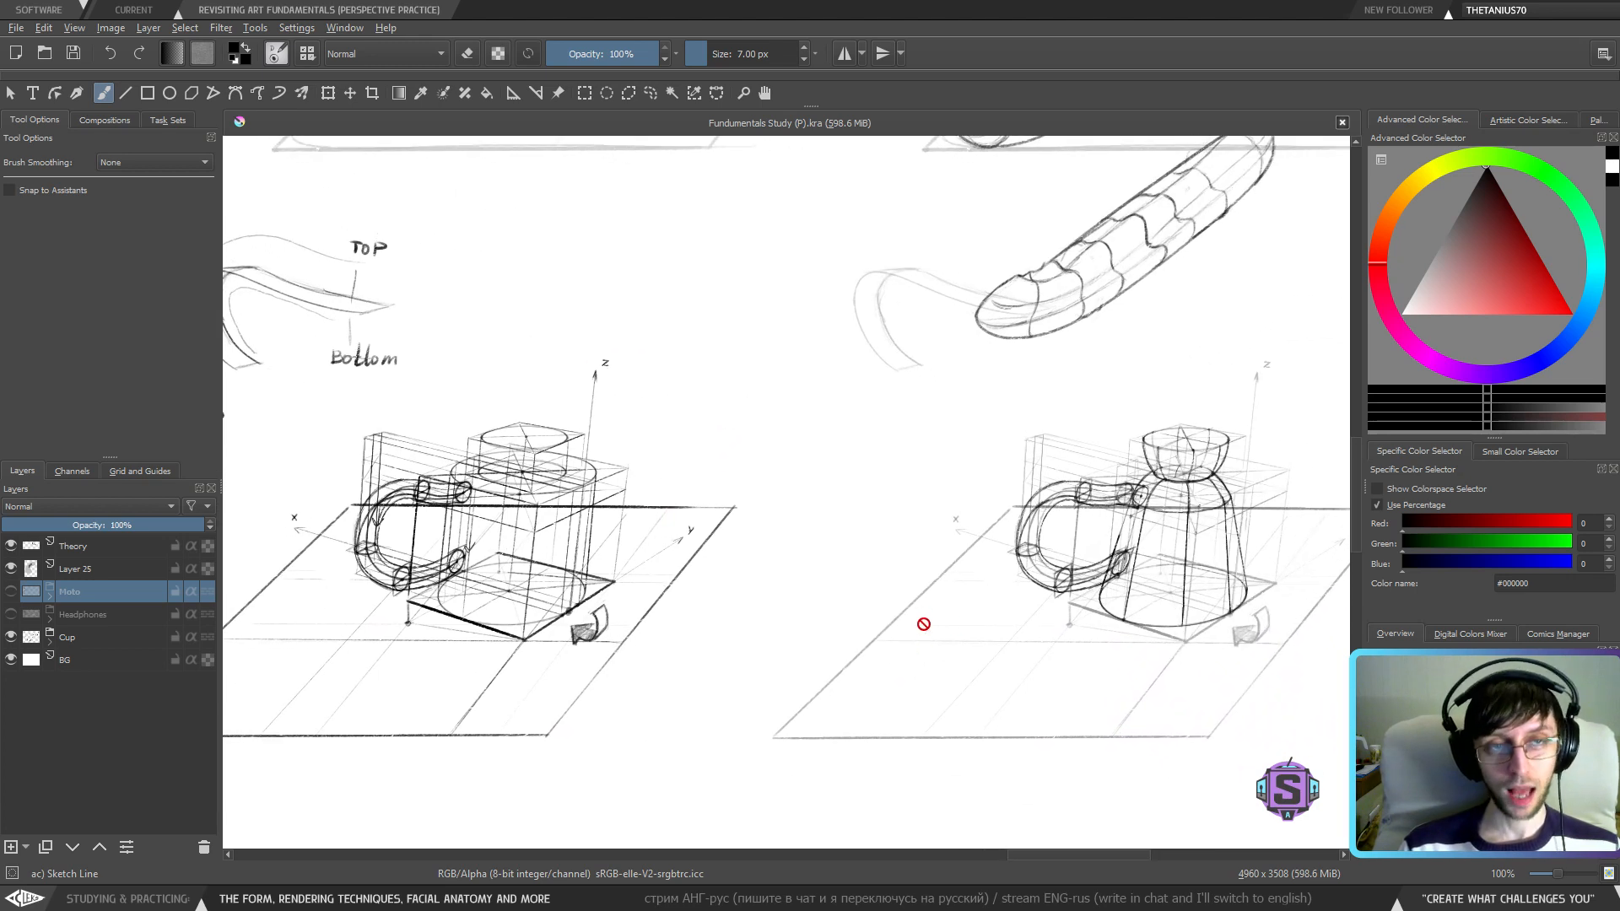
pyautogui.moveTo(767, 474)
pyautogui.mouseDown()
pyautogui.moveTo(760, 592)
pyautogui.moveTo(700, 510)
pyautogui.moveTo(717, 511)
pyautogui.mouseUp()
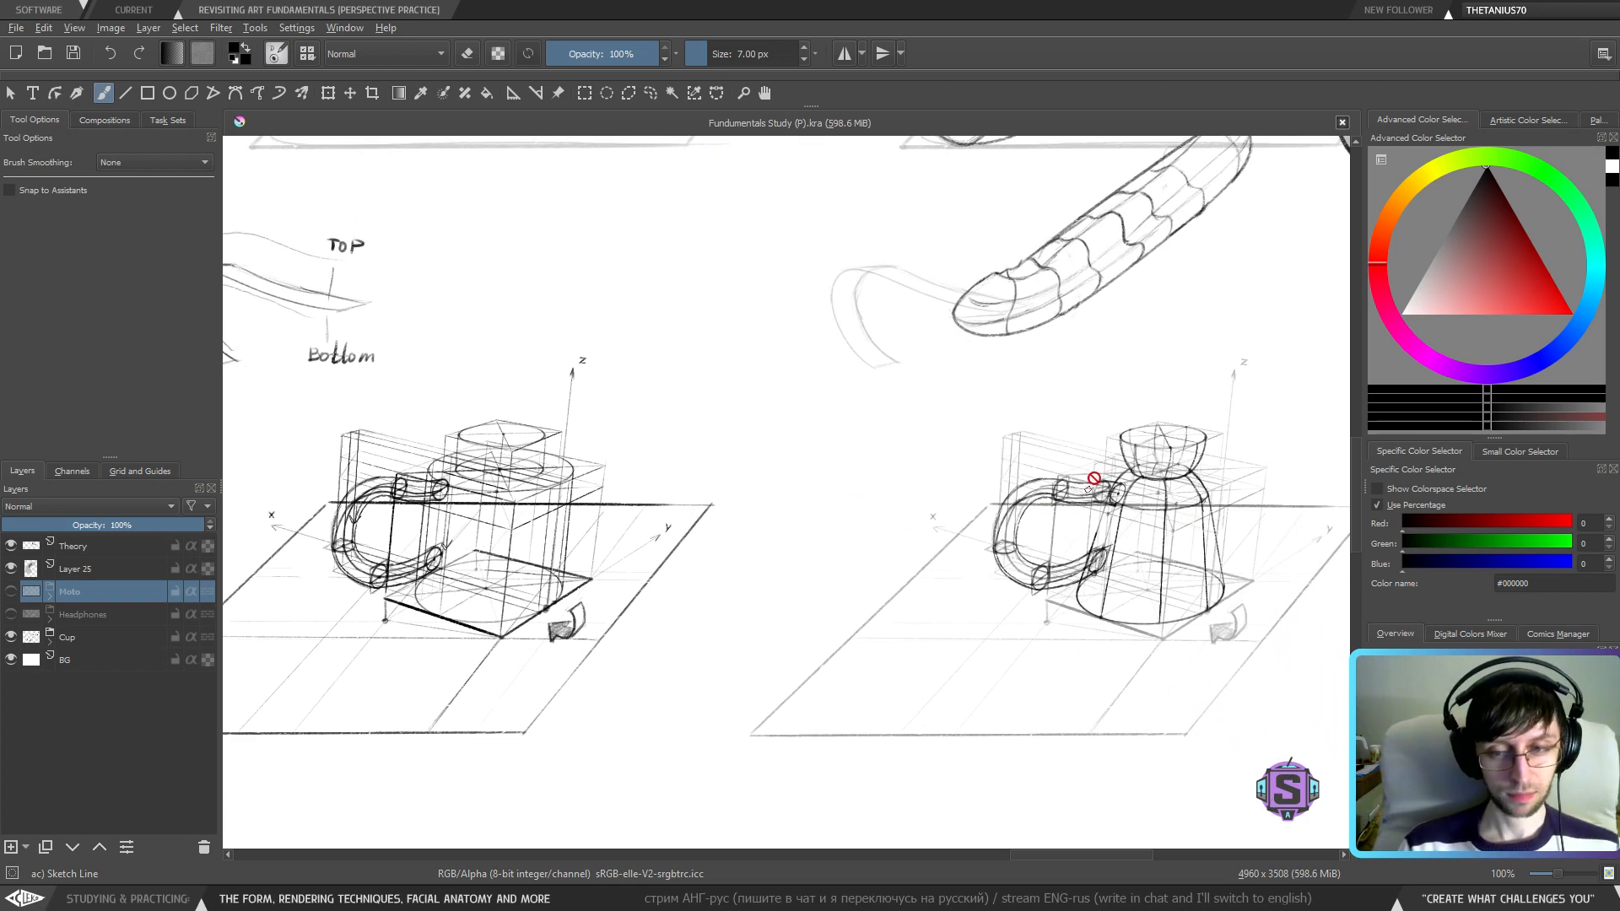
pyautogui.scroll(2, 932, 545)
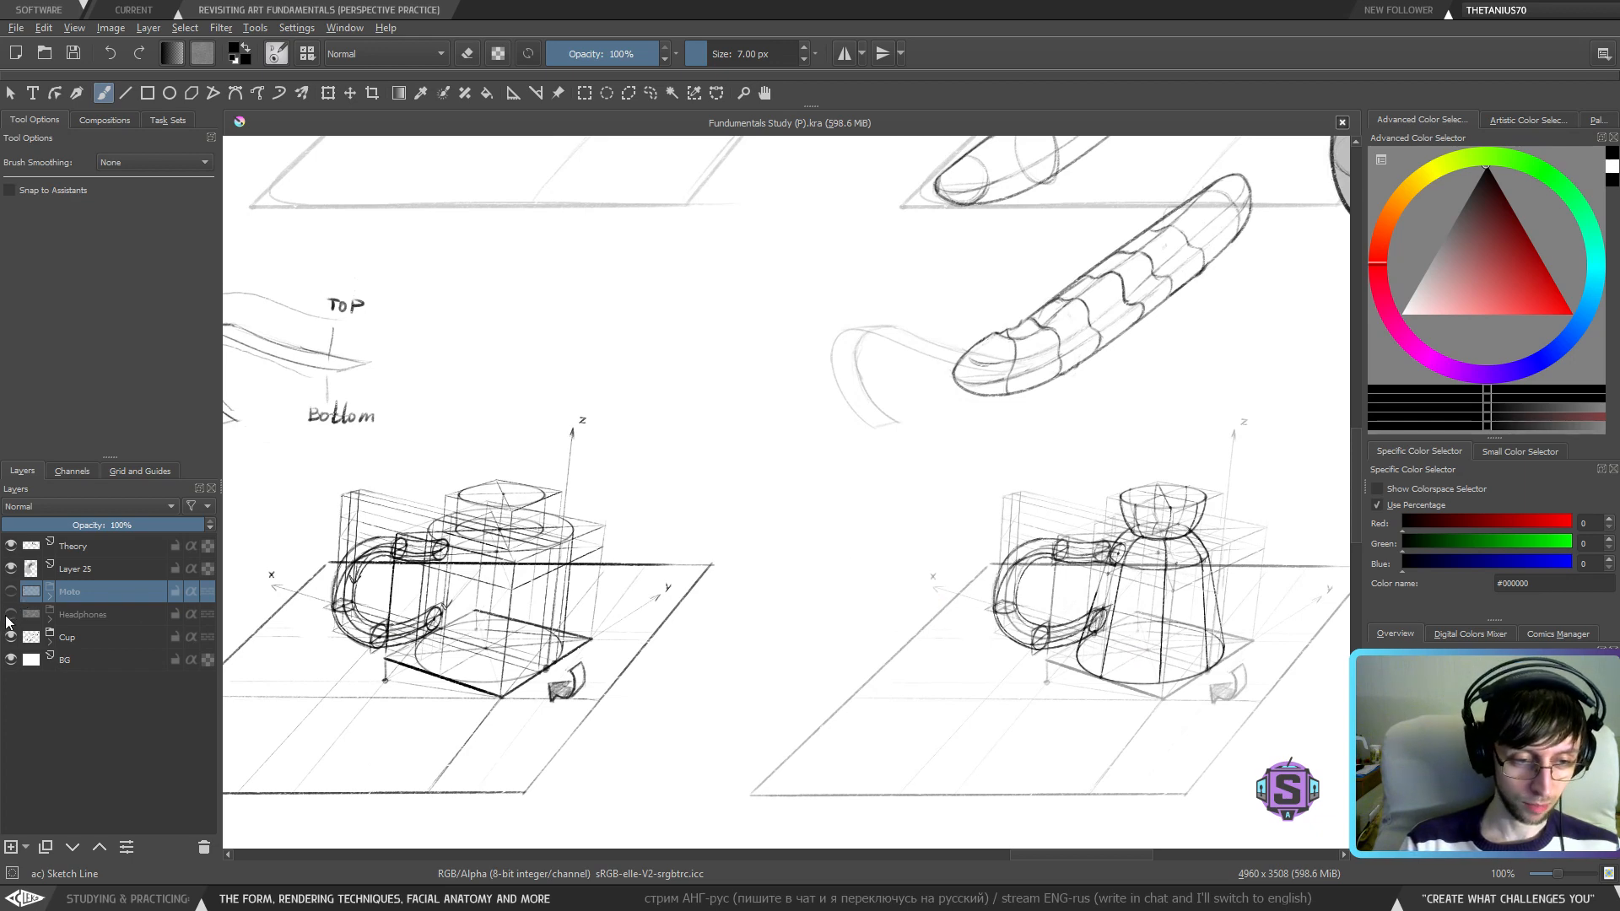
# - Show the Headphones group, hide the Cup group, and make the Headphones group active
pyautogui.click(11, 615)
pyautogui.press('-')
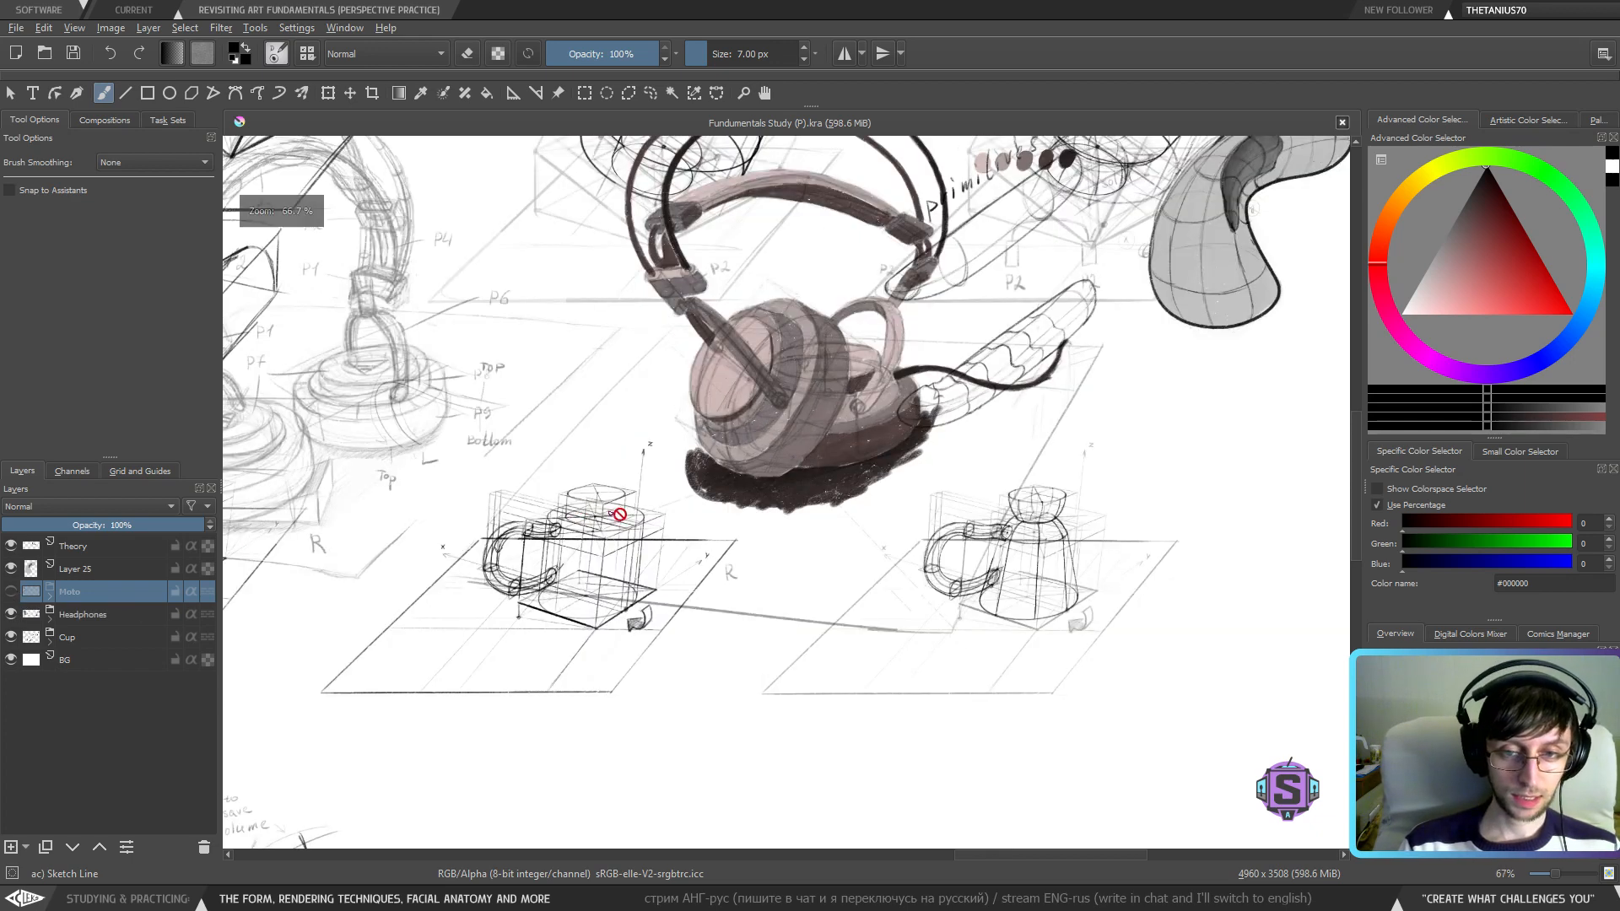
pyautogui.hotkey('ctrl', 'z')
pyautogui.moveTo(630, 449); pyautogui.dragTo(661, 560)
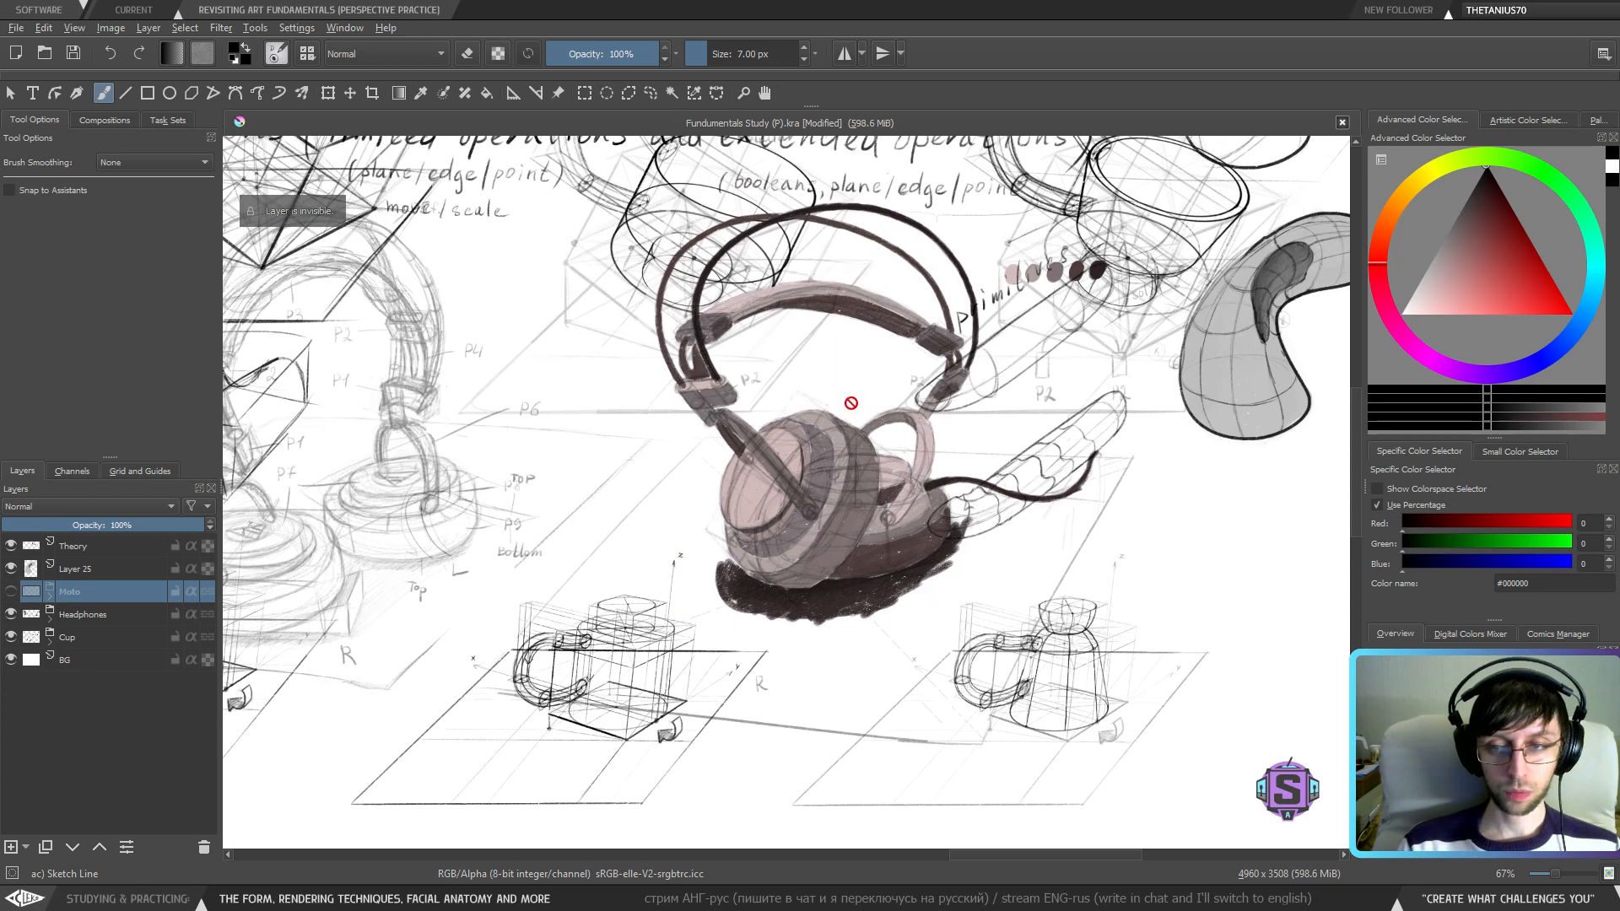
pyautogui.moveTo(836, 523); pyautogui.dragTo(830, 563)
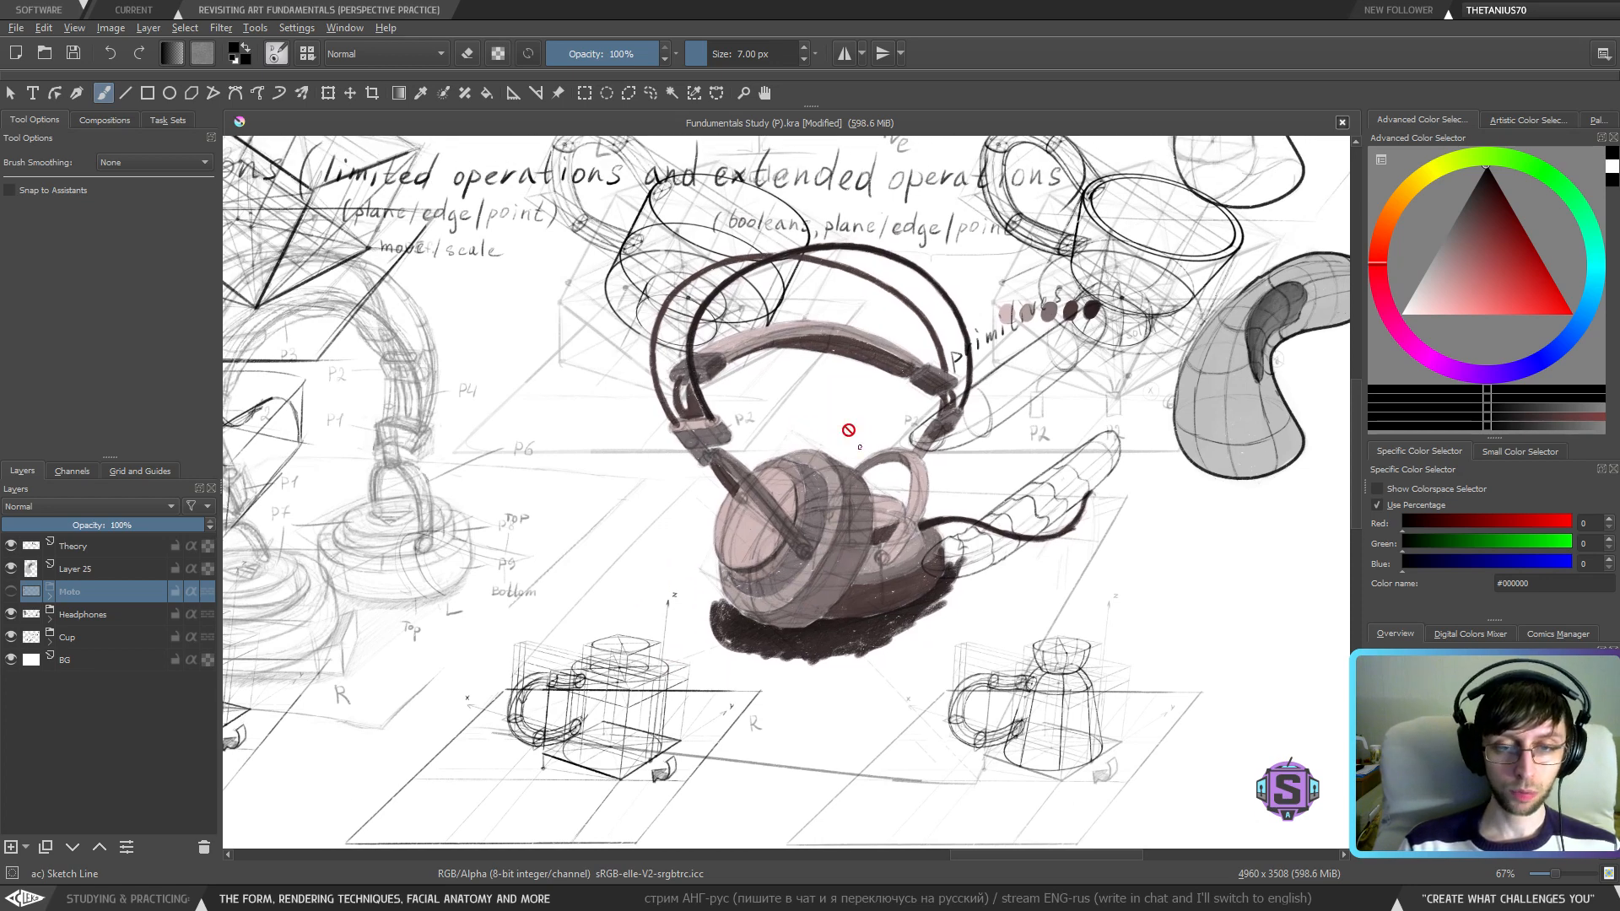
pyautogui.click(11, 637)
pyautogui.click(96, 622)
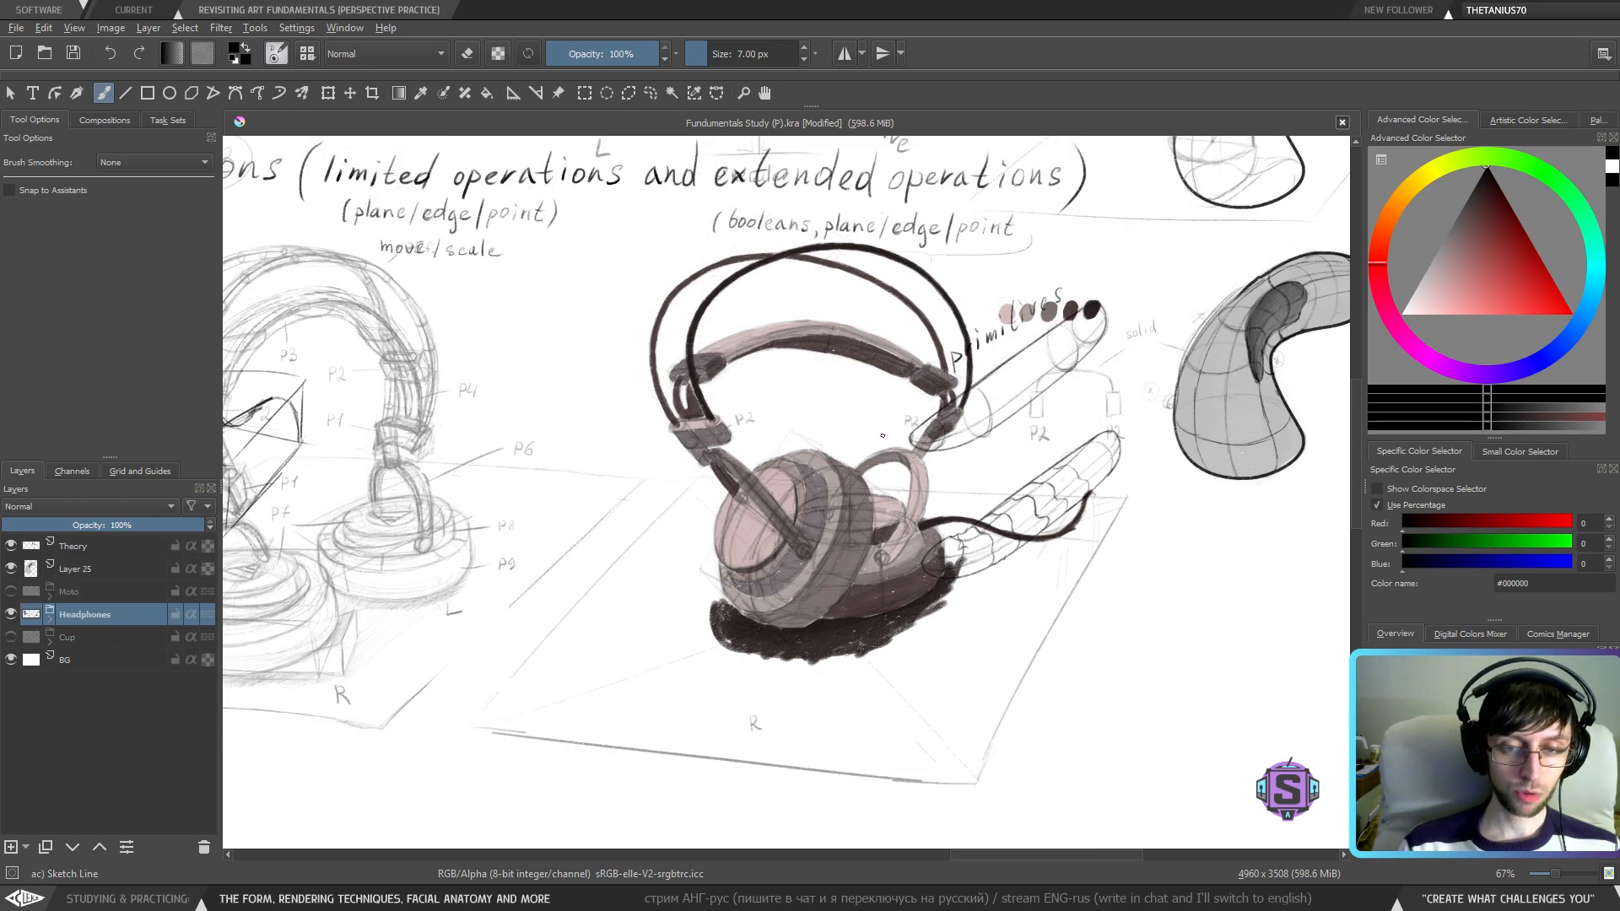
# - Inspect the headphones construction sketch, the shaded headphones beside it, and the headphones drawn on the head study
pyautogui.hotkey('ctrl', '-')
pyautogui.hotkey('ctrl', '-')
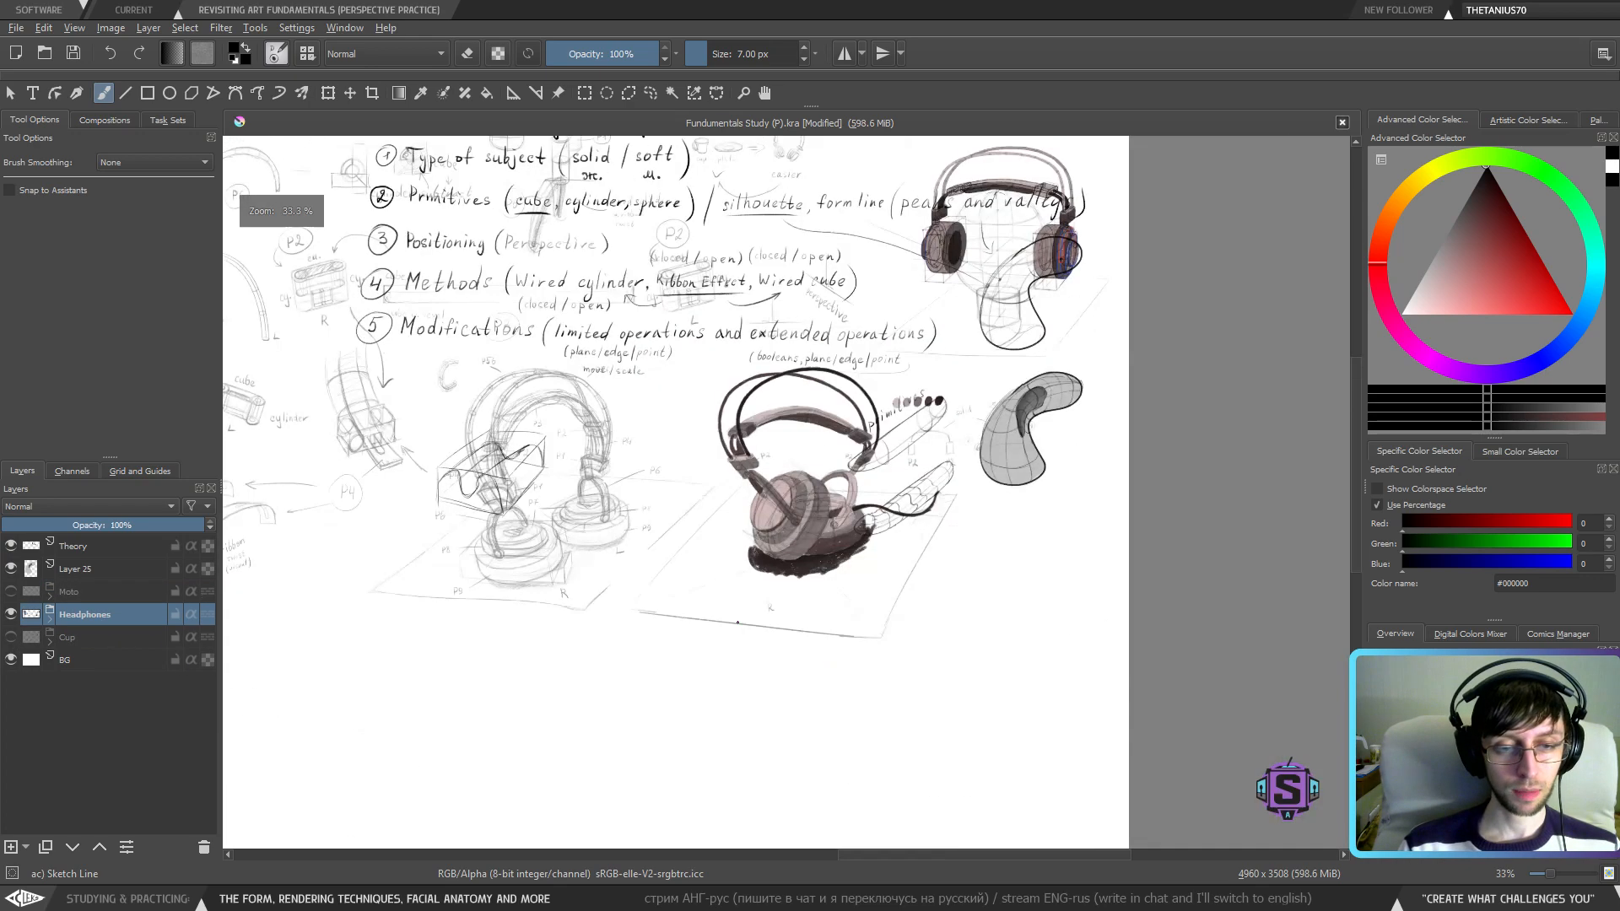
pyautogui.hotkey('ctrl', '+')
pyautogui.hotkey('ctrl', '+')
pyautogui.moveTo(745, 594); pyautogui.dragTo(961, 613)
pyautogui.moveTo(774, 625); pyautogui.dragTo(831, 629)
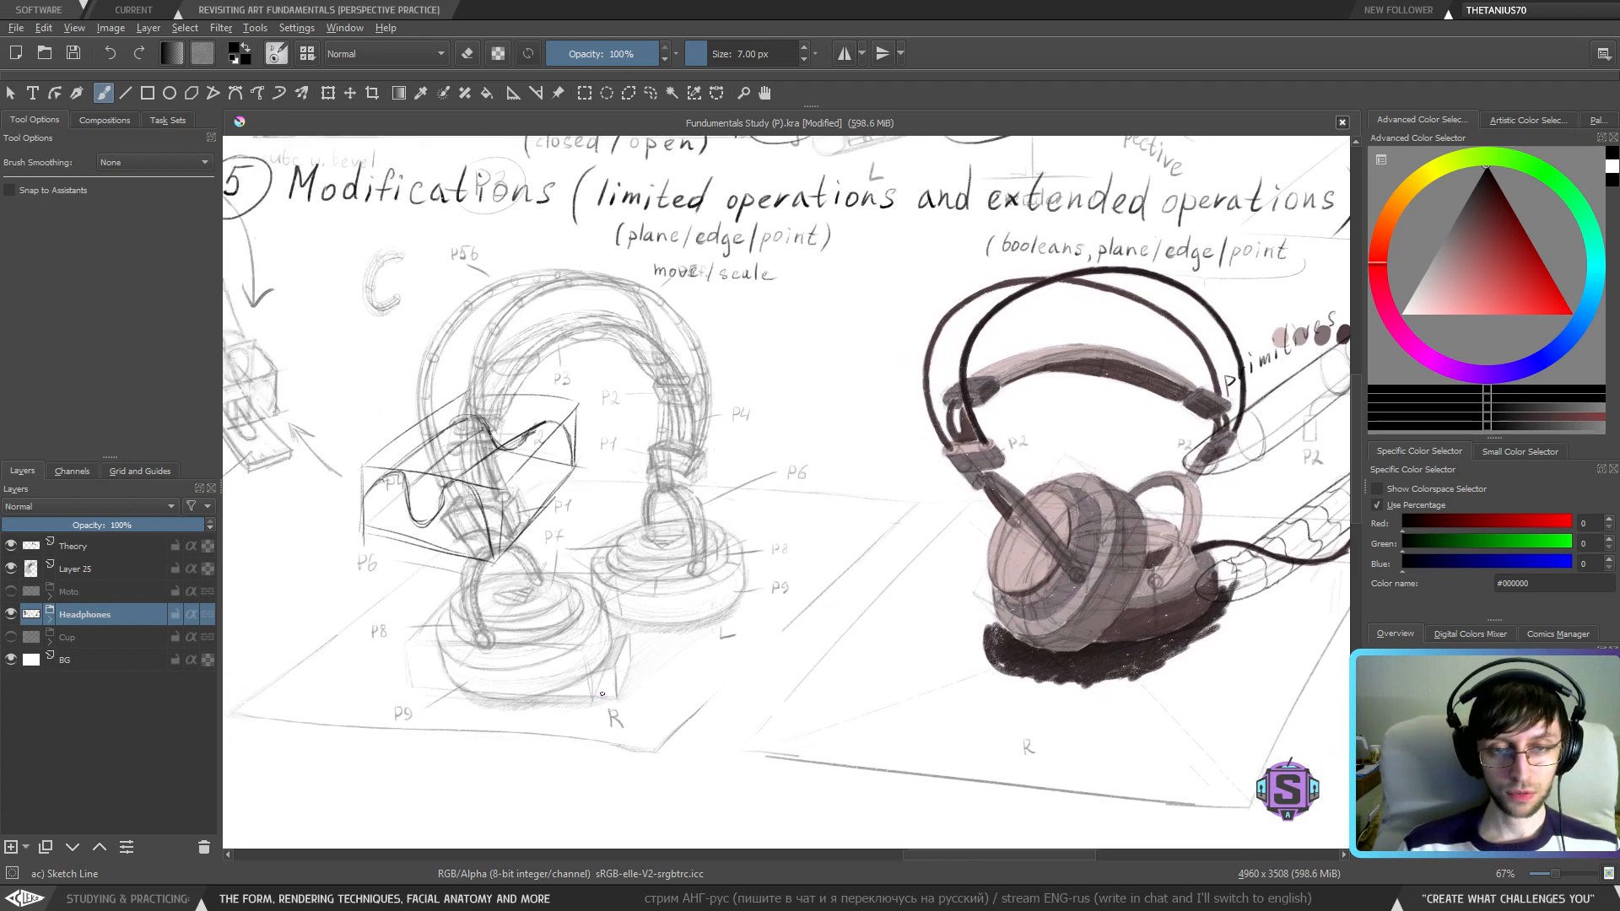
pyautogui.moveTo(971, 509); pyautogui.dragTo(798, 548)
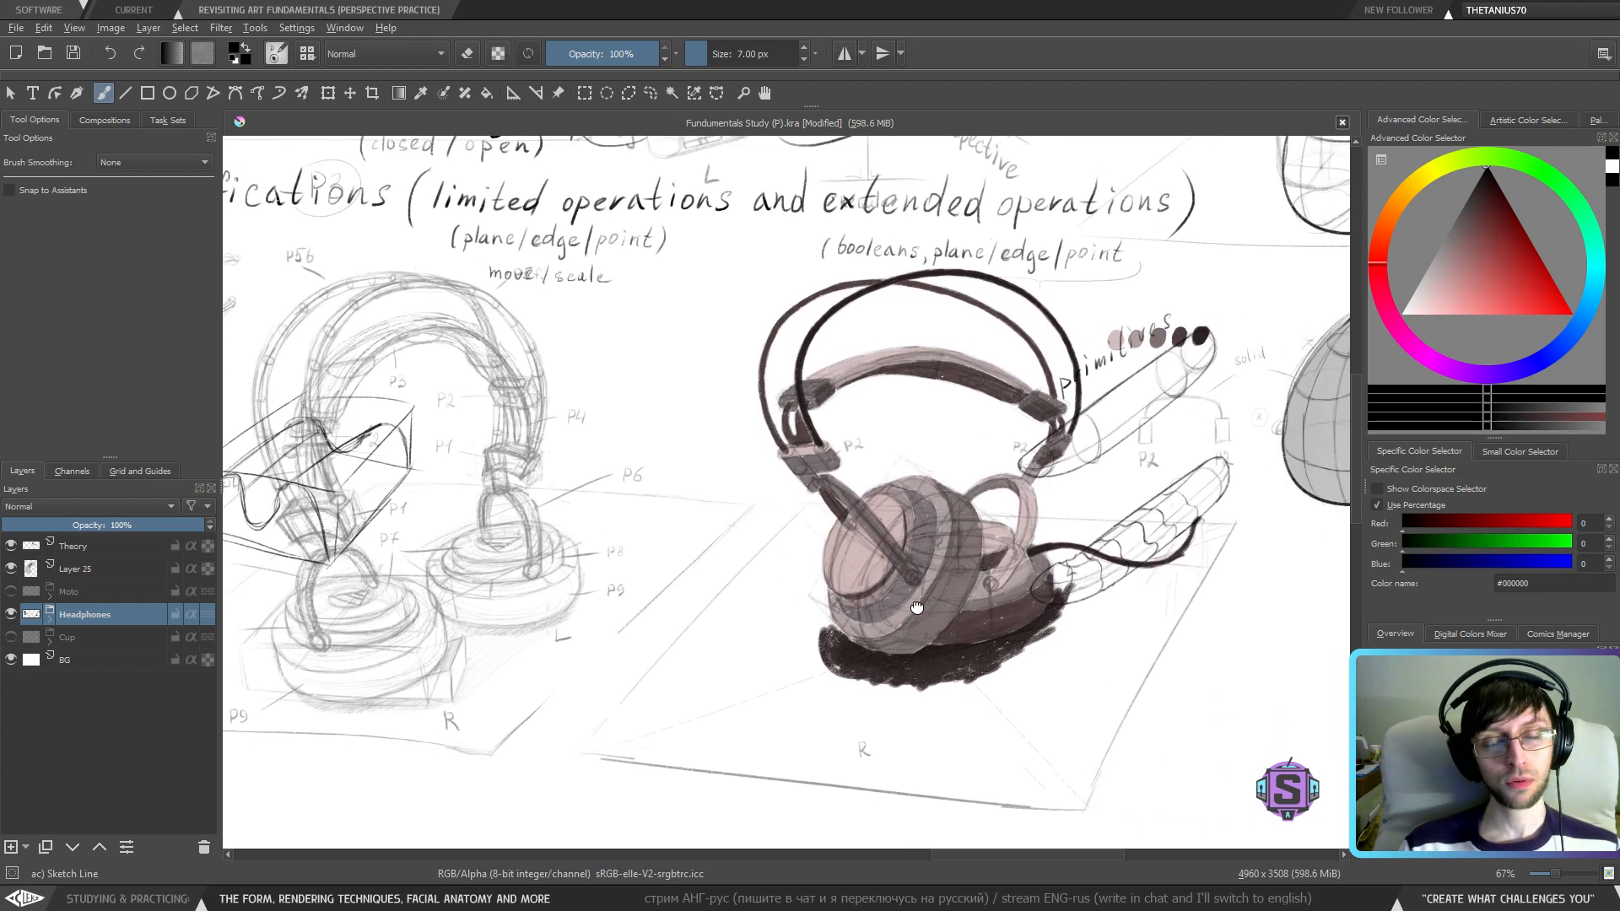
pyautogui.moveTo(984, 441); pyautogui.dragTo(865, 433)
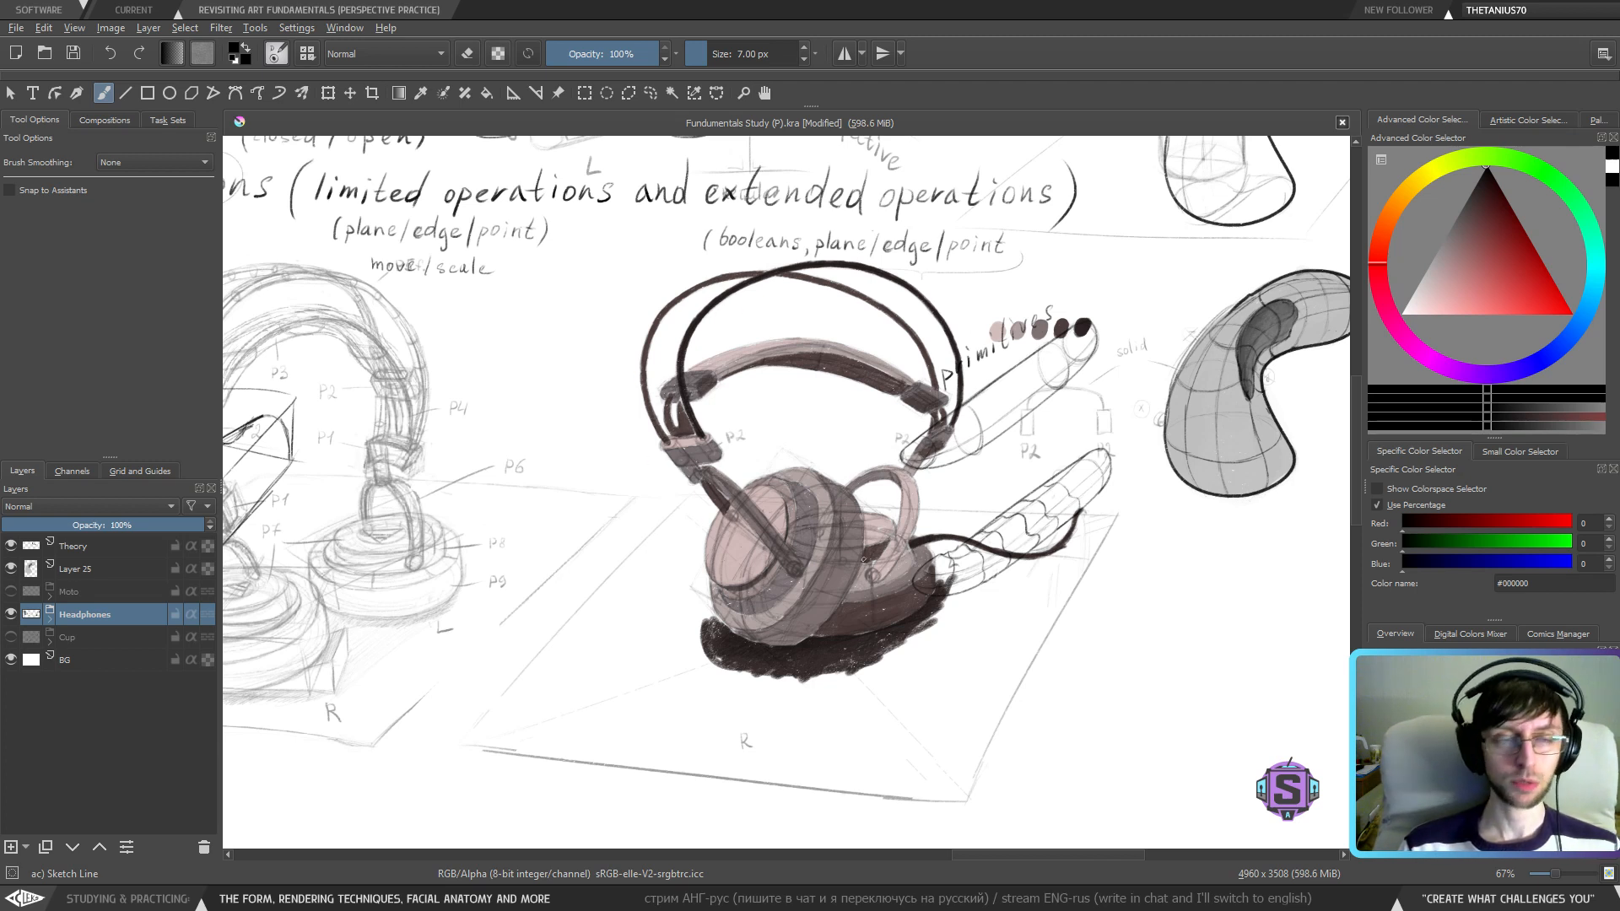
pyautogui.moveTo(782, 533); pyautogui.dragTo(762, 600)
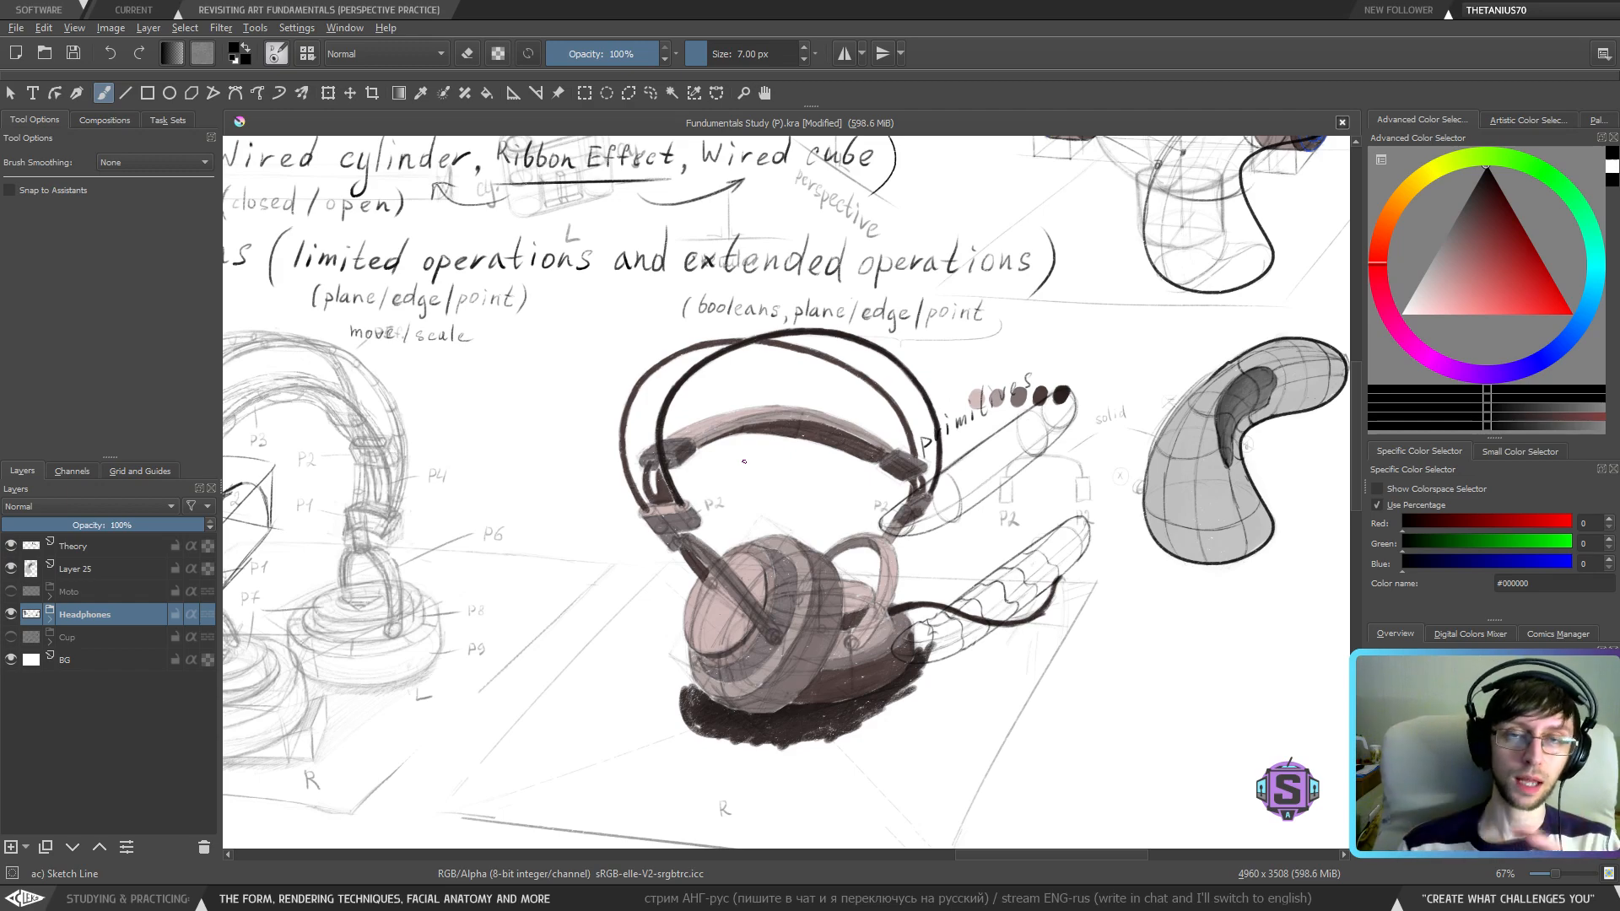
pyautogui.scroll(-1, 744, 462)
pyautogui.scroll(1, 744, 462)
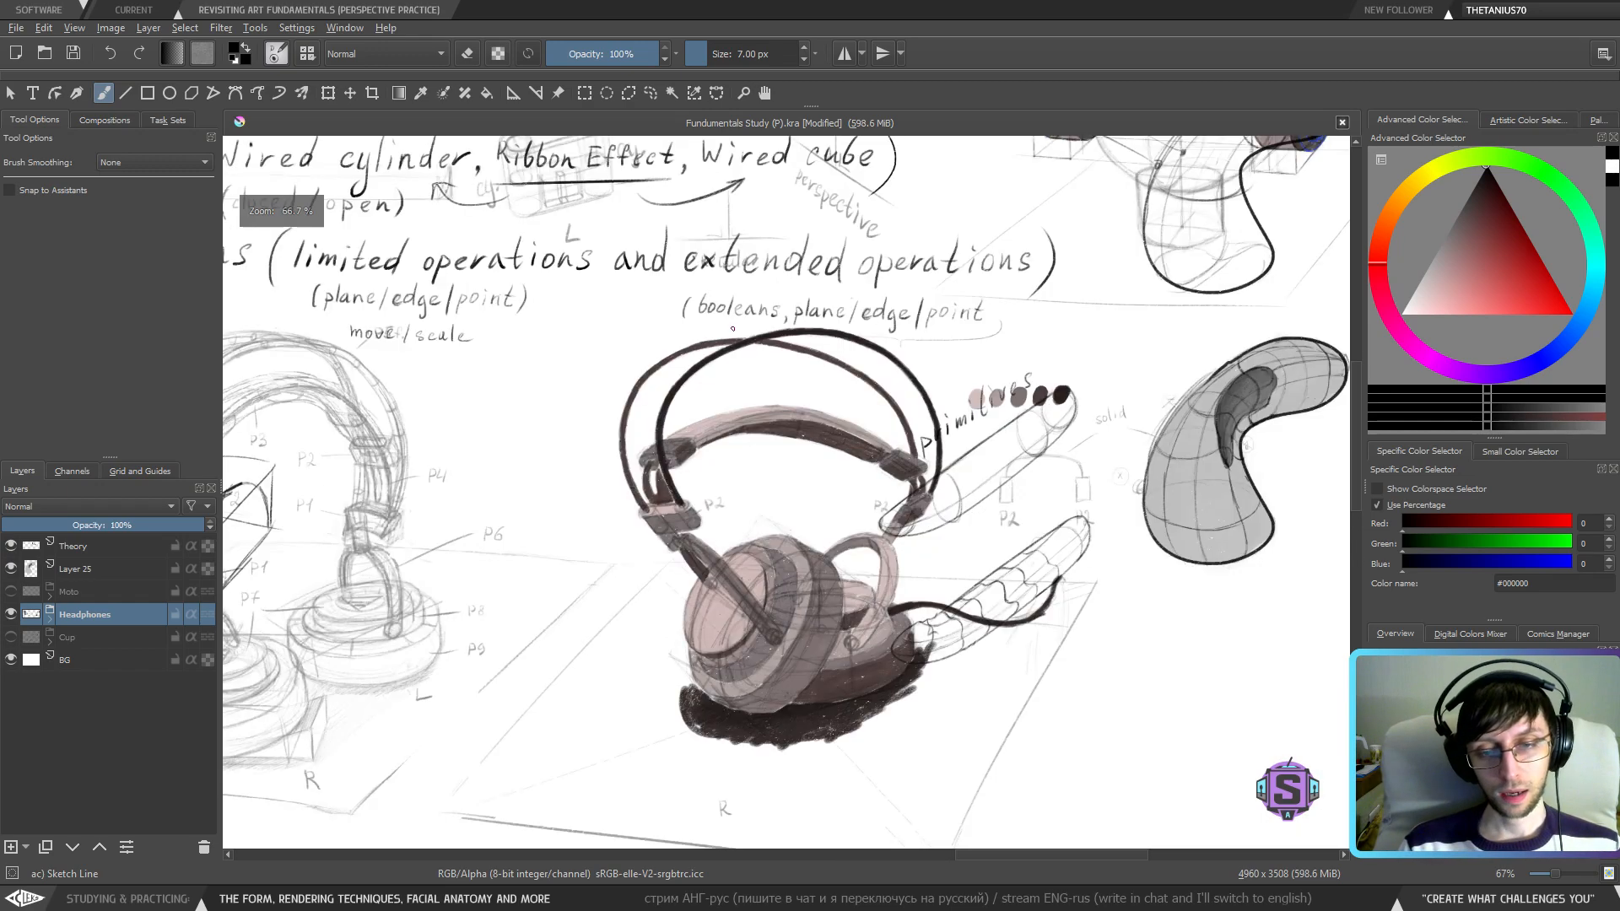
pyautogui.moveTo(840, 492); pyautogui.dragTo(639, 785)
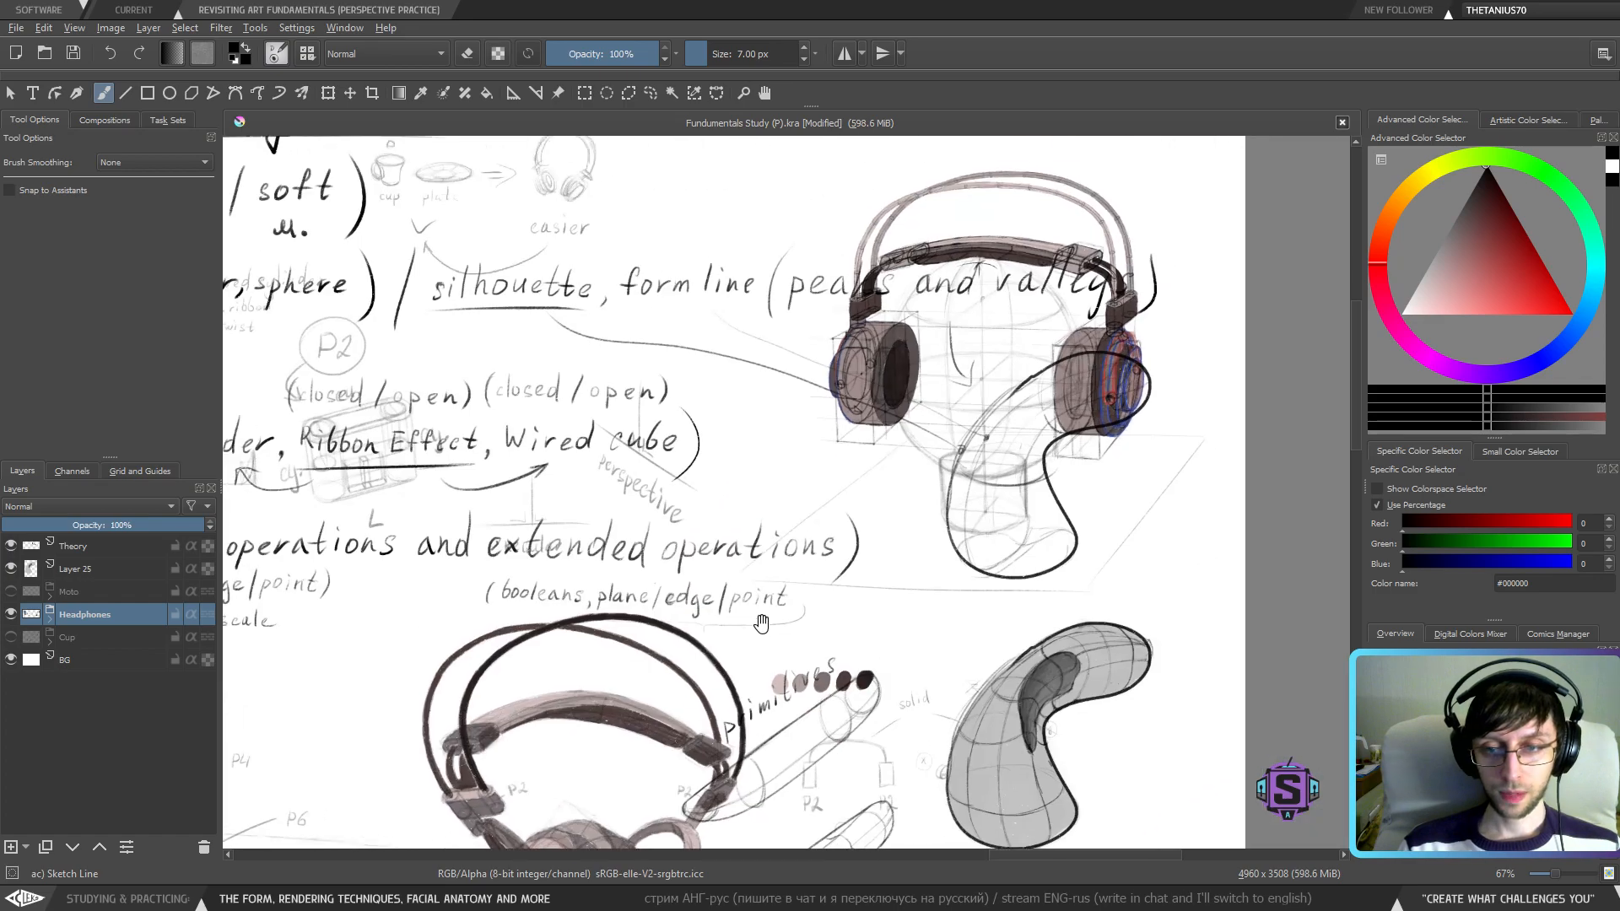
pyautogui.moveTo(791, 604); pyautogui.dragTo(1074, 474)
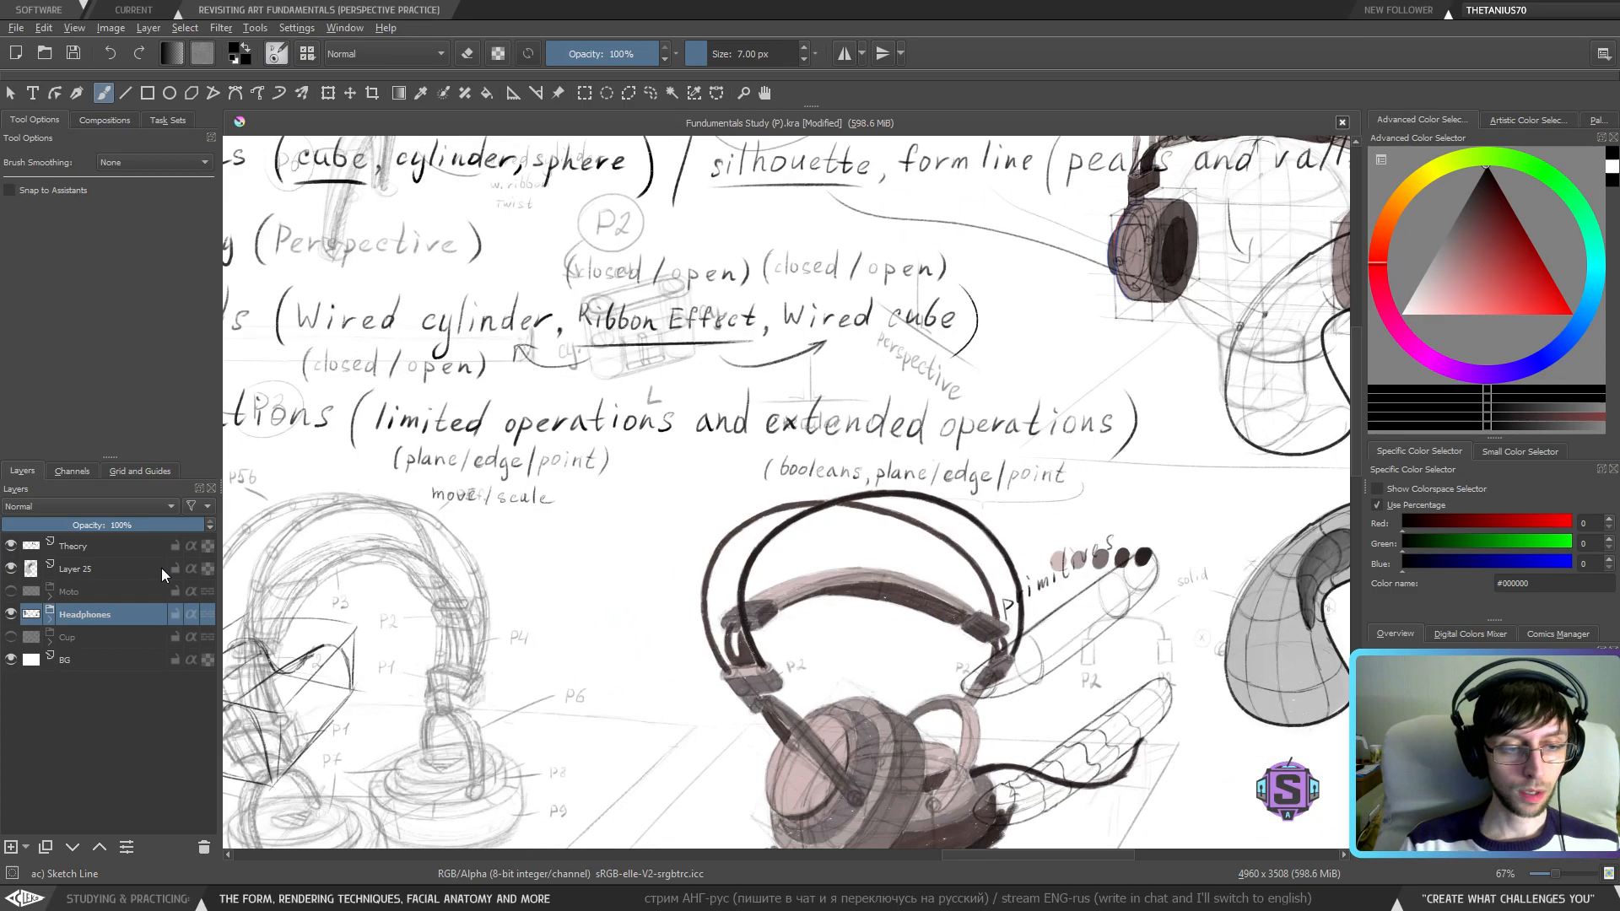
# - Hide the Headphones group and show the Moto group again
pyautogui.click(11, 614)
pyautogui.click(11, 591)
pyautogui.scroll(-4, 824, 567)
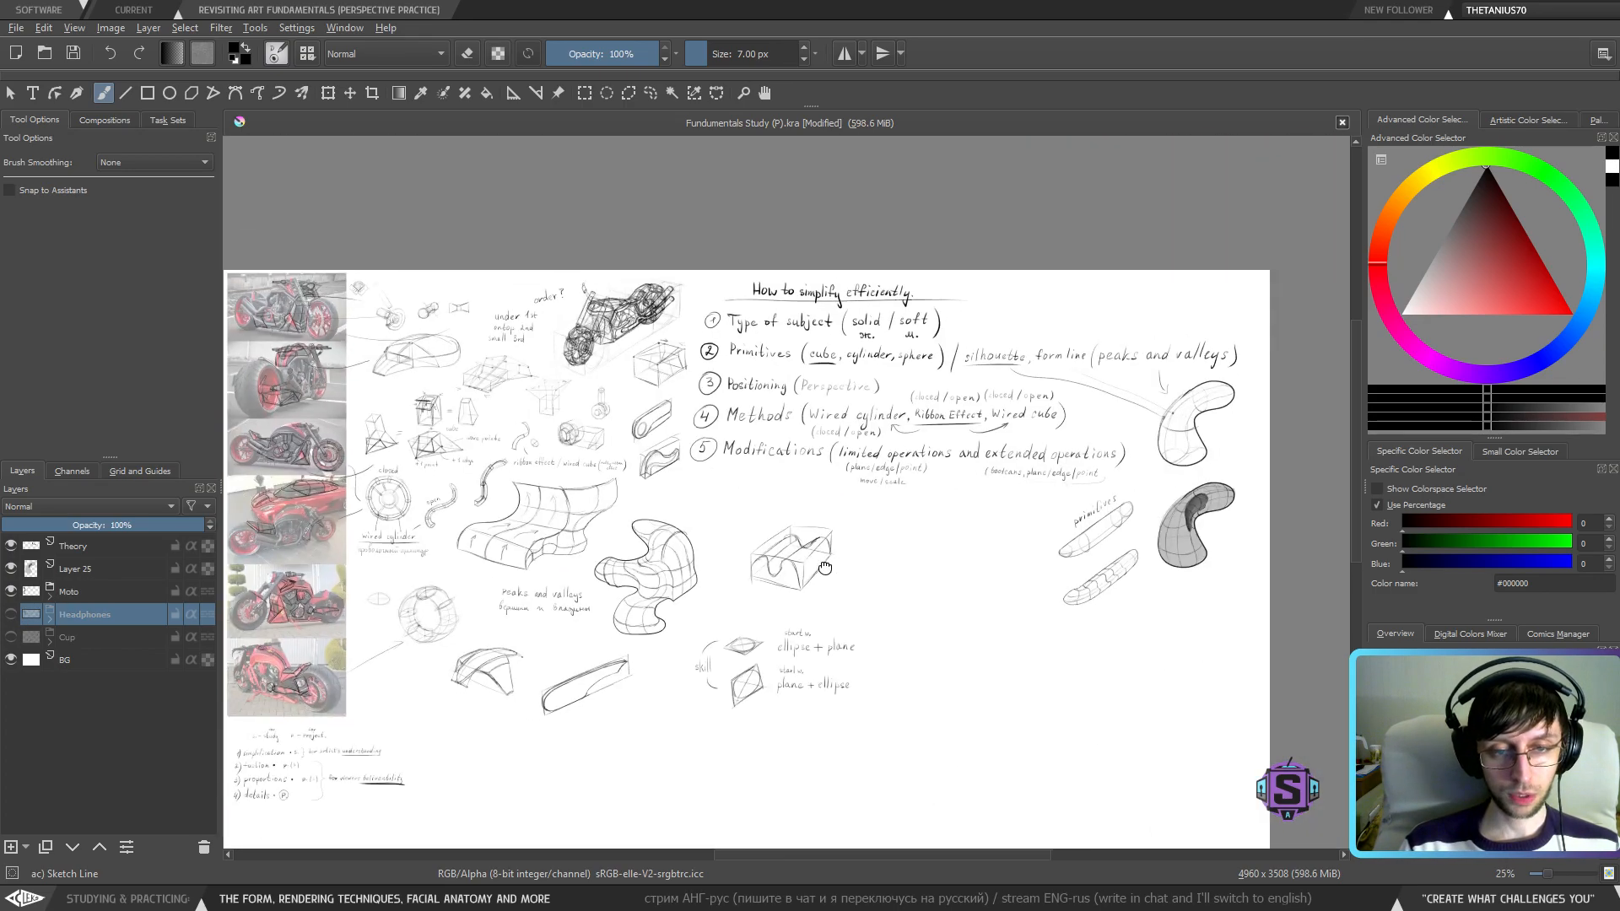
pyautogui.scroll(4, 825, 568)
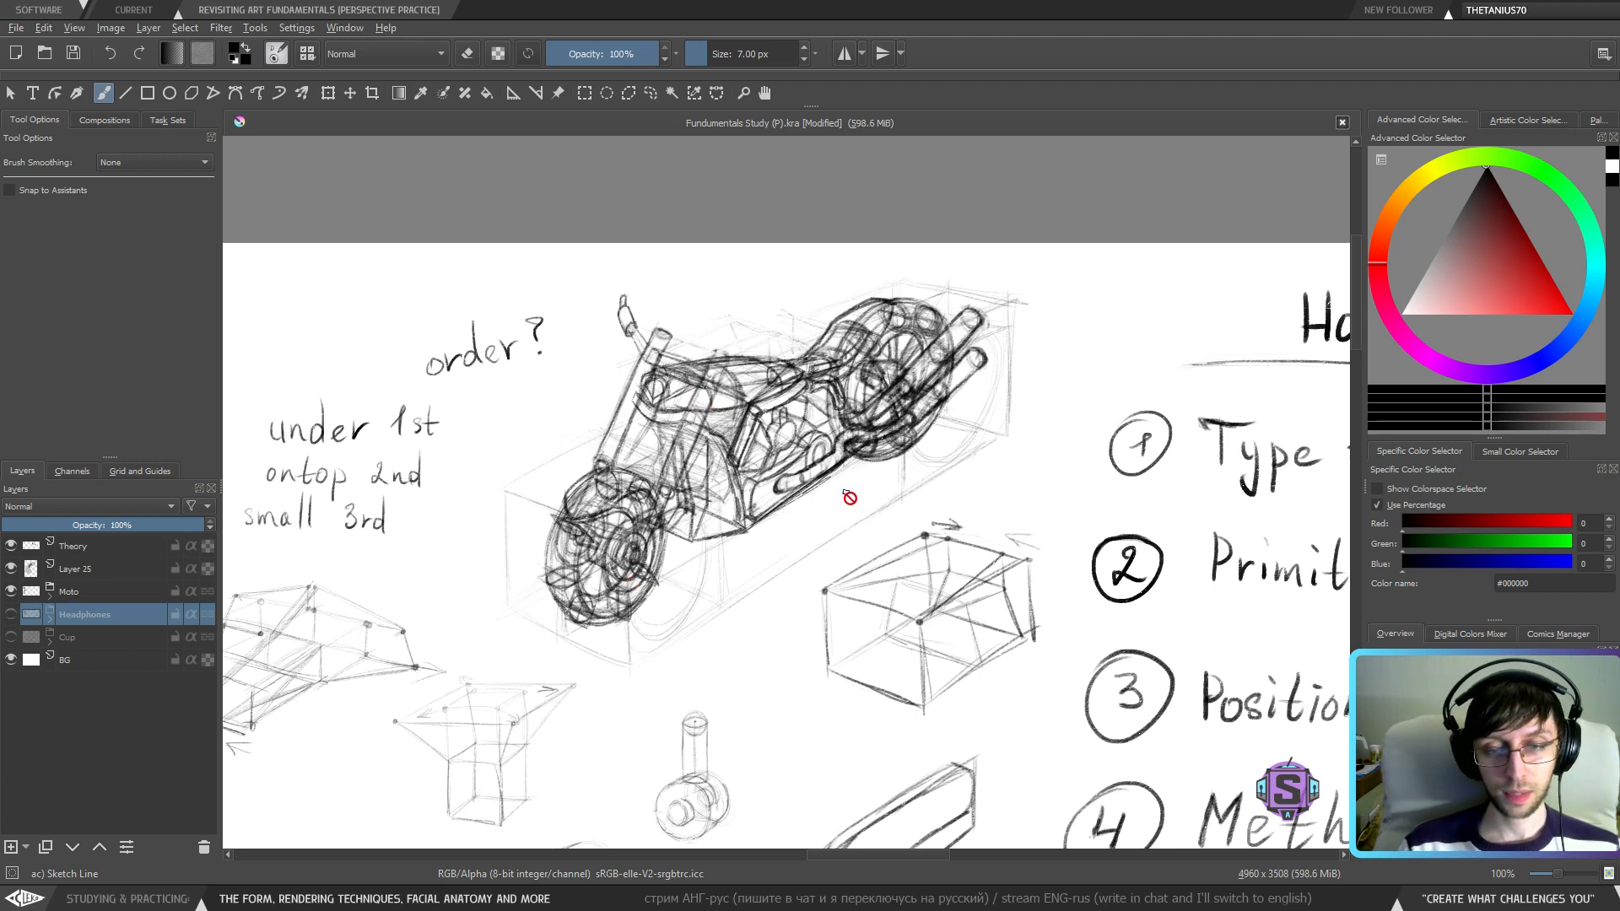
# - Examine the study and project notes below the traced photos in relation to the surrounding form studies
pyautogui.moveTo(670, 751); pyautogui.dragTo(987, 261)
pyautogui.moveTo(667, 717)
pyautogui.mouseDown()
pyautogui.moveTo(861, 321)
pyautogui.moveTo(938, 350)
pyautogui.moveTo(1138, 367)
pyautogui.mouseUp()
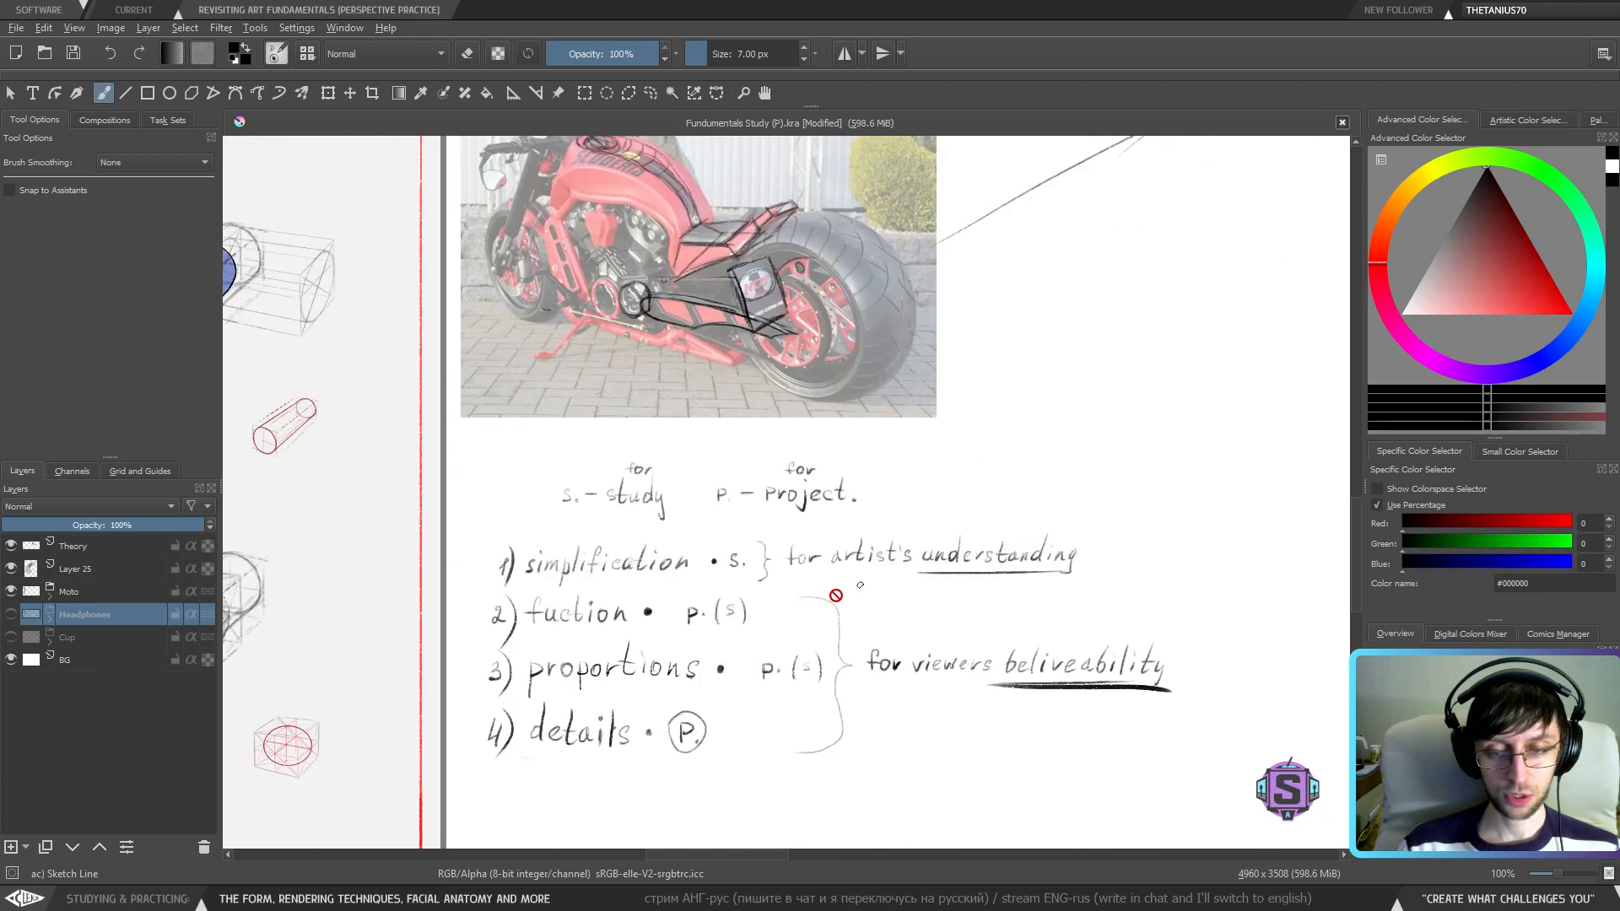
pyautogui.moveTo(927, 579); pyautogui.dragTo(779, 624)
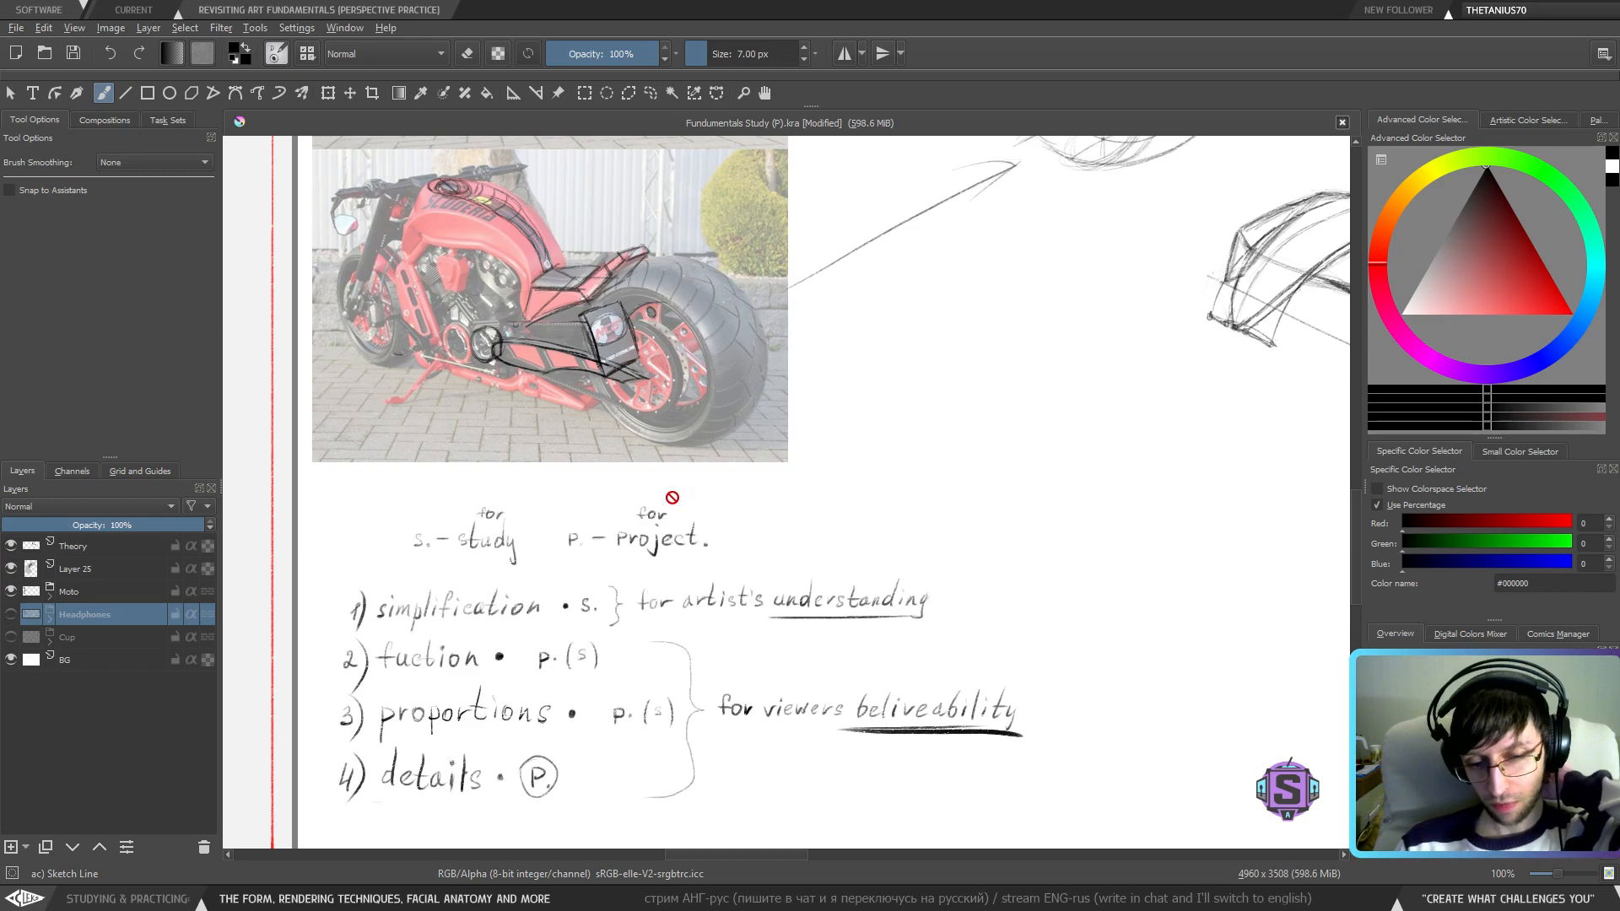
pyautogui.scroll(-2, 844, 363)
pyautogui.moveTo(1055, 413); pyautogui.dragTo(803, 525)
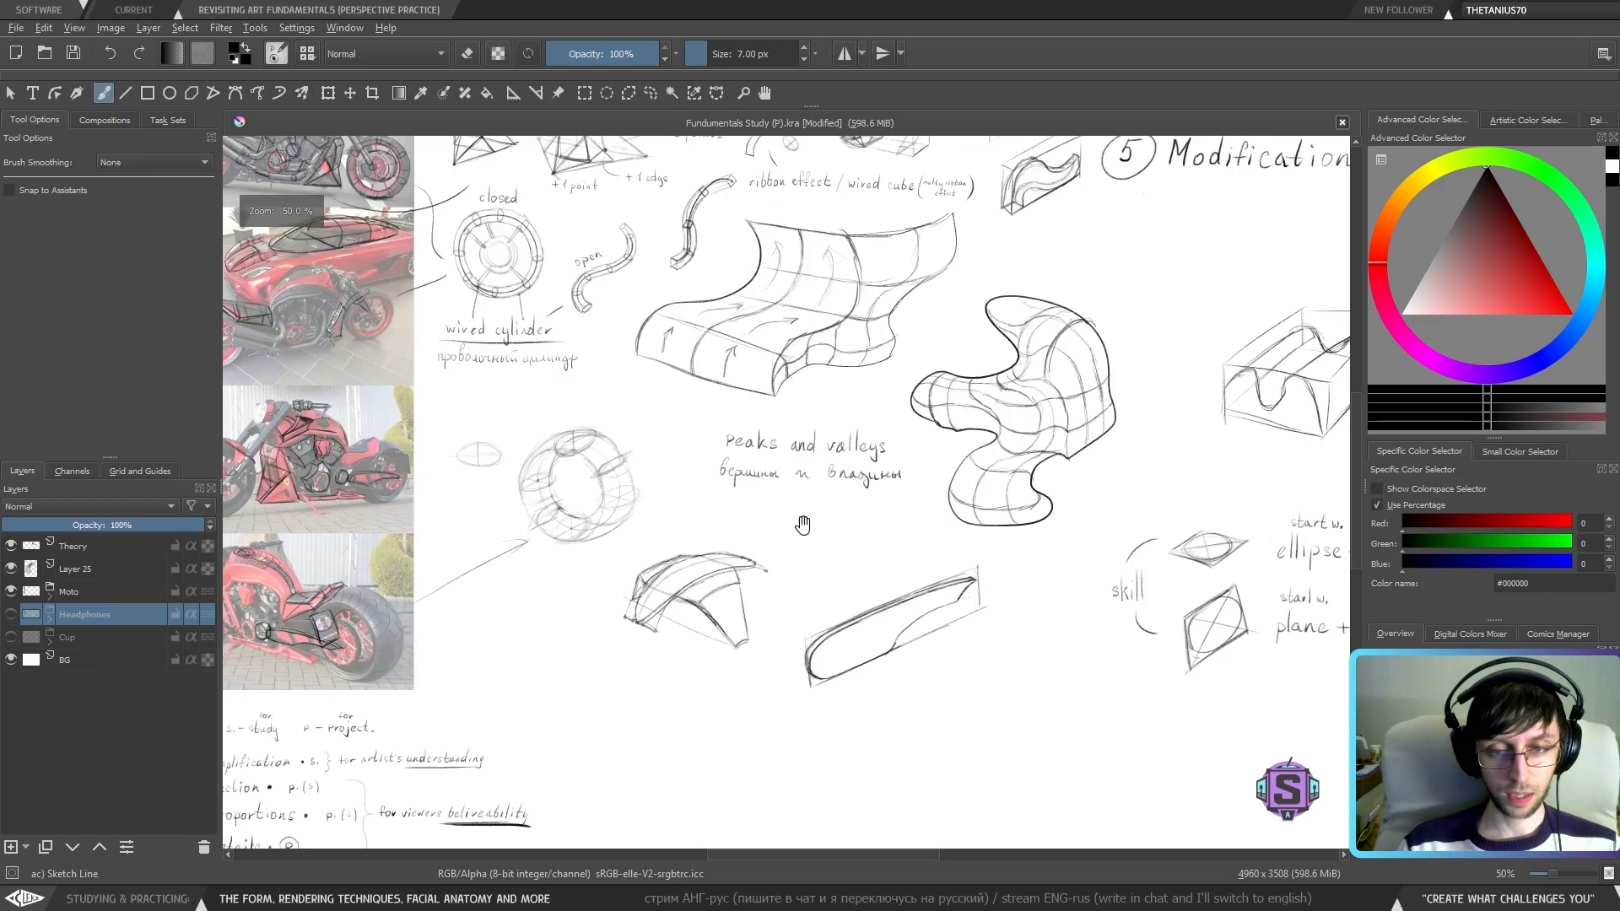
pyautogui.moveTo(943, 447); pyautogui.dragTo(685, 693)
pyautogui.moveTo(918, 566); pyautogui.dragTo(769, 745)
pyautogui.moveTo(696, 646)
pyautogui.mouseDown()
pyautogui.moveTo(754, 648)
pyautogui.moveTo(728, 691)
pyautogui.moveTo(971, 545)
pyautogui.mouseUp()
pyautogui.moveTo(579, 751); pyautogui.dragTo(966, 465)
pyautogui.moveTo(698, 706); pyautogui.dragTo(941, 410)
pyautogui.scroll(2, 872, 516)
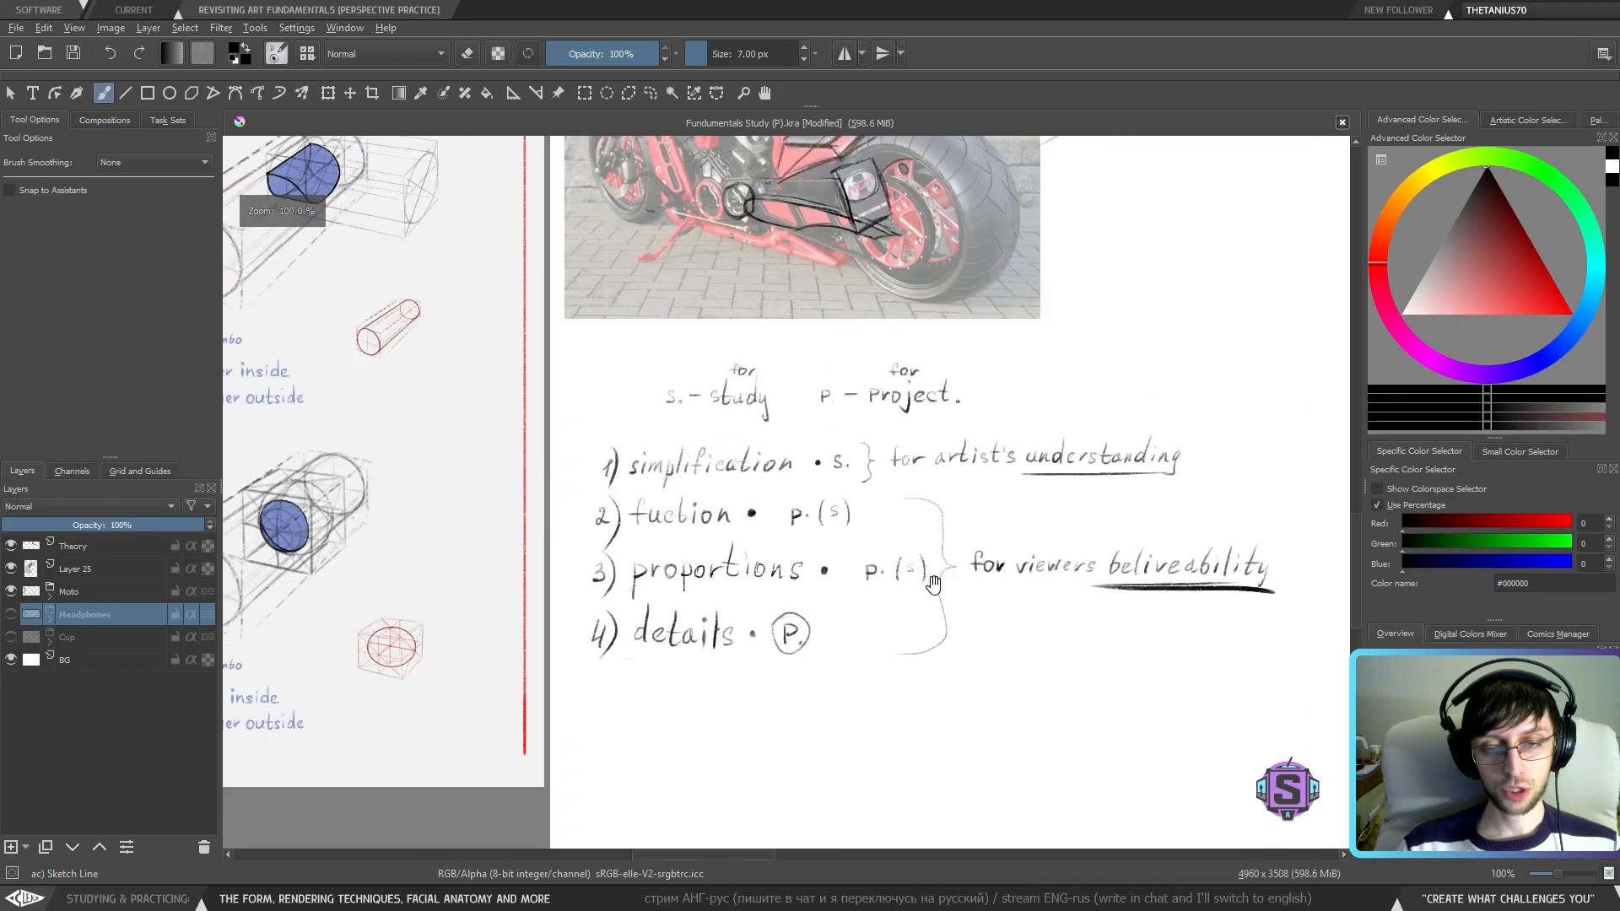
# - Look through the column of traced motorcycle photos up to the first one, and return to the notes beneath them
pyautogui.moveTo(893, 471); pyautogui.dragTo(781, 742)
pyautogui.moveTo(847, 236); pyautogui.dragTo(743, 843)
pyautogui.moveTo(786, 453); pyautogui.dragTo(790, 811)
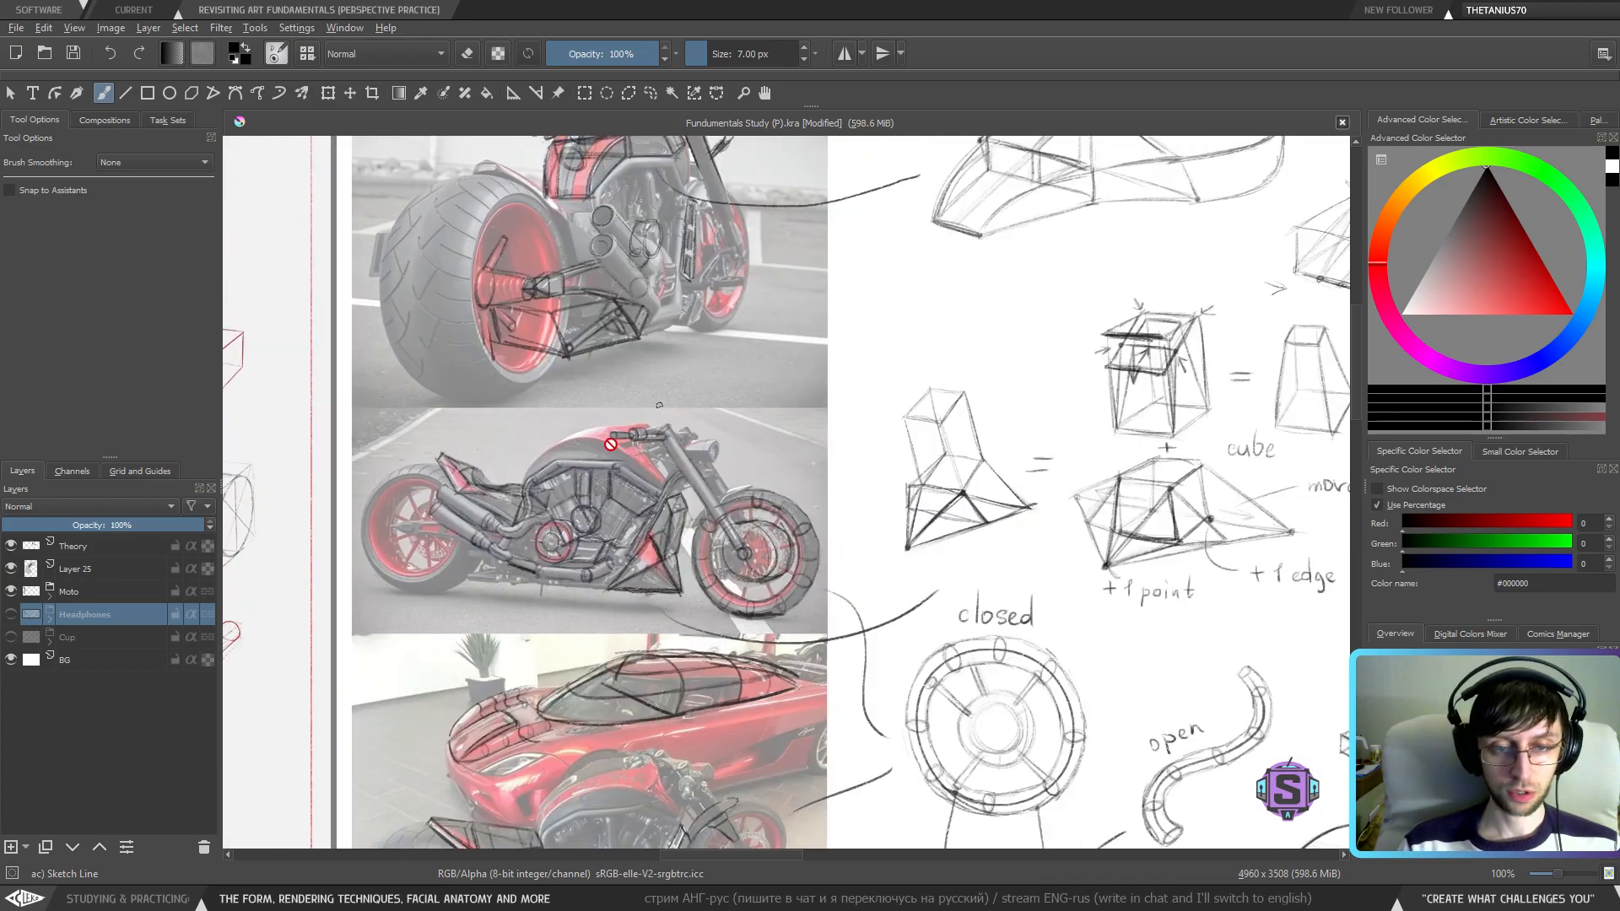
pyautogui.moveTo(757, 472); pyautogui.dragTo(706, 767)
pyautogui.moveTo(726, 500)
pyautogui.mouseDown()
pyautogui.moveTo(721, 553)
pyautogui.moveTo(697, 564)
pyautogui.moveTo(722, 607)
pyautogui.mouseUp()
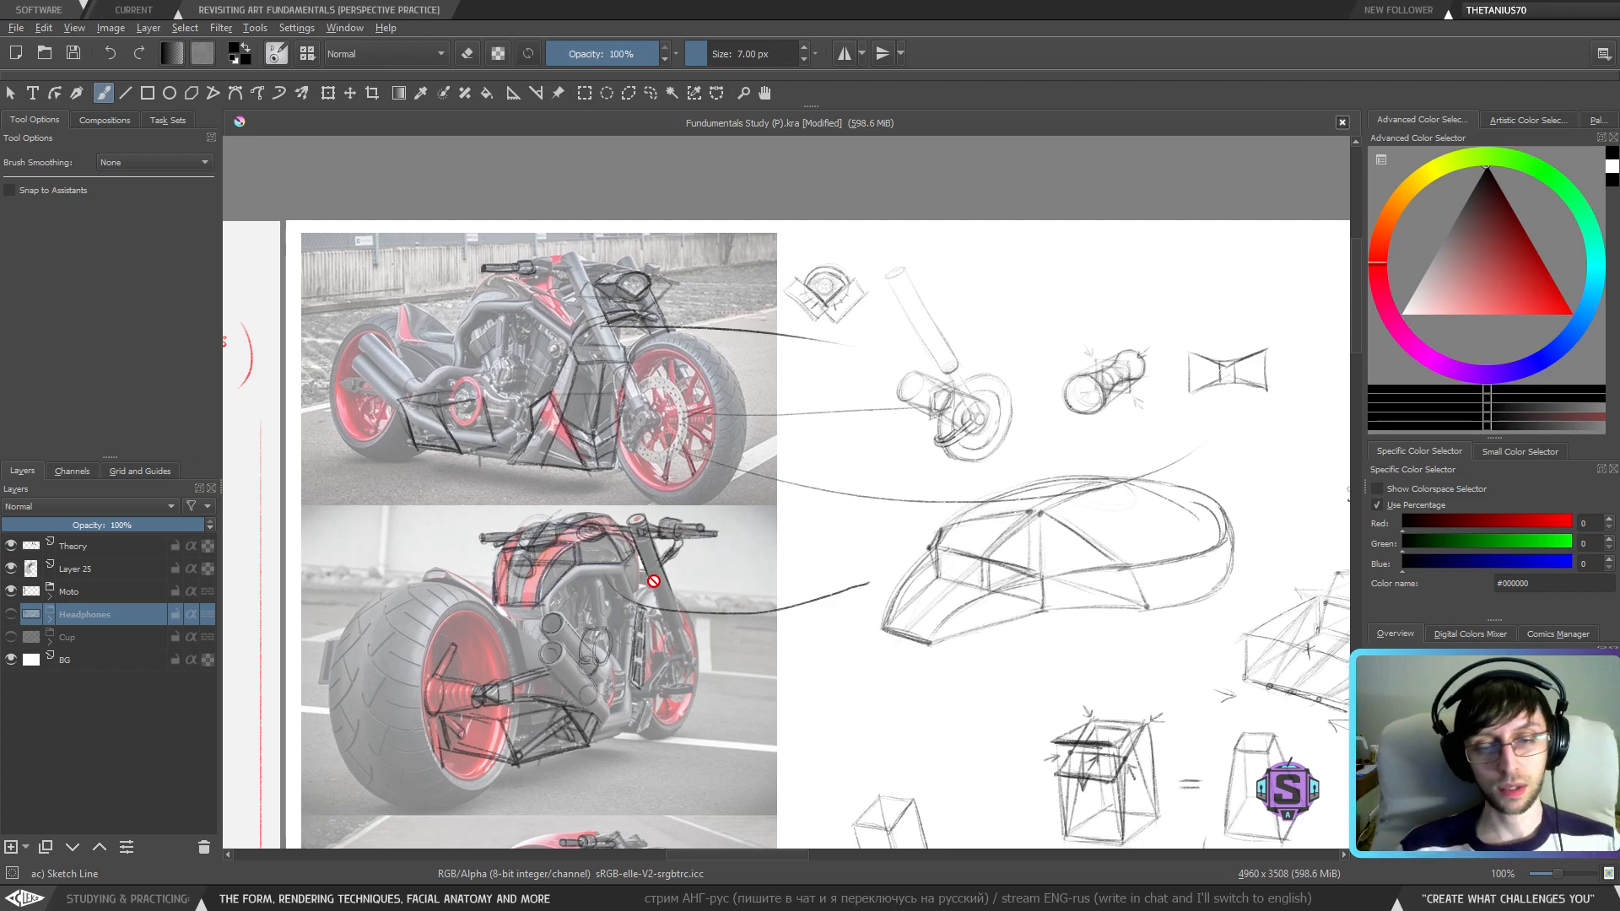
pyautogui.hotkey('ctrl', '-')
pyautogui.hotkey('ctrl', '+')
pyautogui.moveTo(777, 712); pyautogui.dragTo(767, 423)
pyautogui.moveTo(742, 836); pyautogui.dragTo(744, 375)
pyautogui.moveTo(755, 678); pyautogui.dragTo(784, 134)
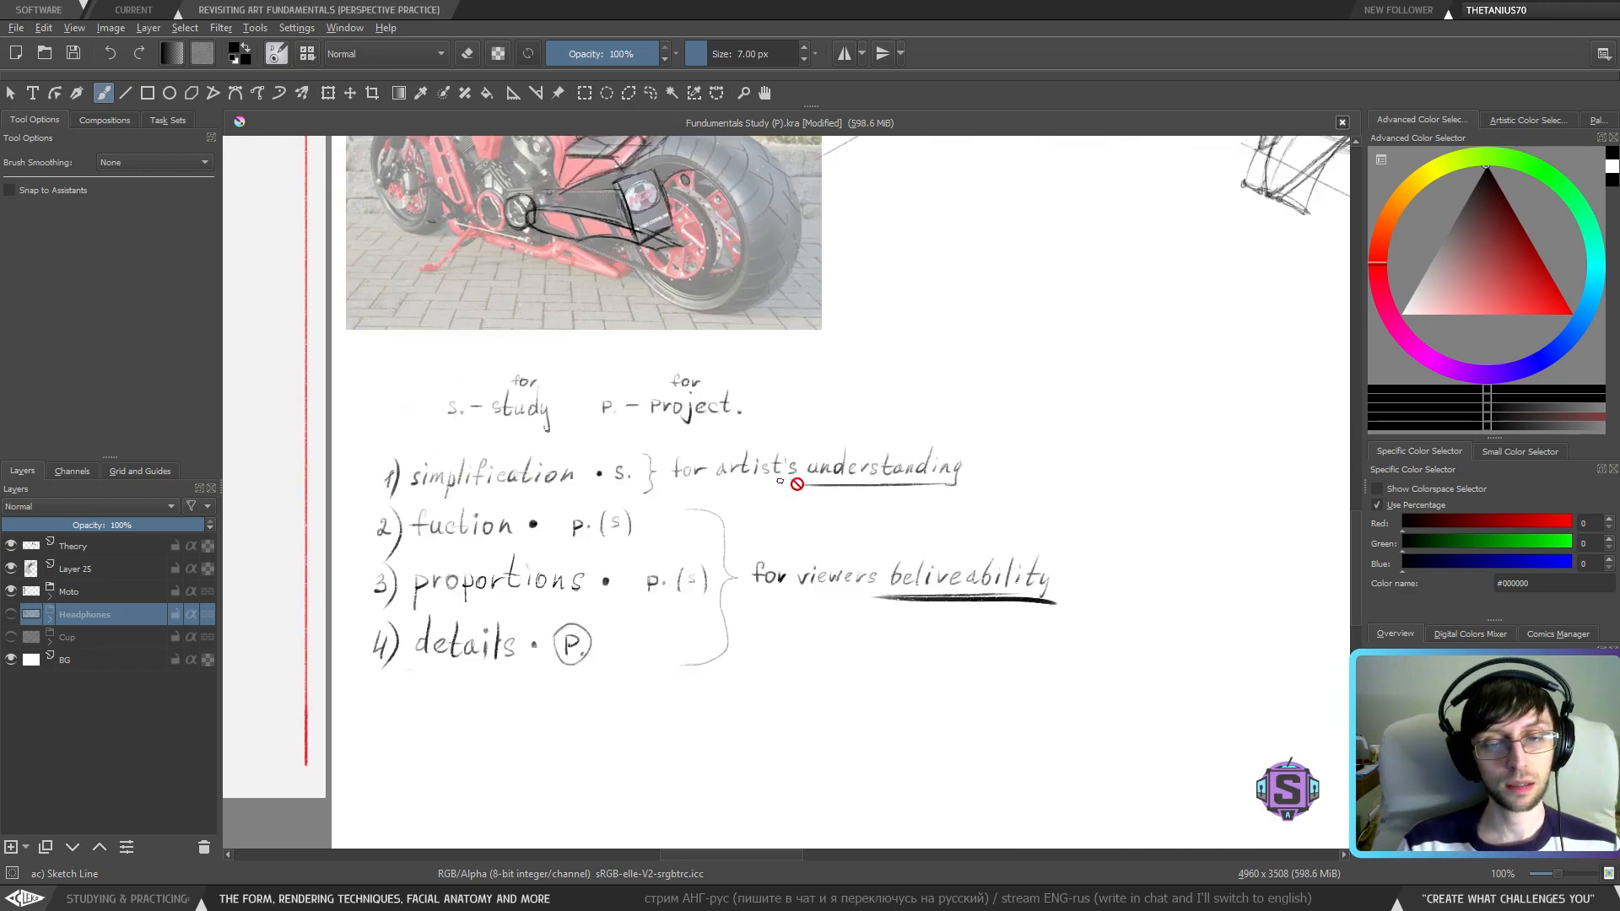
# - Look at the motorcycle construction sketch in relation to the study and project notes, and return to those notes
pyautogui.moveTo(1057, 276); pyautogui.dragTo(354, 835)
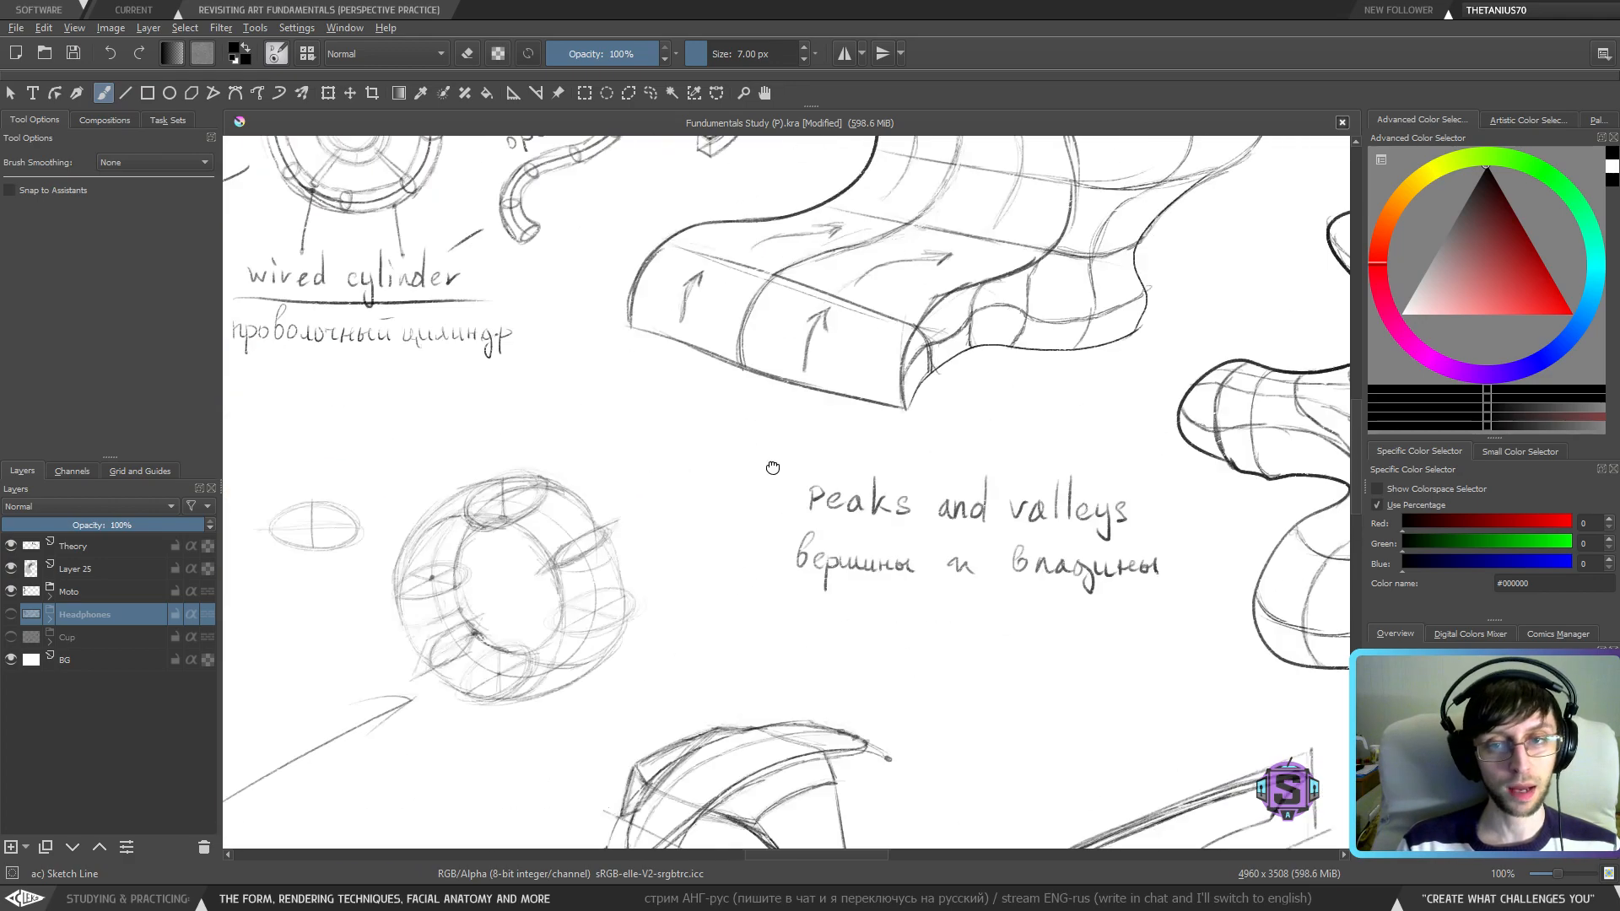
pyautogui.moveTo(1223, 152); pyautogui.dragTo(535, 669)
pyautogui.moveTo(896, 230)
pyautogui.mouseDown()
pyautogui.moveTo(670, 695)
pyautogui.moveTo(1125, 673)
pyautogui.mouseUp()
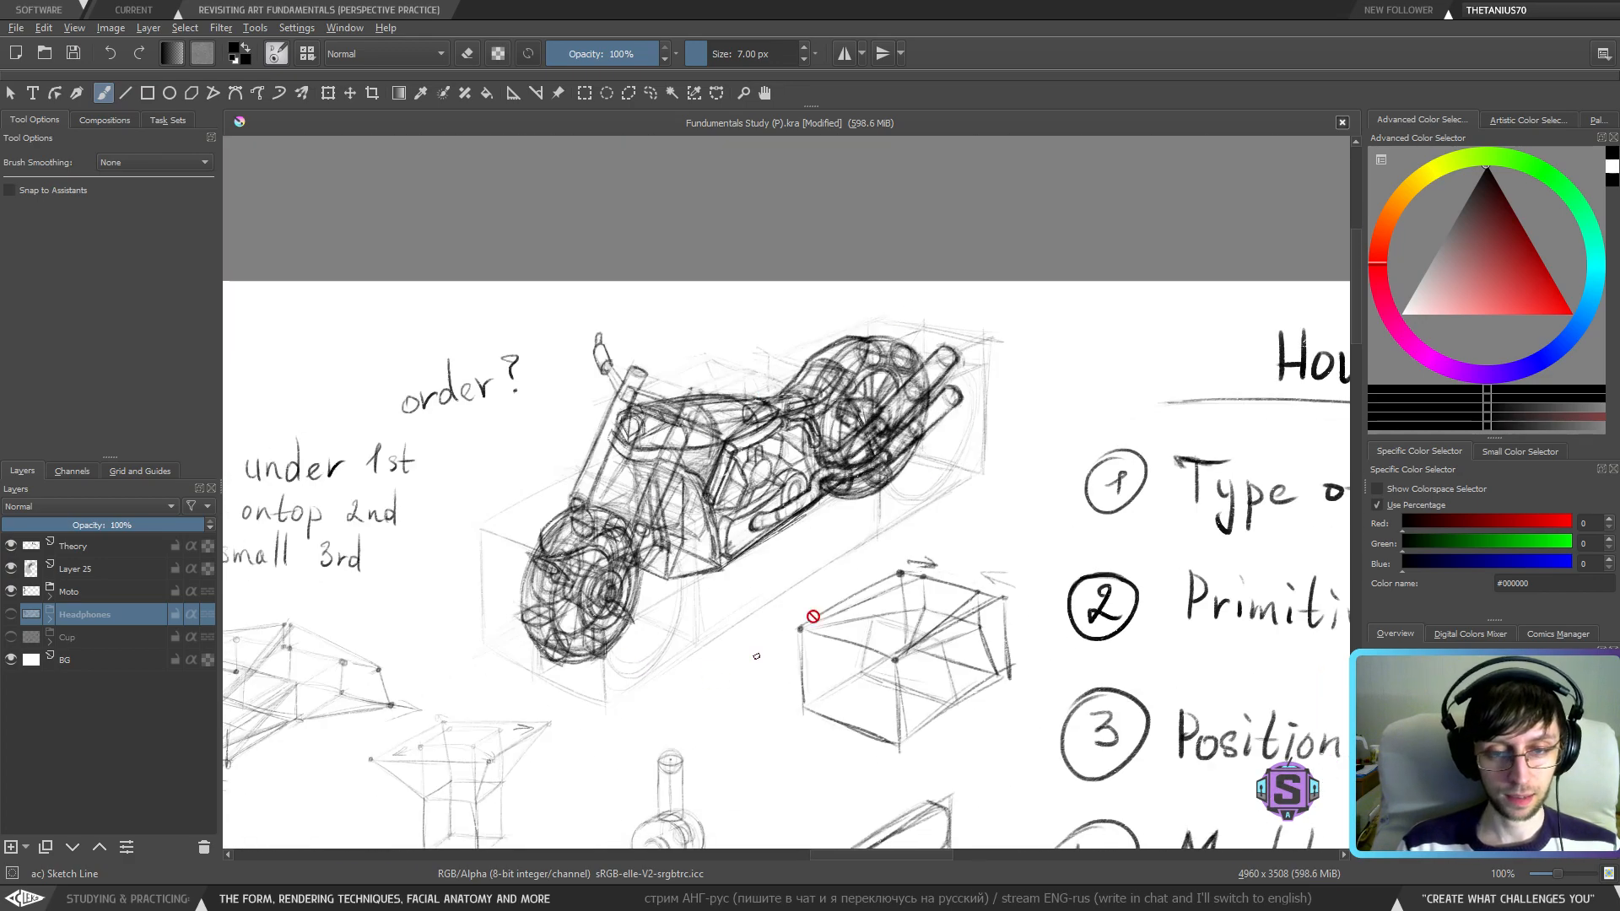
pyautogui.click(826, 536)
pyautogui.moveTo(620, 721)
pyautogui.mouseDown()
pyautogui.moveTo(742, 636)
pyautogui.moveTo(720, 669)
pyautogui.moveTo(1062, 249)
pyautogui.mouseUp()
pyautogui.moveTo(723, 702); pyautogui.dragTo(936, 253)
pyautogui.moveTo(751, 784)
pyautogui.mouseDown()
pyautogui.moveTo(792, 514)
pyautogui.moveTo(962, 194)
pyautogui.mouseUp()
pyautogui.moveTo(700, 641); pyautogui.dragTo(810, 194)
pyautogui.moveTo(681, 520); pyautogui.dragTo(888, 715)
pyautogui.moveTo(742, 651); pyautogui.dragTo(748, 683)
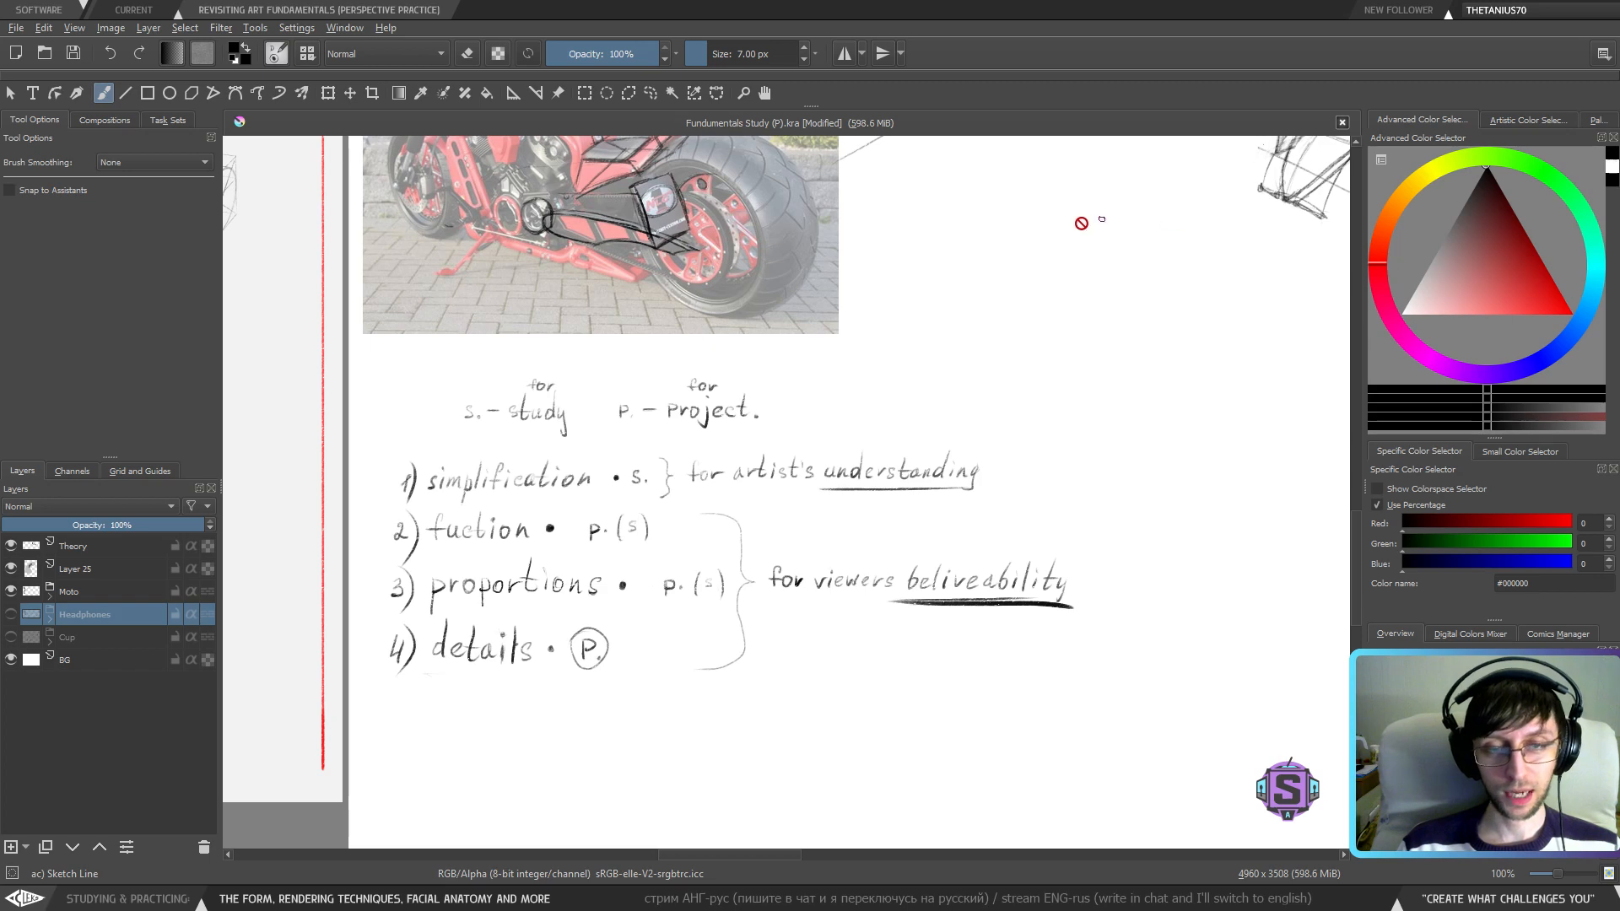
# - Go from the study and project notes to the motorcycle construction sketch and examine it with the order notes beside it
pyautogui.moveTo(949, 373); pyautogui.dragTo(941, 401)
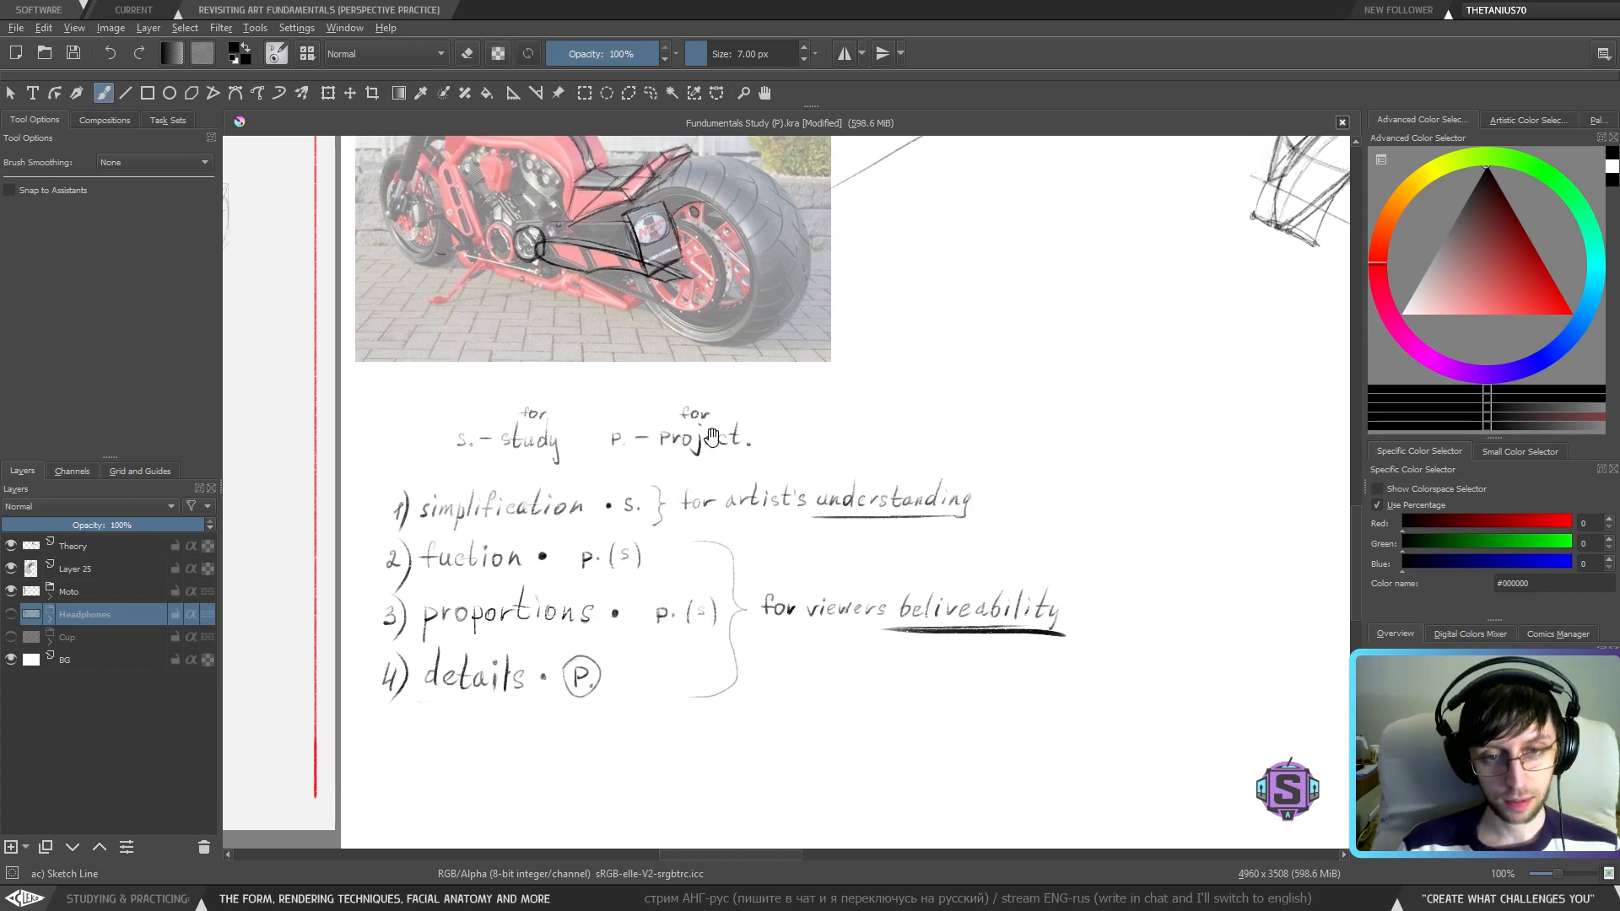
pyautogui.moveTo(711, 438); pyautogui.dragTo(635, 715)
pyautogui.moveTo(1041, 368); pyautogui.dragTo(742, 587)
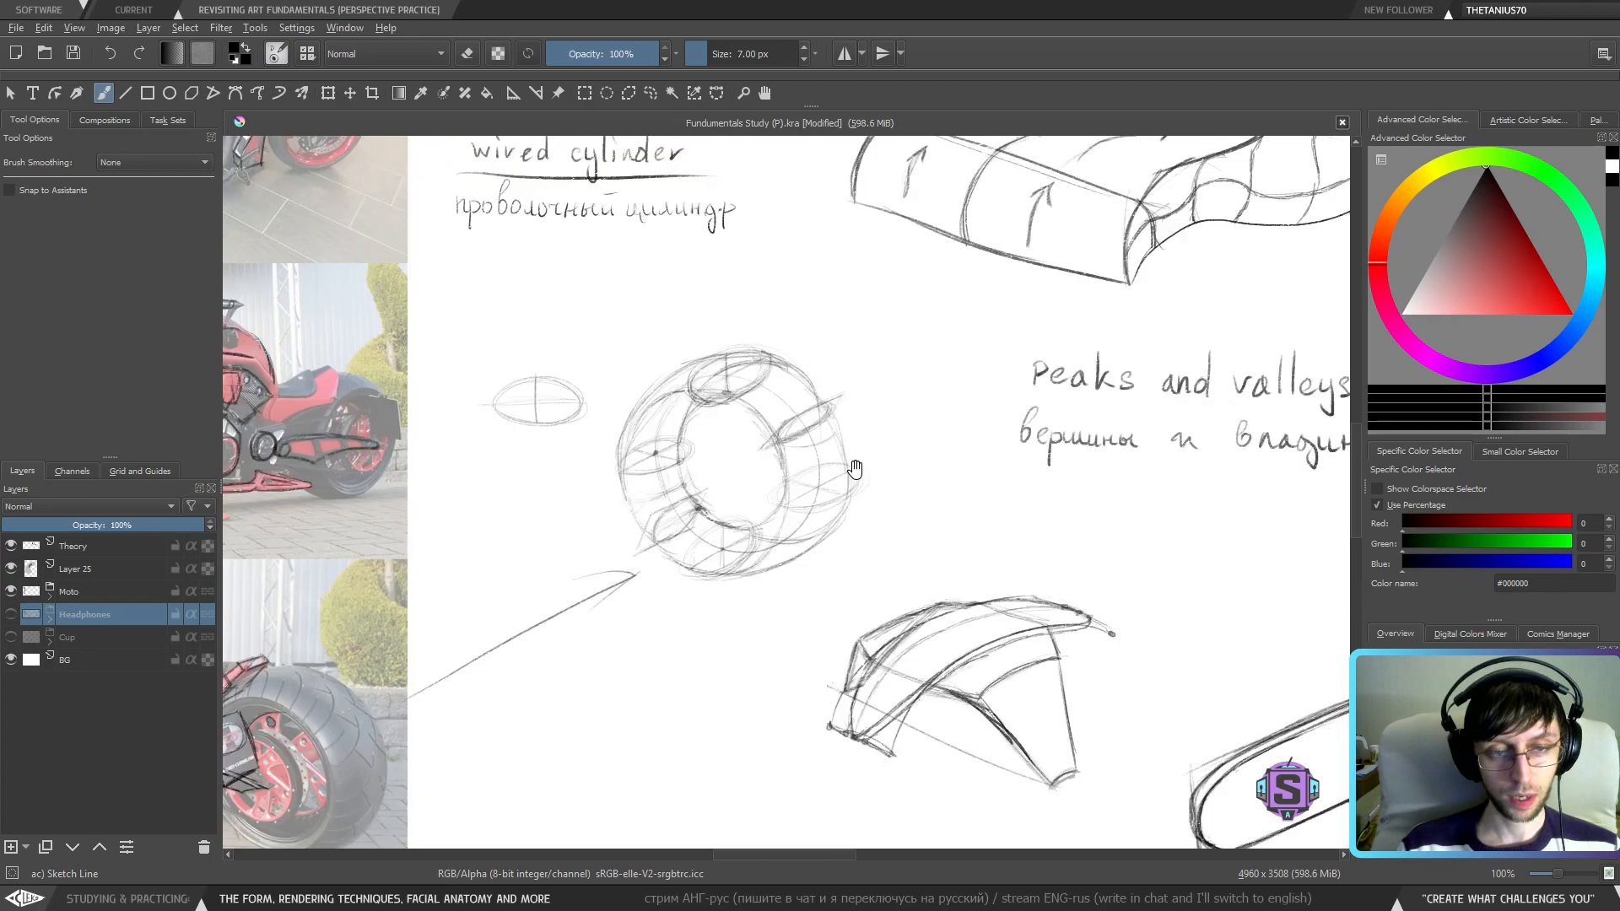
pyautogui.moveTo(861, 460); pyautogui.dragTo(651, 703)
pyautogui.moveTo(932, 339); pyautogui.dragTo(632, 684)
pyautogui.moveTo(861, 397); pyautogui.dragTo(598, 739)
pyautogui.moveTo(816, 398); pyautogui.dragTo(695, 678)
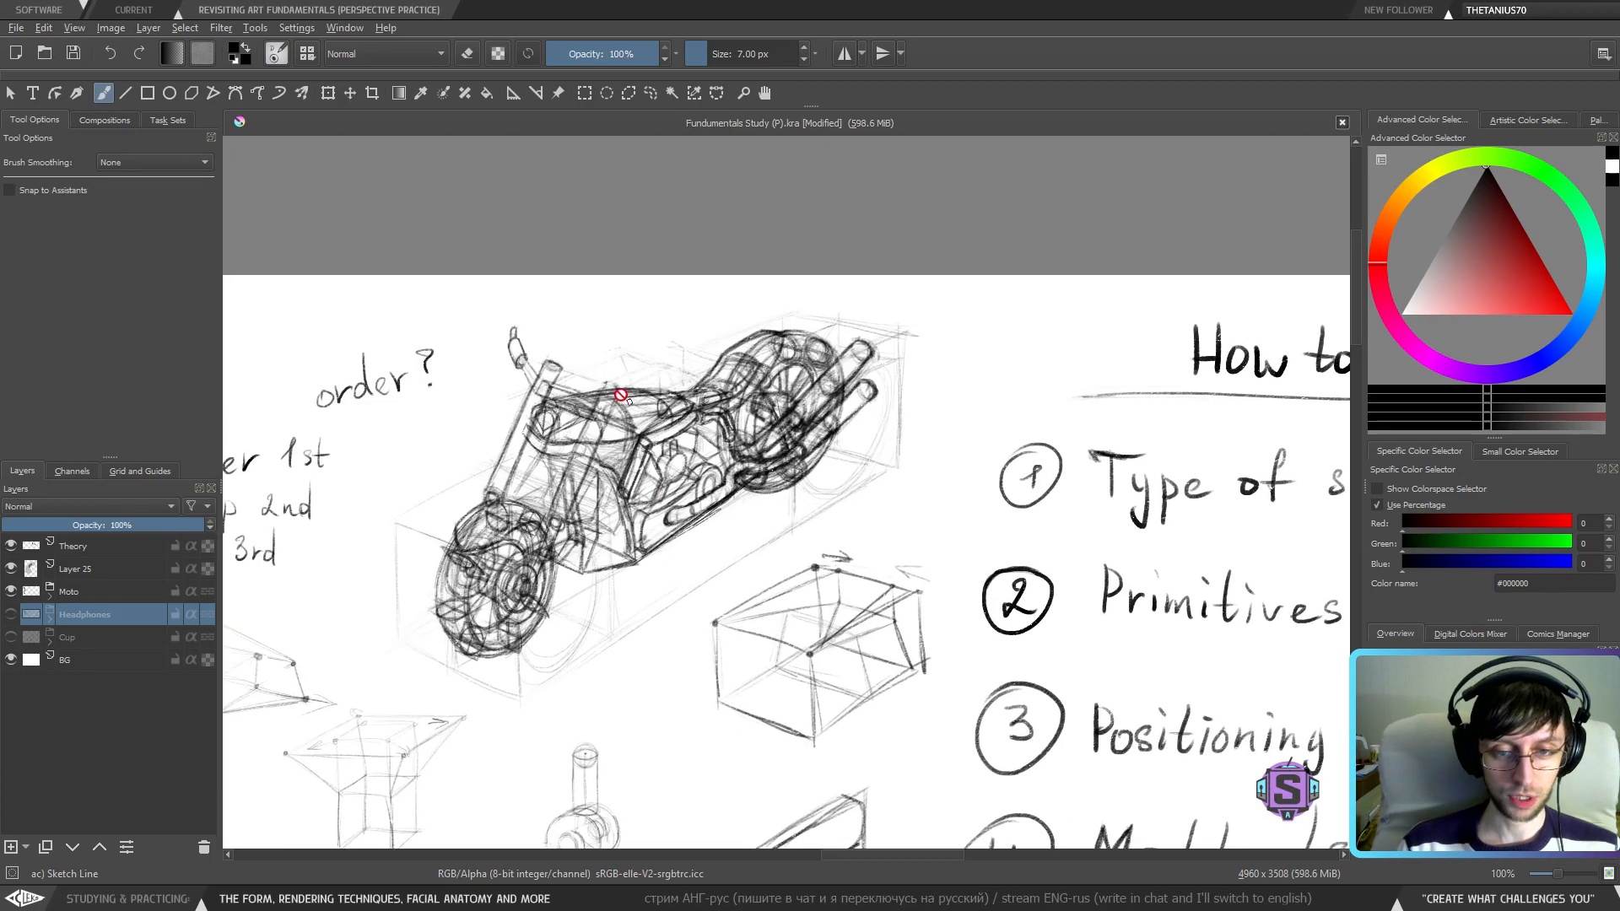
pyautogui.moveTo(562, 675); pyautogui.dragTo(794, 654)
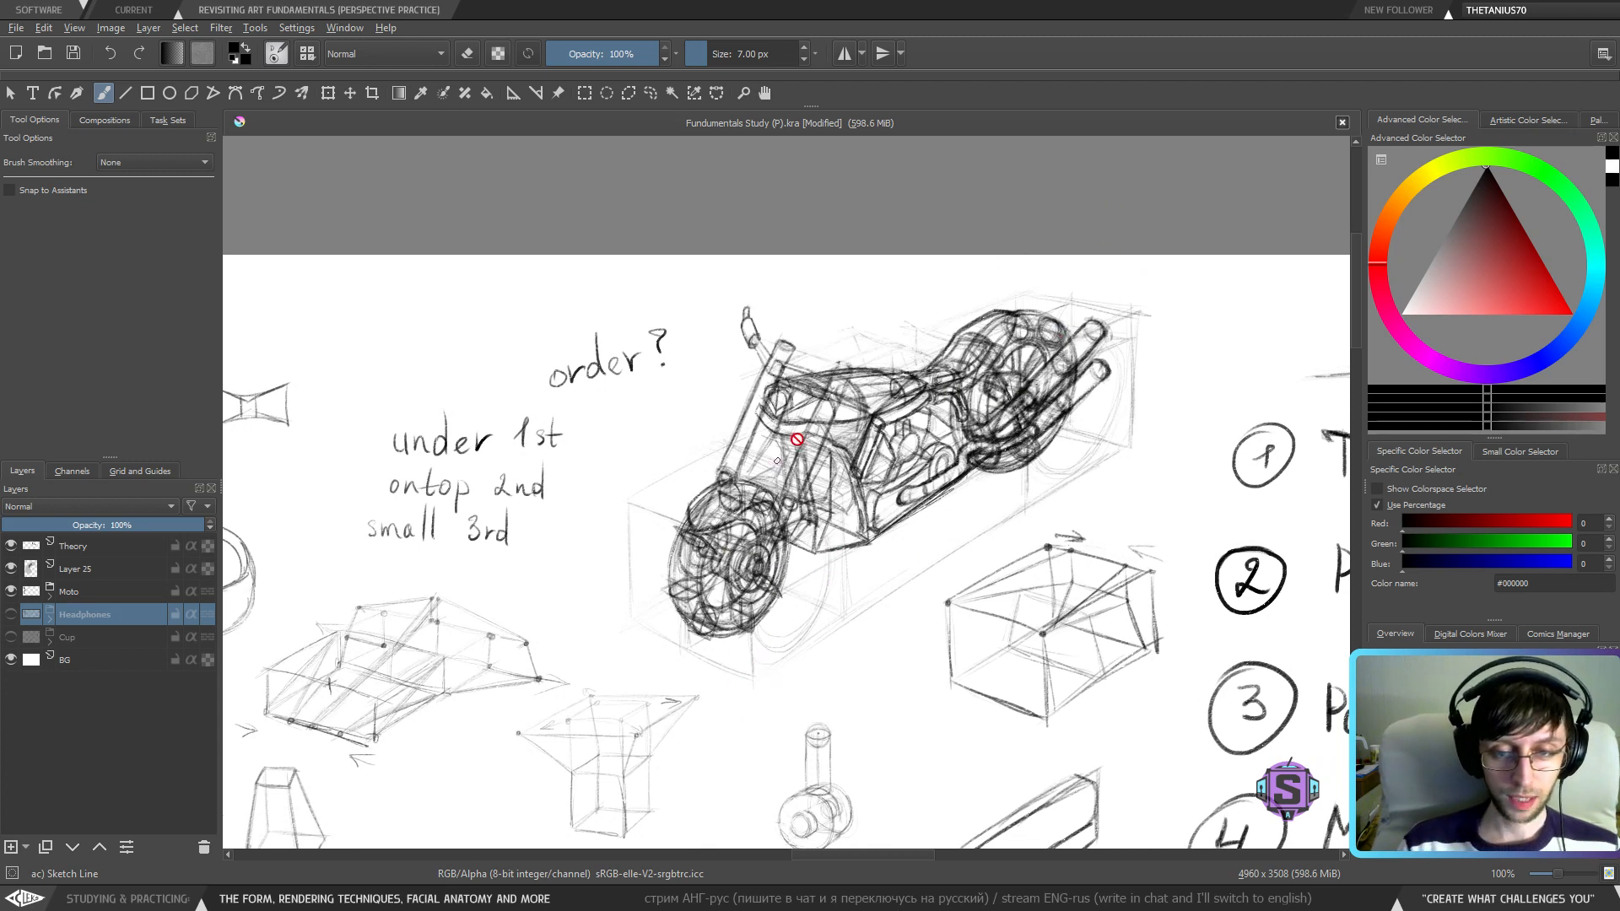
pyautogui.moveTo(699, 547); pyautogui.dragTo(804, 558)
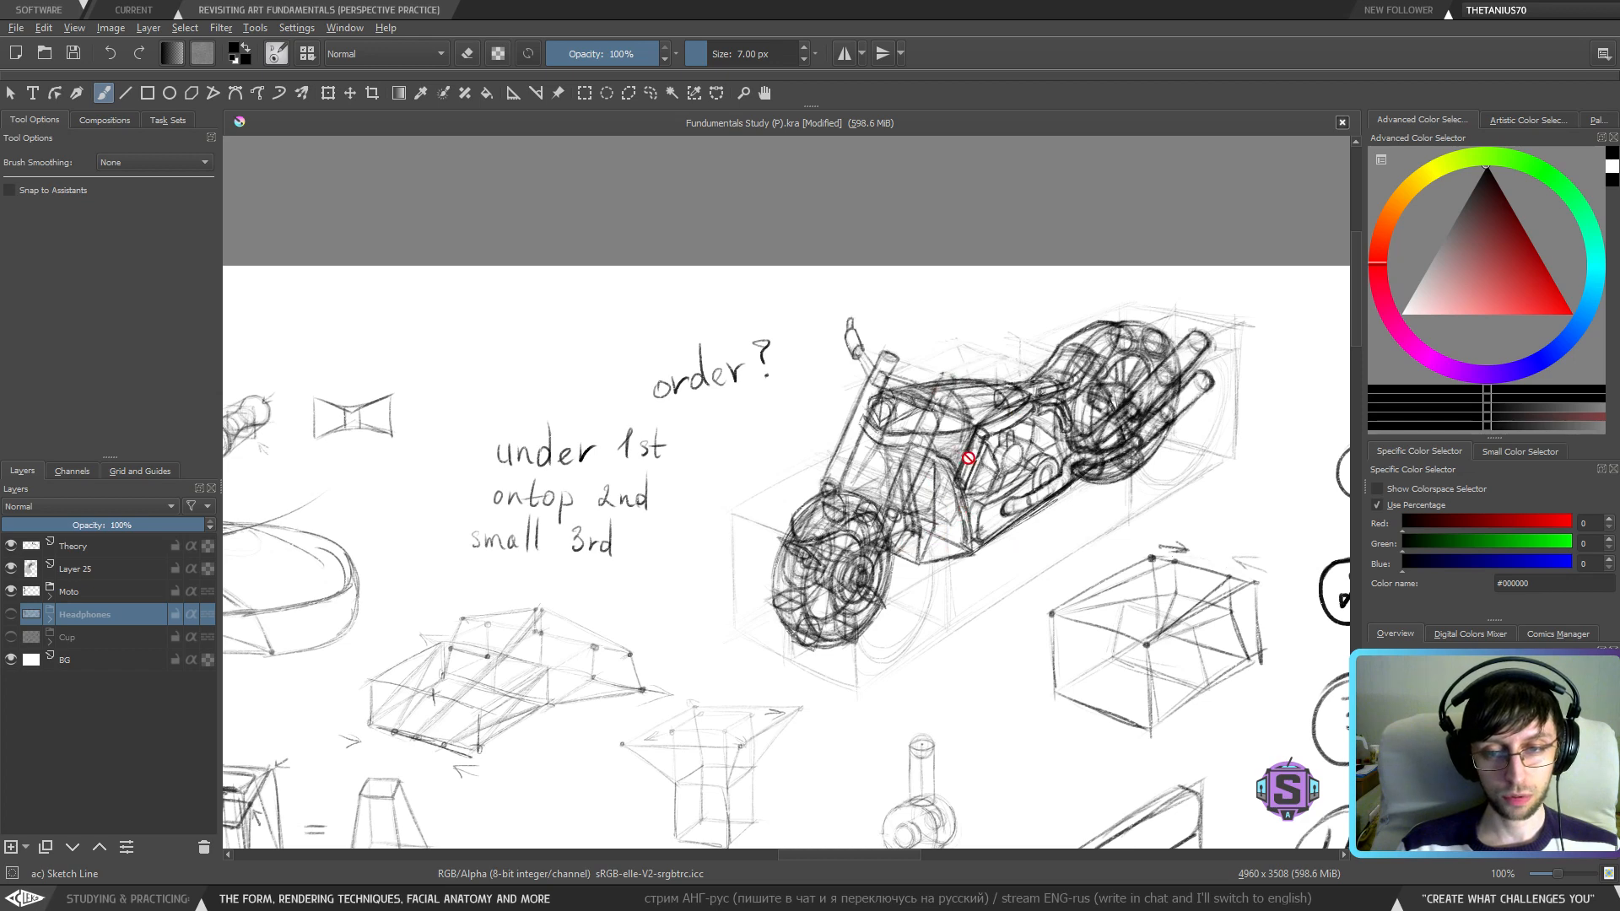
# - Review the five points of the "How to simplify efficiently" list and return to the motorcycle sketch
pyautogui.moveTo(1116, 563)
pyautogui.mouseDown()
pyautogui.moveTo(530, 540)
pyautogui.moveTo(481, 478)
pyautogui.moveTo(507, 546)
pyautogui.mouseUp()
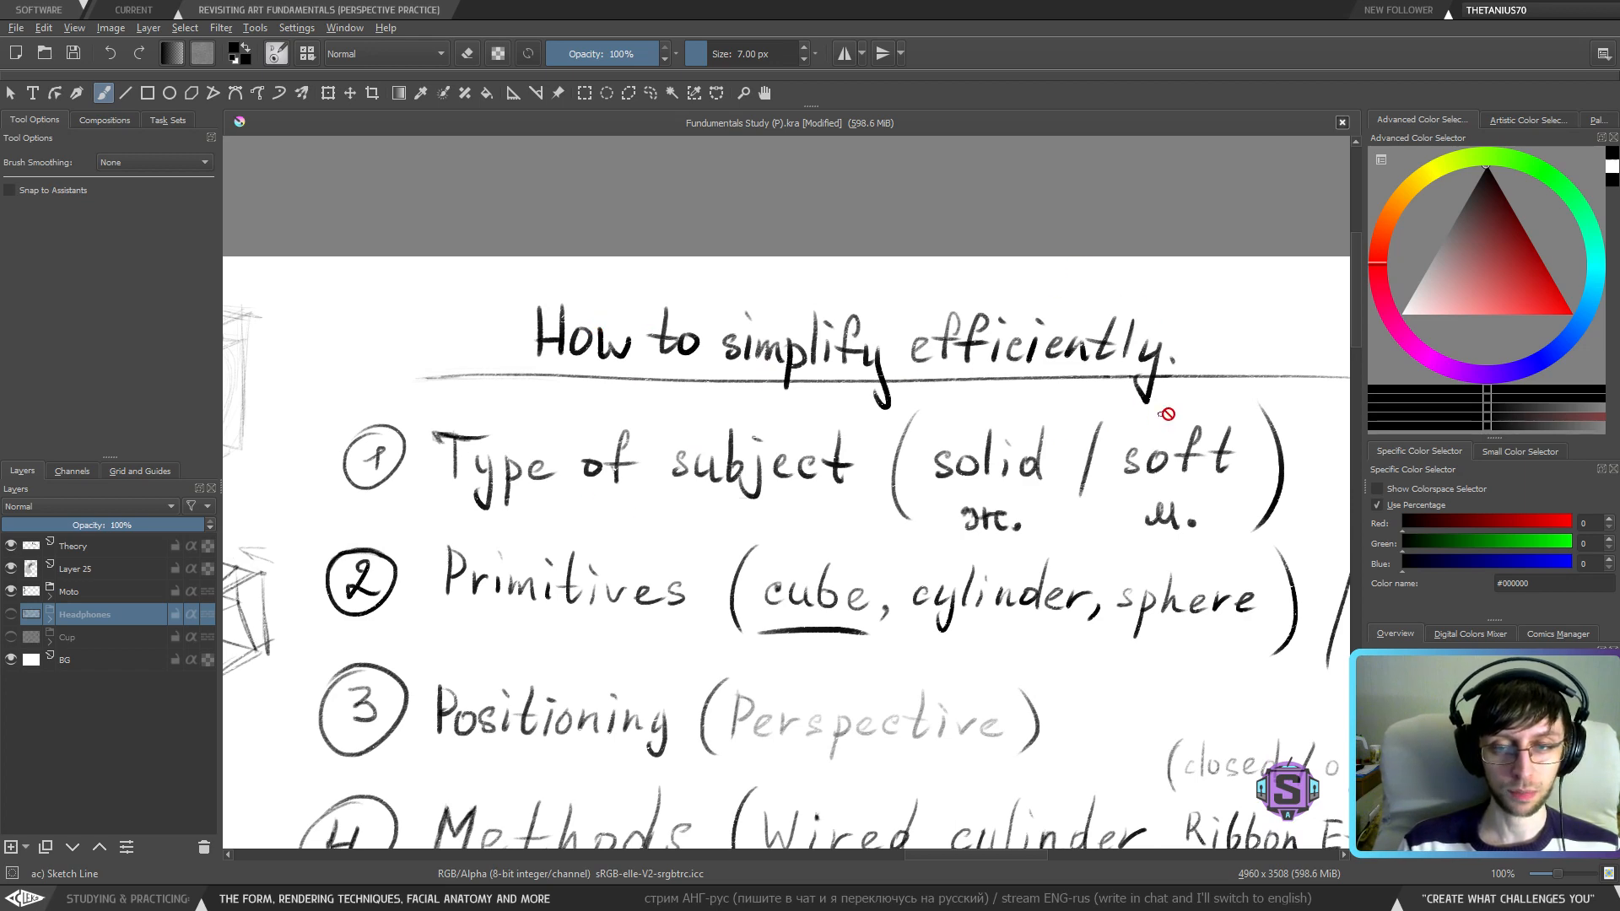
pyautogui.press('-')
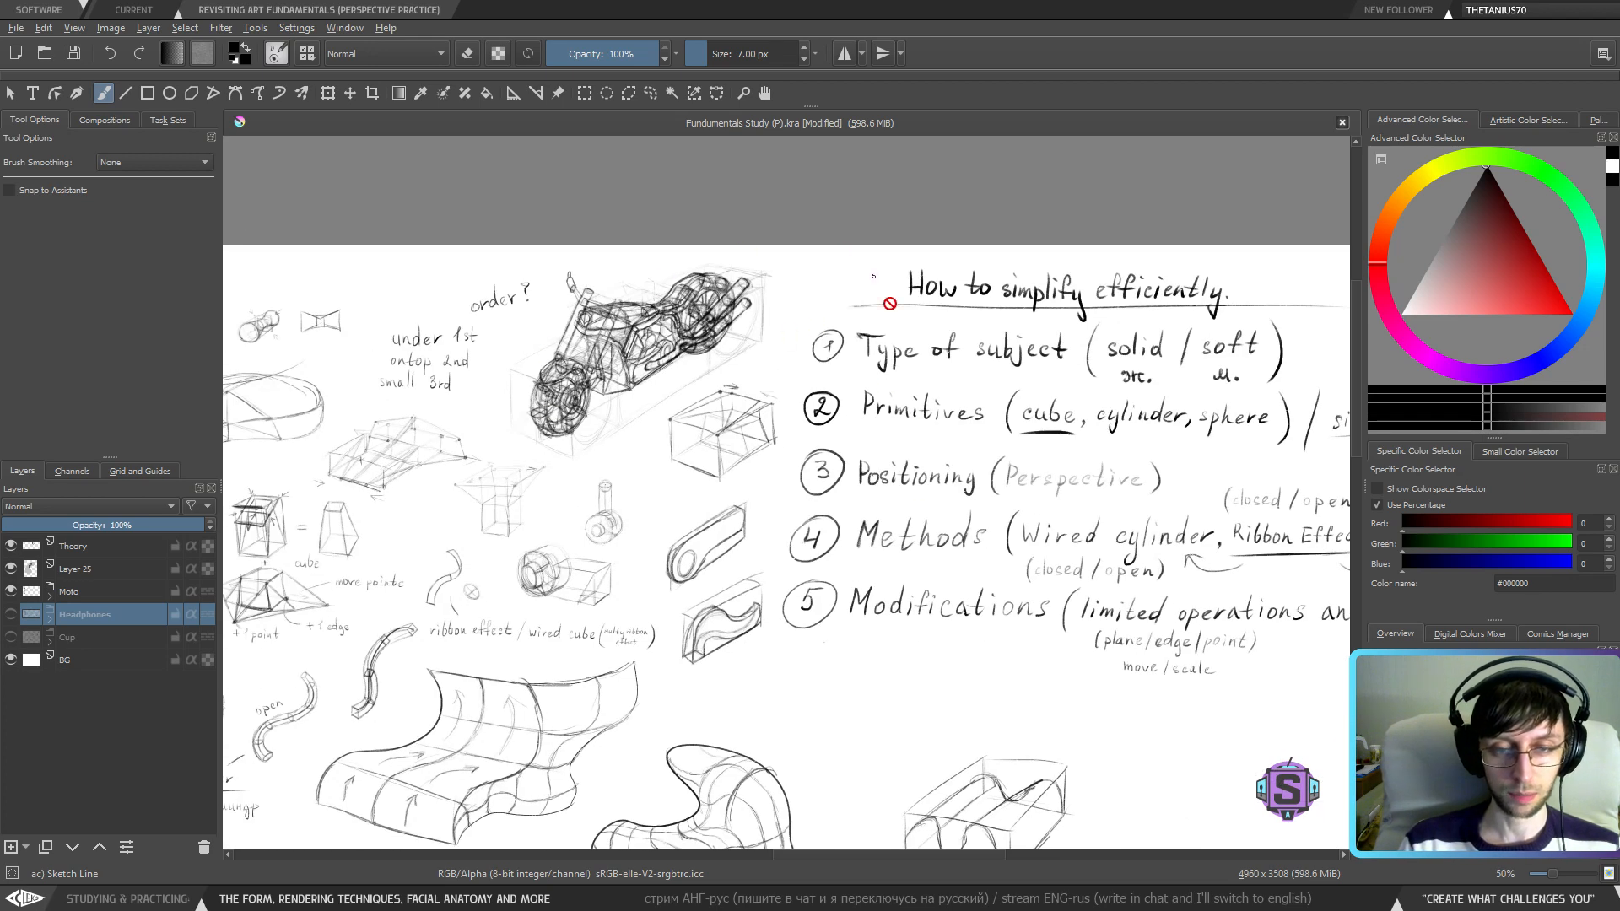
pyautogui.moveTo(880, 637); pyautogui.dragTo(597, 578)
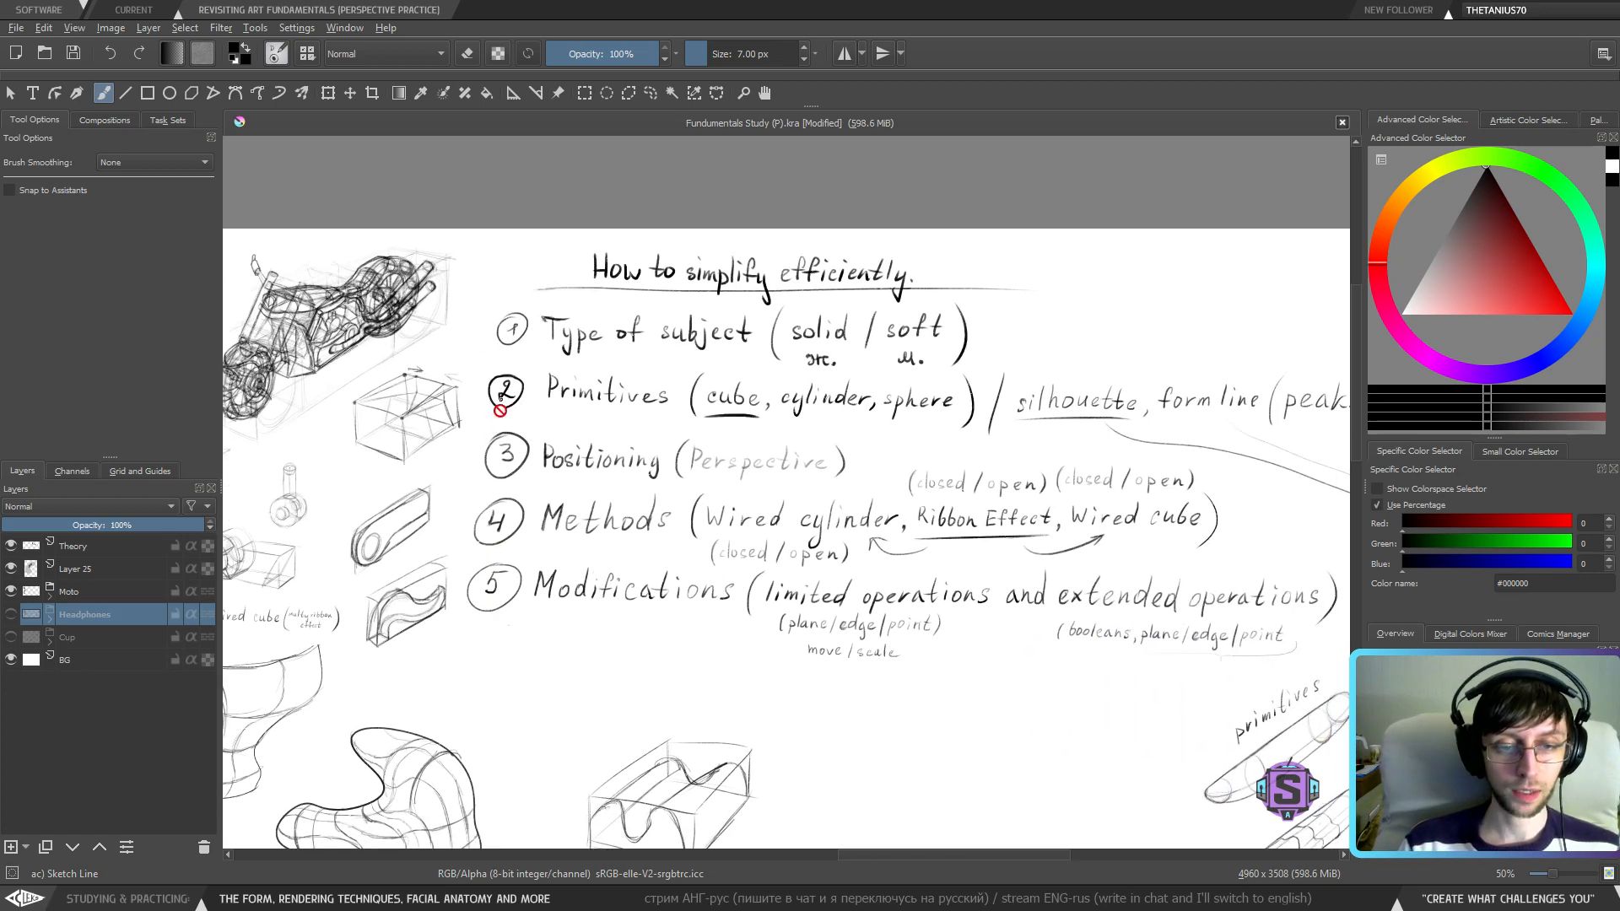
pyautogui.press('1')
pyautogui.moveTo(491, 406)
pyautogui.mouseDown()
pyautogui.moveTo(942, 497)
pyautogui.moveTo(868, 505)
pyautogui.moveTo(872, 587)
pyautogui.moveTo(803, 570)
pyautogui.moveTo(860, 572)
pyautogui.mouseUp()
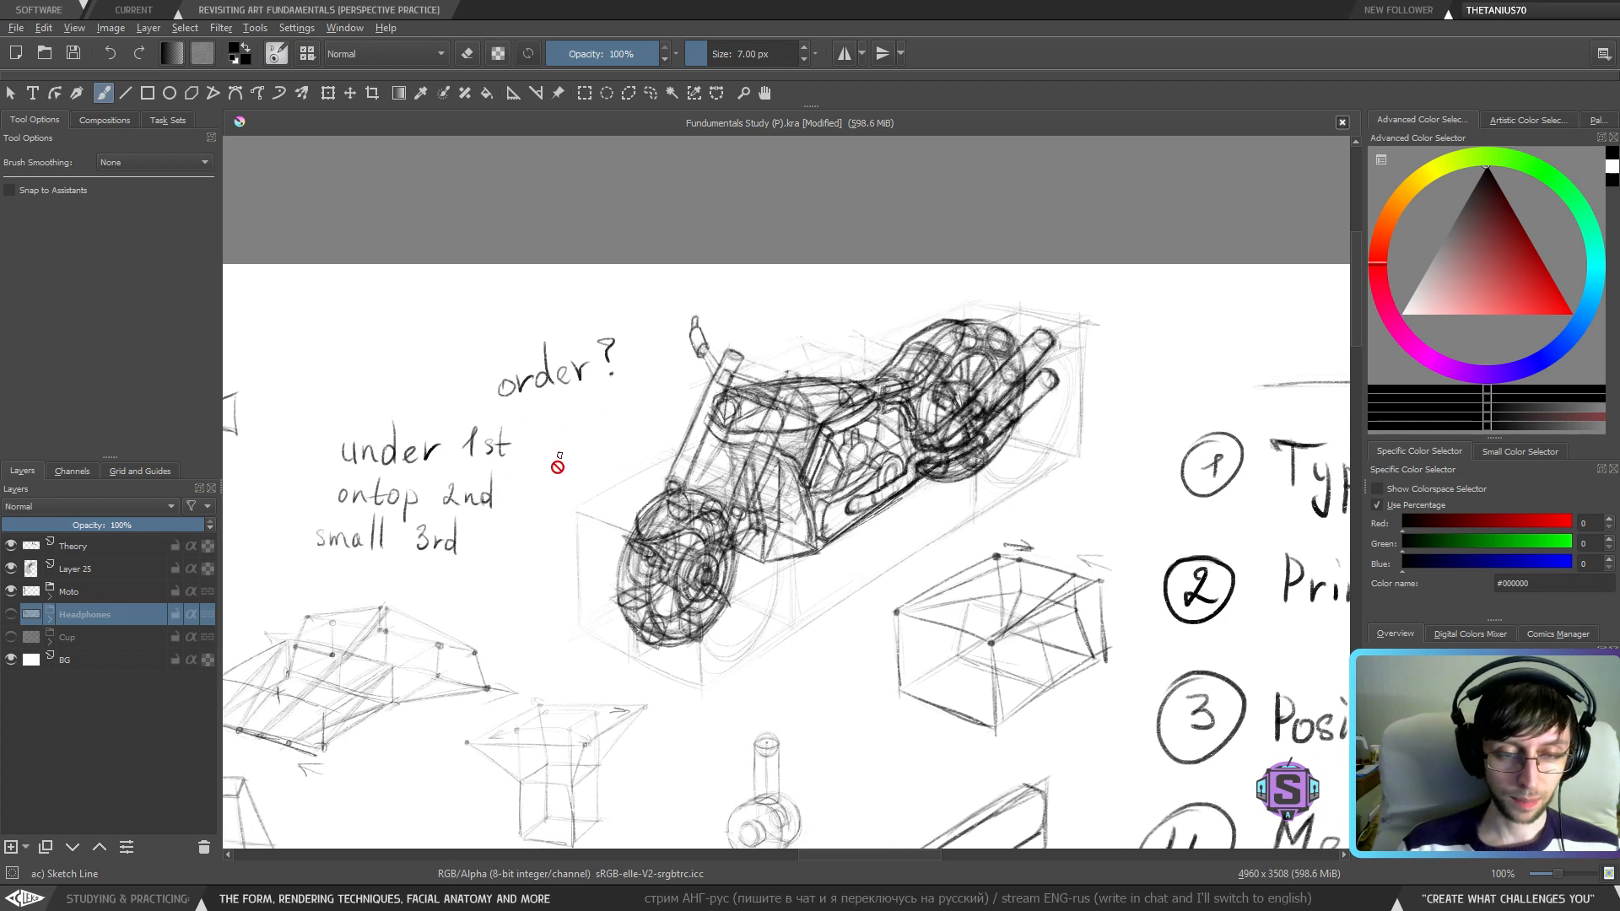
# - Compare the upper traced motorcycle photos with the type of subject and primitives points in the simplification list
pyautogui.moveTo(523, 603)
pyautogui.mouseDown()
pyautogui.moveTo(1070, 519)
pyautogui.moveTo(1245, 516)
pyautogui.mouseUp()
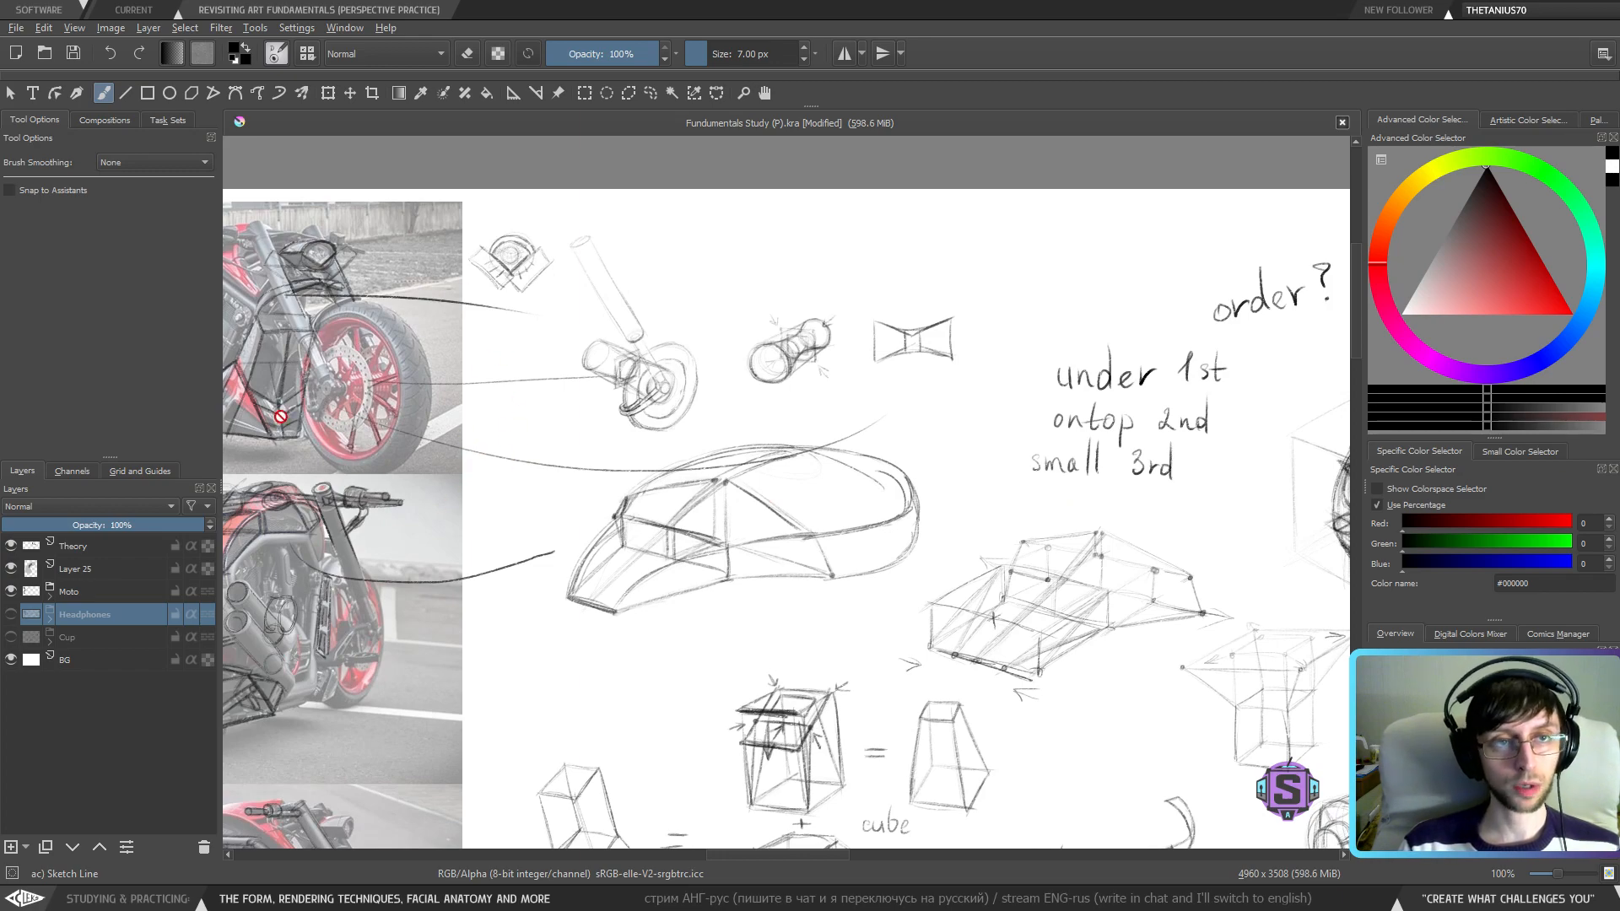
pyautogui.moveTo(1055, 572); pyautogui.dragTo(169, 498)
pyautogui.moveTo(1342, 473); pyautogui.dragTo(547, 531)
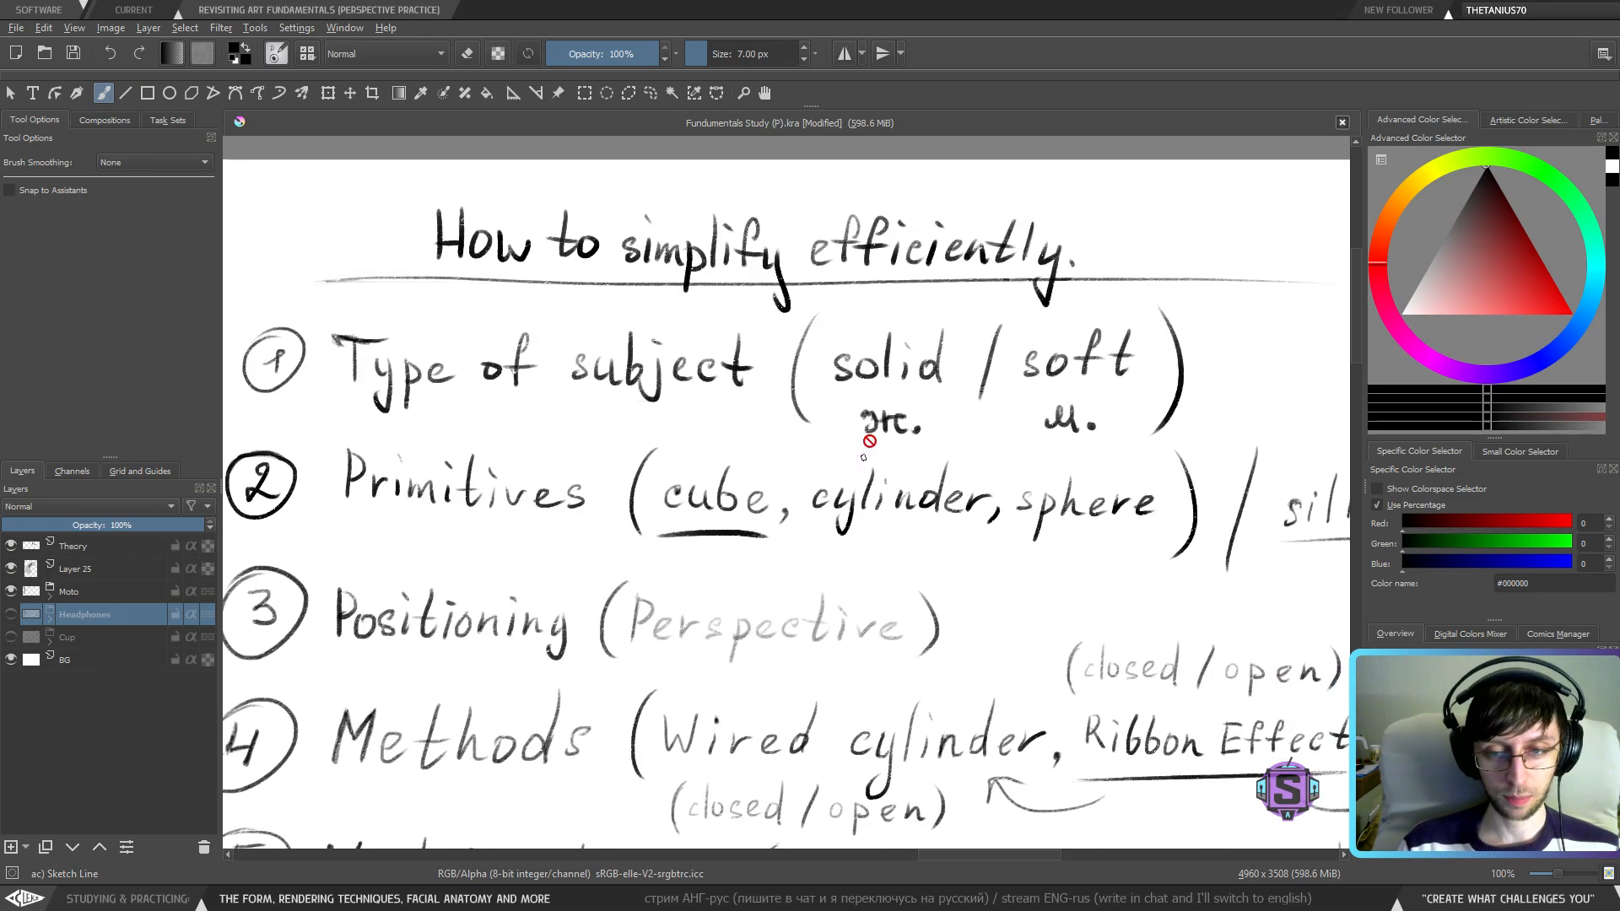
pyautogui.moveTo(954, 403); pyautogui.dragTo(1055, 411)
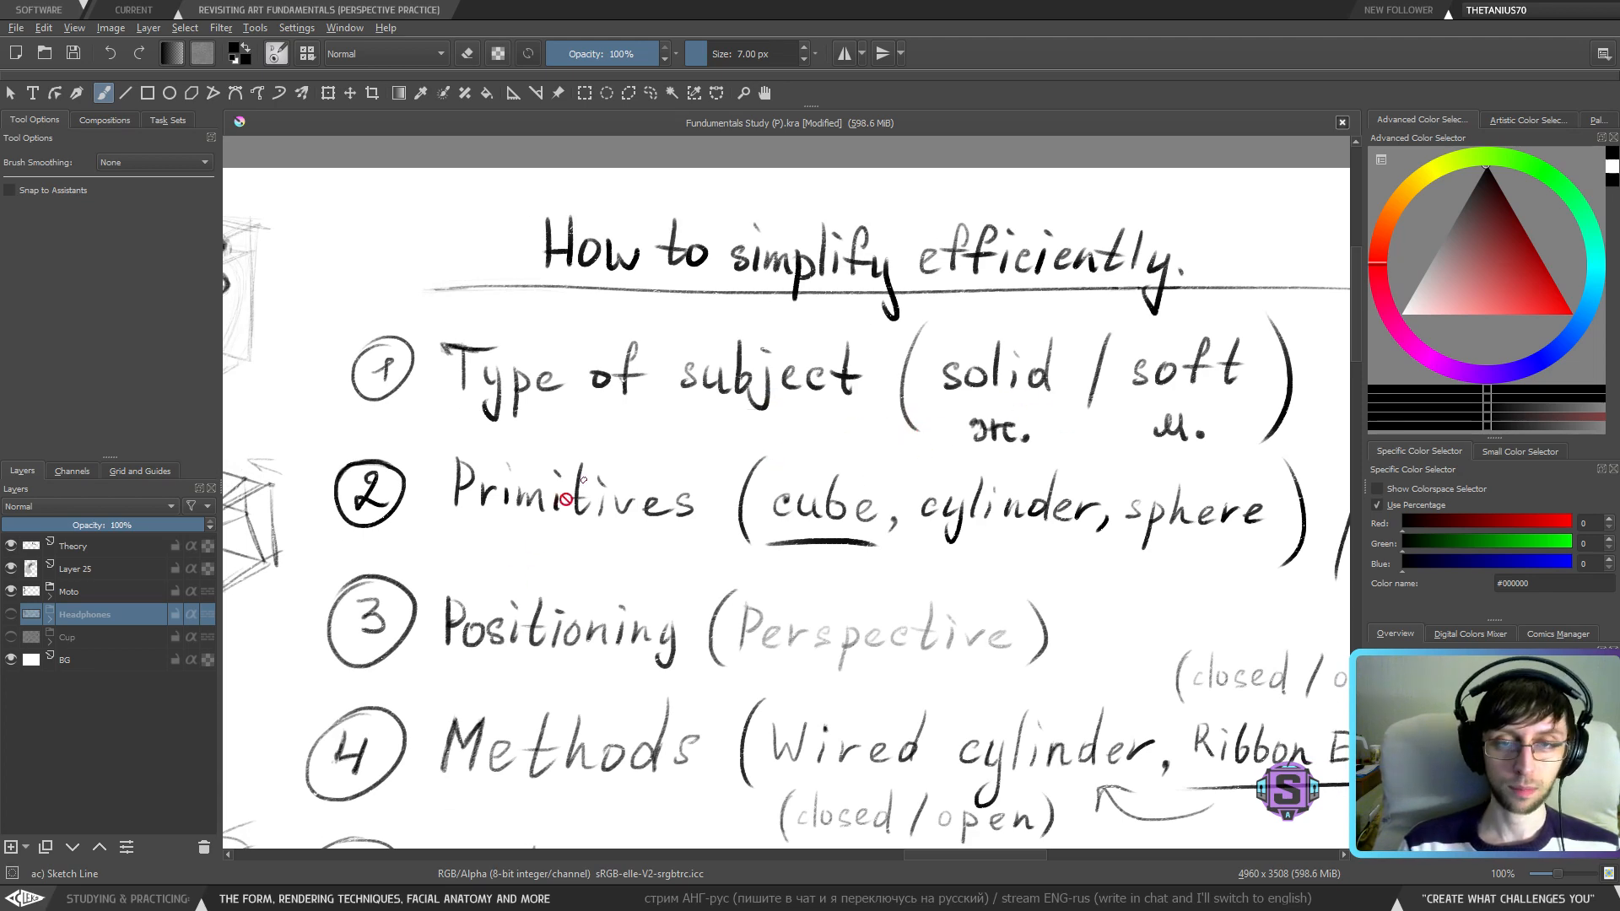
pyautogui.moveTo(489, 594); pyautogui.dragTo(858, 591)
pyautogui.moveTo(598, 572); pyautogui.dragTo(679, 556)
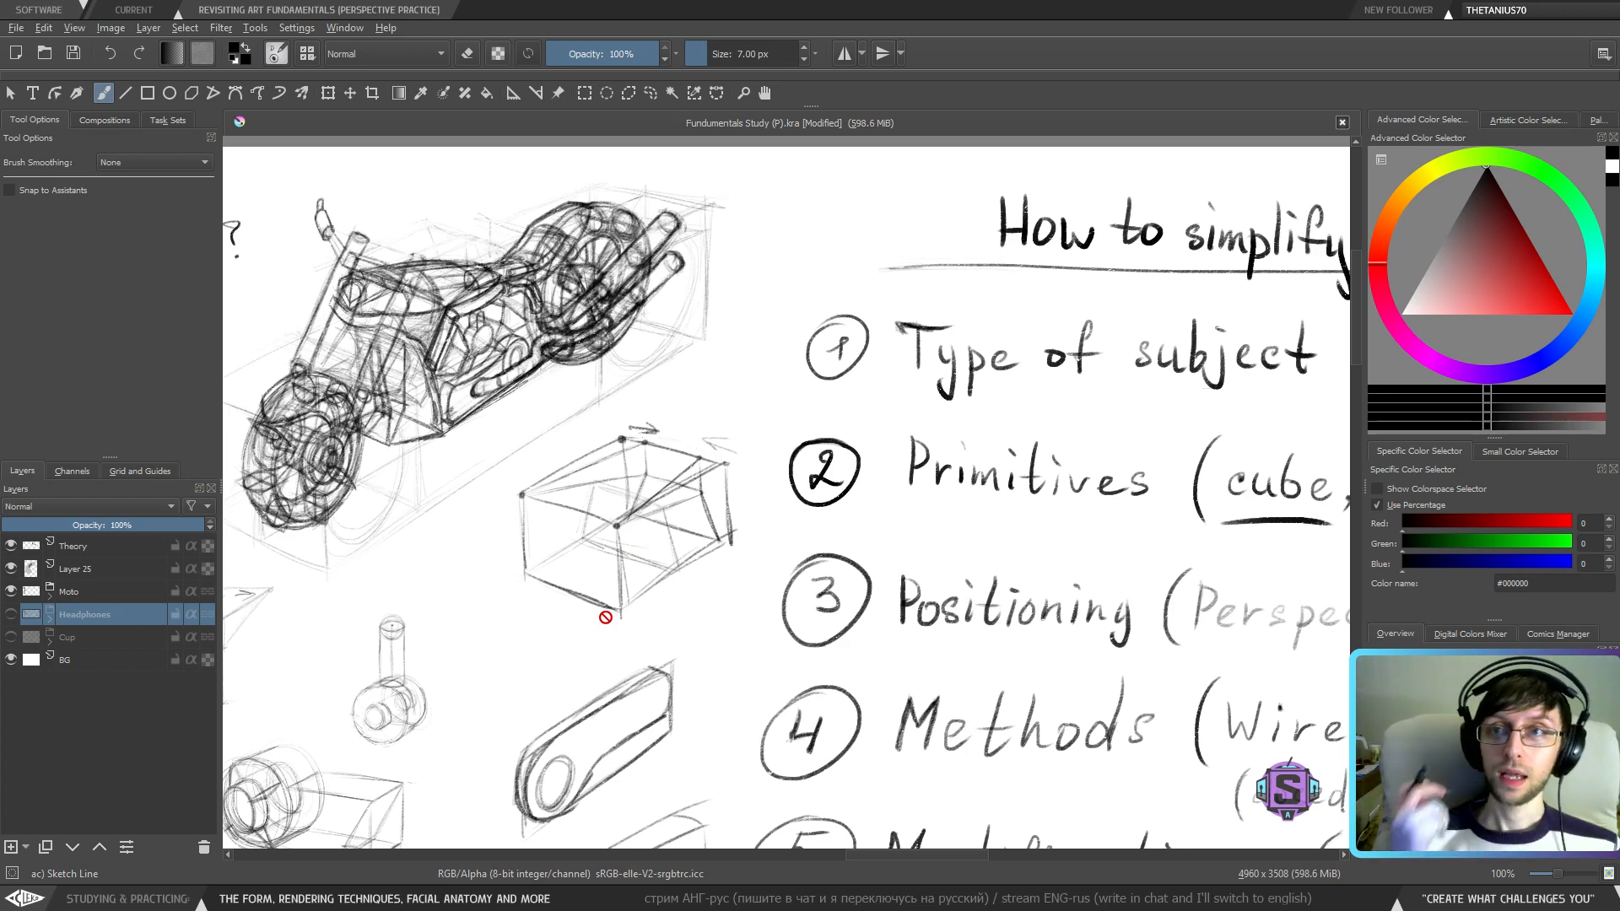
# - Examine the motorcycle sketch, the traced photos it is based on, and the small part studies beside them
pyautogui.hotkey('ctrl', '-')
pyautogui.hotkey('ctrl', '-')
pyautogui.moveTo(668, 294); pyautogui.dragTo(829, 279)
pyautogui.hotkey('ctrl', '+')
pyautogui.hotkey('ctrl', '+')
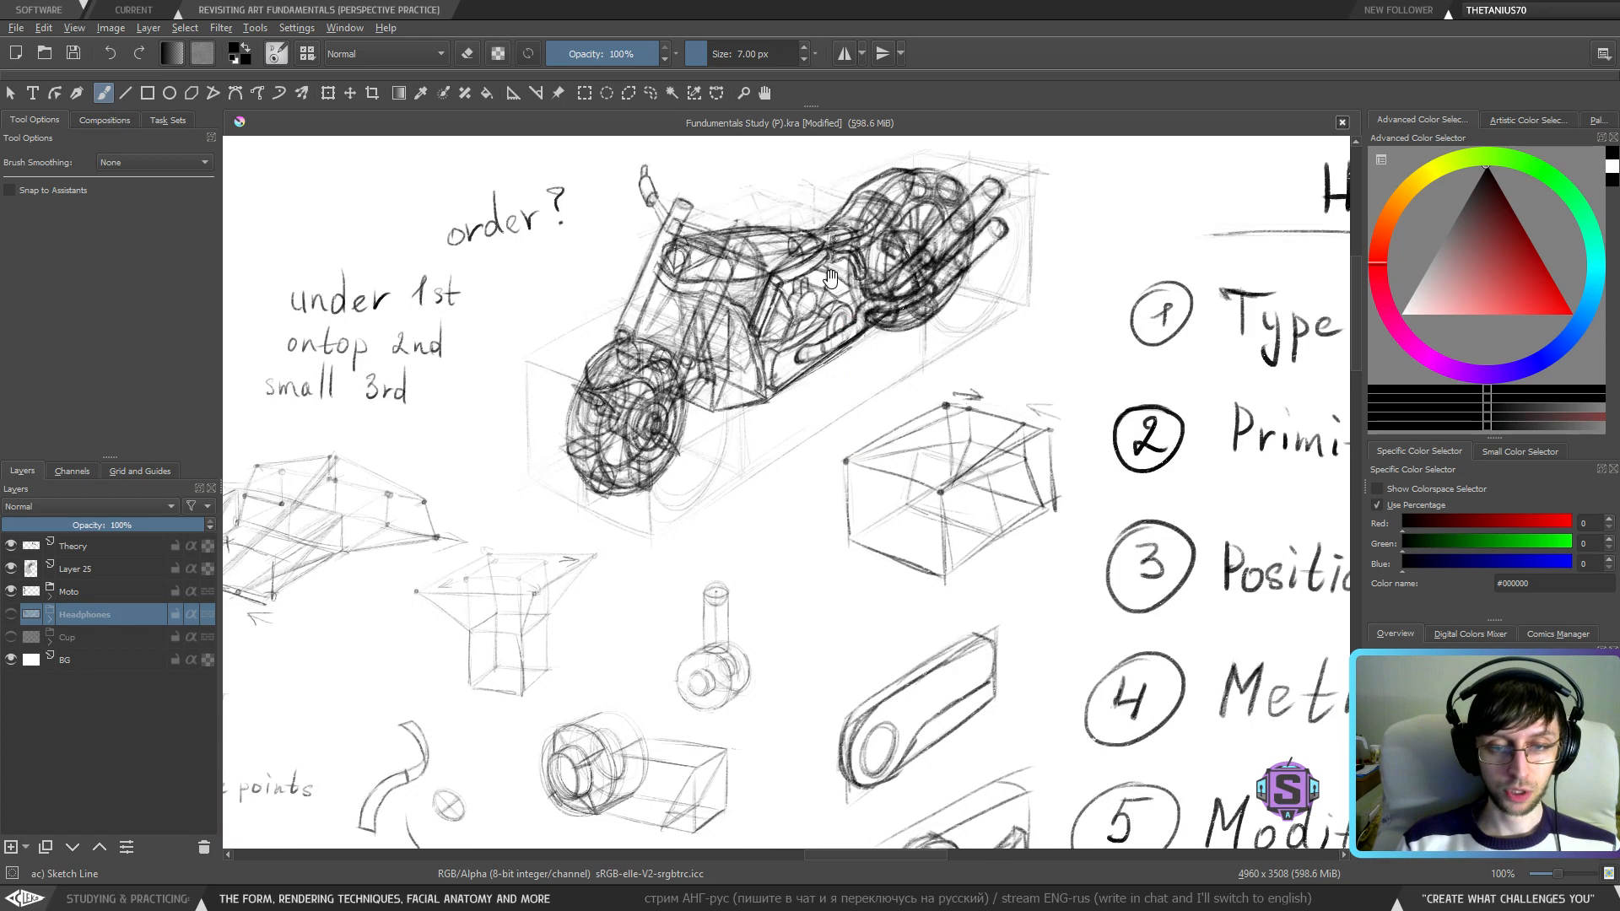
pyautogui.moveTo(662, 509); pyautogui.dragTo(1016, 557)
pyautogui.moveTo(596, 545); pyautogui.dragTo(954, 531)
pyautogui.moveTo(647, 546); pyautogui.dragTo(979, 511)
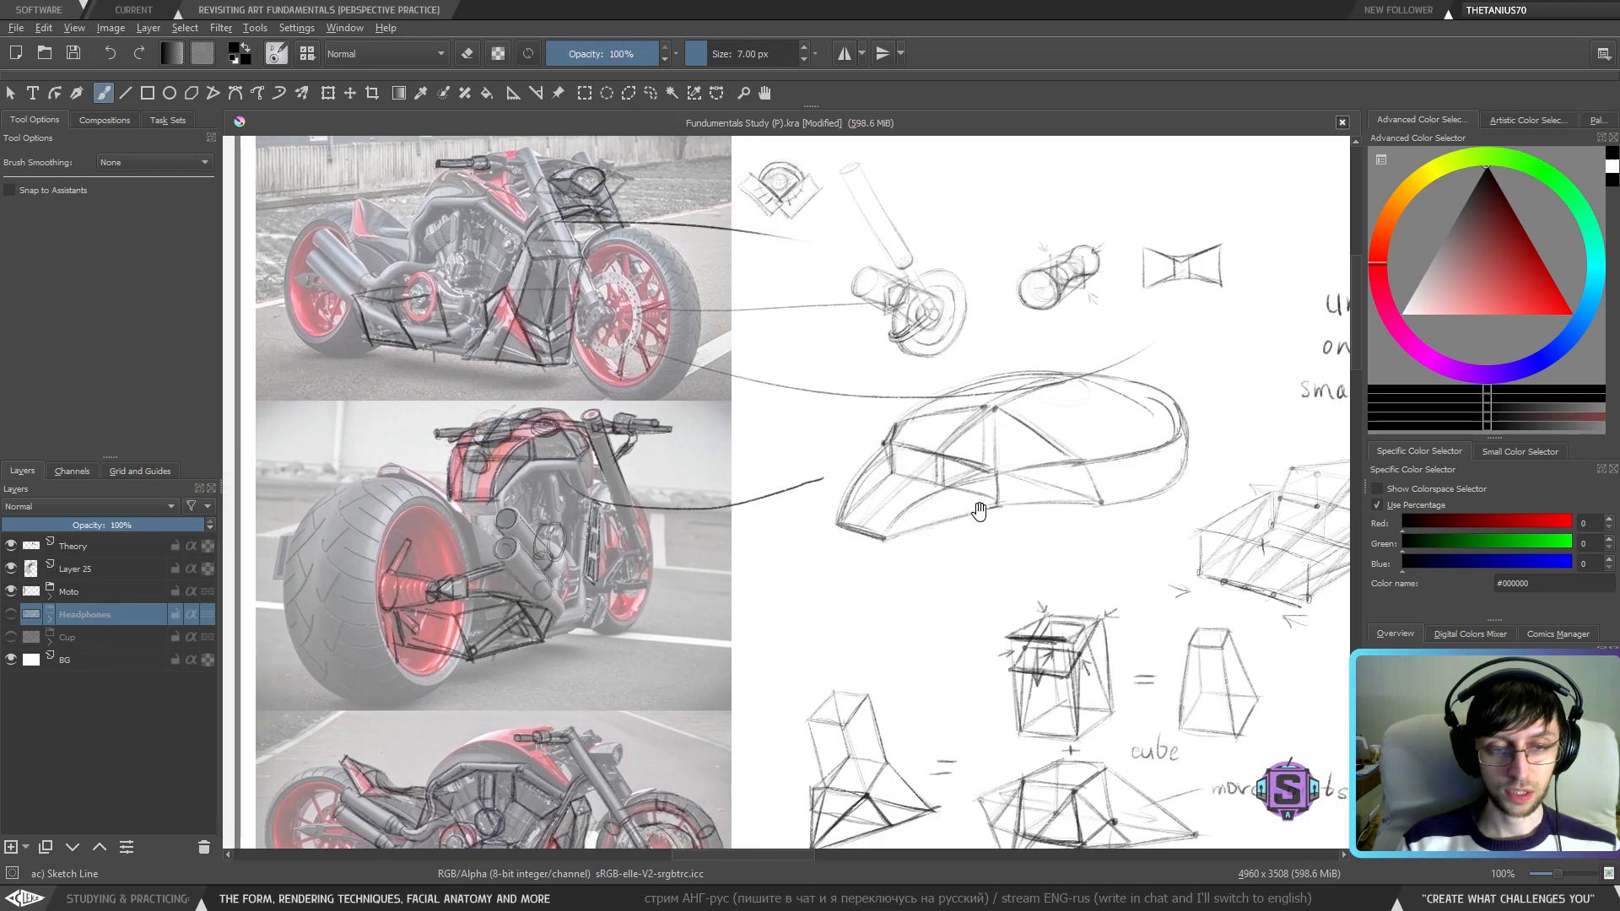
pyautogui.hotkey('ctrl', '-')
pyautogui.hotkey('ctrl', '+')
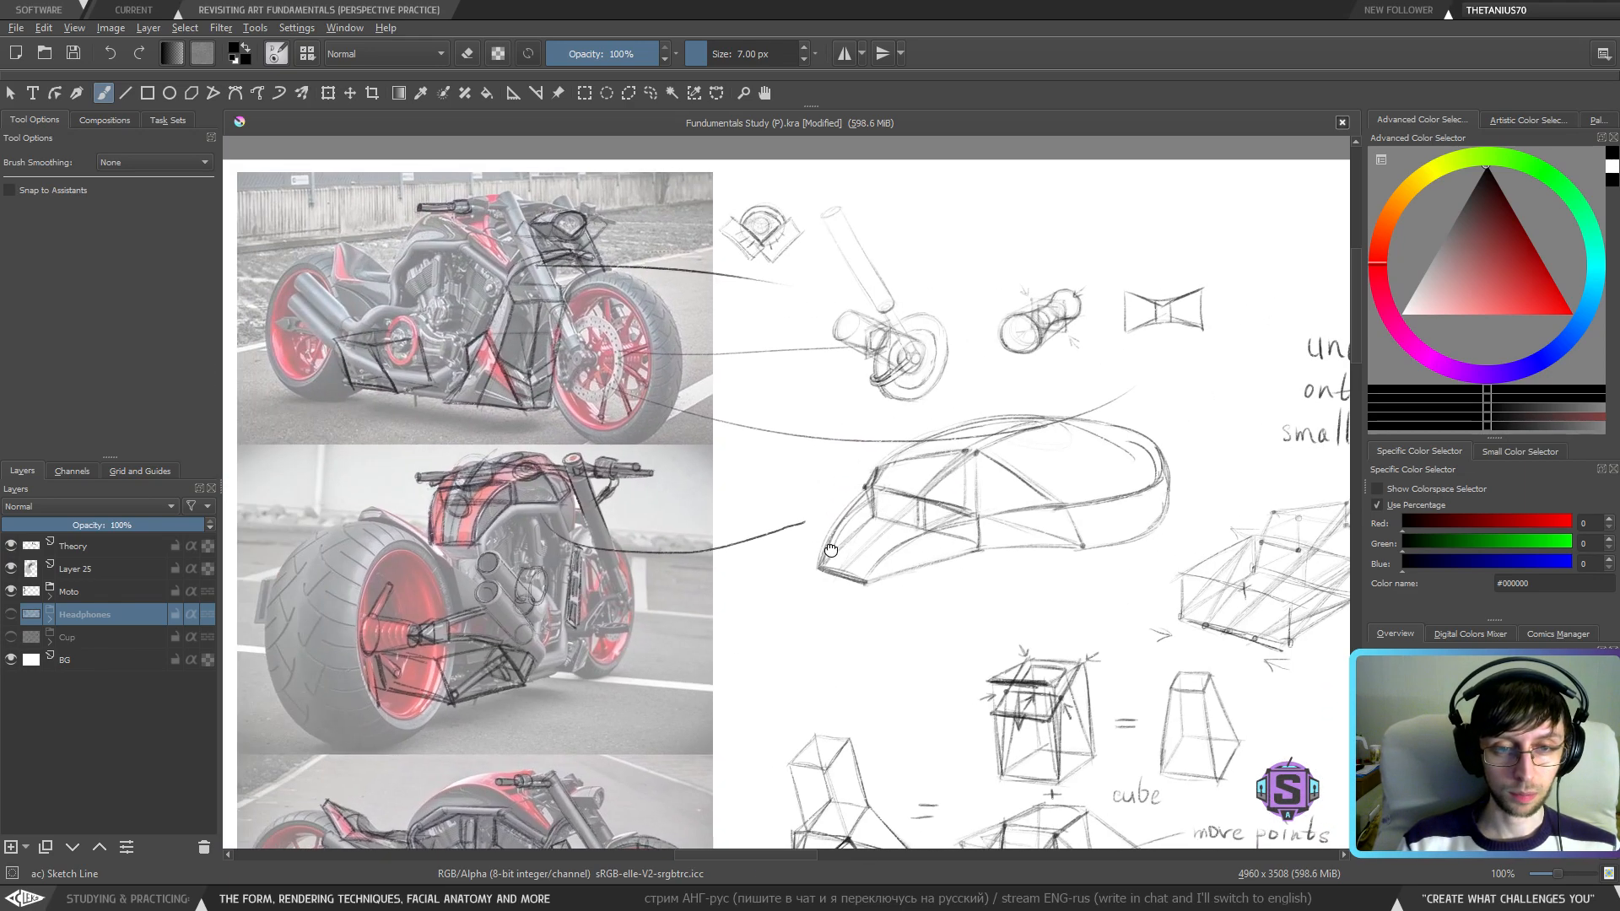
# - Examine the order notes "under 1st, ontop 2nd, small 3rd" up close beside the motorcycle's front wheel
pyautogui.moveTo(1243, 527); pyautogui.dragTo(640, 560)
pyautogui.hotkey('ctrl', '+')
pyautogui.hotkey('ctrl', '+')
pyautogui.moveTo(828, 631); pyautogui.dragTo(803, 661)
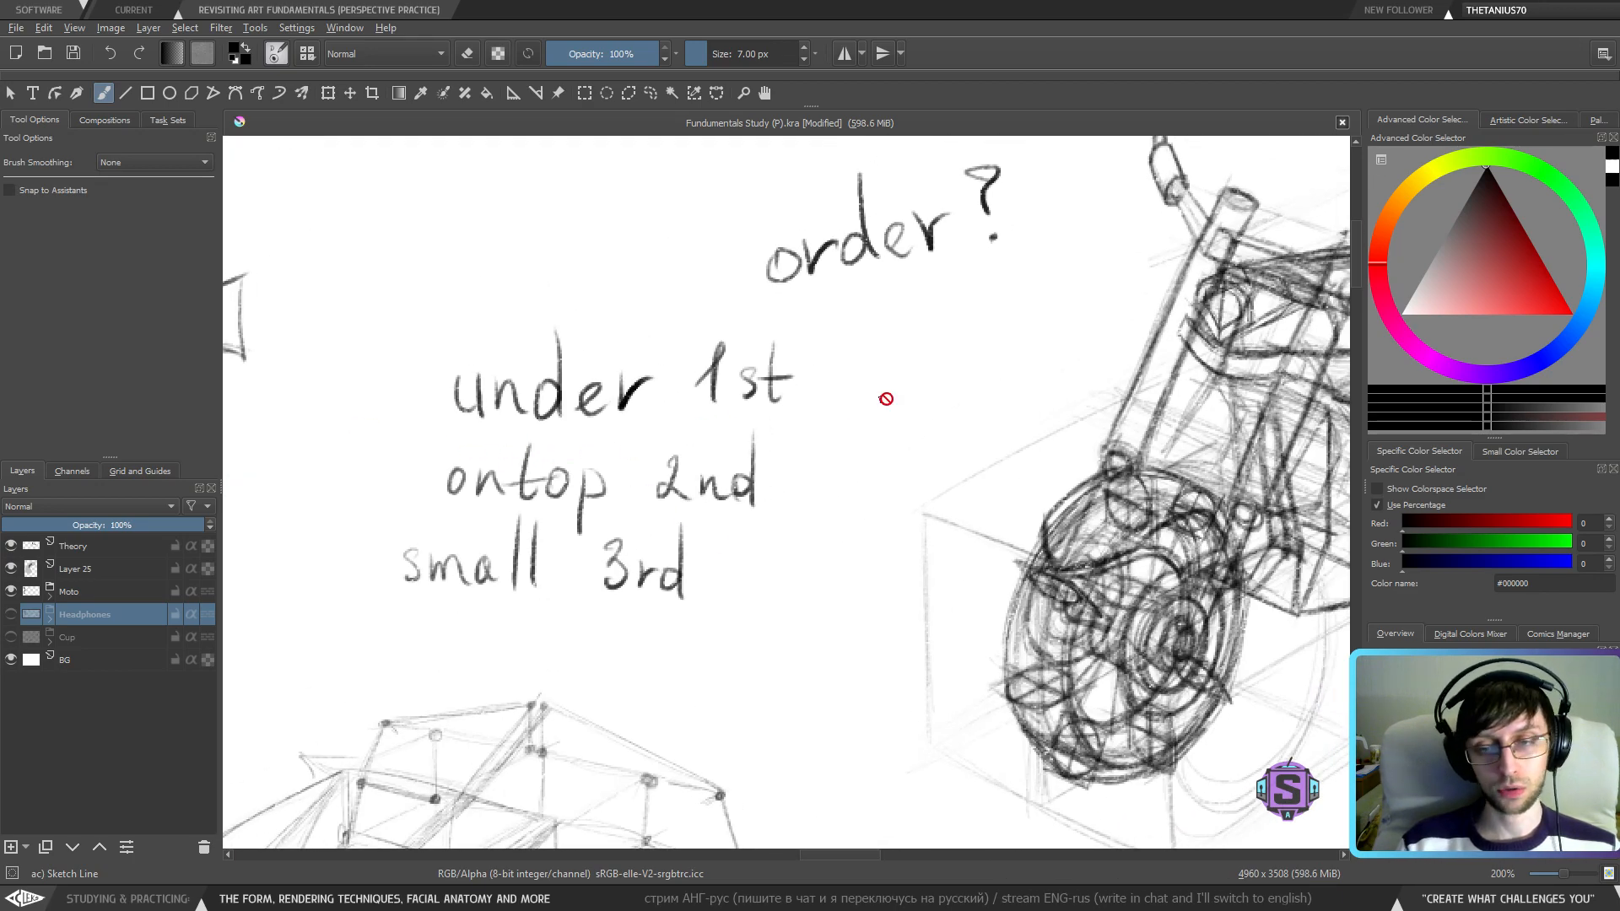
pyautogui.hotkey('ctrl', '-')
pyautogui.hotkey('ctrl', '-')
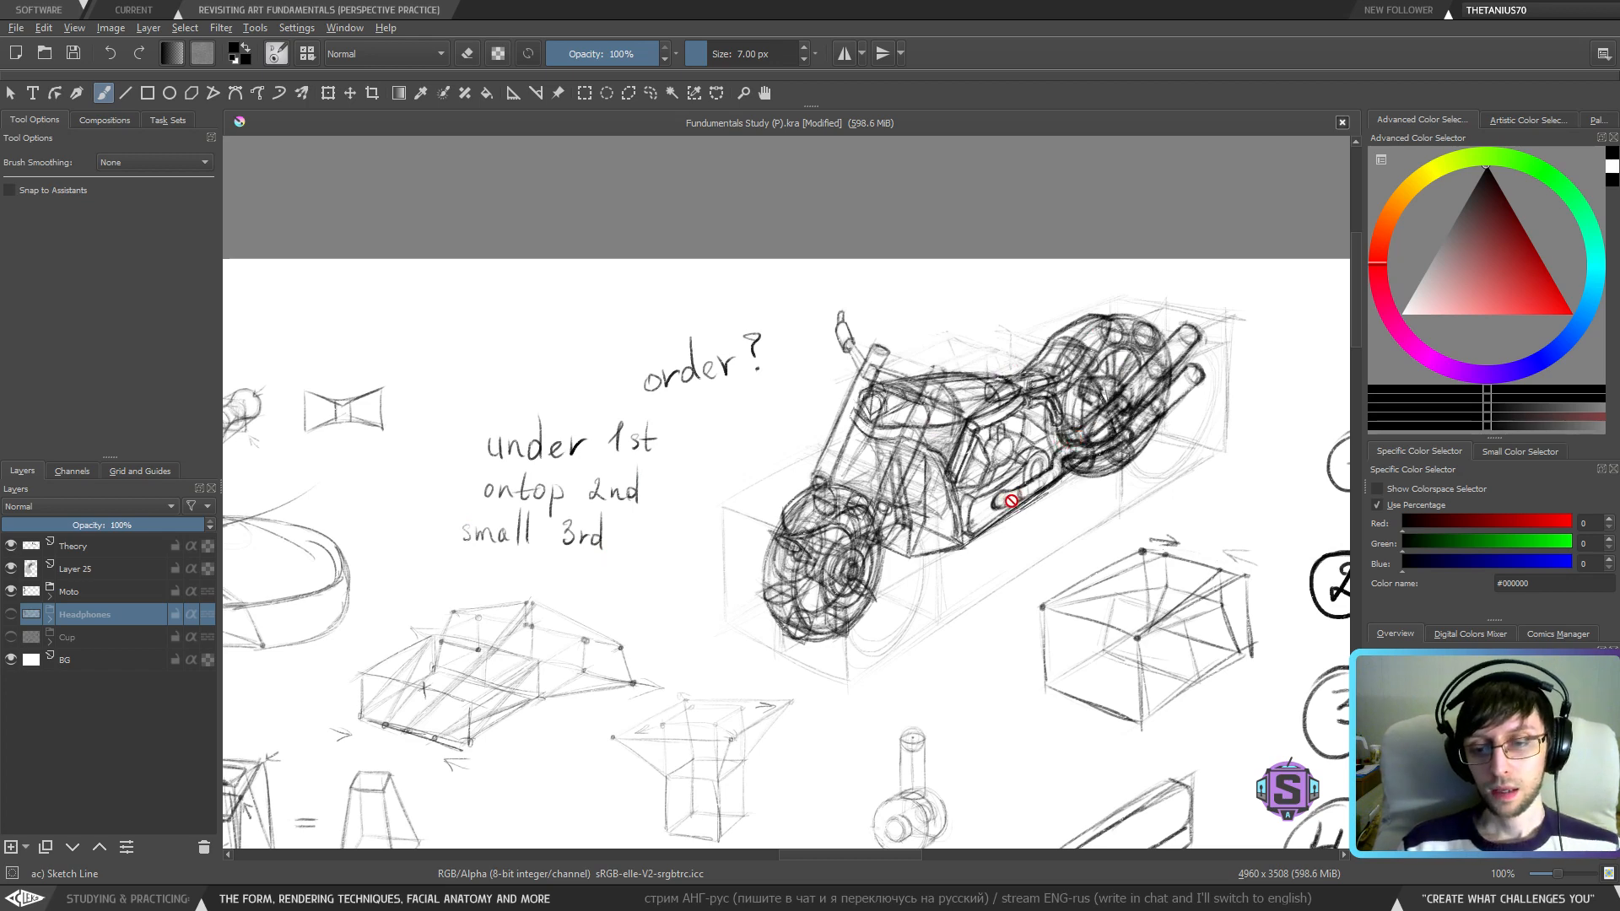
# - Inspect the motorcycle construction sketch both up close and in overview with the surrounding form studies
pyautogui.press('-')
pyautogui.press('-')
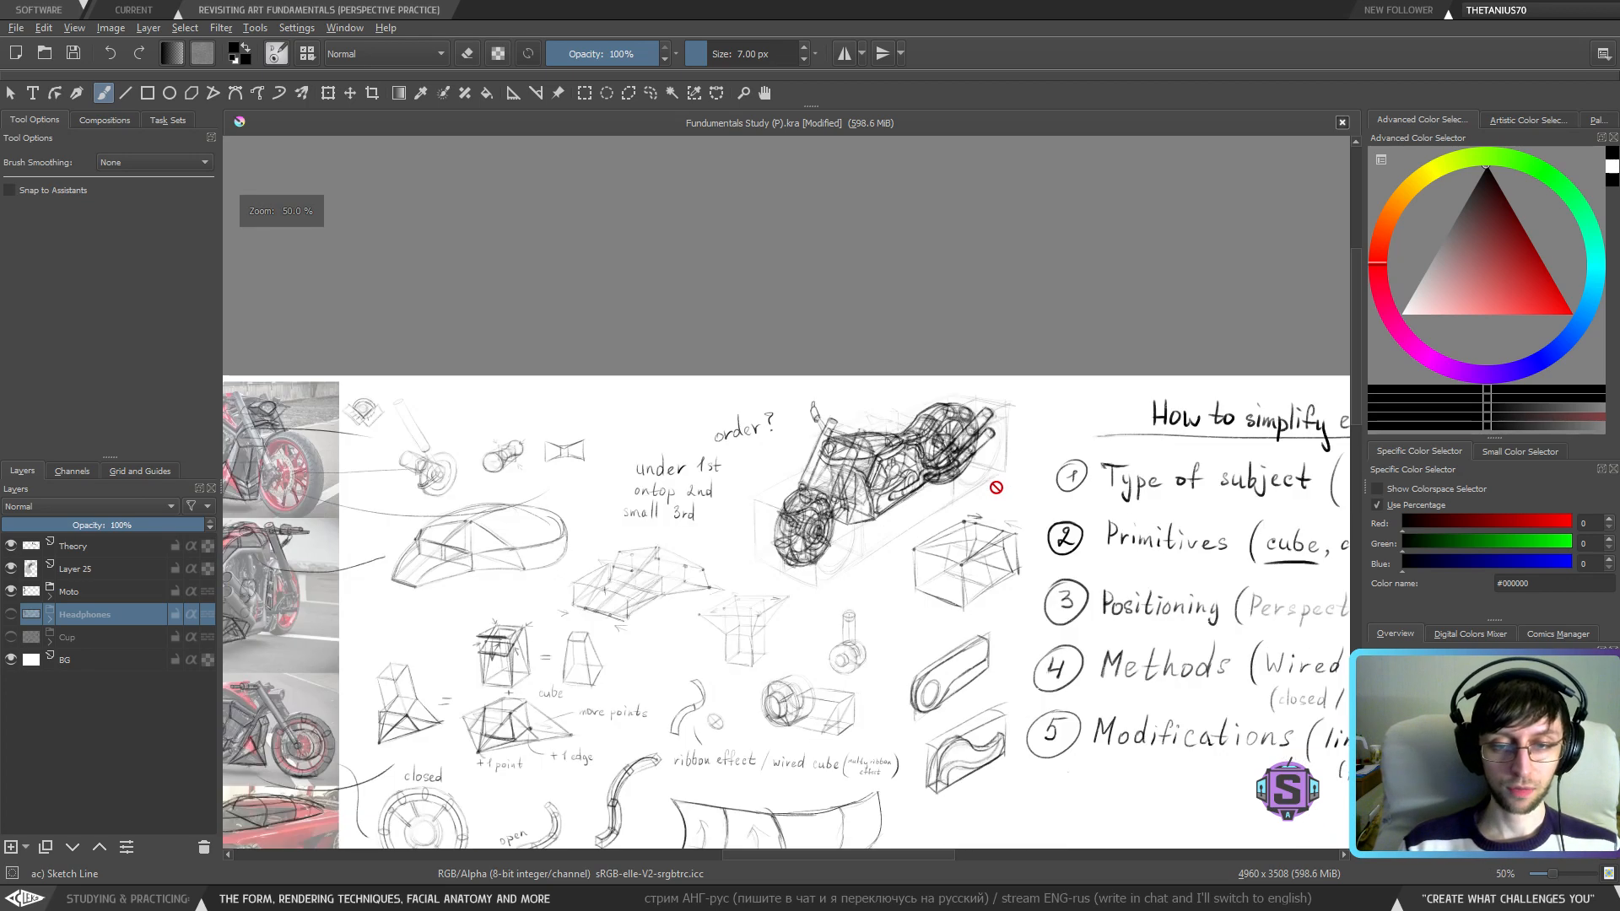
pyautogui.press('+')
pyautogui.press('+')
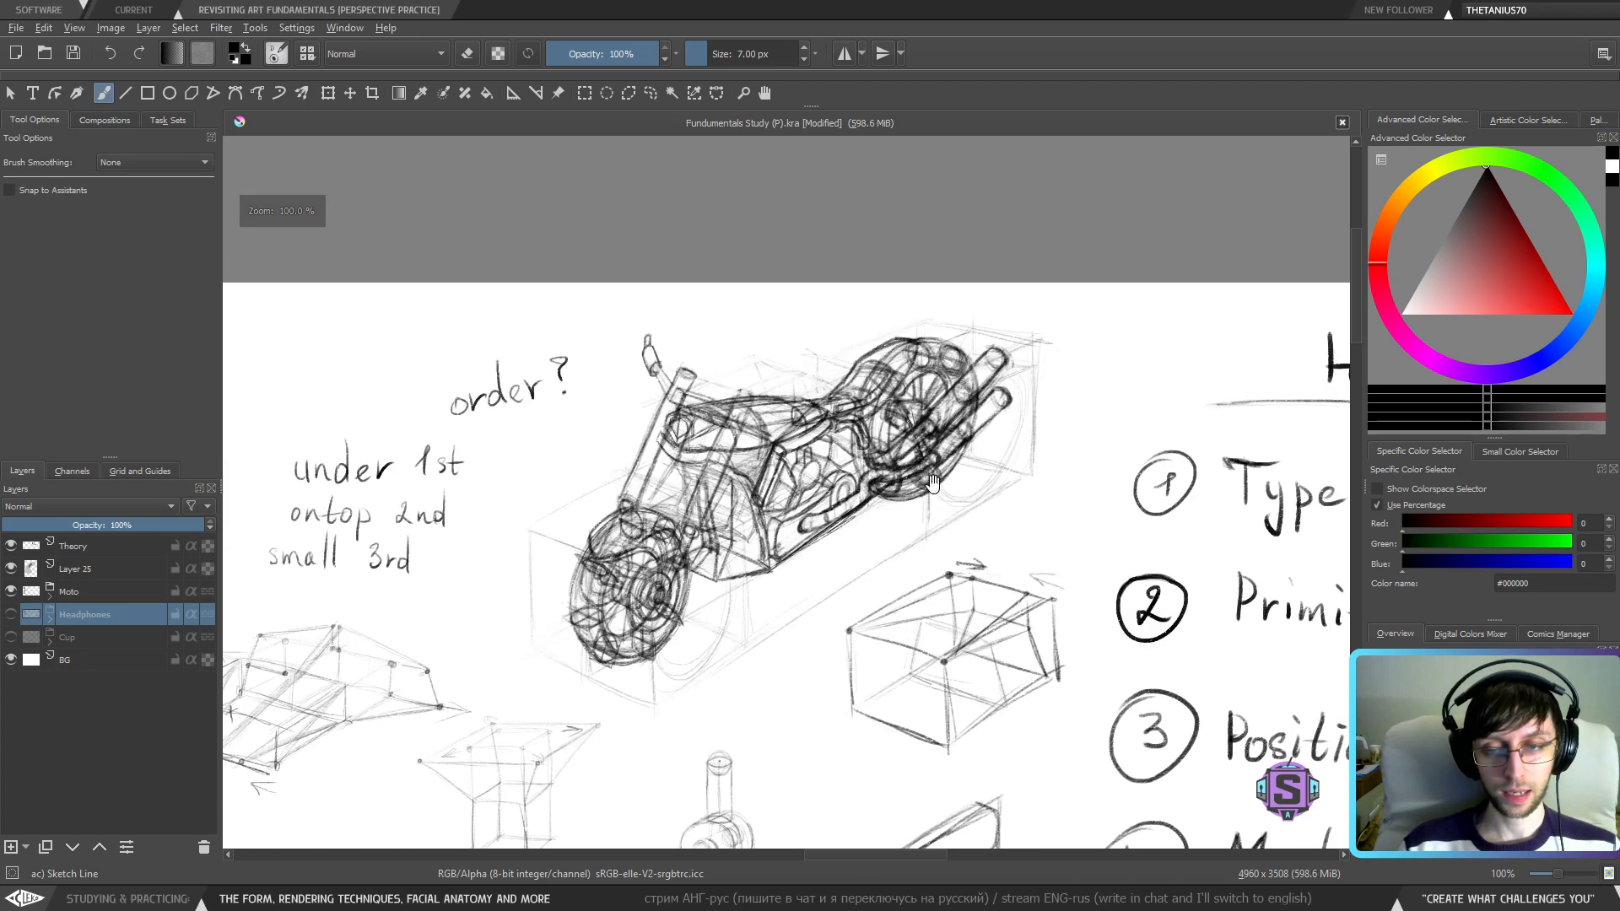
pyautogui.scroll(-1, 709, 604)
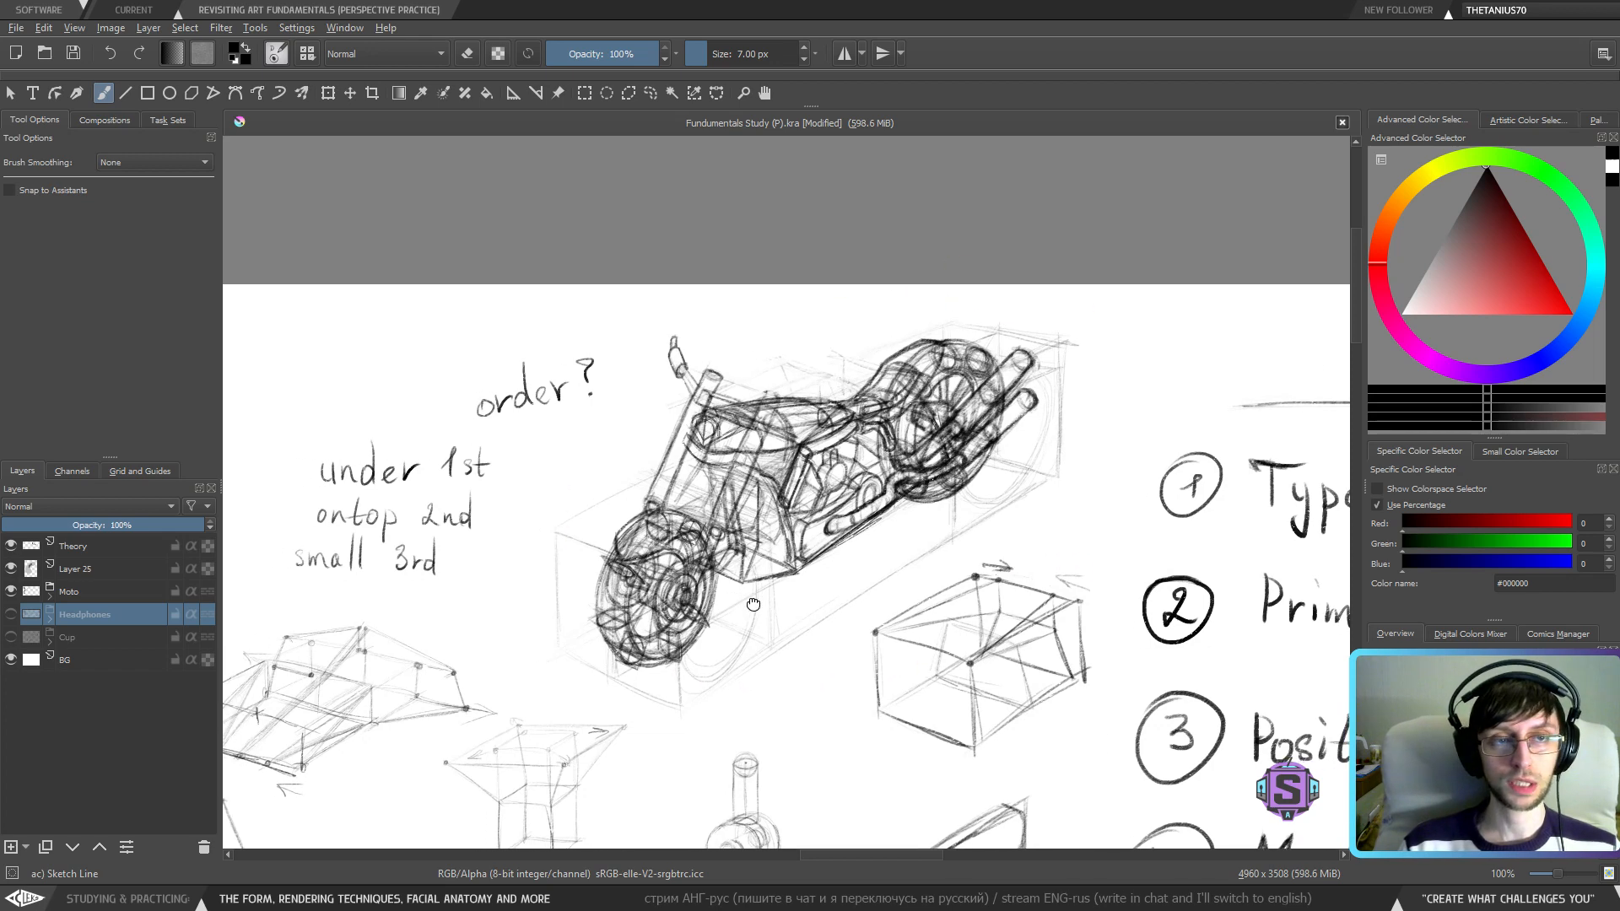
pyautogui.scroll(1, 447, 511)
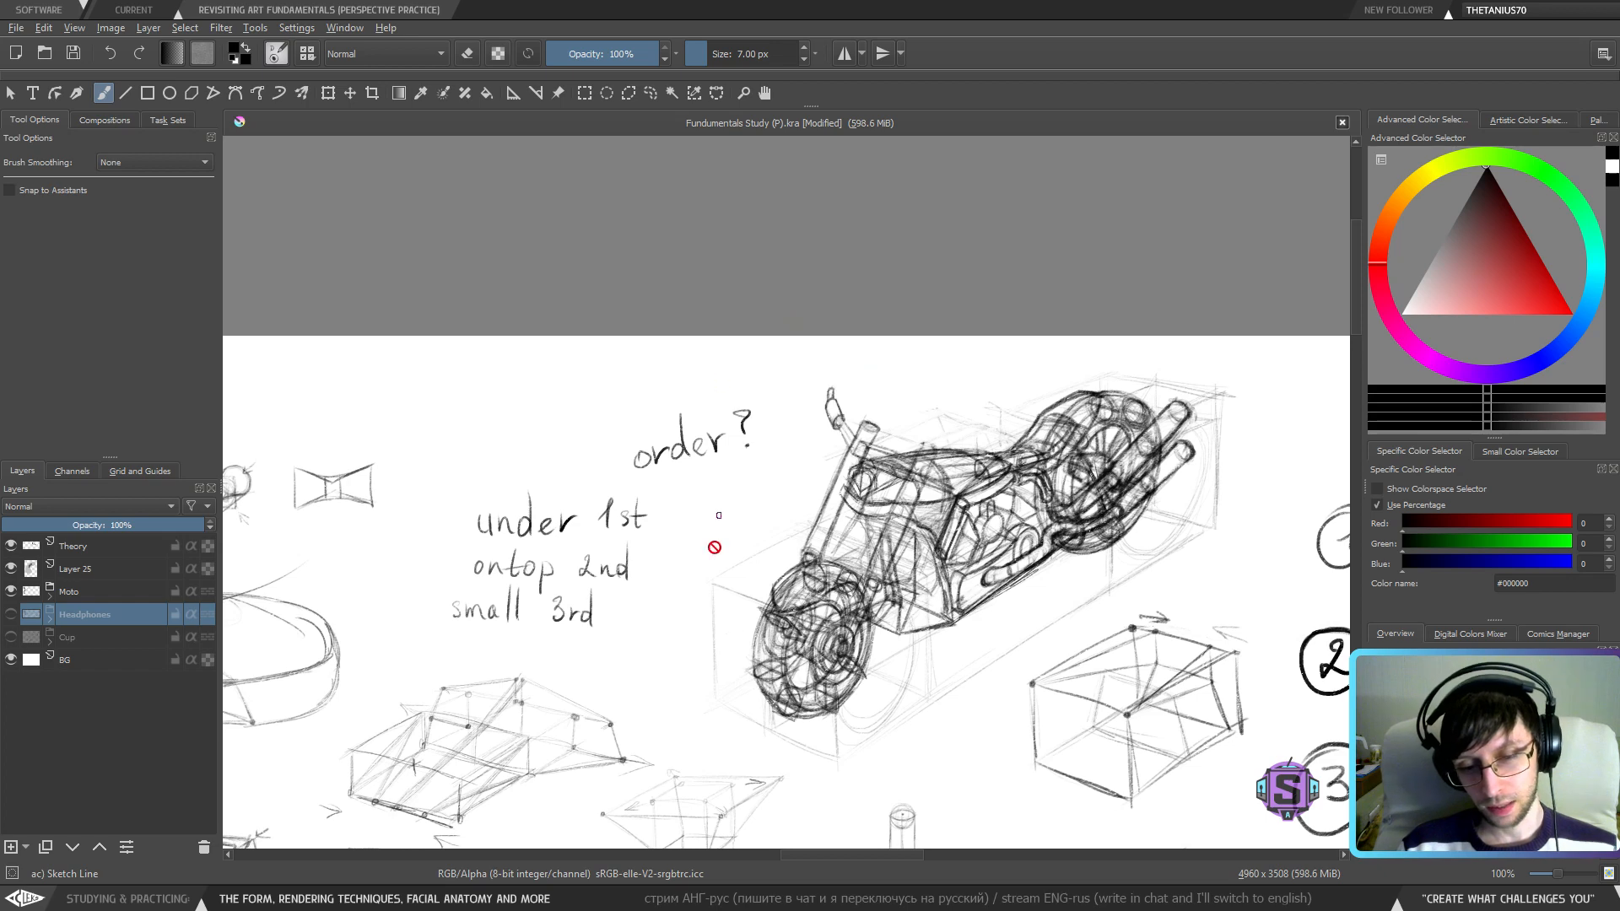
pyautogui.moveTo(735, 631)
pyautogui.mouseDown()
pyautogui.moveTo(816, 593)
pyautogui.moveTo(761, 598)
pyautogui.mouseUp()
pyautogui.scroll(-2, 761, 598)
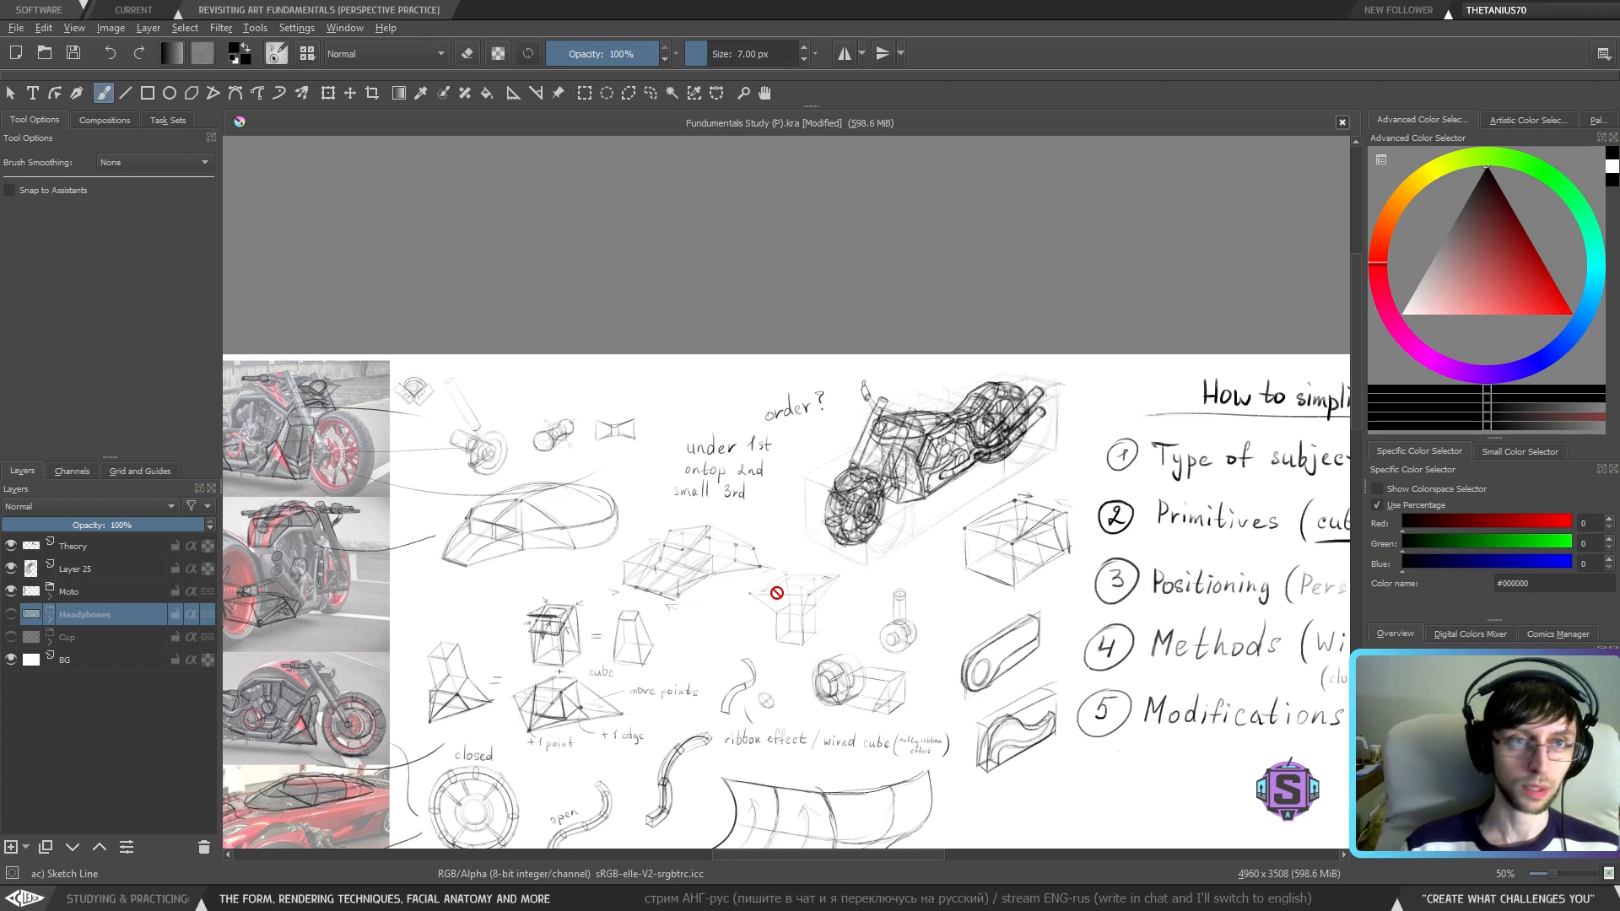
pyautogui.scroll(-1, 861, 304)
pyautogui.scroll(3, 971, 540)
pyautogui.moveTo(931, 542); pyautogui.dragTo(911, 565)
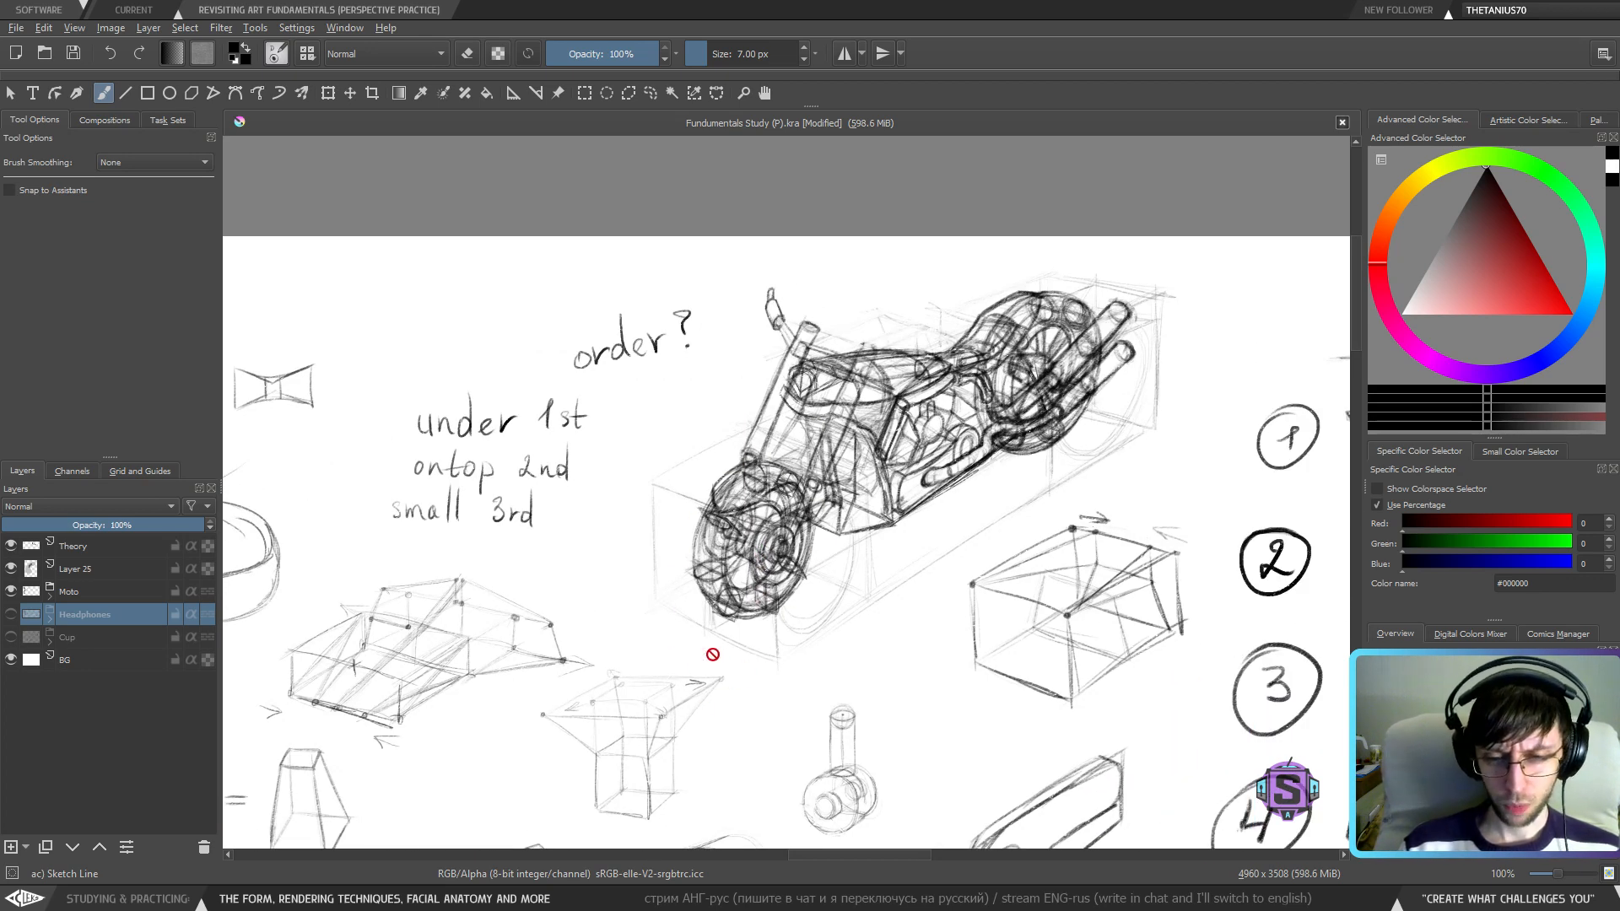
pyautogui.moveTo(873, 615); pyautogui.dragTo(747, 658)
pyautogui.moveTo(764, 547); pyautogui.dragTo(715, 596)
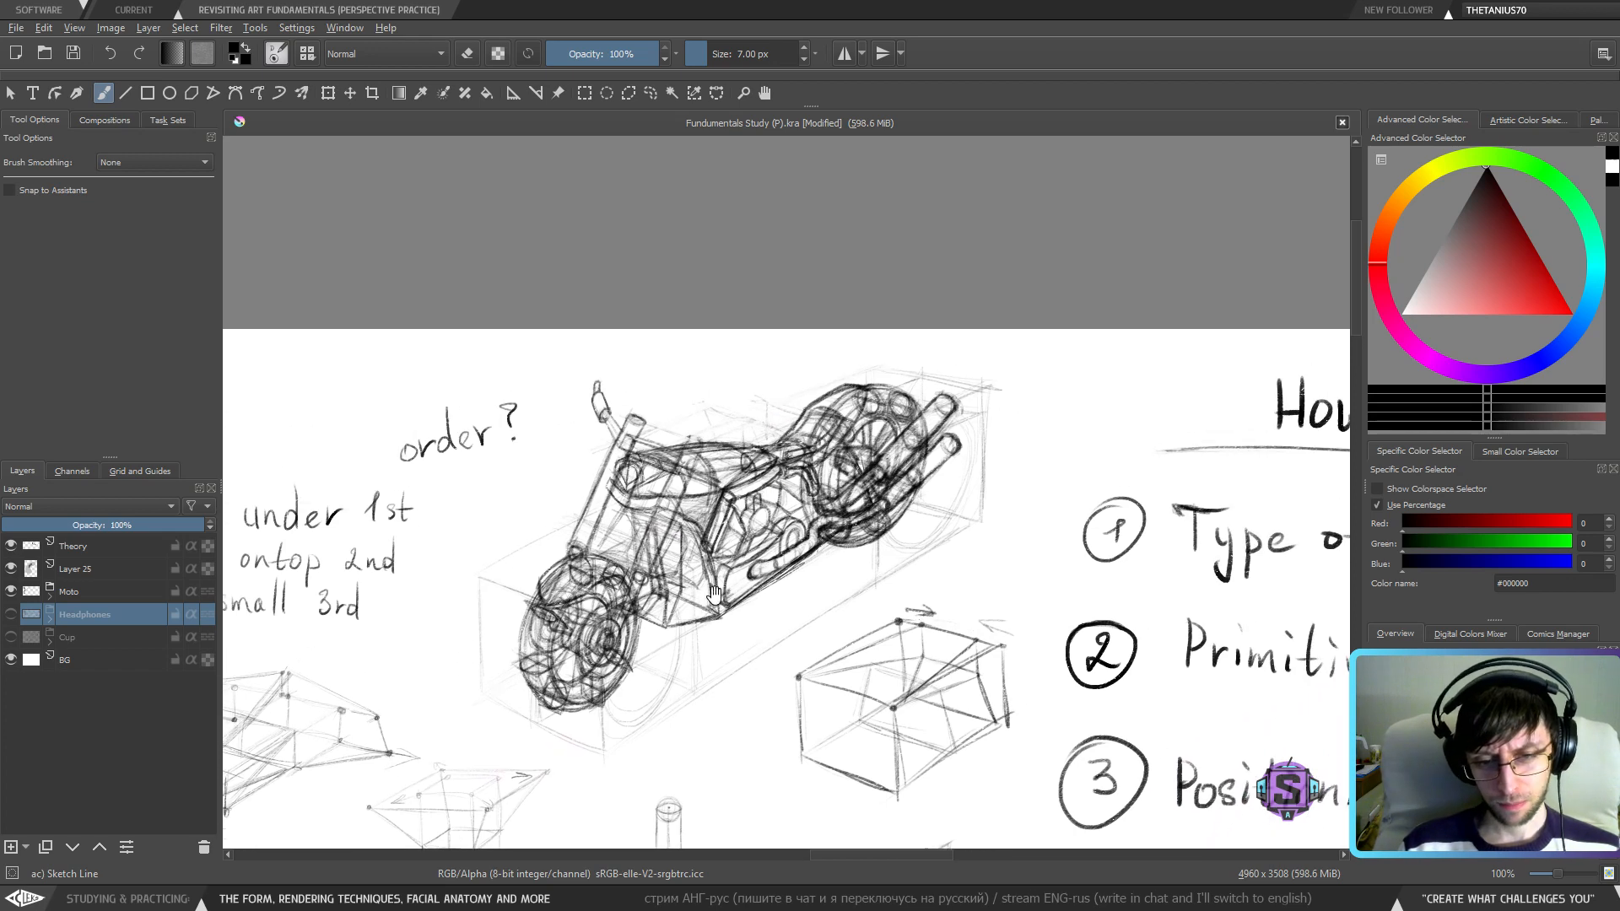
# - Look through the column of traced motorcycle photos down to the study and project notes, and return to the first photo
pyautogui.moveTo(521, 567); pyautogui.dragTo(1009, 593)
pyautogui.moveTo(463, 666)
pyautogui.mouseDown()
pyautogui.moveTo(965, 618)
pyautogui.moveTo(1112, 633)
pyautogui.mouseUp()
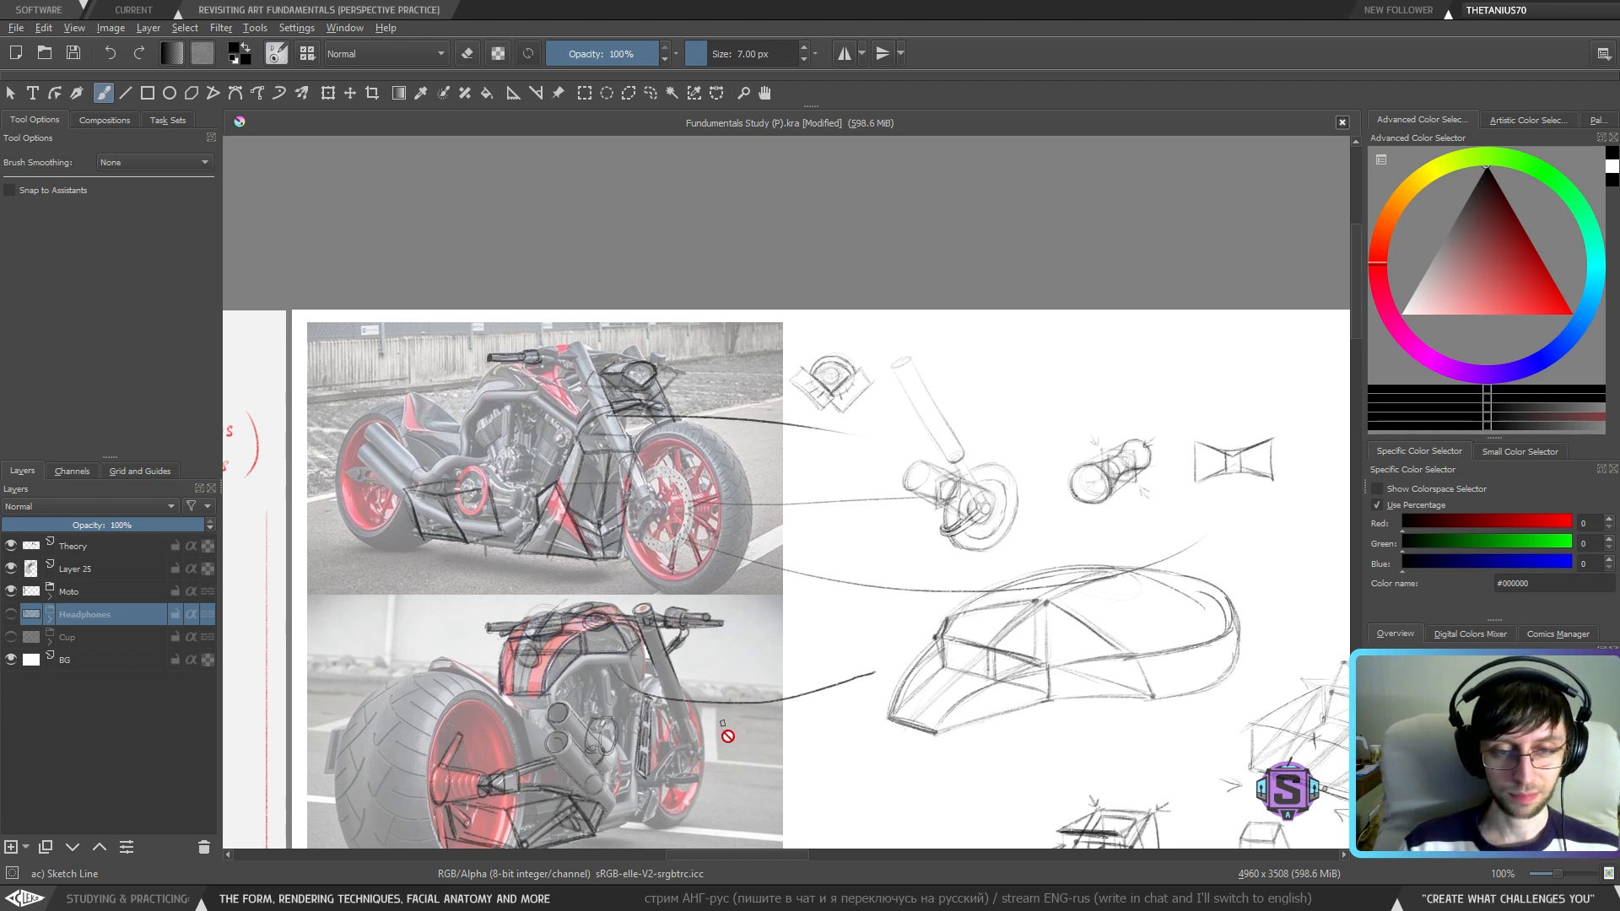
pyautogui.scroll(-5, 708, 696)
pyautogui.scroll(-10, 688, 631)
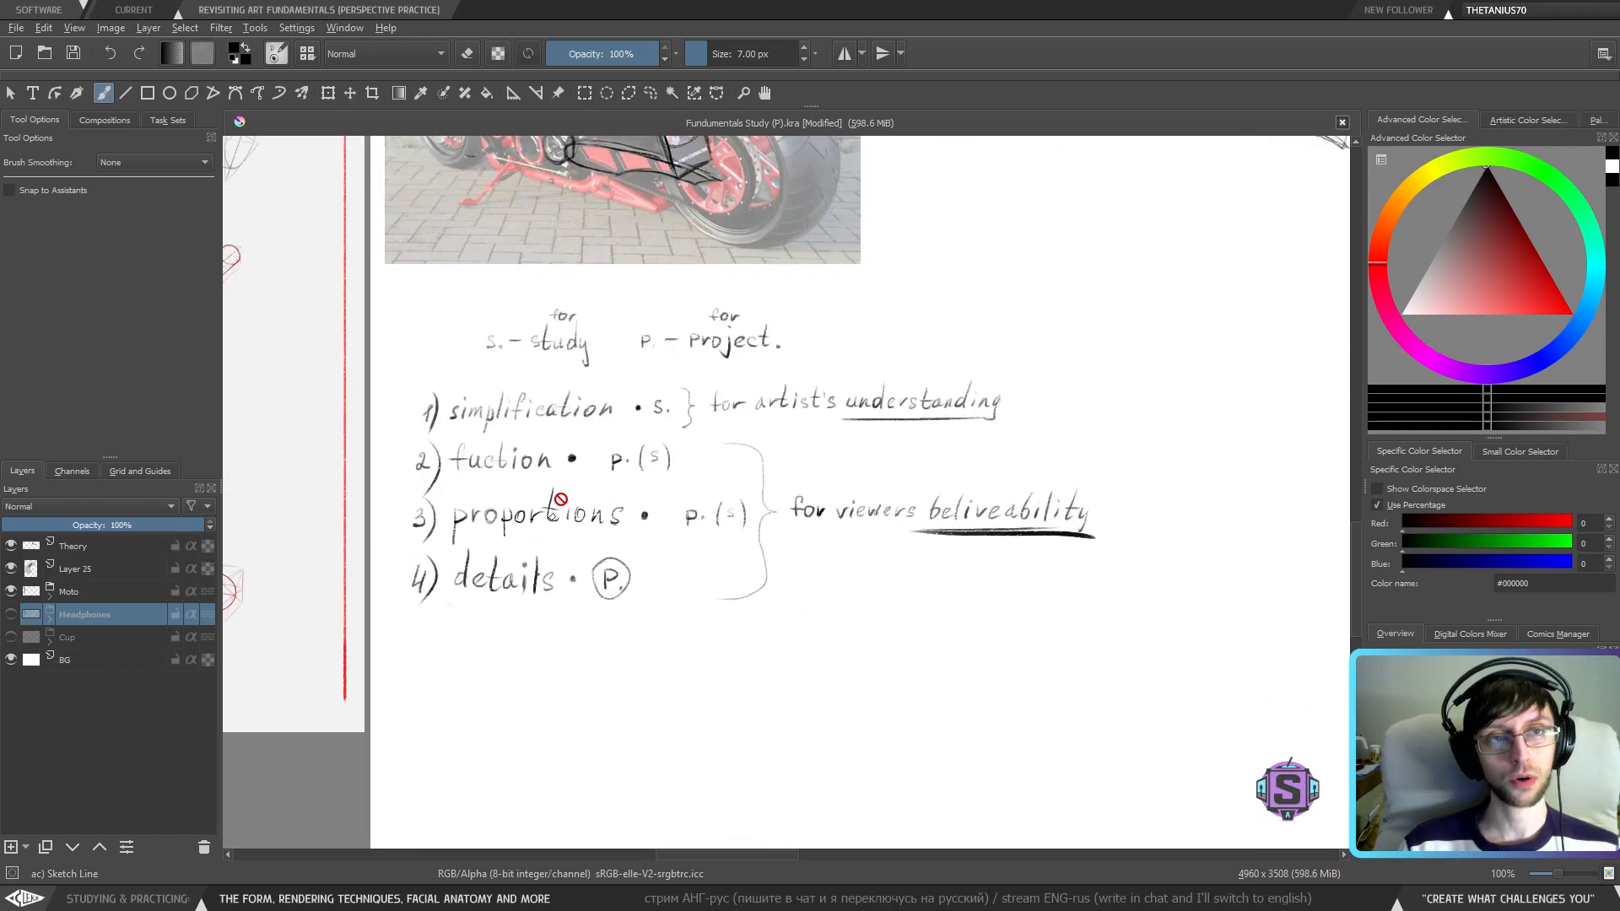
pyautogui.moveTo(707, 297)
pyautogui.mouseDown()
pyautogui.moveTo(658, 514)
pyautogui.moveTo(591, 675)
pyautogui.mouseUp()
pyautogui.moveTo(709, 397); pyautogui.dragTo(620, 826)
pyautogui.moveTo(653, 279); pyautogui.dragTo(626, 698)
pyautogui.moveTo(725, 363); pyautogui.dragTo(707, 750)
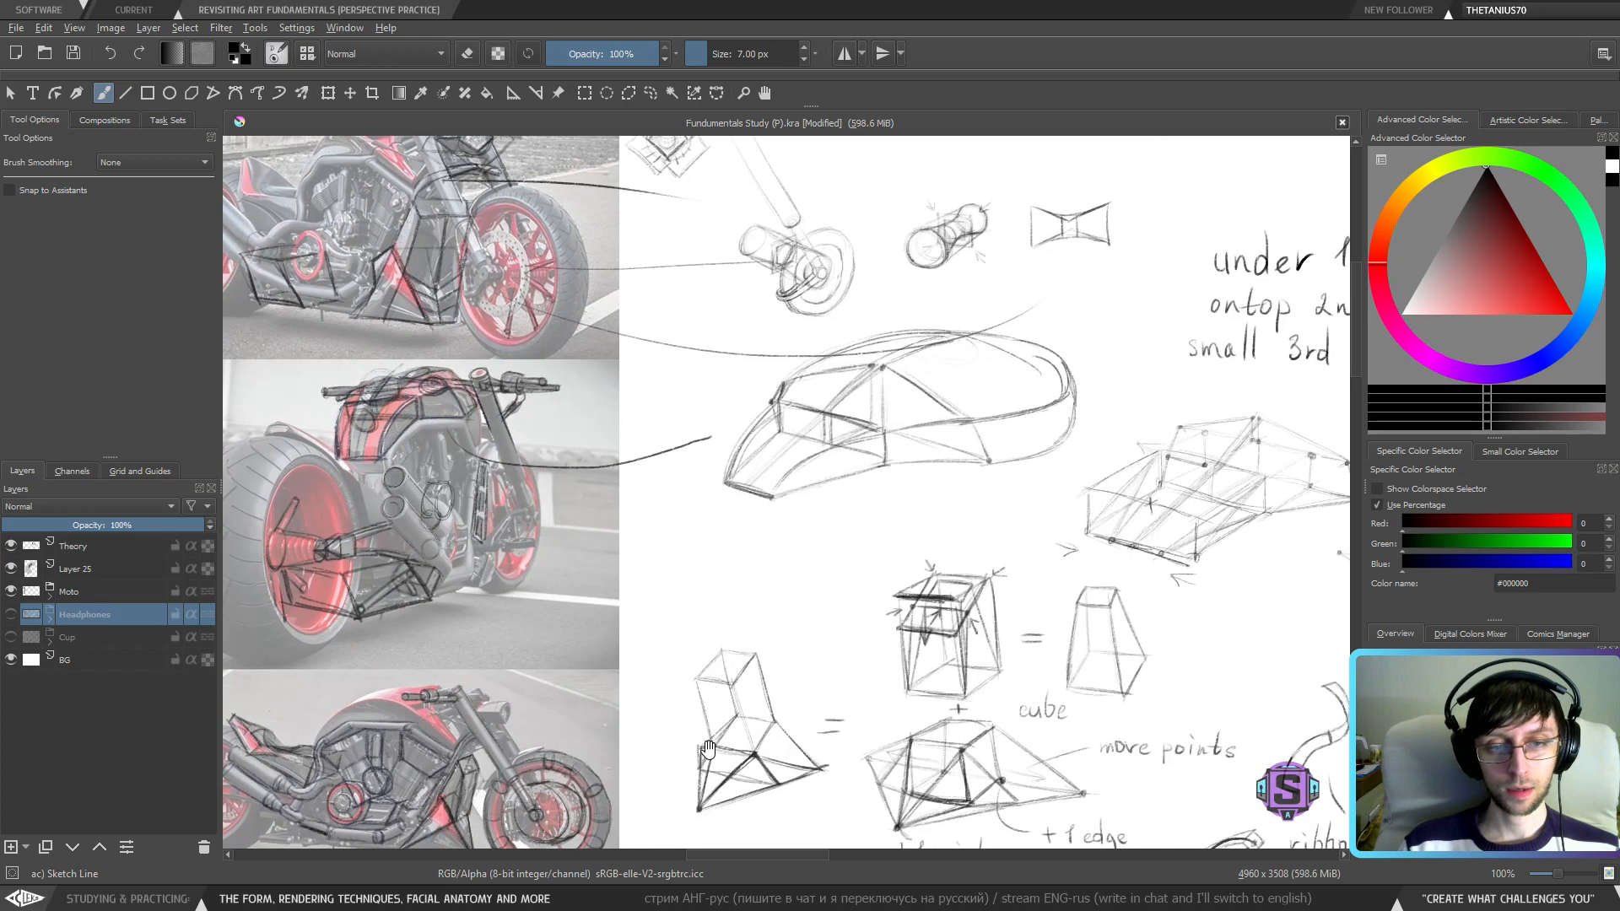
pyautogui.moveTo(699, 433); pyautogui.dragTo(753, 706)
pyautogui.moveTo(729, 583); pyautogui.dragTo(849, 575)
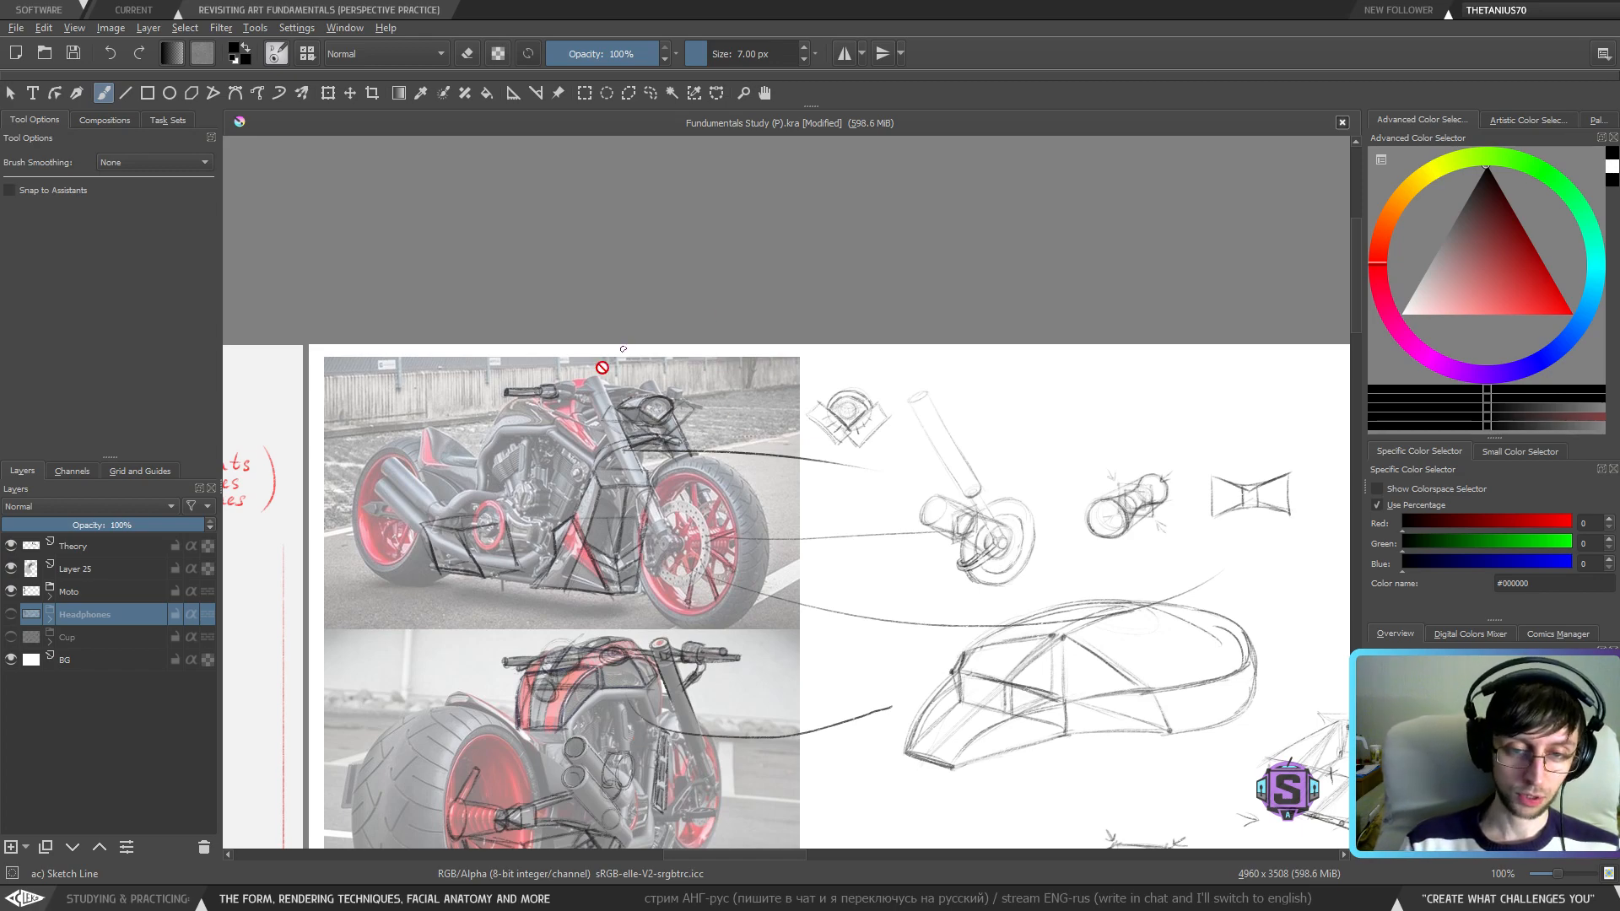
# - Pass the part studies to the motorcycle sketch and view it in overview beside the simplification list
pyautogui.moveTo(1170, 586); pyautogui.dragTo(546, 535)
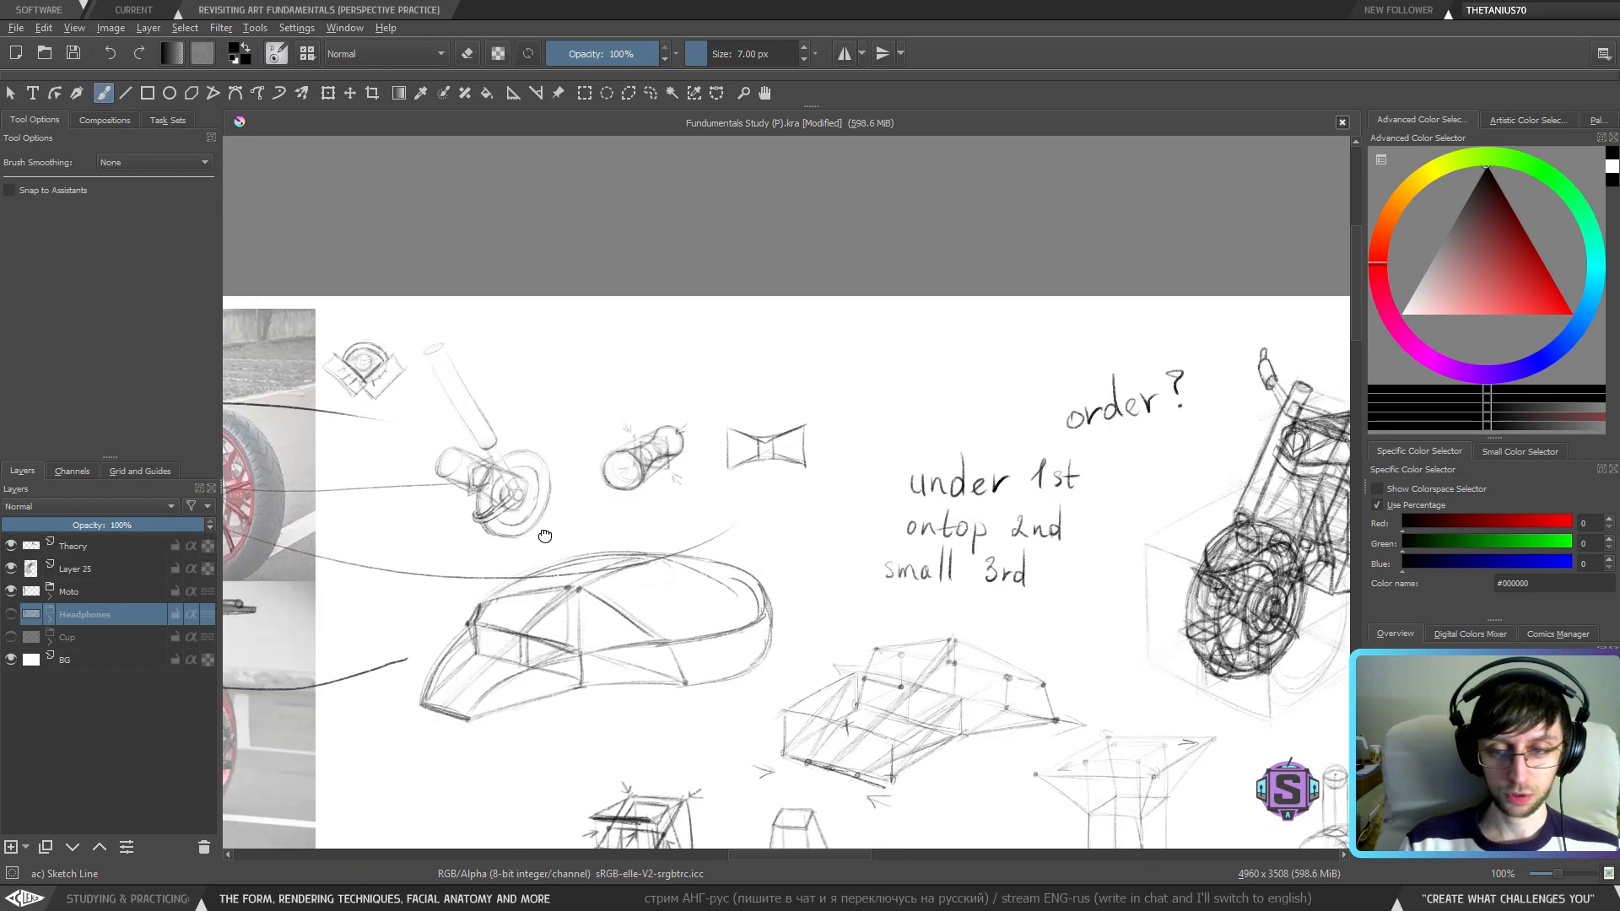
pyautogui.moveTo(1124, 670)
pyautogui.mouseDown()
pyautogui.moveTo(748, 582)
pyautogui.moveTo(593, 613)
pyautogui.mouseUp()
pyautogui.moveTo(684, 535); pyautogui.dragTo(726, 600)
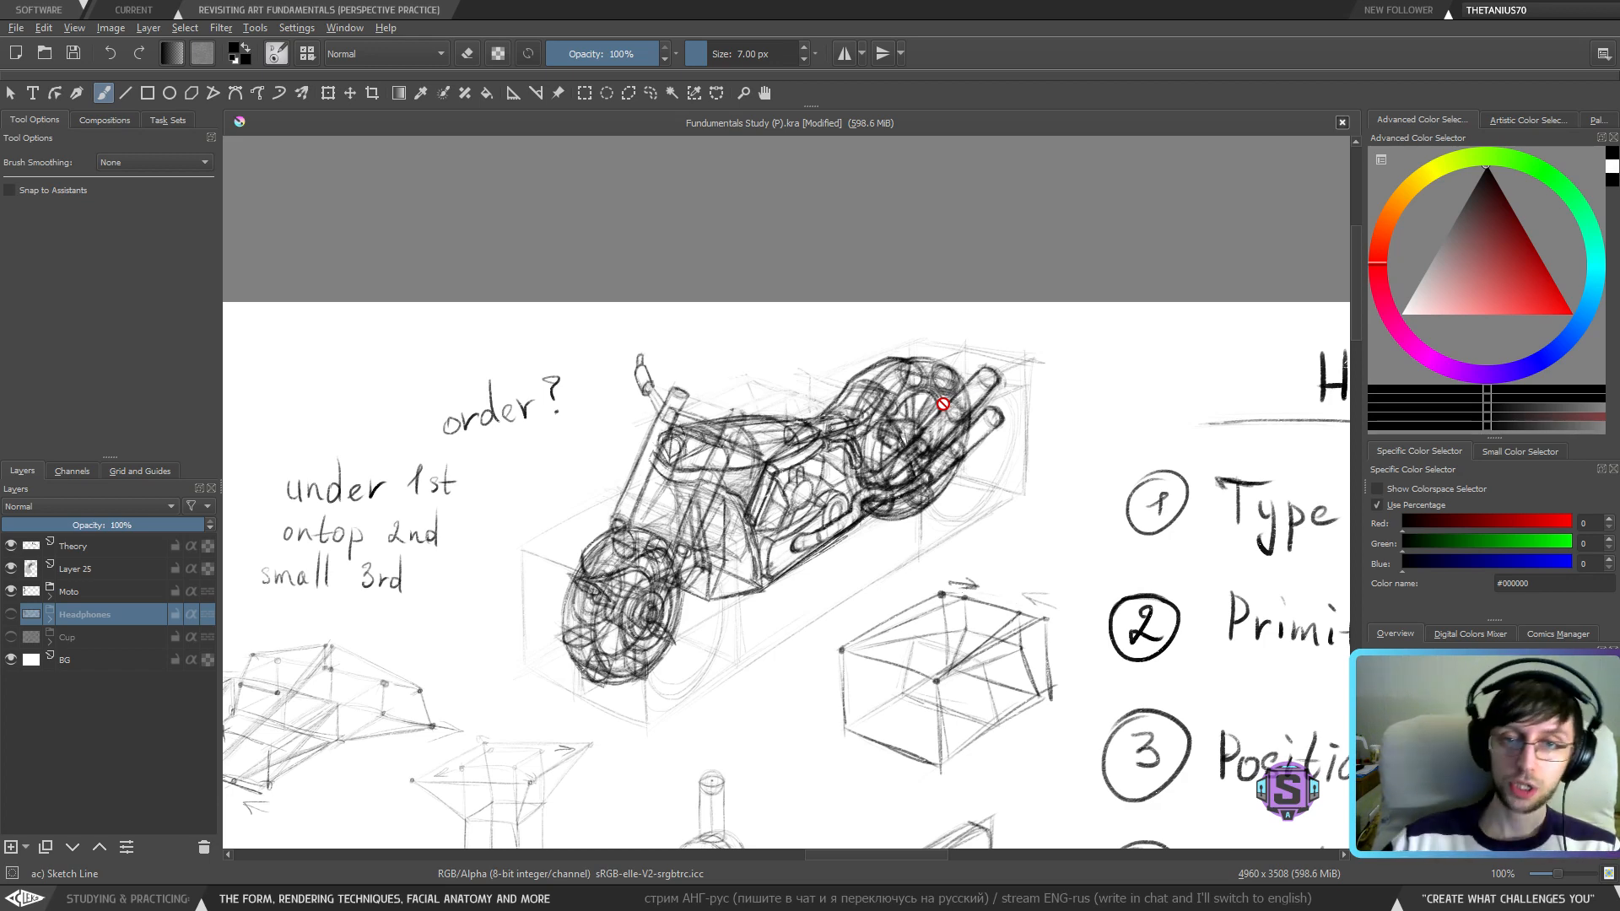
pyautogui.press('-')
pyautogui.press('-')
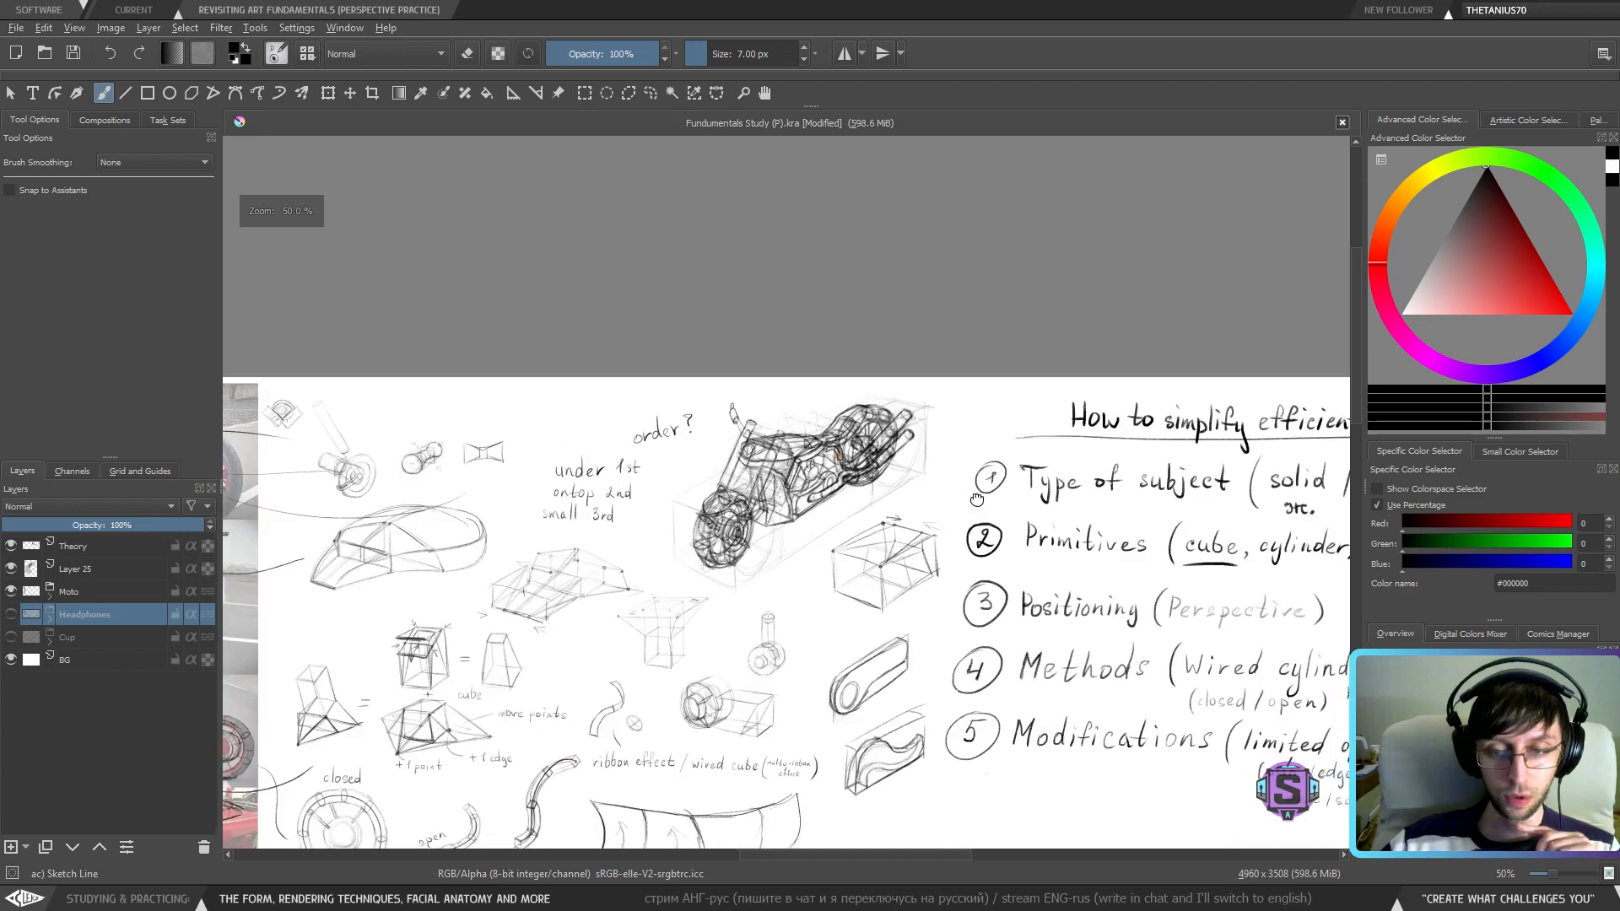
# - Examine the "How to simplify efficiently" list in overview and up close, from subject type down to the limited and extended operations
pyautogui.moveTo(978, 499); pyautogui.dragTo(737, 334)
pyautogui.scroll(-1, 888, 439)
pyautogui.moveTo(886, 437); pyautogui.dragTo(807, 287)
pyautogui.scroll(-1, 807, 289)
pyautogui.moveTo(783, 364); pyautogui.dragTo(839, 410)
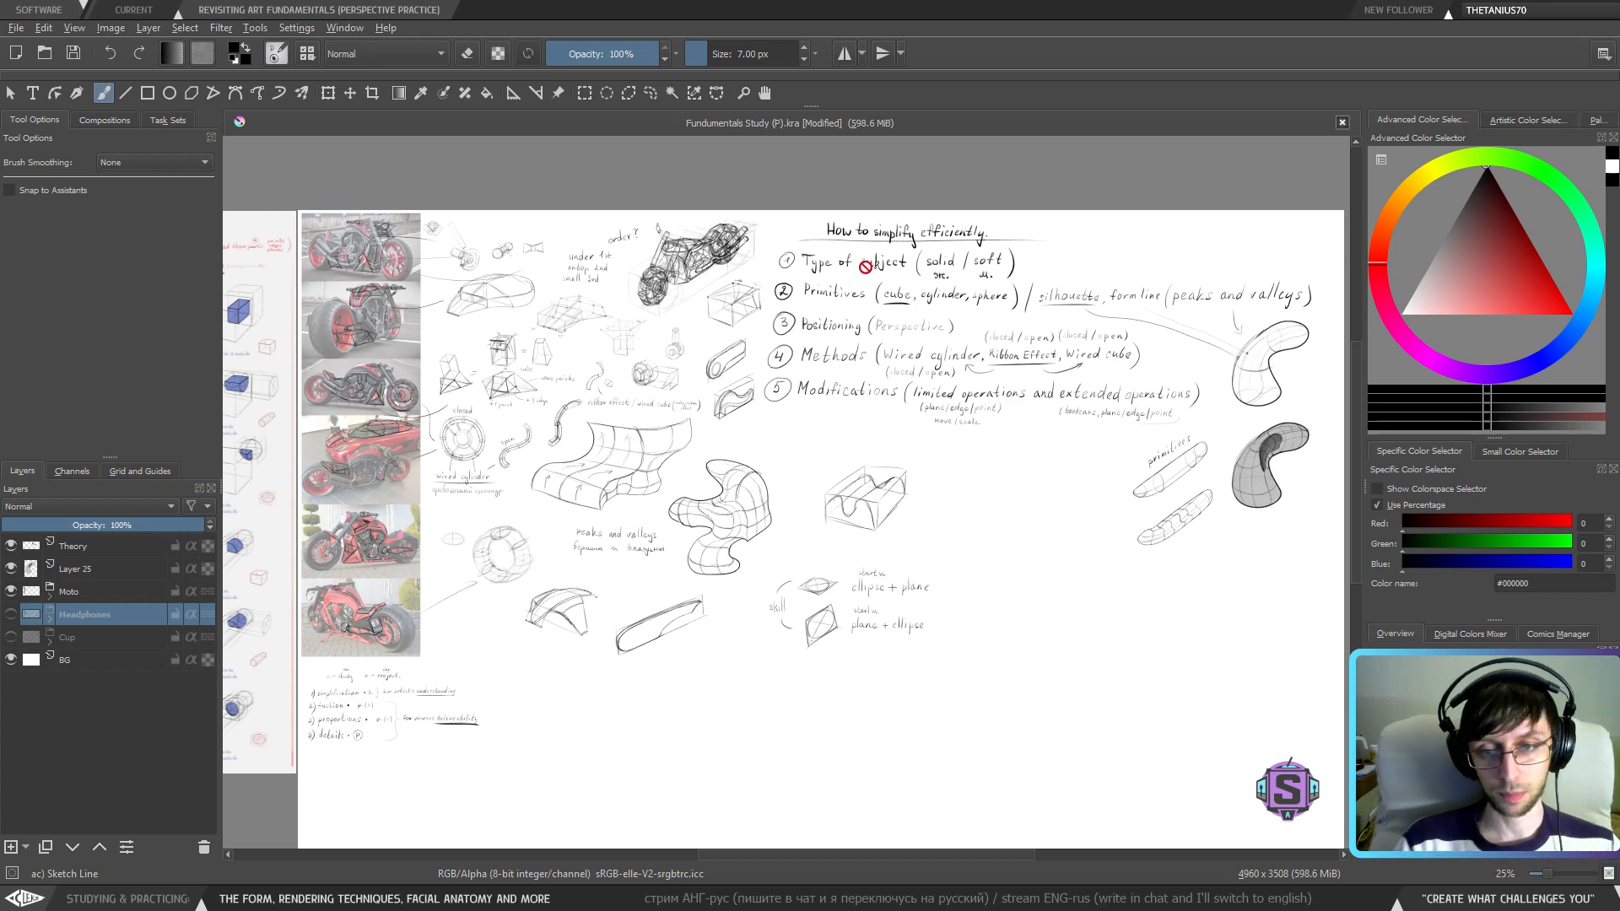
pyautogui.hotkey('ctrl', '+')
pyautogui.hotkey('ctrl', '+')
pyautogui.moveTo(992, 407)
pyautogui.mouseDown()
pyautogui.moveTo(716, 524)
pyautogui.moveTo(618, 688)
pyautogui.moveTo(593, 699)
pyautogui.mouseUp()
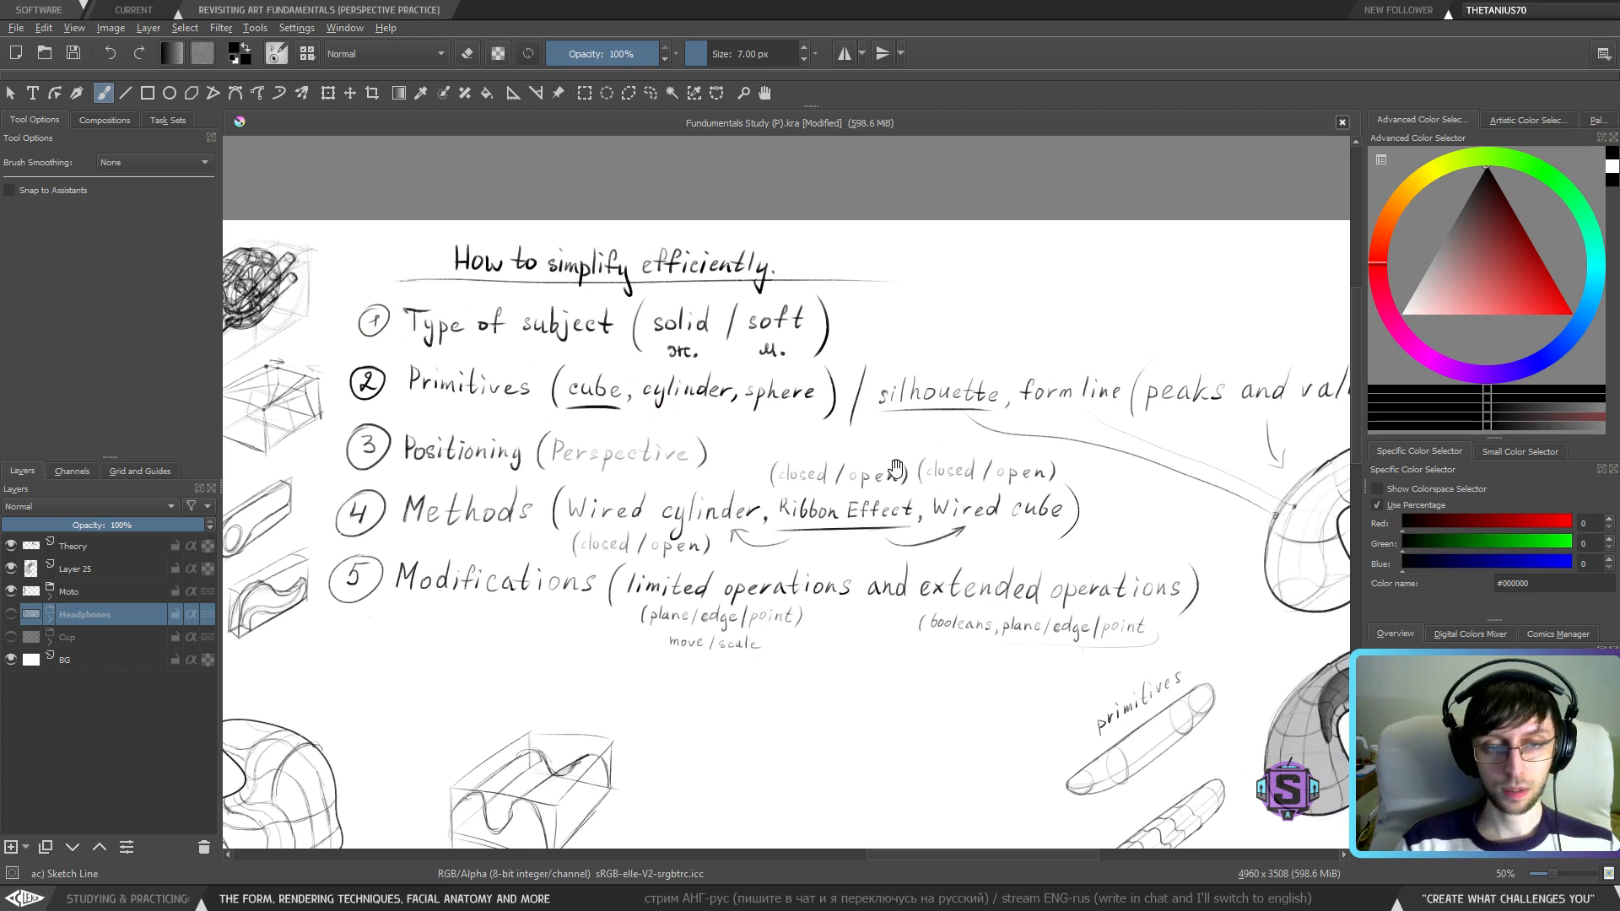
pyautogui.moveTo(897, 464); pyautogui.dragTo(783, 466)
pyautogui.moveTo(1022, 501); pyautogui.dragTo(1027, 499)
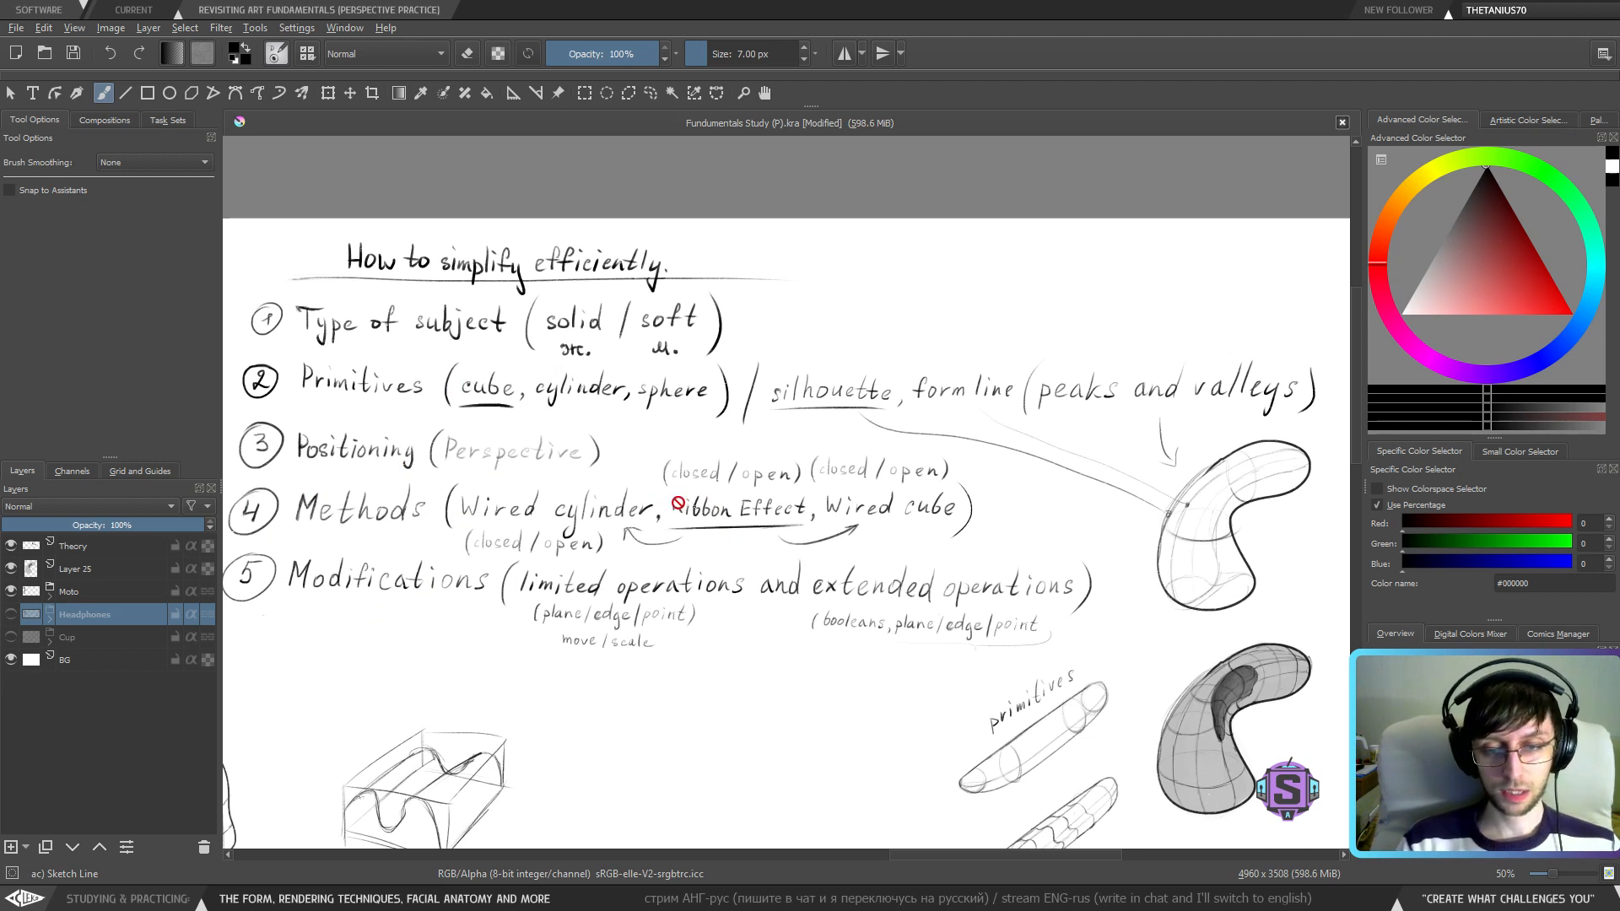
pyautogui.scroll(-1, 845, 670)
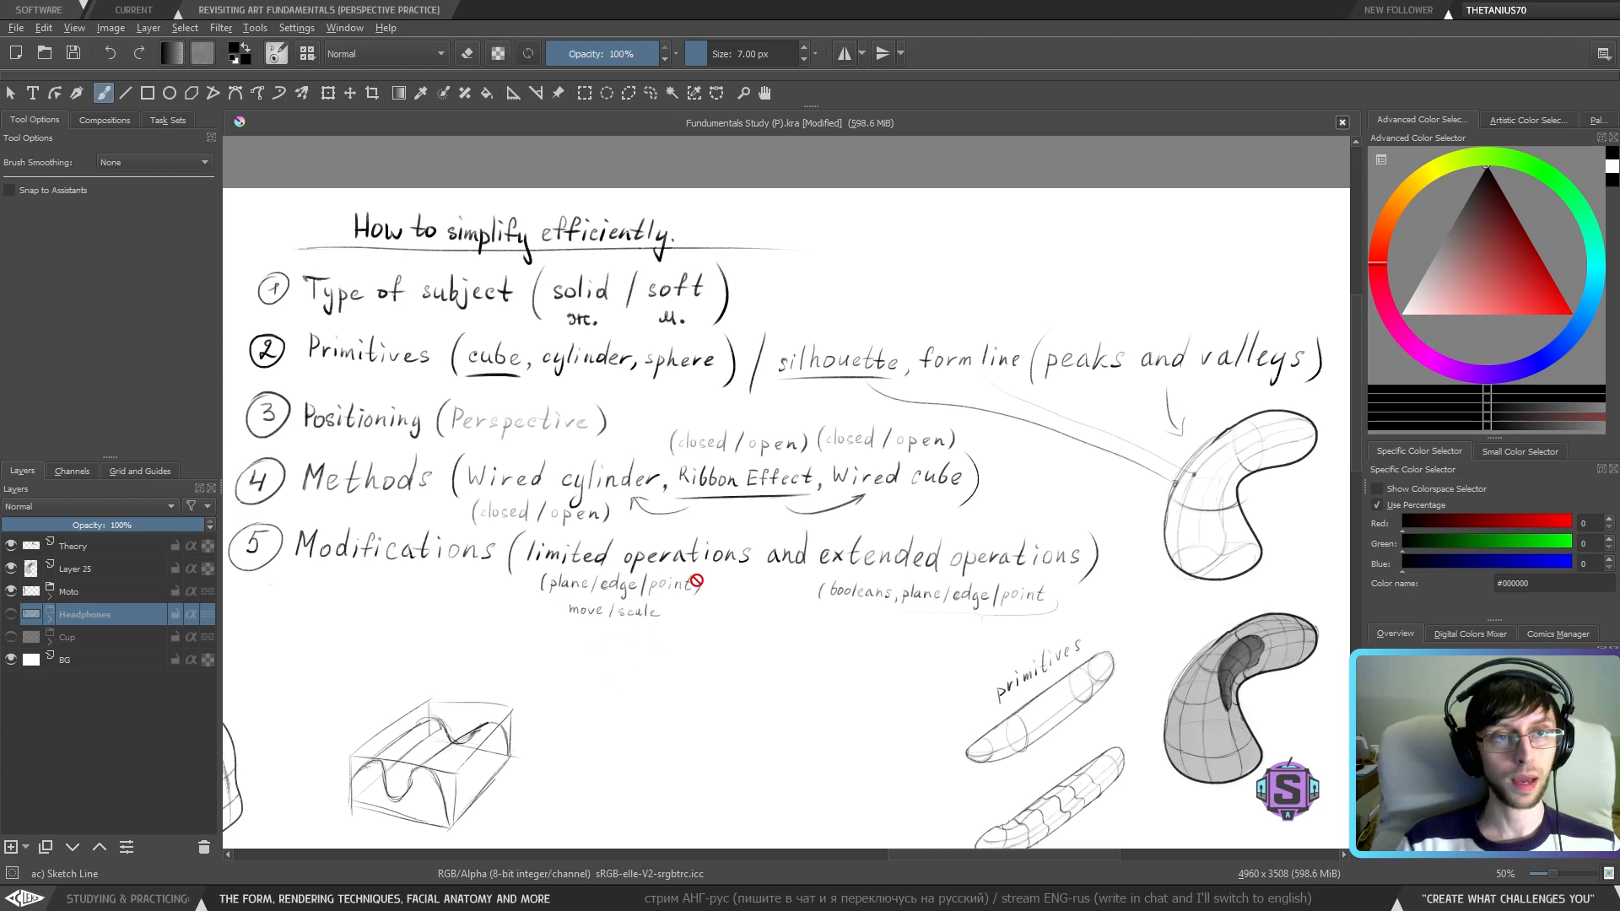
pyautogui.moveTo(839, 628); pyautogui.dragTo(672, 619)
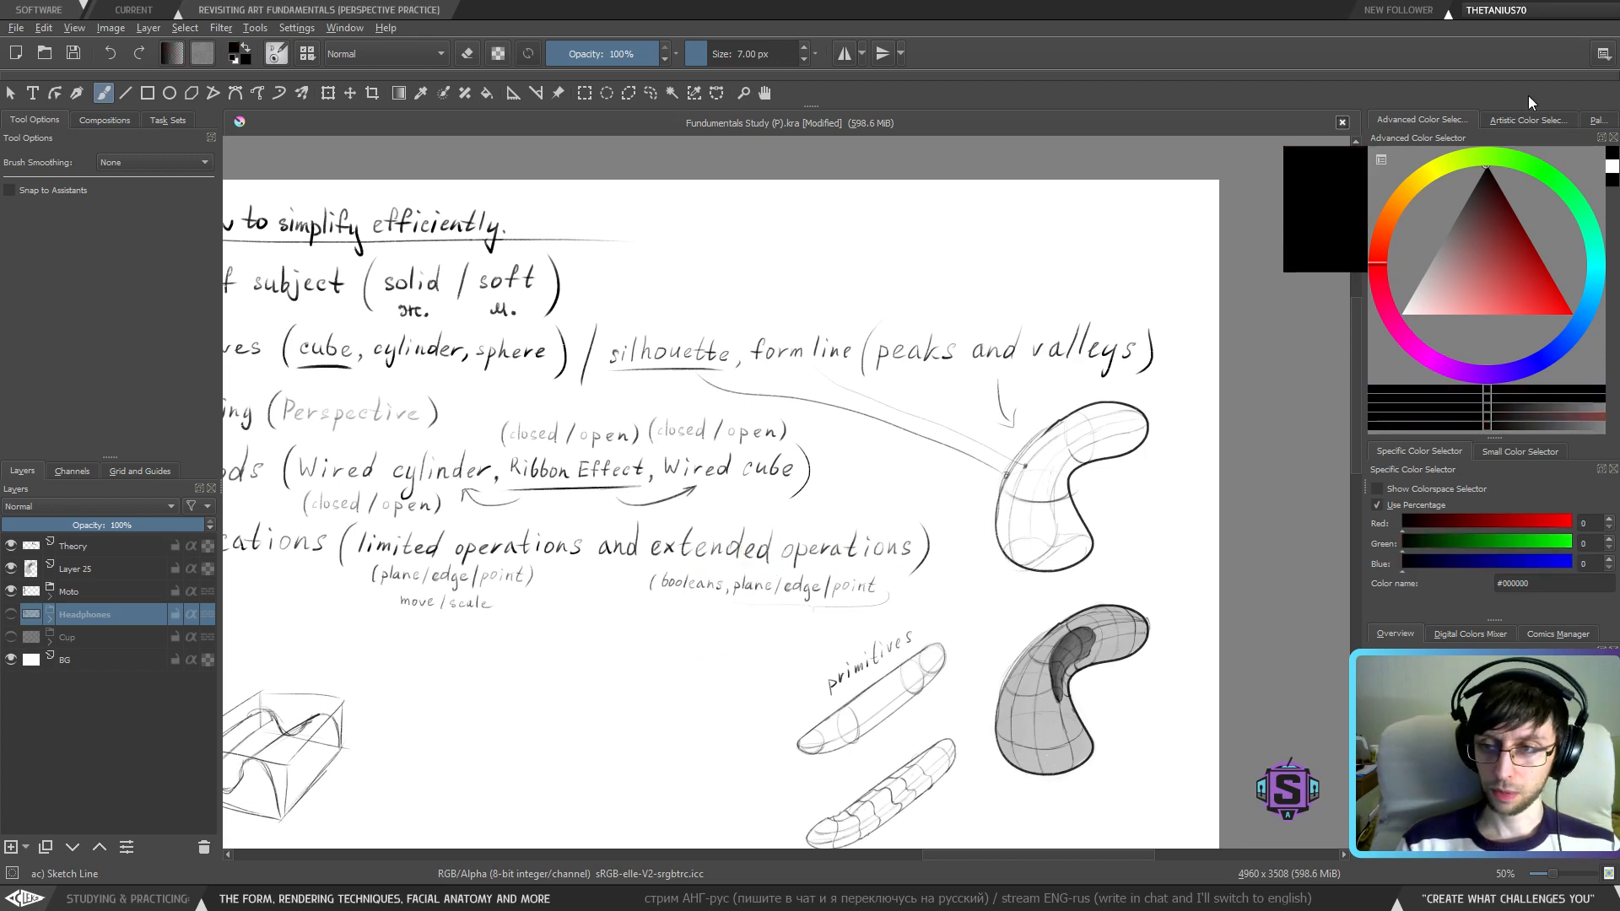
# - On the Theory layer, handwrite "add / remove" beneath the bracketed "plane/edge/point" note under extended operations
pyautogui.click(84, 545)
pyautogui.moveTo(755, 613); pyautogui.dragTo(778, 481)
pyautogui.scroll(2, 778, 481)
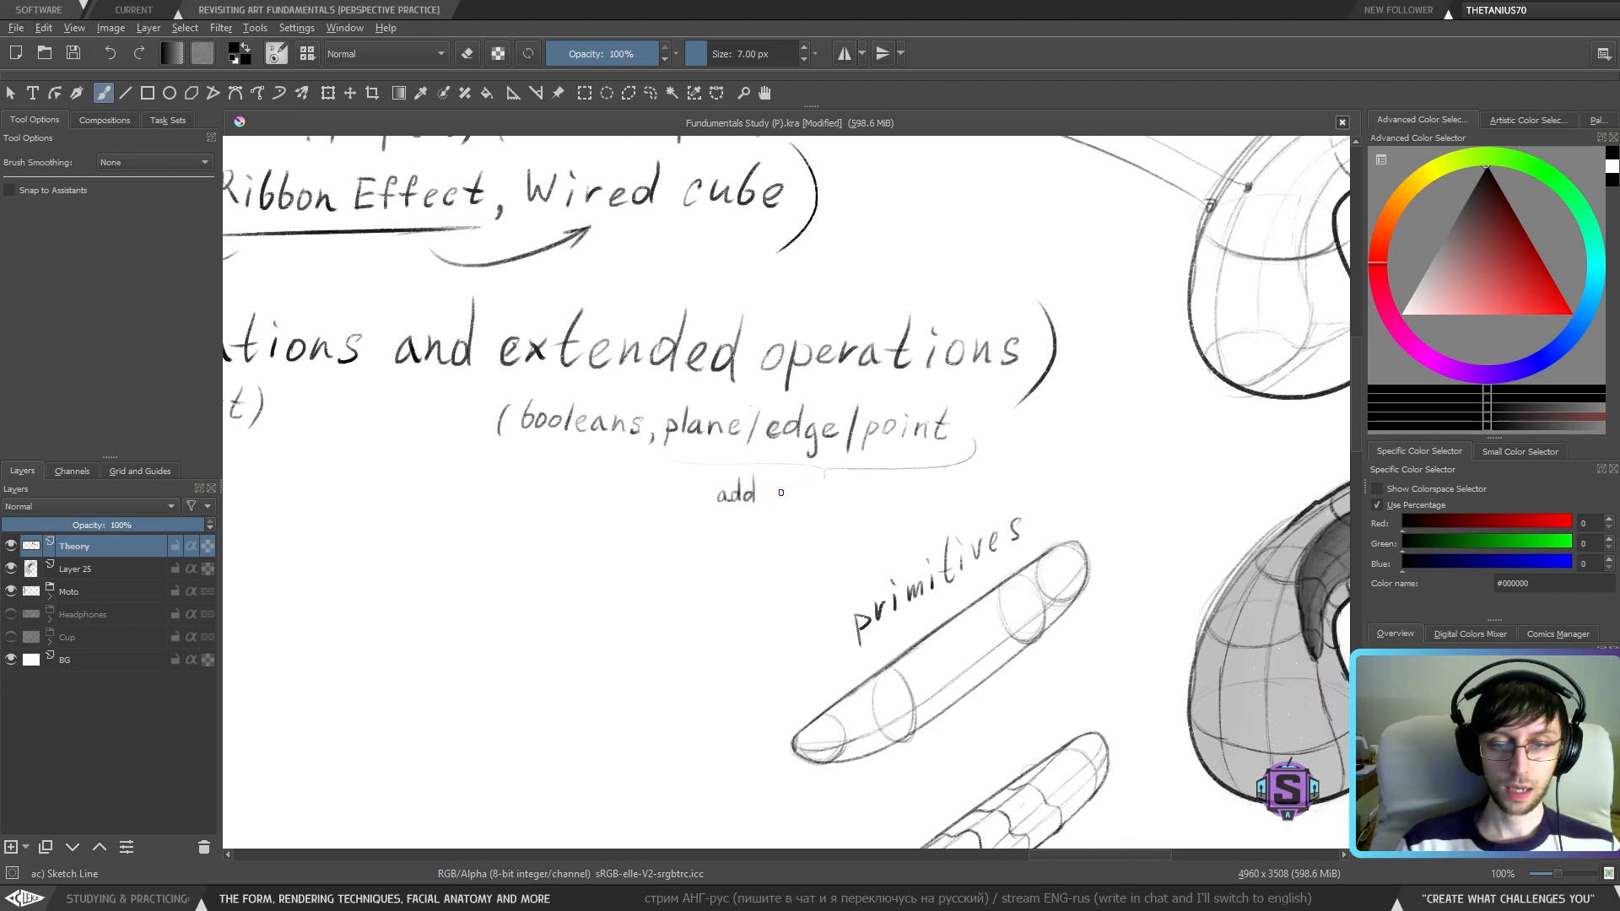
pyautogui.moveTo(780, 486)
pyautogui.mouseDown()
pyautogui.moveTo(773, 506)
pyautogui.moveTo(891, 498)
pyautogui.mouseUp()
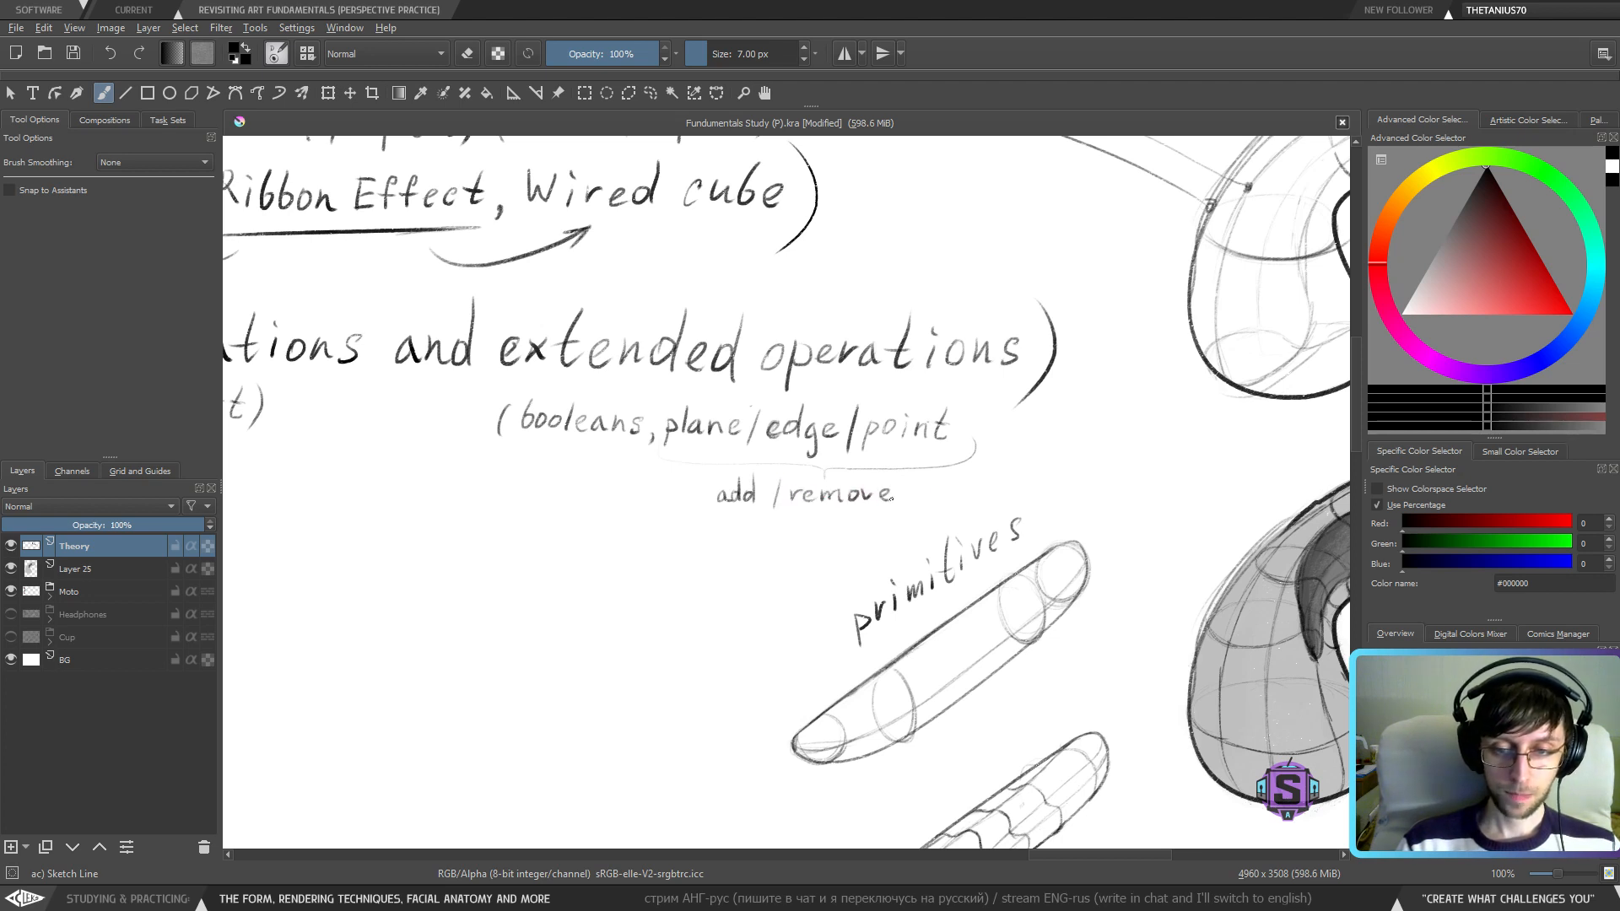
# - Examine the "Revisiting Art Fundamentals – Perspective" sheet, focusing on the limited operations for cube, cylinder and sphere and the combinations below
pyautogui.scroll(-4, 725, 570)
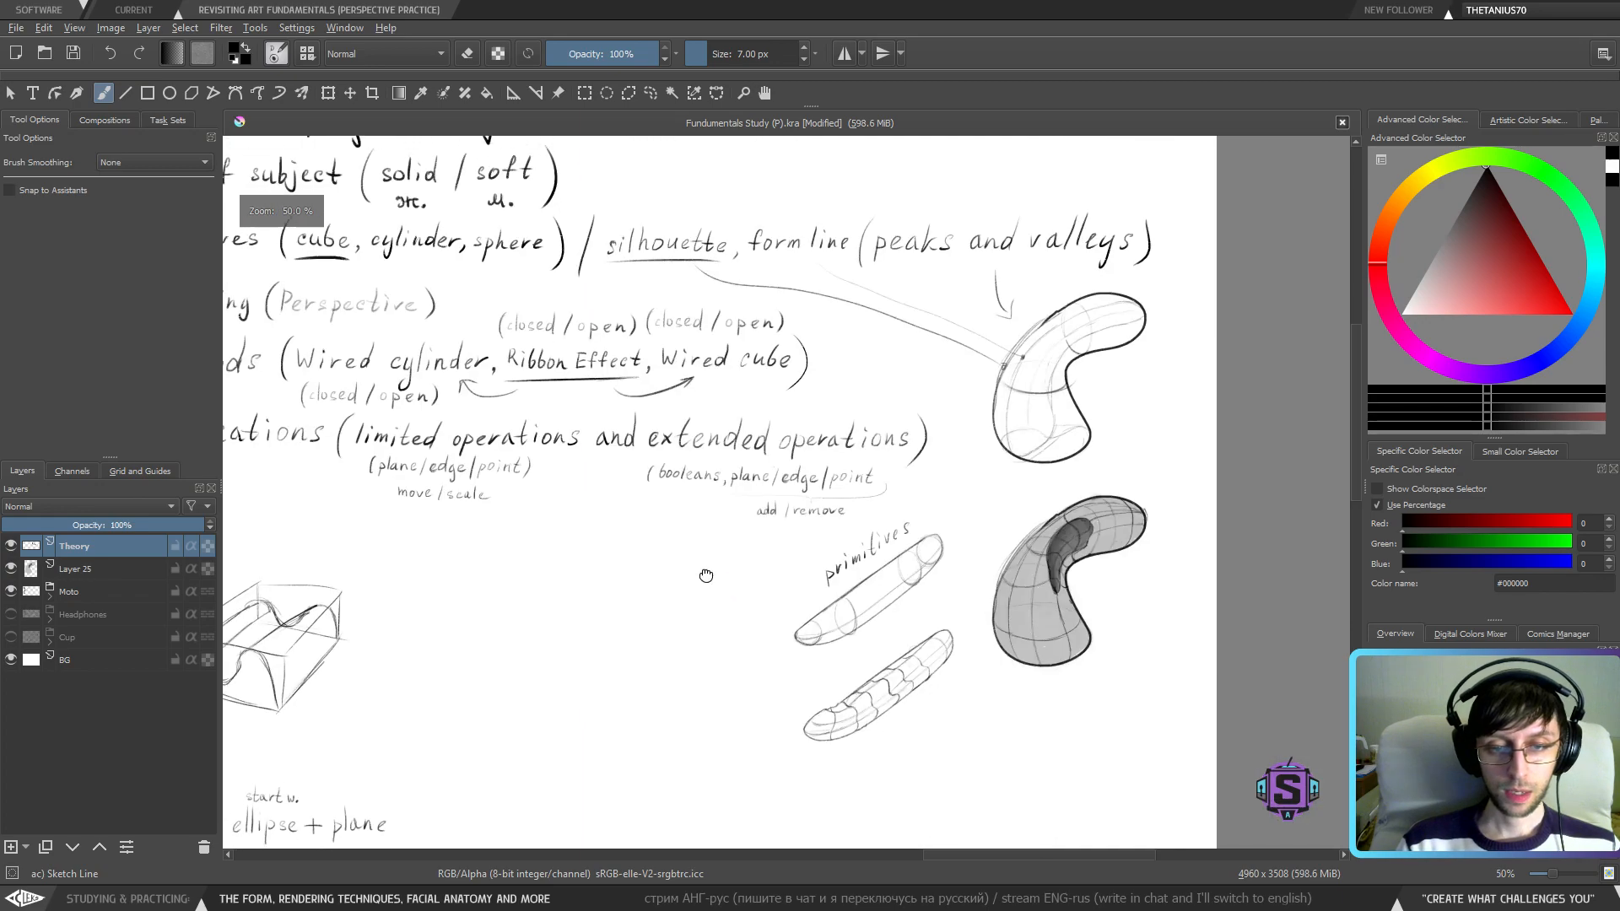
pyautogui.scroll(1, 594, 585)
pyautogui.moveTo(595, 585); pyautogui.dragTo(1026, 551)
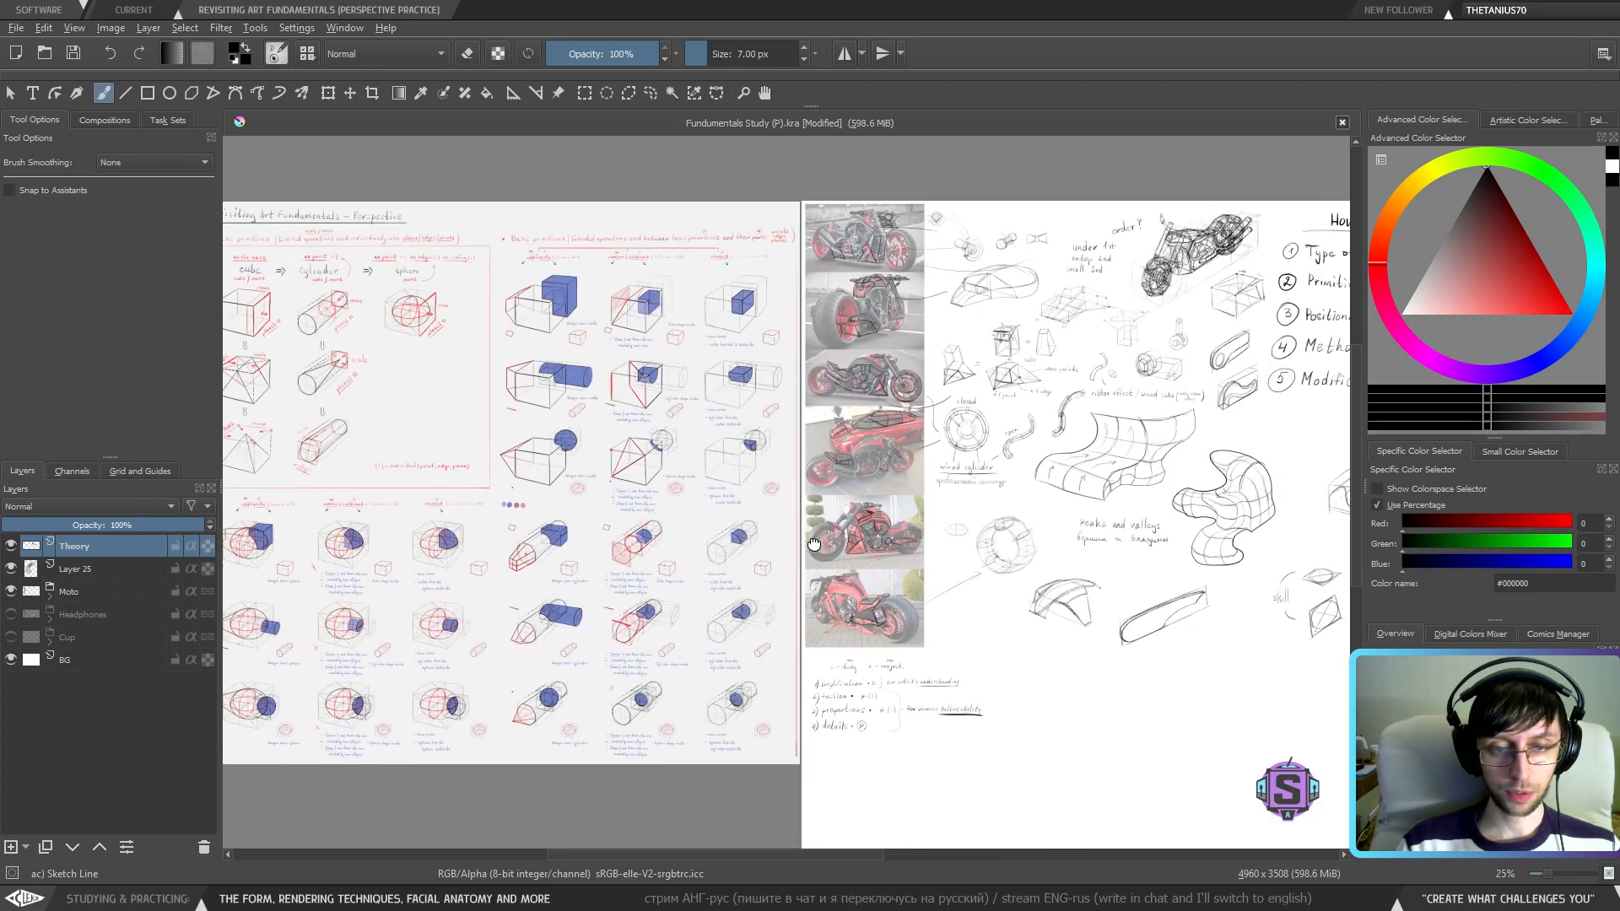
pyautogui.scroll(2, 571, 477)
pyautogui.moveTo(570, 477); pyautogui.dragTo(1066, 740)
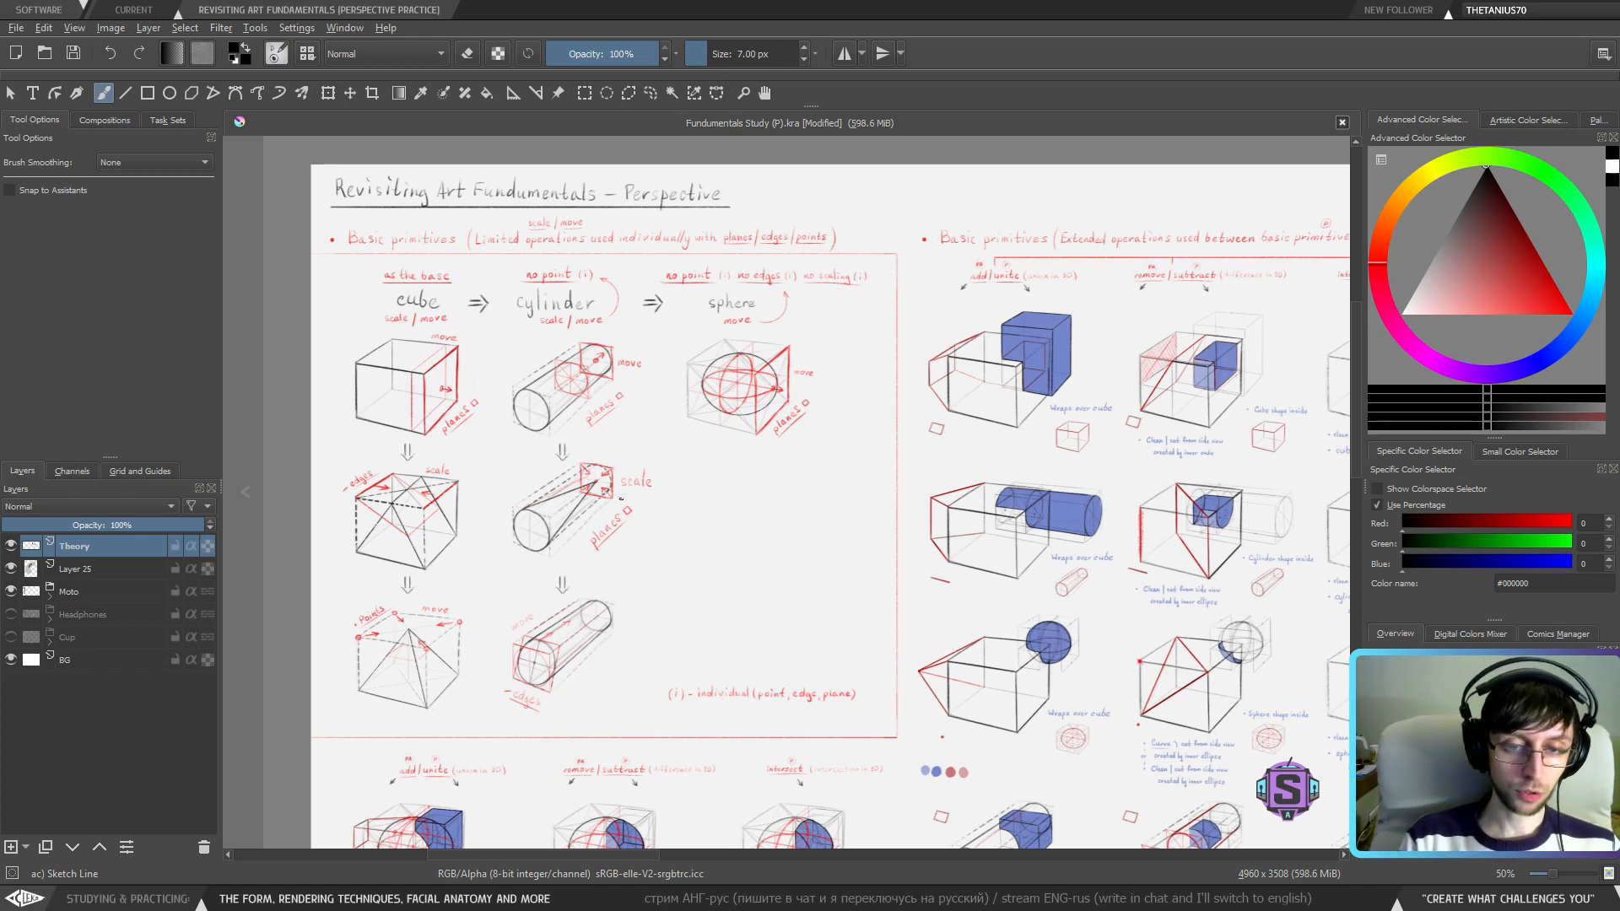
pyautogui.scroll(-2, 621, 498)
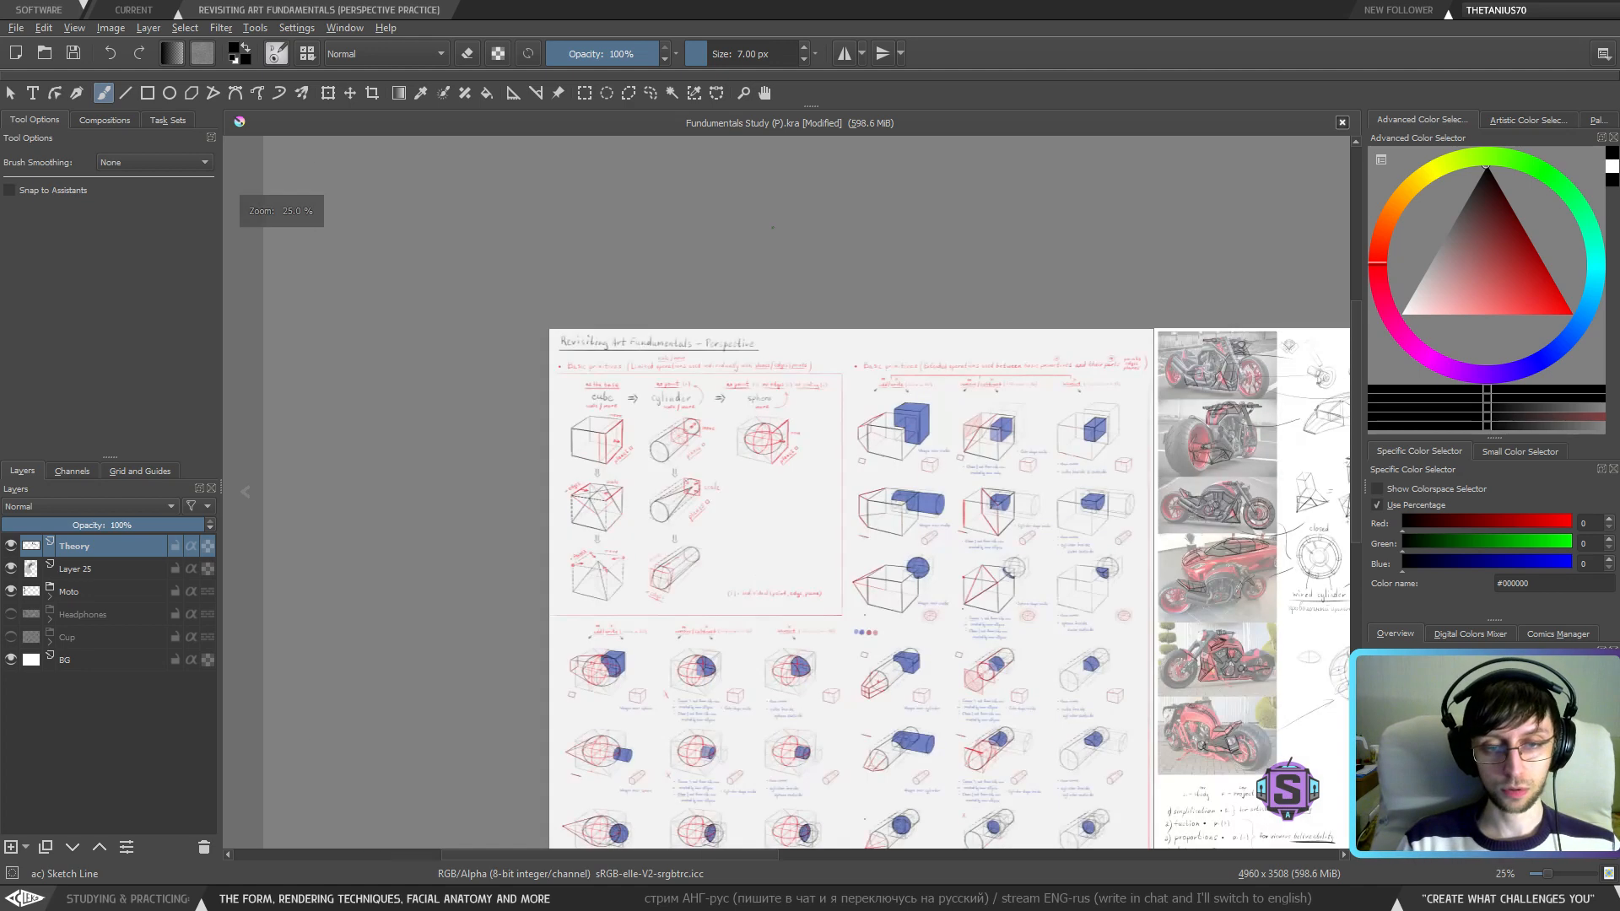
pyautogui.scroll(2, 826, 497)
pyautogui.moveTo(825, 497); pyautogui.dragTo(742, 469)
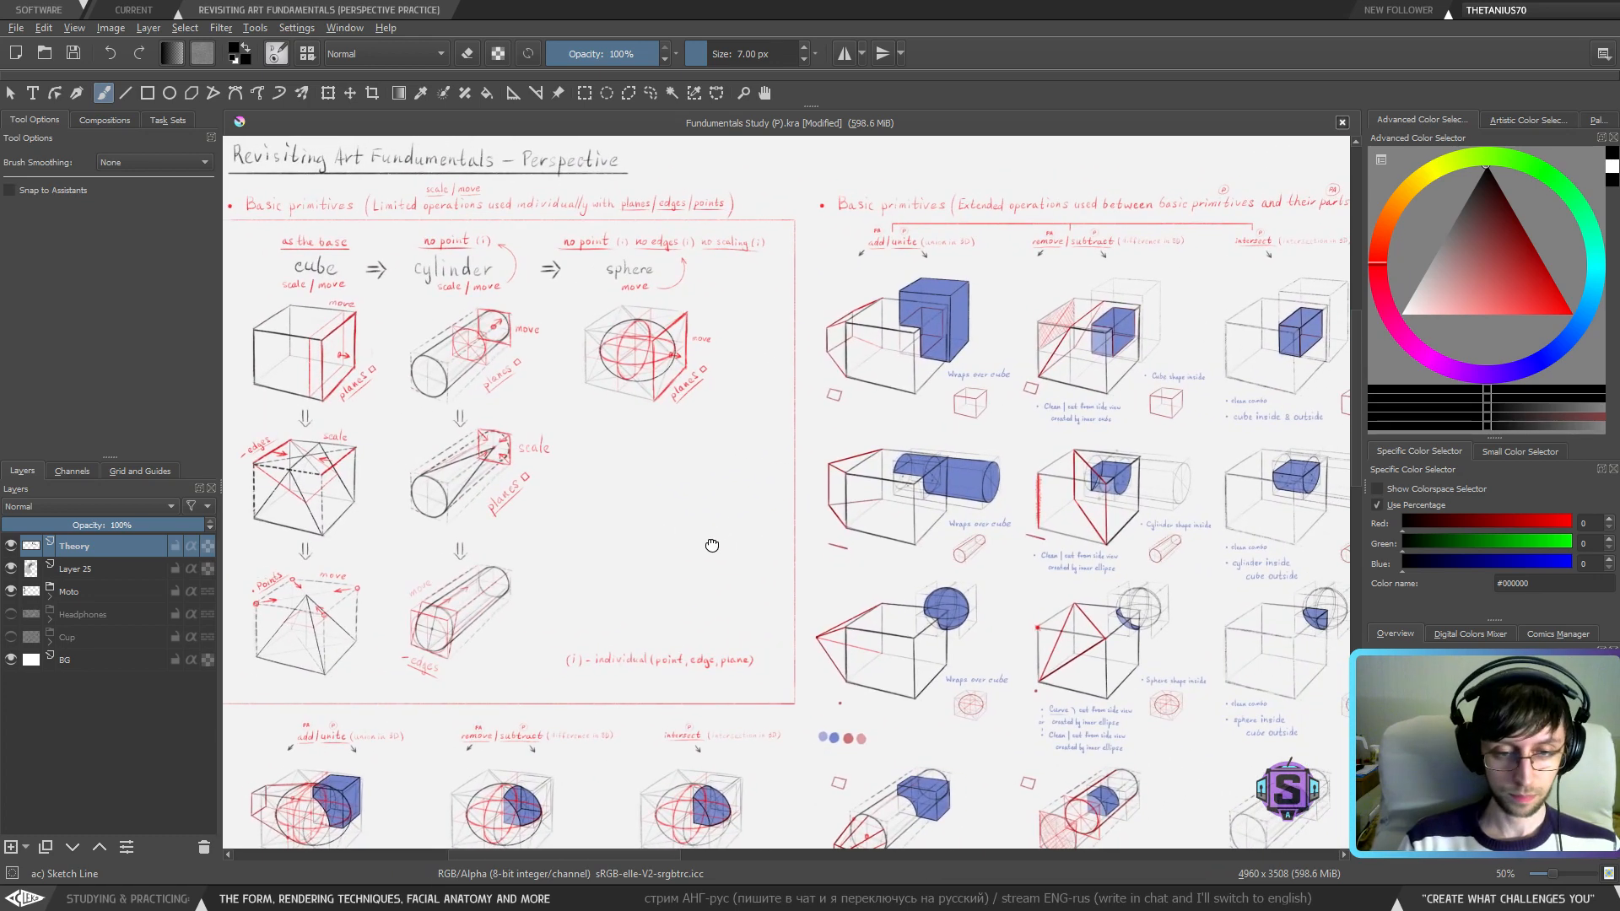
pyautogui.moveTo(712, 542); pyautogui.dragTo(720, 347)
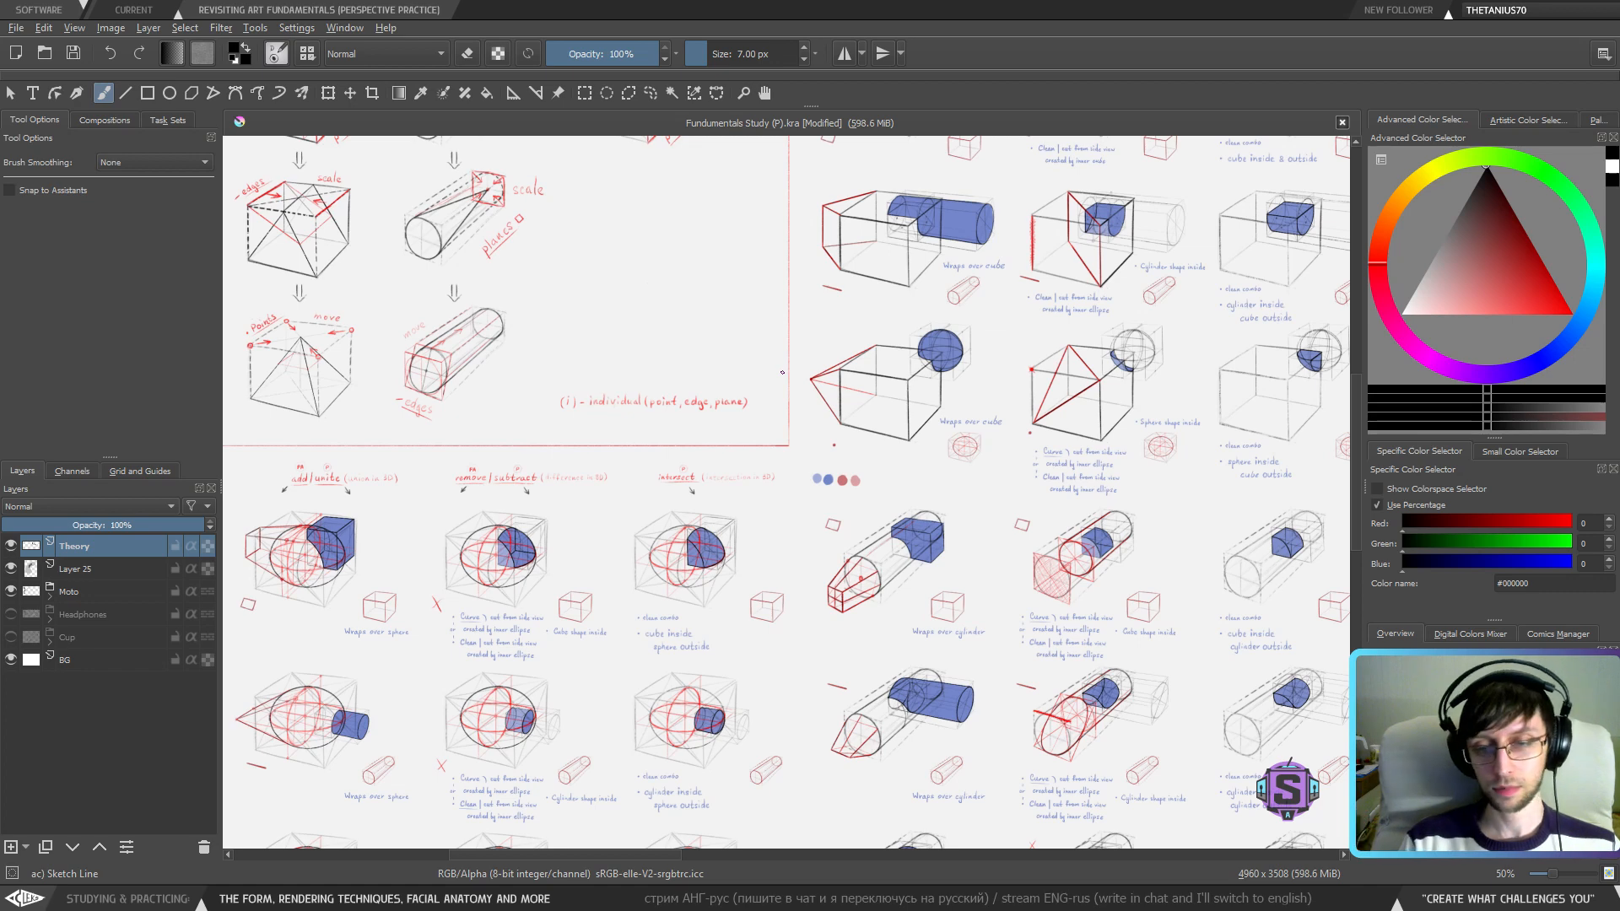
# - Compare the limited operations with the add, subtract and intersect examples of extended operations on the perspective sheet
pyautogui.scroll(-4, 782, 372)
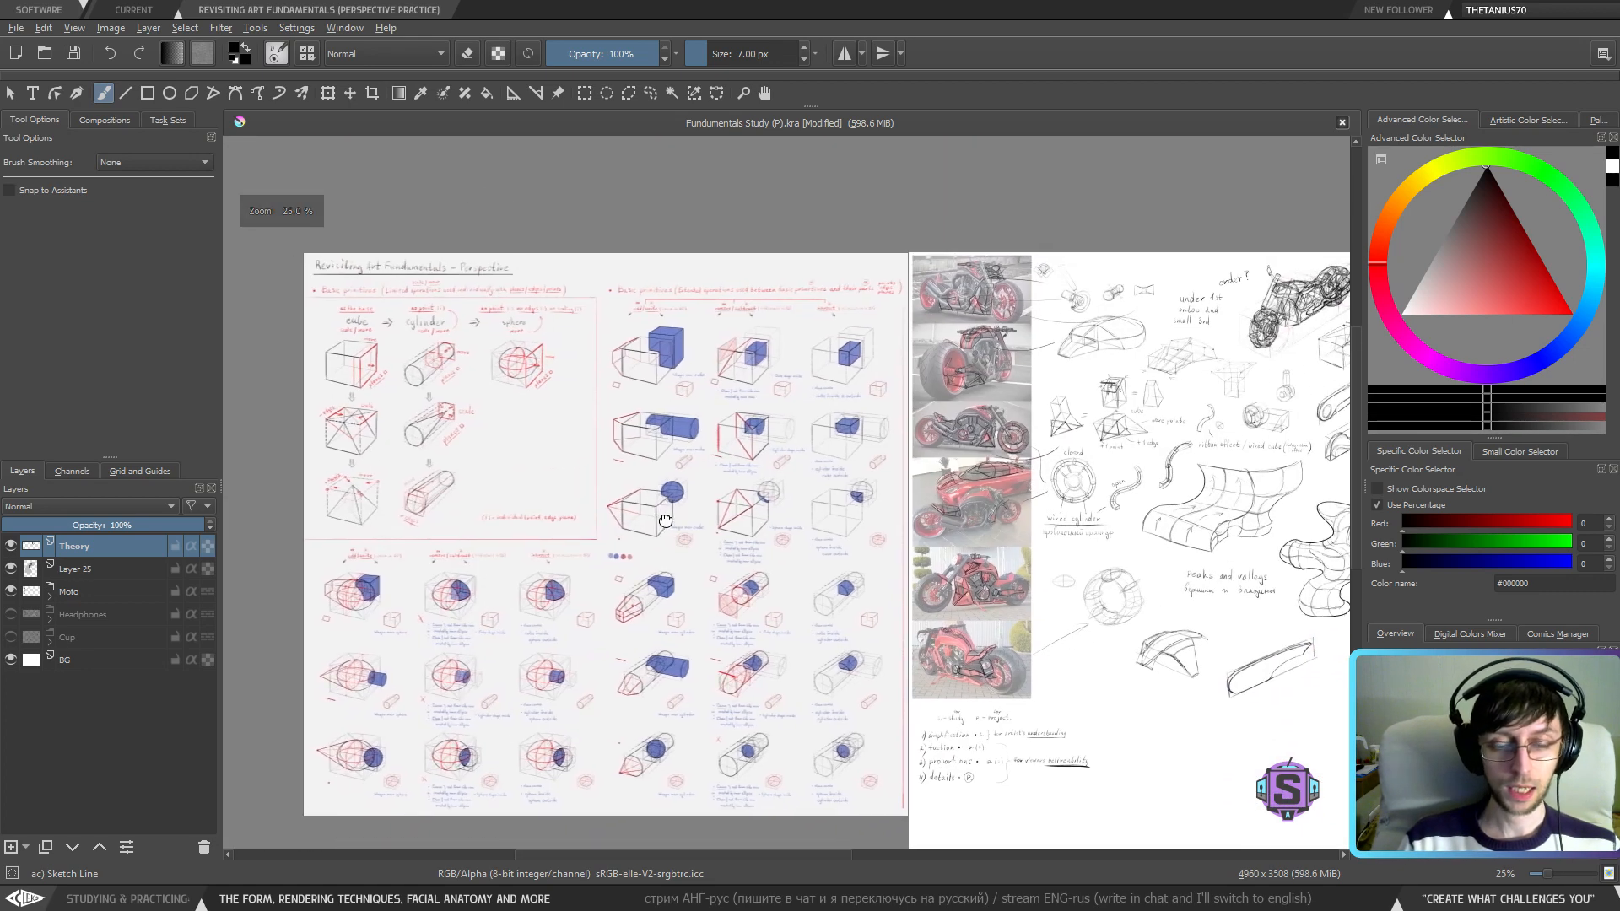
pyautogui.moveTo(774, 514); pyautogui.dragTo(721, 485)
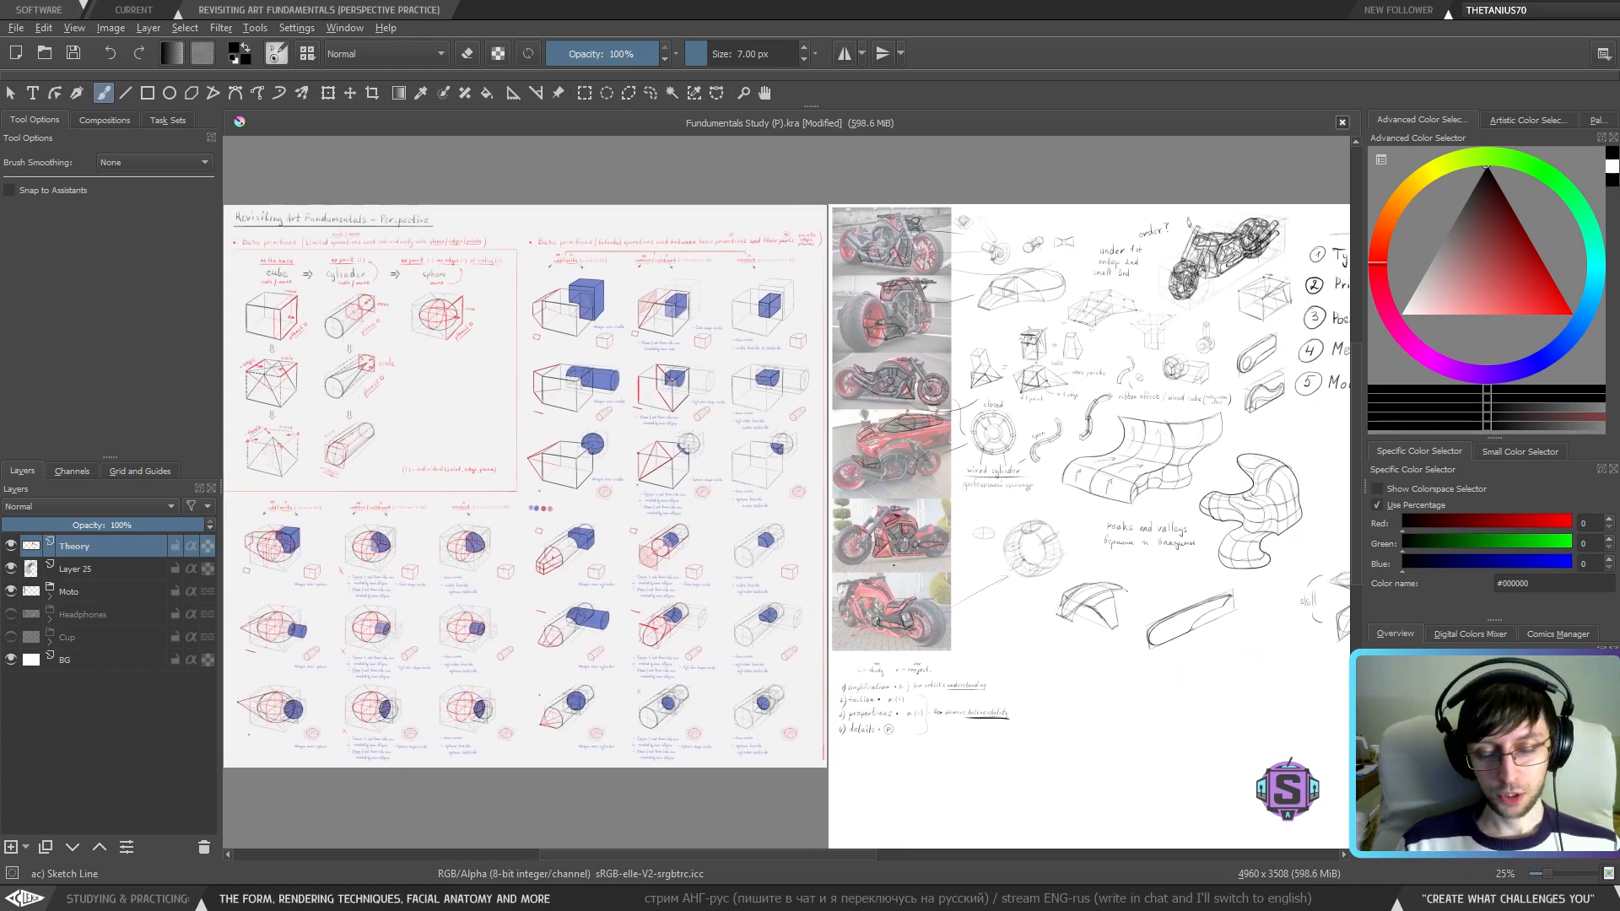
pyautogui.moveTo(943, 543); pyautogui.dragTo(987, 531)
pyautogui.scroll(2, 986, 531)
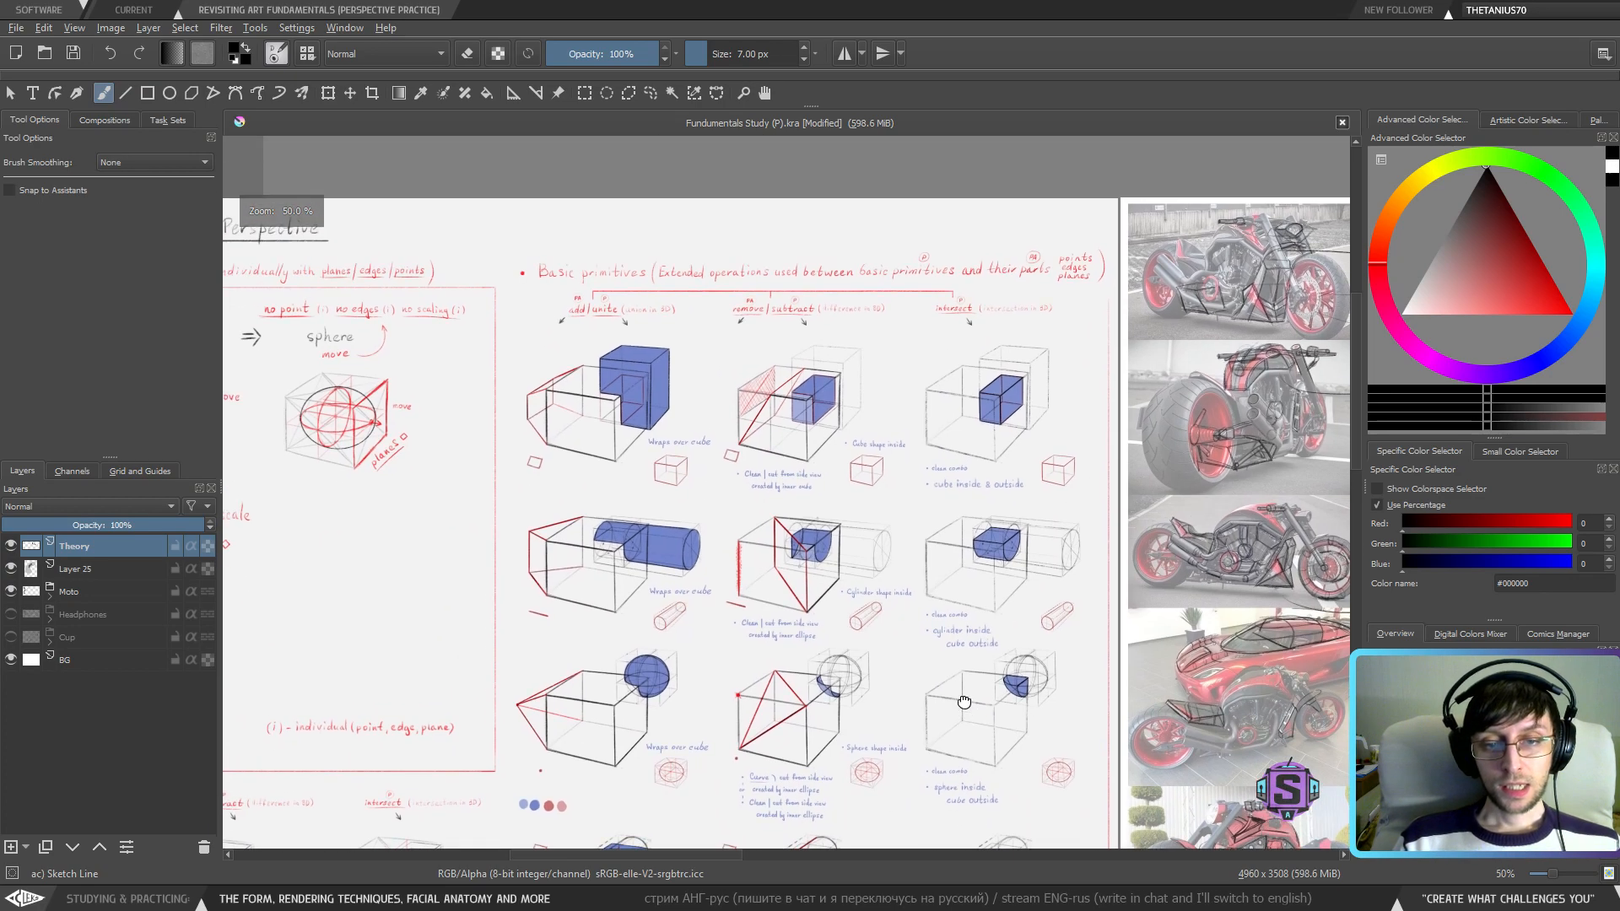
pyautogui.moveTo(714, 615); pyautogui.dragTo(910, 624)
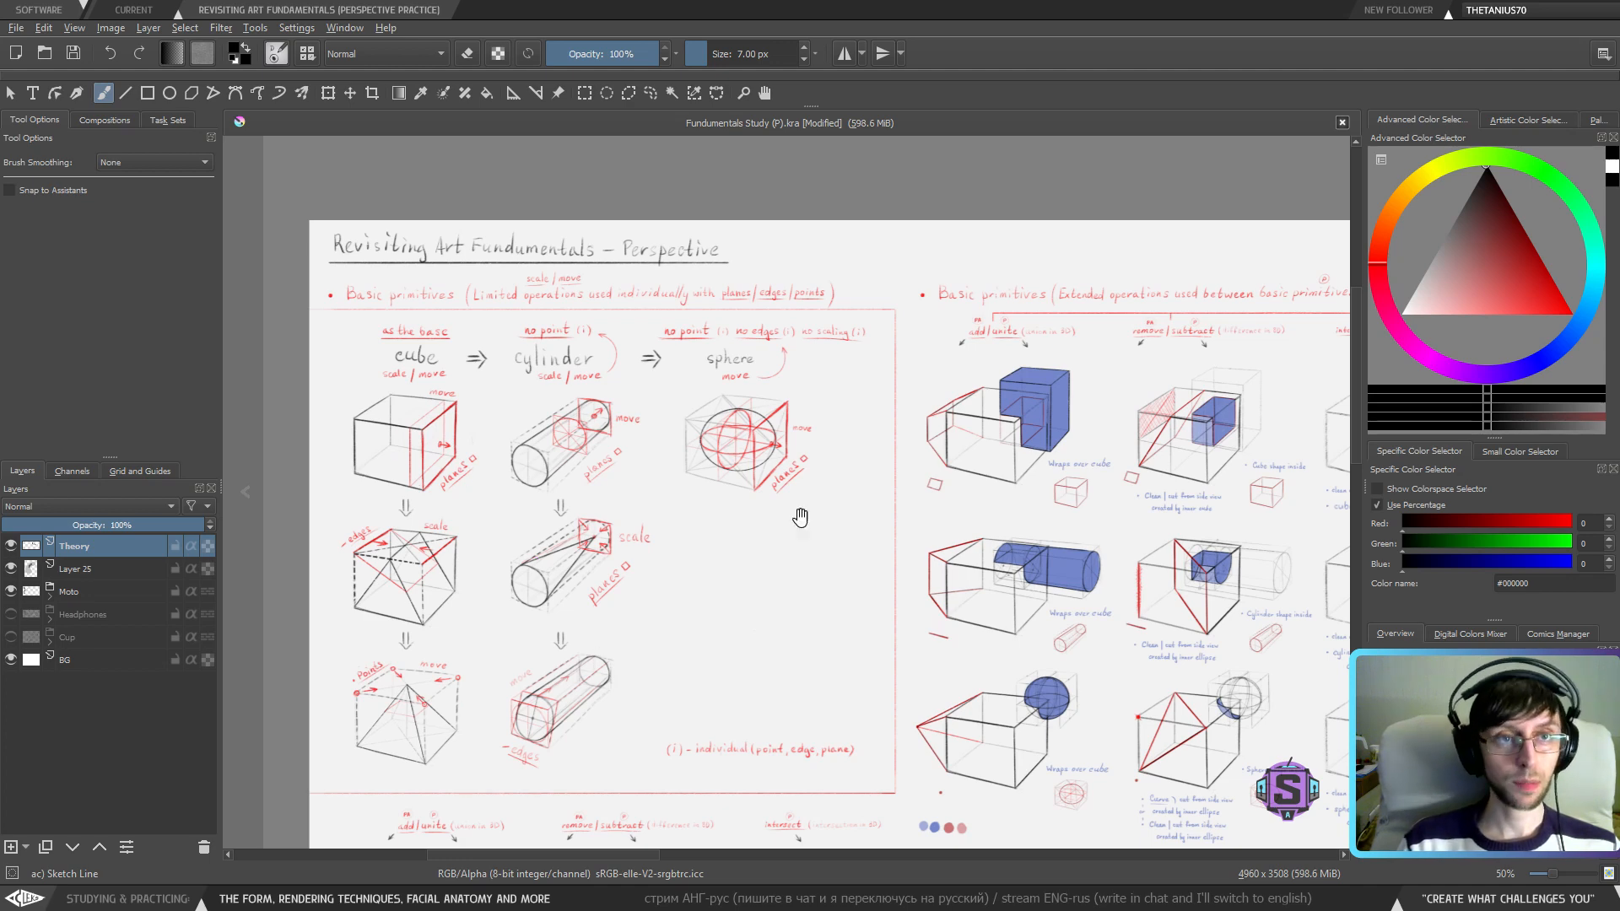
pyautogui.moveTo(1004, 506); pyautogui.dragTo(529, 467)
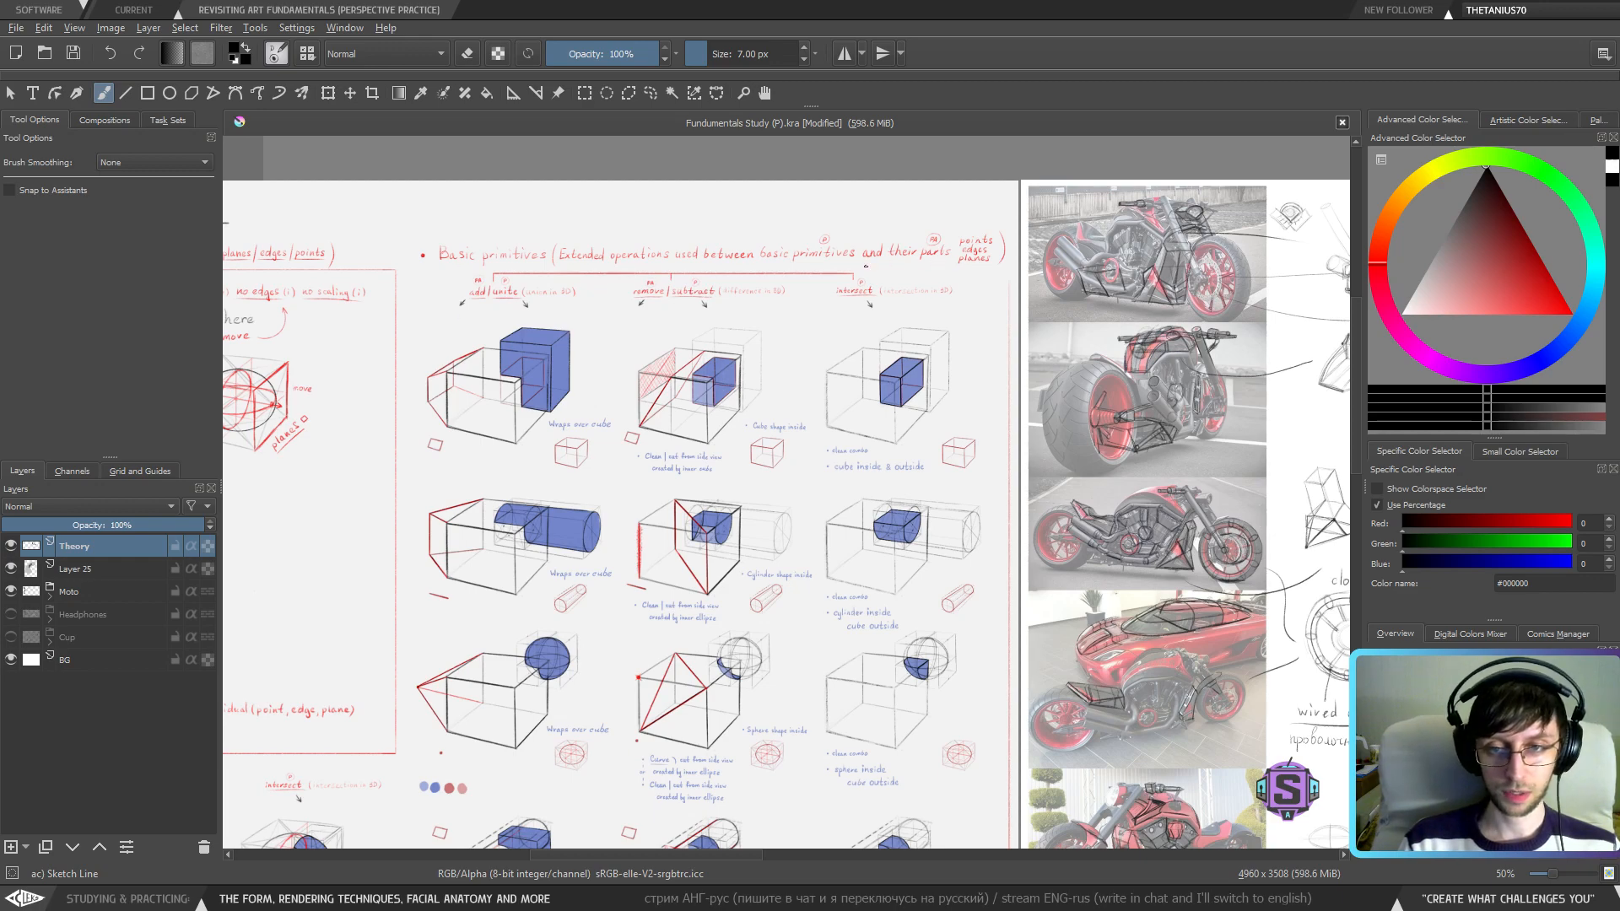
# - Return from the perspective sheet to the "How to simplify efficiently" list and save the document
pyautogui.moveTo(927, 316); pyautogui.dragTo(252, 245)
pyautogui.moveTo(1189, 552); pyautogui.dragTo(495, 481)
pyautogui.moveTo(1023, 521); pyautogui.dragTo(509, 518)
pyautogui.moveTo(798, 611); pyautogui.dragTo(873, 641)
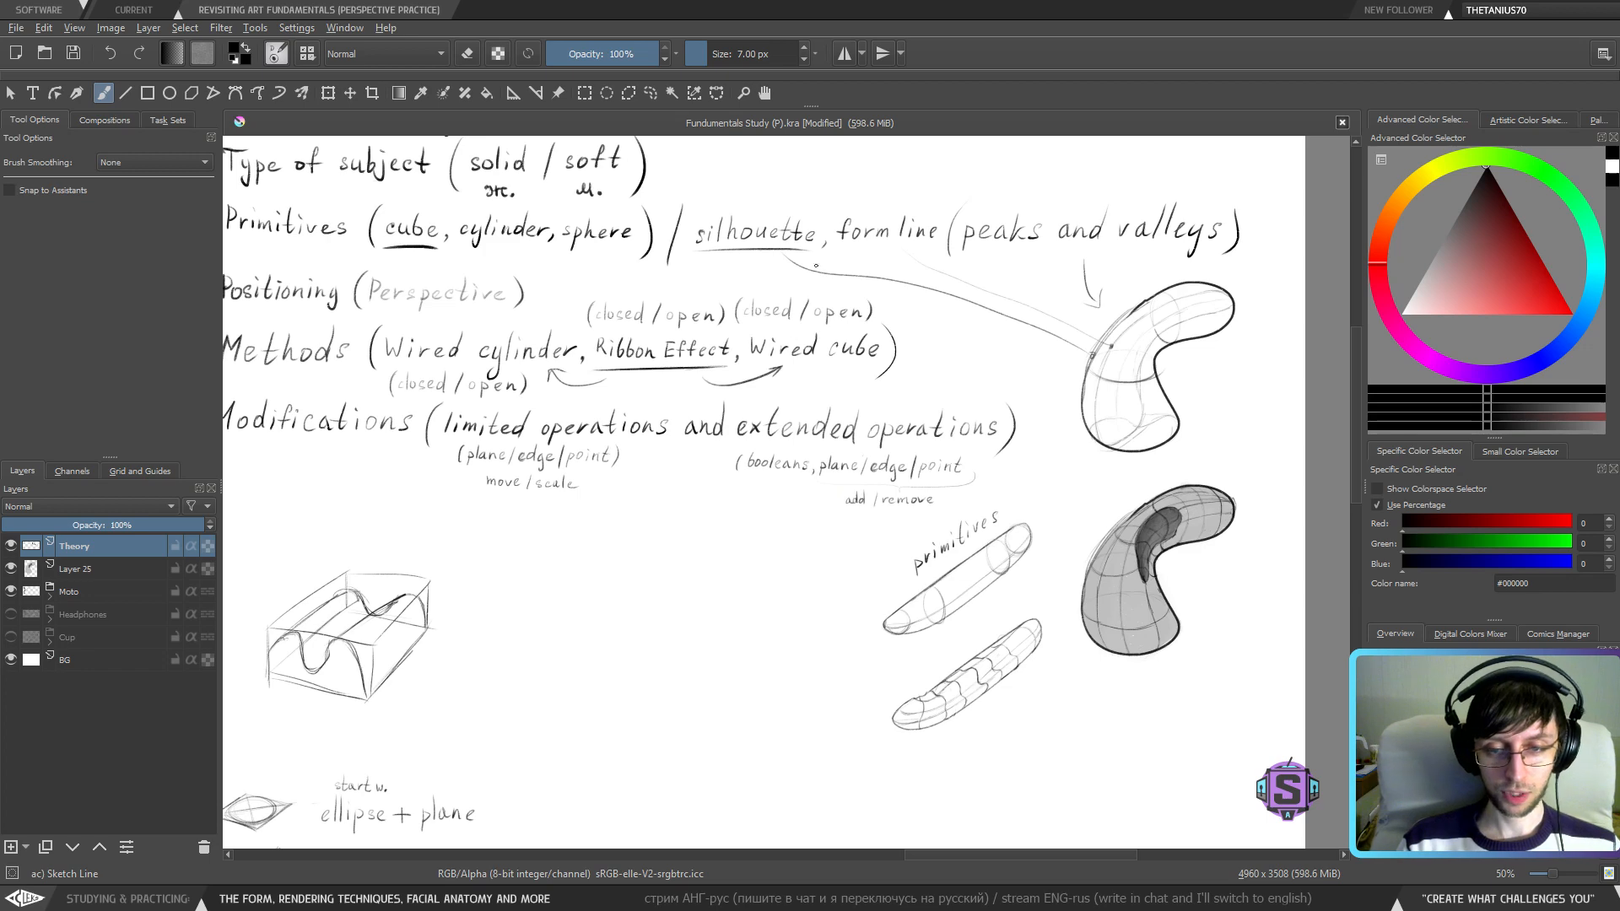
pyautogui.moveTo(650, 511); pyautogui.dragTo(826, 618)
pyautogui.moveTo(839, 505); pyautogui.dragTo(812, 604)
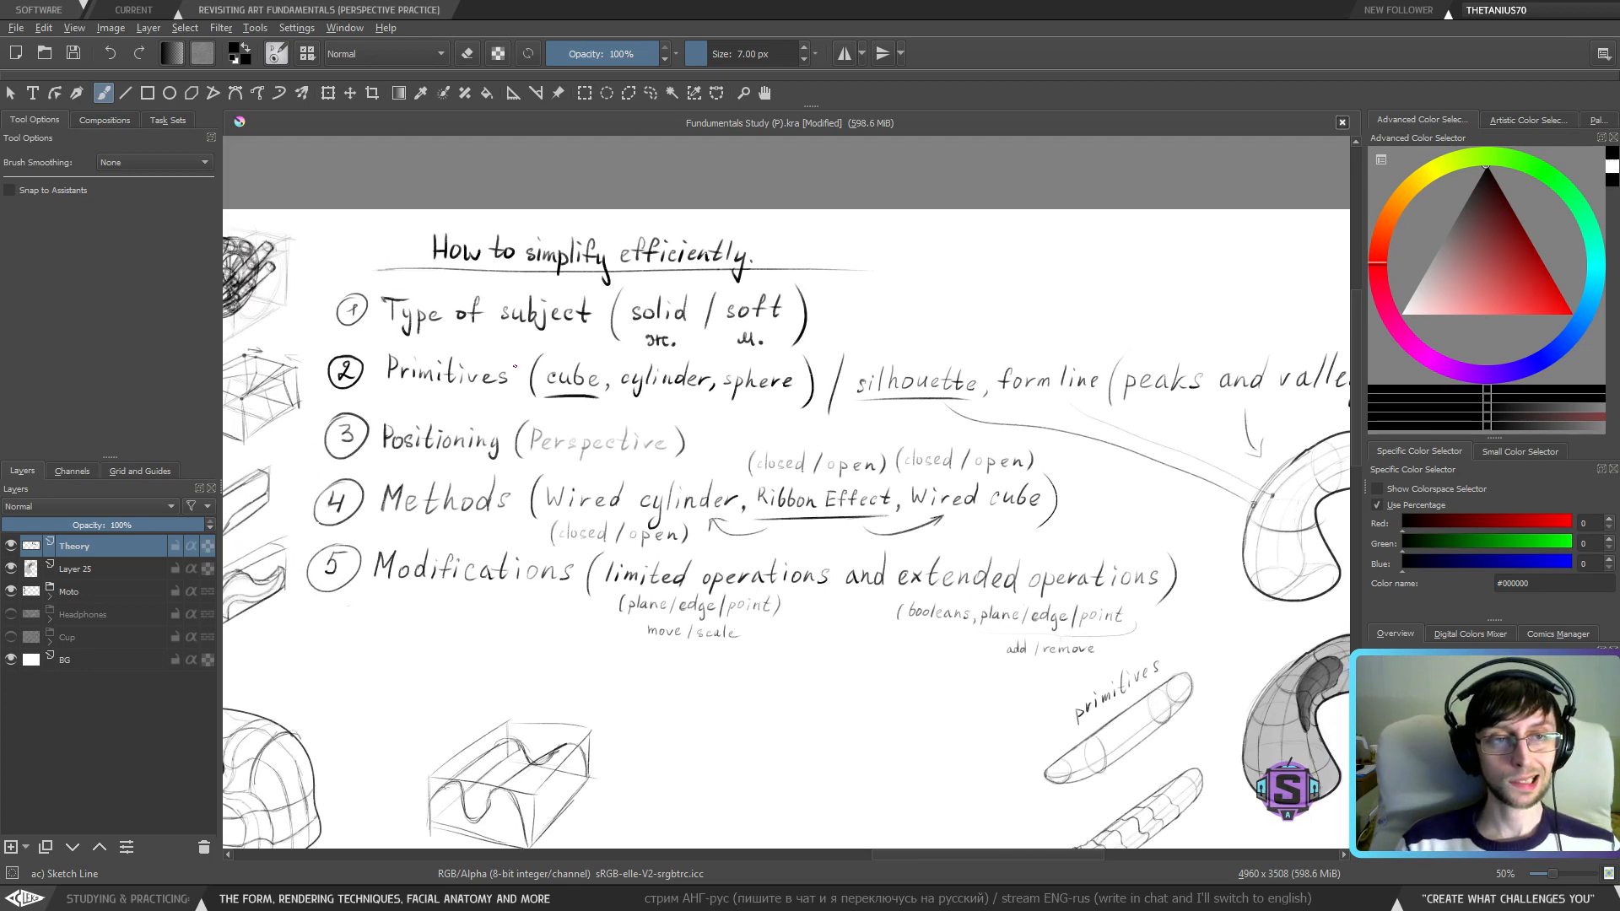
pyautogui.click(75, 54)
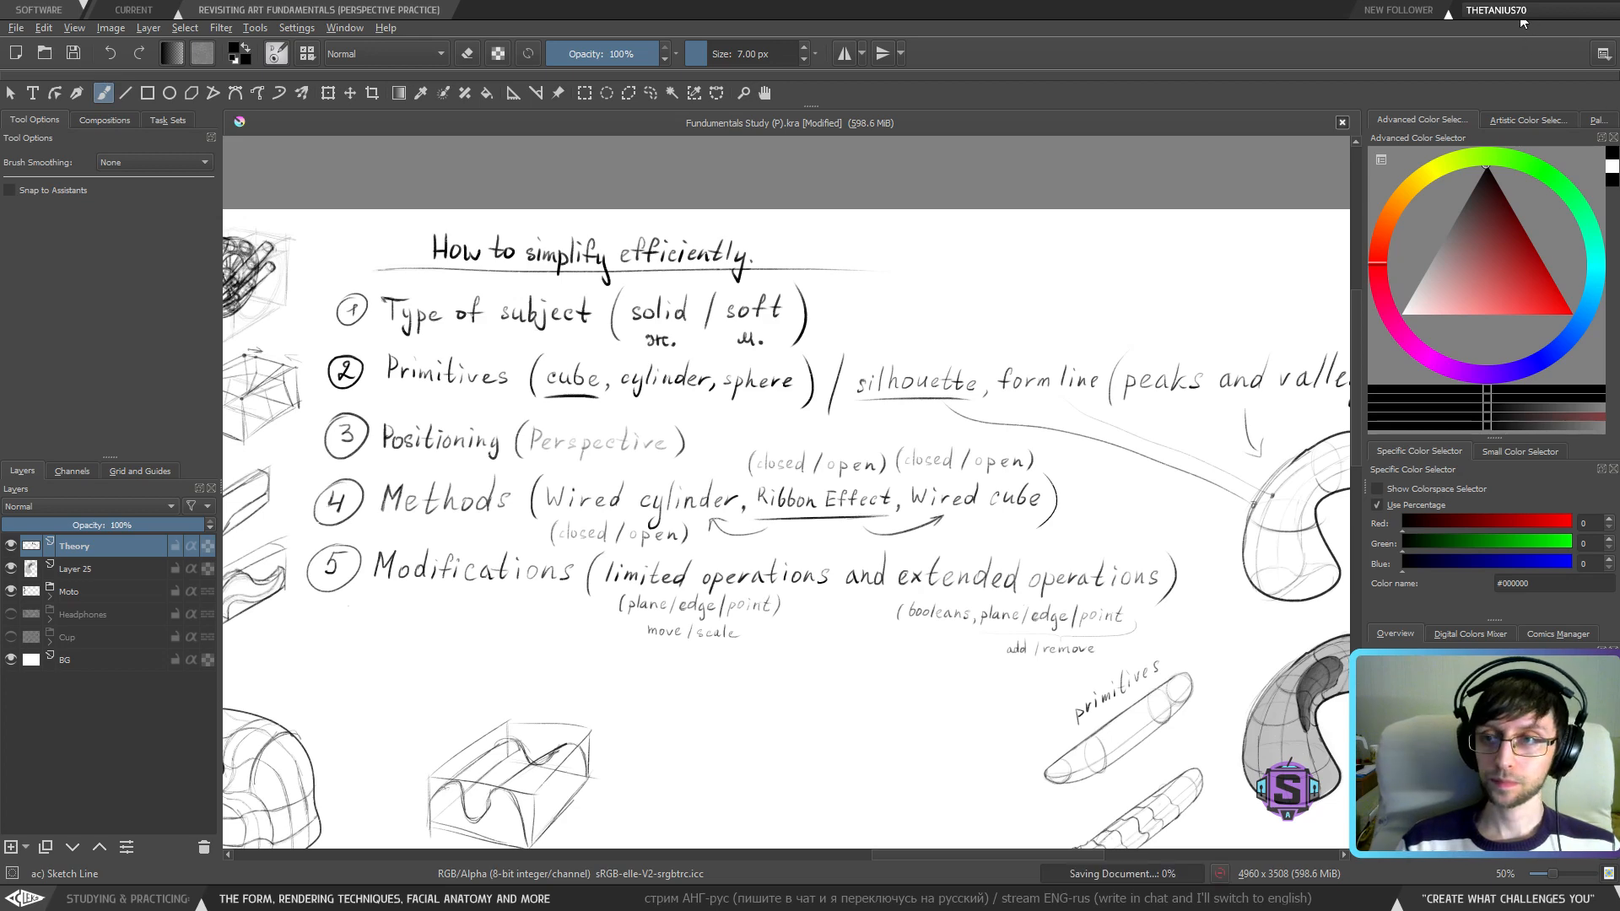